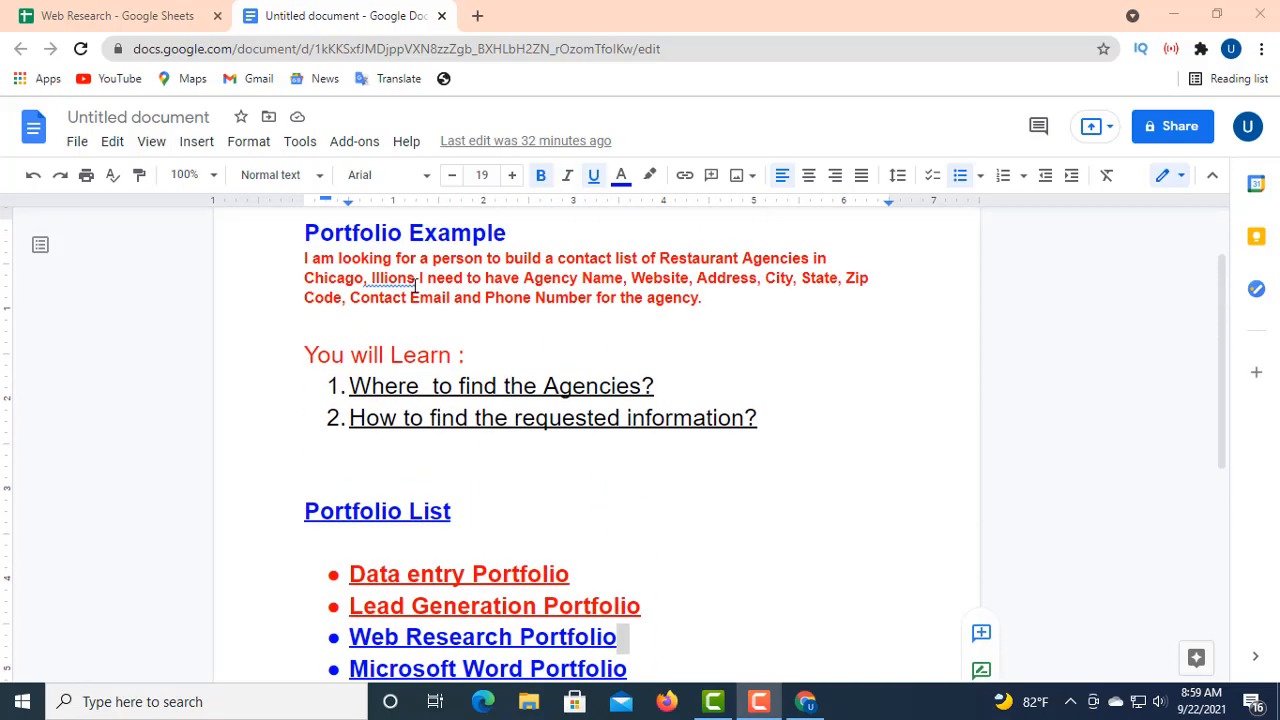
# - Look through the portfolio example document, including the learning points and the Web Research Portfolio entry in the Portfolio List
pyautogui.scroll(-2, 410, 289)
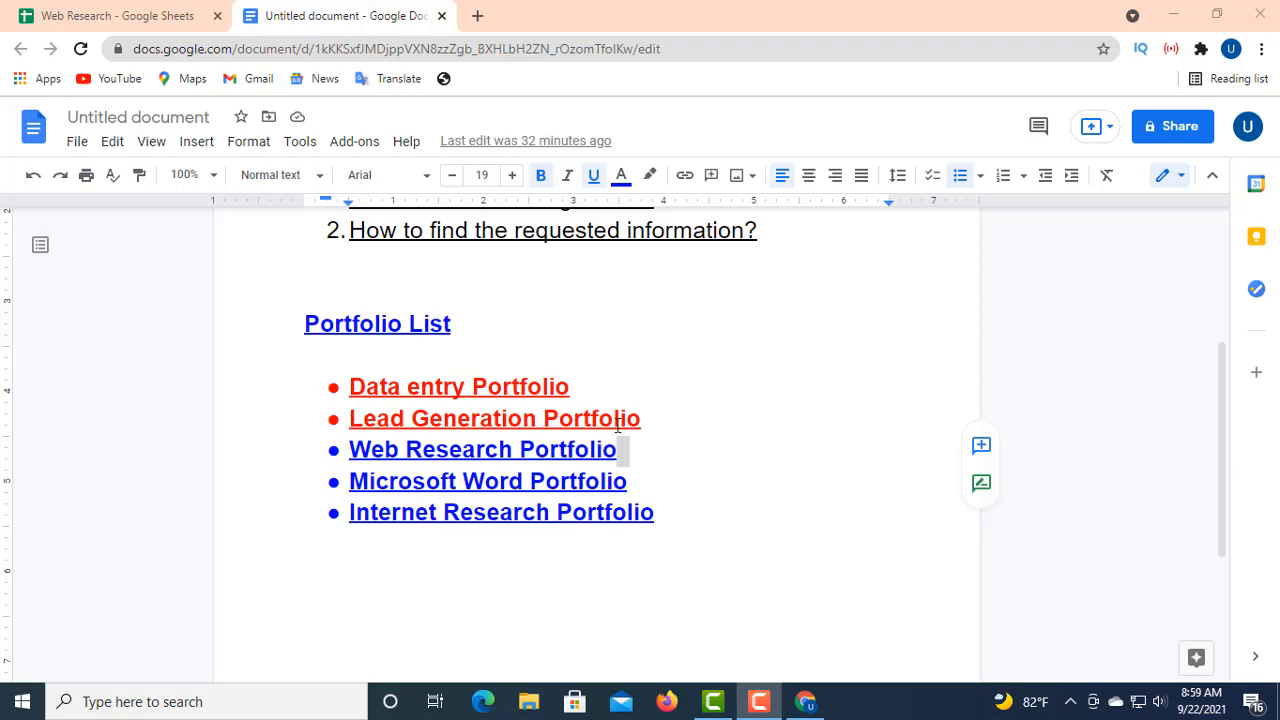
pyautogui.scroll(-1, 570, 420)
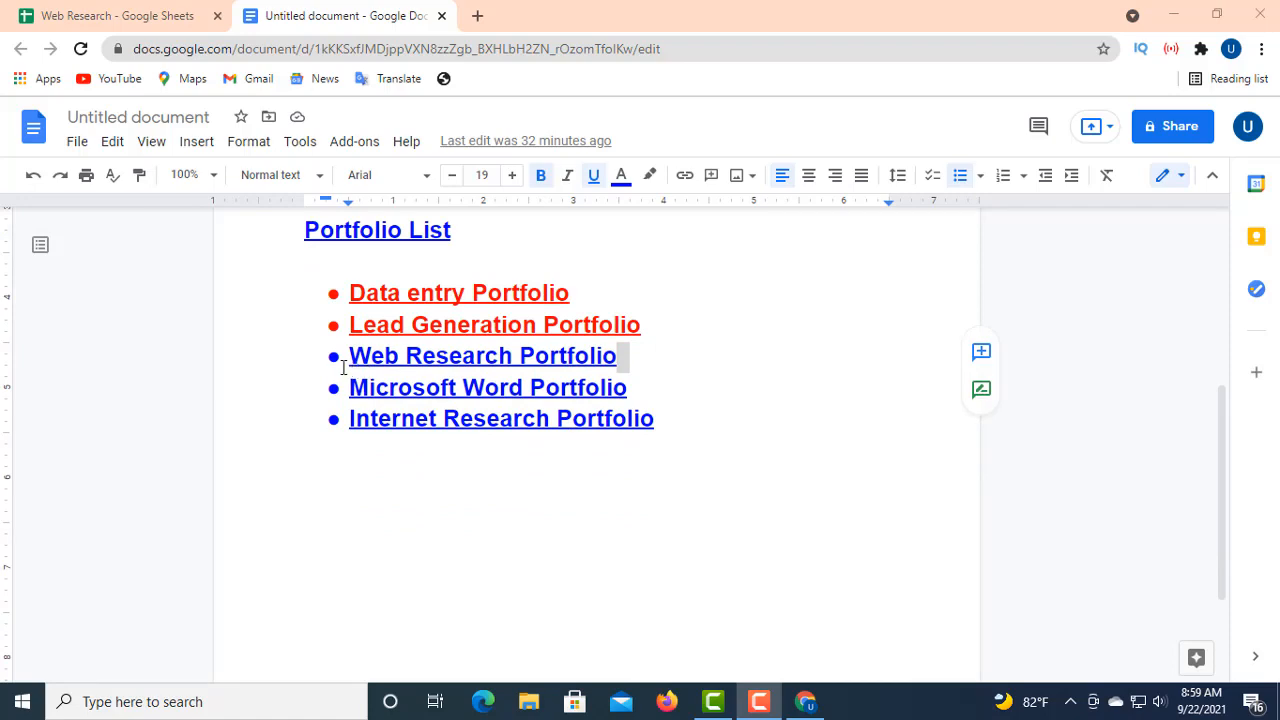
pyautogui.scroll(3, 555, 362)
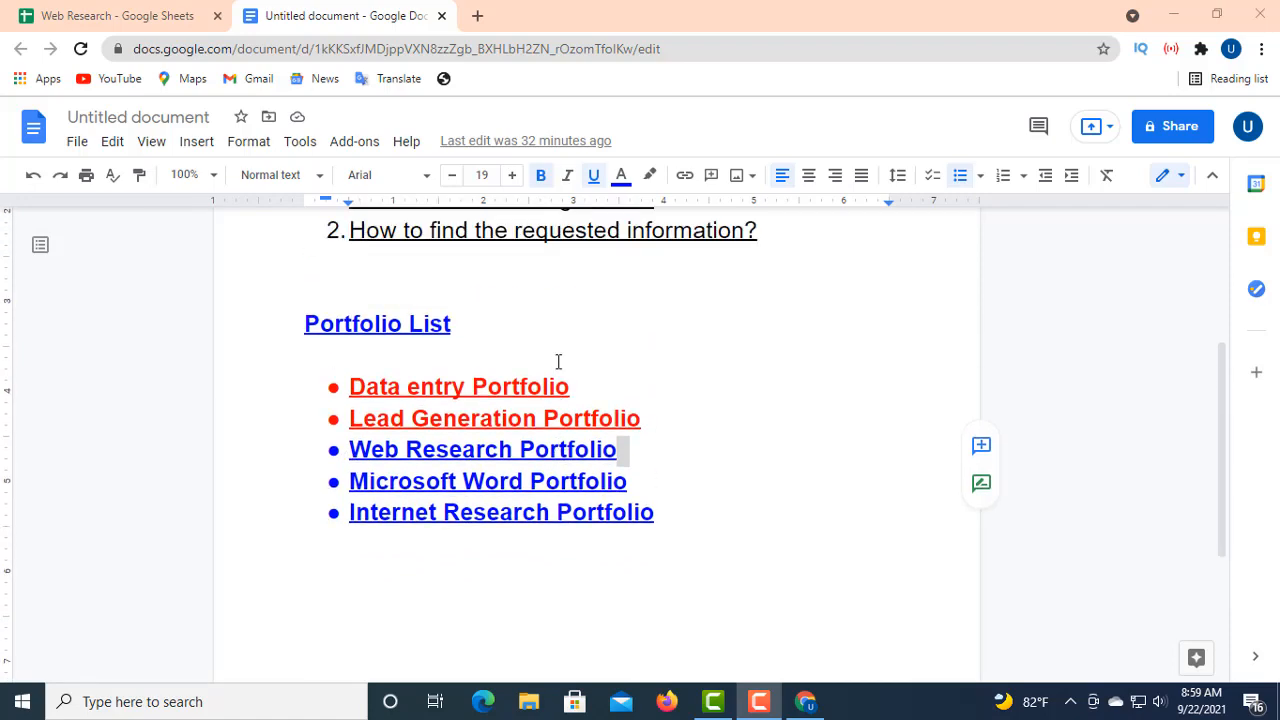
pyautogui.scroll(-1, 543, 363)
pyautogui.scroll(-2, 469, 386)
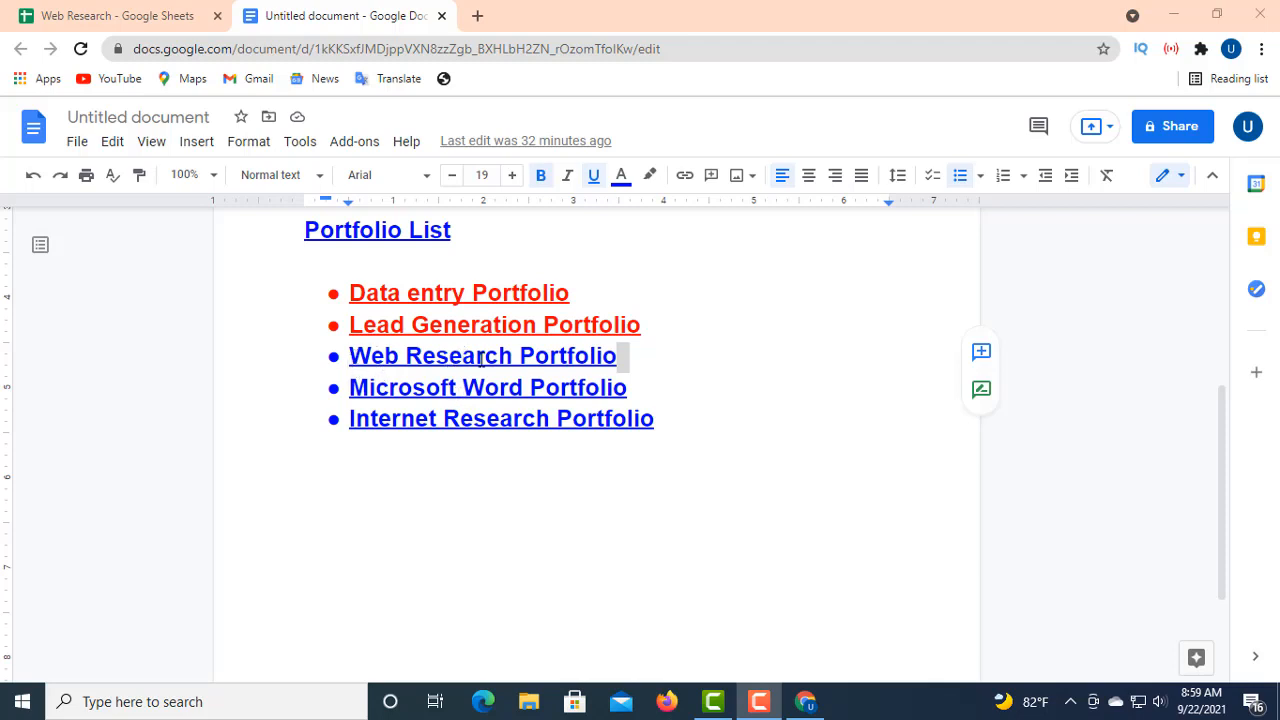
pyautogui.click(660, 353)
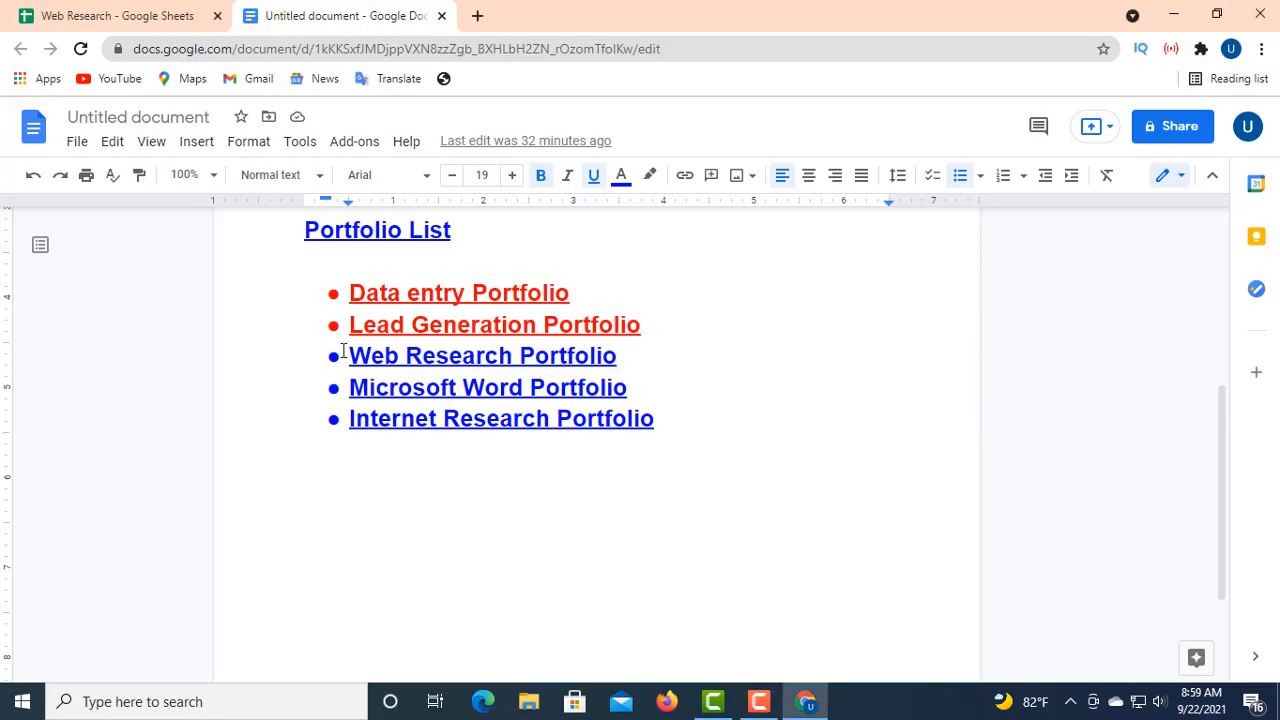
pyautogui.moveTo(347, 356); pyautogui.dragTo(631, 353)
pyautogui.click(651, 352)
pyautogui.scroll(2, 624, 360)
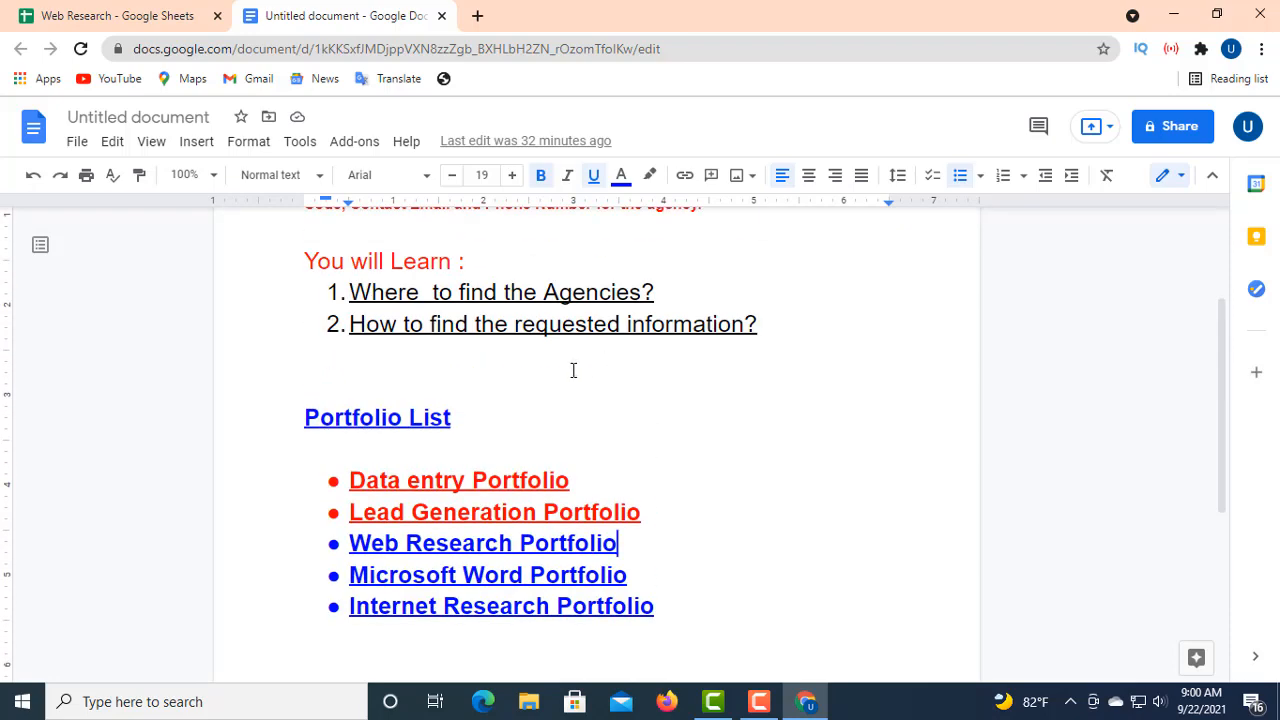
pyautogui.scroll(-2, 563, 378)
pyautogui.scroll(-1, 562, 378)
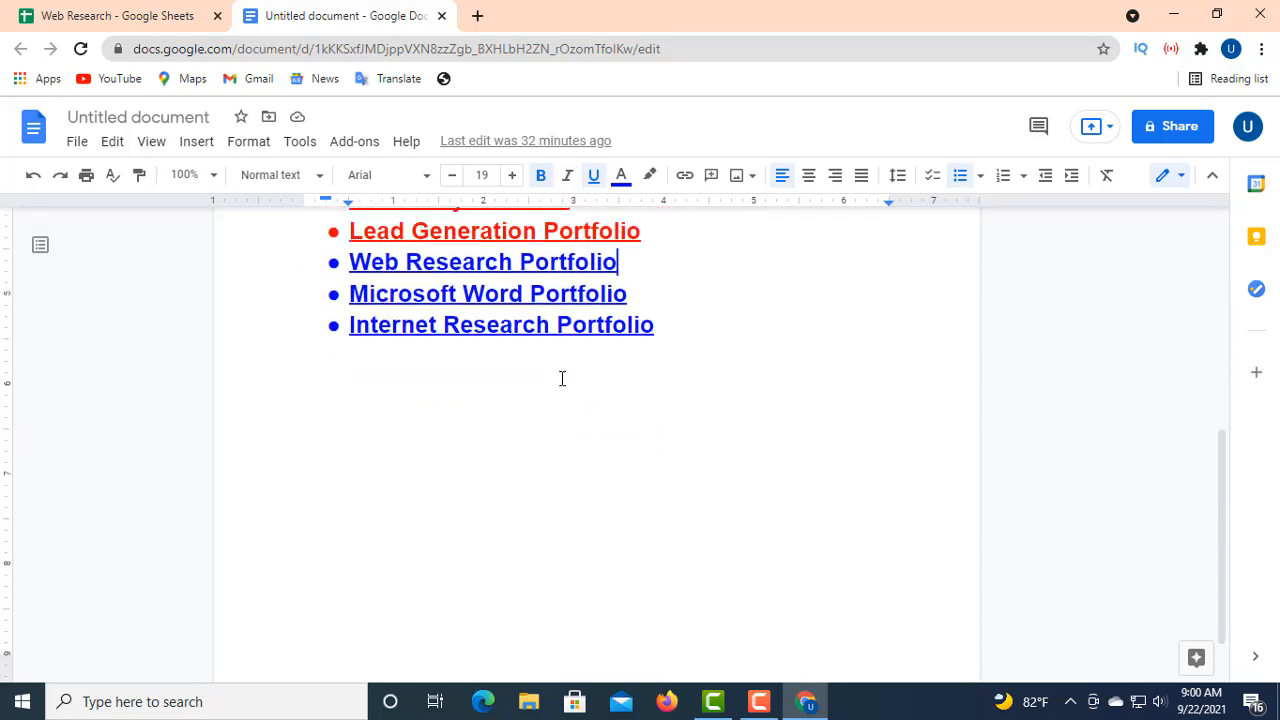
pyautogui.scroll(2, 558, 376)
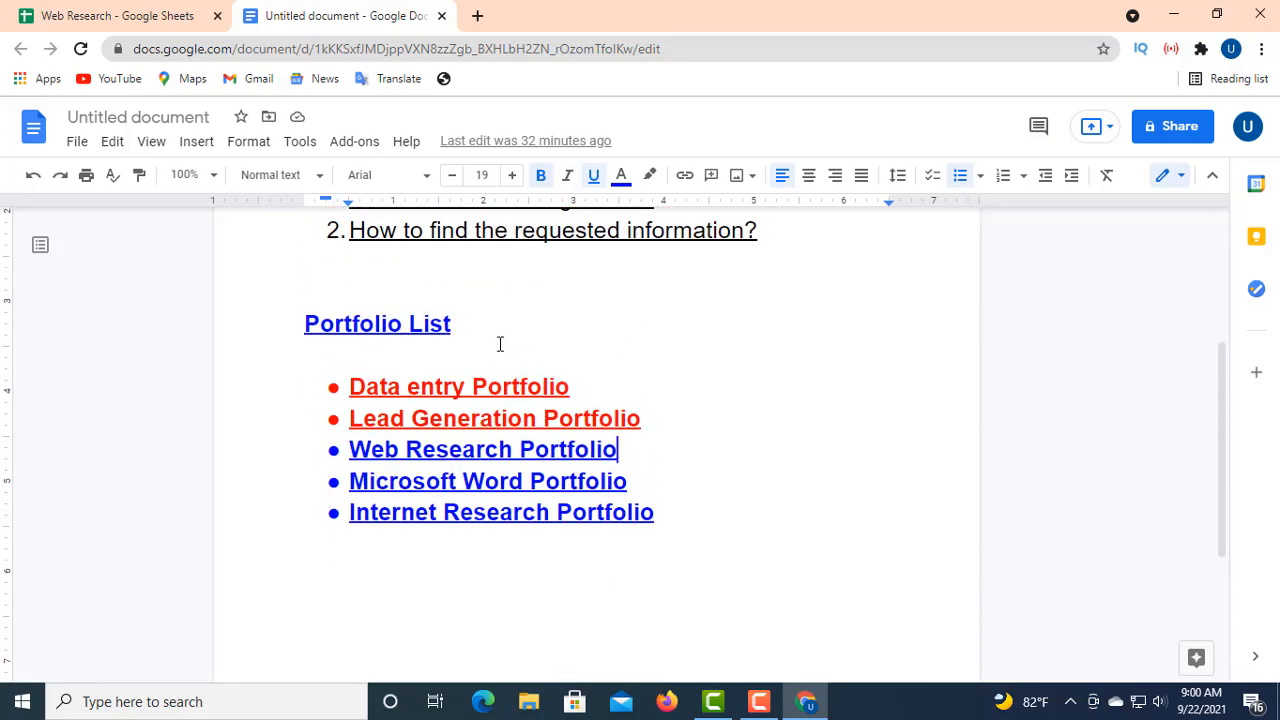
pyautogui.scroll(3, 500, 344)
pyautogui.scroll(-4, 499, 344)
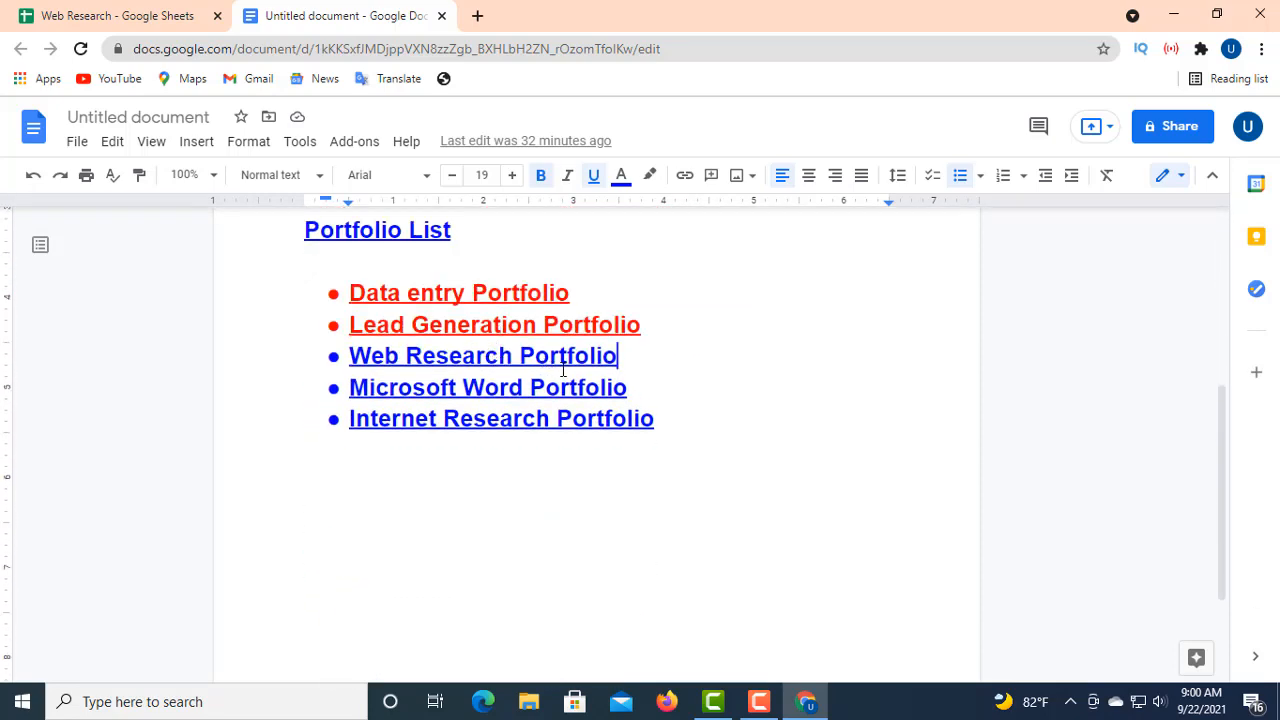
pyautogui.moveTo(573, 368); pyautogui.dragTo(338, 356)
pyautogui.click(636, 363)
pyautogui.moveTo(622, 361); pyautogui.dragTo(345, 353)
pyautogui.click(652, 356)
pyautogui.moveTo(372, 356); pyautogui.dragTo(598, 356)
pyautogui.click(634, 351)
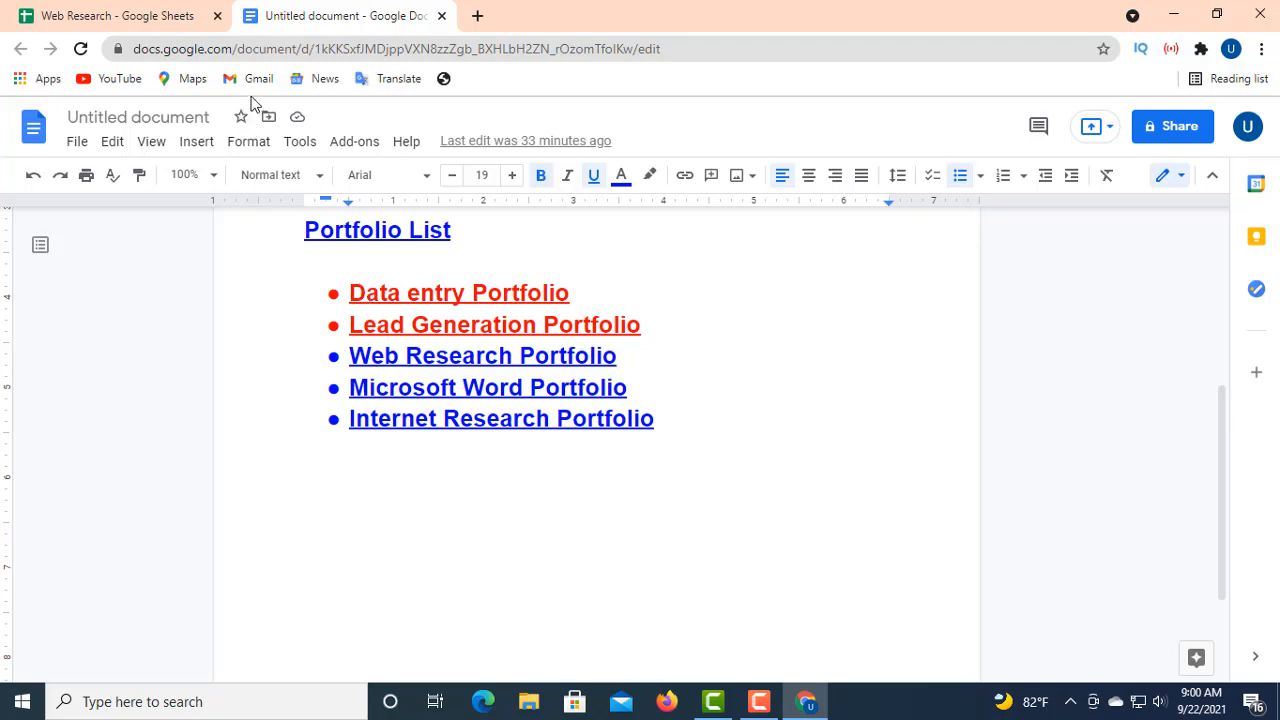
# - Switch to the Web Research spreadsheet
pyautogui.click(148, 26)
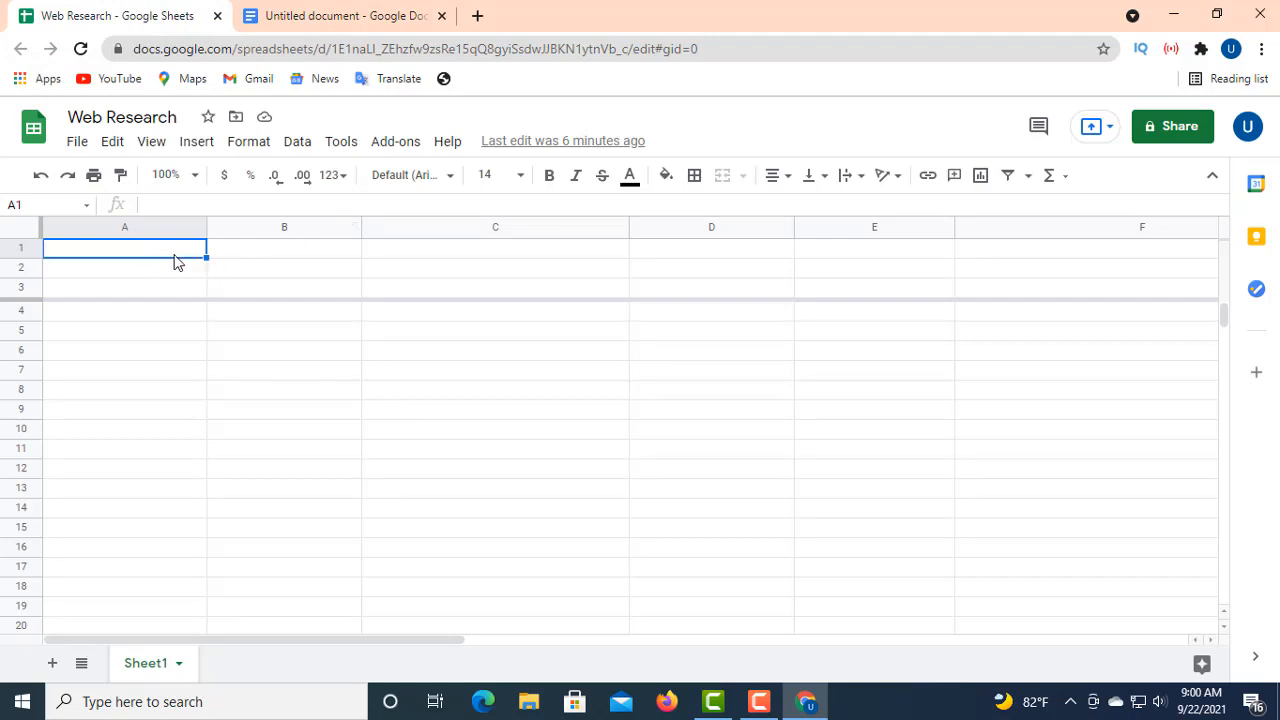
pyautogui.click(250, 258)
pyautogui.click(420, 257)
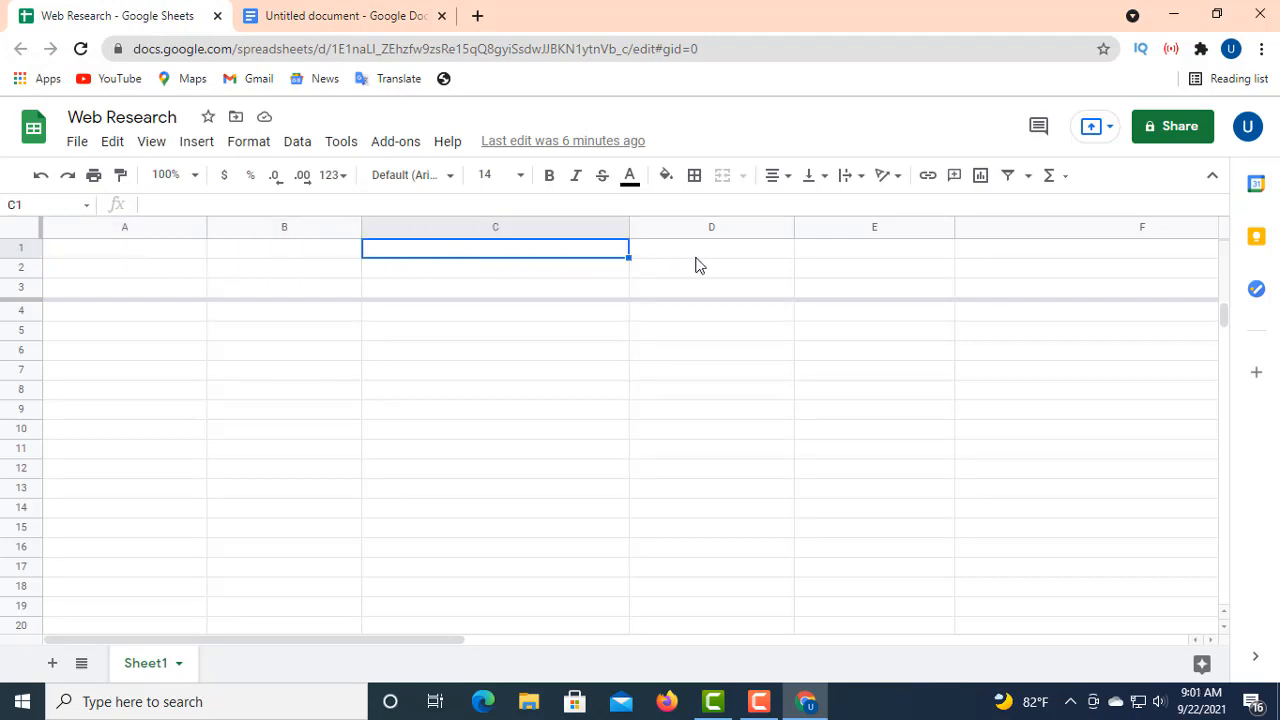
pyautogui.click(706, 256)
pyautogui.click(177, 254)
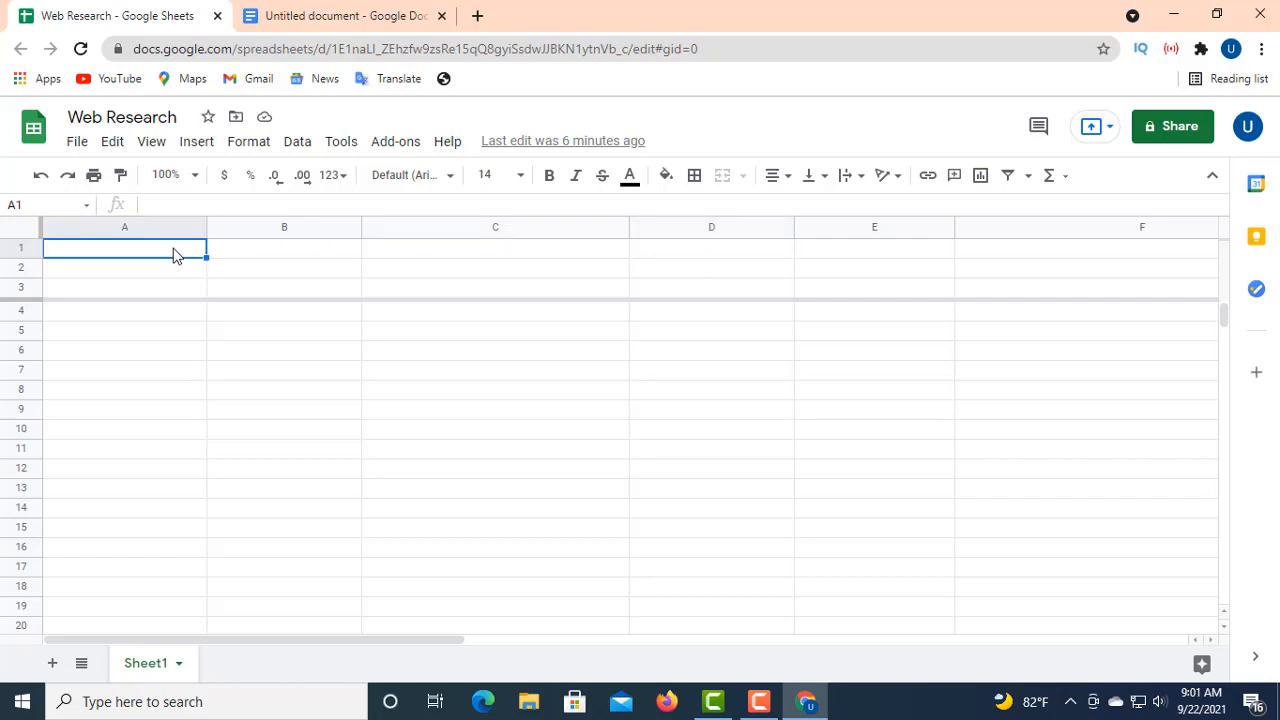
pyautogui.click(306, 257)
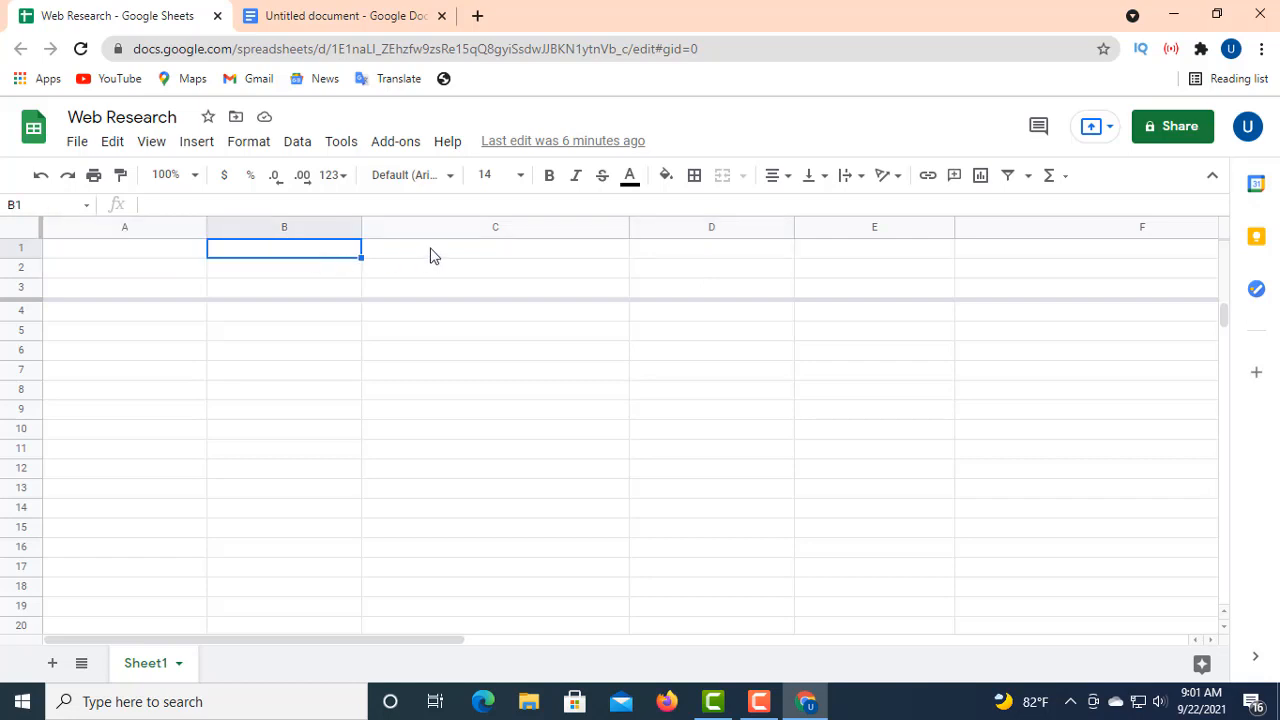
pyautogui.click(432, 256)
pyautogui.click(670, 252)
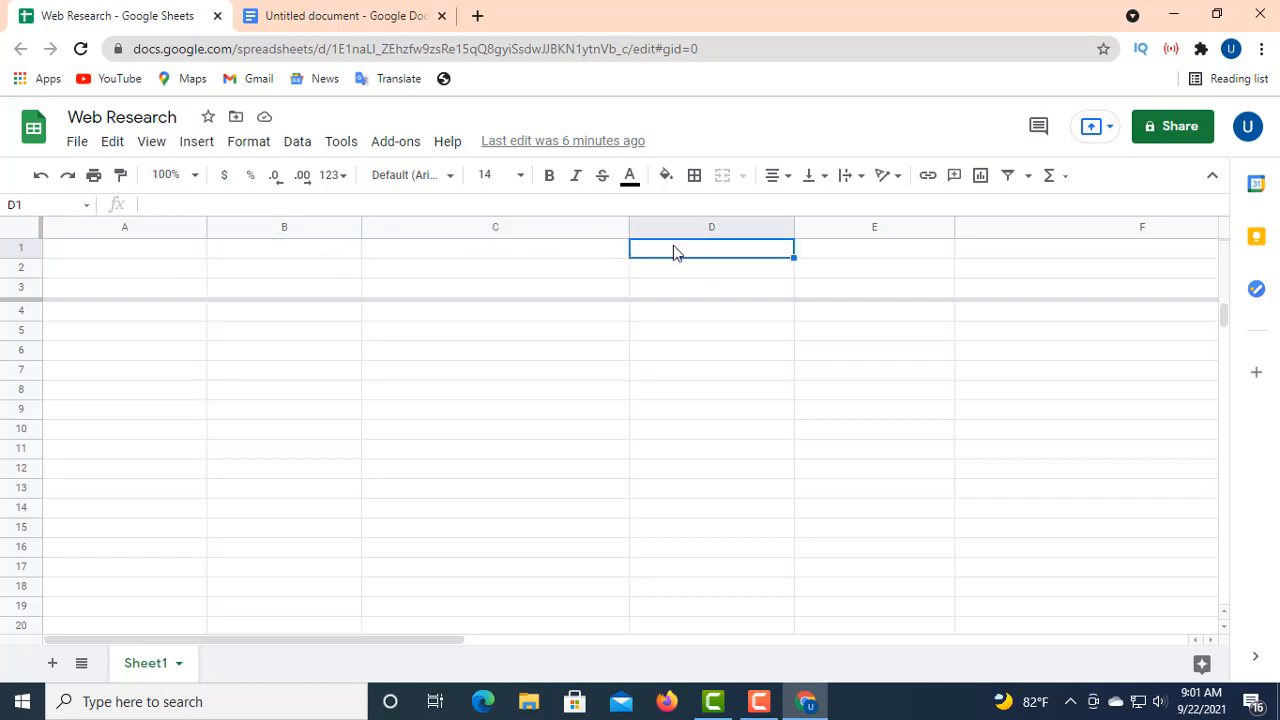
pyautogui.click(812, 249)
pyautogui.click(996, 256)
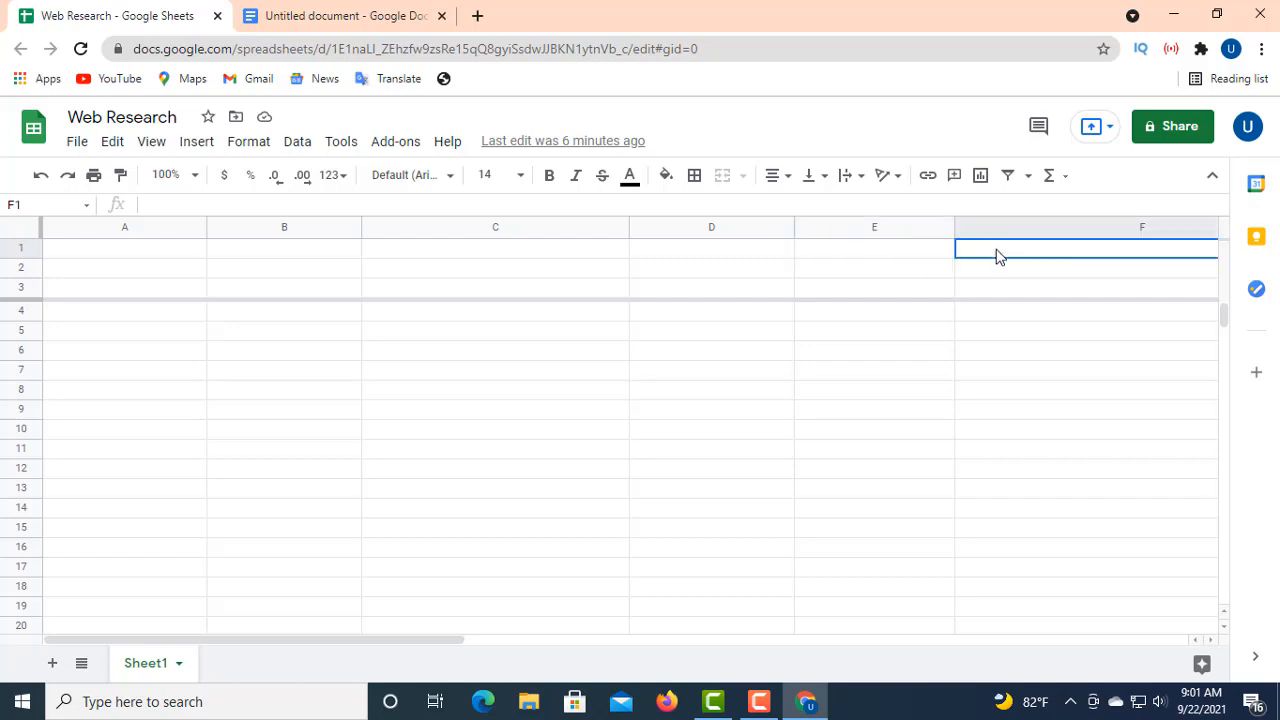
pyautogui.click(148, 257)
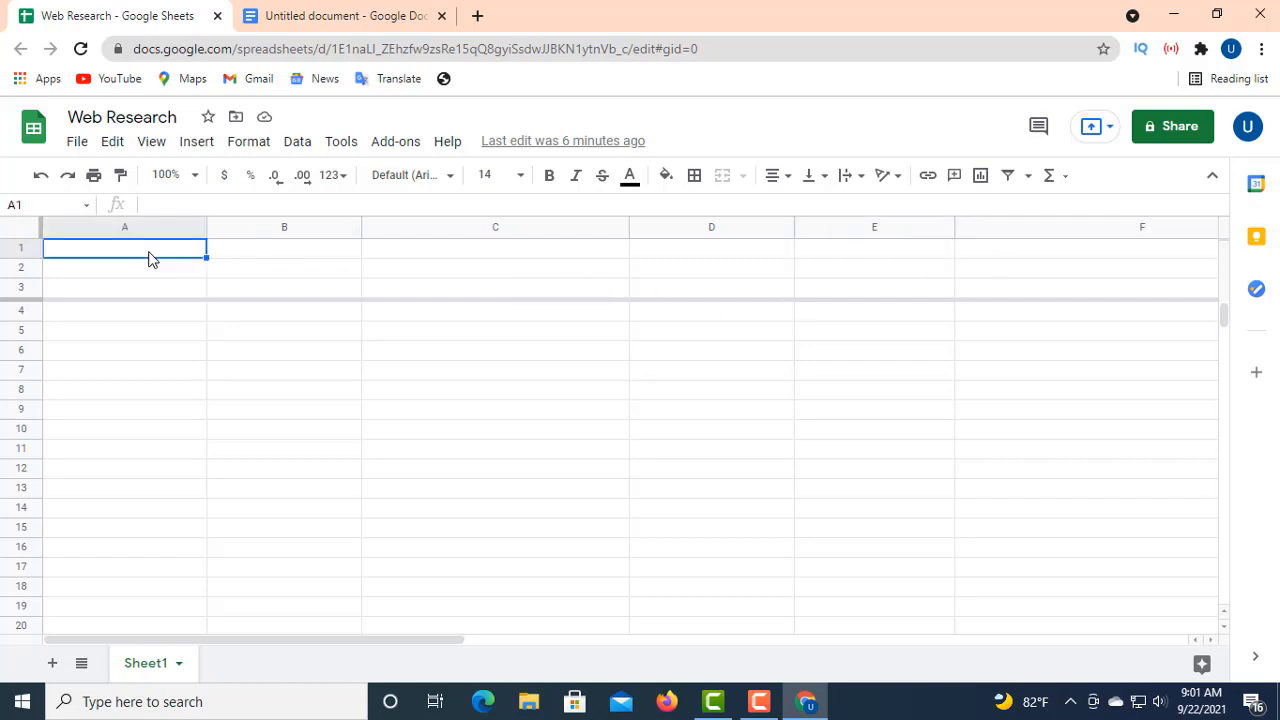
pyautogui.click(306, 252)
pyautogui.click(416, 258)
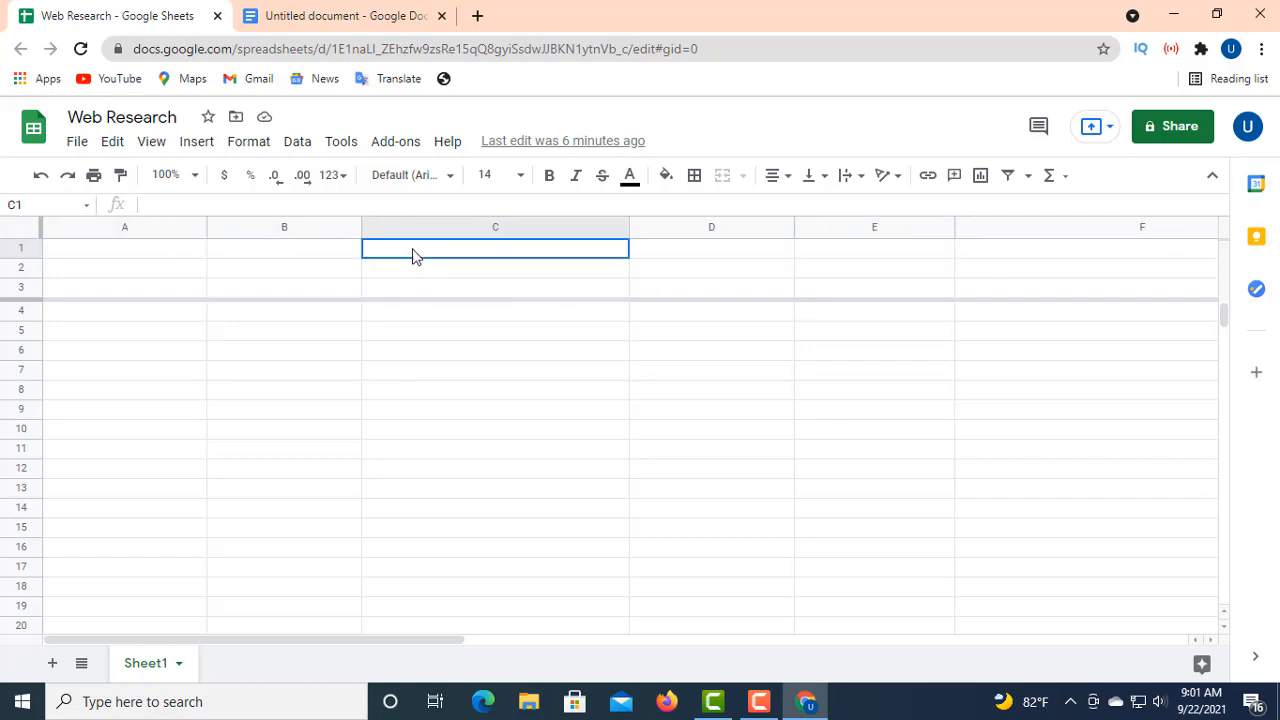
pyautogui.click(670, 257)
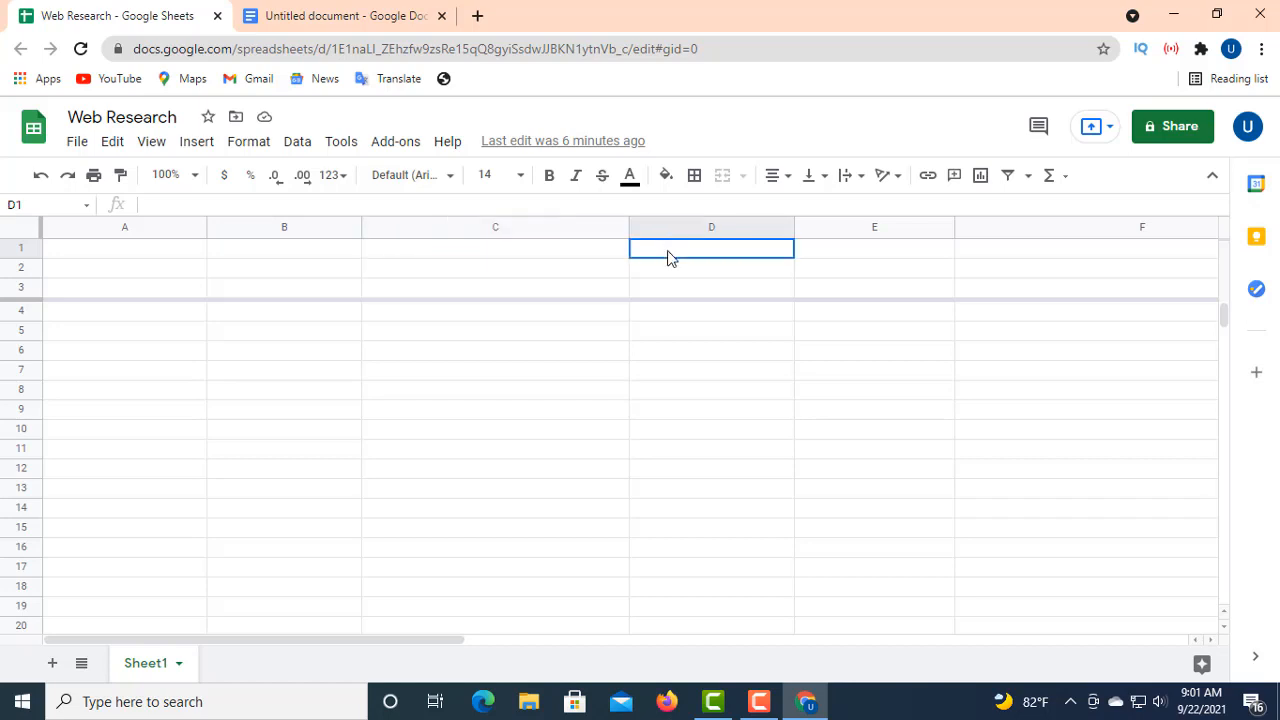
pyautogui.click(838, 255)
pyautogui.click(990, 254)
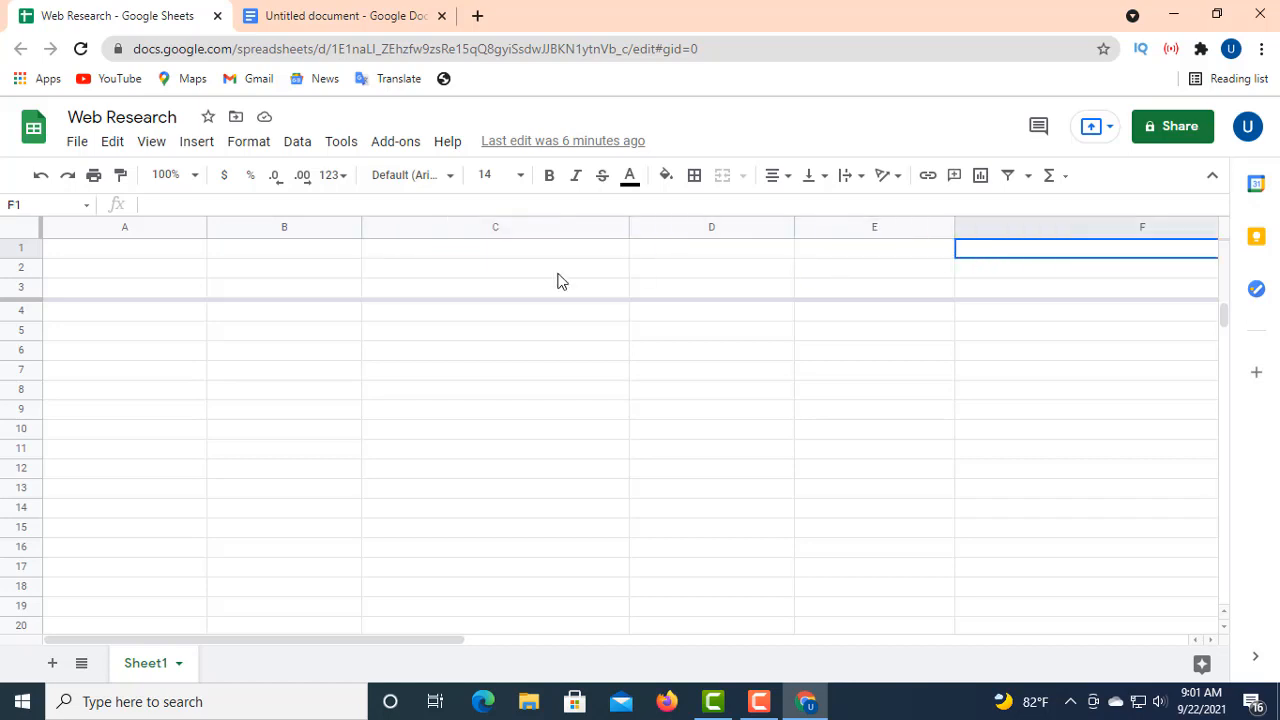
# - Enter the column headers Agency in cell A1 and Website Link in cell B1
pyautogui.click(140, 259)
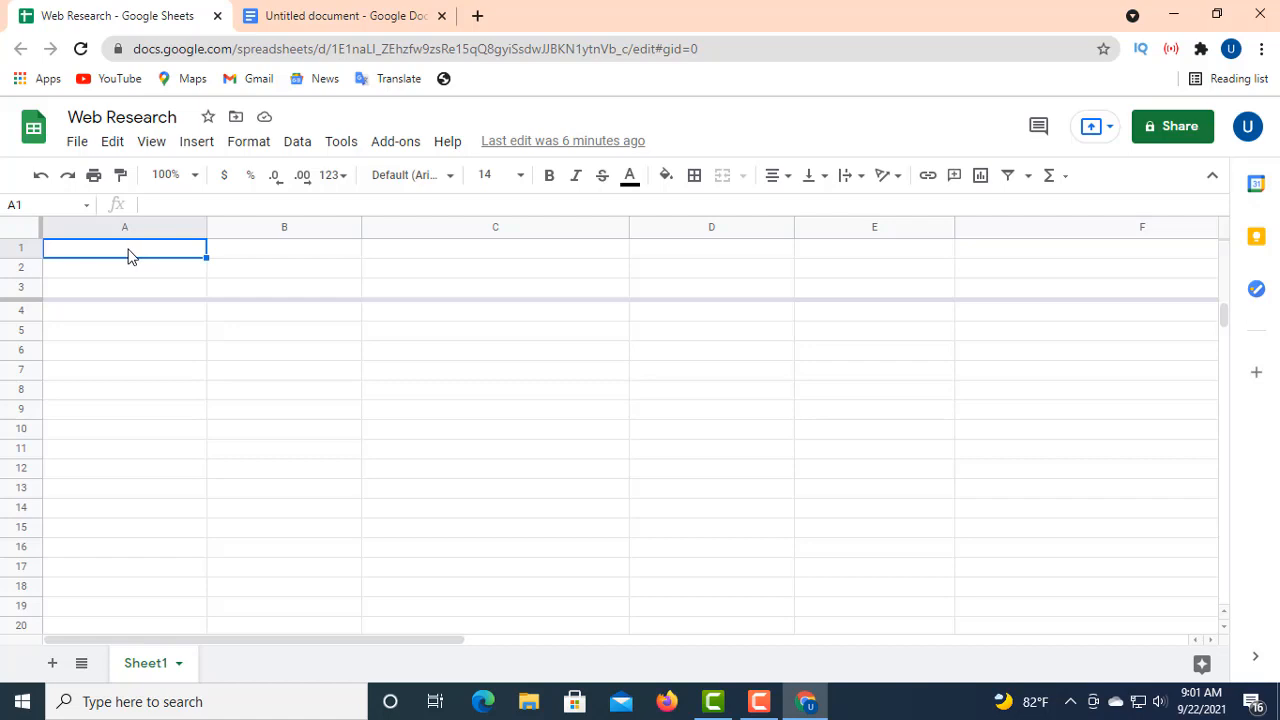
pyautogui.write('A')
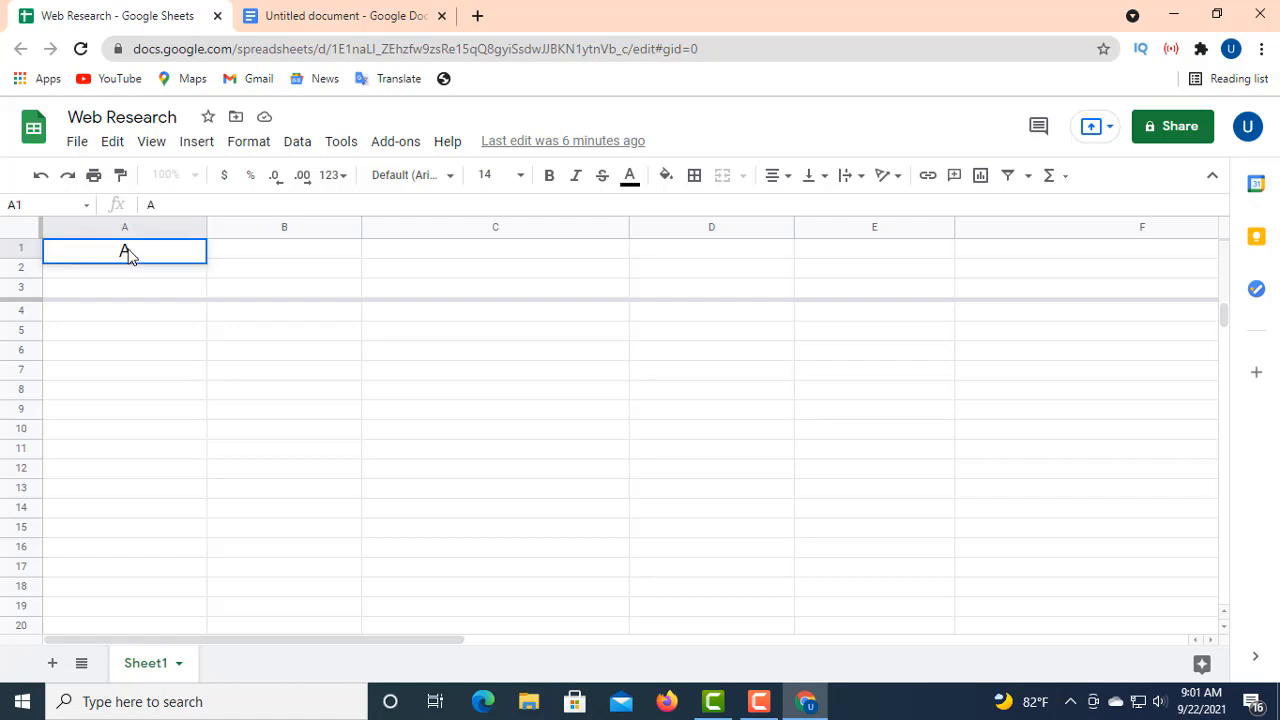
pyautogui.write('gency')
pyautogui.click(238, 255)
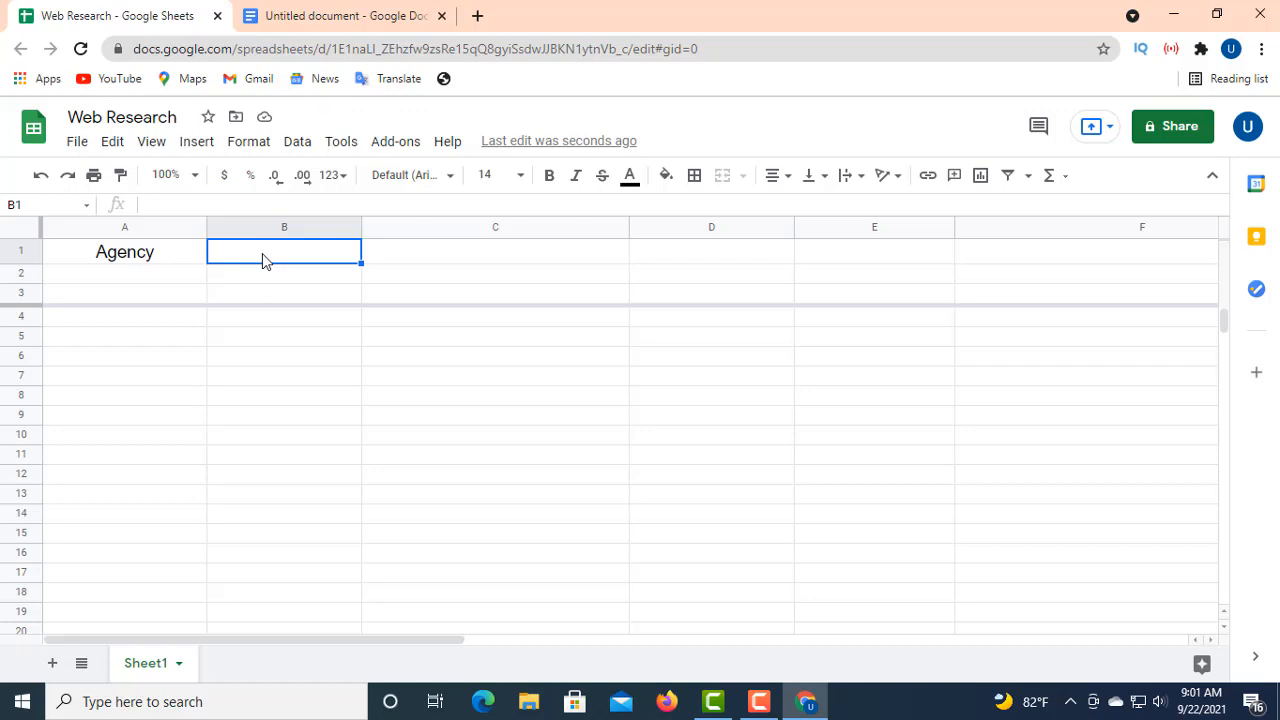
pyautogui.write('w')
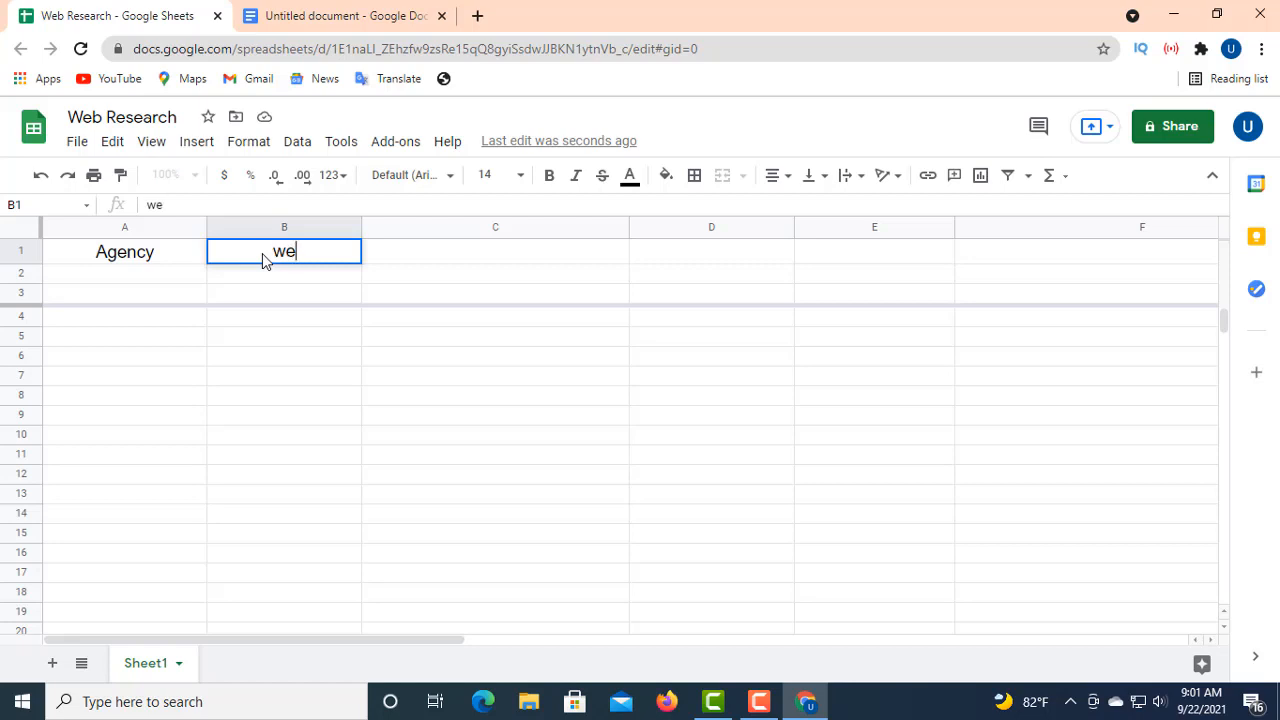
pyautogui.write('e')
pyautogui.press('BackSpace')
pyautogui.press('BackSpace')
pyautogui.write('Website')
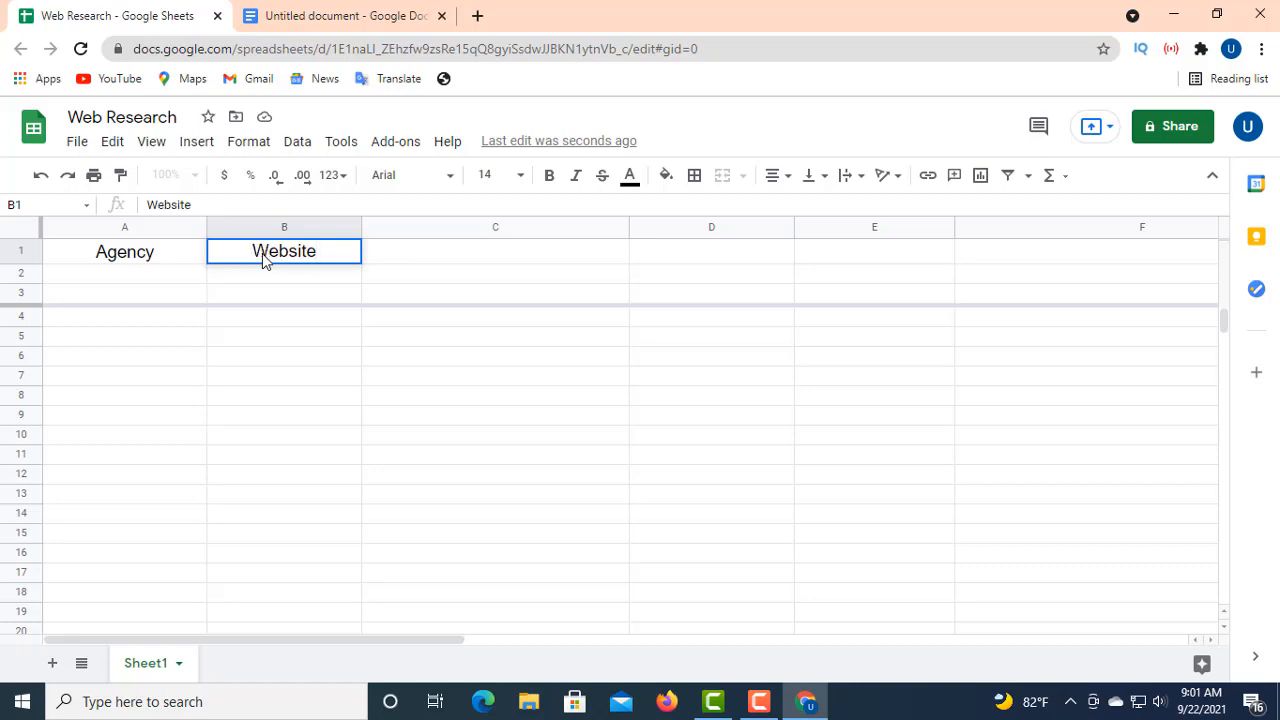
pyautogui.write(' Link')
# - Enter the column headers Address in cell C1 and Phone Number in cell D1
pyautogui.click(424, 260)
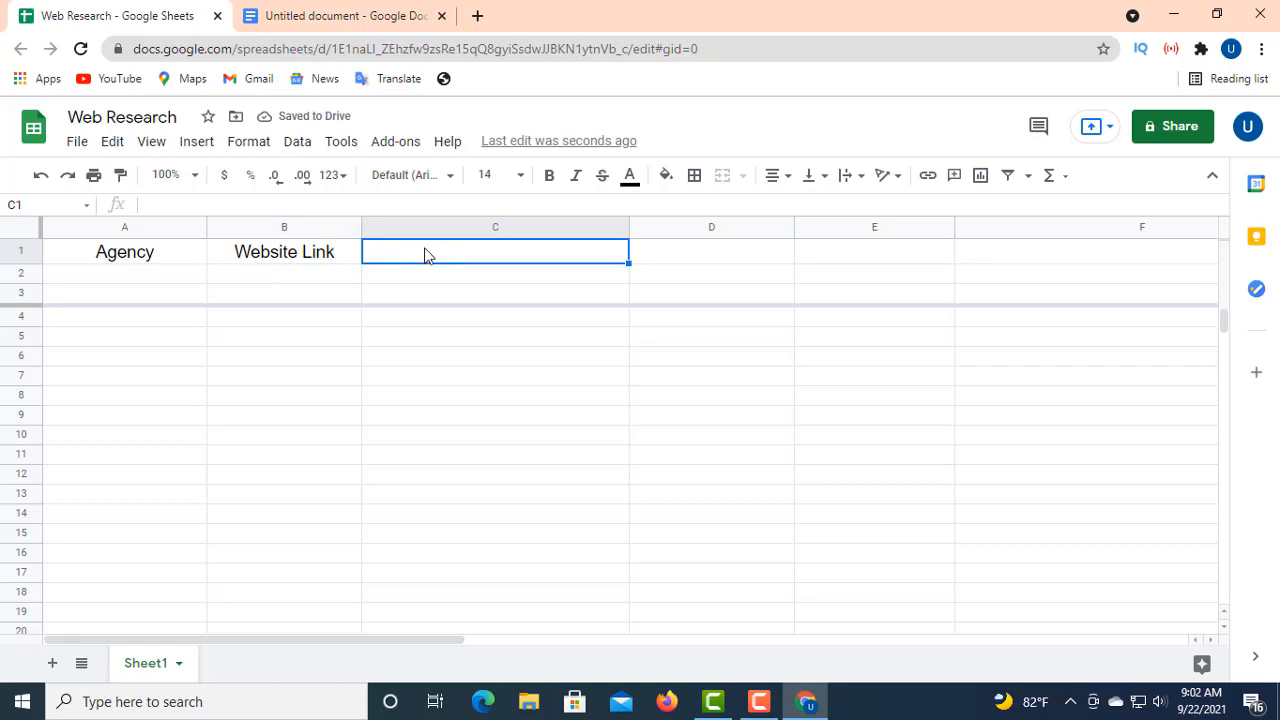
pyautogui.write('A')
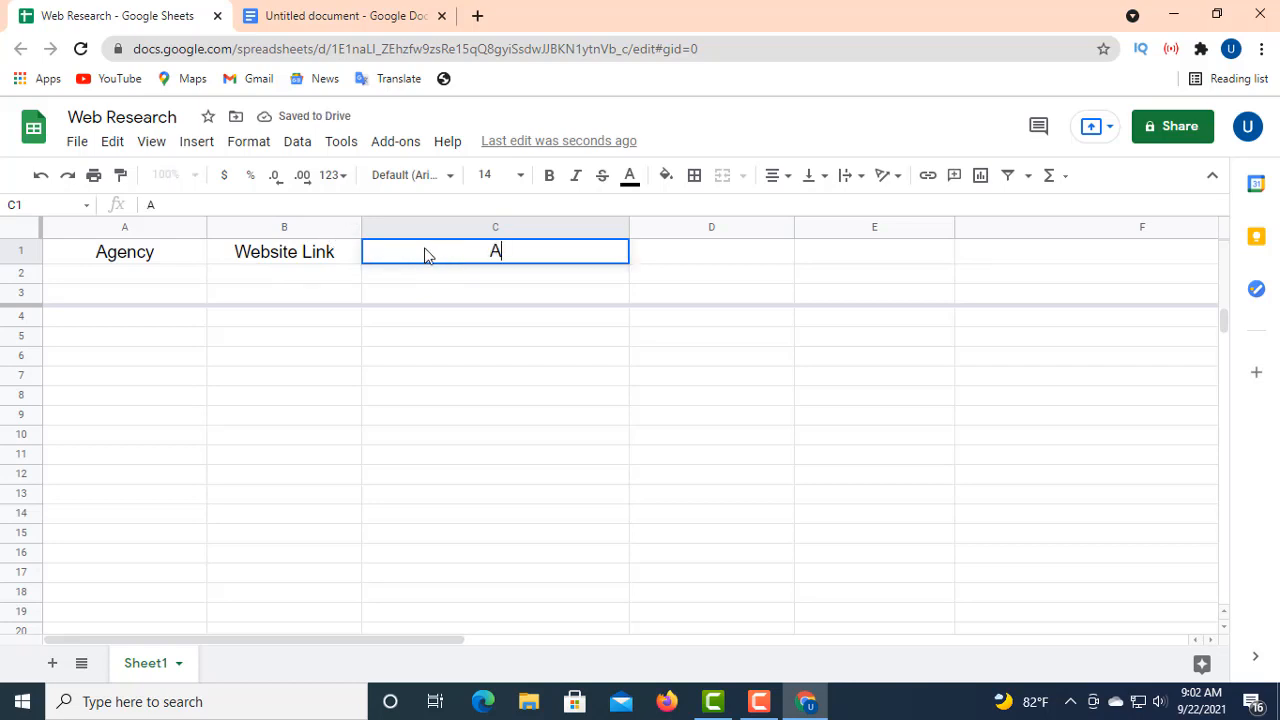
pyautogui.write('dd')
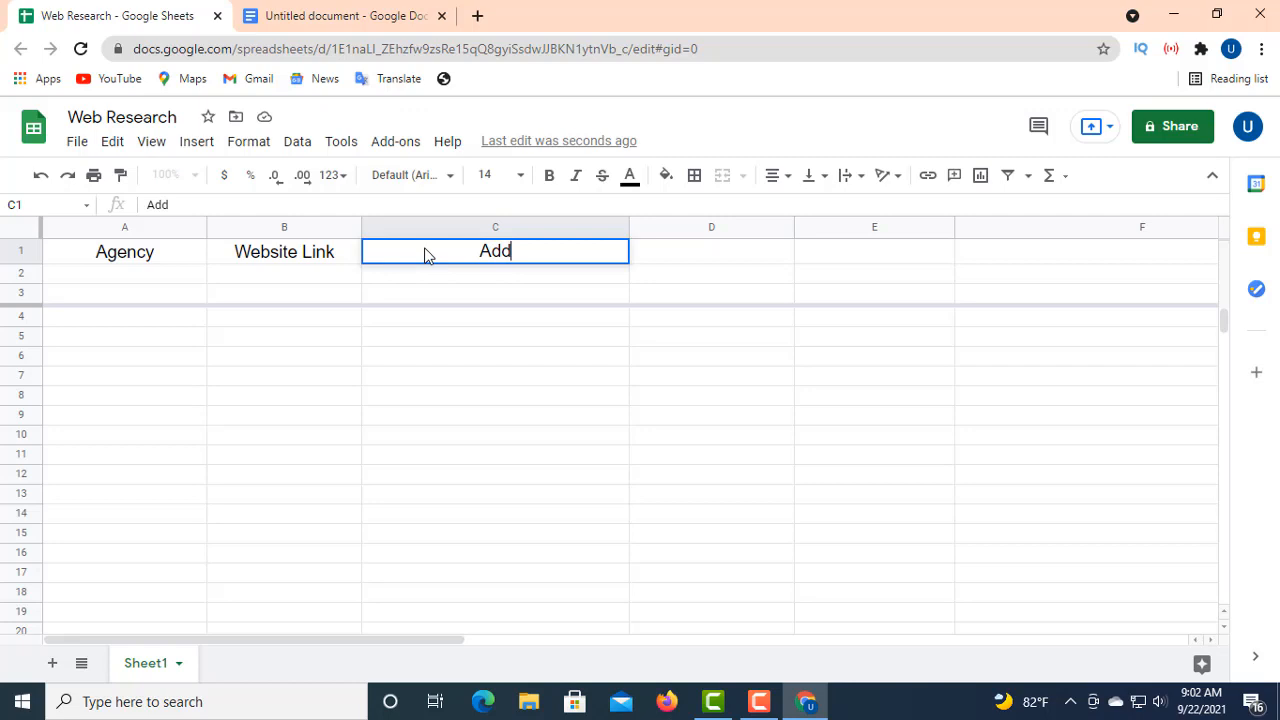
pyautogui.write('ress')
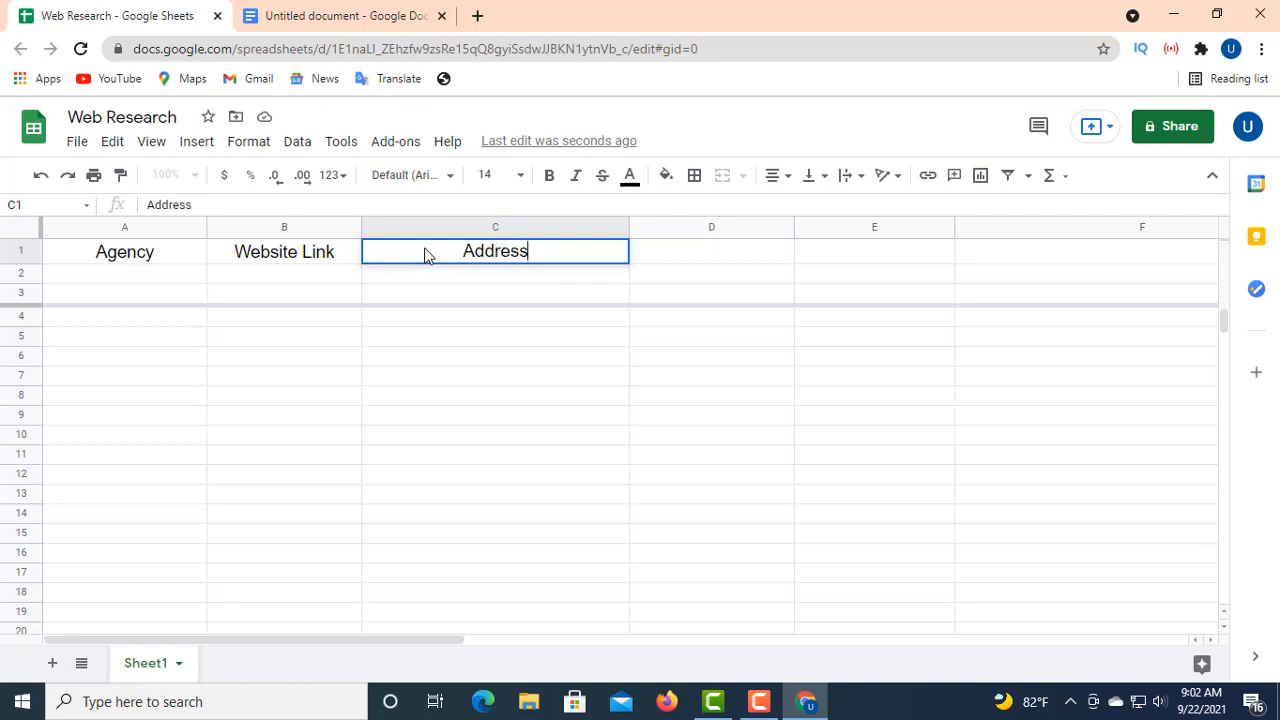
pyautogui.click(659, 257)
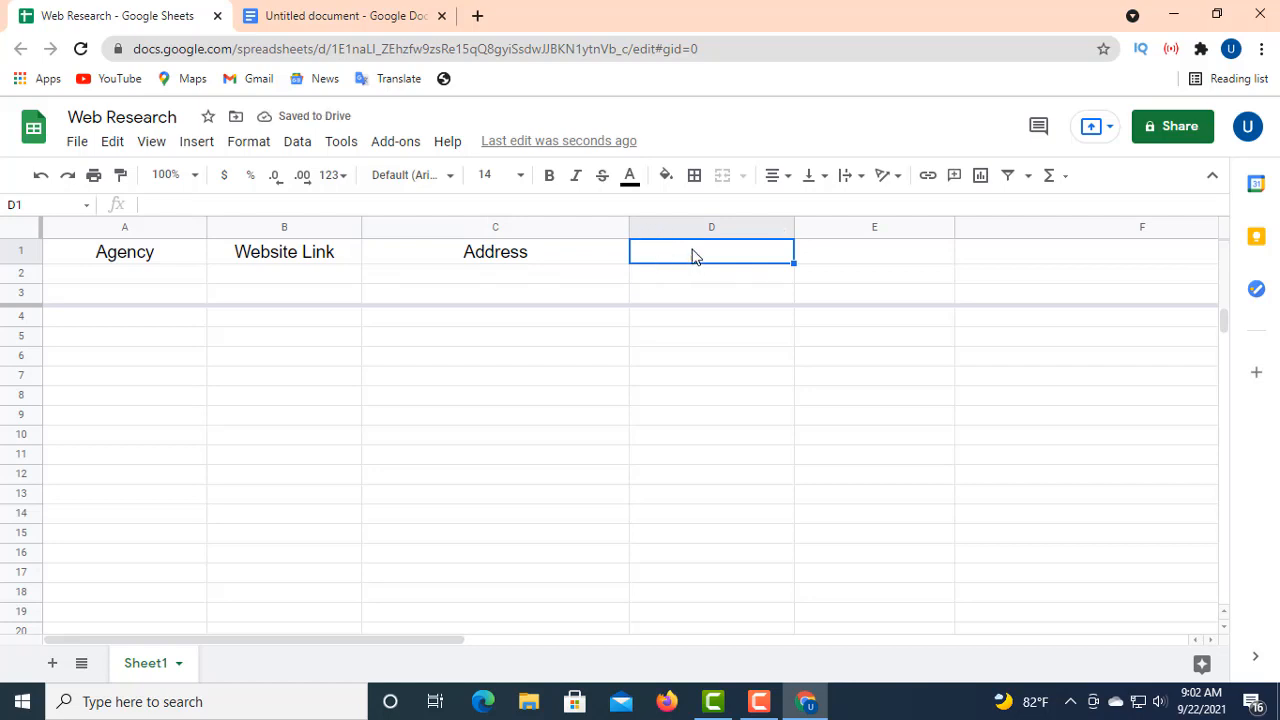
pyautogui.write('P')
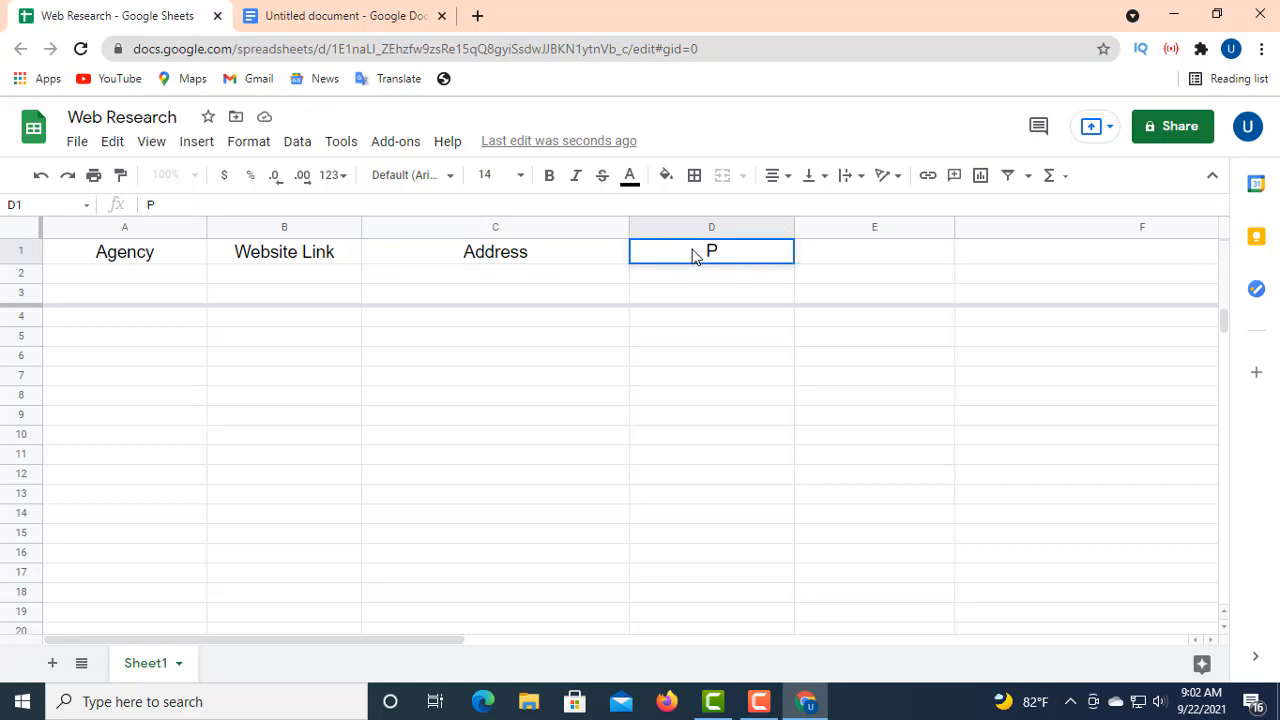
pyautogui.write('hone Number')
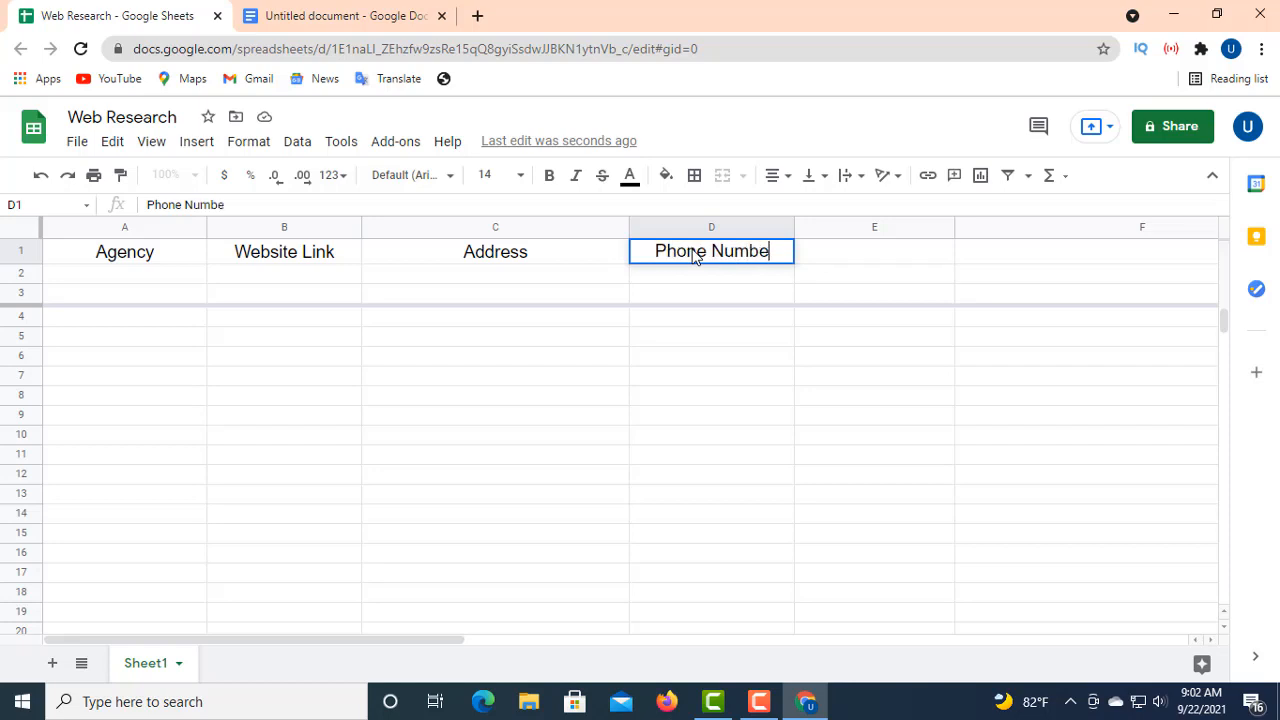
# - Enter the column header Email Address in cell E1
pyautogui.click(843, 256)
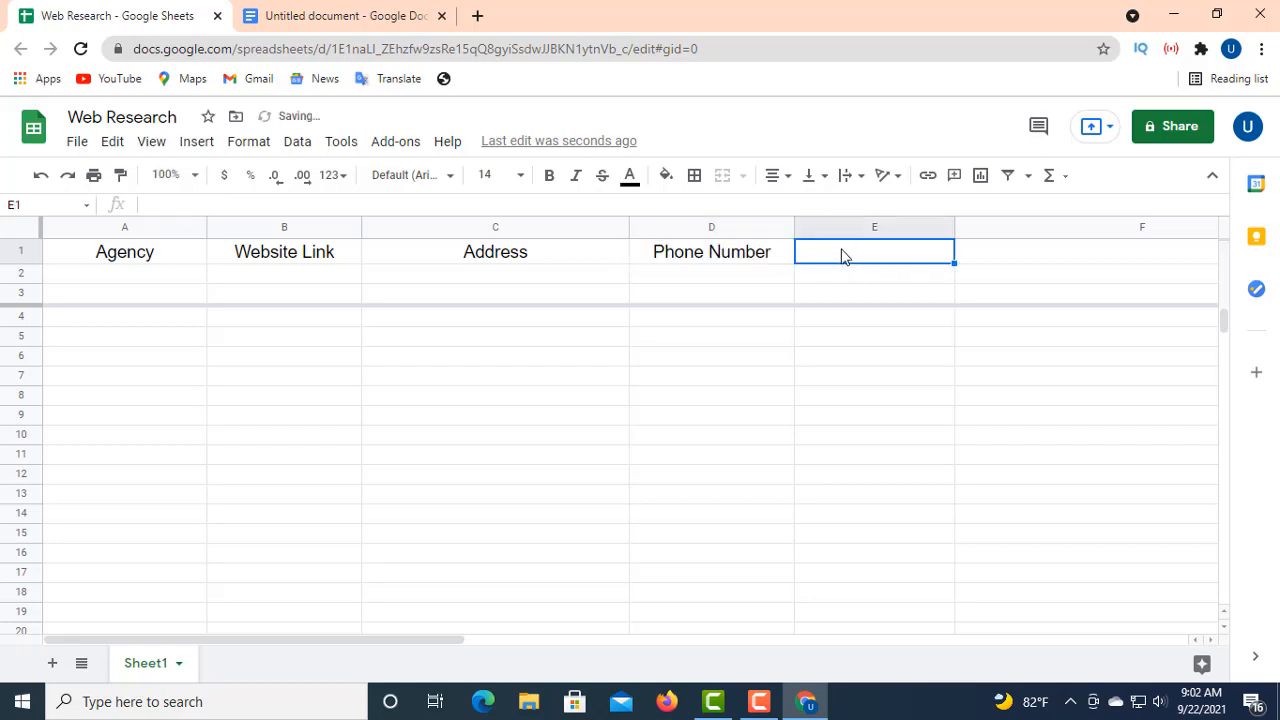
pyautogui.write('E')
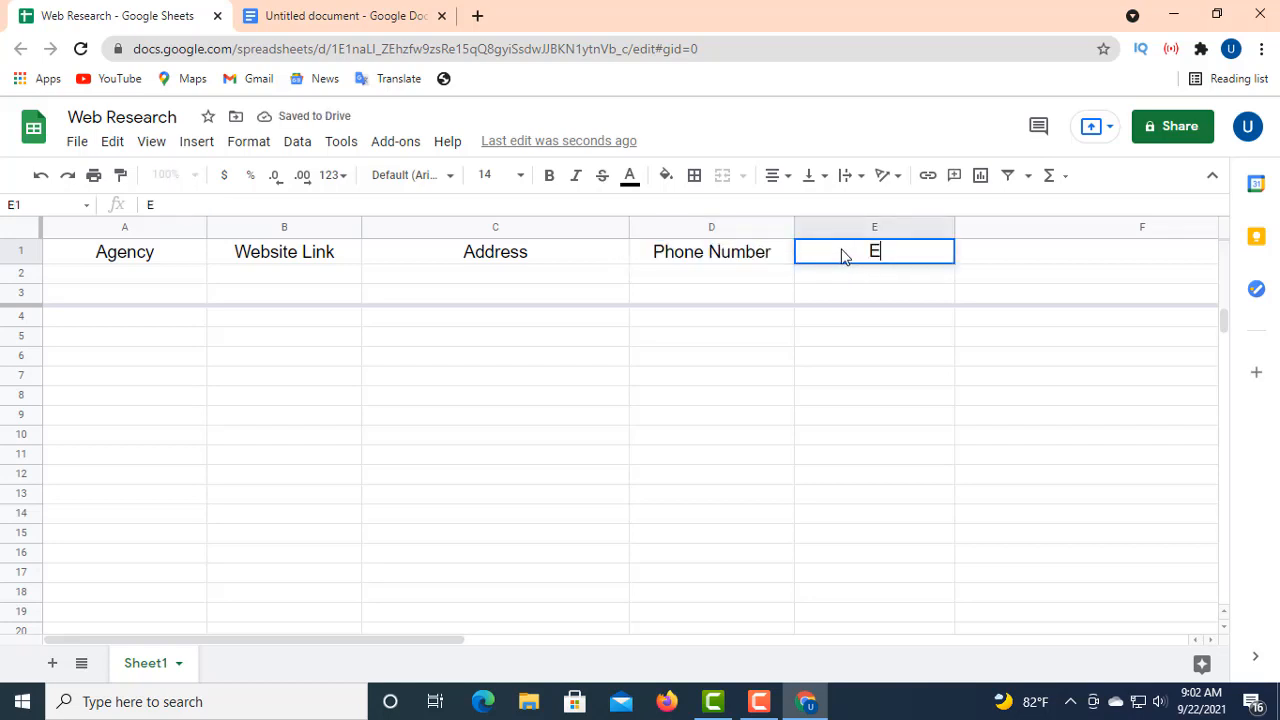
pyautogui.write('mai')
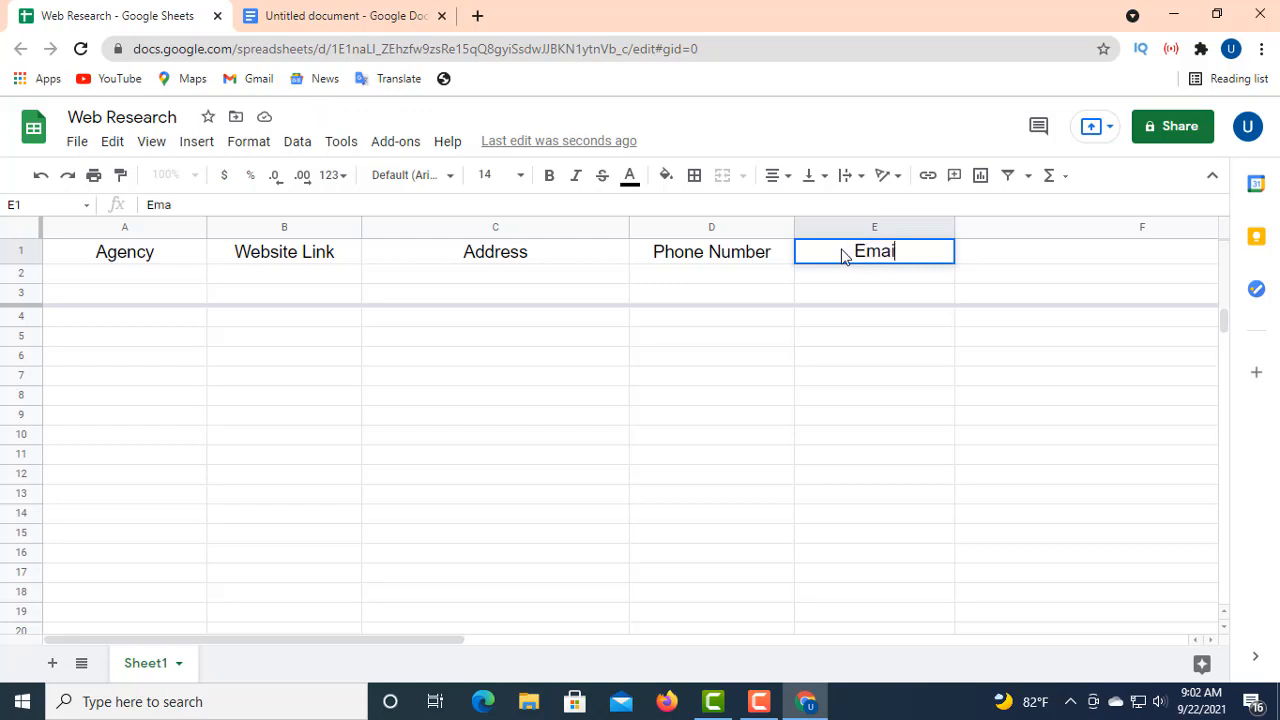
pyautogui.write('l')
pyautogui.write('E')
pyautogui.press('BackSpace')
pyautogui.press('BackSpace')
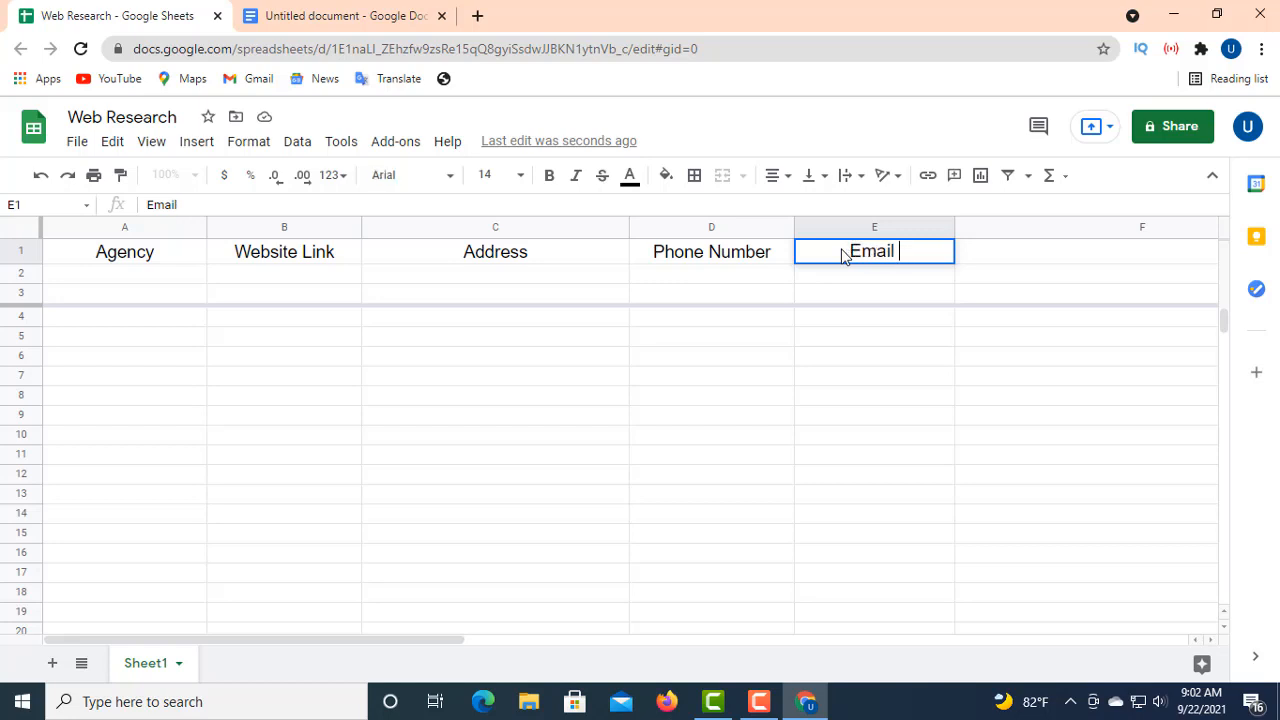
pyautogui.write('Adde')
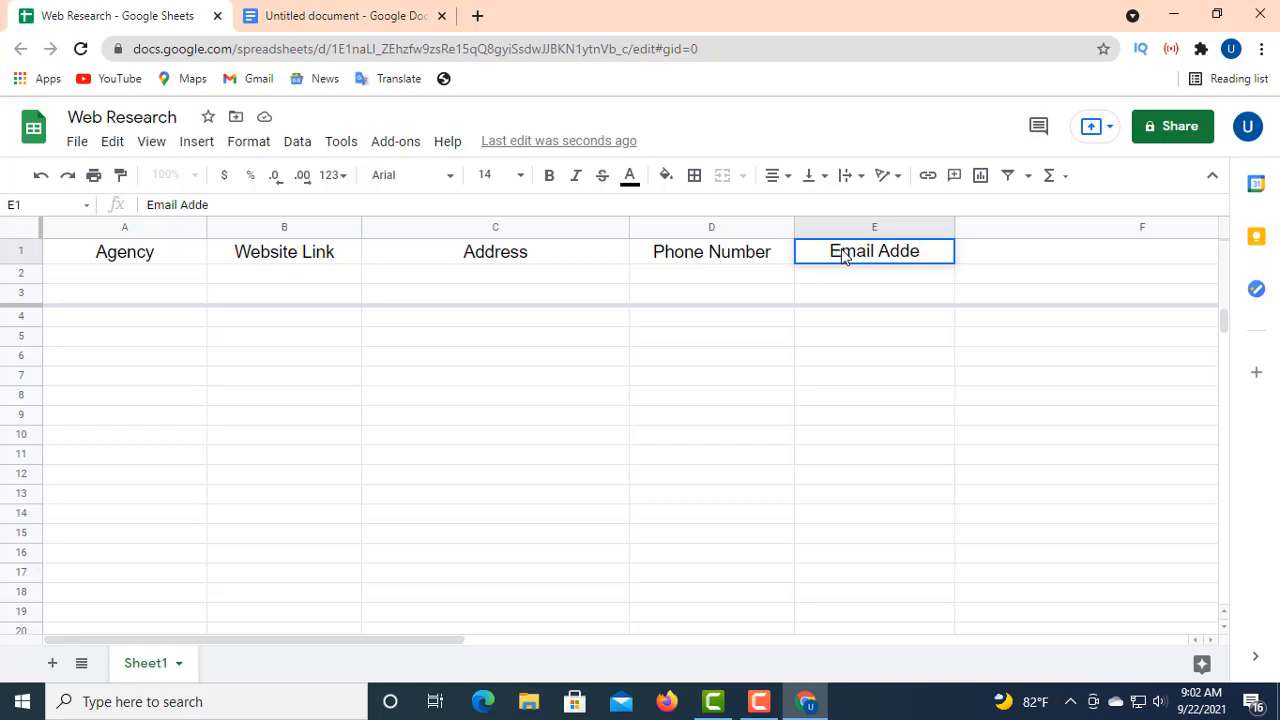
pyautogui.press('BackSpace')
pyautogui.write('ress')
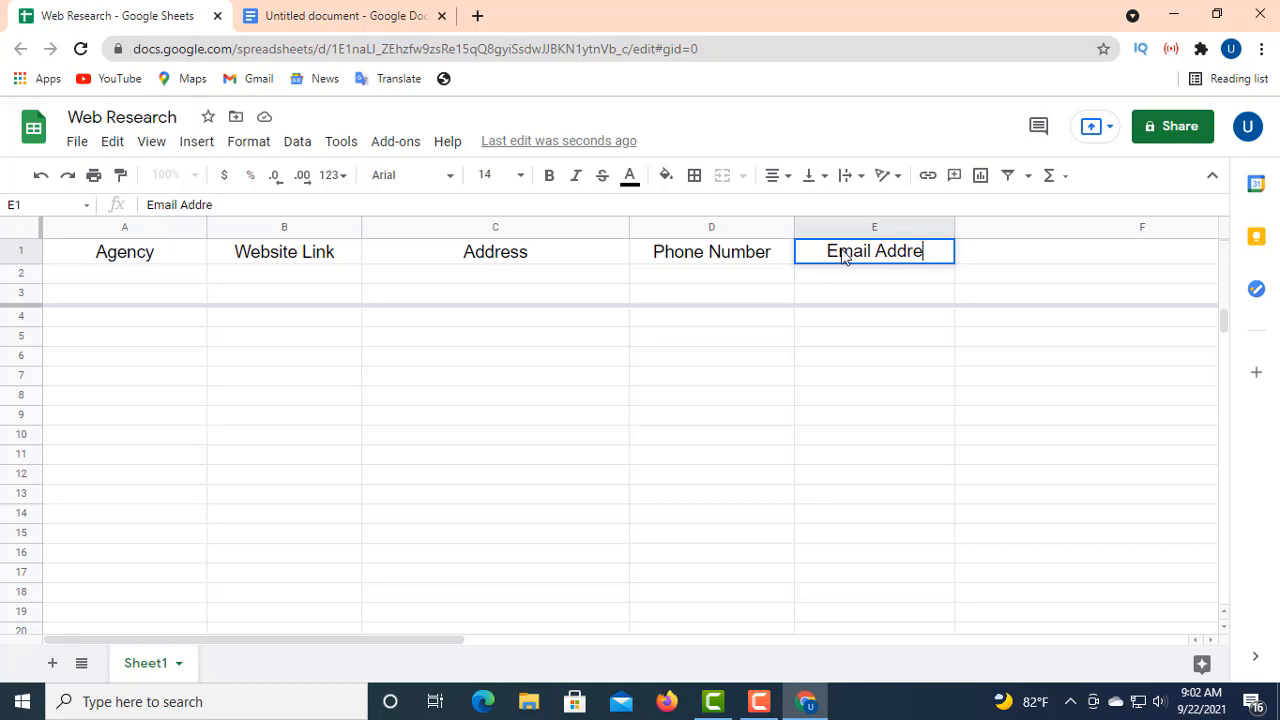
# - Enter the column header Page Link in cell F1
pyautogui.click(983, 253)
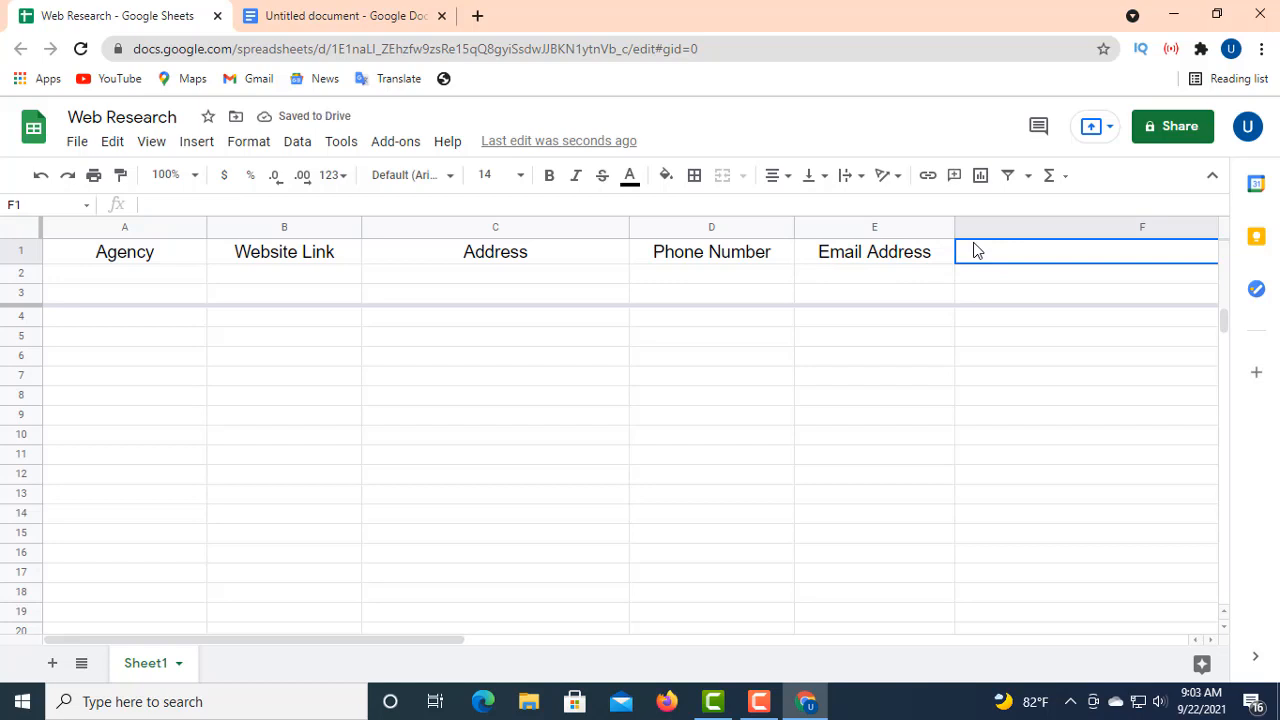
pyautogui.write('P')
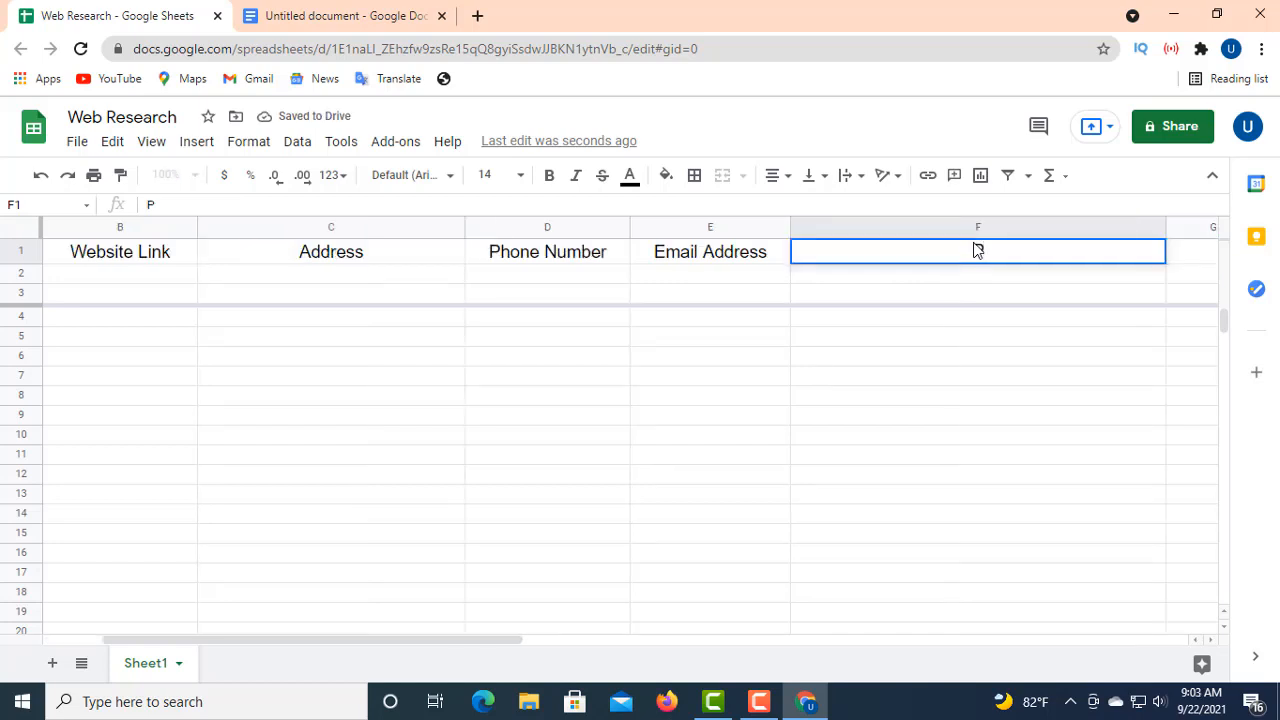
pyautogui.write('age')
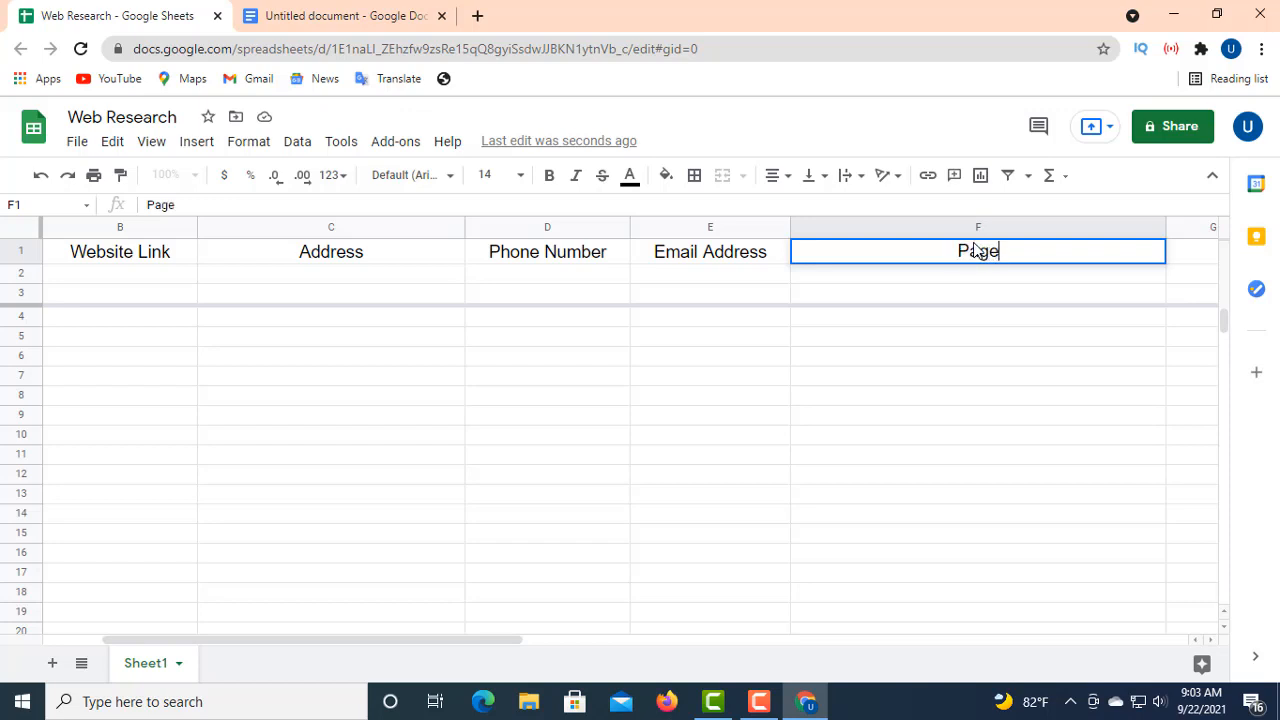
pyautogui.write(' Linl')
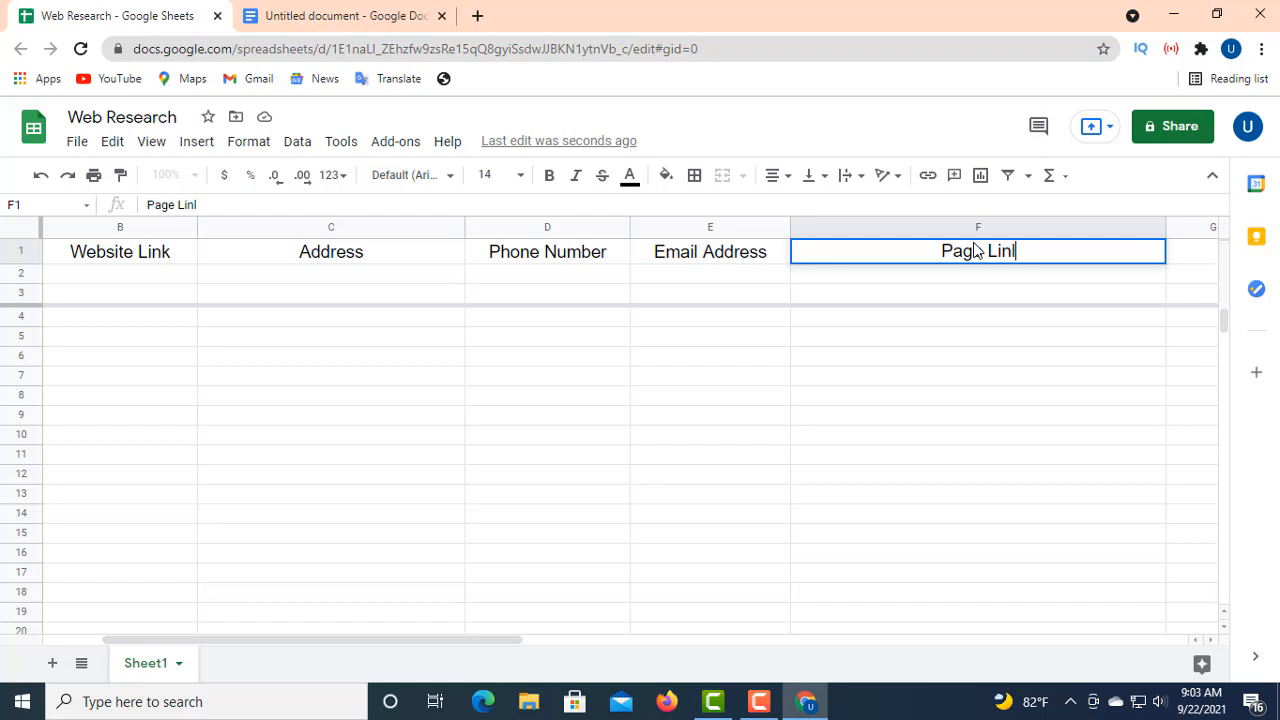
pyautogui.press('BackSpace')
pyautogui.write('k')
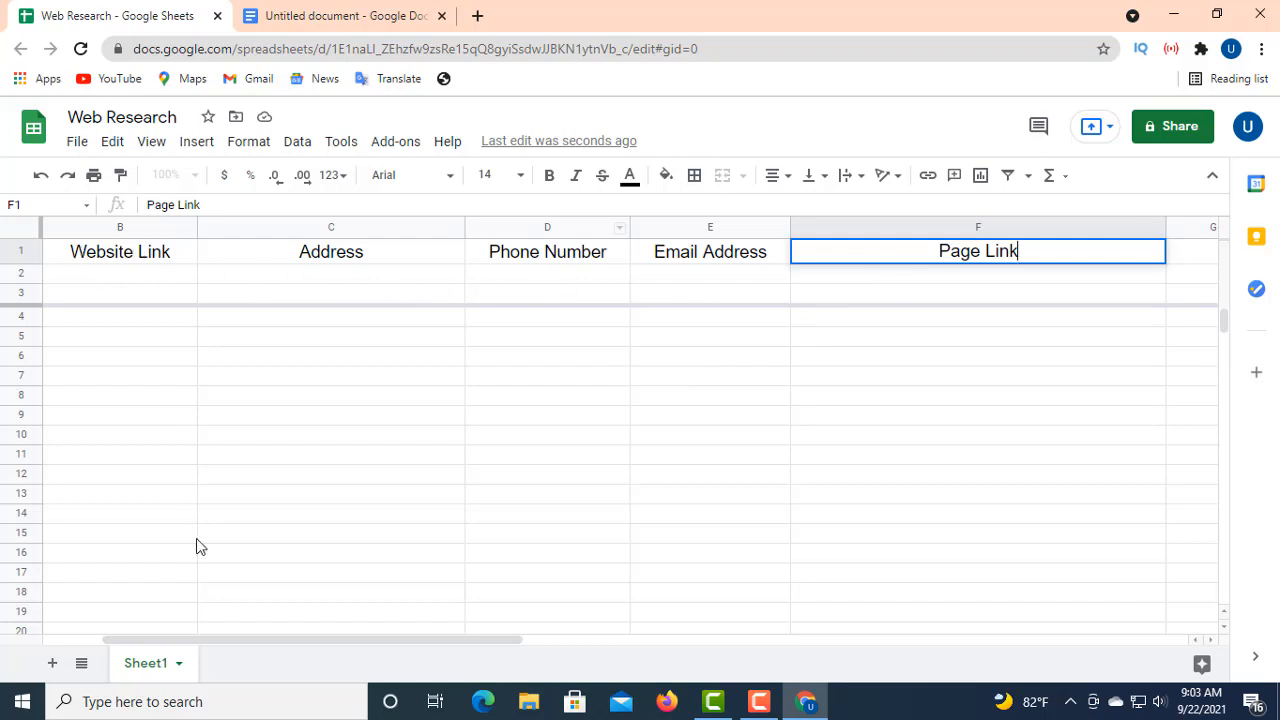
pyautogui.moveTo(254, 640); pyautogui.dragTo(126, 600)
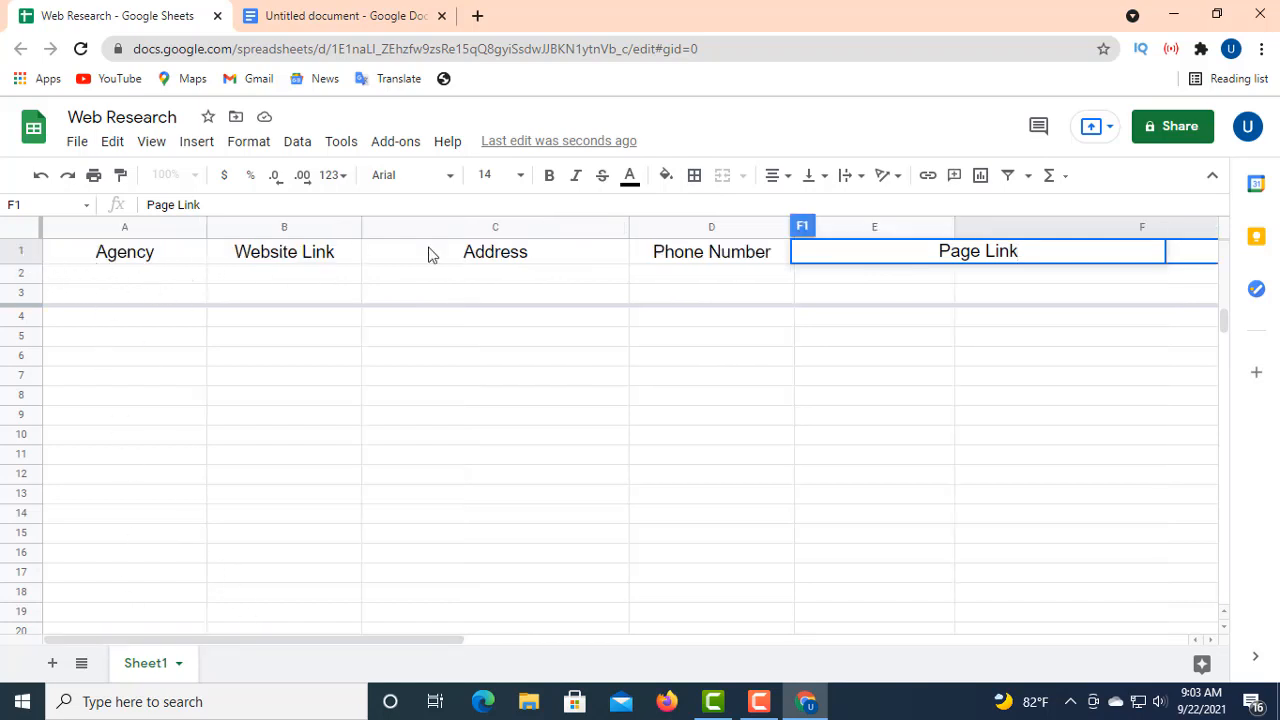
# - Fill the whole header row 1 with a light golden-yellow background, trying blue first, and select cell A2
pyautogui.click(24, 252)
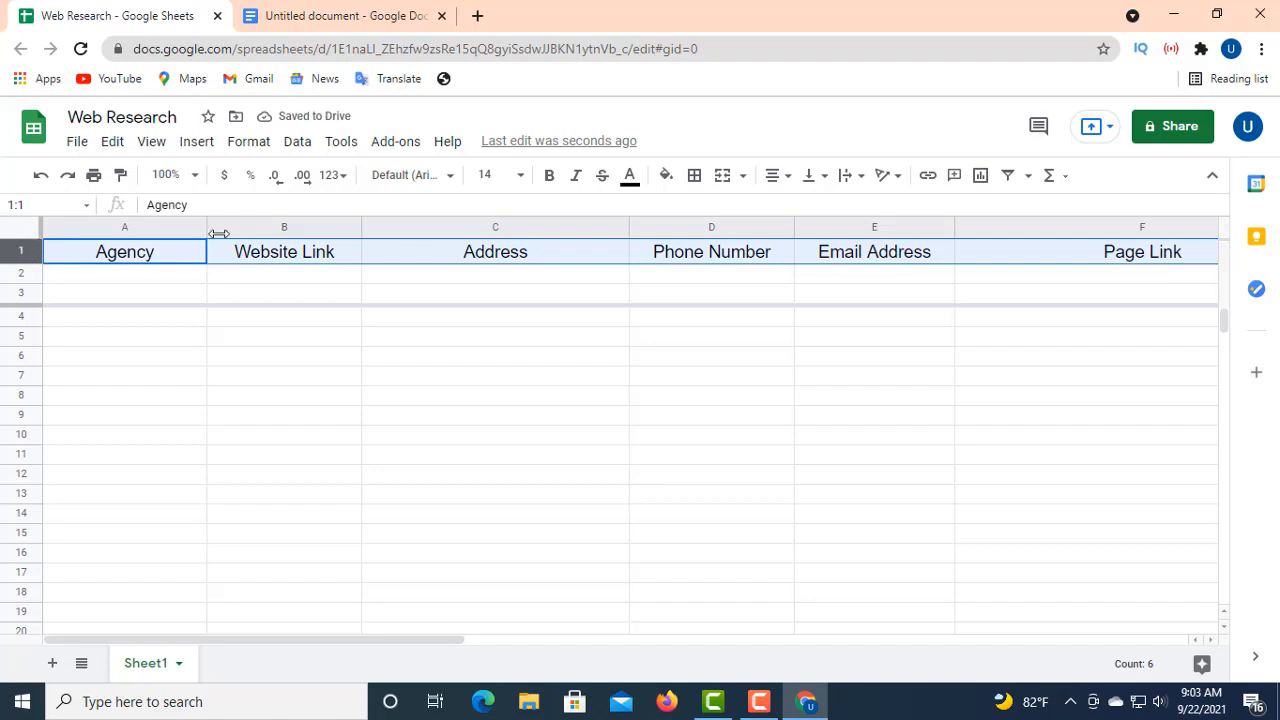
pyautogui.click(665, 178)
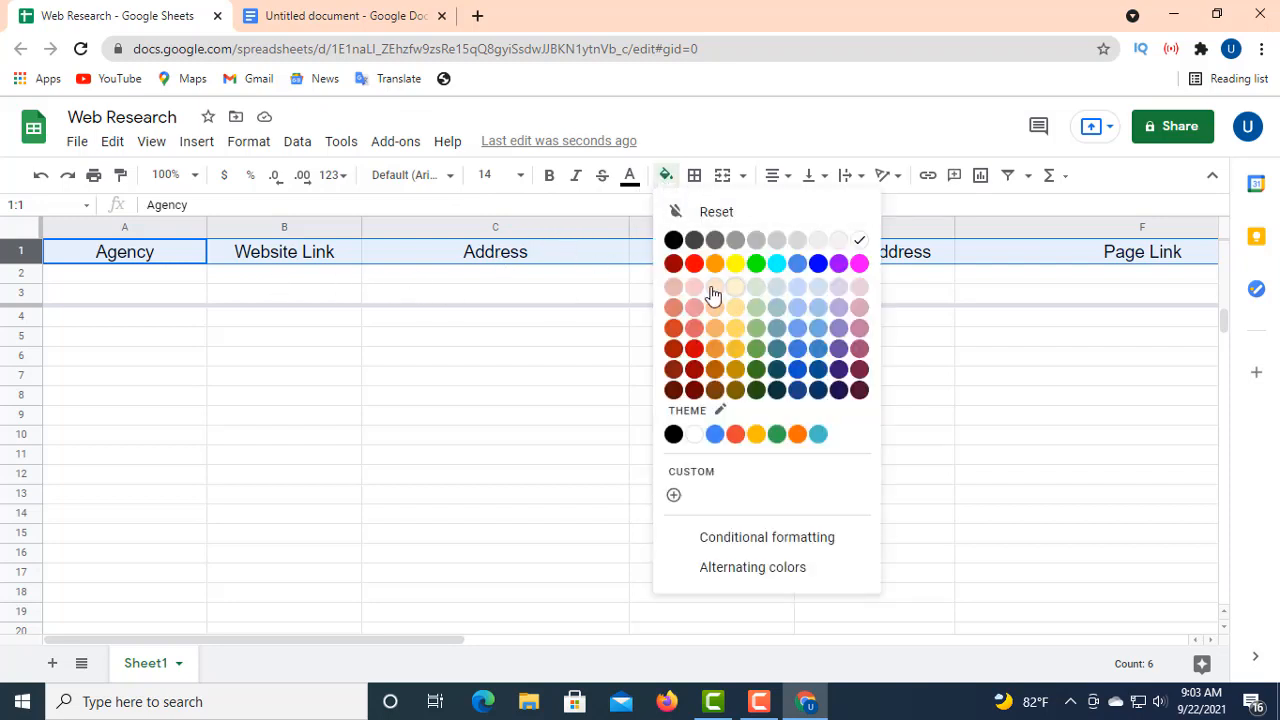
pyautogui.click(816, 264)
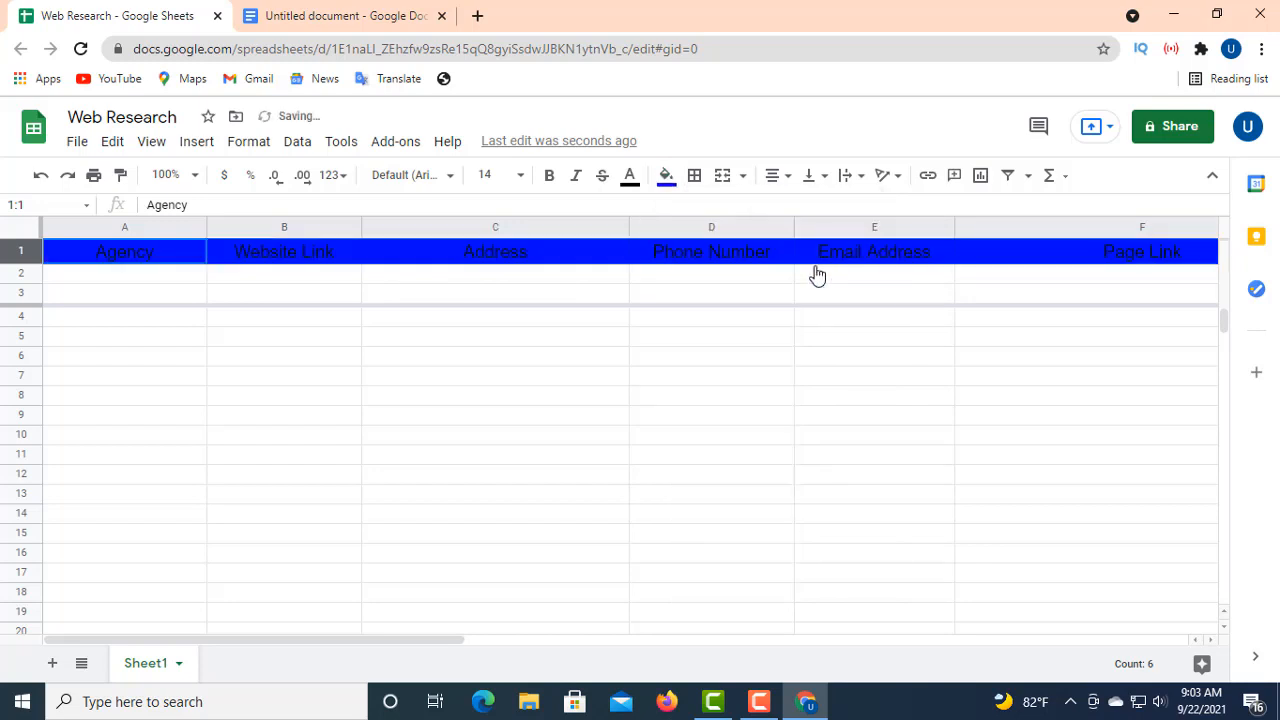
pyautogui.click(666, 177)
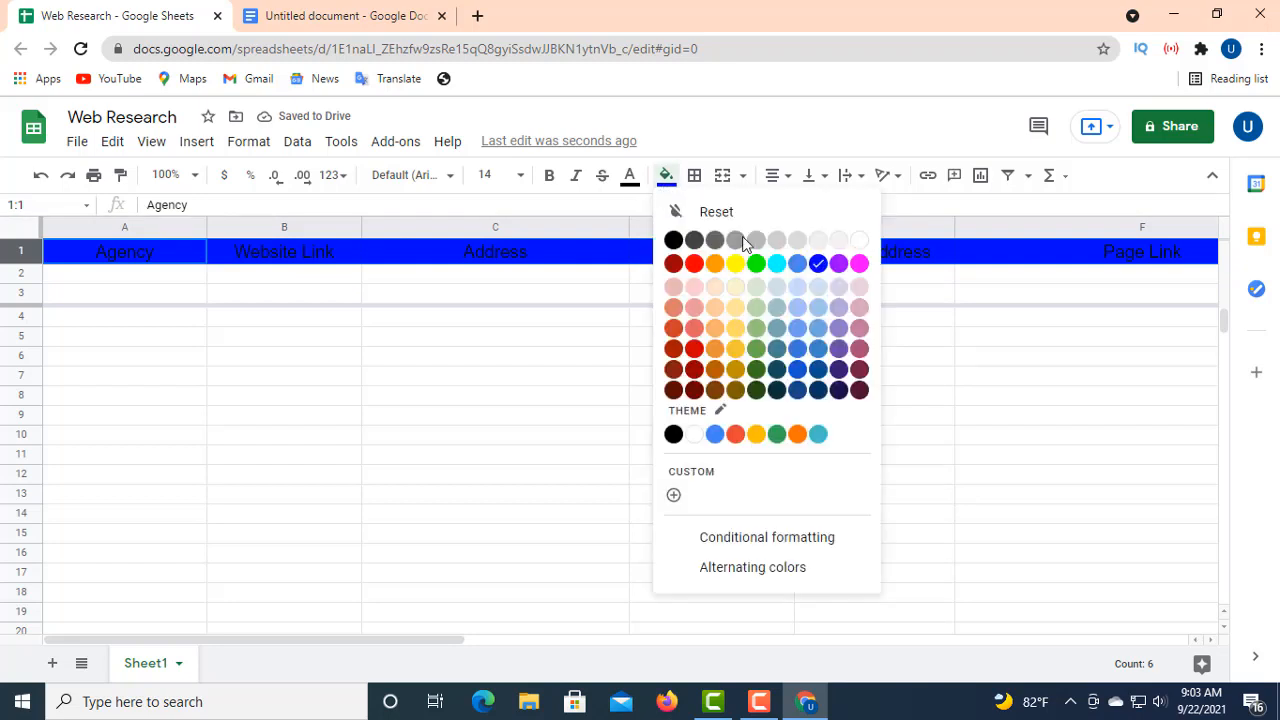
pyautogui.click(736, 329)
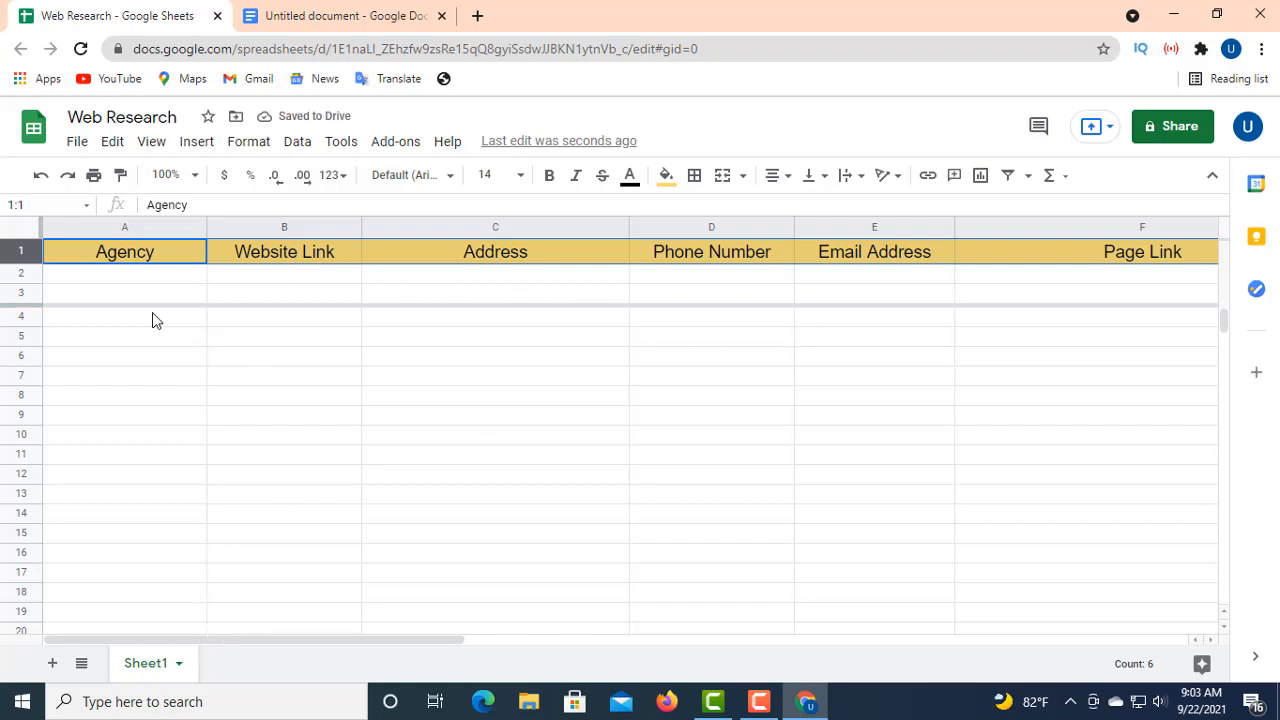
pyautogui.click(141, 274)
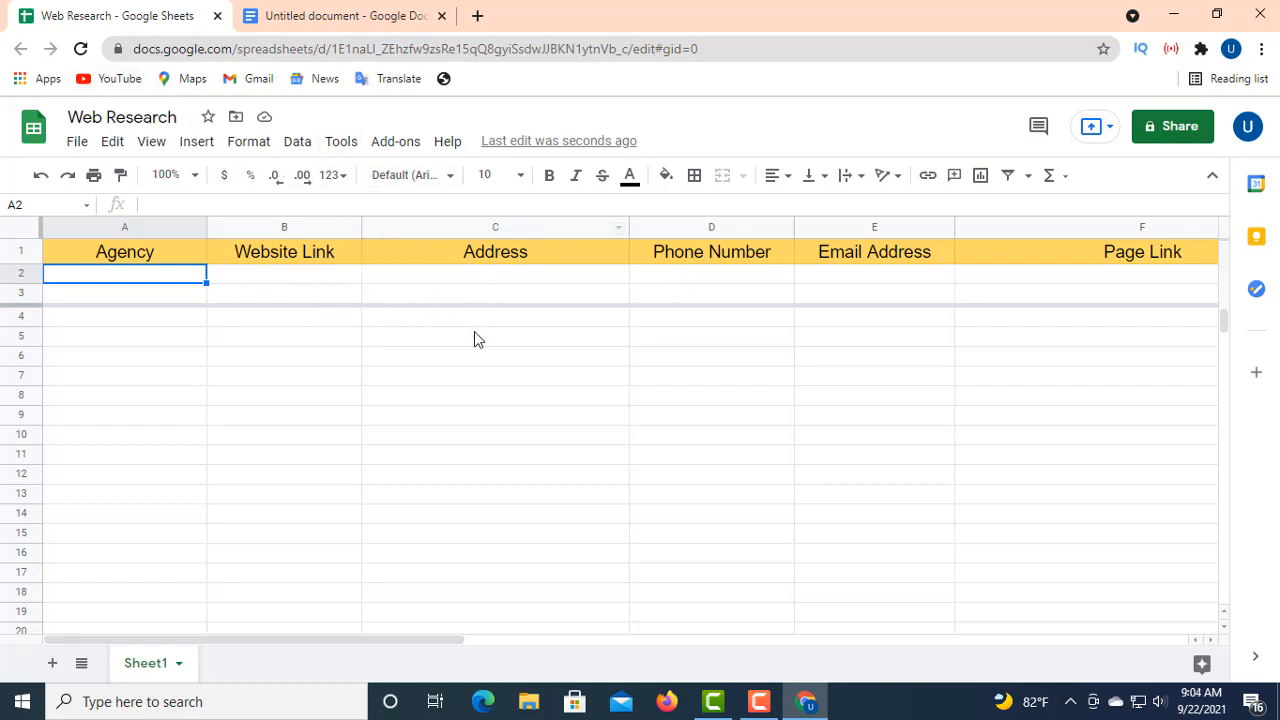
# - Search Google for yellow pages in a new browser tab and open The Real Yellow Pages site, yellowpages.com
pyautogui.click(479, 18)
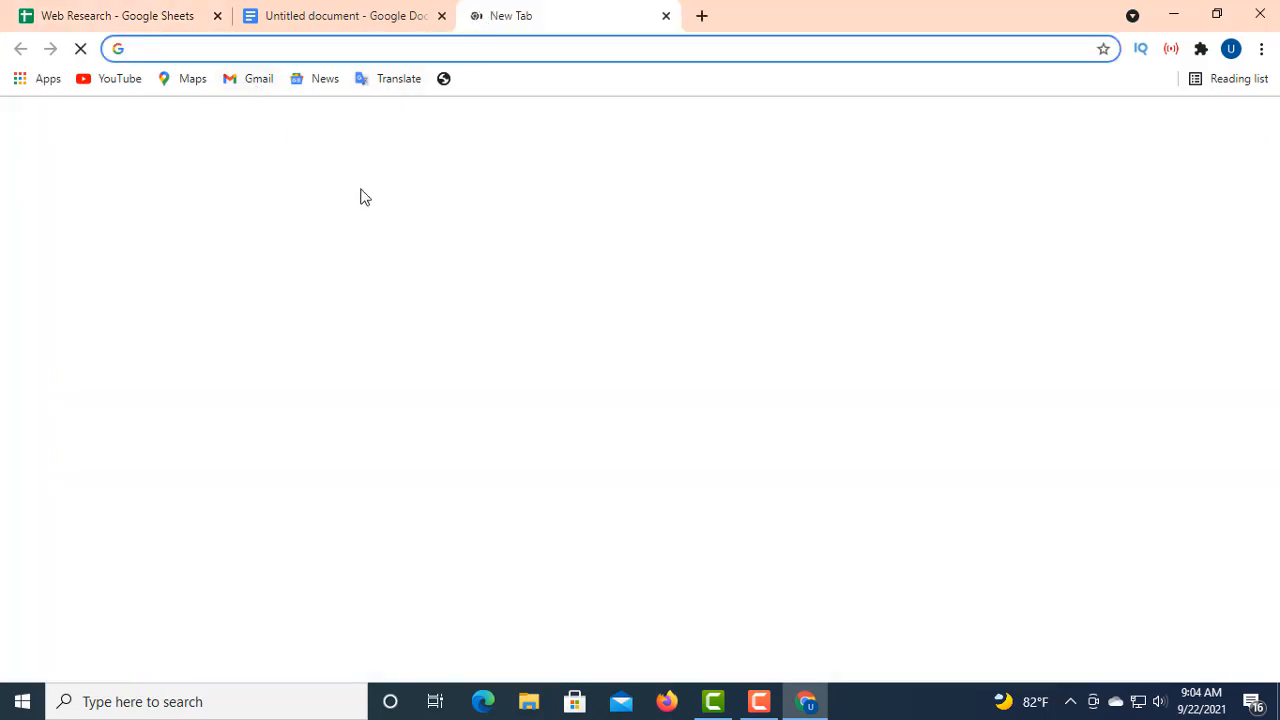
pyautogui.click(485, 392)
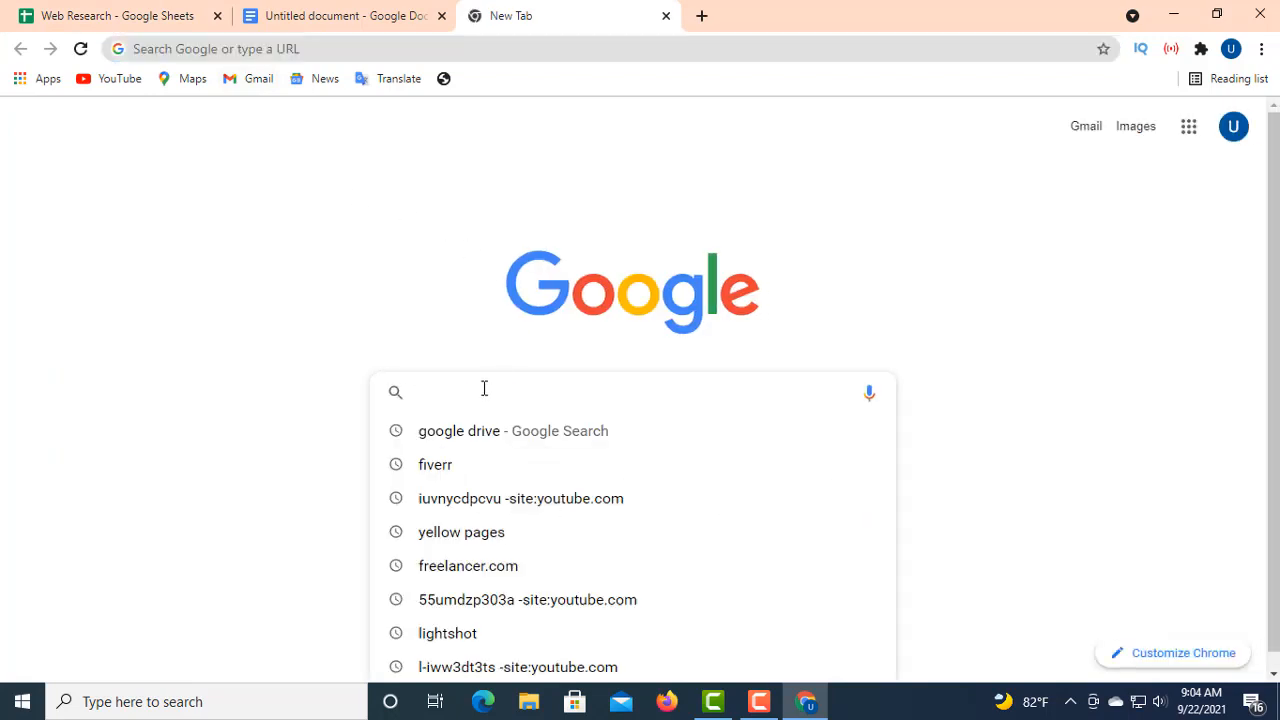
pyautogui.click(476, 535)
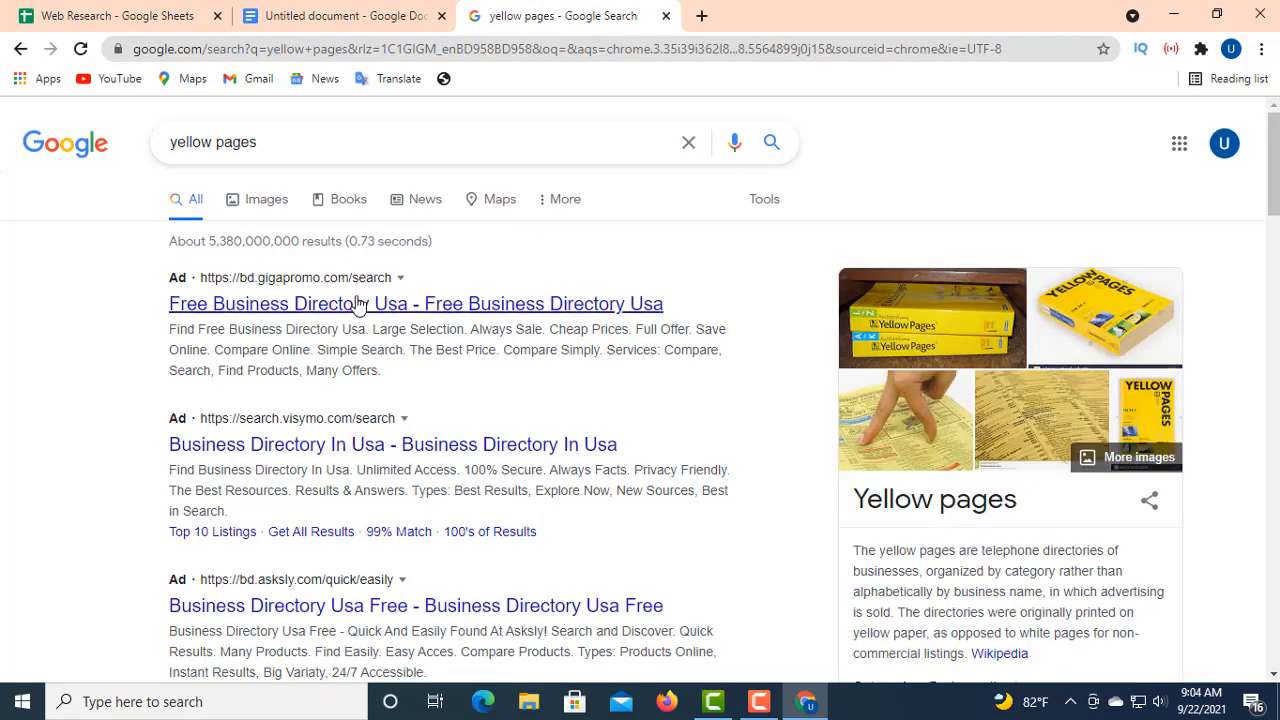
pyautogui.scroll(-2, 358, 305)
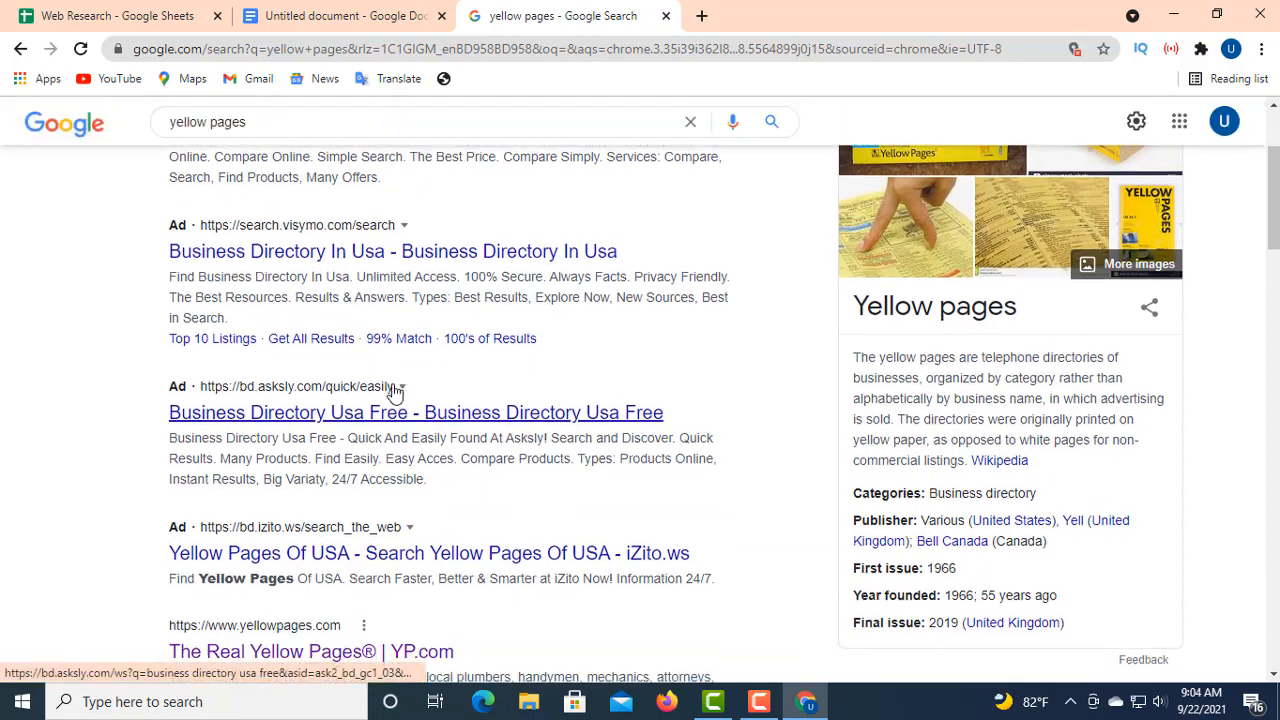
pyautogui.scroll(-2, 395, 392)
pyautogui.scroll(-2, 360, 390)
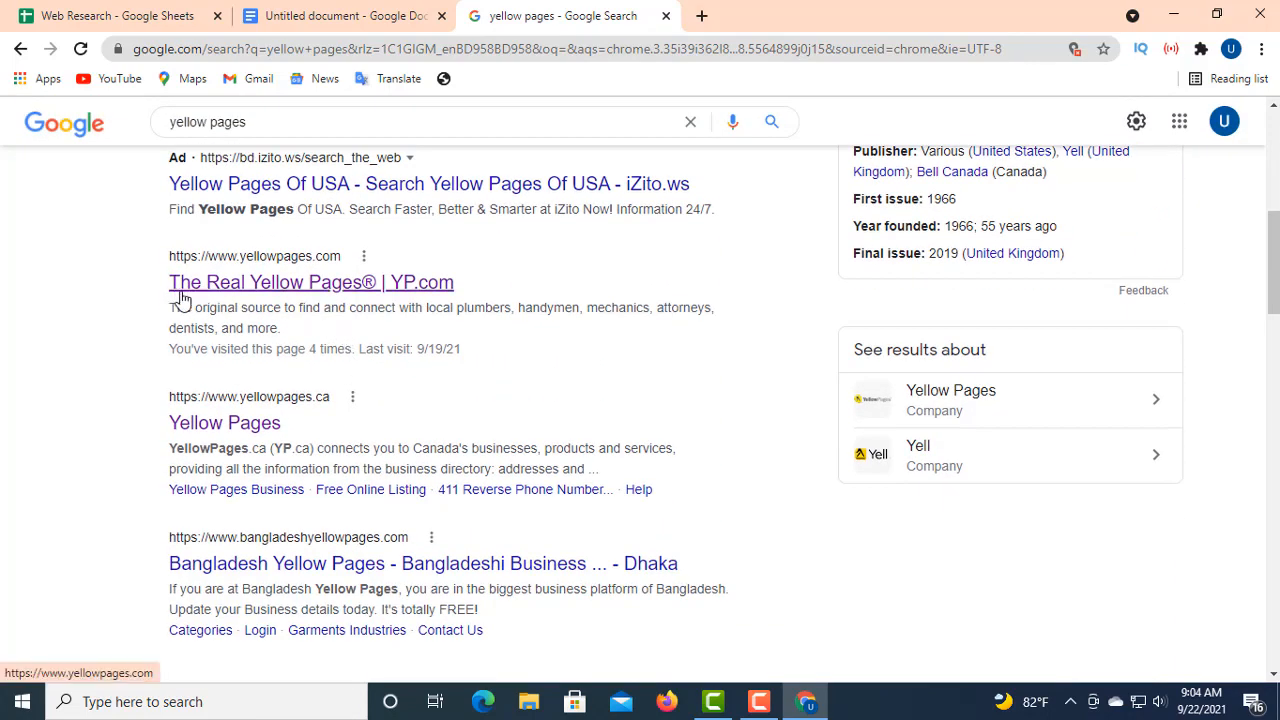
pyautogui.click(375, 284)
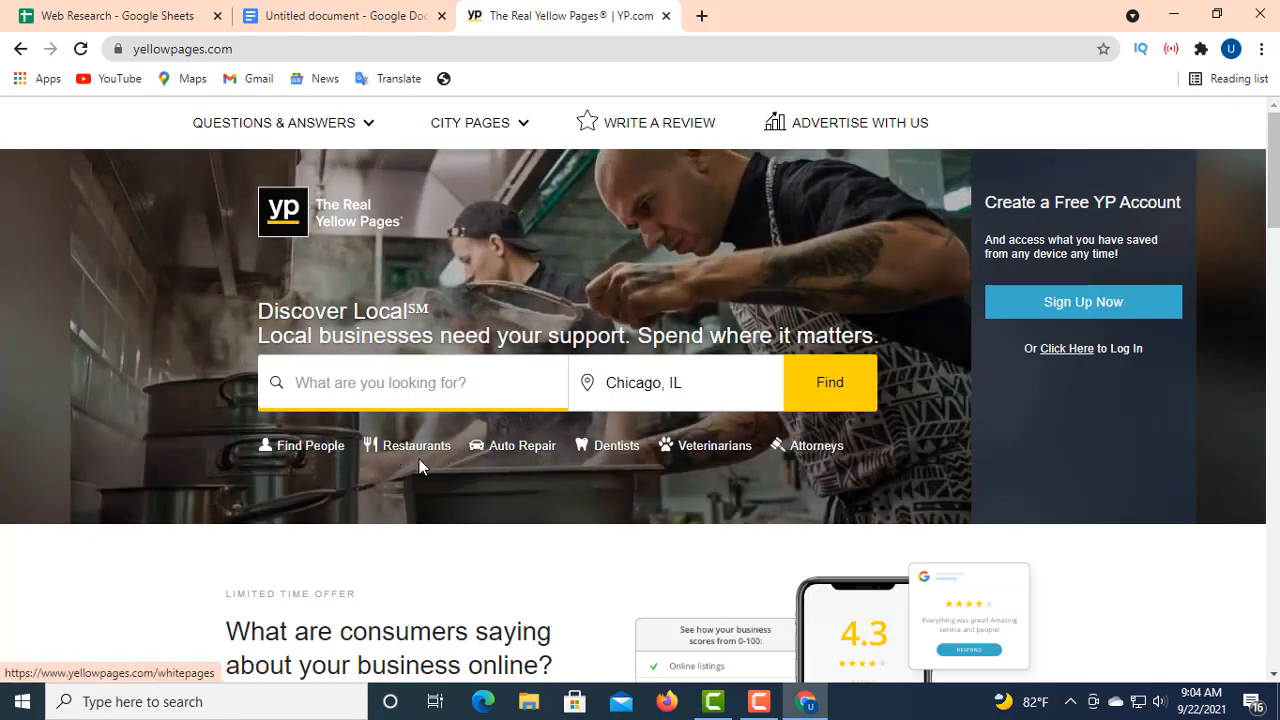
# - Set the search location to New York, NY and run the recent search for Clothing Stores there
pyautogui.click(696, 386)
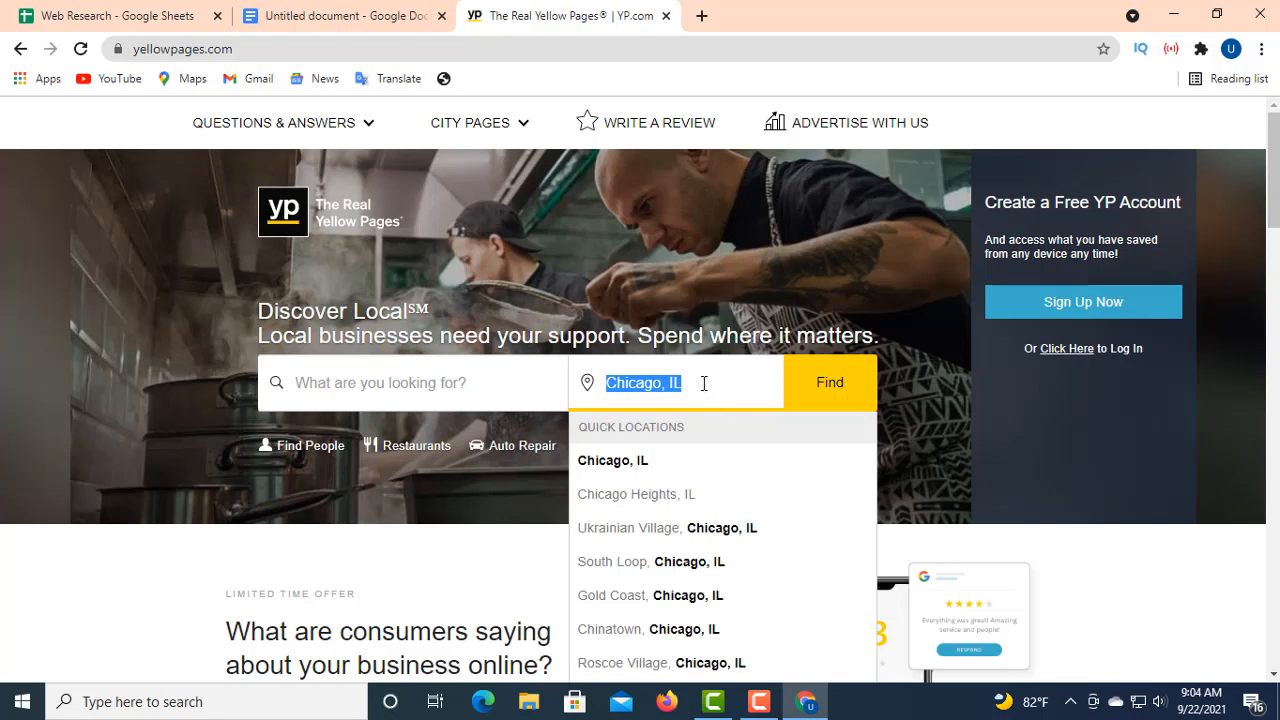
pyautogui.press('BackSpace')
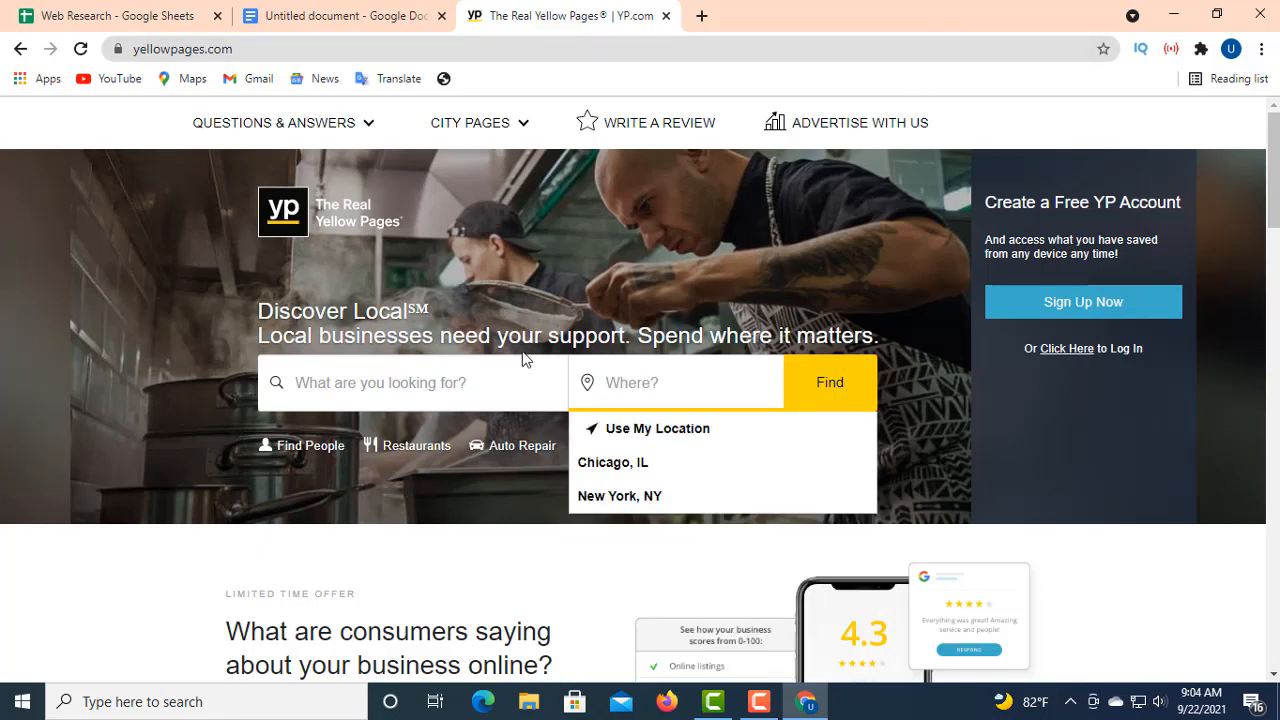
pyautogui.click(616, 496)
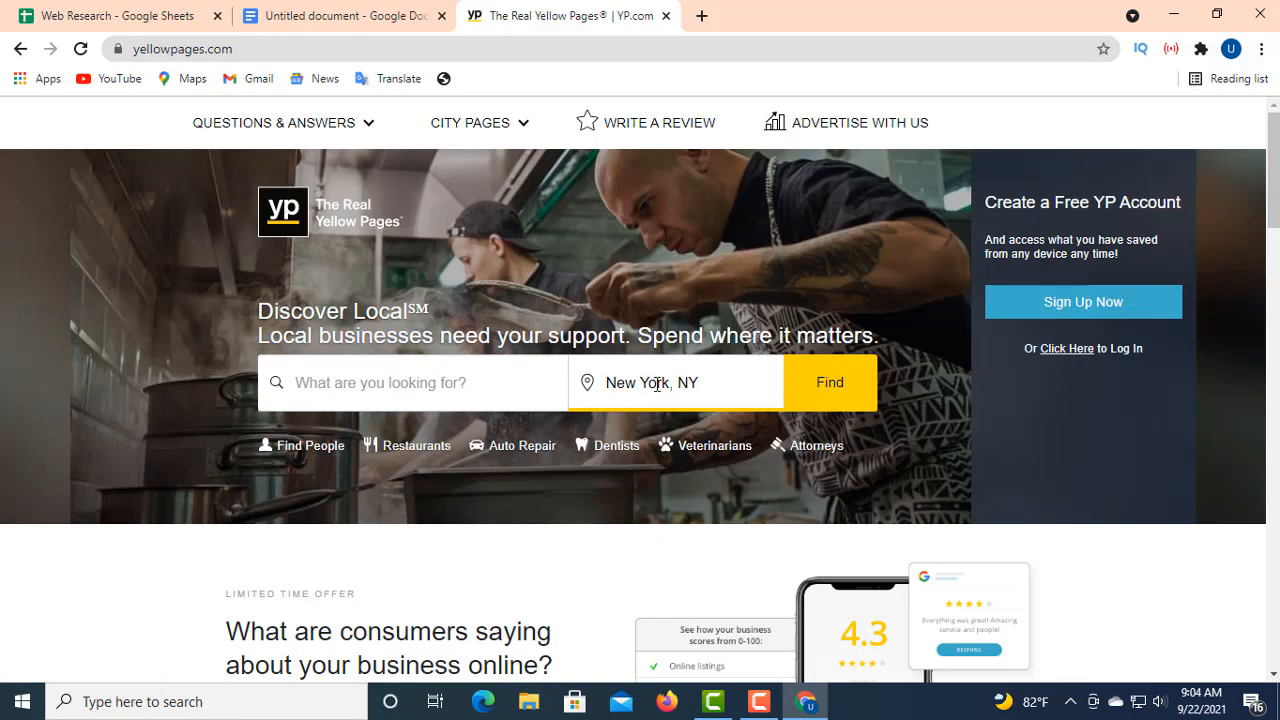
pyautogui.click(409, 384)
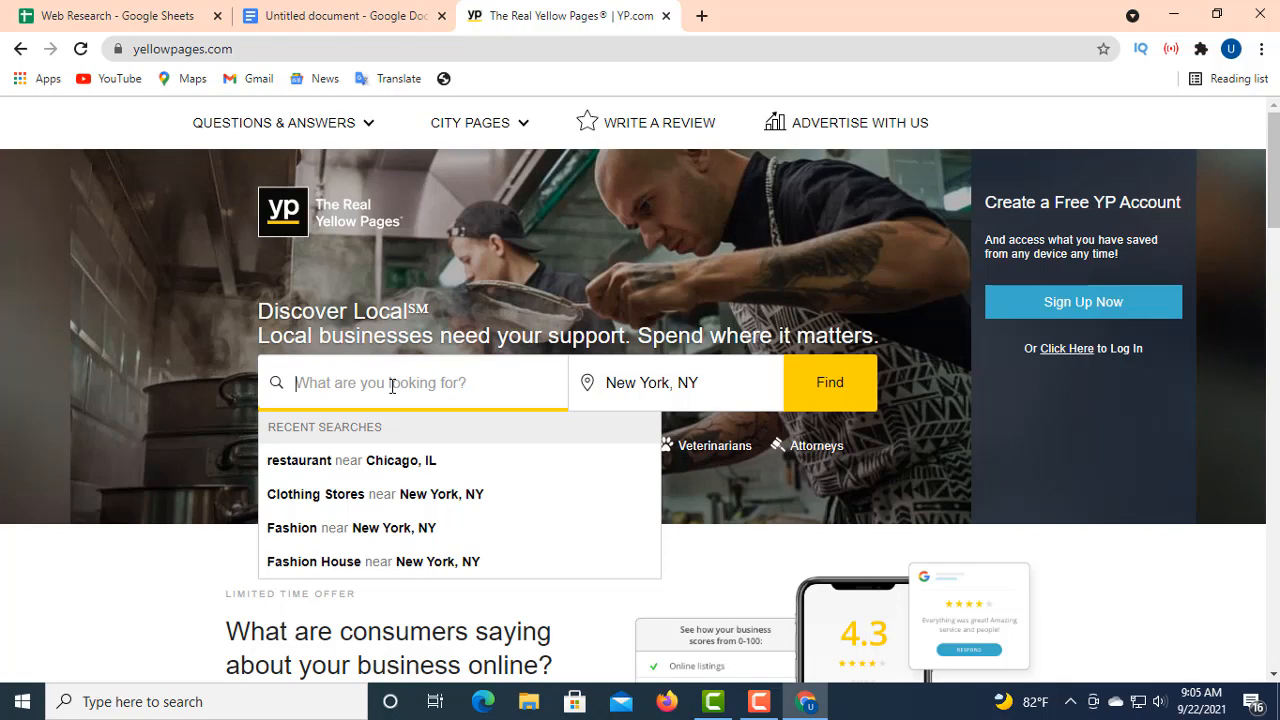
pyautogui.click(343, 500)
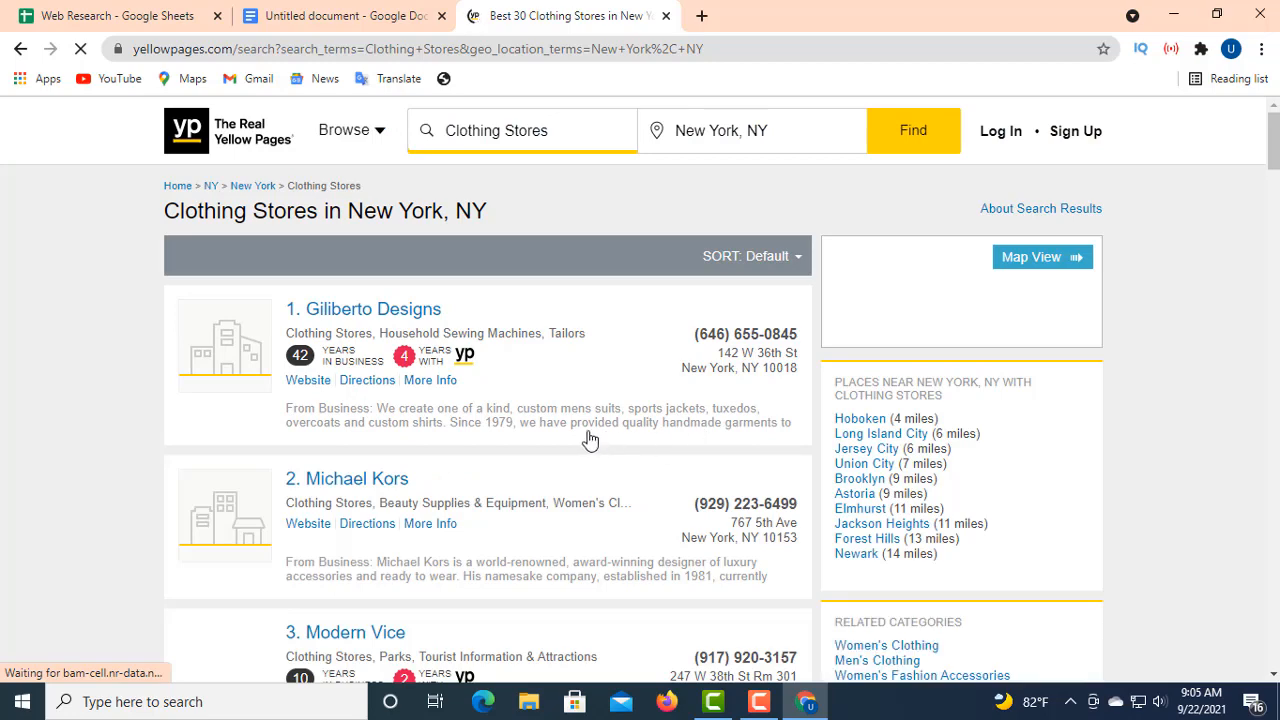
# - Look through the New York clothing store results and open the Modern Vice listing
pyautogui.scroll(-2, 386, 443)
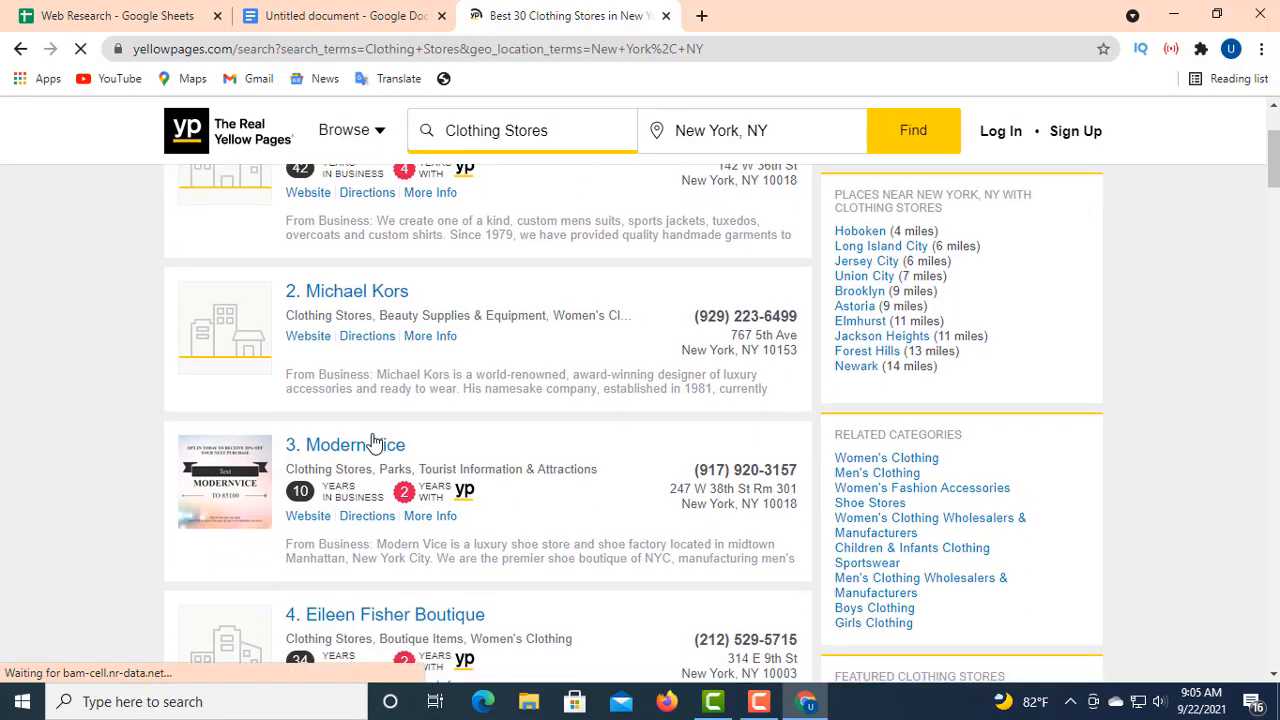
pyautogui.scroll(-3, 363, 443)
pyautogui.scroll(-3, 345, 437)
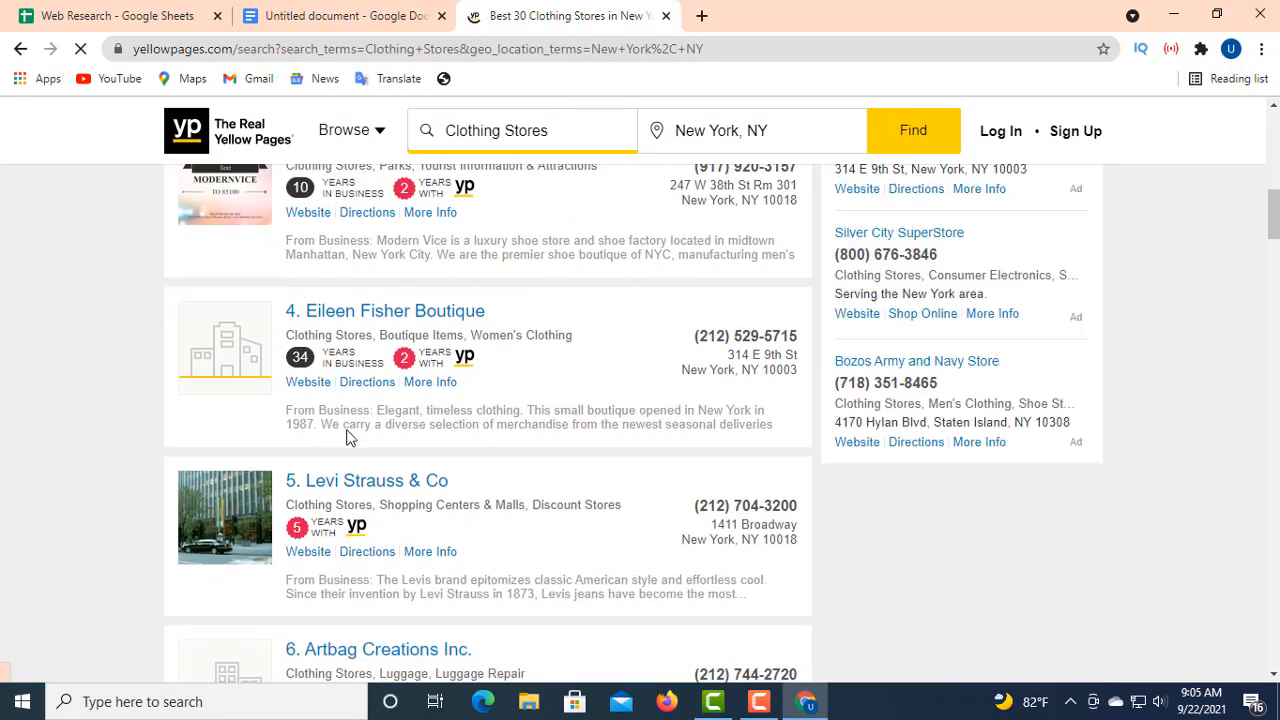
pyautogui.scroll(-3, 345, 436)
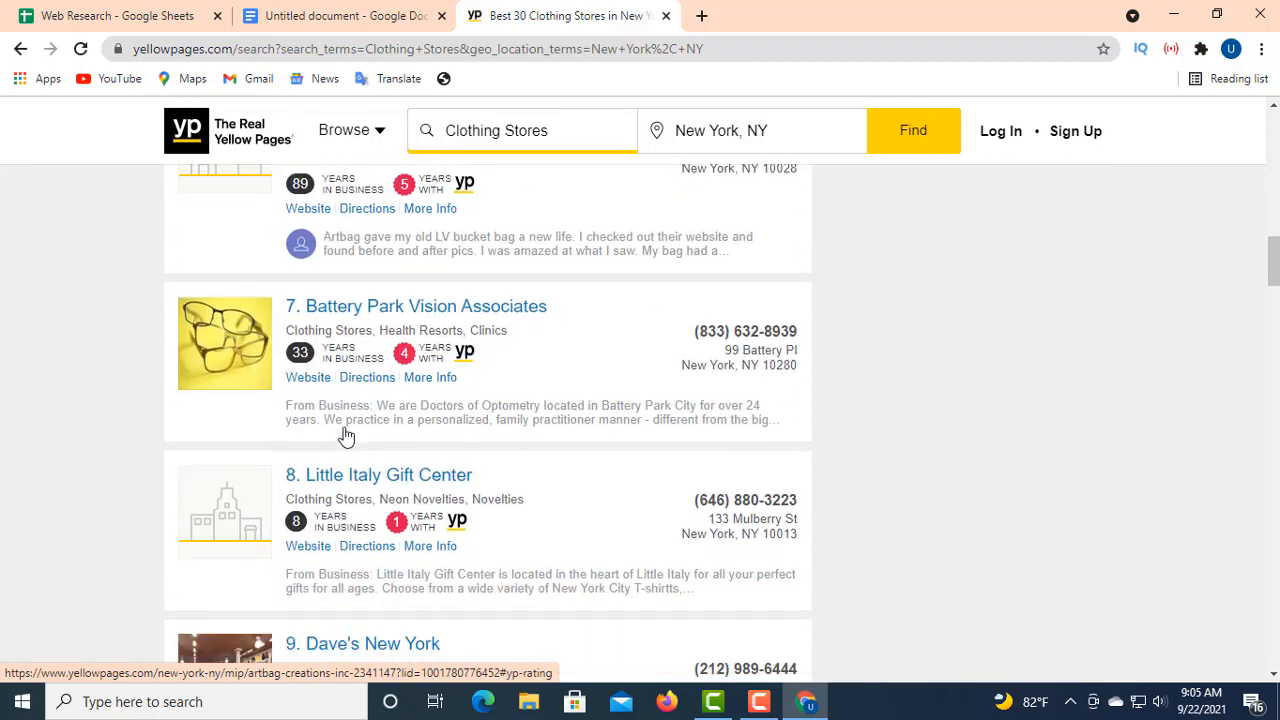
pyautogui.scroll(14, 346, 435)
pyautogui.scroll(-2, 346, 435)
pyautogui.scroll(3, 345, 435)
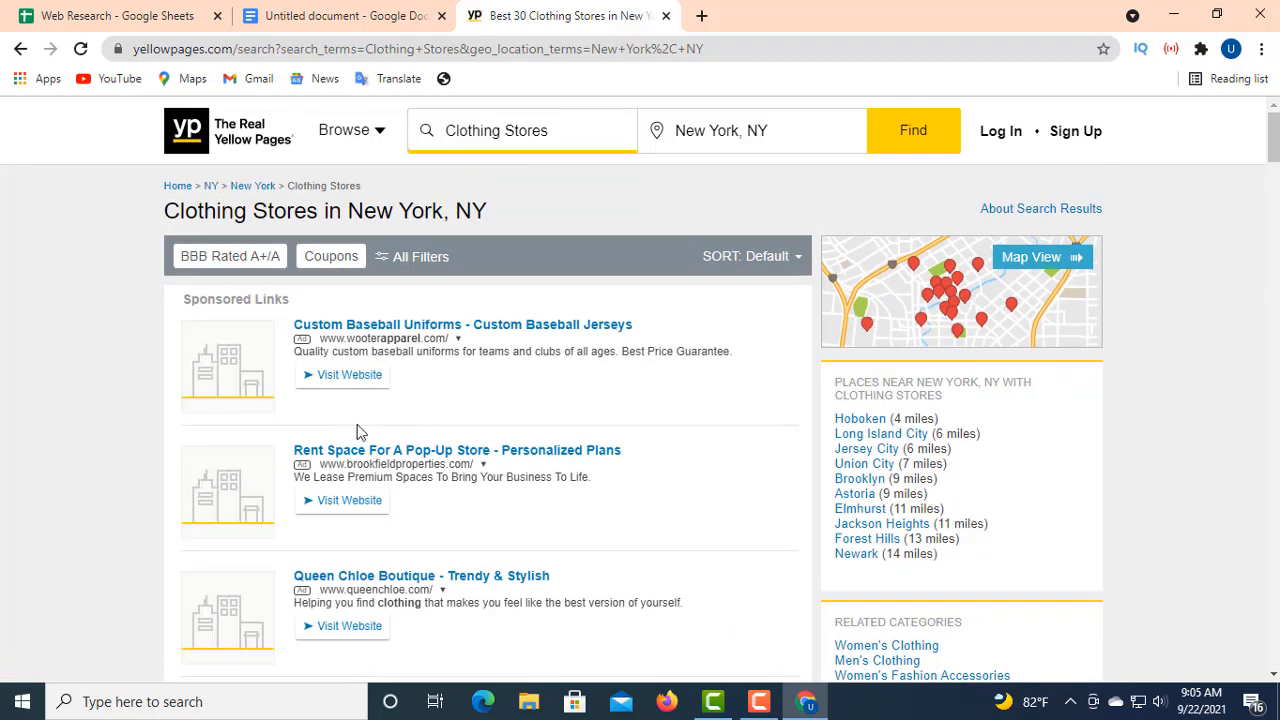
pyautogui.scroll(-5, 340, 424)
pyautogui.scroll(-3, 336, 420)
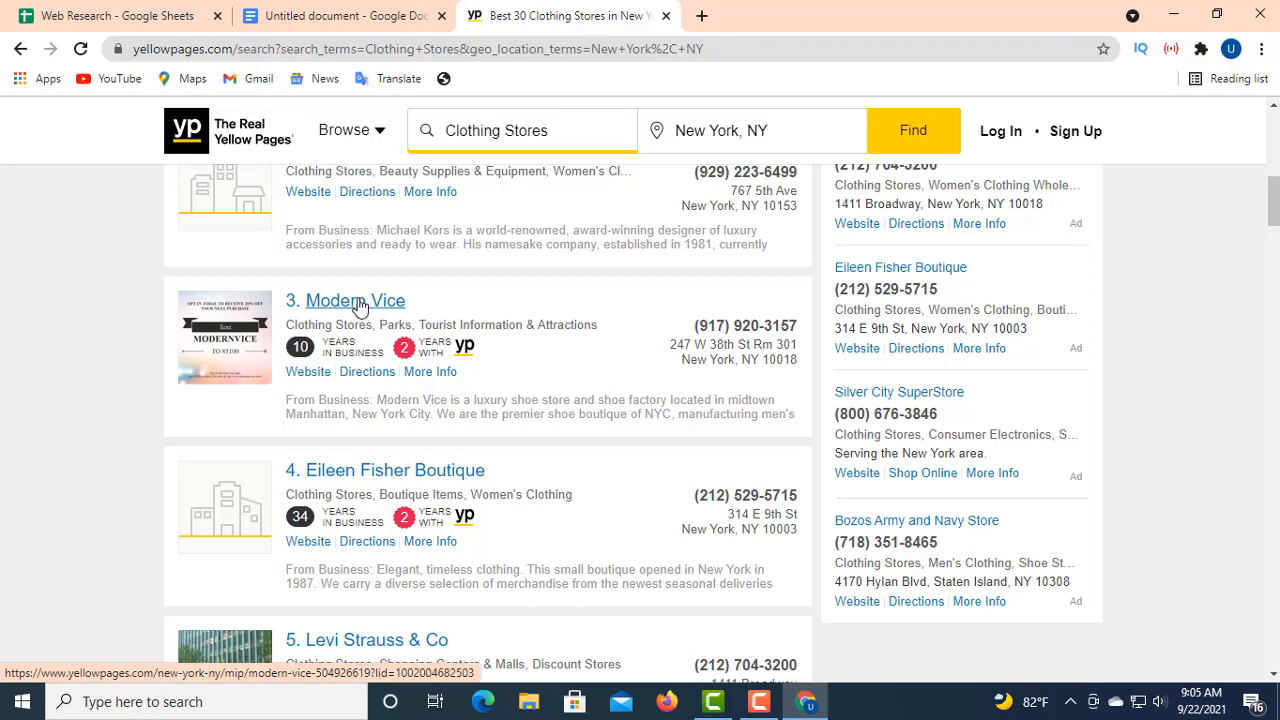
pyautogui.click(360, 305)
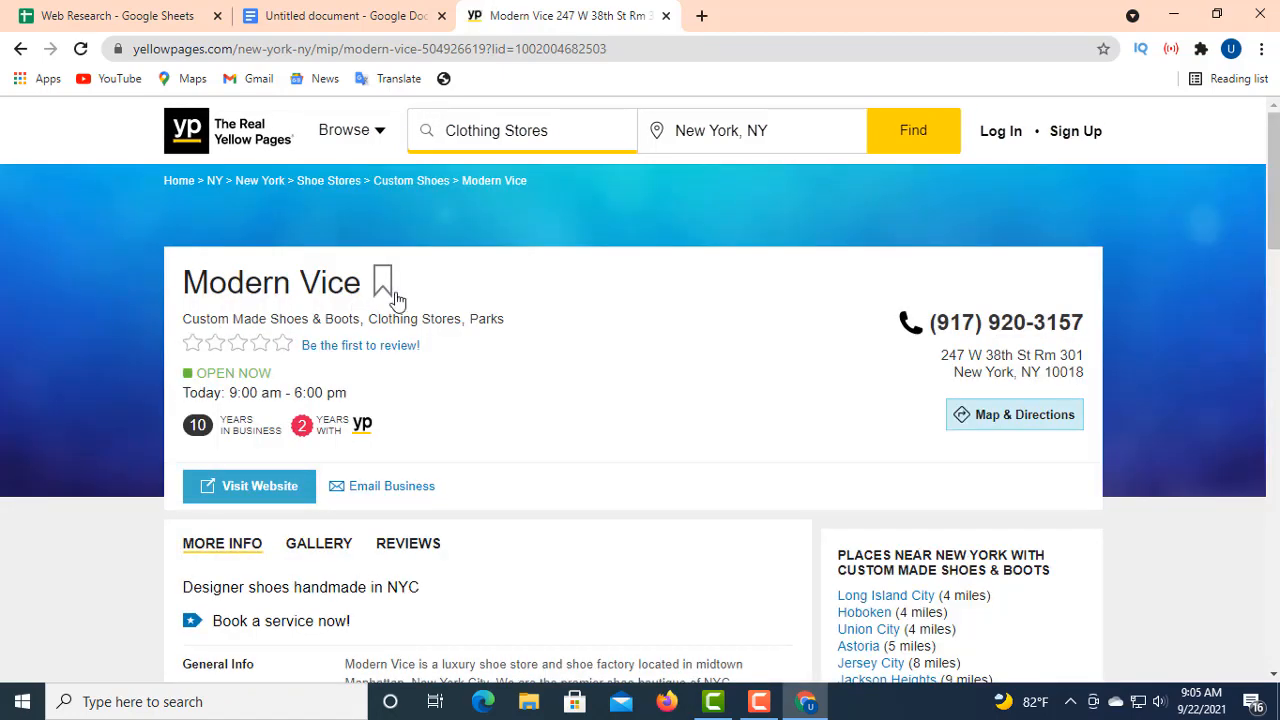
# - Copy the store name Modern Vice from its Yellow Pages listing and close the Untitled document tab
pyautogui.scroll(-4, 415, 413)
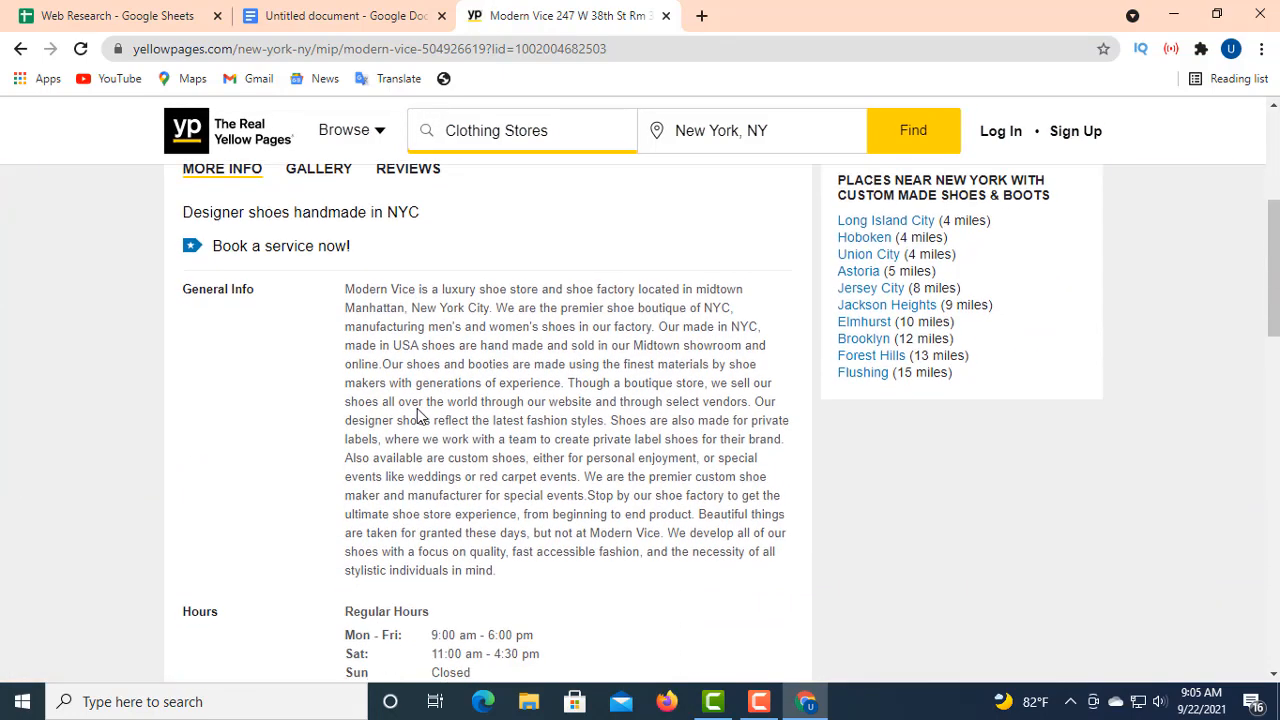
pyautogui.scroll(4, 418, 415)
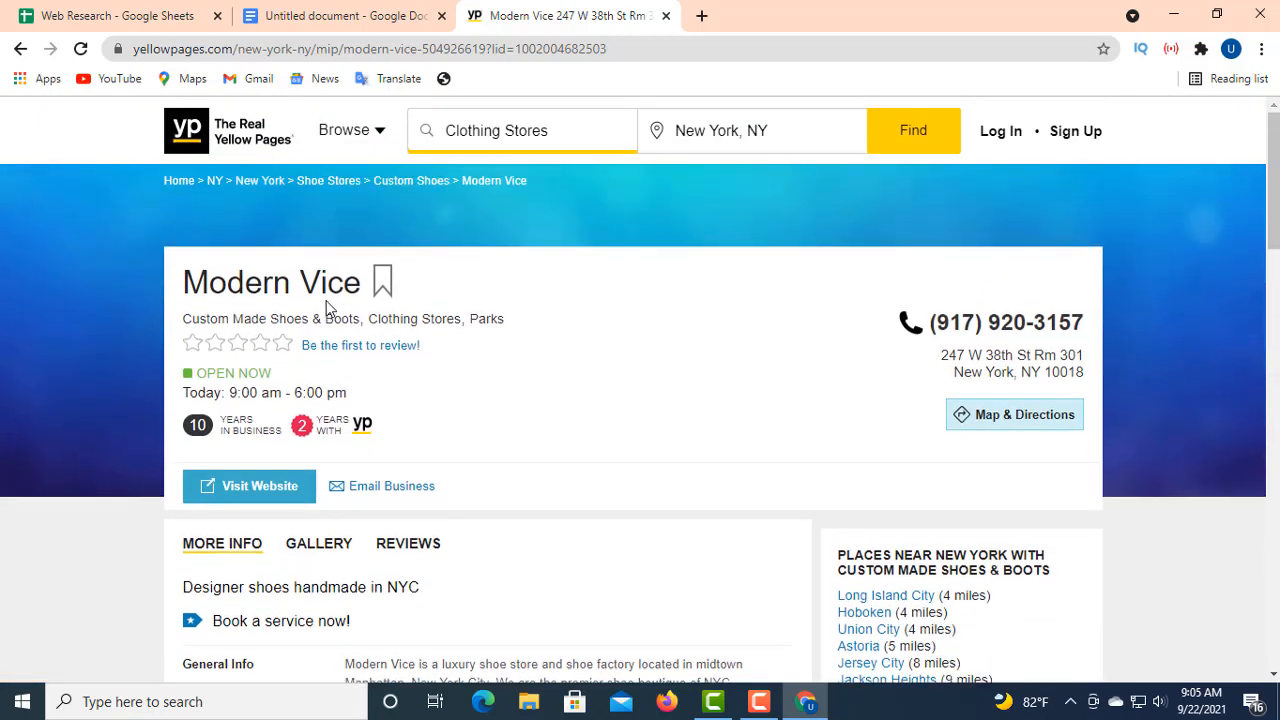
pyautogui.moveTo(414, 285); pyautogui.dragTo(186, 285)
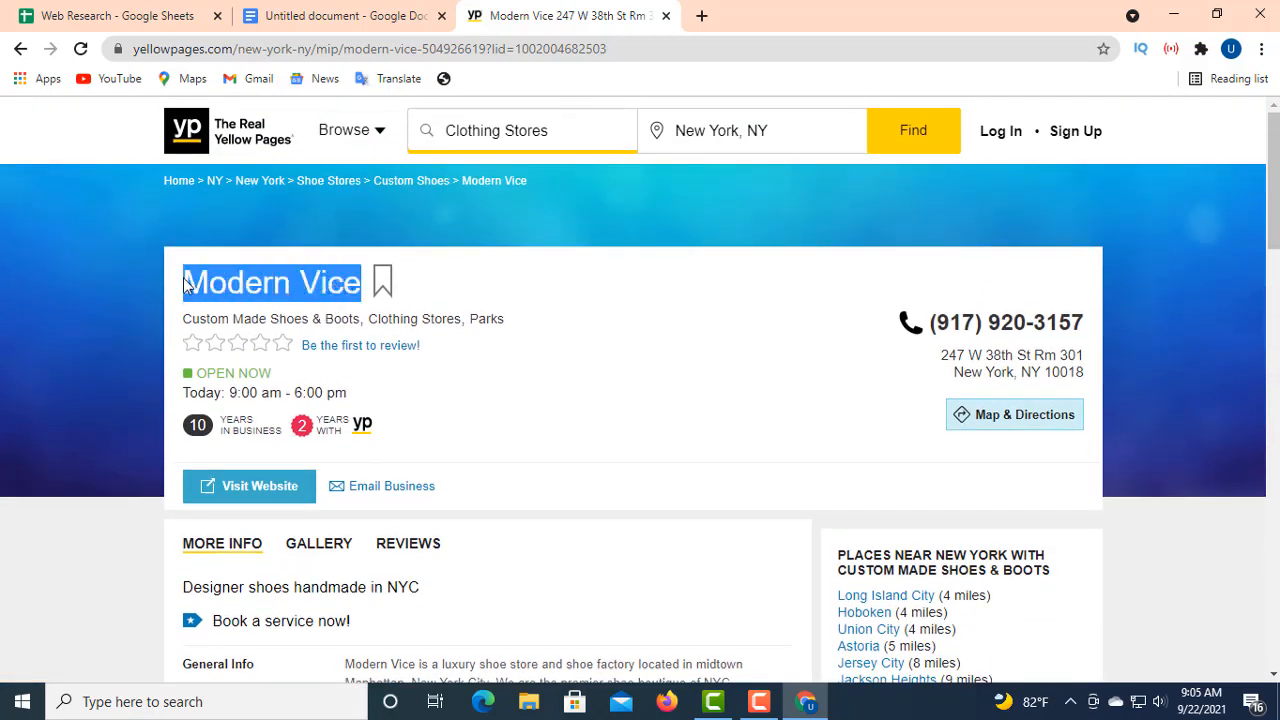
pyautogui.rightClick(249, 283)
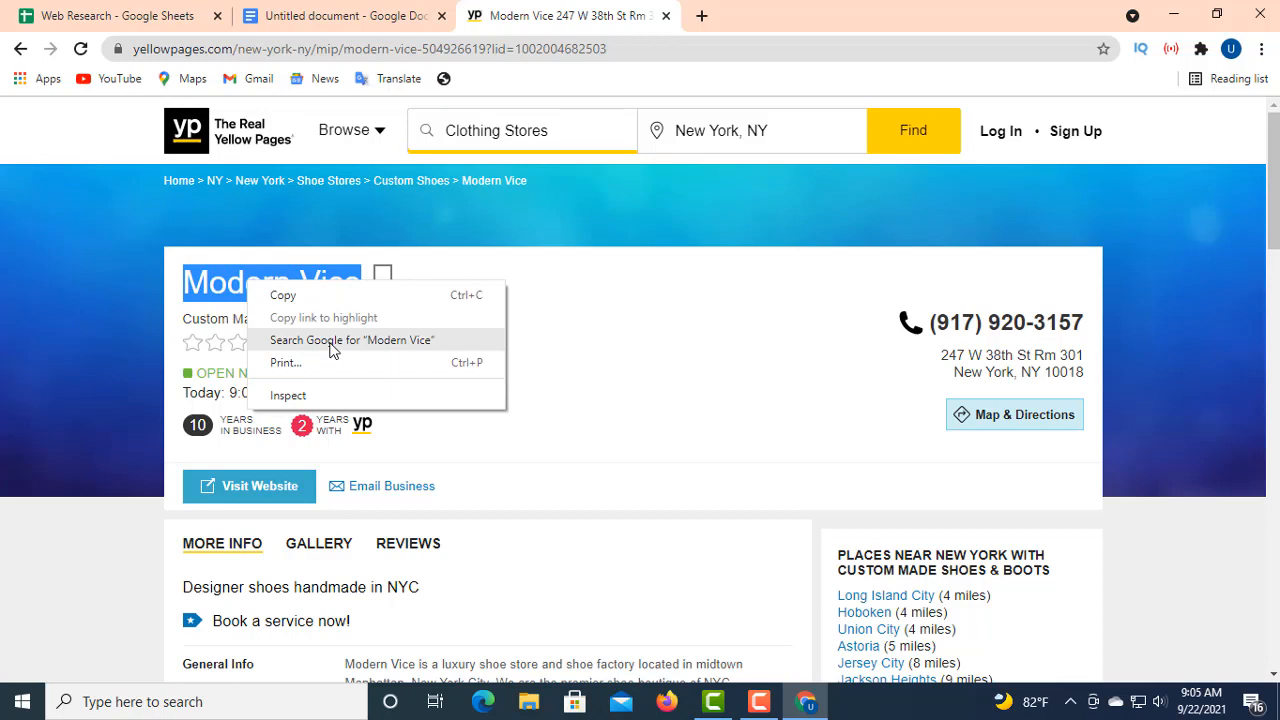
pyautogui.click(295, 302)
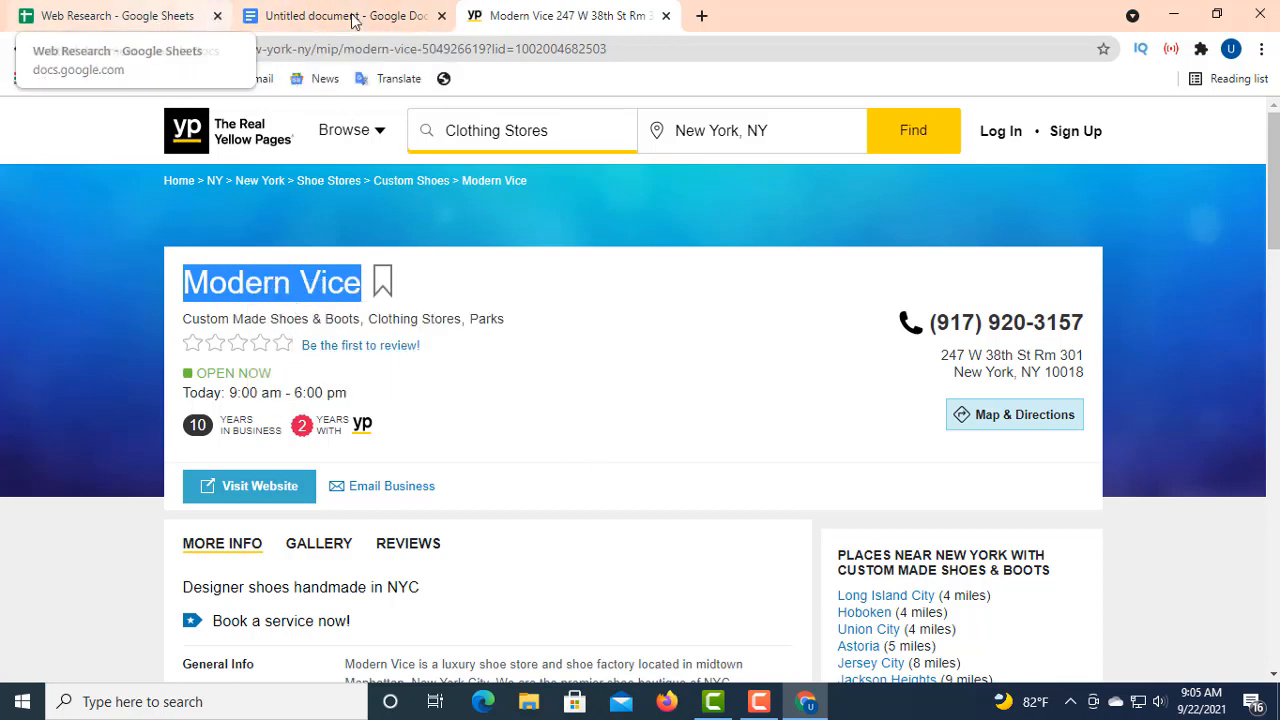
pyautogui.click(443, 16)
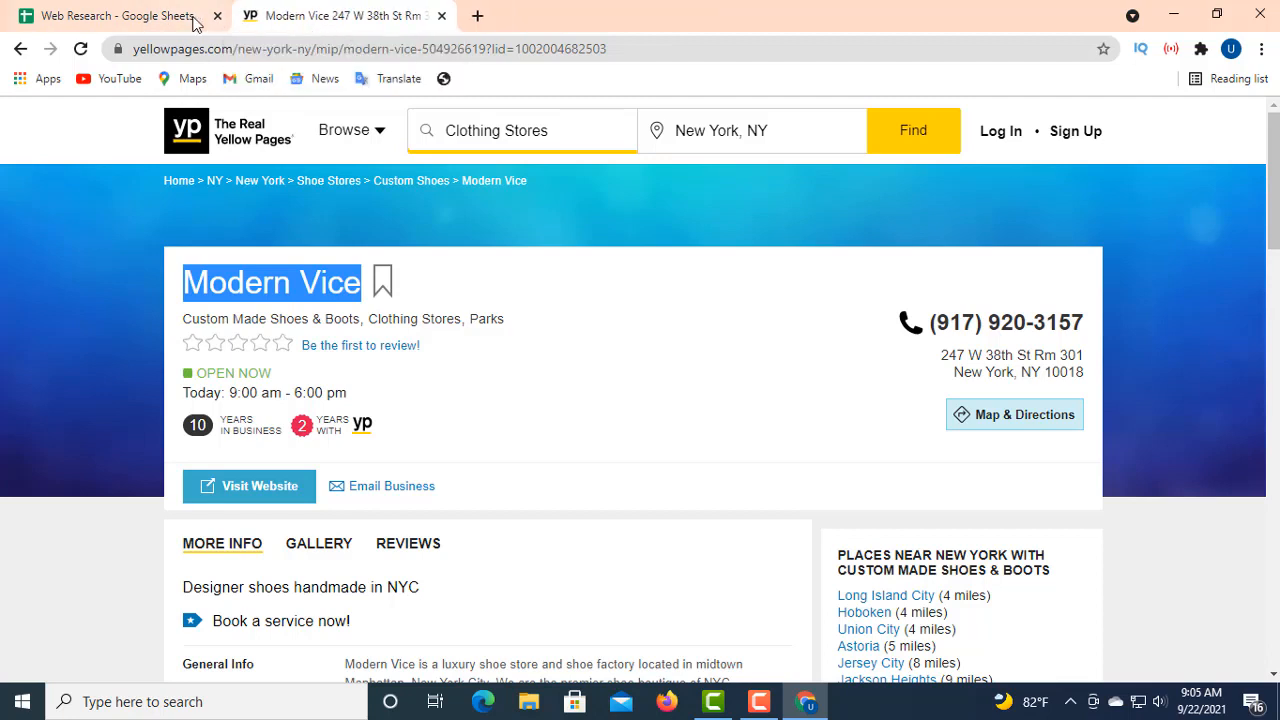
# - Paste Modern Vice into Agency cell A2 of the Web Research sheet and widen the Website Link column
pyautogui.click(170, 18)
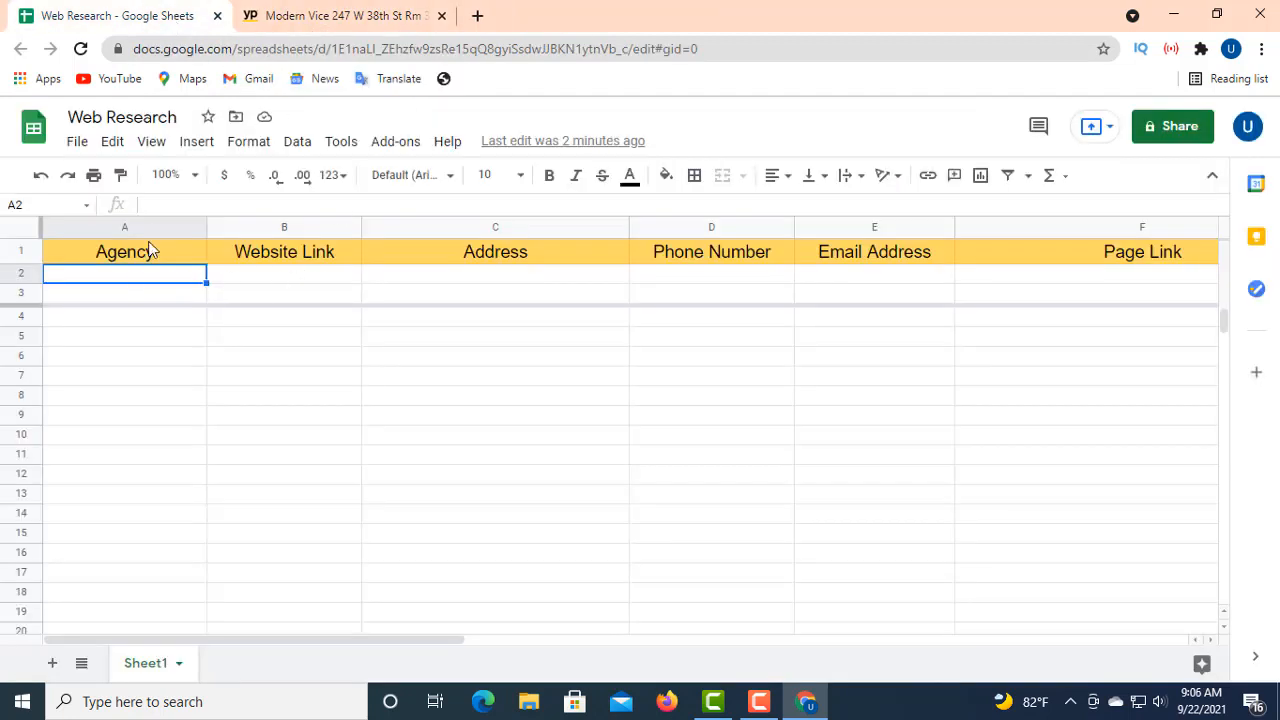
pyautogui.click(163, 203)
pyautogui.rightClick(163, 203)
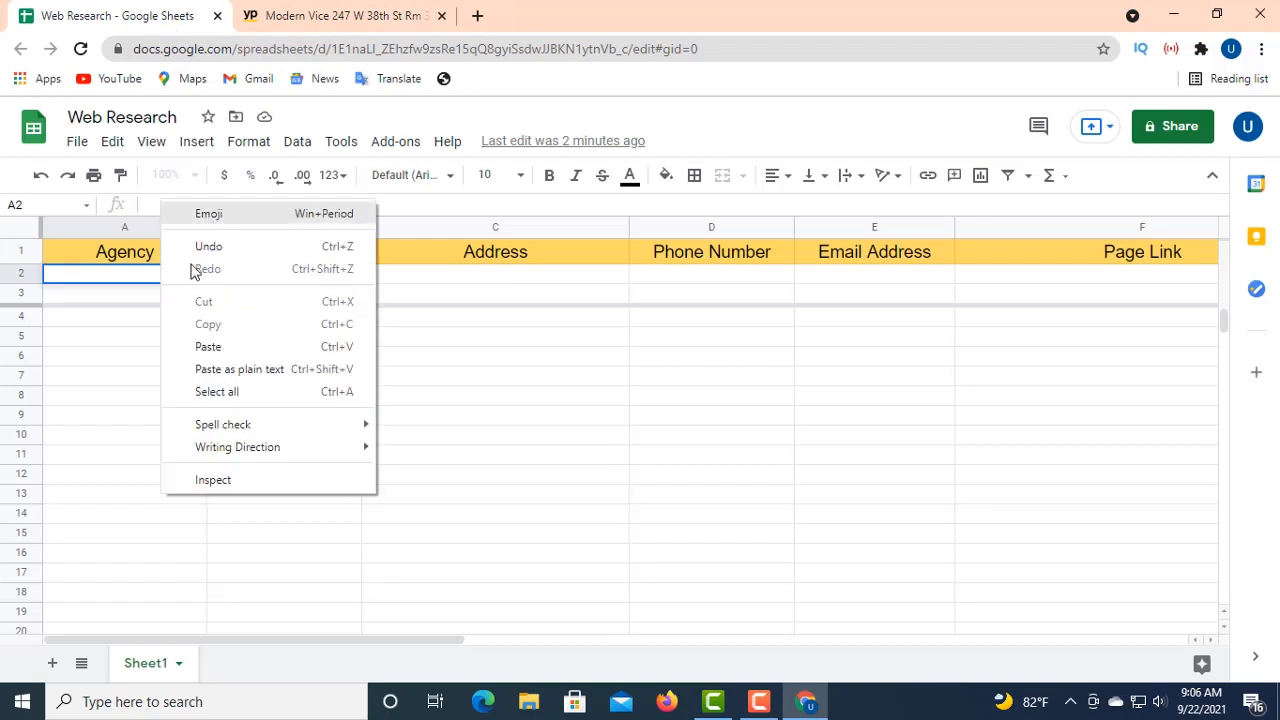
pyautogui.click(216, 346)
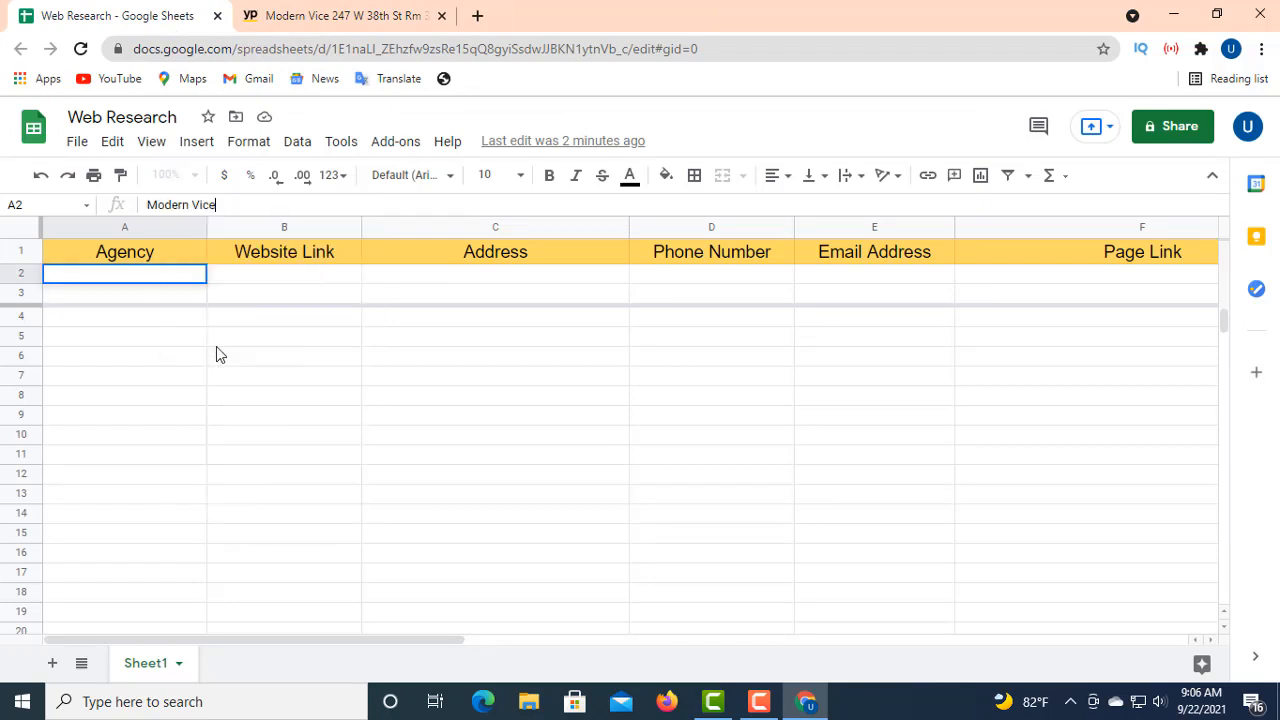
pyautogui.click(305, 275)
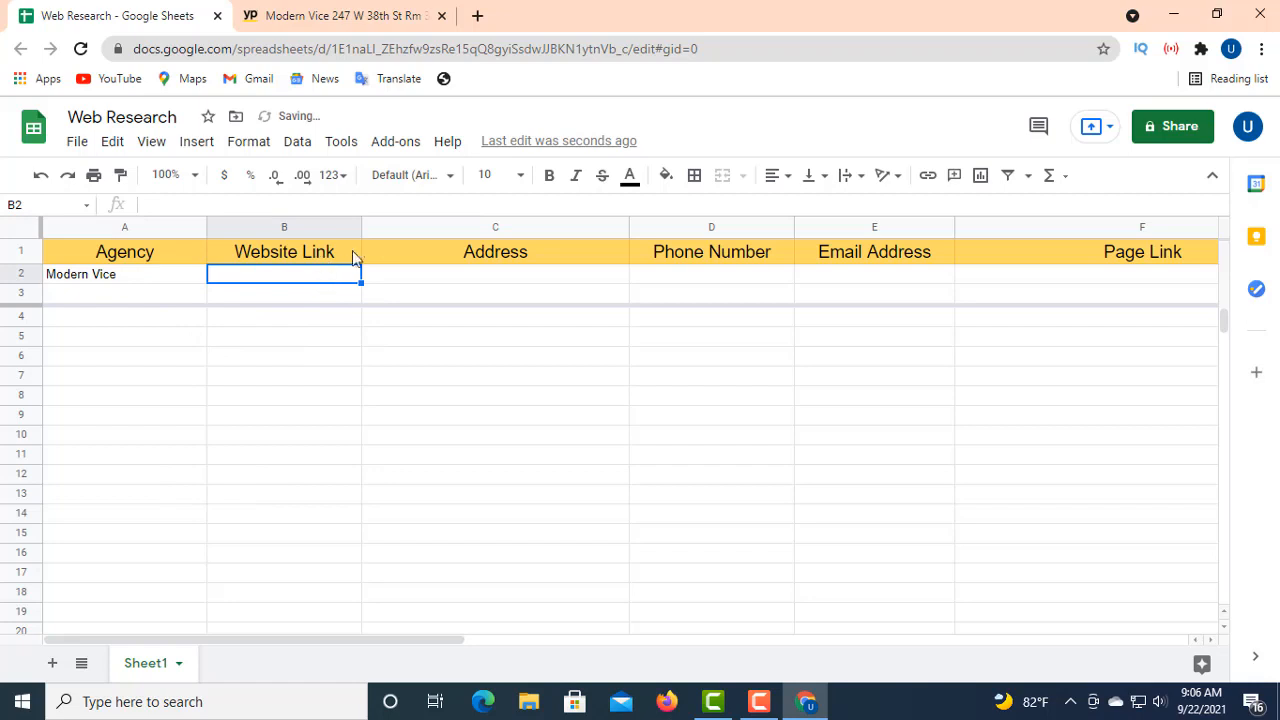
pyautogui.moveTo(370, 230); pyautogui.dragTo(420, 235)
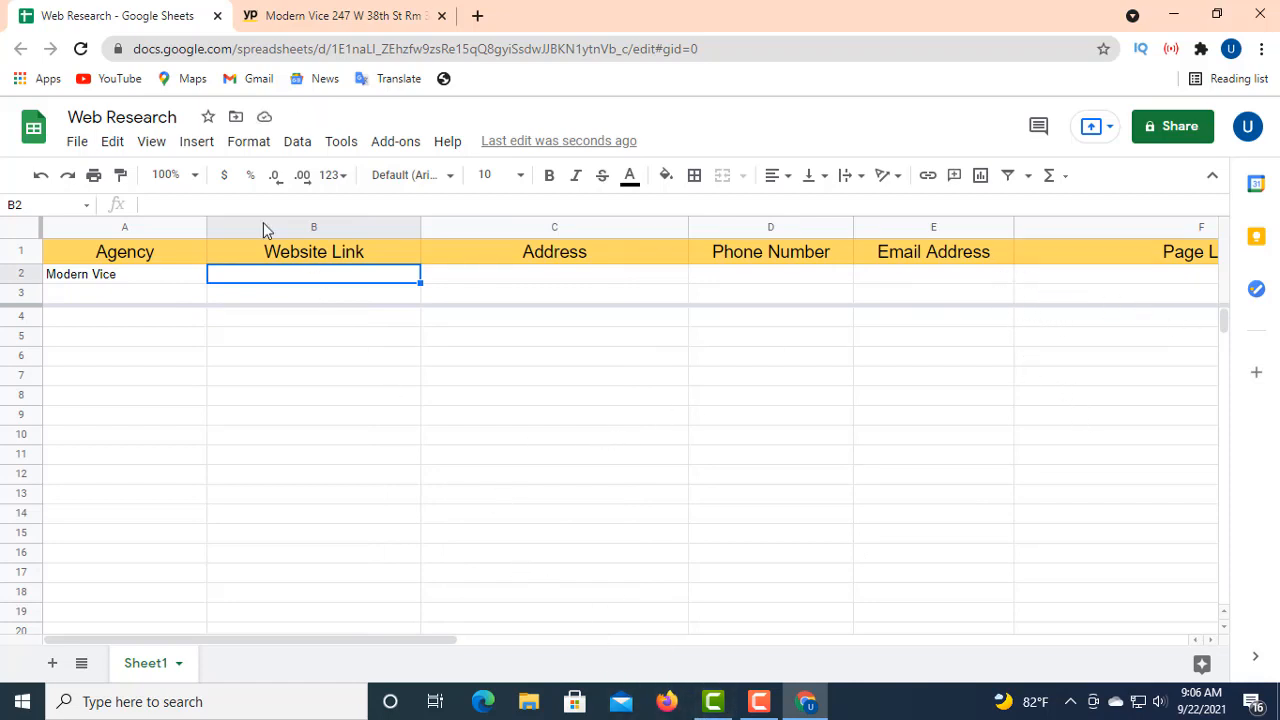
# - Copy the link address of the store's website from the Modern Vice listing on Yellow Pages
pyautogui.click(301, 20)
pyautogui.click(449, 371)
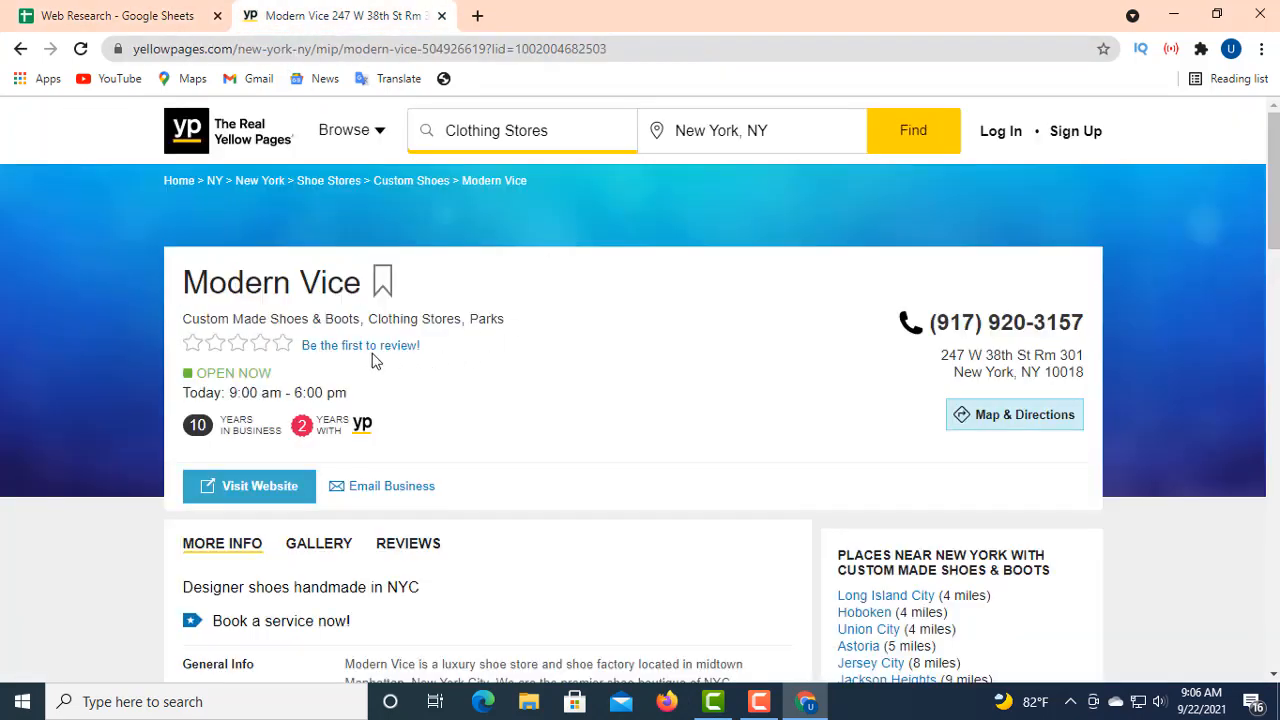
pyautogui.scroll(-1, 518, 365)
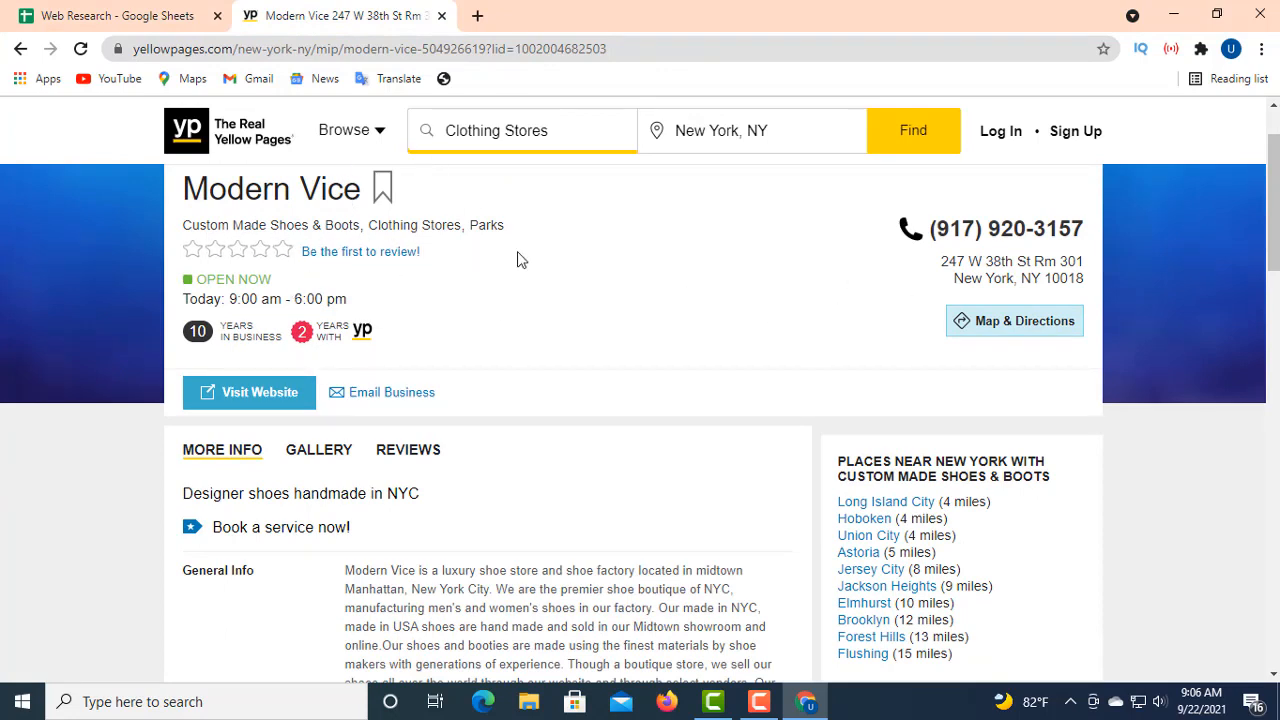
pyautogui.scroll(-1, 420, 363)
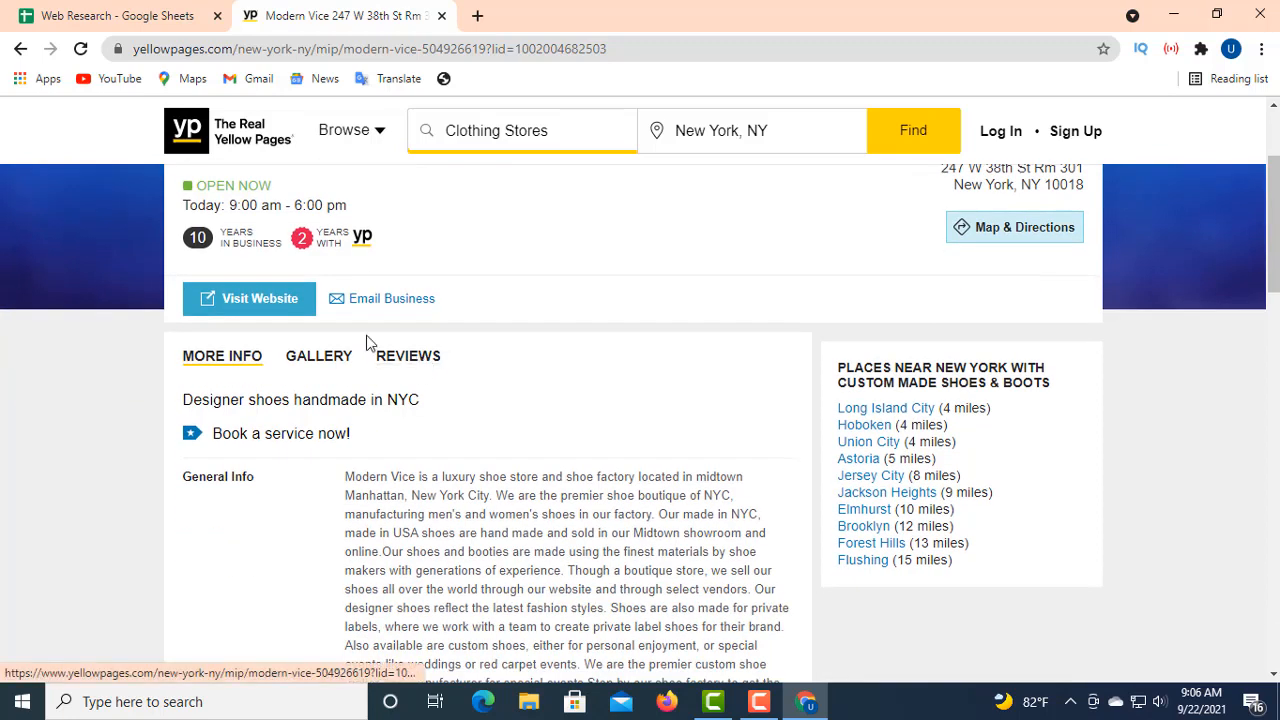
pyautogui.rightClick(255, 306)
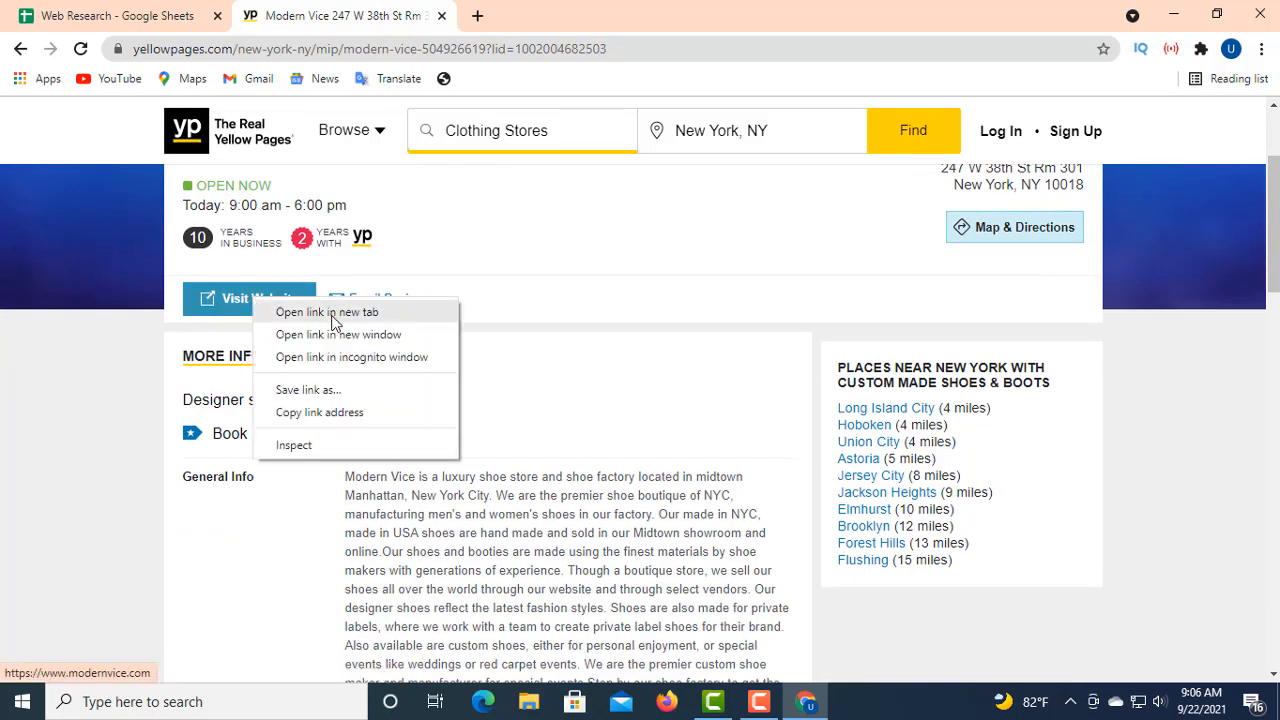
pyautogui.click(339, 413)
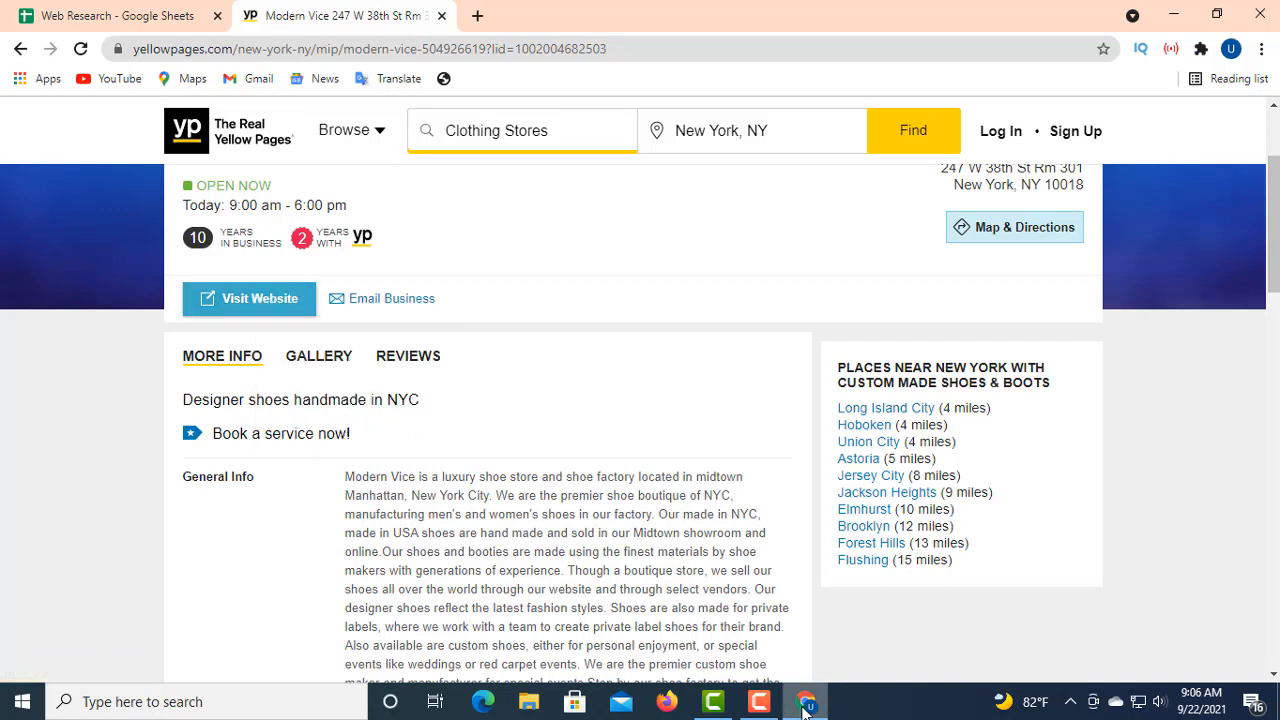
pyautogui.moveTo(805, 708)
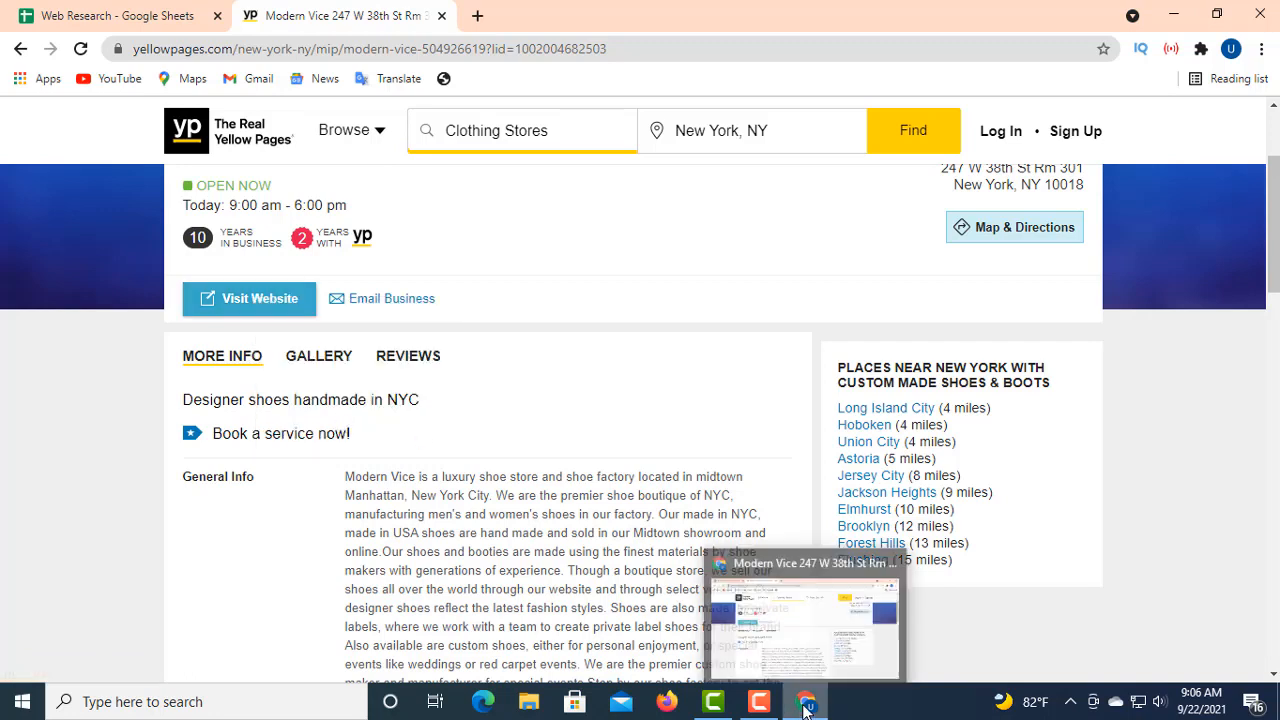
pyautogui.click(118, 20)
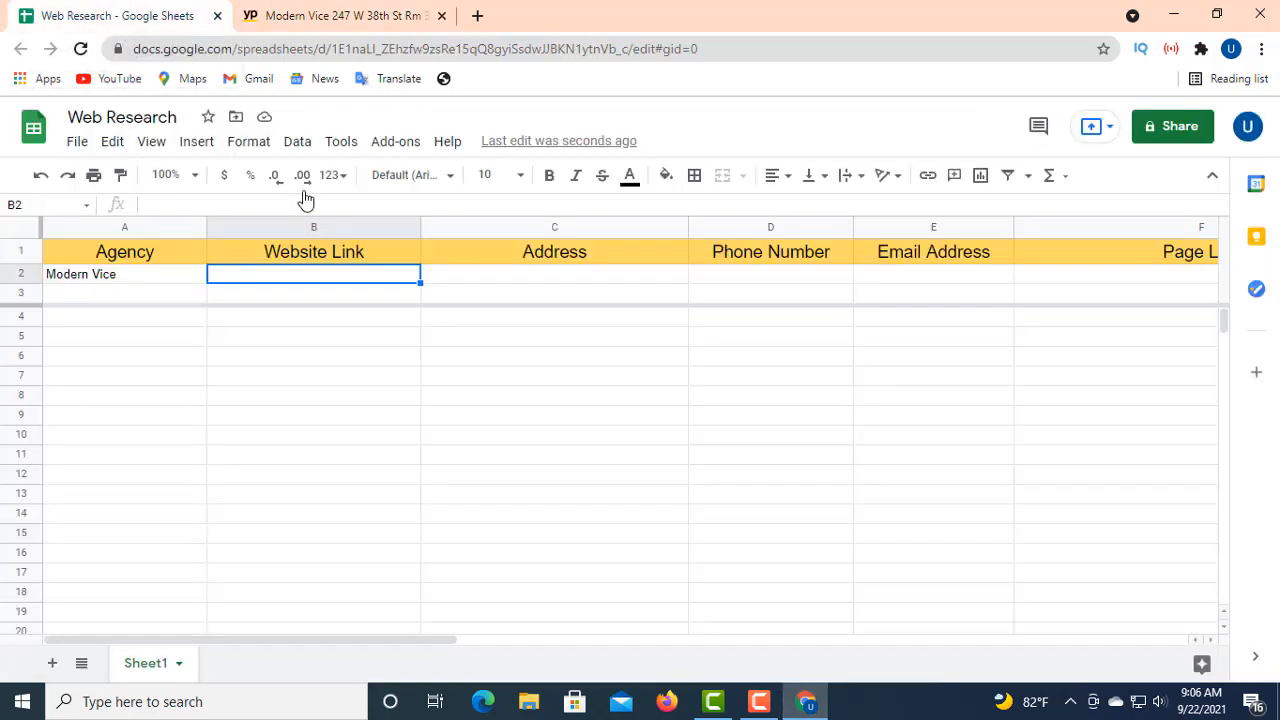
pyautogui.click(178, 204)
pyautogui.rightClick(174, 205)
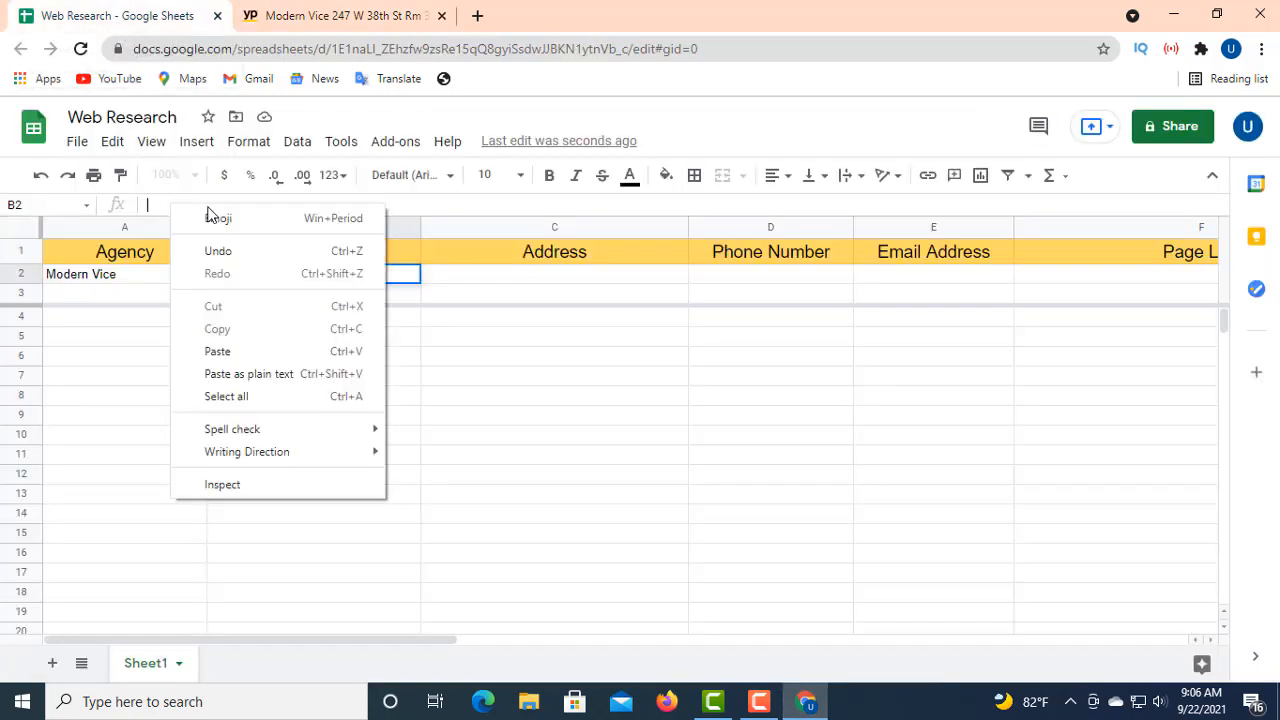
pyautogui.click(248, 356)
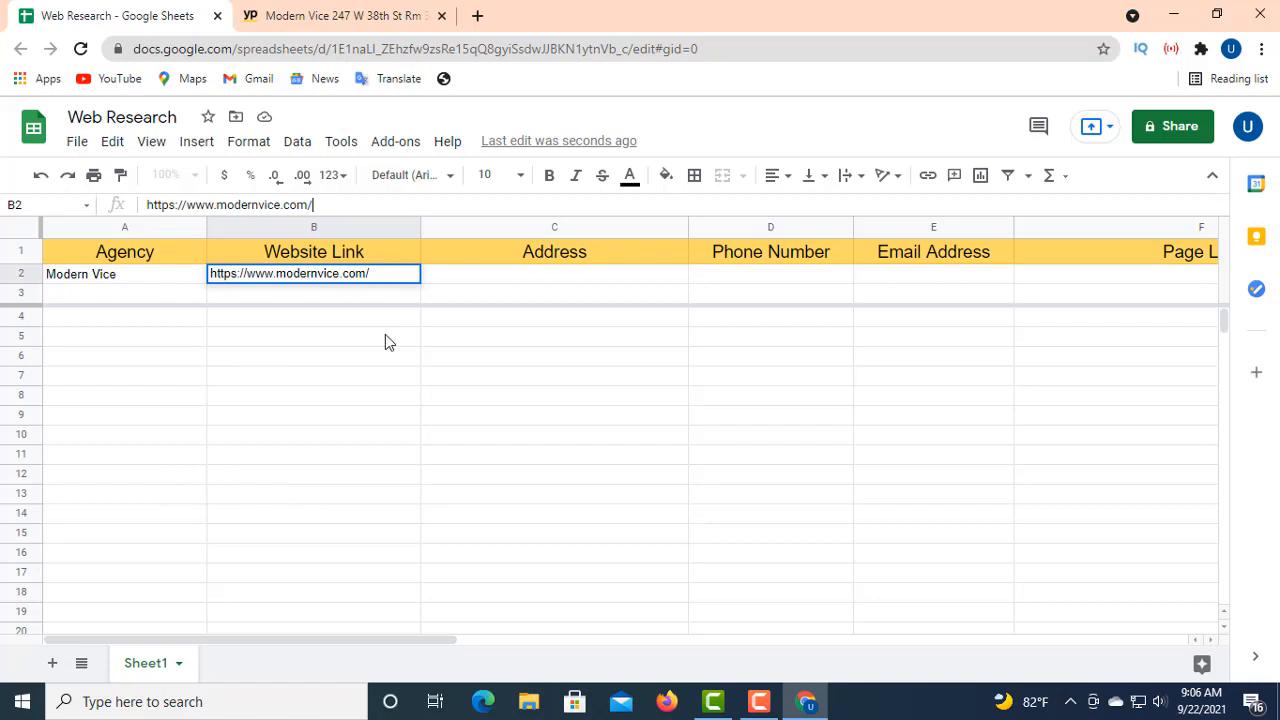
pyautogui.click(470, 280)
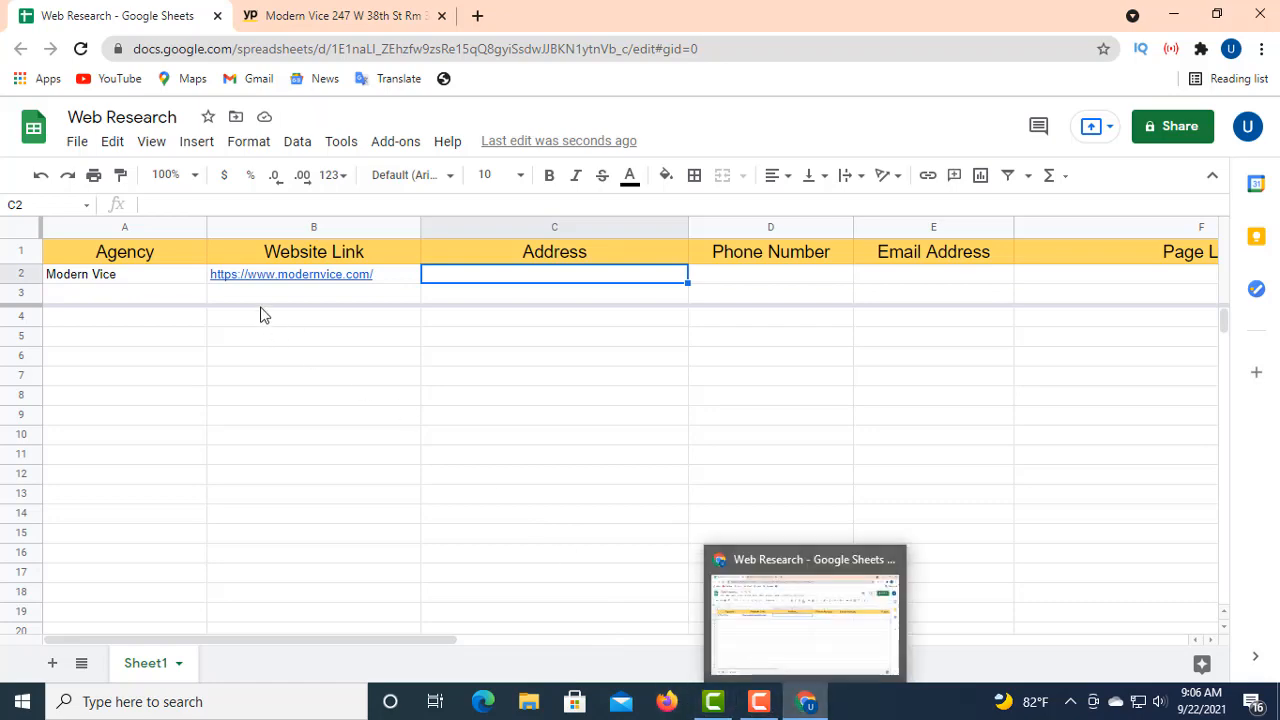
# - Copy the store's complete two-line street address from the Modern Vice listing on Yellow Pages
pyautogui.click(308, 20)
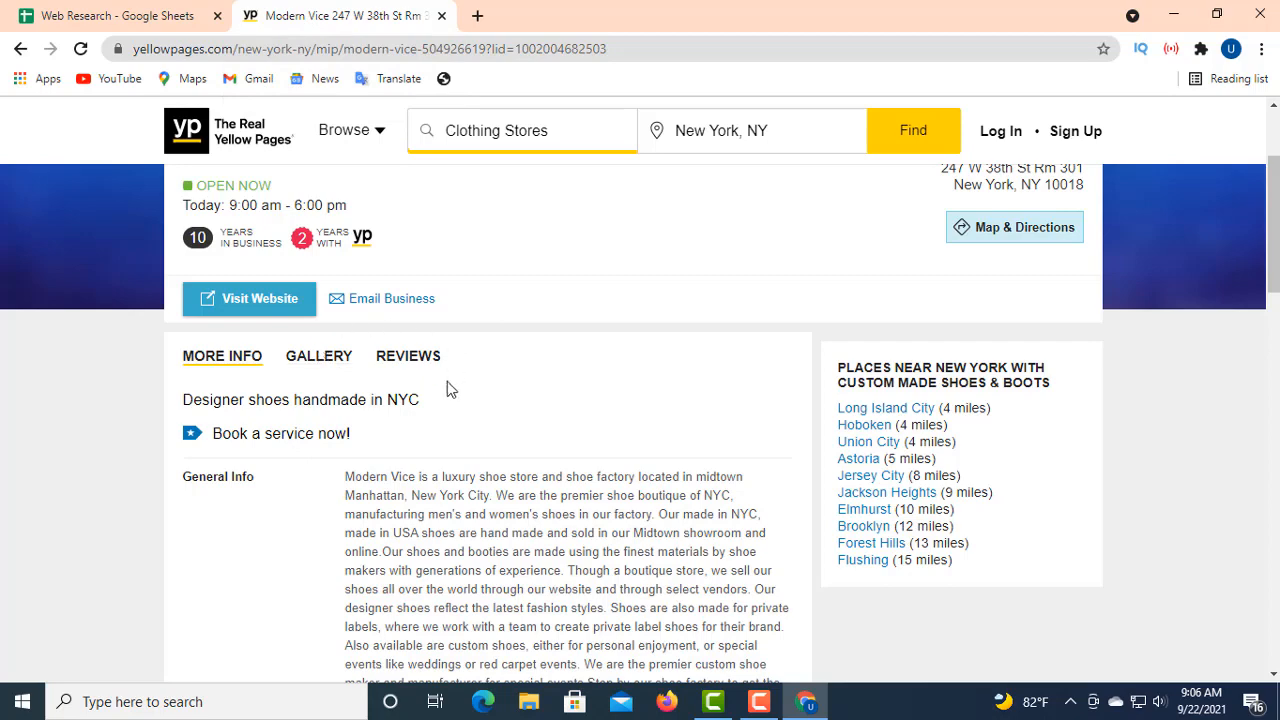
pyautogui.scroll(2, 298, 290)
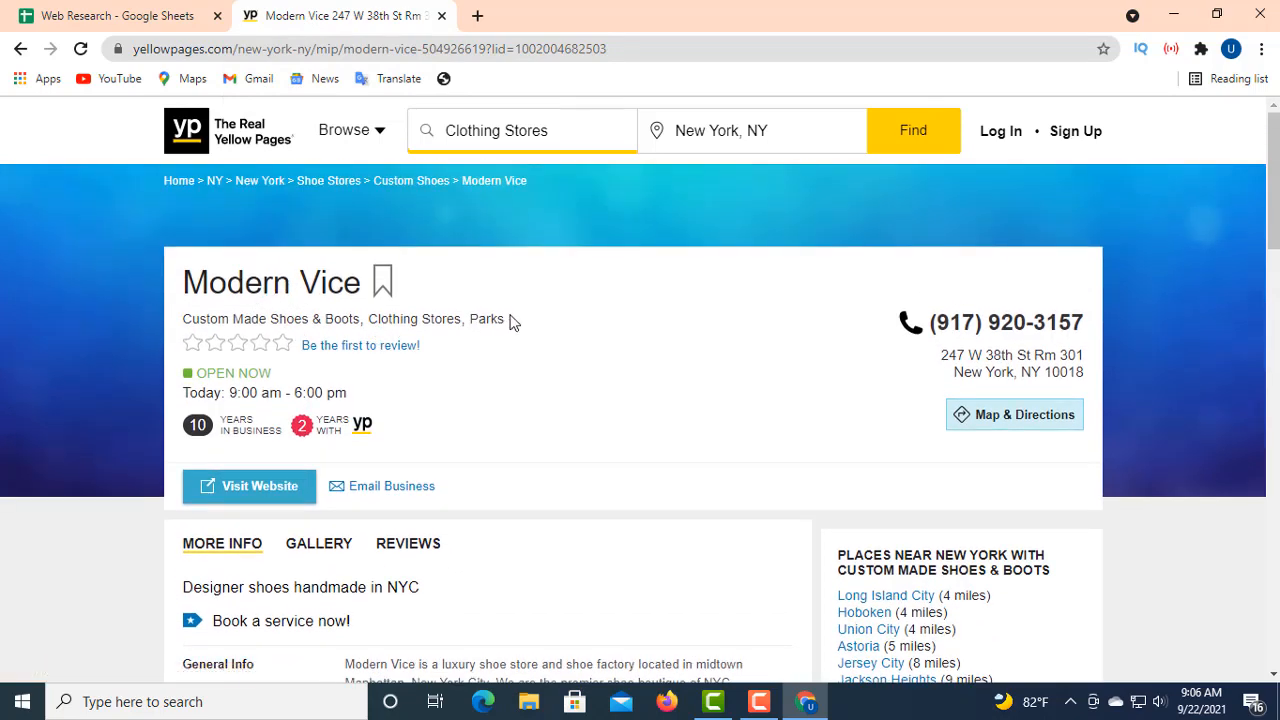
pyautogui.moveTo(510, 320); pyautogui.dragTo(441, 316)
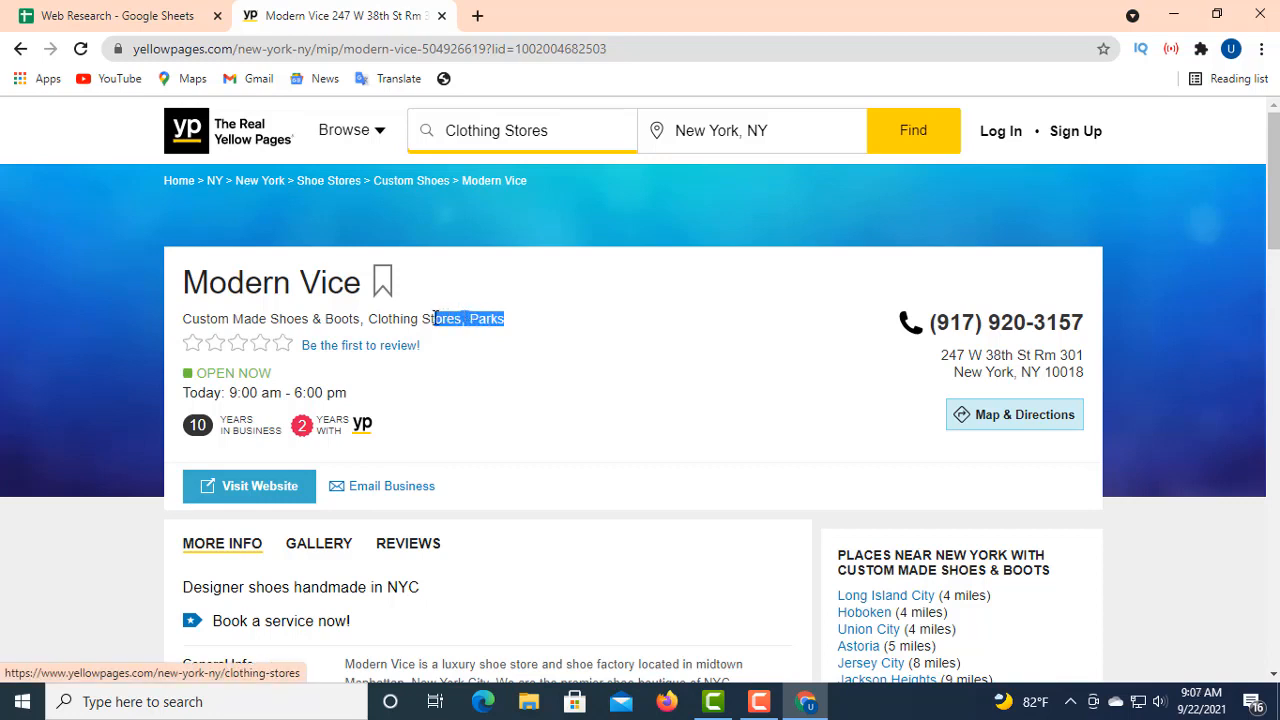
pyautogui.click(559, 312)
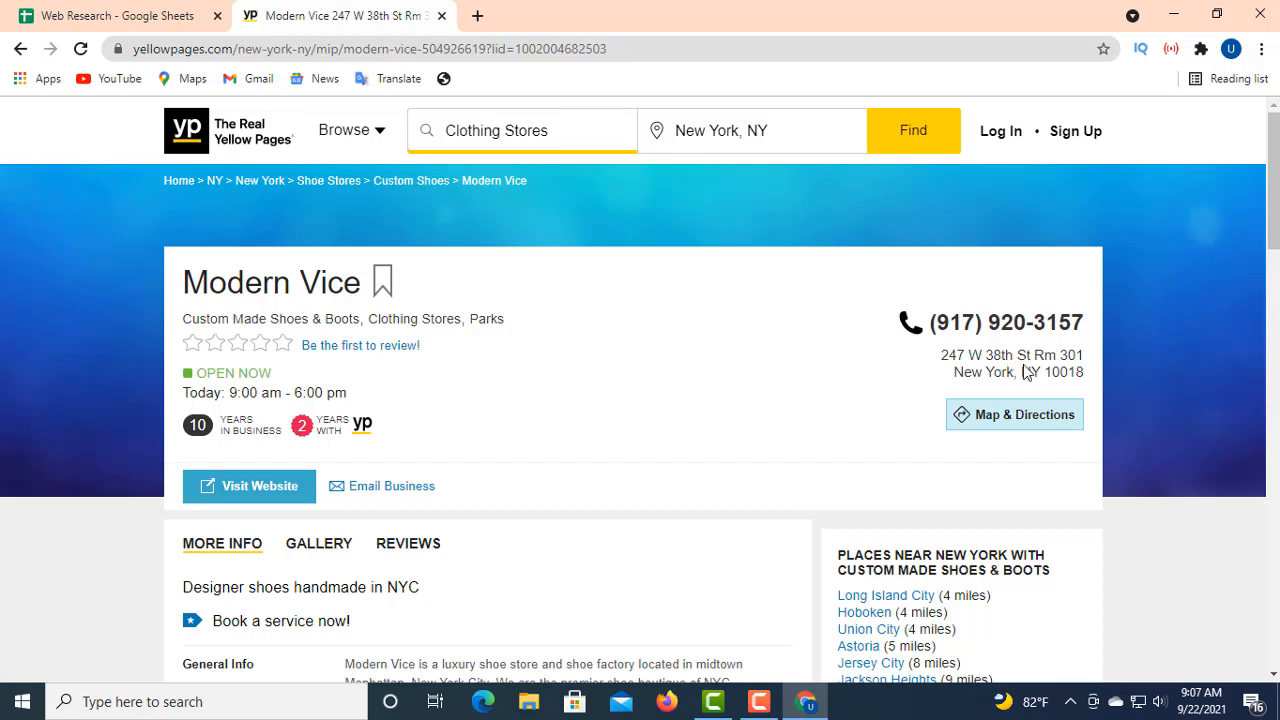
pyautogui.moveTo(936, 356); pyautogui.dragTo(1085, 362)
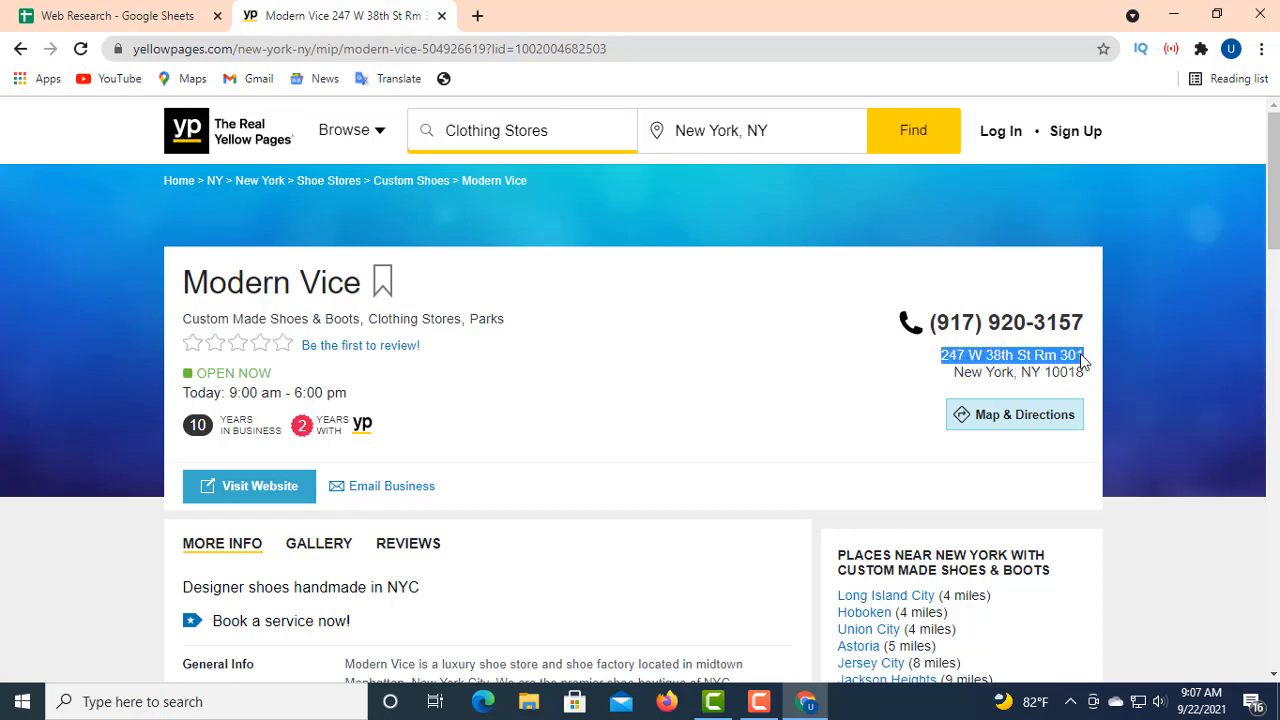
pyautogui.click(887, 376)
pyautogui.moveTo(962, 346); pyautogui.dragTo(1081, 375)
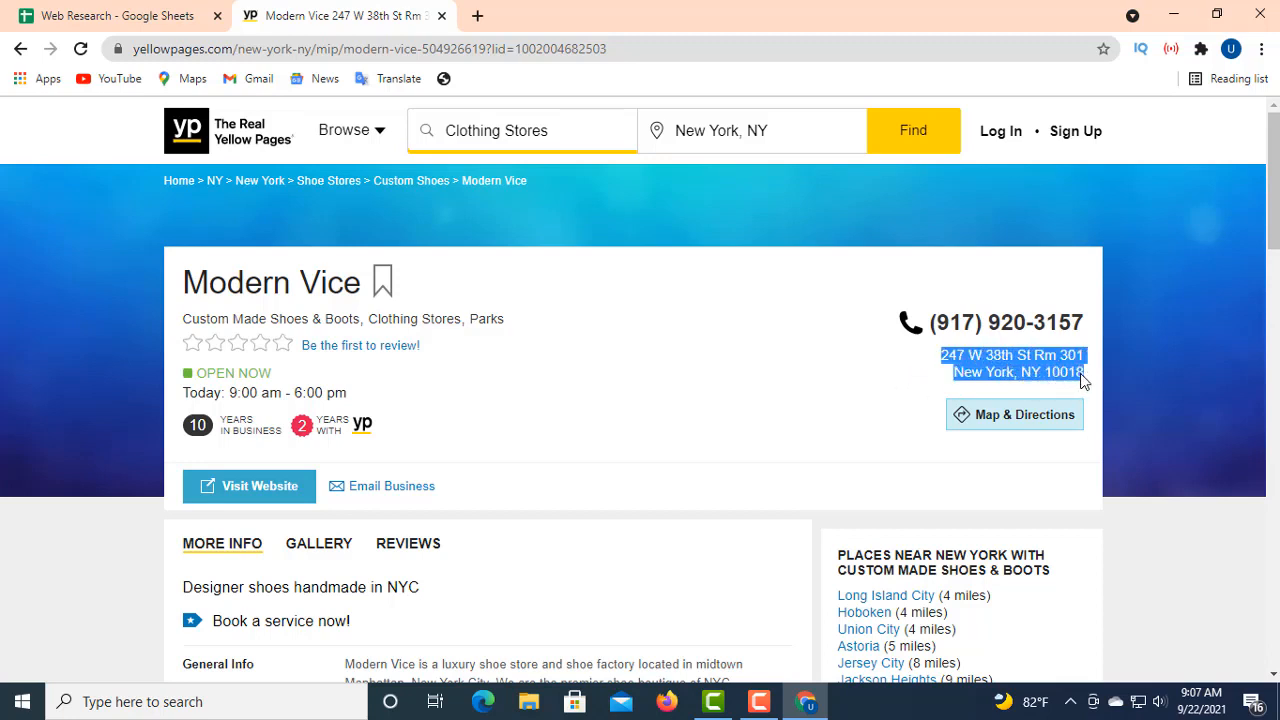
pyautogui.rightClick(1043, 370)
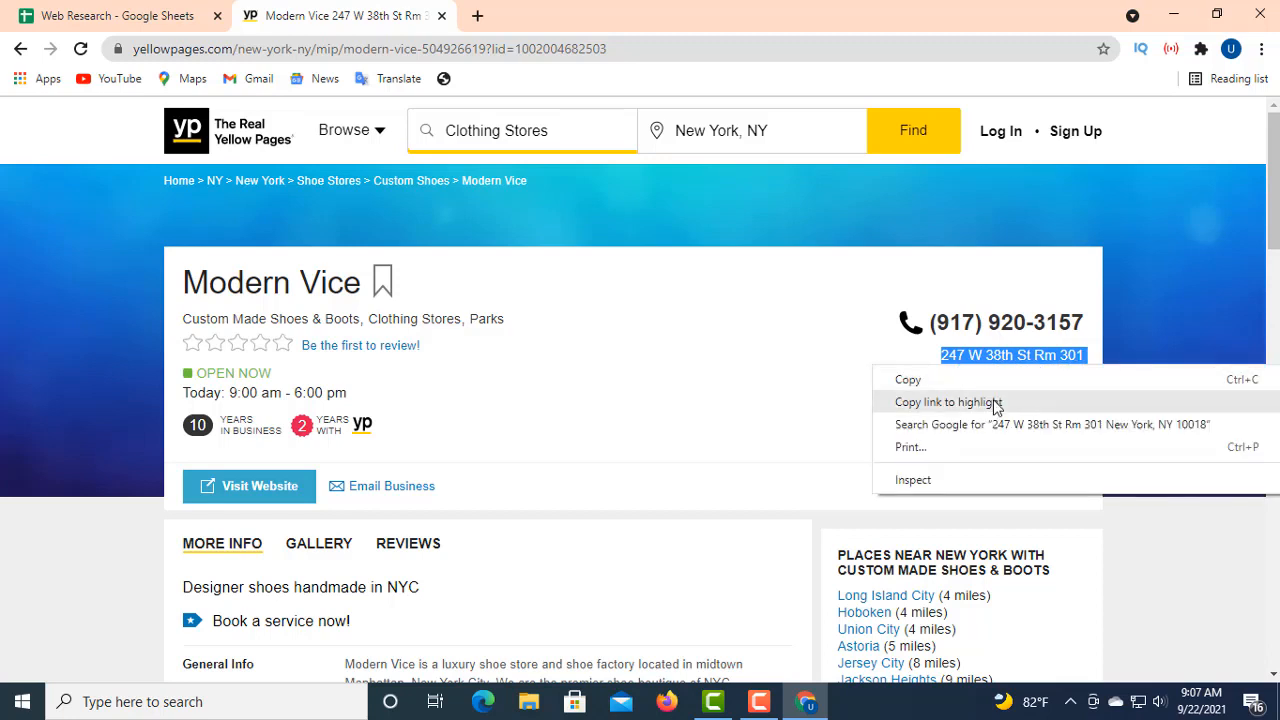
pyautogui.click(908, 381)
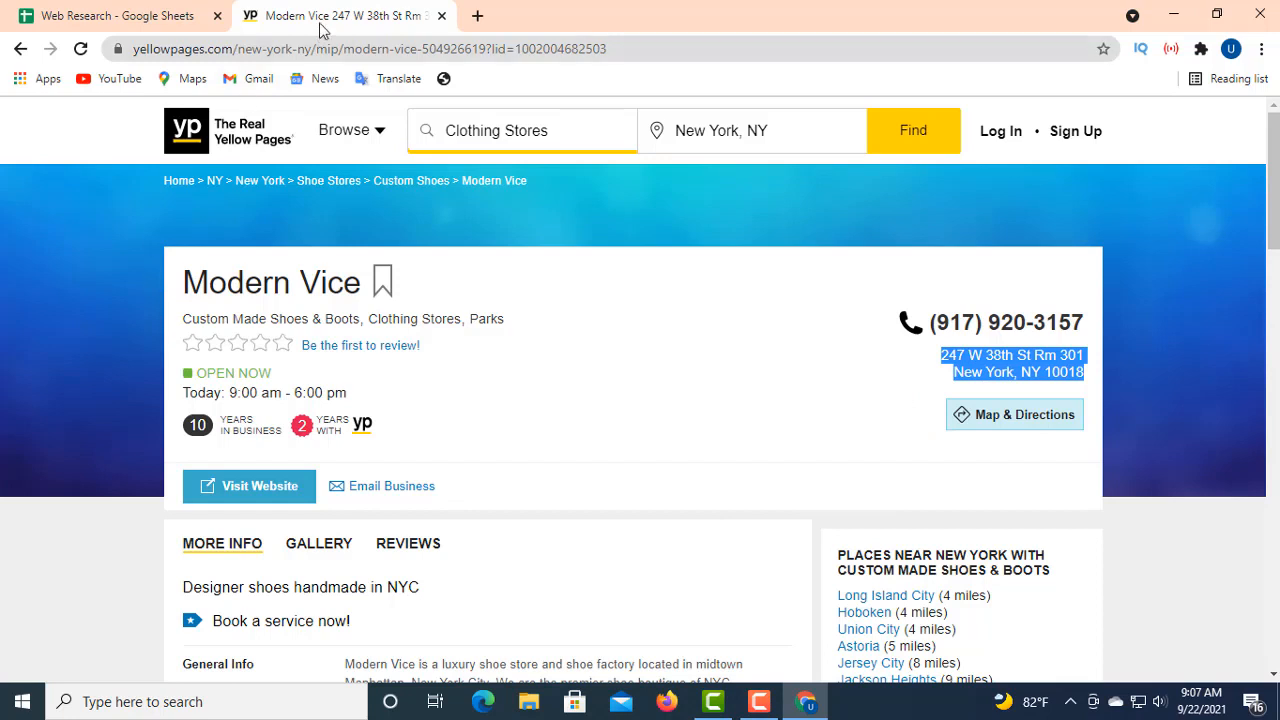
# - Paste the store's address into Address cell C2, replace its line break with a period and a space, and select cell D2
pyautogui.click(185, 20)
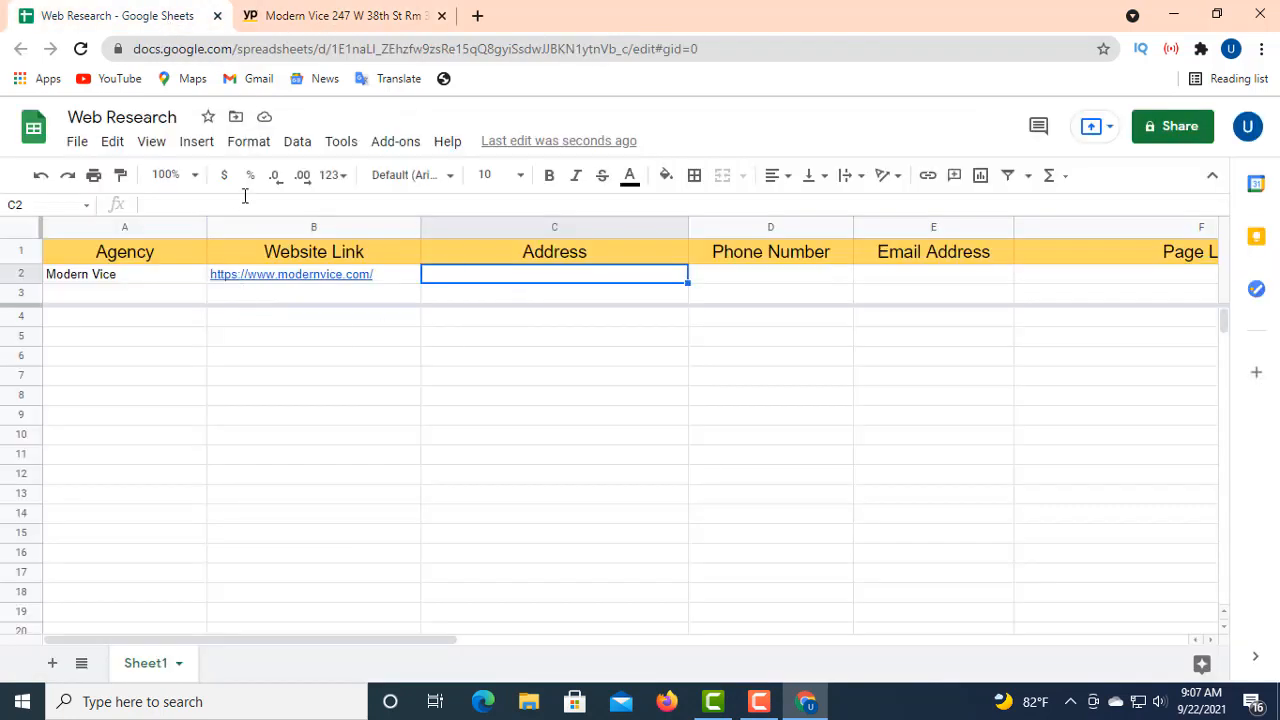
pyautogui.click(183, 206)
pyautogui.rightClick(168, 204)
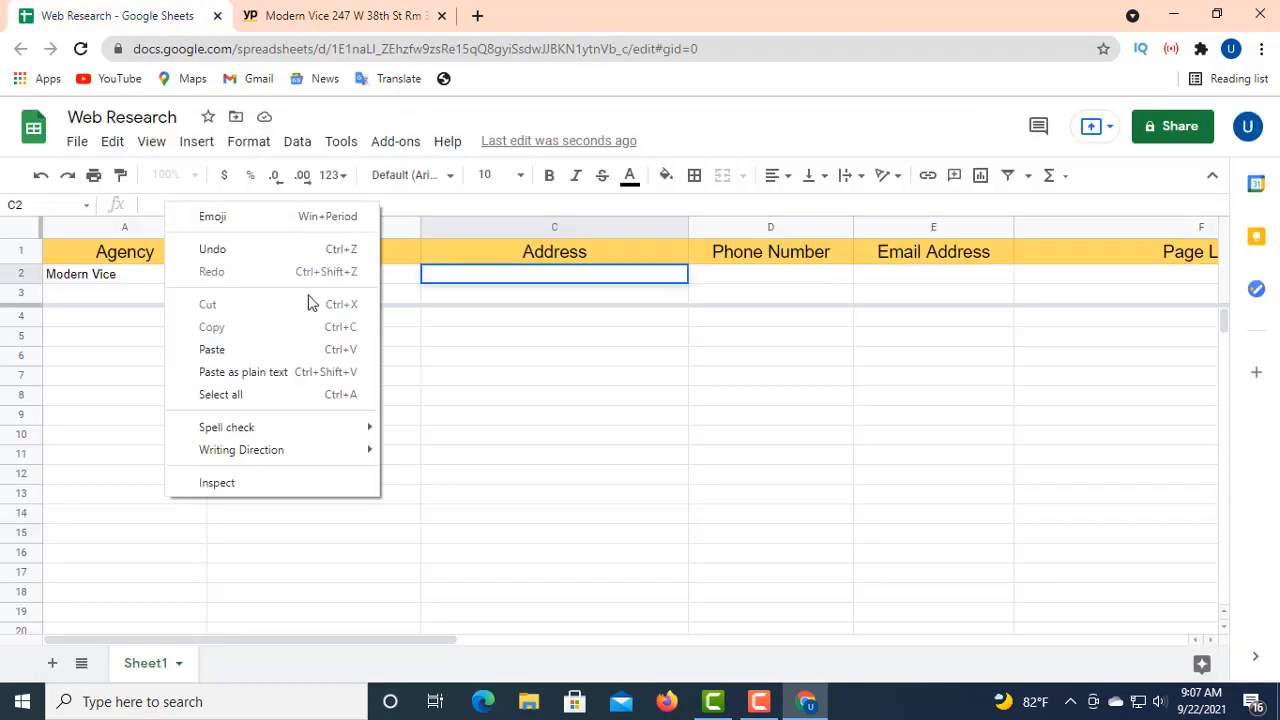
pyautogui.click(212, 350)
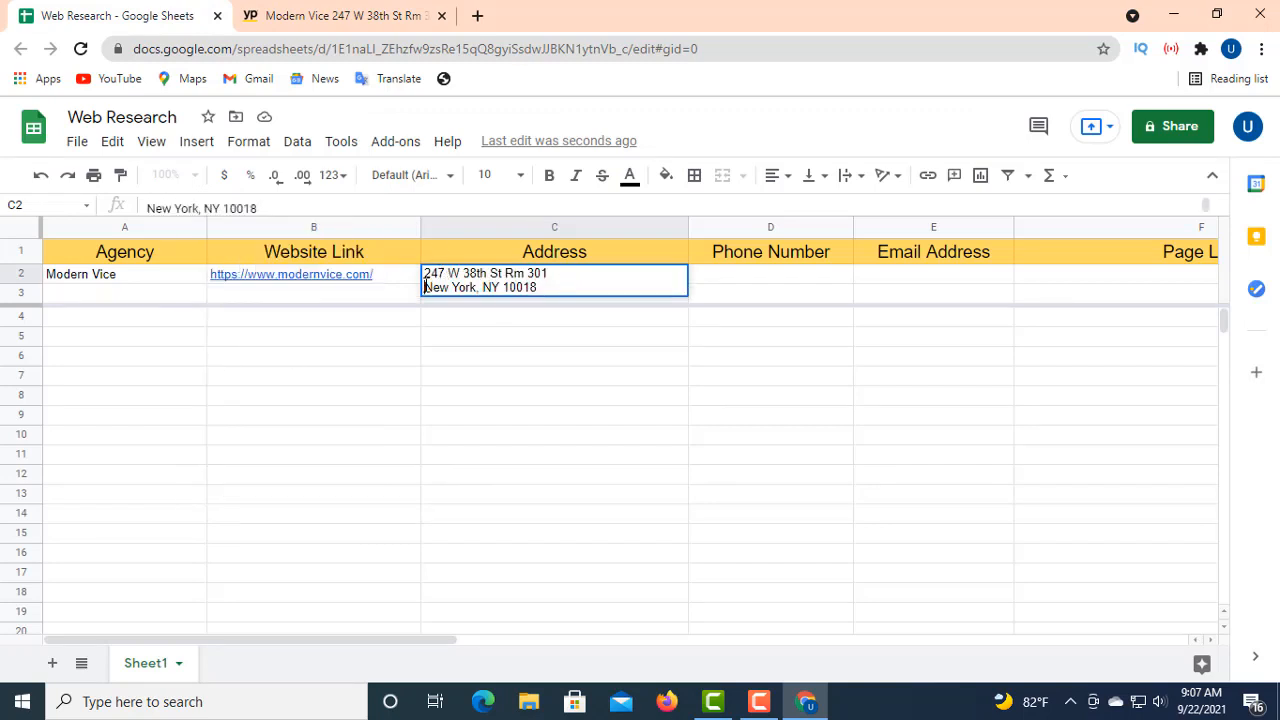
pyautogui.press('BackSpace')
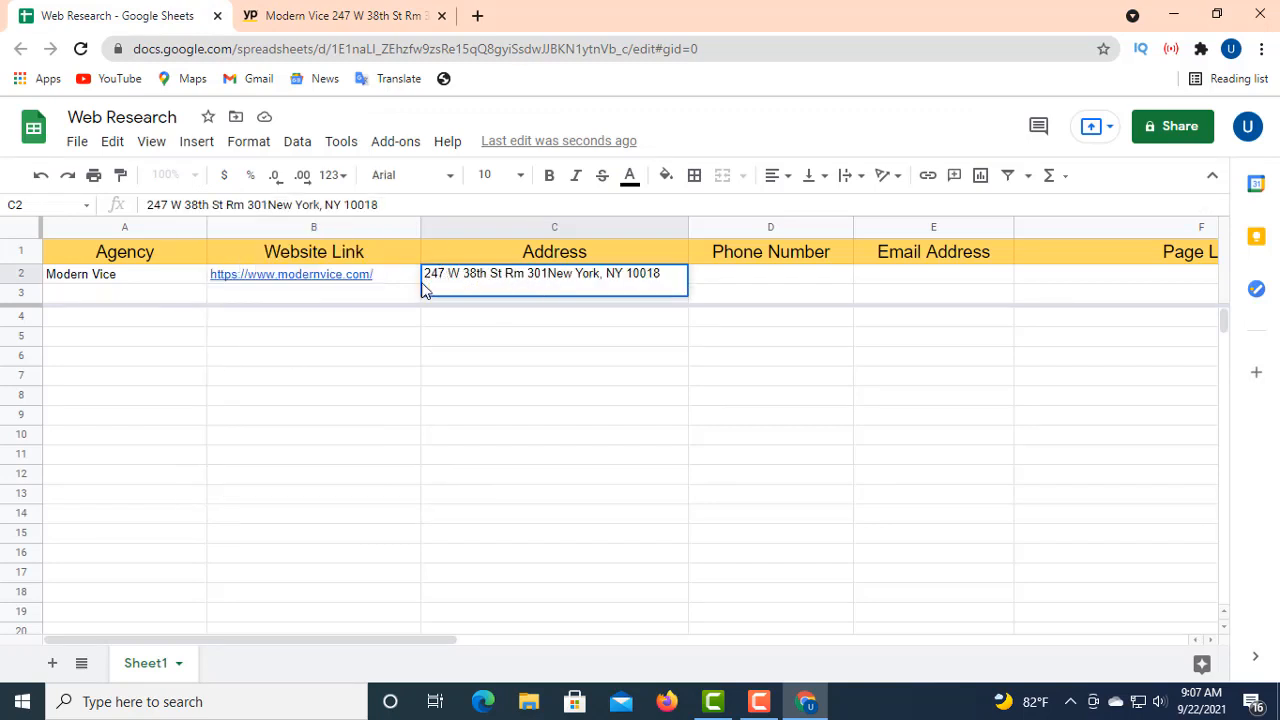
pyautogui.write('.')
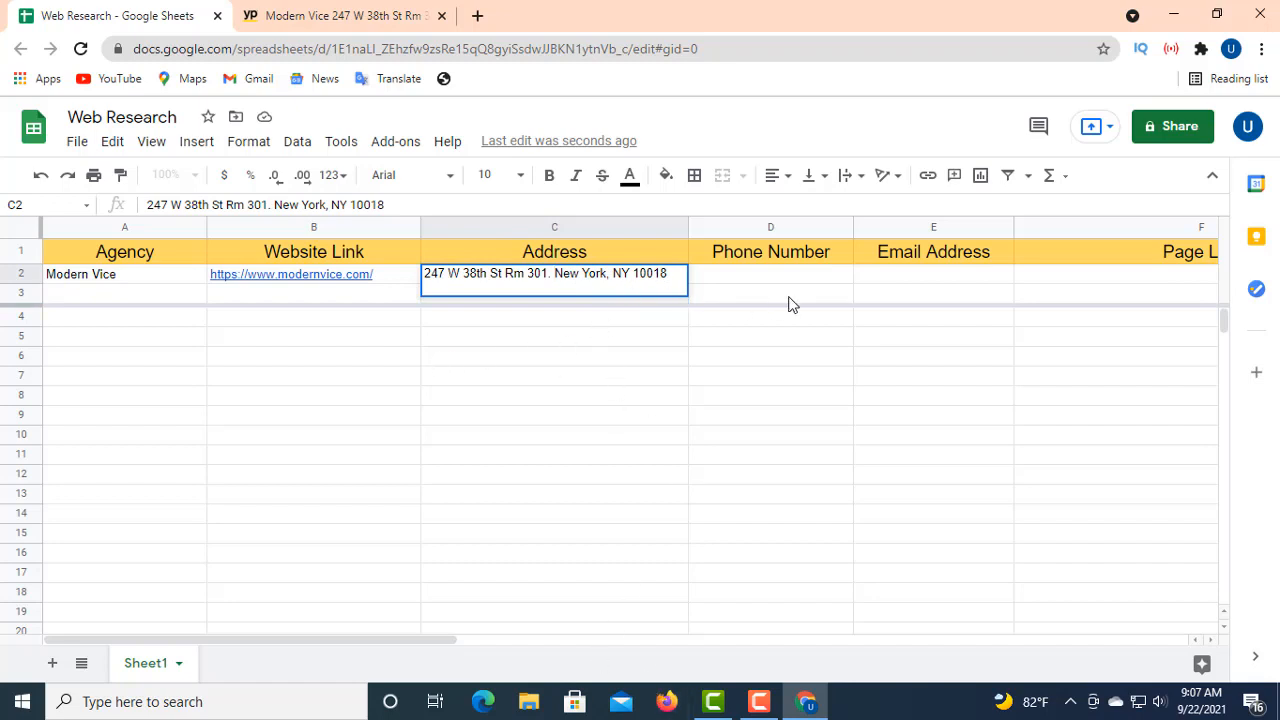
pyautogui.click(759, 285)
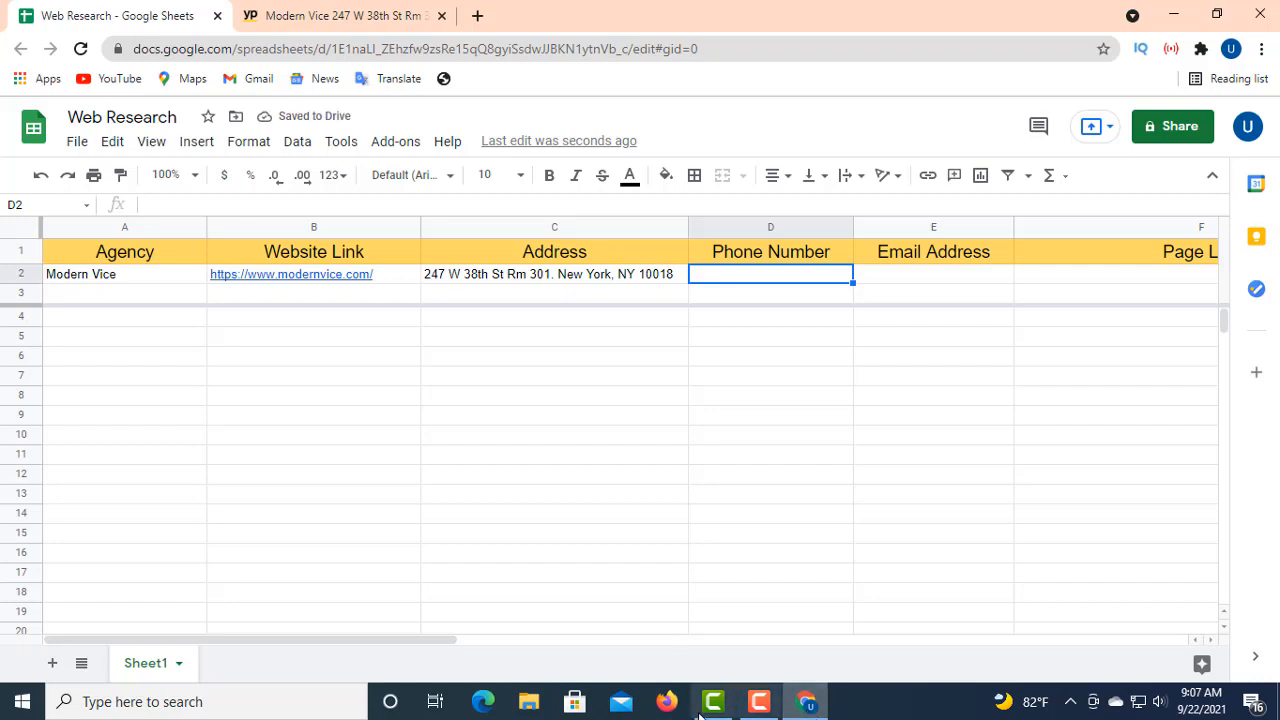
# - Find and highlight the store's phone number on the Modern Vice Yellow Pages listing, then clear the selection
pyautogui.click(305, 22)
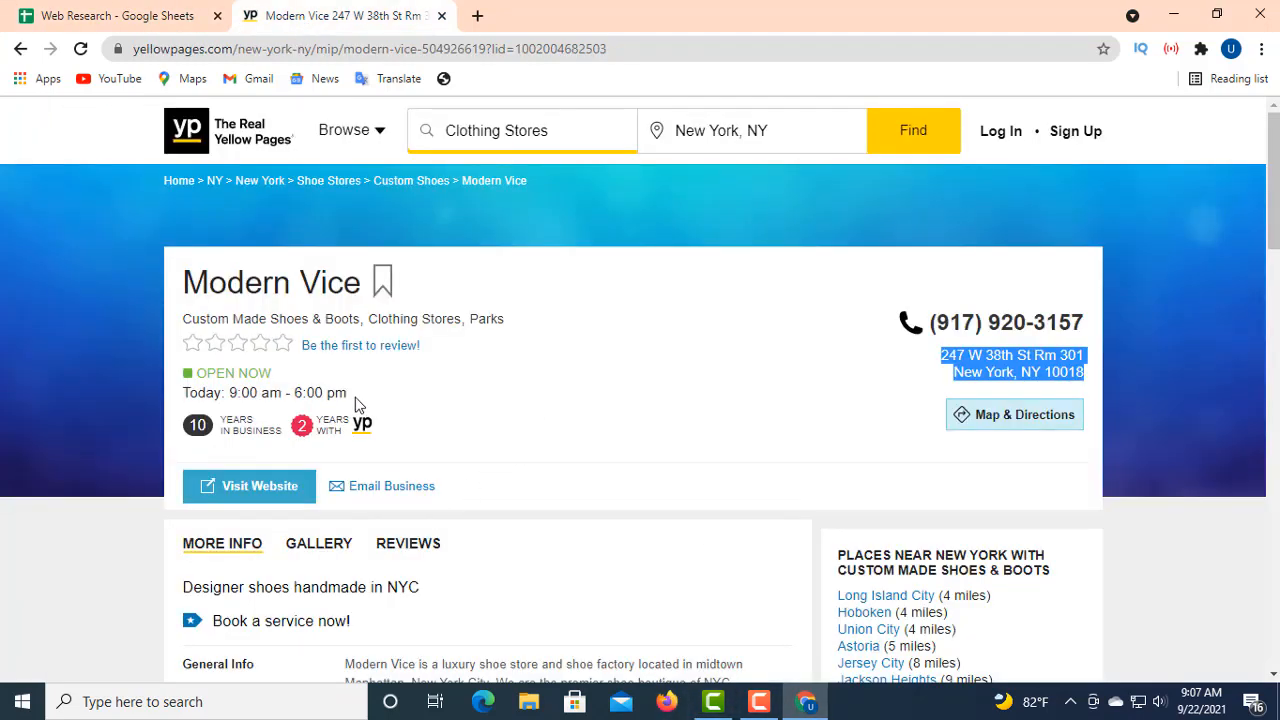
pyautogui.scroll(-1, 352, 394)
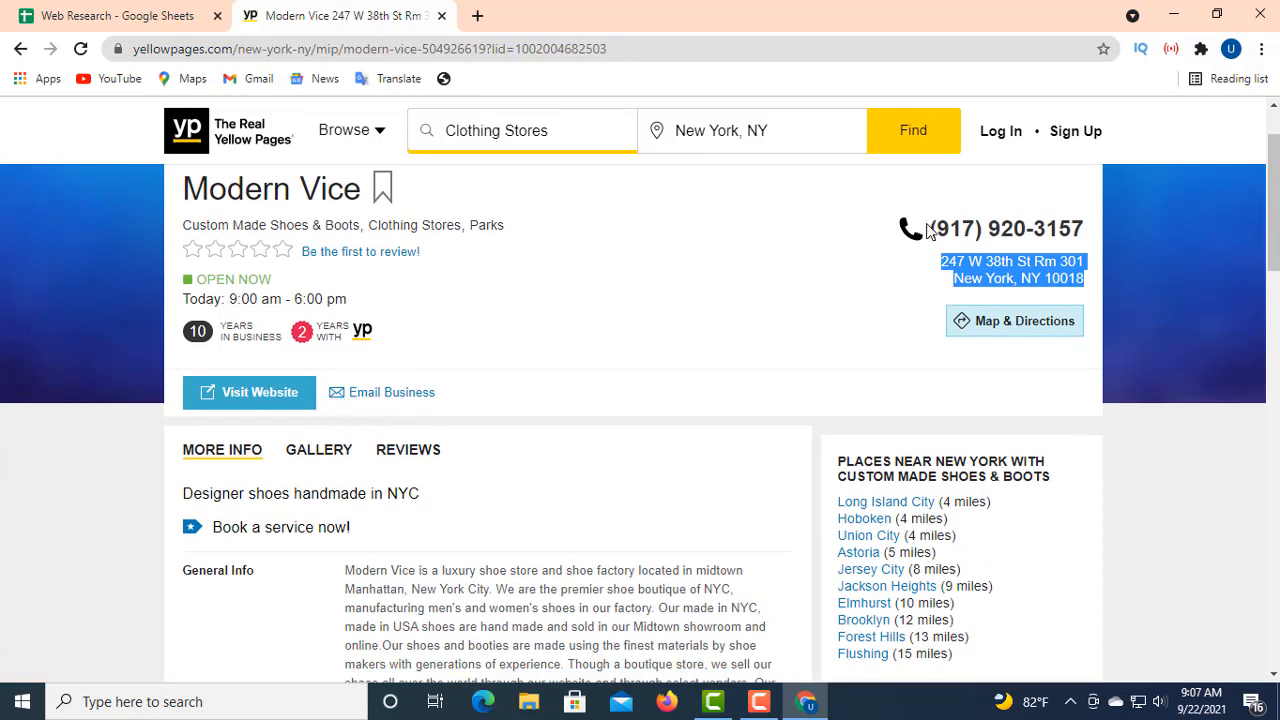
pyautogui.moveTo(928, 231); pyautogui.dragTo(1085, 231)
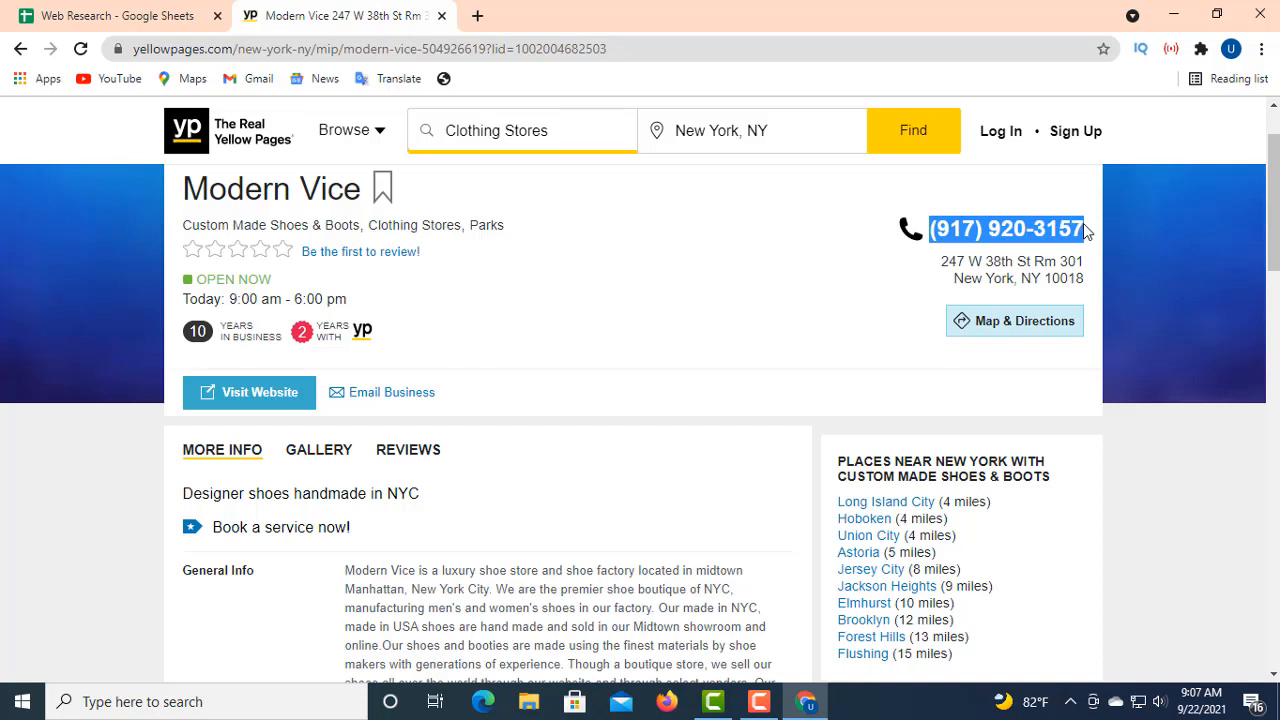
pyautogui.click(857, 274)
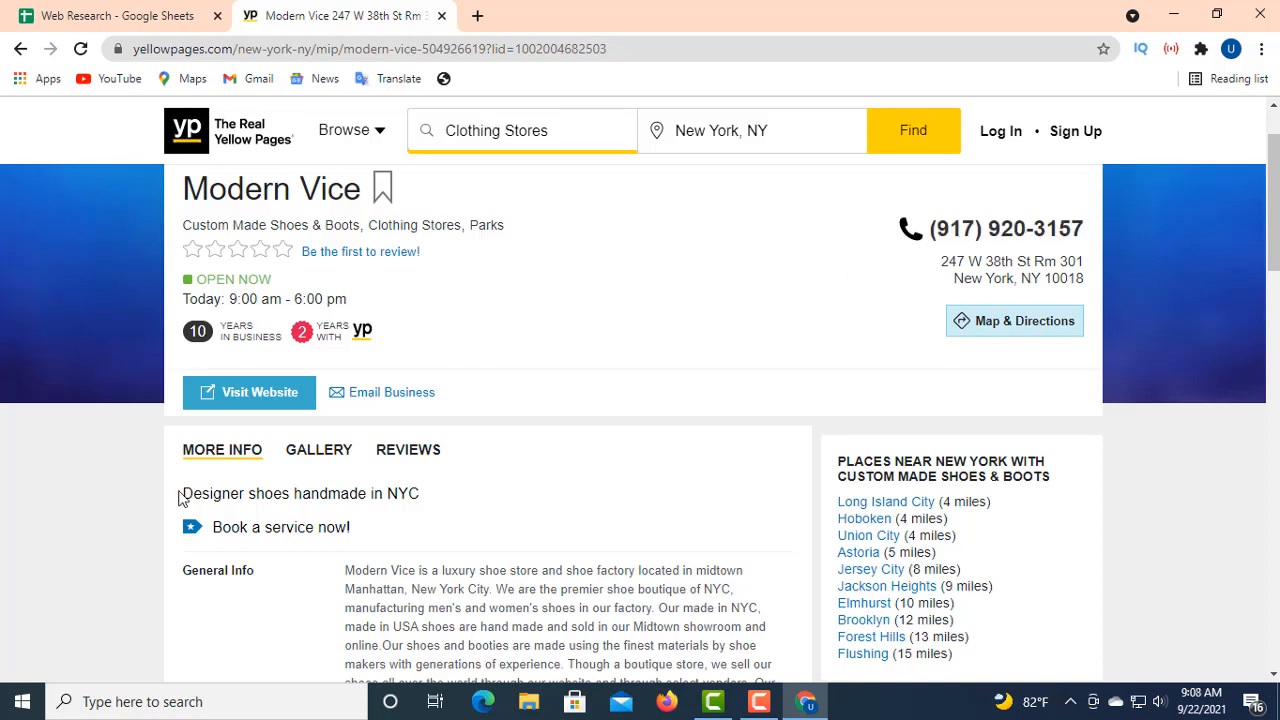
# - Open the Modern Vice website from its Yellow Pages listing and look through the home page to the footer for contact details
pyautogui.click(248, 398)
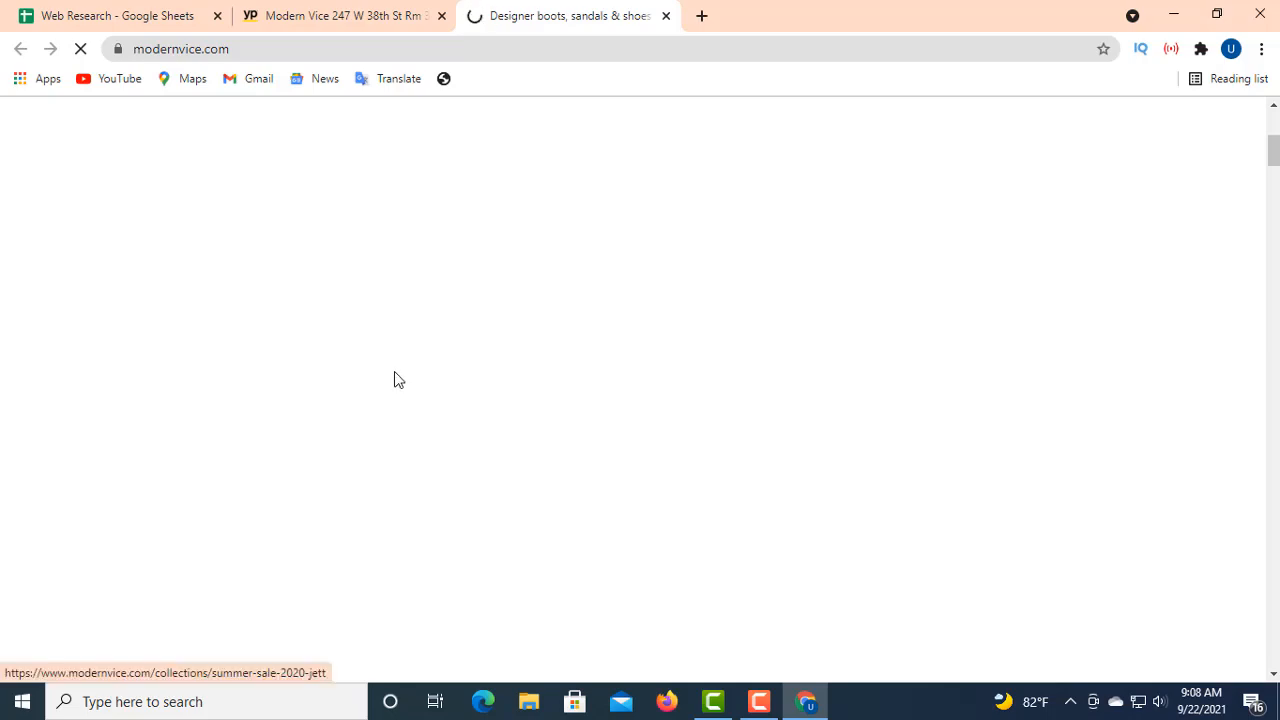
pyautogui.scroll(-15, 476, 369)
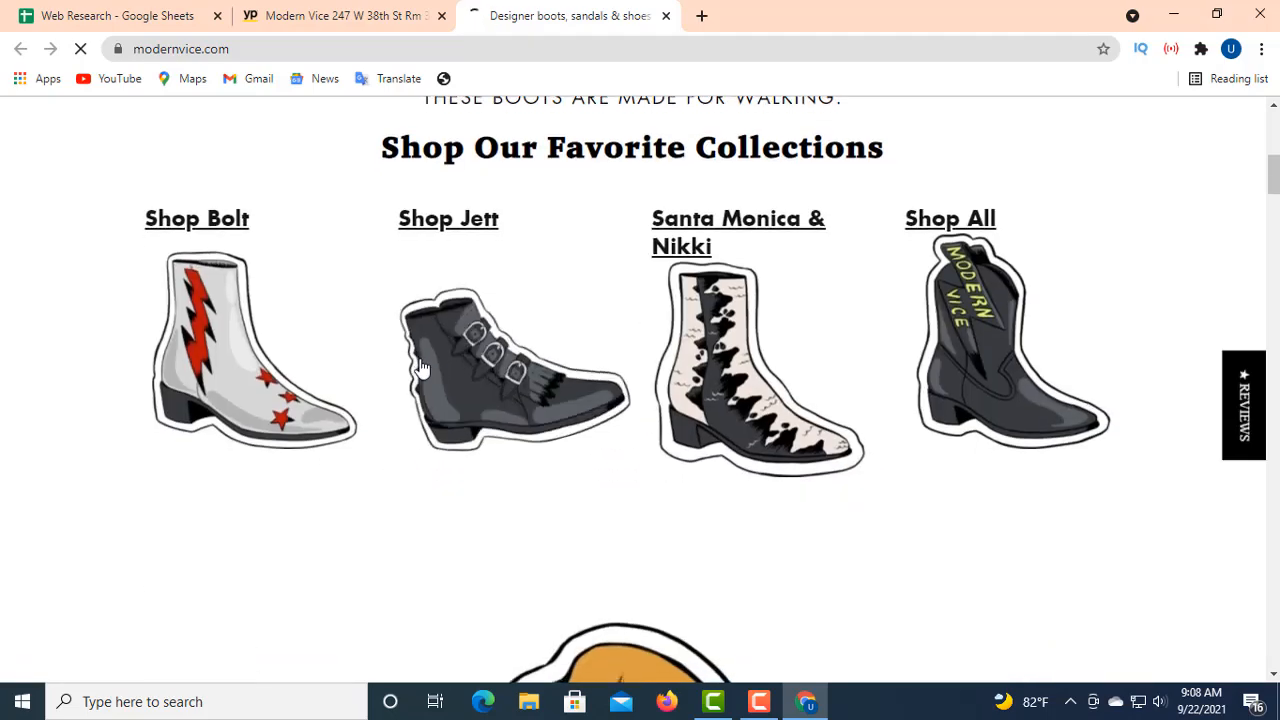
pyautogui.scroll(-12, 410, 360)
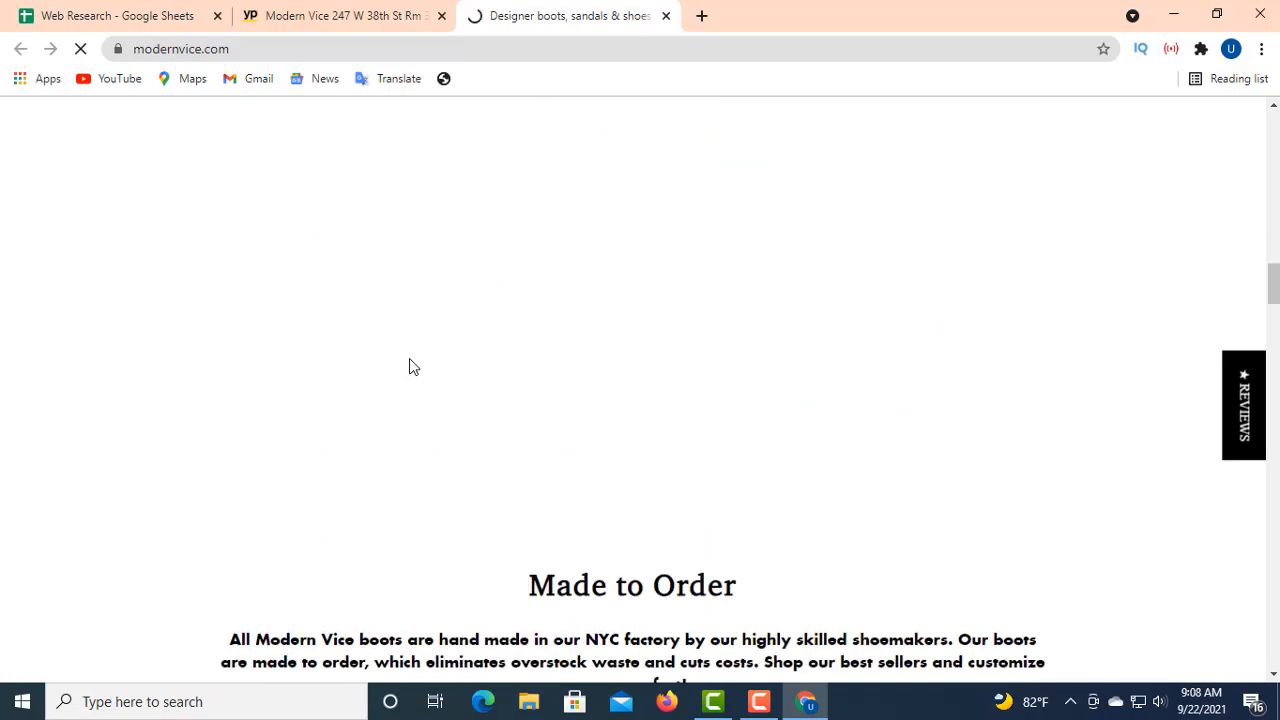
pyautogui.scroll(-15, 410, 369)
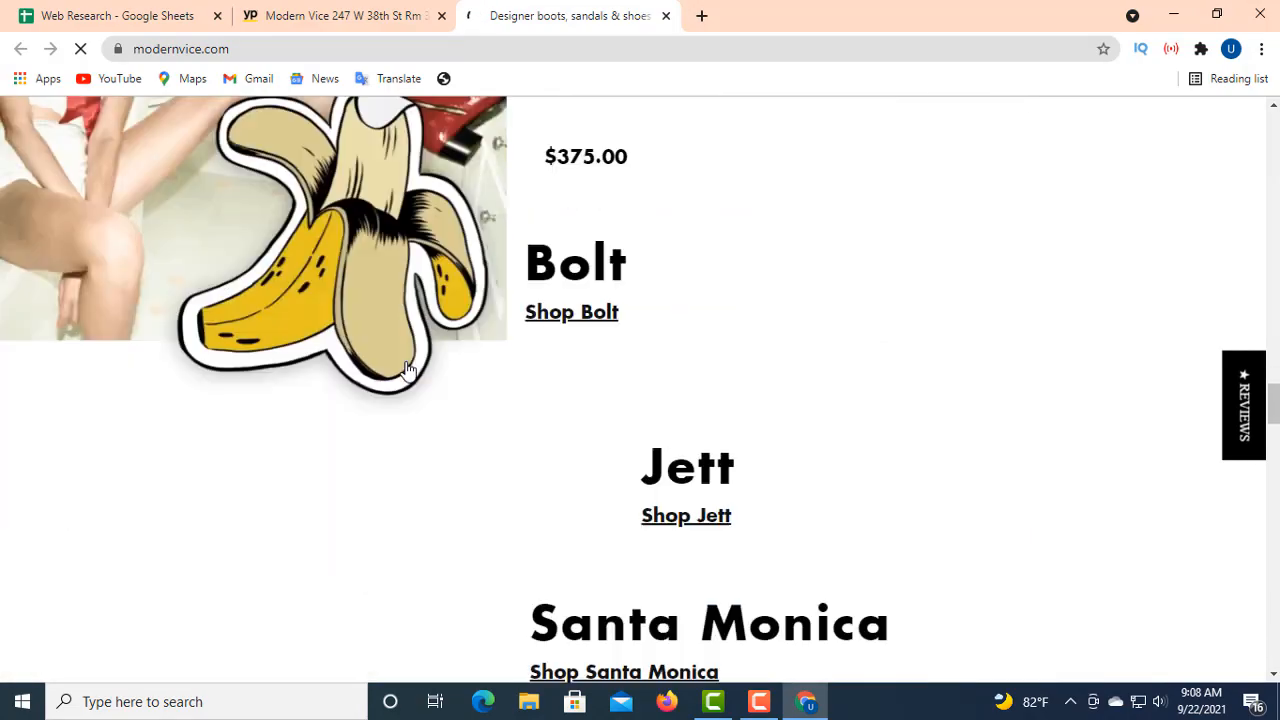
pyautogui.scroll(-15, 400, 369)
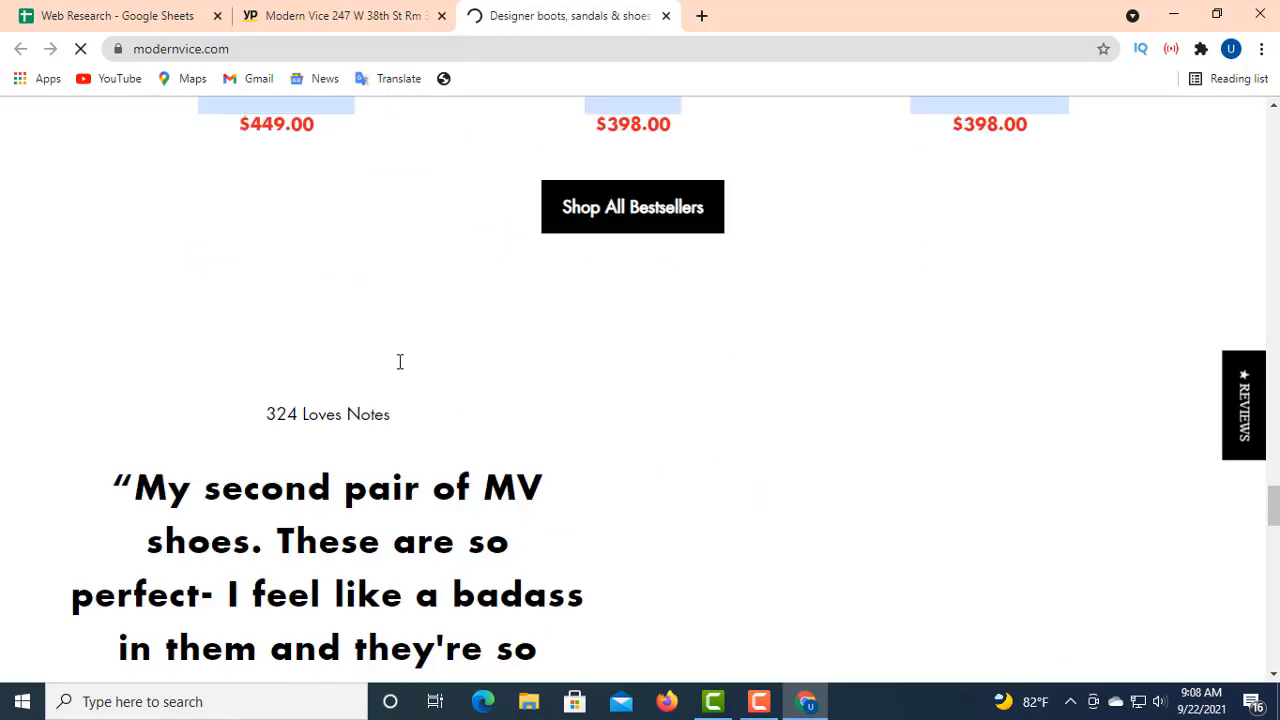
pyautogui.scroll(-6, 398, 374)
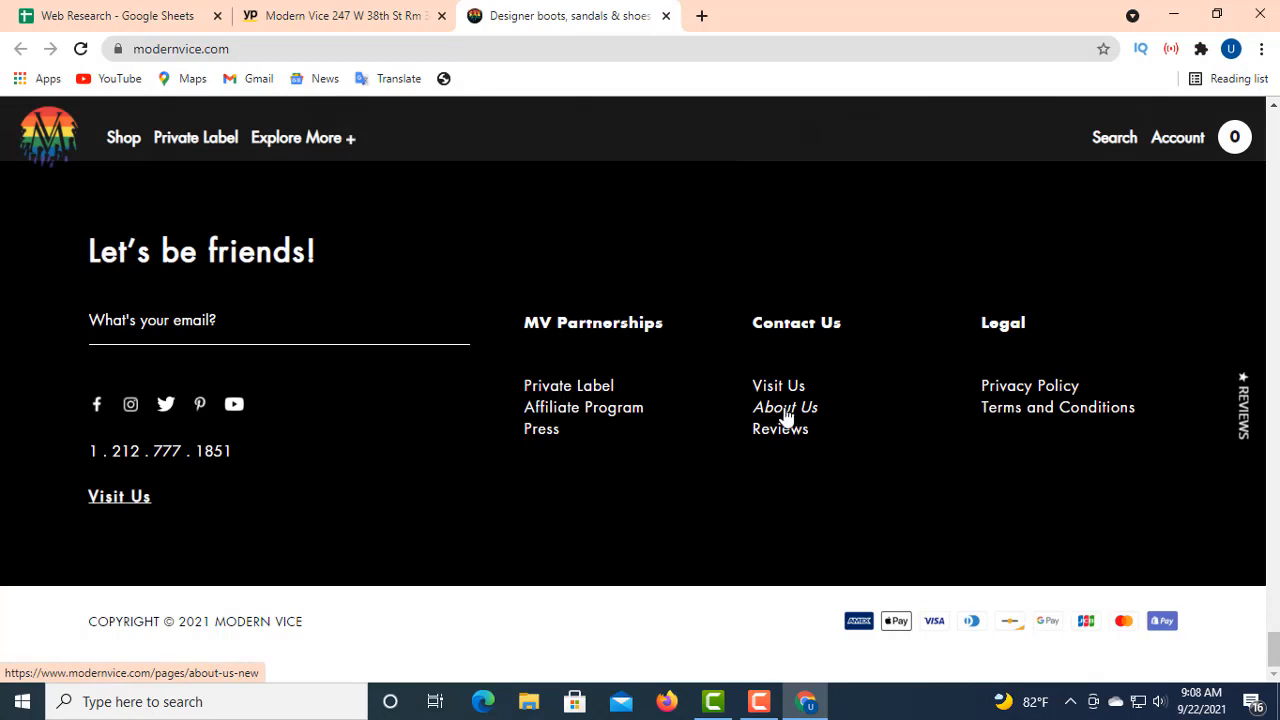
# - Open the About Us page of the Modern Vice website and examine it down to the footer for contact details
pyautogui.click(784, 412)
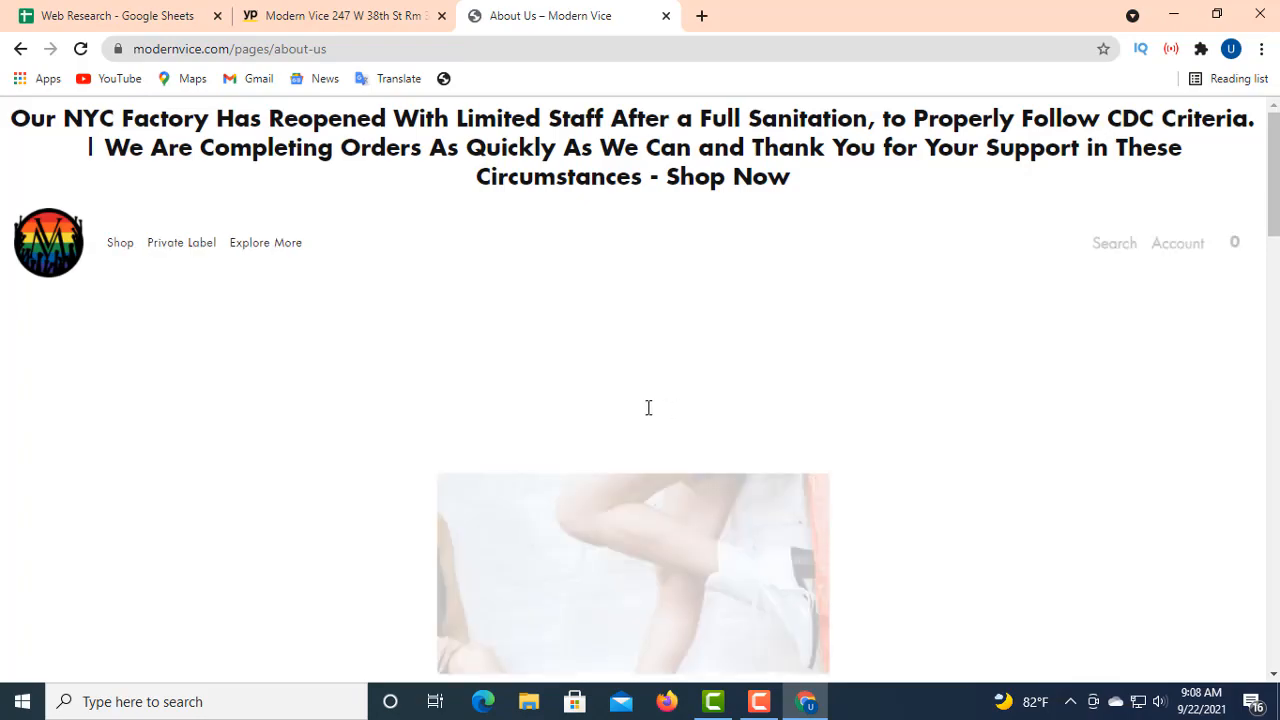
pyautogui.scroll(-3, 505, 368)
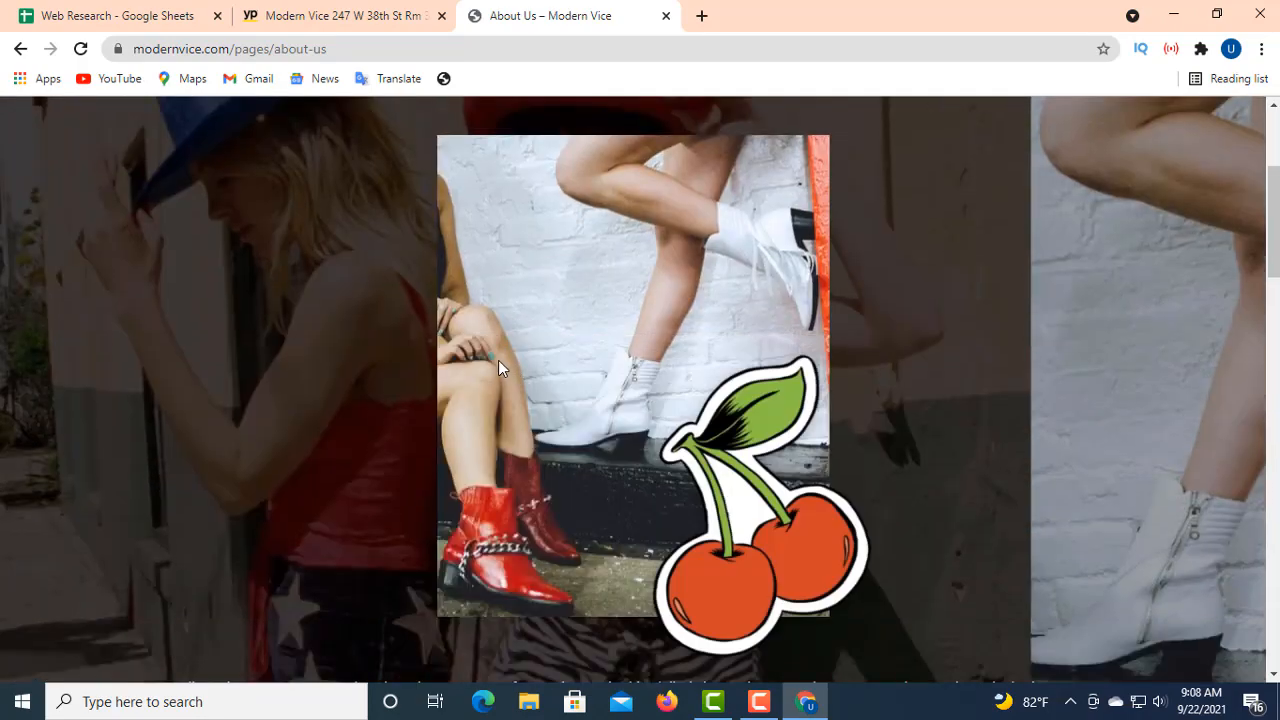
pyautogui.scroll(3, 498, 366)
pyautogui.scroll(-5, 494, 360)
pyautogui.scroll(-4, 461, 335)
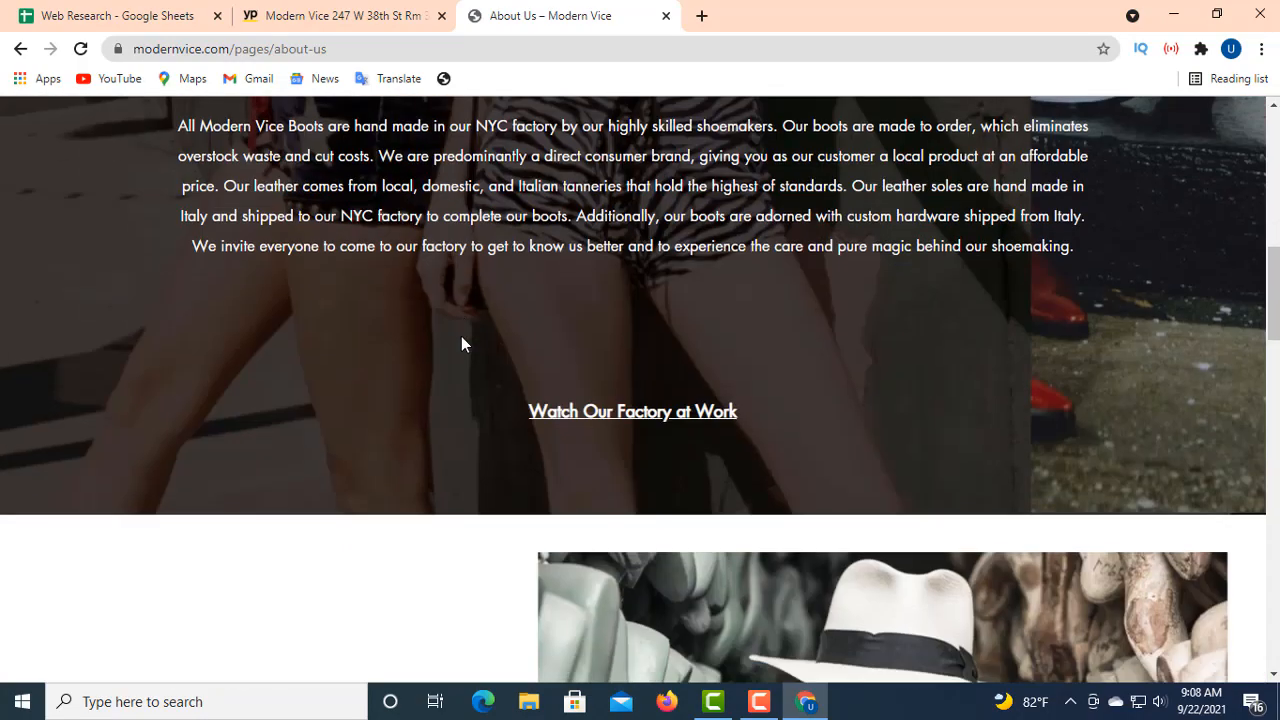
pyautogui.scroll(2, 336, 229)
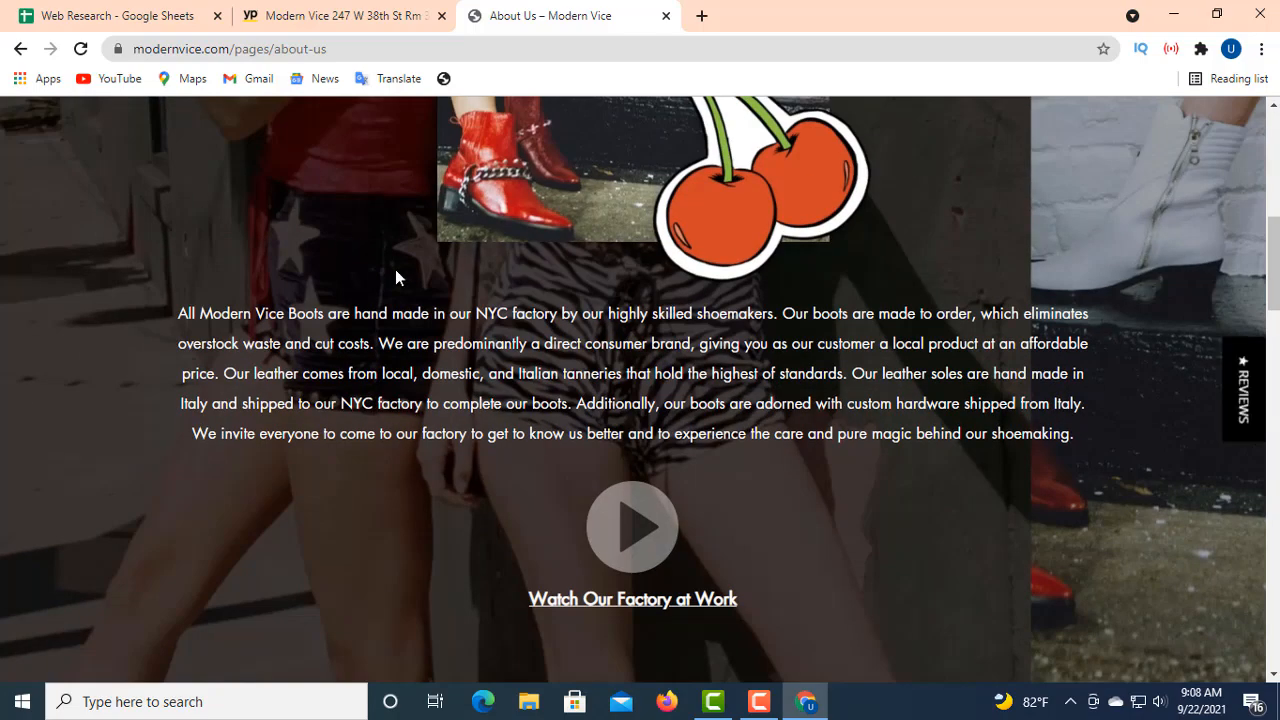
pyautogui.scroll(-10, 394, 275)
pyautogui.scroll(-8, 382, 270)
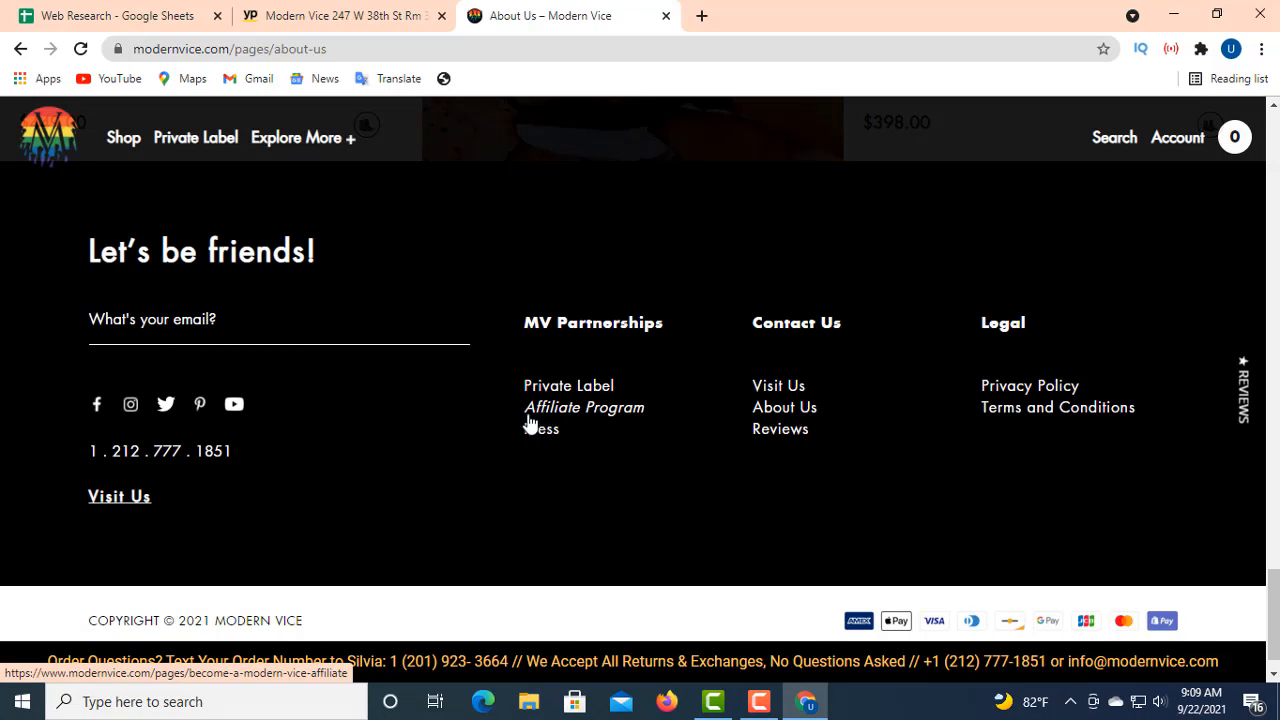
# - Open the store's Facebook page from the website footer and look over its home section for contact information
pyautogui.click(100, 410)
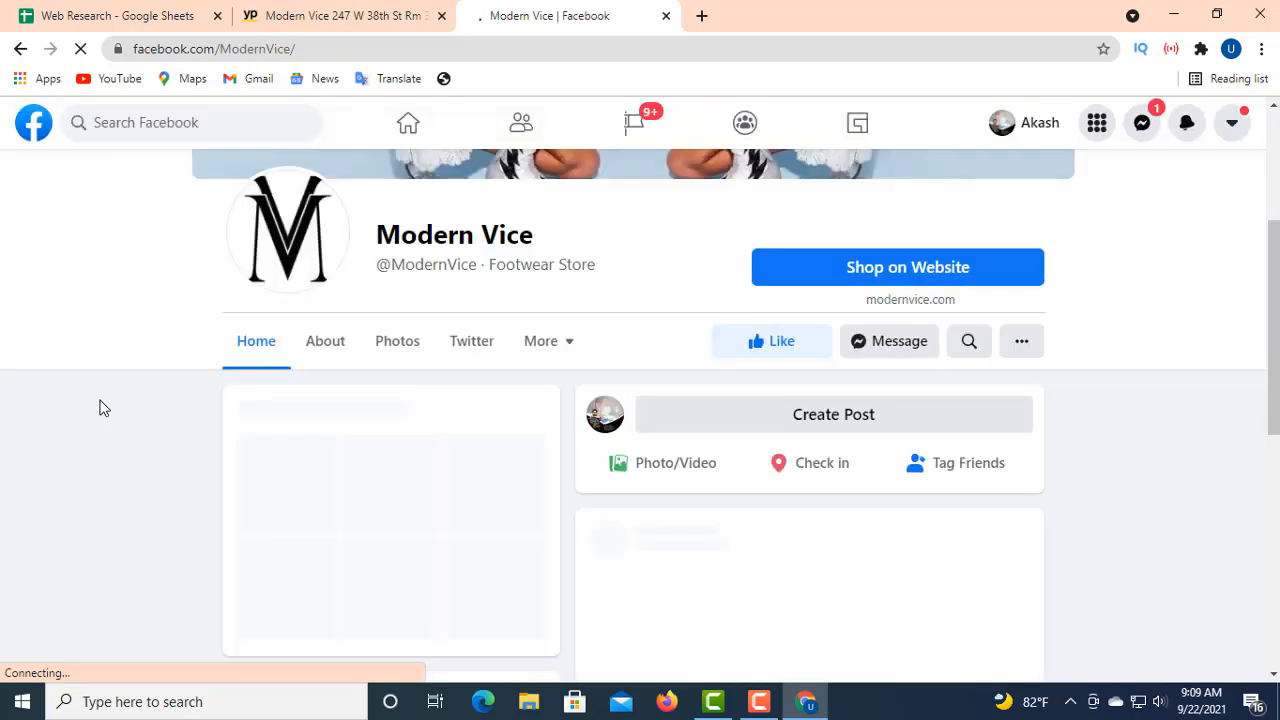
pyautogui.scroll(-5, 491, 351)
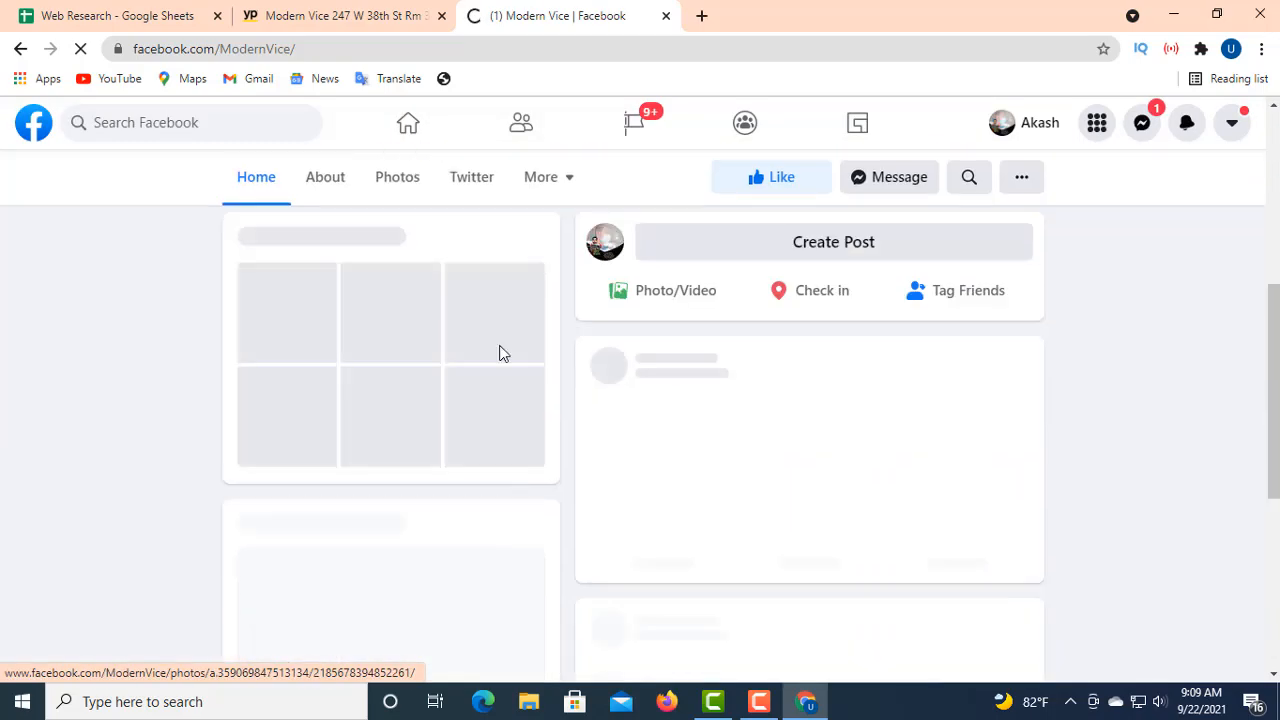
pyautogui.scroll(-1, 499, 346)
pyautogui.scroll(2, 483, 346)
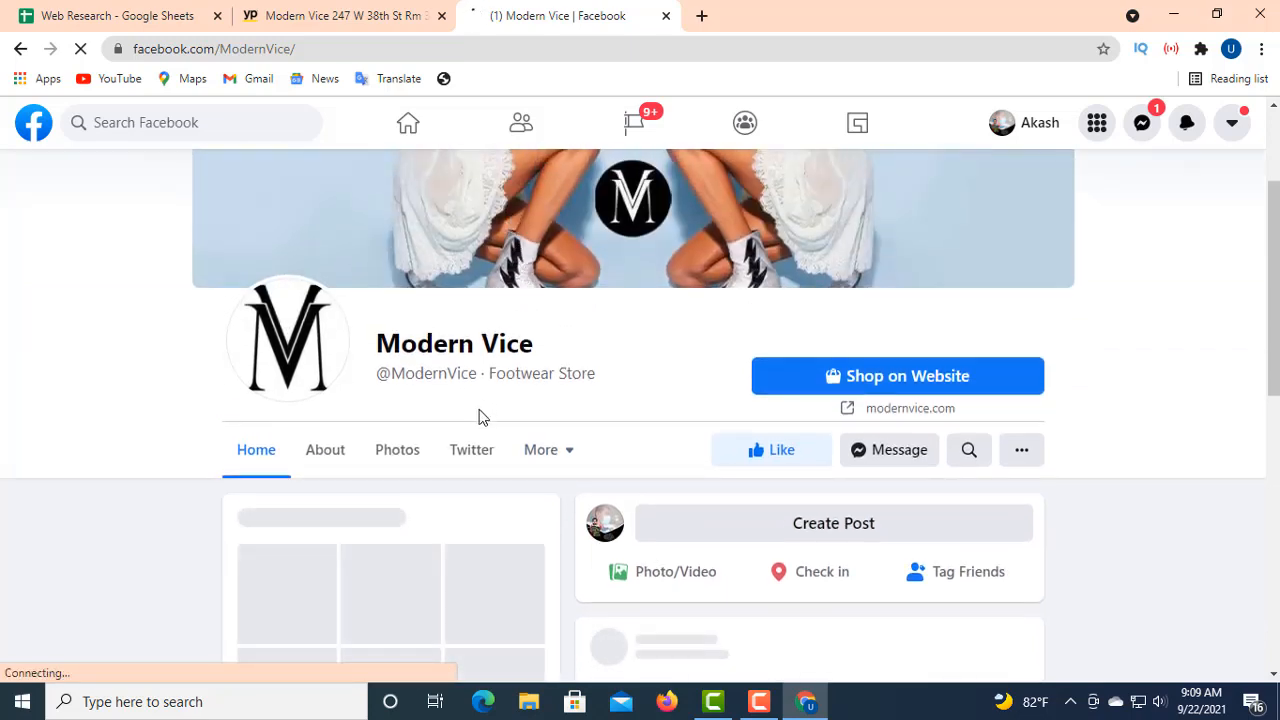
pyautogui.scroll(-2, 477, 415)
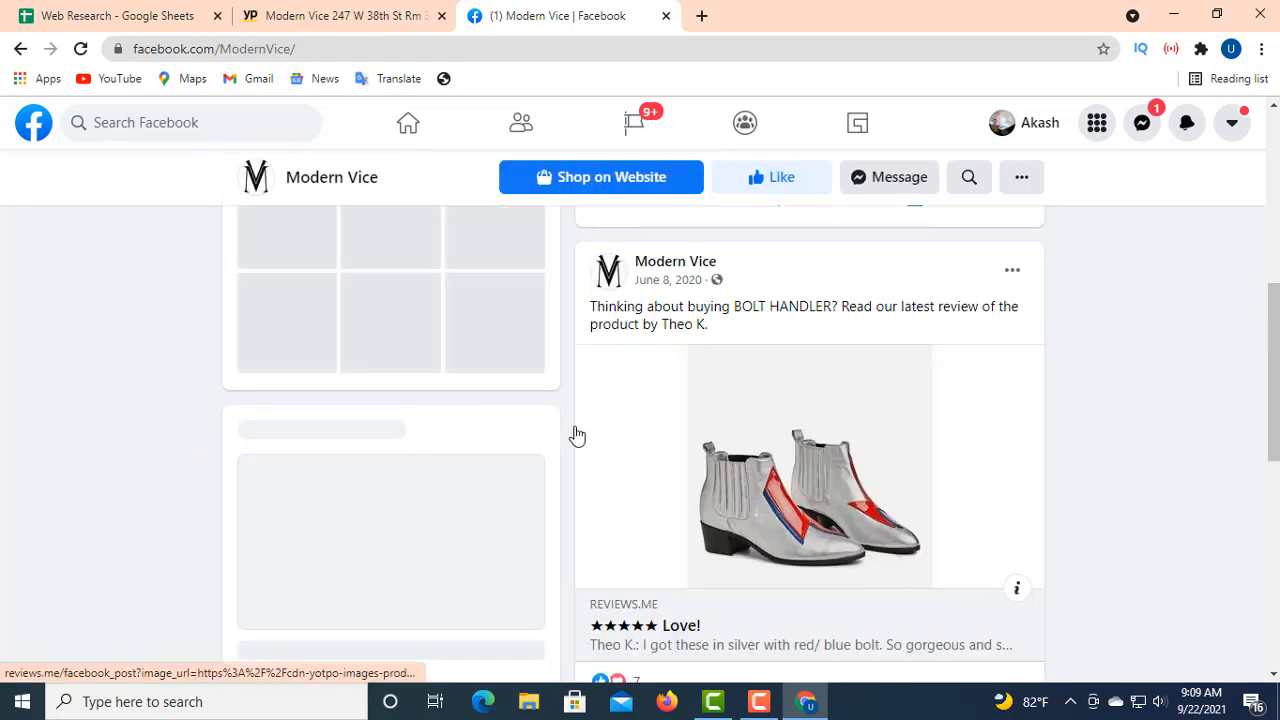
pyautogui.scroll(3, 531, 406)
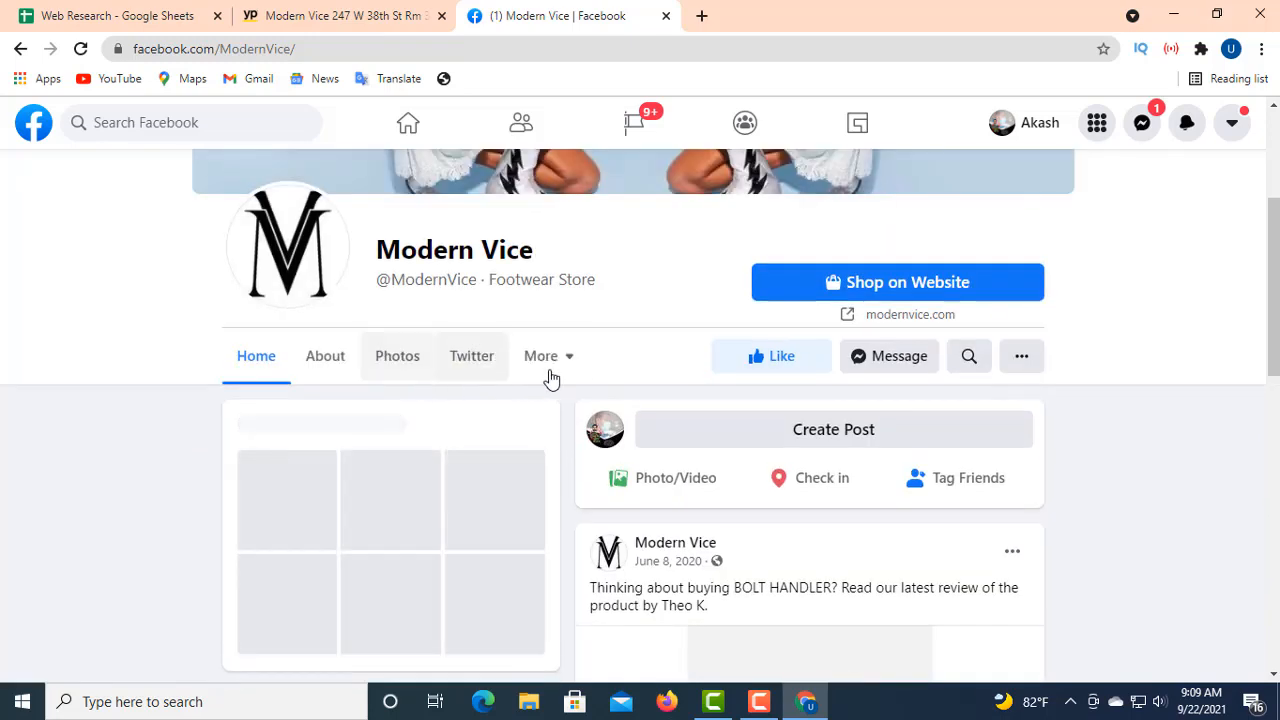
# - Open the About section of the Modern Vice Facebook page and copy the phone number under Additional Contact Info
pyautogui.click(326, 364)
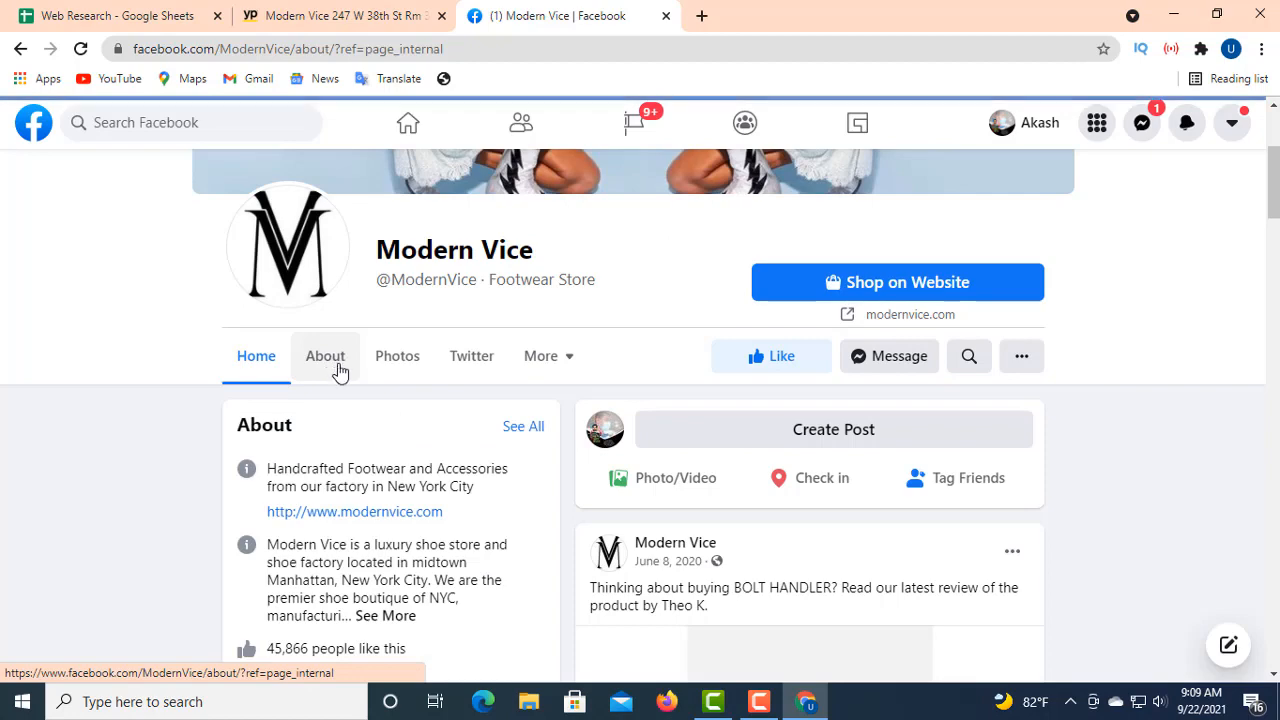
pyautogui.scroll(-5, 340, 371)
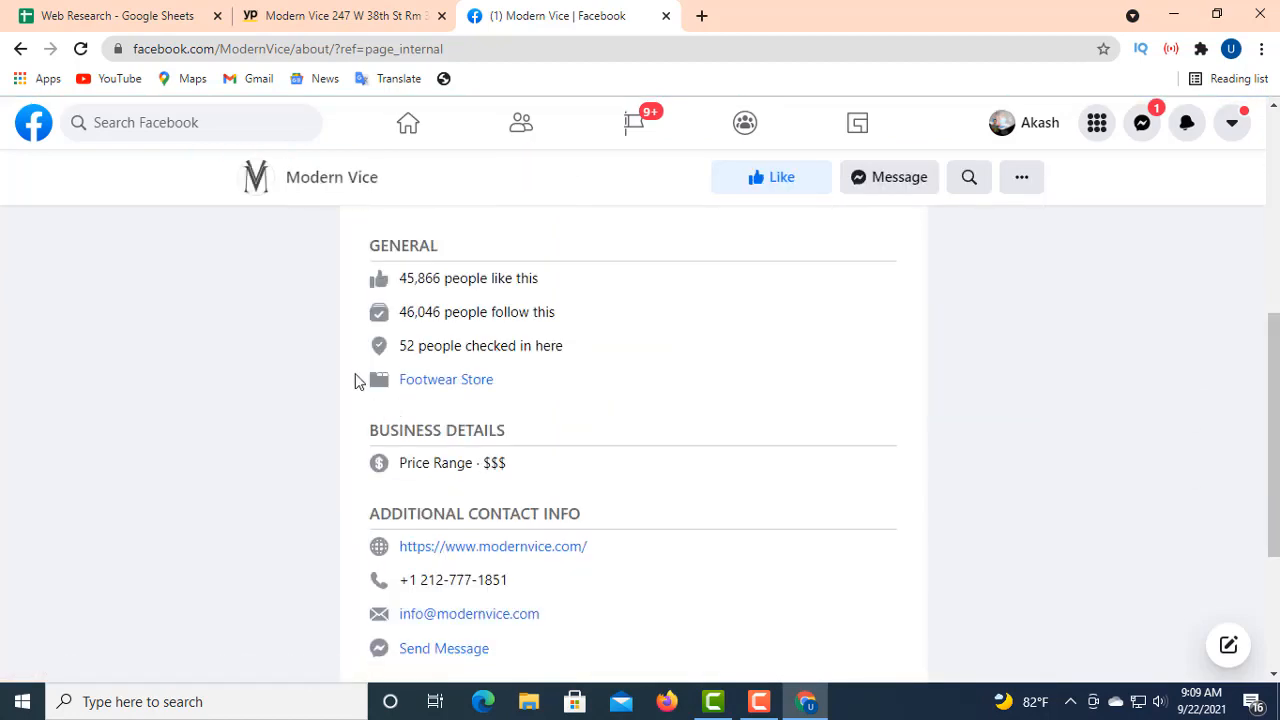
pyautogui.scroll(-2, 486, 457)
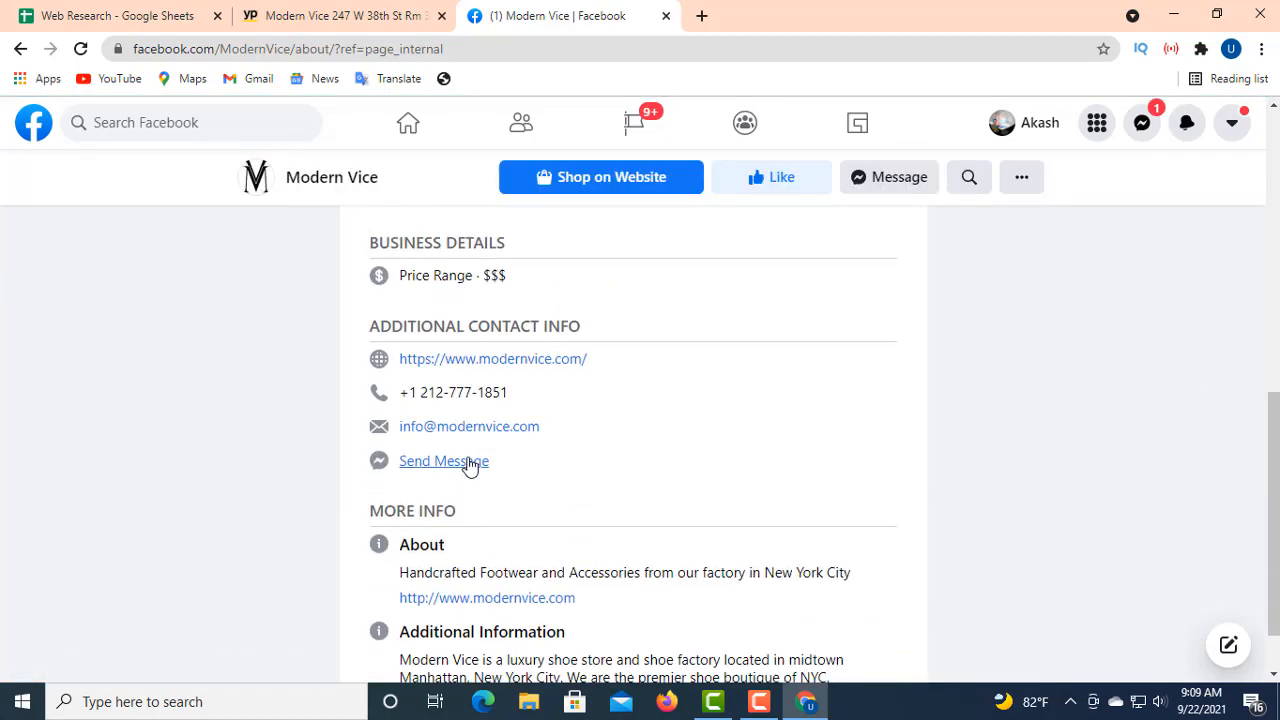
pyautogui.tripleClick(510, 392)
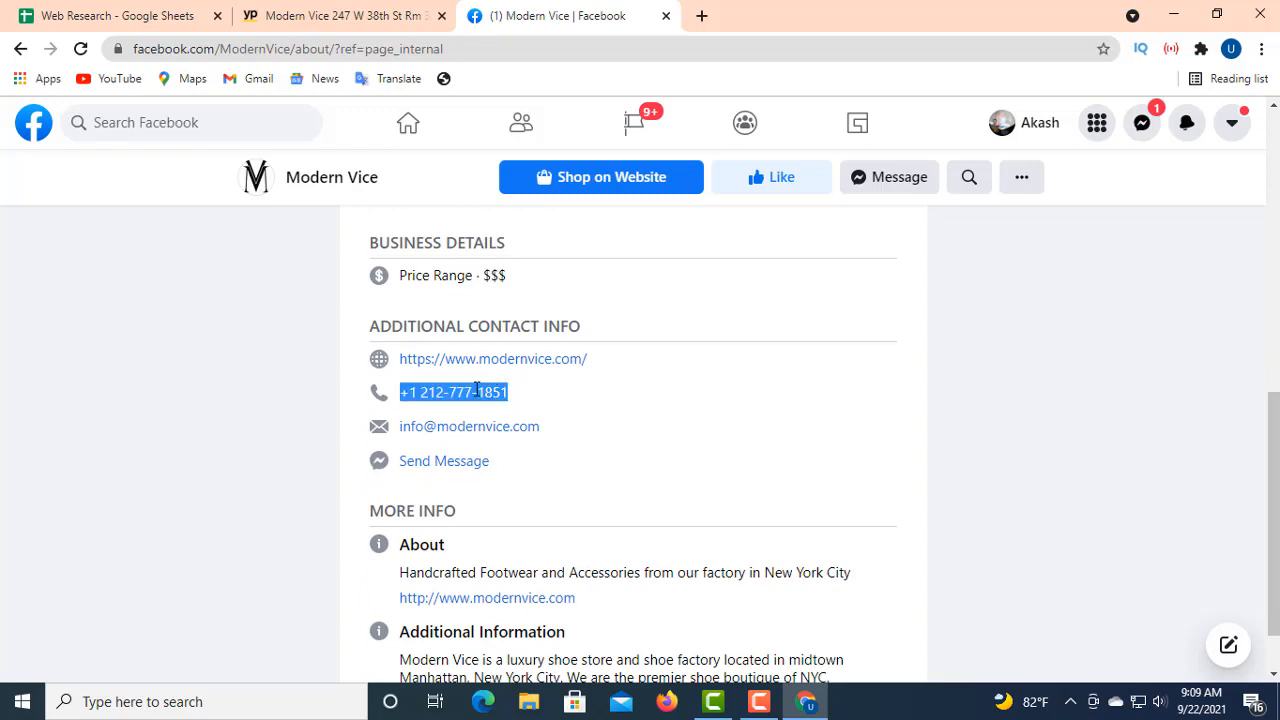
pyautogui.rightClick(476, 390)
pyautogui.click(517, 405)
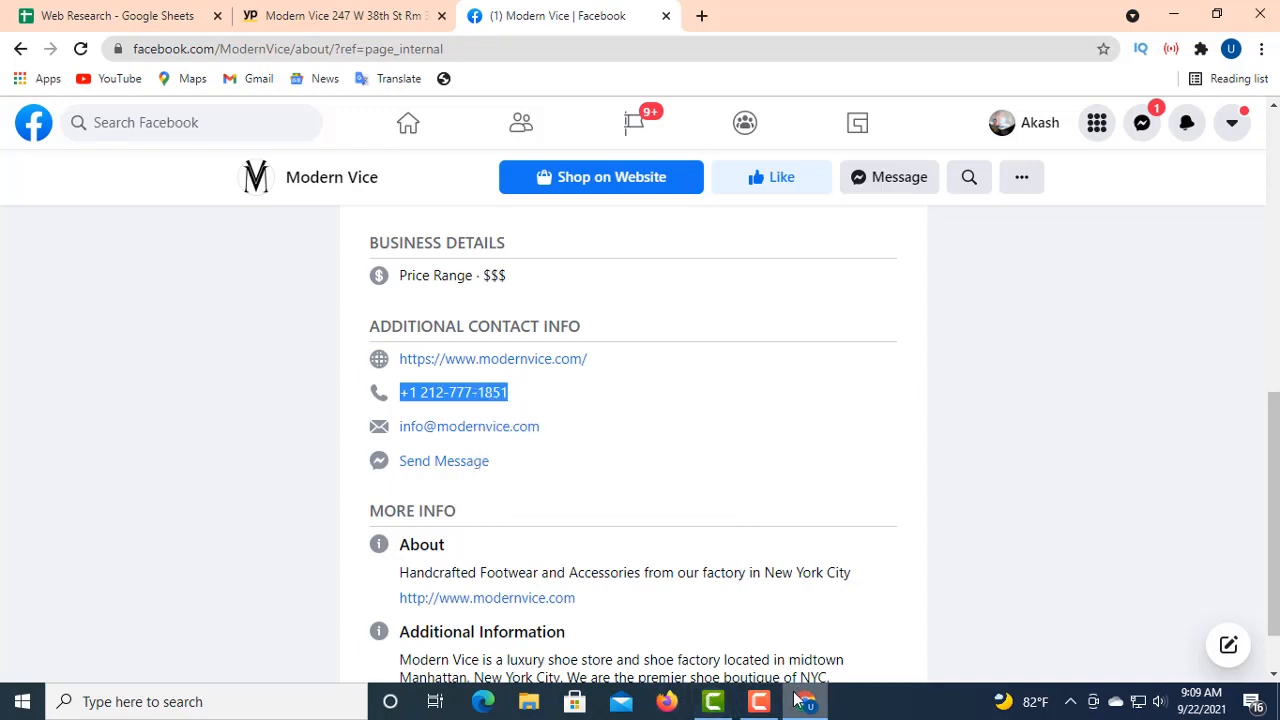
# - Paste the copied phone number into Phone Number cell D2 of the Web Research sheet with center horizontal alignment
pyautogui.click(178, 20)
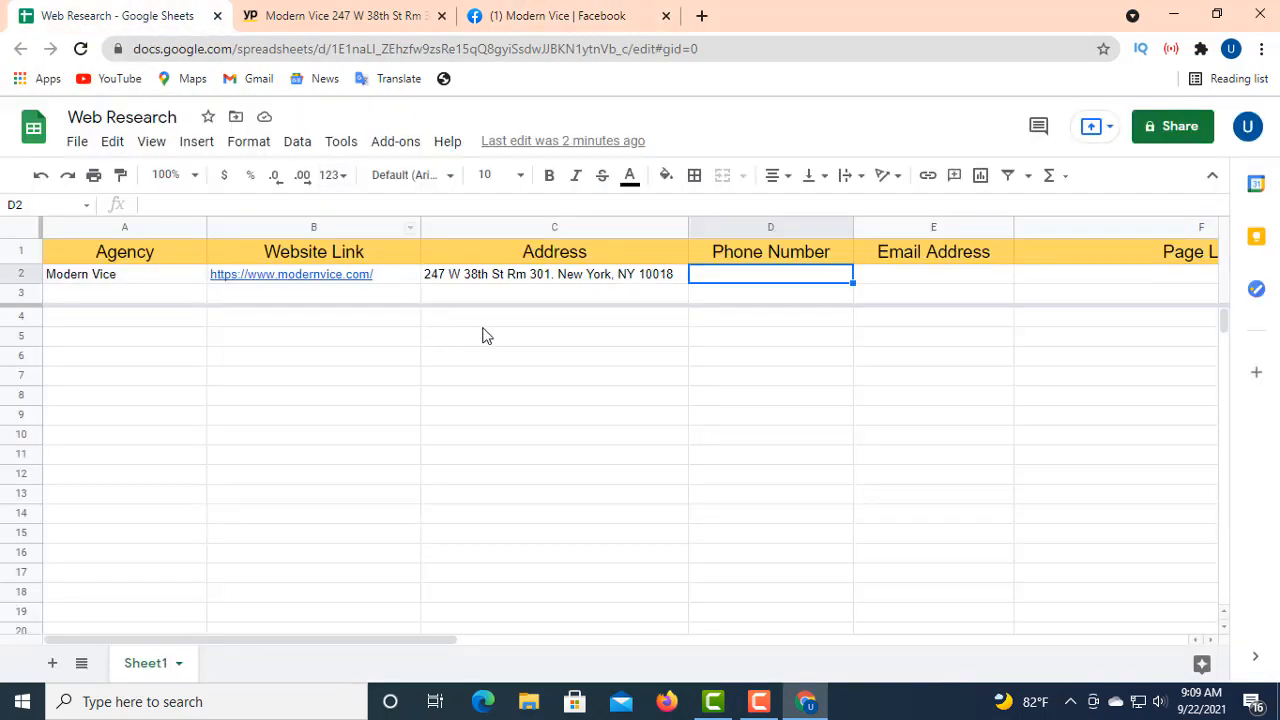
pyautogui.click(160, 205)
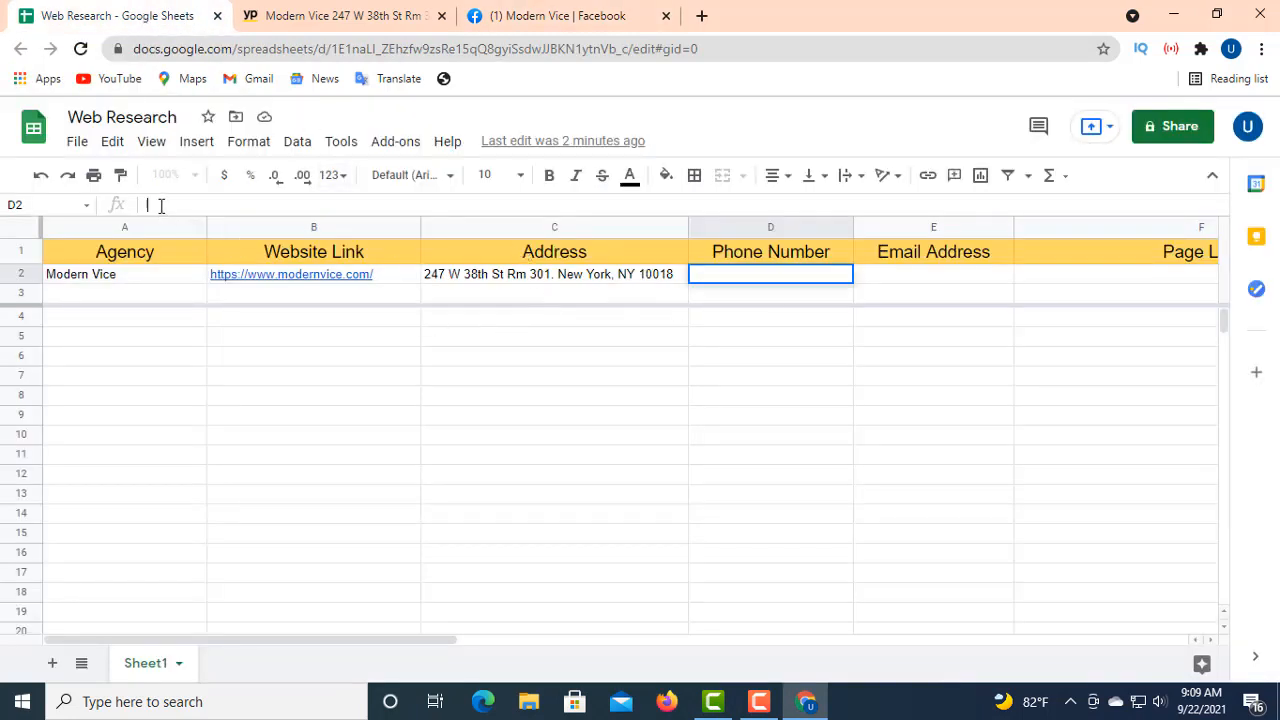
pyautogui.rightClick(160, 206)
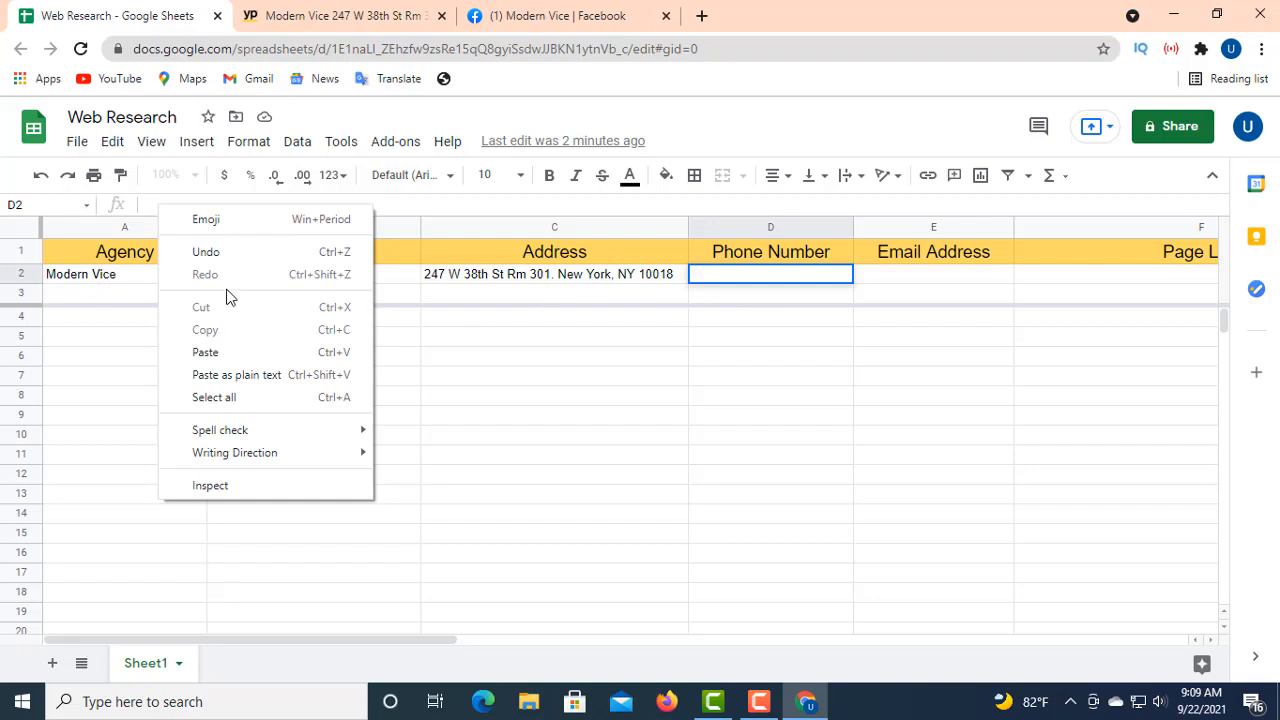
pyautogui.click(216, 353)
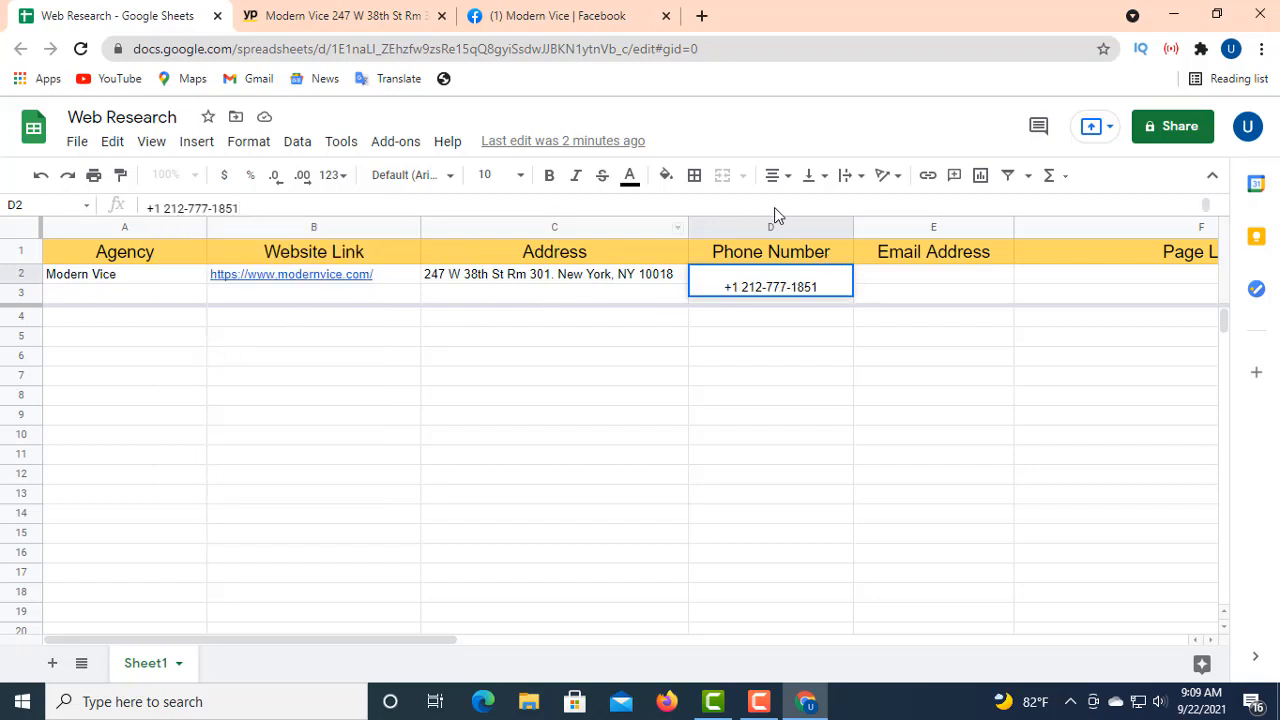
pyautogui.click(666, 175)
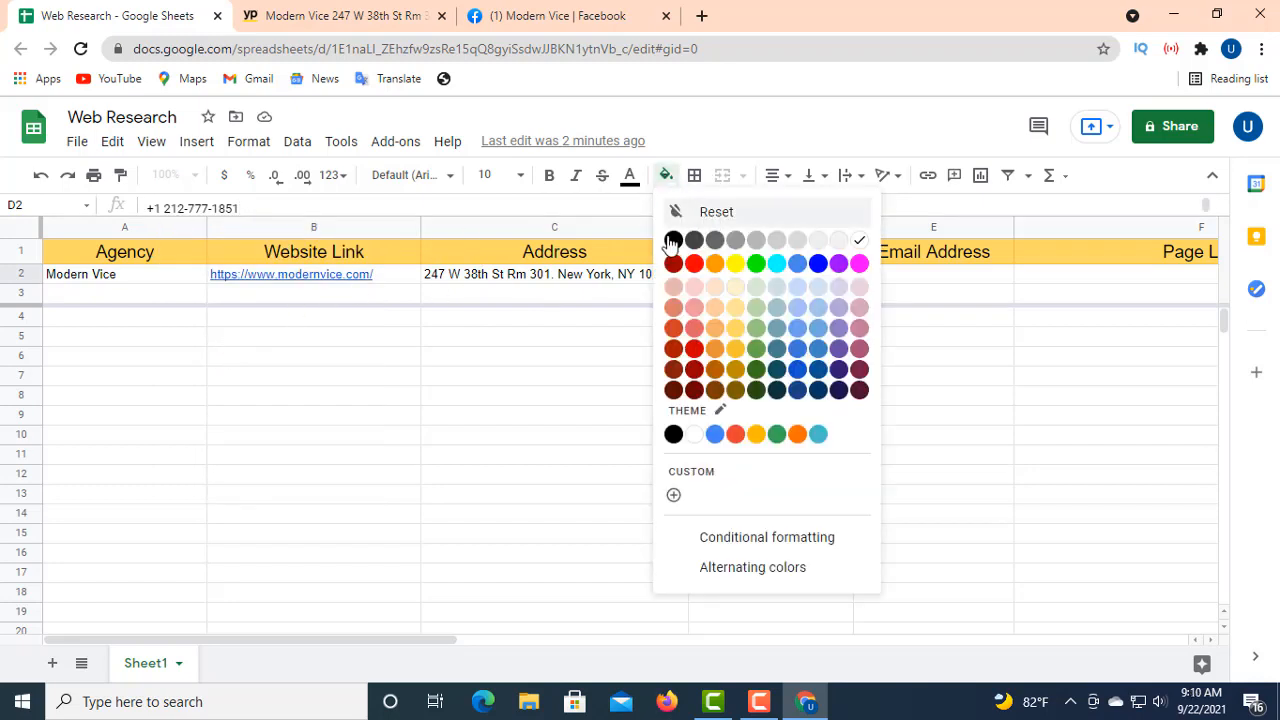
pyautogui.click(778, 178)
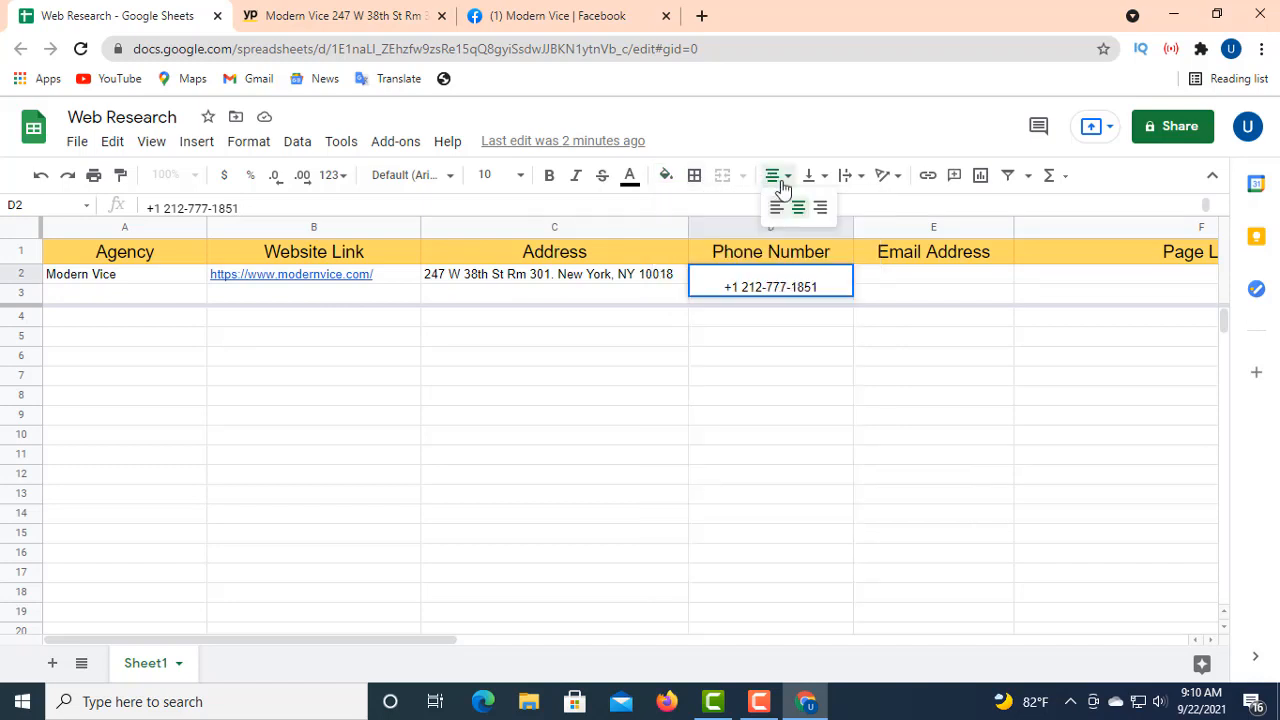
pyautogui.click(797, 210)
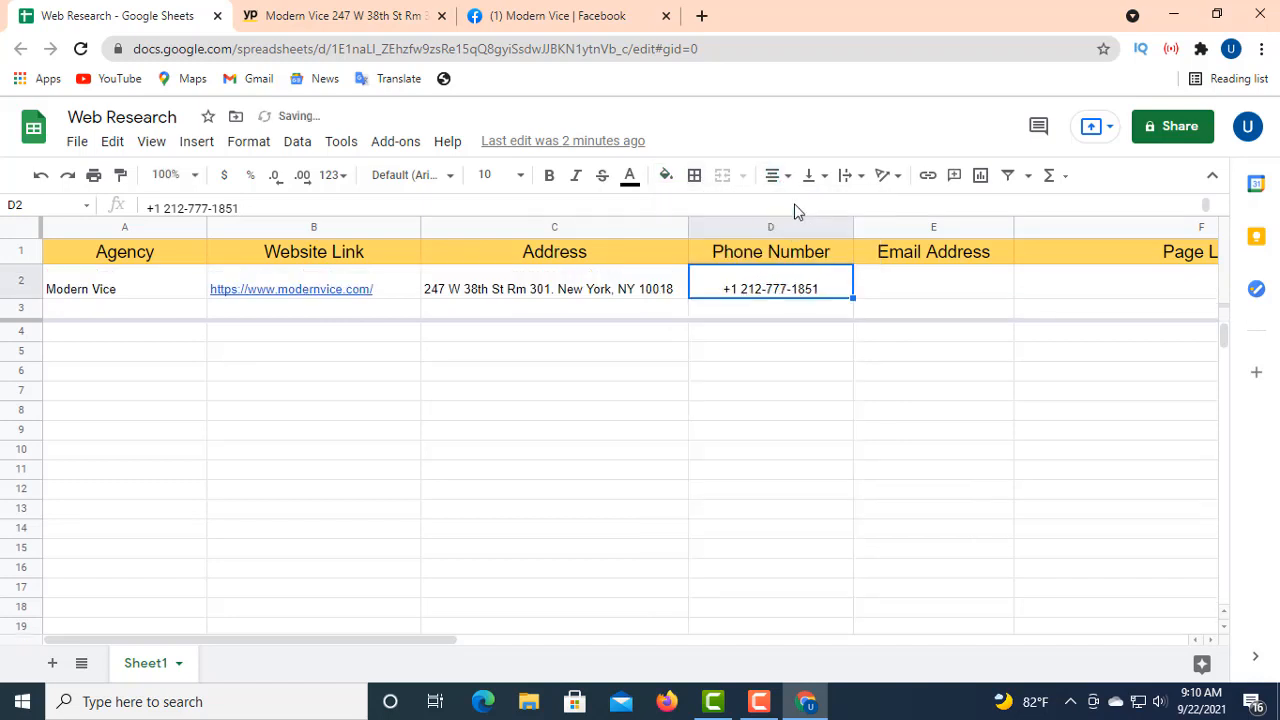
# - Reduce the height of row 2 and select Phone Number cell D2
pyautogui.click(872, 283)
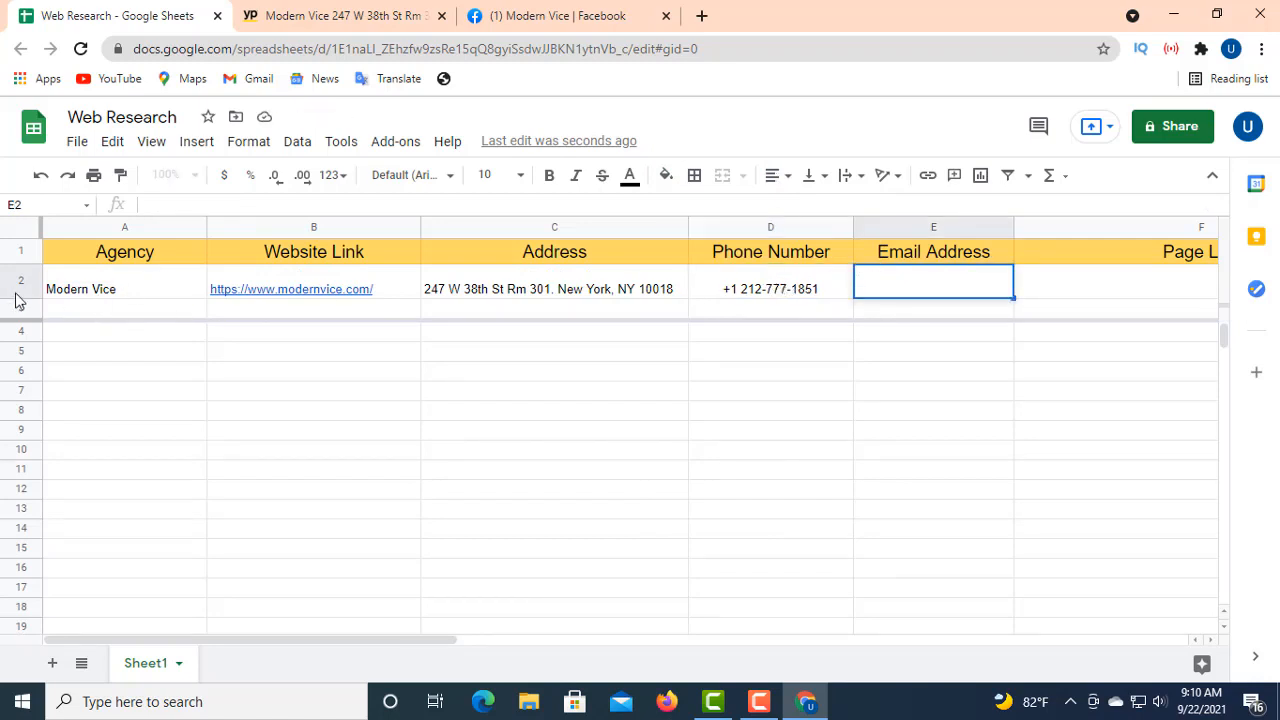
pyautogui.moveTo(35, 294); pyautogui.dragTo(38, 287)
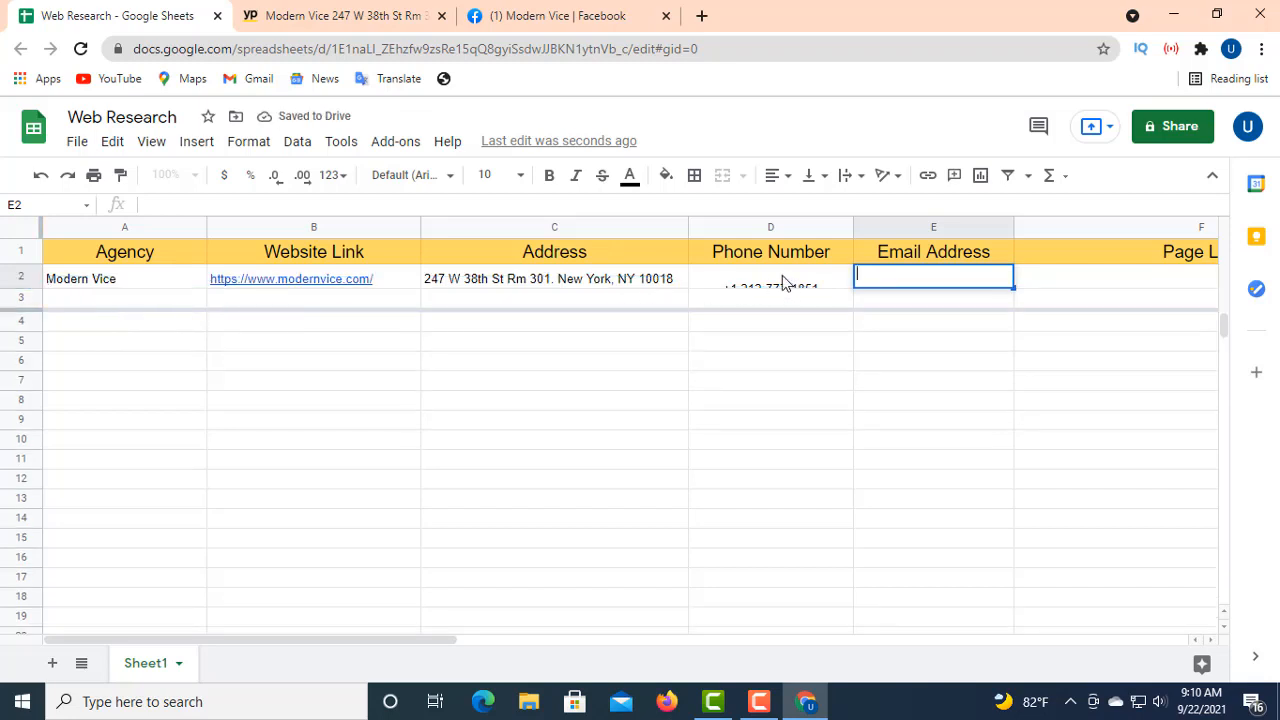
pyautogui.click(727, 284)
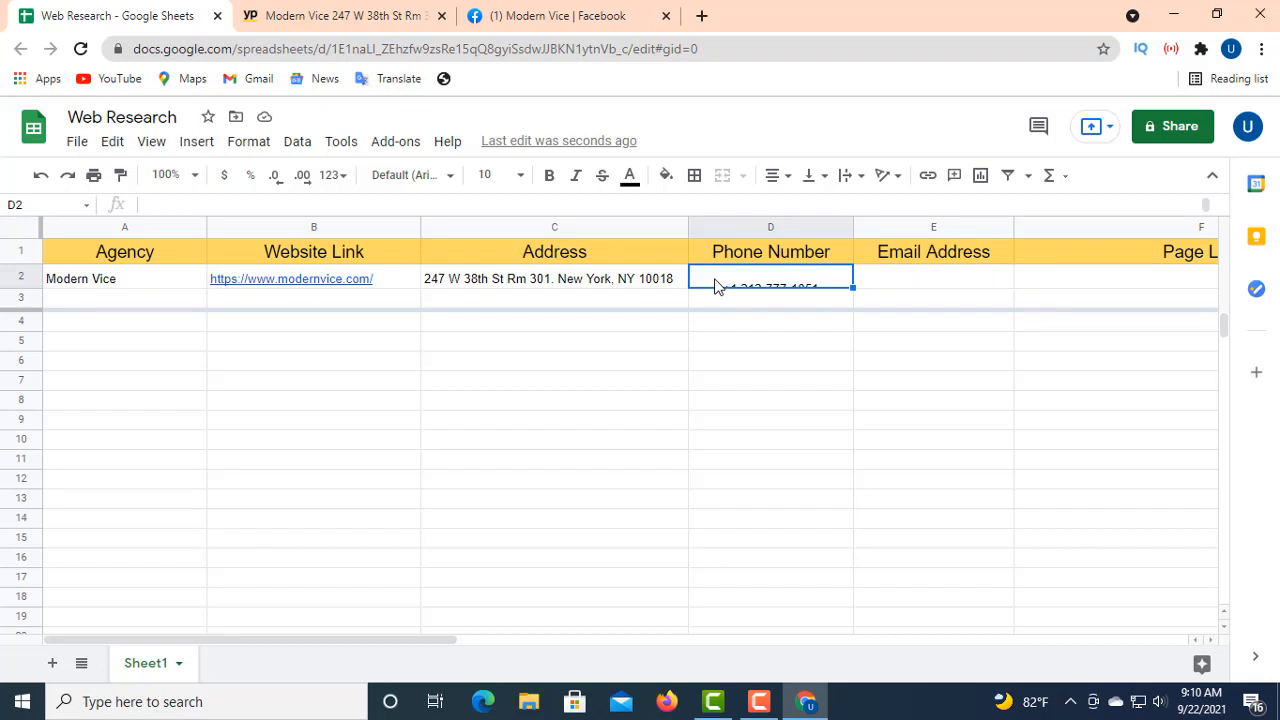
# - Try to replace the content of Phone Number cell D2 with the number copied from Facebook, aligned to the center
pyautogui.press('Delete')
pyautogui.click(158, 204)
pyautogui.rightClick(158, 203)
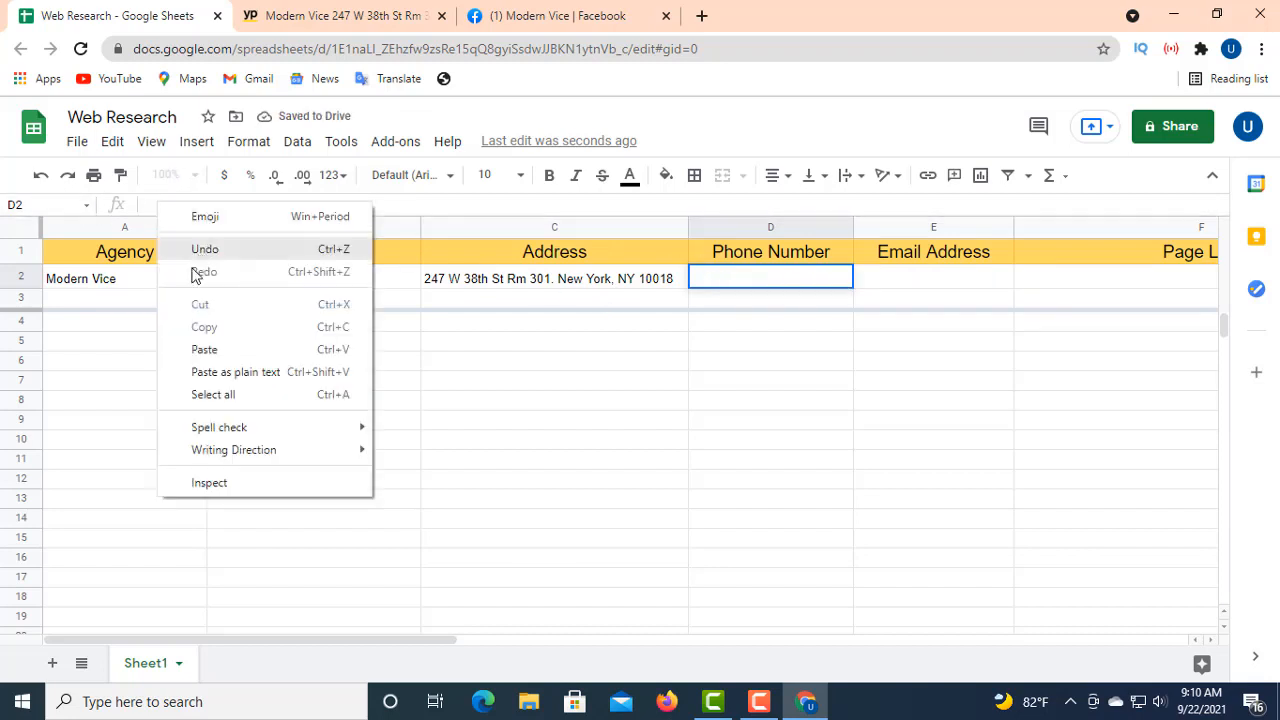
pyautogui.click(216, 353)
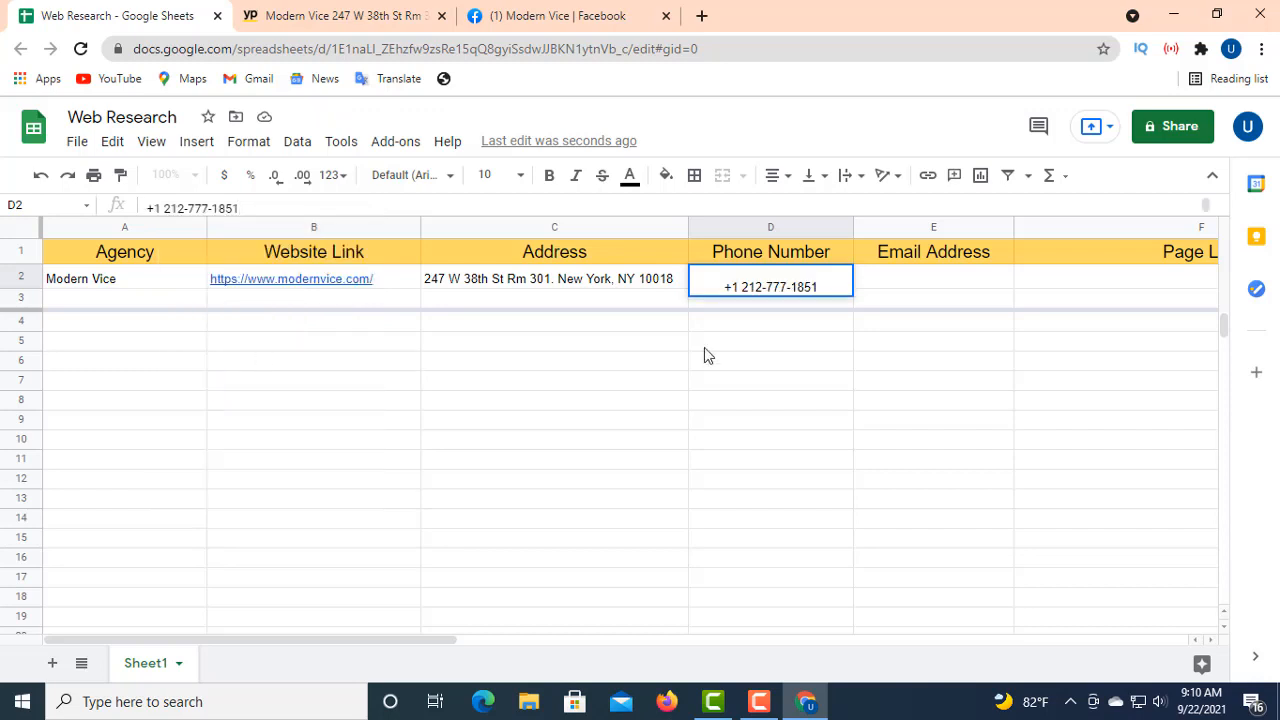
pyautogui.doubleClick(722, 284)
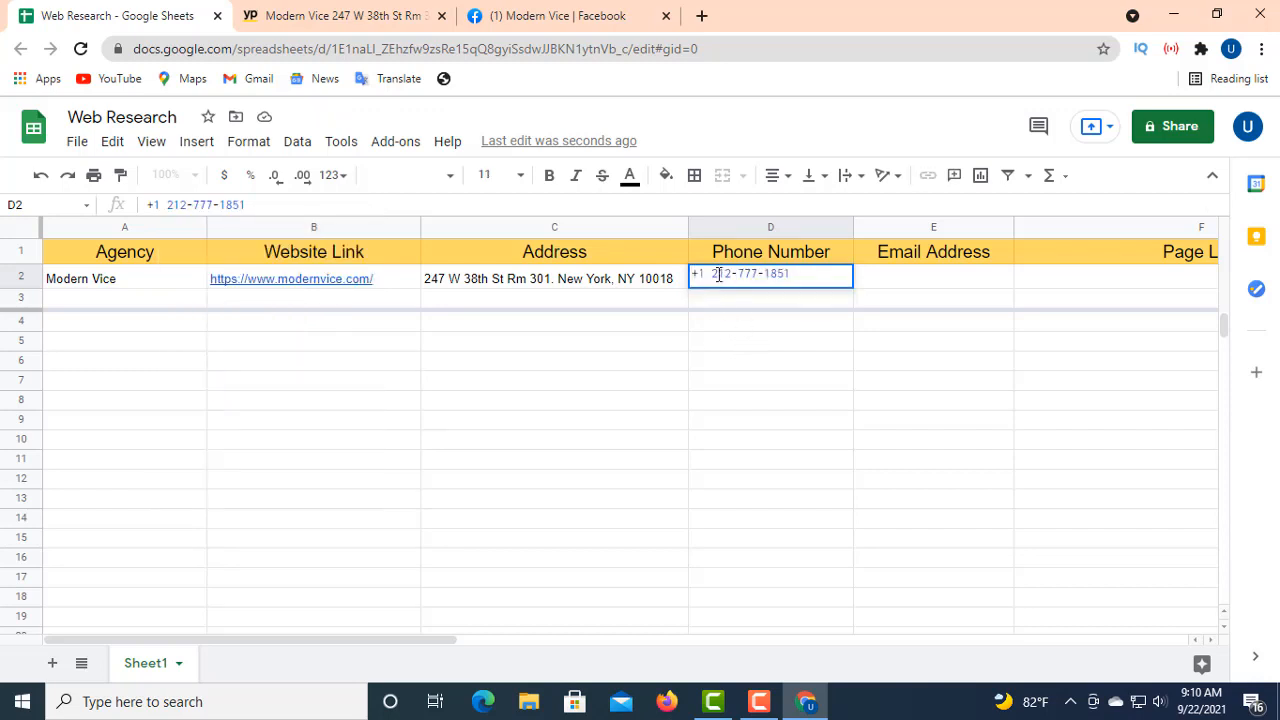
pyautogui.click(773, 177)
pyautogui.click(795, 211)
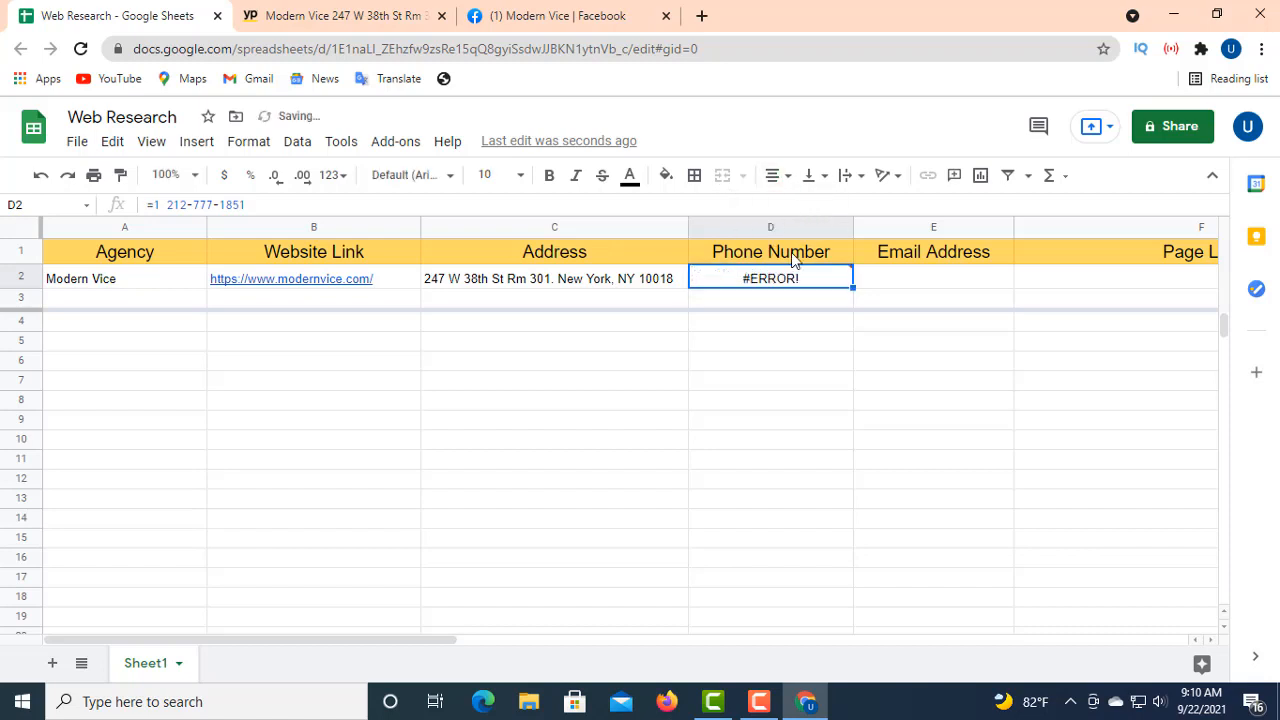
pyautogui.scroll(-1, 729, 301)
pyautogui.moveTo(818, 283)
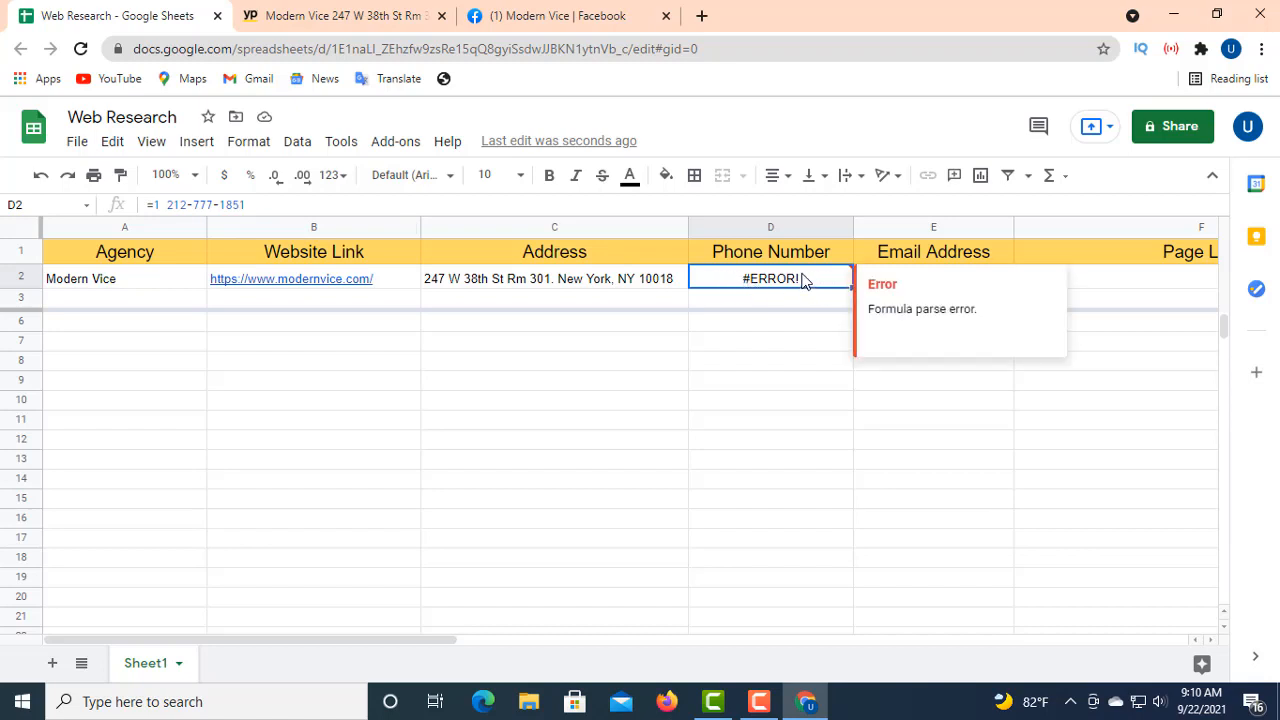
# - Empty cell D2 and try pasting the Facebook phone number into it again through the formula bar
pyautogui.press('Delete')
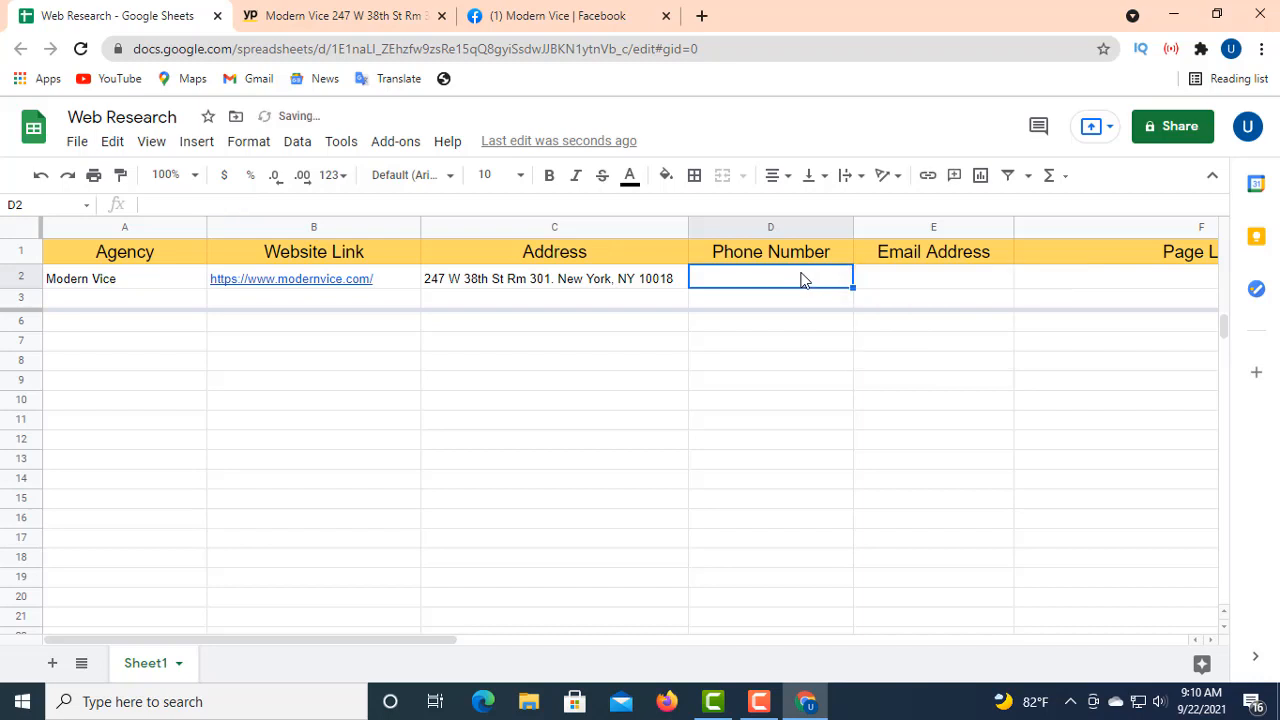
pyautogui.click(160, 204)
pyautogui.rightClick(160, 204)
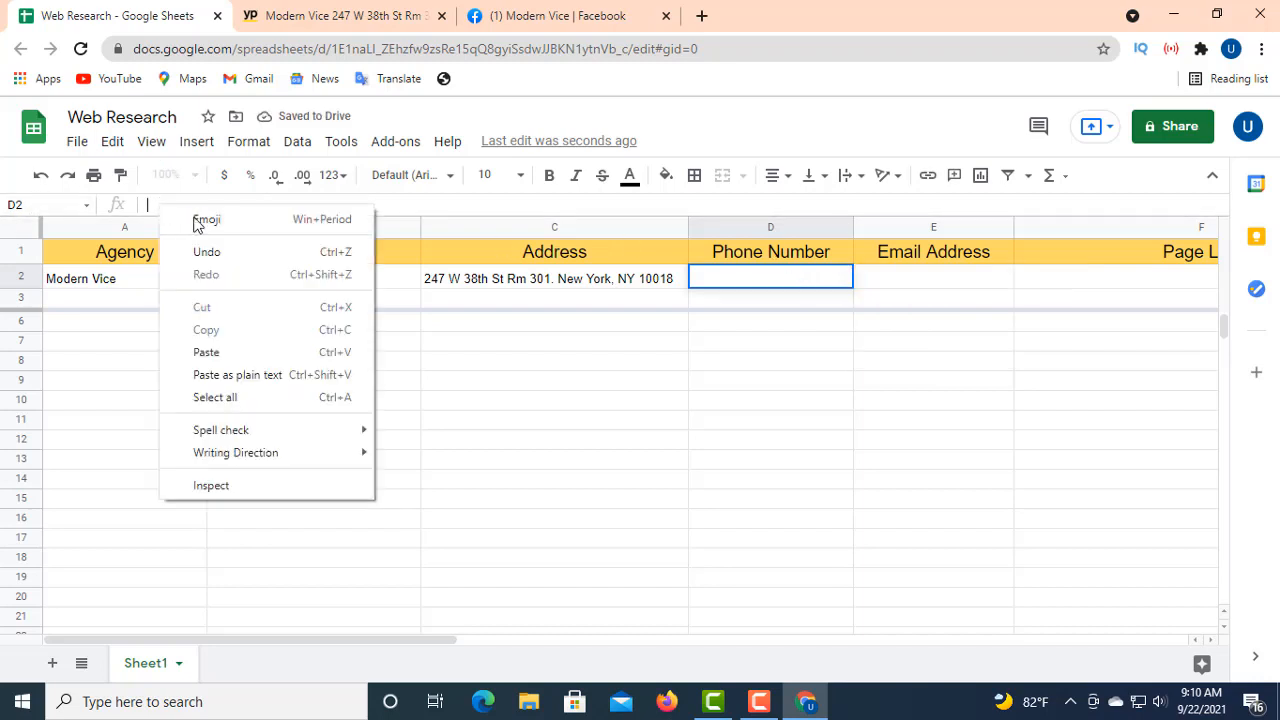
pyautogui.click(206, 352)
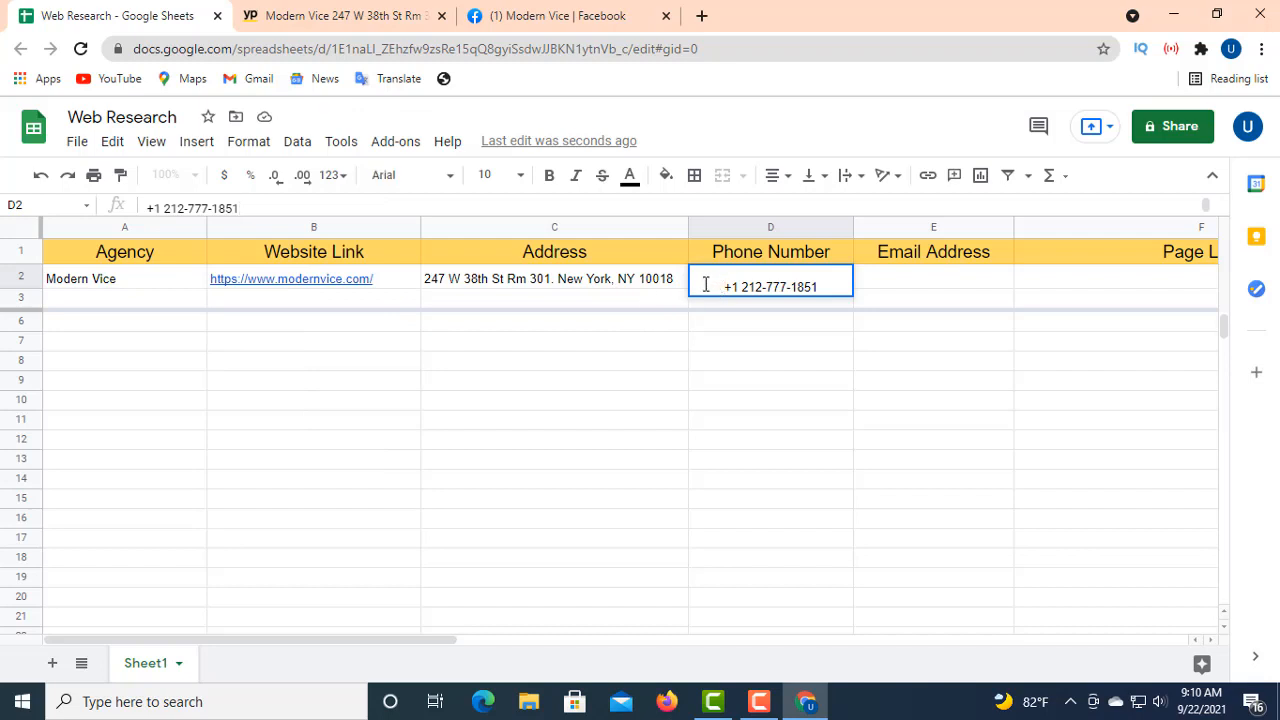
pyautogui.press('BackSpace')
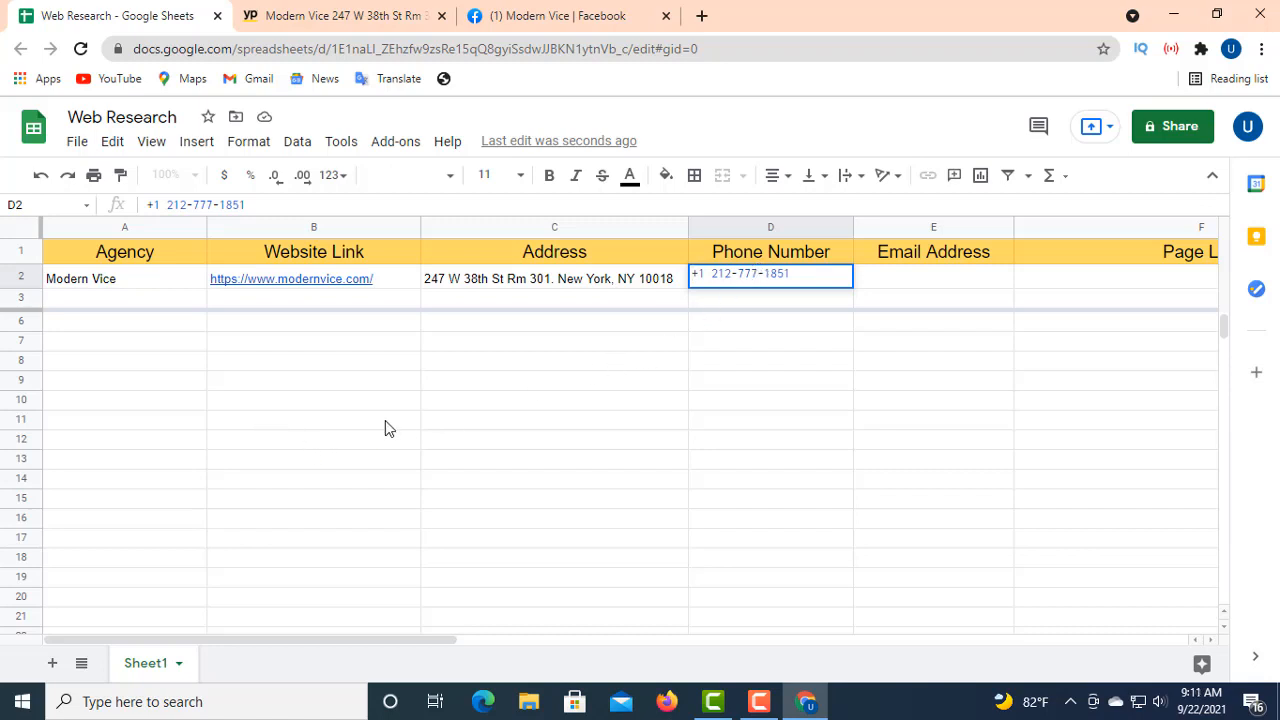
pyautogui.click(912, 286)
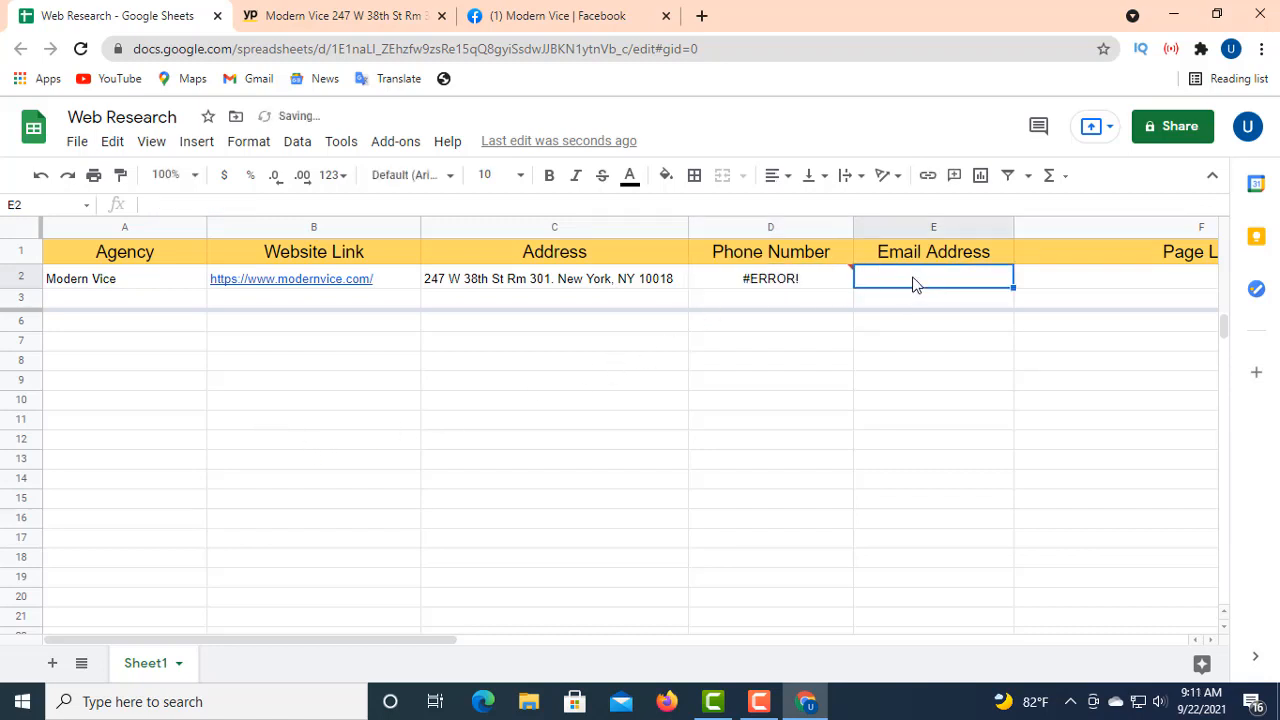
pyautogui.click(808, 282)
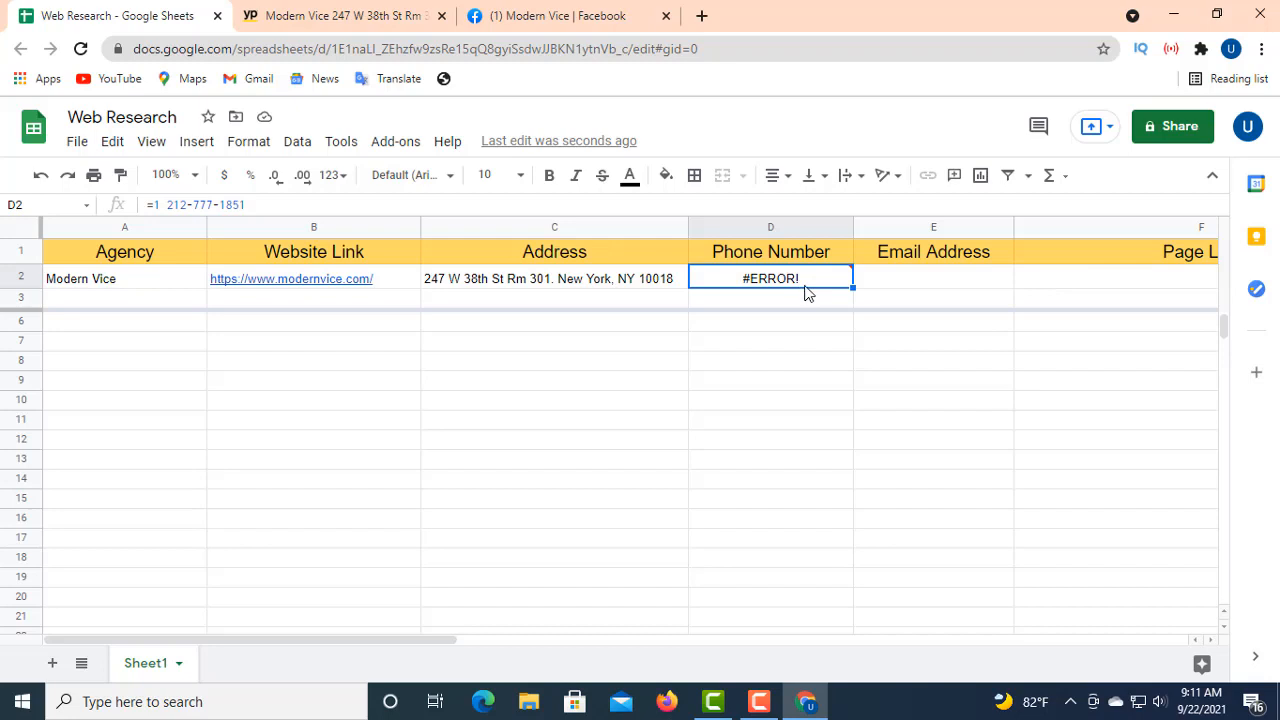
pyautogui.moveTo(809, 285)
# - Clear Phone Number cell D2 and copy the store's phone number from its Modern Vice listing on Yellow Pages
pyautogui.press('Delete')
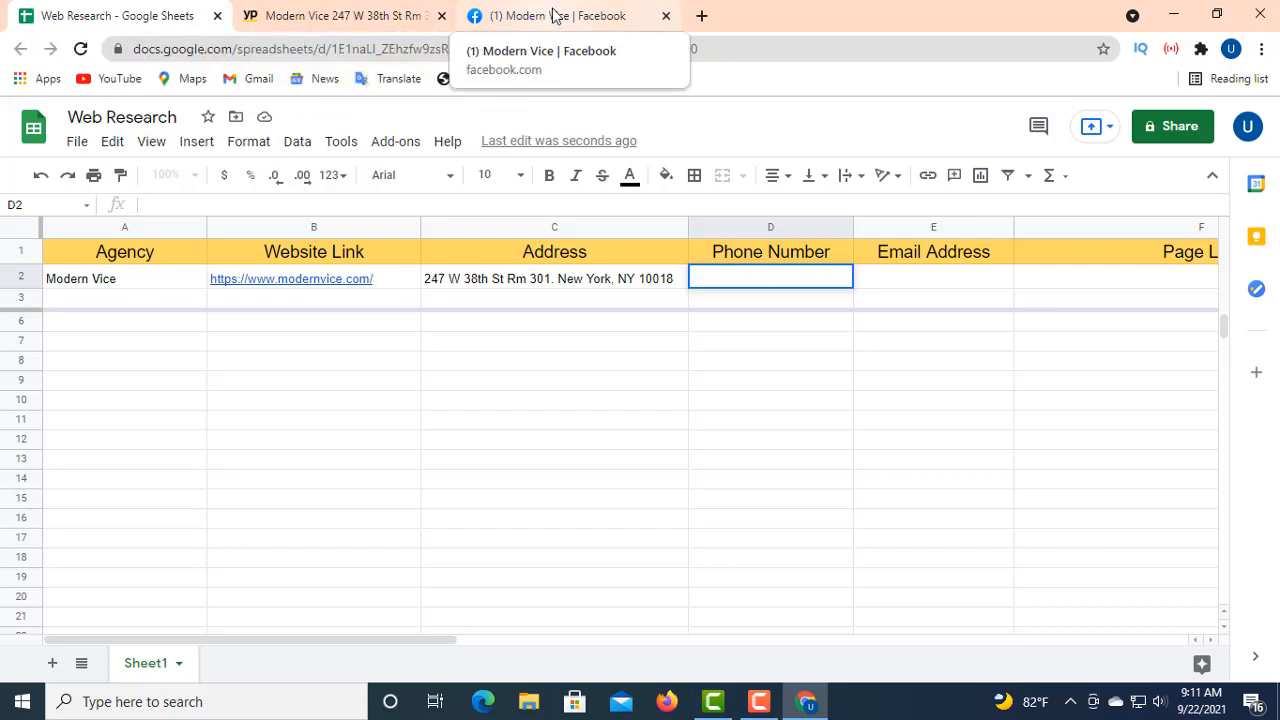
pyautogui.click(393, 18)
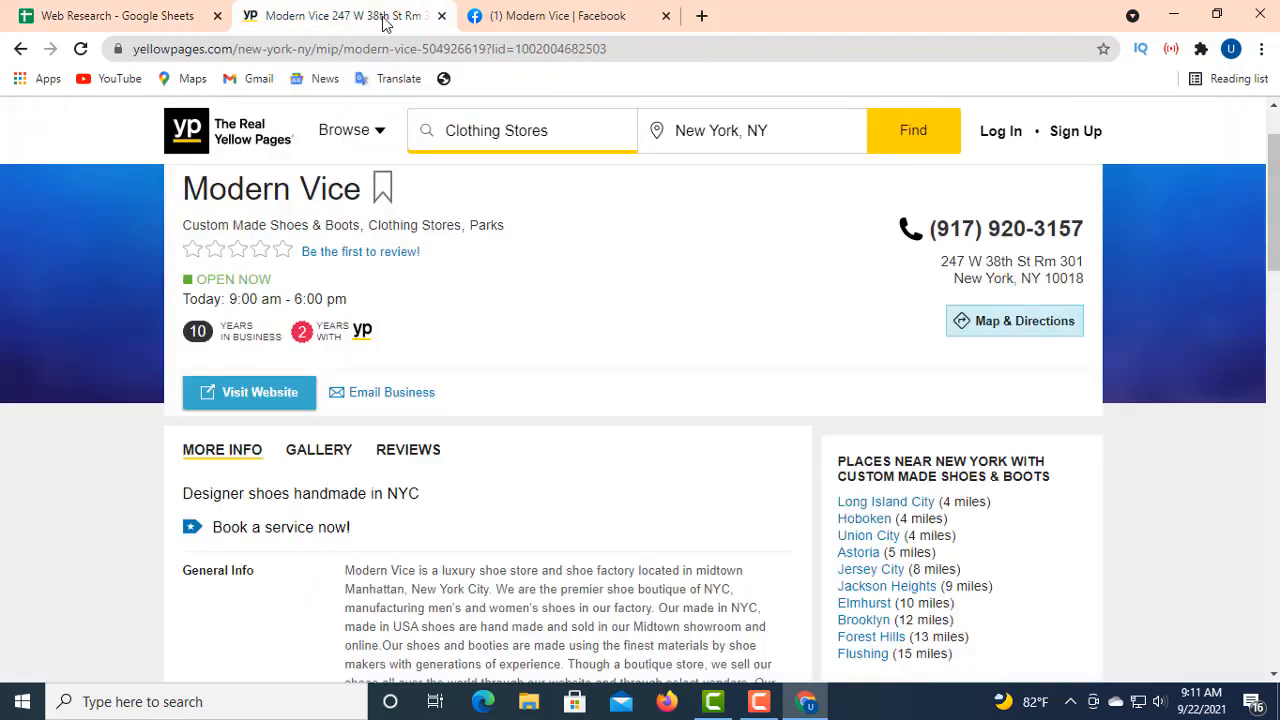
pyautogui.moveTo(928, 232); pyautogui.dragTo(1080, 238)
pyautogui.rightClick(1031, 224)
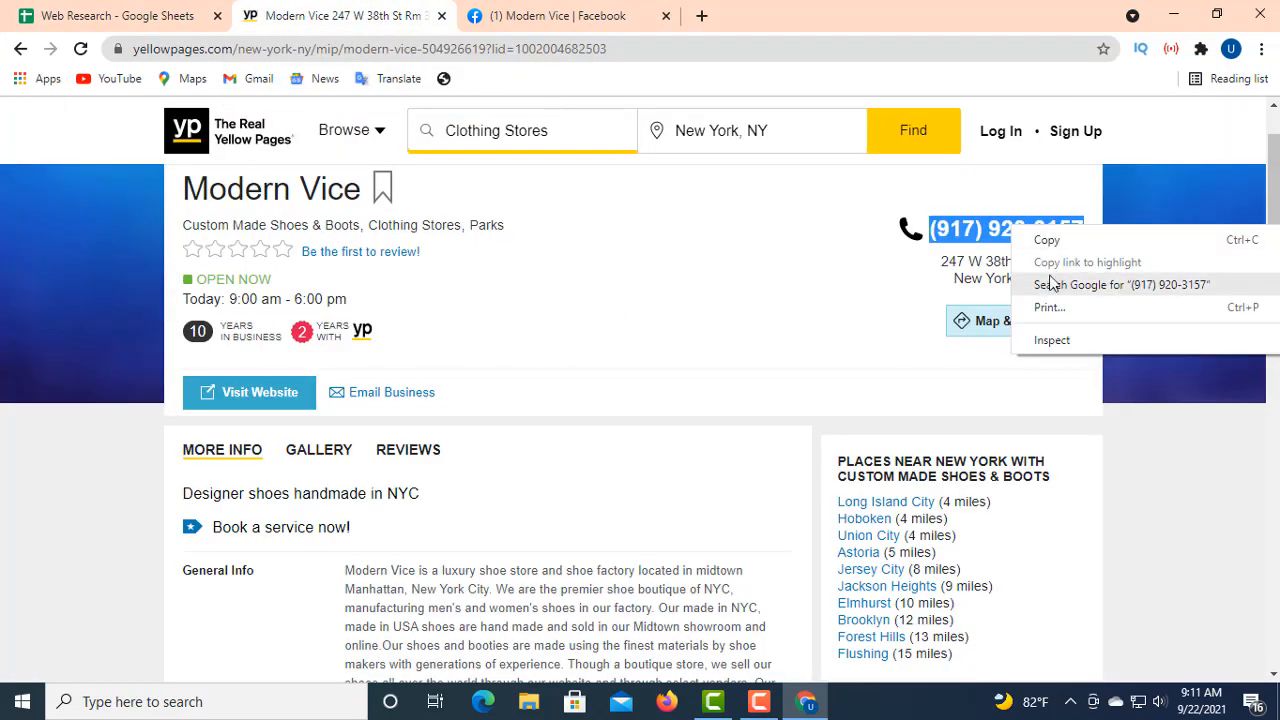
pyautogui.click(1056, 247)
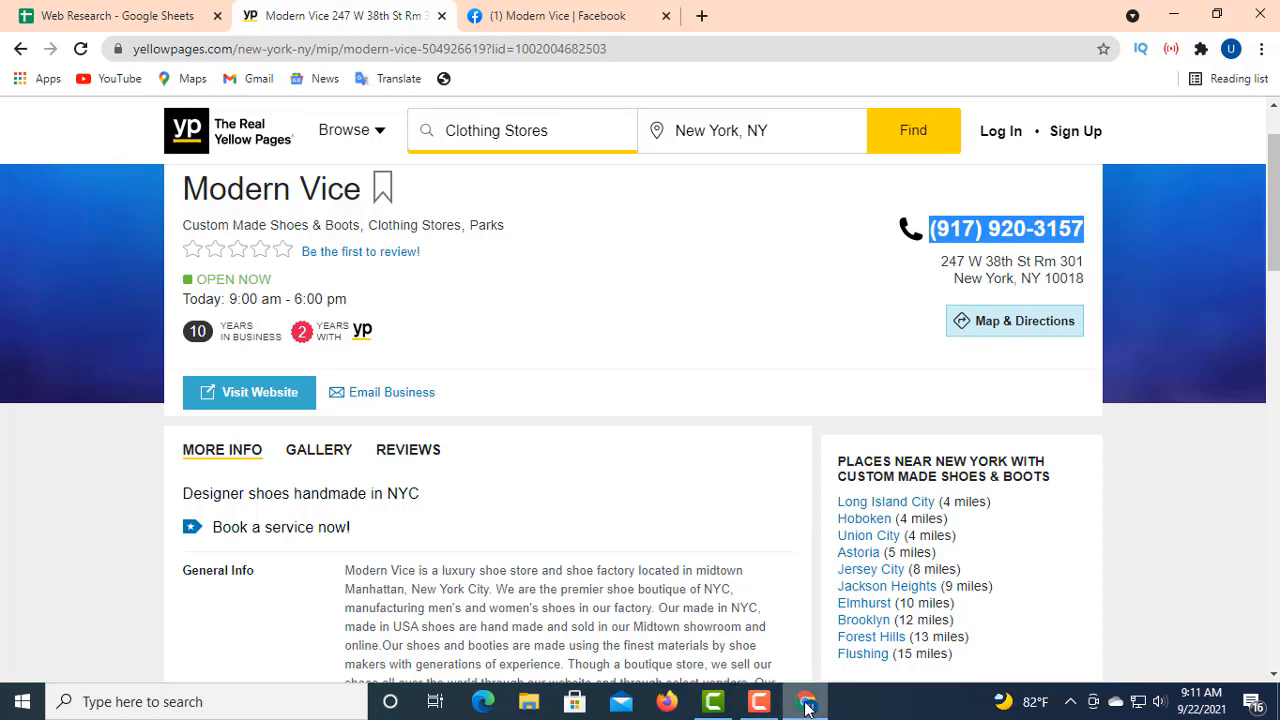
# - Paste the phone number copied from Yellow Pages into cell D2 of the Web Research sheet
pyautogui.moveTo(720, 707)
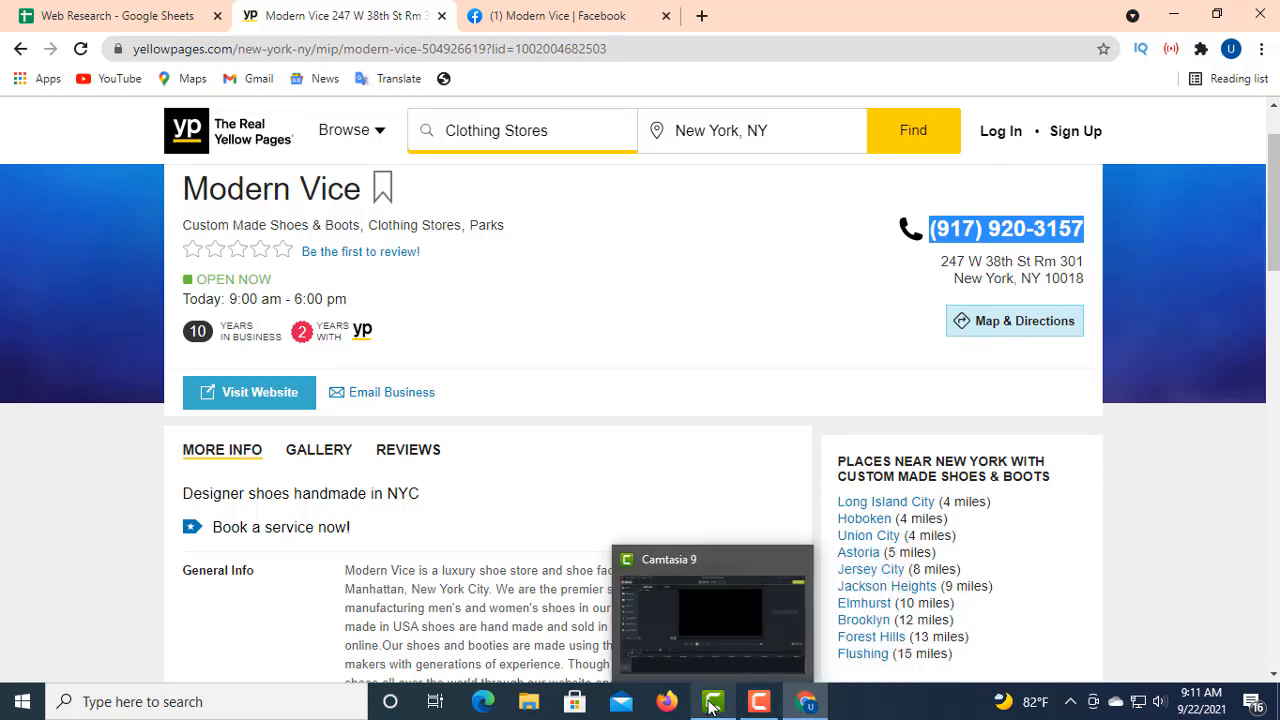
pyautogui.click(175, 20)
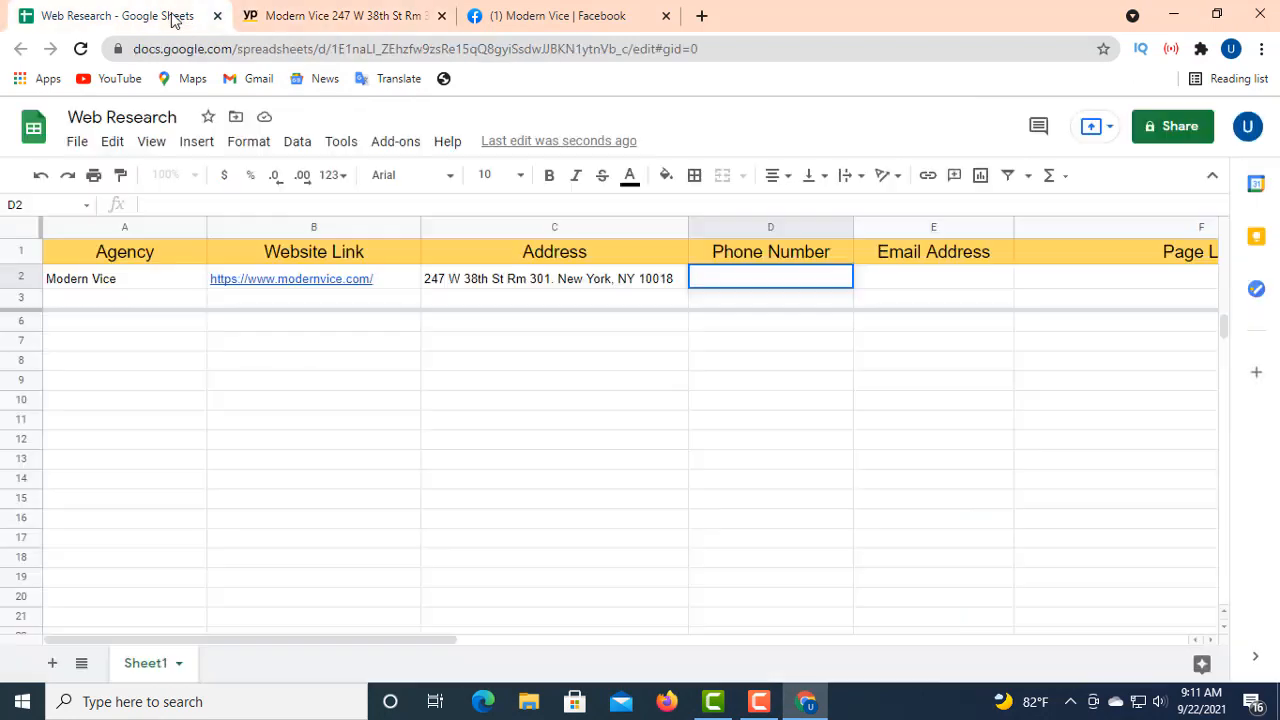
pyautogui.rightClick(165, 204)
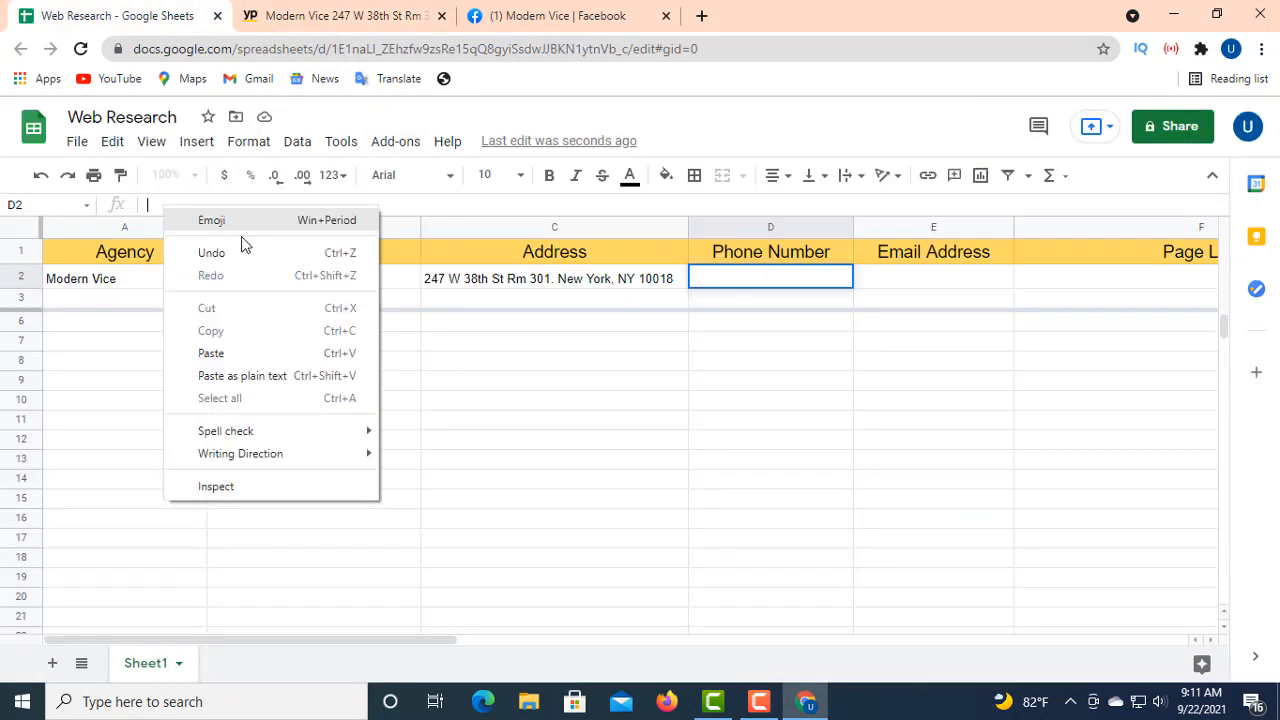
pyautogui.click(262, 352)
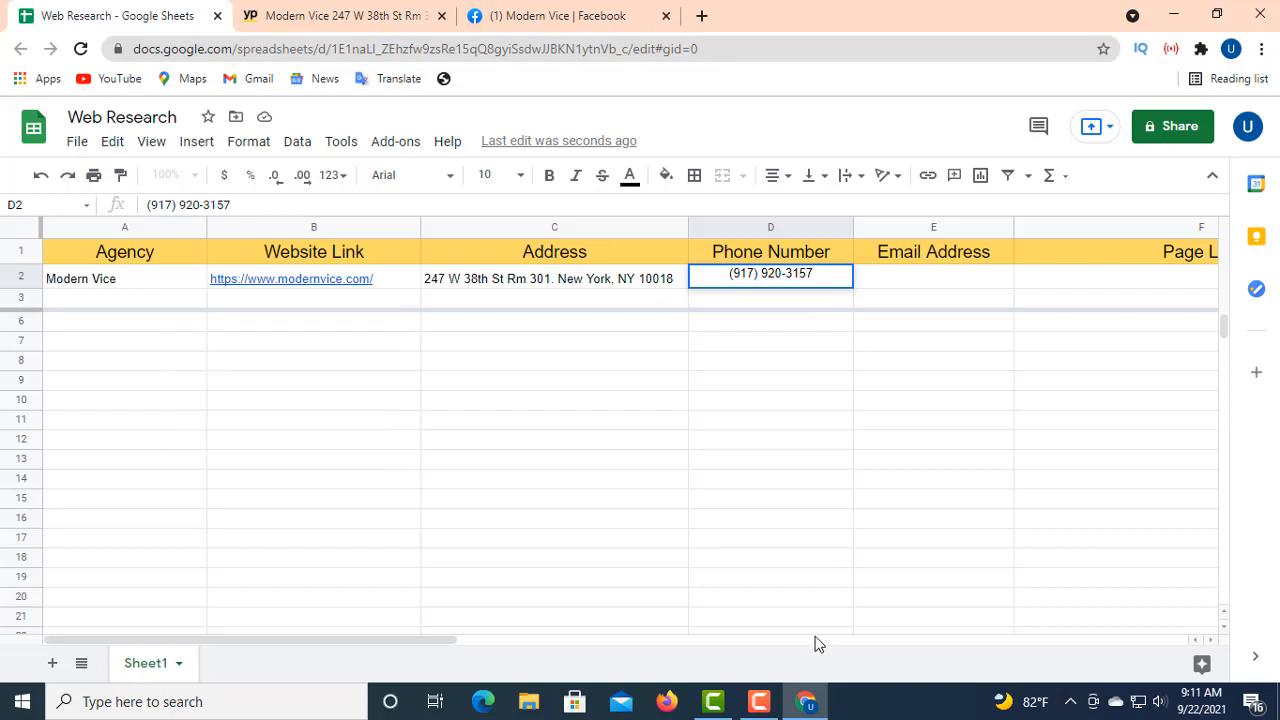
pyautogui.click(925, 290)
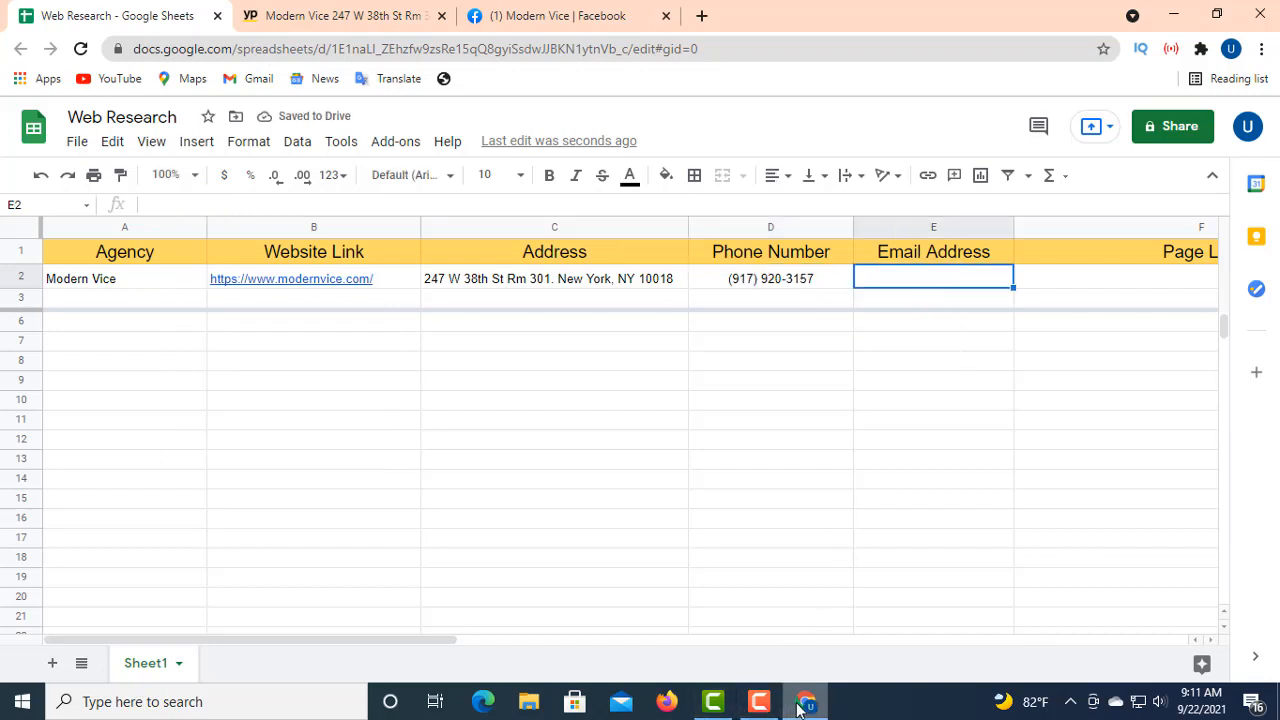
# - Copy the email address behind the Email Business link on the Modern Vice Yellow Pages listing
pyautogui.click(370, 16)
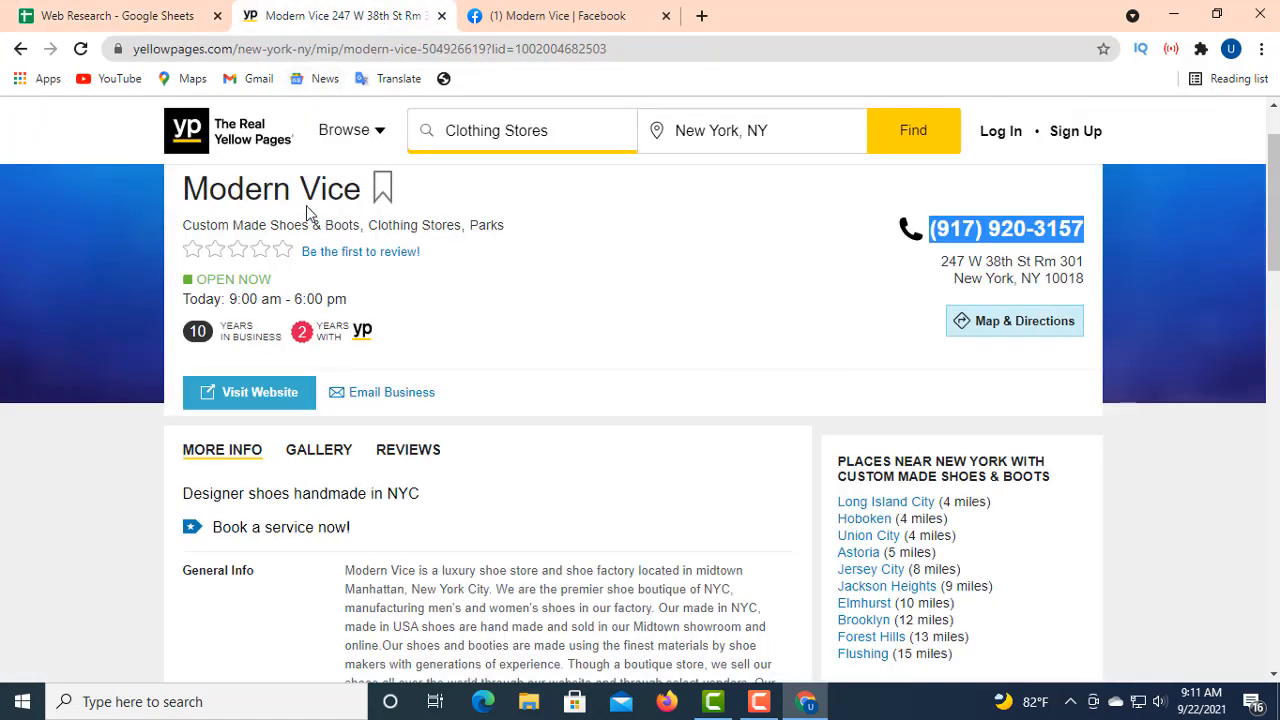
pyautogui.click(557, 268)
pyautogui.rightClick(355, 398)
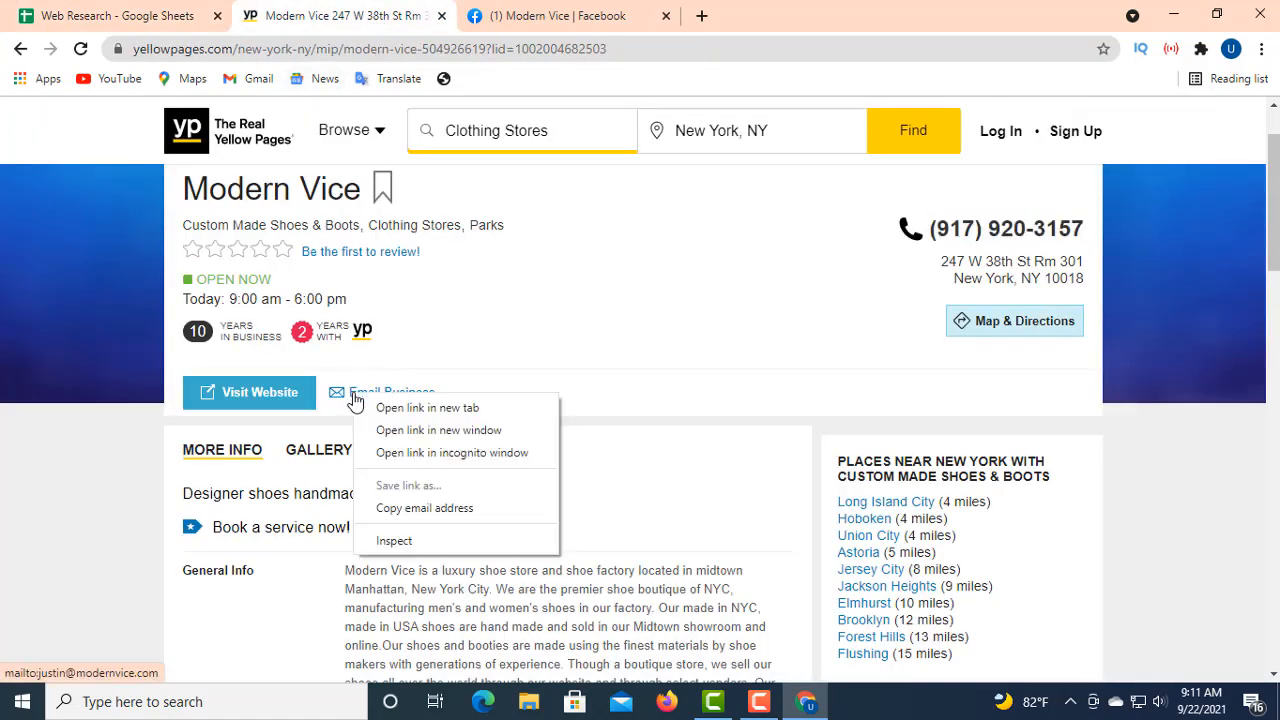
pyautogui.click(421, 509)
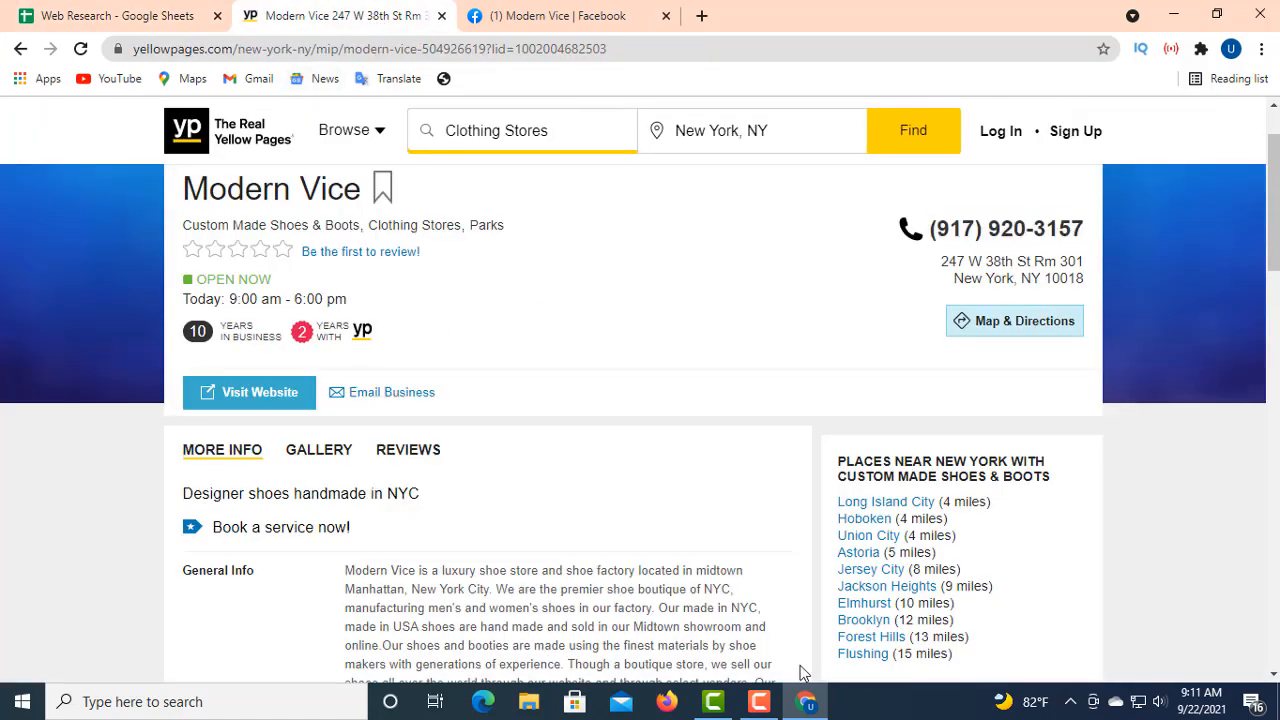
pyautogui.click(800, 706)
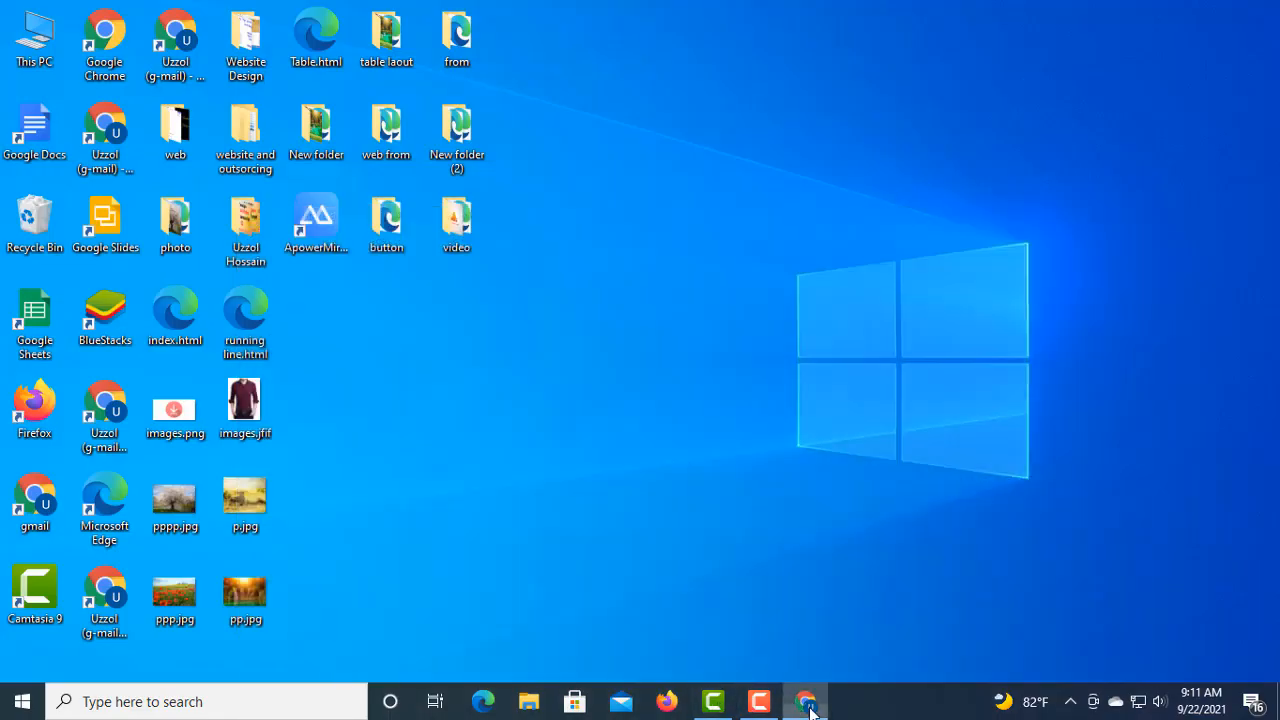
pyautogui.click(805, 702)
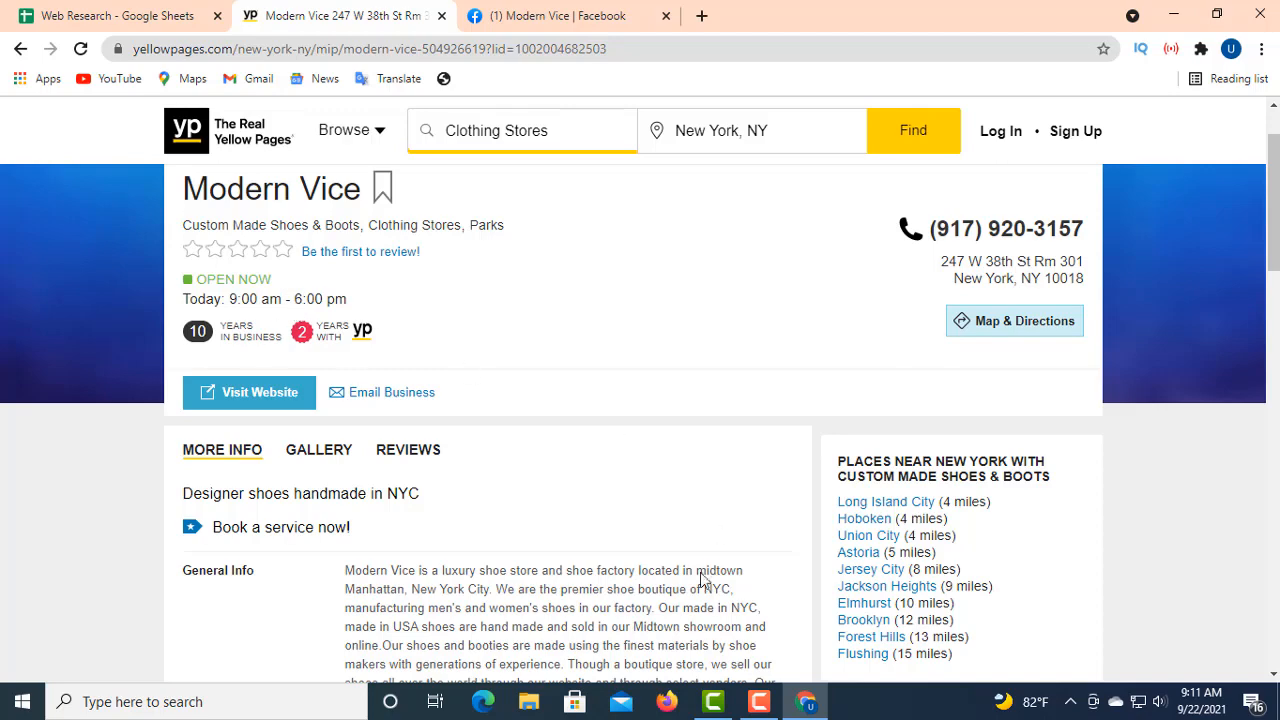
# - Paste the copied email address into Email Address cell E2 of the Web Research sheet and select cell F2
pyautogui.click(182, 15)
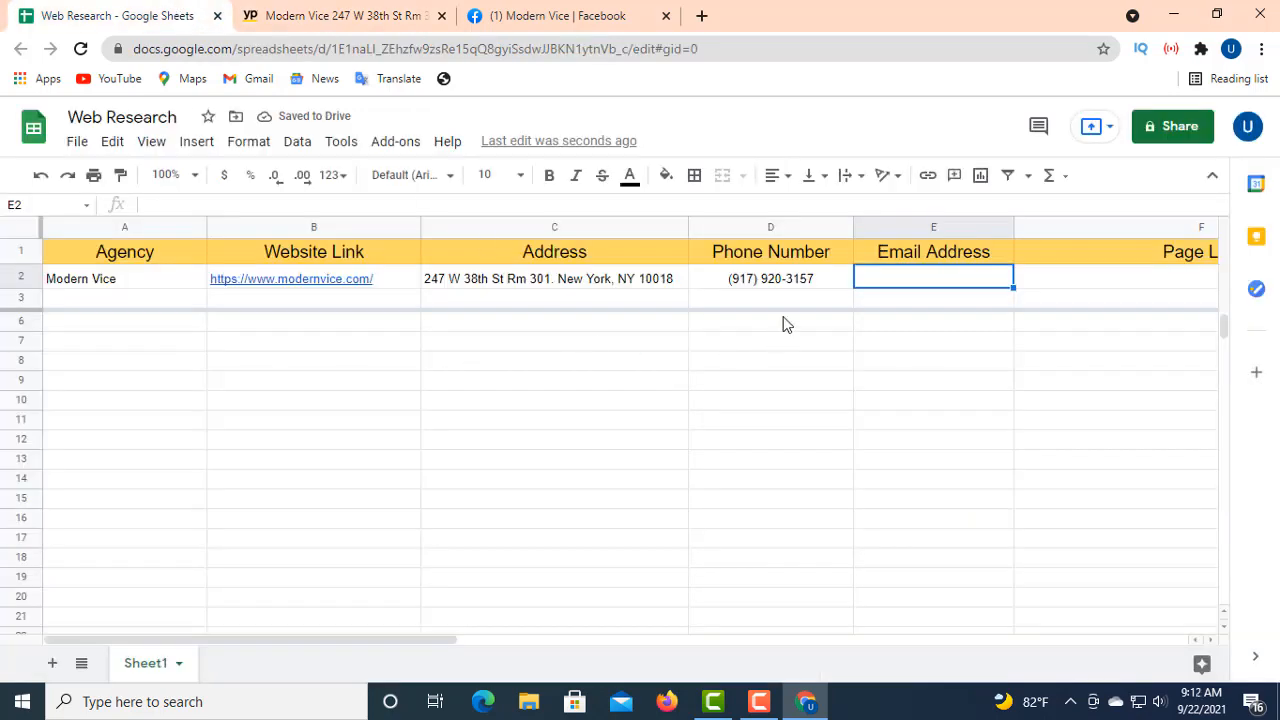
pyautogui.click(172, 205)
pyautogui.rightClick(165, 204)
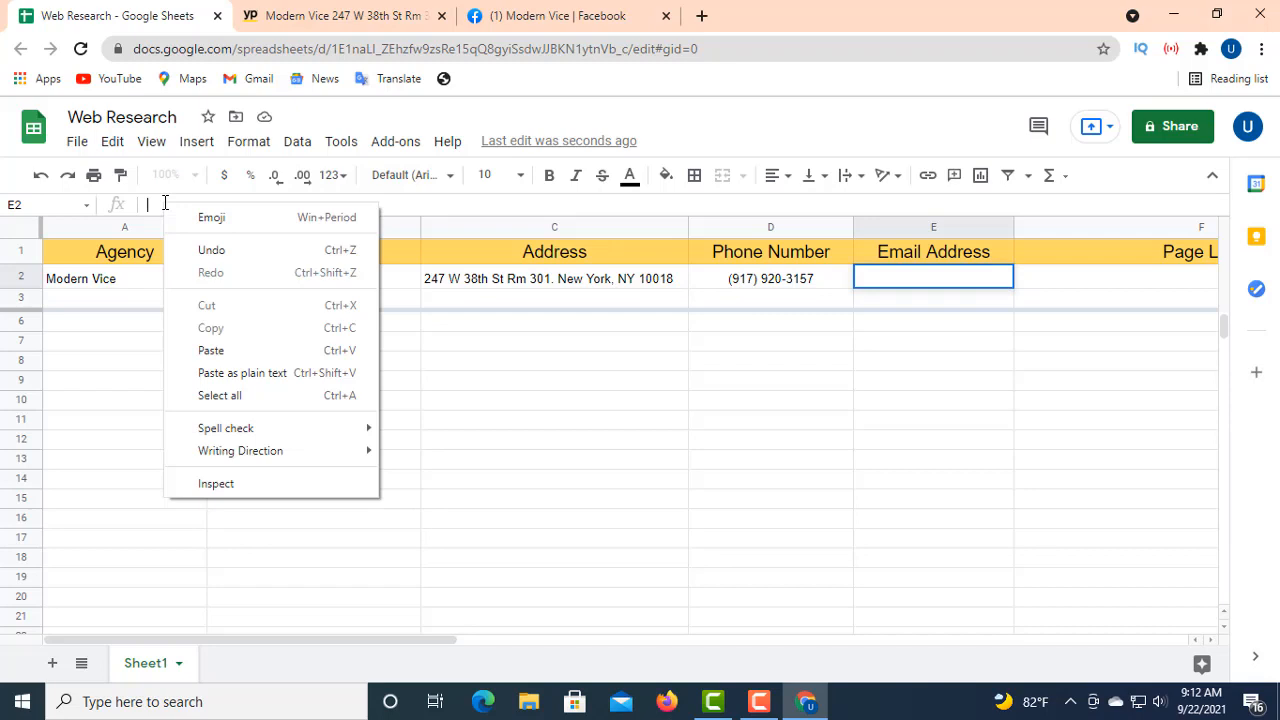
pyautogui.click(211, 351)
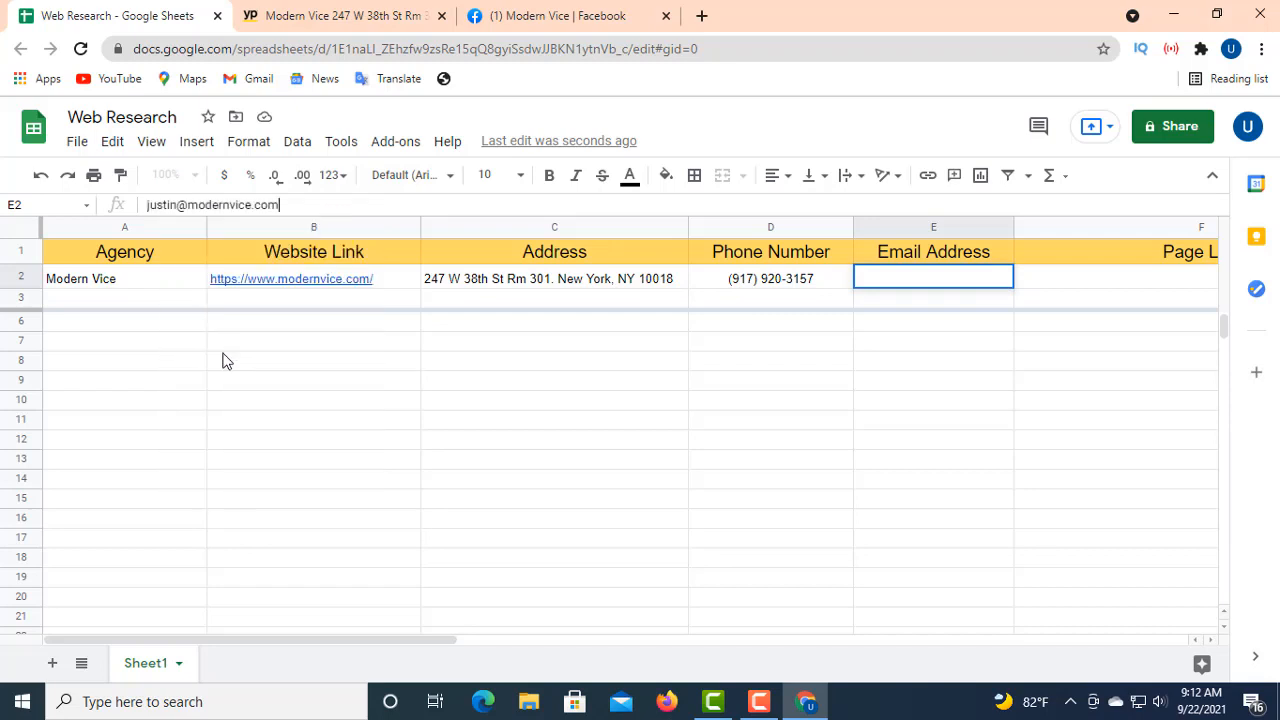
pyautogui.click(1085, 287)
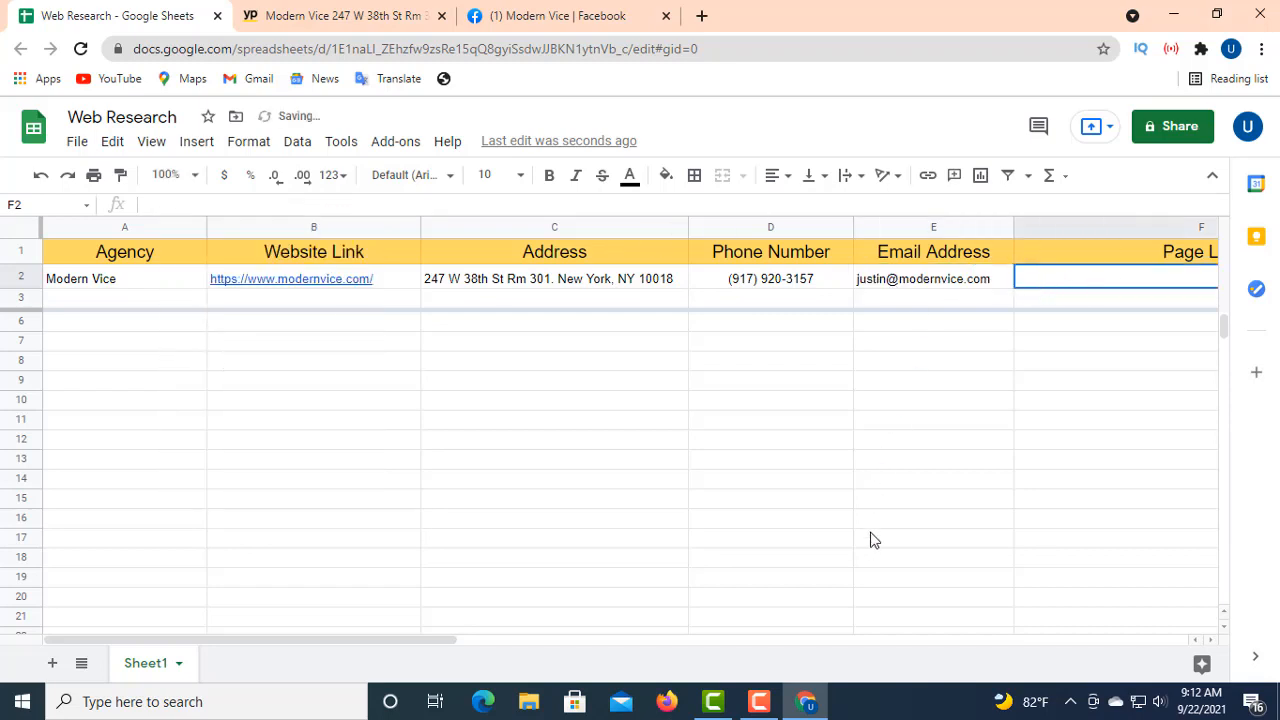
# - Copy the web address of the Modern Vice Facebook page's About section
pyautogui.click(606, 14)
pyautogui.scroll(2, 494, 216)
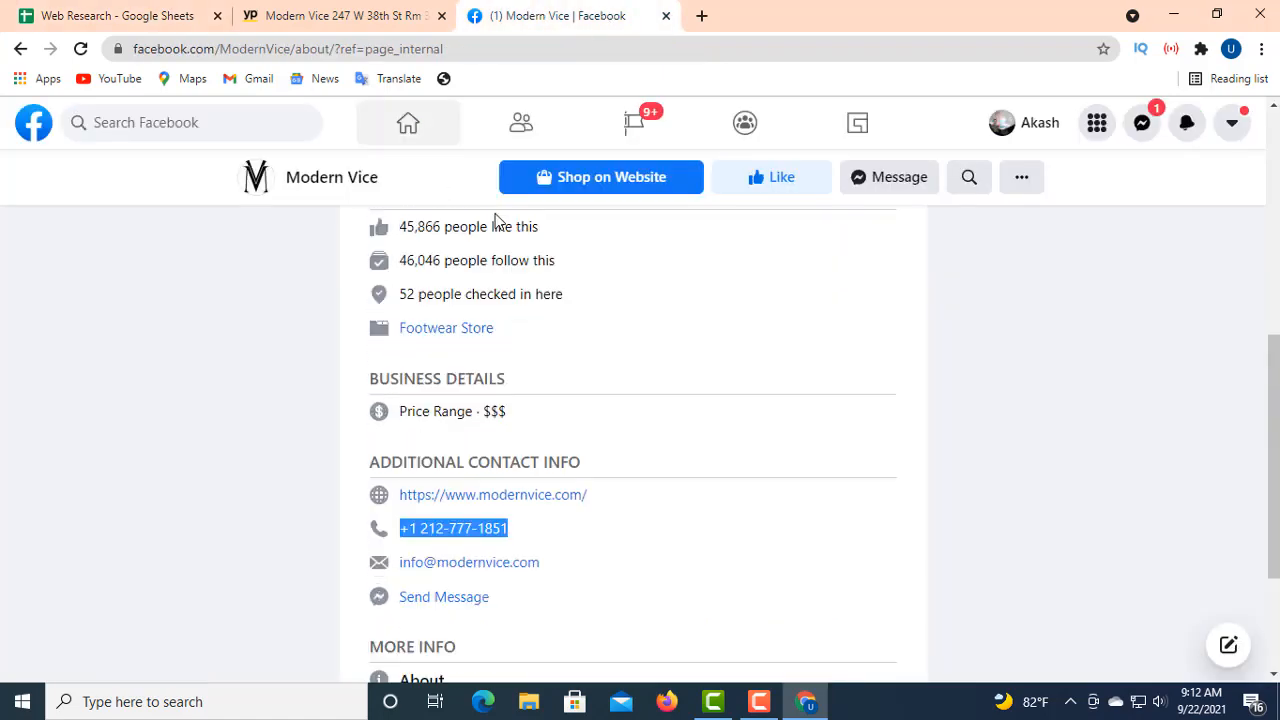
pyautogui.scroll(8, 494, 216)
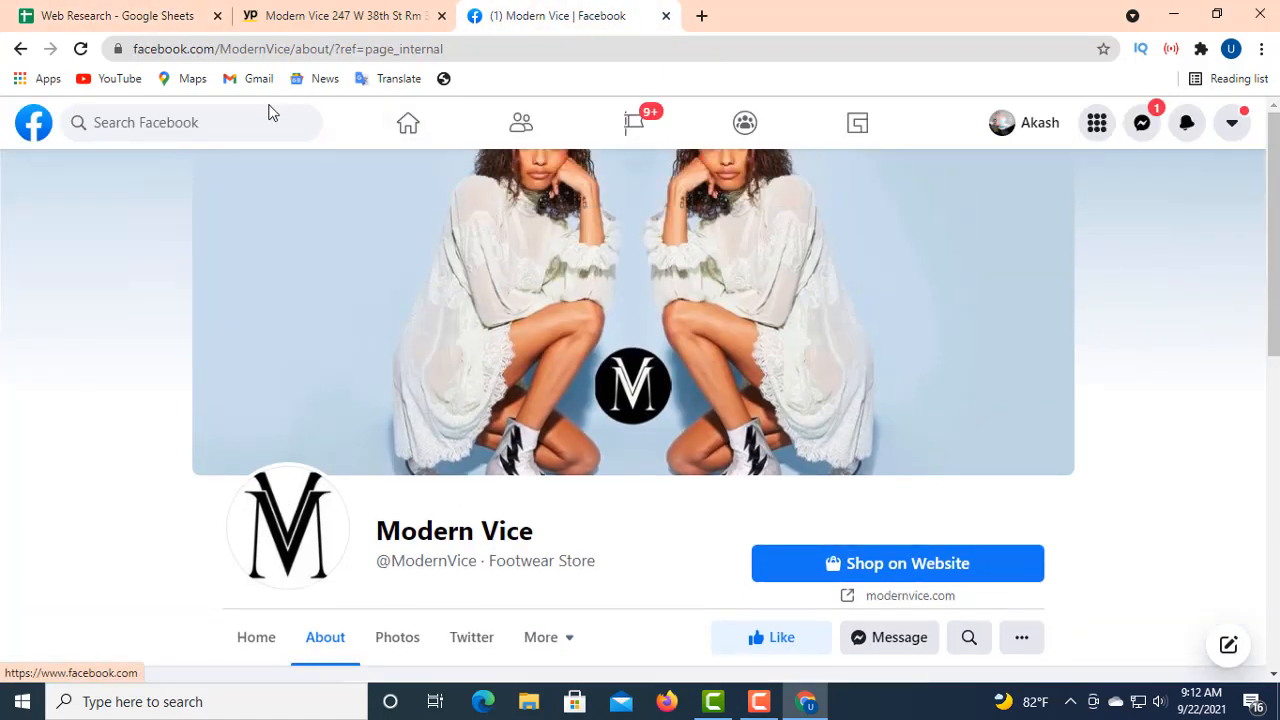
pyautogui.click(430, 48)
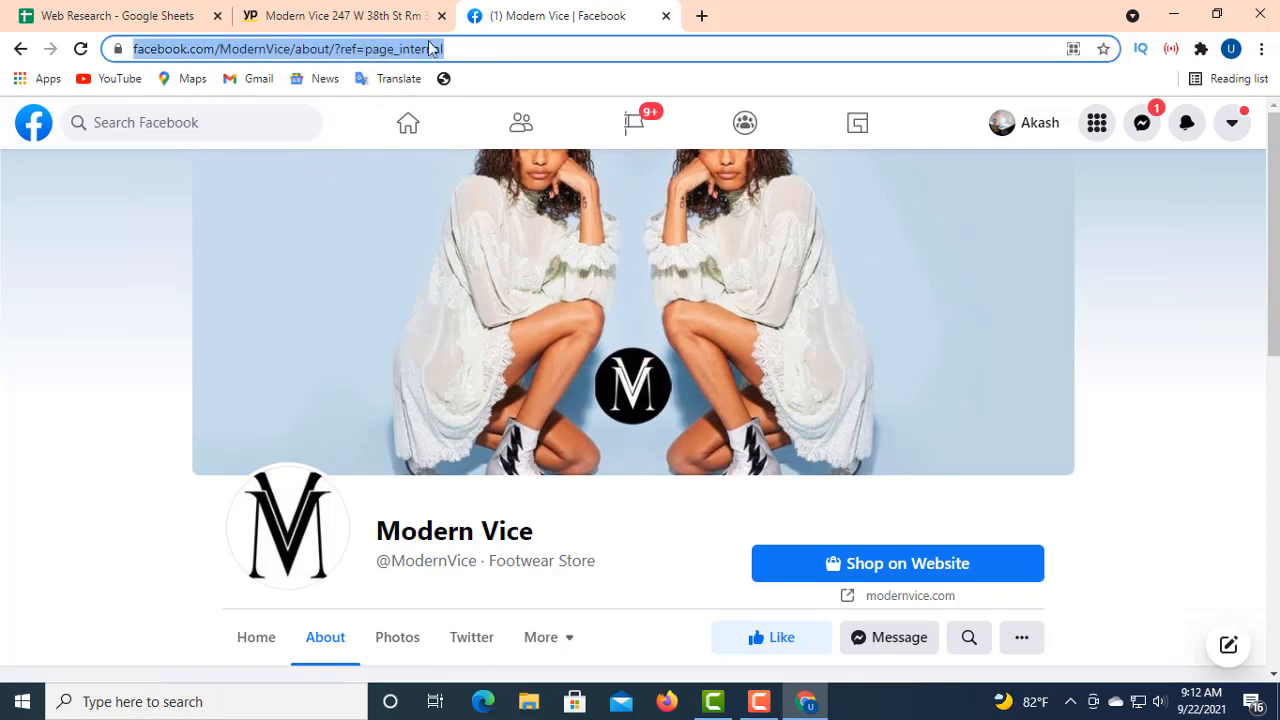
pyautogui.rightClick(413, 52)
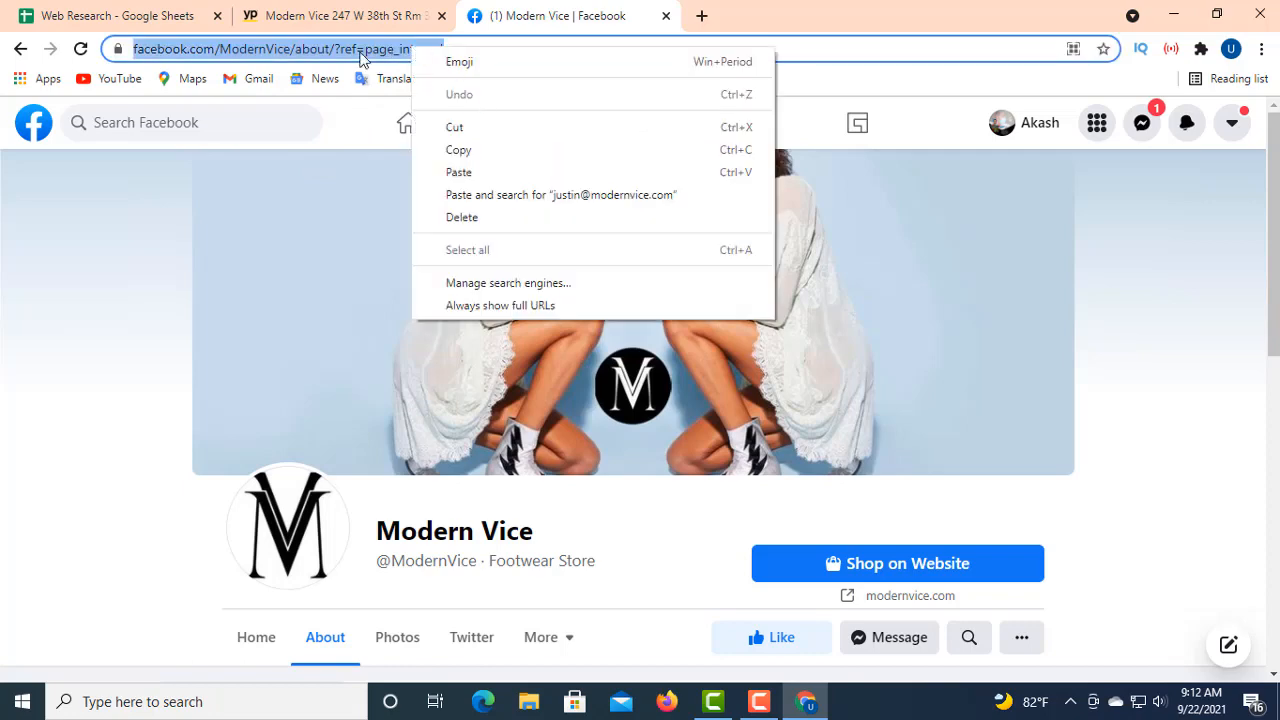
pyautogui.click(462, 156)
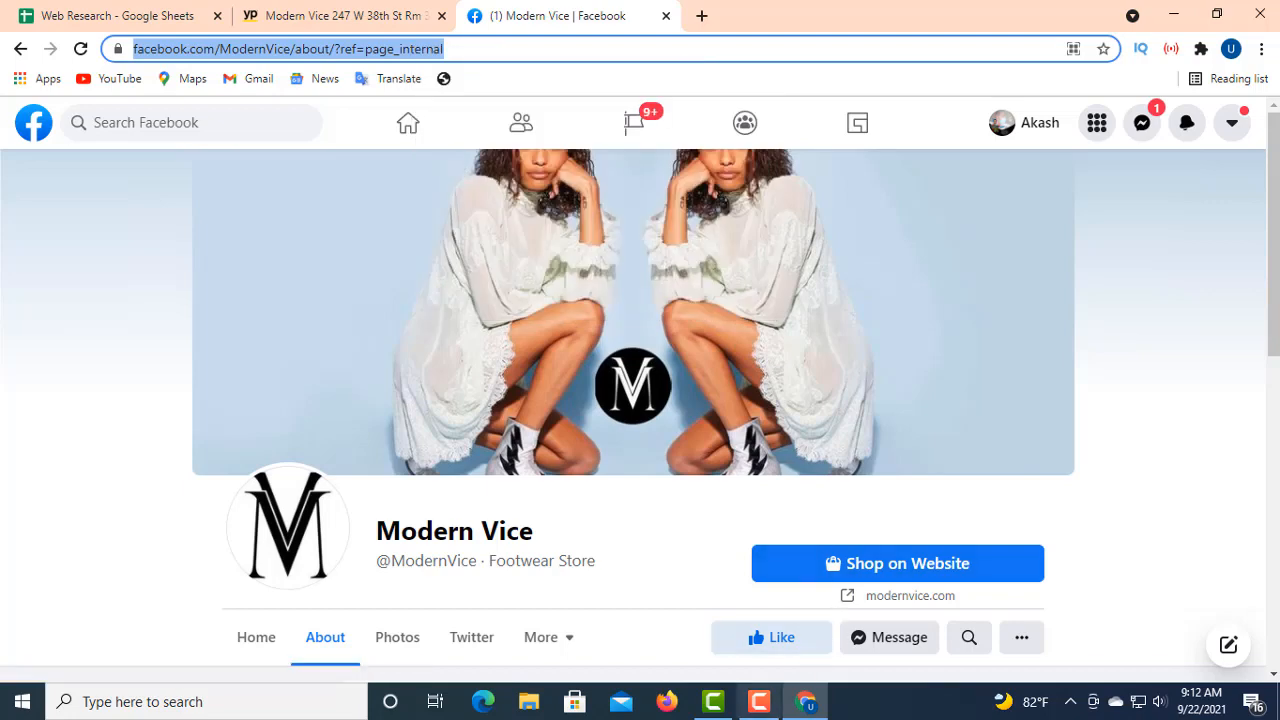
pyautogui.moveTo(815, 712)
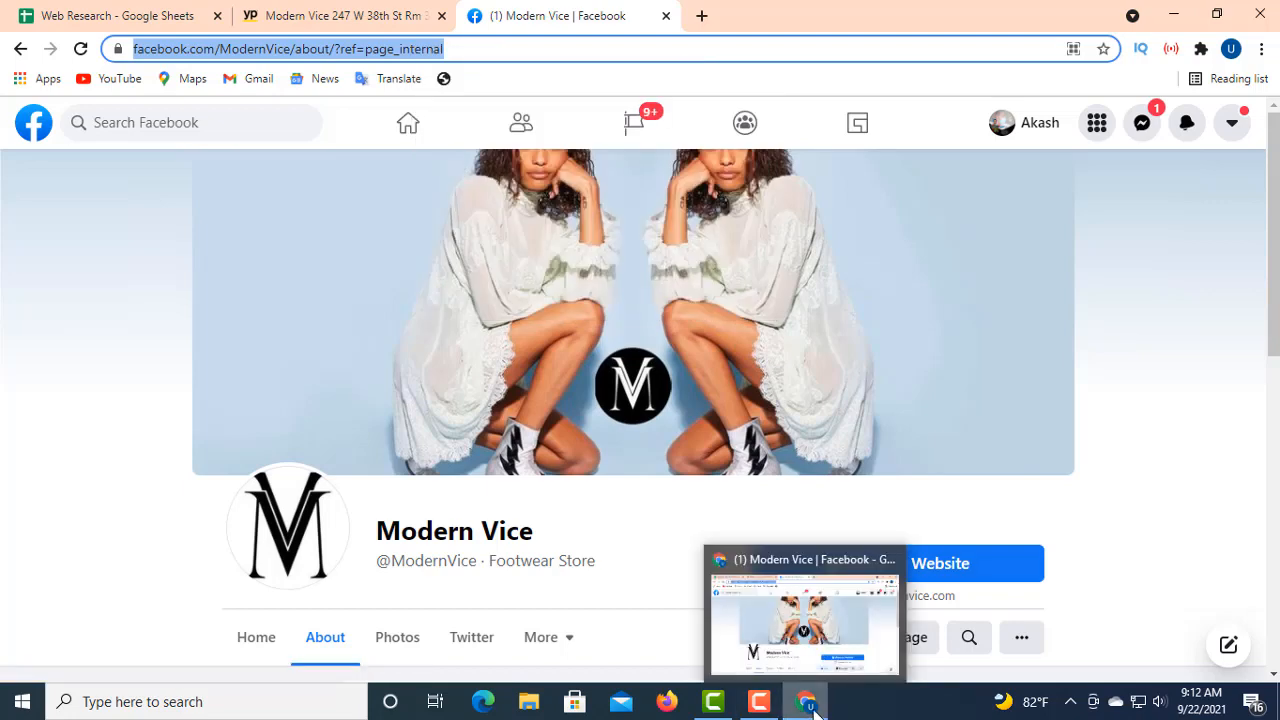
# - Paste the copied Facebook About page address into Page Link cell F2 of the Web Research sheet and select cell A3
pyautogui.click(155, 24)
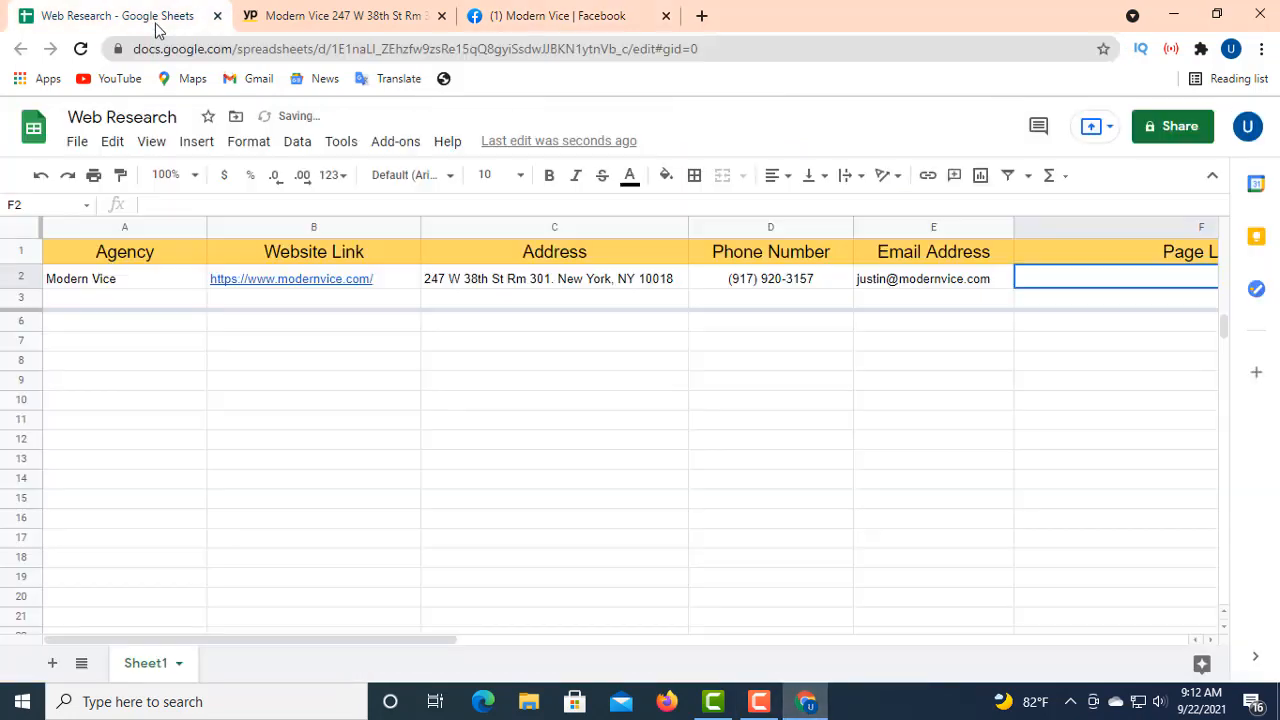
pyautogui.click(170, 205)
pyautogui.rightClick(164, 206)
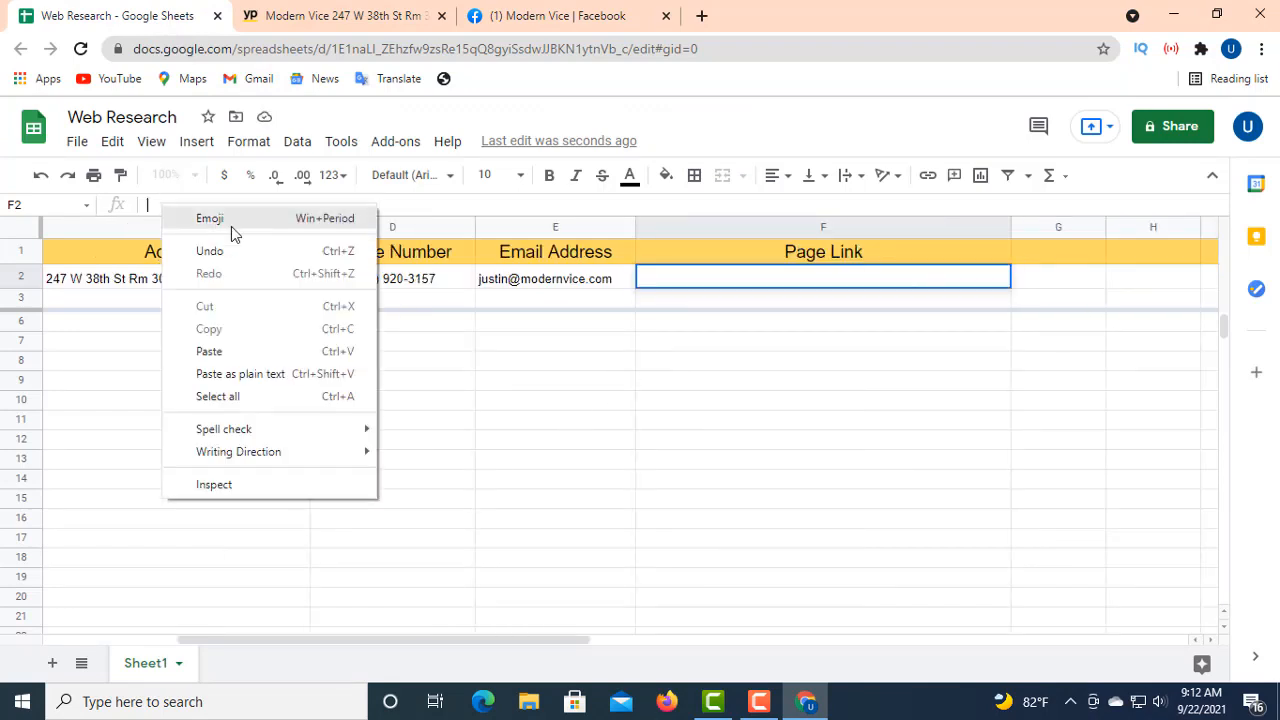
pyautogui.click(224, 355)
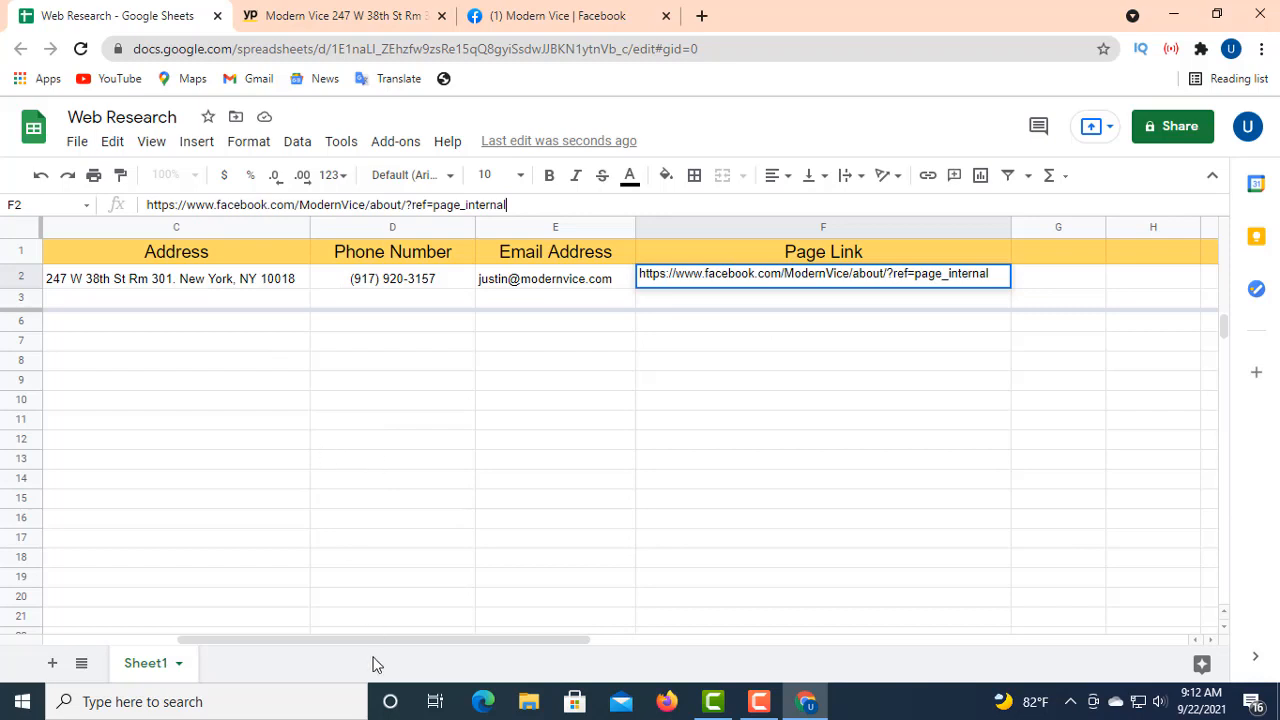
pyautogui.moveTo(363, 646); pyautogui.dragTo(137, 592)
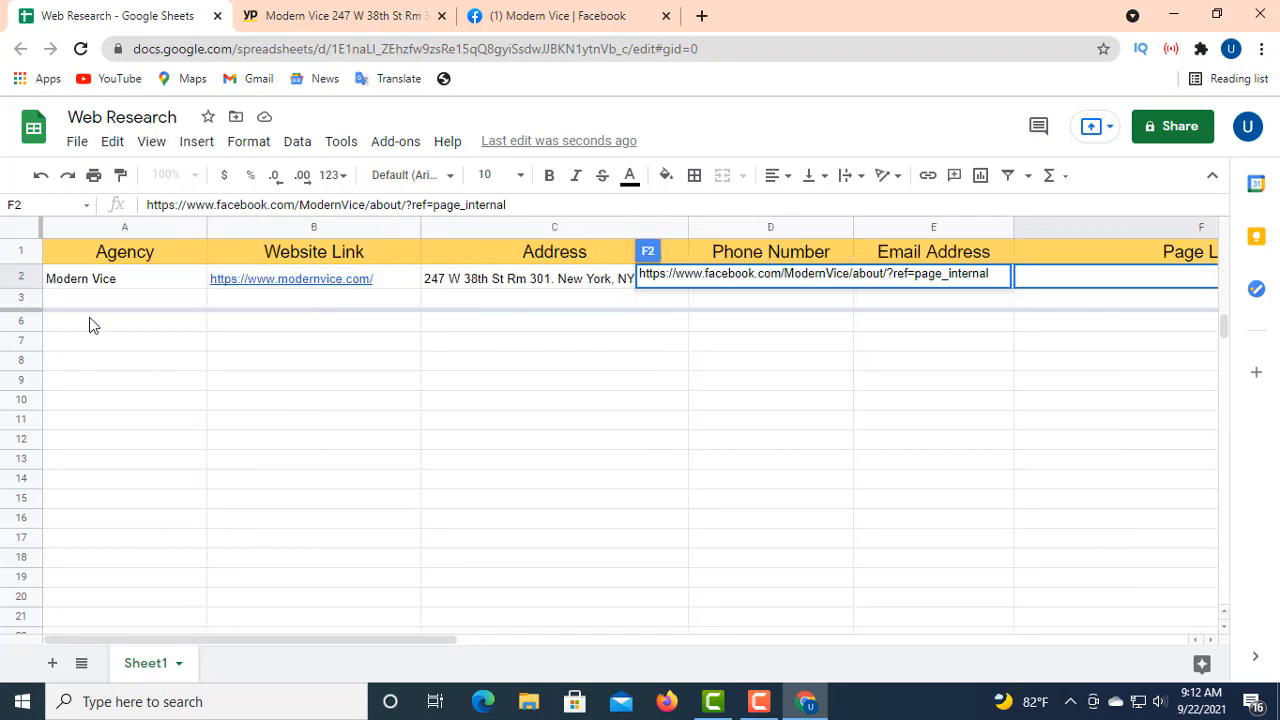
pyautogui.click(65, 295)
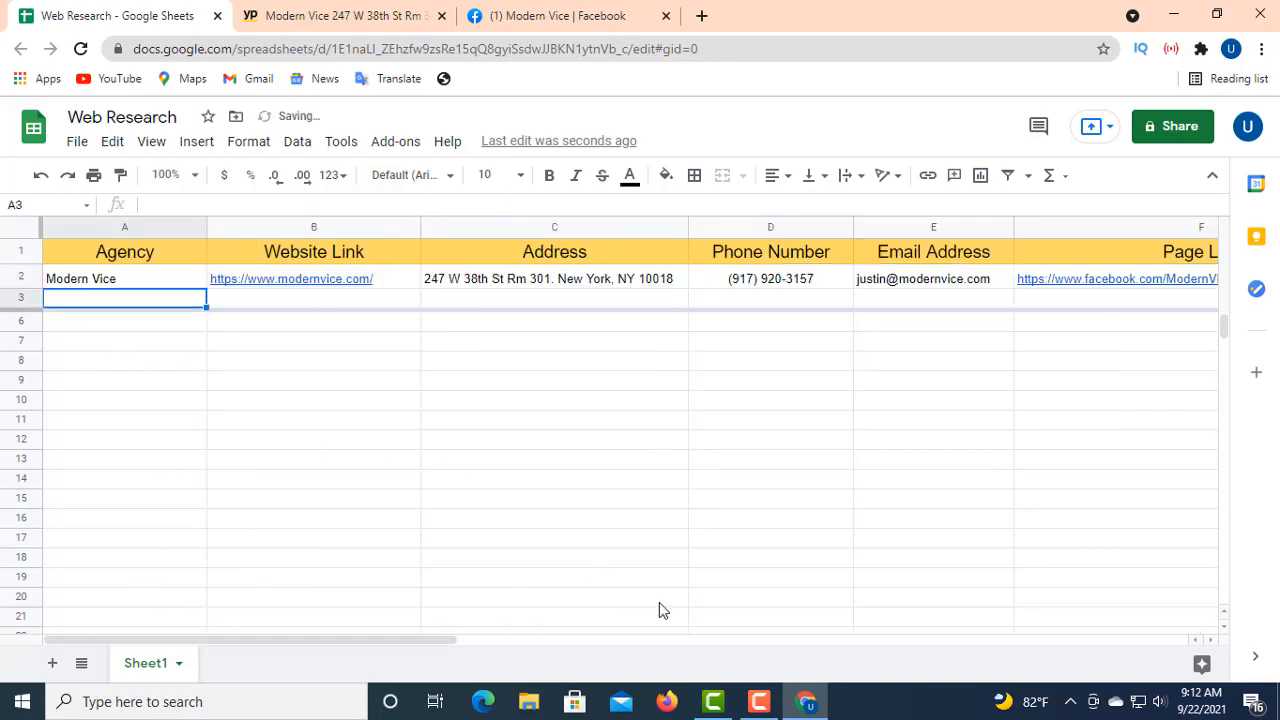
# - Return to the Yellow Pages clothing store results for New York and open the Levi Strauss & Co listing
pyautogui.click(340, 16)
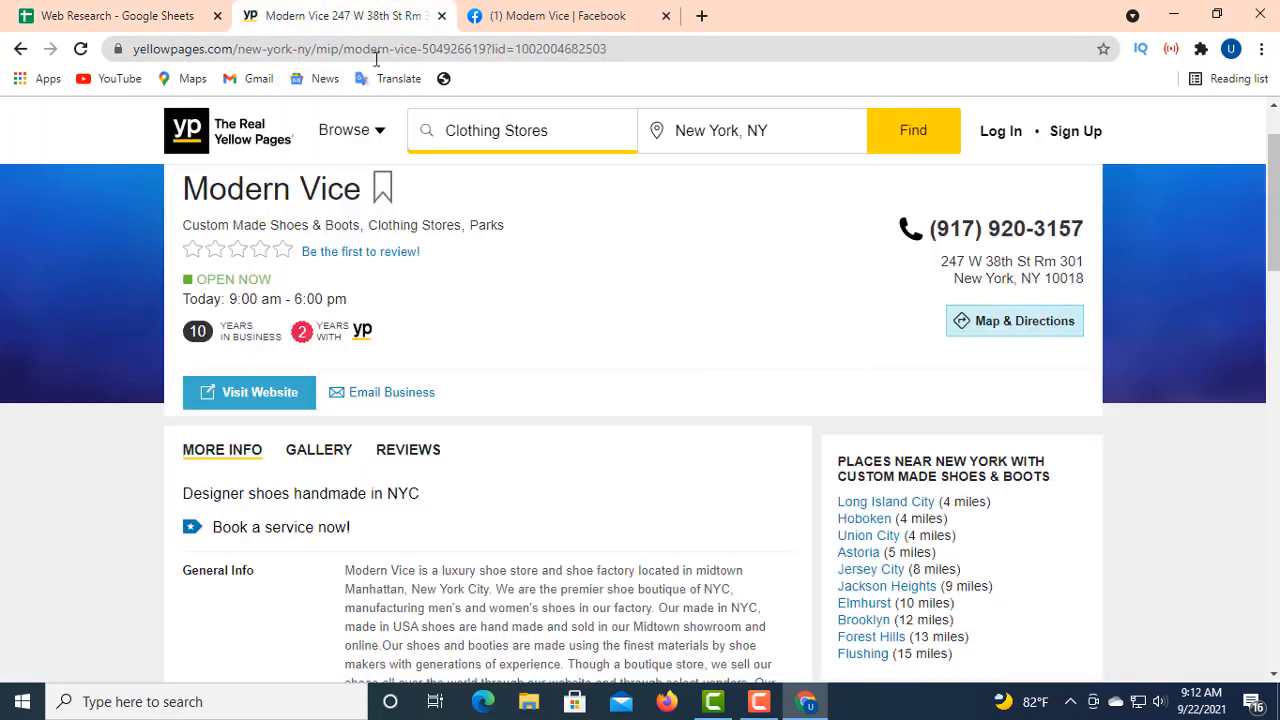
pyautogui.click(17, 49)
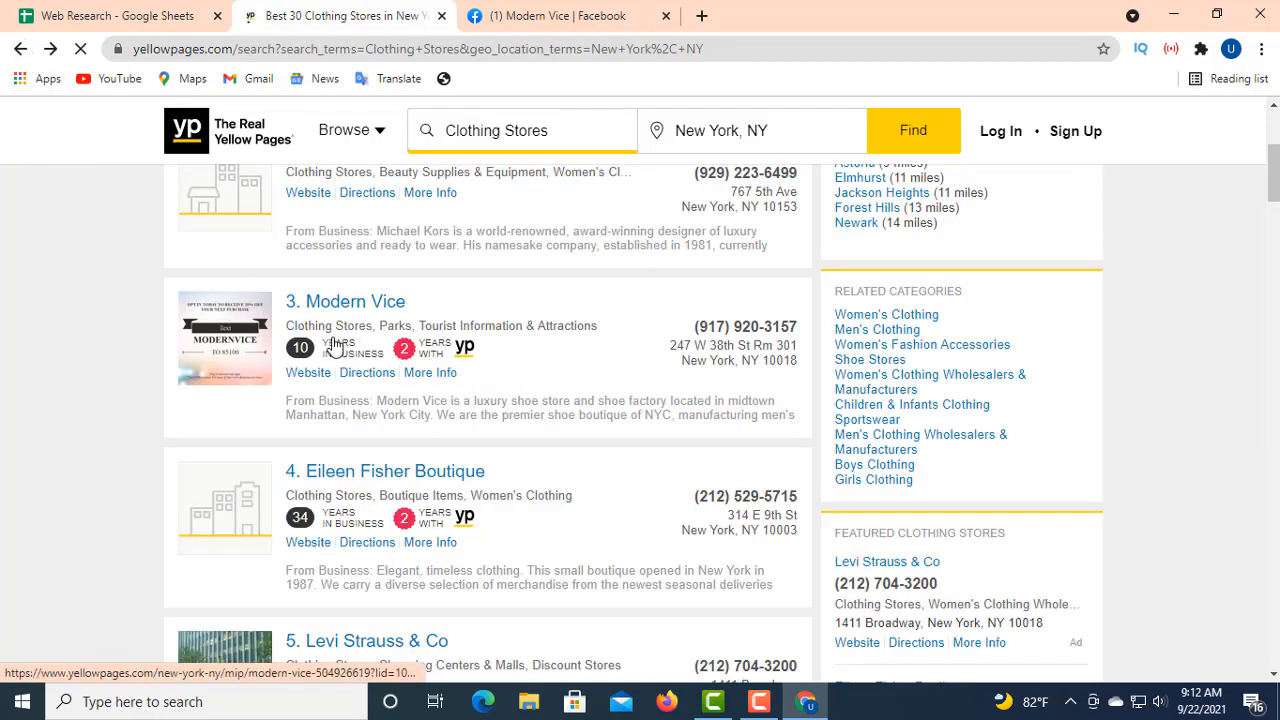
pyautogui.scroll(-3, 275, 330)
pyautogui.scroll(-2, 301, 339)
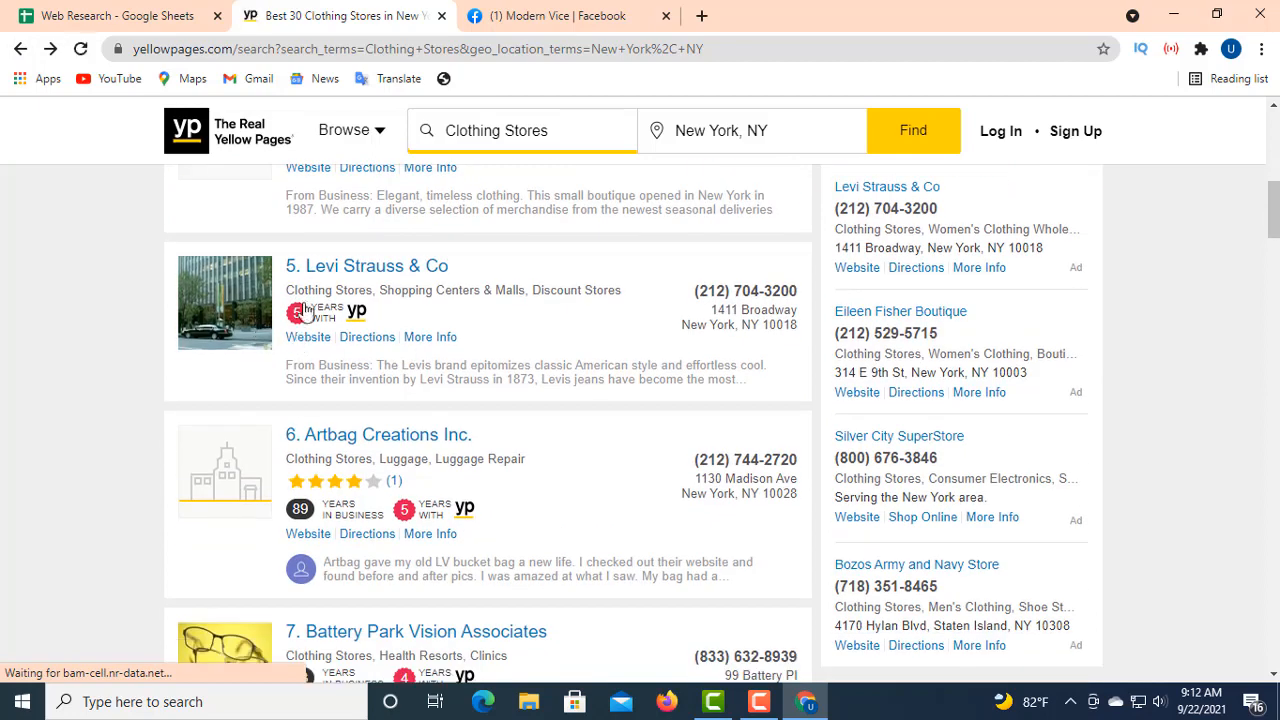
pyautogui.click(383, 268)
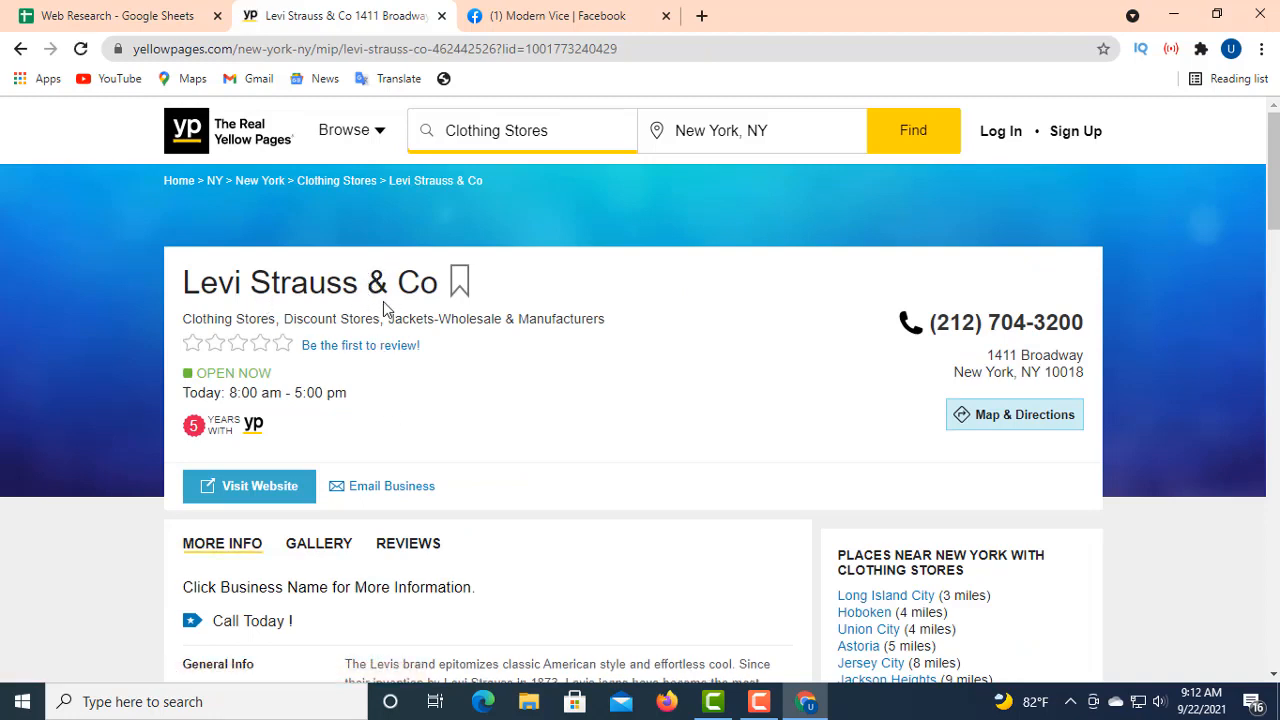
# - Copy the business name Levi Strauss & Co from its listing into Agency cell A3 and select cell B3
pyautogui.moveTo(460, 278); pyautogui.dragTo(172, 277)
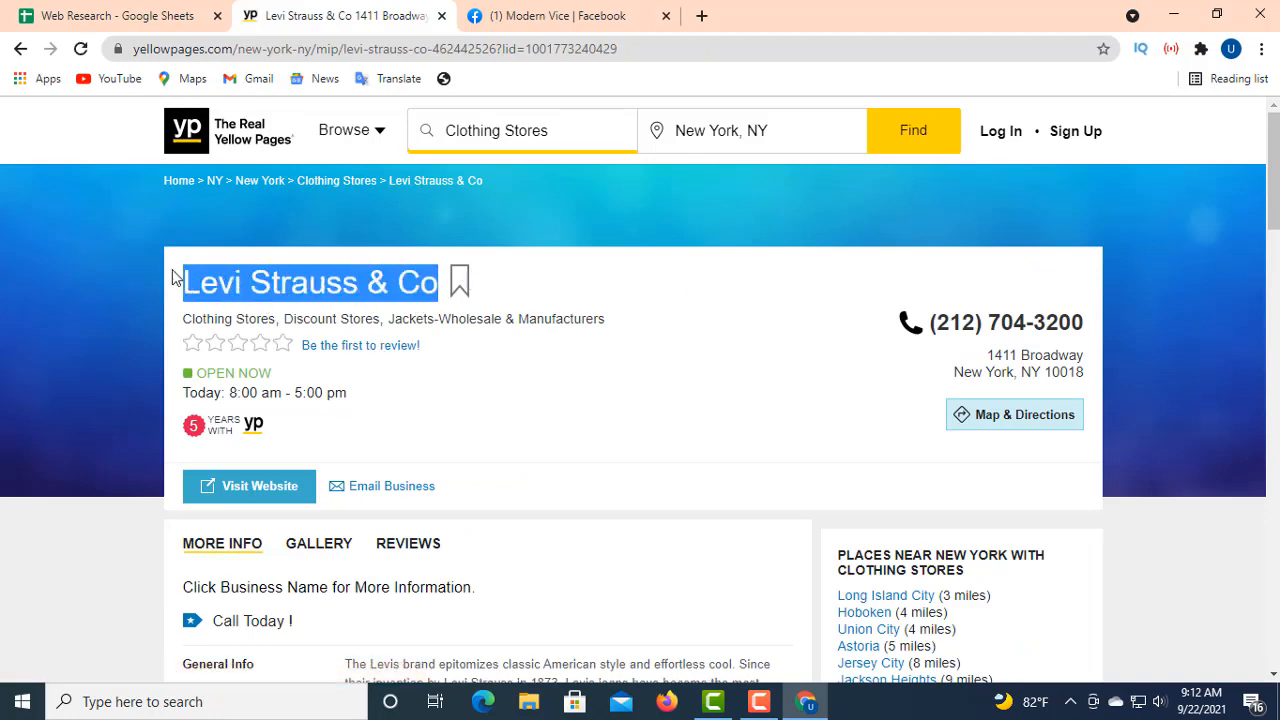
pyautogui.rightClick(247, 272)
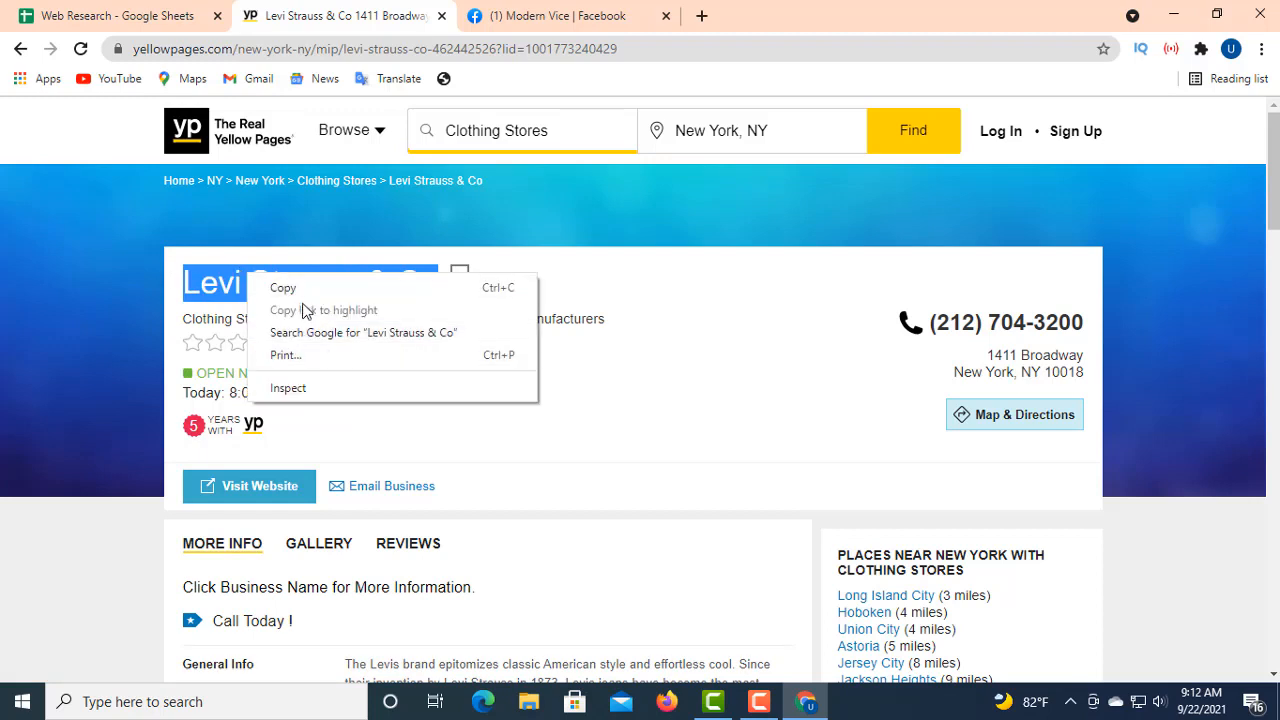
pyautogui.click(294, 287)
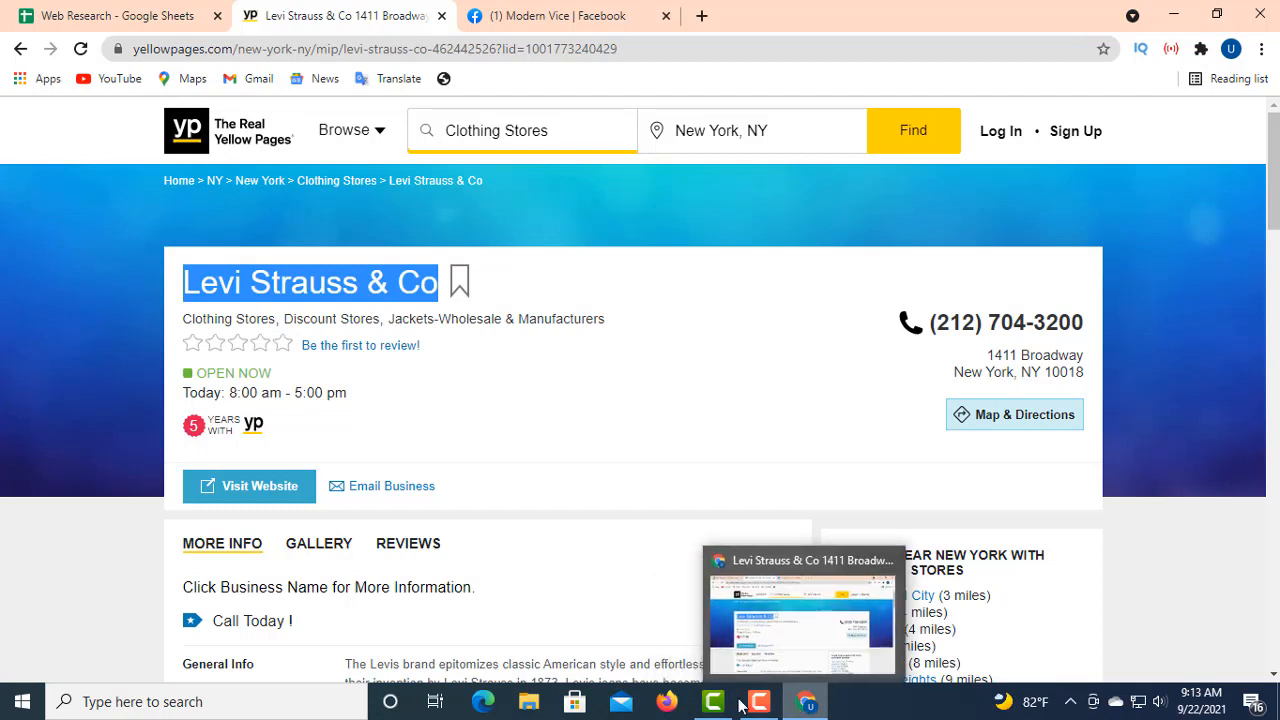
pyautogui.click(188, 22)
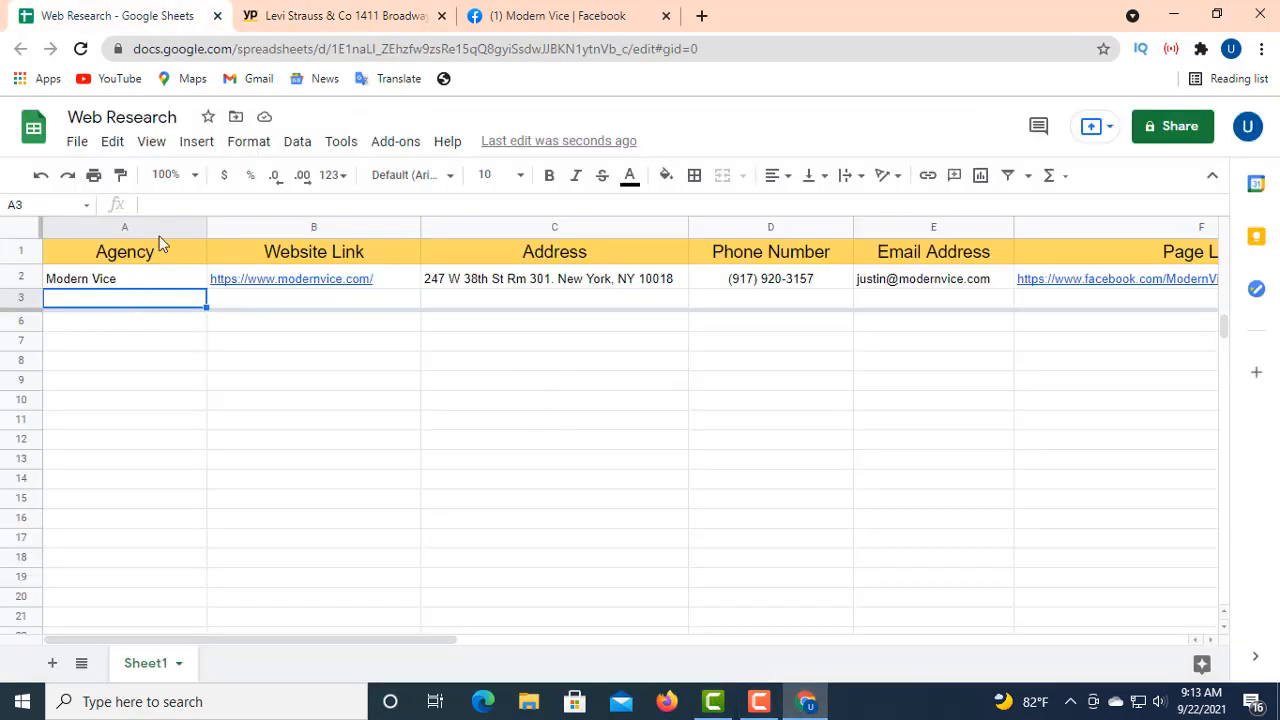
pyautogui.rightClick(156, 206)
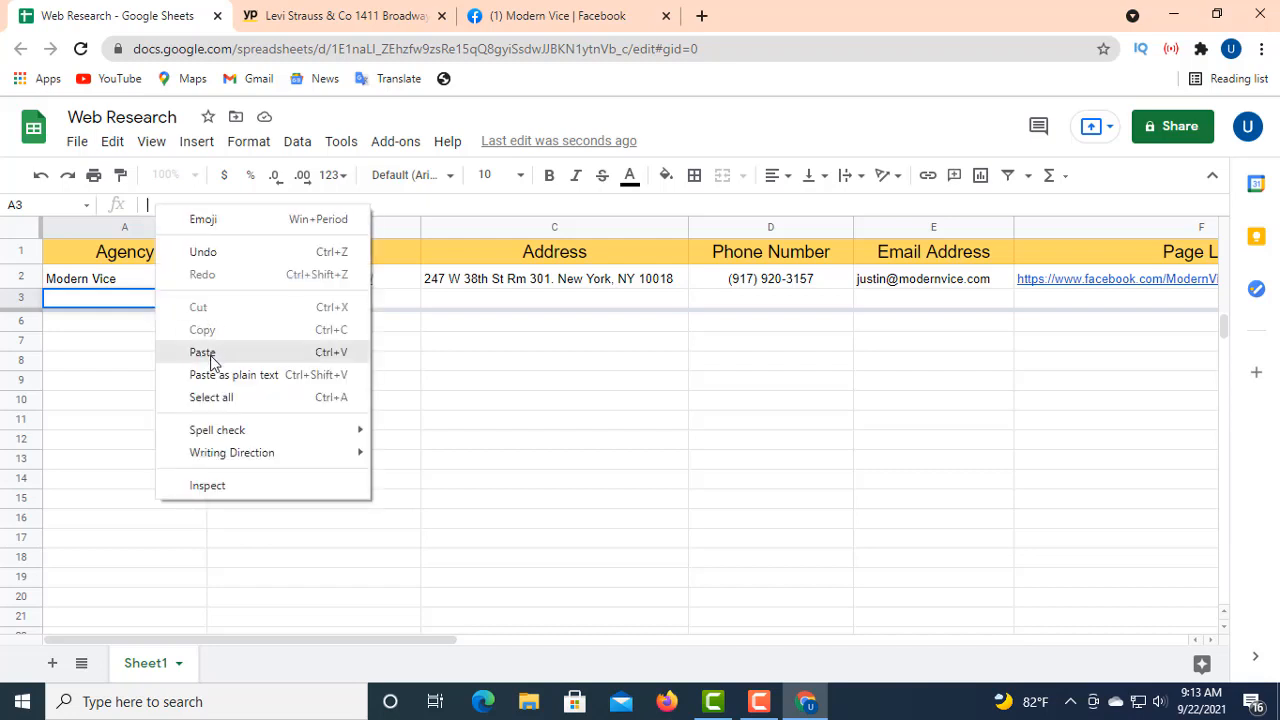
pyautogui.click(204, 353)
pyautogui.click(289, 305)
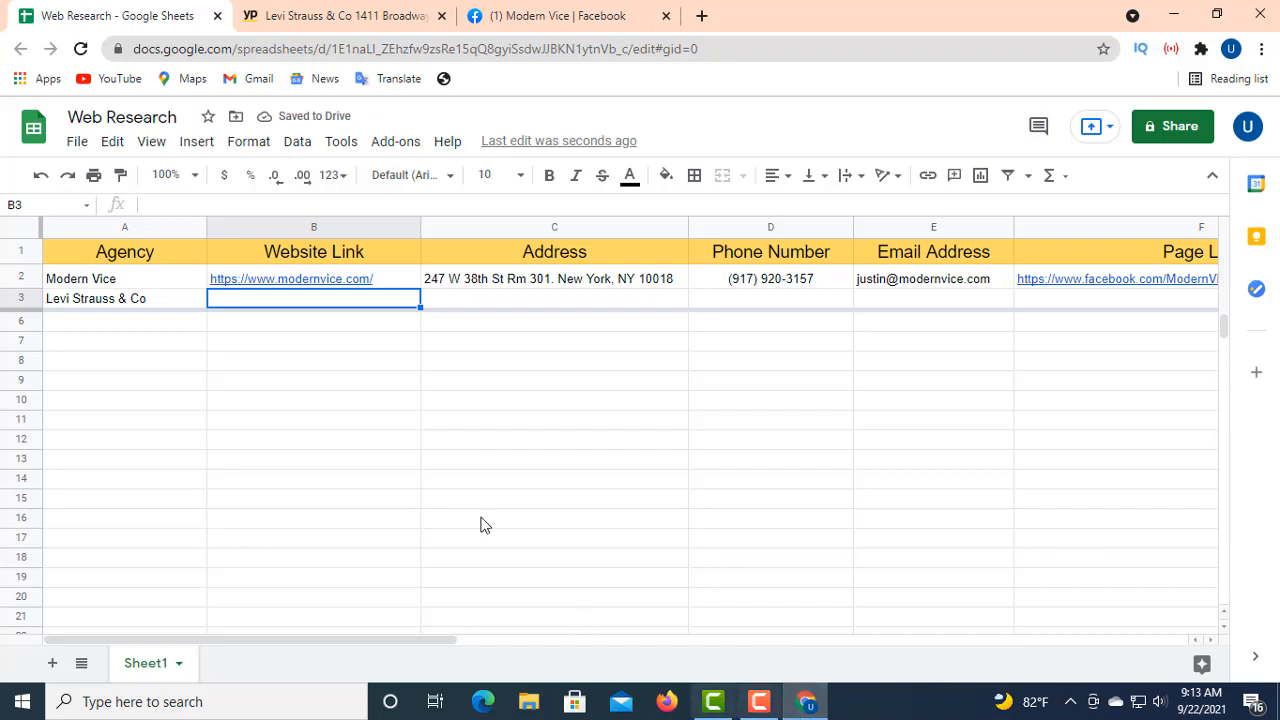
pyautogui.click(297, 12)
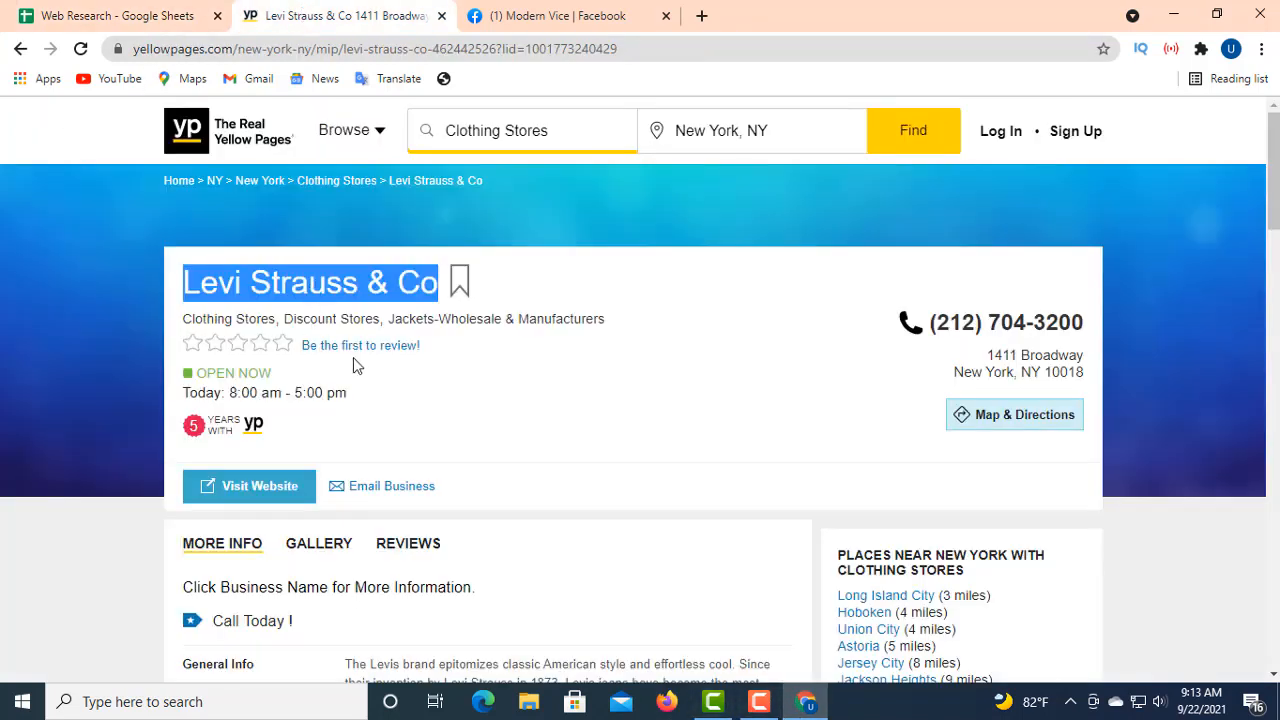
pyautogui.click(374, 380)
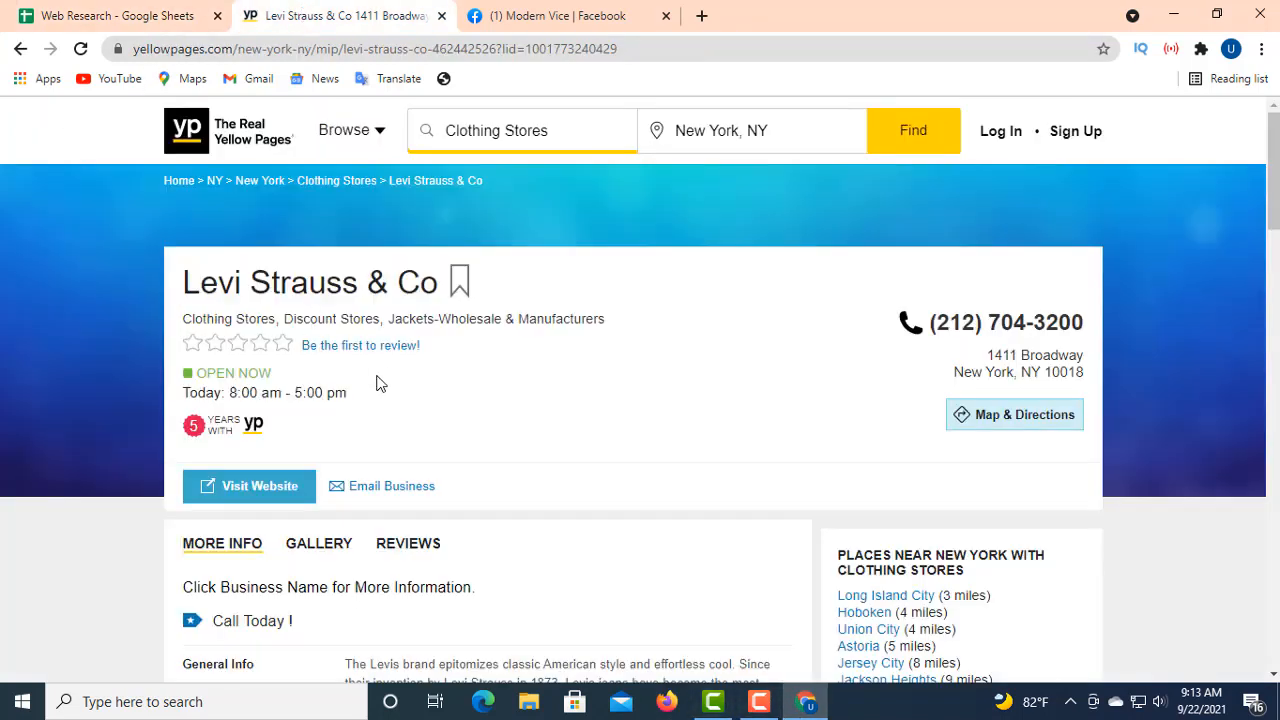
pyautogui.rightClick(266, 483)
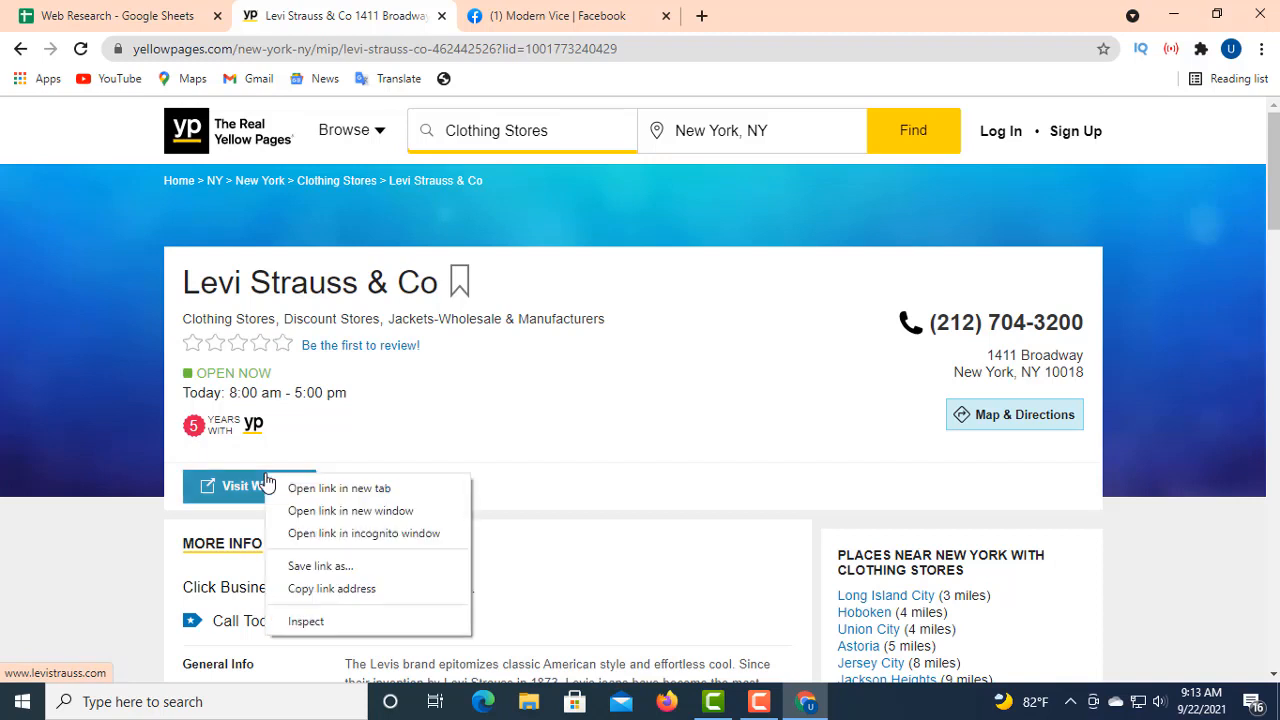
pyautogui.click(313, 591)
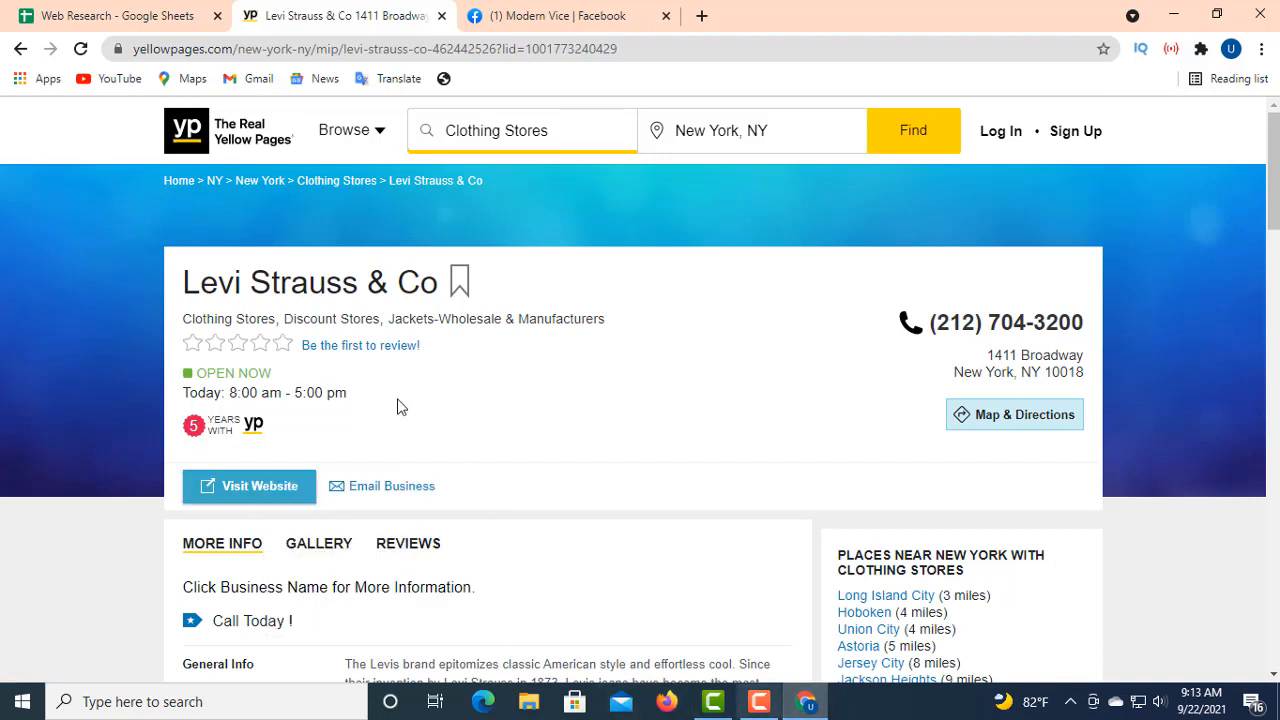
pyautogui.click(146, 28)
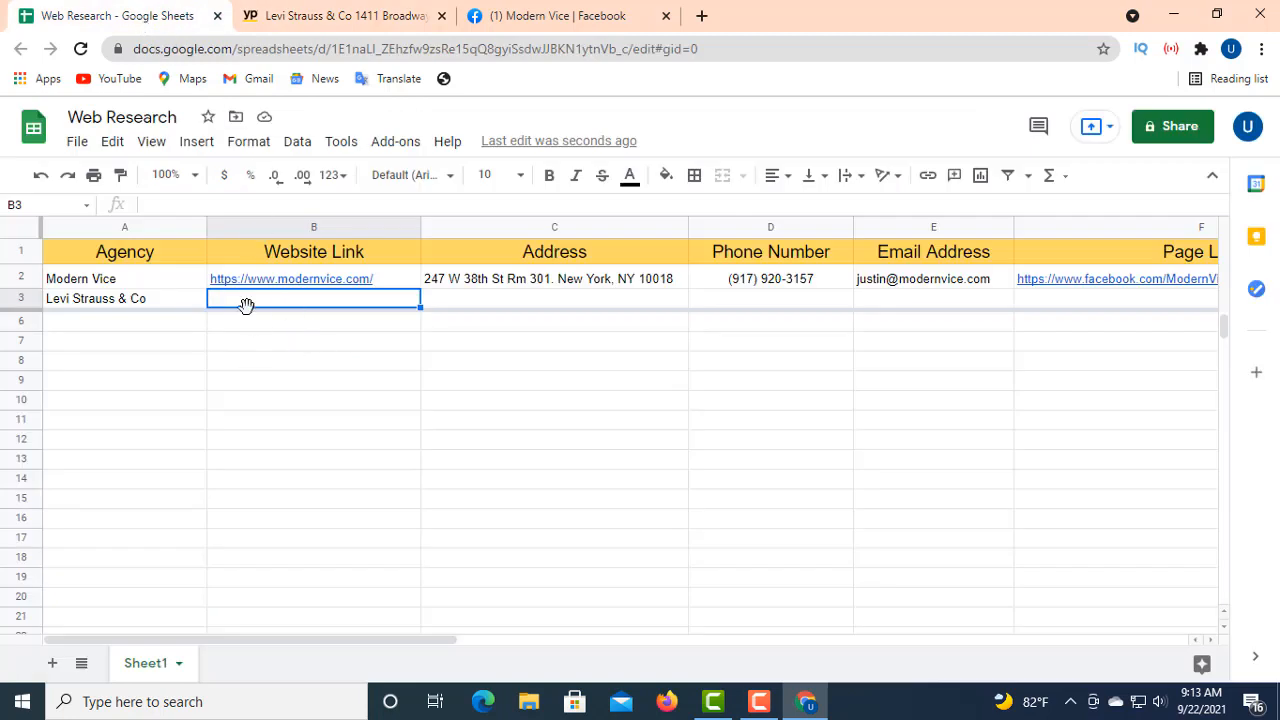
pyautogui.rightClick(149, 206)
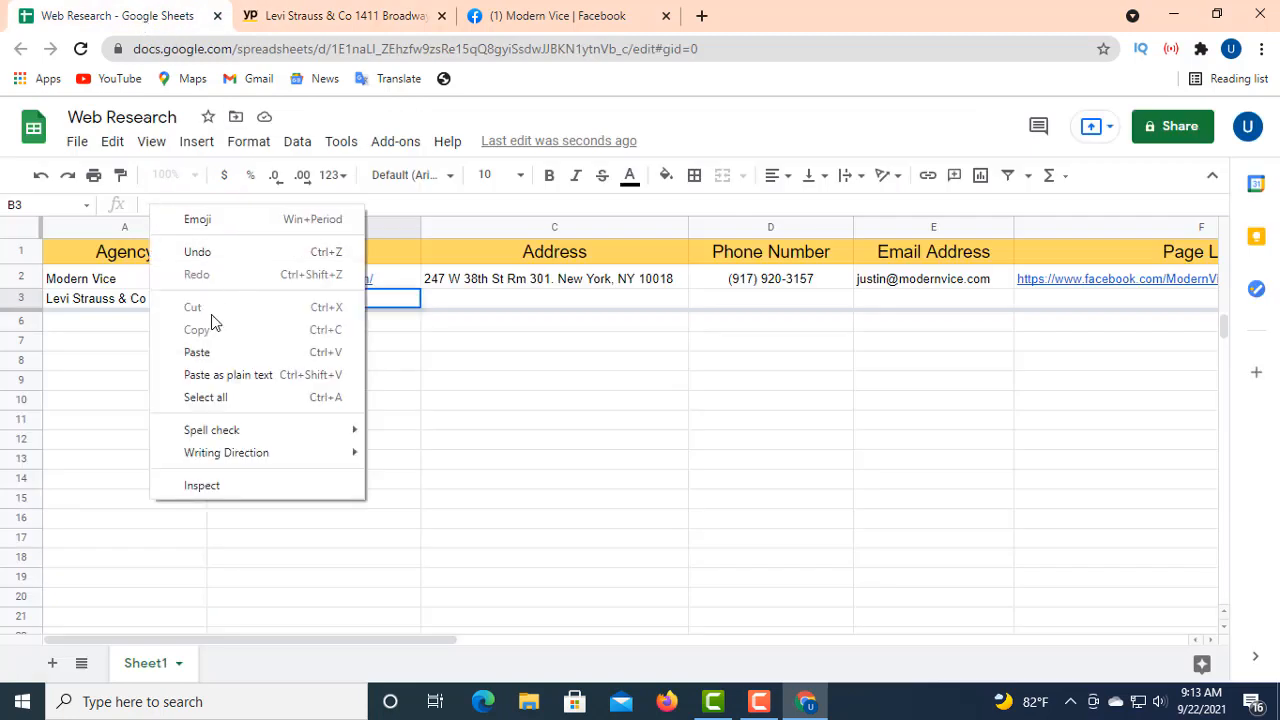
pyautogui.click(209, 350)
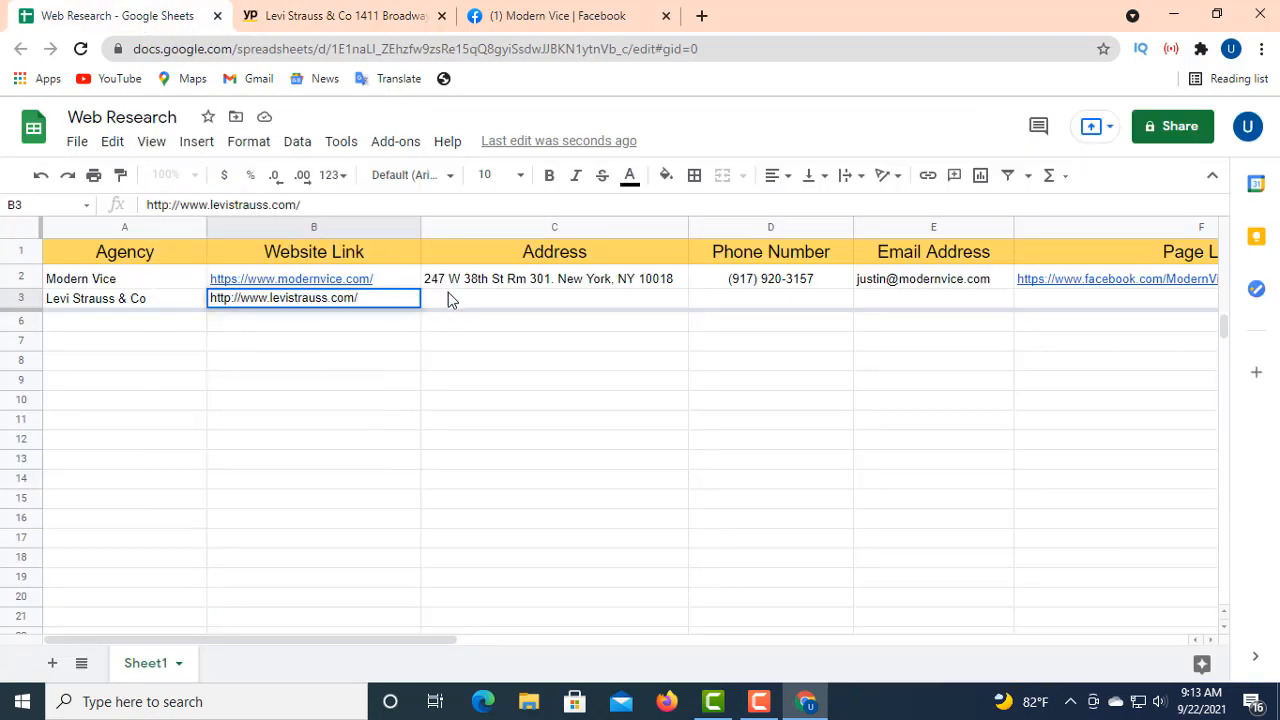
pyautogui.click(485, 301)
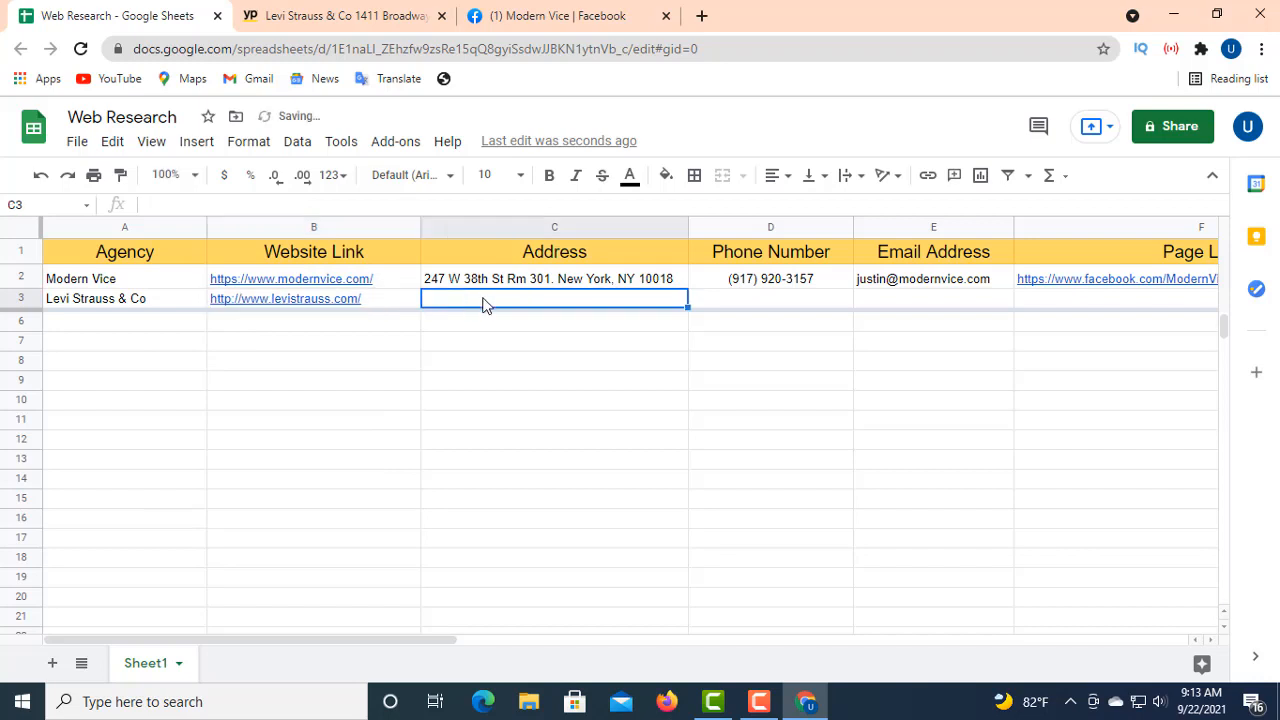
# - Copy the street address with city and ZIP code from the Levi Strauss & Co listing into Address cell C3
pyautogui.click(305, 18)
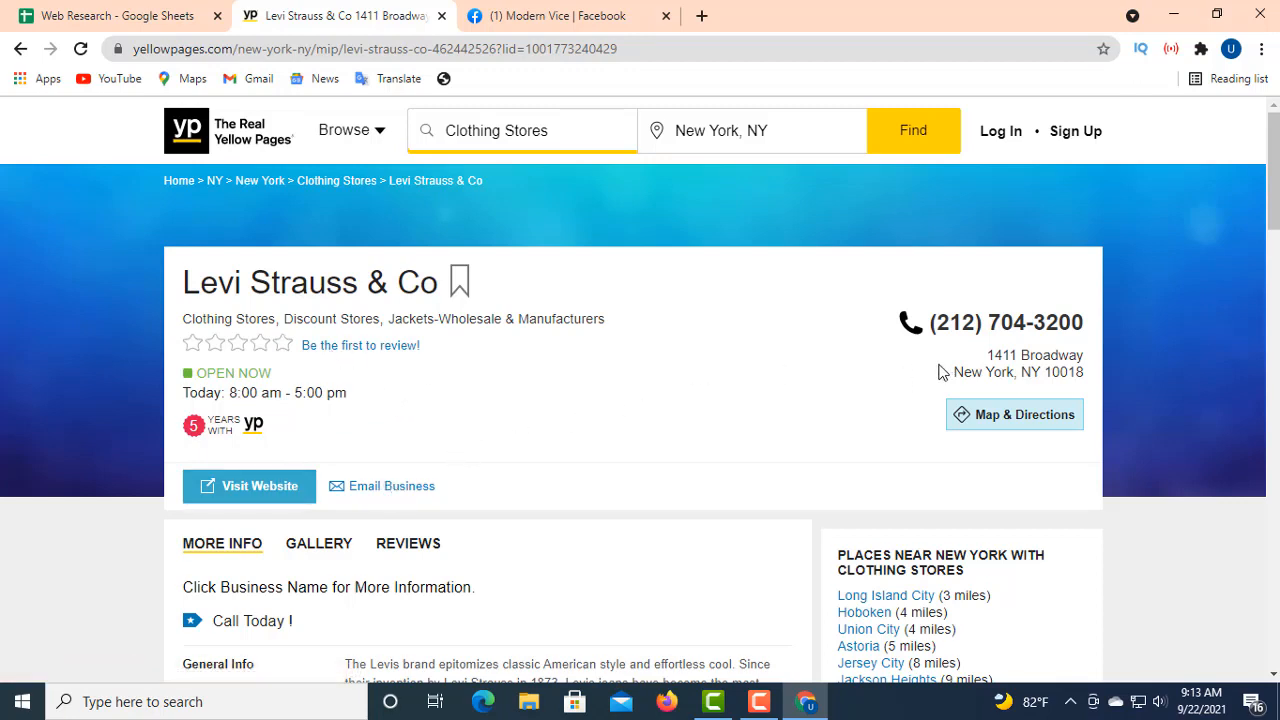
pyautogui.moveTo(984, 356); pyautogui.dragTo(1081, 368)
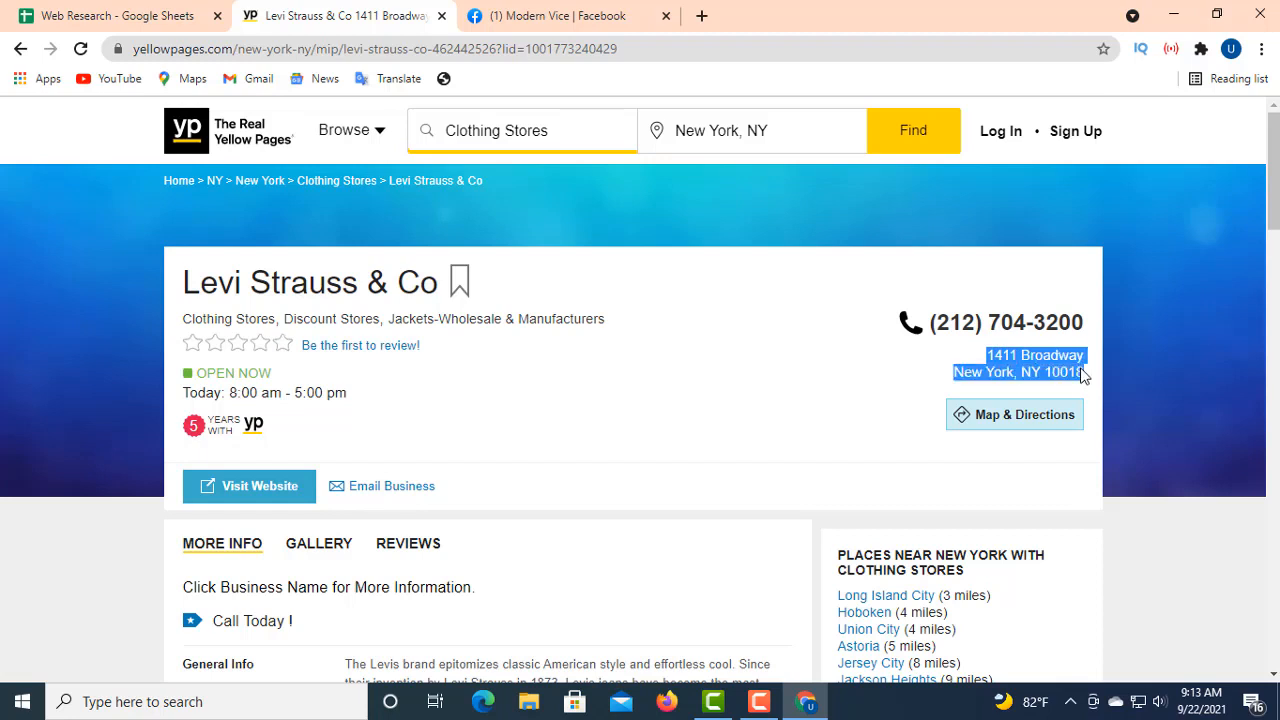
pyautogui.rightClick(1077, 368)
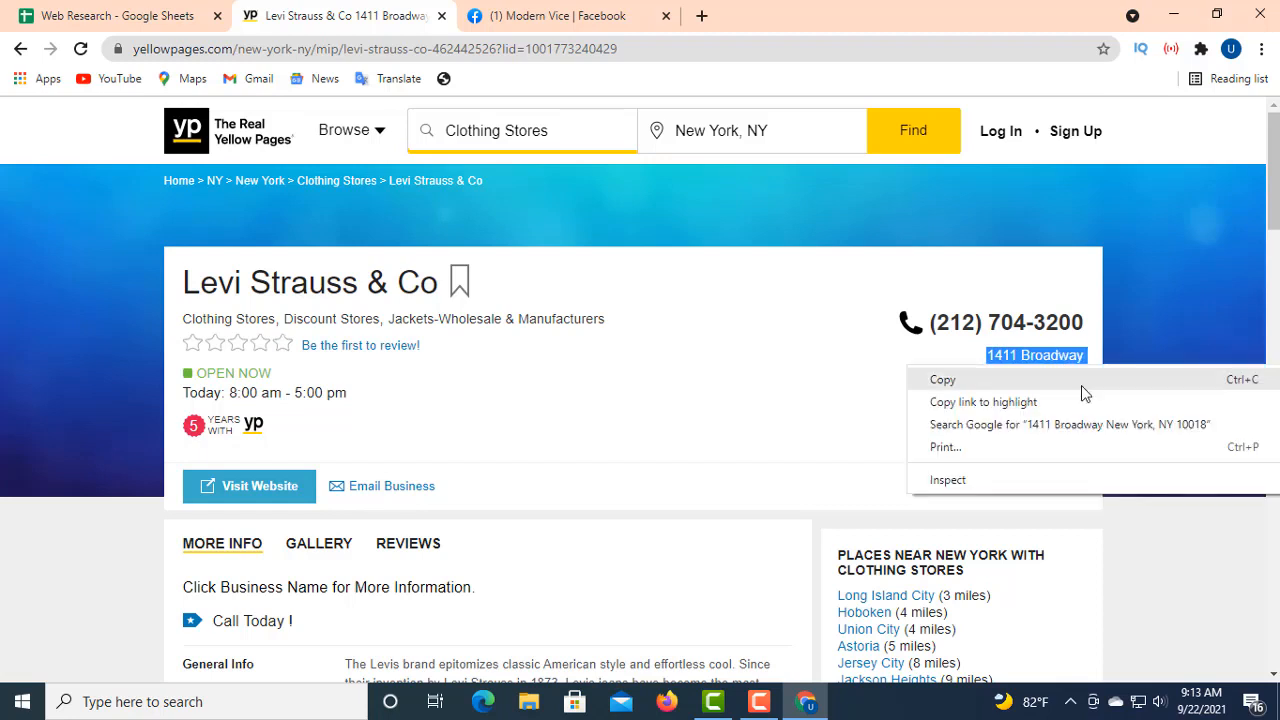
pyautogui.click(964, 380)
pyautogui.click(173, 24)
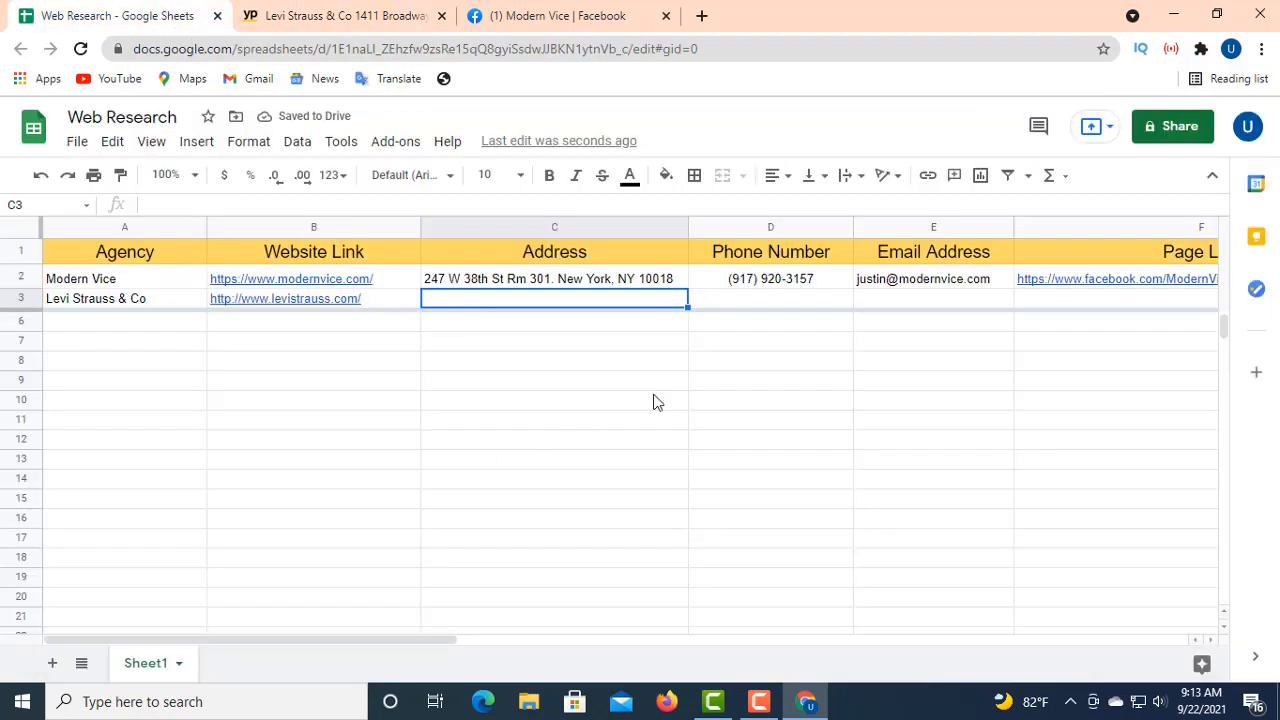
pyautogui.click(740, 307)
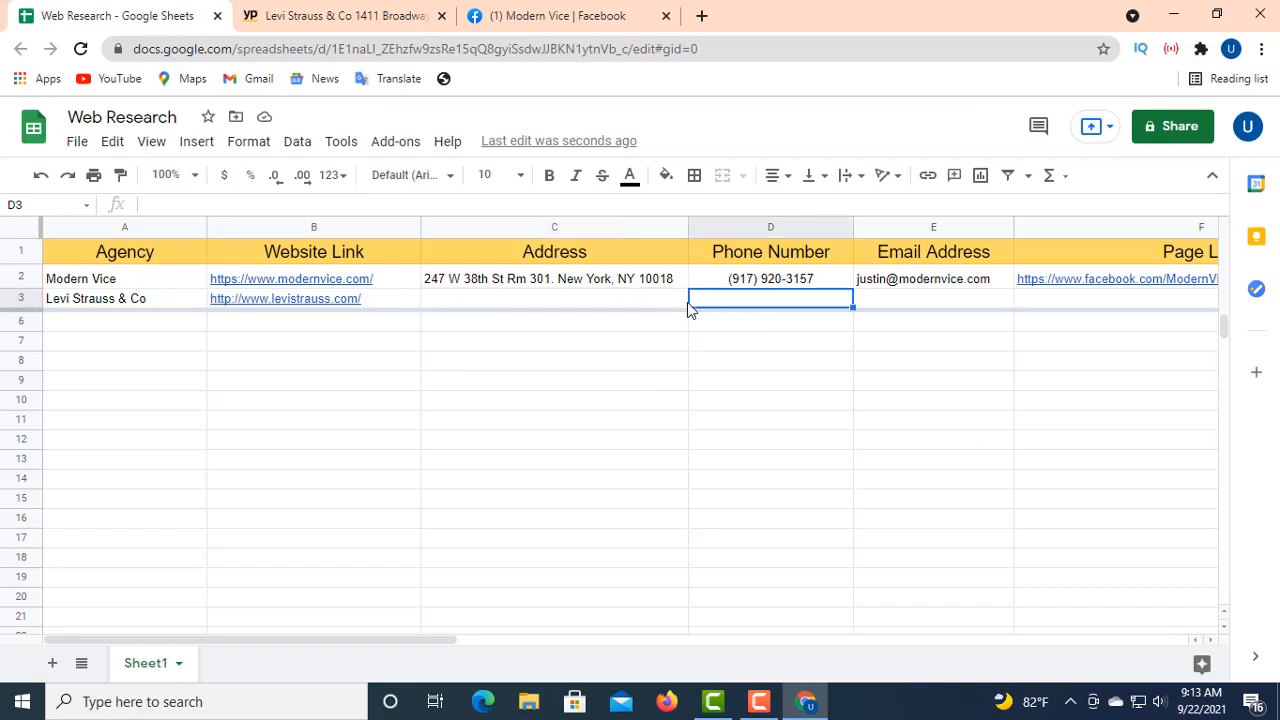
pyautogui.click(556, 304)
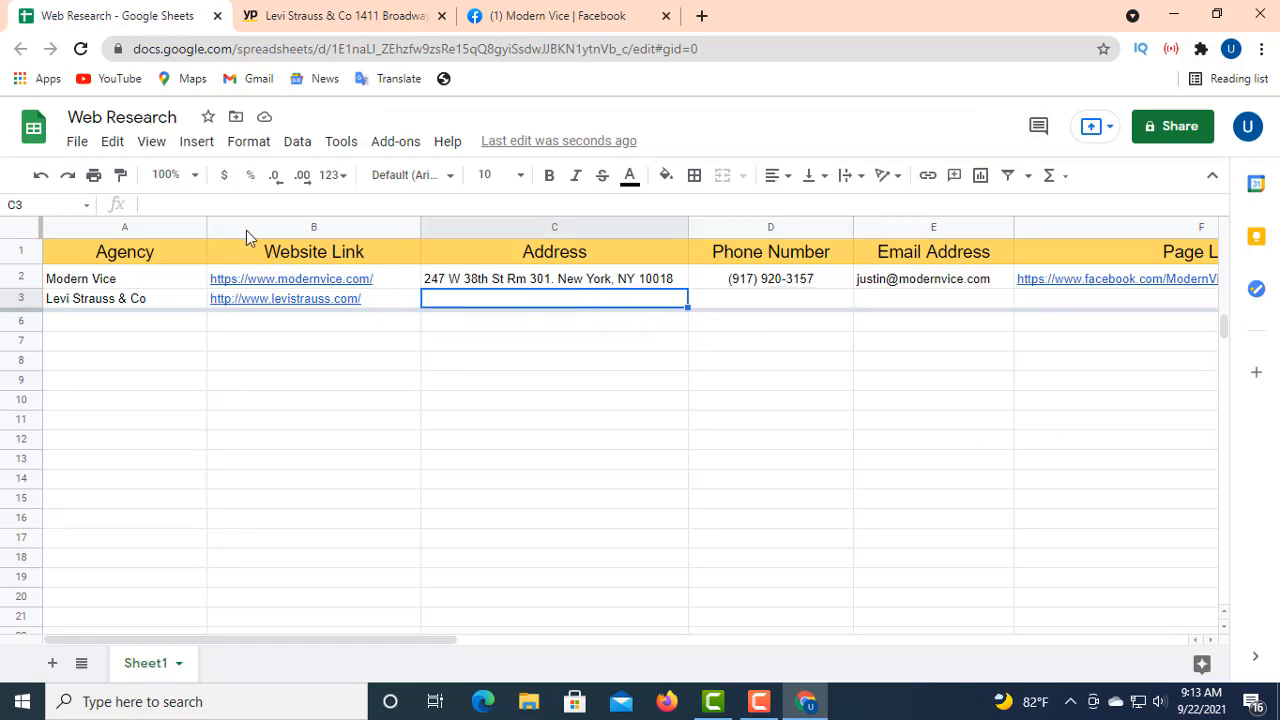
pyautogui.click(159, 203)
pyautogui.rightClick(165, 205)
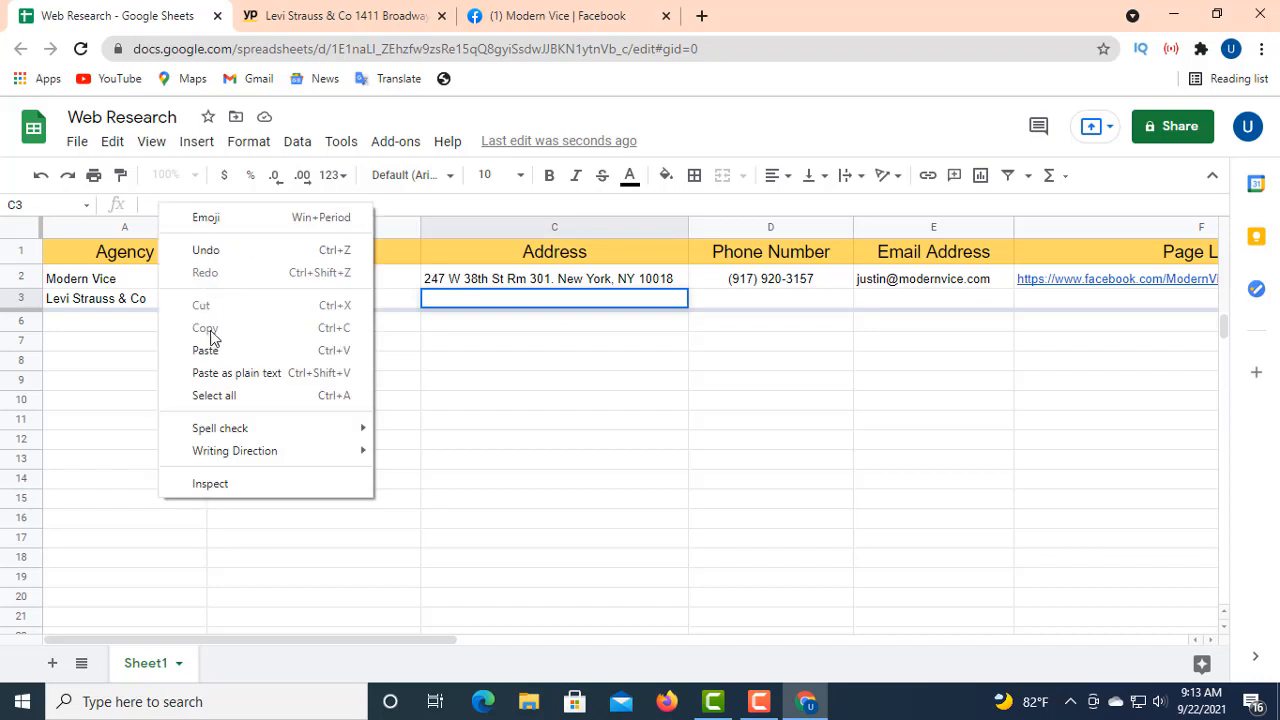
pyautogui.click(216, 348)
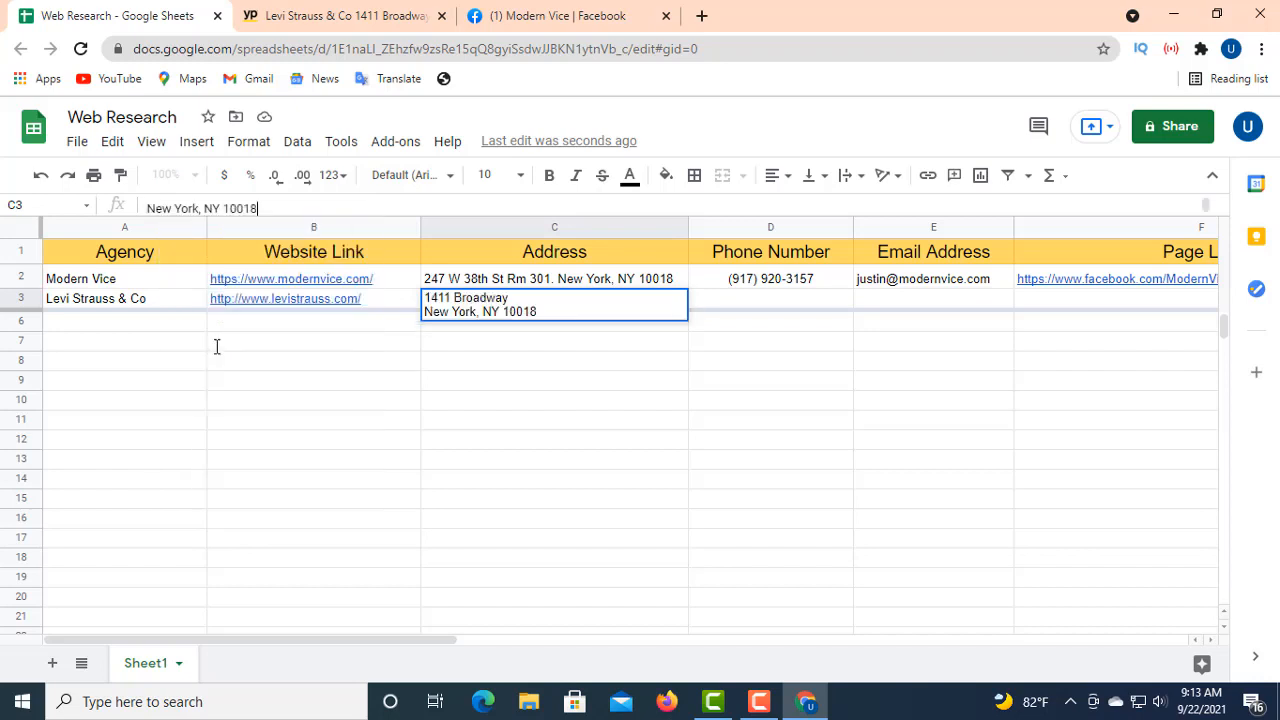
# - Join the two address lines in cell C3 into one line, separating street and city with a period
pyautogui.click(431, 305)
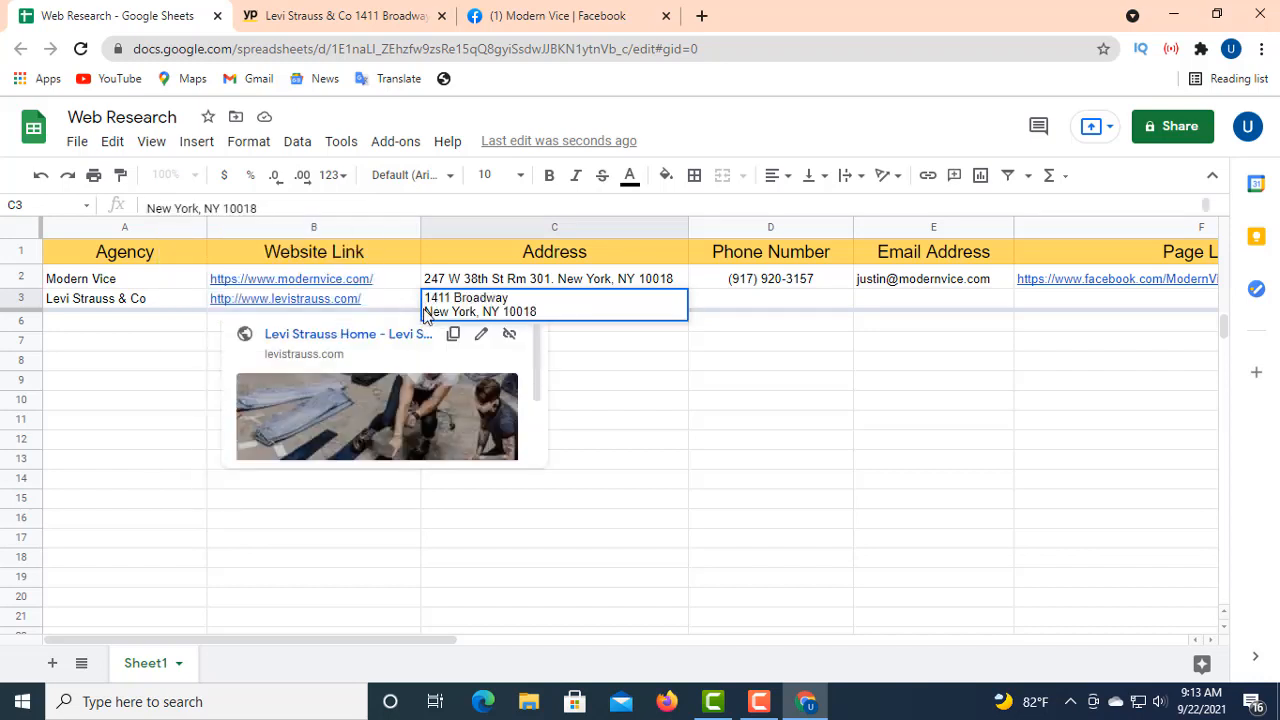
pyautogui.click(428, 312)
pyautogui.press('BackSpace')
pyautogui.press('BackSpace')
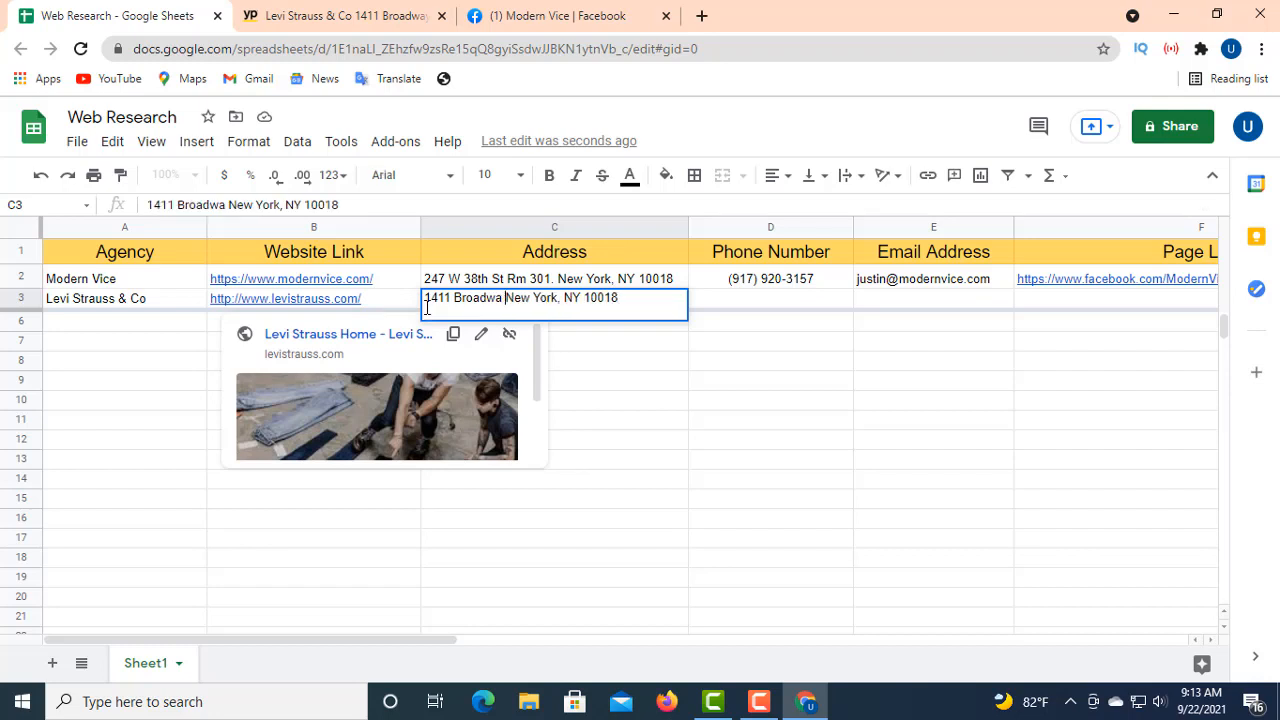
pyautogui.press('BackSpace')
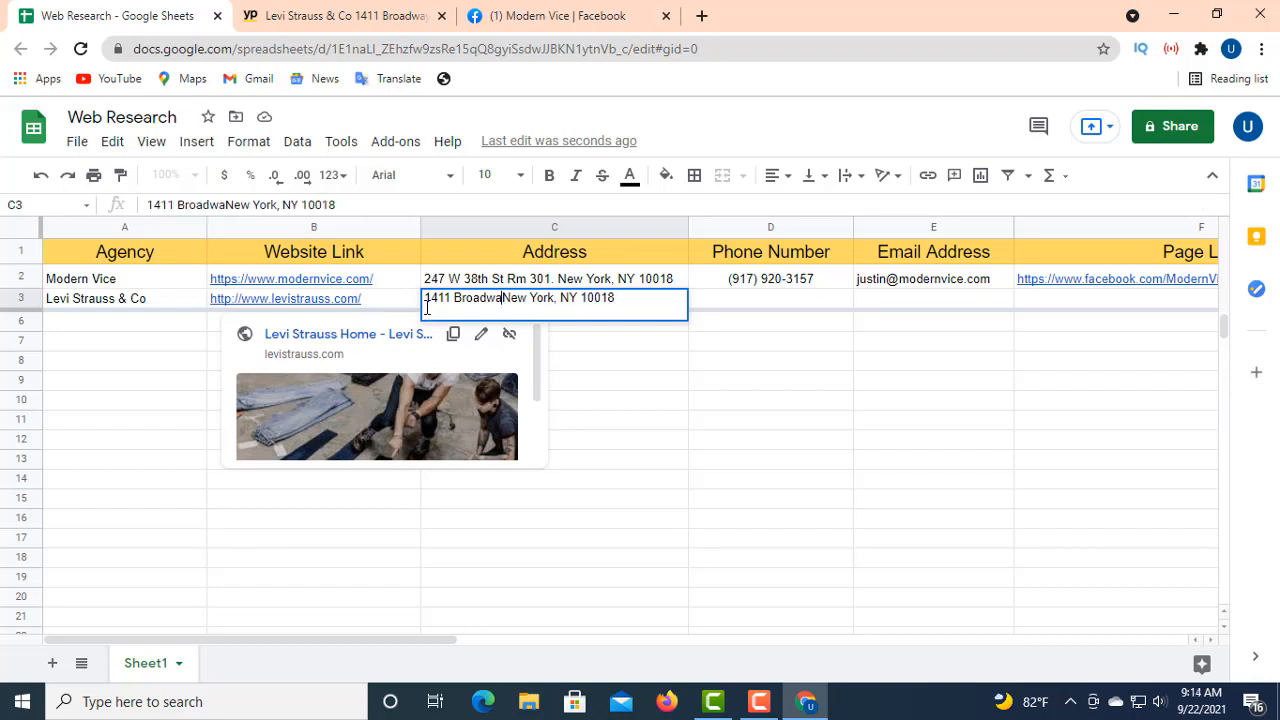
pyautogui.write('.')
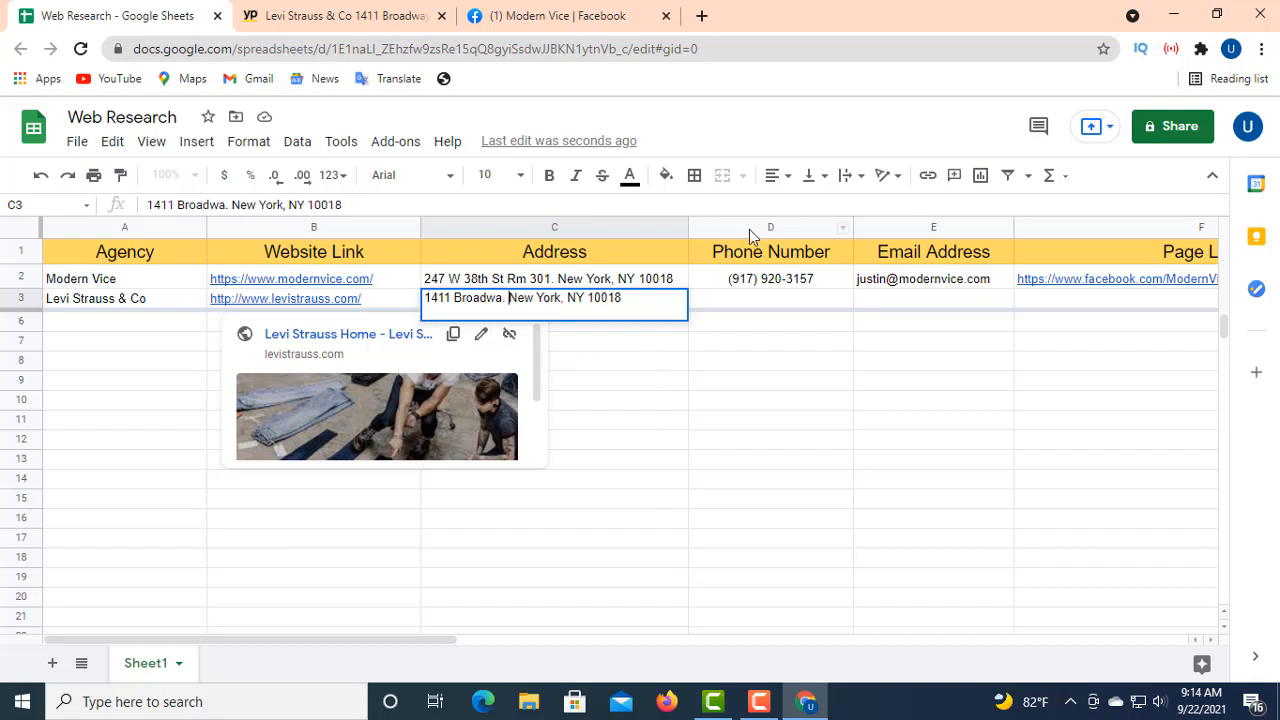
# - Copy the phone number from the Levi Strauss & Co listing on Yellow Pages
pyautogui.click(732, 302)
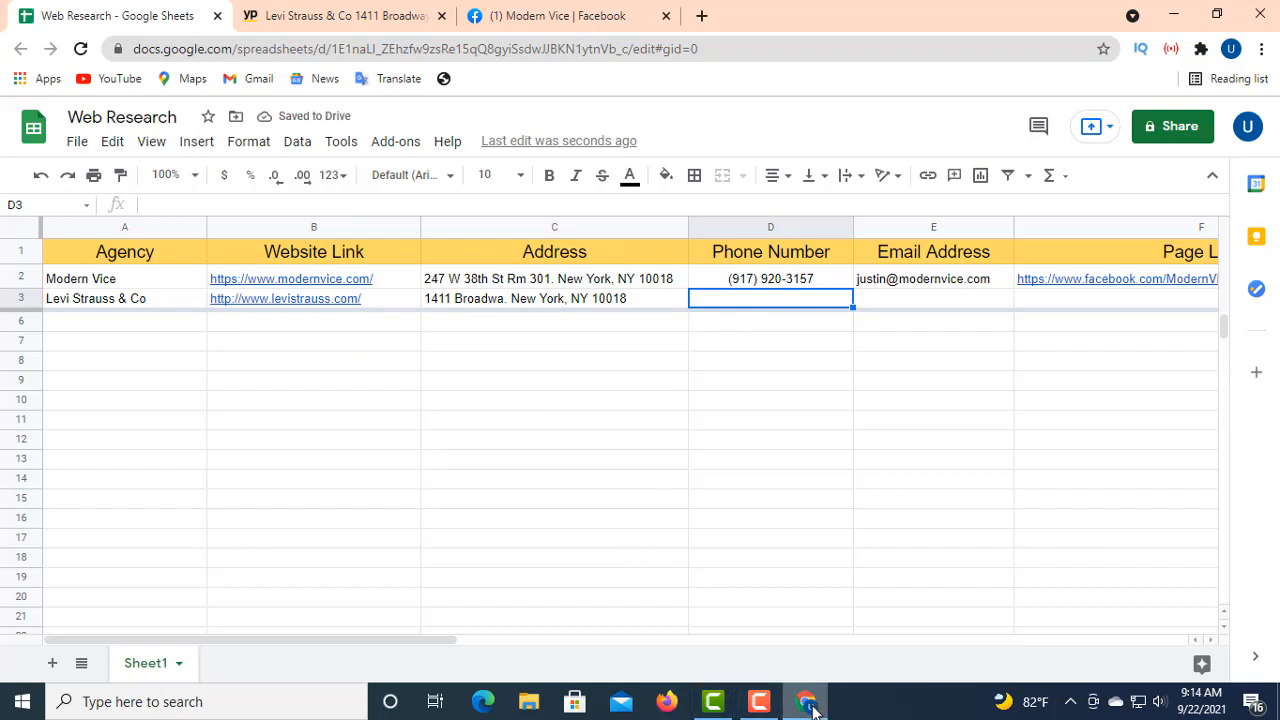
pyautogui.moveTo(812, 707)
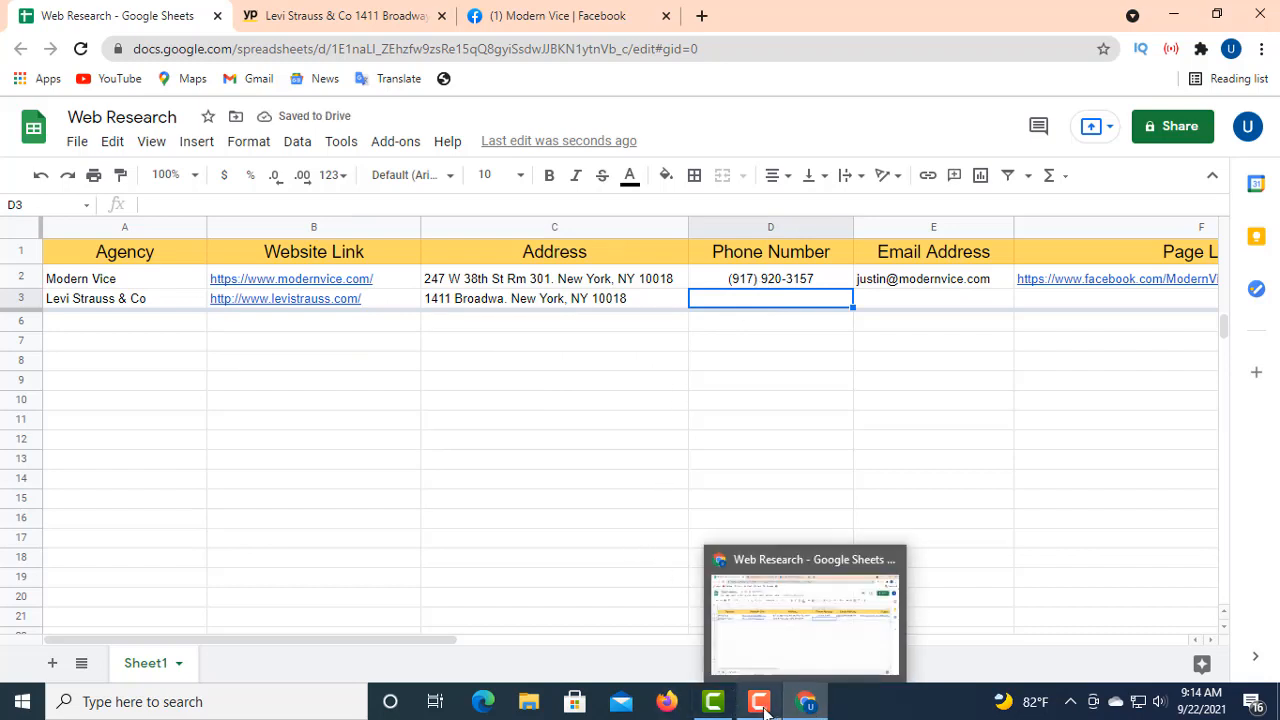
pyautogui.click(270, 20)
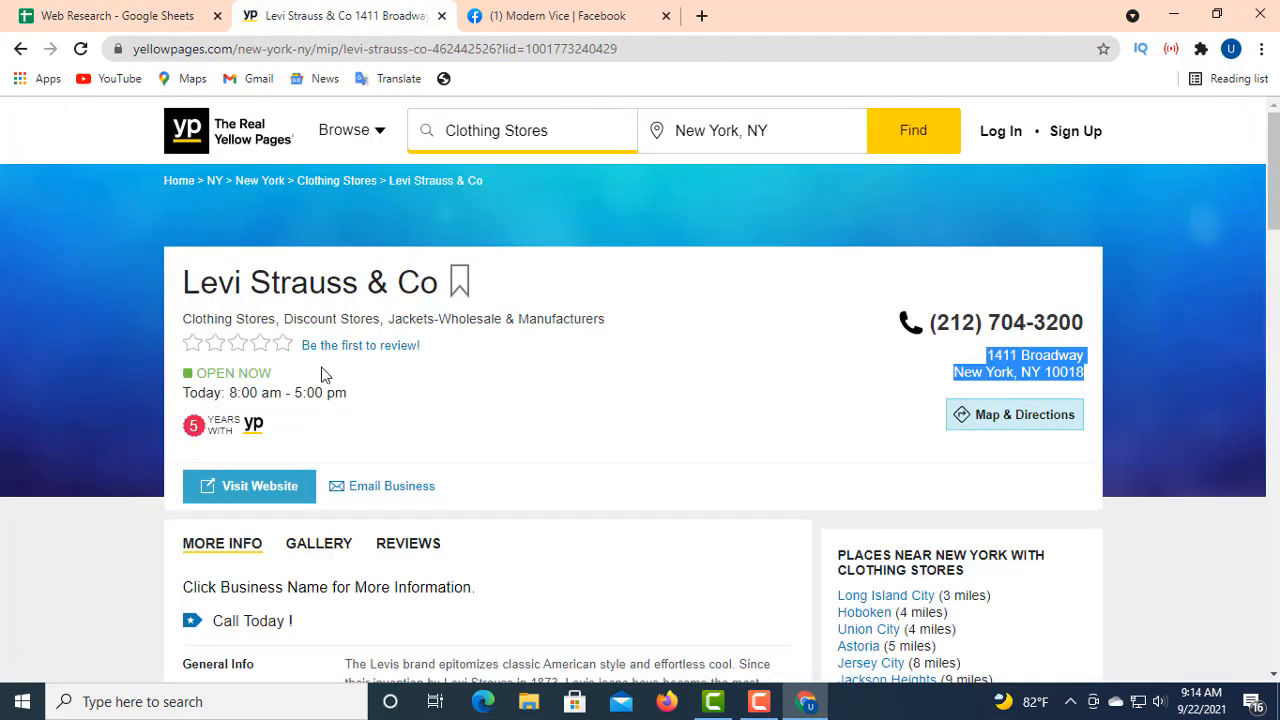
pyautogui.moveTo(928, 320); pyautogui.dragTo(1035, 330)
pyautogui.click(945, 333)
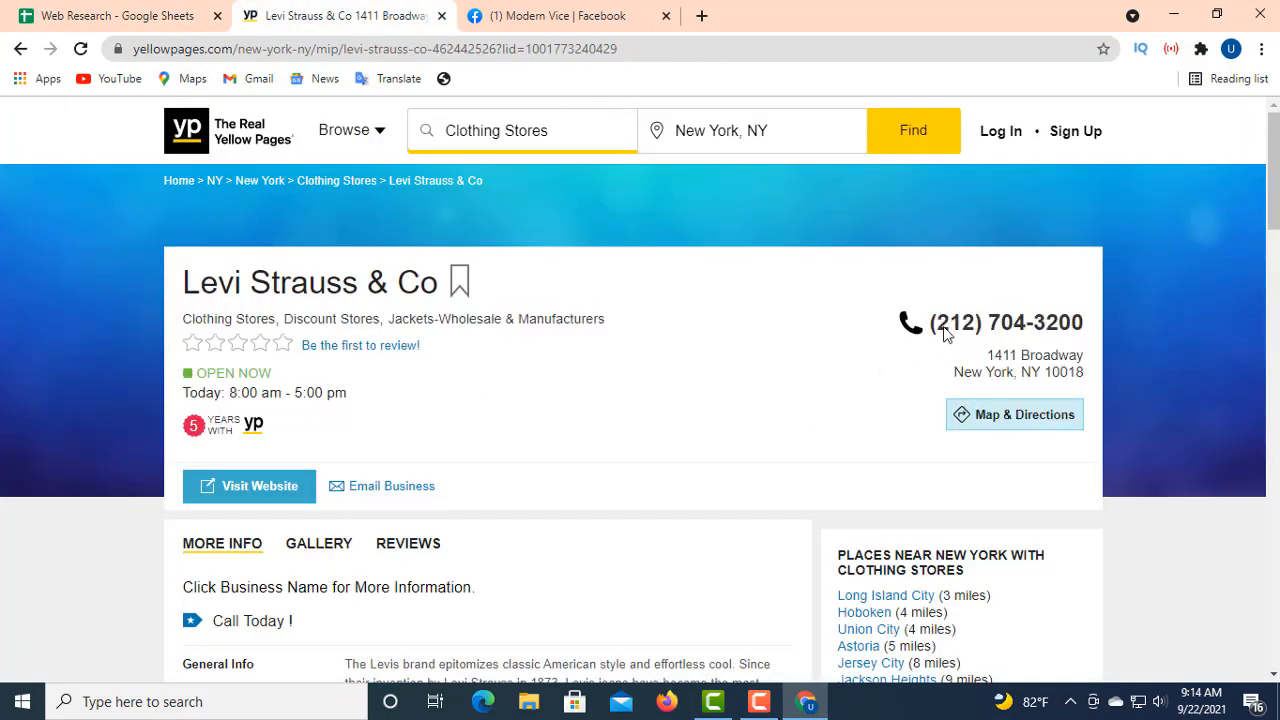
pyautogui.moveTo(930, 325); pyautogui.dragTo(1080, 322)
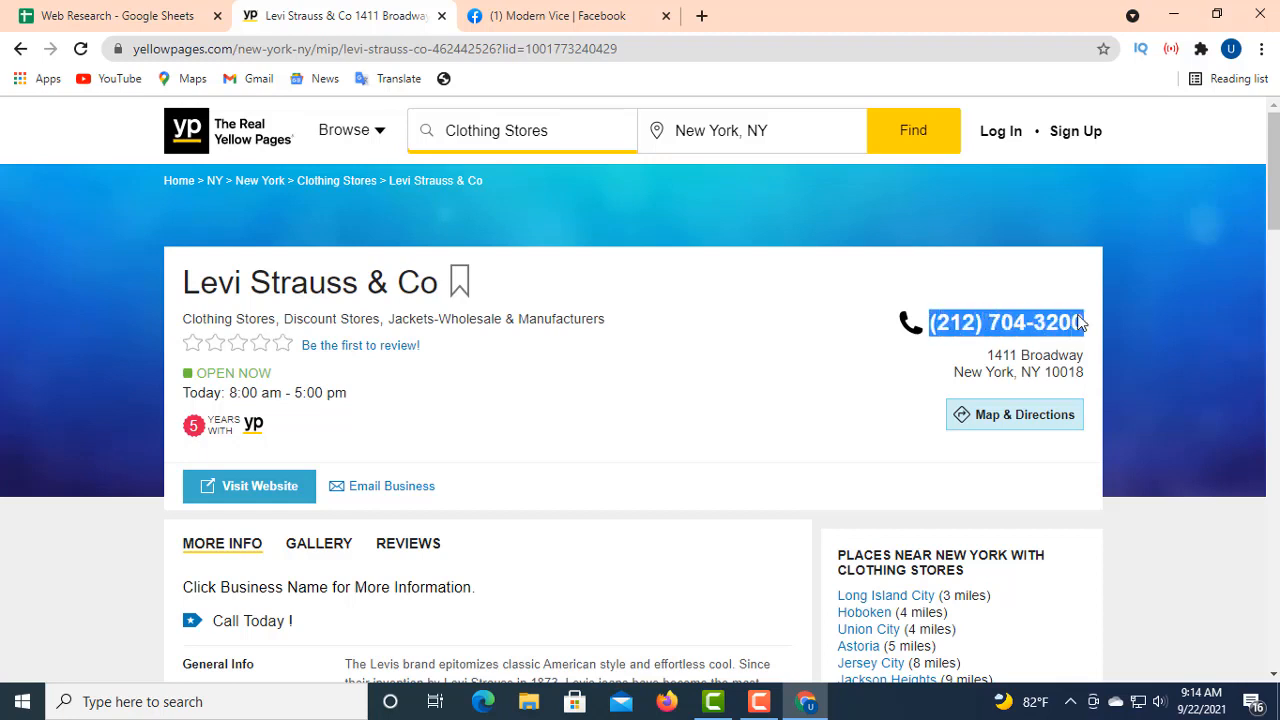
pyautogui.rightClick(1016, 316)
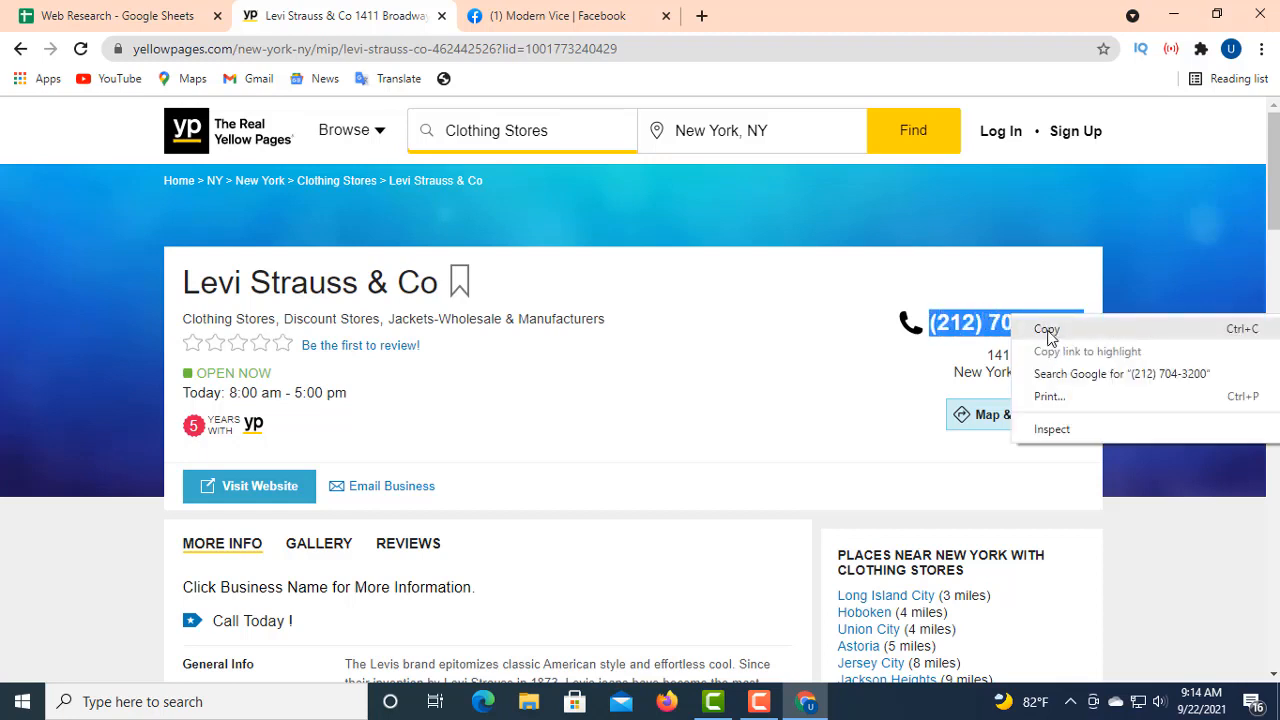
pyautogui.click(1046, 331)
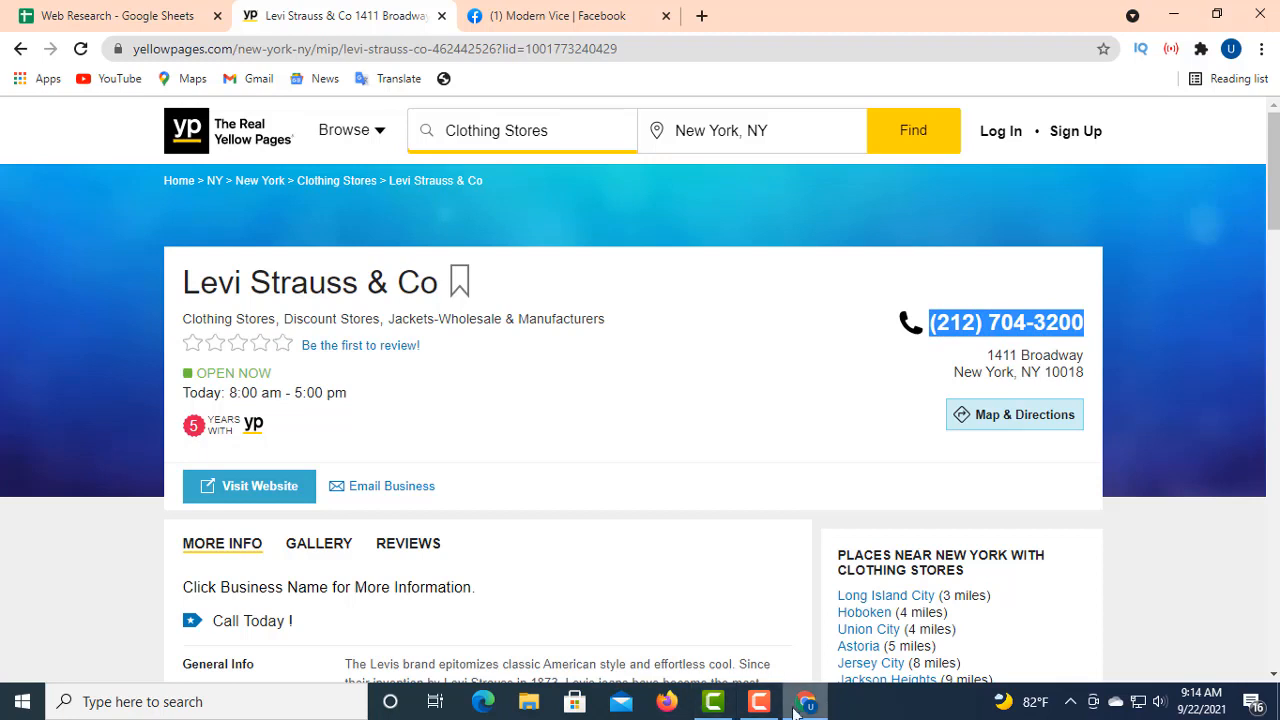
# - Paste the copied business phone number into Phone Number cell D3 of the Web Research sheet
pyautogui.moveTo(806, 707)
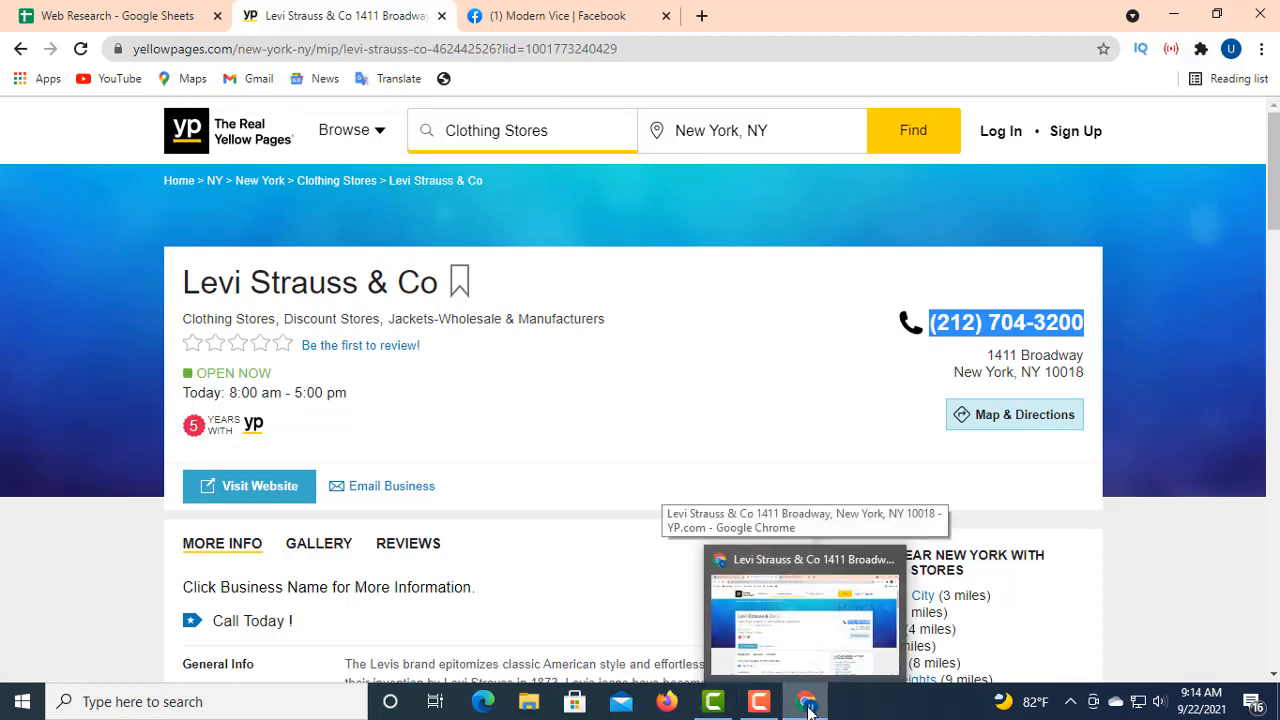
pyautogui.click(103, 12)
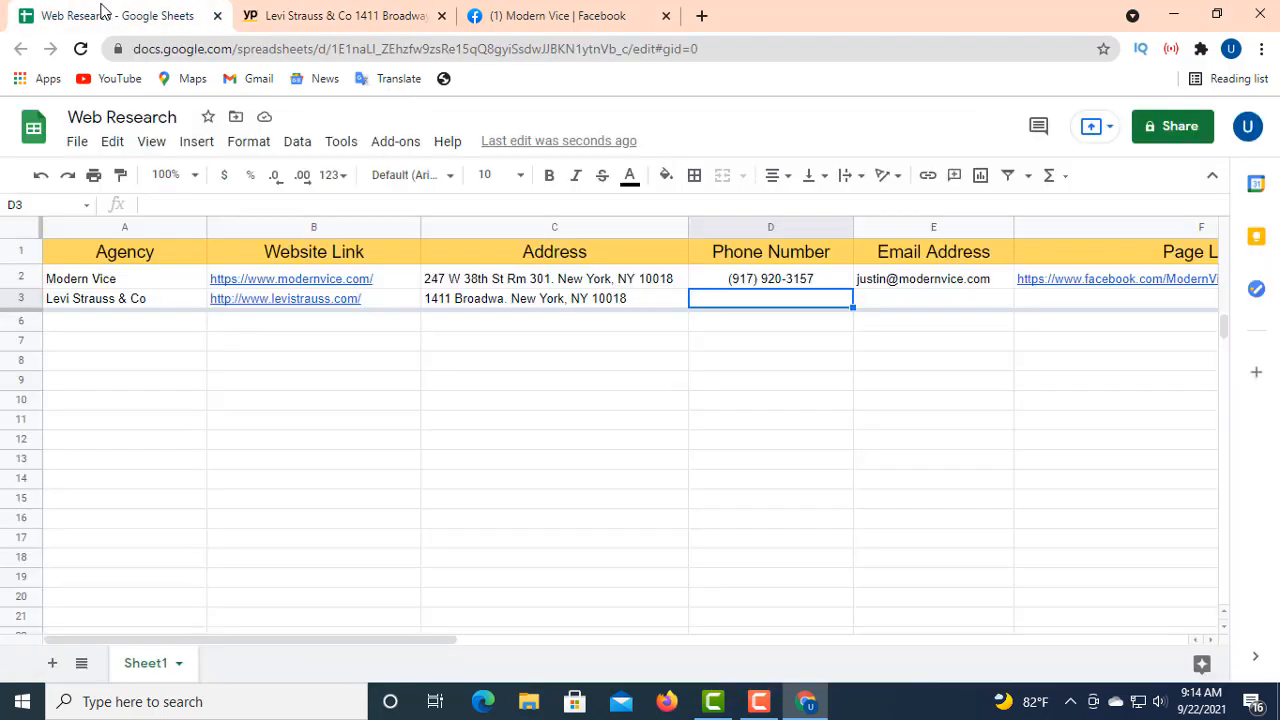
pyautogui.click(917, 300)
pyautogui.click(768, 300)
pyautogui.click(166, 203)
pyautogui.rightClick(158, 204)
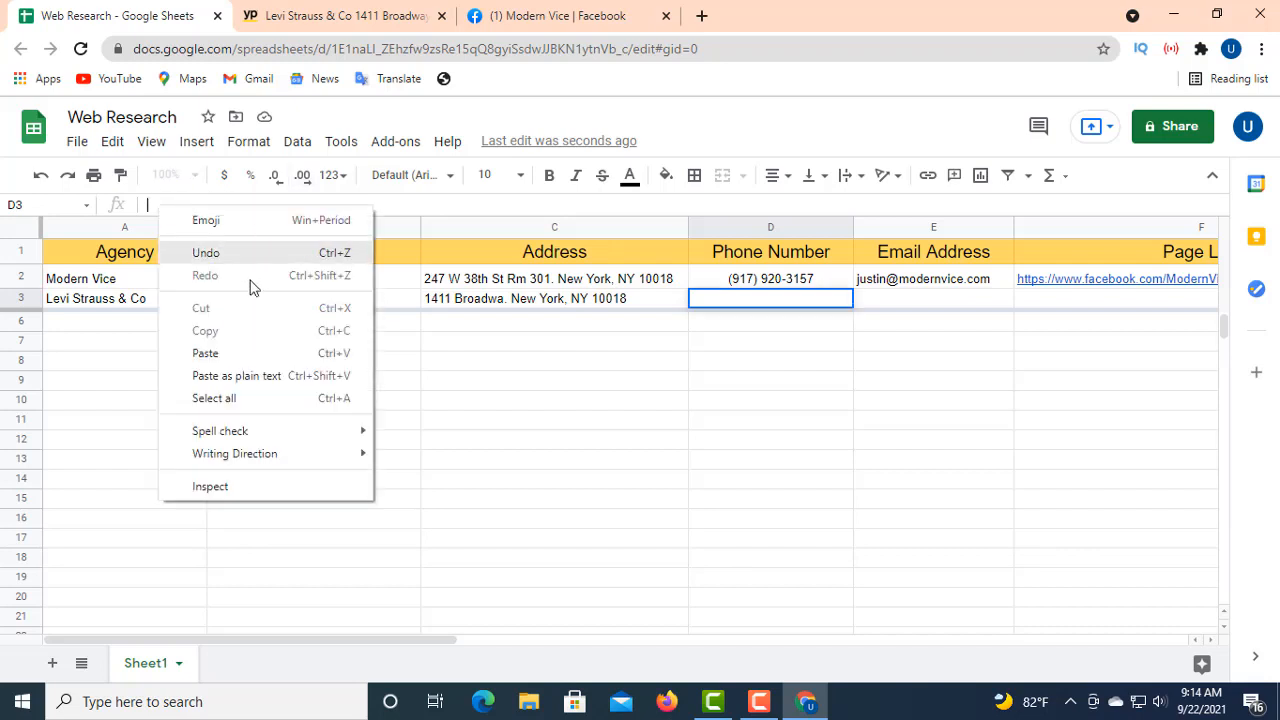
pyautogui.click(224, 362)
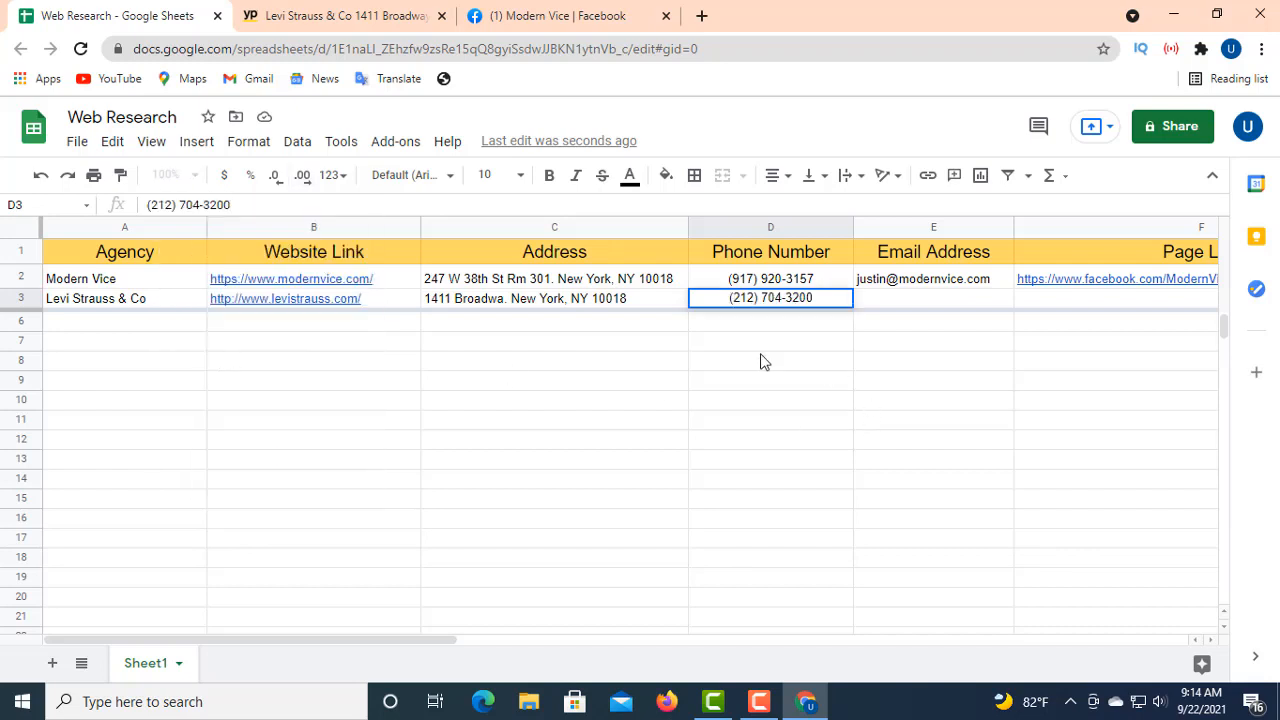
# - Copy the business email address from the Levi Strauss & Co listing into Email Address cell E3
pyautogui.click(897, 304)
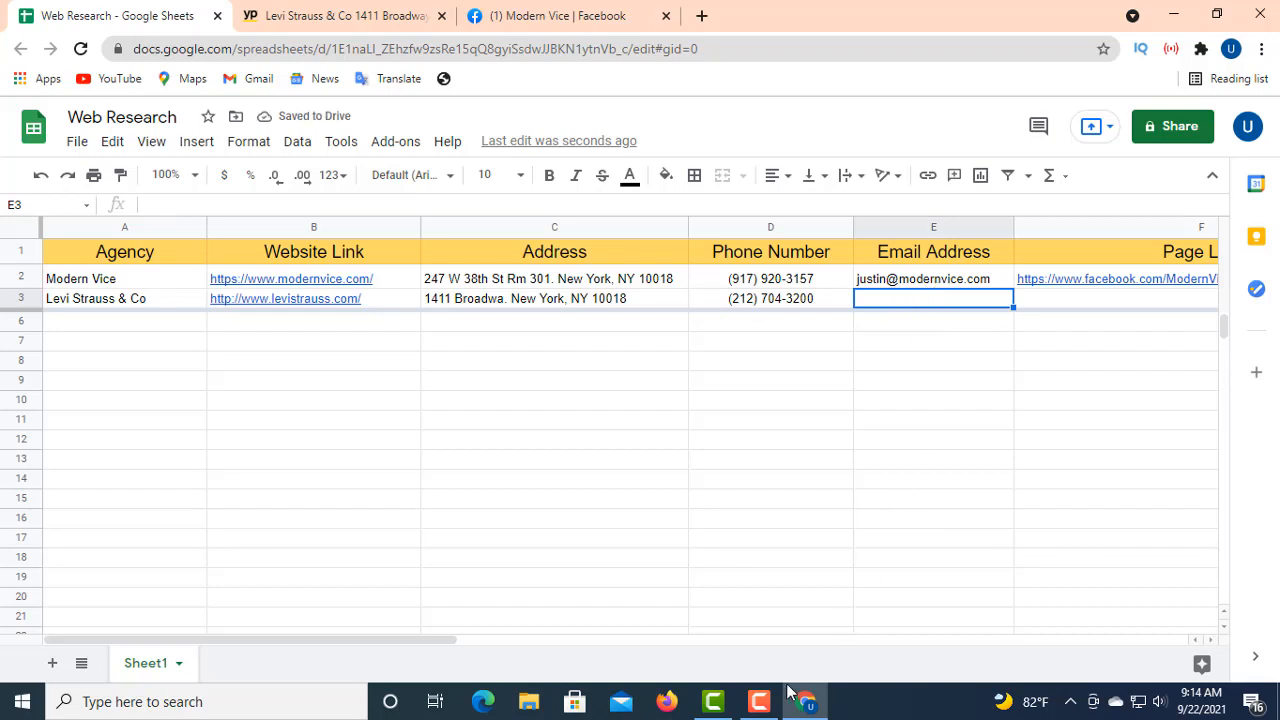
pyautogui.click(294, 16)
pyautogui.scroll(-2, 404, 378)
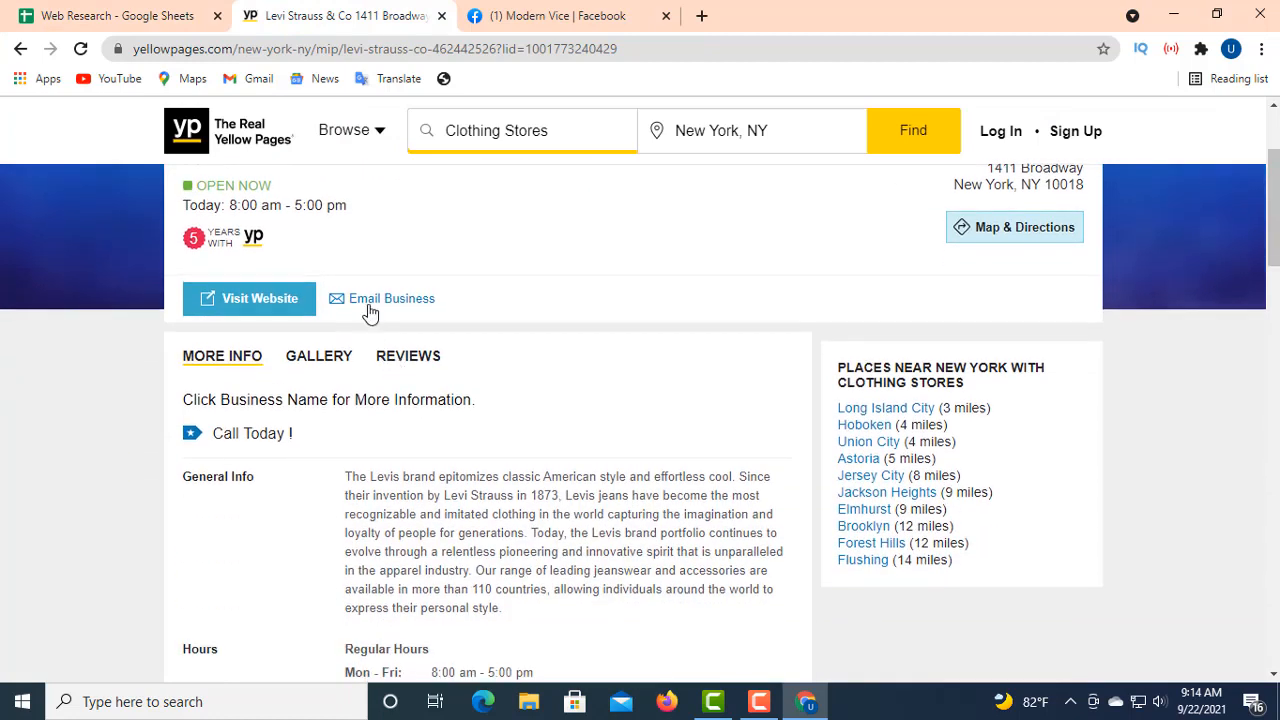
pyautogui.rightClick(367, 302)
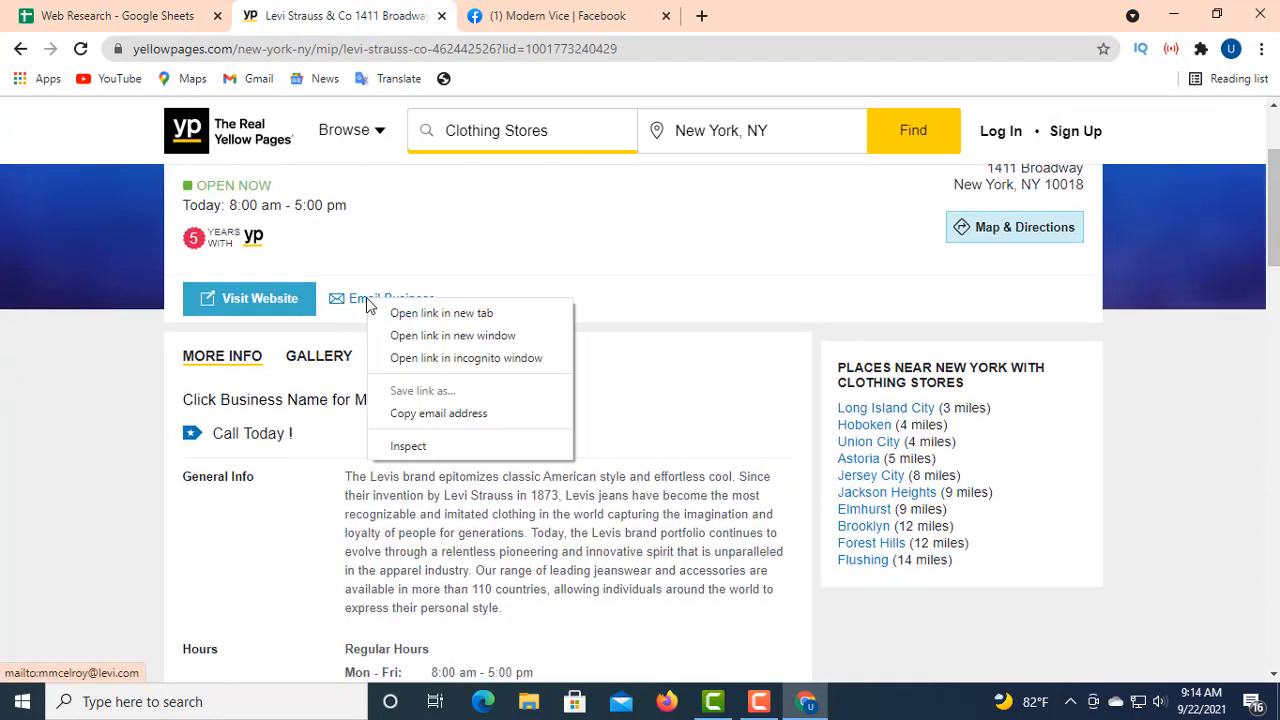
pyautogui.click(428, 414)
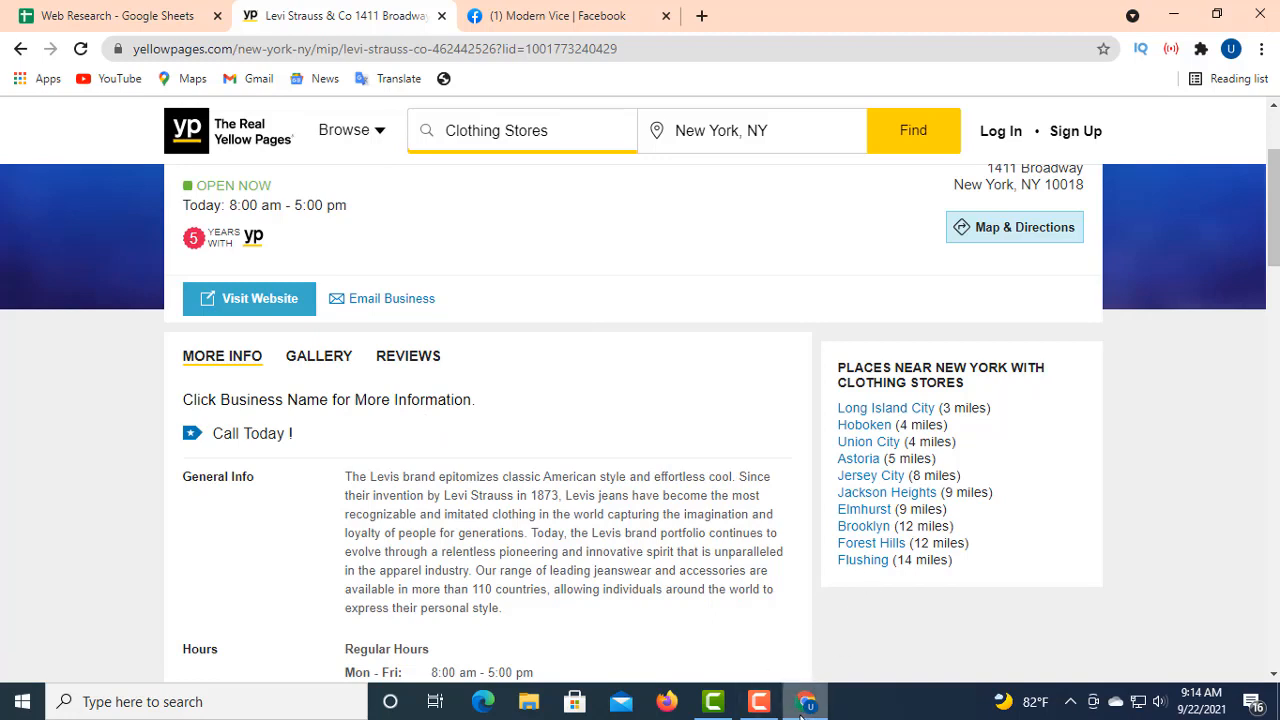
pyautogui.moveTo(803, 711)
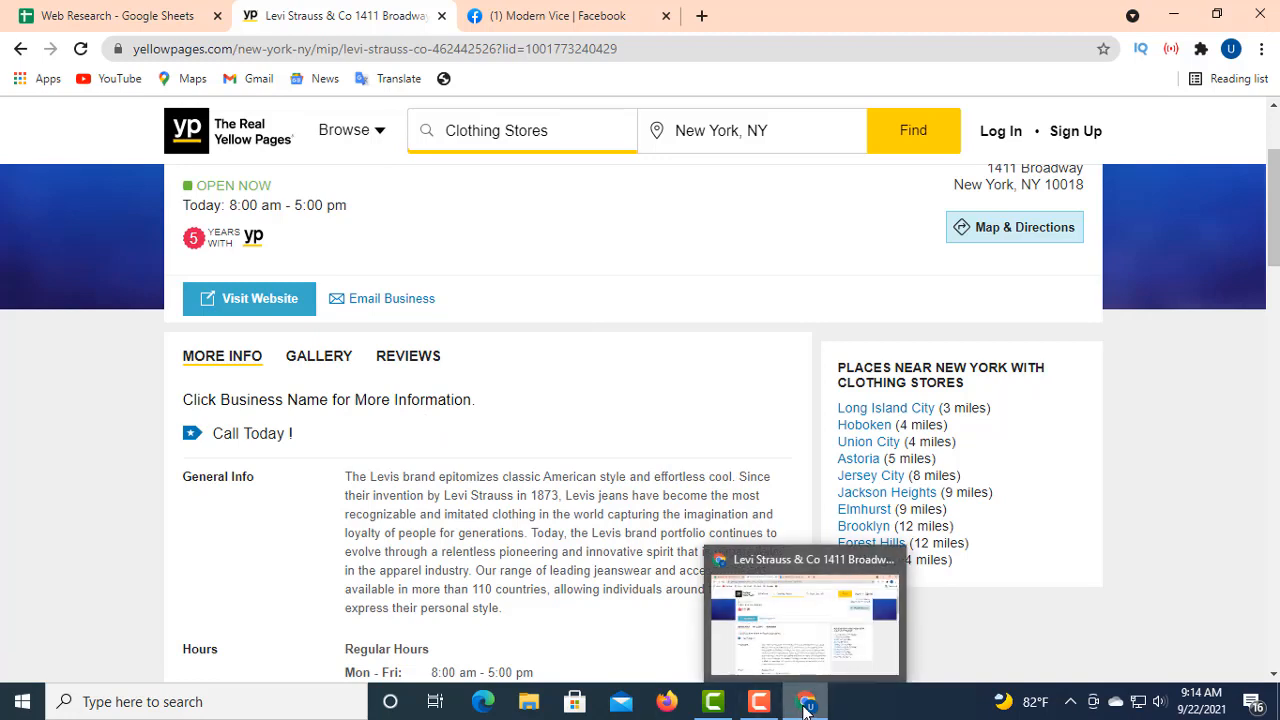
pyautogui.click(182, 18)
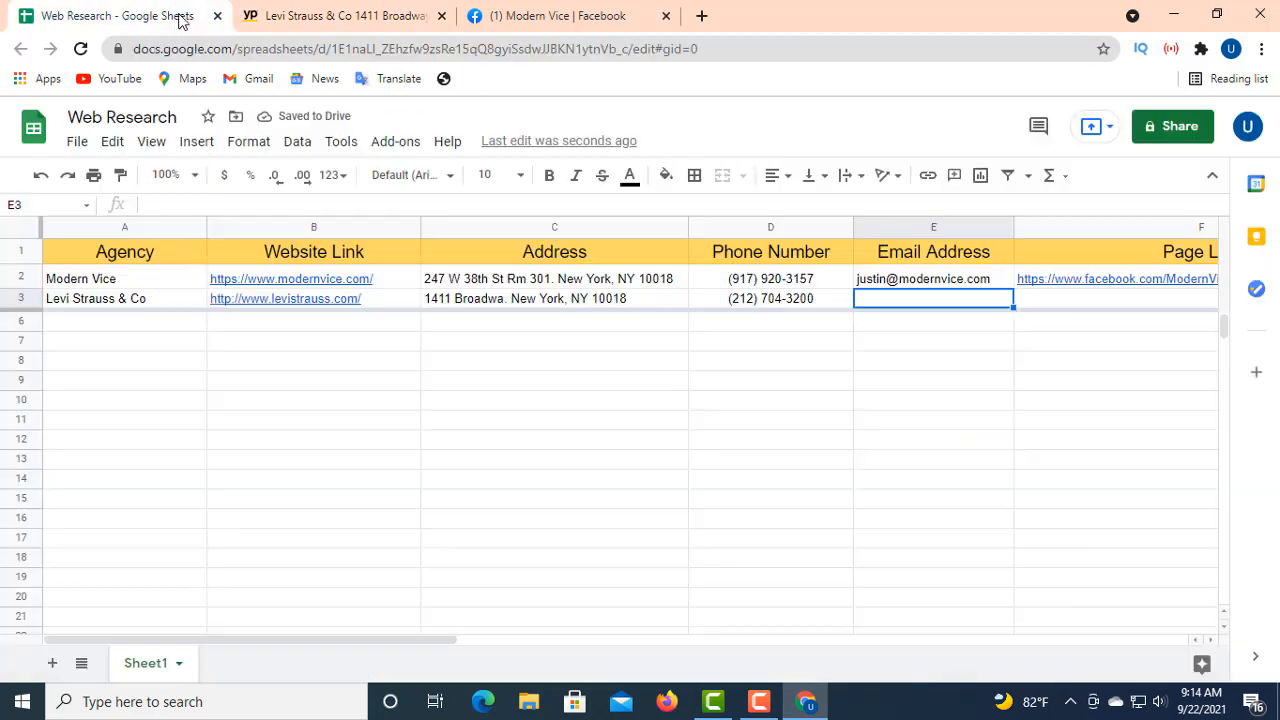
pyautogui.click(171, 204)
pyautogui.rightClick(171, 204)
pyautogui.click(258, 346)
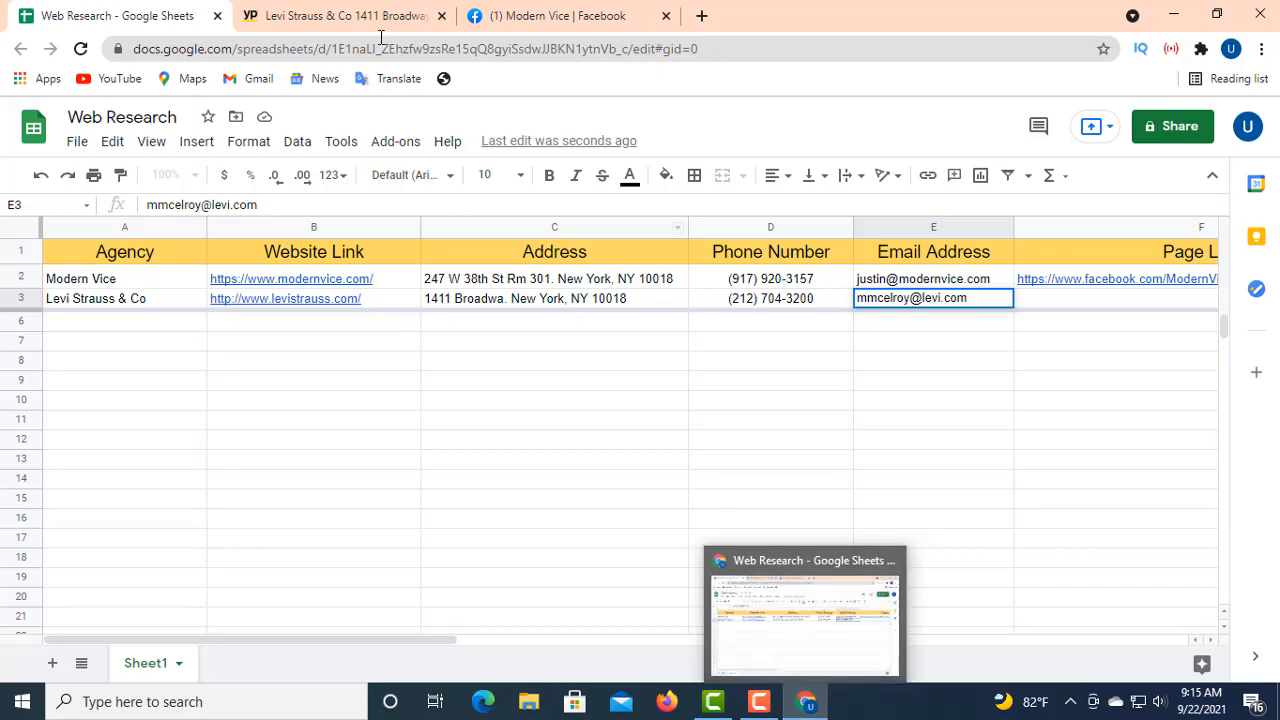
# - Open the Levi Strauss & Co website from its Yellow Pages listing and close the Modern Vice Facebook page
pyautogui.click(343, 17)
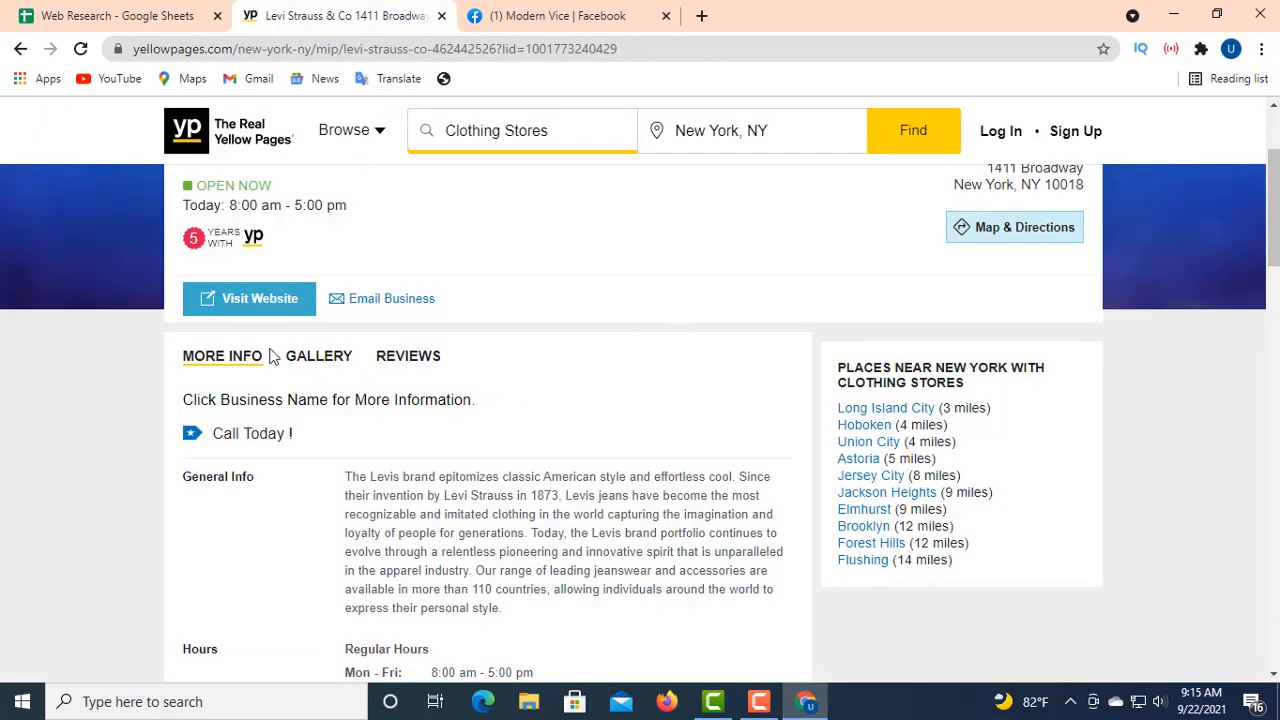
pyautogui.click(257, 299)
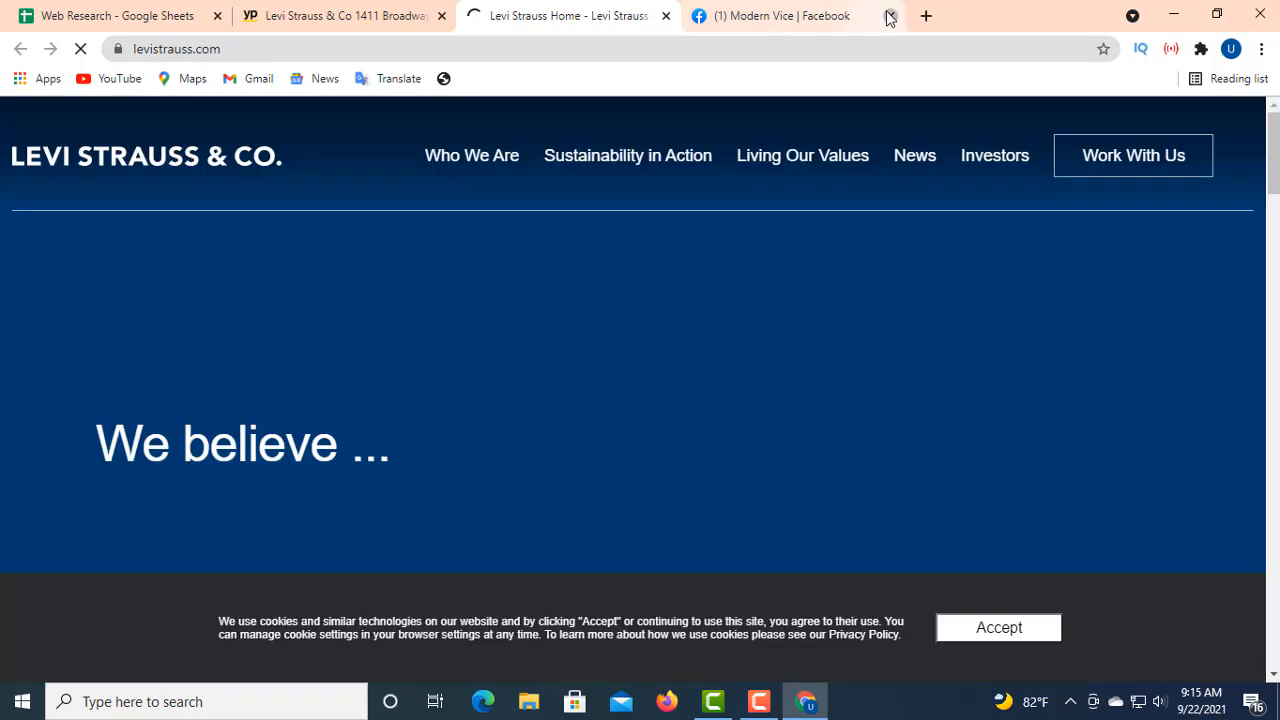
pyautogui.click(890, 15)
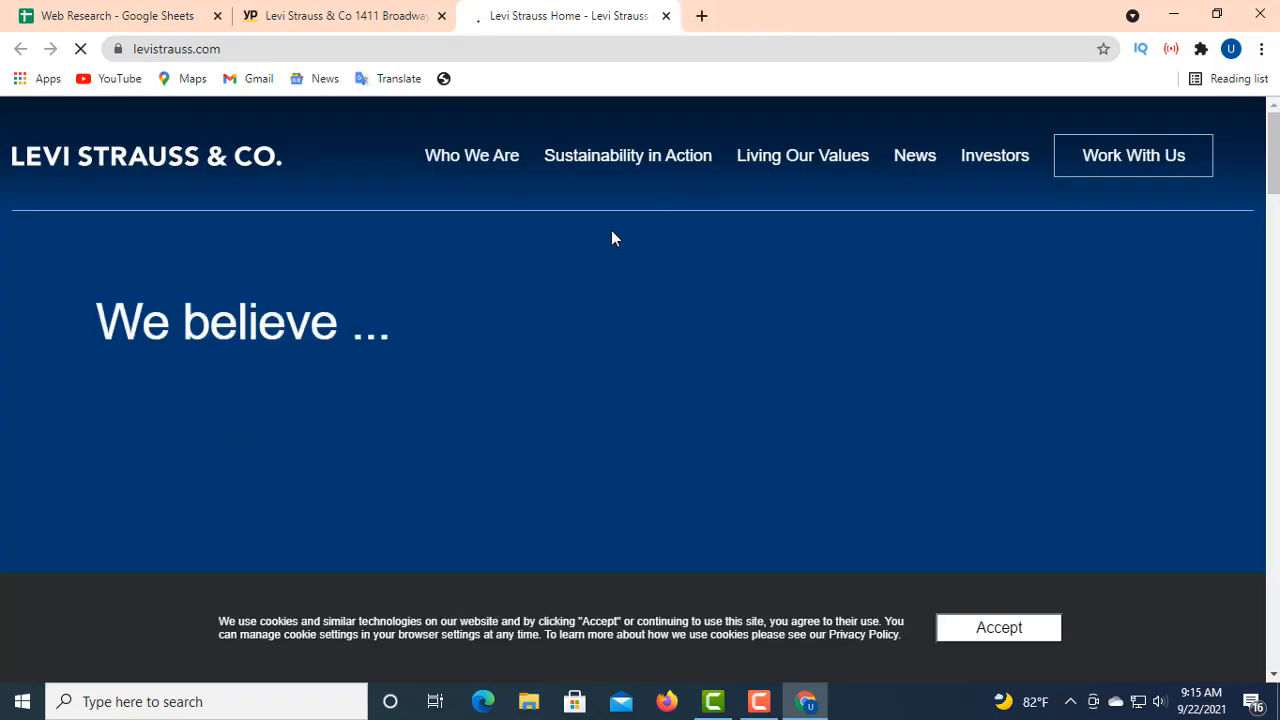
# - Accept the site's cookies and look through the Levi Strauss home page and its footer for a Facebook page link
pyautogui.scroll(-10, 534, 292)
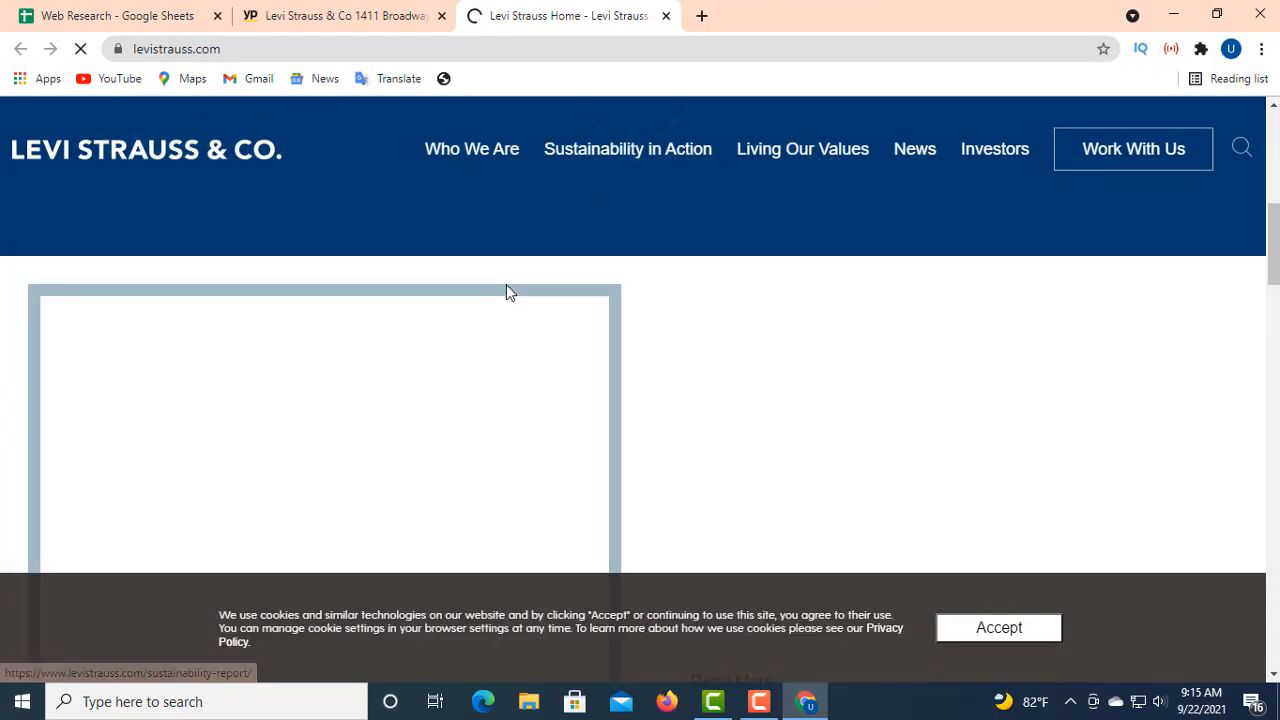
pyautogui.scroll(-10, 491, 291)
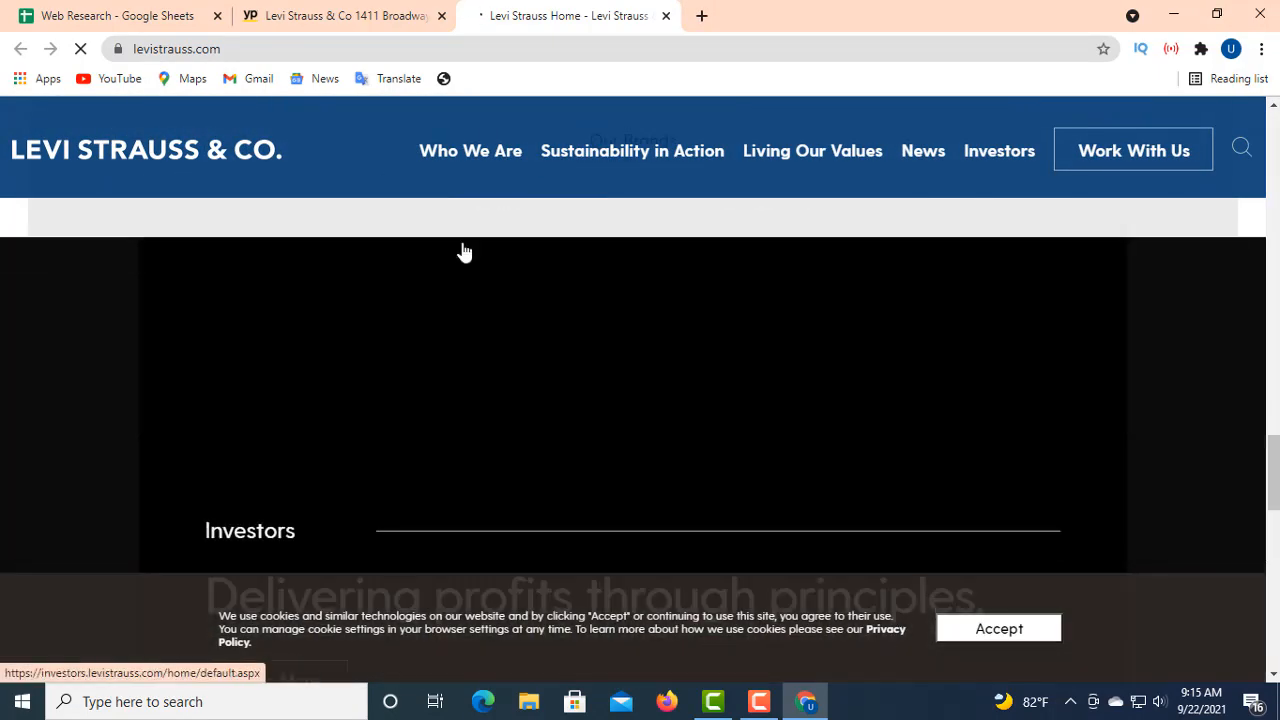
pyautogui.scroll(-5, 460, 245)
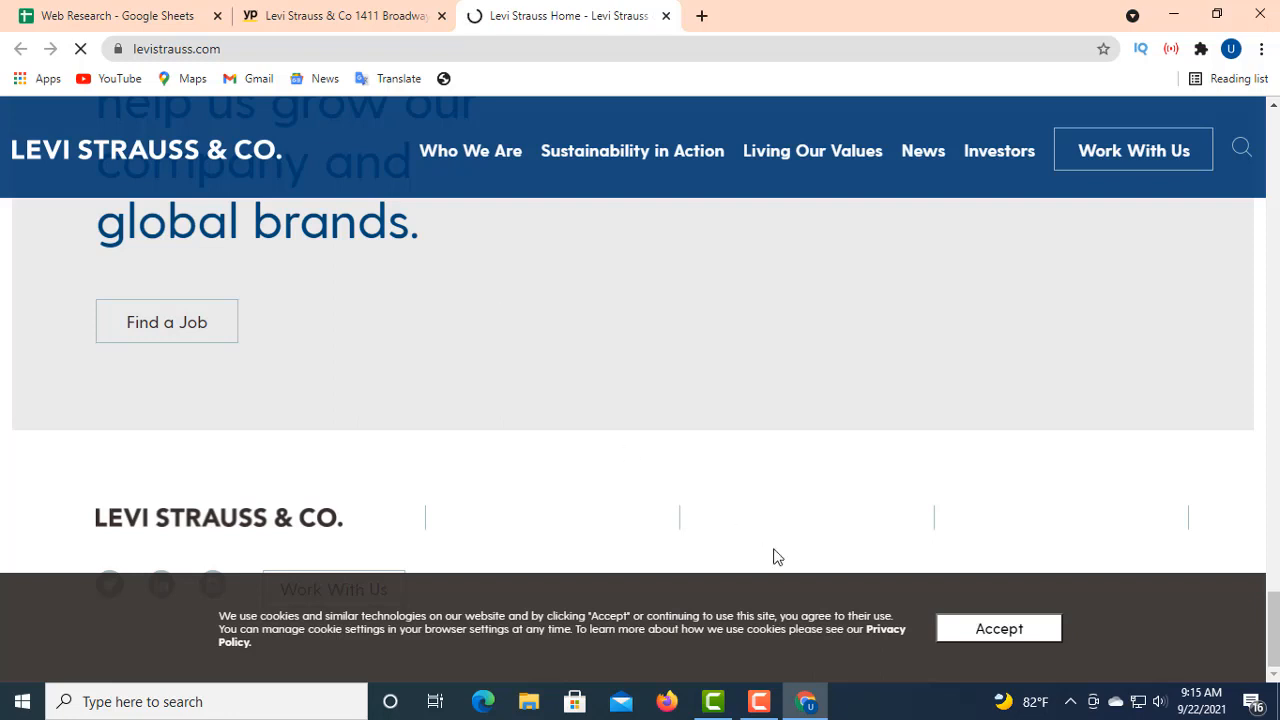
pyautogui.click(968, 632)
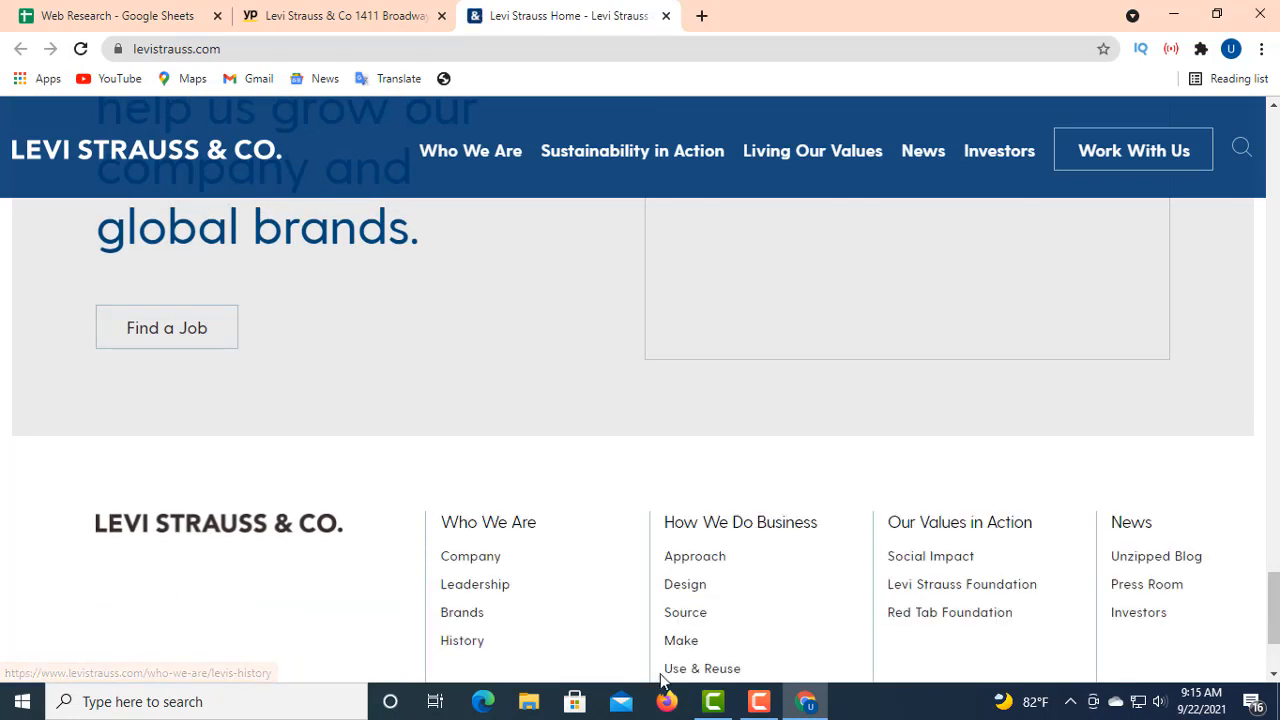
pyautogui.scroll(3, 505, 556)
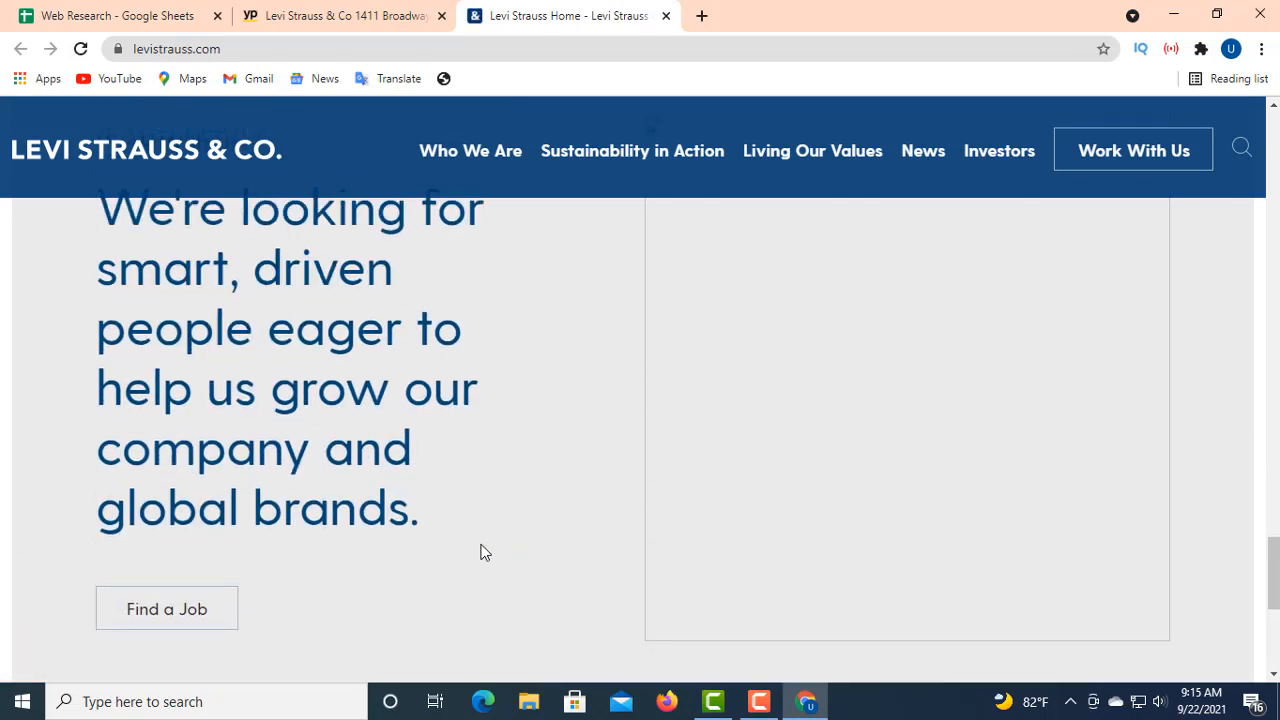
pyautogui.scroll(7, 482, 550)
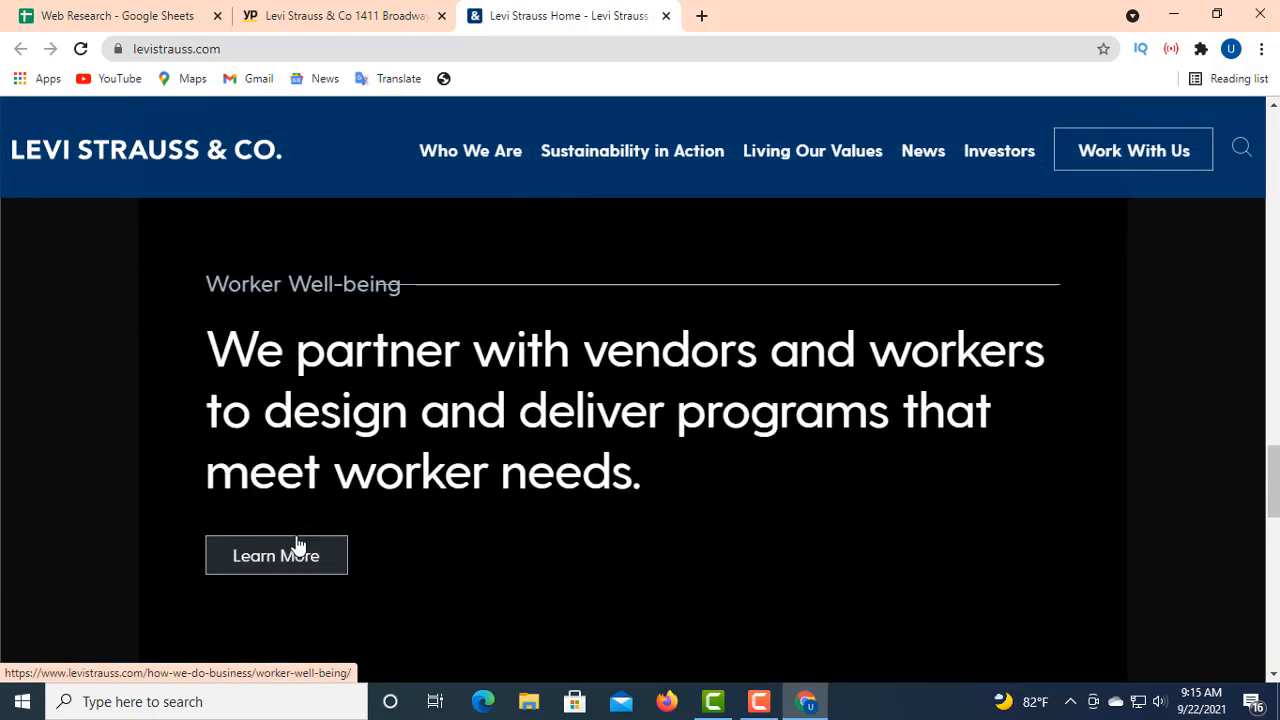
pyautogui.scroll(-5, 437, 520)
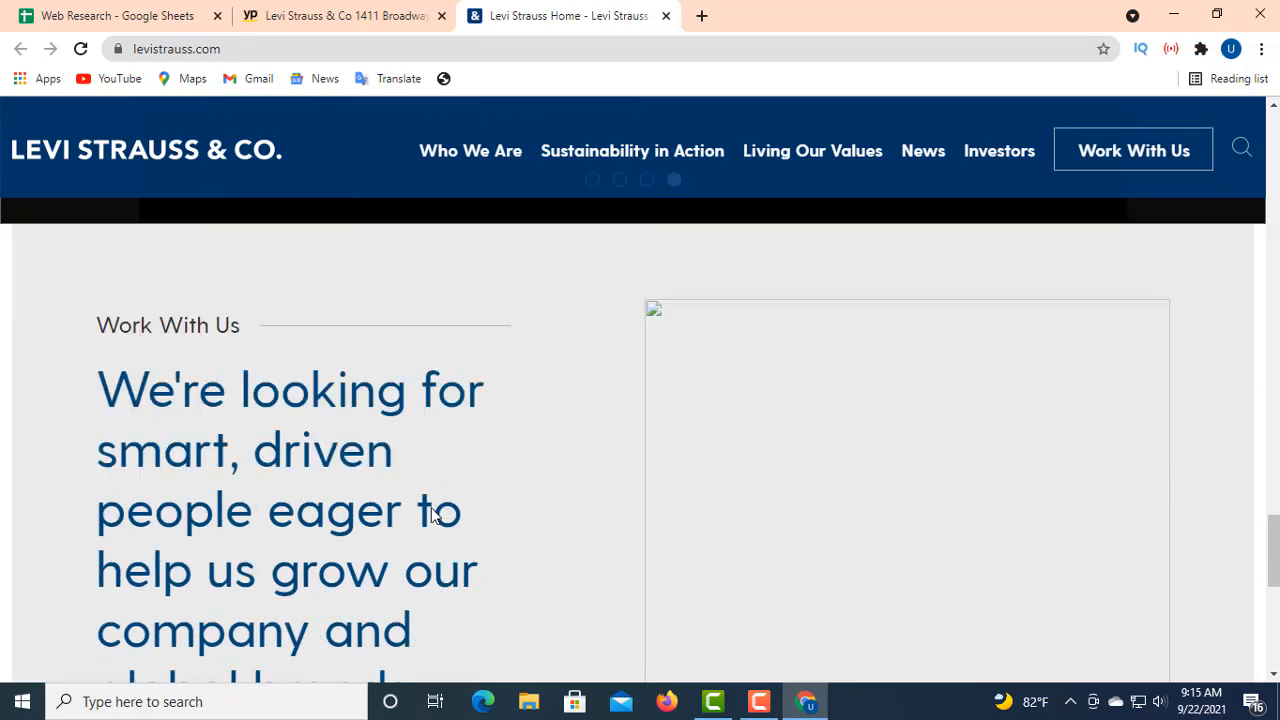
pyautogui.scroll(-2, 432, 514)
pyautogui.scroll(3, 383, 494)
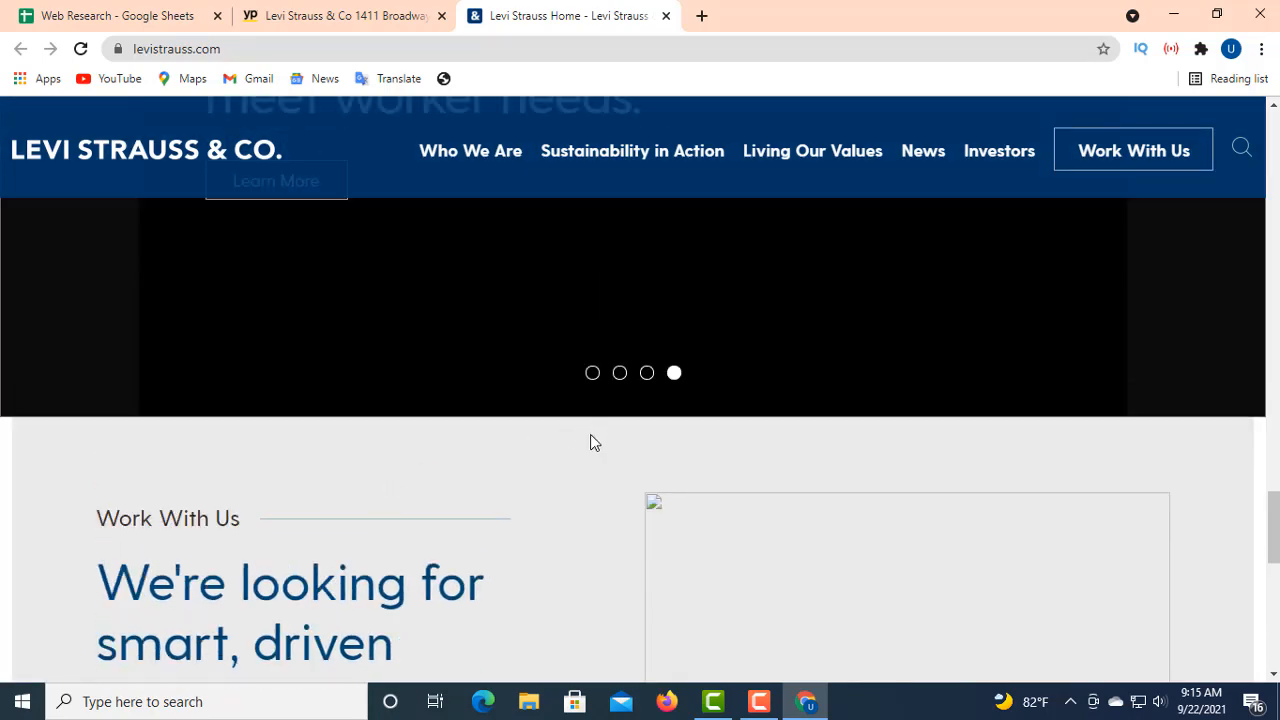
pyautogui.scroll(-6, 490, 475)
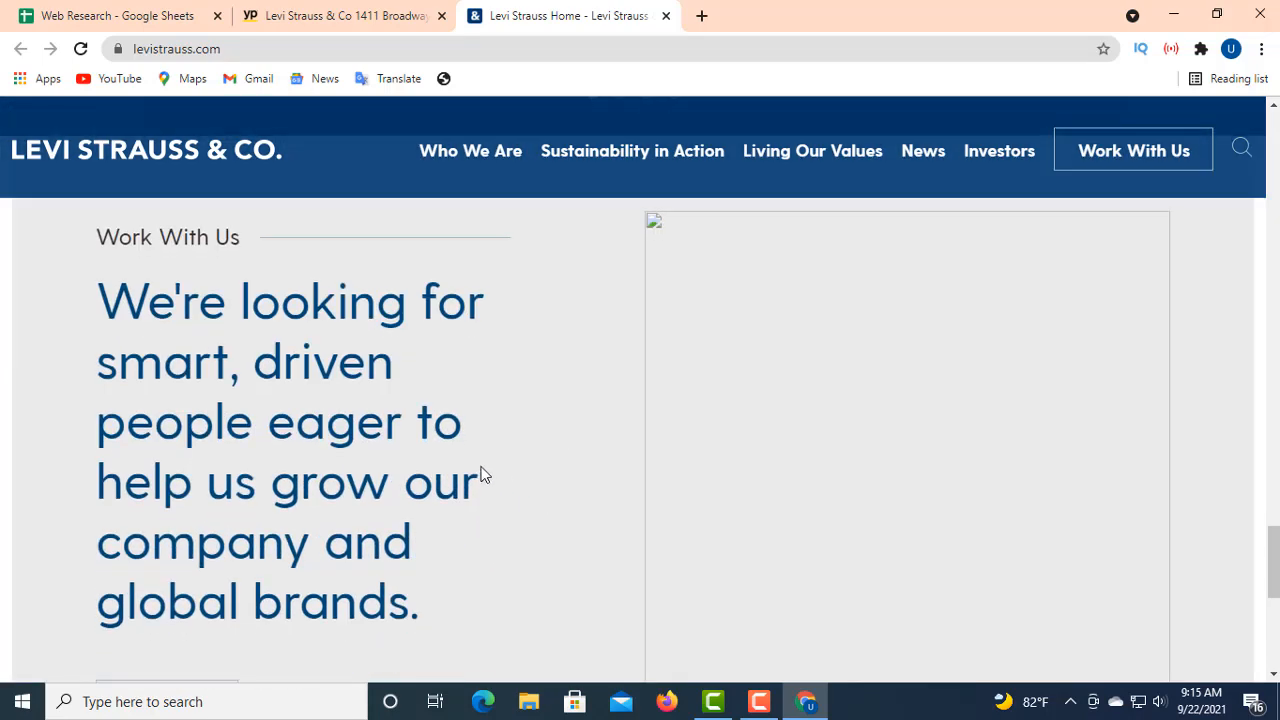
pyautogui.scroll(-2, 537, 466)
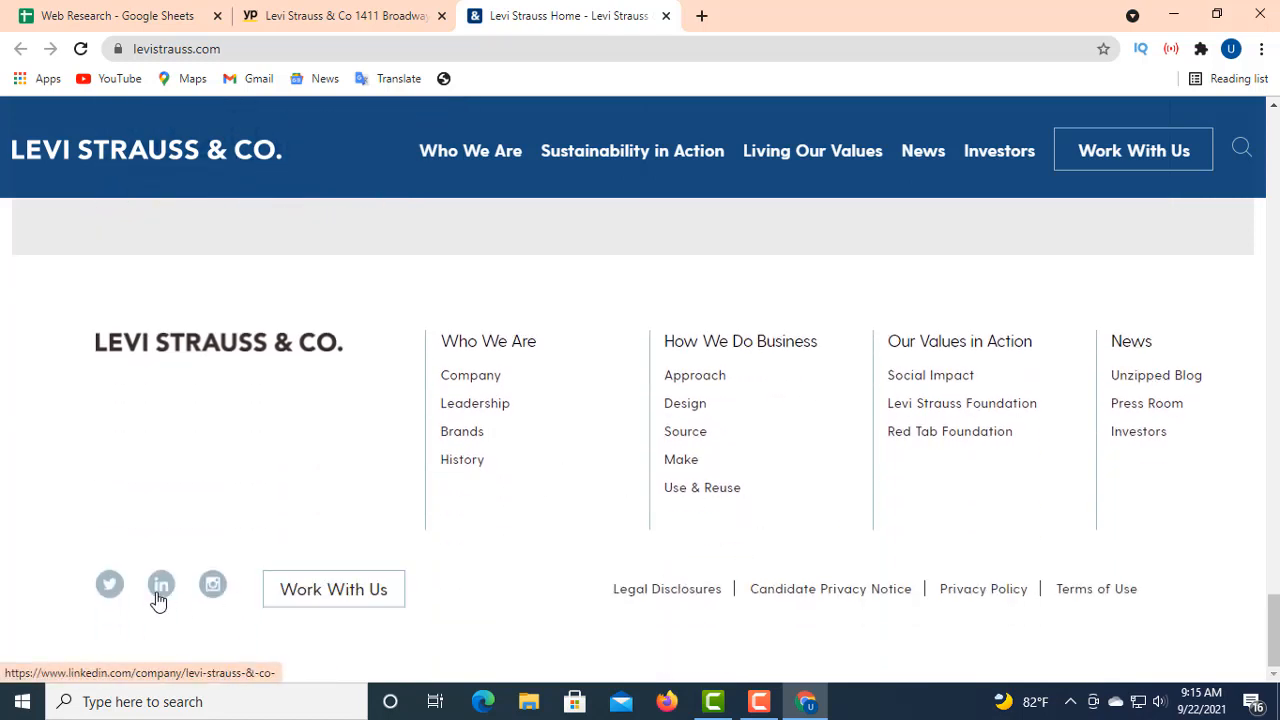
# - Look through the Levi Strauss Work With Us page and its footer for a Facebook link, and close the company site
pyautogui.click(313, 591)
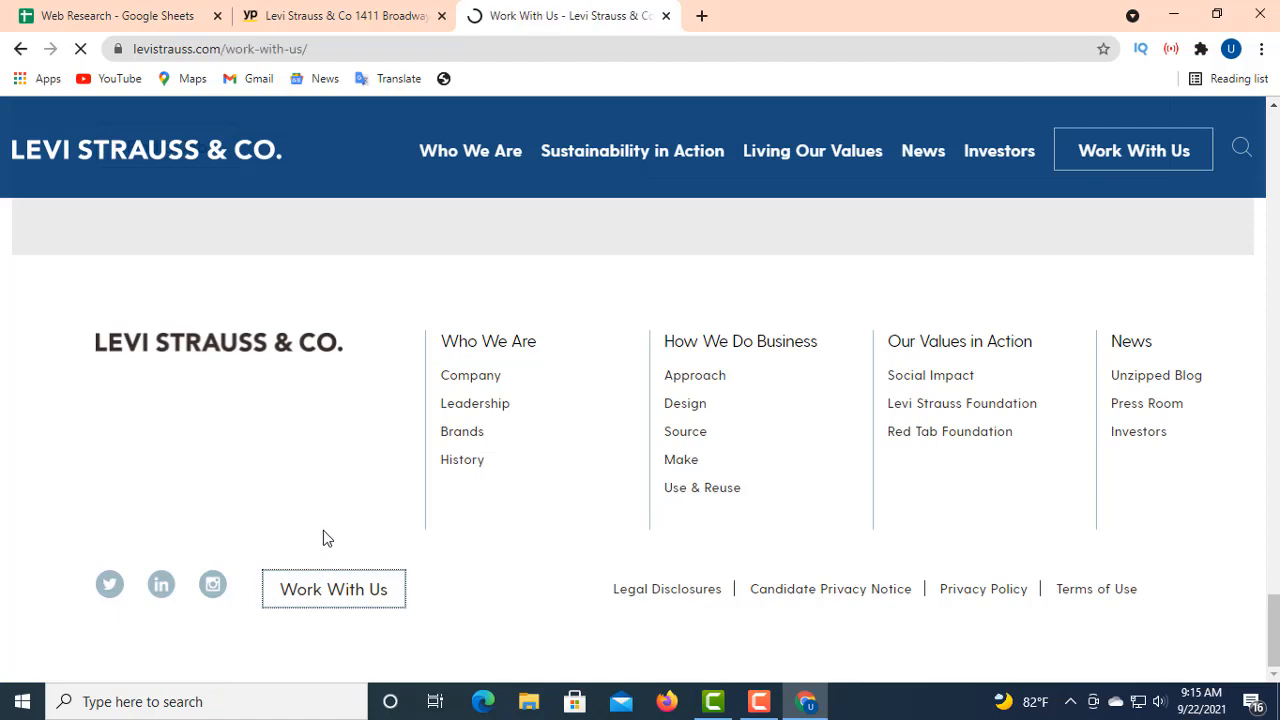
pyautogui.scroll(-2, 237, 489)
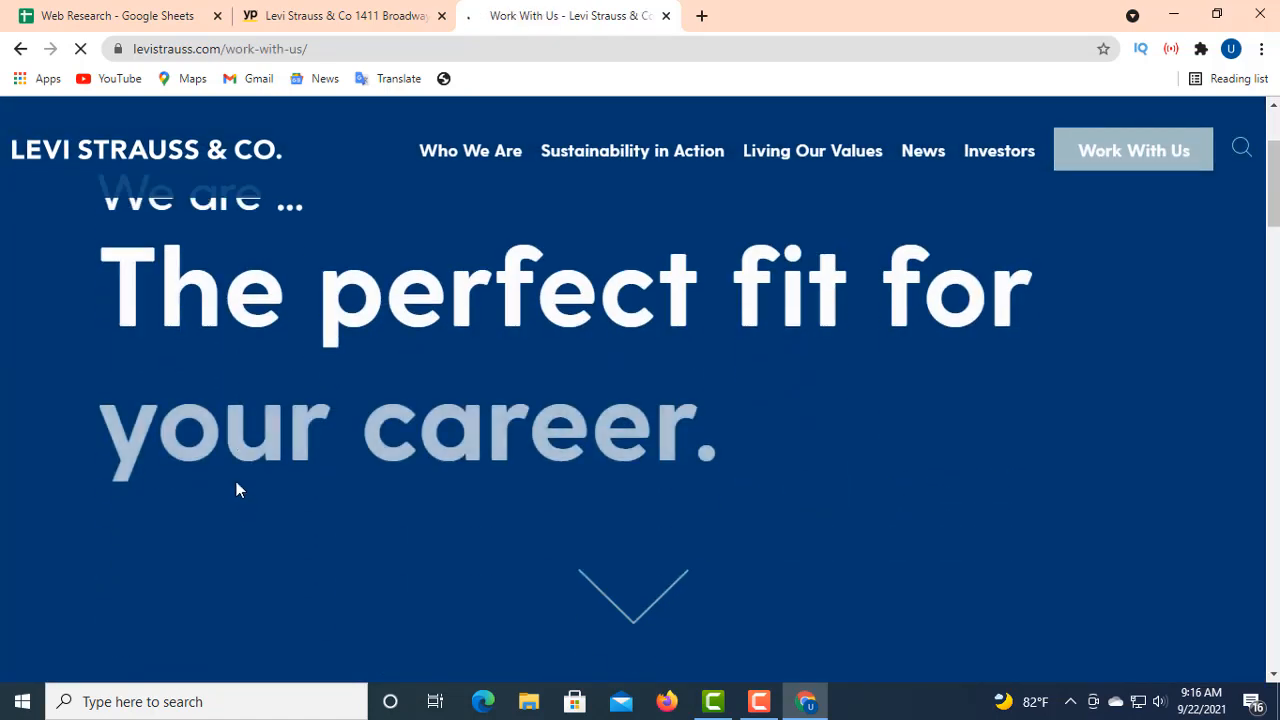
pyautogui.scroll(-10, 240, 485)
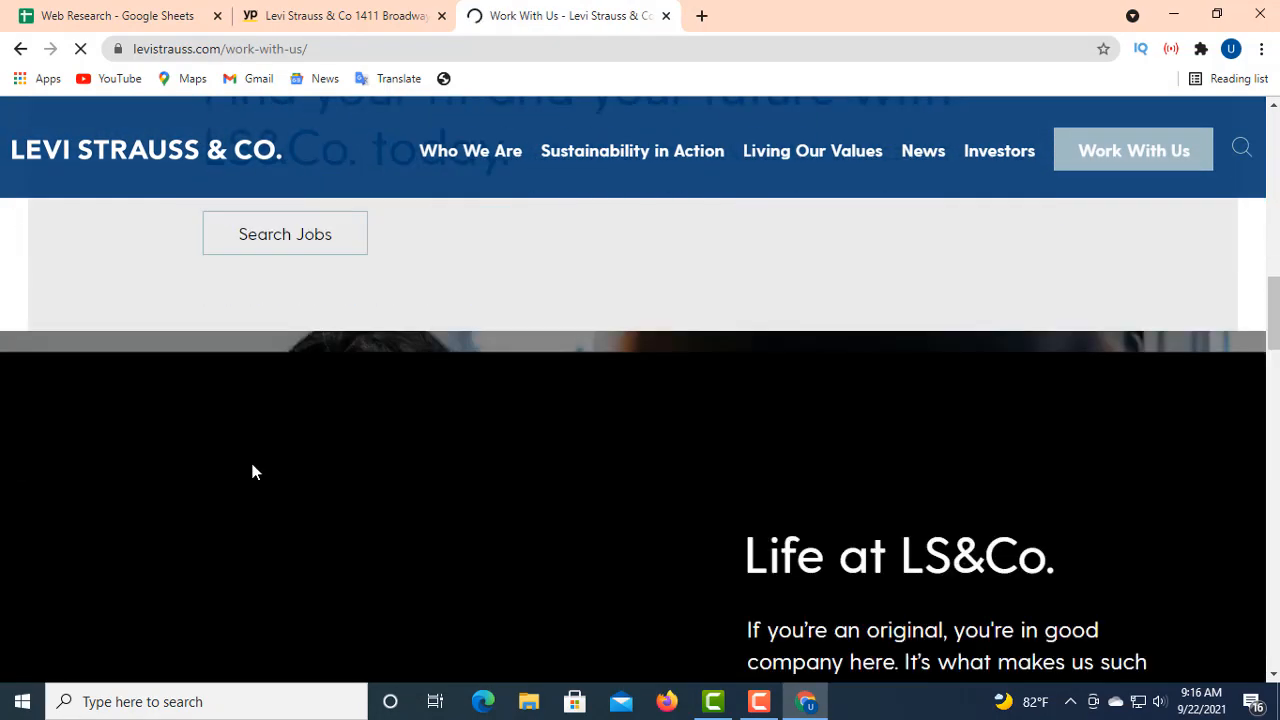
pyautogui.scroll(-15, 252, 471)
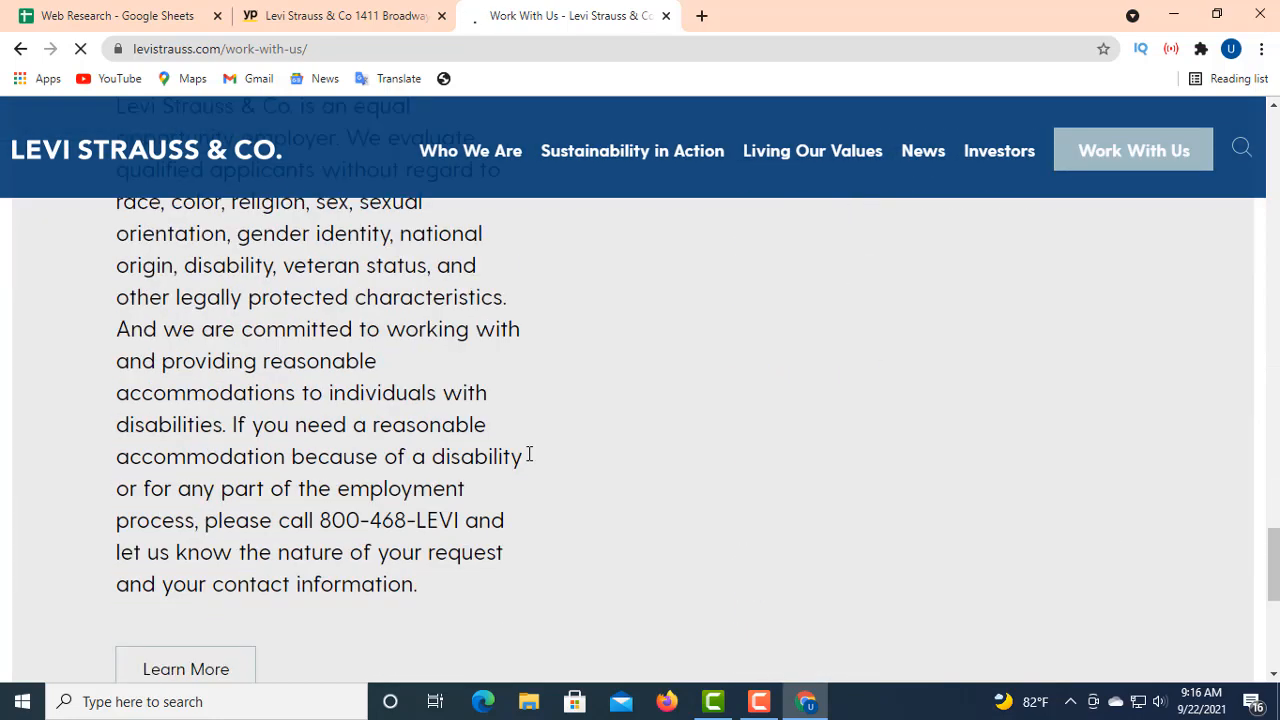
pyautogui.scroll(-6, 746, 541)
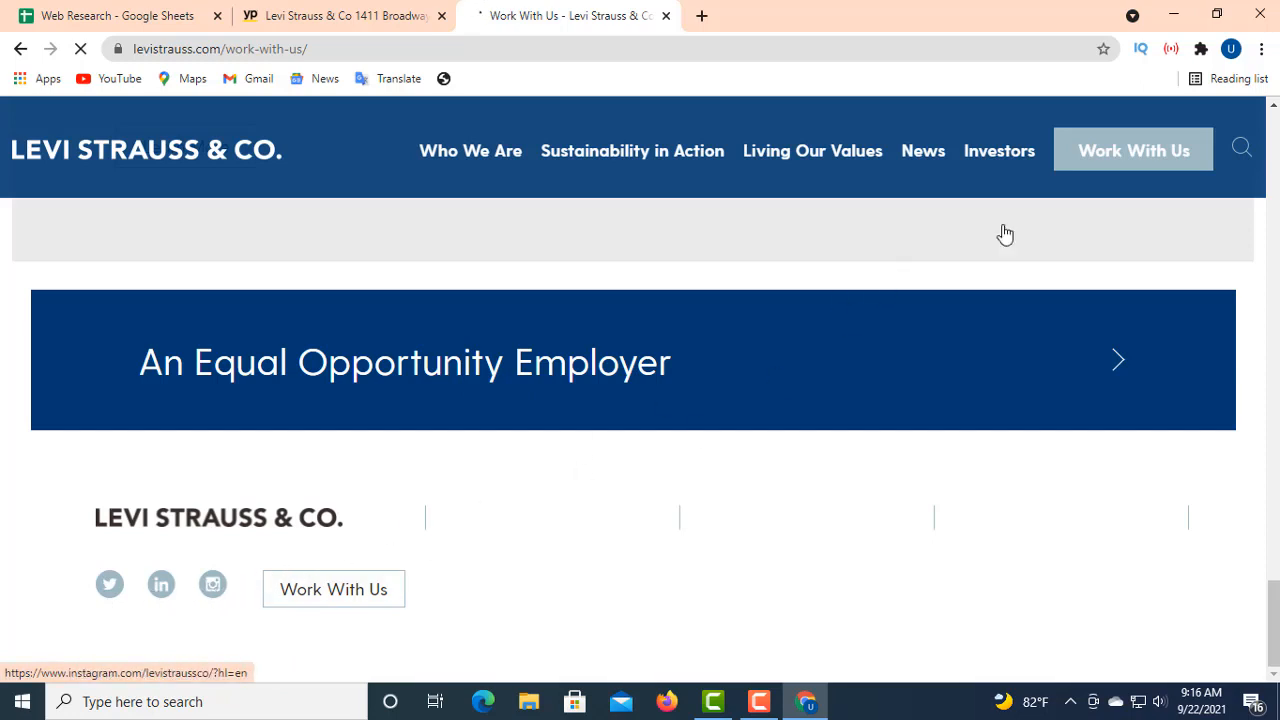
pyautogui.click(666, 17)
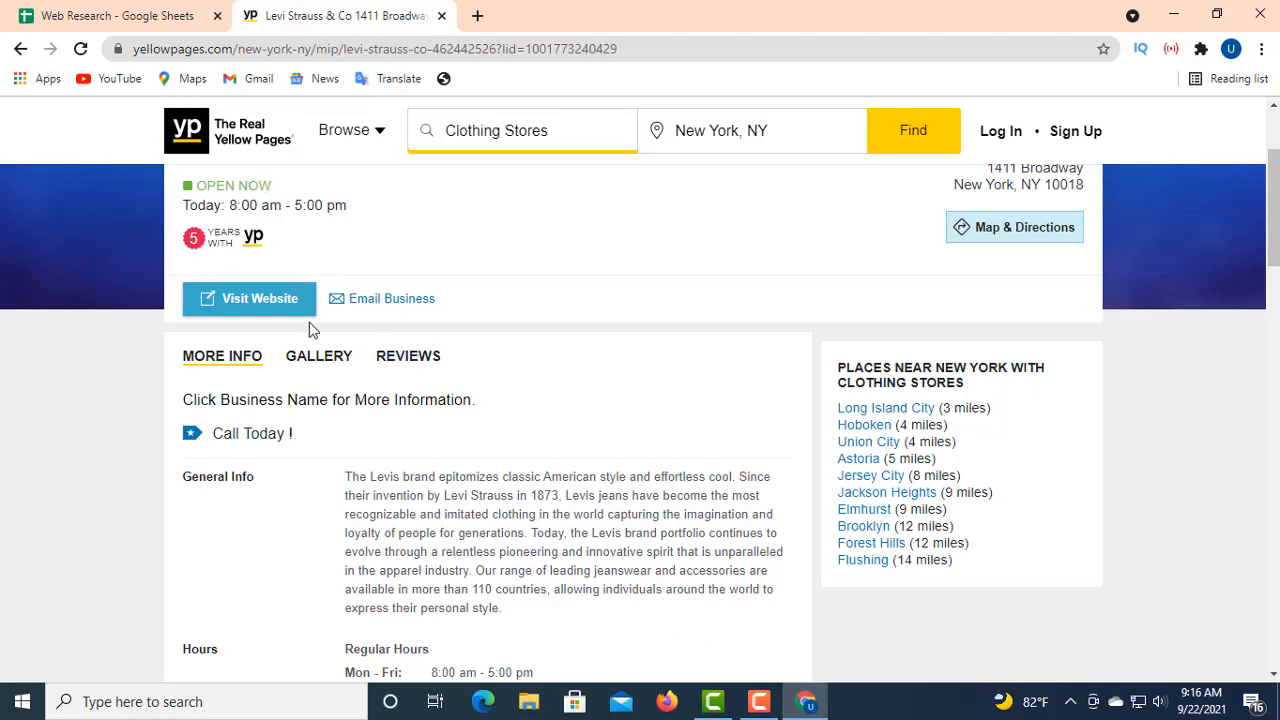
# - Return to the Yellow Pages clothing store results for New York and open the Dave's New York listing
pyautogui.click(19, 50)
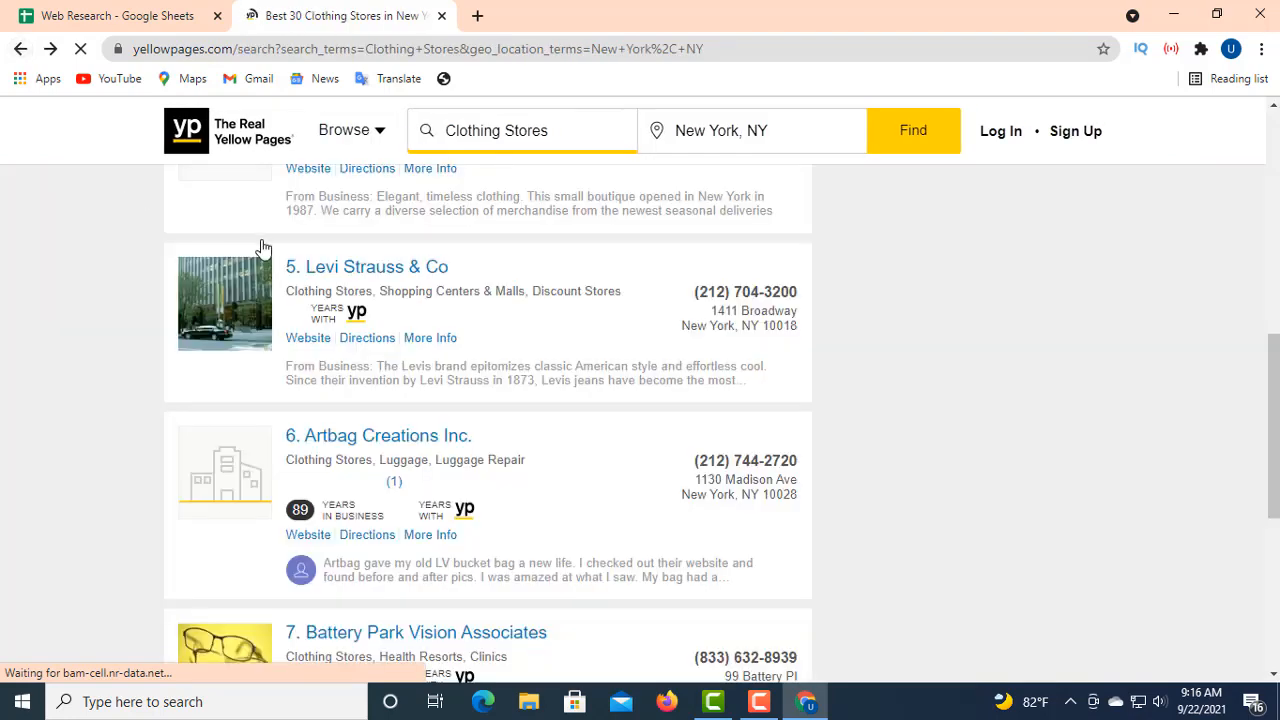
pyautogui.scroll(-2, 265, 268)
pyautogui.scroll(-4, 265, 272)
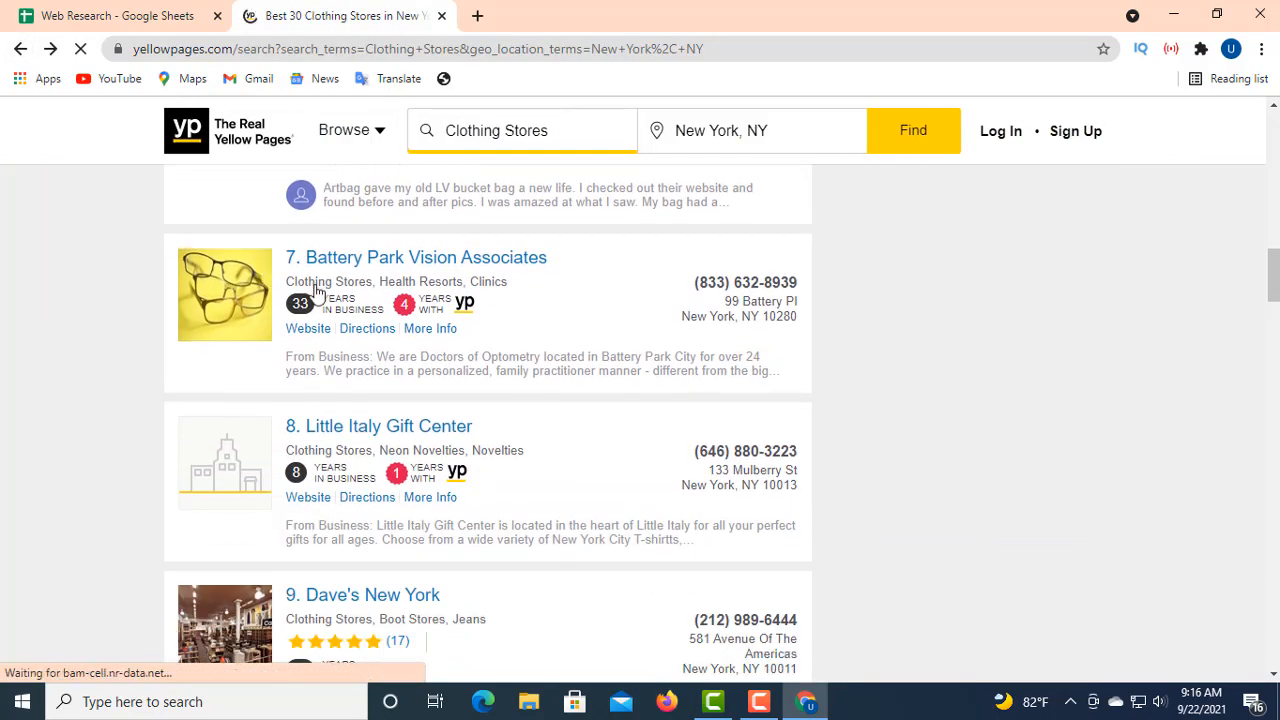
pyautogui.scroll(-2, 310, 288)
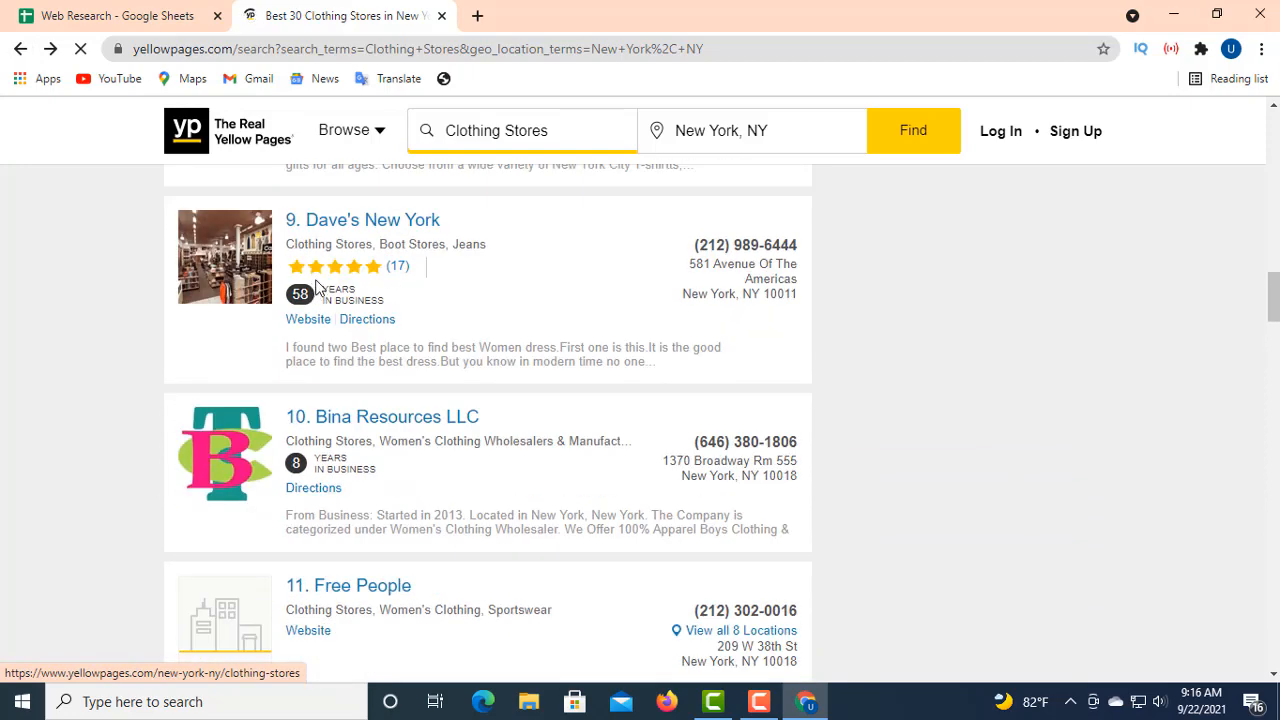
pyautogui.click(364, 221)
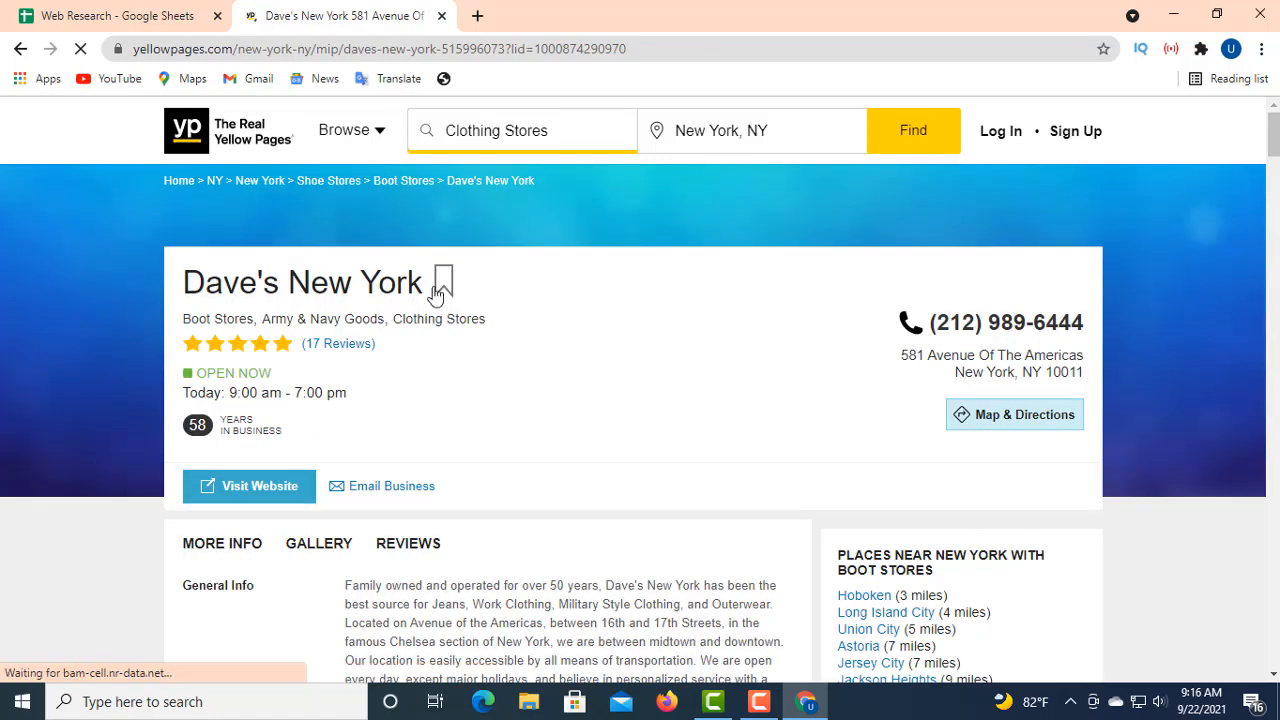
# - Copy the business name Dave's New York from its listing into Agency cell A6 of the Web Research sheet
pyautogui.moveTo(423, 283); pyautogui.dragTo(168, 262)
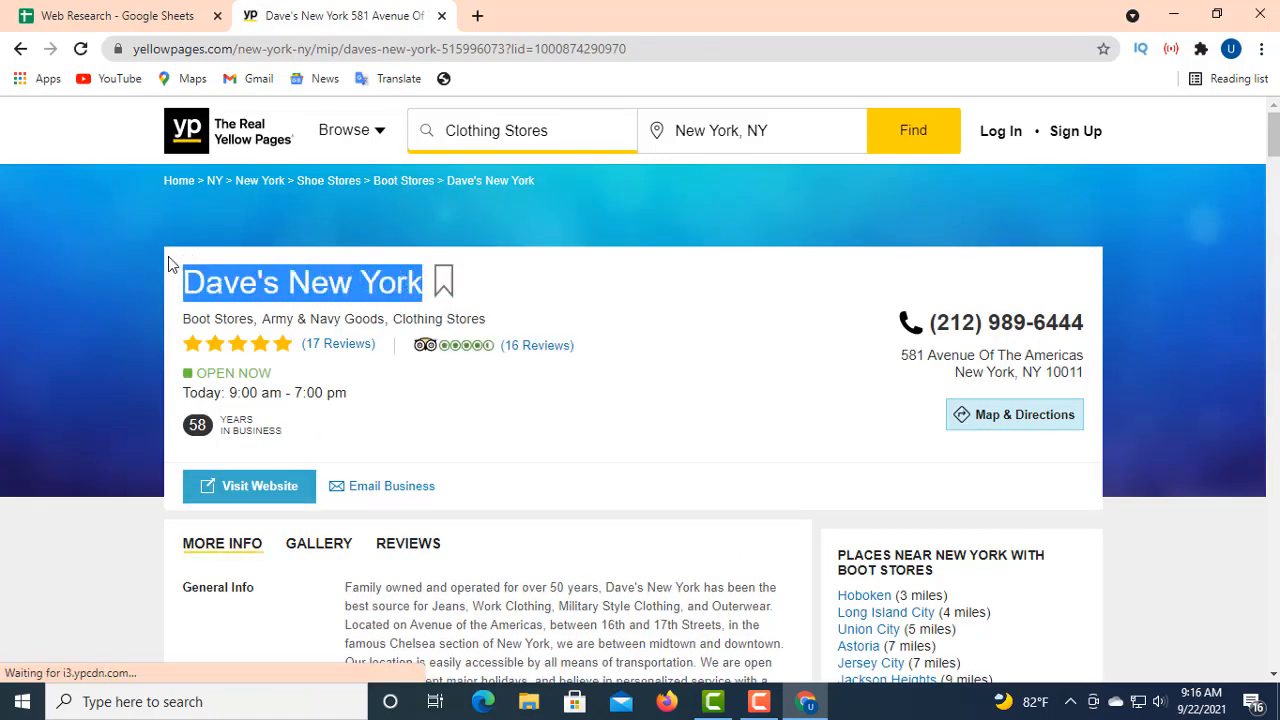
pyautogui.rightClick(274, 266)
pyautogui.click(336, 283)
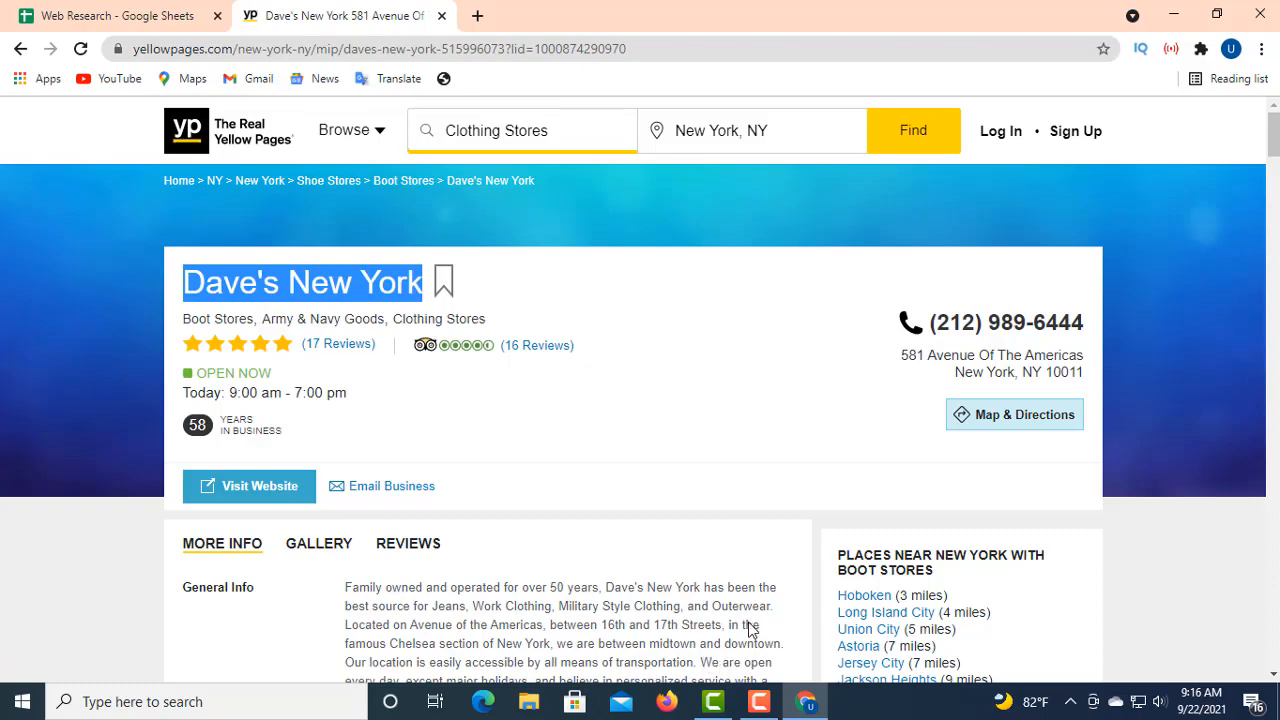
pyautogui.click(806, 702)
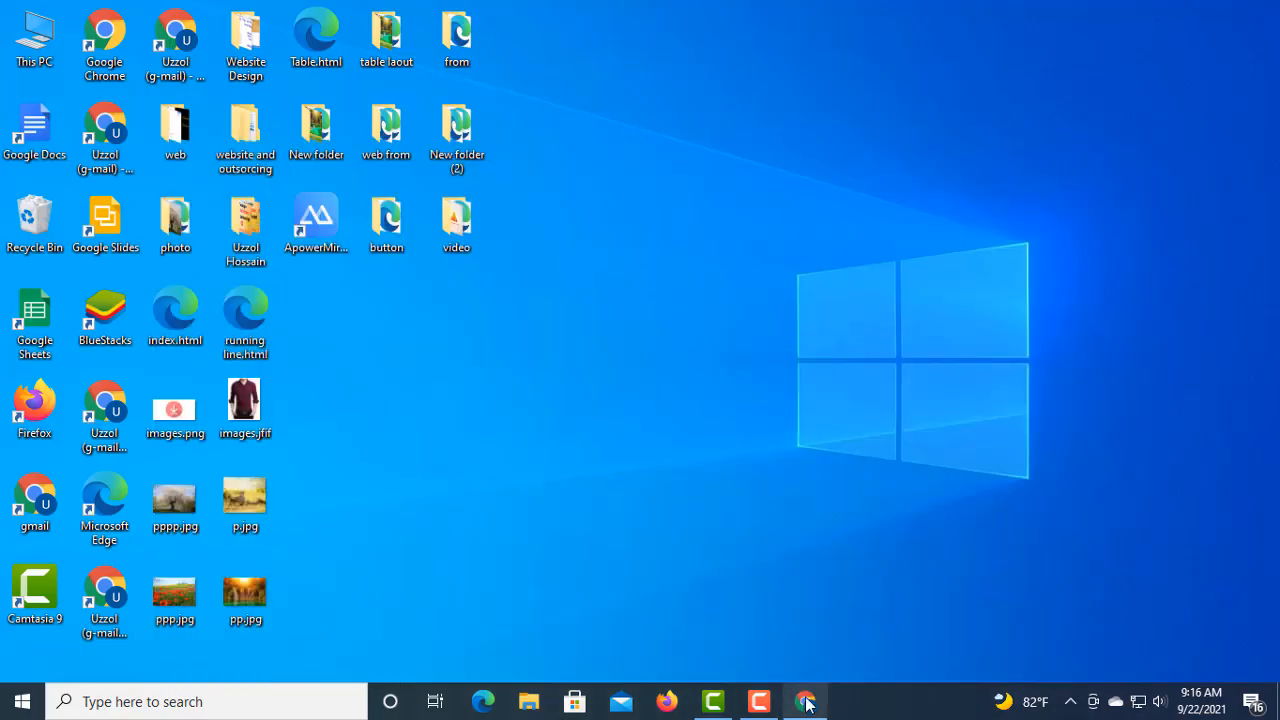
pyautogui.click(806, 702)
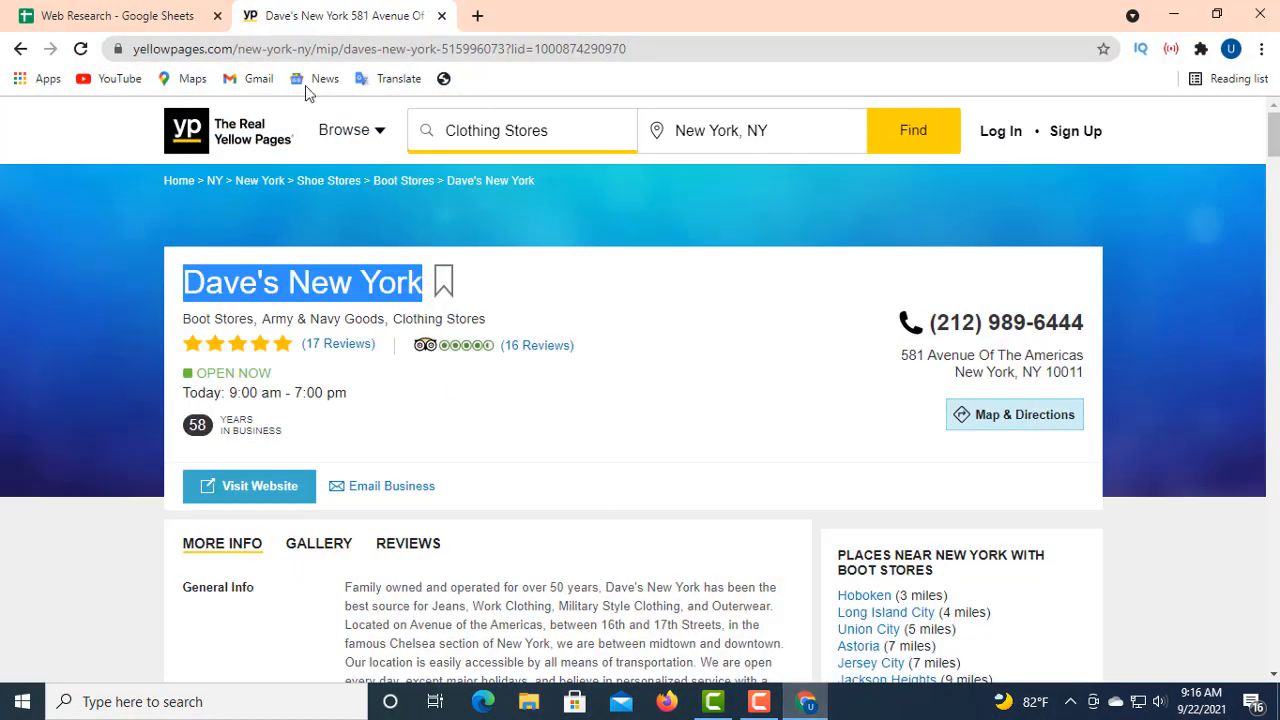
pyautogui.click(182, 16)
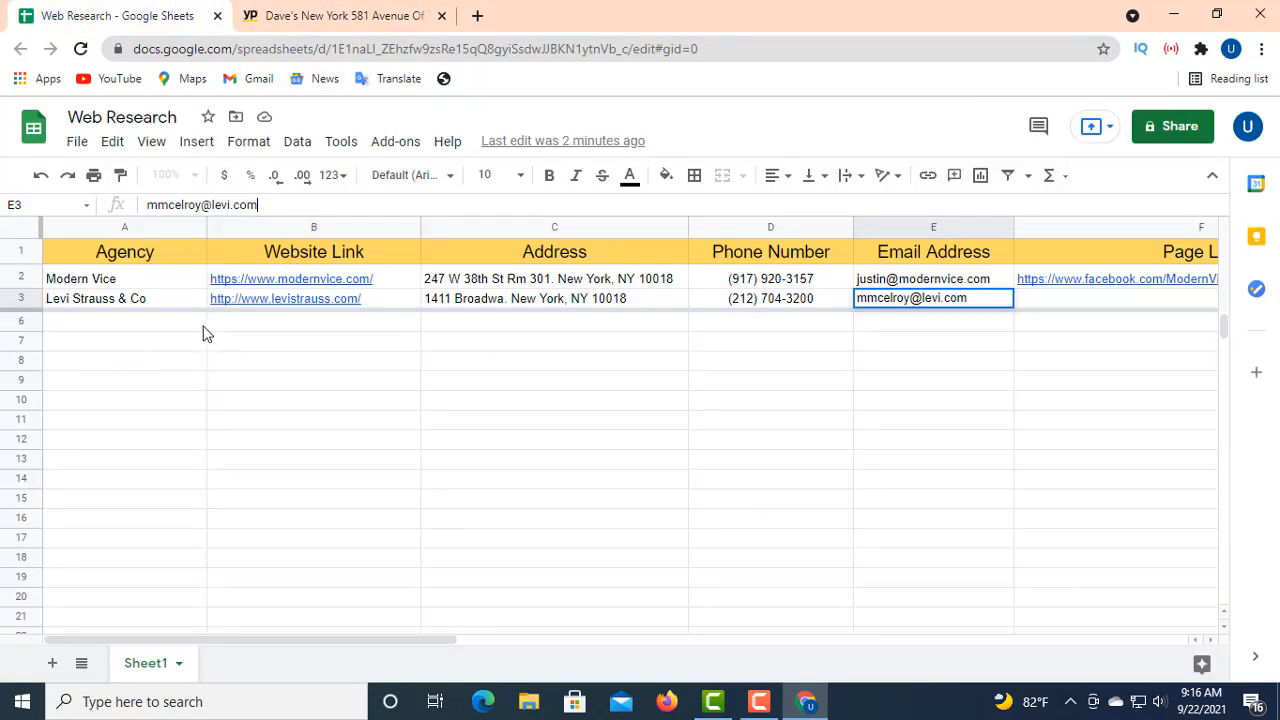
pyautogui.click(64, 320)
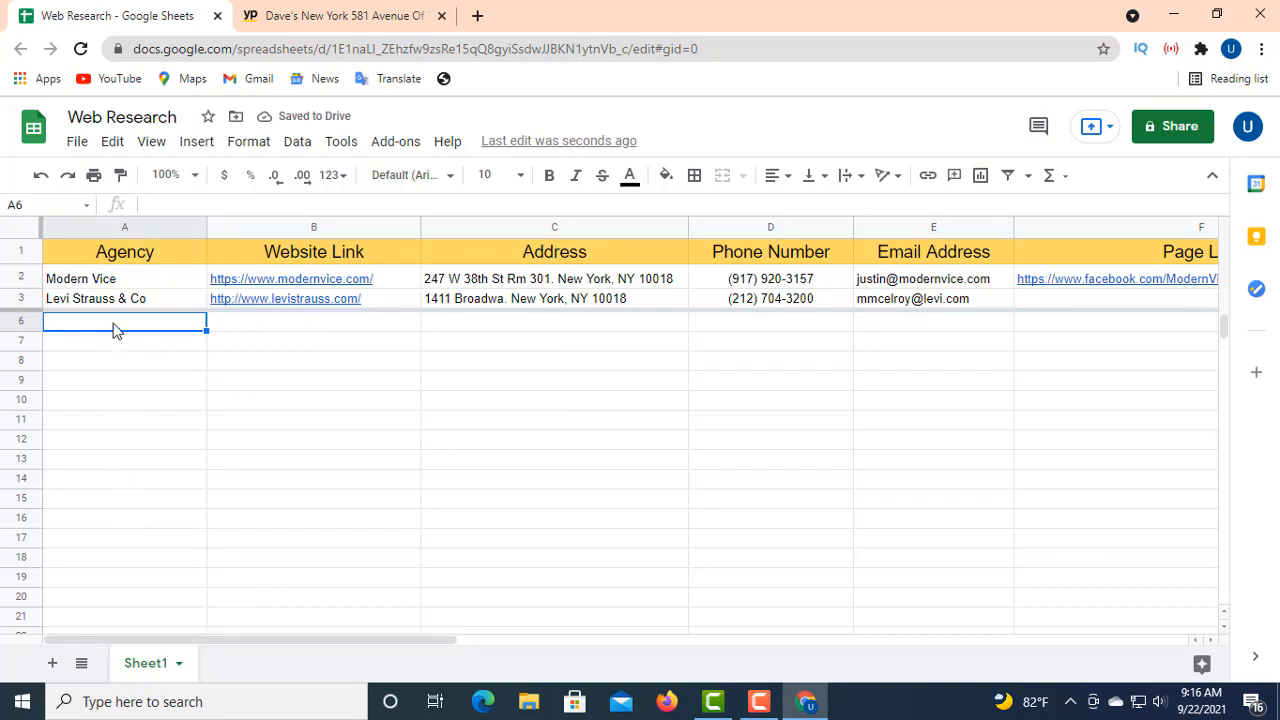
pyautogui.click(152, 199)
pyautogui.rightClick(152, 199)
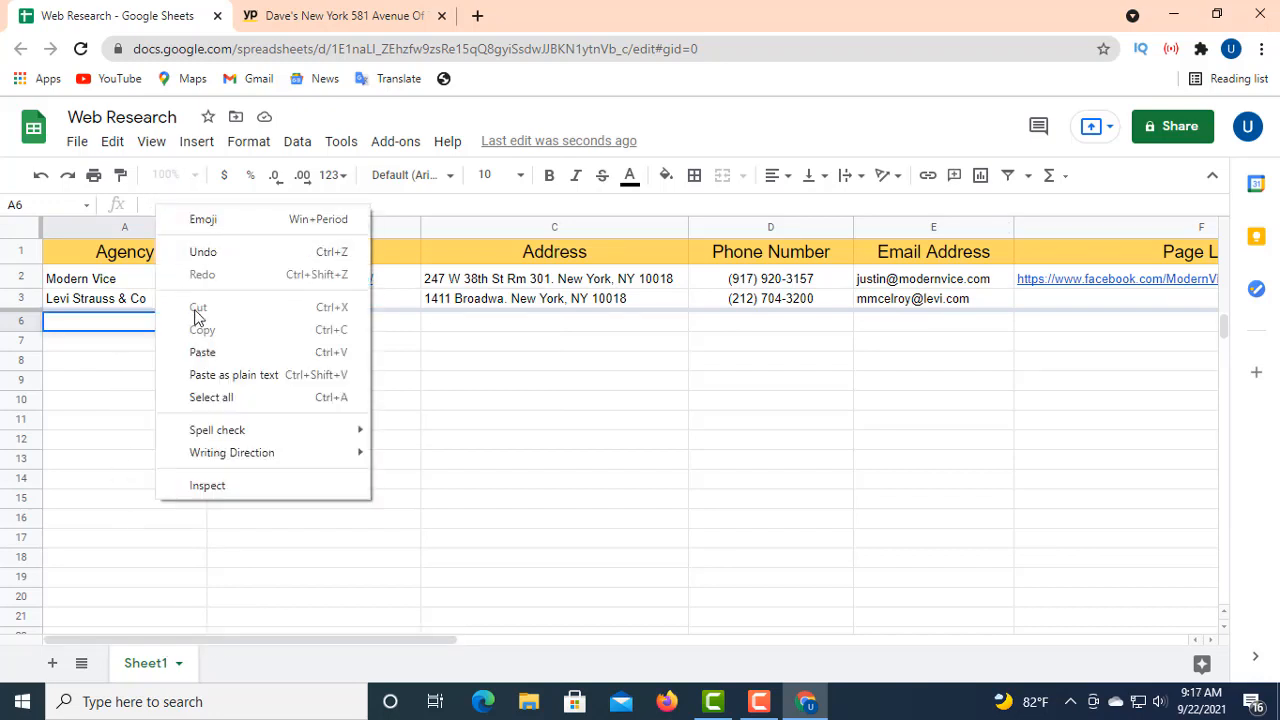
pyautogui.click(201, 358)
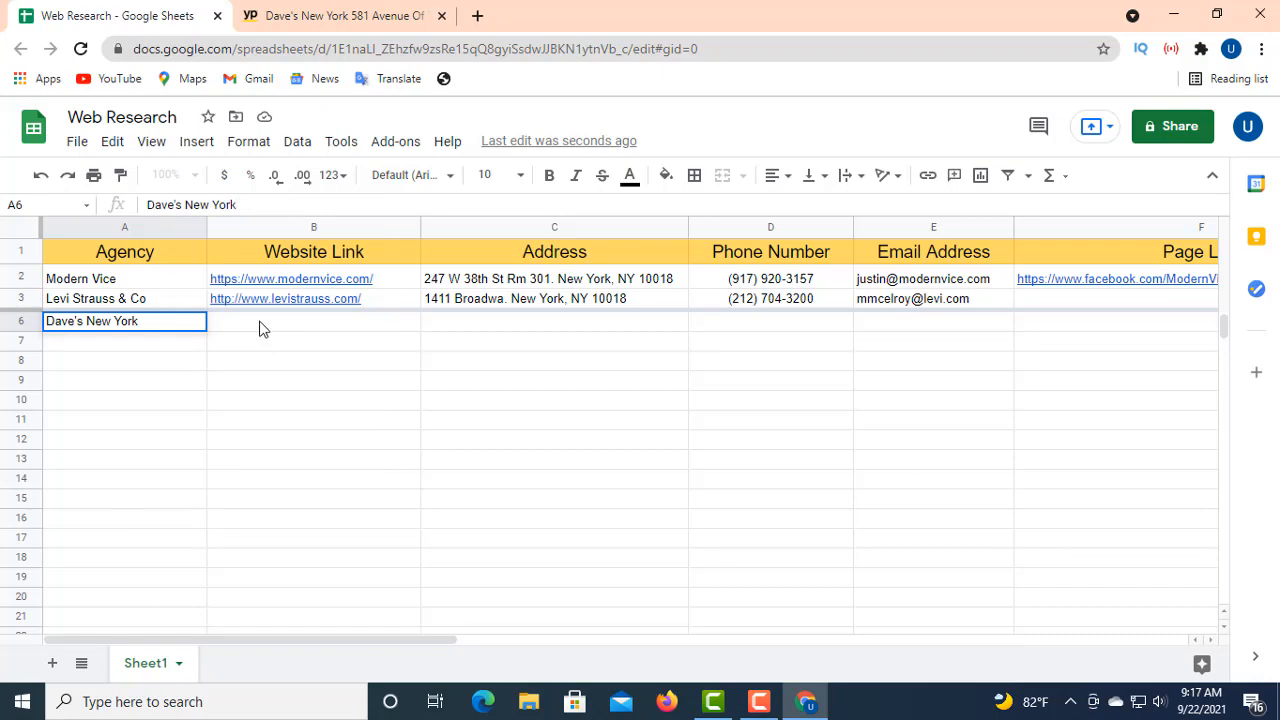
pyautogui.click(260, 325)
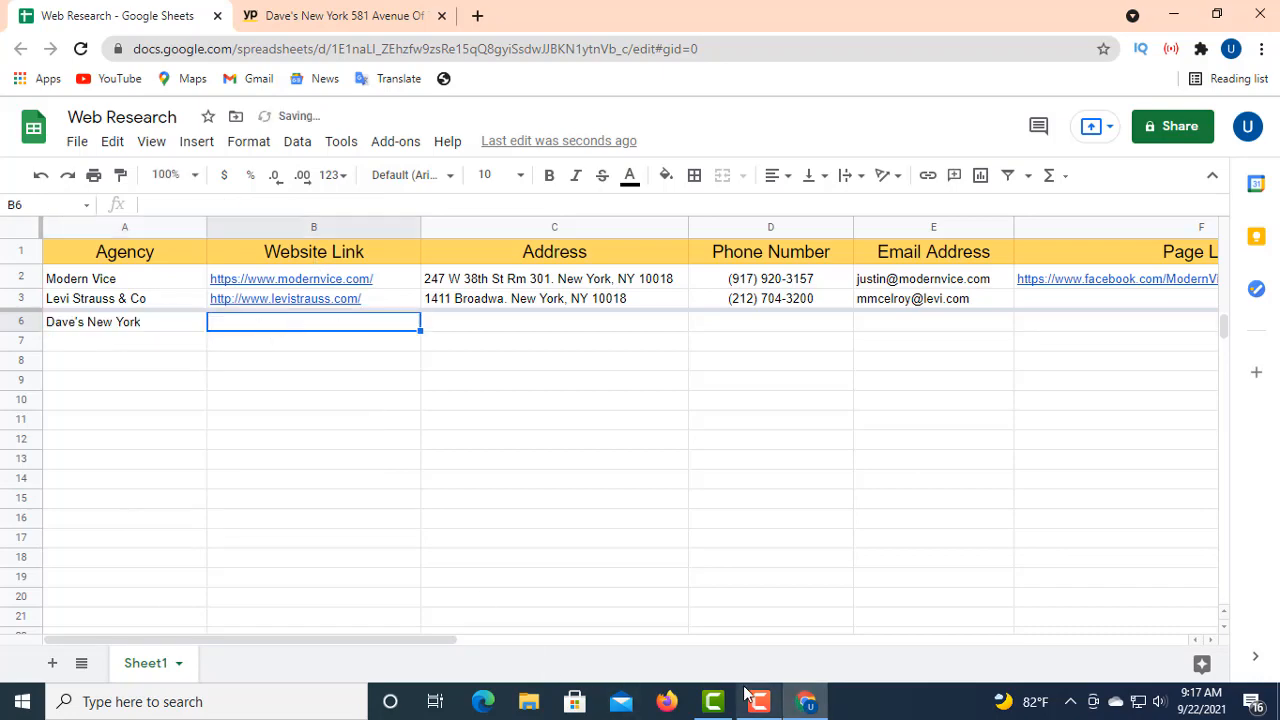
pyautogui.click(308, 24)
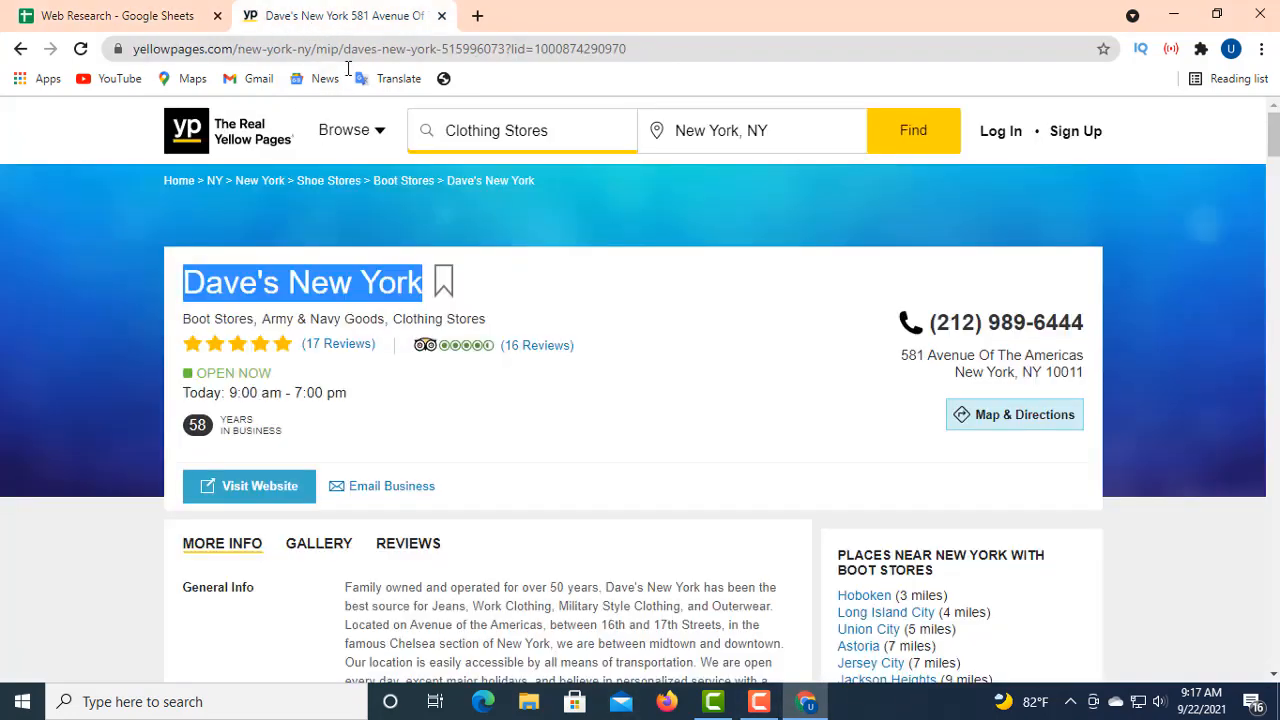
pyautogui.moveTo(845, 362); pyautogui.dragTo(858, 349)
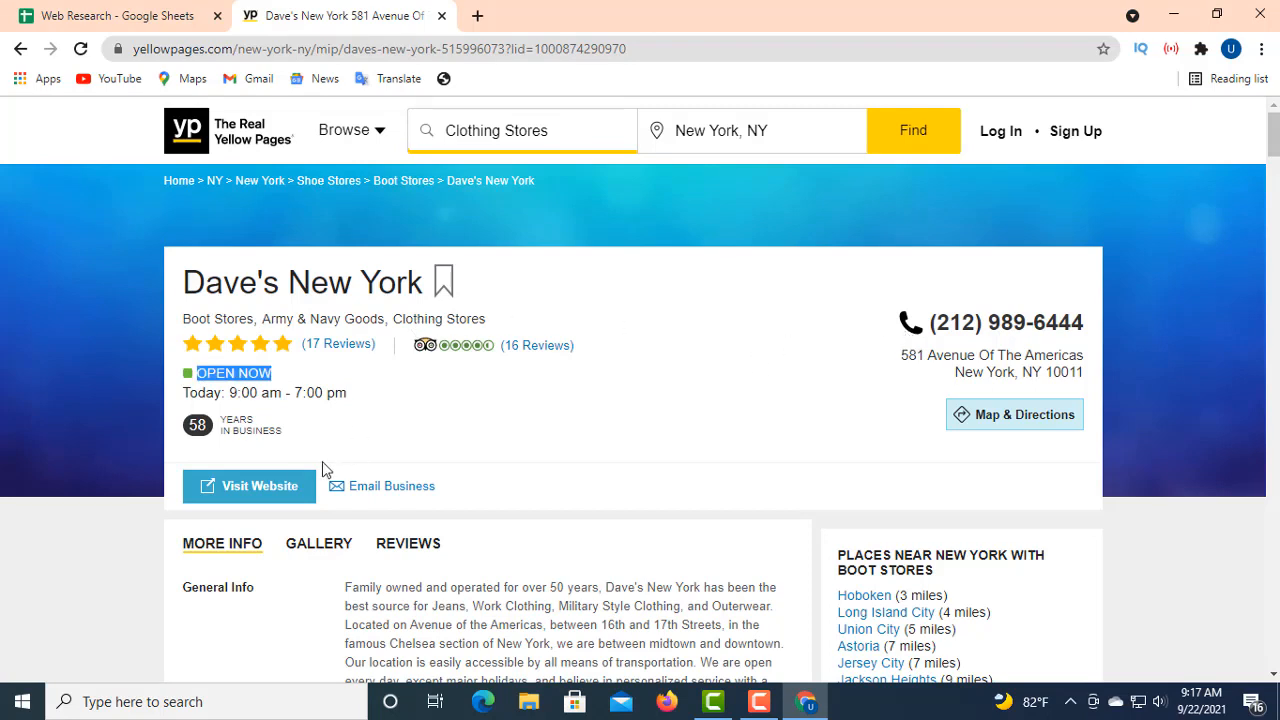
pyautogui.rightClick(262, 484)
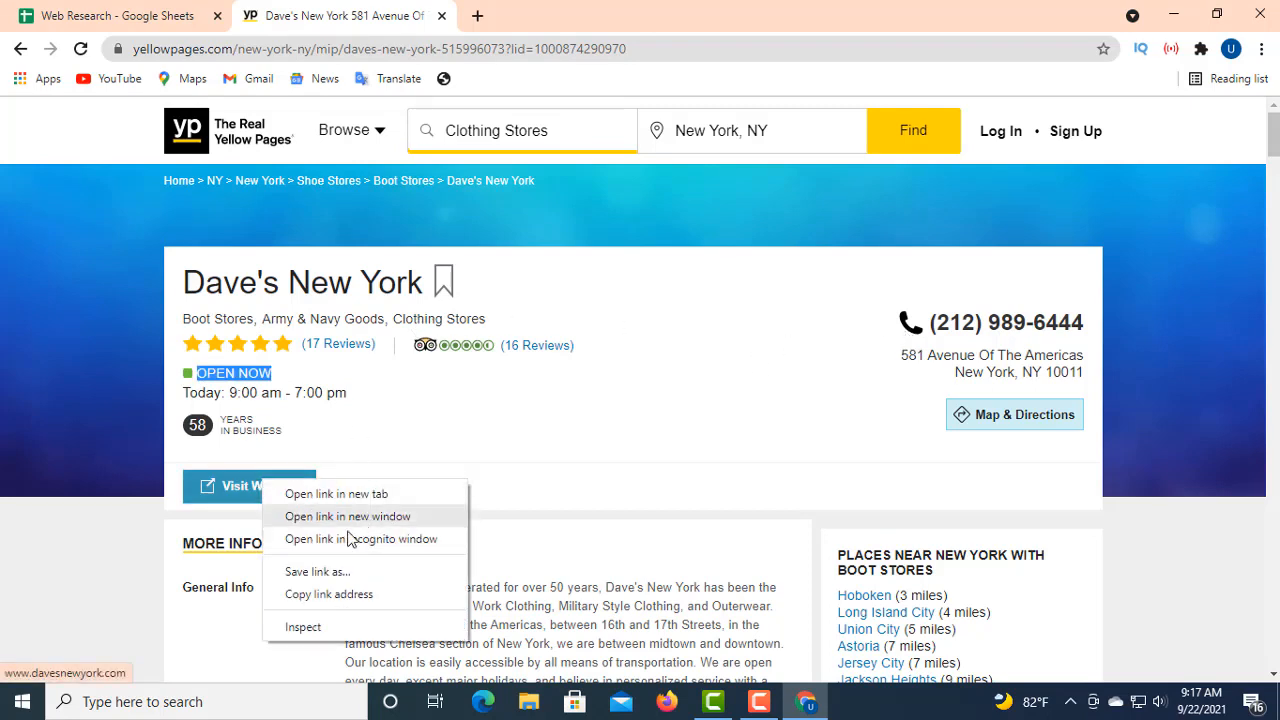
pyautogui.click(329, 594)
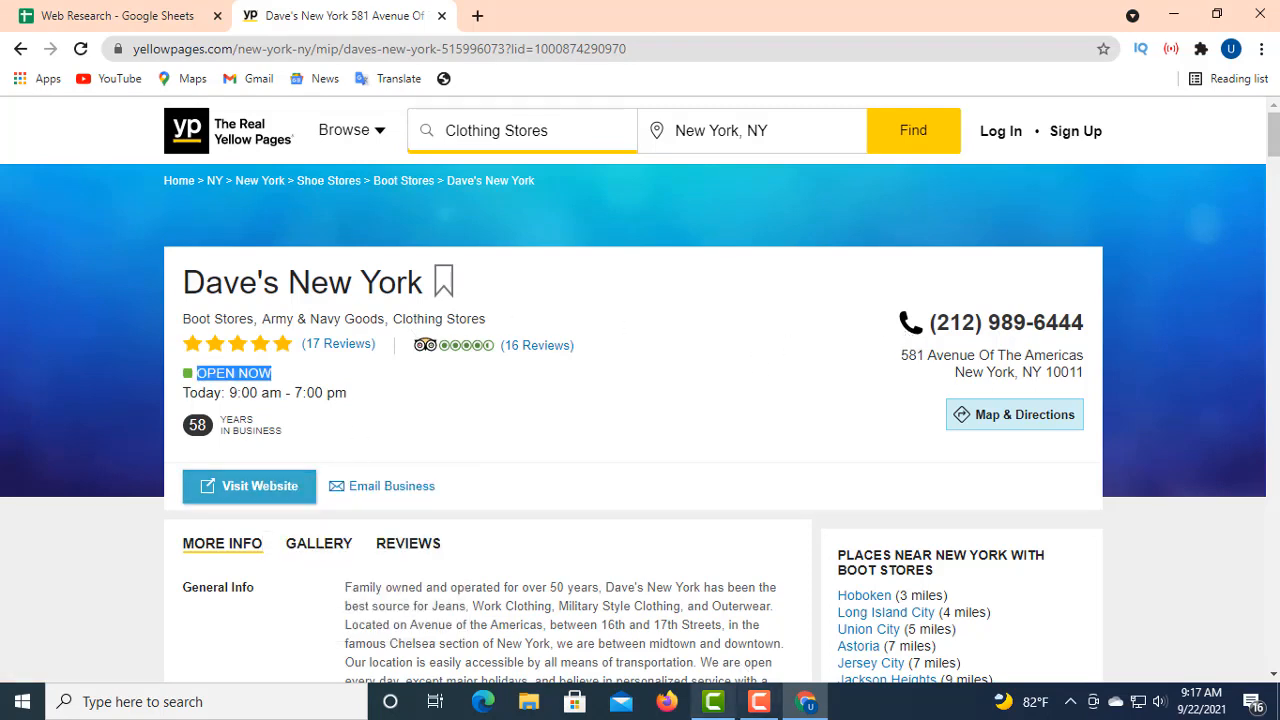
pyautogui.click(130, 15)
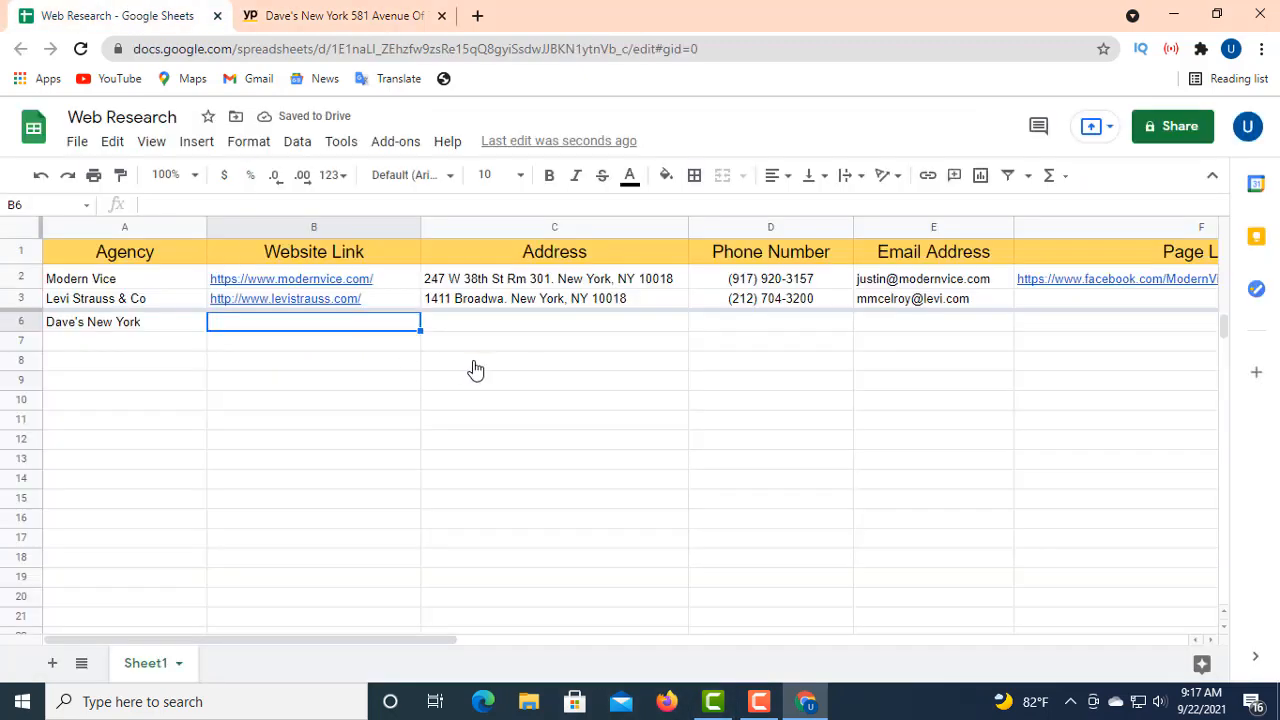
pyautogui.click(166, 204)
pyautogui.rightClick(166, 204)
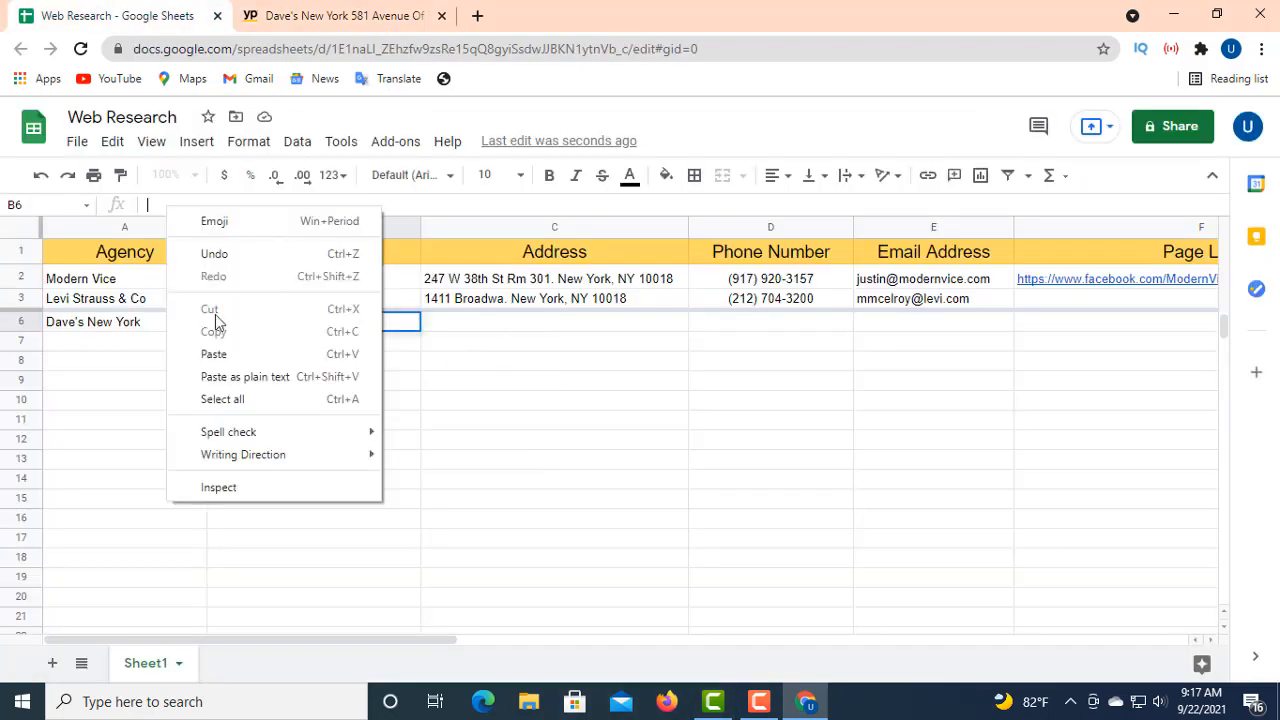
pyautogui.click(214, 354)
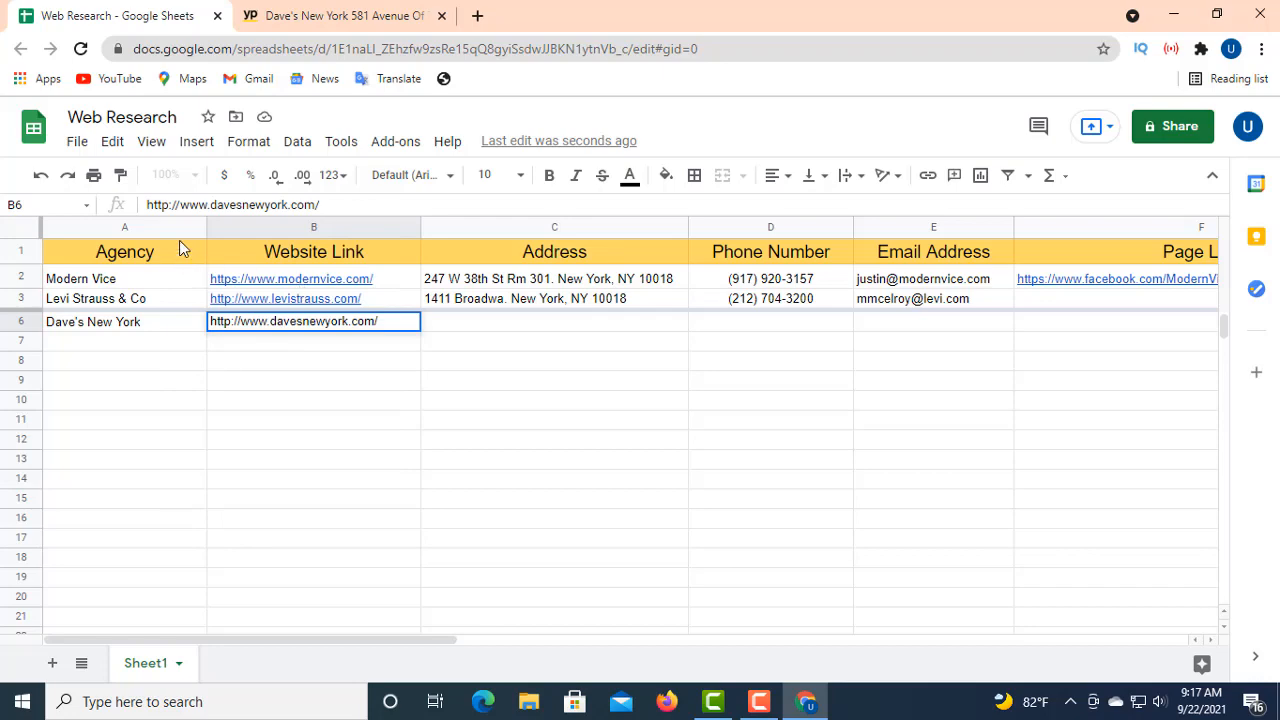
# - Copy the street address from the Dave's New York listing into Address cell C6 of the Web Research sheet
pyautogui.click(337, 15)
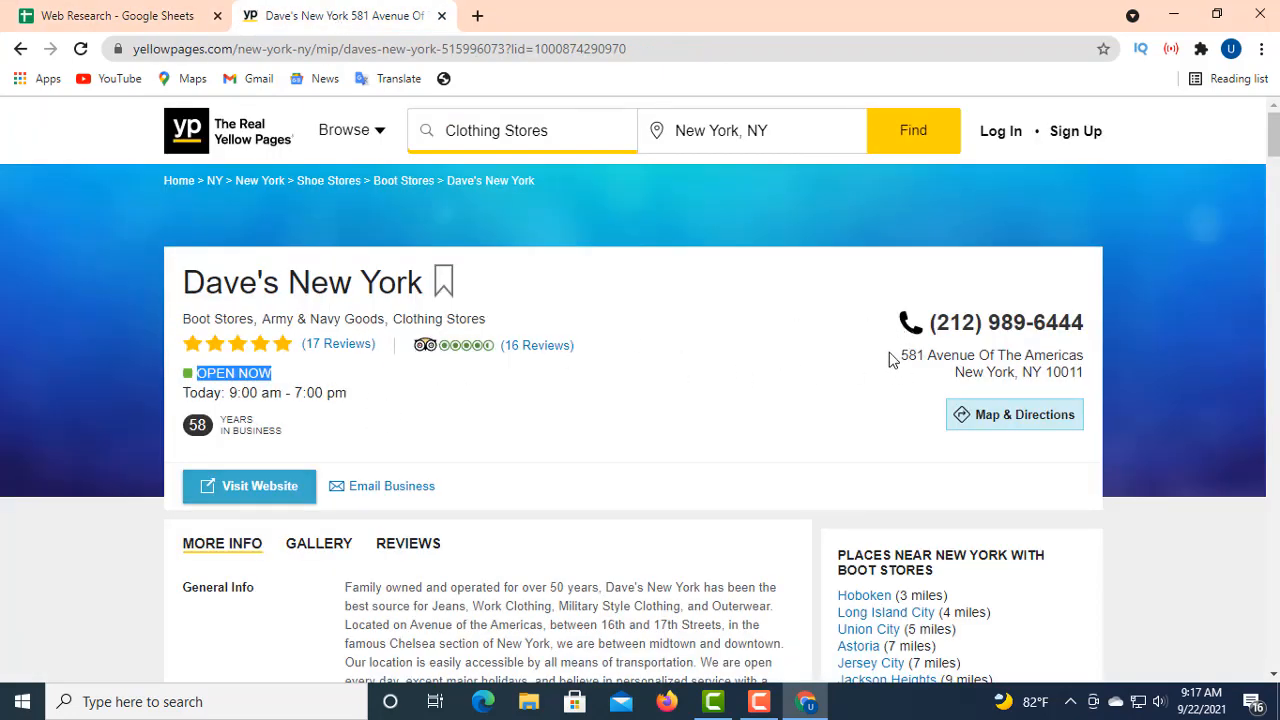
pyautogui.moveTo(893, 358); pyautogui.dragTo(1080, 373)
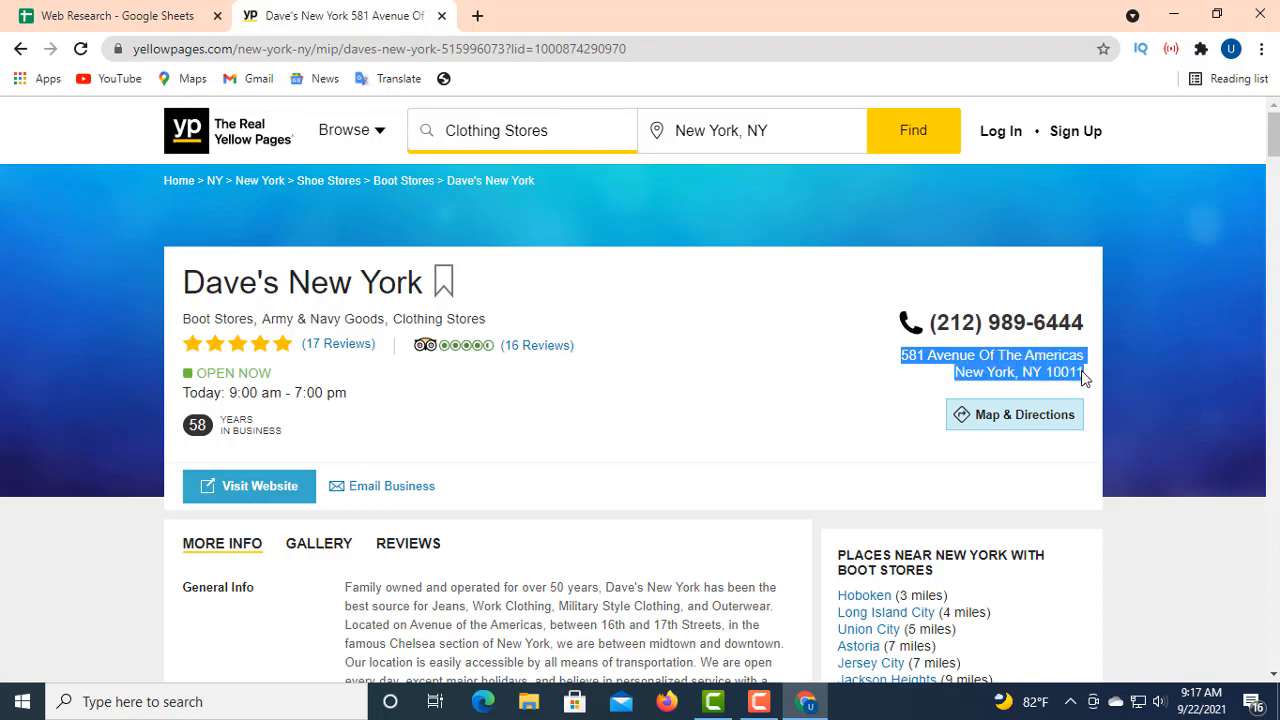
pyautogui.rightClick(1035, 364)
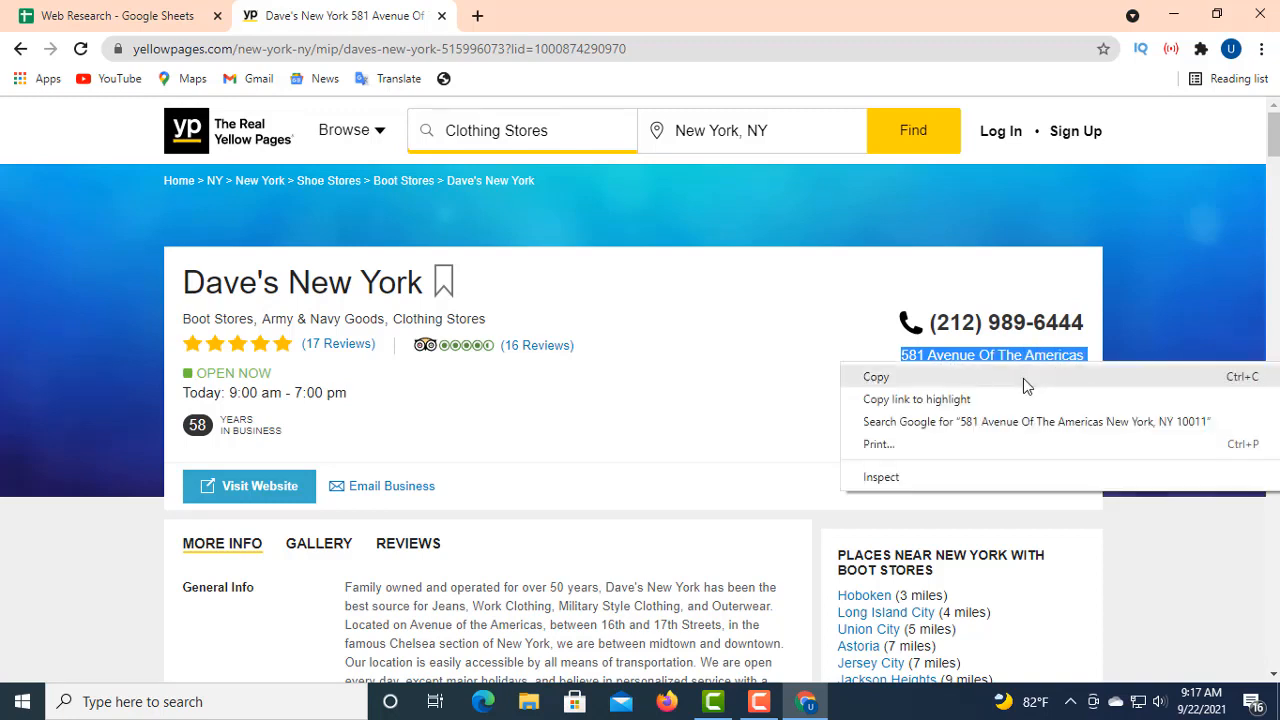
pyautogui.click(876, 377)
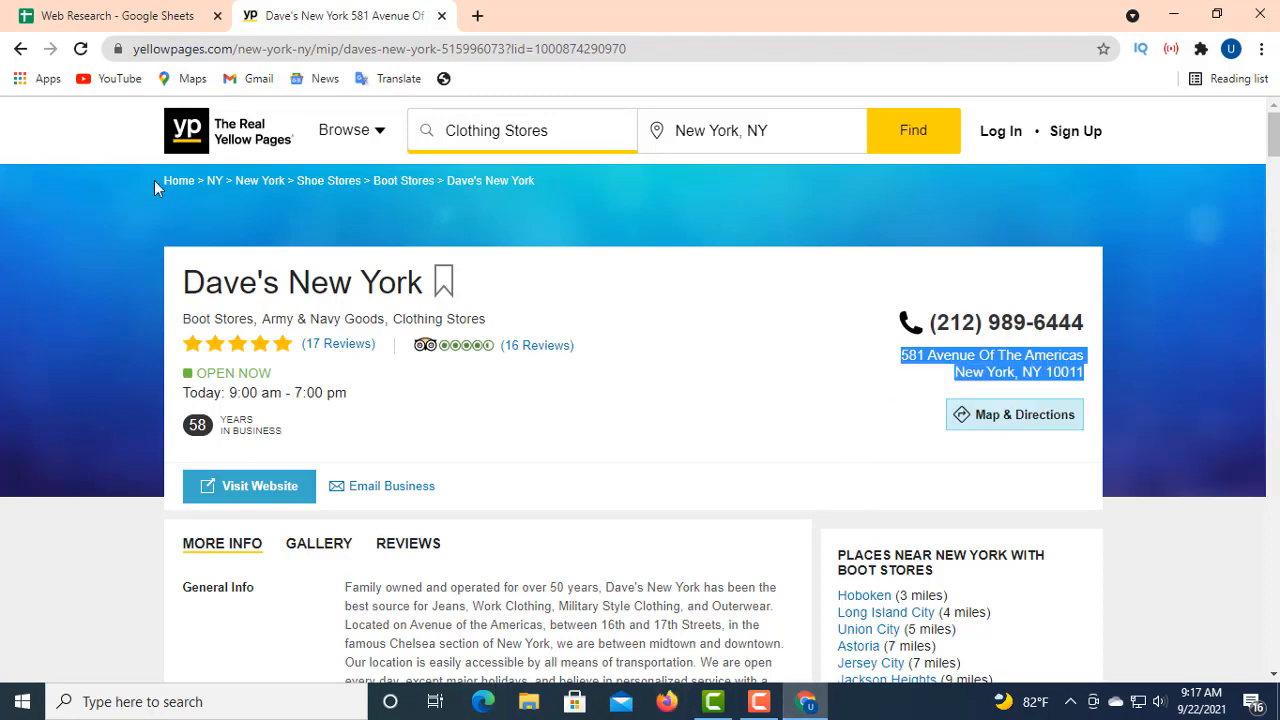
pyautogui.click(108, 16)
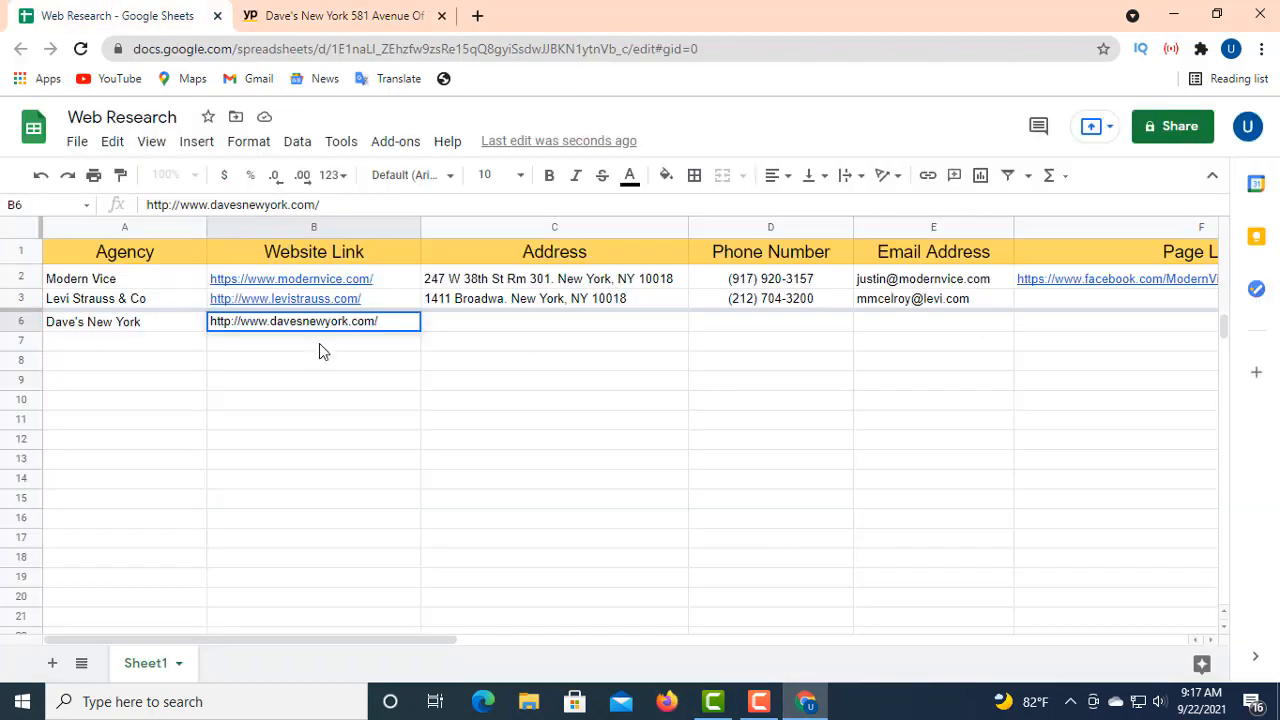
pyautogui.click(490, 328)
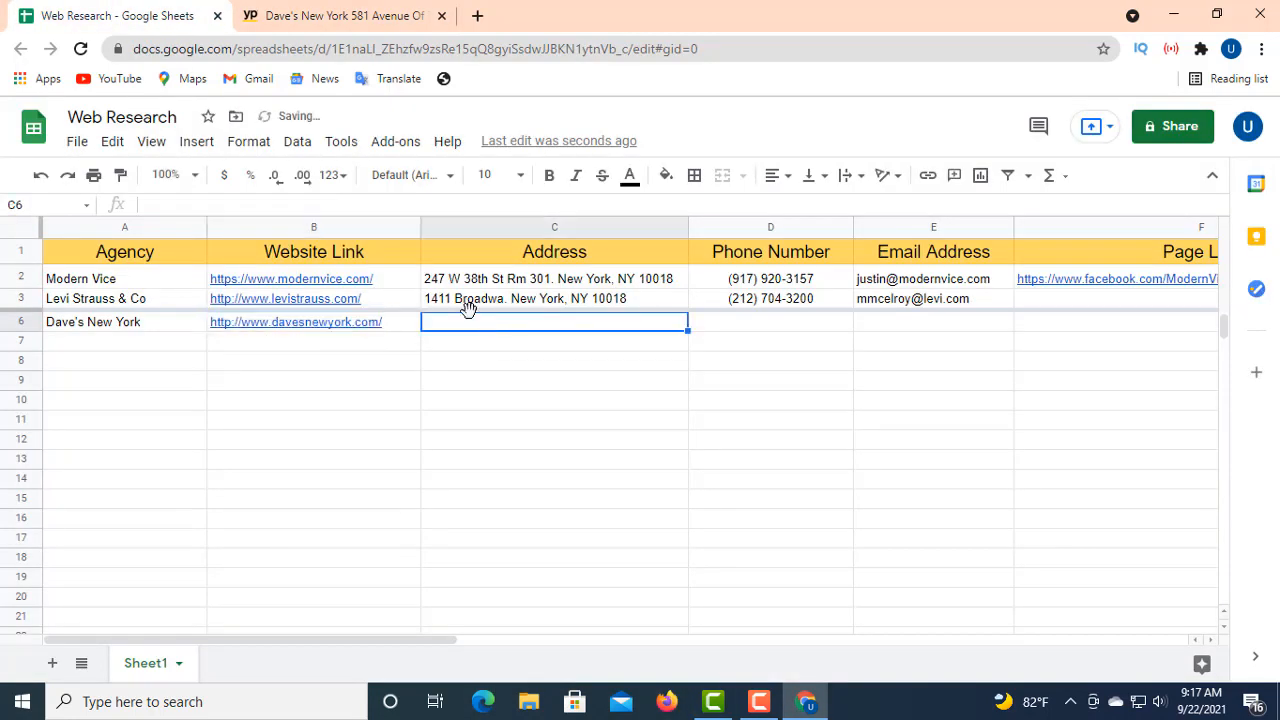
pyautogui.click(157, 204)
pyautogui.rightClick(157, 204)
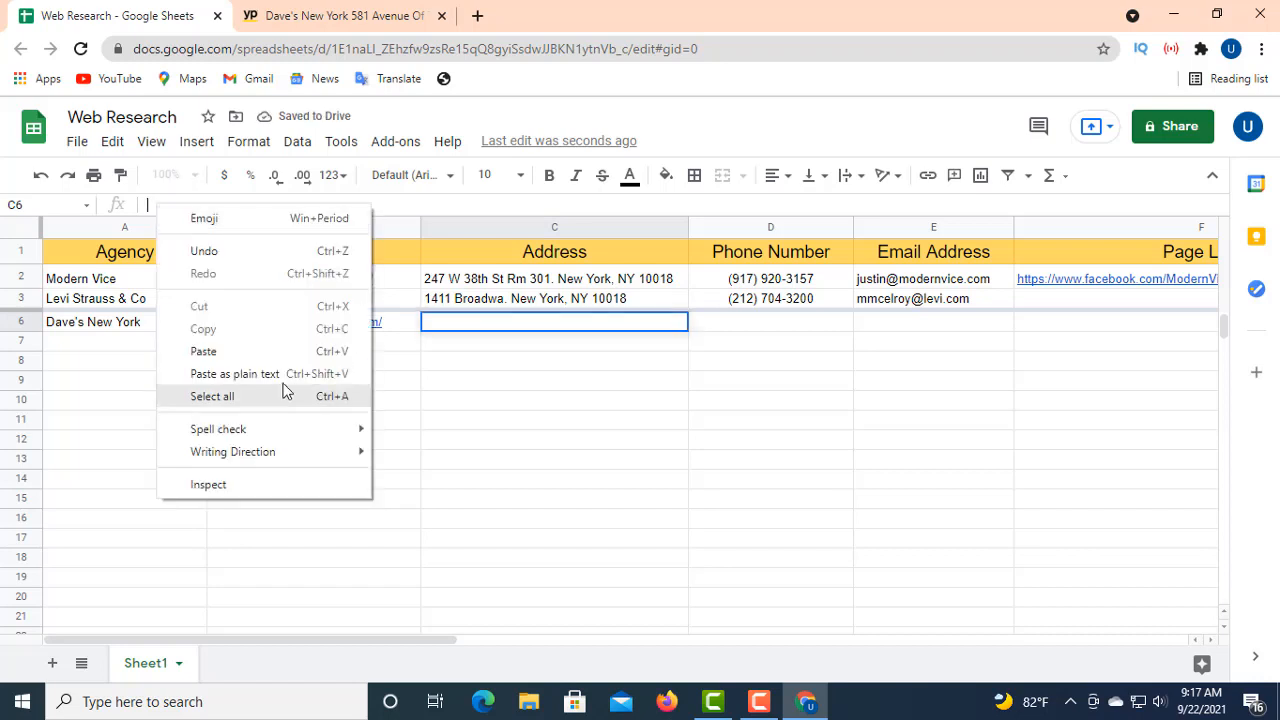
pyautogui.click(231, 351)
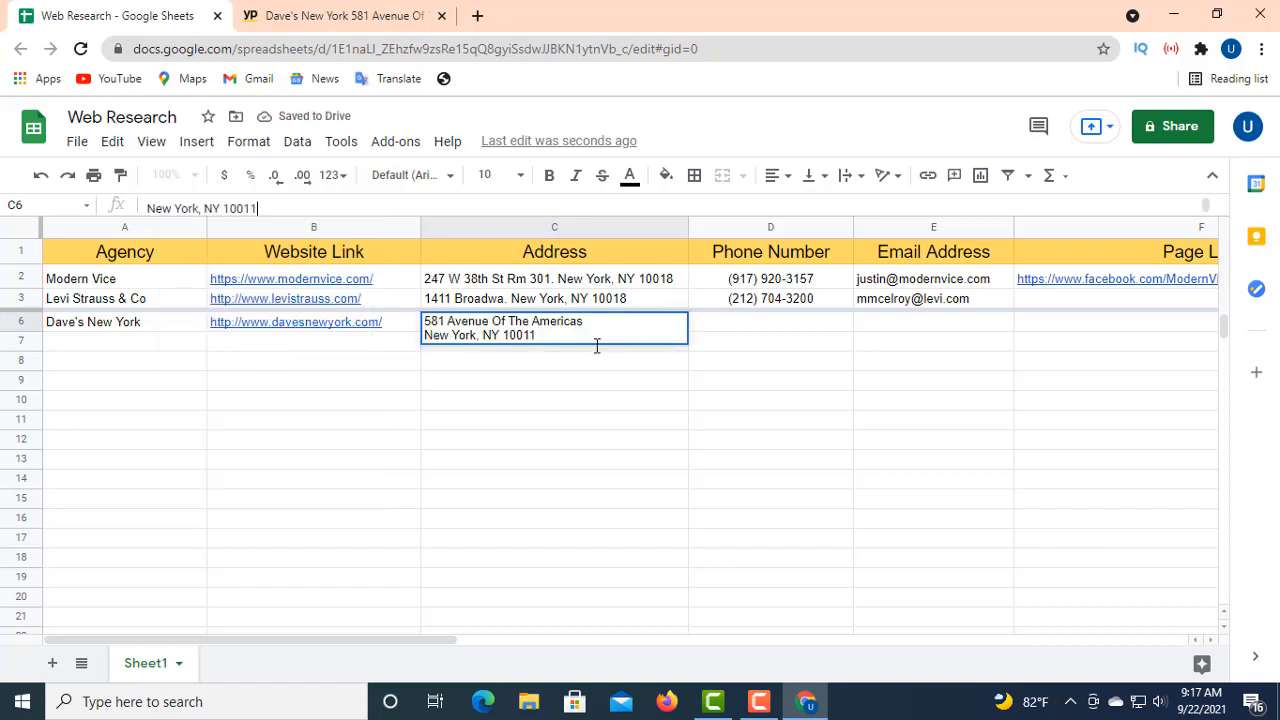
# - Join the two address lines in cell C6 into one line, separating street and city with a period and a space
pyautogui.click(431, 335)
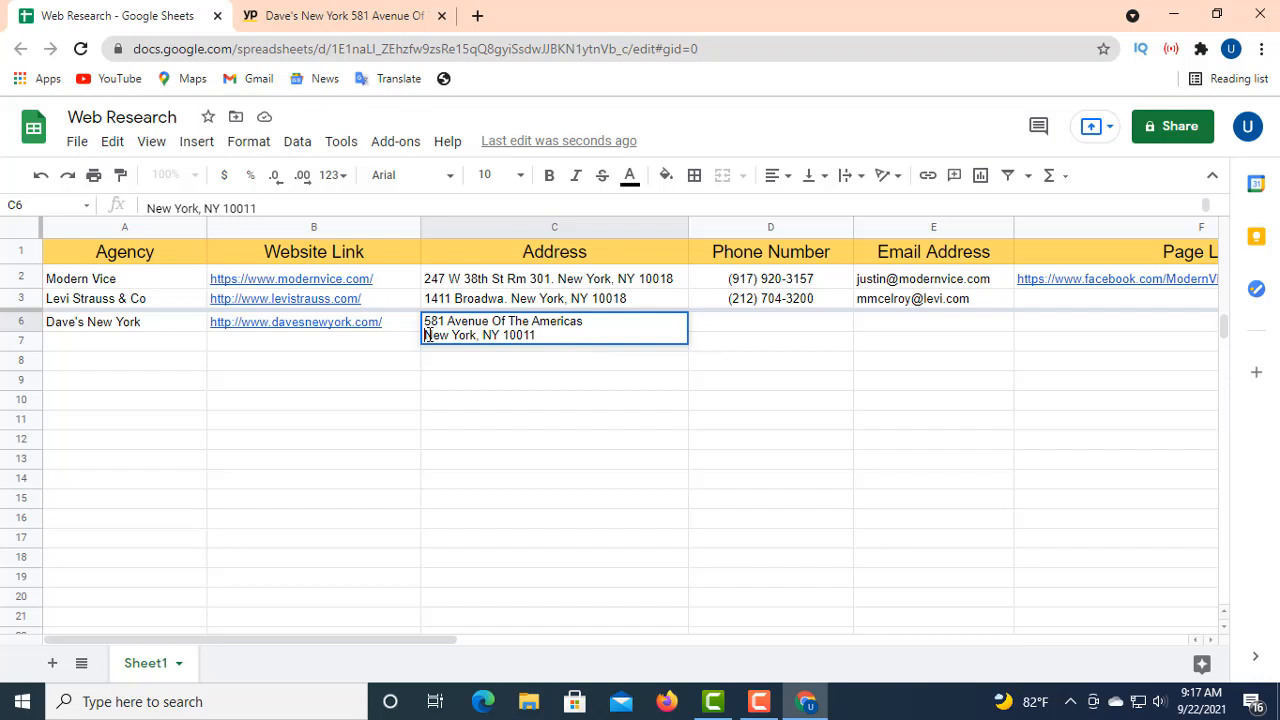
pyautogui.press('BackSpace')
pyautogui.write('. New York, NY 10011')
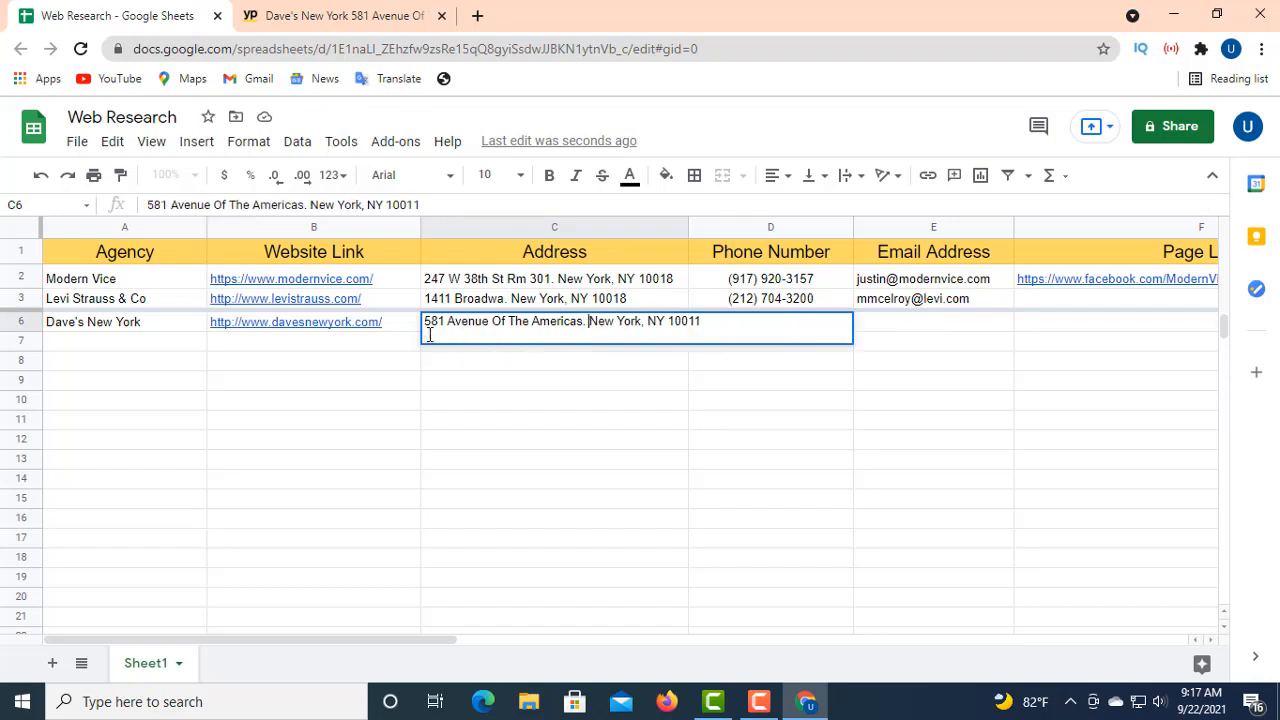
pyautogui.click(601, 368)
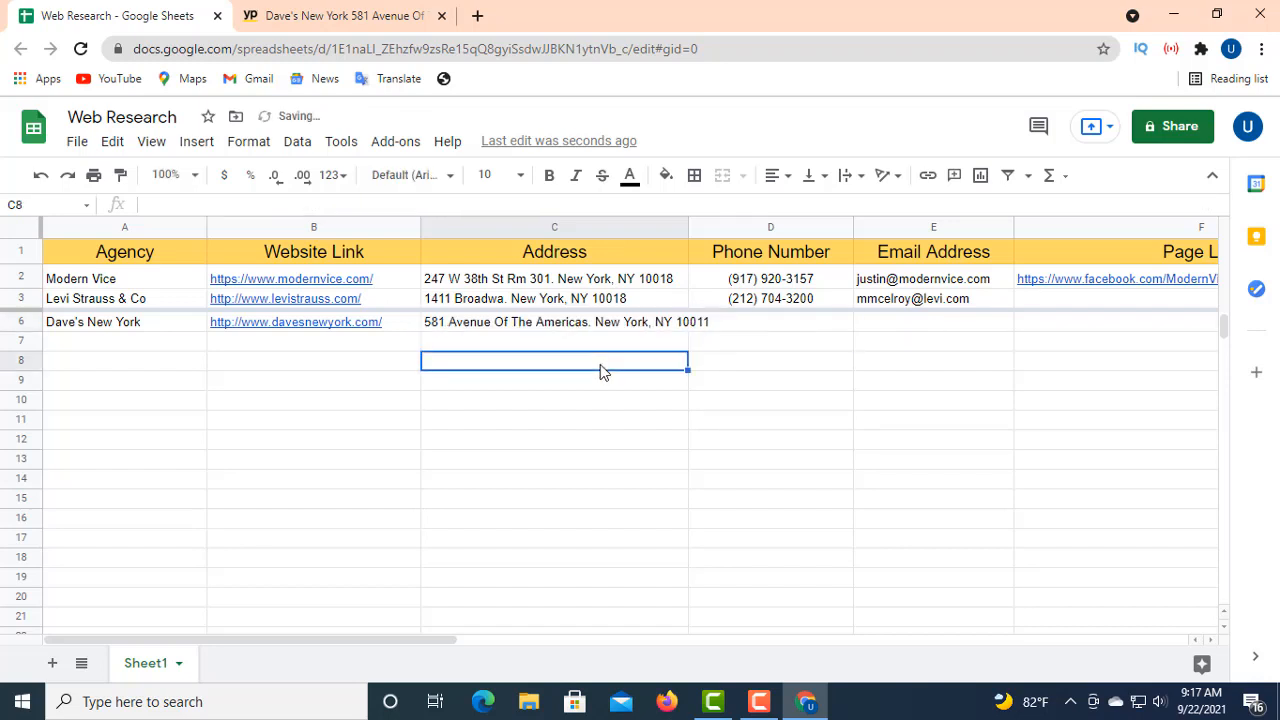
# - Copy the phone number from the Dave's New York listing into Phone Number cell D6 and center it horizontally
pyautogui.click(730, 323)
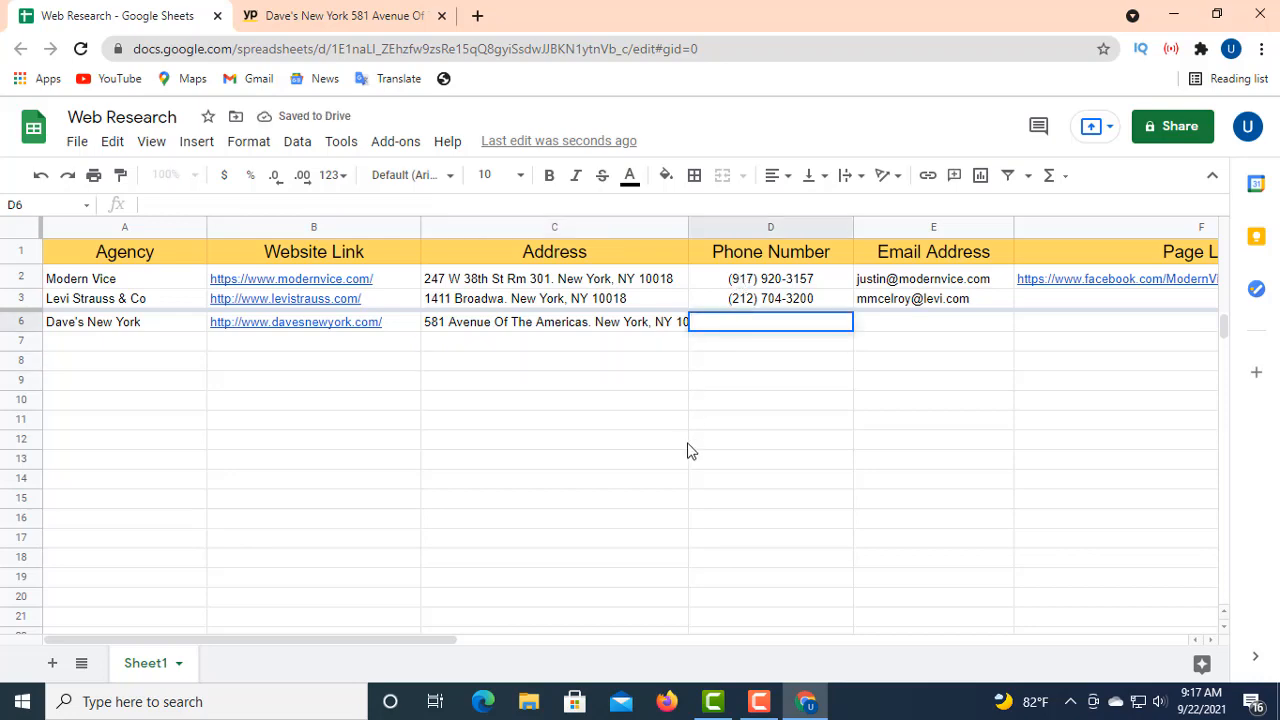
pyautogui.click(280, 13)
pyautogui.scroll(-1, 453, 410)
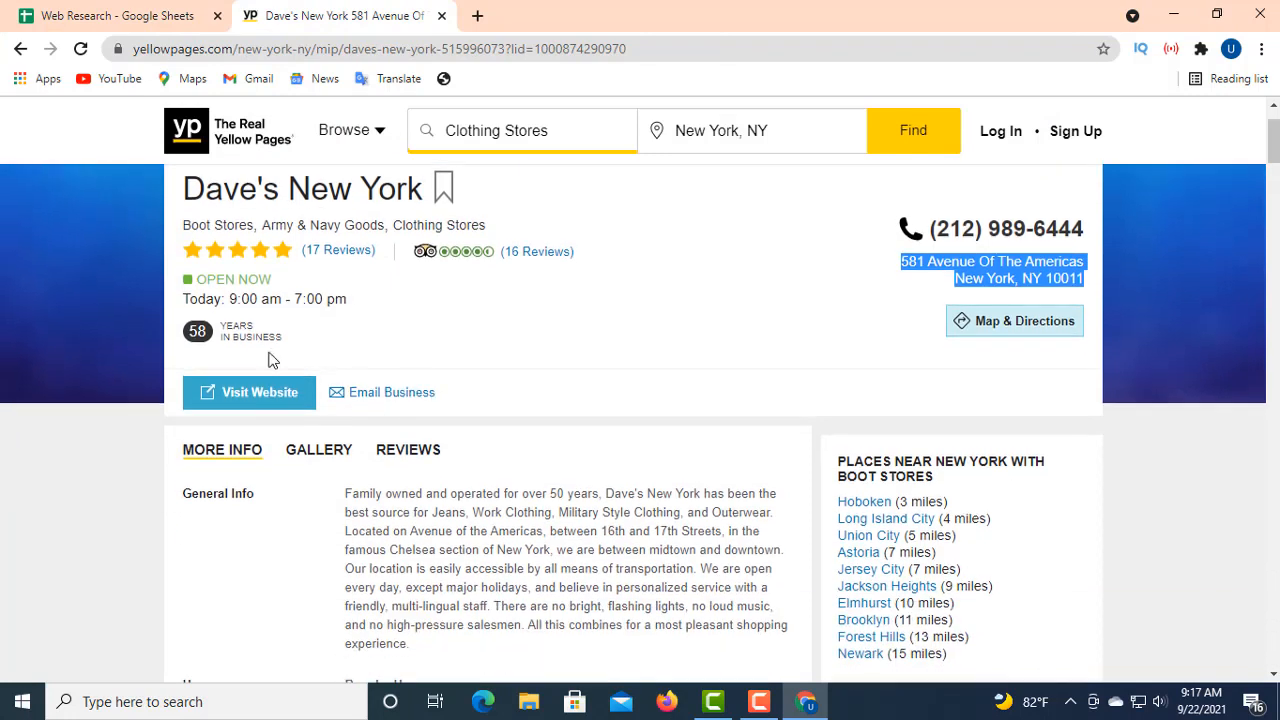
pyautogui.moveTo(928, 229); pyautogui.dragTo(1086, 232)
pyautogui.rightClick(1050, 230)
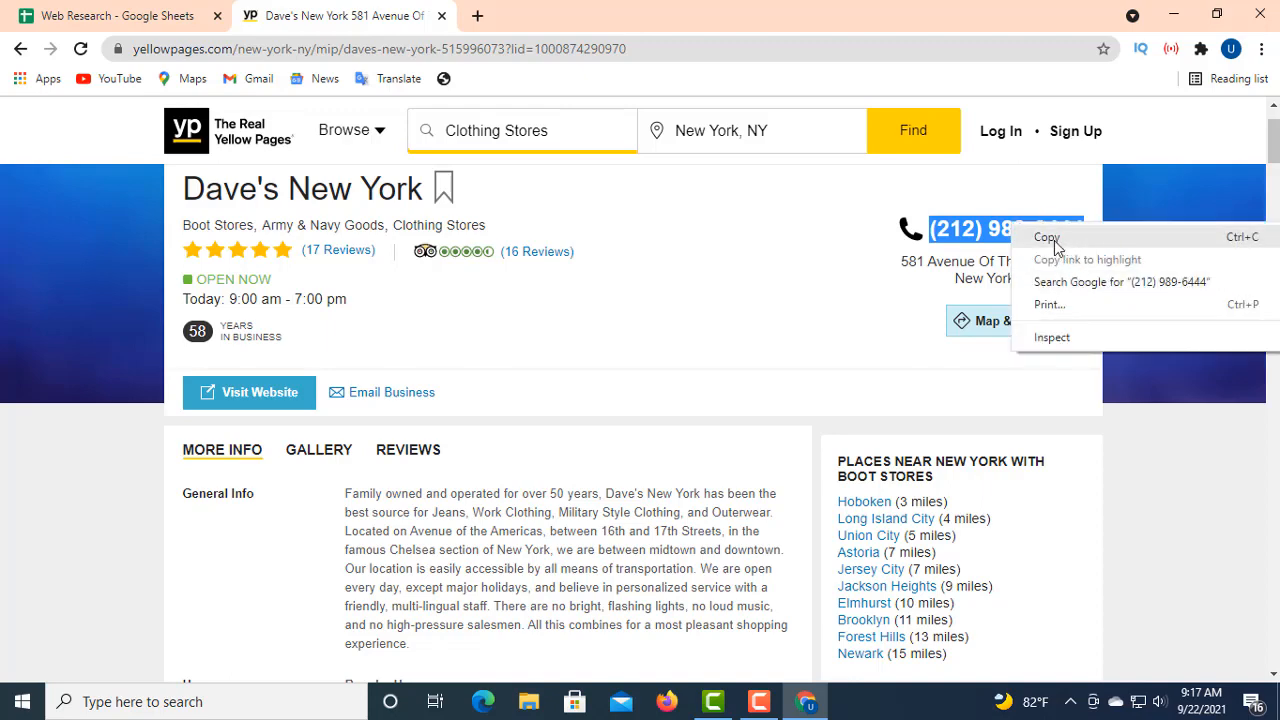
pyautogui.click(1044, 238)
pyautogui.click(120, 15)
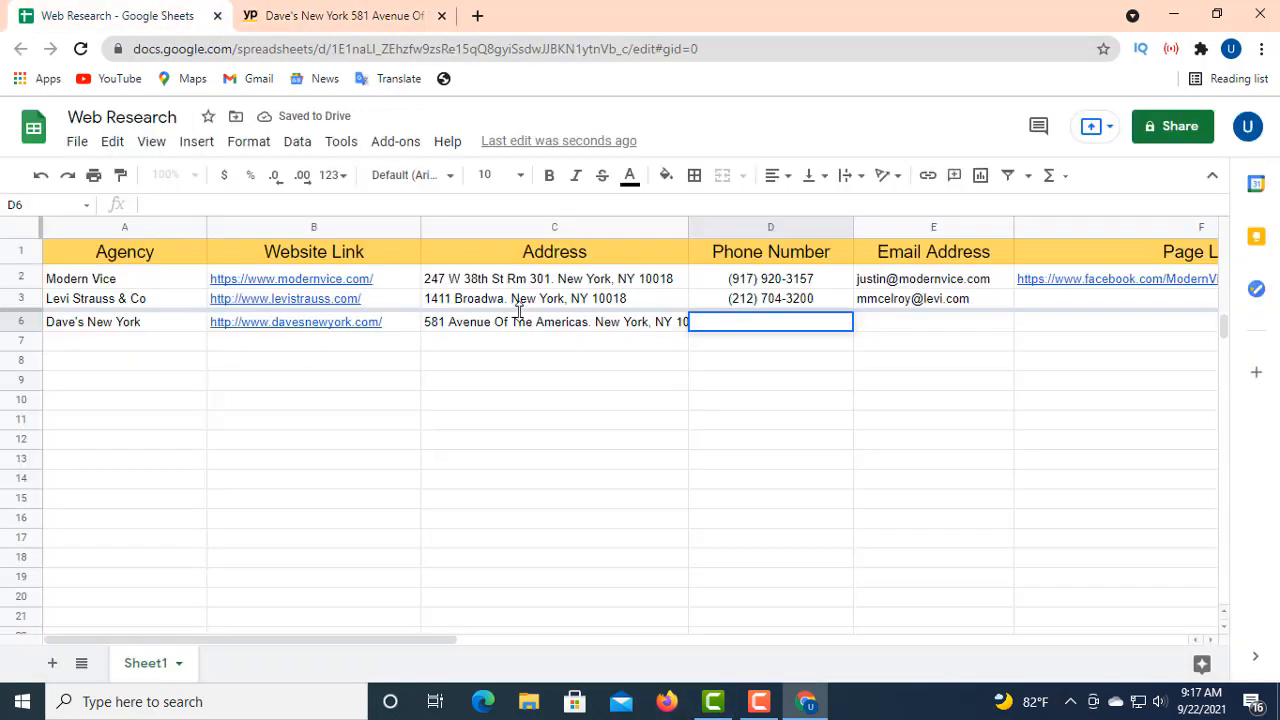
pyautogui.rightClick(167, 201)
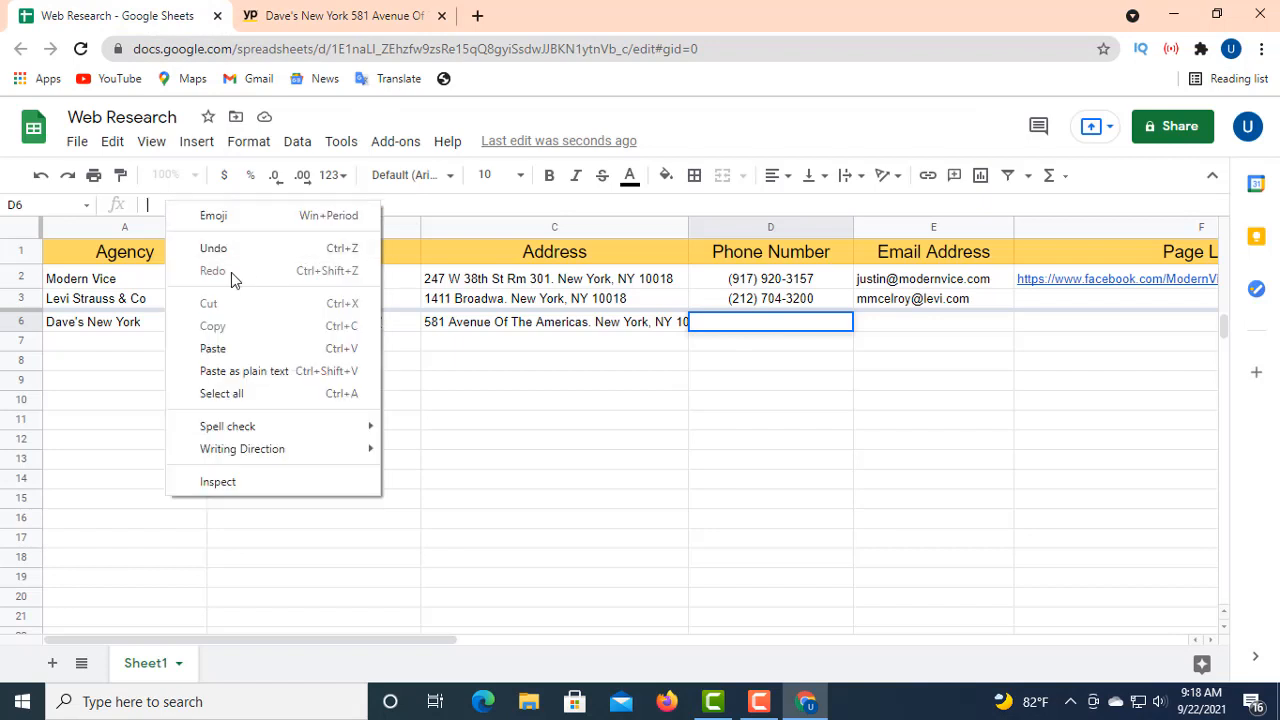
pyautogui.click(232, 346)
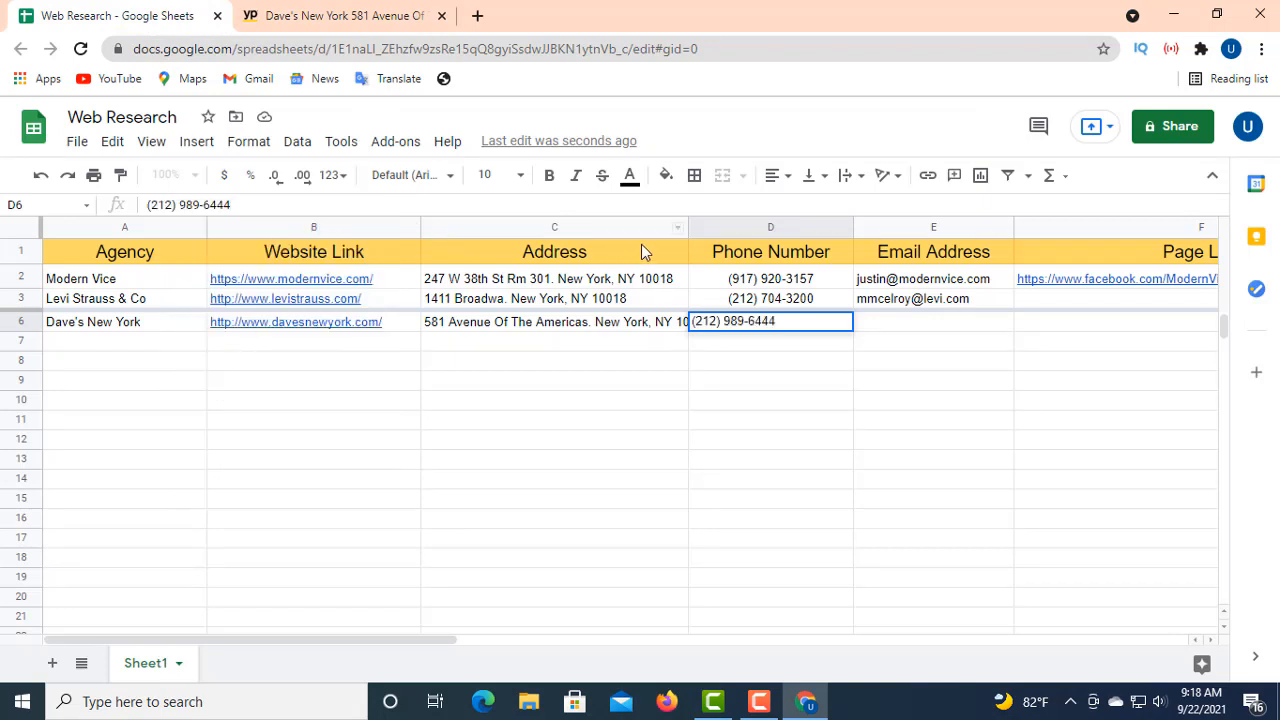
pyautogui.click(777, 177)
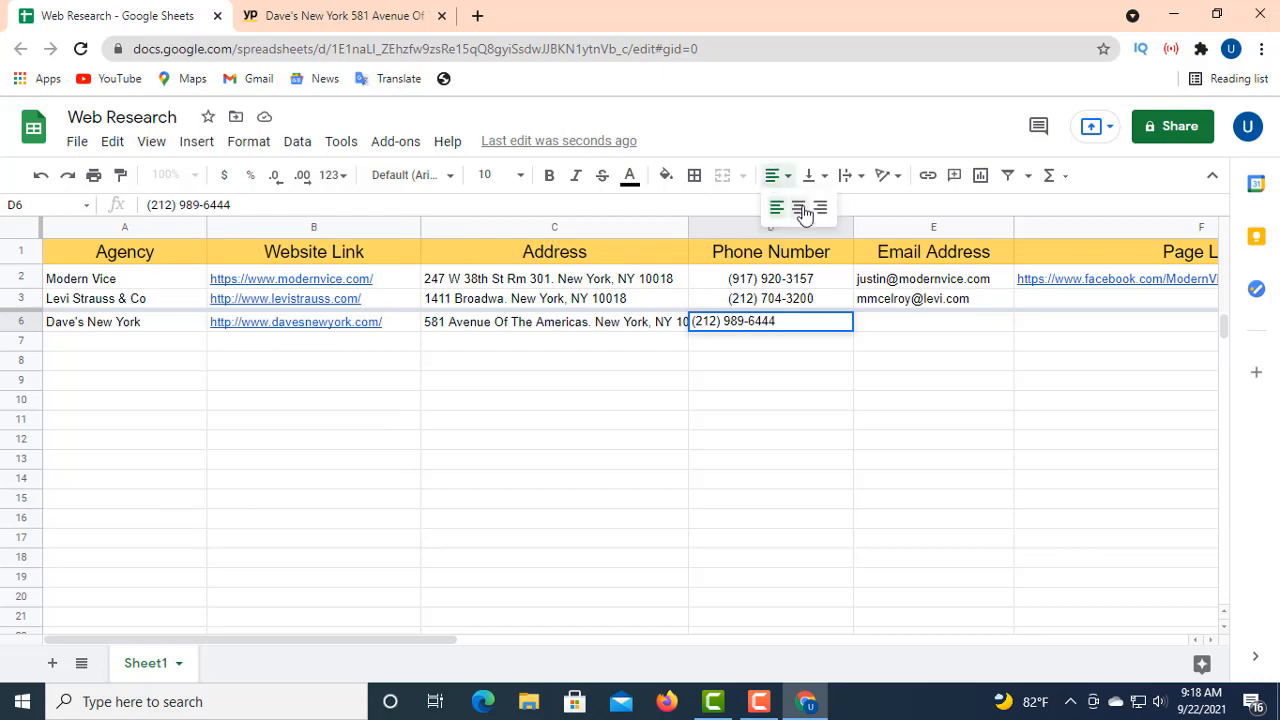
pyautogui.click(799, 208)
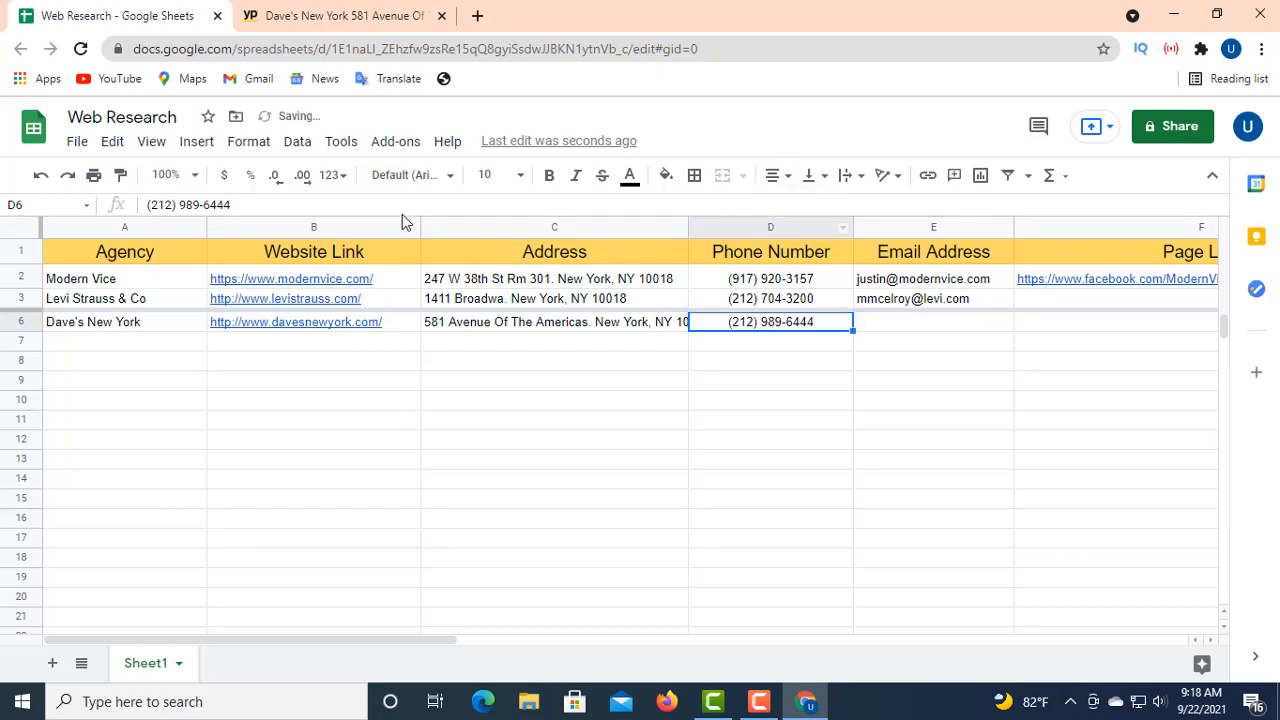
# - Copy the business email address from the Dave's New York listing's email link into Email Address cell E6
pyautogui.click(323, 18)
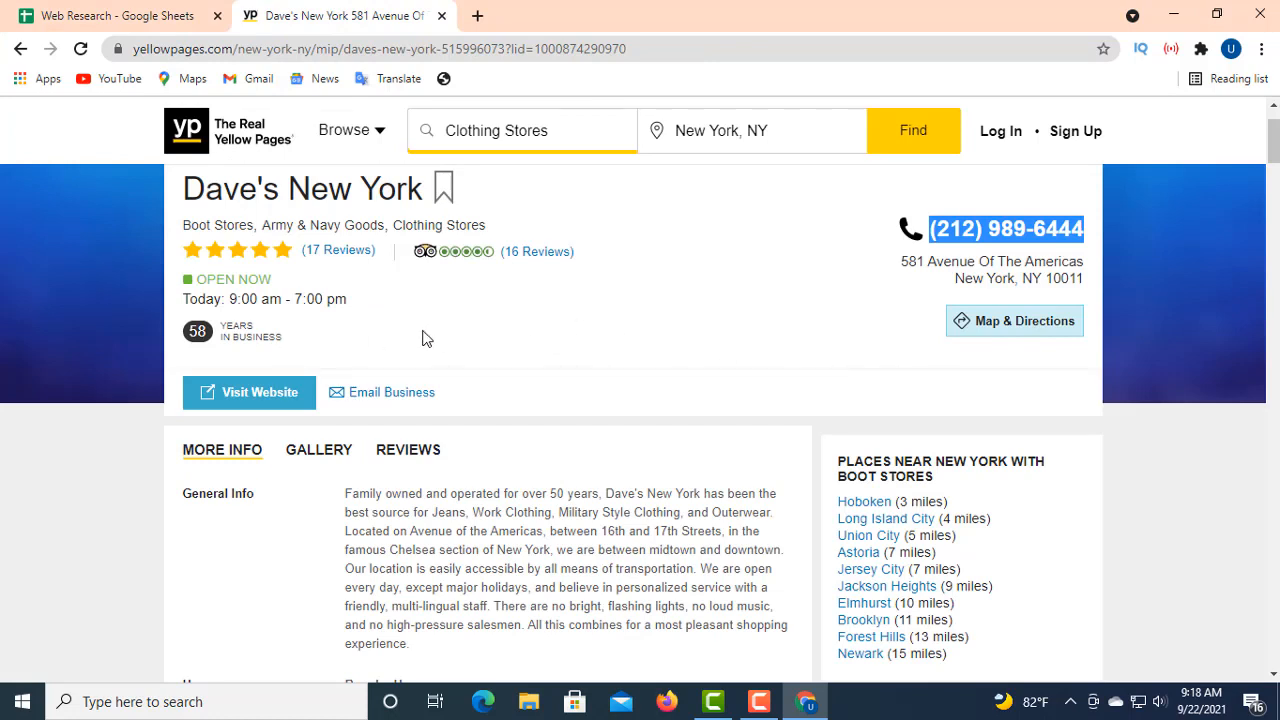
pyautogui.rightClick(357, 395)
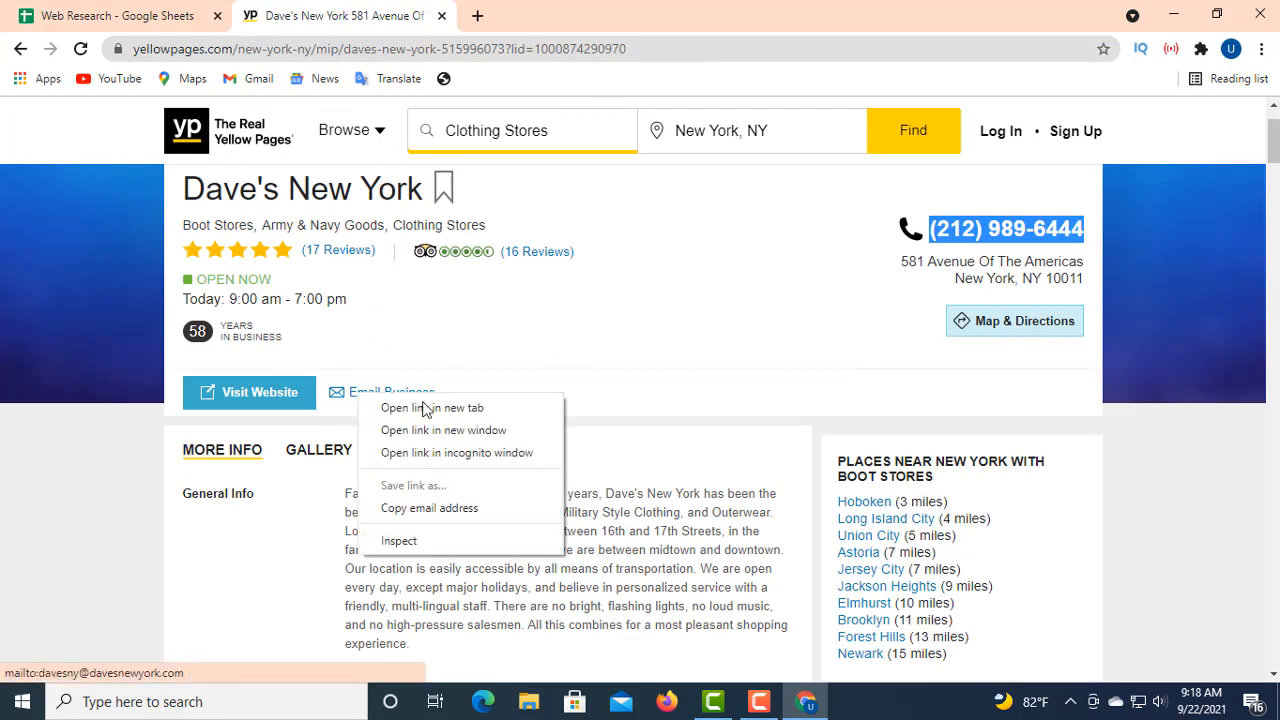
pyautogui.click(425, 508)
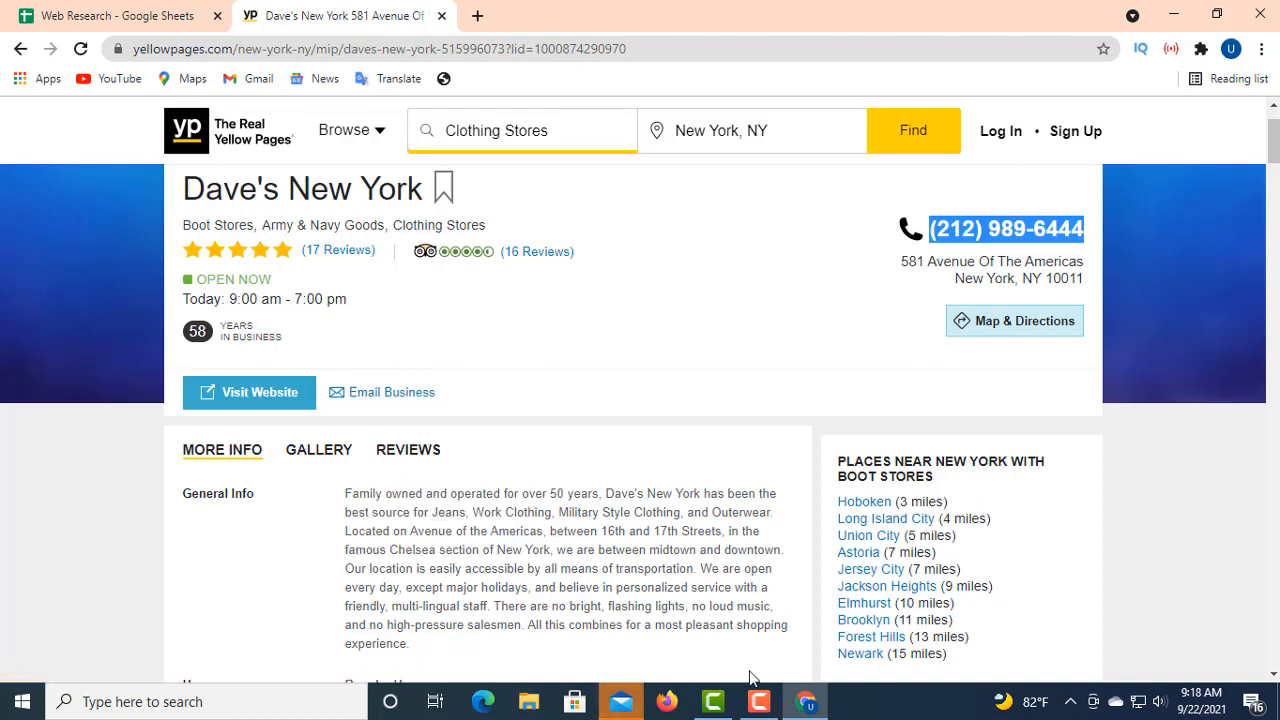
pyautogui.click(160, 27)
pyautogui.click(936, 323)
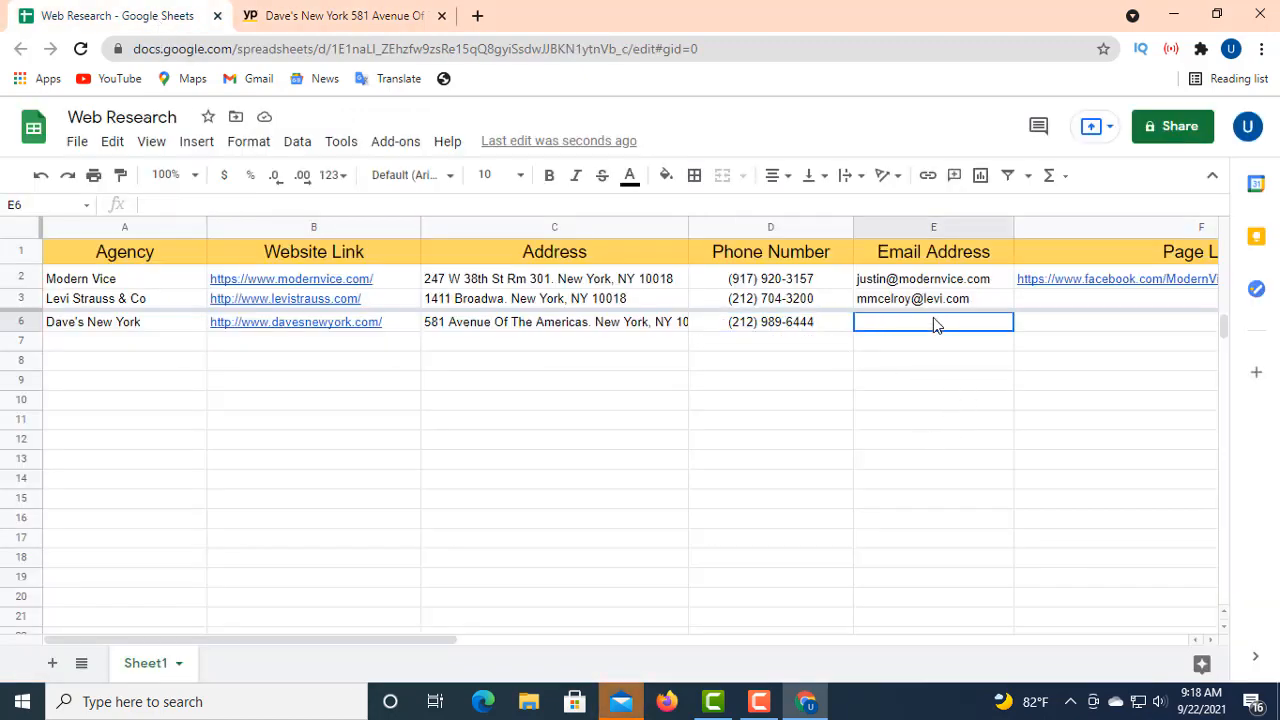
pyautogui.click(176, 202)
pyautogui.rightClick(176, 200)
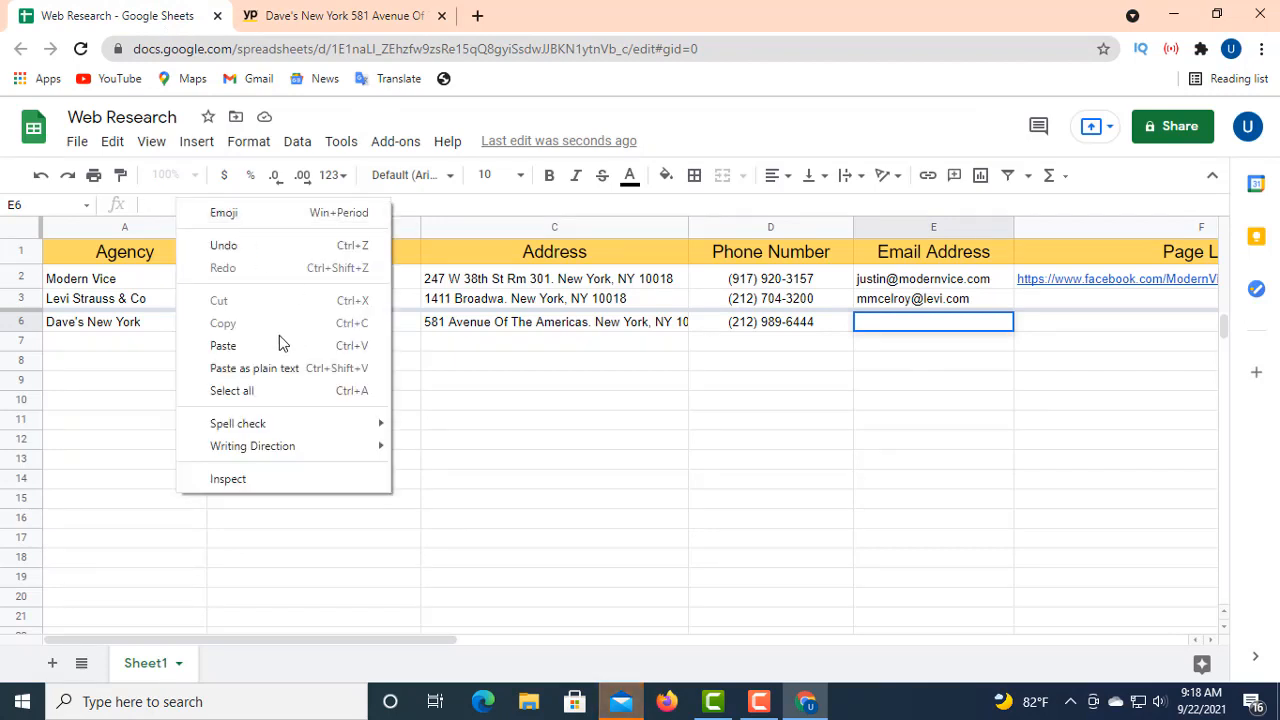
pyautogui.click(243, 346)
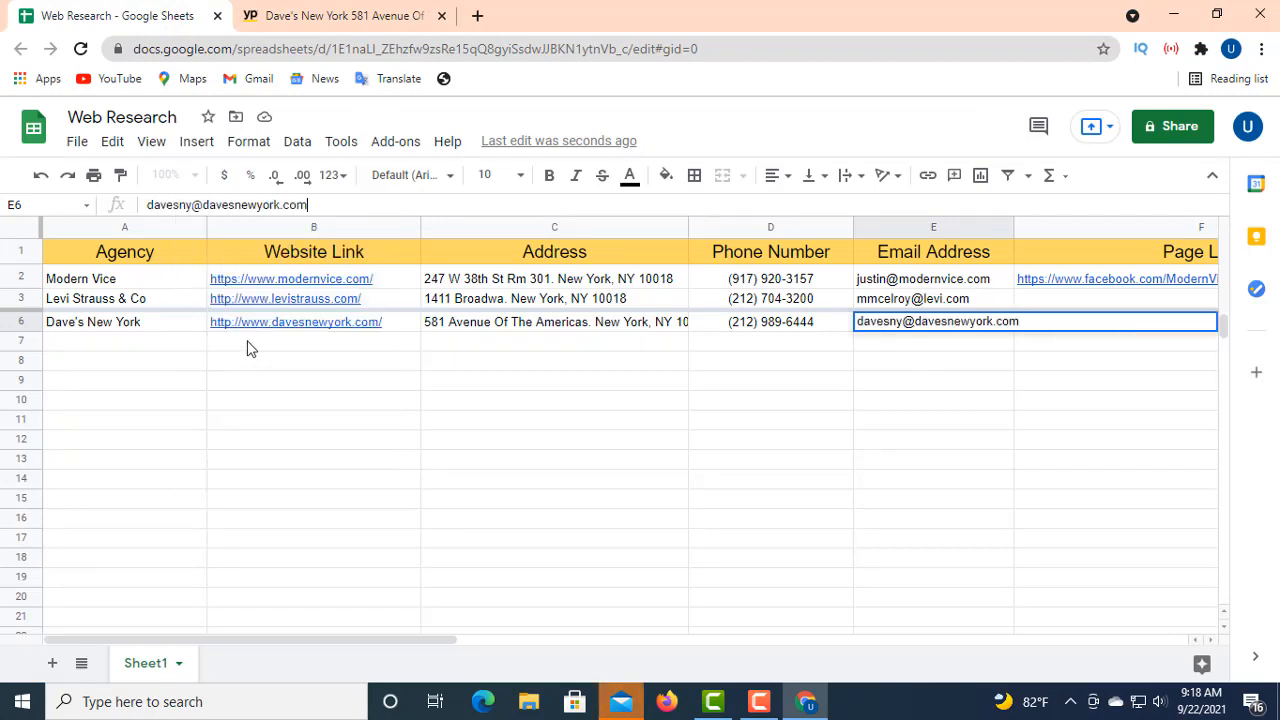
pyautogui.click(1097, 342)
pyautogui.click(1081, 324)
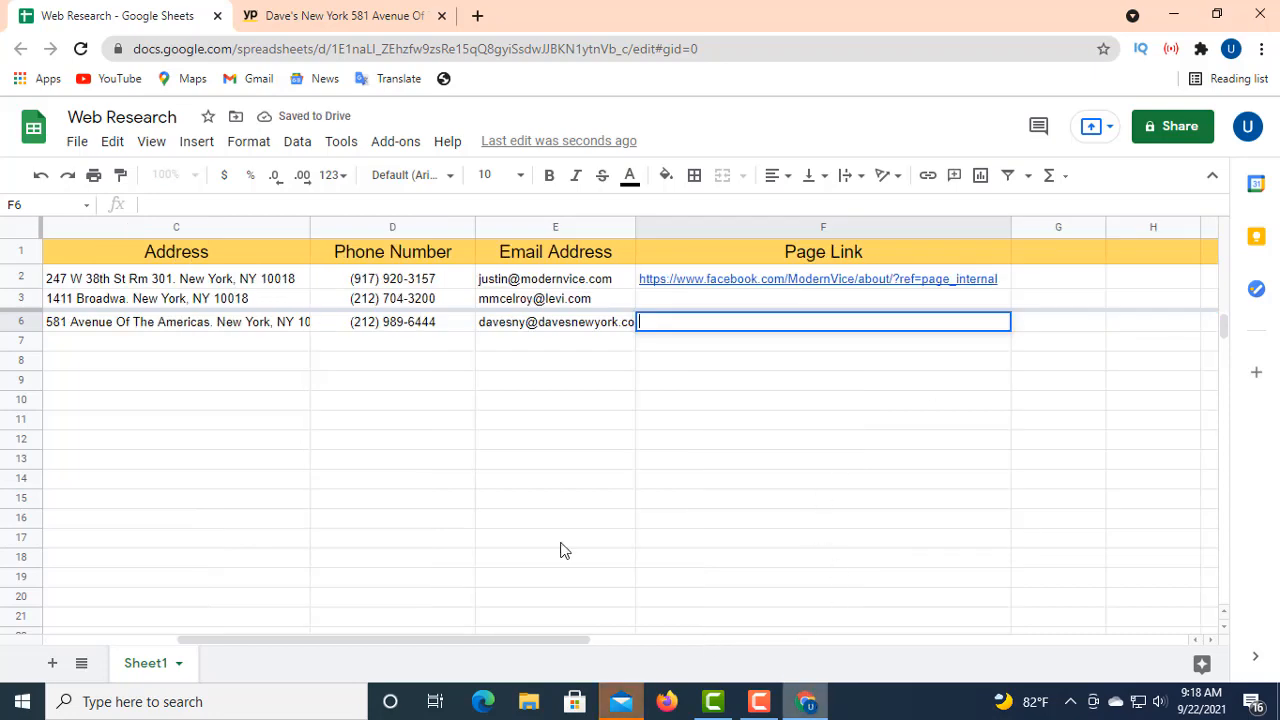
# - Dismiss the Mail app's account setup dialog, close the Mail window, and return to the browser
pyautogui.click(806, 703)
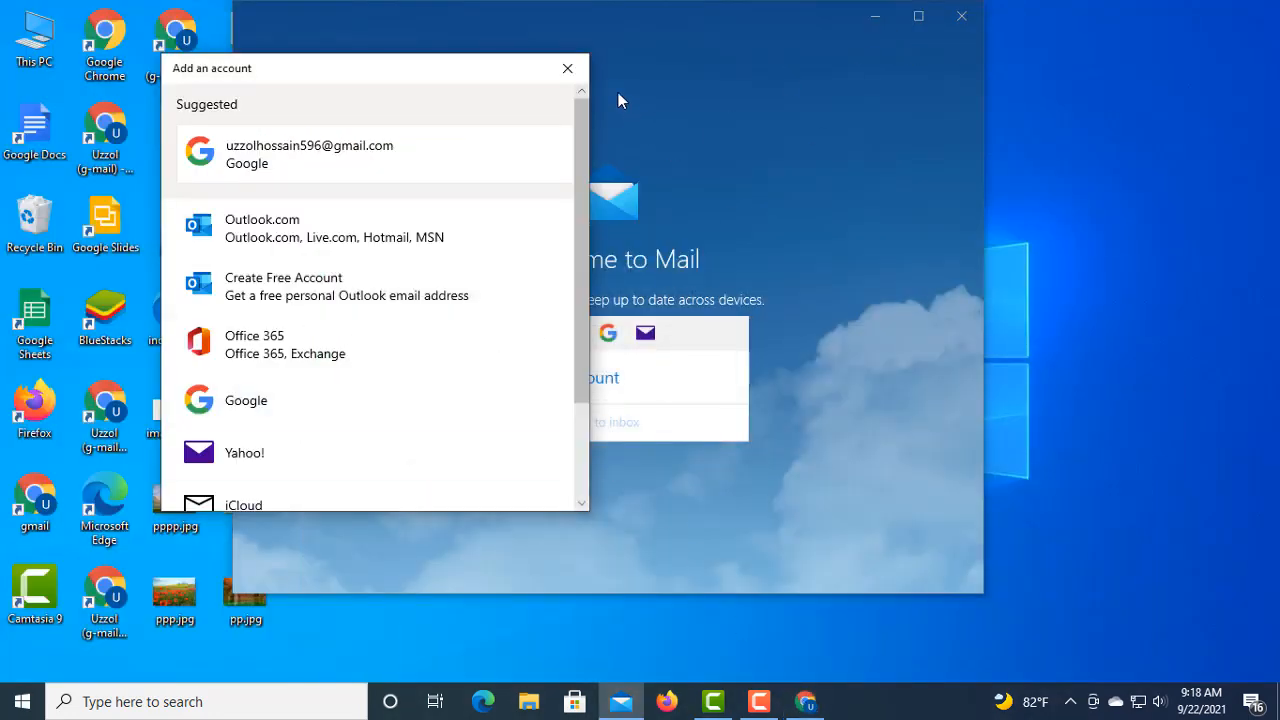
pyautogui.click(566, 70)
pyautogui.click(962, 16)
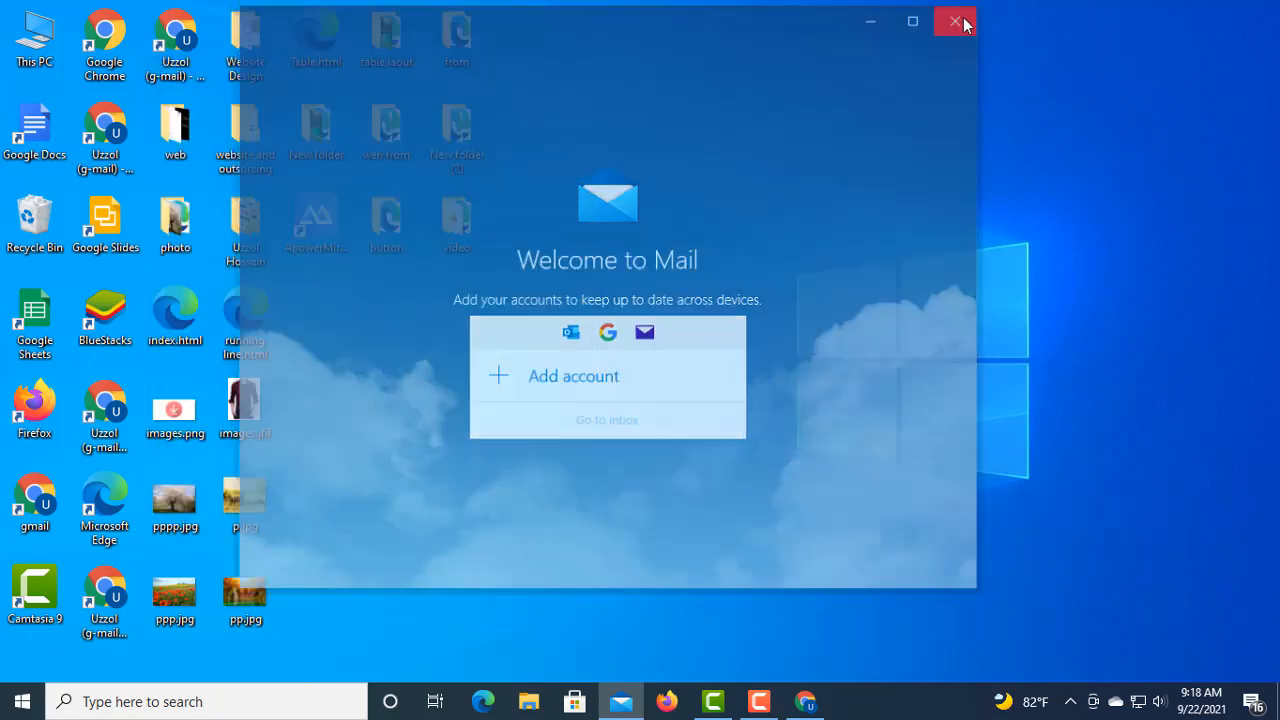
pyautogui.click(806, 703)
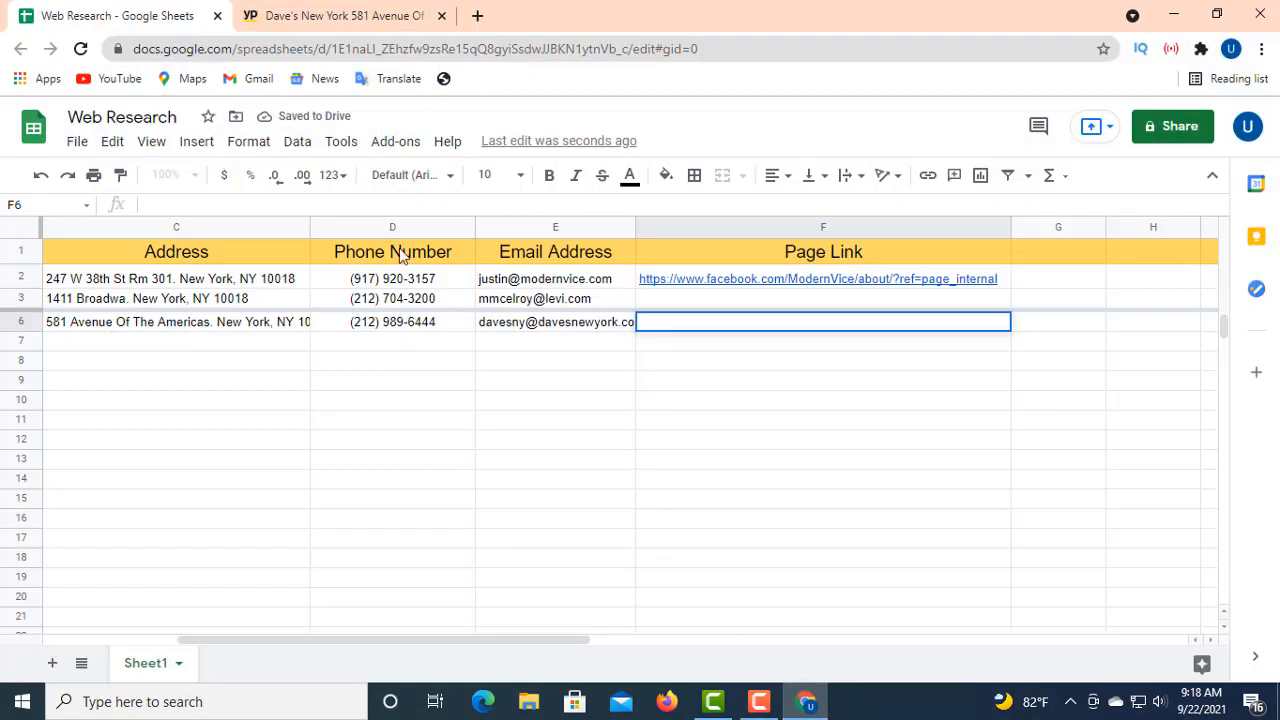
# - Open the Dave's New York website from its Yellow Pages listing and find the social media links in the footer
pyautogui.click(310, 18)
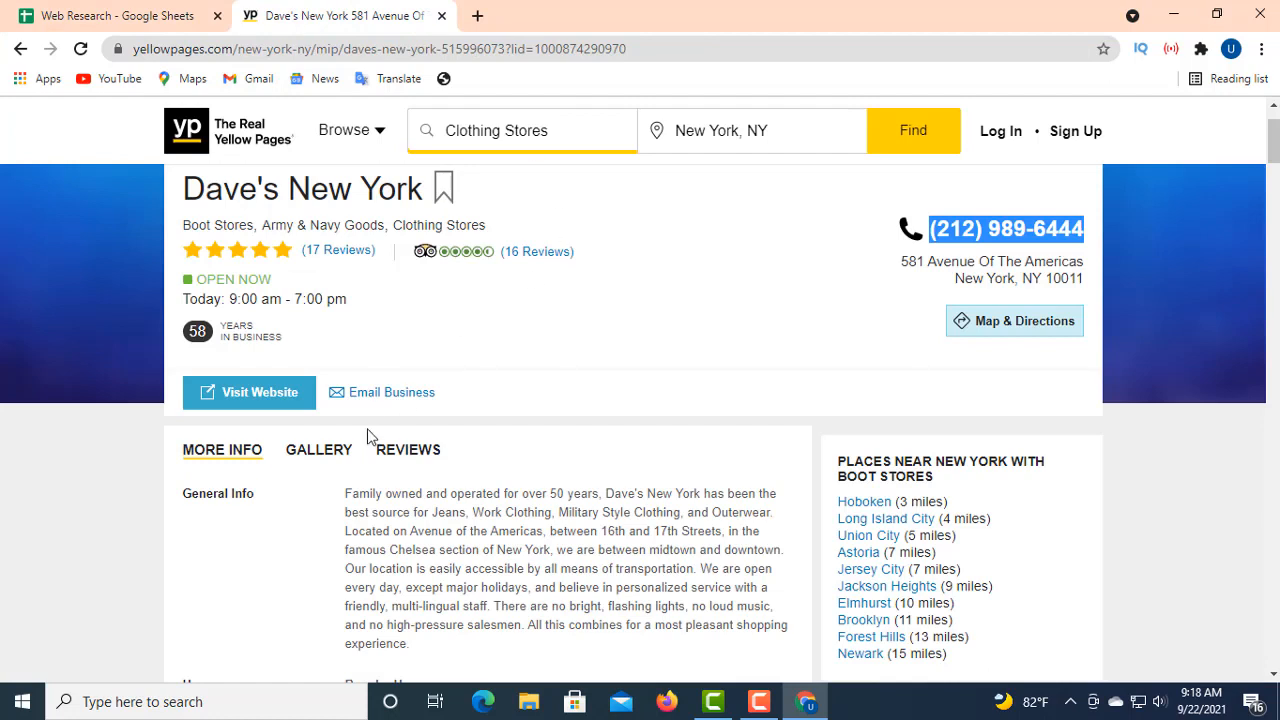
pyautogui.click(252, 395)
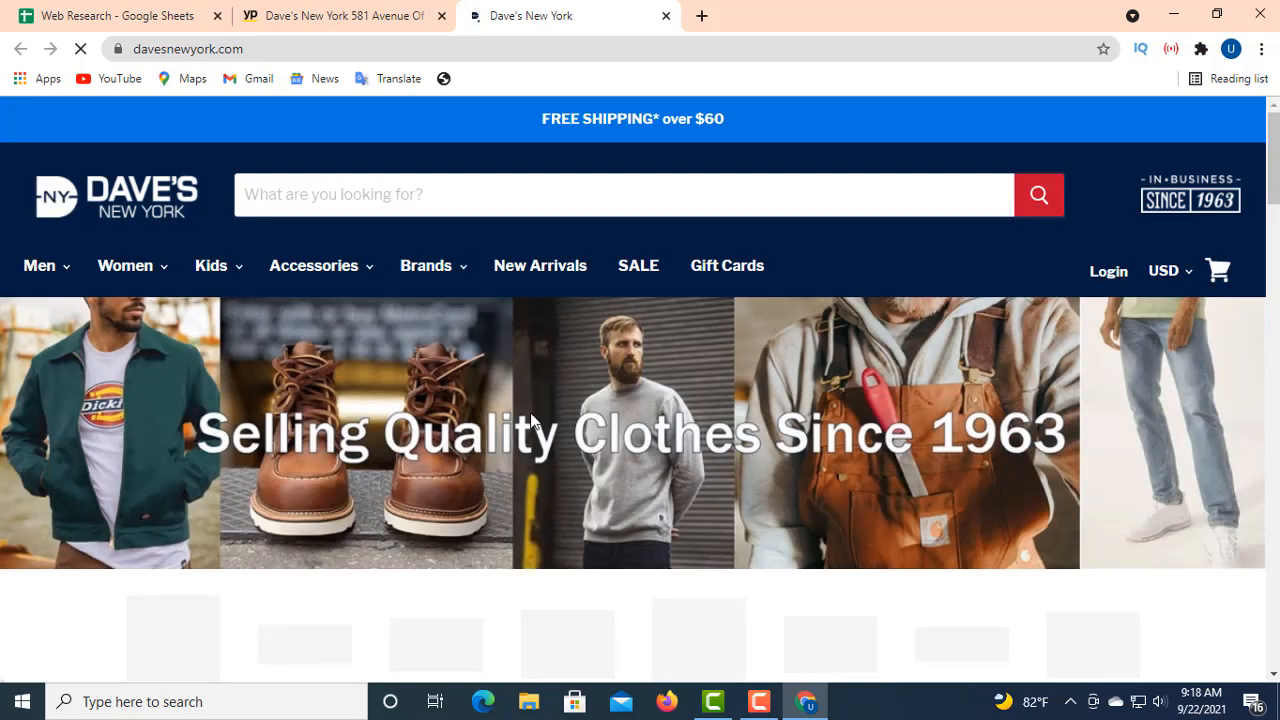
pyautogui.scroll(-6, 370, 397)
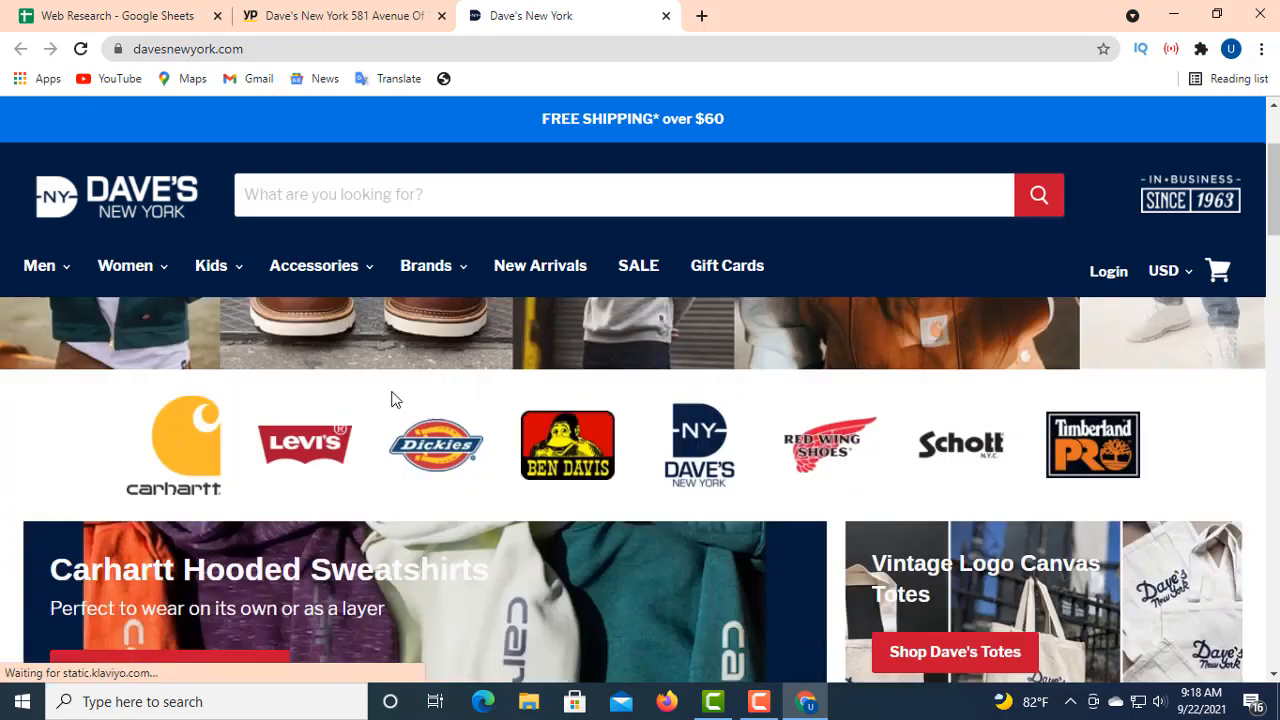
pyautogui.scroll(-12, 370, 392)
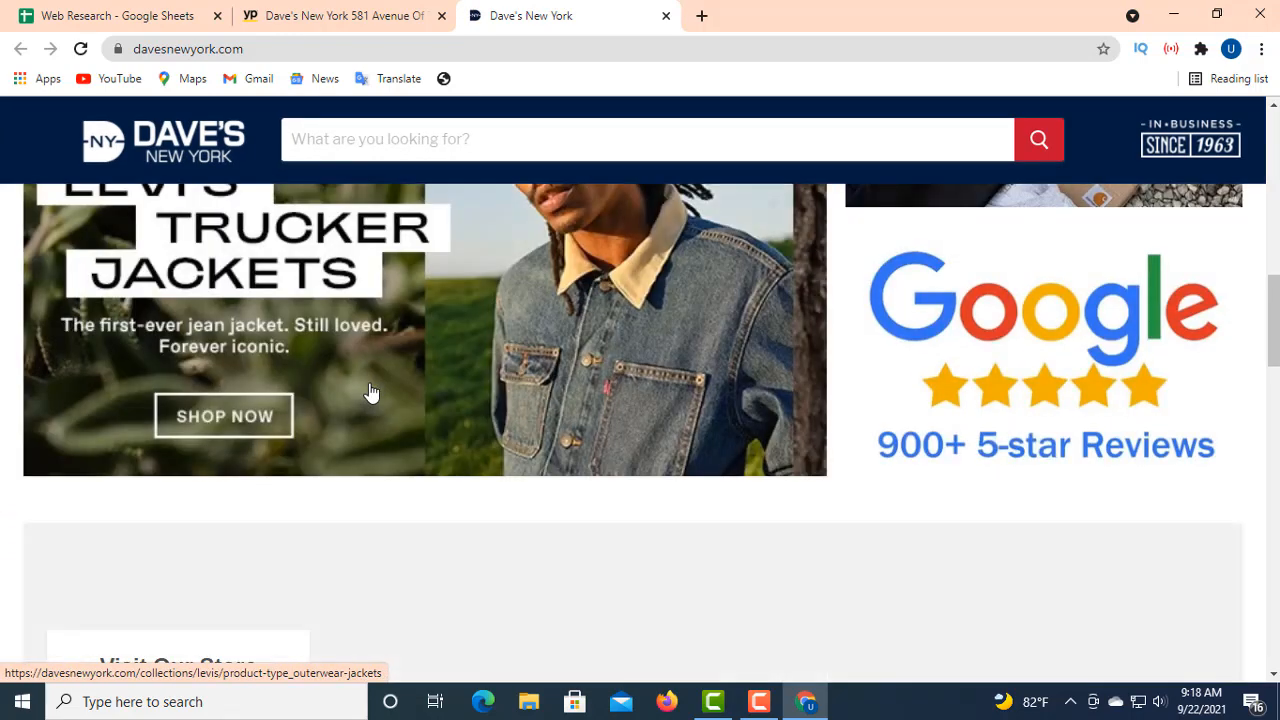
pyautogui.scroll(-12, 362, 386)
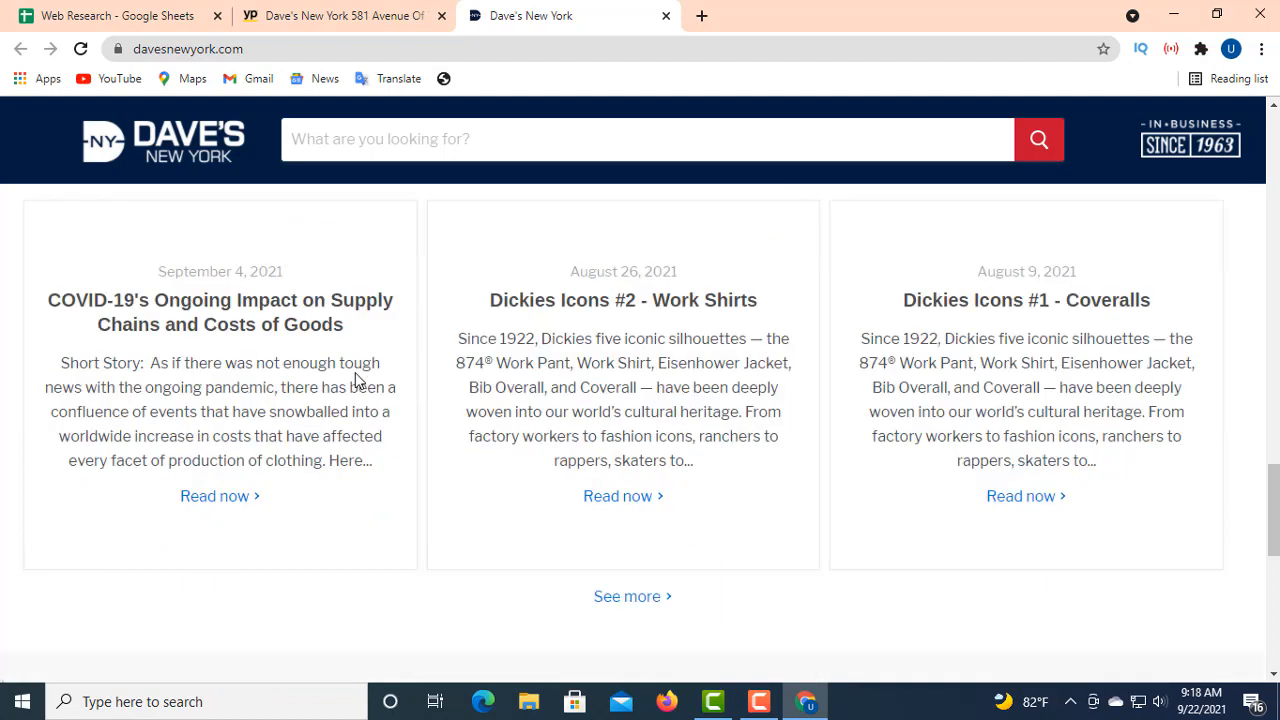
pyautogui.scroll(-3, 355, 378)
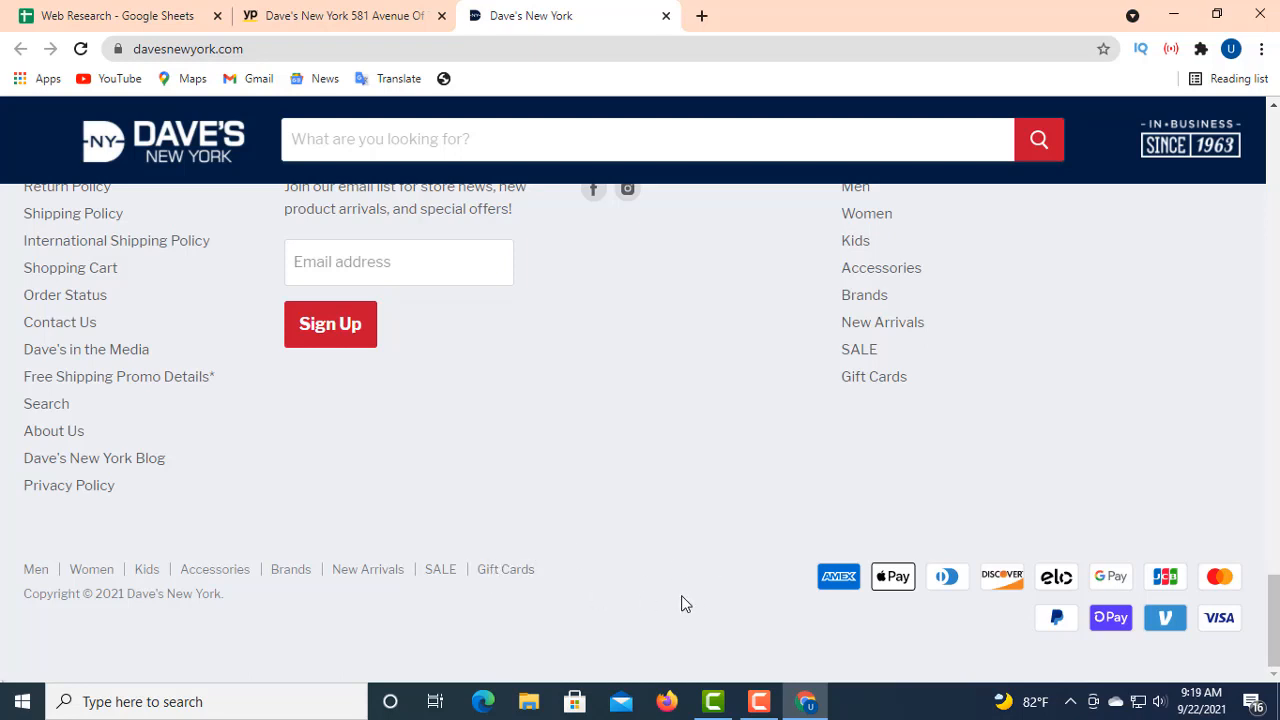
# - Open the Dave's New York Facebook page from the website footer and review the contact information in its About section
pyautogui.scroll(3, 678, 602)
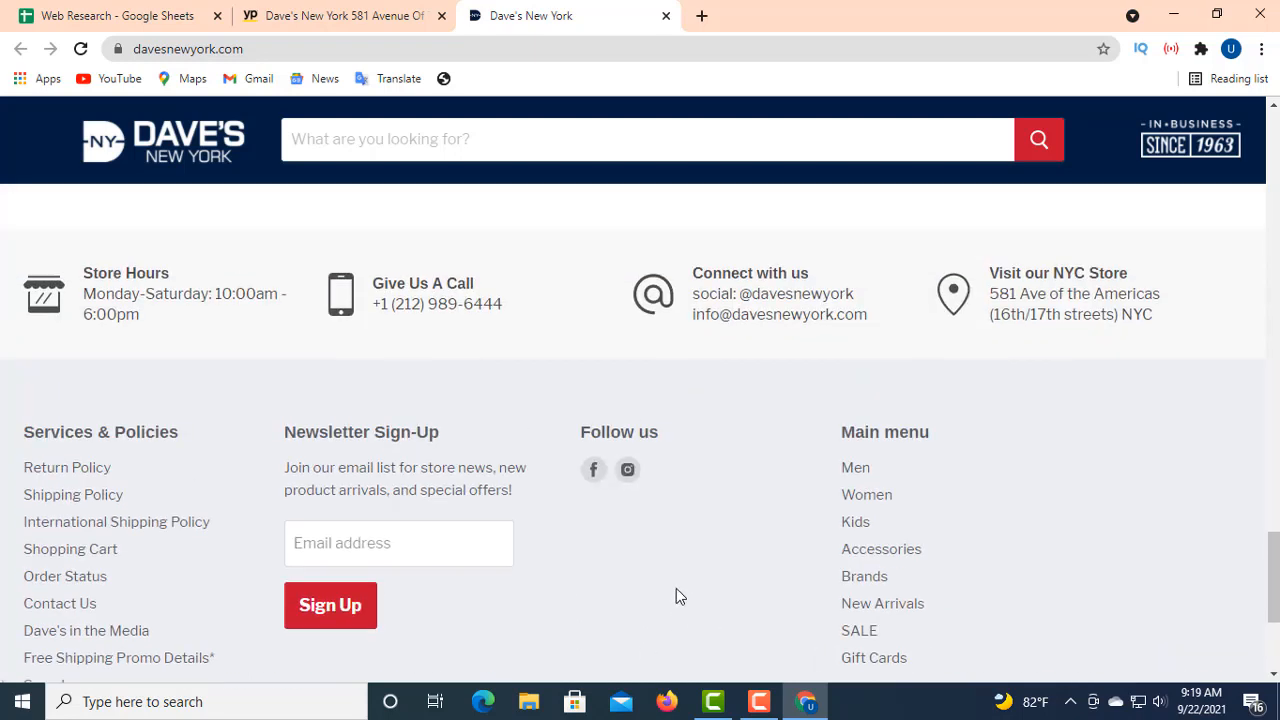
pyautogui.click(596, 472)
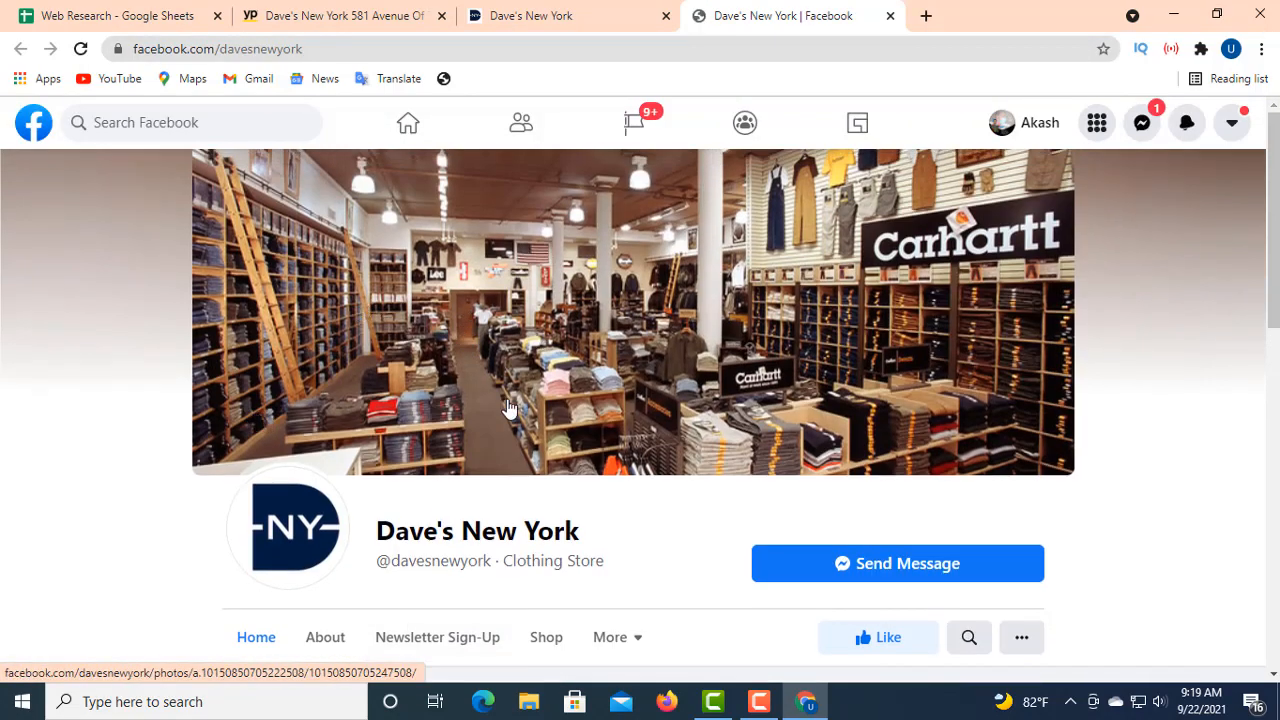
pyautogui.scroll(-3, 474, 451)
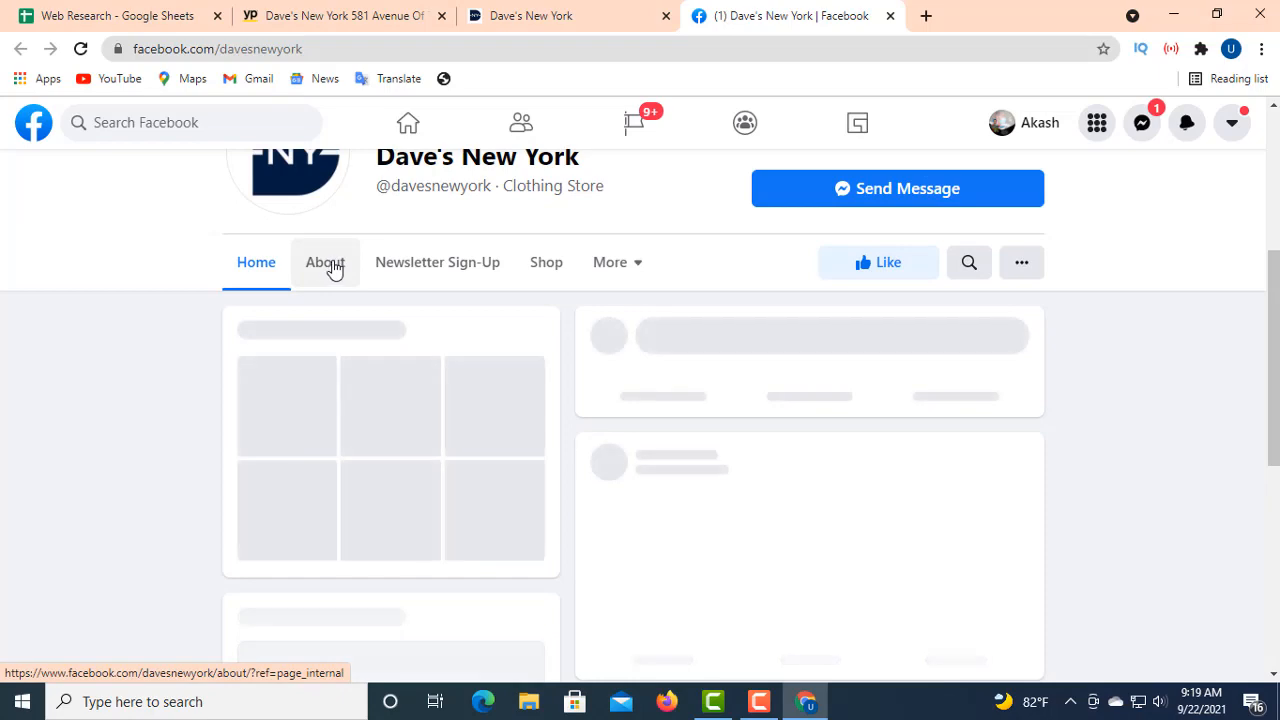
pyautogui.click(331, 268)
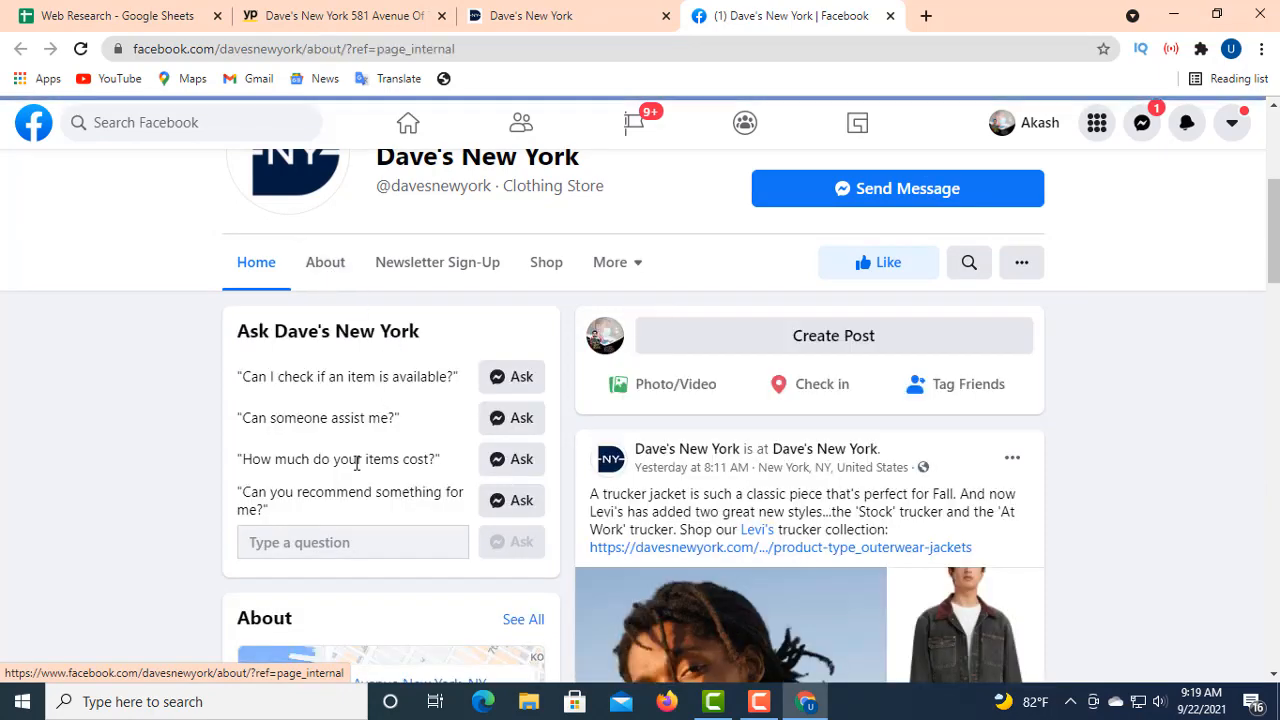
pyautogui.scroll(-2, 355, 458)
pyautogui.scroll(3, 352, 453)
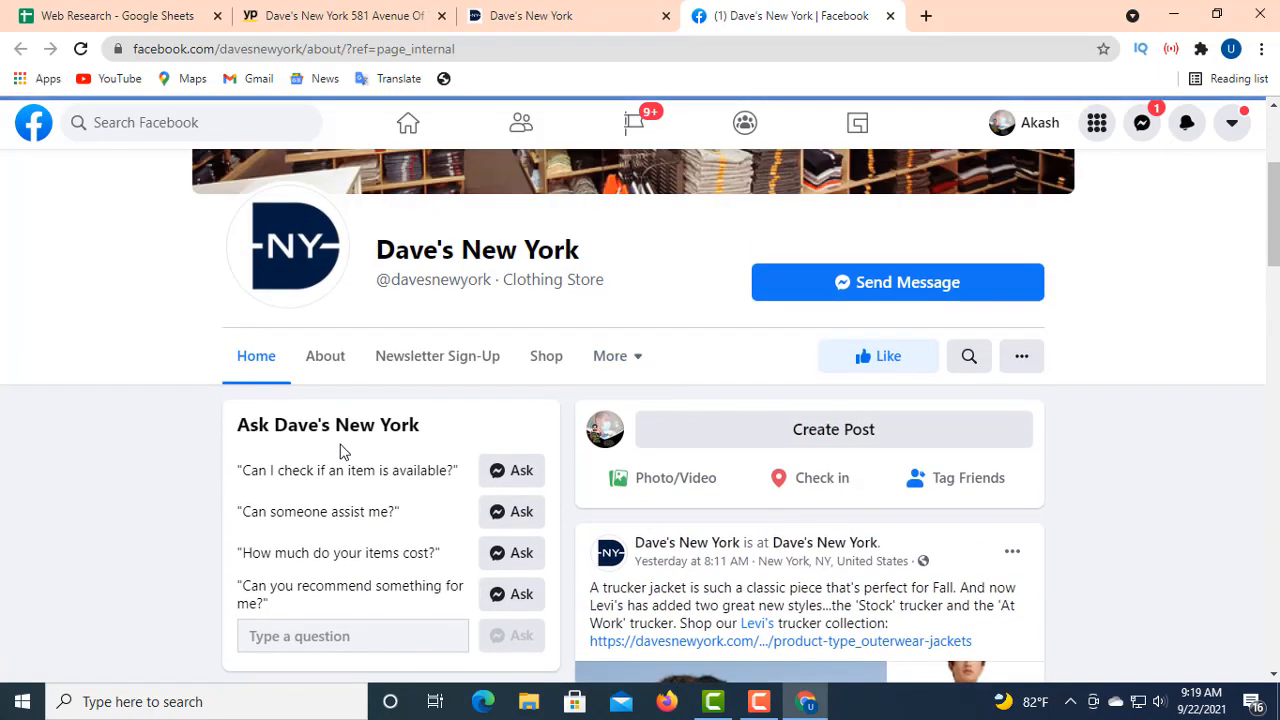
pyautogui.click(326, 357)
pyautogui.scroll(-3, 368, 400)
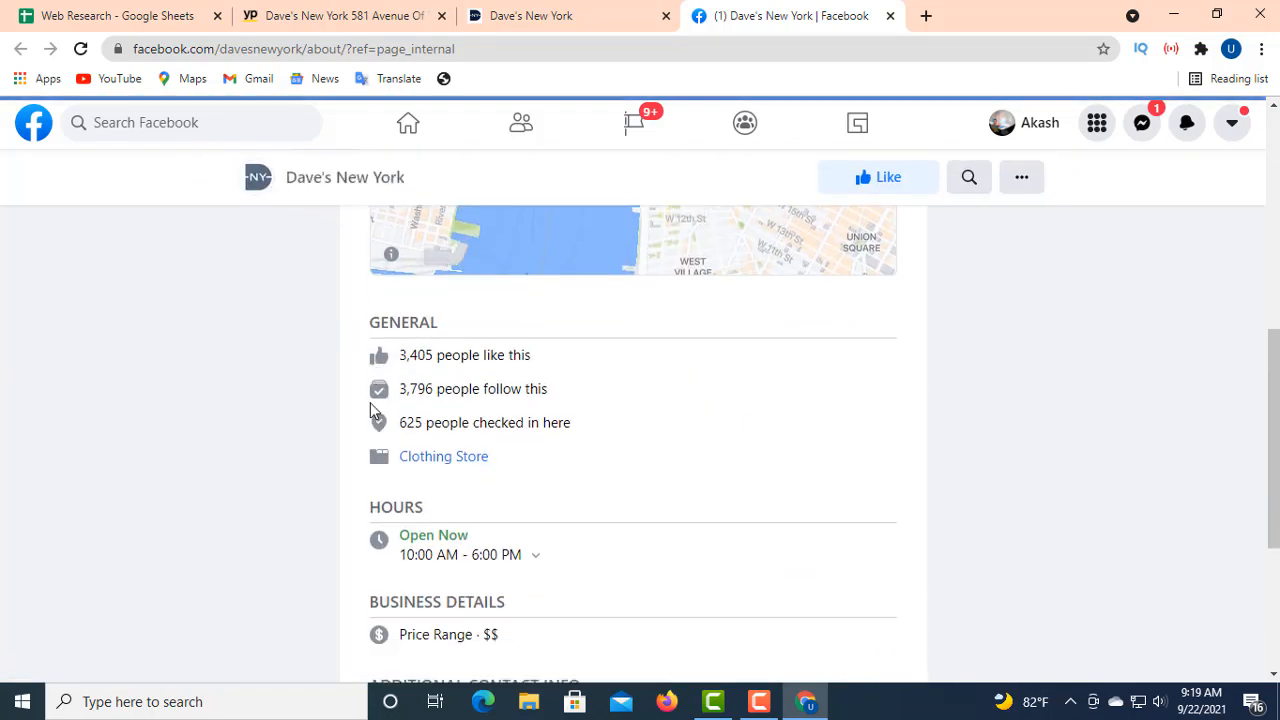
pyautogui.scroll(-3, 370, 410)
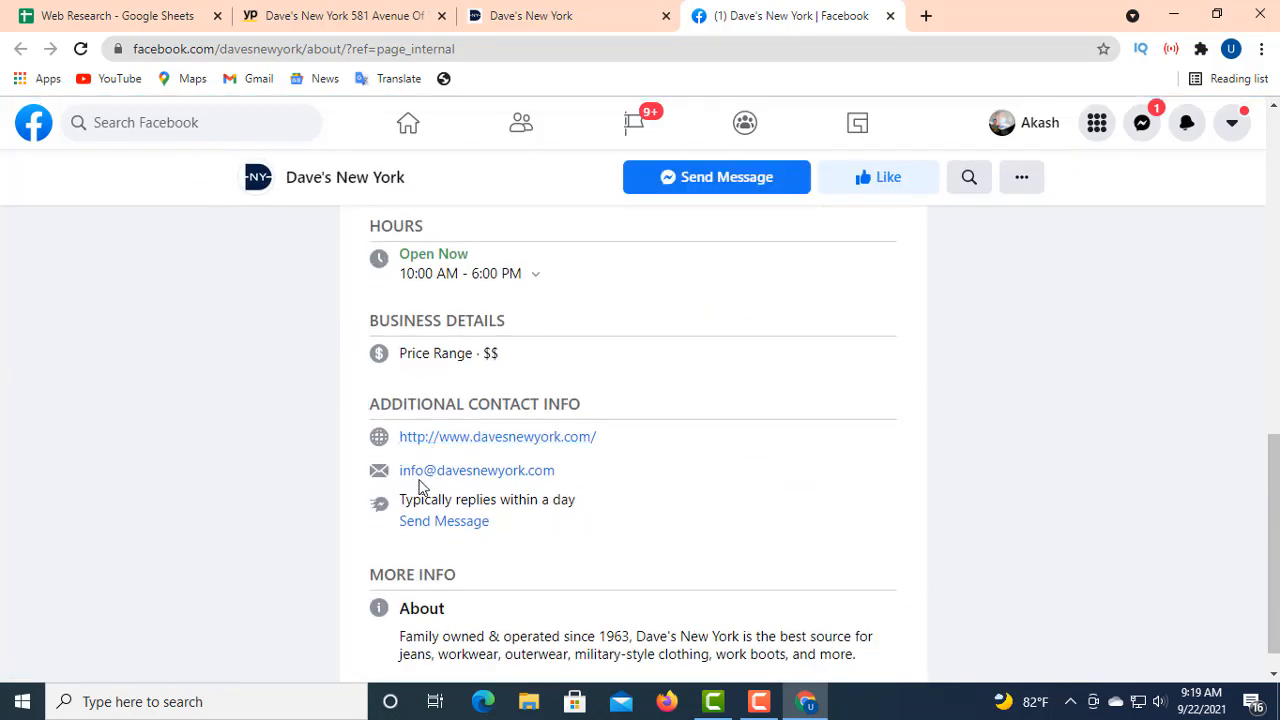
# - Copy the web address of the store's Facebook About page, then close the Facebook and Dave's New York website tabs
pyautogui.scroll(10, 415, 475)
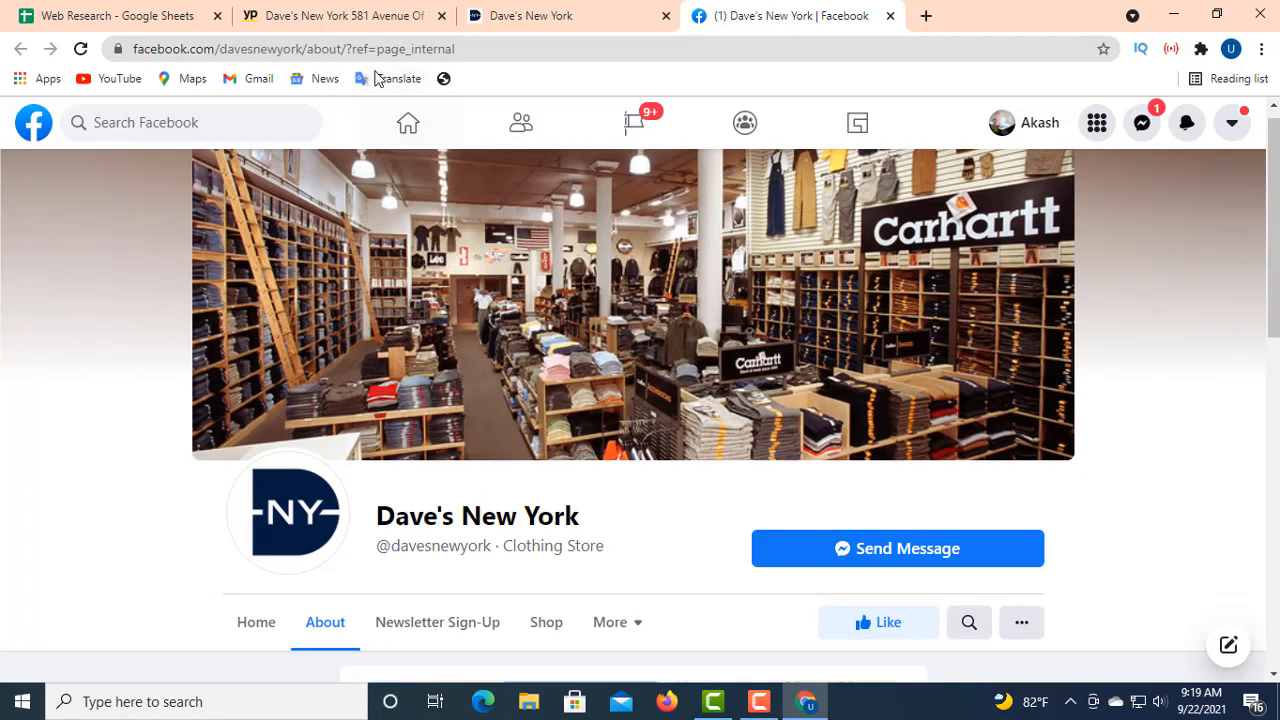
pyautogui.click(378, 50)
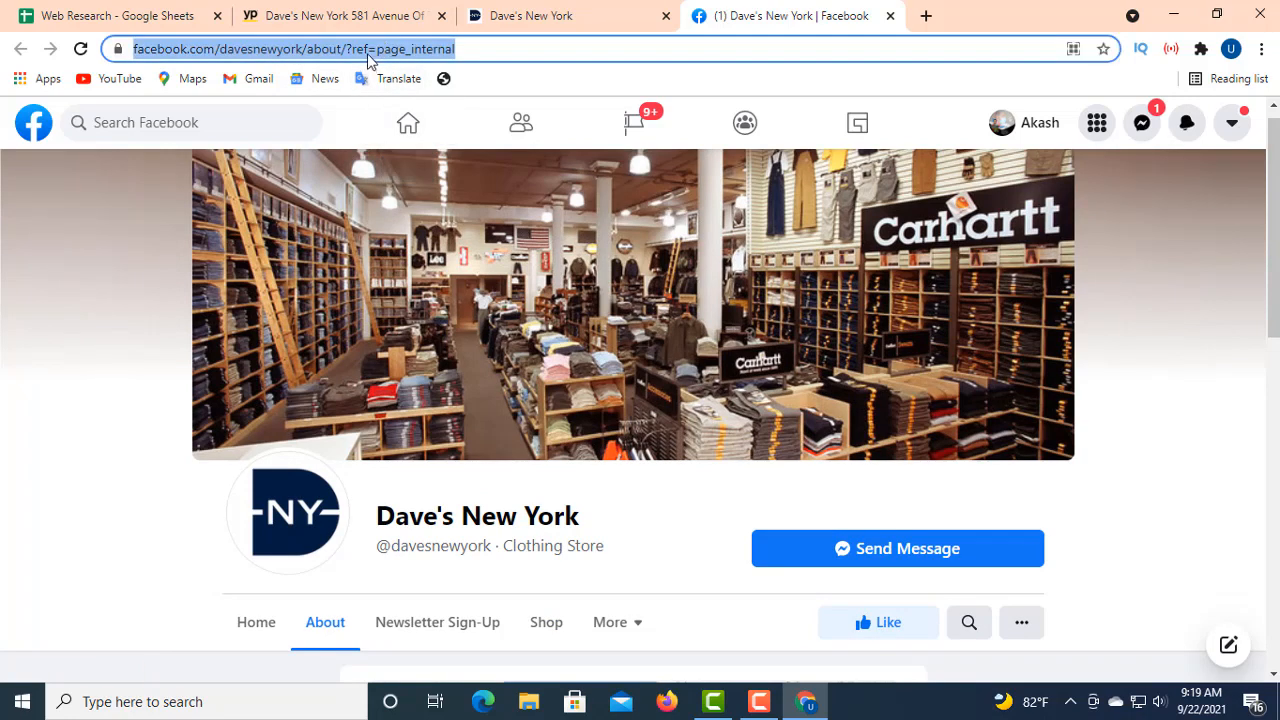
pyautogui.rightClick(366, 55)
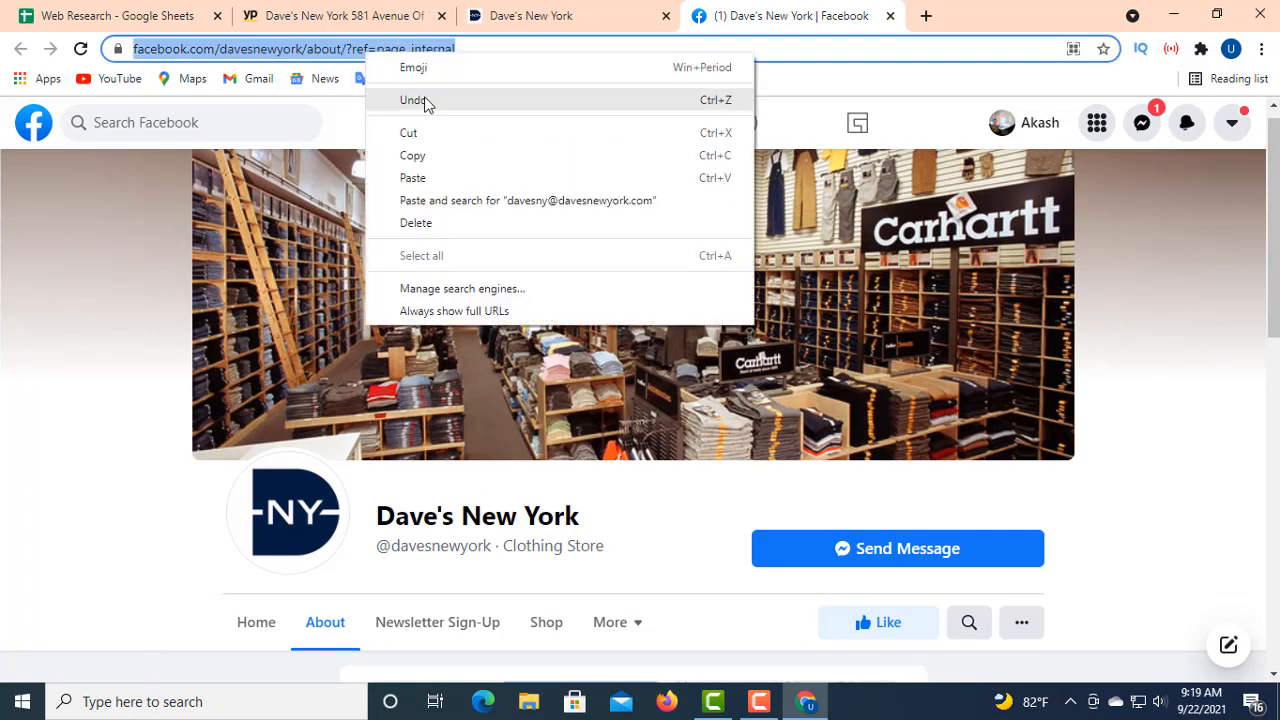
pyautogui.click(431, 155)
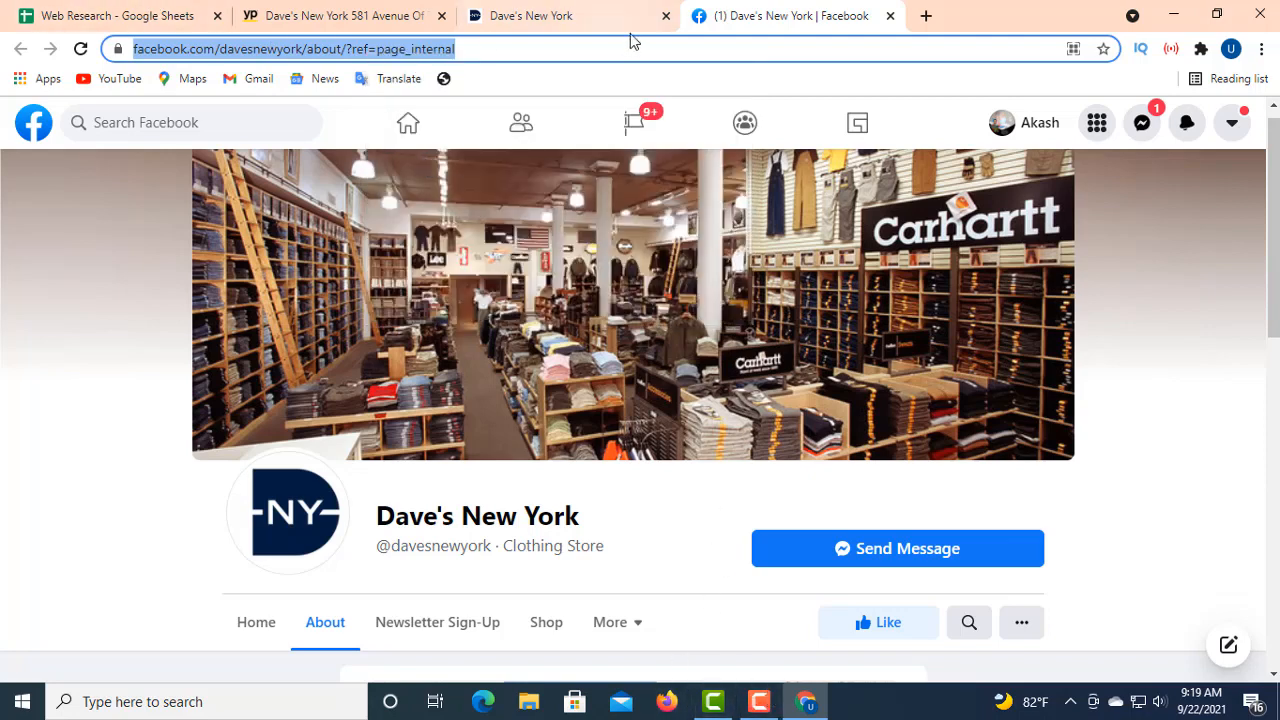
pyautogui.click(890, 17)
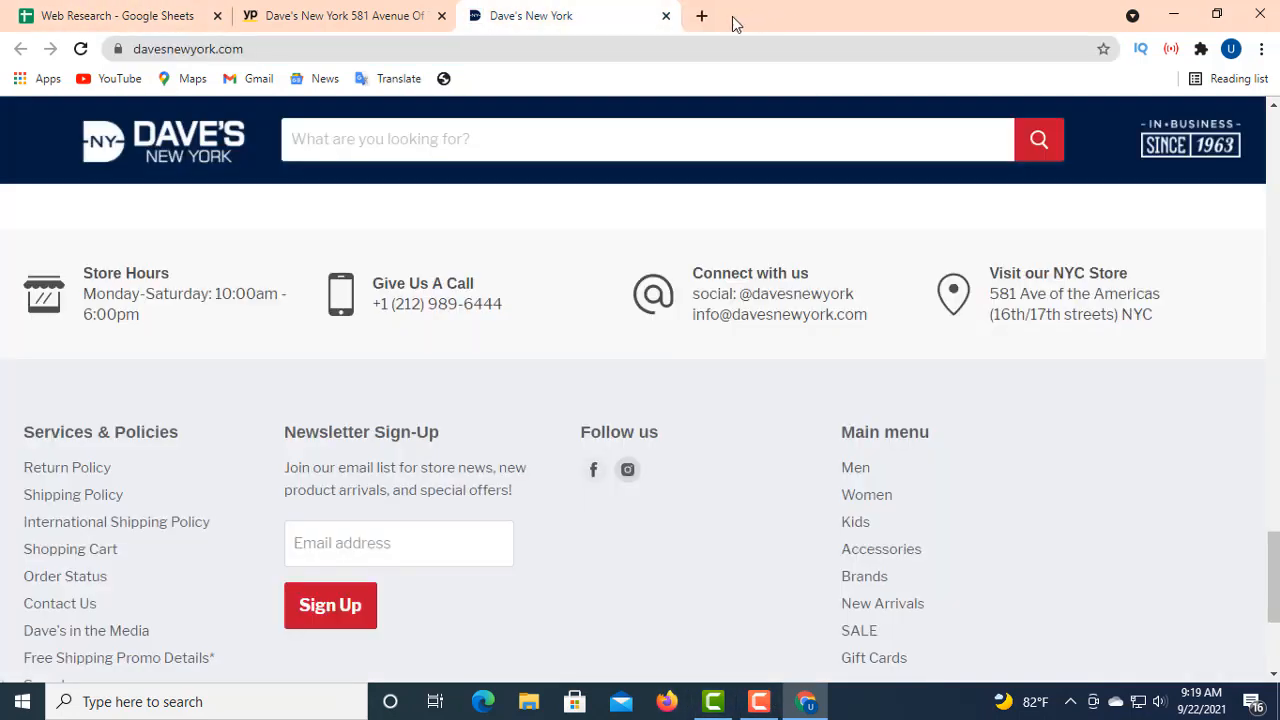
pyautogui.click(665, 17)
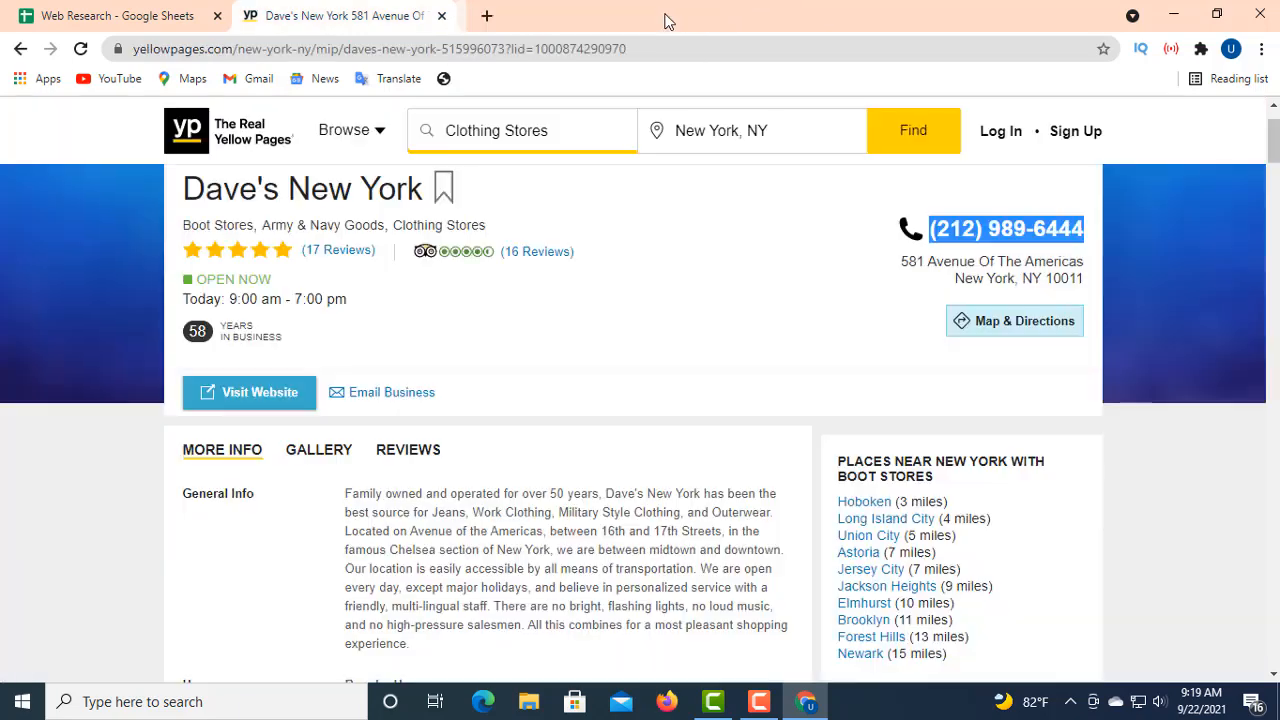
# - Paste the copied Facebook address into Page Link cell F6 of the Web Research sheet and check the row's earlier columns
pyautogui.click(110, 18)
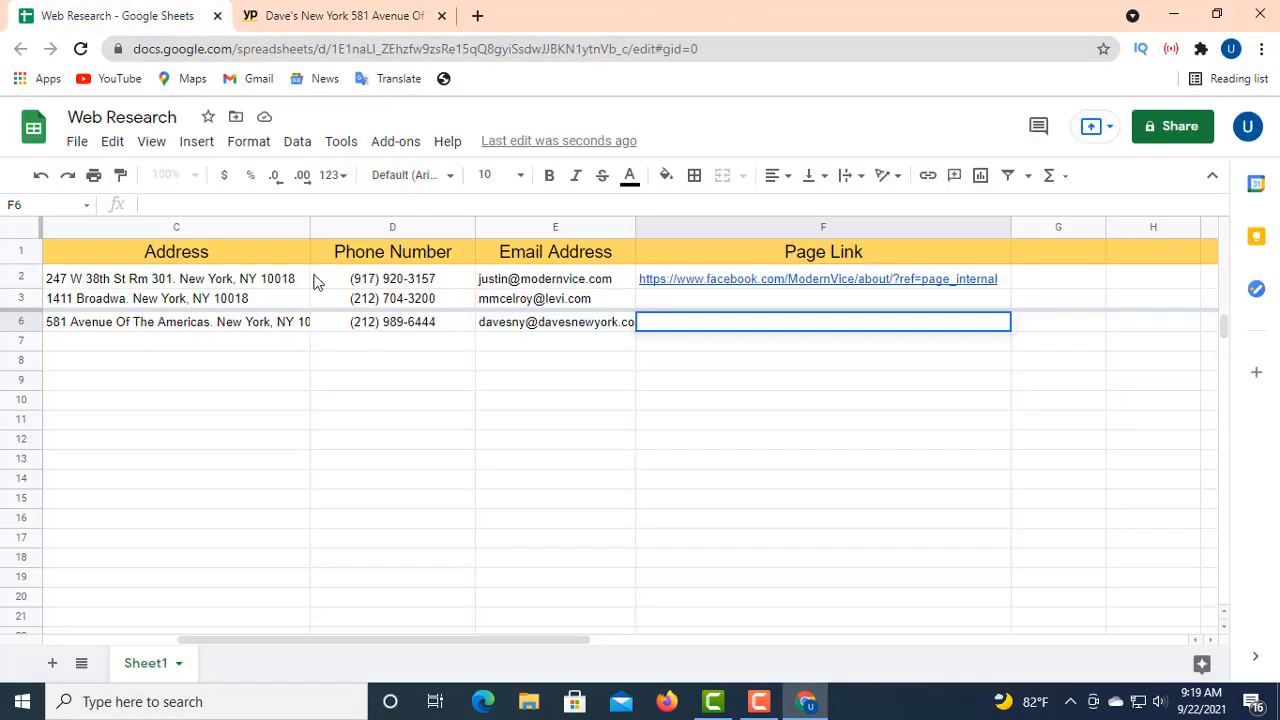
pyautogui.doubleClick(738, 318)
pyautogui.rightClick(200, 206)
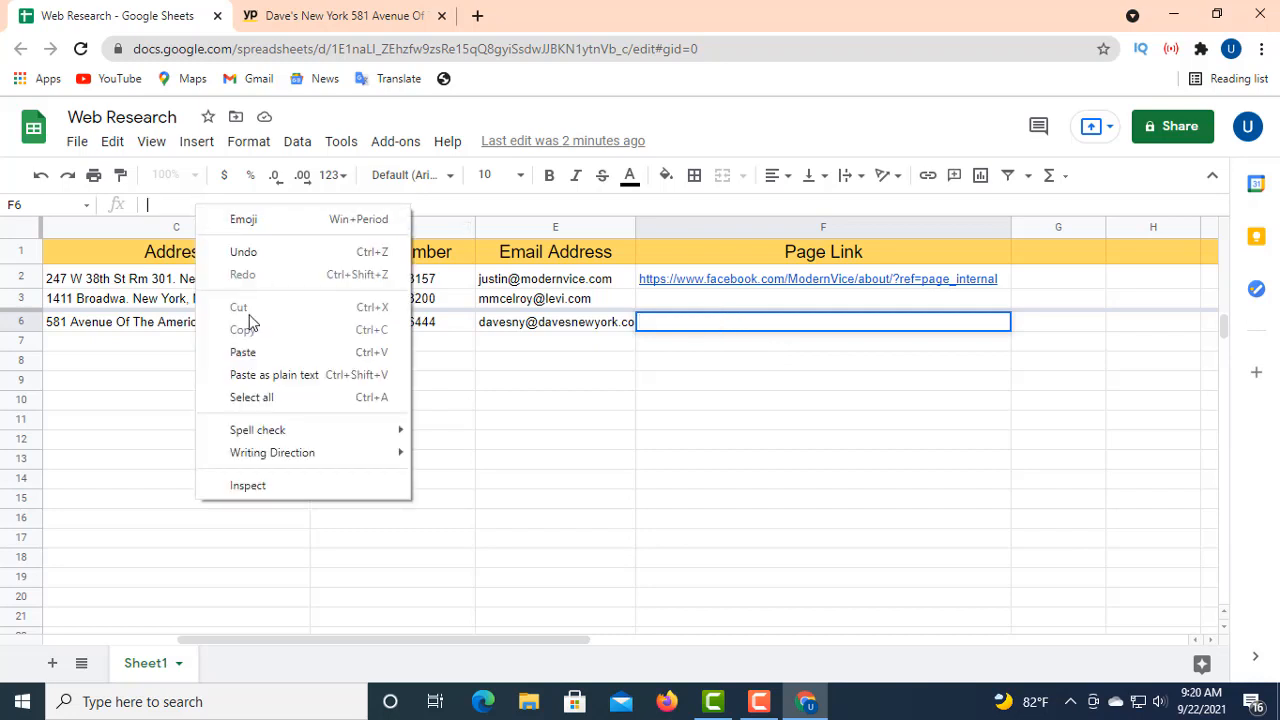
pyautogui.click(246, 347)
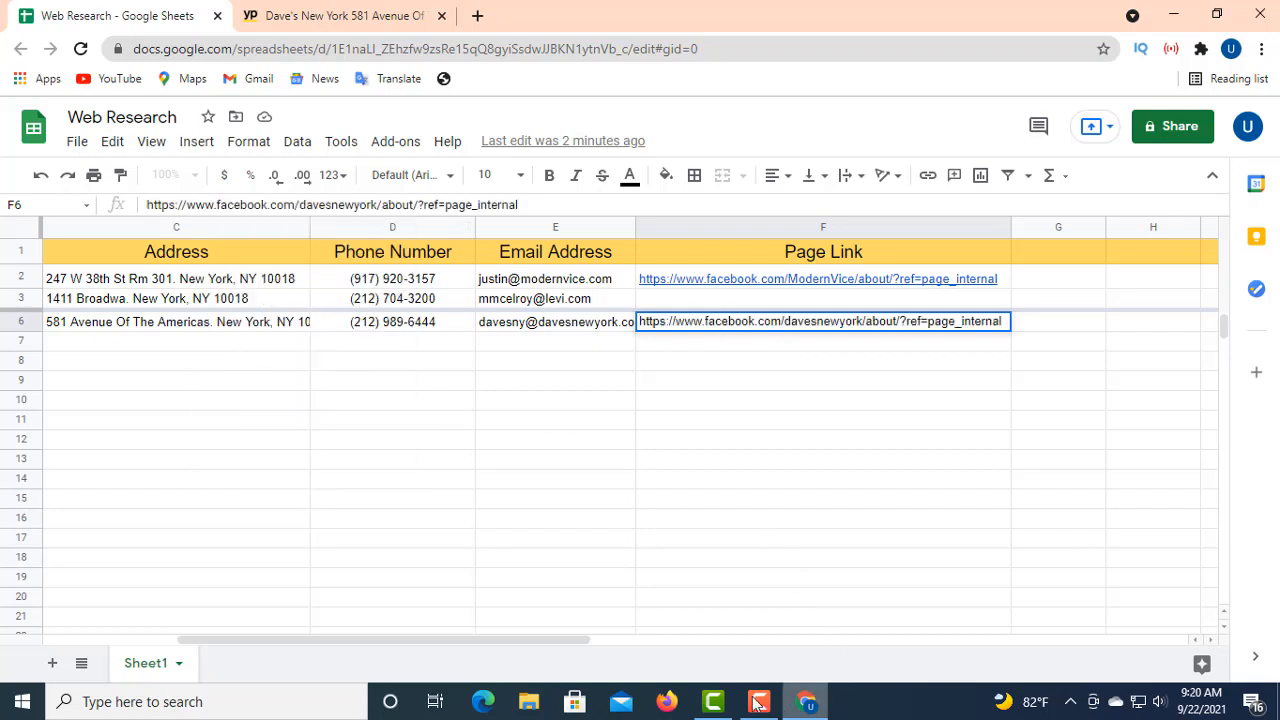
pyautogui.moveTo(440, 638); pyautogui.dragTo(306, 638)
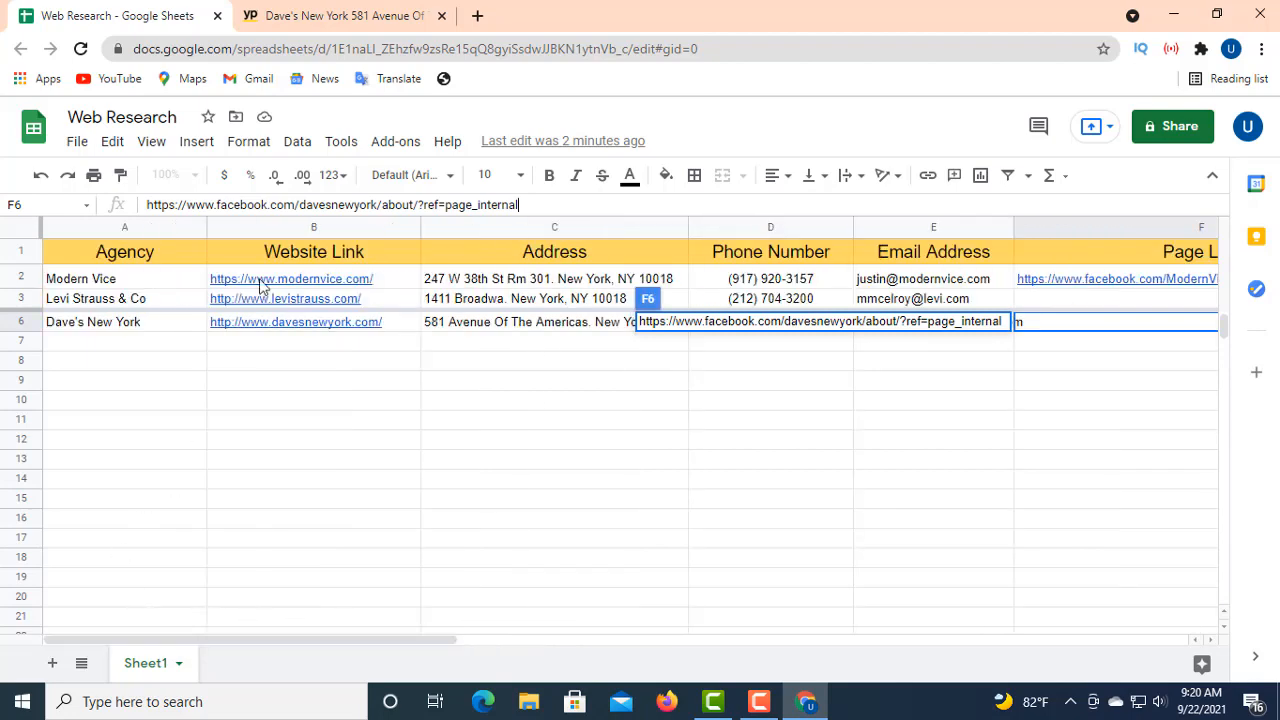
# - Return to the Yellow Pages clothing store results for New York and find the next listing below Dave's New York
pyautogui.click(360, 17)
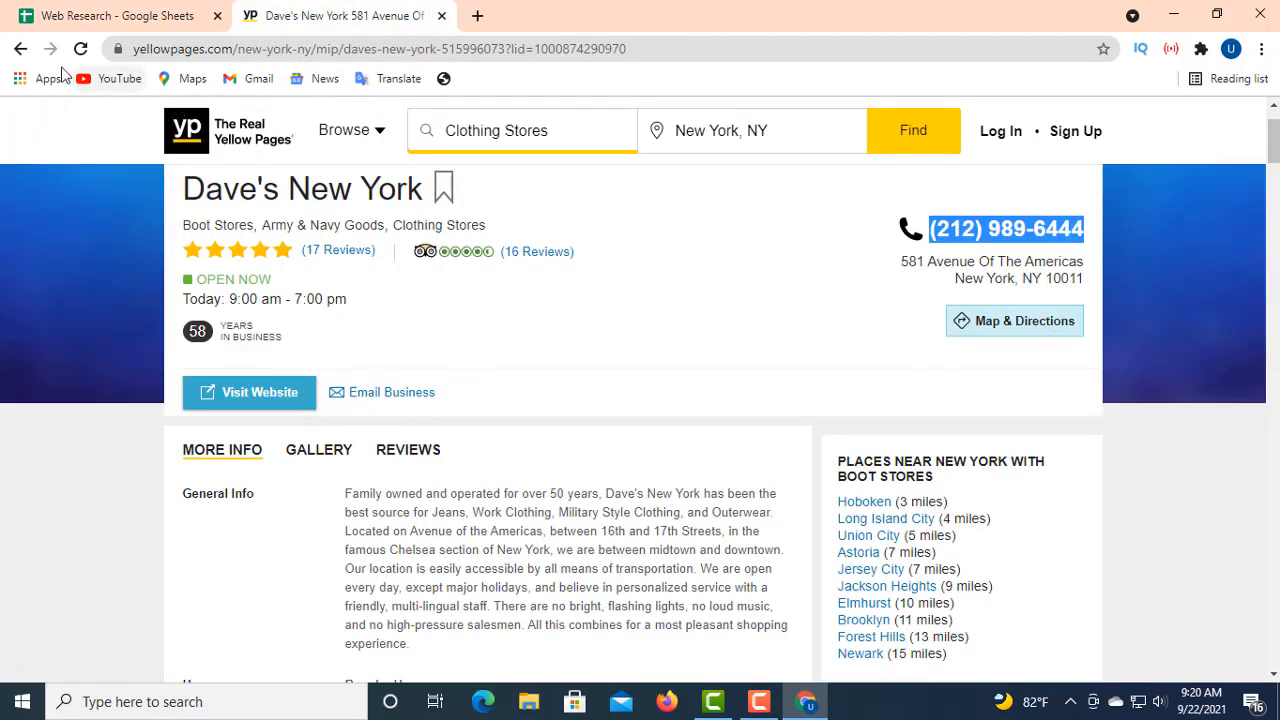
pyautogui.click(18, 52)
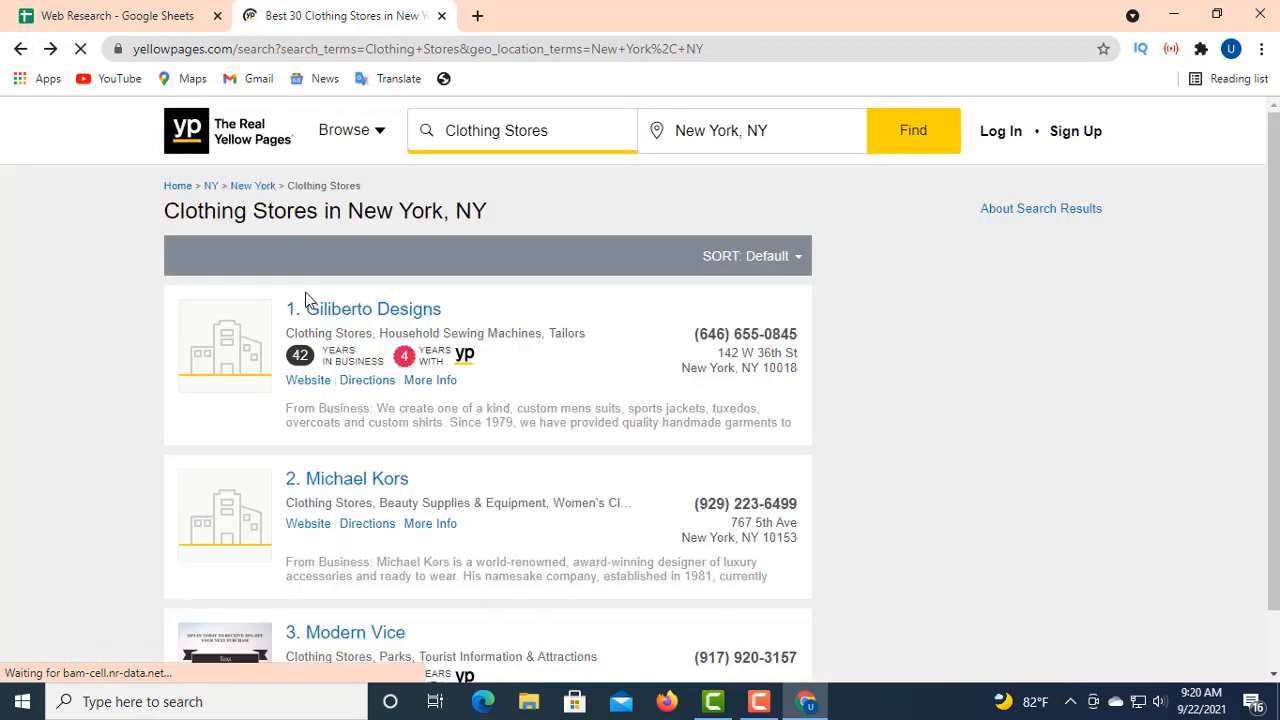
pyautogui.scroll(-2, 309, 300)
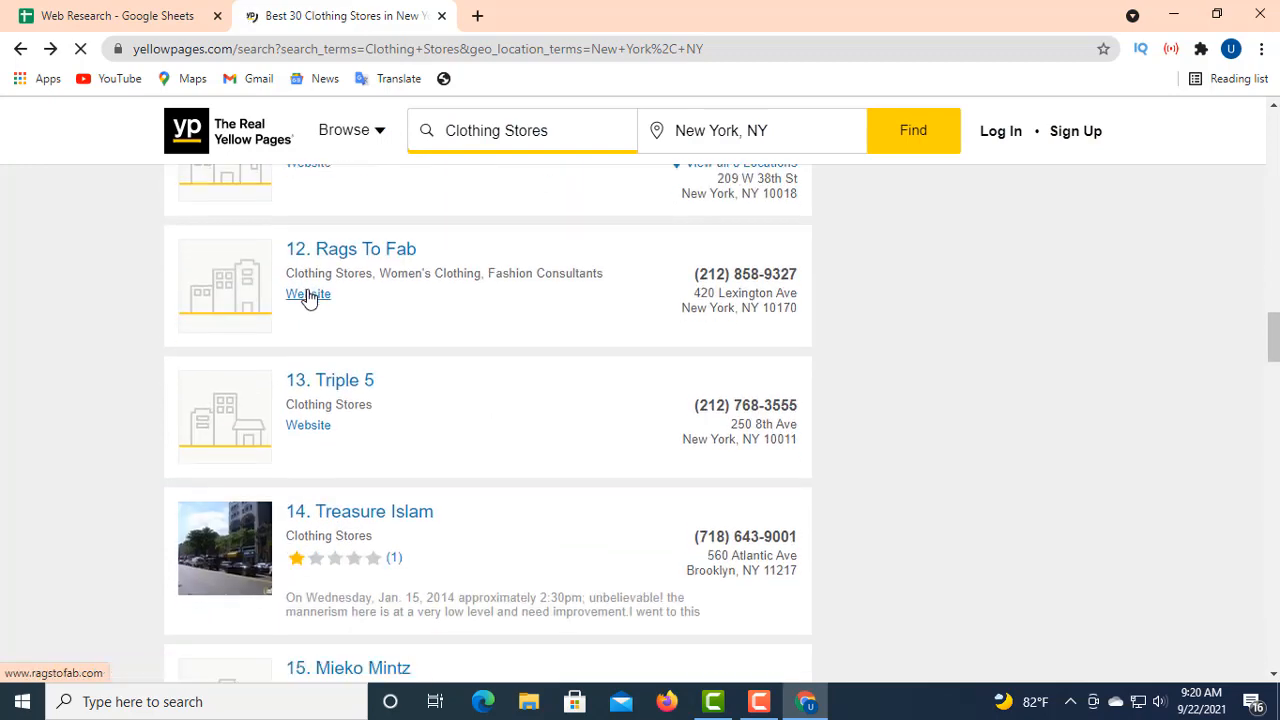
pyautogui.scroll(3, 309, 300)
pyautogui.scroll(1, 337, 283)
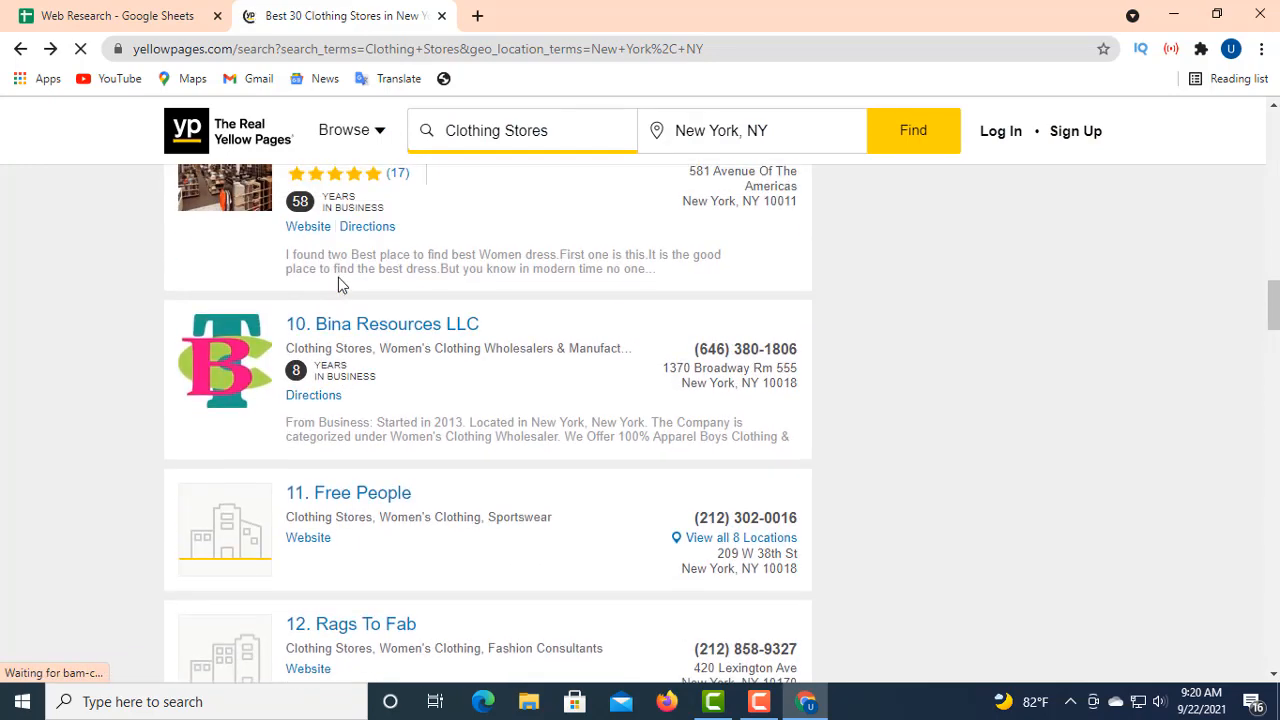
pyautogui.scroll(3, 394, 310)
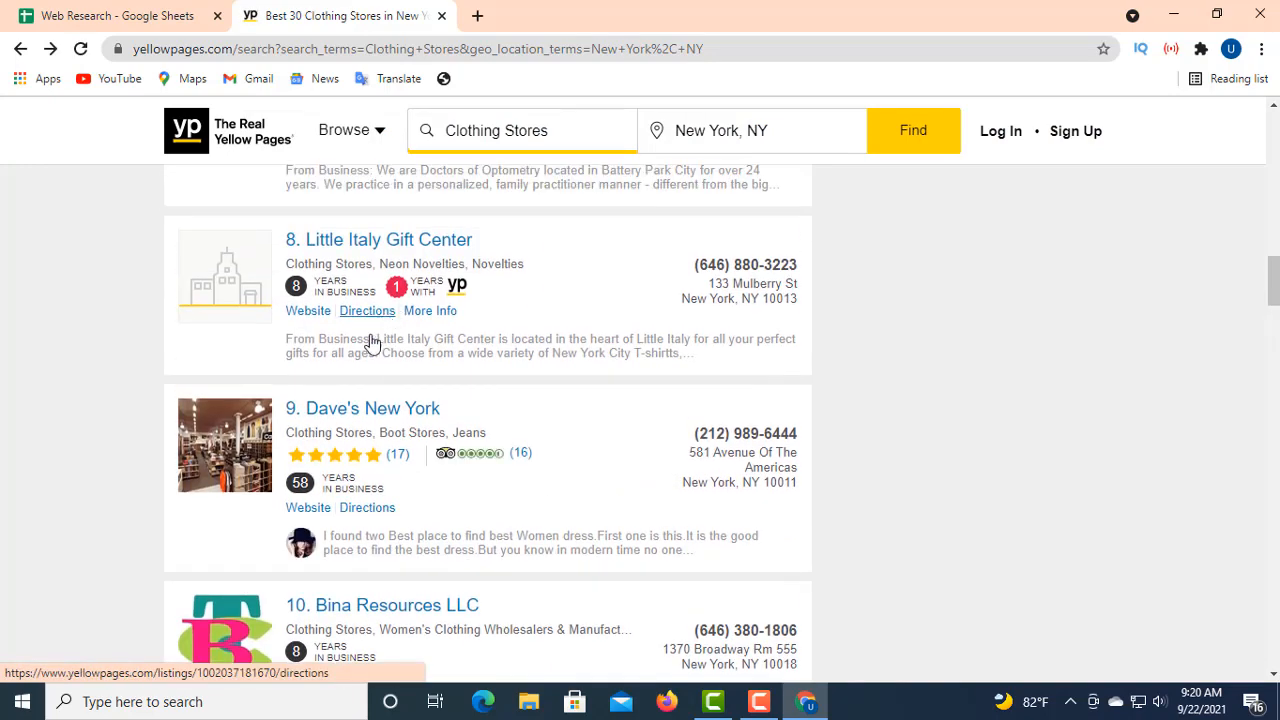
pyautogui.scroll(-2, 368, 390)
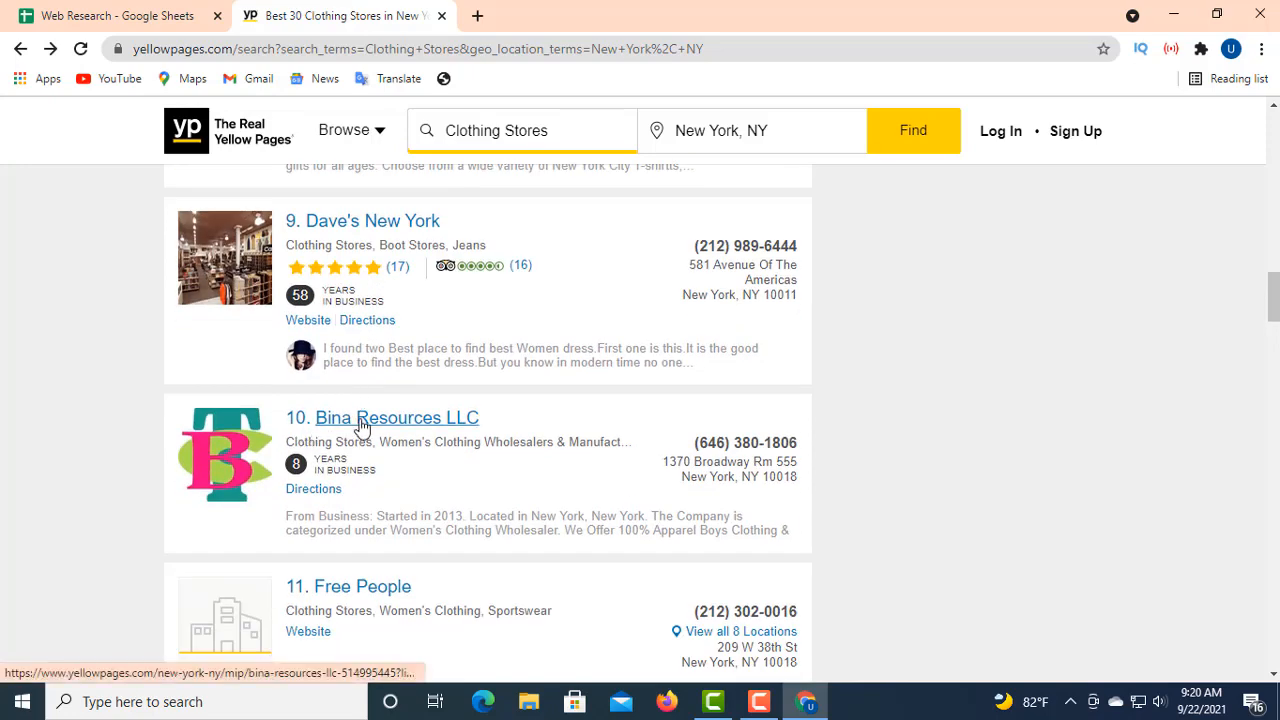
# - Open the Bina Resources LLC listing from the search results and copy the business name
pyautogui.click(425, 423)
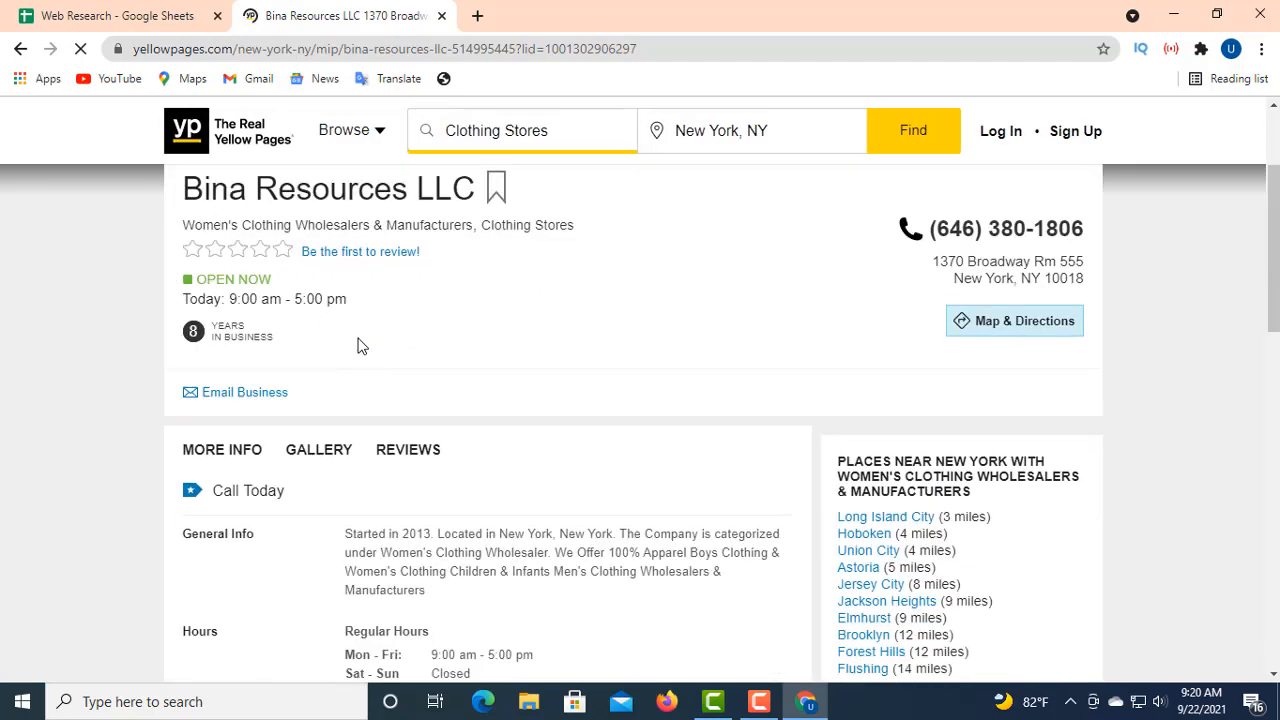
pyautogui.moveTo(494, 374); pyautogui.dragTo(216, 358)
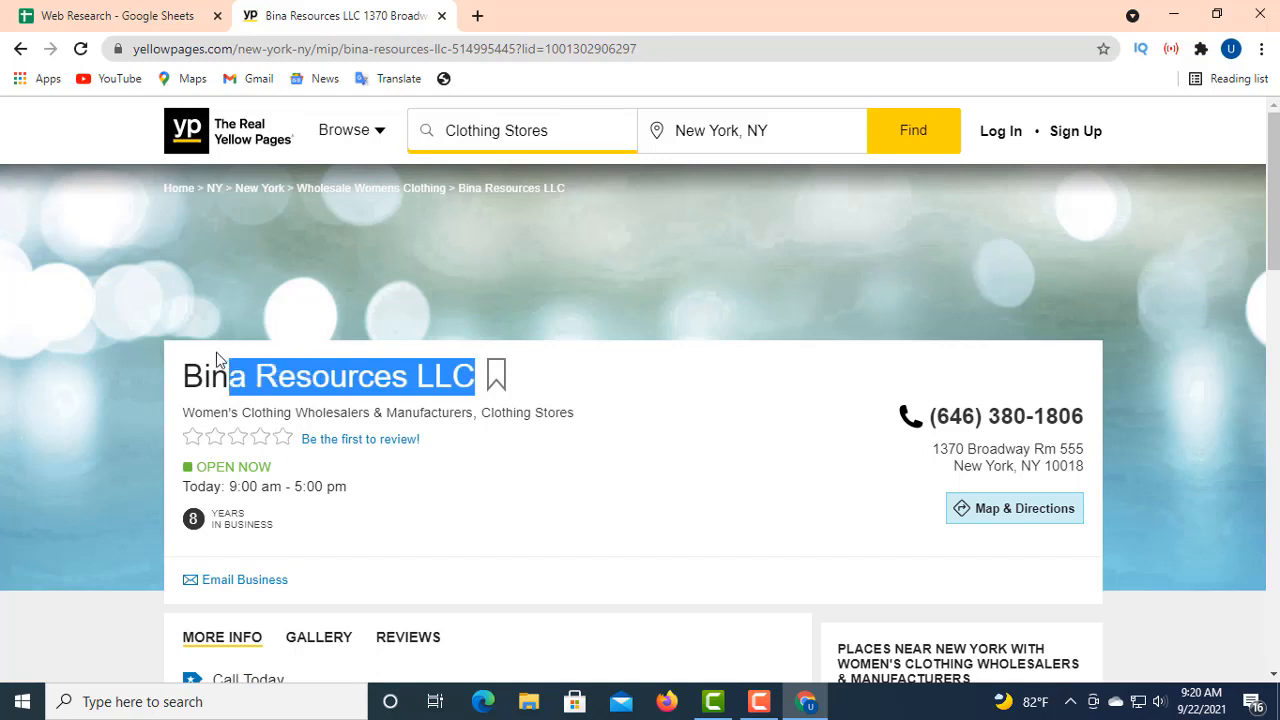
pyautogui.rightClick(324, 381)
pyautogui.click(343, 392)
# - Enter the copied name Bina Resources LLC as the agency in cell A7 of the Web Research sheet
pyautogui.click(180, 15)
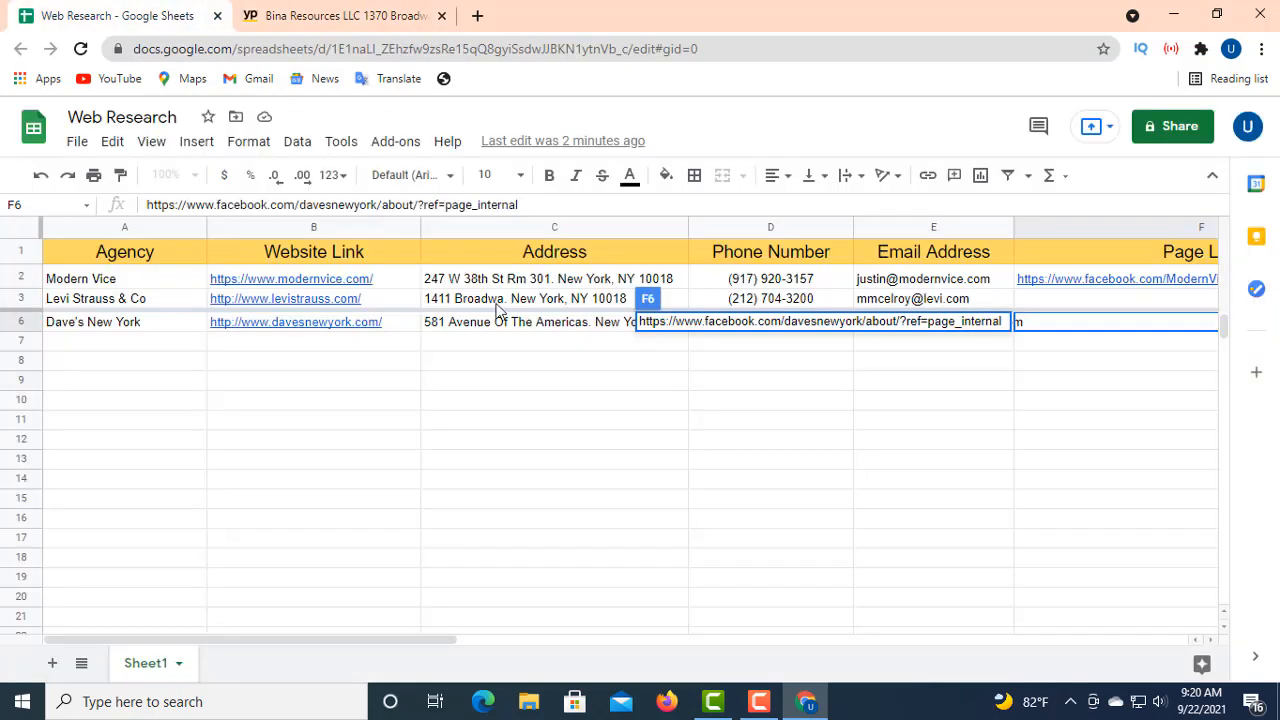
pyautogui.click(110, 341)
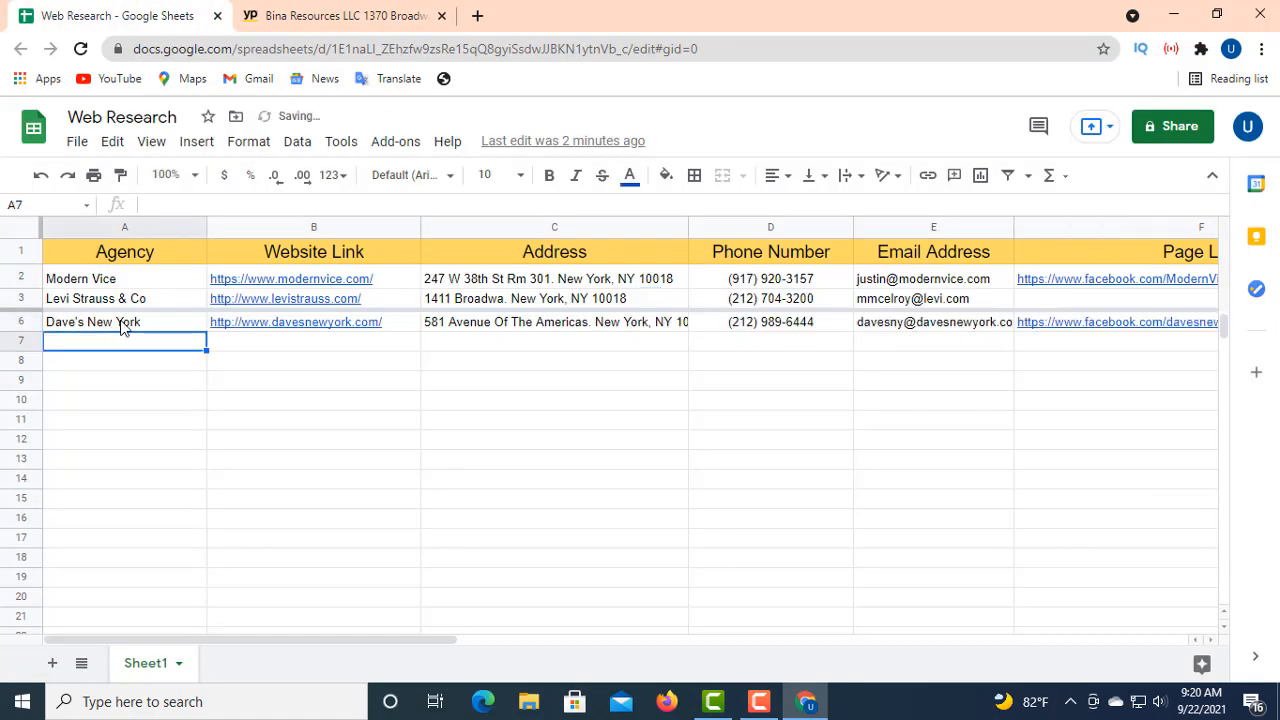
pyautogui.click(172, 205)
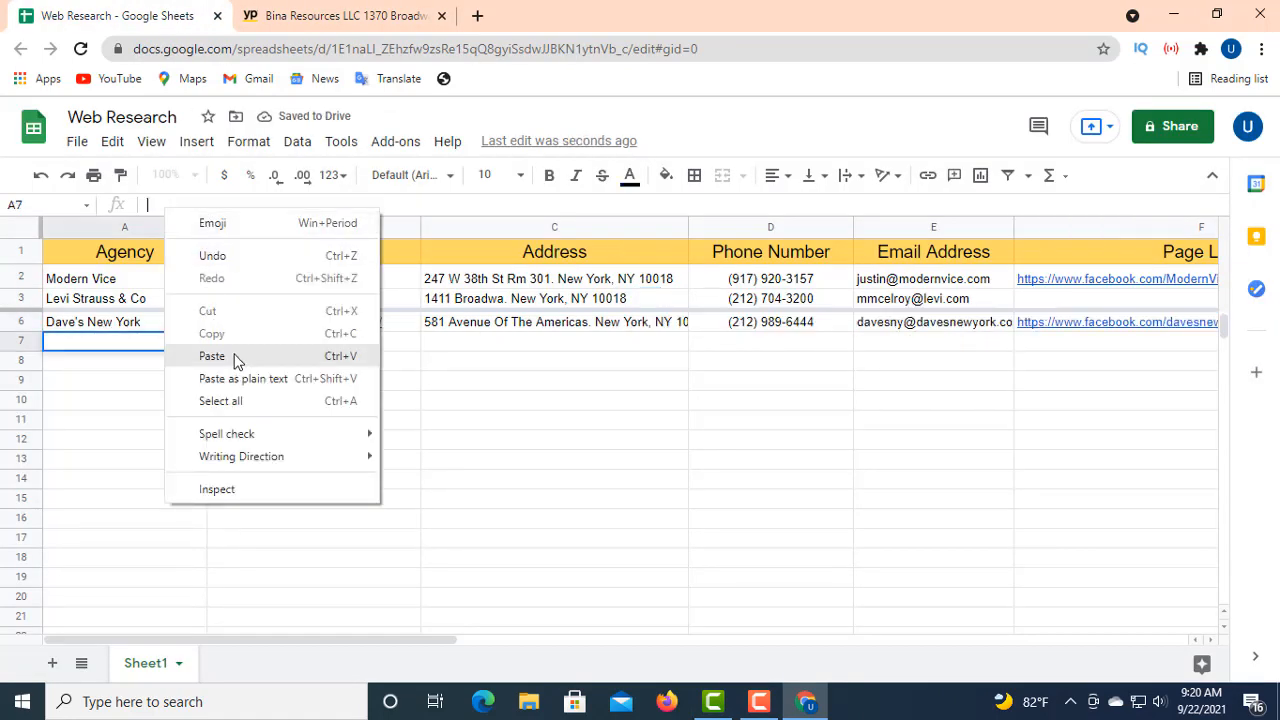
pyautogui.click(237, 357)
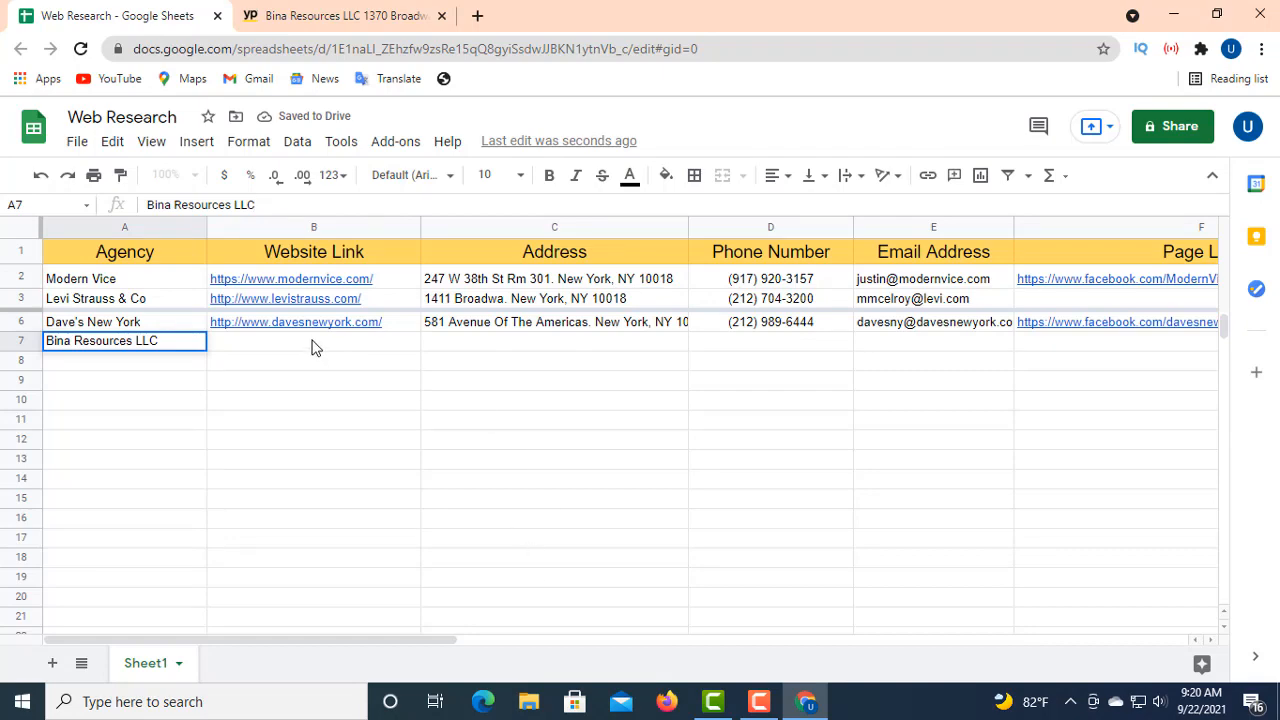
pyautogui.click(312, 347)
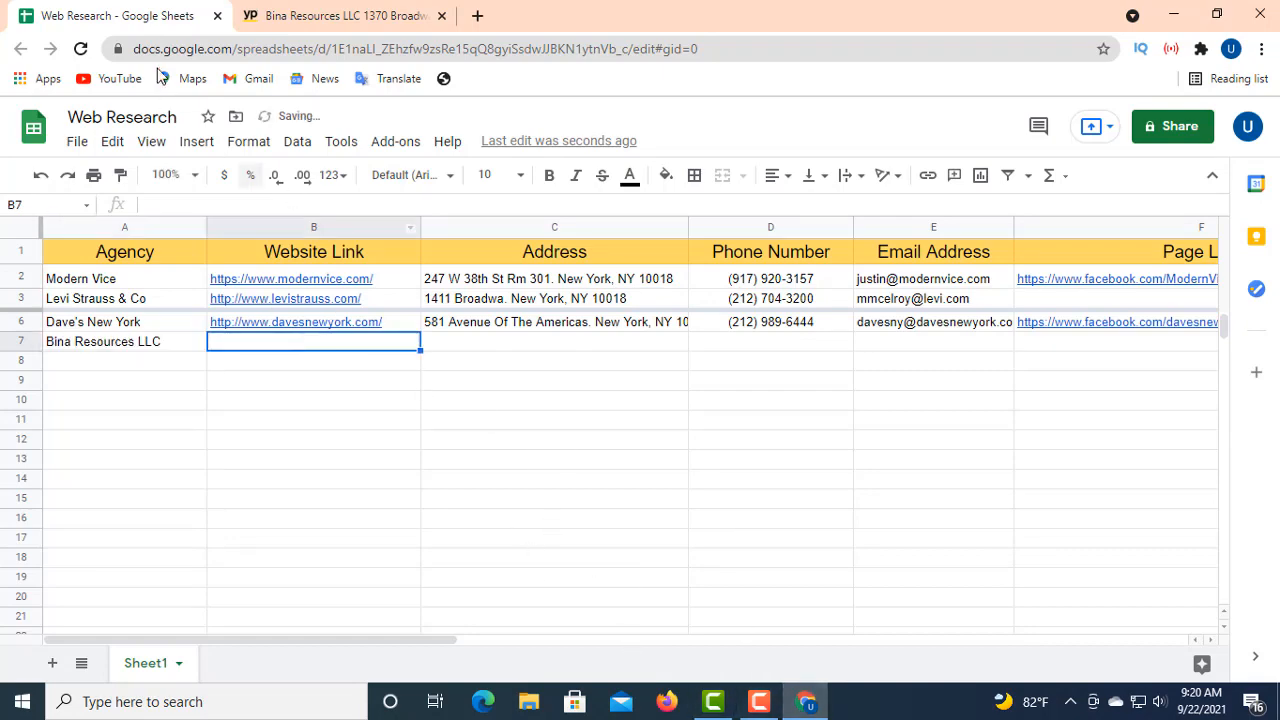
# - Check the Bina Resources LLC listing on Yellow Pages for a website link and return to the search results
pyautogui.click(316, 24)
pyautogui.scroll(-2, 272, 405)
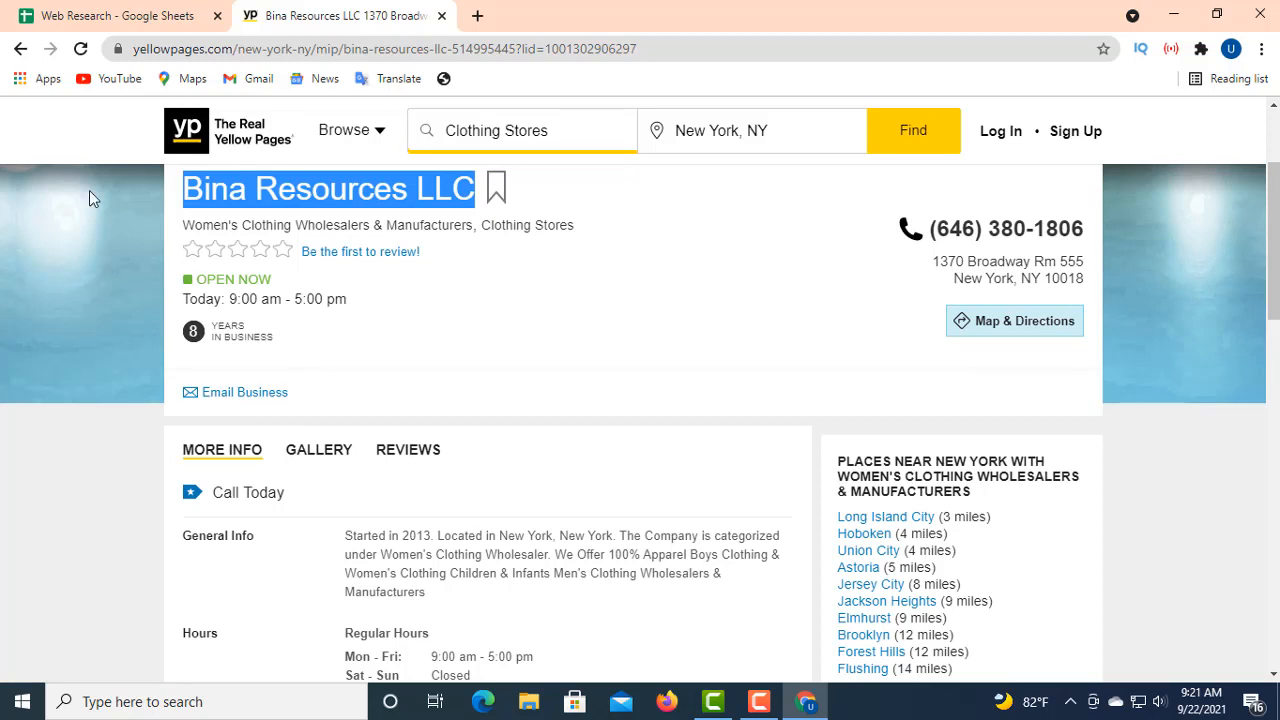
pyautogui.click(19, 49)
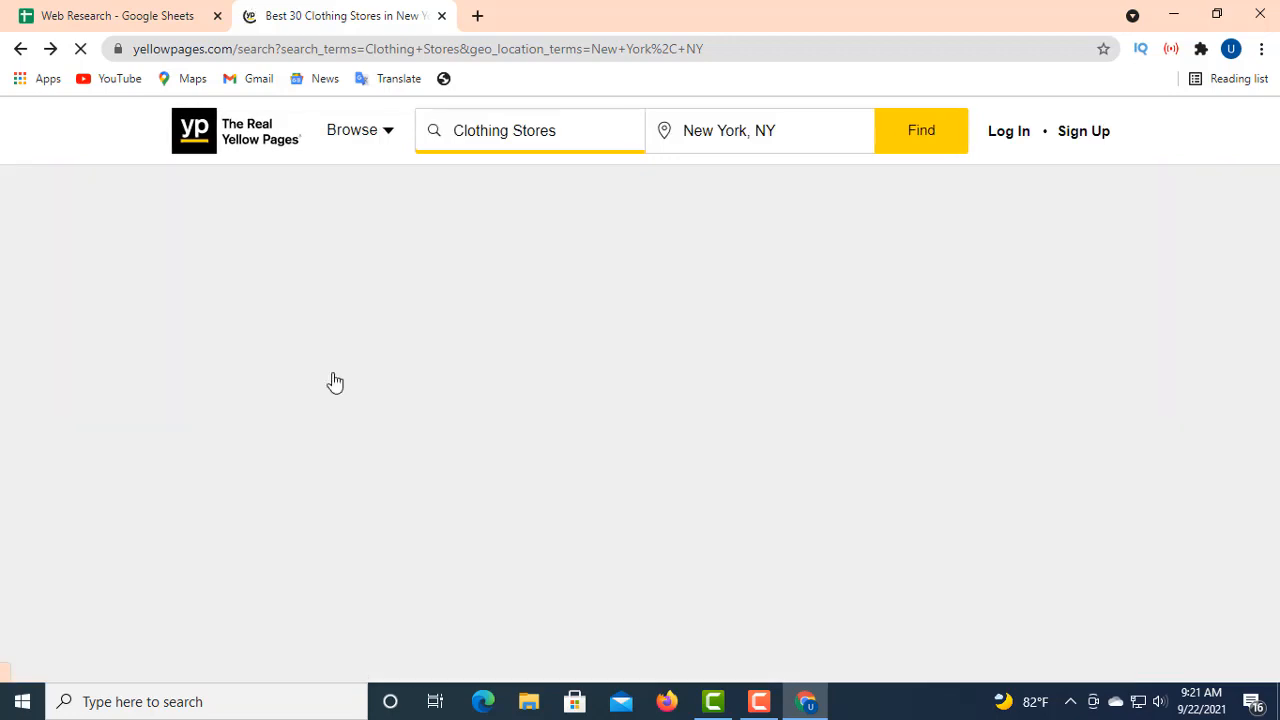
# - Check the Treasure Islam listing for a website link and return to the clothing store results
pyautogui.scroll(-3, 423, 413)
pyautogui.scroll(-3, 391, 413)
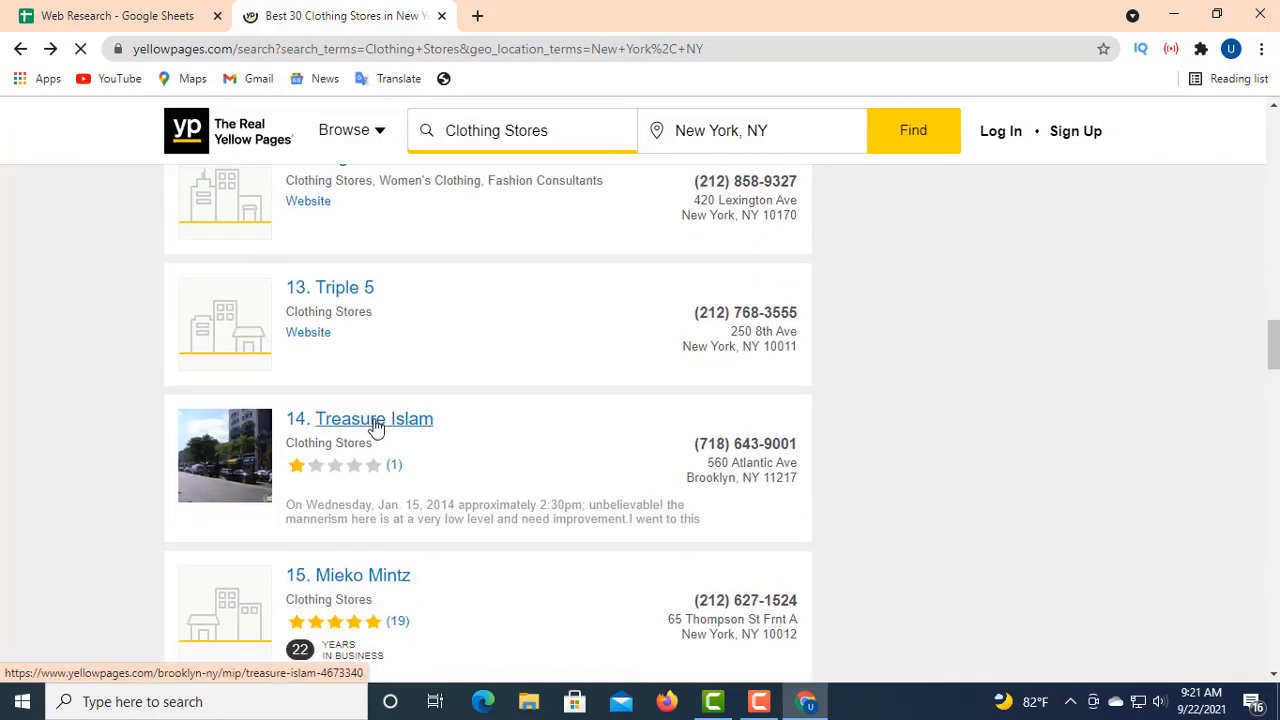
pyautogui.click(376, 426)
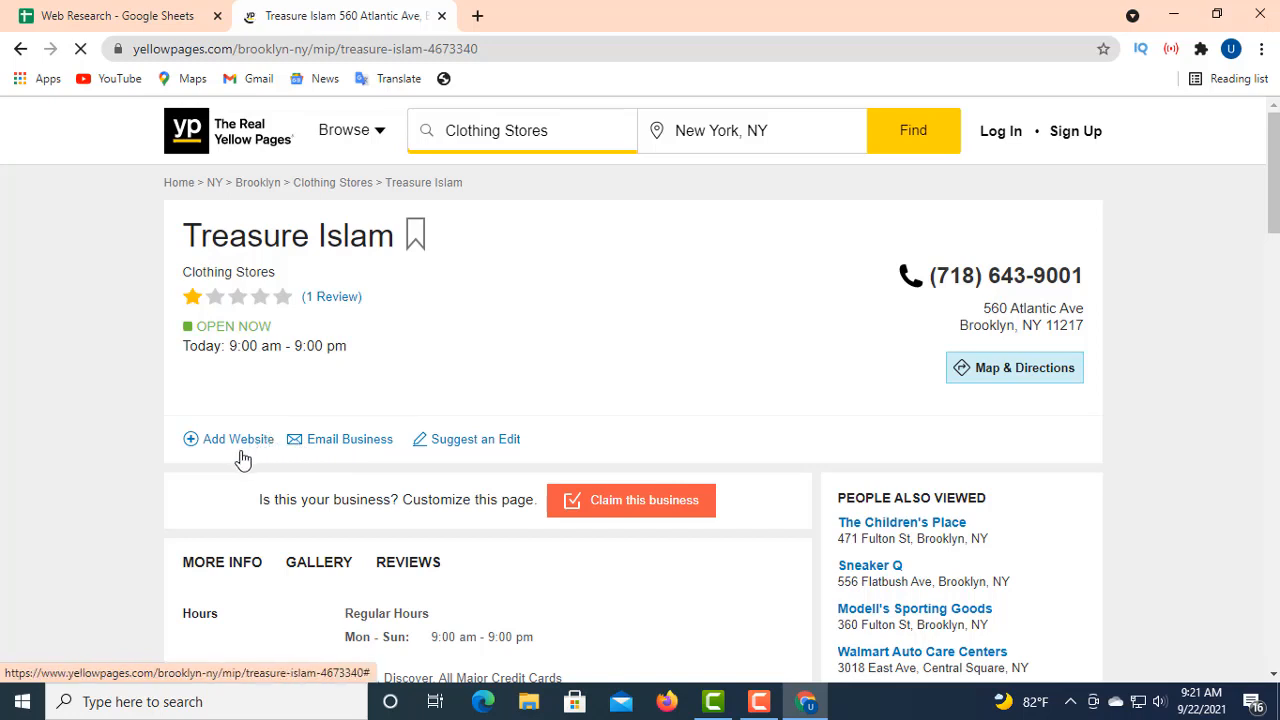
pyautogui.click(19, 49)
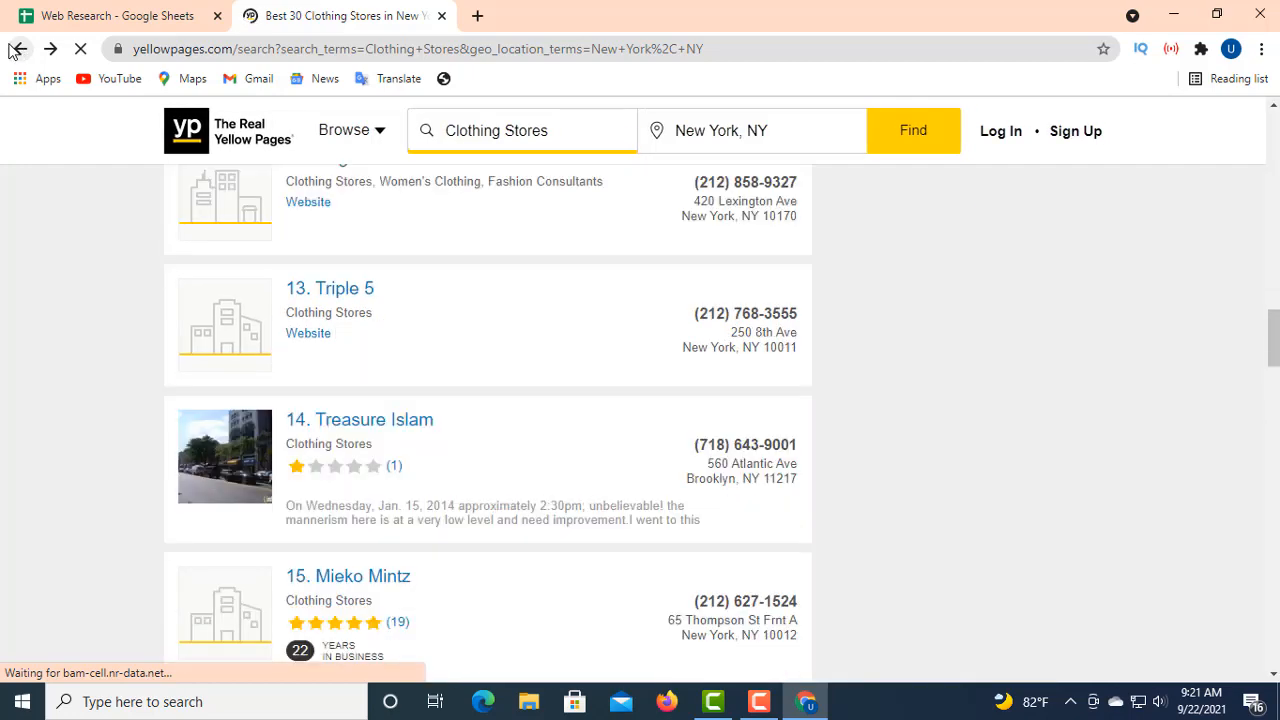
# - Open the Designer Loft listing from the clothing store results and copy the business name
pyautogui.scroll(-2, 327, 480)
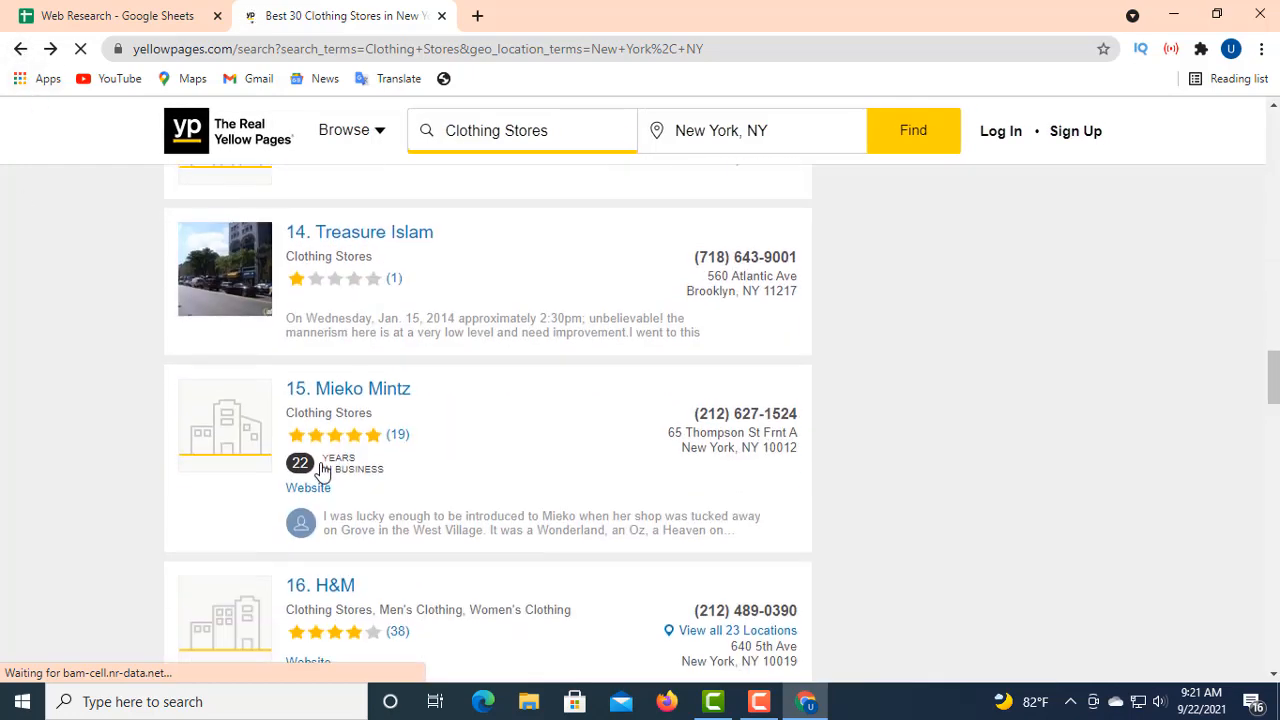
pyautogui.scroll(-2, 323, 449)
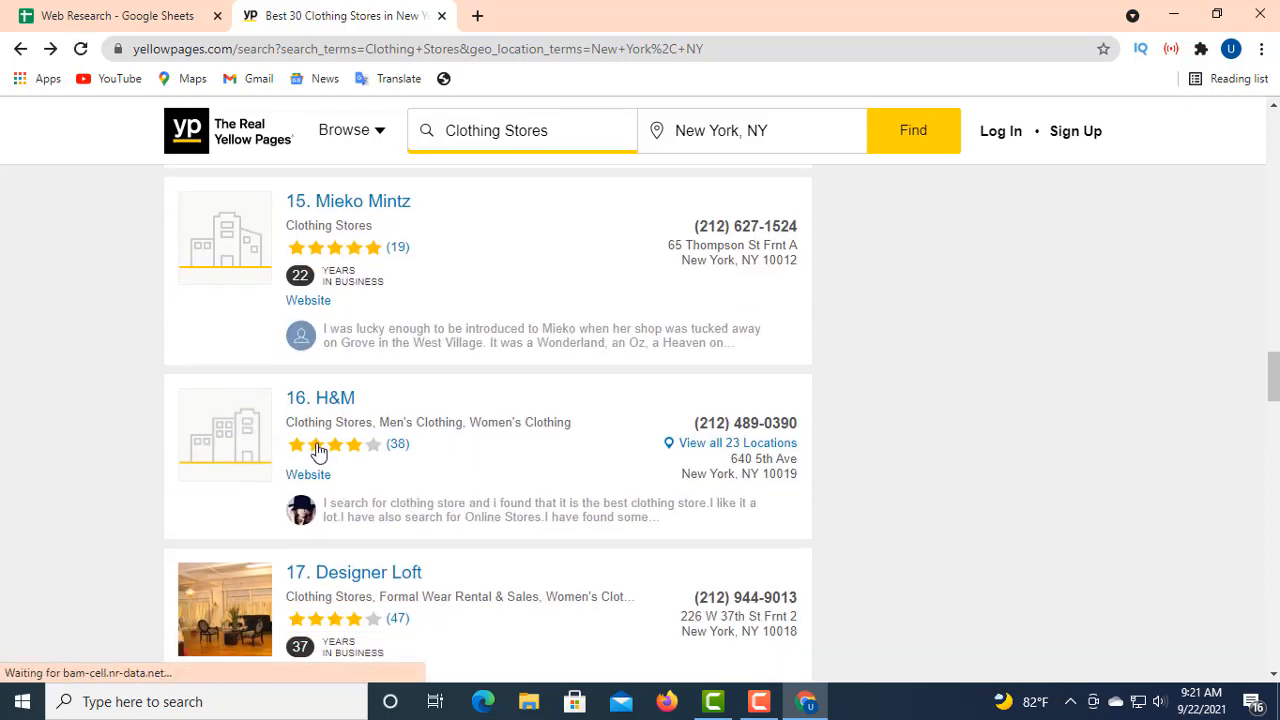
pyautogui.scroll(-2, 327, 453)
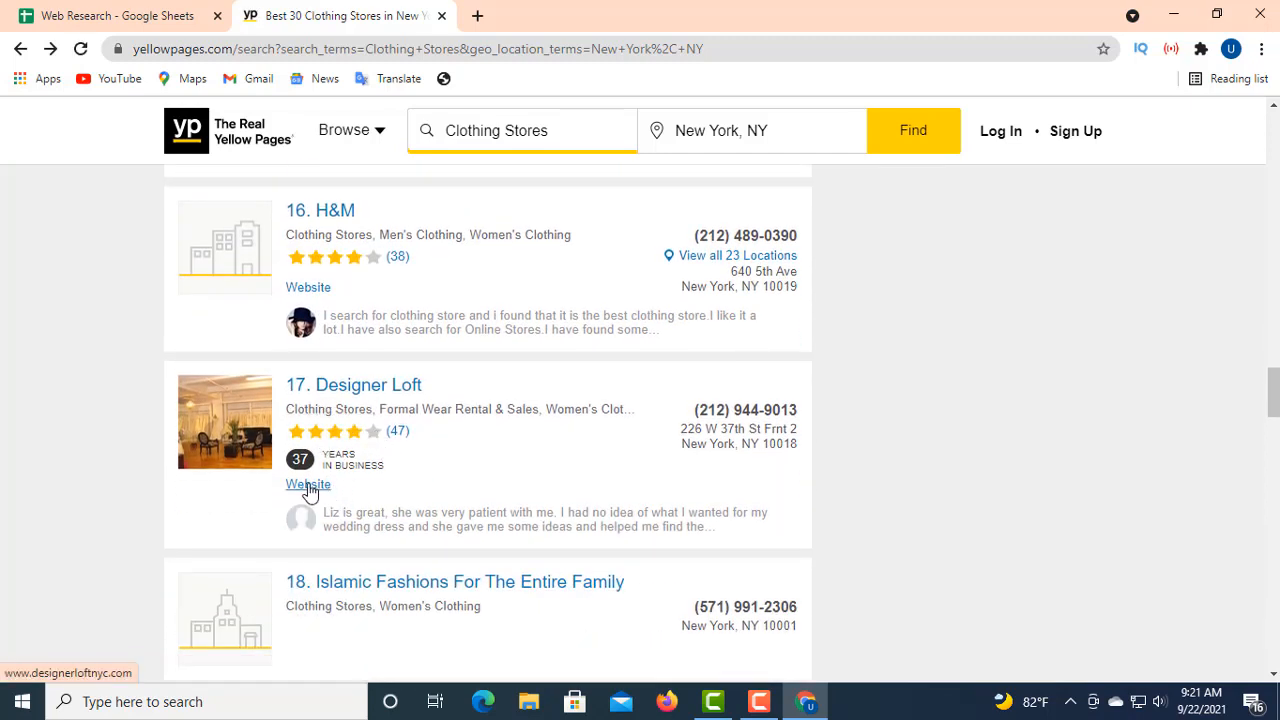
pyautogui.click(362, 388)
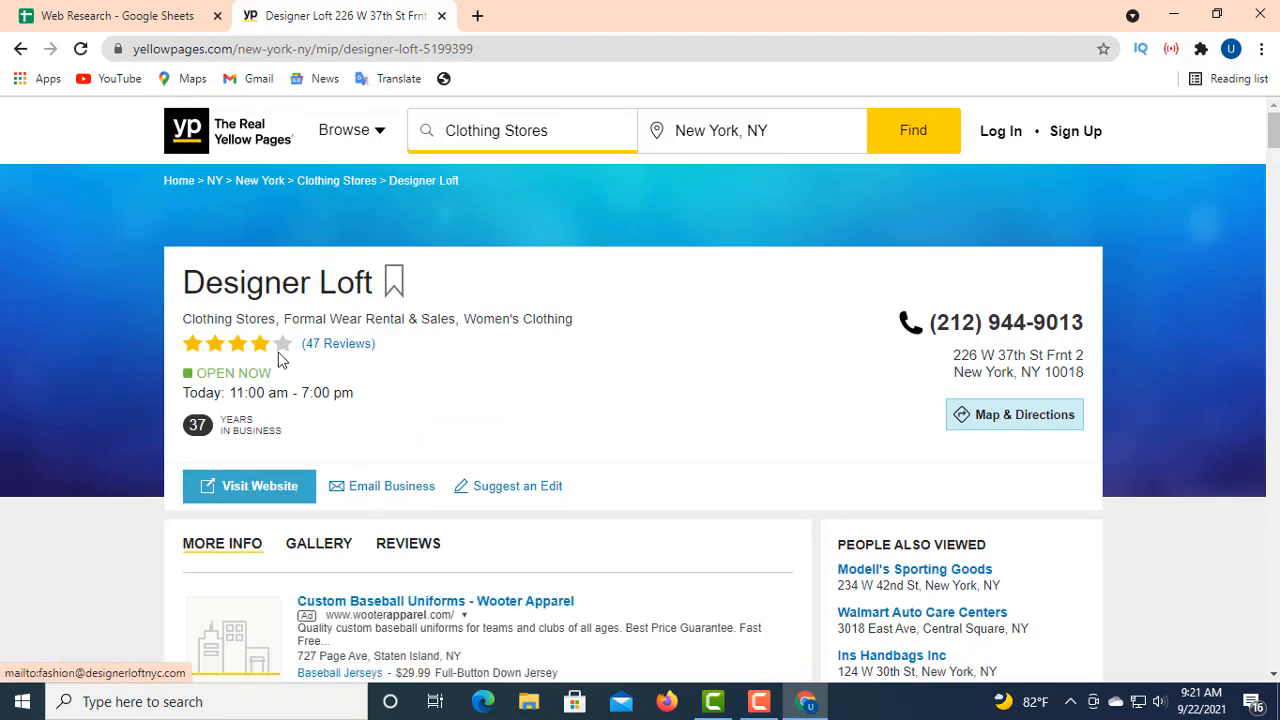
pyautogui.moveTo(430, 287); pyautogui.dragTo(172, 266)
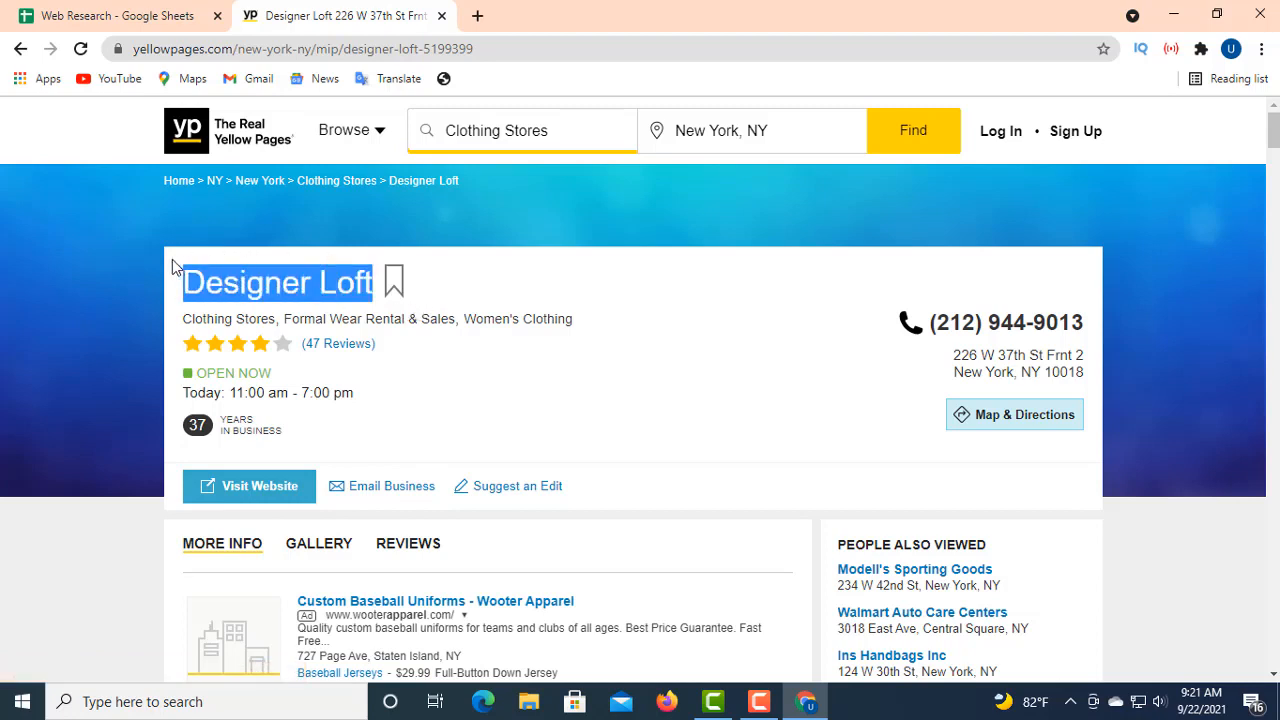
pyautogui.rightClick(253, 299)
pyautogui.click(292, 304)
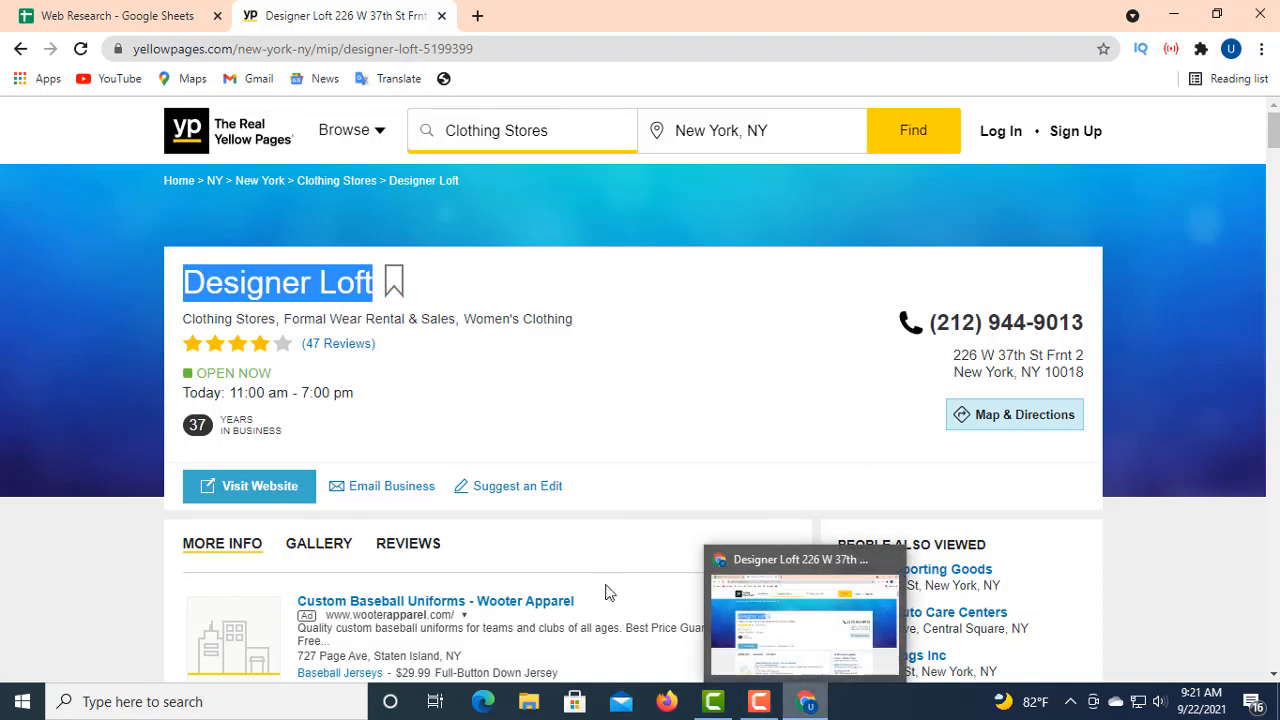
# - Clear cell A7 in the Web Research sheet and paste Designer Loft as the agency name
pyautogui.click(133, 8)
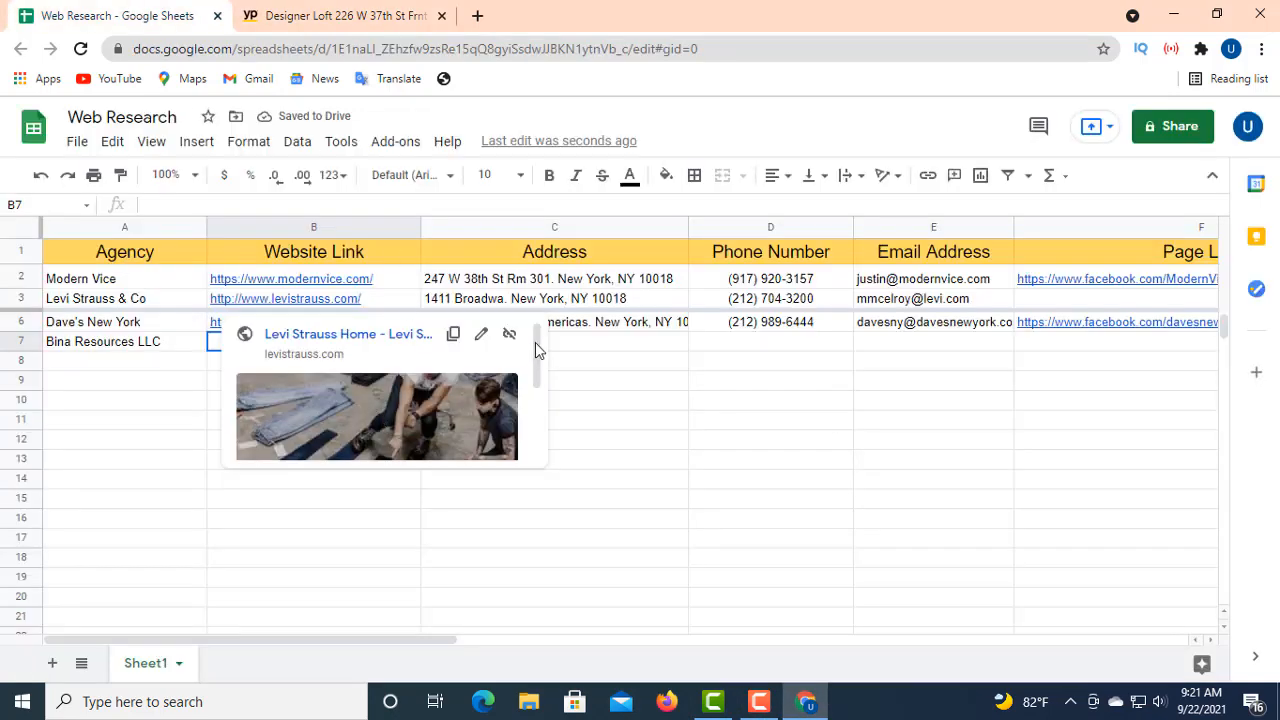
pyautogui.click(191, 342)
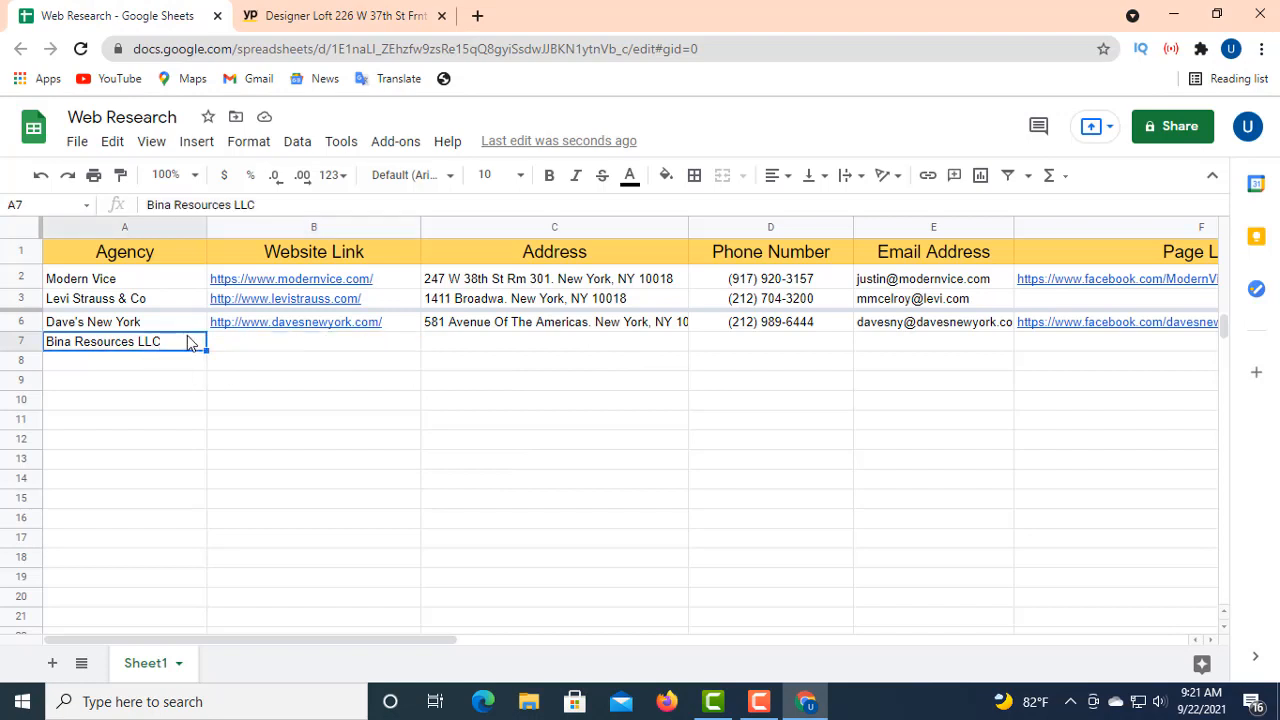
pyautogui.press('Delete')
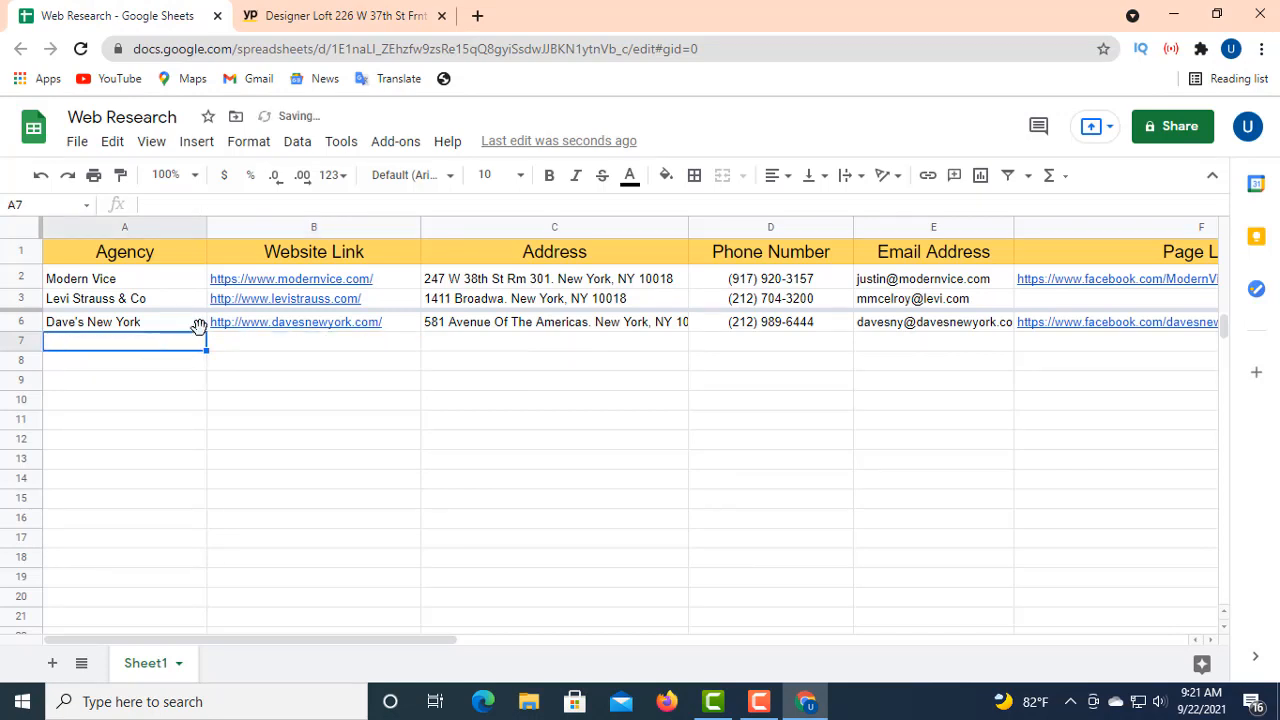
pyautogui.rightClick(151, 200)
pyautogui.click(196, 346)
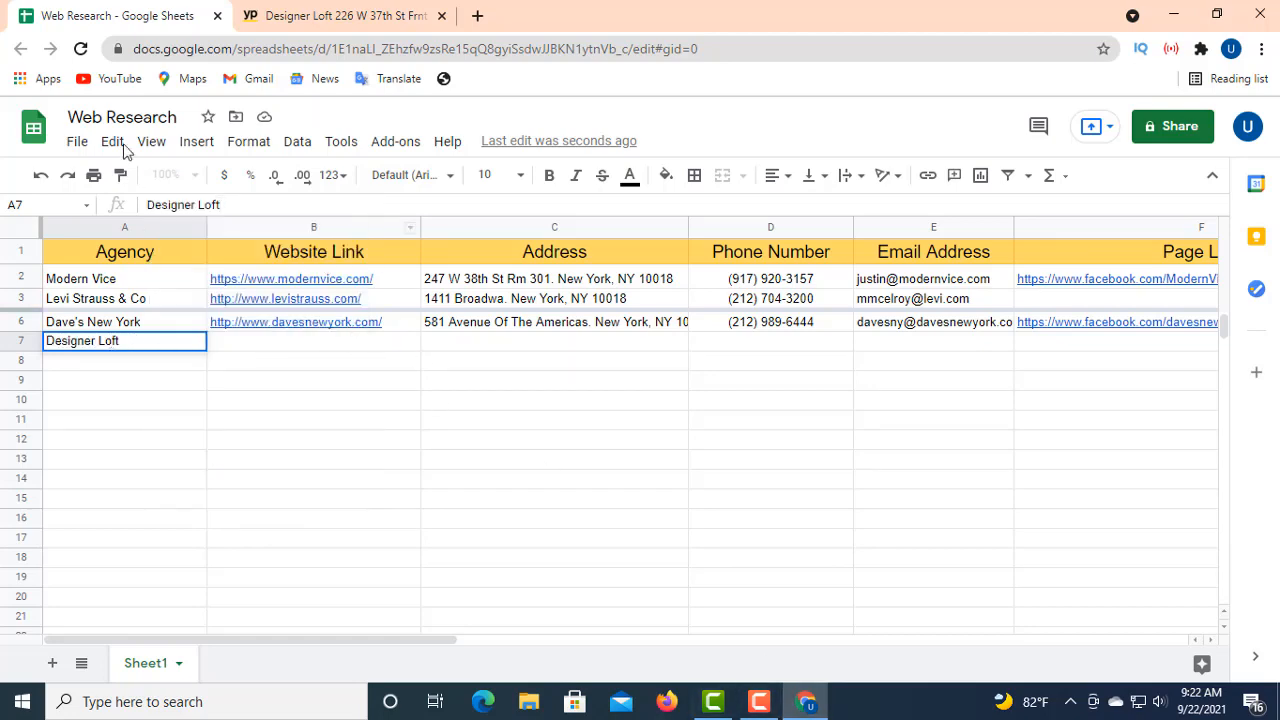
pyautogui.click(300, 17)
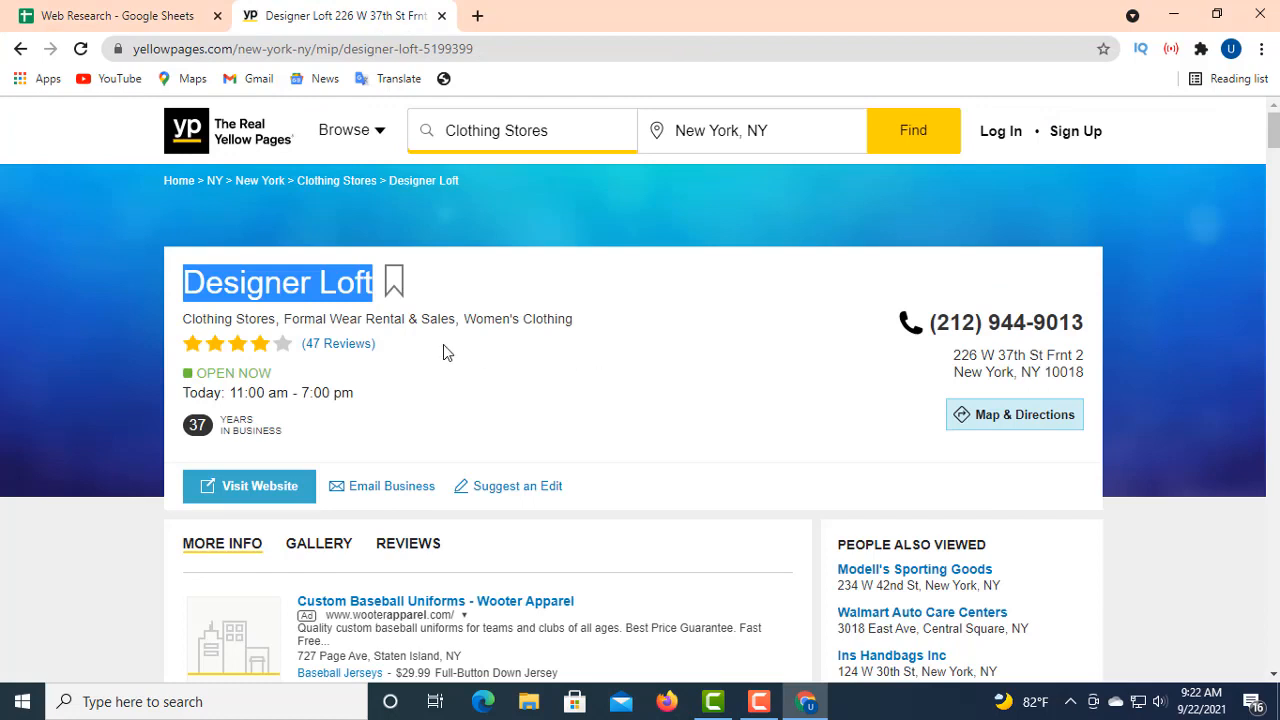
pyautogui.rightClick(250, 486)
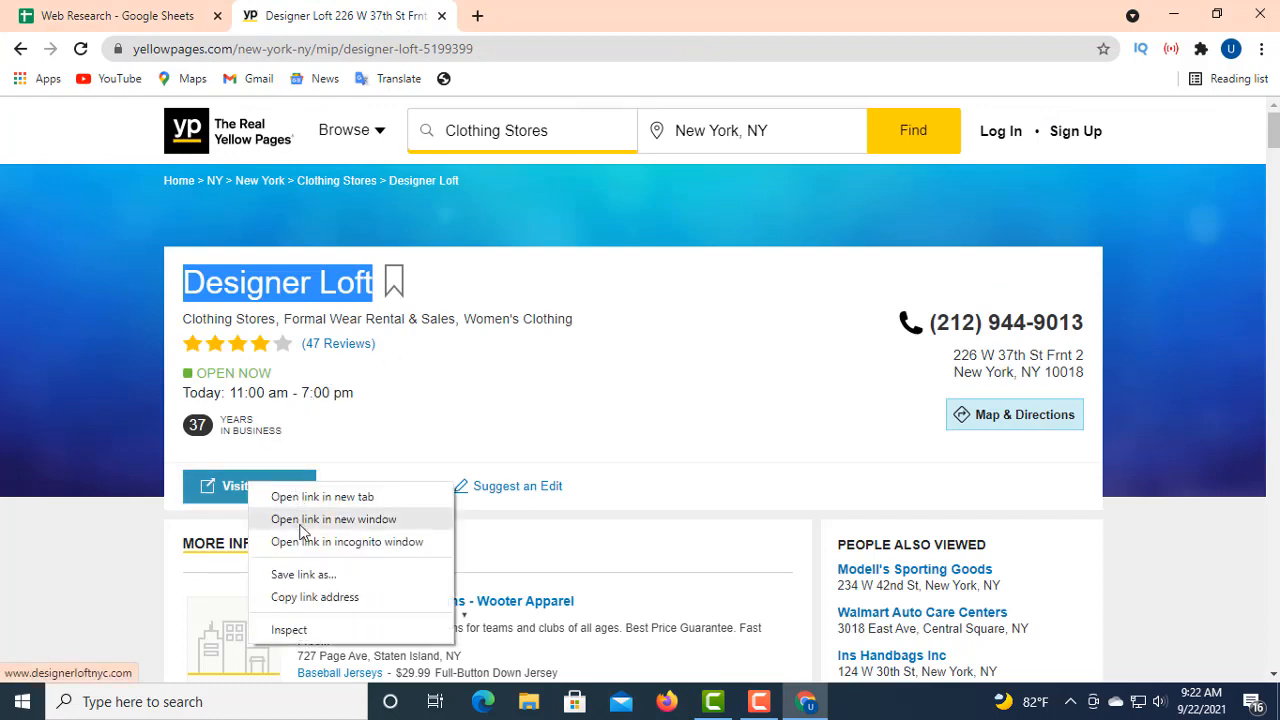
pyautogui.click(331, 599)
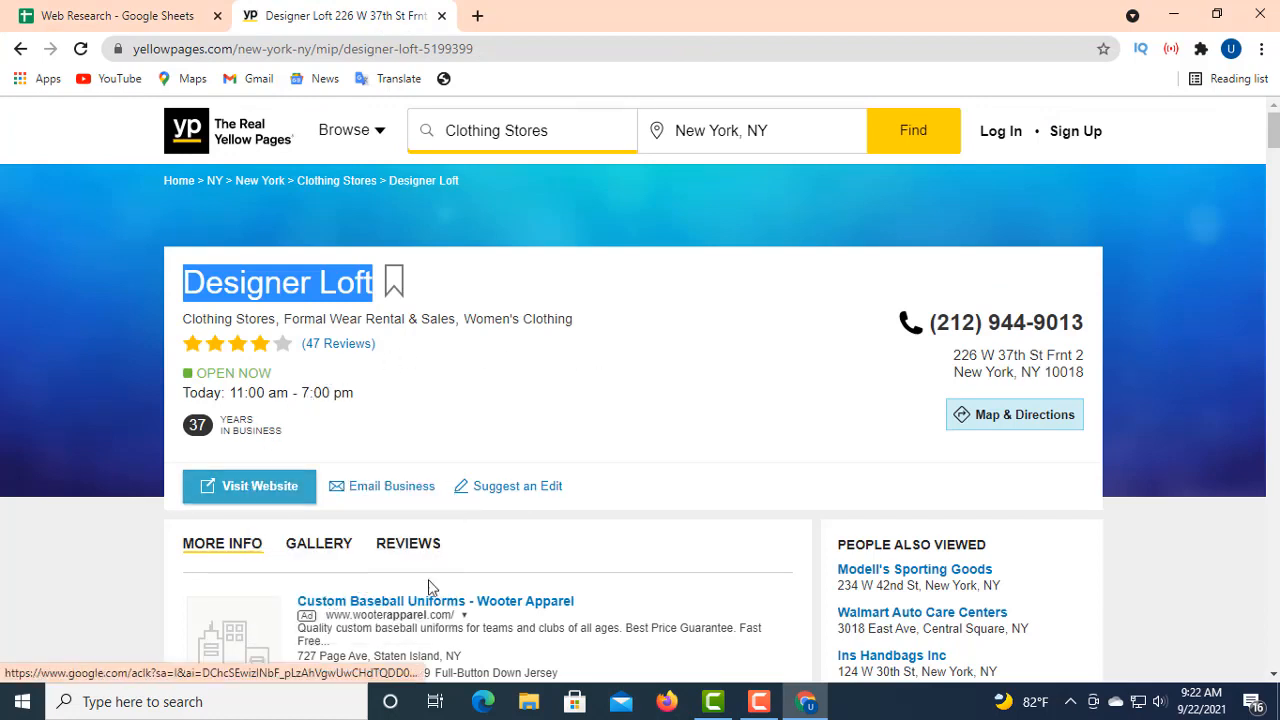
pyautogui.click(185, 14)
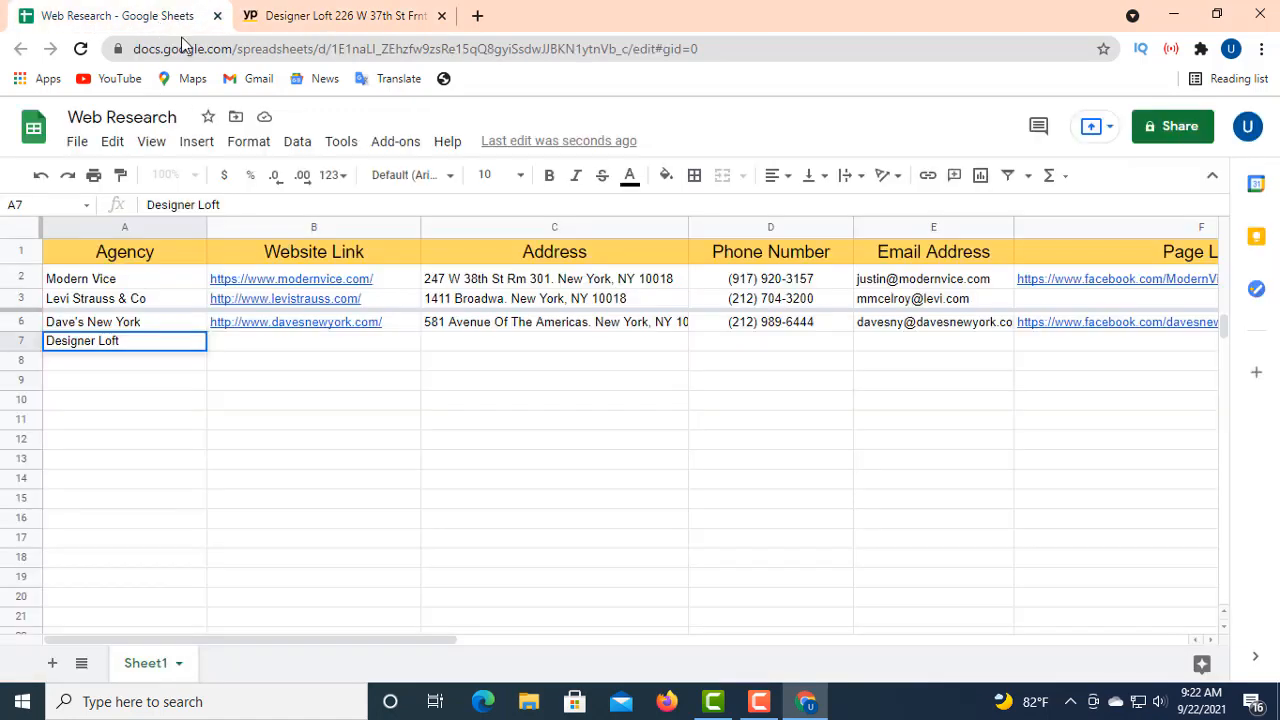
pyautogui.press('Tab')
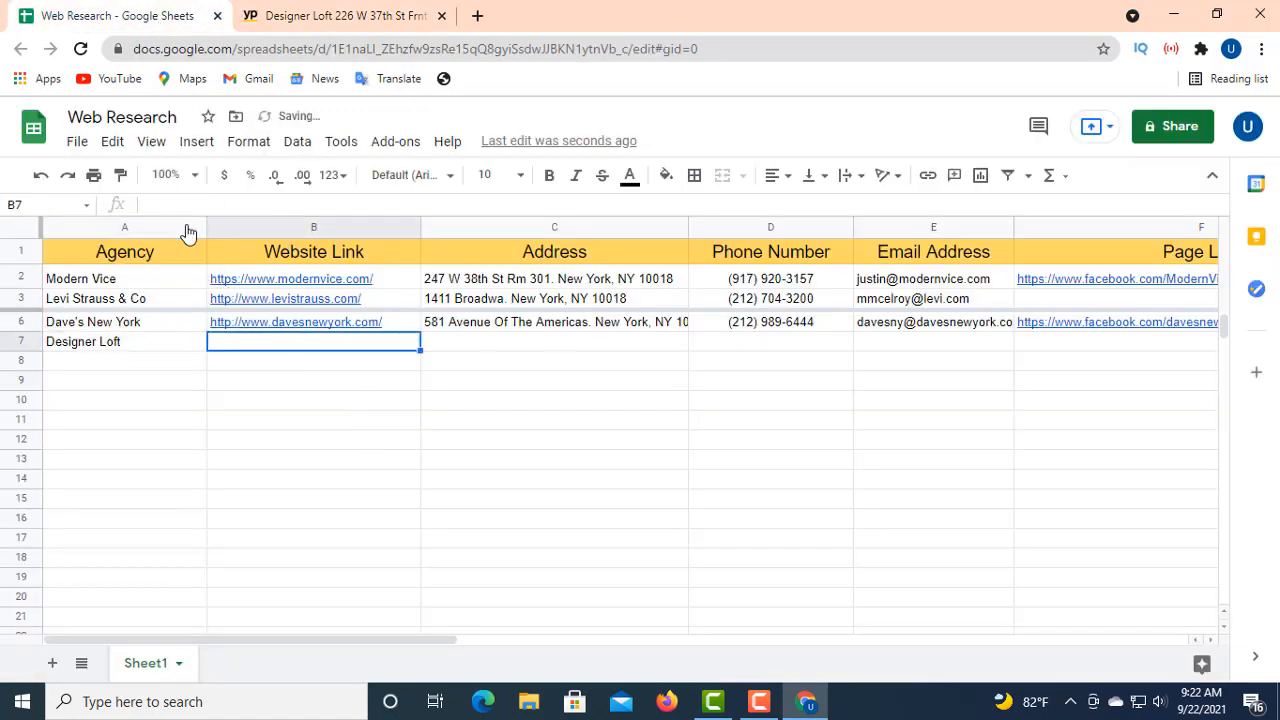
pyautogui.rightClick(163, 204)
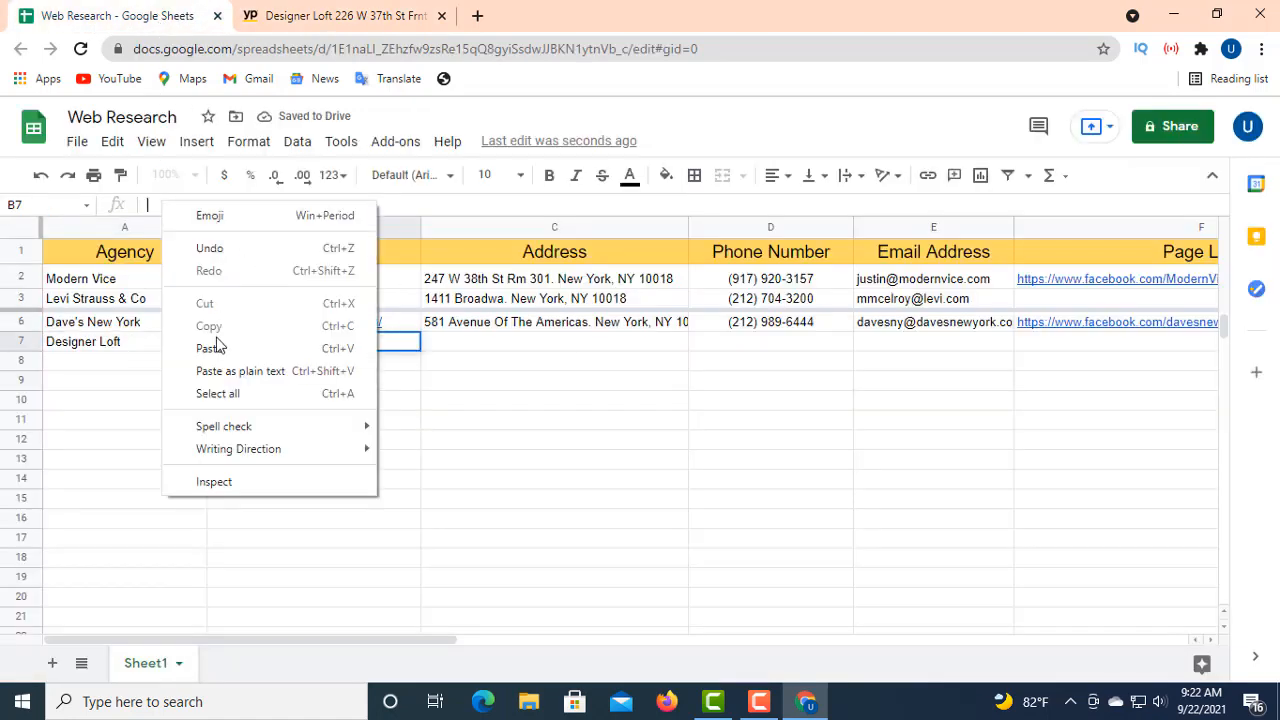
pyautogui.click(212, 348)
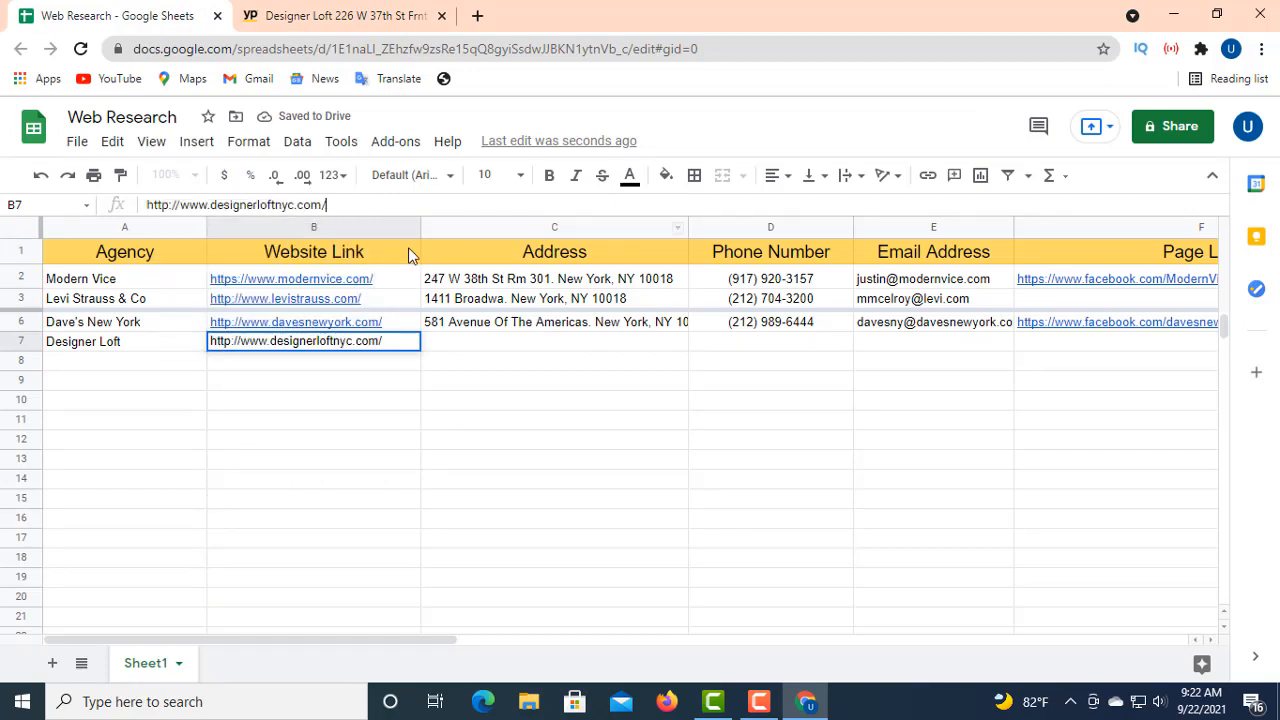
pyautogui.click(476, 347)
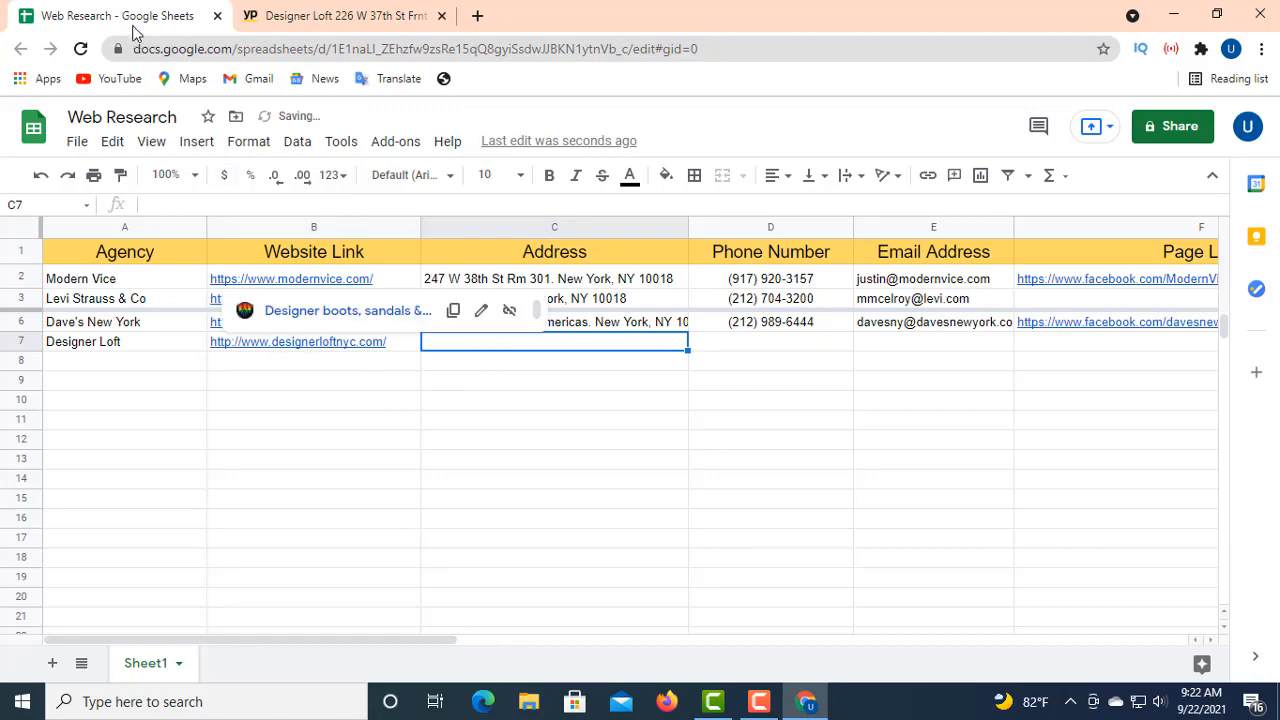
# - Copy the full business address from the Designer Loft listing on Yellow Pages
pyautogui.click(305, 18)
pyautogui.click(395, 388)
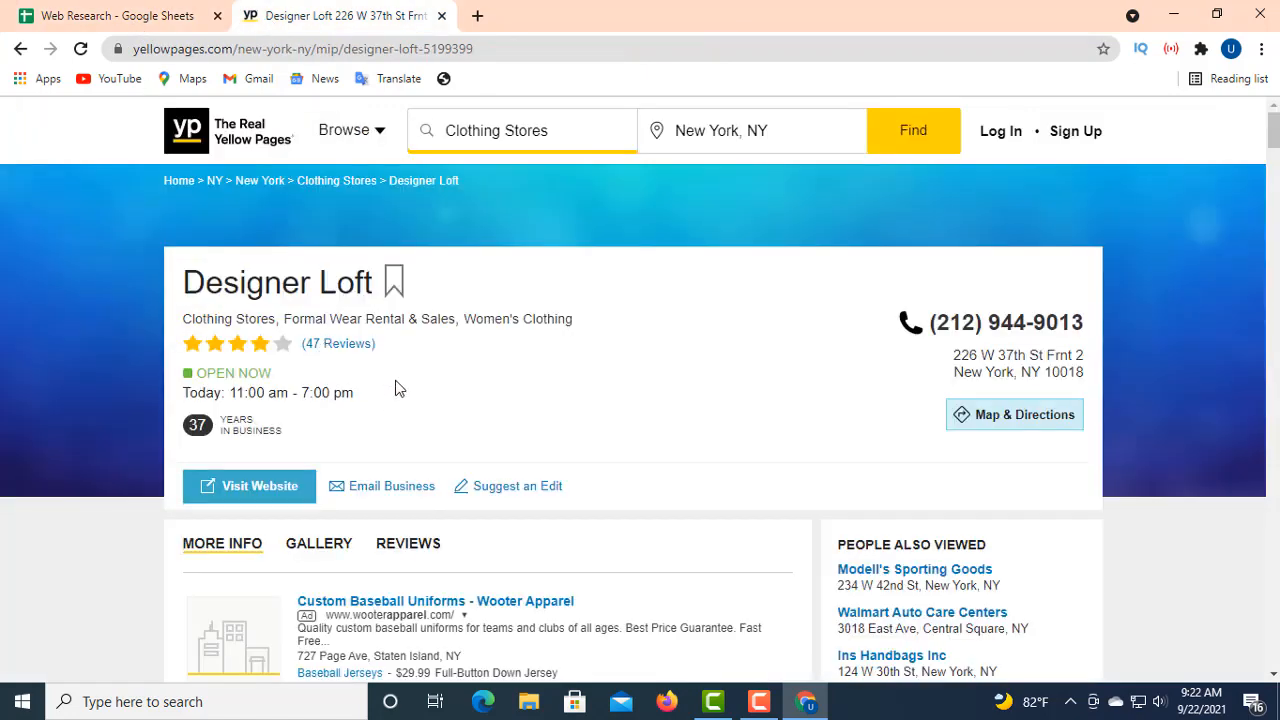
pyautogui.moveTo(948, 358); pyautogui.dragTo(1080, 372)
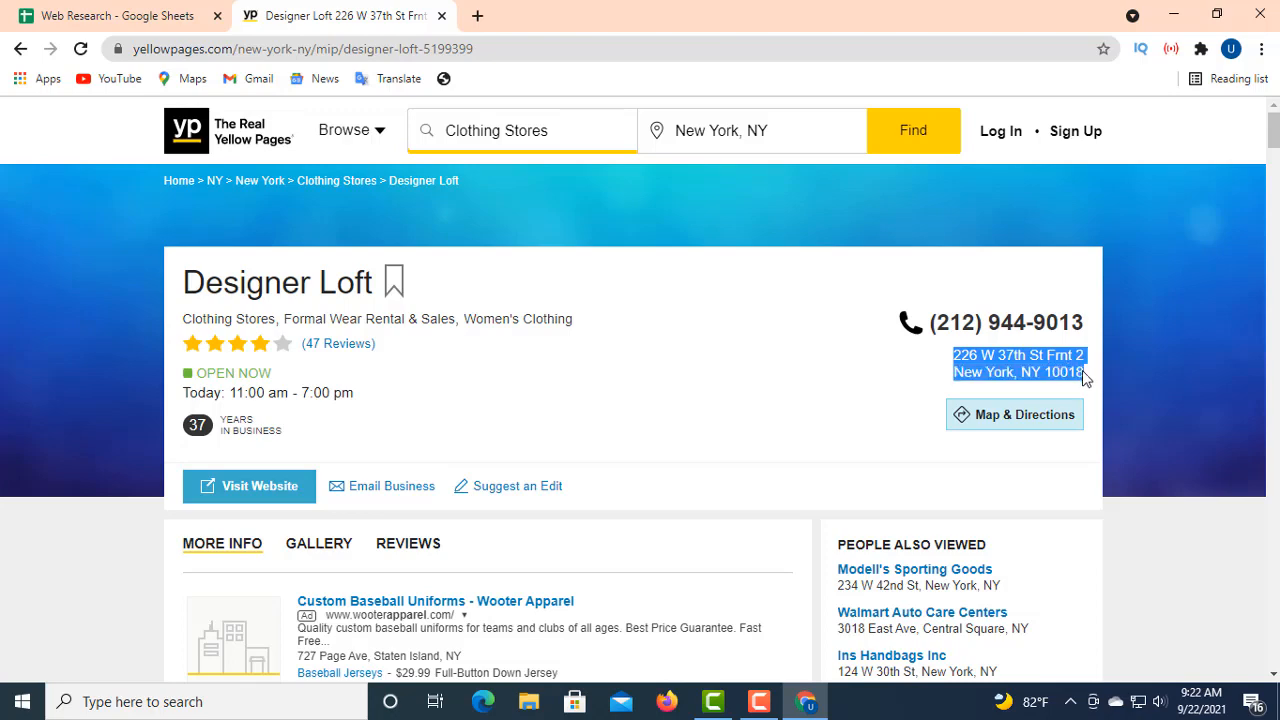
pyautogui.rightClick(1018, 360)
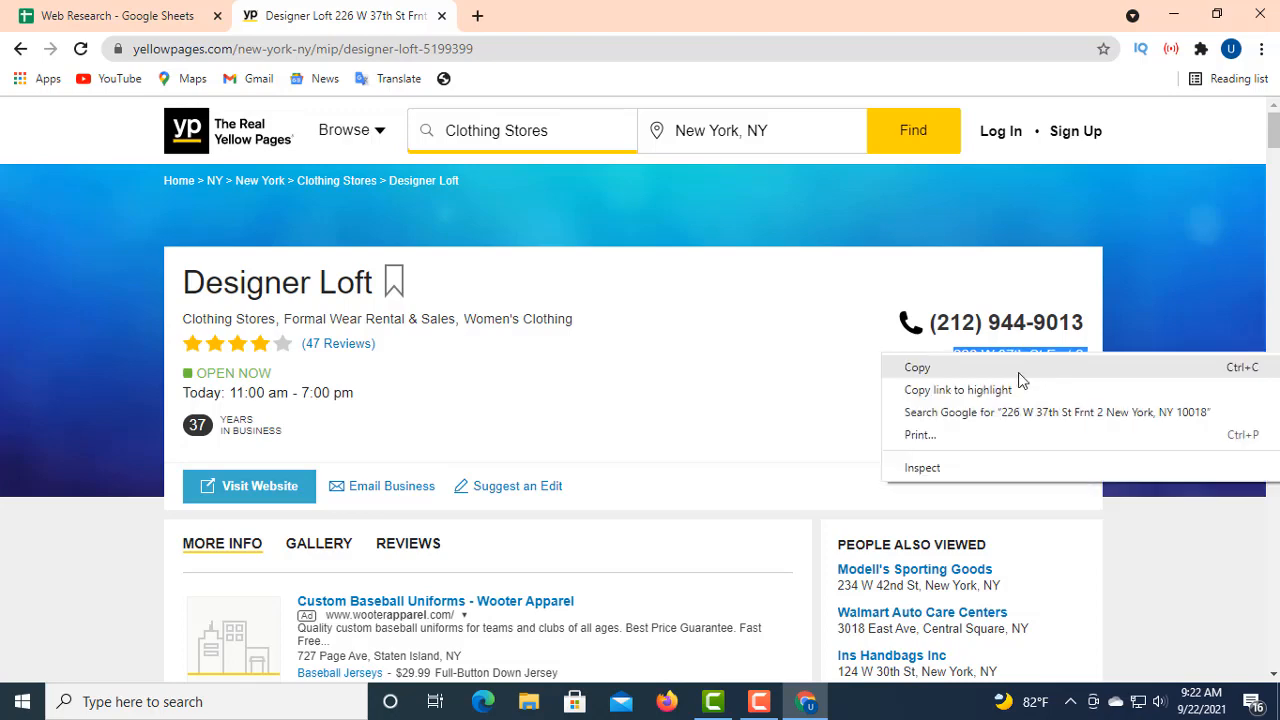
pyautogui.click(899, 368)
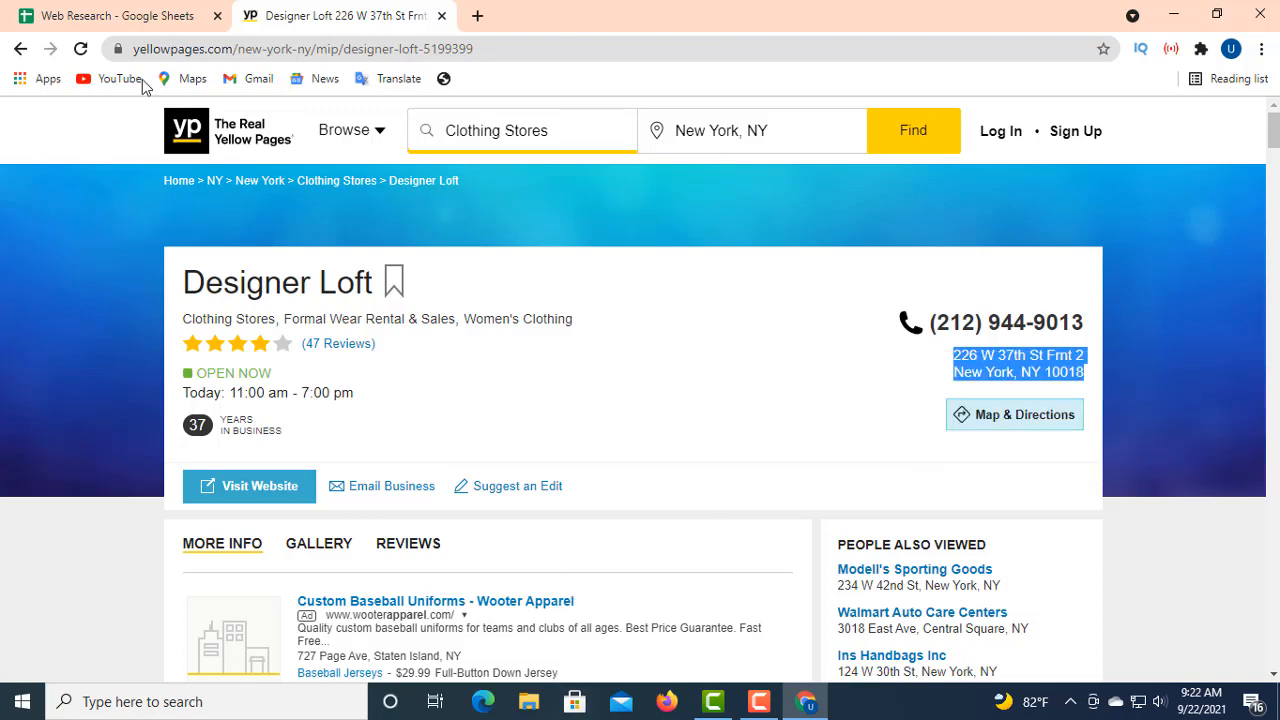
# - Paste the address into cell C7 of the Web Research sheet and join its two lines with a period
pyautogui.click(96, 15)
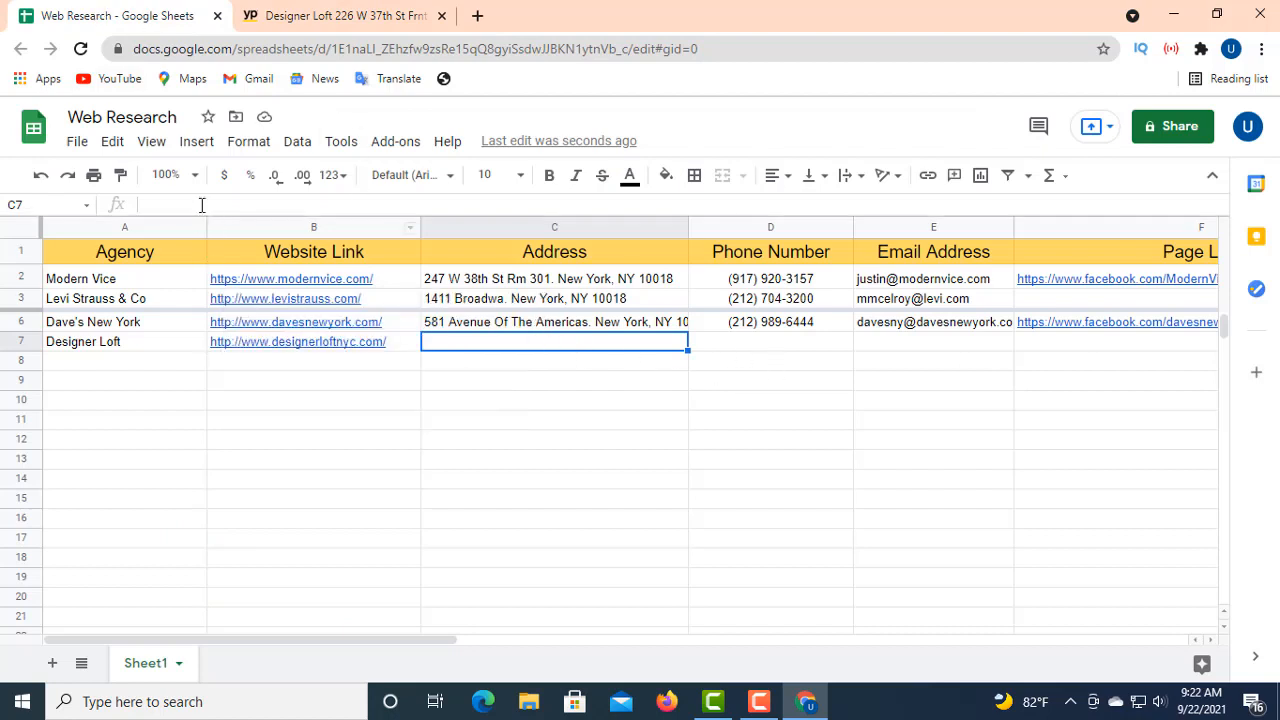
pyautogui.click(170, 205)
pyautogui.rightClick(160, 207)
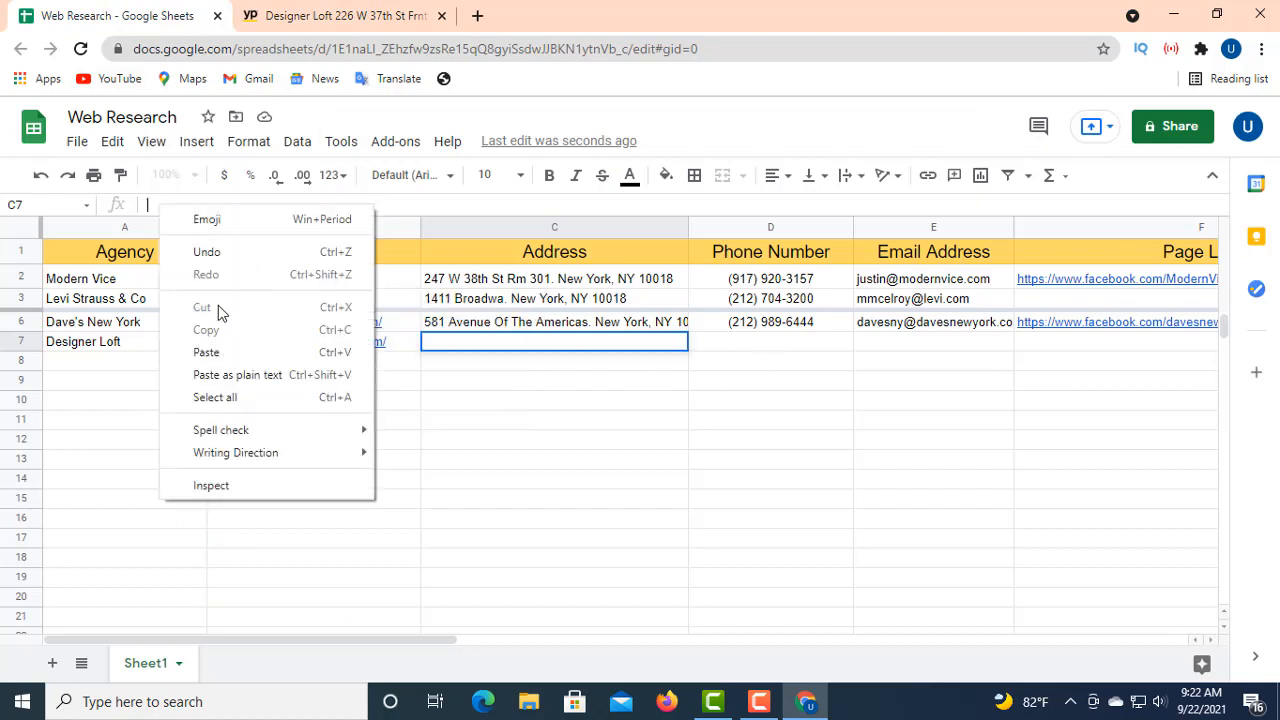
pyautogui.click(250, 352)
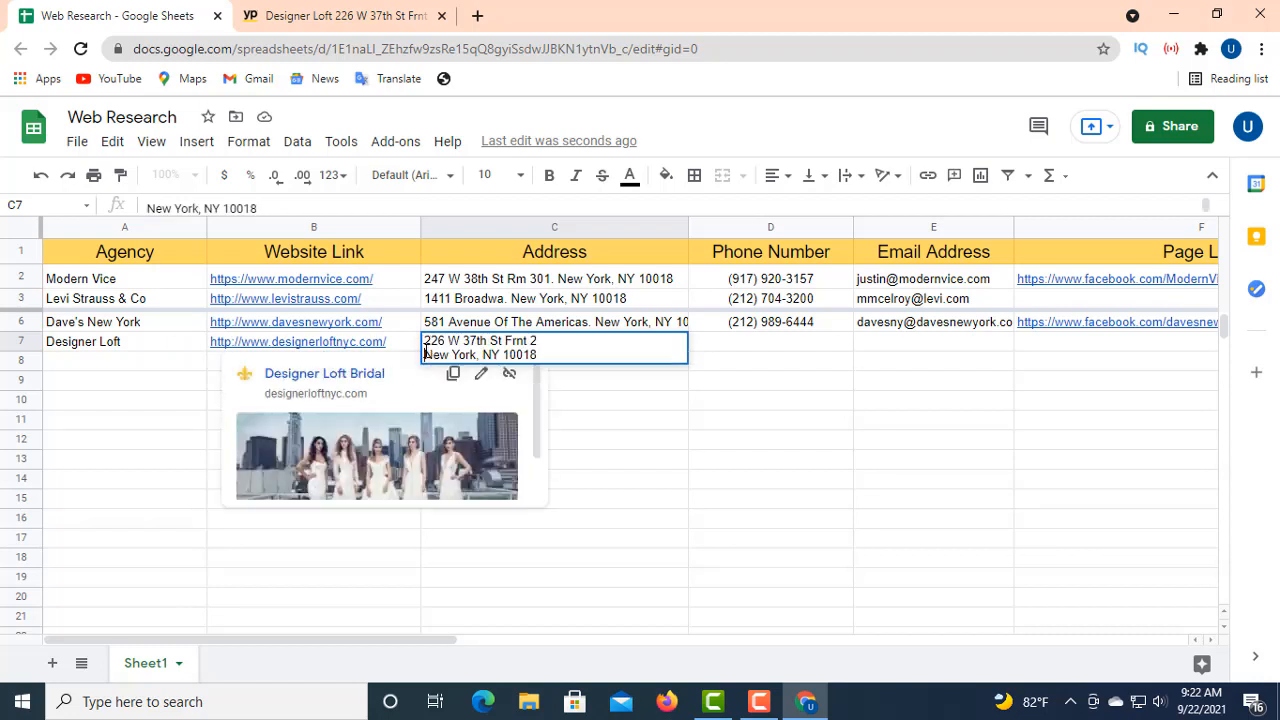
pyautogui.press('BackSpace')
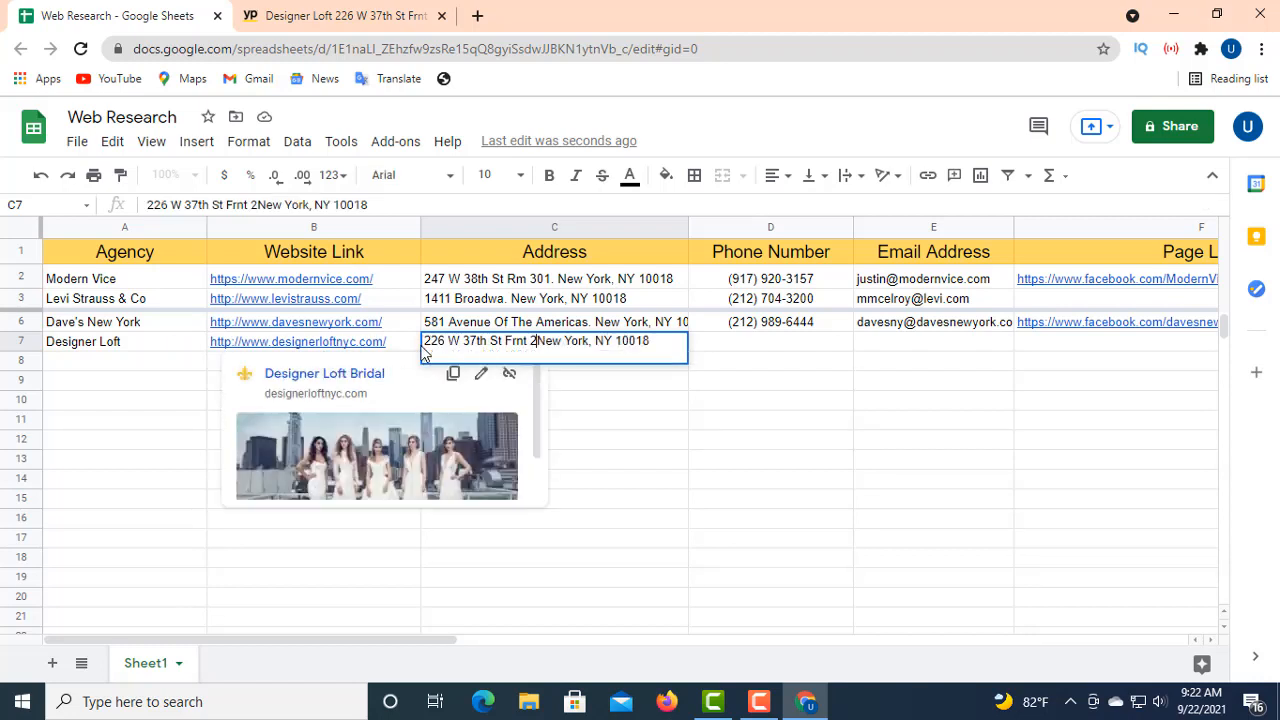
pyautogui.write('.')
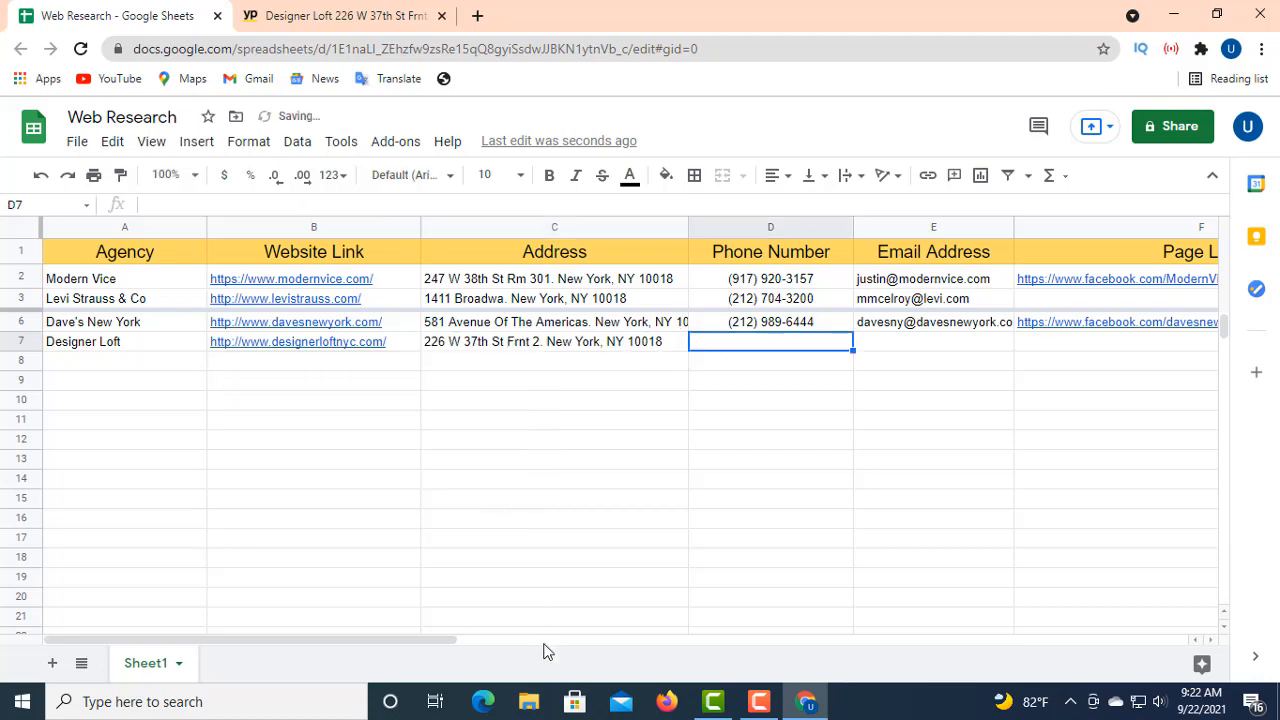
# - Return to the Designer Loft listing and copy the store's phone number
pyautogui.click(295, 10)
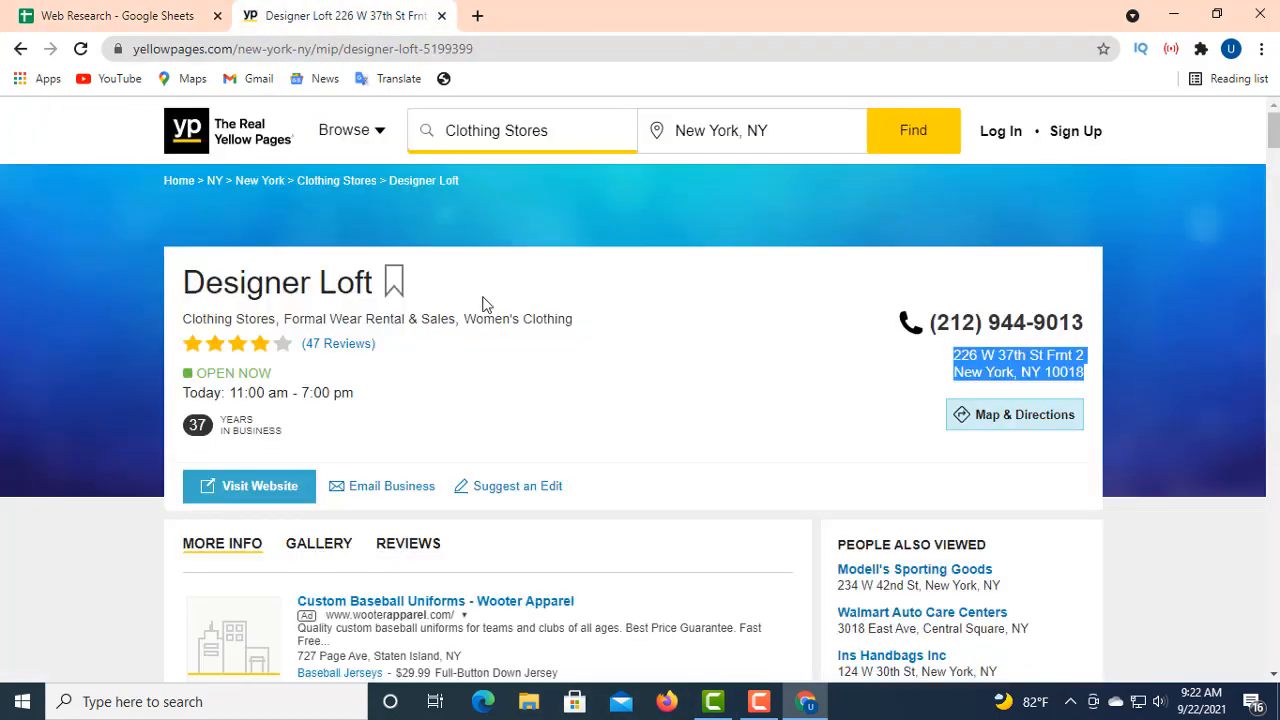
pyautogui.click(866, 340)
pyautogui.moveTo(922, 322); pyautogui.dragTo(1082, 333)
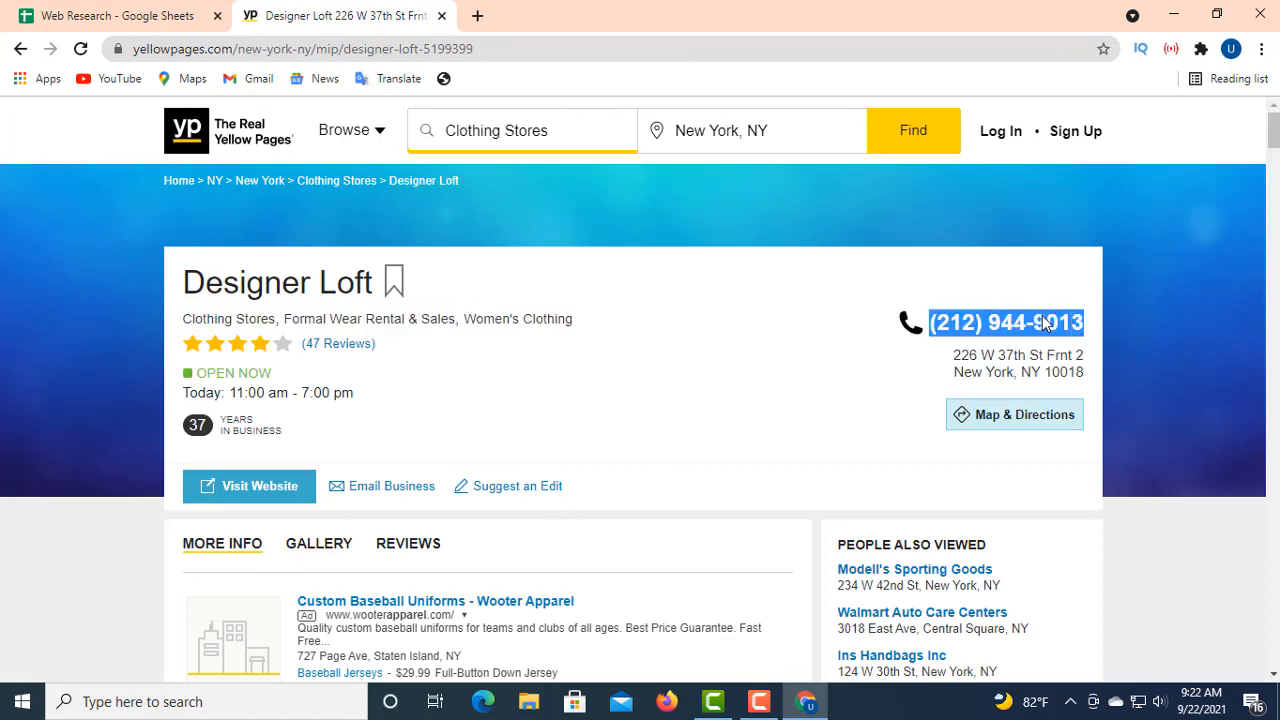
pyautogui.rightClick(1043, 322)
pyautogui.click(1058, 332)
# - Paste the phone number into cell D7 of the Web Research sheet and centre it horizontally
pyautogui.click(130, 16)
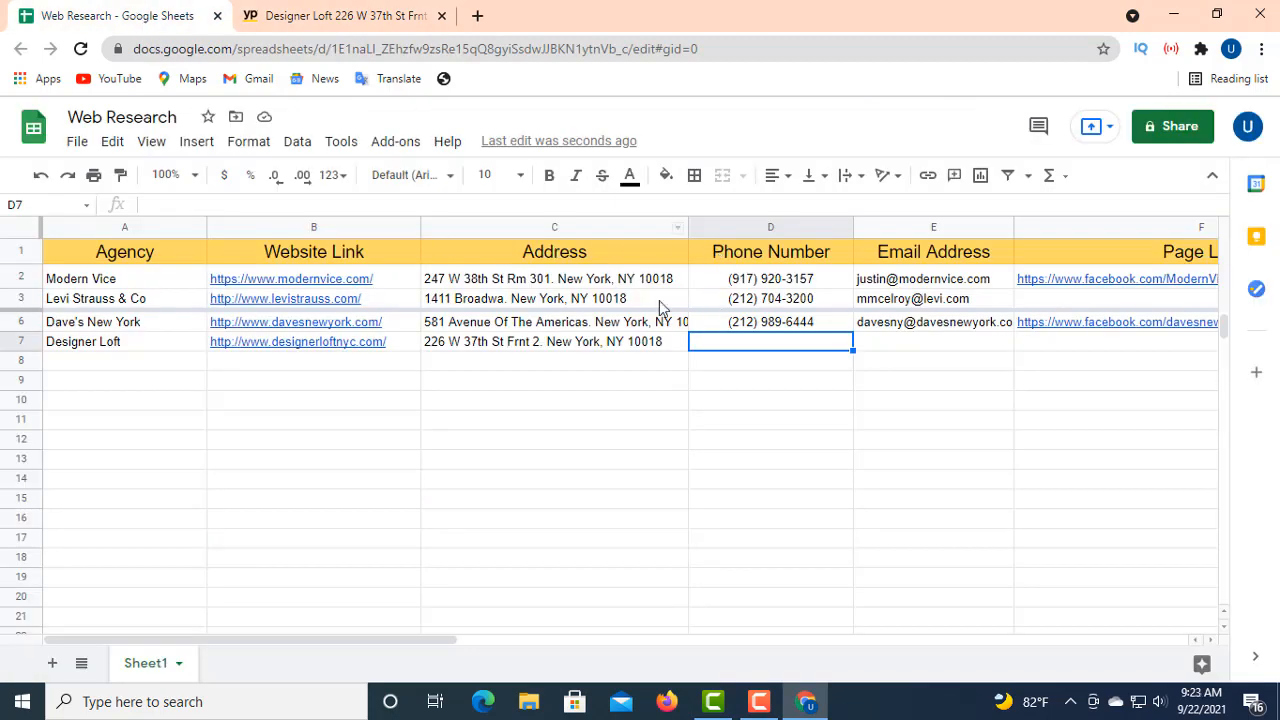
pyautogui.rightClick(164, 201)
pyautogui.click(212, 345)
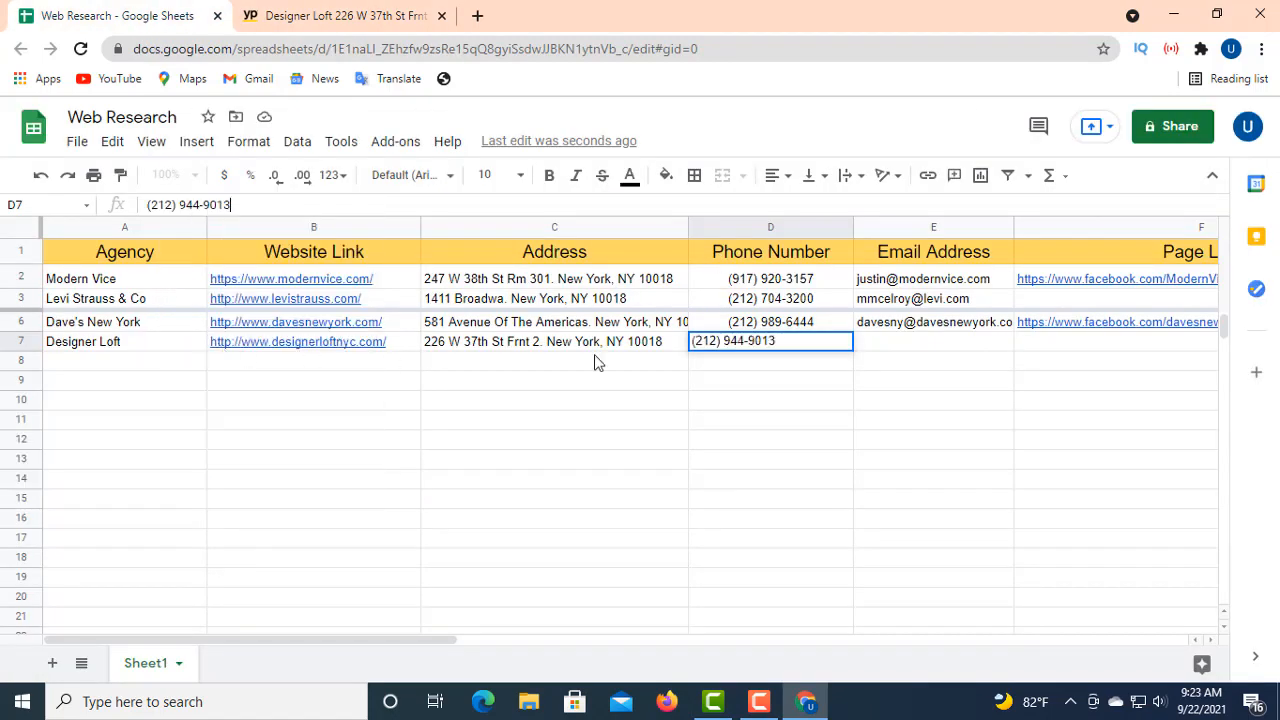
pyautogui.click(772, 175)
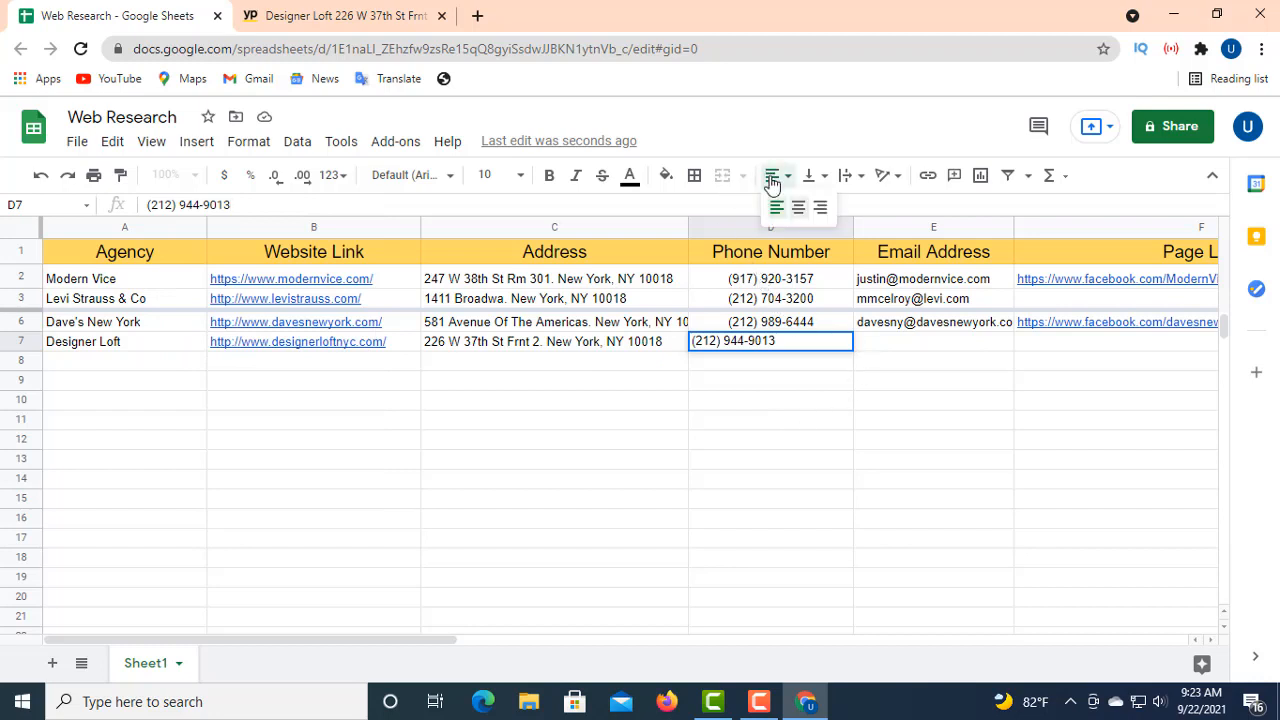
pyautogui.click(797, 212)
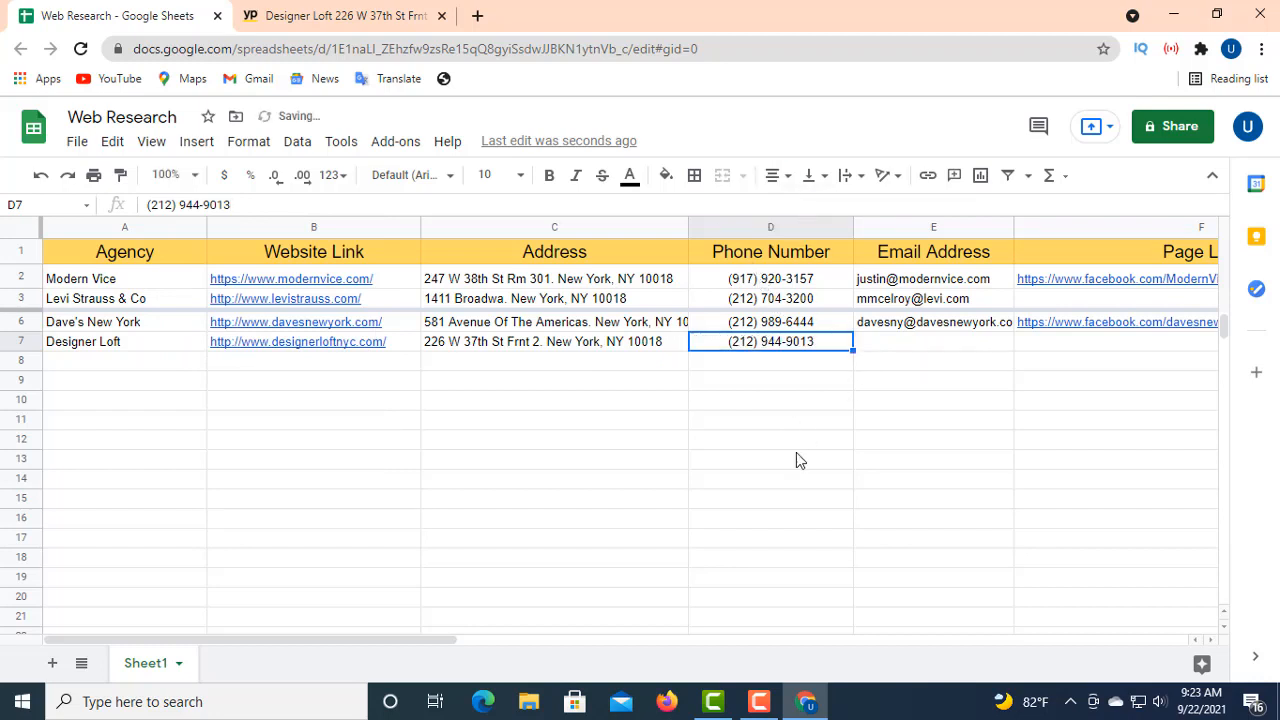
# - Copy the business e-mail address from the Designer Loft listing and paste it into cell E7 of the sheet
pyautogui.click(299, 12)
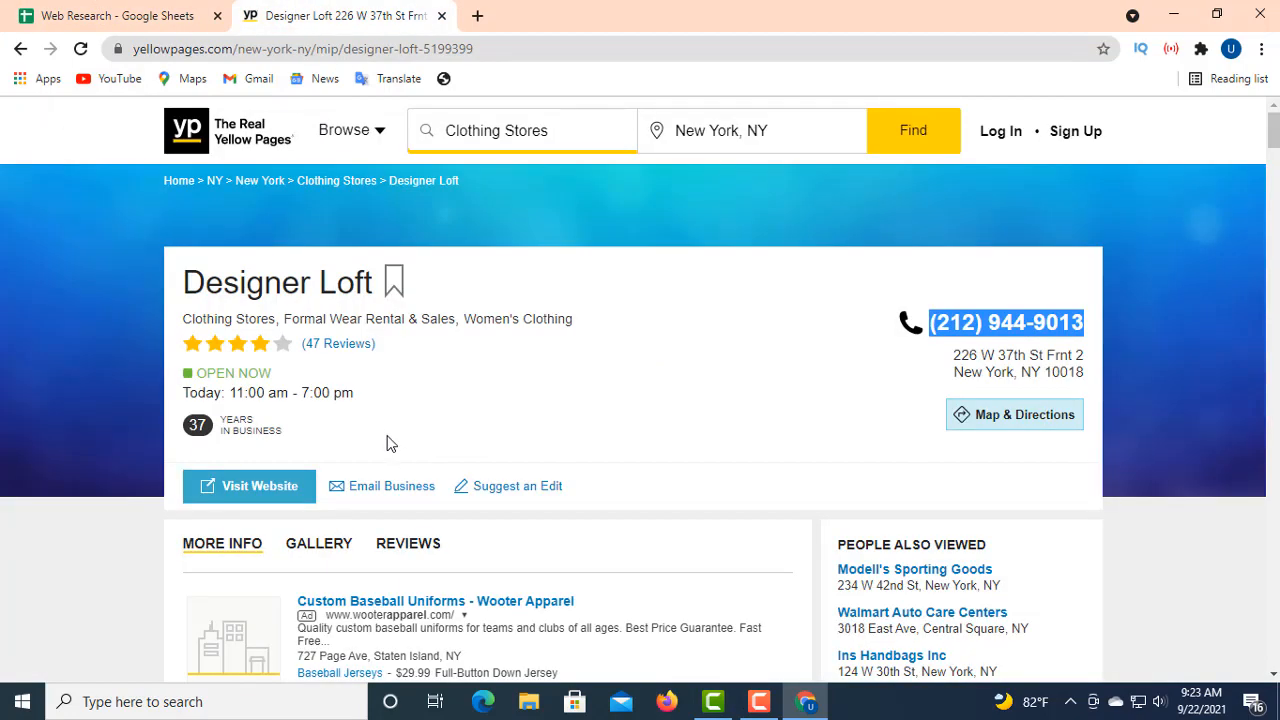
pyautogui.rightClick(364, 487)
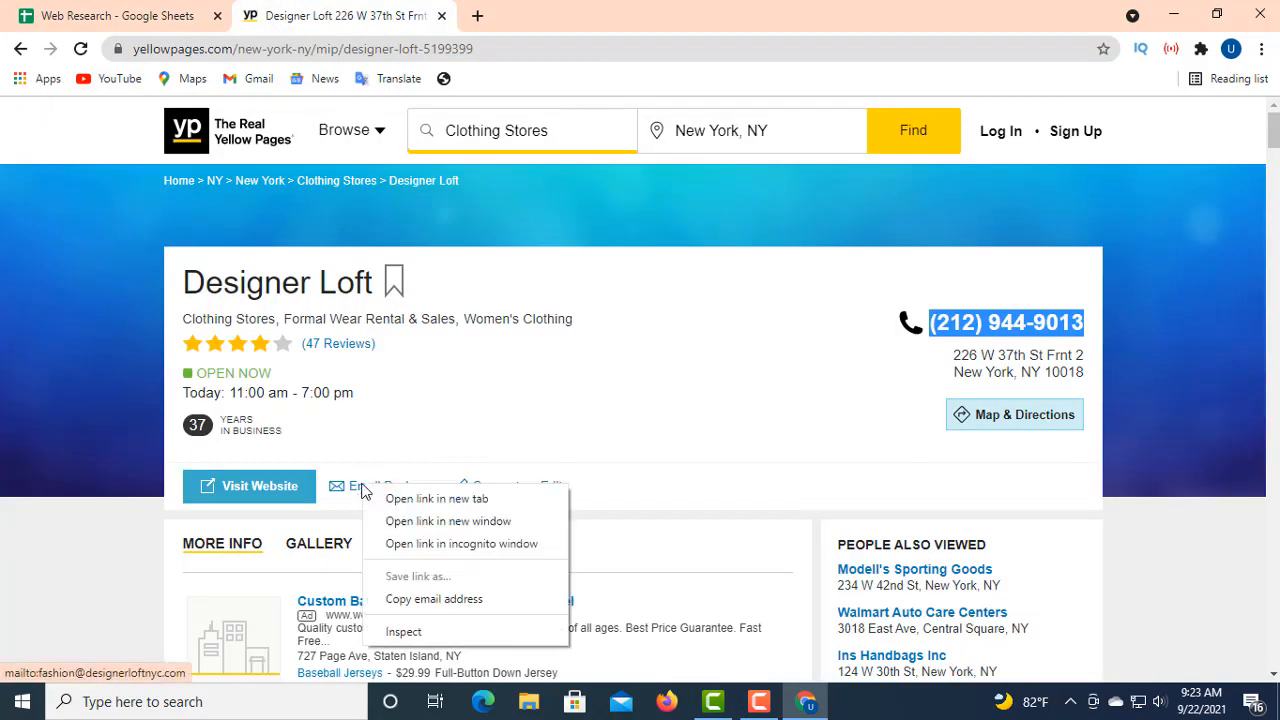
pyautogui.click(442, 601)
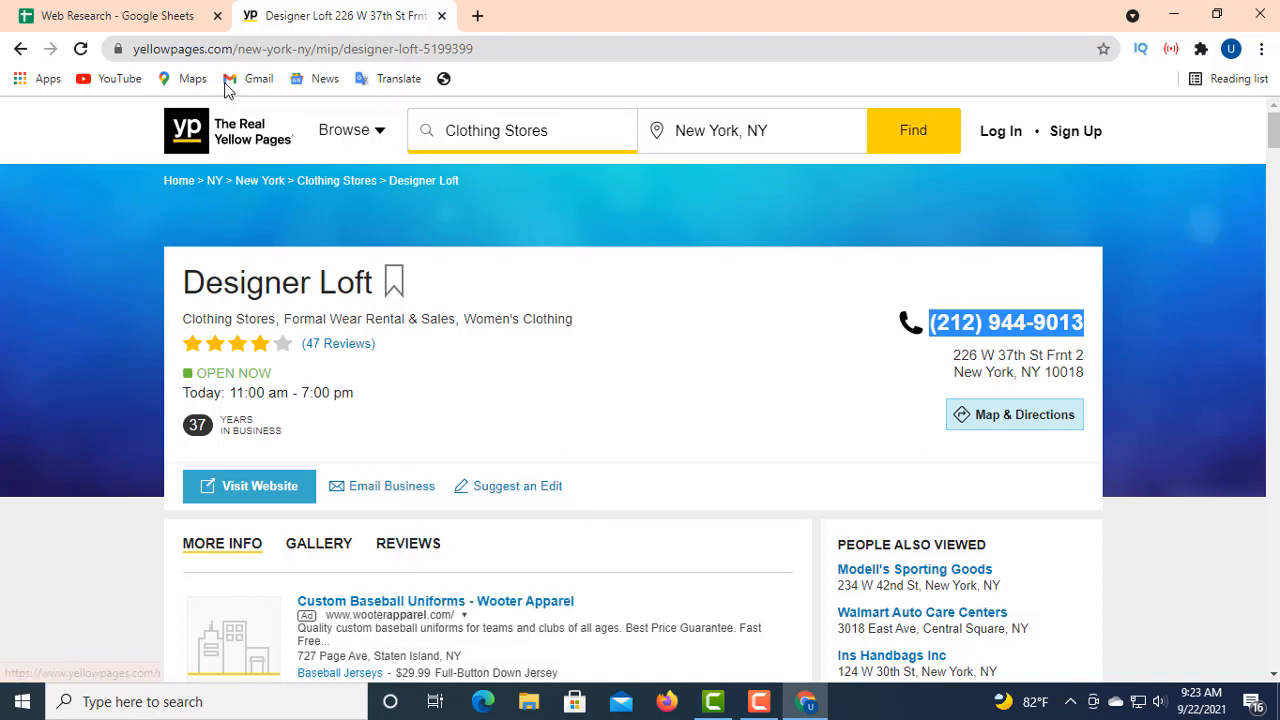
pyautogui.click(160, 18)
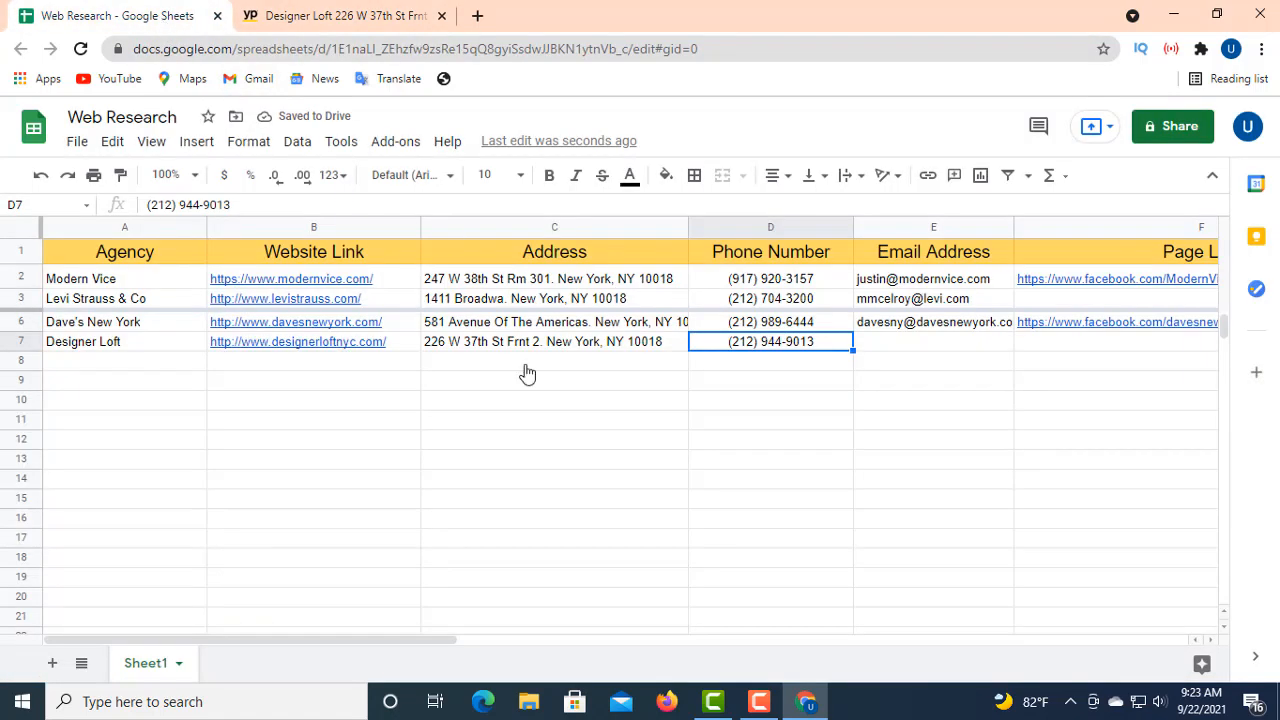
pyautogui.click(906, 345)
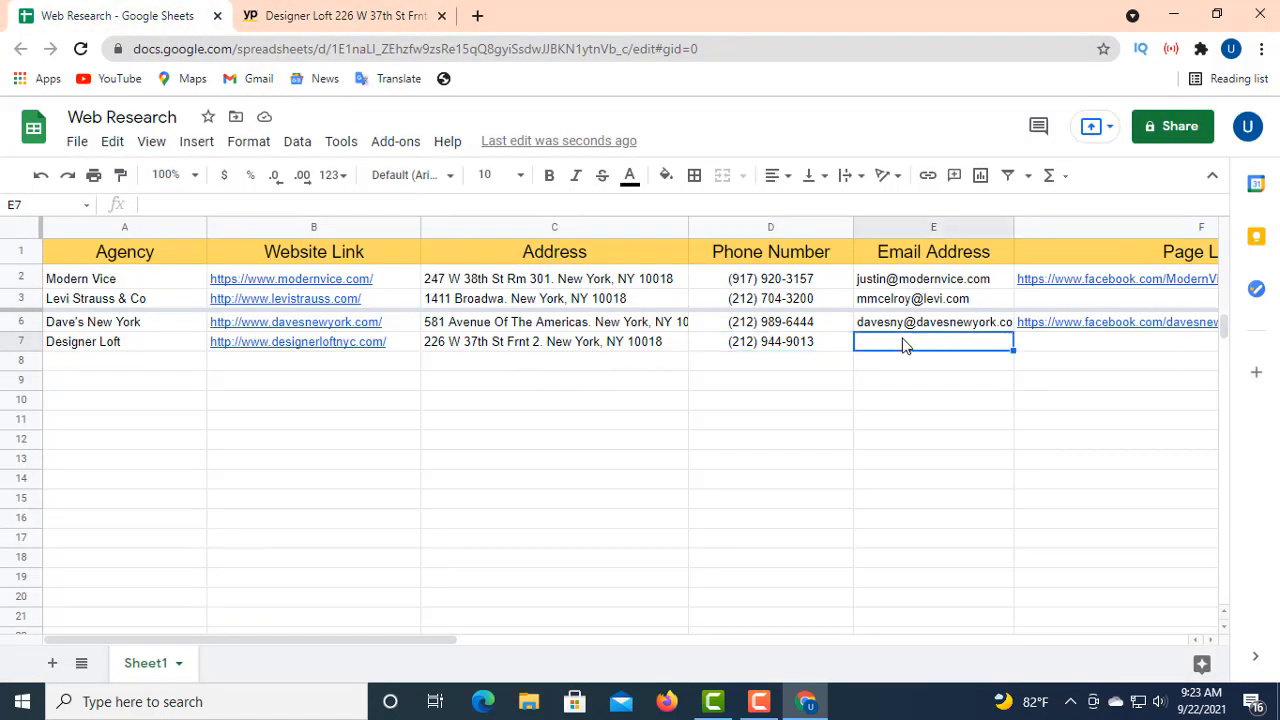
pyautogui.click(171, 203)
pyautogui.rightClick(171, 203)
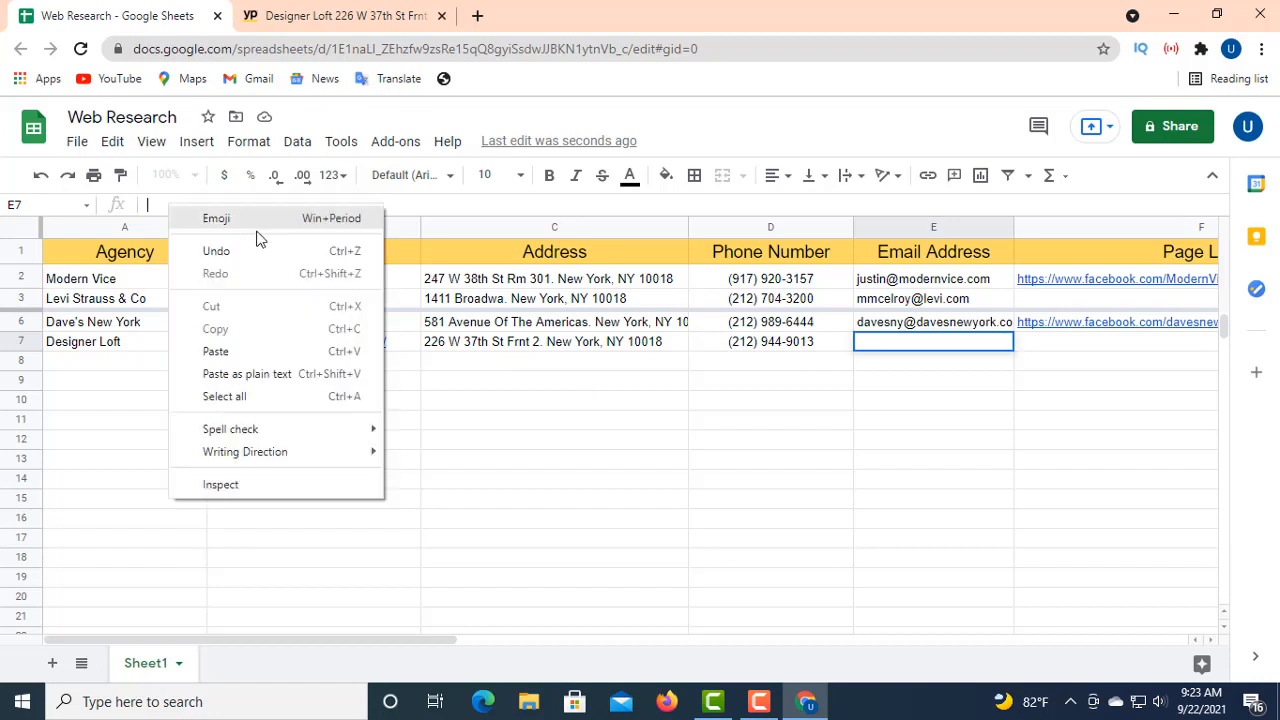
pyautogui.click(236, 348)
pyautogui.click(1033, 402)
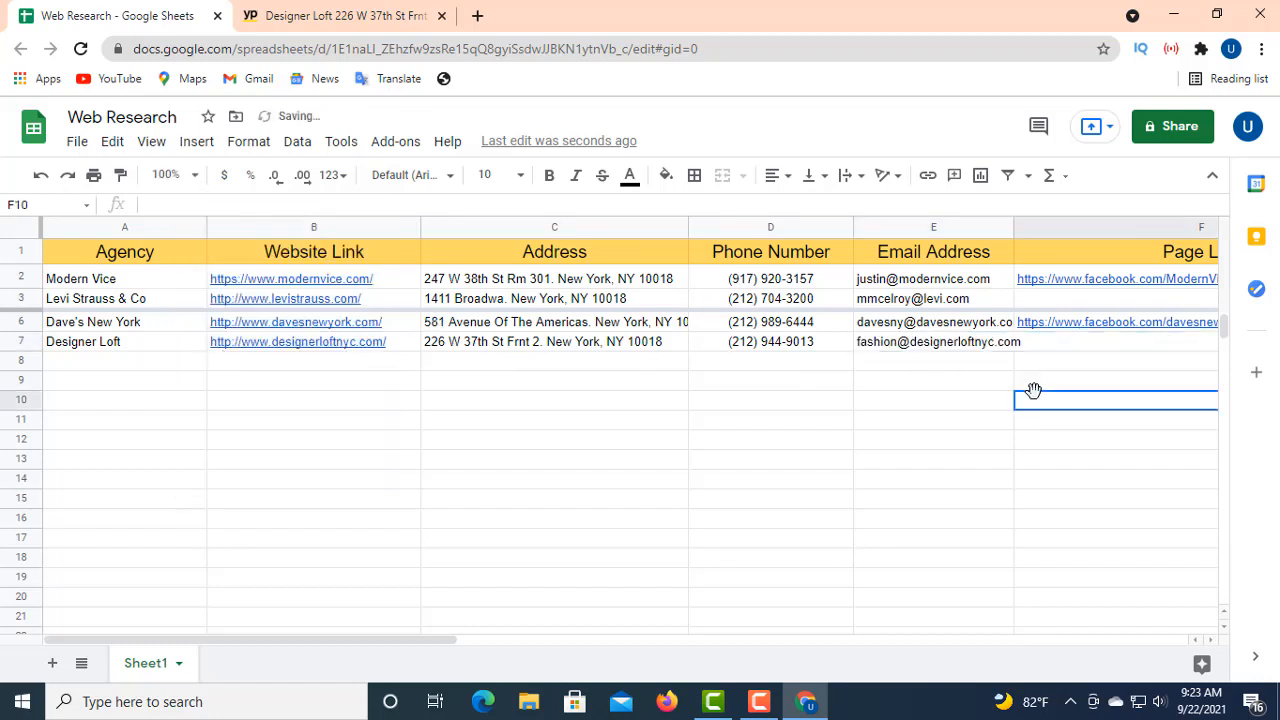
# - Open cell F7 for the page link, visit Designer Loft's website from the listing, and open the Facebook page linked in its footer
pyautogui.doubleClick(1054, 344)
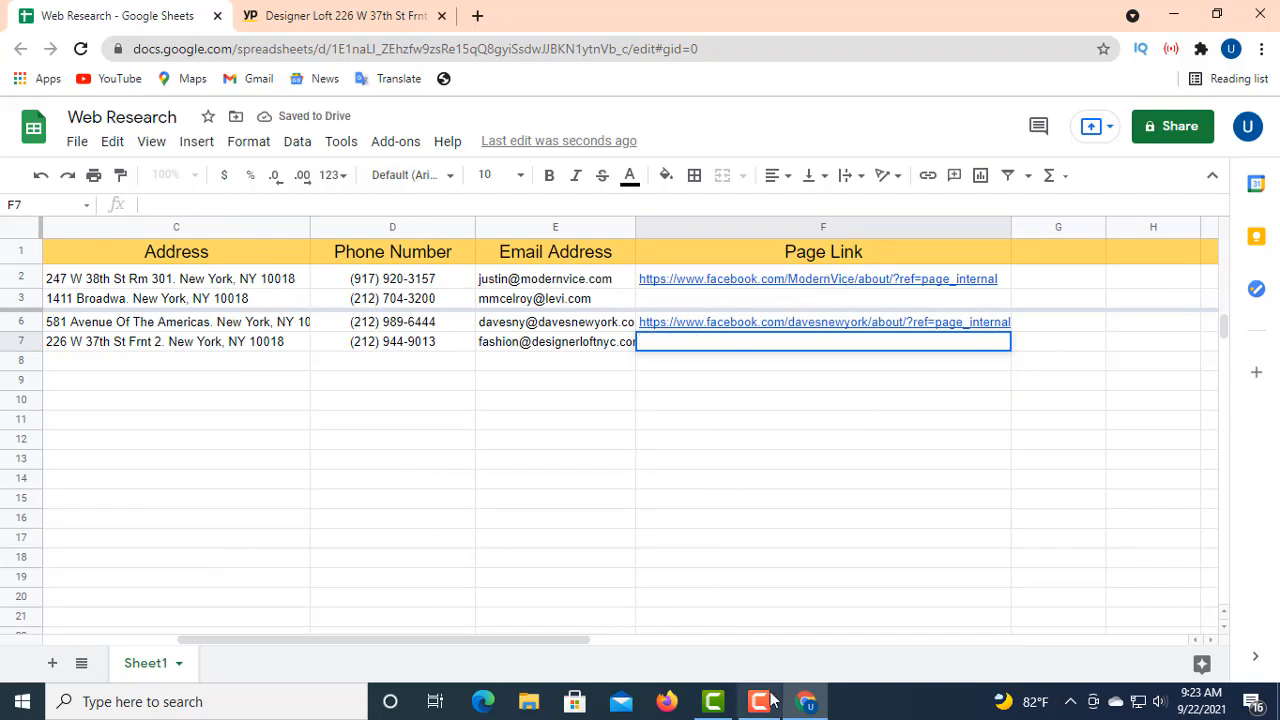
pyautogui.click(288, 22)
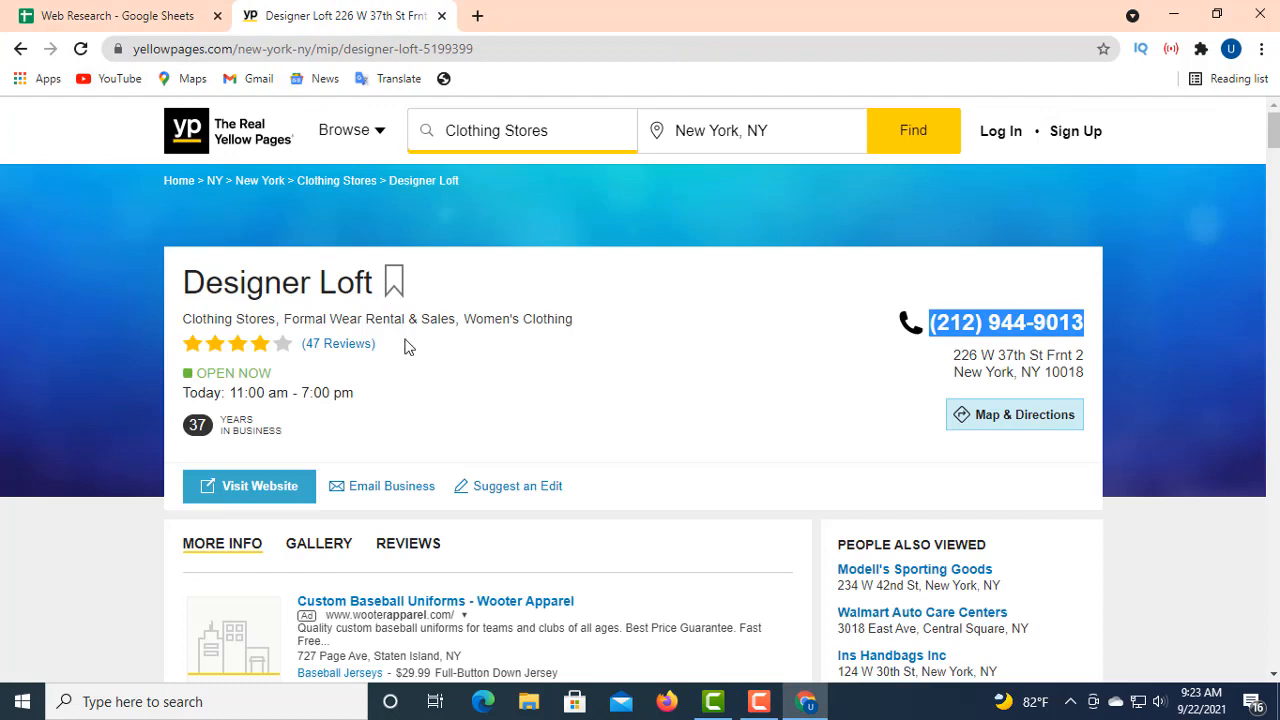
pyautogui.click(267, 486)
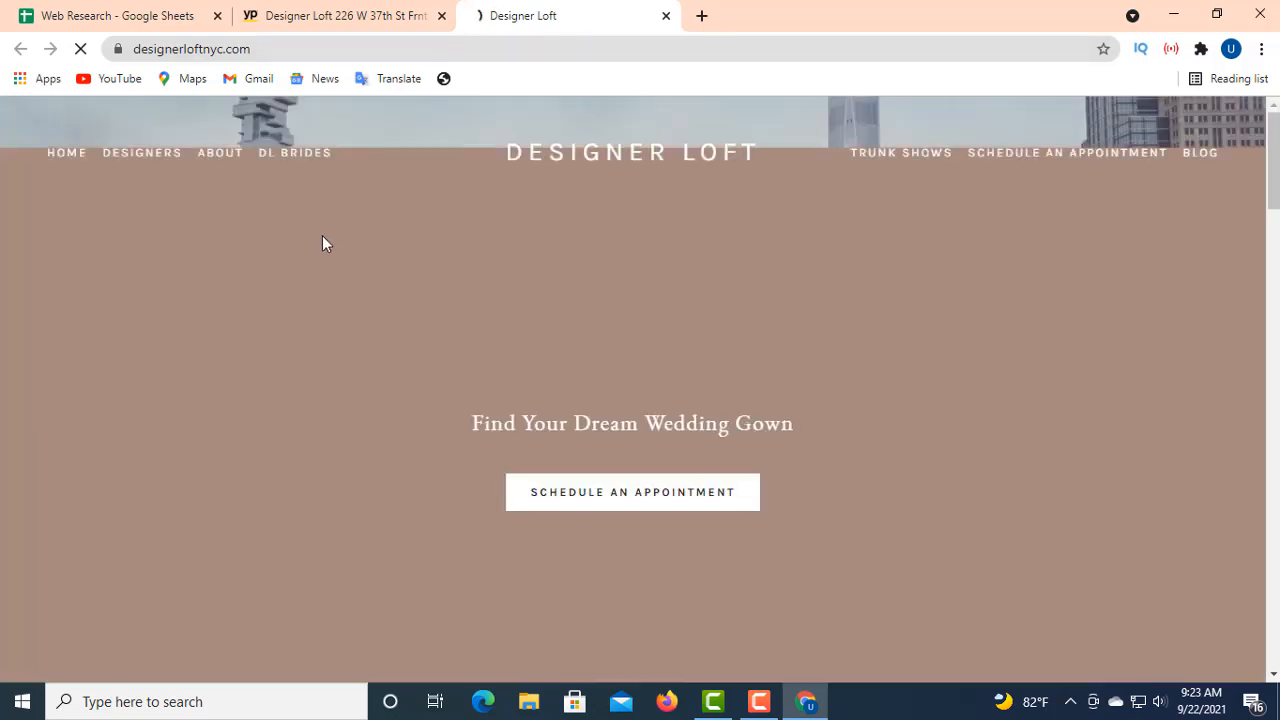
pyautogui.scroll(-10, 358, 256)
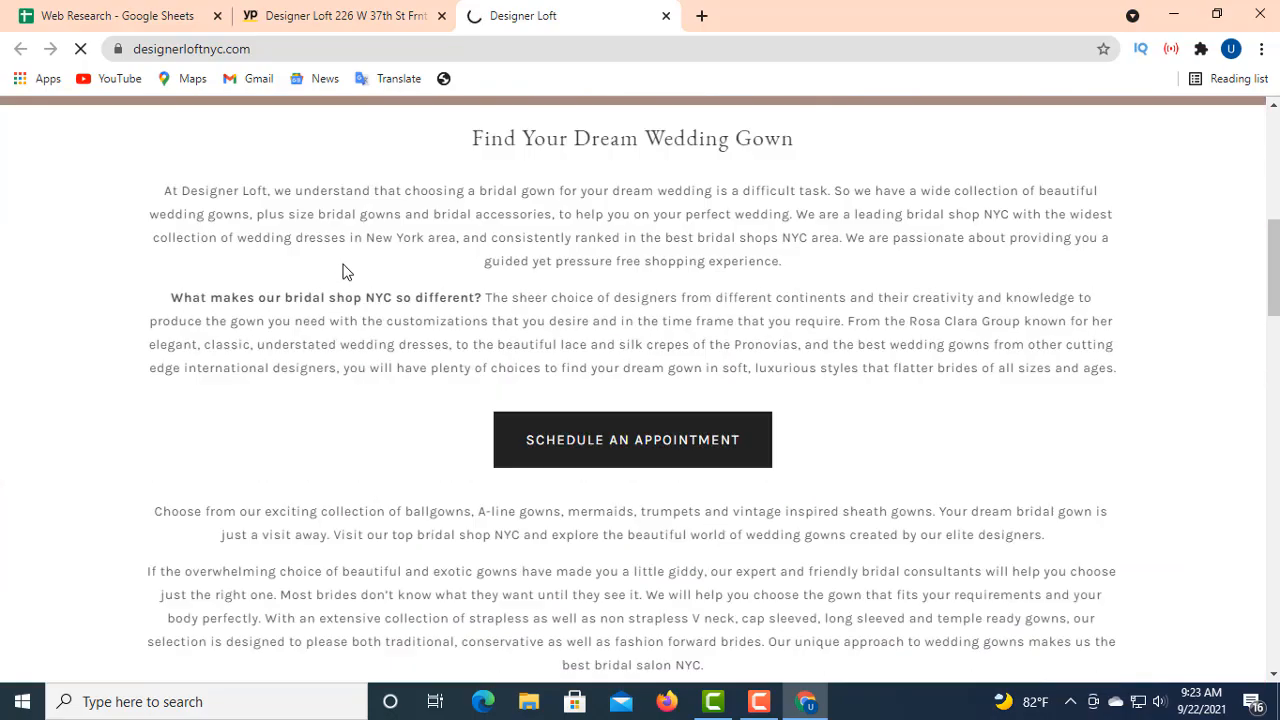
pyautogui.scroll(-15, 326, 262)
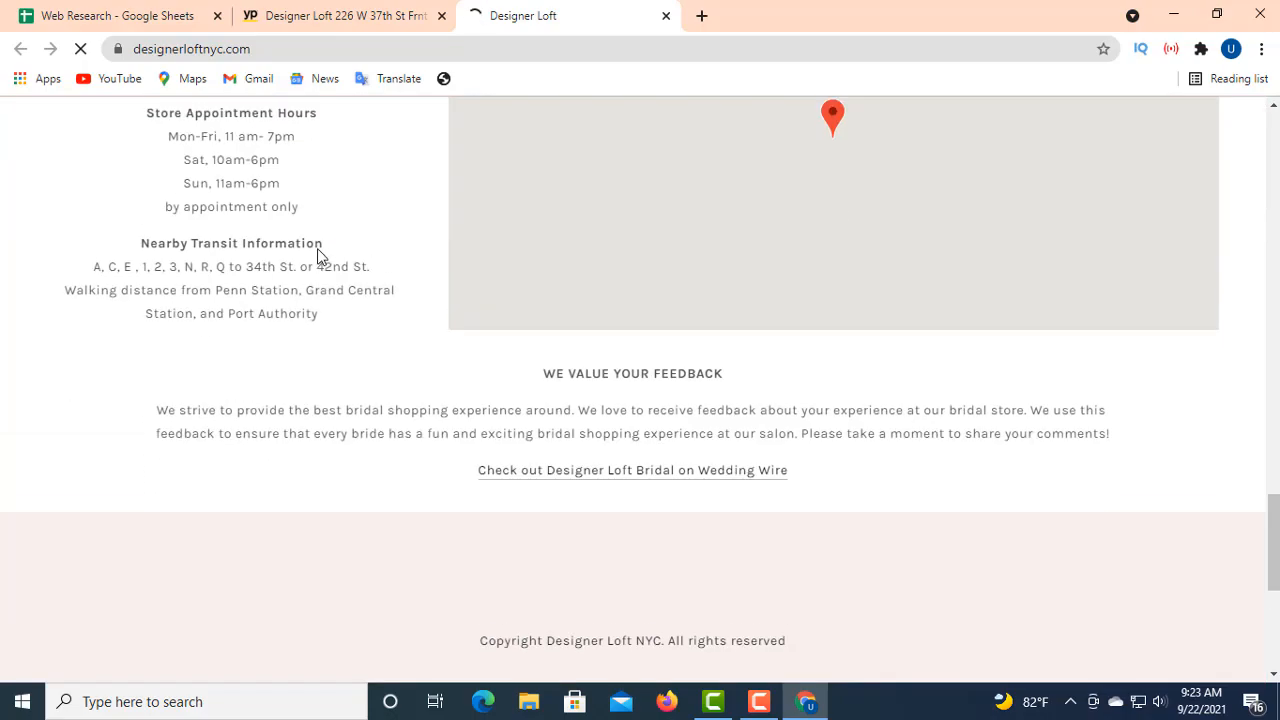
pyautogui.scroll(-5, 313, 253)
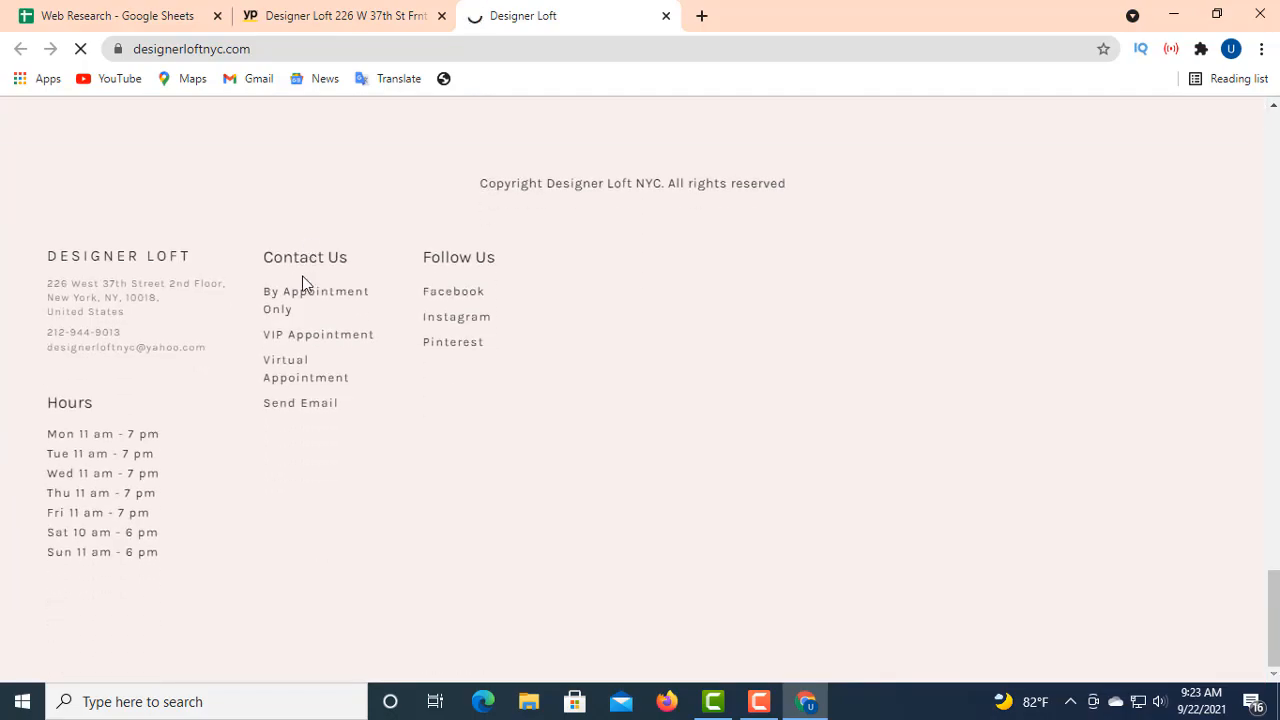
pyautogui.click(458, 290)
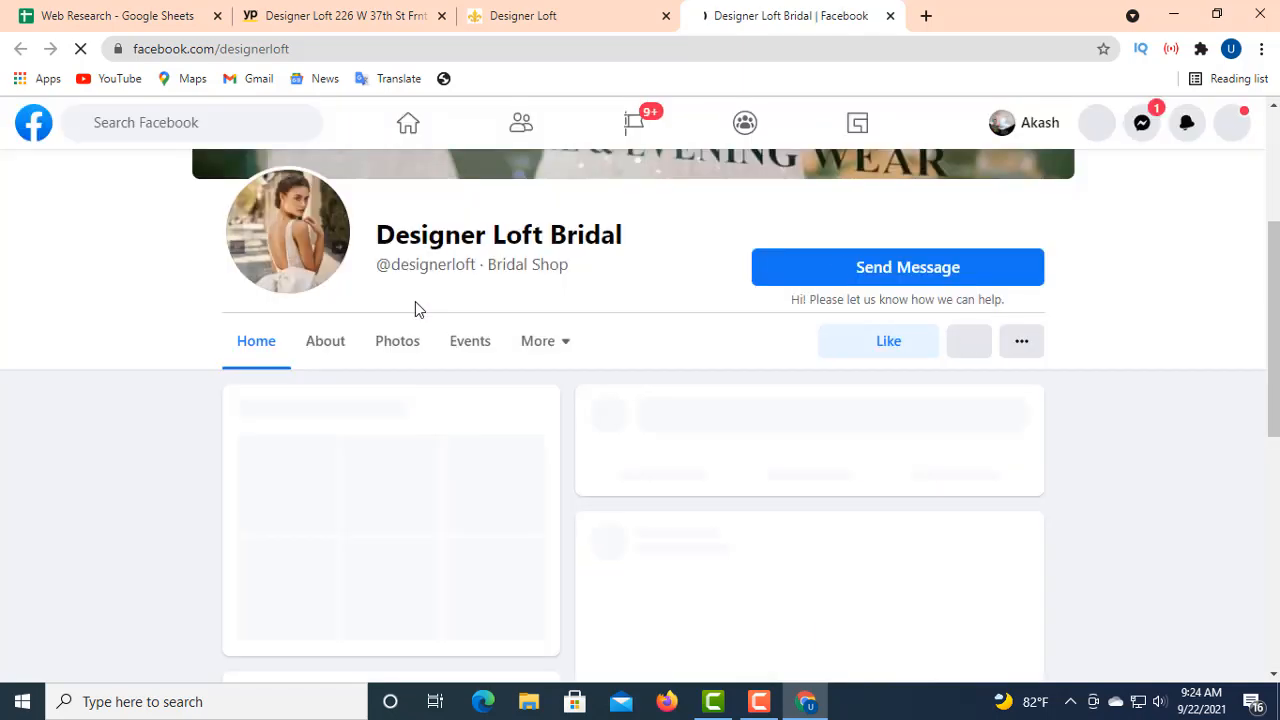
# - Copy the URL of Designer Loft's Facebook page and paste it into cell F7 of the Web Research sheet
pyautogui.scroll(3, 294, 302)
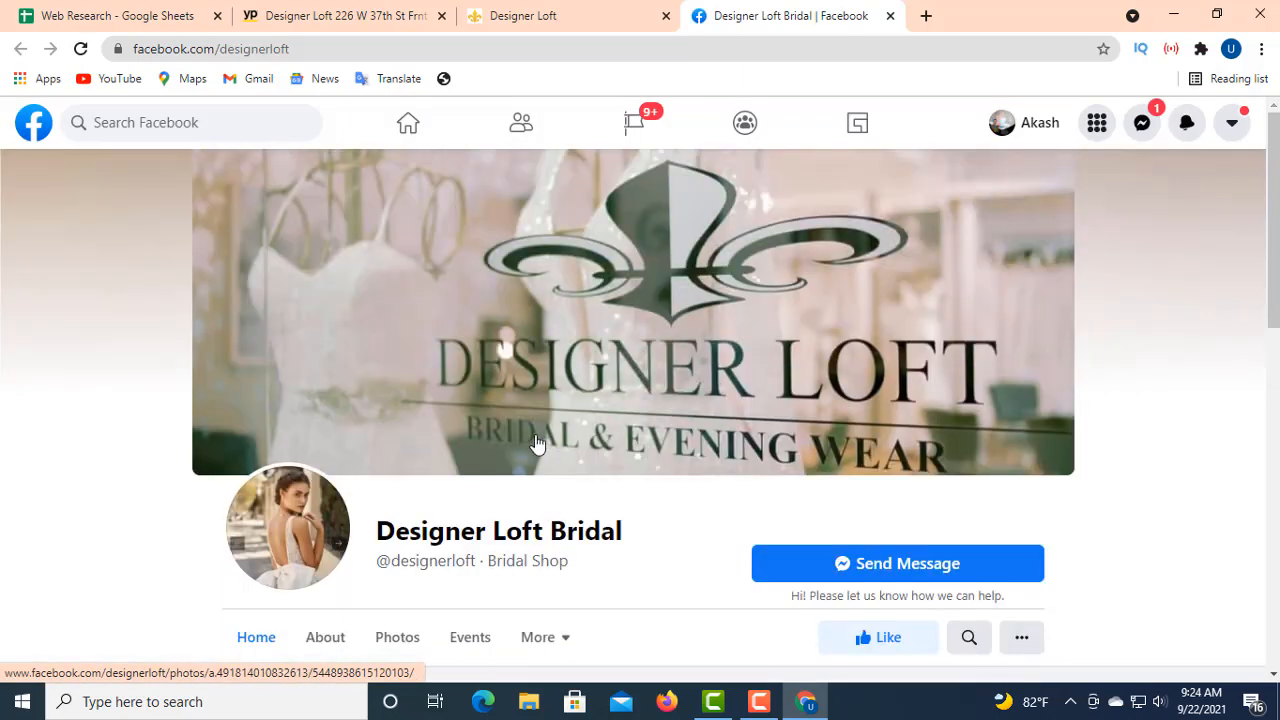
pyautogui.click(271, 49)
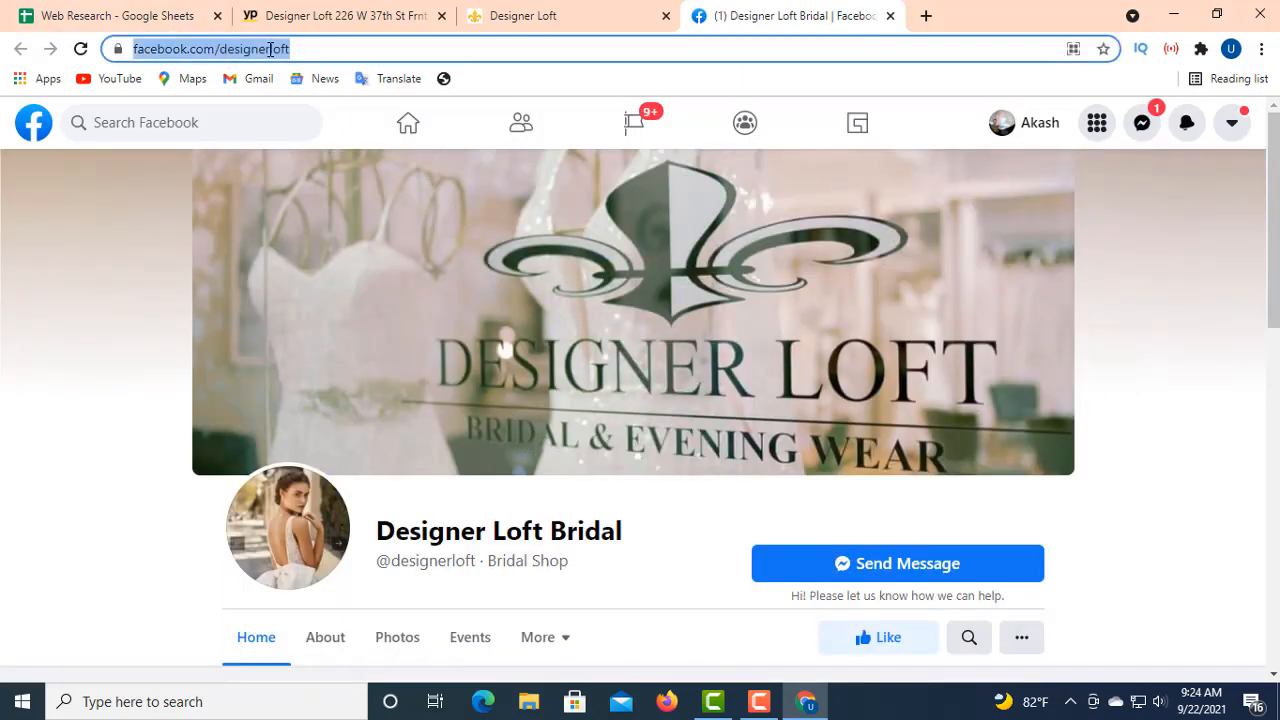
pyautogui.rightClick(272, 48)
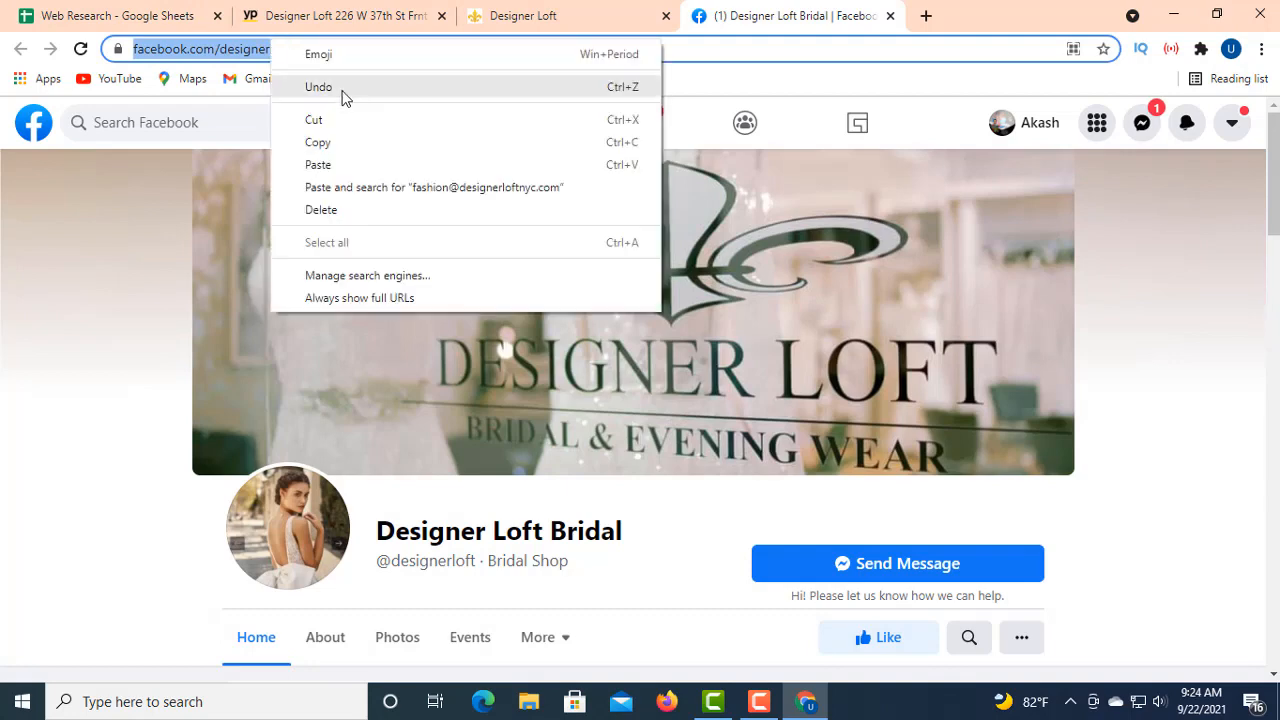
pyautogui.click(326, 149)
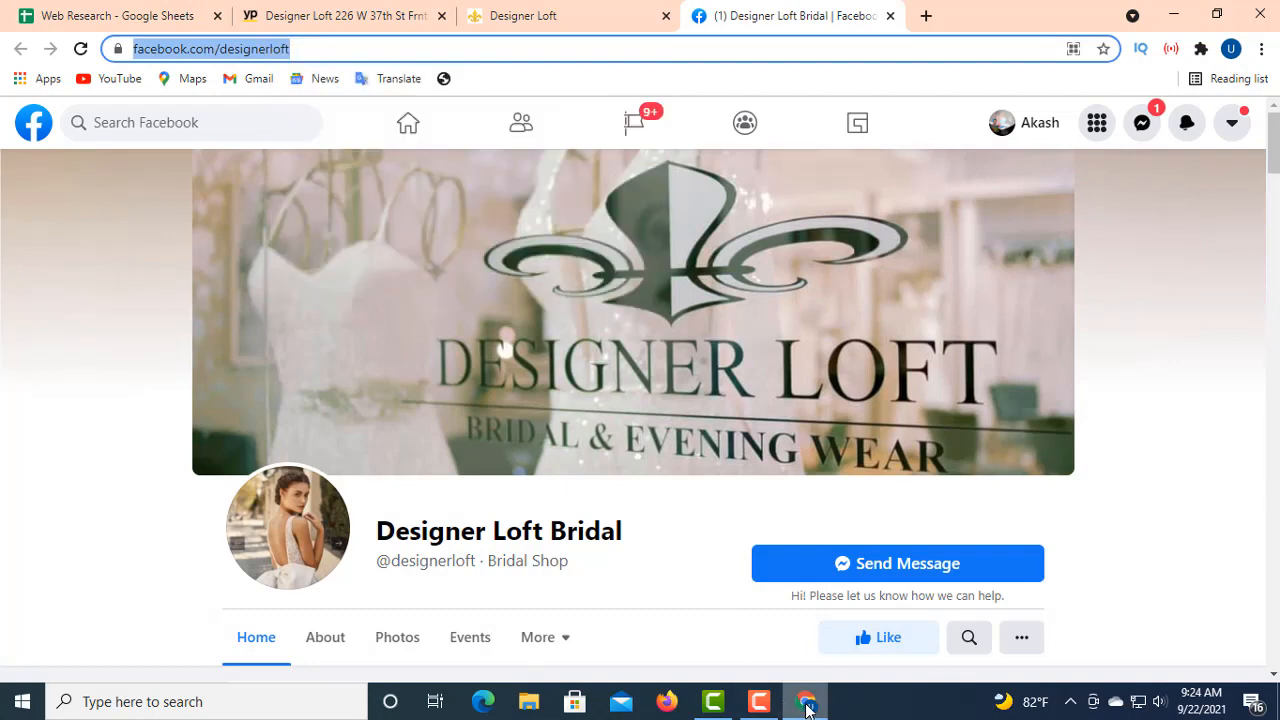
pyautogui.click(175, 18)
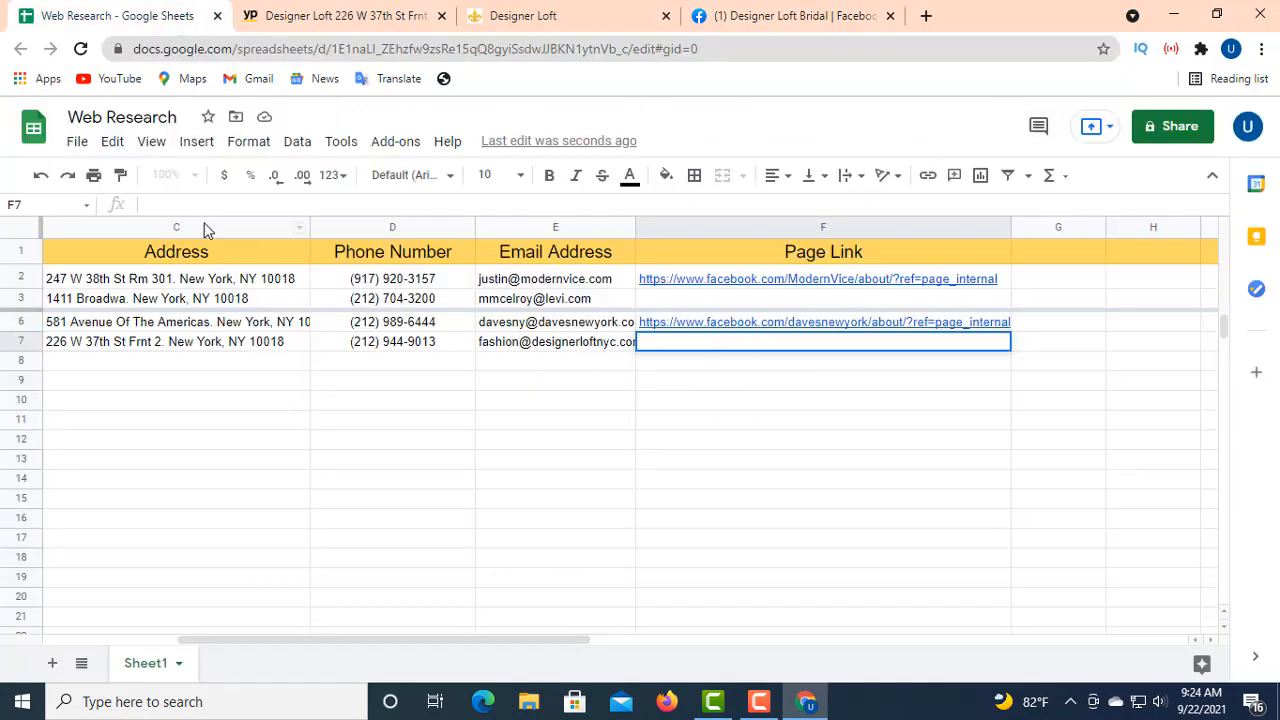
pyautogui.rightClick(163, 206)
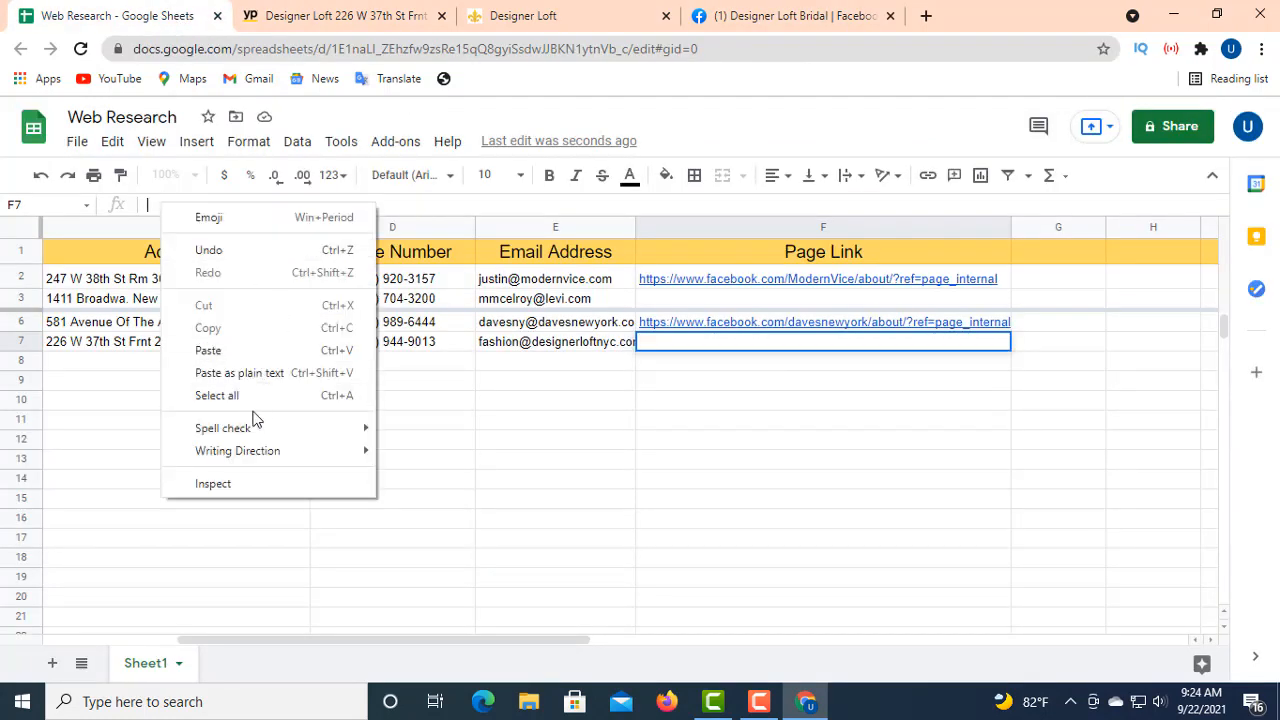
pyautogui.click(230, 349)
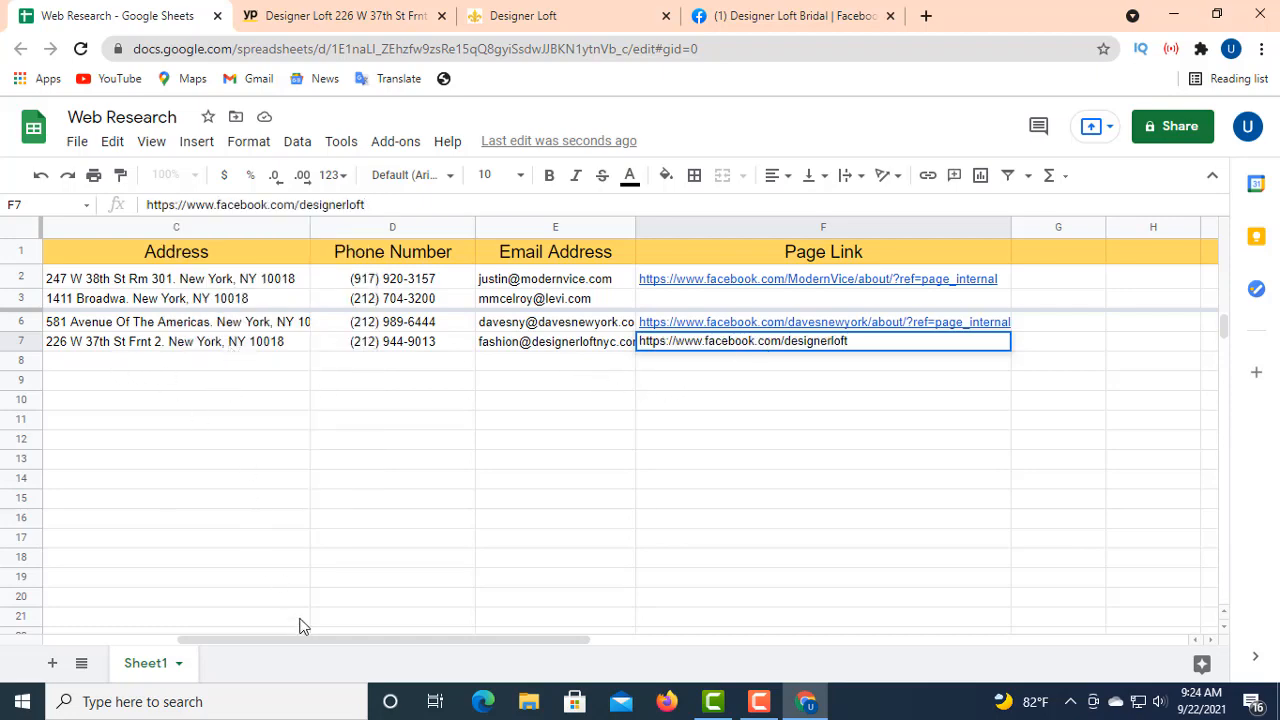
pyautogui.moveTo(226, 648); pyautogui.dragTo(79, 621)
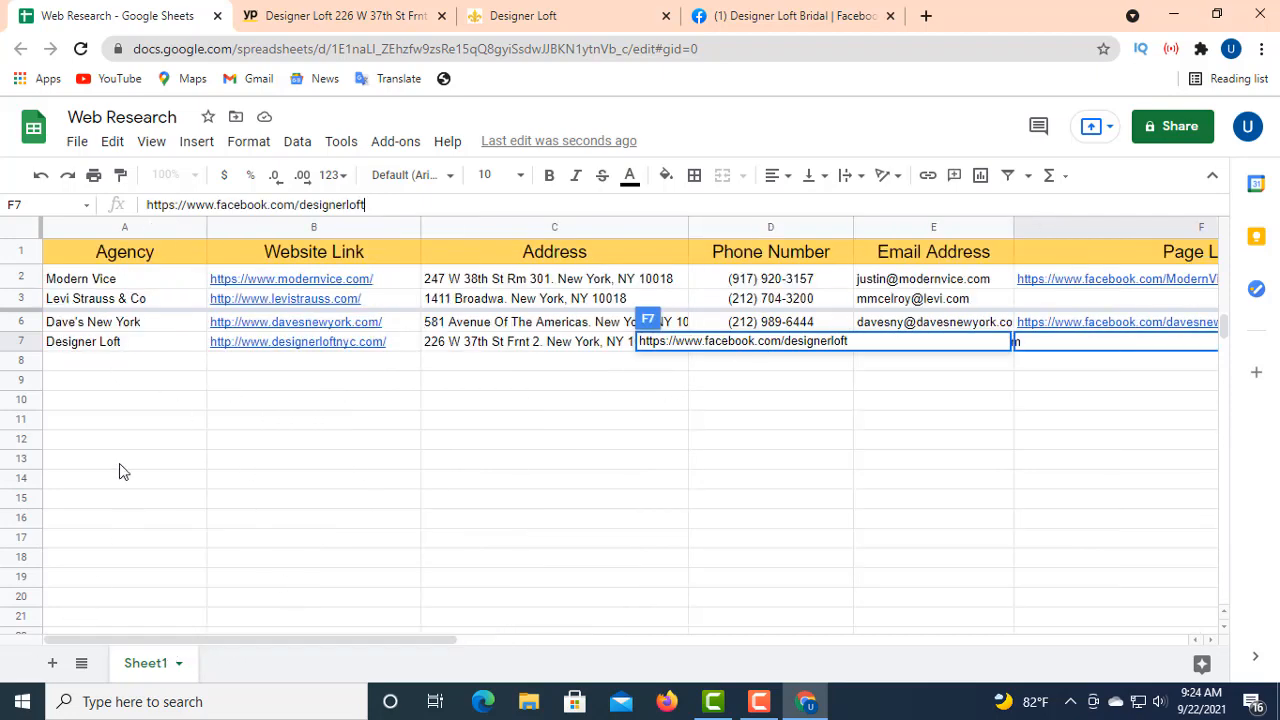
pyautogui.click(84, 366)
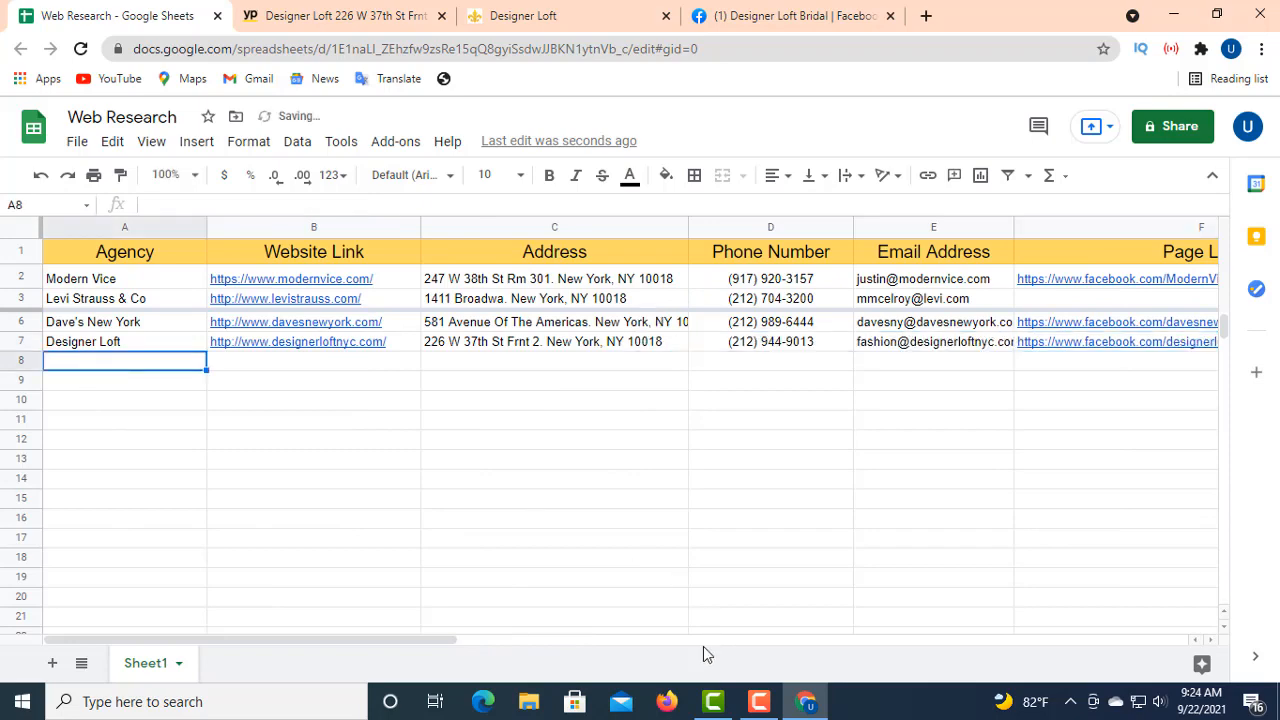
# - Return to the Yellow Pages clothing store results and close the Designer Loft website and Facebook pages
pyautogui.click(282, 17)
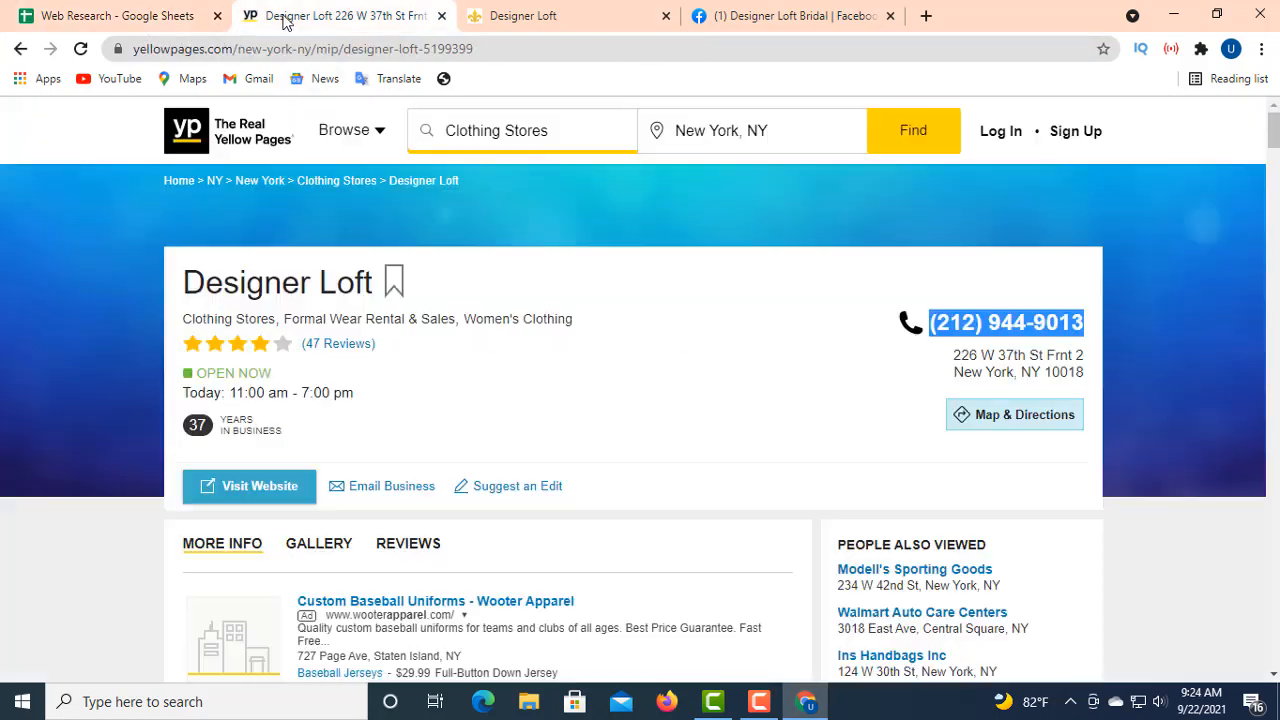
pyautogui.click(19, 50)
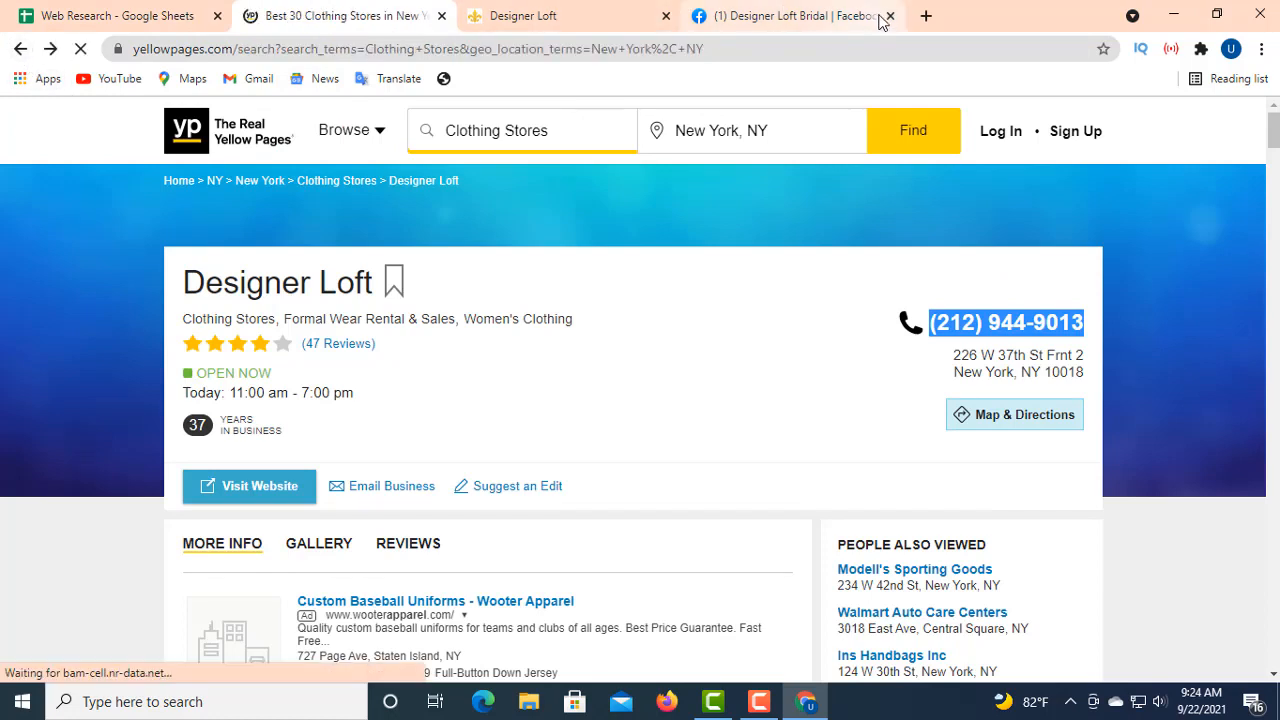
pyautogui.click(878, 17)
pyautogui.click(666, 16)
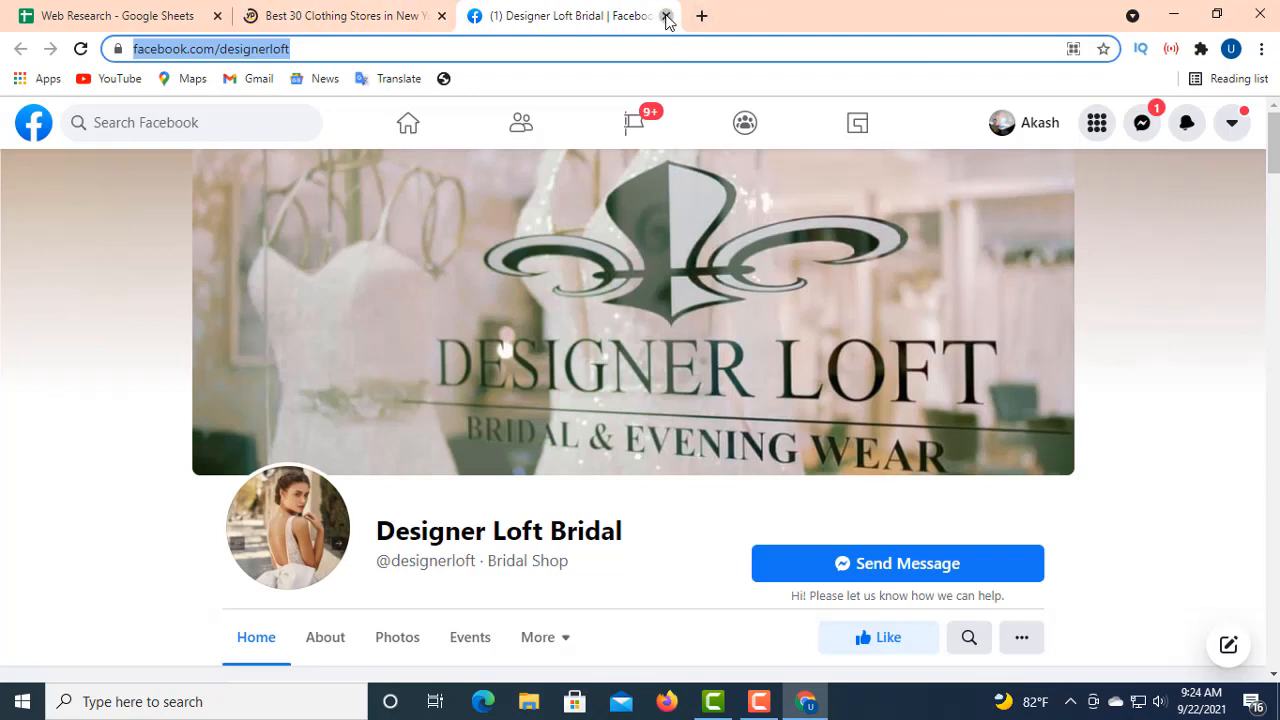
pyautogui.click(666, 16)
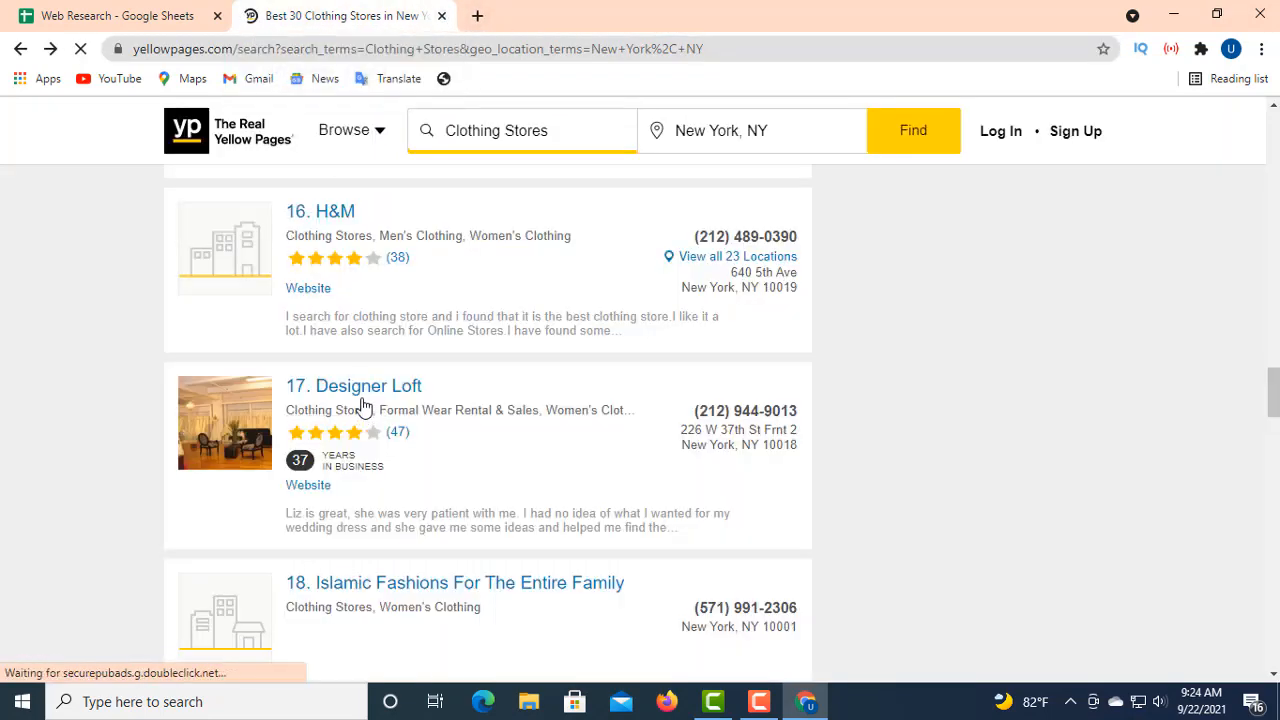
# - Open the listing for Milly from the New York clothing store results
pyautogui.scroll(-2, 383, 410)
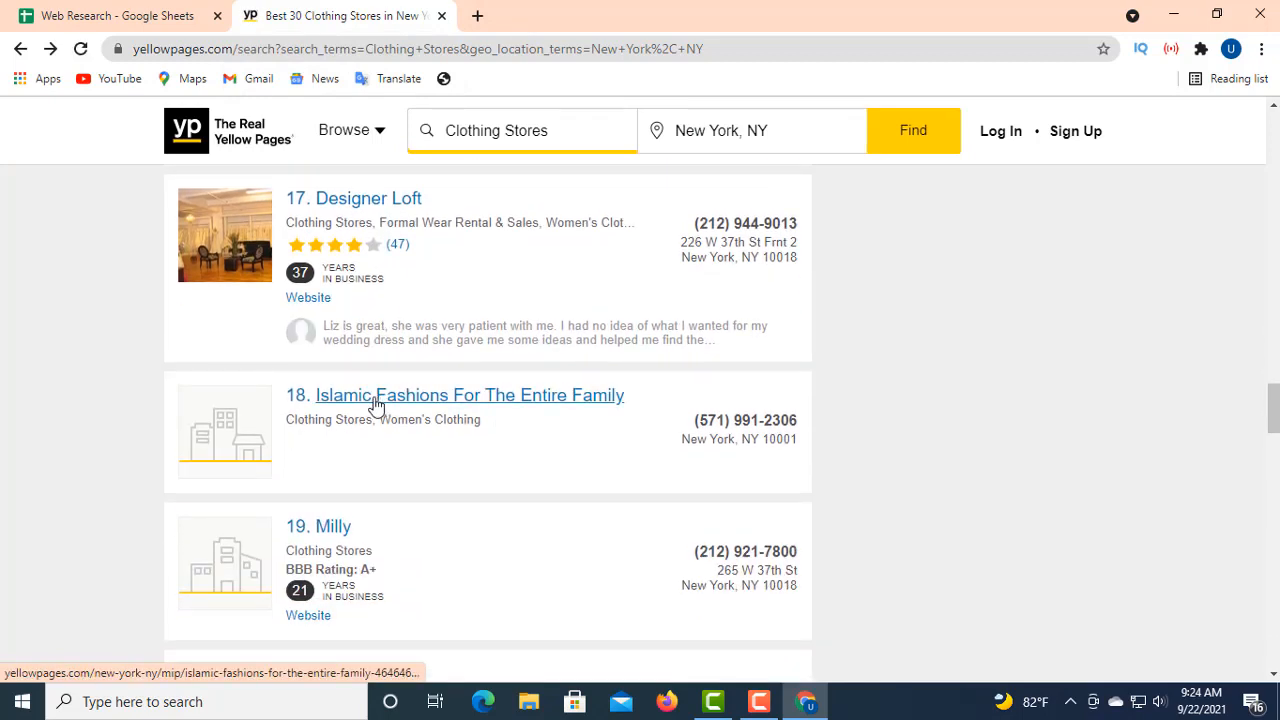
pyautogui.scroll(-1, 366, 420)
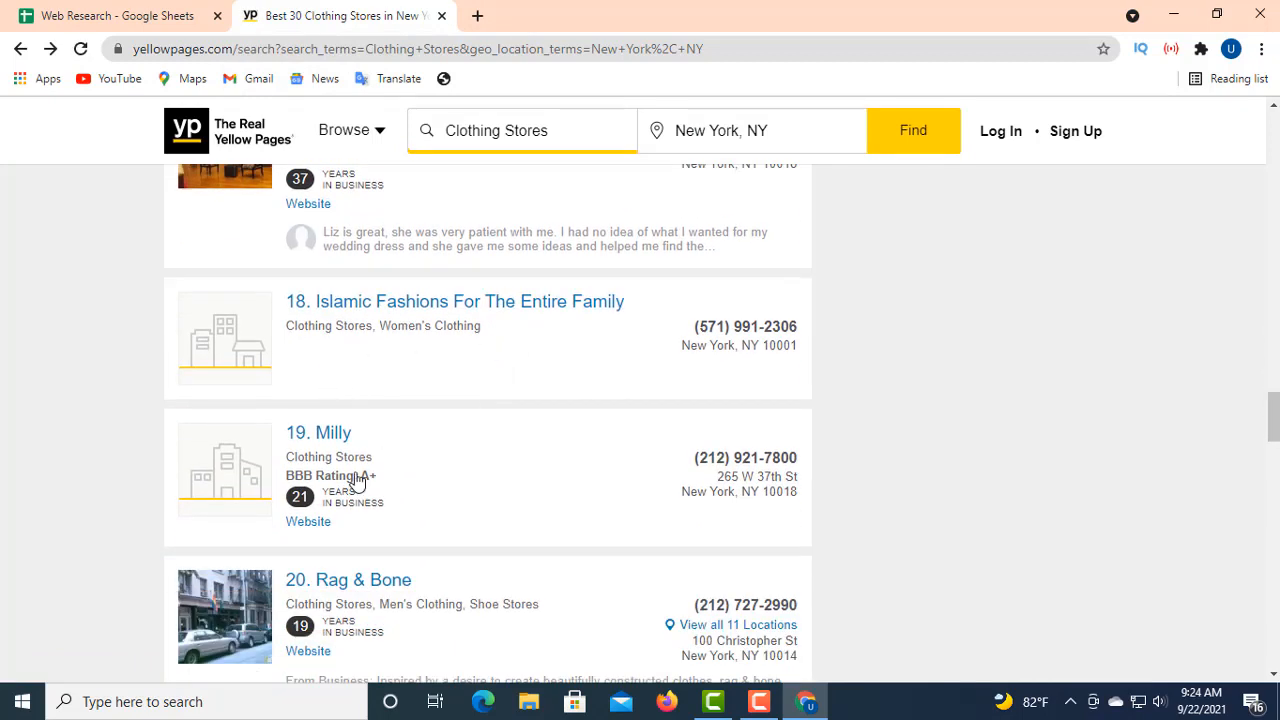
pyautogui.scroll(-2, 351, 480)
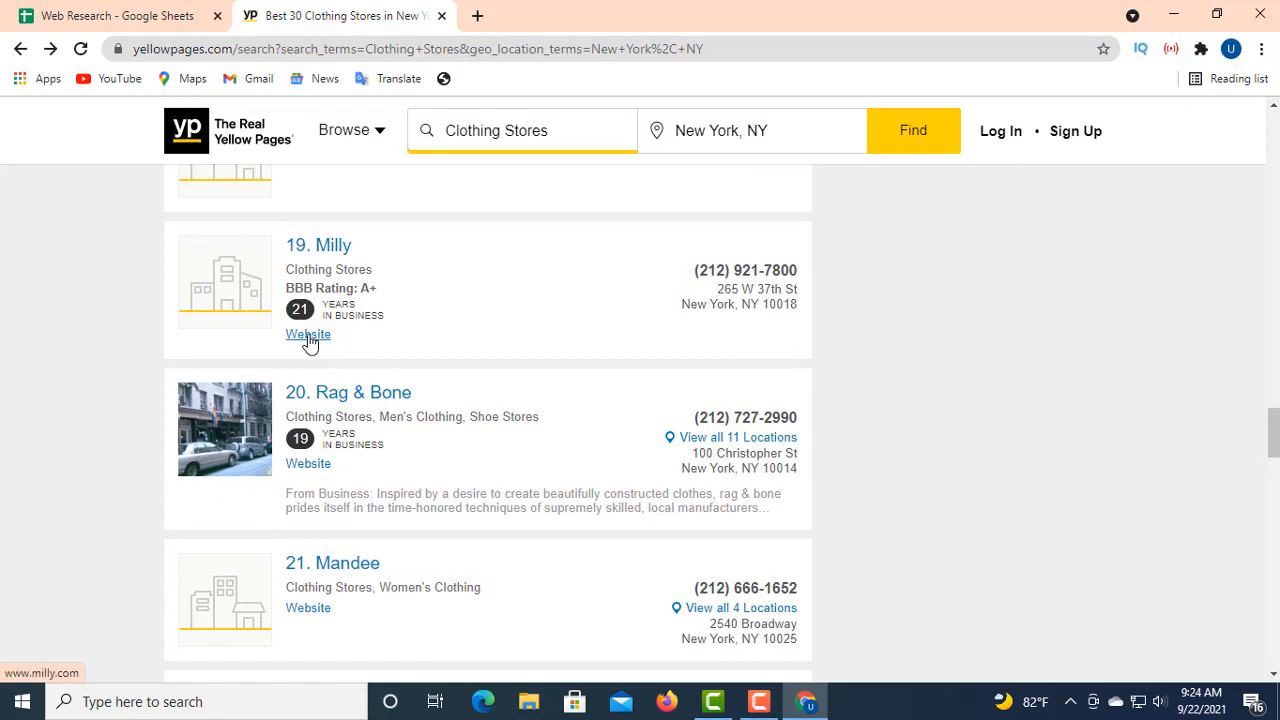
pyautogui.click(338, 247)
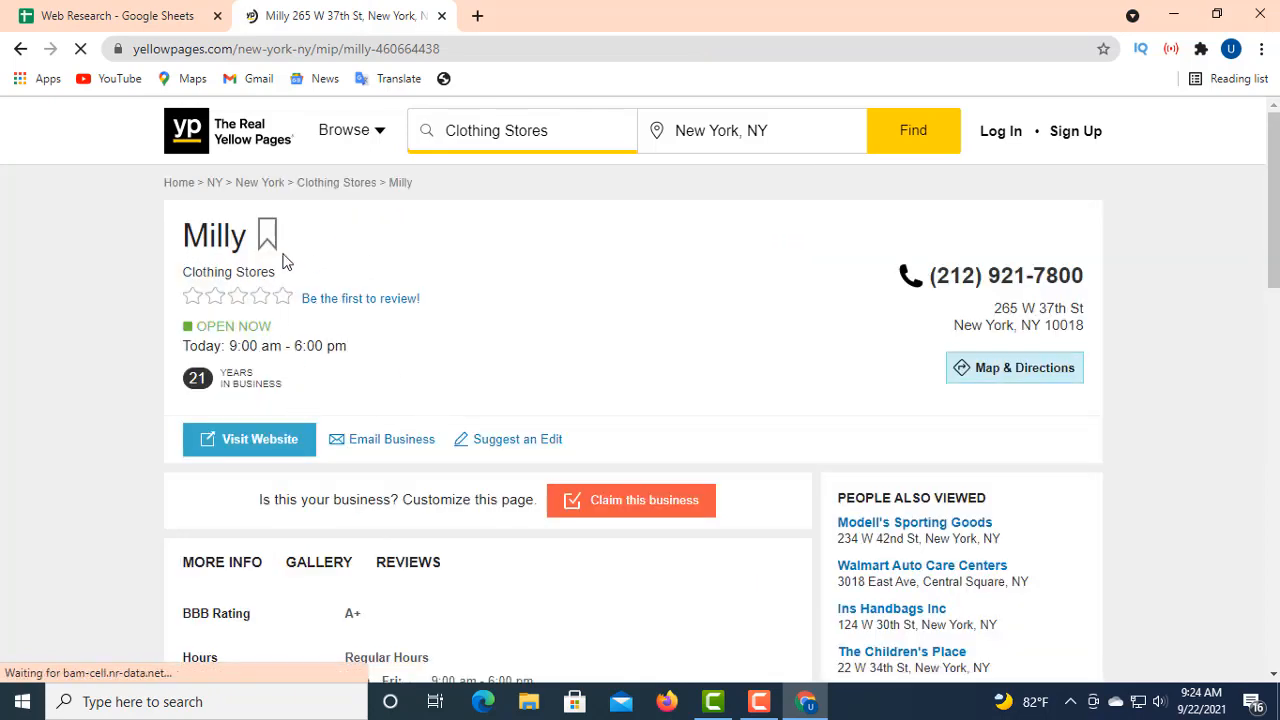
# - Copy the store name Milly from its listing and paste it into cell A8 of the Web Research sheet
pyautogui.moveTo(288, 237); pyautogui.dragTo(166, 229)
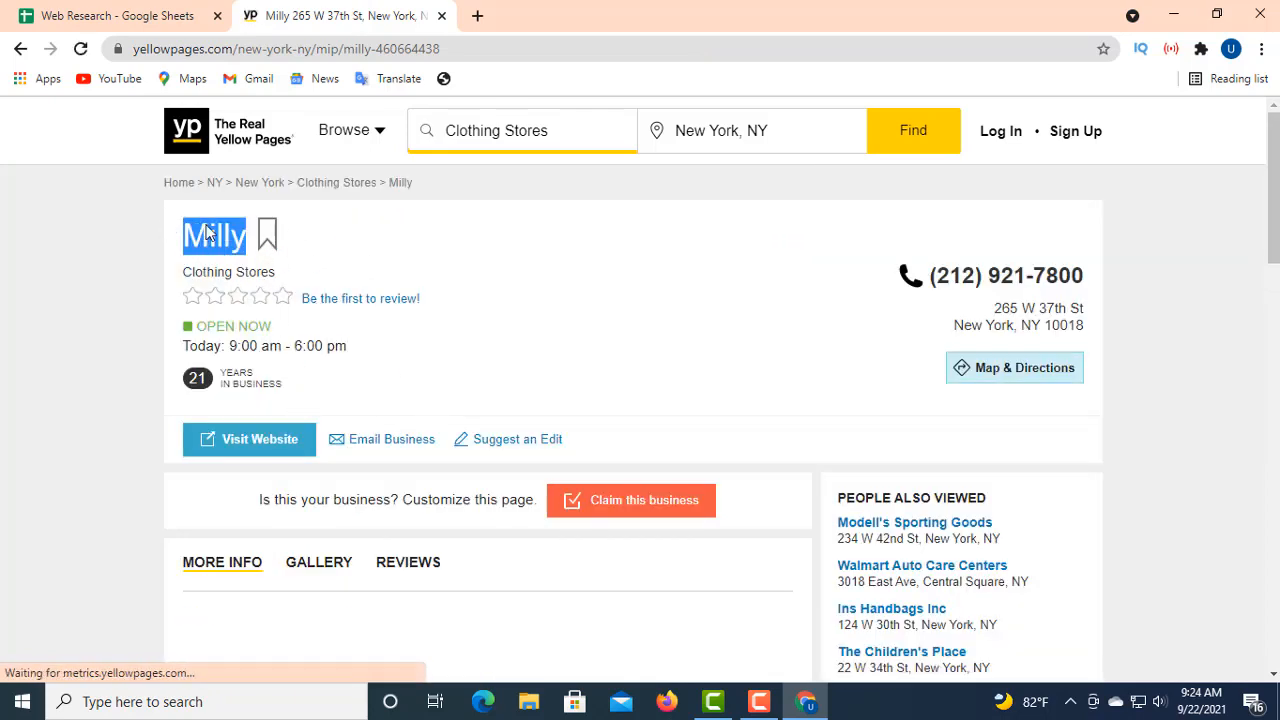
pyautogui.rightClick(204, 228)
pyautogui.click(243, 240)
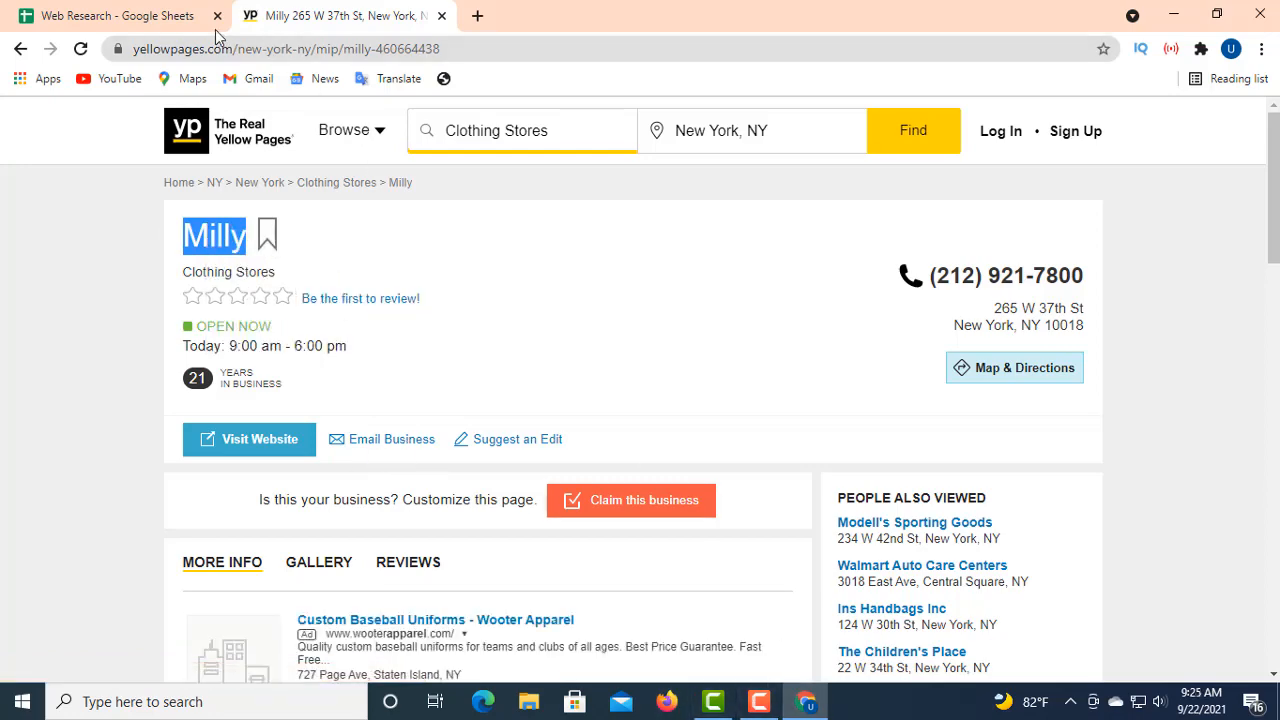
pyautogui.click(160, 20)
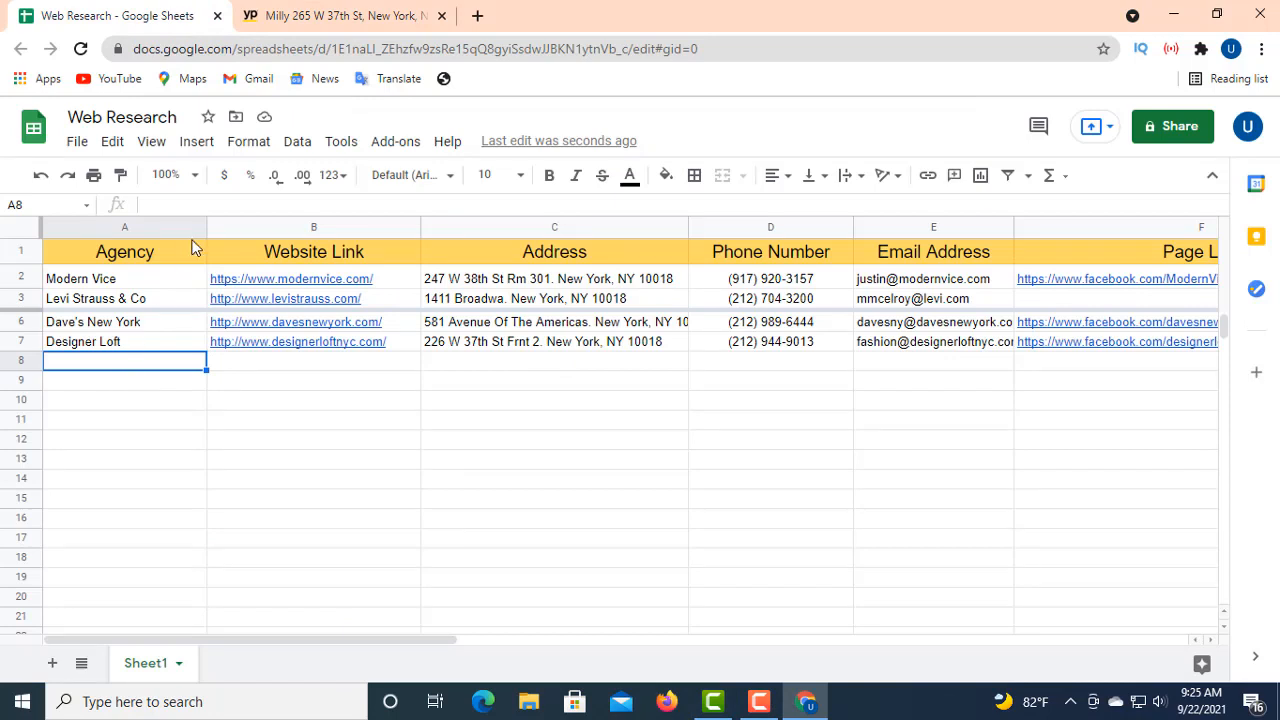
pyautogui.click(157, 204)
pyautogui.rightClick(158, 205)
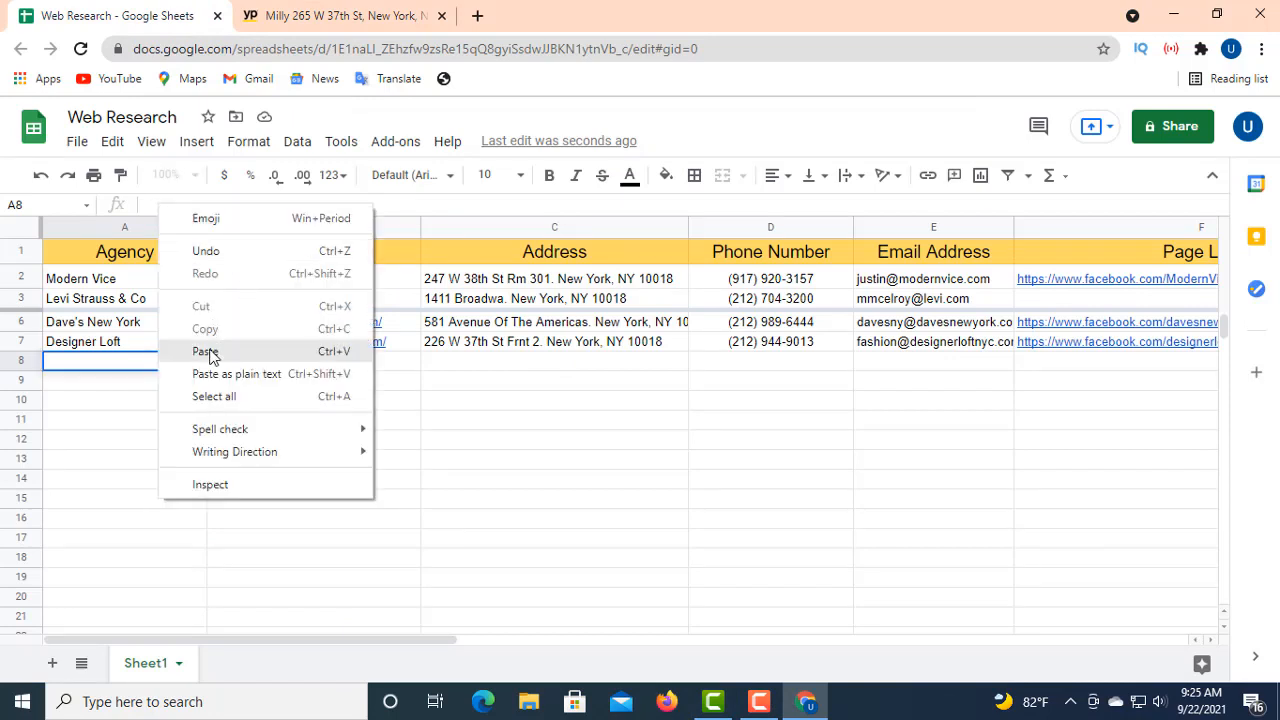
pyautogui.click(213, 352)
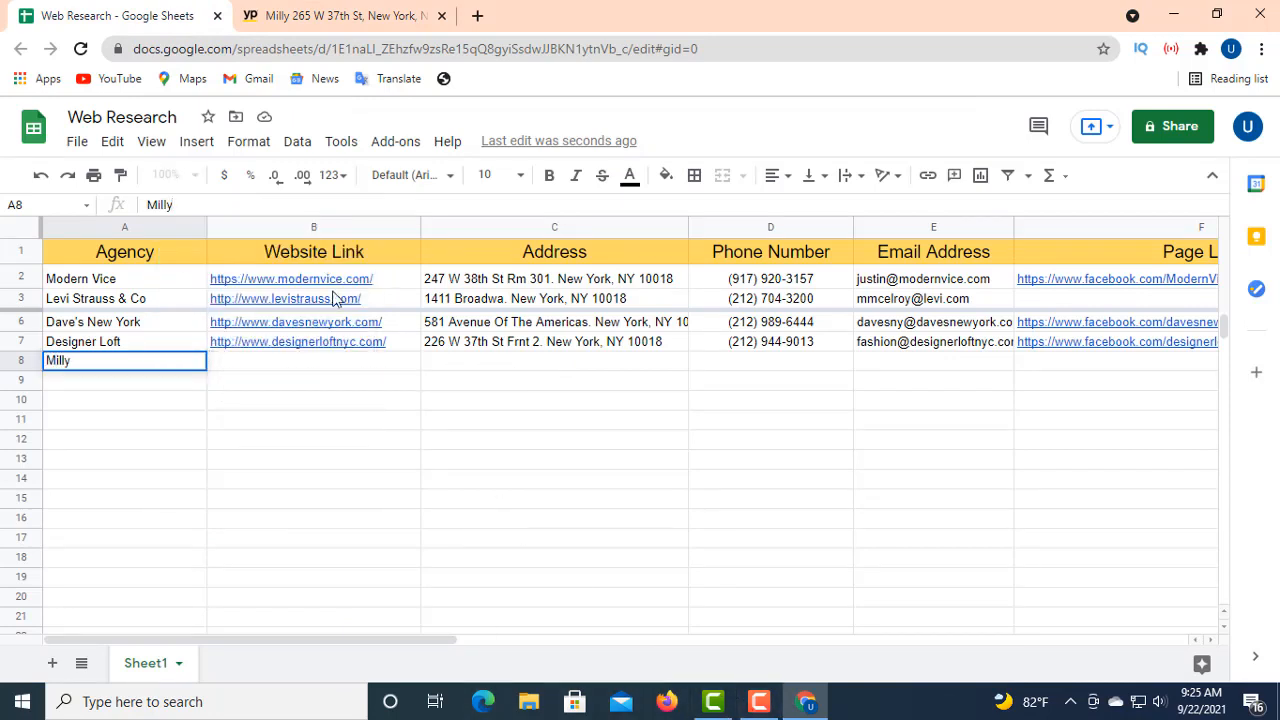
pyautogui.click(309, 15)
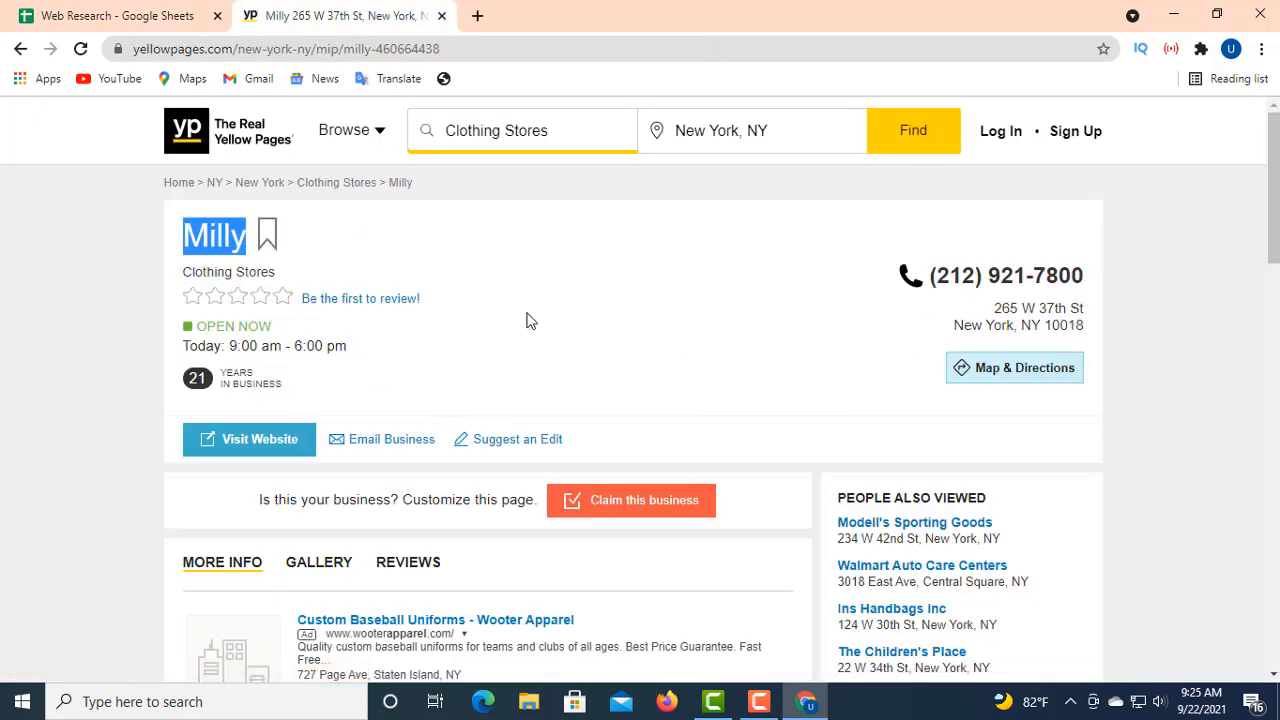
pyautogui.rightClick(242, 436)
pyautogui.click(300, 544)
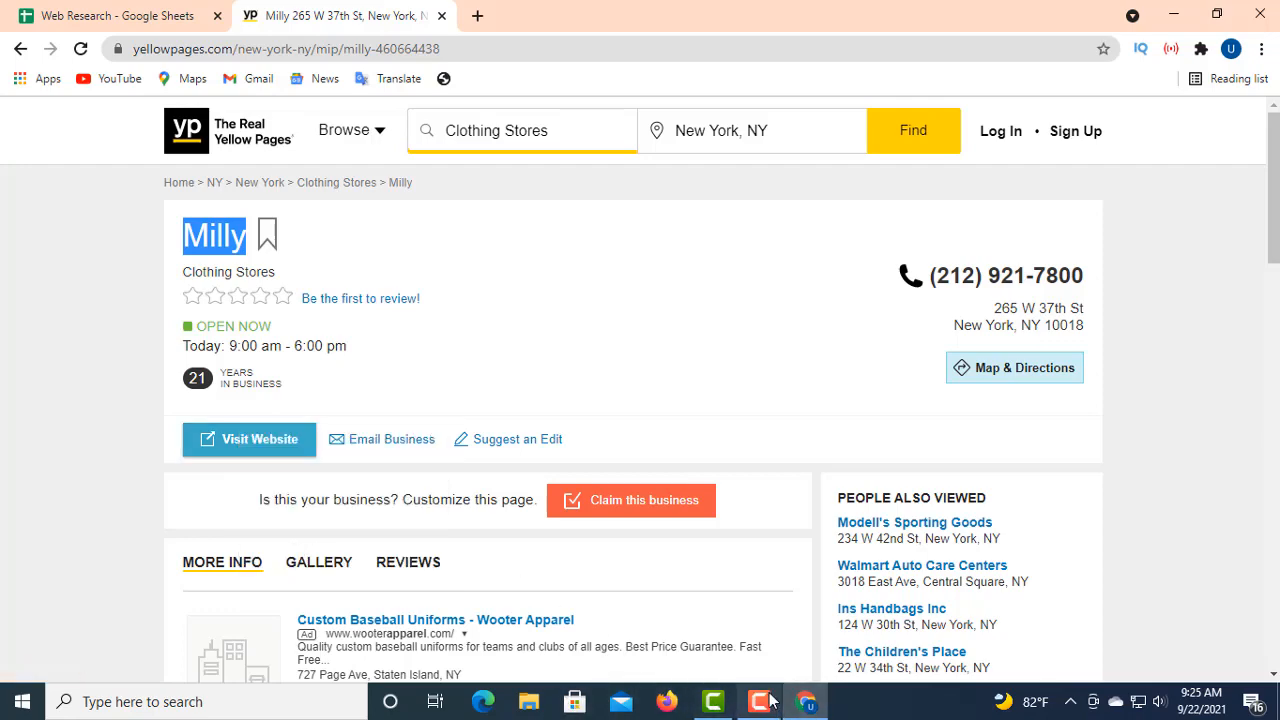
pyautogui.click(168, 18)
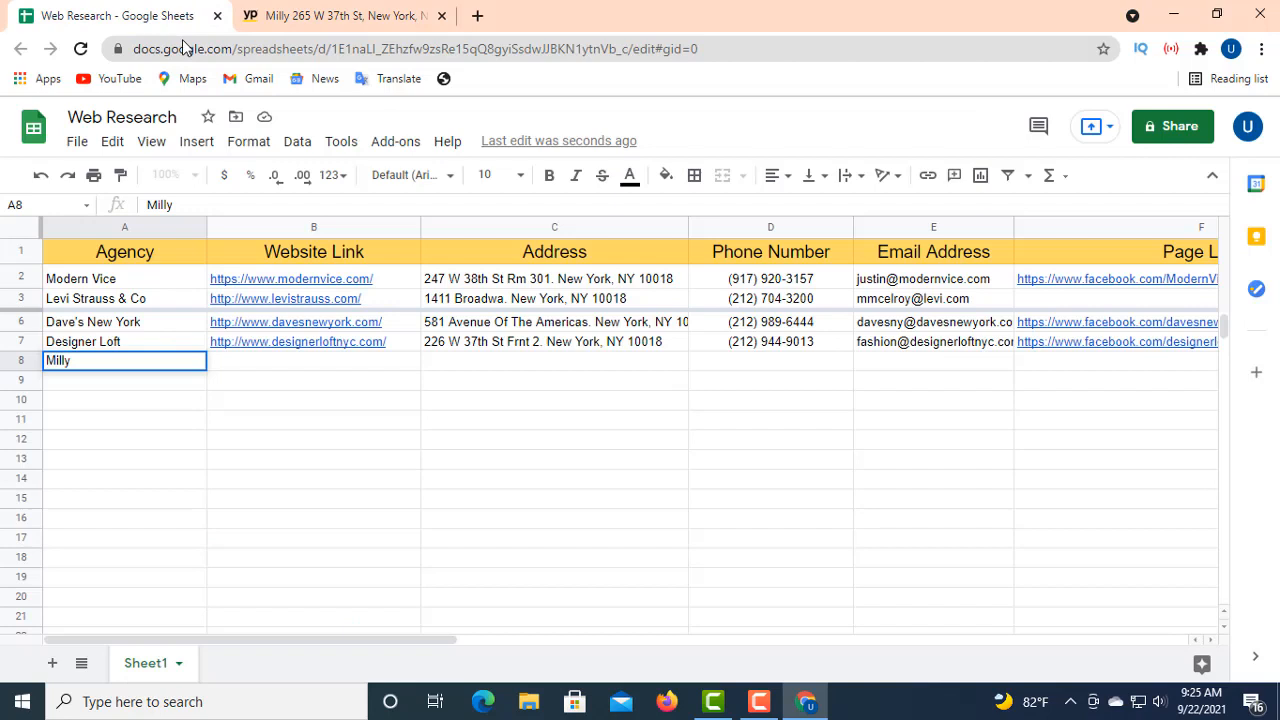
pyautogui.click(267, 366)
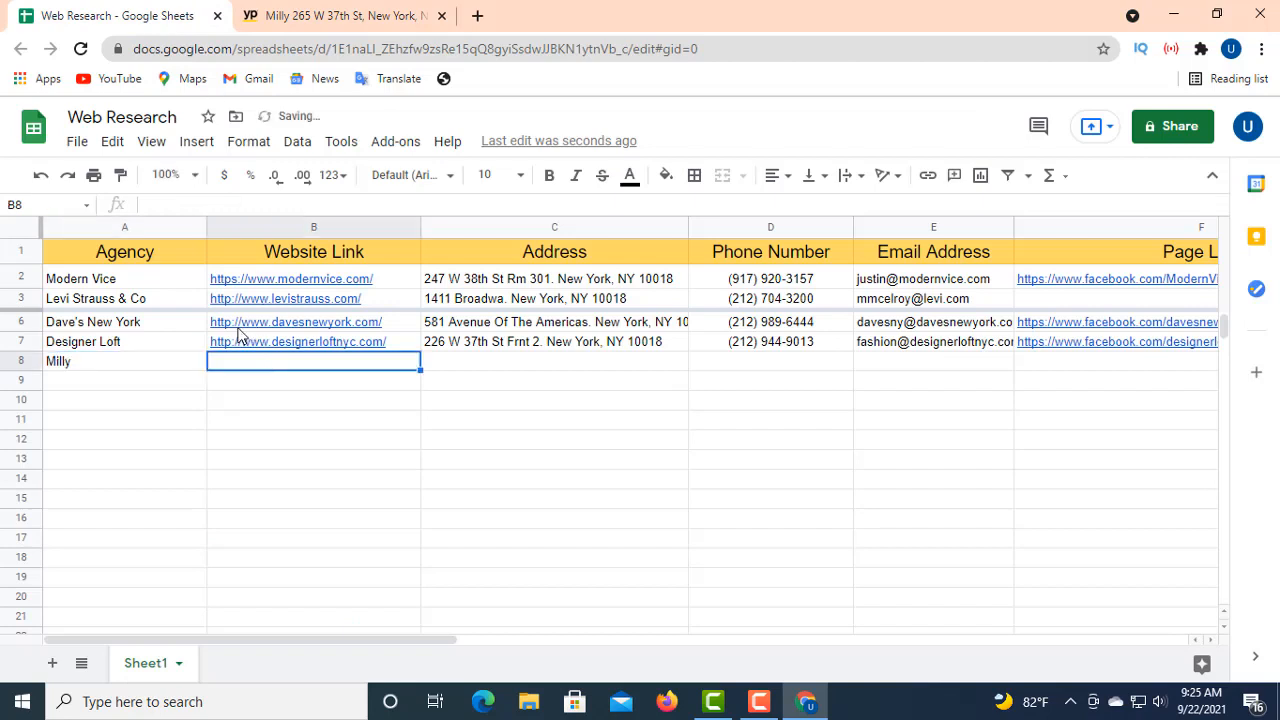
pyautogui.rightClick(165, 206)
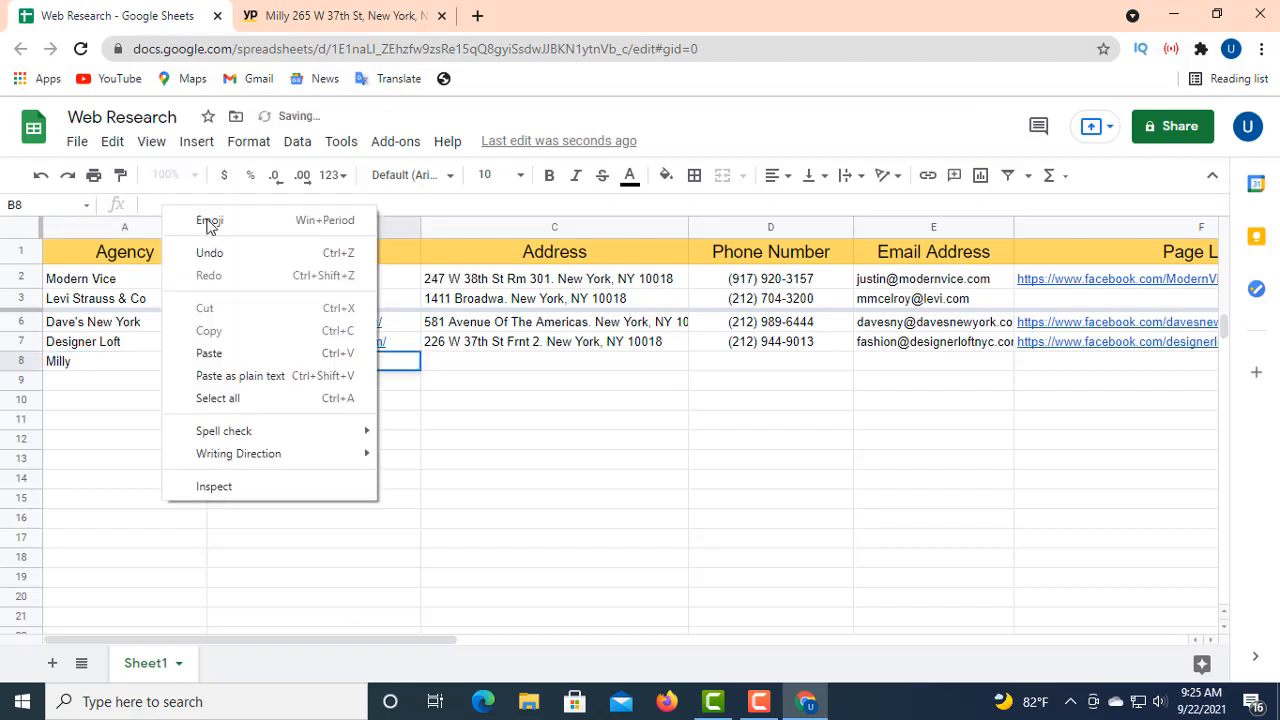
pyautogui.click(222, 356)
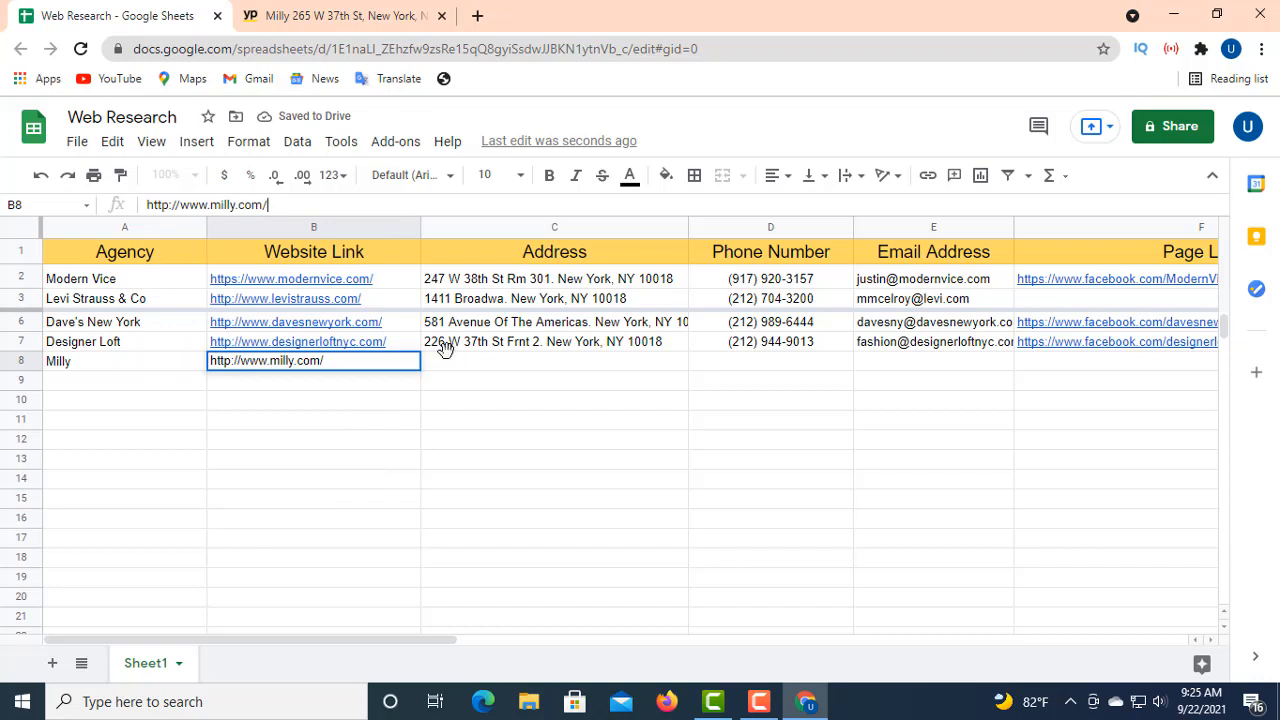
pyautogui.press('Tab')
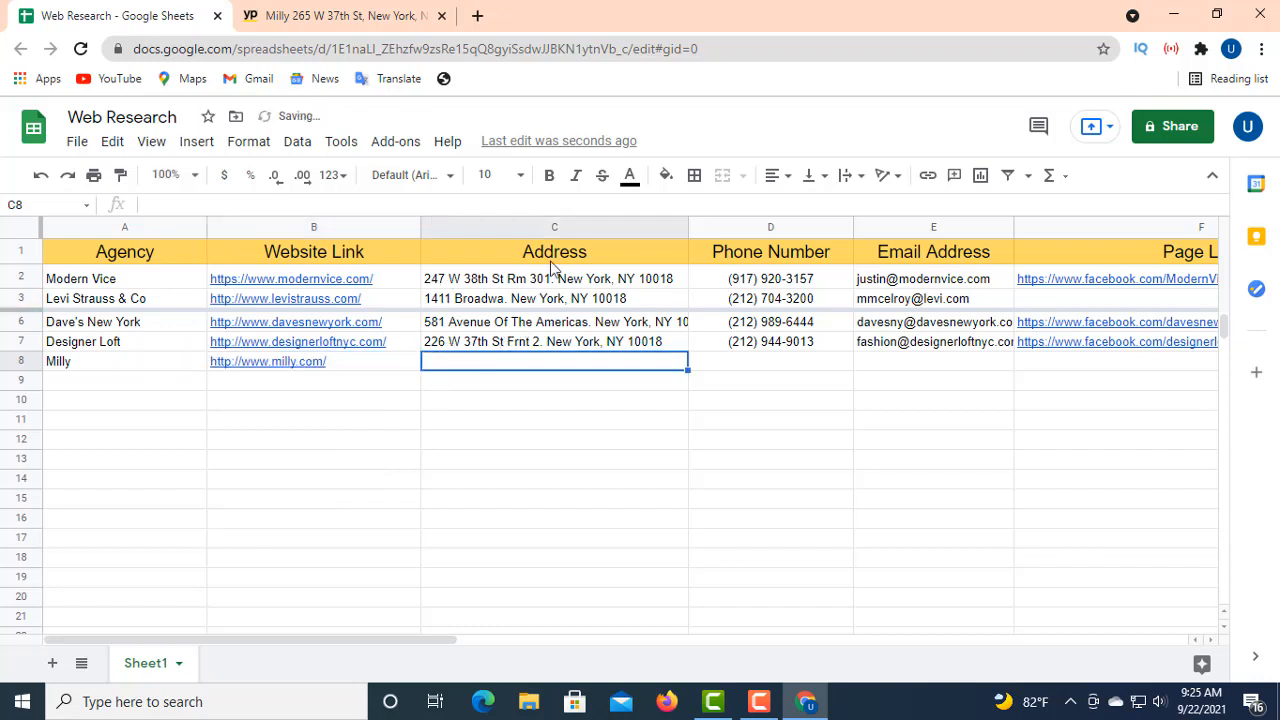
# - Copy the store's full street address from the Milly listing on Yellow Pages
pyautogui.click(264, 18)
pyautogui.click(450, 395)
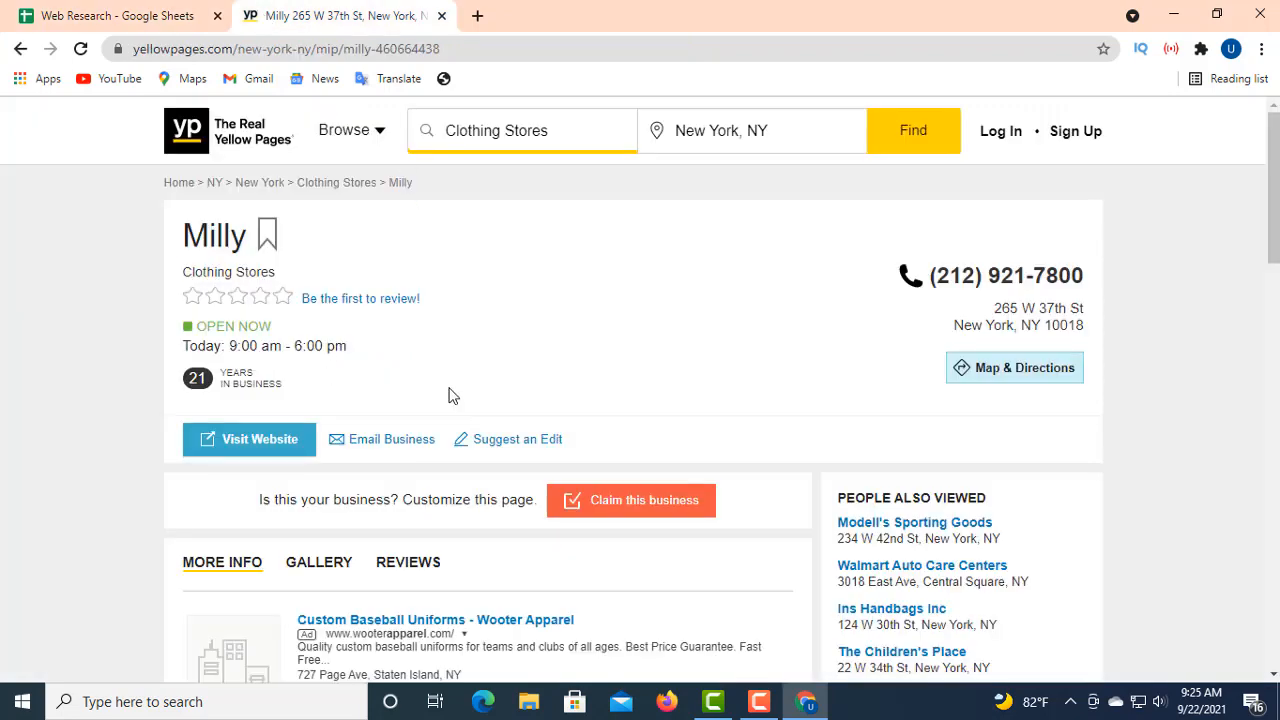
pyautogui.moveTo(993, 307); pyautogui.dragTo(1080, 328)
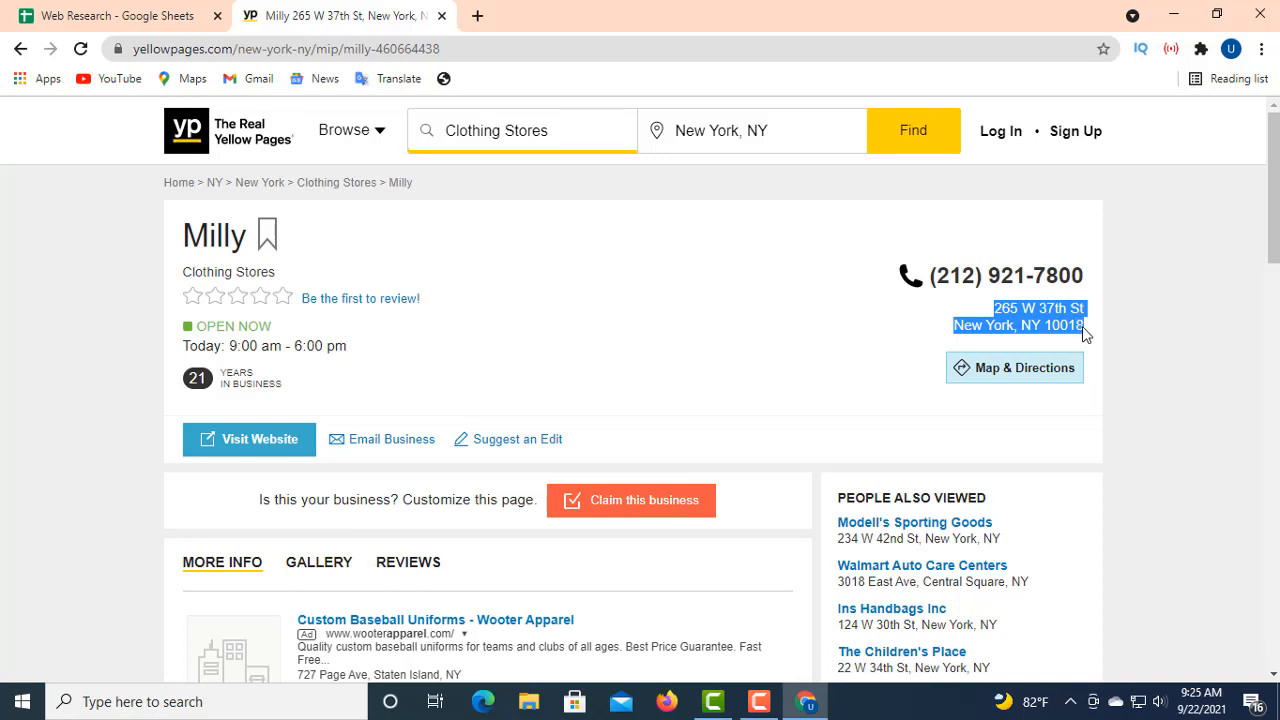
pyautogui.rightClick(1072, 328)
pyautogui.click(988, 330)
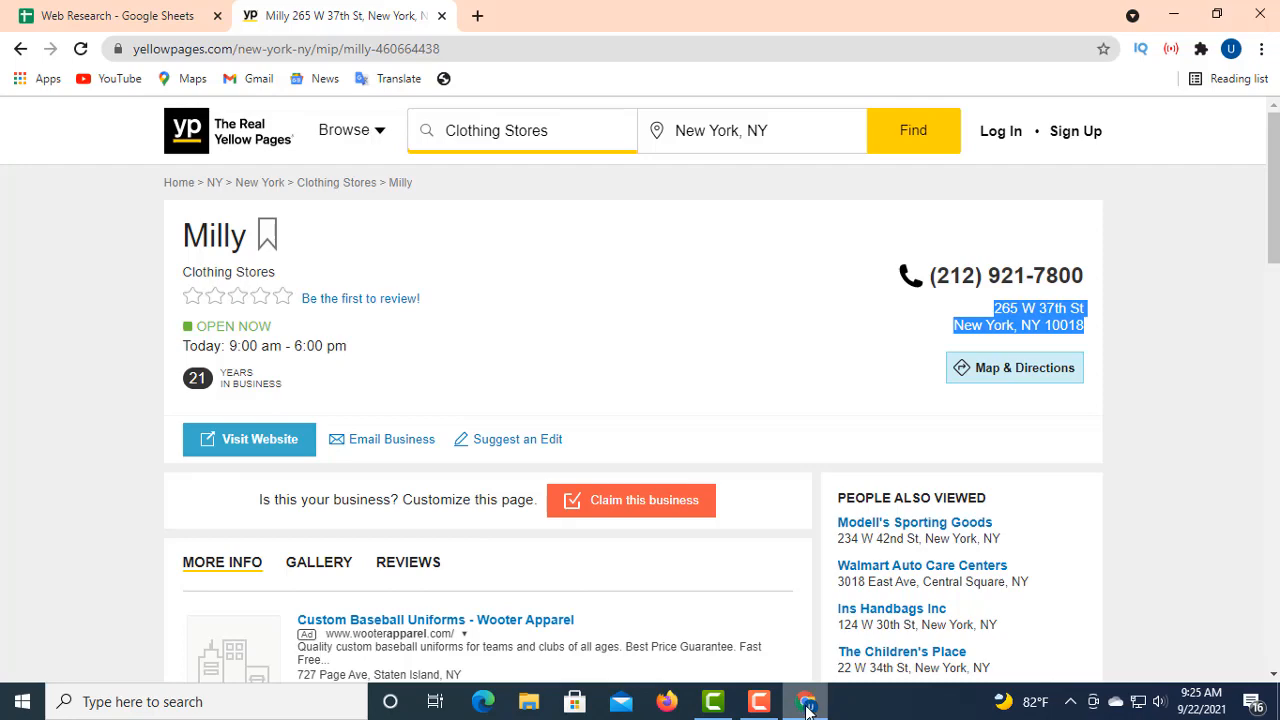
pyautogui.moveTo(808, 707)
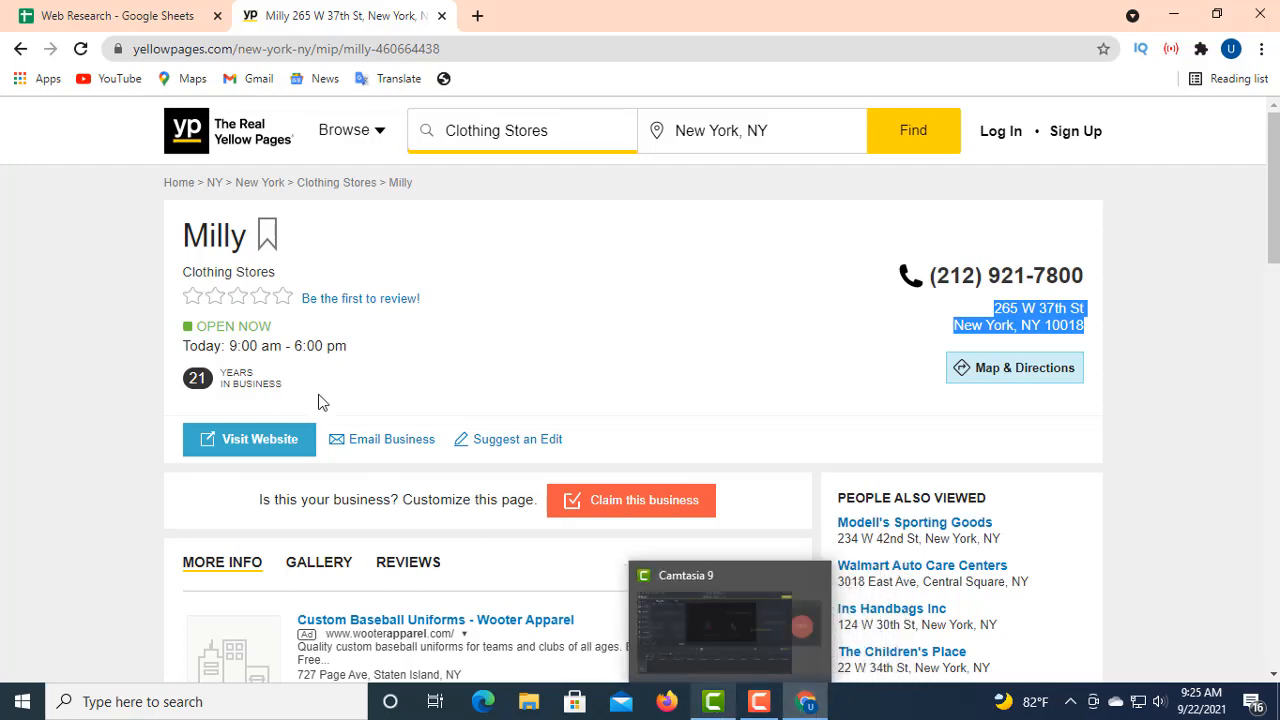
# - Paste Milly's address into cell C8 of the Web Research sheet, joining the street and city lines with a period
pyautogui.click(85, 22)
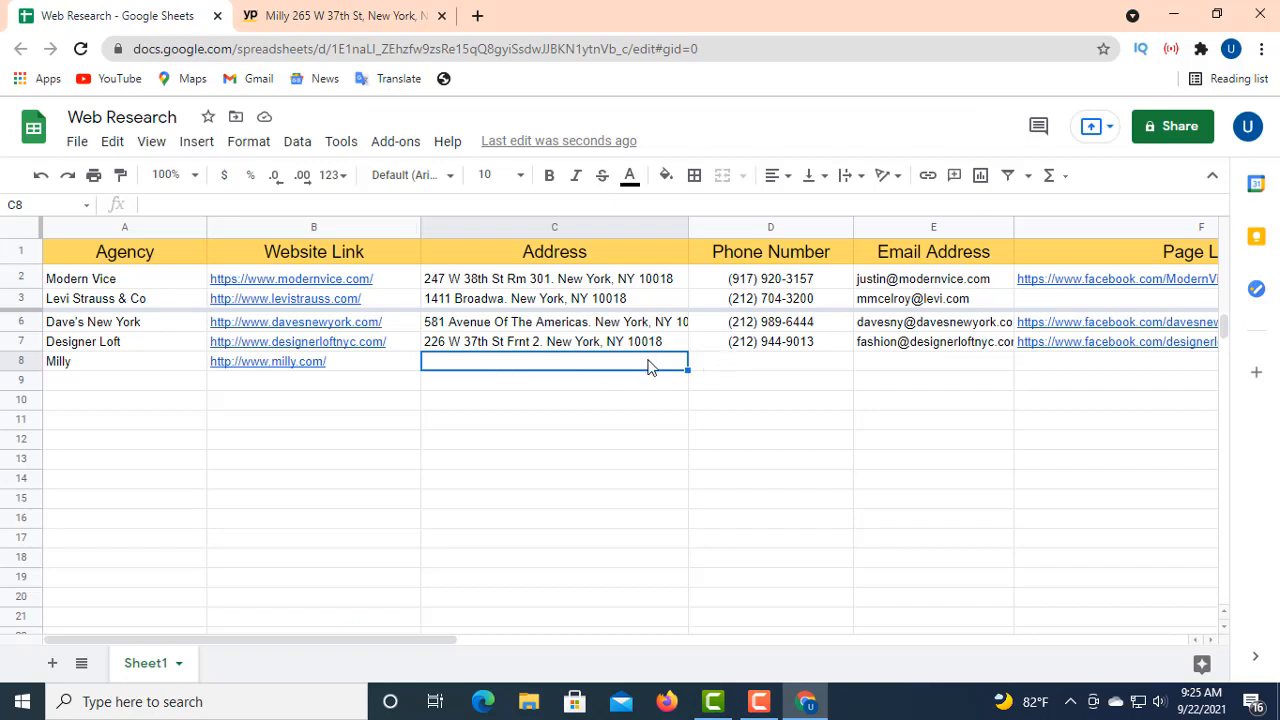
pyautogui.click(166, 205)
pyautogui.rightClick(166, 205)
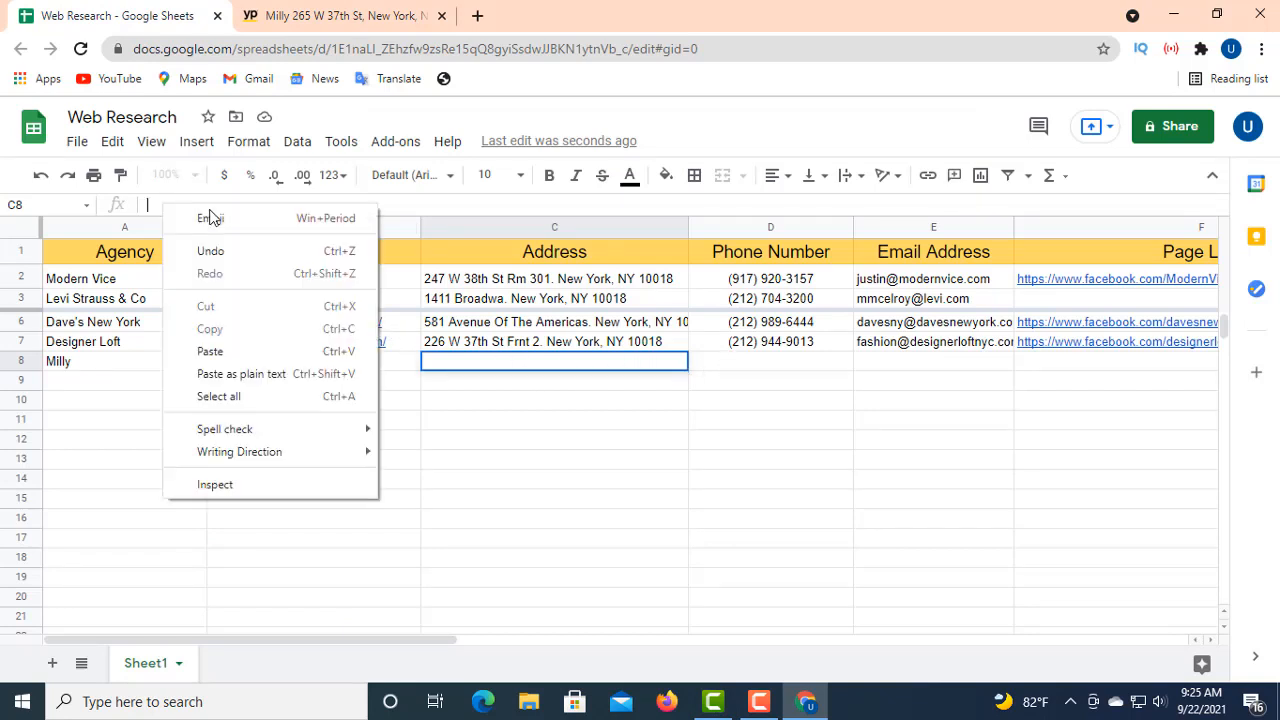
pyautogui.click(214, 352)
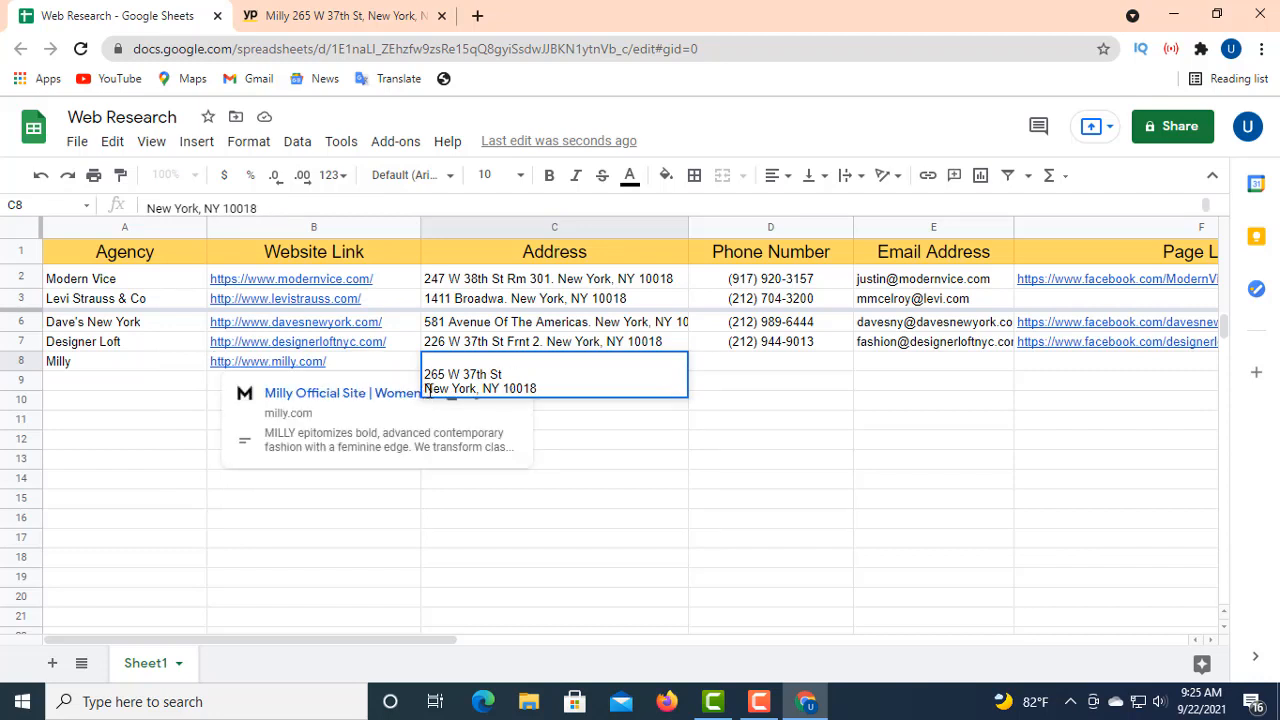
pyautogui.press('BackSpace')
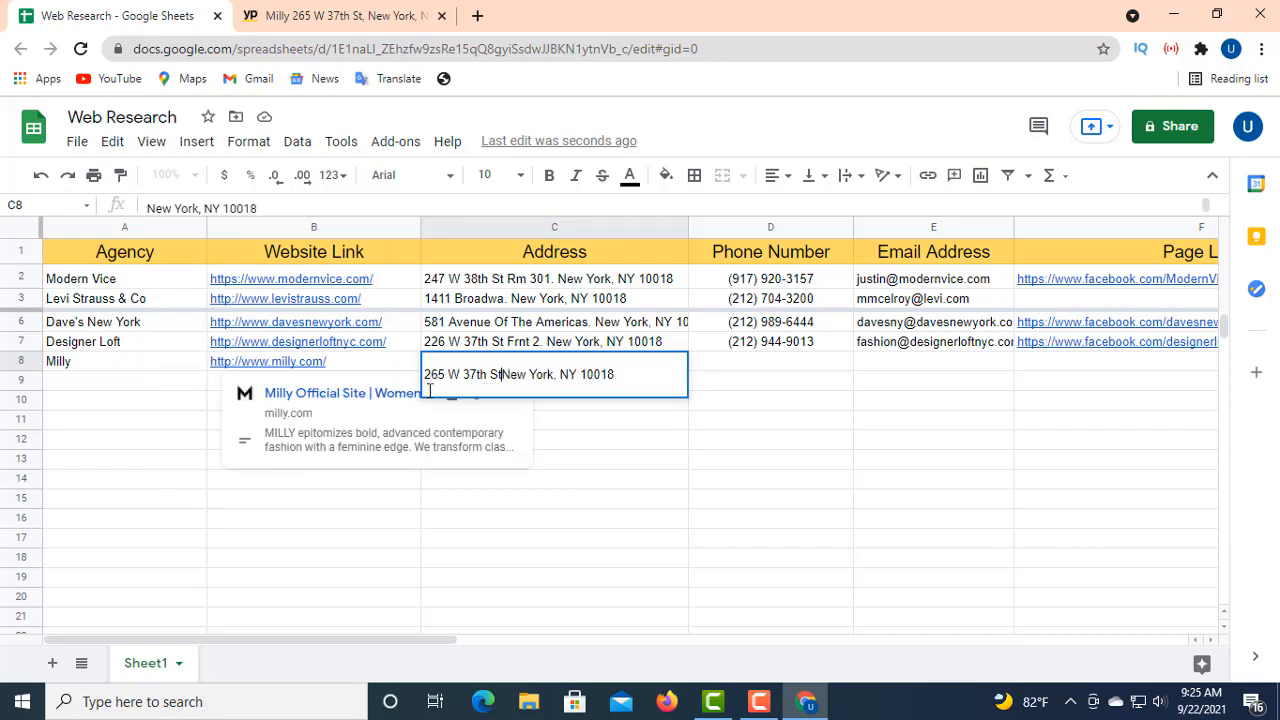
pyautogui.write('.')
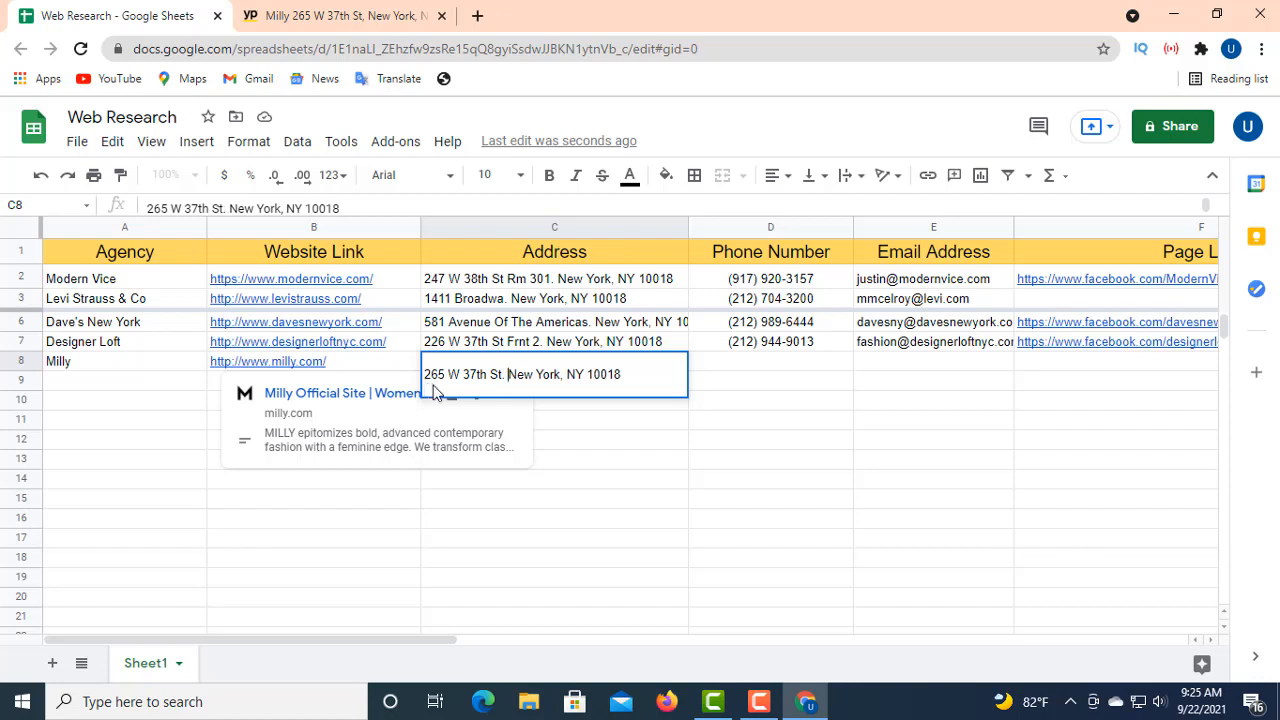
pyautogui.click(745, 360)
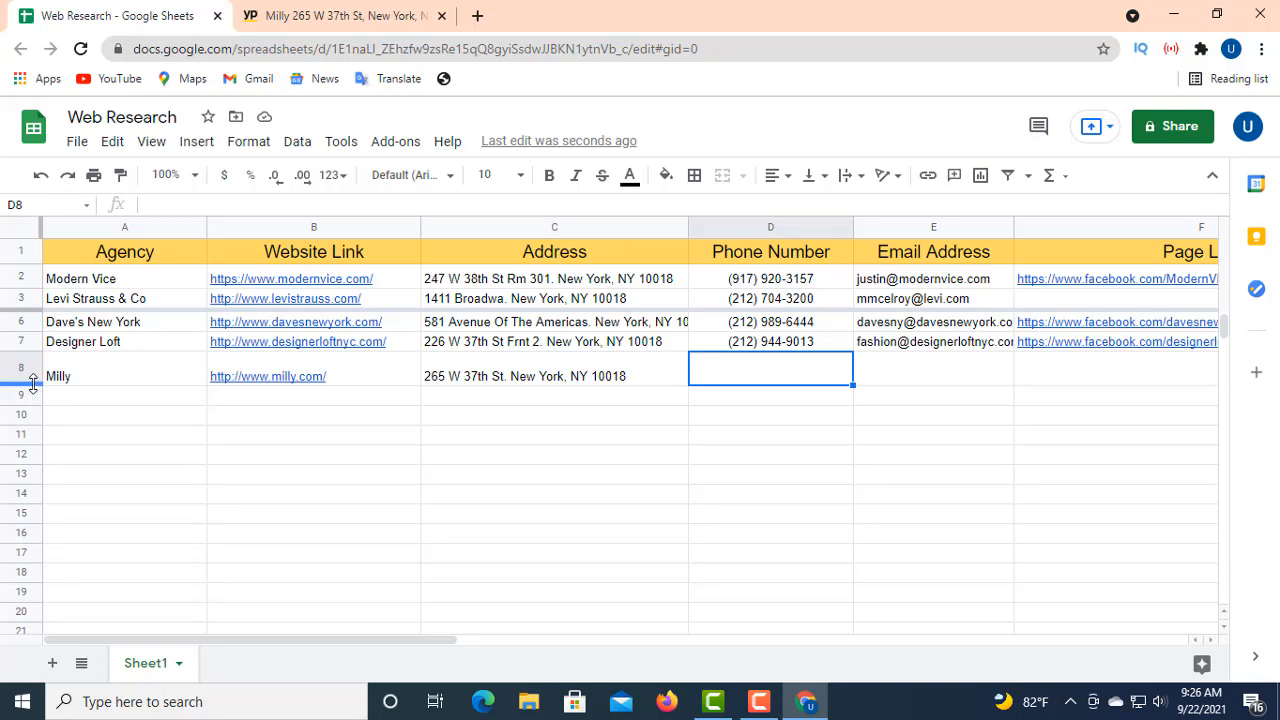
# - Reduce the height of row 8 and paste Milly's address again into cell C8 as a single line without the leading blank line
pyautogui.moveTo(33, 385); pyautogui.dragTo(35, 373)
pyautogui.moveTo(34, 372); pyautogui.dragTo(34, 374)
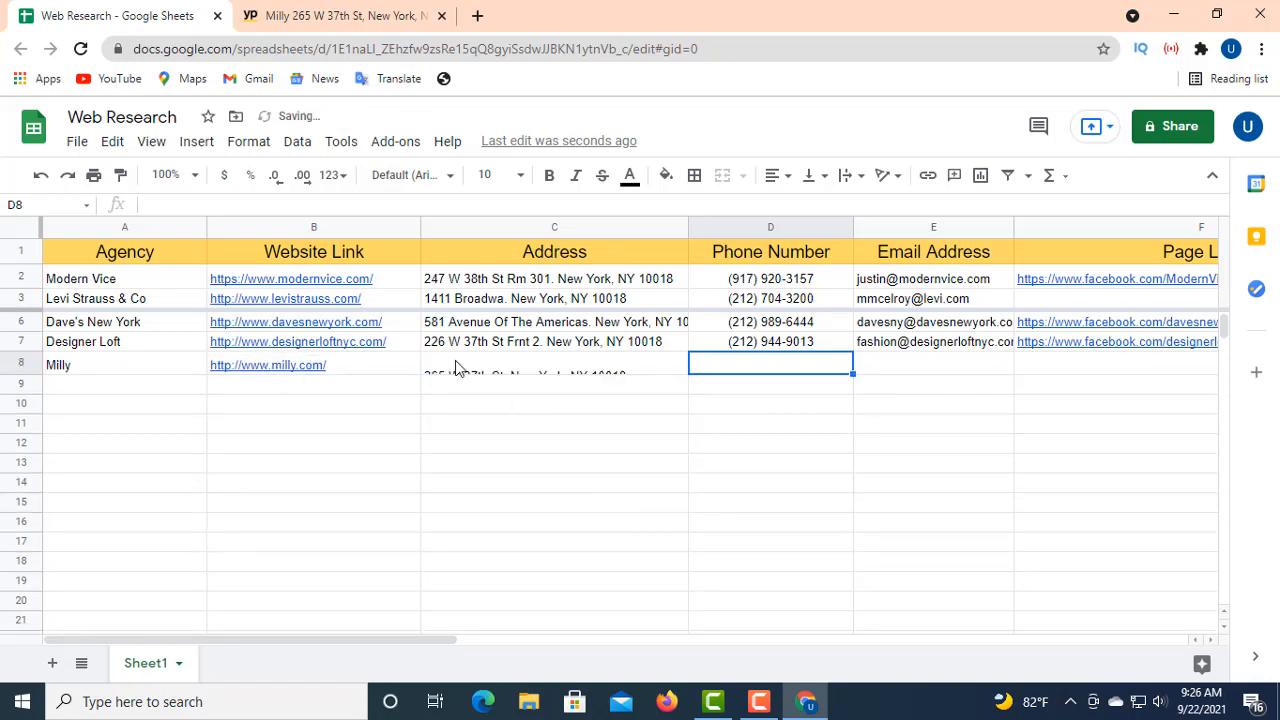
pyautogui.click(600, 366)
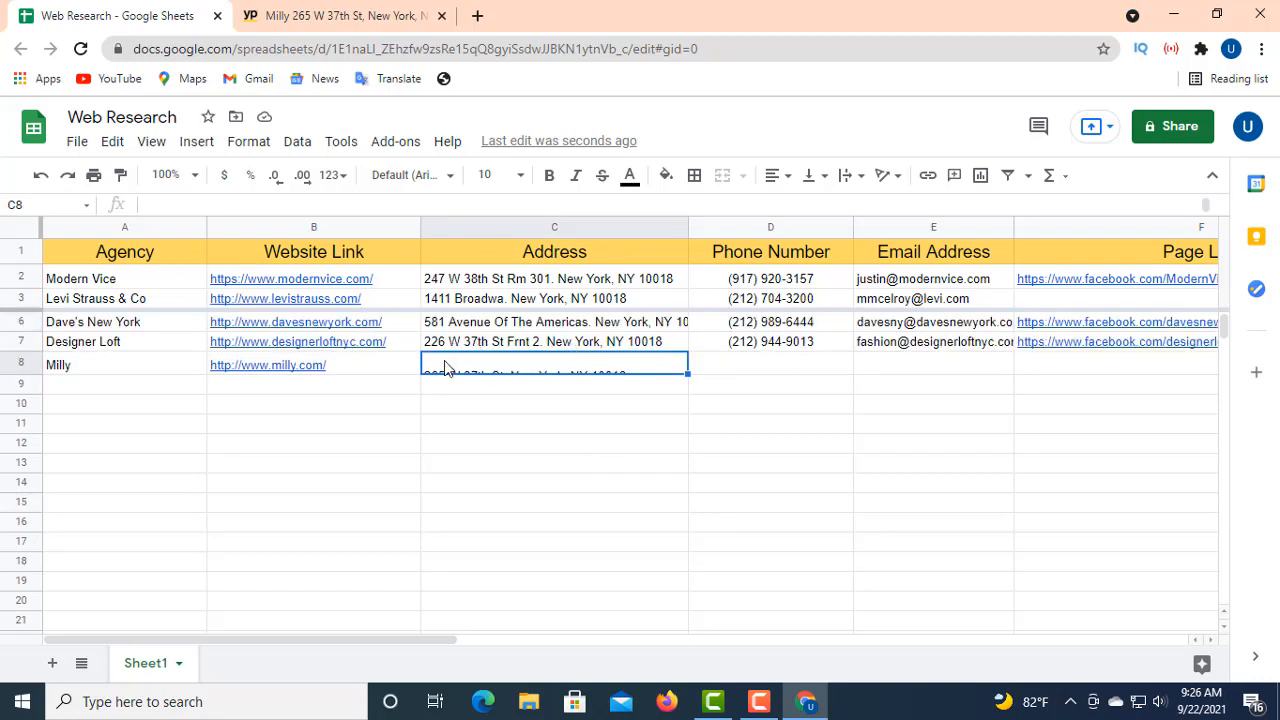
pyautogui.click(152, 203)
pyautogui.rightClick(152, 203)
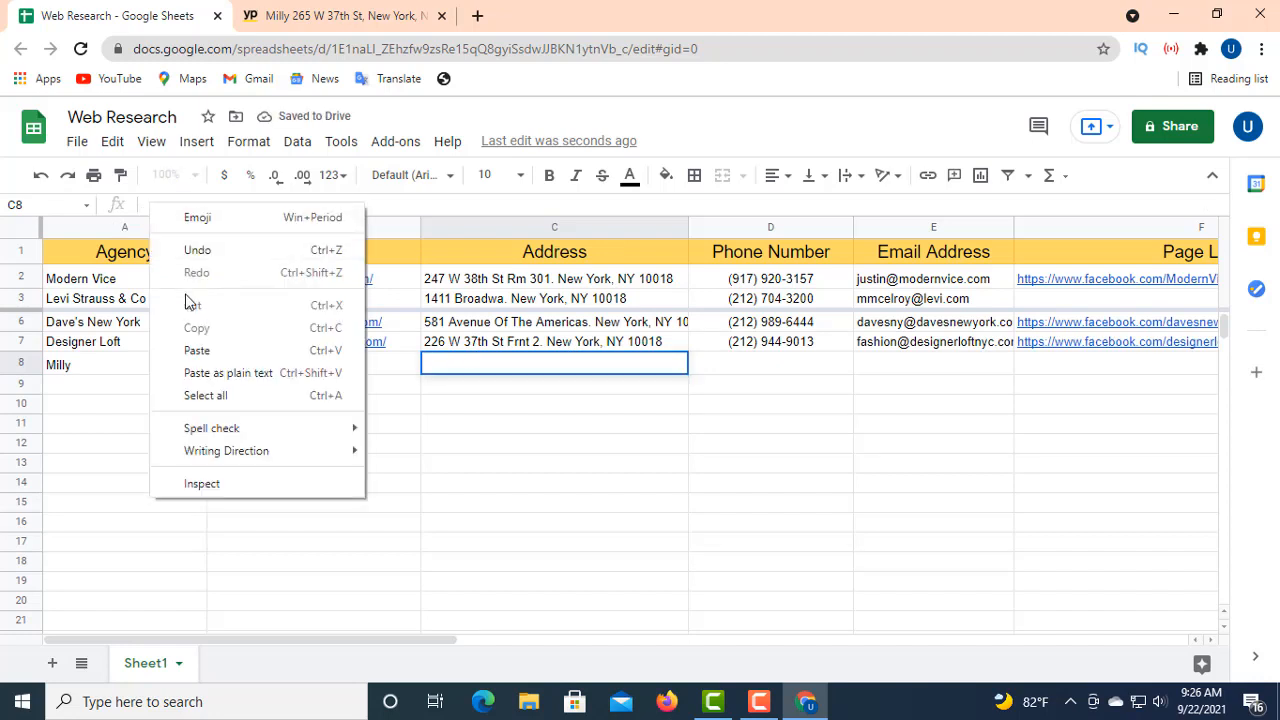
pyautogui.click(200, 350)
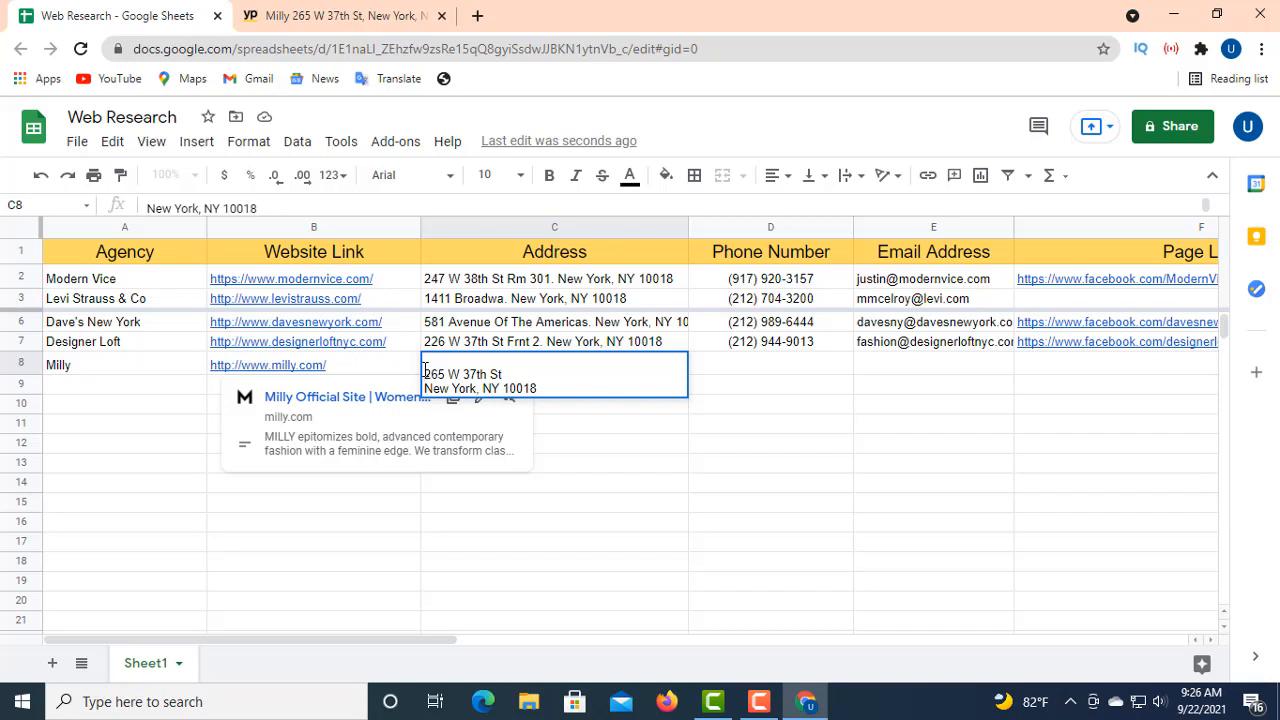
pyautogui.press('BackSpace')
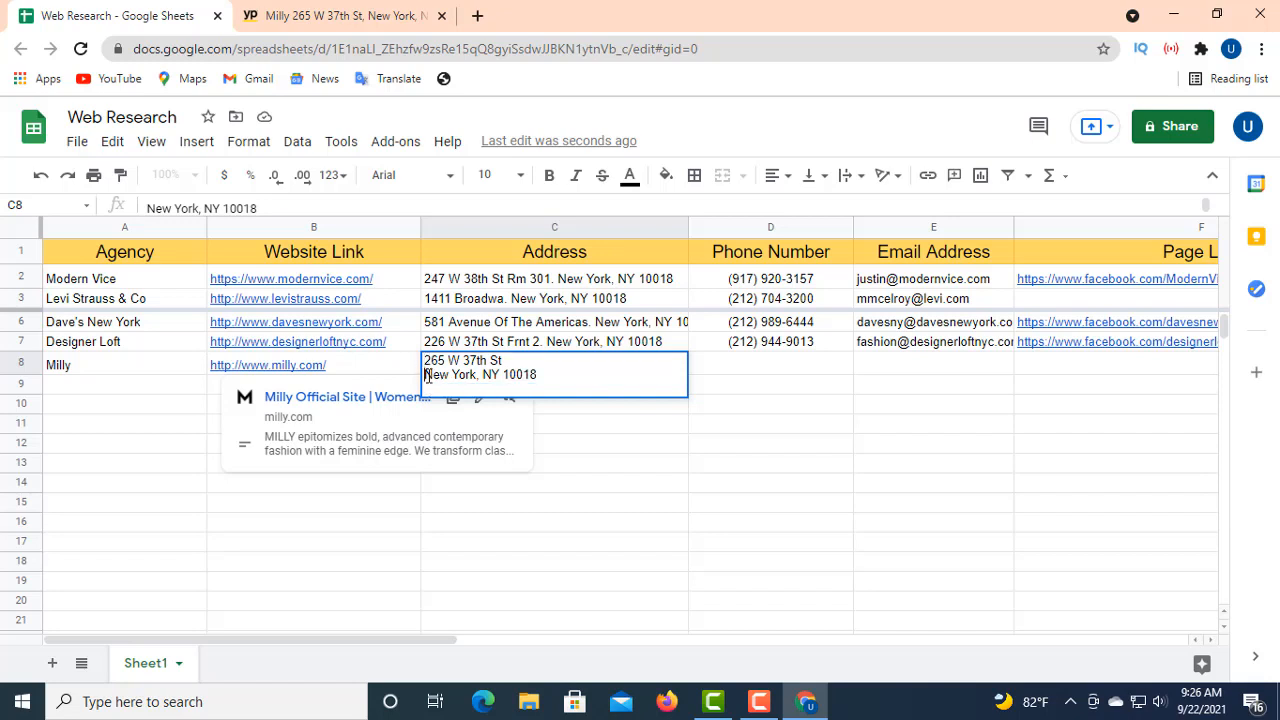
pyautogui.press('BackSpace')
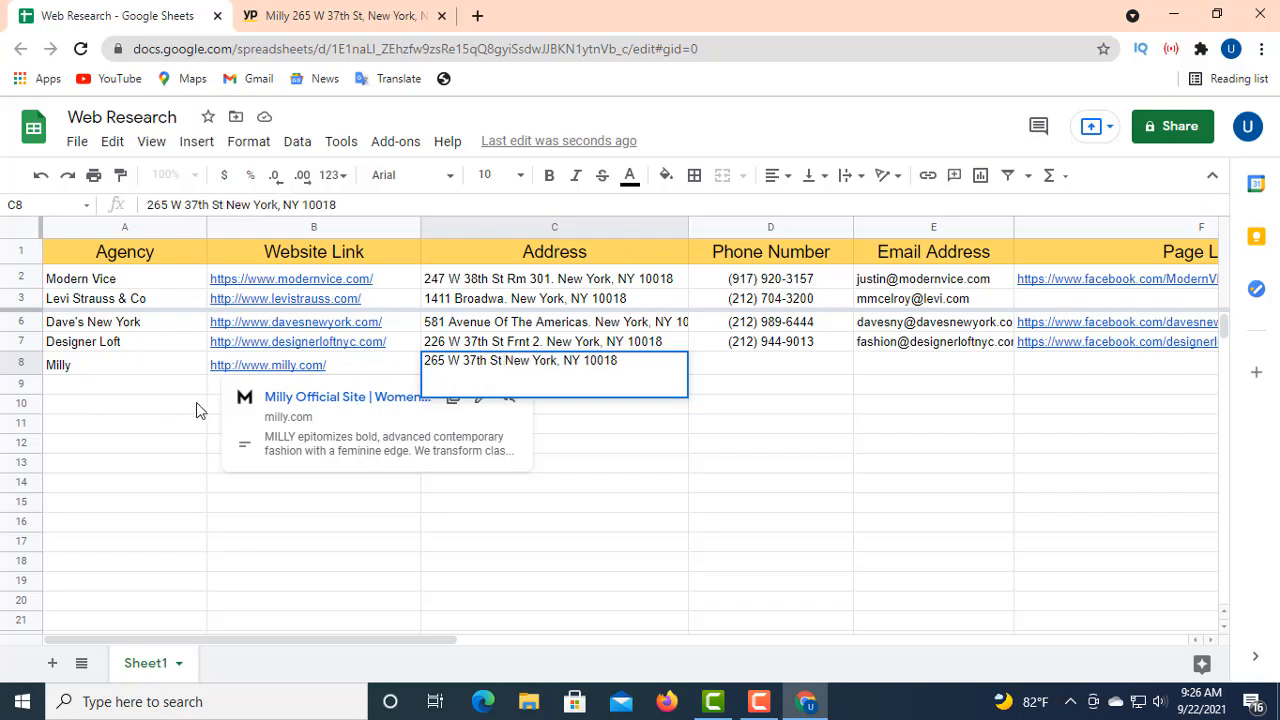
pyautogui.click(147, 393)
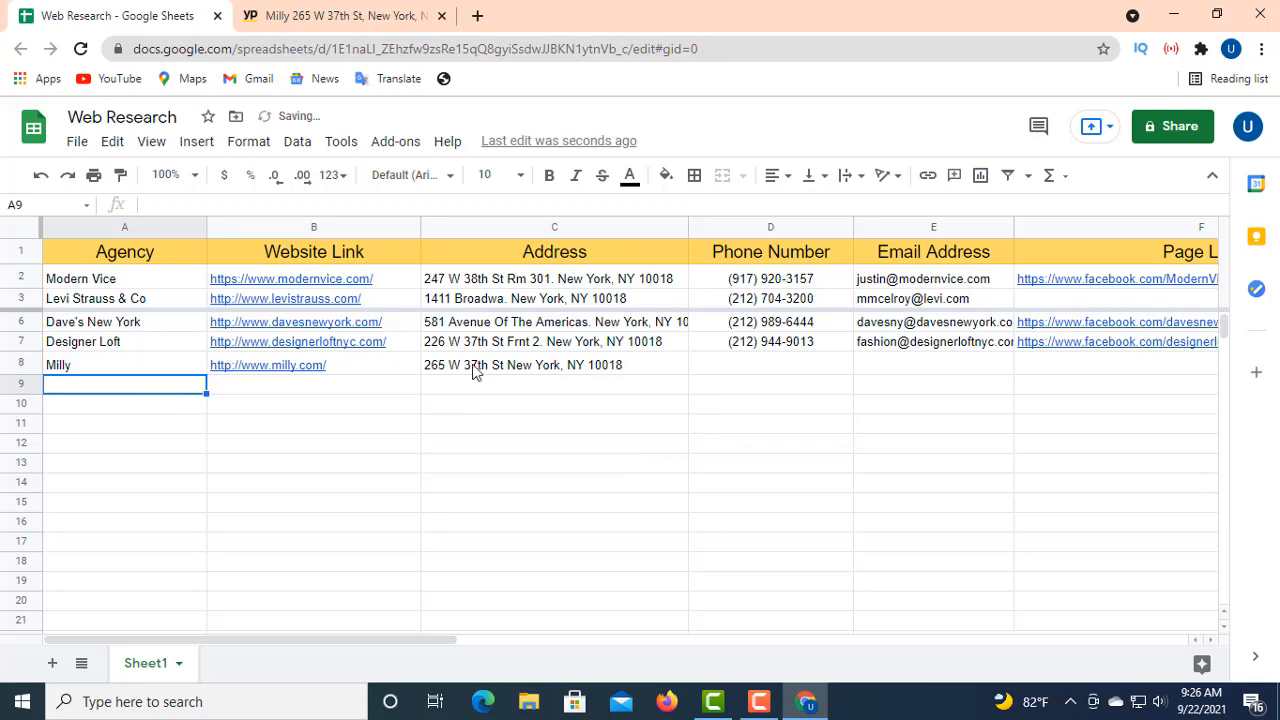
# - Copy the phone number from the Milly listing, paste it into cell D8 and center it horizontally
pyautogui.click(716, 370)
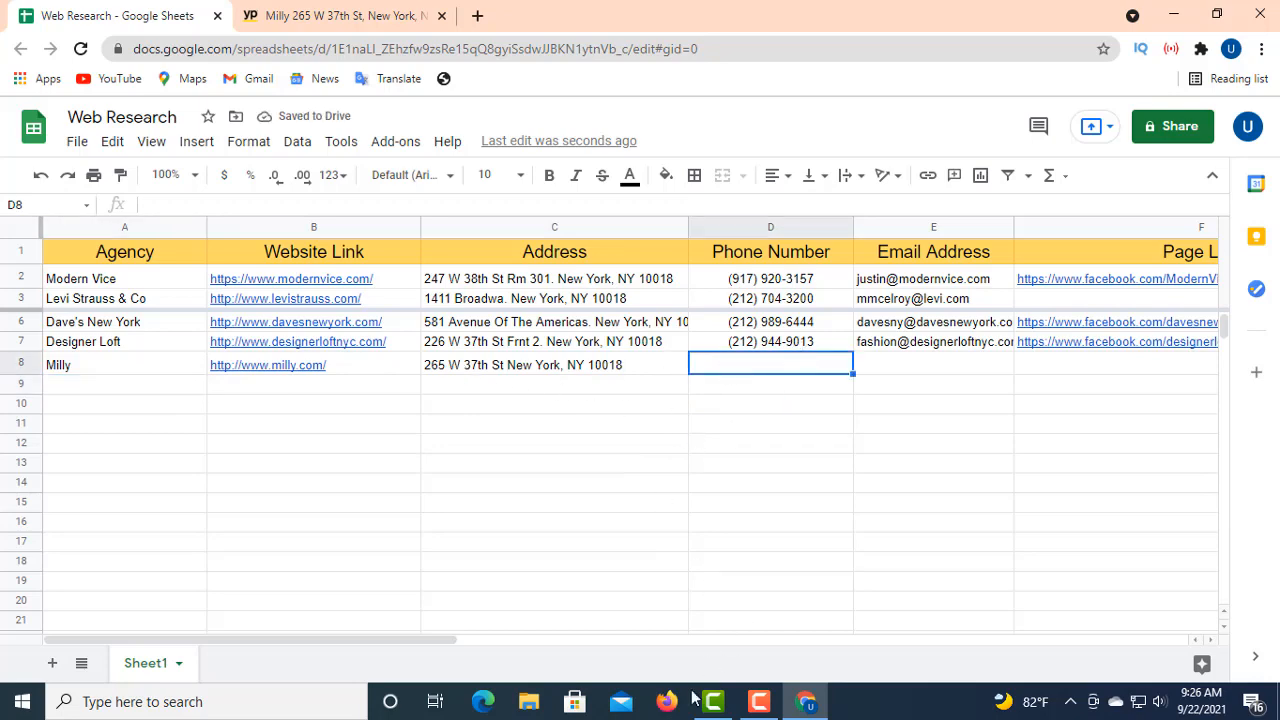
pyautogui.click(300, 26)
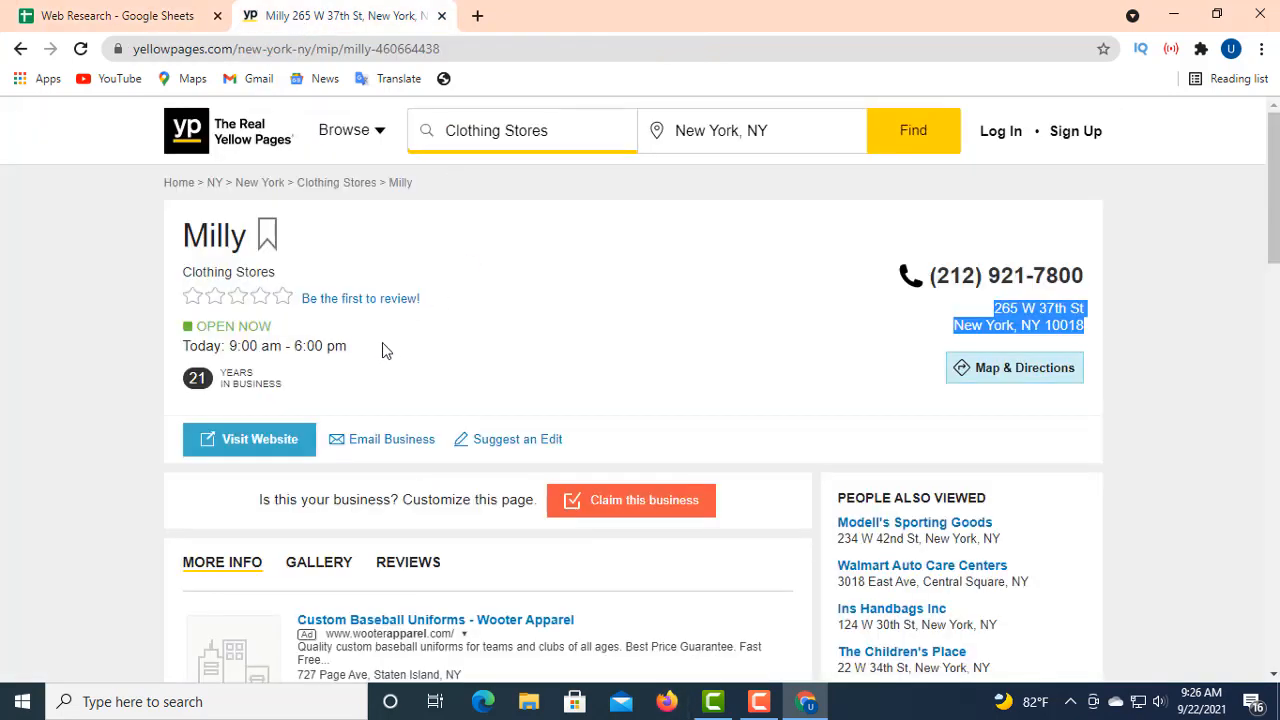
pyautogui.moveTo(930, 276); pyautogui.dragTo(1088, 281)
pyautogui.rightClick(1037, 274)
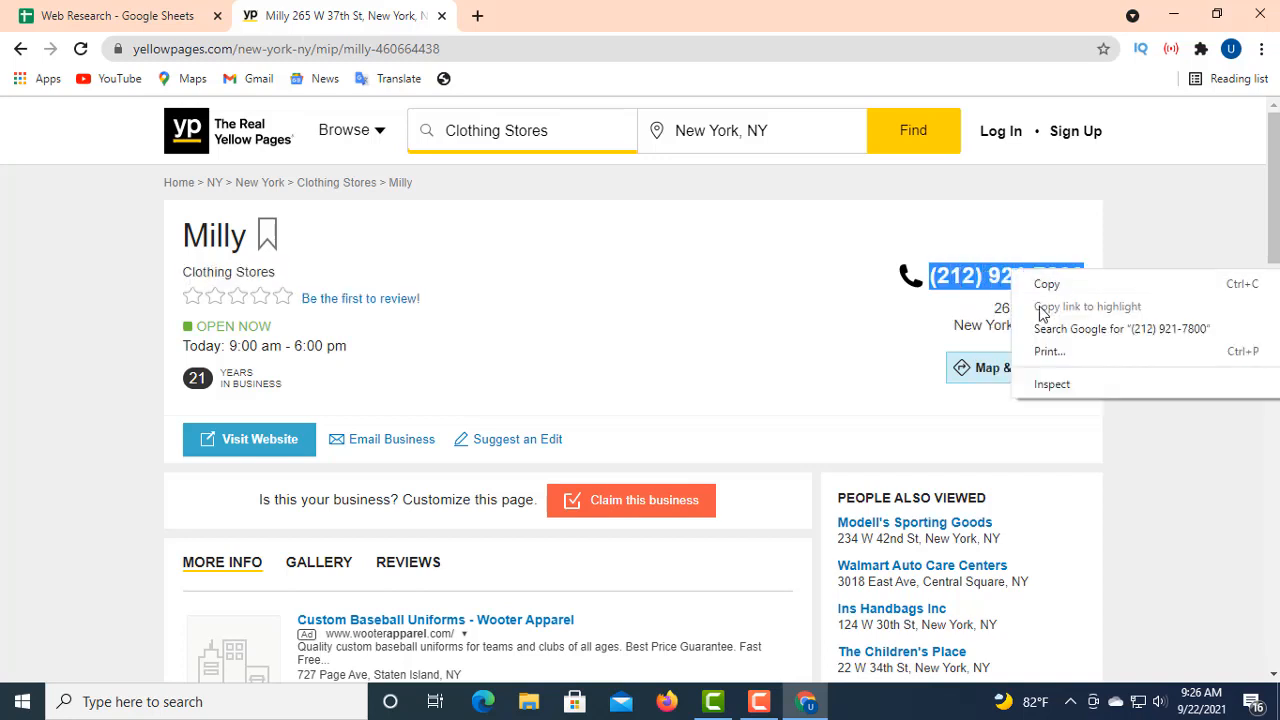
pyautogui.click(1055, 283)
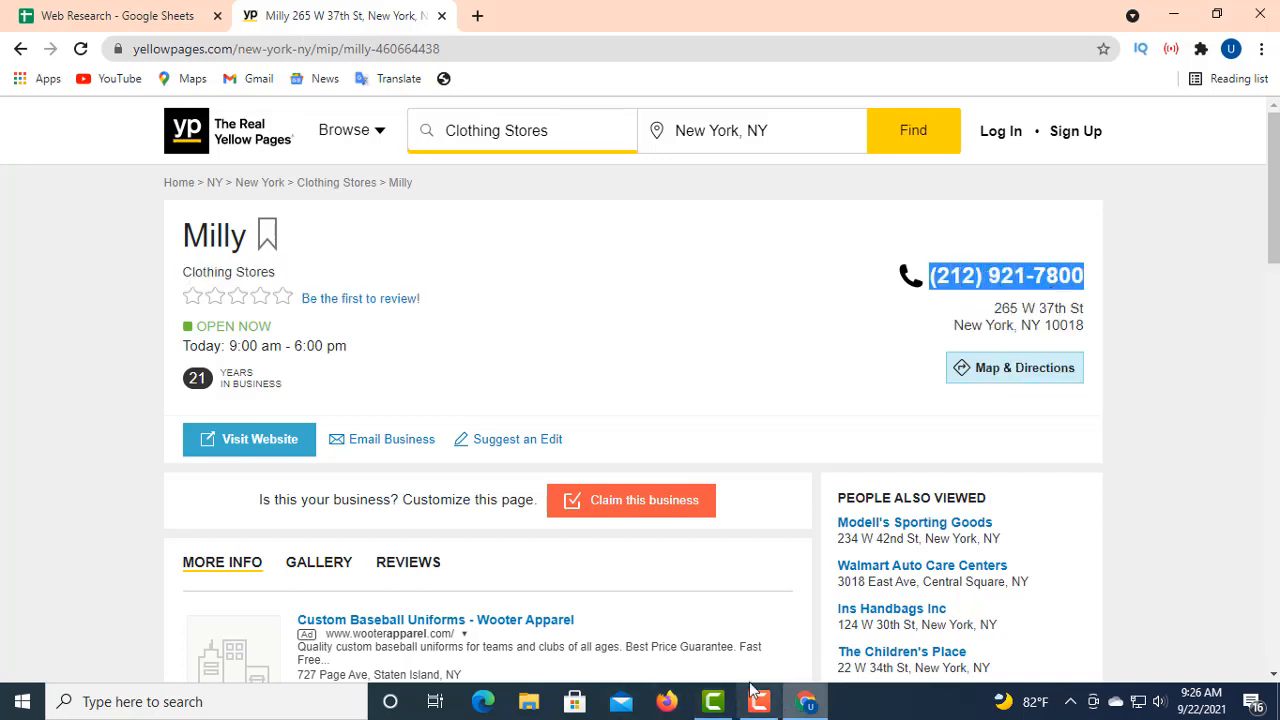
pyautogui.click(148, 17)
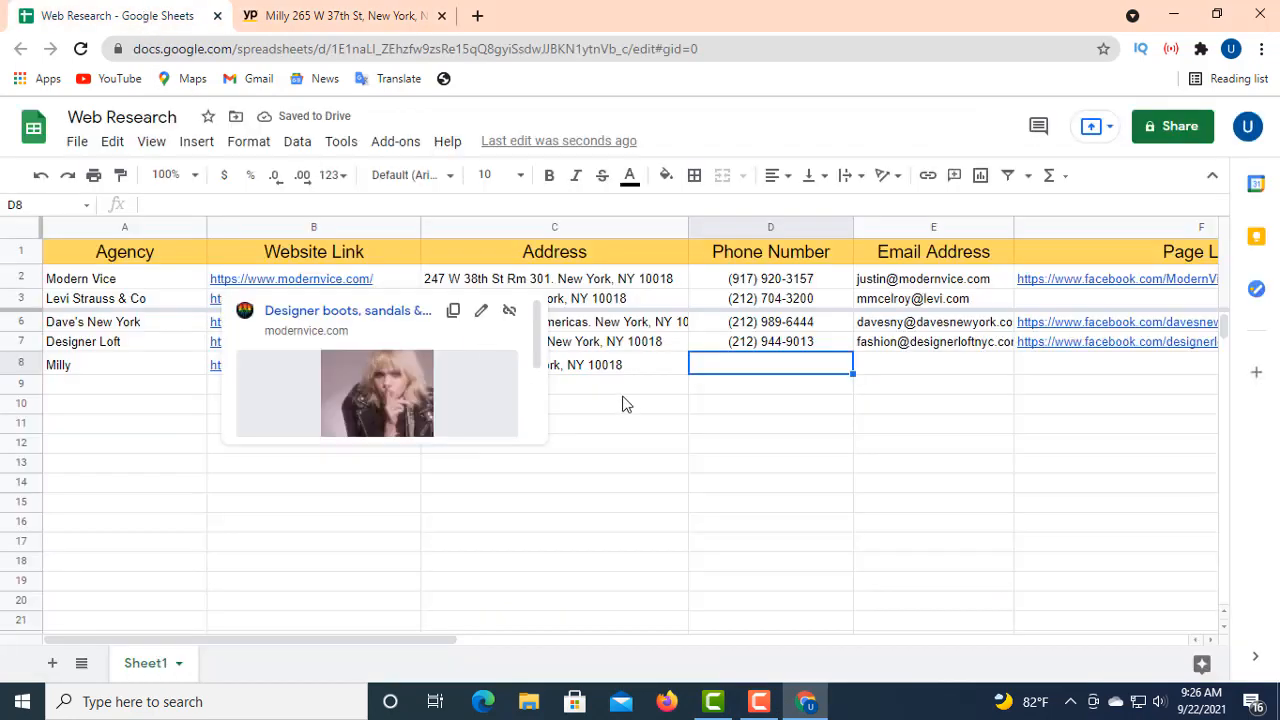
pyautogui.click(150, 204)
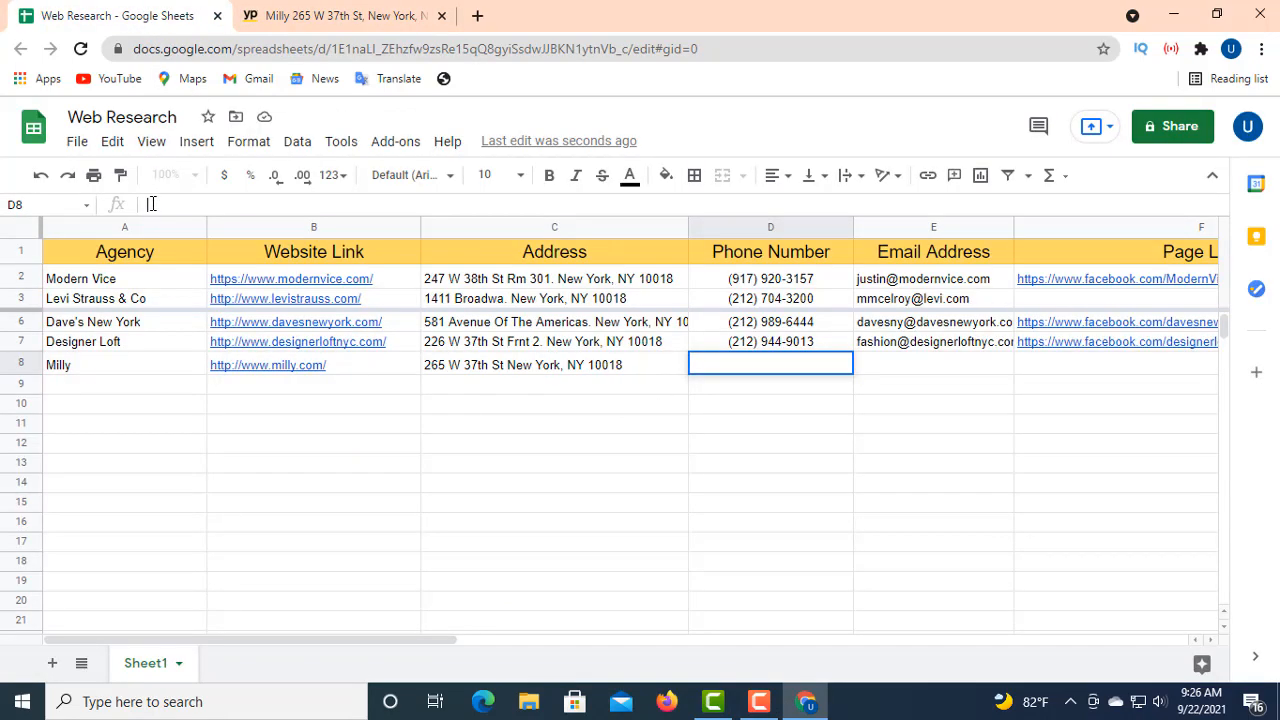
pyautogui.rightClick(150, 204)
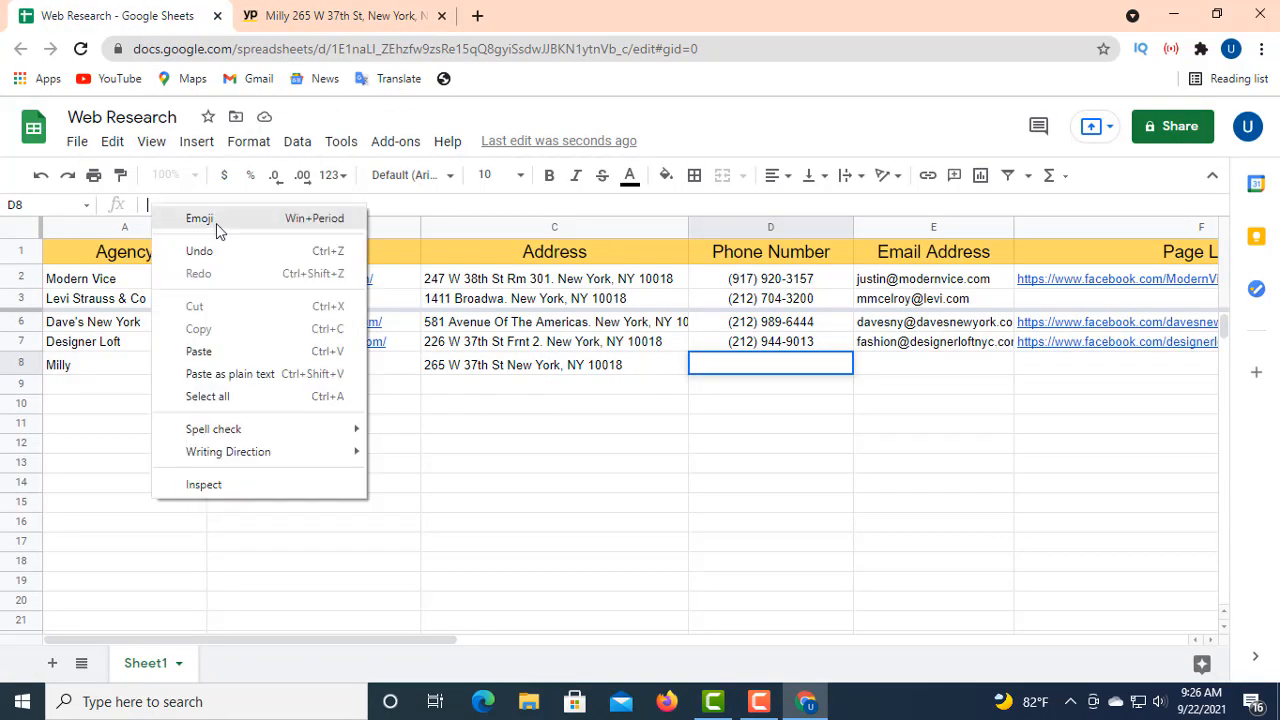
pyautogui.click(200, 352)
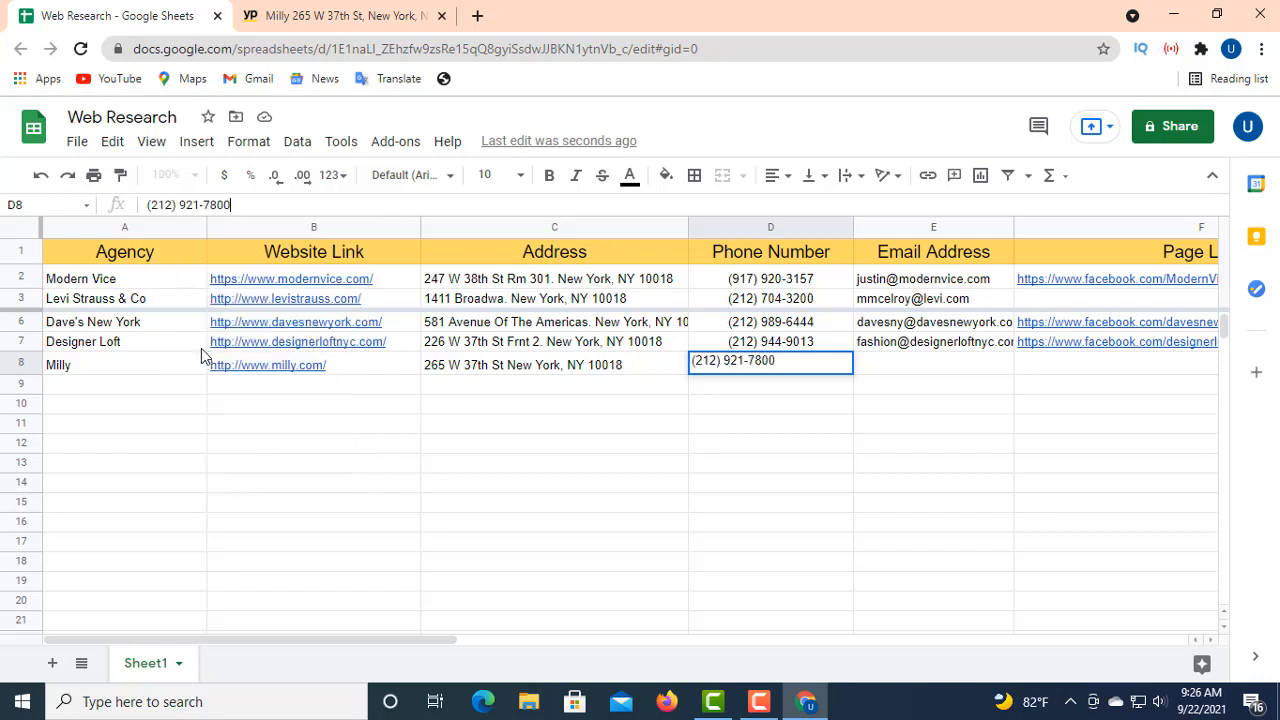
pyautogui.click(776, 180)
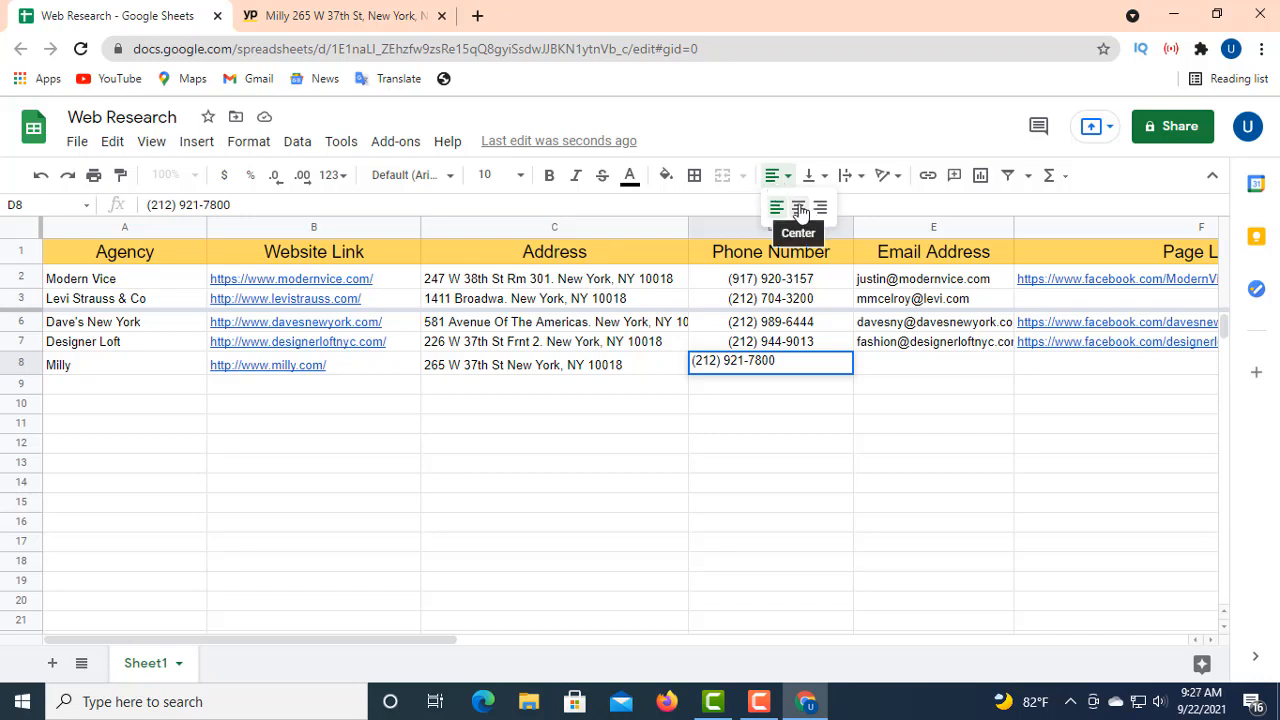
pyautogui.click(797, 205)
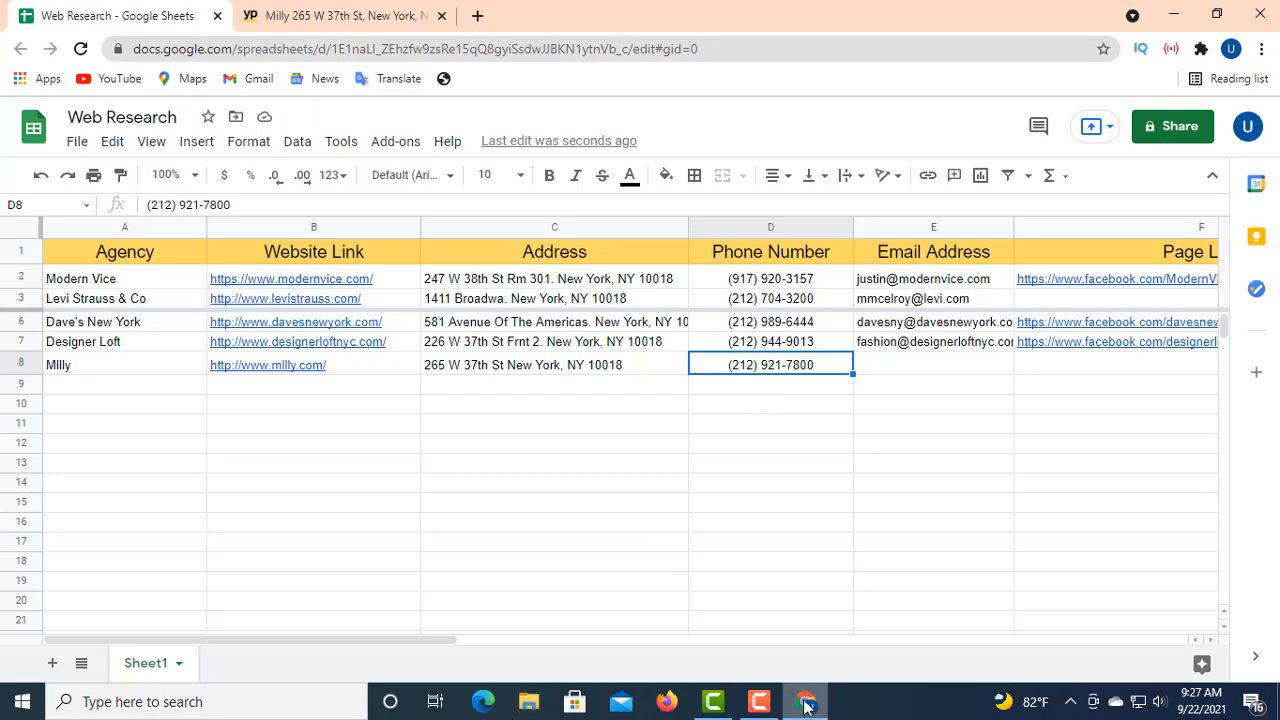
# - Copy the business email address from the Milly listing and paste it into cell E8 of the sheet
pyautogui.click(310, 16)
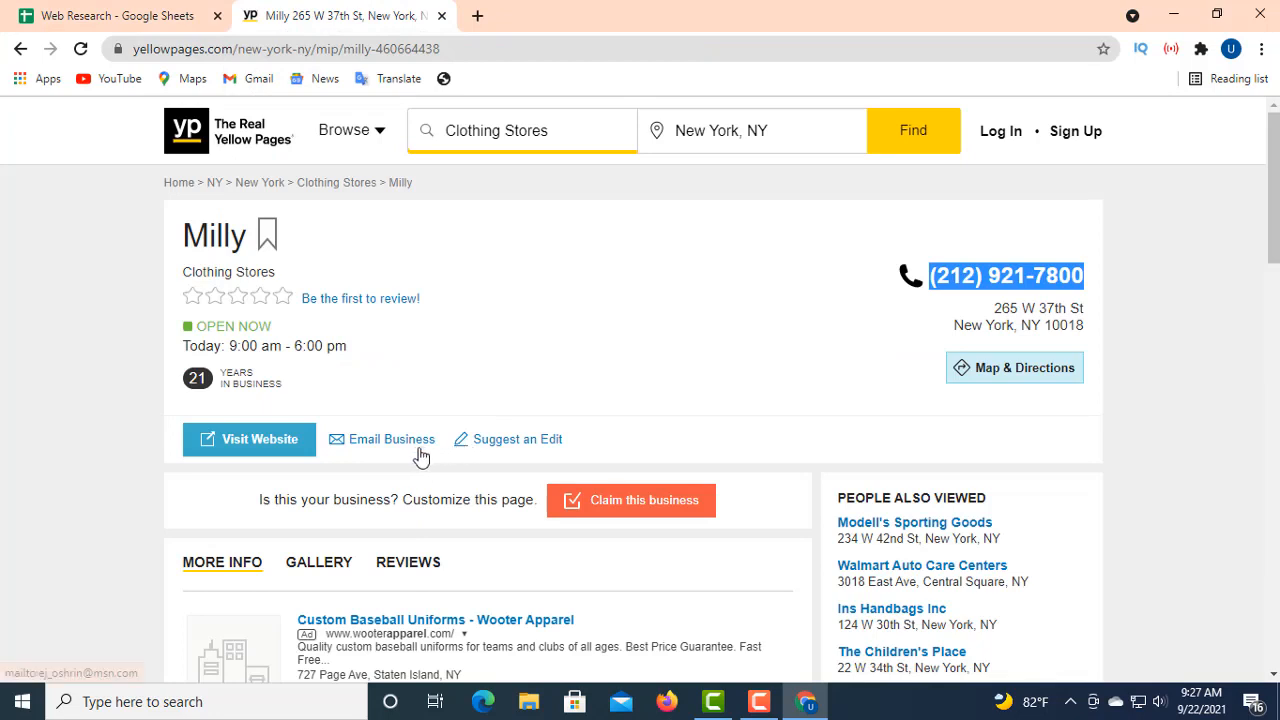
pyautogui.rightClick(390, 441)
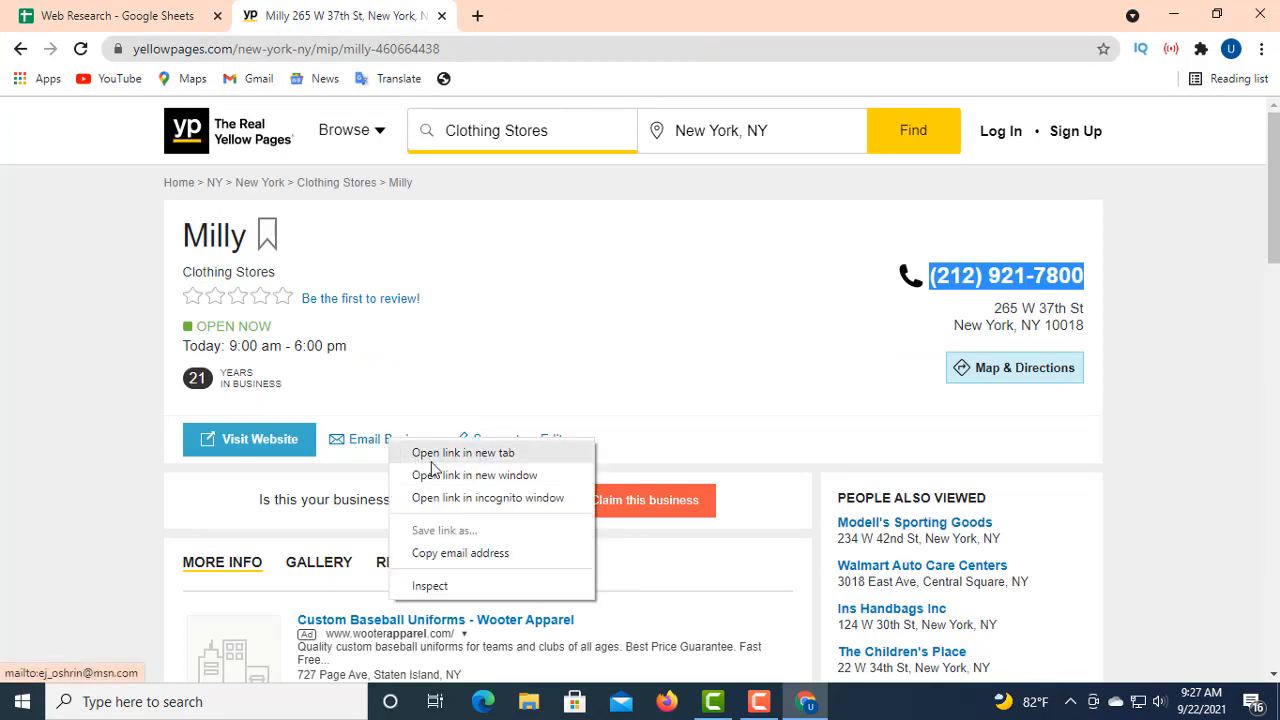
pyautogui.click(446, 554)
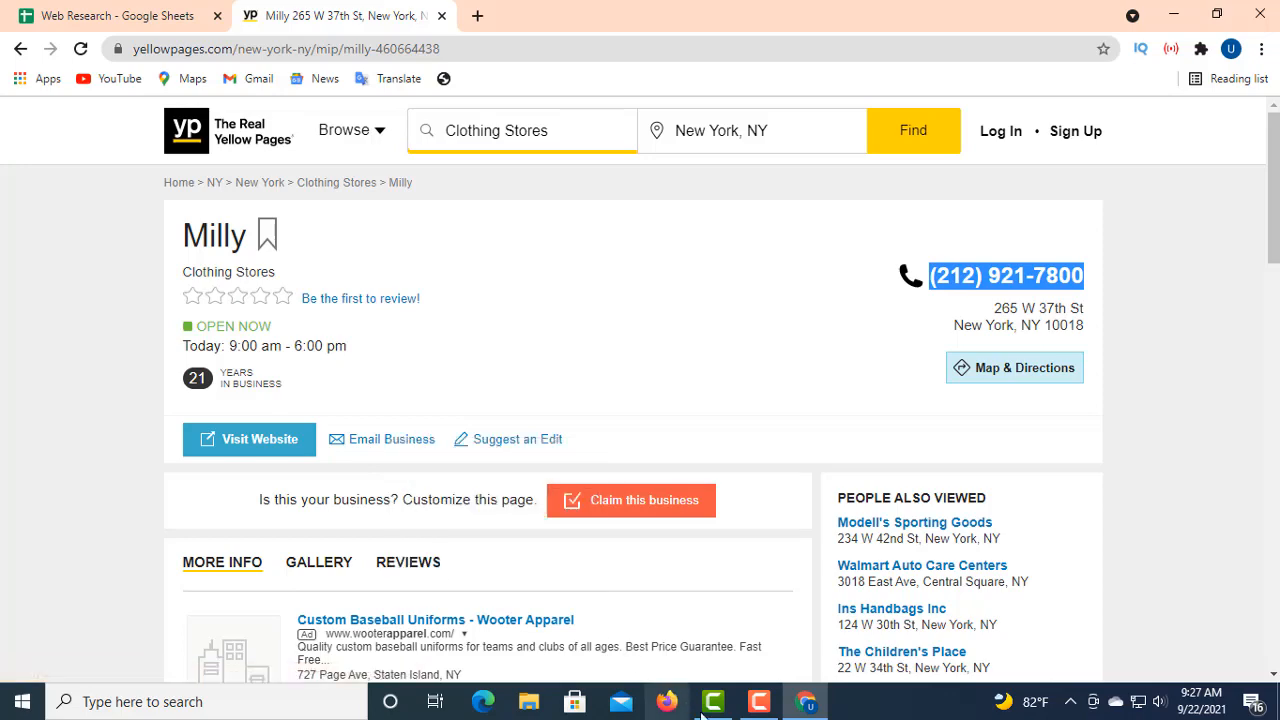
pyautogui.click(183, 18)
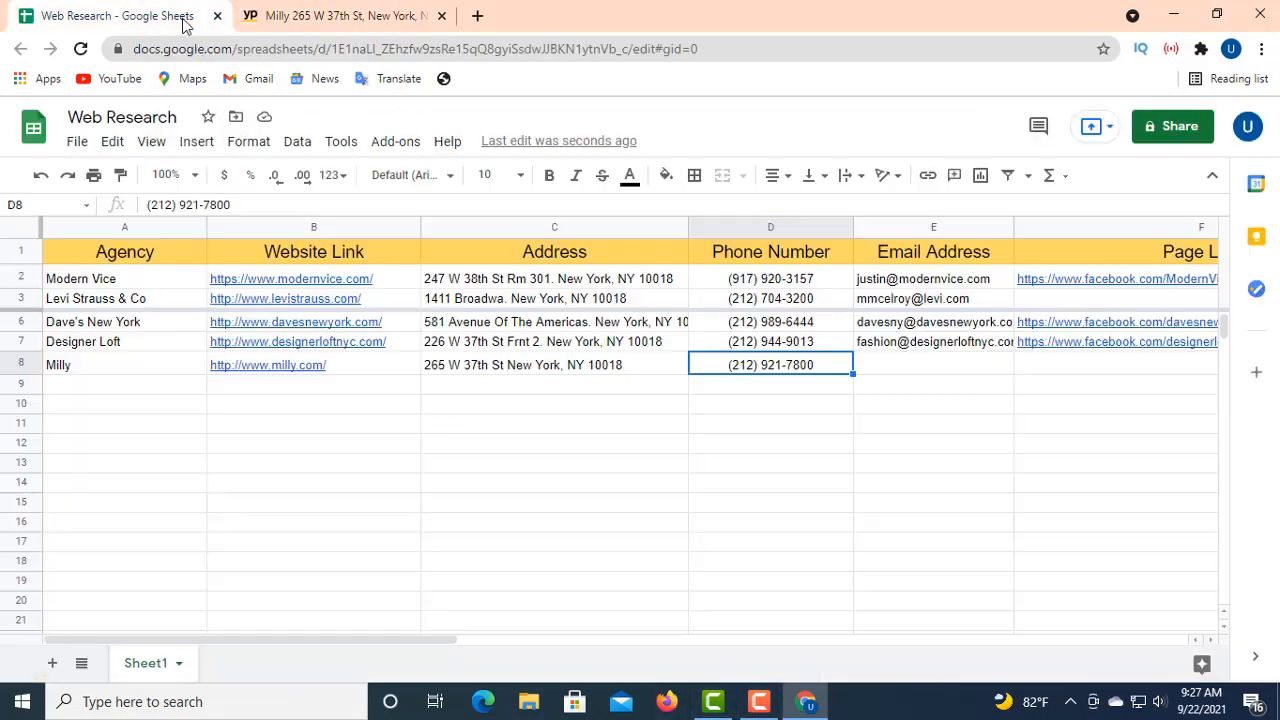
pyautogui.click(901, 368)
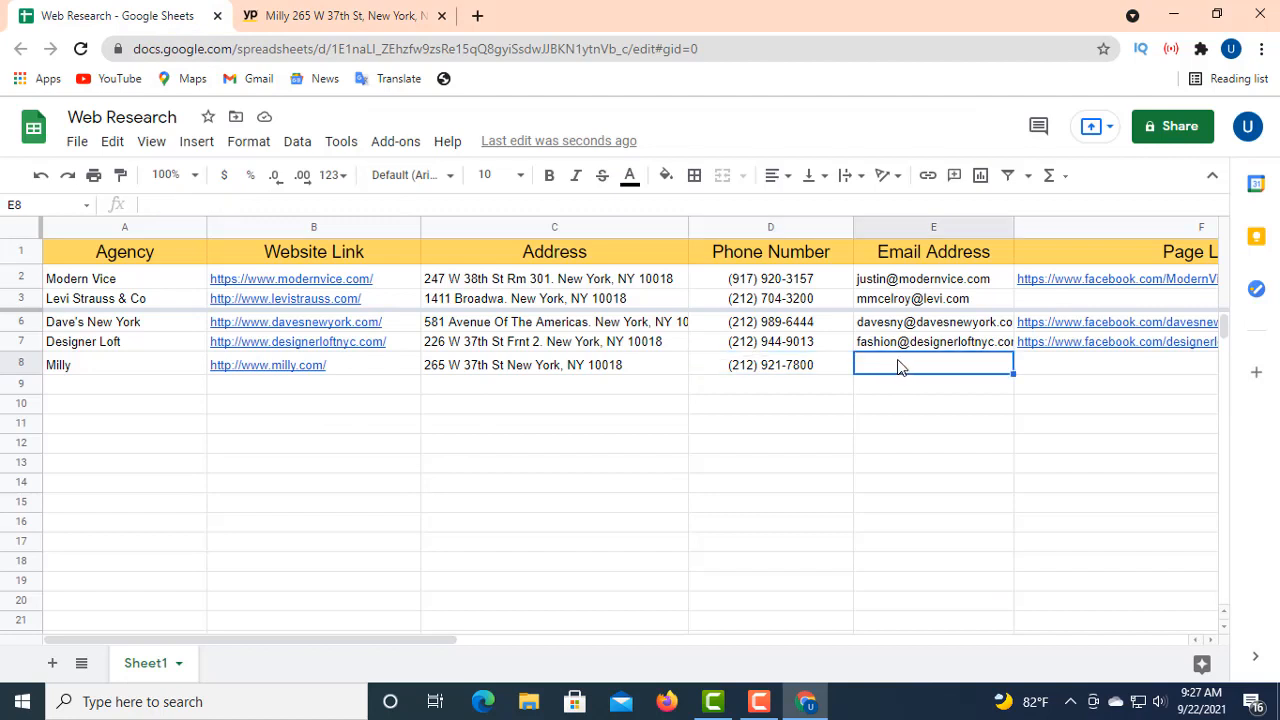
pyautogui.rightClick(155, 205)
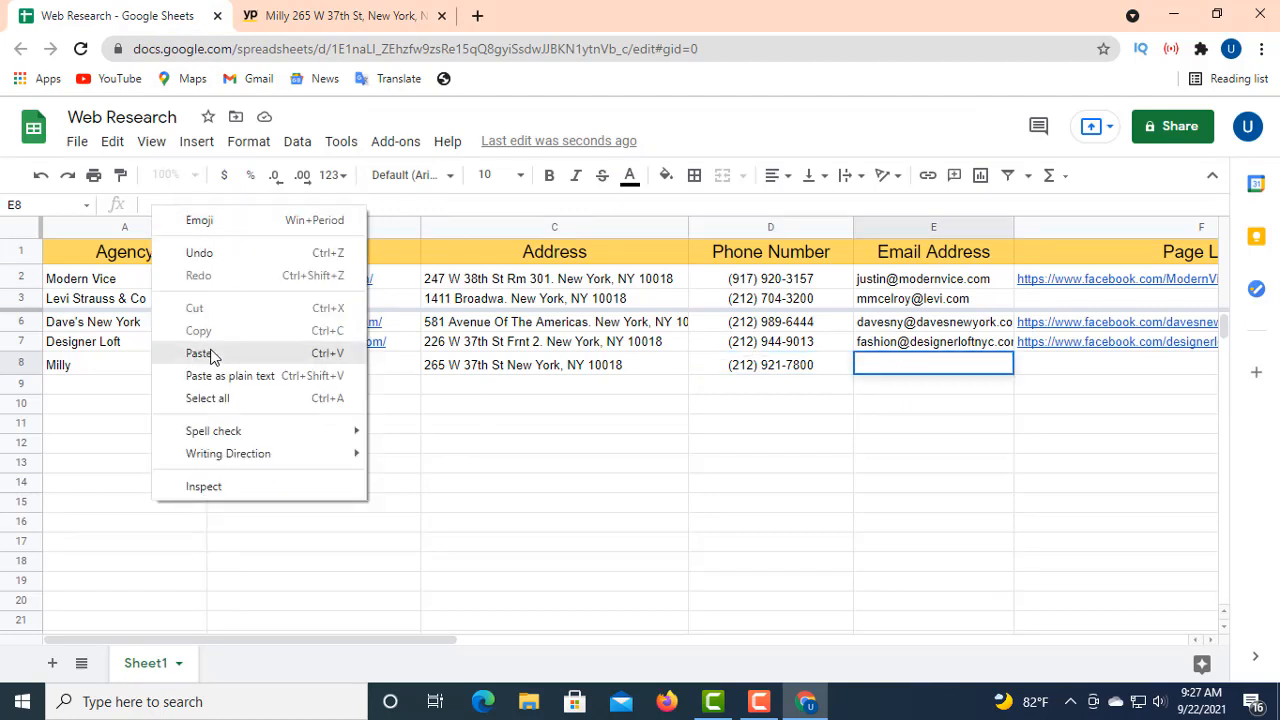
pyautogui.click(210, 356)
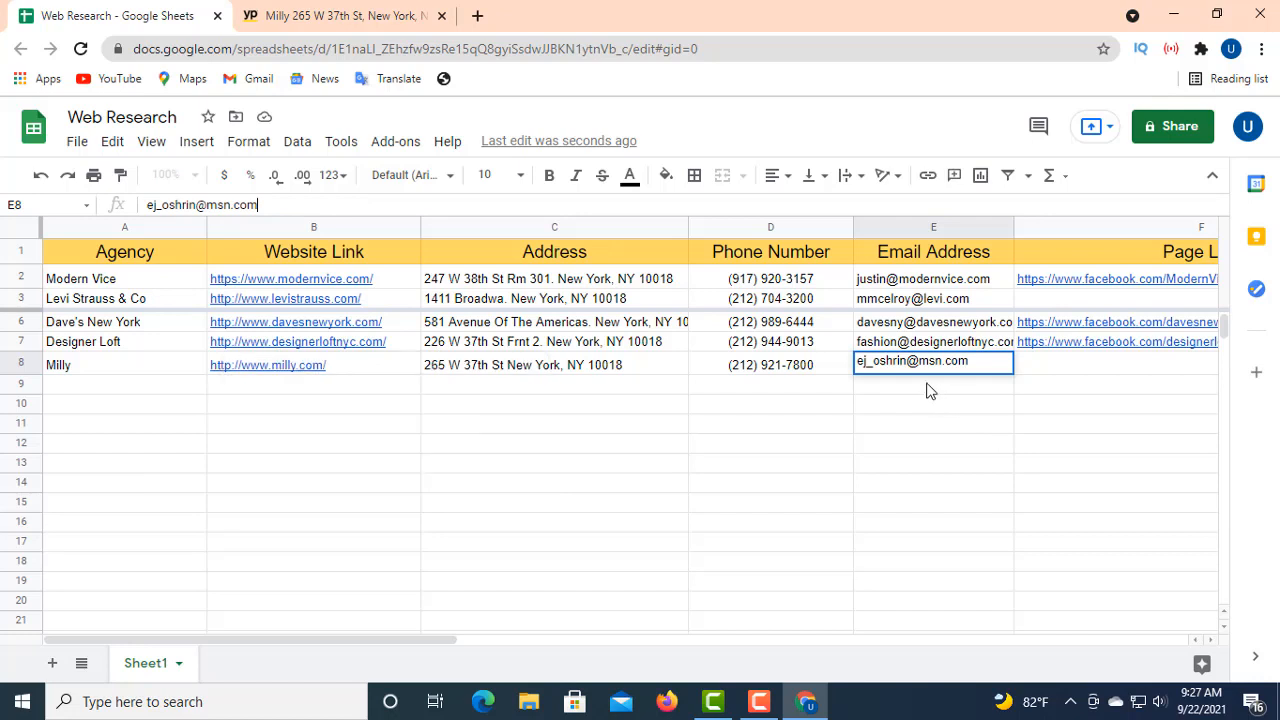
pyautogui.click(1052, 368)
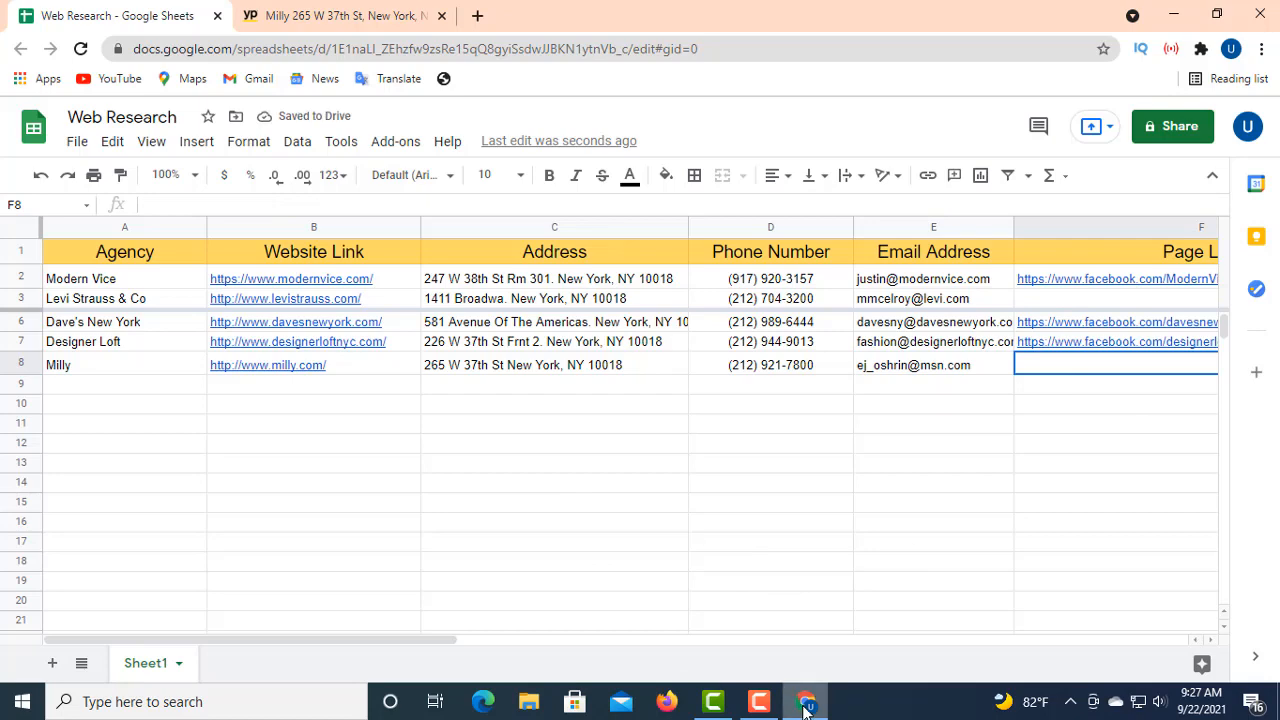
# - Open Milly's website from its Yellow Pages listing, decline the discount offer and follow the footer link to the store's Facebook page
pyautogui.moveTo(808, 711)
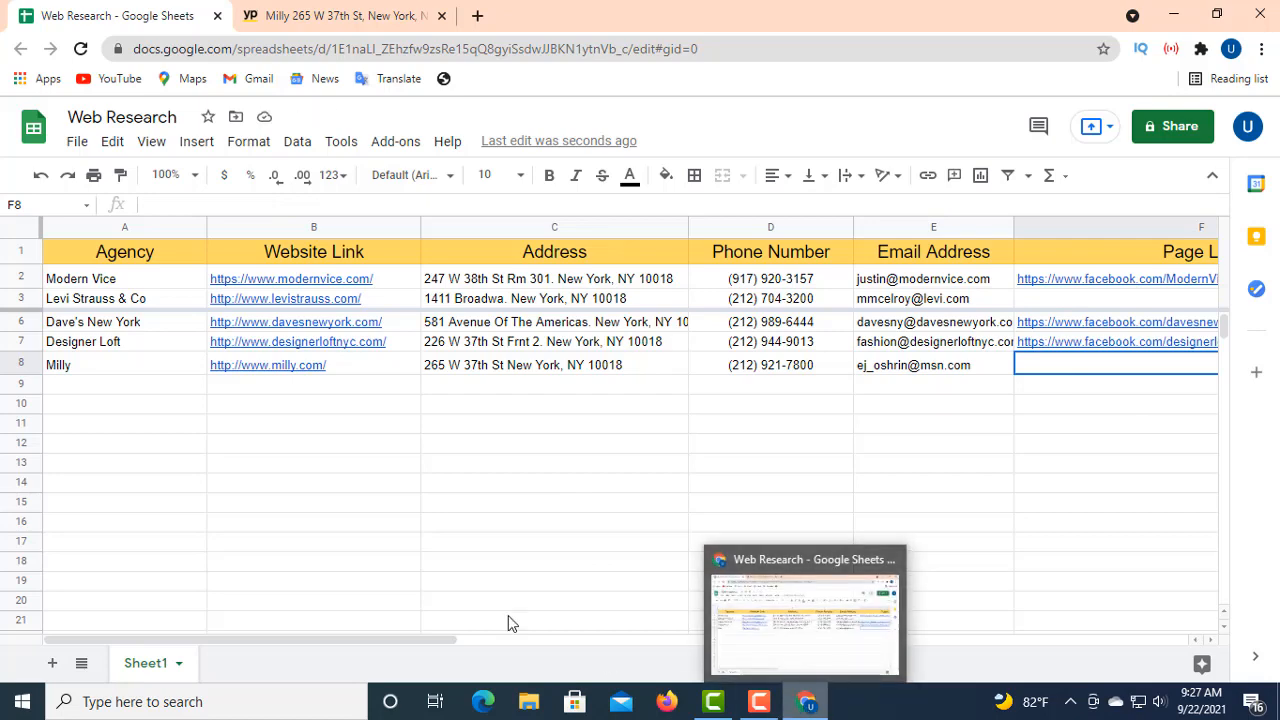
pyautogui.click(300, 18)
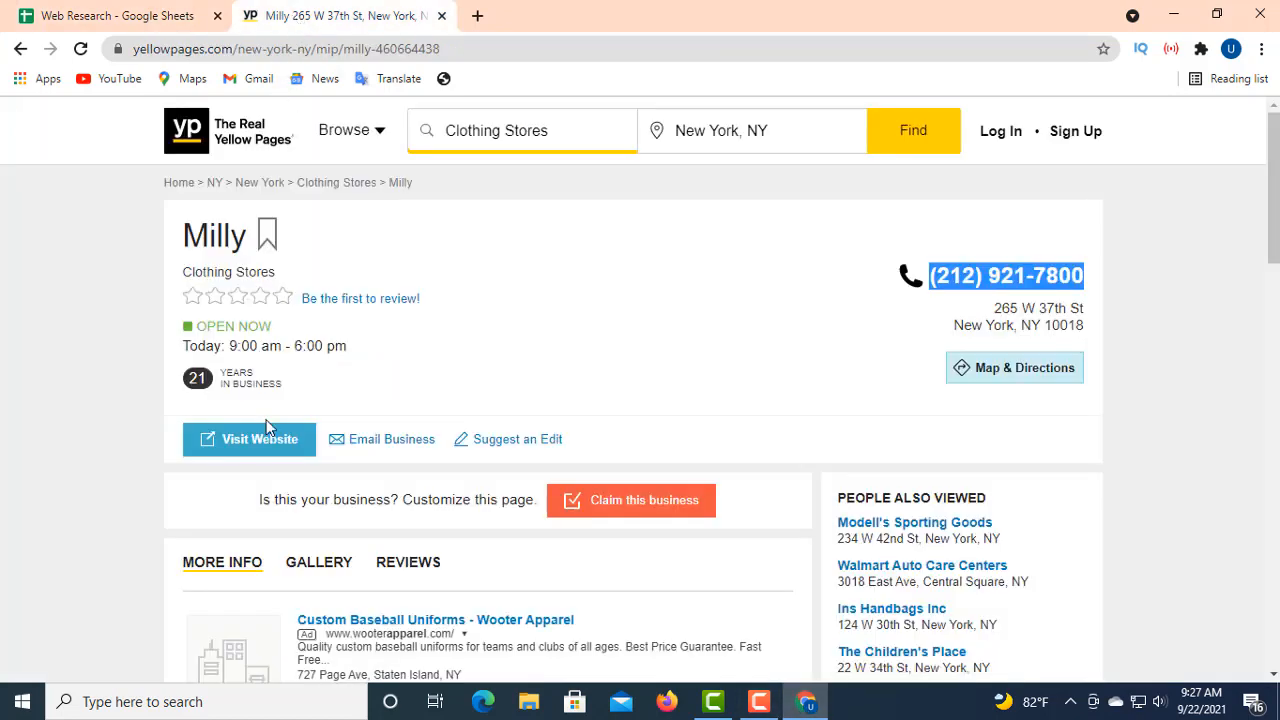
pyautogui.click(240, 440)
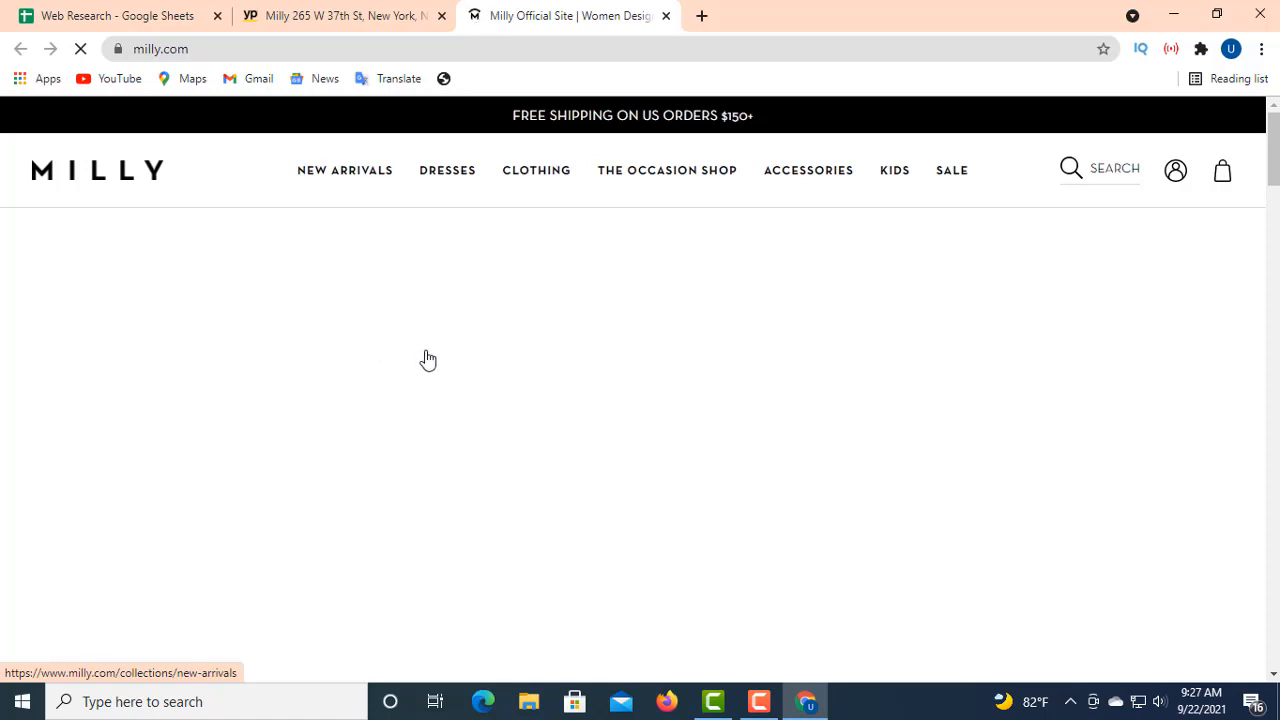
pyautogui.scroll(-3, 431, 365)
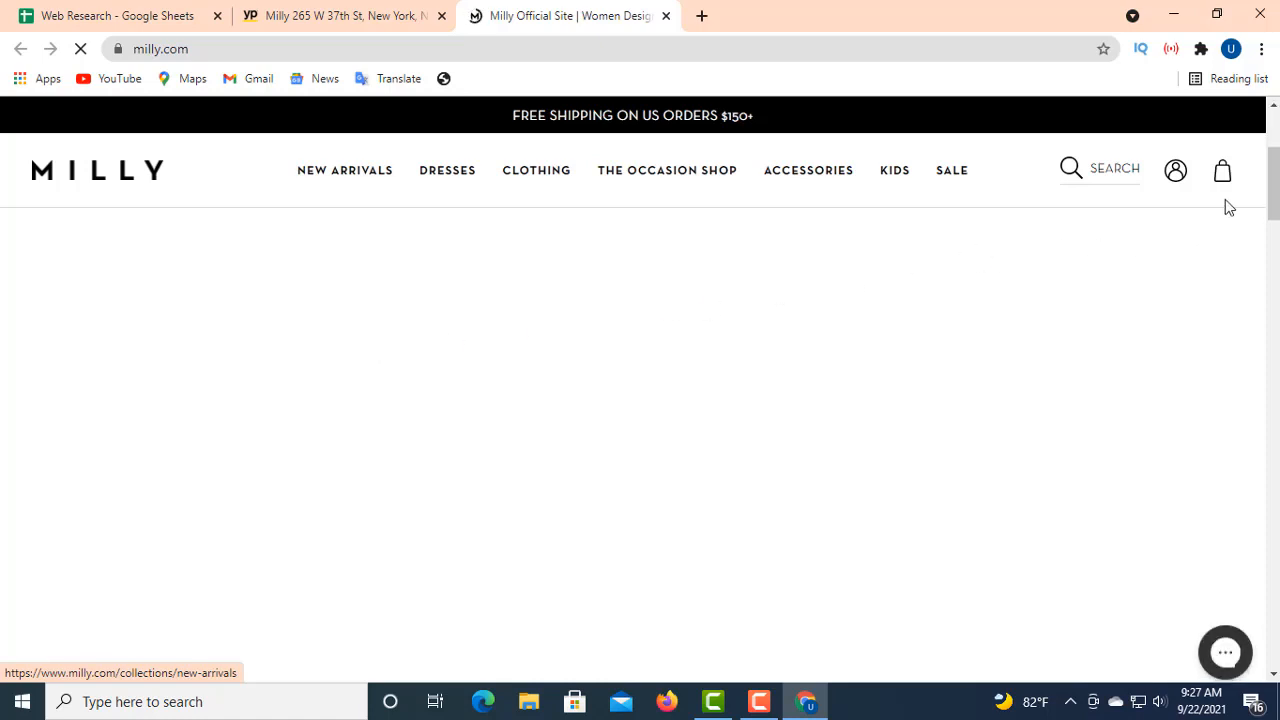
pyautogui.scroll(-10, 1249, 277)
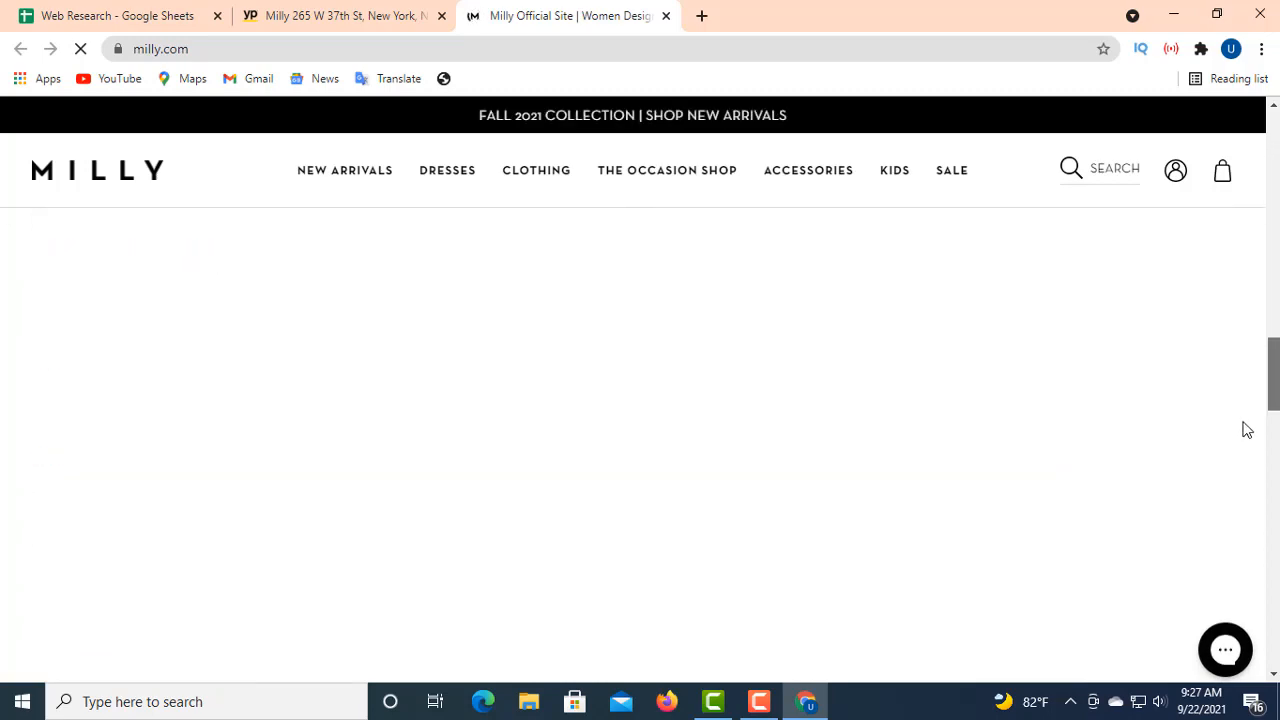
pyautogui.scroll(-10, 1234, 581)
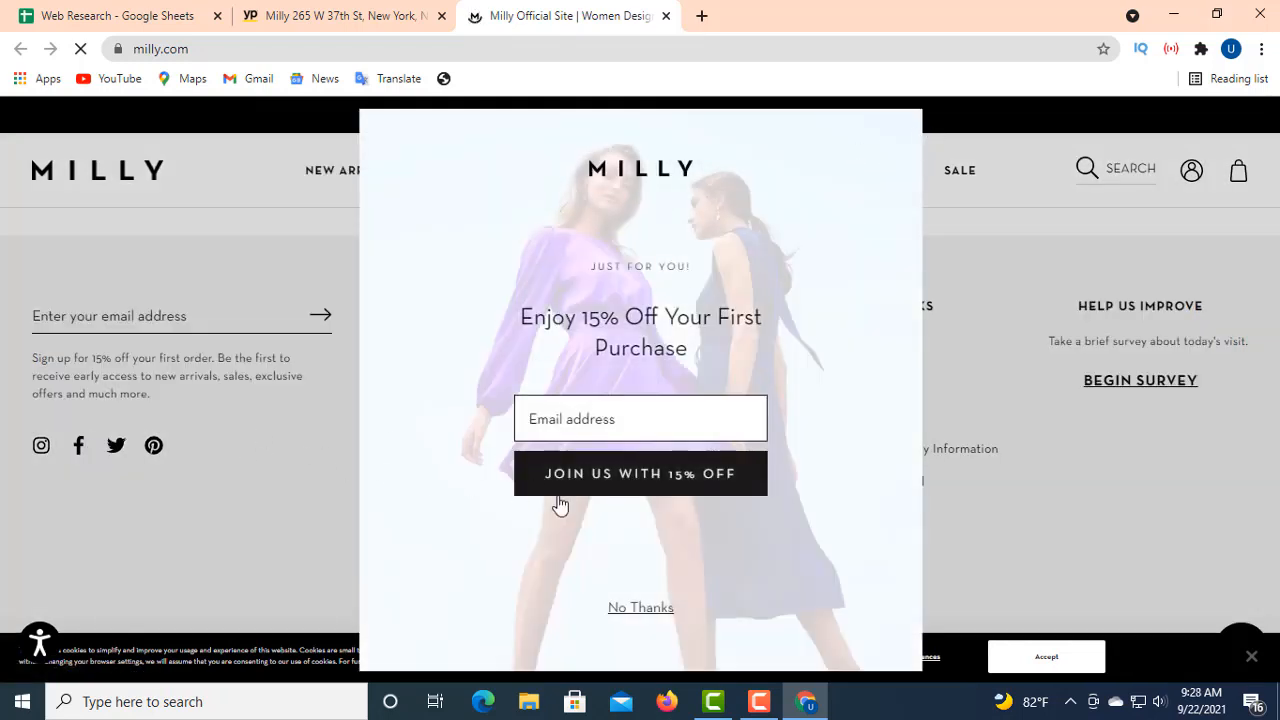
pyautogui.click(636, 608)
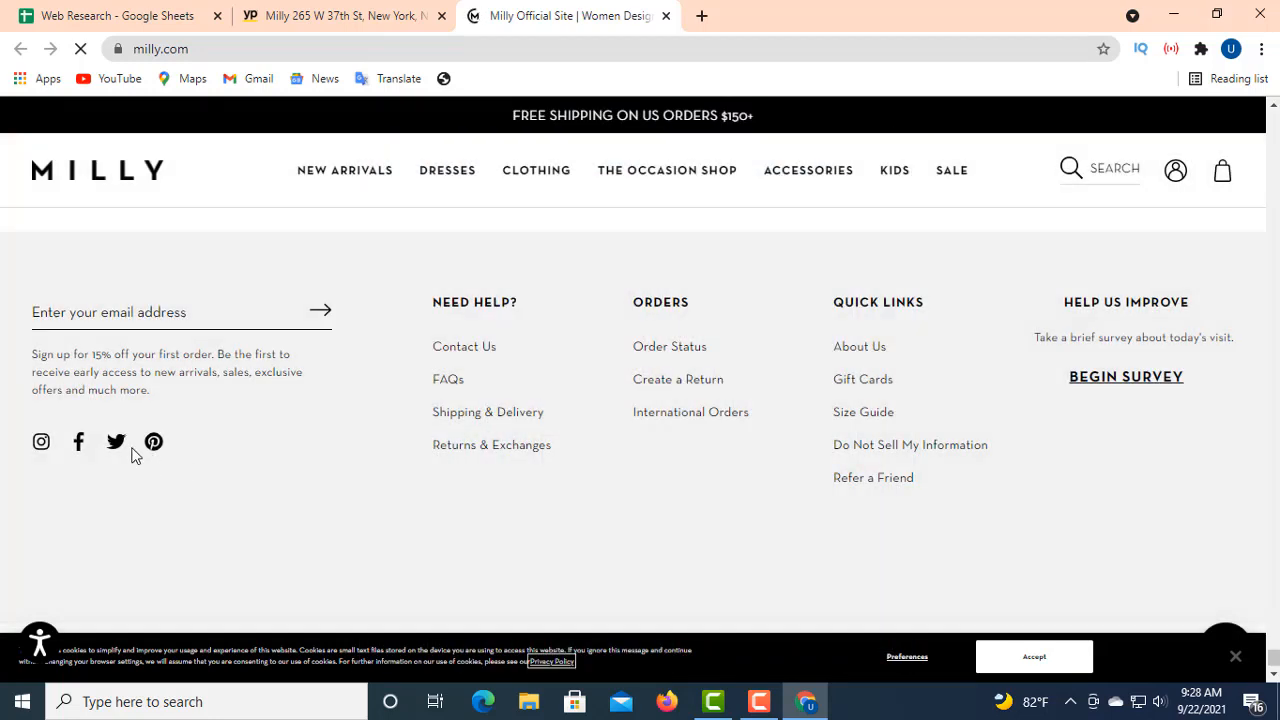
pyautogui.click(78, 442)
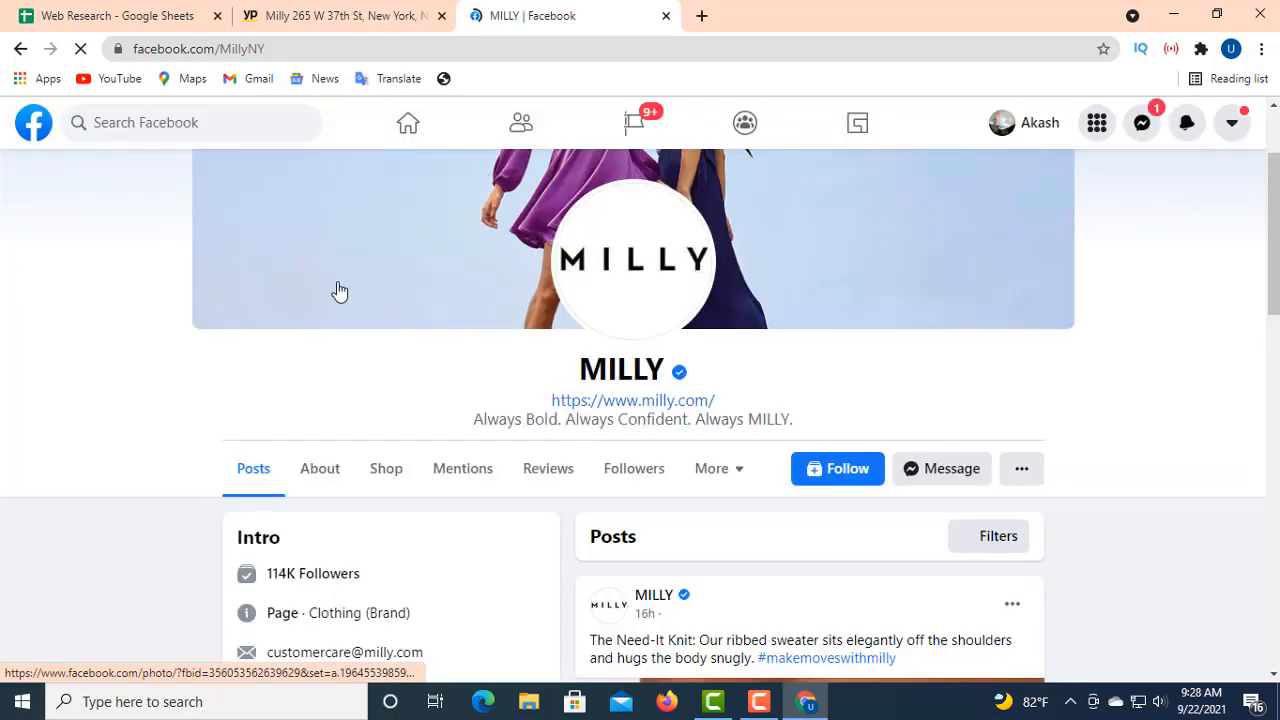
# - Open the About section of Milly's Facebook page and examine it for the store's contact information
pyautogui.scroll(-2, 332, 288)
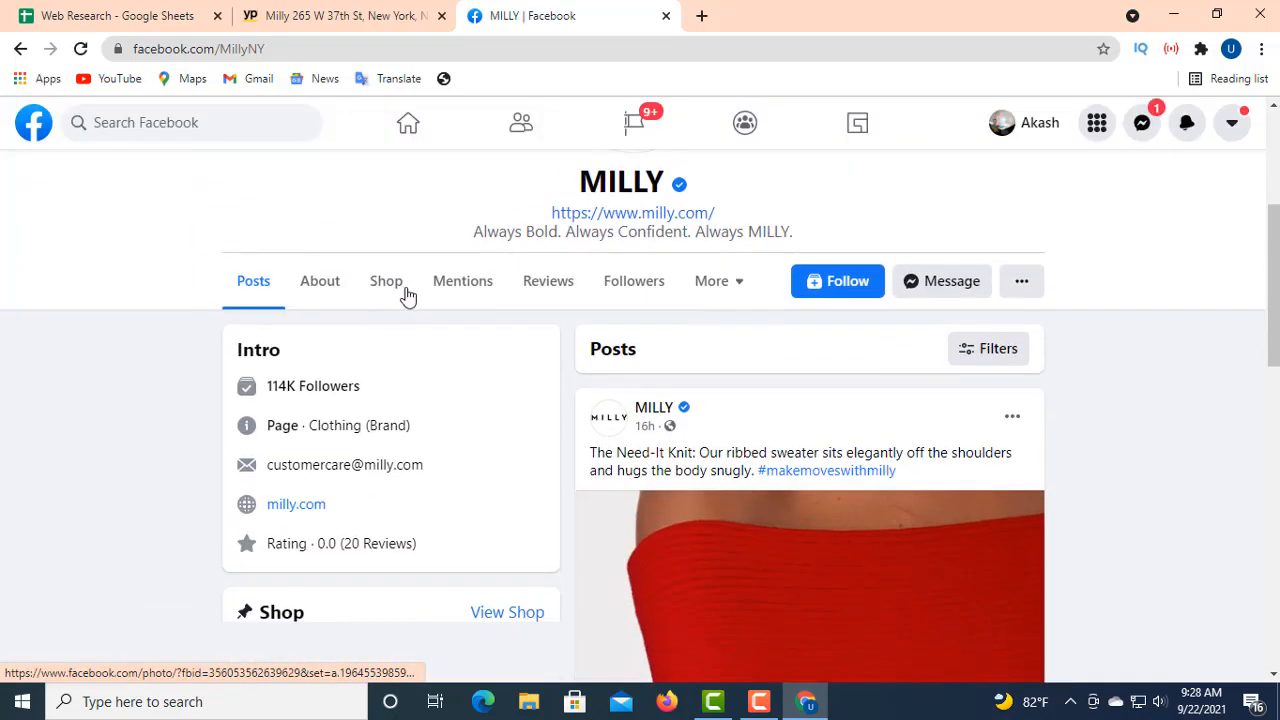
pyautogui.click(333, 288)
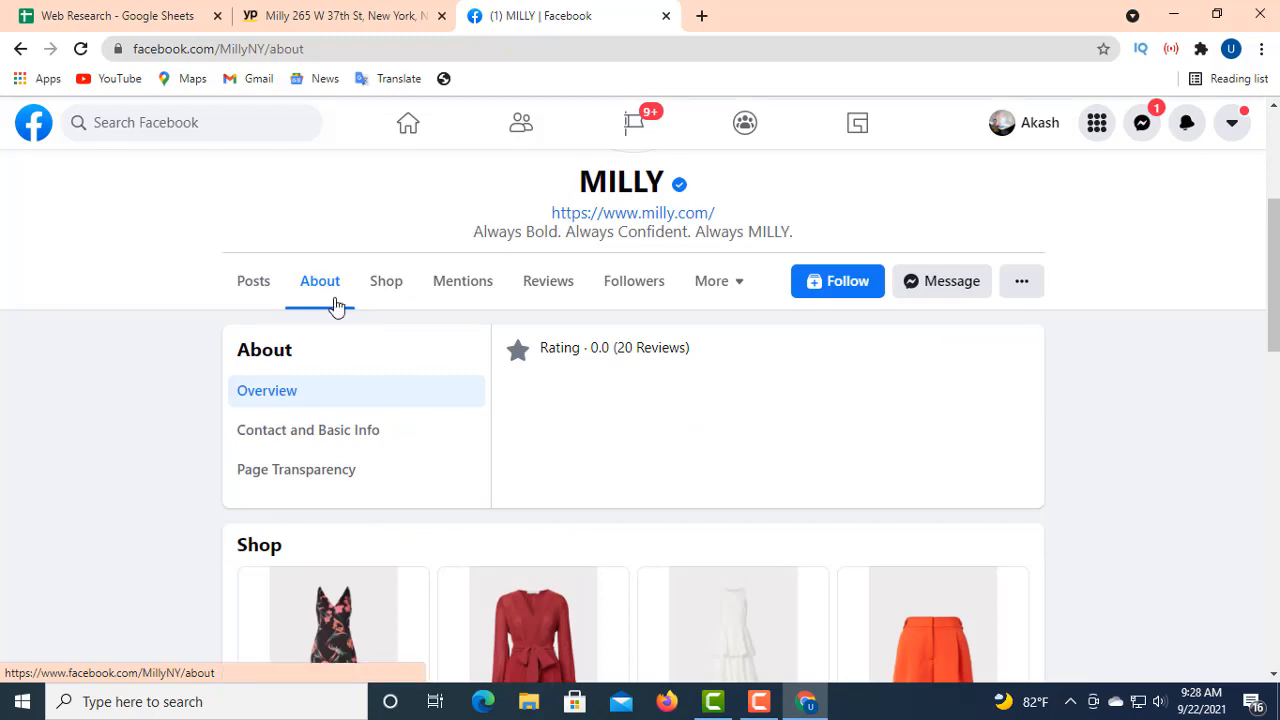
pyautogui.scroll(-5, 336, 306)
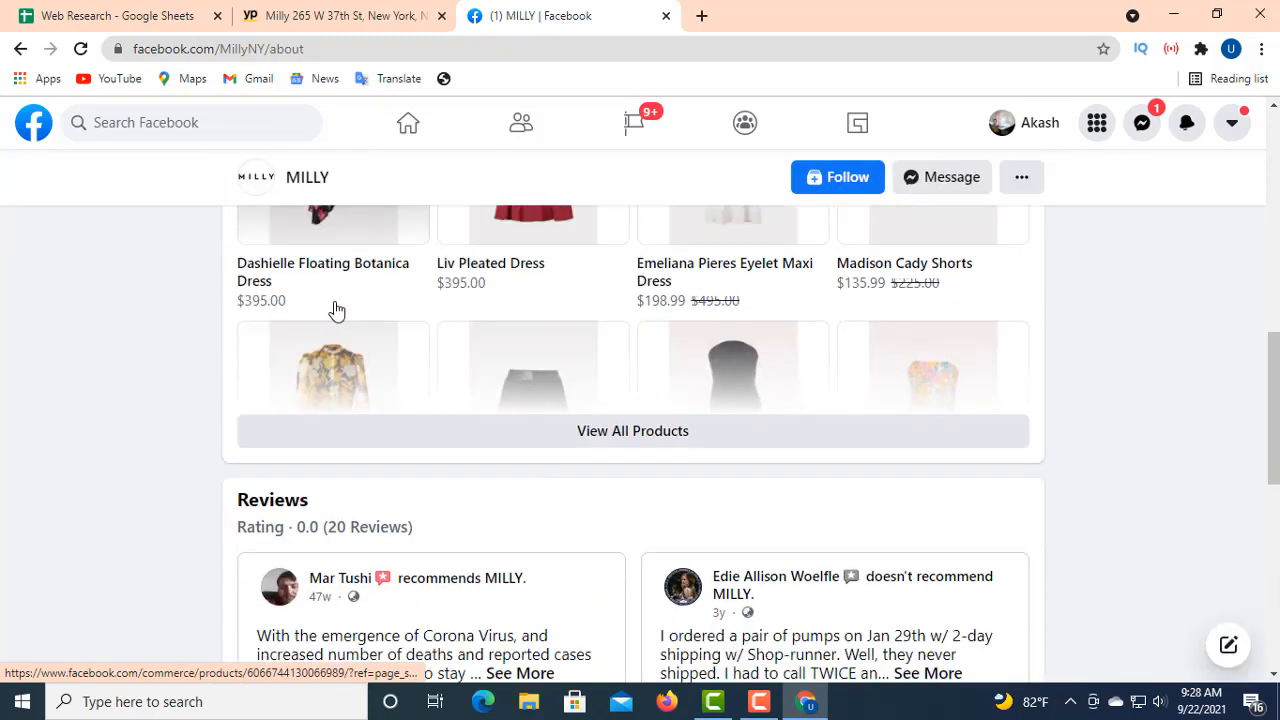
pyautogui.scroll(-4, 336, 310)
pyautogui.scroll(8, 336, 308)
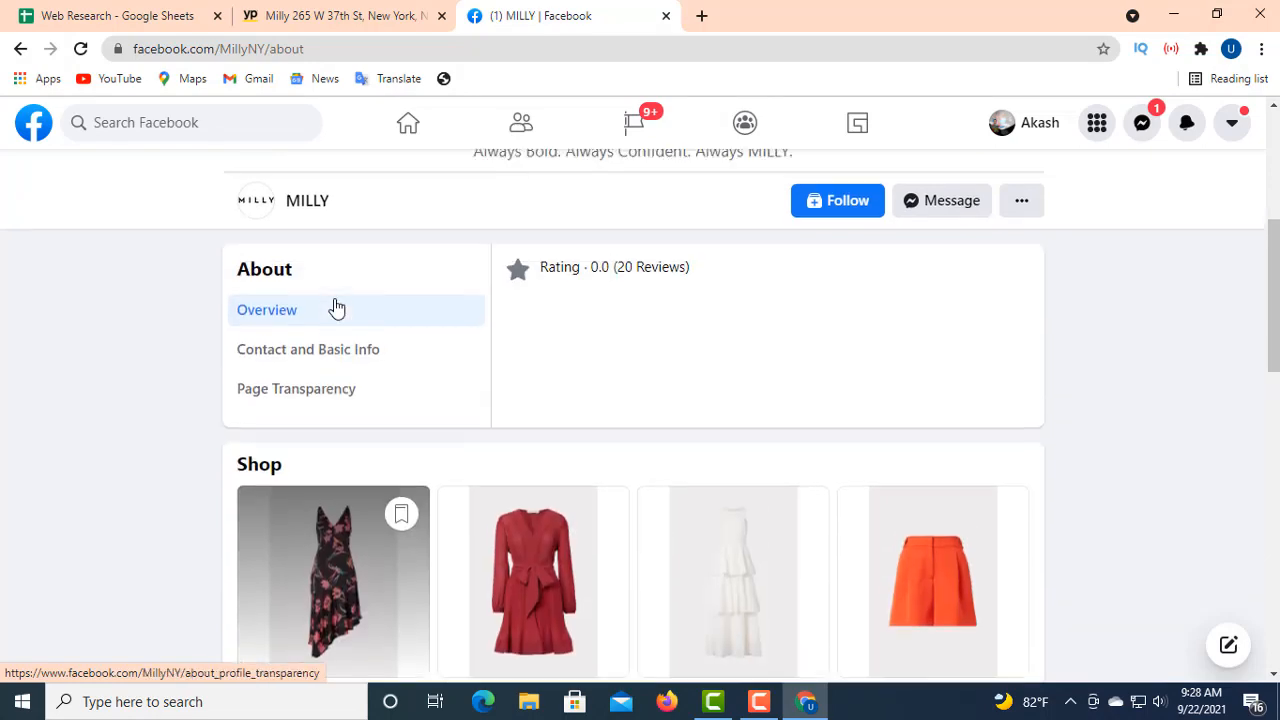
pyautogui.scroll(1, 336, 308)
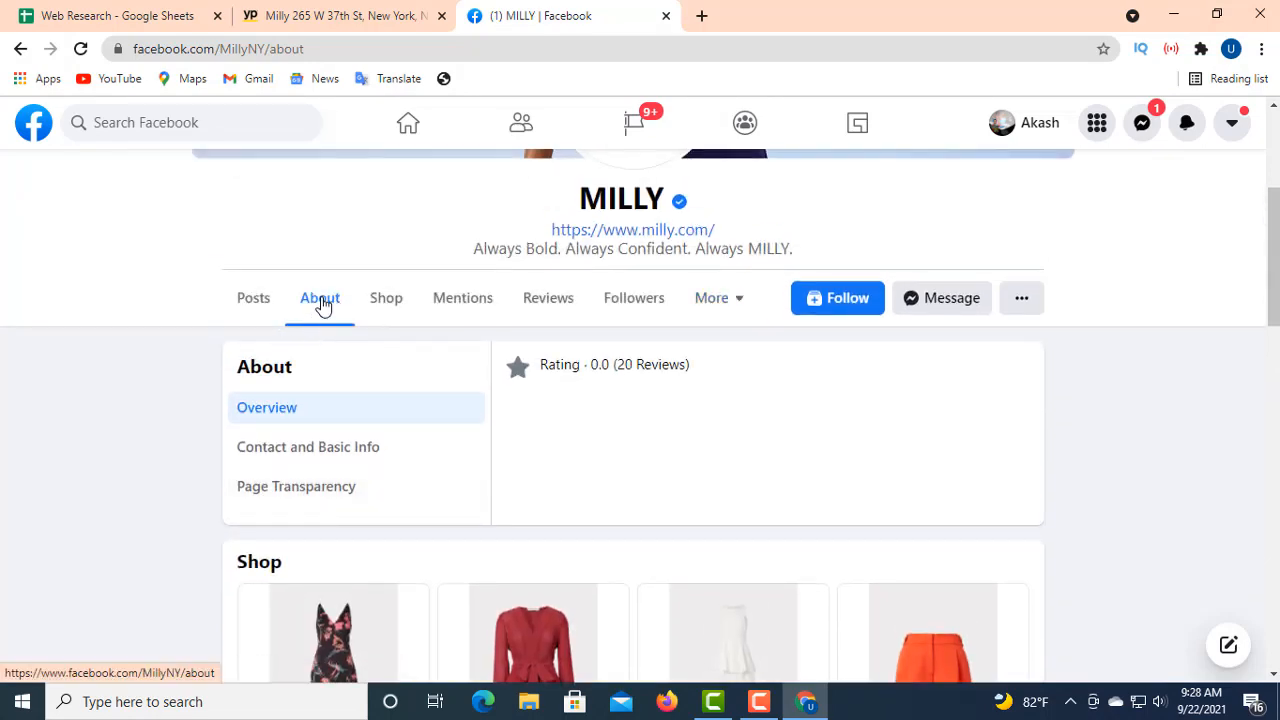
pyautogui.scroll(3, 322, 312)
pyautogui.scroll(-2, 322, 314)
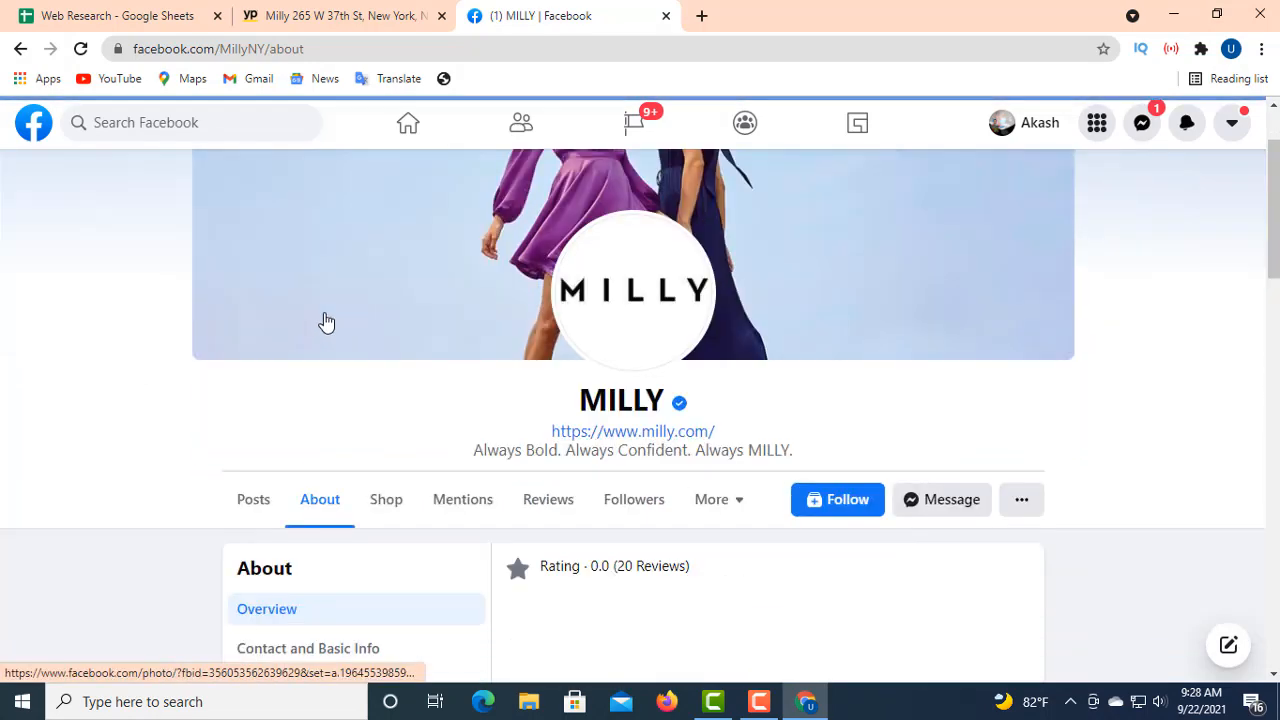
pyautogui.scroll(2, 323, 320)
pyautogui.scroll(-5, 323, 320)
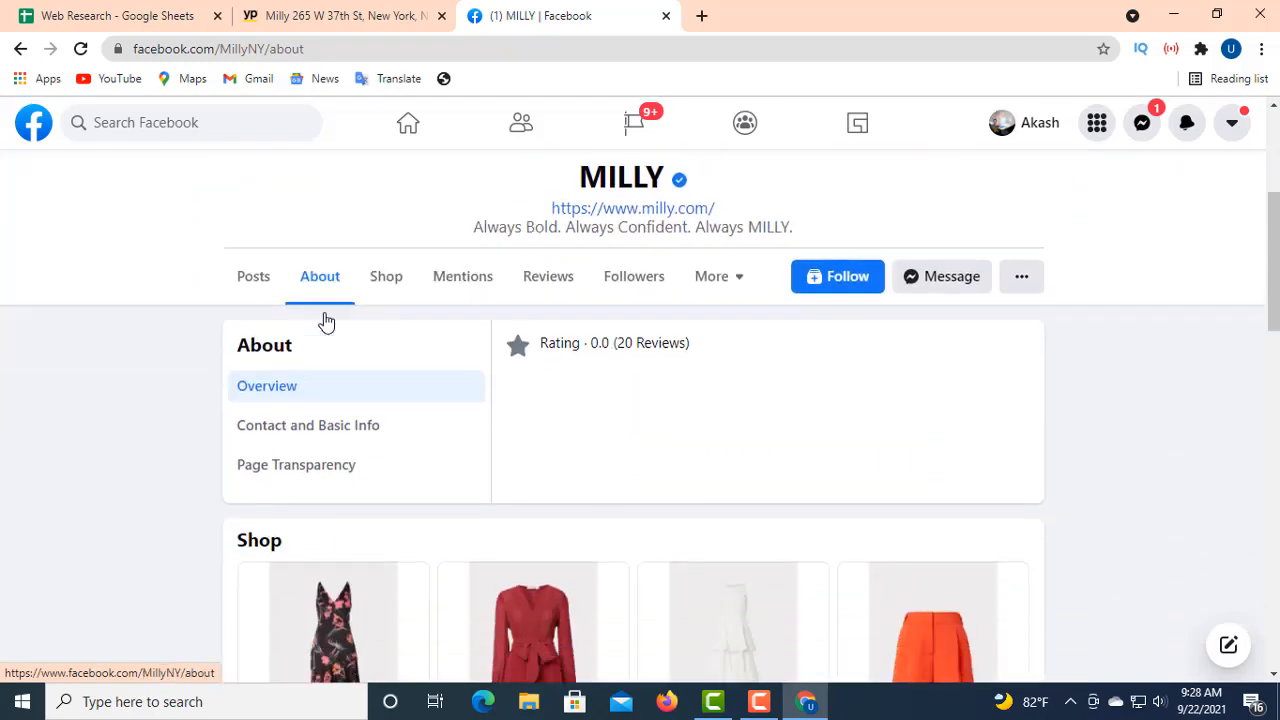
pyautogui.scroll(3, 325, 318)
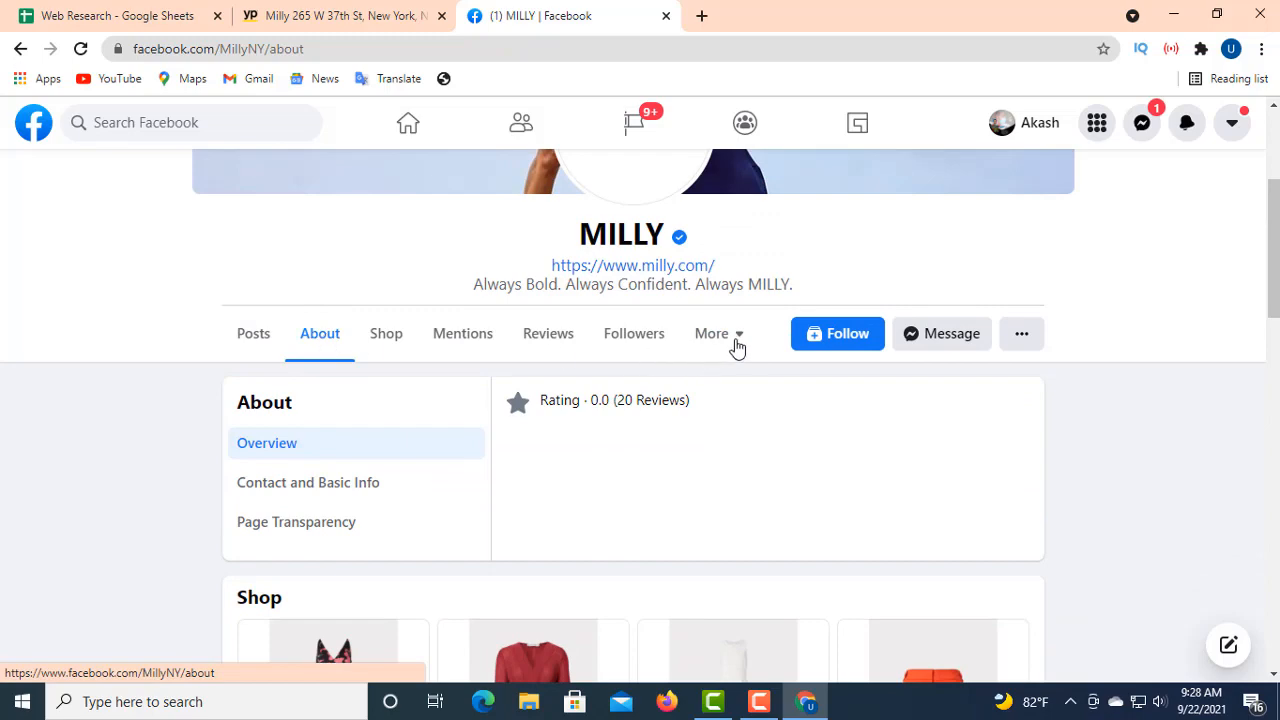
pyautogui.scroll(3, 738, 346)
pyautogui.scroll(-2, 705, 420)
pyautogui.scroll(2, 506, 306)
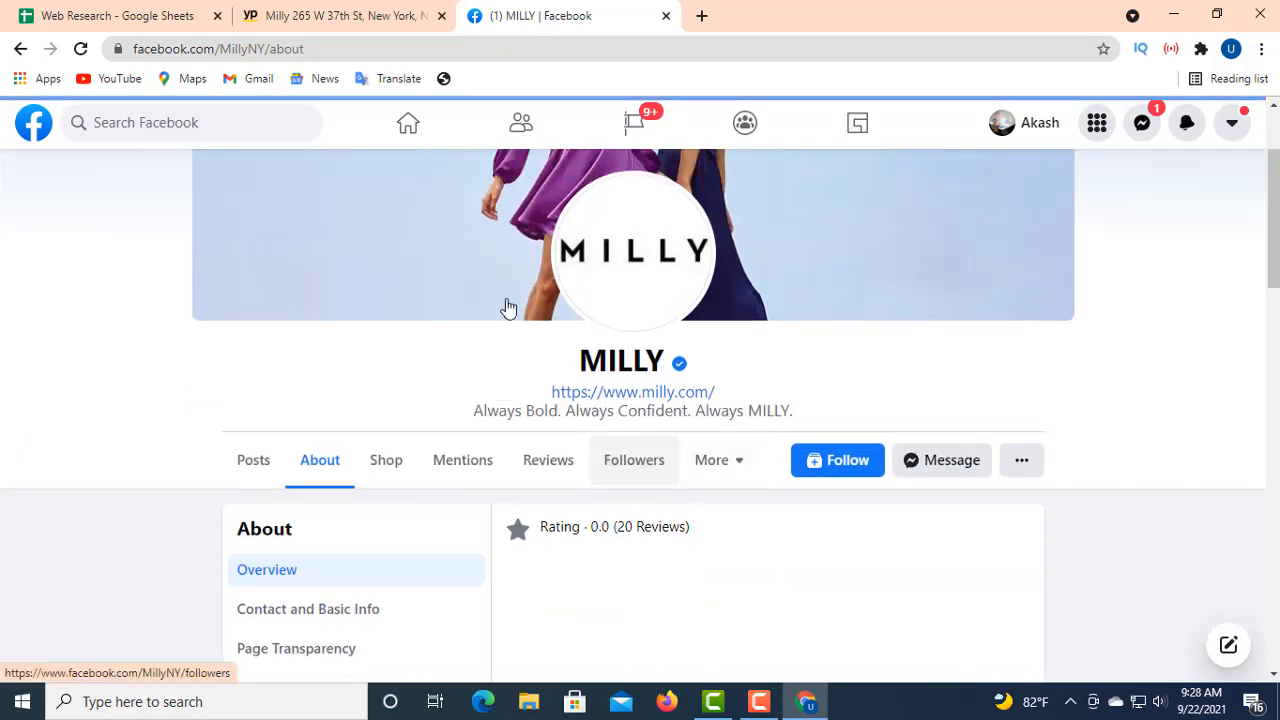
# - Copy the address of Milly's Facebook About page and paste it into cell F8 of the Web Research sheet
pyautogui.click(282, 50)
pyautogui.hotkey('ctrl', 'c')
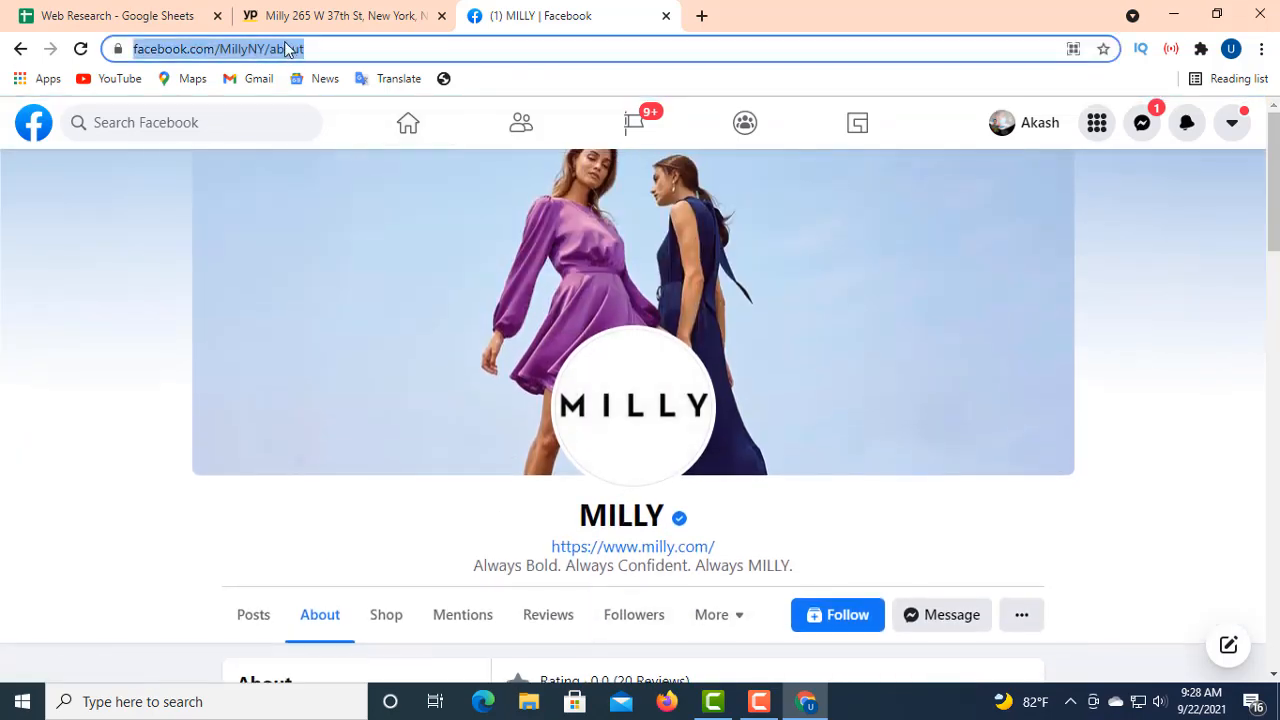
pyautogui.rightClick(285, 48)
pyautogui.click(351, 138)
pyautogui.click(172, 17)
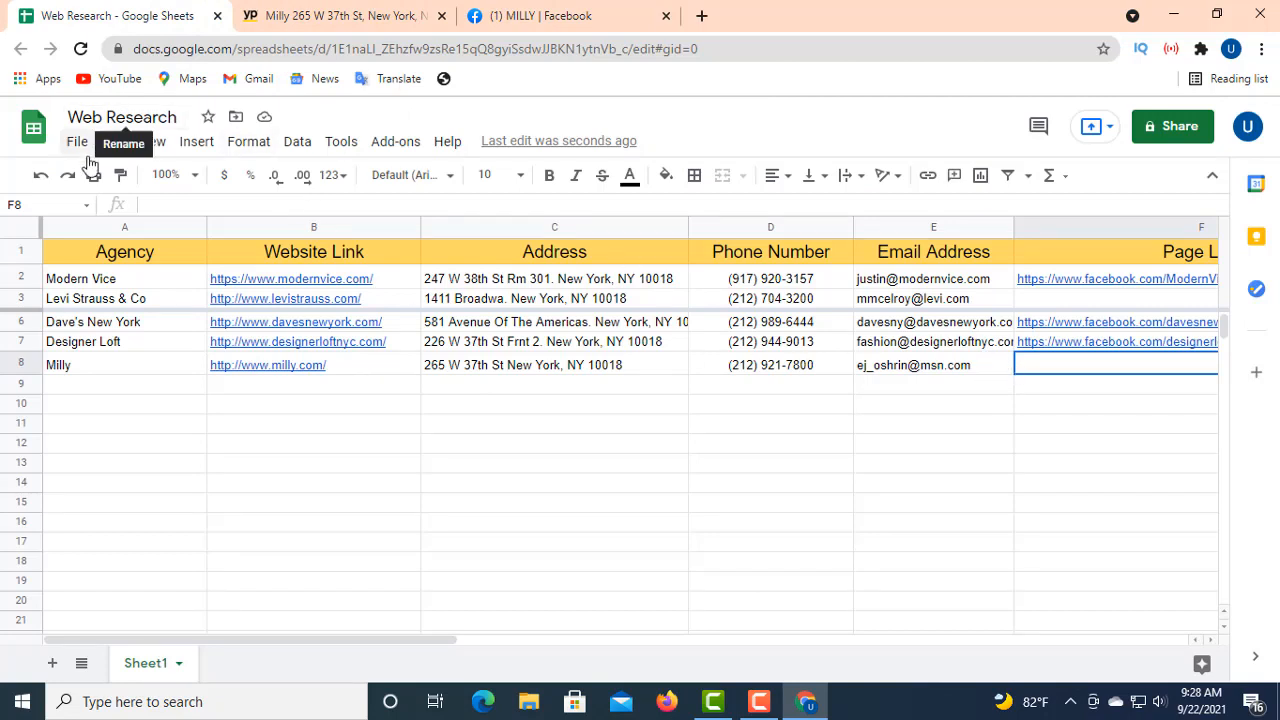
pyautogui.click(153, 203)
pyautogui.rightClick(153, 203)
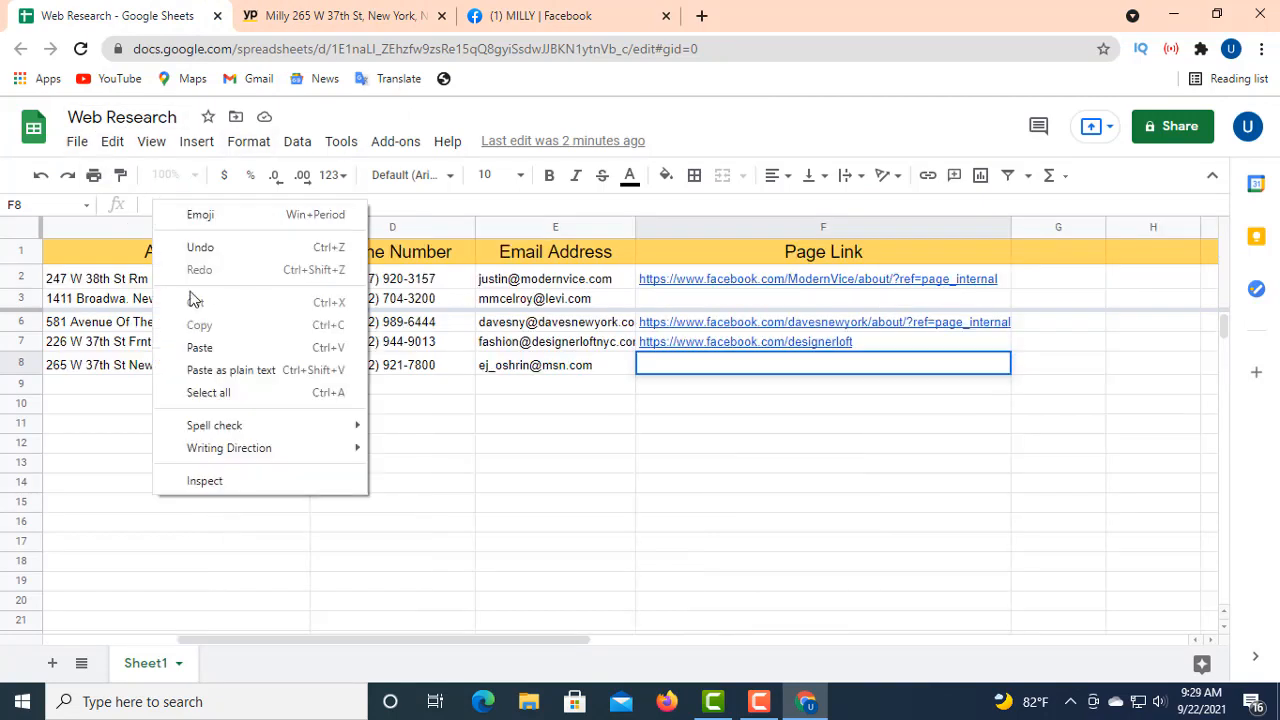
pyautogui.click(200, 347)
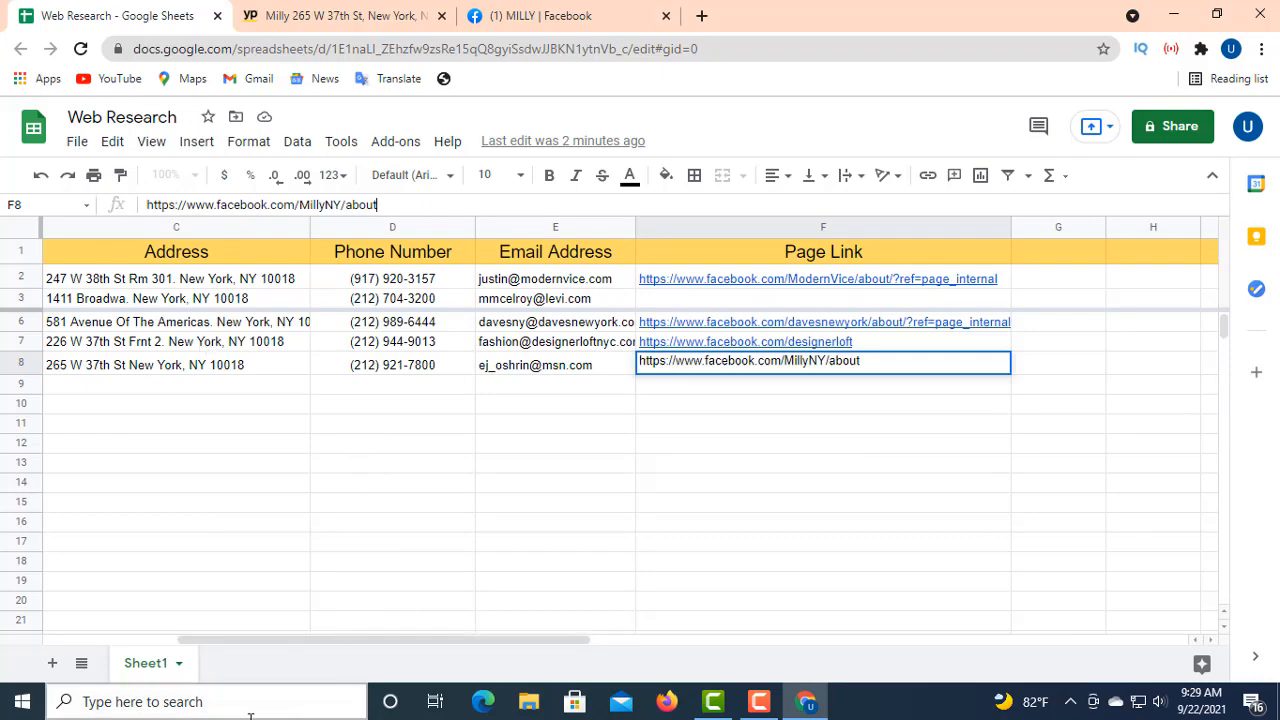
pyautogui.moveTo(251, 641); pyautogui.dragTo(3, 584)
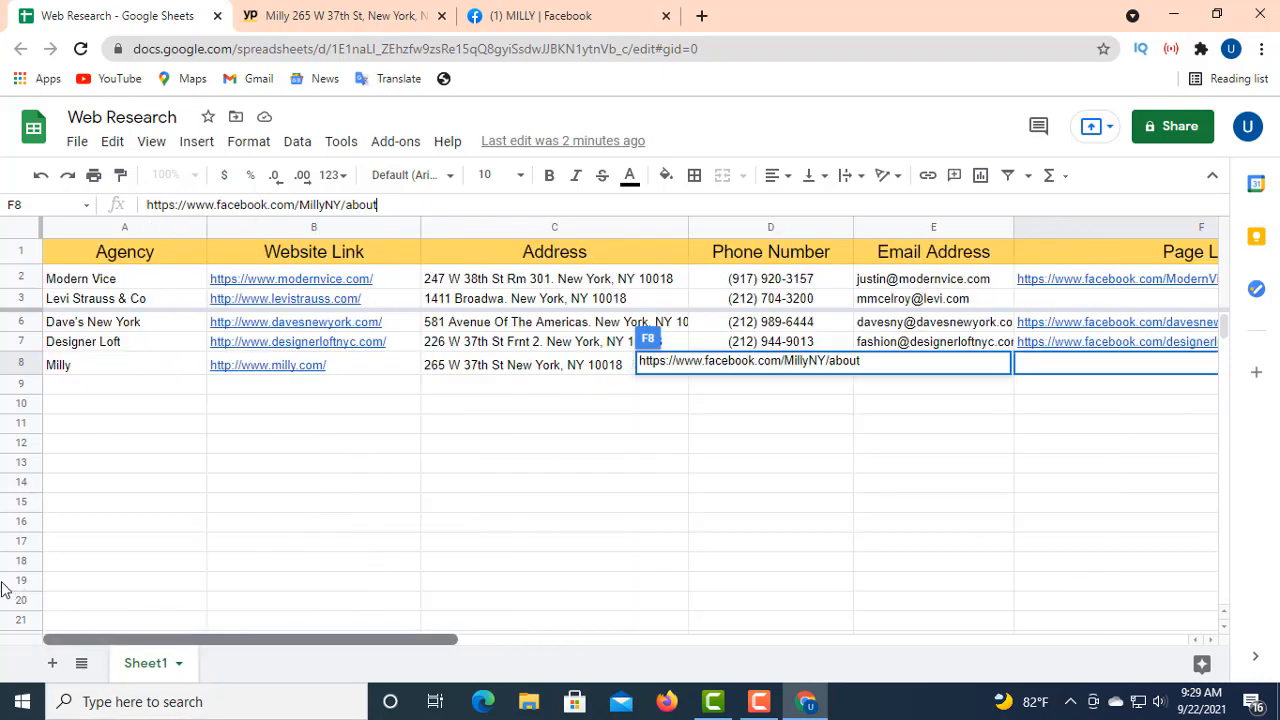
pyautogui.click(65, 393)
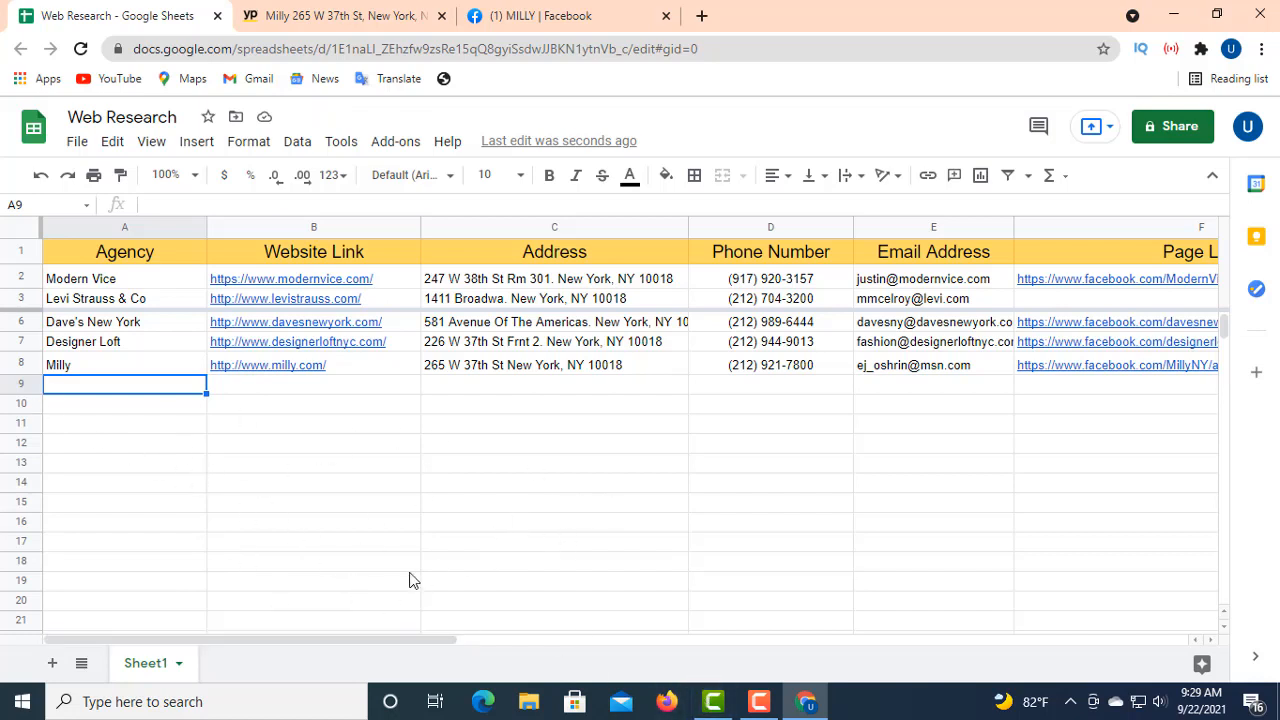
# - Return to the Yellow Pages clothing store results for New York and open the Rag & Bone listing
pyautogui.click(305, 17)
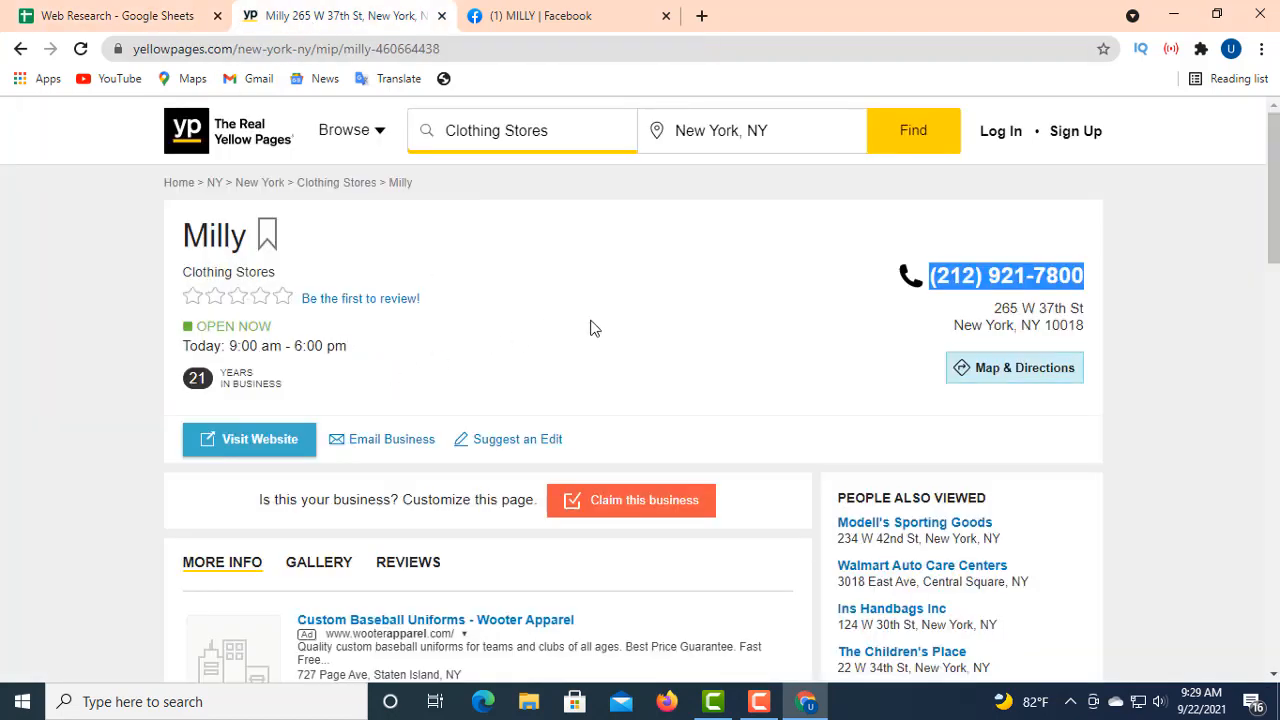
pyautogui.click(667, 348)
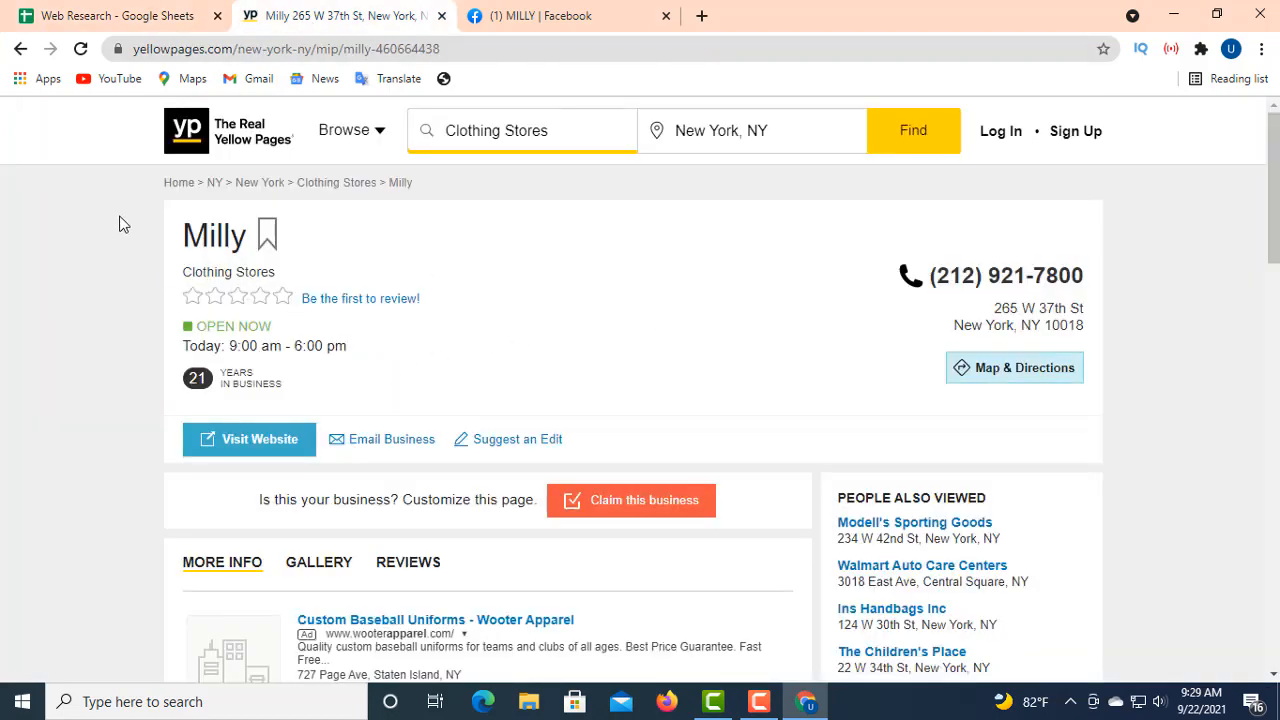
pyautogui.click(20, 49)
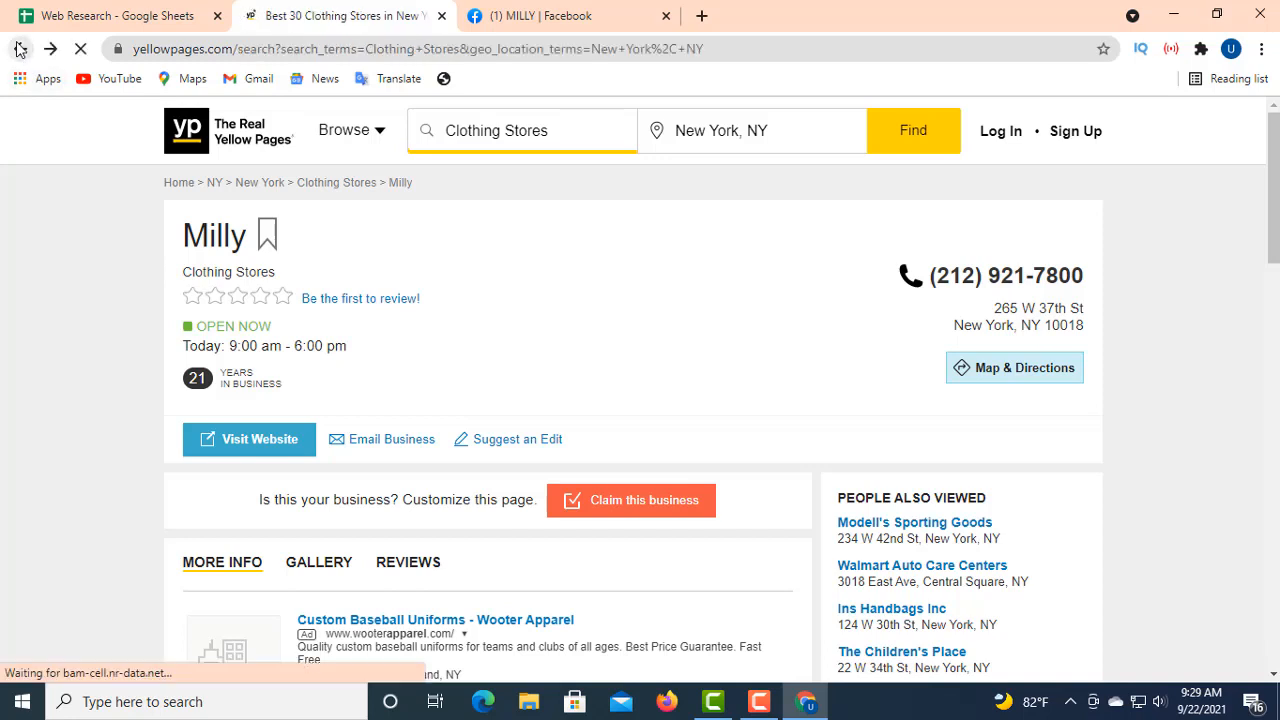
pyautogui.click(18, 49)
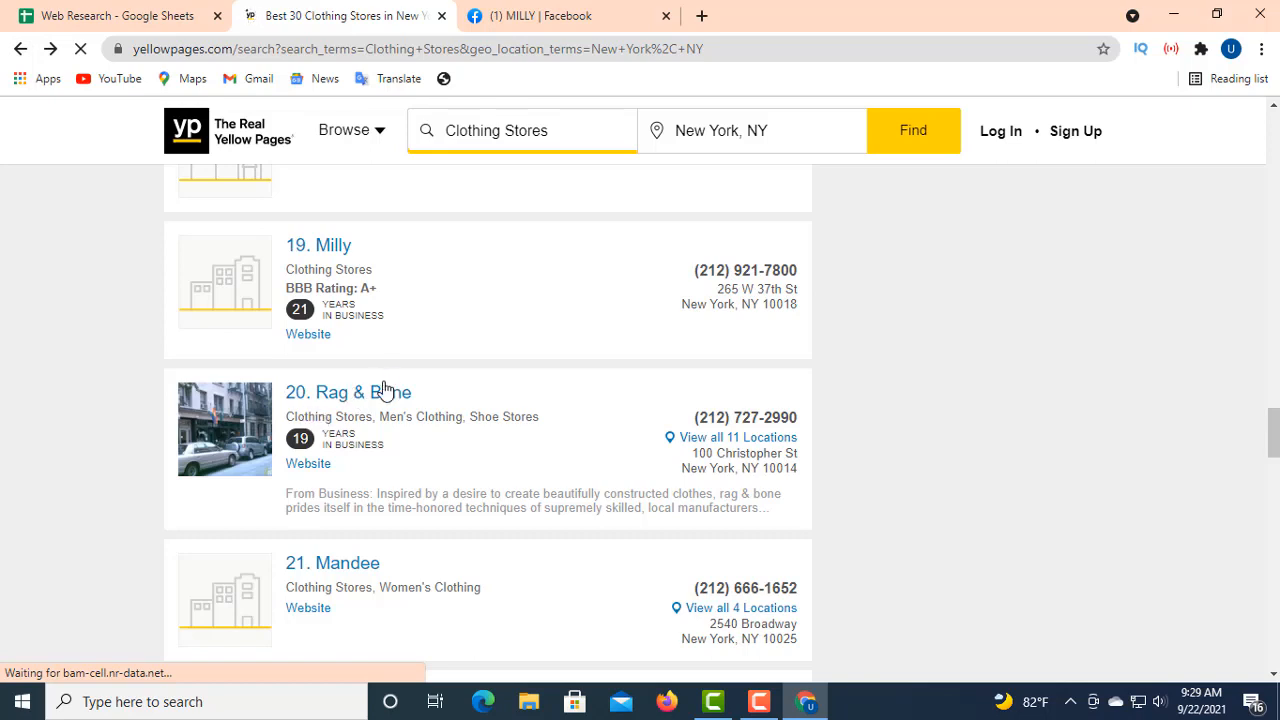
pyautogui.moveTo(422, 398); pyautogui.dragTo(276, 398)
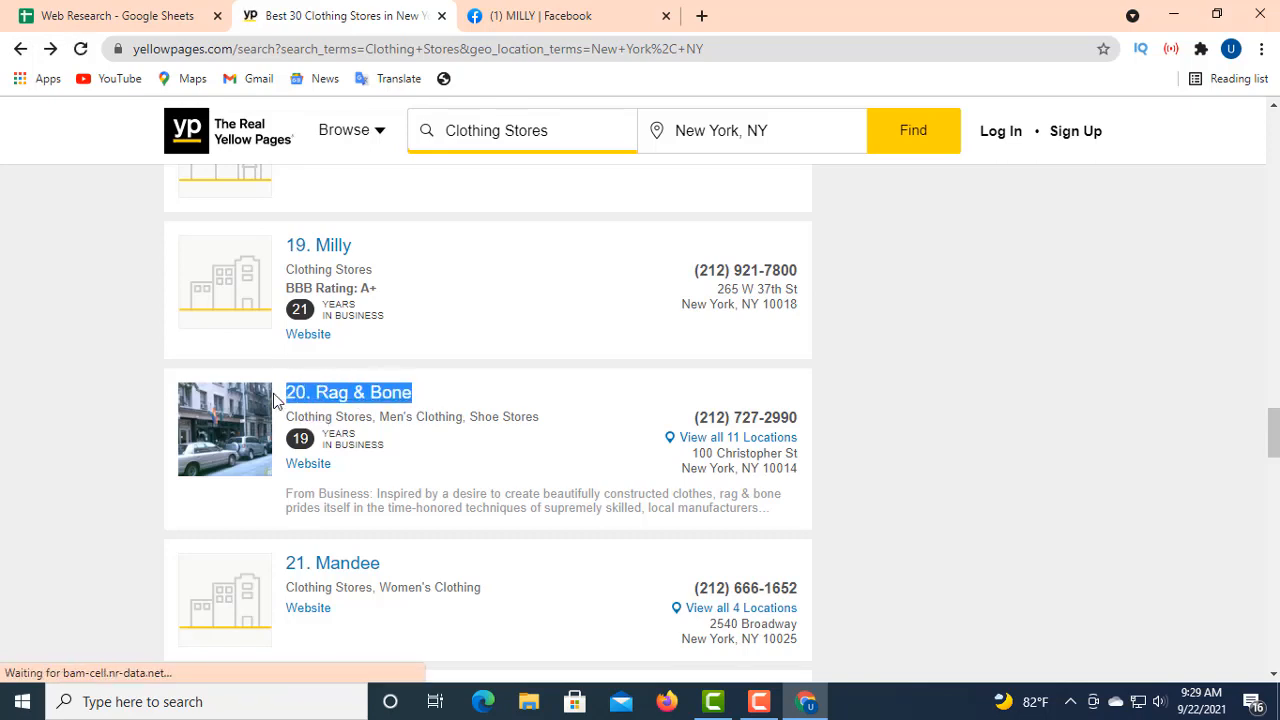
pyautogui.click(395, 396)
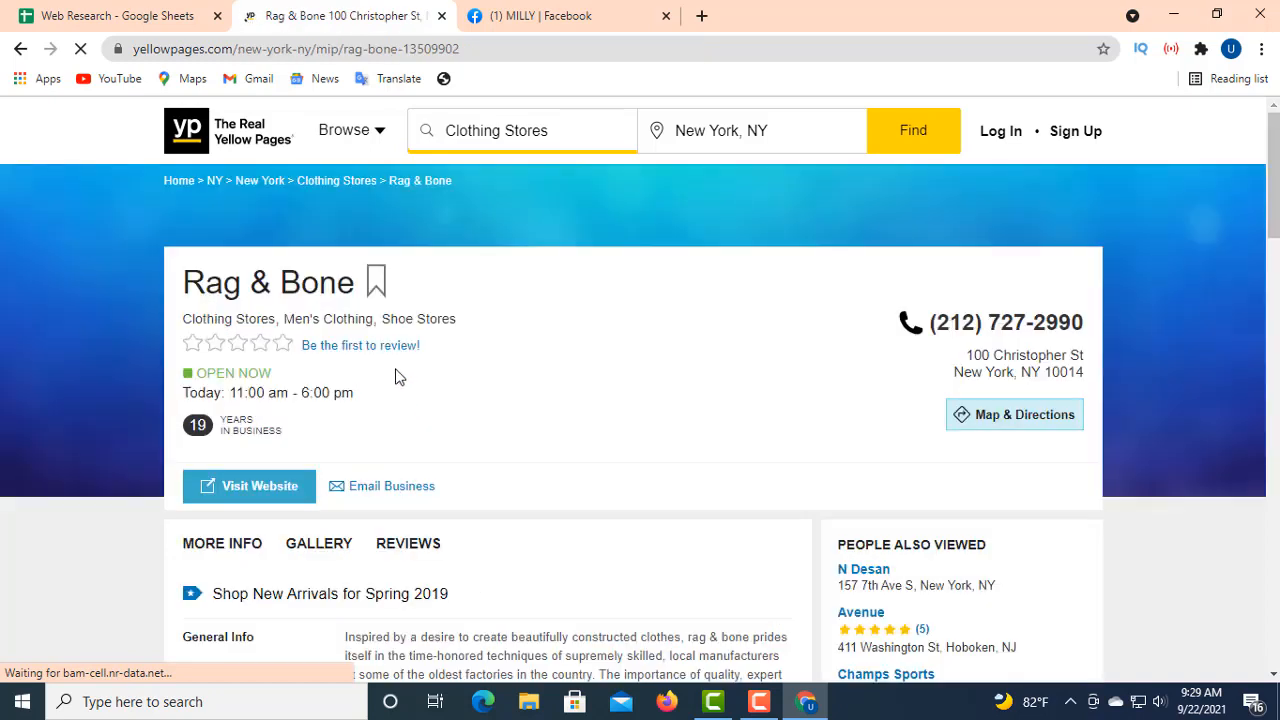
# - Copy the store name Rag & Bone from its listing, paste it into cell A9 of the sheet and return to the listing
pyautogui.moveTo(440, 293); pyautogui.dragTo(170, 275)
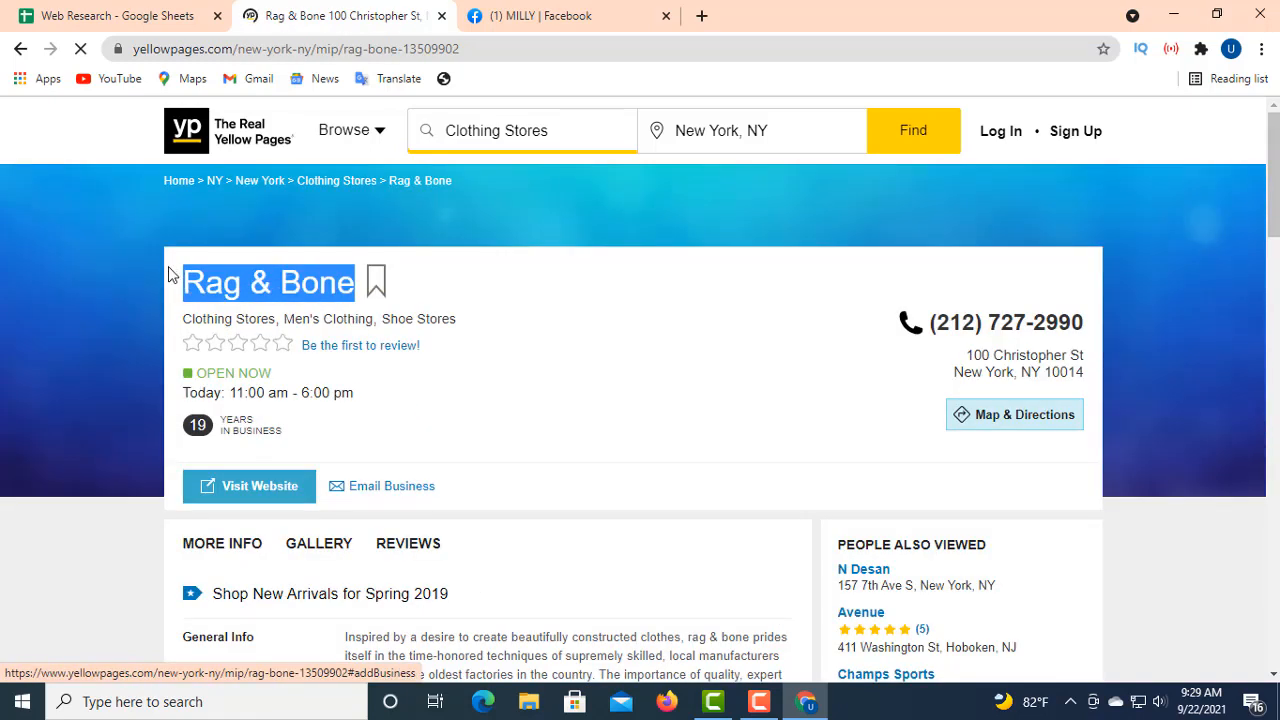
pyautogui.rightClick(216, 281)
pyautogui.click(272, 290)
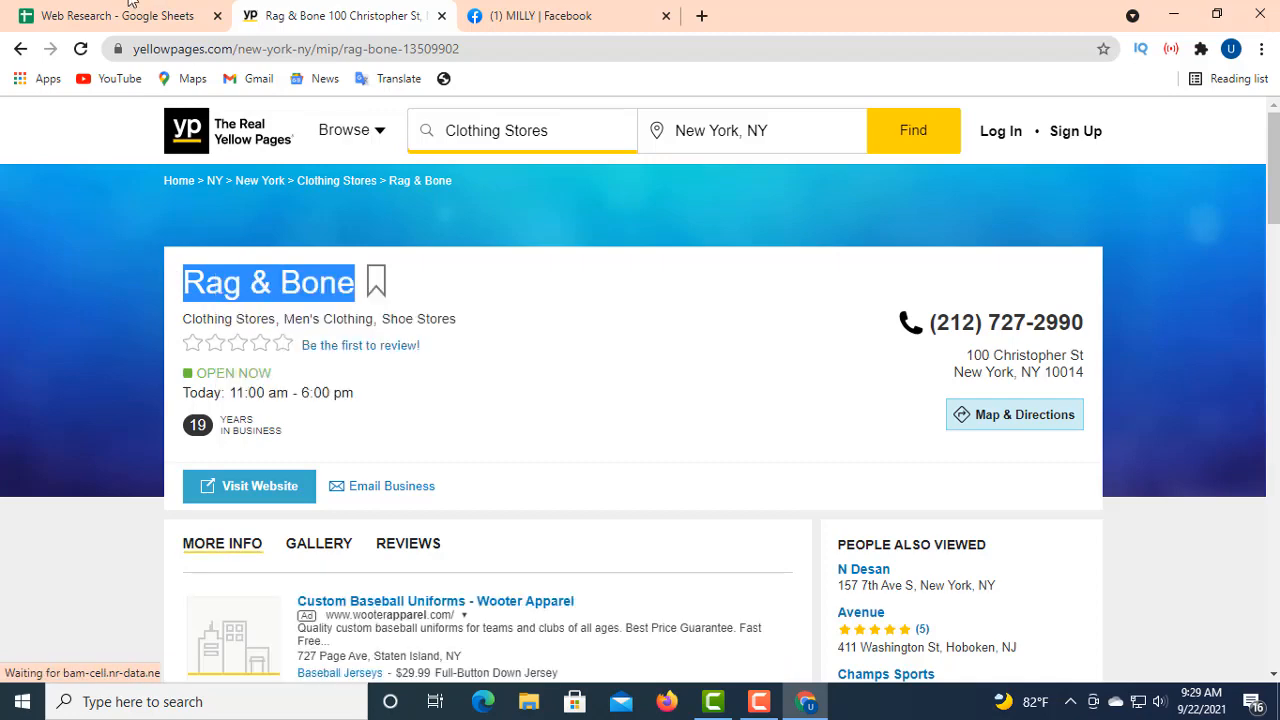
pyautogui.click(145, 27)
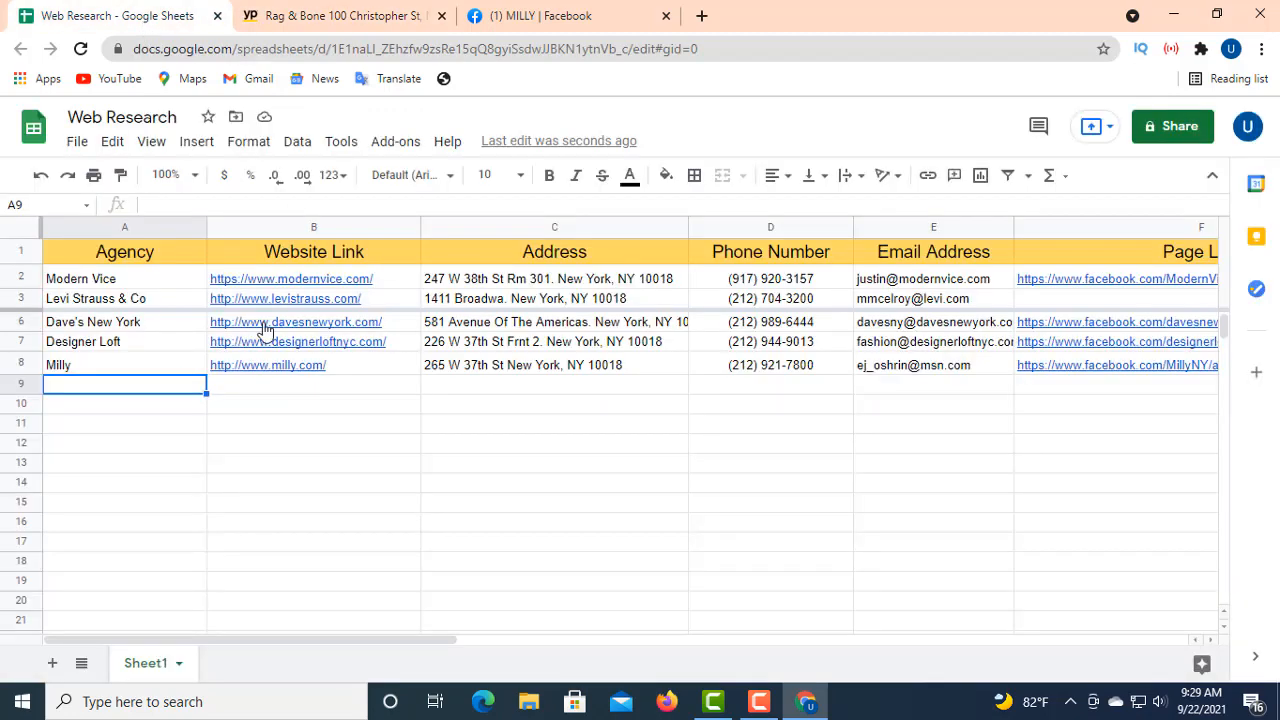
pyautogui.rightClick(170, 204)
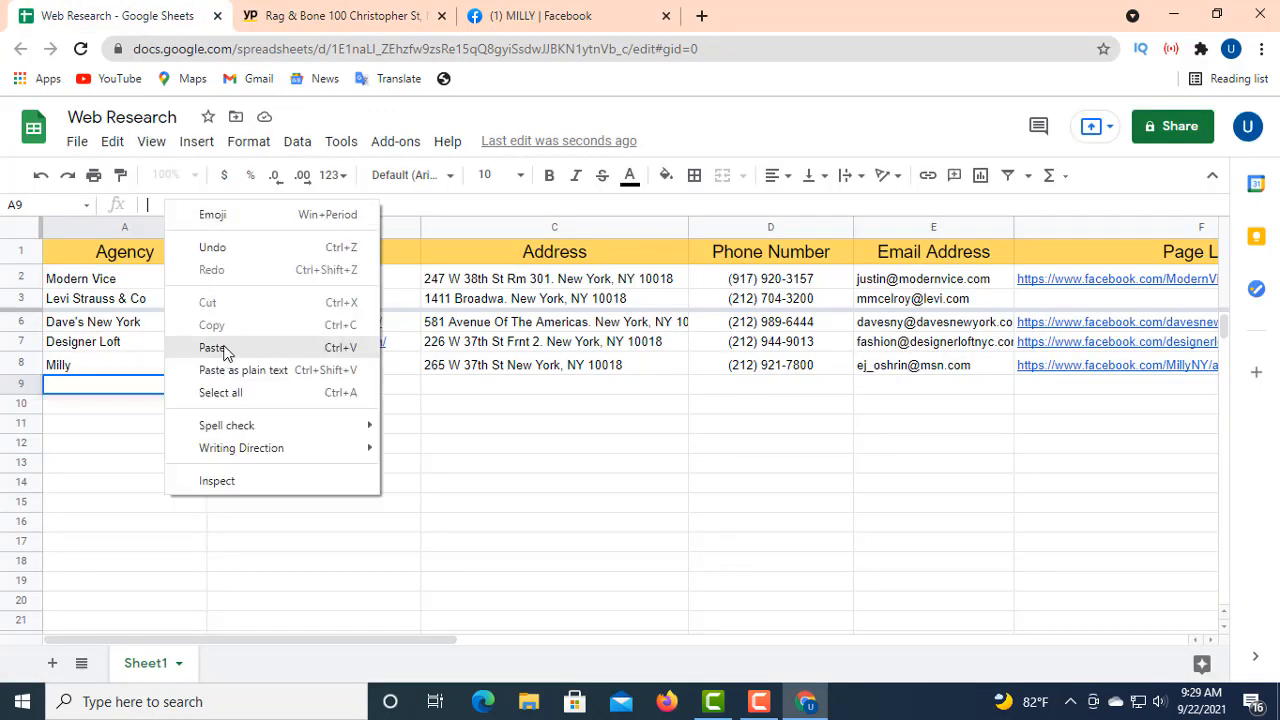
pyautogui.click(222, 347)
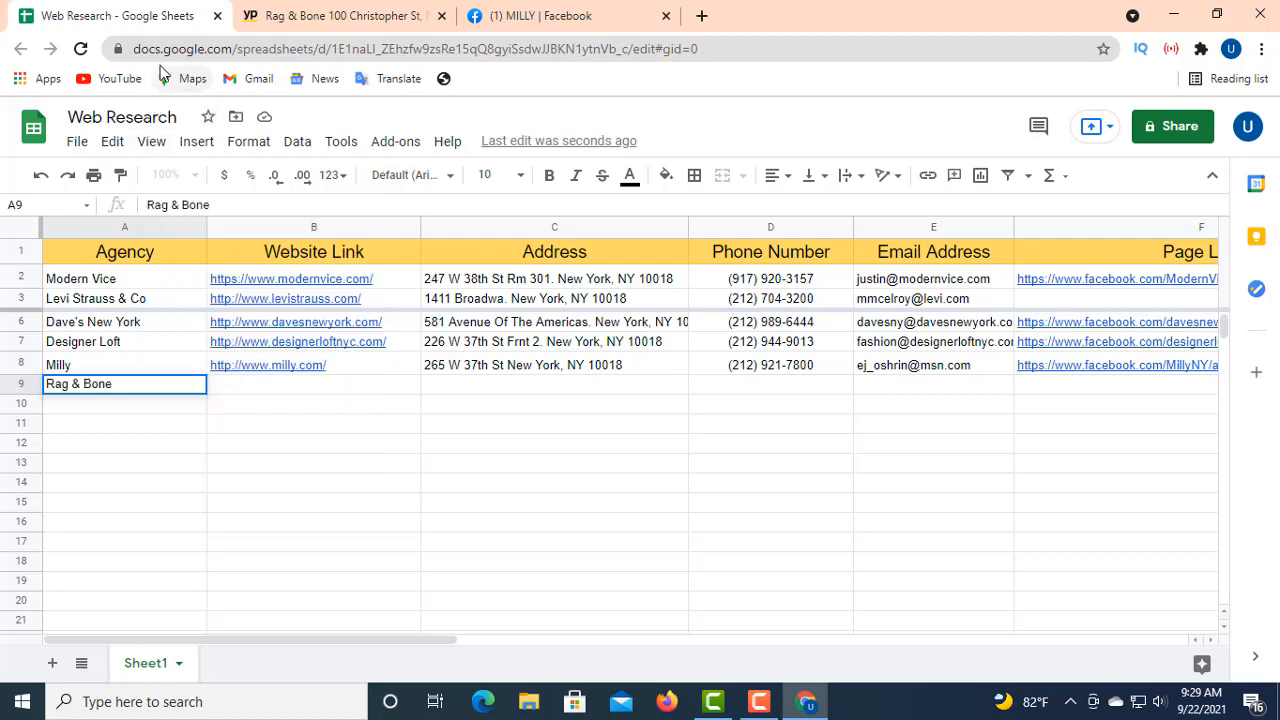
pyautogui.click(288, 20)
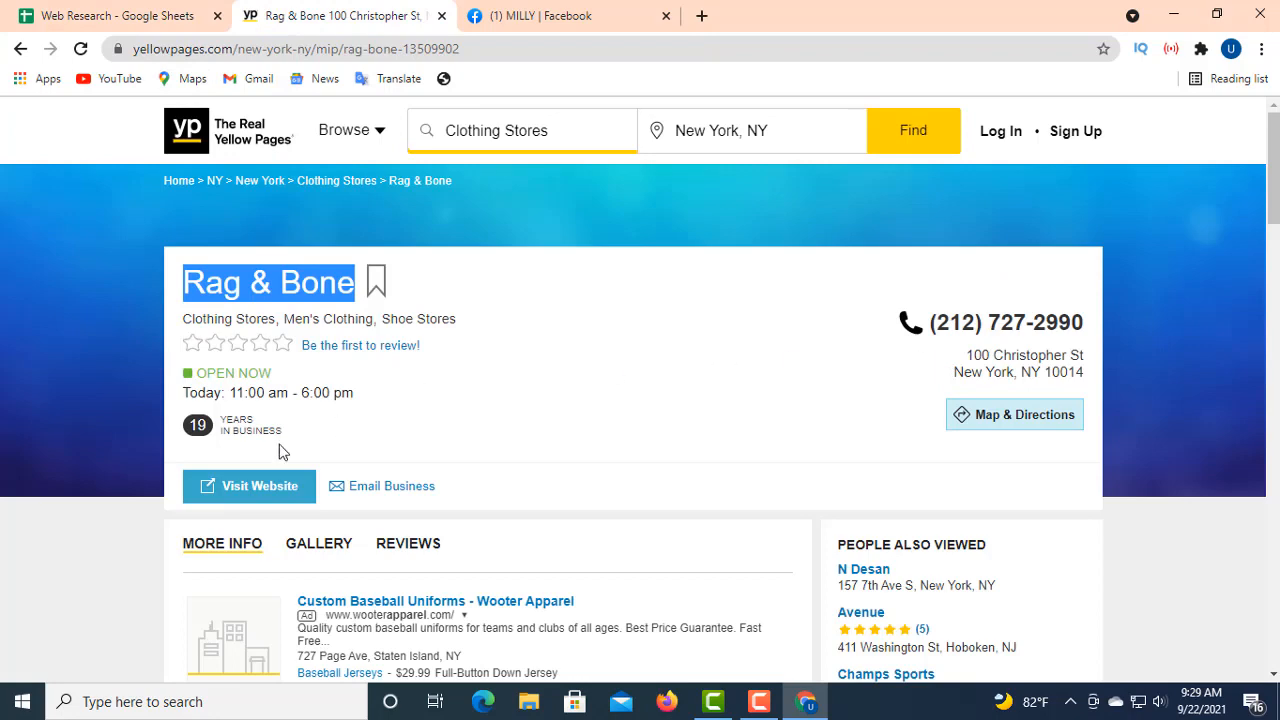
# - Copy the website link of Rag & Bone from its Yellow Pages listing and paste it into cell B9 of the Web Research sheet
pyautogui.rightClick(212, 485)
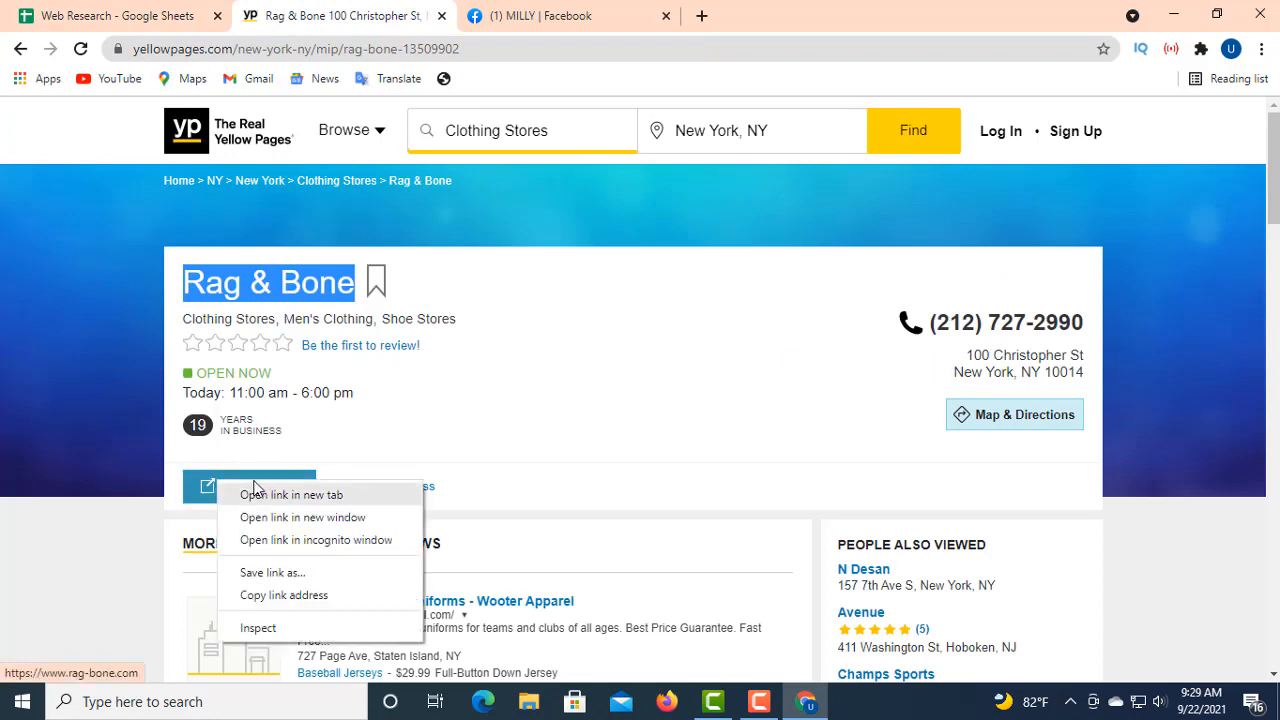
pyautogui.click(274, 597)
pyautogui.click(137, 20)
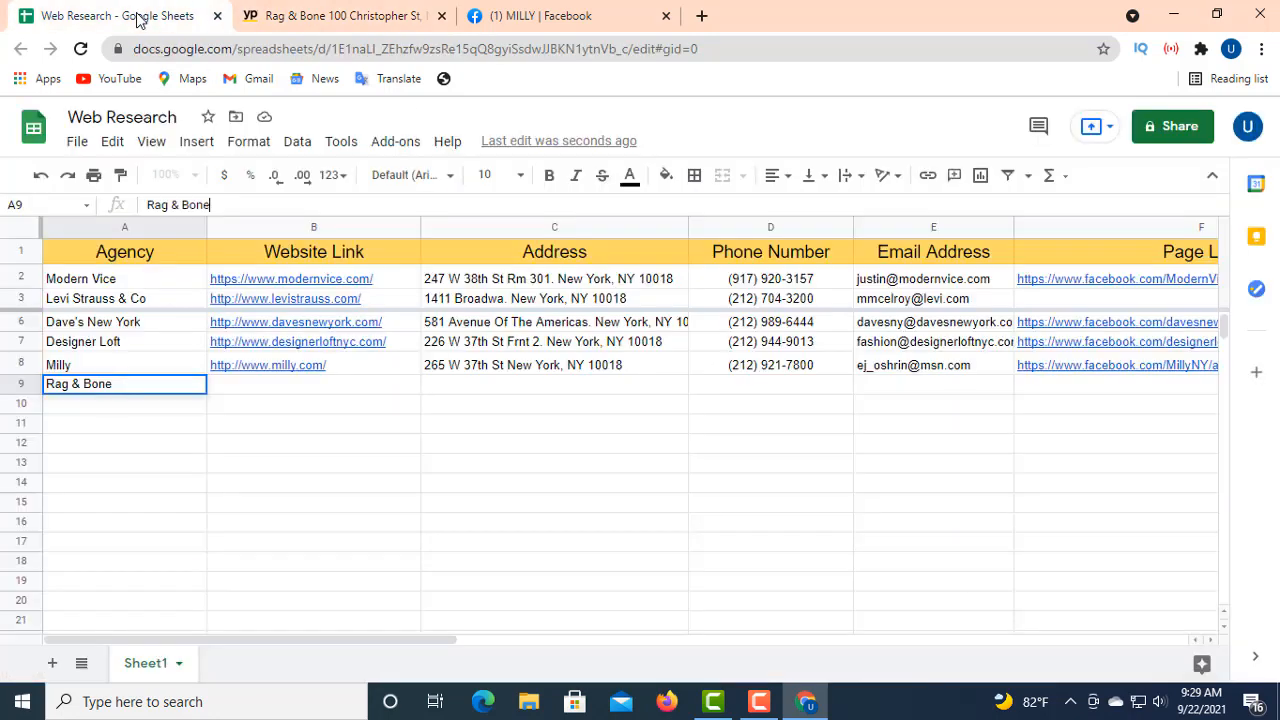
pyautogui.click(268, 388)
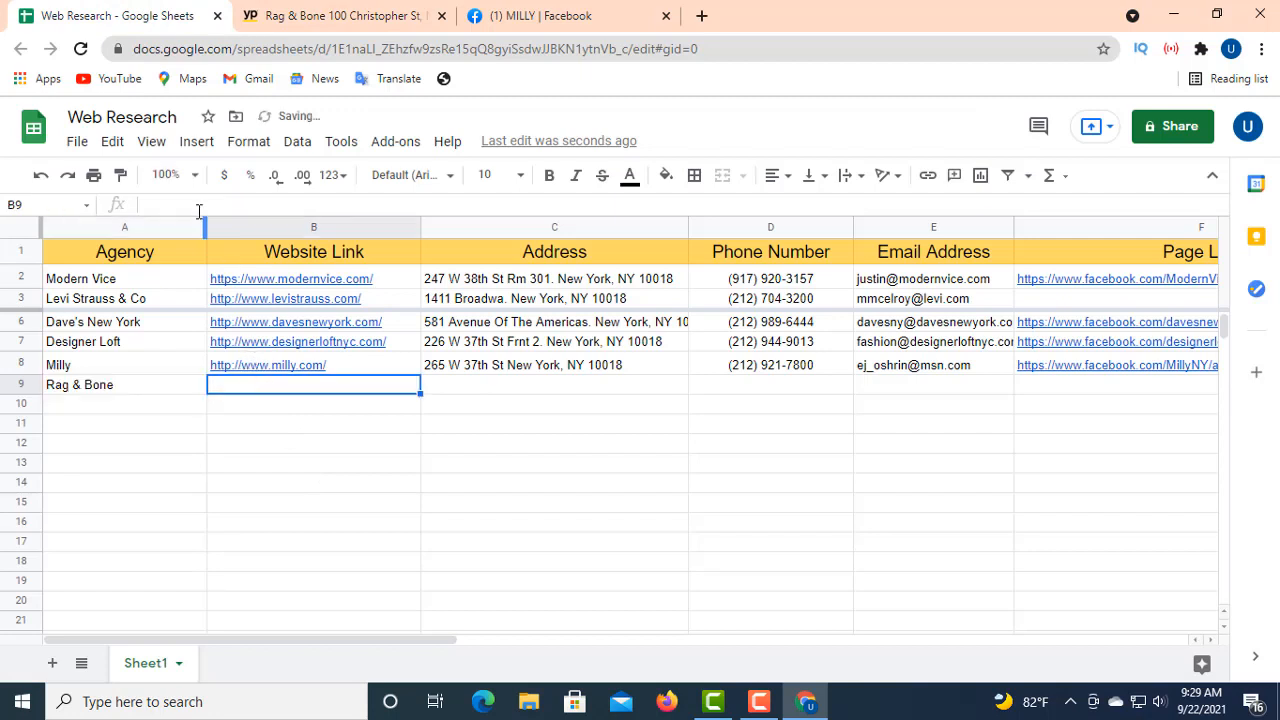
pyautogui.rightClick(153, 204)
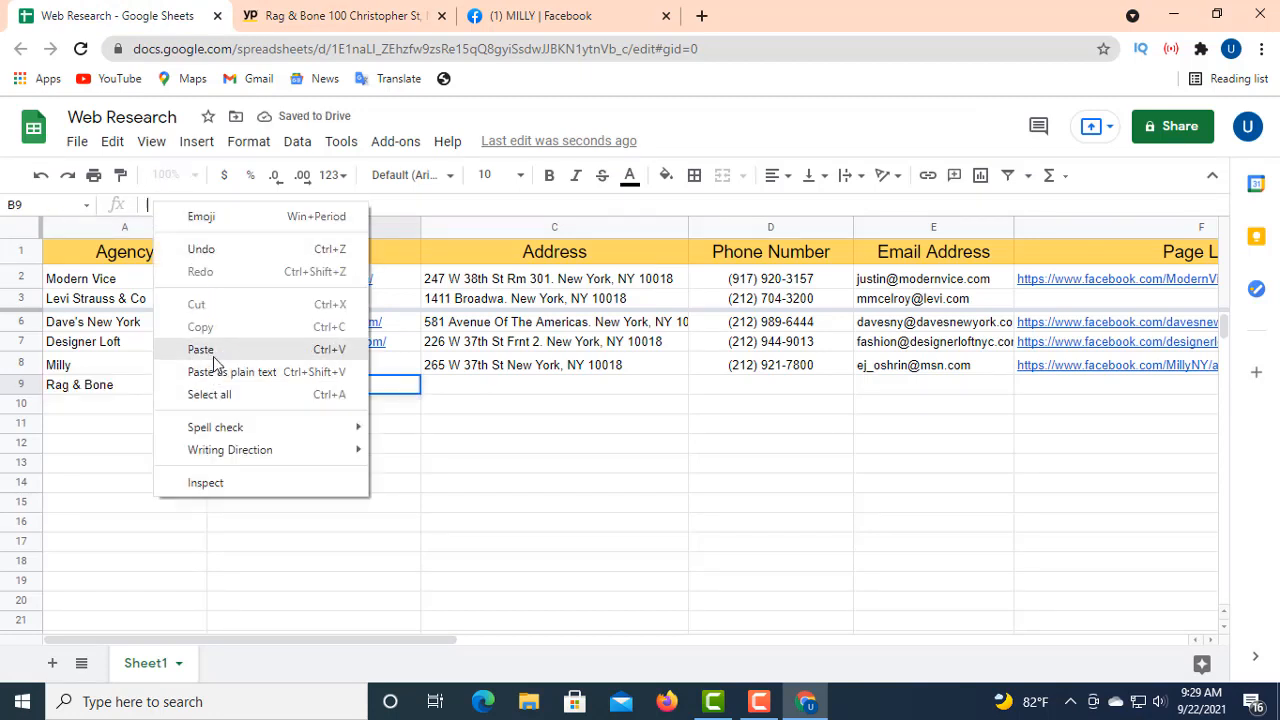
pyautogui.click(210, 356)
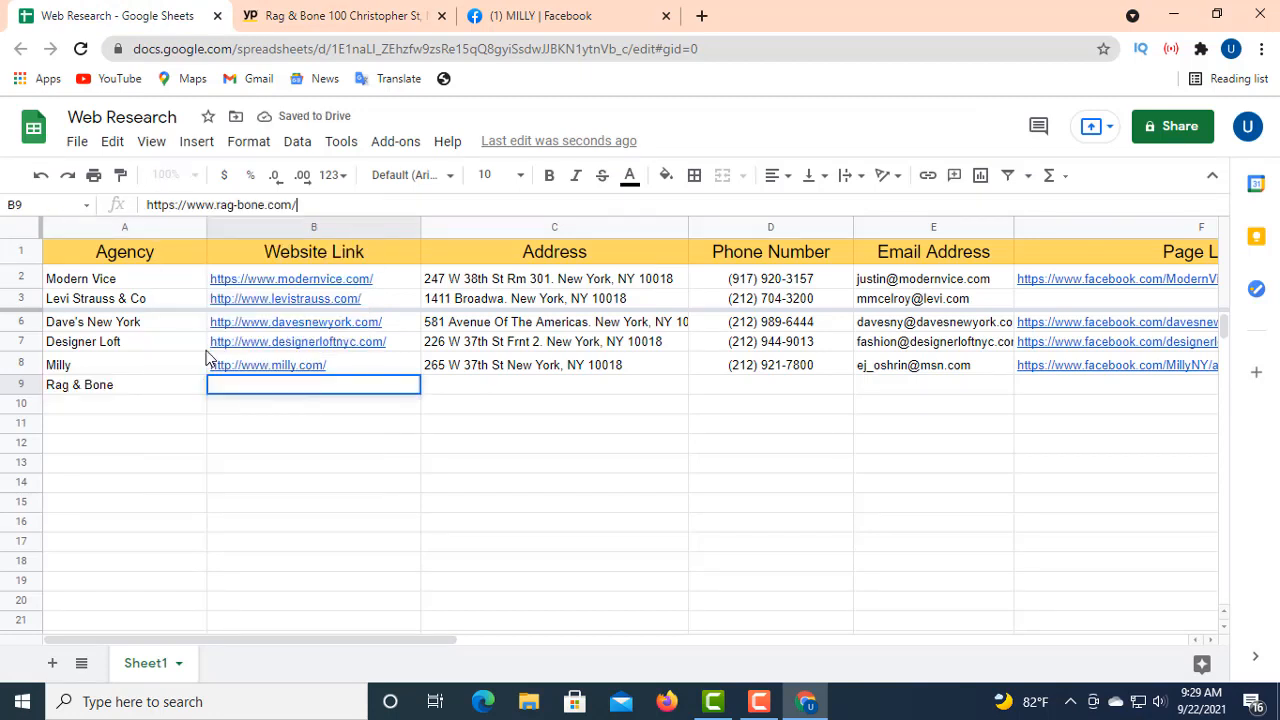
# - With cell C9 ready for the address, return to the Rag & Bone listing and copy the store's full two-line address
pyautogui.click(491, 386)
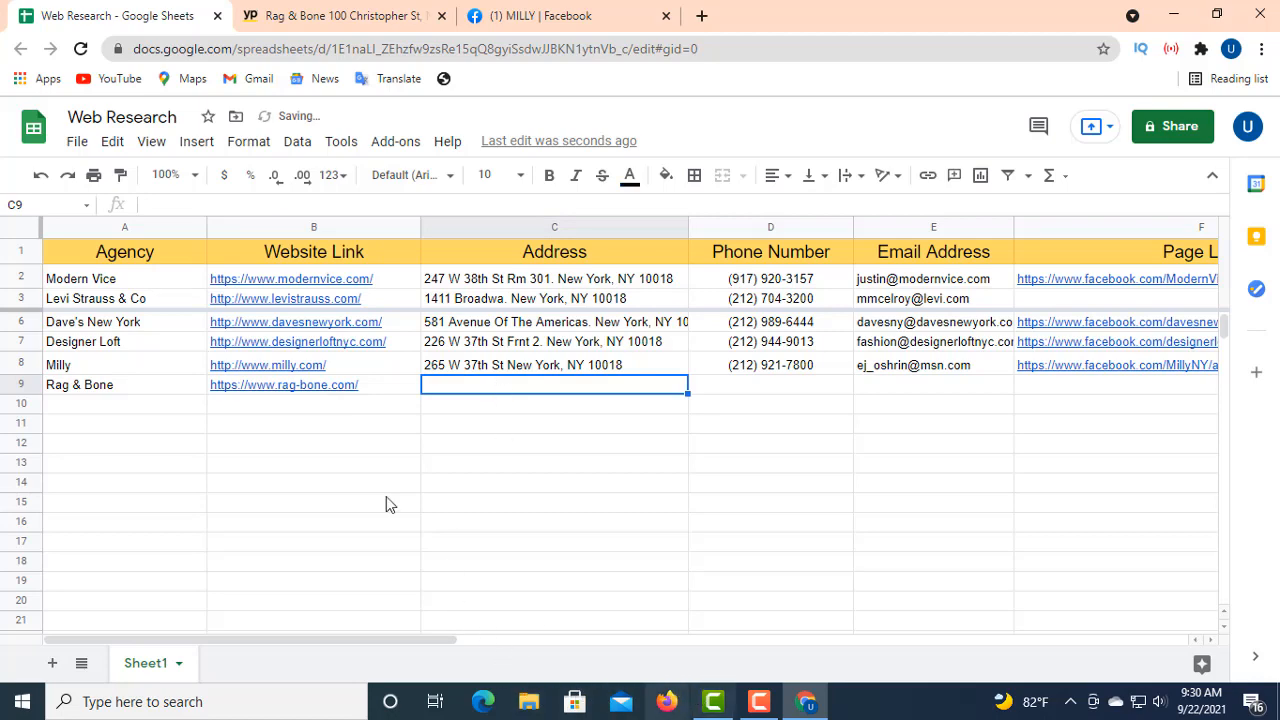
pyautogui.click(280, 22)
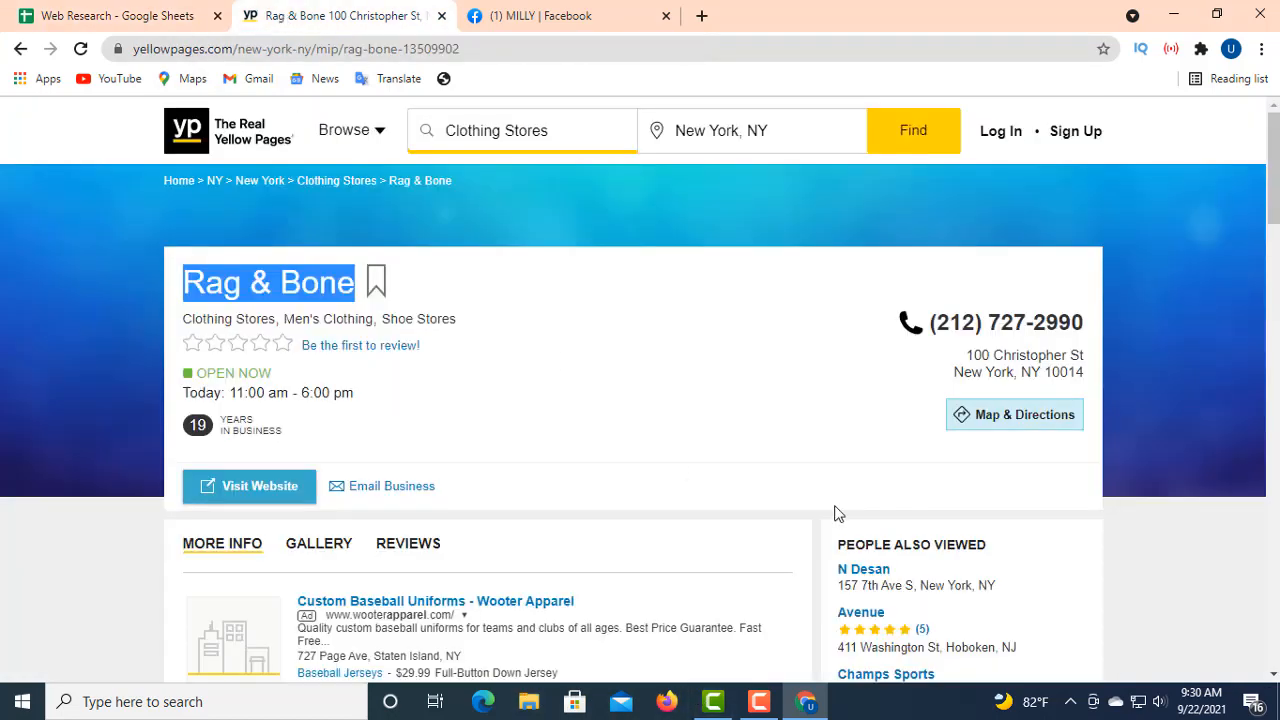
pyautogui.click(962, 355)
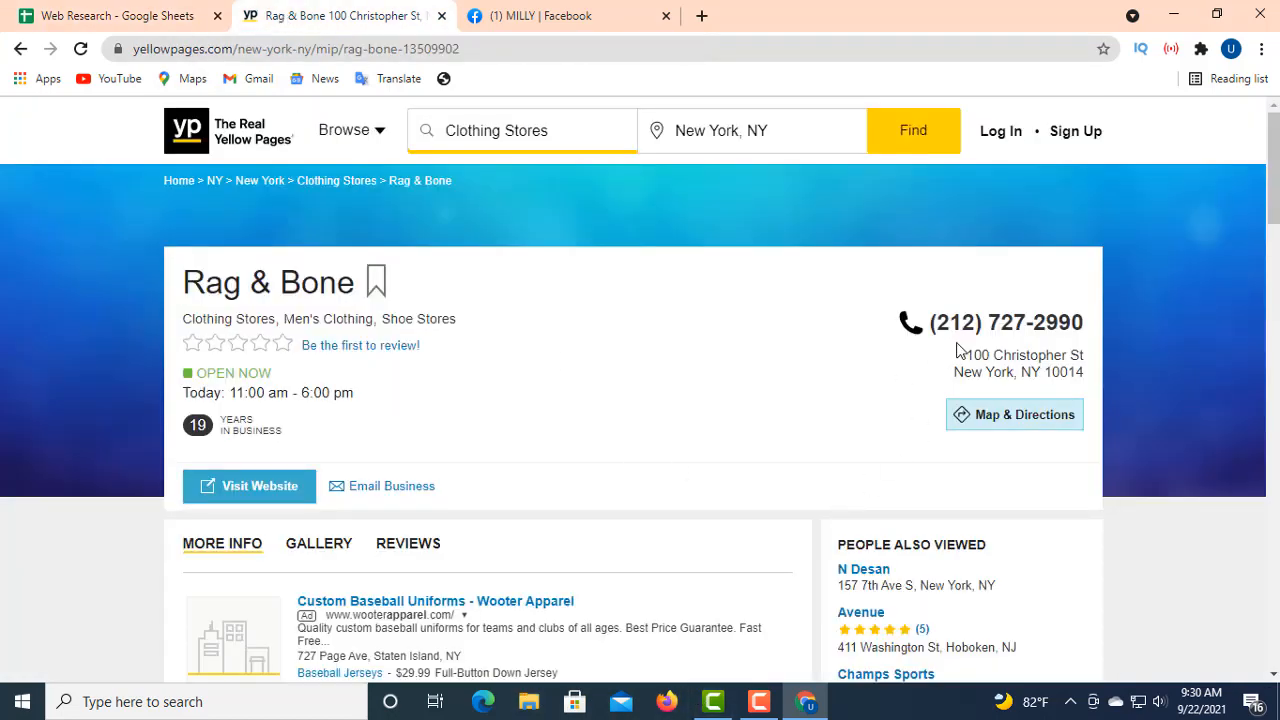
pyautogui.keyDown('shift'); pyautogui.click(1048, 358); pyautogui.keyUp('shift')
pyautogui.moveTo(1048, 358); pyautogui.dragTo(1066, 377)
pyautogui.moveTo(892, 382); pyautogui.dragTo(1083, 368)
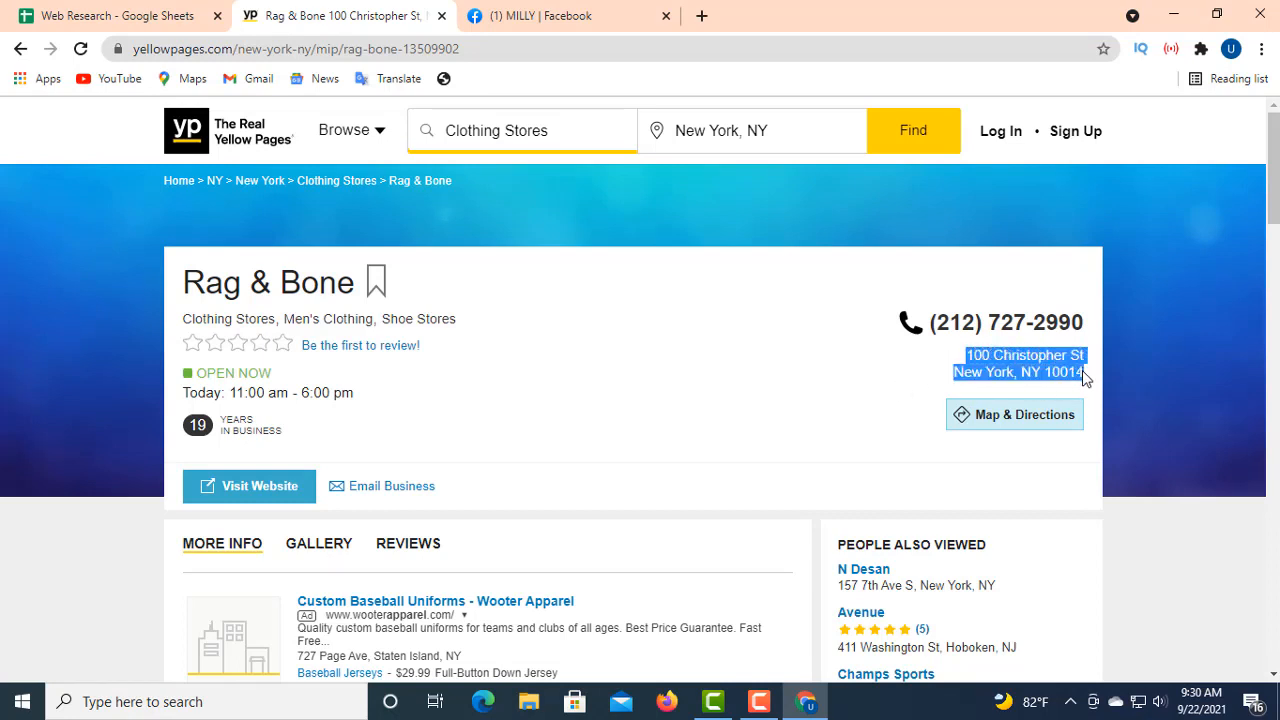
pyautogui.rightClick(1053, 364)
pyautogui.click(969, 376)
# - Paste the copied store address into cell C9 of the sheet and remove its line break so it sits on one line
pyautogui.click(160, 20)
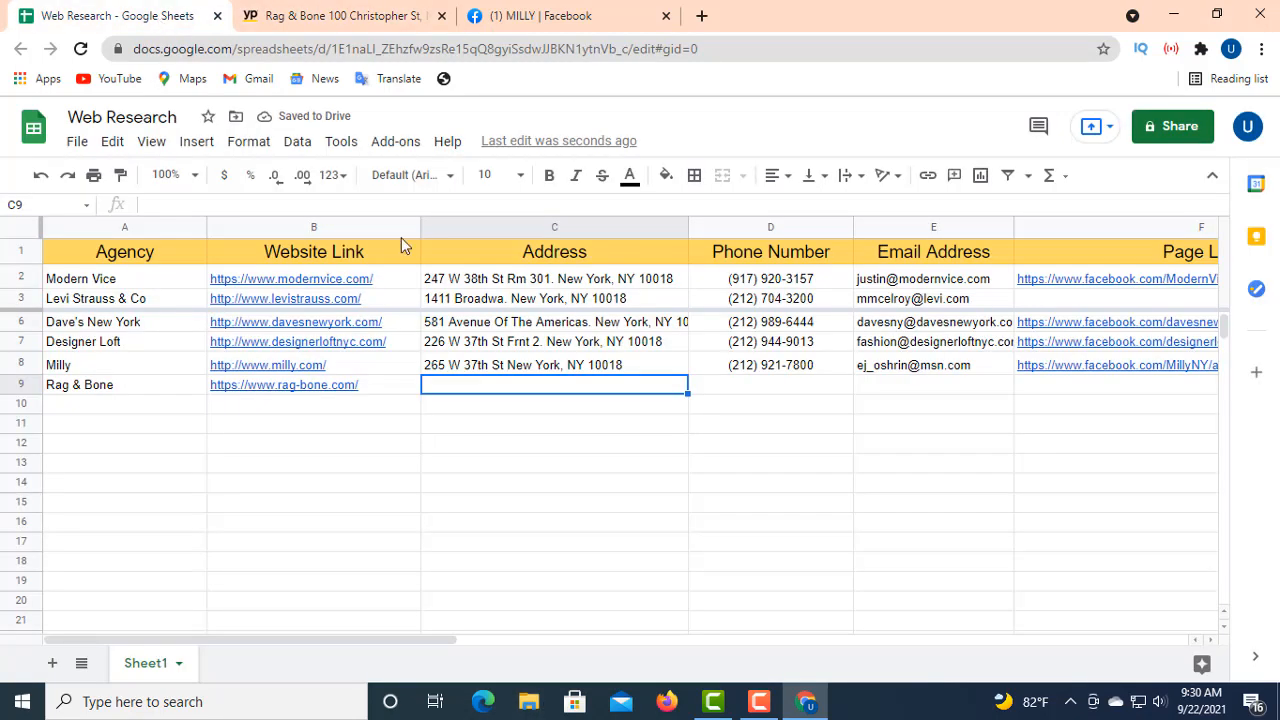
pyautogui.click(152, 204)
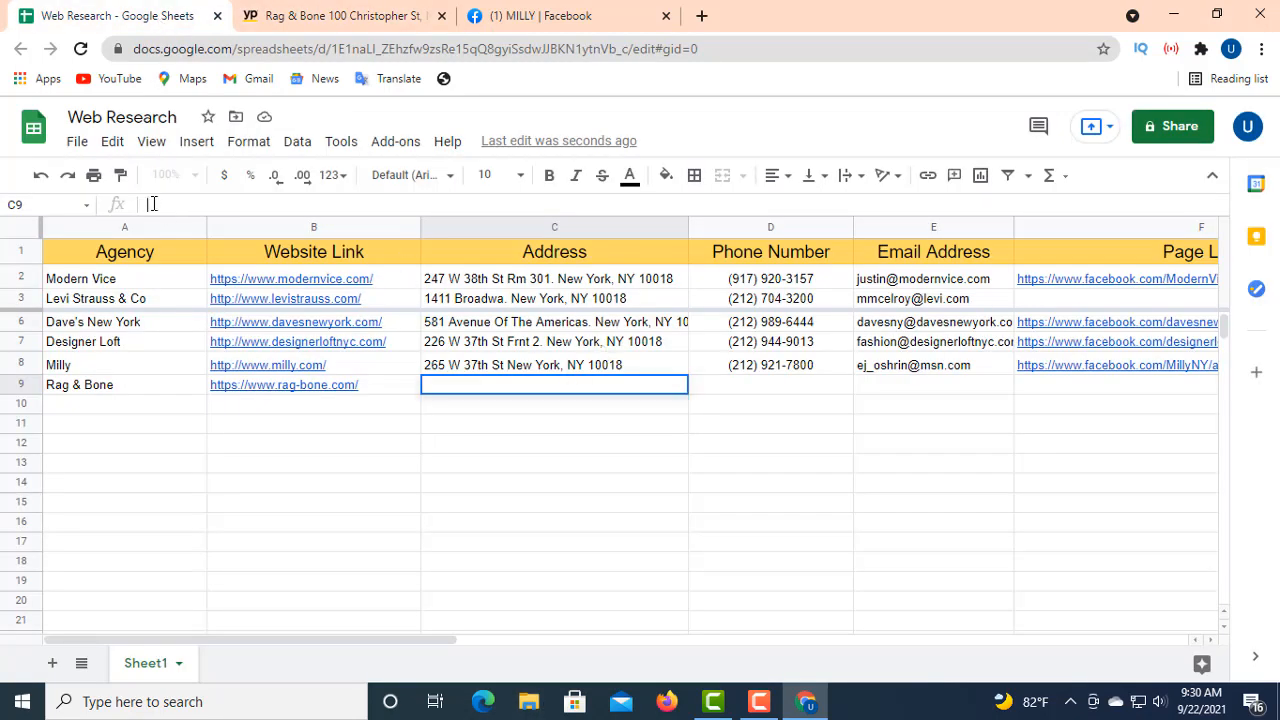
pyautogui.rightClick(152, 205)
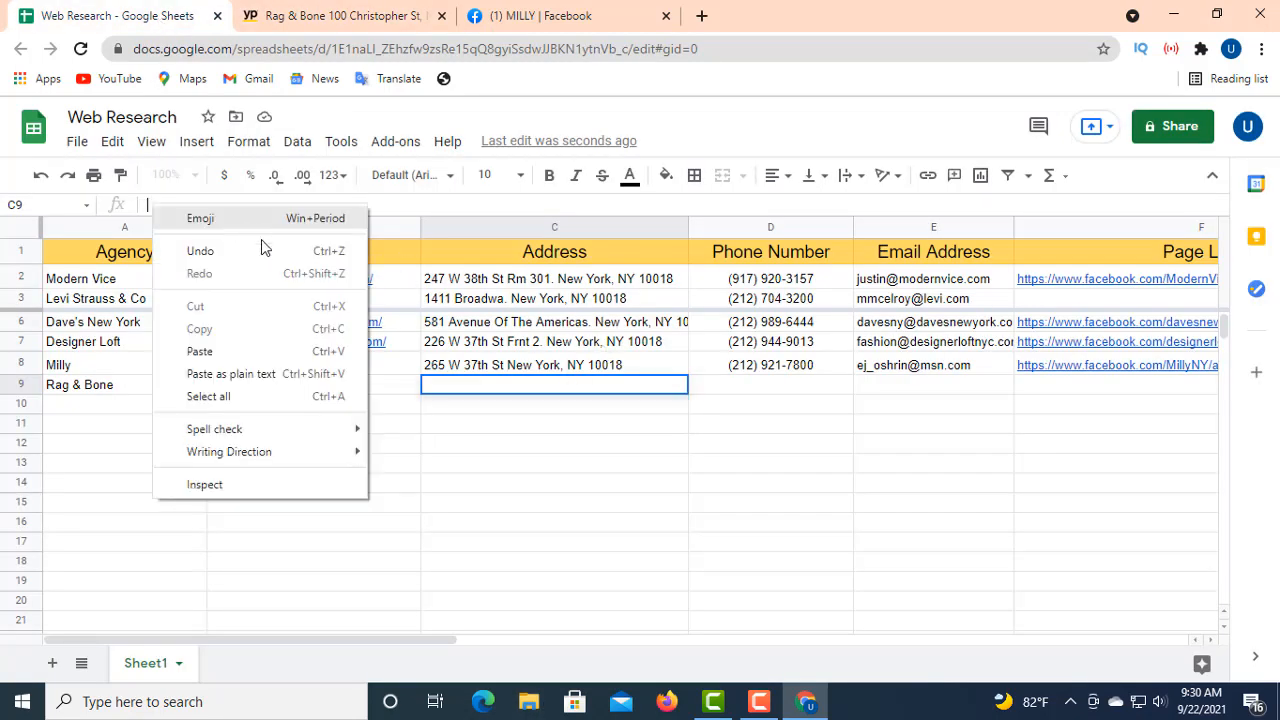
pyautogui.click(212, 352)
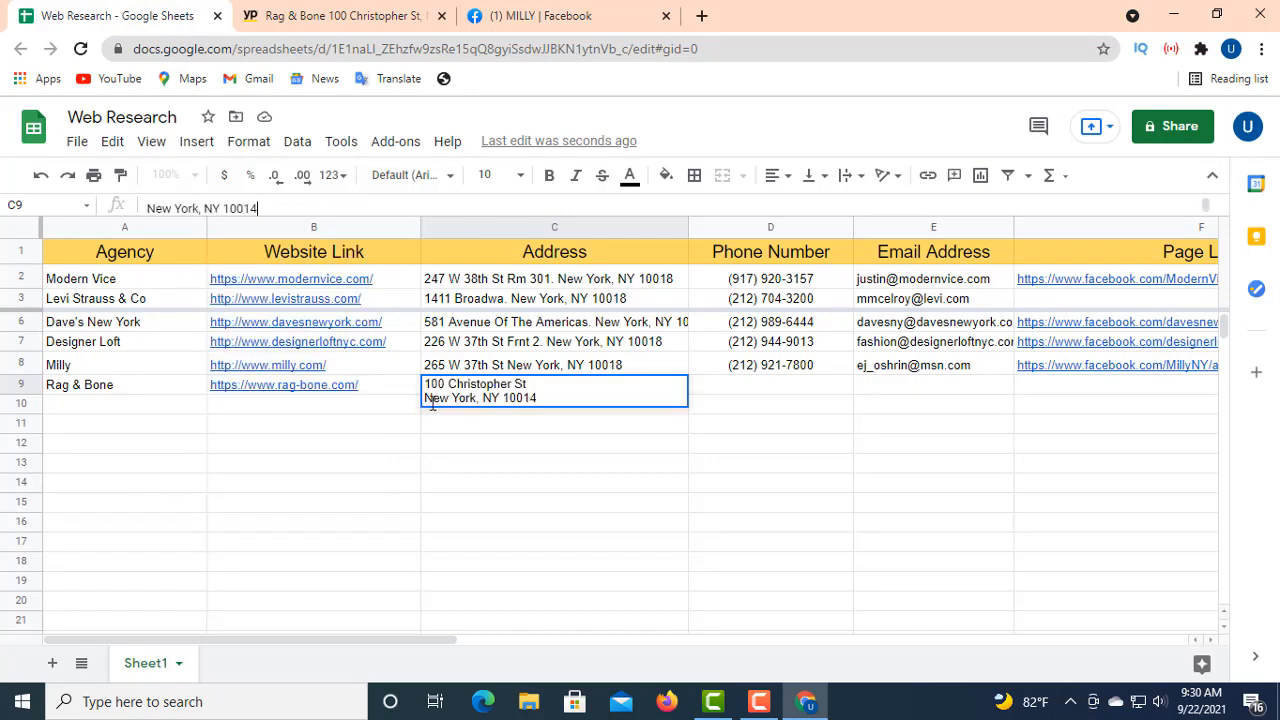
pyautogui.press('BackSpace')
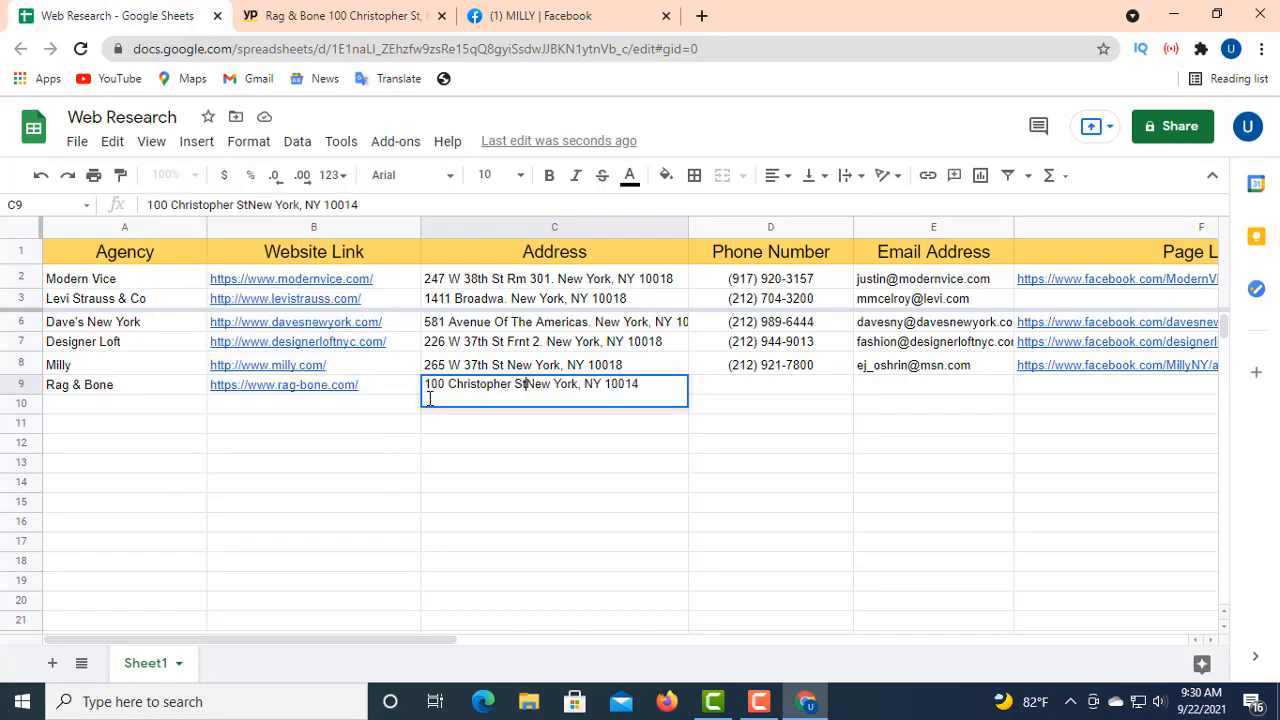
# - Select cell D9 for the phone number, return to the Rag & Bone listing and copy the store's phone number
pyautogui.click(758, 393)
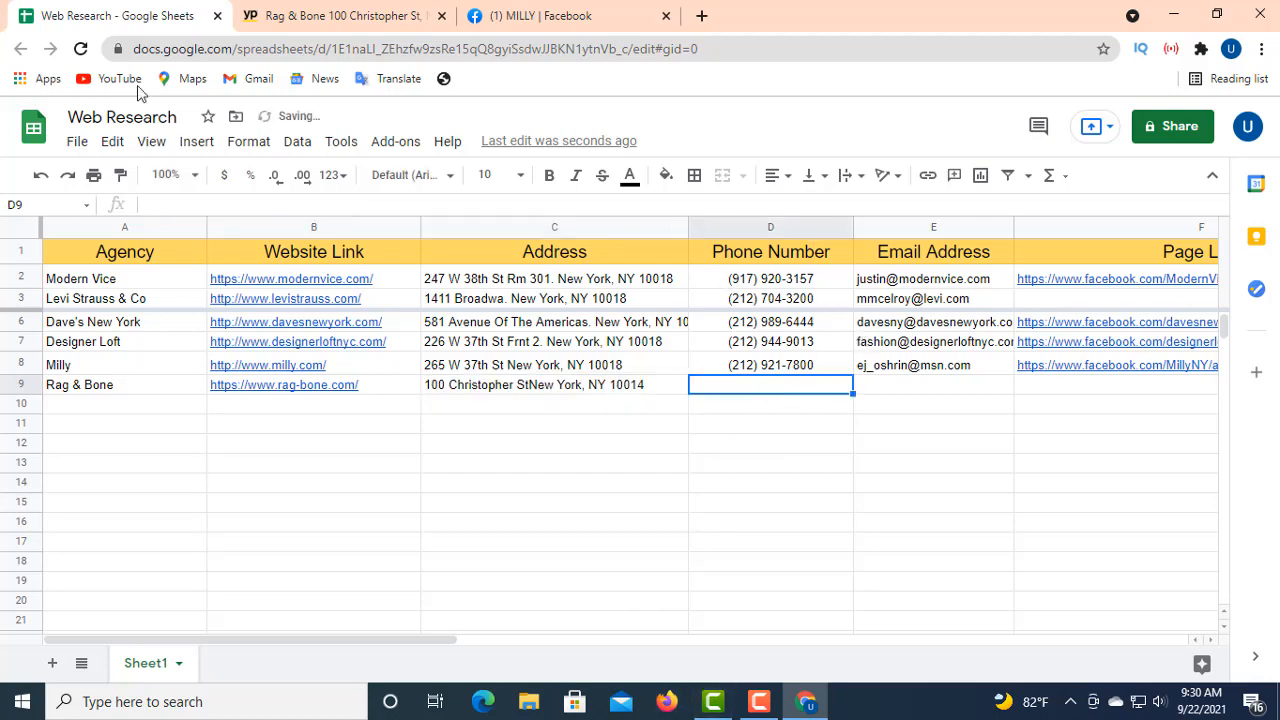
pyautogui.click(340, 15)
pyautogui.click(693, 290)
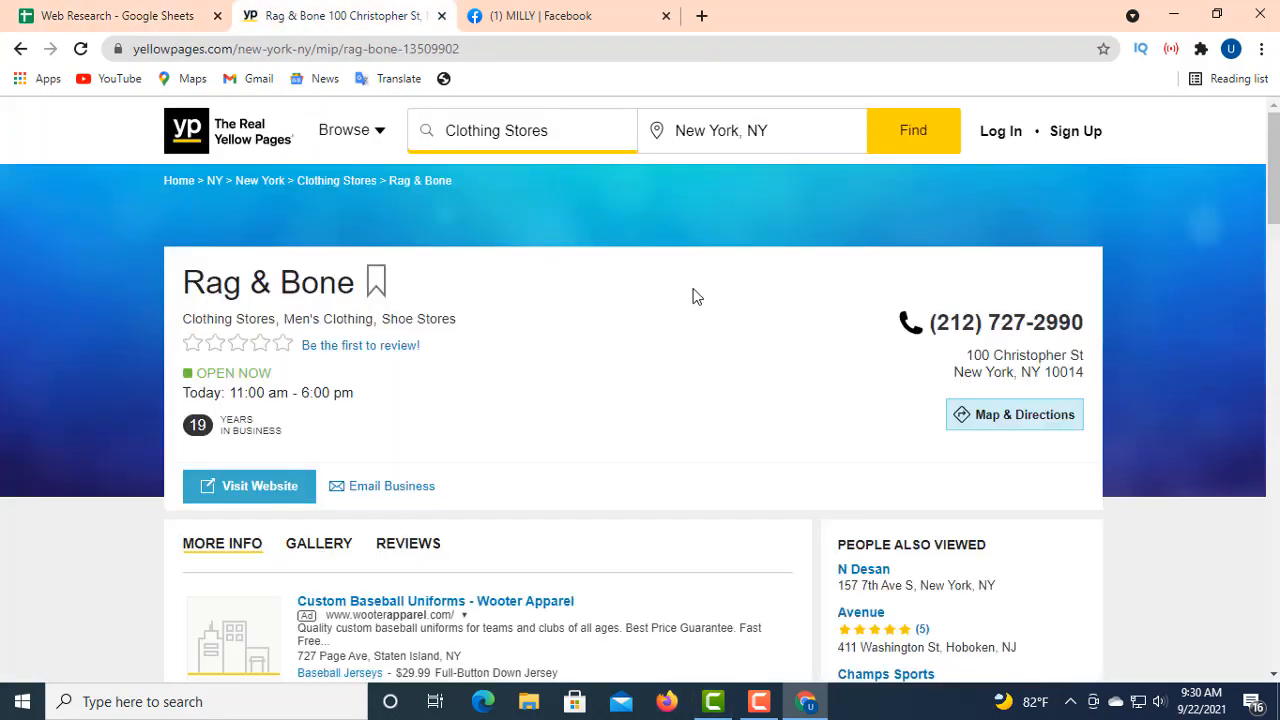
pyautogui.moveTo(931, 322); pyautogui.dragTo(1085, 329)
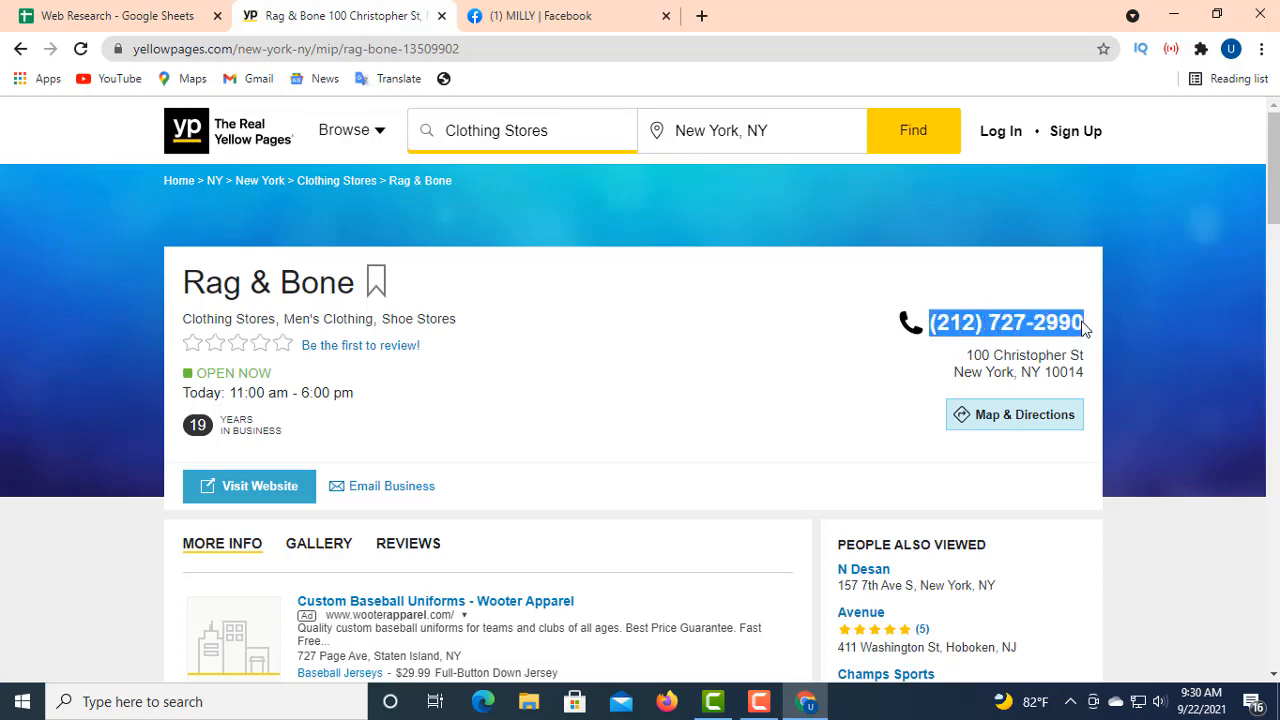
pyautogui.rightClick(1050, 322)
pyautogui.click(1046, 331)
# - Paste the copied phone number into cell D9 of the sheet and center it in the cell
pyautogui.click(85, 17)
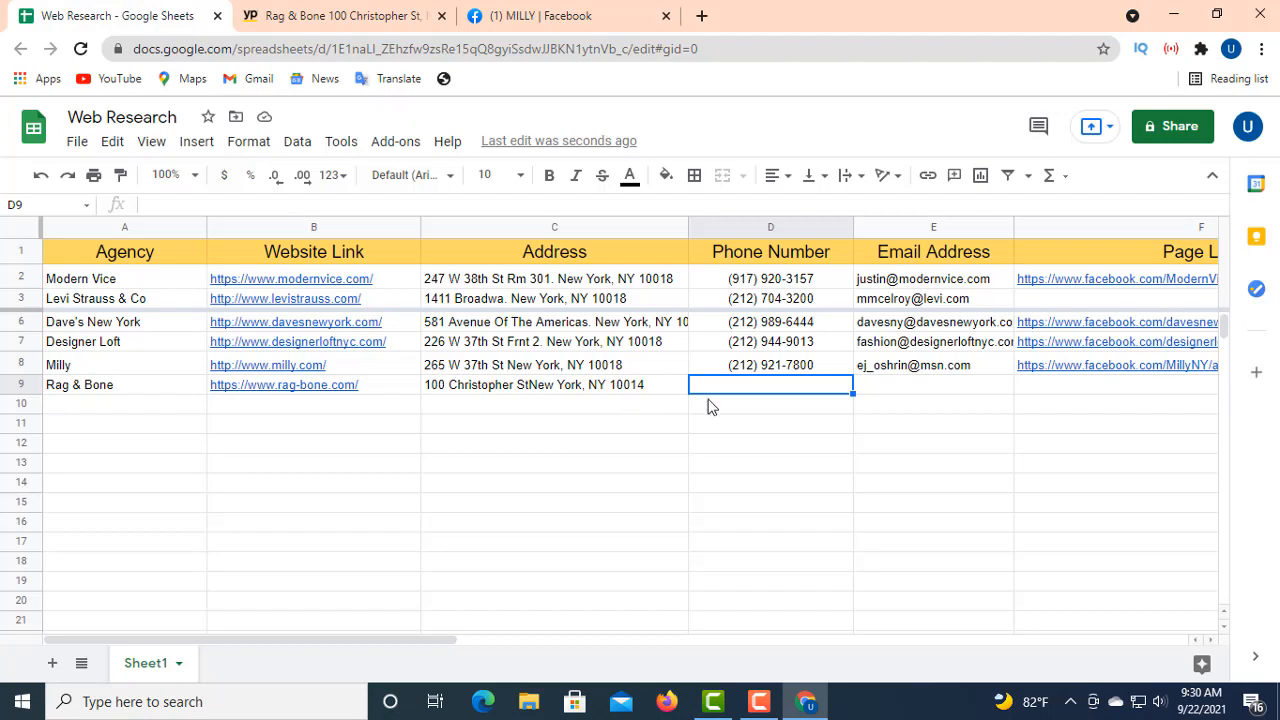
pyautogui.rightClick(161, 206)
pyautogui.click(208, 354)
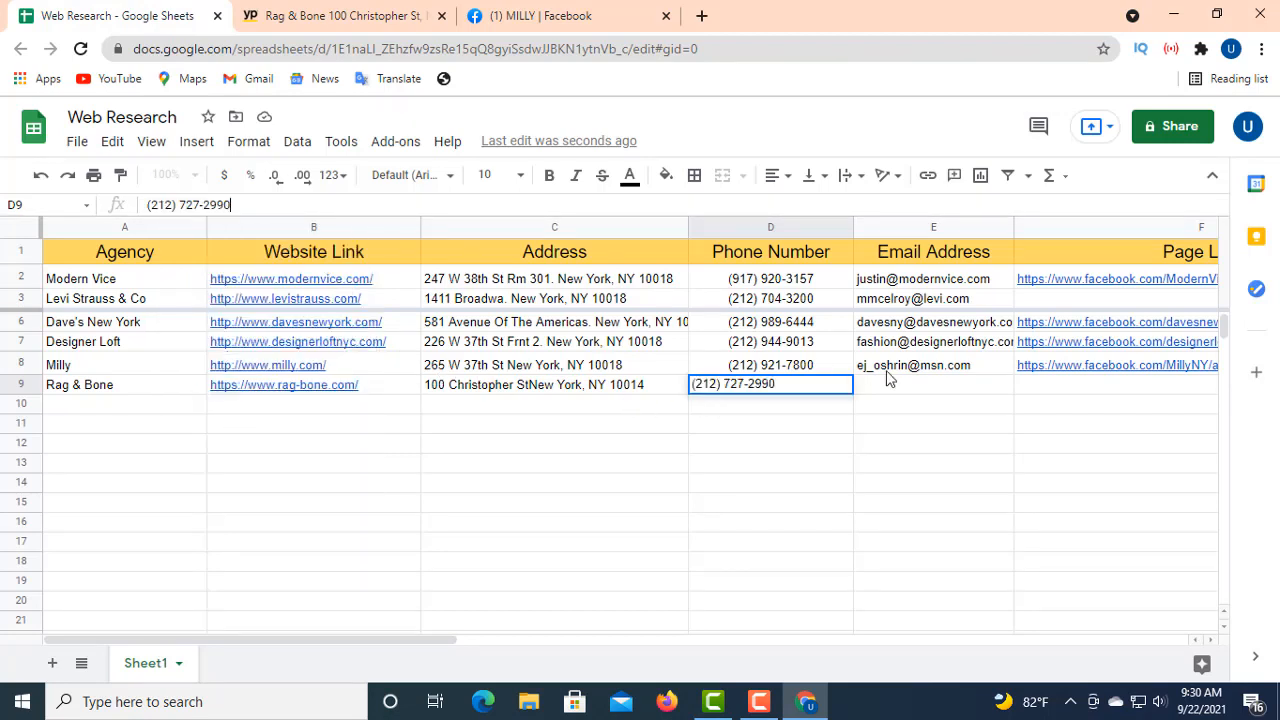
pyautogui.click(777, 177)
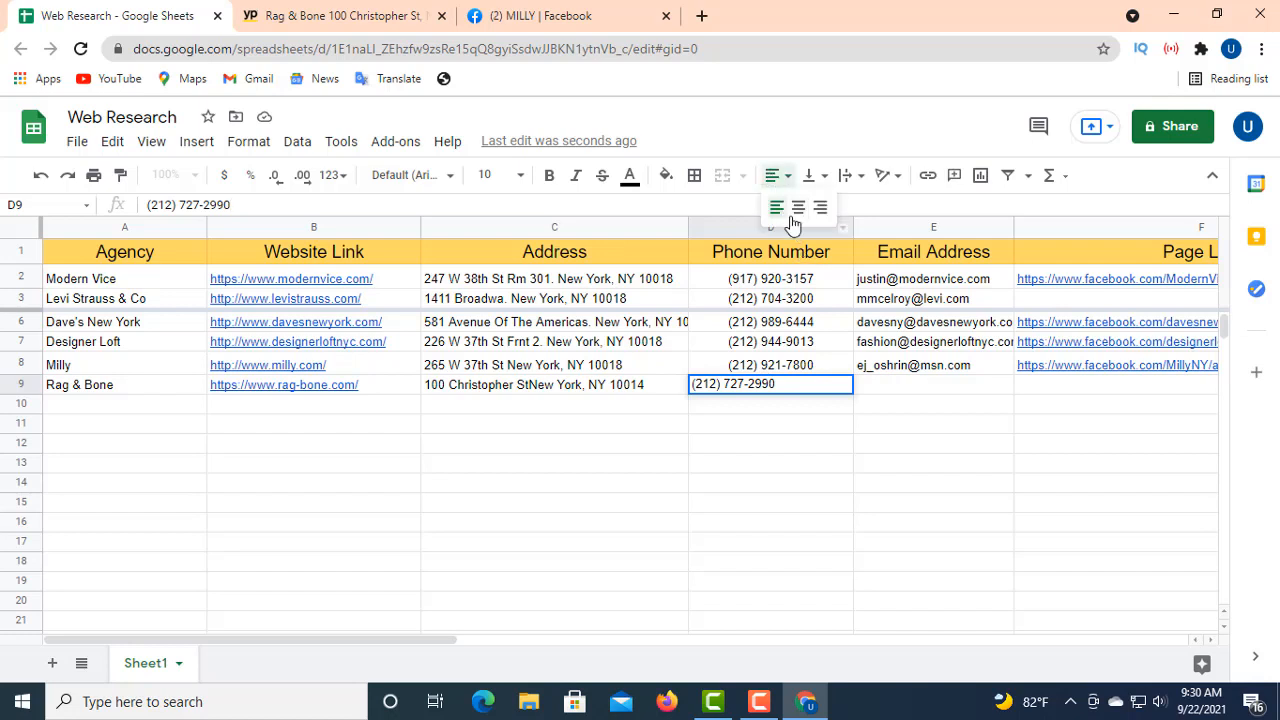
pyautogui.click(879, 364)
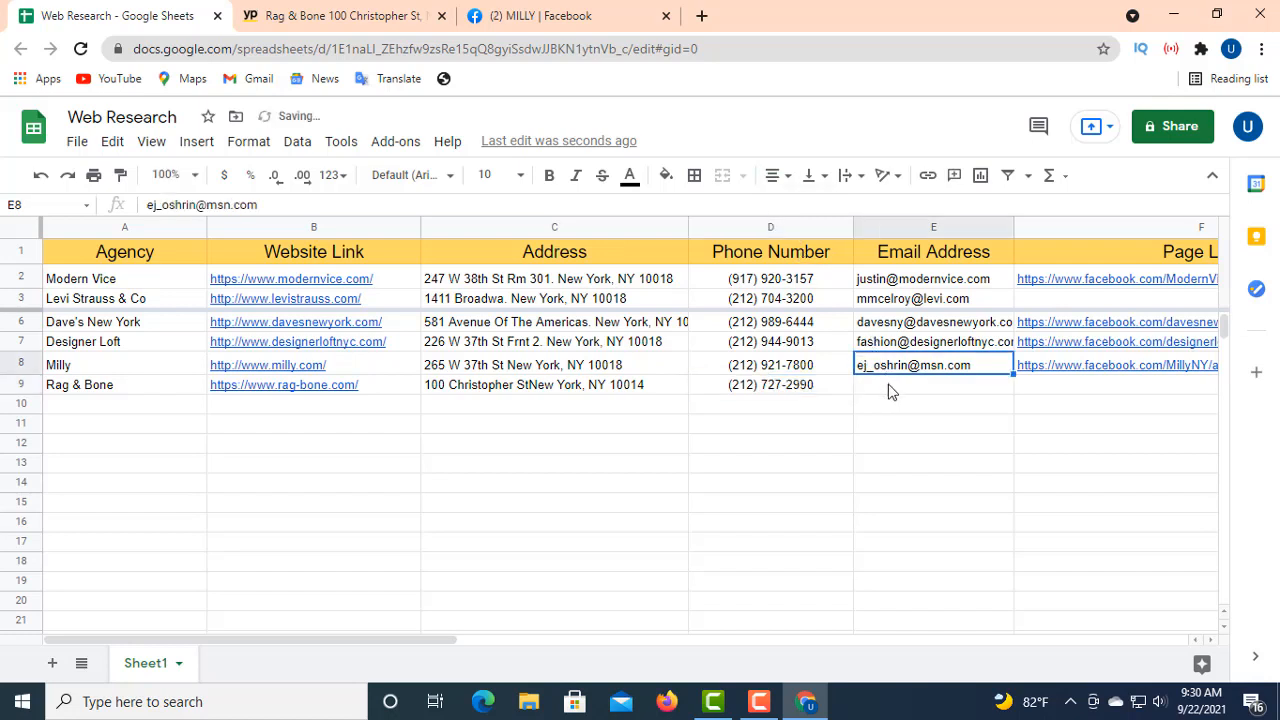
# - Copy the business e-mail address from the Rag & Bone listing and paste it into cell E9 of the sheet
pyautogui.click(896, 391)
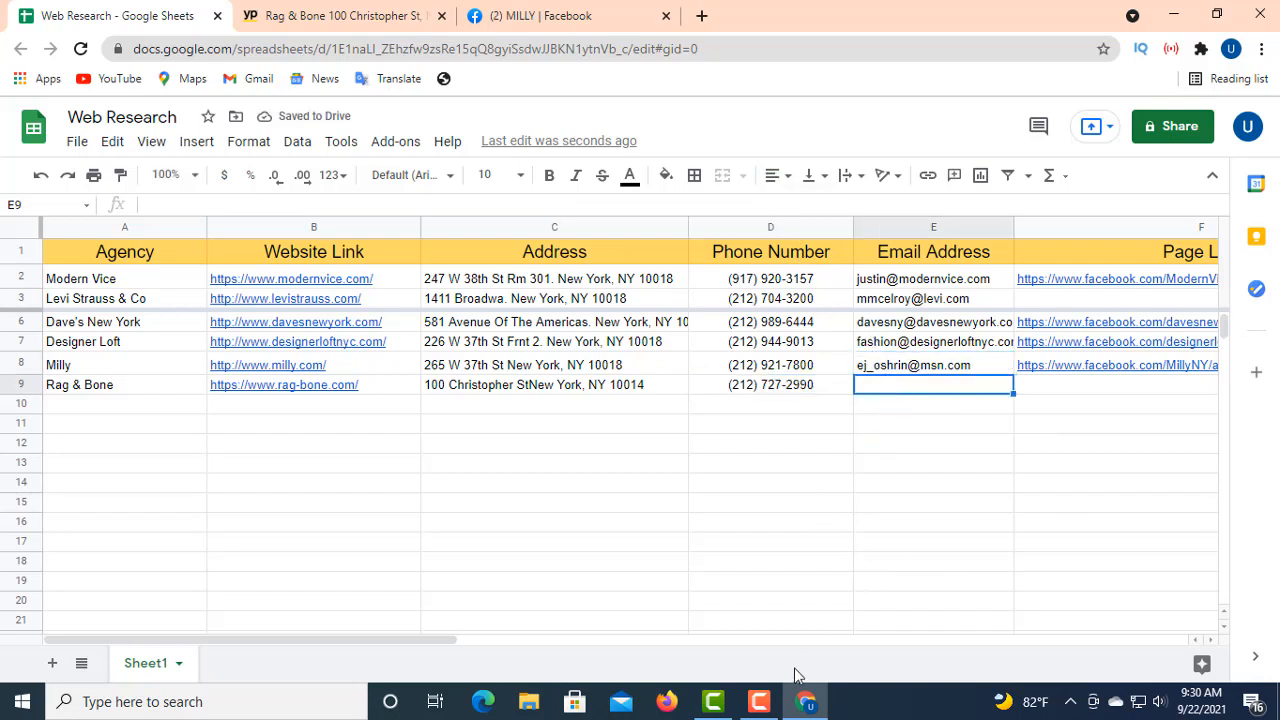
pyautogui.click(315, 16)
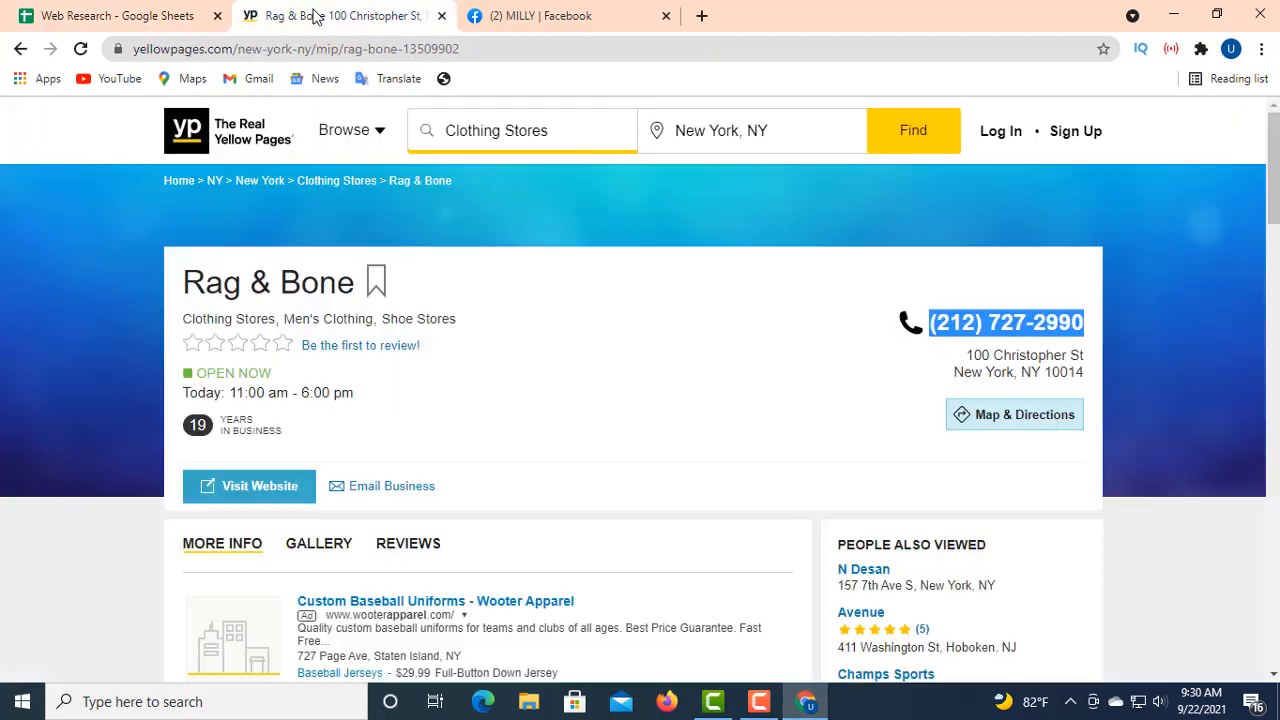
pyautogui.rightClick(363, 485)
pyautogui.click(436, 596)
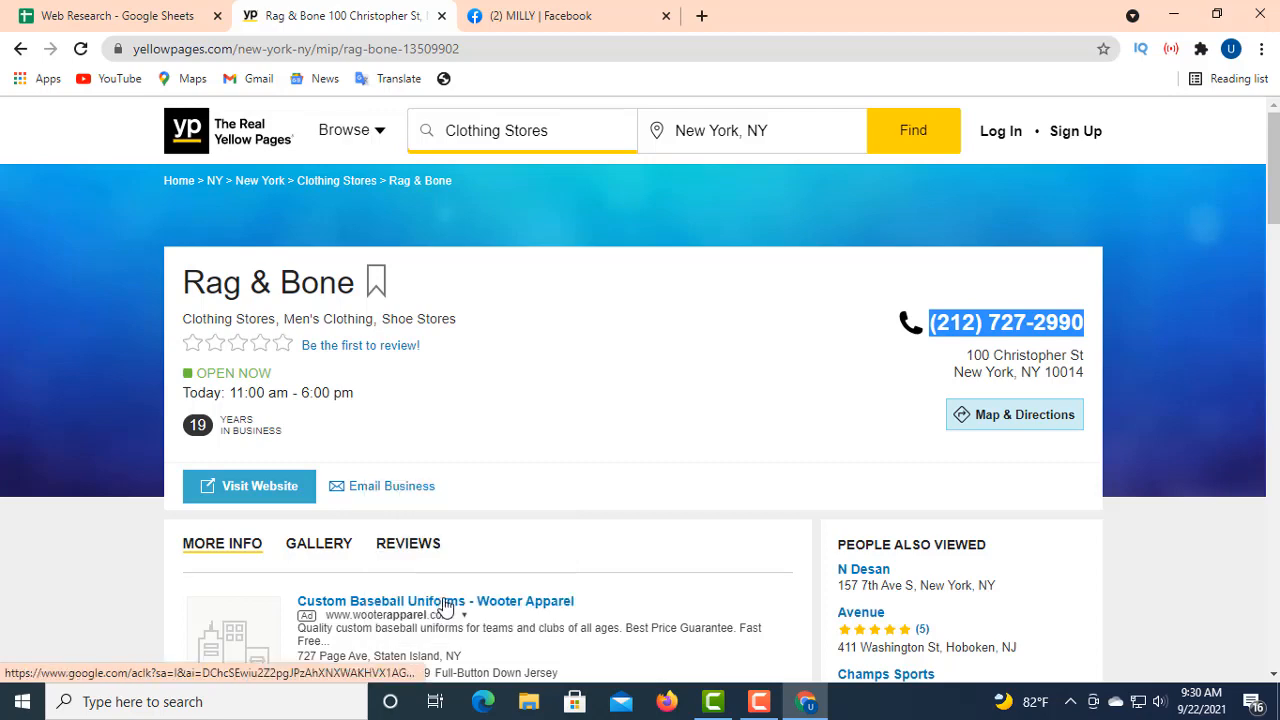
pyautogui.click(108, 18)
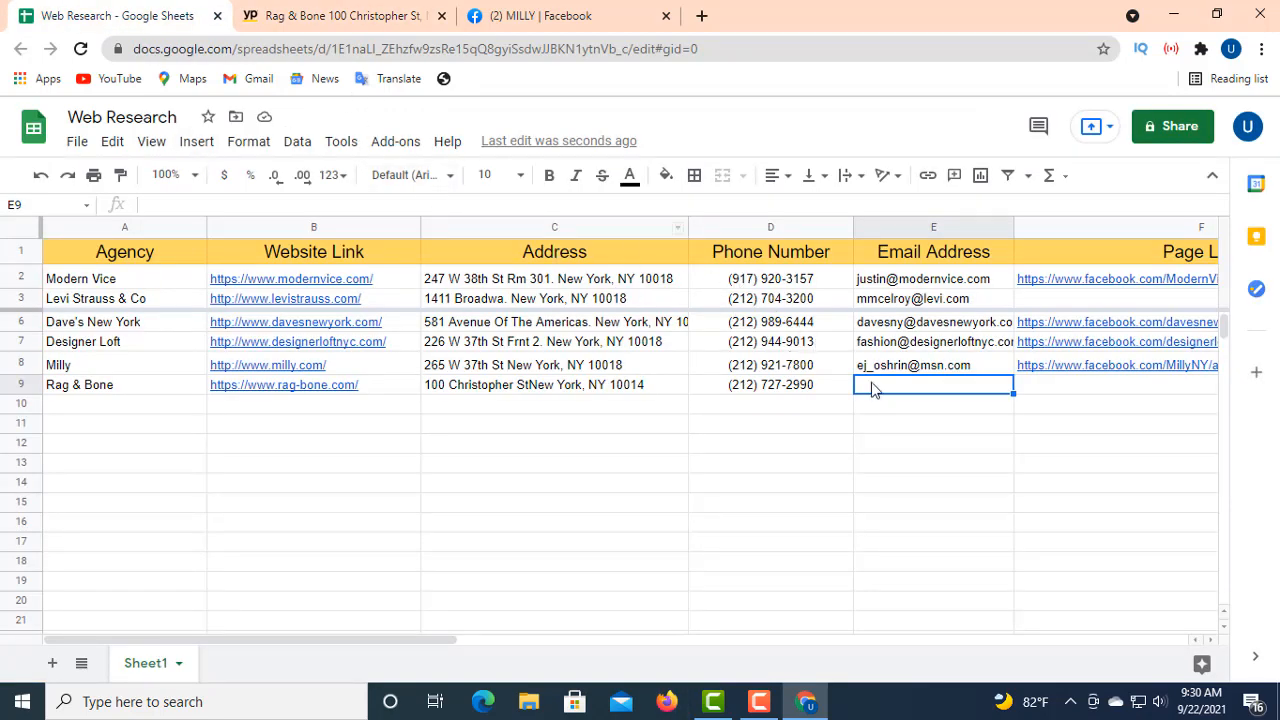
pyautogui.rightClick(171, 200)
pyautogui.click(243, 346)
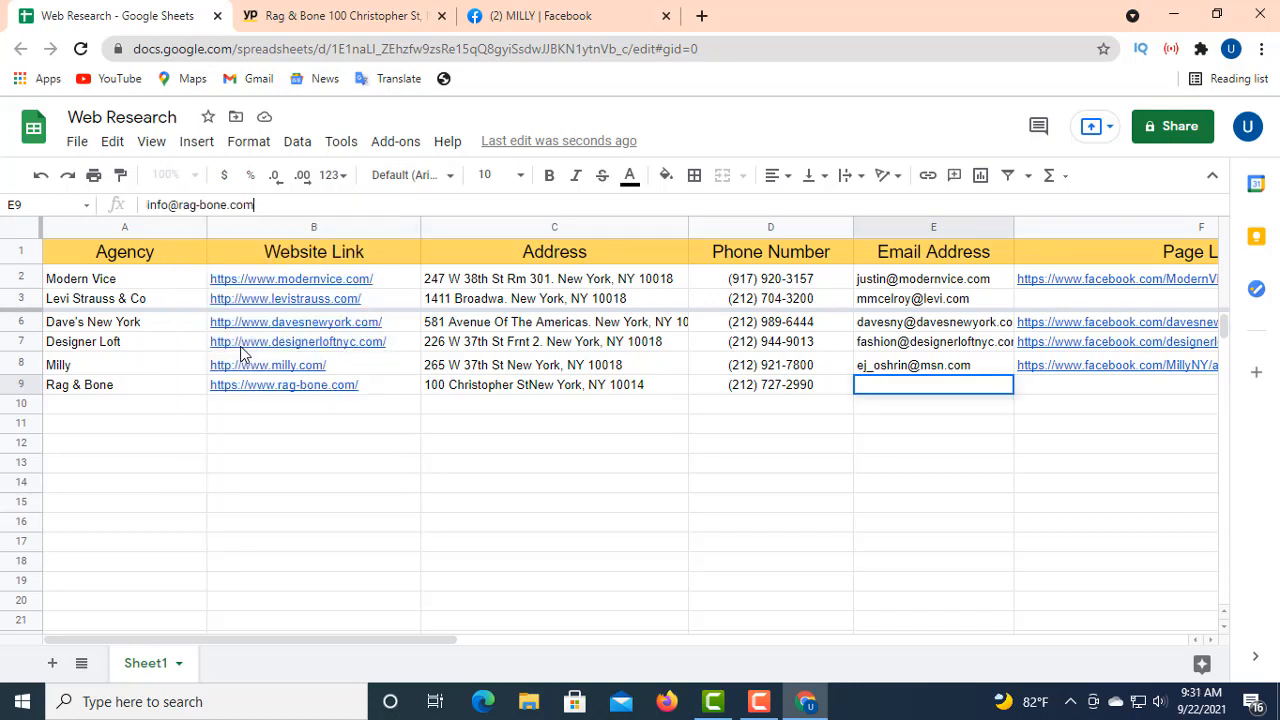
# - Select cell F9, open Rag & Bone's website from its Yellow Pages listing and examine the page footer for the Facebook link
pyautogui.click(1027, 390)
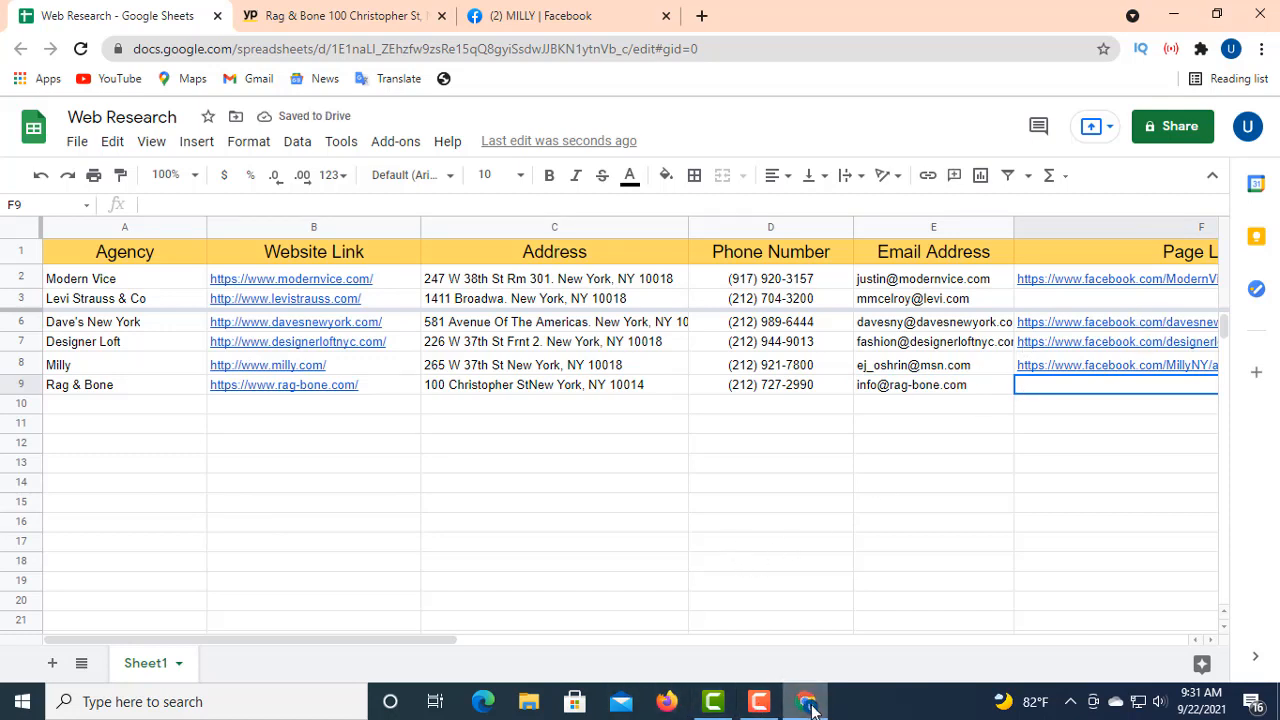
pyautogui.click(289, 14)
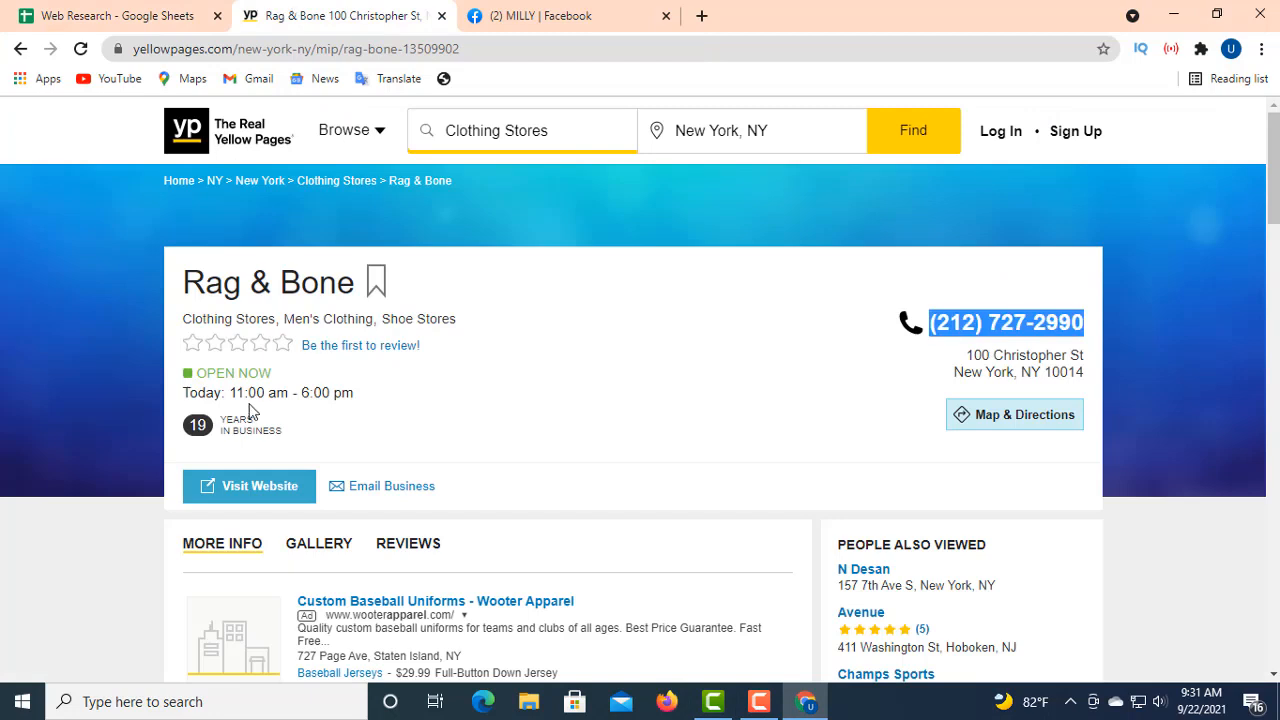
pyautogui.click(259, 486)
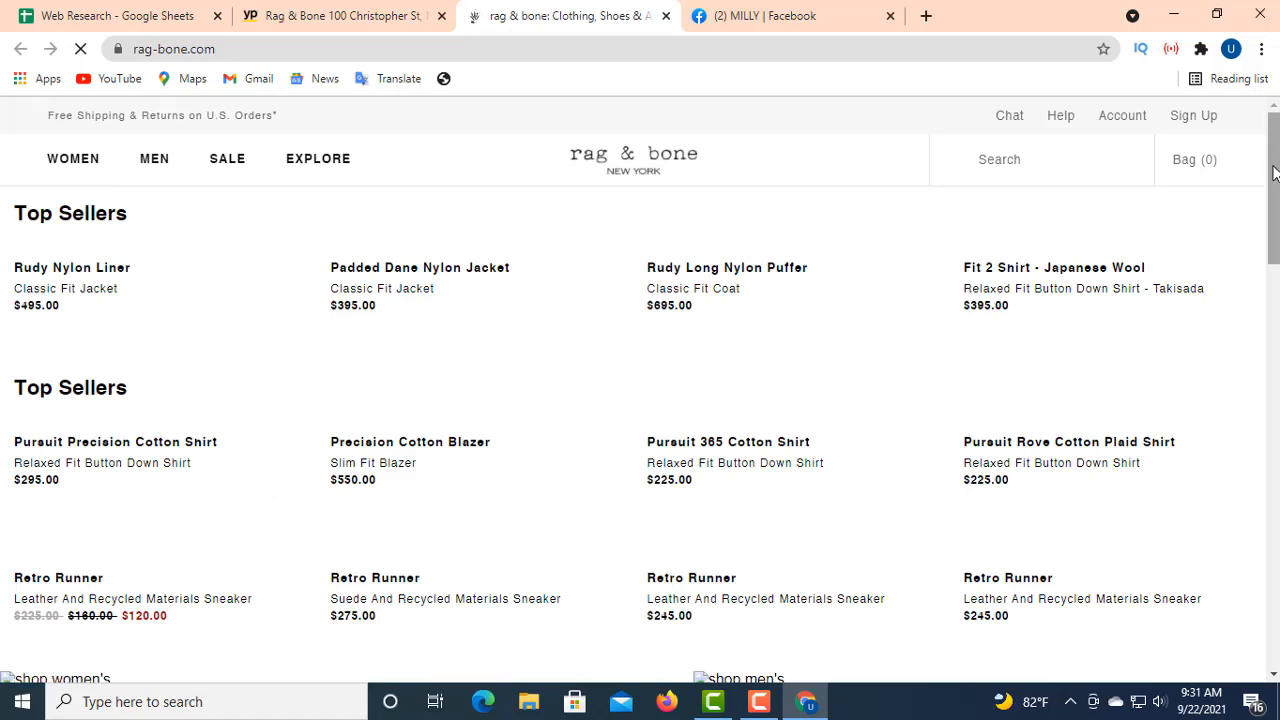
pyautogui.moveTo(1275, 173); pyautogui.dragTo(1272, 560)
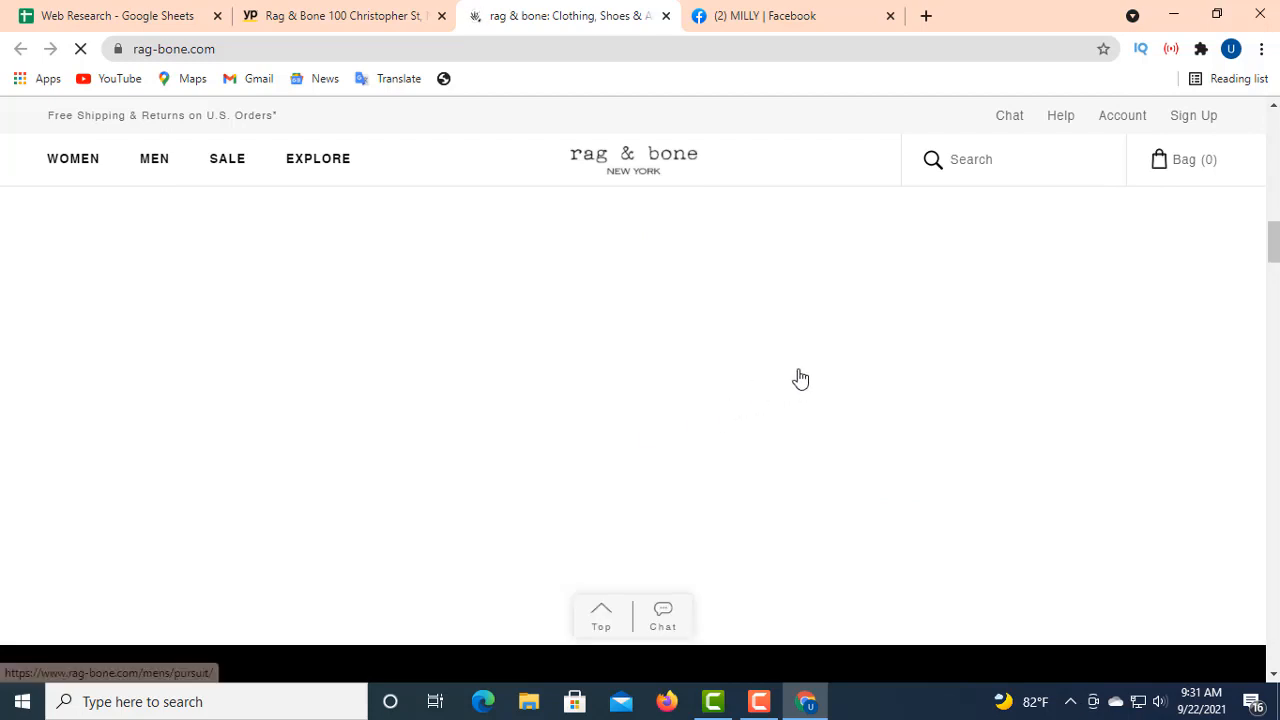
pyautogui.moveTo(1273, 253); pyautogui.dragTo(1272, 645)
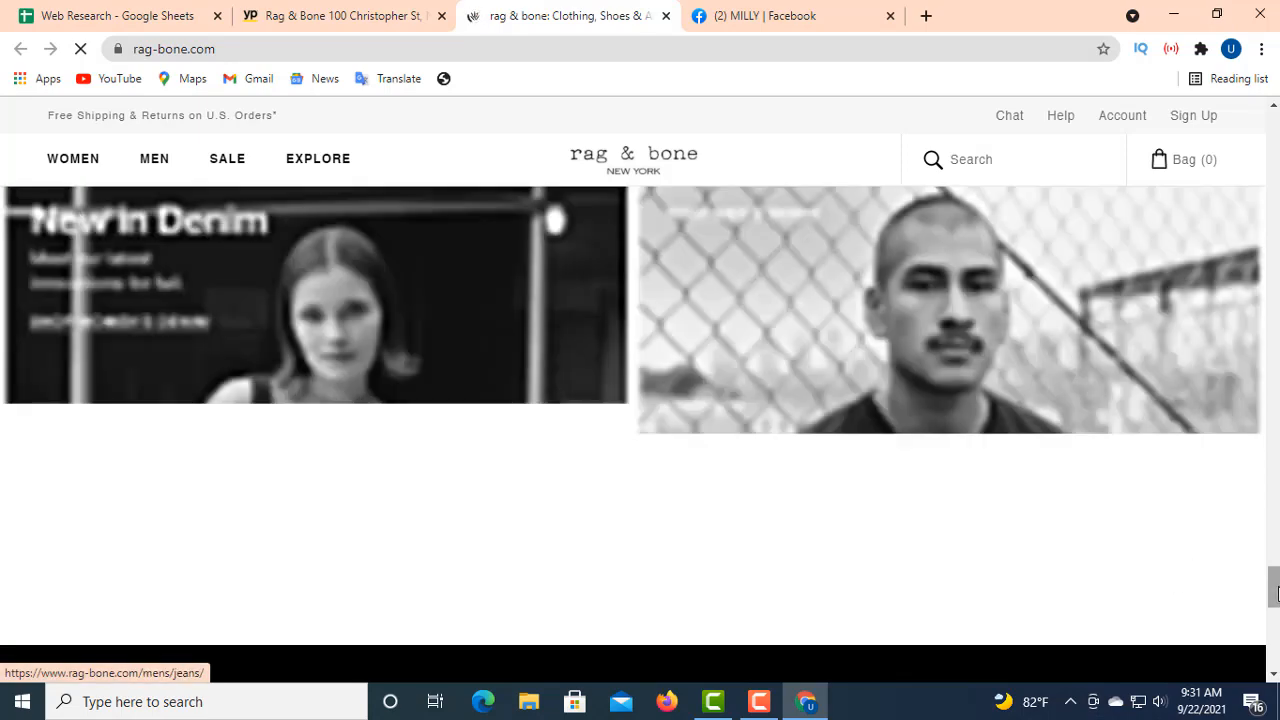
pyautogui.moveTo(1277, 593); pyautogui.dragTo(1251, 685)
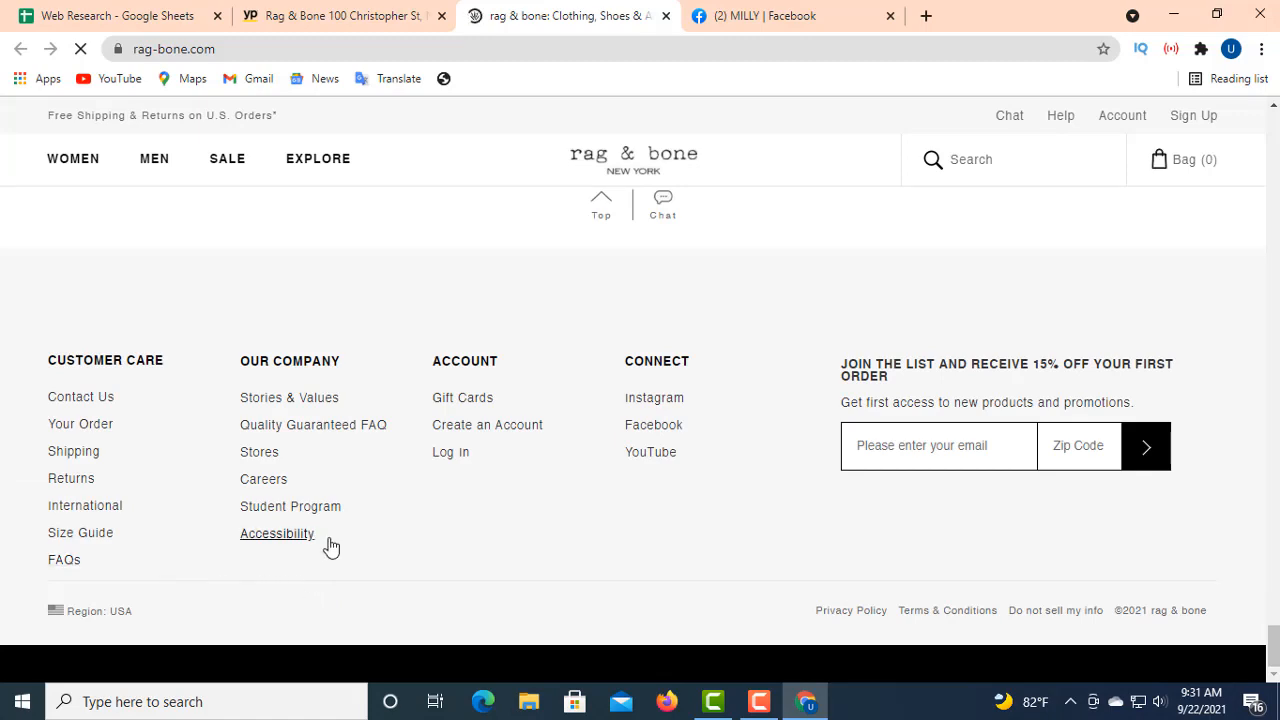
pyautogui.scroll(4, 269, 491)
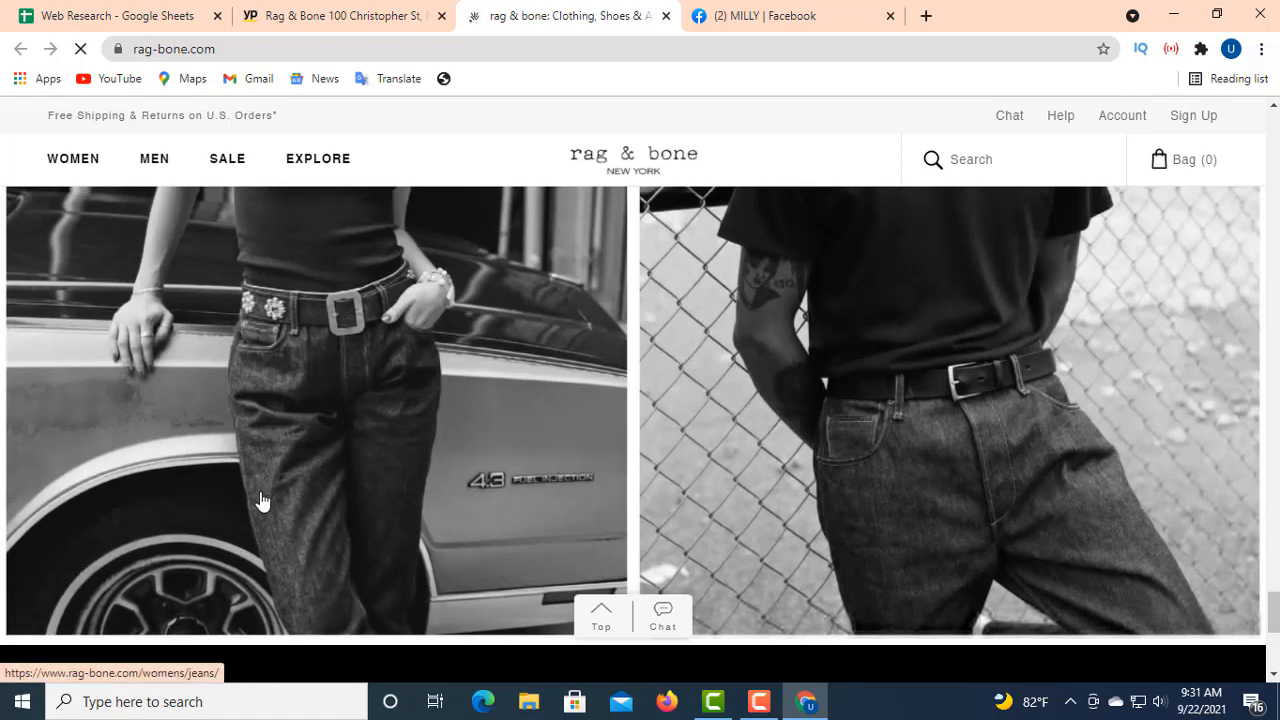
pyautogui.scroll(-4, 257, 492)
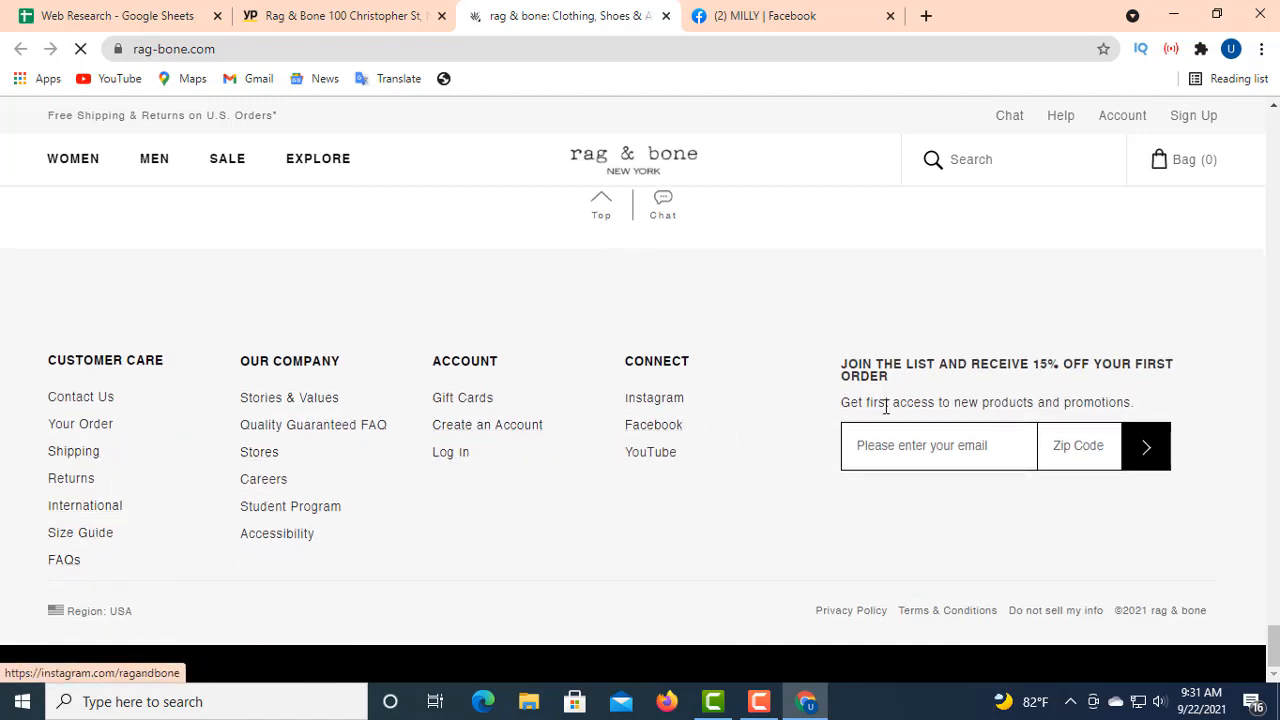
pyautogui.scroll(10, 820, 370)
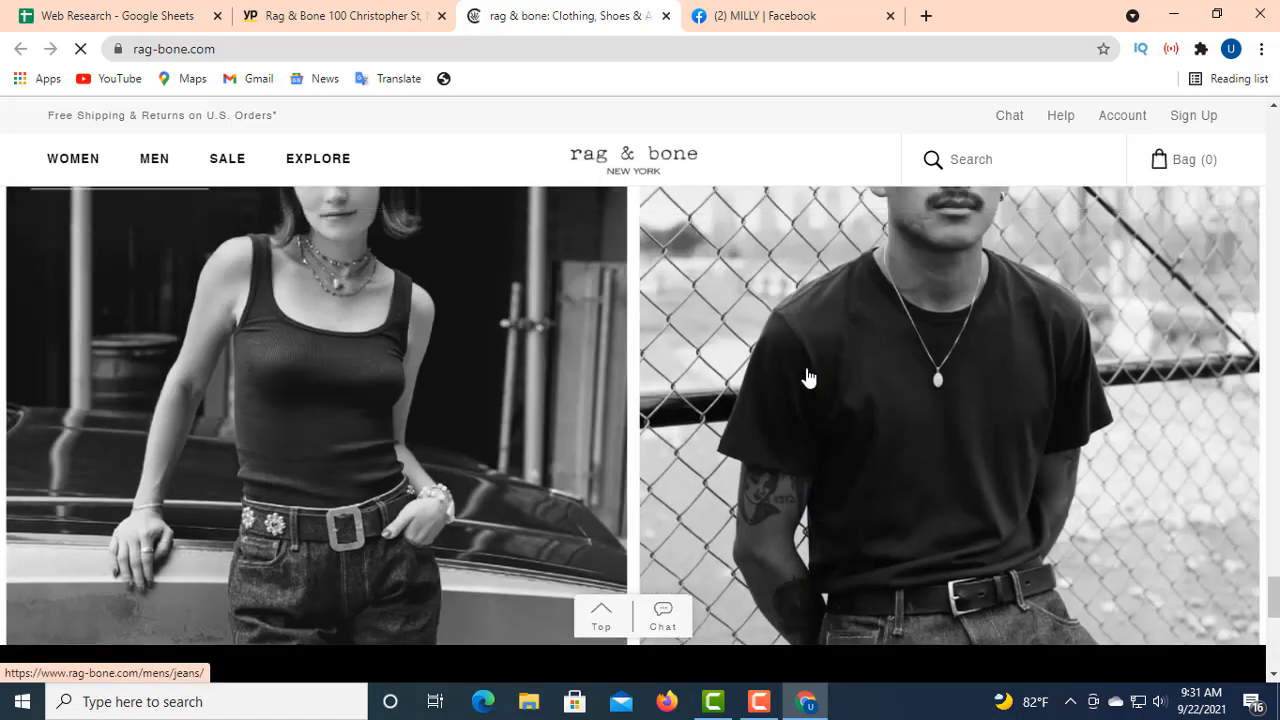
# - Dismiss the discount pop-up and the cookie notice on the Rag & Bone site to reach its footer links
pyautogui.scroll(-10, 810, 362)
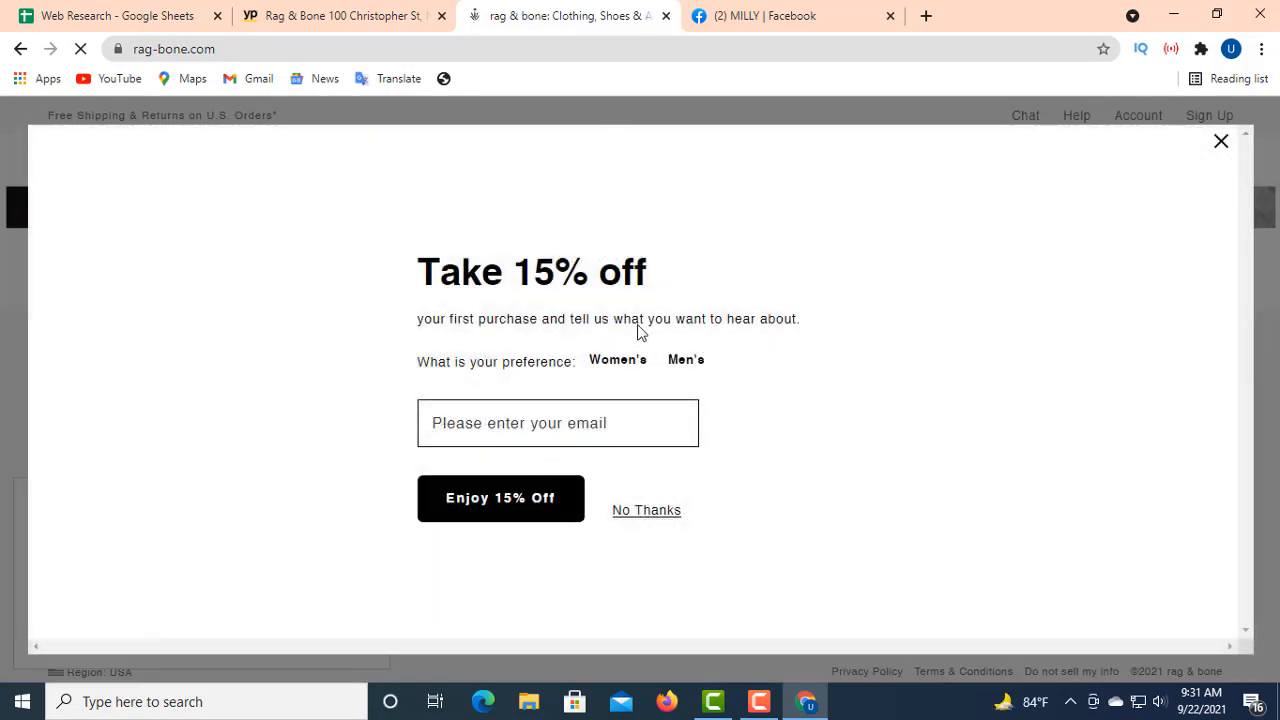
pyautogui.click(20, 50)
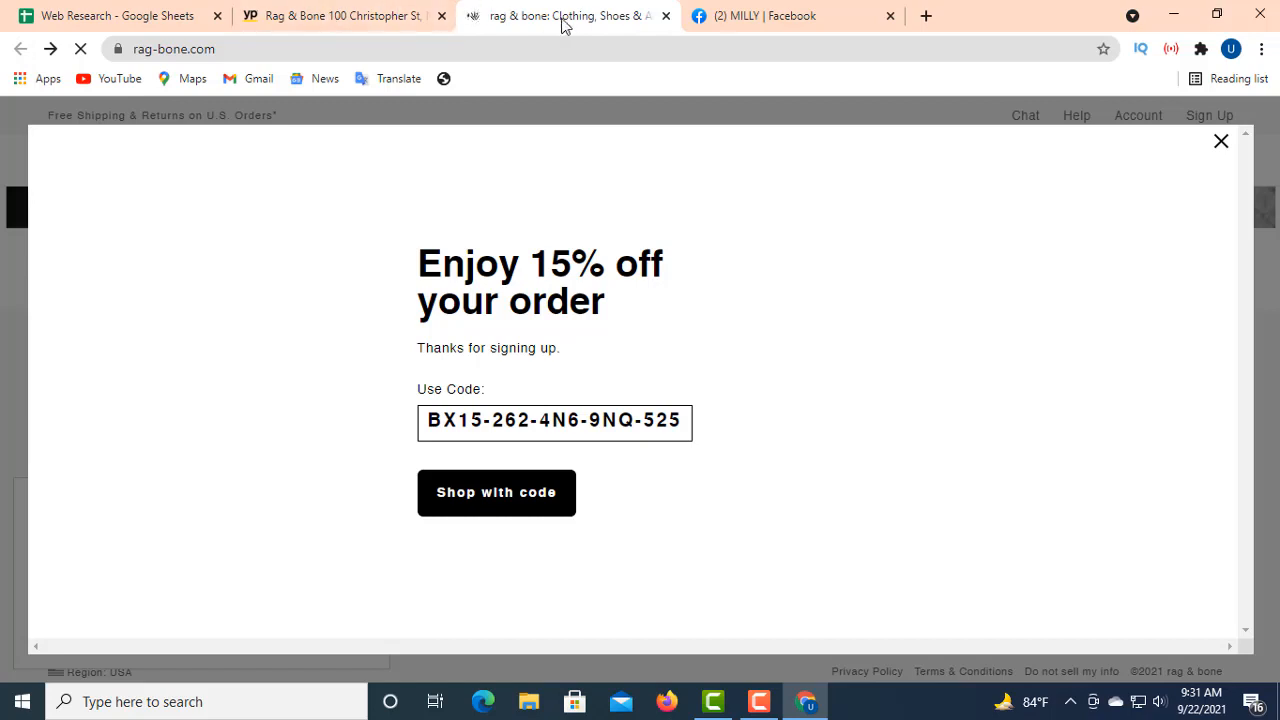
pyautogui.click(398, 18)
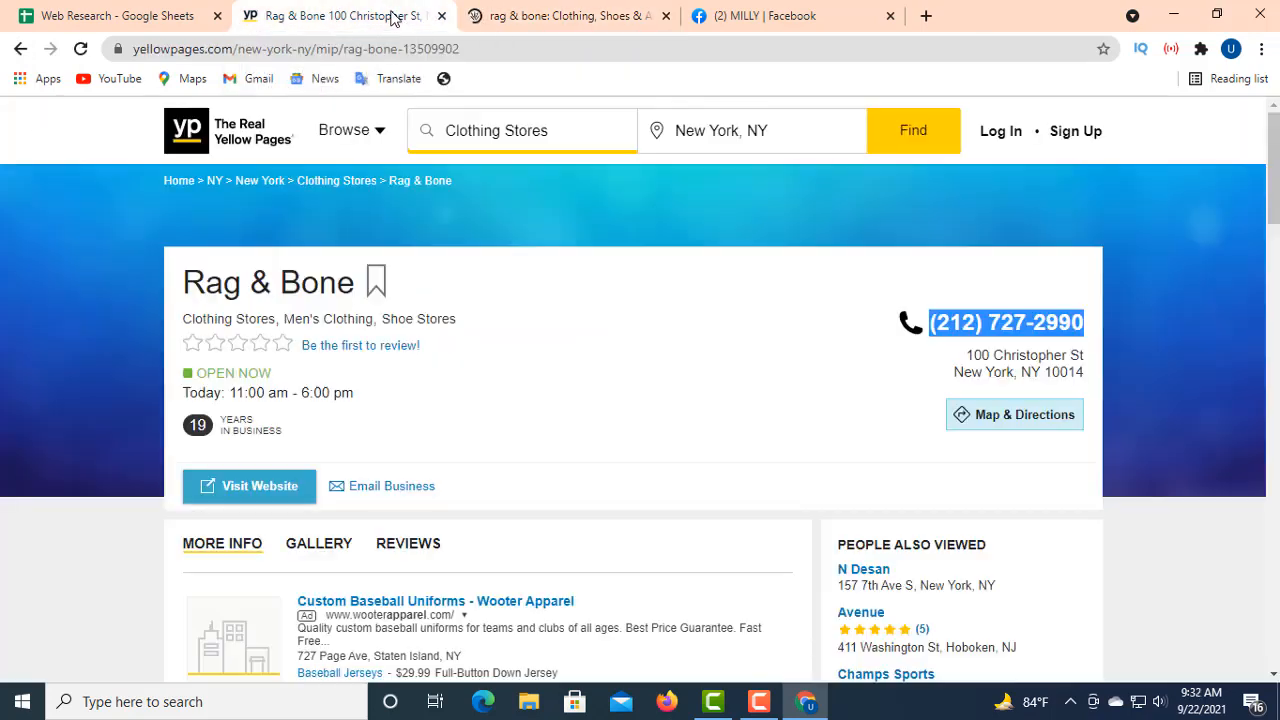
pyautogui.click(545, 17)
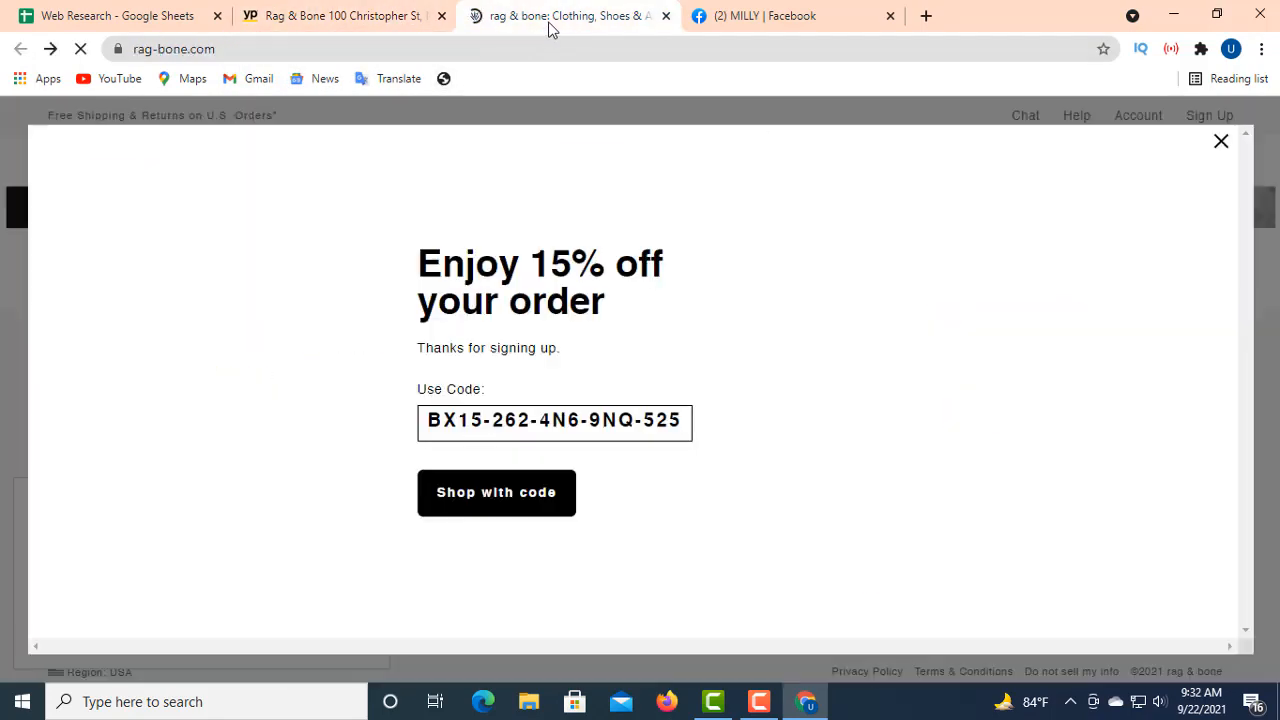
pyautogui.click(1222, 141)
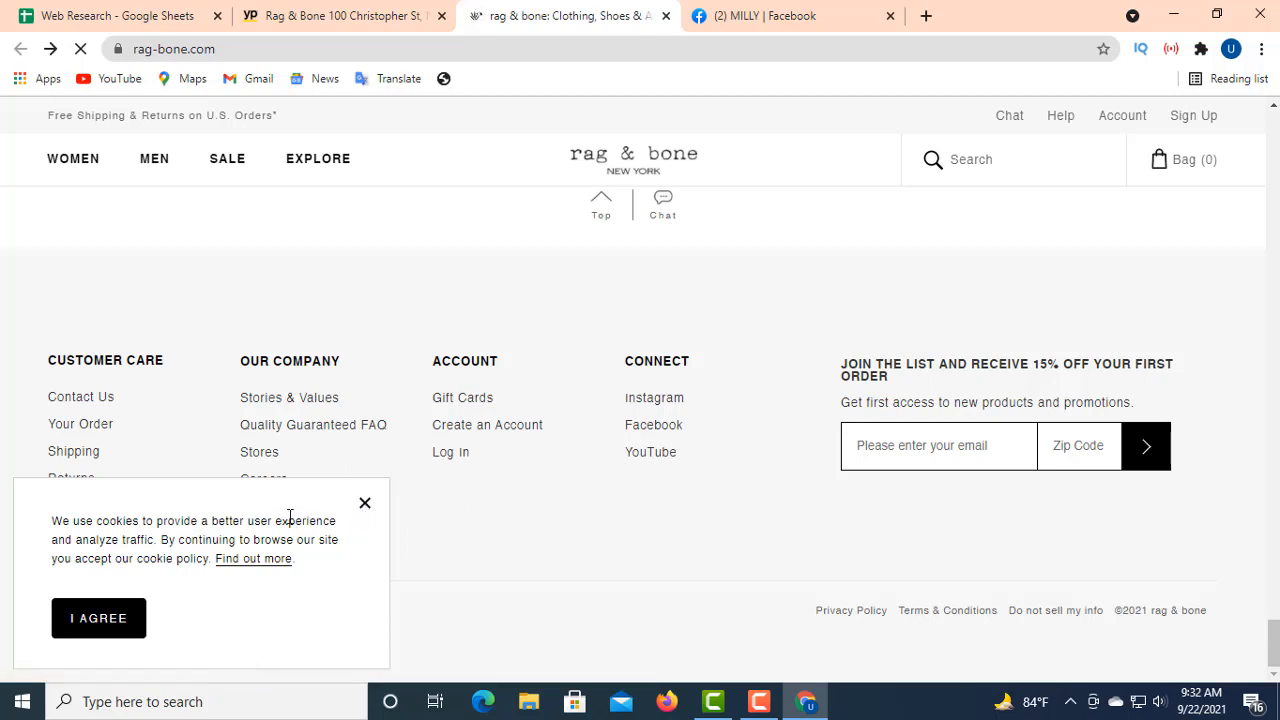
pyautogui.click(365, 507)
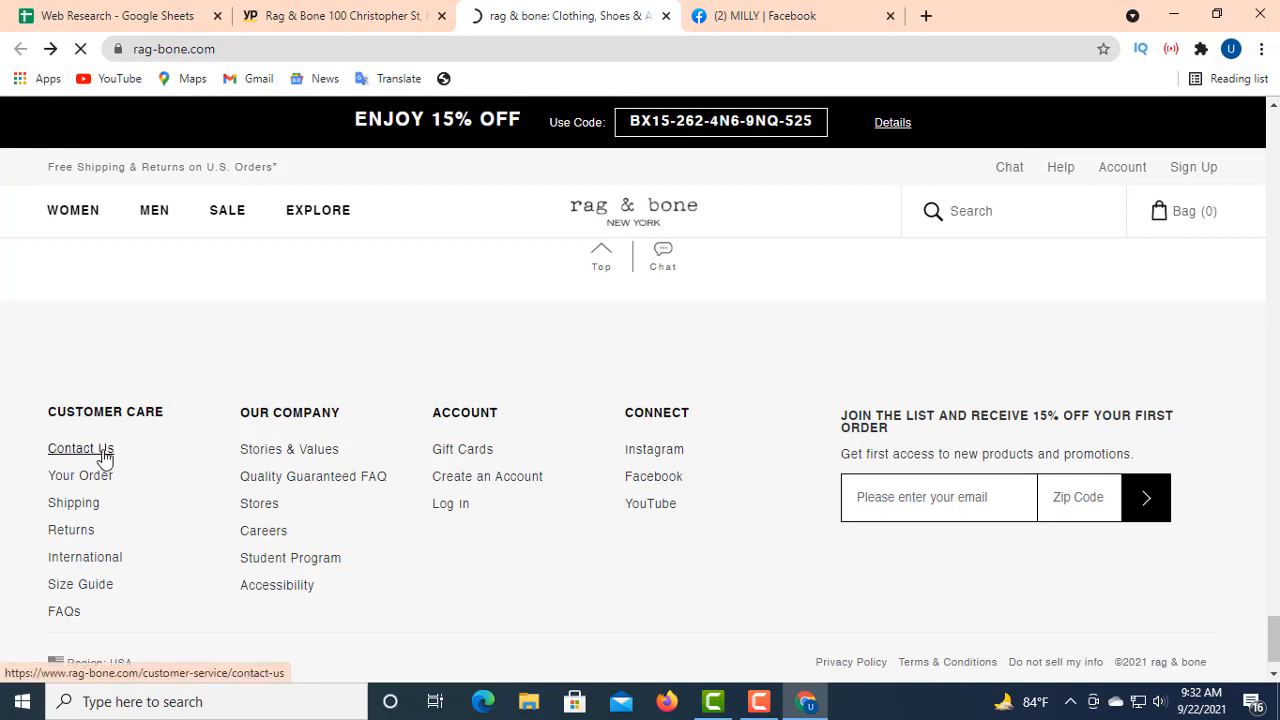
# - Open Rag & Bone's Contact Us page and examine its contact details and footer
pyautogui.click(103, 456)
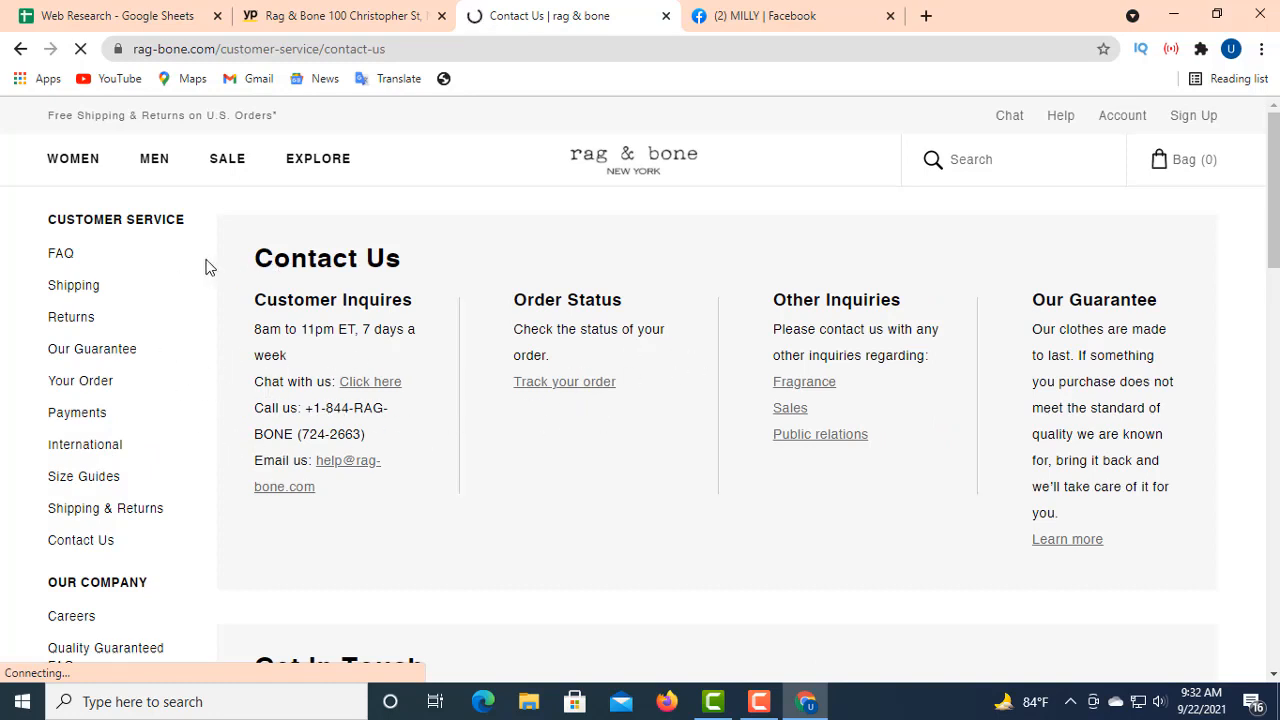
pyautogui.scroll(-4, 420, 470)
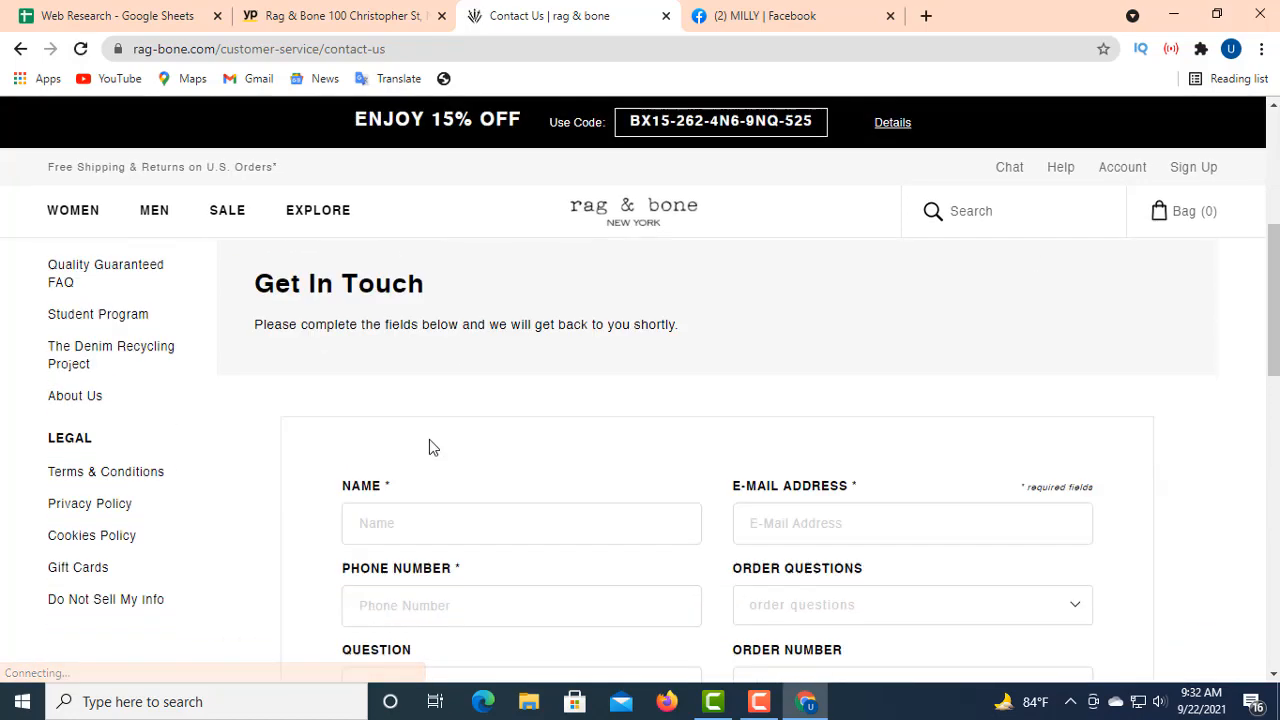
pyautogui.scroll(-10, 435, 440)
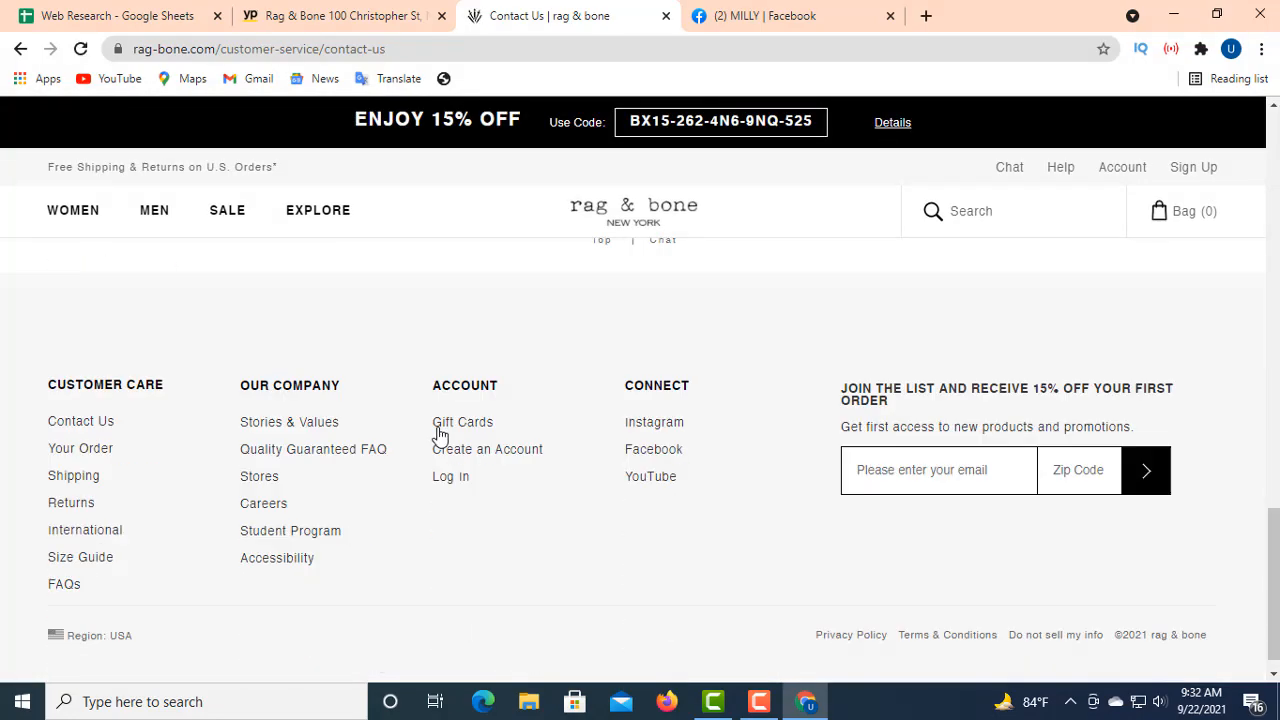
pyautogui.scroll(-1, 440, 436)
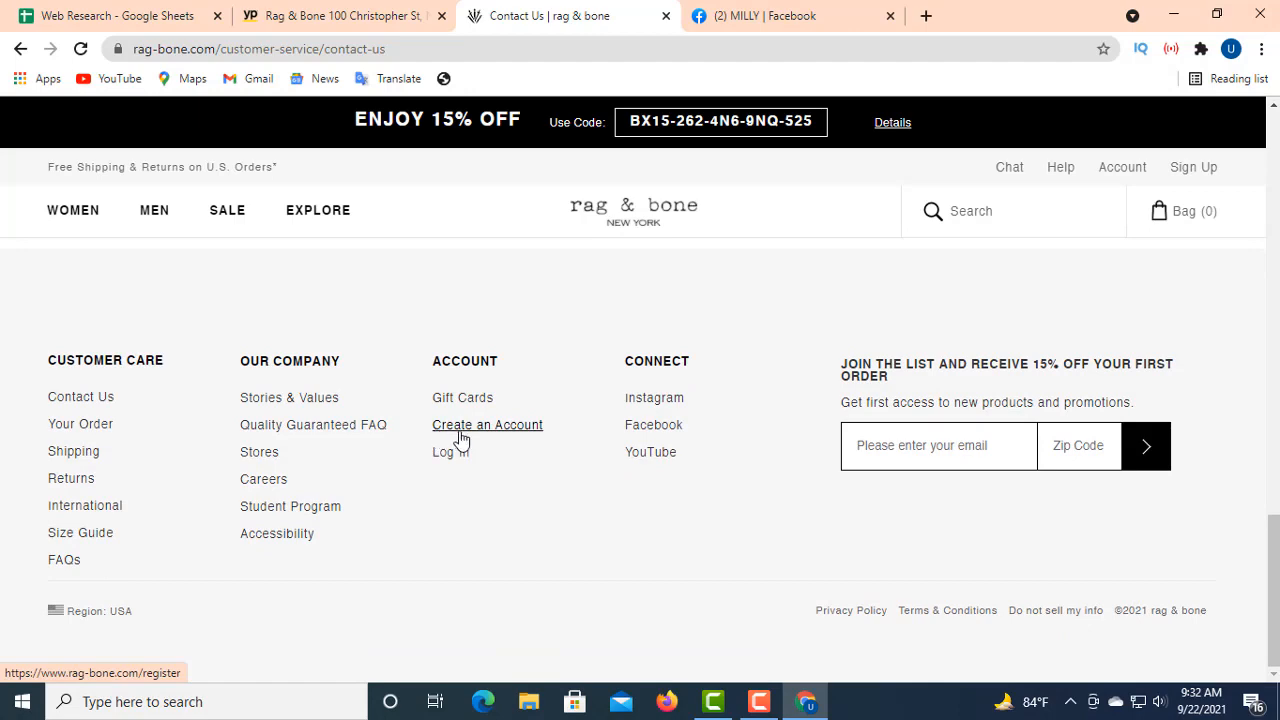
pyautogui.scroll(5, 455, 437)
pyautogui.scroll(6, 455, 437)
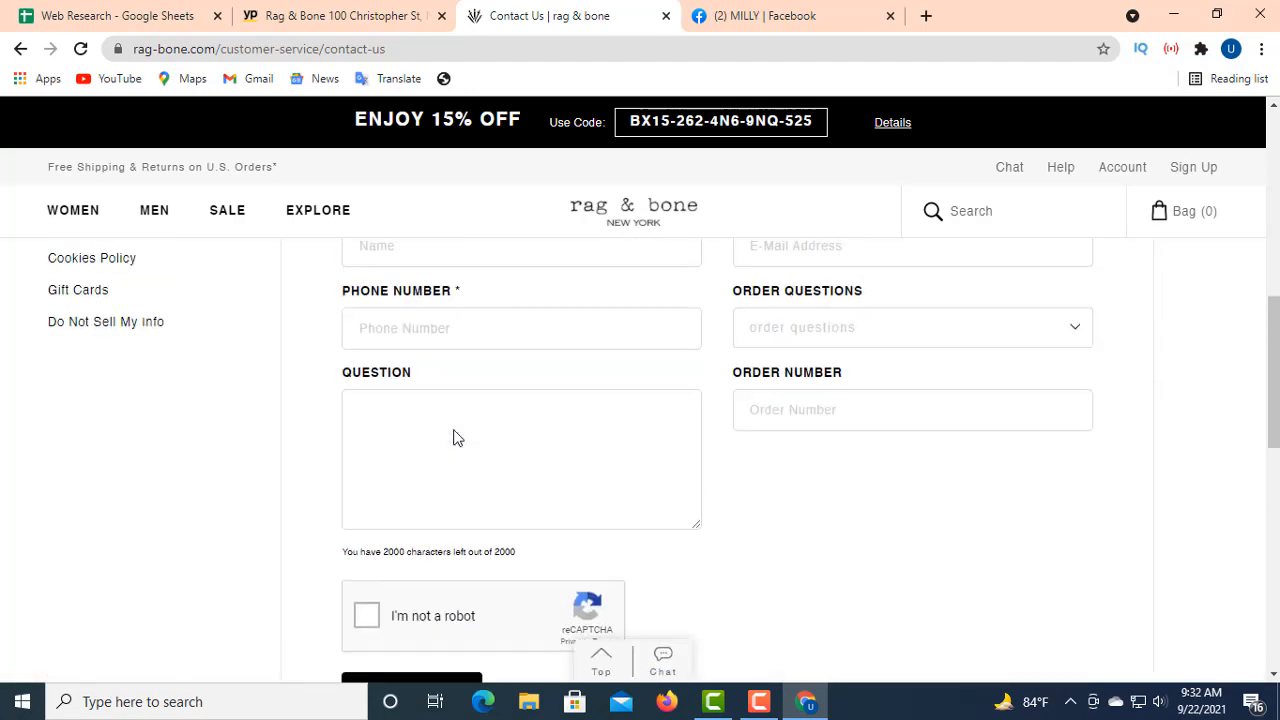
pyautogui.scroll(3, 445, 430)
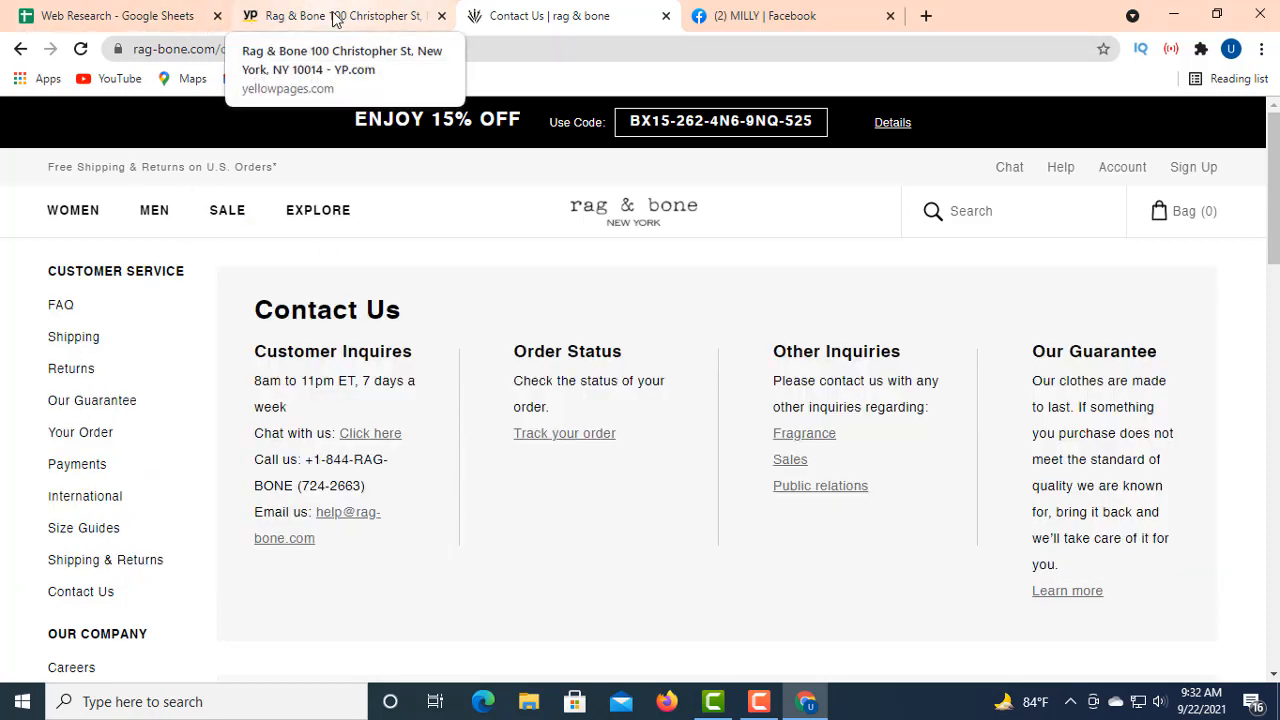
# - Close the Rag & Bone website and MILLY Facebook pages, return to the Yellow Pages results and open the Mandee listing
pyautogui.click(665, 16)
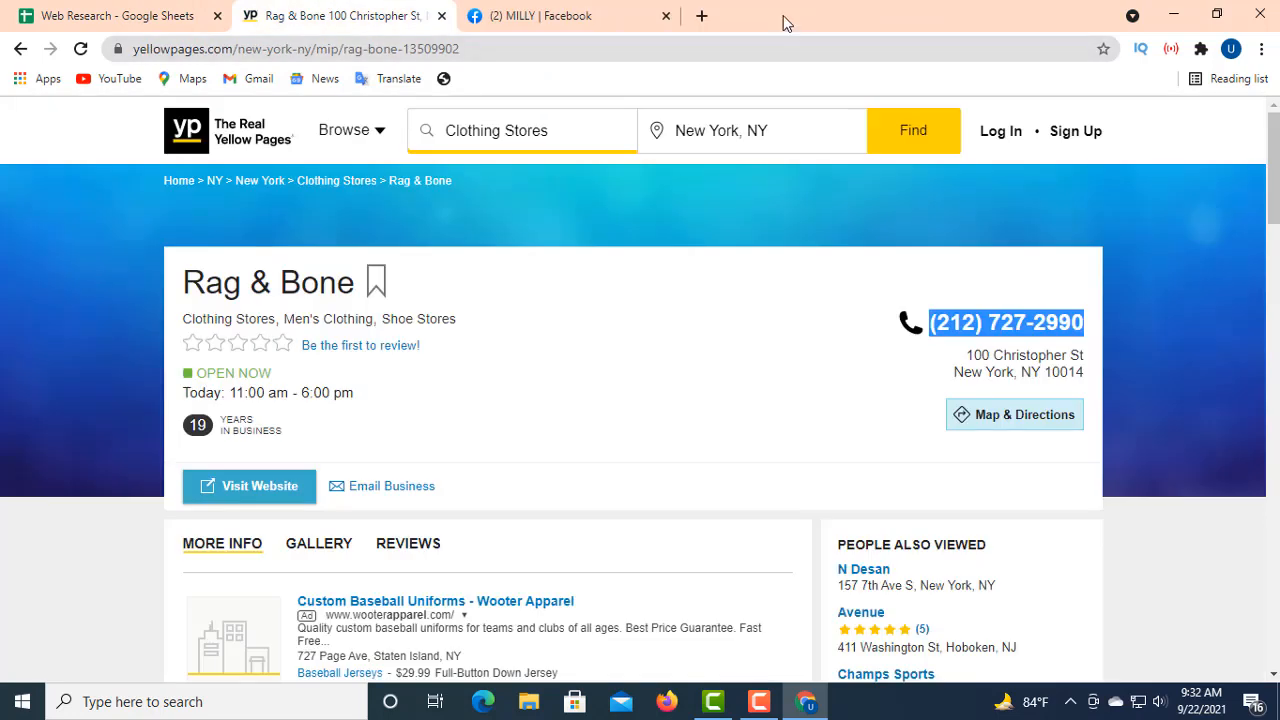
pyautogui.click(666, 16)
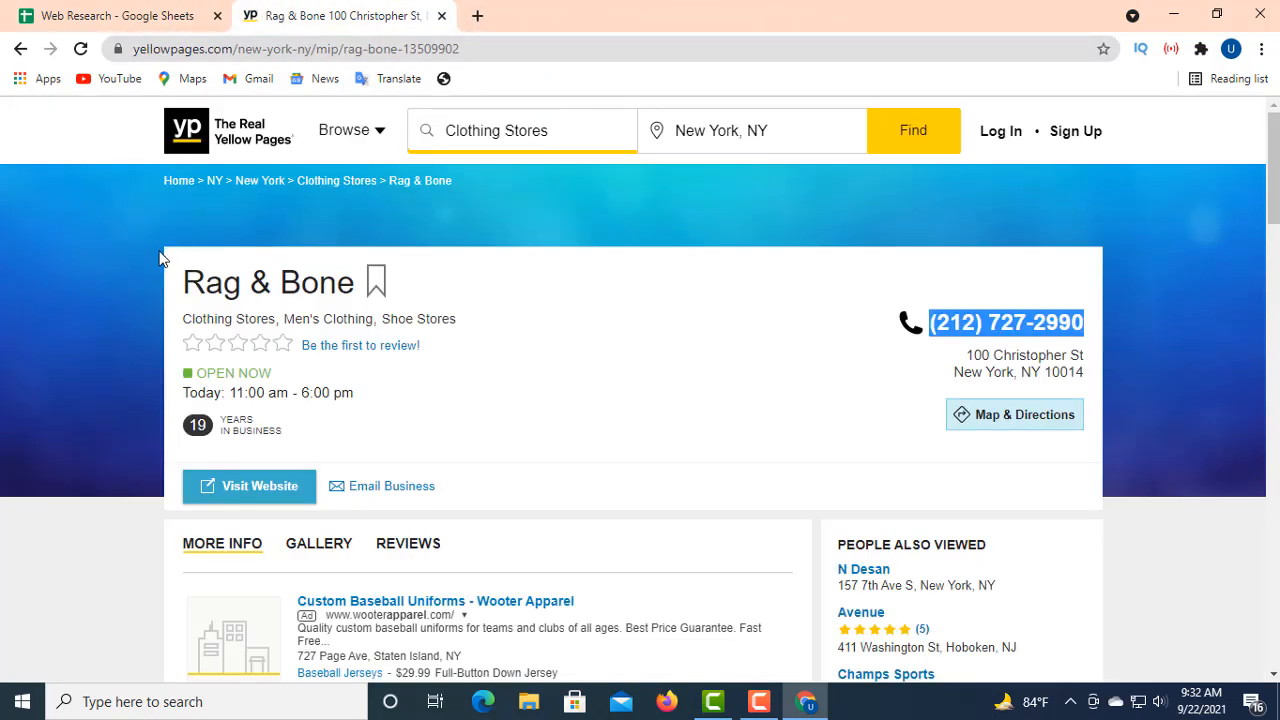
pyautogui.click(19, 49)
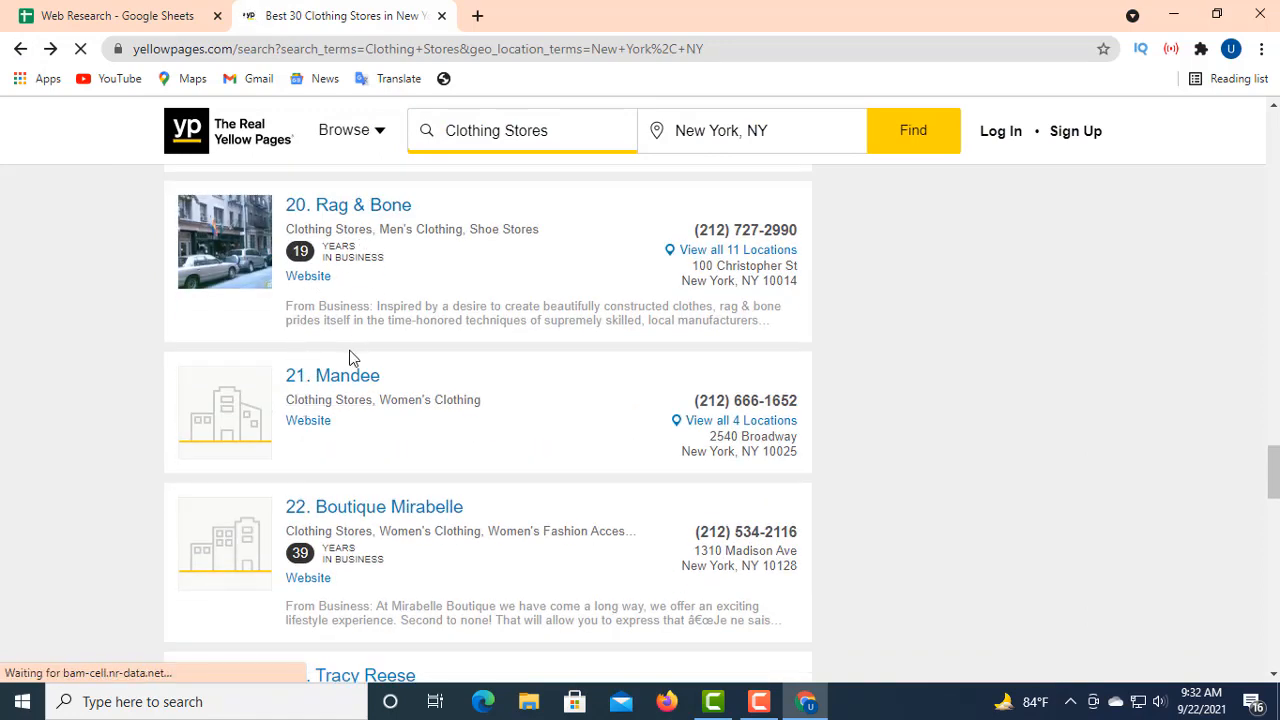
pyautogui.scroll(-1, 349, 345)
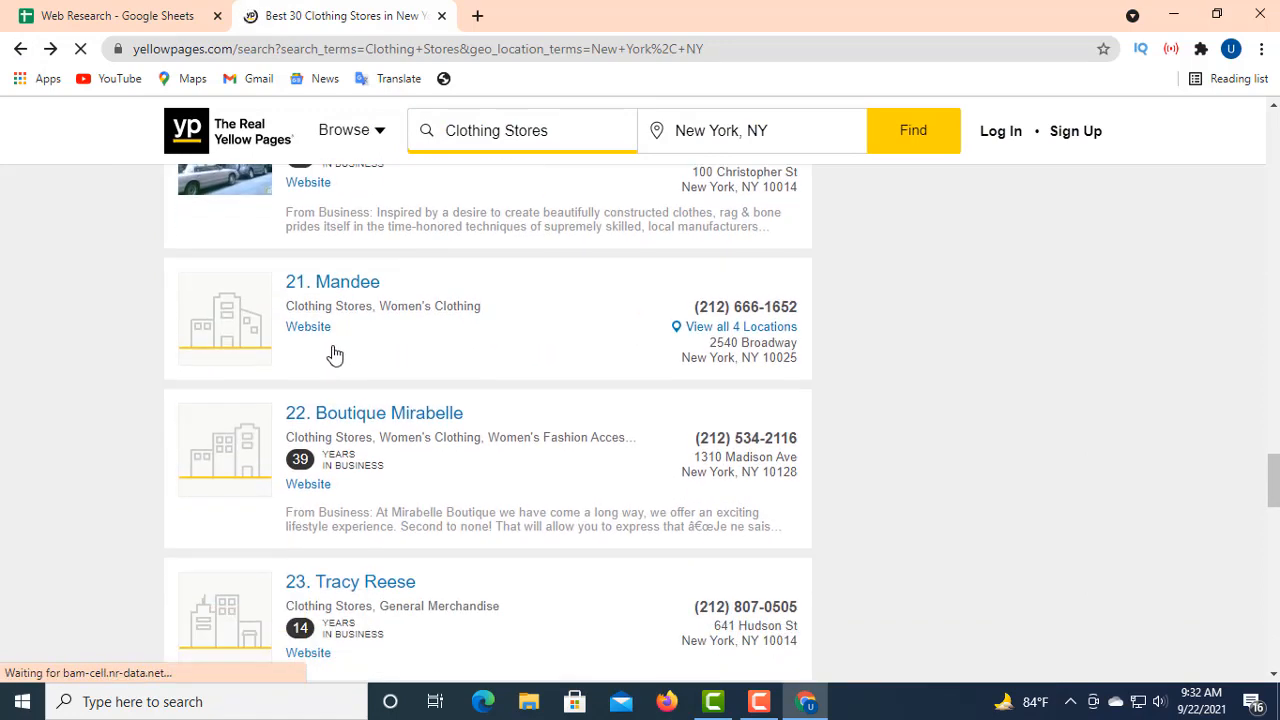
pyautogui.click(368, 287)
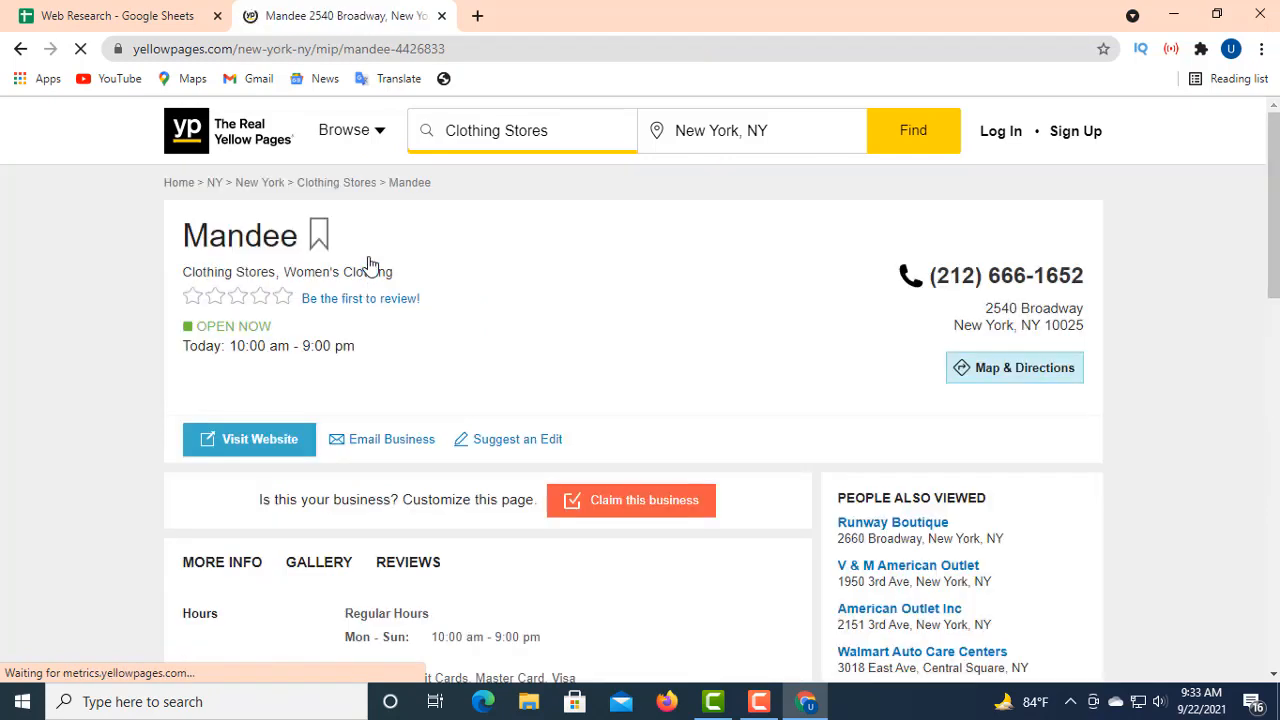
# - Copy the store name Mandee from its listing and paste it into cell A10 of the Web Research sheet
pyautogui.moveTo(315, 240); pyautogui.dragTo(183, 240)
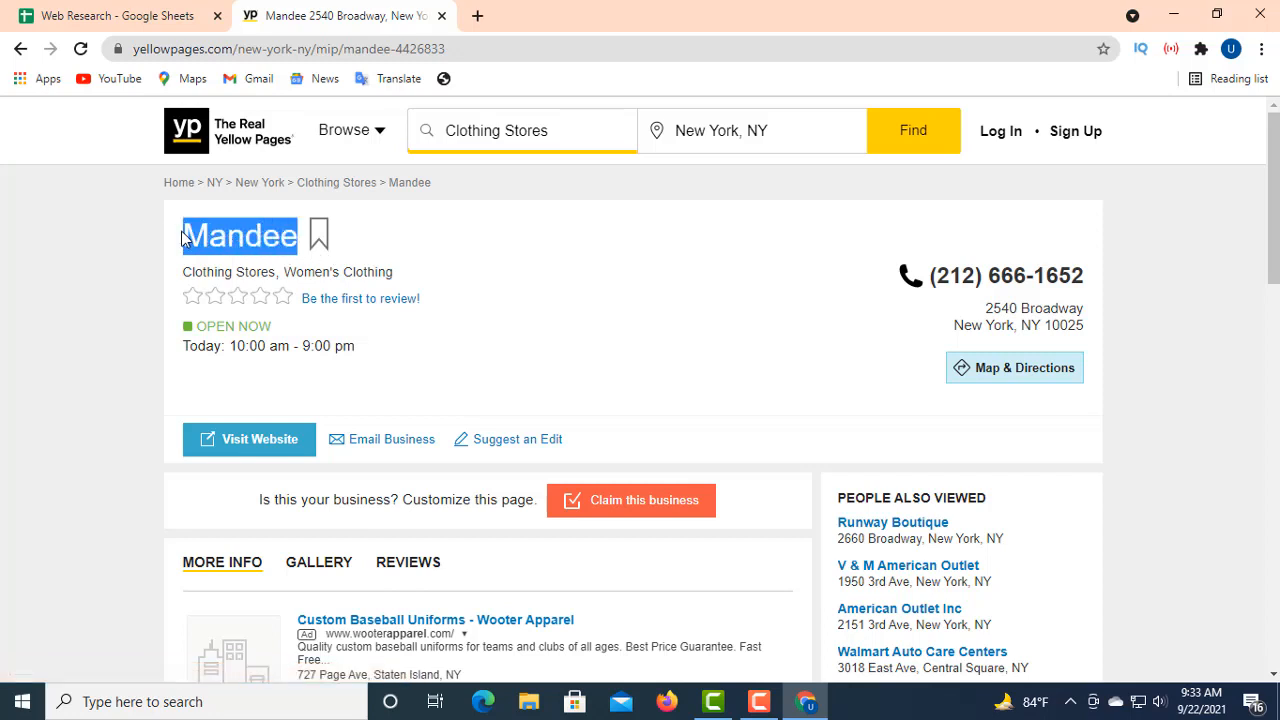
pyautogui.rightClick(199, 244)
pyautogui.click(233, 256)
pyautogui.click(158, 20)
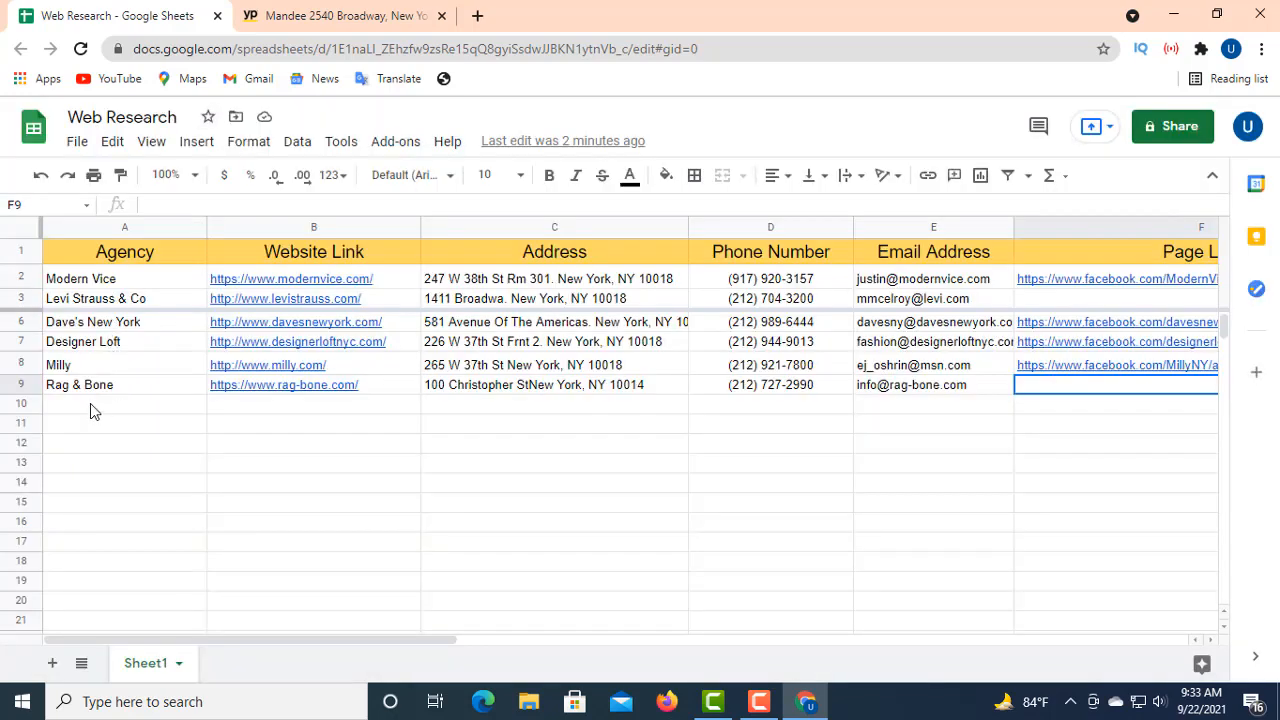
pyautogui.click(90, 403)
pyautogui.click(160, 203)
pyautogui.rightClick(160, 203)
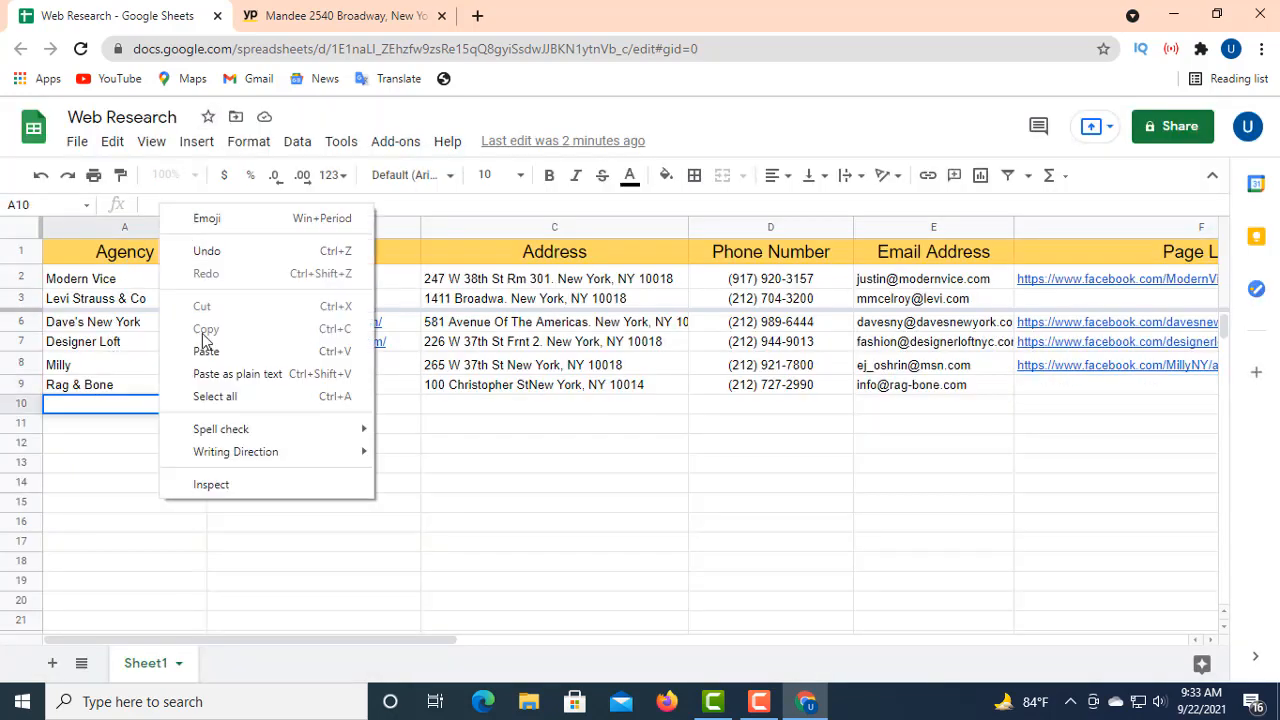
pyautogui.click(210, 354)
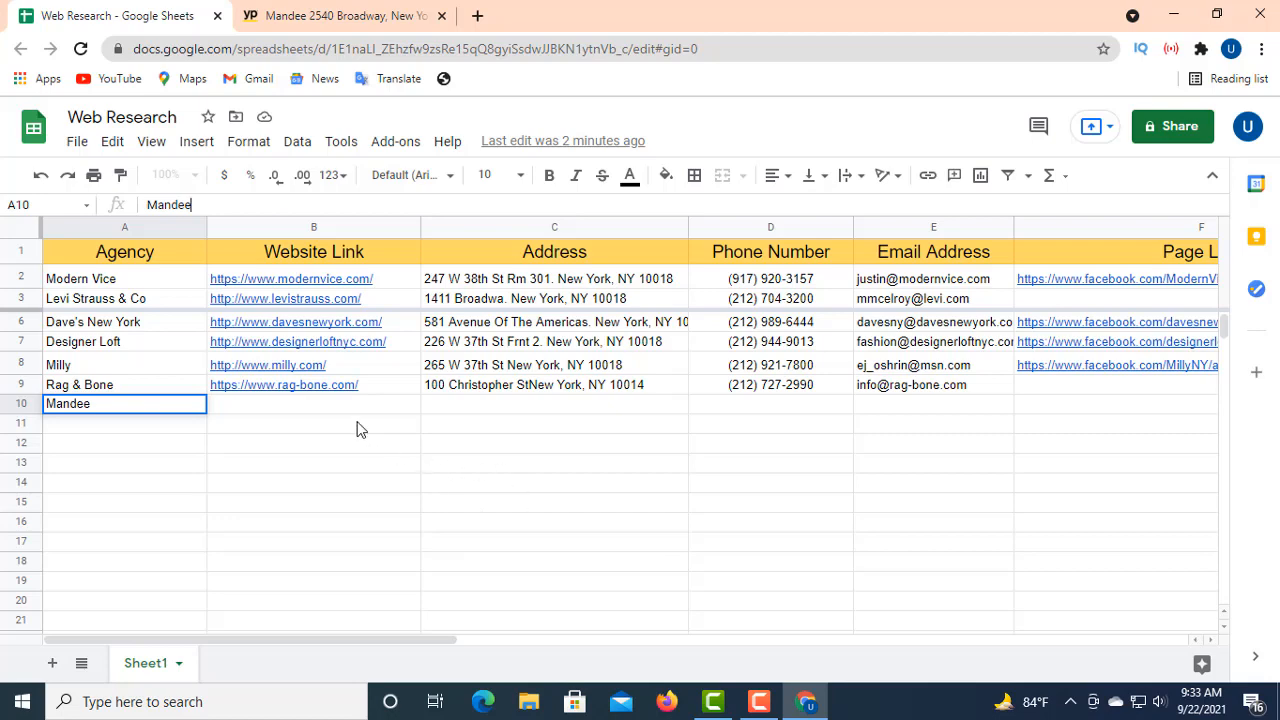
pyautogui.click(320, 406)
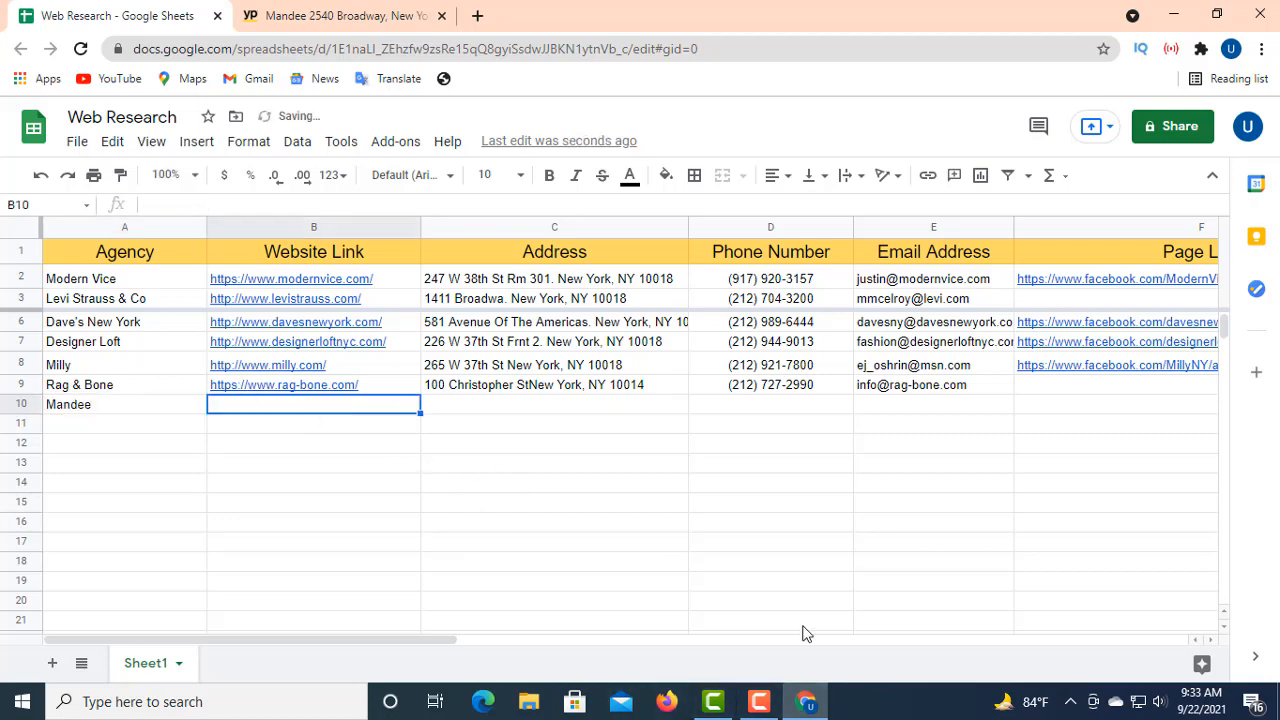
pyautogui.click(320, 16)
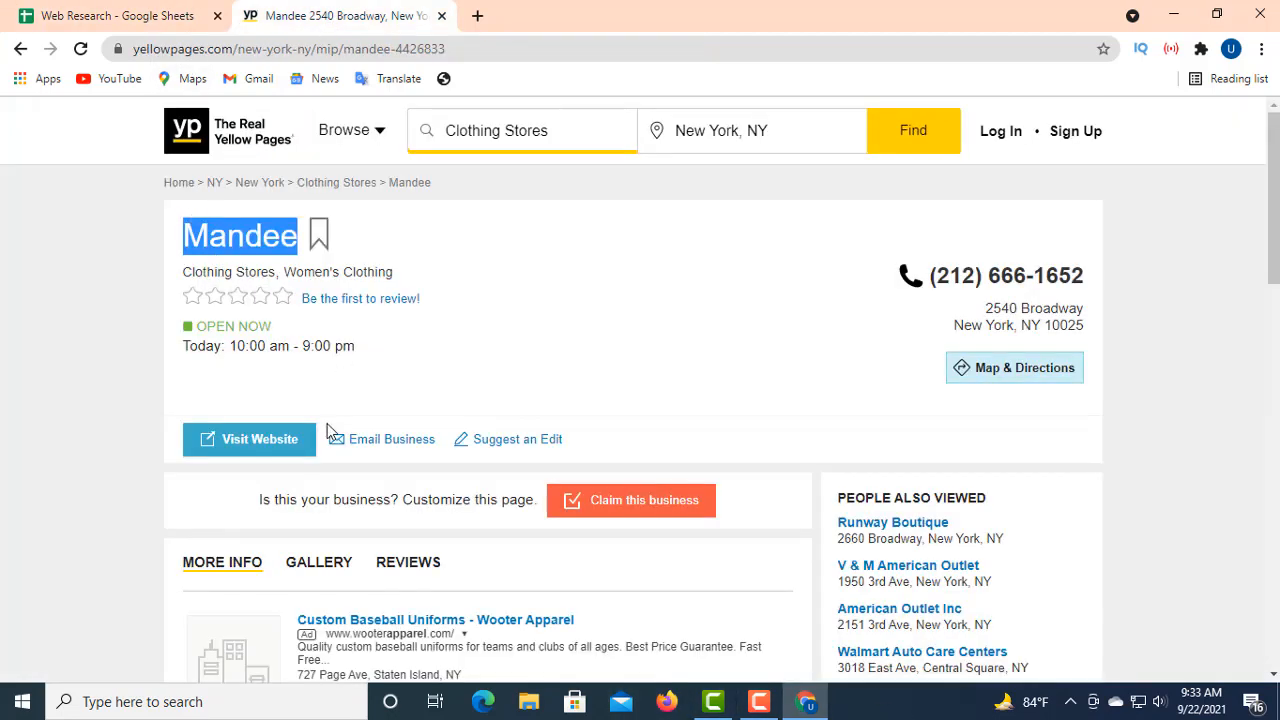
pyautogui.rightClick(285, 436)
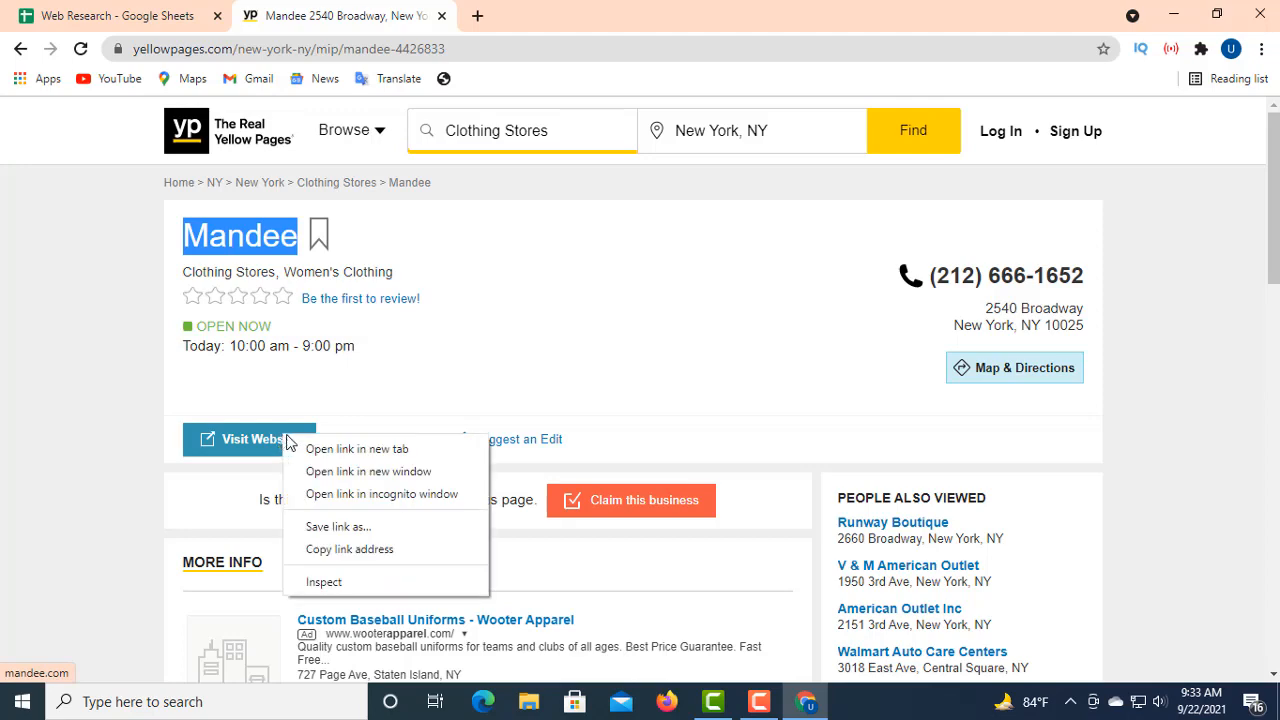
pyautogui.click(358, 549)
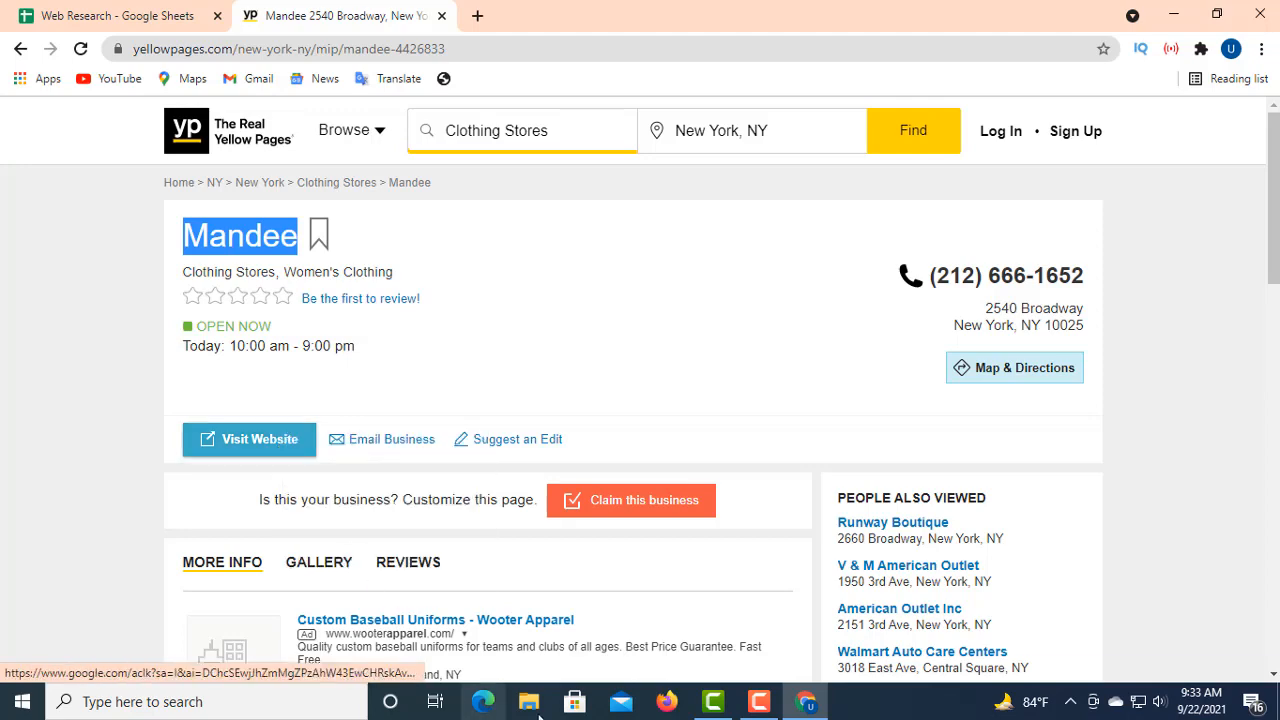
pyautogui.click(160, 24)
pyautogui.click(158, 199)
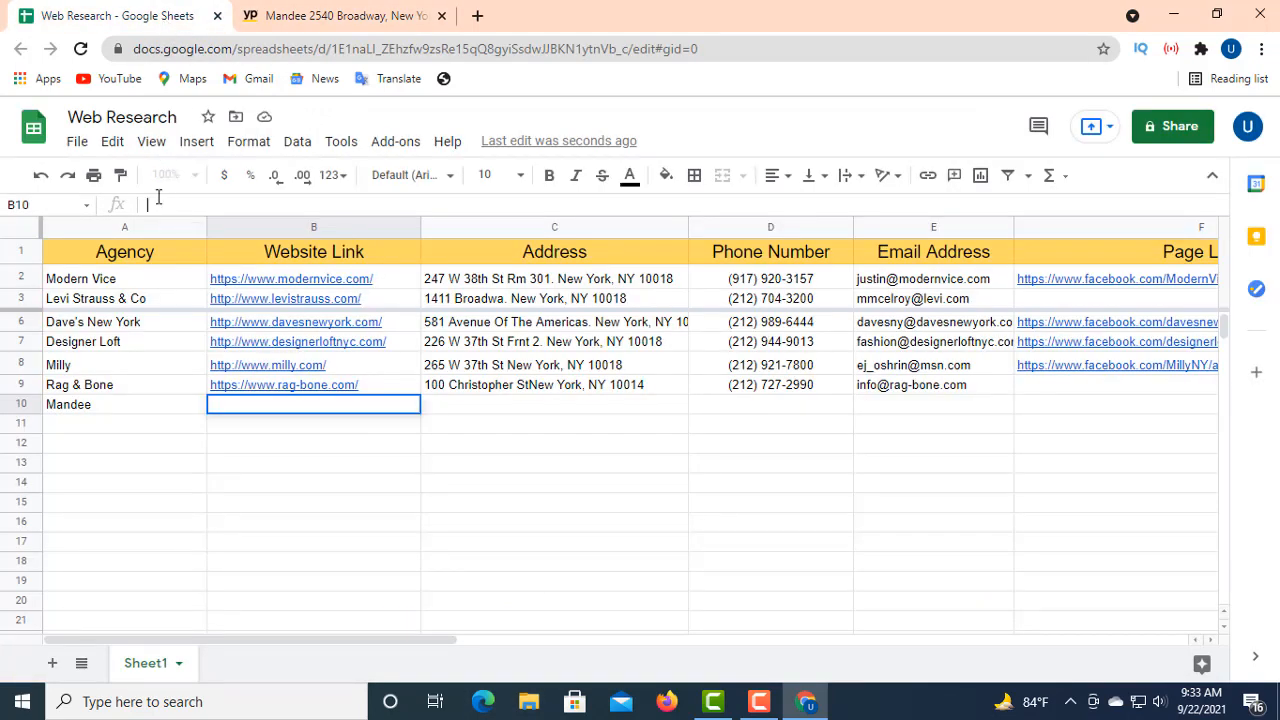
pyautogui.rightClick(153, 199)
pyautogui.click(206, 349)
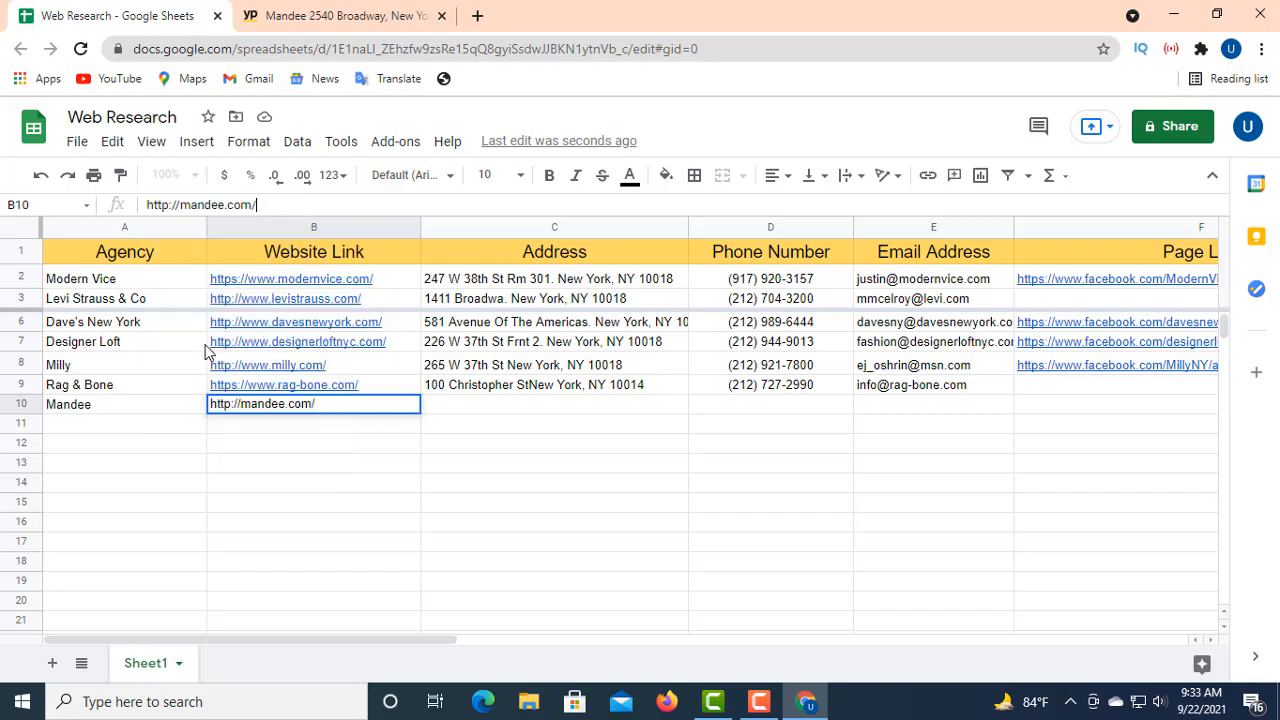
# - Select cell C10 for the address, return to the Mandee listing and copy the store's full two-line address
pyautogui.click(461, 408)
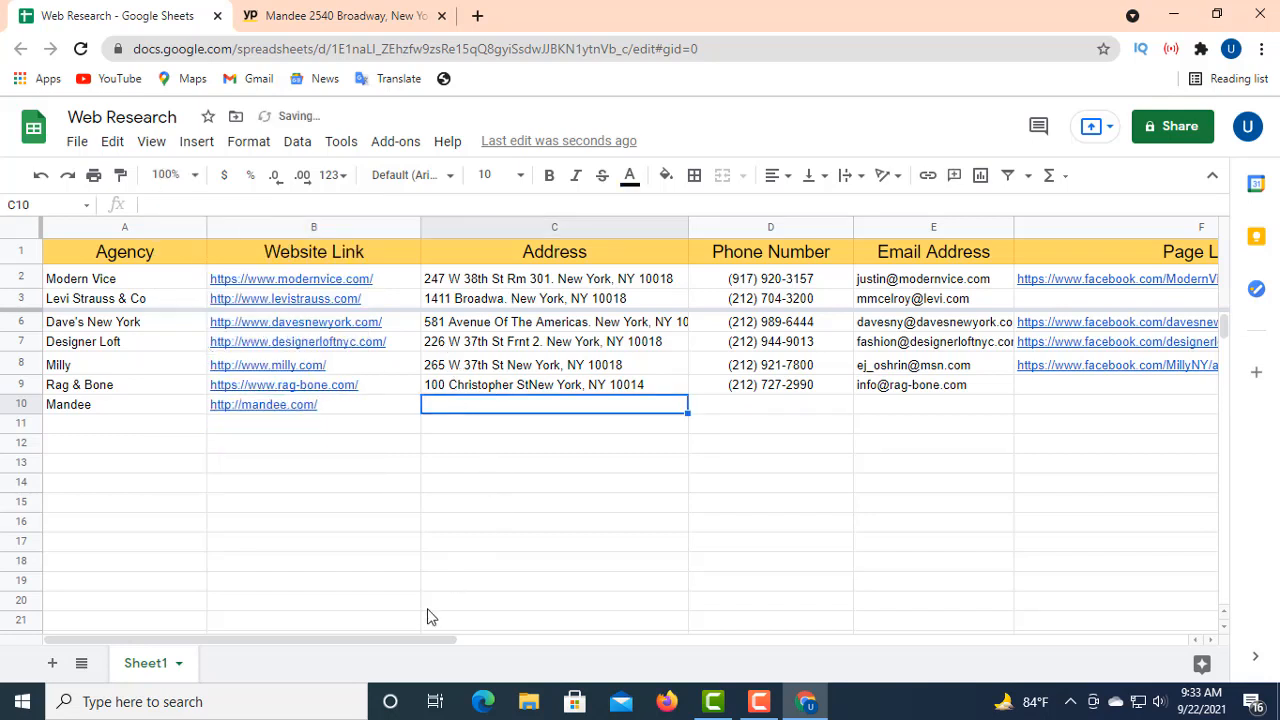
pyautogui.click(316, 18)
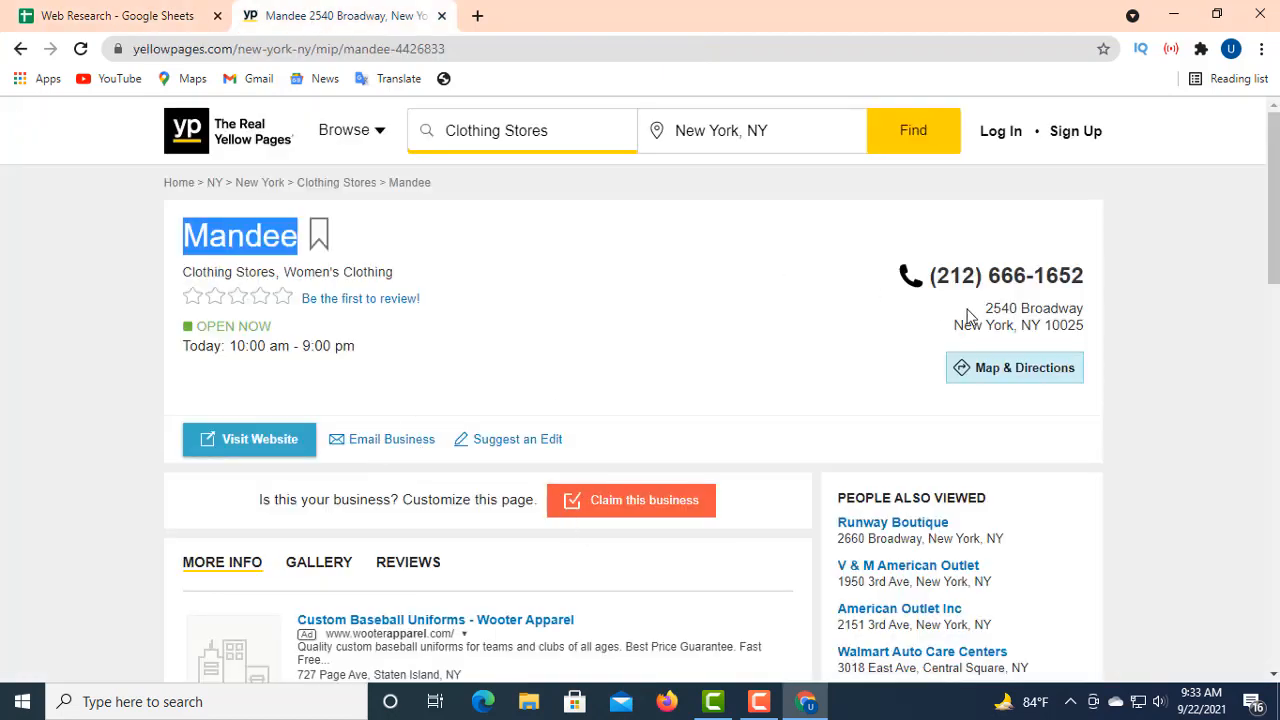
pyautogui.moveTo(985, 309); pyautogui.dragTo(1082, 327)
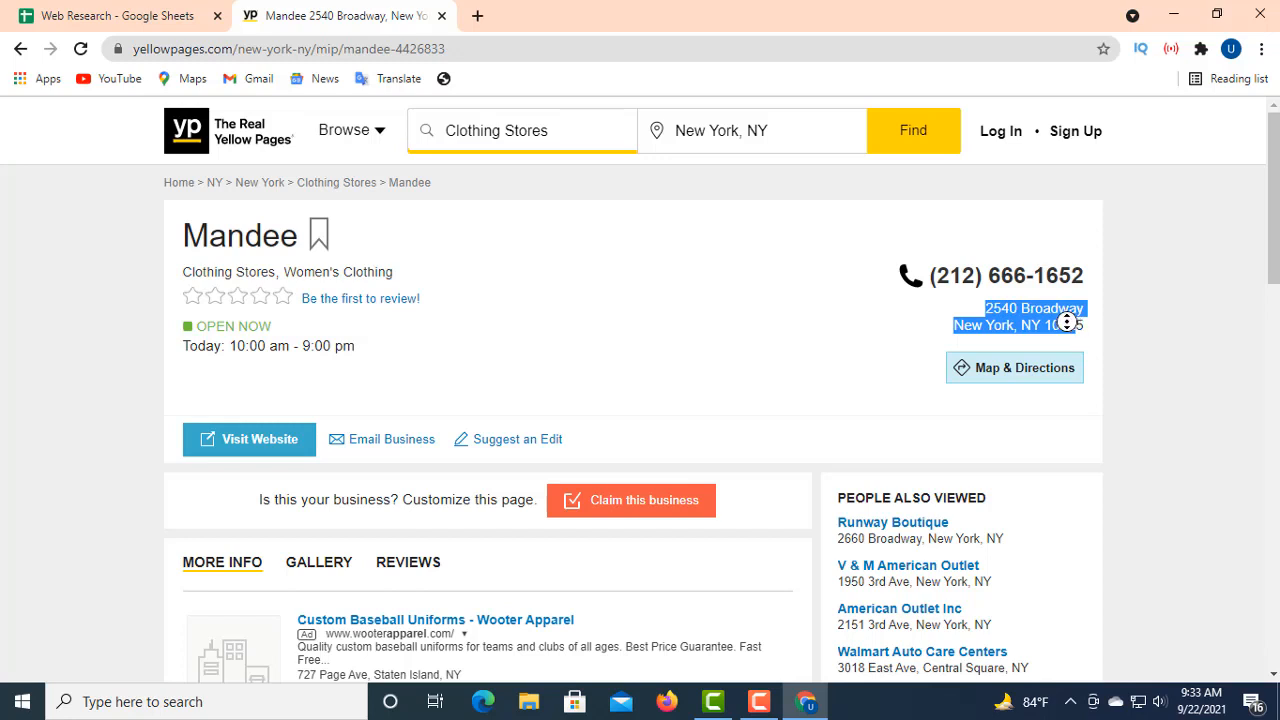
pyautogui.rightClick(1068, 326)
pyautogui.click(950, 334)
pyautogui.click(997, 310)
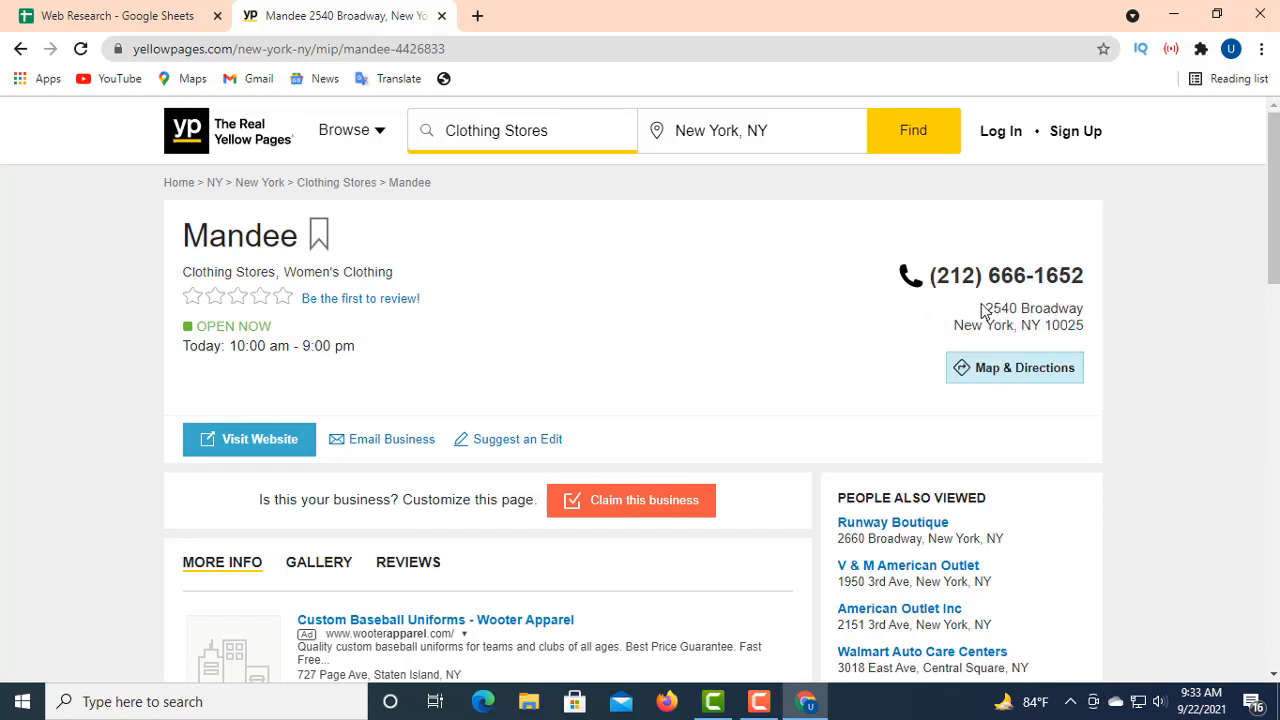
pyautogui.moveTo(985, 309); pyautogui.dragTo(1085, 329)
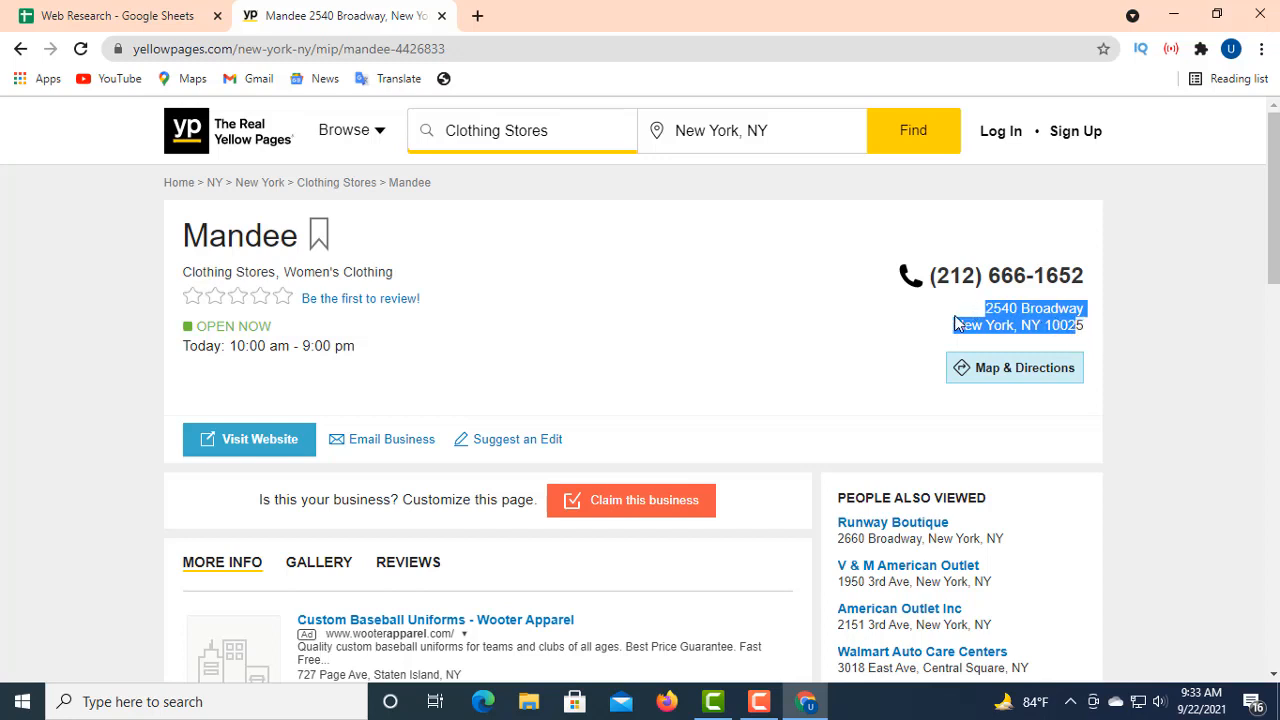
pyautogui.click(994, 307)
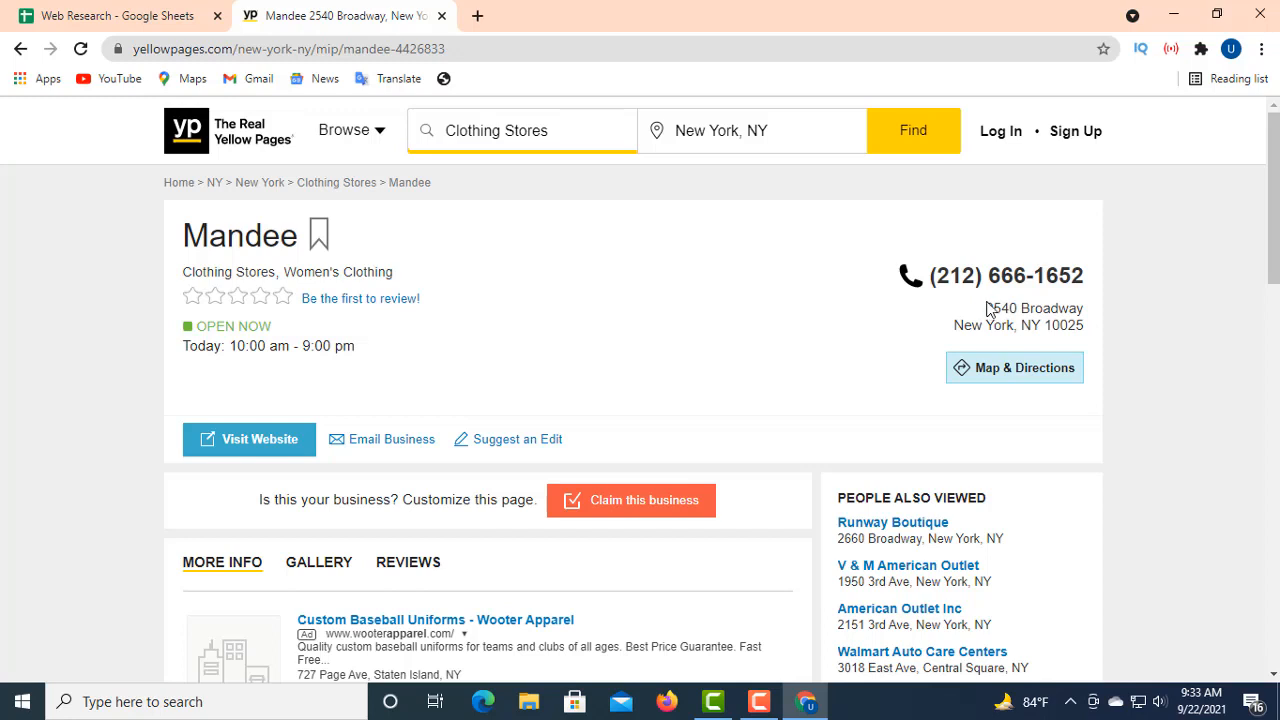
pyautogui.moveTo(988, 310); pyautogui.dragTo(1084, 330)
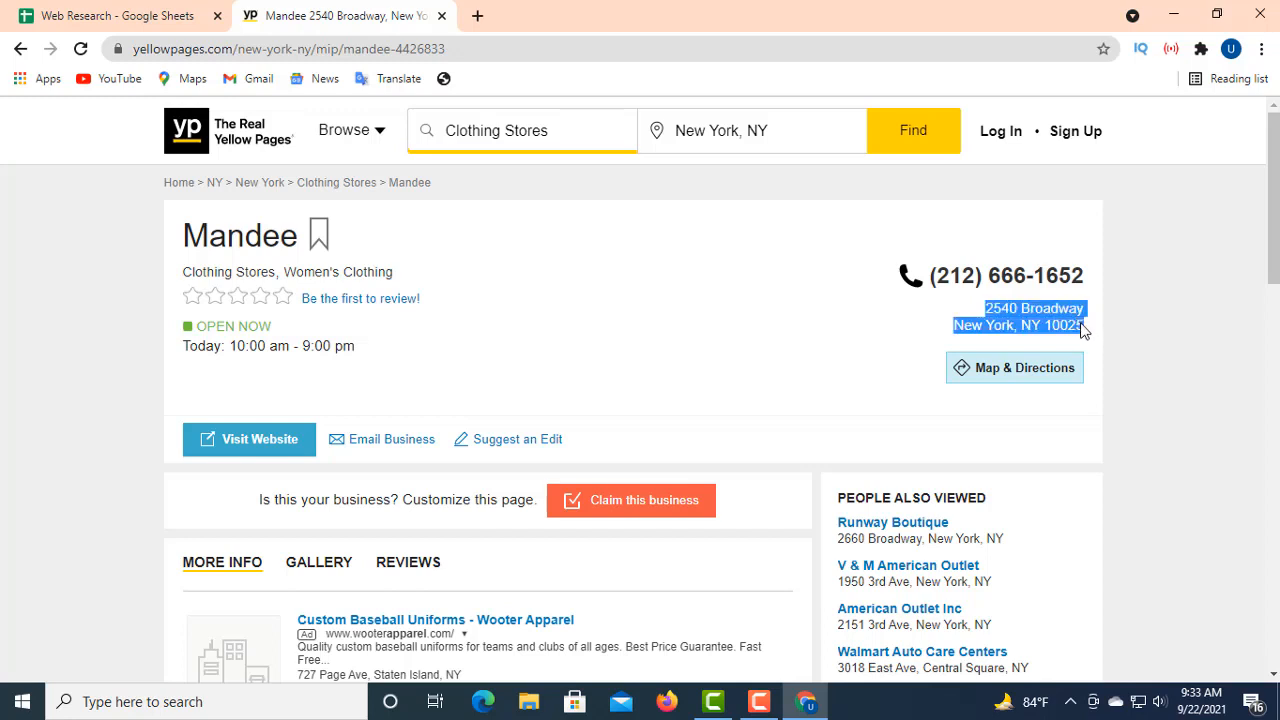
pyautogui.click(976, 308)
pyautogui.moveTo(986, 308); pyautogui.dragTo(1086, 328)
pyautogui.rightClick(1066, 316)
pyautogui.click(961, 333)
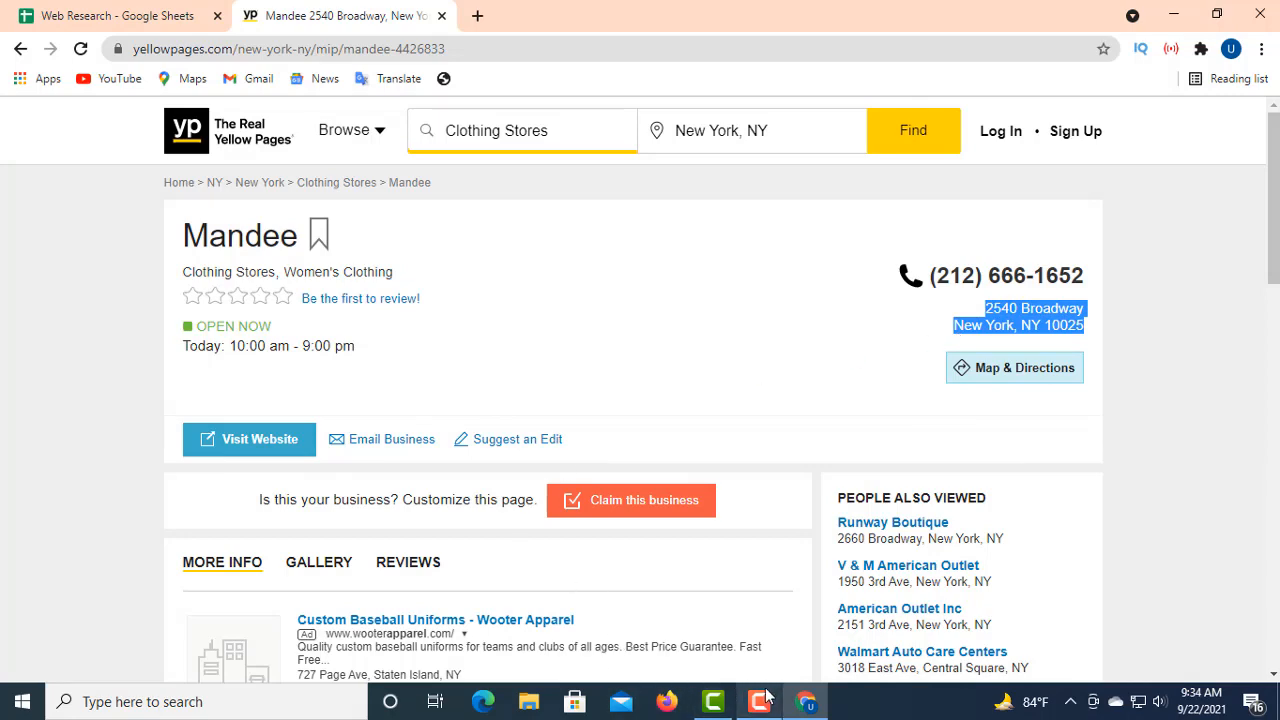
# - Paste the copied Mandee store address into cell C10 of the Web Research sheet and join its two lines into one
pyautogui.click(160, 16)
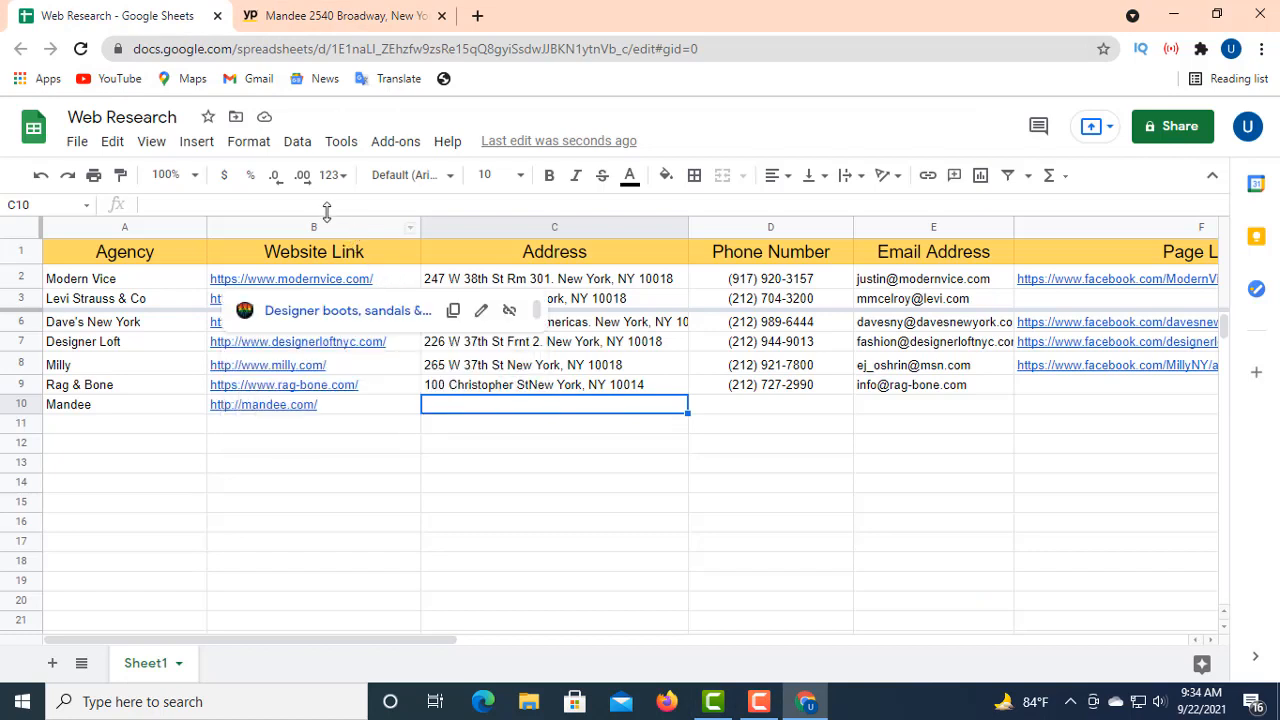
pyautogui.click(168, 205)
pyautogui.rightClick(168, 205)
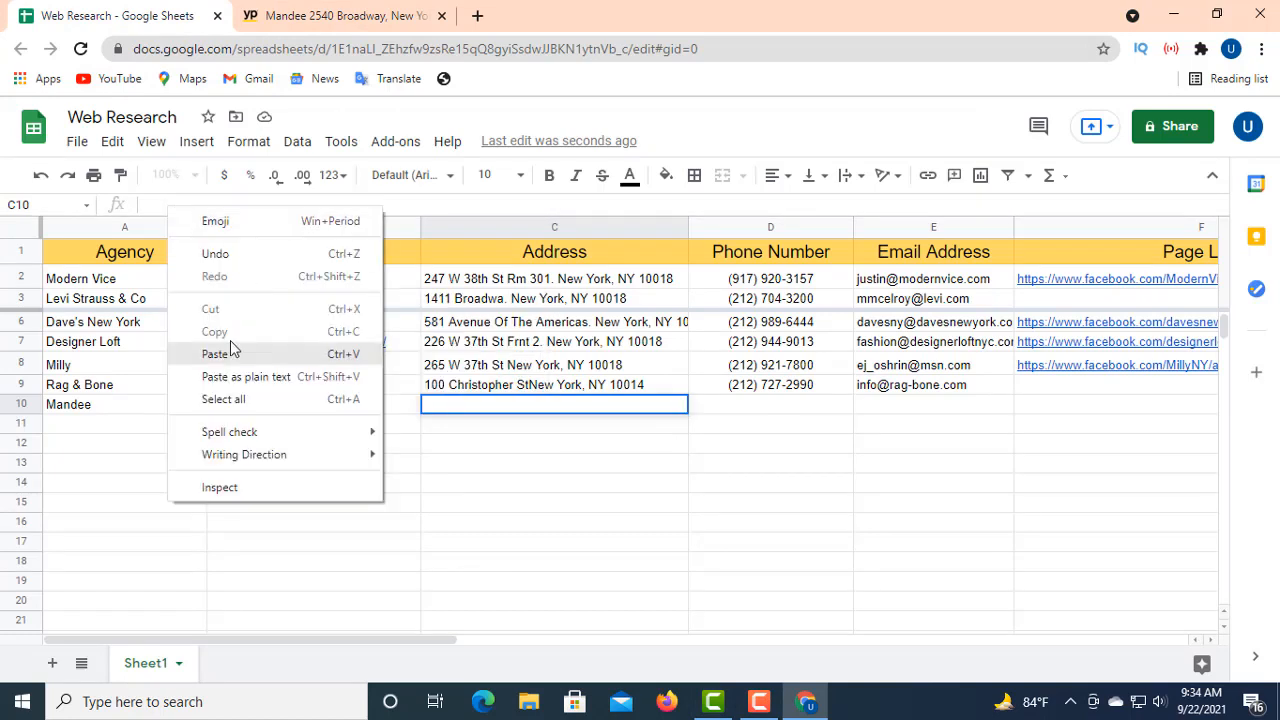
pyautogui.click(228, 346)
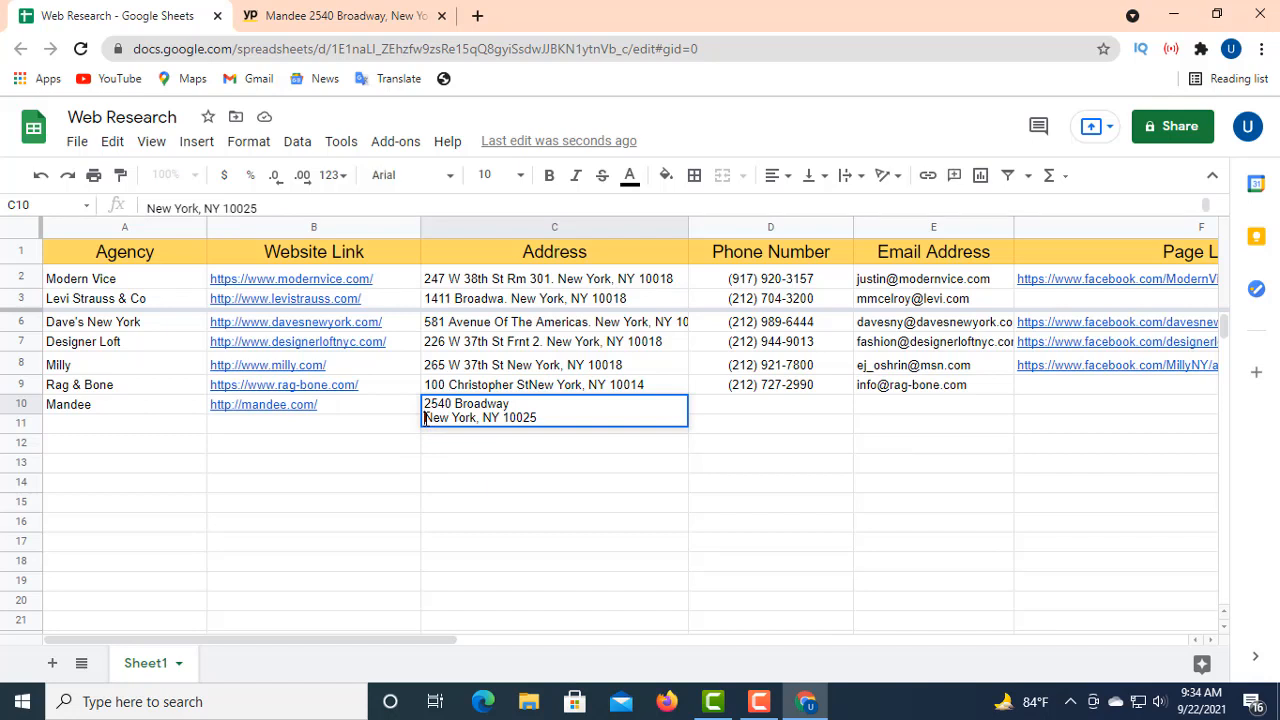
pyautogui.press('BackSpace')
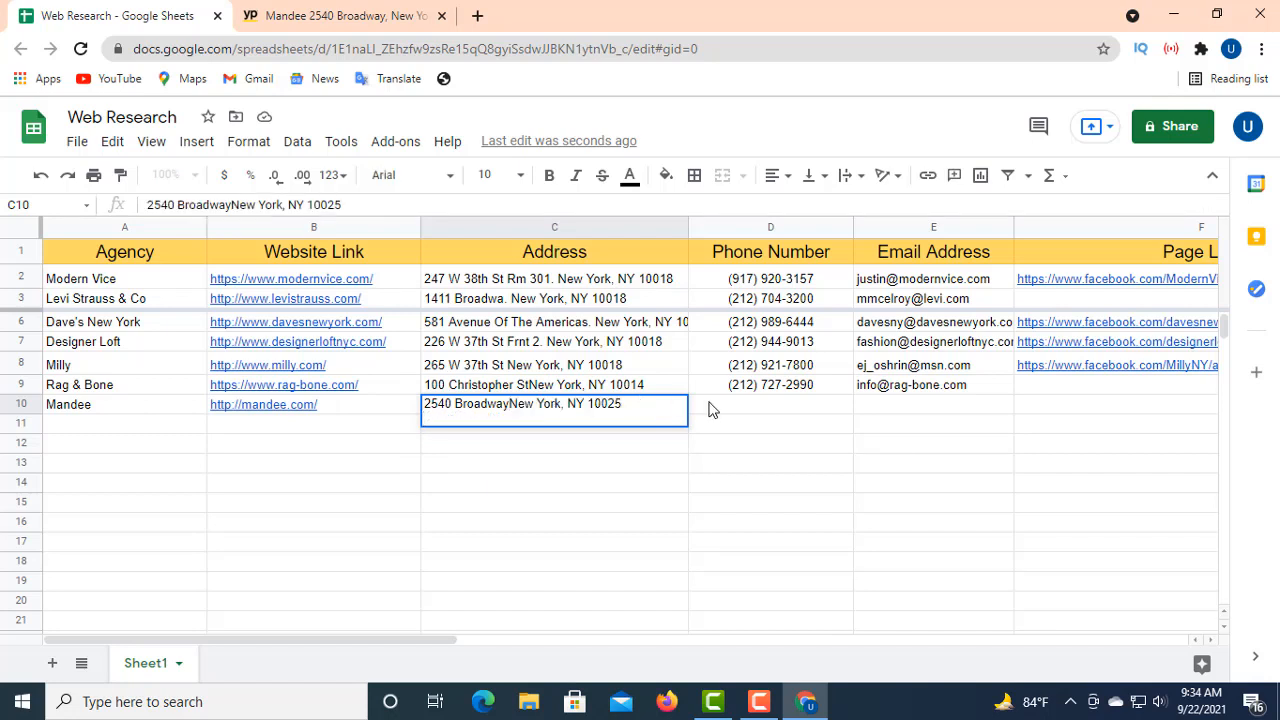
# - Copy the store's phone number from the Mandee listing on Yellow Pages and paste it into cell D10 of the sheet
pyautogui.click(722, 408)
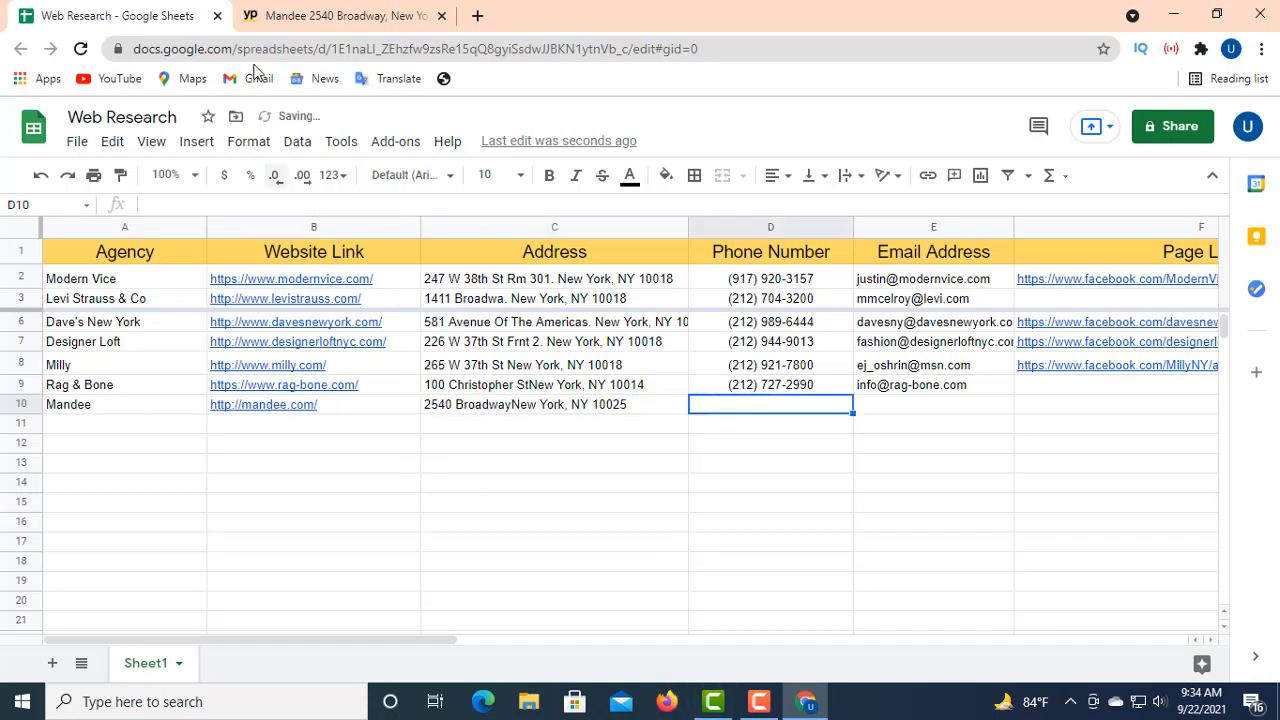
pyautogui.click(305, 17)
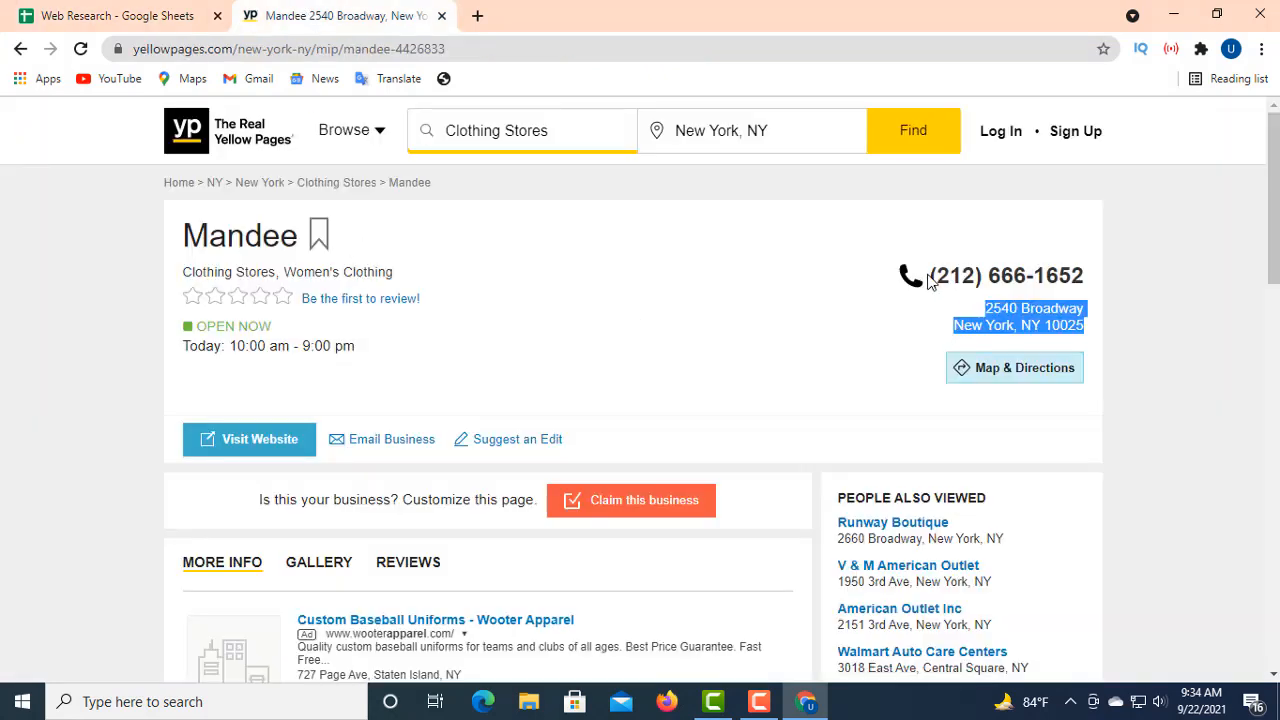
pyautogui.moveTo(929, 276); pyautogui.dragTo(1086, 274)
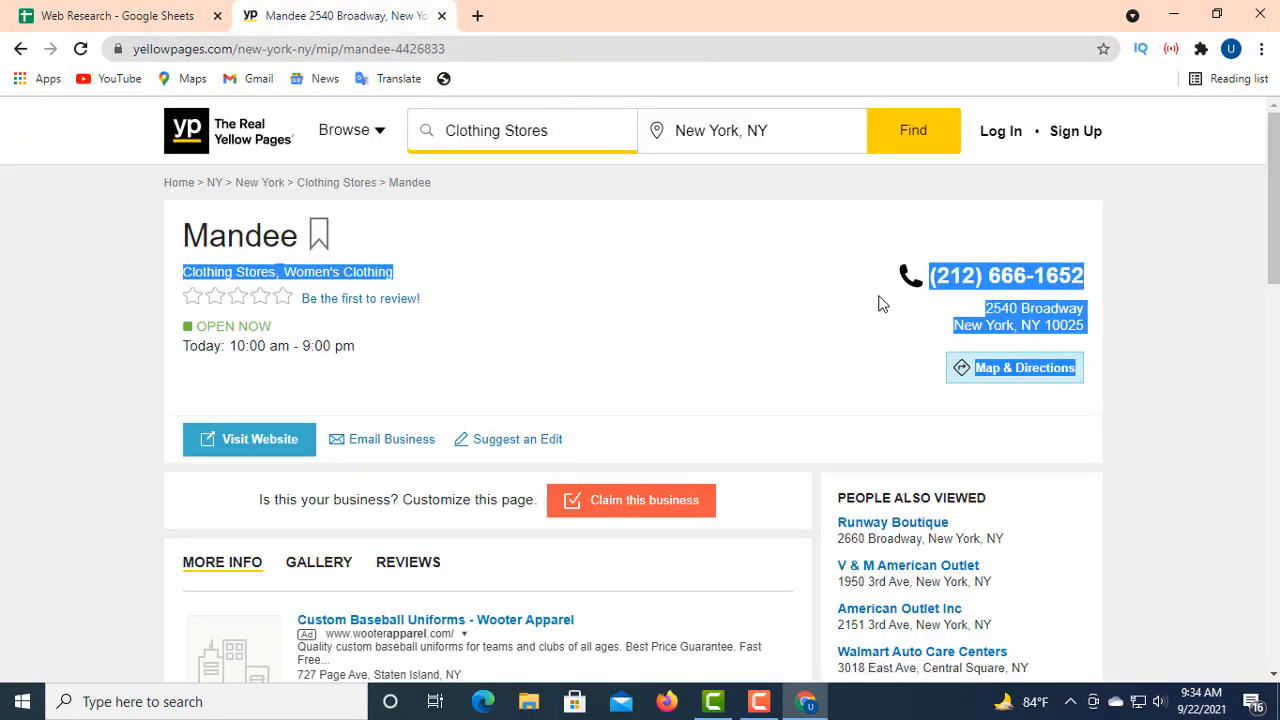
pyautogui.moveTo(928, 277); pyautogui.dragTo(1082, 289)
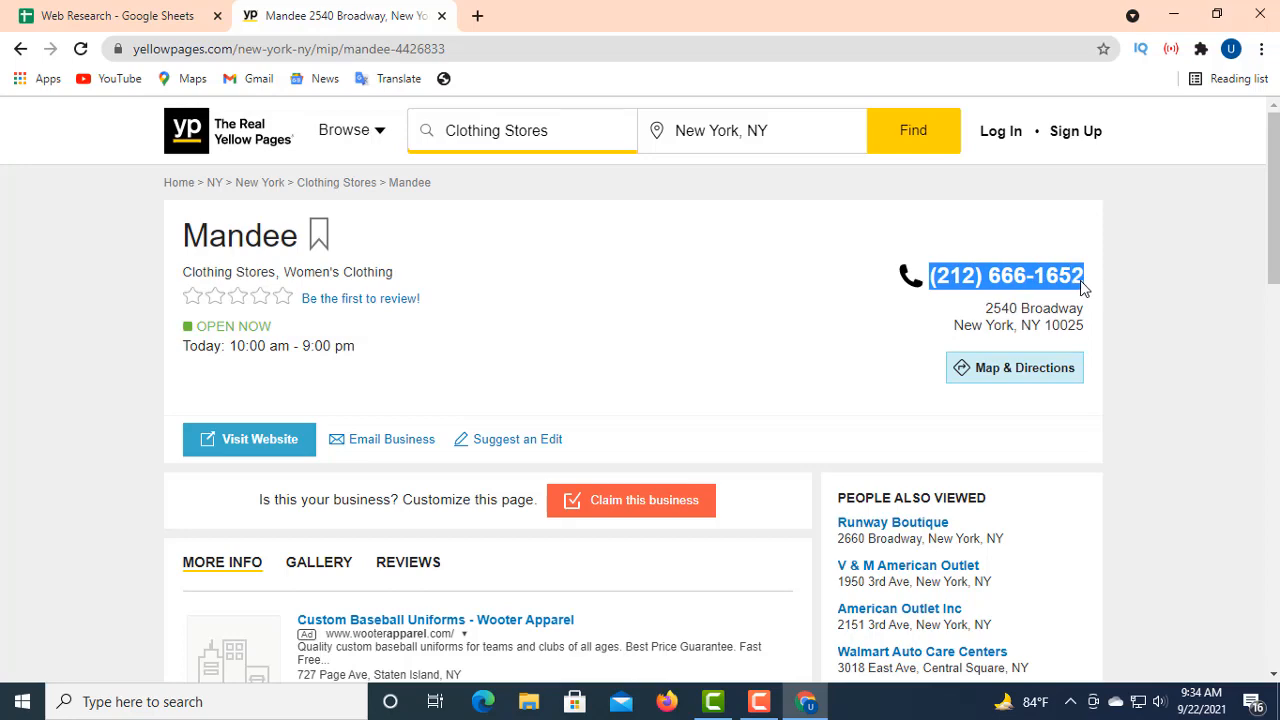
pyautogui.rightClick(1035, 272)
pyautogui.click(1045, 287)
pyautogui.click(100, 16)
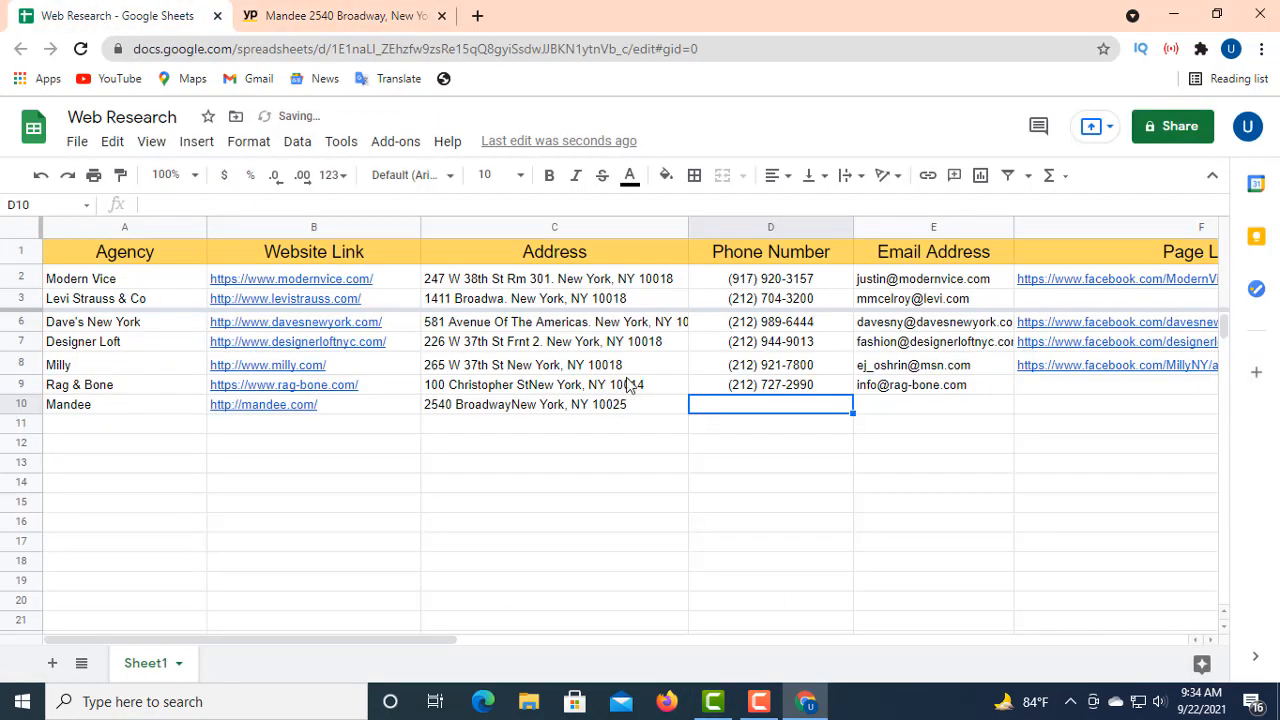
pyautogui.rightClick(162, 204)
pyautogui.click(211, 349)
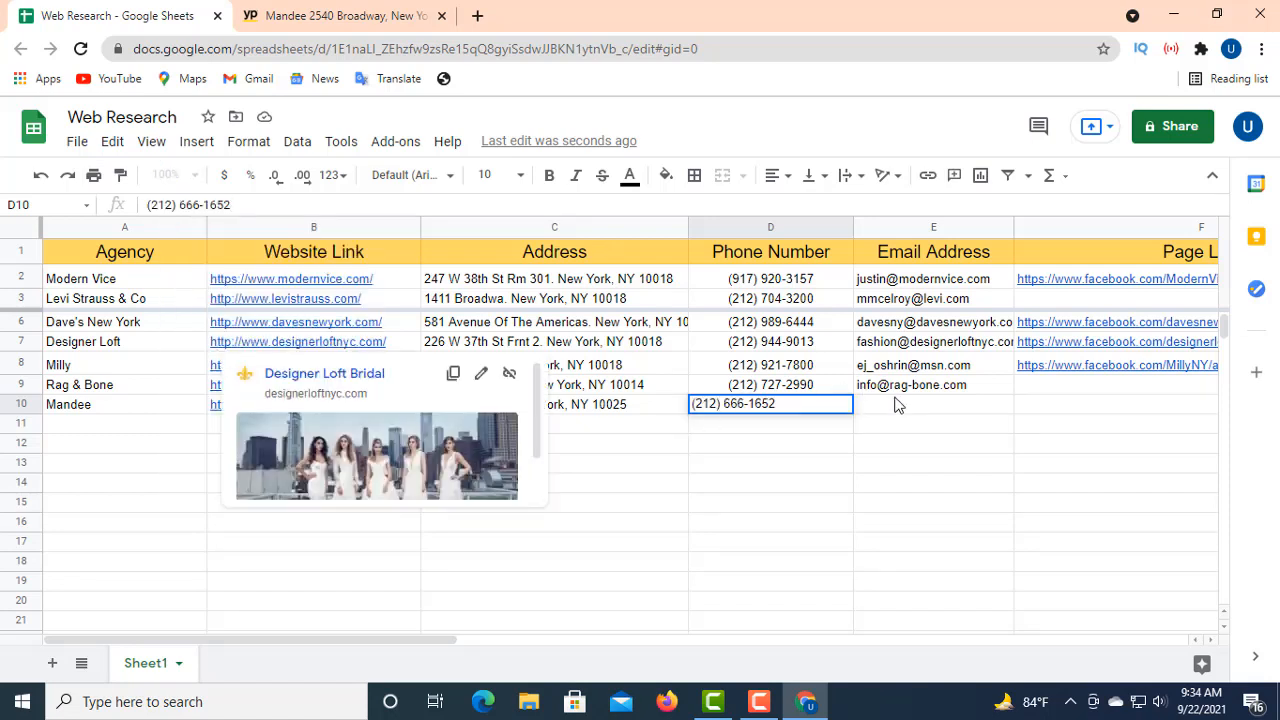
pyautogui.press('Tab')
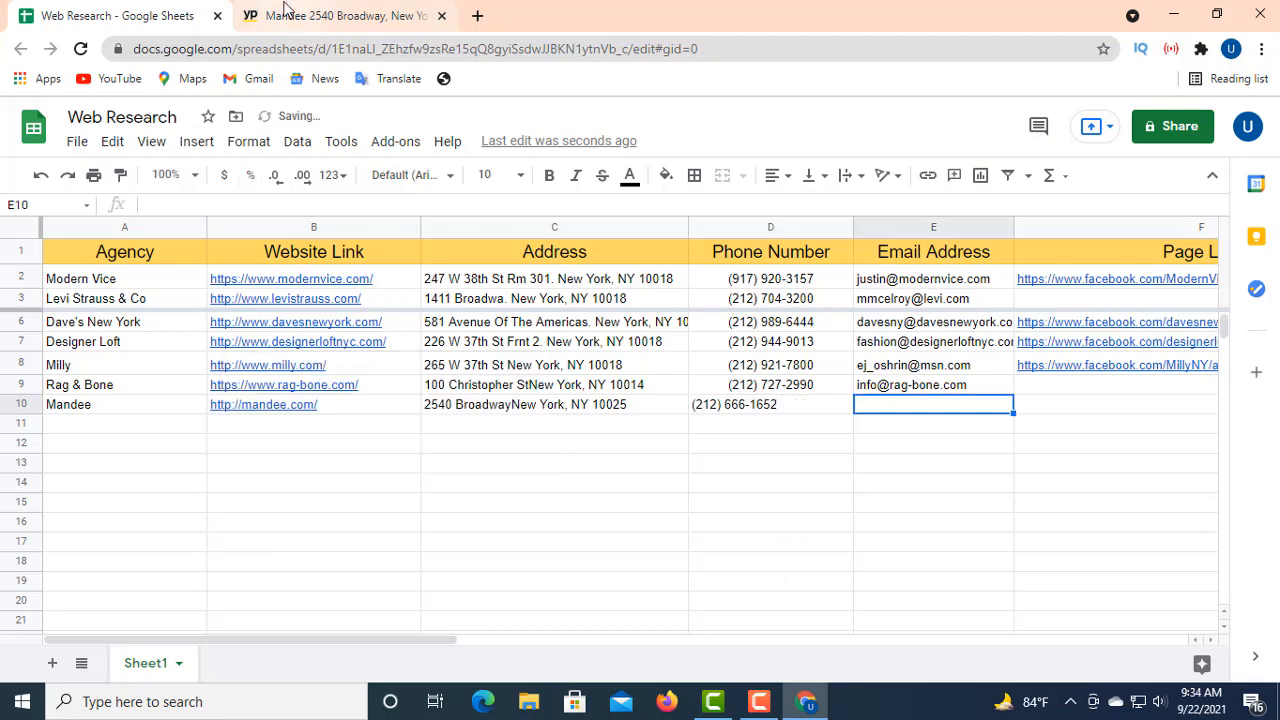
# - Copy the business e-mail address from the Mandee listing and paste it as plain text into cell E10 of the sheet
pyautogui.click(285, 18)
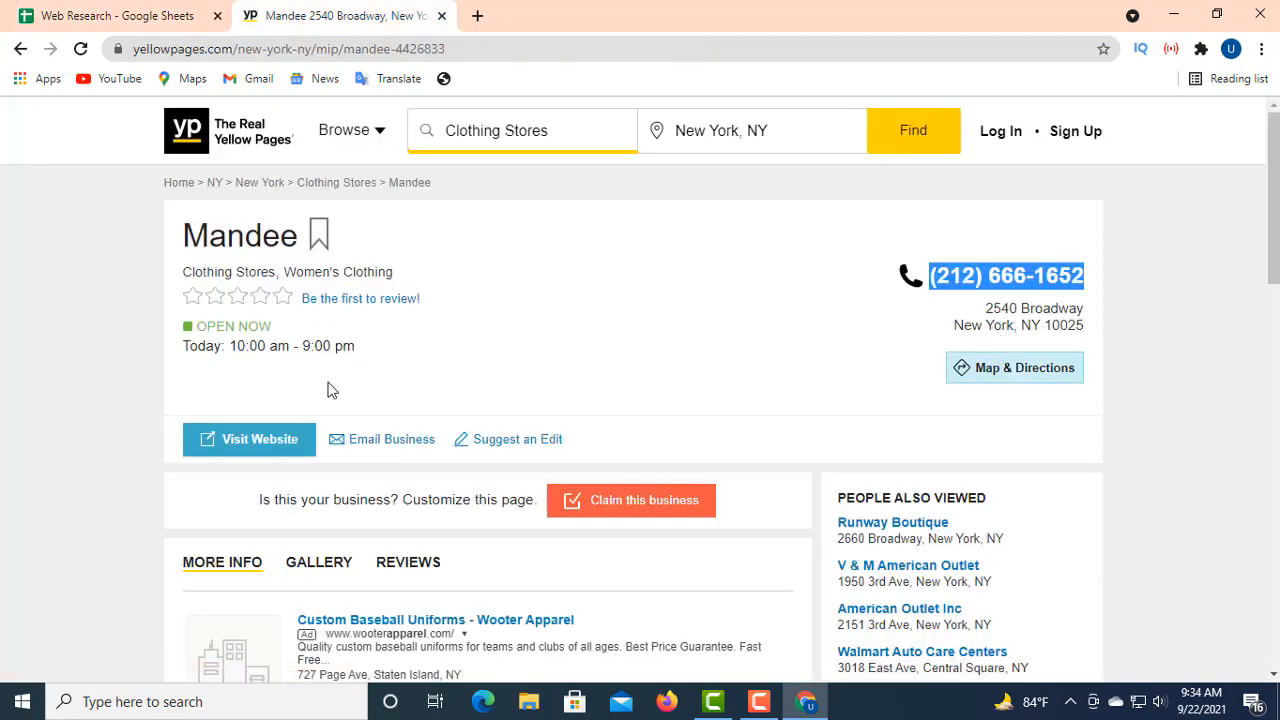
pyautogui.rightClick(392, 442)
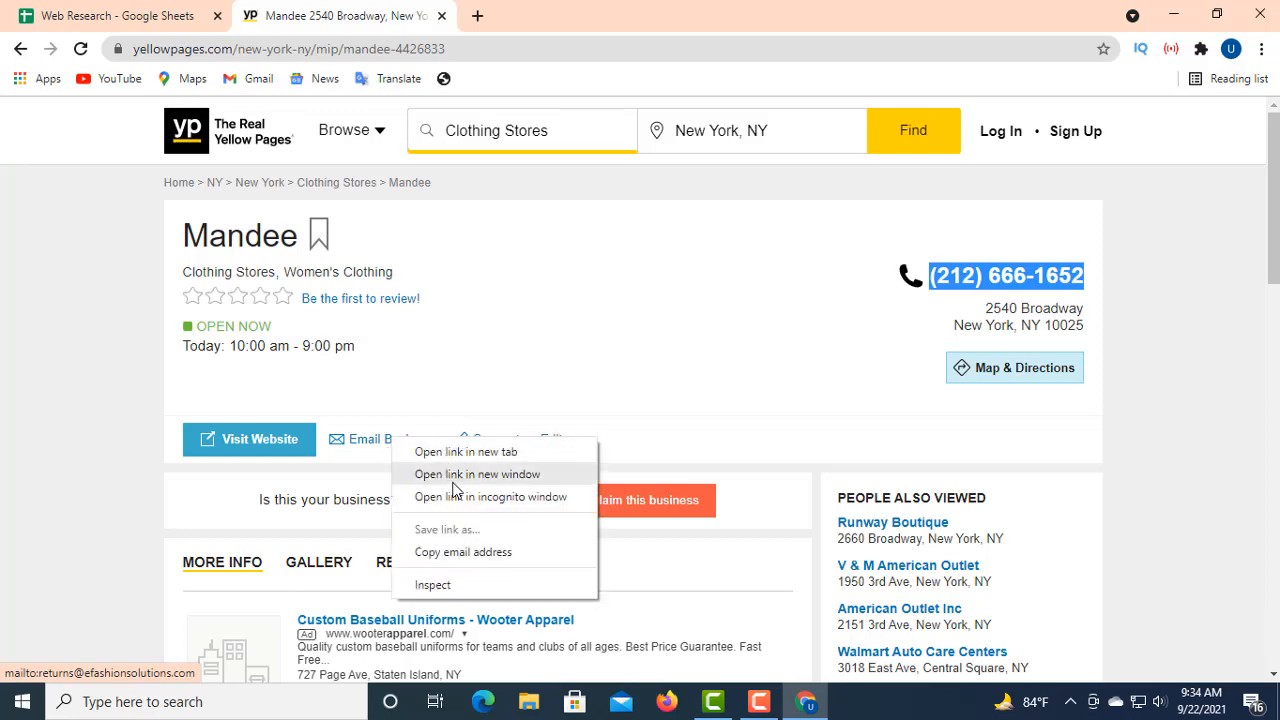
pyautogui.click(460, 553)
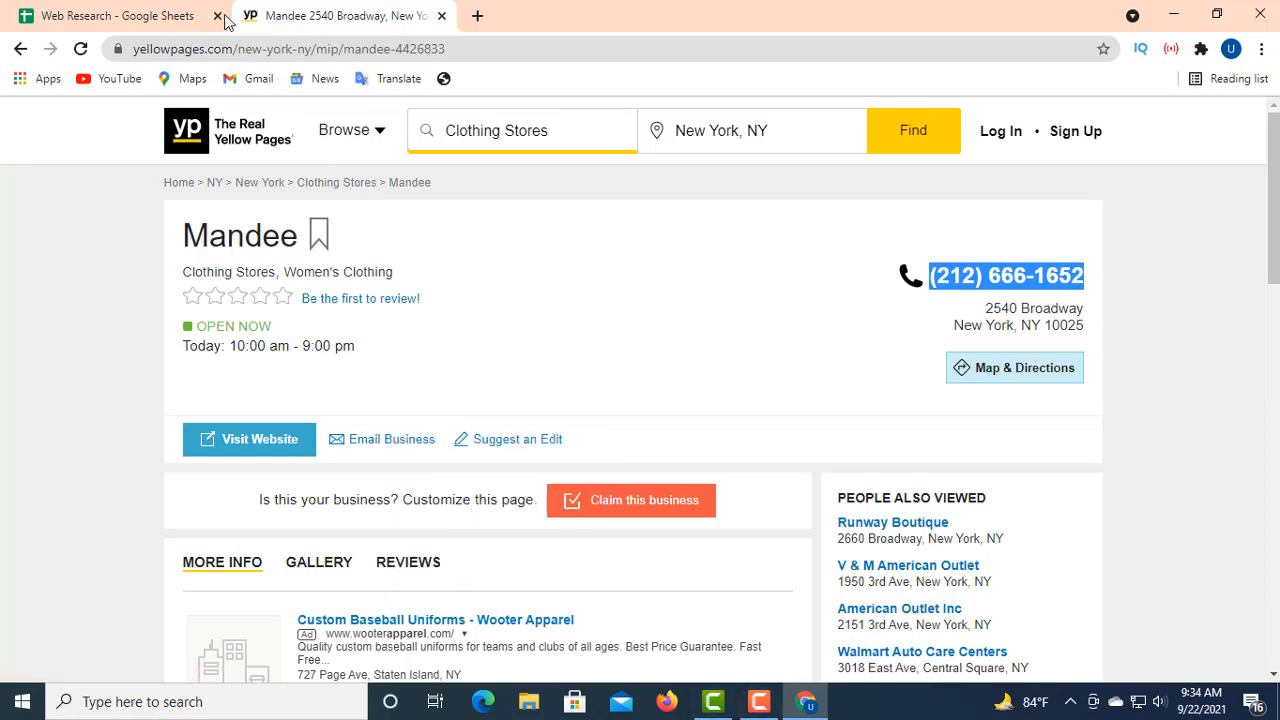
pyautogui.click(178, 17)
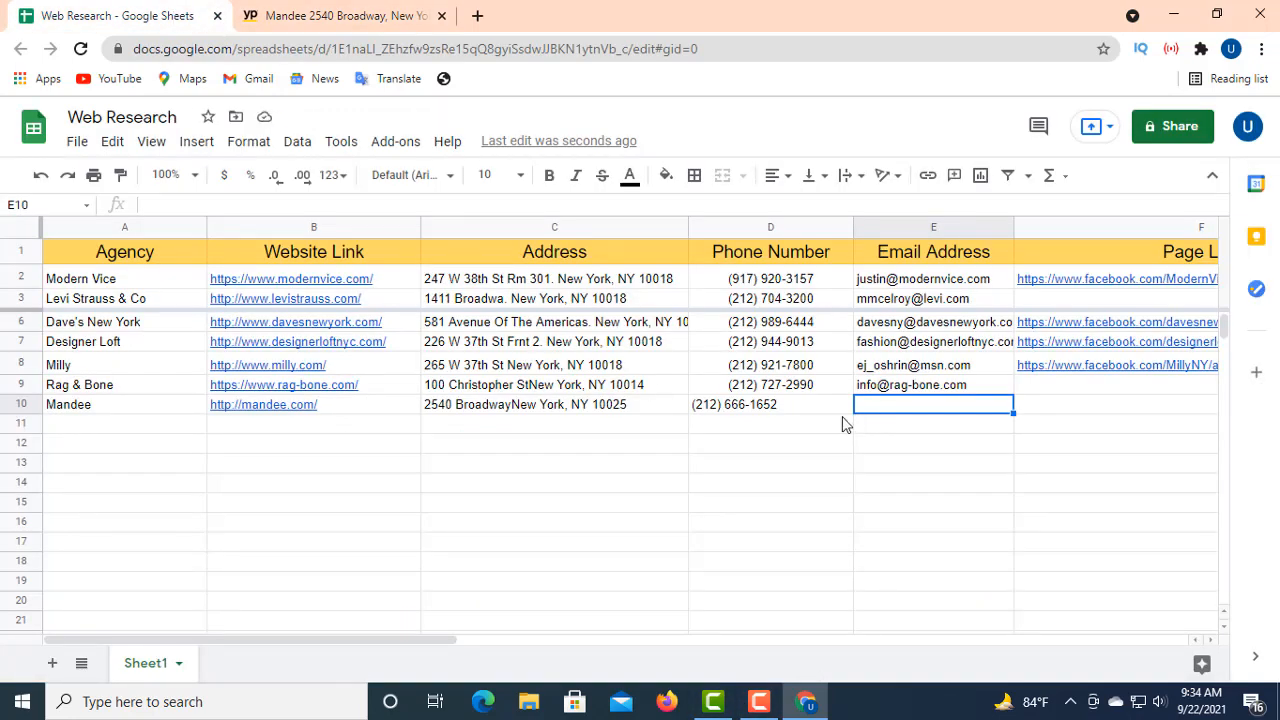
pyautogui.click(186, 202)
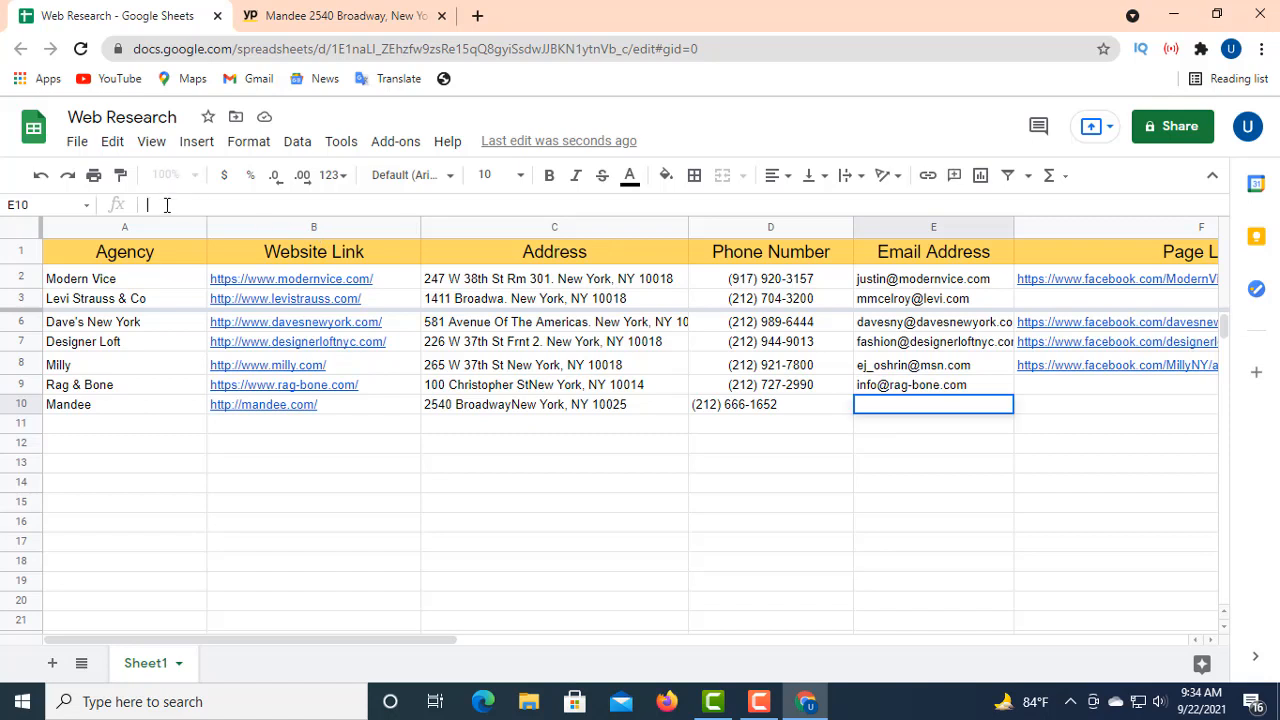
pyautogui.rightClick(166, 203)
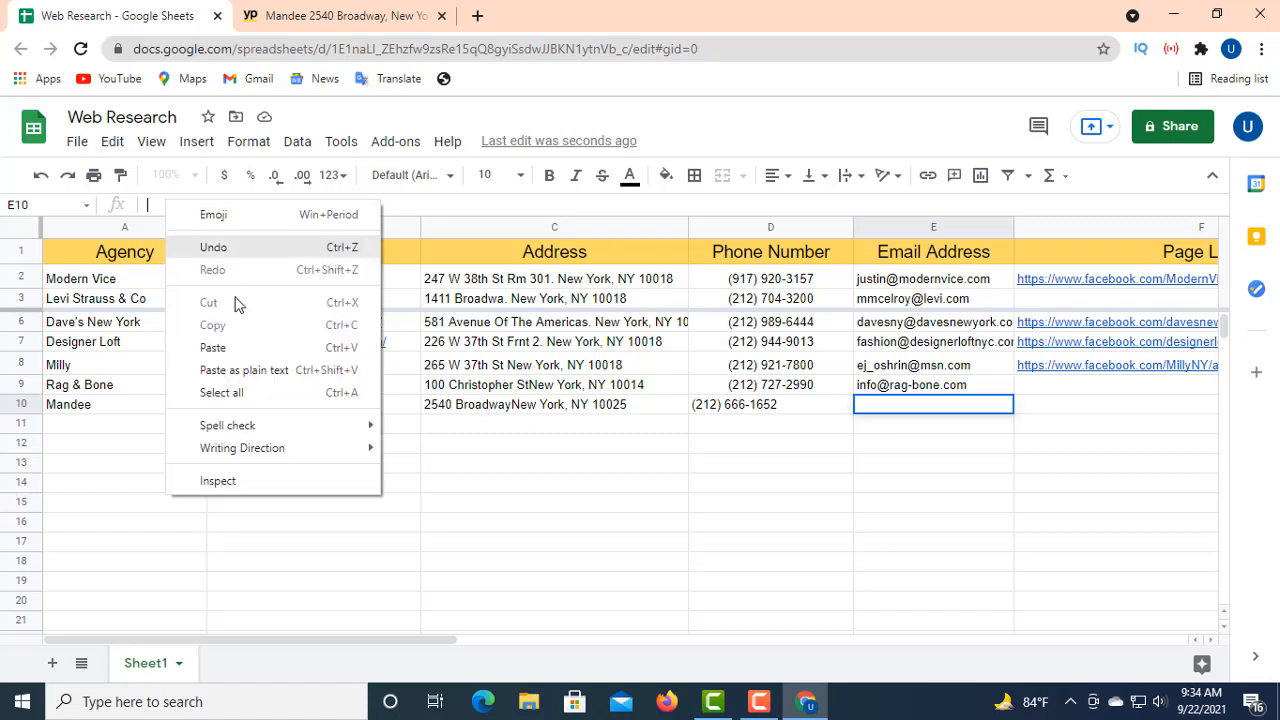
pyautogui.click(244, 370)
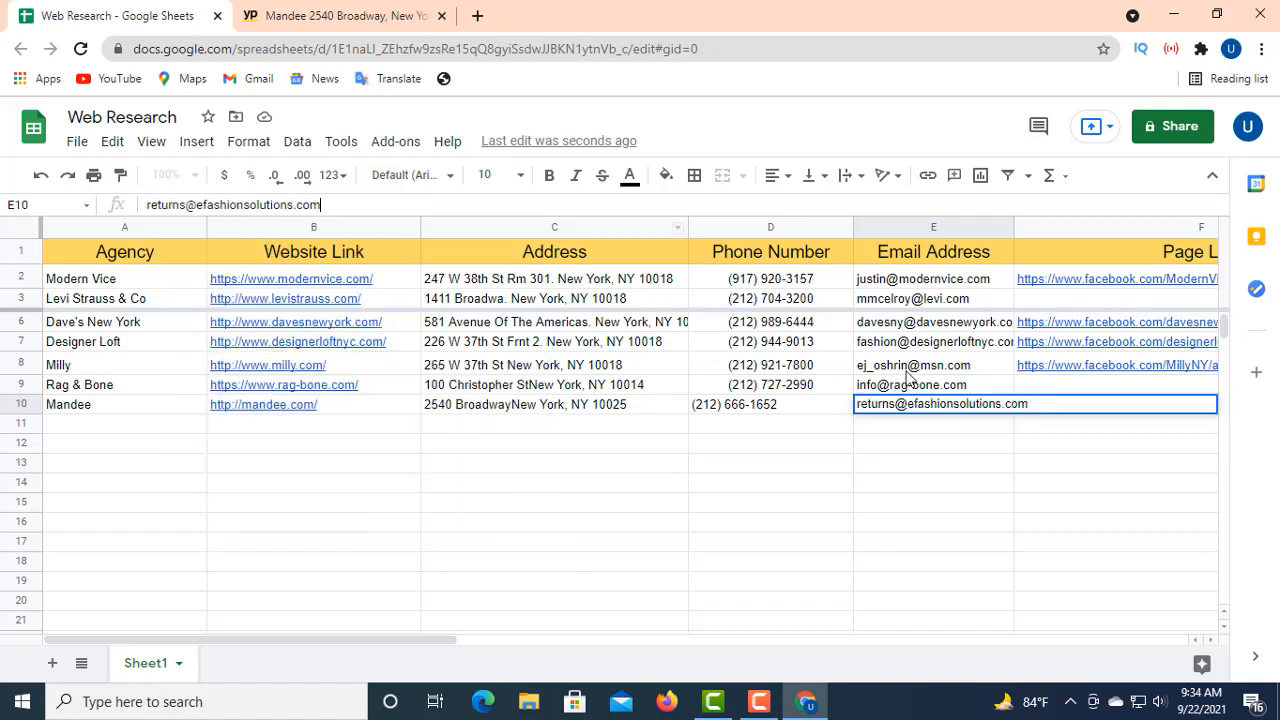
pyautogui.click(1090, 442)
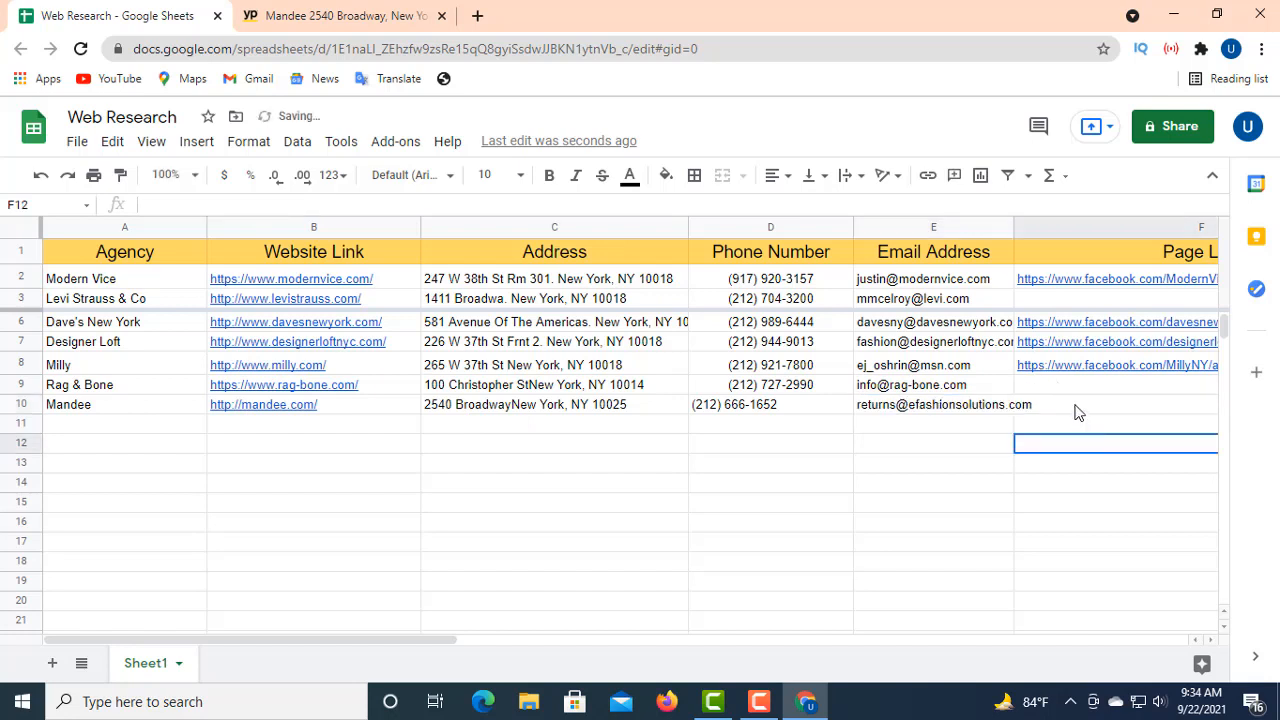
# - Select cell F10, open Mandee's Facebook page through the website linked in its listing, and close the website page
pyautogui.click(1078, 410)
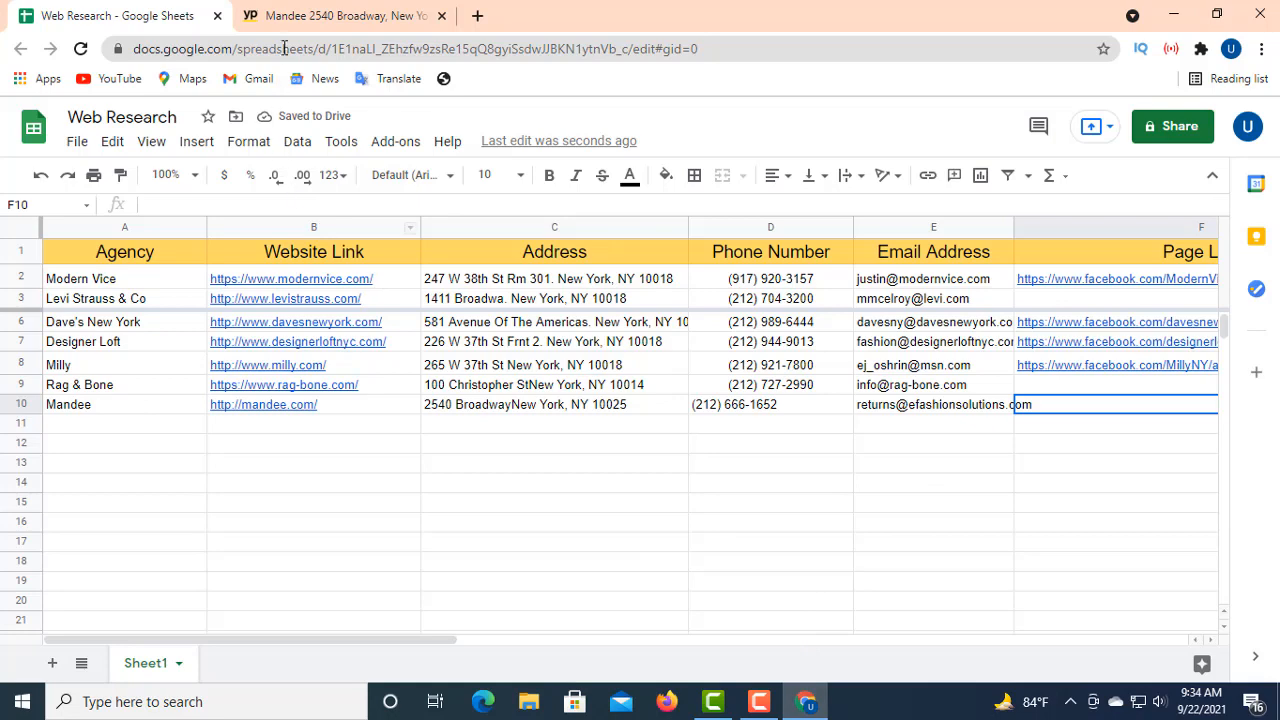
pyautogui.click(289, 16)
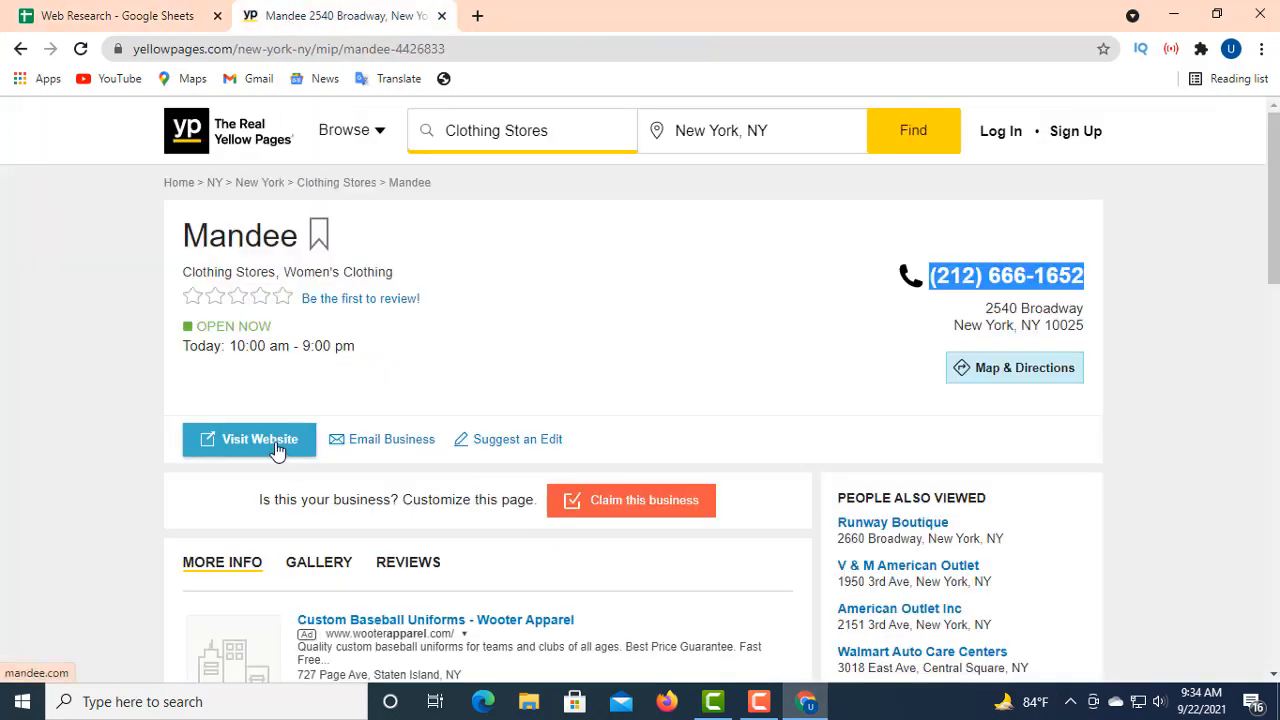
pyautogui.click(275, 447)
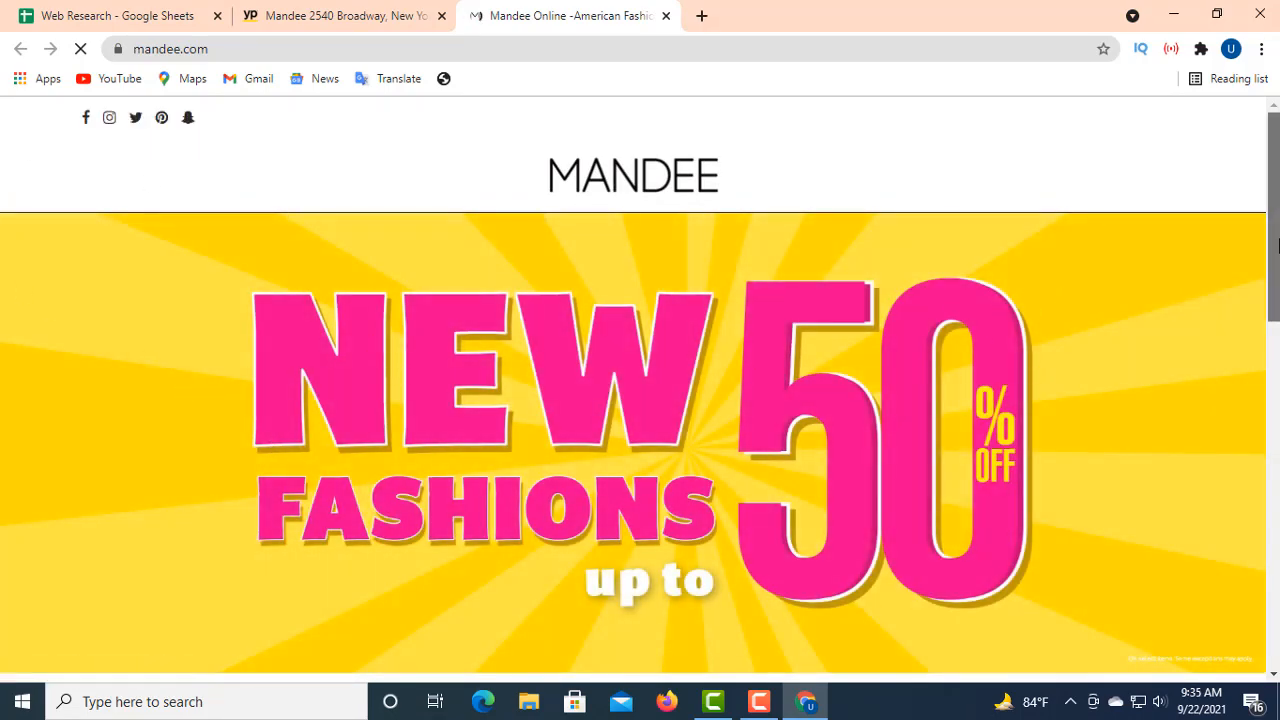
pyautogui.scroll(-10, 1234, 448)
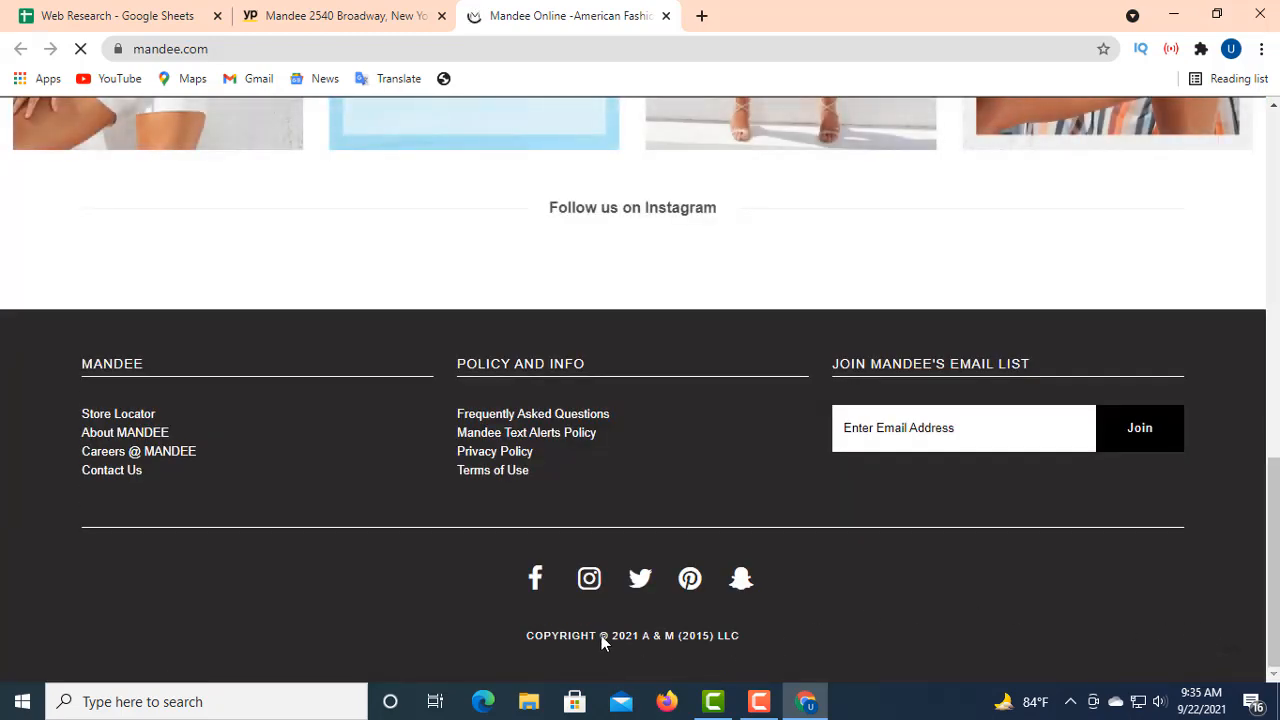
pyautogui.click(536, 581)
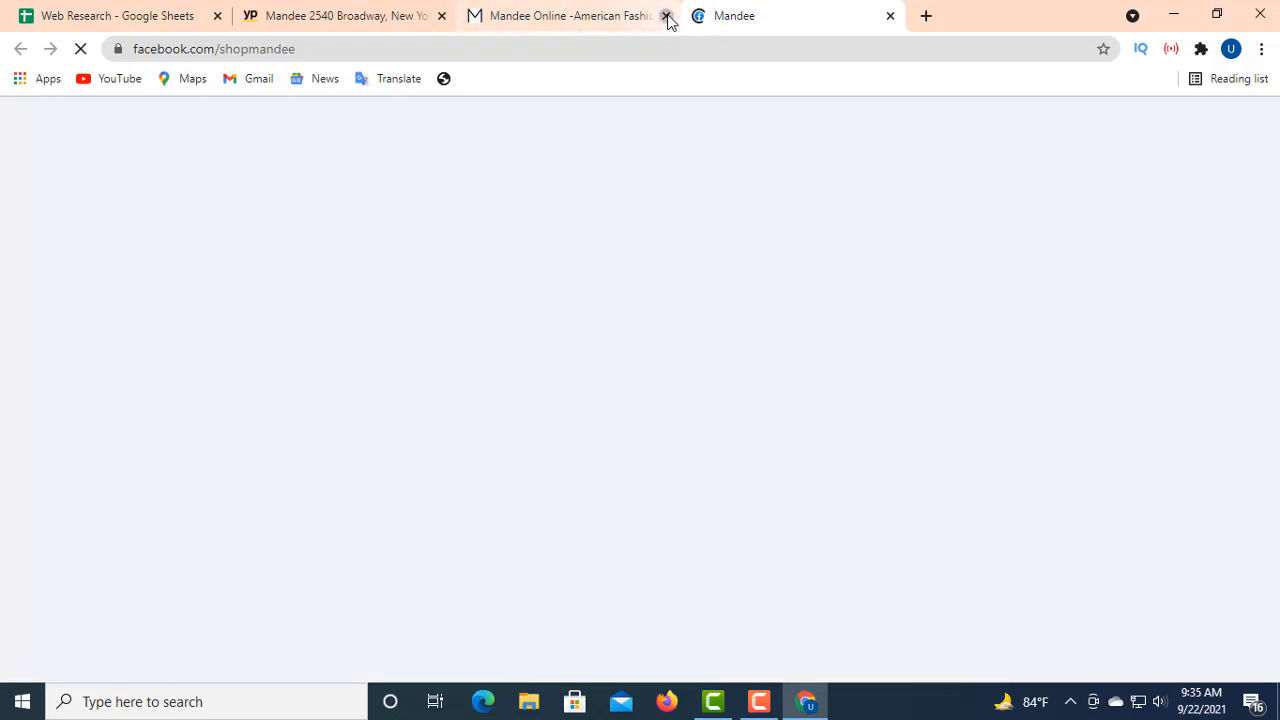
pyautogui.click(666, 16)
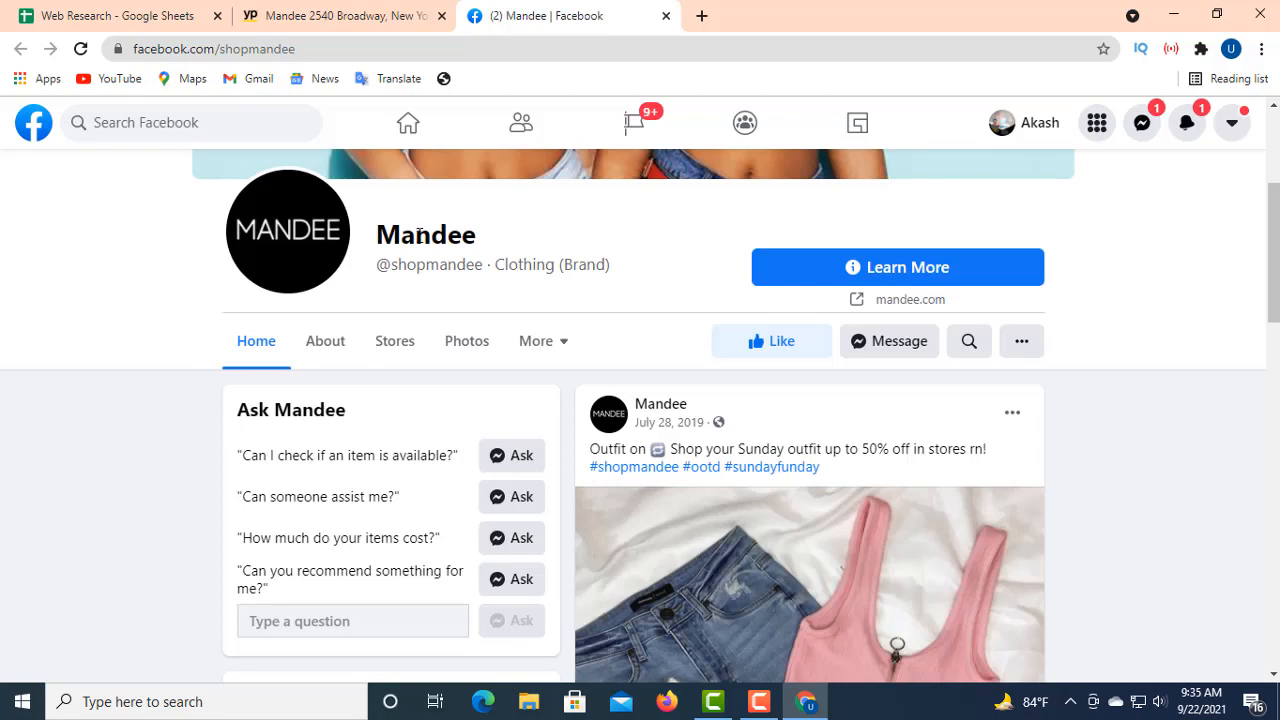
# - Copy the web address of Mandee's Facebook page, facebook.com/shopmandee
pyautogui.scroll(2, 397, 216)
pyautogui.scroll(1, 397, 216)
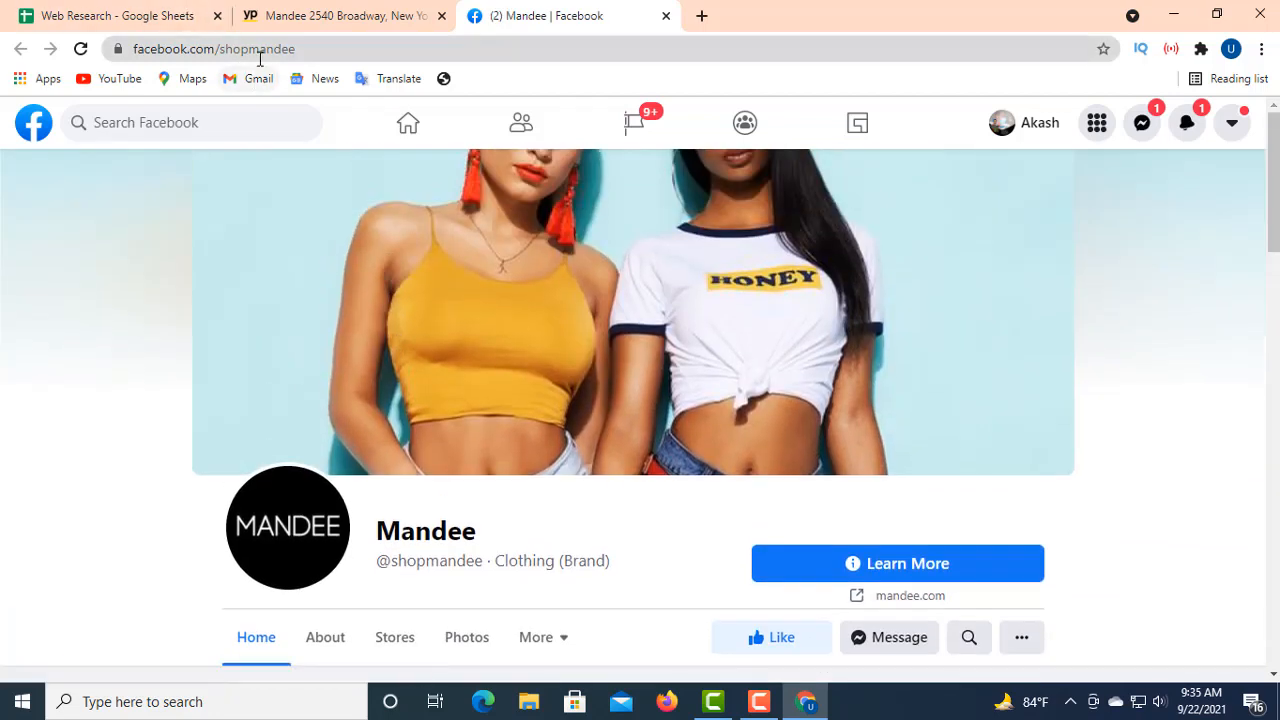
pyautogui.click(258, 55)
pyautogui.rightClick(266, 48)
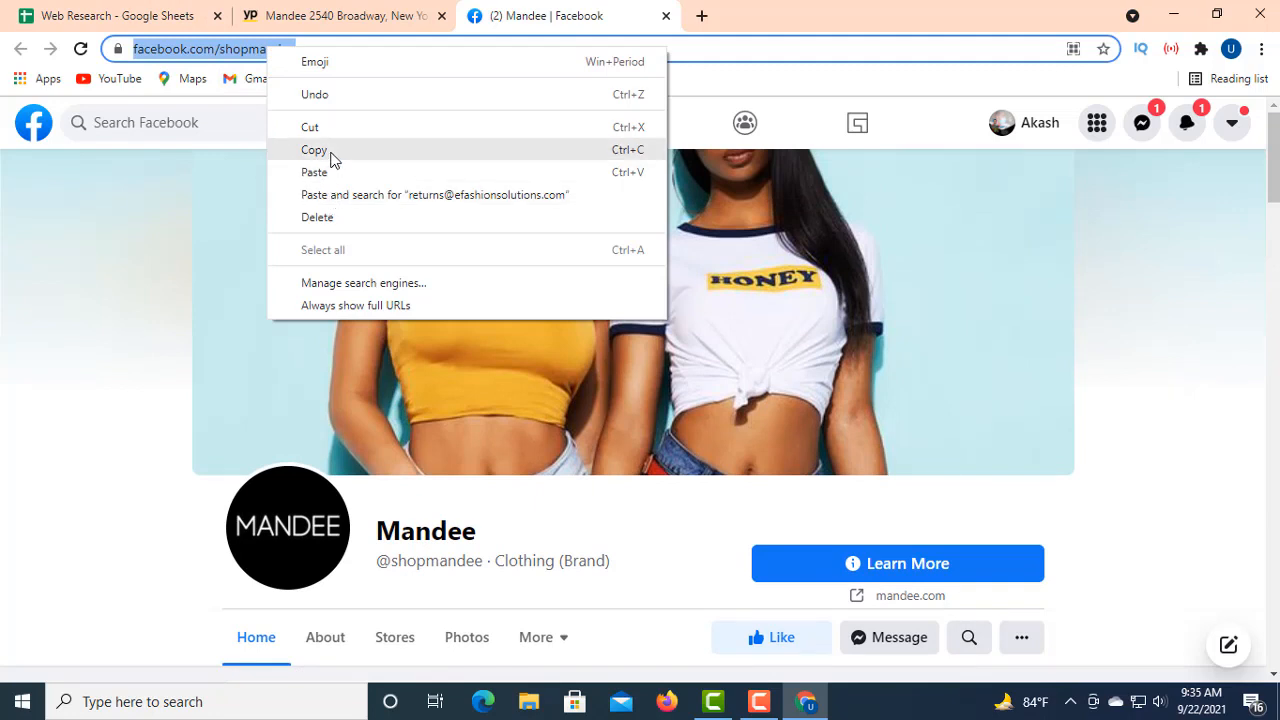
pyautogui.click(330, 150)
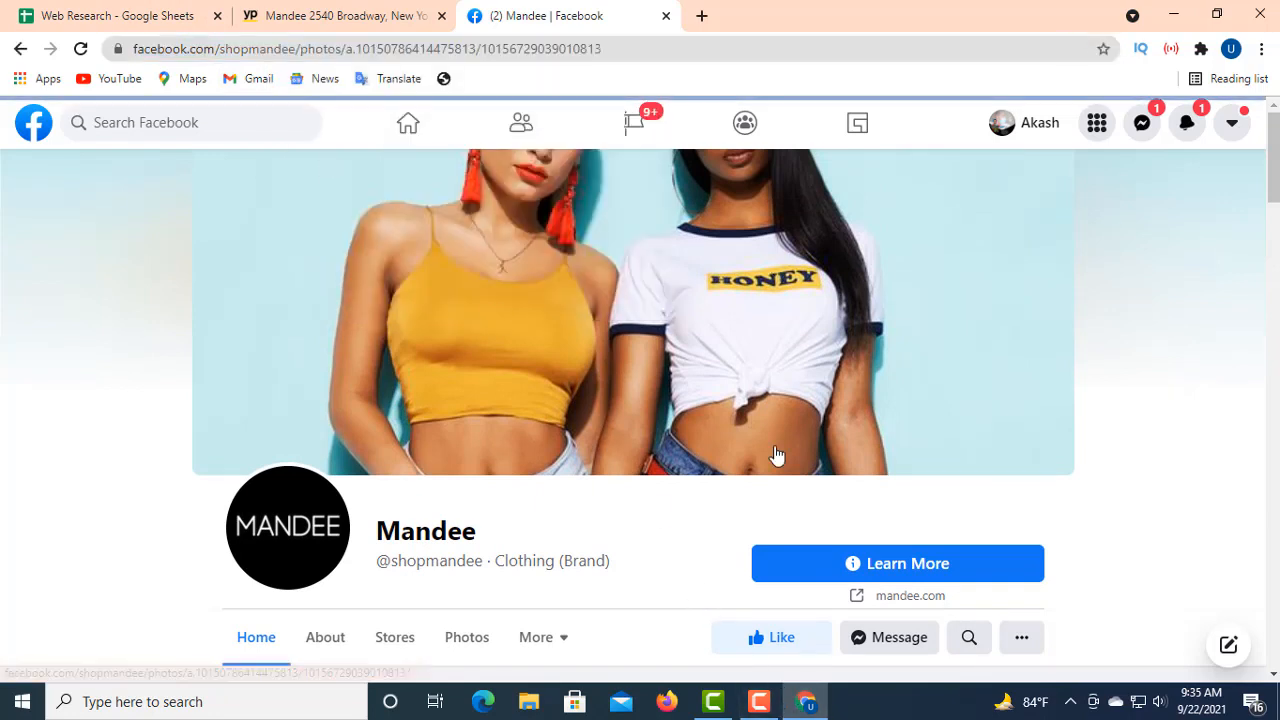
# - Try to paste the Mandee Facebook page link into cell F10 of the Web Research sheet
pyautogui.click(154, 18)
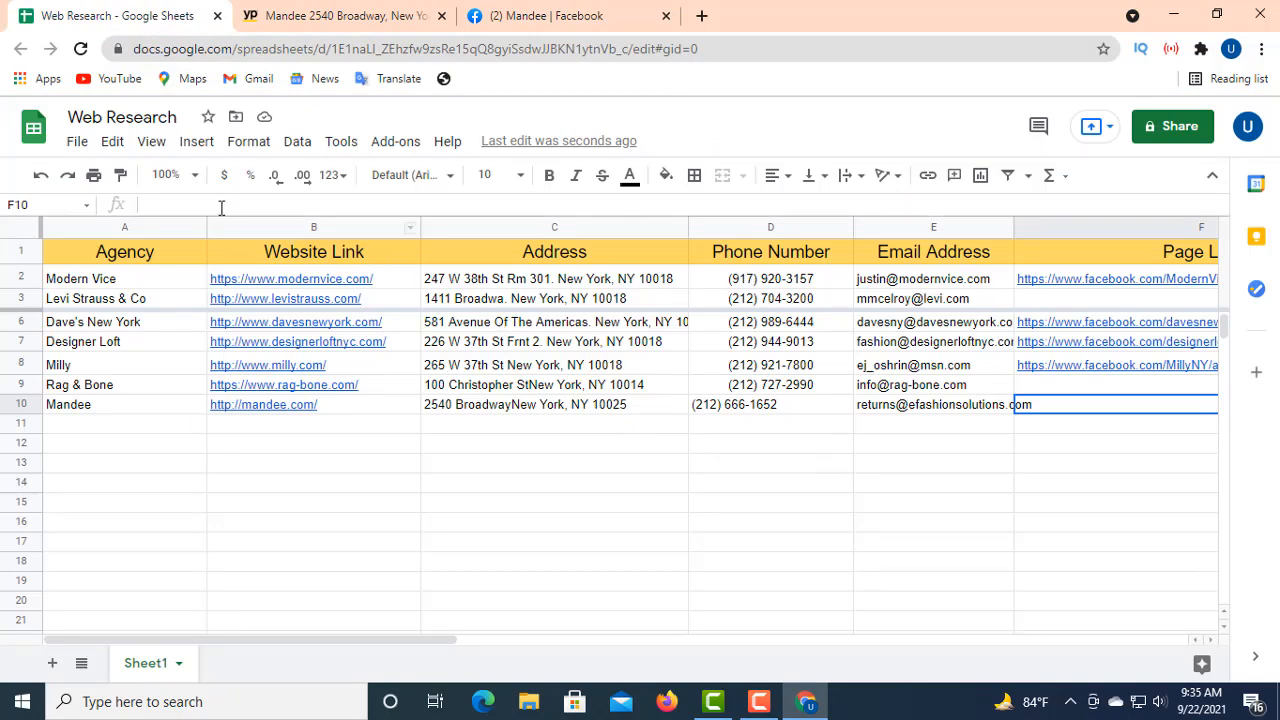
pyautogui.click(162, 207)
pyautogui.rightClick(158, 207)
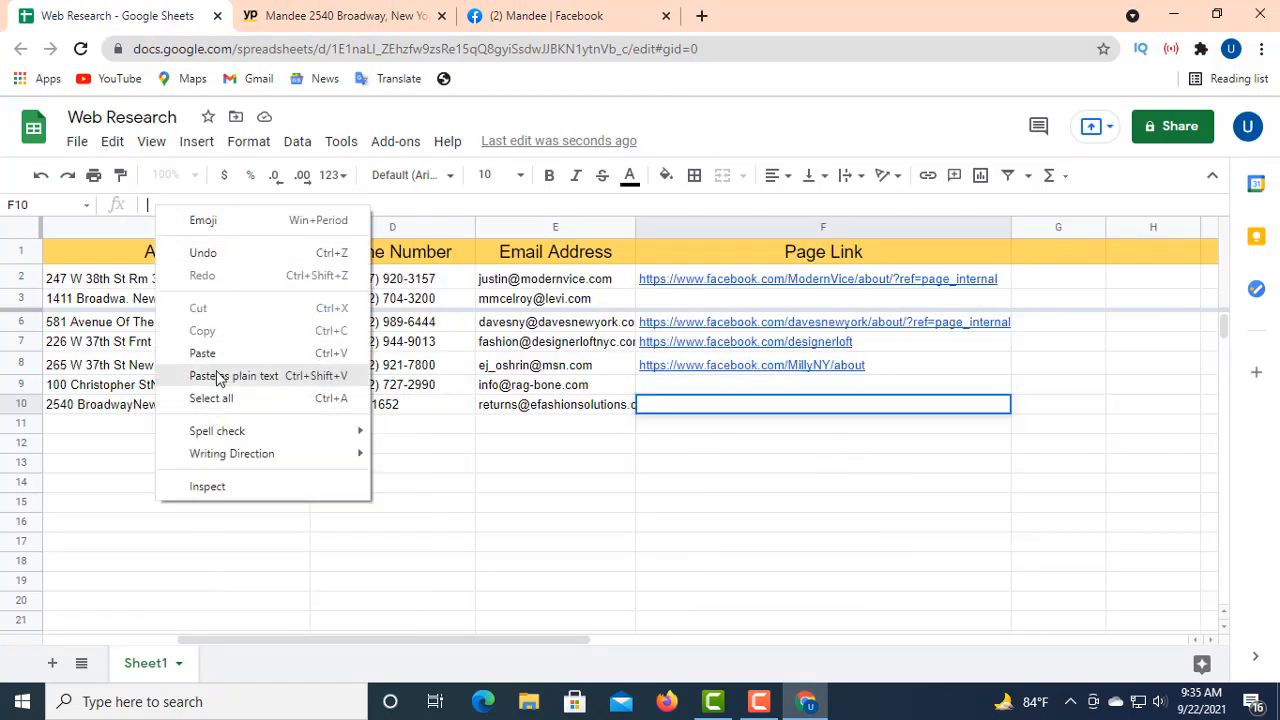
pyautogui.click(205, 353)
pyautogui.click(218, 360)
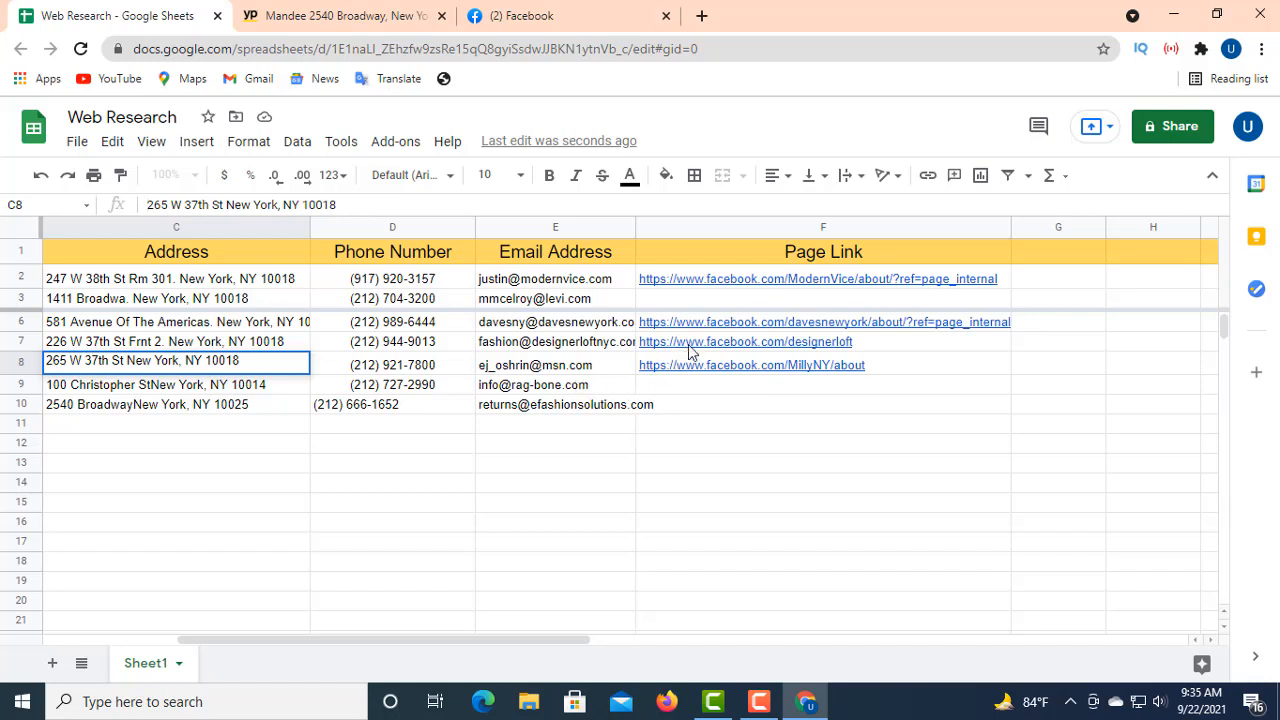
pyautogui.click(705, 410)
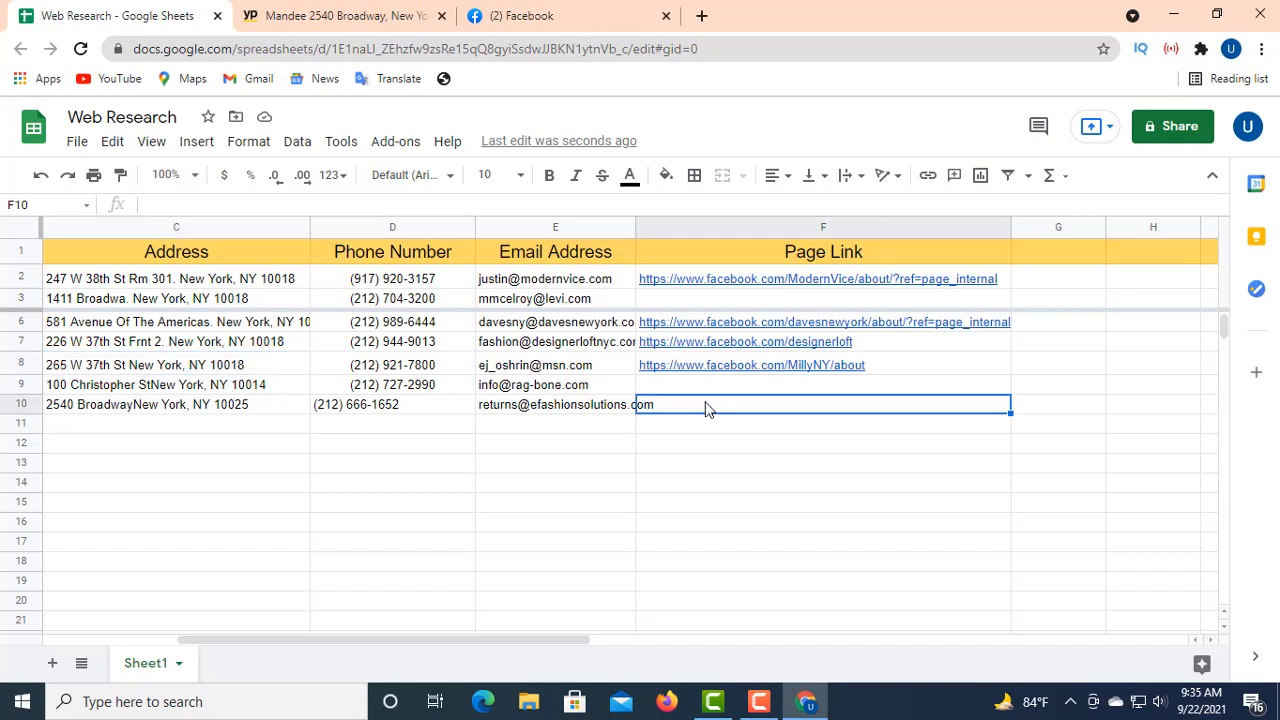
pyautogui.click(163, 206)
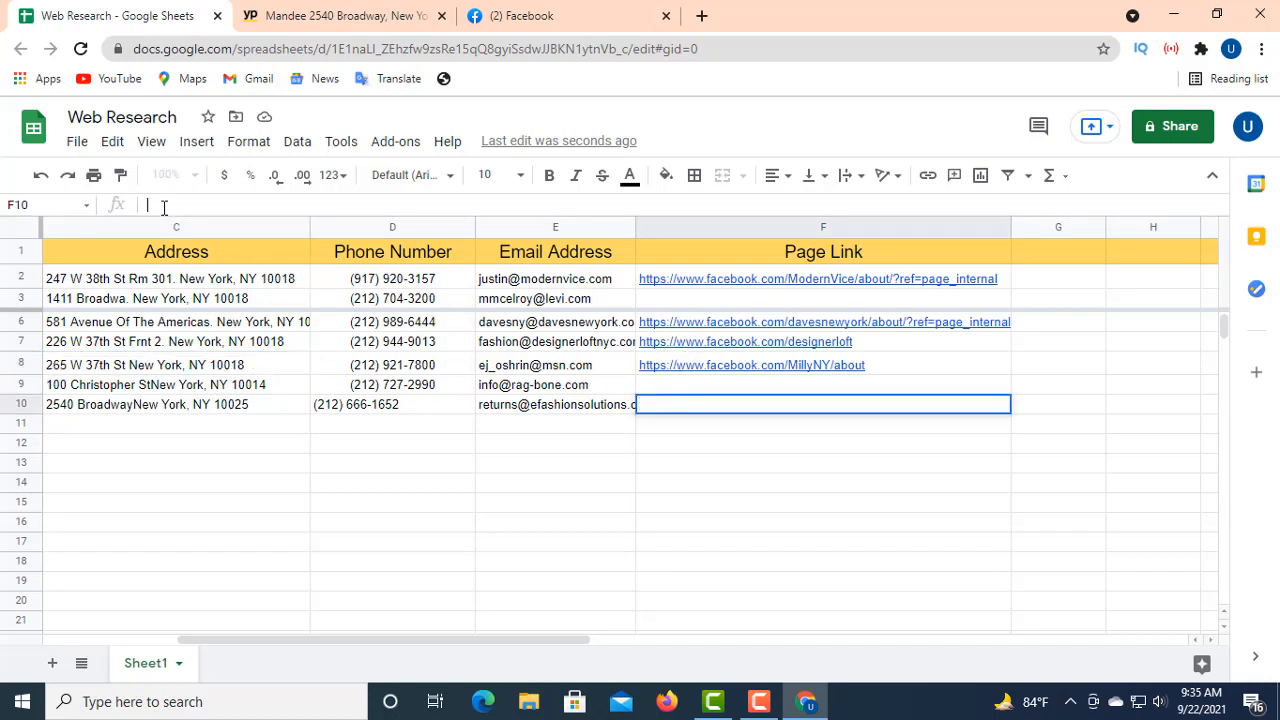
pyautogui.rightClick(160, 205)
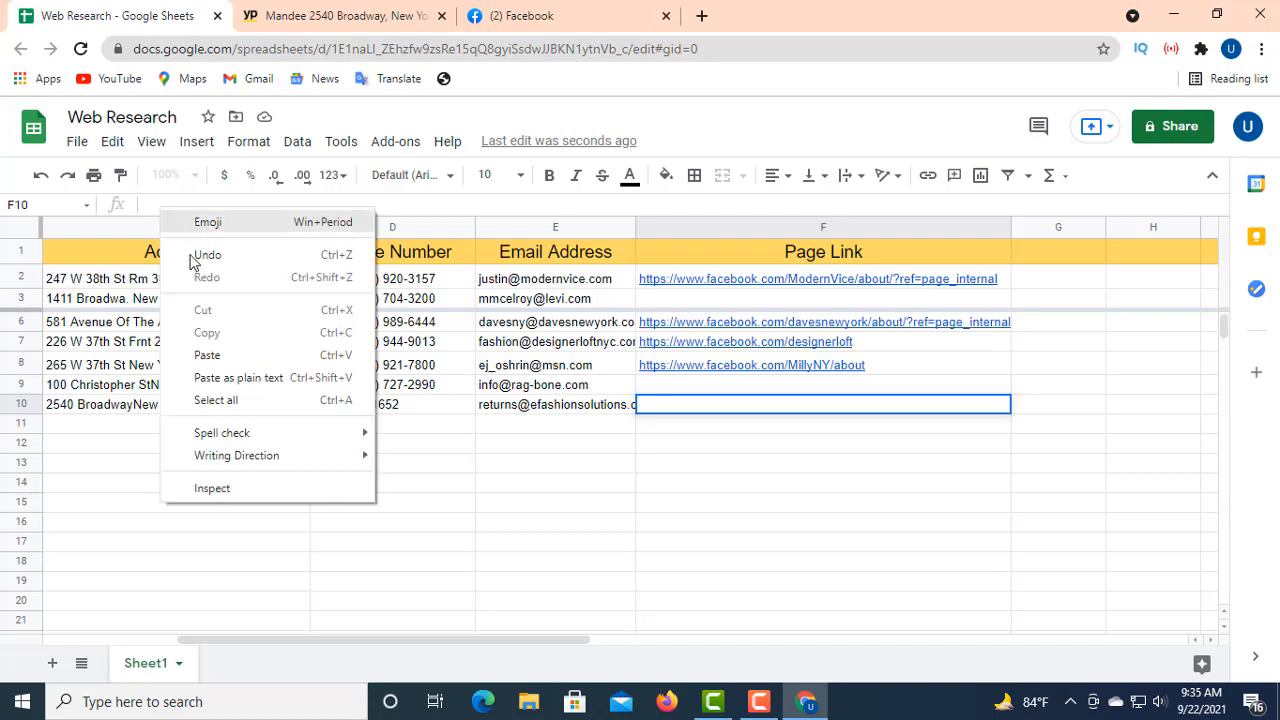
pyautogui.click(210, 363)
pyautogui.doubleClick(213, 363)
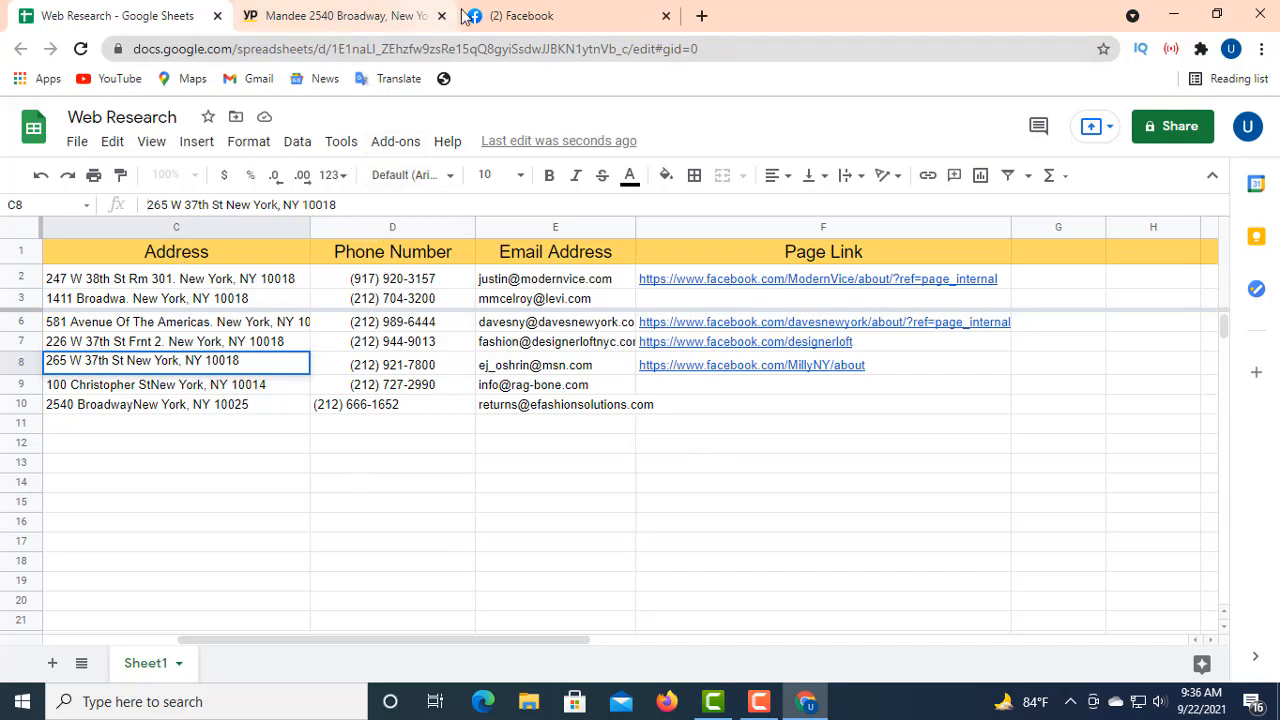
# - Copy the full web address of the Mandee photo page on Facebook, under facebook.com/shopmandee/photos
pyautogui.click(499, 17)
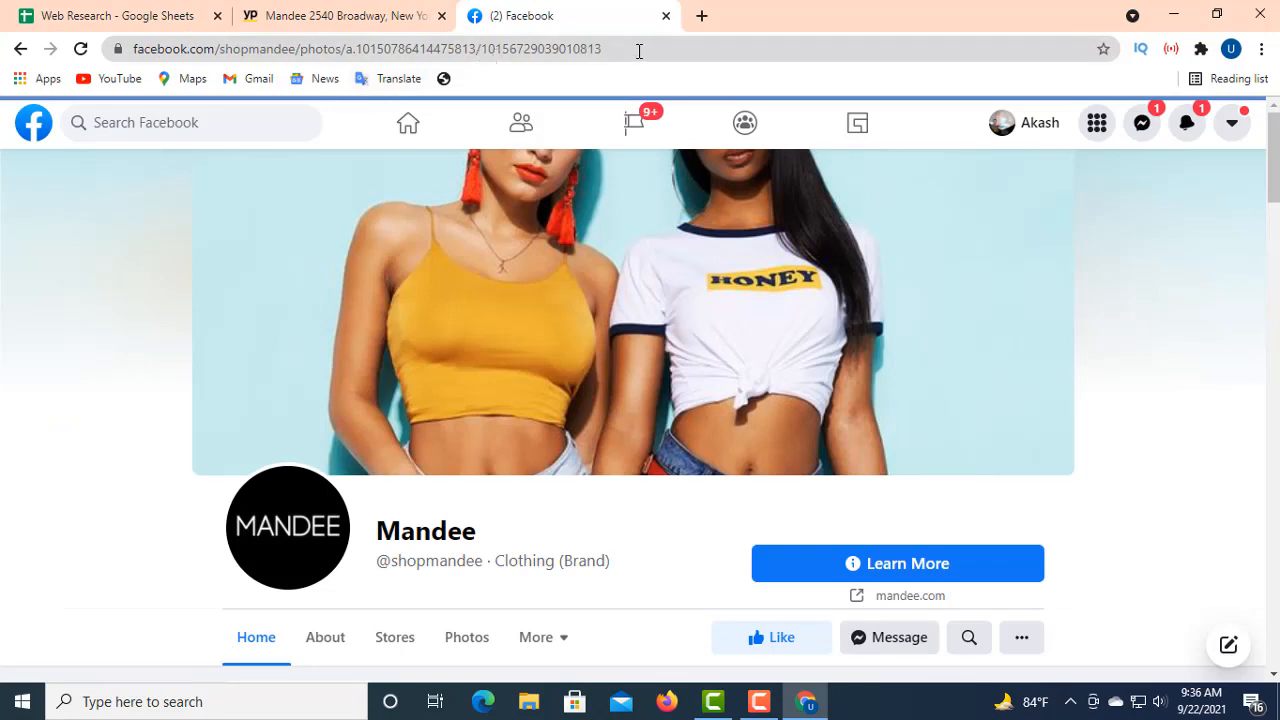
pyautogui.moveTo(639, 51); pyautogui.dragTo(514, 51)
pyautogui.moveTo(182, 58); pyautogui.dragTo(134, 48)
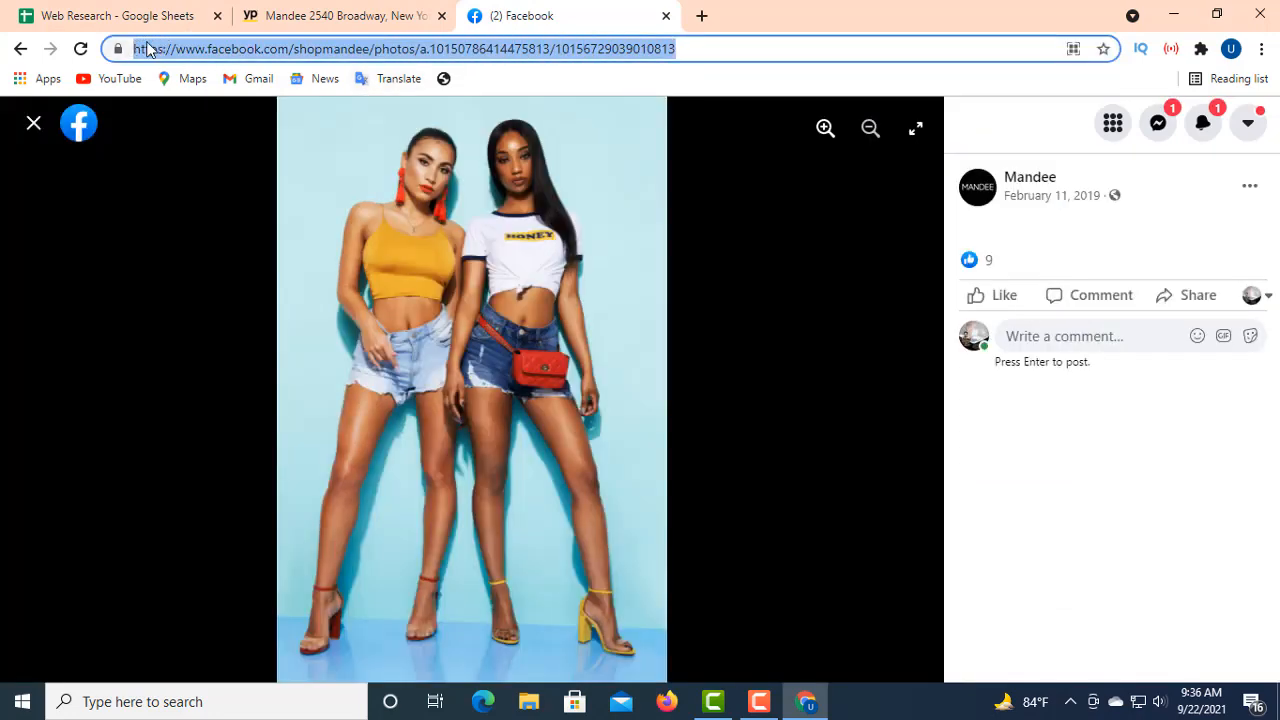
pyautogui.rightClick(156, 48)
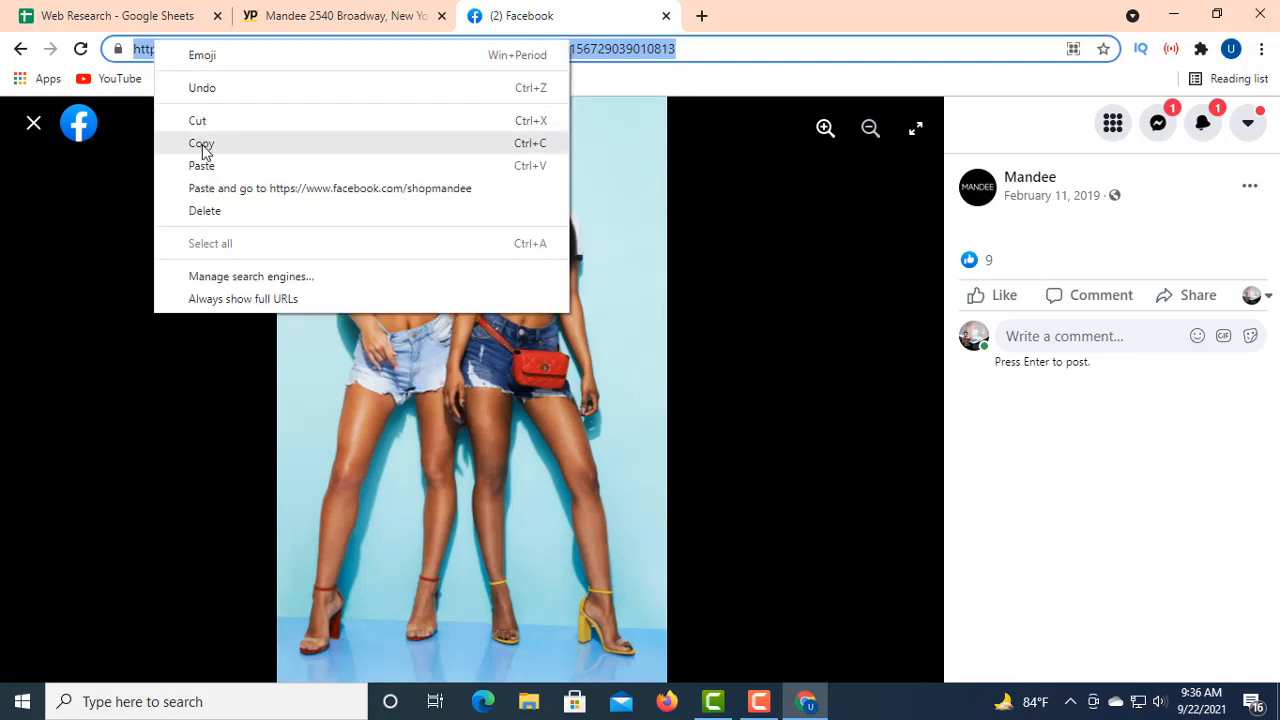
pyautogui.click(201, 143)
# - Paste the copied Mandee Facebook link into cell F10 of the Web Research sheet
pyautogui.click(373, 12)
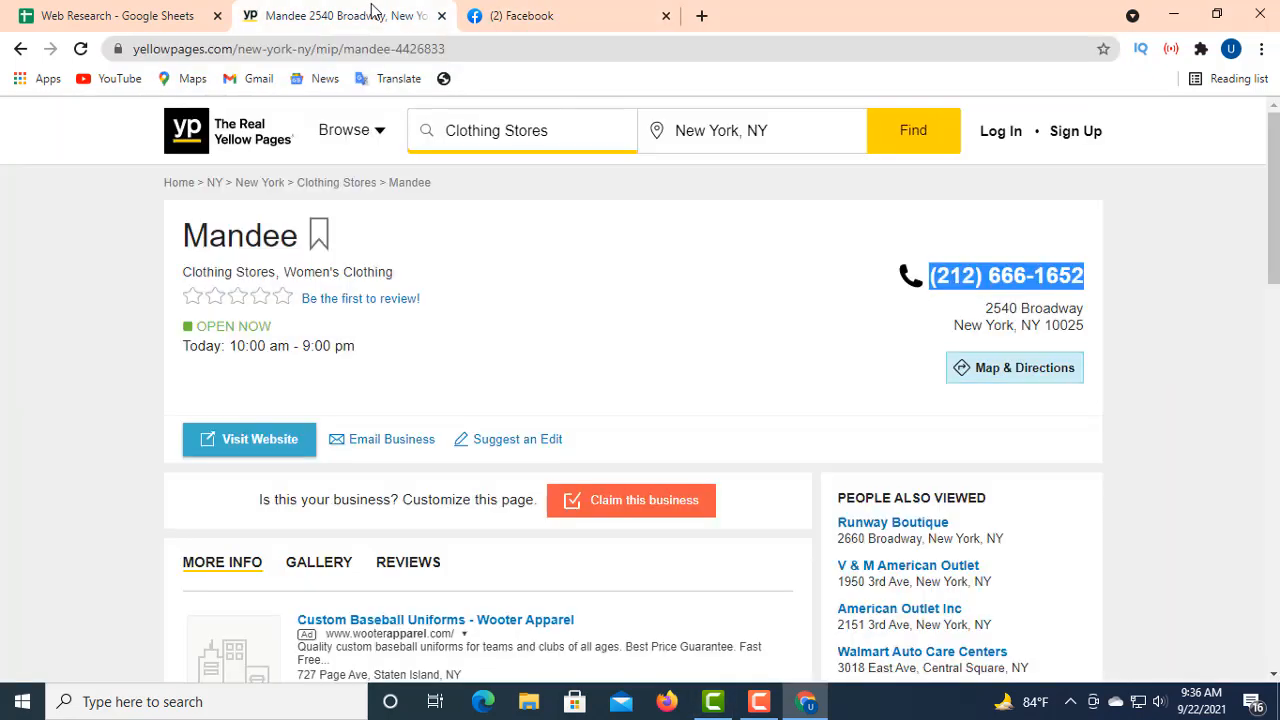
pyautogui.click(165, 10)
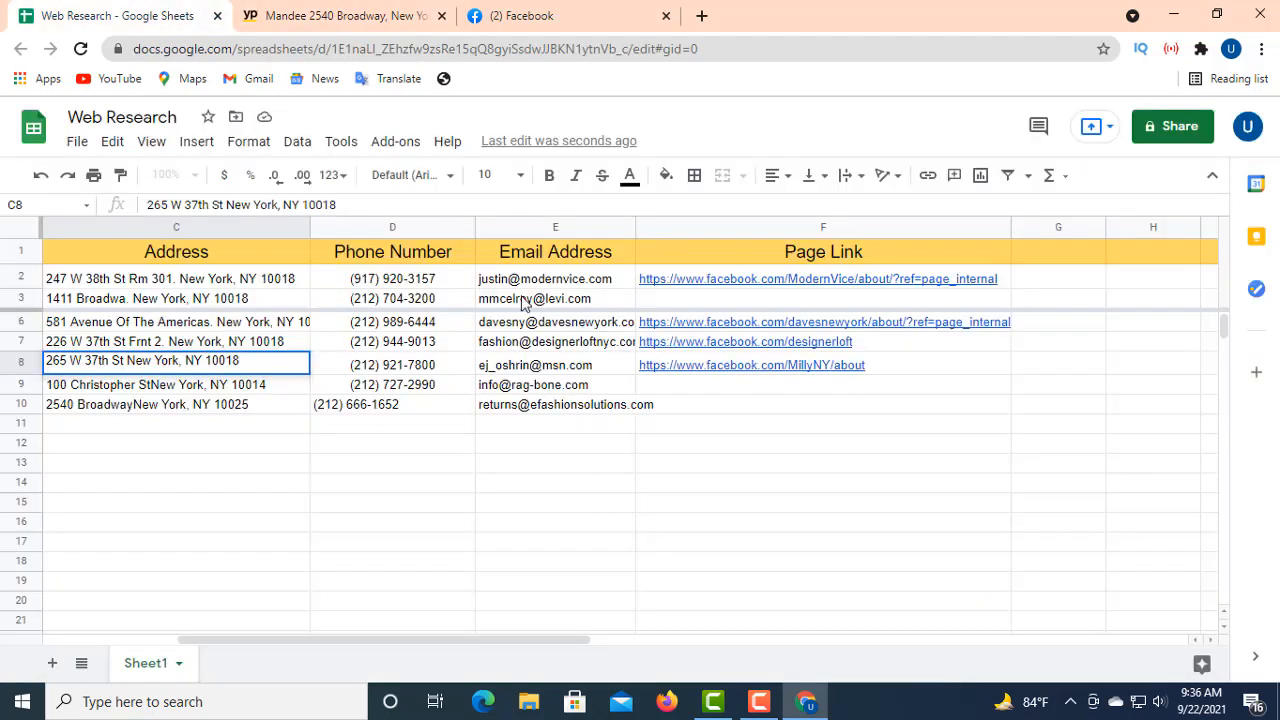
pyautogui.click(751, 384)
pyautogui.click(745, 408)
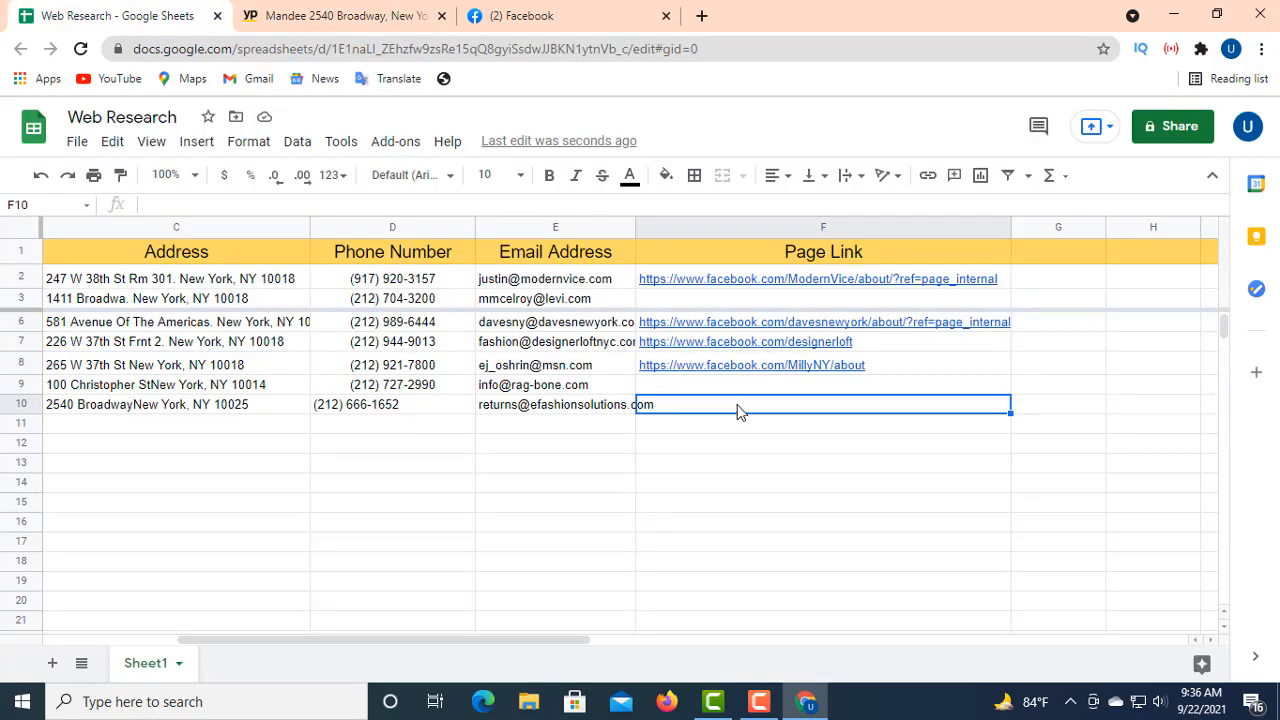
pyautogui.rightClick(152, 202)
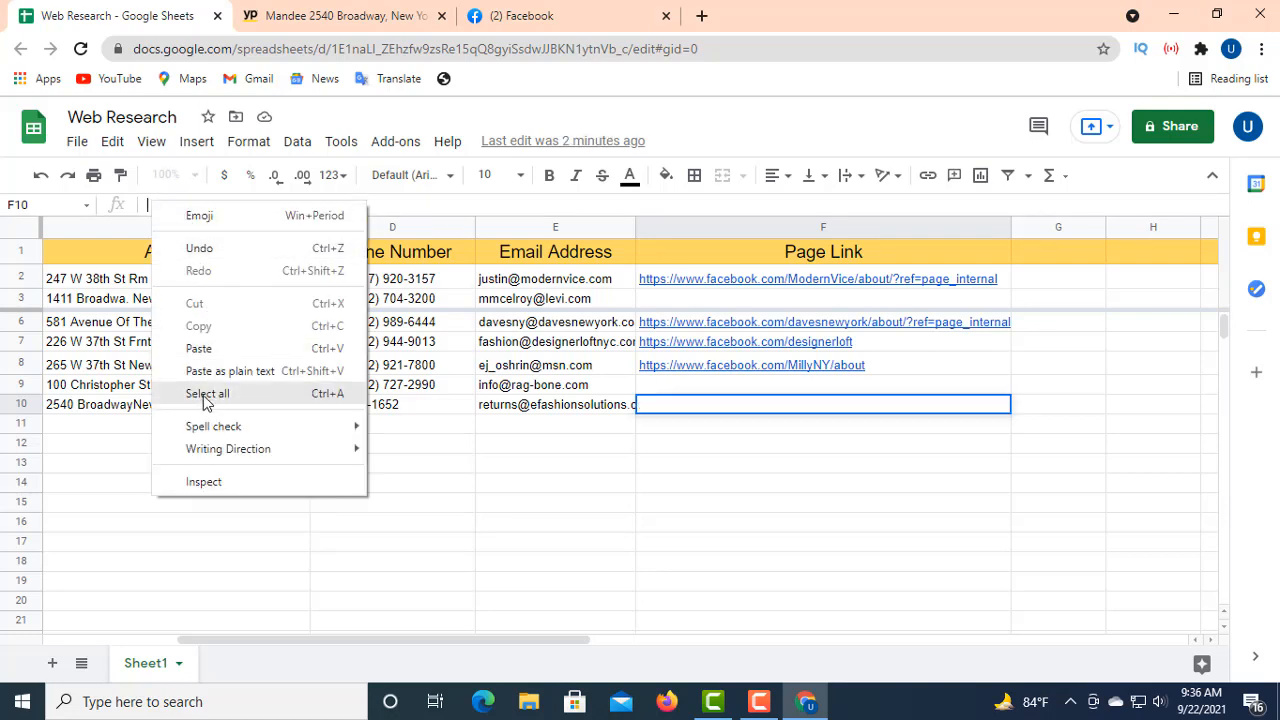
pyautogui.click(213, 348)
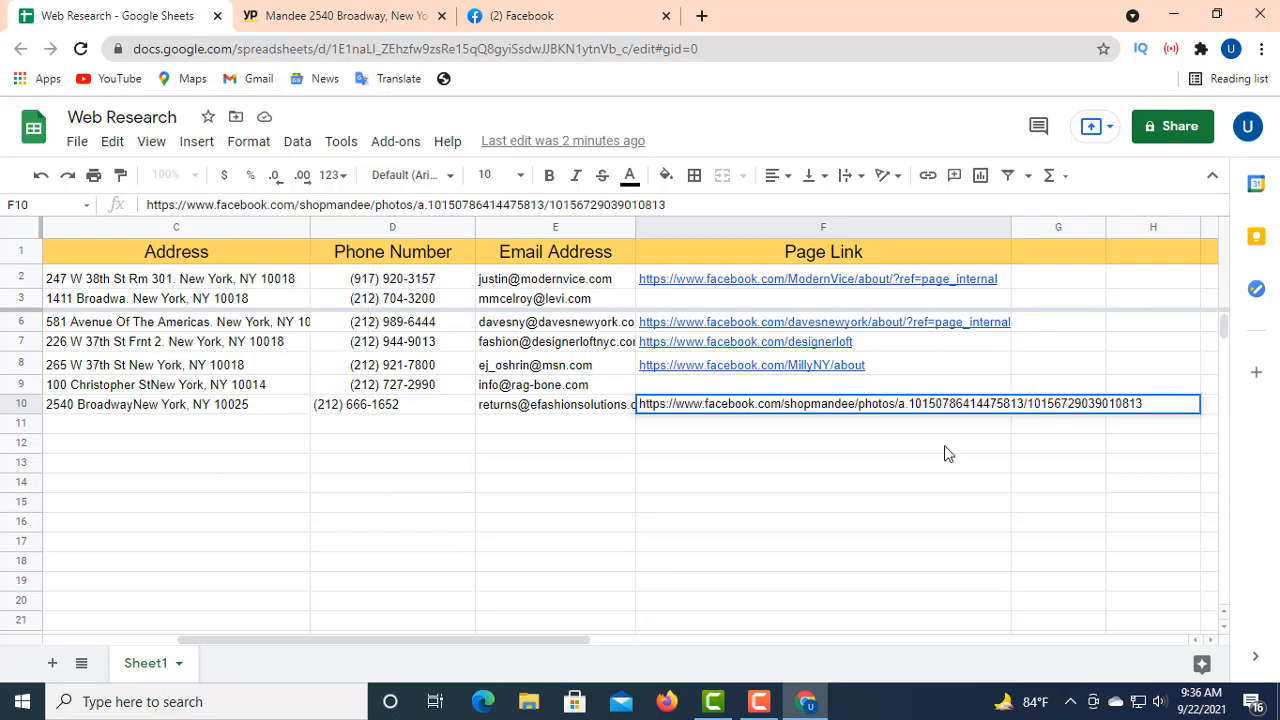
pyautogui.press('Return')
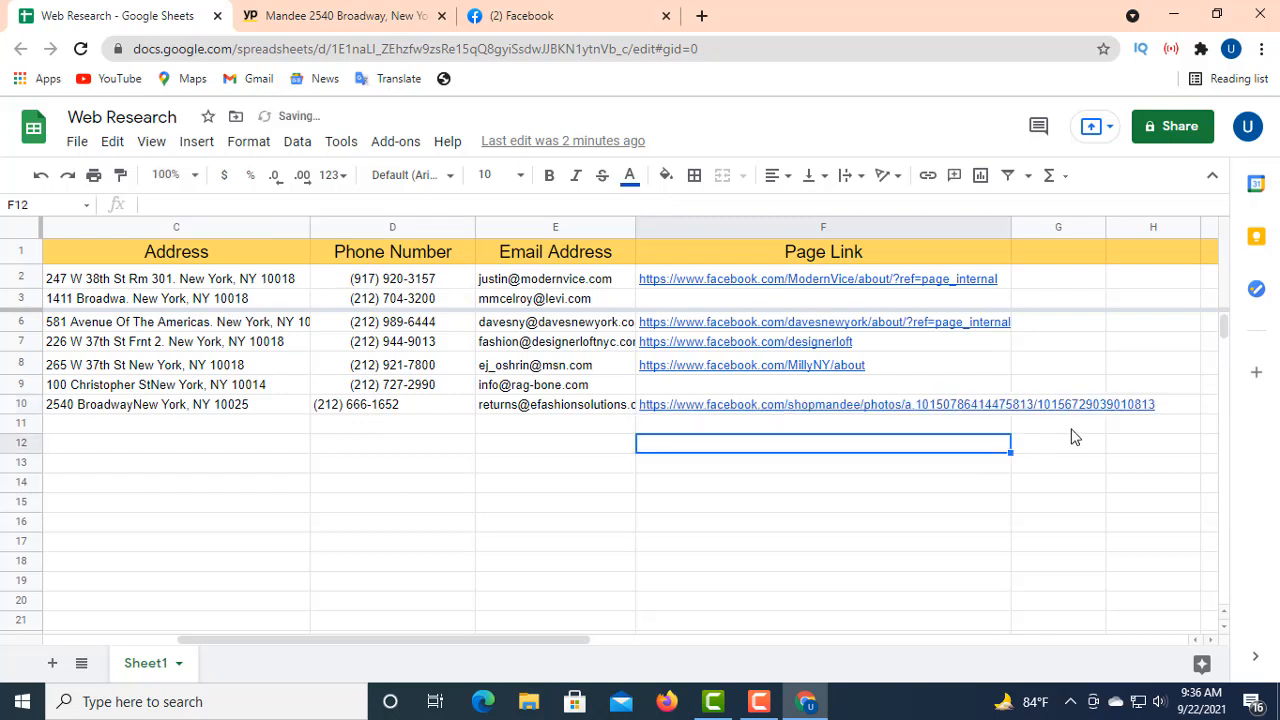
pyautogui.click(1063, 412)
pyautogui.doubleClick(1063, 412)
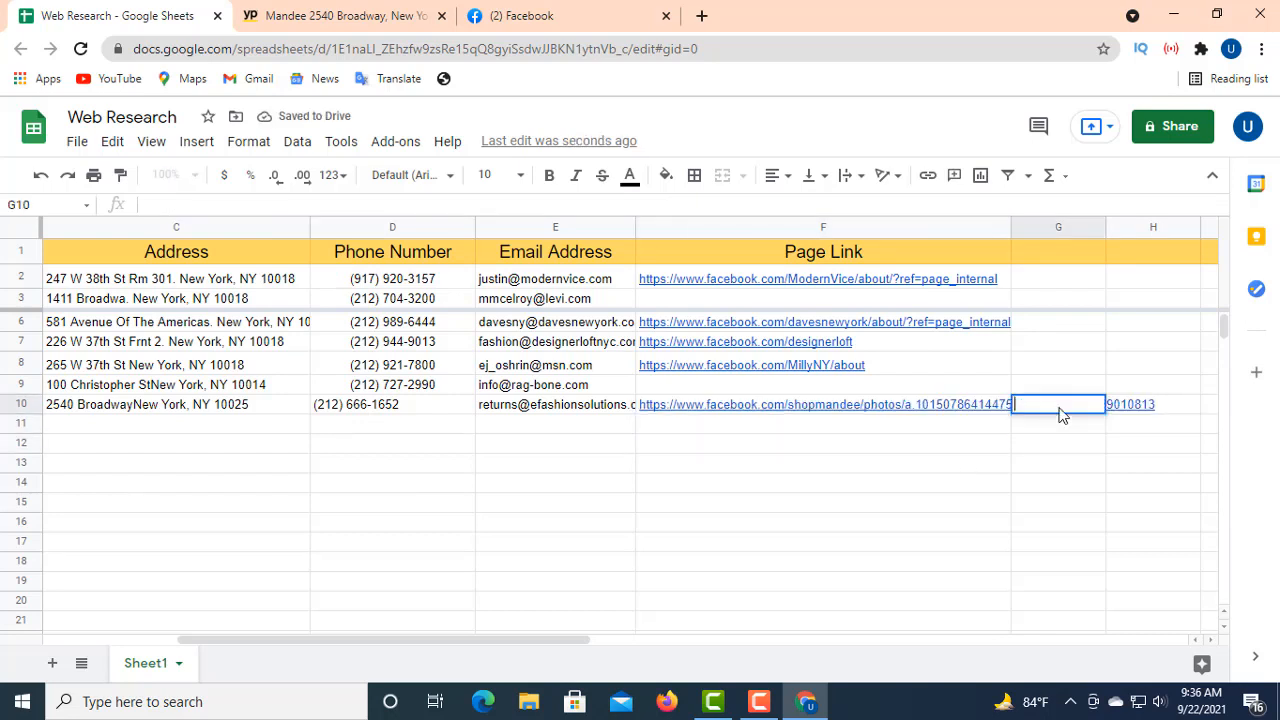
pyautogui.click(1158, 410)
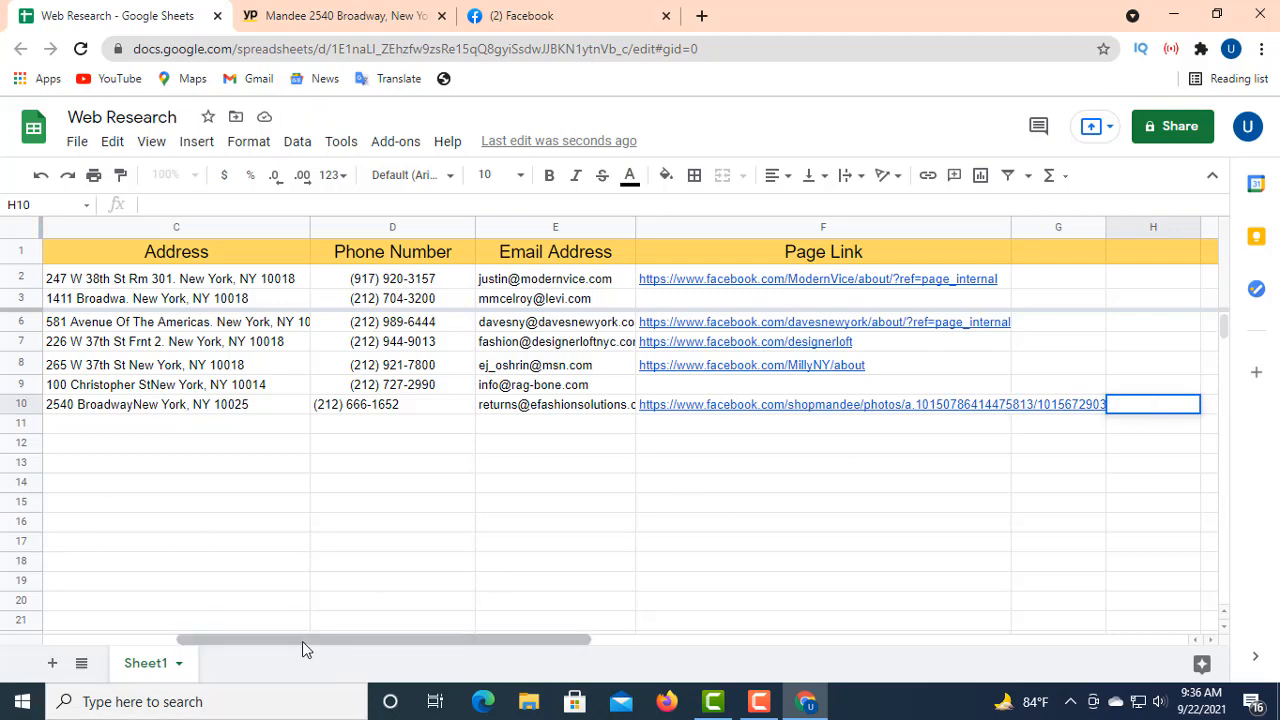
# - Close the Facebook page, return to the Yellow Pages clothing store results and open the Boutique Mirabelle listing
pyautogui.moveTo(302, 641); pyautogui.dragTo(63, 584)
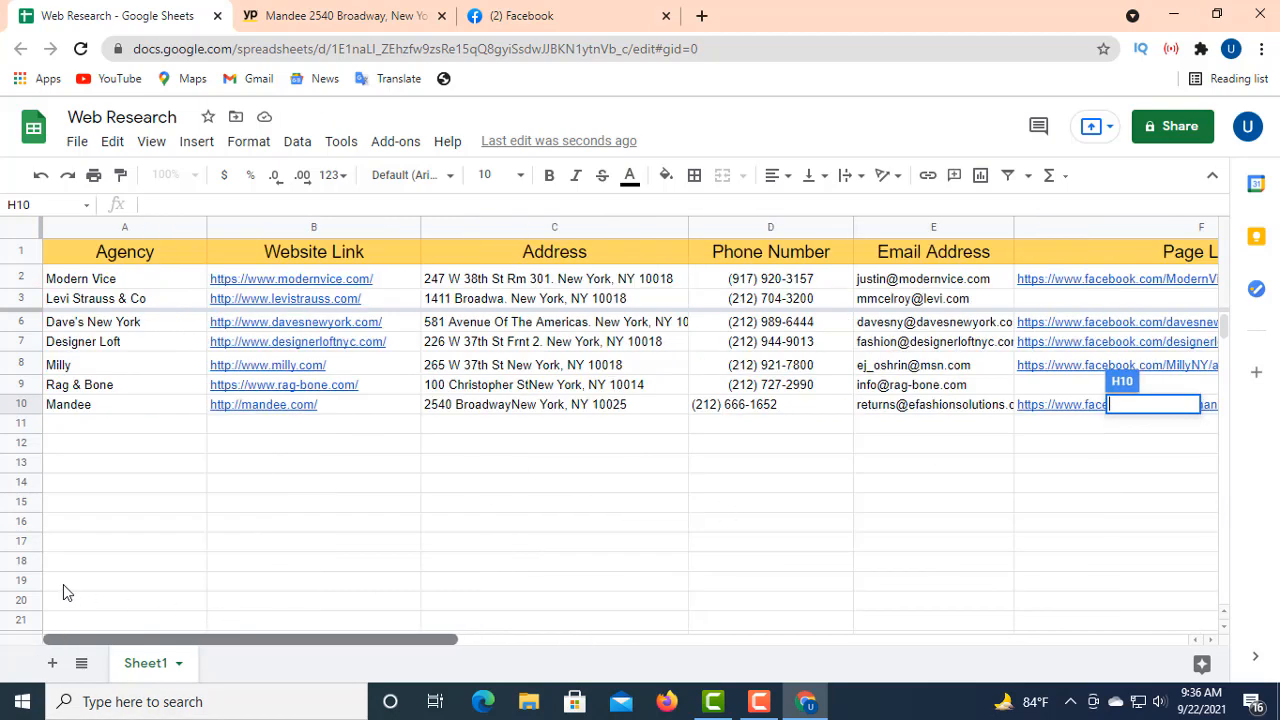
pyautogui.click(375, 20)
pyautogui.click(666, 16)
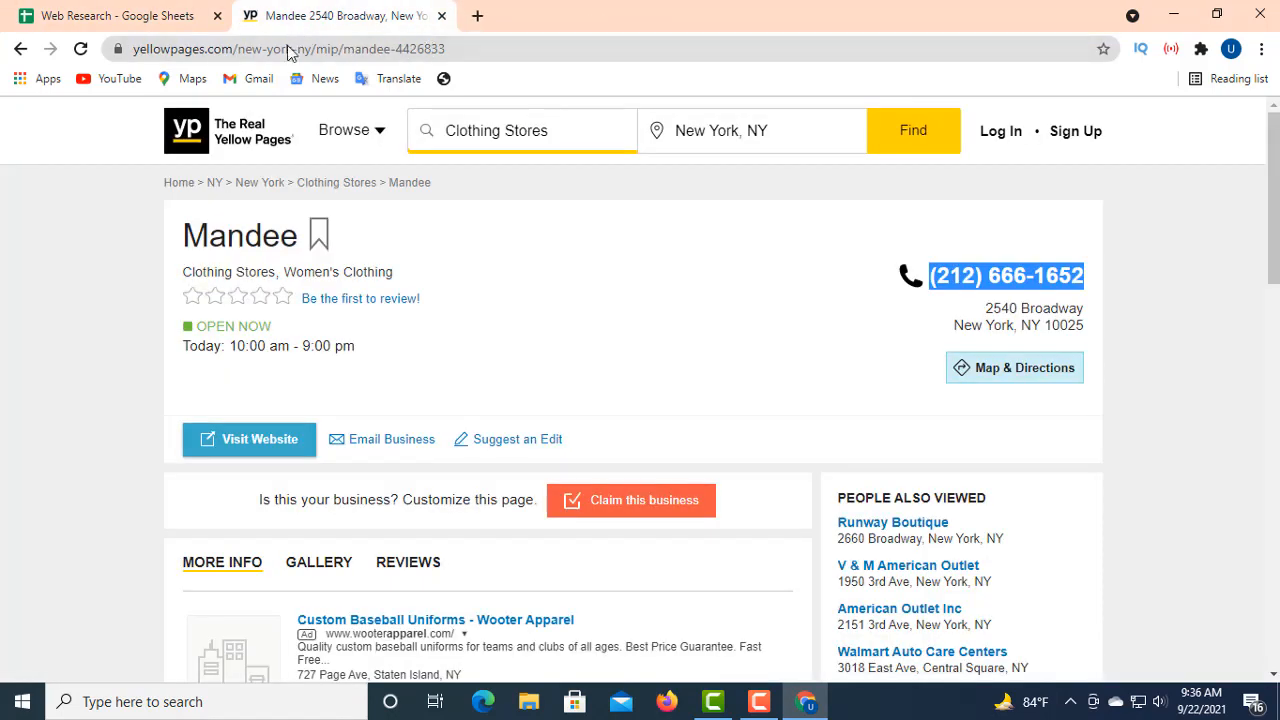
pyautogui.click(20, 50)
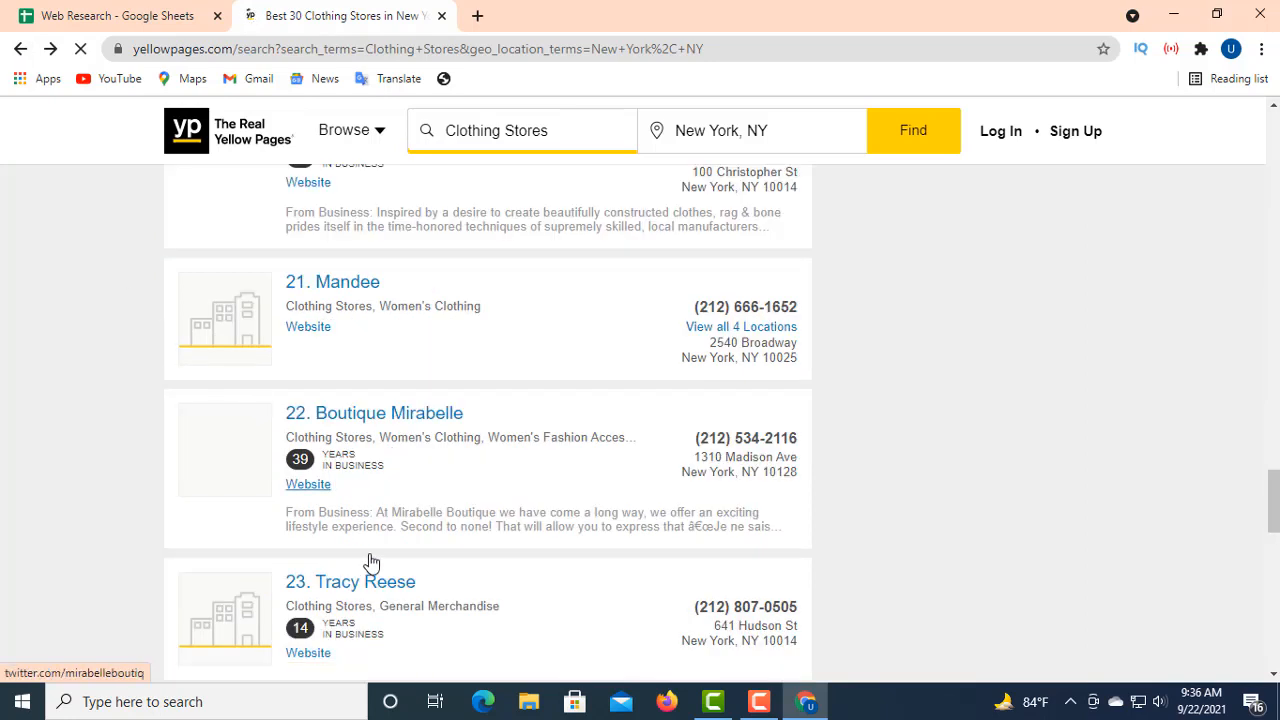
pyautogui.click(365, 420)
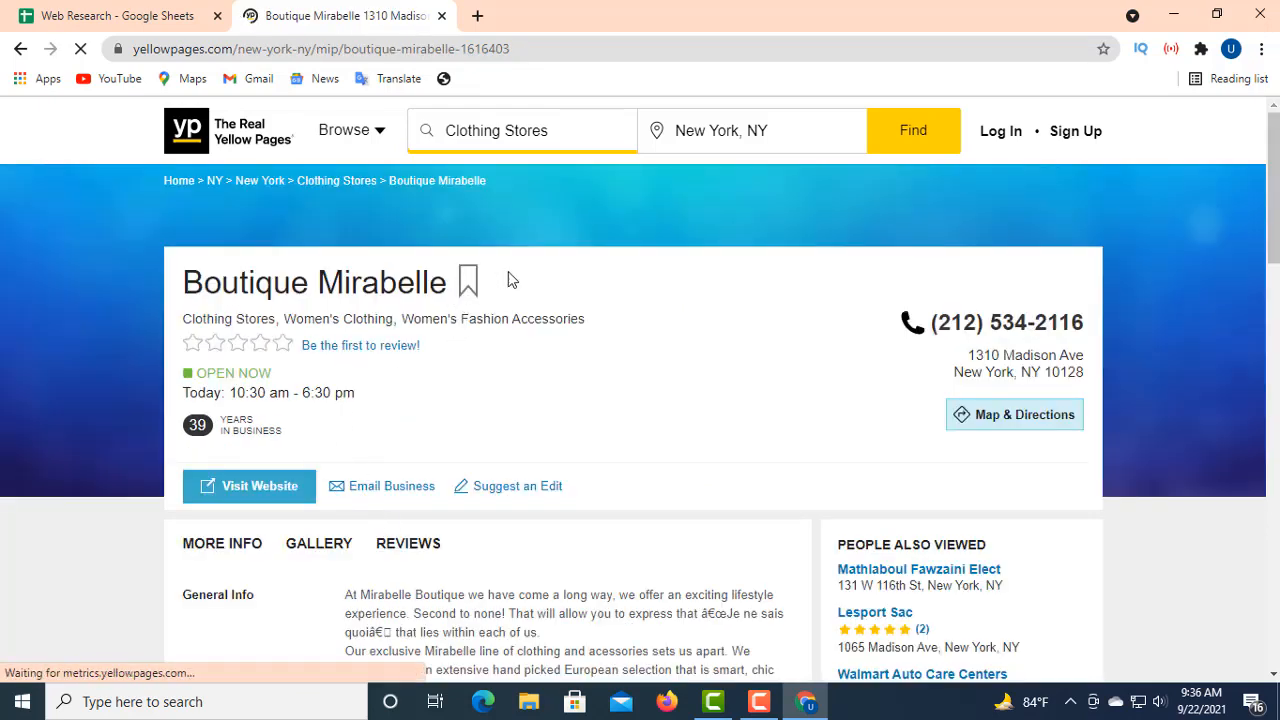
# - Copy the store name Boutique Mirabelle from its listing and paste it into cell A11 of the Web Research sheet
pyautogui.moveTo(455, 282); pyautogui.dragTo(153, 269)
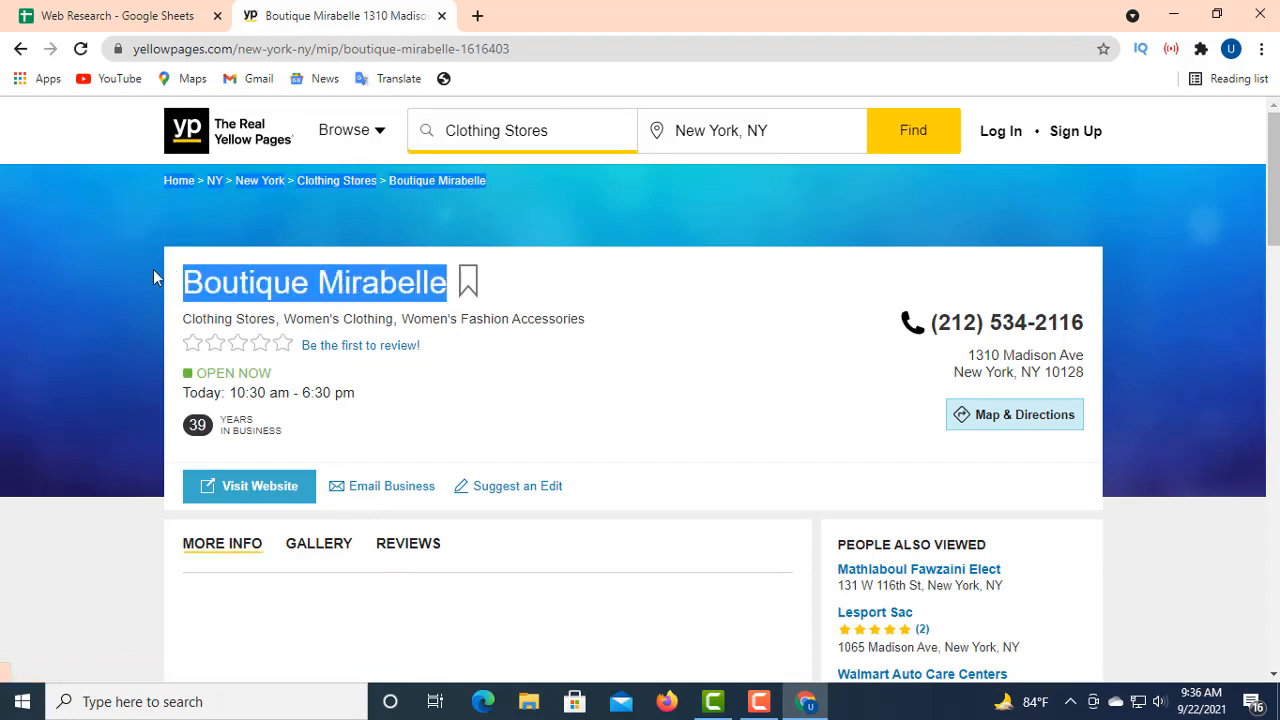
pyautogui.moveTo(551, 287); pyautogui.dragTo(201, 281)
pyautogui.rightClick(220, 282)
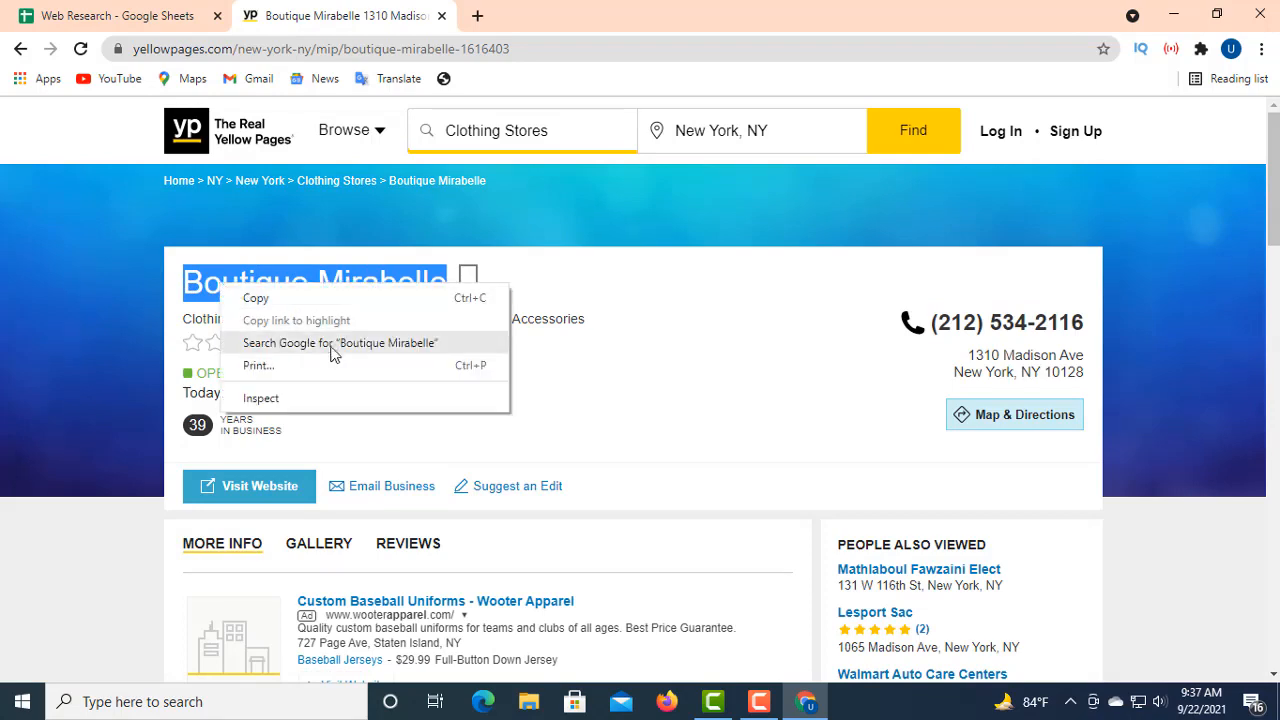
pyautogui.click(276, 300)
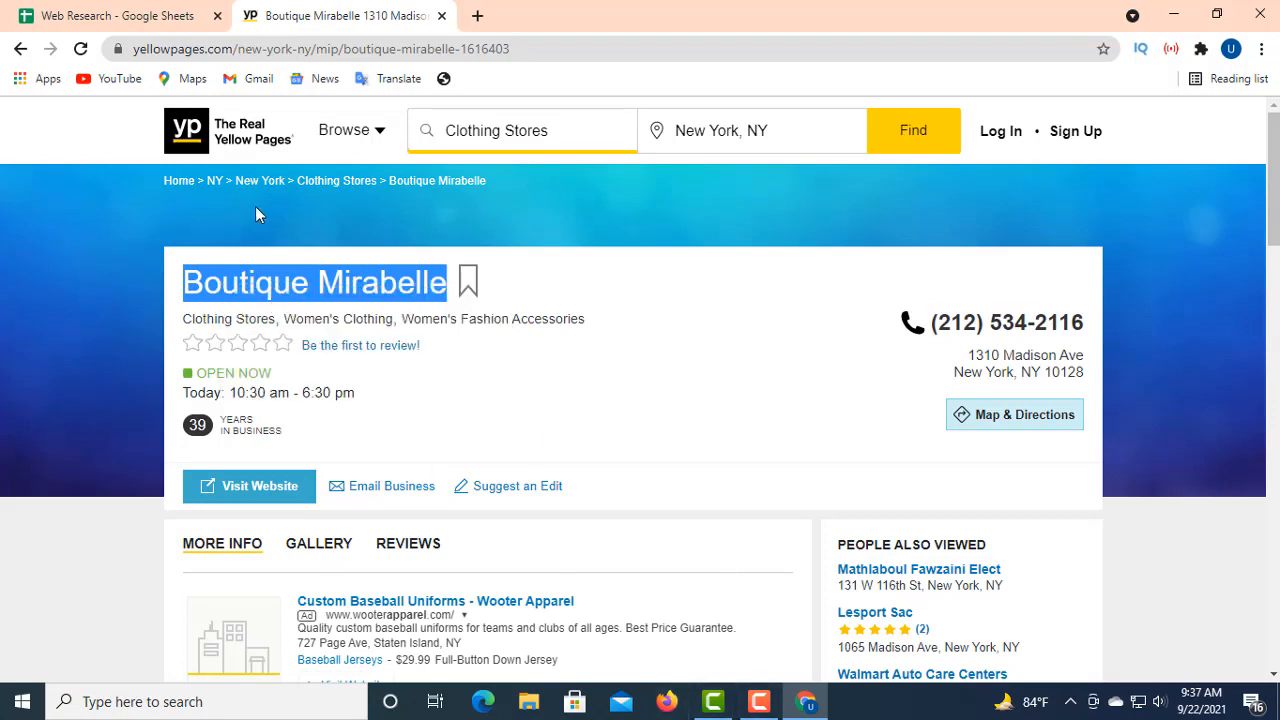
pyautogui.click(141, 18)
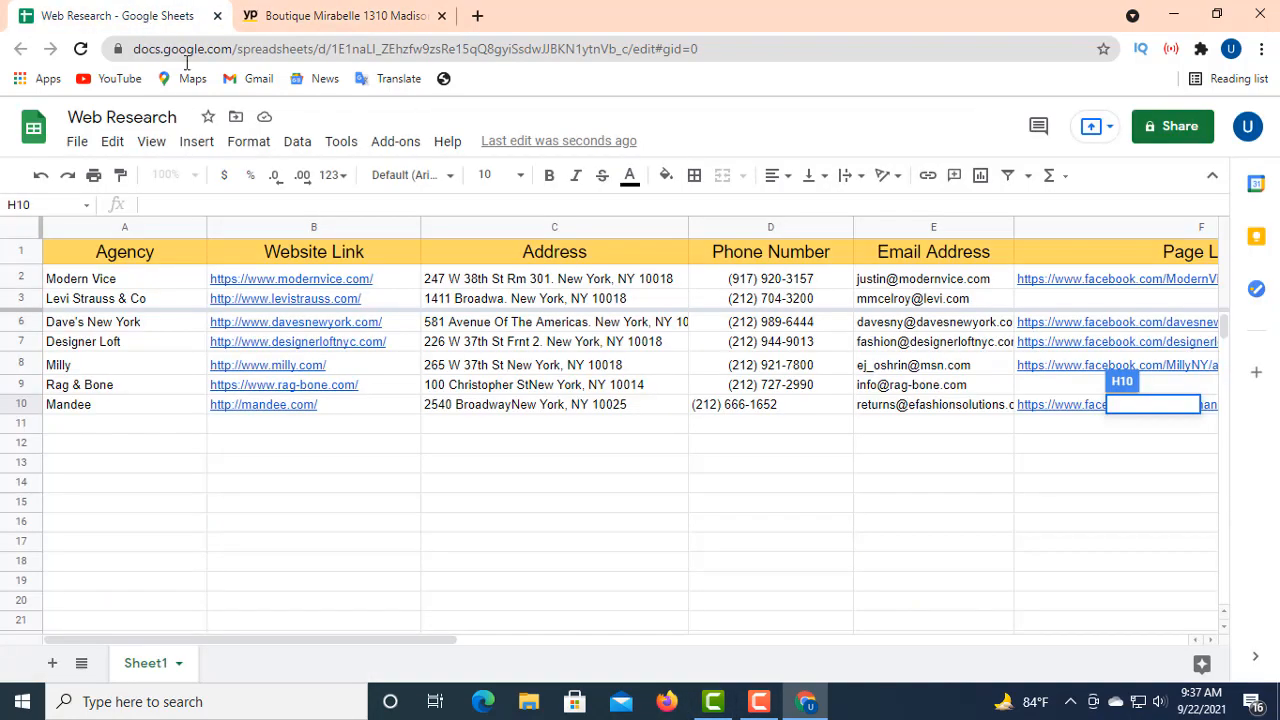
pyautogui.click(104, 428)
pyautogui.click(180, 200)
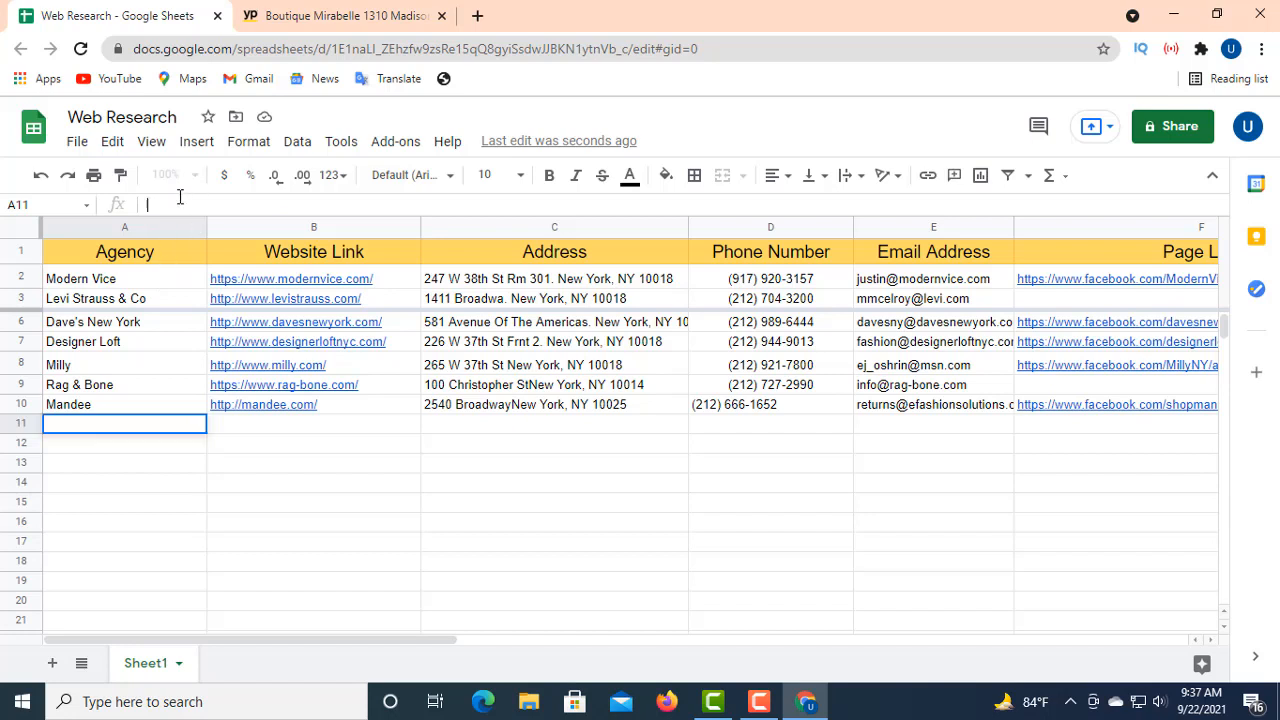
pyautogui.rightClick(166, 206)
pyautogui.click(222, 355)
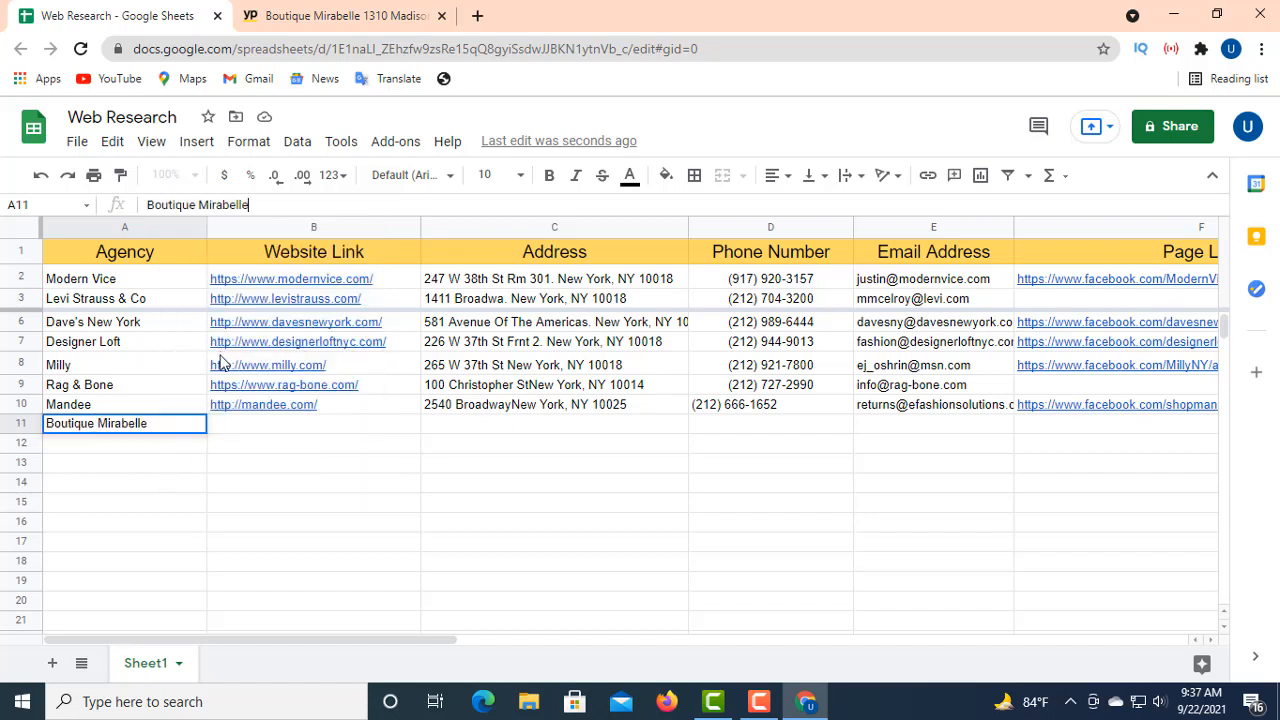
pyautogui.click(324, 424)
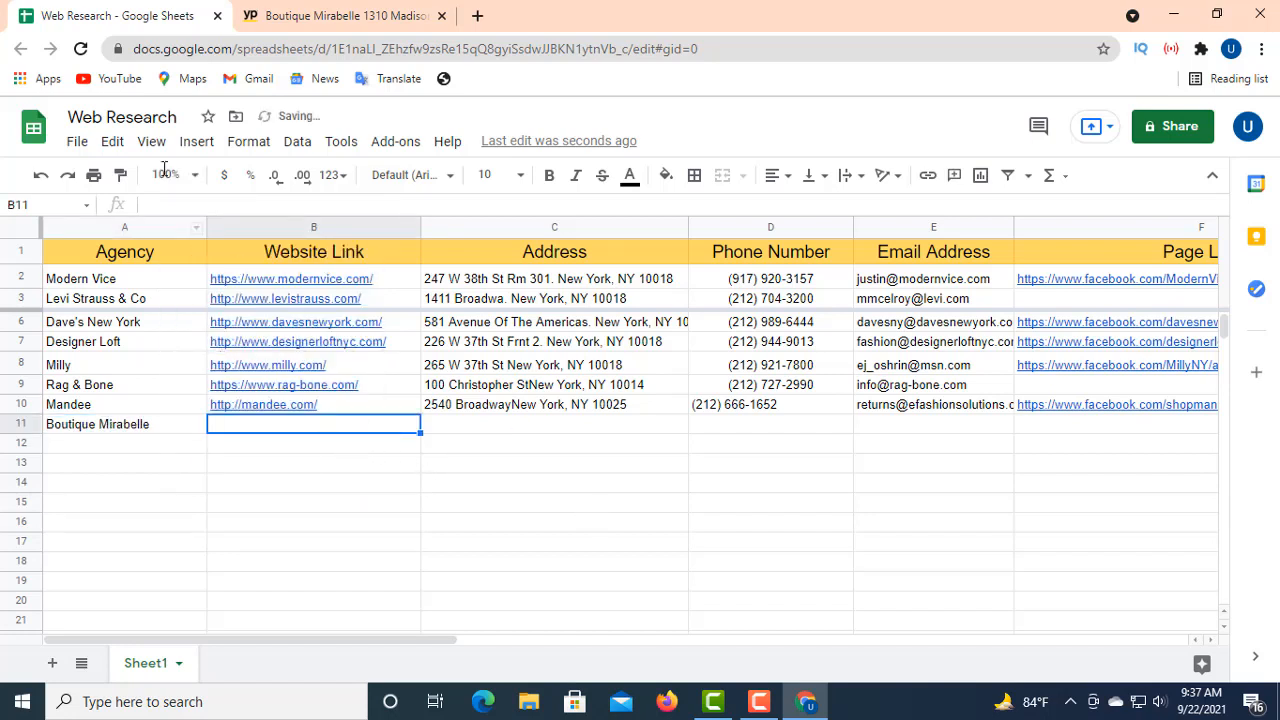
pyautogui.click(330, 16)
pyautogui.click(412, 395)
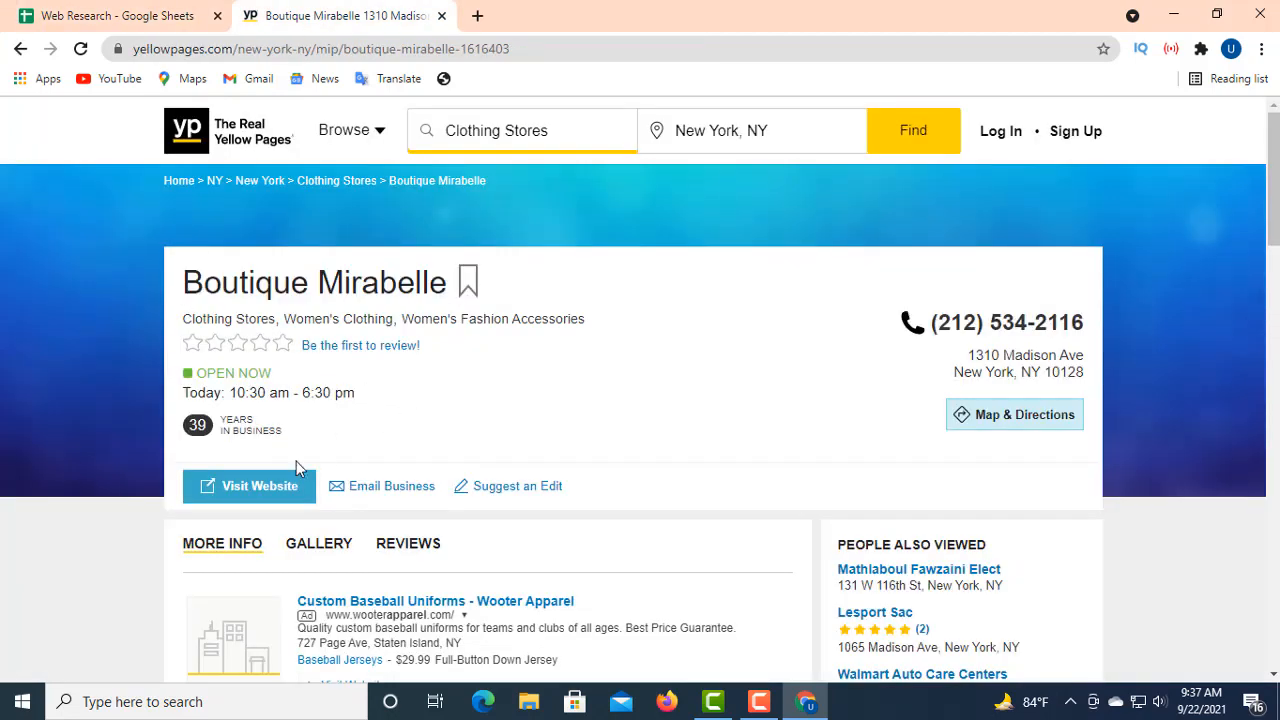
pyautogui.rightClick(245, 488)
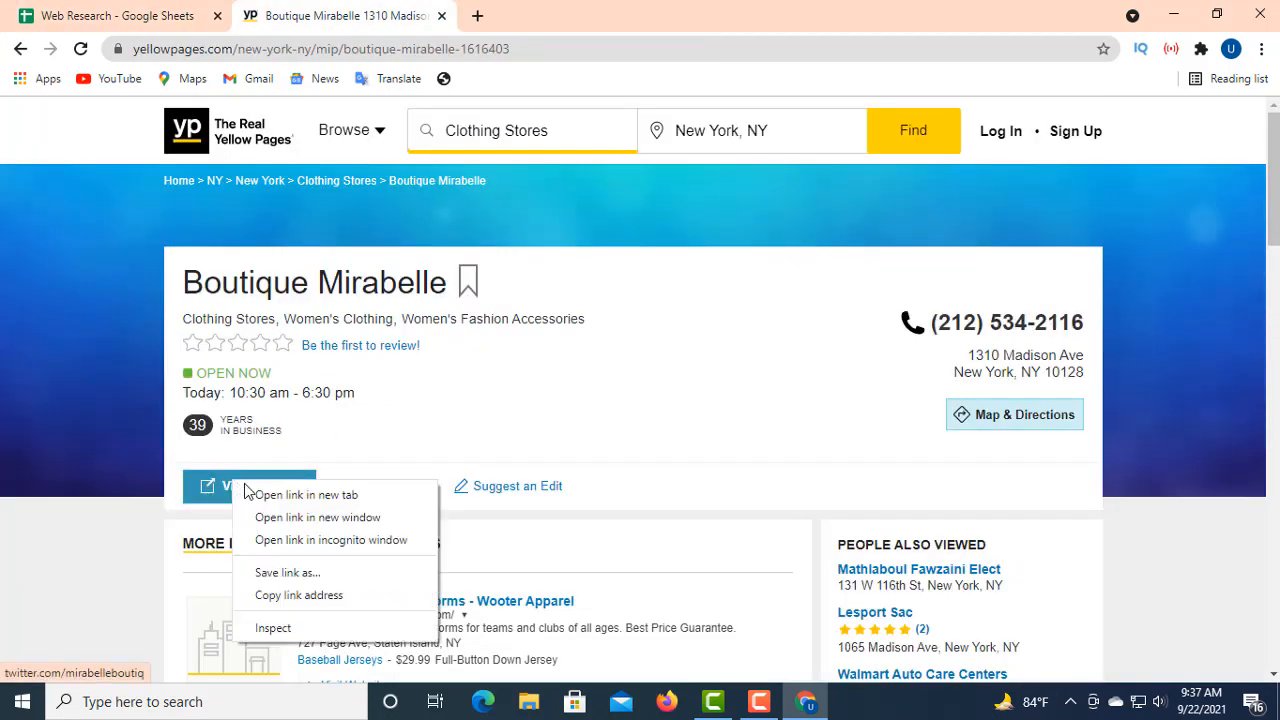
pyautogui.click(297, 596)
pyautogui.click(133, 17)
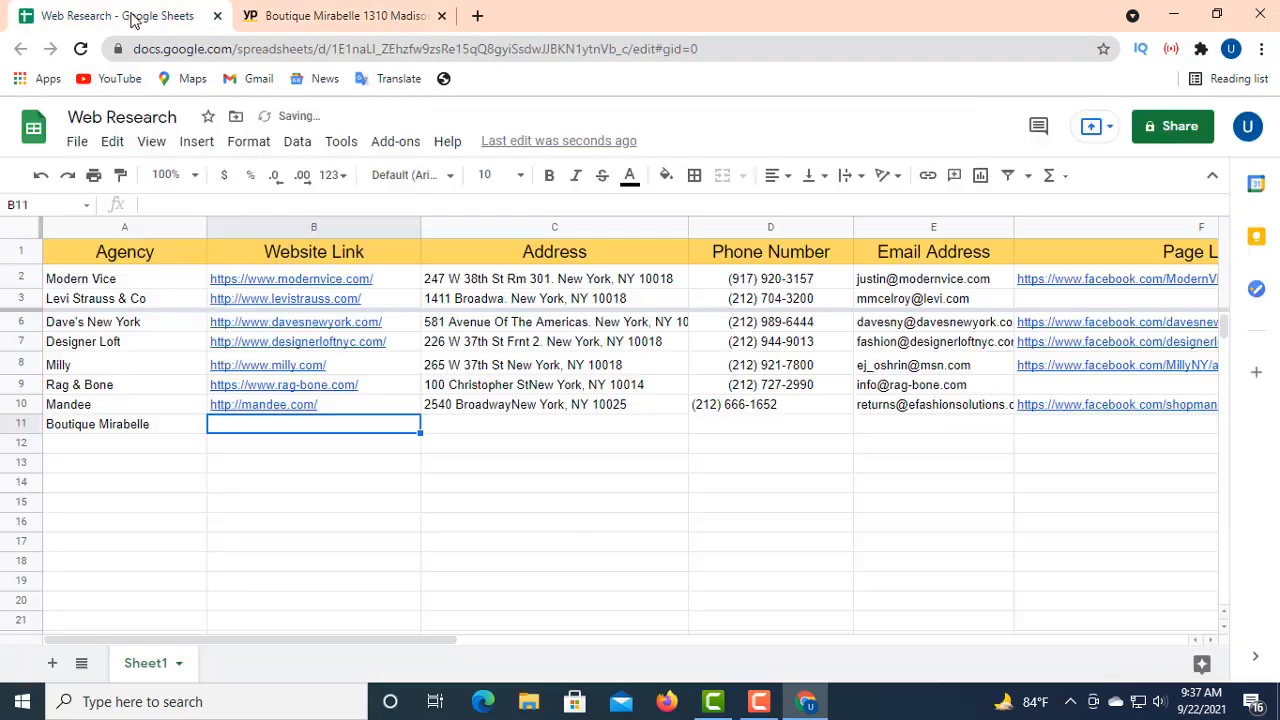
pyautogui.rightClick(149, 204)
pyautogui.click(228, 354)
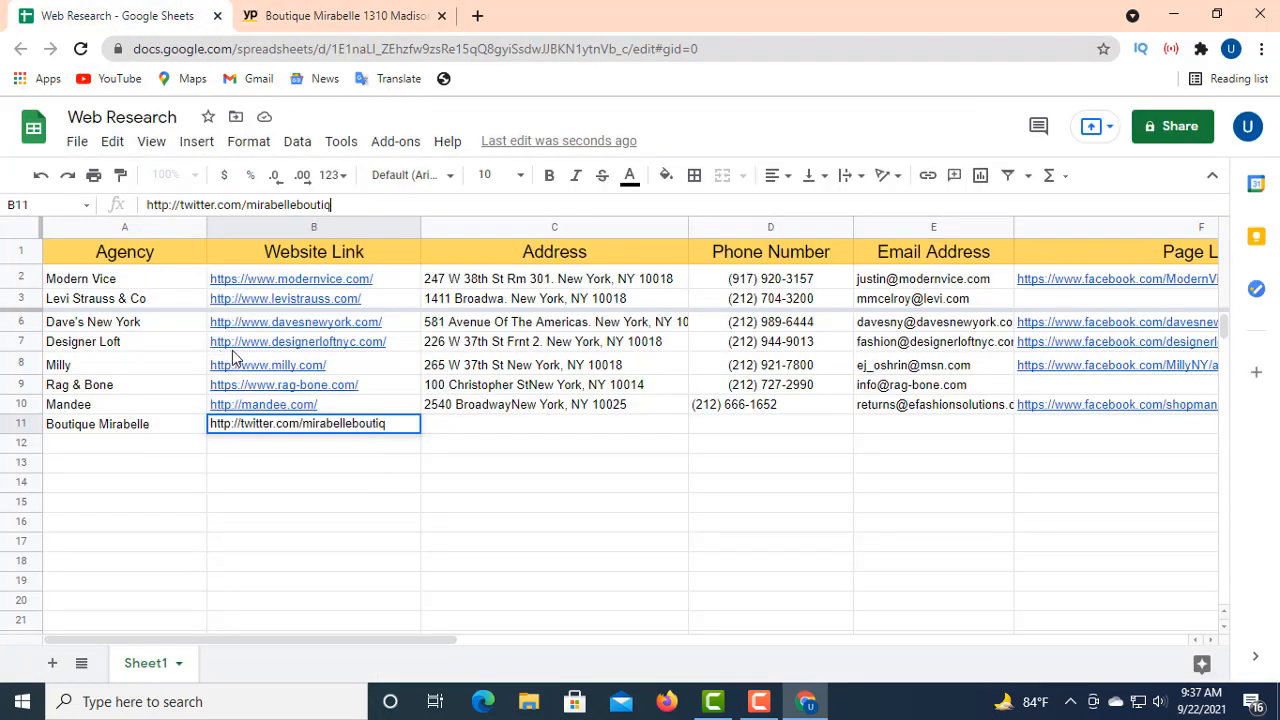
# - Select cell C11 and copy the store's two-line address from the Boutique Mirabelle listing
pyautogui.click(504, 426)
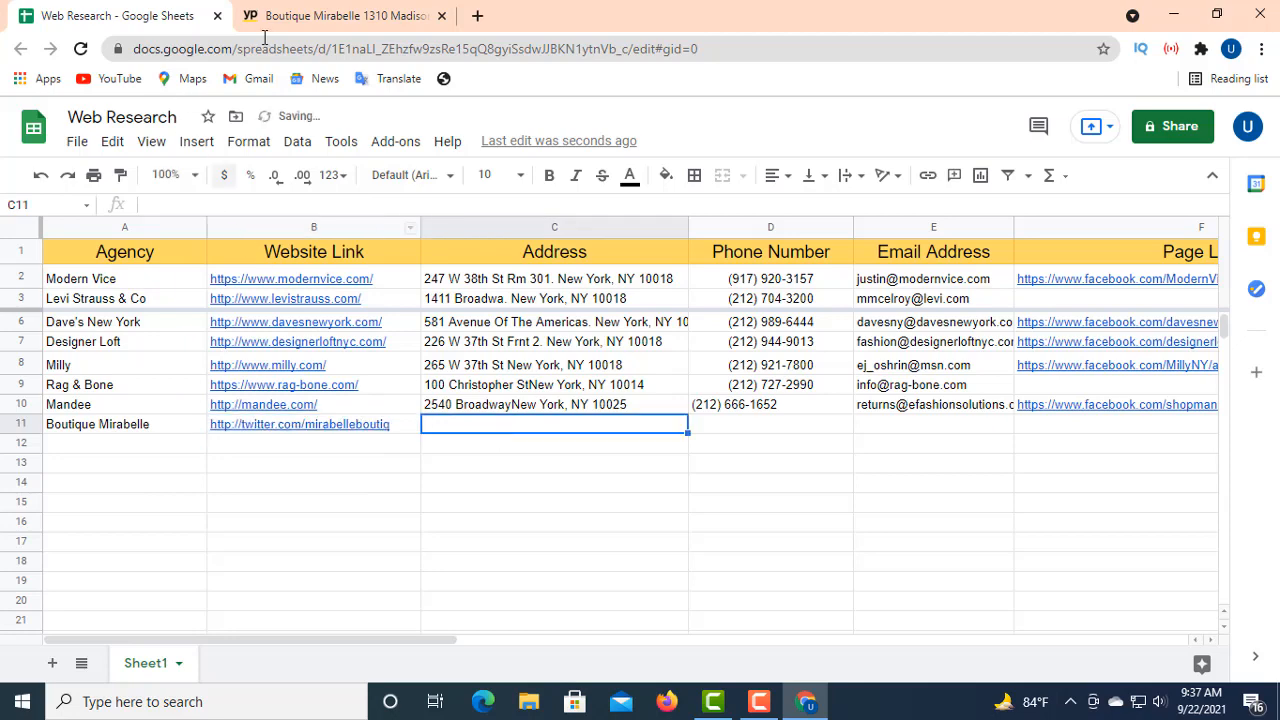
pyautogui.click(297, 17)
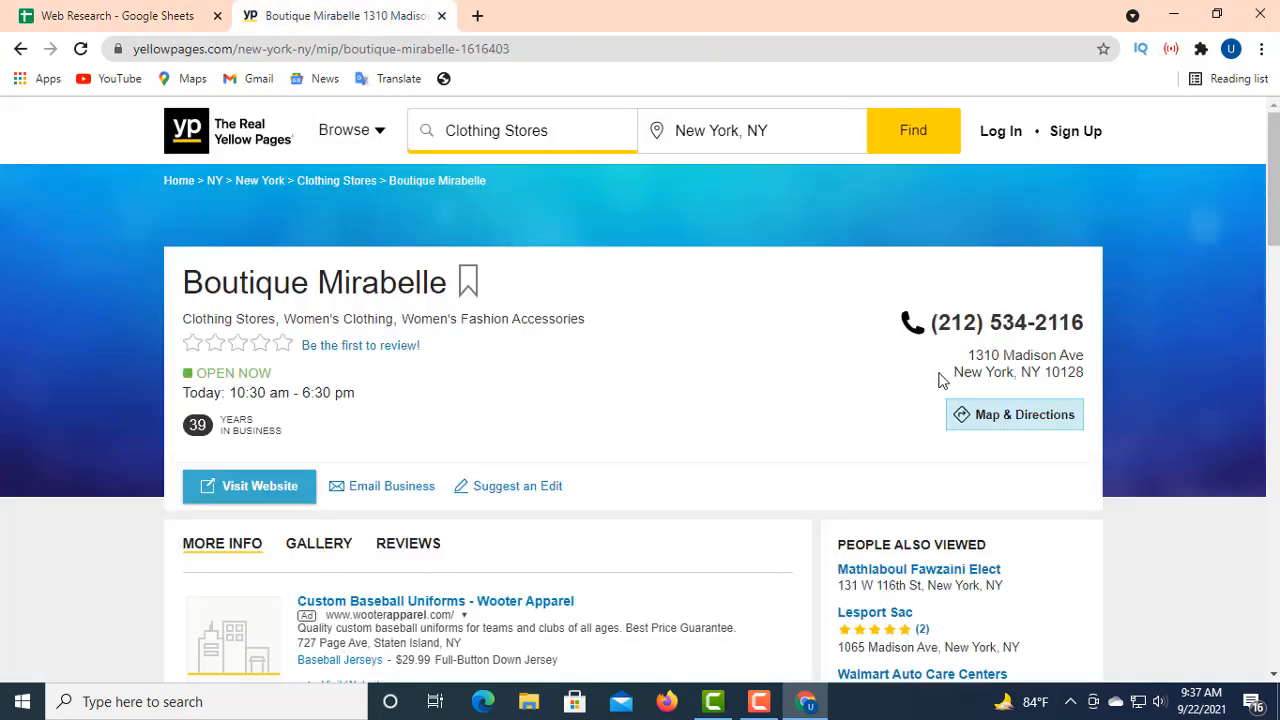
pyautogui.moveTo(985, 372); pyautogui.dragTo(1081, 373)
pyautogui.click(970, 383)
pyautogui.click(1083, 368)
pyautogui.rightClick(1056, 366)
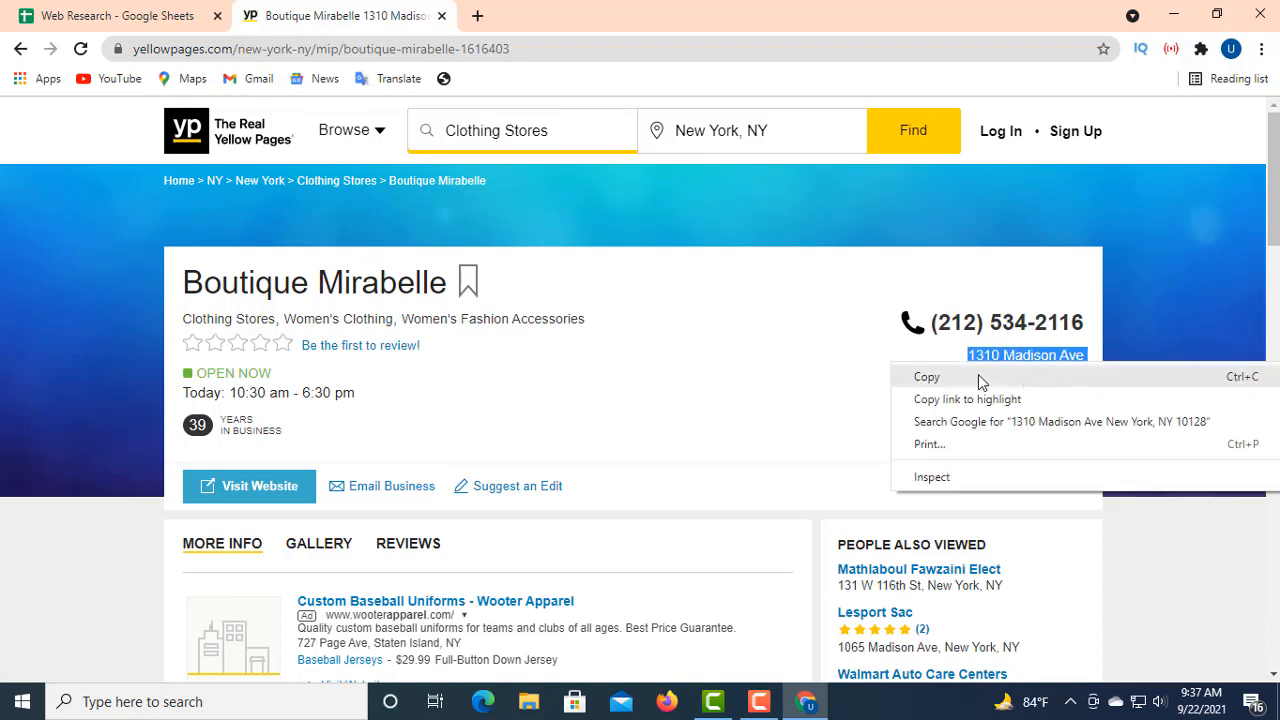
pyautogui.click(978, 378)
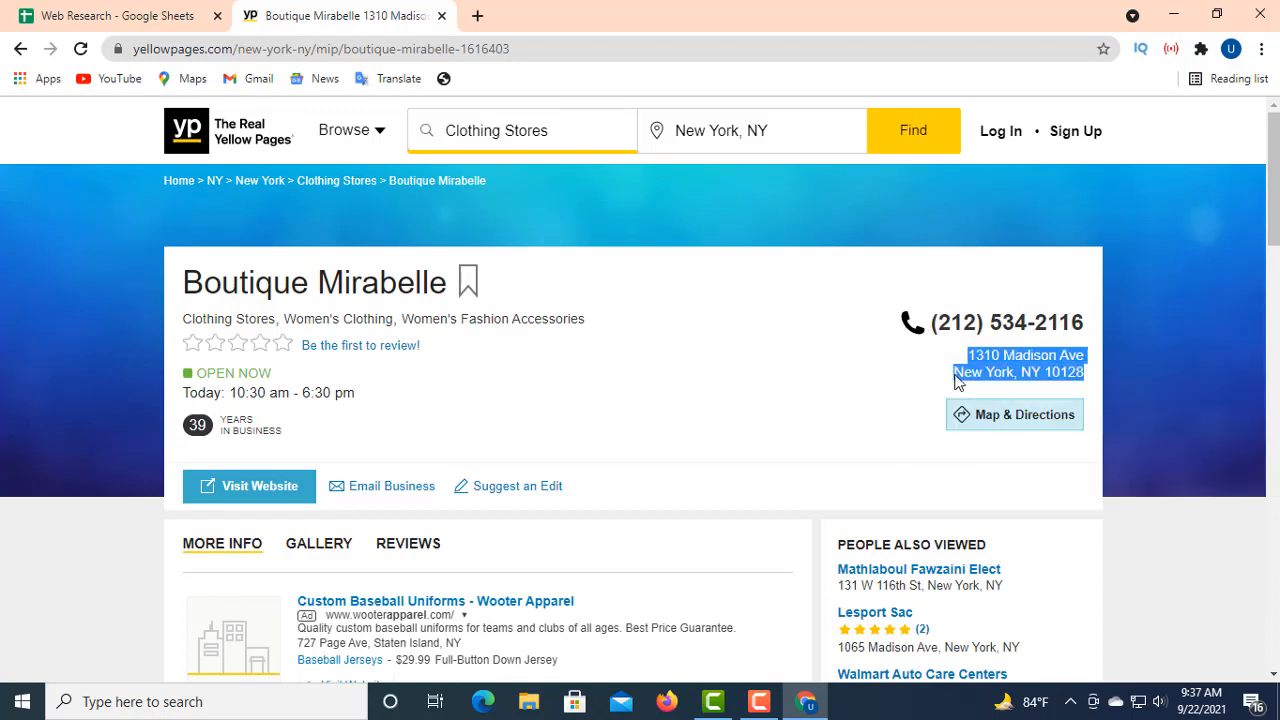
# - Paste the Boutique Mirabelle address into cell C11, remove its line break to make one line, and return to the listing
pyautogui.click(85, 18)
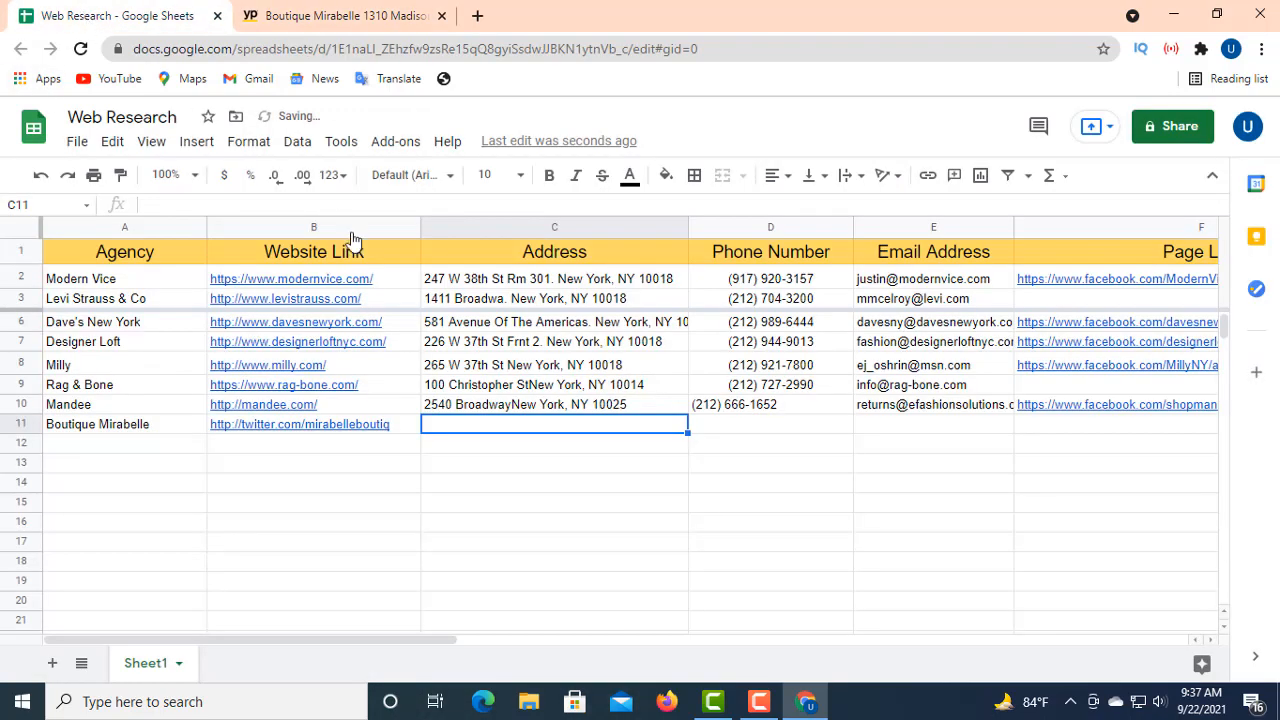
pyautogui.rightClick(163, 207)
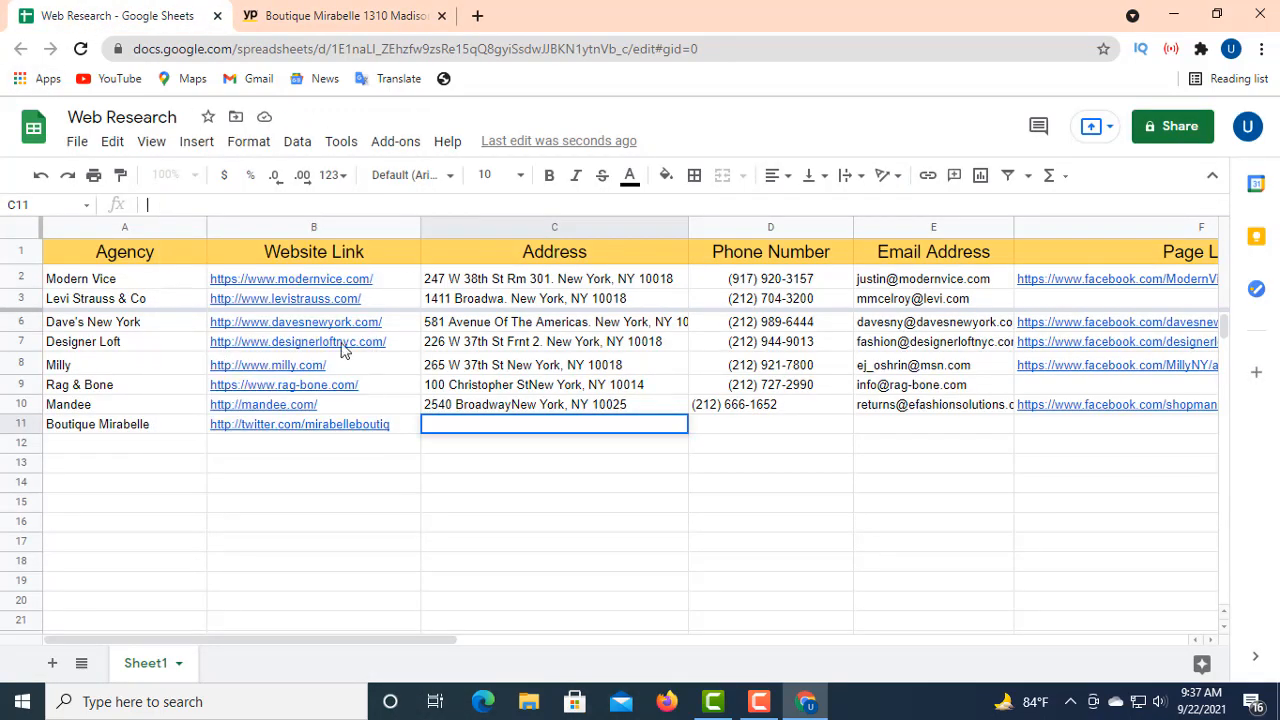
pyautogui.click(222, 355)
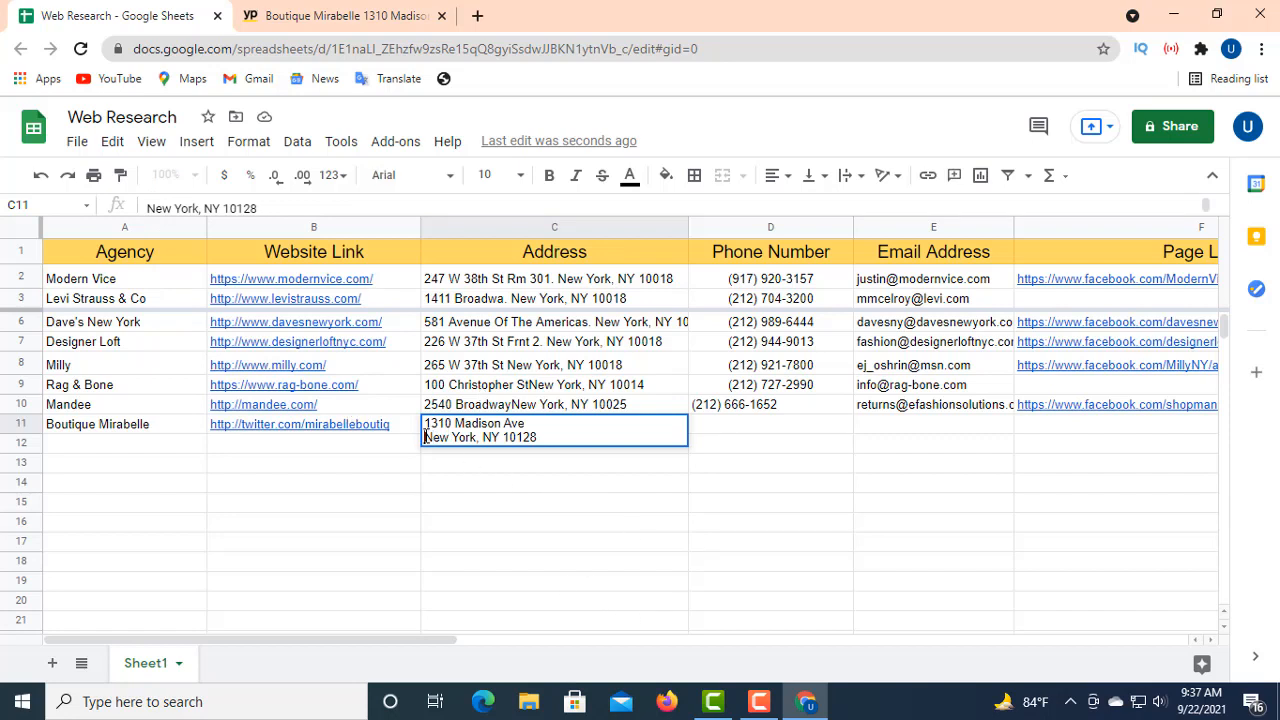
pyautogui.press('BackSpace')
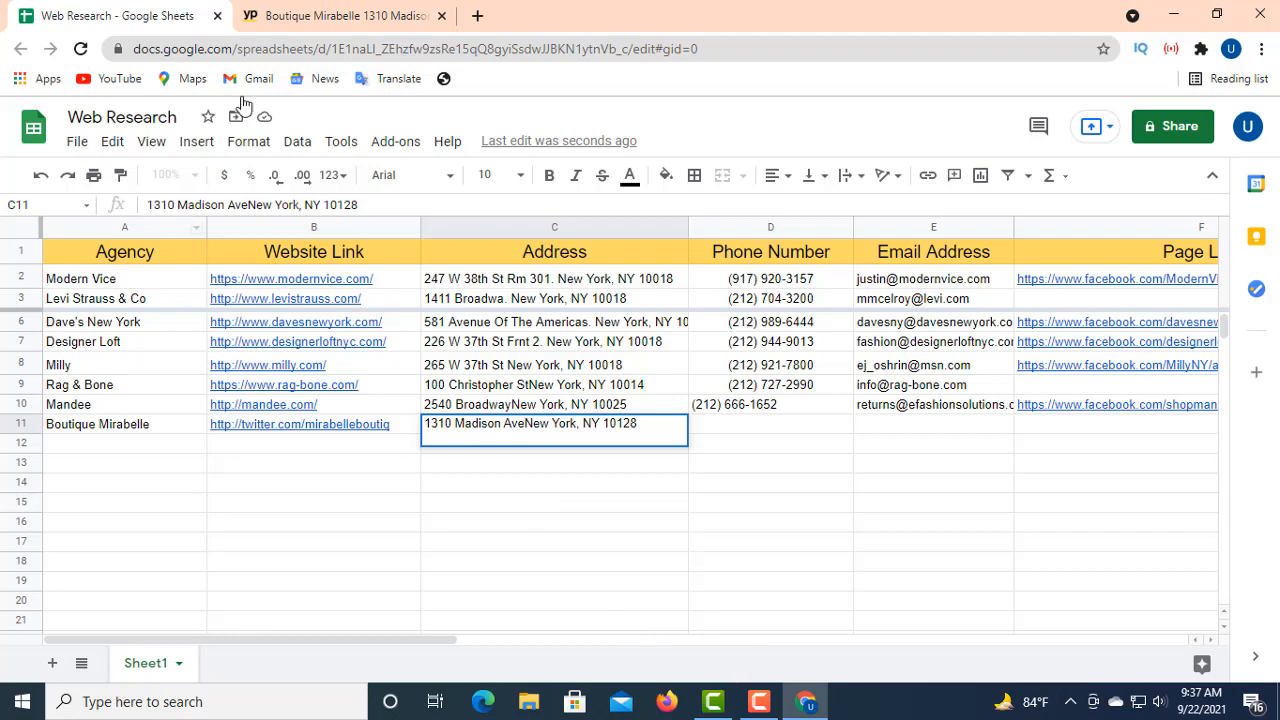
pyautogui.click(325, 15)
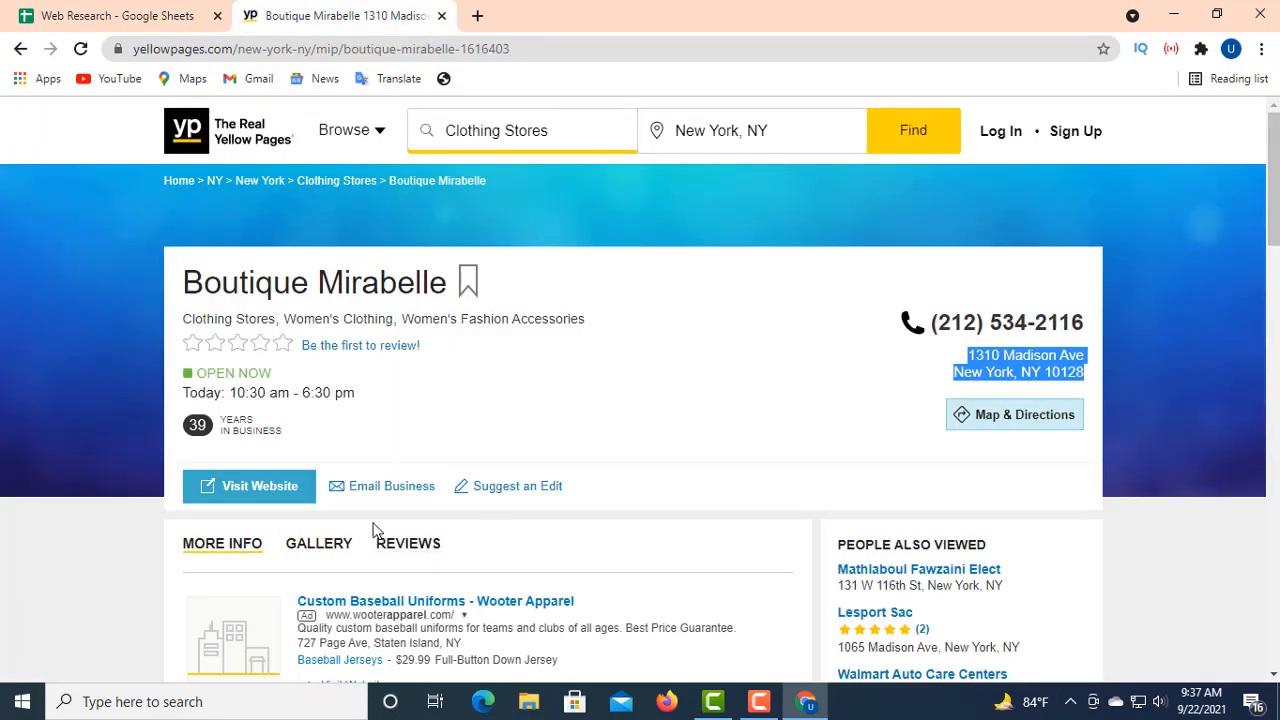
# - Select the complete phone number on the Boutique Mirabelle listing and copy it
pyautogui.scroll(-1, 480, 513)
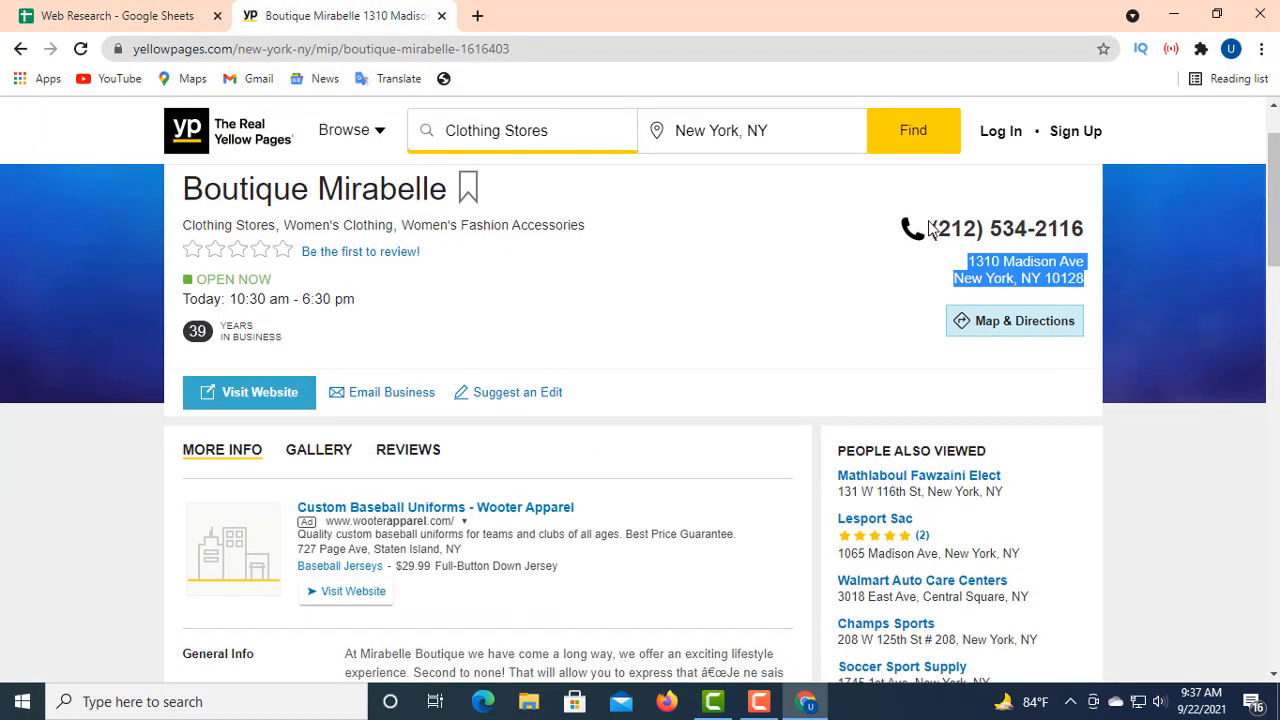
pyautogui.moveTo(930, 228); pyautogui.dragTo(1034, 224)
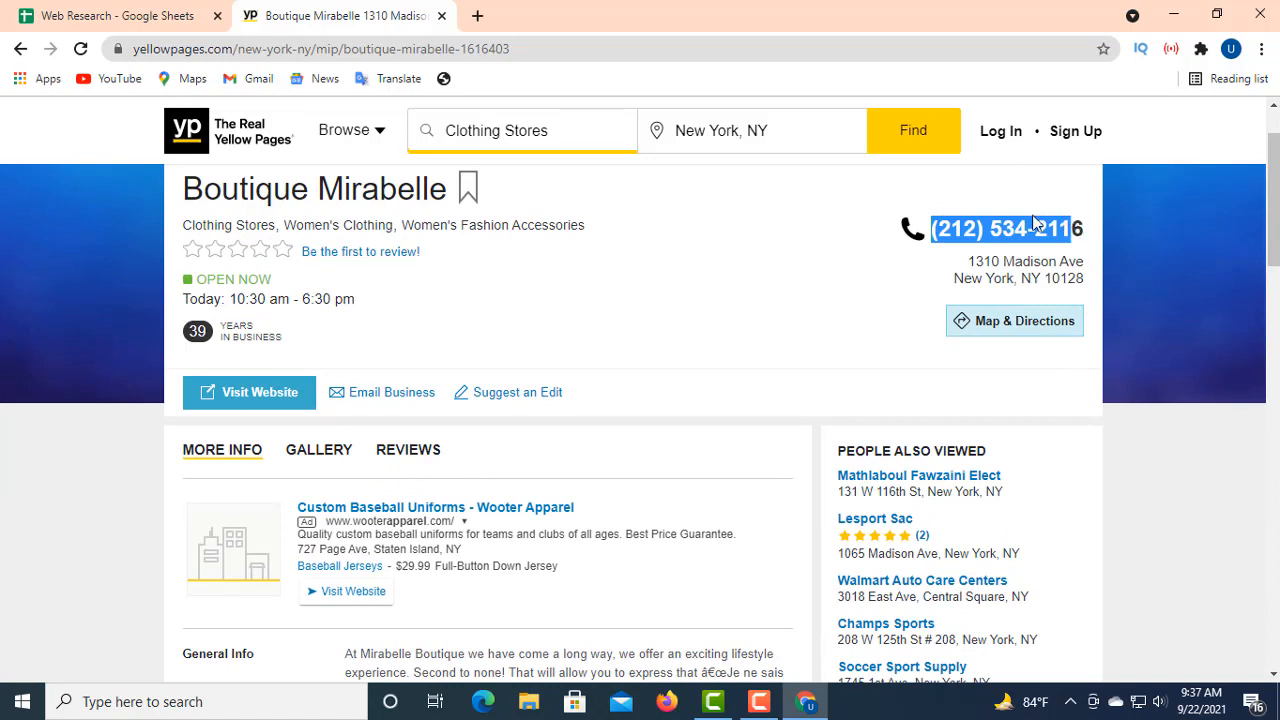
pyautogui.click(1034, 222)
pyautogui.rightClick(1030, 222)
pyautogui.moveTo(929, 222); pyautogui.dragTo(1034, 232)
pyautogui.click(822, 260)
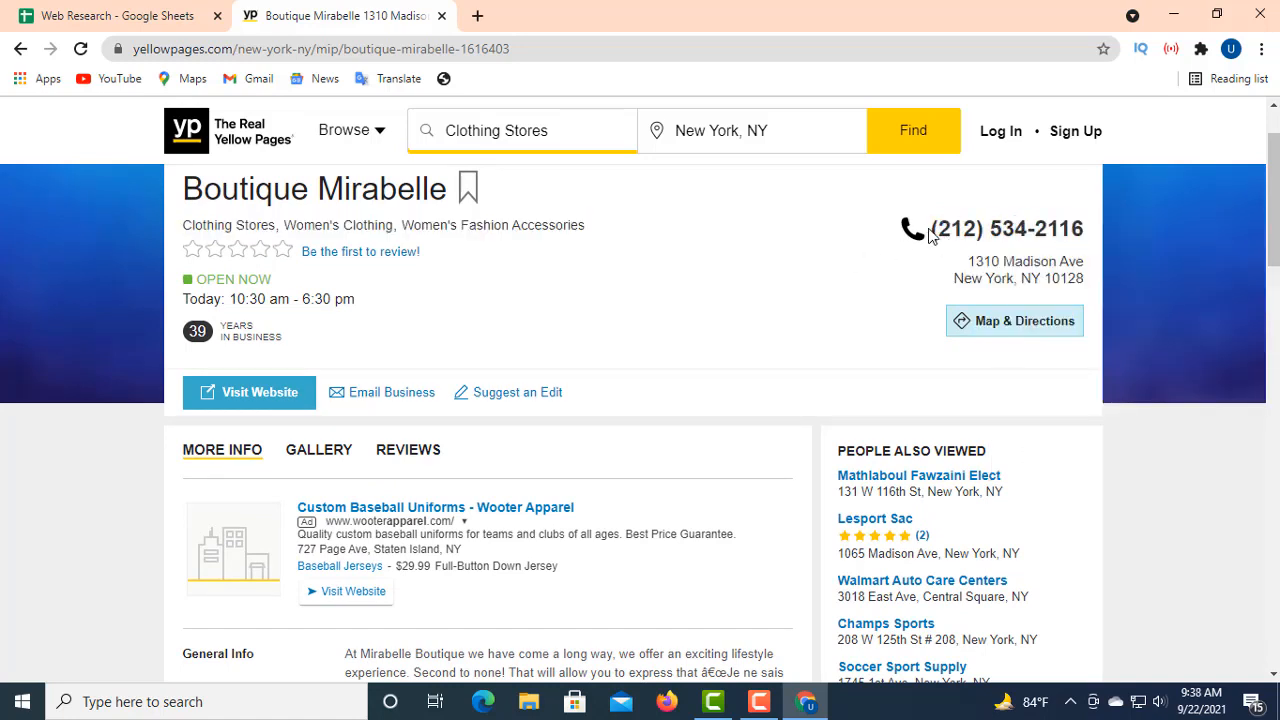
pyautogui.moveTo(929, 233); pyautogui.dragTo(1033, 230)
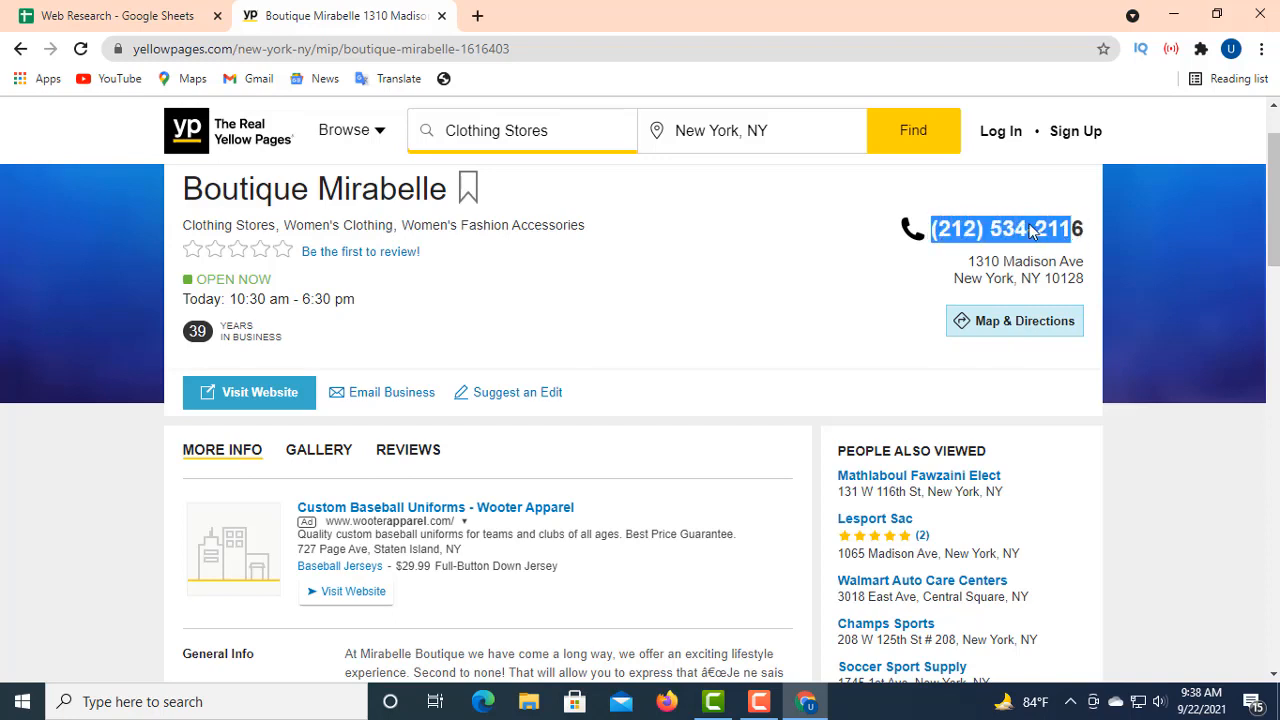
pyautogui.rightClick(1033, 230)
pyautogui.click(897, 264)
pyautogui.moveTo(929, 233); pyautogui.dragTo(1063, 231)
pyautogui.moveTo(929, 233); pyautogui.dragTo(1080, 247)
pyautogui.rightClick(1044, 236)
pyautogui.click(1044, 237)
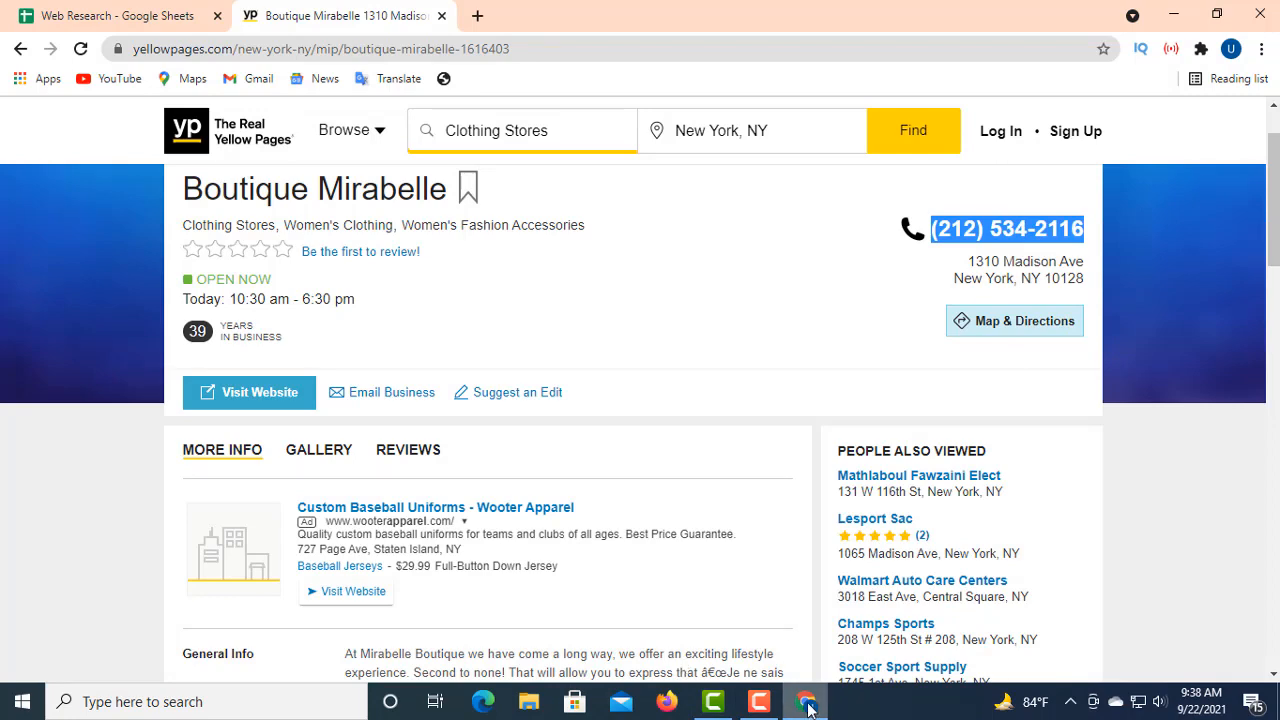
# - Paste the copied store phone number into cell D11 of the Web Research sheet
pyautogui.click(87, 18)
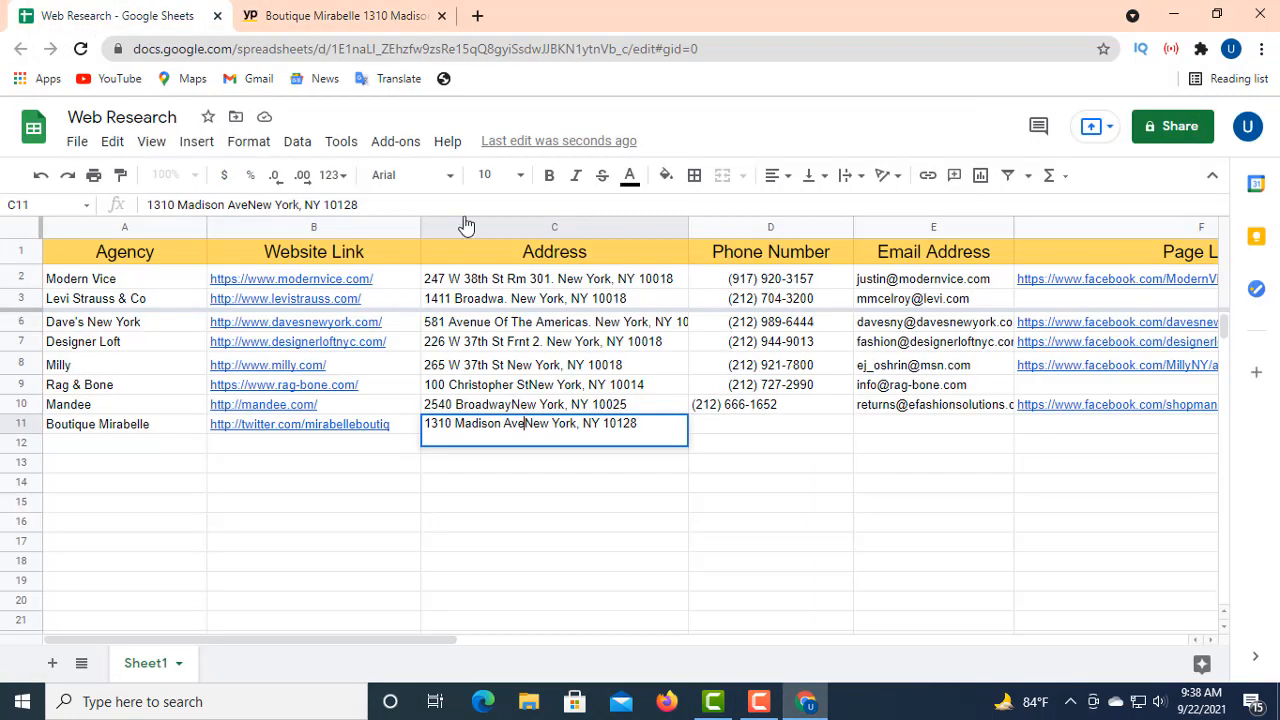
pyautogui.click(722, 426)
pyautogui.click(159, 199)
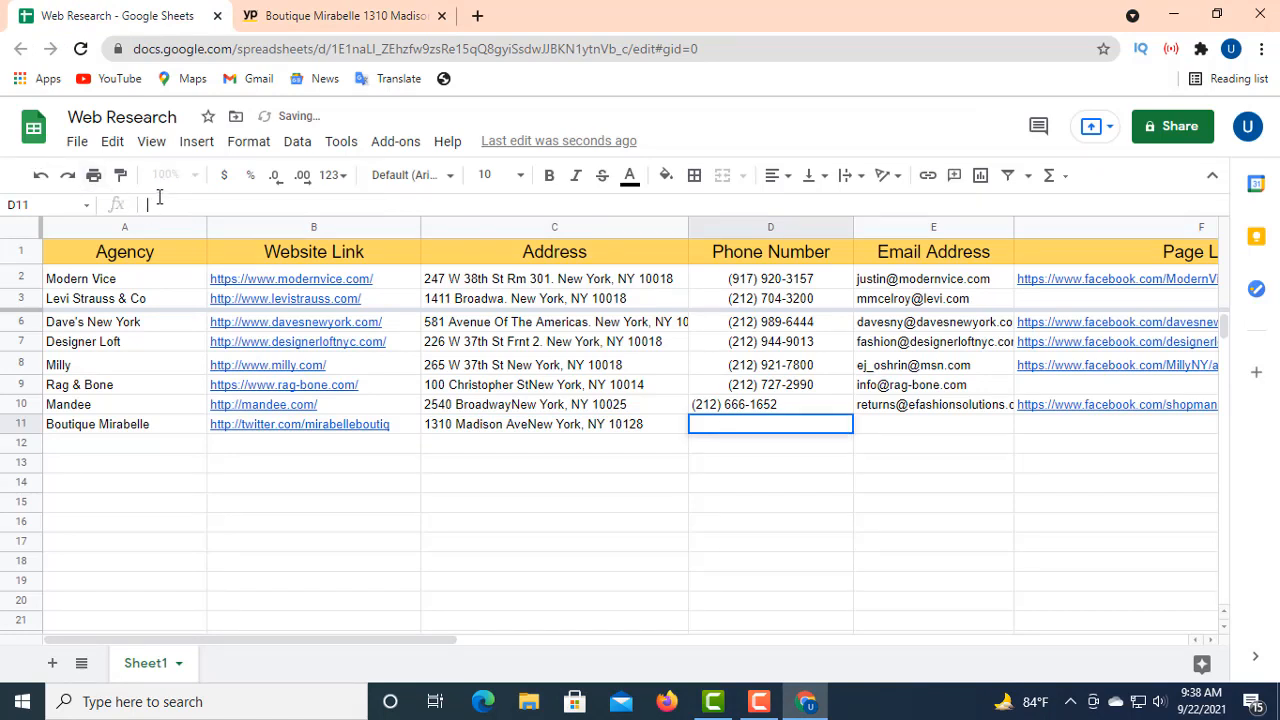
pyautogui.rightClick(159, 199)
pyautogui.click(206, 344)
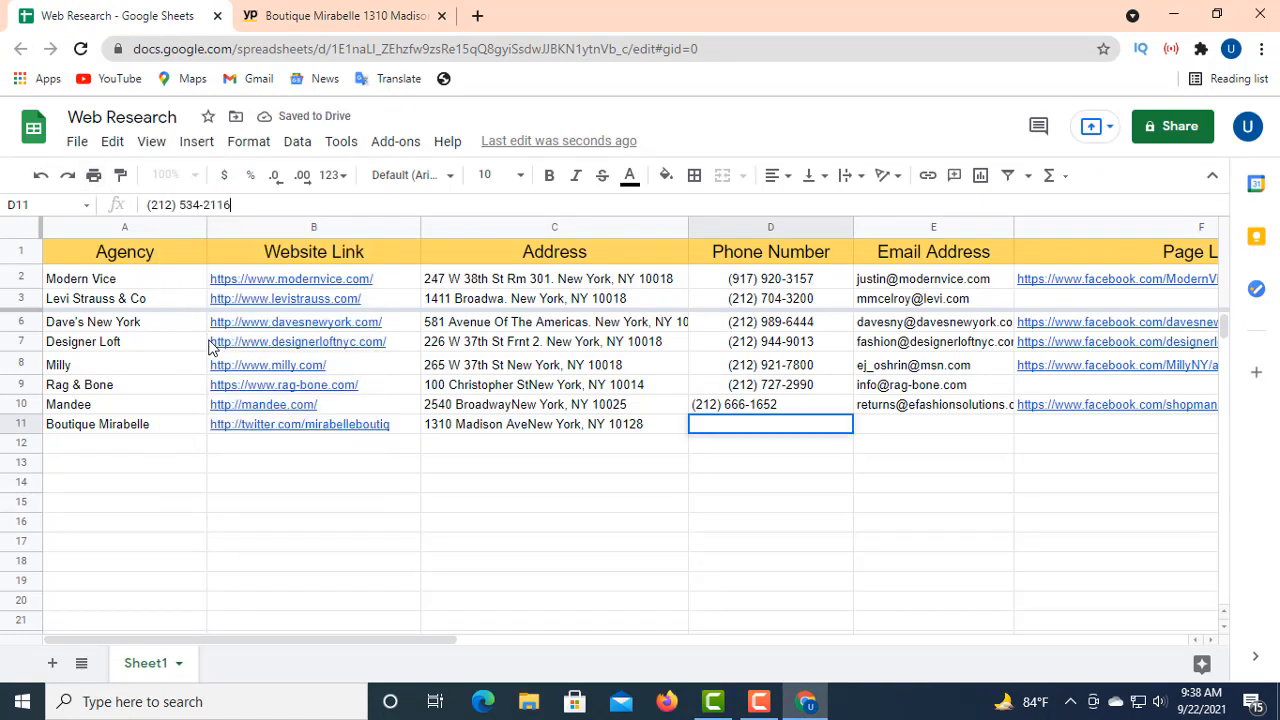
# - Center-align the phone numbers of Mandee and Boutique Mirabelle in cells D10 and D11
pyautogui.click(808, 404)
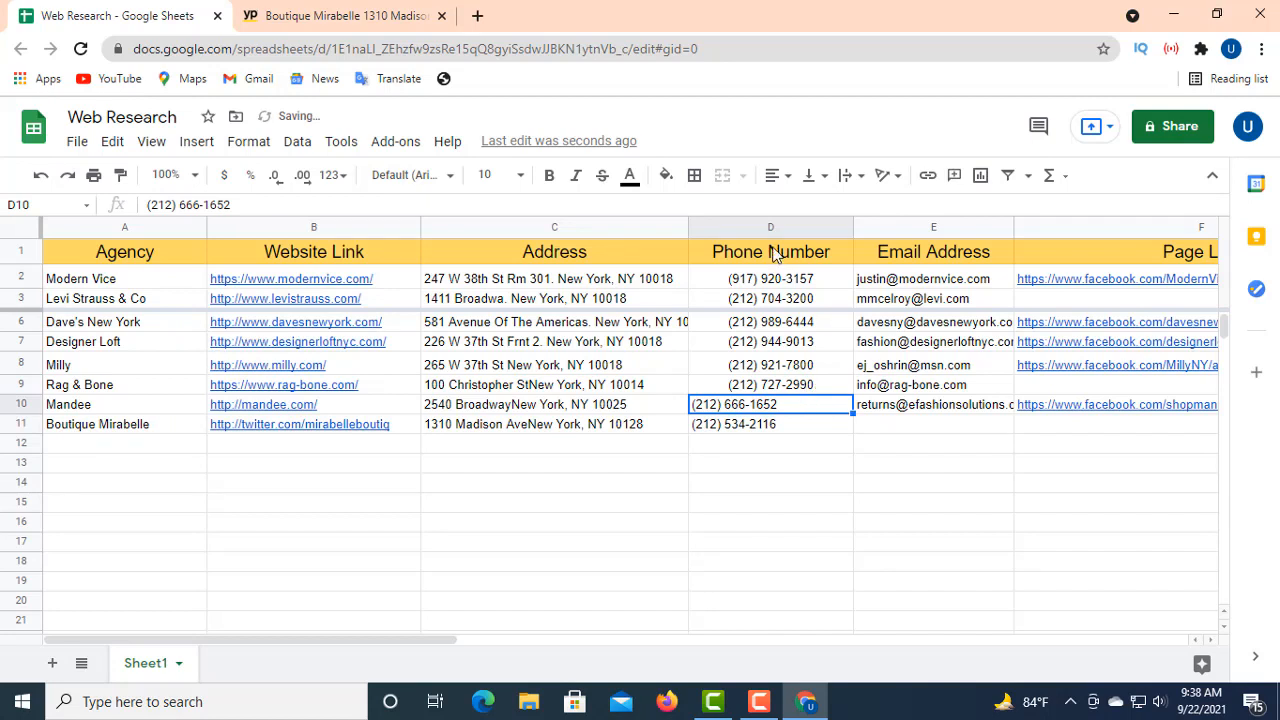
pyautogui.click(776, 176)
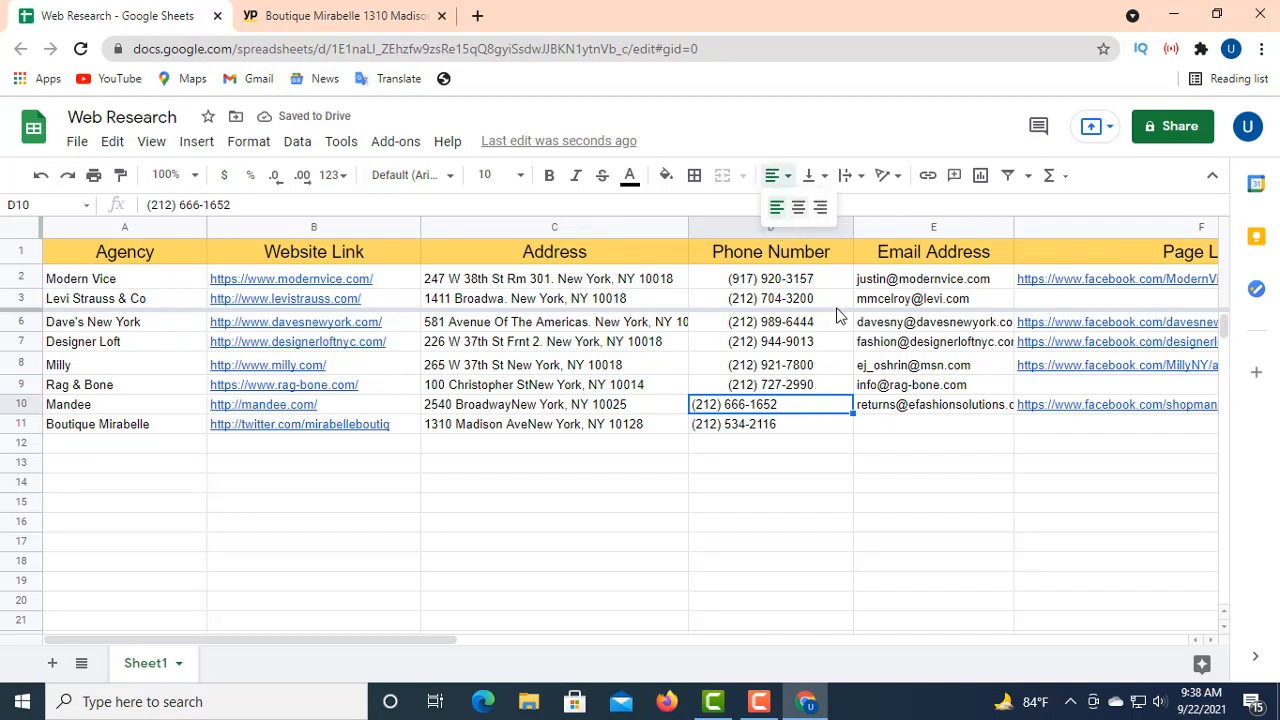
pyautogui.click(798, 207)
pyautogui.click(781, 425)
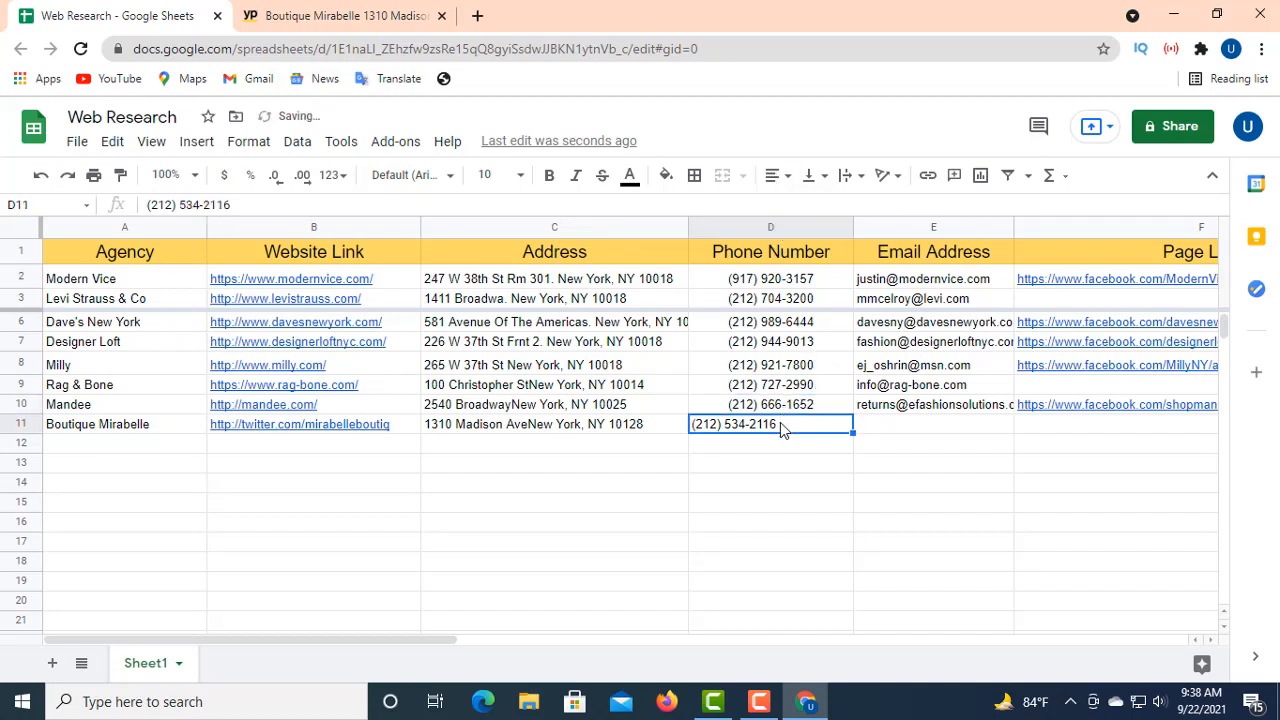
pyautogui.click(776, 176)
pyautogui.click(799, 207)
# - Select cell E11 and copy the business email address from the Boutique Mirabelle listing
pyautogui.click(916, 424)
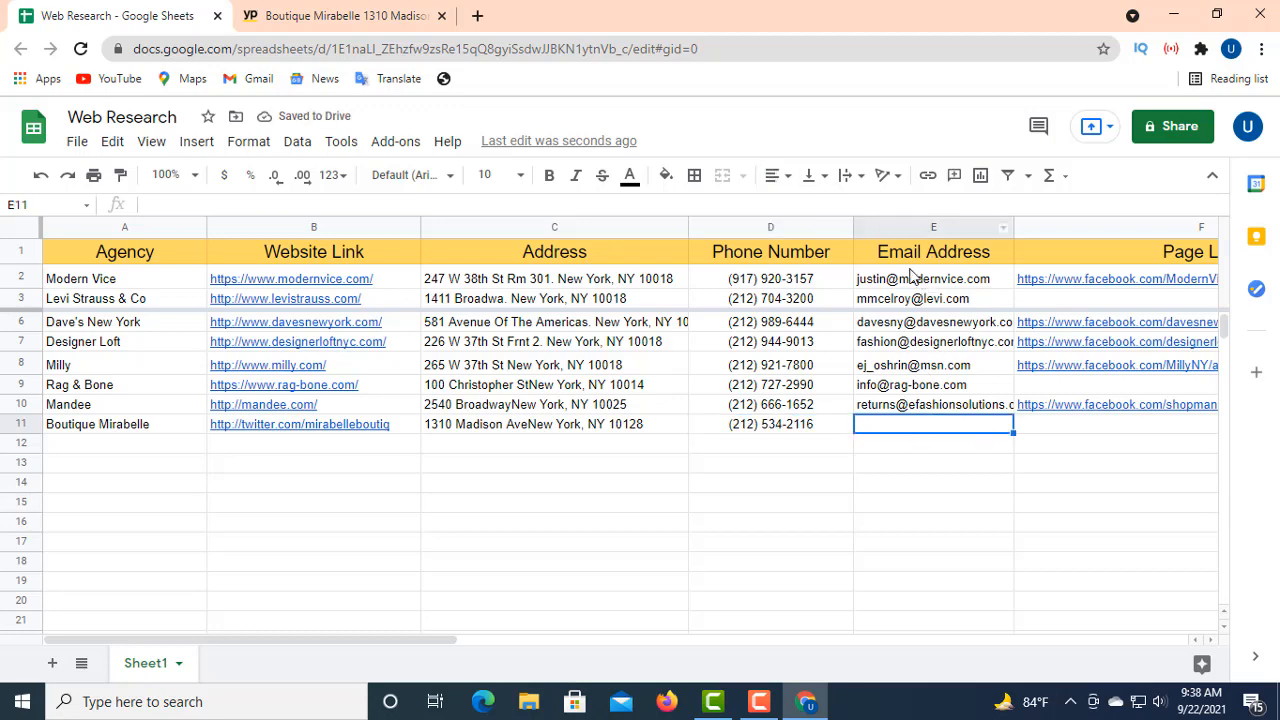
pyautogui.click(808, 704)
pyautogui.click(808, 705)
pyautogui.click(294, 20)
pyautogui.click(704, 303)
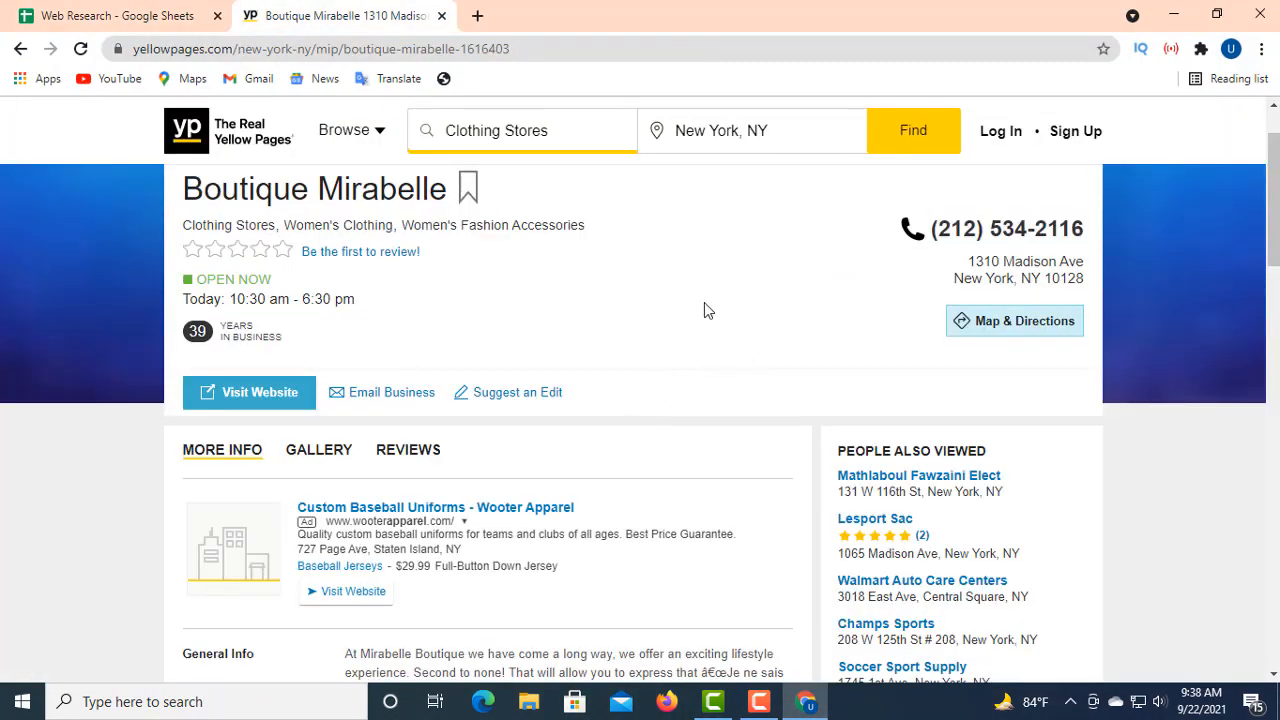
pyautogui.rightClick(368, 390)
pyautogui.click(432, 502)
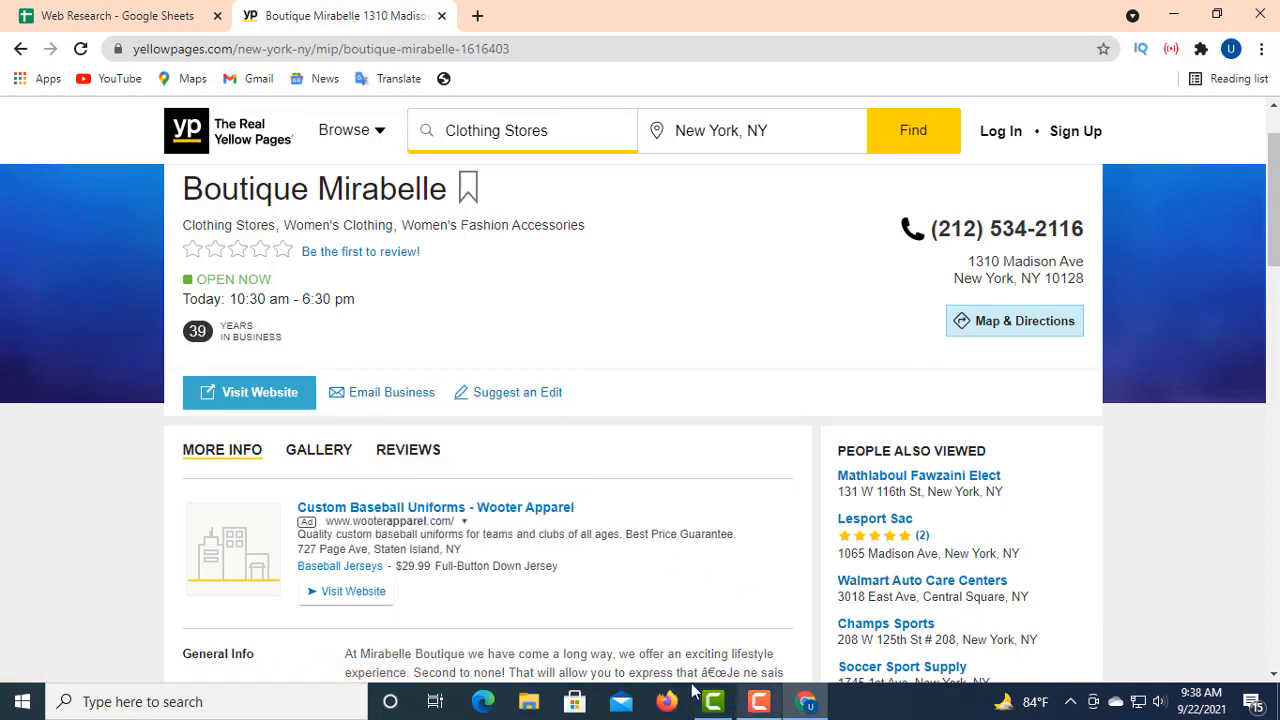
# - Paste the store's email address into cell E11 of the Web Research sheet and select cell F11
pyautogui.click(172, 14)
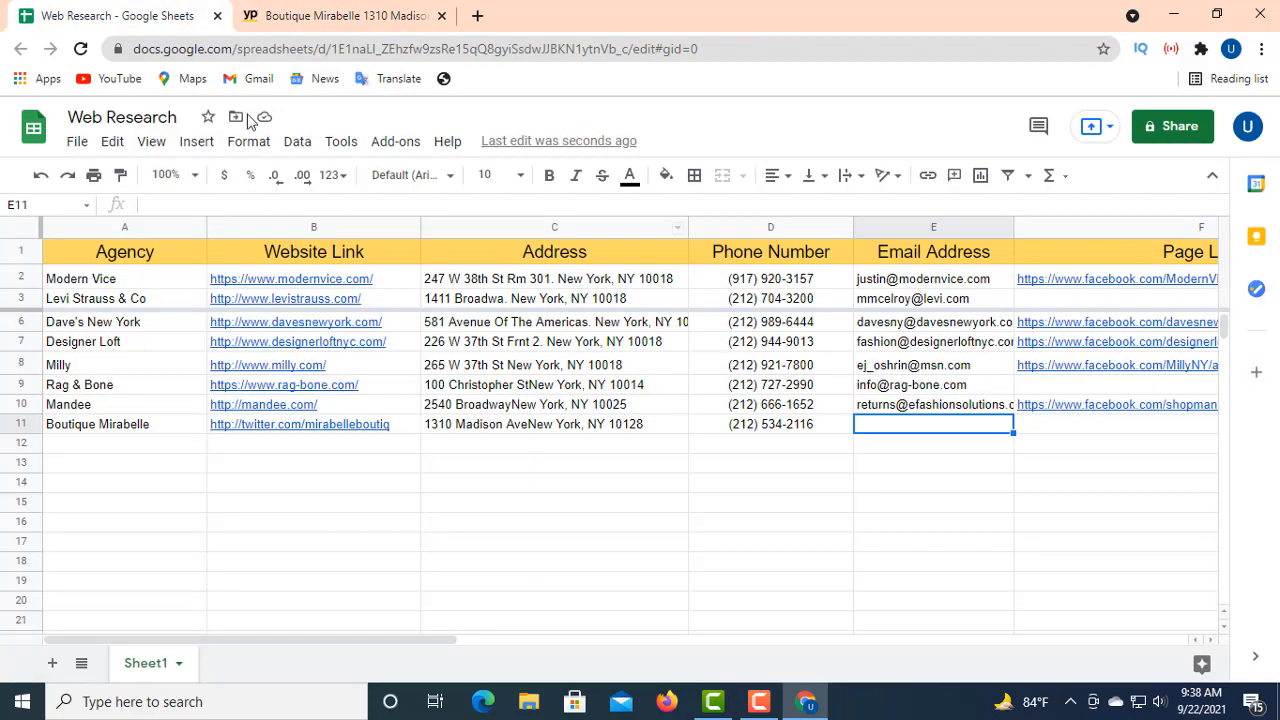
pyautogui.click(177, 203)
pyautogui.rightClick(177, 203)
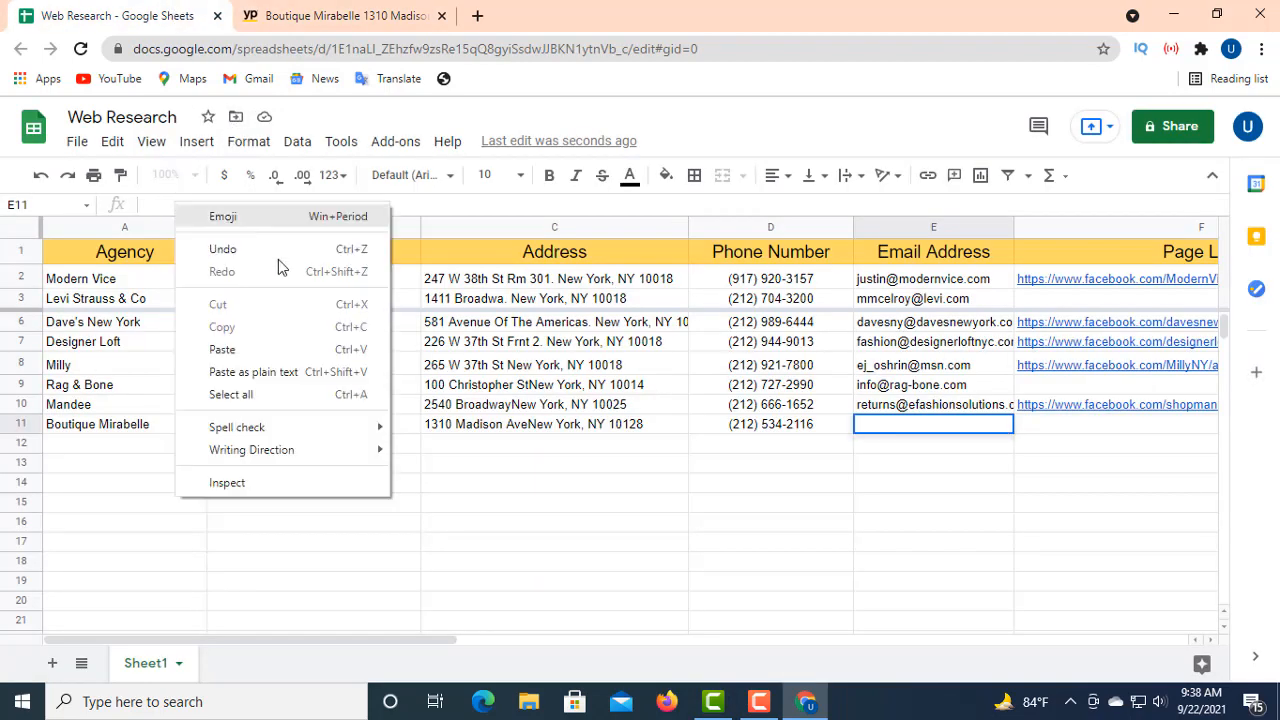
pyautogui.click(245, 351)
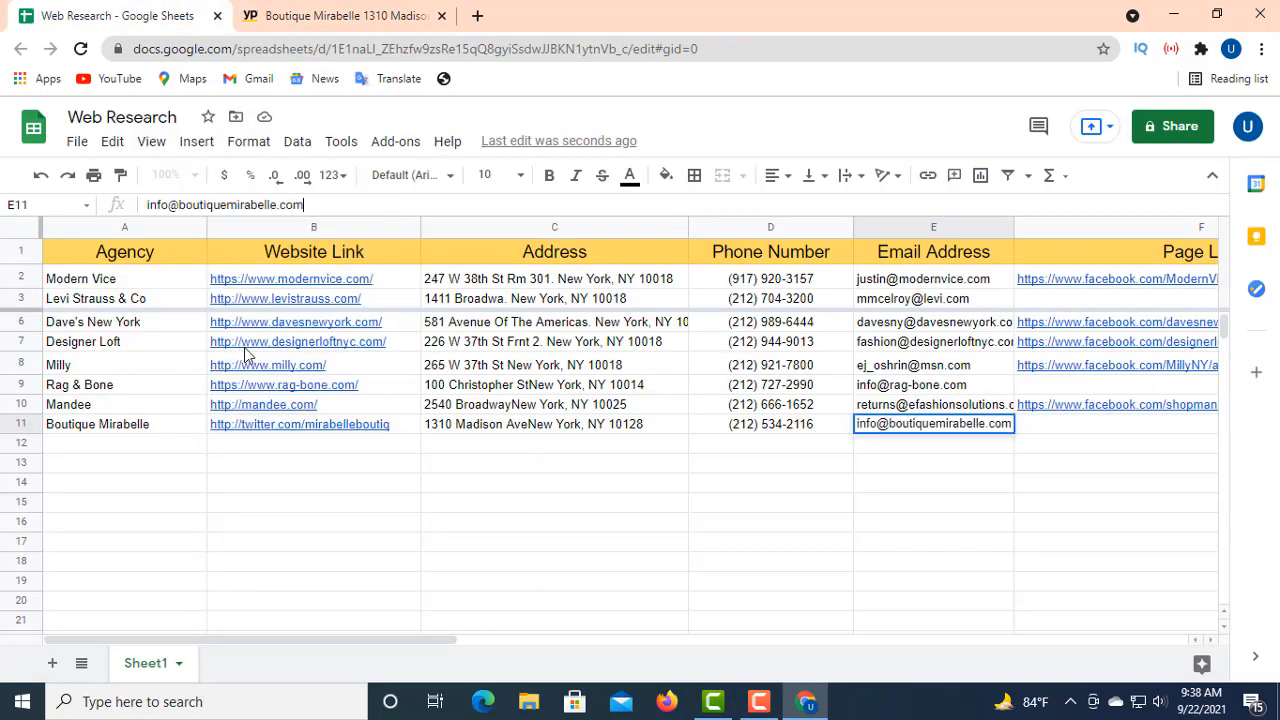
pyautogui.click(1048, 432)
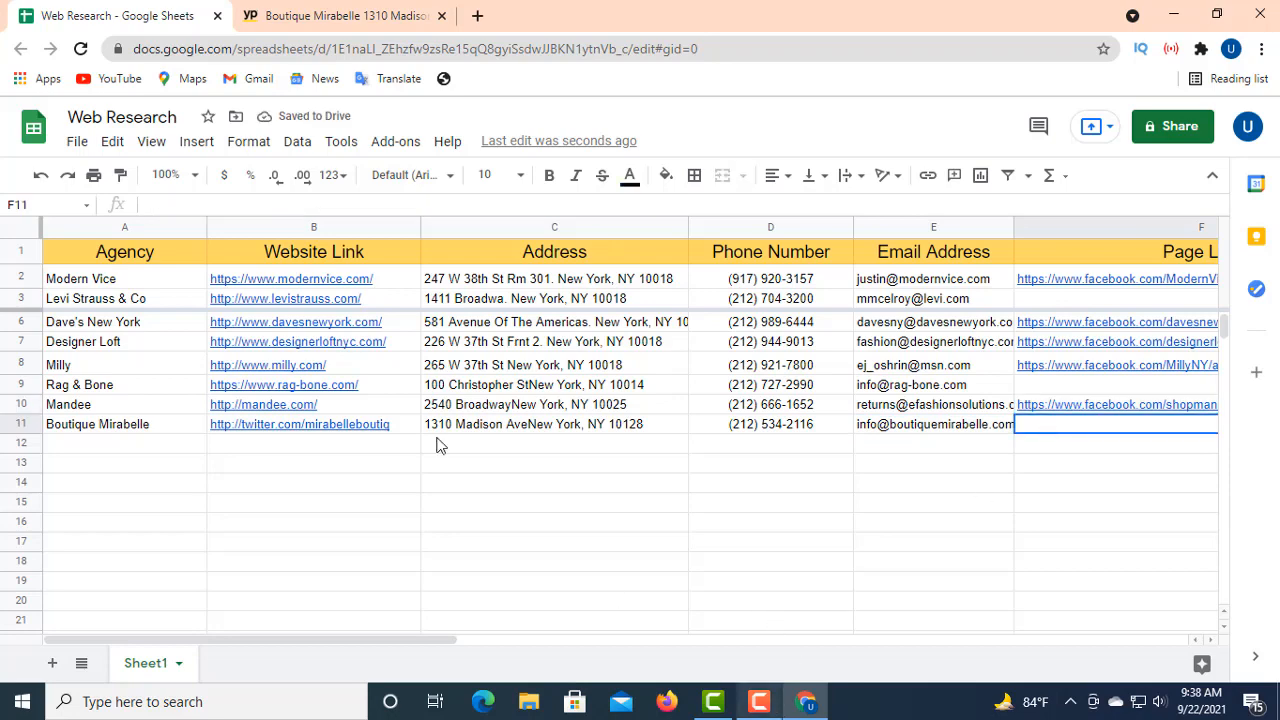
# - Open the Boutique Mirabelle website from its listing to look for a Facebook page link, and close the opened page
pyautogui.click(280, 22)
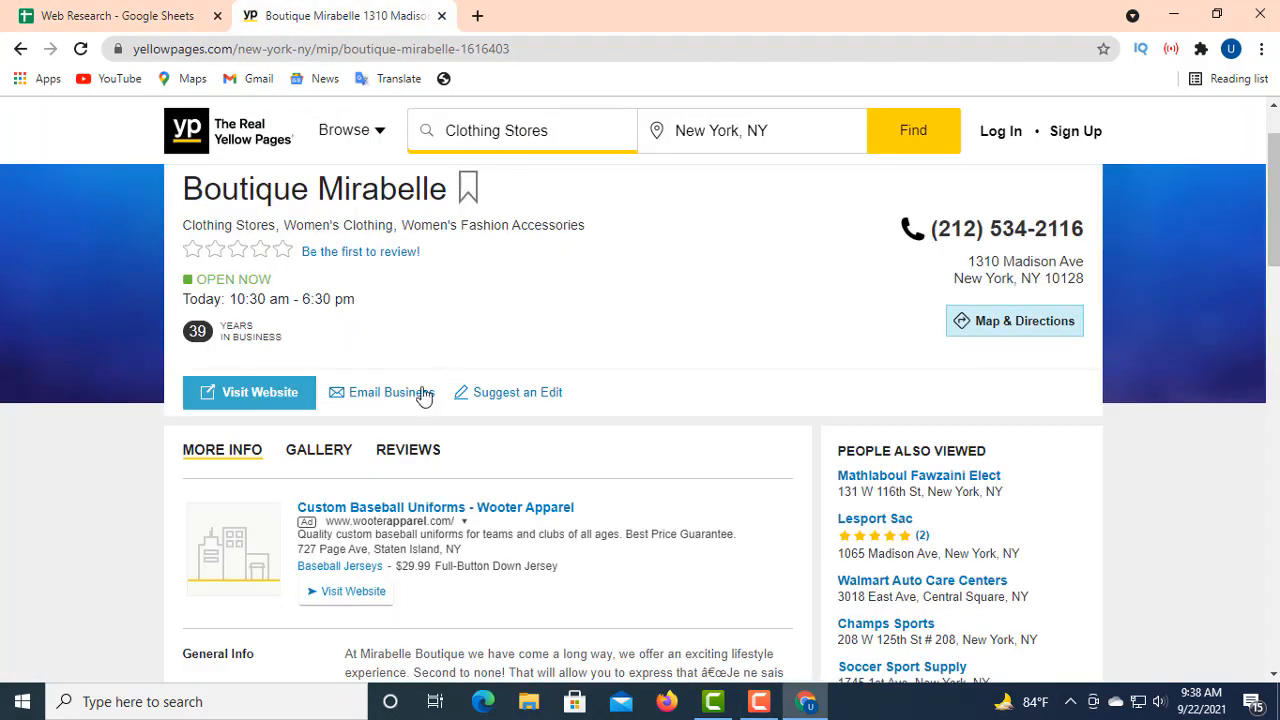
pyautogui.click(276, 399)
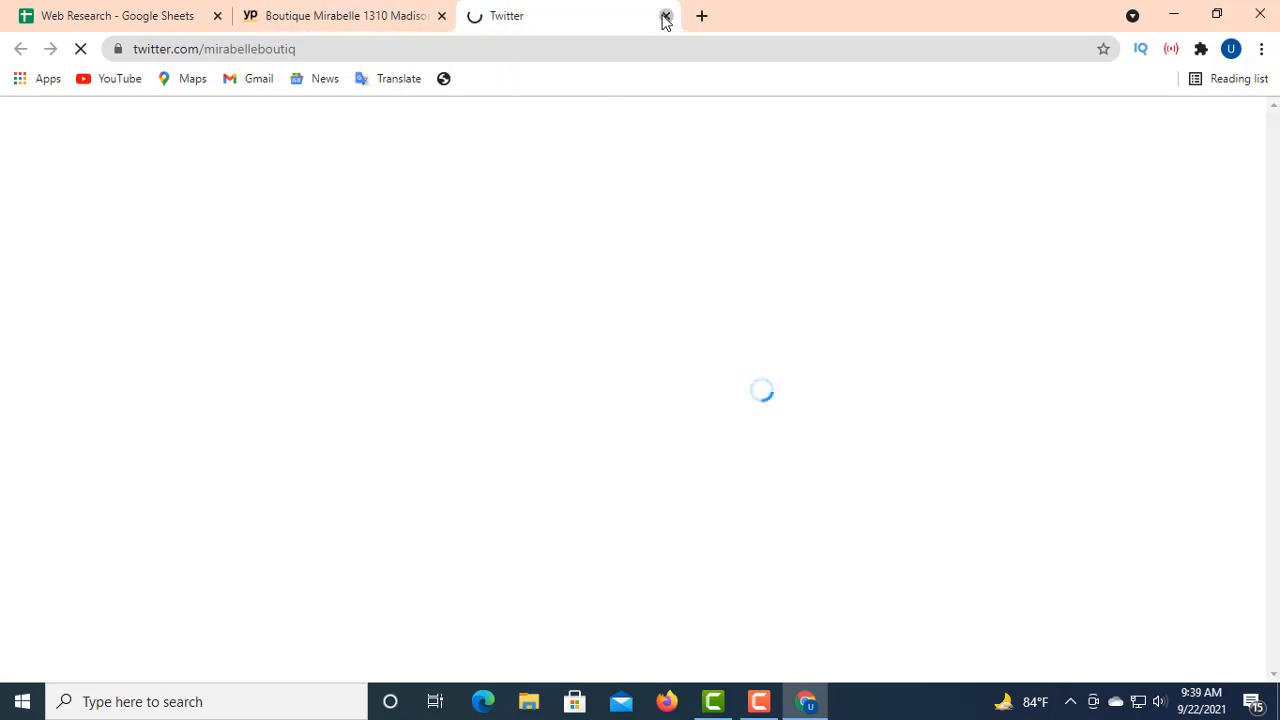
pyautogui.click(665, 18)
pyautogui.click(272, 398)
pyautogui.click(666, 16)
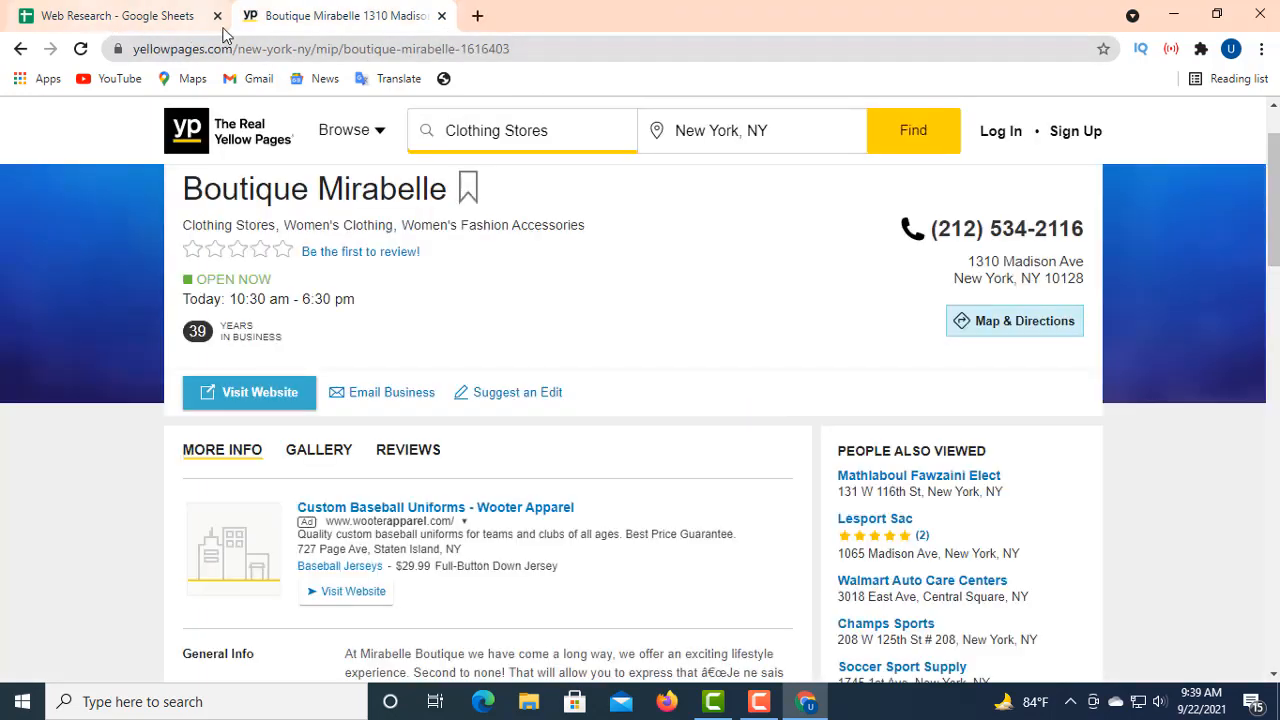
# - Return to the New York Clothing Stores search results and find the listing after Boutique Mirabelle
pyautogui.click(20, 49)
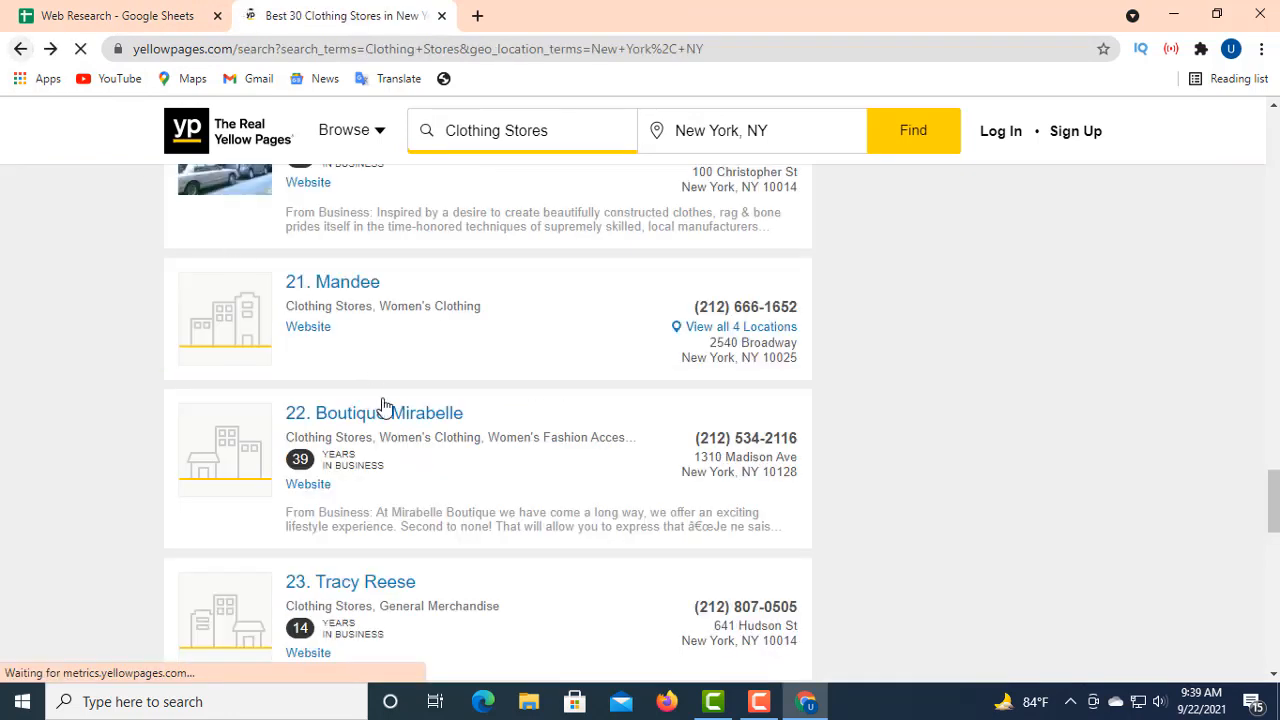
pyautogui.scroll(-1, 357, 370)
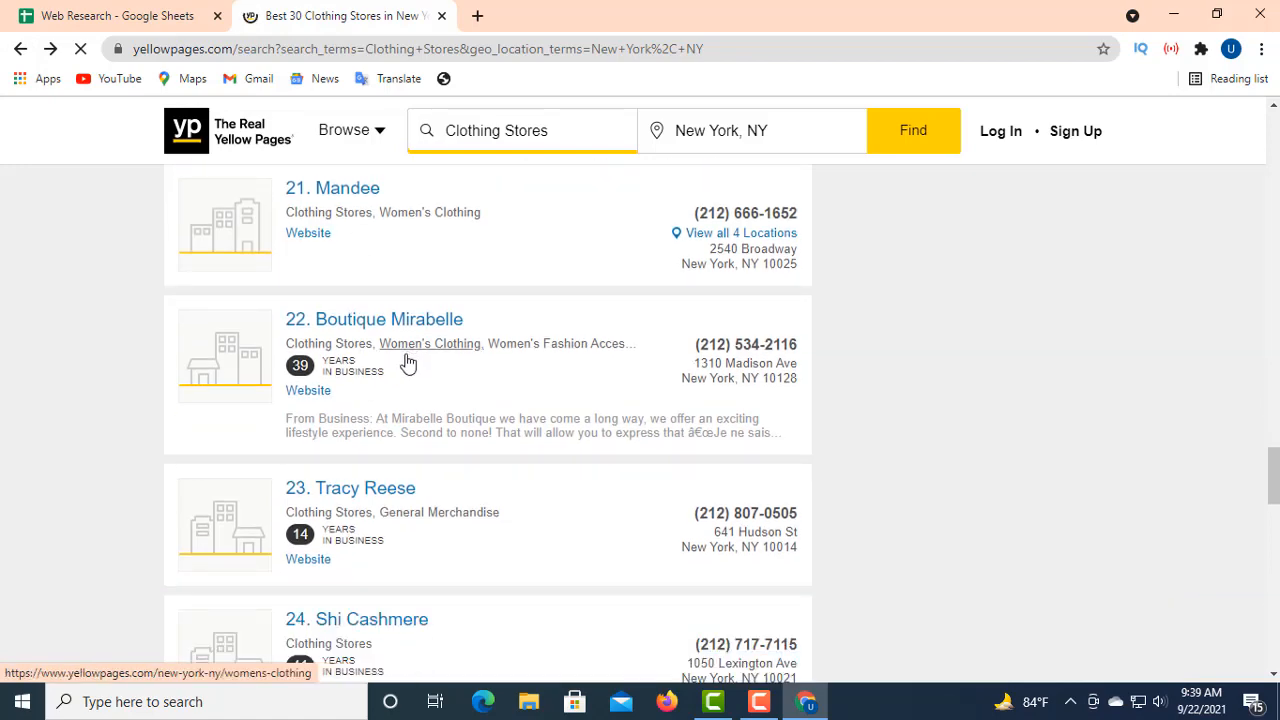
# - Open the Tracy Reese listing from the clothing store search results and copy its business name
pyautogui.scroll(-2, 408, 364)
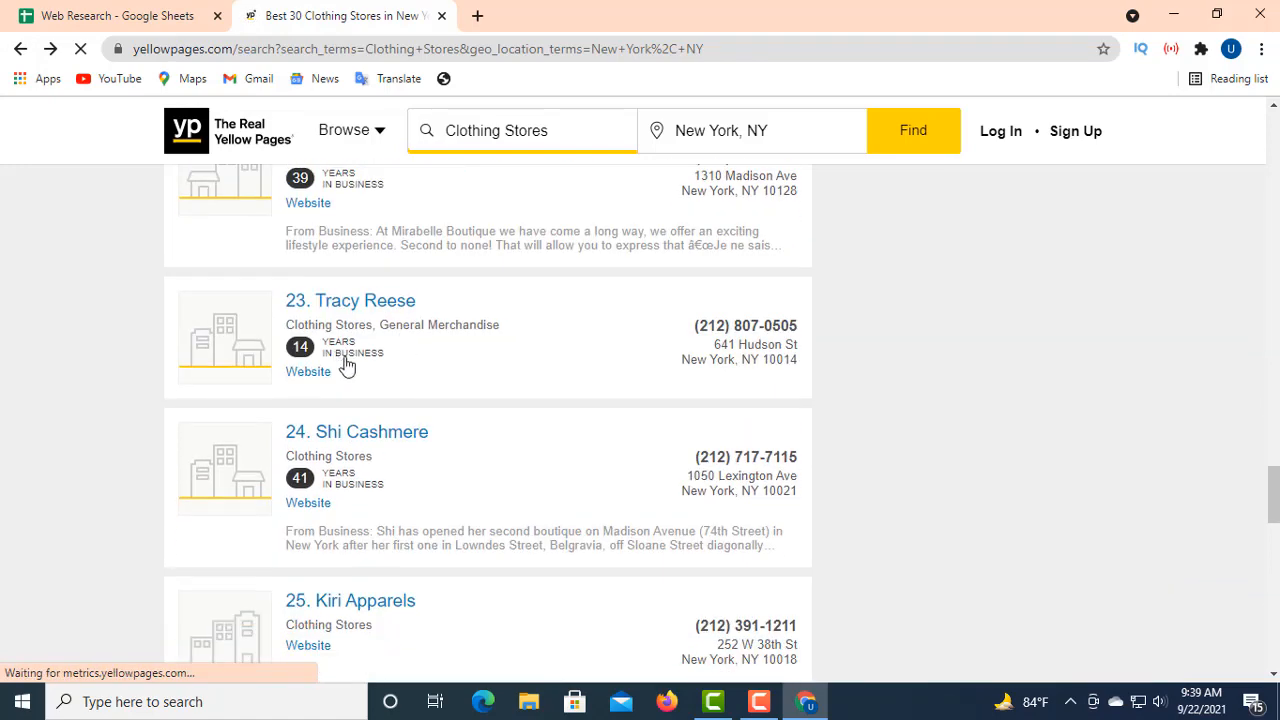
pyautogui.click(355, 302)
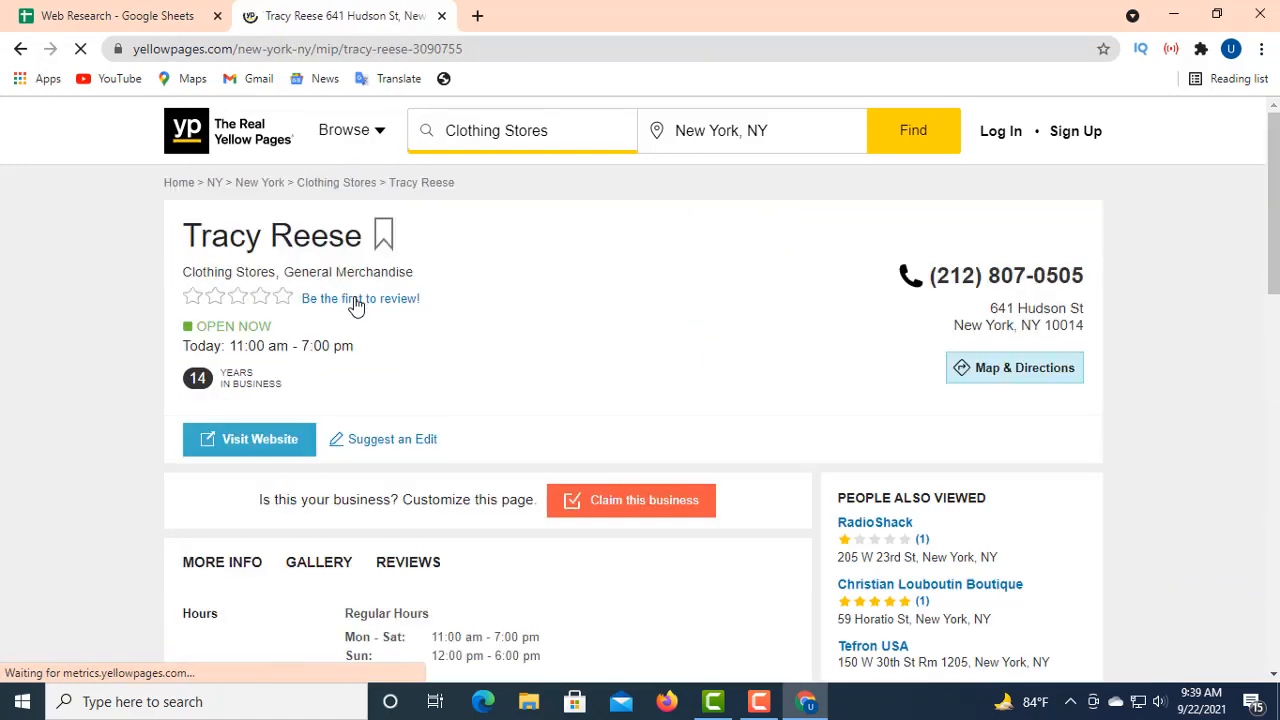
pyautogui.moveTo(426, 240); pyautogui.dragTo(155, 214)
pyautogui.rightClick(219, 234)
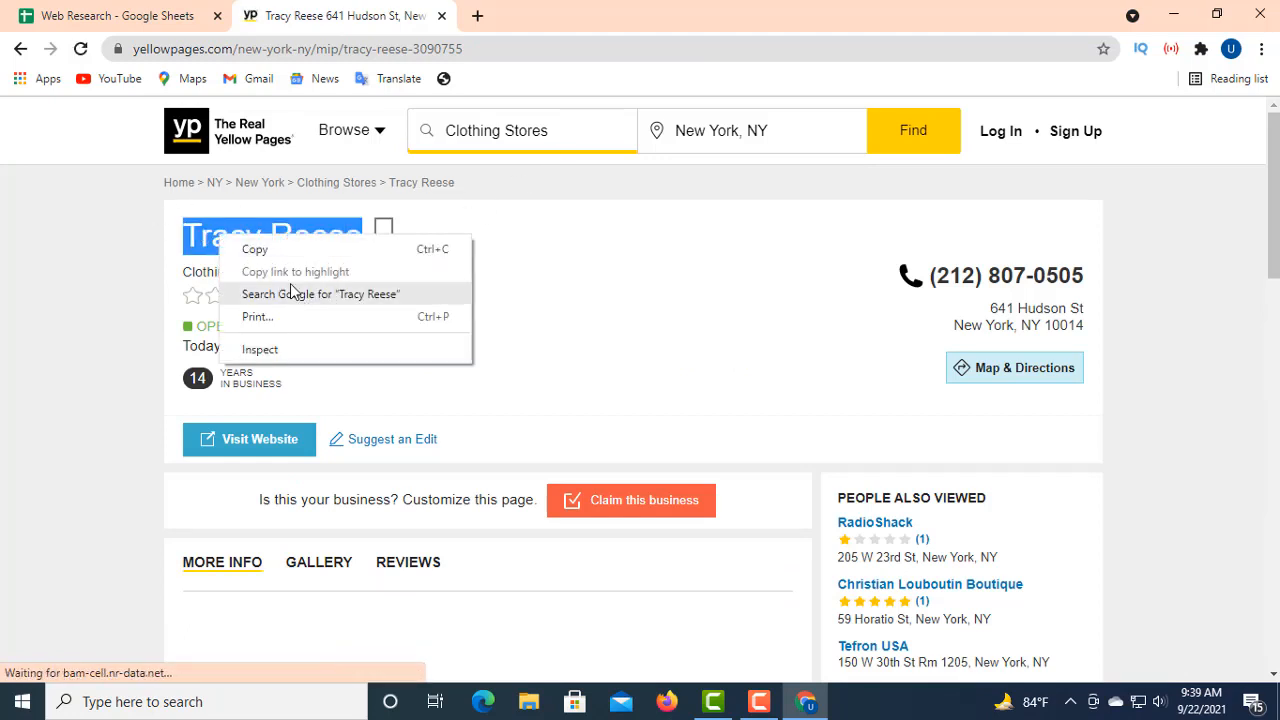
pyautogui.click(270, 254)
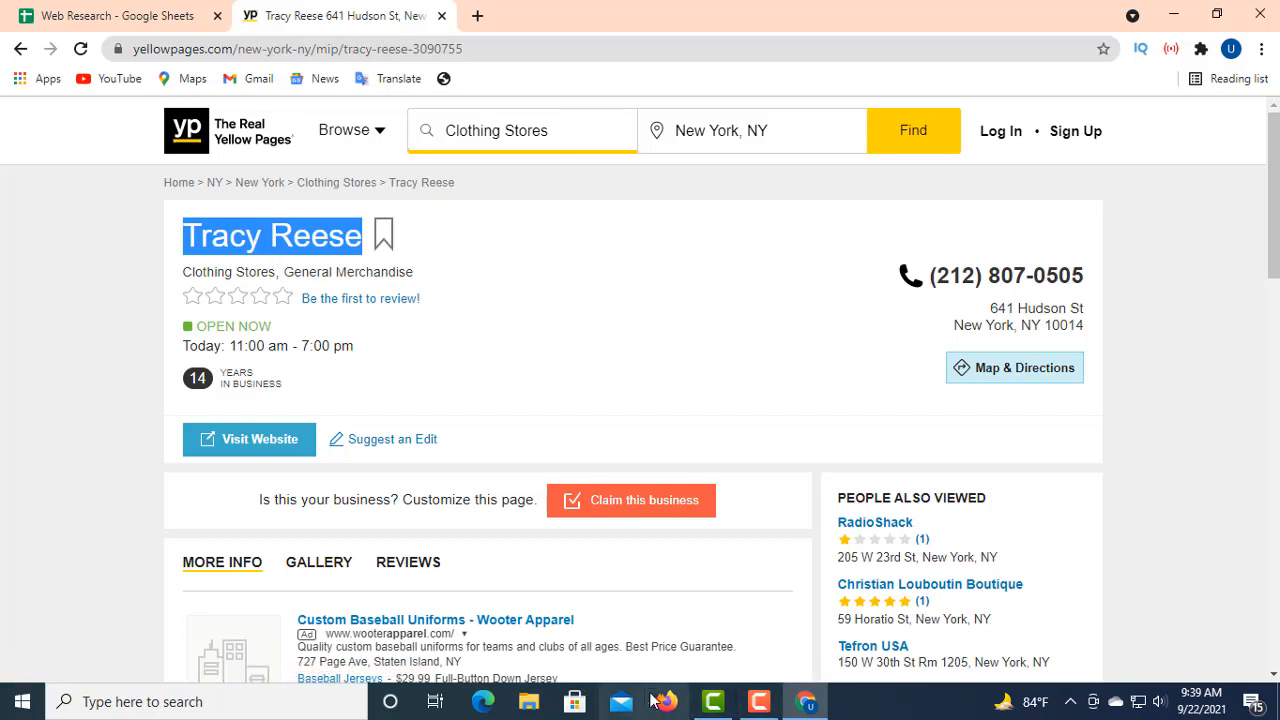
# - Paste the copied business name into the Agency column at cell A12 of the Web Research sheet
pyautogui.moveTo(808, 708)
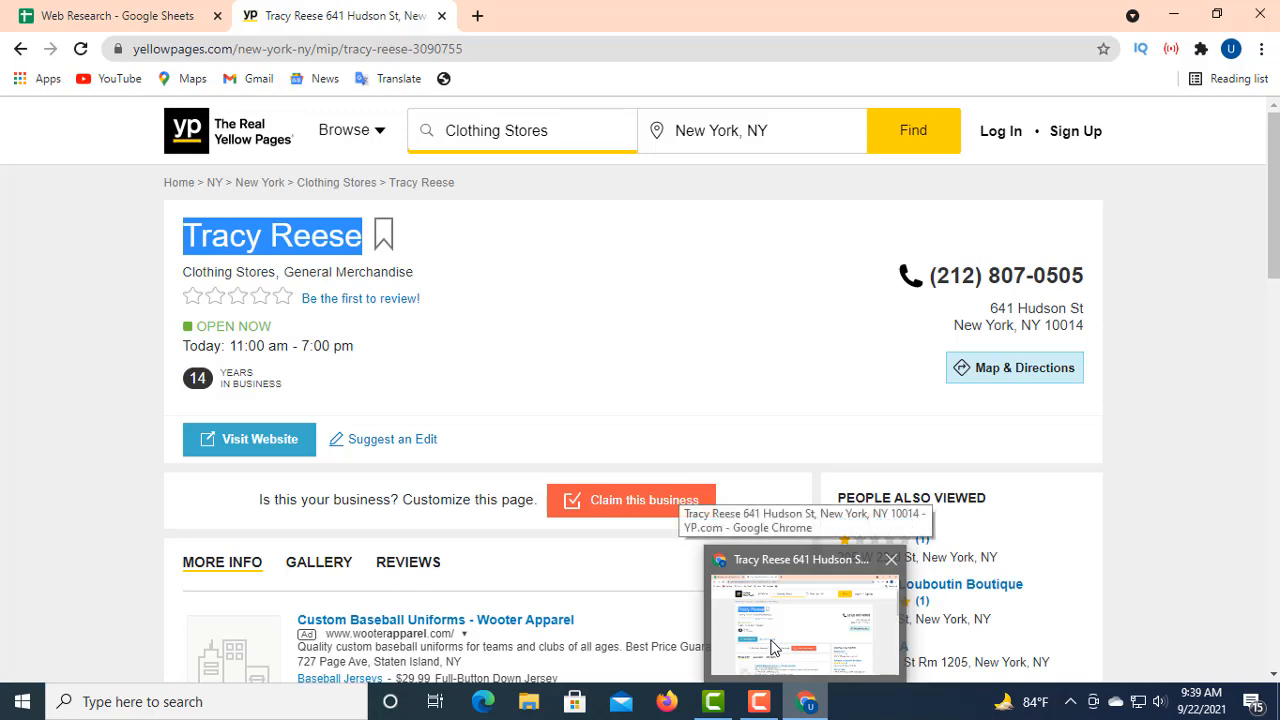
pyautogui.click(162, 20)
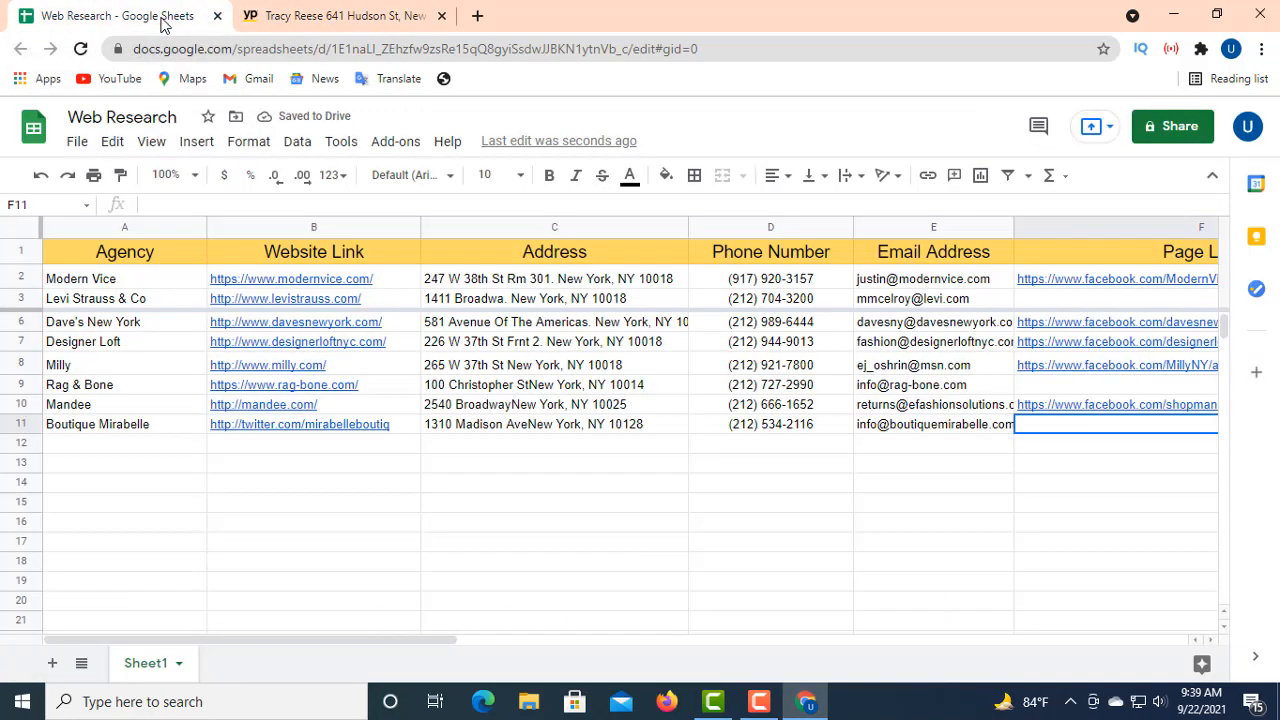
pyautogui.click(99, 443)
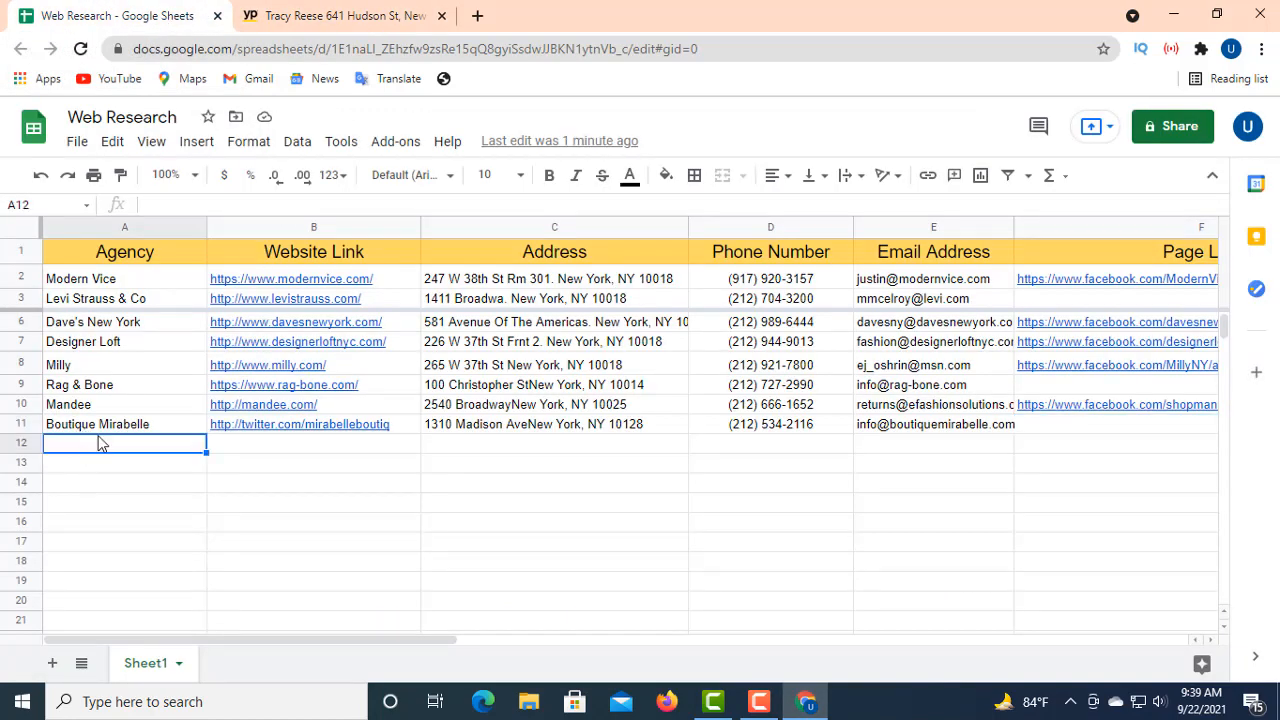
pyautogui.click(176, 204)
pyautogui.rightClick(173, 204)
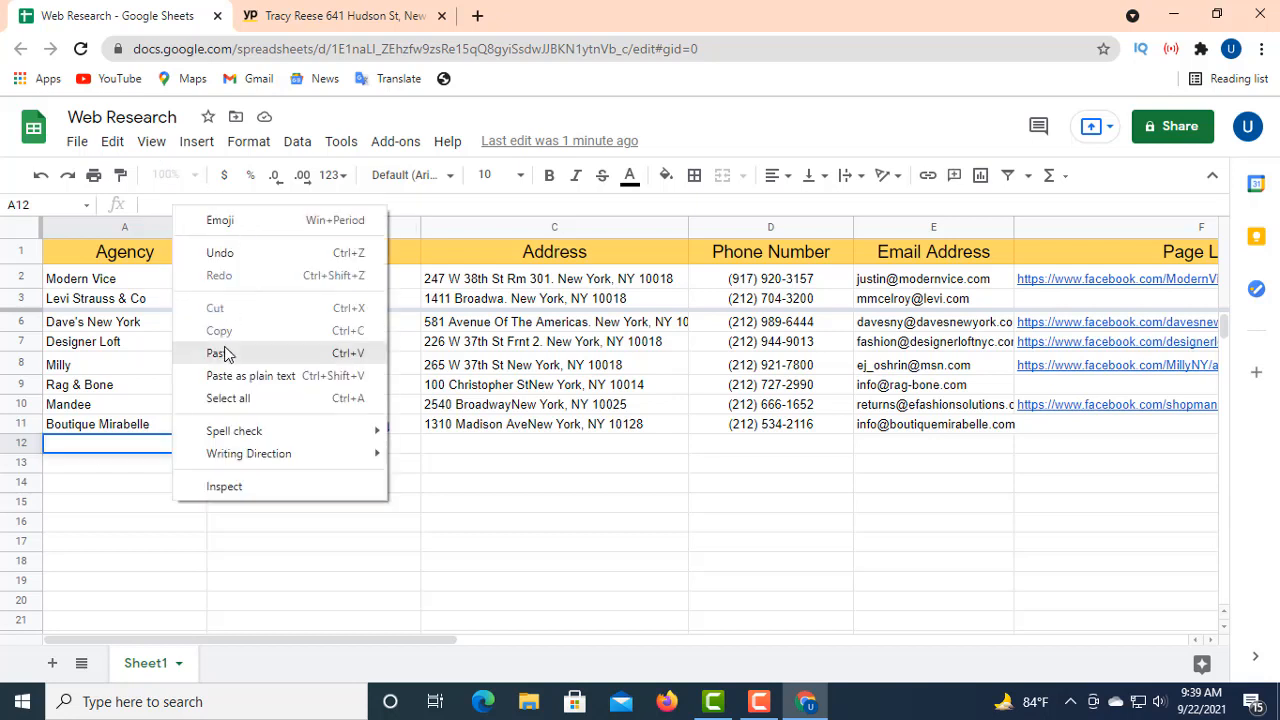
pyautogui.click(229, 351)
pyautogui.click(362, 450)
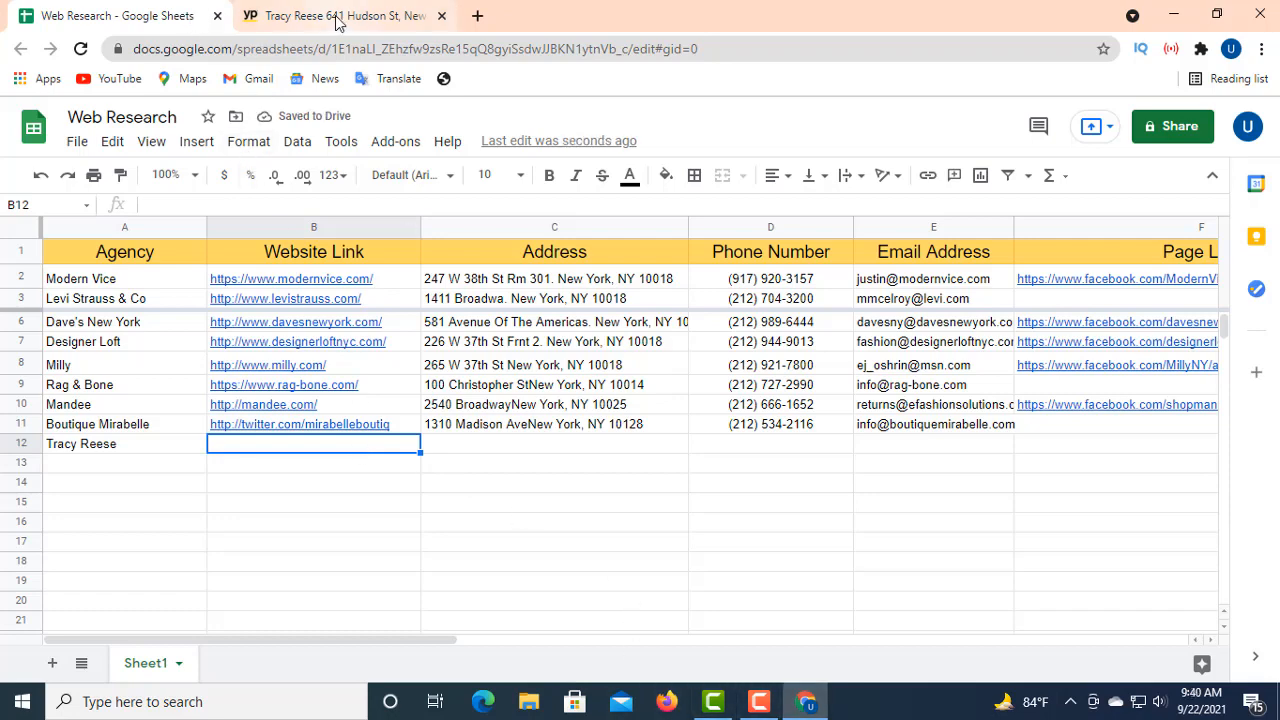
# - Copy the website link address from the Tracy Reese listing and paste it into the Website Link cell B12
pyautogui.click(337, 17)
pyautogui.click(401, 370)
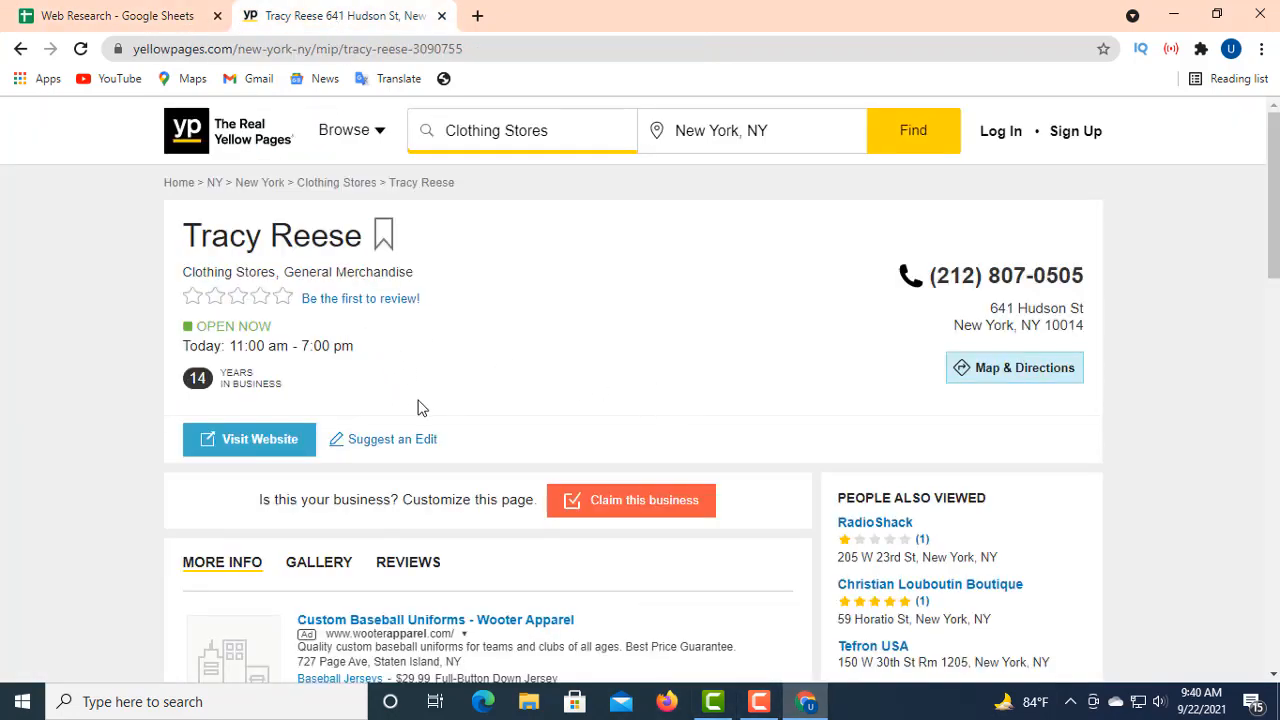
pyautogui.rightClick(272, 440)
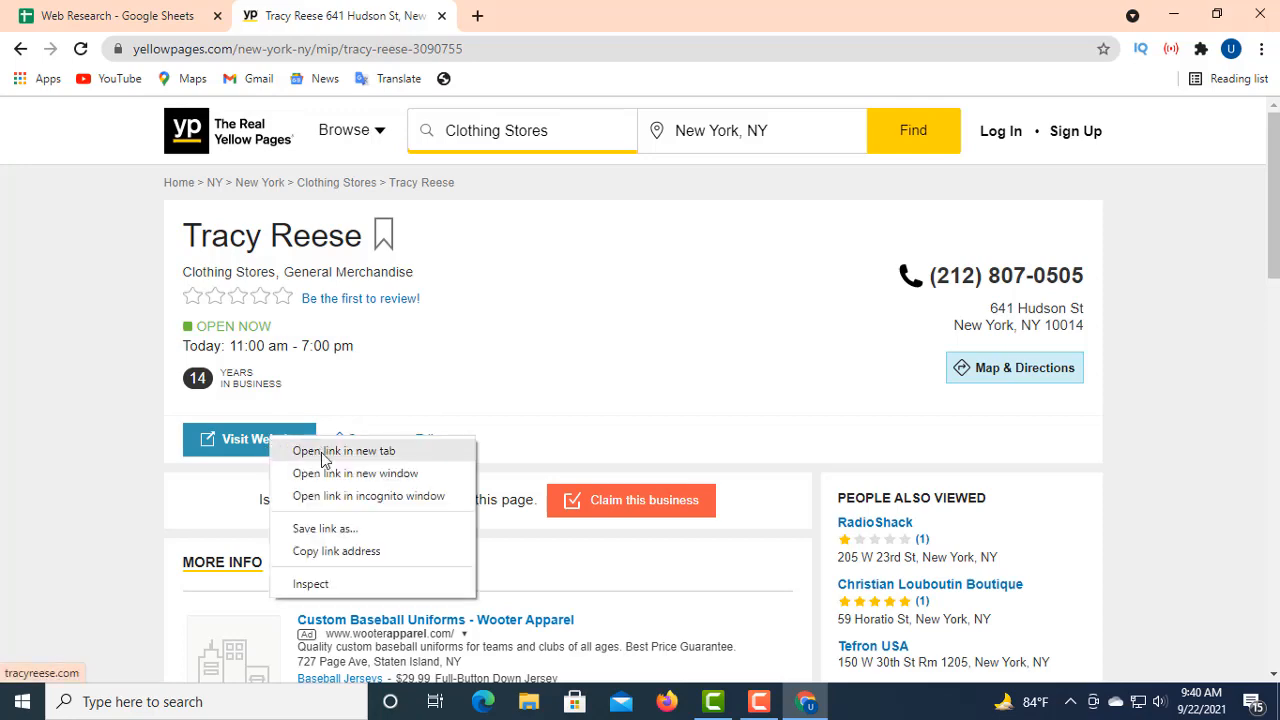
pyautogui.click(360, 551)
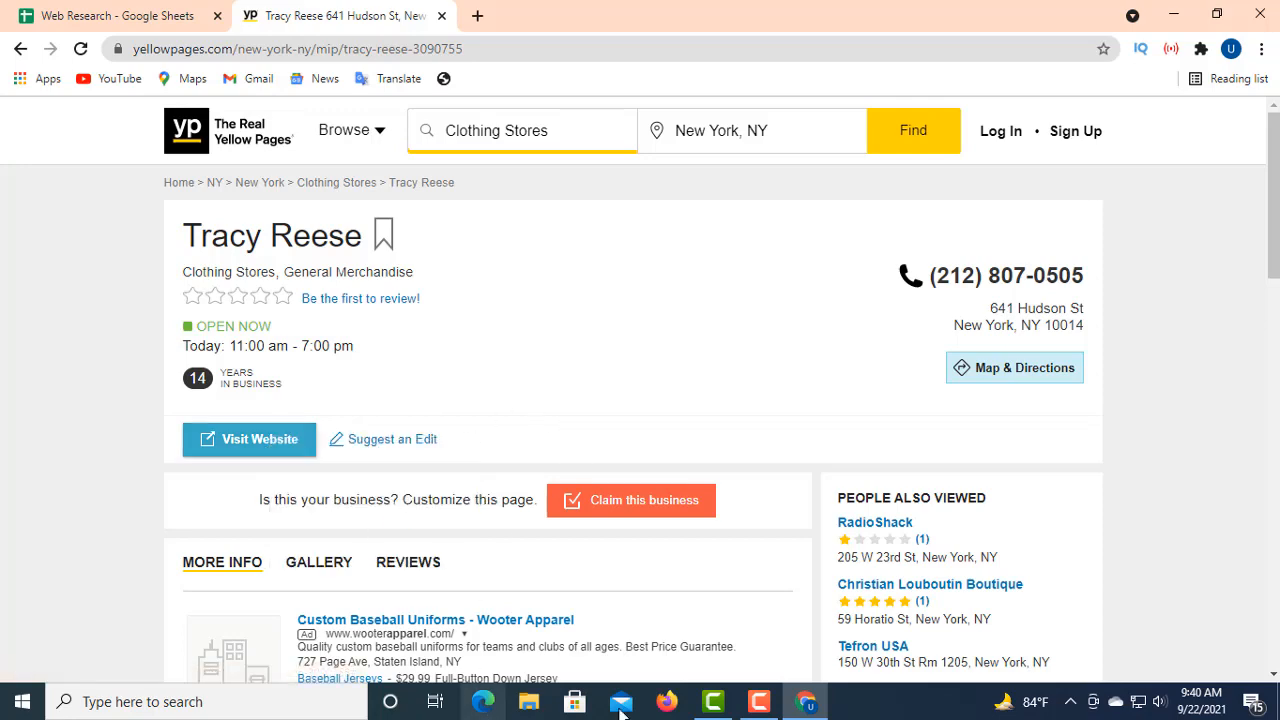
pyautogui.click(155, 27)
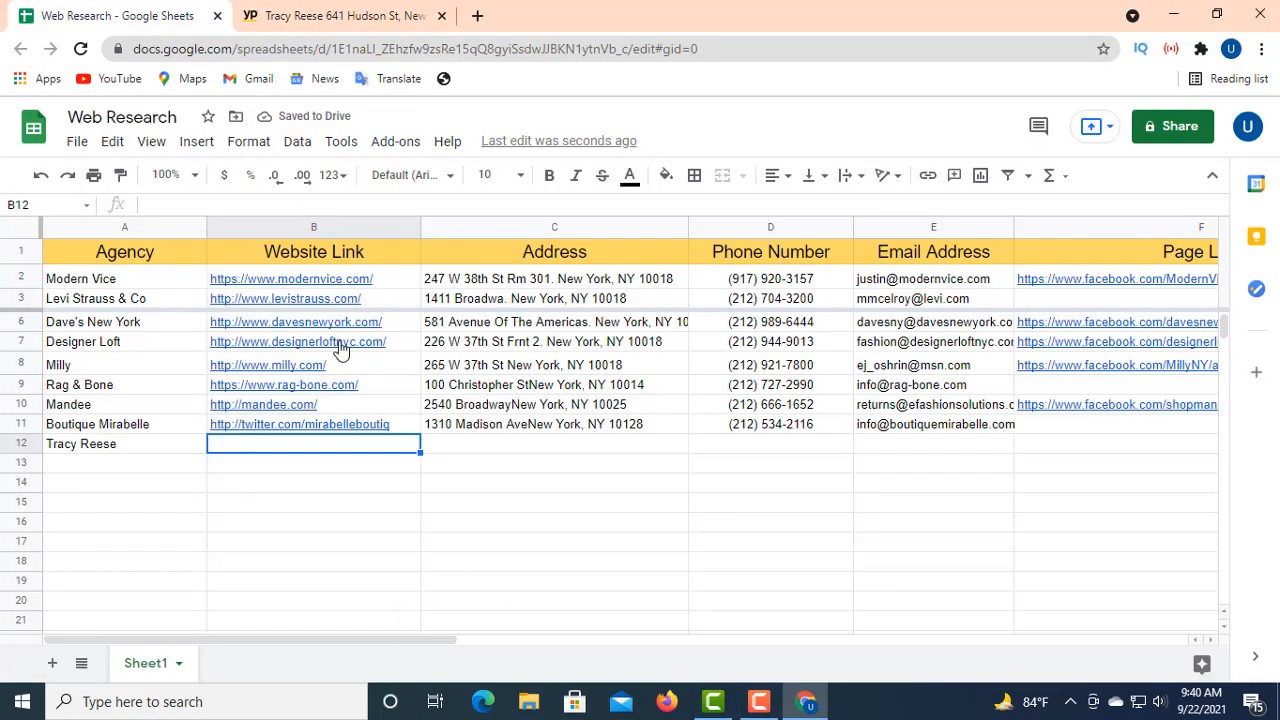
pyautogui.rightClick(178, 206)
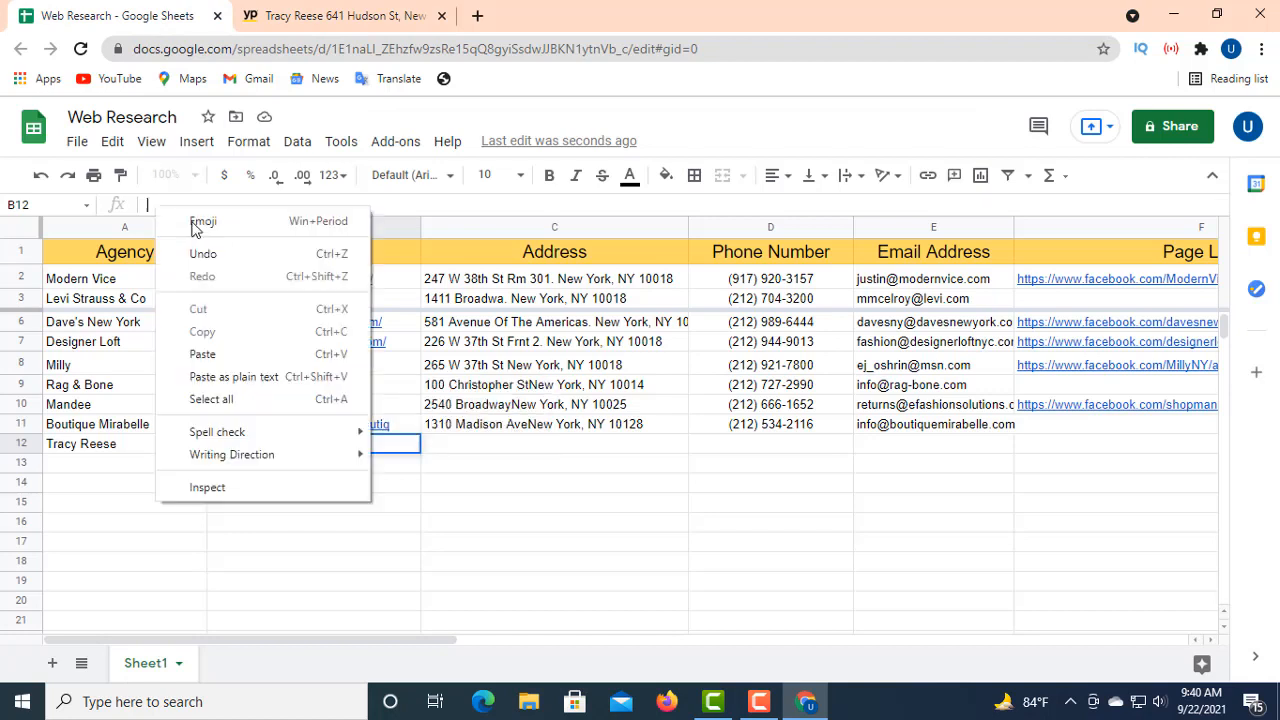
pyautogui.click(215, 355)
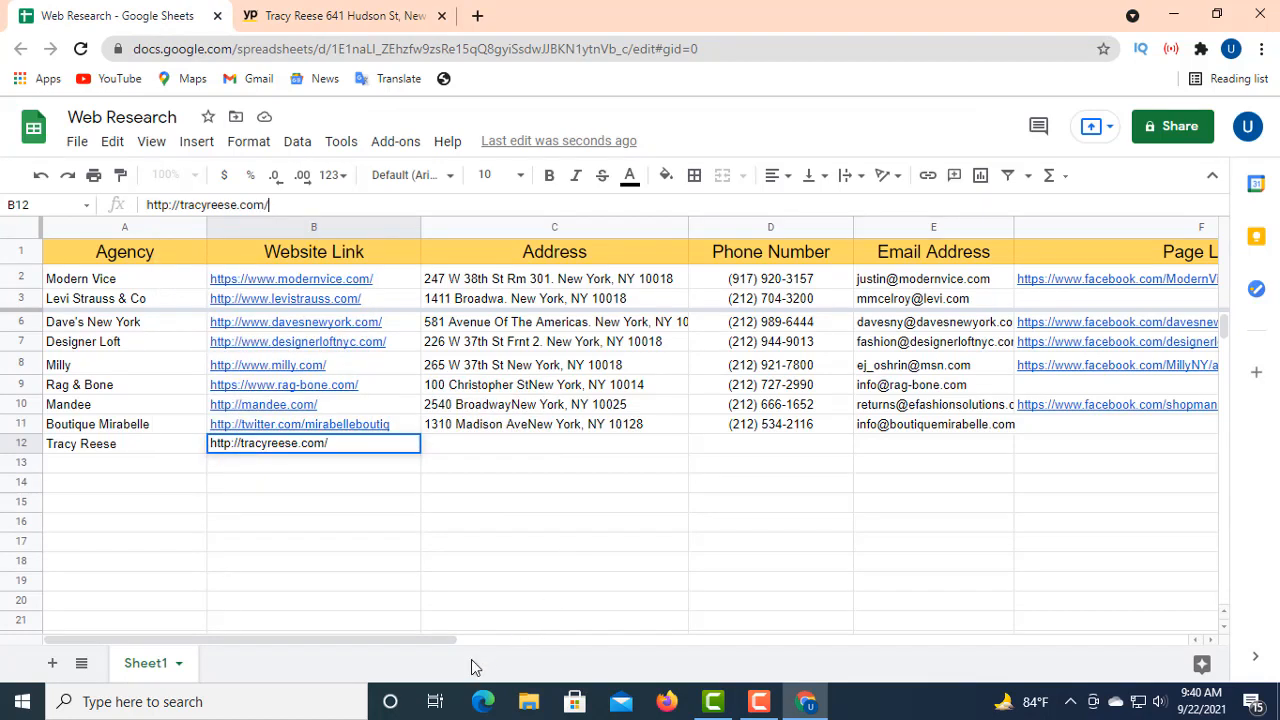
pyautogui.click(480, 444)
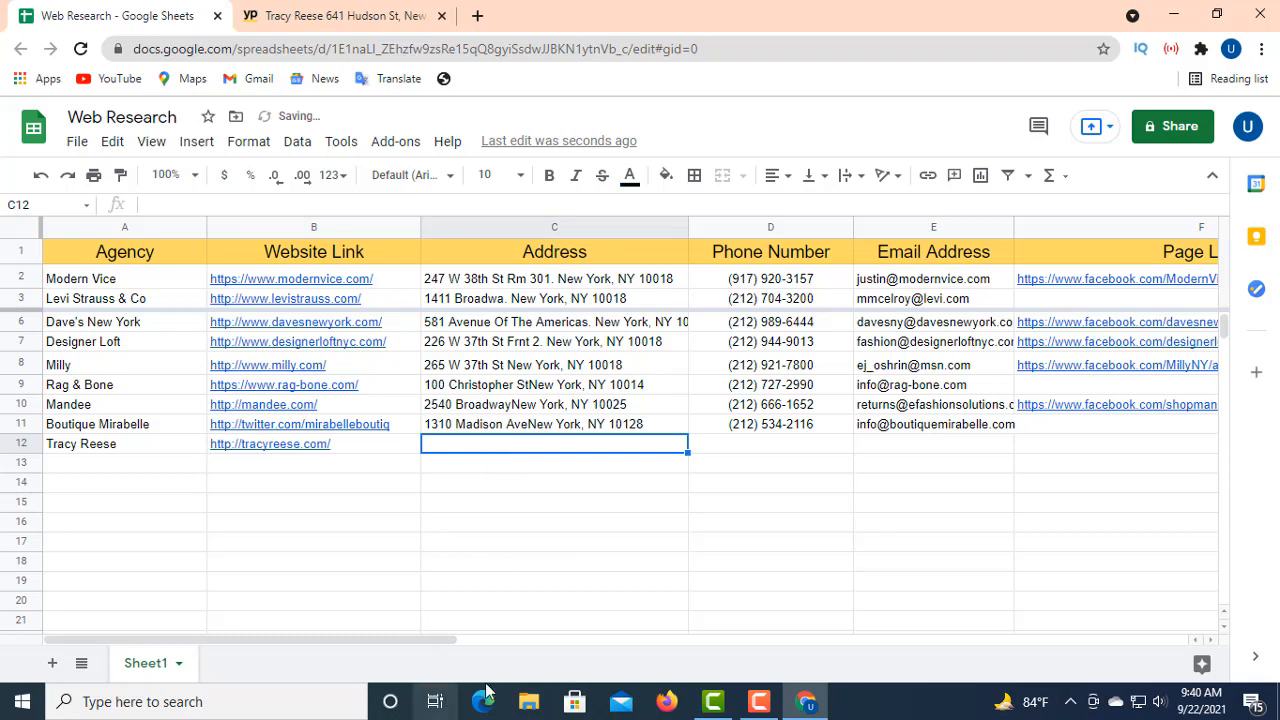
# - Copy the store's full two-line address from the Tracy Reese listing and paste it into the Address cell C12
pyautogui.click(300, 22)
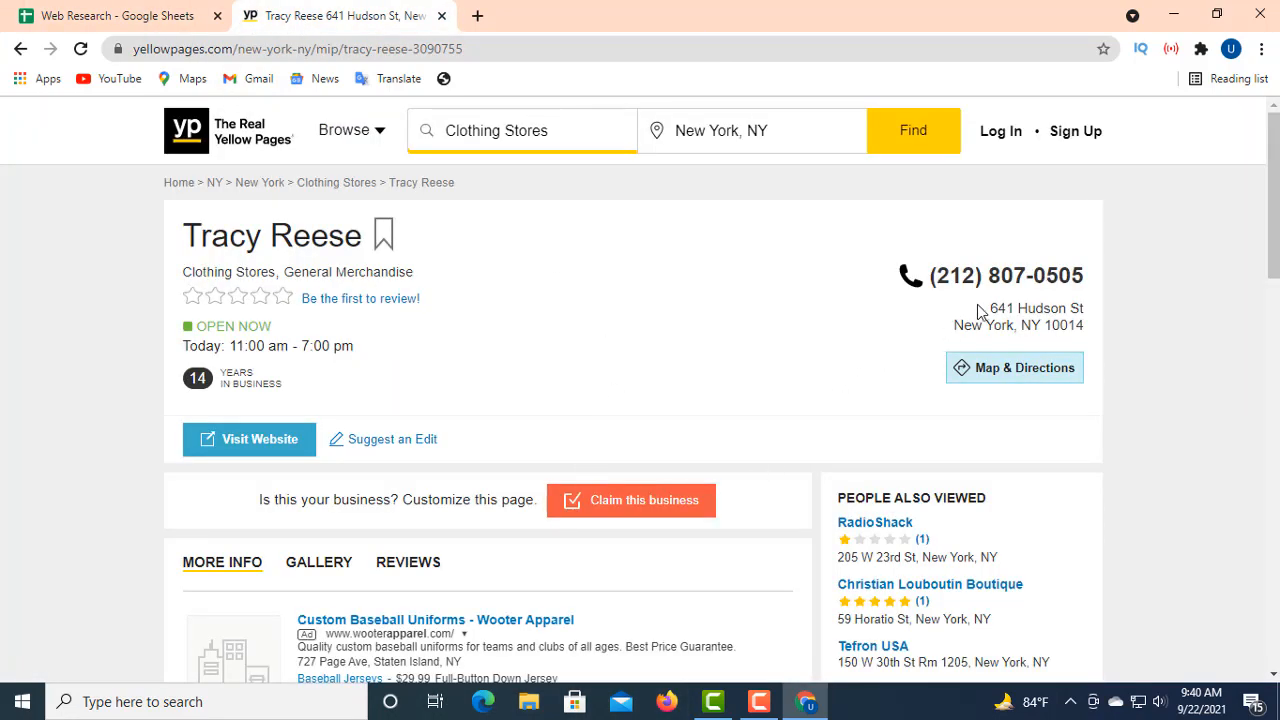
pyautogui.moveTo(990, 308); pyautogui.dragTo(1081, 329)
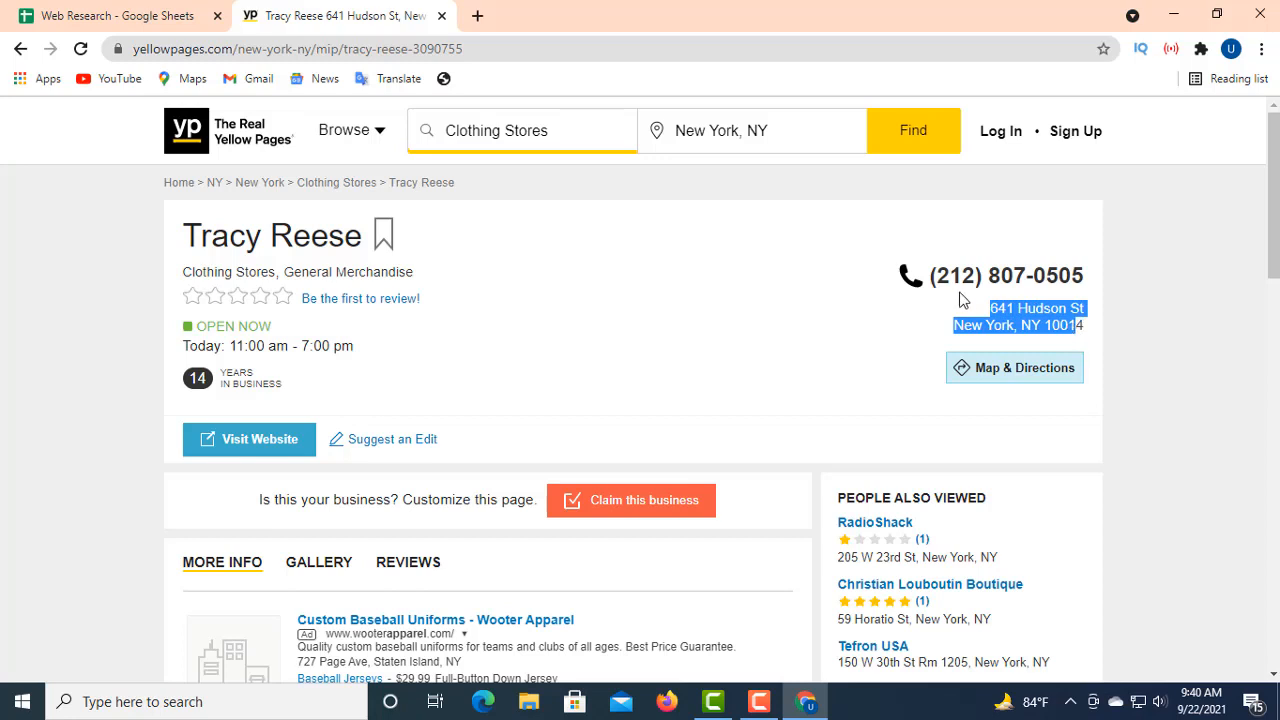
pyautogui.moveTo(990, 308); pyautogui.dragTo(1077, 334)
pyautogui.click(1077, 334)
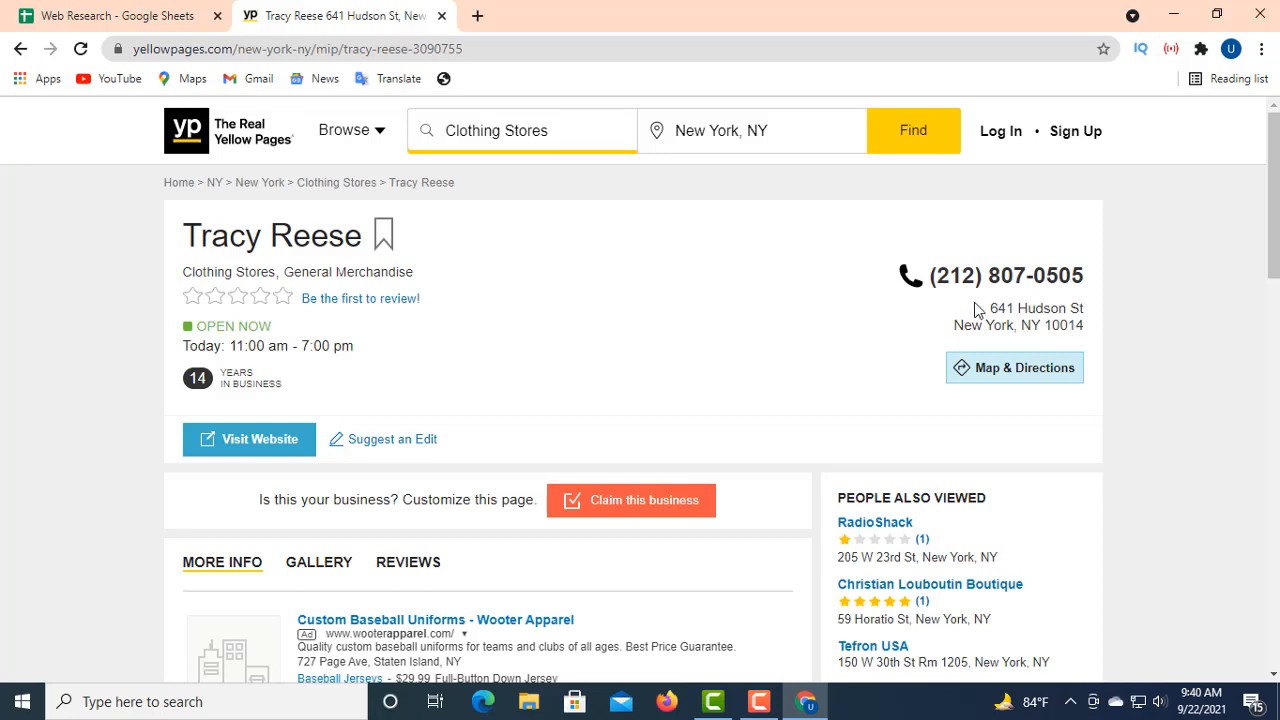
pyautogui.moveTo(976, 306); pyautogui.dragTo(1083, 332)
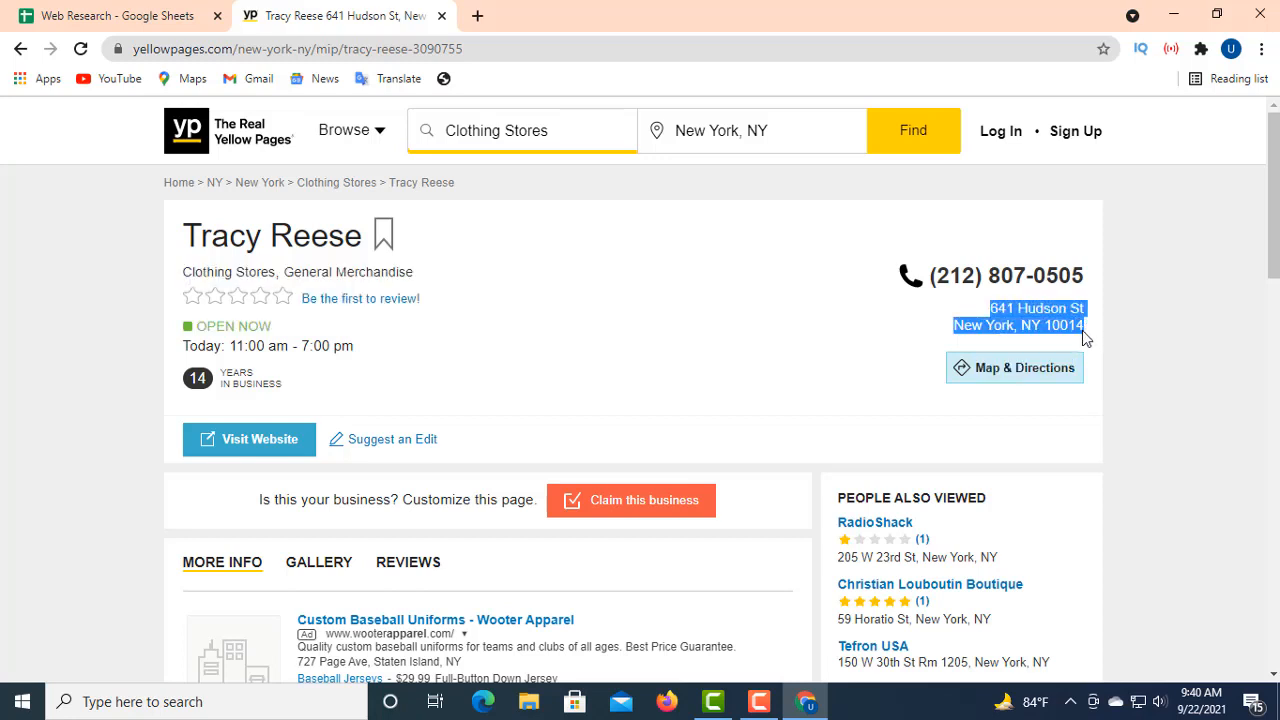
pyautogui.rightClick(1077, 323)
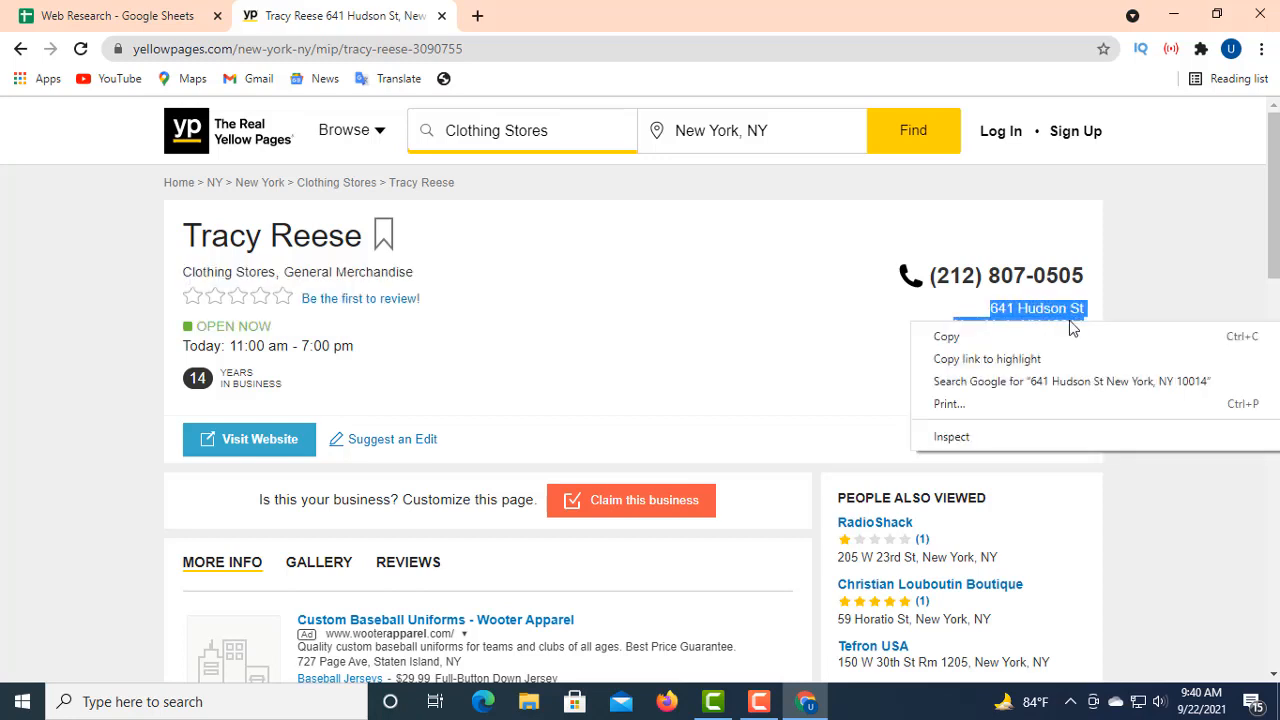
pyautogui.click(963, 337)
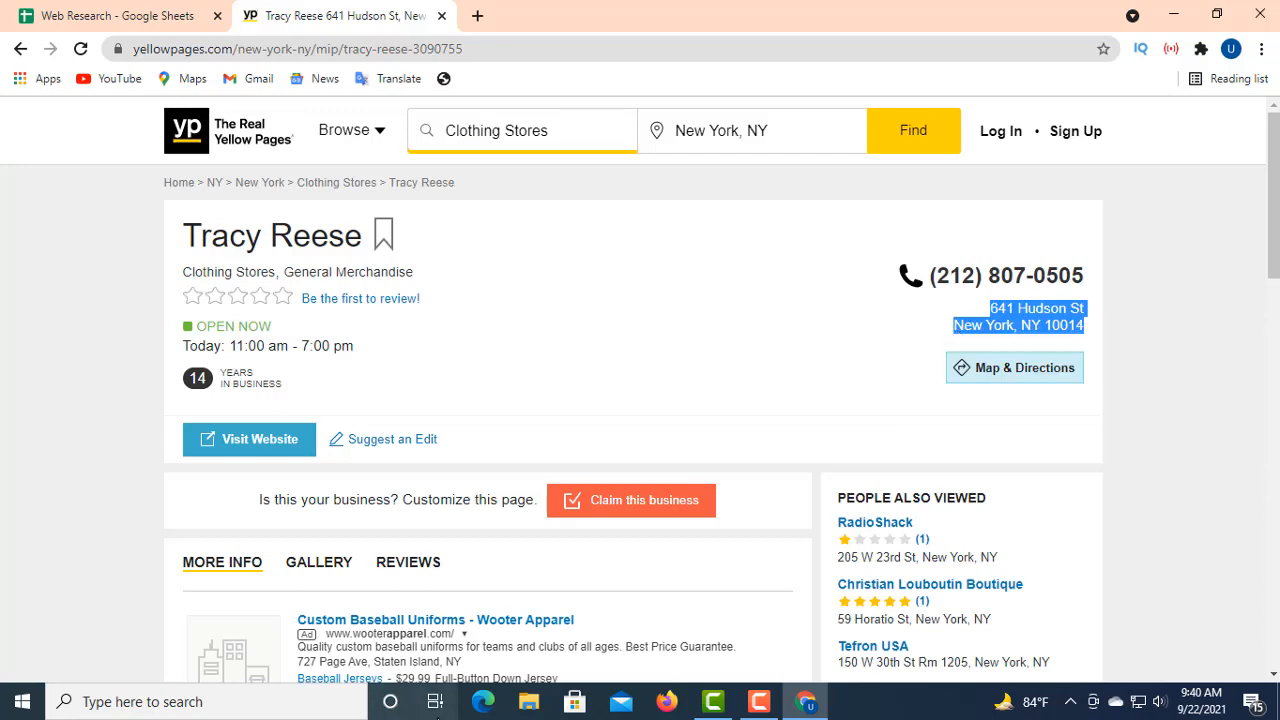
pyautogui.click(172, 20)
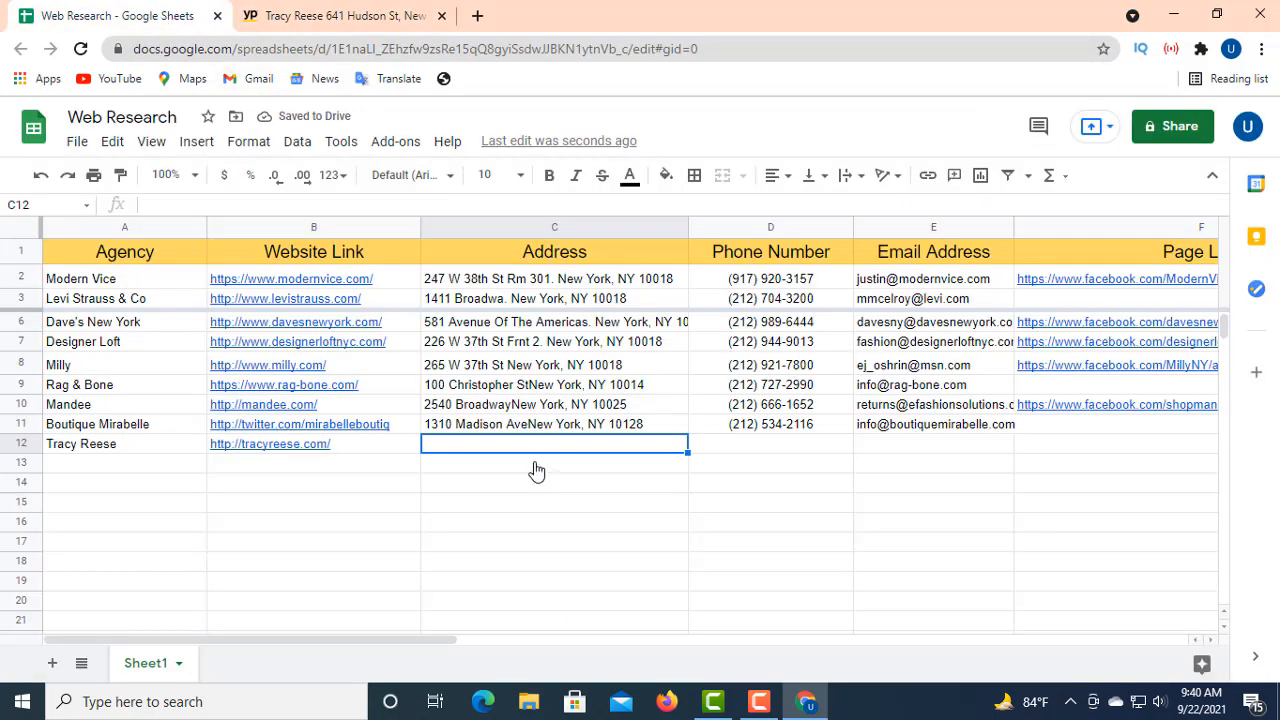
pyautogui.rightClick(150, 203)
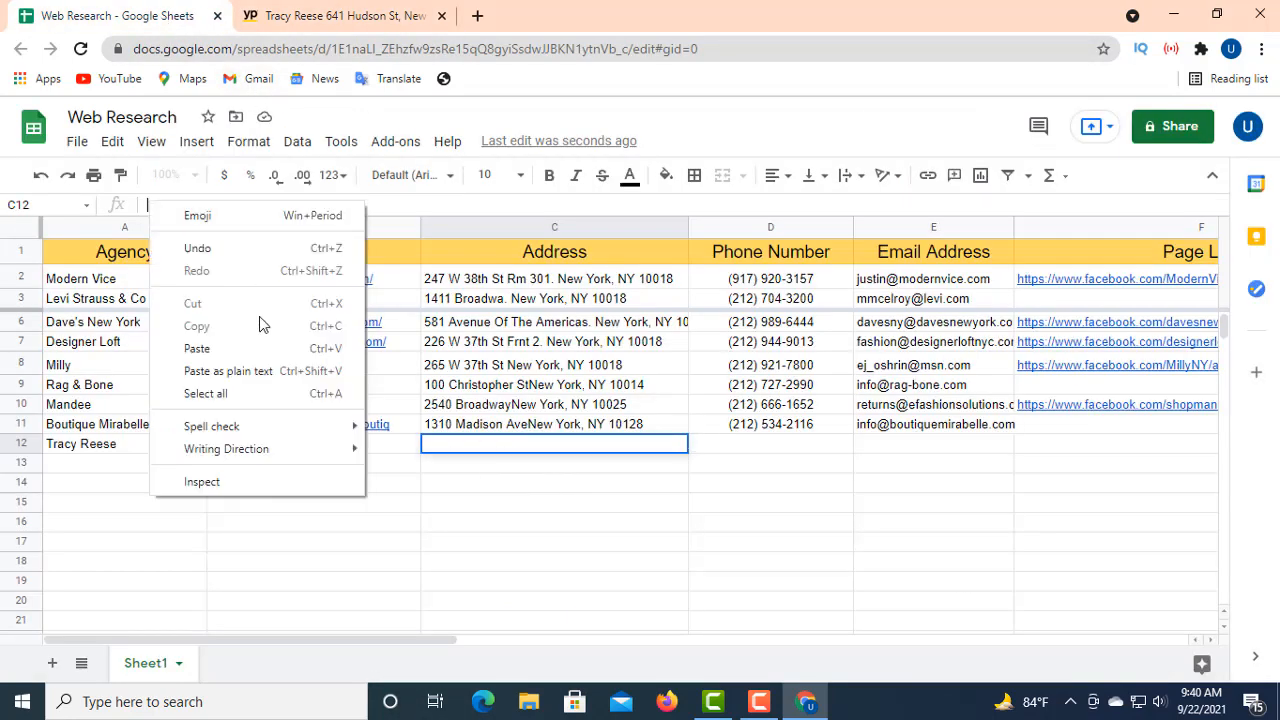
pyautogui.click(200, 348)
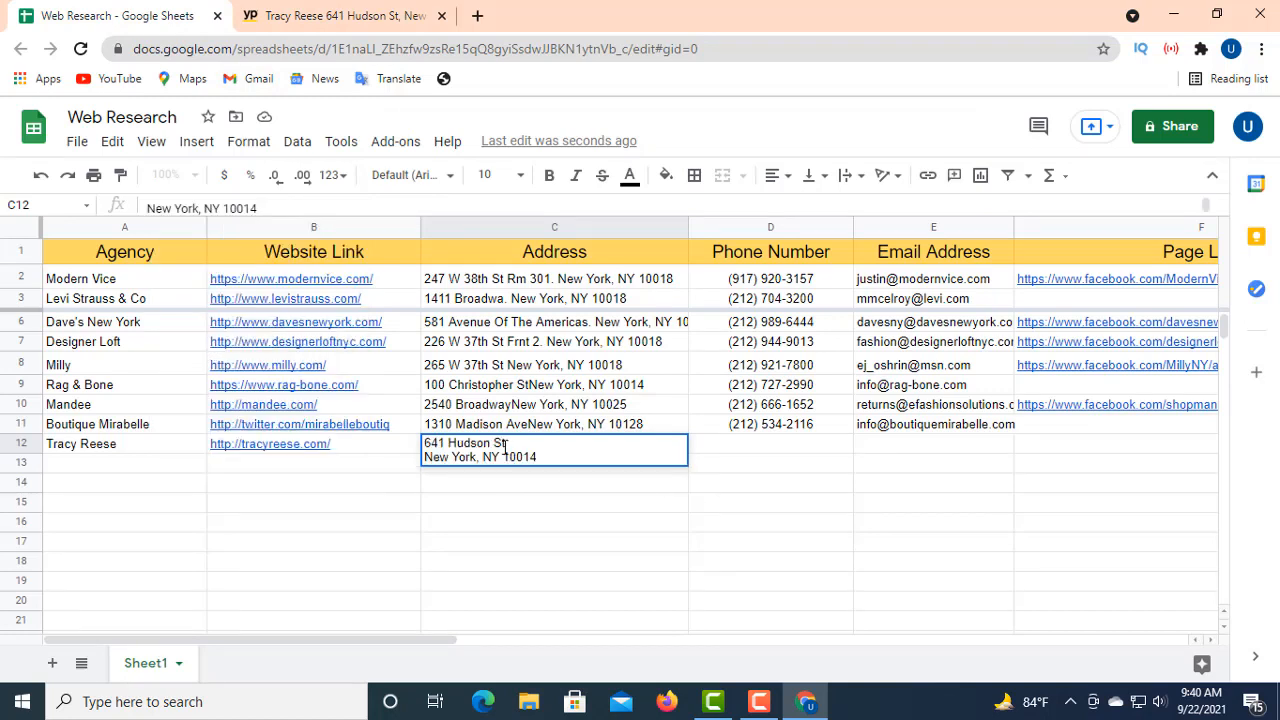
# - Remove the line break in the address in cell C12 so the text sits on a single line
pyautogui.click(416, 460)
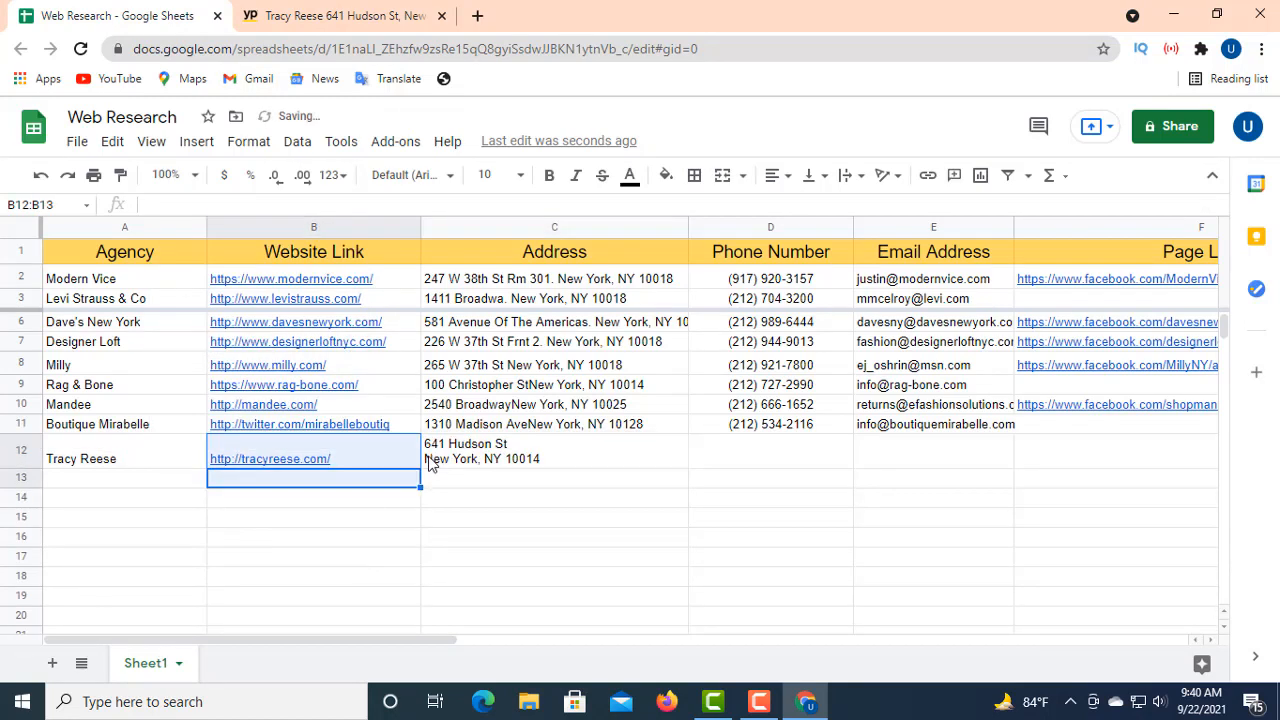
pyautogui.click(431, 459)
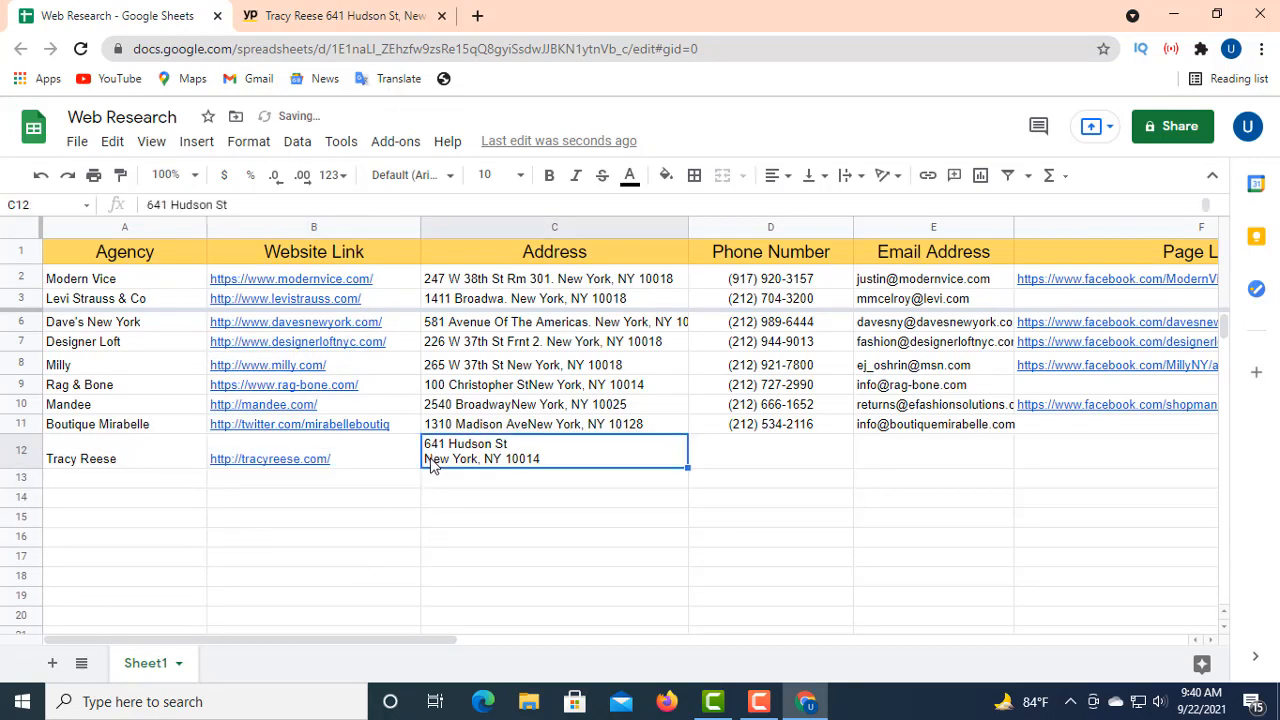
pyautogui.tripleClick(428, 459)
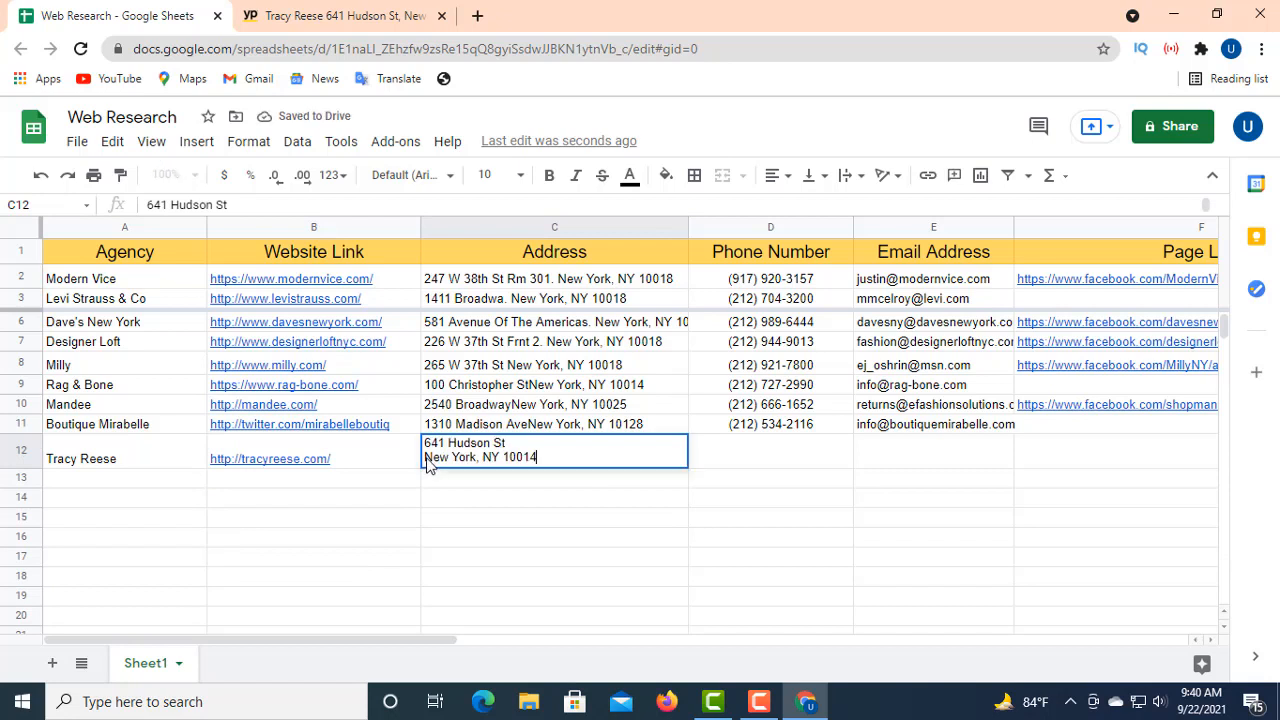
pyautogui.click(427, 459)
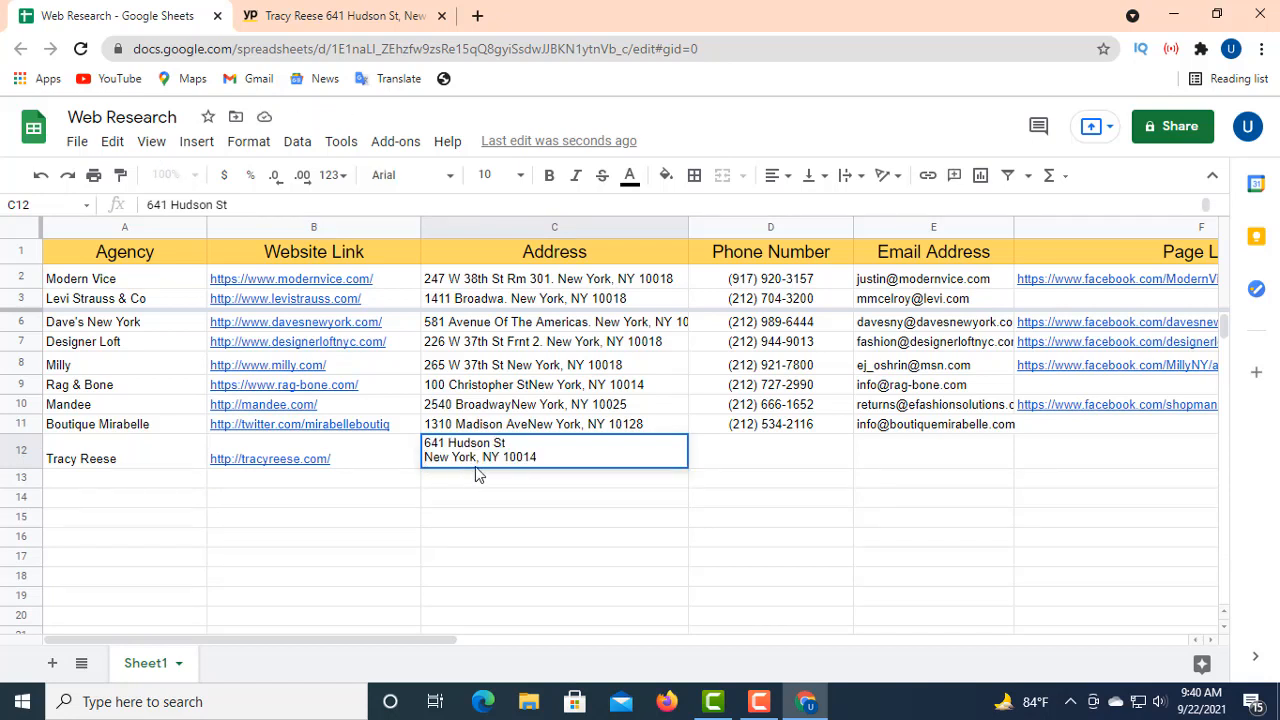
pyautogui.press('BackSpace')
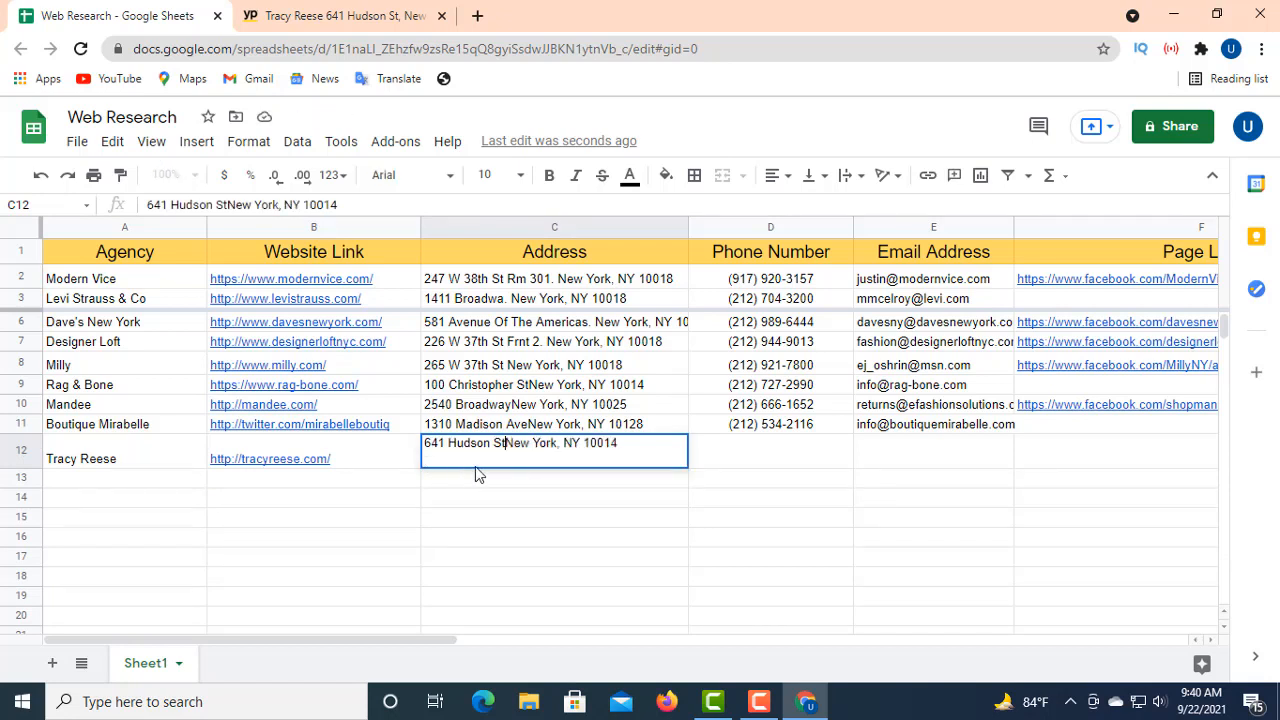
pyautogui.click(716, 461)
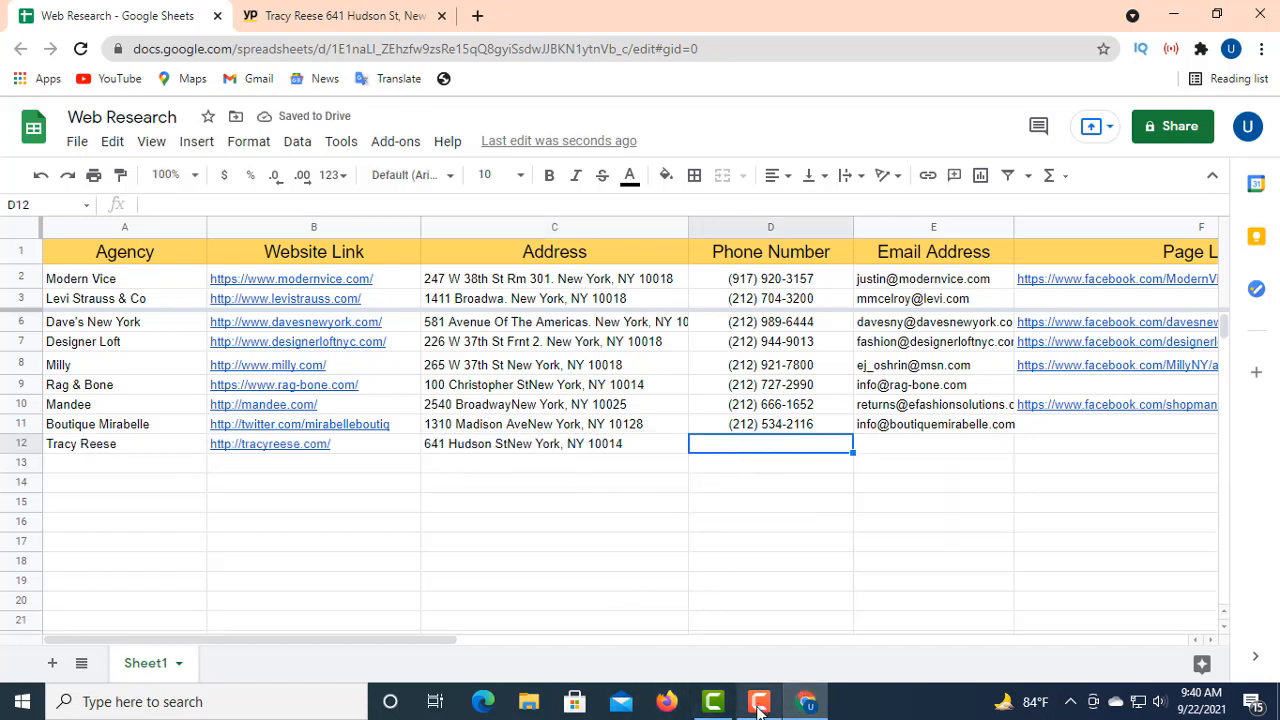
# - Copy the store's phone number from the Tracy Reese listing and paste it into the Phone Number cell D12
pyautogui.click(283, 22)
pyautogui.click(925, 280)
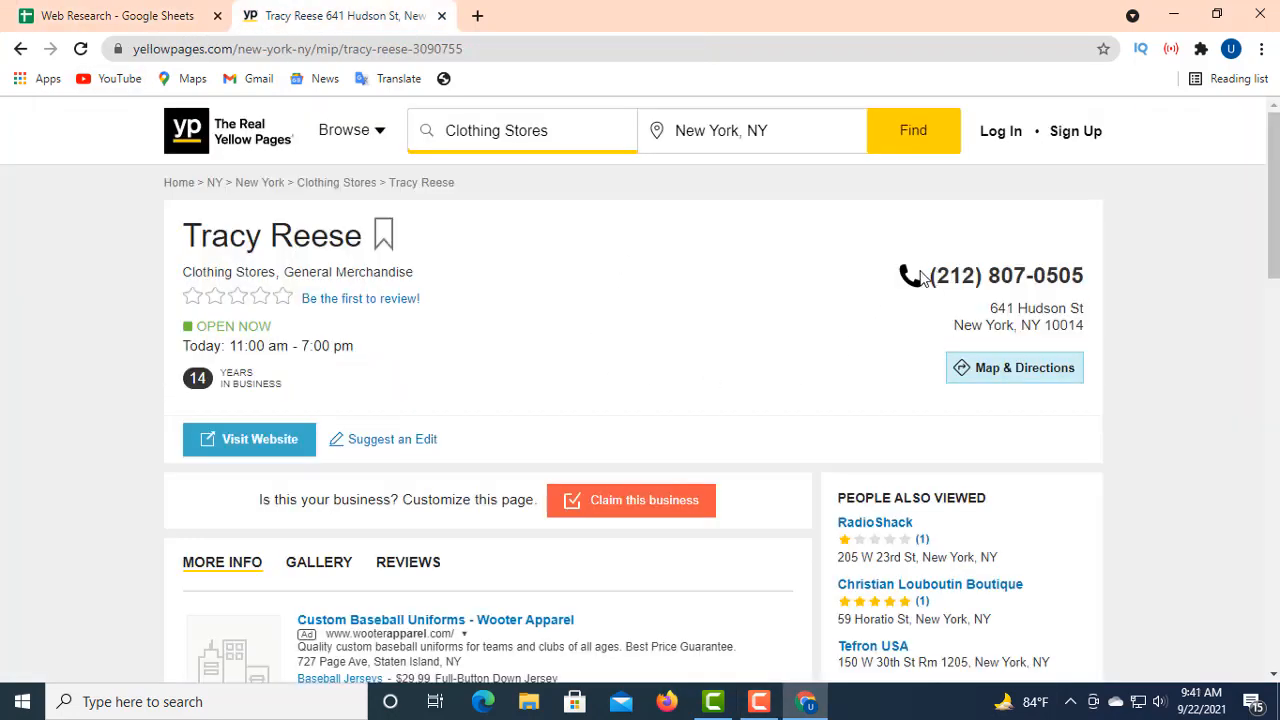
pyautogui.moveTo(922, 276); pyautogui.dragTo(1071, 274)
pyautogui.tripleClick(952, 272)
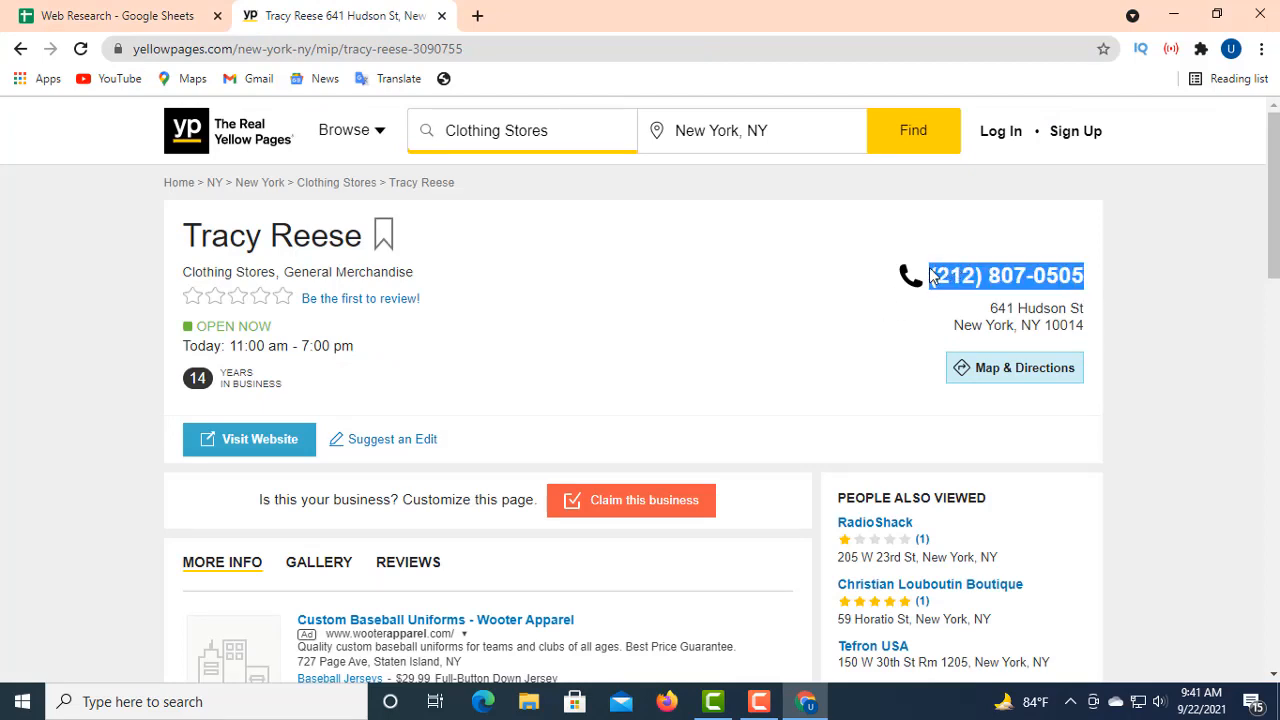
pyautogui.rightClick(956, 268)
pyautogui.click(984, 282)
pyautogui.click(133, 18)
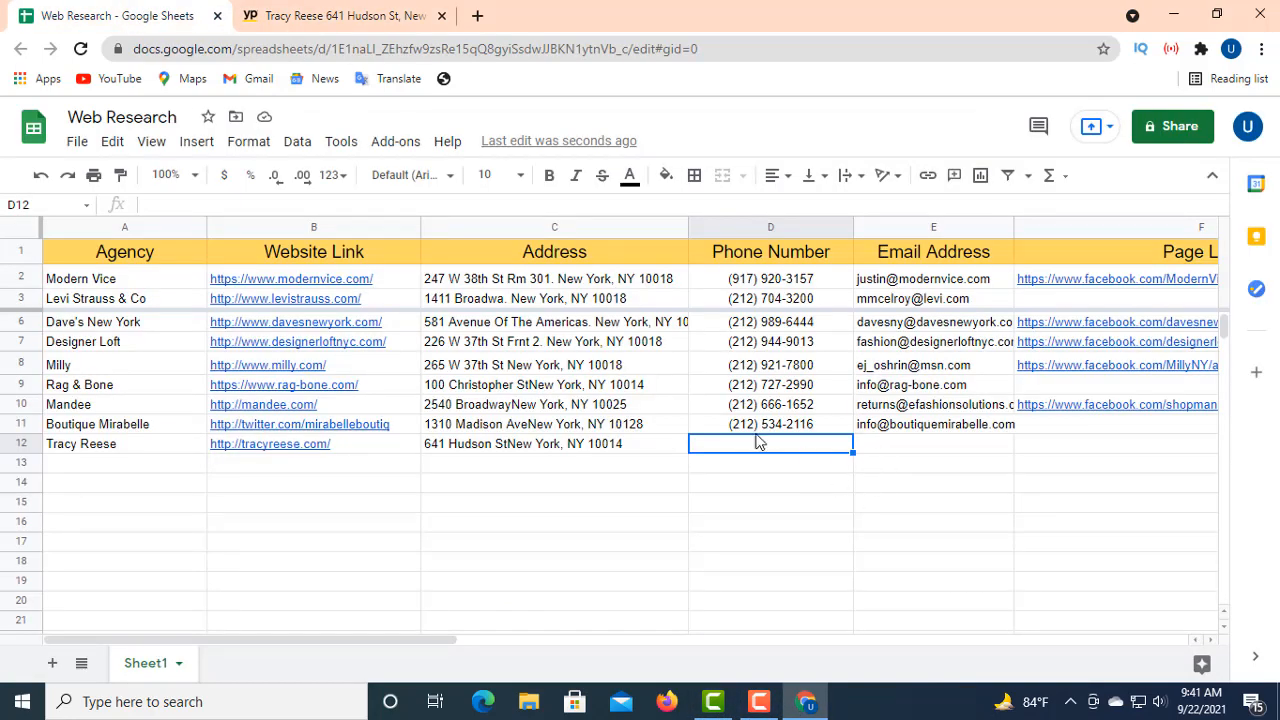
pyautogui.click(150, 203)
pyautogui.rightClick(155, 204)
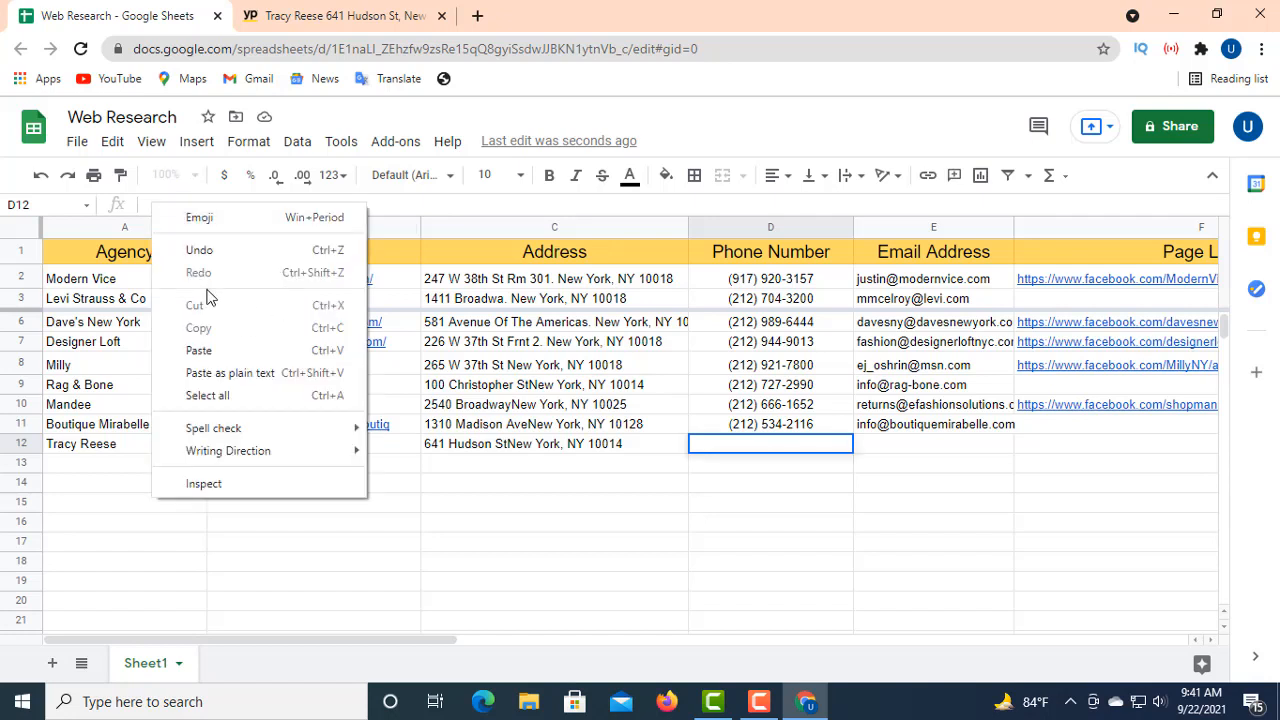
pyautogui.click(203, 352)
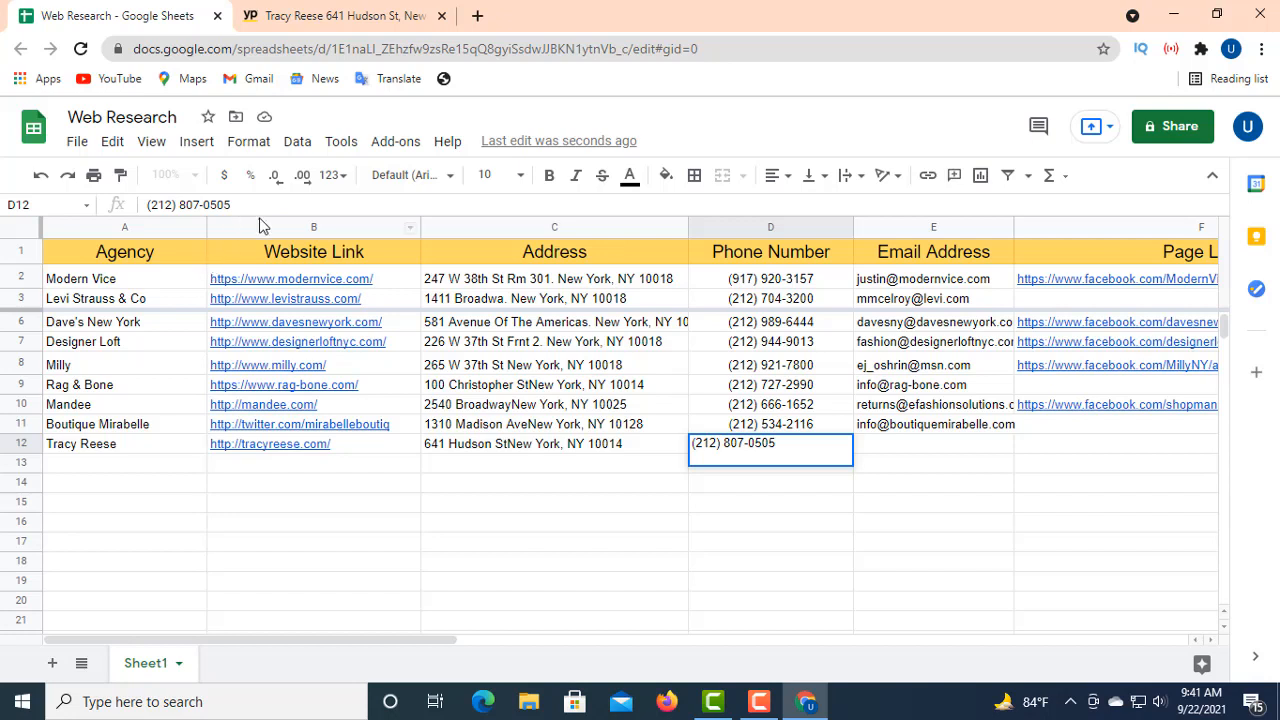
pyautogui.click(897, 447)
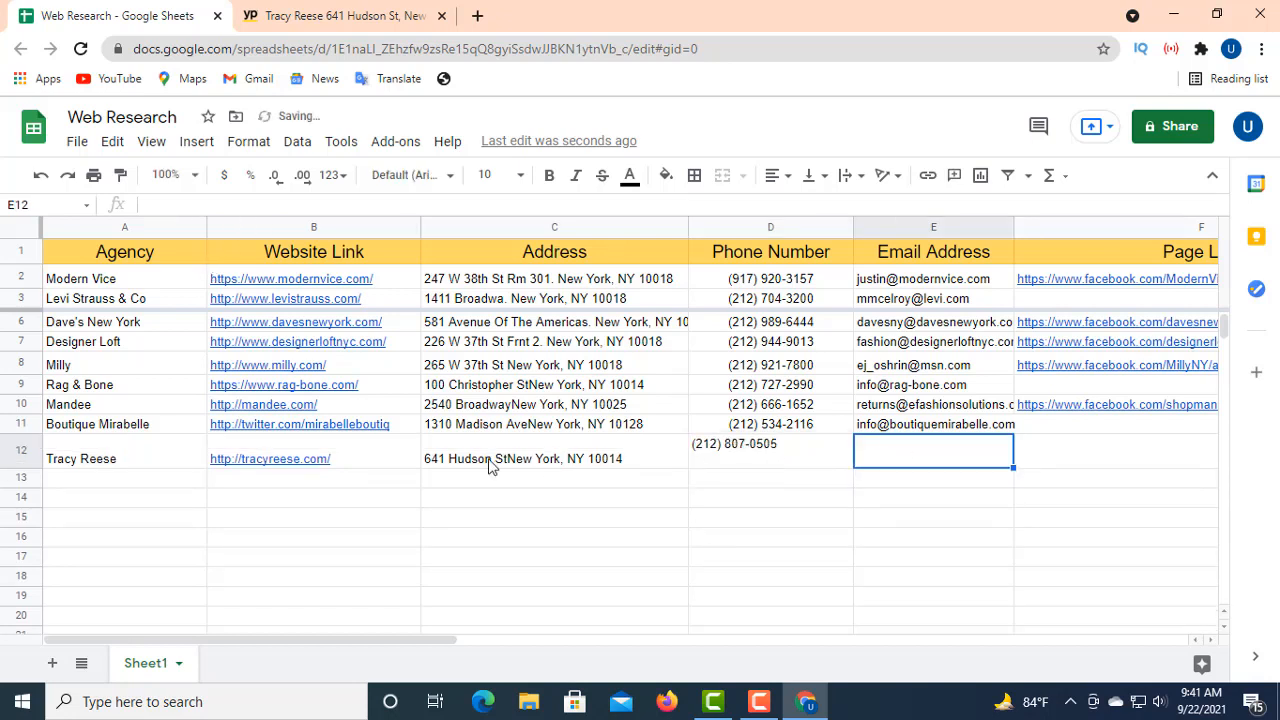
# - Clear the phone number and its extra line break from cell D12
pyautogui.click(735, 466)
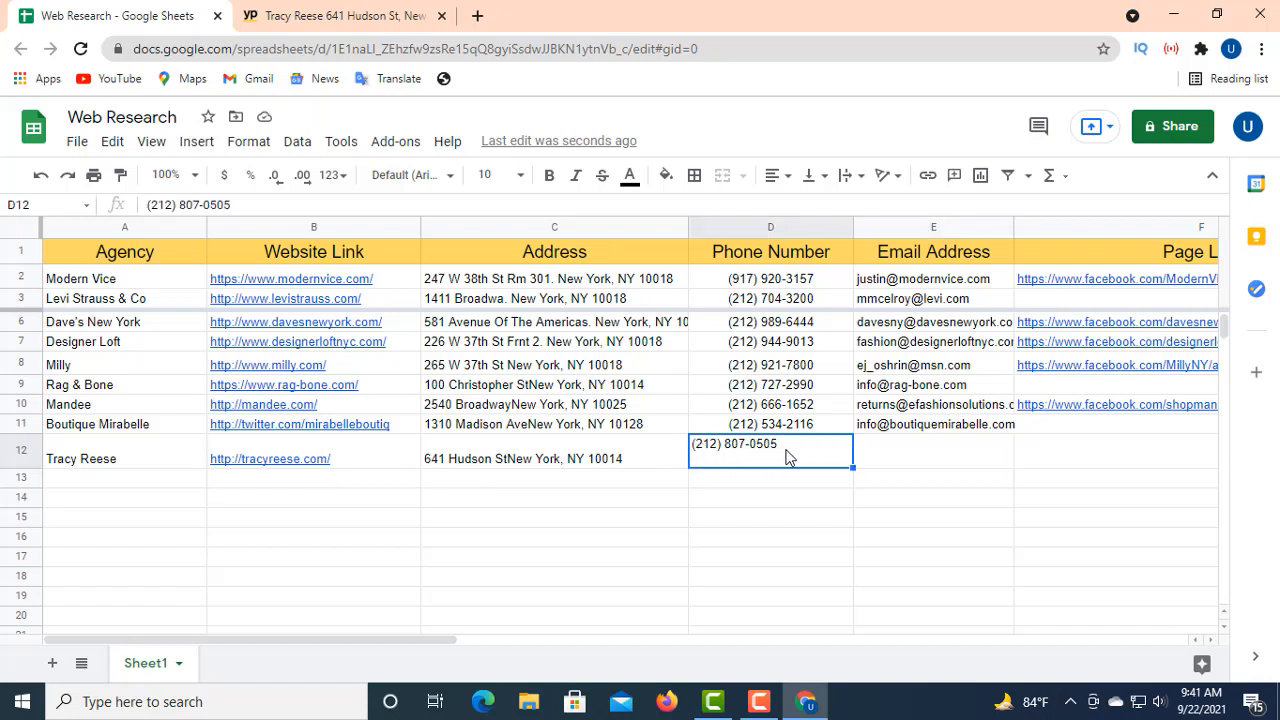
pyautogui.doubleClick(787, 457)
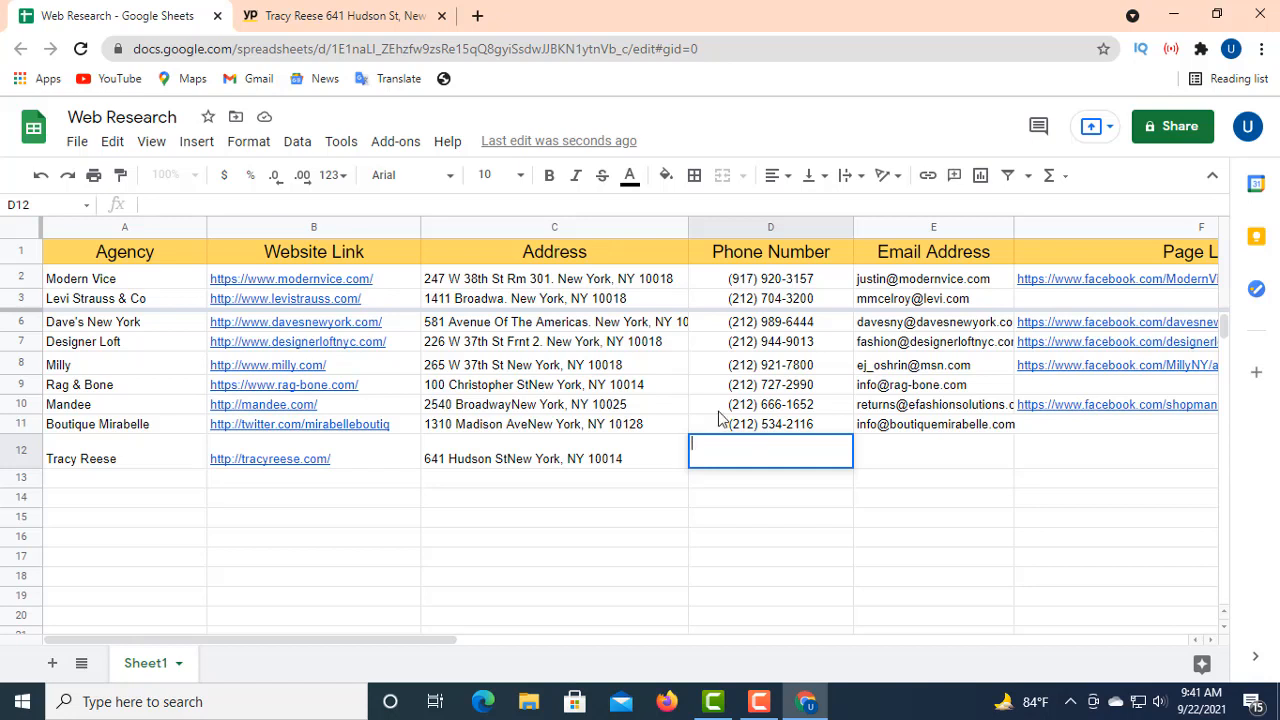
pyautogui.click(199, 203)
pyautogui.click(410, 486)
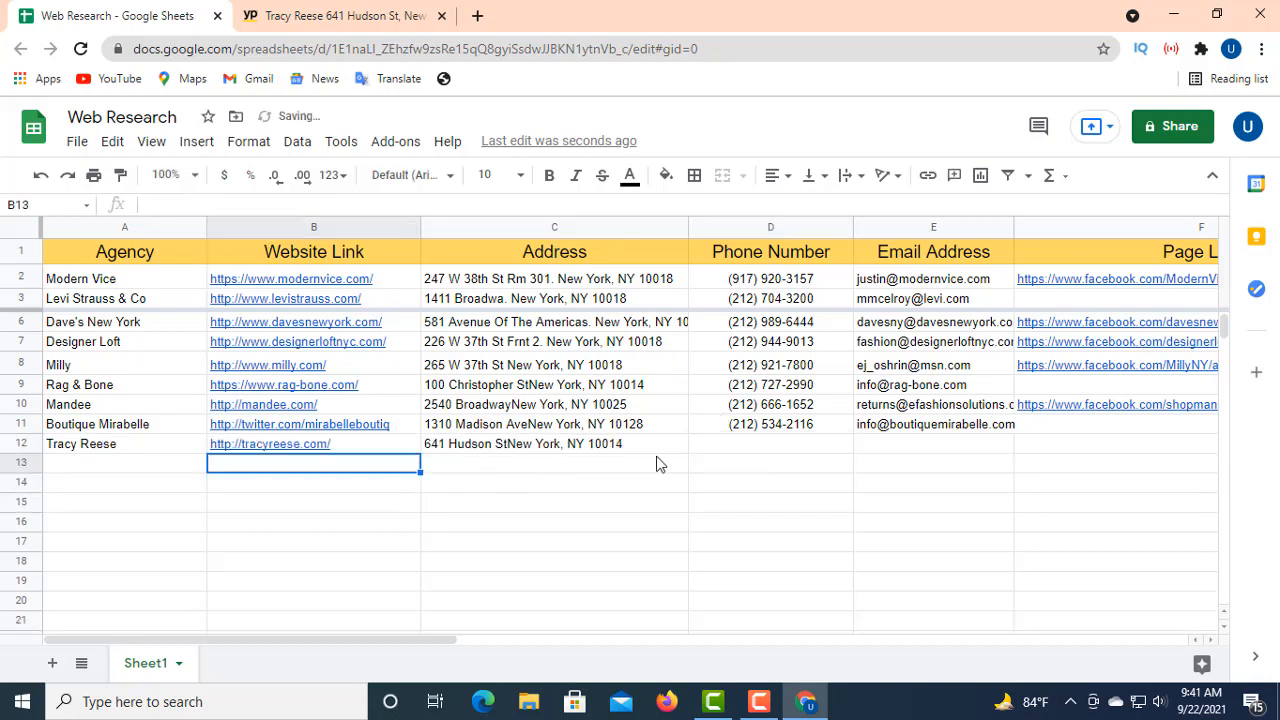
# - Paste the copied phone number into cell D12 again and try to remove its trailing line break
pyautogui.click(736, 446)
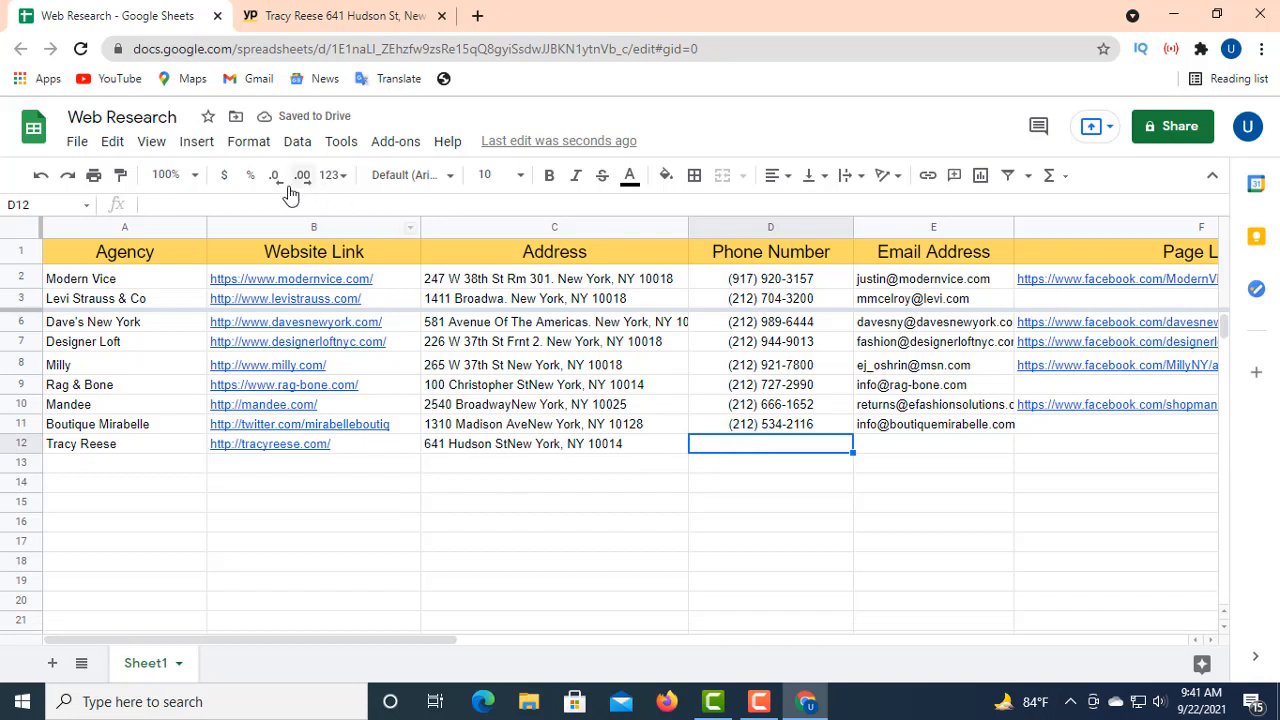
pyautogui.click(182, 204)
pyautogui.rightClick(167, 205)
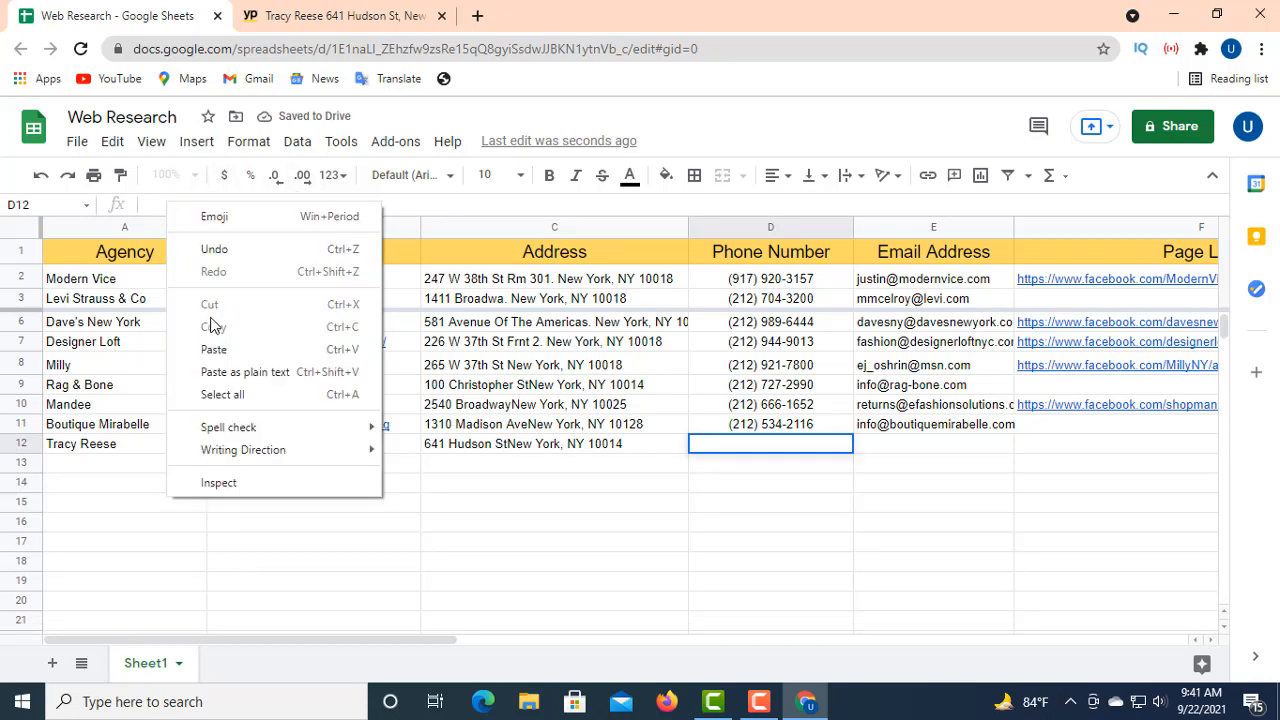
pyautogui.click(216, 350)
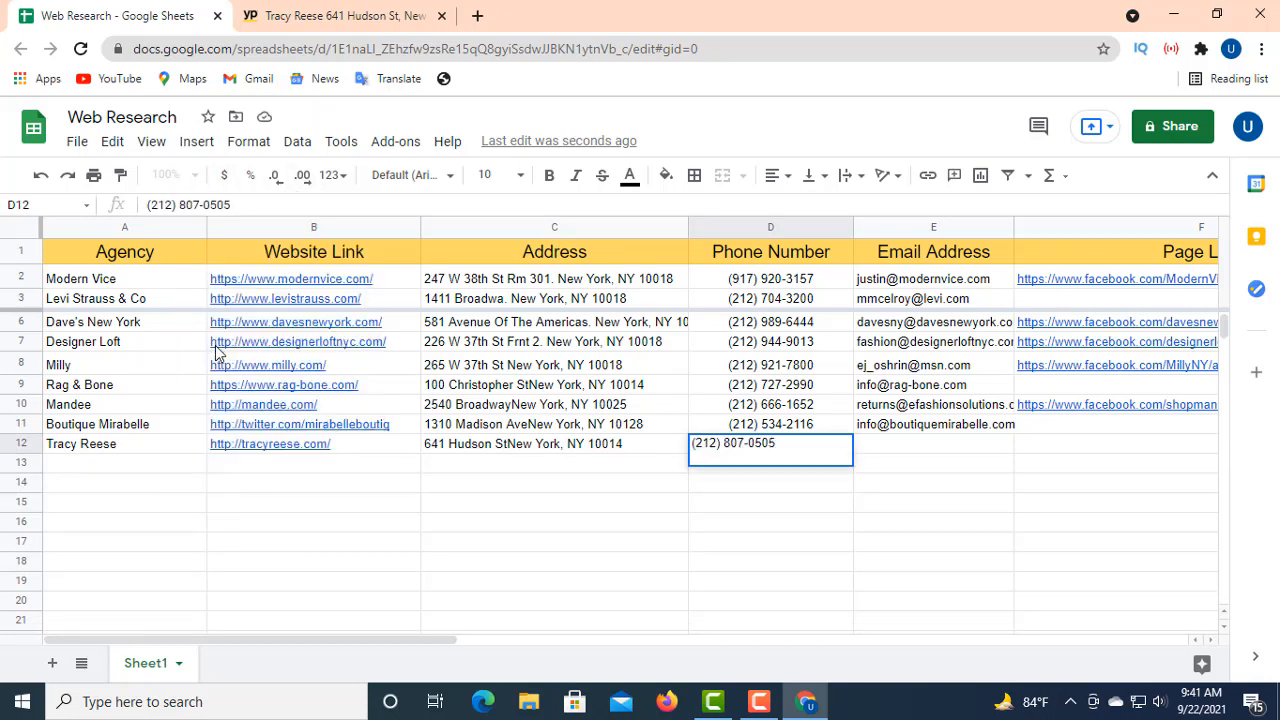
pyautogui.click(786, 455)
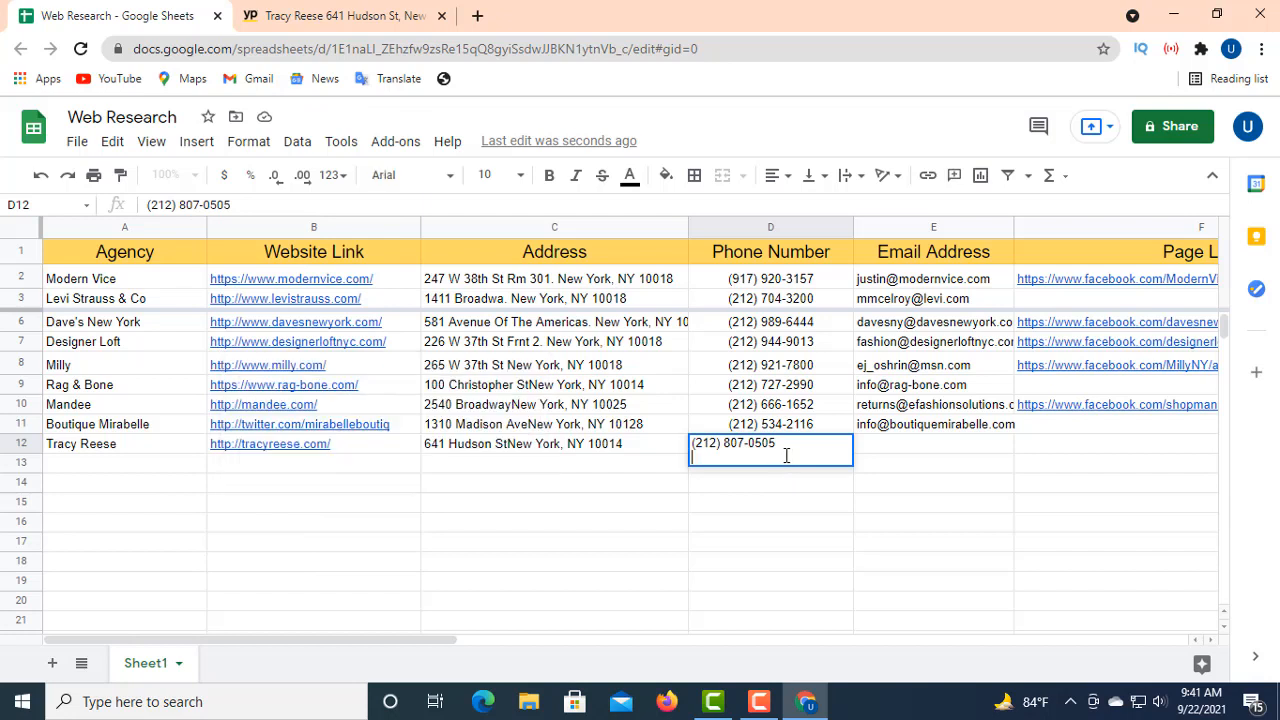
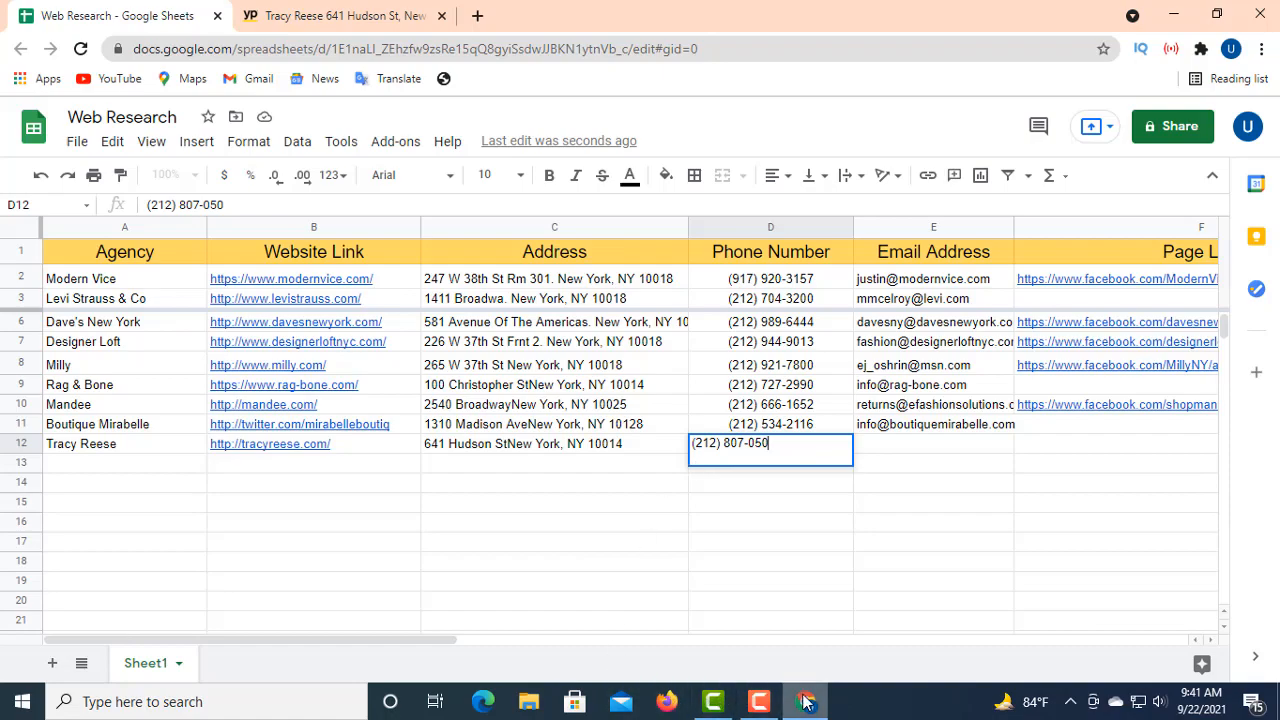
# - Recopy only the phone number from the Tracy Reese listing and return to the Web Research sheet
pyautogui.click(806, 701)
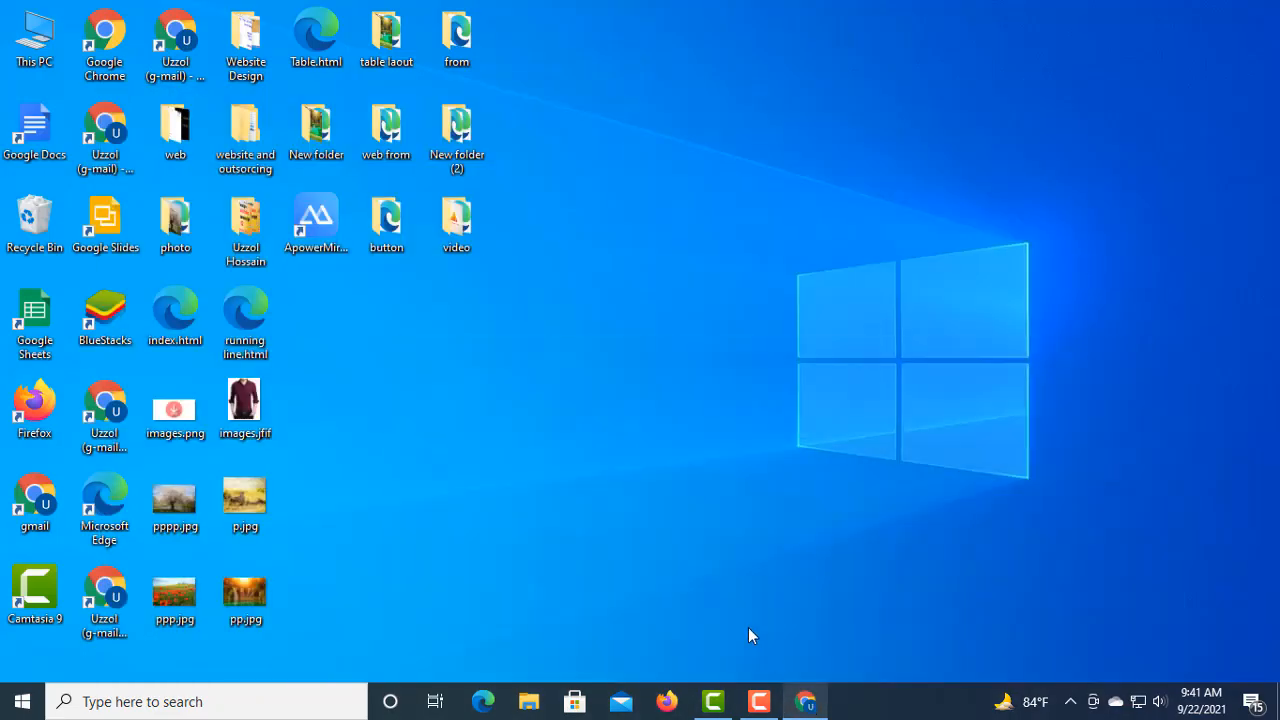
pyautogui.click(806, 701)
pyautogui.click(305, 12)
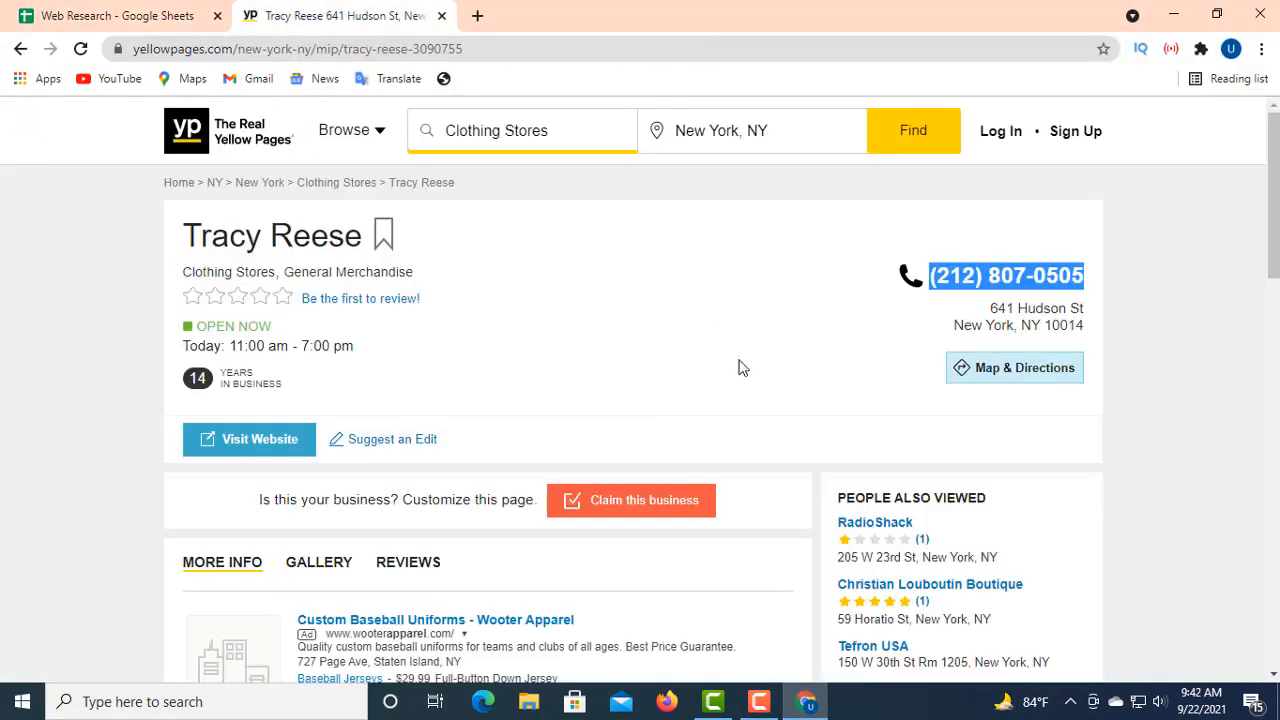
pyautogui.click(806, 346)
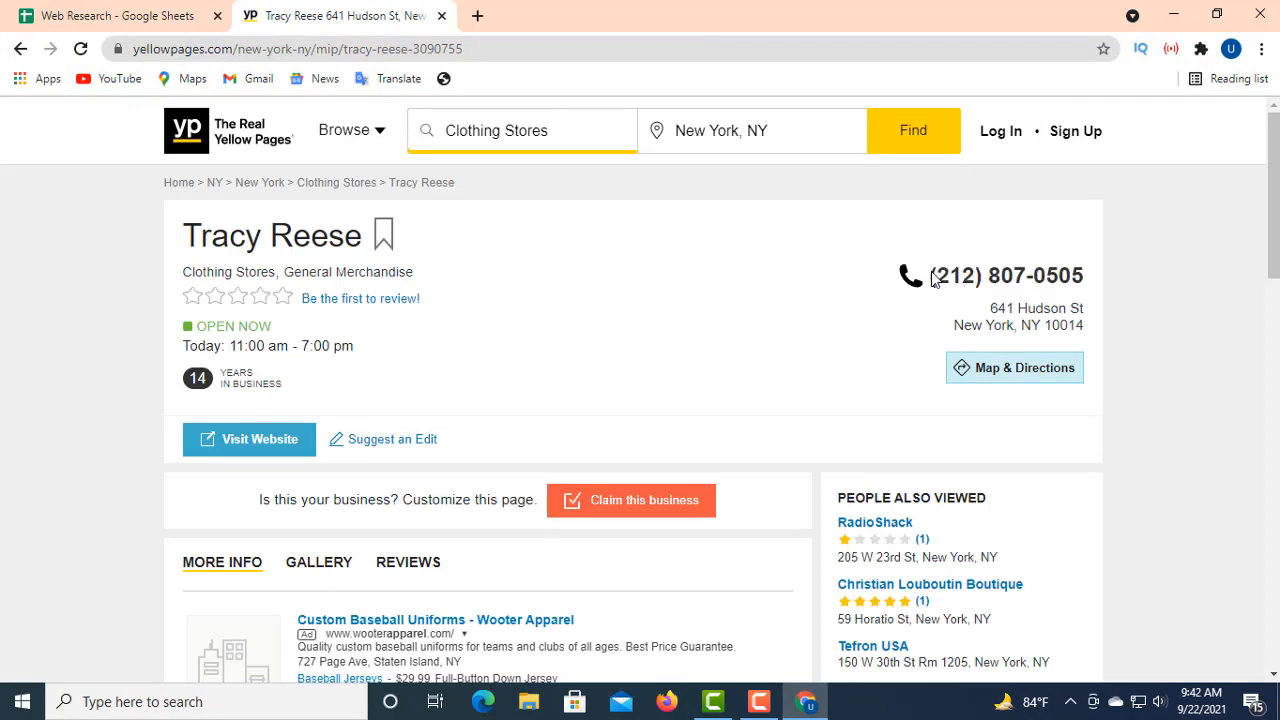
pyautogui.moveTo(933, 279); pyautogui.dragTo(1086, 279)
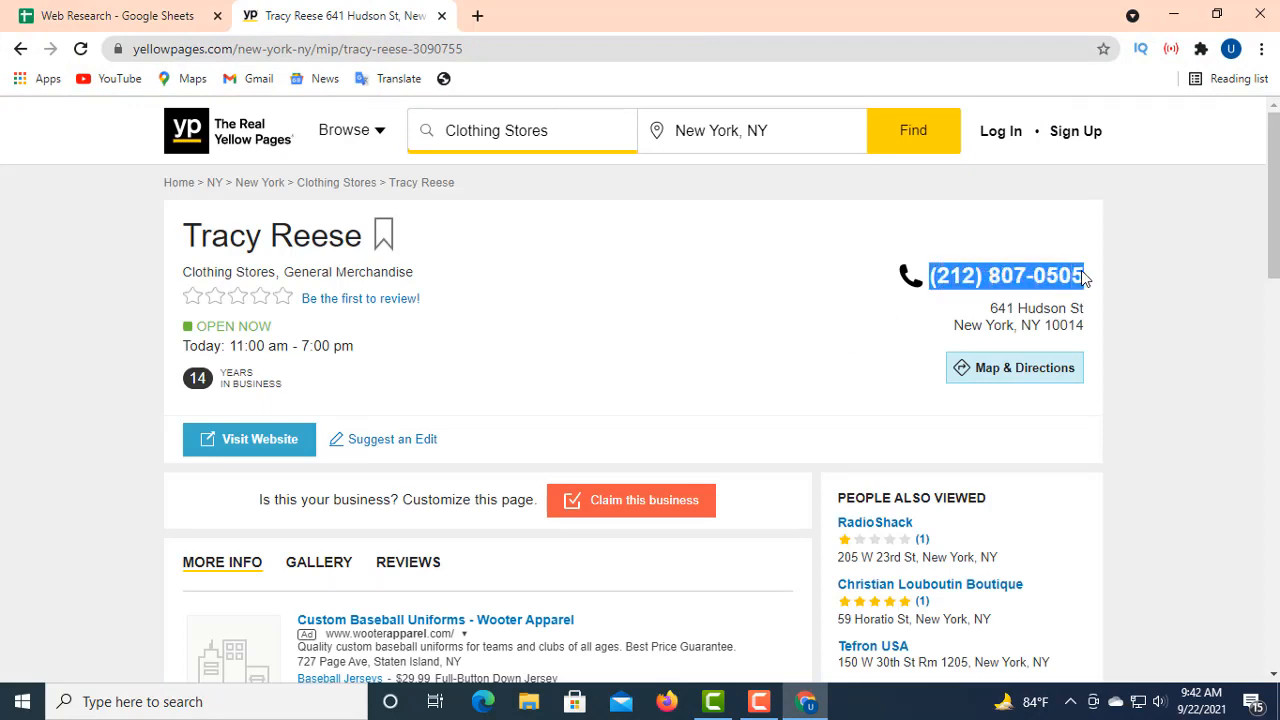
pyautogui.rightClick(1035, 275)
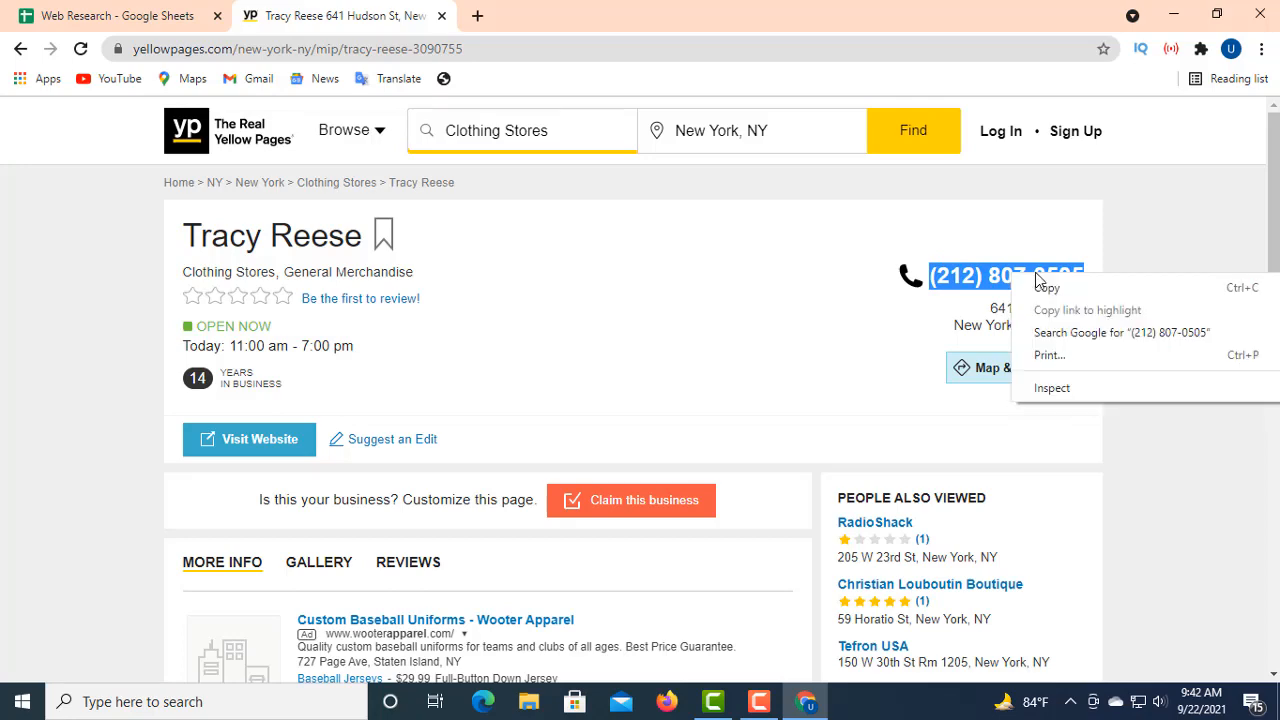
pyautogui.click(1047, 288)
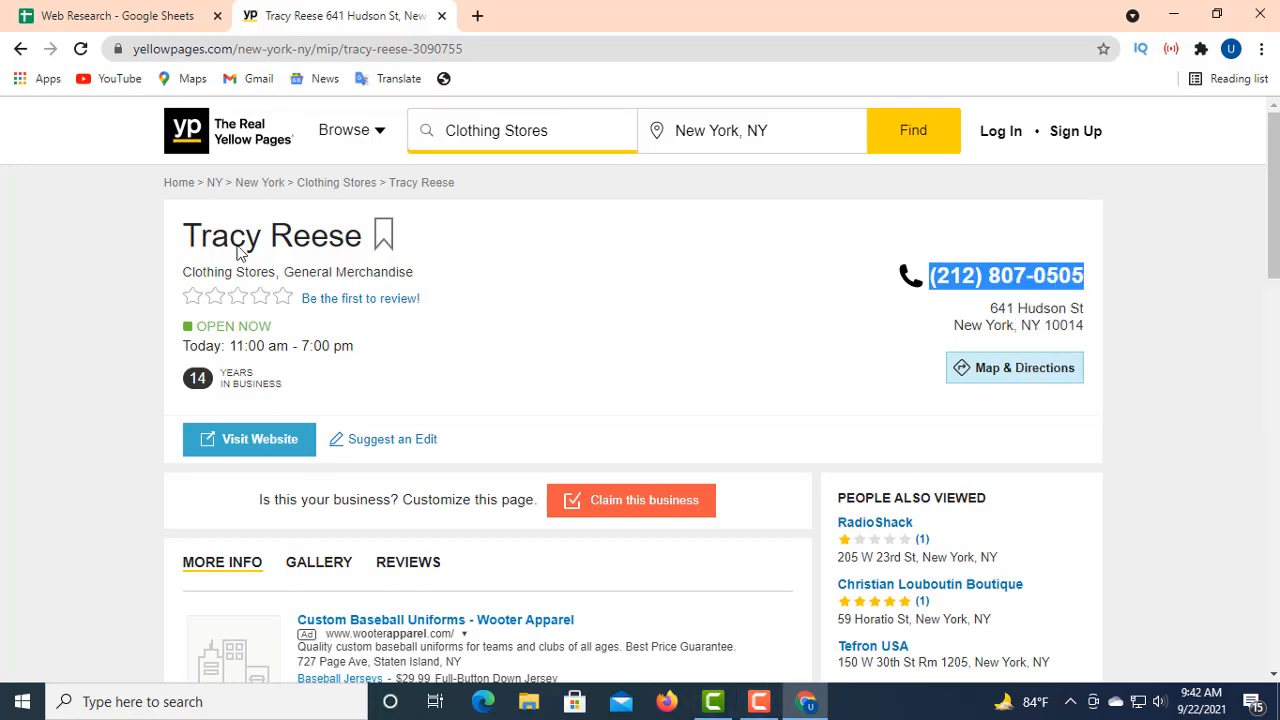
pyautogui.click(150, 22)
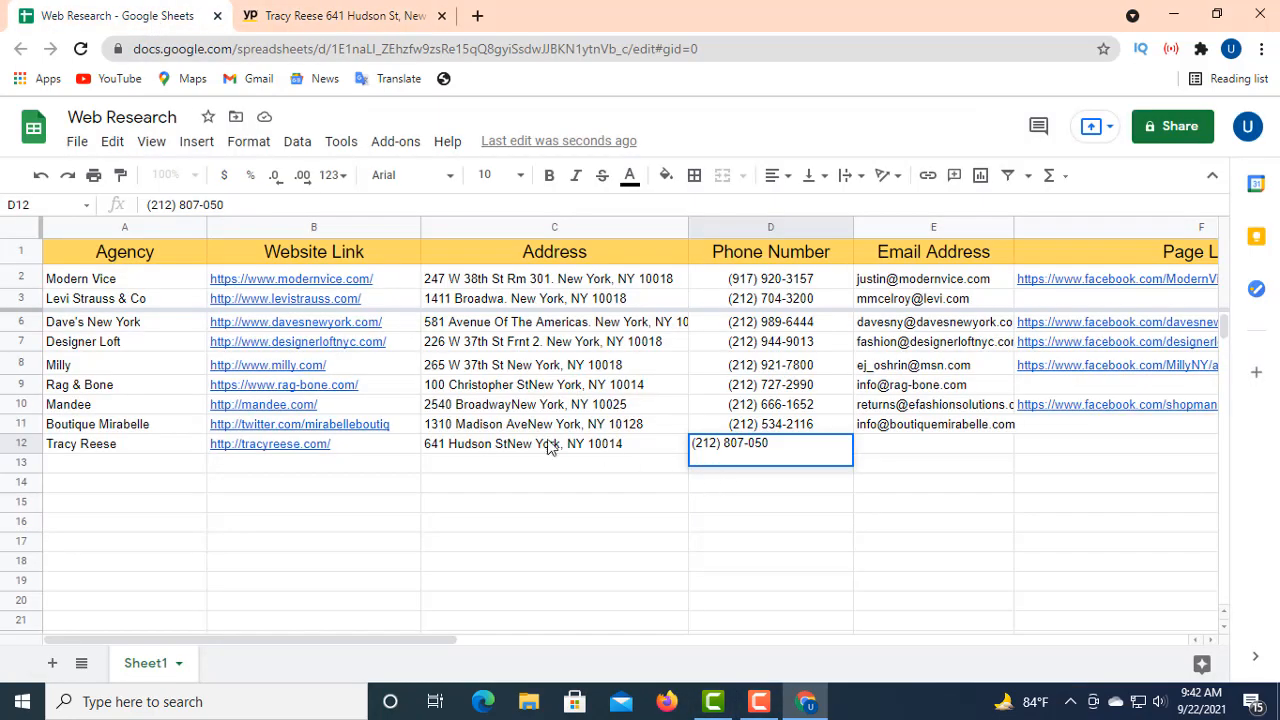
# - Delete the incomplete phone number from cell D12
pyautogui.moveTo(229, 204); pyautogui.dragTo(147, 195)
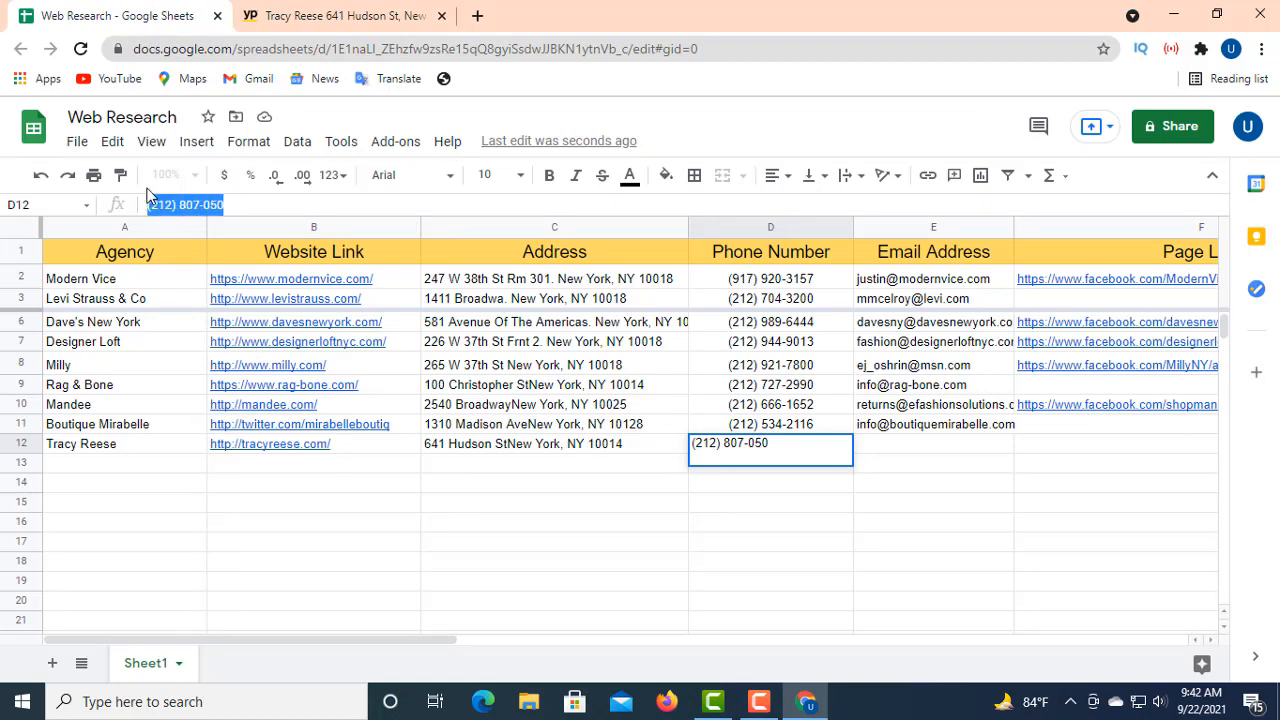
pyautogui.press('BackSpace')
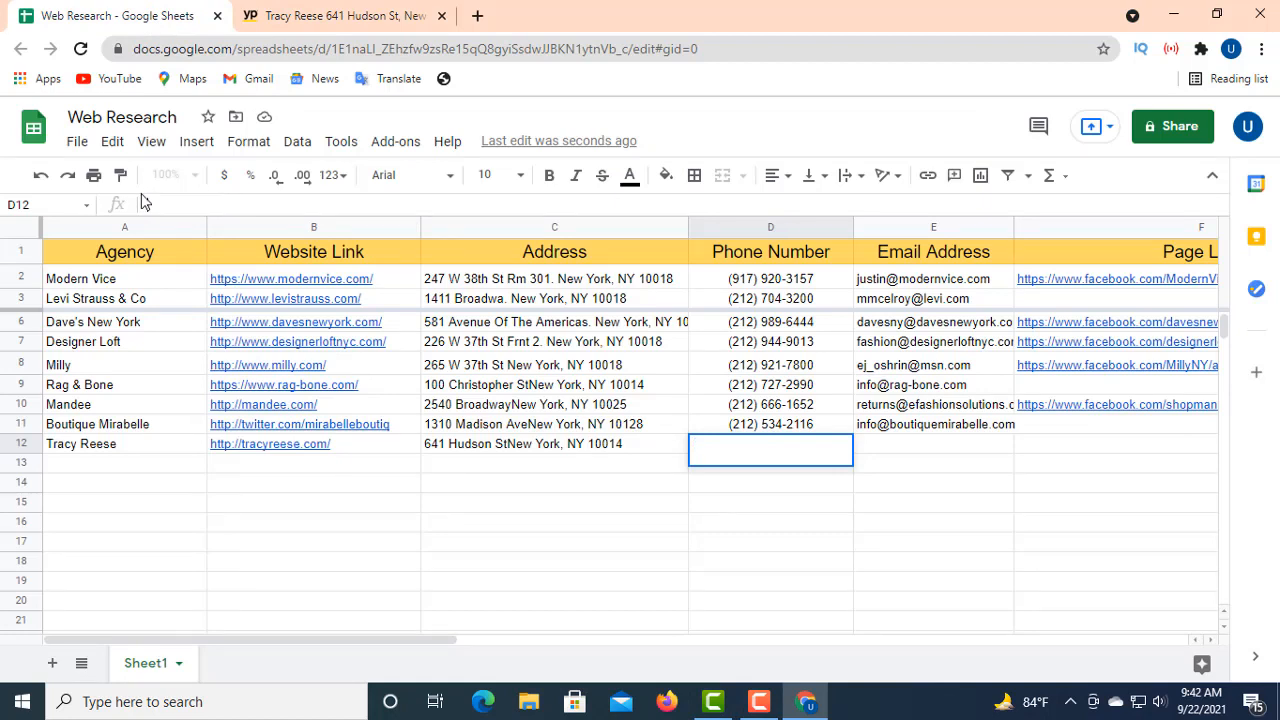
pyautogui.click(173, 469)
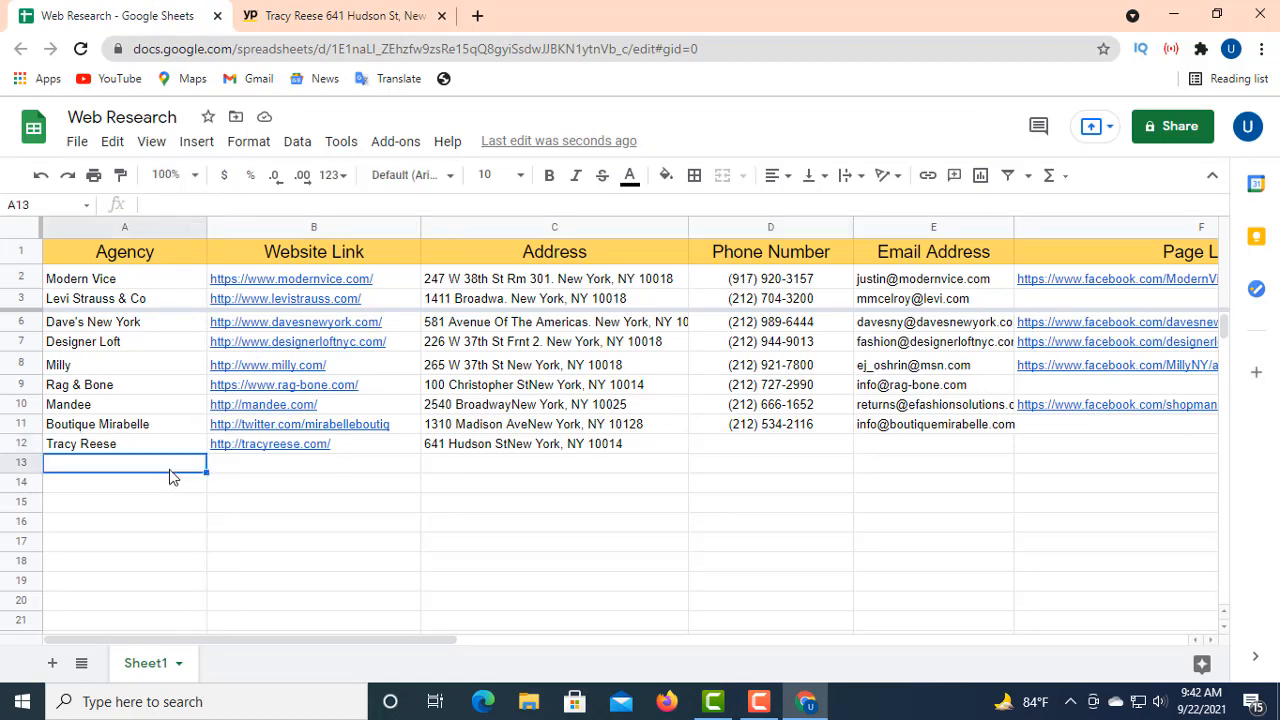
pyautogui.click(750, 440)
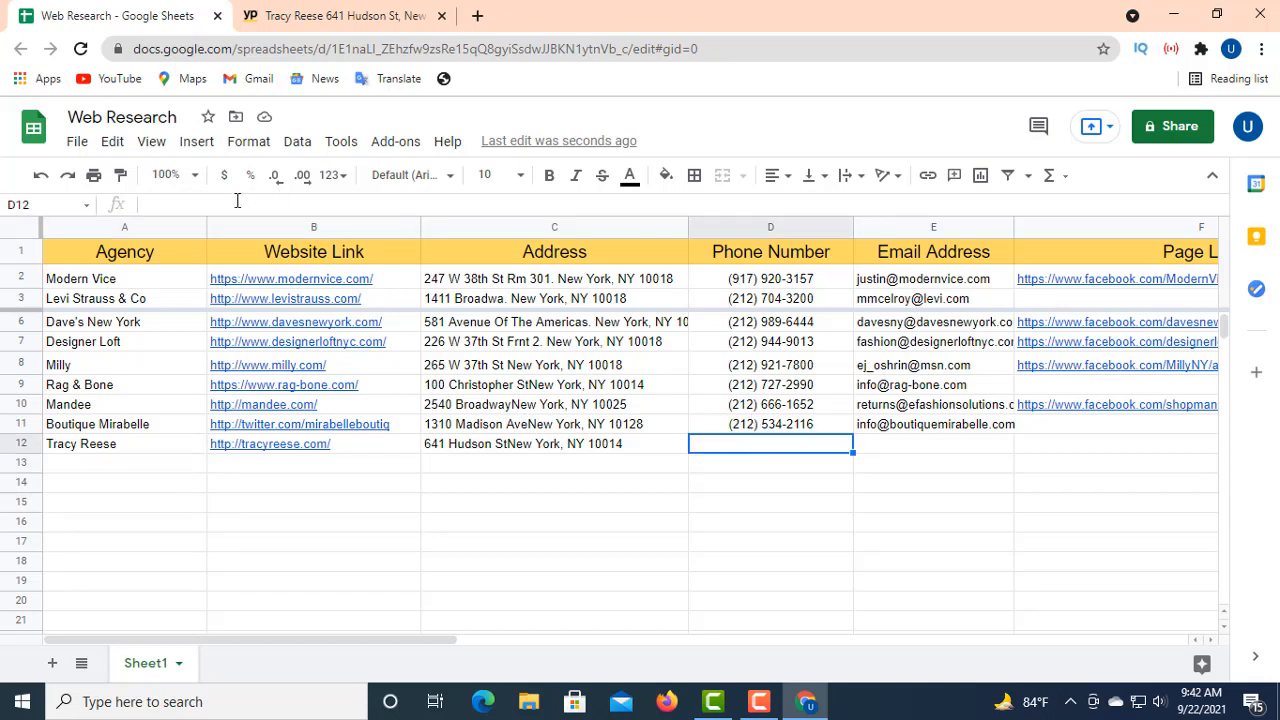
pyautogui.click(153, 201)
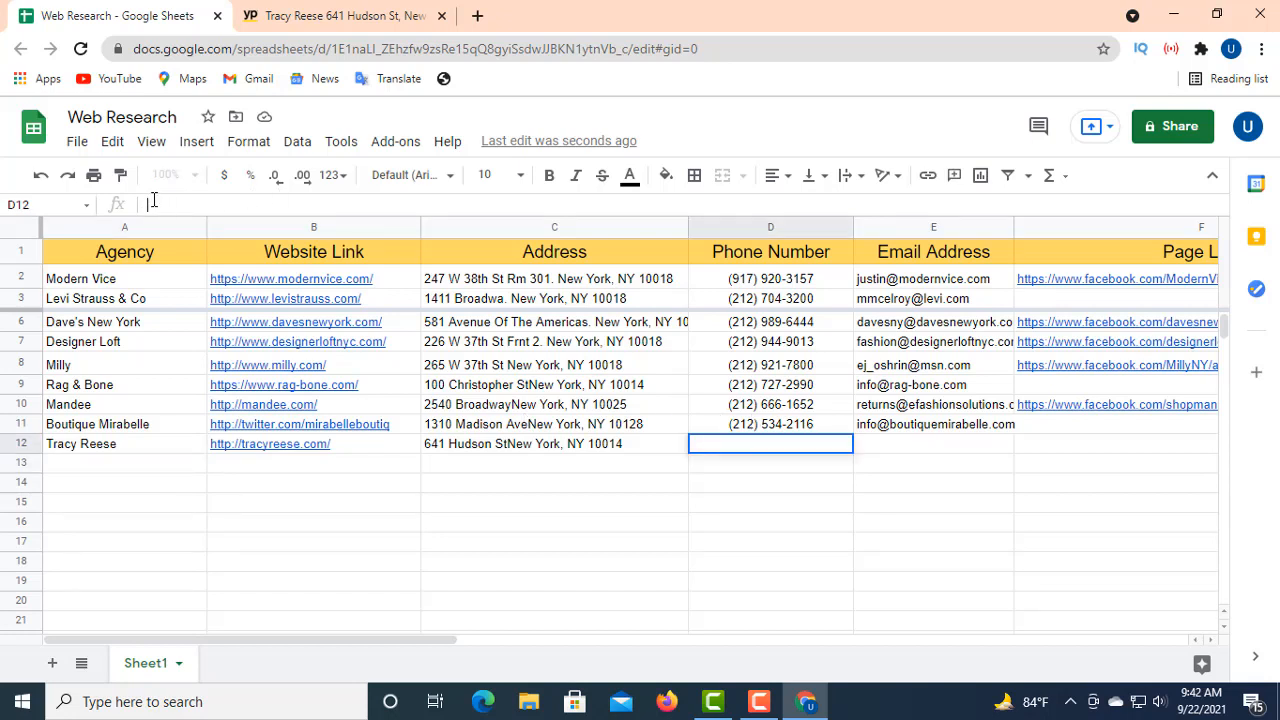
pyautogui.rightClick(153, 201)
pyautogui.click(200, 348)
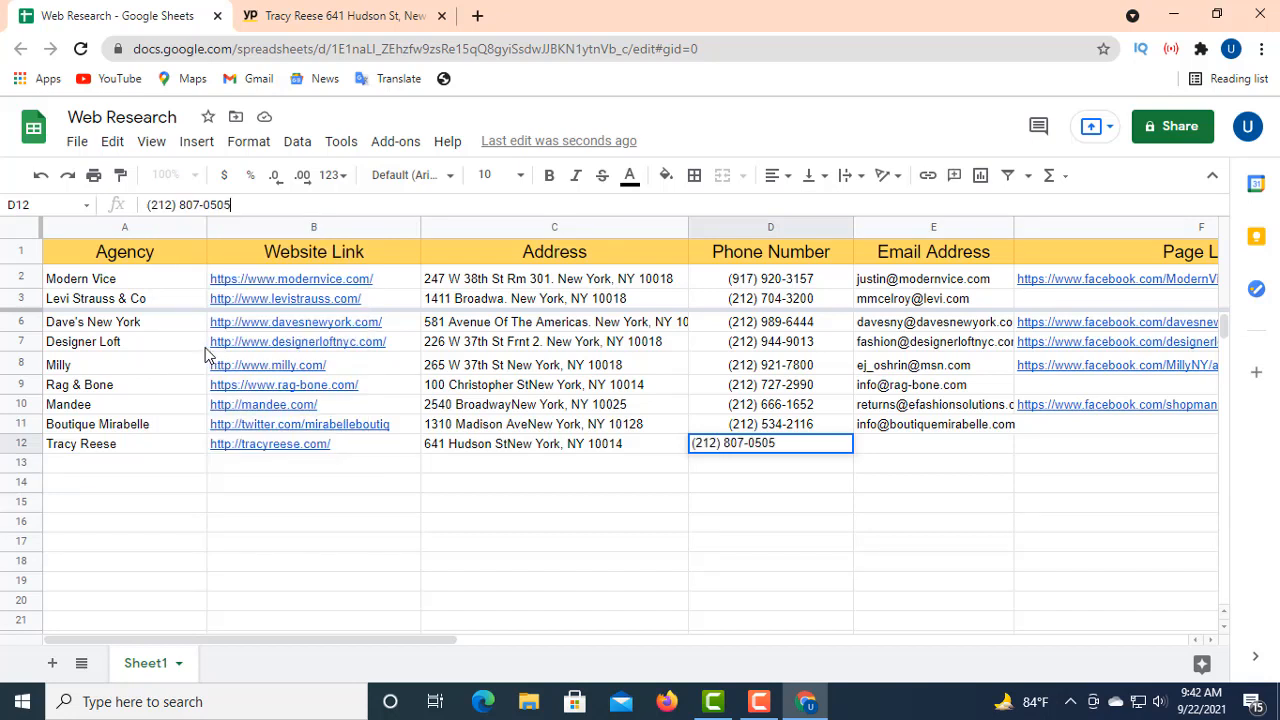
pyautogui.click(776, 176)
pyautogui.click(797, 208)
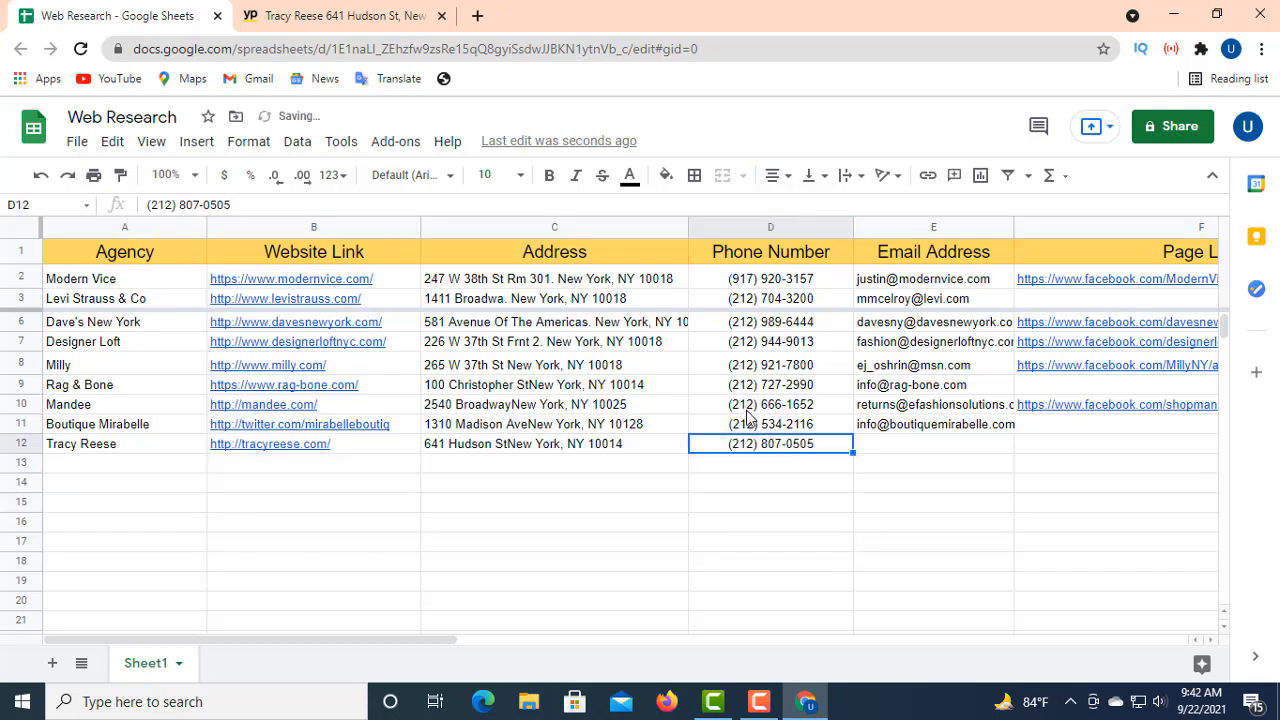
# - Visit the Tracy Reese website from its listing to look for an email address, reload the page, and close it
pyautogui.click(928, 450)
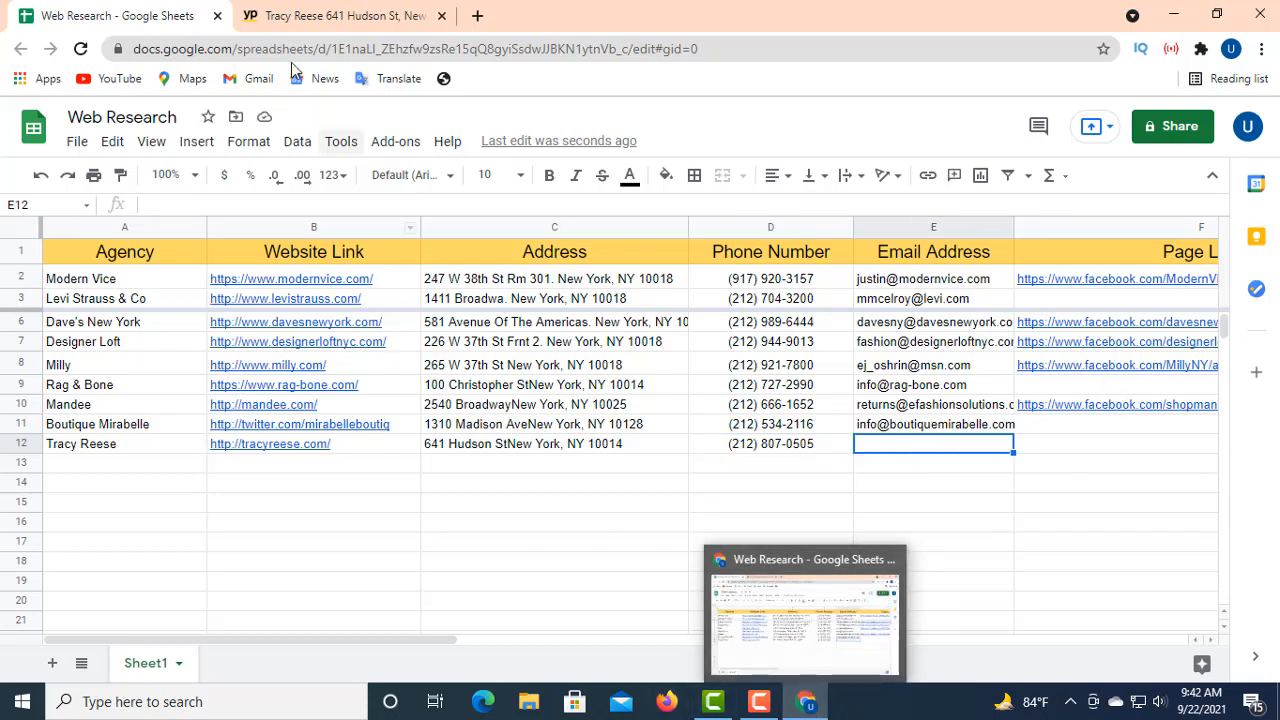
pyautogui.click(280, 20)
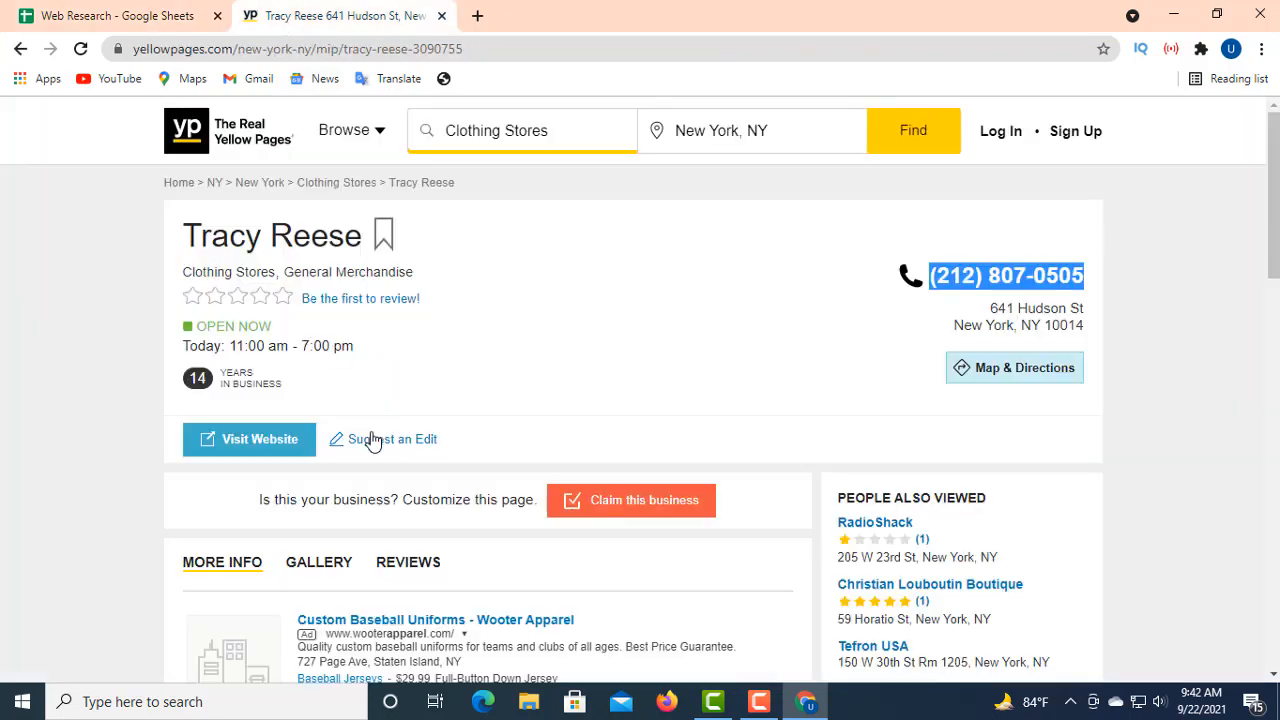
pyautogui.click(257, 445)
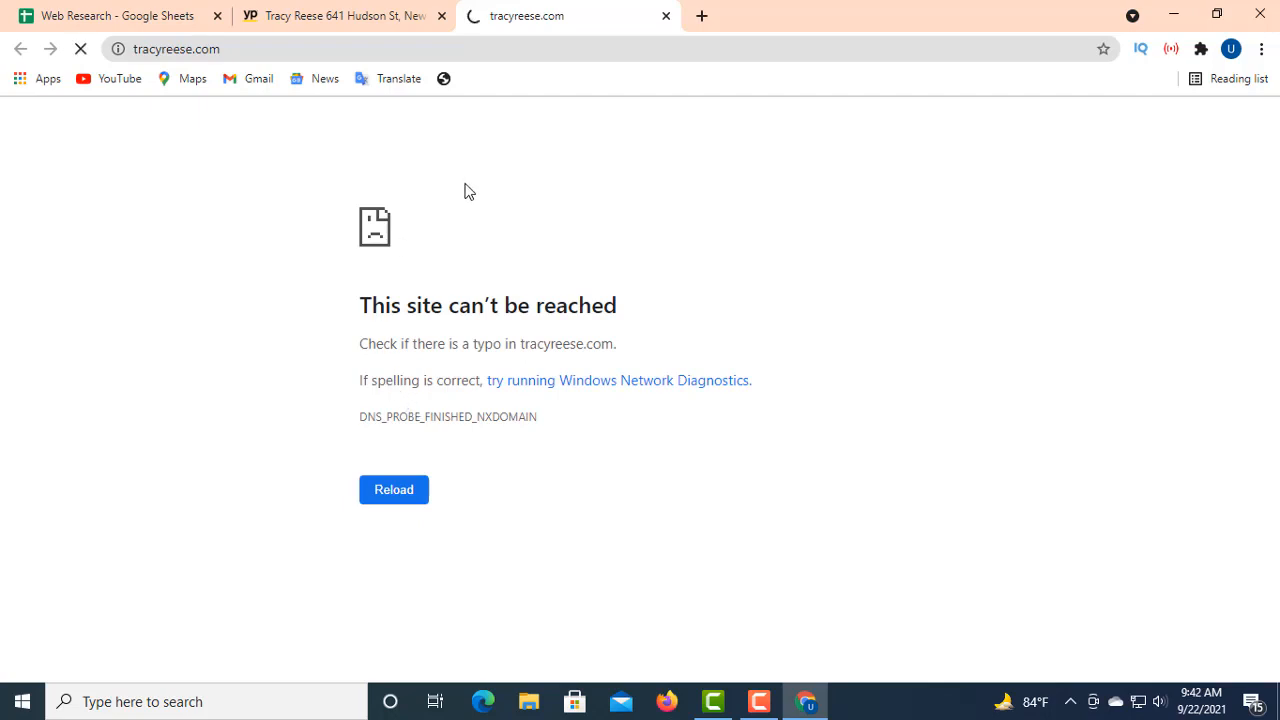
pyautogui.click(404, 487)
pyautogui.click(666, 15)
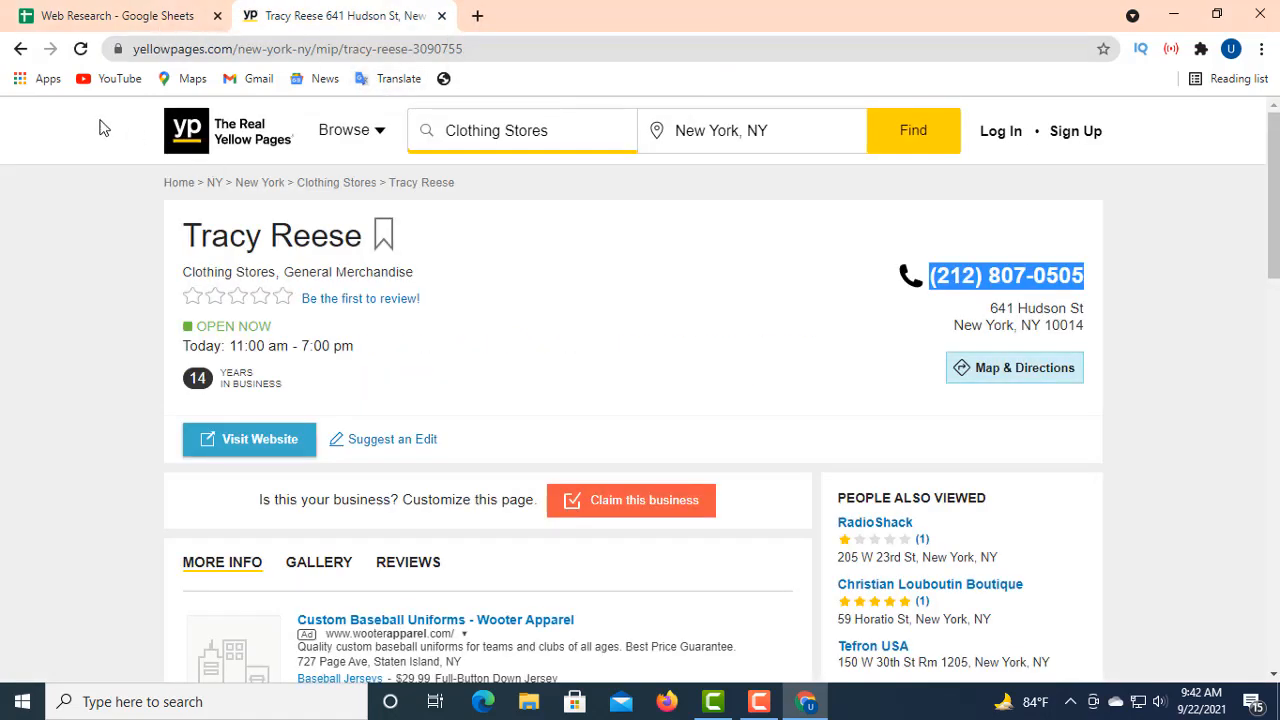
# - Go back from the Tracy Reese listing to the Yellow Pages home page and its business search
pyautogui.click(16, 50)
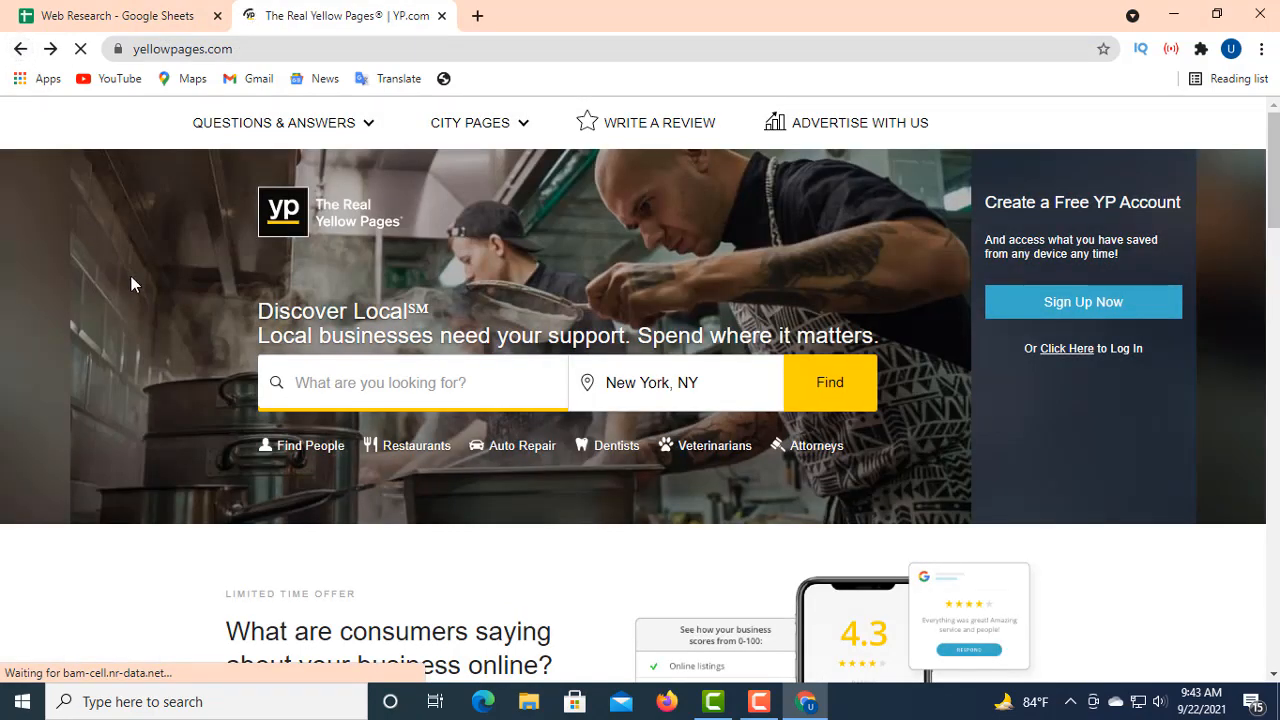
pyautogui.scroll(-3, 295, 313)
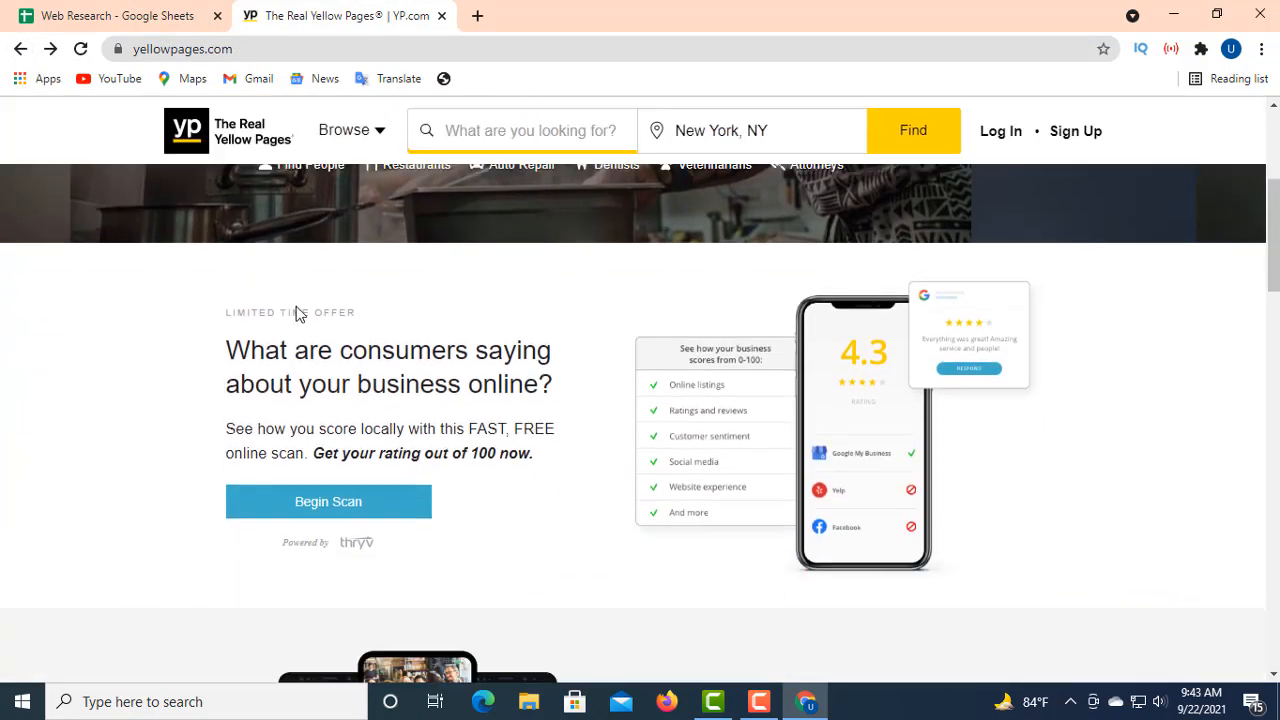
pyautogui.scroll(3, 328, 315)
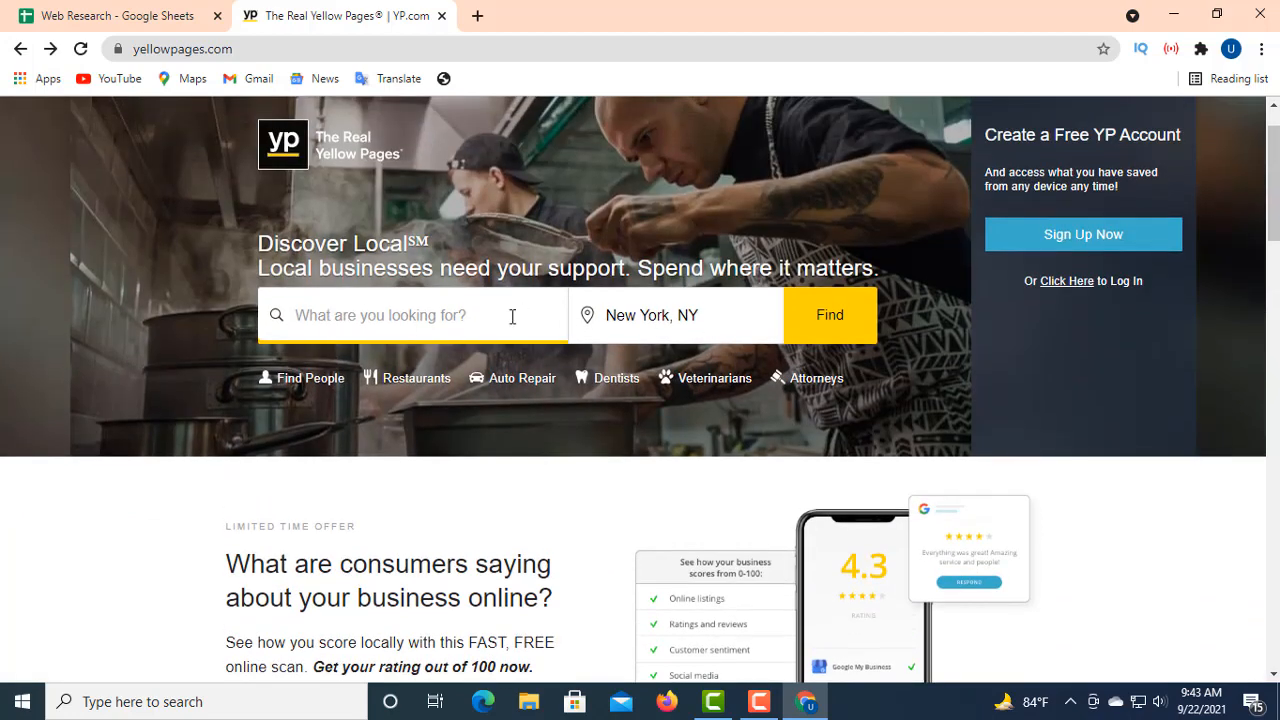
# - Search Yellow Pages for Clothing Stores near New York, NY and open the UNIQLO listing from the results
pyautogui.click(374, 314)
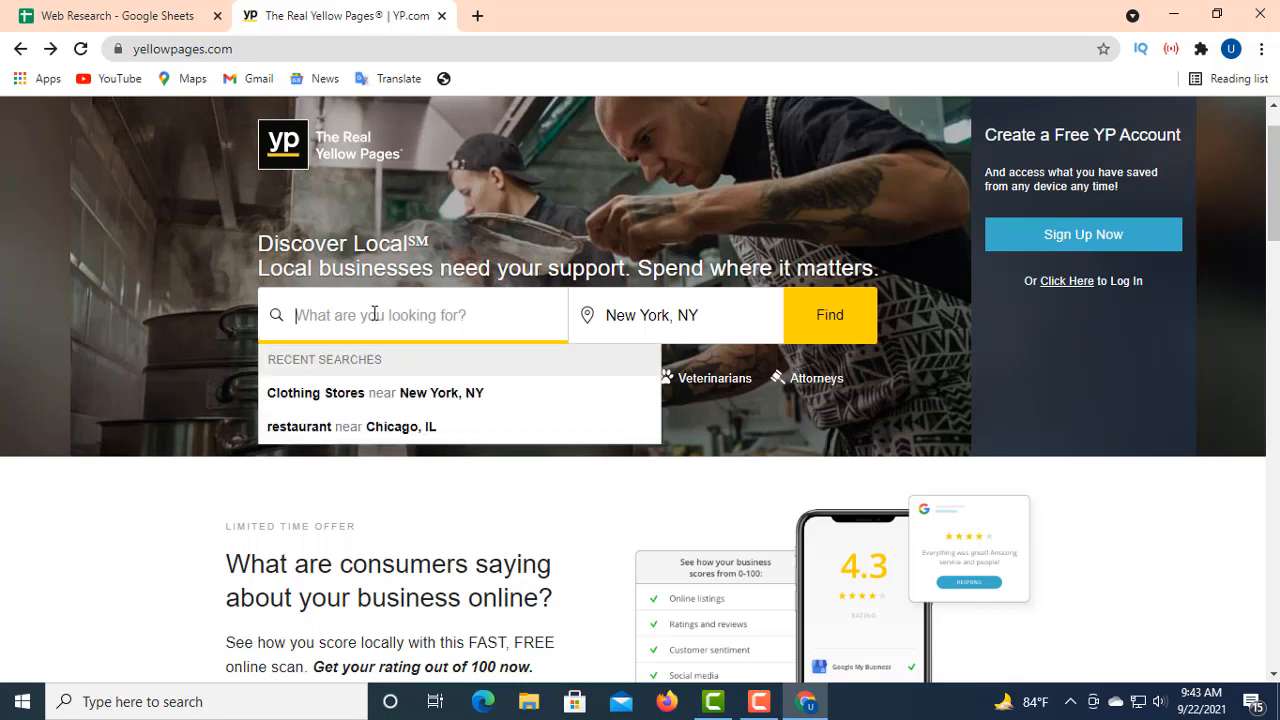
pyautogui.click(352, 398)
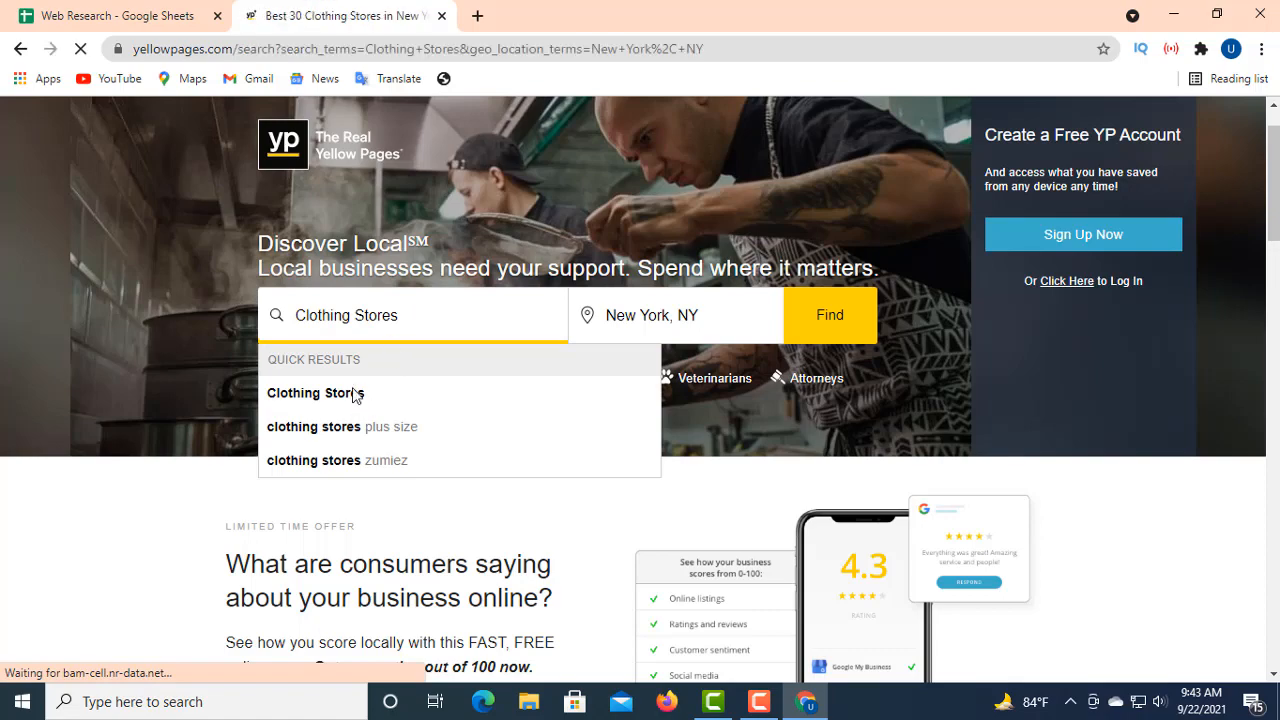
pyautogui.scroll(-10, 334, 366)
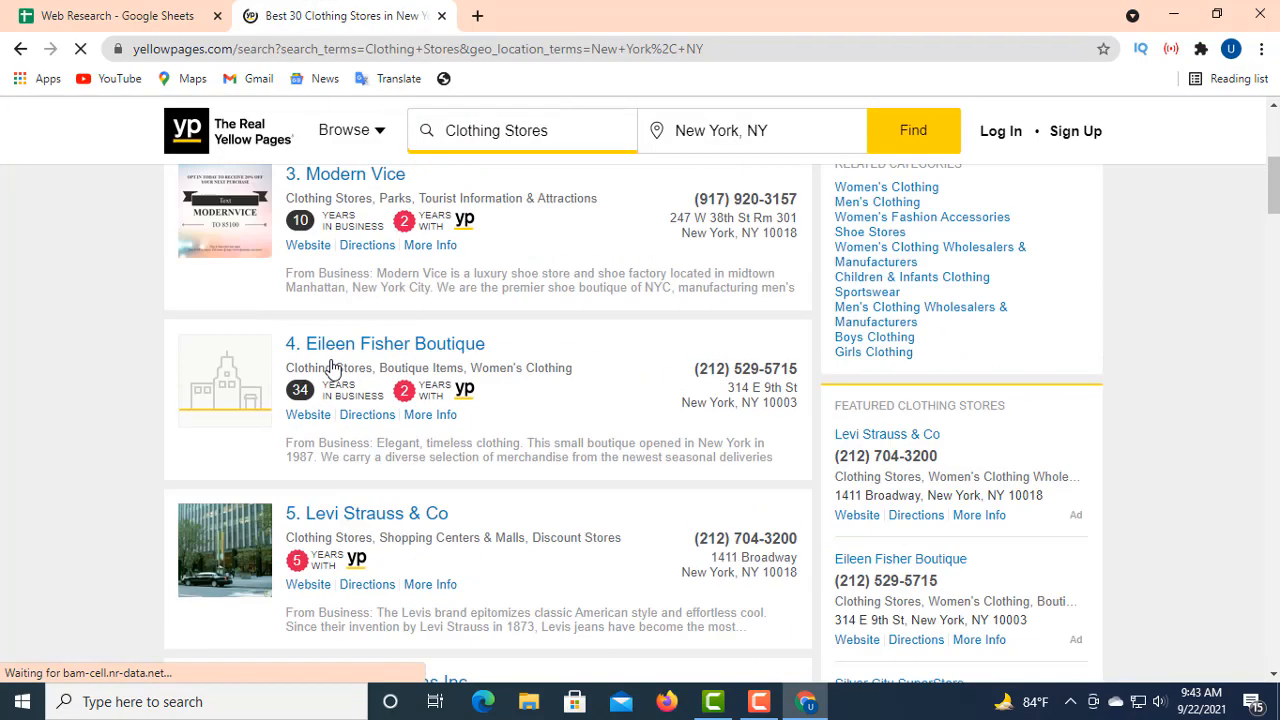
pyautogui.scroll(-12, 321, 361)
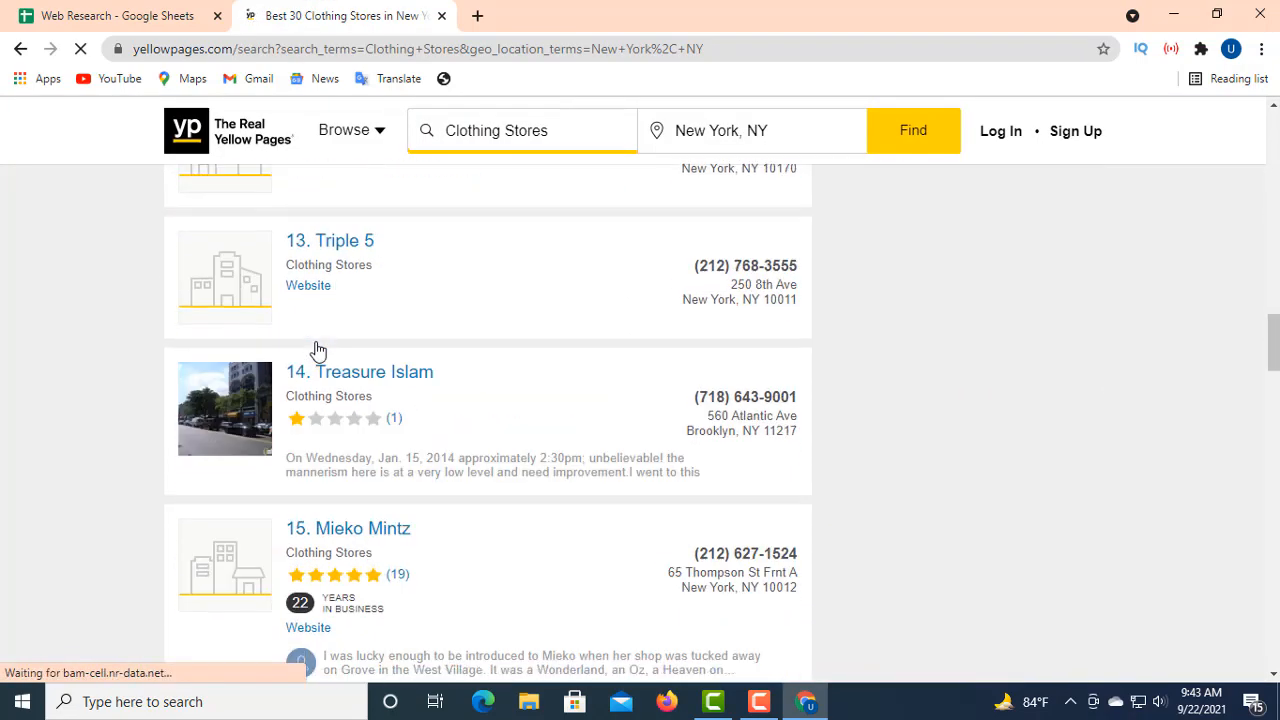
pyautogui.scroll(-8, 333, 375)
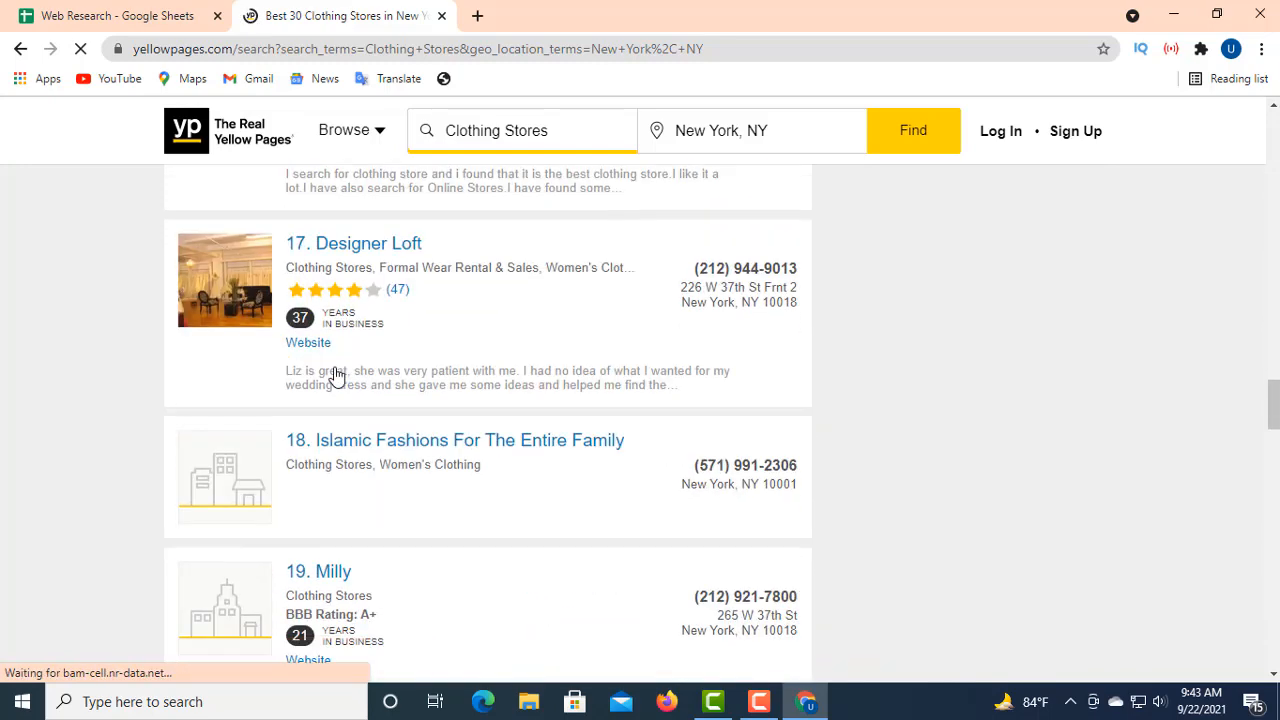
pyautogui.scroll(-3, 334, 376)
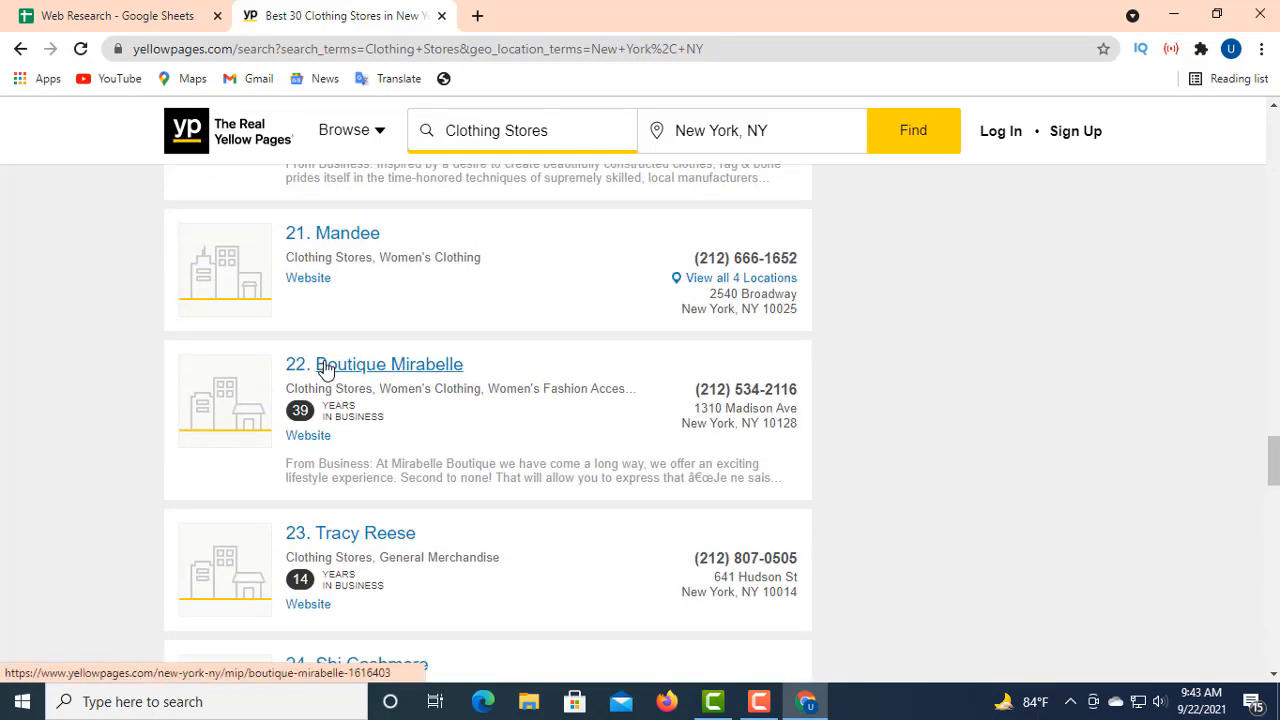
pyautogui.scroll(-6, 325, 368)
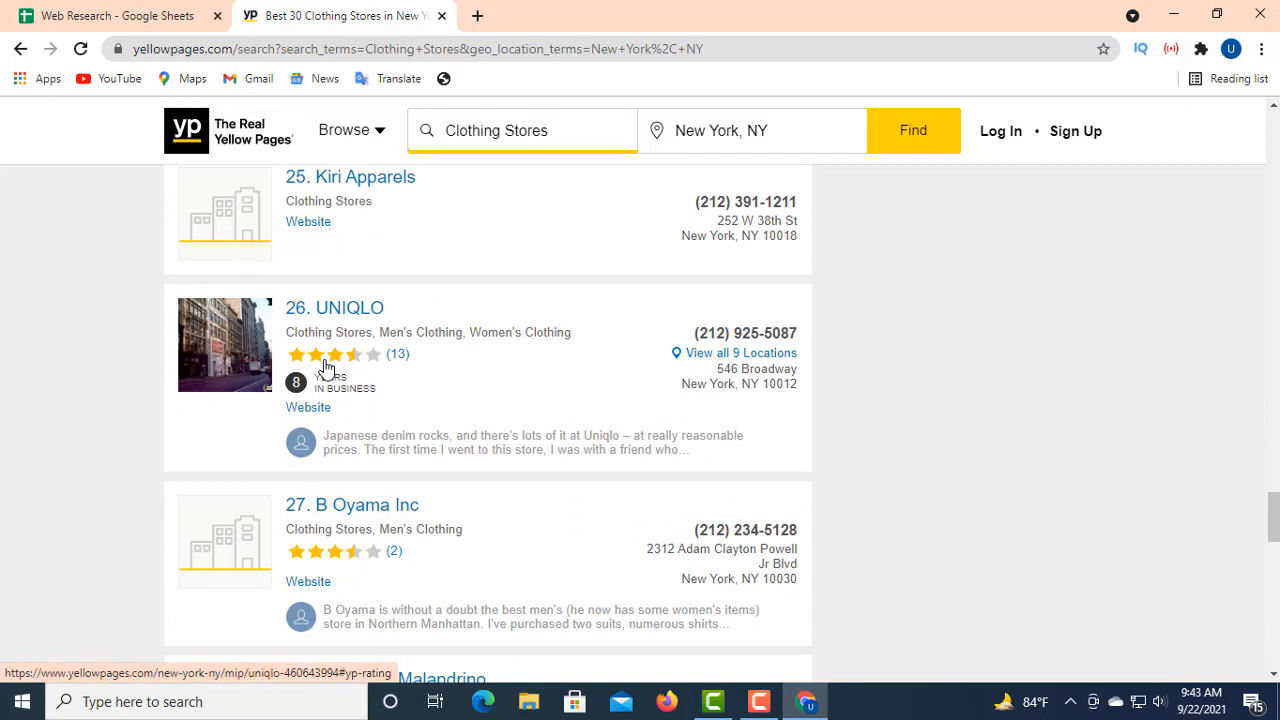
pyautogui.click(368, 312)
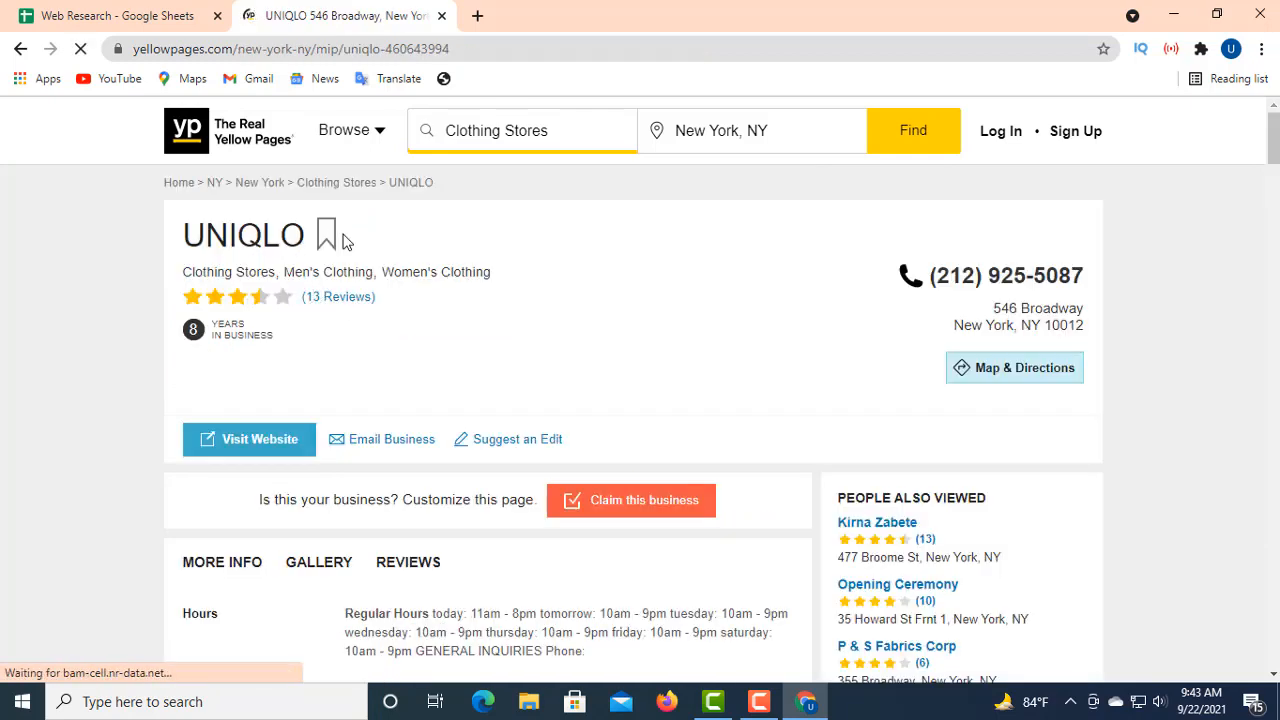
# - Copy the store name UNIQLO from its listing into the Agency cell A13 of the Web Research sheet
pyautogui.moveTo(366, 237); pyautogui.dragTo(182, 232)
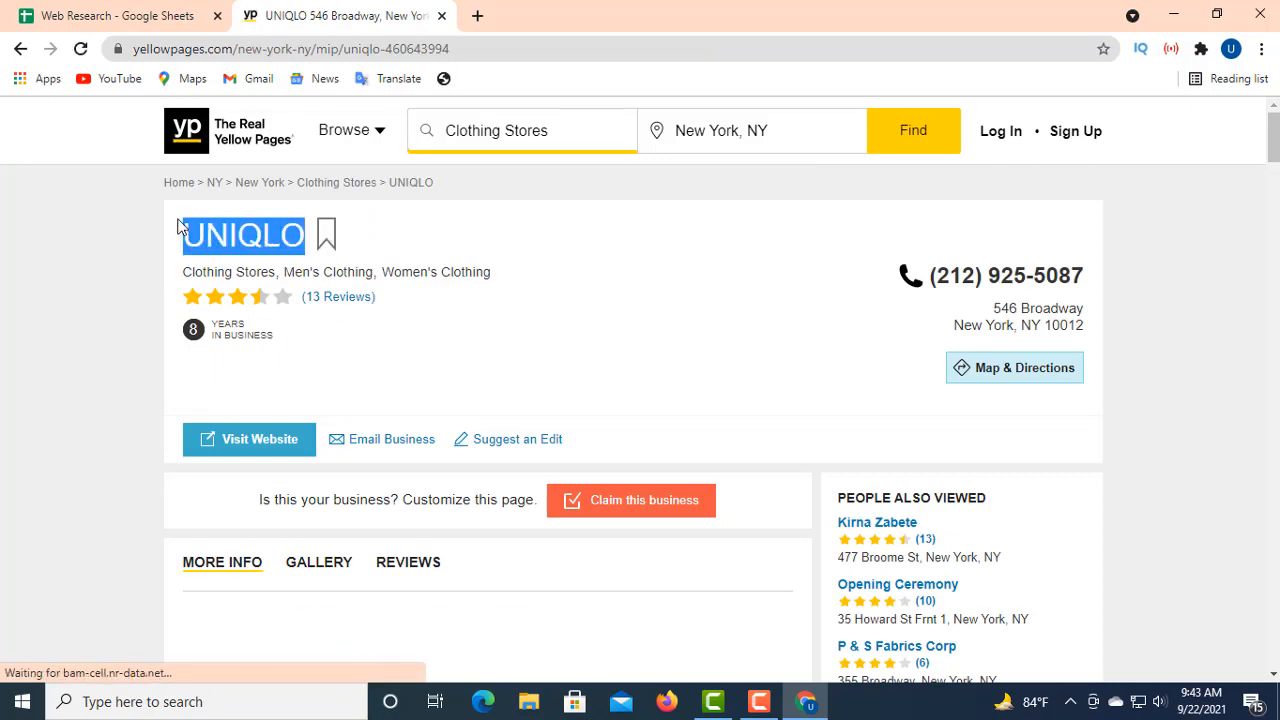
pyautogui.rightClick(232, 230)
pyautogui.click(292, 241)
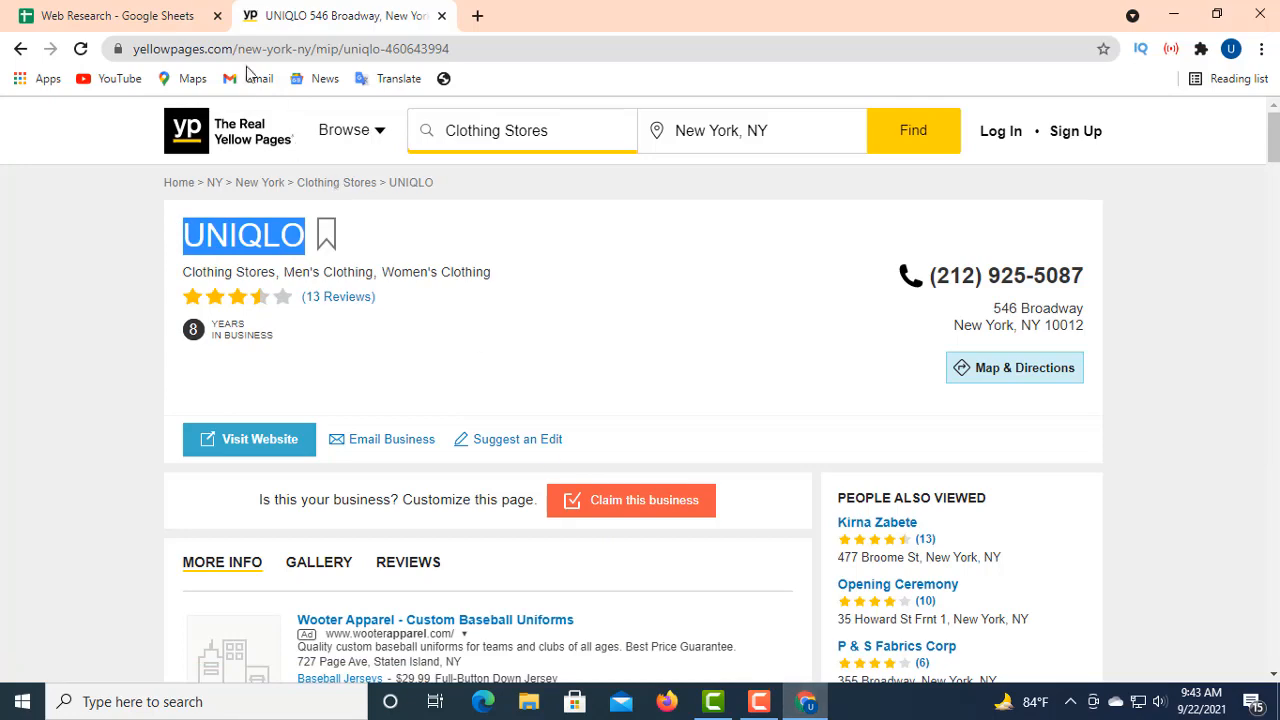
pyautogui.click(175, 18)
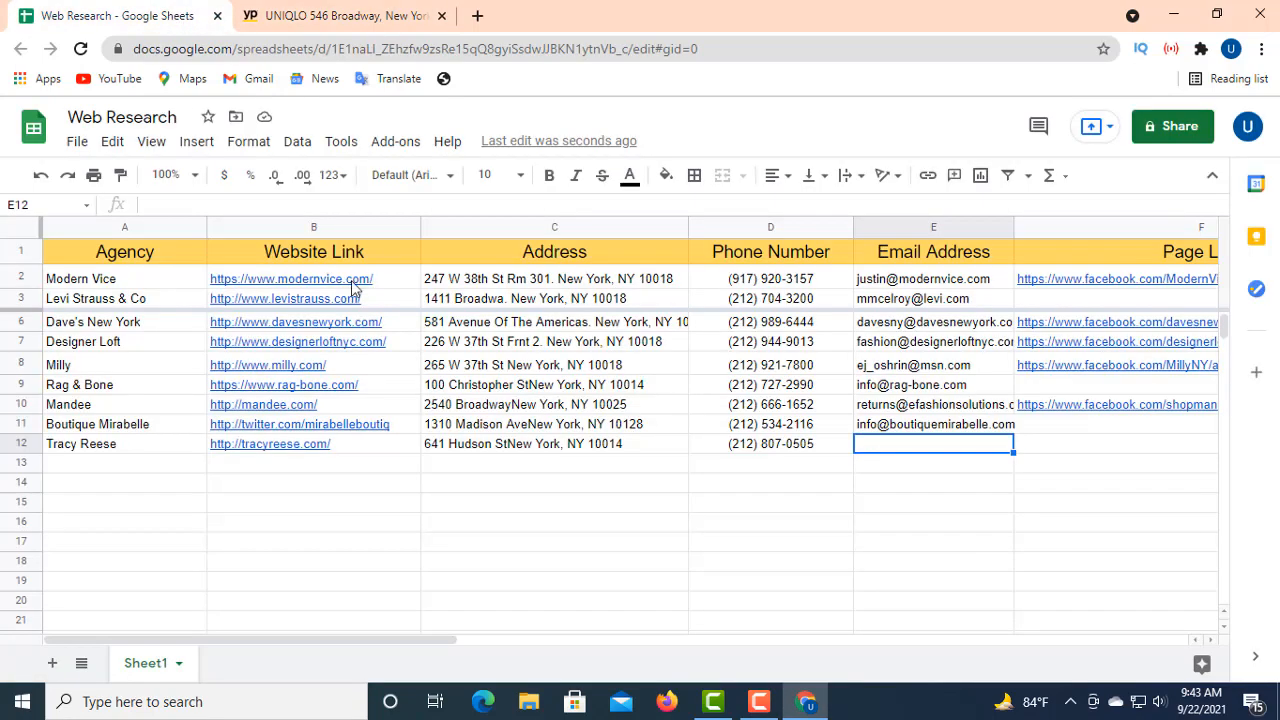
pyautogui.click(107, 463)
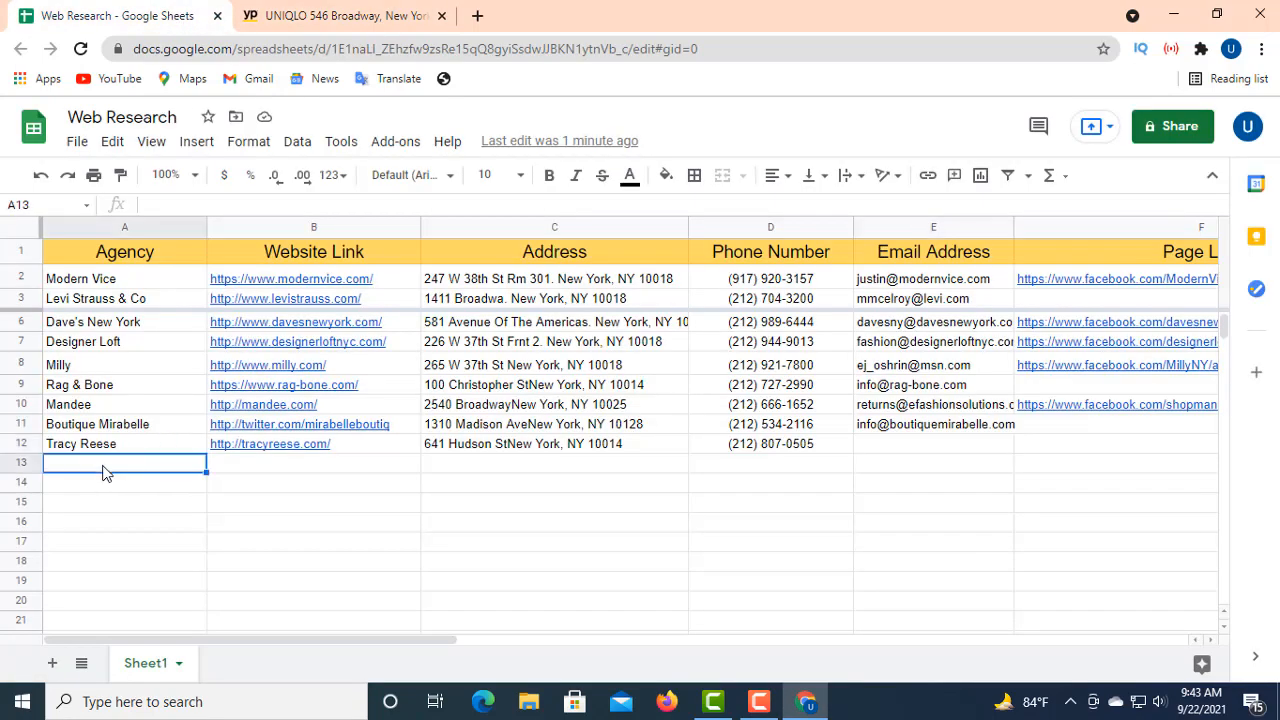
pyautogui.rightClick(160, 204)
pyautogui.click(207, 352)
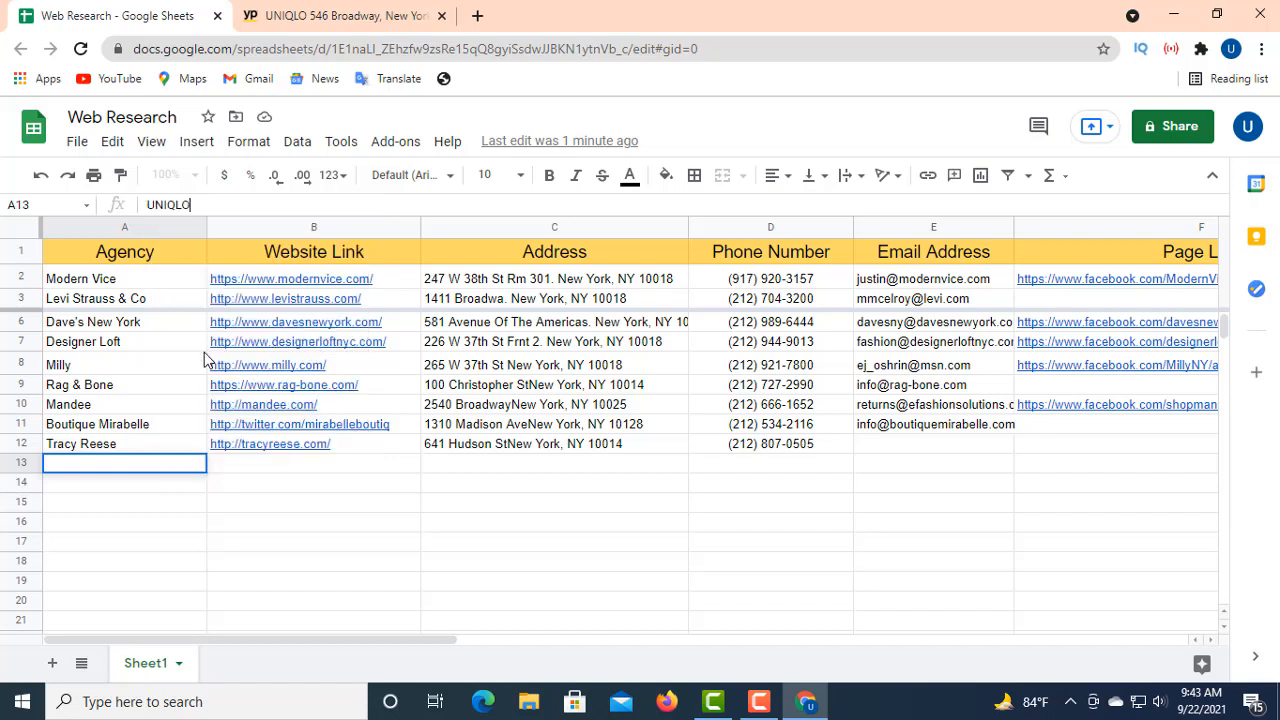
pyautogui.click(298, 468)
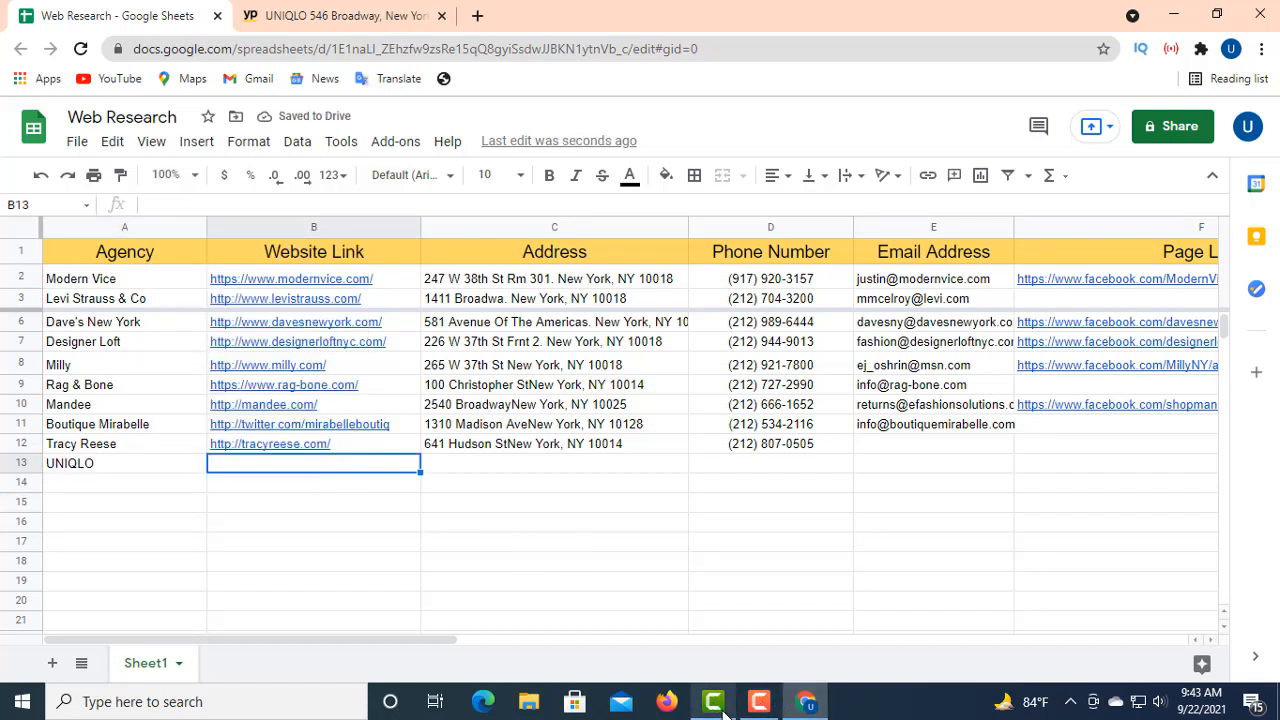
pyautogui.moveTo(720, 713)
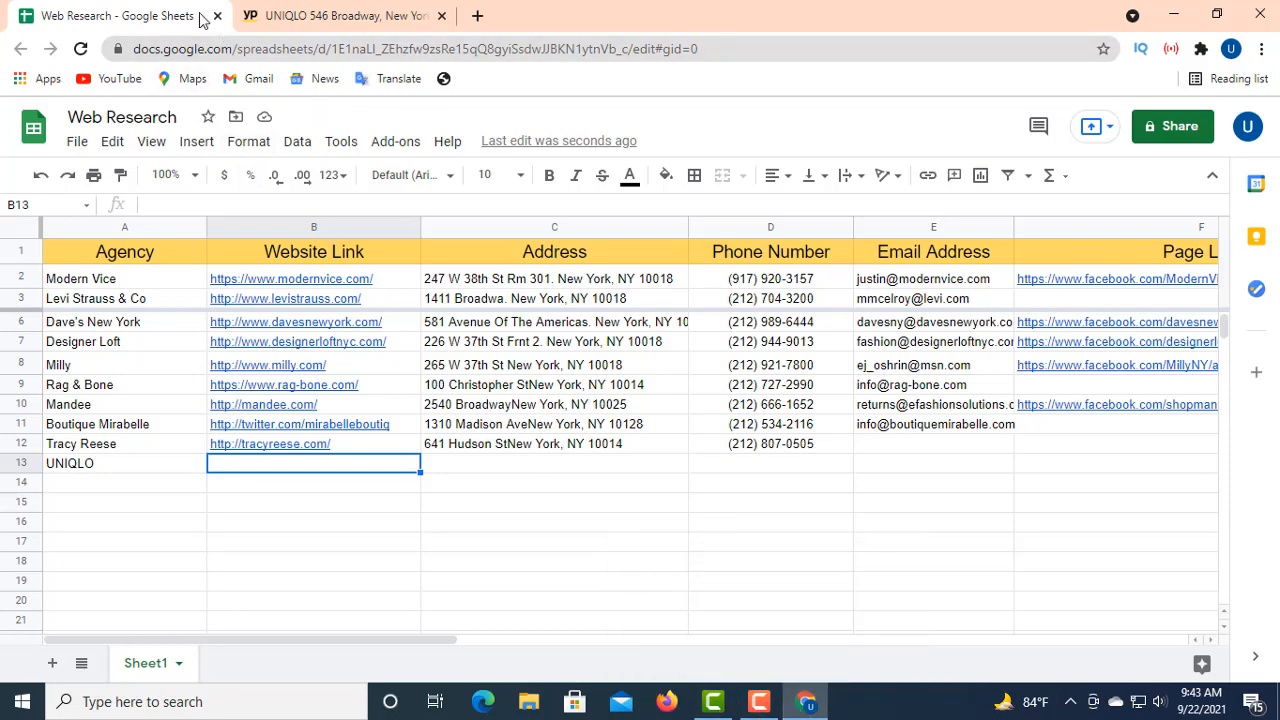
pyautogui.click(277, 20)
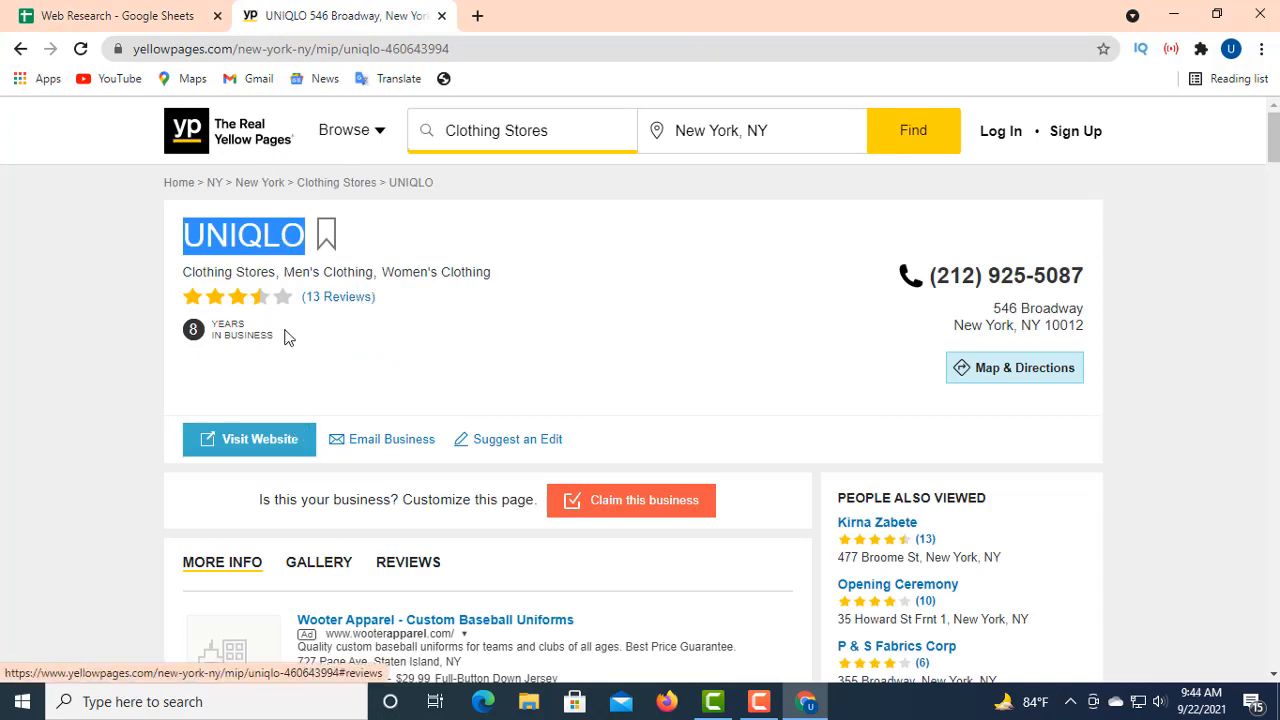
pyautogui.rightClick(260, 439)
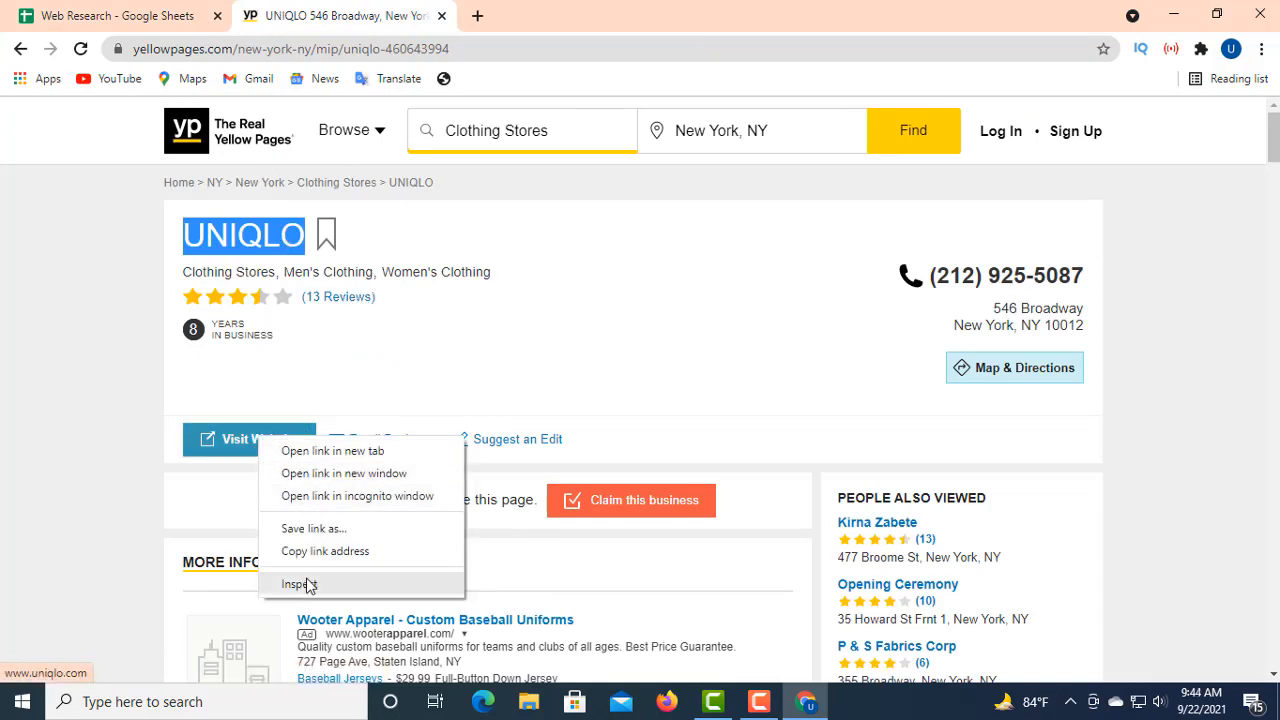
pyautogui.click(318, 551)
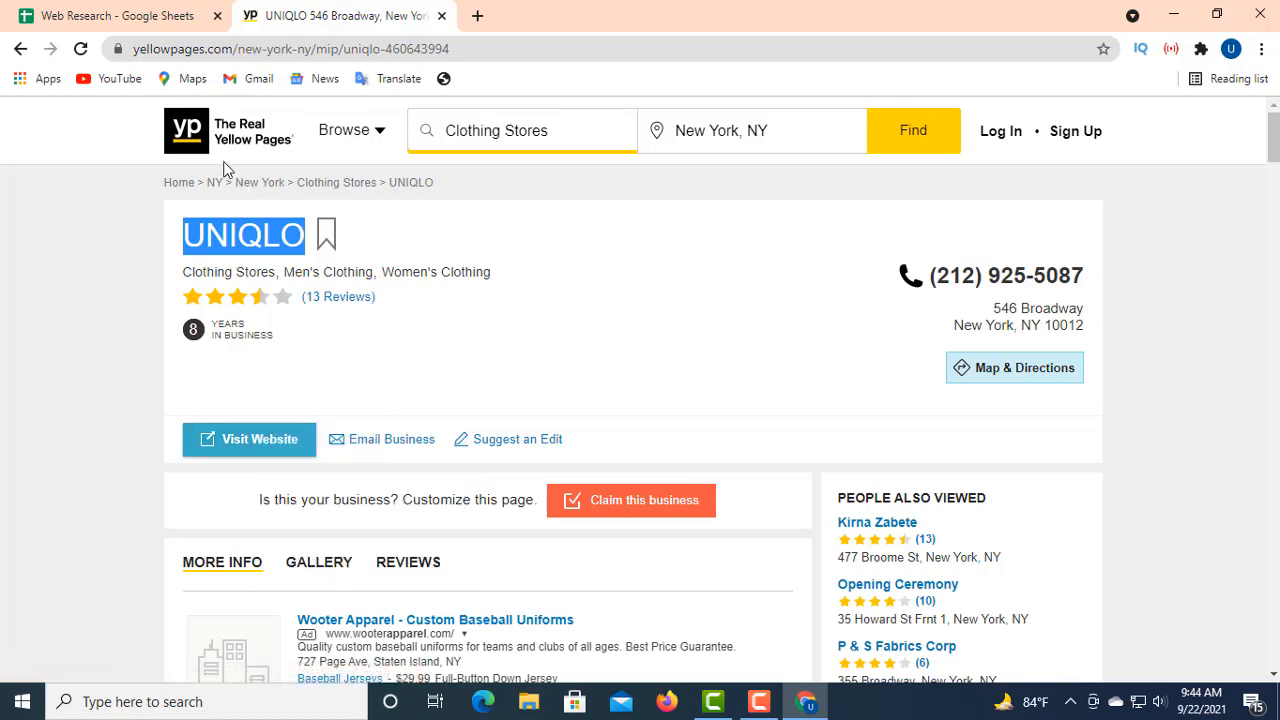
pyautogui.click(199, 18)
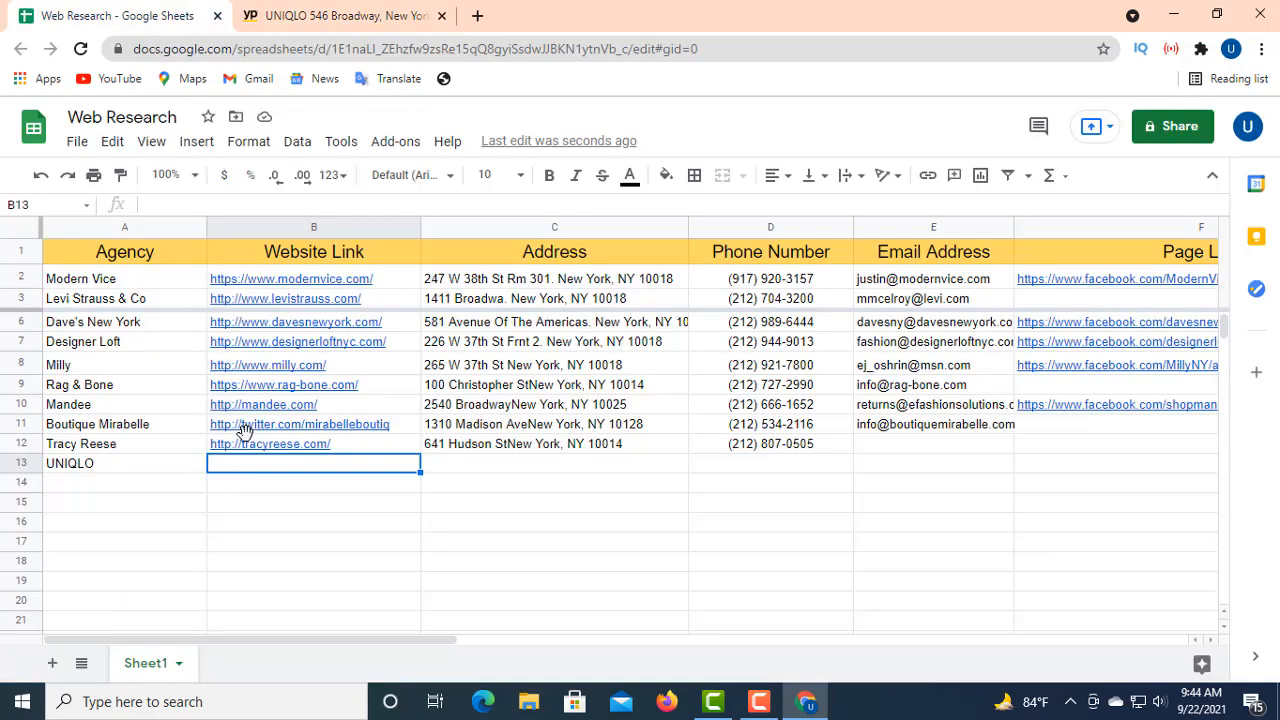
pyautogui.click(155, 204)
pyautogui.rightClick(157, 204)
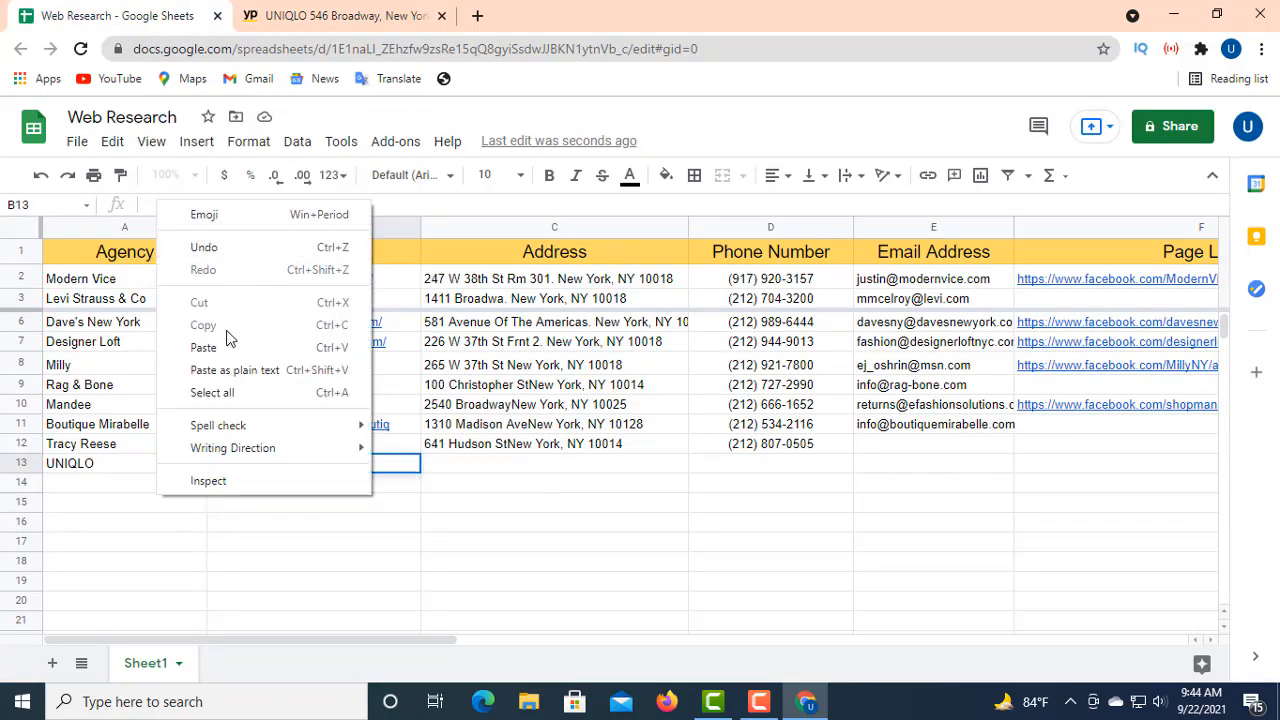
pyautogui.click(205, 347)
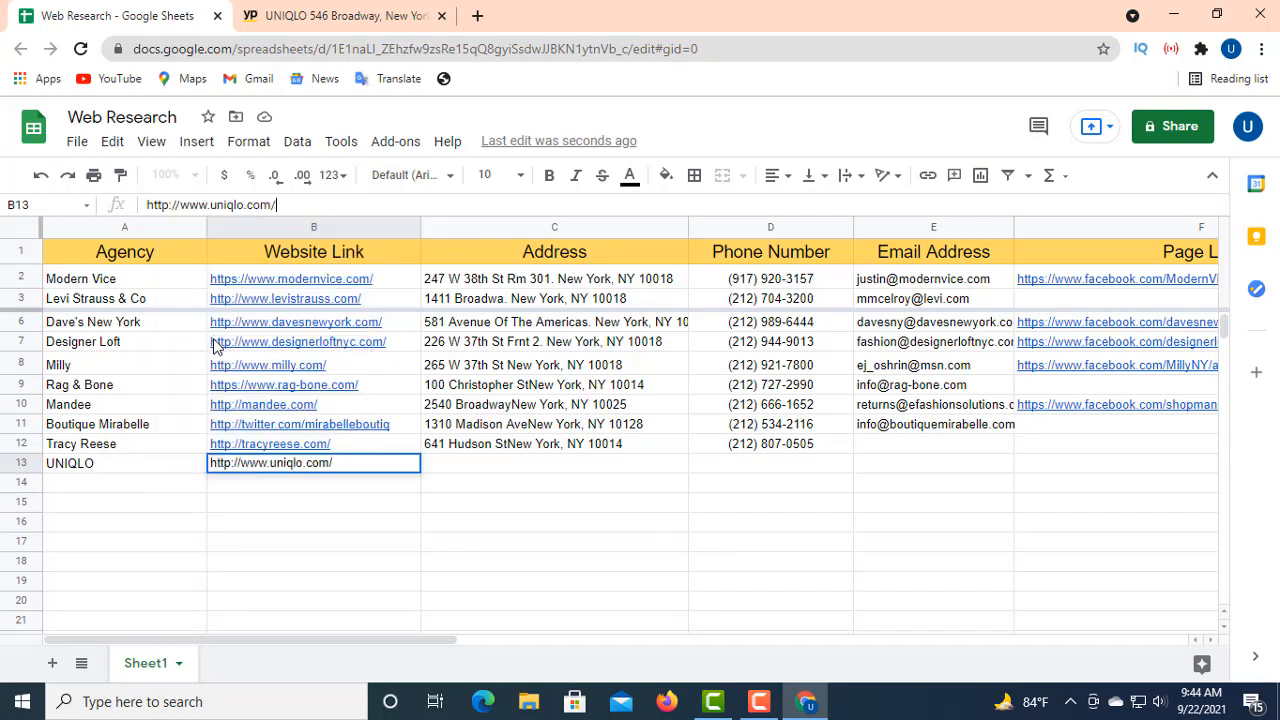
pyautogui.click(490, 469)
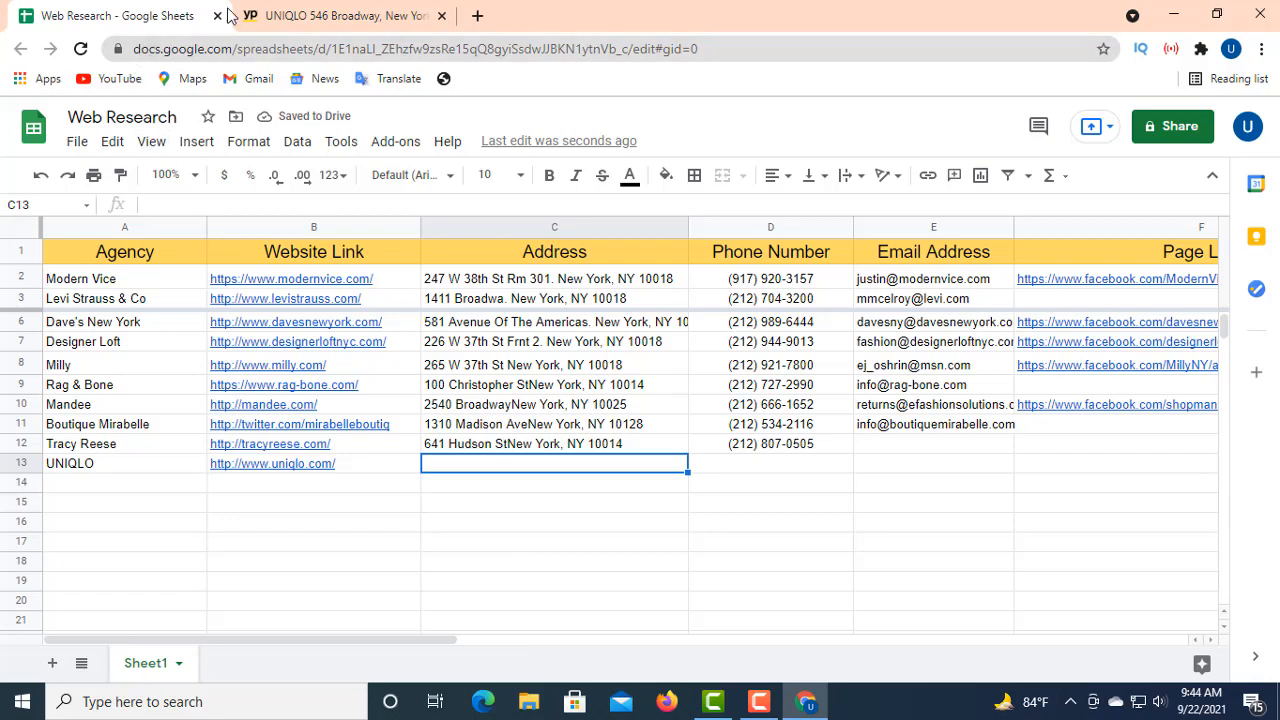
# - Copy the store address from the UNIQLO listing into the Address cell C13 and join its two lines into one
pyautogui.click(283, 12)
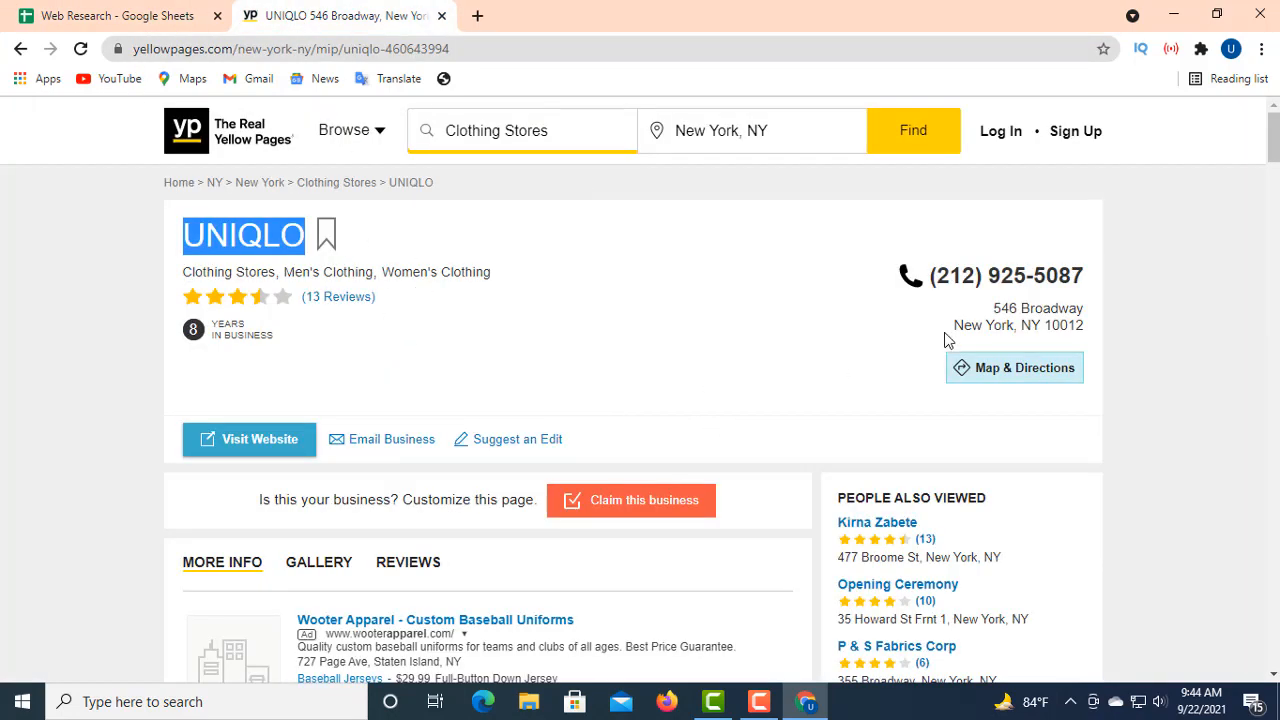
pyautogui.moveTo(988, 312); pyautogui.dragTo(1085, 330)
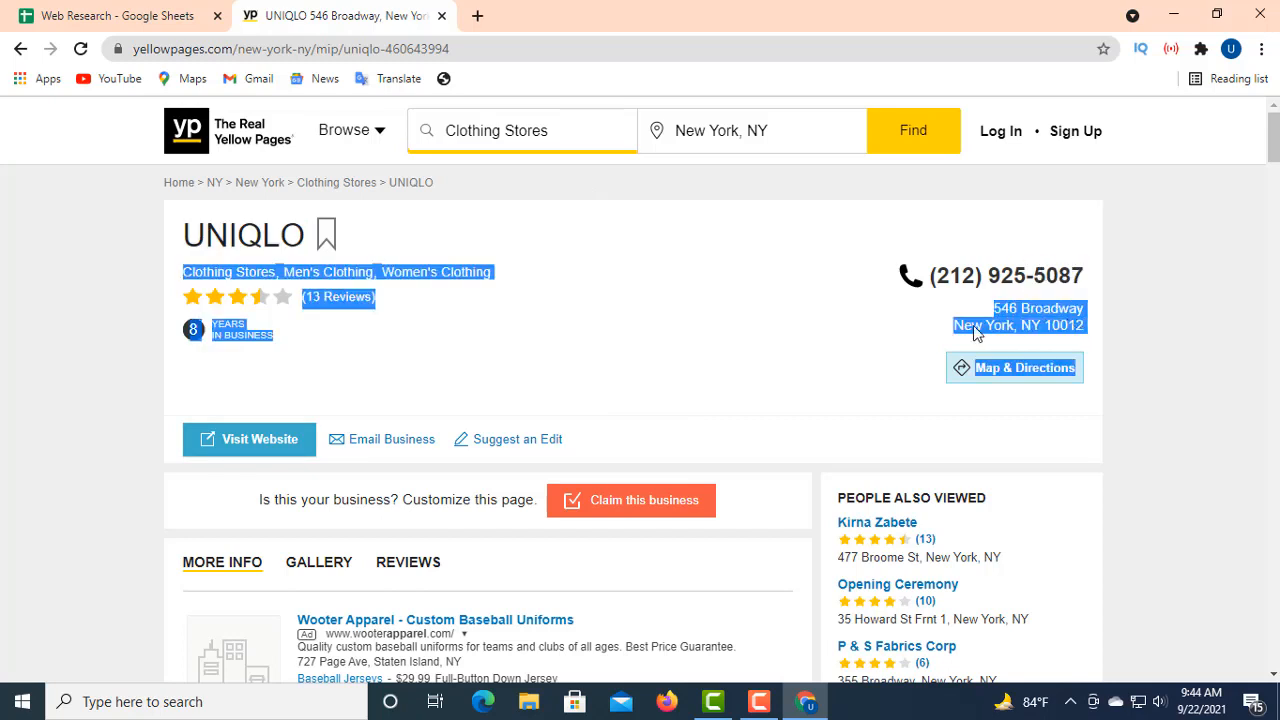
pyautogui.moveTo(978, 301); pyautogui.dragTo(1084, 331)
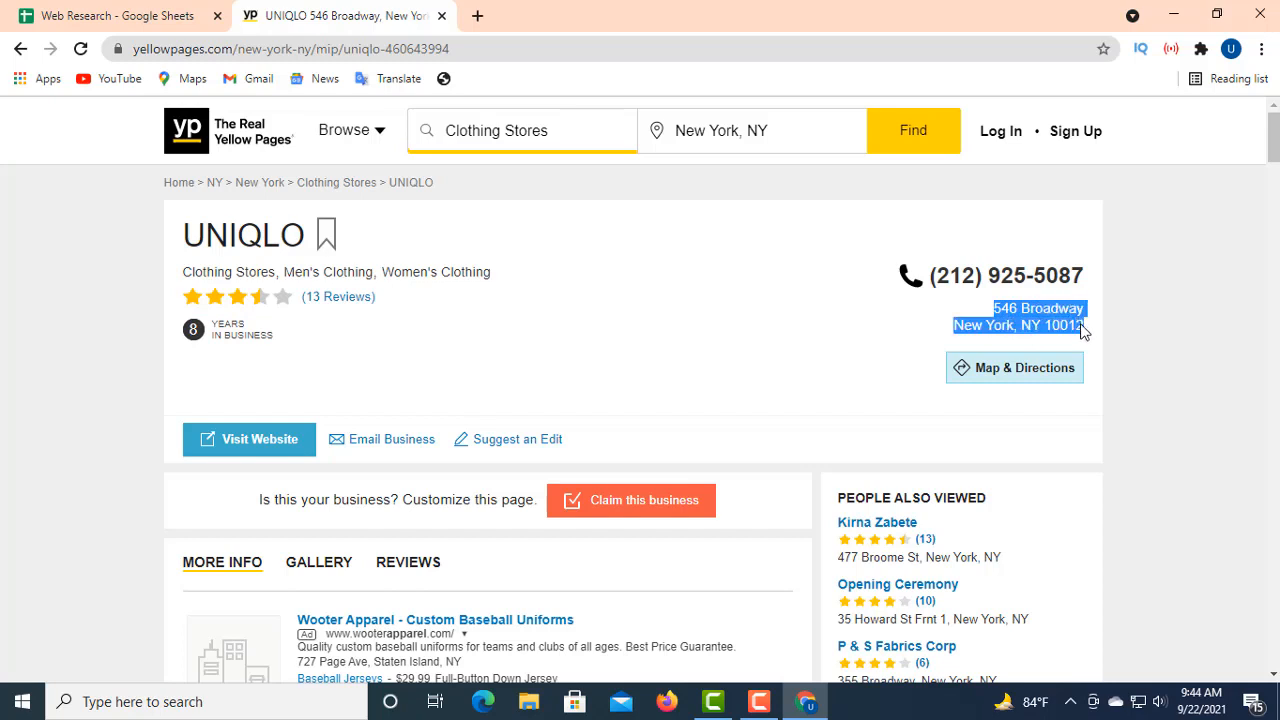
pyautogui.rightClick(1048, 312)
pyautogui.click(989, 332)
pyautogui.click(190, 16)
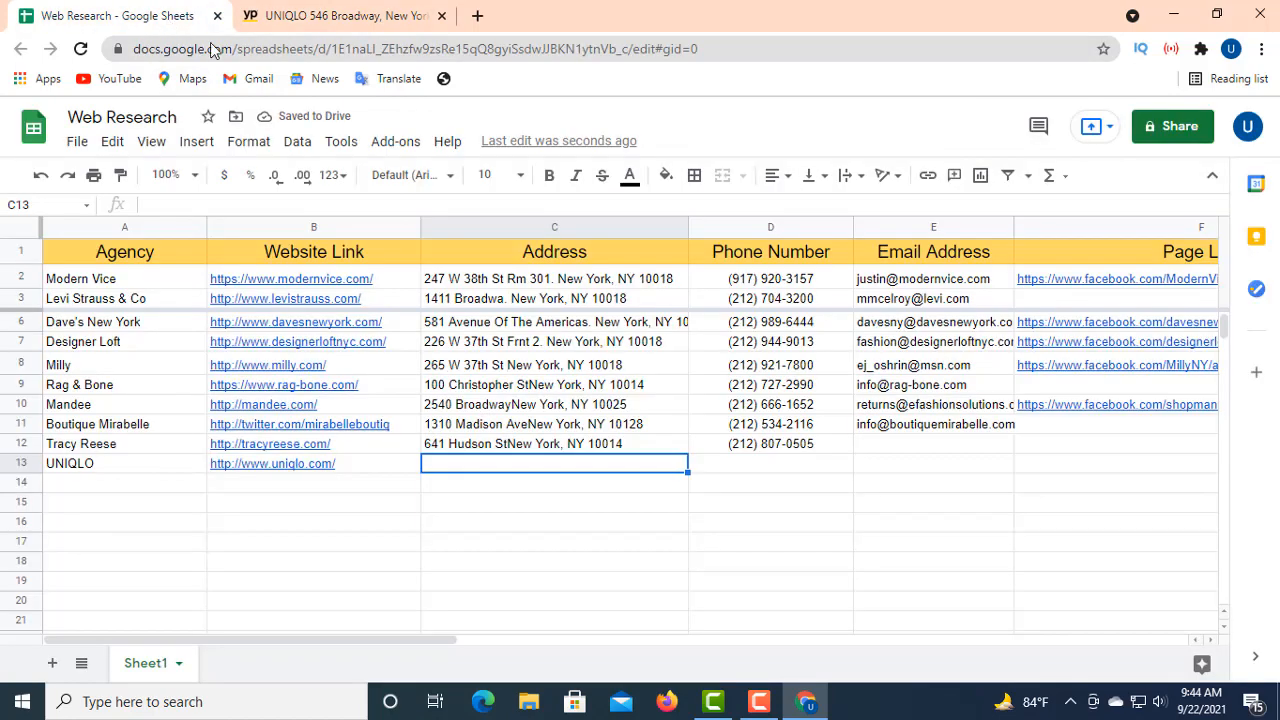
pyautogui.rightClick(170, 205)
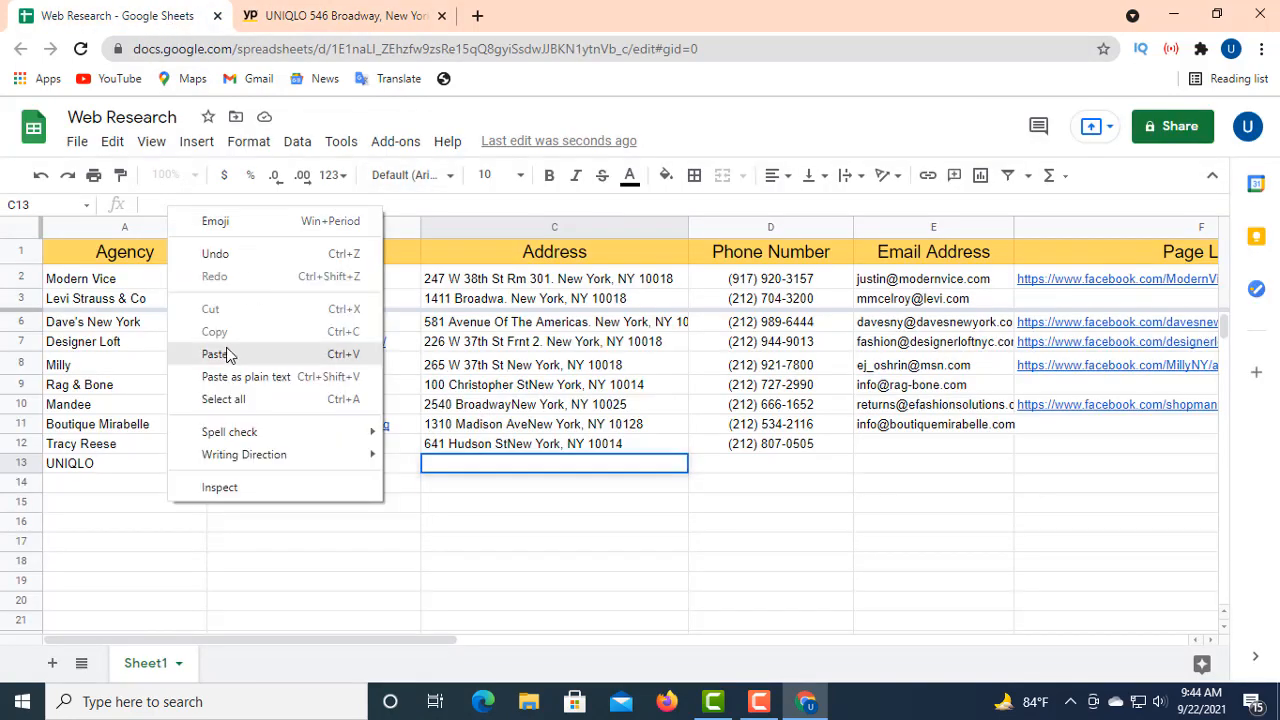
pyautogui.click(227, 354)
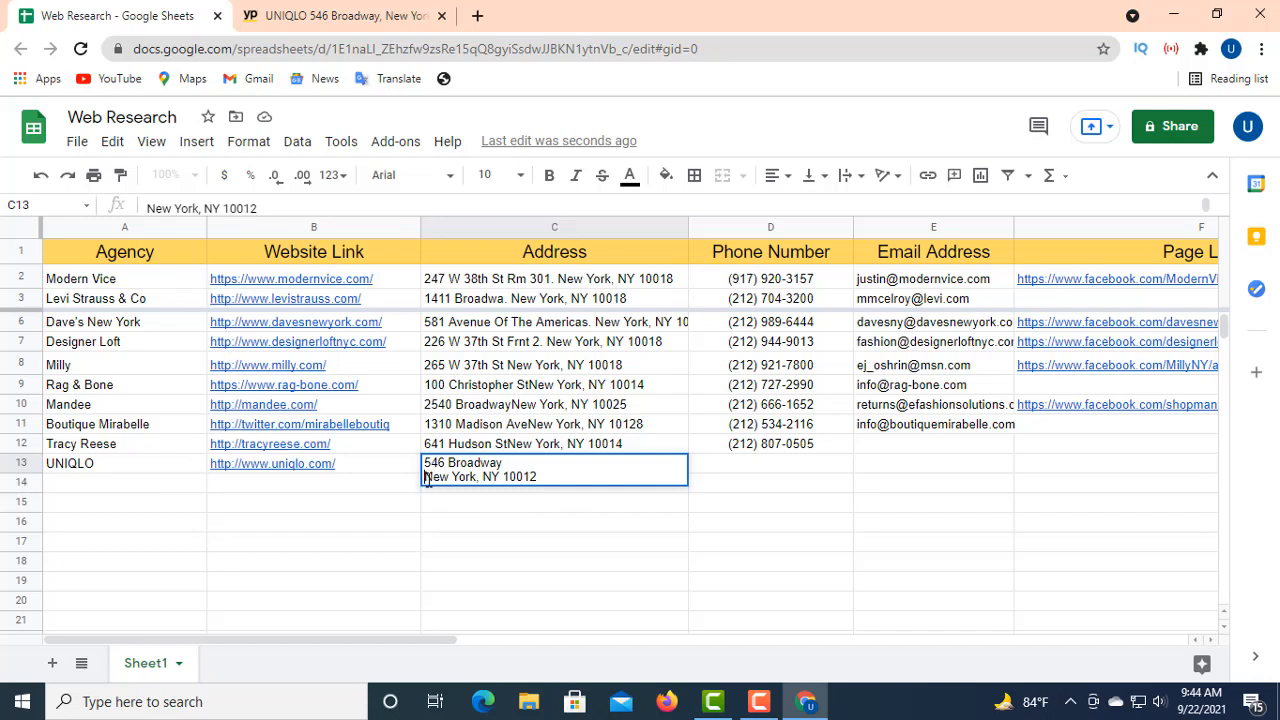
pyautogui.press('BackSpace')
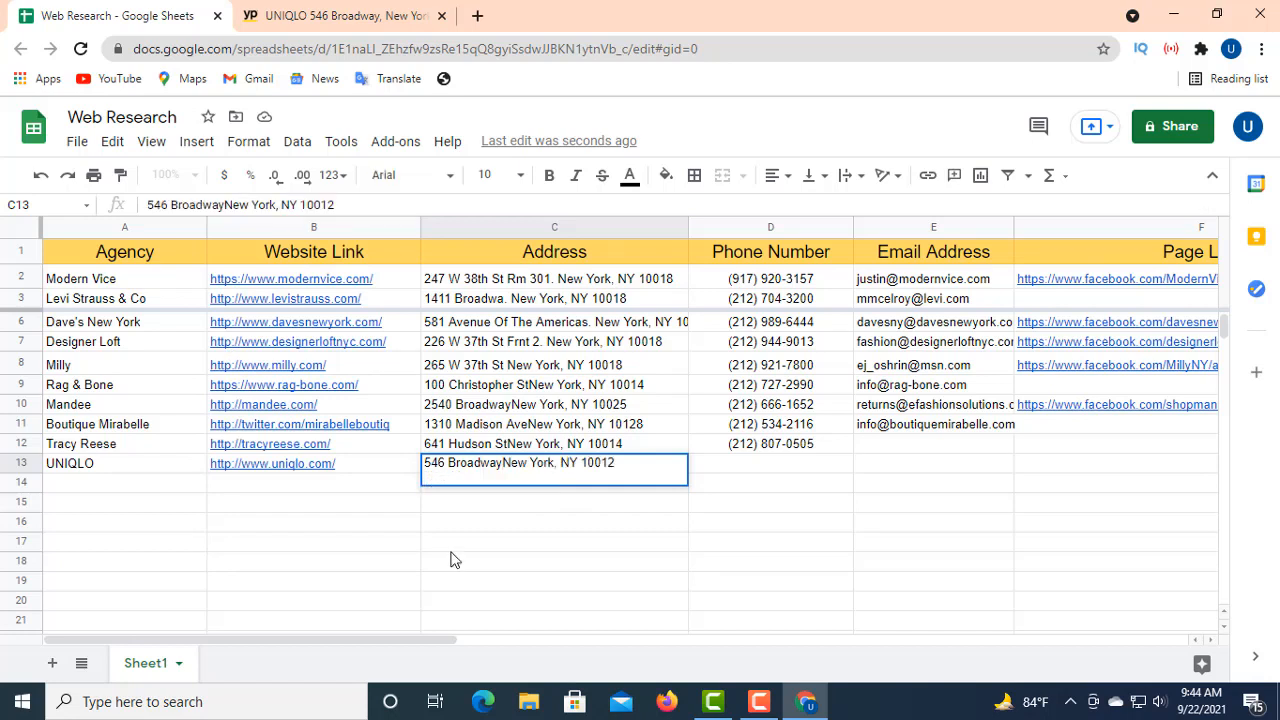
pyautogui.click(773, 468)
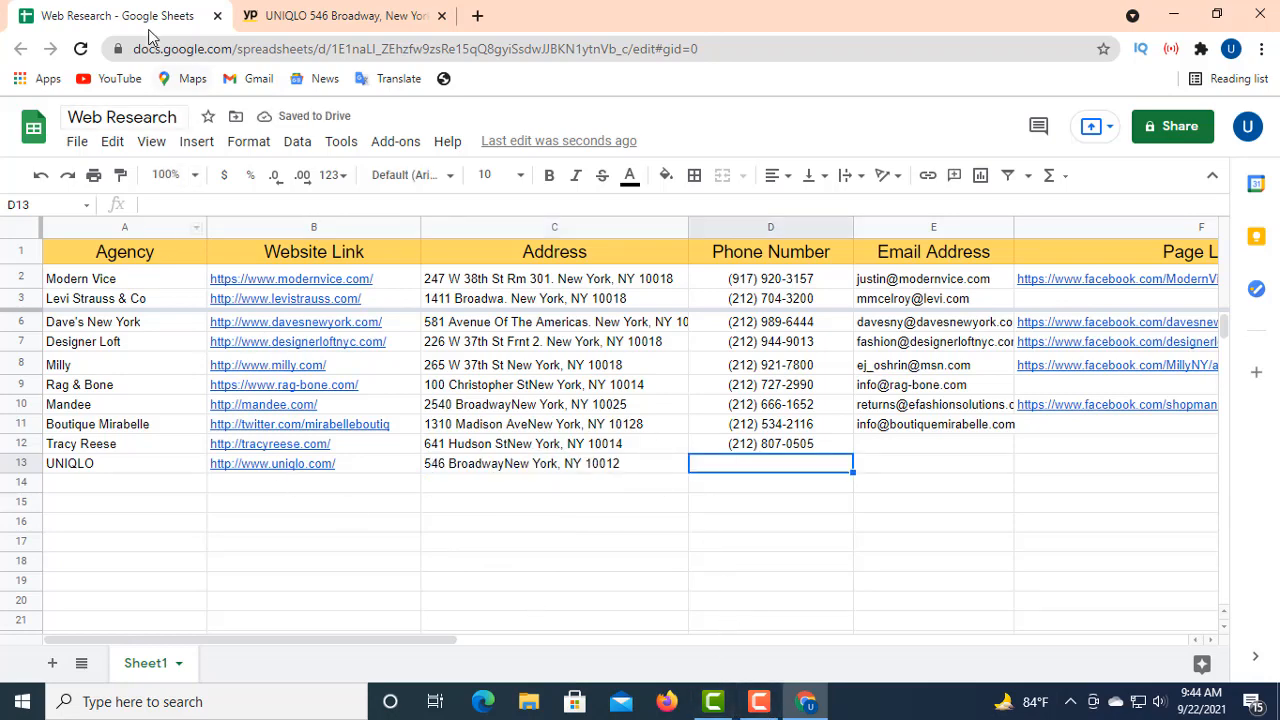
# - Copy the store's phone number from the UNIQLO listing into the Phone Number cell D13 and center it horizontally
pyautogui.click(300, 15)
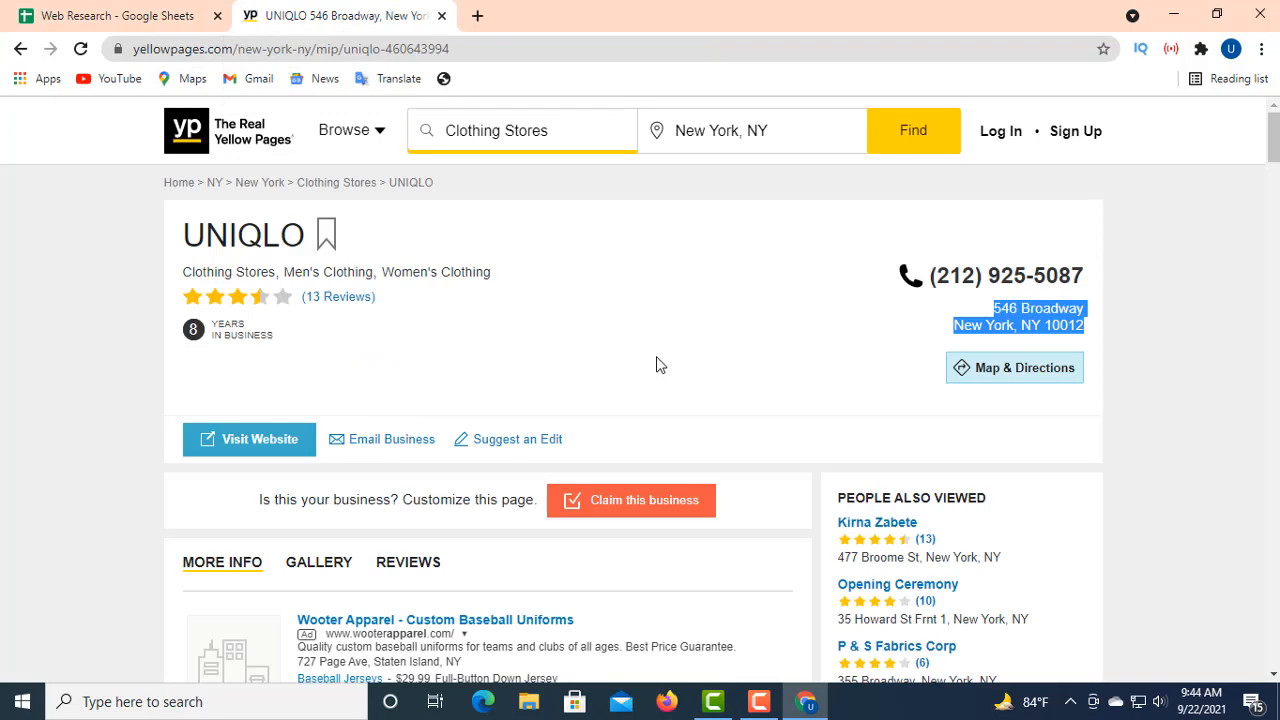
pyautogui.click(926, 300)
pyautogui.moveTo(928, 275); pyautogui.dragTo(1086, 278)
pyautogui.rightClick(1036, 276)
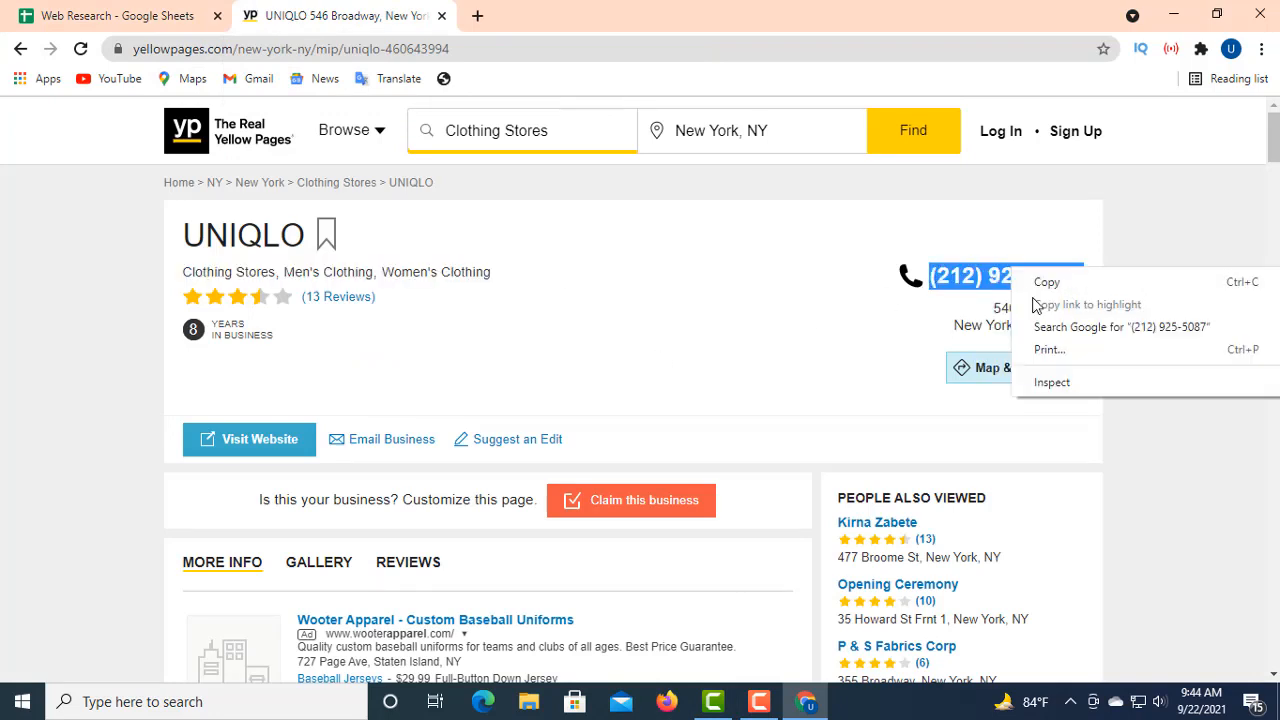
pyautogui.click(1040, 283)
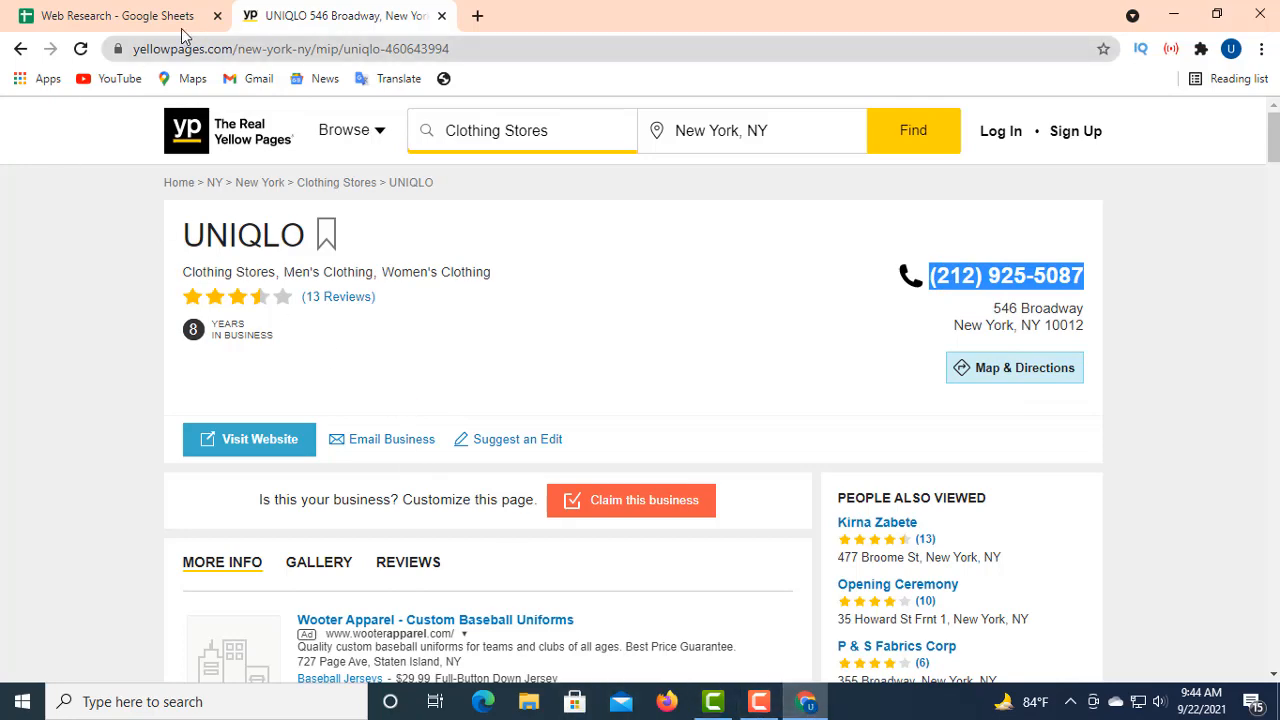
pyautogui.click(115, 16)
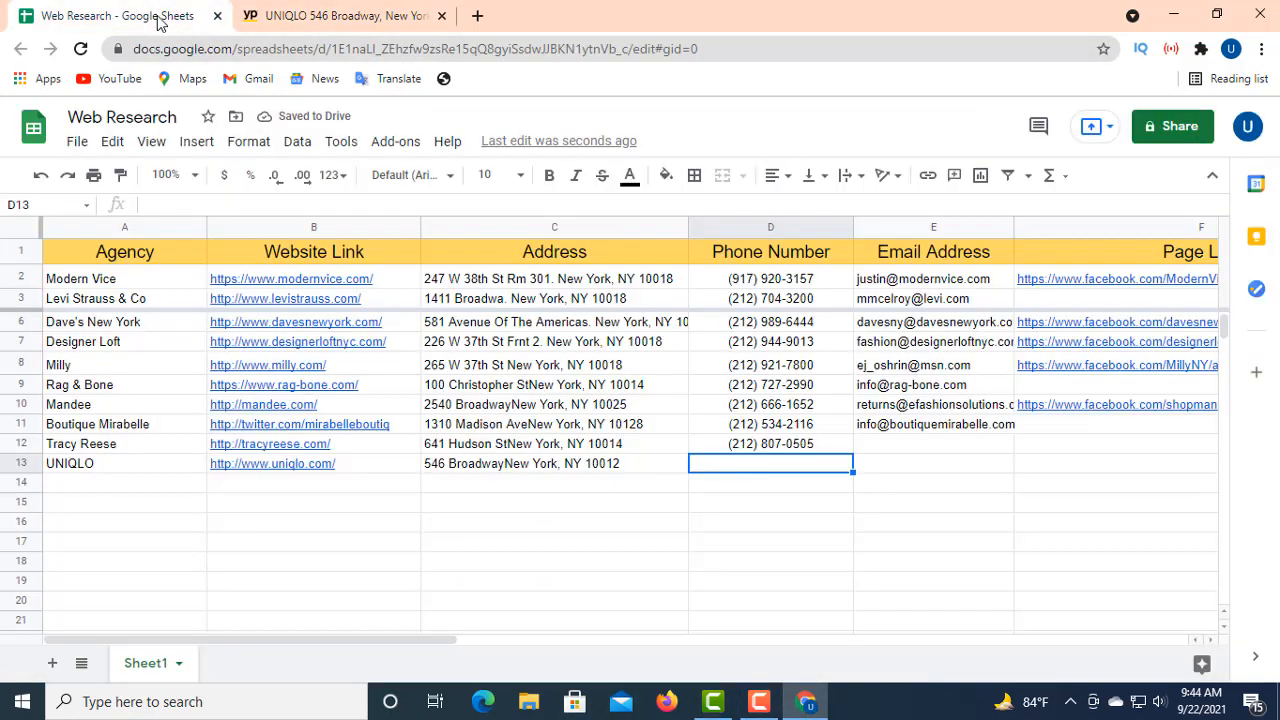
pyautogui.click(163, 204)
pyautogui.rightClick(152, 206)
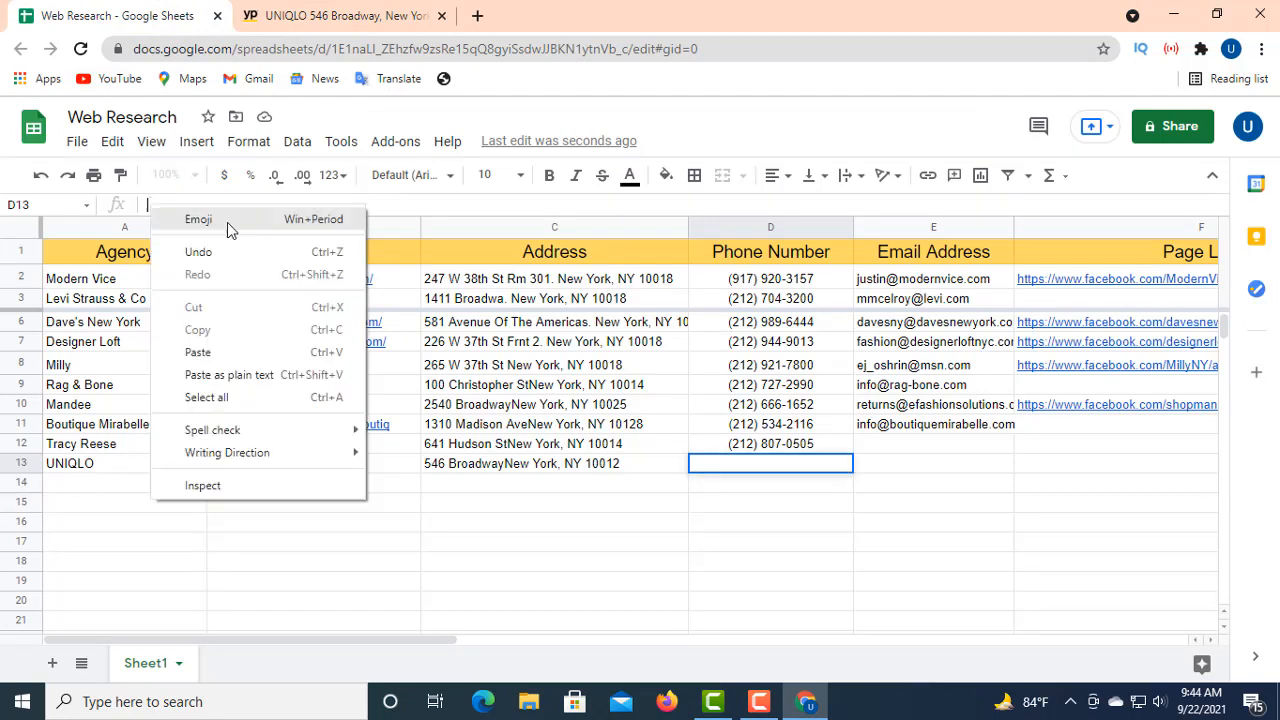
pyautogui.click(207, 356)
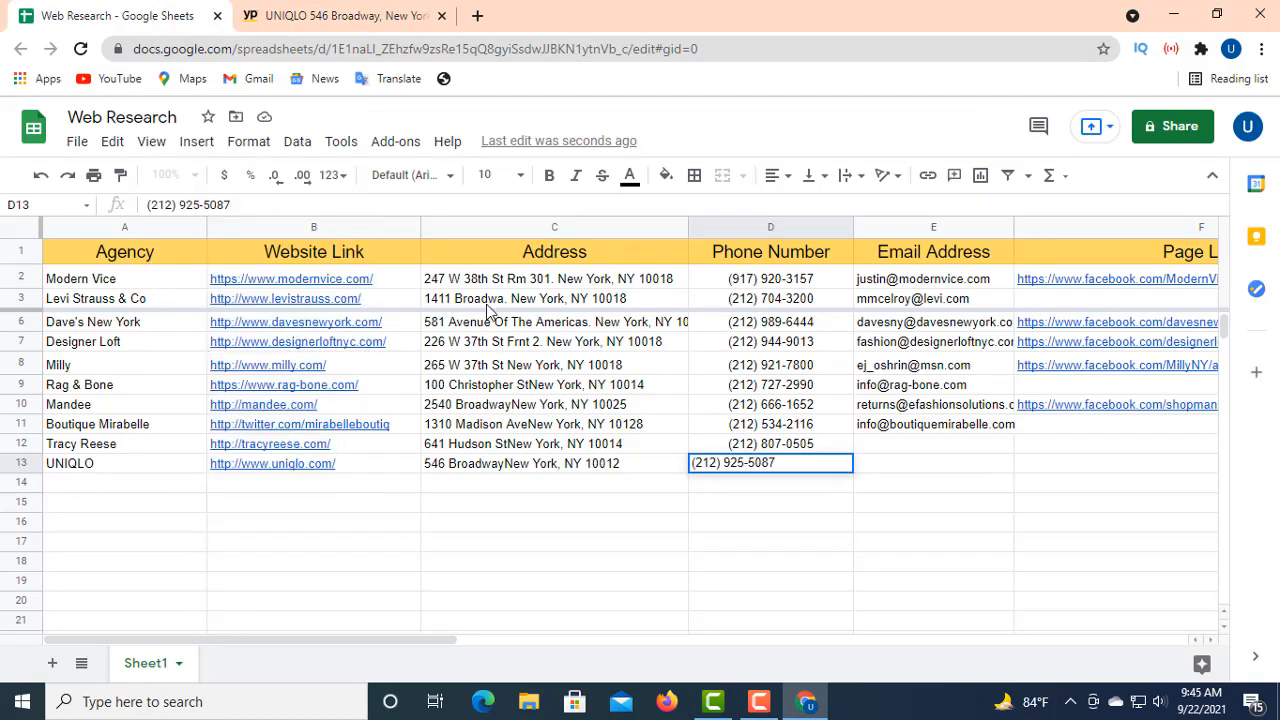
pyautogui.click(773, 188)
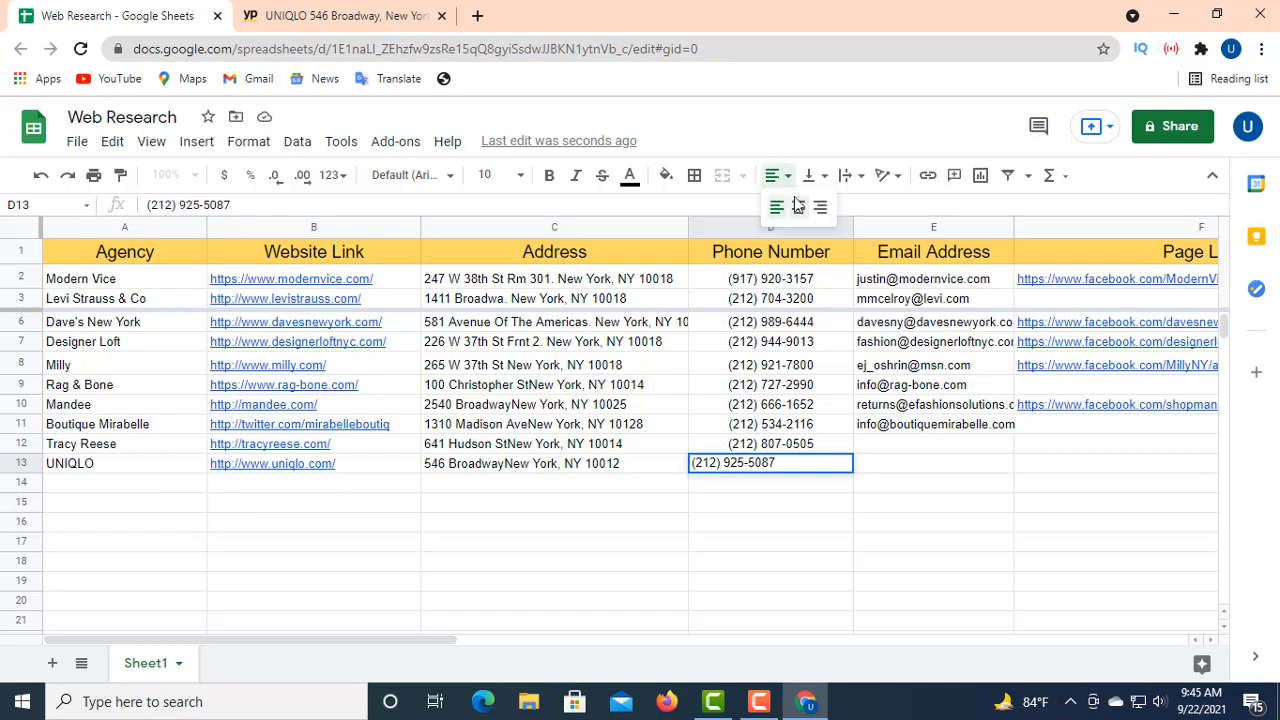
pyautogui.click(797, 209)
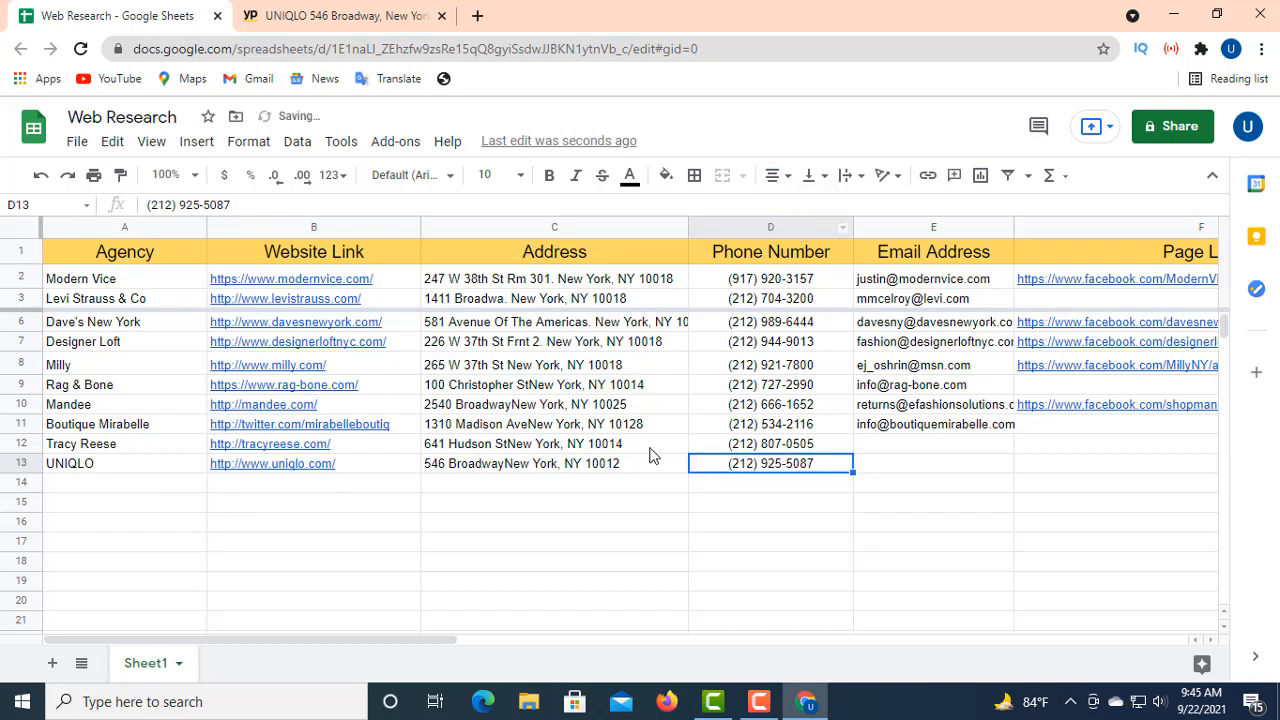
# - Copy the business e-mail address from the UNIQLO listing's e-mail link and paste it into the Email Address cell E13
pyautogui.click(901, 463)
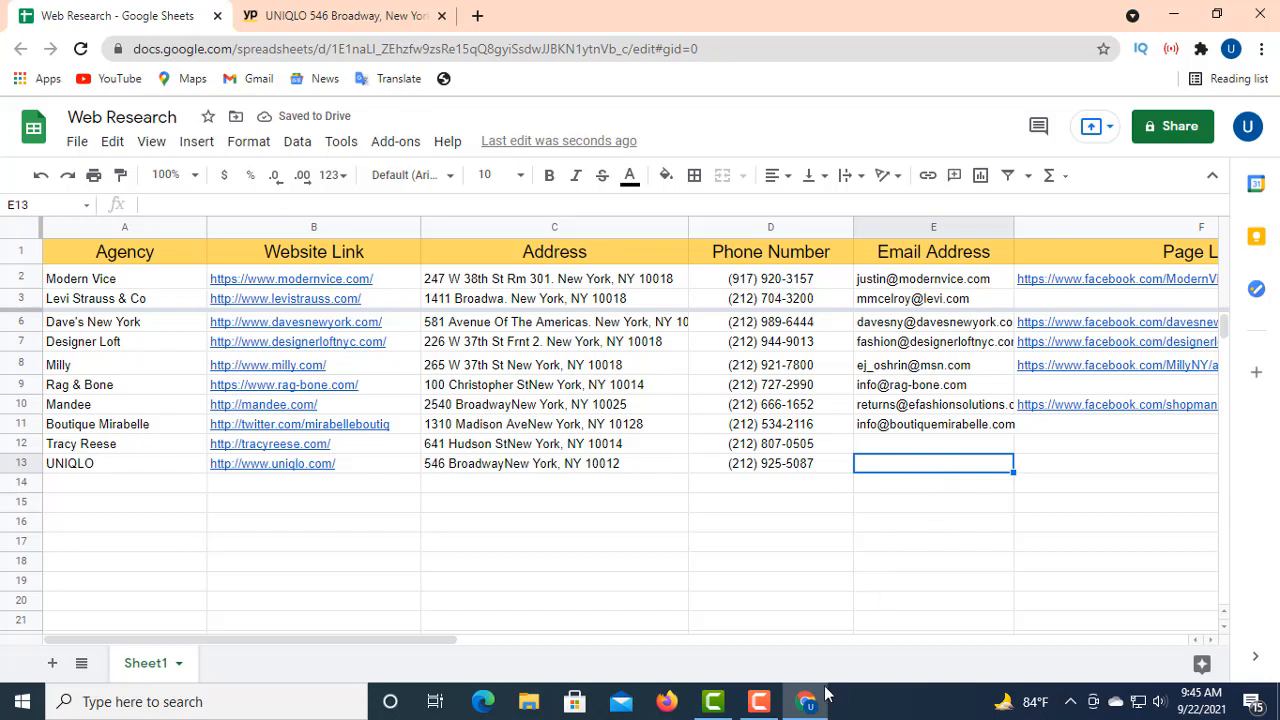
pyautogui.moveTo(810, 706)
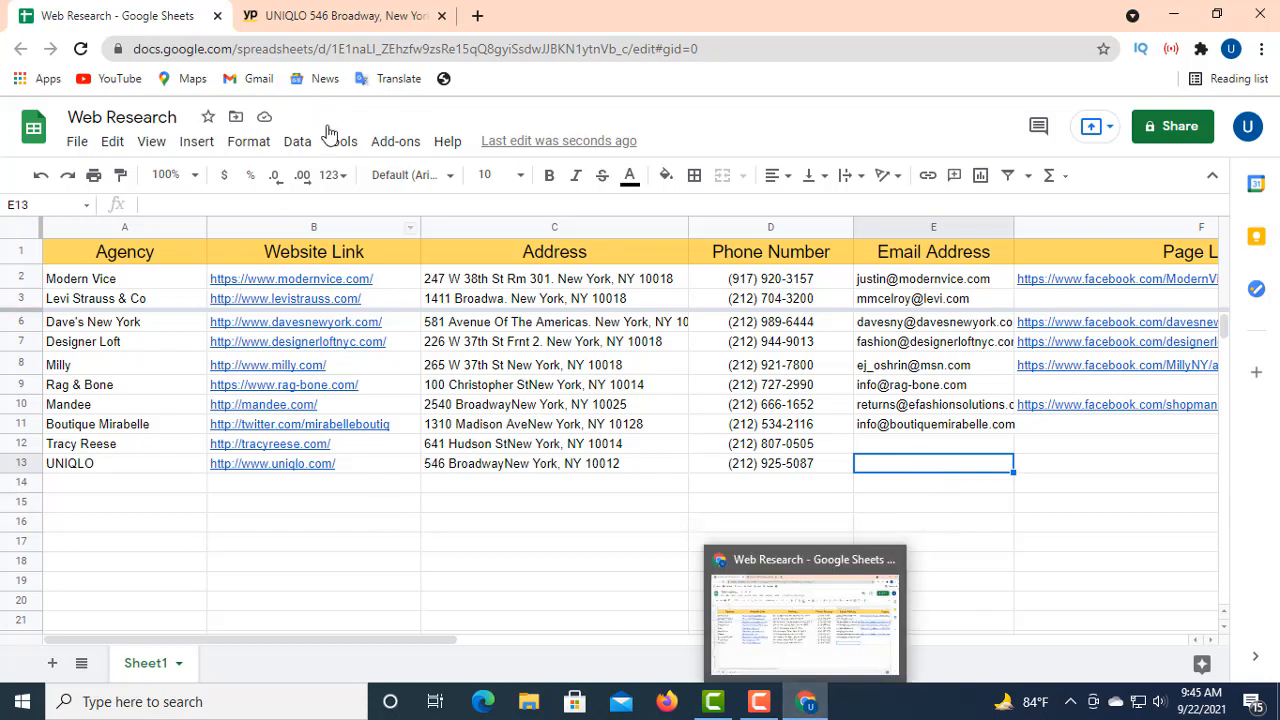
pyautogui.click(307, 17)
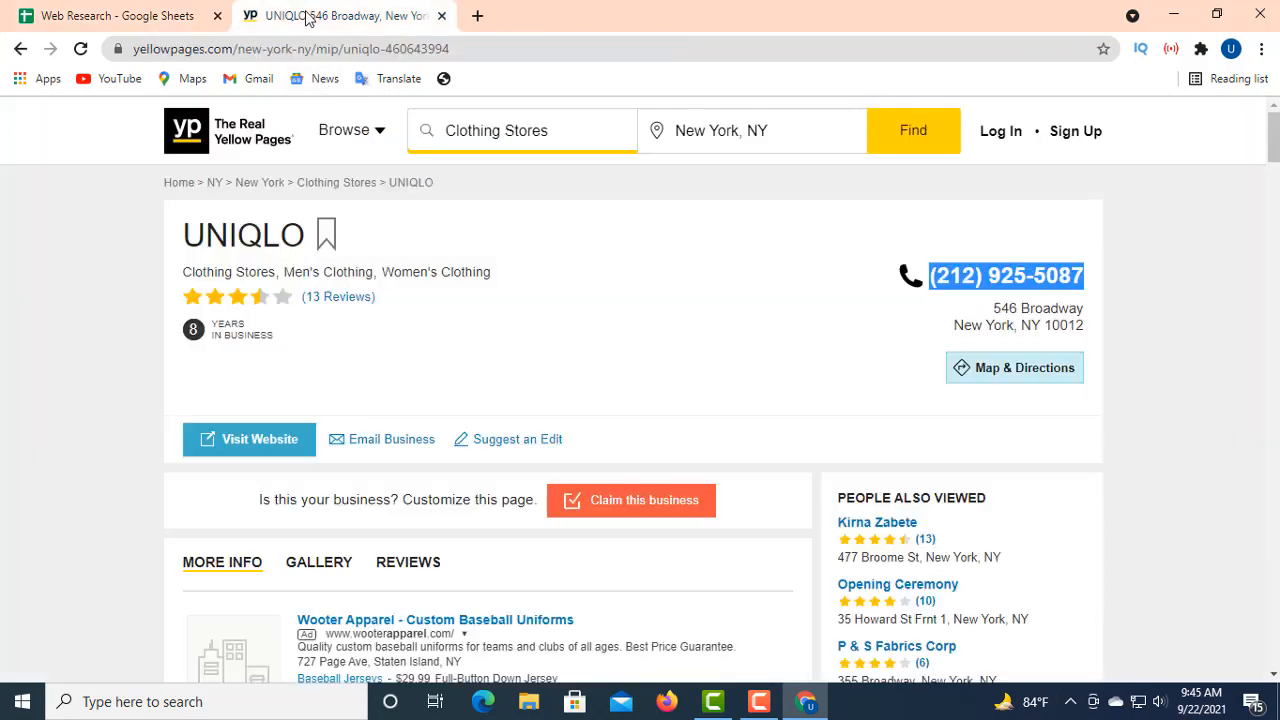
pyautogui.rightClick(382, 442)
pyautogui.click(445, 553)
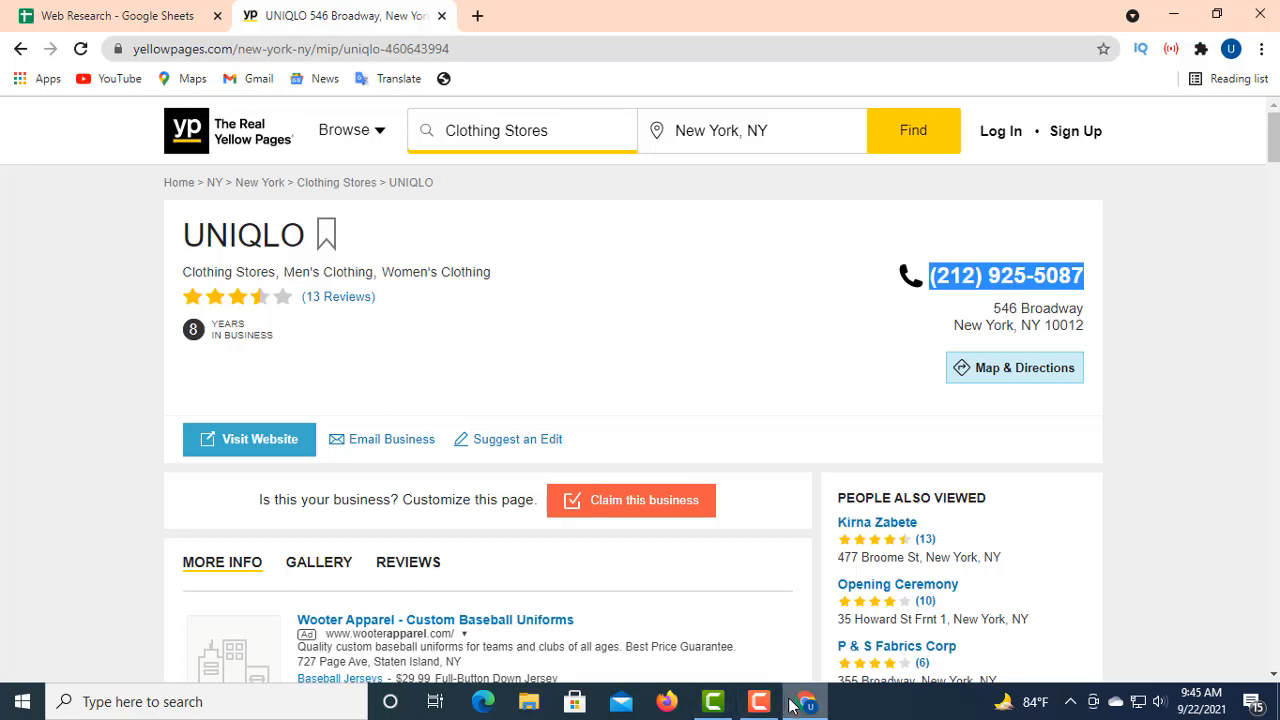
pyautogui.click(183, 33)
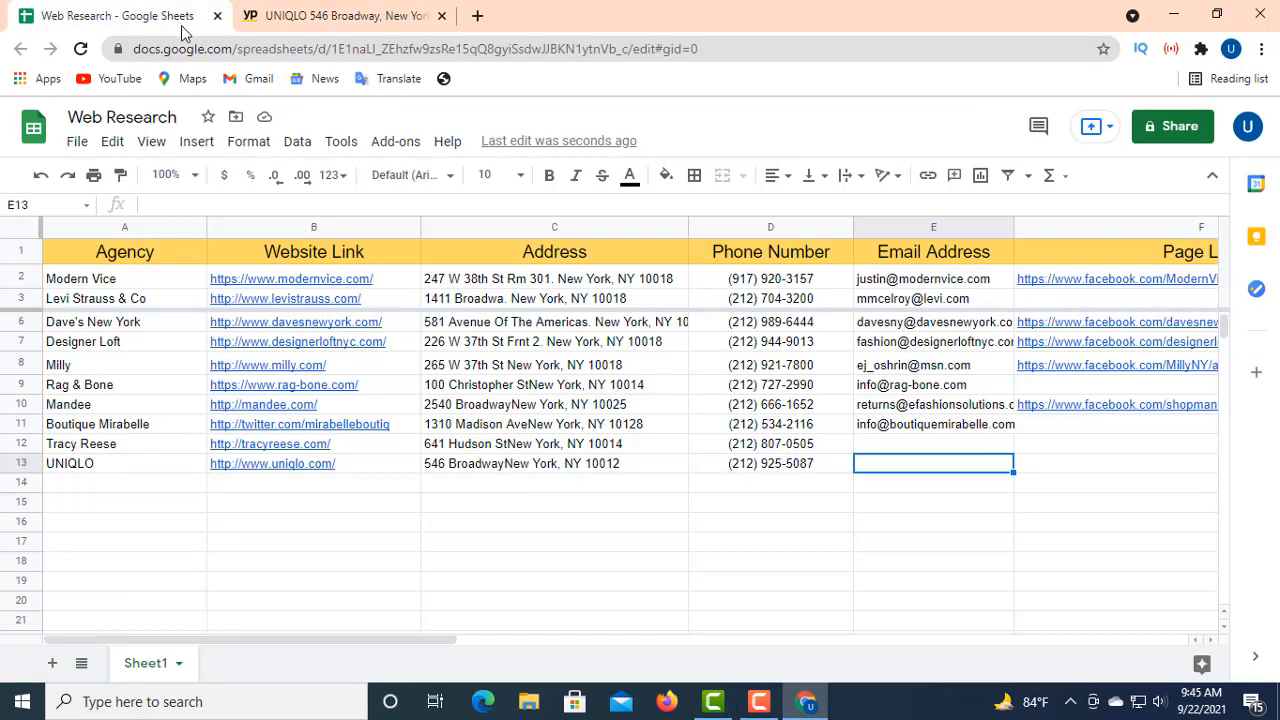
pyautogui.click(181, 206)
pyautogui.rightClick(170, 203)
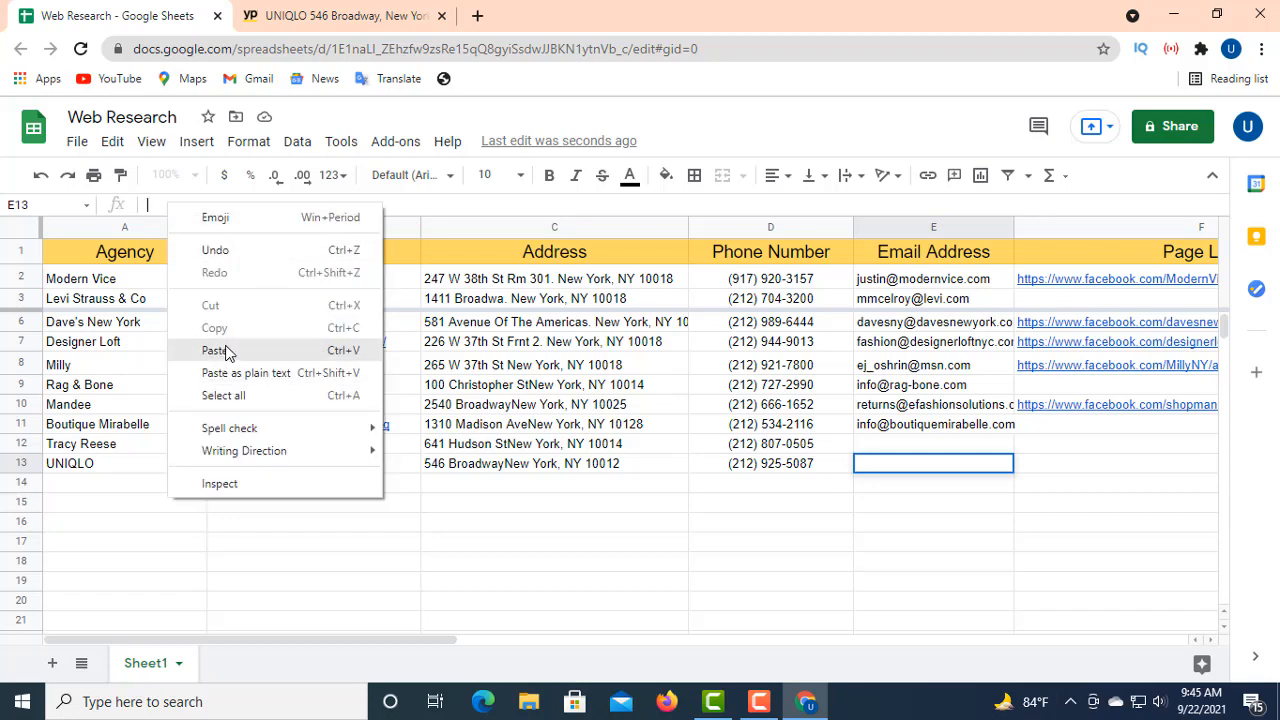
pyautogui.click(222, 350)
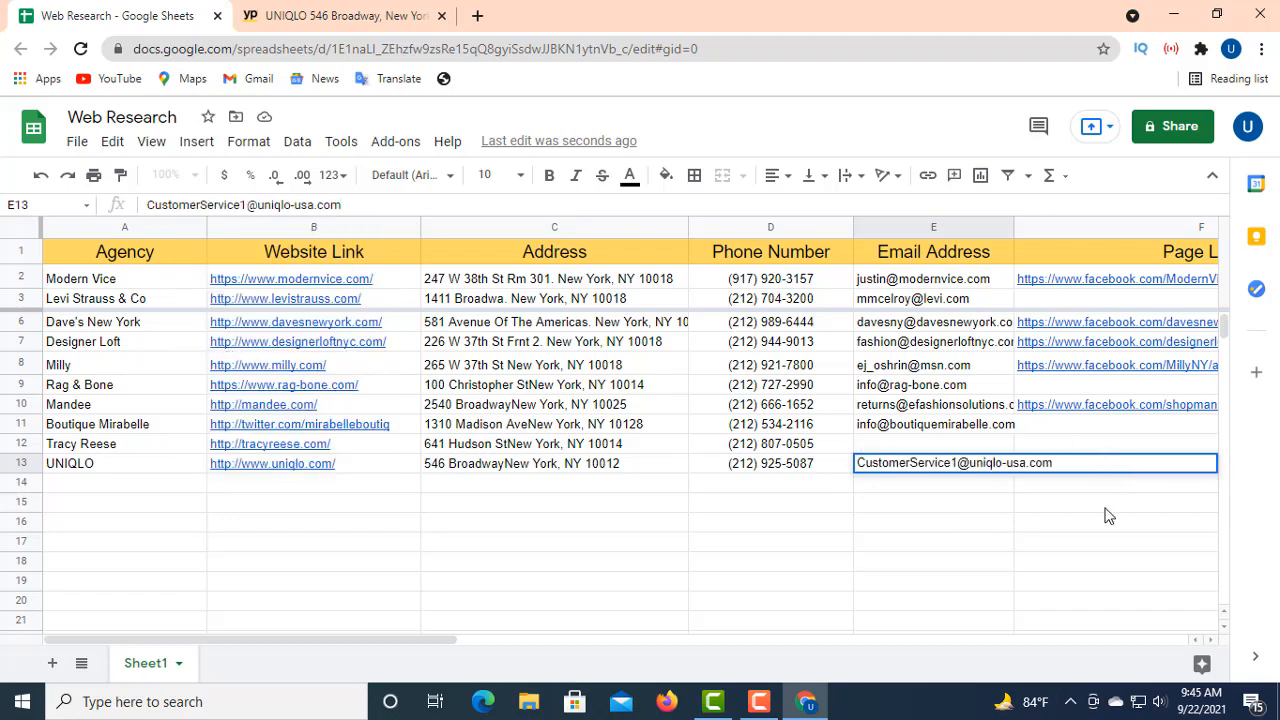
# - Select the Page Link cell F13, then open UNIQLO's website from its listing and follow its footer link to the Facebook page
pyautogui.moveTo(1105, 515); pyautogui.dragTo(1100, 500)
pyautogui.doubleClick(1082, 461)
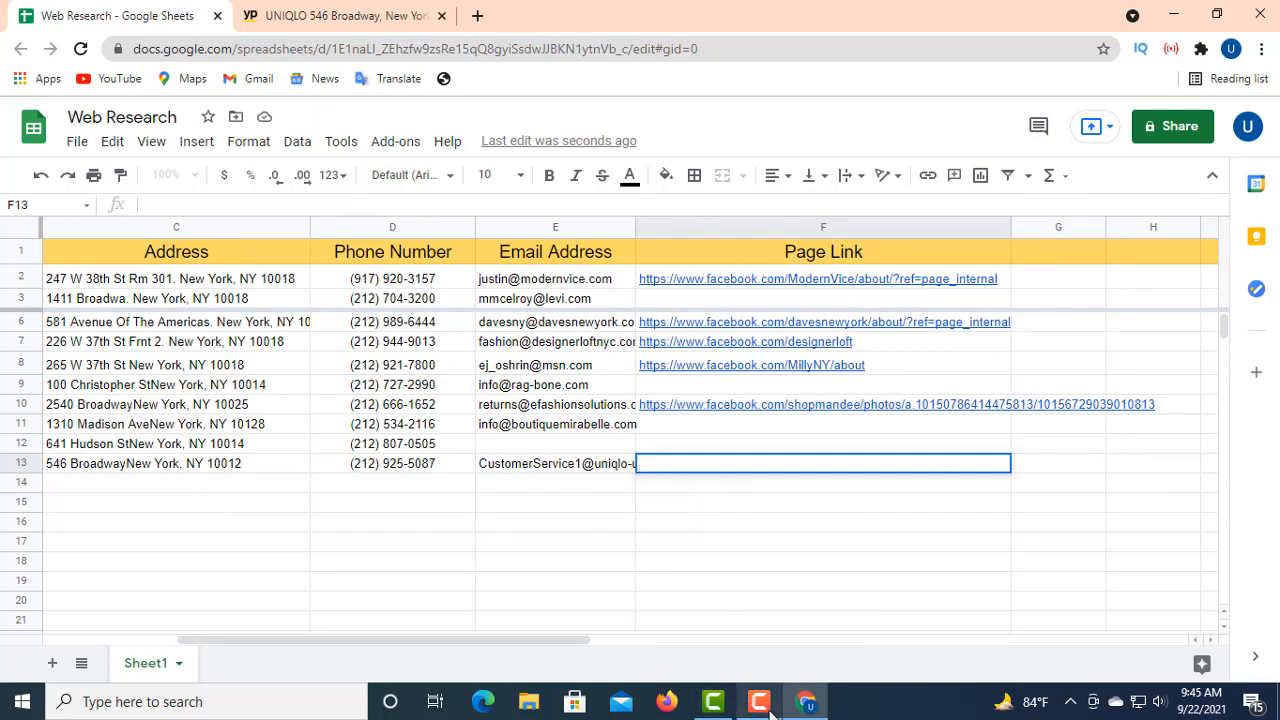
pyautogui.click(292, 20)
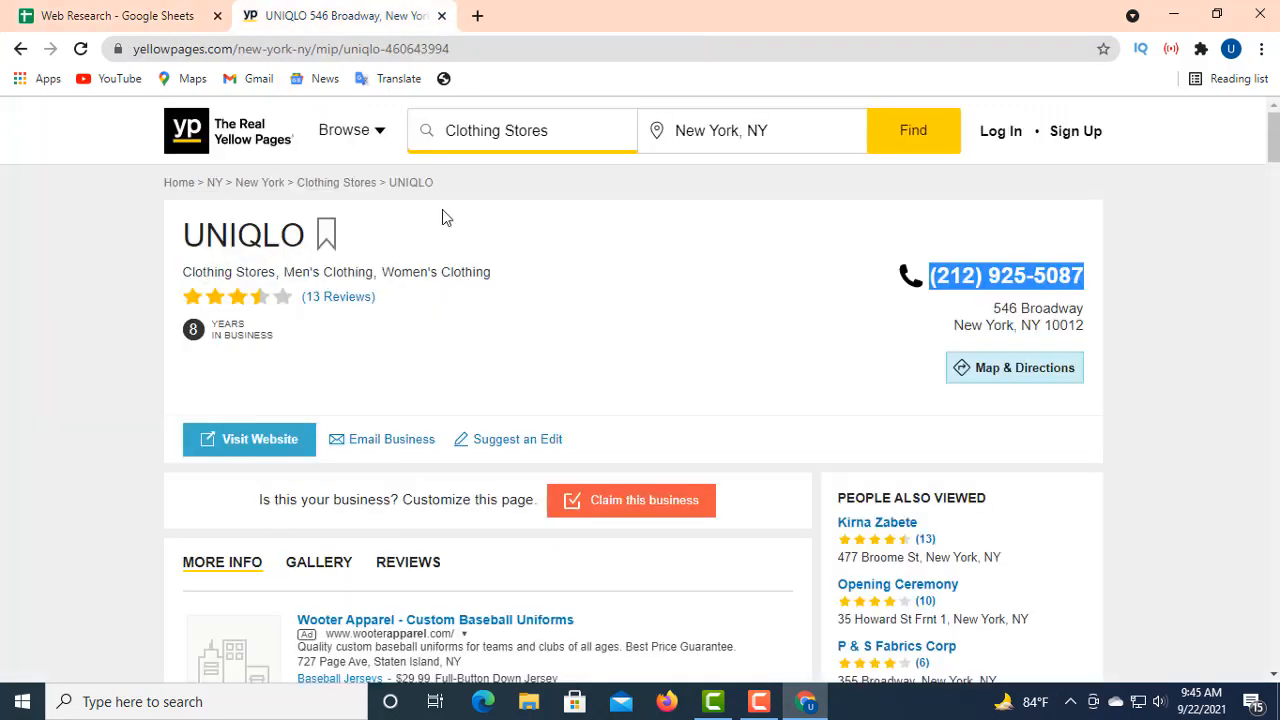
pyautogui.click(240, 438)
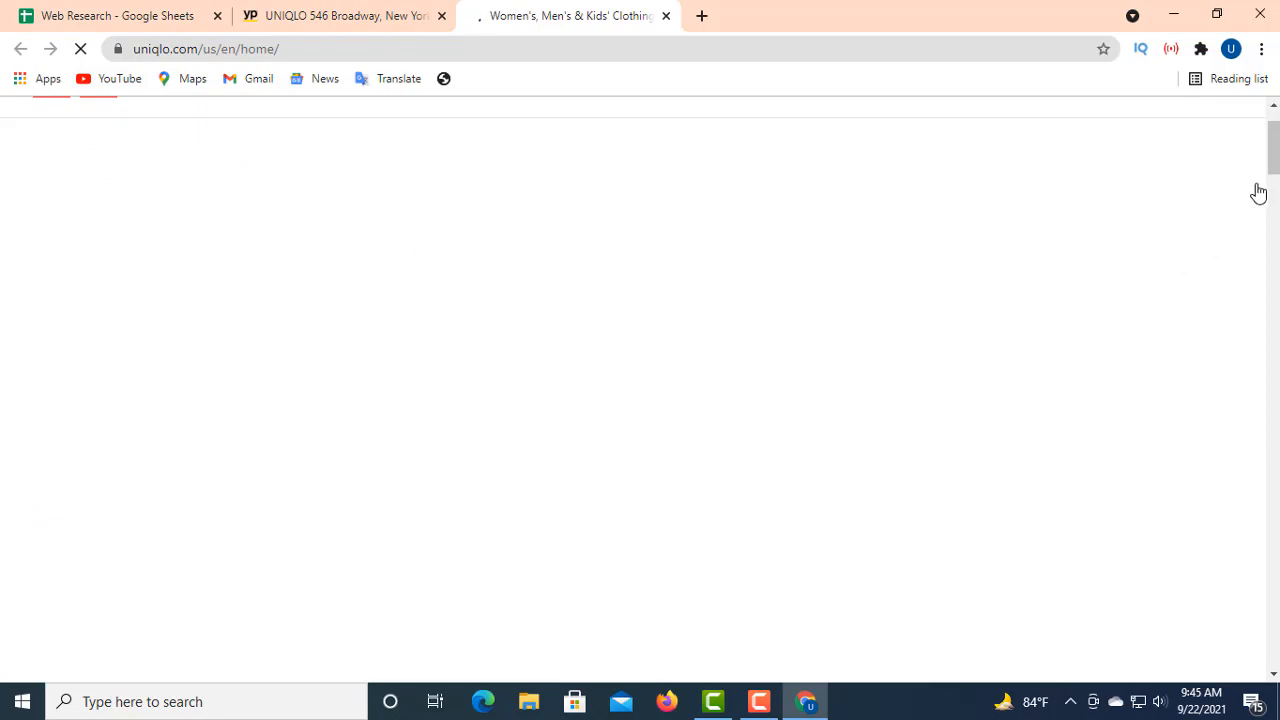
pyautogui.moveTo(1275, 159); pyautogui.dragTo(1268, 716)
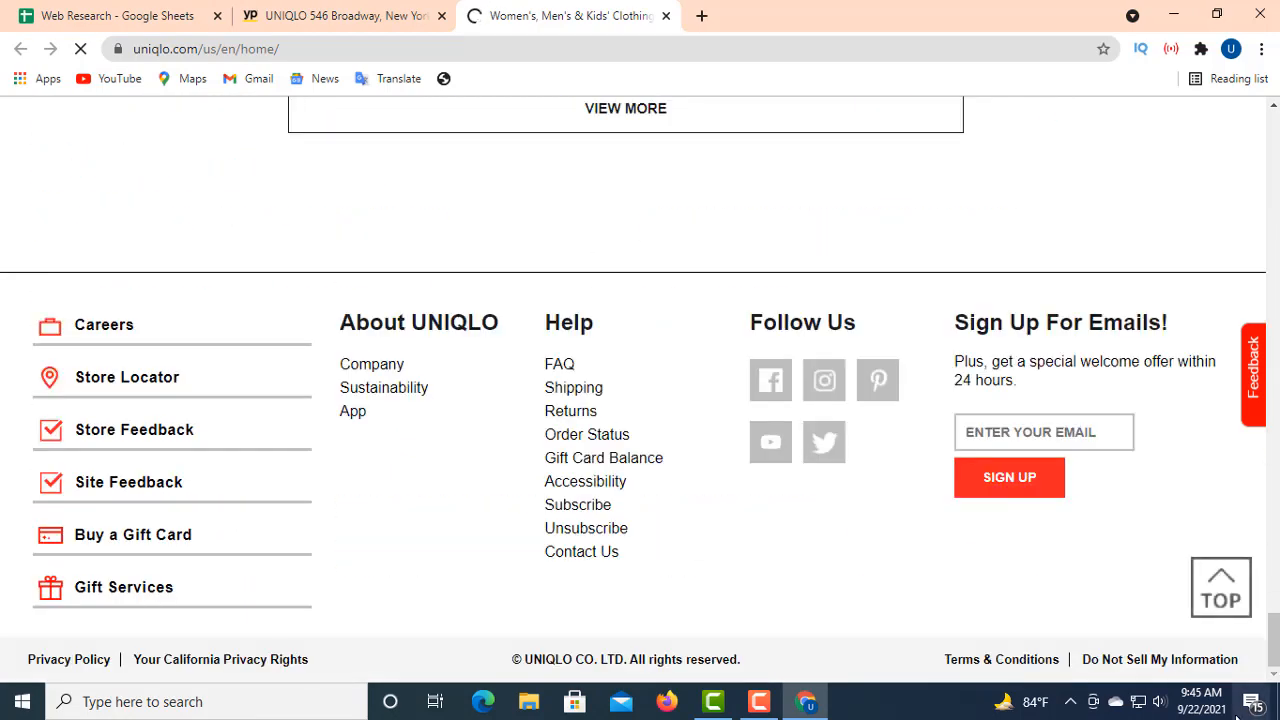
pyautogui.click(779, 386)
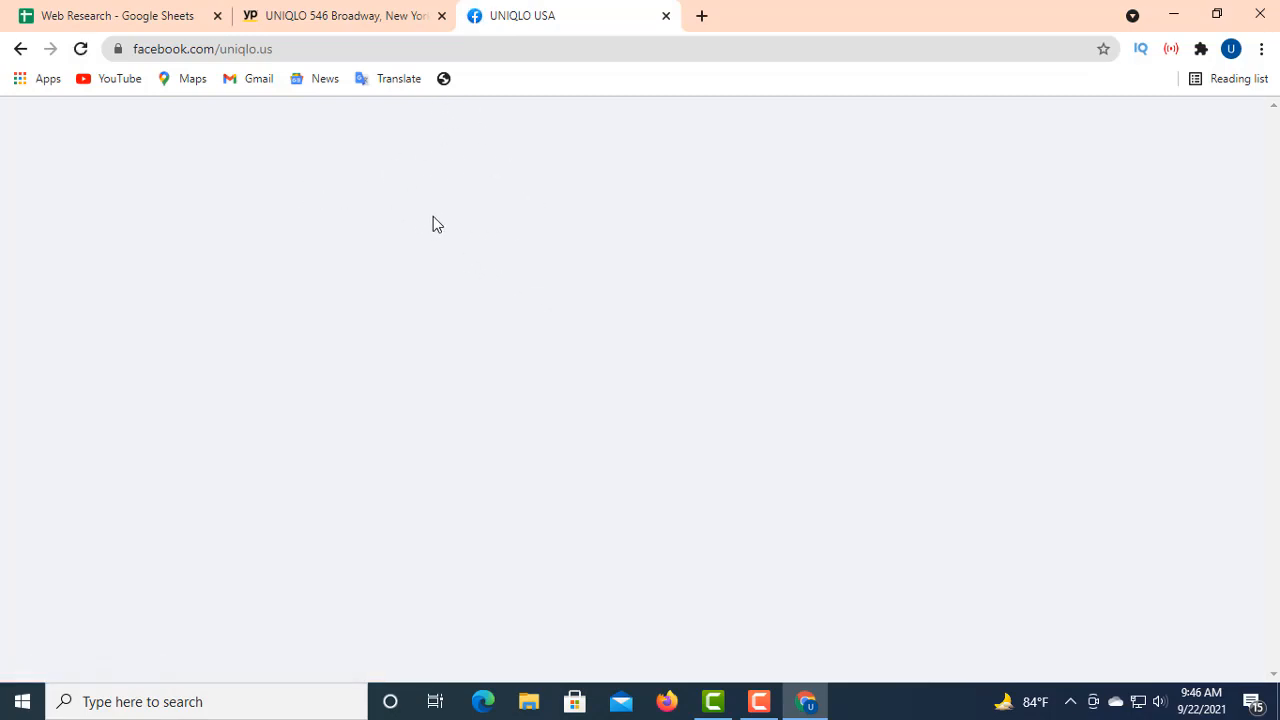
pyautogui.scroll(-3, 480, 250)
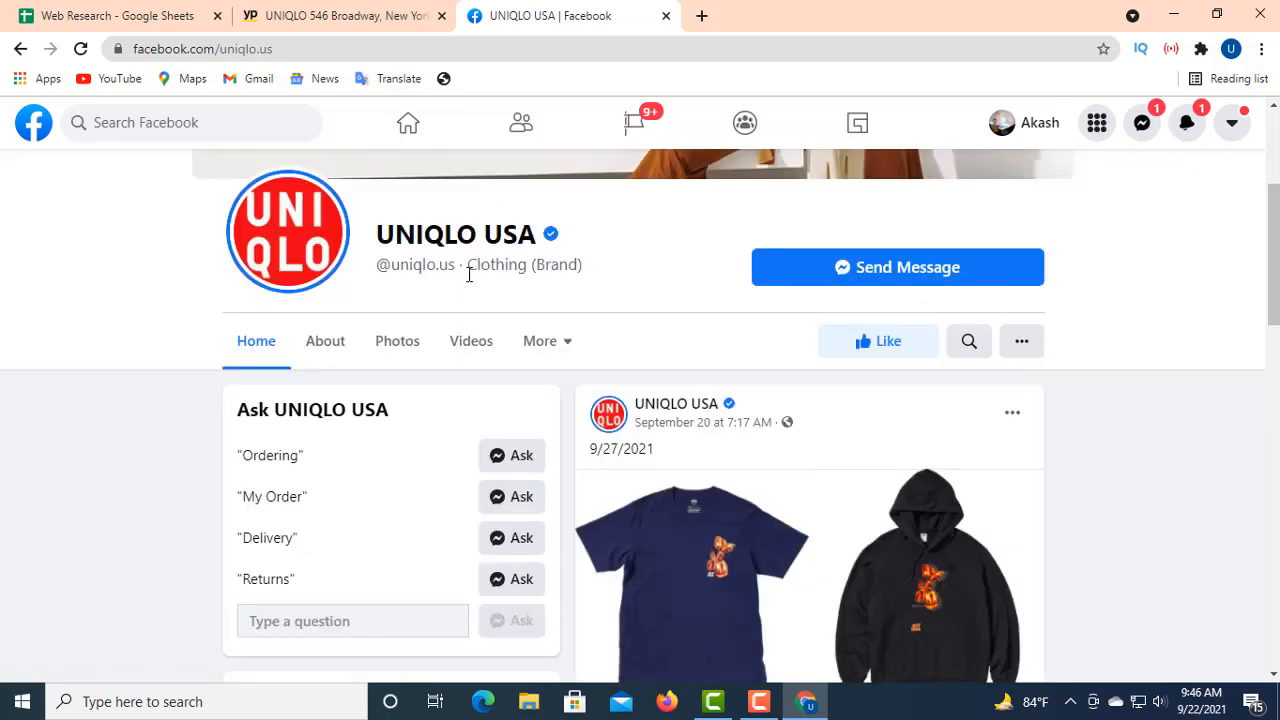
pyautogui.click(255, 50)
pyautogui.rightClick(243, 50)
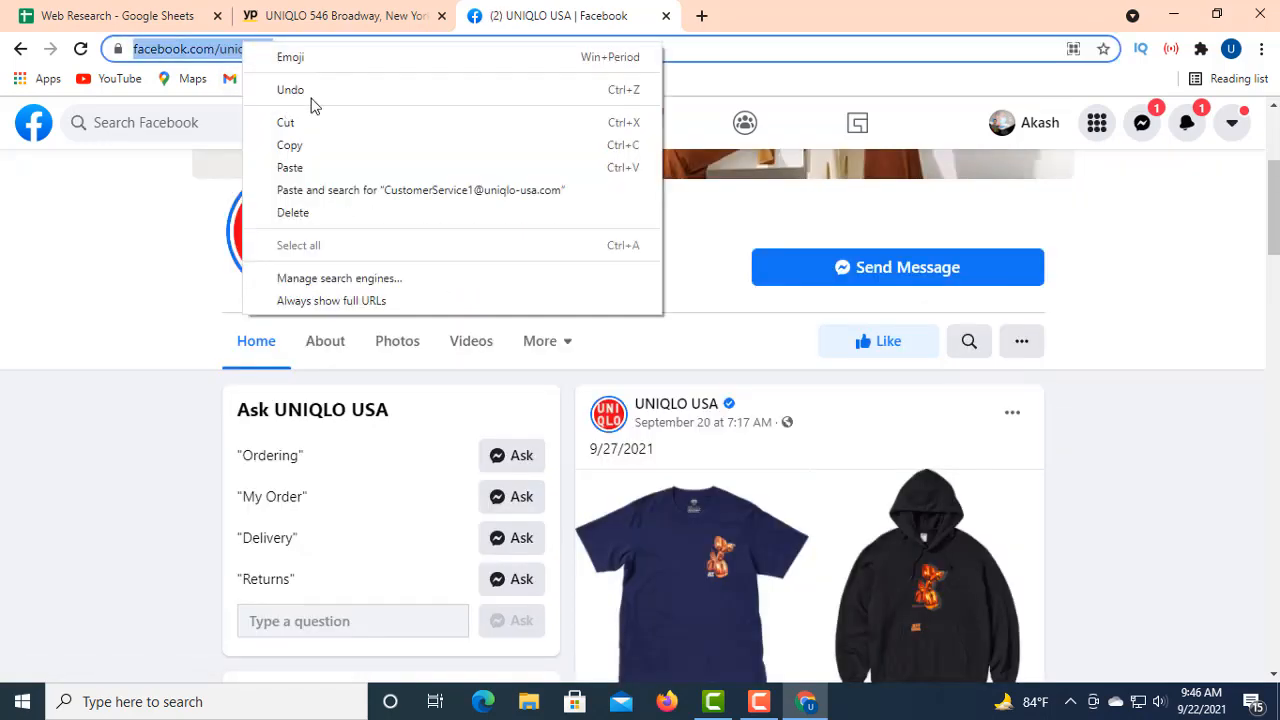
pyautogui.click(289, 143)
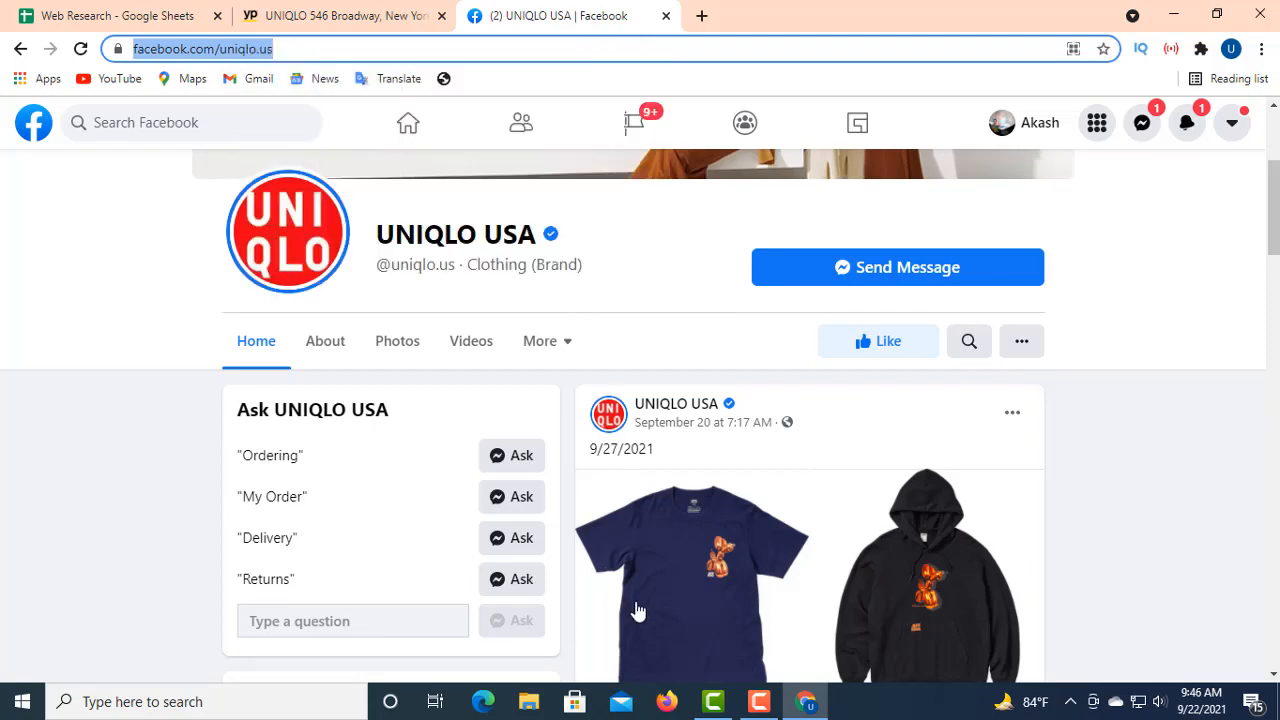
pyautogui.click(162, 18)
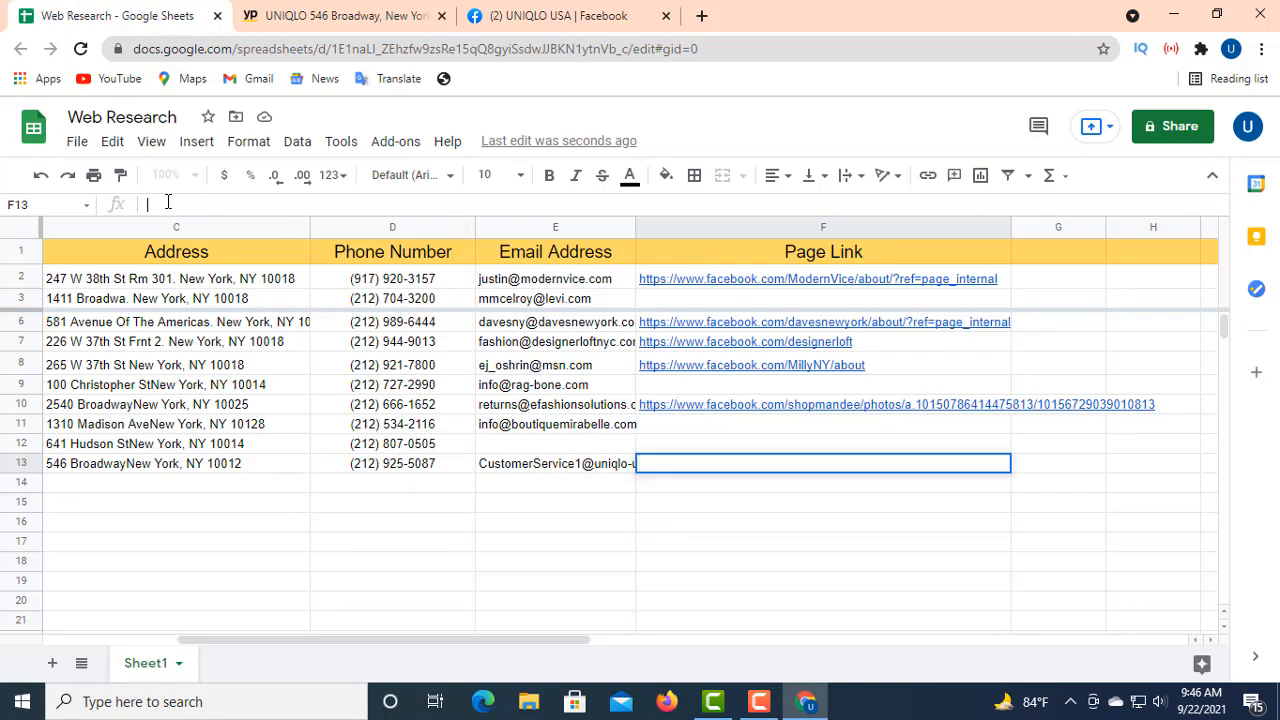
pyautogui.rightClick(168, 202)
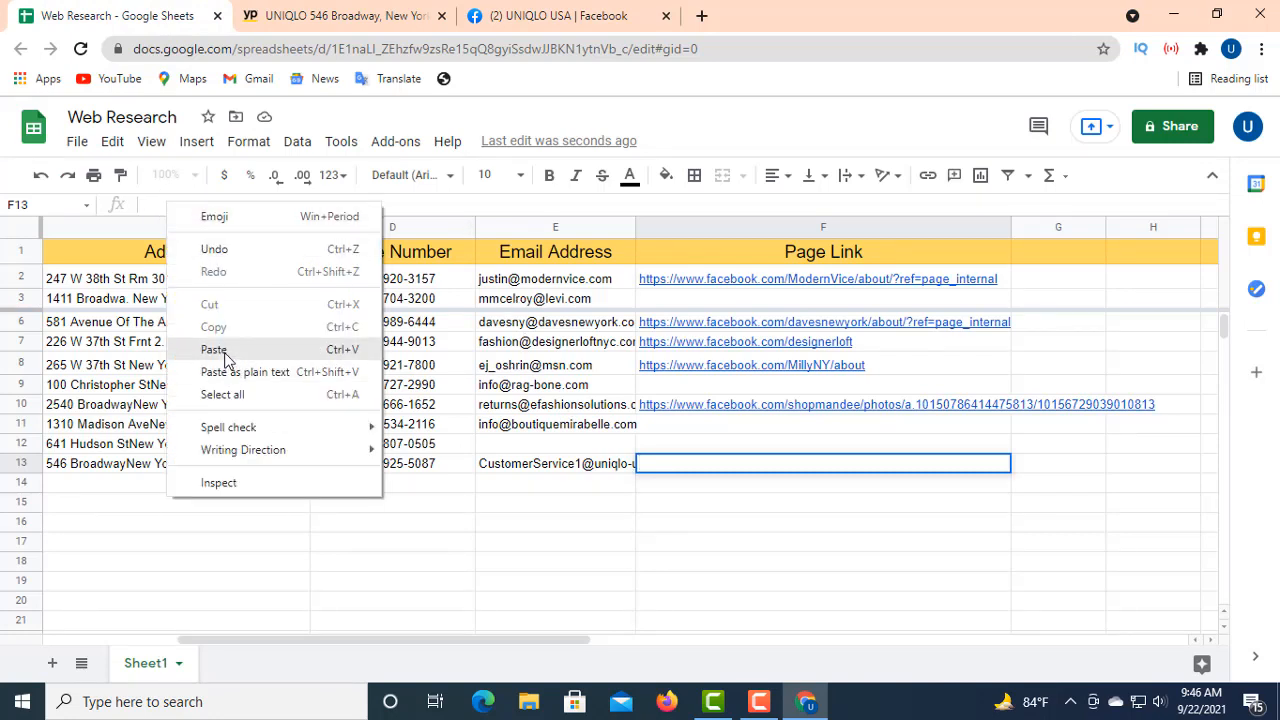
pyautogui.click(214, 349)
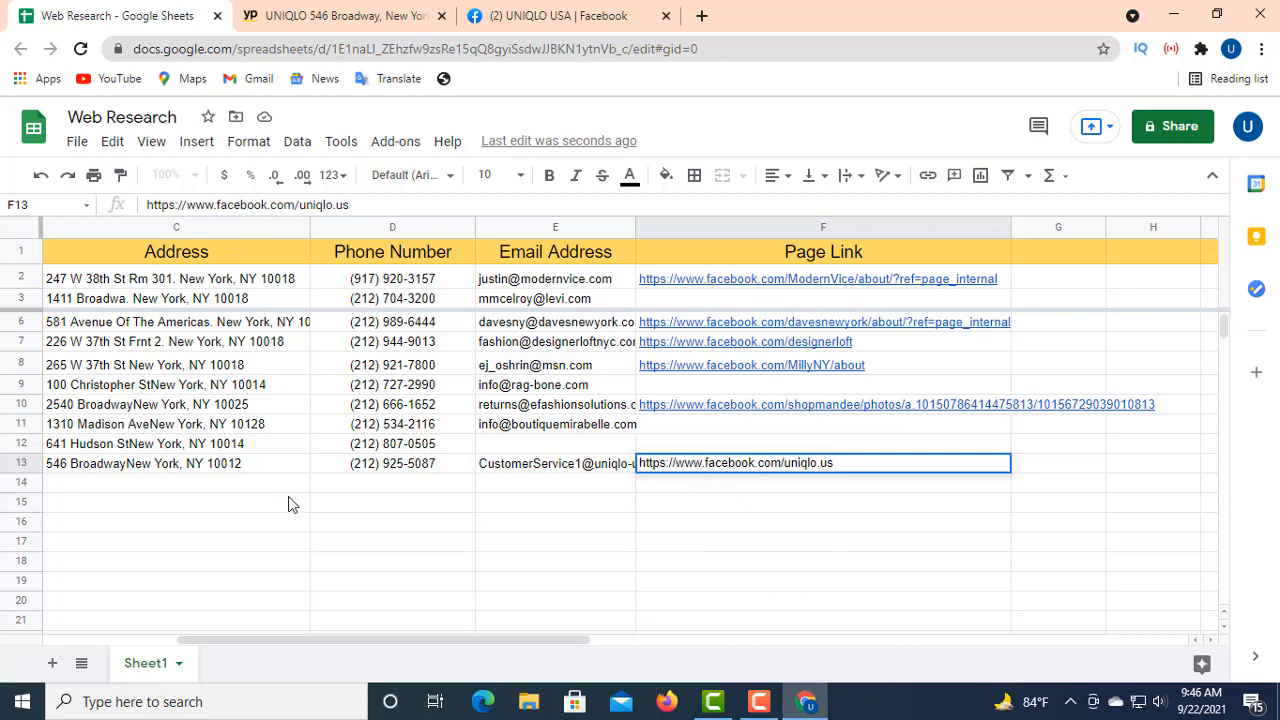
pyautogui.moveTo(281, 645); pyautogui.dragTo(149, 645)
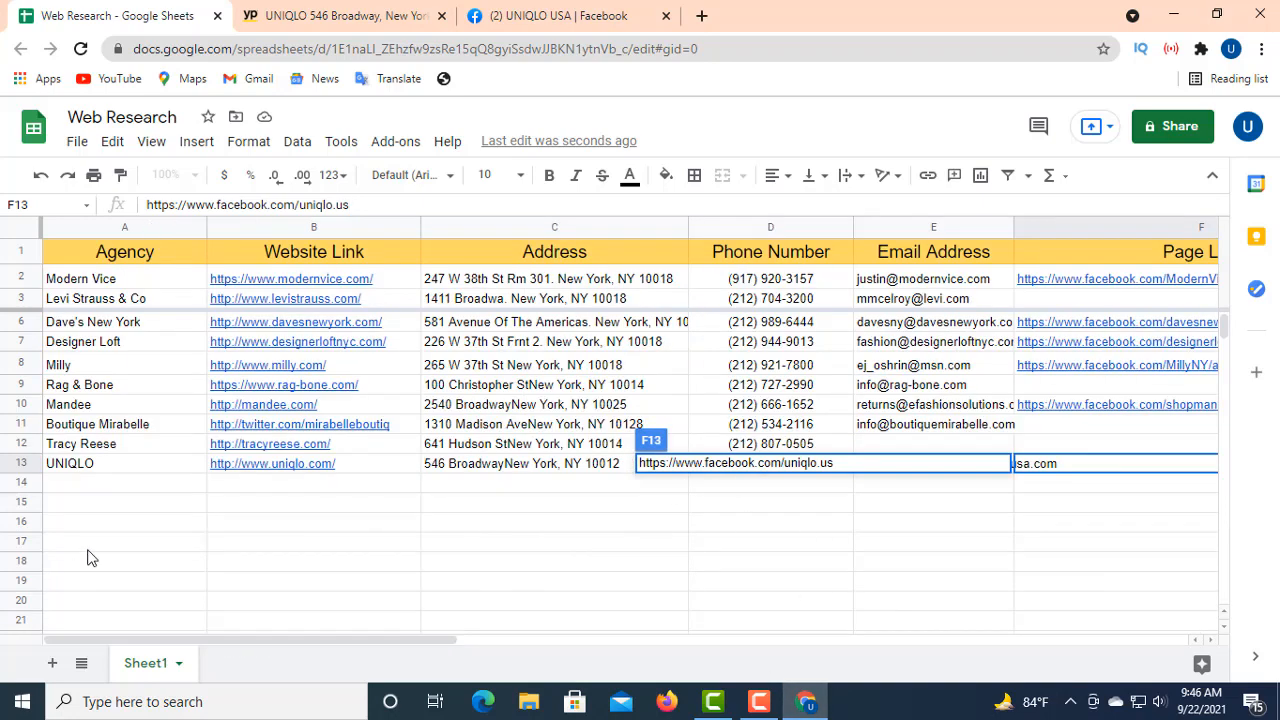
pyautogui.click(97, 486)
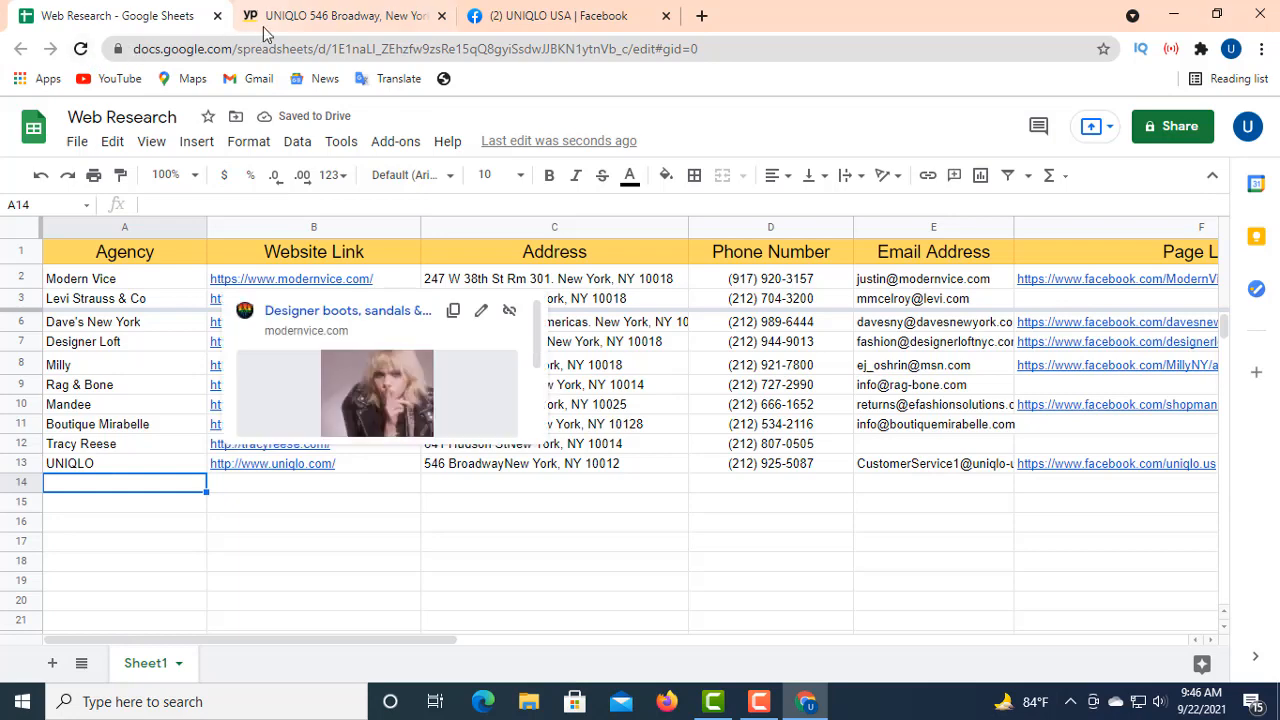
# - Close the Facebook page, return to the Yellow Pages clothing store results and open the Burberry - Closed listing
pyautogui.click(667, 17)
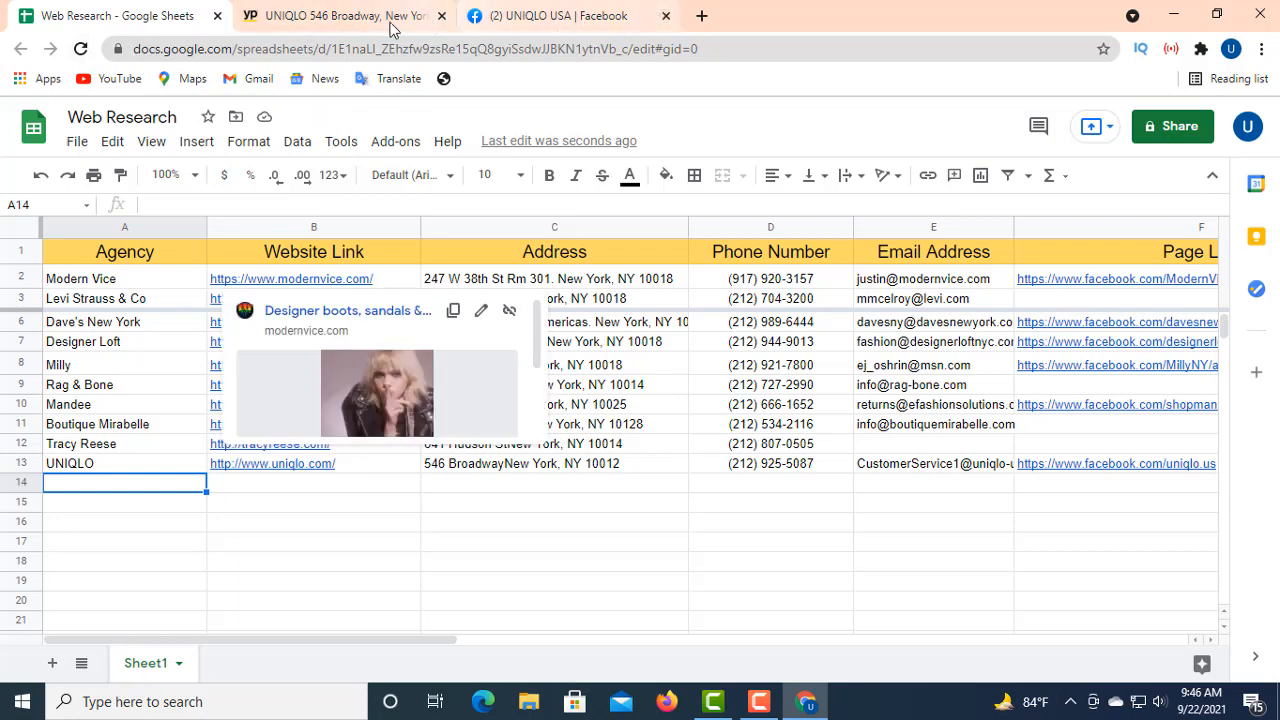
pyautogui.click(350, 24)
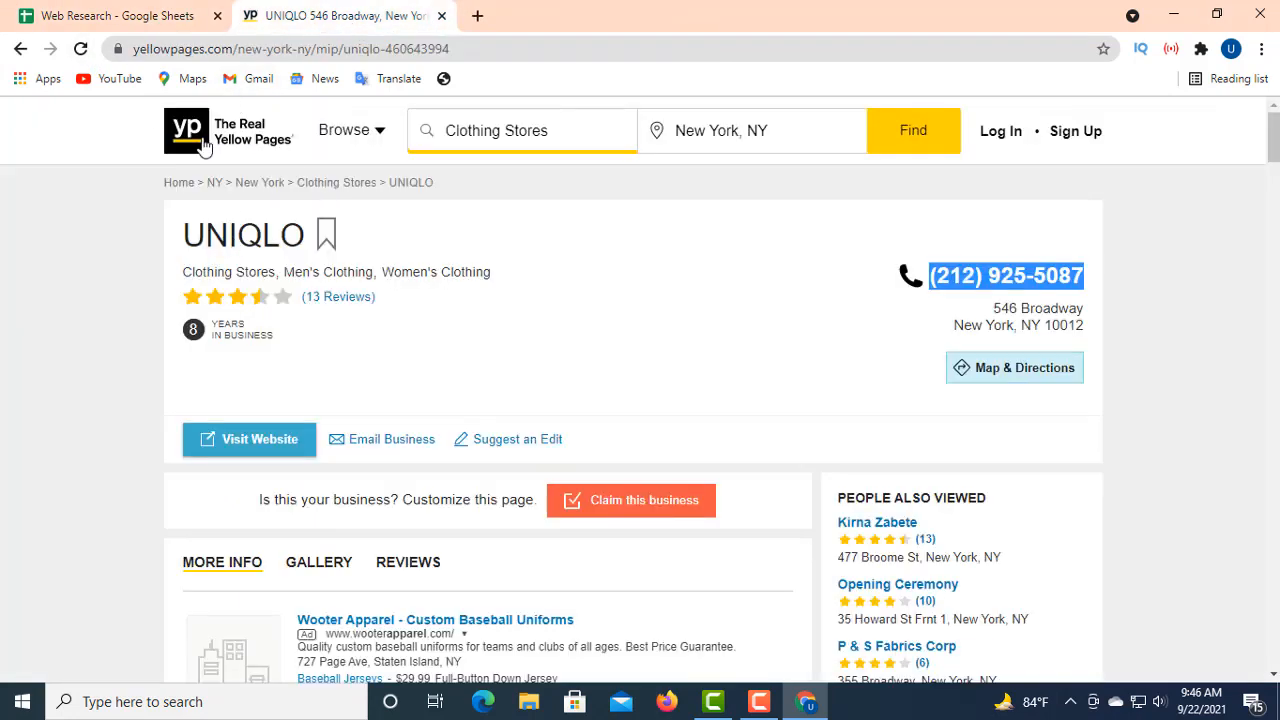
pyautogui.click(19, 50)
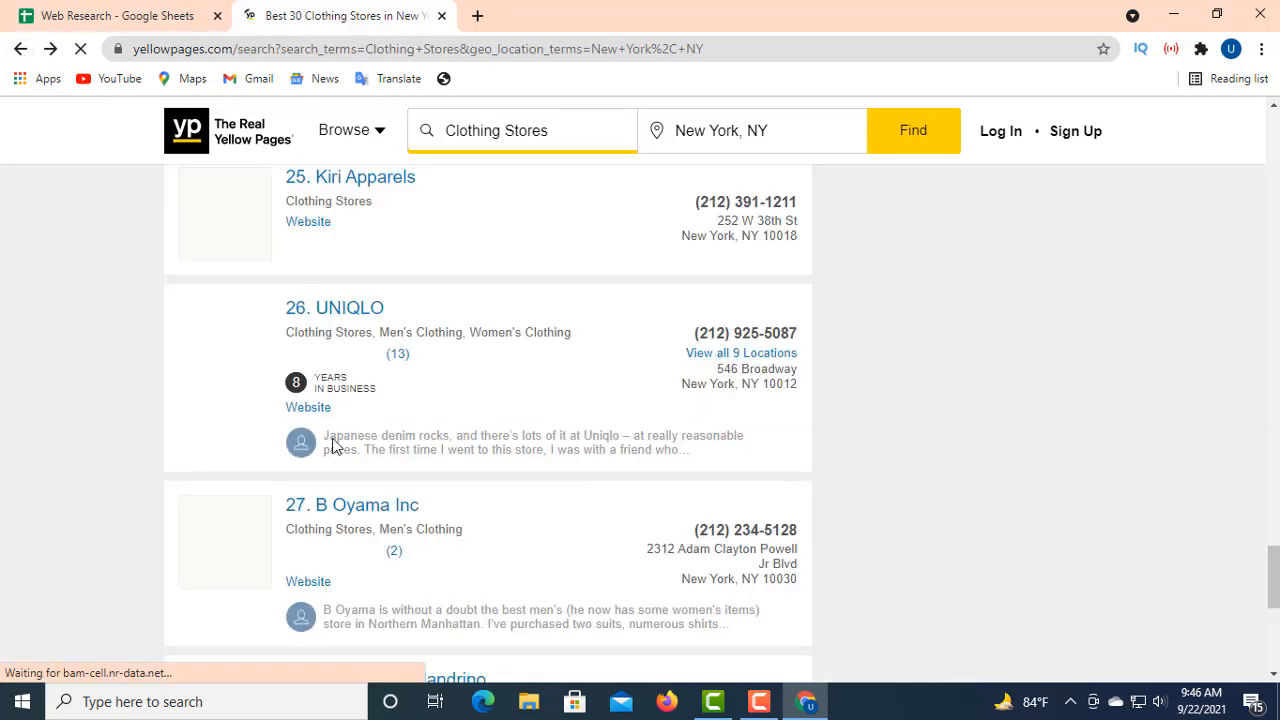
pyautogui.scroll(-2, 312, 422)
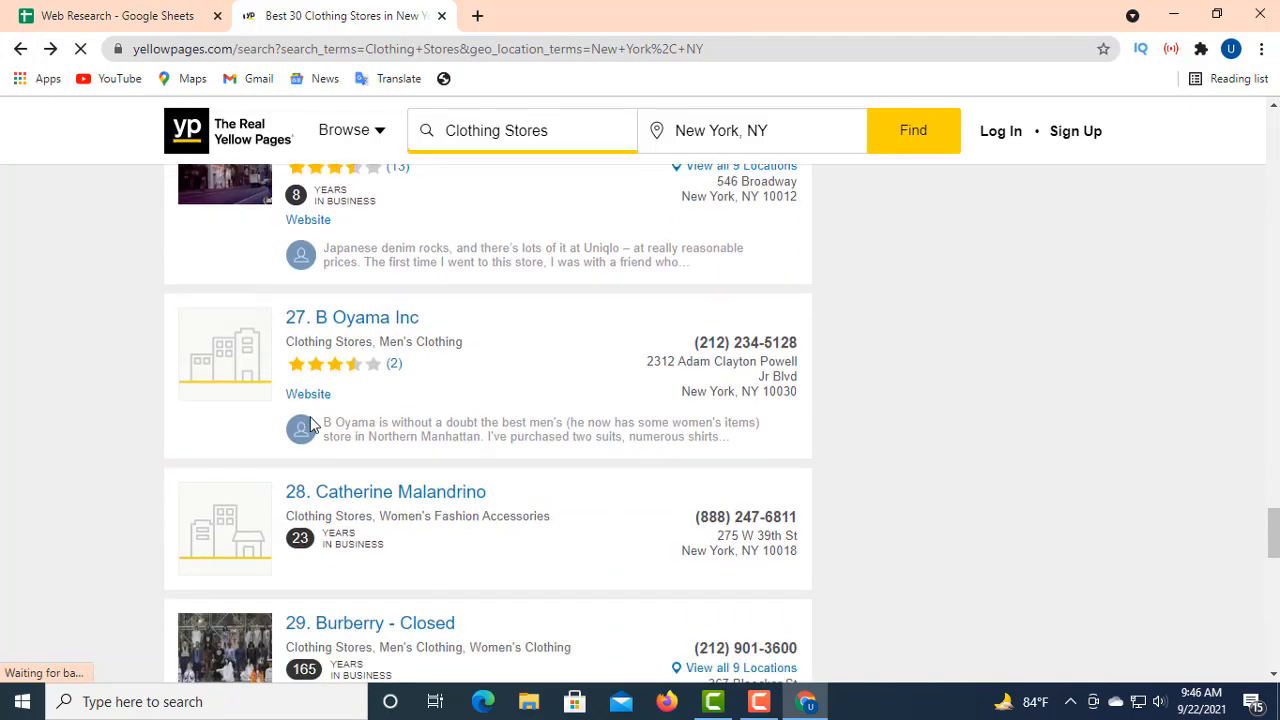
pyautogui.scroll(-2, 312, 424)
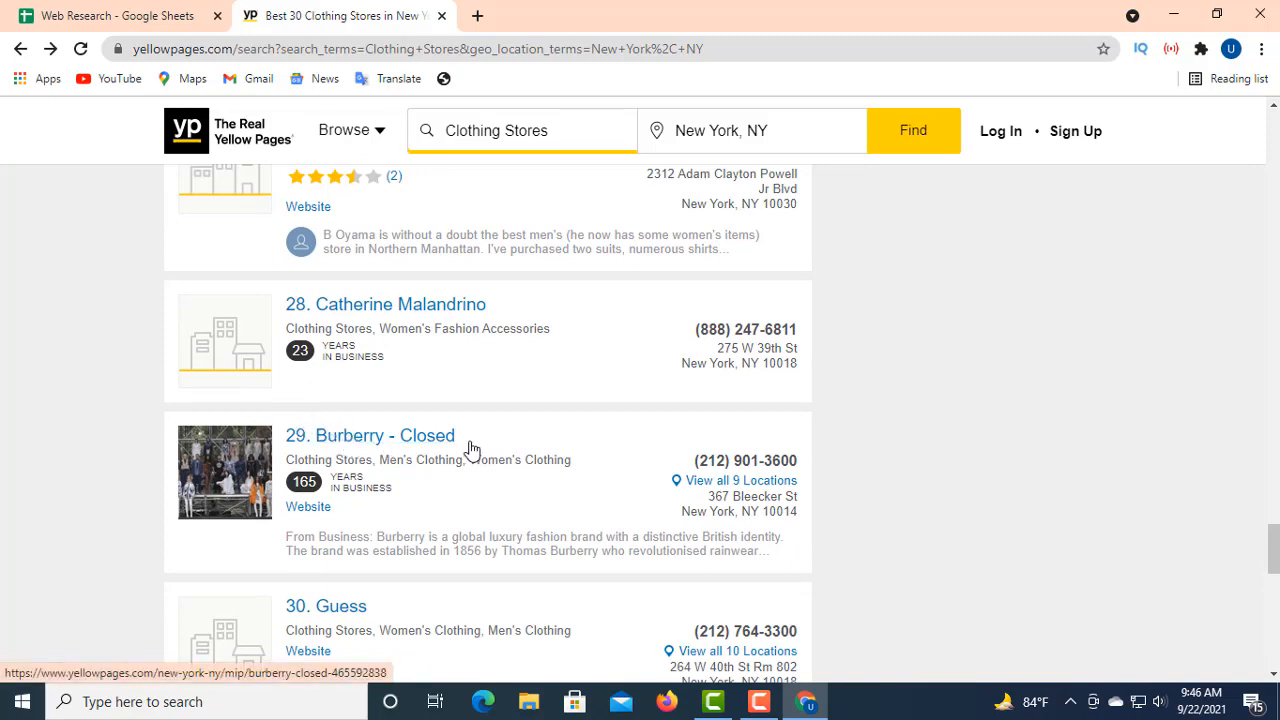
pyautogui.scroll(-1, 375, 443)
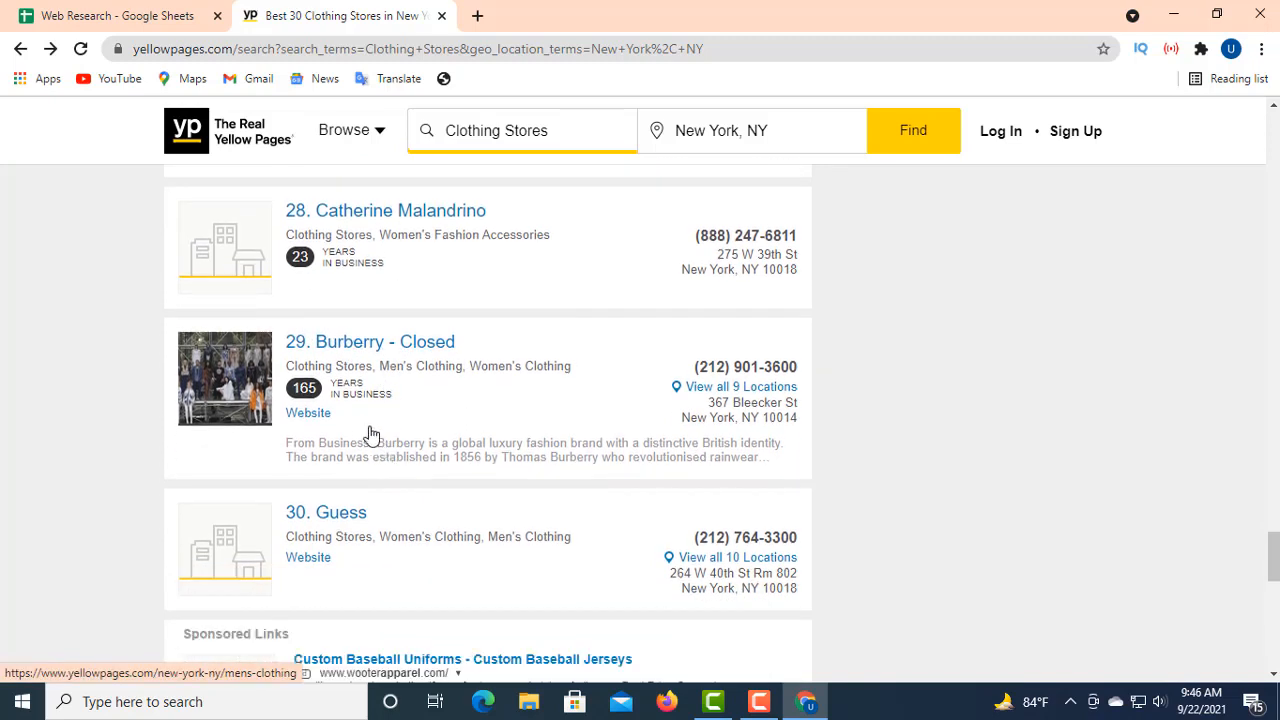
pyautogui.click(349, 345)
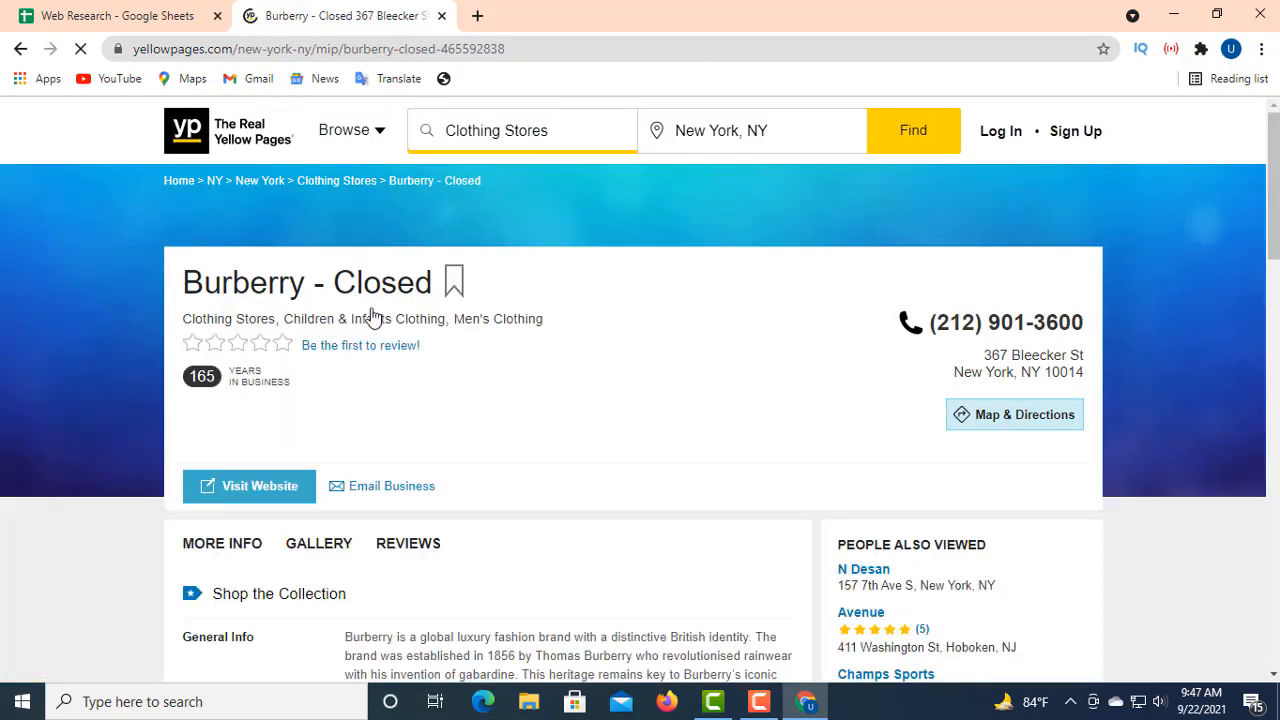
# - Copy the business name Burberry - Closed from its Yellow Pages listing and paste it into the Agency cell A14
pyautogui.moveTo(428, 278); pyautogui.dragTo(167, 272)
pyautogui.rightClick(210, 283)
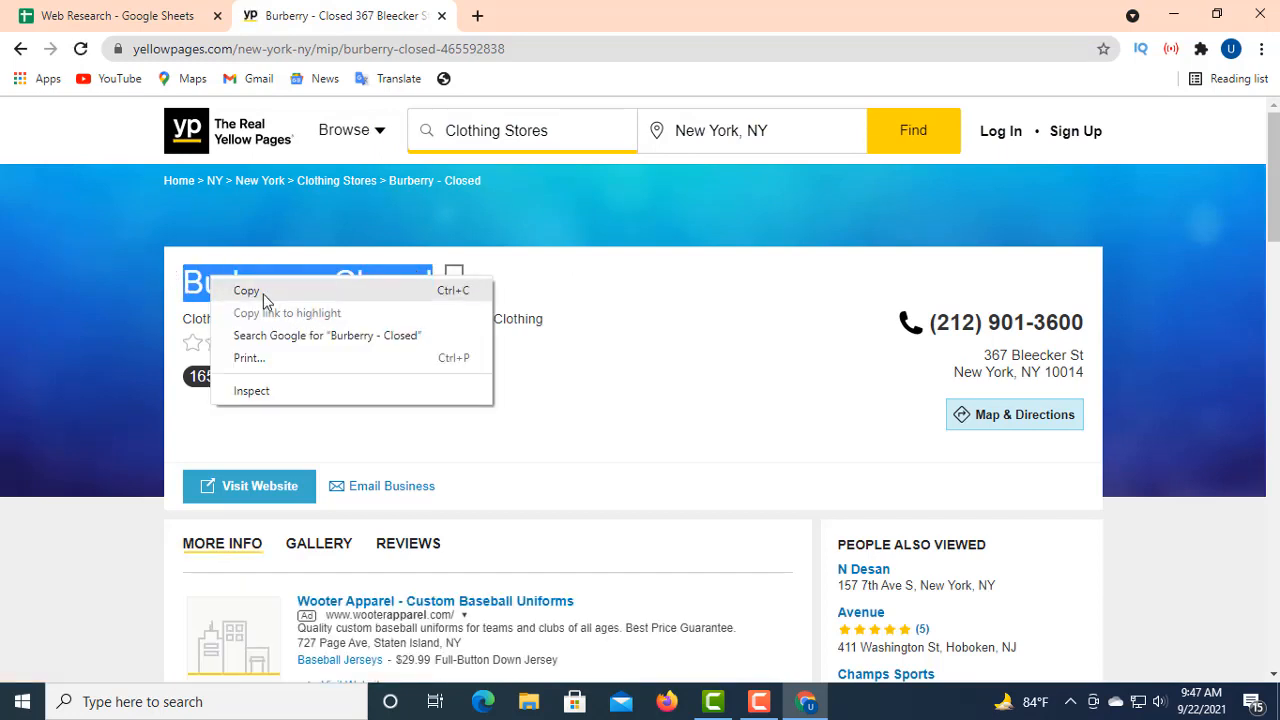
pyautogui.click(263, 292)
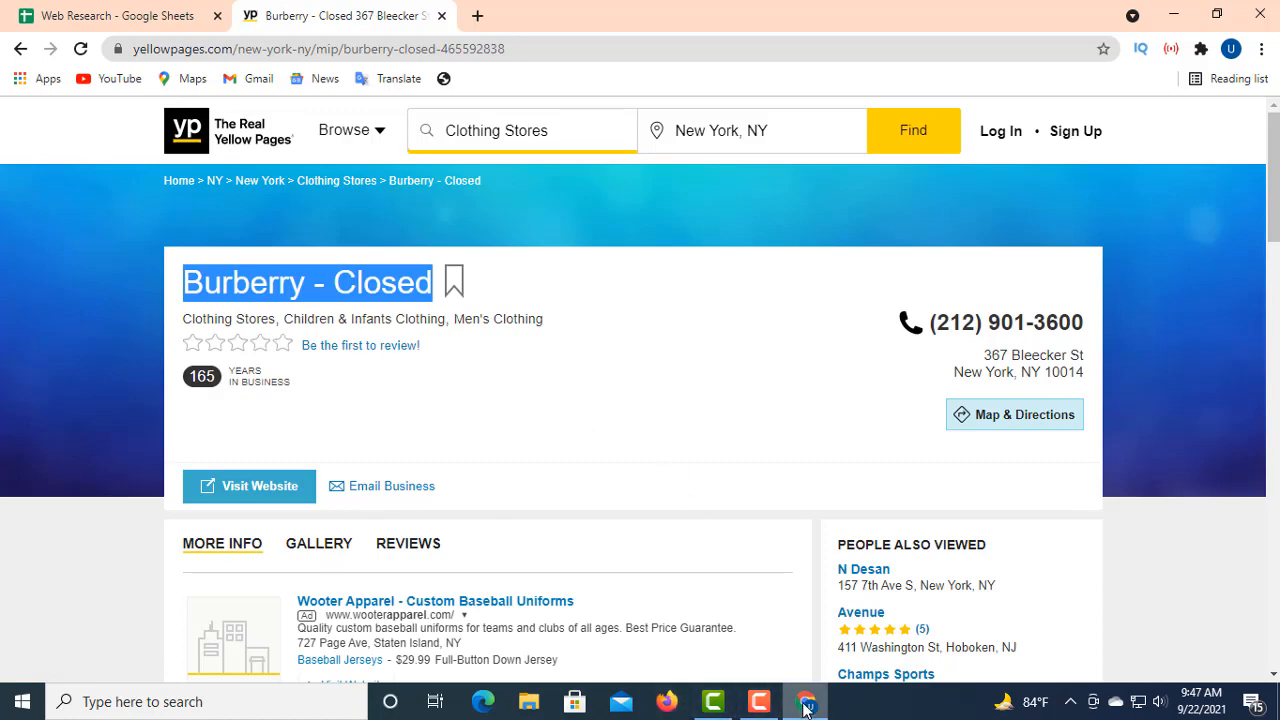
pyautogui.click(170, 22)
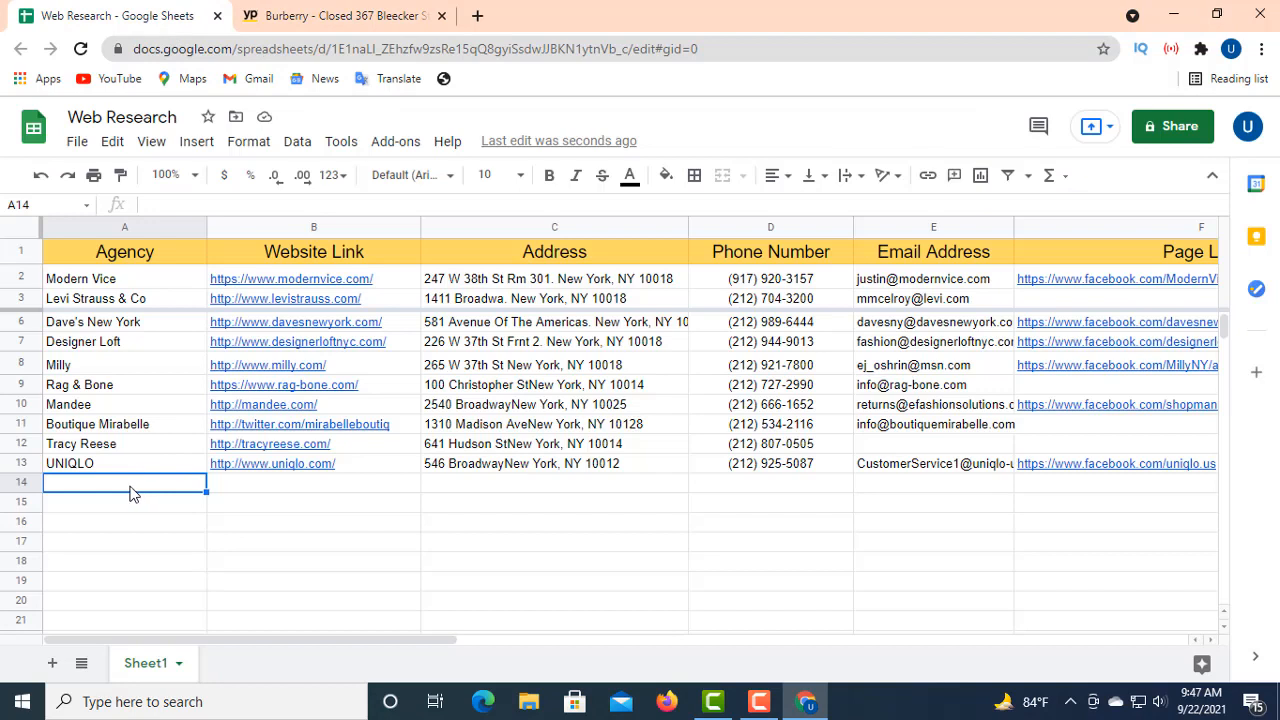
pyautogui.click(156, 205)
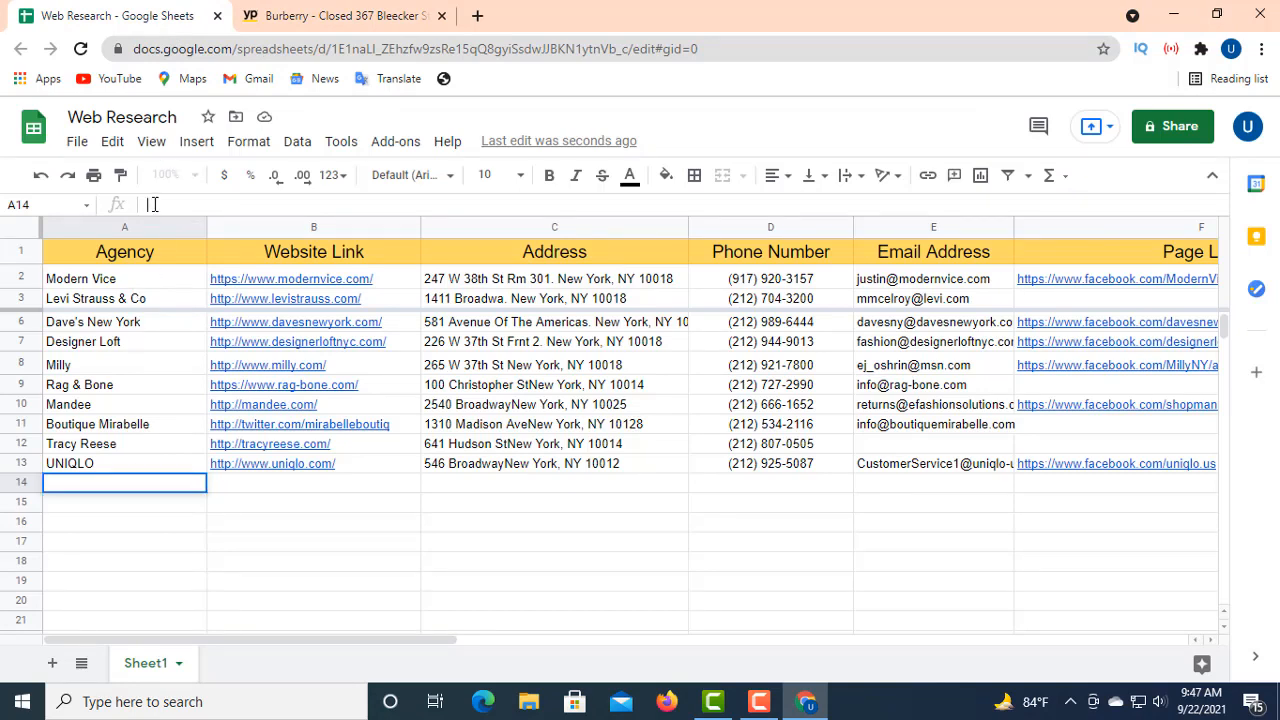
pyautogui.rightClick(155, 205)
pyautogui.click(212, 355)
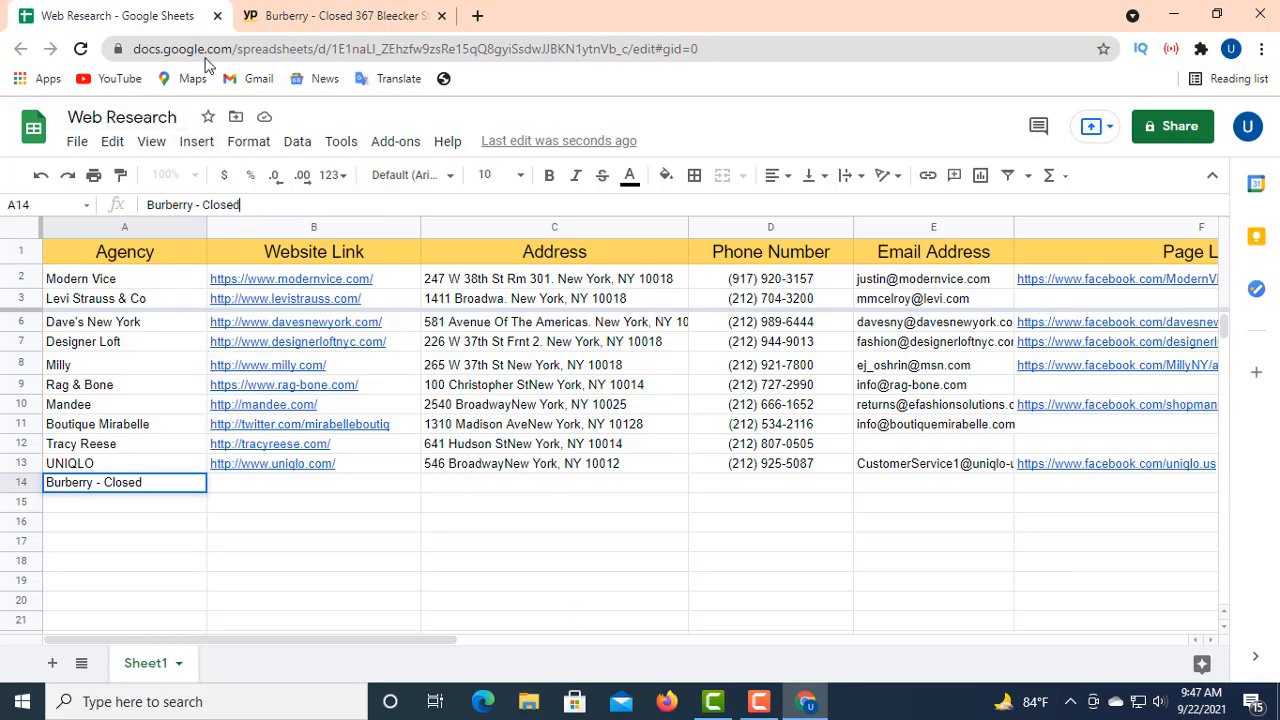
# - Copy the us.burberry.com store-locator link address from the listing's website link and paste it into the Website Link cell B14
pyautogui.click(305, 20)
pyautogui.click(376, 384)
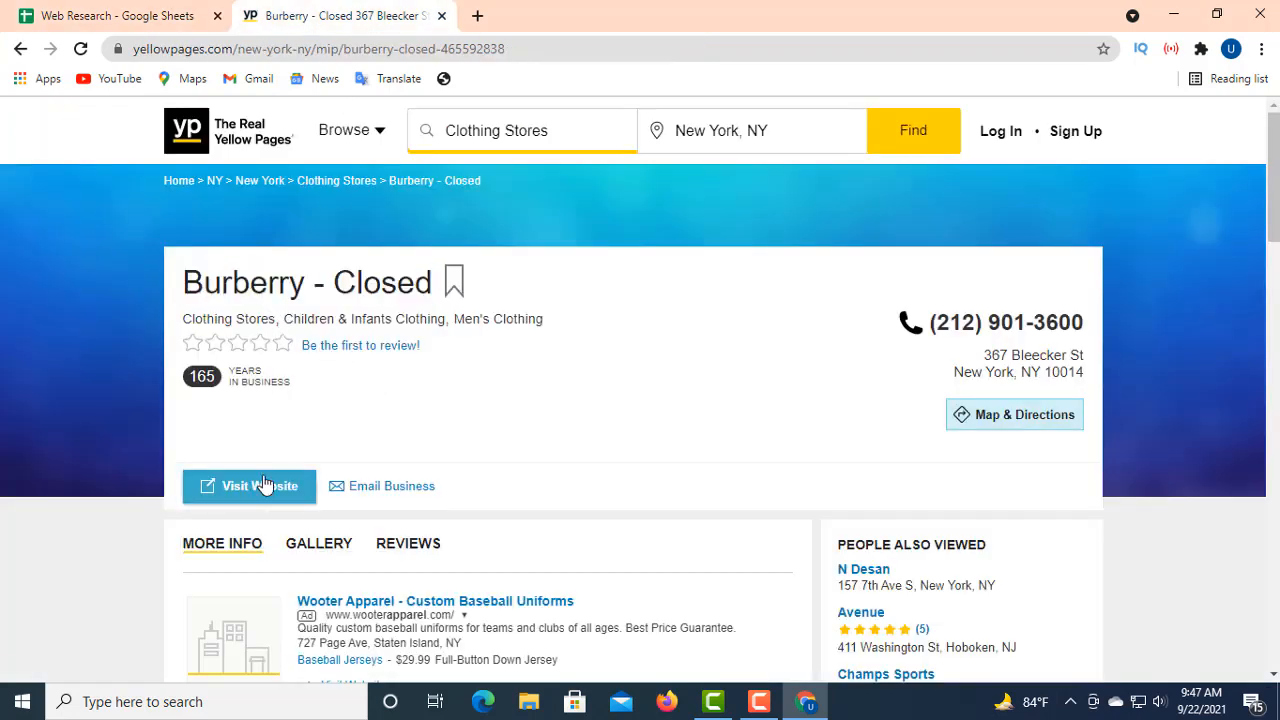
pyautogui.rightClick(262, 487)
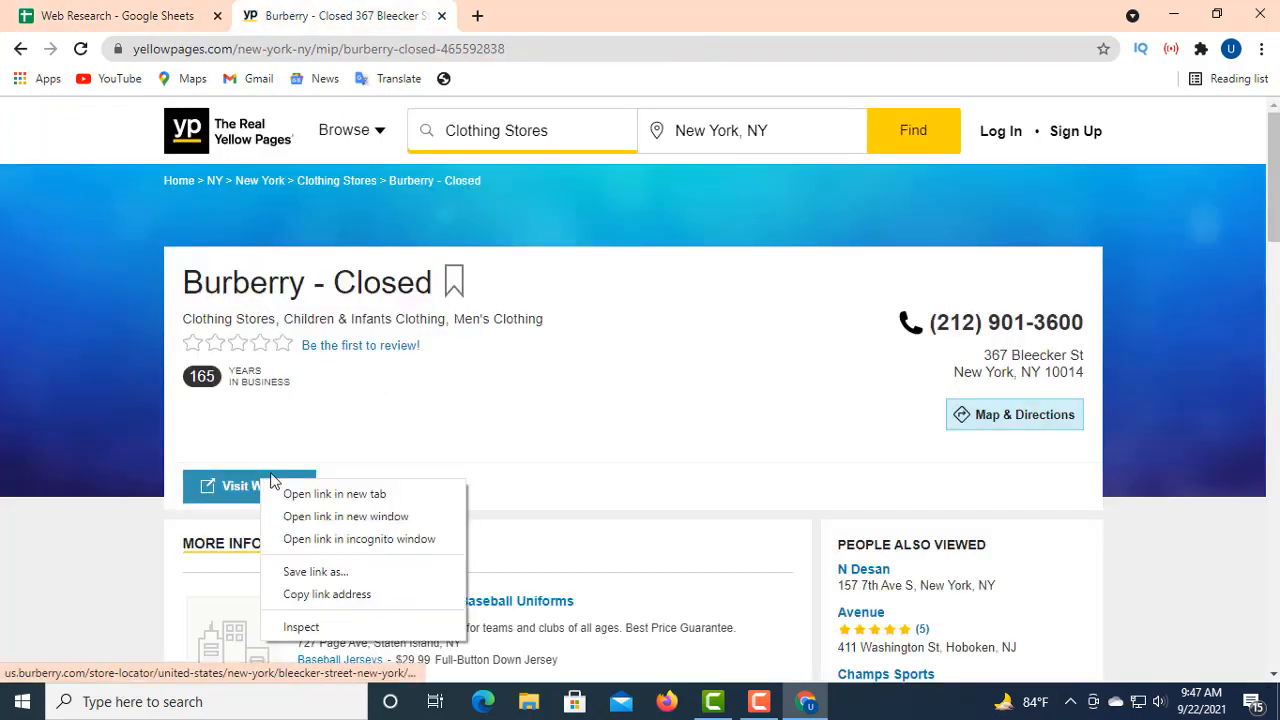
pyautogui.click(326, 594)
pyautogui.click(150, 16)
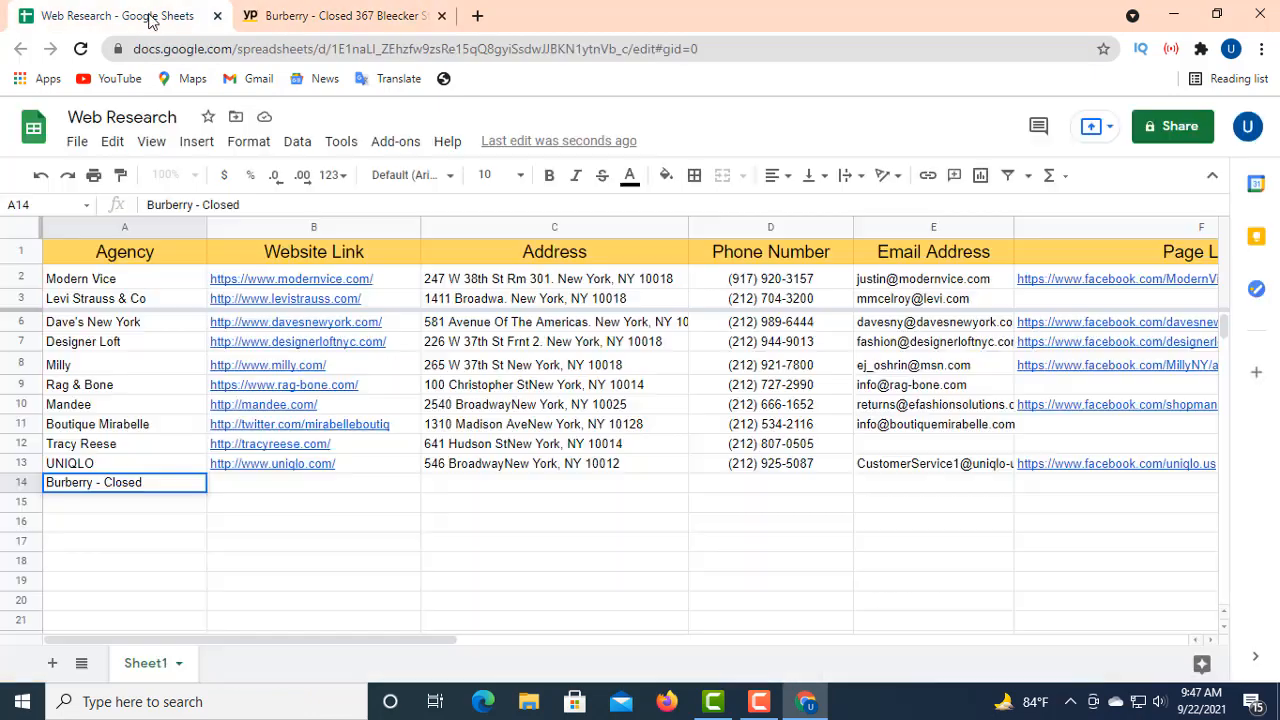
pyautogui.click(305, 488)
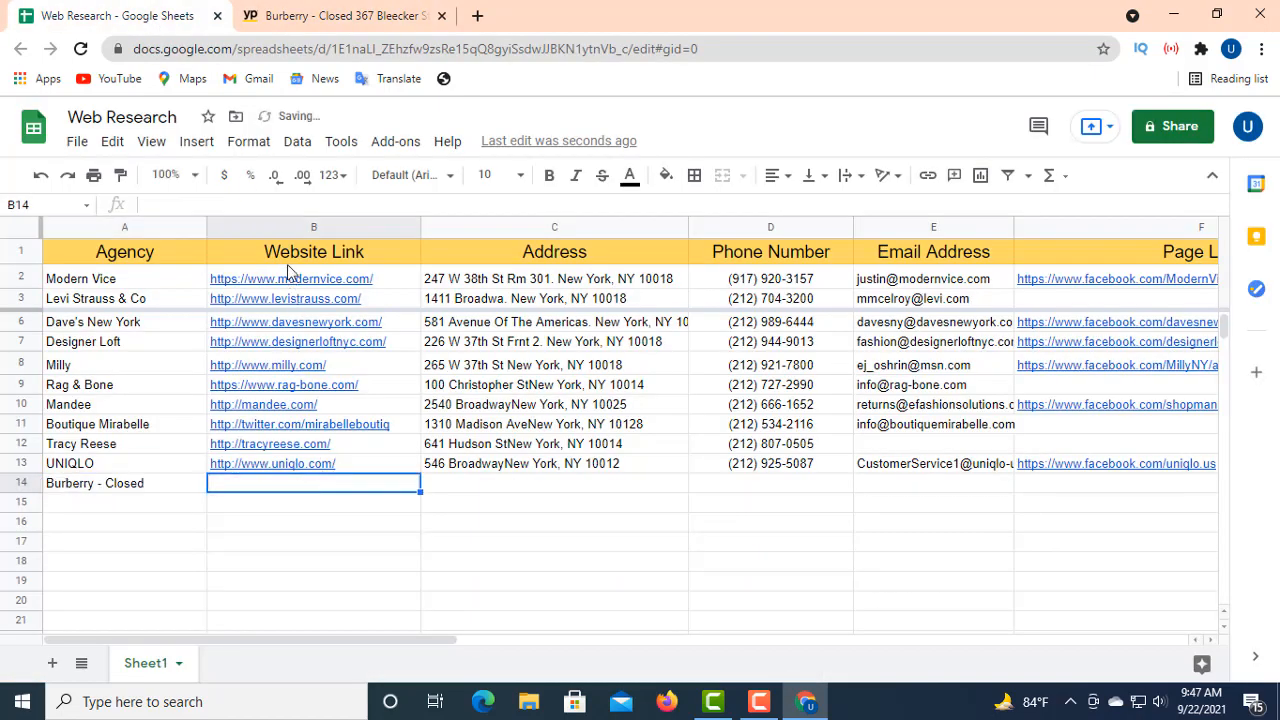
pyautogui.click(178, 204)
pyautogui.rightClick(178, 204)
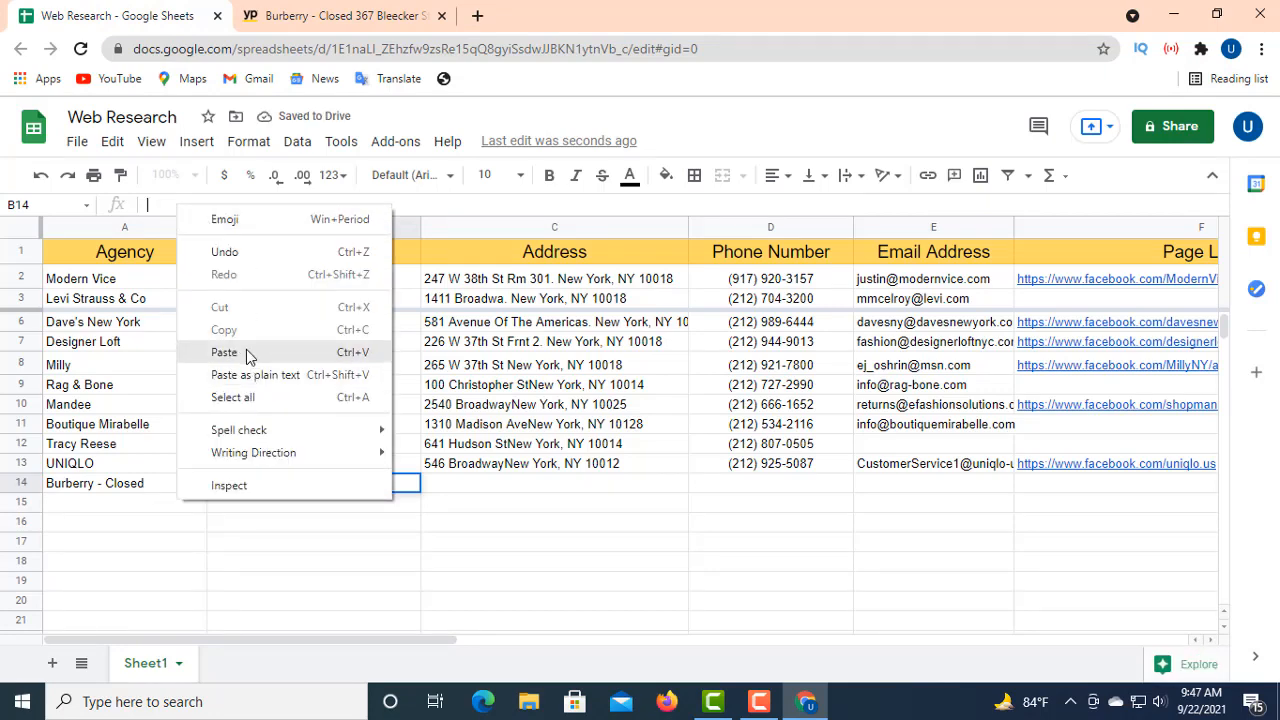
pyautogui.click(250, 354)
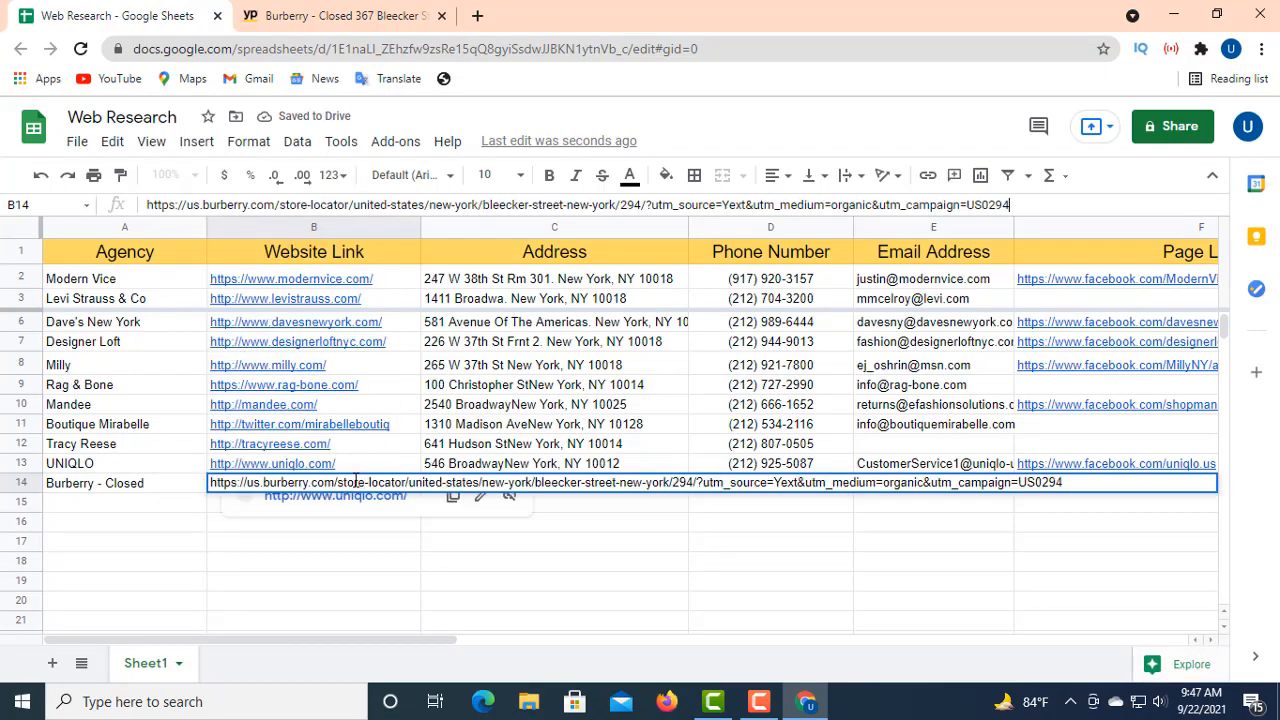
pyautogui.click(795, 530)
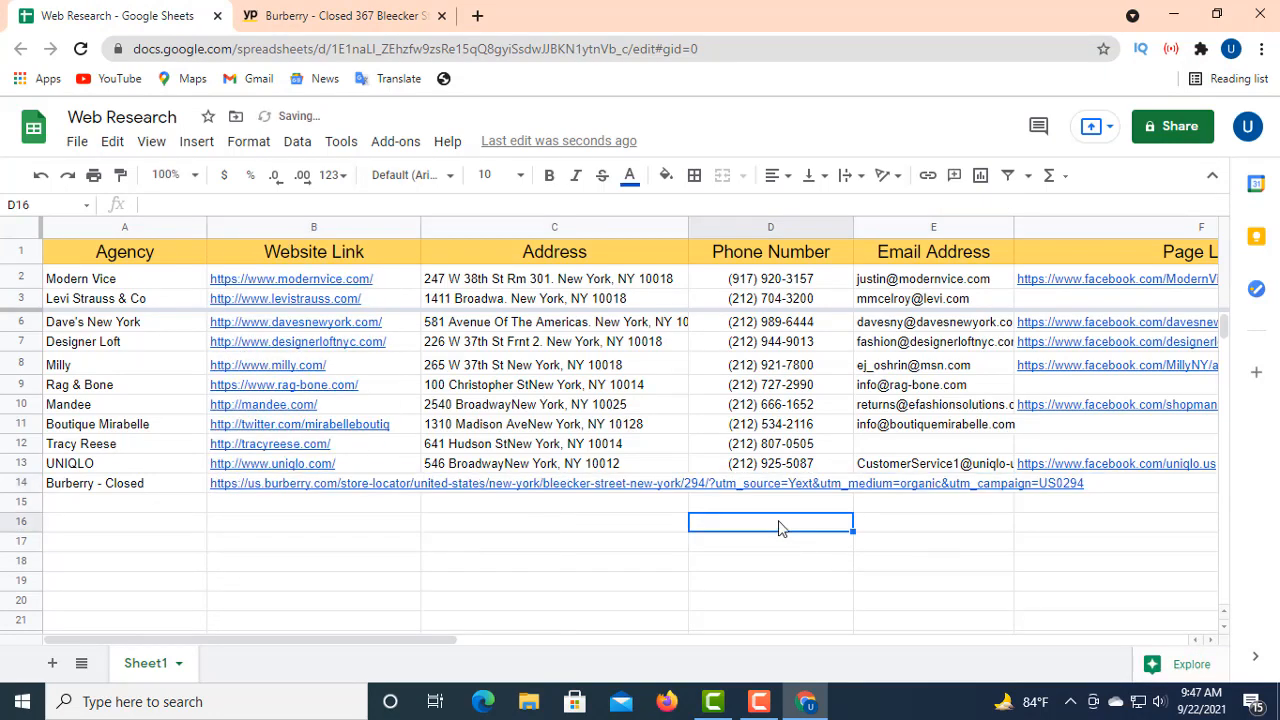
# - Copy the store's street address from the Burberry listing into the Address cell C14 and put it on a single line
pyautogui.click(530, 486)
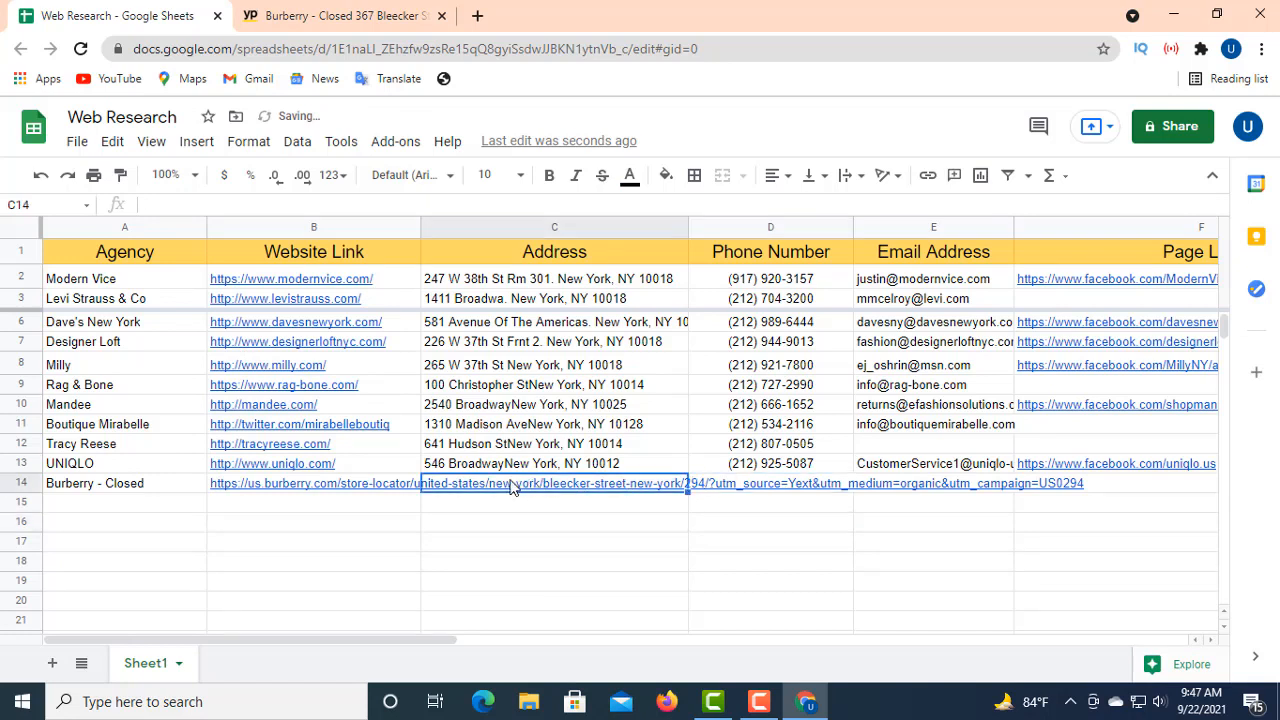
pyautogui.doubleClick(498, 486)
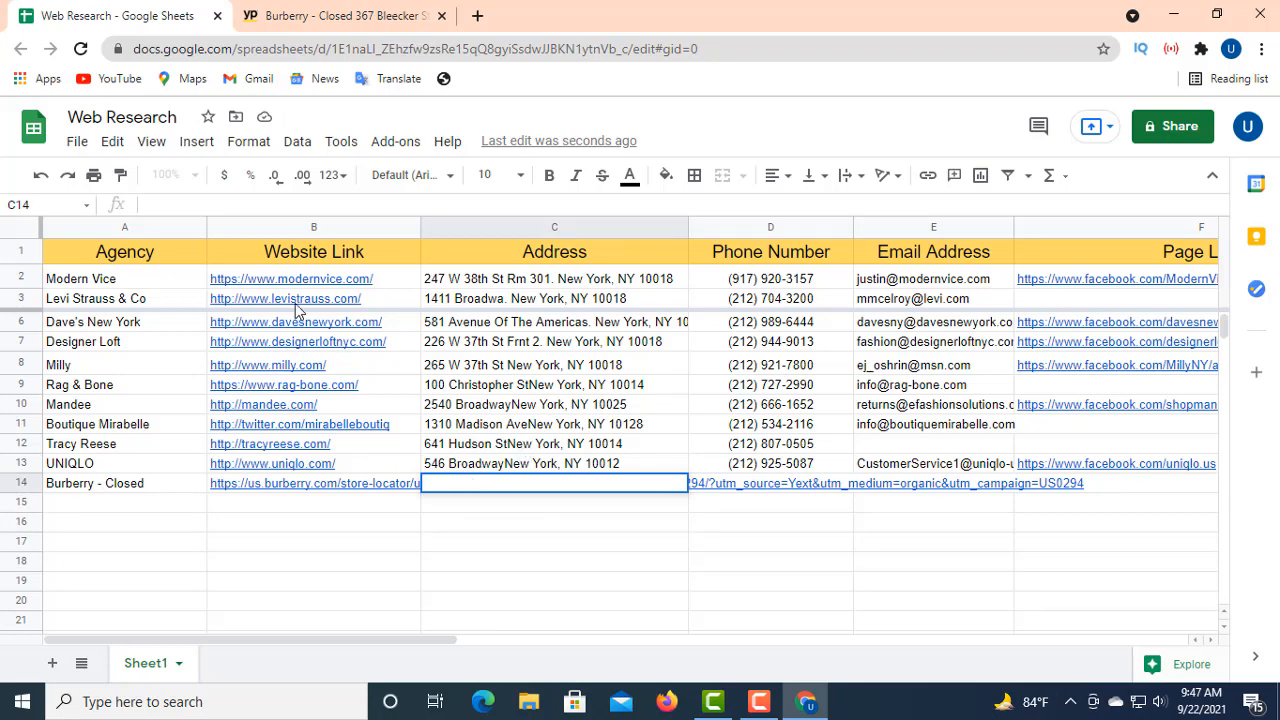
pyautogui.click(290, 18)
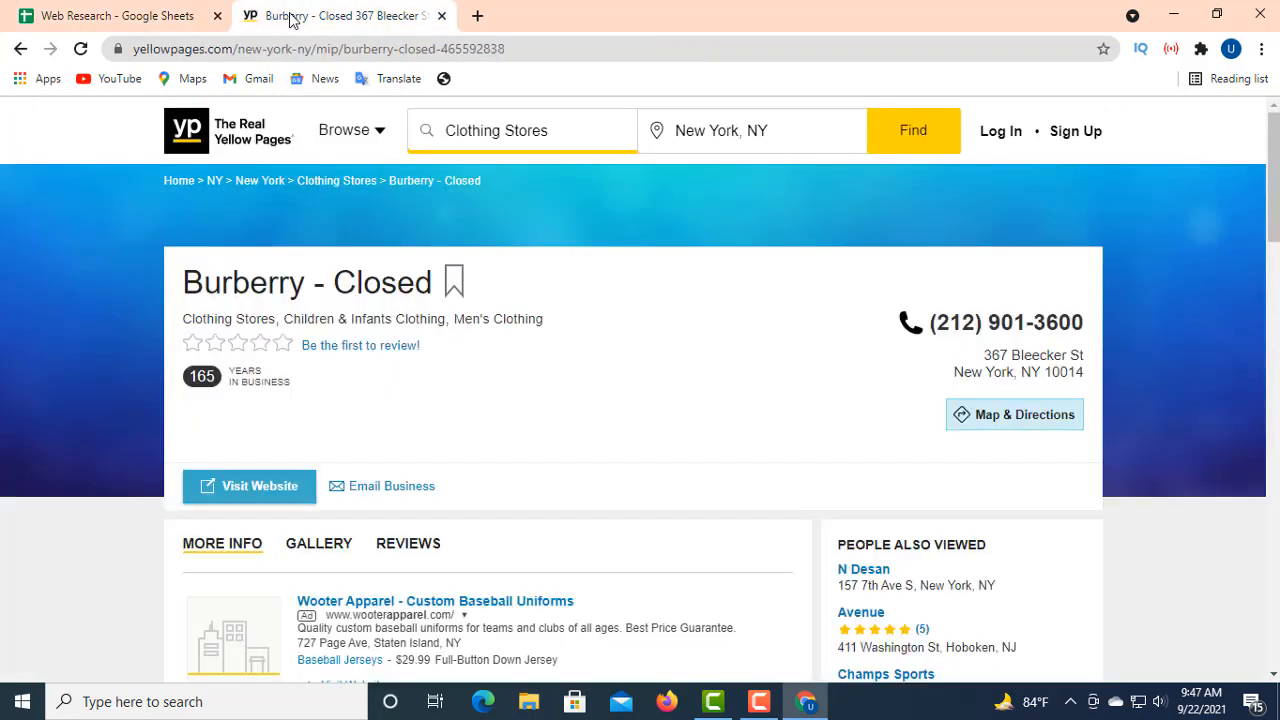
pyautogui.moveTo(978, 351); pyautogui.dragTo(1084, 373)
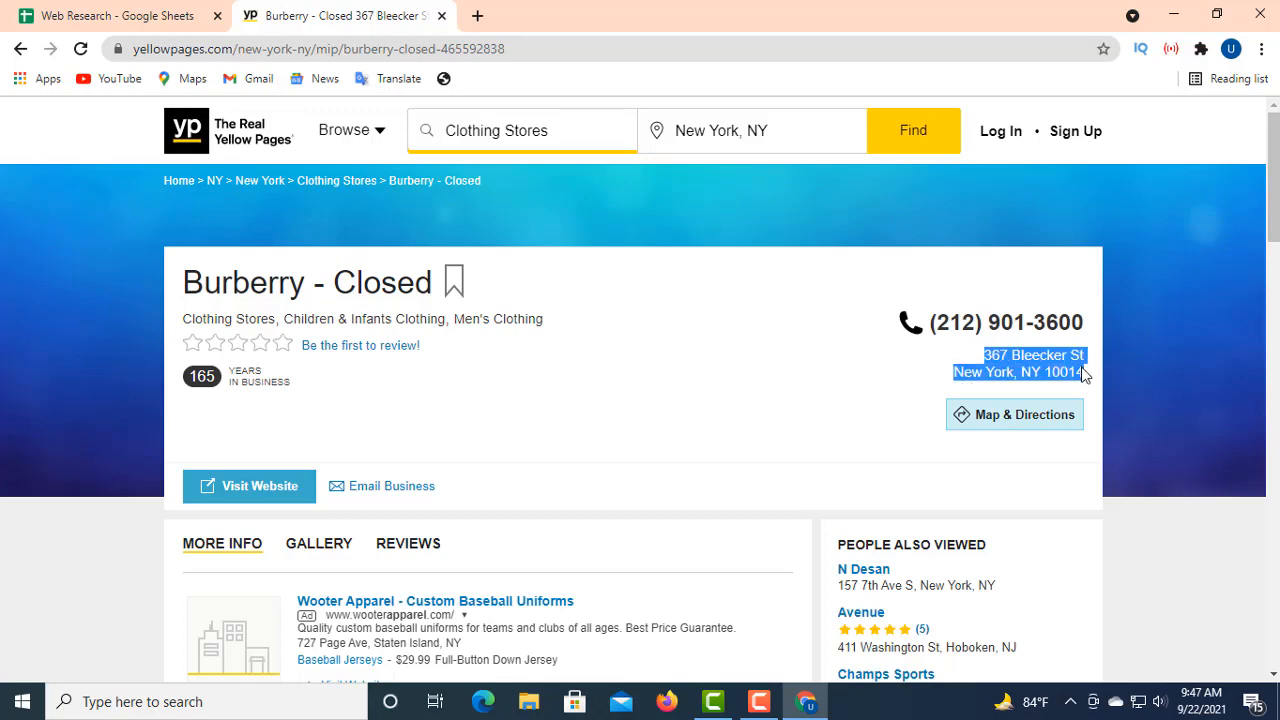
pyautogui.rightClick(1060, 360)
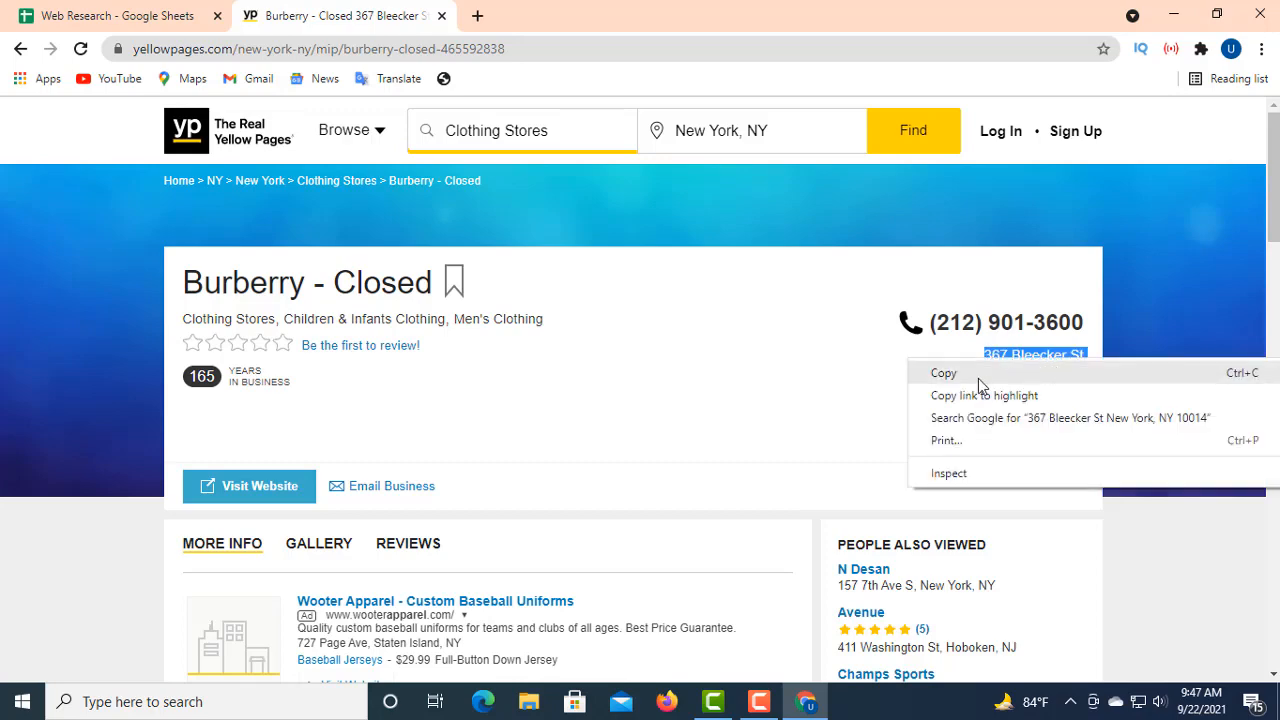
pyautogui.click(980, 382)
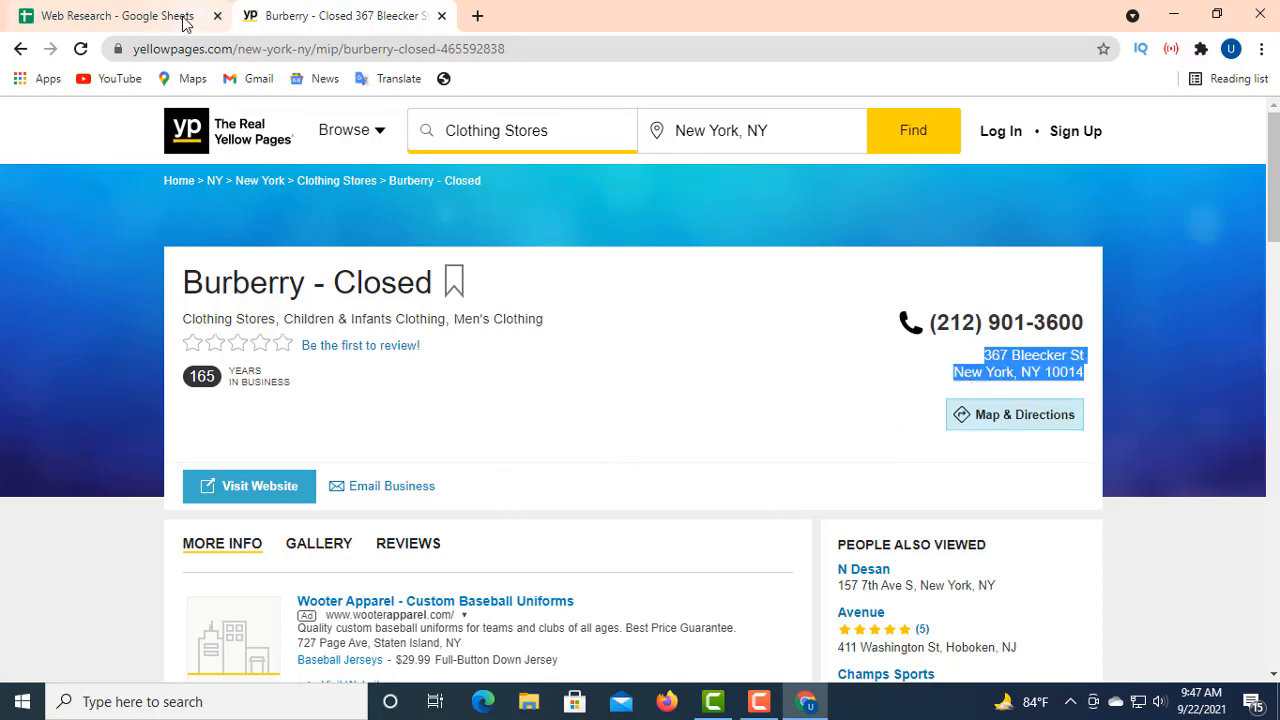
pyautogui.click(228, 12)
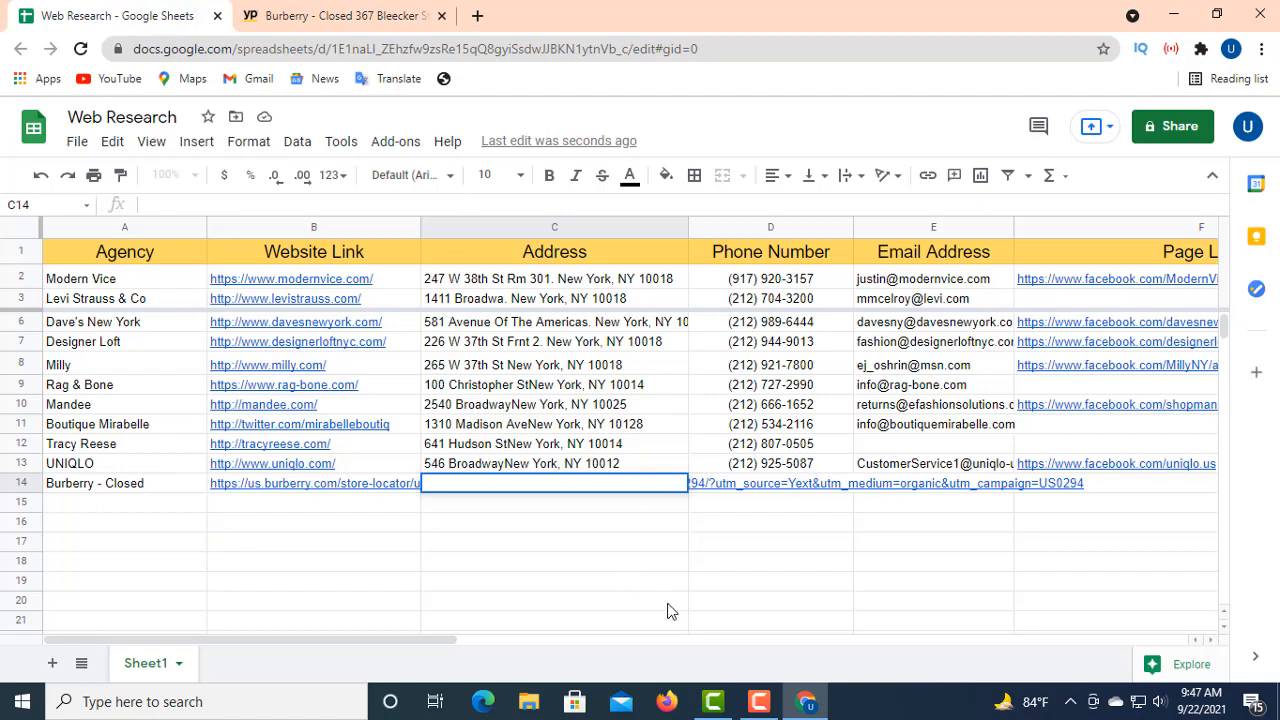
pyautogui.rightClick(148, 204)
pyautogui.click(196, 355)
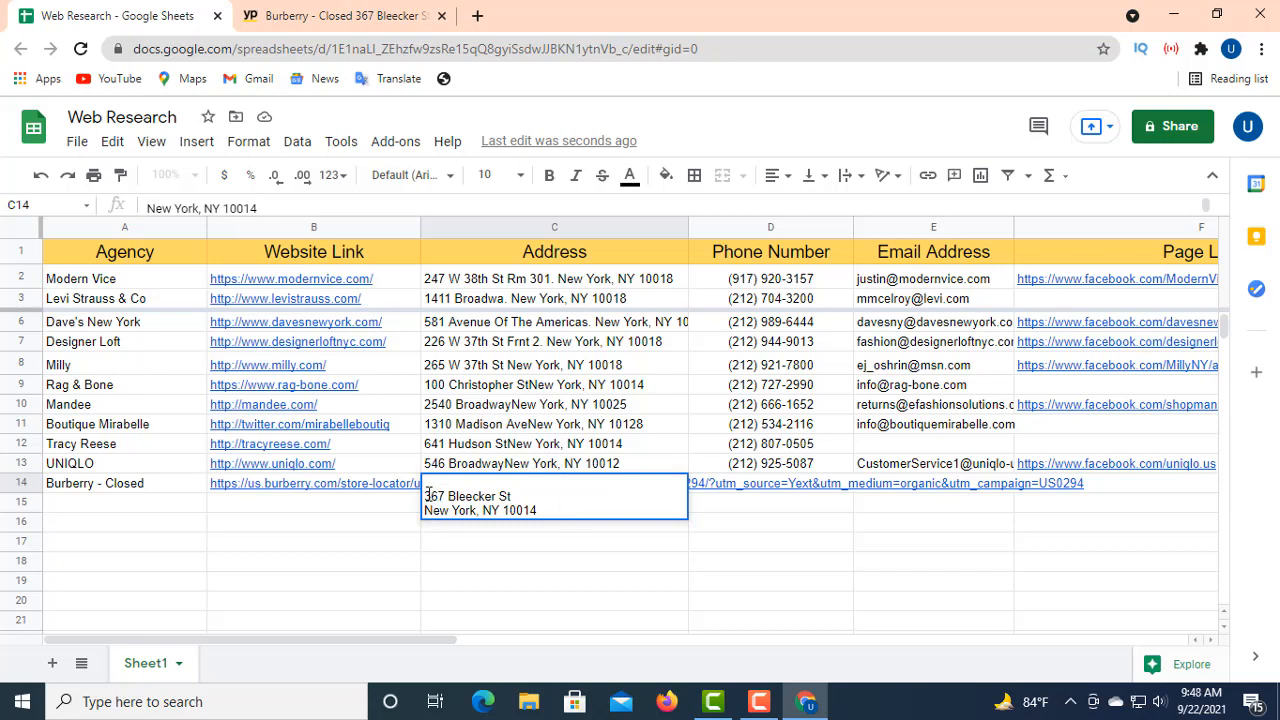
pyautogui.press('BackSpace')
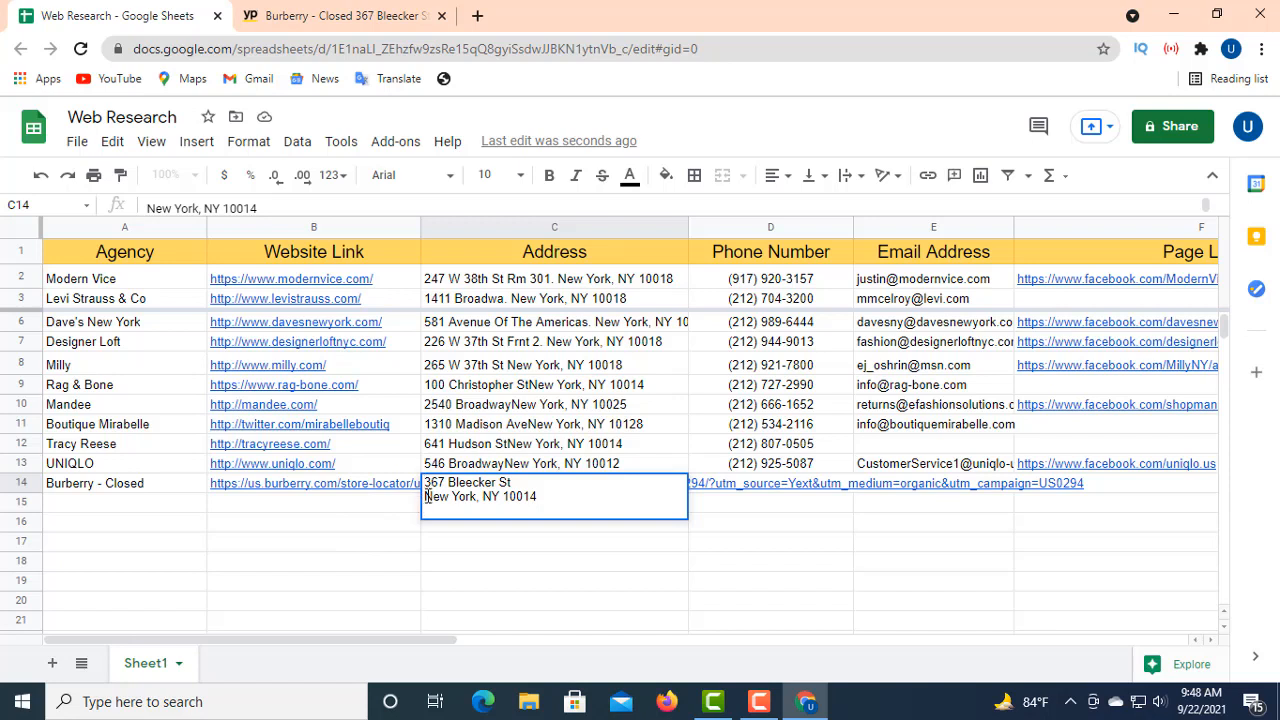
pyautogui.press('BackSpace')
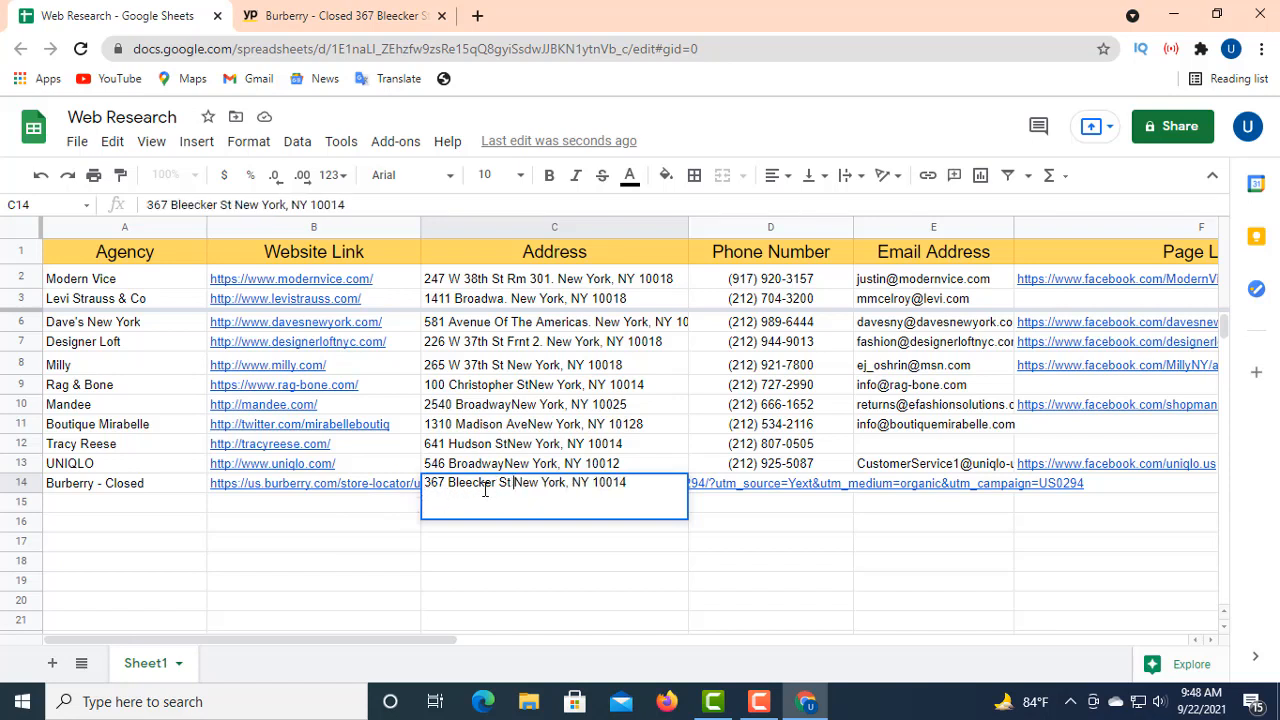
pyautogui.click(710, 507)
# - Copy the store's phone number from the Burberry listing and paste it into the Phone Number cell D14
pyautogui.click(727, 486)
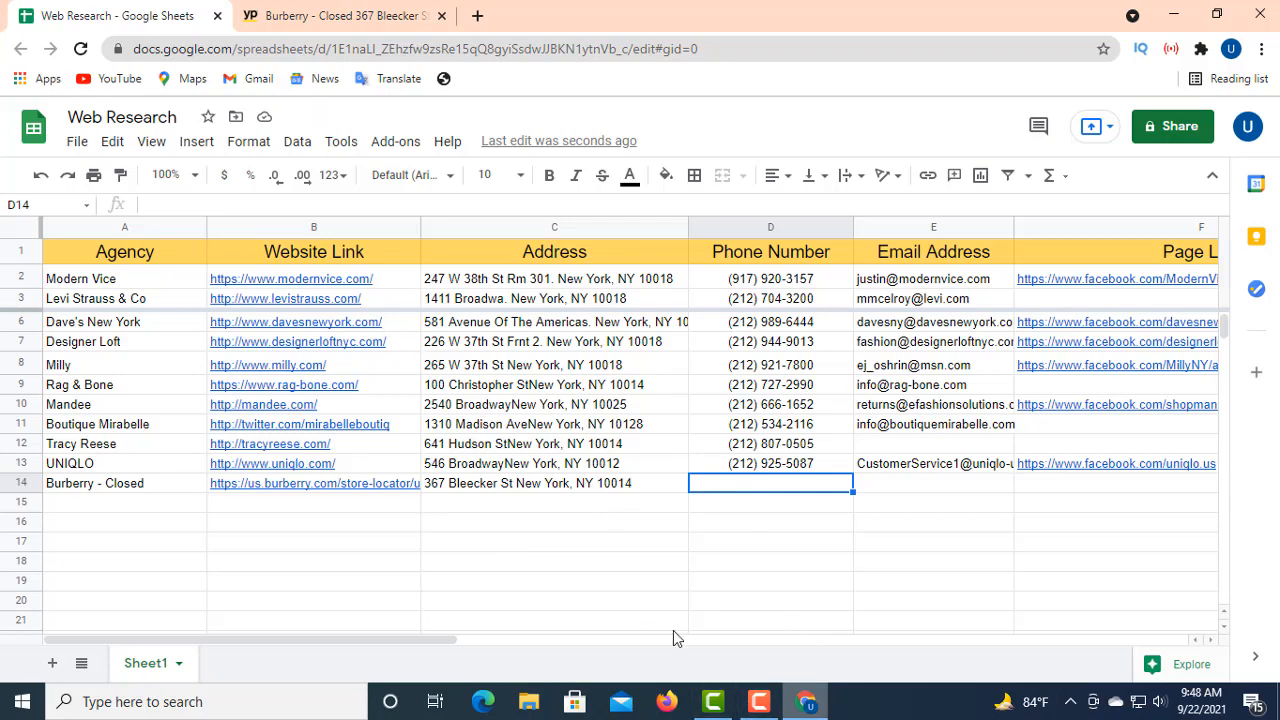
pyautogui.click(322, 14)
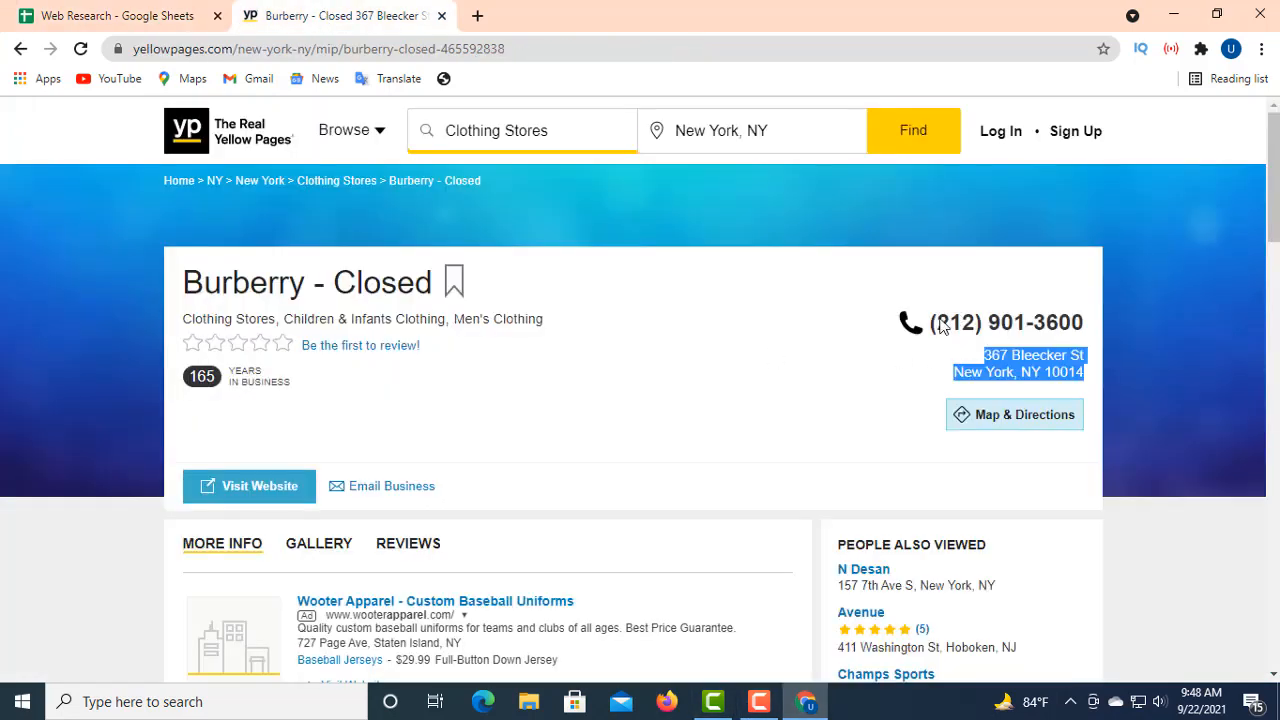
pyautogui.moveTo(930, 322); pyautogui.dragTo(1085, 323)
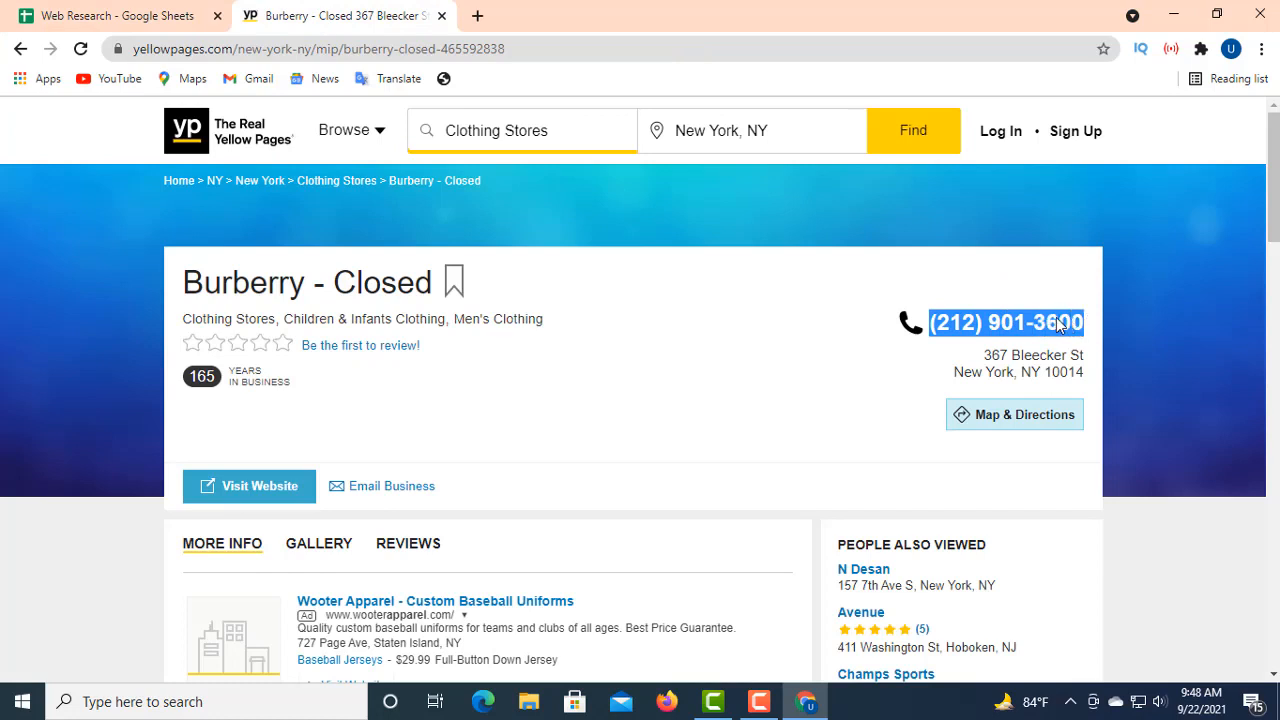
pyautogui.rightClick(1056, 326)
pyautogui.click(1036, 338)
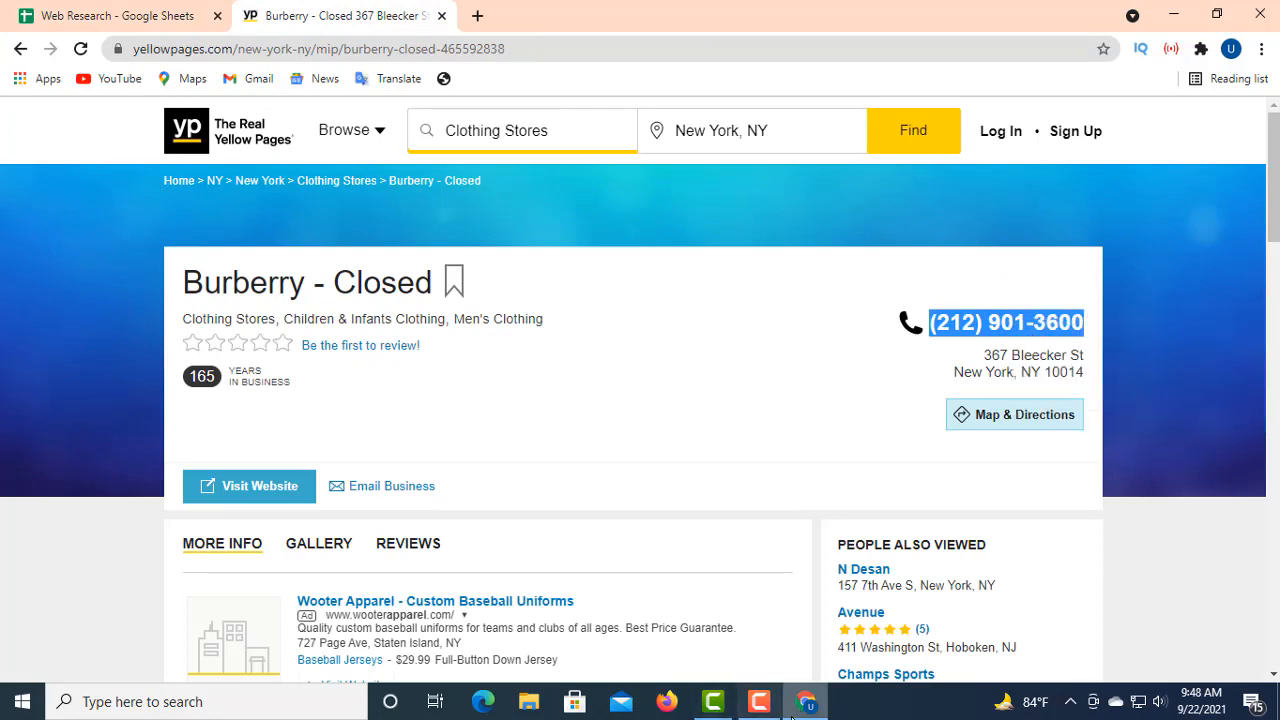
pyautogui.click(110, 18)
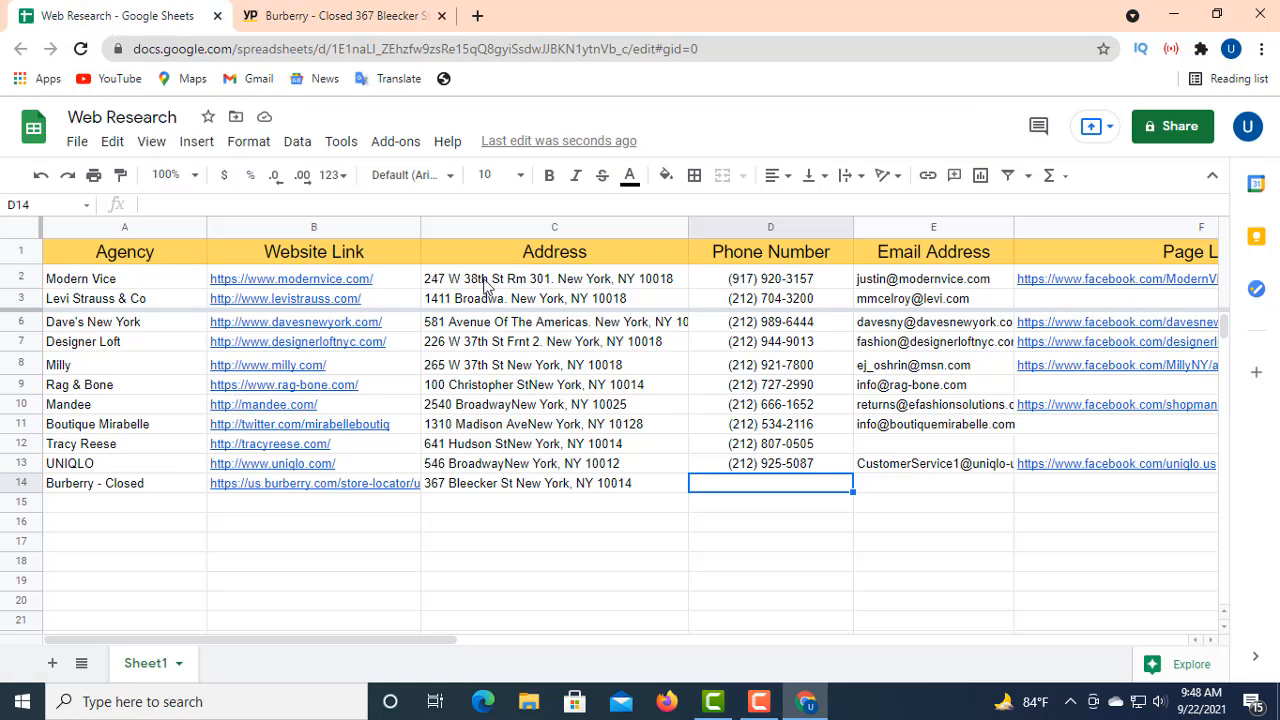
pyautogui.click(170, 205)
pyautogui.rightClick(168, 206)
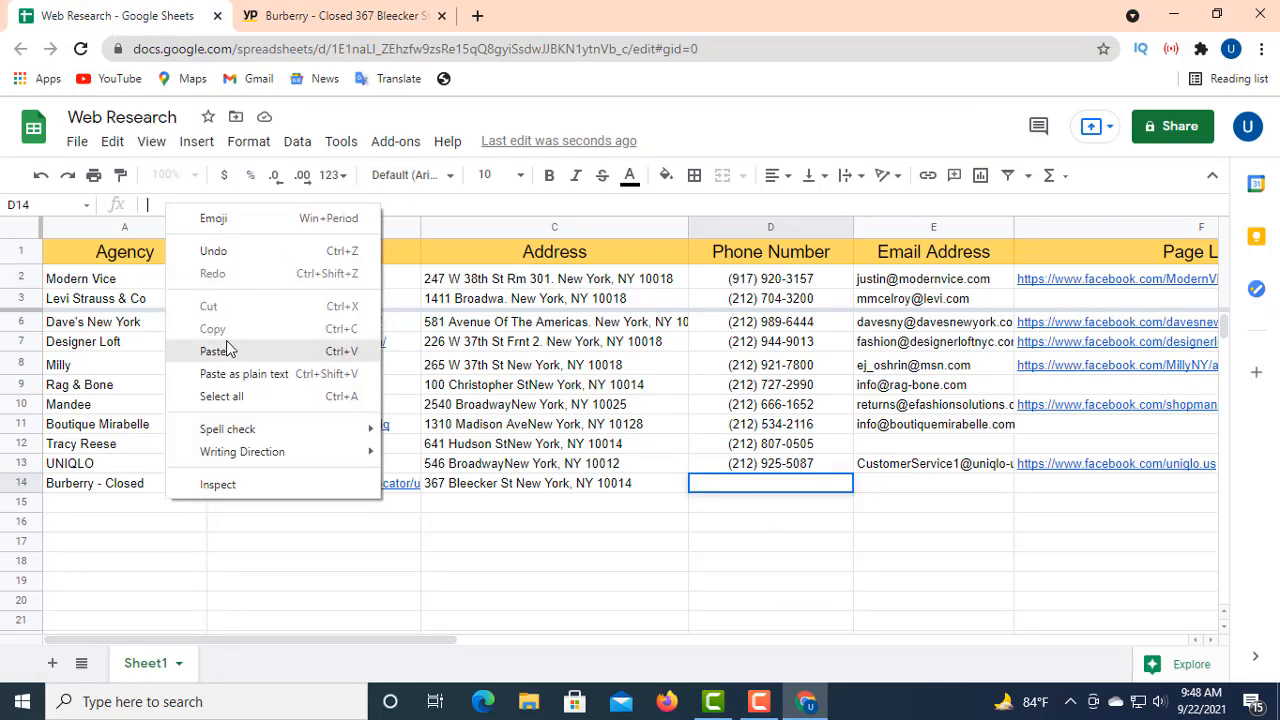
pyautogui.click(226, 342)
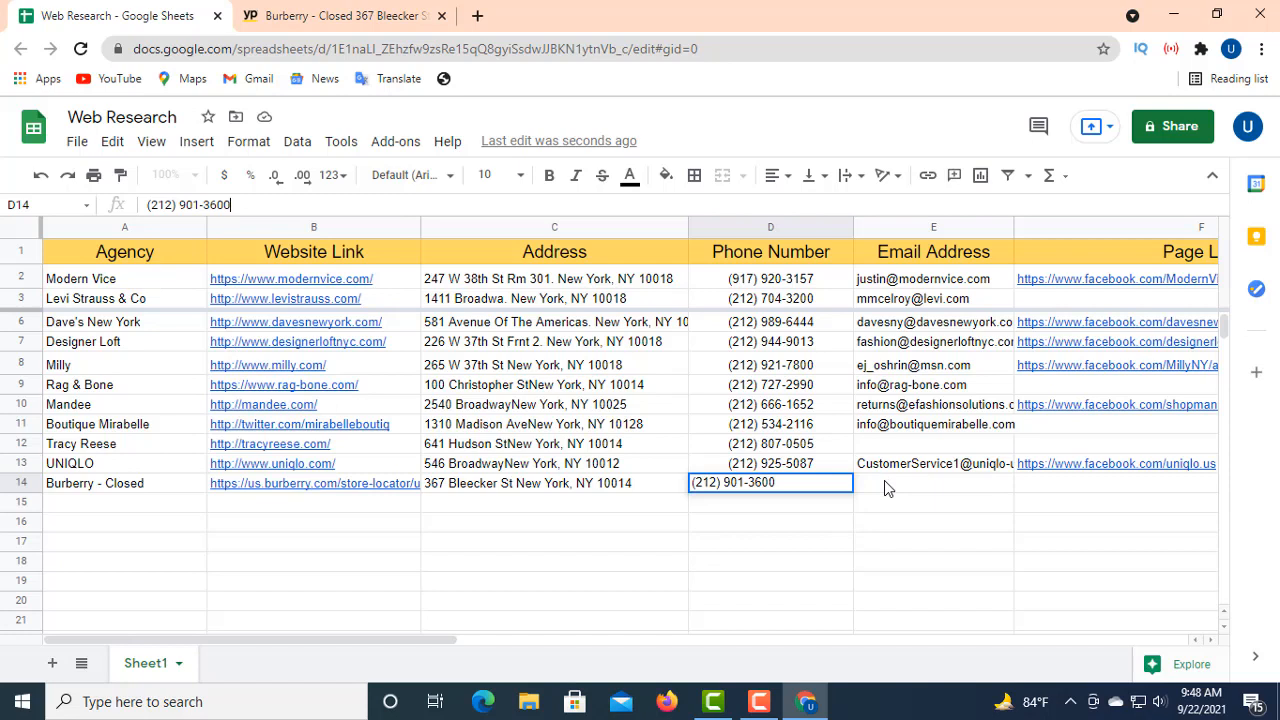
# - Copy the store's e-mail address from the Burberry listing and paste it into the Email Address cell E14
pyautogui.click(884, 480)
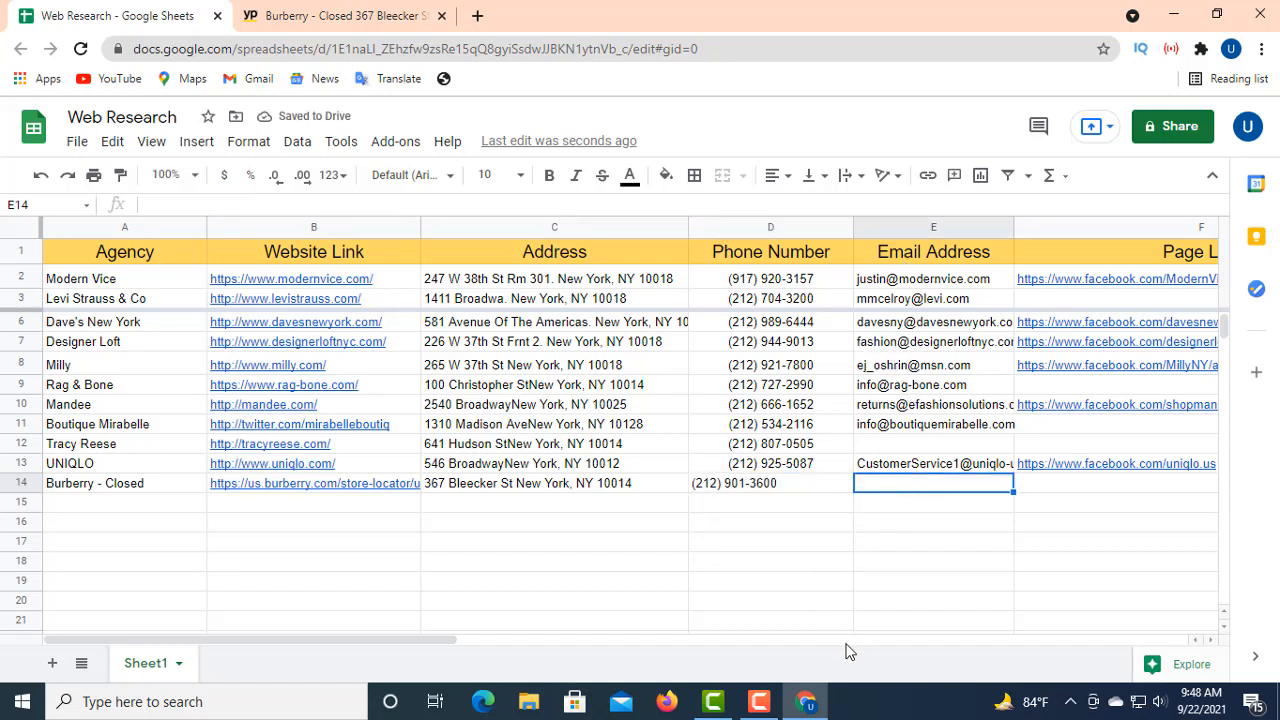
pyautogui.click(291, 28)
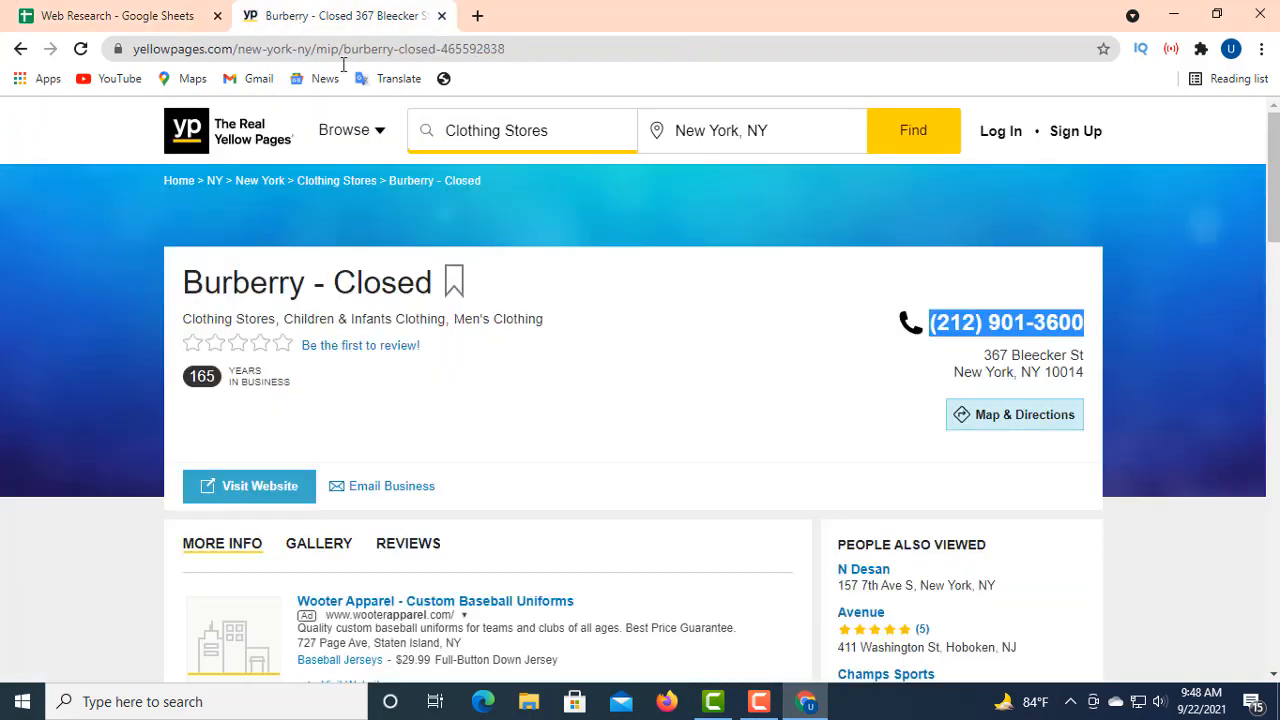
pyautogui.click(345, 397)
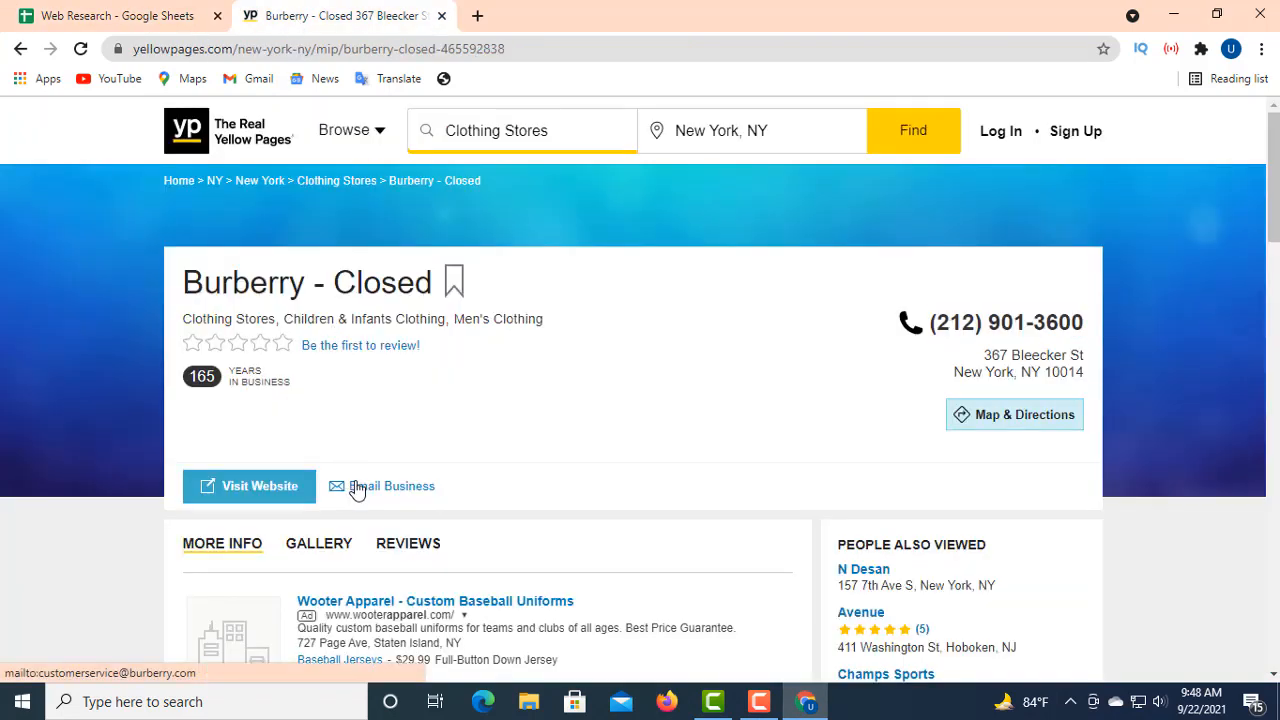
pyautogui.rightClick(353, 485)
pyautogui.click(428, 597)
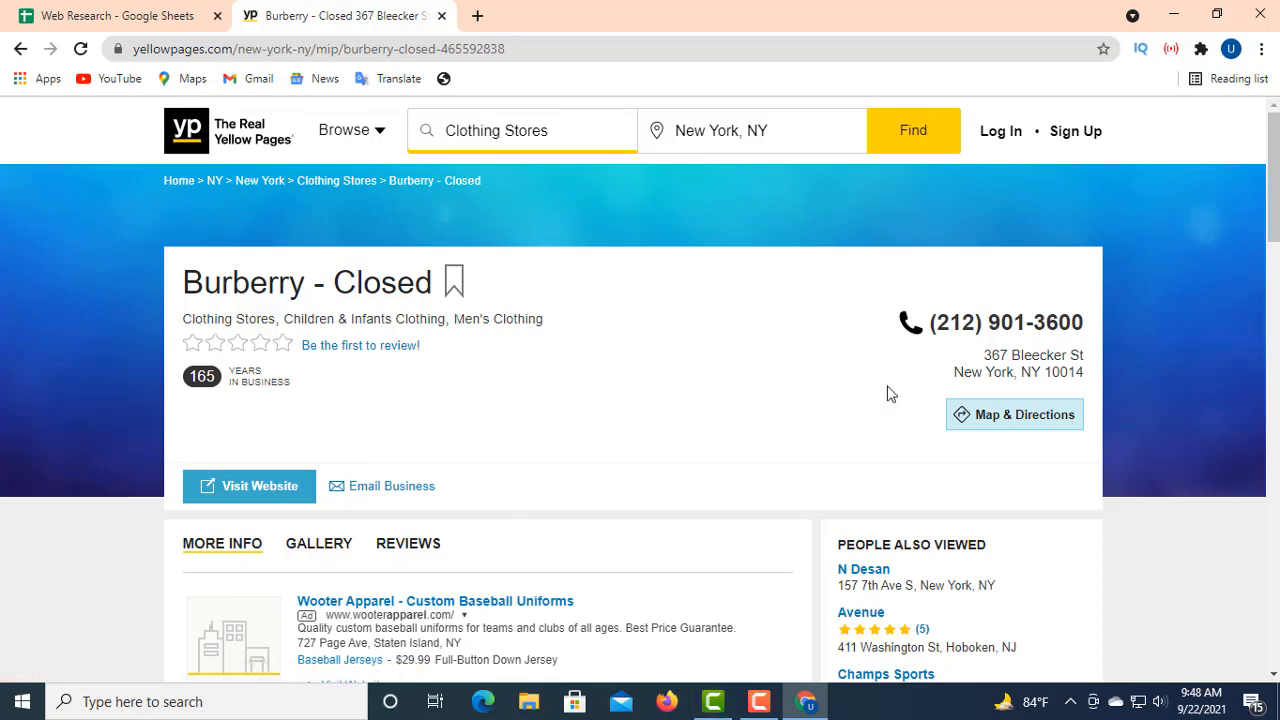
pyautogui.click(195, 15)
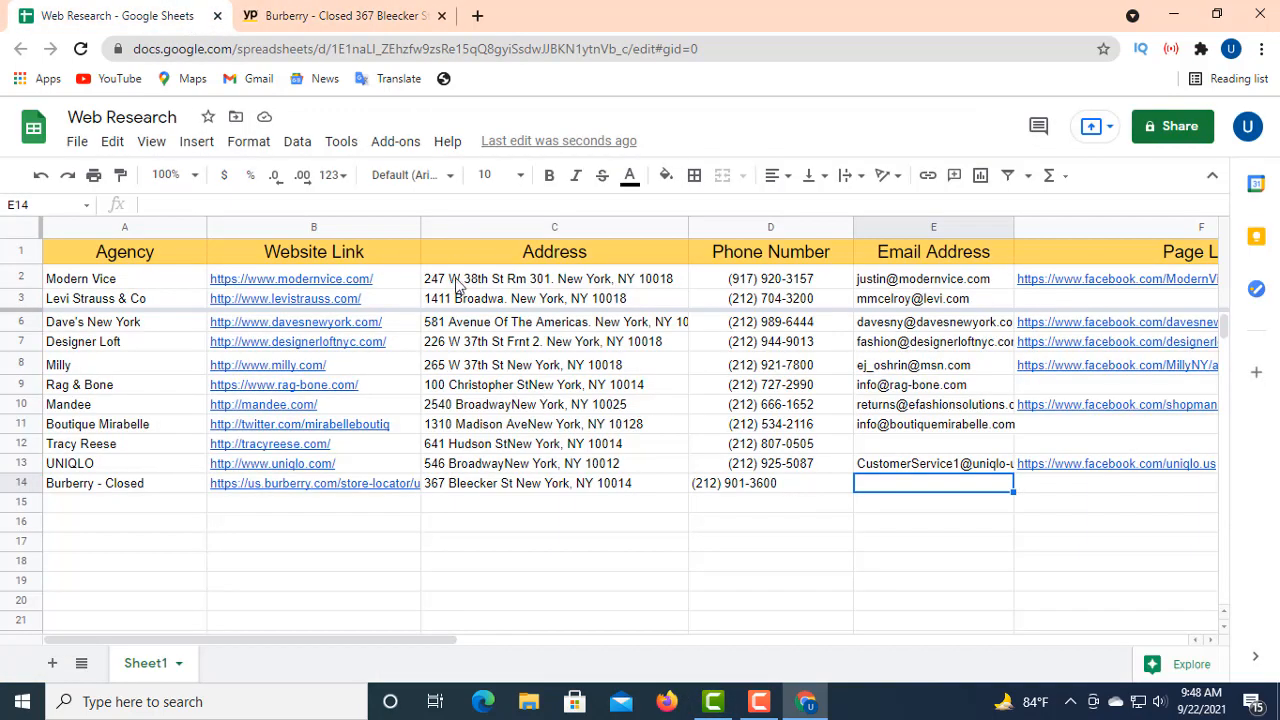
pyautogui.click(151, 203)
pyautogui.rightClick(151, 203)
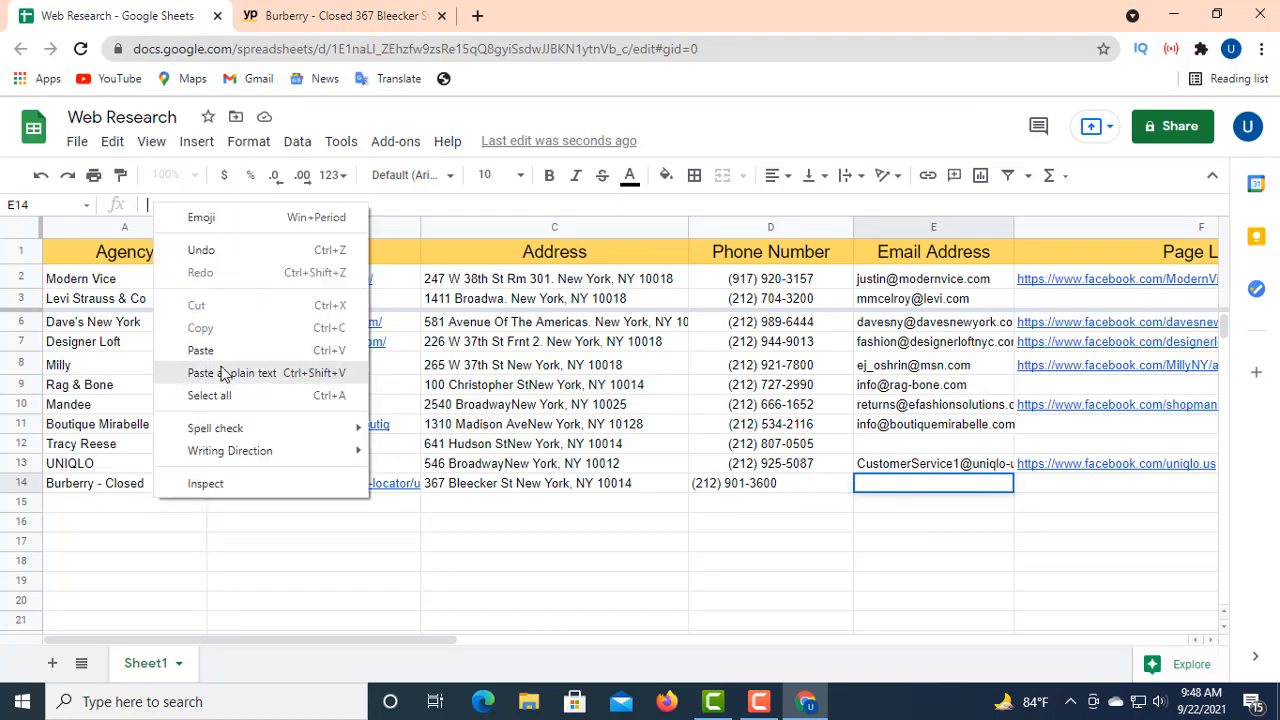
pyautogui.click(216, 351)
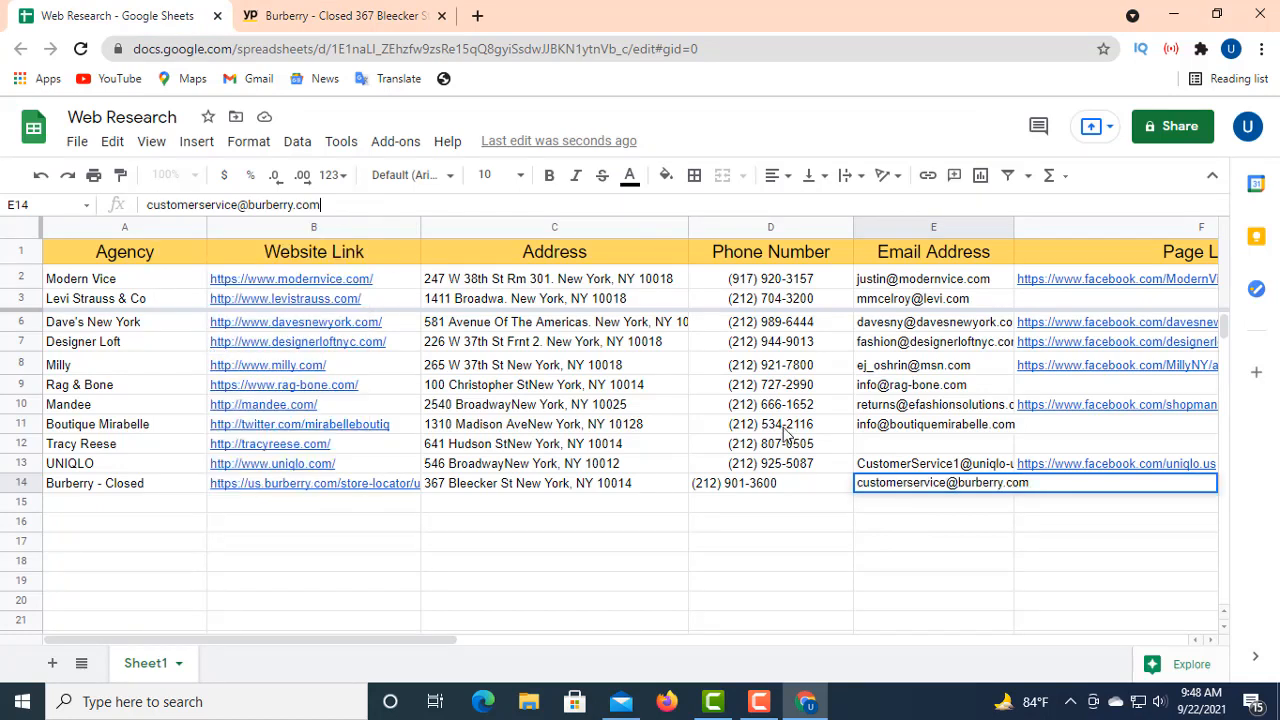
pyautogui.click(1023, 527)
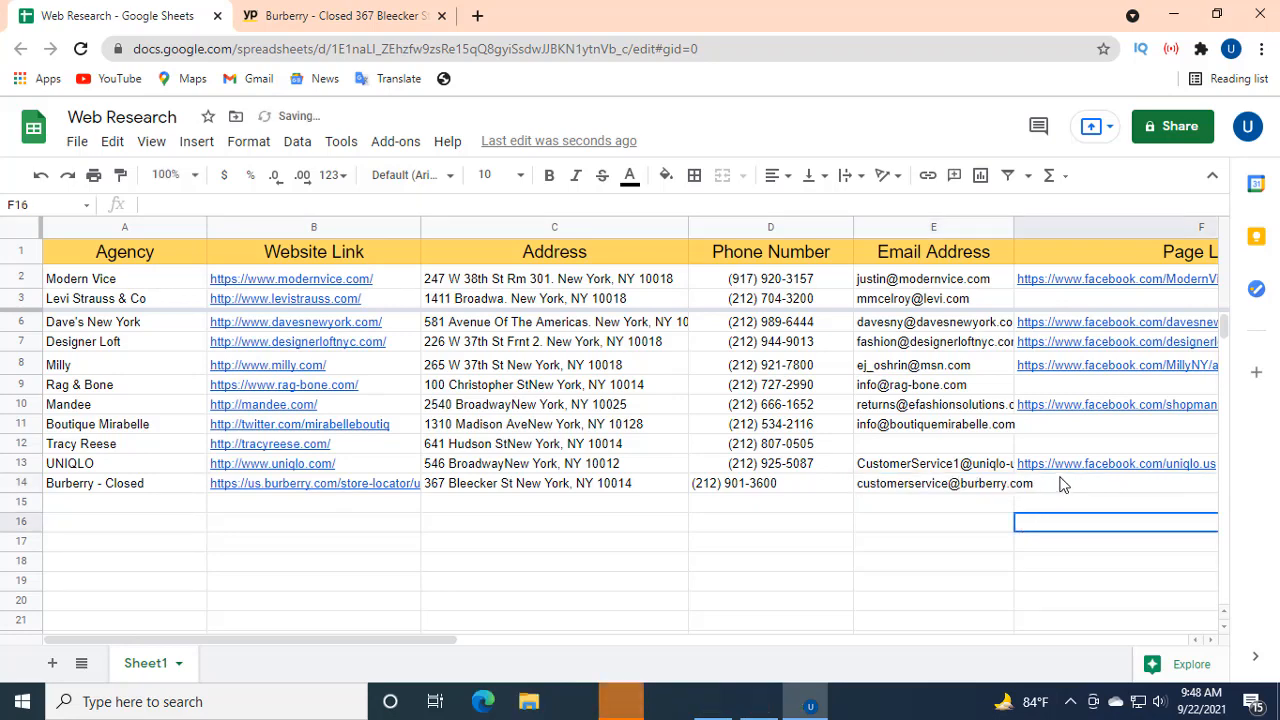
# - Select the Page Link cell F14, then open Burberry's website from its listing and follow the site's footer link to its Facebook page
pyautogui.click(1060, 487)
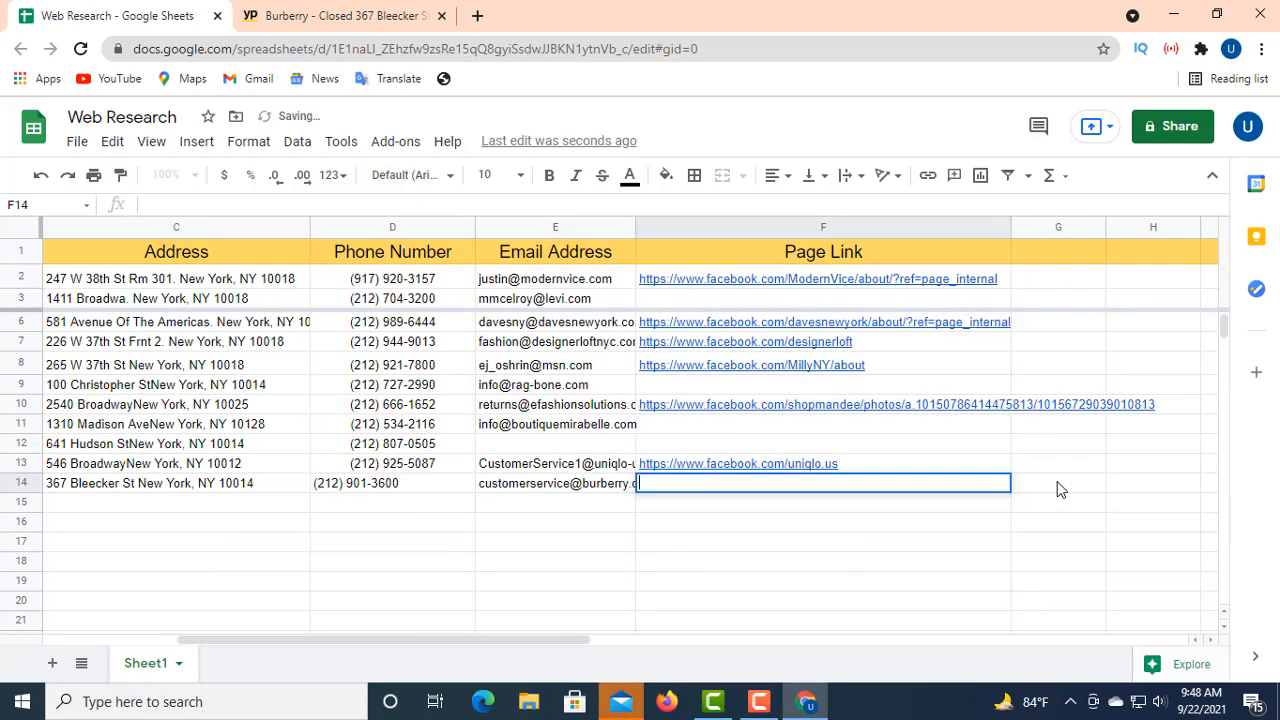
pyautogui.click(1046, 486)
pyautogui.click(711, 485)
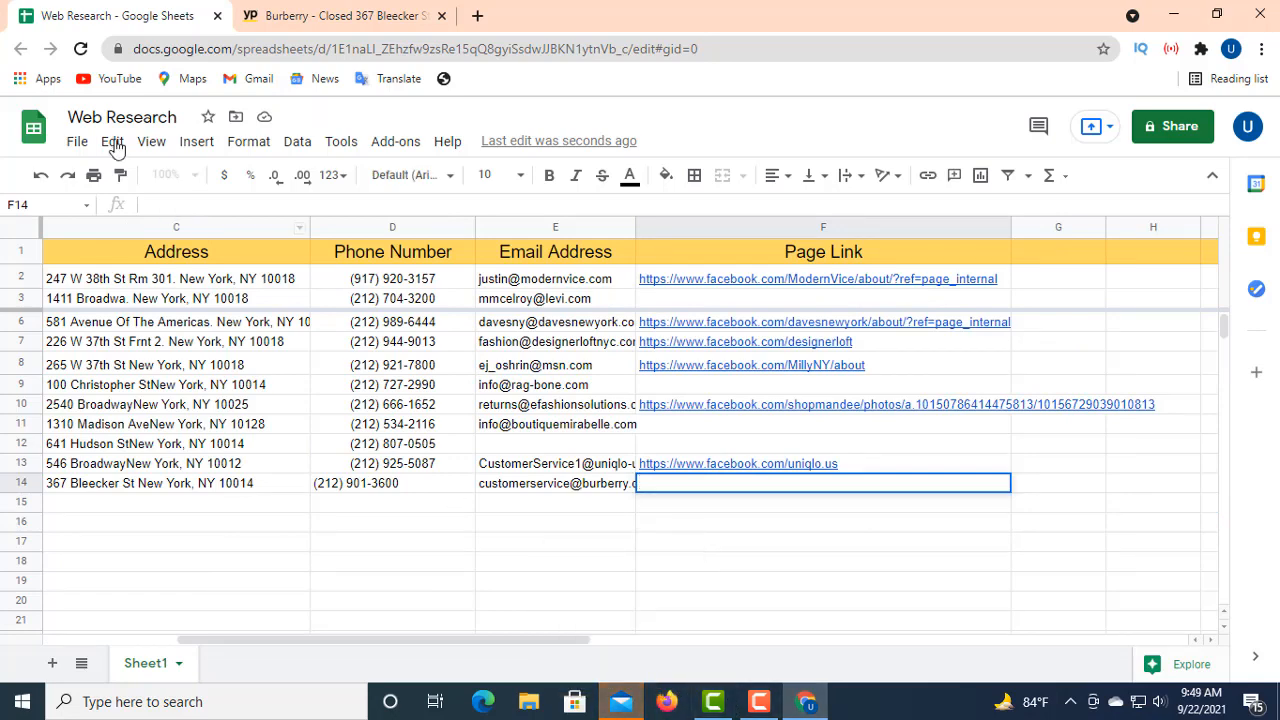
pyautogui.click(279, 18)
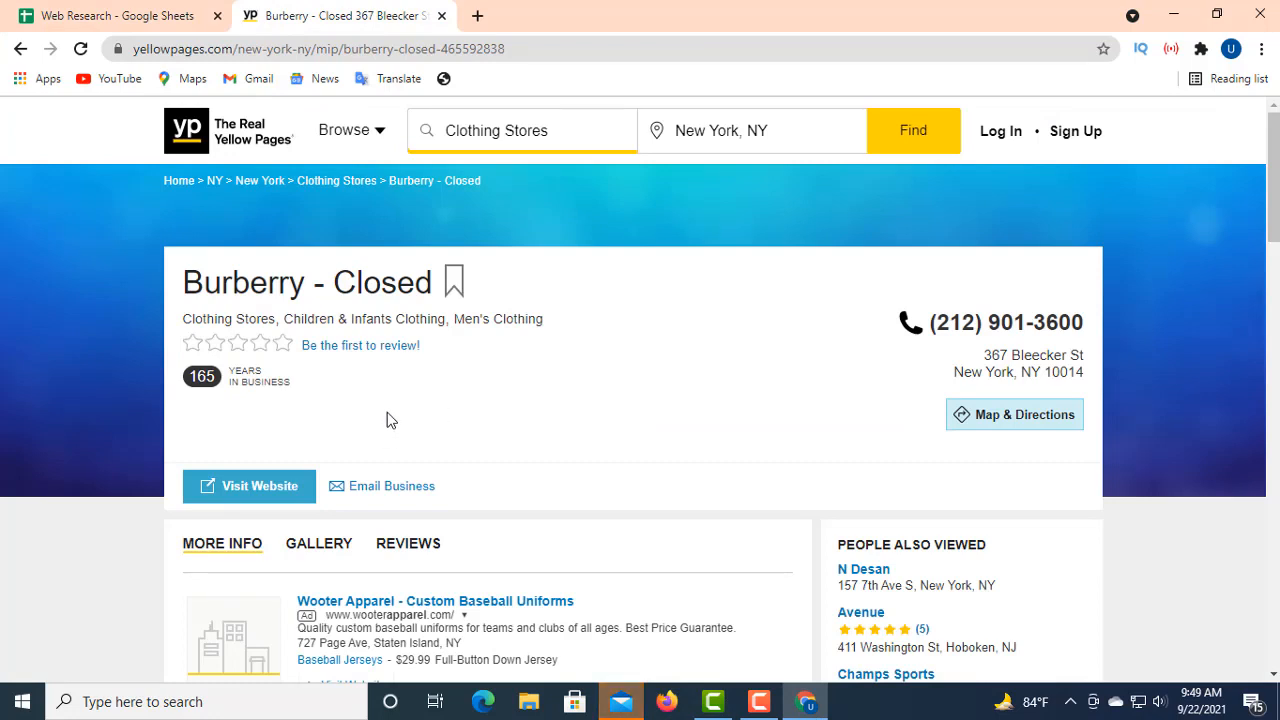
pyautogui.click(223, 488)
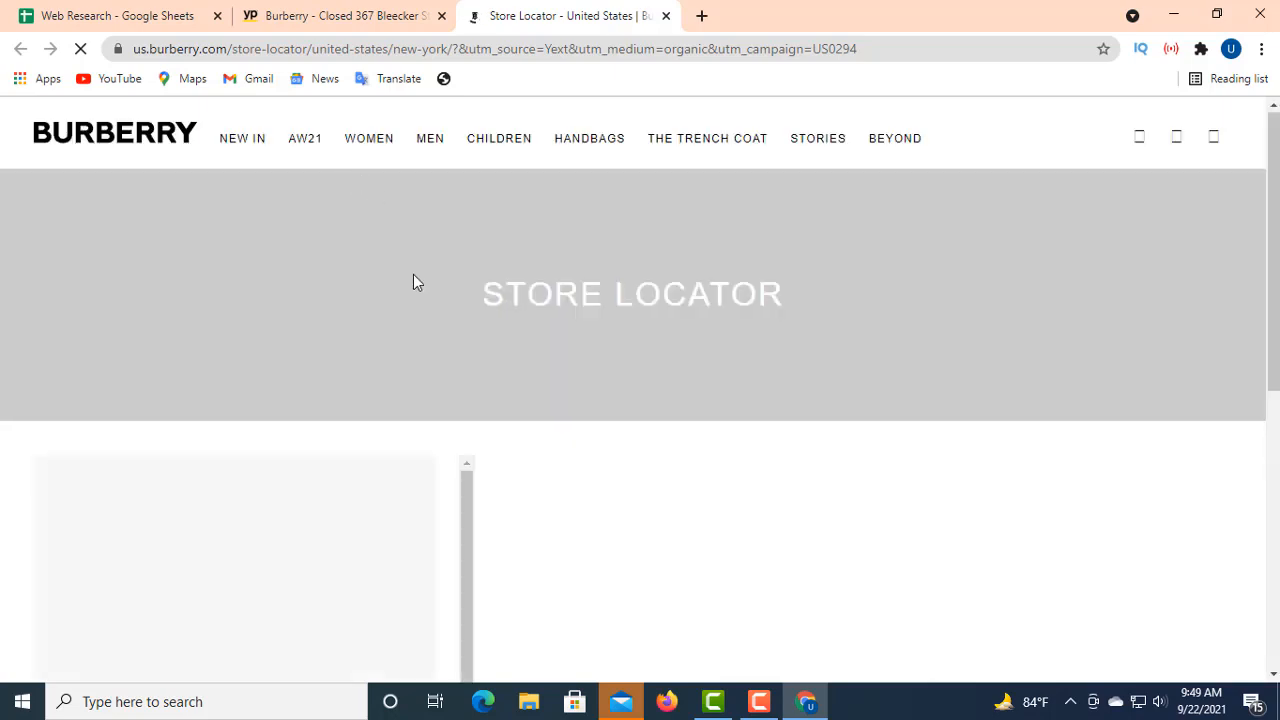
pyautogui.scroll(-1, 829, 266)
pyautogui.scroll(-2, 838, 391)
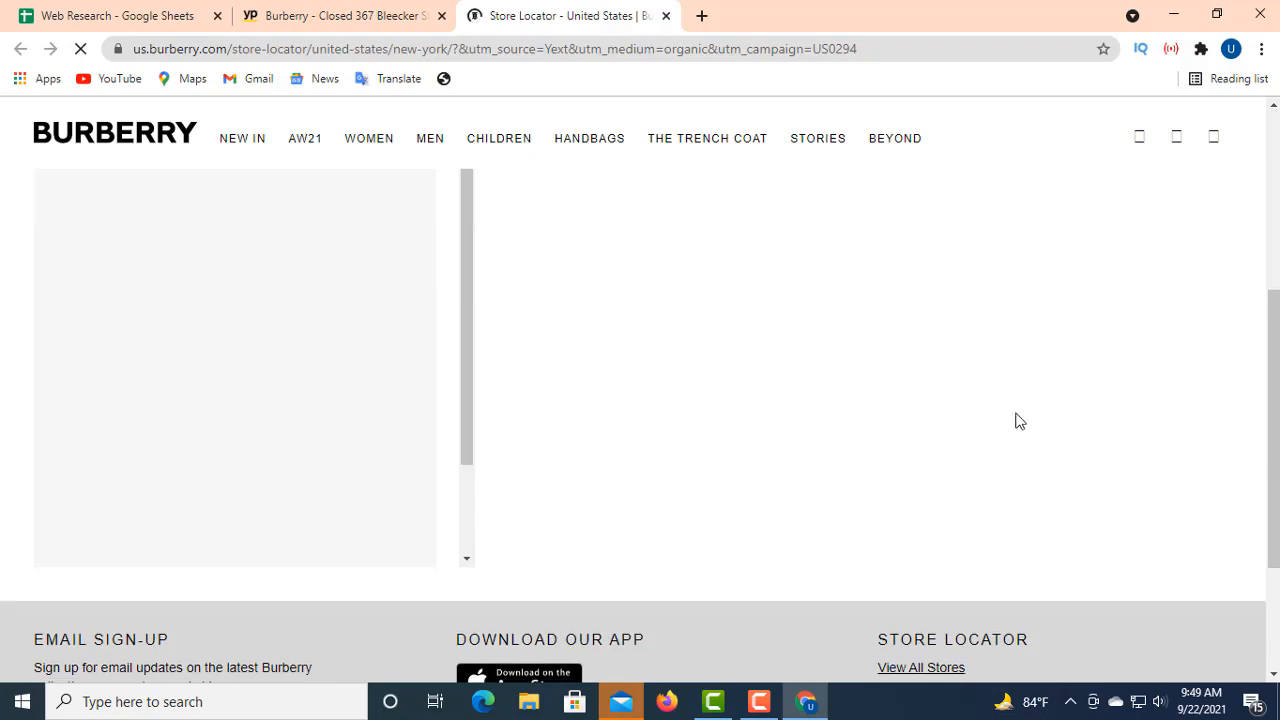
pyautogui.scroll(-2, 586, 449)
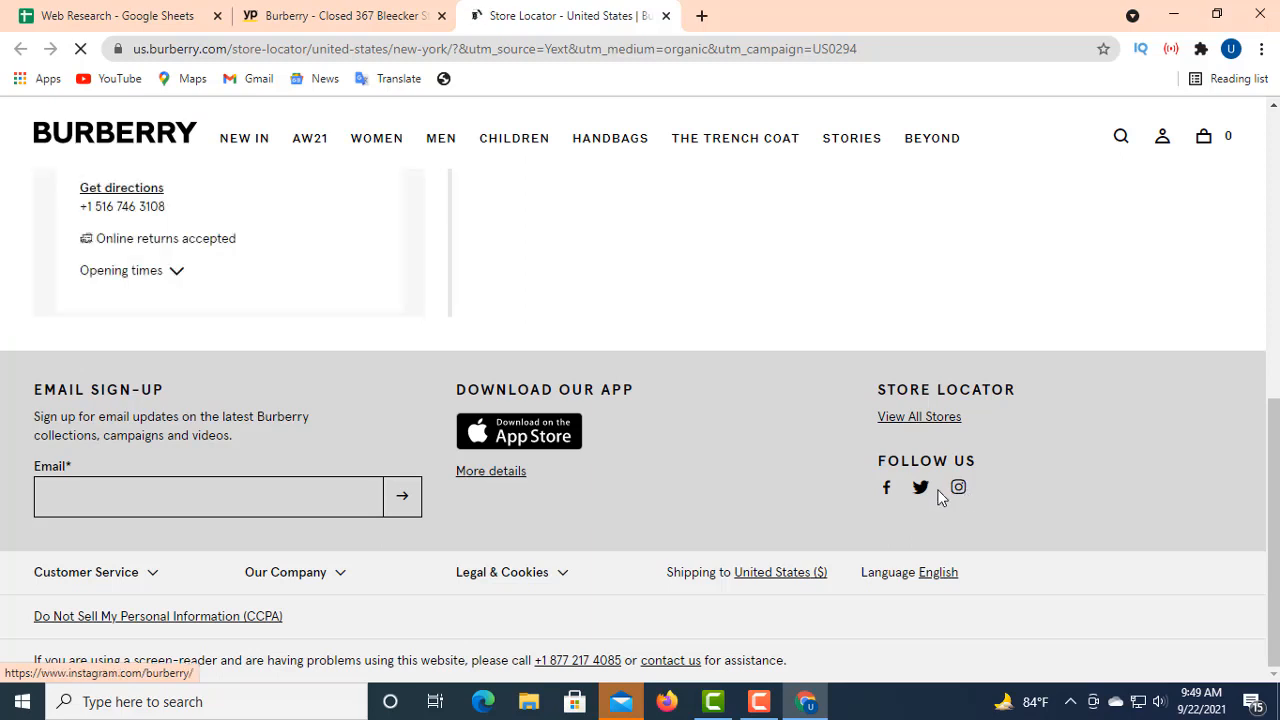
pyautogui.click(887, 490)
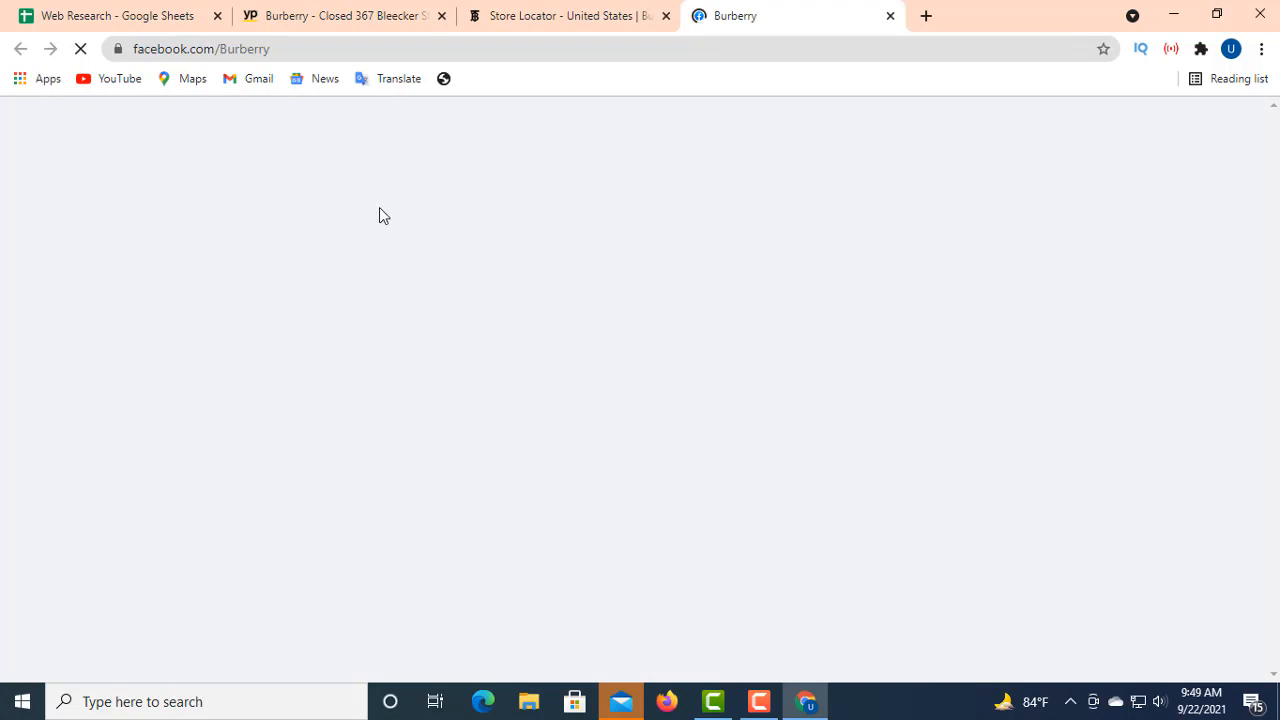
# - Copy the facebook.com/Burberry page address and paste it into the Page Link cell F14
pyautogui.scroll(-3, 480, 268)
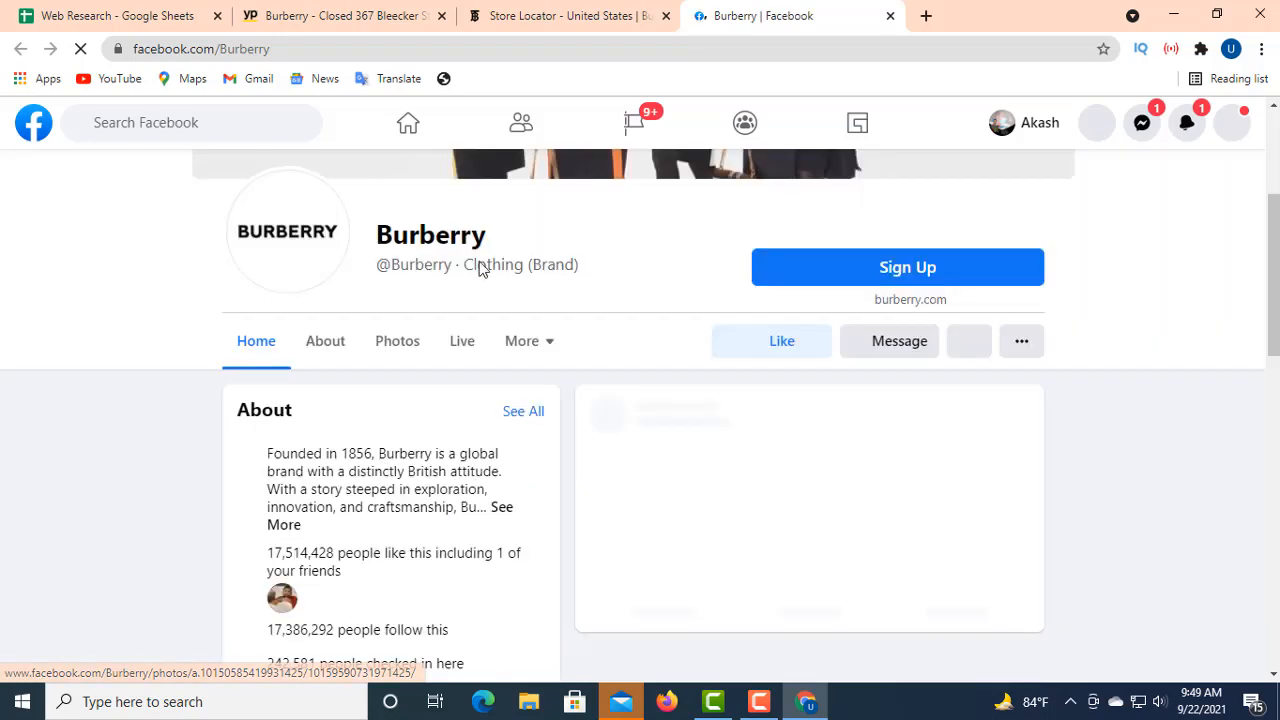
pyautogui.click(228, 49)
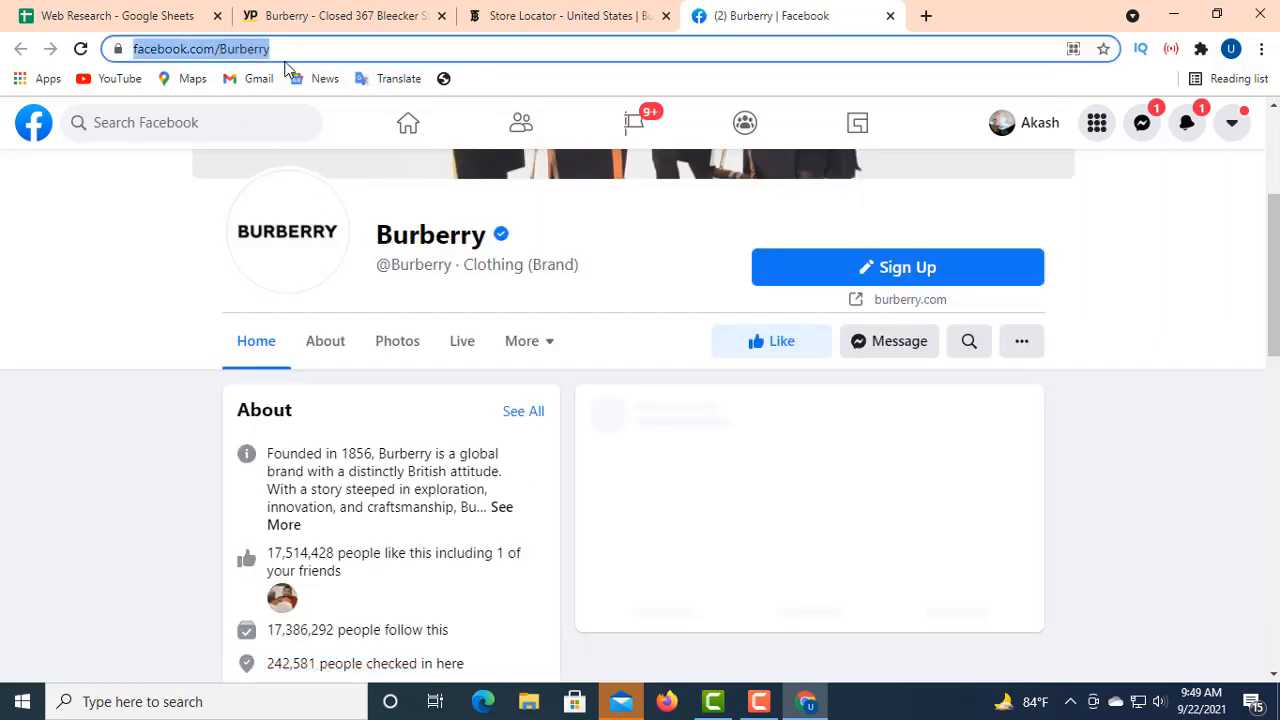
pyautogui.rightClick(237, 53)
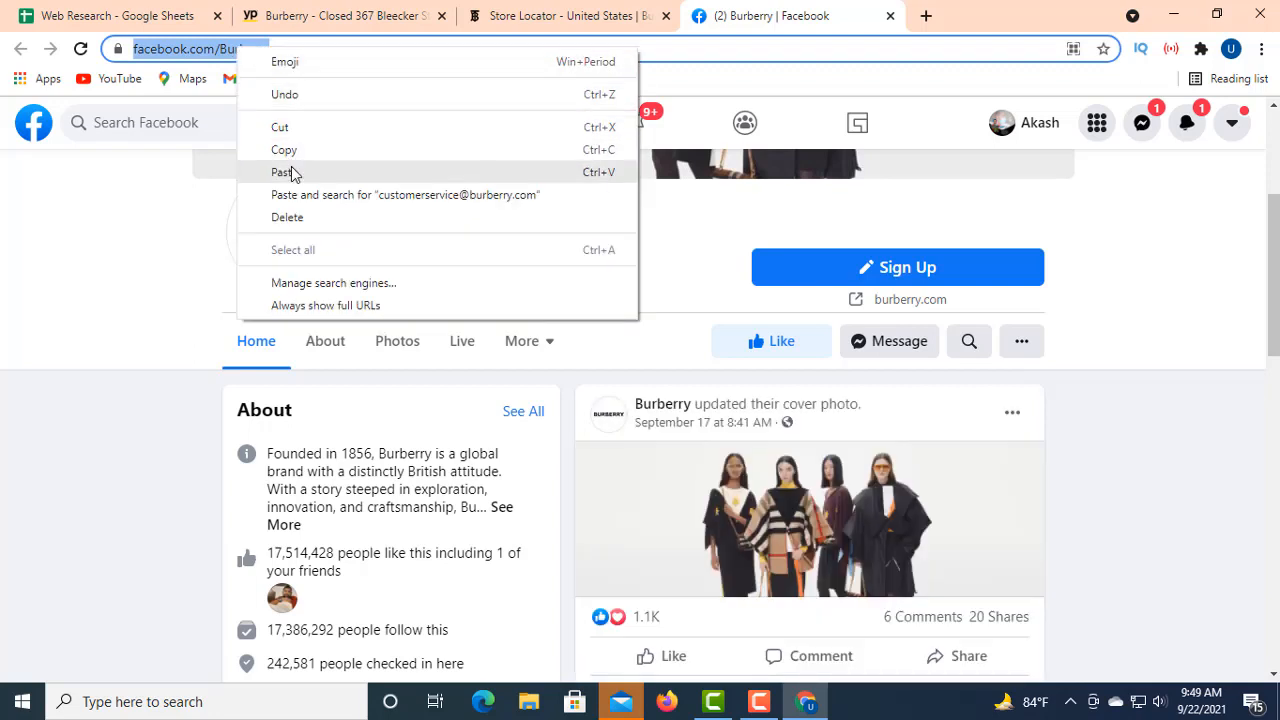
pyautogui.click(292, 151)
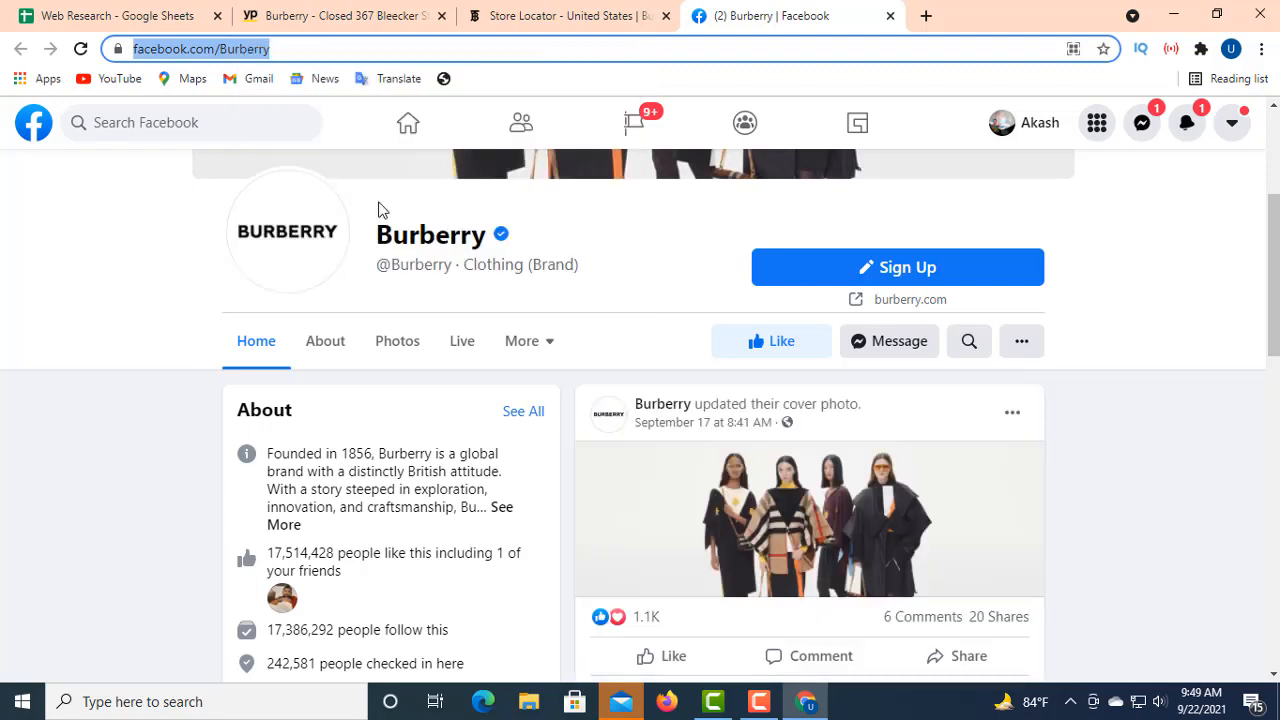
pyautogui.click(180, 16)
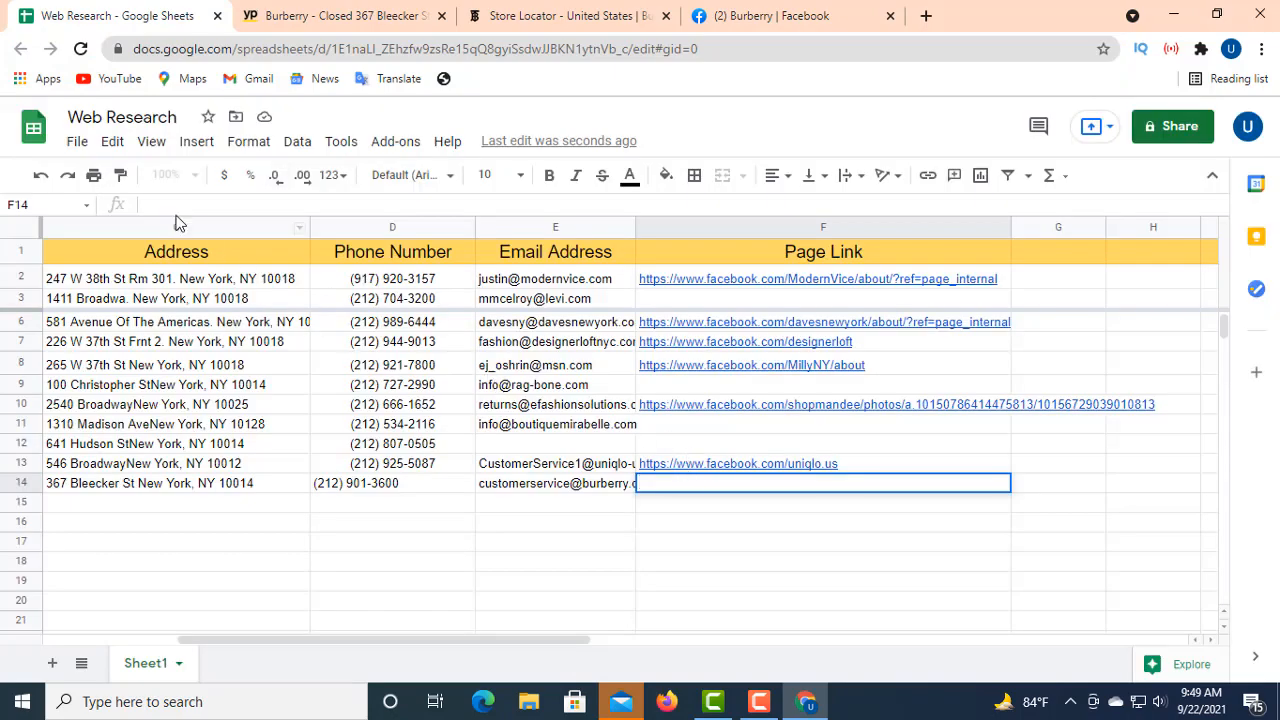
pyautogui.rightClick(172, 202)
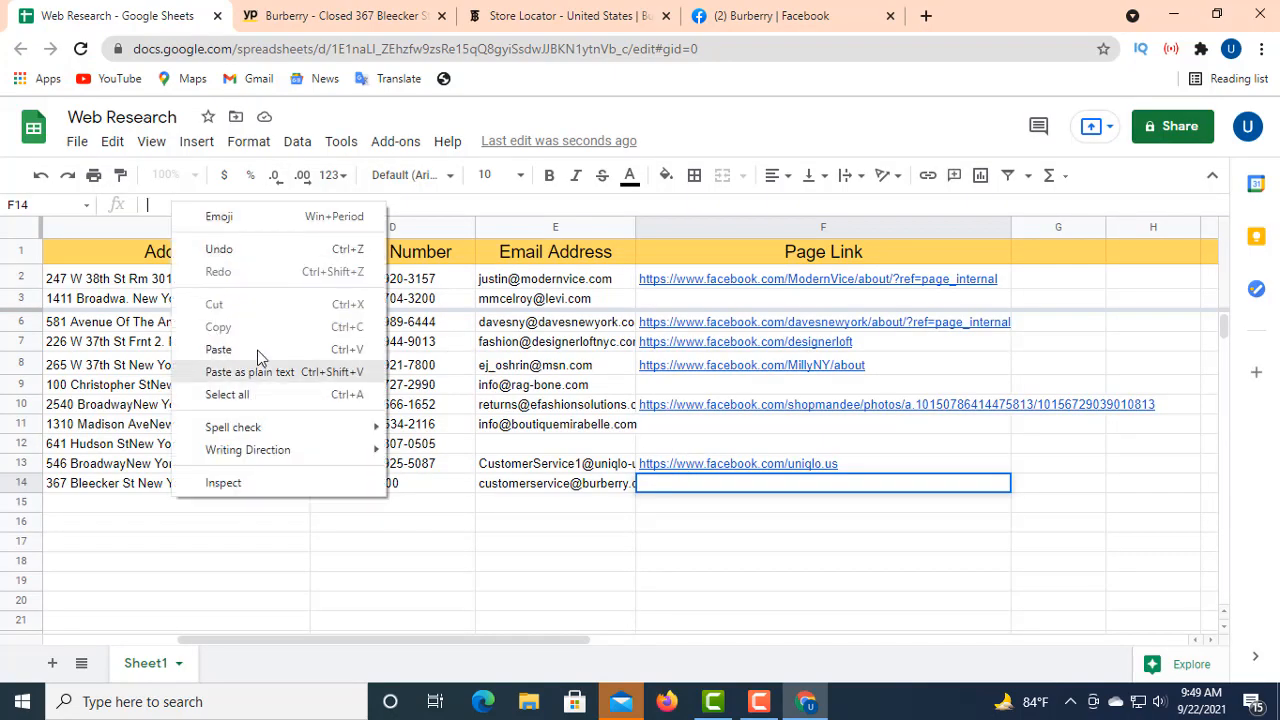
pyautogui.click(254, 350)
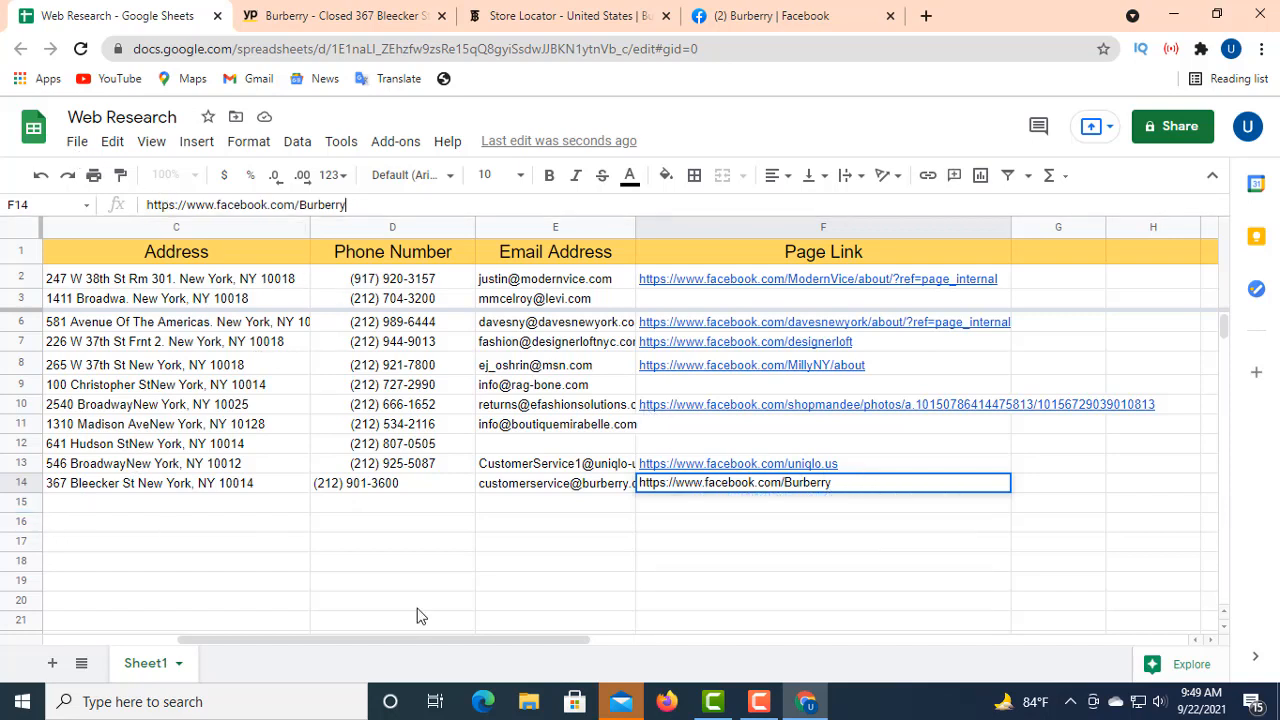
pyautogui.moveTo(401, 638); pyautogui.dragTo(154, 551)
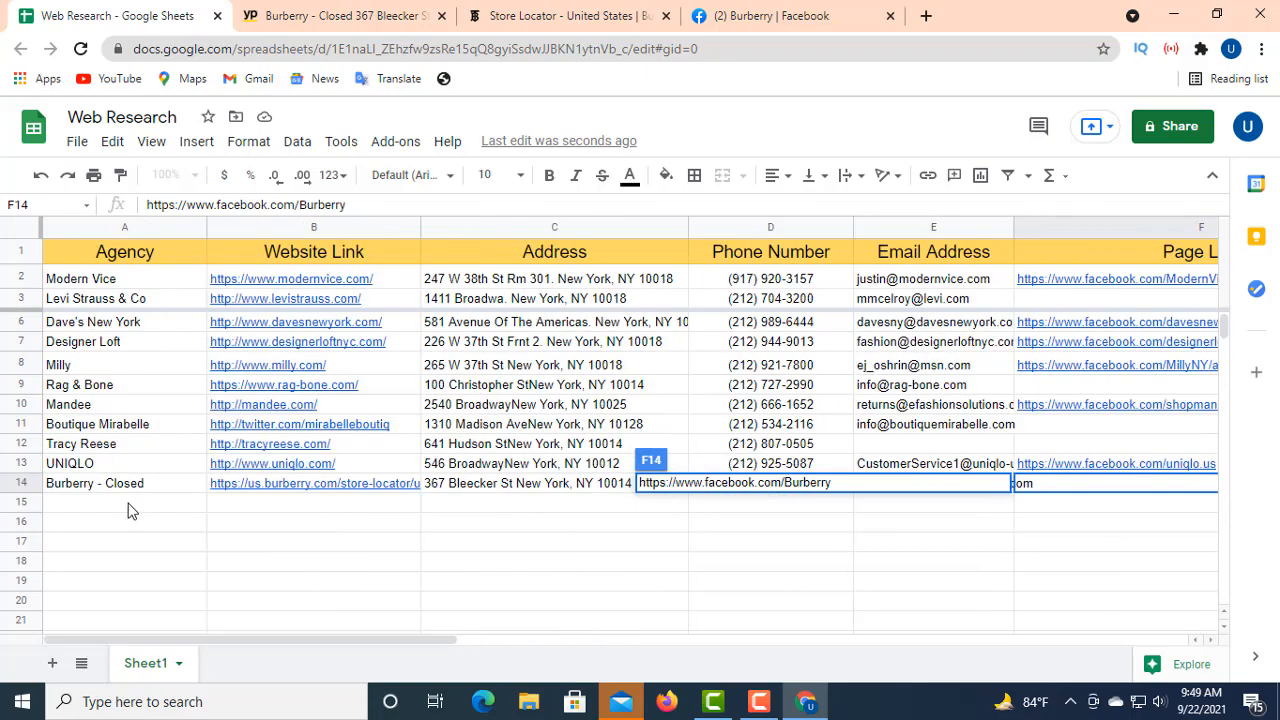
pyautogui.click(126, 502)
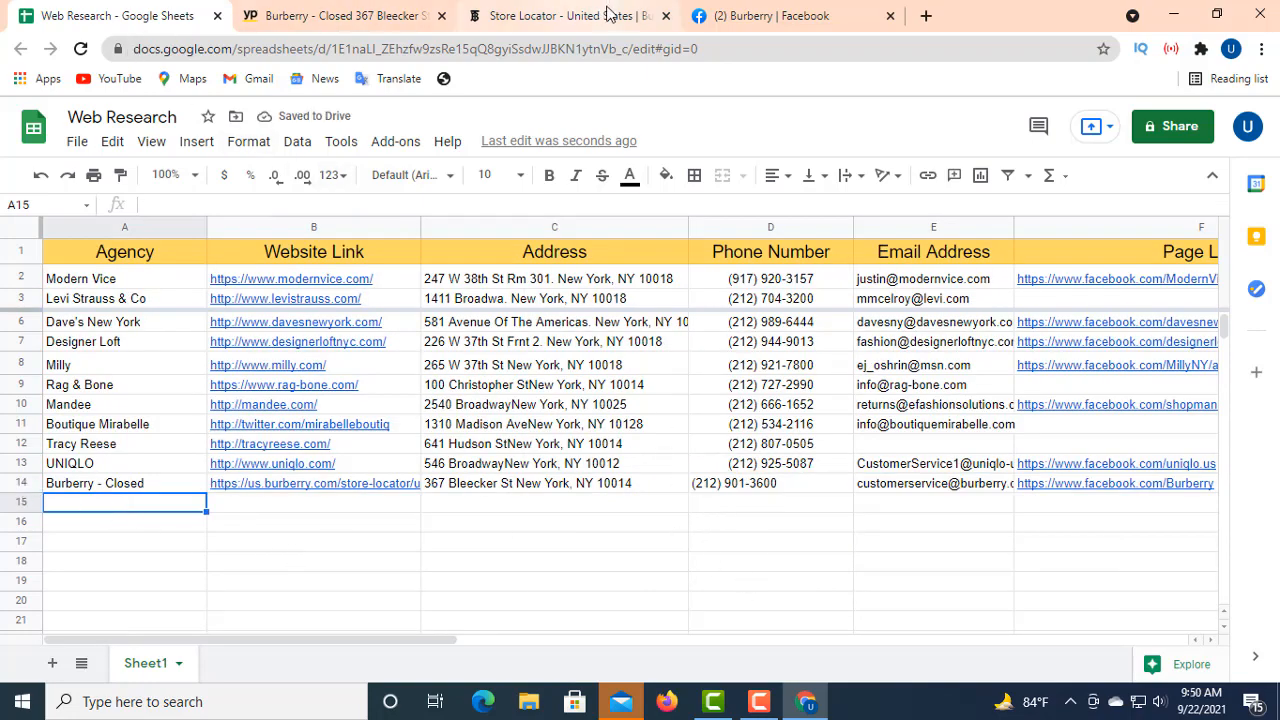
# - Close the Burberry Facebook and store locator pages and return from the listing to the Clothing Stores search results
pyautogui.click(865, 18)
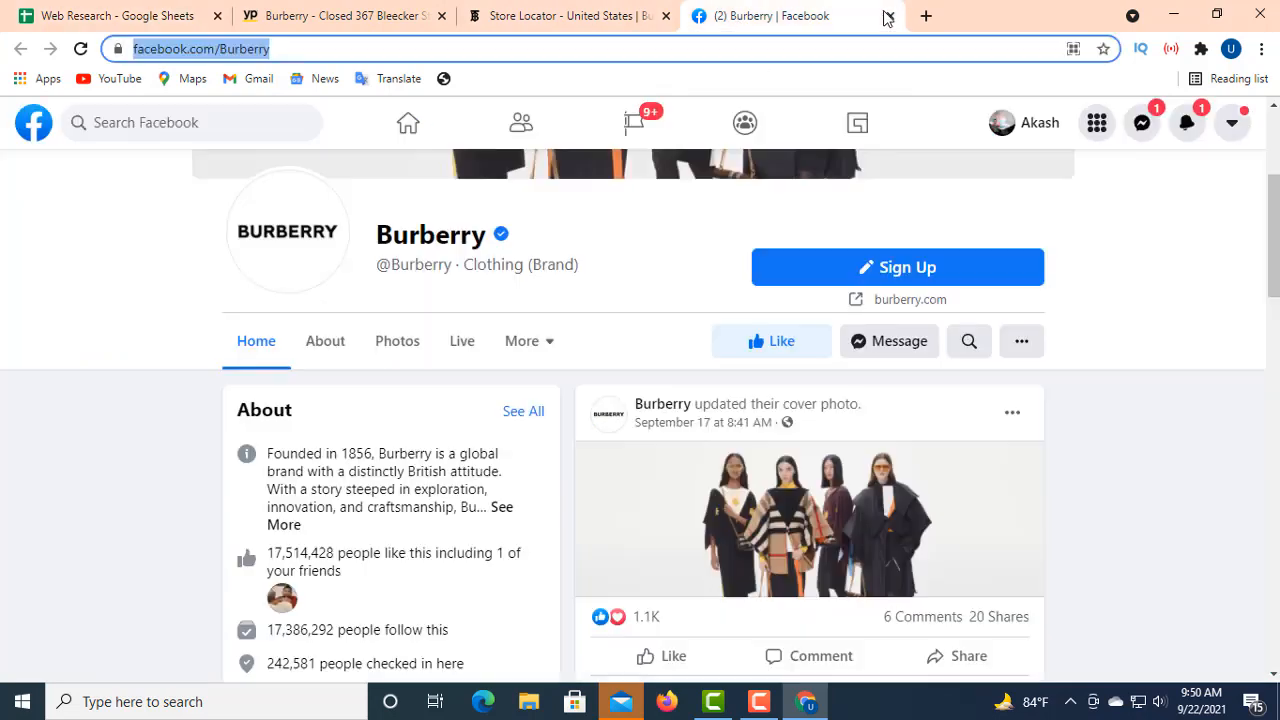
pyautogui.click(665, 17)
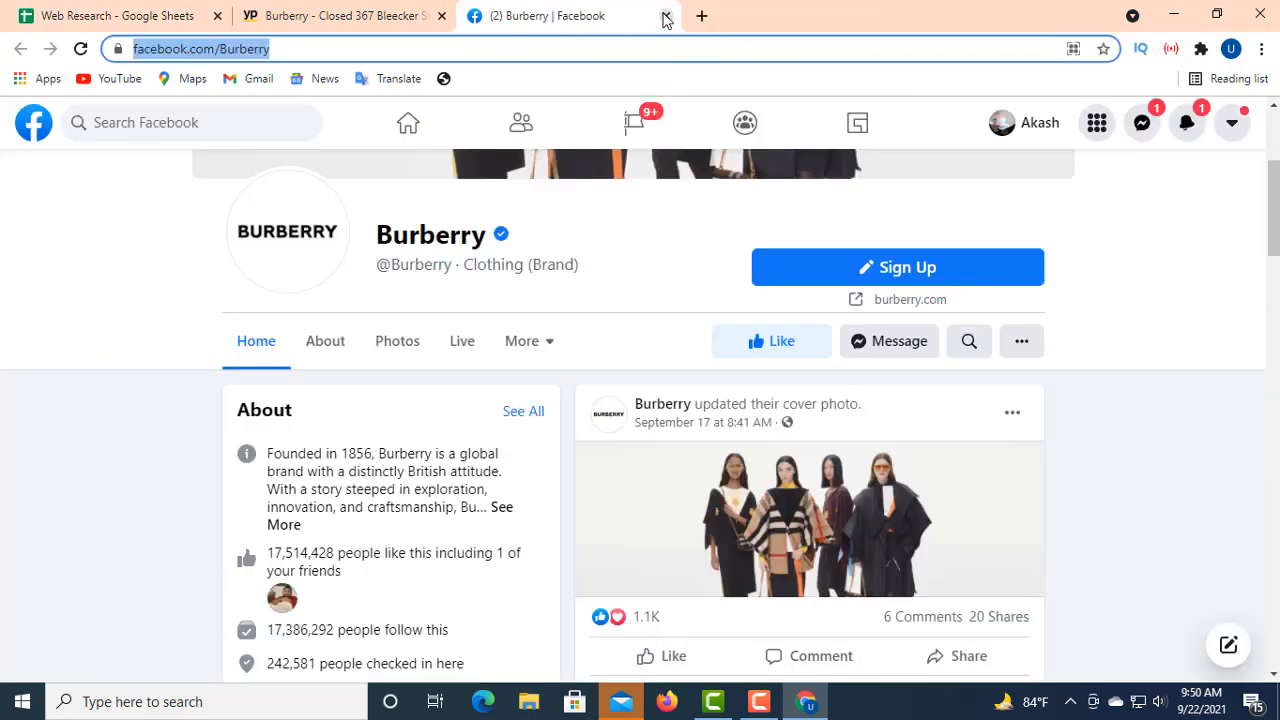
pyautogui.click(666, 17)
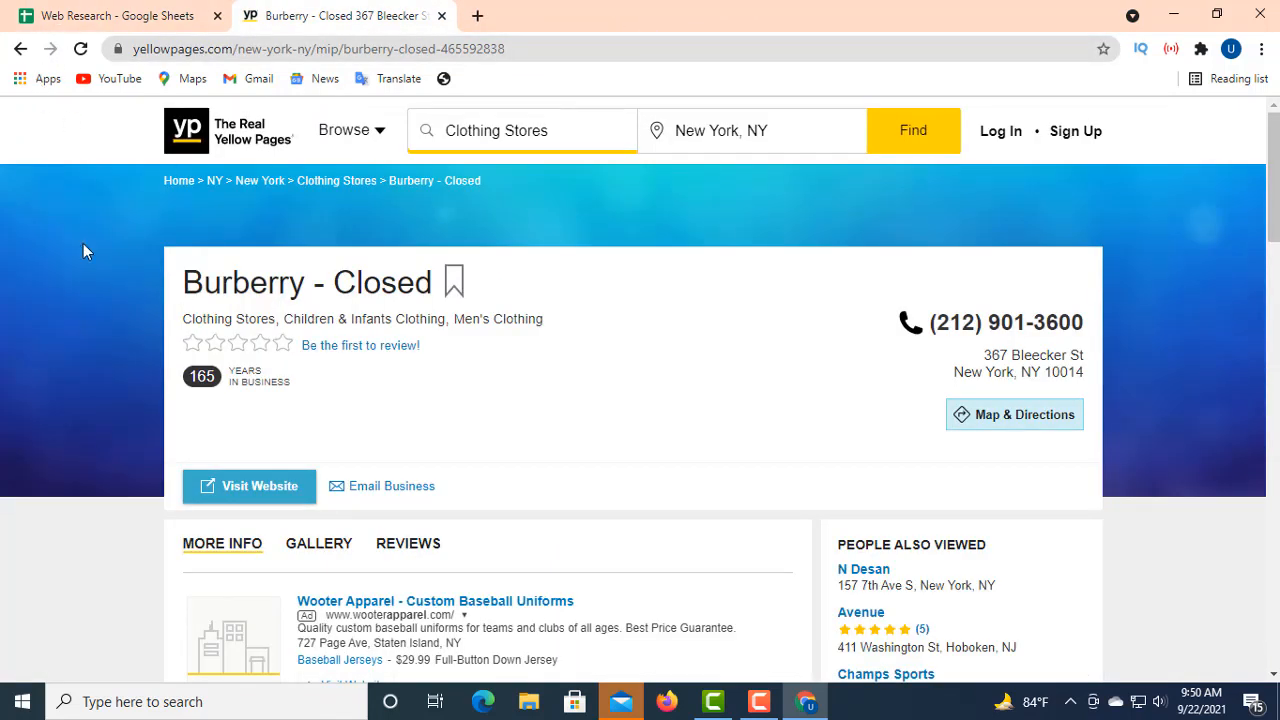
pyautogui.click(18, 49)
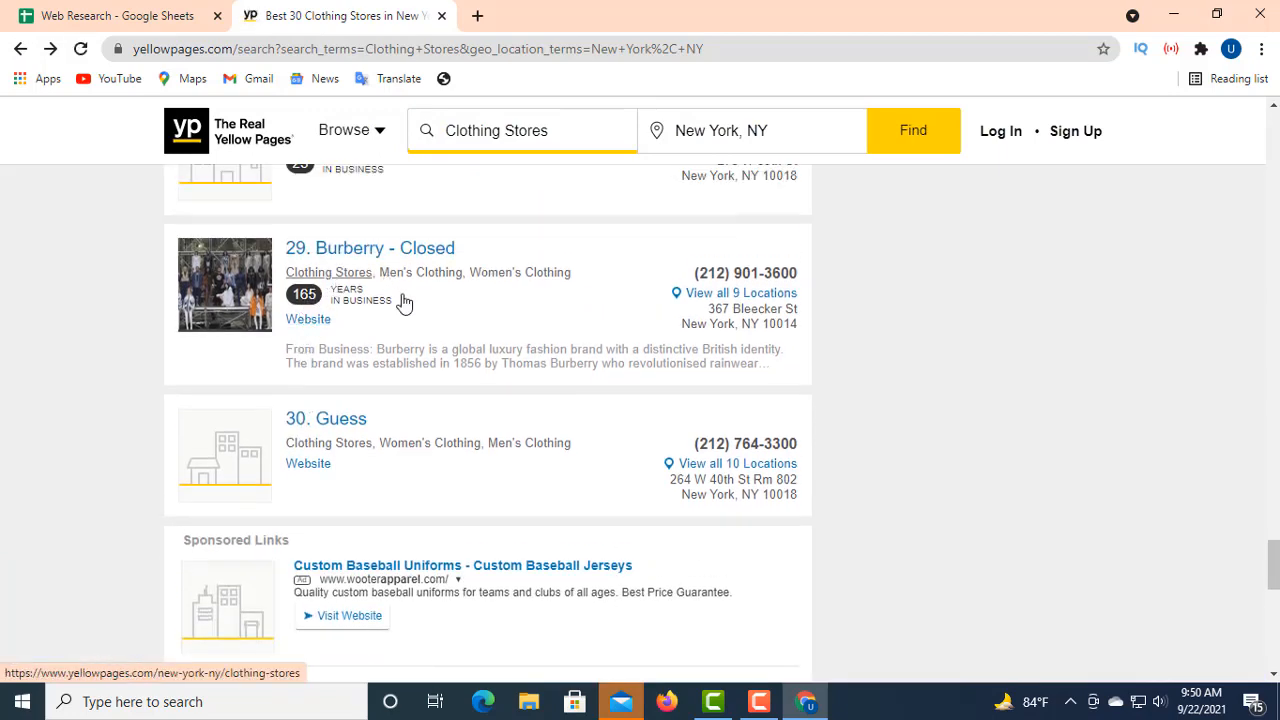
# - Open page 2 of the New York Clothing Stores results and look through its first listings
pyautogui.scroll(-8, 415, 332)
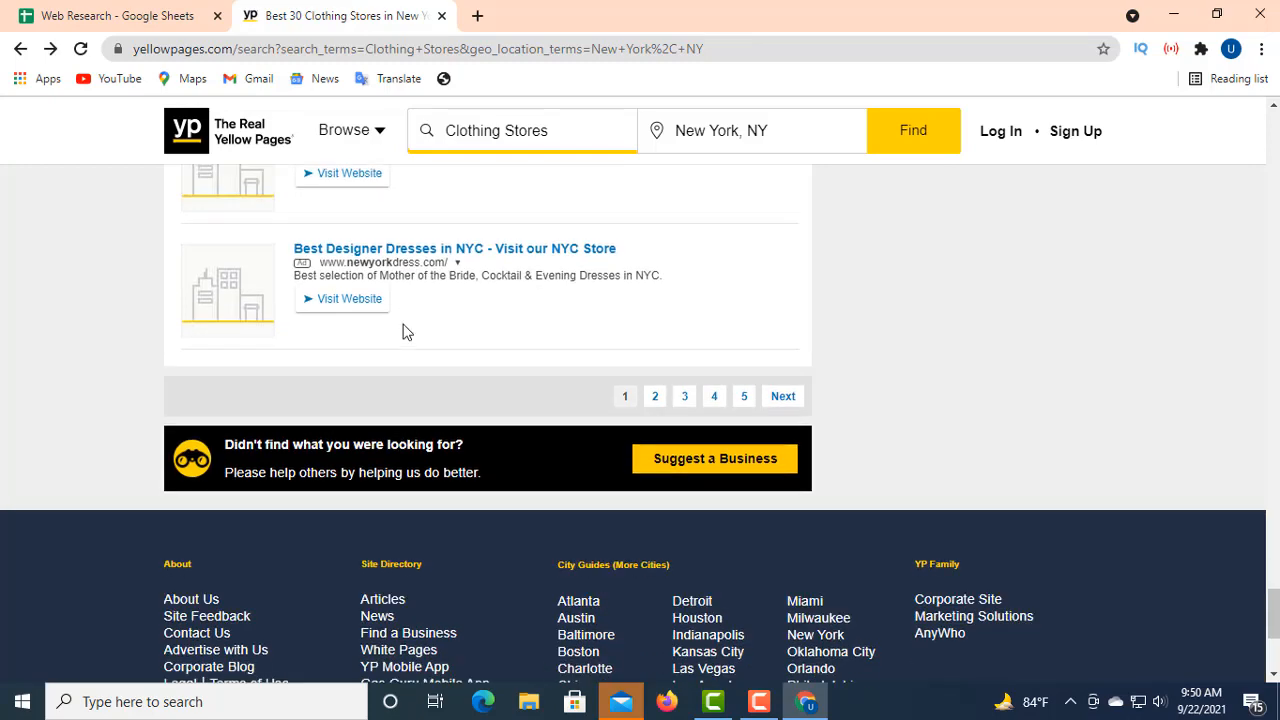
pyautogui.scroll(2, 463, 287)
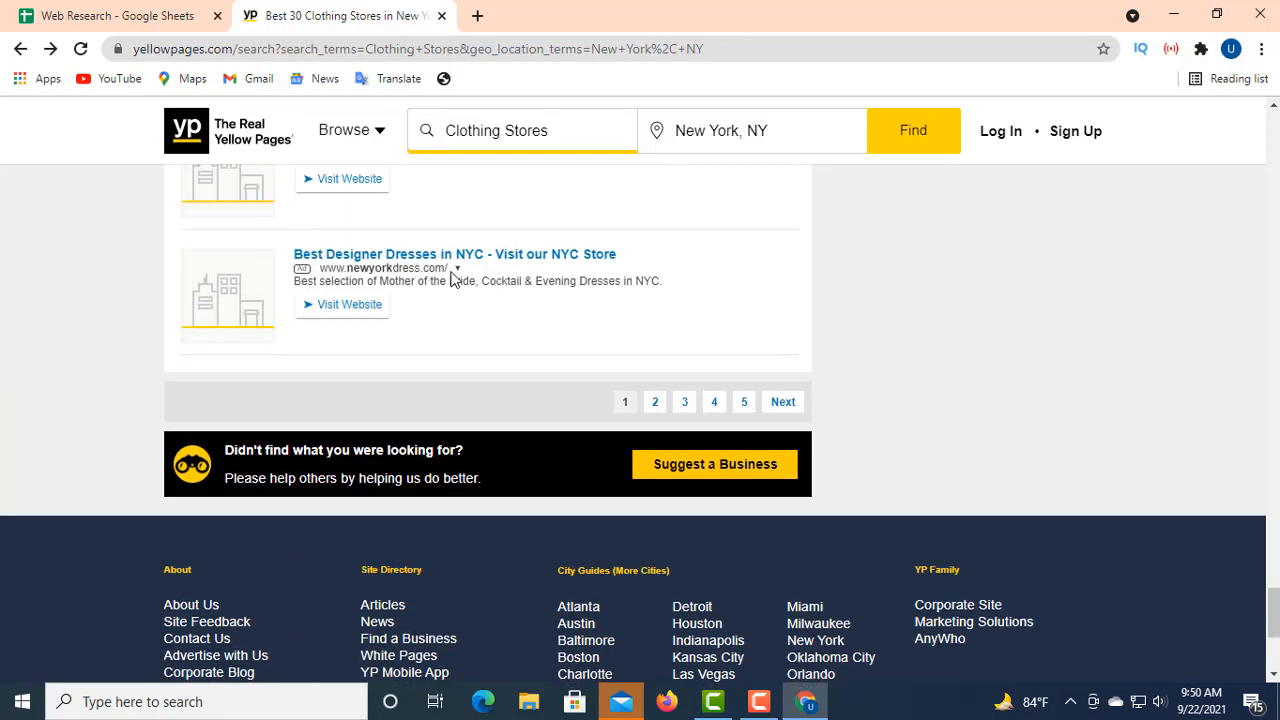
pyautogui.scroll(2, 329, 237)
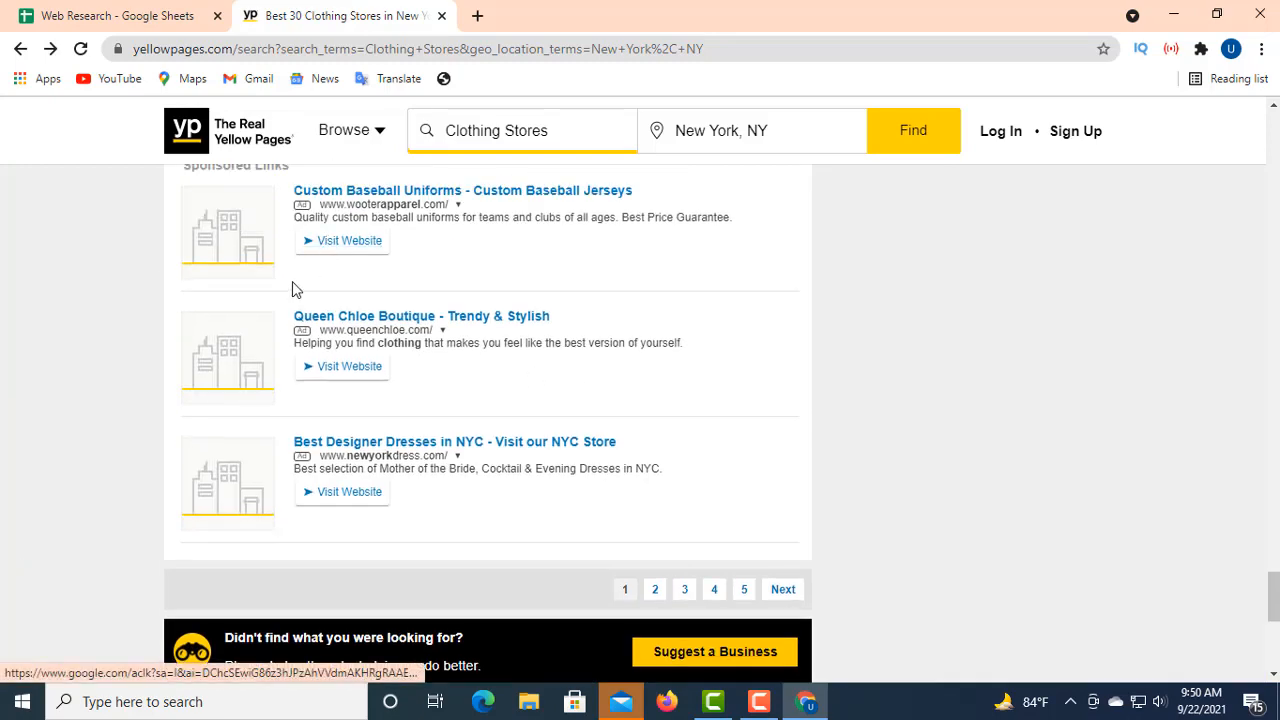
pyautogui.scroll(-3, 540, 409)
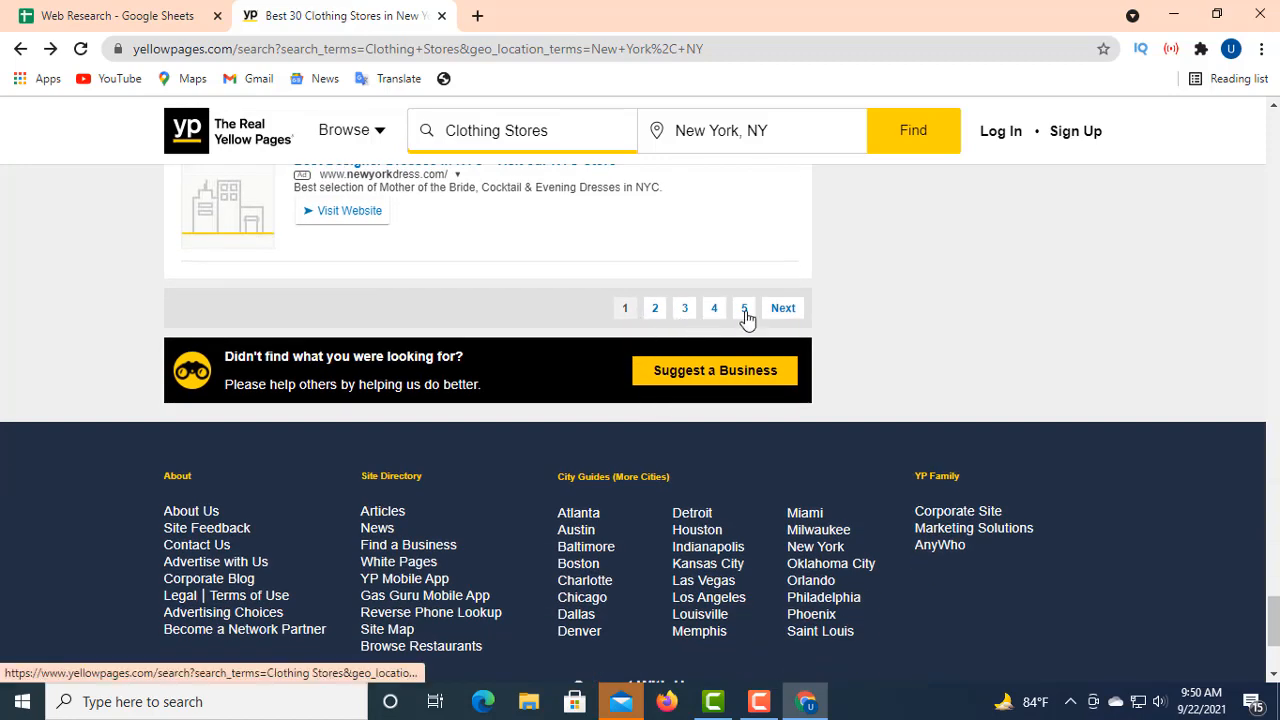
pyautogui.click(784, 309)
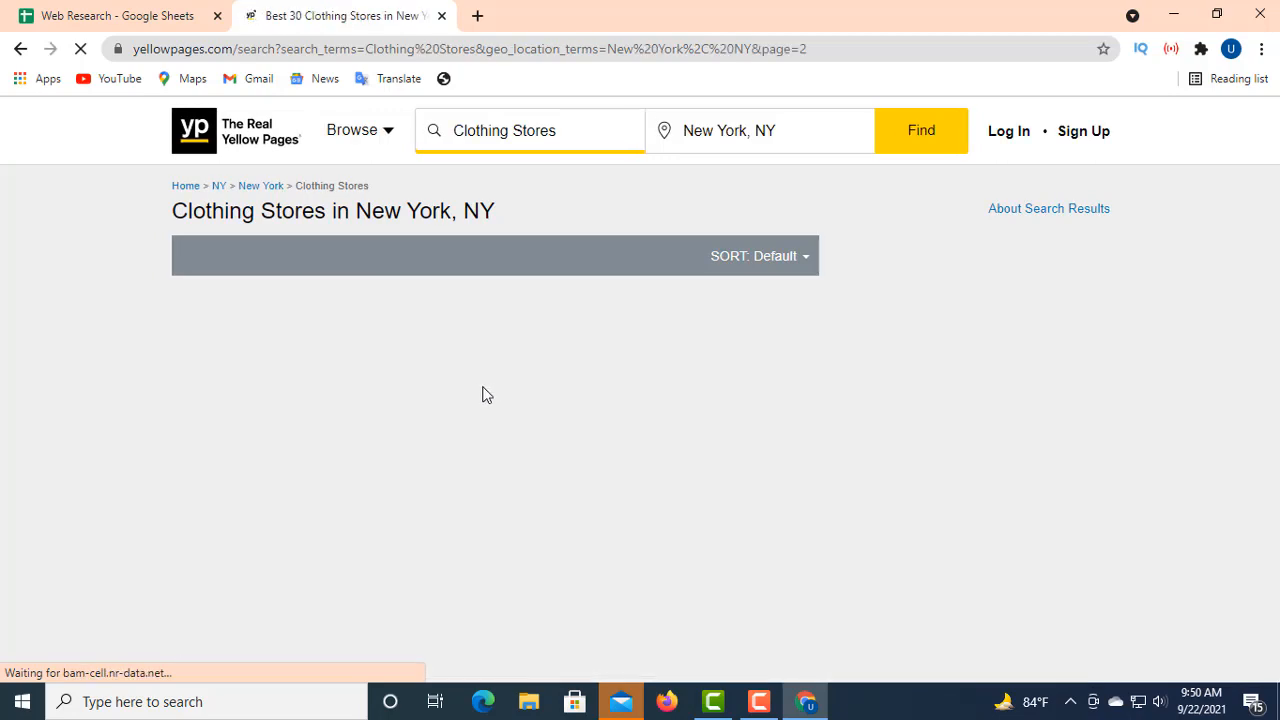
pyautogui.scroll(-1, 302, 380)
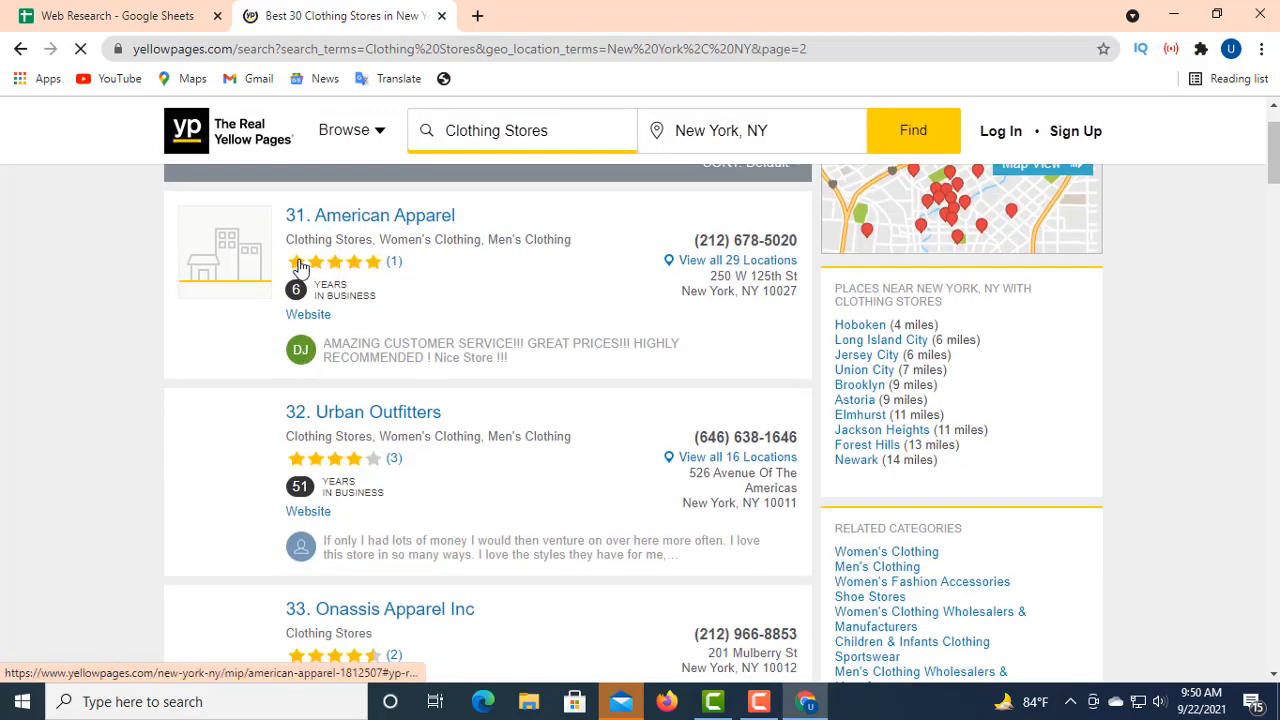
pyautogui.scroll(1, 296, 266)
pyautogui.scroll(-2, 306, 358)
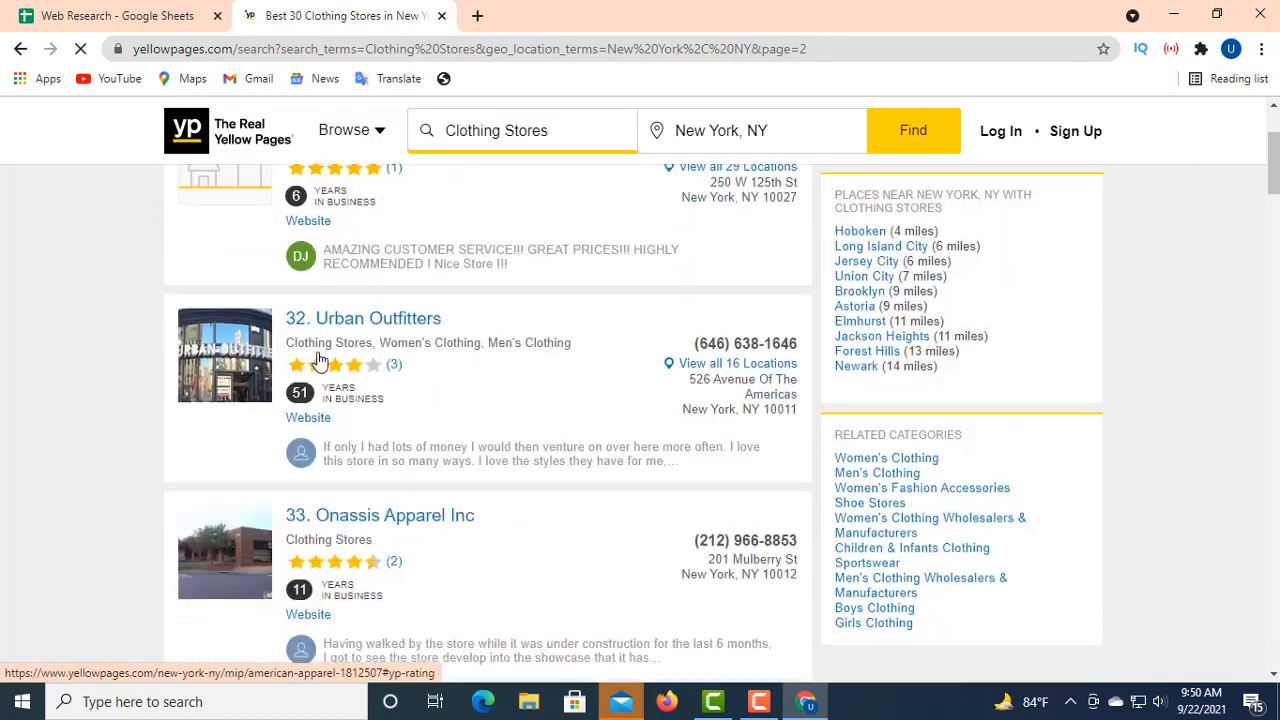
# - Open the Urban Outfitters listing and copy the store name into the Agency cell A15 of the Web Research sheet
pyautogui.click(389, 320)
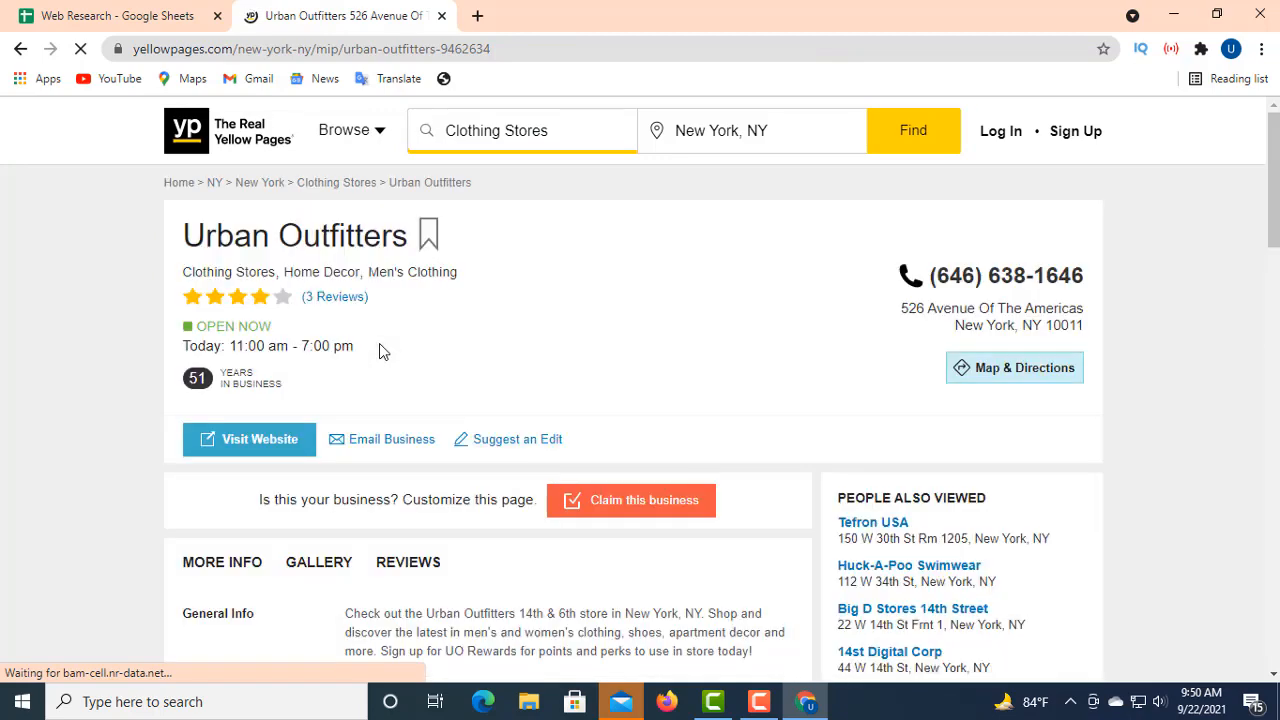
pyautogui.moveTo(421, 236); pyautogui.dragTo(163, 236)
pyautogui.rightClick(233, 237)
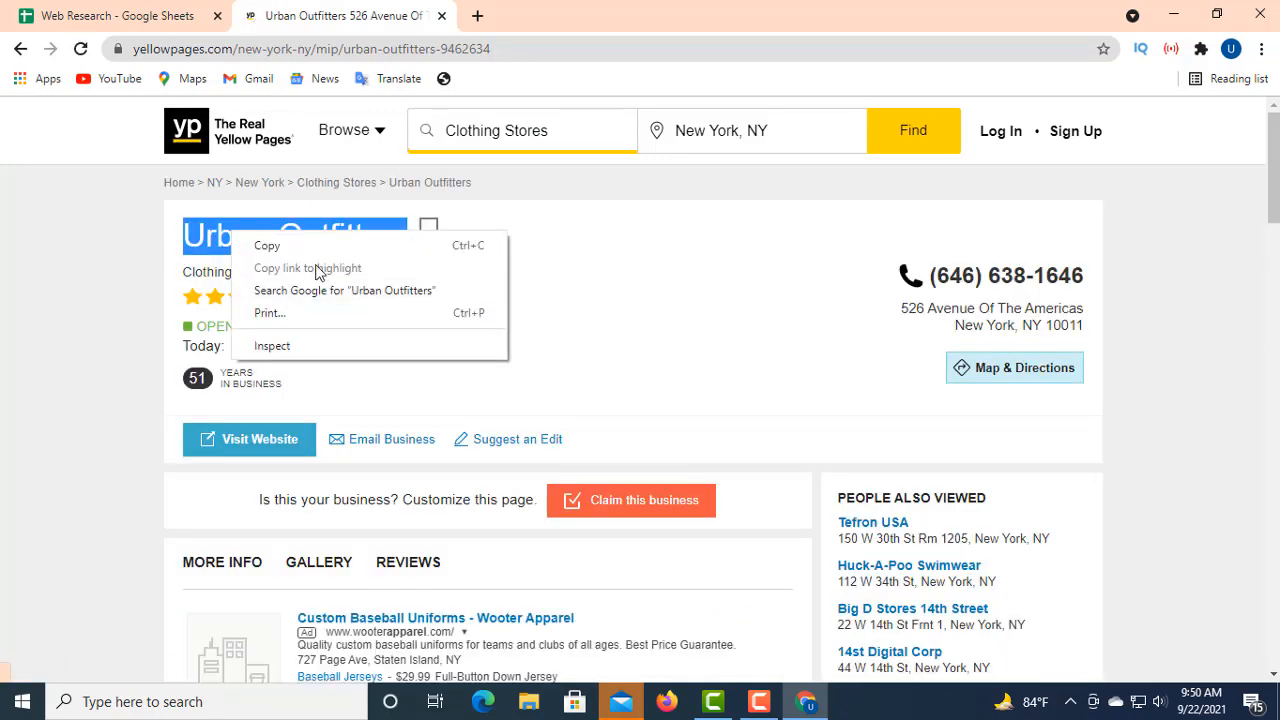
pyautogui.click(265, 246)
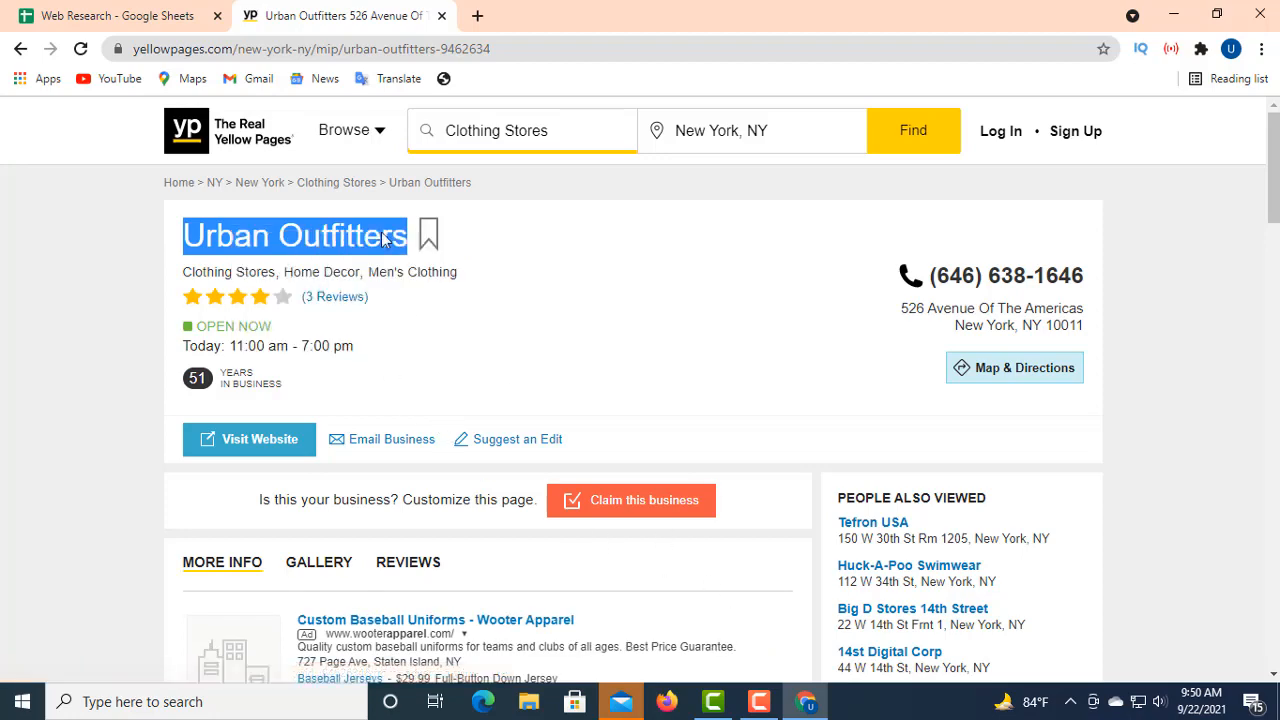
pyautogui.click(160, 14)
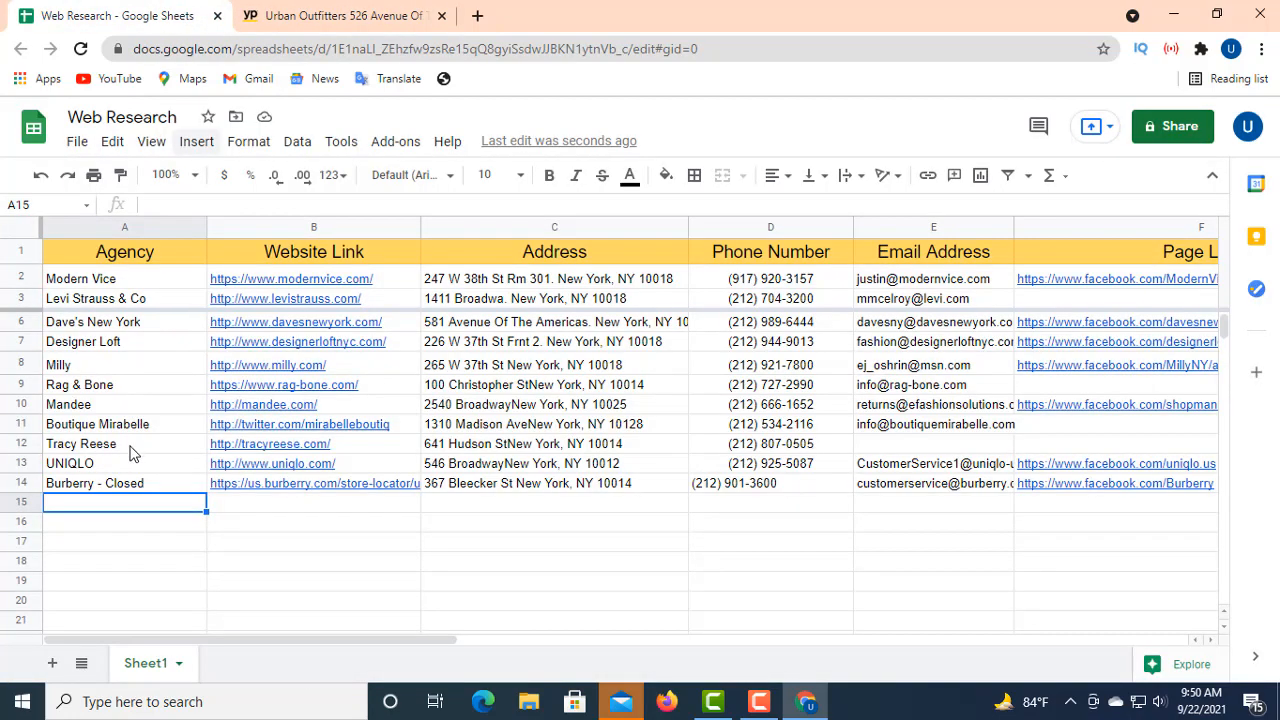
pyautogui.click(157, 206)
pyautogui.rightClick(157, 210)
pyautogui.click(215, 360)
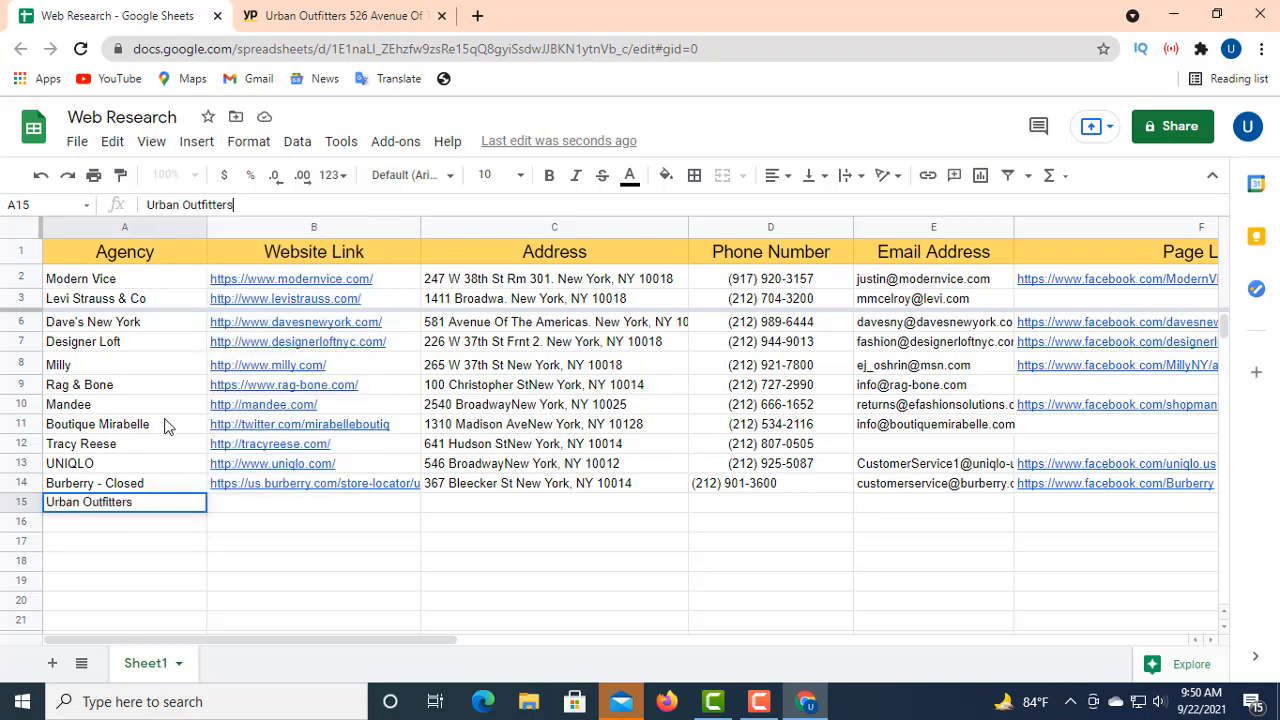
# - Copy the Urban Outfitters website link address from its listing and paste it into the Website Link cell B15
pyautogui.click(242, 509)
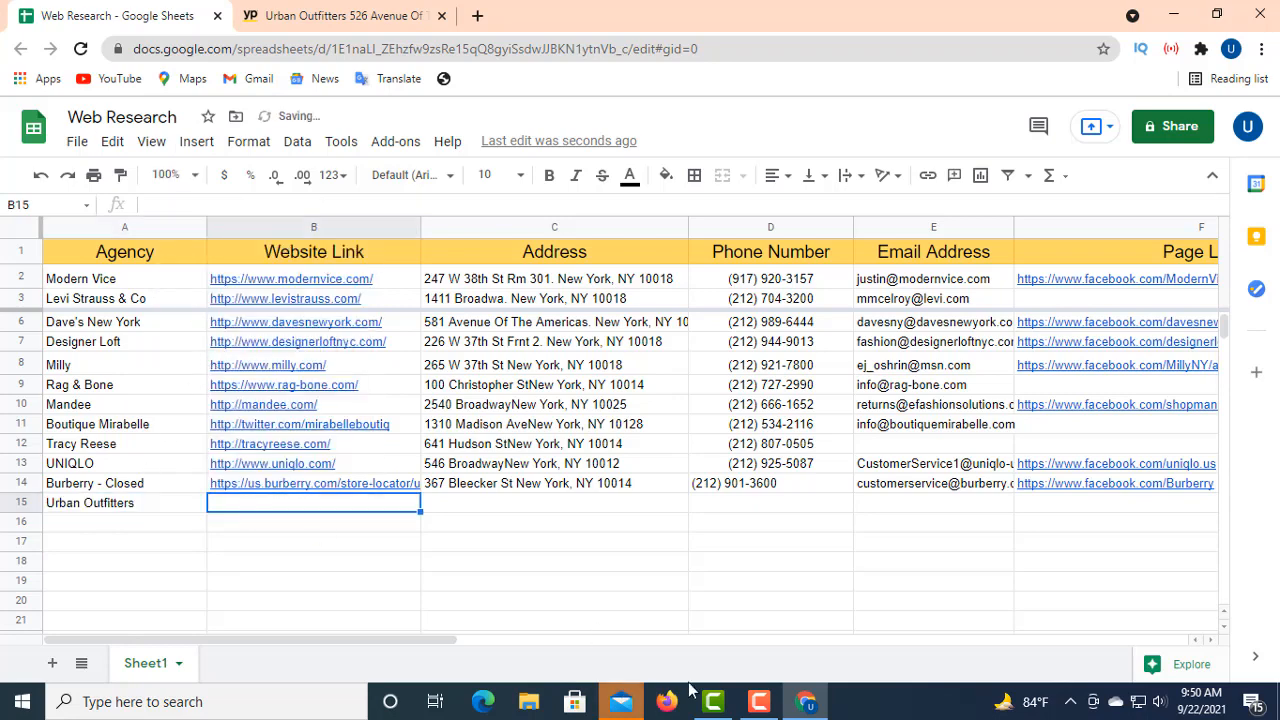
pyautogui.click(293, 14)
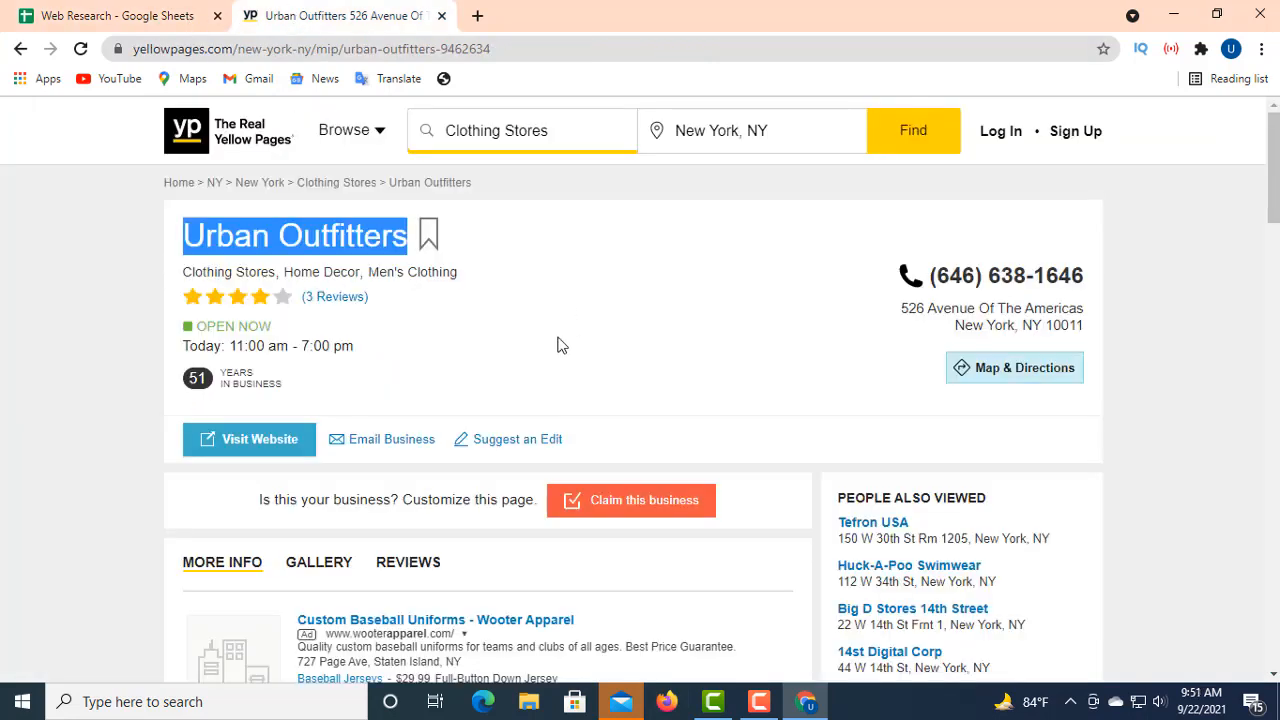
pyautogui.click(558, 343)
pyautogui.rightClick(263, 440)
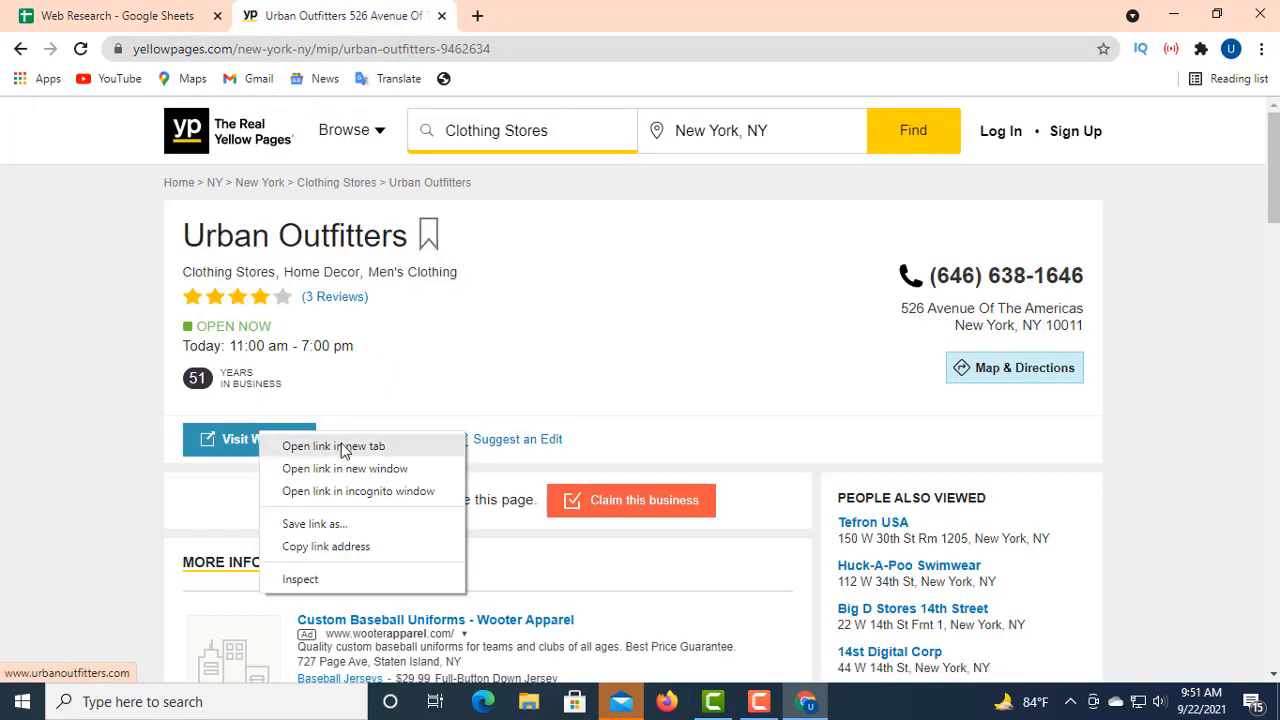
pyautogui.click(322, 548)
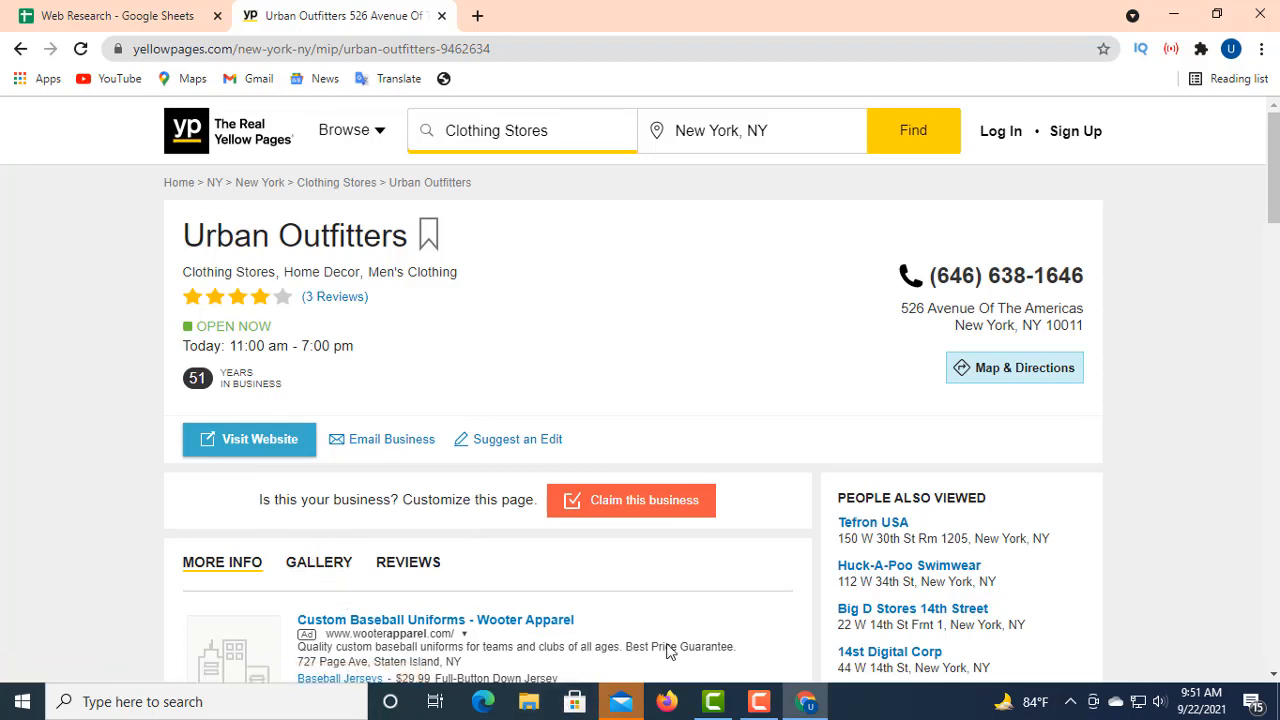
pyautogui.click(168, 15)
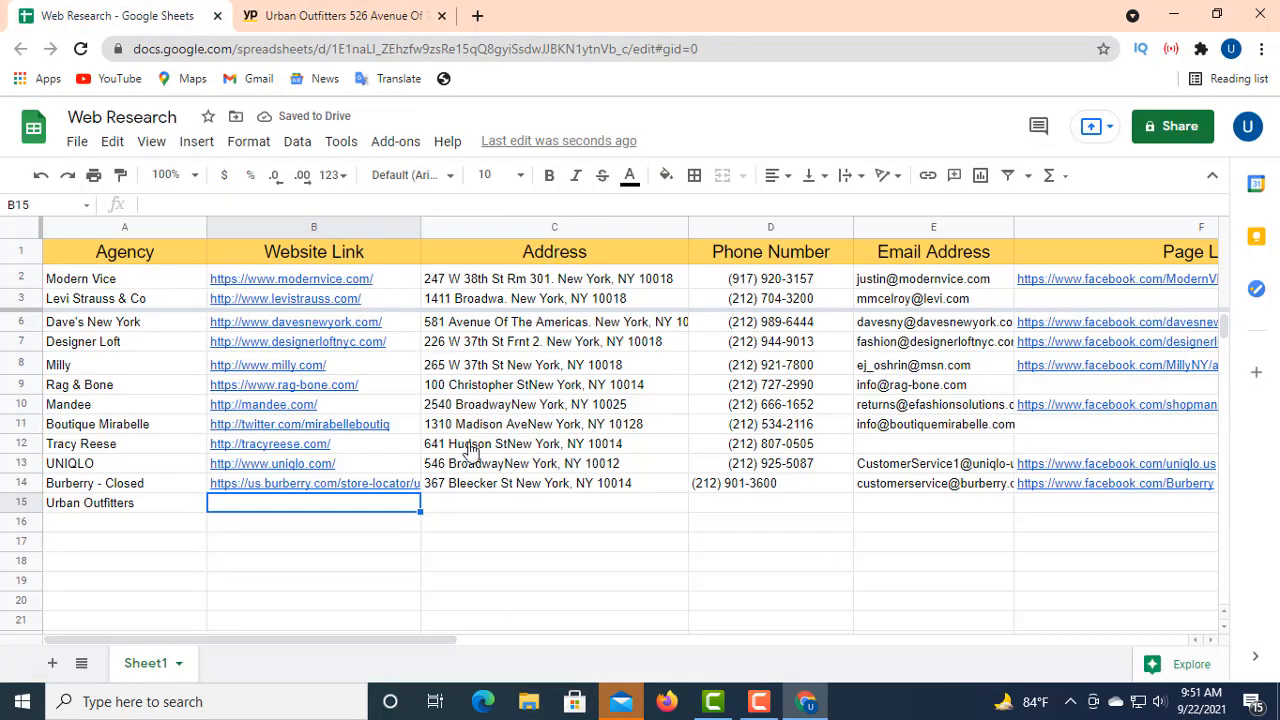
pyautogui.click(482, 507)
pyautogui.click(348, 505)
pyautogui.click(152, 204)
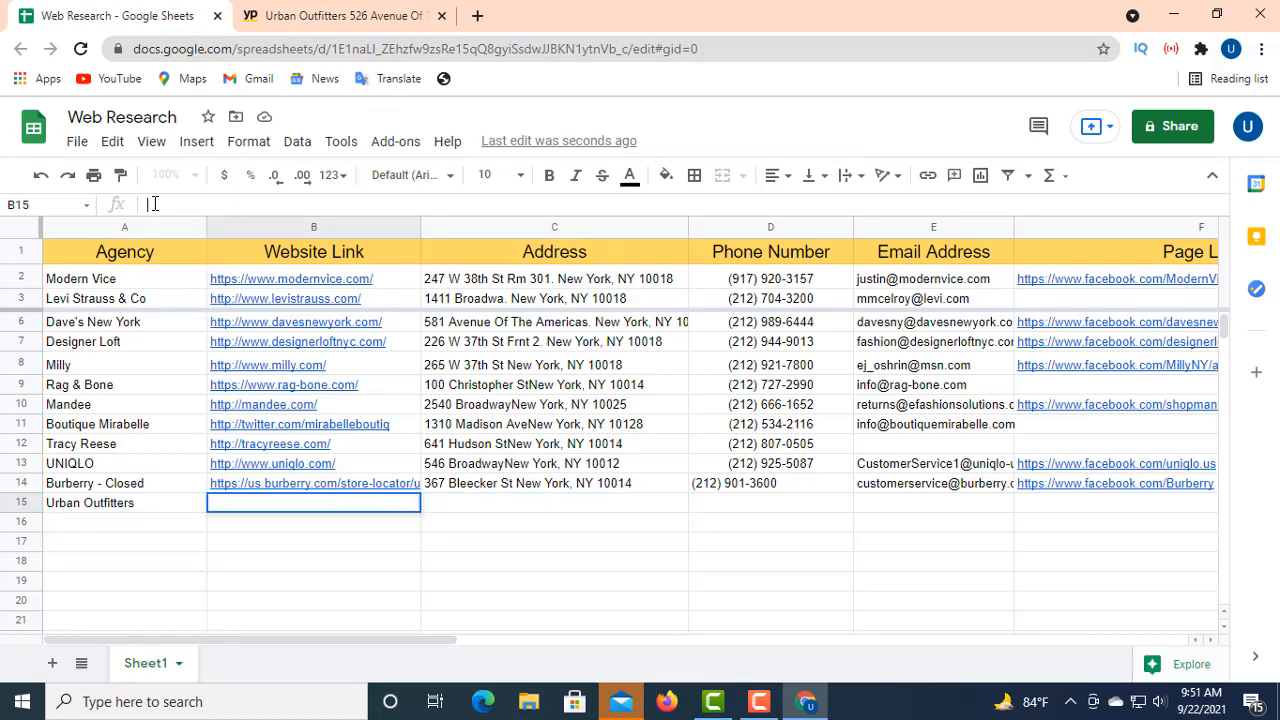
pyautogui.rightClick(152, 204)
pyautogui.click(214, 350)
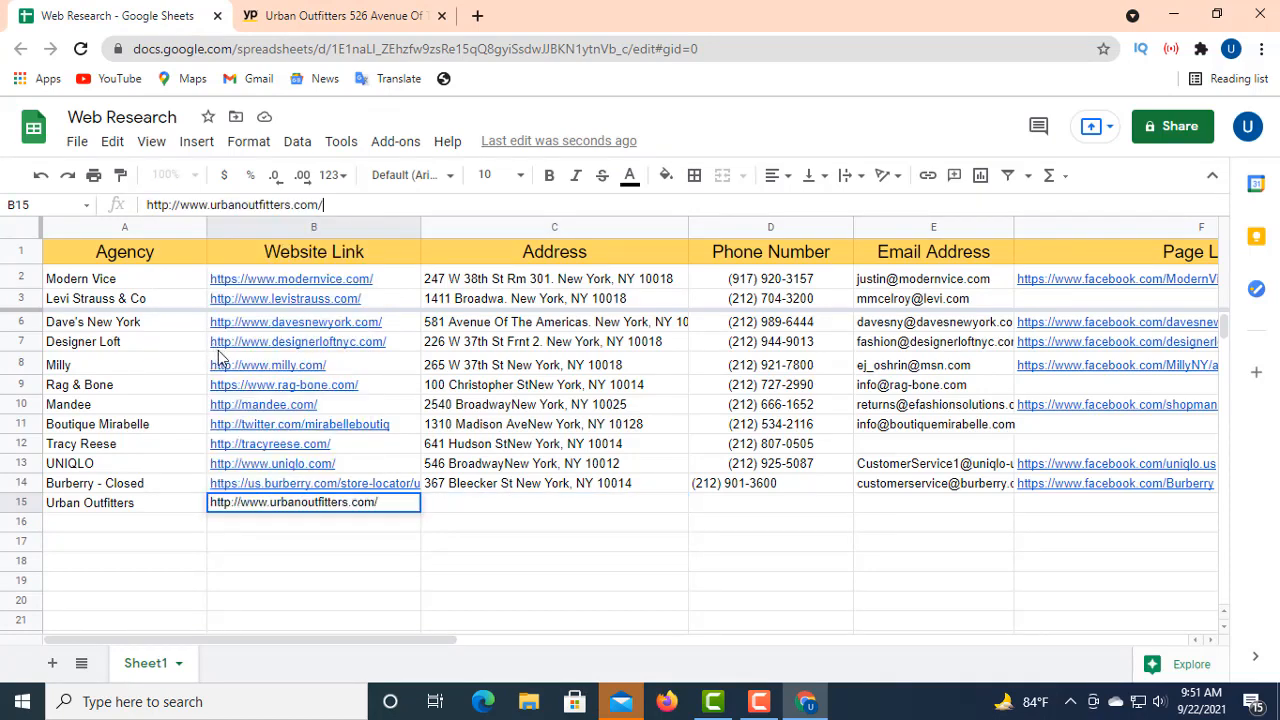
# - Copy the Urban Outfitters street address from its listing into the Address cell C15 and join it onto one line
pyautogui.click(503, 504)
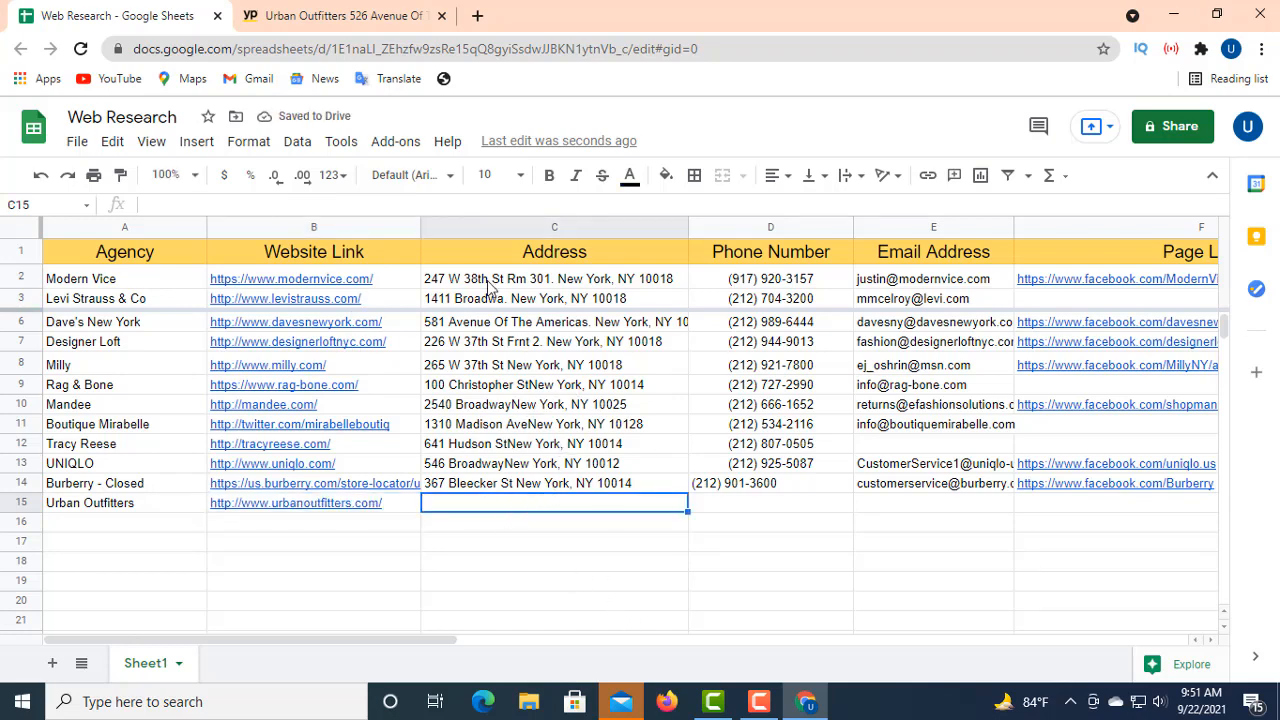
pyautogui.click(306, 15)
pyautogui.moveTo(906, 311); pyautogui.dragTo(1080, 327)
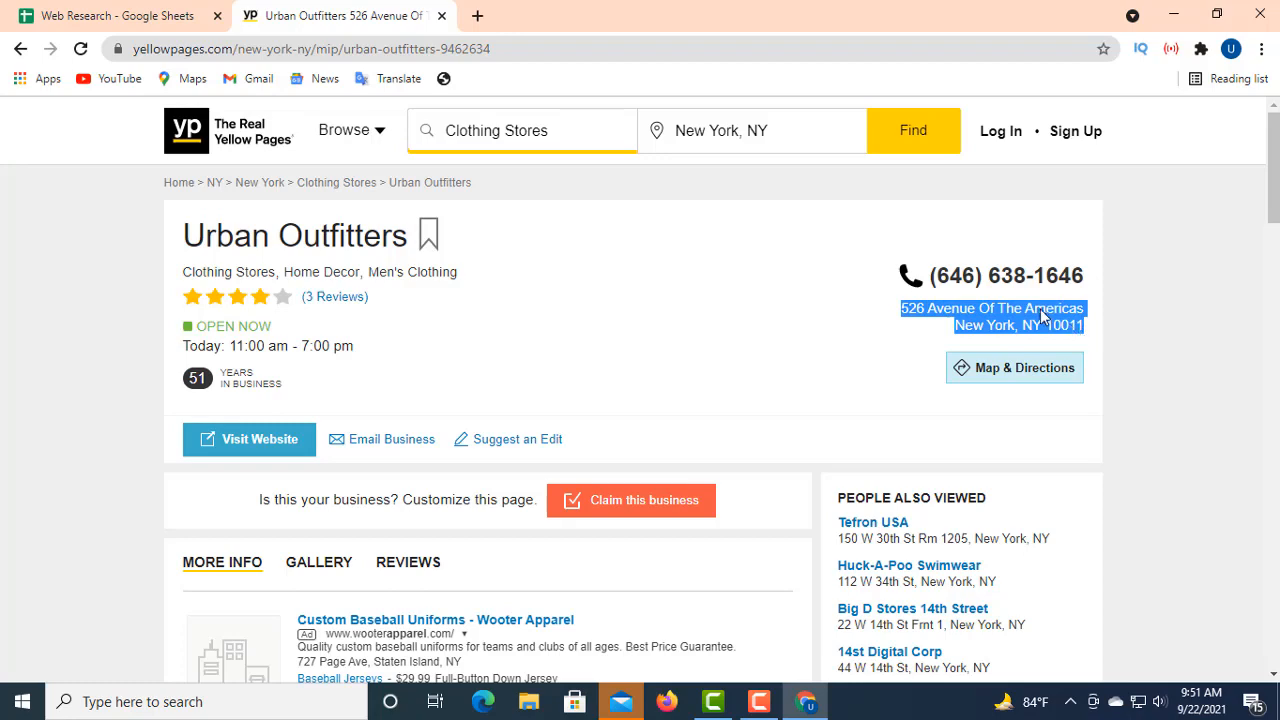
pyautogui.rightClick(1040, 311)
pyautogui.click(876, 325)
pyautogui.click(122, 16)
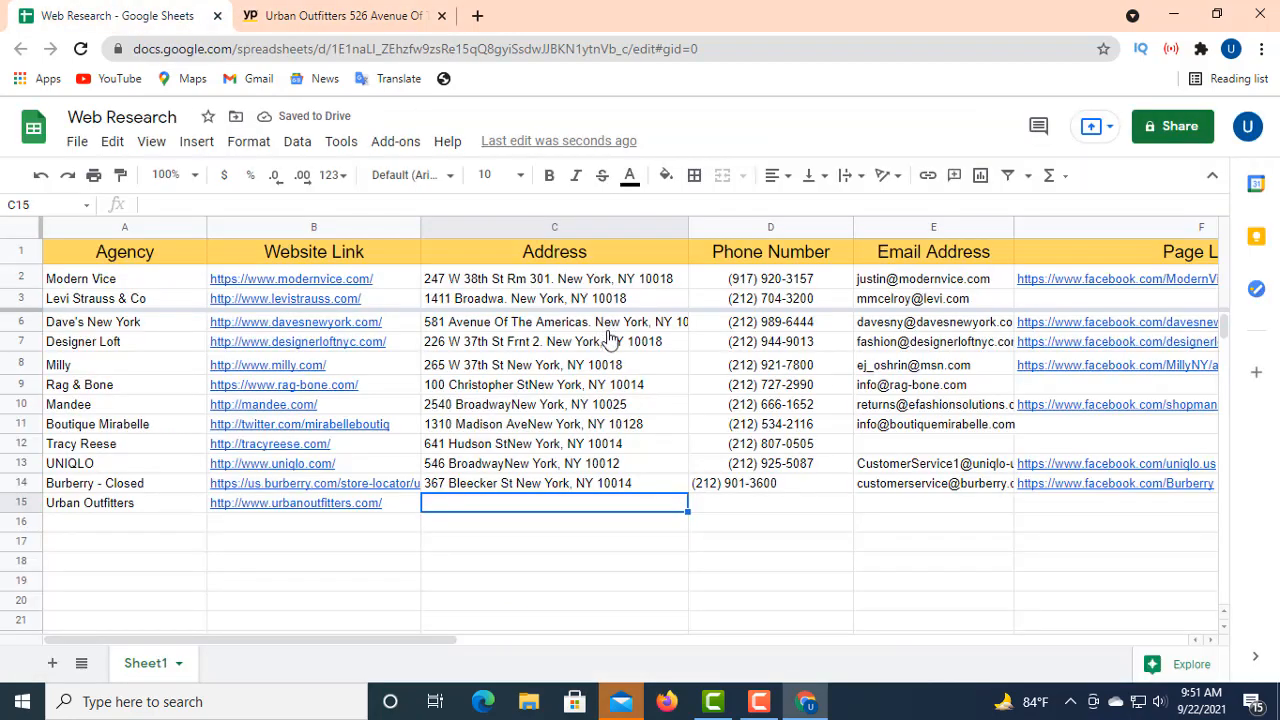
pyautogui.rightClick(157, 202)
pyautogui.click(226, 351)
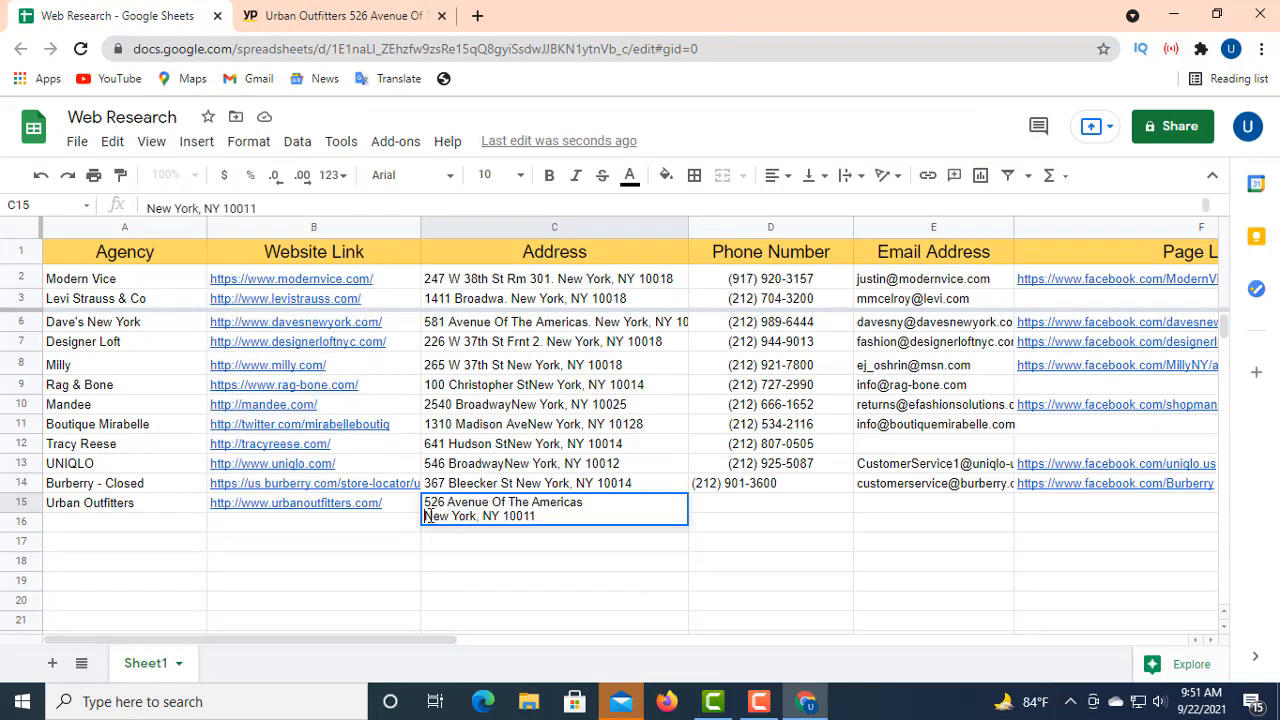
pyautogui.press('BackSpace')
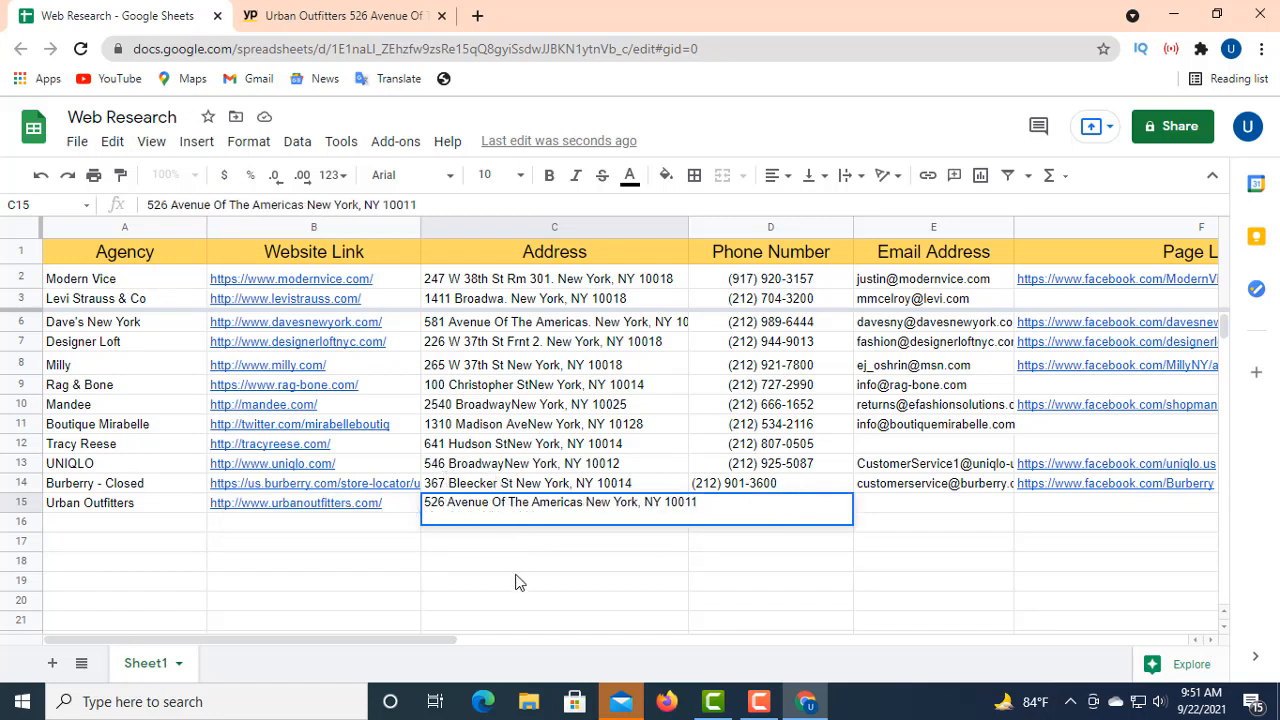
pyautogui.press('Return')
# - Center-align the Burberry phone number in cell D14
pyautogui.click(785, 515)
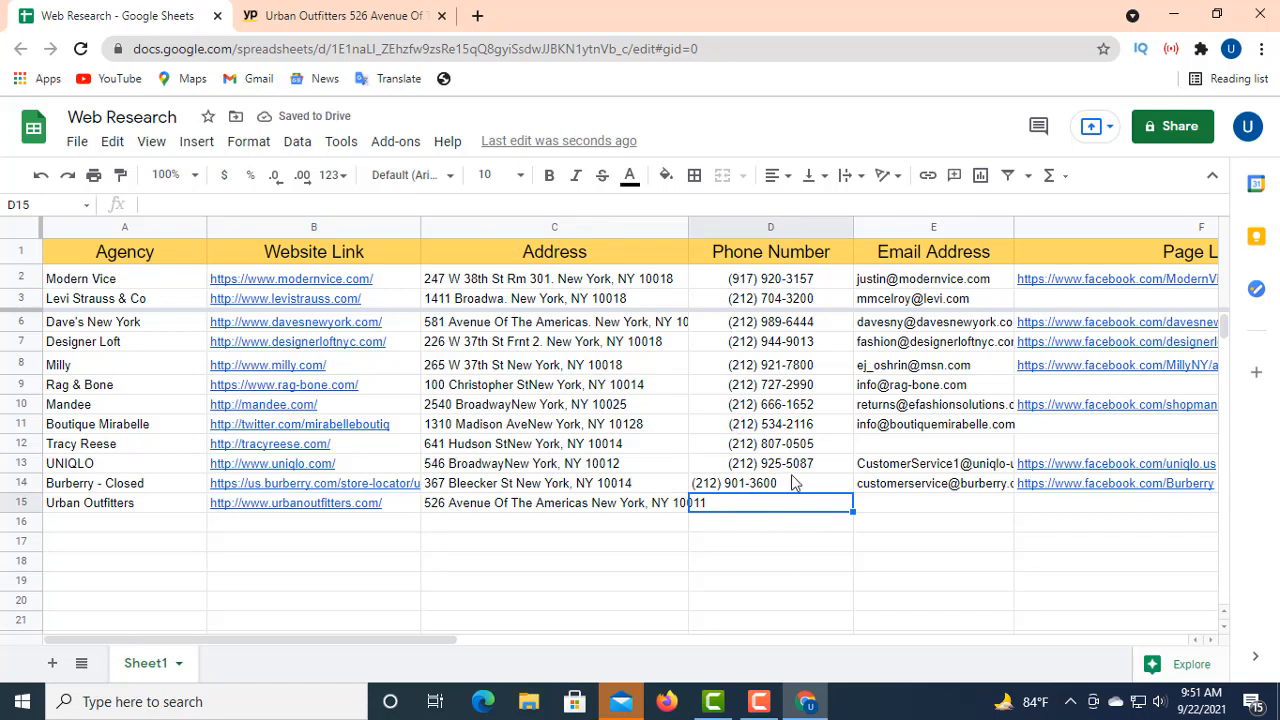
pyautogui.click(792, 483)
pyautogui.click(791, 177)
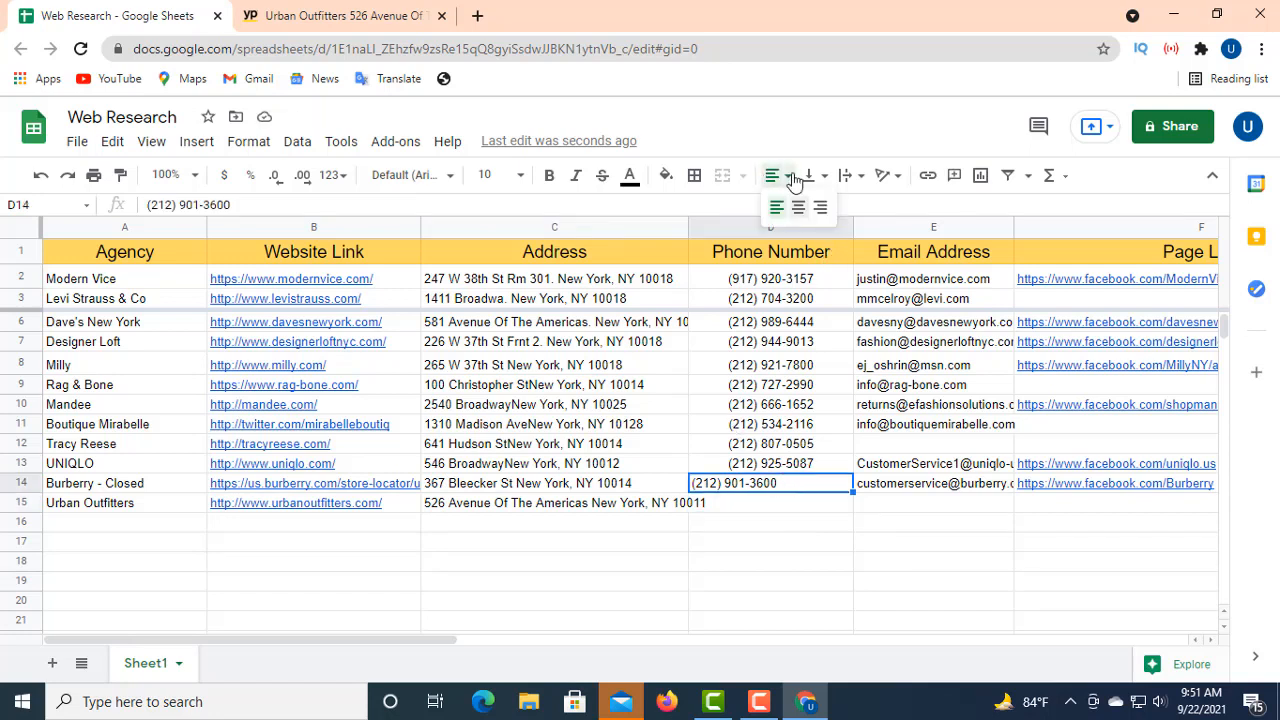
pyautogui.click(798, 206)
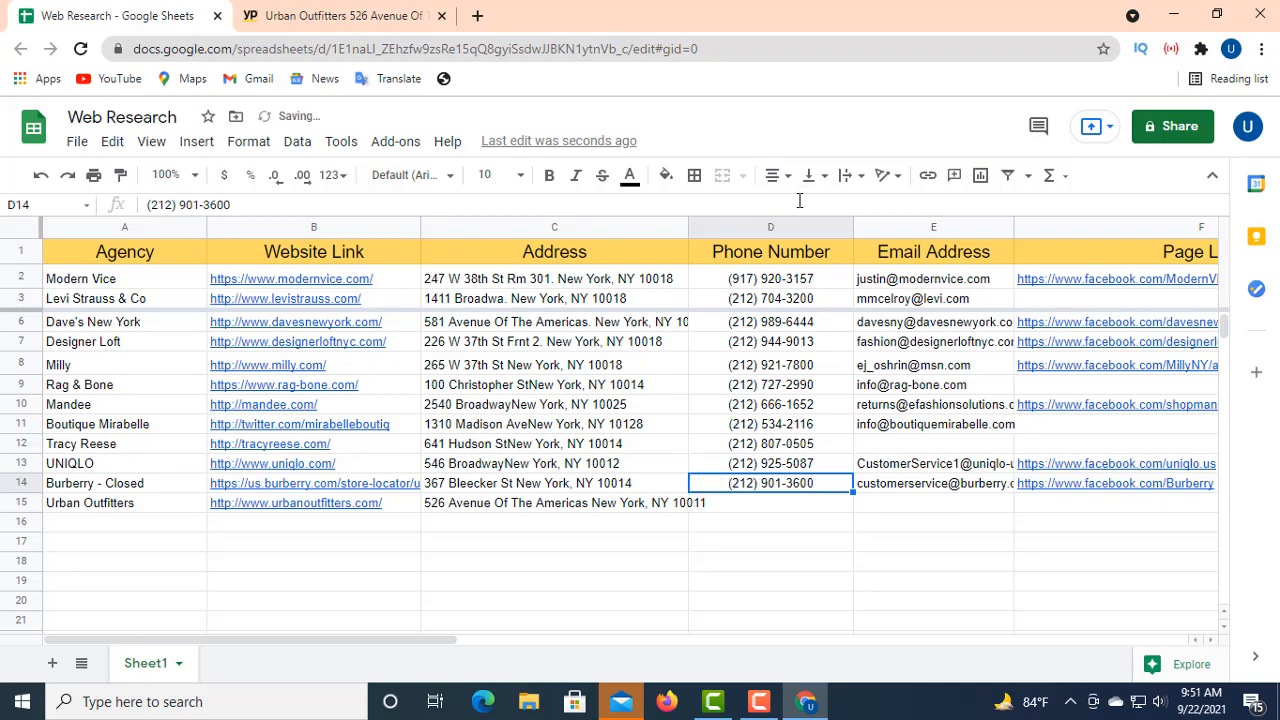
# - Copy the Urban Outfitters phone number from its listing into the Phone Number cell D15 and center-align it
pyautogui.click(728, 508)
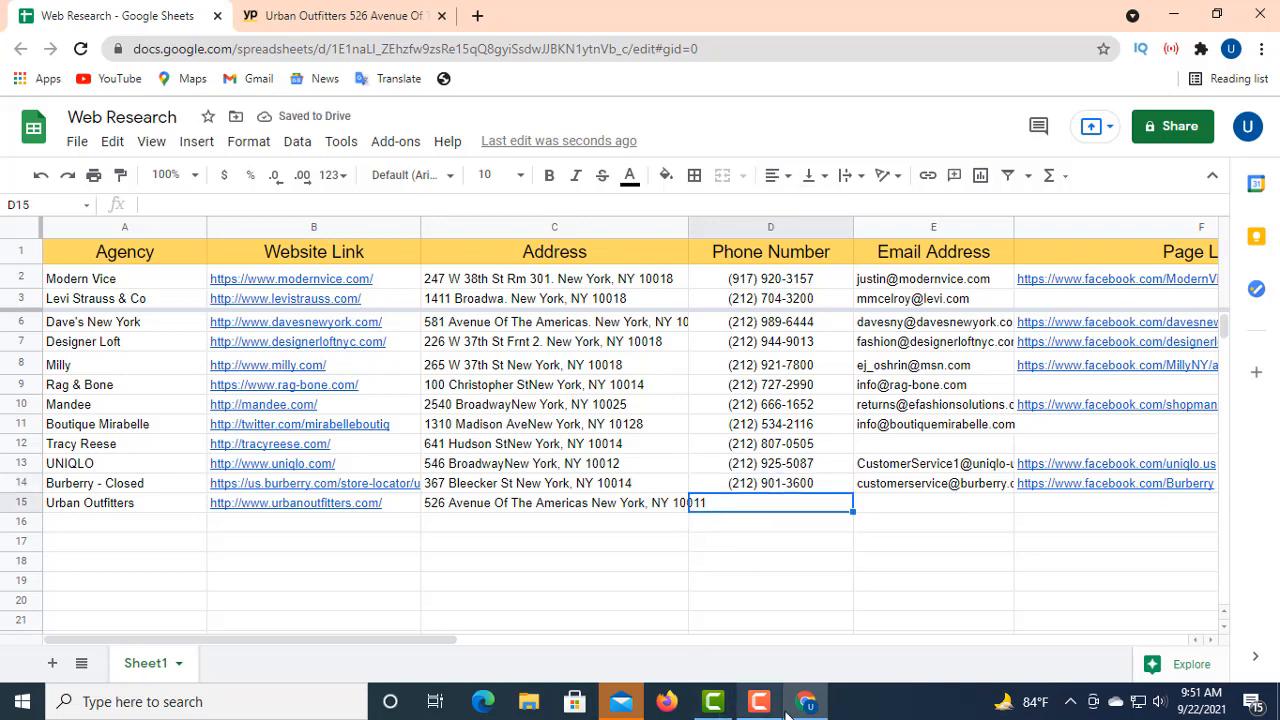
pyautogui.click(265, 17)
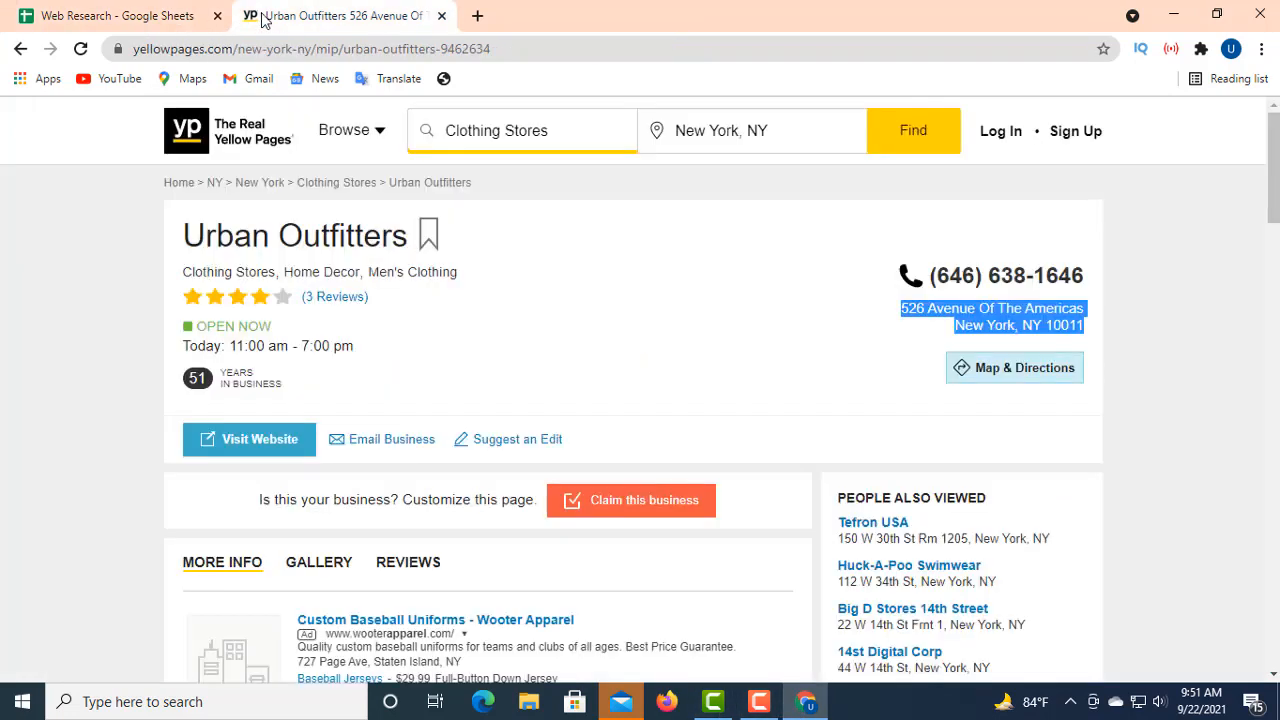
pyautogui.moveTo(926, 276); pyautogui.dragTo(1085, 282)
pyautogui.rightClick(1030, 268)
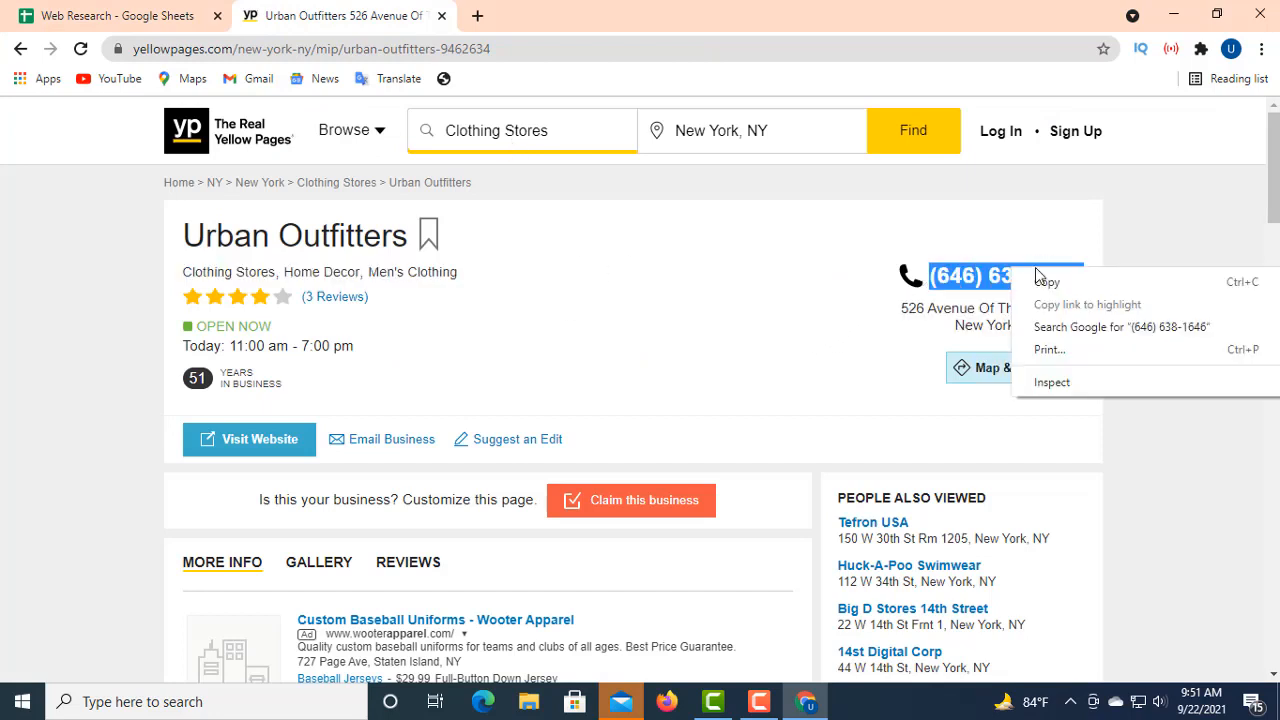
pyautogui.click(1036, 284)
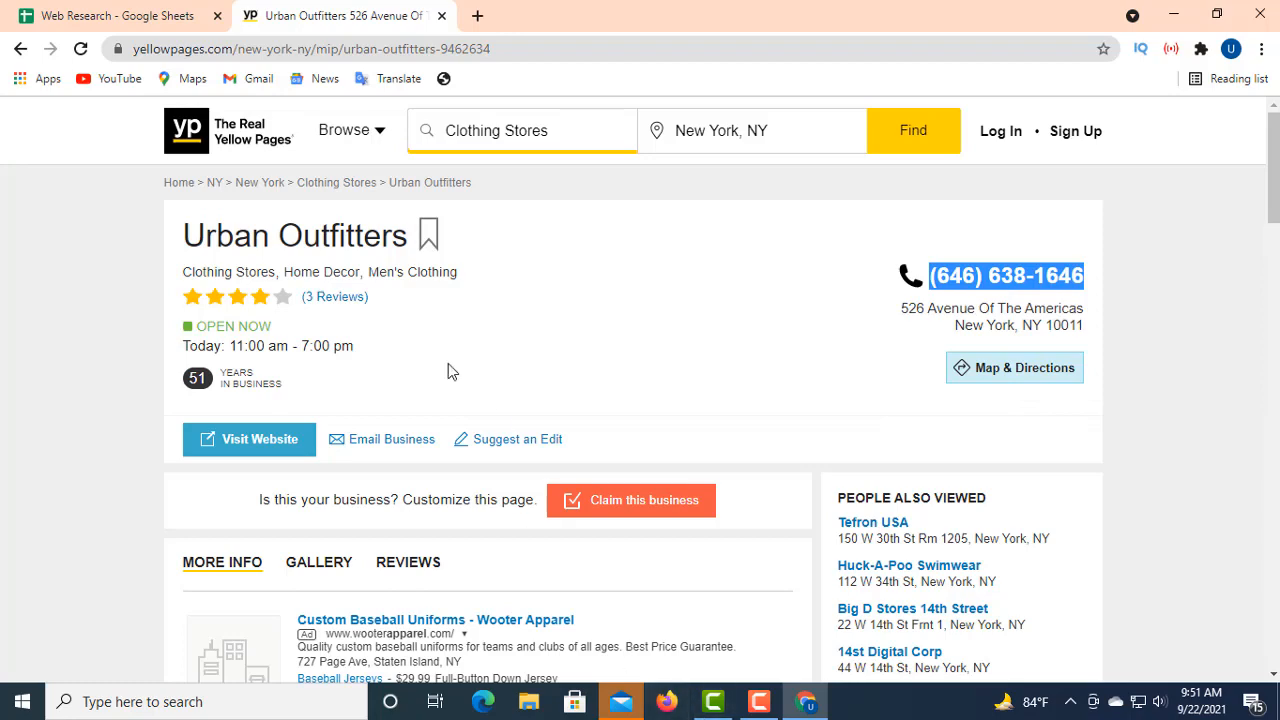
pyautogui.click(189, 16)
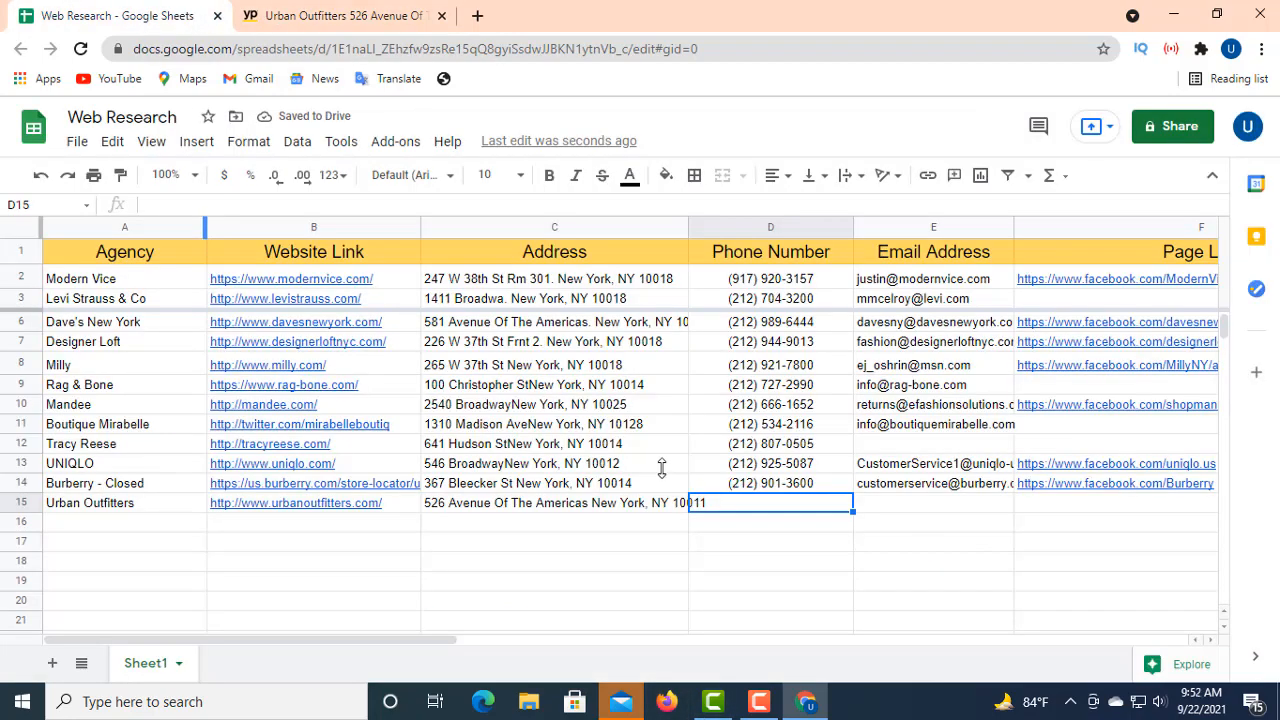
pyautogui.click(181, 204)
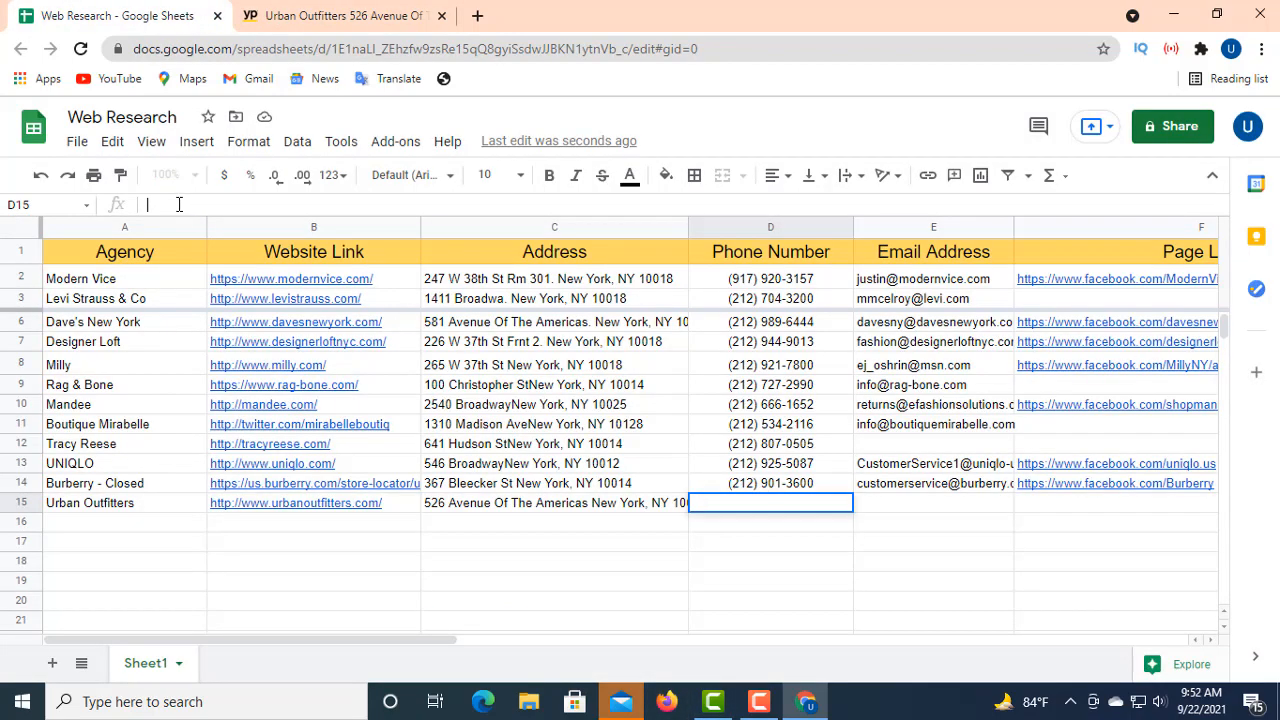
pyautogui.rightClick(178, 205)
pyautogui.click(241, 352)
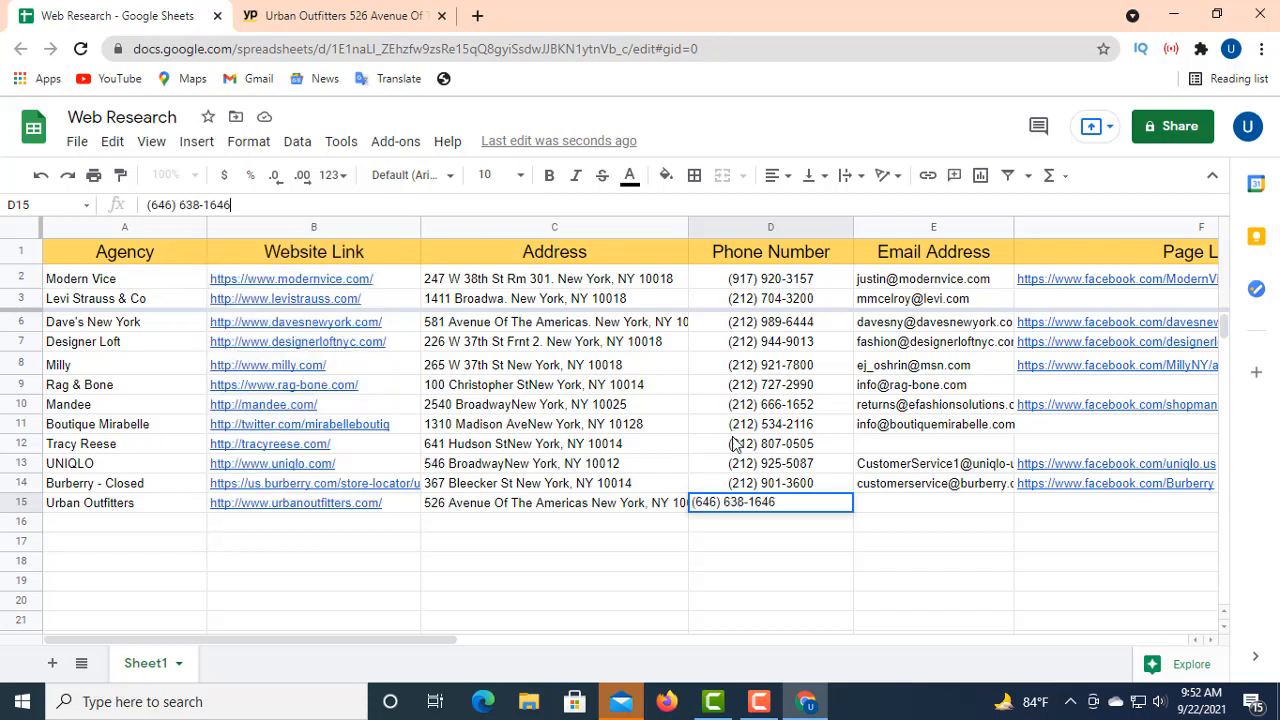
pyautogui.click(776, 176)
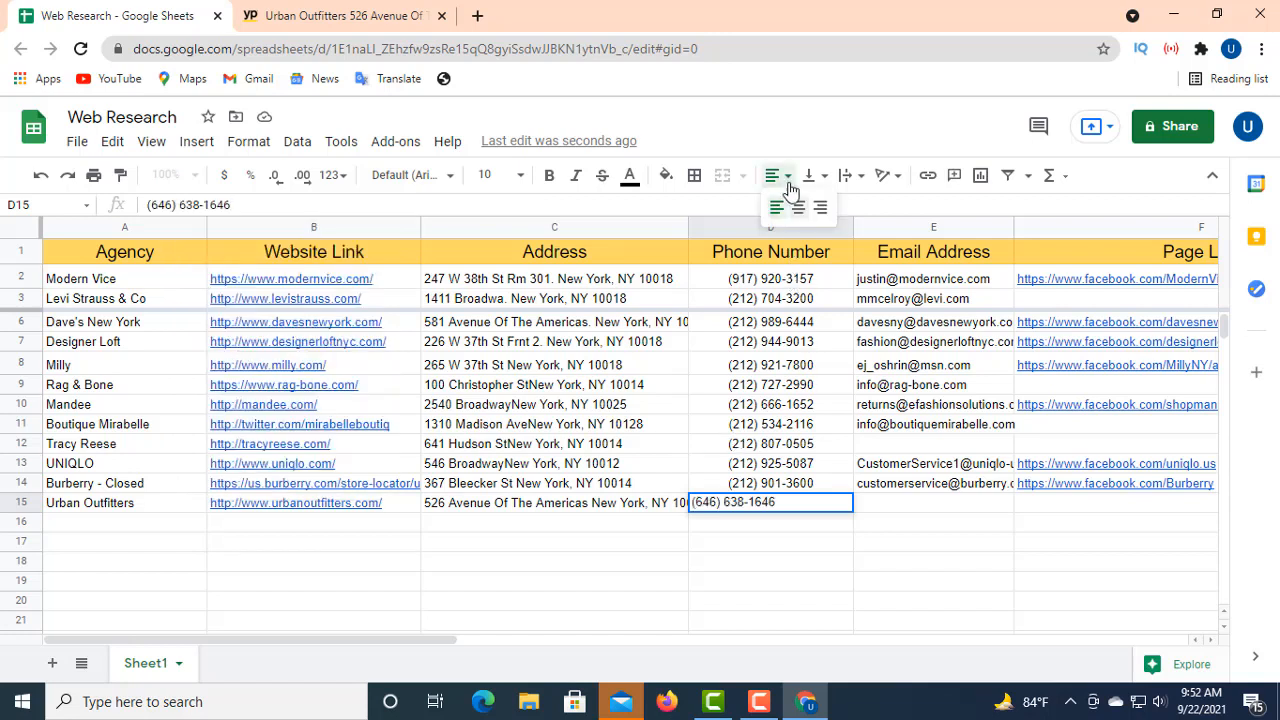
pyautogui.click(805, 208)
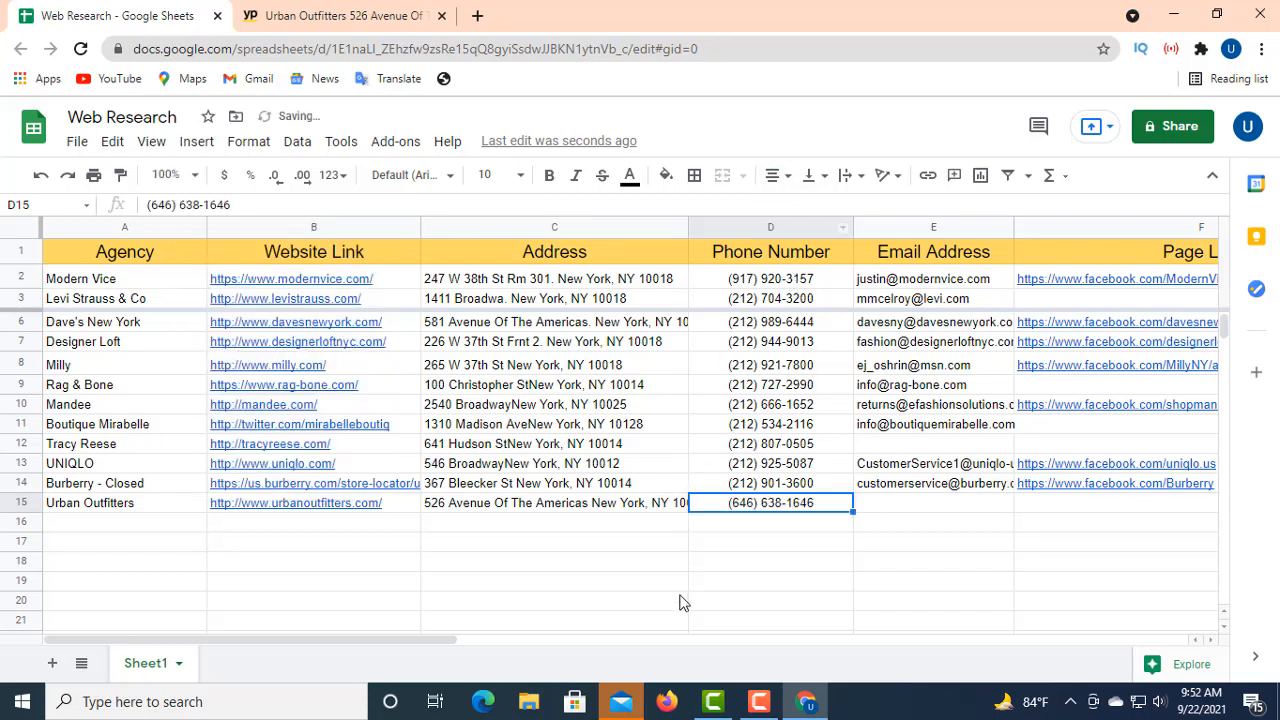
# - Copy the business e-mail address from the Urban Outfitters listing and paste it into the Email Address cell E15
pyautogui.click(934, 508)
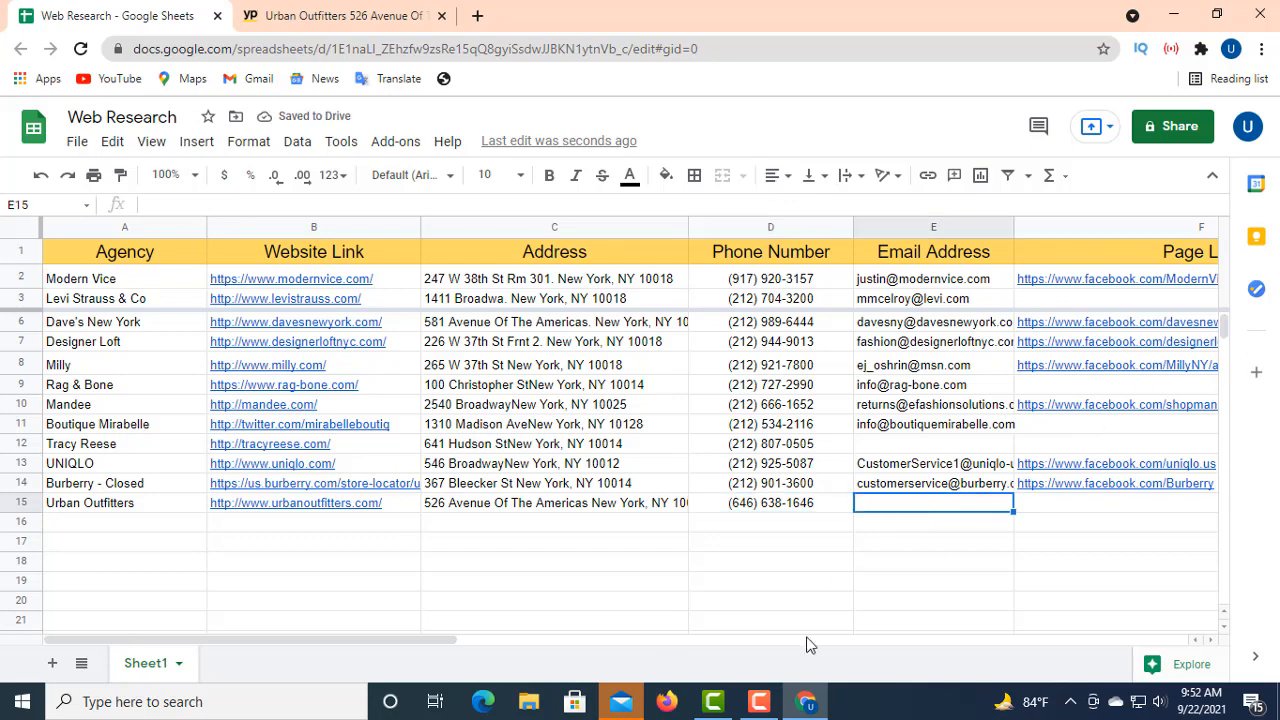
pyautogui.click(306, 20)
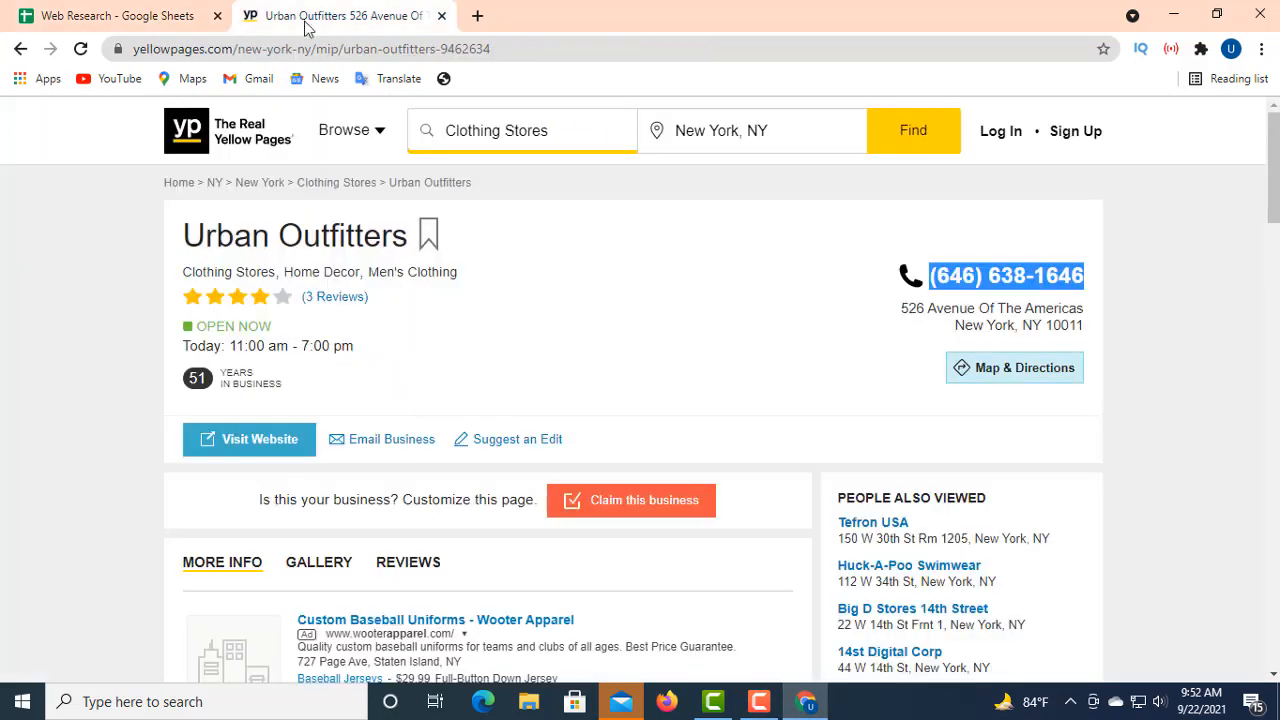
pyautogui.rightClick(368, 441)
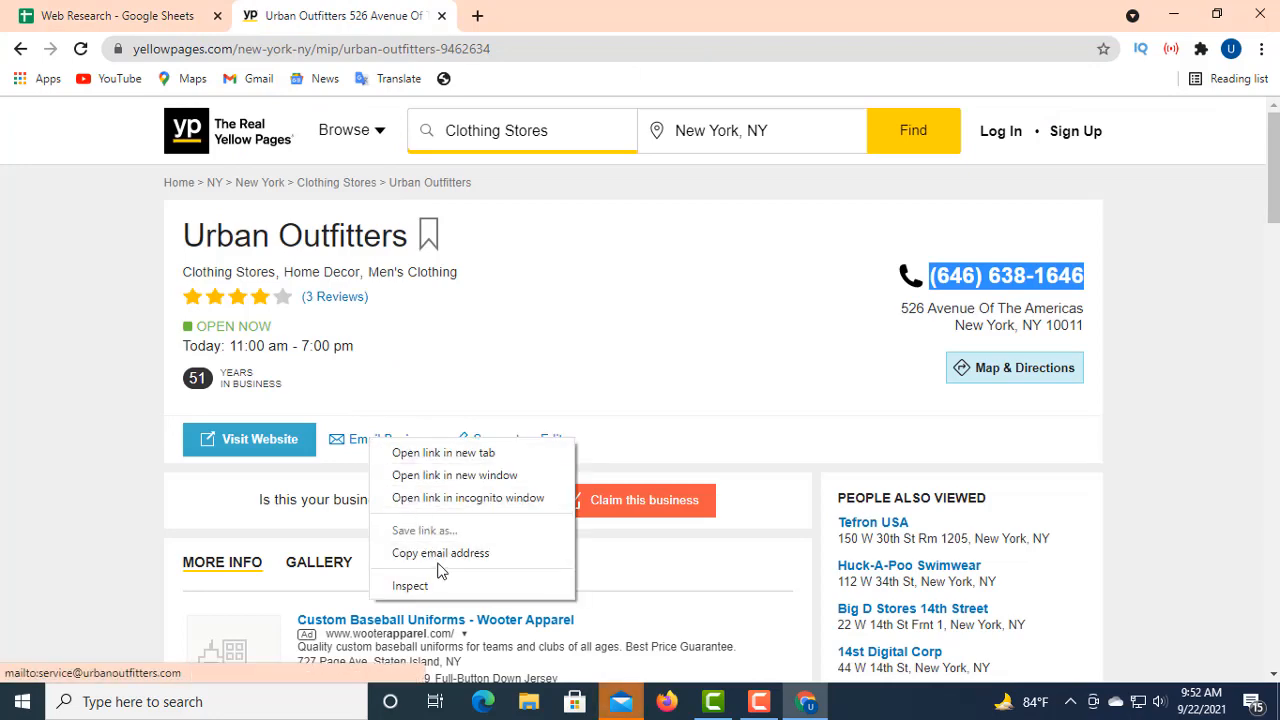
pyautogui.click(447, 554)
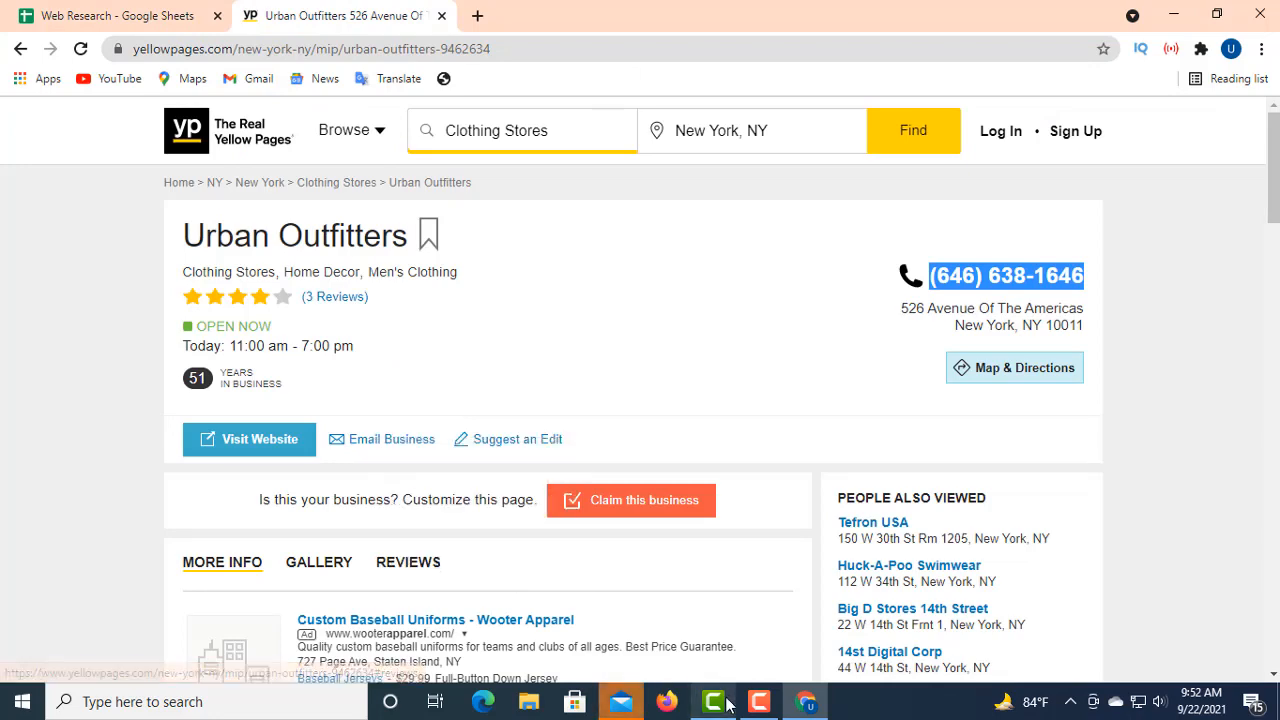
pyautogui.click(181, 27)
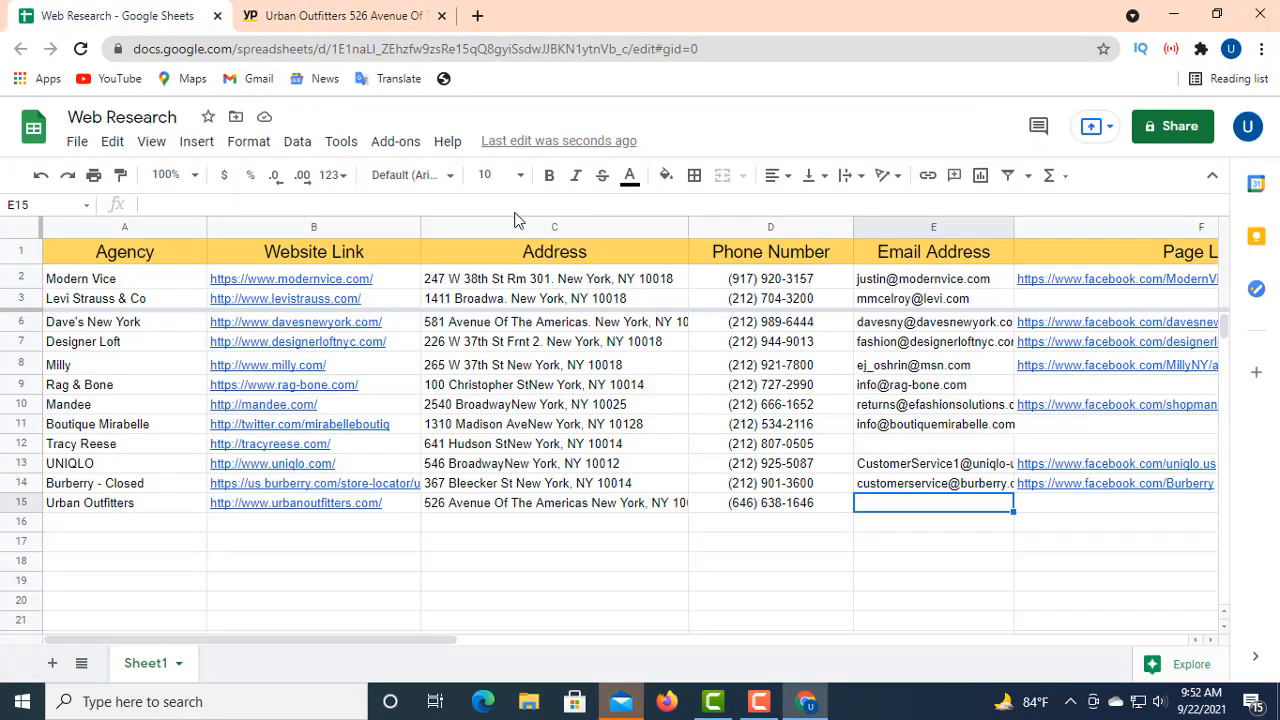
pyautogui.rightClick(172, 204)
pyautogui.click(229, 350)
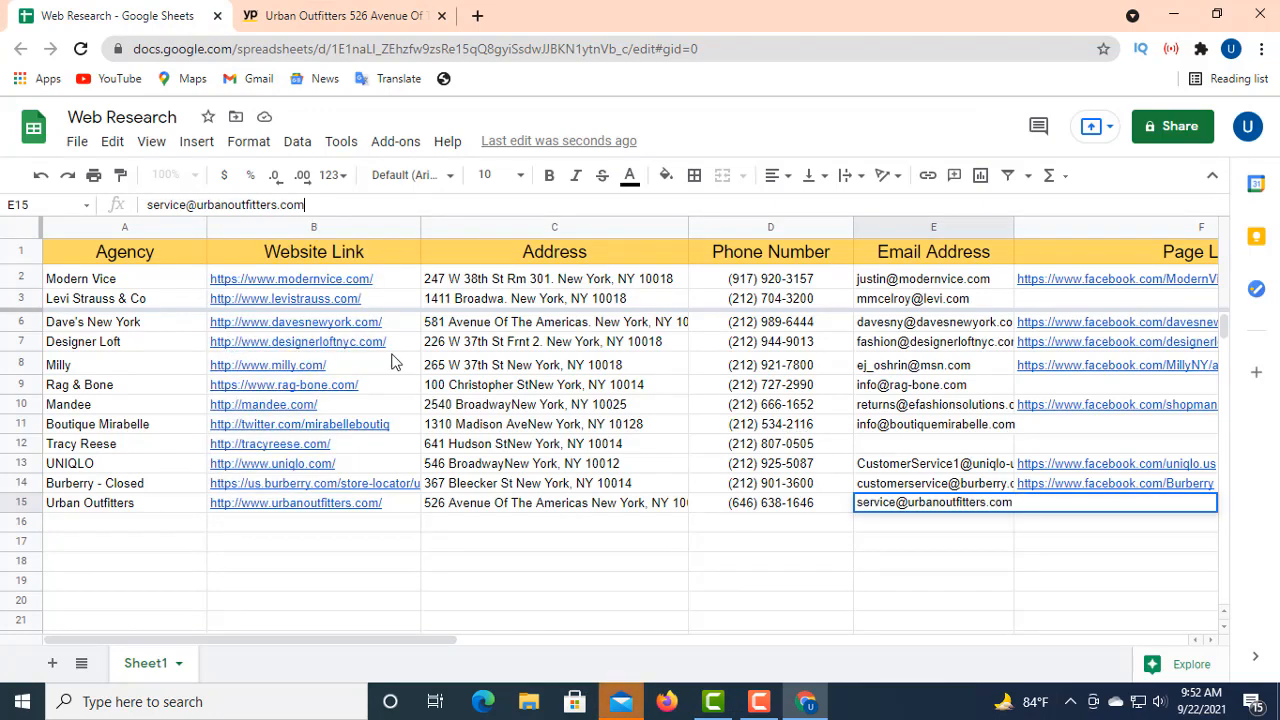
# - Open the Urban Outfitters website from its Yellow Pages listing and follow its footer link to the store's Facebook page
pyautogui.click(978, 520)
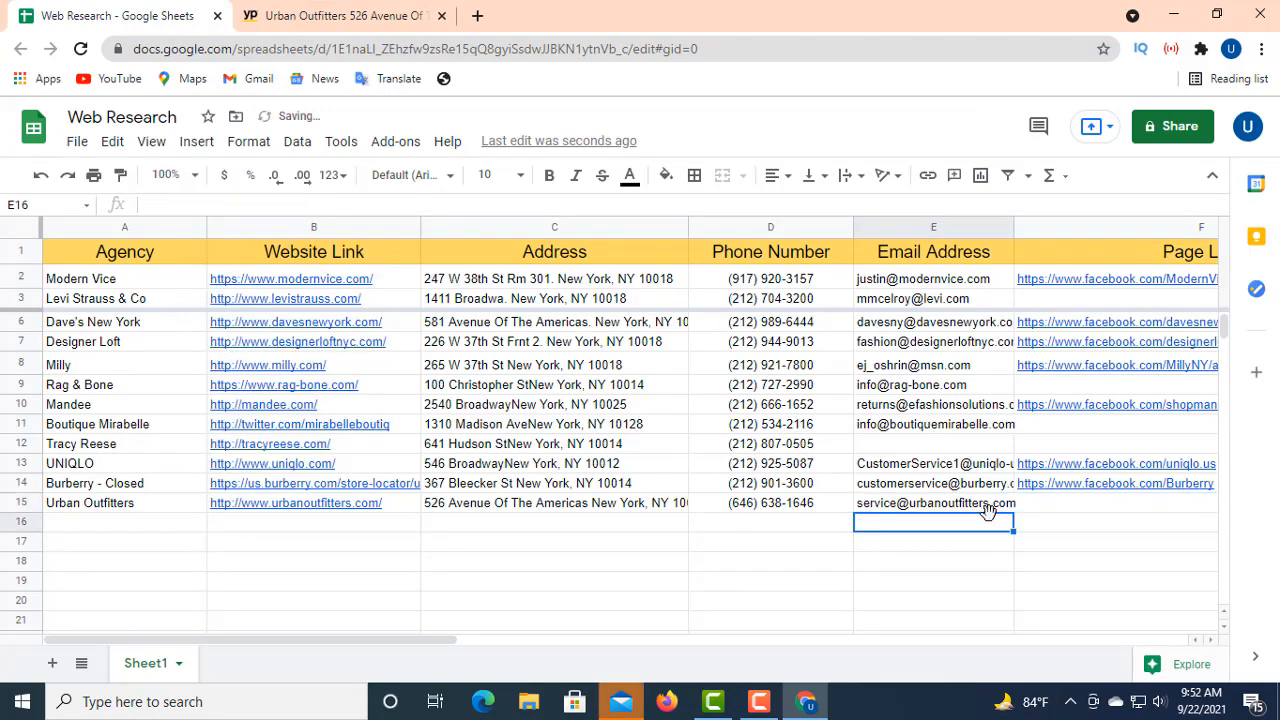
pyautogui.click(1052, 503)
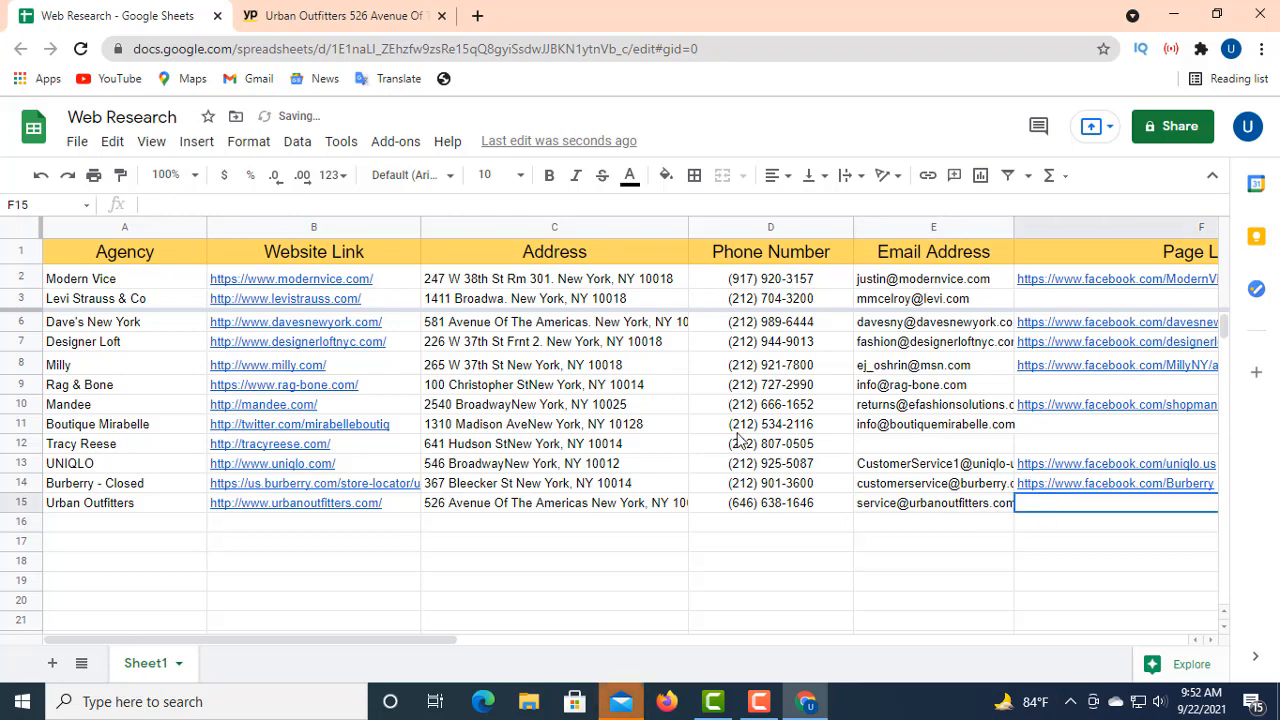
pyautogui.scroll(-1, 600, 400)
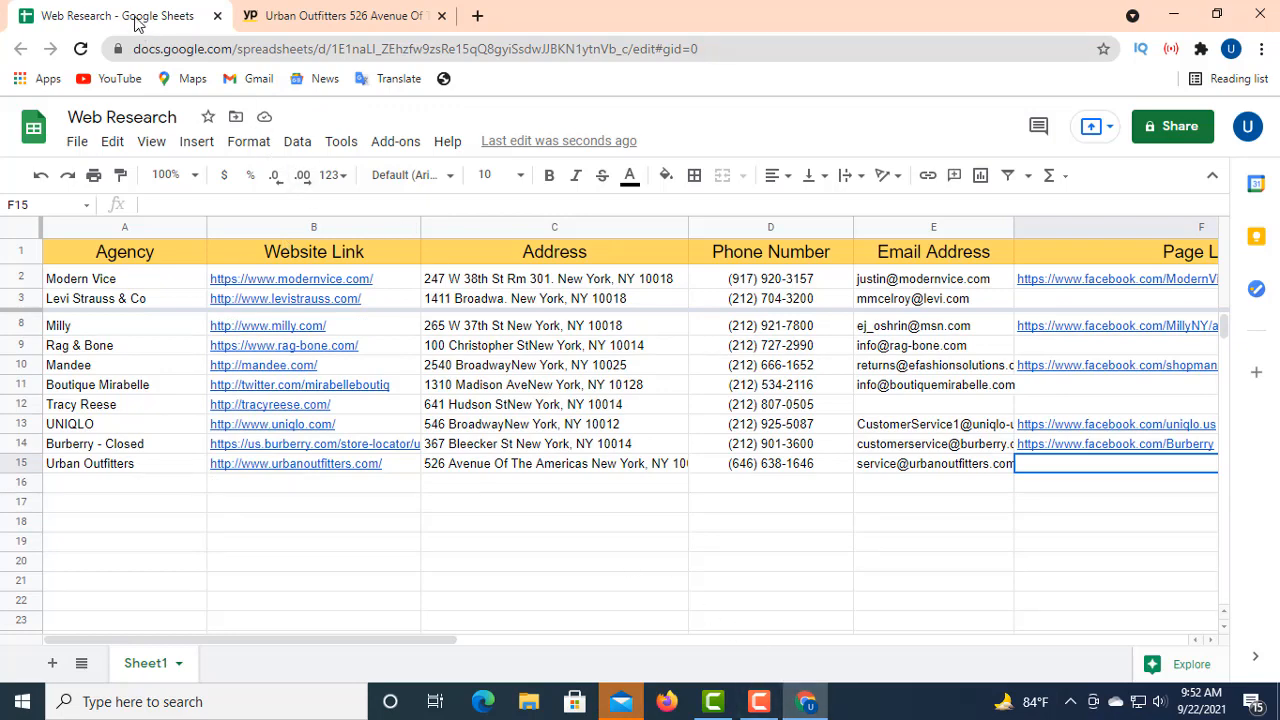
pyautogui.click(282, 16)
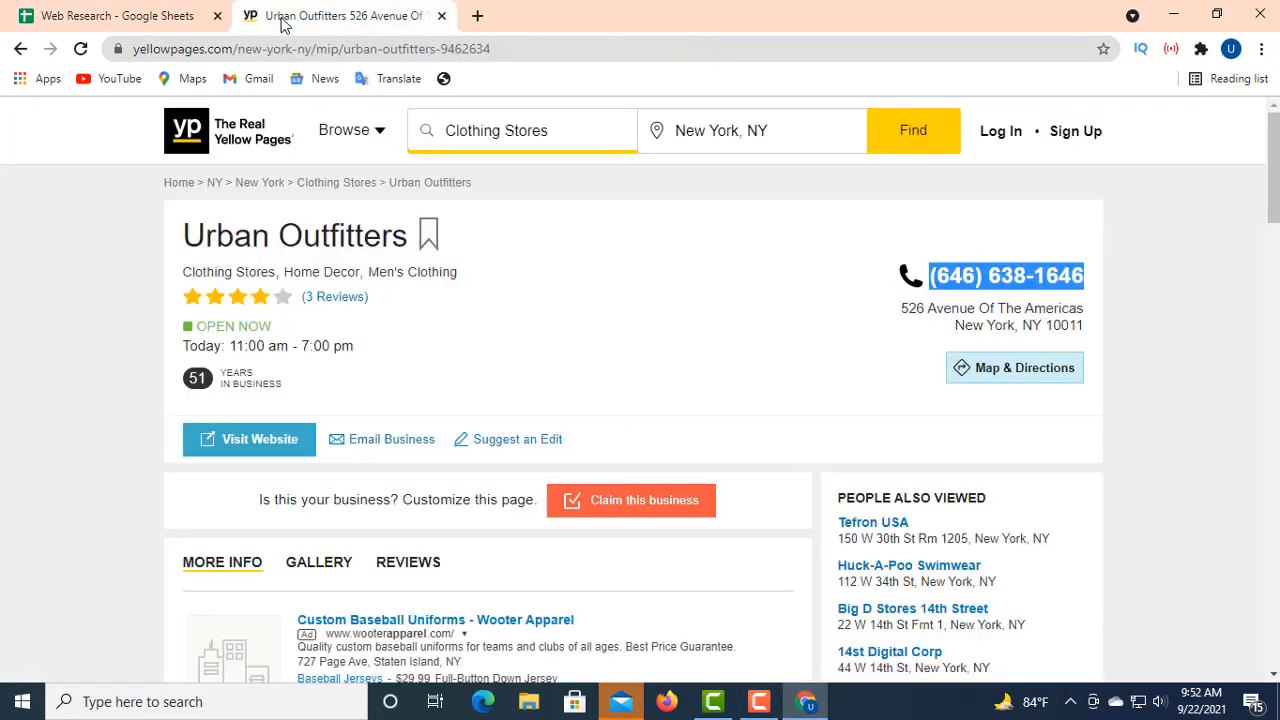
pyautogui.click(268, 437)
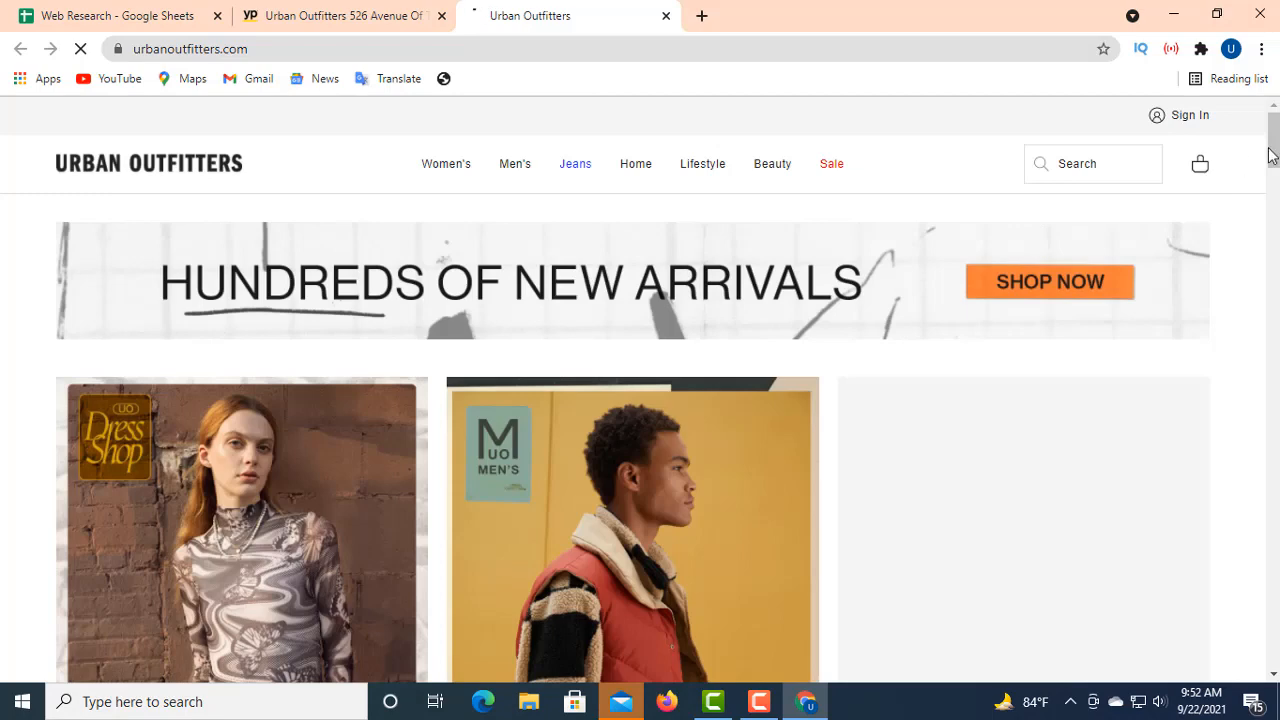
pyautogui.moveTo(1272, 155); pyautogui.dragTo(1187, 690)
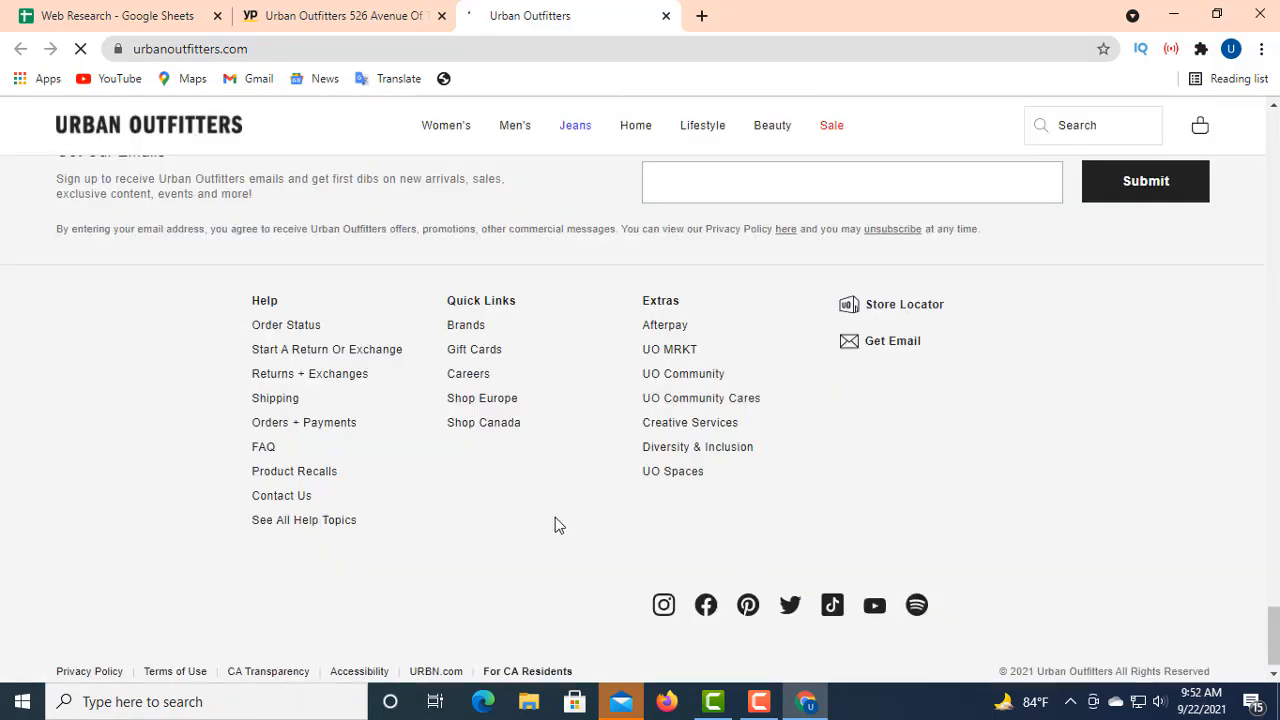
pyautogui.click(707, 605)
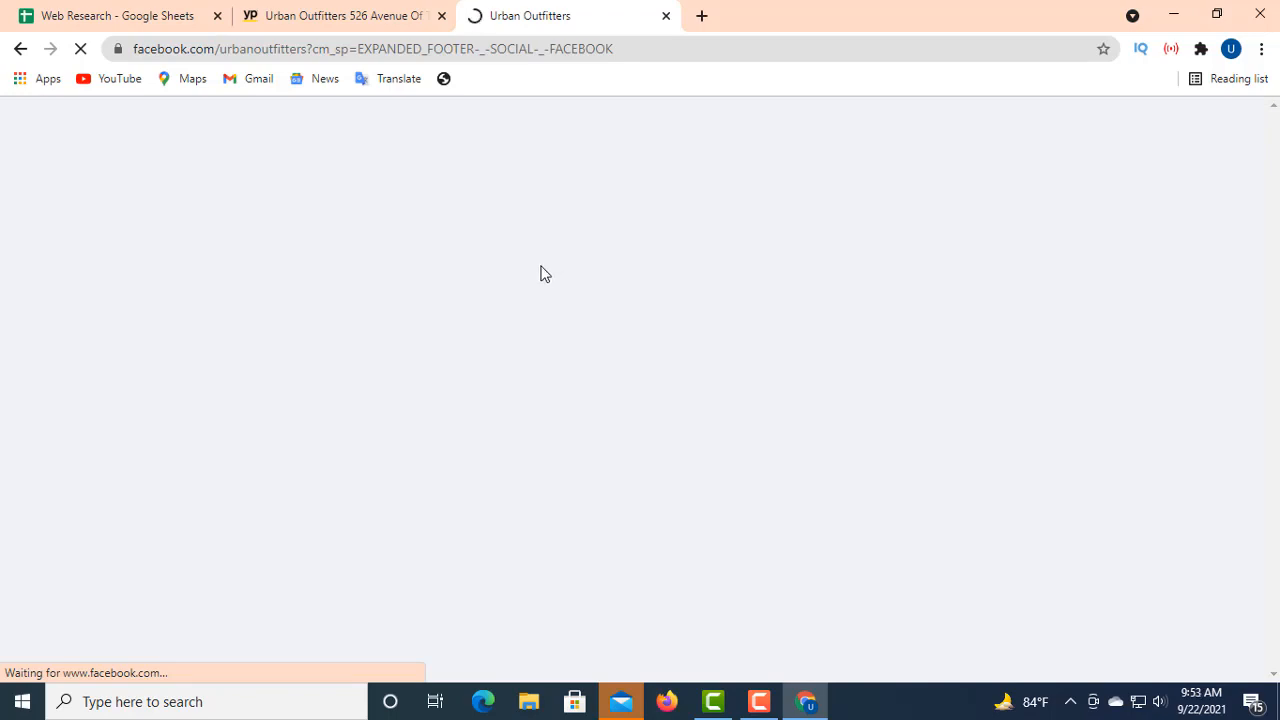
pyautogui.scroll(-3, 502, 200)
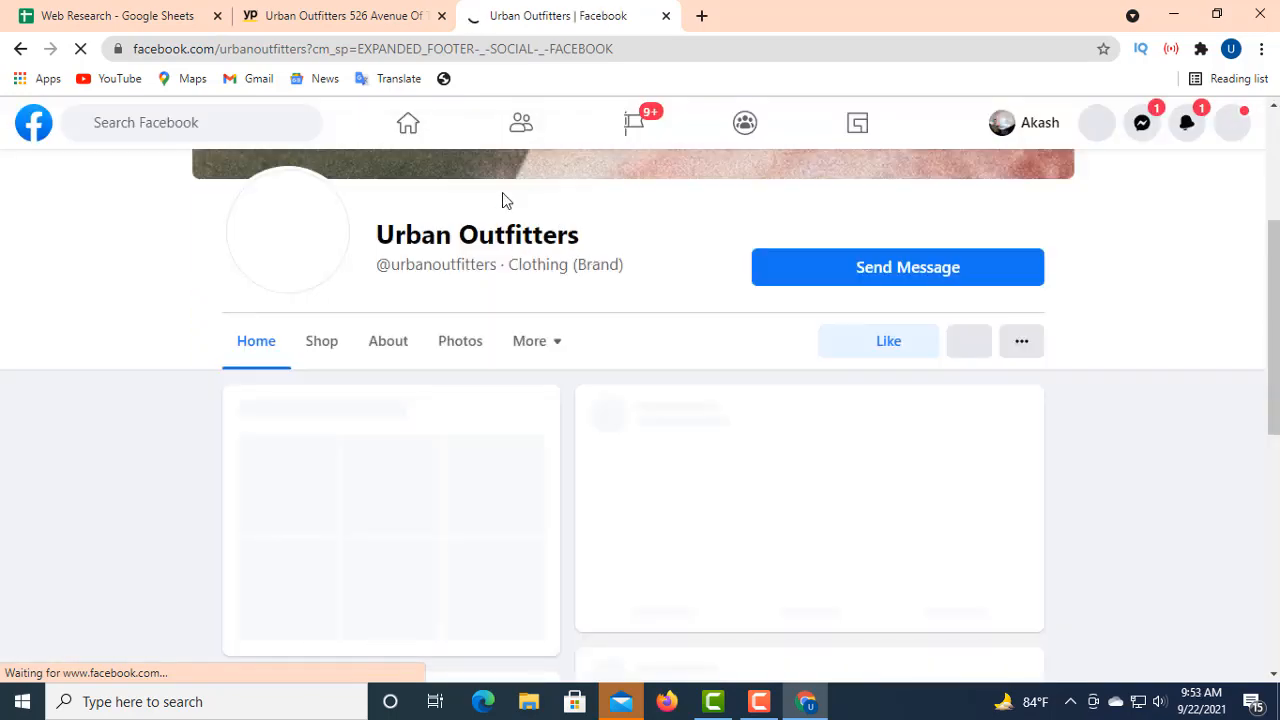
# - Copy the Urban Outfitters Facebook page URL into the Page Link cell F15 and close the Facebook page
pyautogui.click(371, 48)
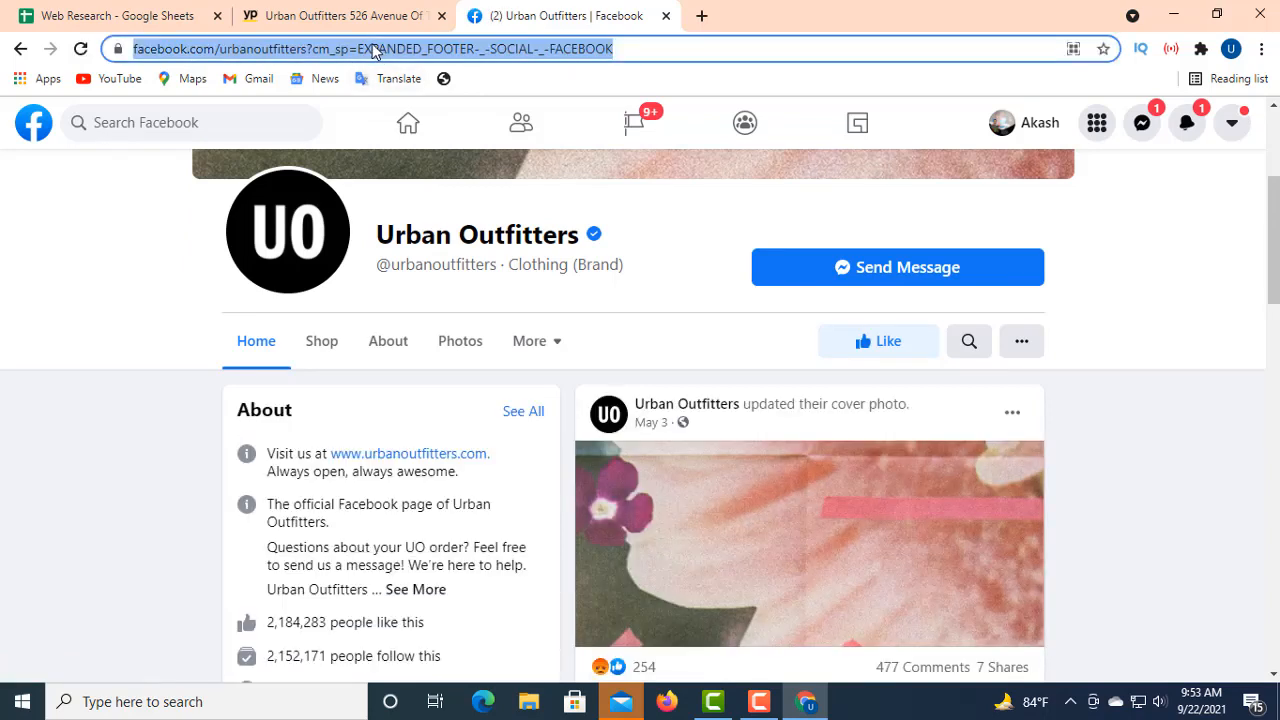
pyautogui.rightClick(371, 47)
pyautogui.click(418, 148)
pyautogui.click(189, 16)
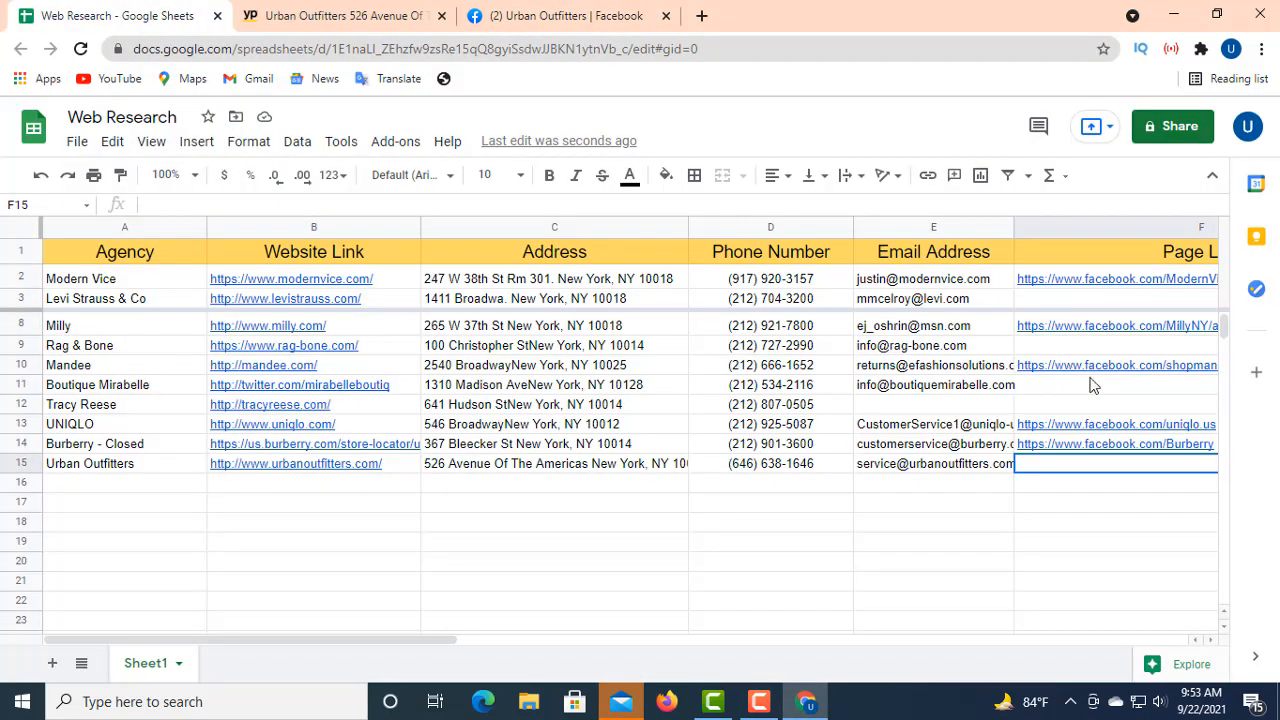
pyautogui.click(173, 204)
pyautogui.rightClick(173, 205)
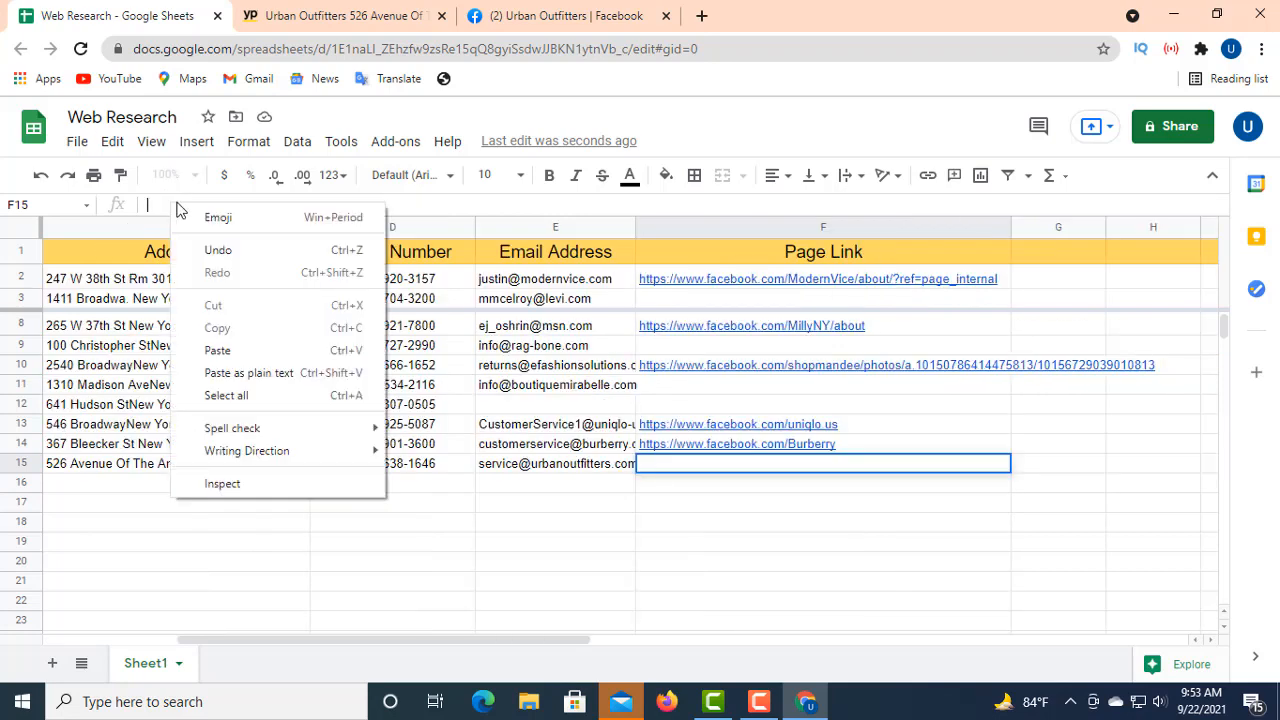
pyautogui.click(218, 350)
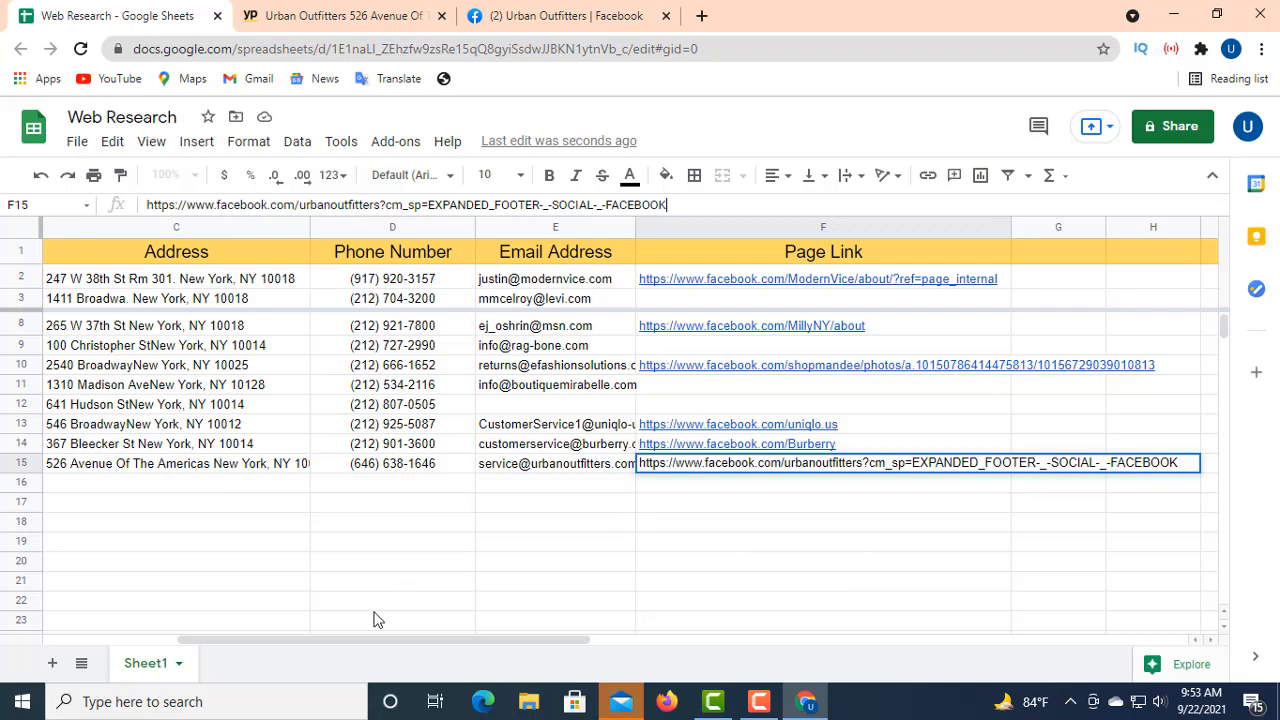
pyautogui.moveTo(320, 640); pyautogui.dragTo(127, 602)
pyautogui.rightClick(70, 602)
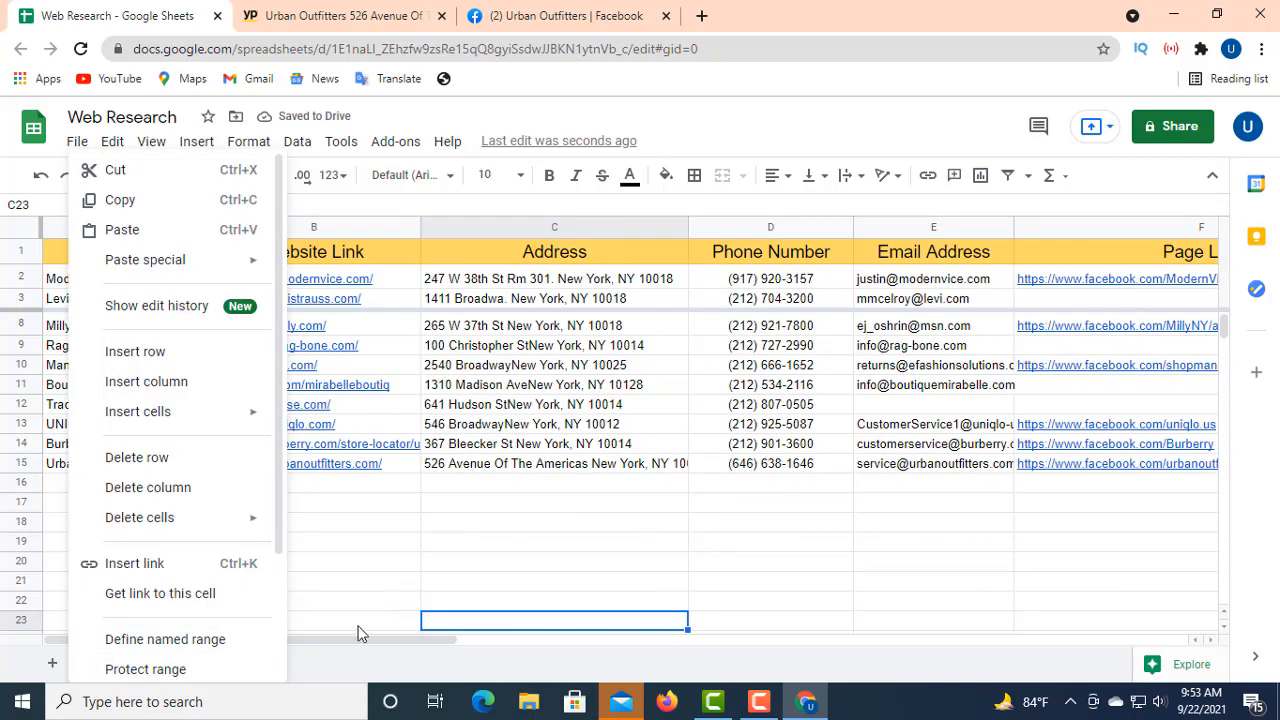
pyautogui.click(356, 570)
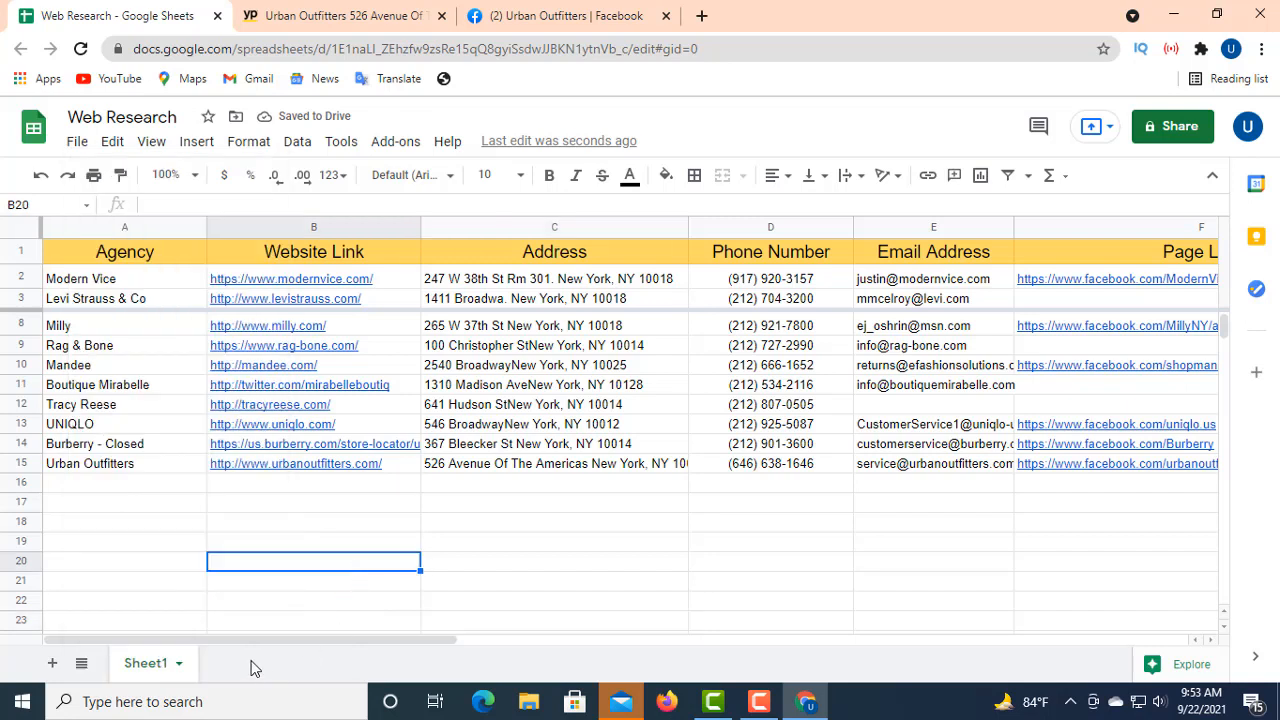
pyautogui.click(78, 483)
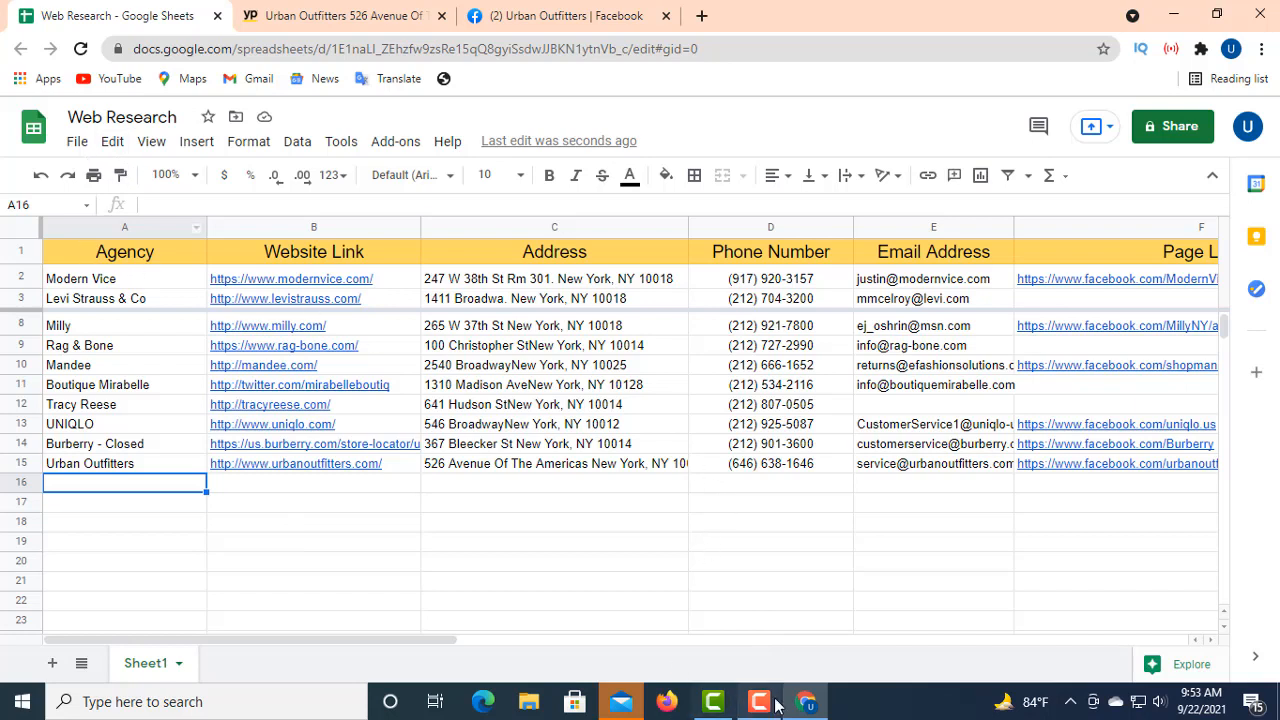
pyautogui.click(666, 16)
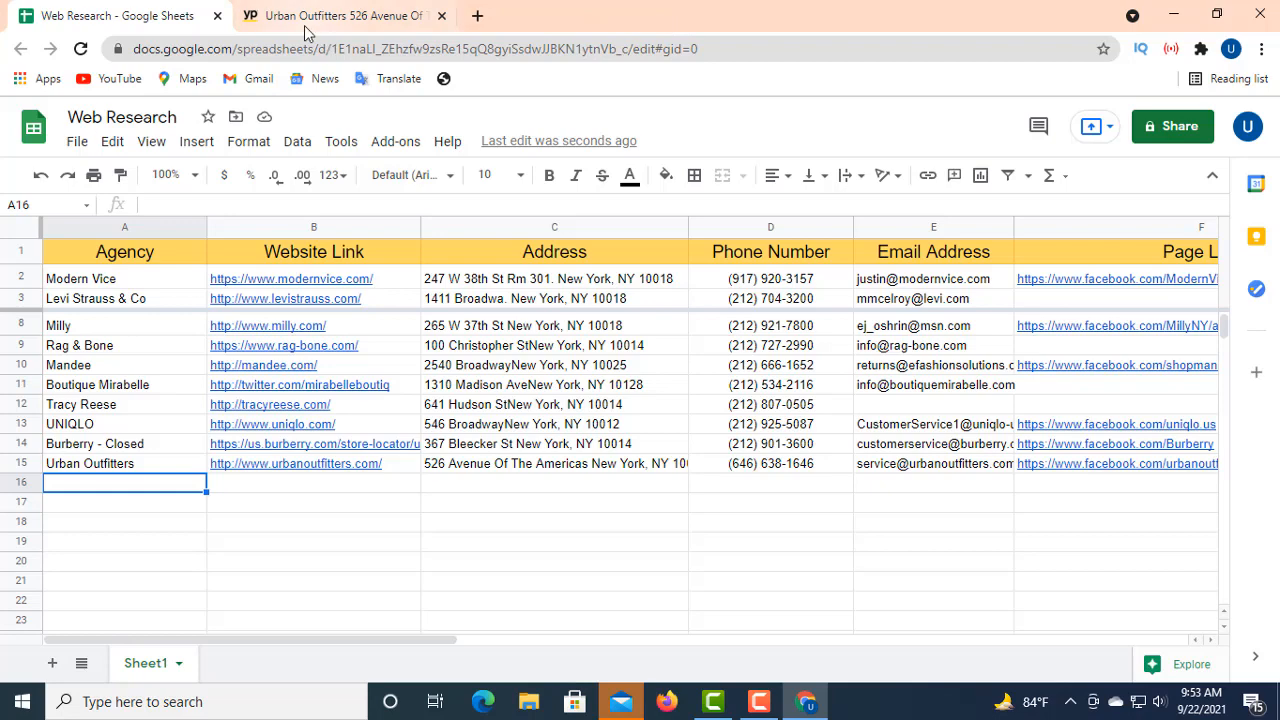
# - Reopen the Urban Outfitters listing from the Clothing Stores results and check it against the stores already entered in the sheet
pyautogui.click(303, 26)
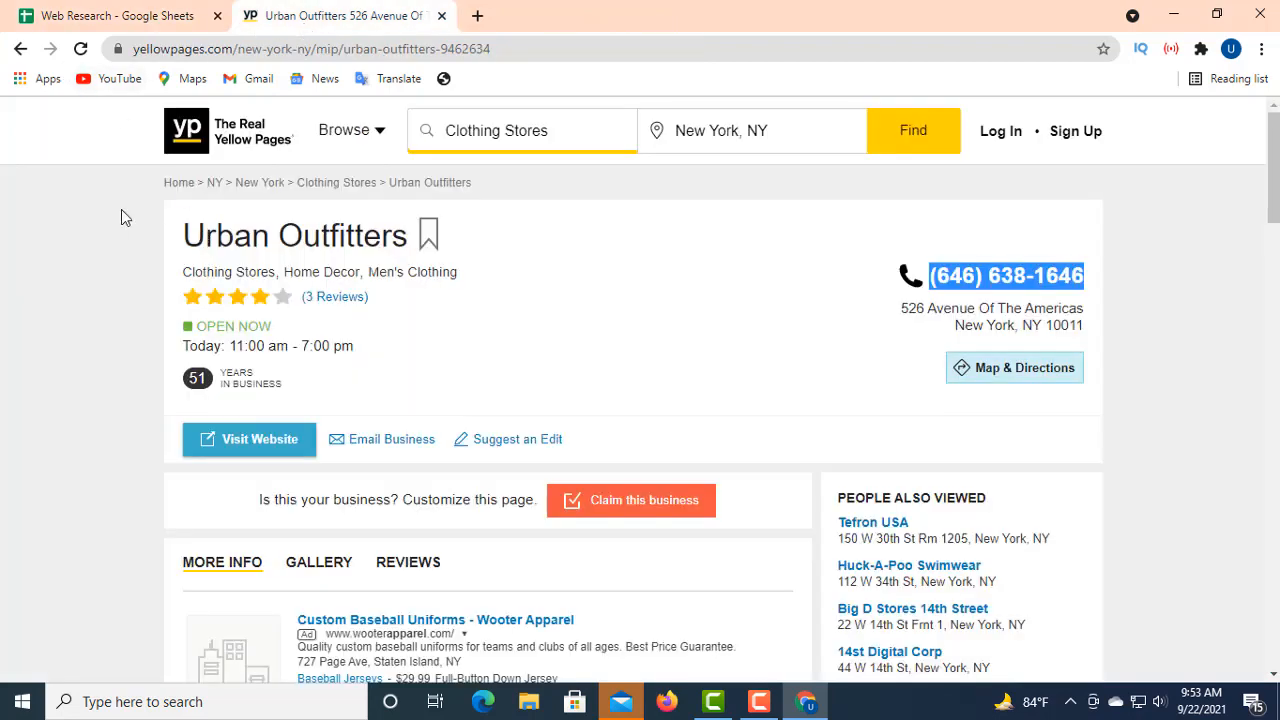
pyautogui.click(19, 49)
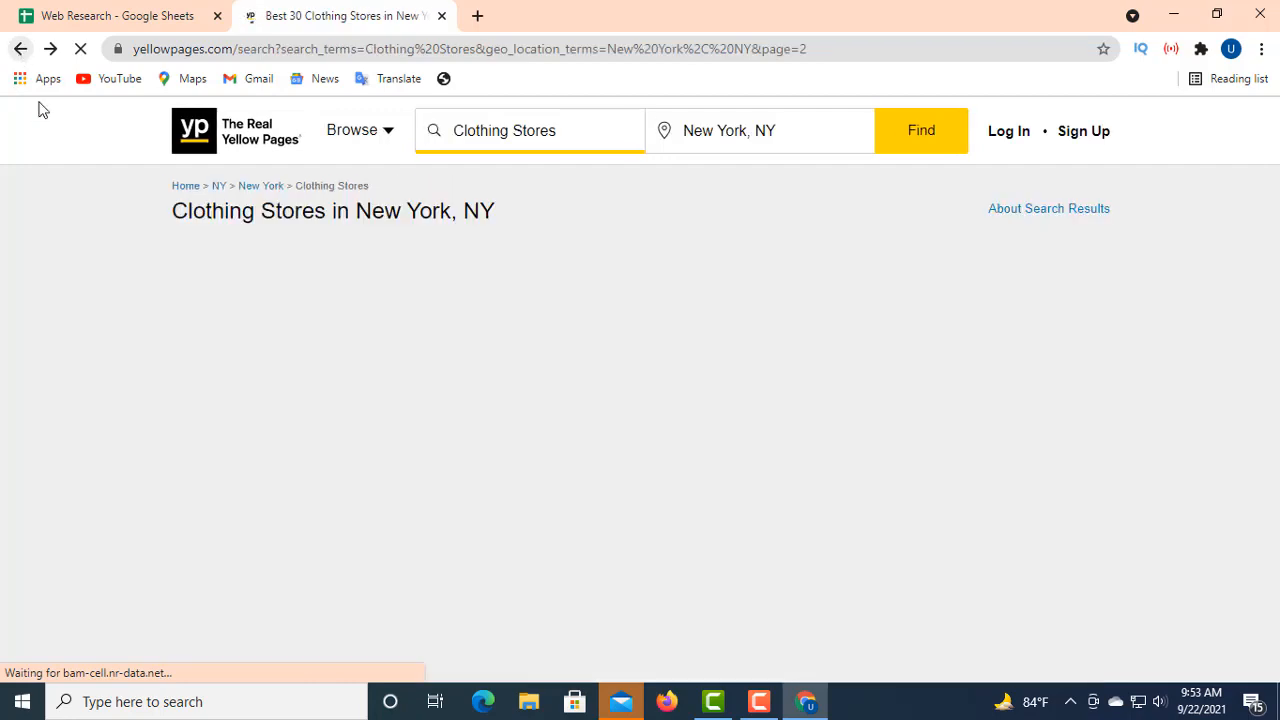
pyautogui.scroll(-4, 325, 370)
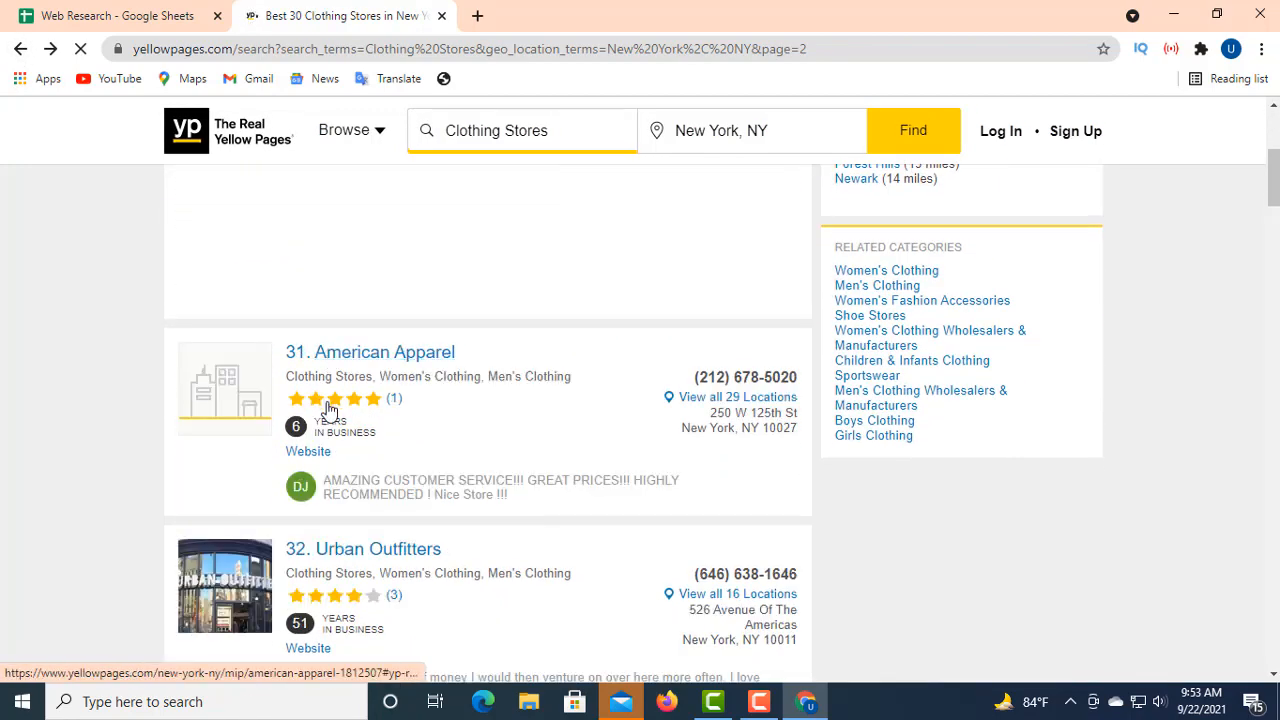
pyautogui.scroll(-1, 325, 410)
pyautogui.scroll(-2, 335, 405)
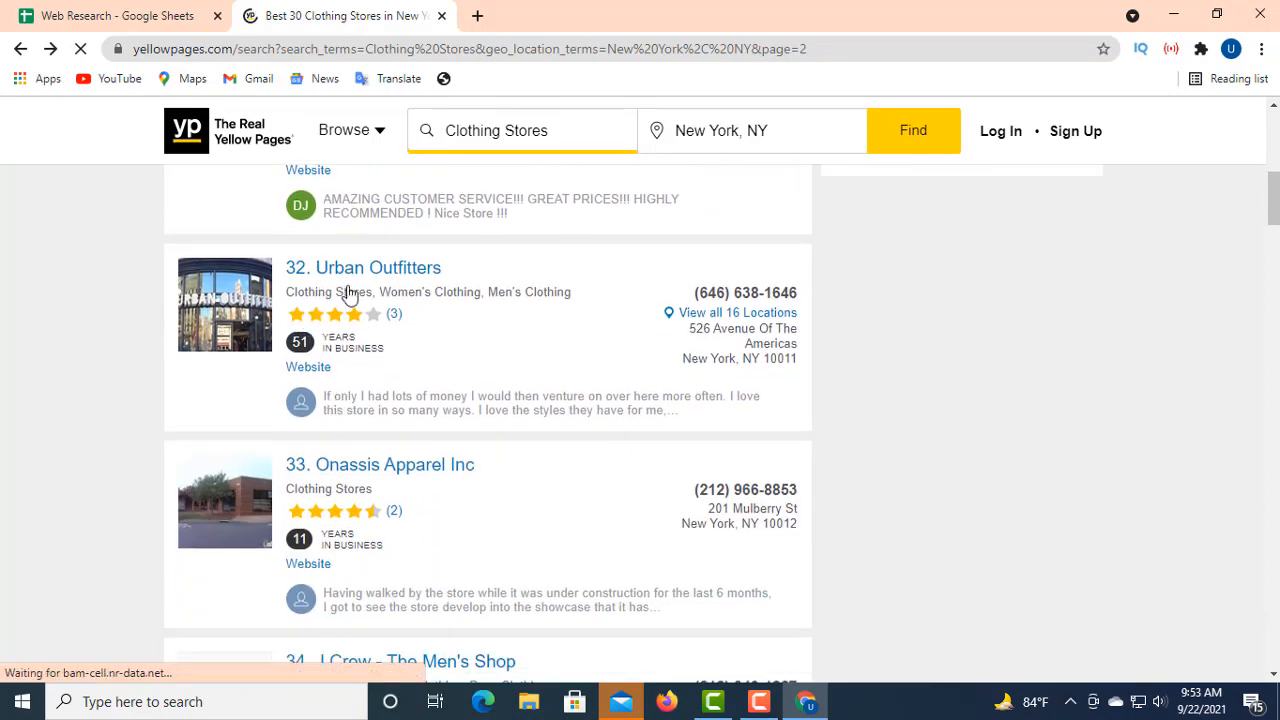
pyautogui.scroll(-6, 305, 415)
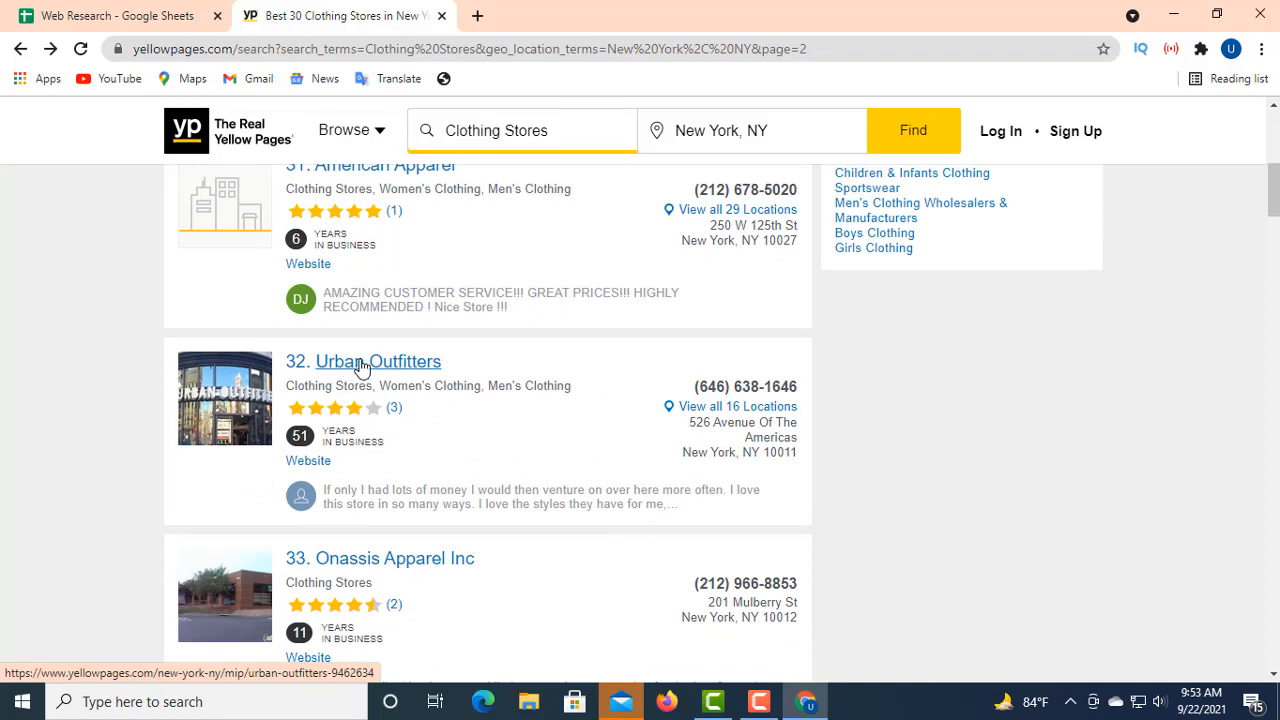
pyautogui.click(363, 365)
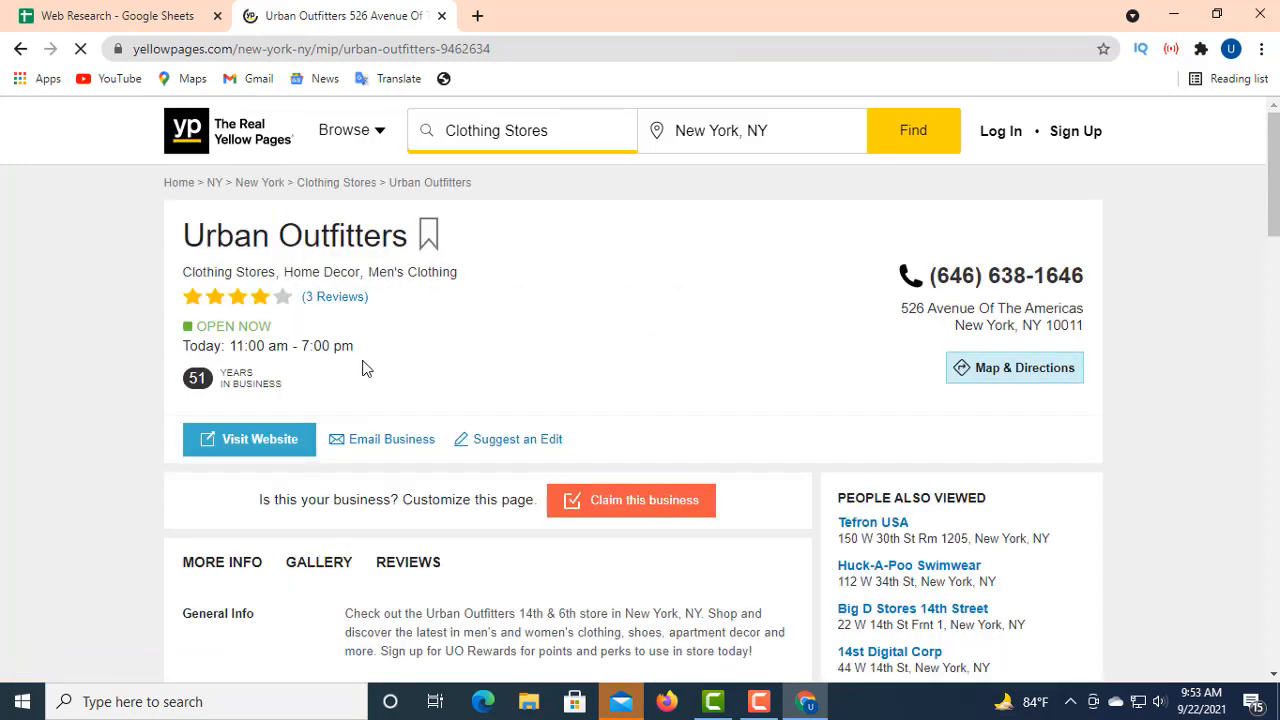
pyautogui.scroll(-1, 342, 346)
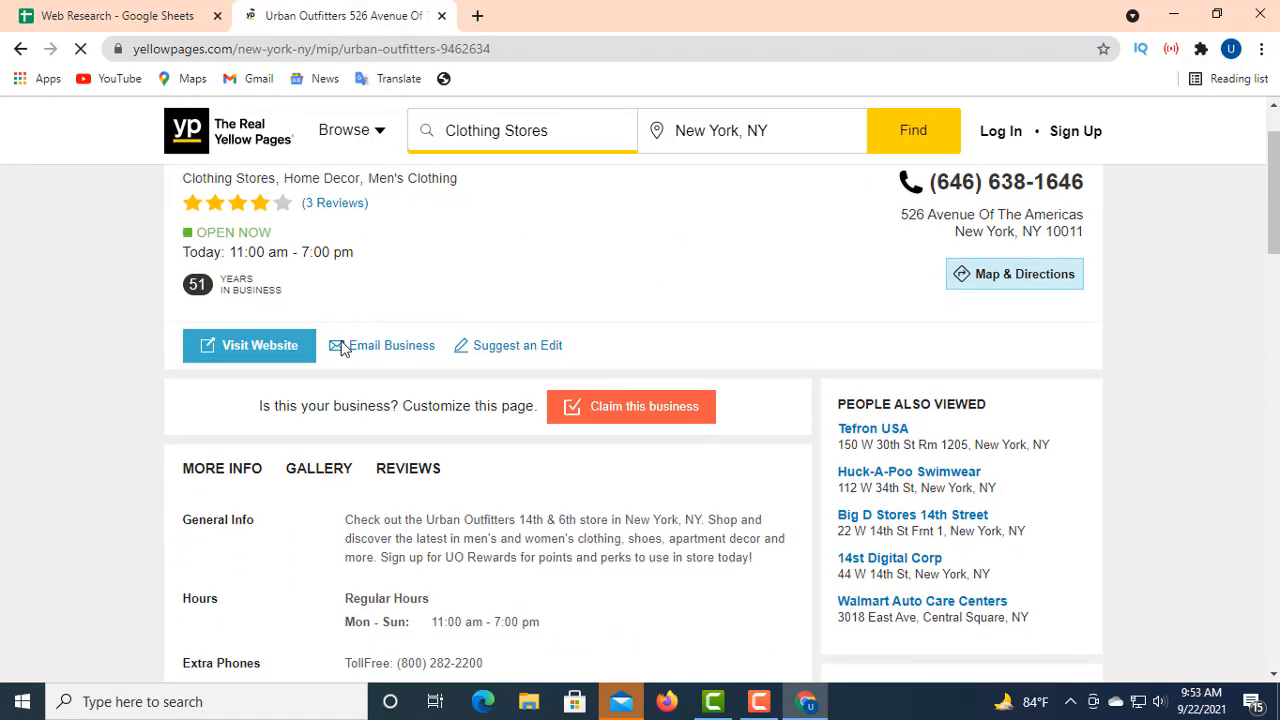
pyautogui.scroll(1, 342, 346)
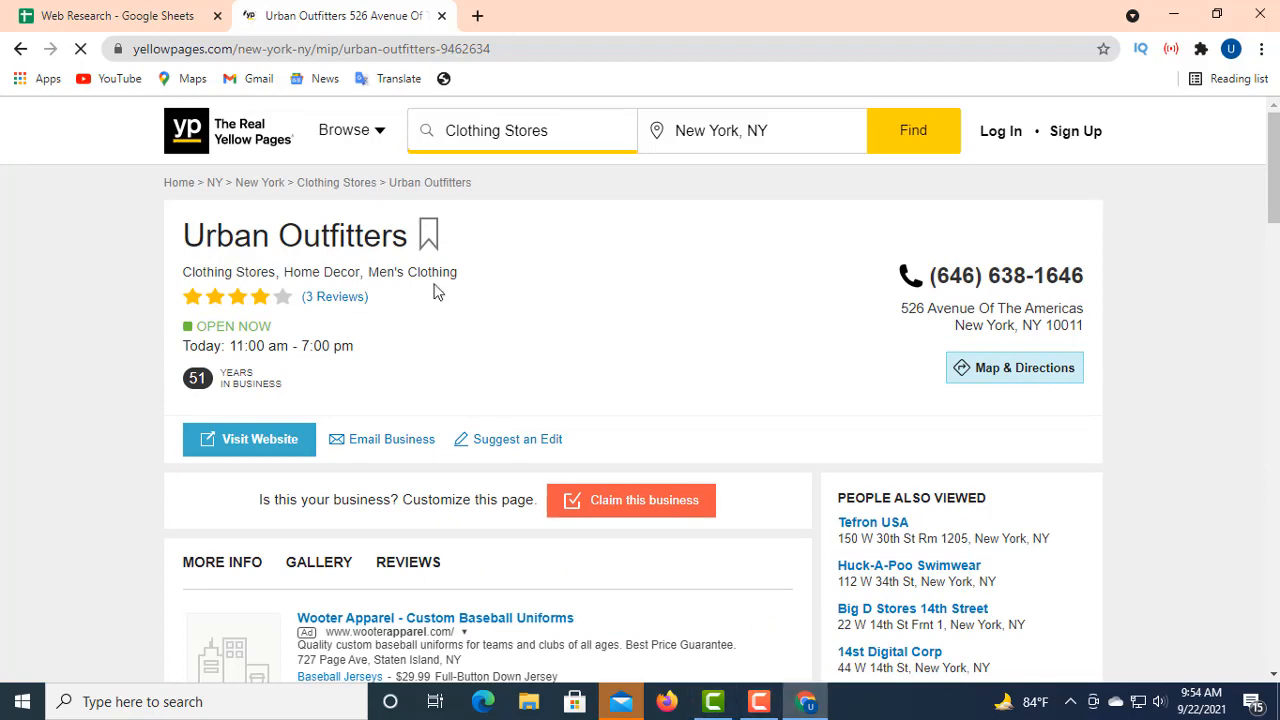
pyautogui.click(168, 18)
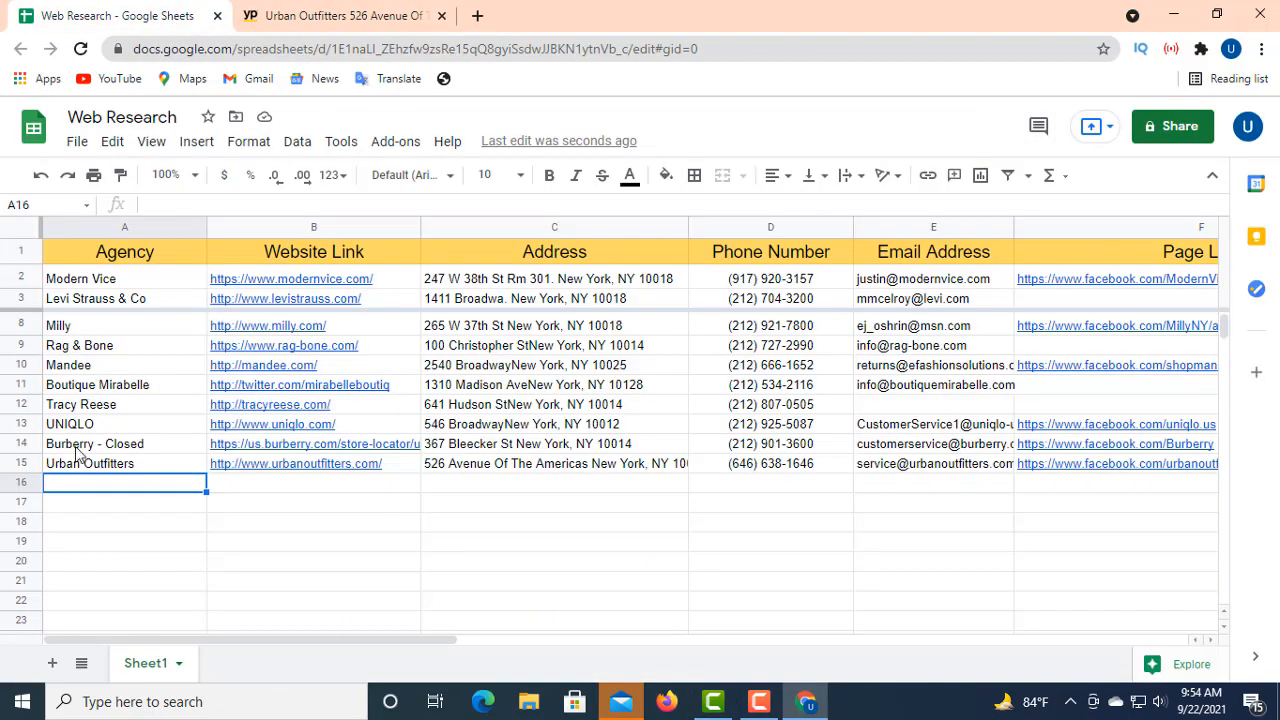
pyautogui.click(355, 15)
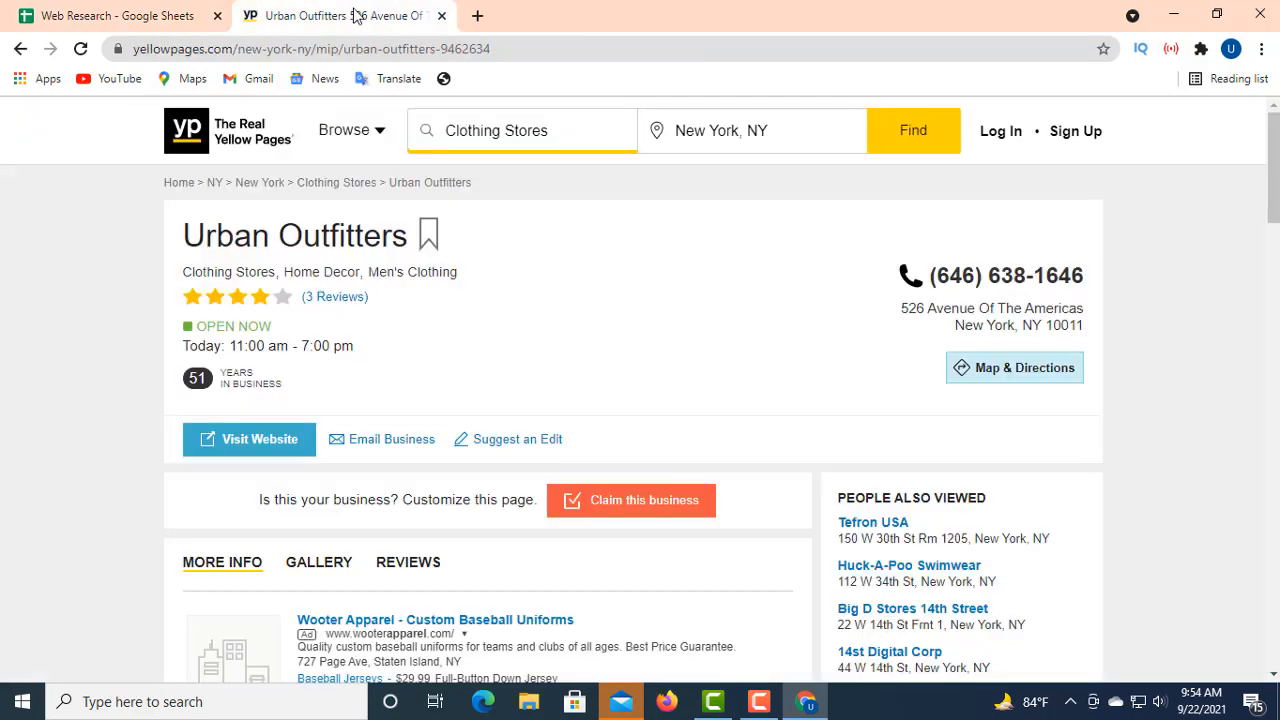
# - Return to the Clothing Stores results for New York and open the T.J. Maxx listing
pyautogui.click(20, 49)
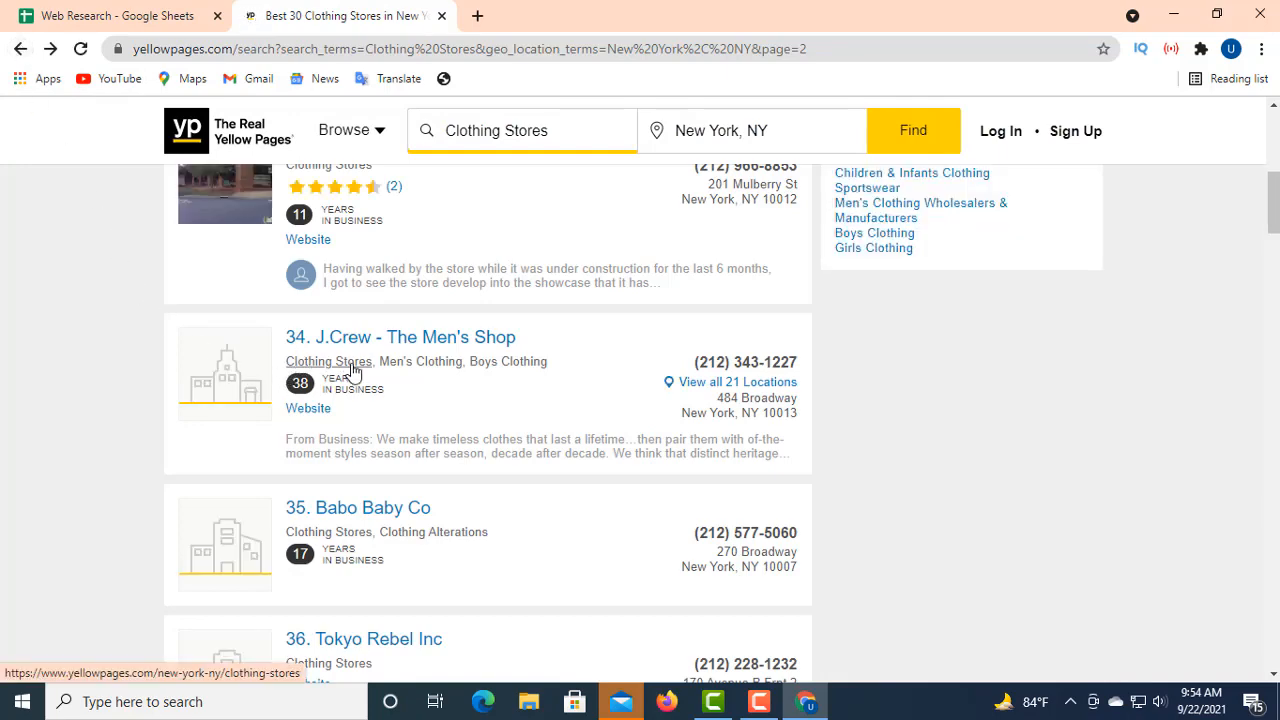
pyautogui.scroll(-5, 350, 370)
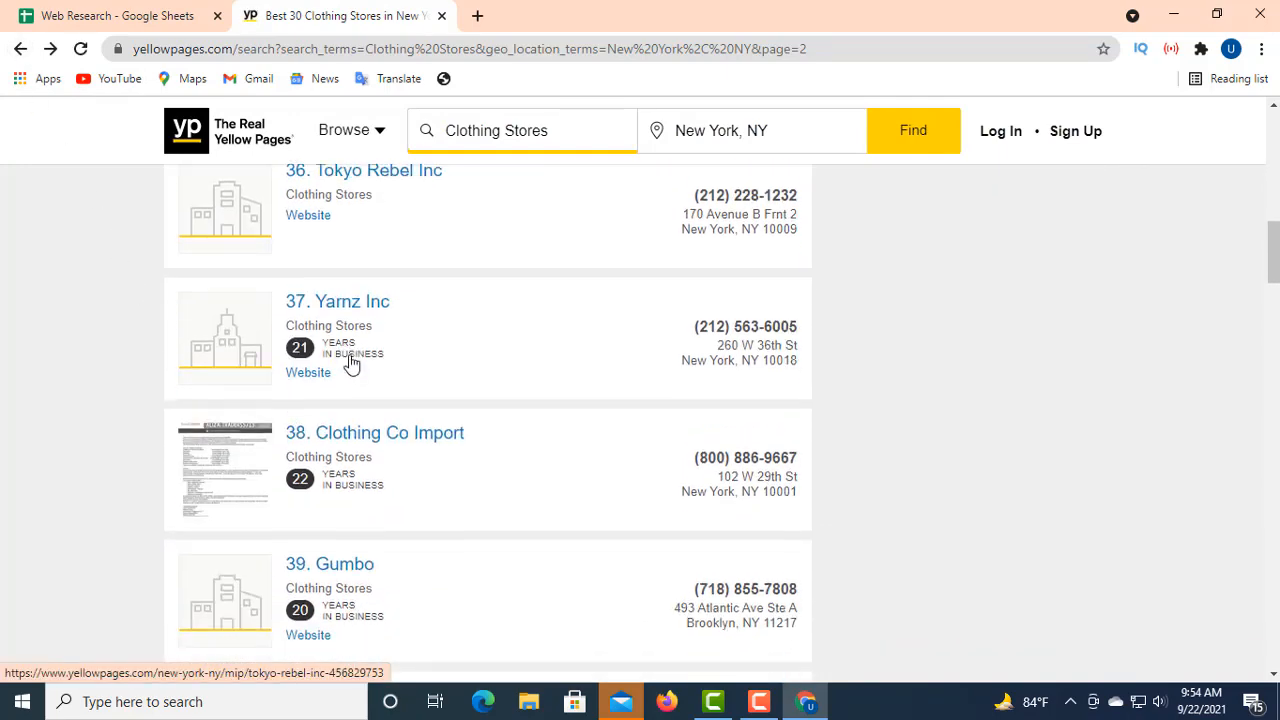
pyautogui.scroll(-5, 350, 362)
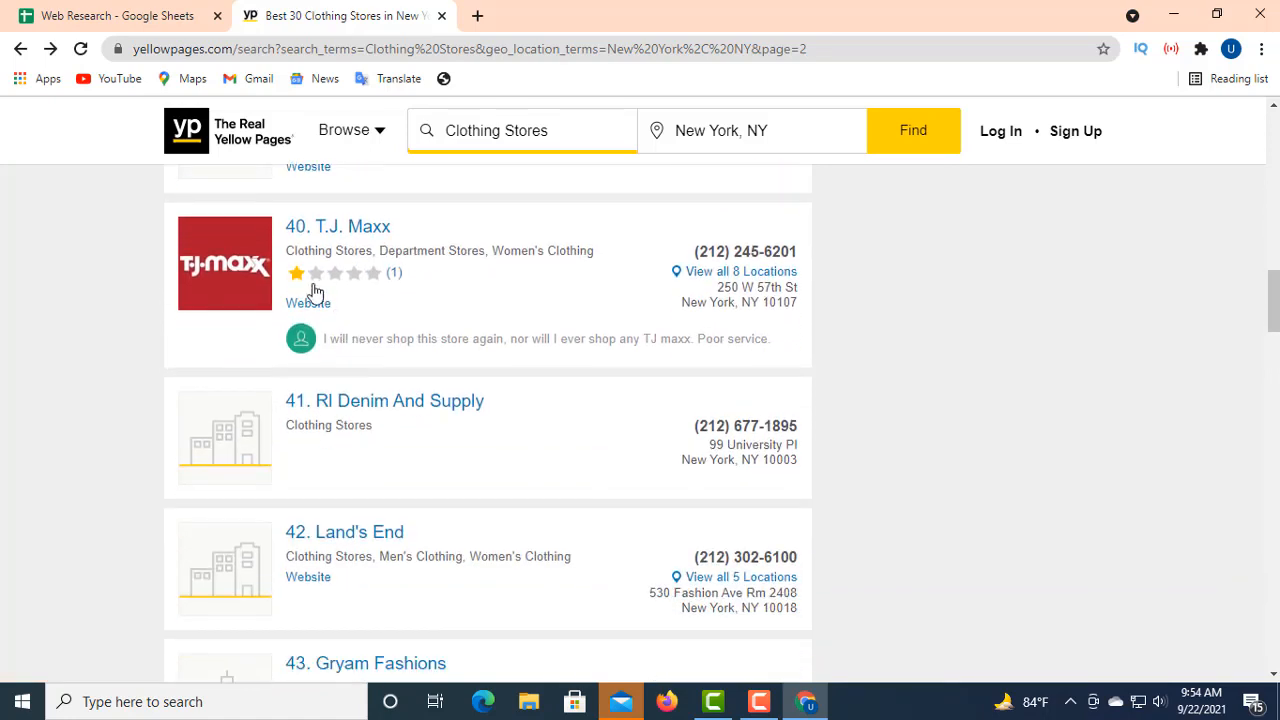
pyautogui.click(370, 227)
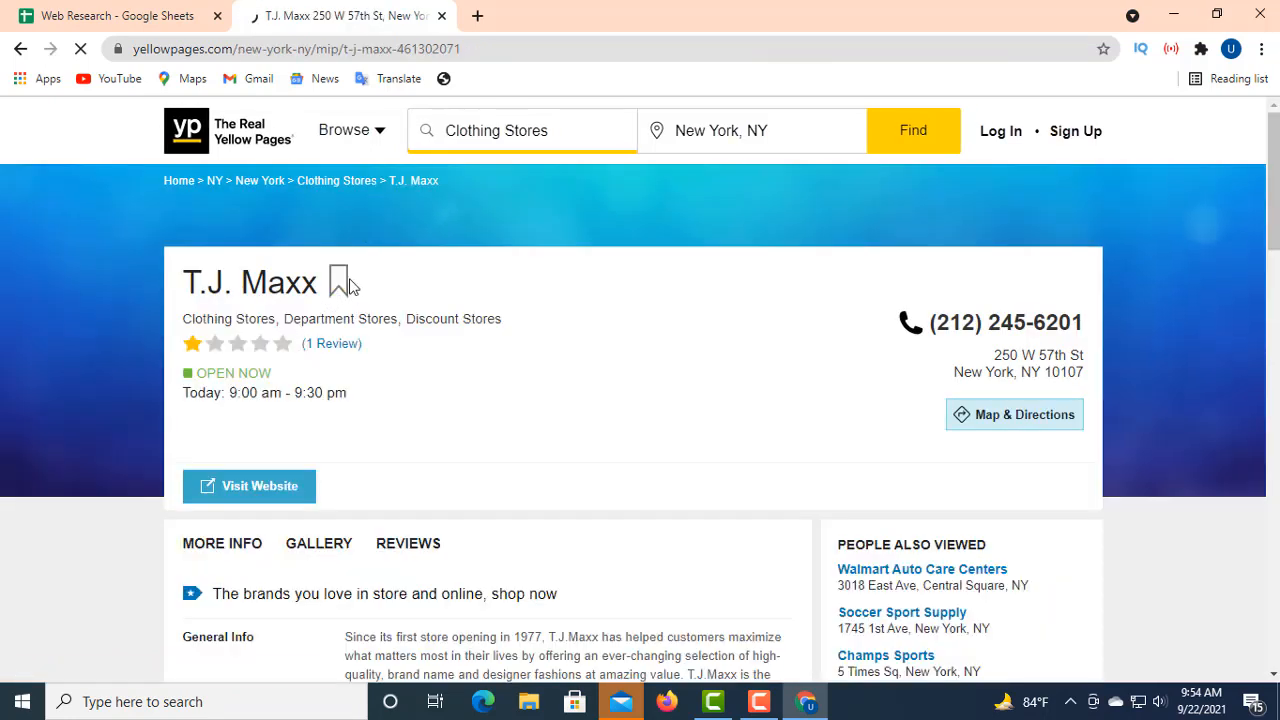
# - Copy the store name T.J. Maxx from its listing and paste it into the Agency cell A16
pyautogui.moveTo(392, 287); pyautogui.dragTo(160, 276)
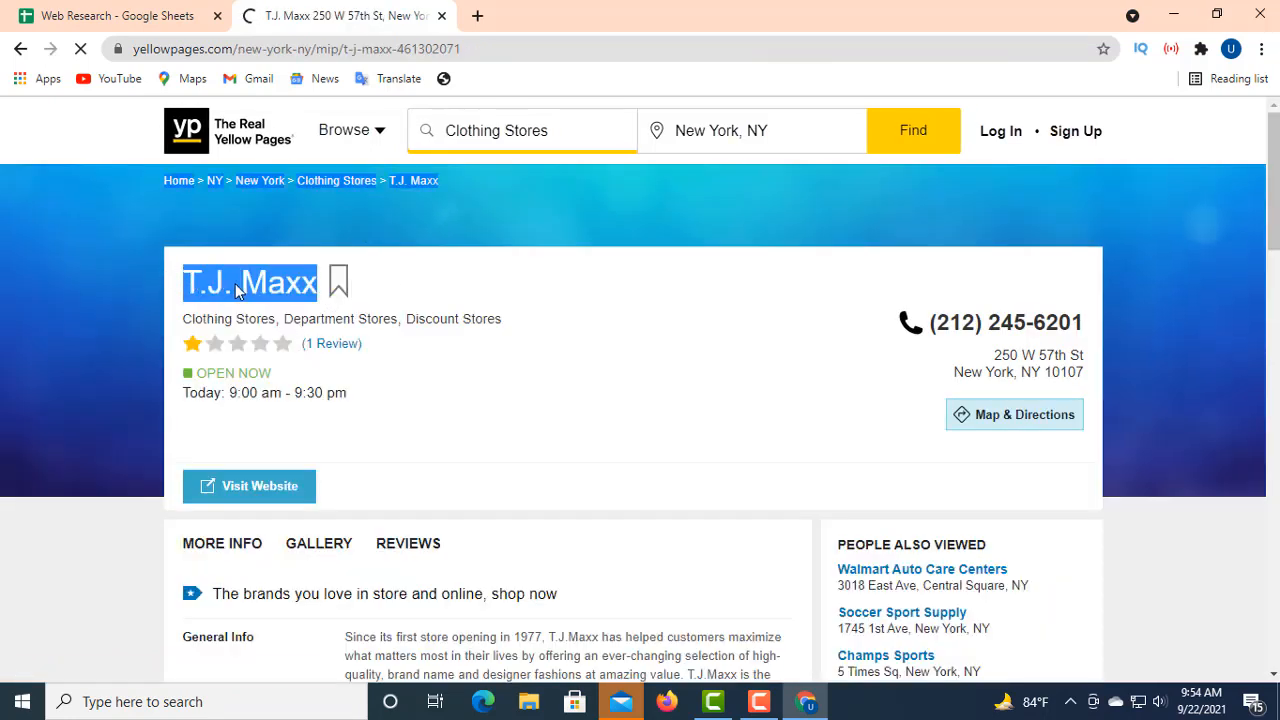
pyautogui.rightClick(334, 290)
pyautogui.click(377, 274)
pyautogui.moveTo(377, 274); pyautogui.dragTo(185, 289)
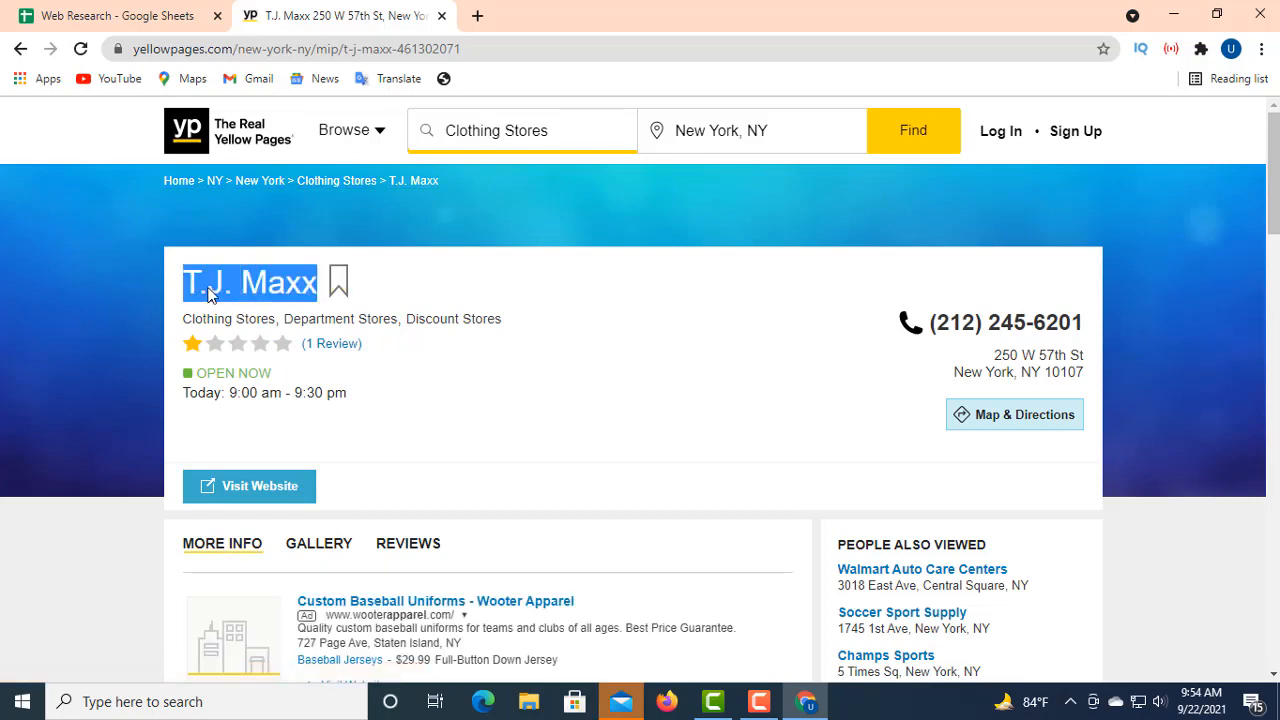
pyautogui.rightClick(210, 288)
pyautogui.click(268, 302)
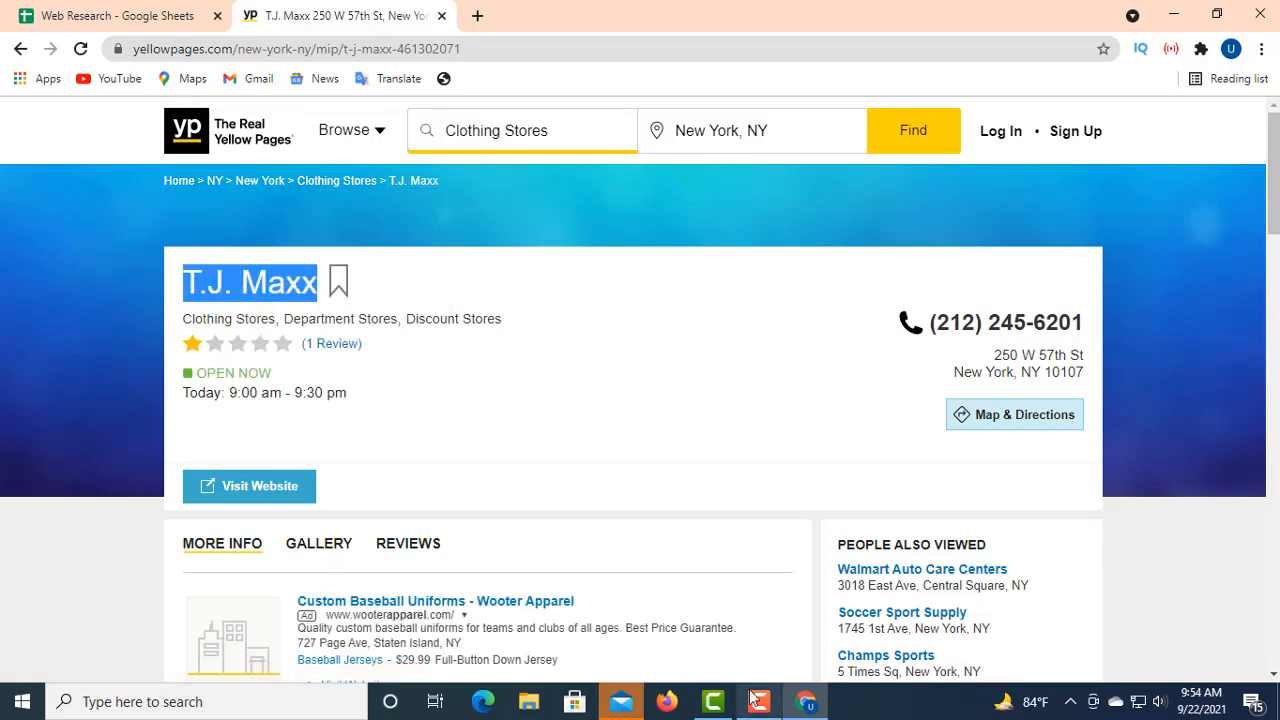
pyautogui.click(112, 17)
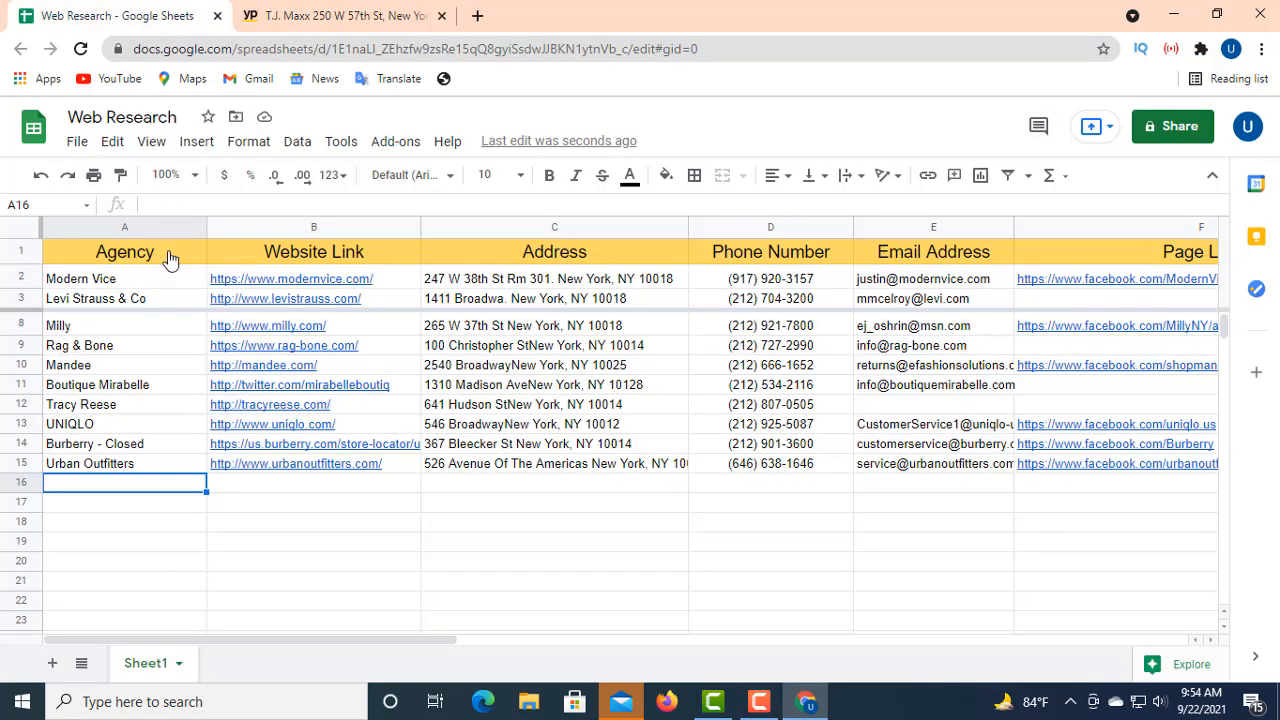
pyautogui.rightClick(158, 203)
pyautogui.click(205, 347)
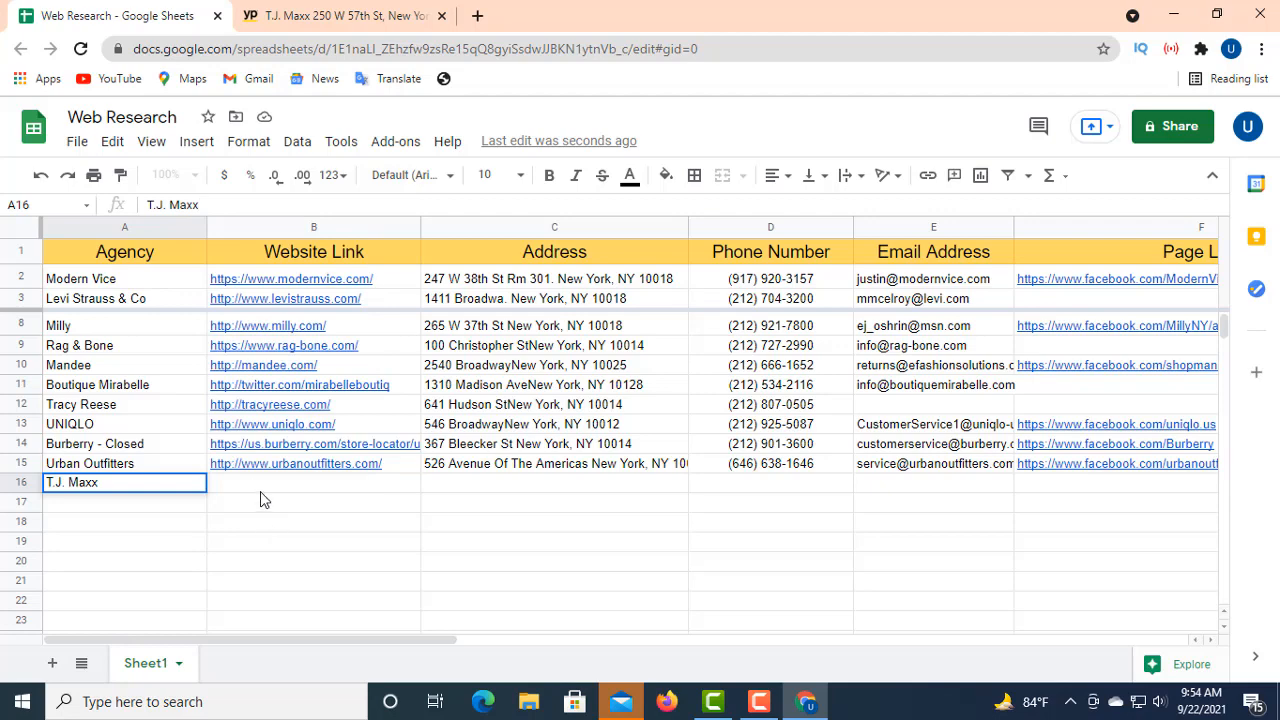
pyautogui.click(253, 483)
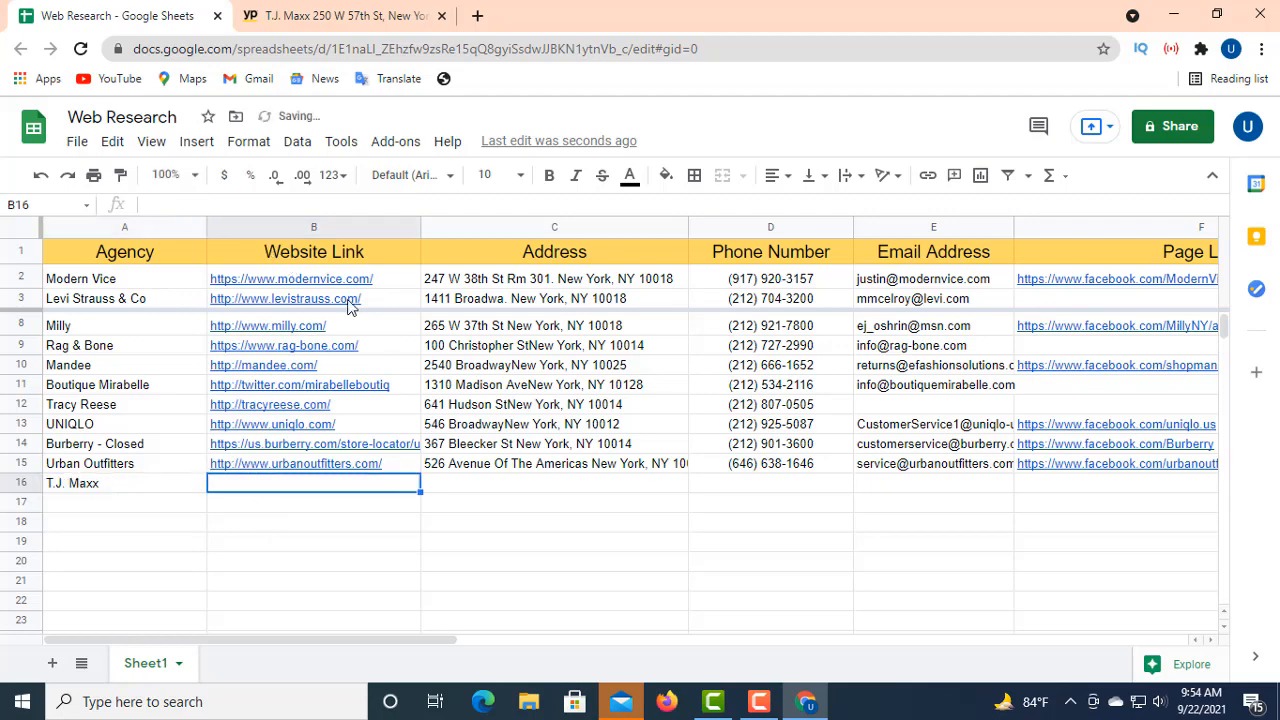
pyautogui.click(280, 20)
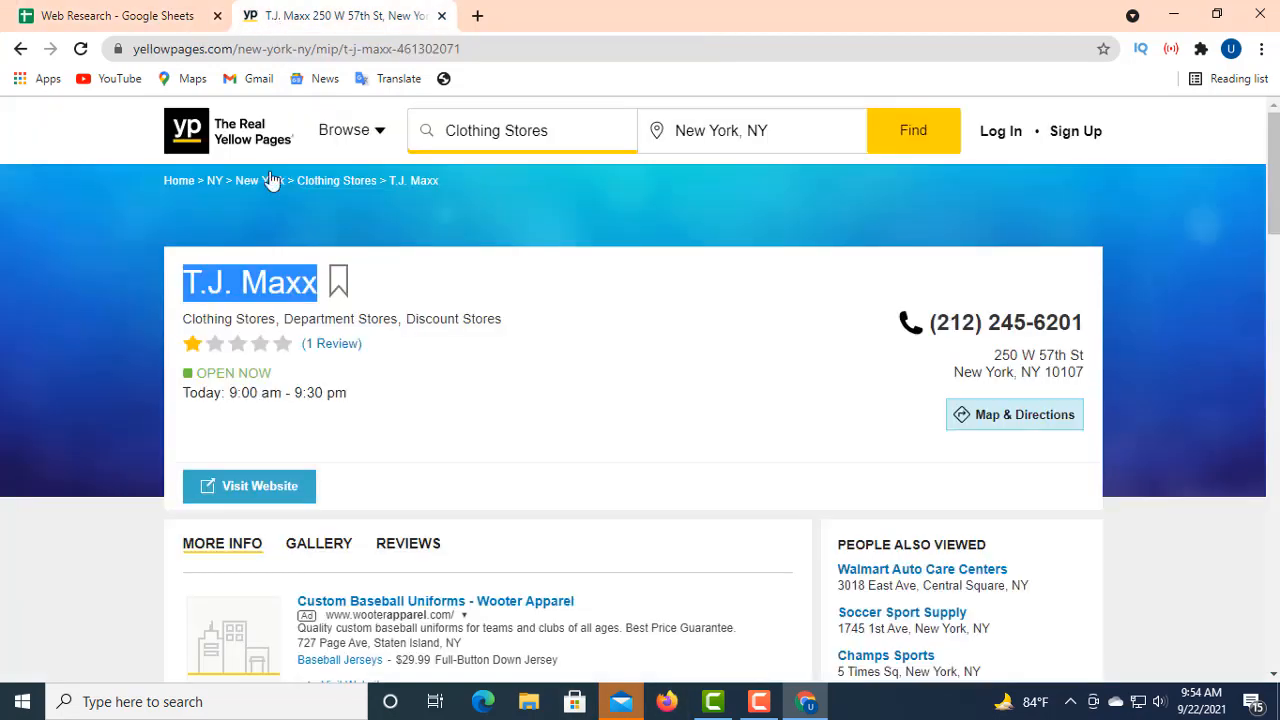
pyautogui.rightClick(249, 491)
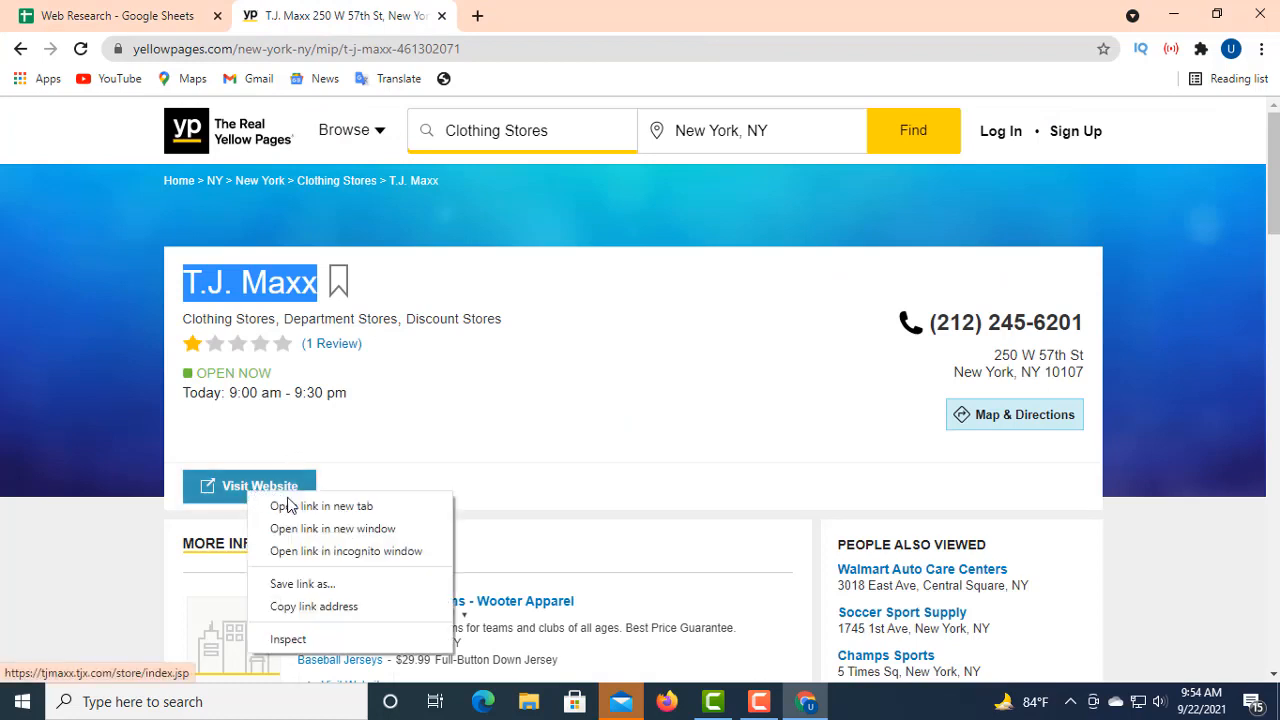
pyautogui.click(311, 607)
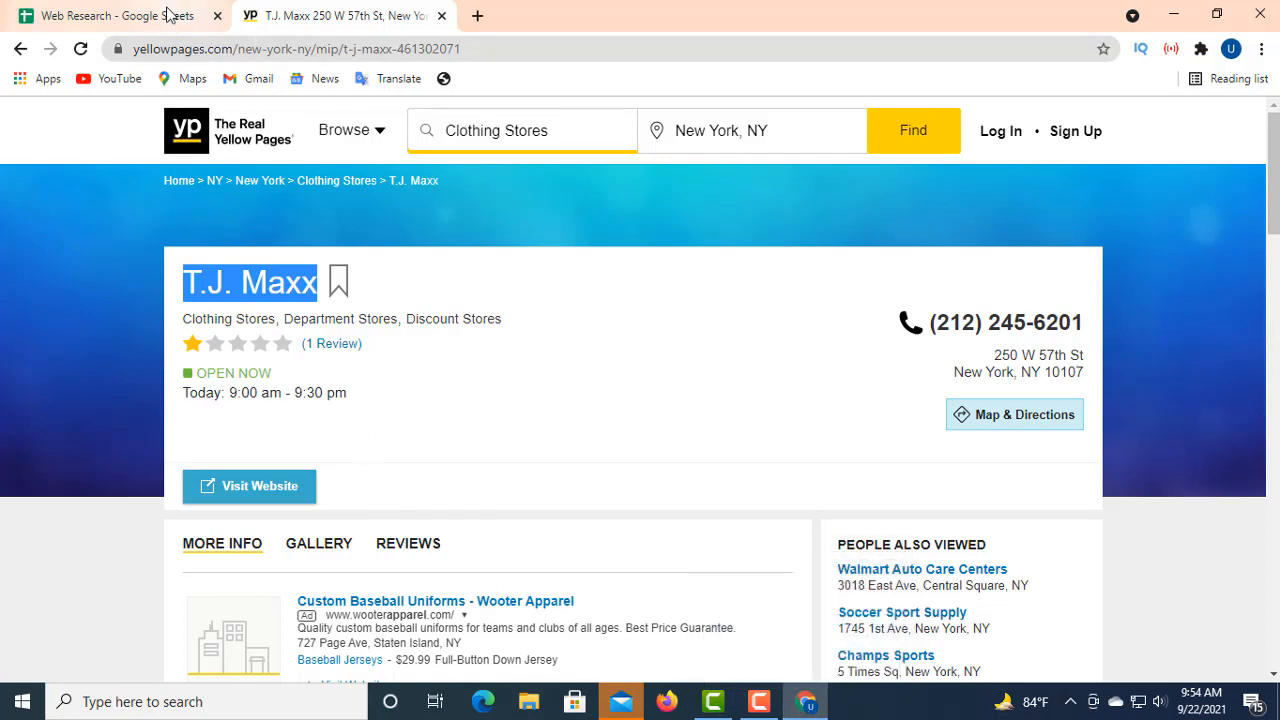
pyautogui.click(208, 17)
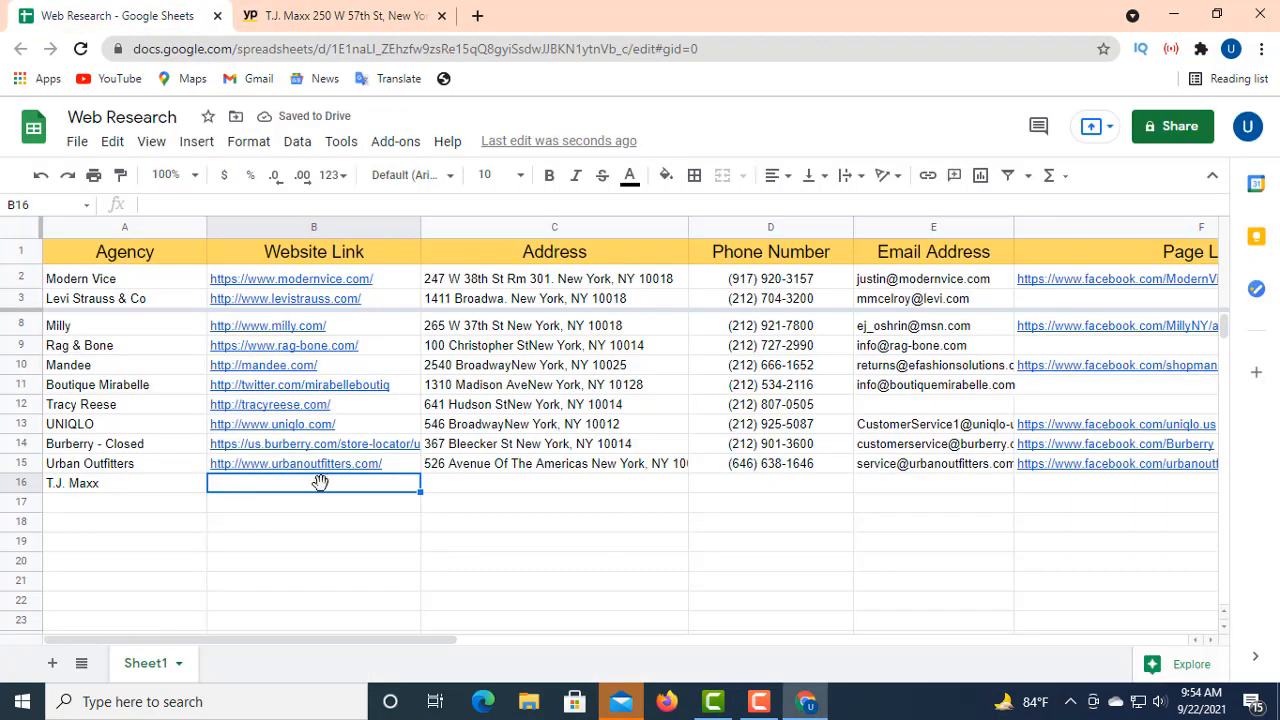
pyautogui.click(193, 205)
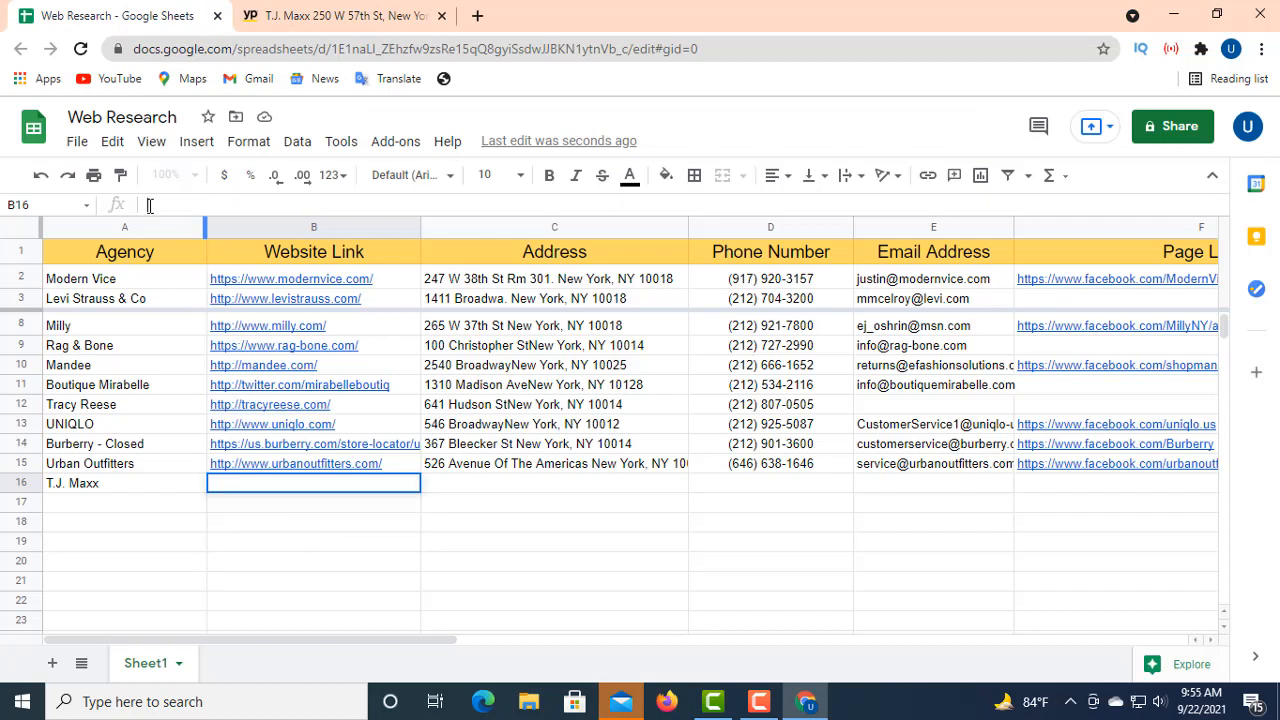
pyautogui.rightClick(150, 207)
pyautogui.click(196, 354)
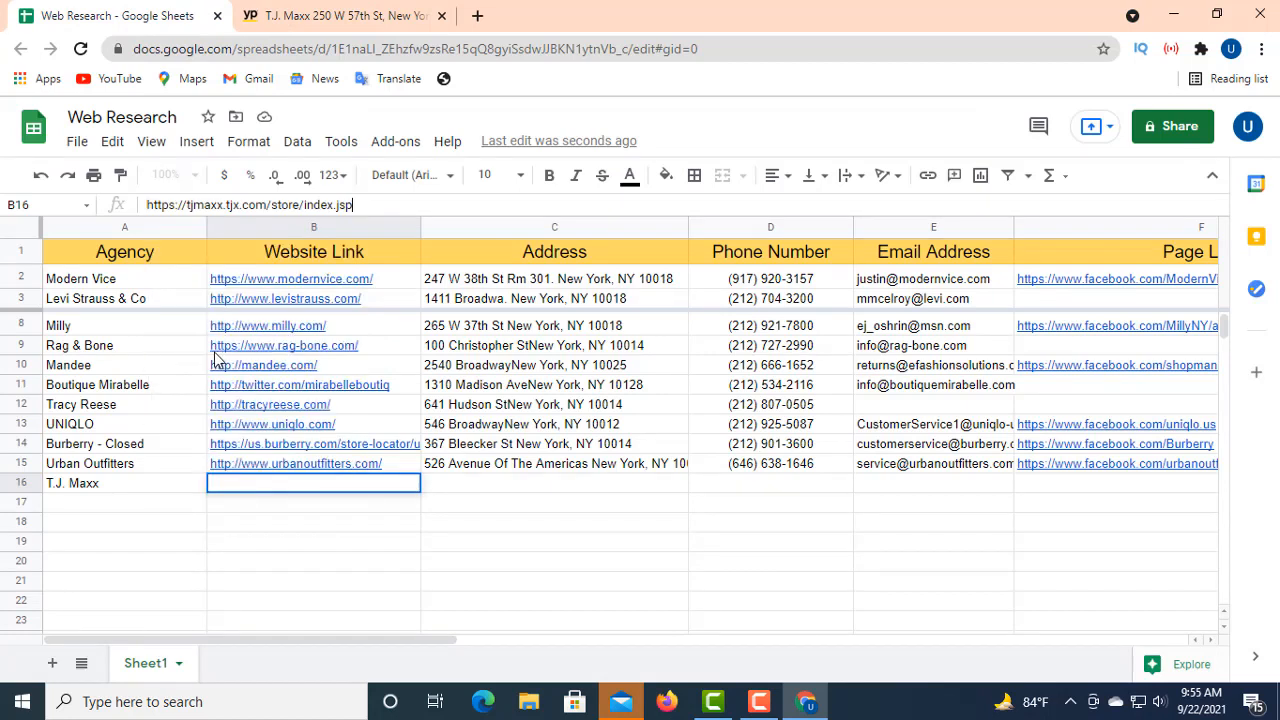
# - Copy the T.J. Maxx address from its listing into the Address cell C16 and remove the line break so it fits on one line
pyautogui.click(478, 483)
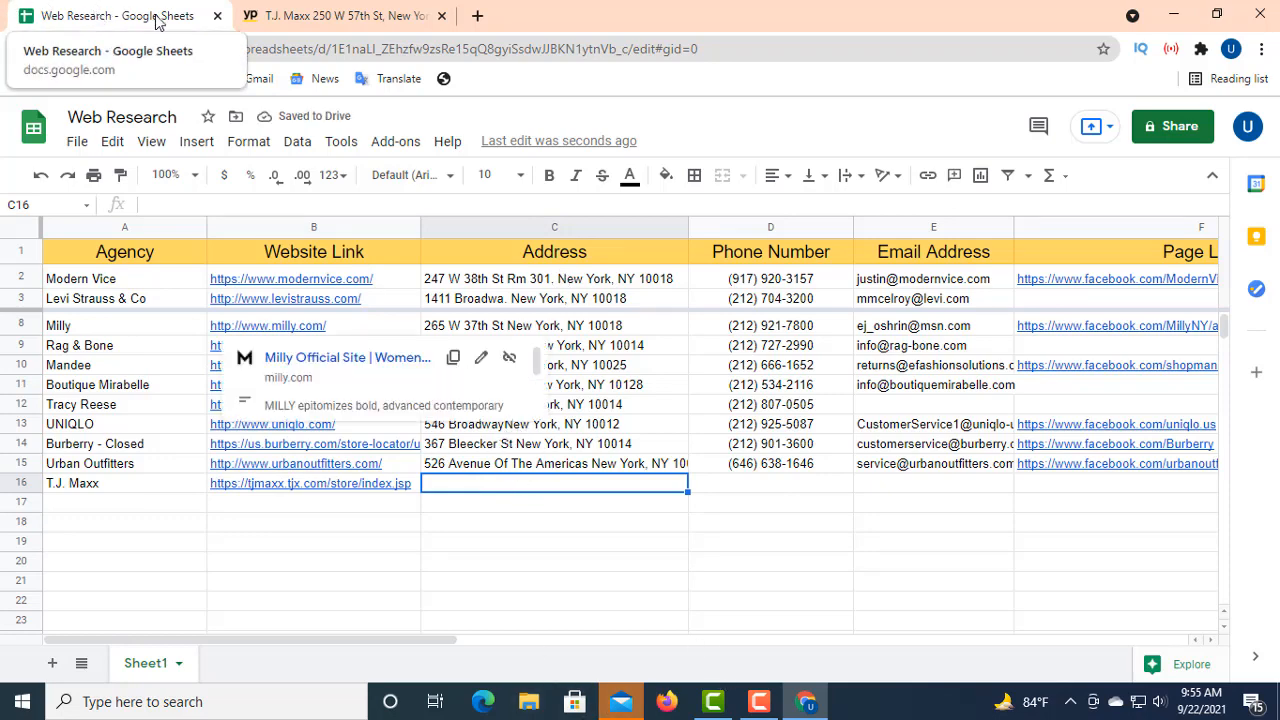
pyautogui.click(293, 18)
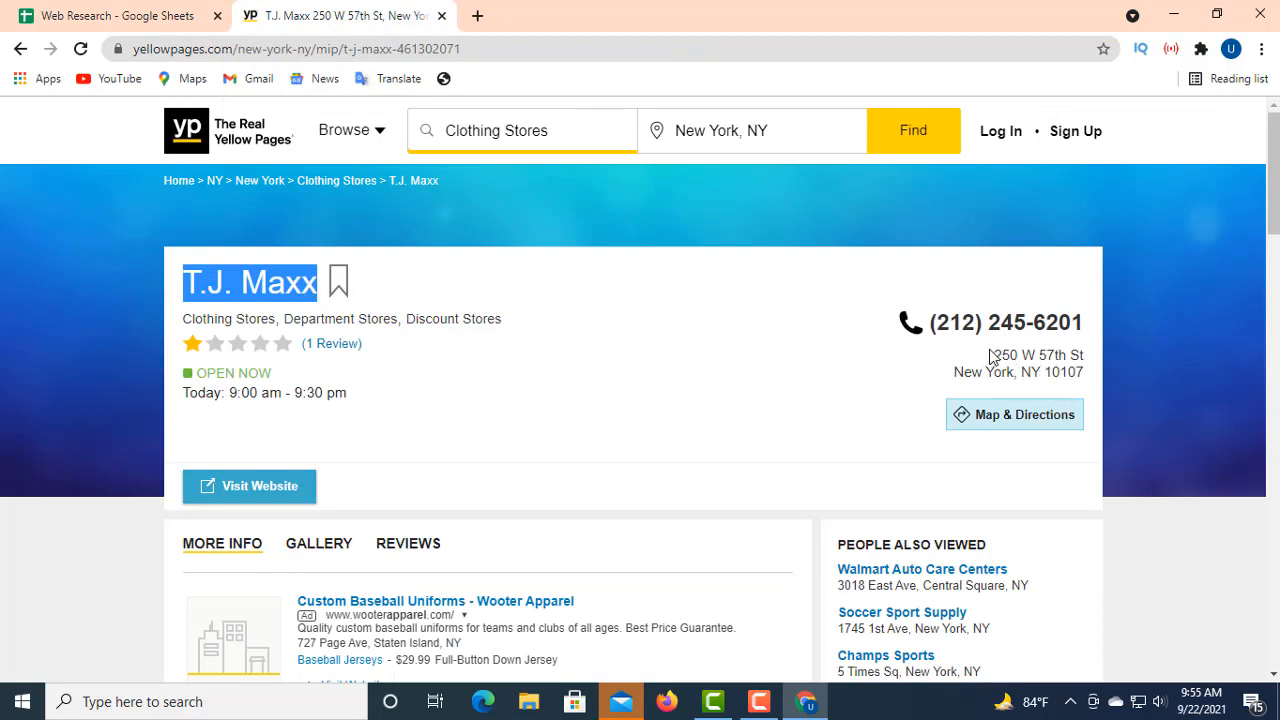
pyautogui.moveTo(990, 357); pyautogui.dragTo(1080, 378)
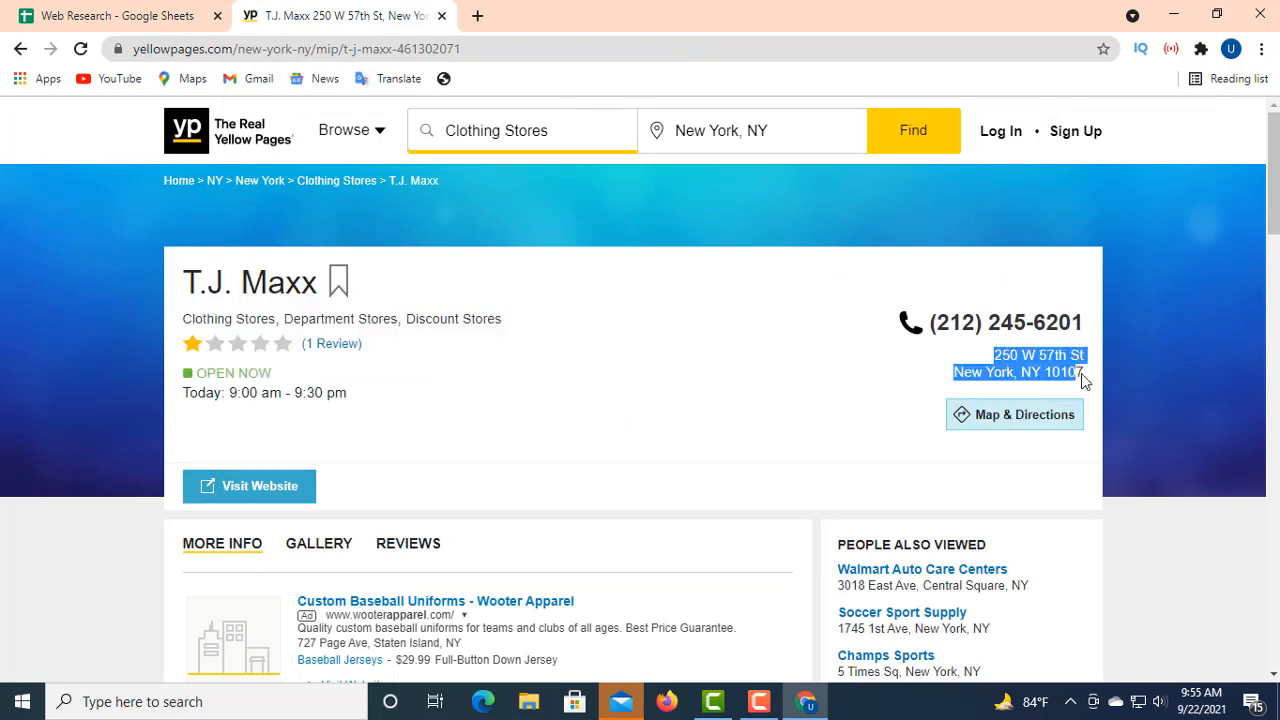
pyautogui.rightClick(1041, 358)
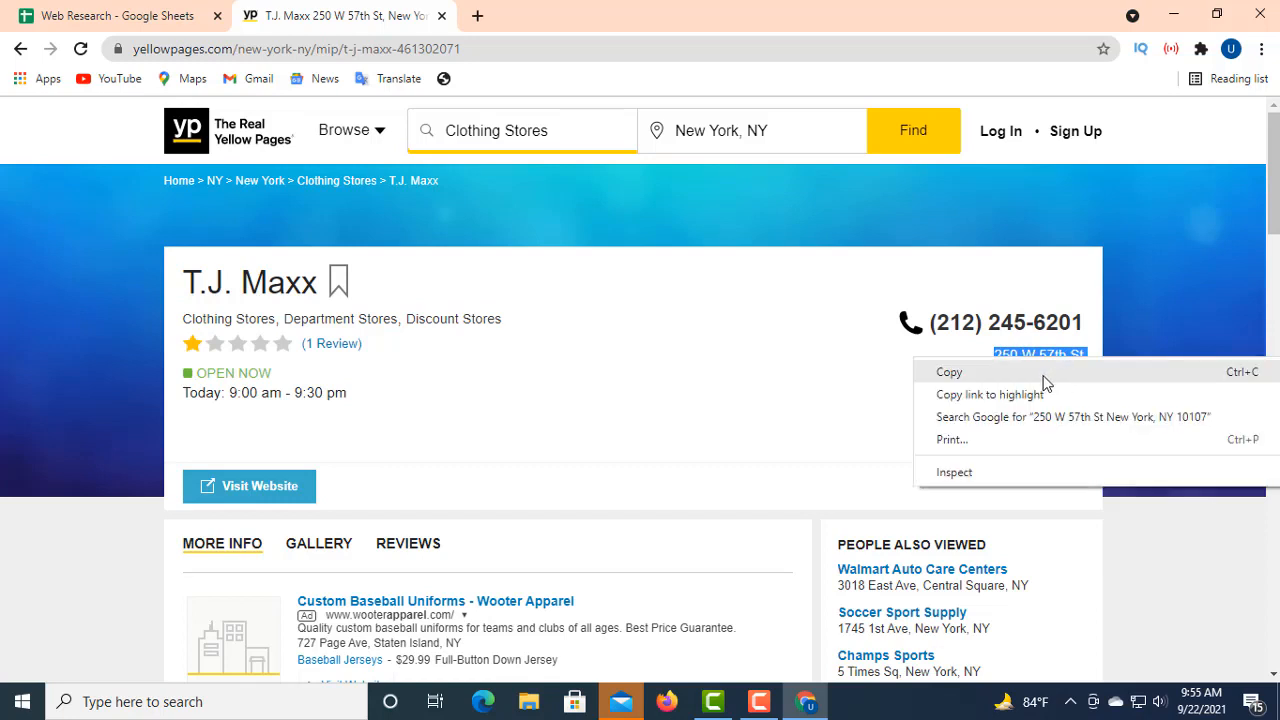
pyautogui.click(977, 376)
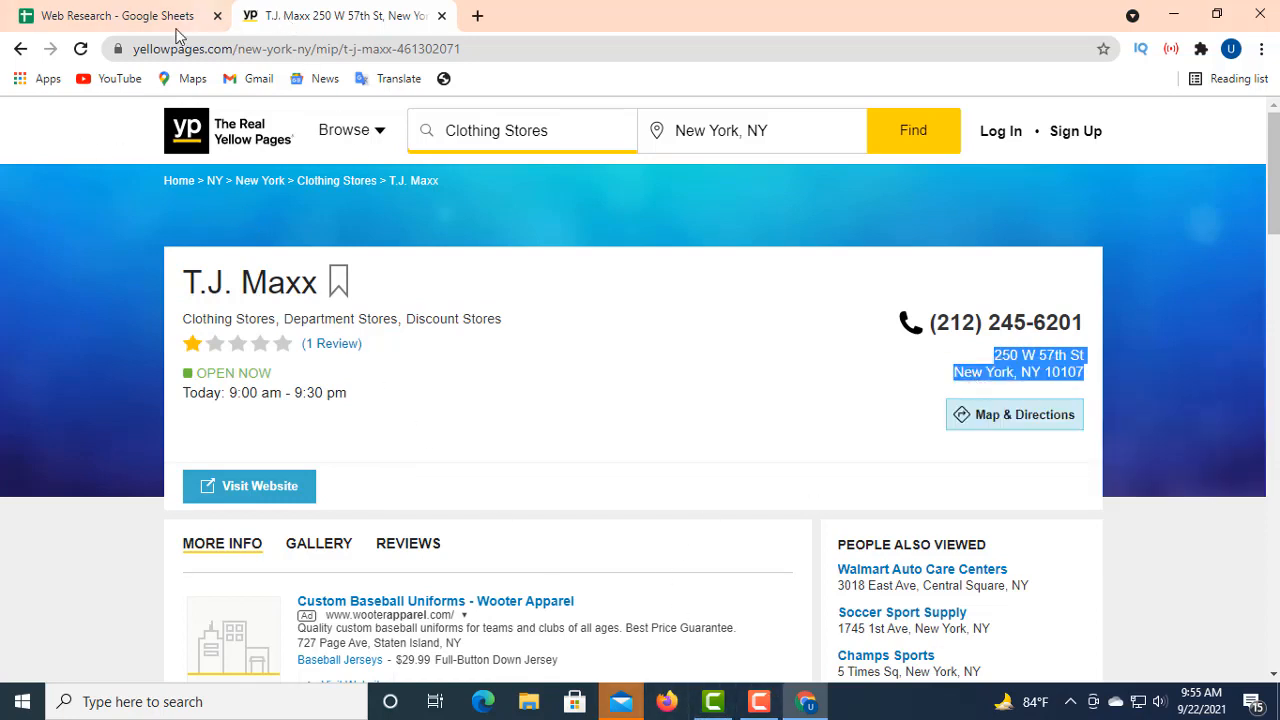
pyautogui.click(120, 16)
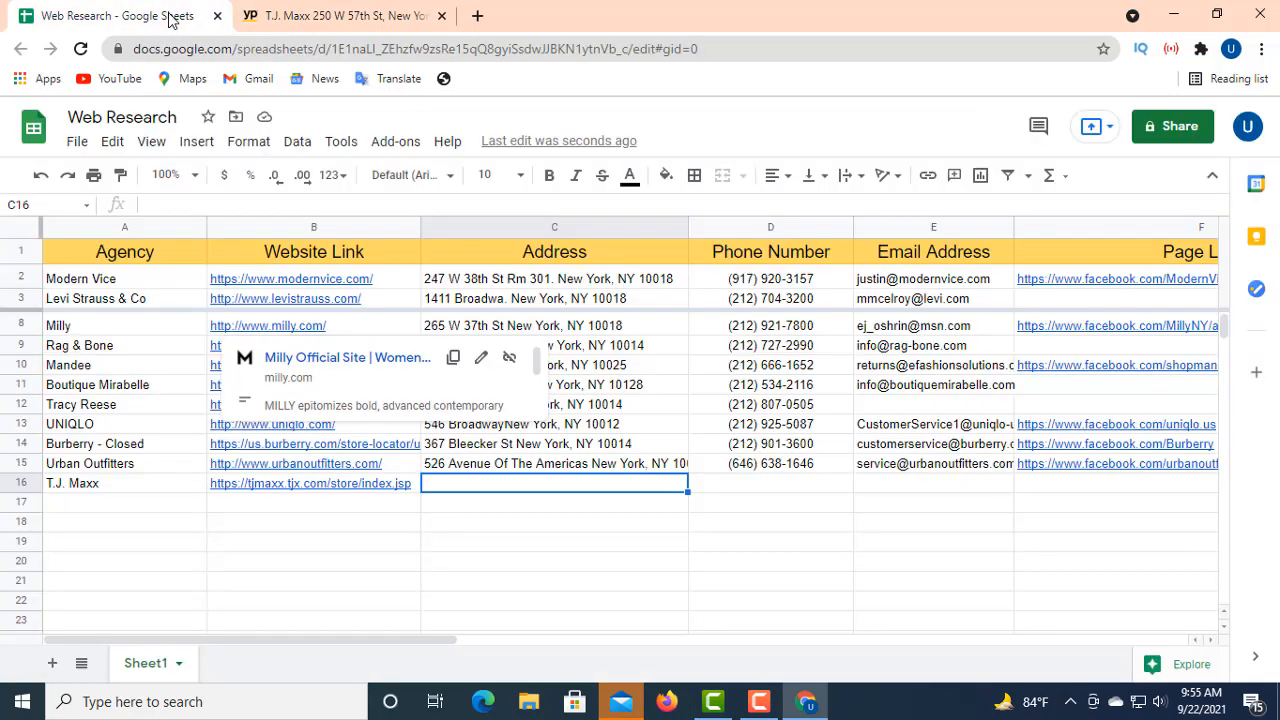
pyautogui.click(176, 203)
pyautogui.rightClick(170, 207)
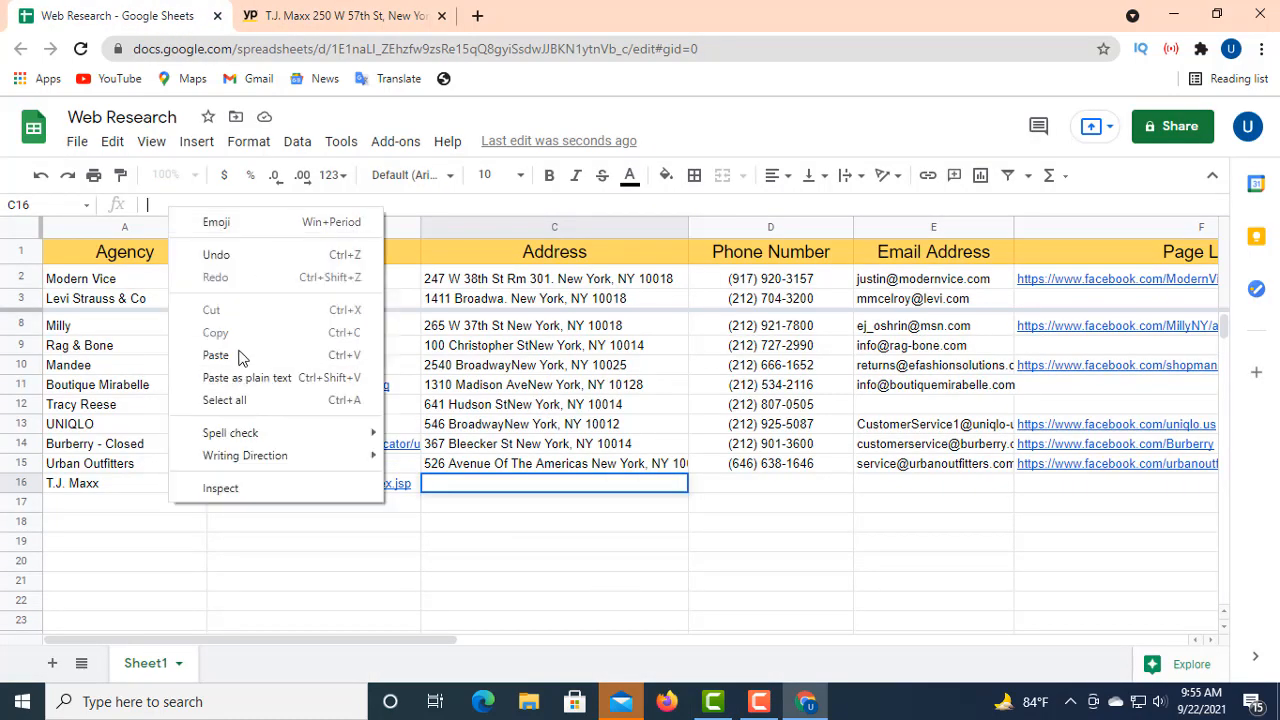
pyautogui.click(240, 354)
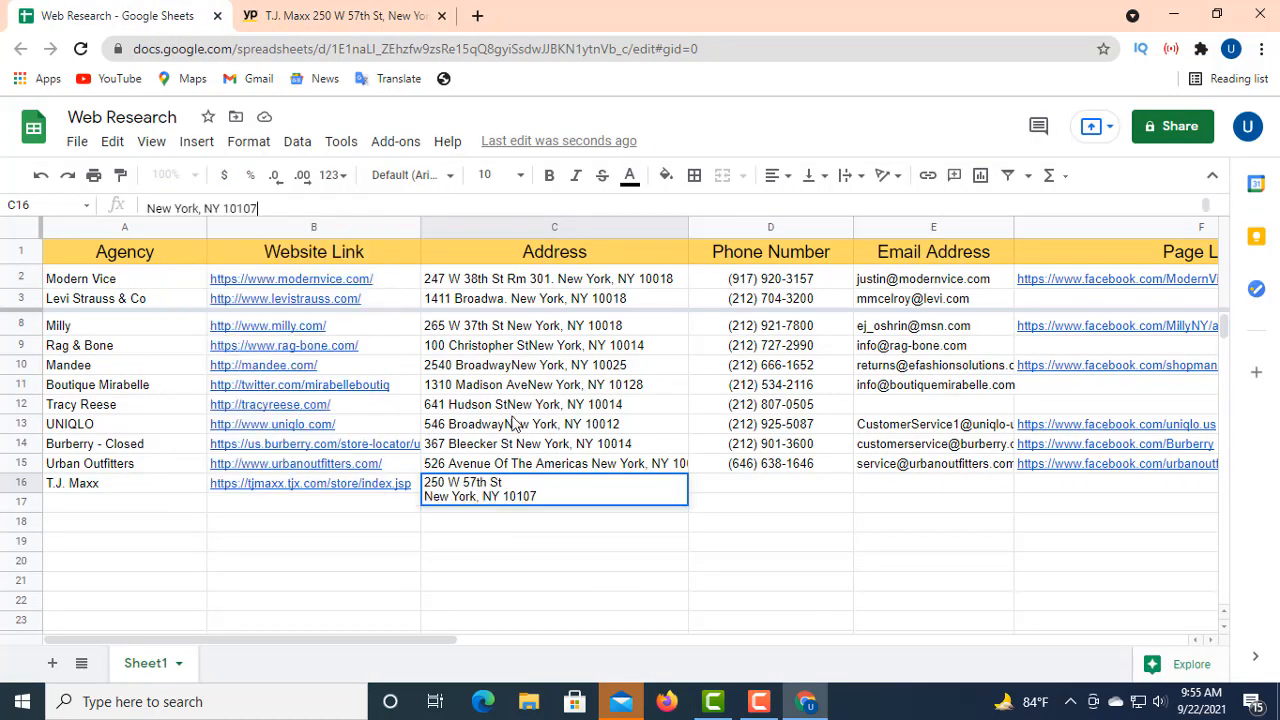
pyautogui.click(427, 499)
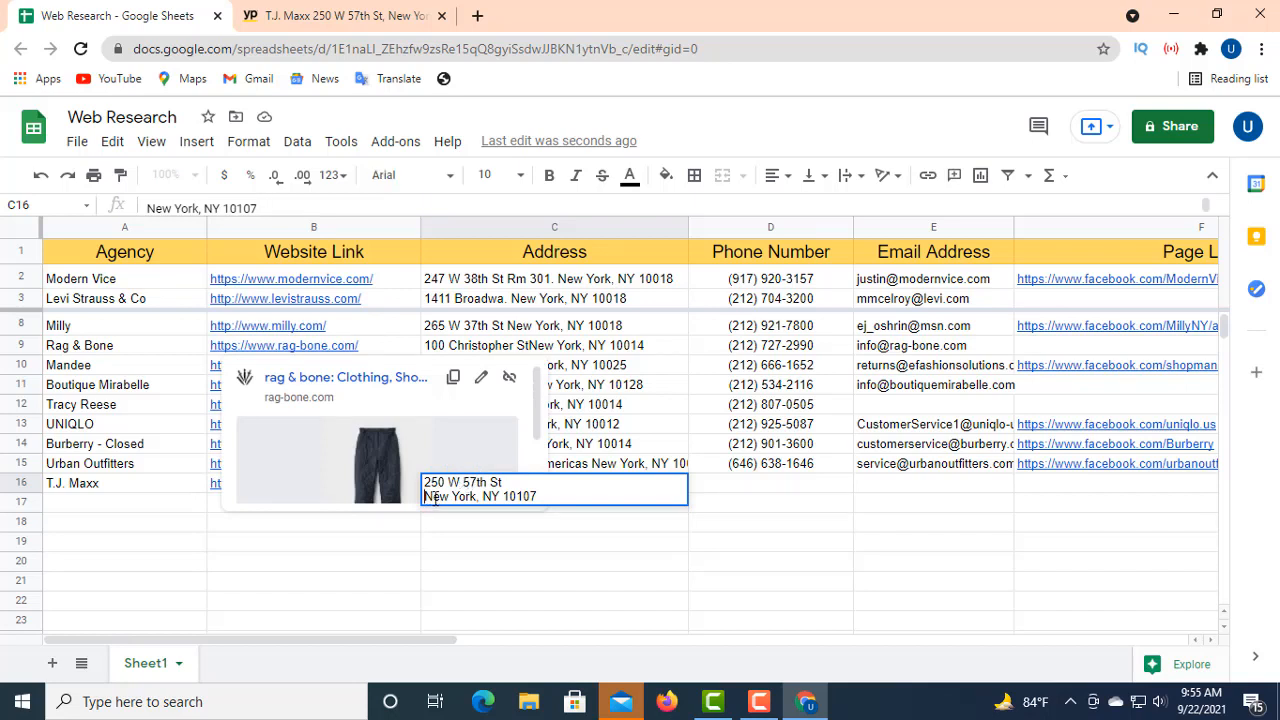
pyautogui.press('BackSpace')
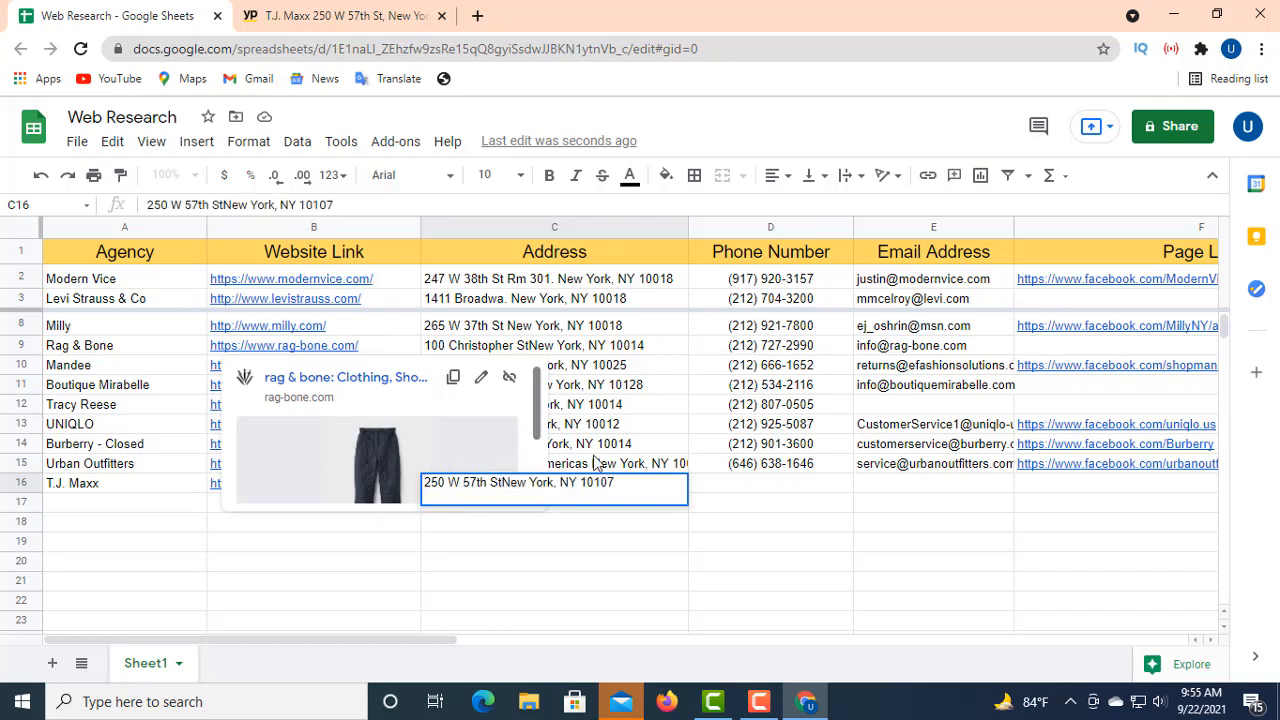
# - Copy the T.J. Maxx phone number from its listing into the Phone Number cell D16 and centre it horizontally
pyautogui.click(728, 498)
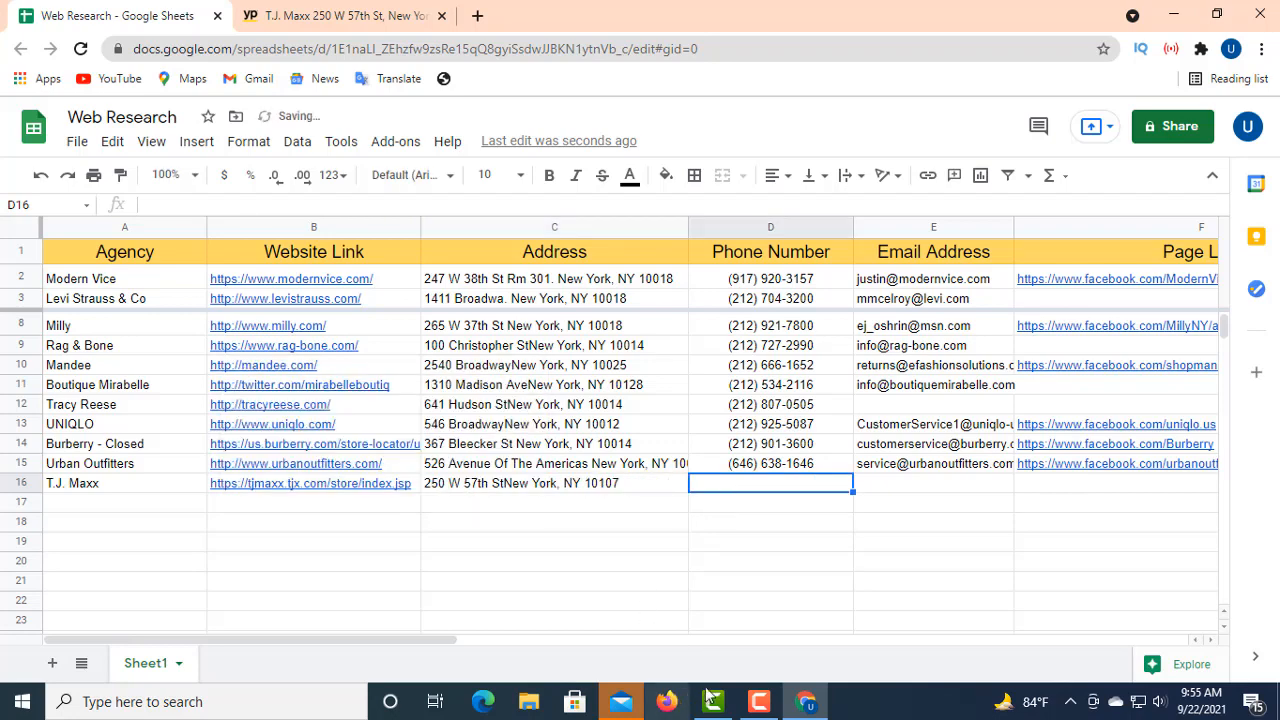
pyautogui.click(291, 17)
pyautogui.click(955, 365)
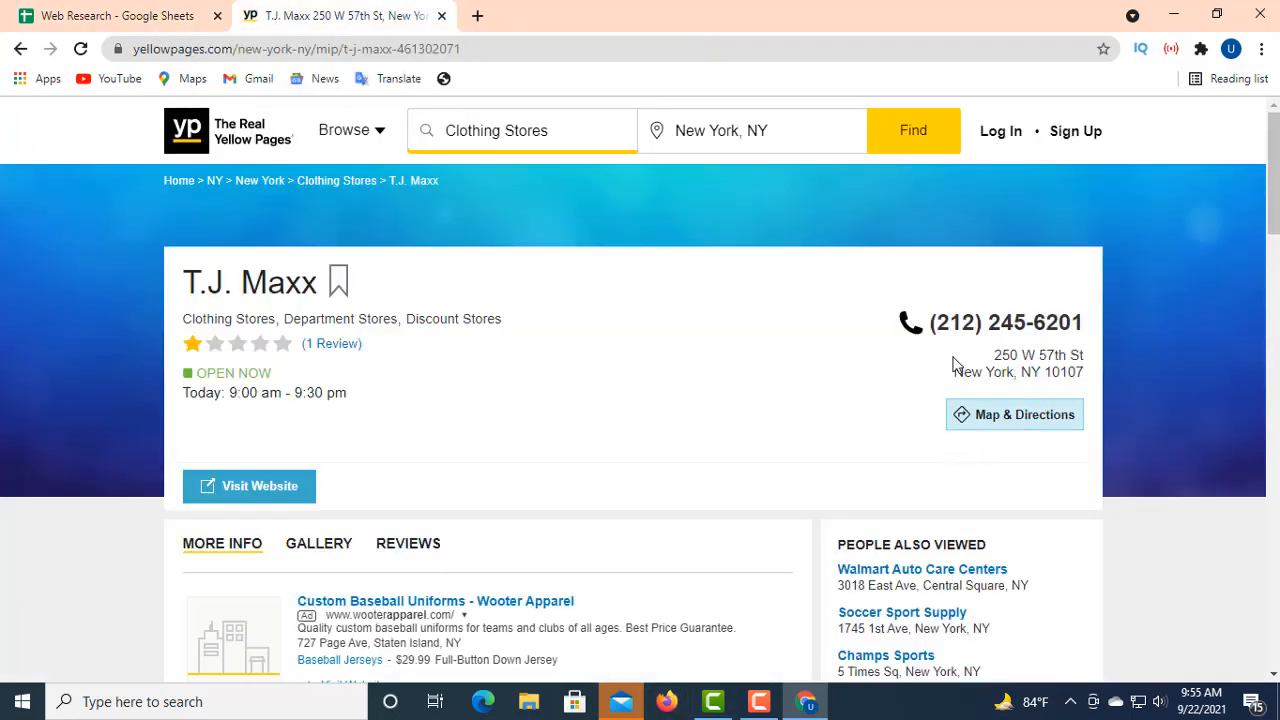
pyautogui.moveTo(931, 330); pyautogui.dragTo(1083, 322)
pyautogui.rightClick(1018, 320)
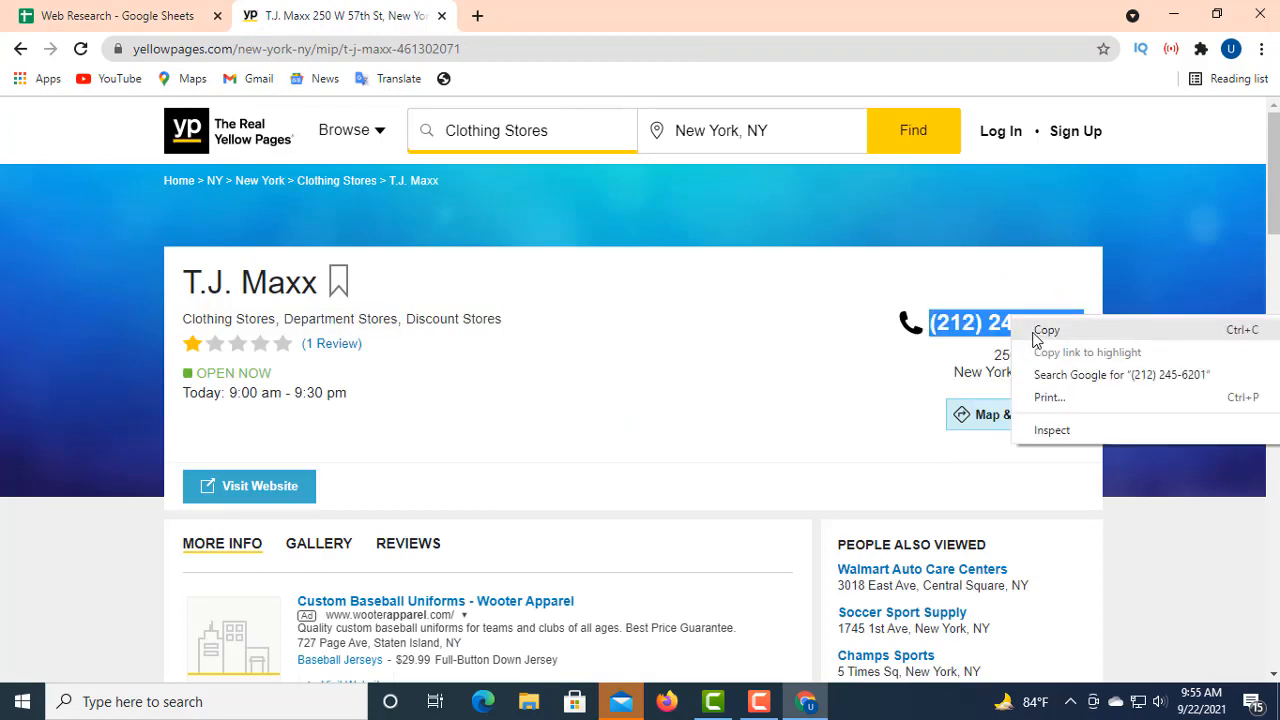
pyautogui.click(1034, 332)
pyautogui.click(162, 16)
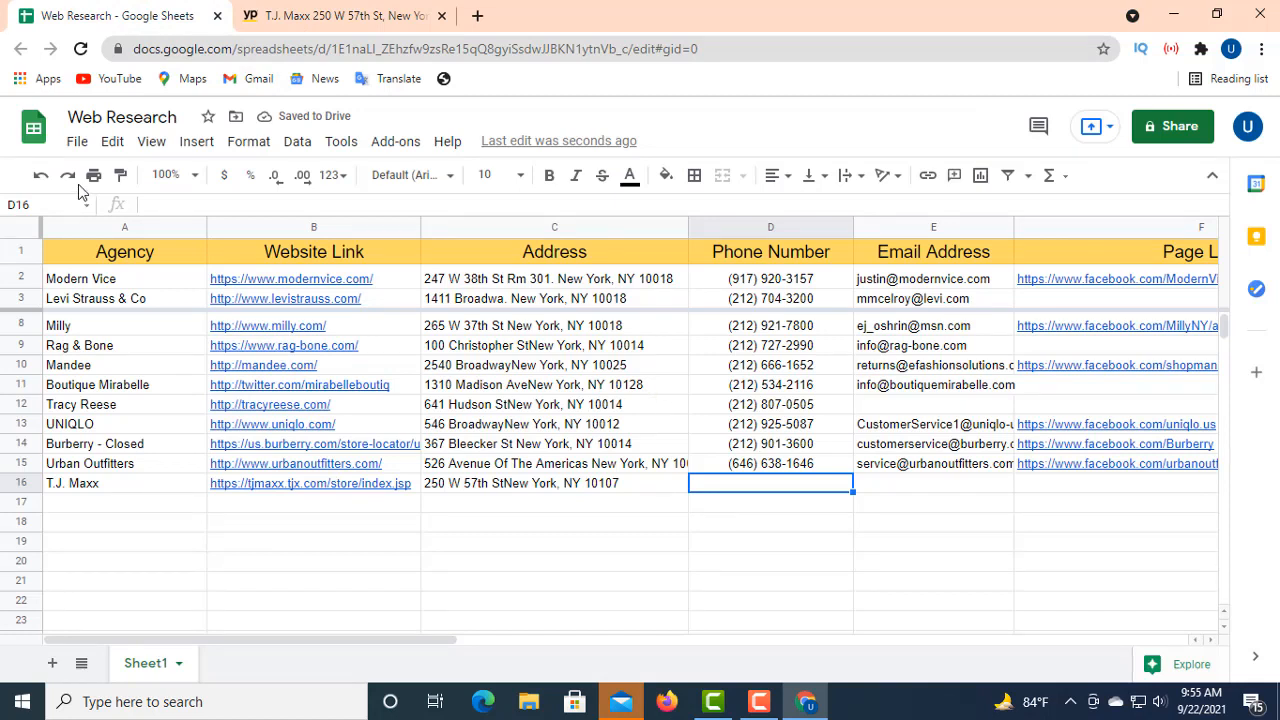
pyautogui.click(158, 202)
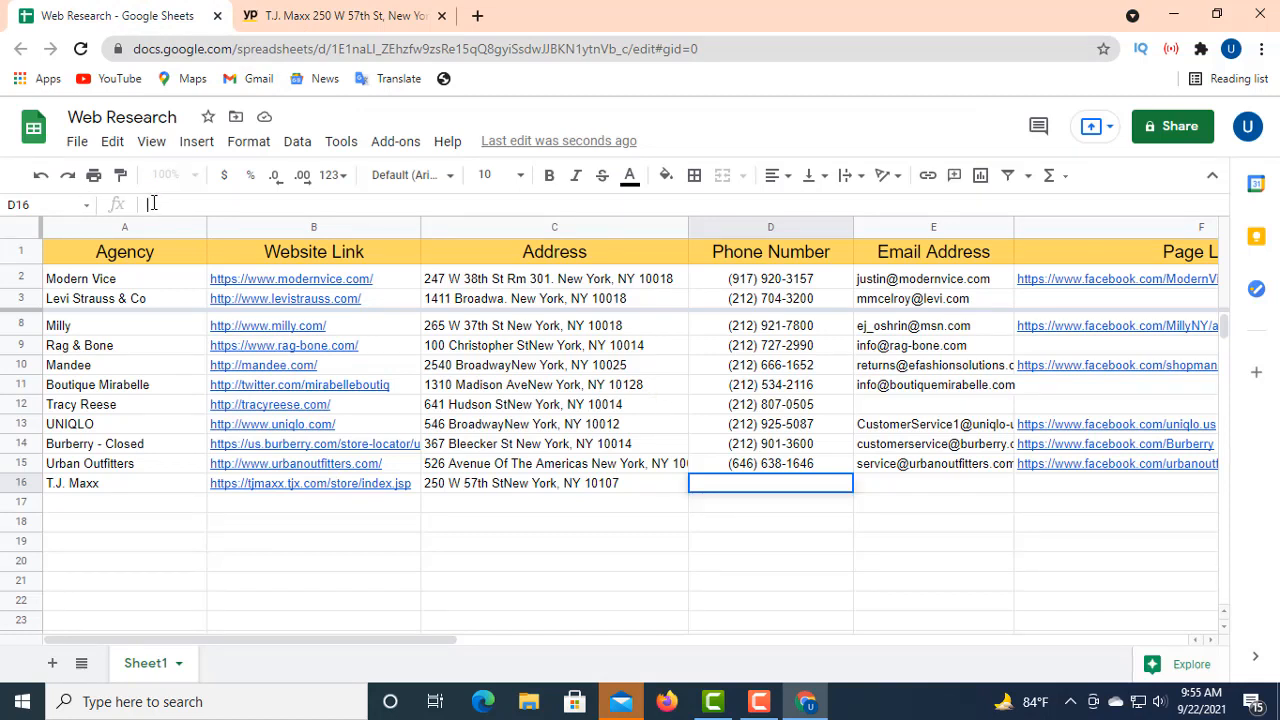
pyautogui.rightClick(156, 204)
pyautogui.click(212, 346)
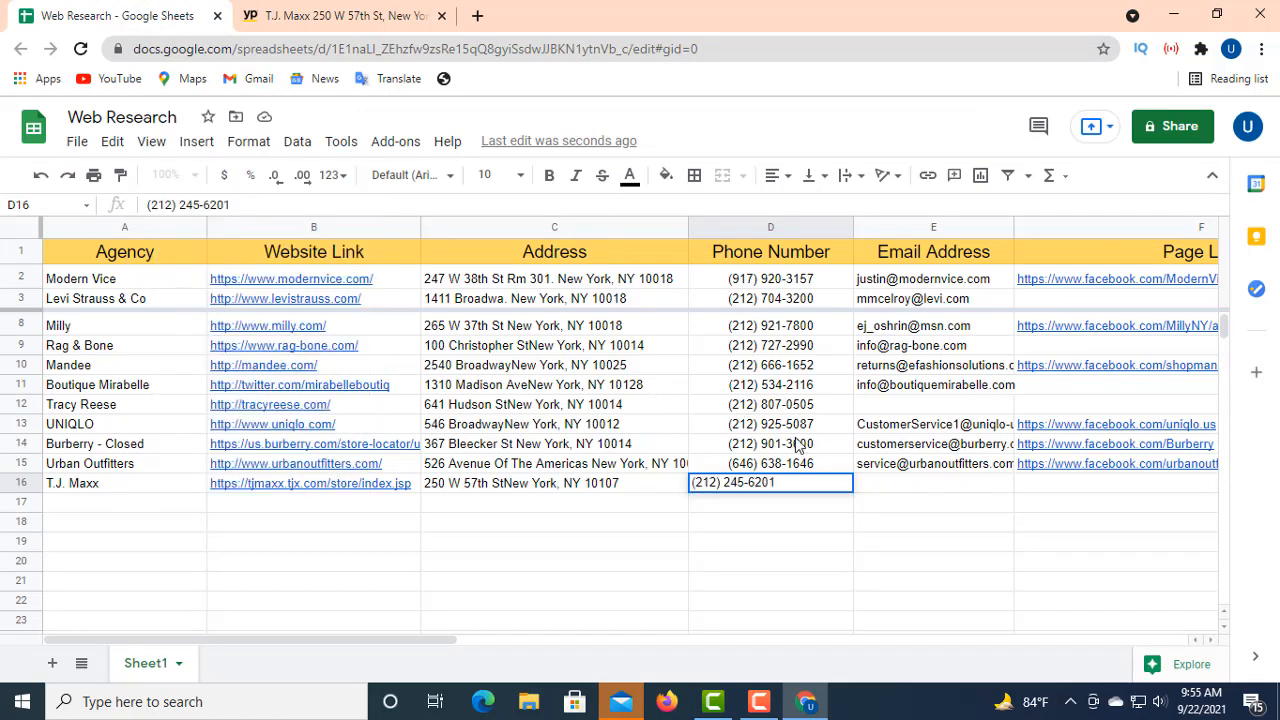
pyautogui.click(775, 177)
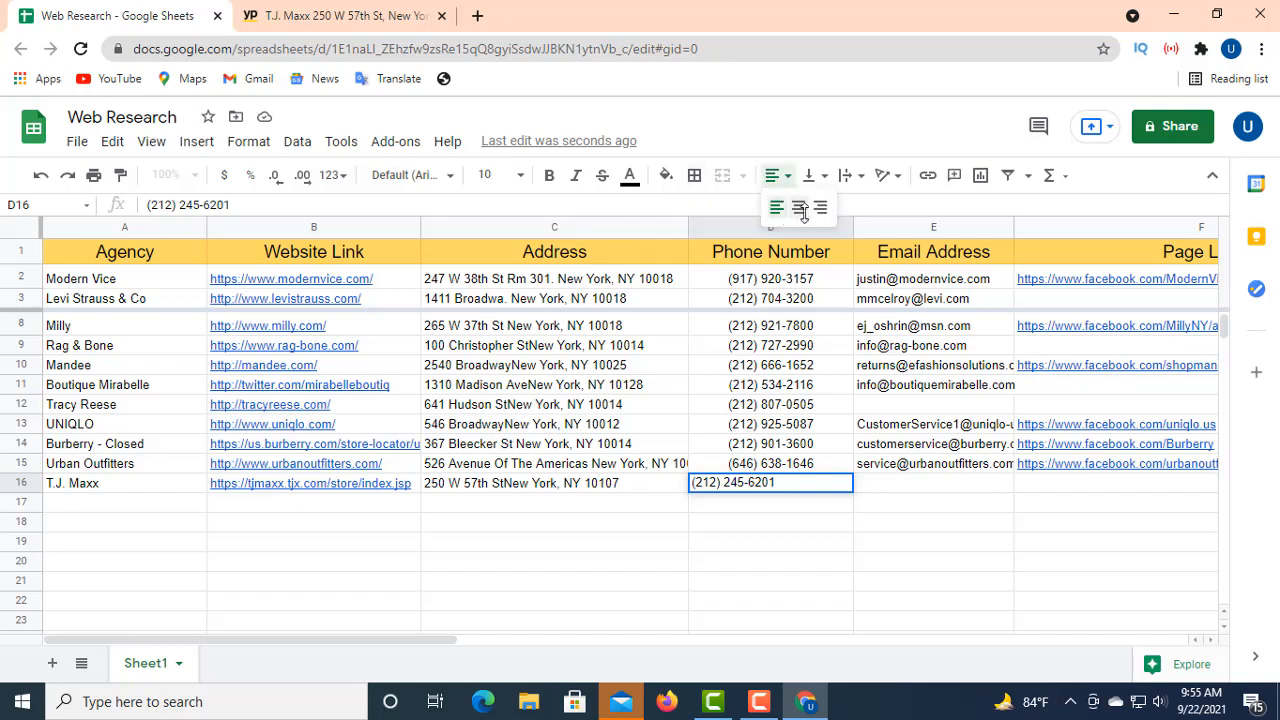
pyautogui.click(797, 209)
# - Try to open the T.J. Maxx website from its listing to look for an e-mail address for cell E16, reloading the page once
pyautogui.click(908, 482)
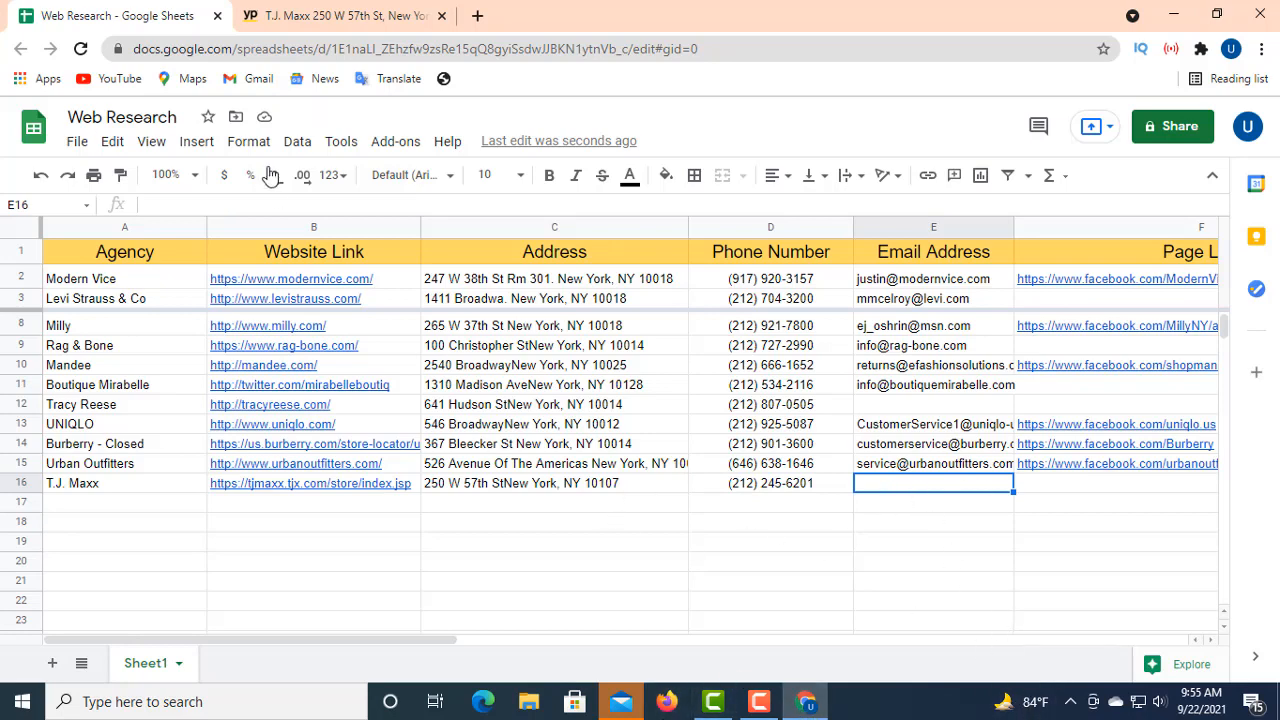
pyautogui.click(340, 15)
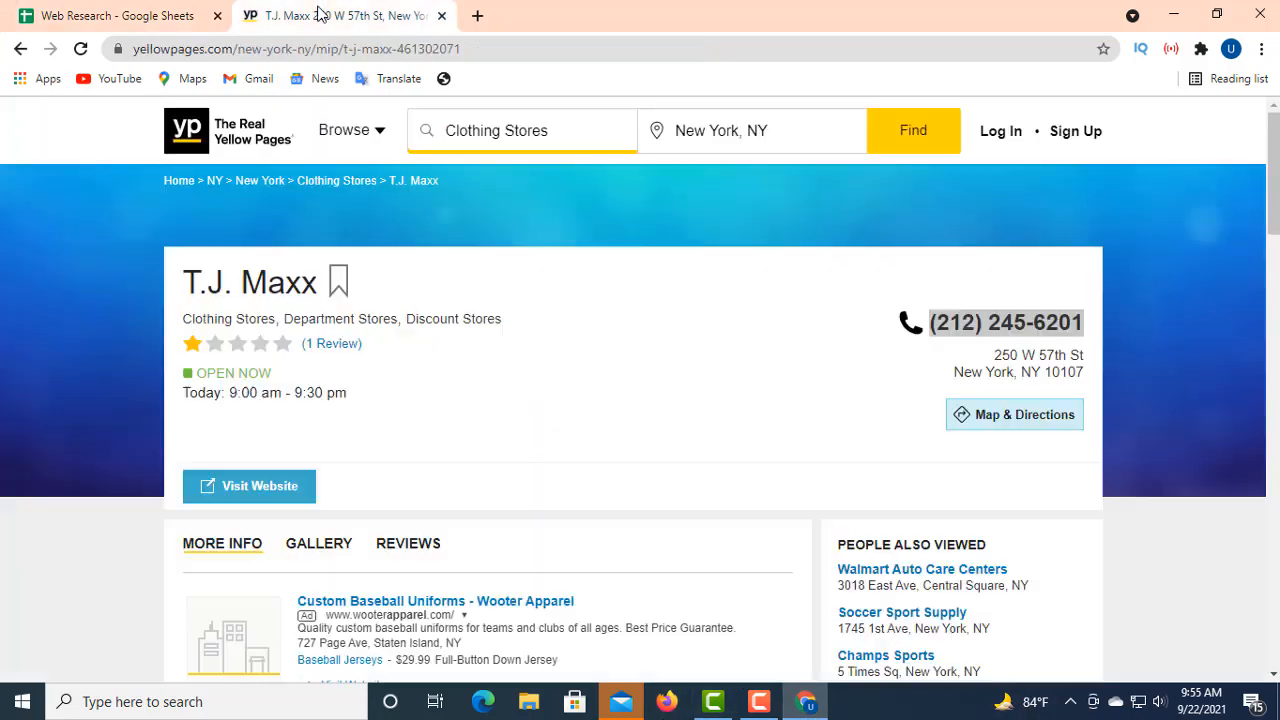
pyautogui.click(245, 498)
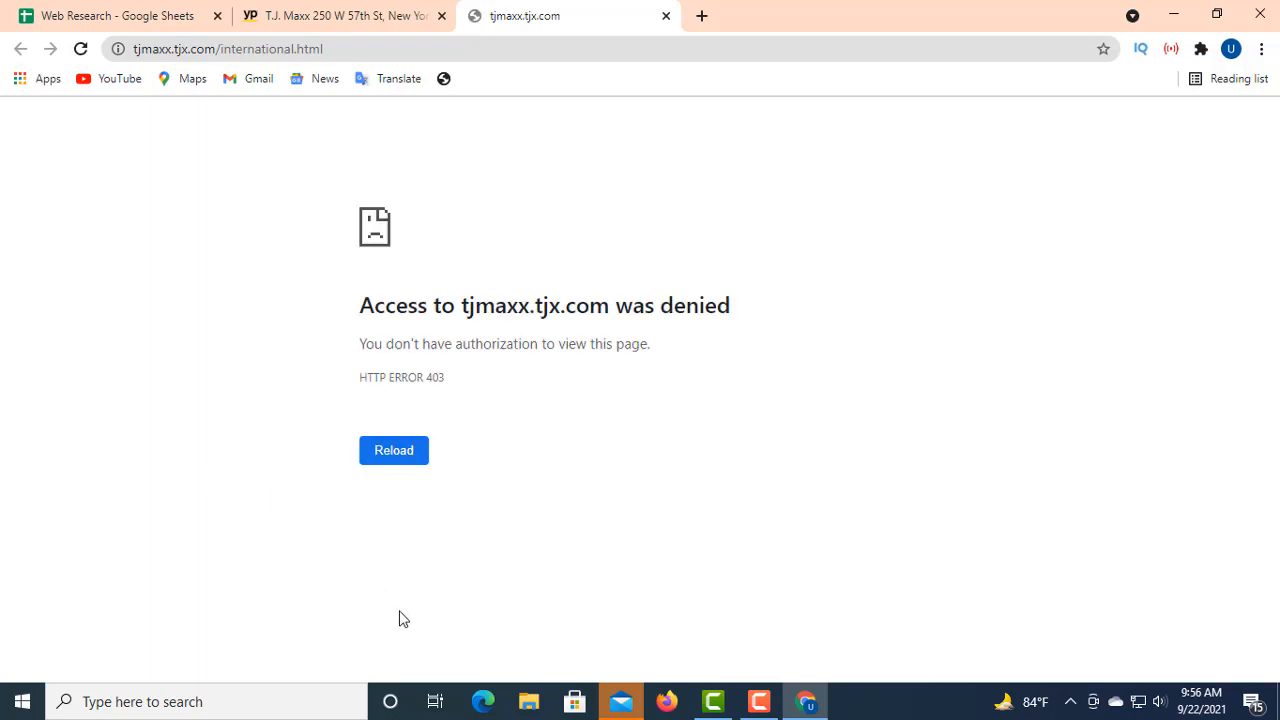
pyautogui.click(387, 458)
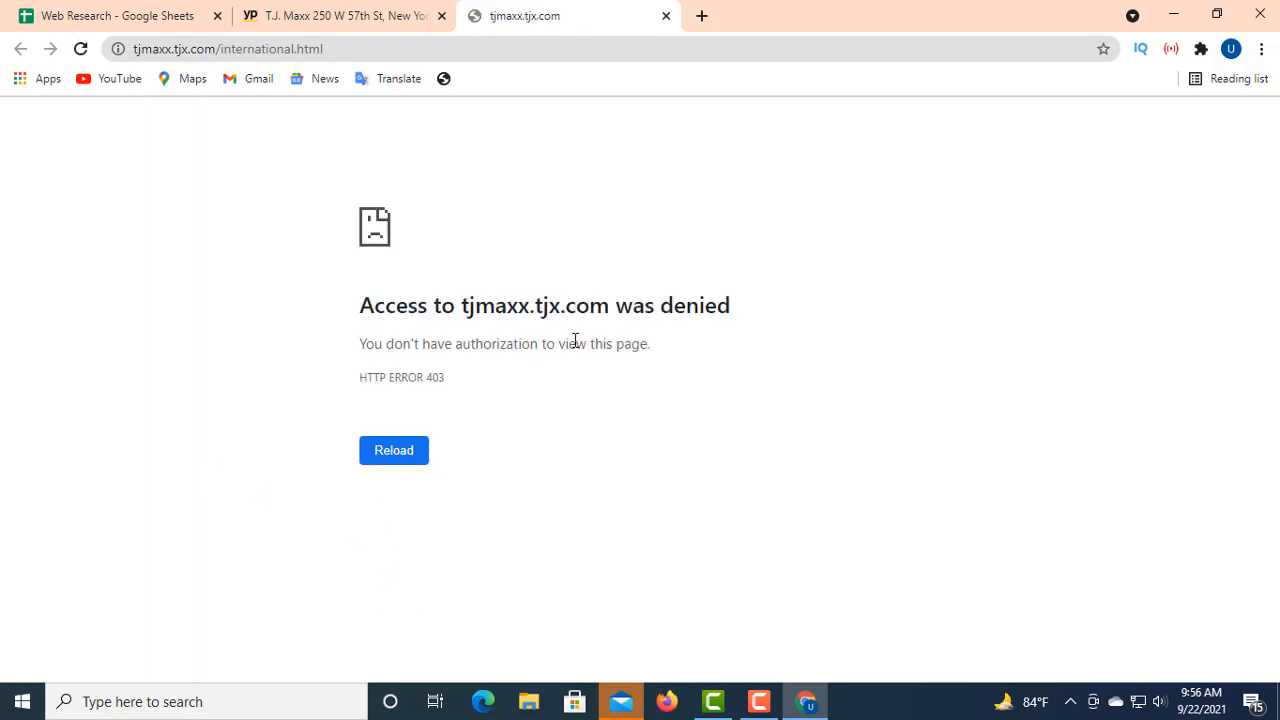
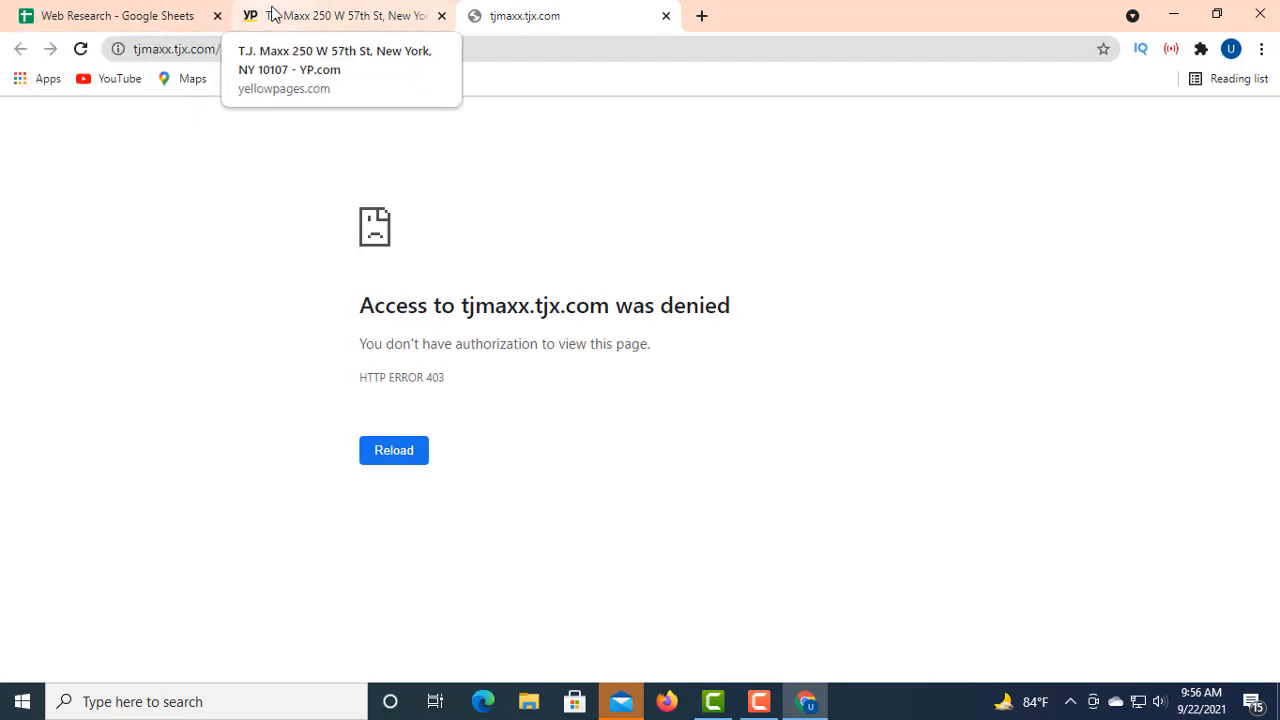
# - Return to the Yellow Pages clothing store results for New York and open the Townhouse 620 listing
pyautogui.click(285, 15)
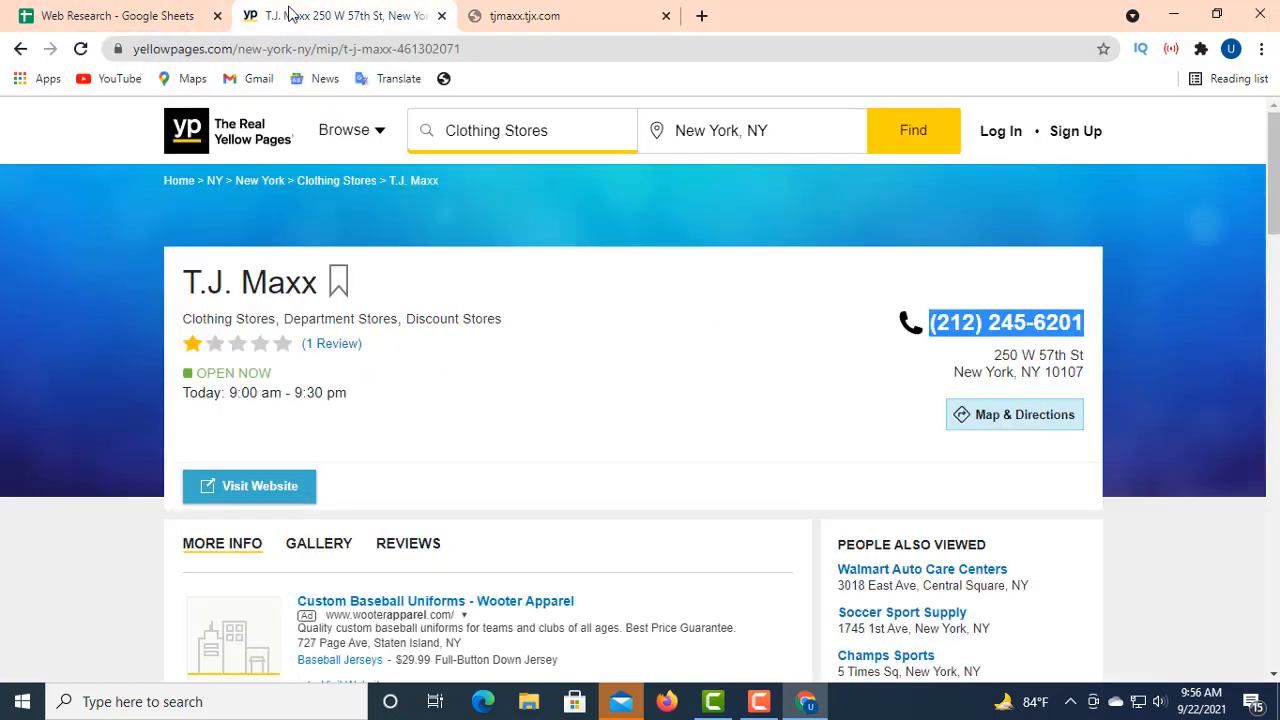
pyautogui.click(20, 49)
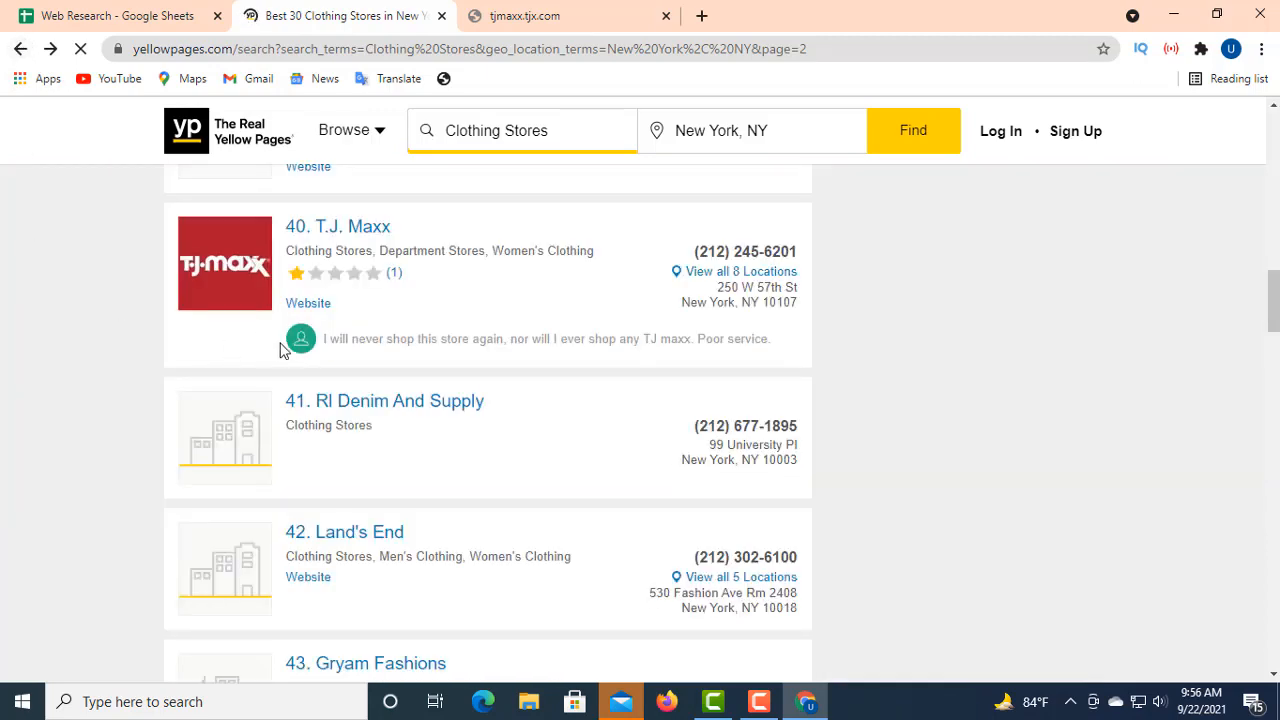
pyautogui.scroll(-3, 285, 357)
pyautogui.scroll(-1, 287, 352)
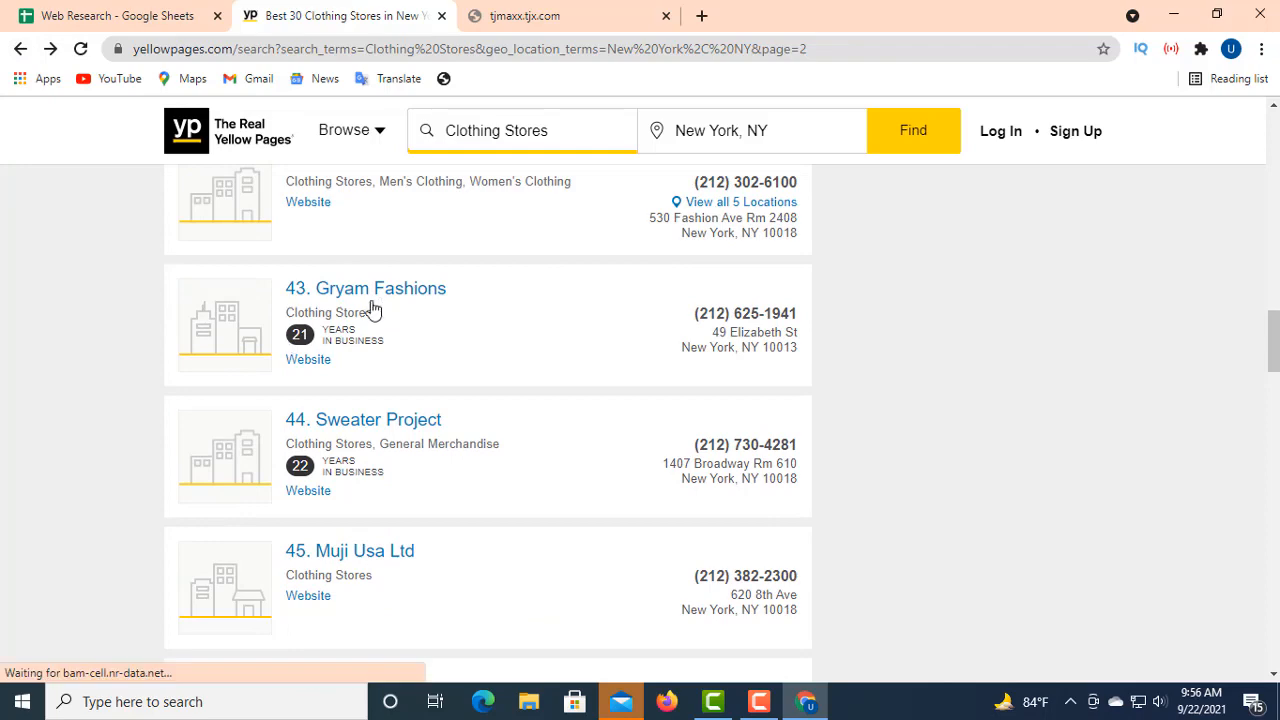
pyautogui.scroll(-1, 358, 330)
pyautogui.scroll(-3, 358, 332)
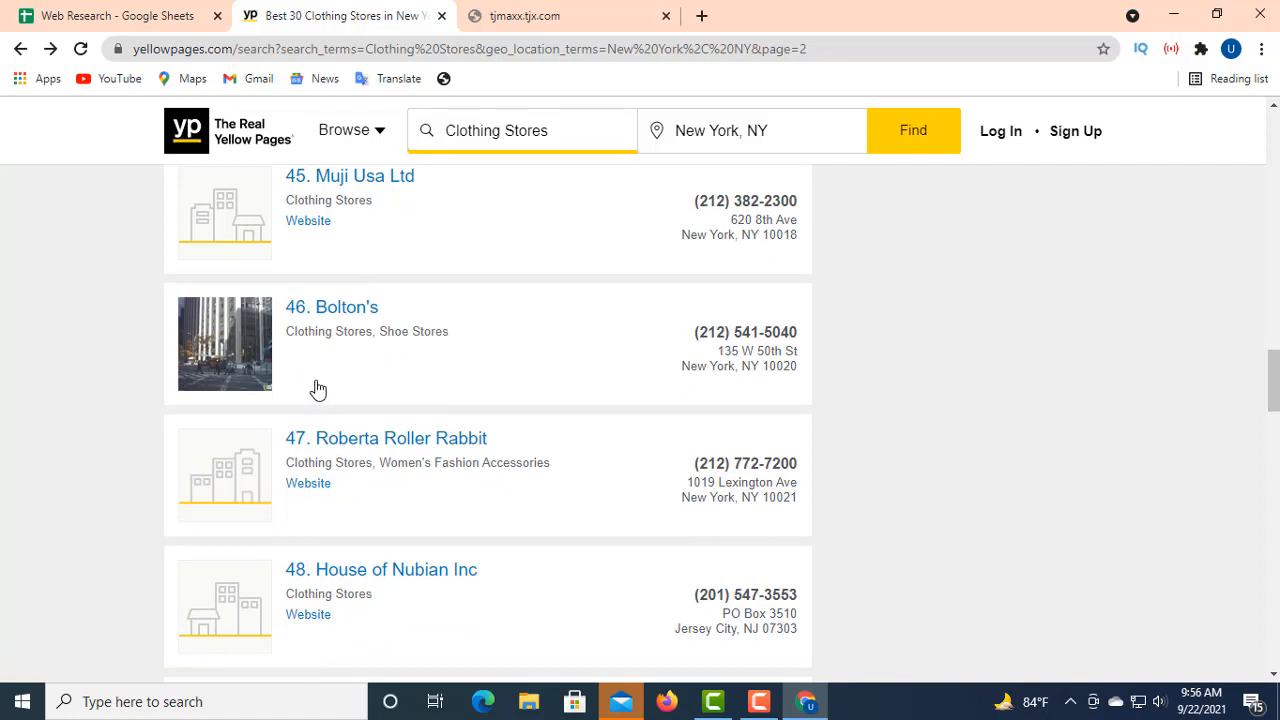
pyautogui.scroll(-2, 314, 380)
pyautogui.scroll(-2, 340, 330)
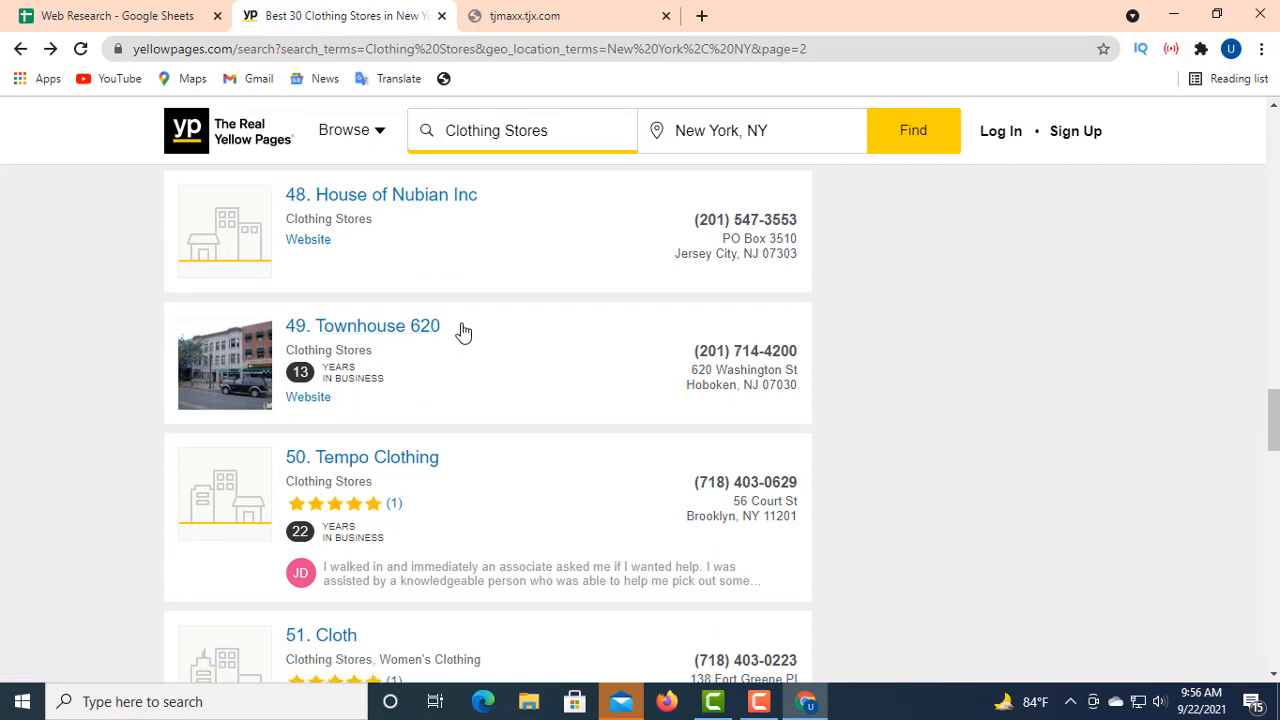
pyautogui.moveTo(458, 330); pyautogui.dragTo(319, 318)
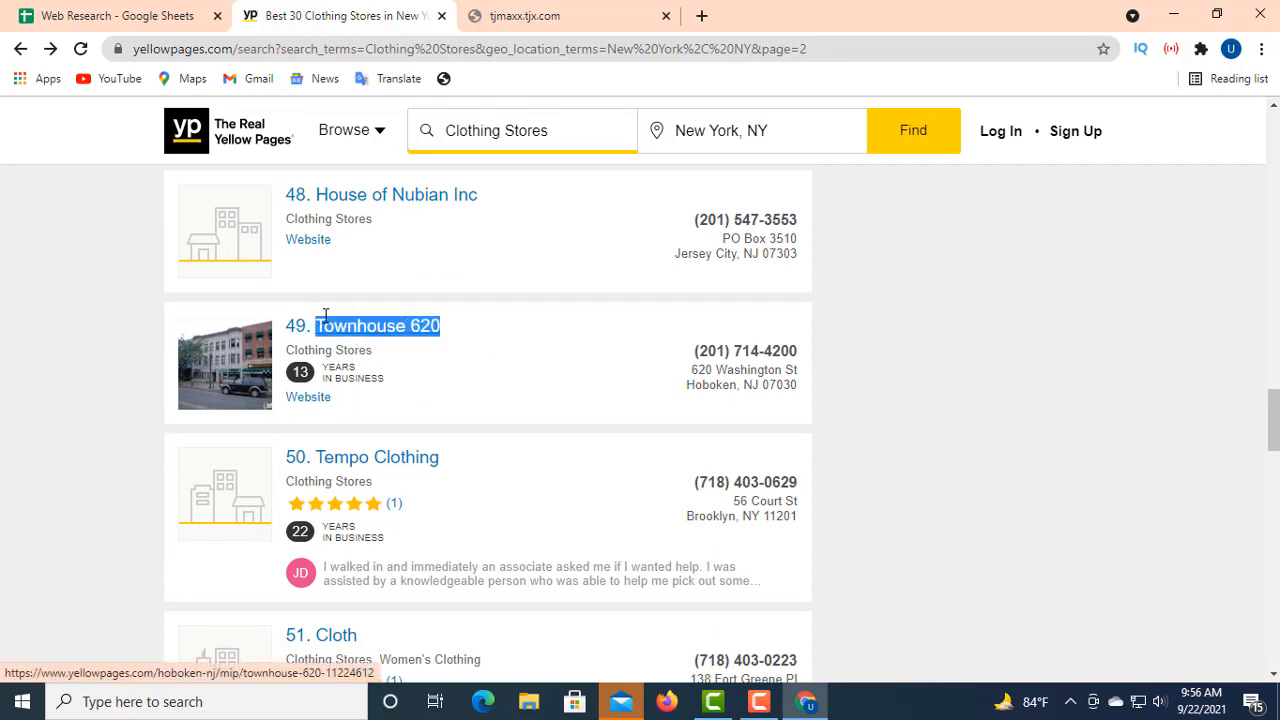
pyautogui.click(346, 328)
# - Try to copy the Townhouse 620 store name and paste it into the Agency cell A17 of the Web Research sheet
pyautogui.rightClick(347, 324)
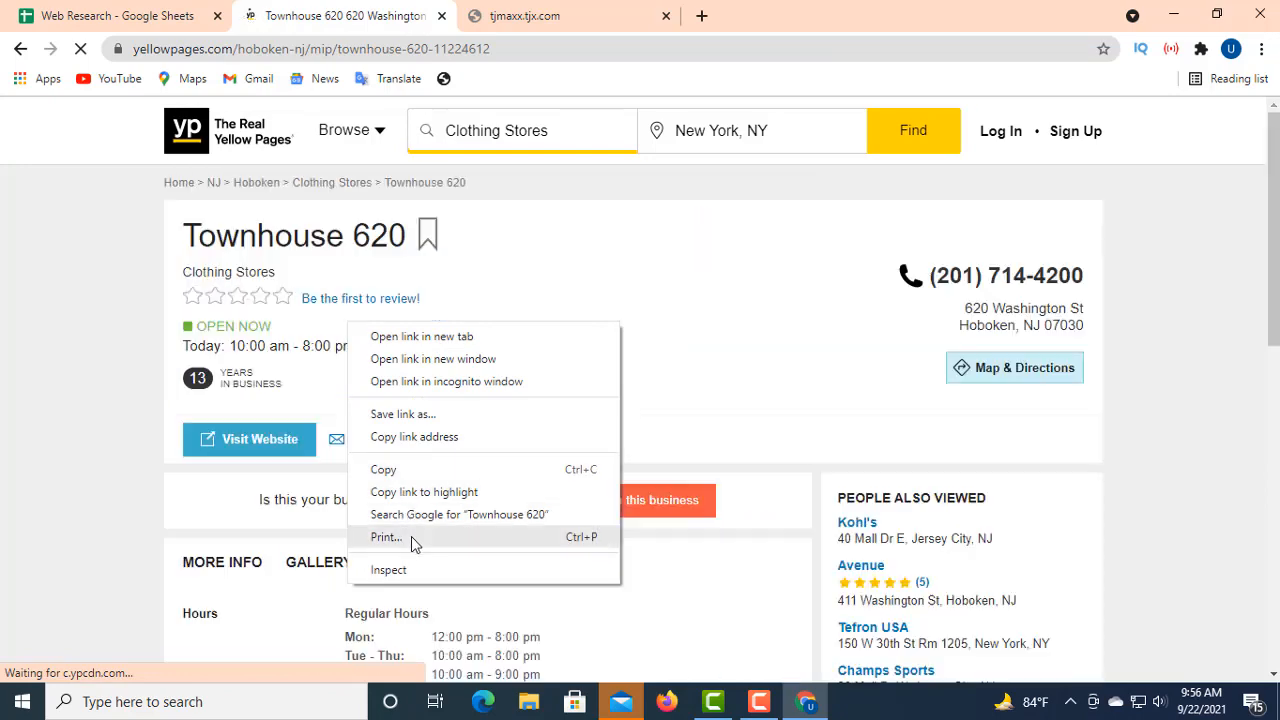
pyautogui.click(400, 470)
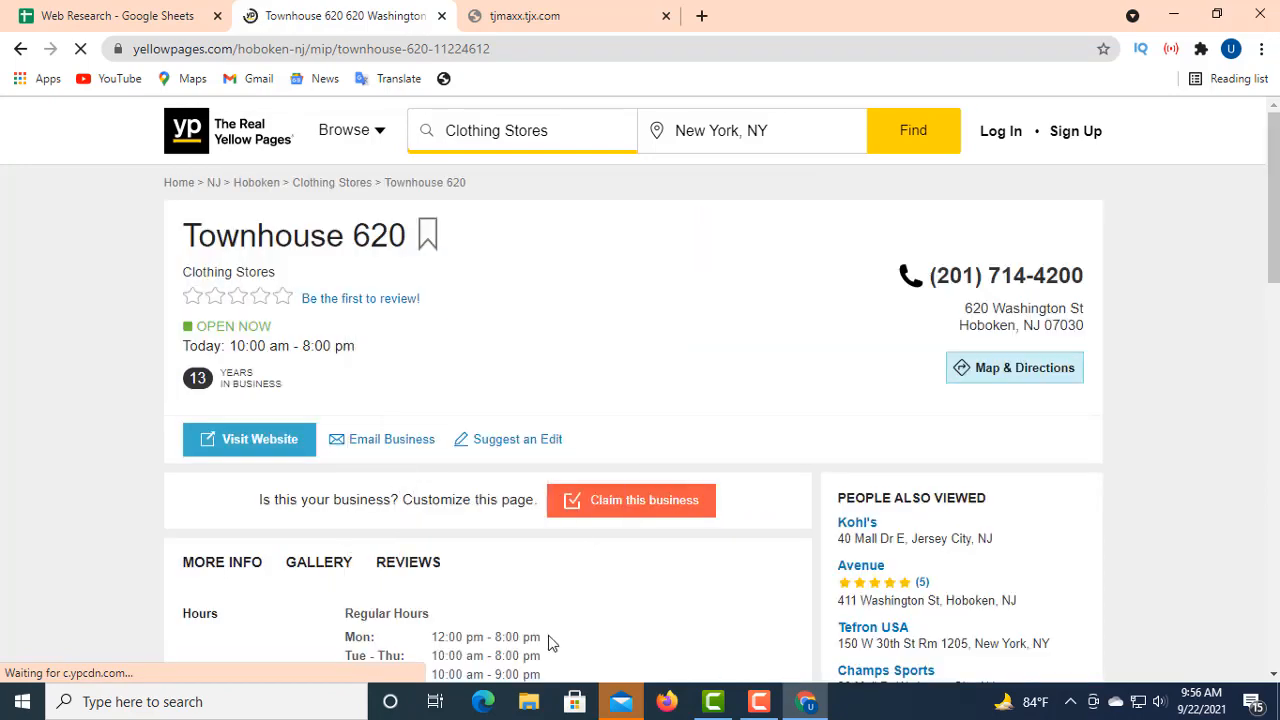
pyautogui.click(172, 17)
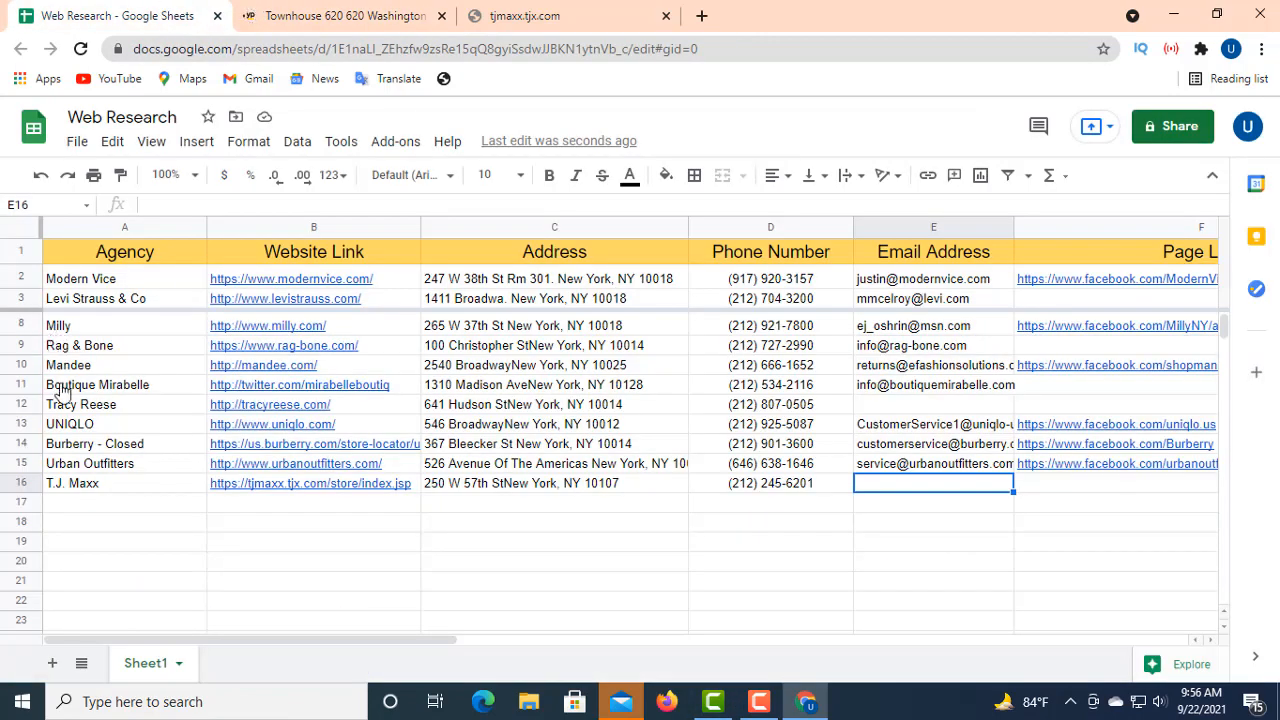
pyautogui.click(86, 503)
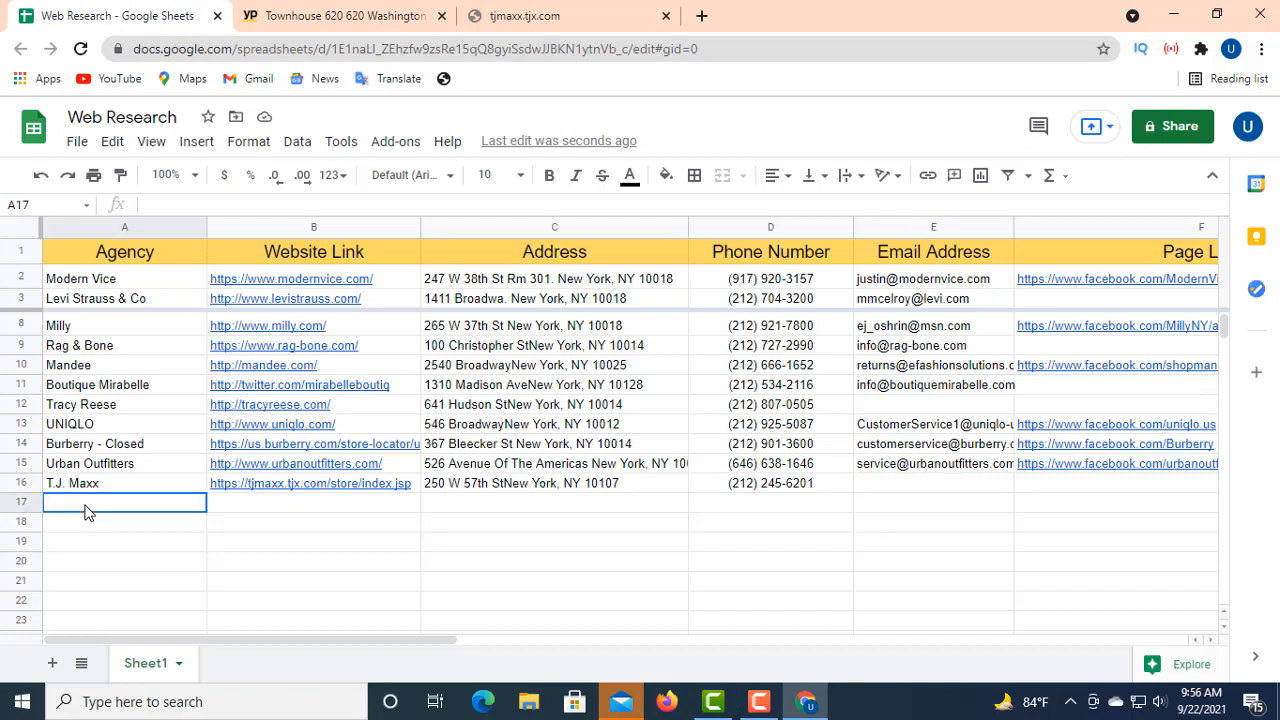
pyautogui.rightClick(162, 204)
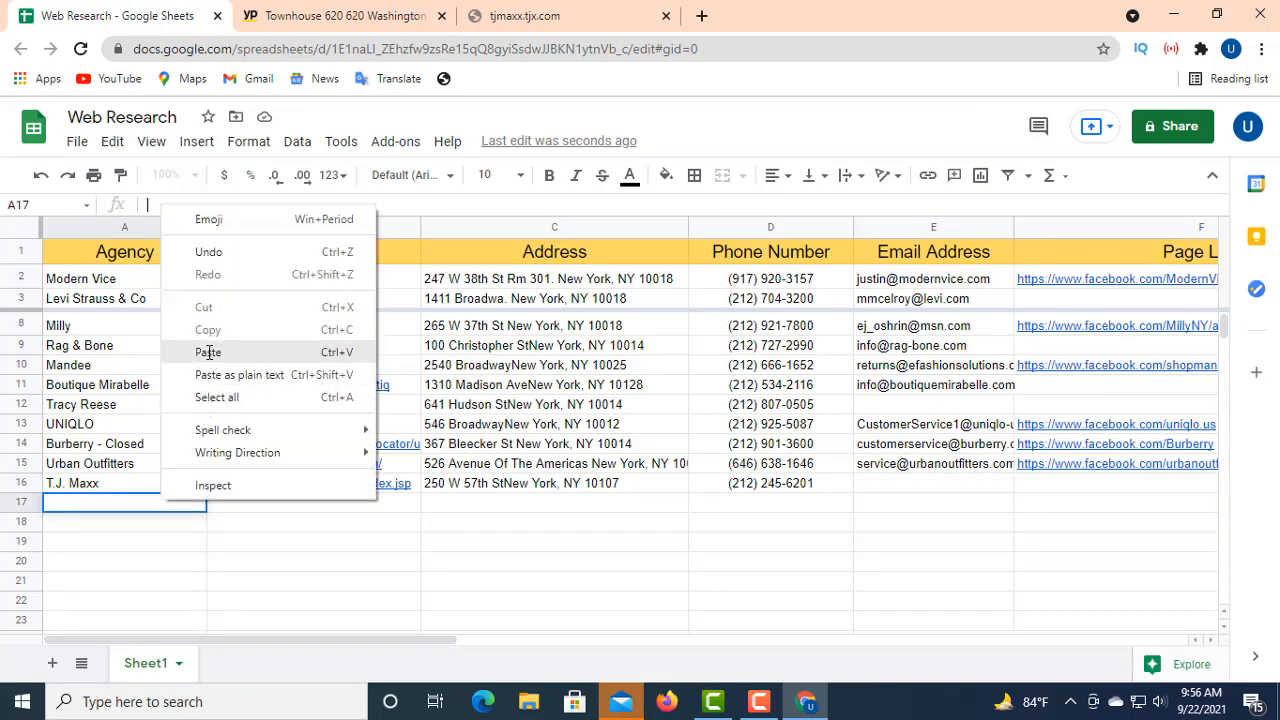
pyautogui.click(210, 346)
pyautogui.click(260, 505)
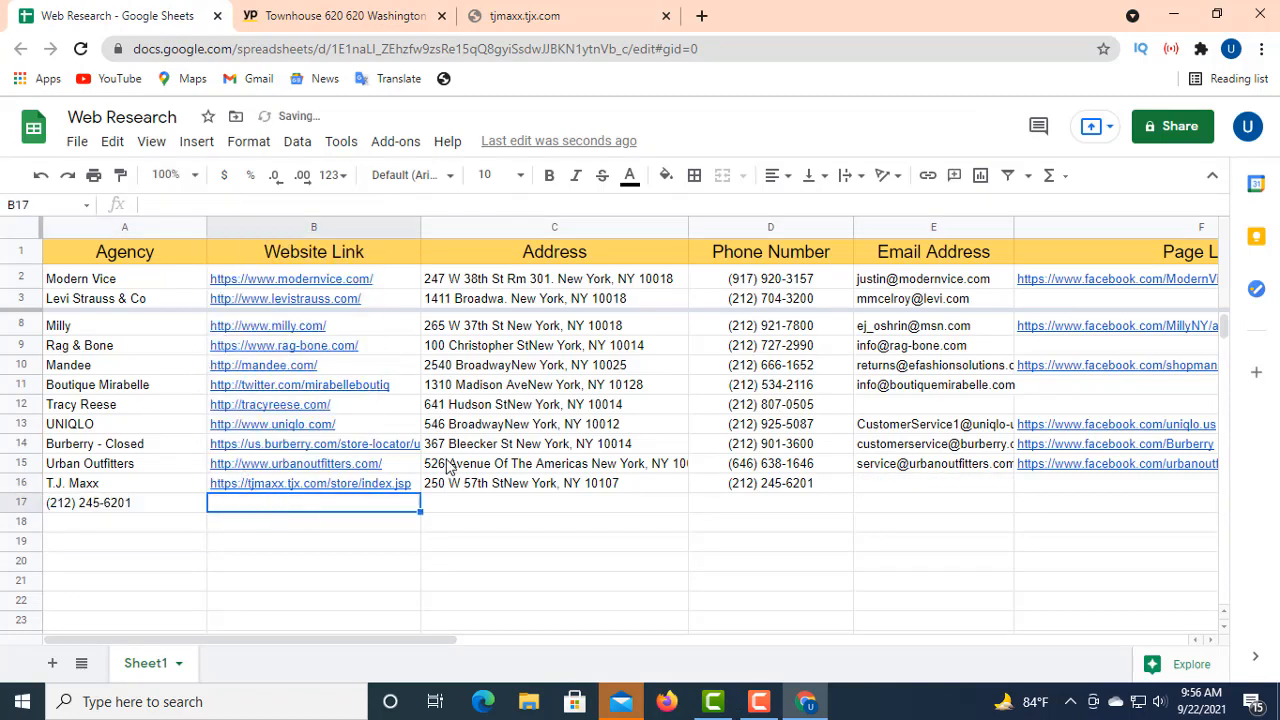
pyautogui.click(330, 16)
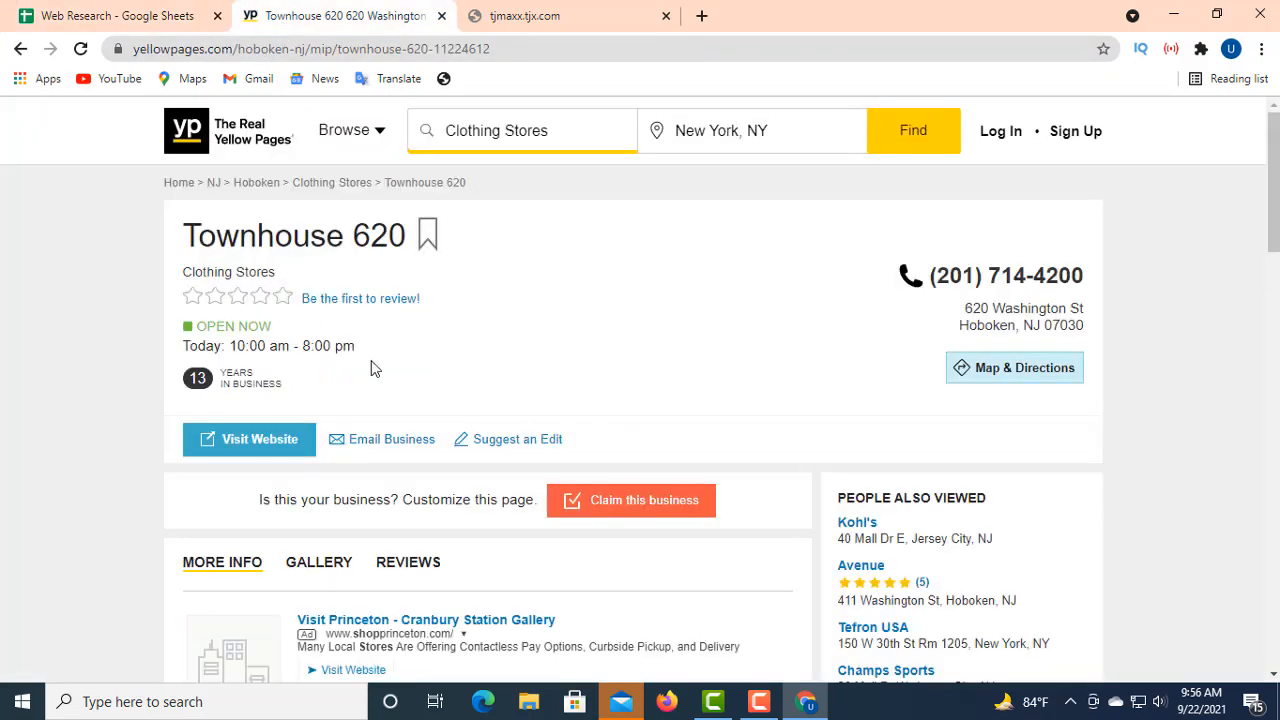
pyautogui.rightClick(254, 440)
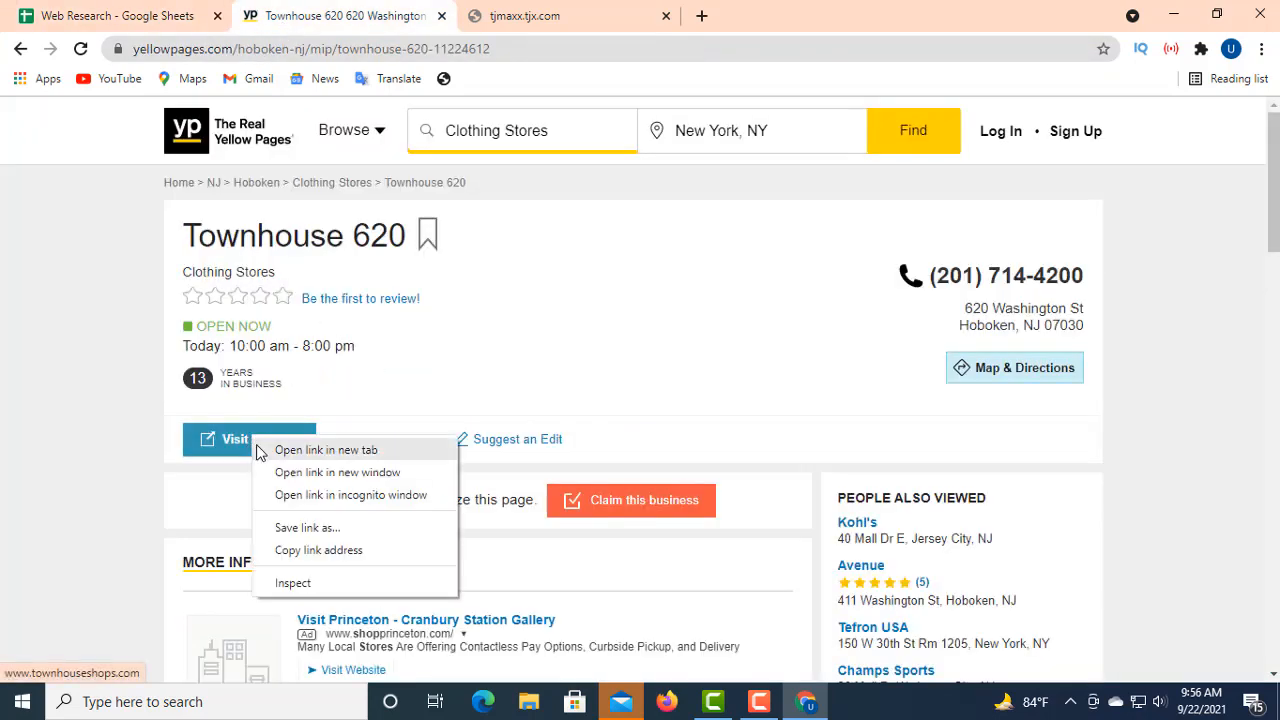
pyautogui.click(325, 551)
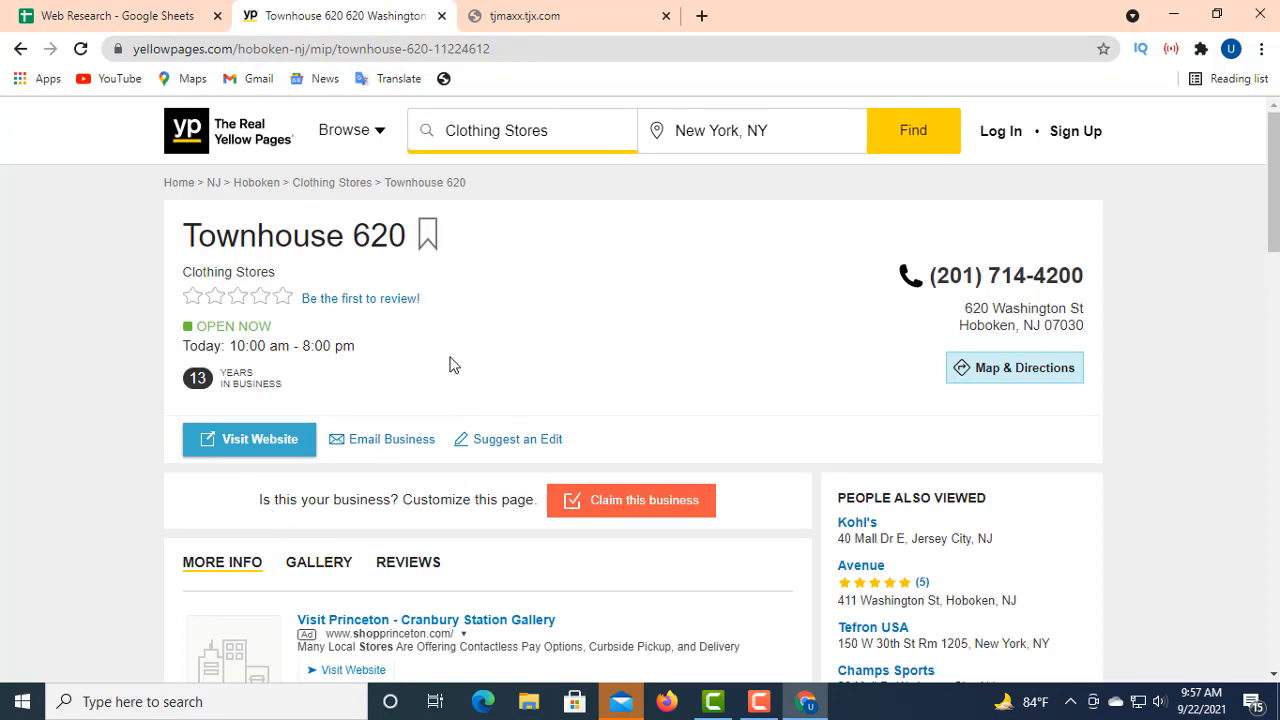
pyautogui.click(180, 16)
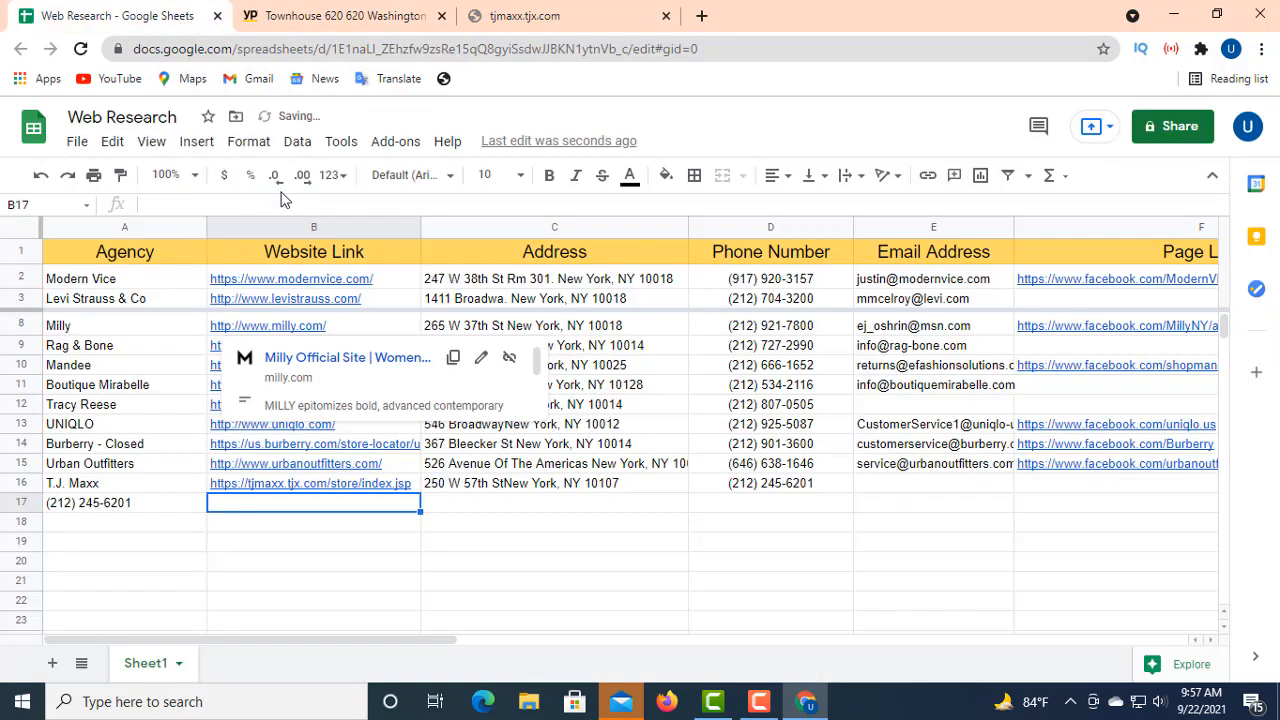
pyautogui.click(165, 204)
pyautogui.rightClick(164, 204)
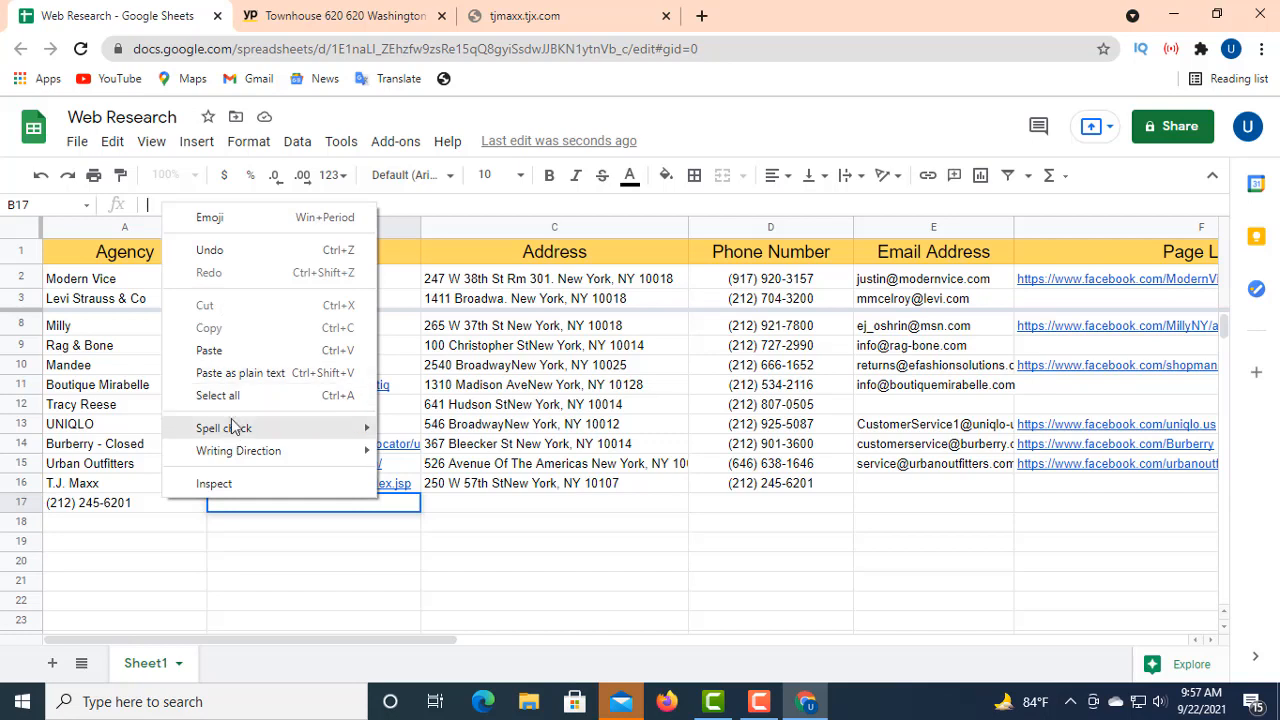
pyautogui.click(215, 350)
pyautogui.moveTo(265, 509)
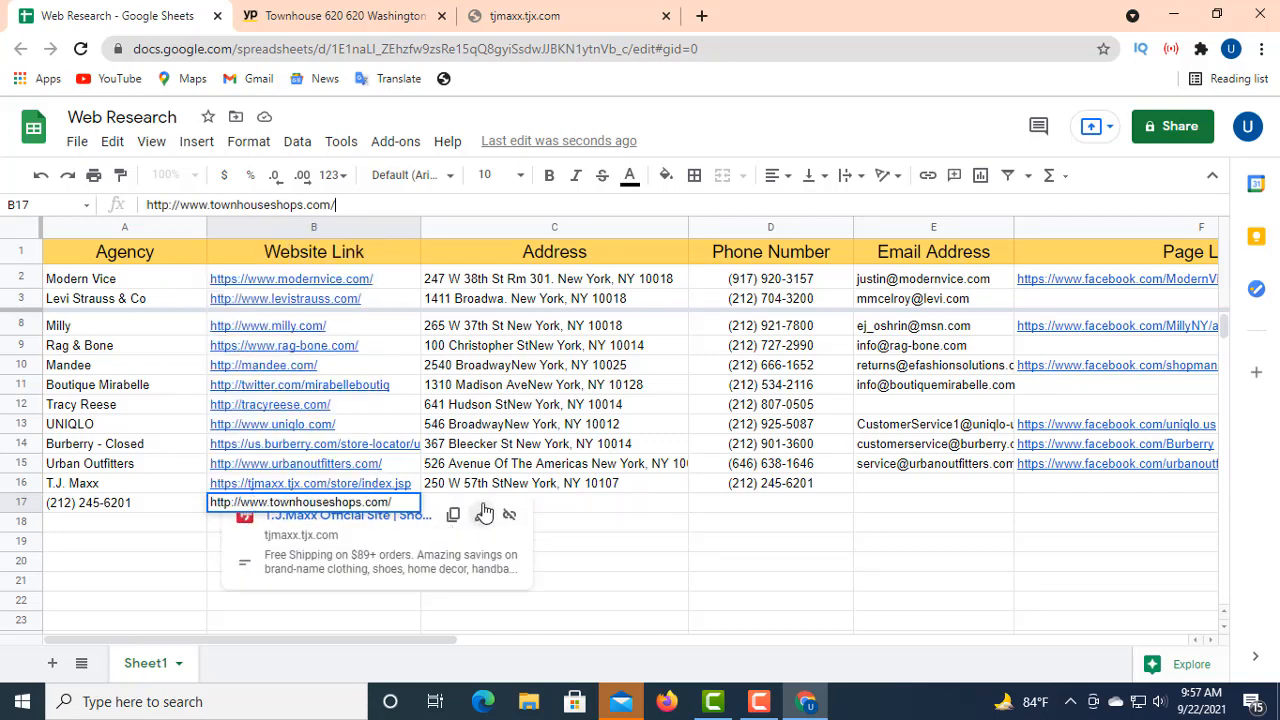
pyautogui.click(566, 512)
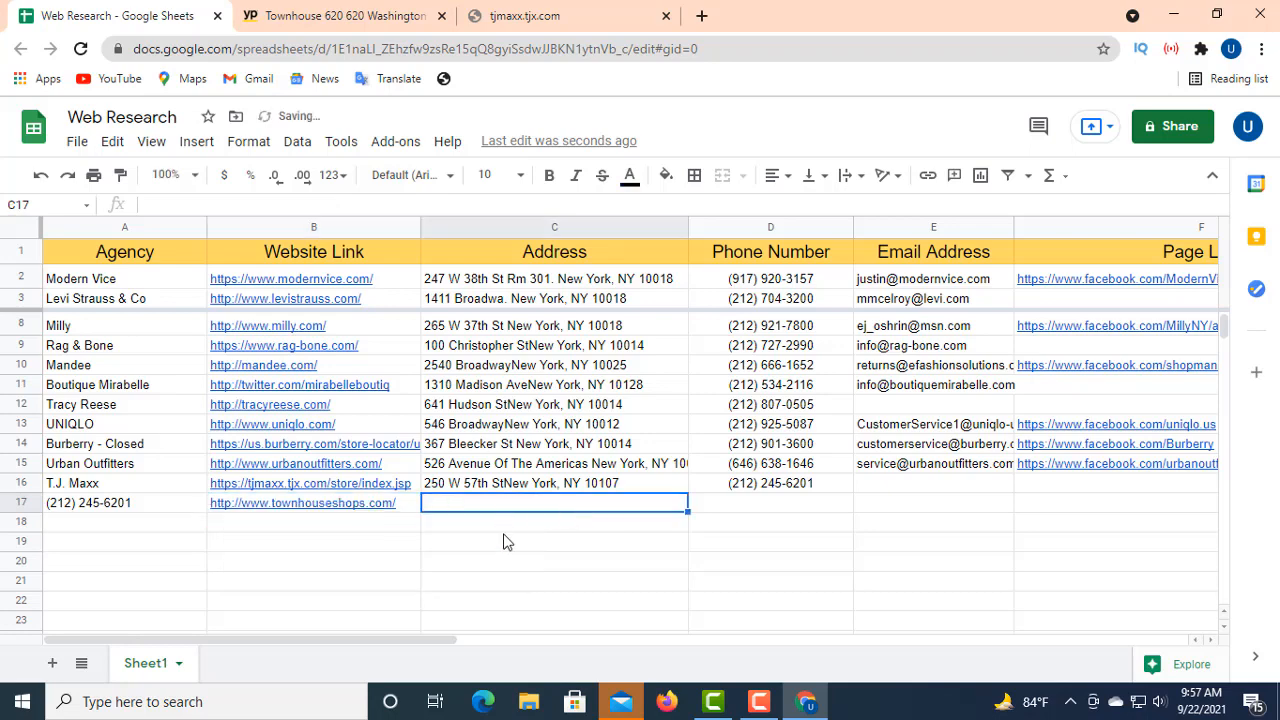
# - Copy the full two-line Townhouse 620 address from its Yellow Pages listing and paste it into the Address cell C17
pyautogui.click(503, 541)
pyautogui.click(496, 506)
pyautogui.click(300, 17)
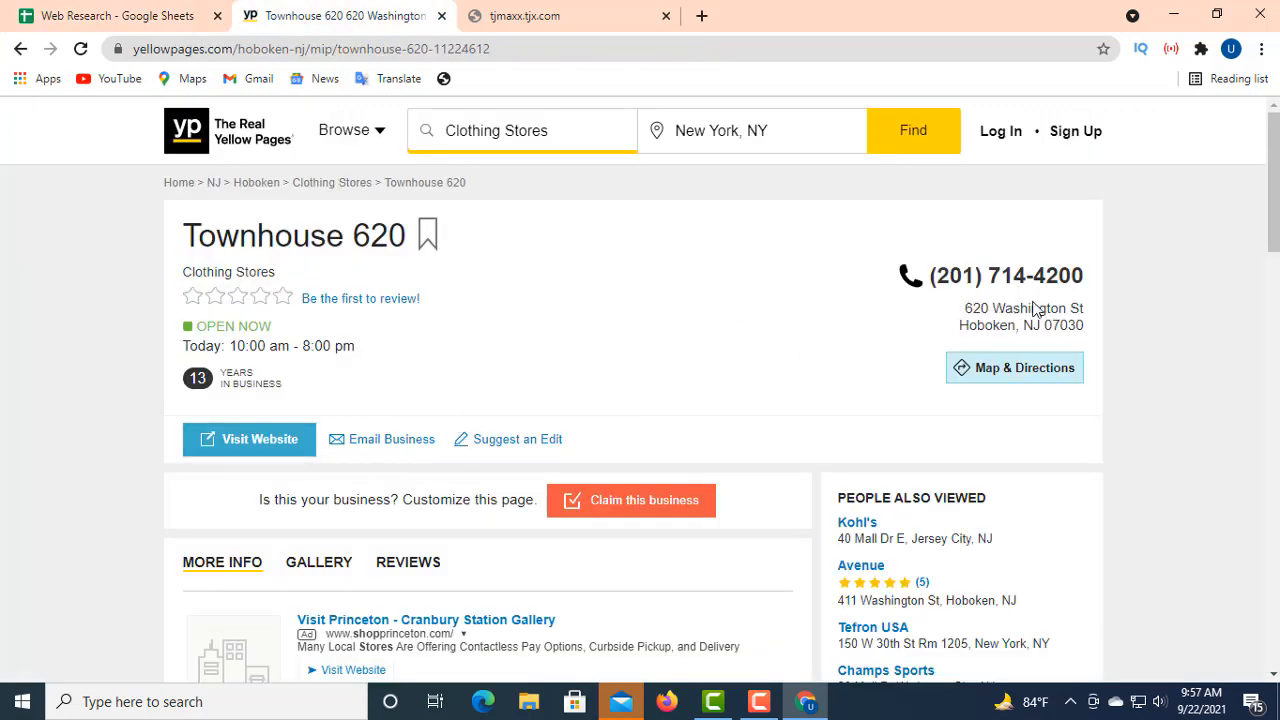
pyautogui.moveTo(968, 310); pyautogui.dragTo(1085, 328)
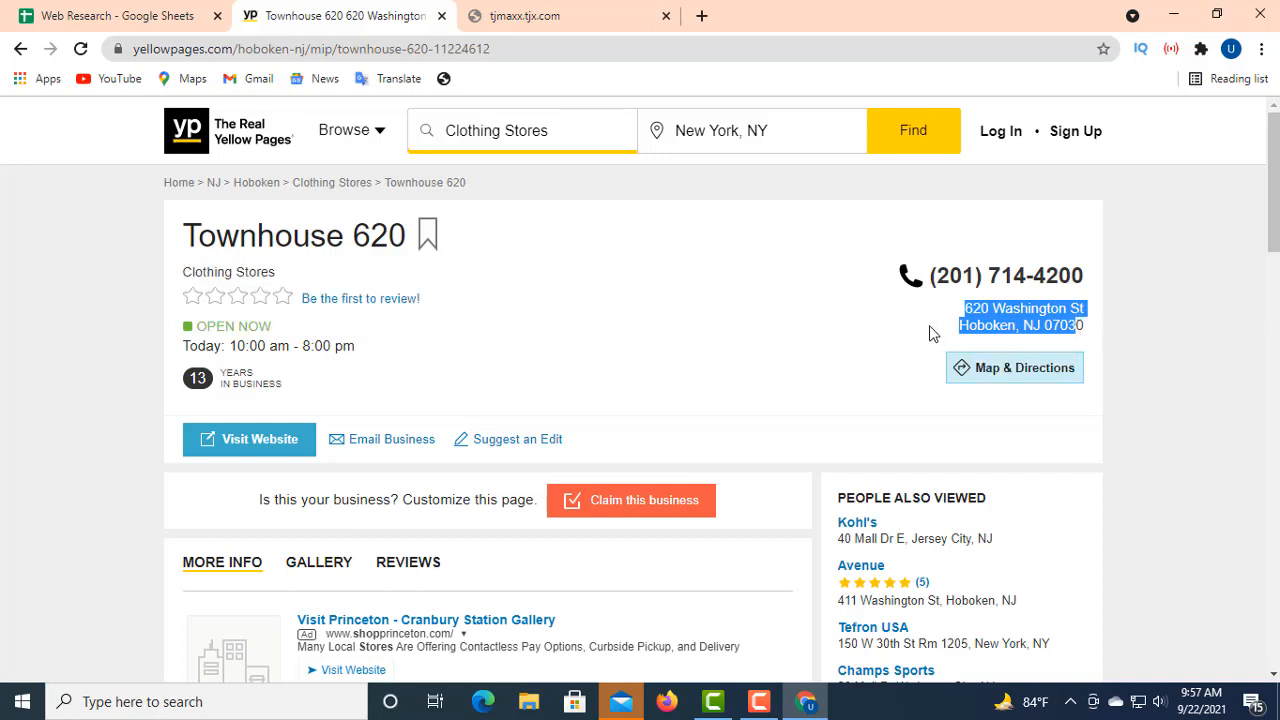
pyautogui.moveTo(970, 310); pyautogui.dragTo(1058, 319)
pyautogui.click(796, 330)
pyautogui.moveTo(961, 310); pyautogui.dragTo(1082, 326)
pyautogui.rightClick(1052, 316)
pyautogui.click(975, 333)
pyautogui.click(150, 16)
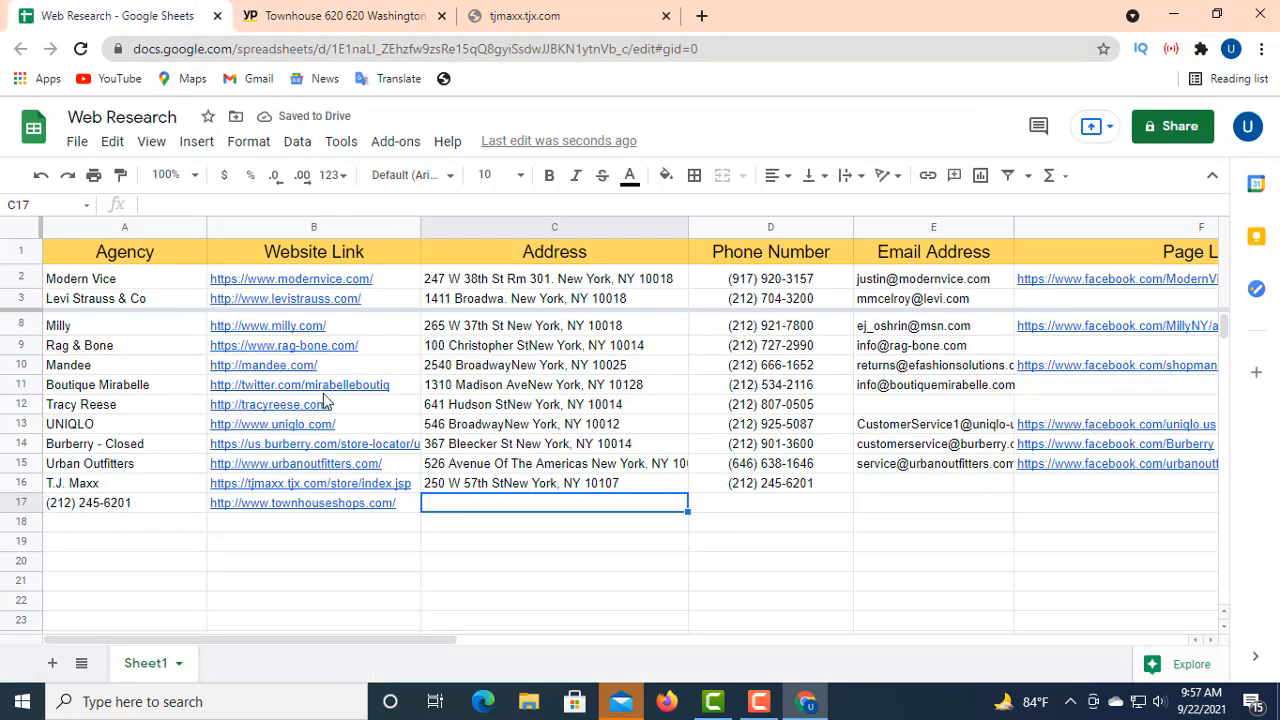
pyautogui.rightClick(167, 205)
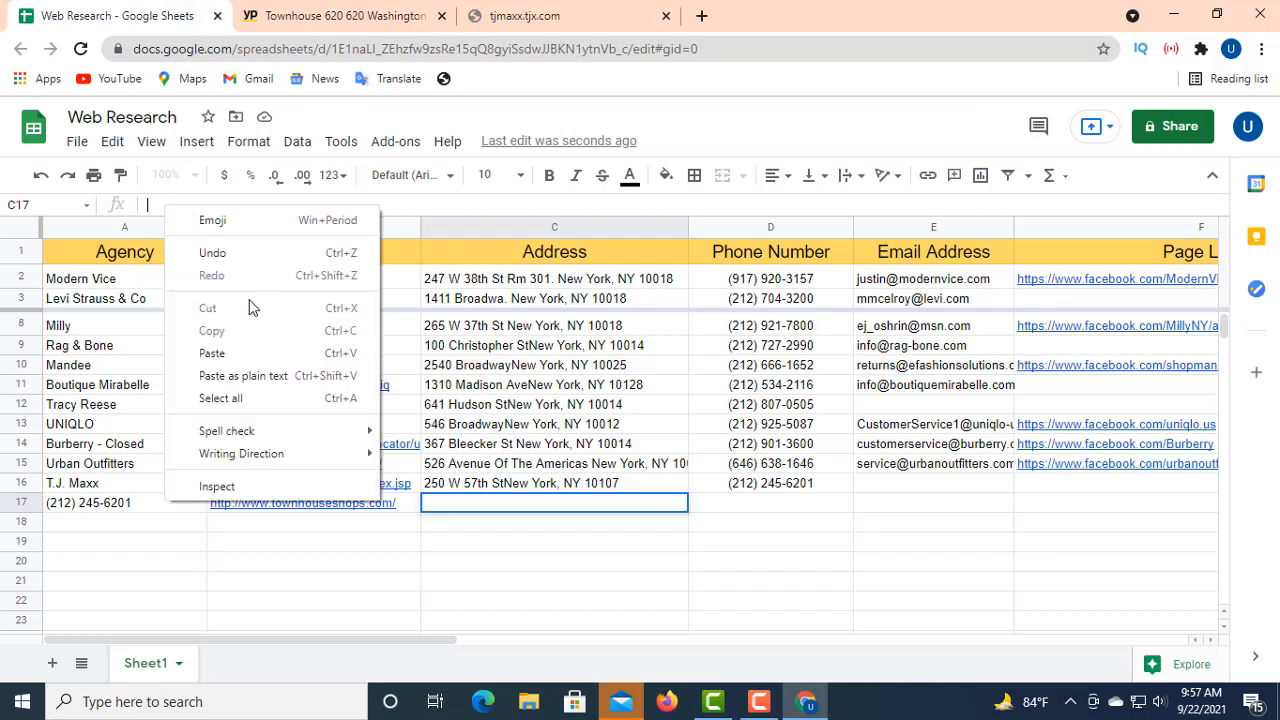
pyautogui.click(213, 356)
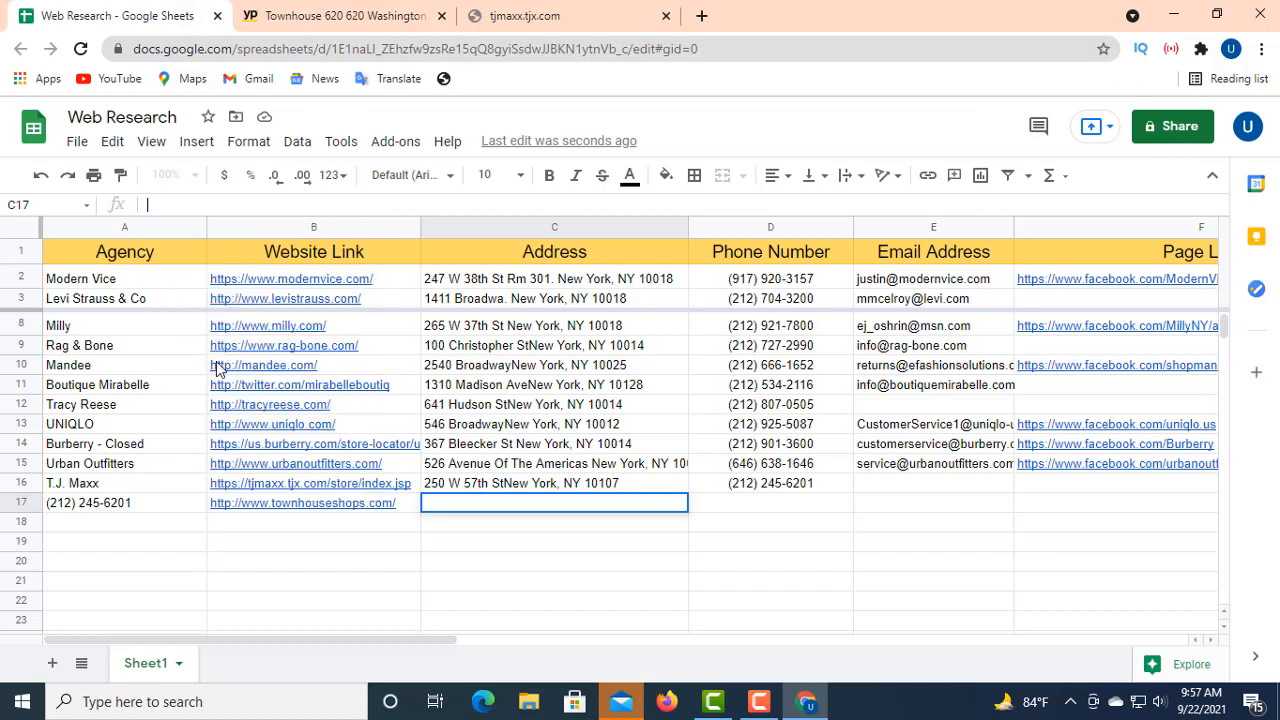
# - Join the two lines of the address in cell C17 into one line, with the street and city separated by a space
pyautogui.click(432, 516)
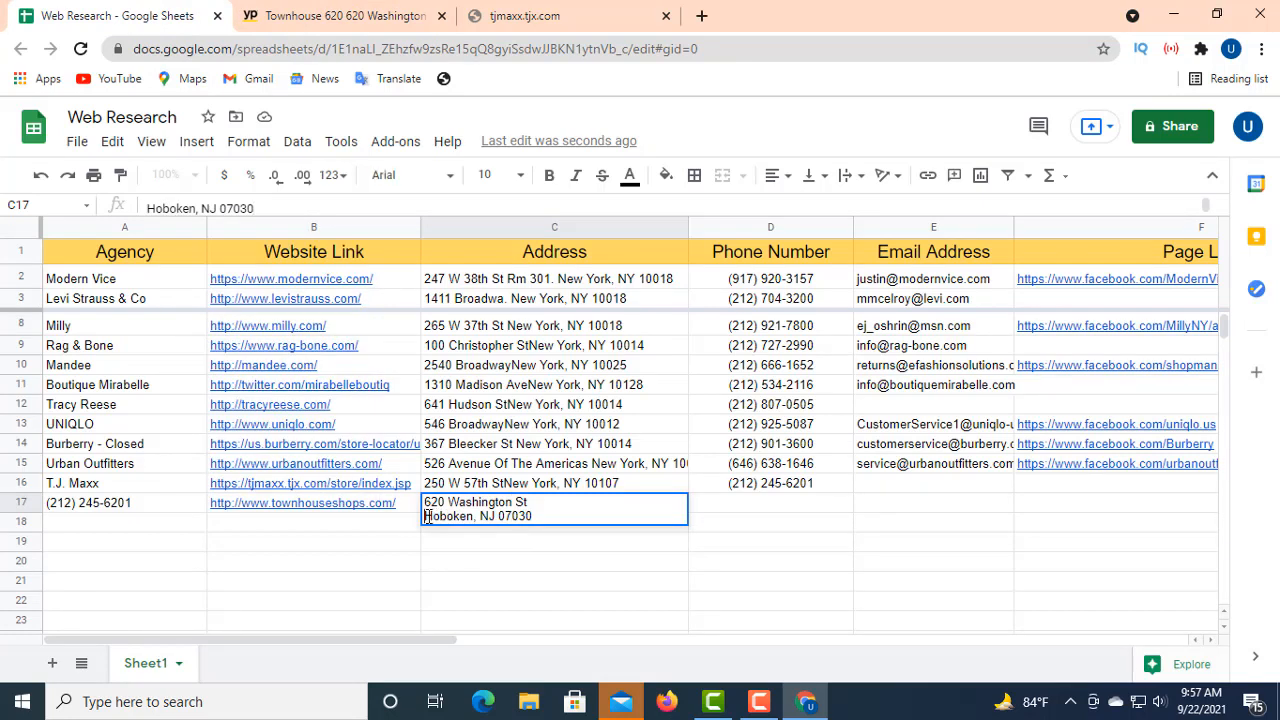
pyautogui.press('BackSpace')
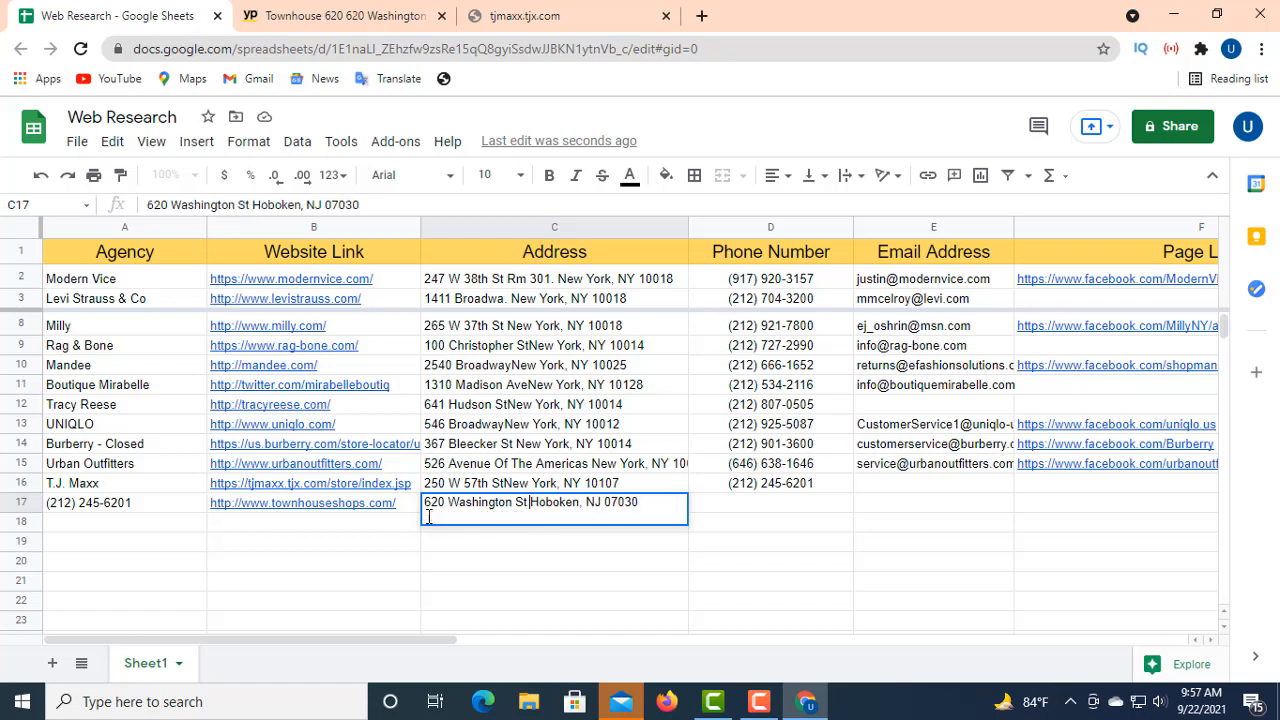
pyautogui.click(712, 513)
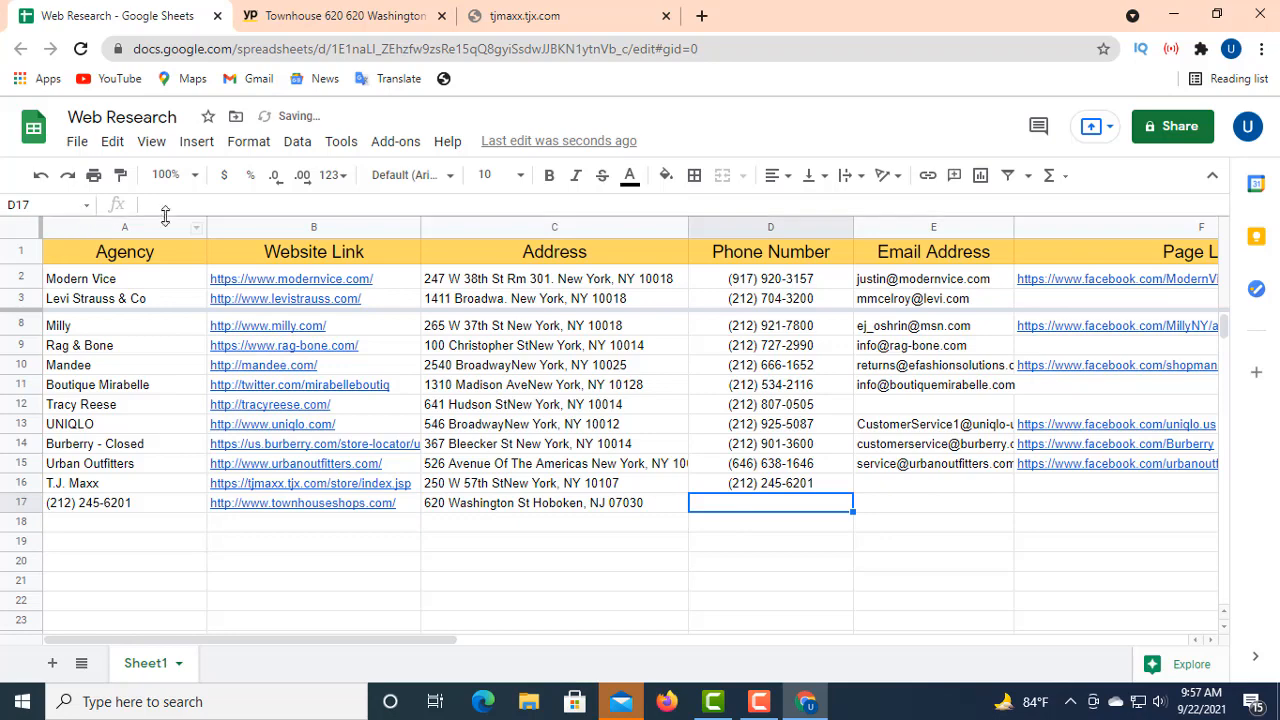
# - Copy the phone number from the Townhouse 620 listing on Yellow Pages
pyautogui.click(291, 18)
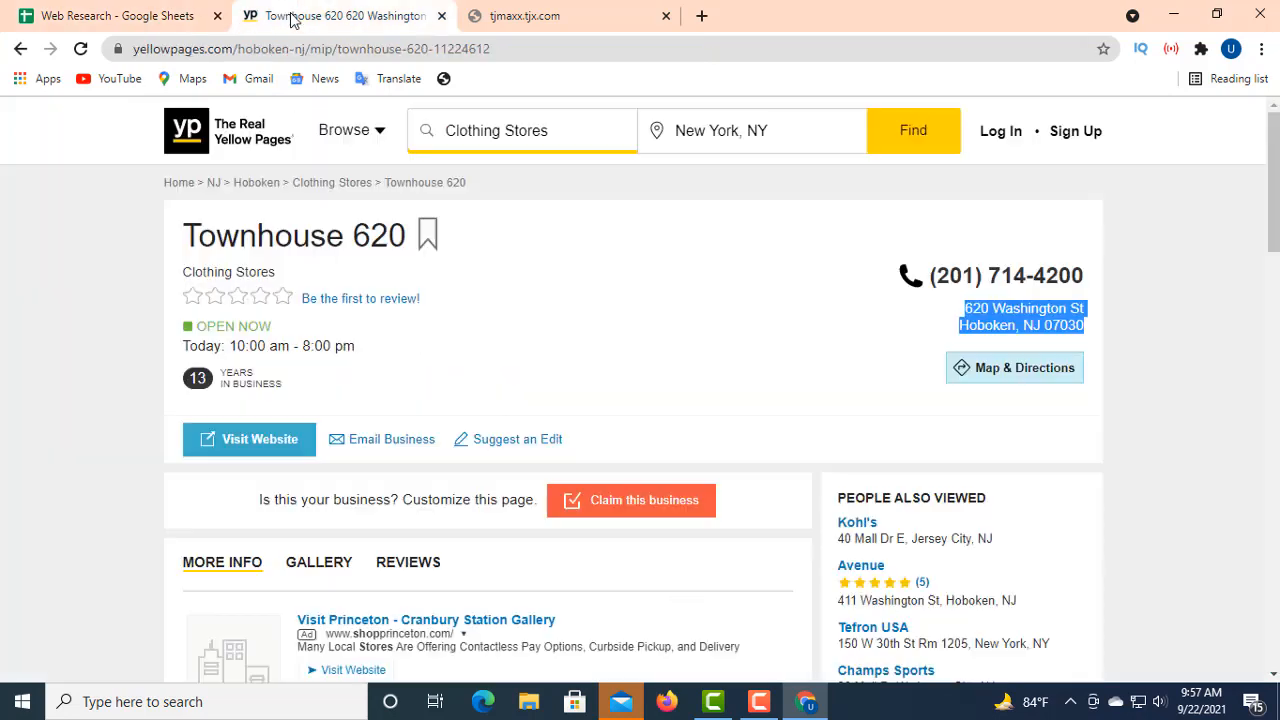
pyautogui.click(843, 364)
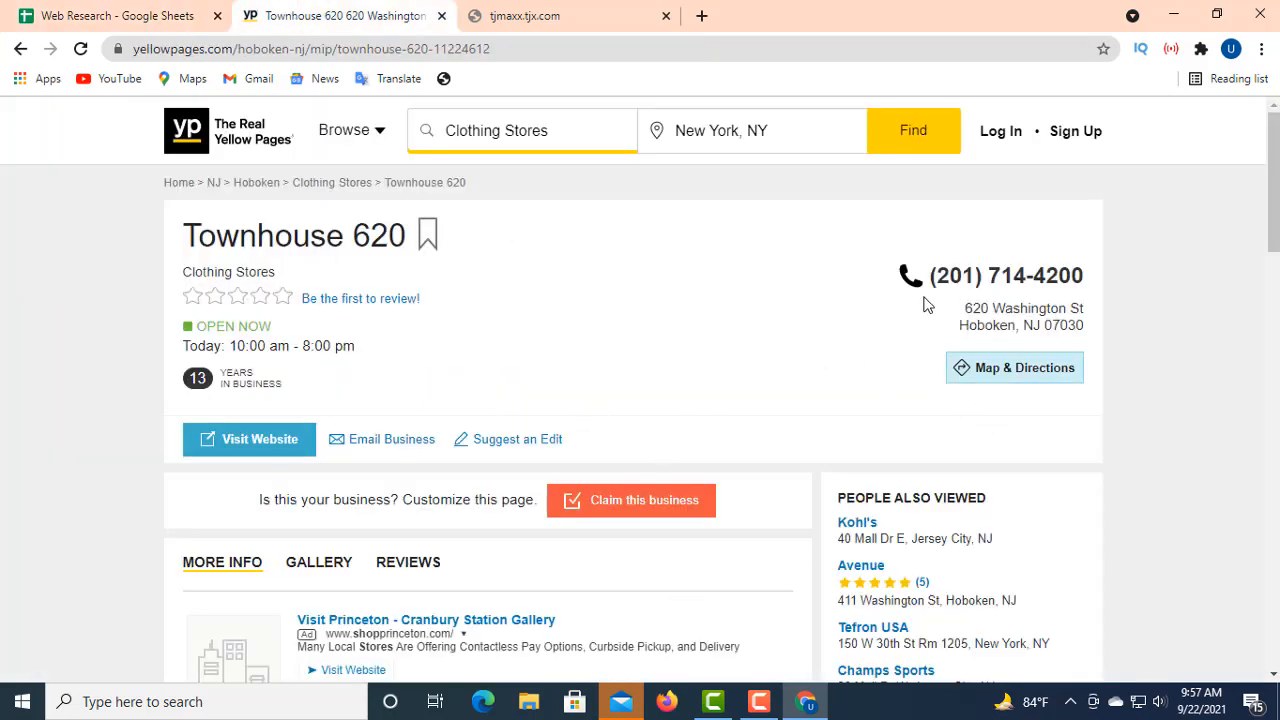
pyautogui.moveTo(925, 282); pyautogui.dragTo(1084, 285)
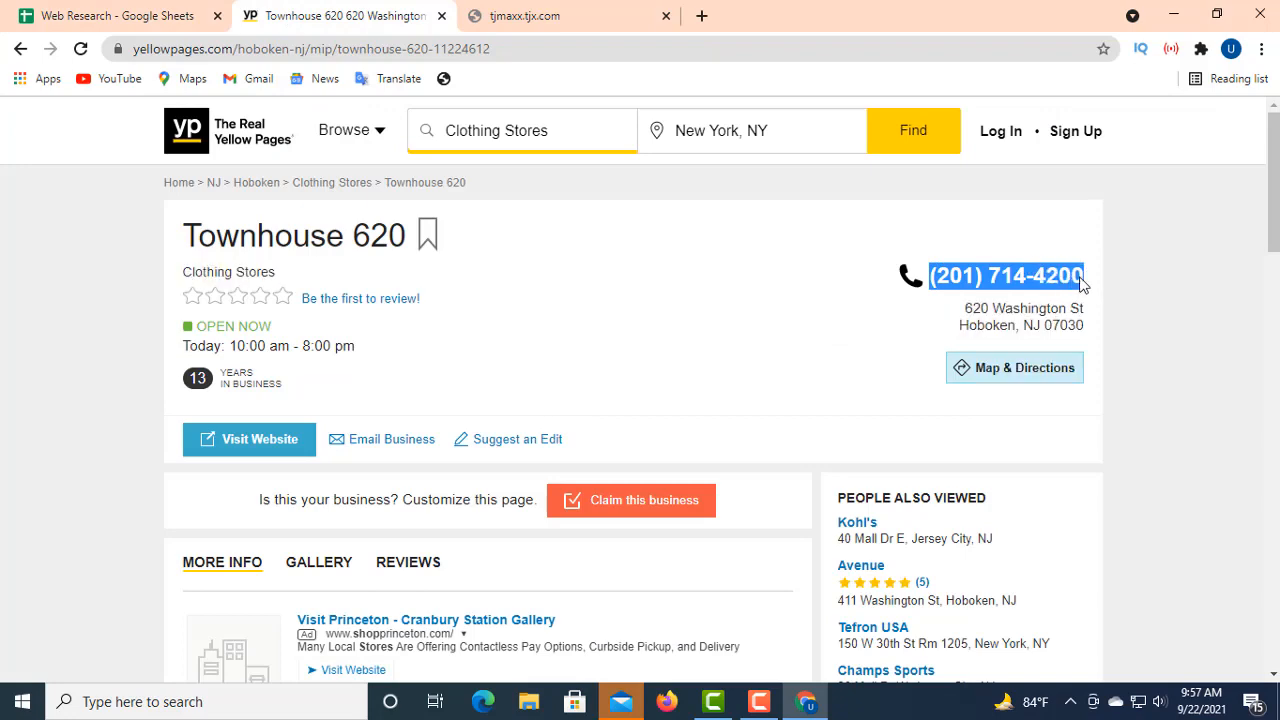
pyautogui.rightClick(1035, 281)
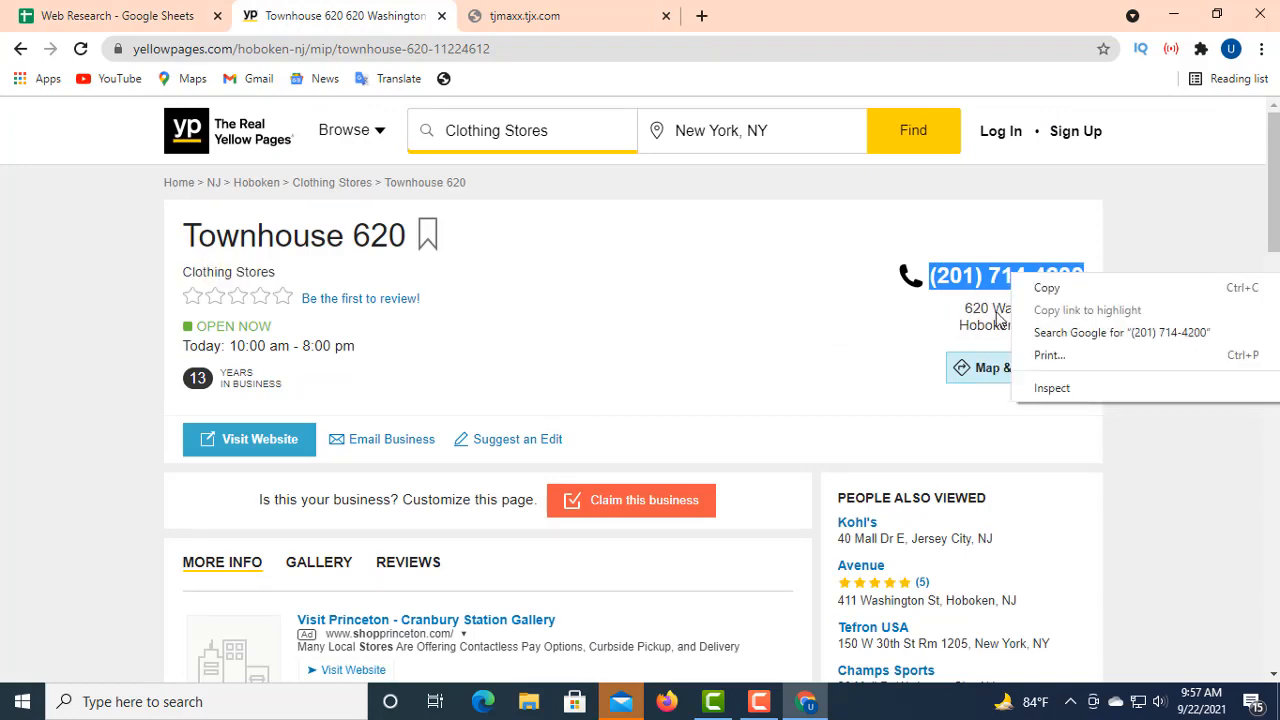
pyautogui.click(1046, 287)
# - Paste the copied phone number into cell D17 of the Web Research sheet and center it horizontally
pyautogui.click(171, 17)
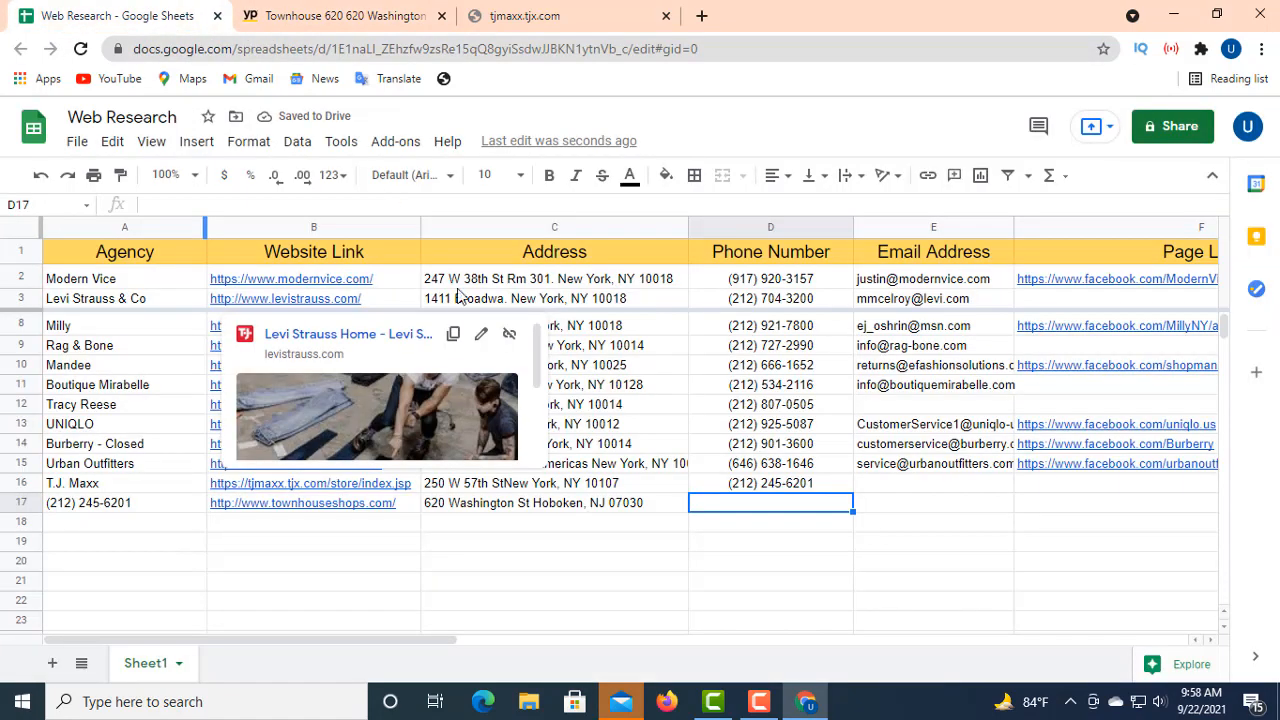
pyautogui.click(182, 204)
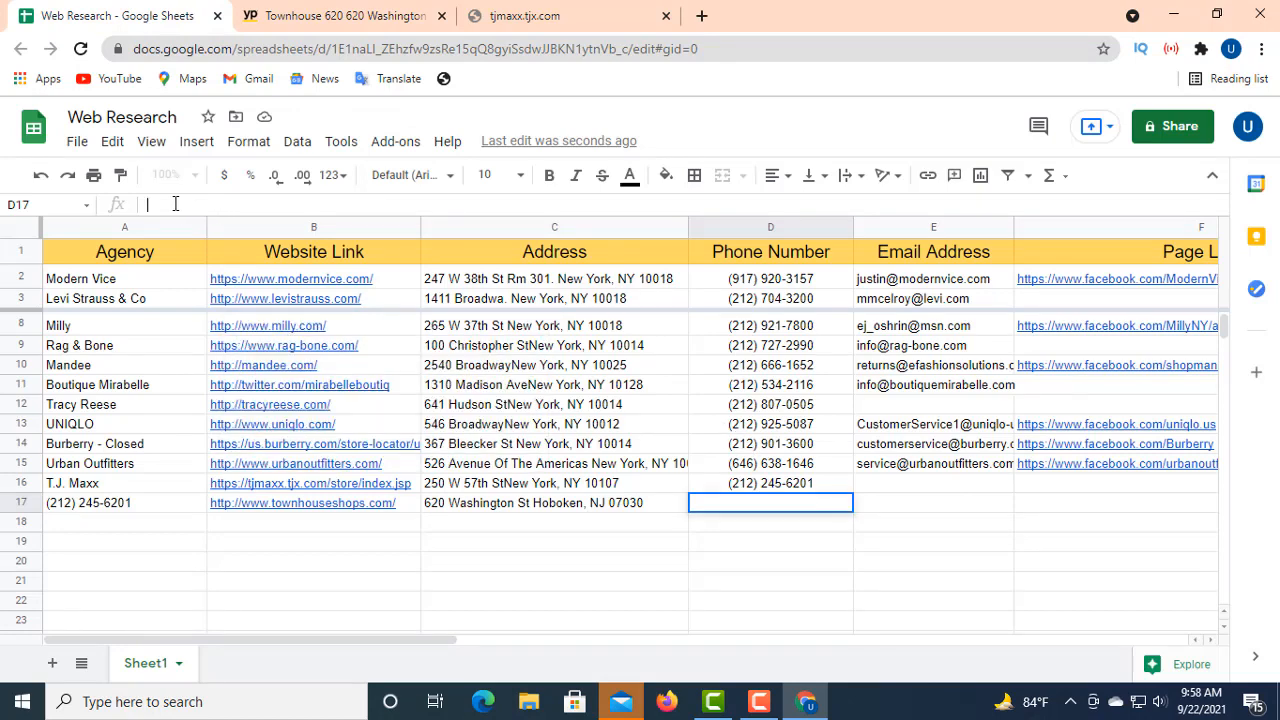
pyautogui.rightClick(182, 204)
pyautogui.click(223, 351)
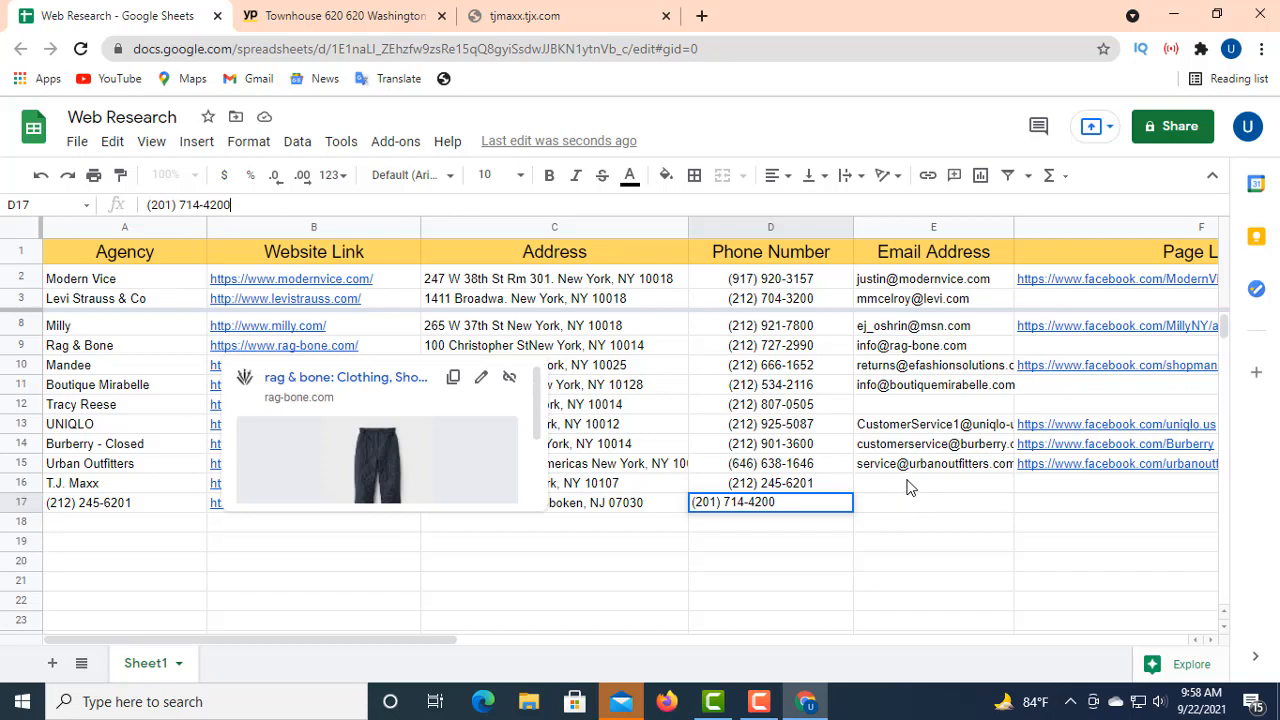
pyautogui.click(772, 176)
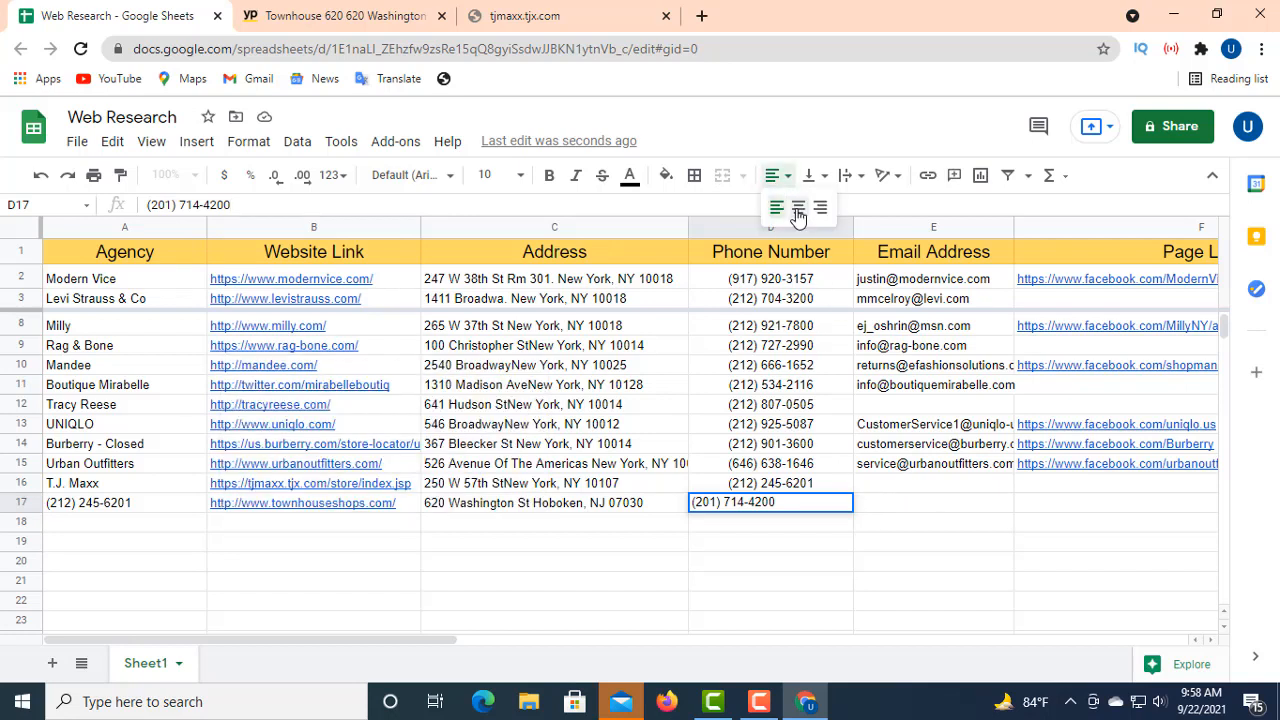
pyautogui.click(783, 507)
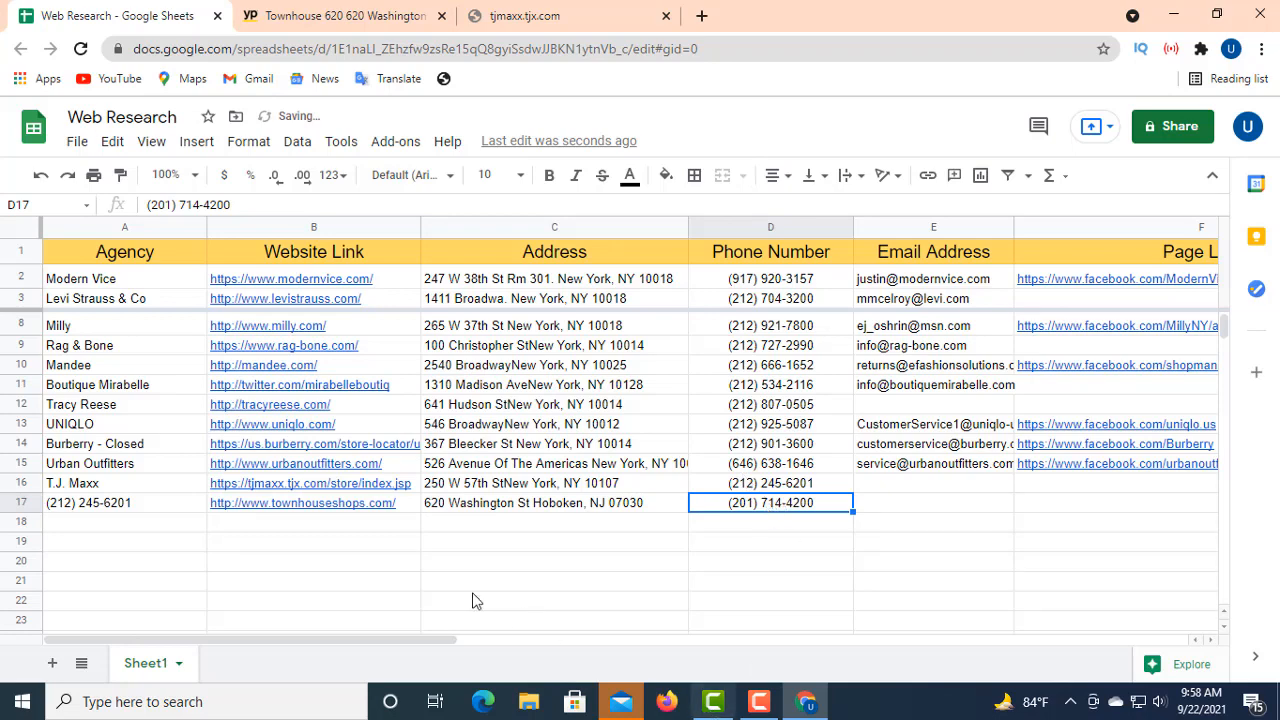
# - Copy the business e-mail address from the Townhouse 620 listing on Yellow Pages
pyautogui.click(330, 12)
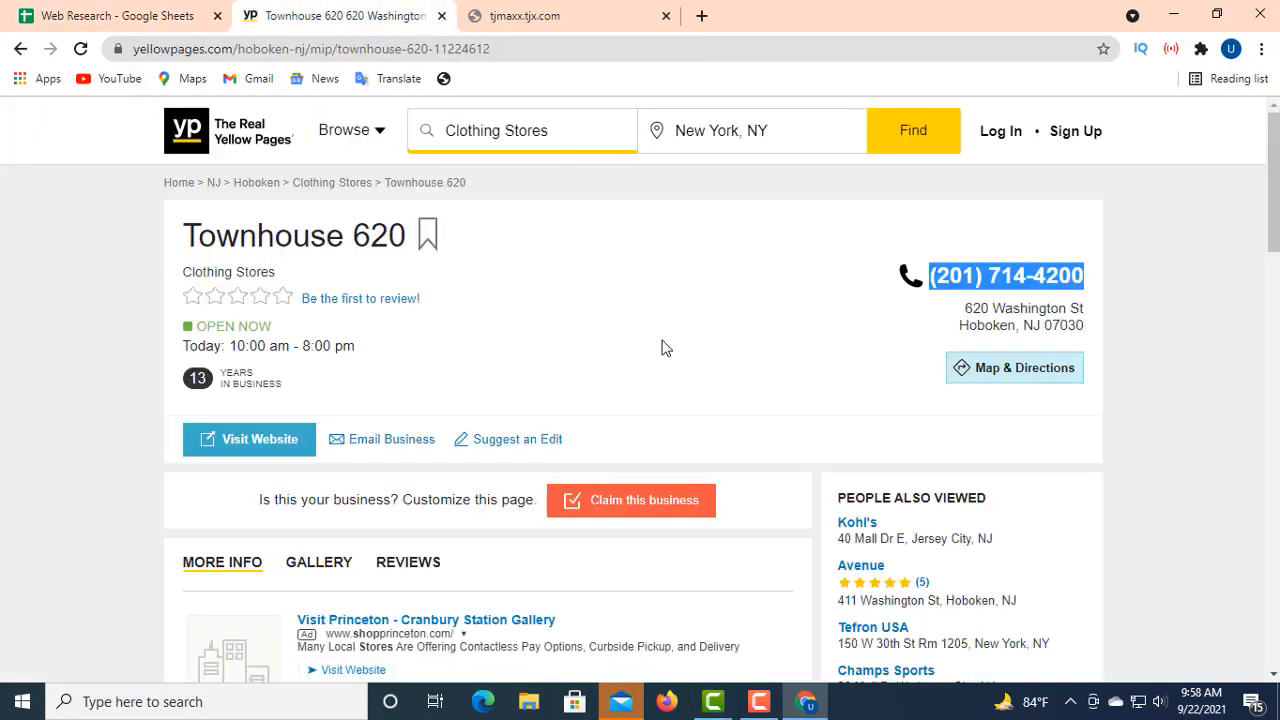
pyautogui.click(767, 362)
pyautogui.rightClick(371, 441)
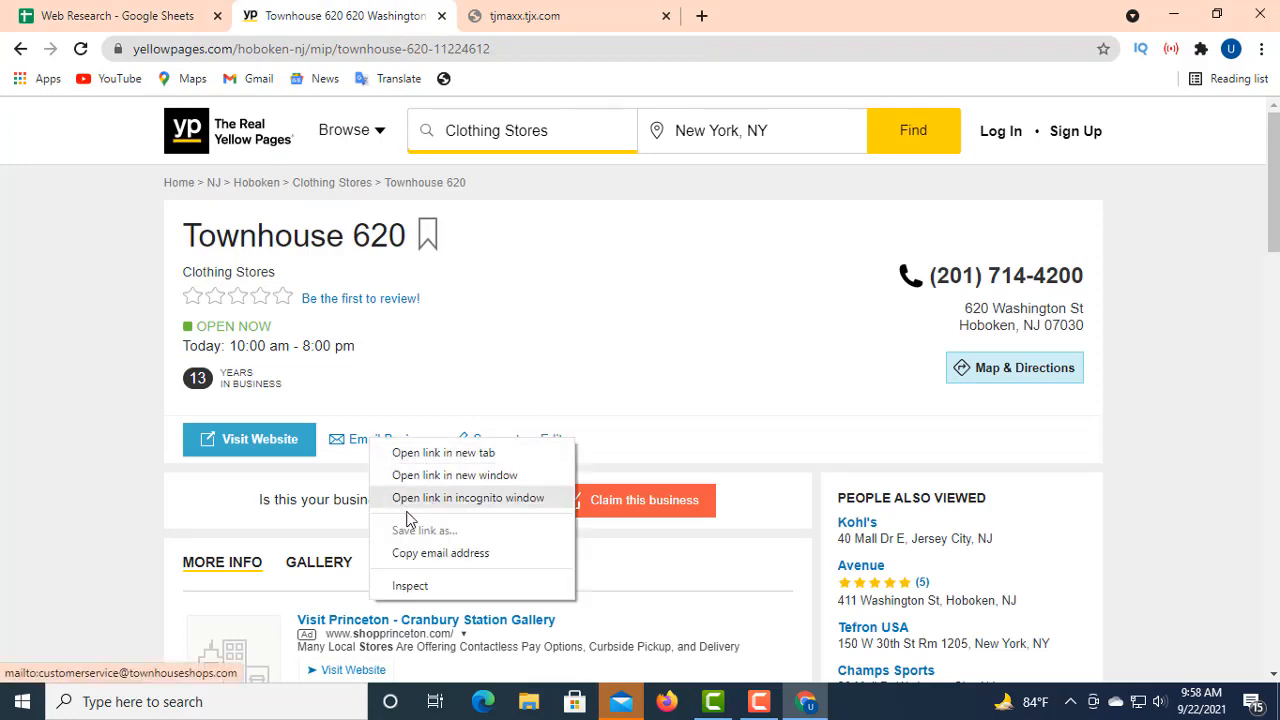
pyautogui.click(437, 556)
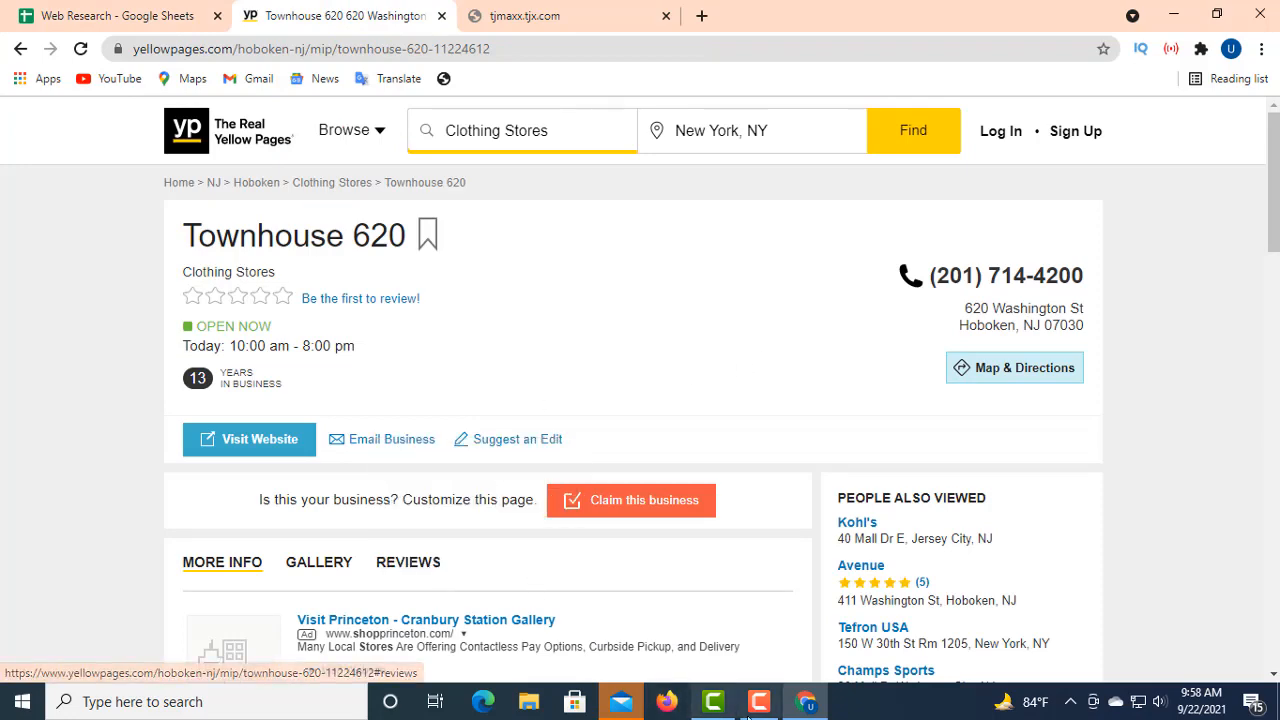
# - Paste the copied e-mail address into cell E17 of the Web Research sheet
pyautogui.click(120, 16)
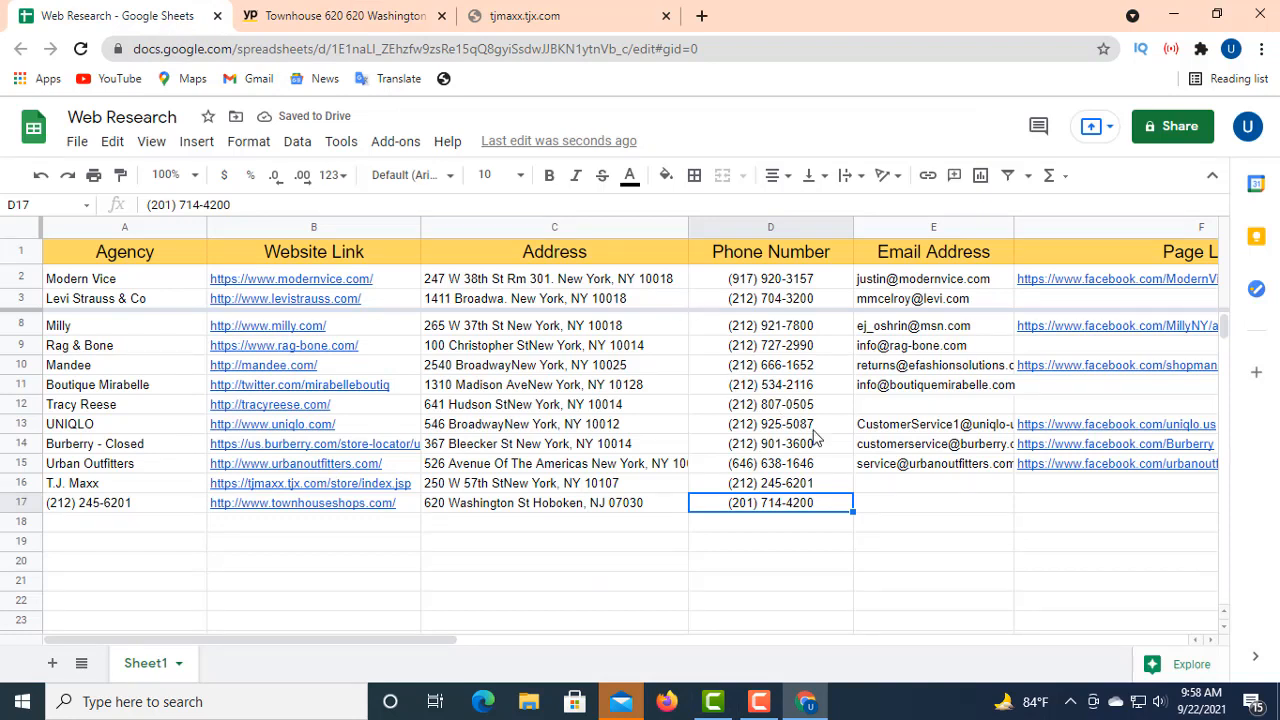
pyautogui.click(905, 505)
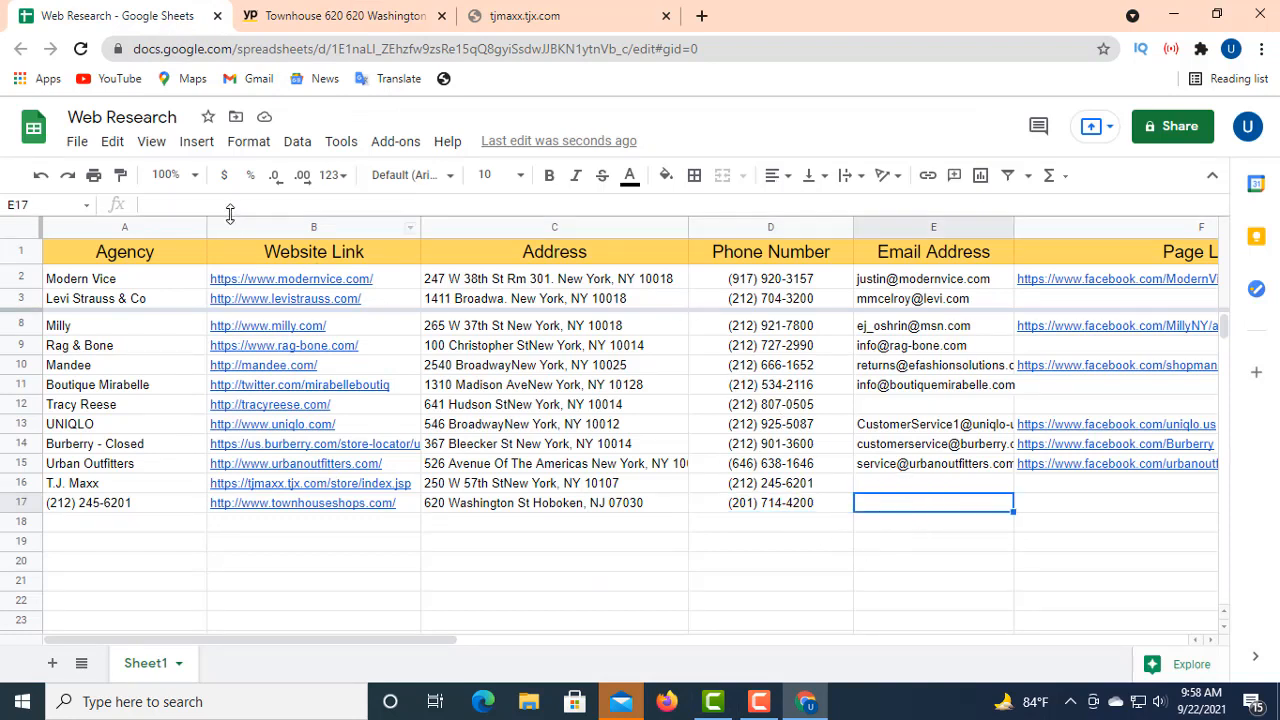
pyautogui.rightClick(160, 205)
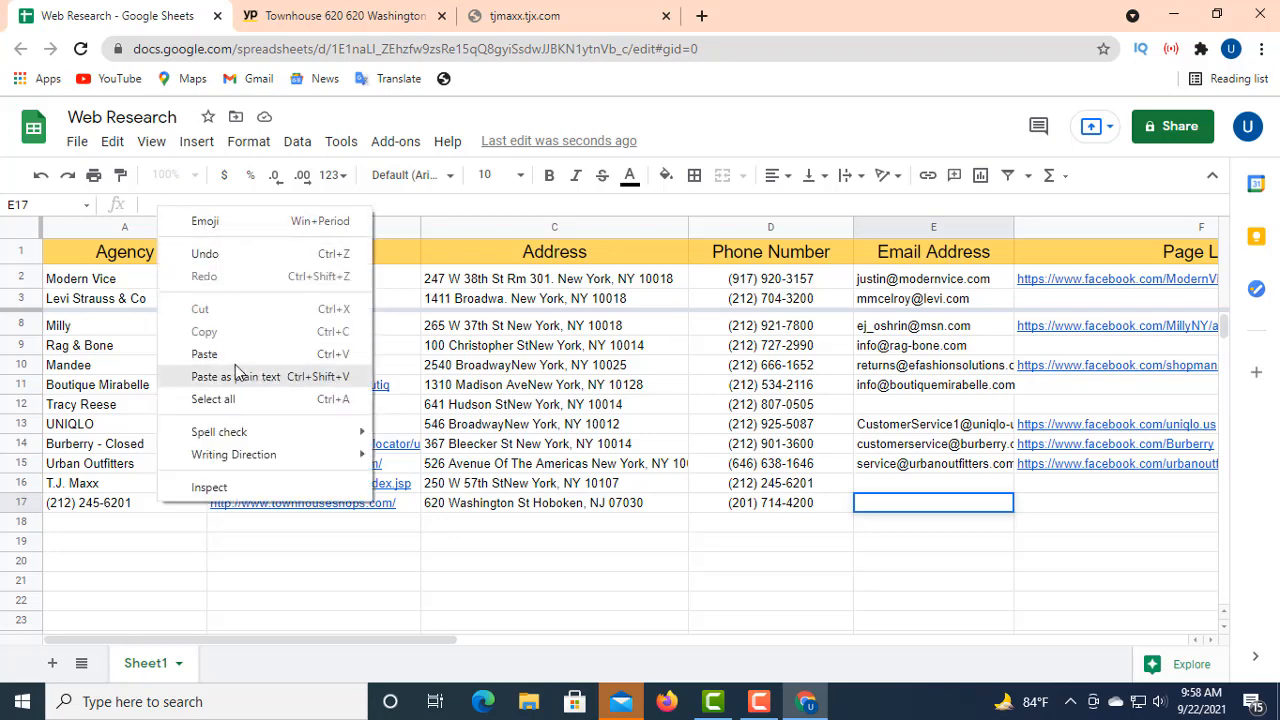
pyautogui.click(215, 354)
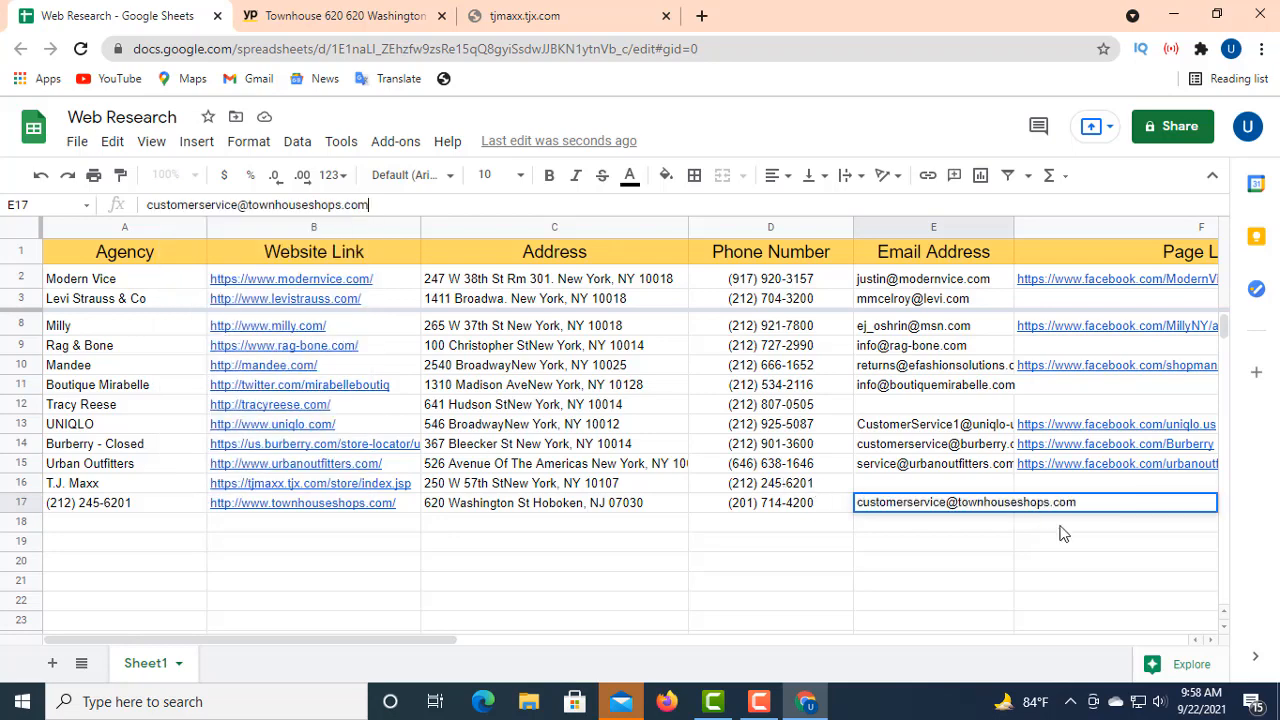
pyautogui.click(1128, 562)
# - Select cell F17, then visit Townhouse 620's website from its Yellow Pages listing to look for a social page link
pyautogui.click(1116, 510)
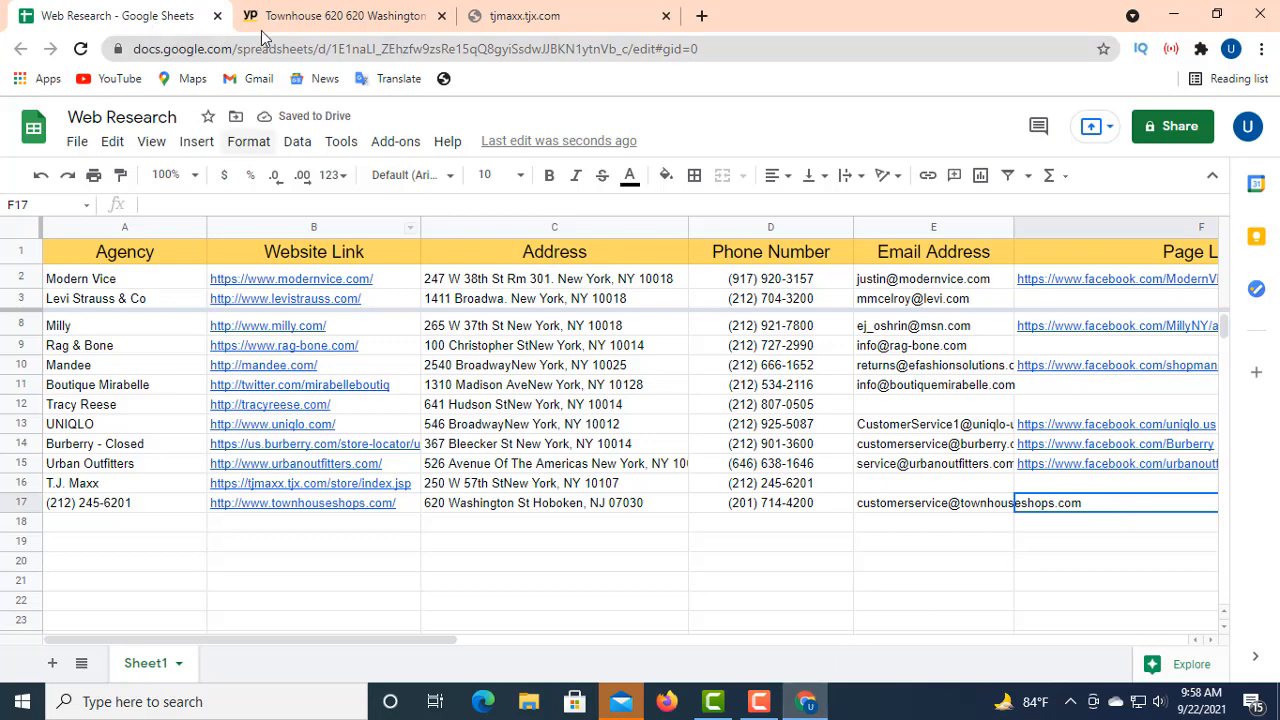
pyautogui.click(287, 16)
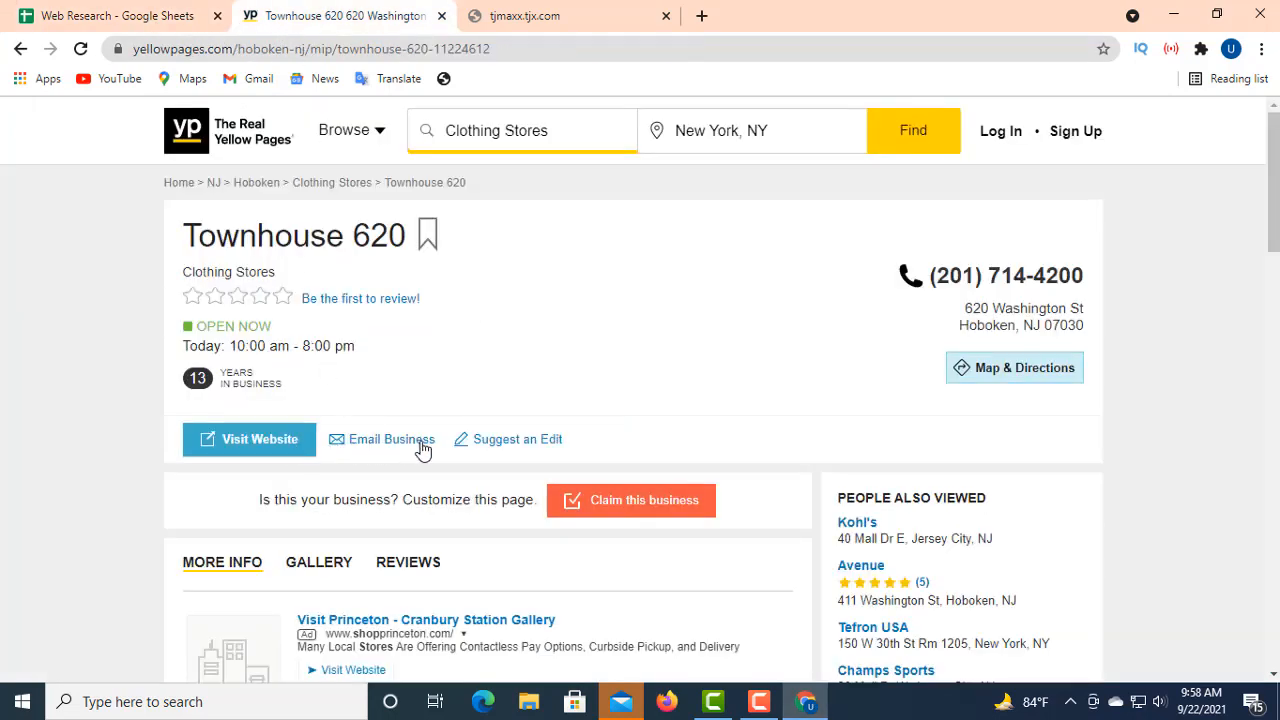
pyautogui.click(259, 440)
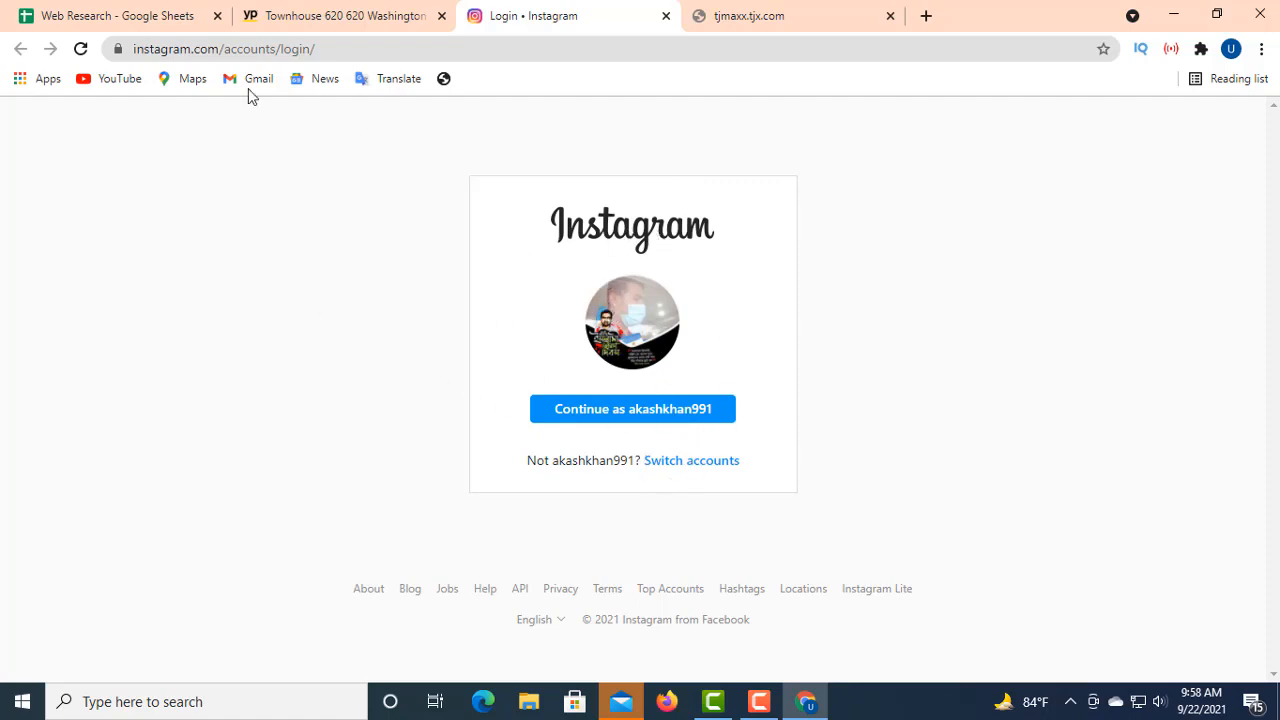
# - Close the T.J. Maxx and Instagram browser tabs, leaving the sheet and the Yellow Pages listing open
pyautogui.click(886, 19)
pyautogui.click(678, 17)
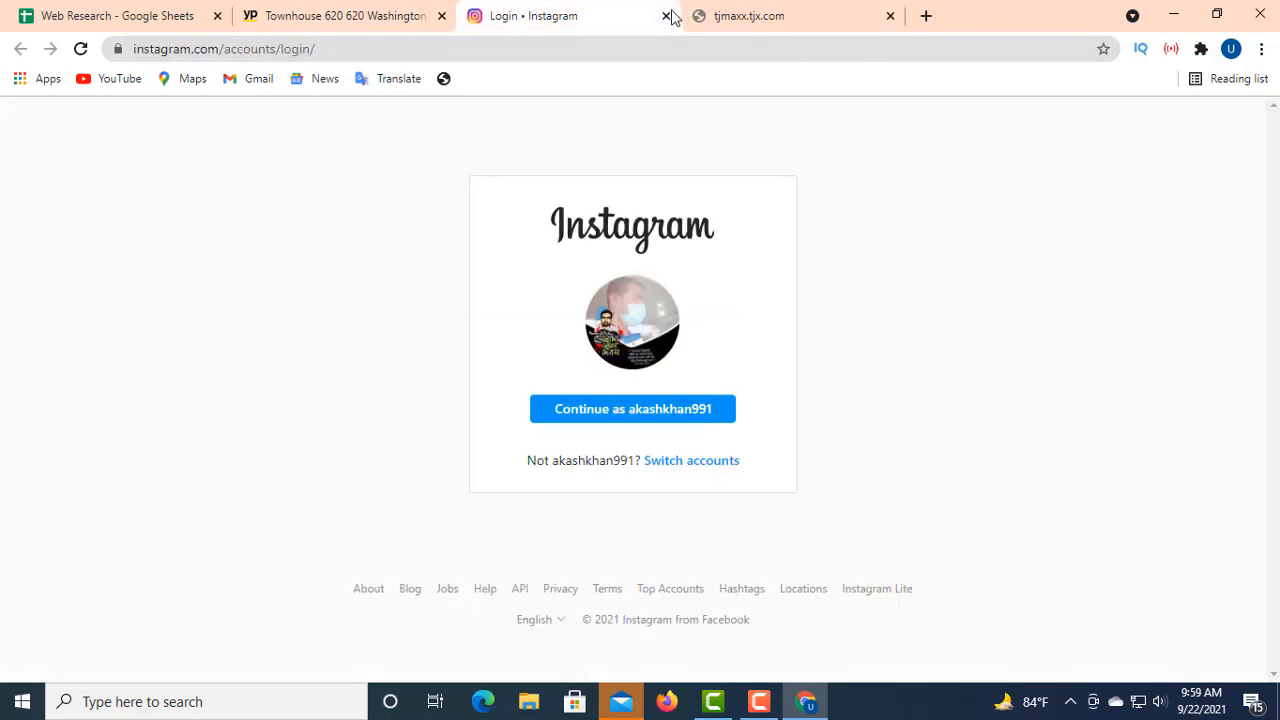
pyautogui.click(890, 19)
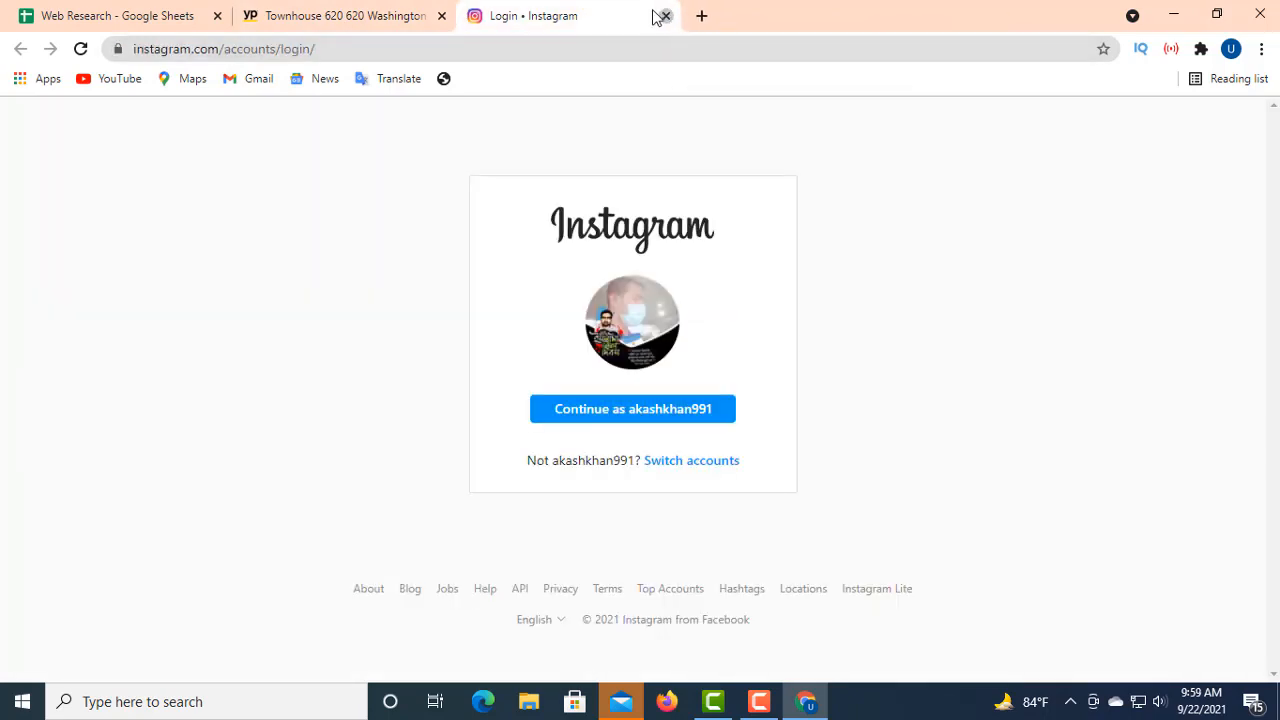
pyautogui.click(666, 16)
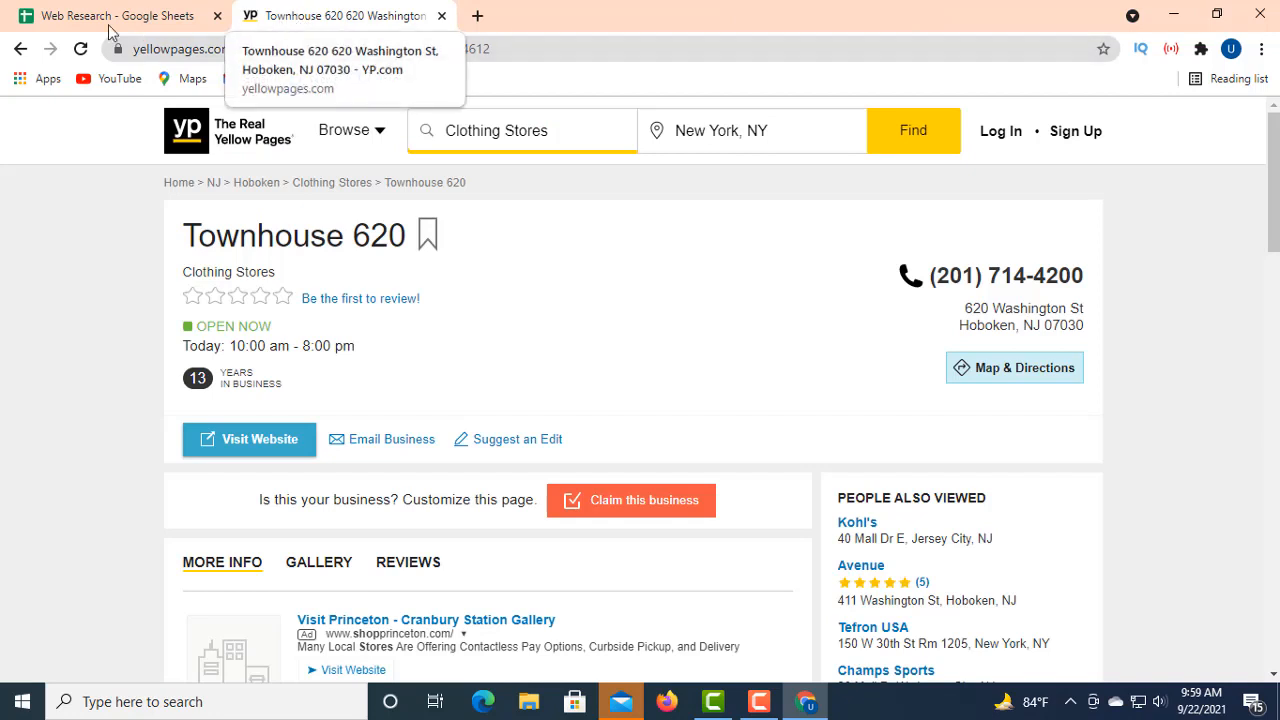
# - Return to the Clothing Stores search results and open the listing for NYGARD Fashion
pyautogui.click(21, 49)
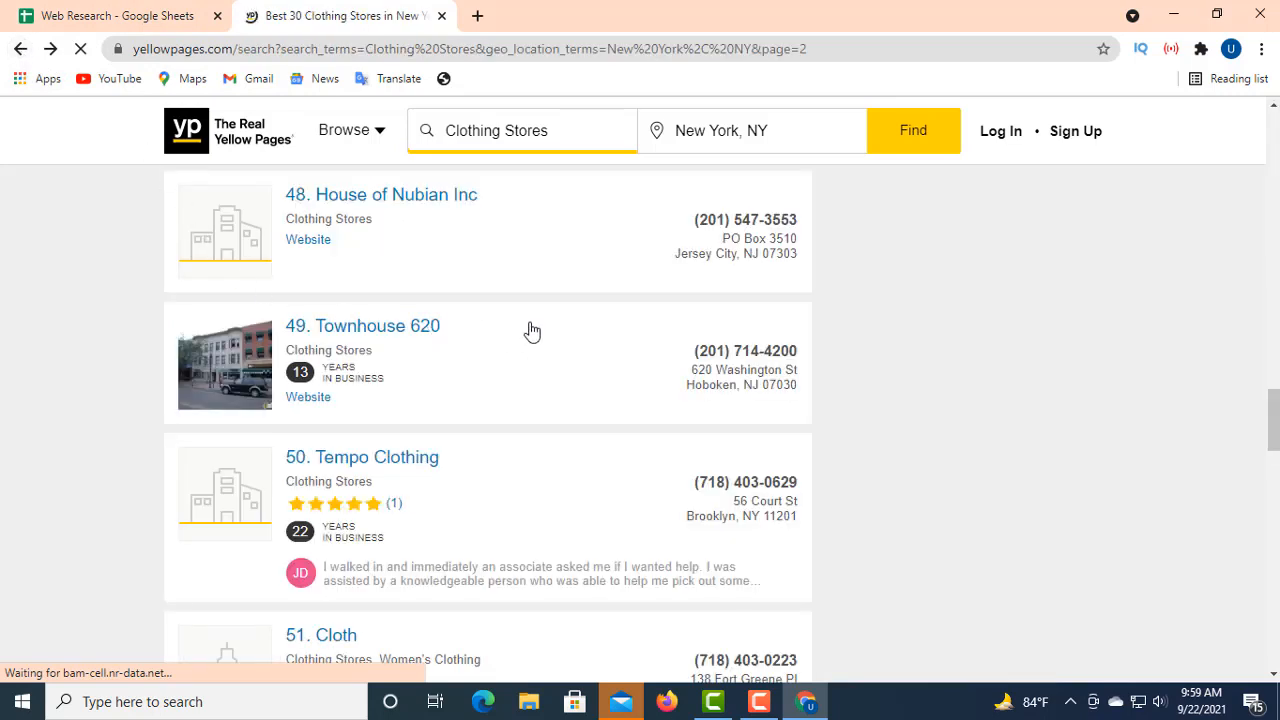
pyautogui.scroll(-4, 380, 426)
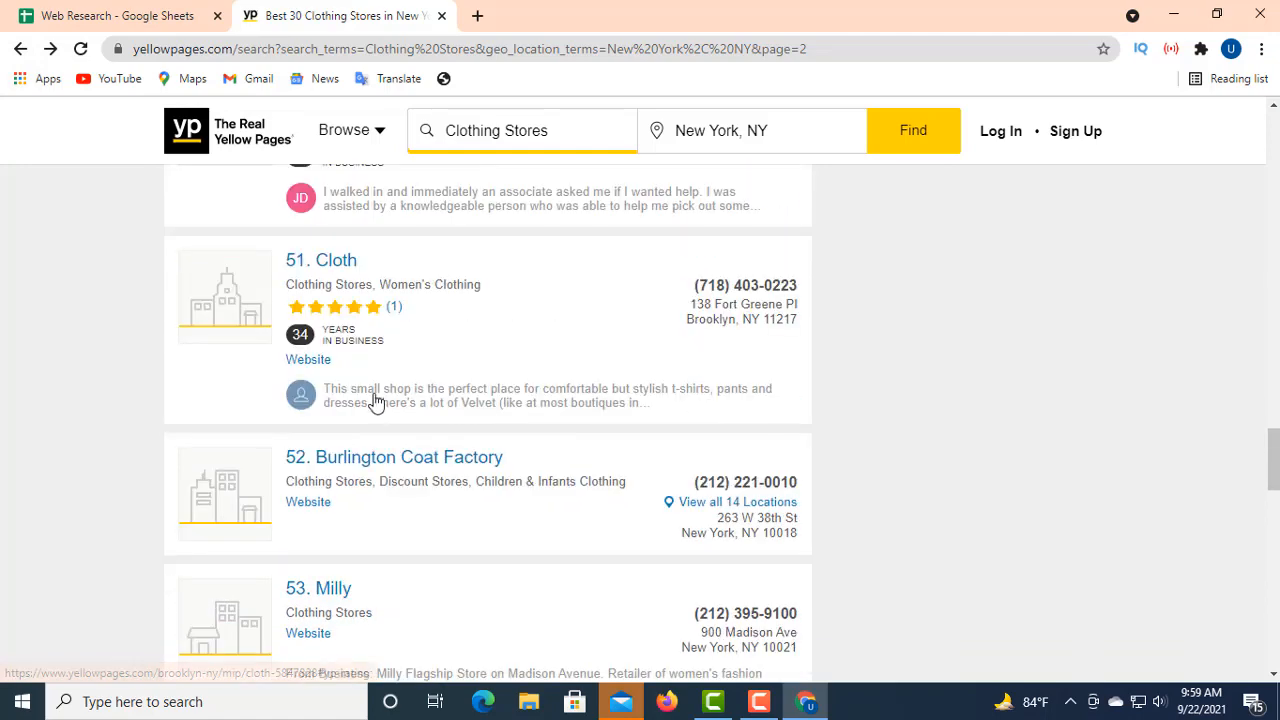
pyautogui.scroll(2, 370, 395)
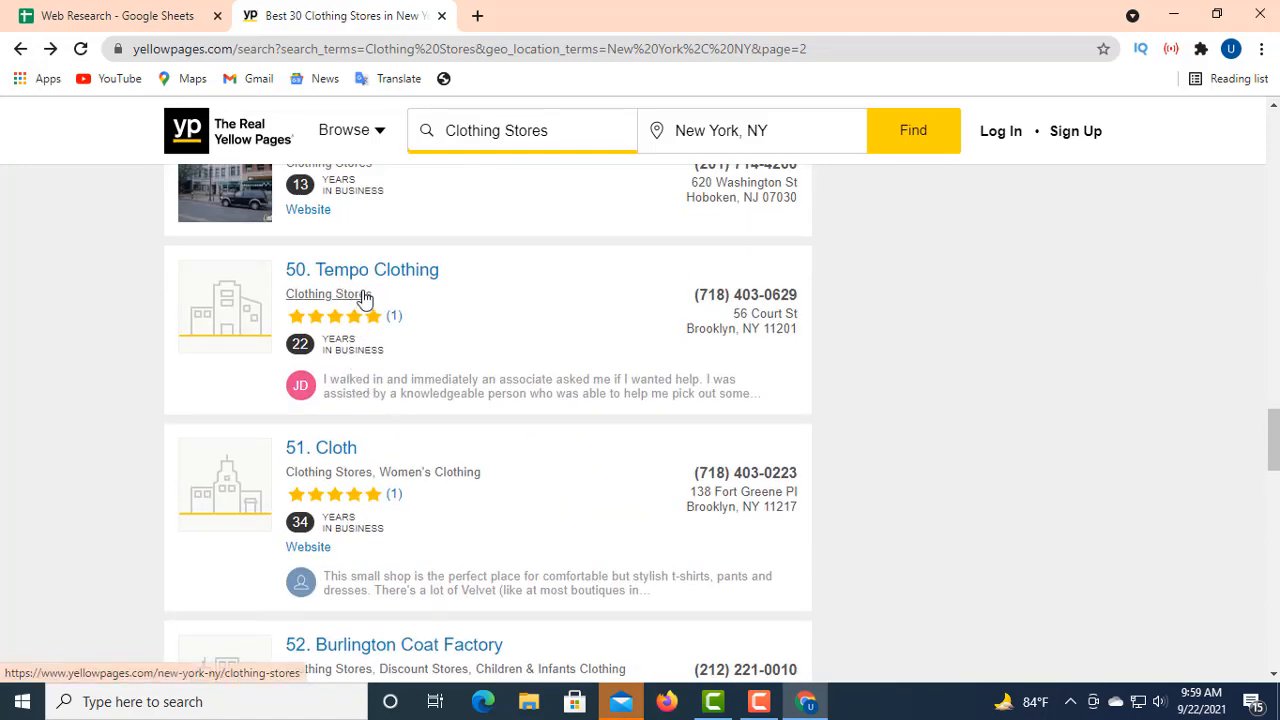
pyautogui.scroll(-7, 368, 319)
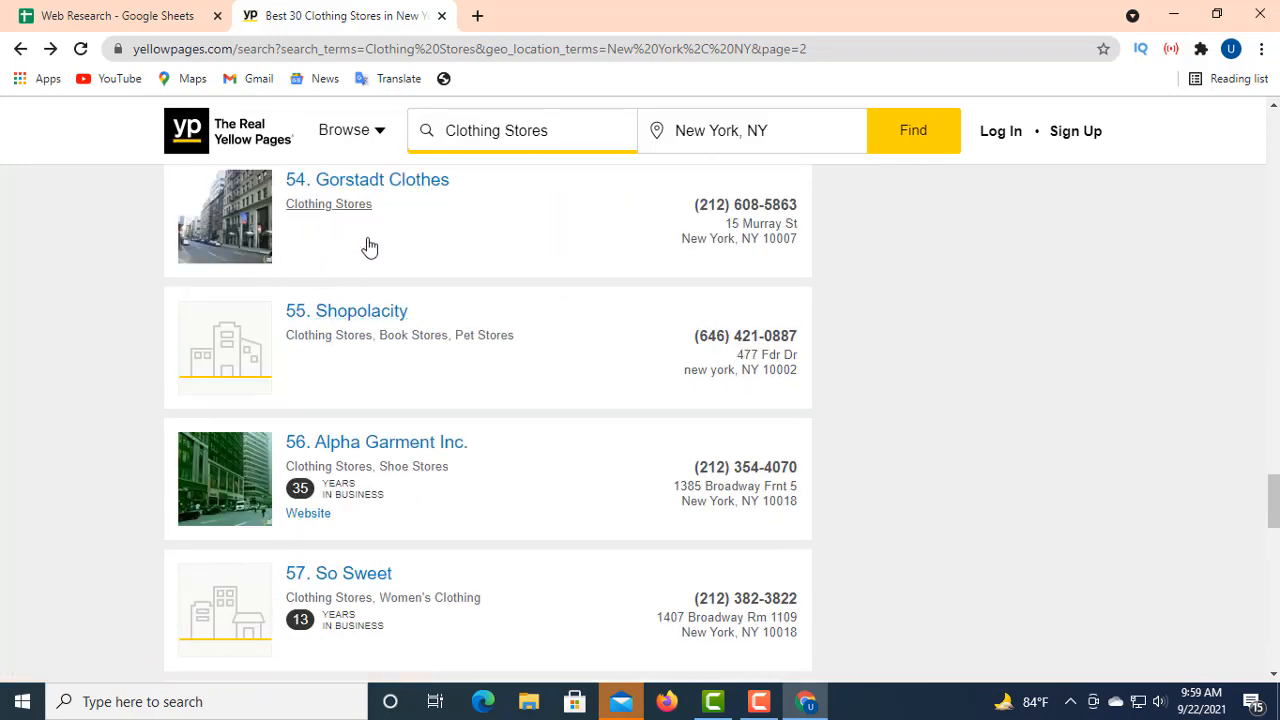
pyautogui.scroll(-5, 362, 310)
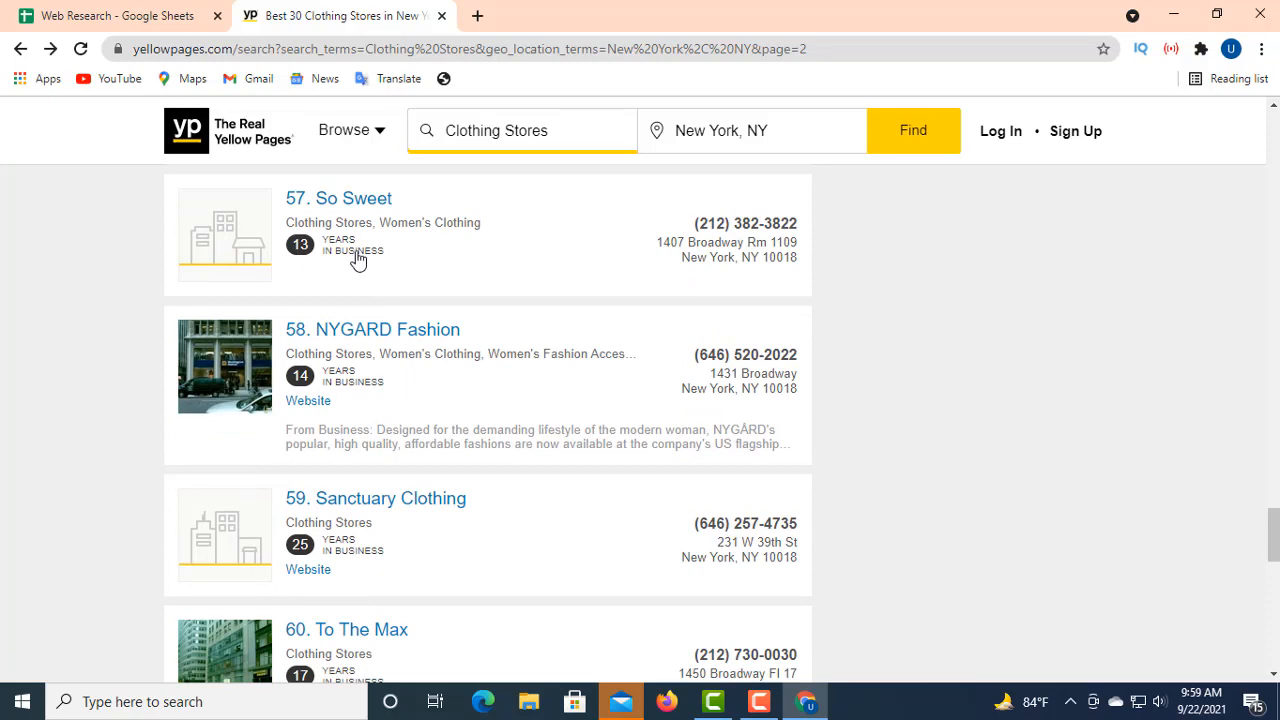
pyautogui.scroll(-1, 358, 260)
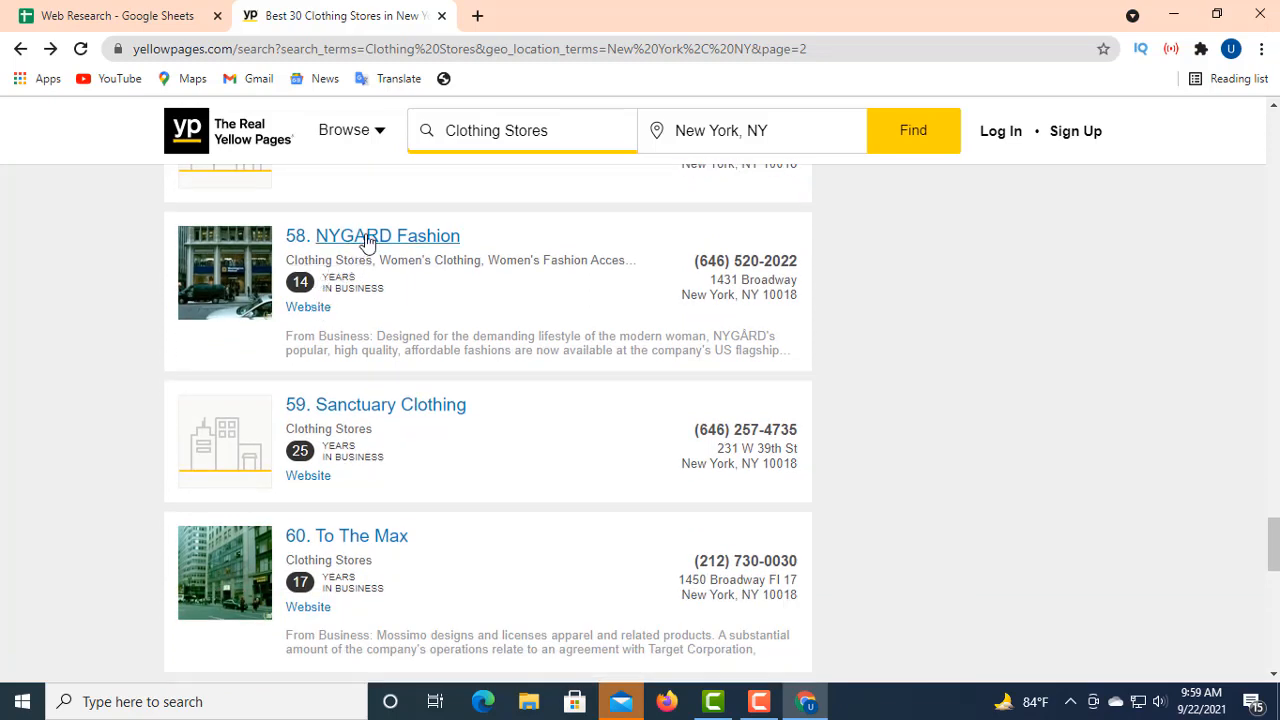
pyautogui.click(368, 237)
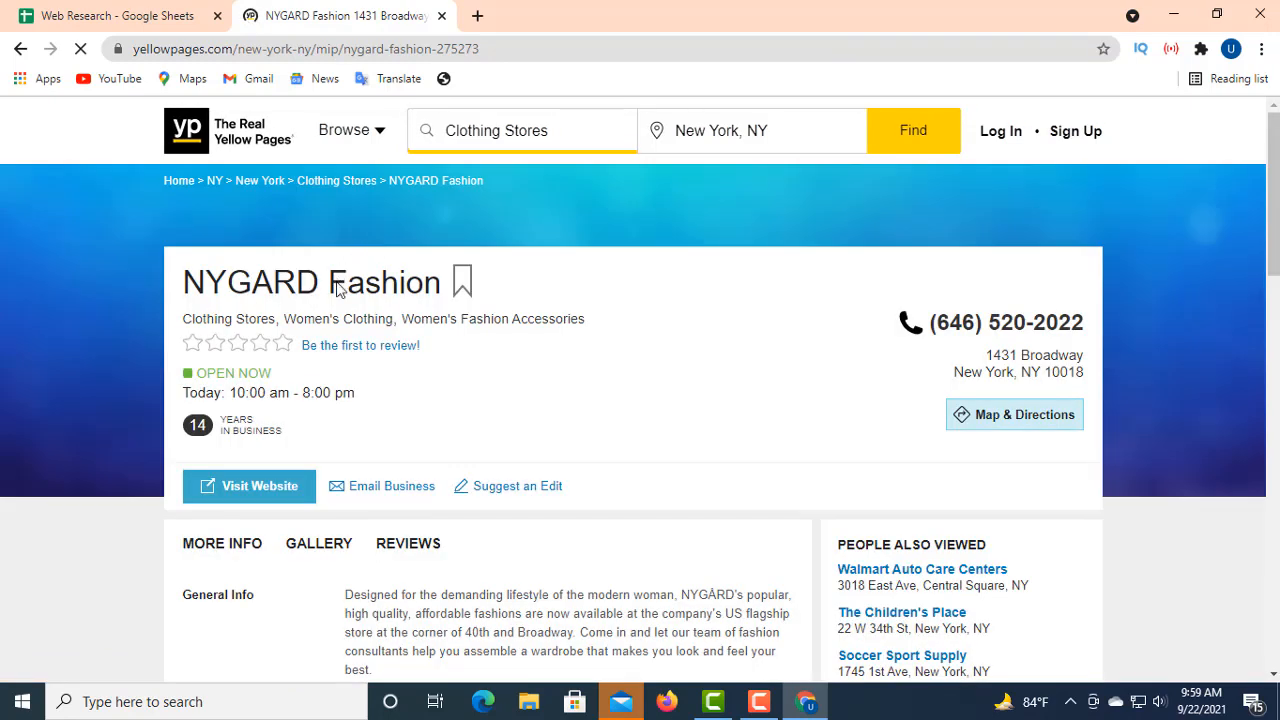
# - Copy the business name NYGARD Fashion from the heading of its listing
pyautogui.moveTo(443, 284); pyautogui.dragTo(178, 280)
pyautogui.rightClick(253, 285)
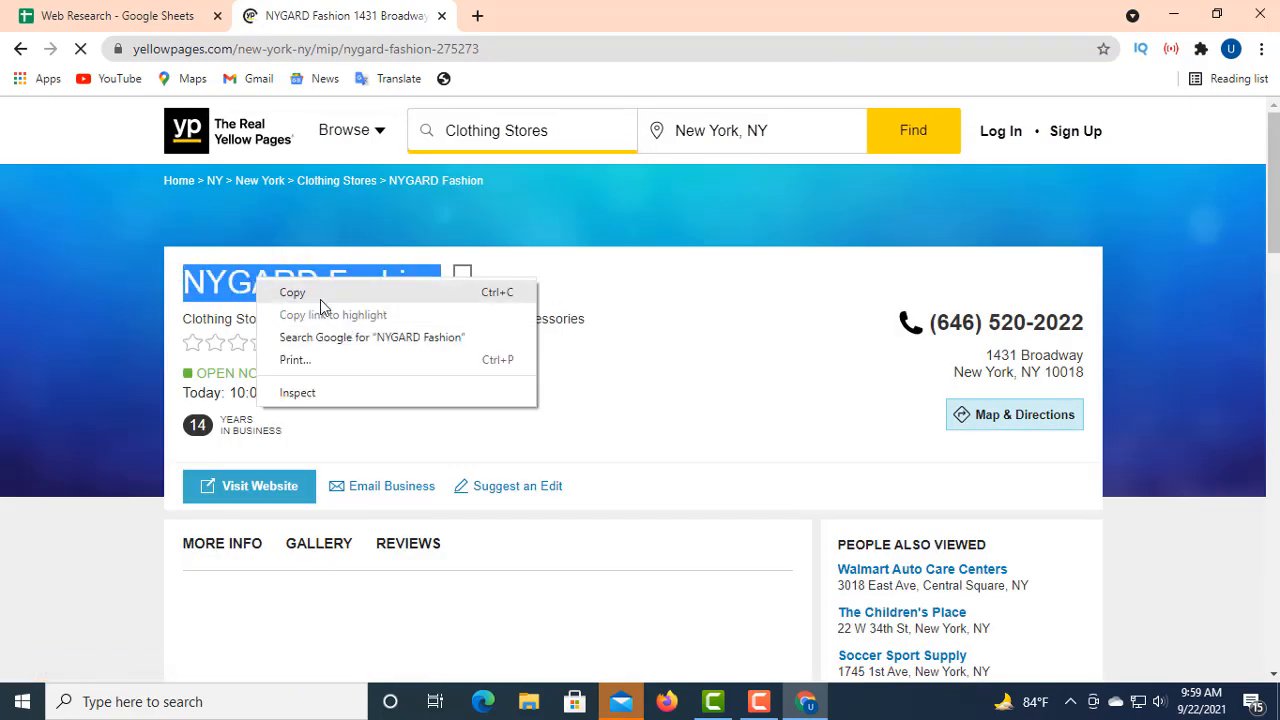
pyautogui.click(330, 292)
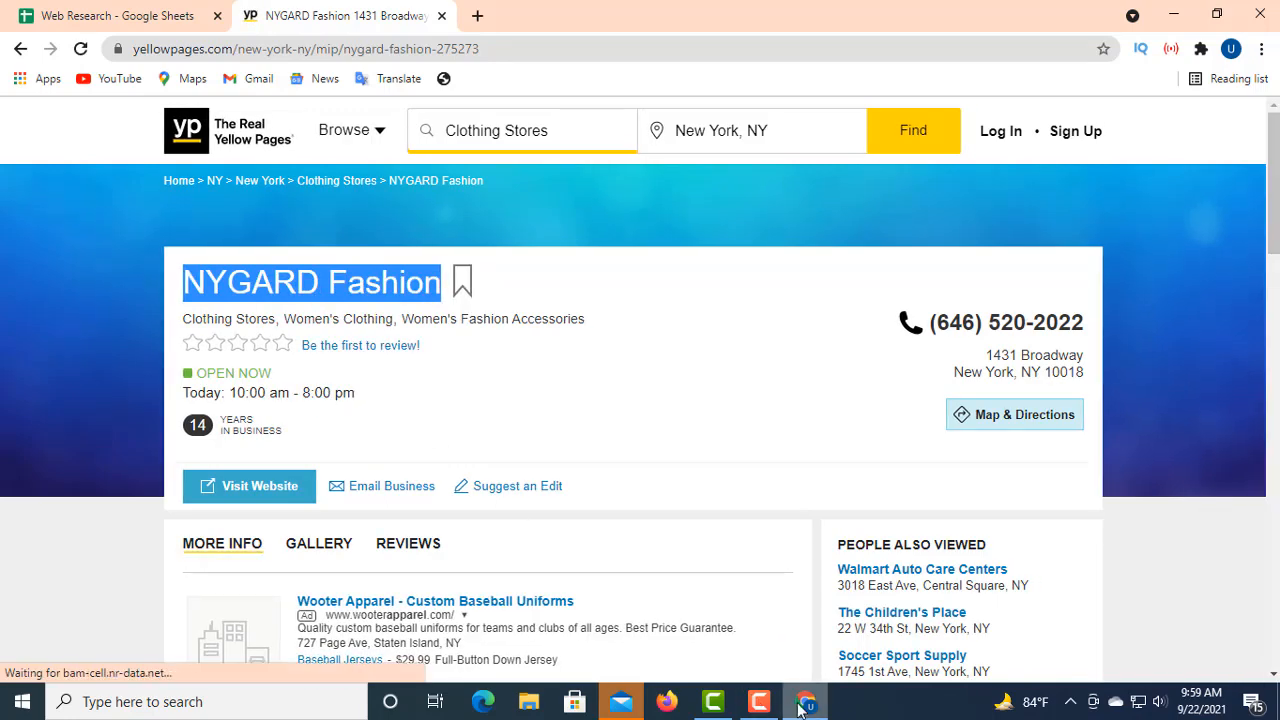
pyautogui.moveTo(805, 708)
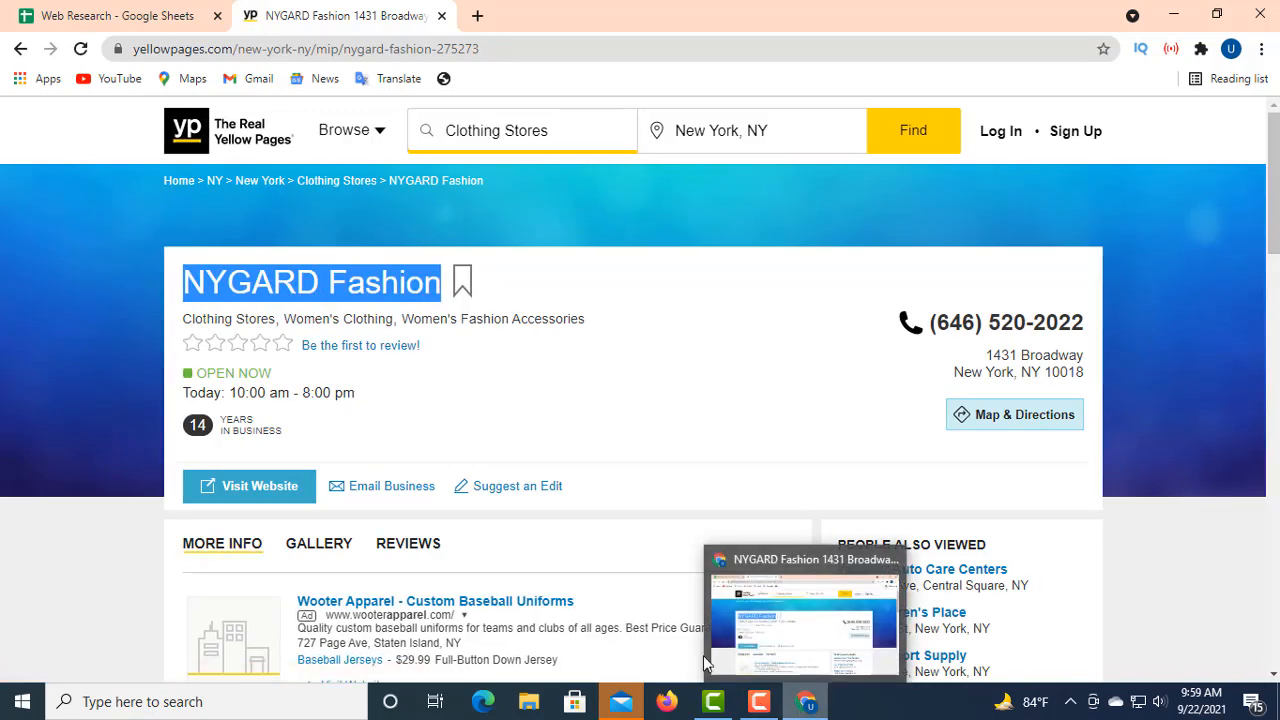
# - Paste the copied business name NYGARD Fashion into cell A18 of the Web Research sheet
pyautogui.click(137, 22)
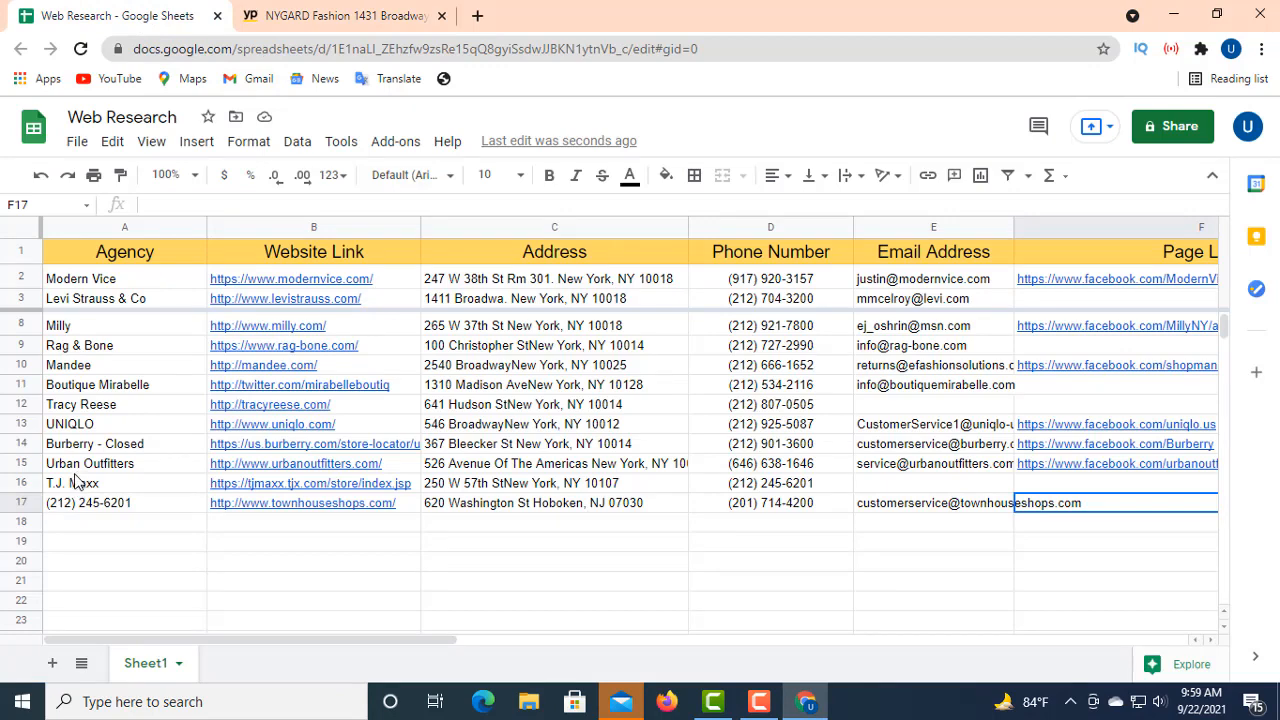
pyautogui.scroll(-1, 75, 483)
pyautogui.click(82, 424)
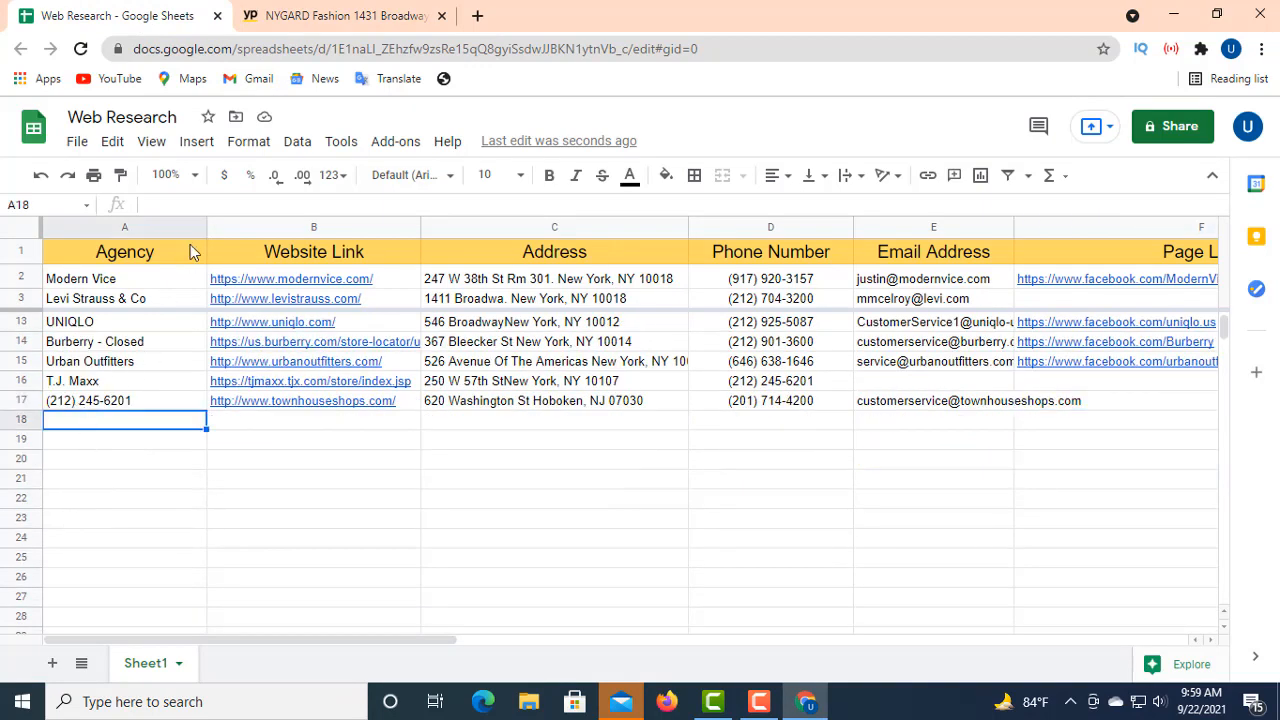
pyautogui.click(171, 207)
pyautogui.rightClick(171, 206)
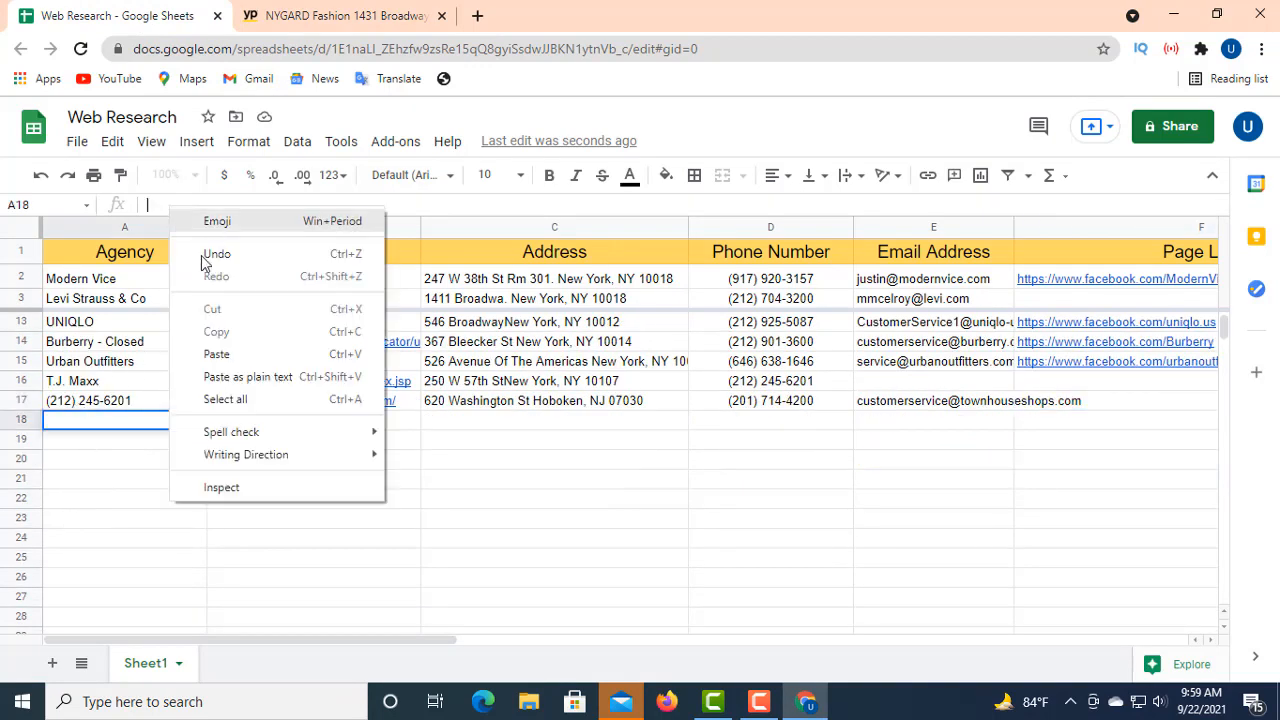
pyautogui.click(219, 352)
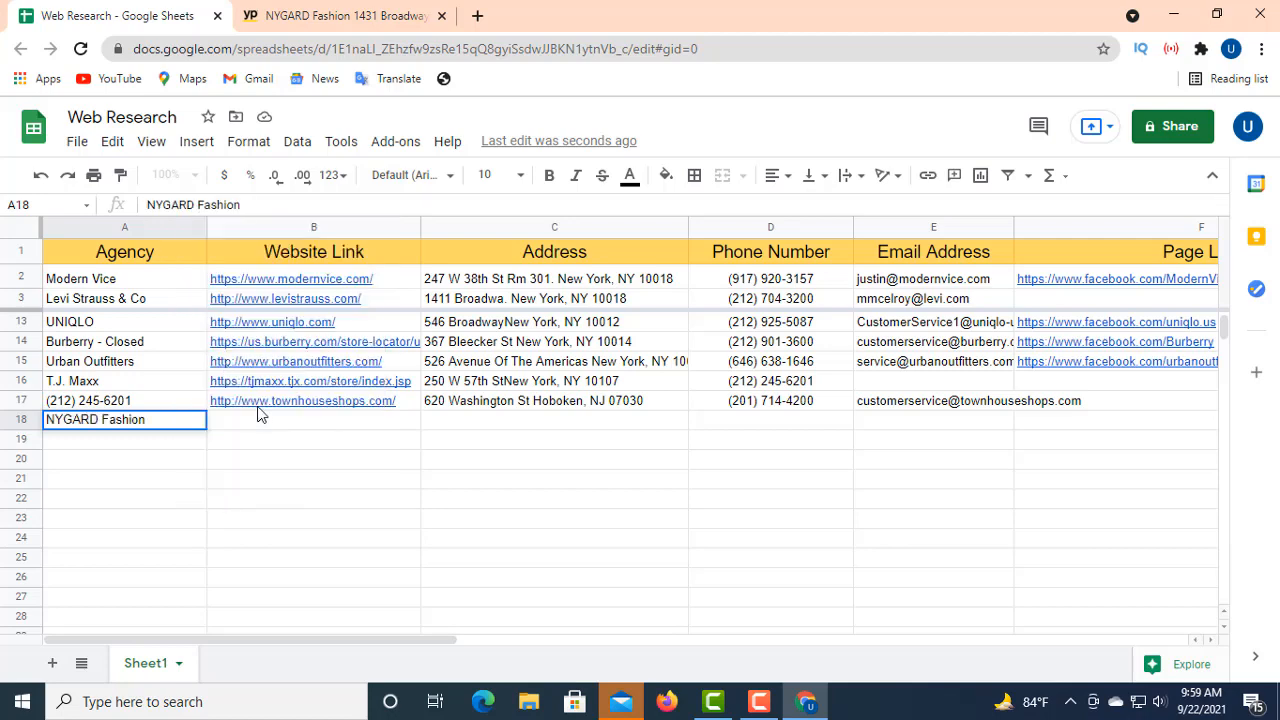
pyautogui.click(366, 426)
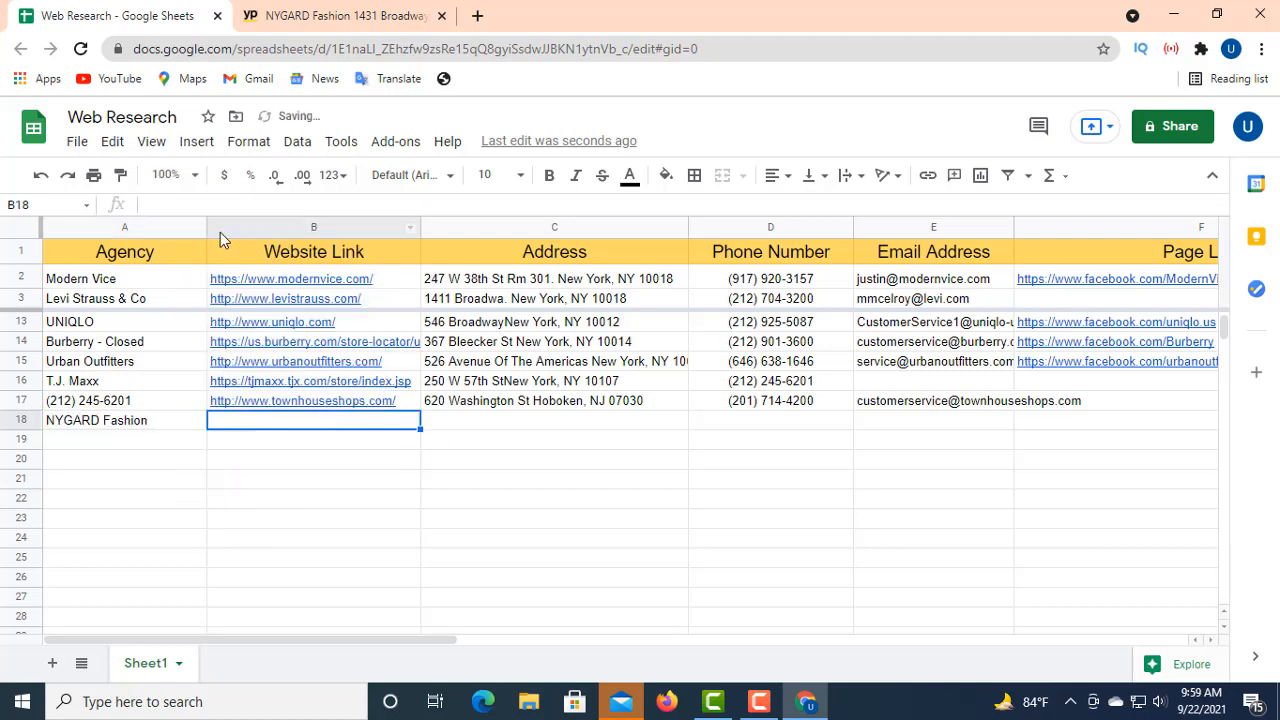
pyautogui.click(300, 17)
pyautogui.click(401, 407)
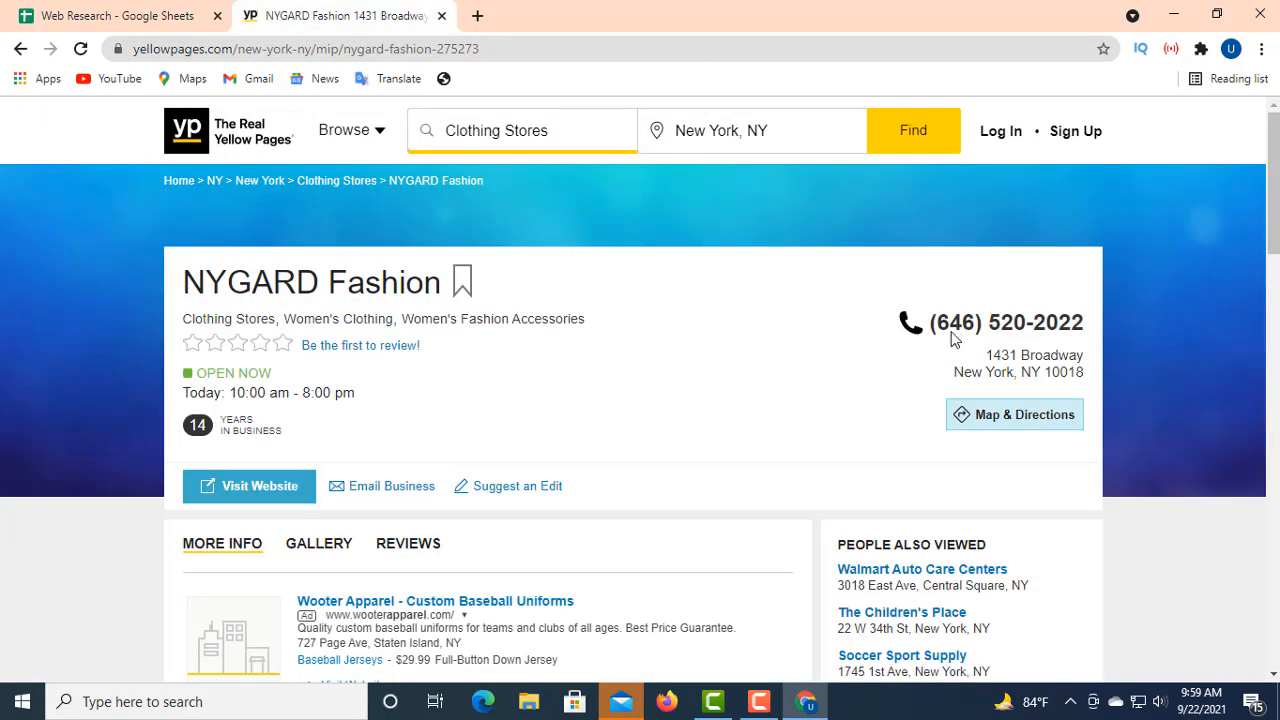
pyautogui.rightClick(251, 484)
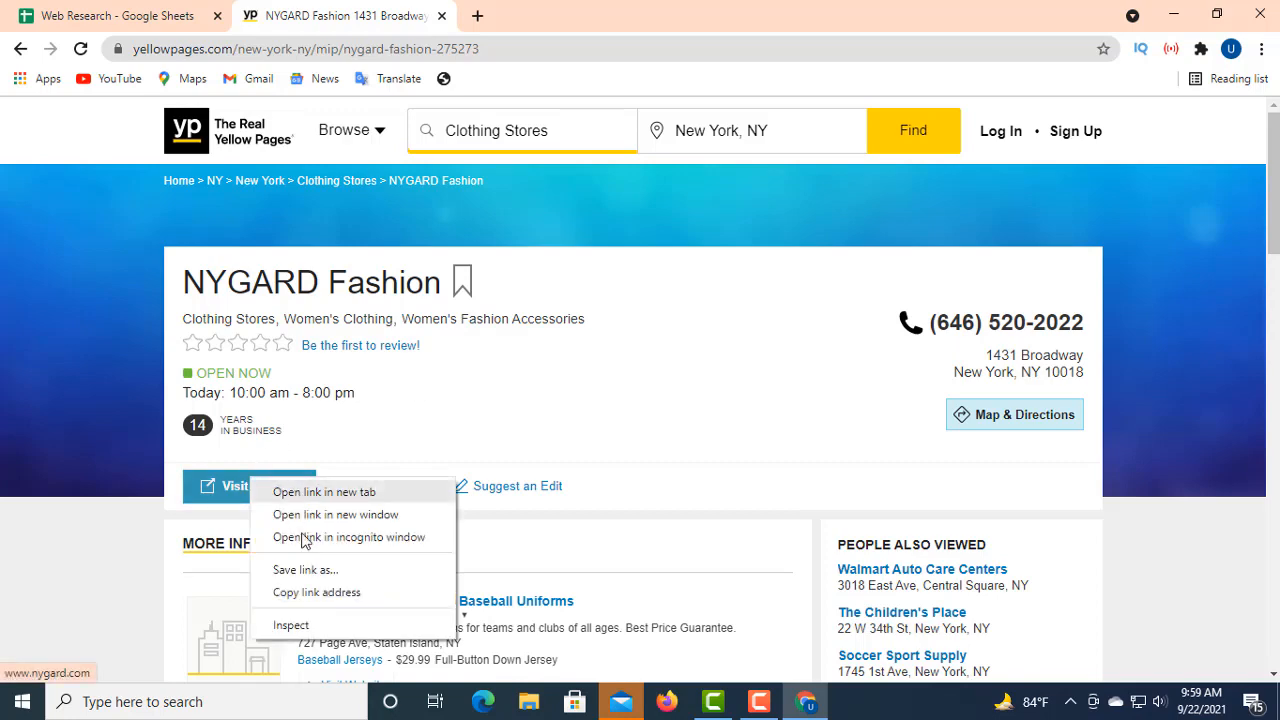
pyautogui.click(316, 593)
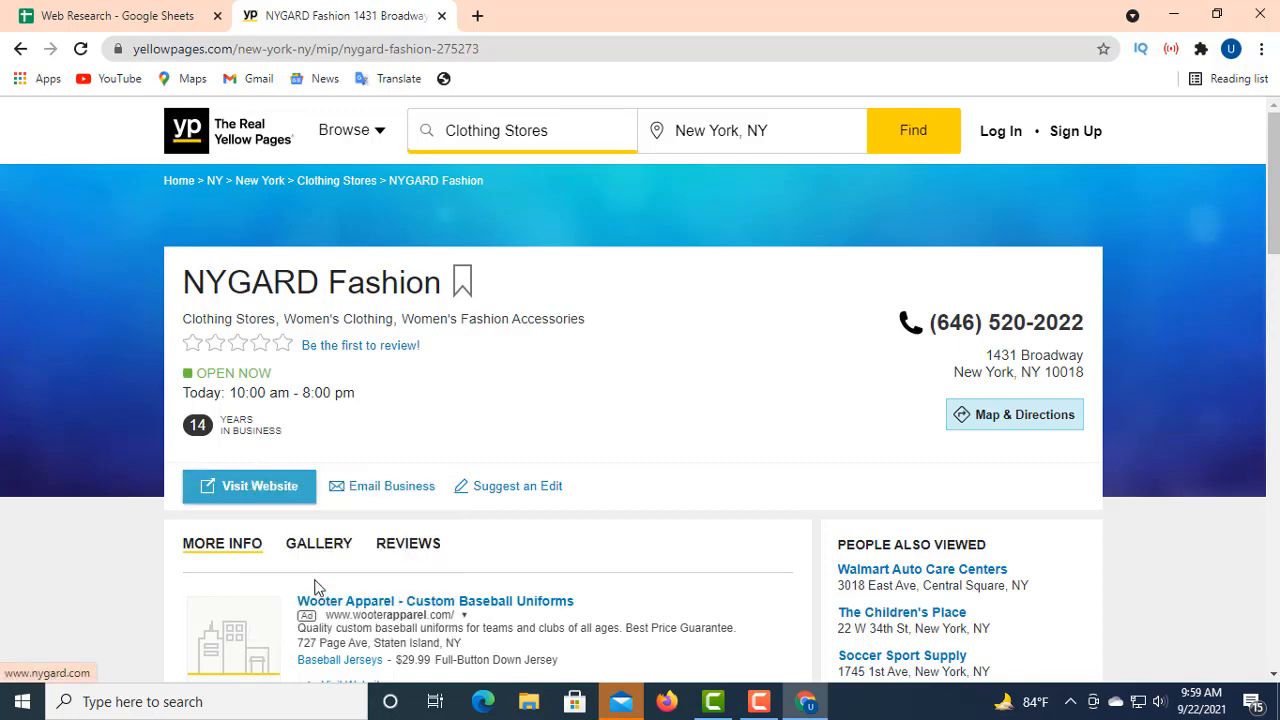
pyautogui.click(150, 16)
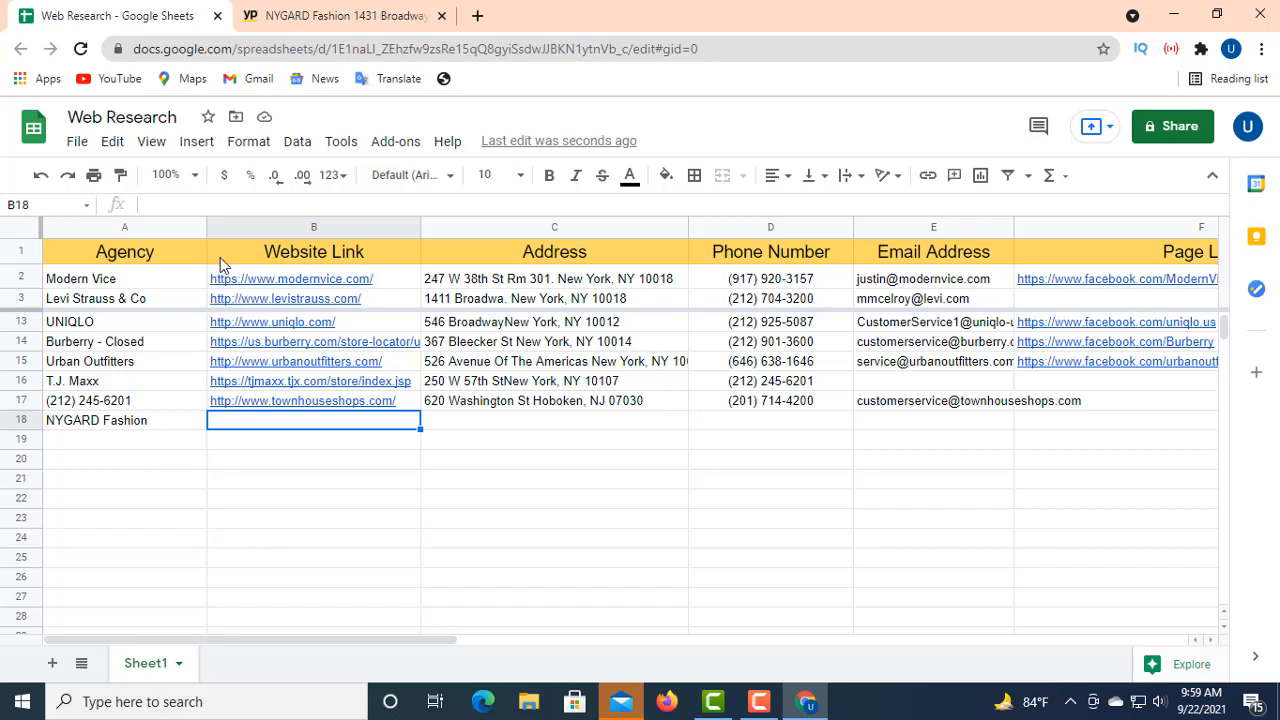
pyautogui.click(168, 205)
pyautogui.rightClick(161, 201)
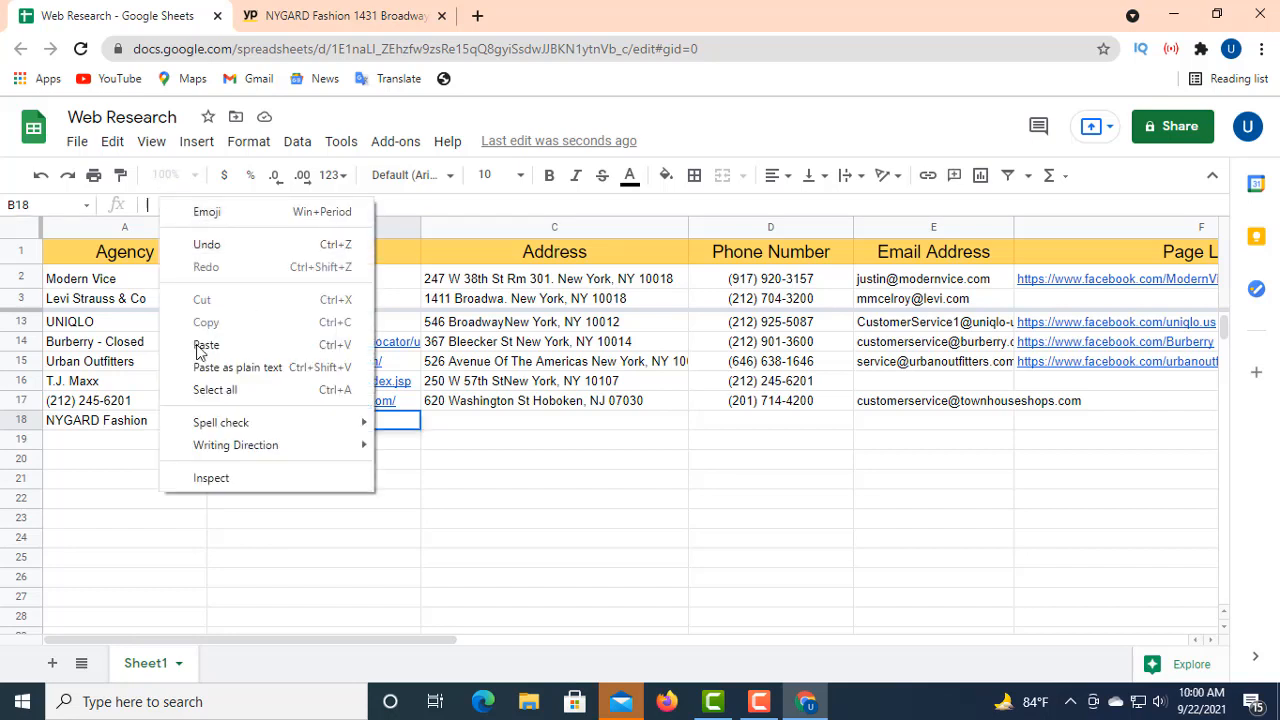
pyautogui.click(223, 344)
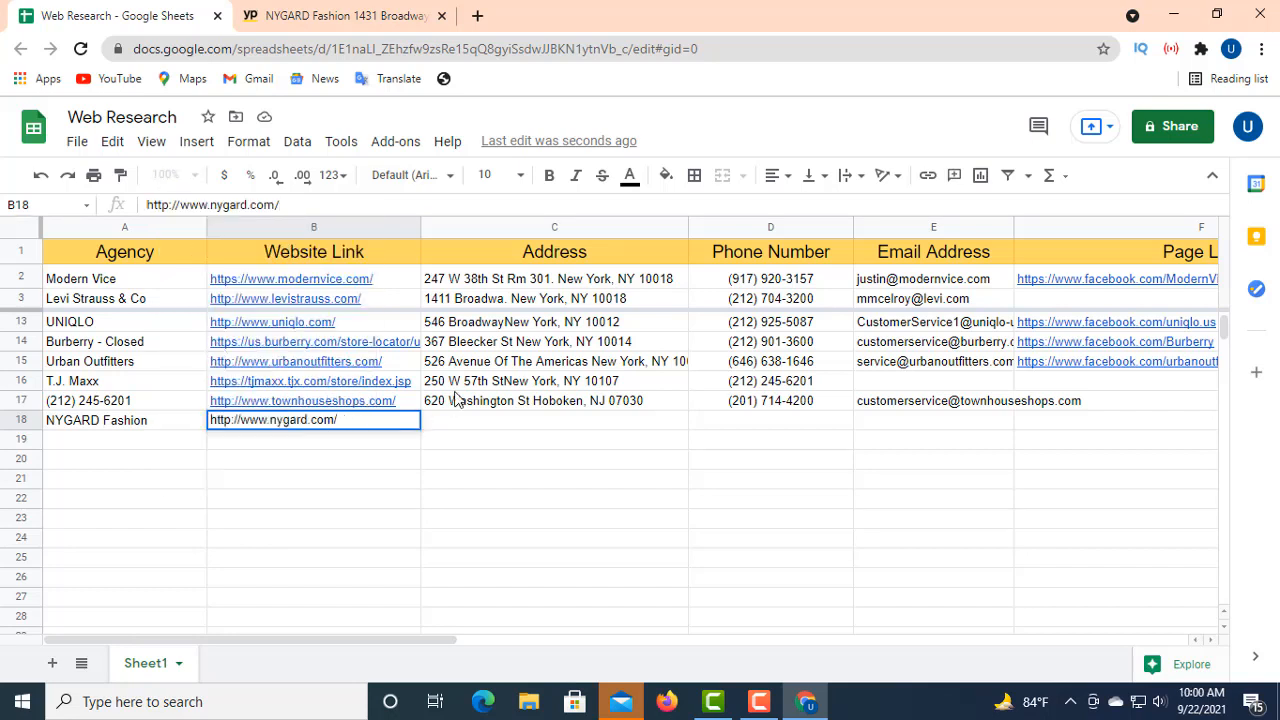
# - Copy NYGARD Fashion's street address from its listing into cell C18 and join its two lines into one
pyautogui.click(497, 428)
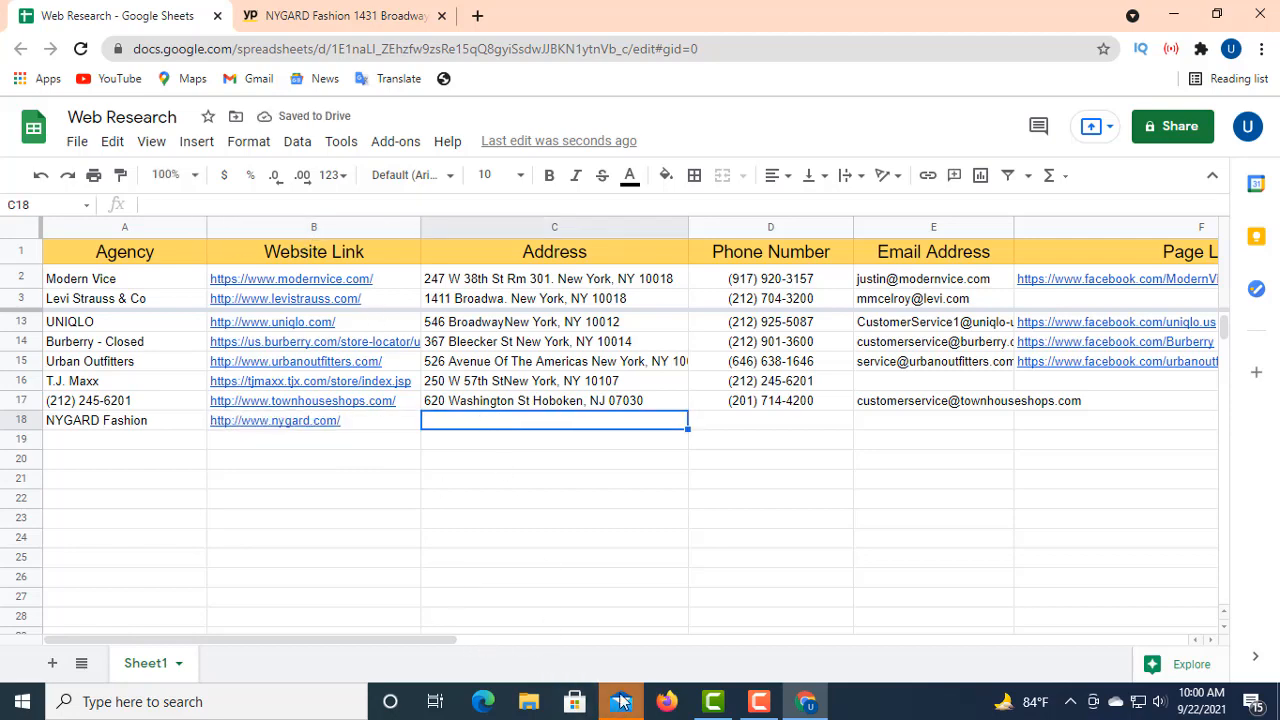
pyautogui.click(330, 16)
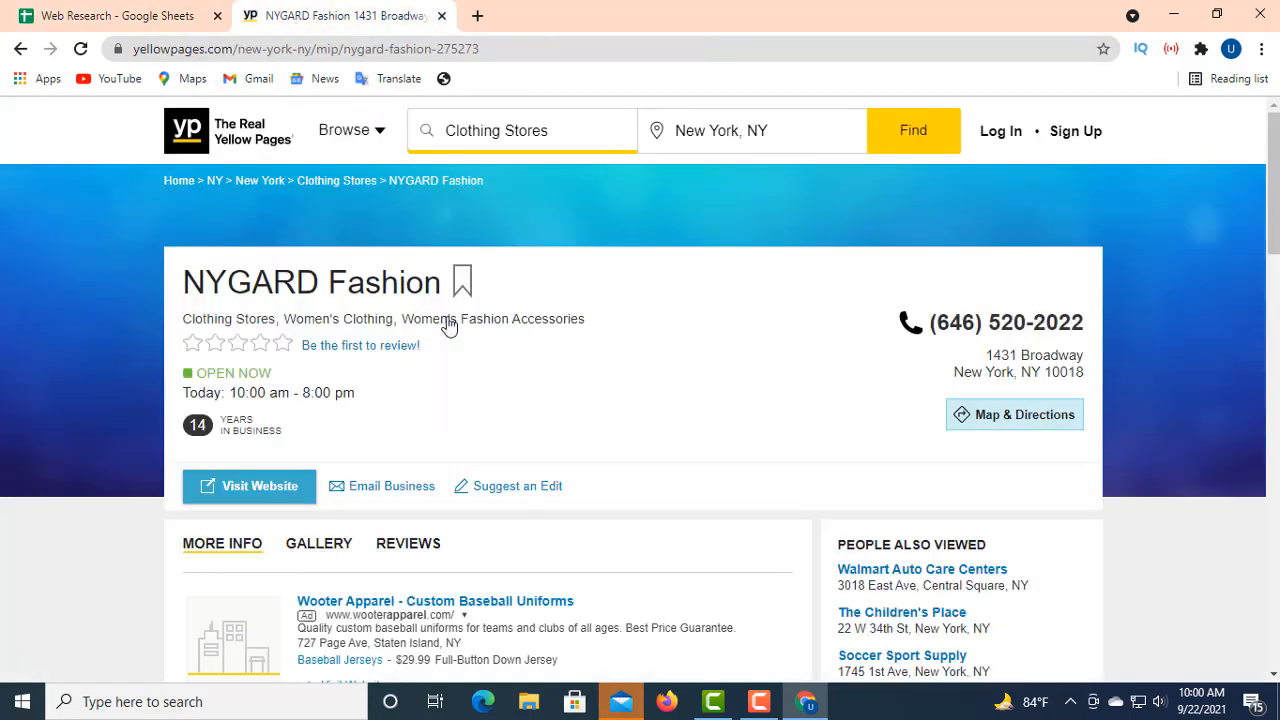
pyautogui.moveTo(983, 358); pyautogui.dragTo(1079, 373)
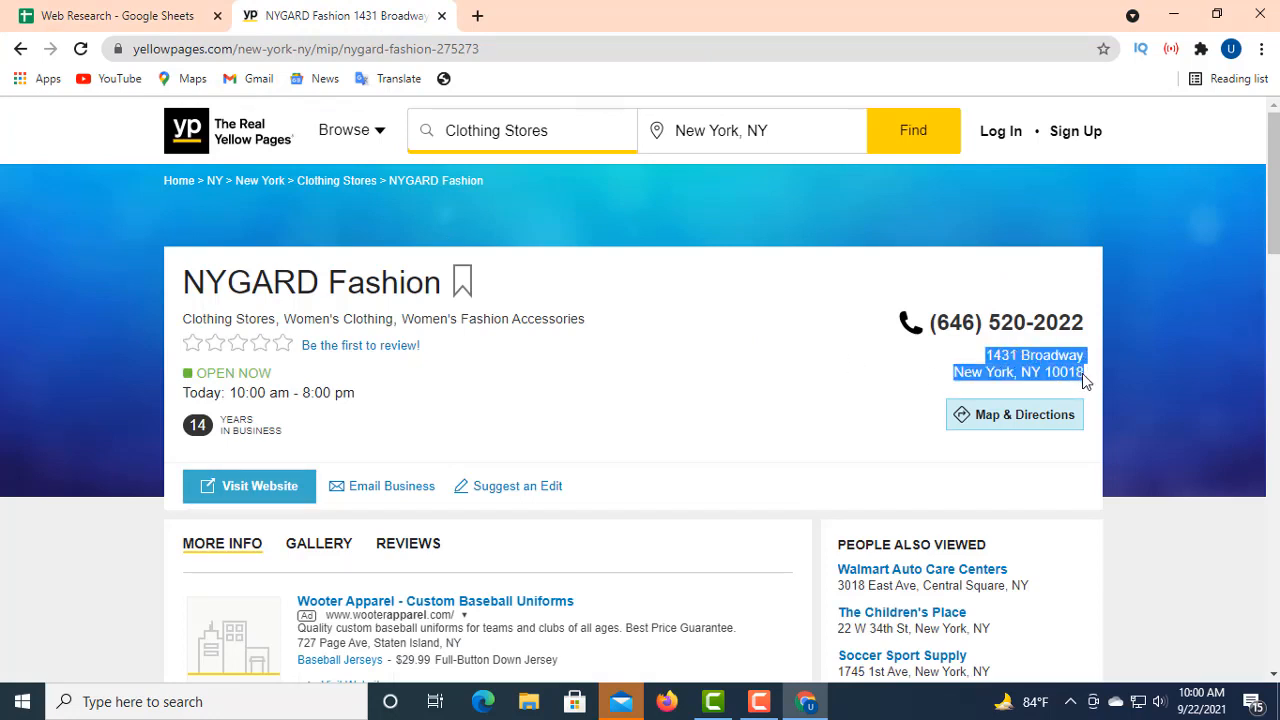
pyautogui.rightClick(1040, 356)
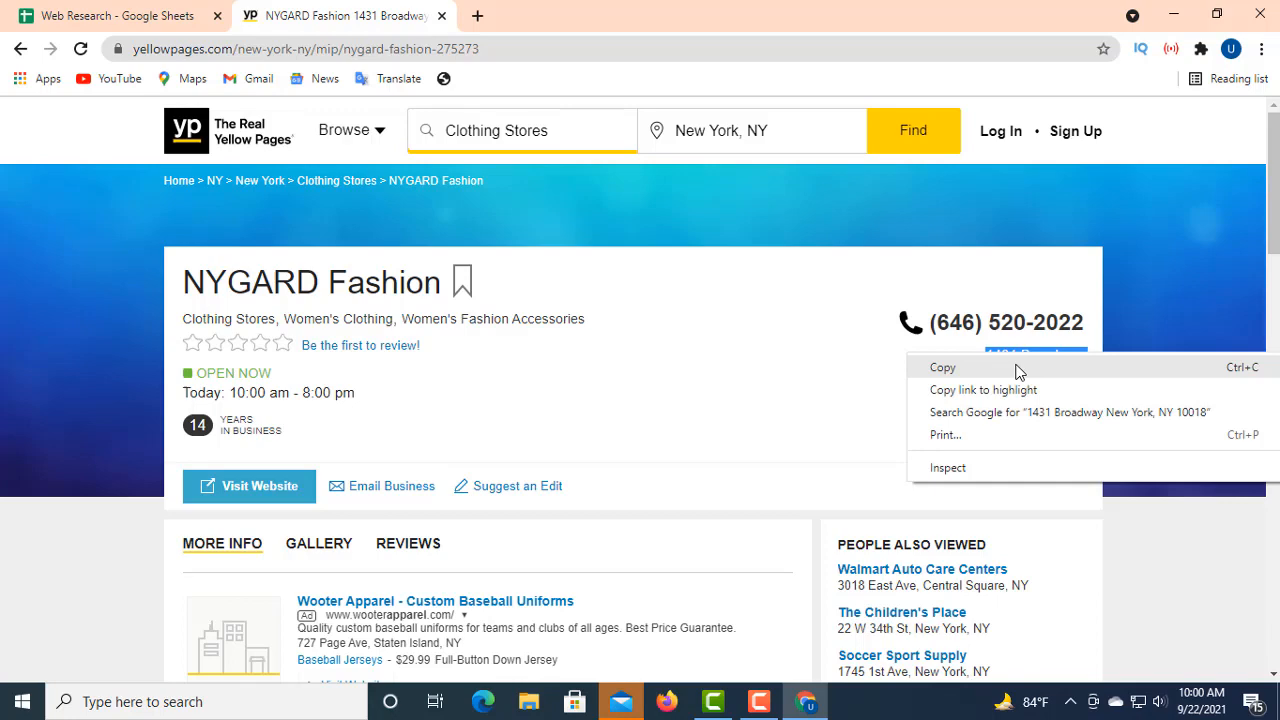
pyautogui.click(943, 368)
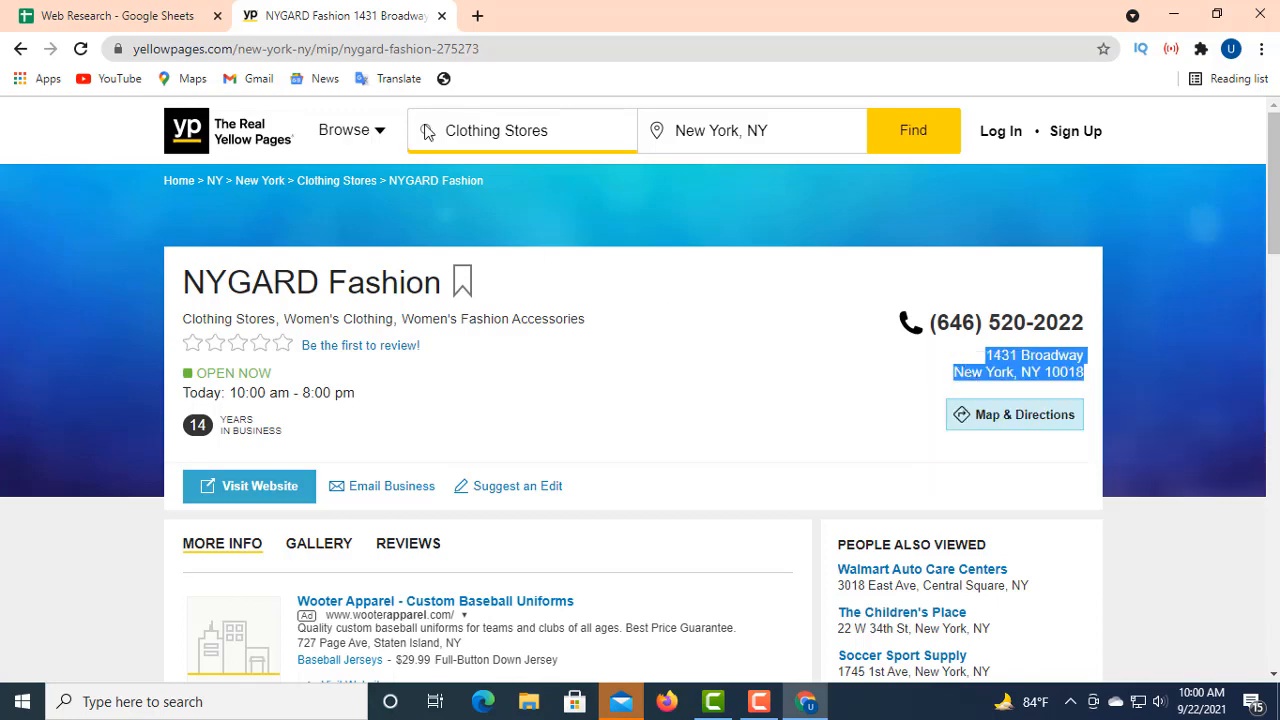
pyautogui.click(163, 17)
pyautogui.click(157, 204)
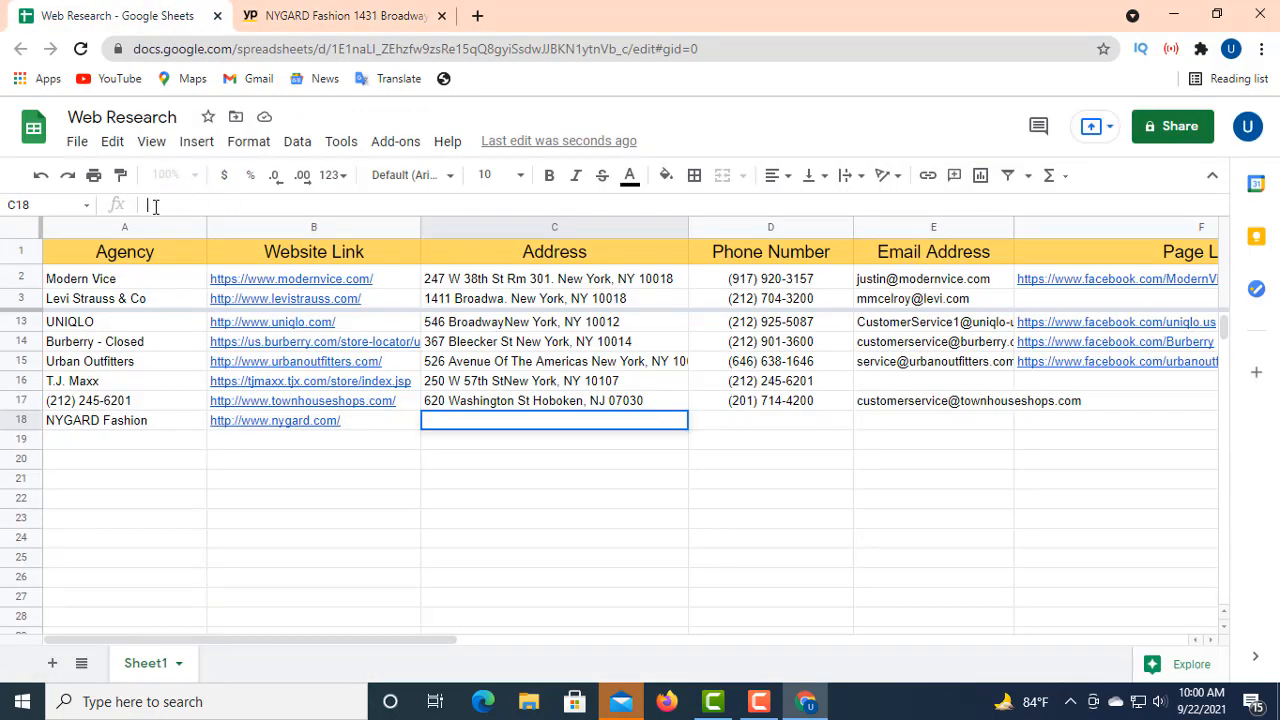
pyautogui.rightClick(154, 205)
pyautogui.click(244, 356)
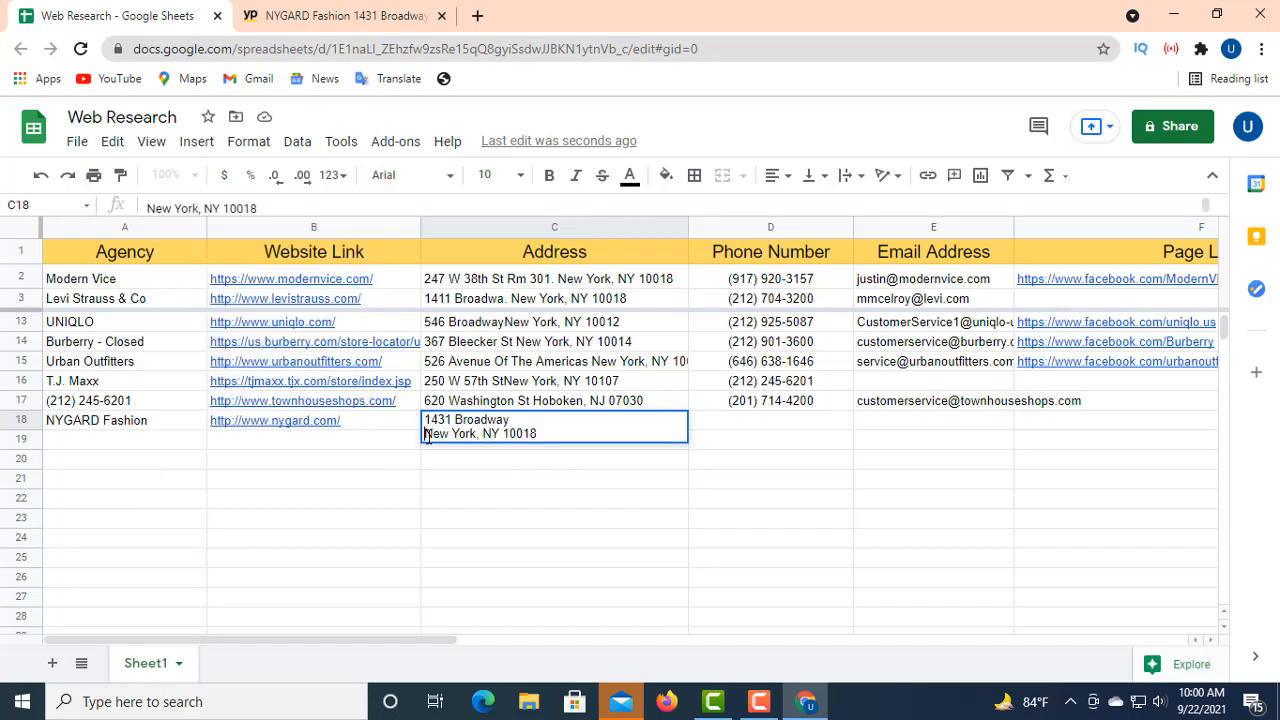
pyautogui.press('BackSpace')
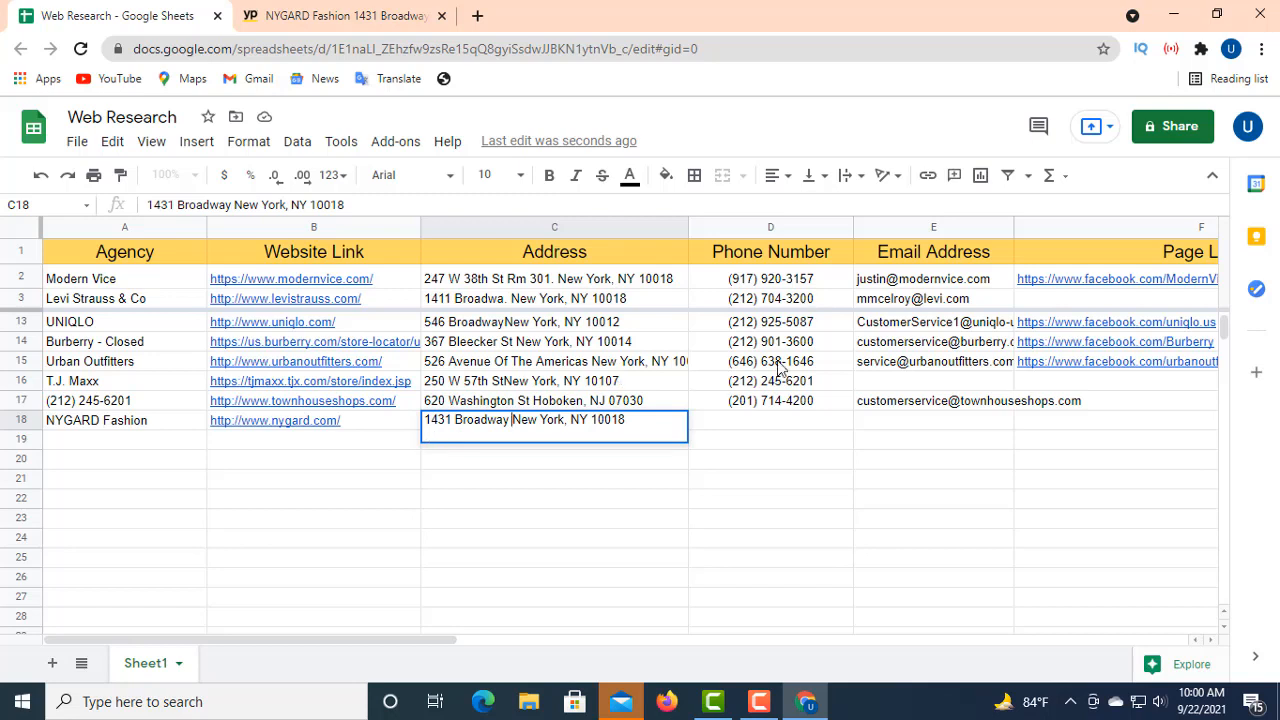
# - Select cell D18, then copy only the phone number from the NYGARD Fashion listing
pyautogui.click(735, 418)
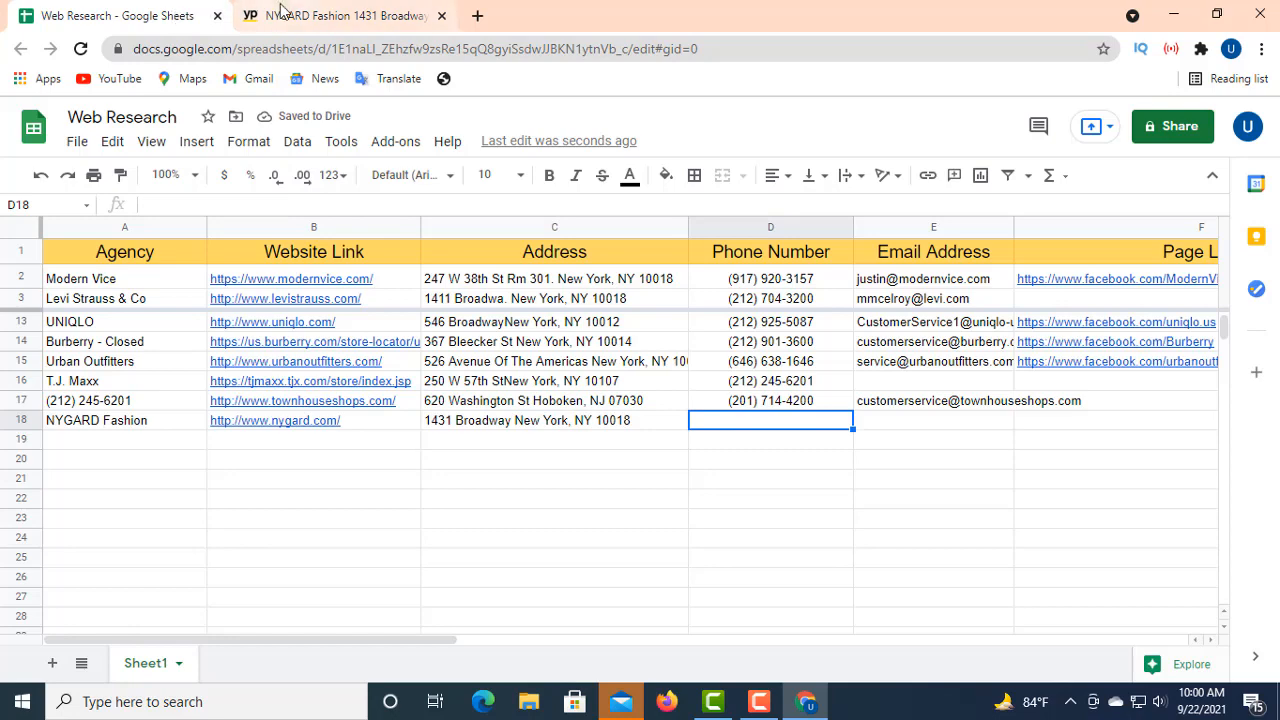
pyautogui.click(336, 15)
pyautogui.moveTo(930, 320)
pyautogui.mouseDown()
pyautogui.moveTo(1088, 337)
pyautogui.moveTo(908, 323)
pyautogui.moveTo(929, 329)
pyautogui.mouseUp()
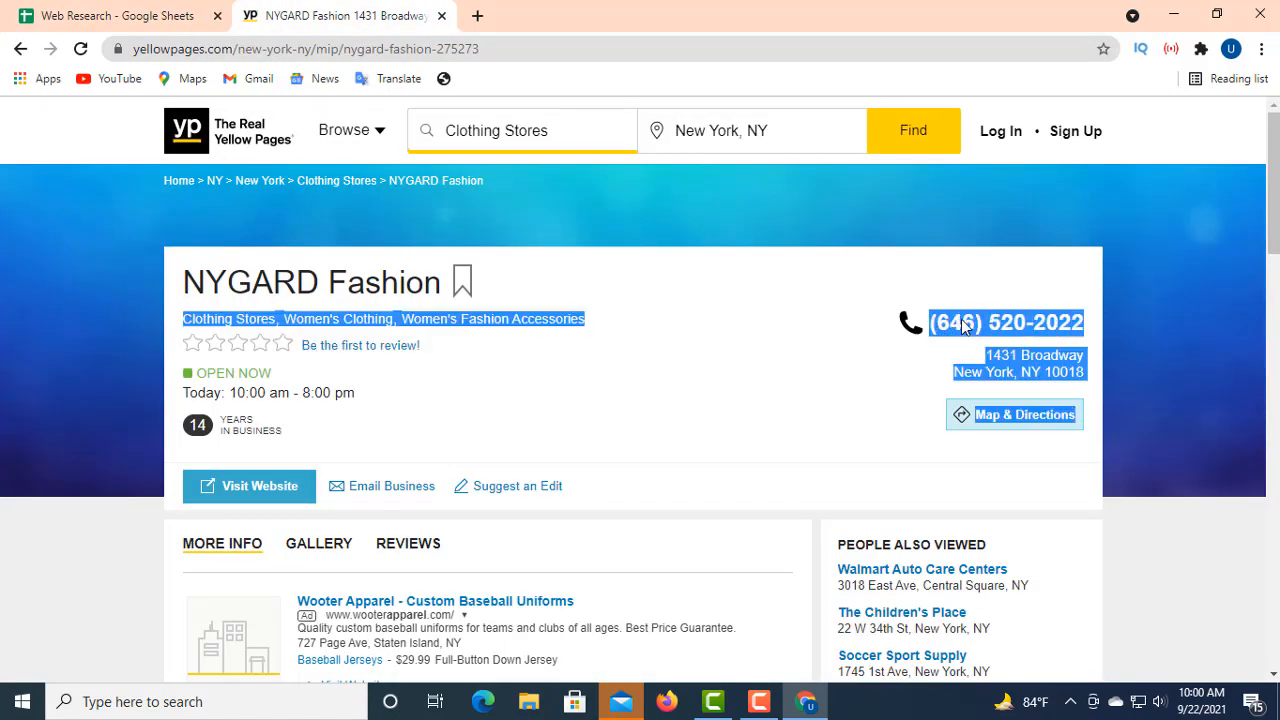
pyautogui.click(921, 356)
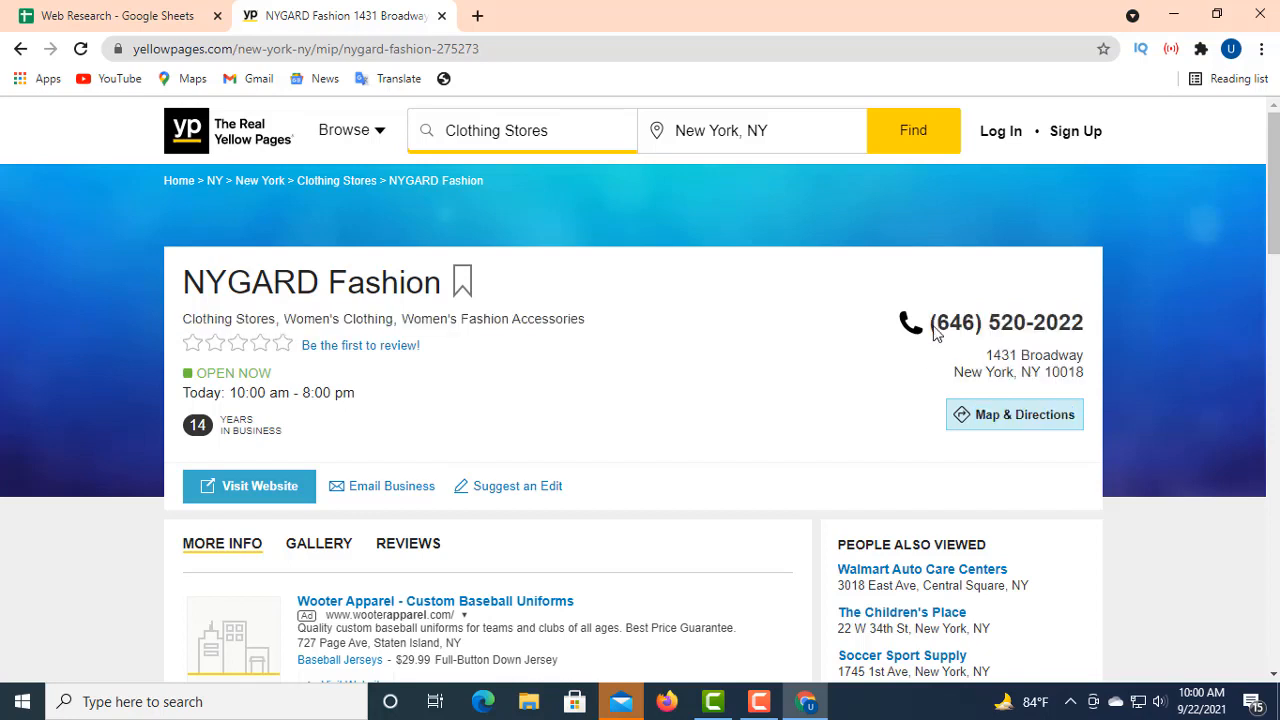
pyautogui.moveTo(928, 328); pyautogui.dragTo(1082, 328)
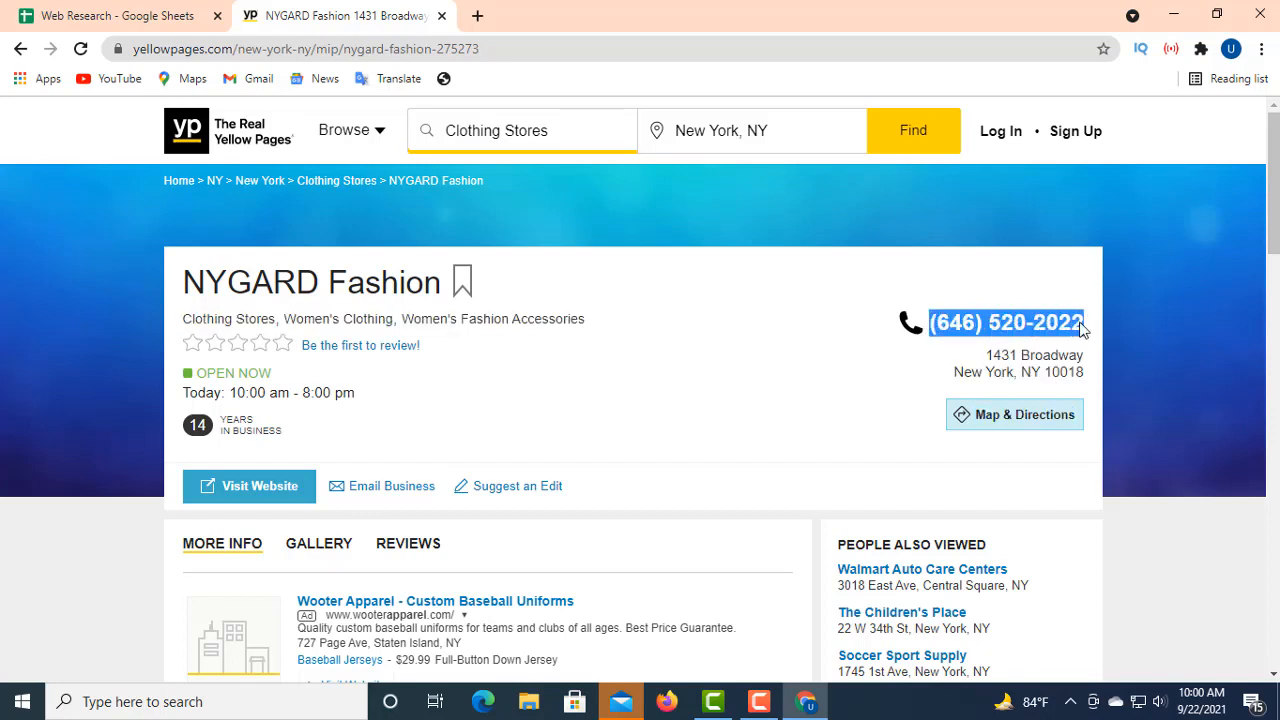
pyautogui.rightClick(1041, 320)
pyautogui.click(1050, 334)
# - Paste the copied phone number into cell D18 and centre it horizontally
pyautogui.click(158, 20)
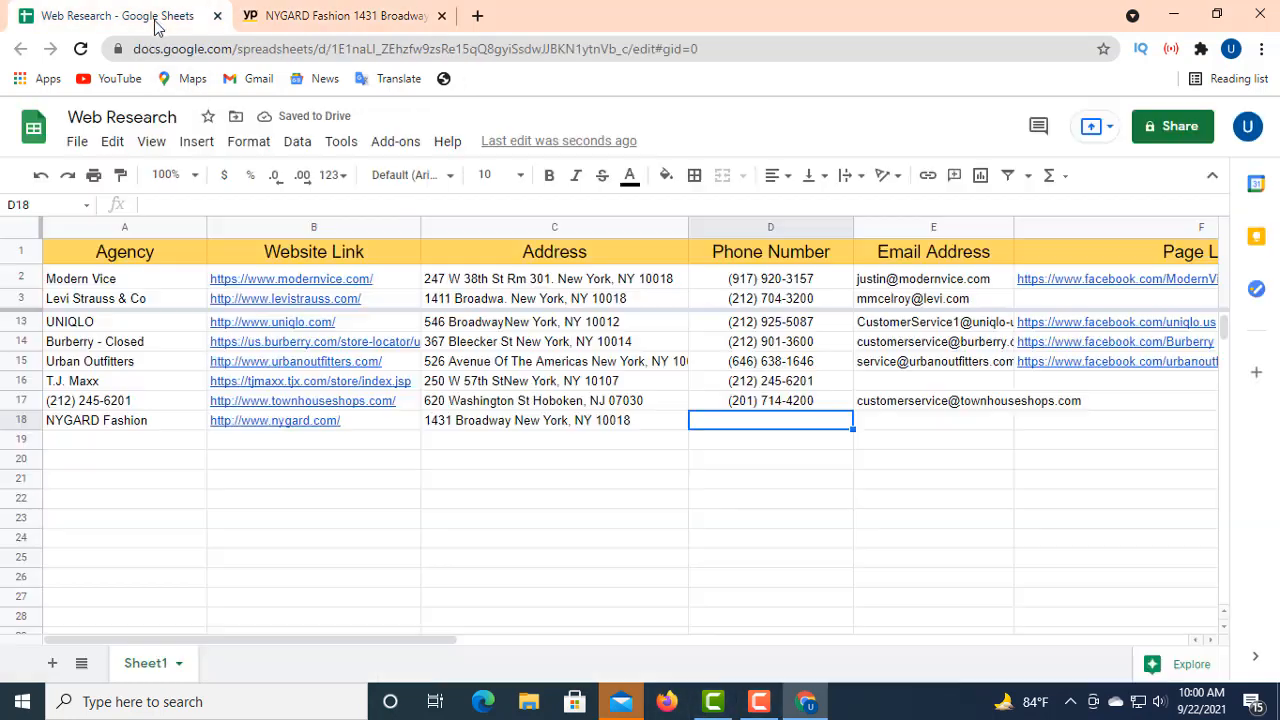
pyautogui.click(157, 204)
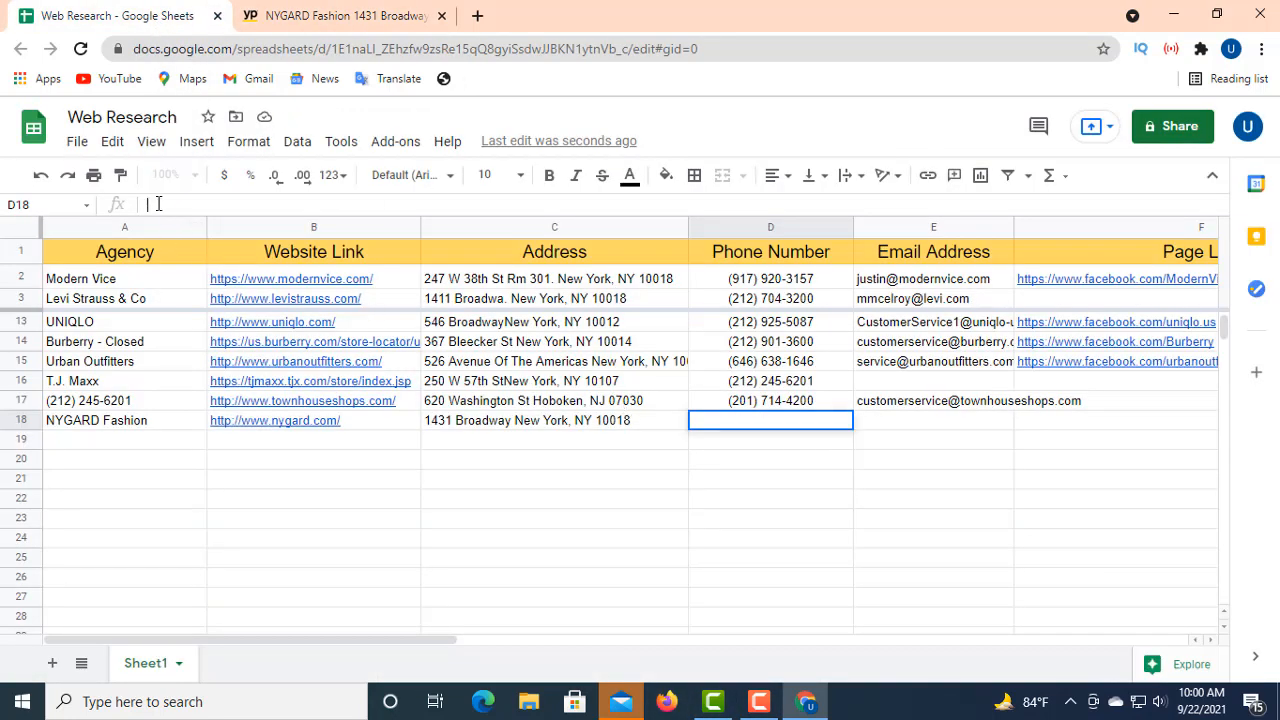
pyautogui.rightClick(157, 204)
pyautogui.click(205, 356)
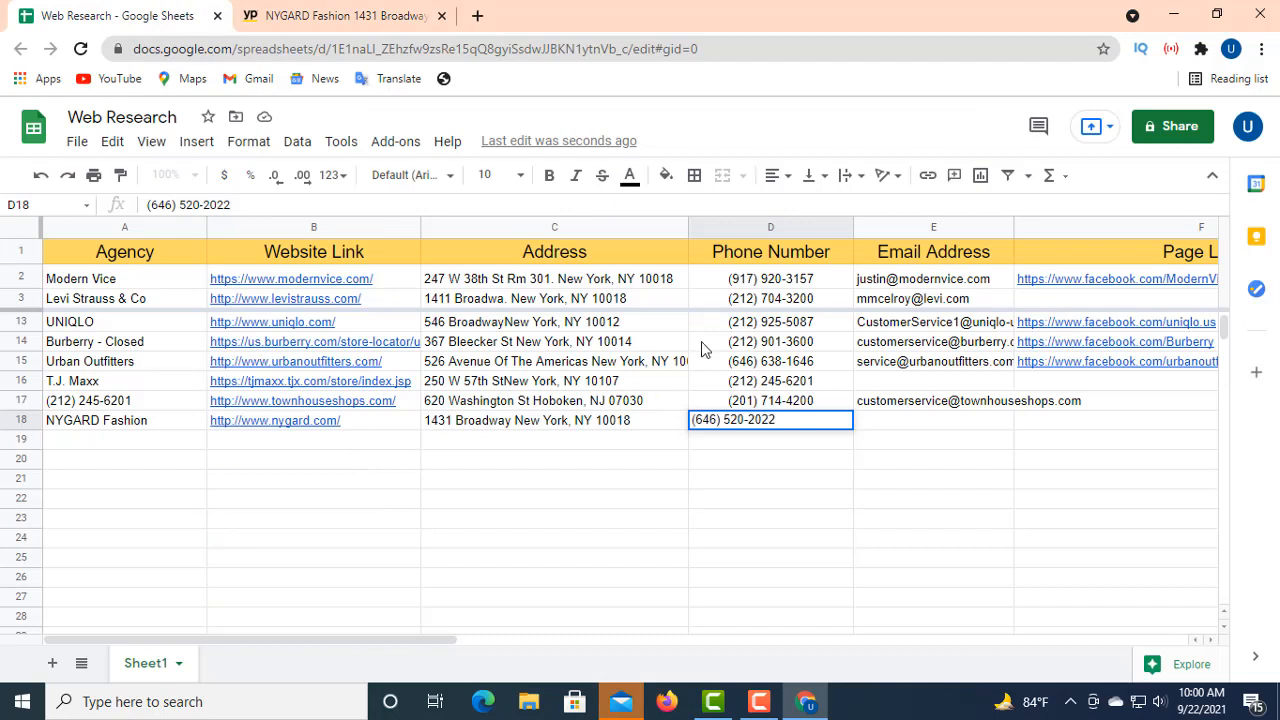
pyautogui.click(780, 175)
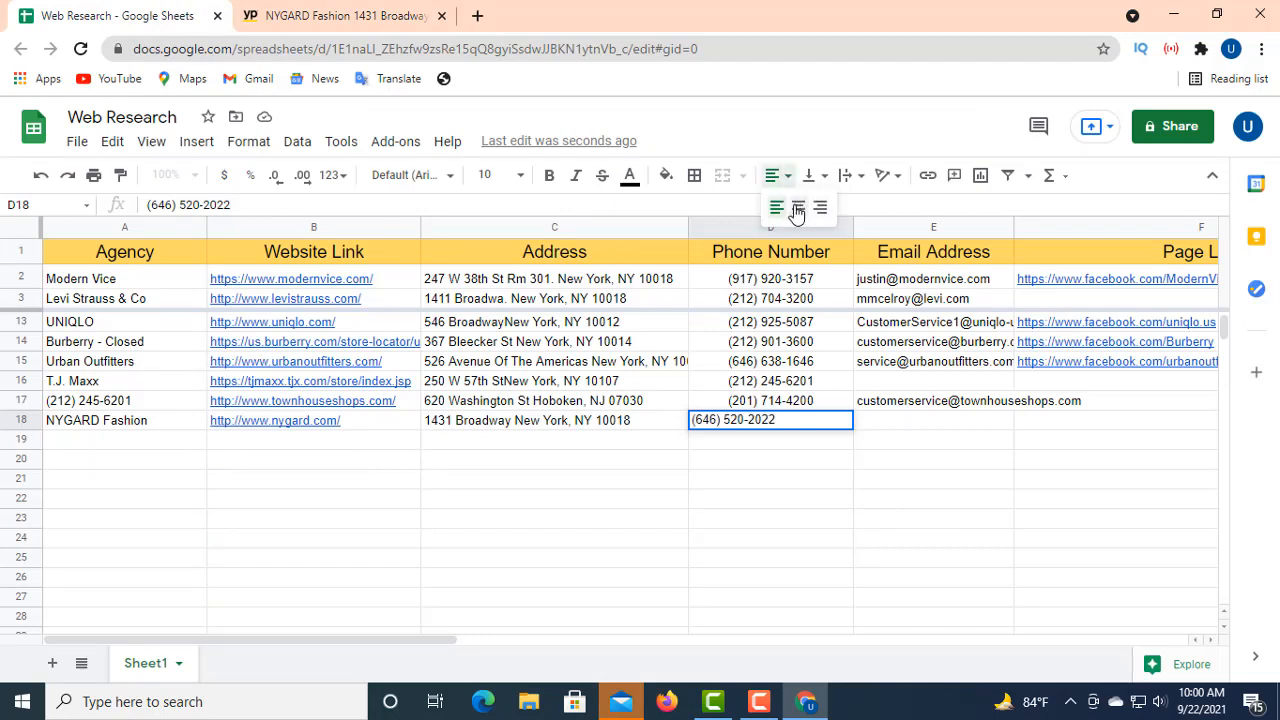
pyautogui.click(798, 212)
# - Copy the business e-mail address from the NYGARD Fashion listing and paste it into cell E18
pyautogui.click(925, 430)
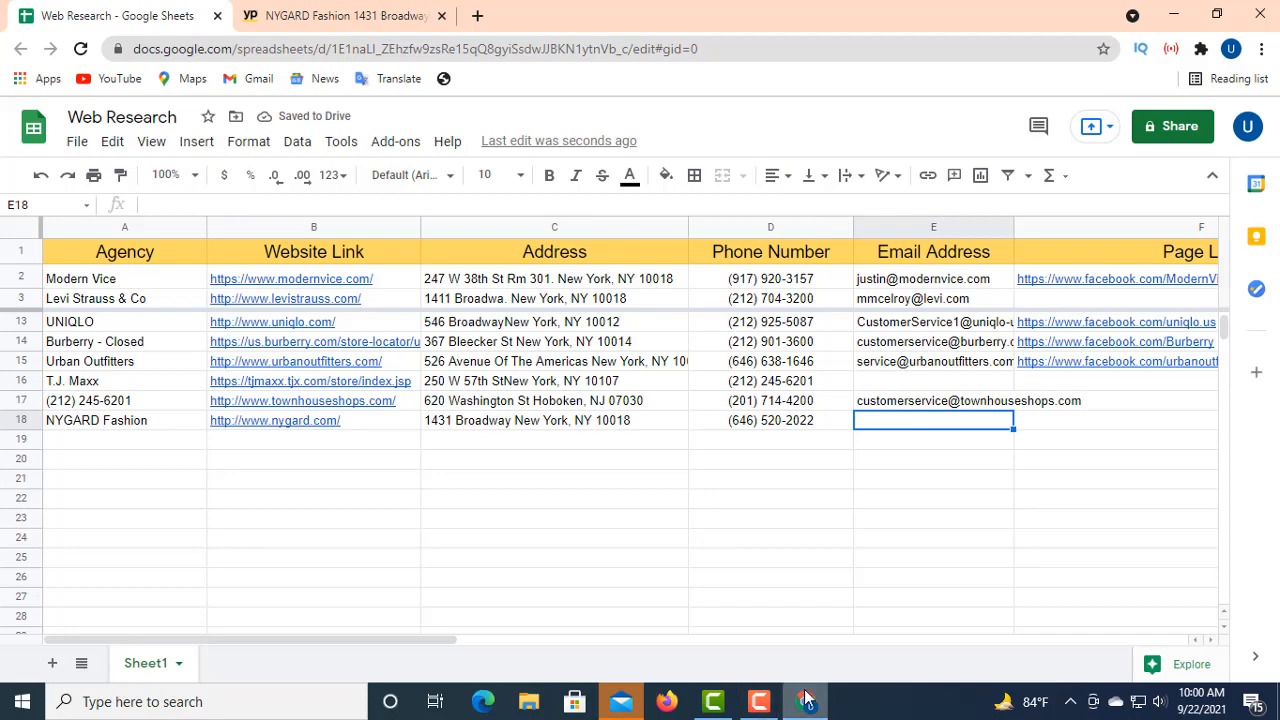
pyautogui.click(276, 20)
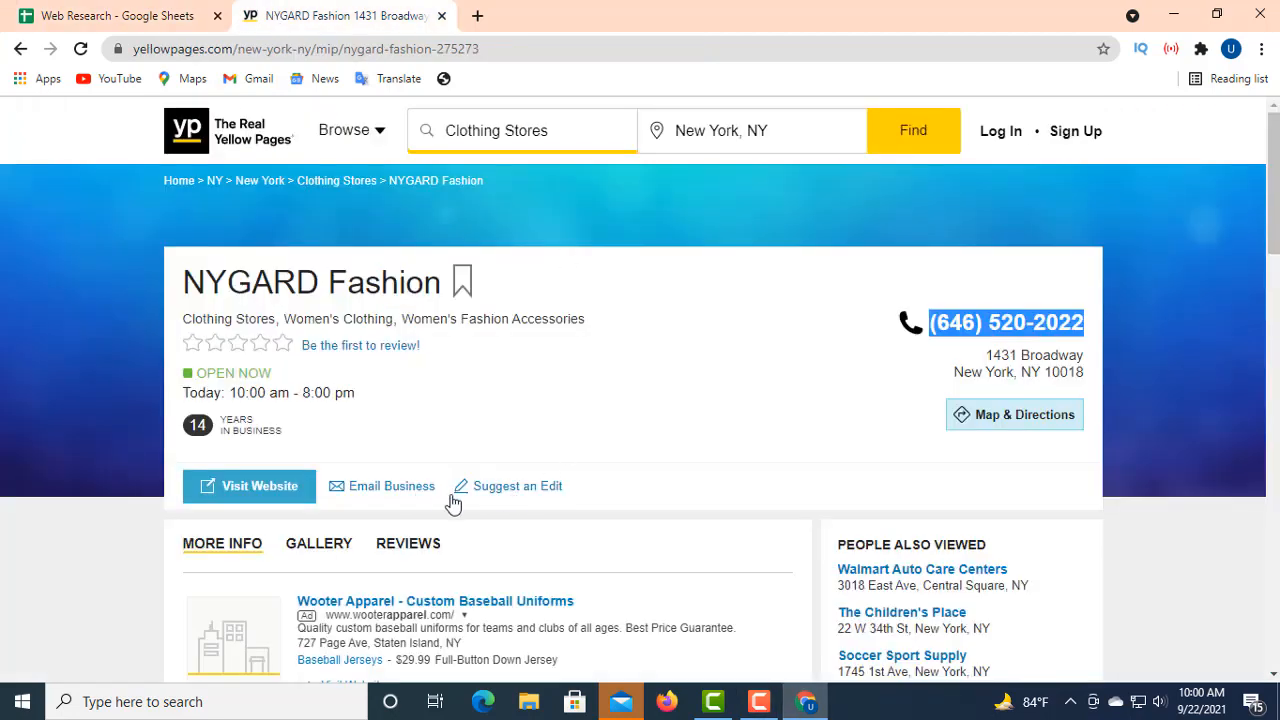
pyautogui.rightClick(381, 496)
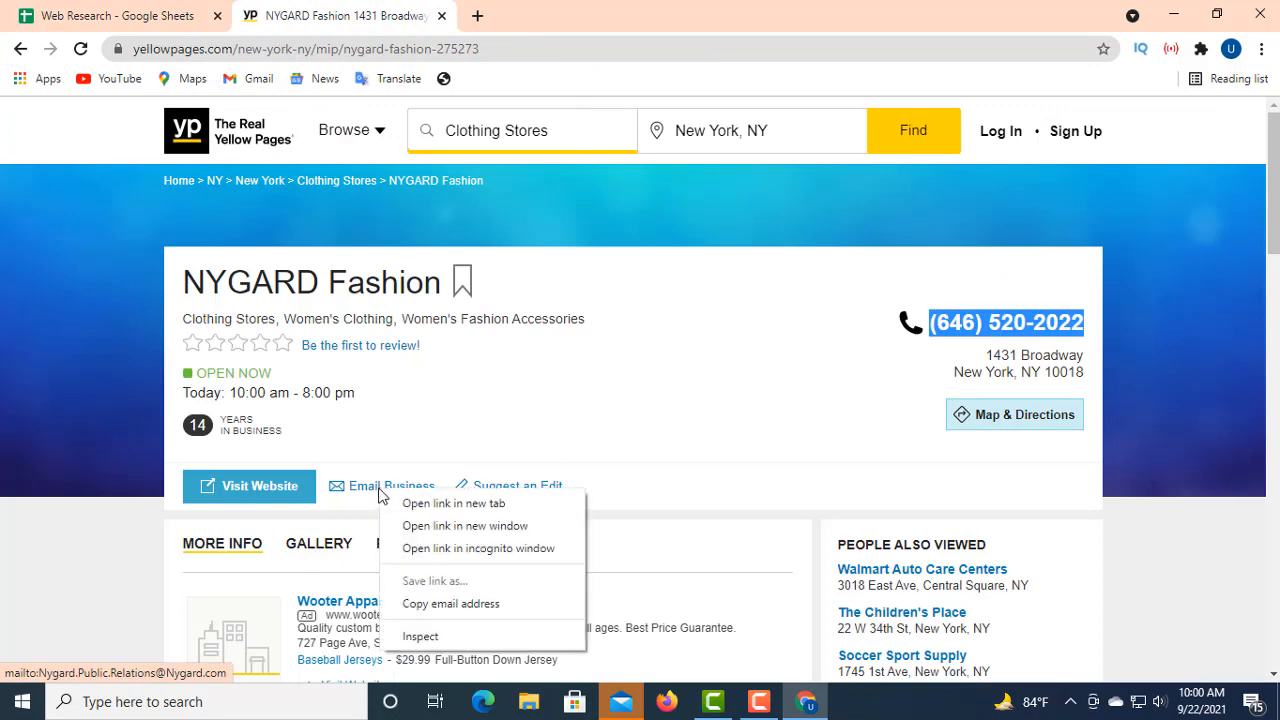
pyautogui.click(447, 604)
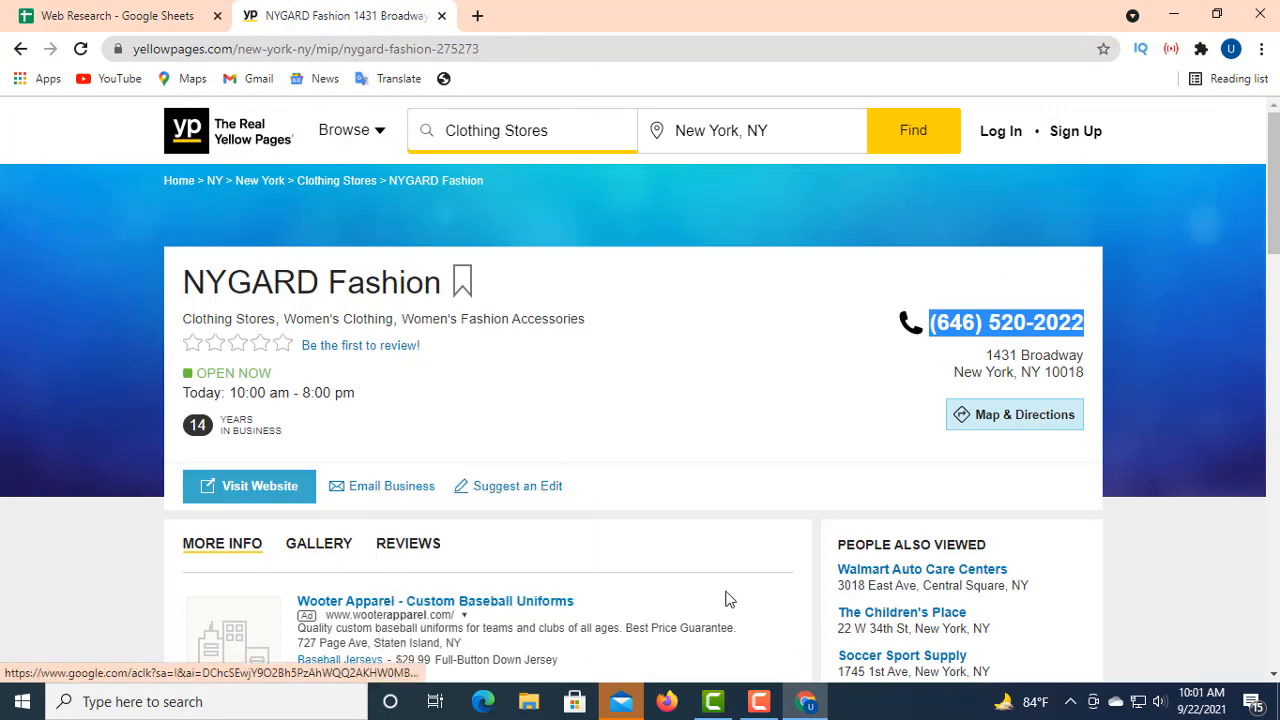
pyautogui.click(185, 16)
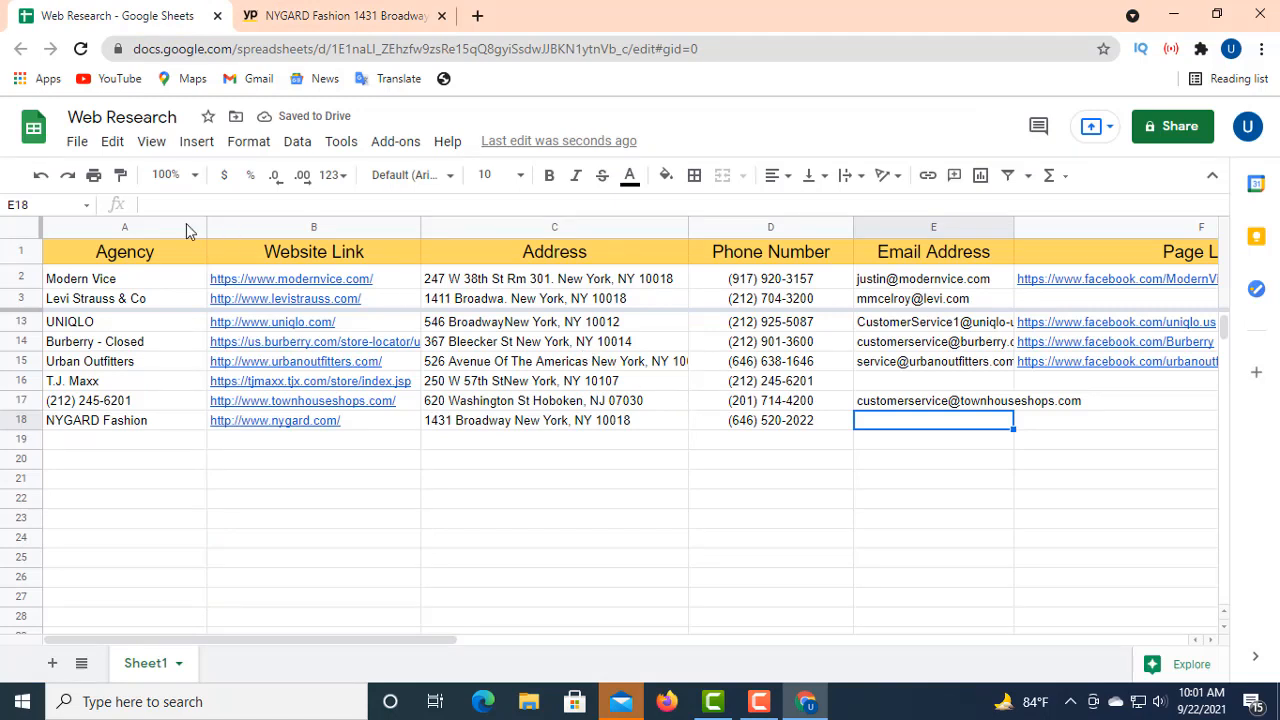
pyautogui.click(152, 205)
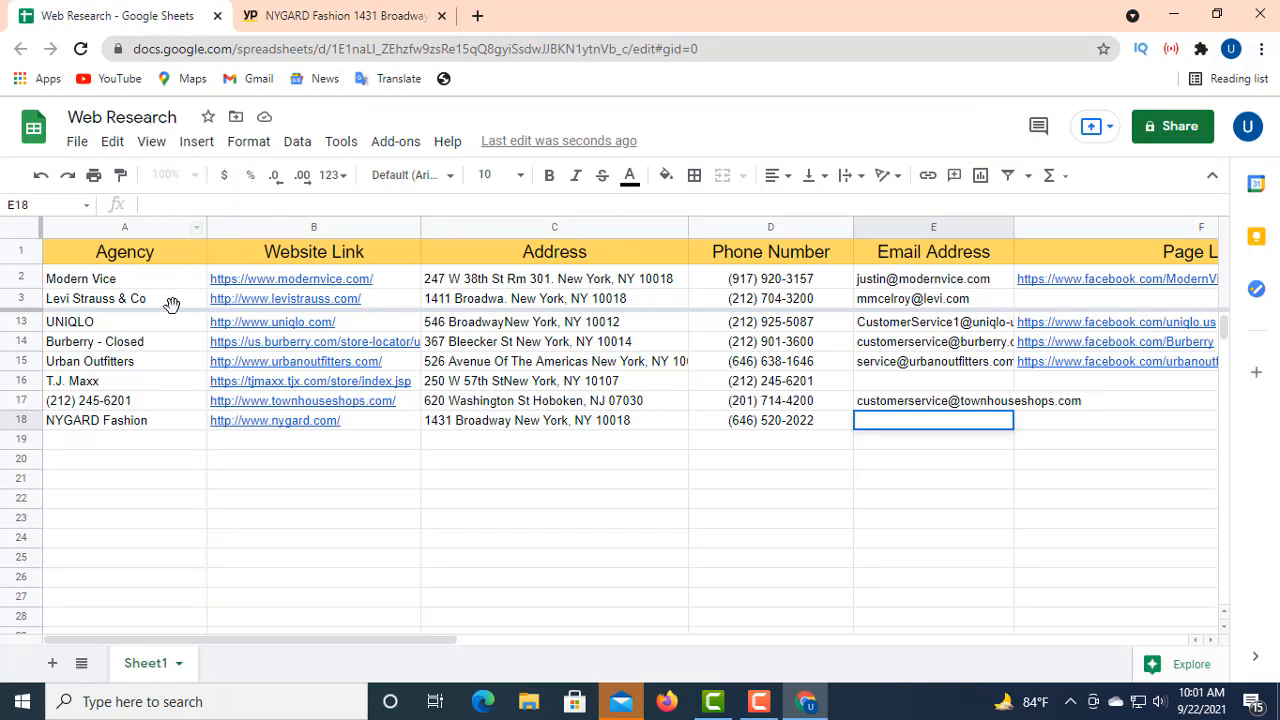
pyautogui.rightClick(154, 204)
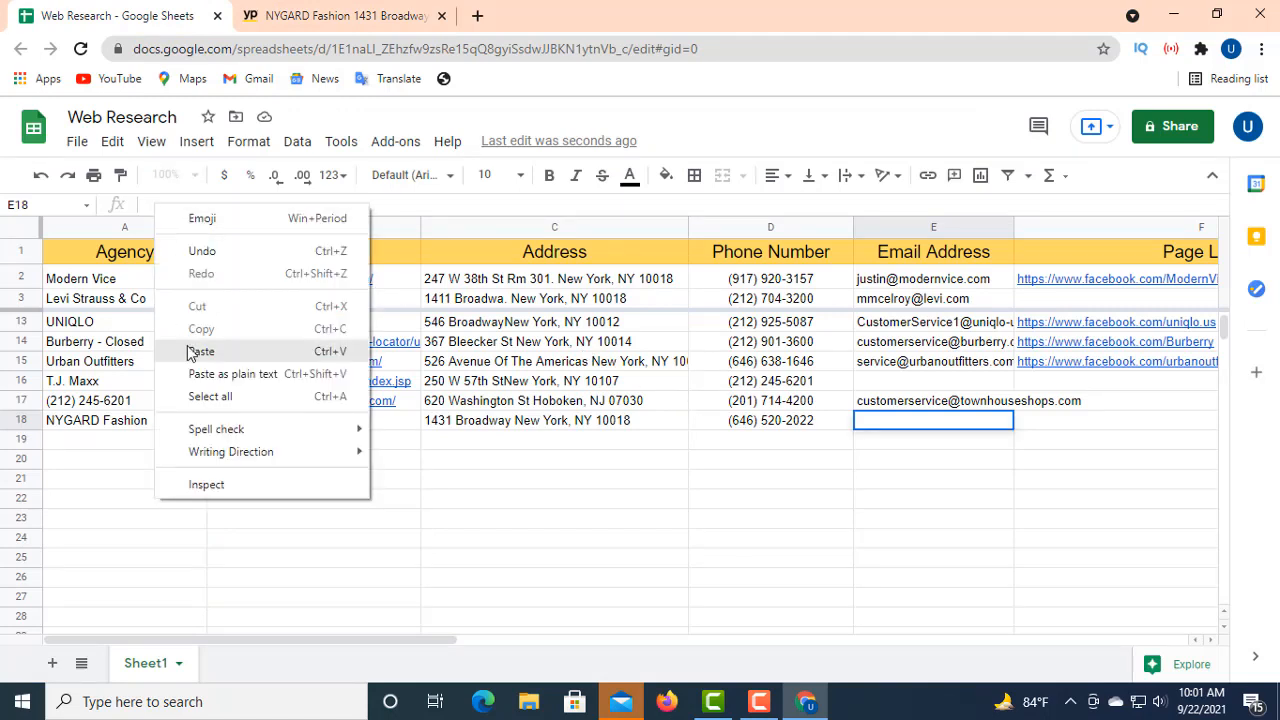
pyautogui.click(228, 355)
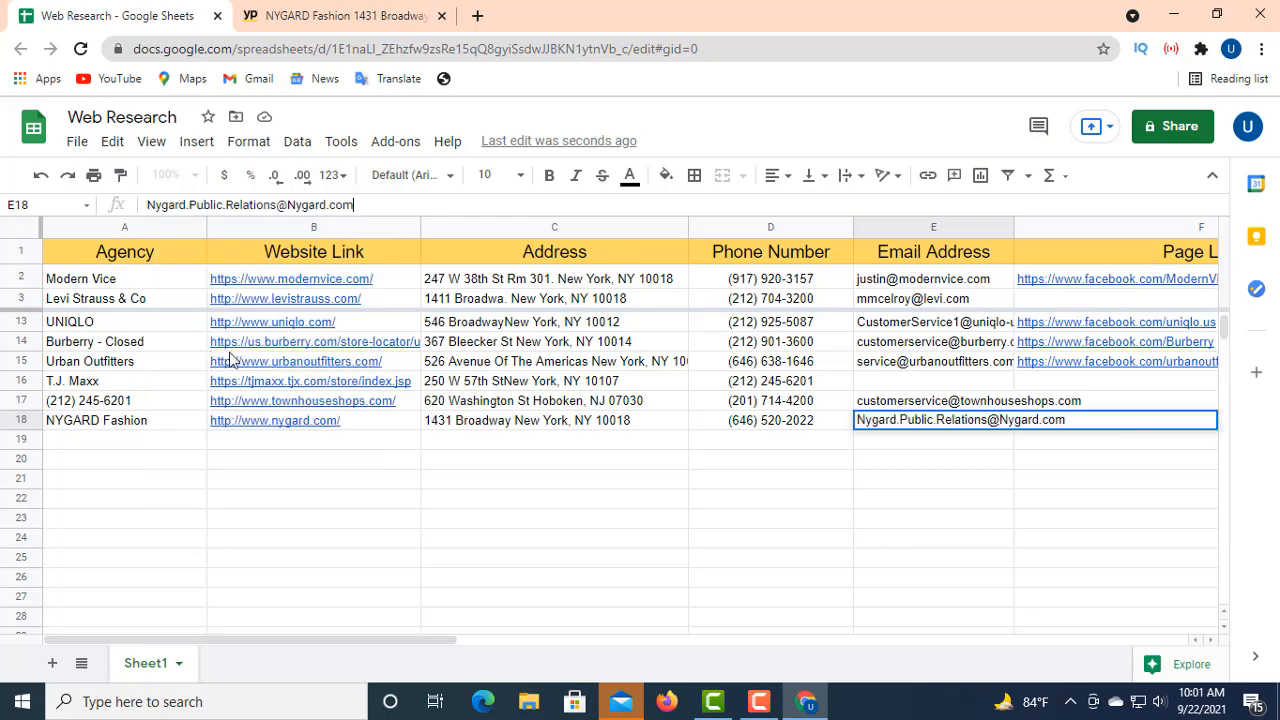
# - Select cell F18, then check NYGARD Fashion's website for a social page link and close the site
pyautogui.click(1071, 453)
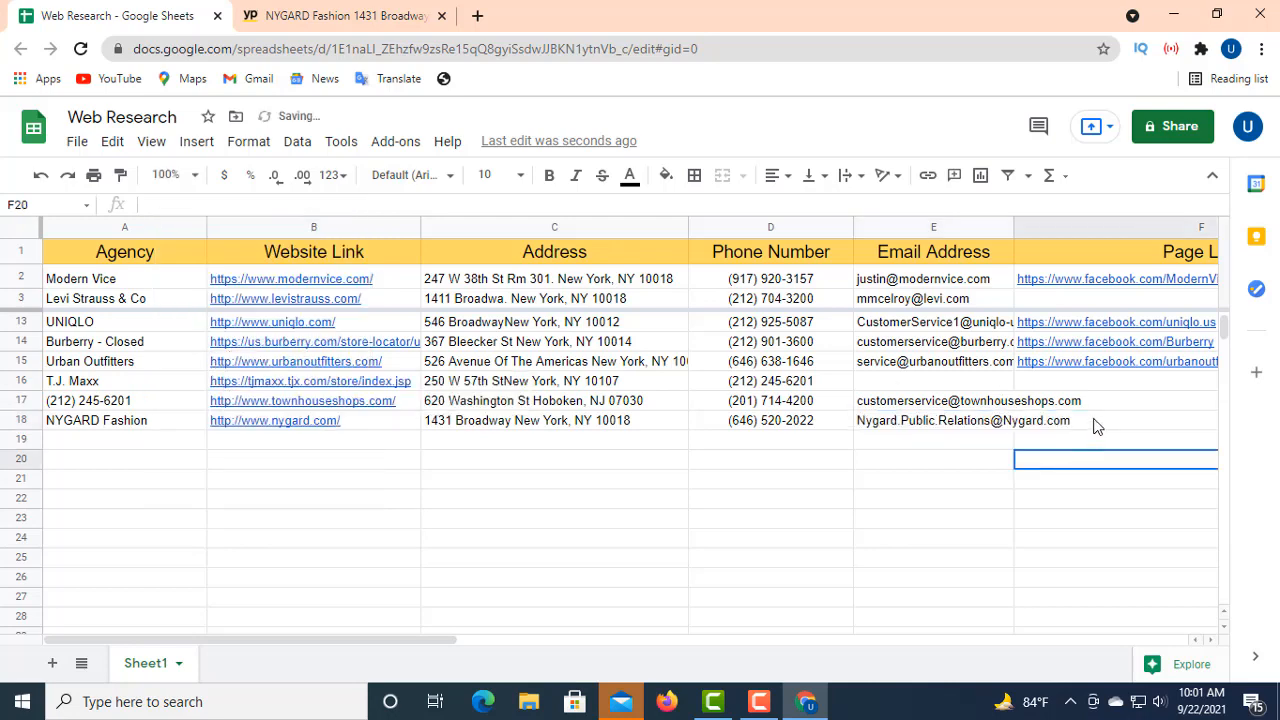
pyautogui.click(1093, 420)
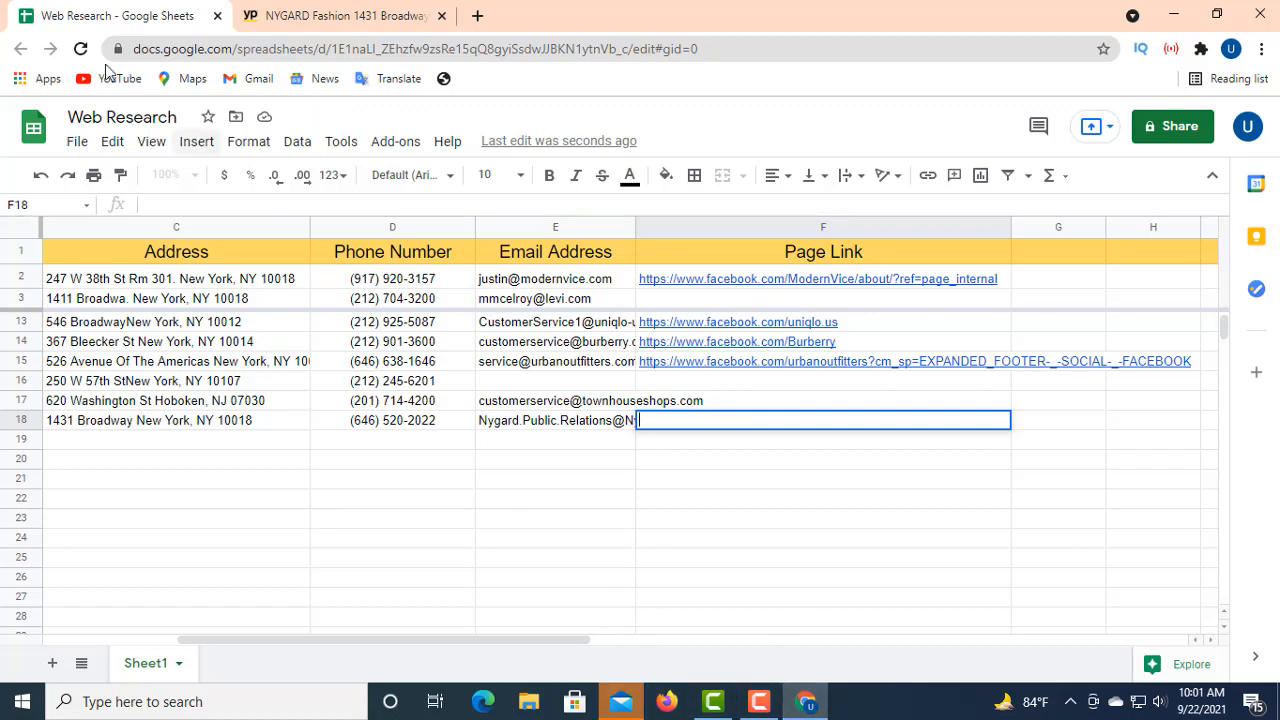
pyautogui.click(283, 15)
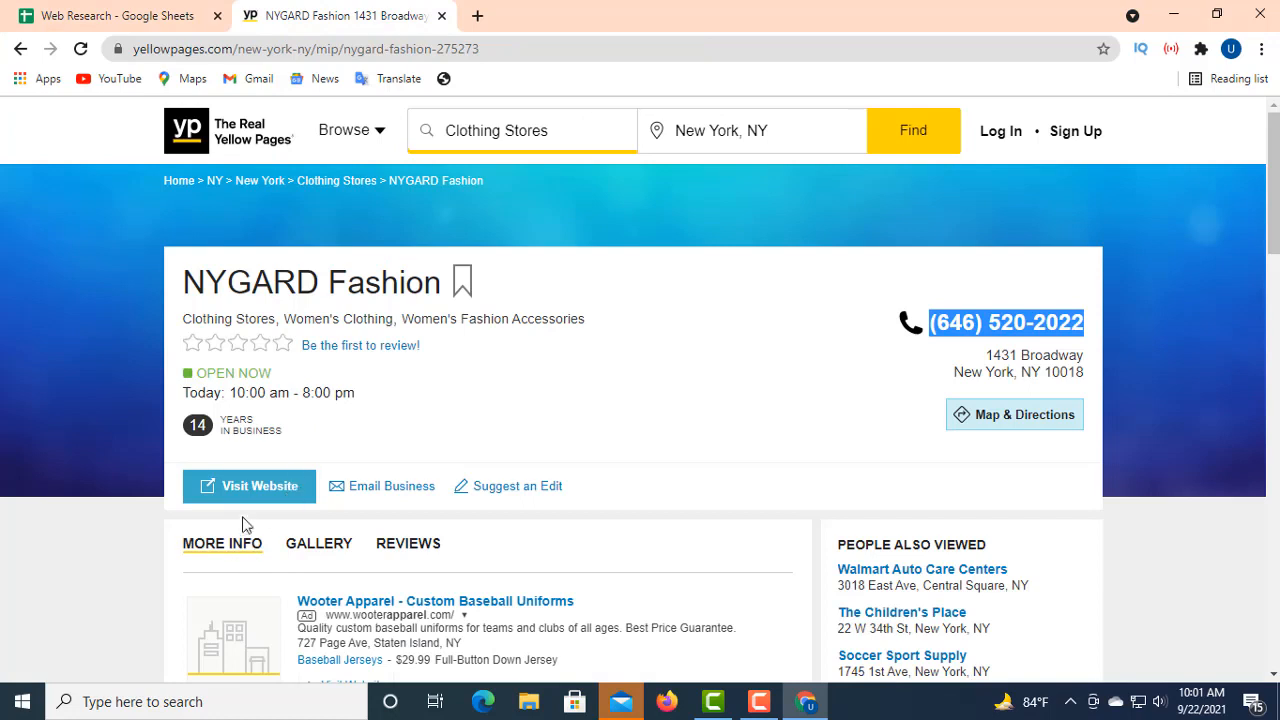
pyautogui.click(243, 488)
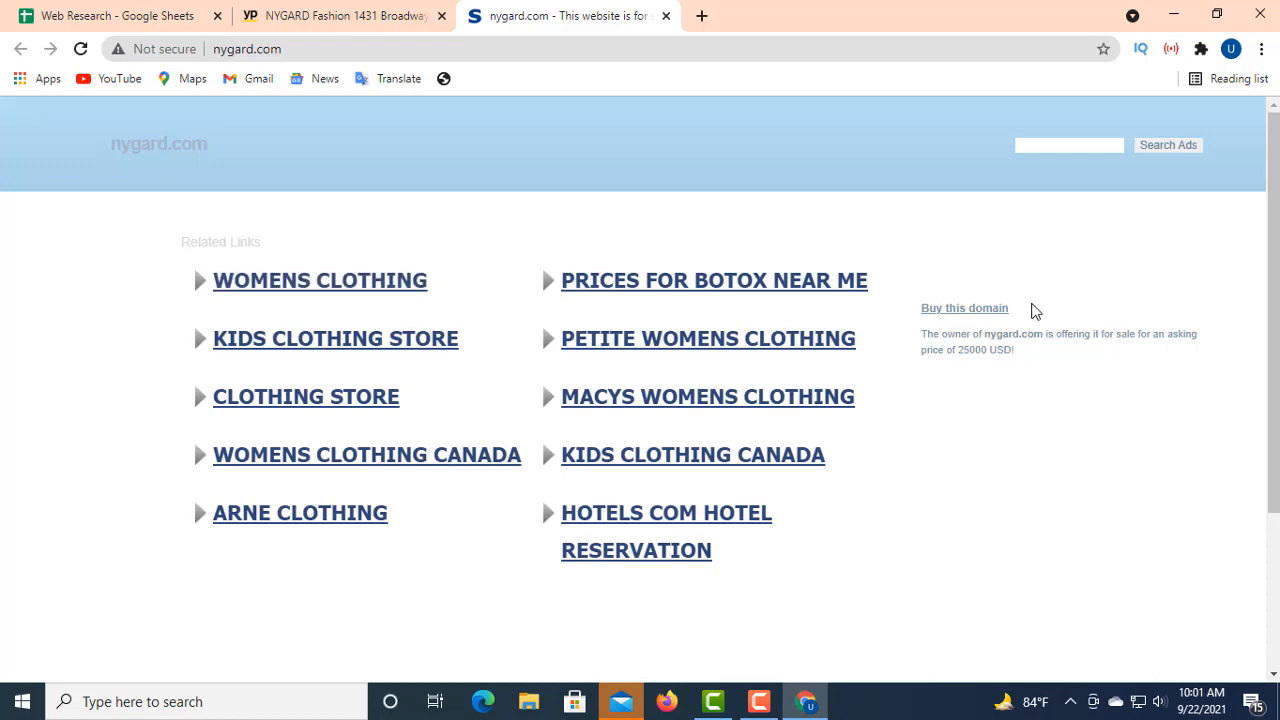
pyautogui.scroll(-3, 862, 460)
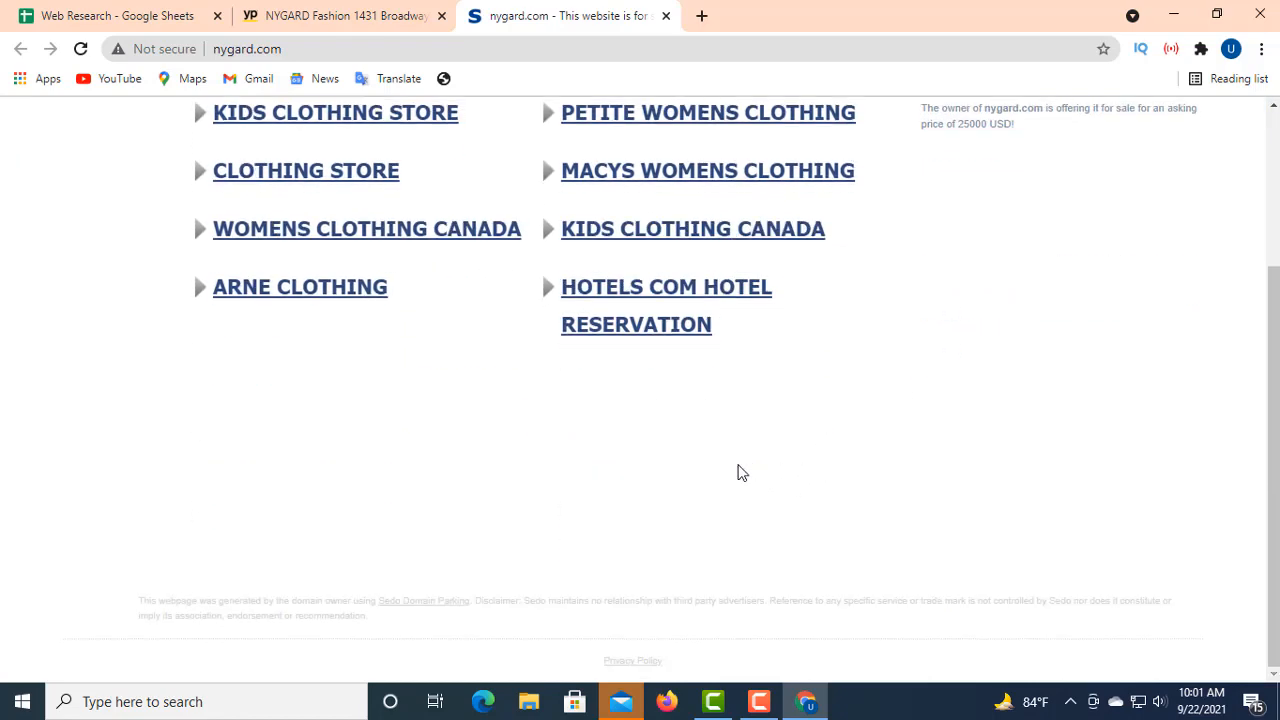
pyautogui.scroll(3, 558, 457)
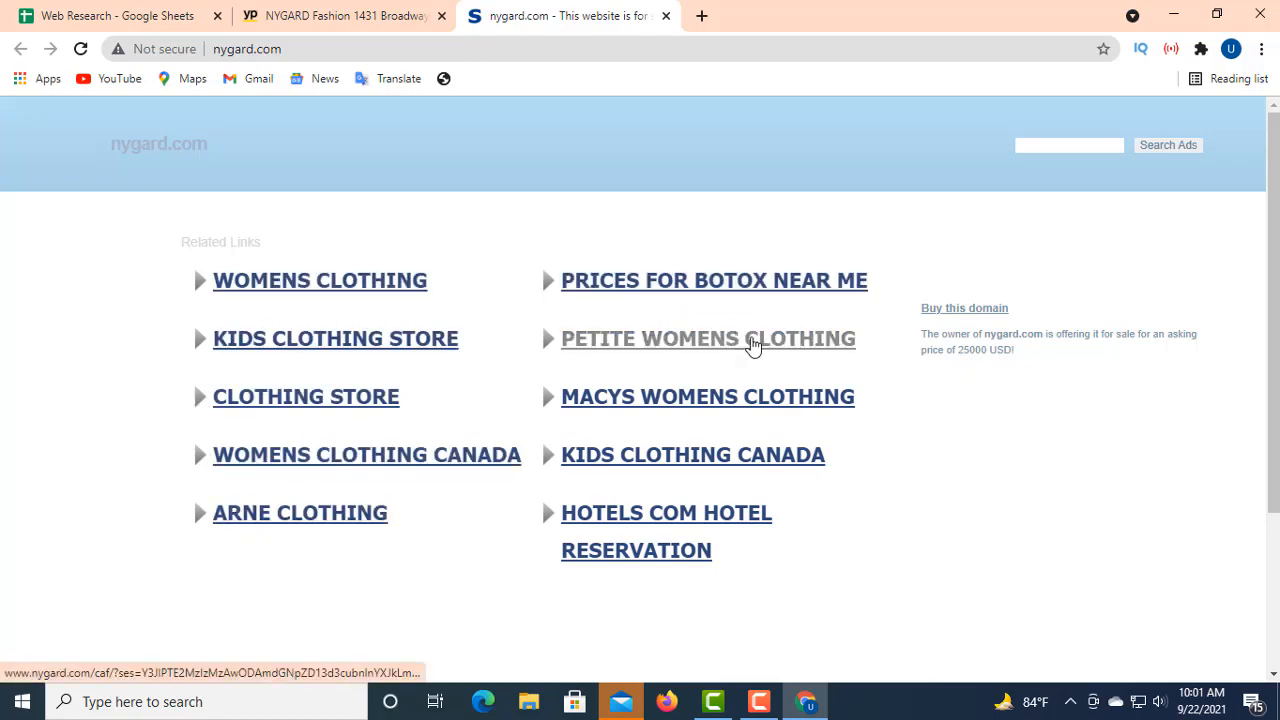
pyautogui.scroll(-3, 703, 372)
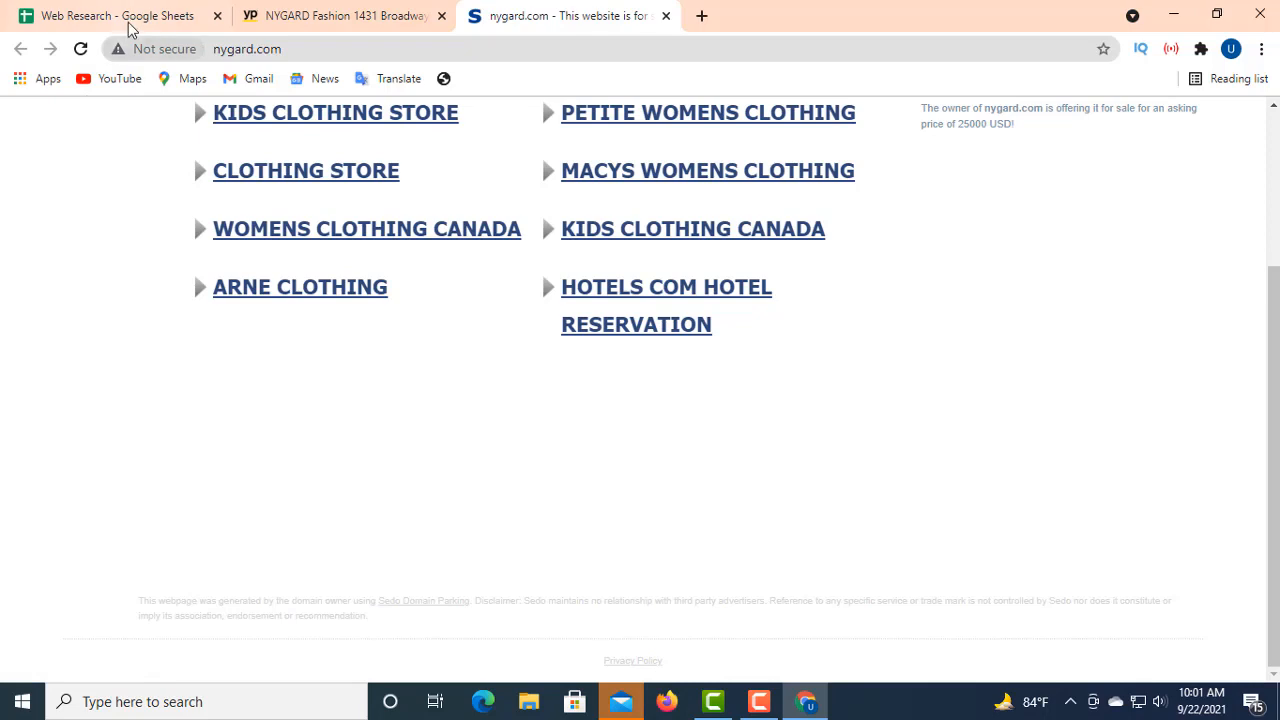
pyautogui.click(668, 15)
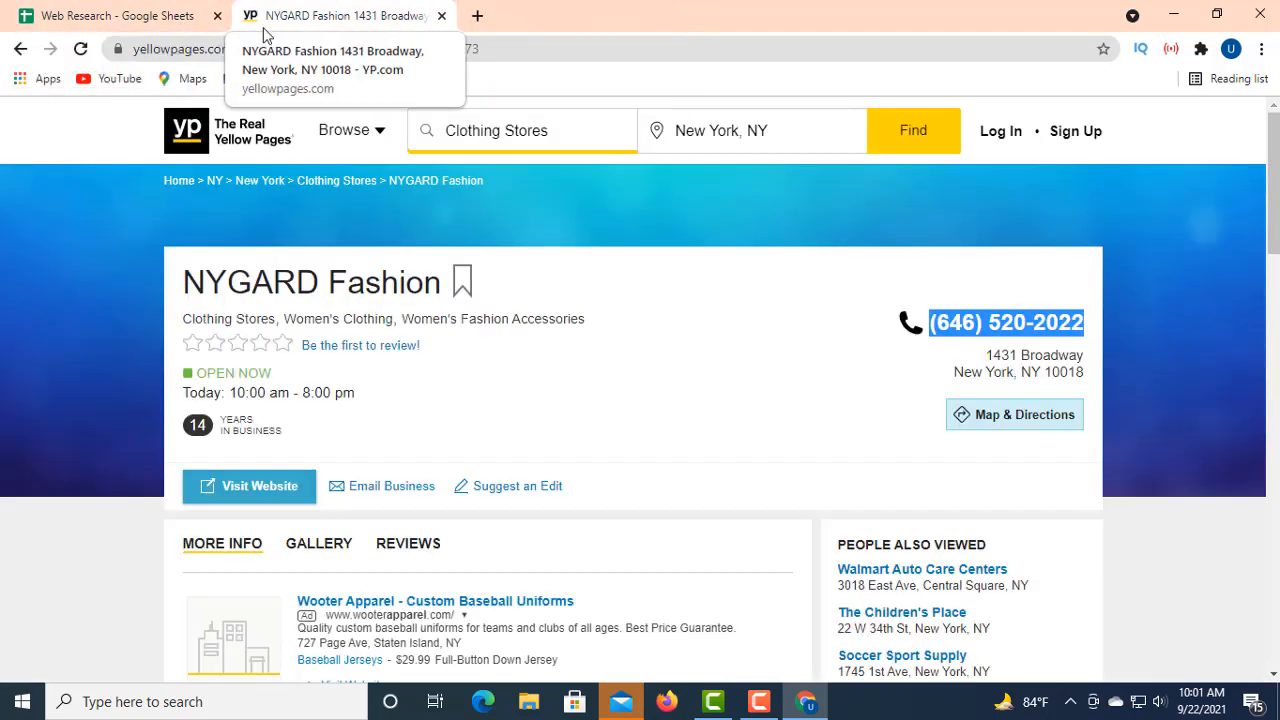
# - Return to the clothing store search results and open the listing for To The Max
pyautogui.click(20, 50)
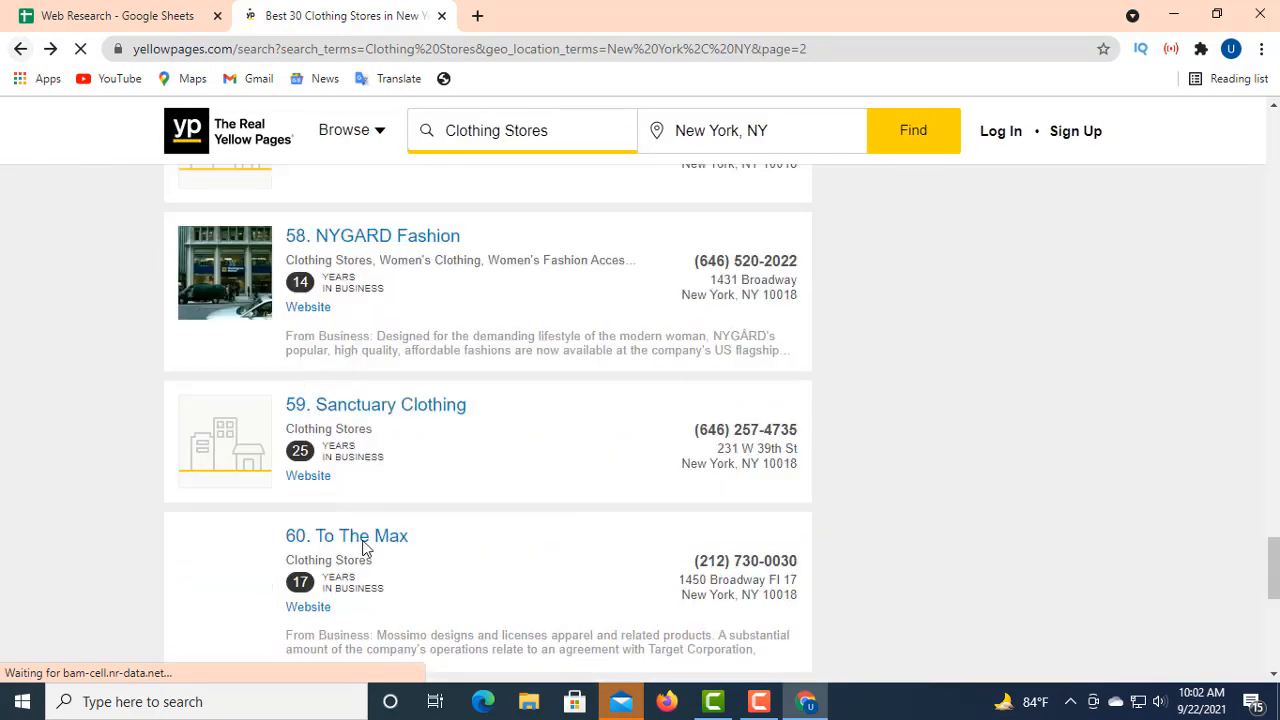
pyautogui.scroll(-2, 302, 520)
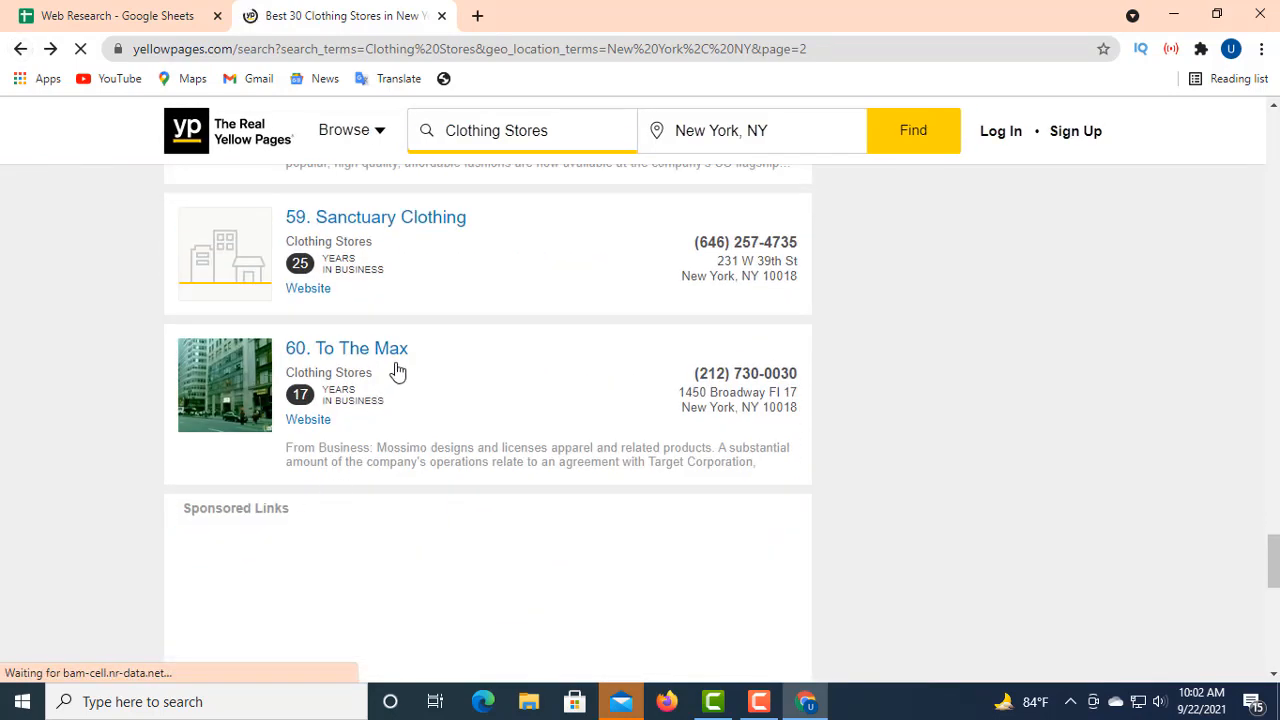
pyautogui.scroll(-10, 380, 389)
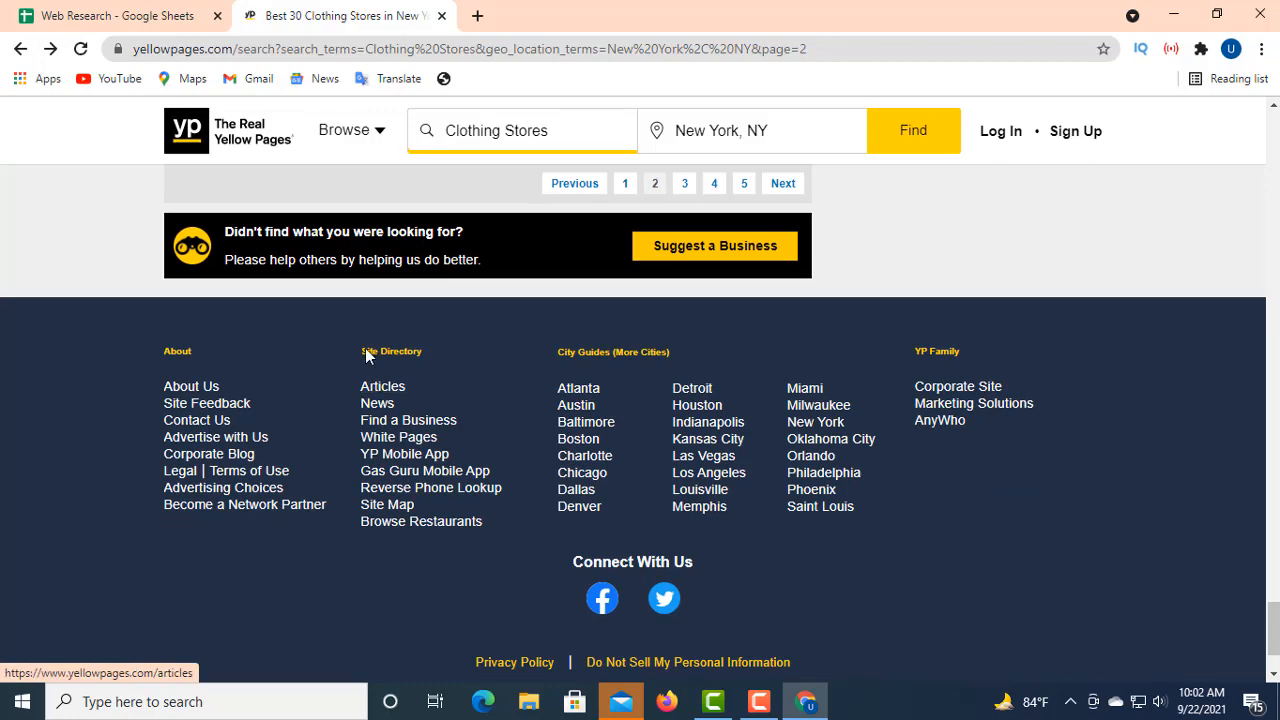
pyautogui.scroll(8, 365, 355)
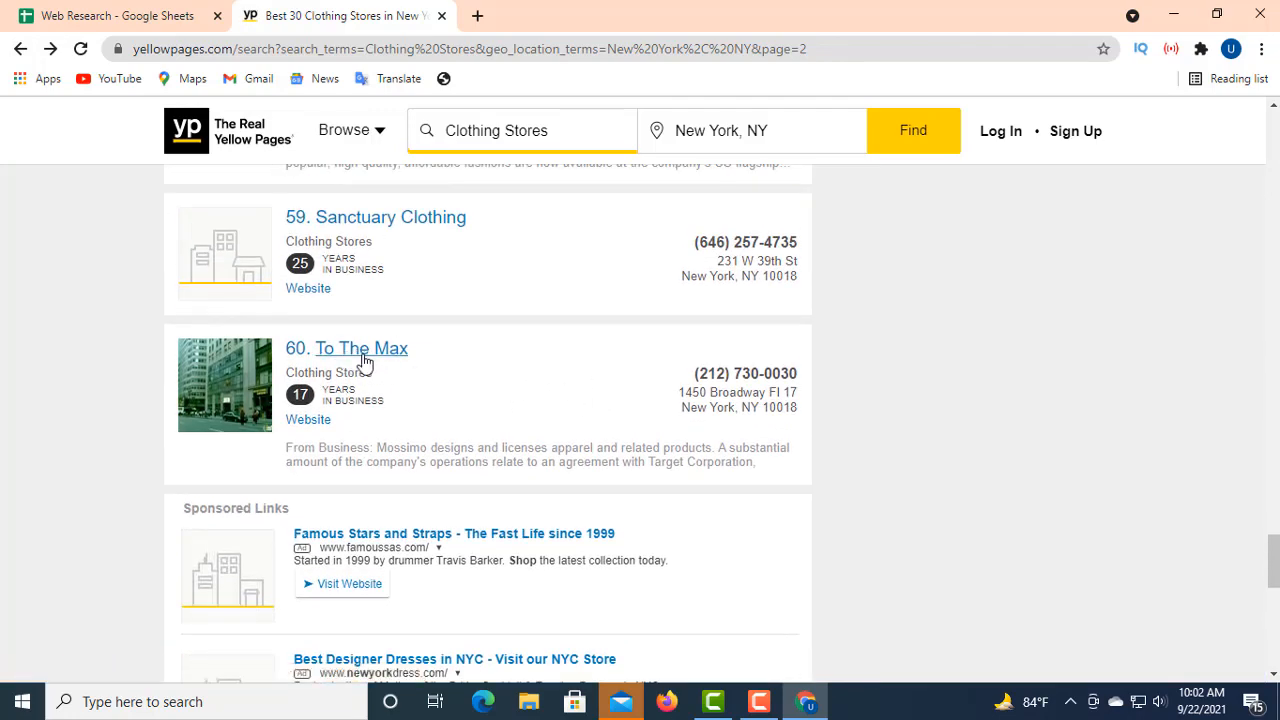
pyautogui.scroll(4, 360, 355)
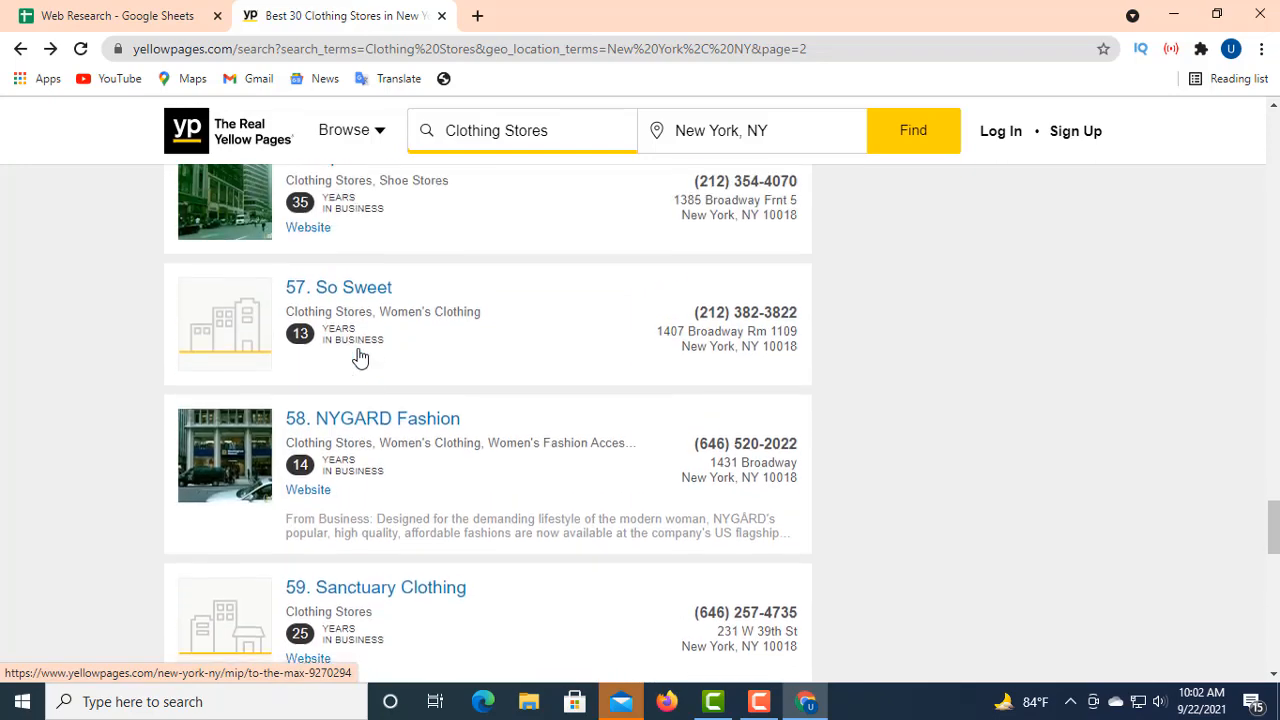
pyautogui.scroll(-4, 360, 376)
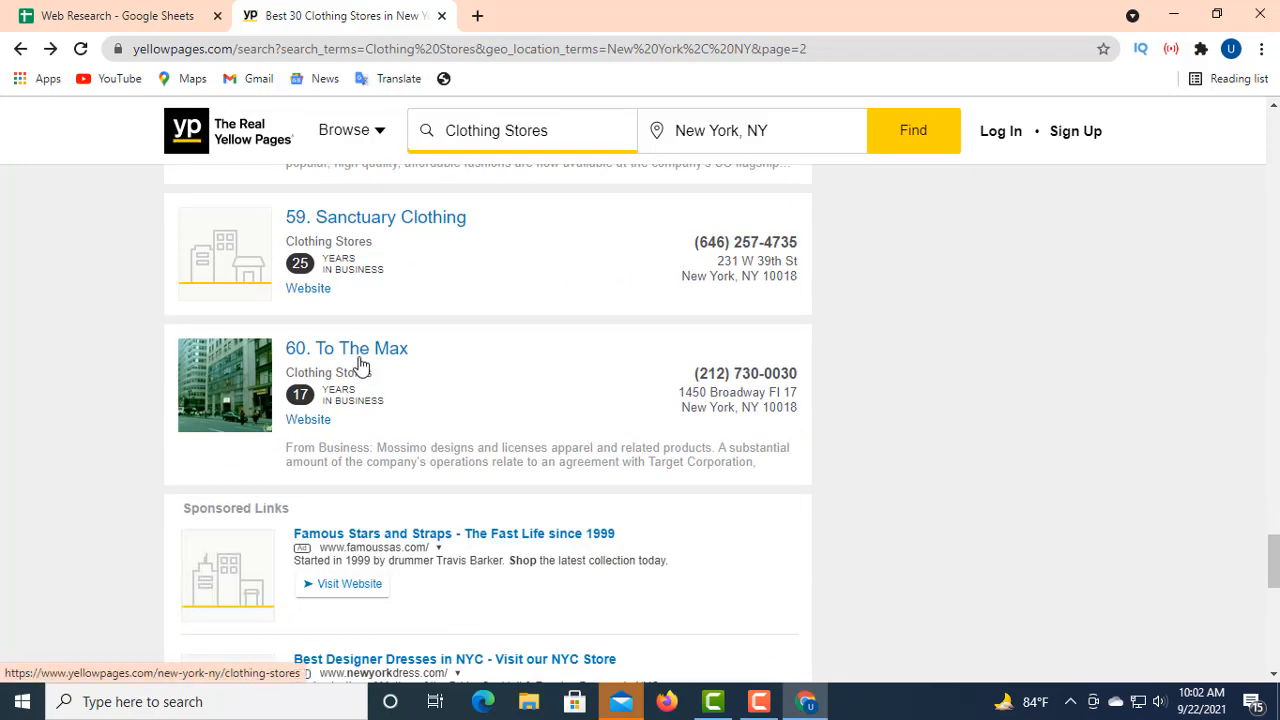
pyautogui.click(360, 352)
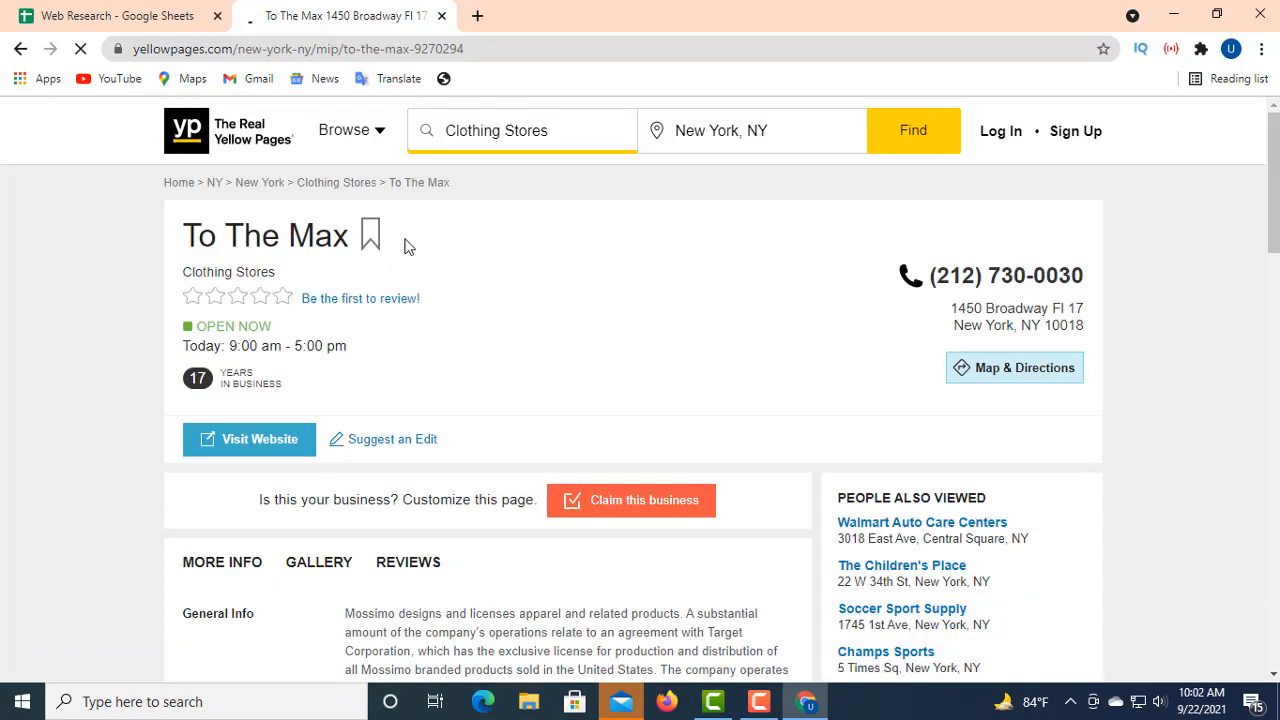
# - Copy the store name To The Max from its listing and switch back to the Web Research sheet
pyautogui.moveTo(320, 242); pyautogui.dragTo(163, 211)
pyautogui.rightClick(232, 233)
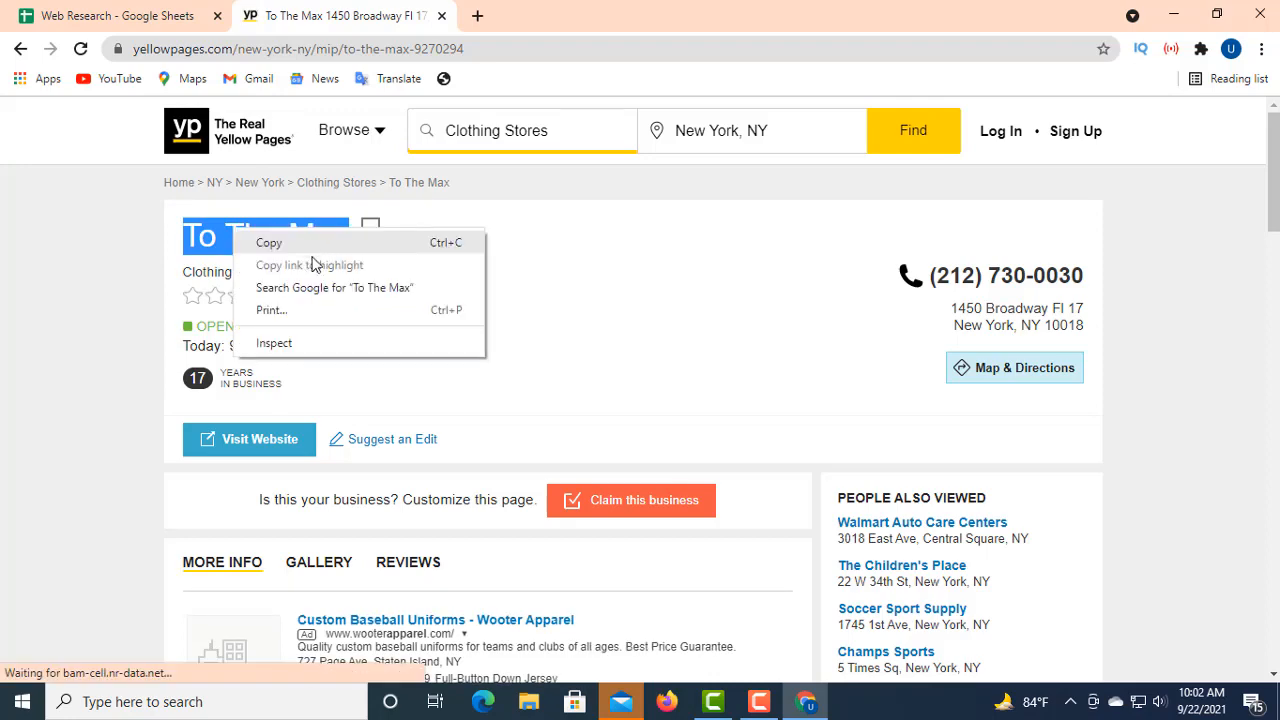
pyautogui.click(300, 245)
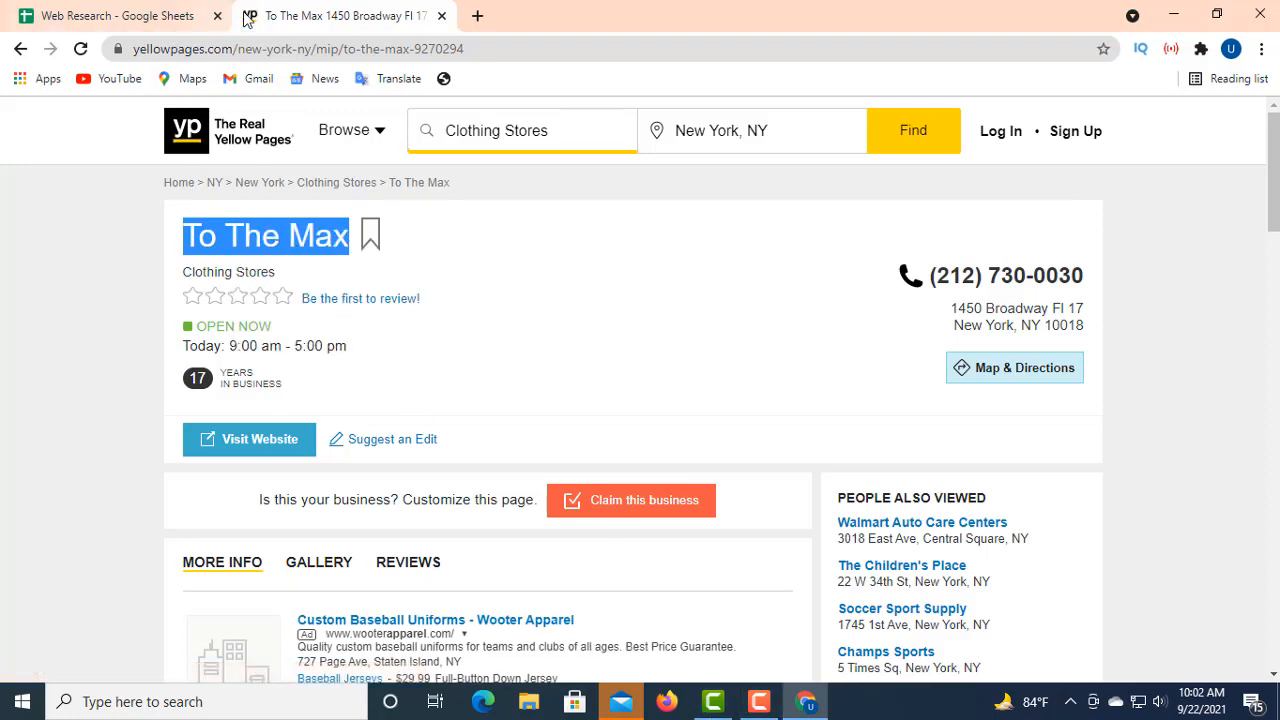
pyautogui.click(180, 15)
# - Paste the copied store name into cell C19
pyautogui.click(72, 444)
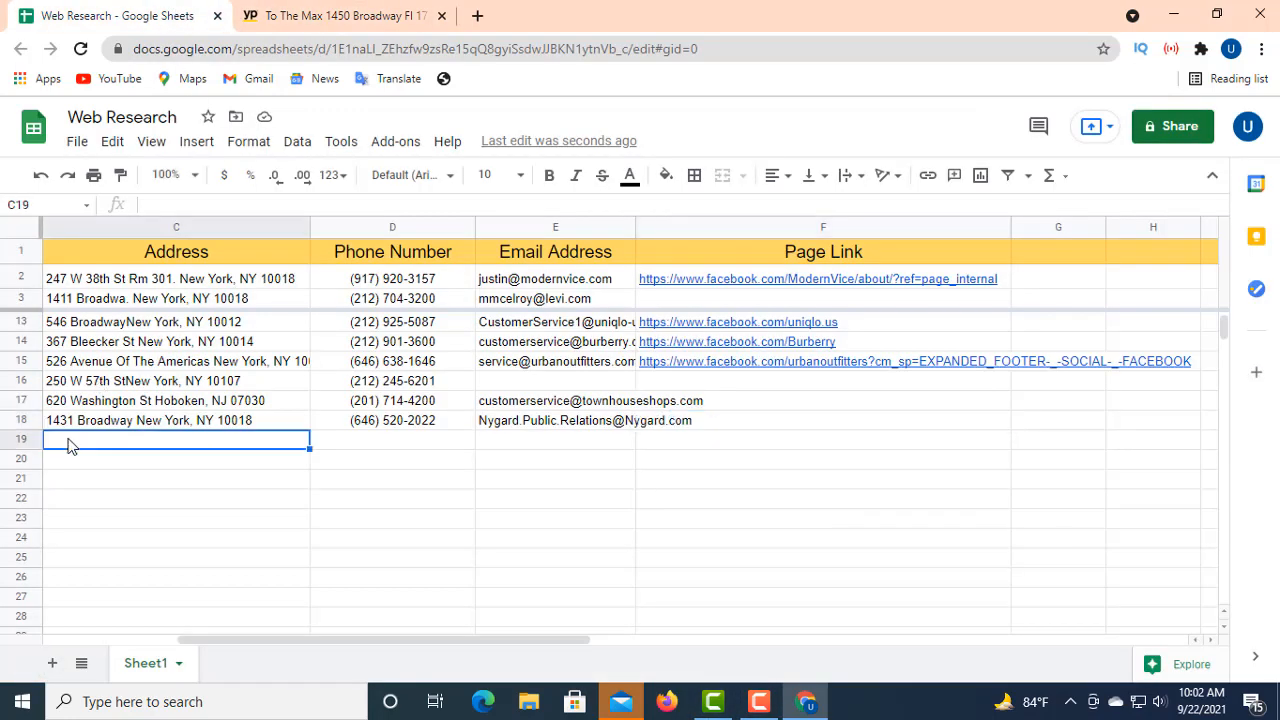
pyautogui.rightClick(68, 443)
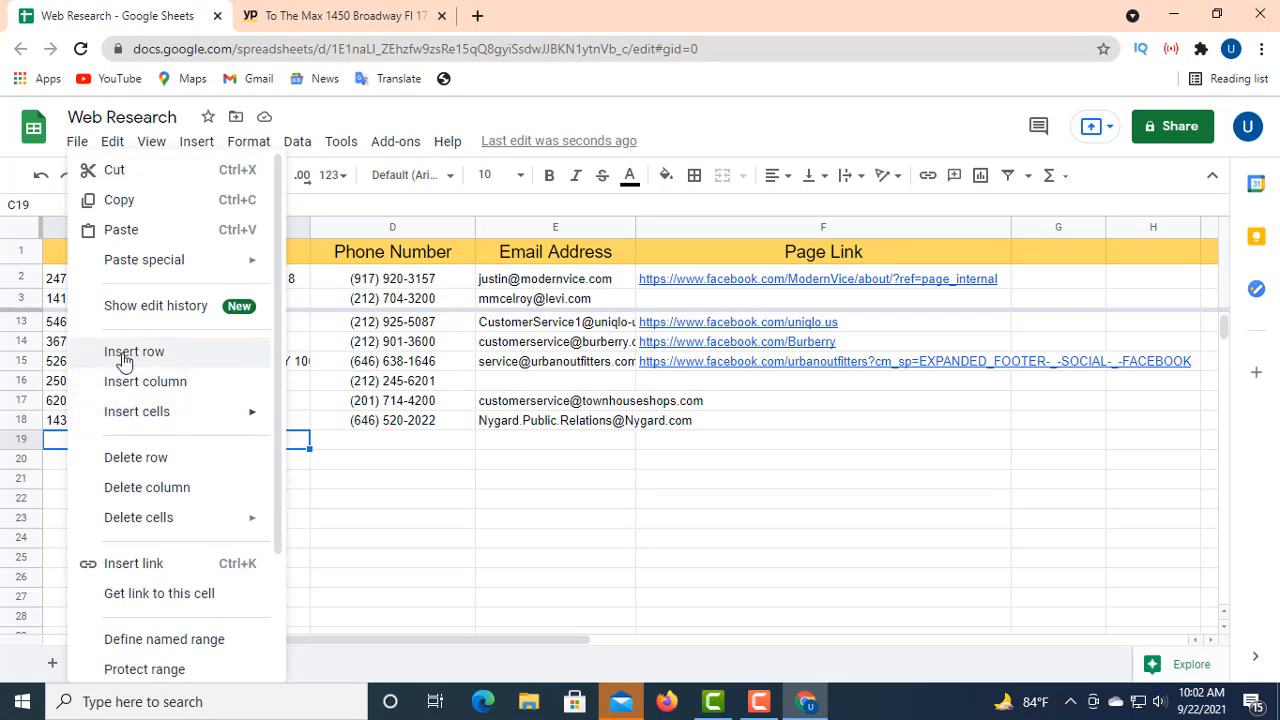
pyautogui.click(144, 238)
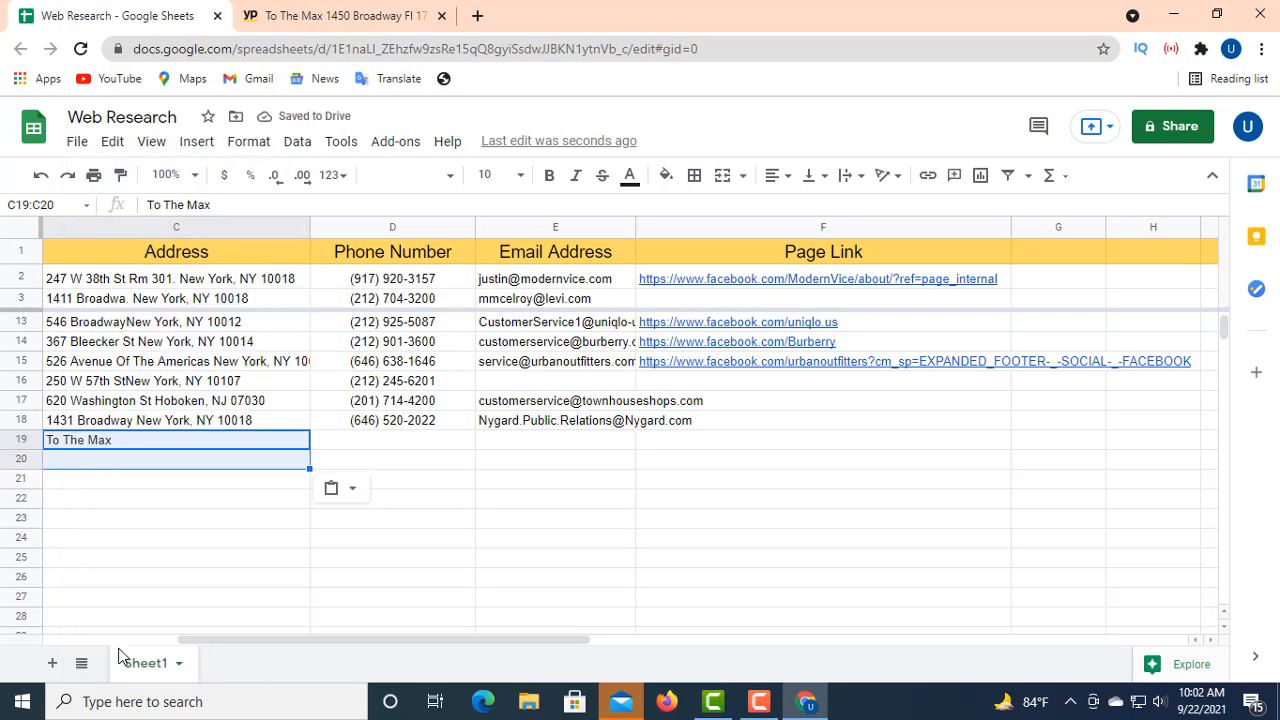
# - Paste the store name To The Max into cell A19 and clear the misplaced copy from cell C19
pyautogui.moveTo(229, 647); pyautogui.dragTo(12, 585)
pyautogui.click(366, 461)
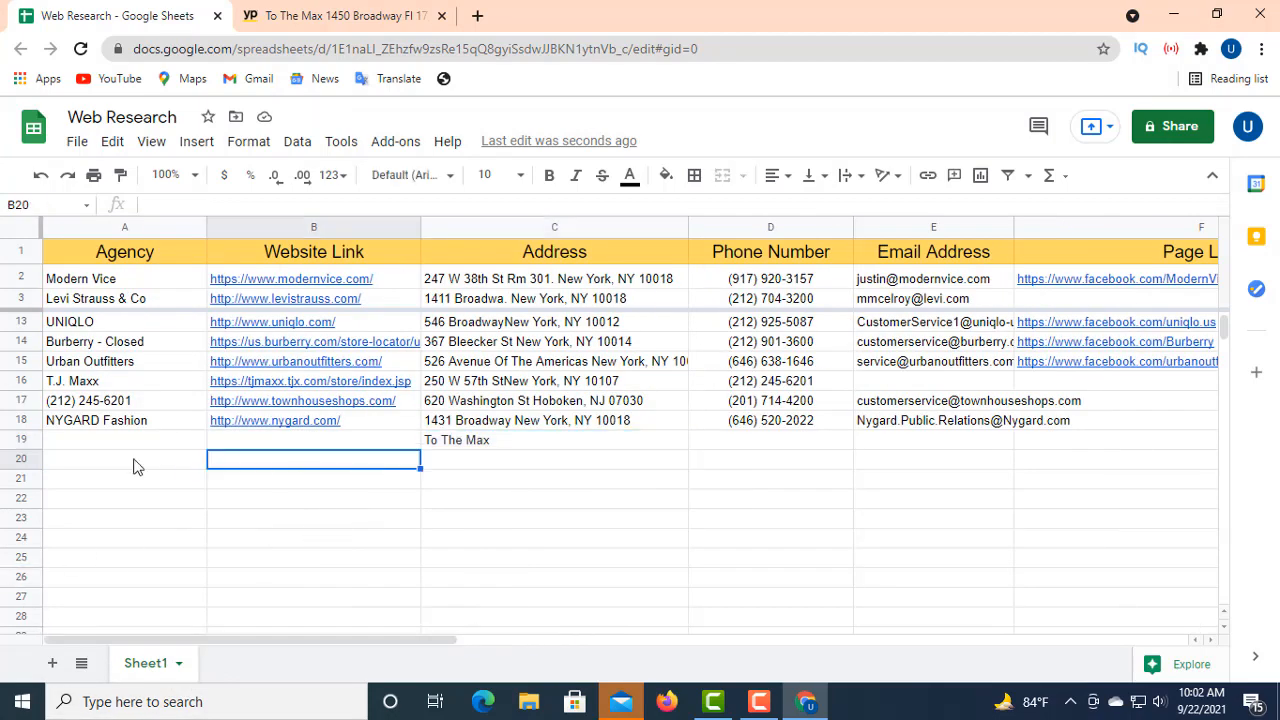
pyautogui.click(83, 443)
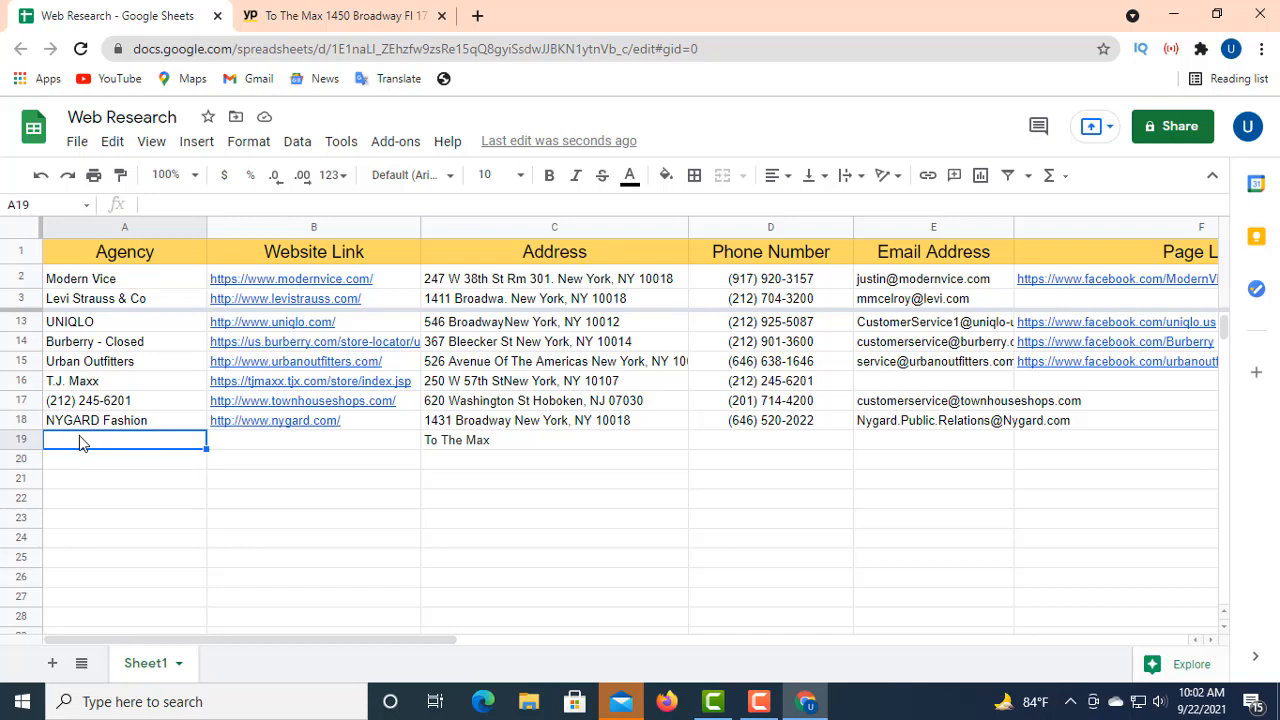
pyautogui.doubleClick(83, 443)
pyautogui.rightClick(78, 441)
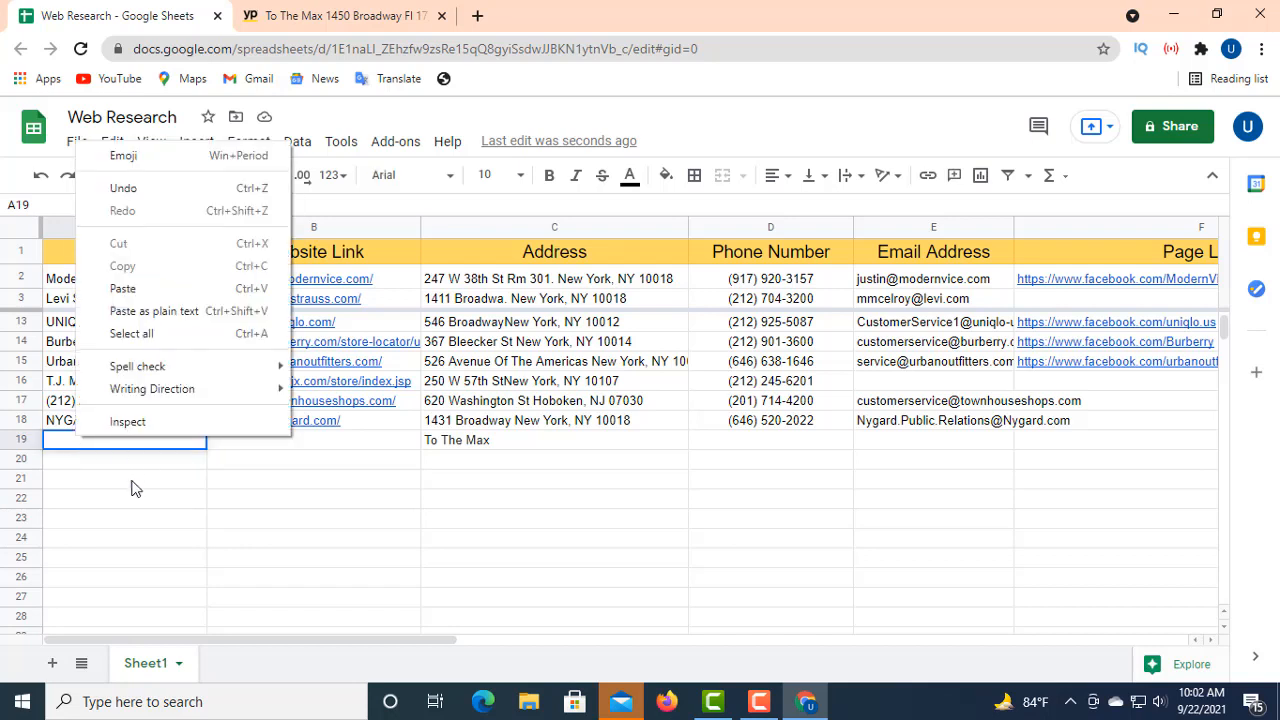
pyautogui.click(123, 288)
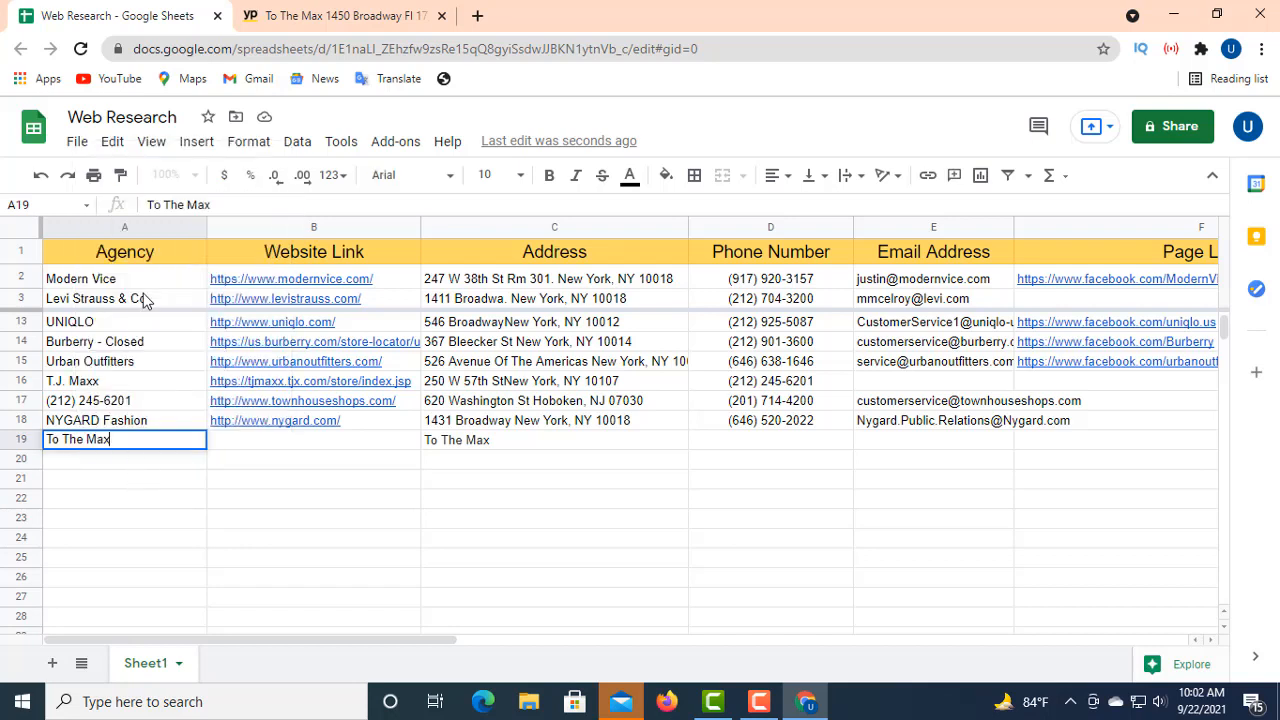
pyautogui.click(481, 449)
pyautogui.press('Delete')
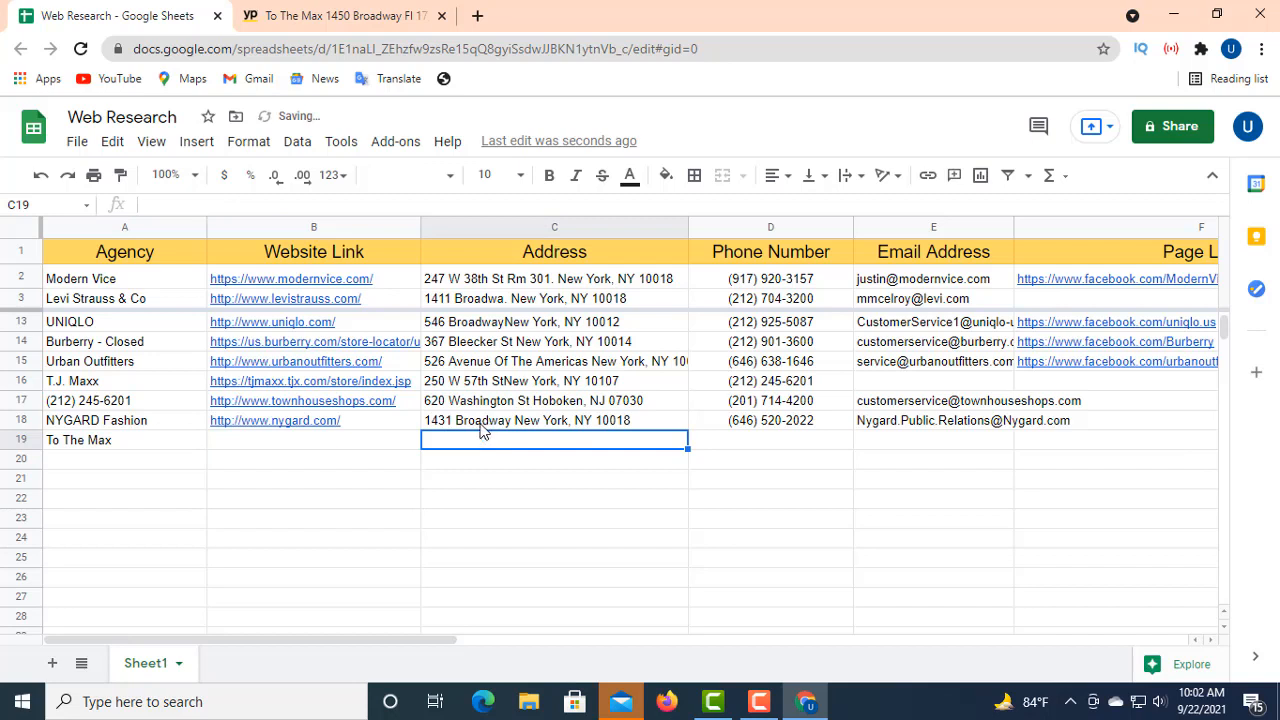
# - Select cell B19, then copy the website's link address from the To The Max listing
pyautogui.click(264, 437)
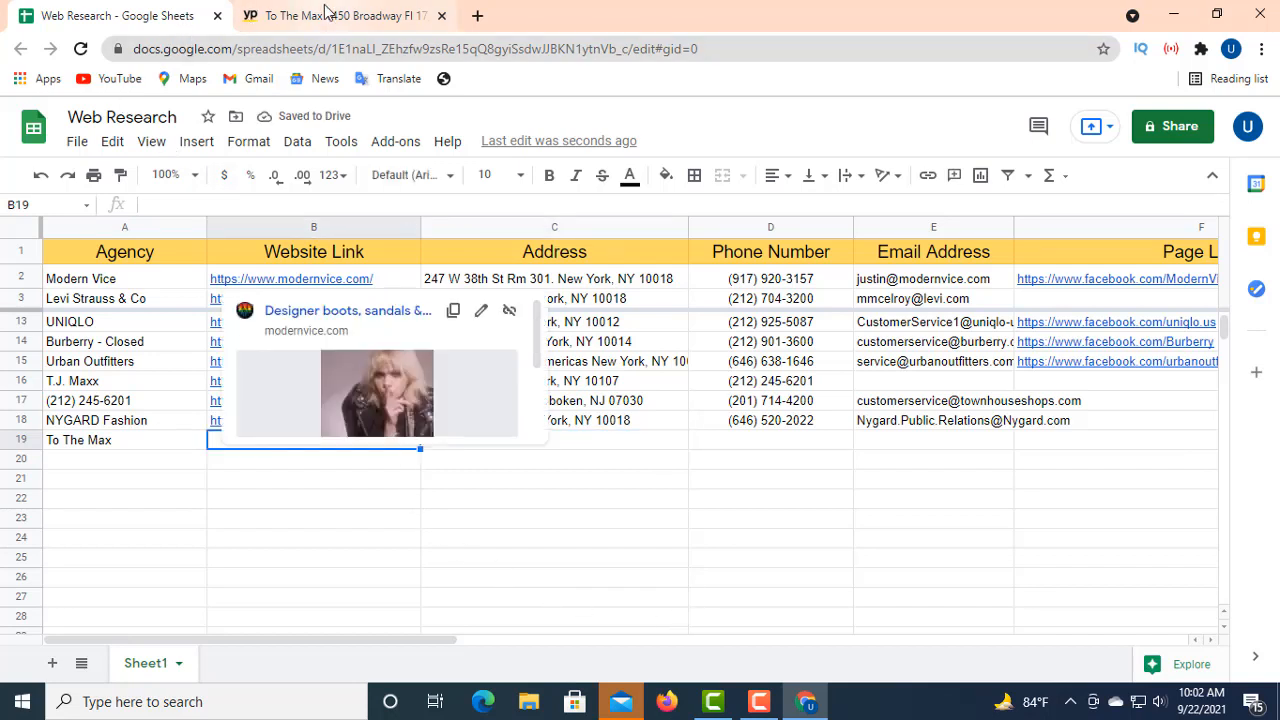
pyautogui.click(270, 15)
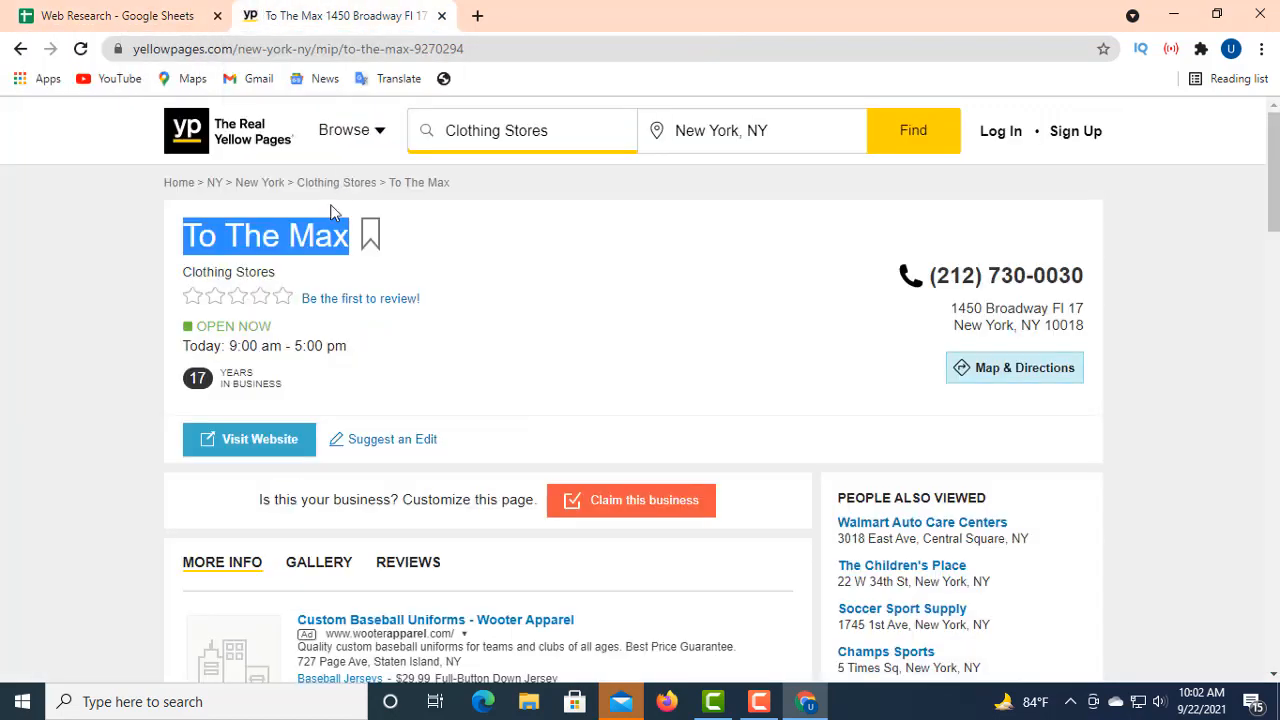
pyautogui.click(388, 351)
pyautogui.moveTo(388, 351); pyautogui.dragTo(258, 440)
pyautogui.rightClick(252, 441)
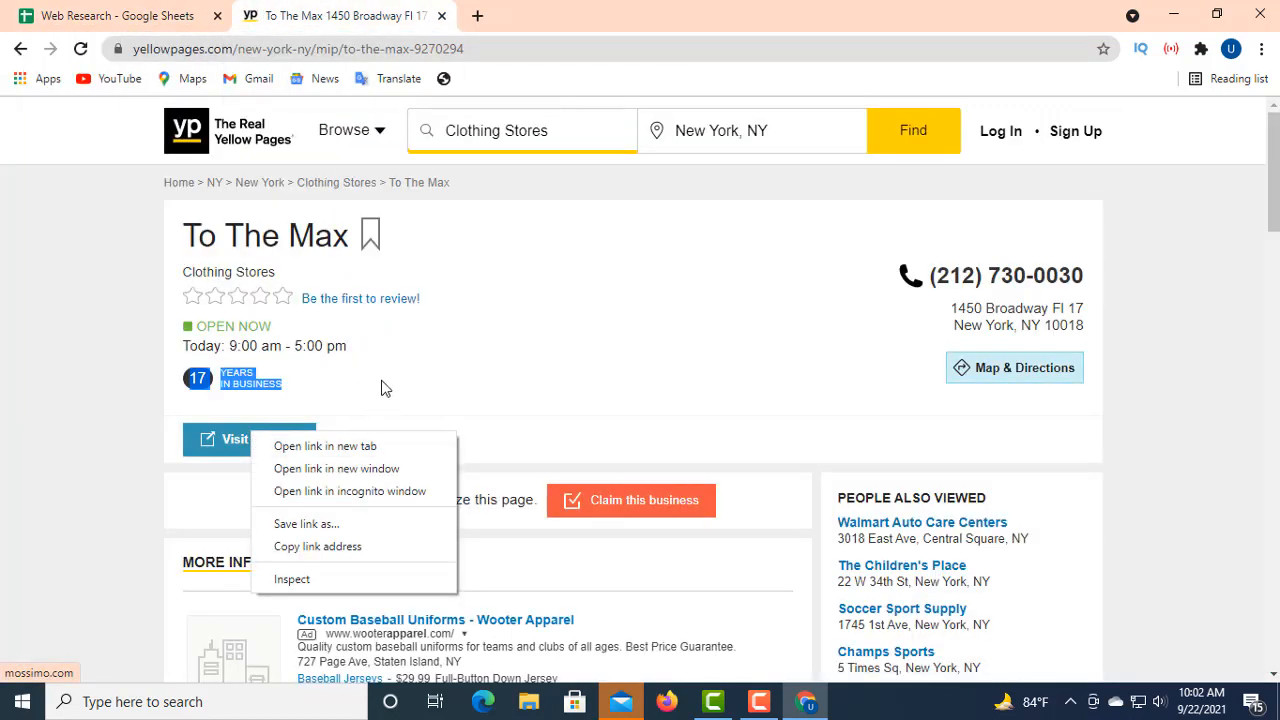
pyautogui.click(385, 388)
pyautogui.rightClick(262, 436)
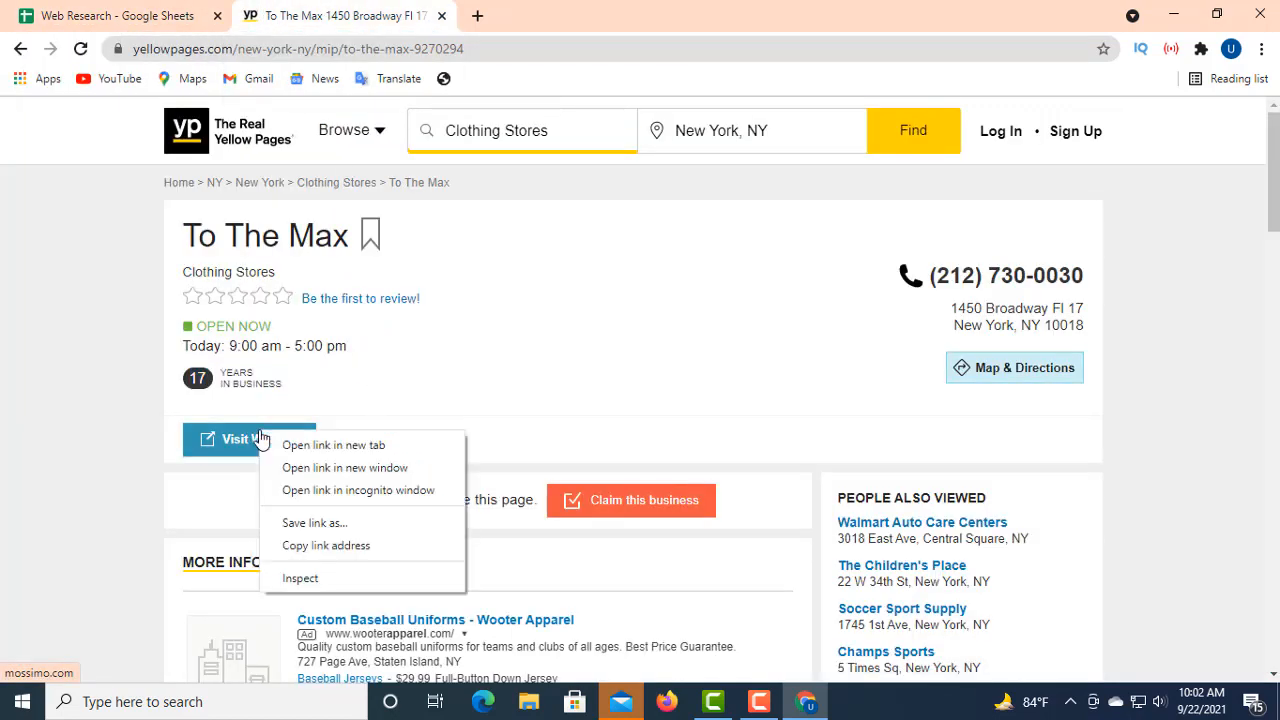
pyautogui.click(305, 545)
pyautogui.click(150, 16)
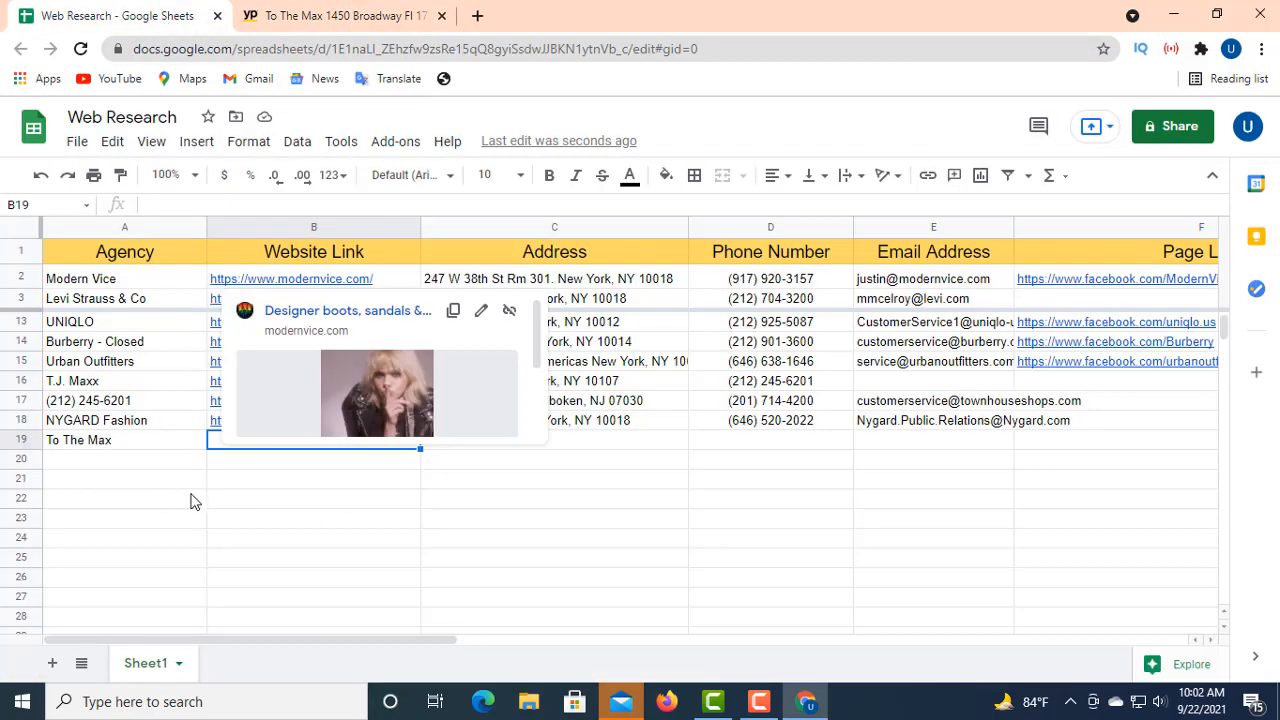
pyautogui.doubleClick(252, 441)
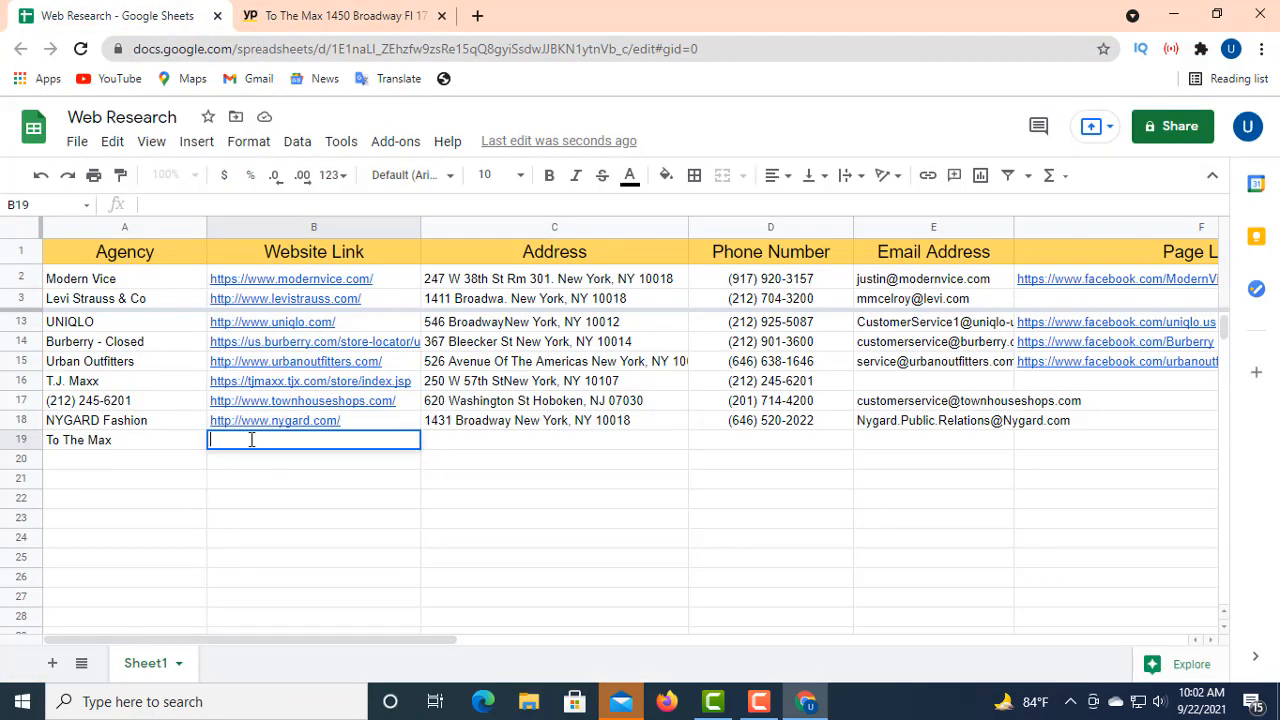
pyautogui.rightClick(245, 438)
pyautogui.click(285, 288)
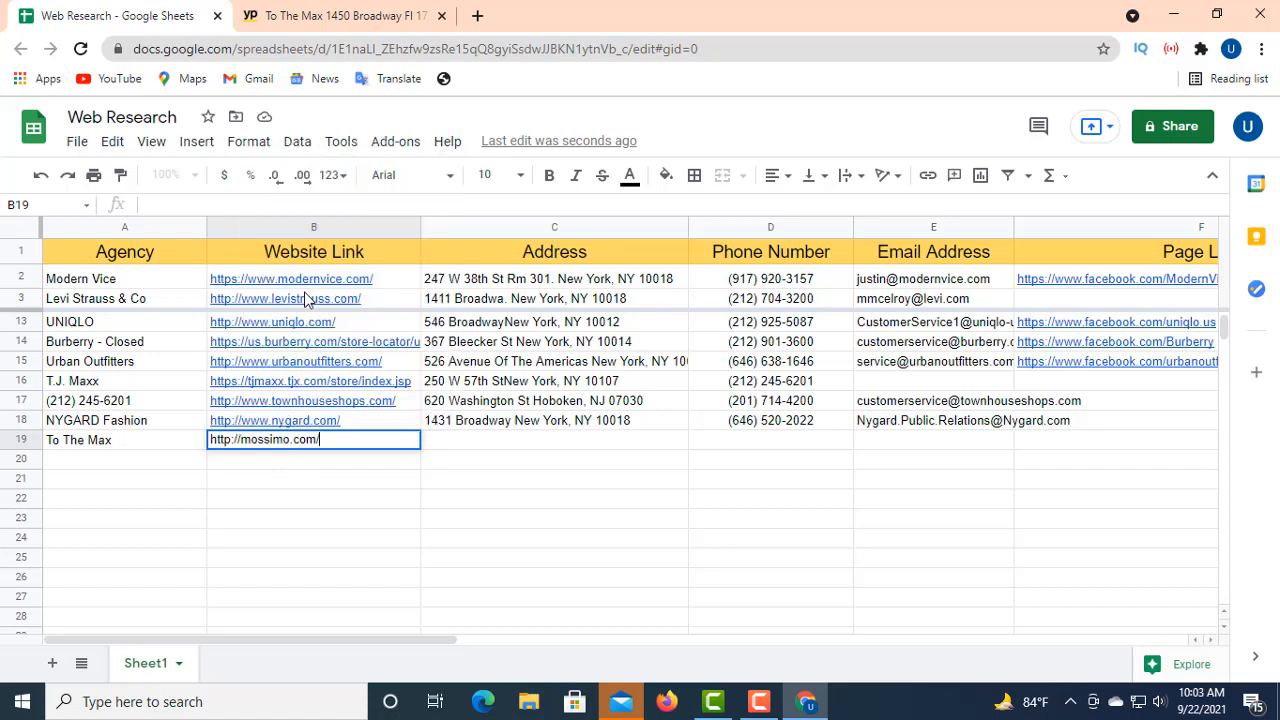
# - Select cell C19, then copy the store's street address from the To The Max listing on Yellow Pages
pyautogui.click(448, 440)
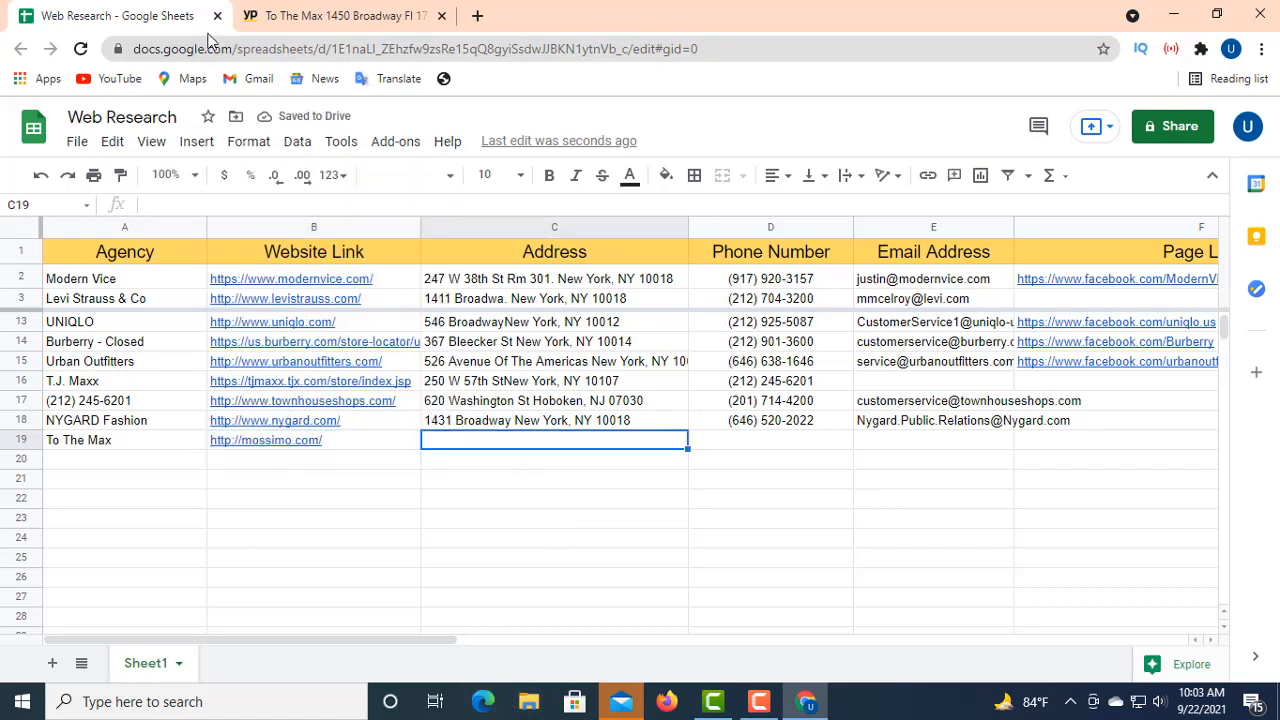
pyautogui.click(280, 20)
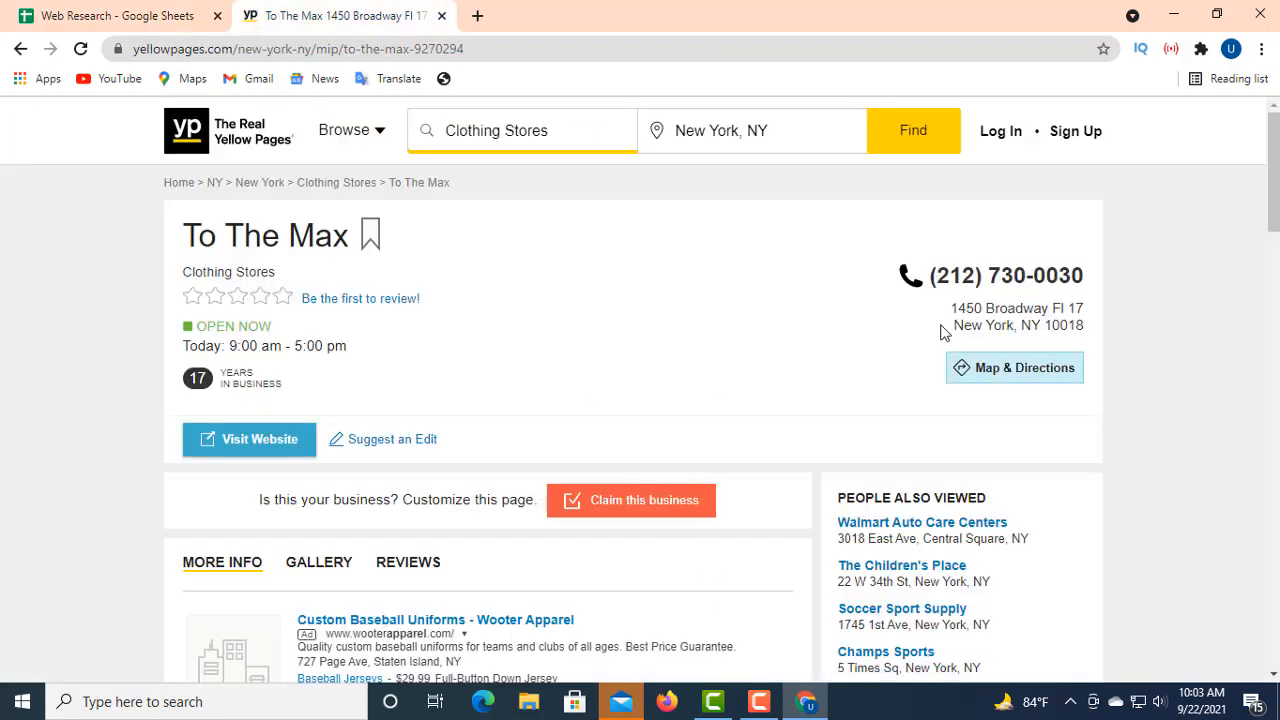
pyautogui.moveTo(952, 312); pyautogui.dragTo(1080, 330)
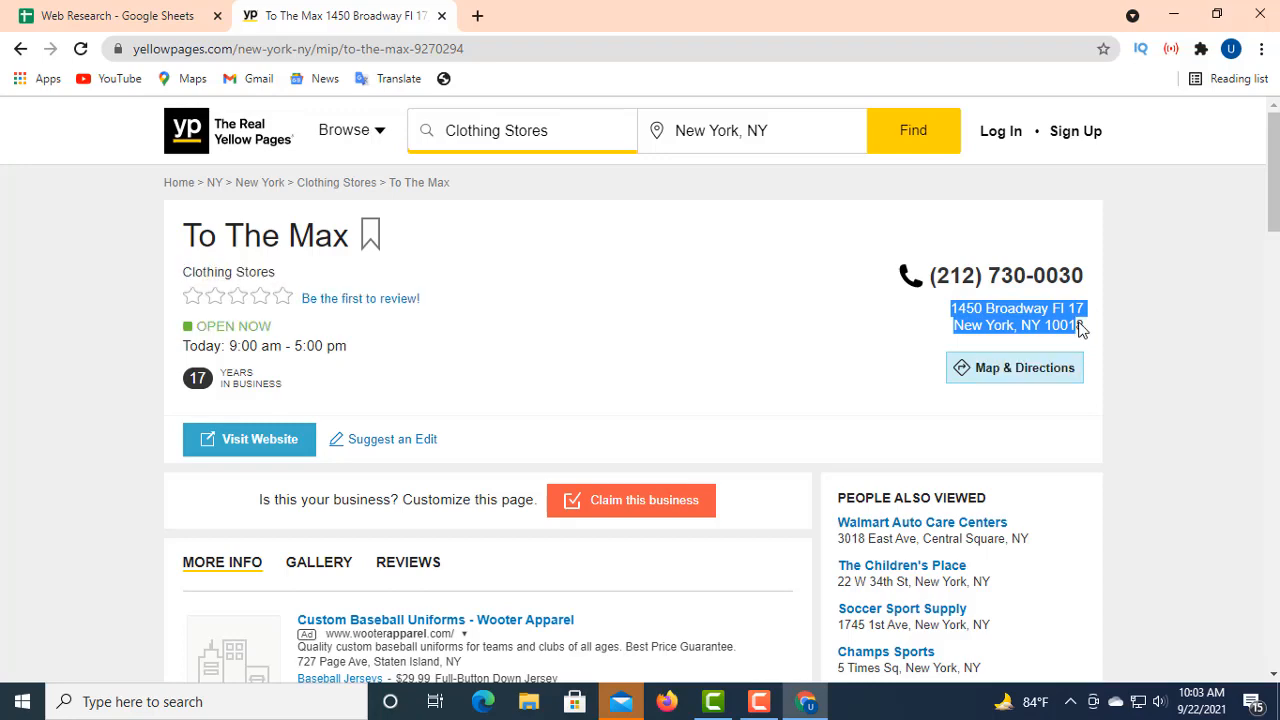
pyautogui.rightClick(1055, 318)
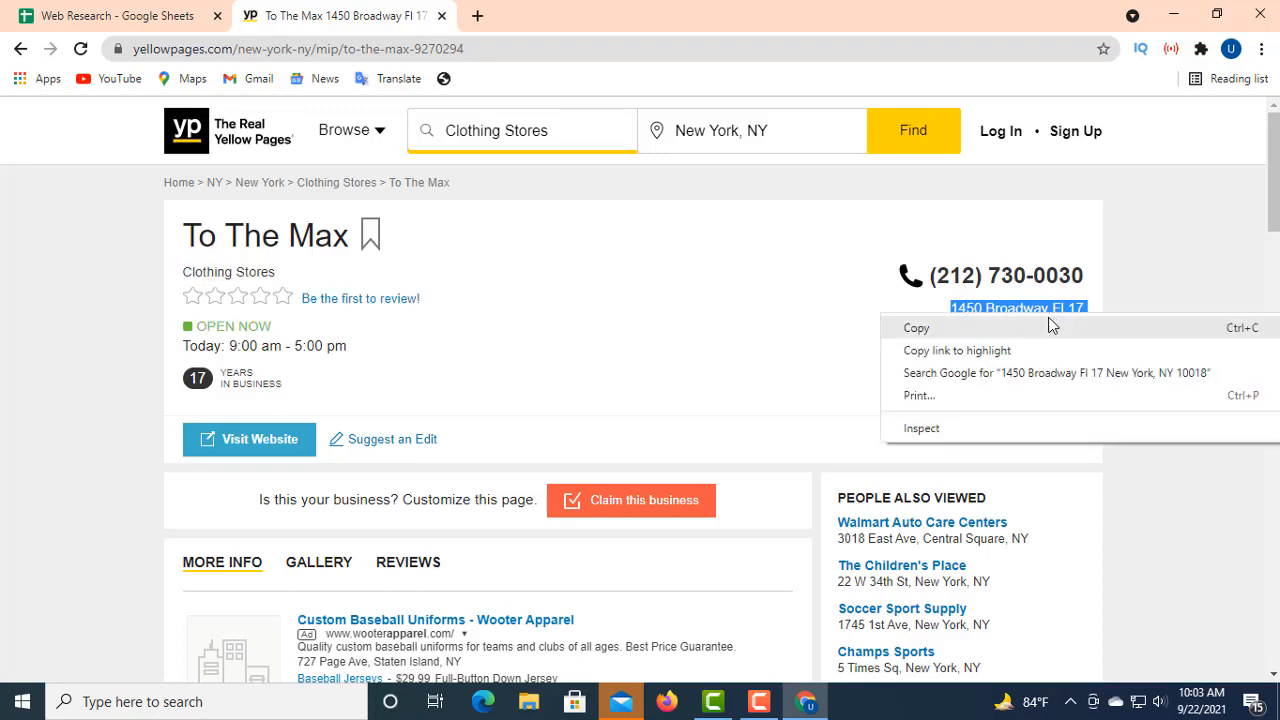
pyautogui.click(980, 328)
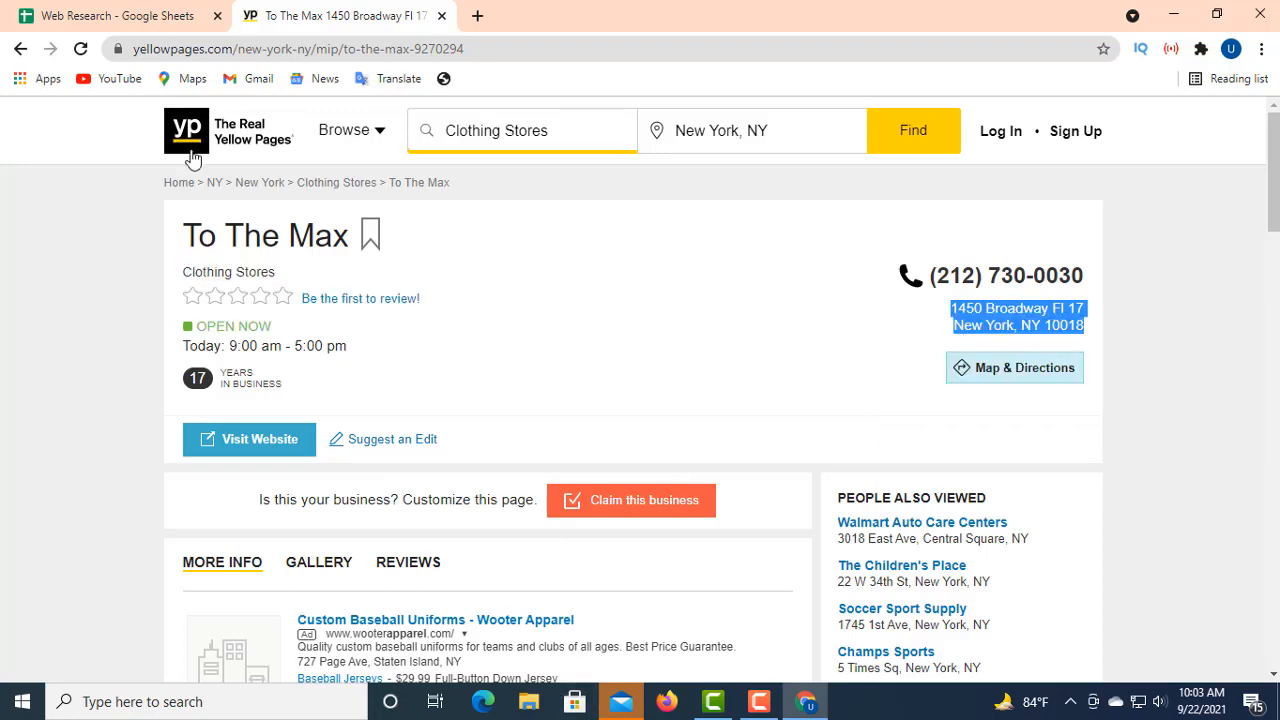
# - Paste the copied store address into cell C19 of the Web Research sheet and join its two lines into one
pyautogui.click(148, 22)
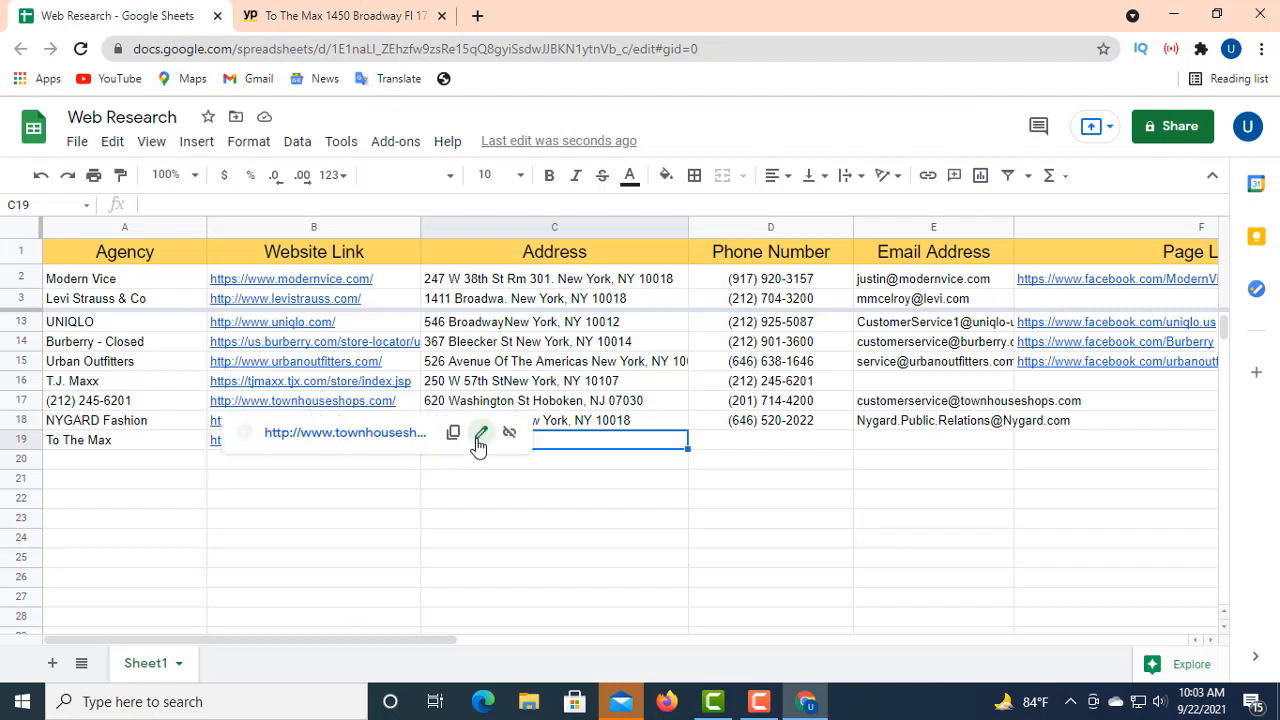
pyautogui.click(478, 438)
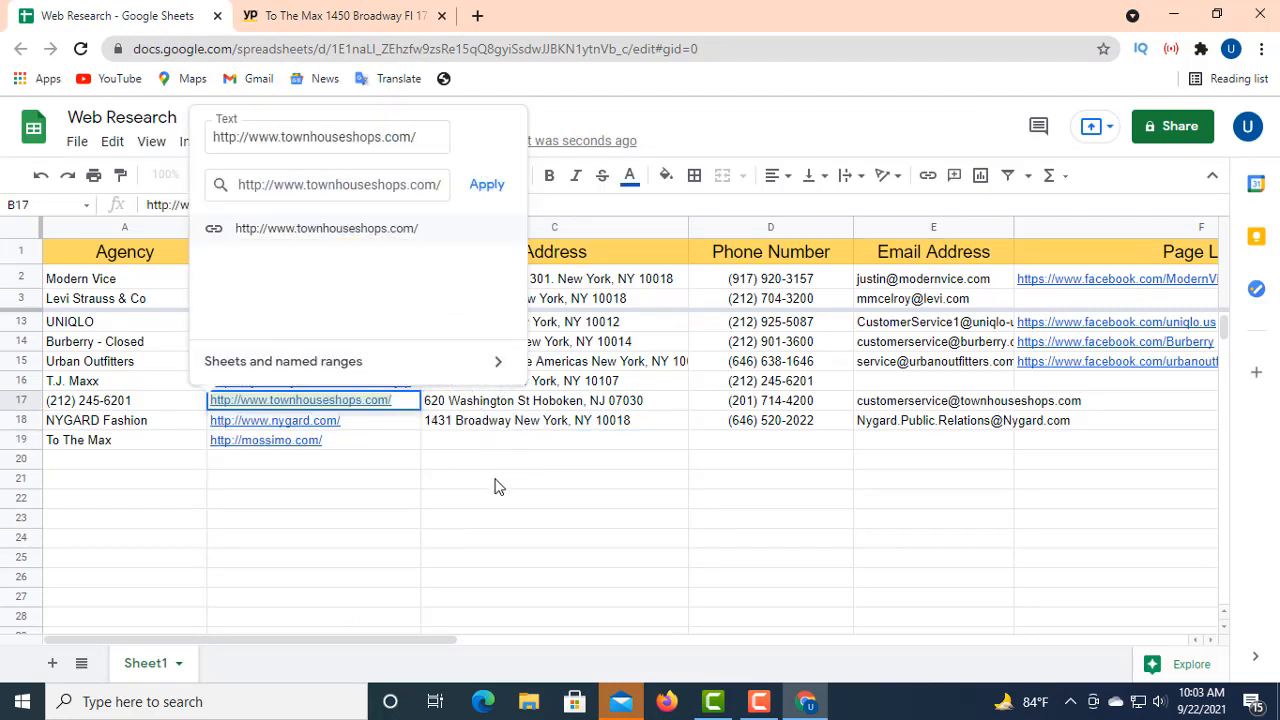
pyautogui.click(427, 484)
pyautogui.doubleClick(475, 440)
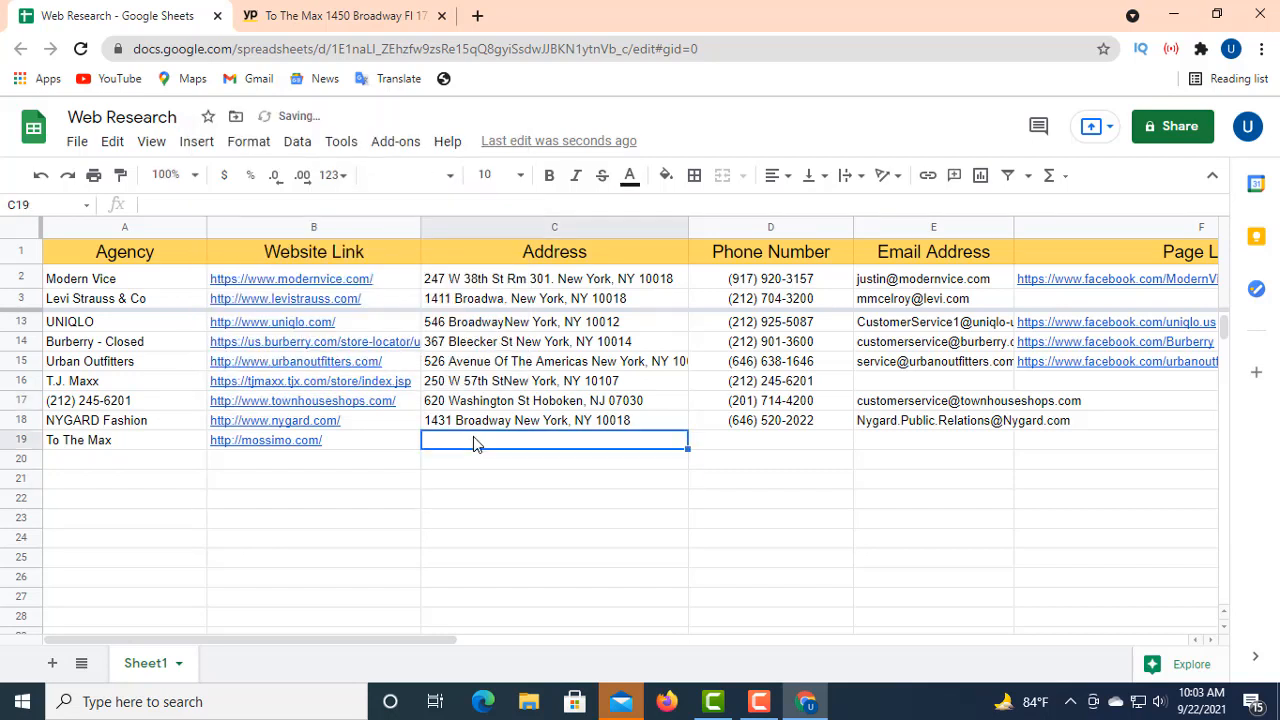
pyautogui.rightClick(474, 437)
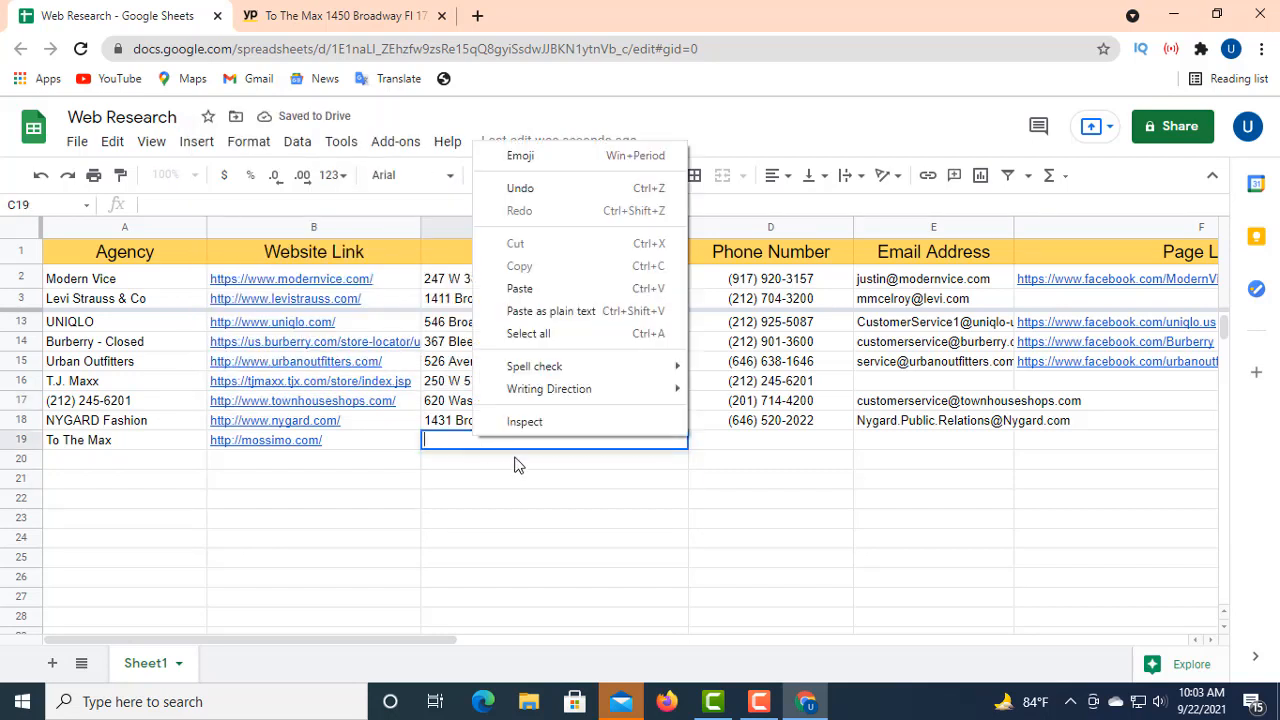
pyautogui.click(538, 290)
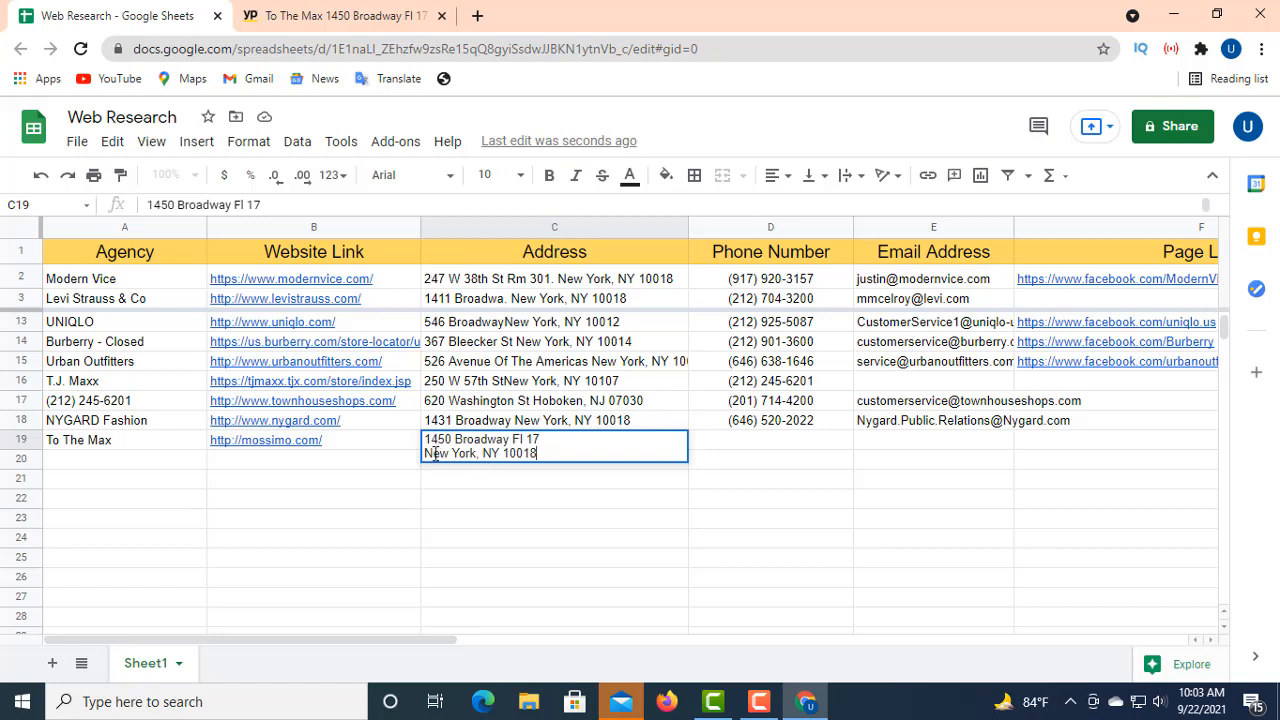
pyautogui.press('BackSpace')
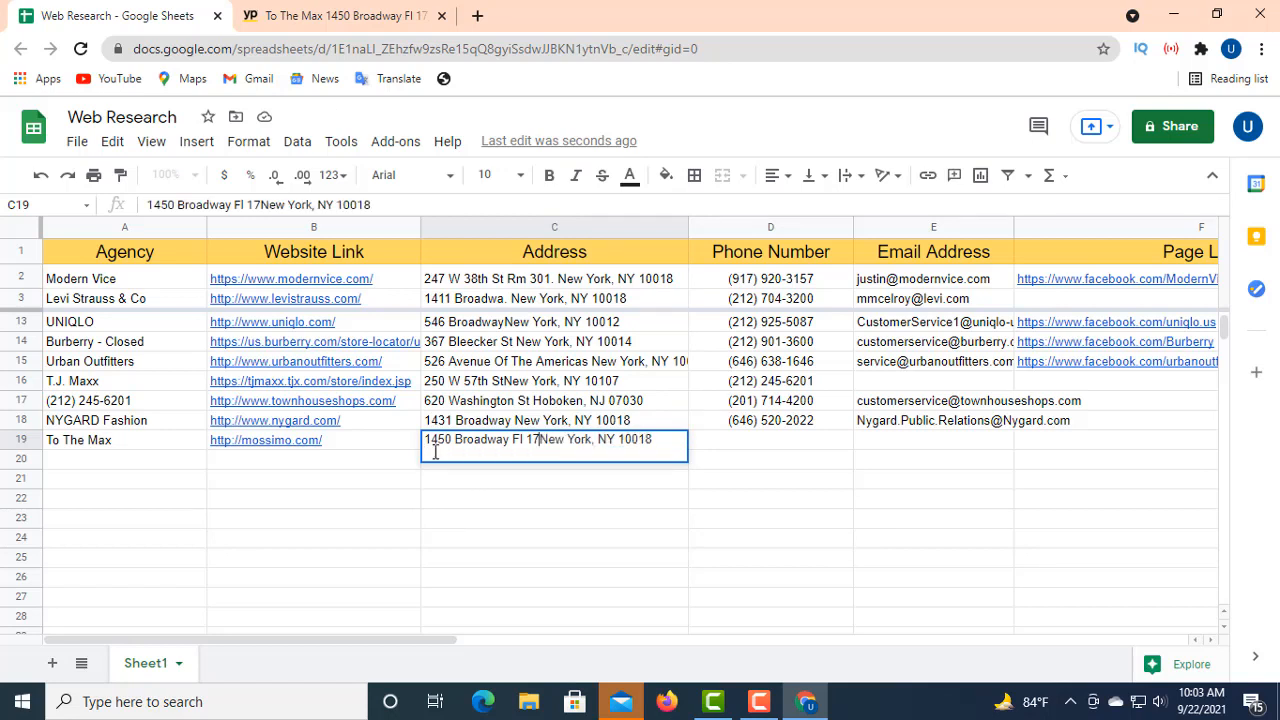
# - Select cell D19, then copy the store's phone number from the To The Max listing
pyautogui.click(716, 446)
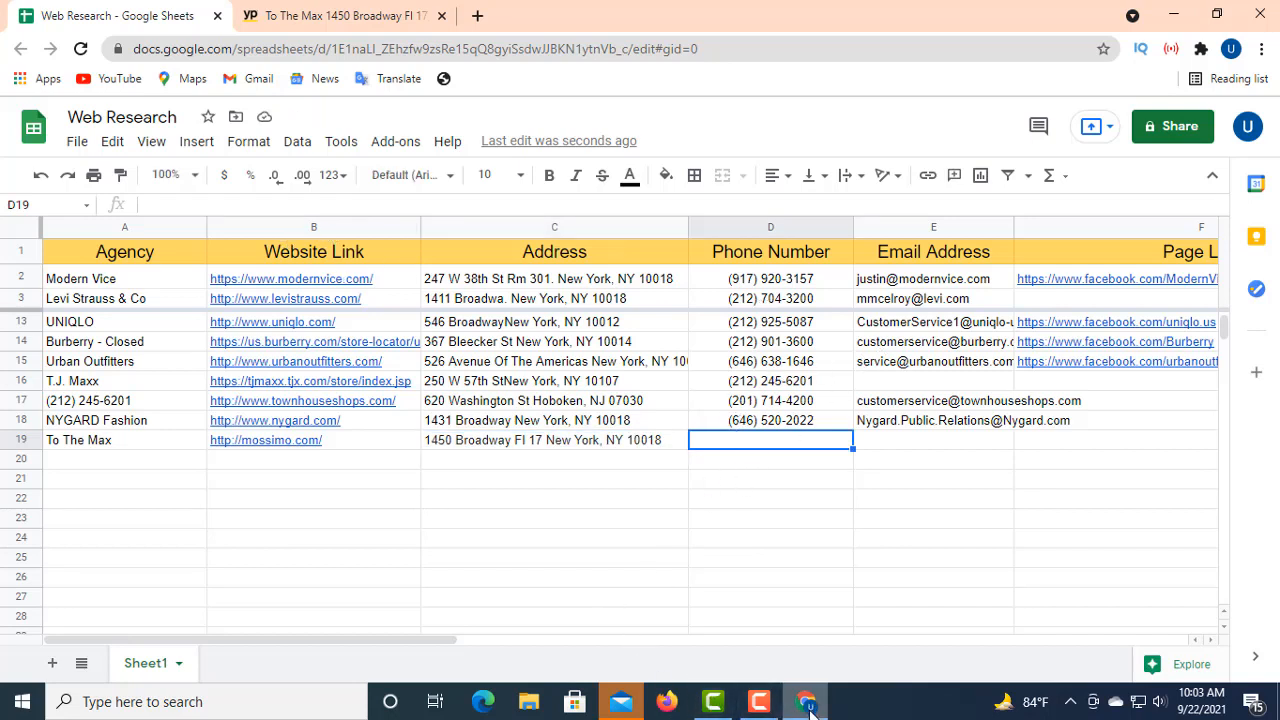
pyautogui.click(292, 18)
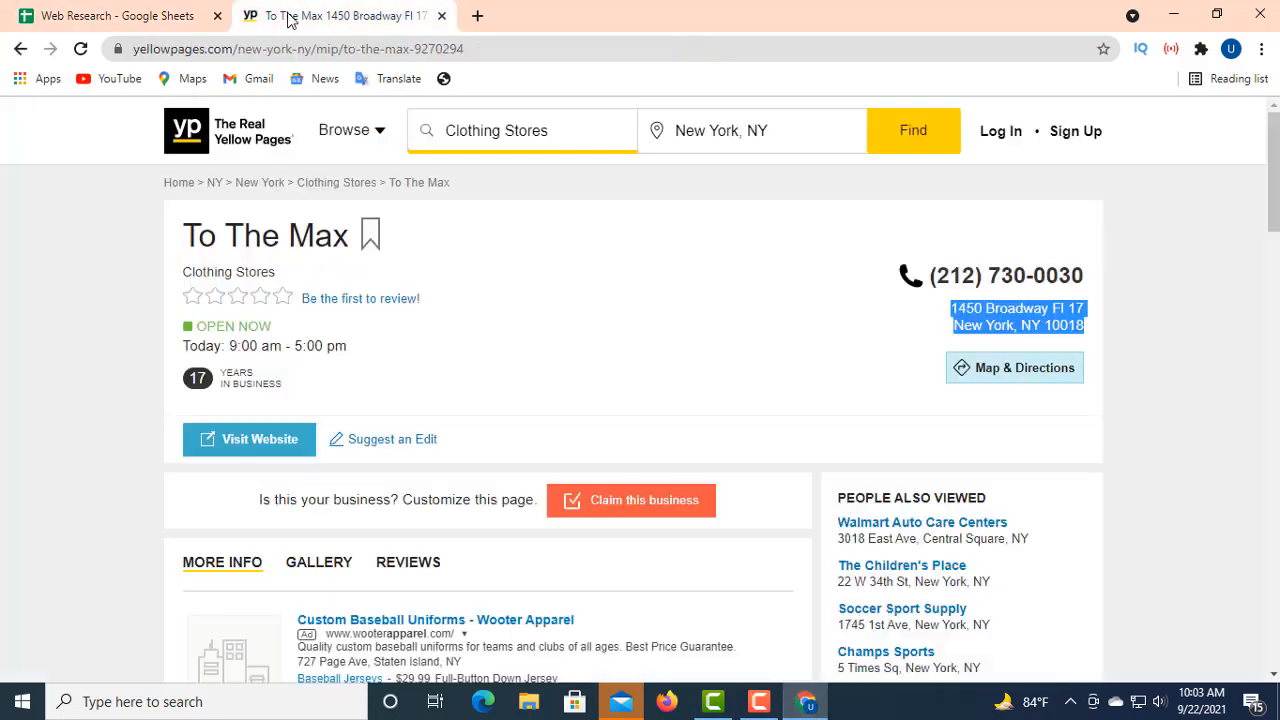
pyautogui.click(703, 388)
pyautogui.moveTo(926, 277); pyautogui.dragTo(1085, 281)
pyautogui.rightClick(1055, 277)
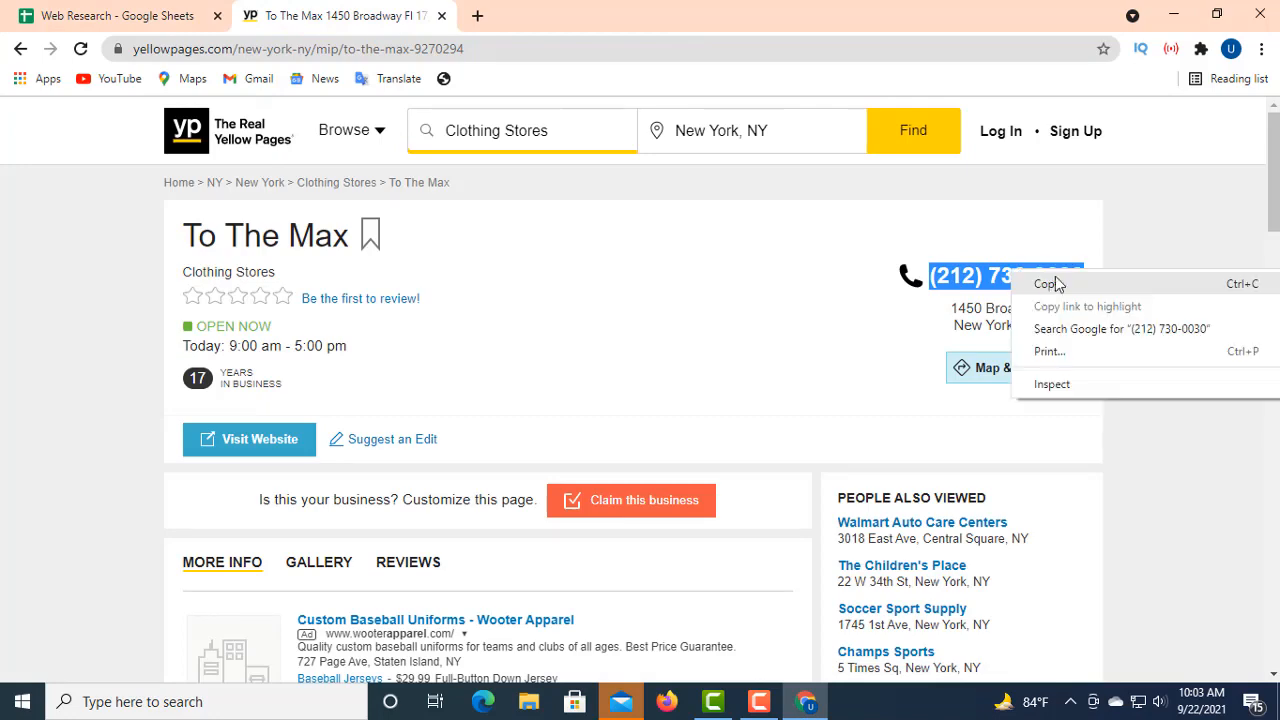
pyautogui.click(1045, 285)
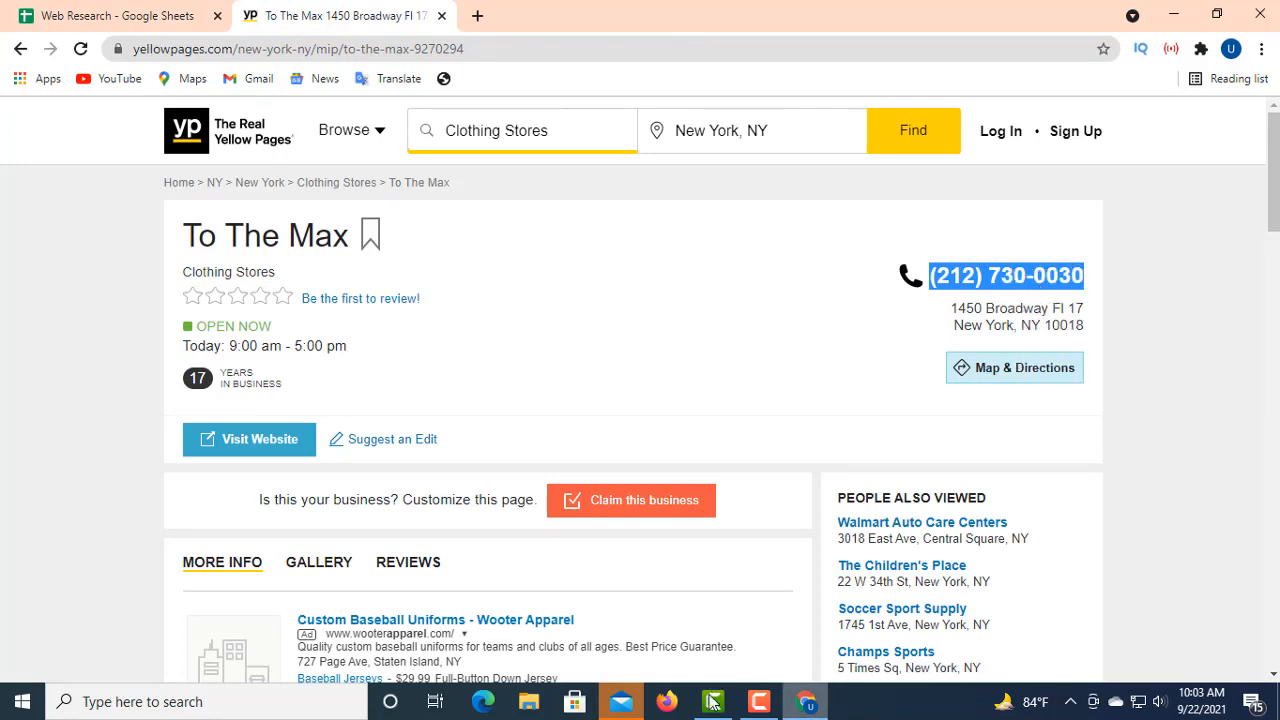
# - Paste the copied phone number into cell D19 of the Web Research sheet and center it horizontally
pyautogui.click(140, 22)
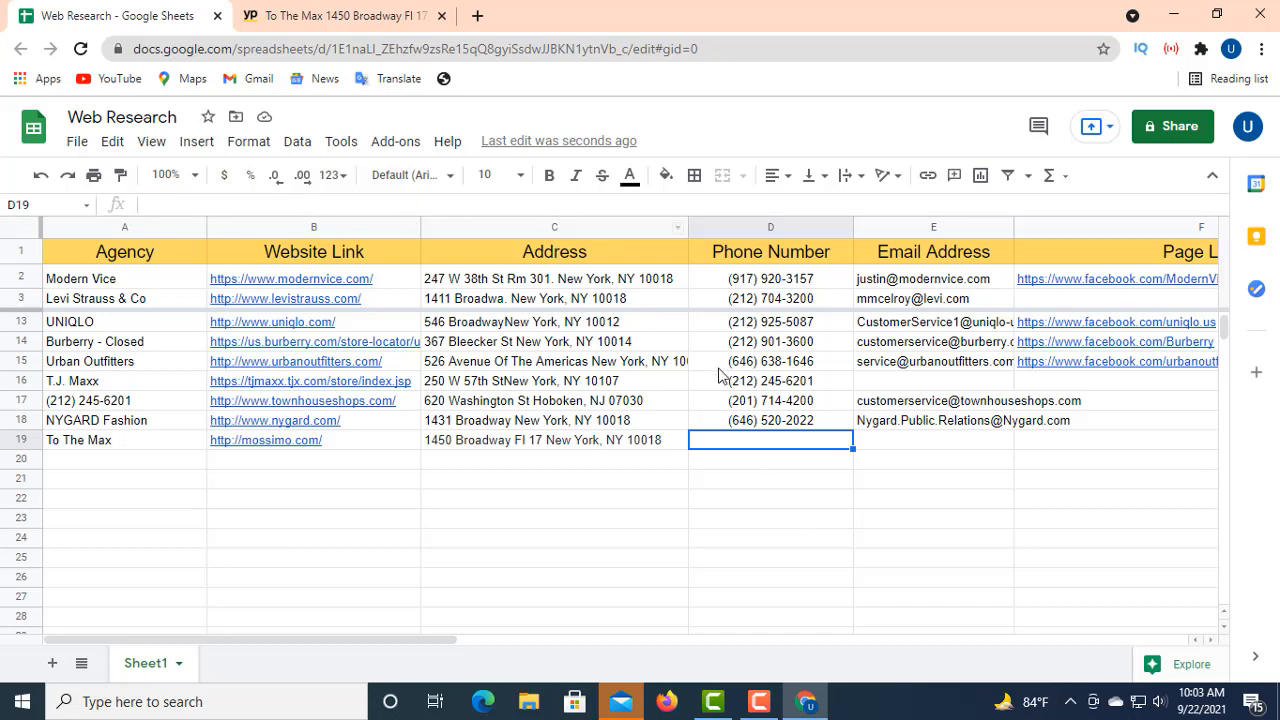
pyautogui.doubleClick(740, 445)
pyautogui.rightClick(732, 436)
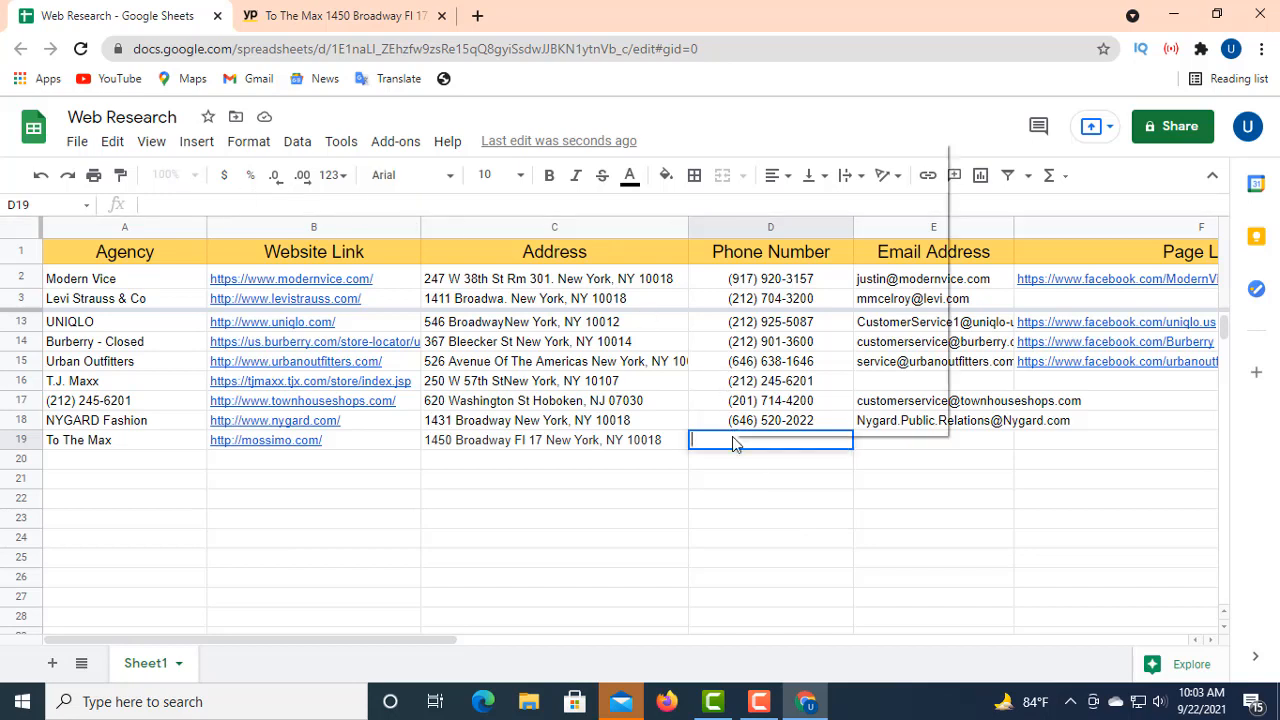
pyautogui.click(782, 289)
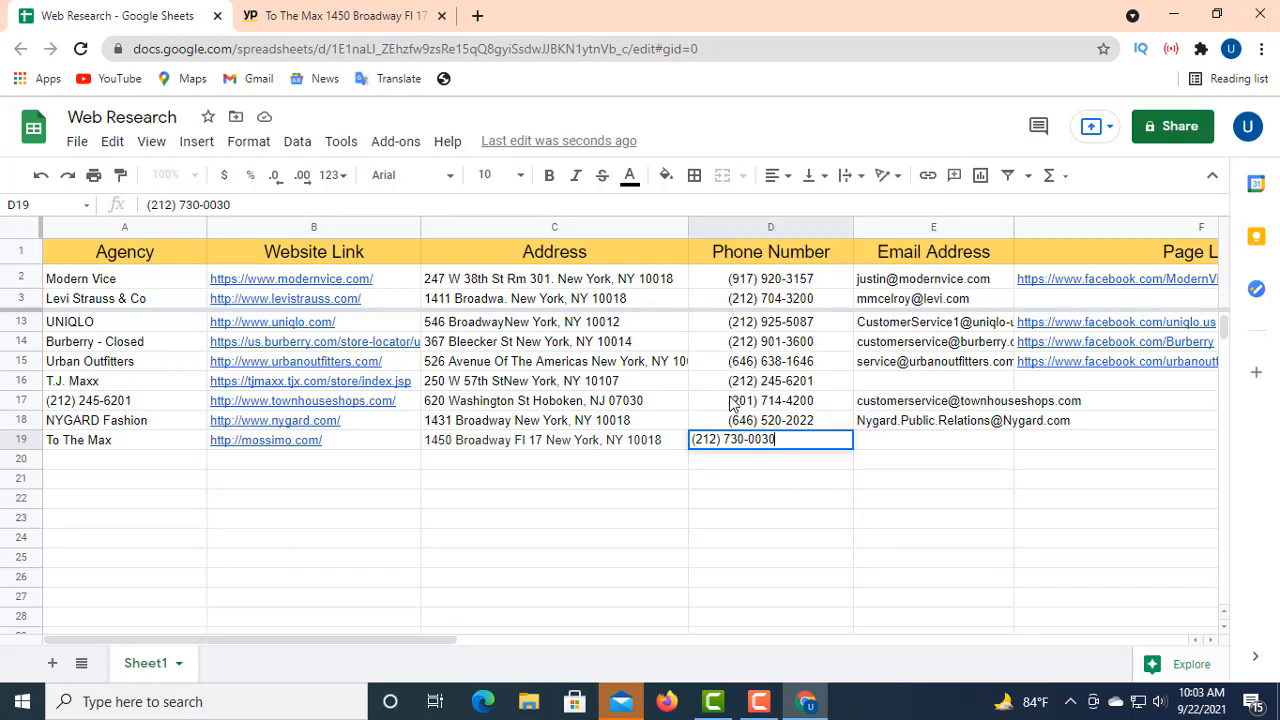
pyautogui.click(770, 175)
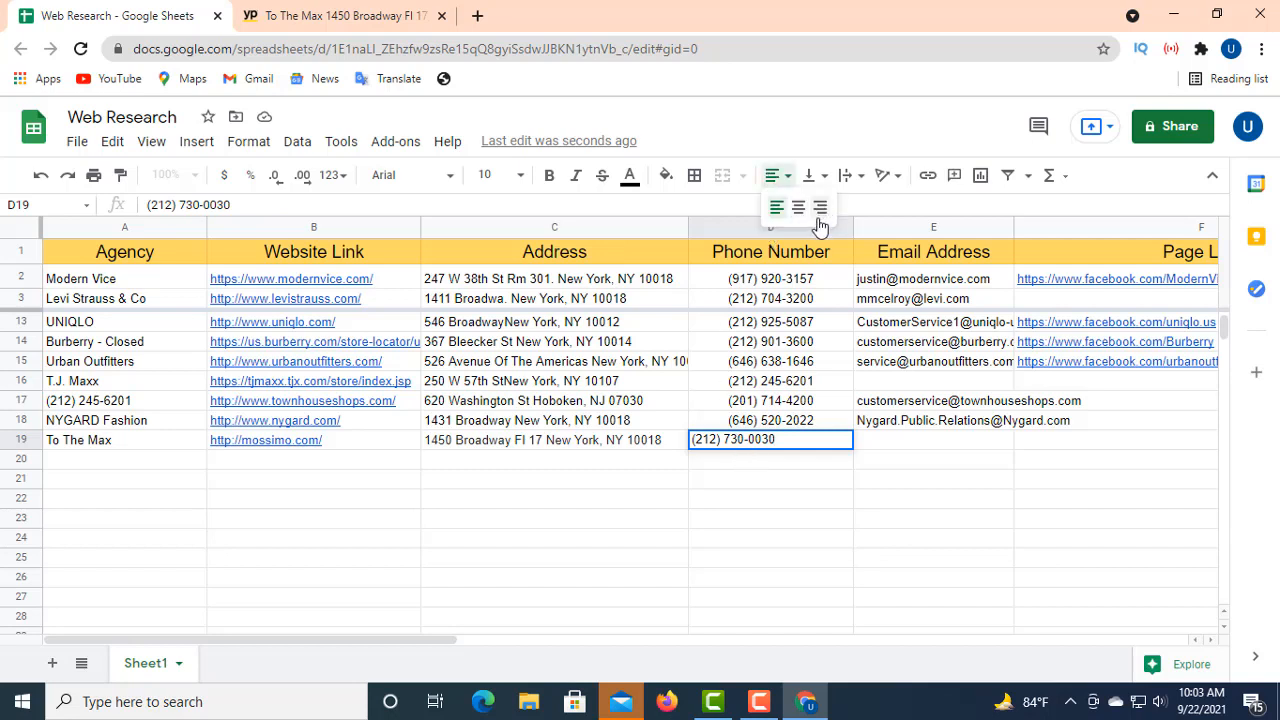
pyautogui.click(797, 209)
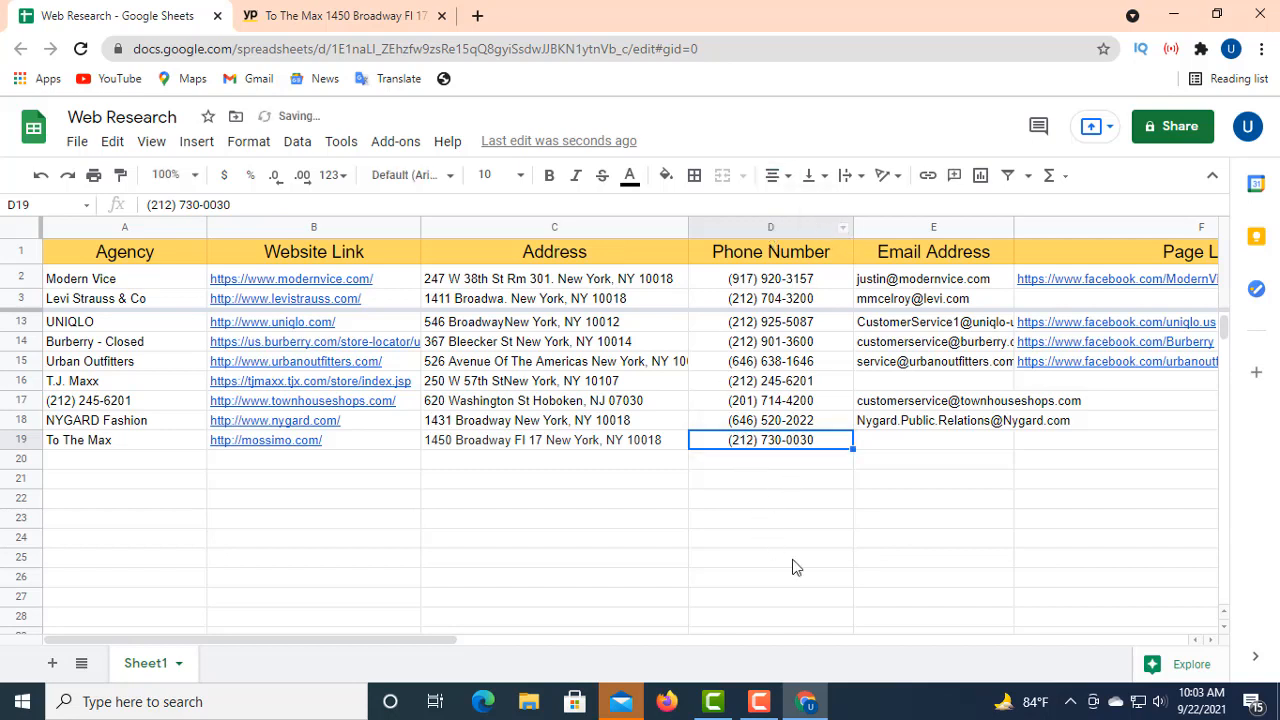
# - Select cell E19, check the To The Max website mossimo.com for contact details, and close the site's pages
pyautogui.click(878, 446)
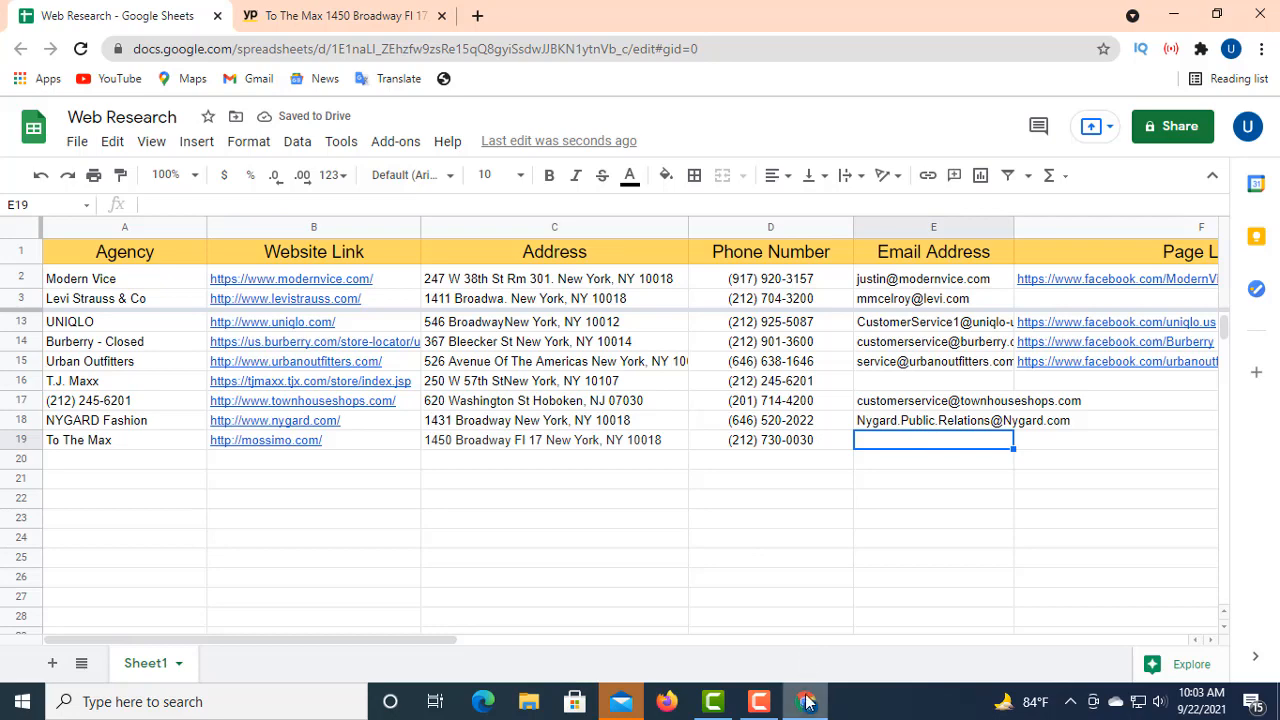
pyautogui.click(278, 16)
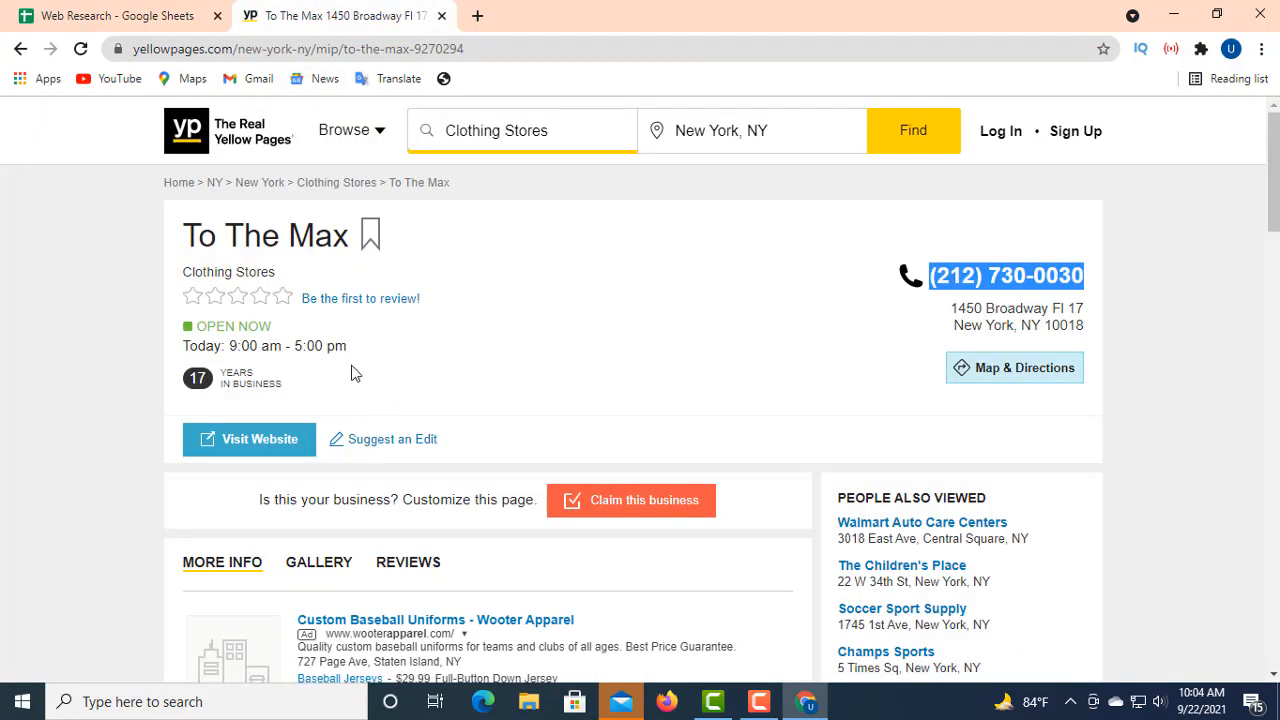
pyautogui.click(268, 437)
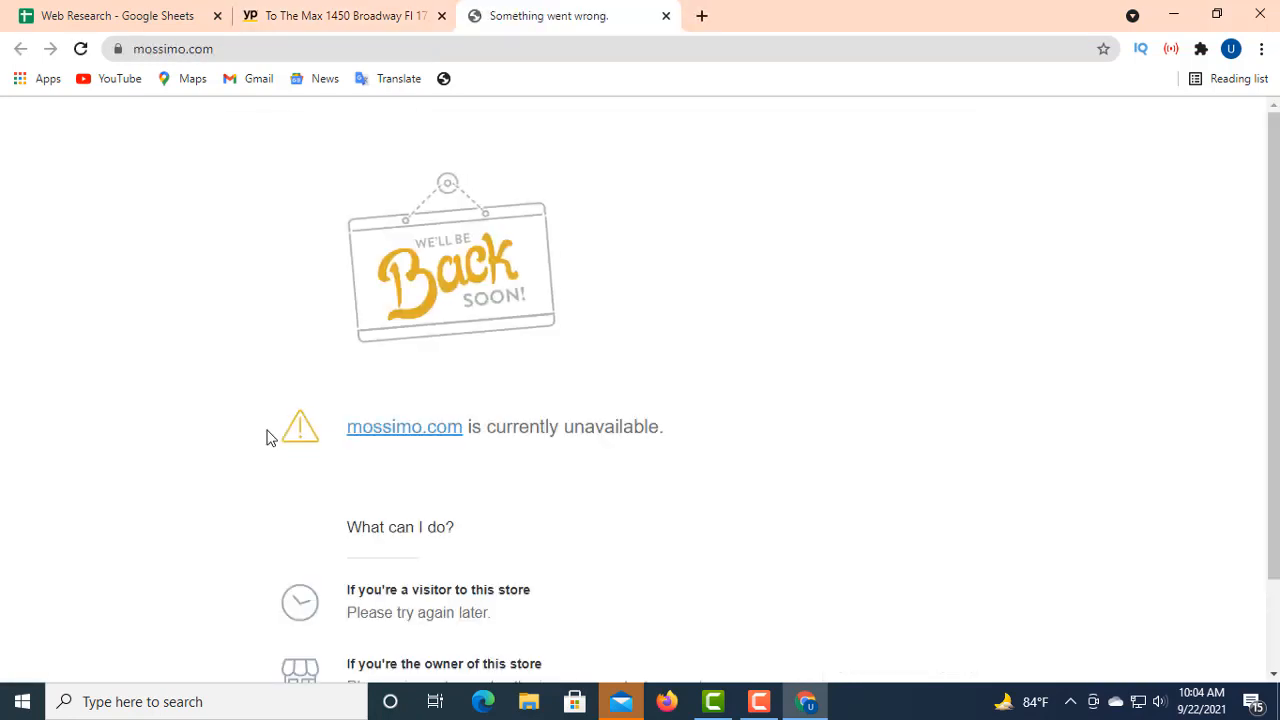
pyautogui.scroll(-1, 524, 282)
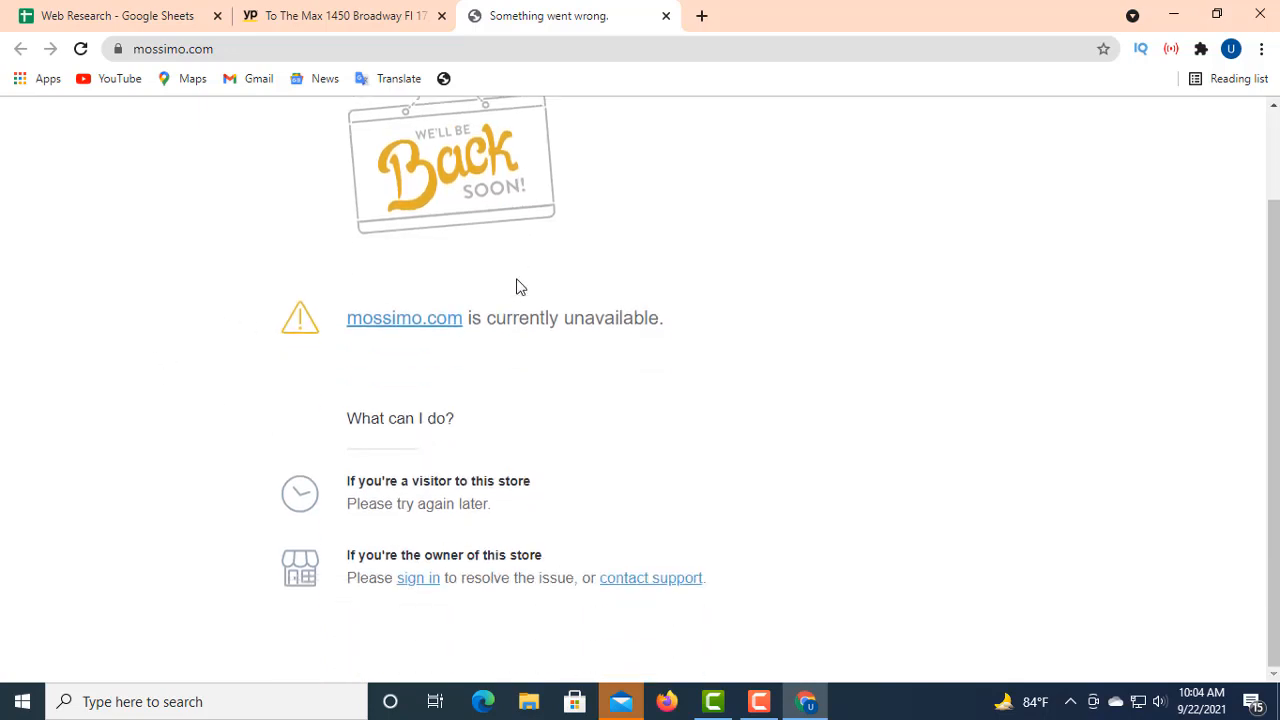
pyautogui.click(417, 324)
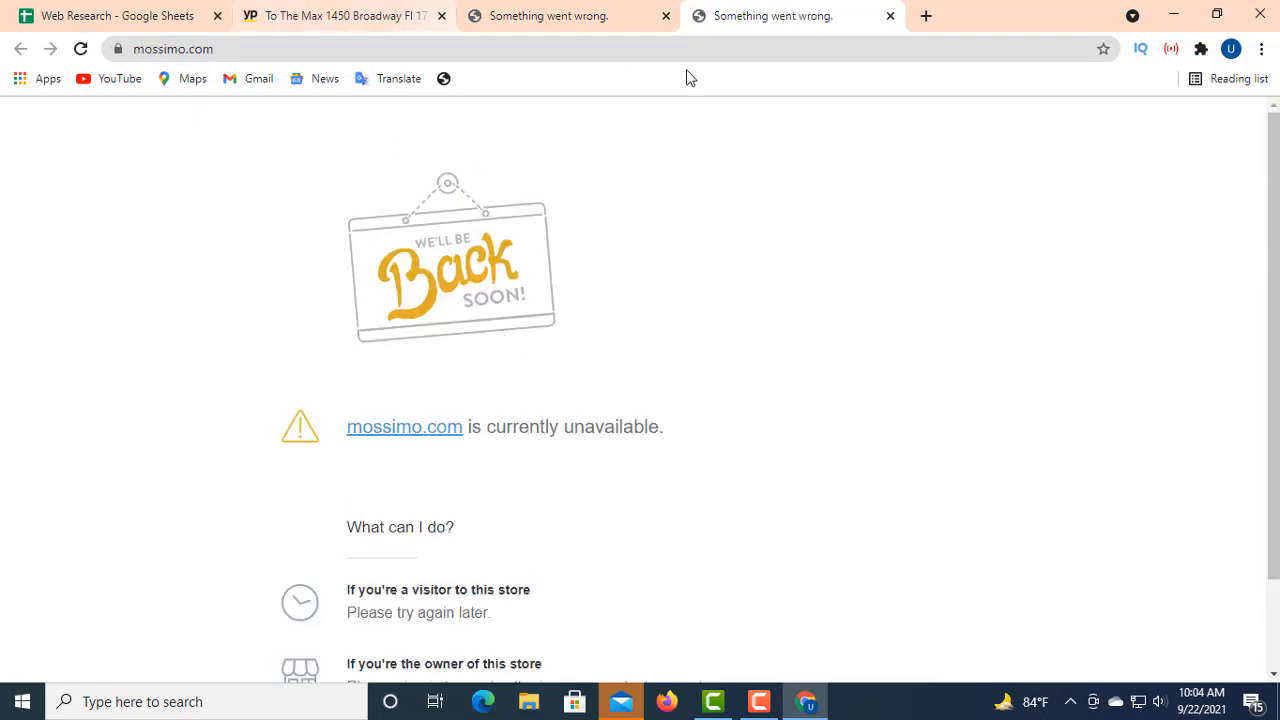
pyautogui.click(890, 16)
pyautogui.click(666, 16)
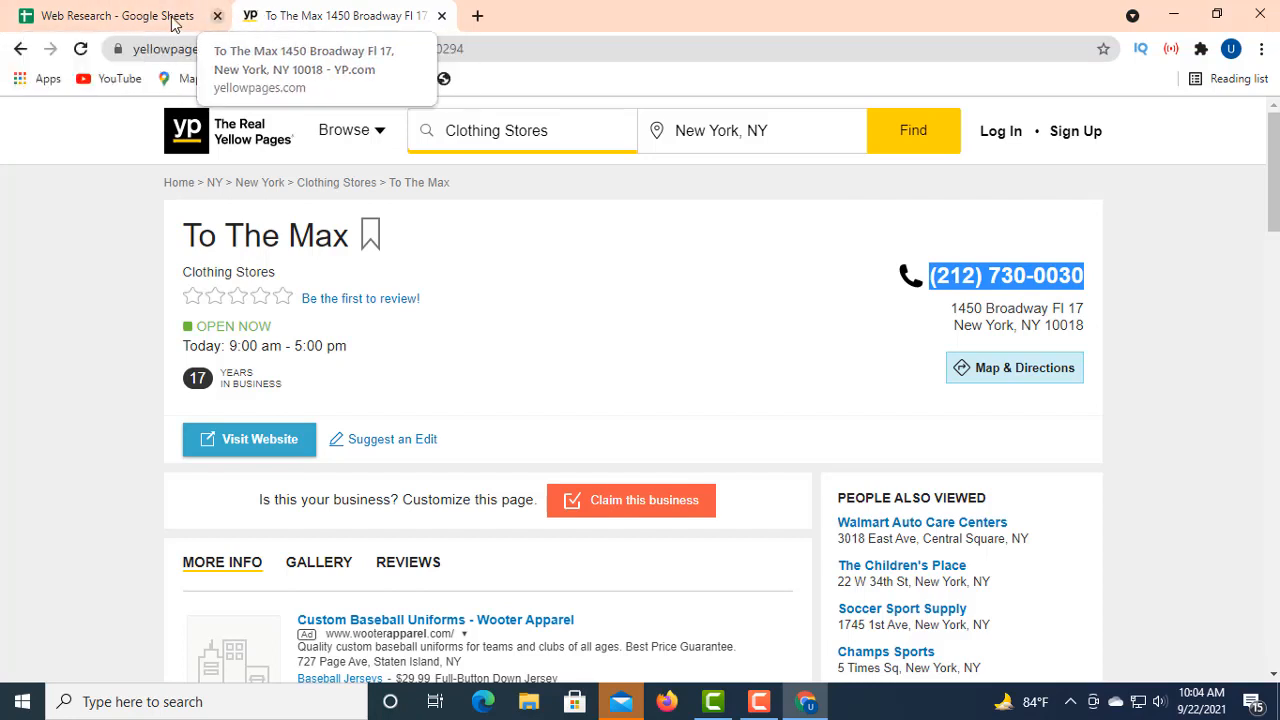
# - Return to the New York clothing store results and open the Onassis Apparel Inc listing
pyautogui.click(20, 49)
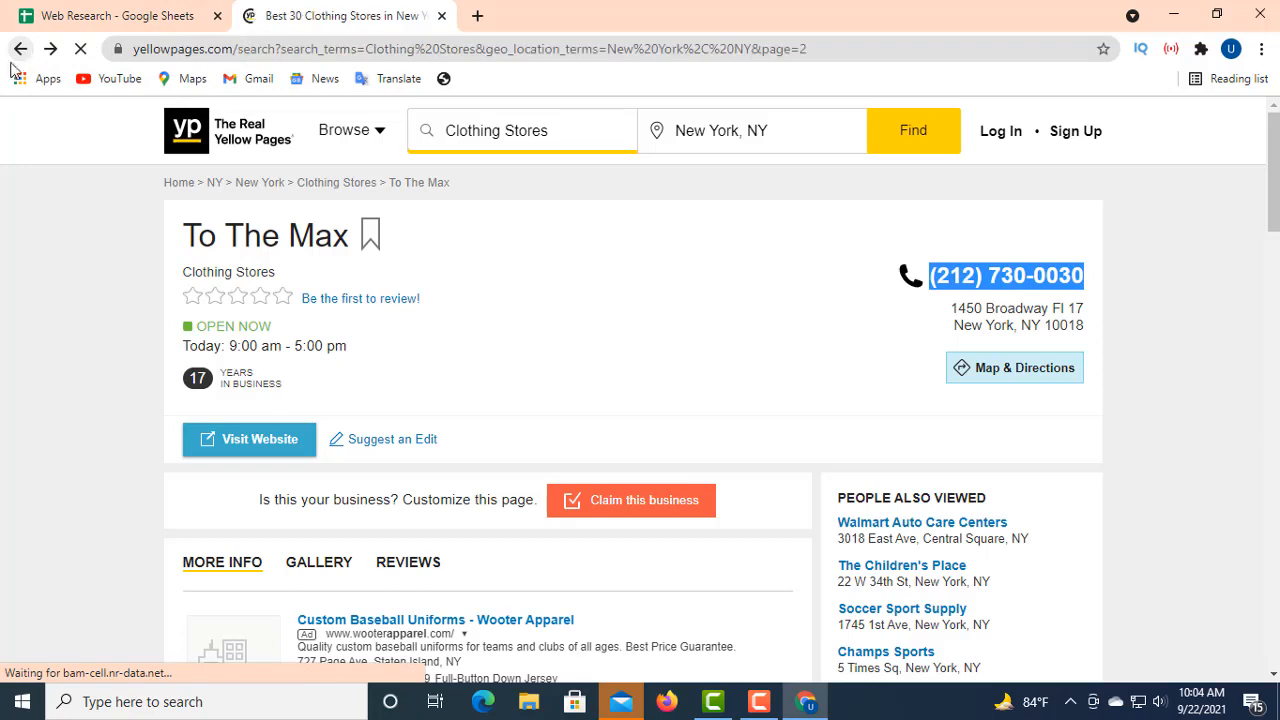
pyautogui.scroll(-5, 306, 303)
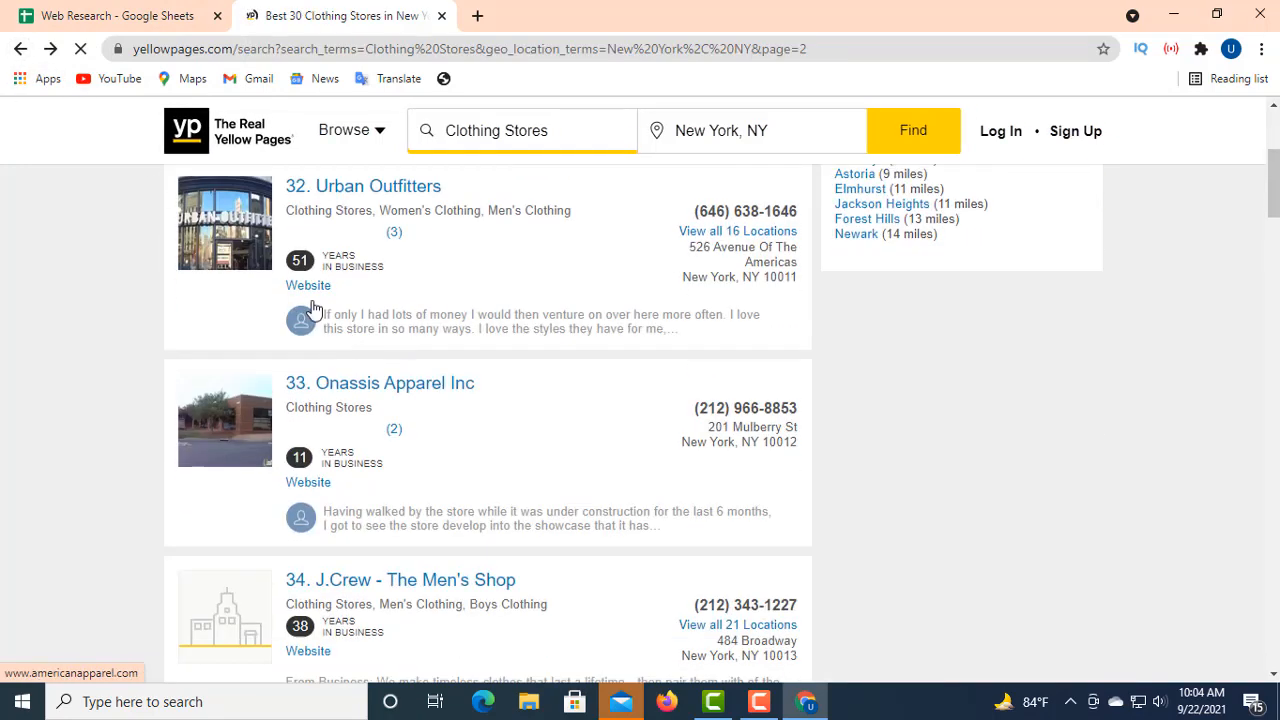
pyautogui.scroll(2, 318, 304)
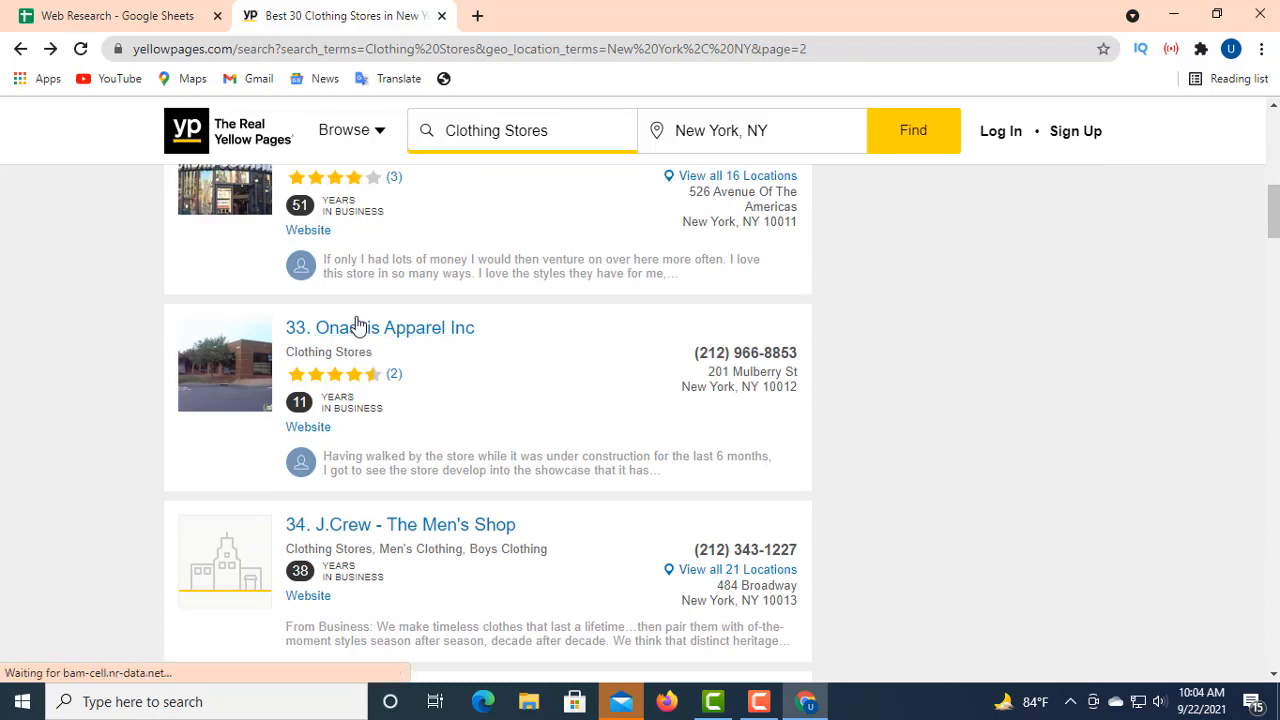
pyautogui.click(363, 333)
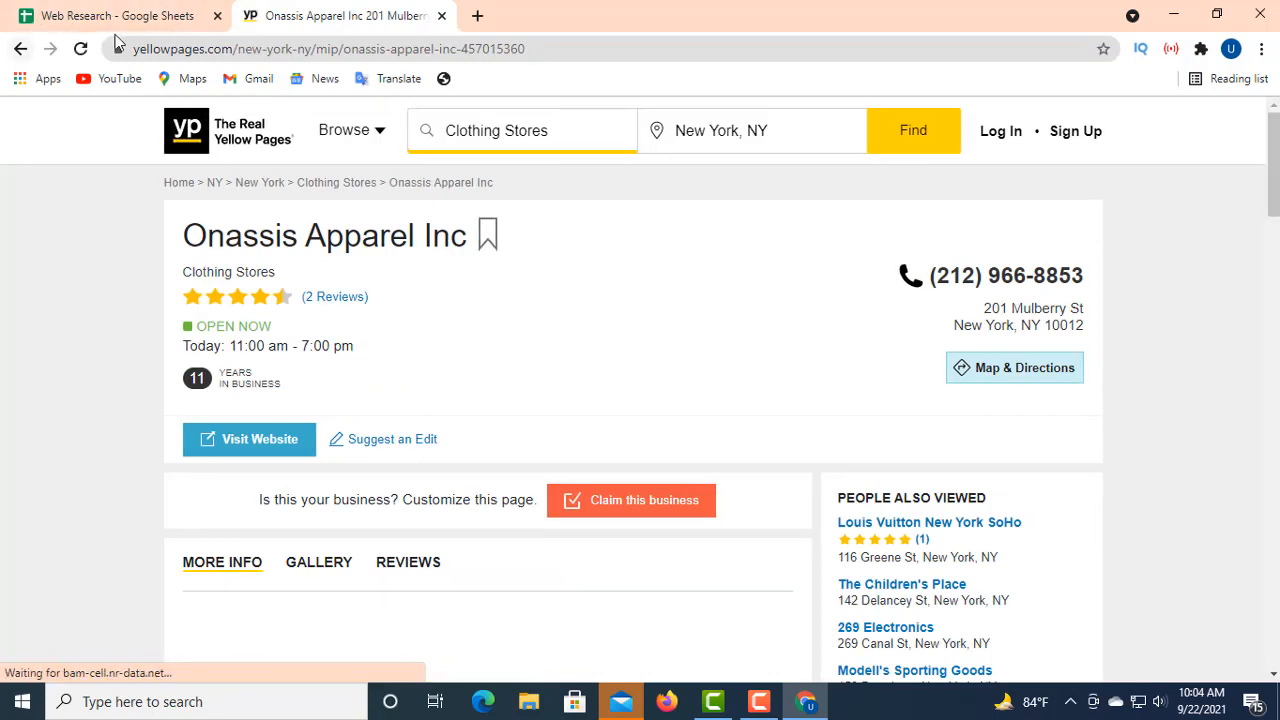
# - Return to the New York clothing store results and open the J.Crew - The Men's Shop listing
pyautogui.click(19, 50)
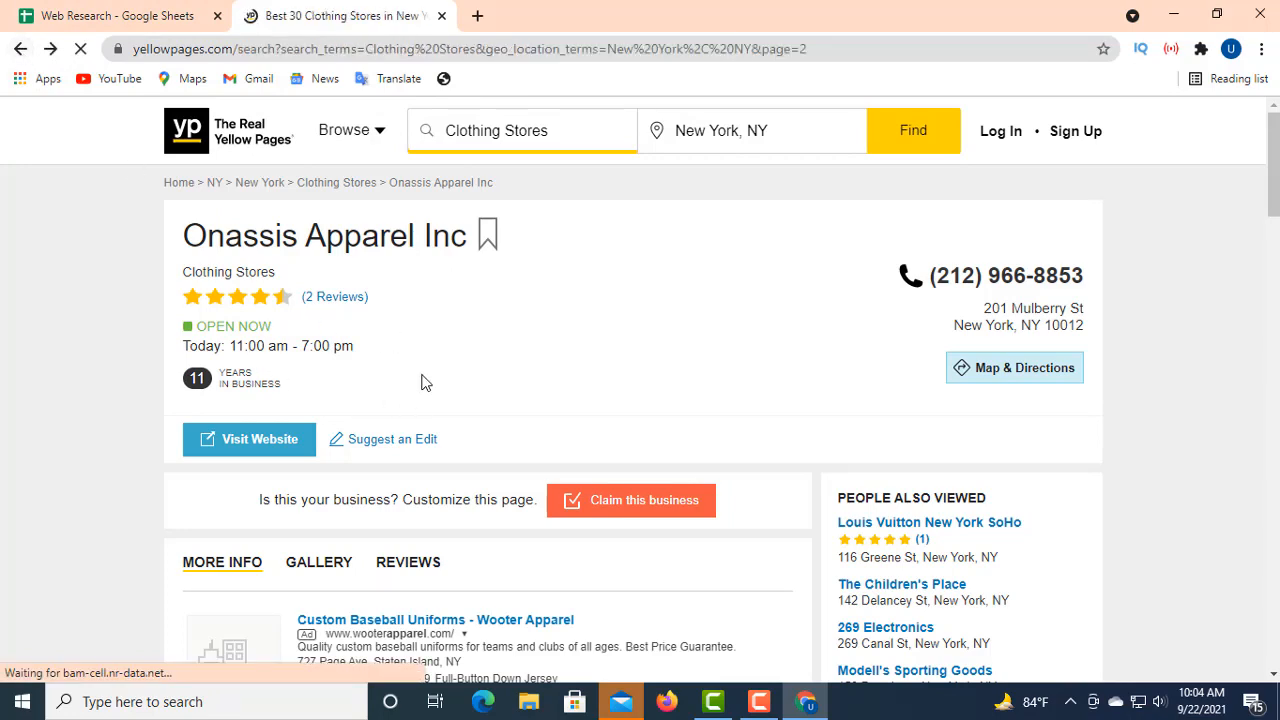
pyautogui.scroll(-3, 371, 400)
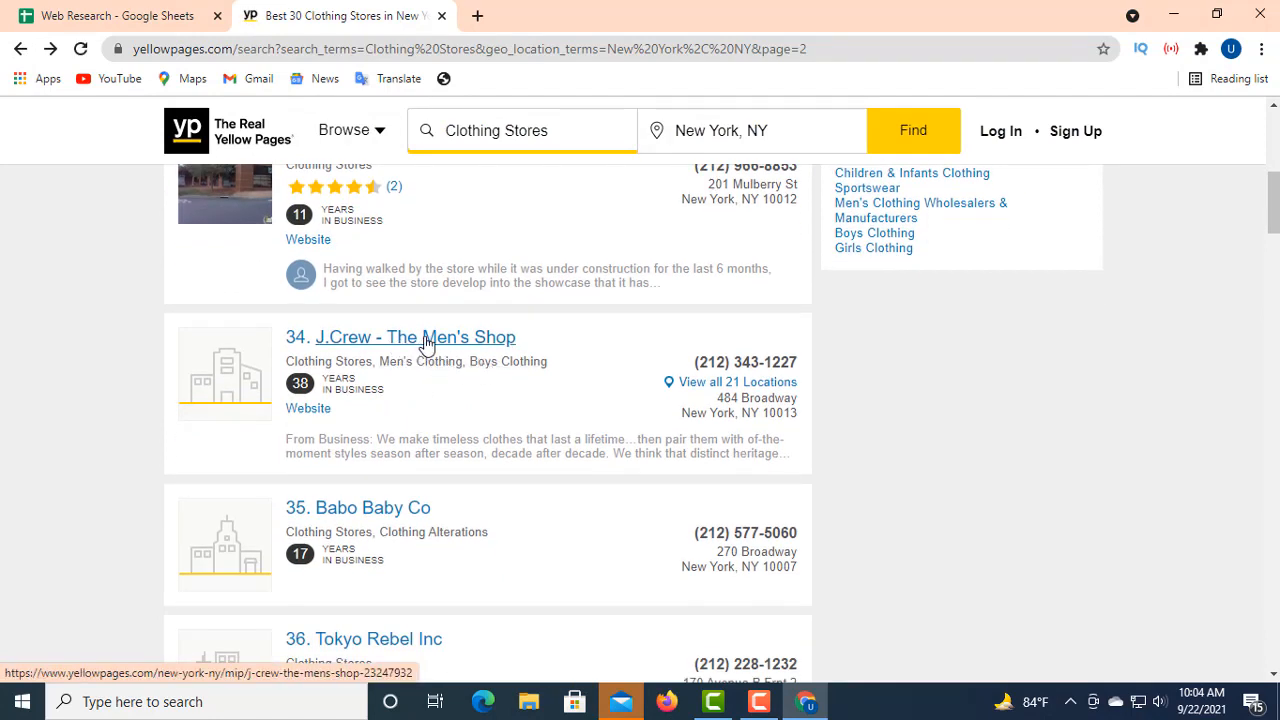
pyautogui.click(425, 340)
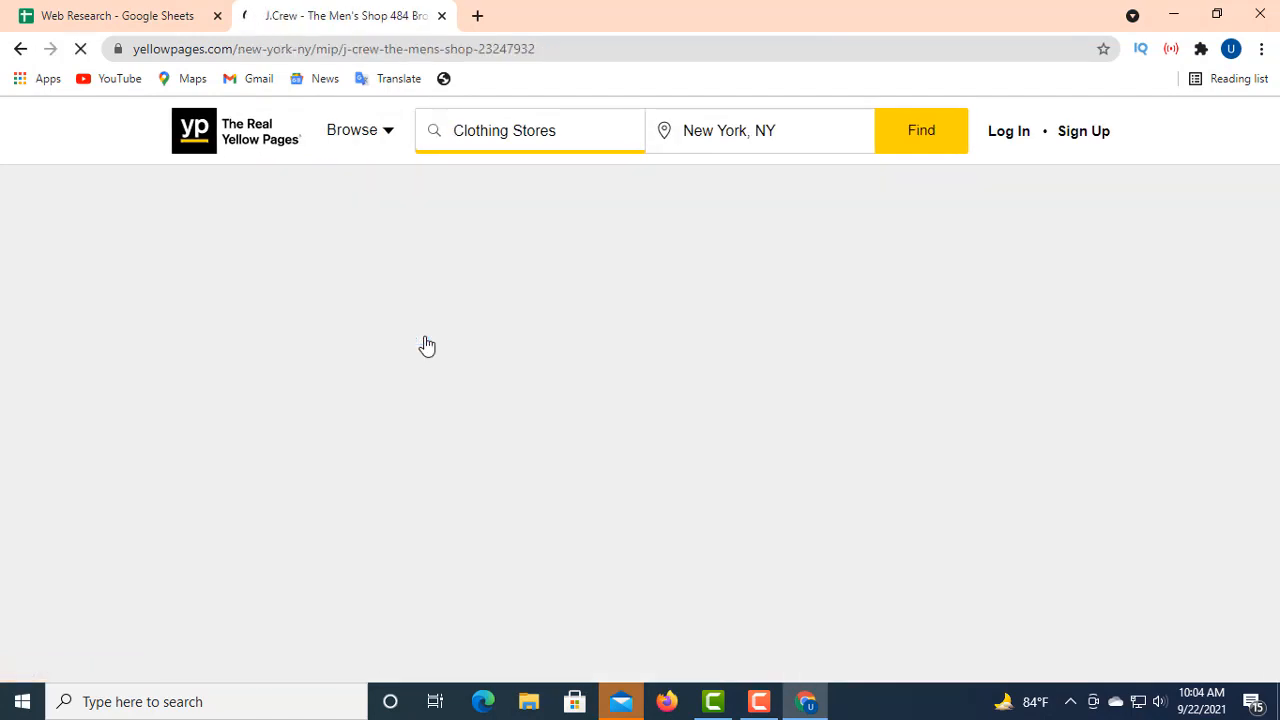
pyautogui.scroll(-2, 425, 370)
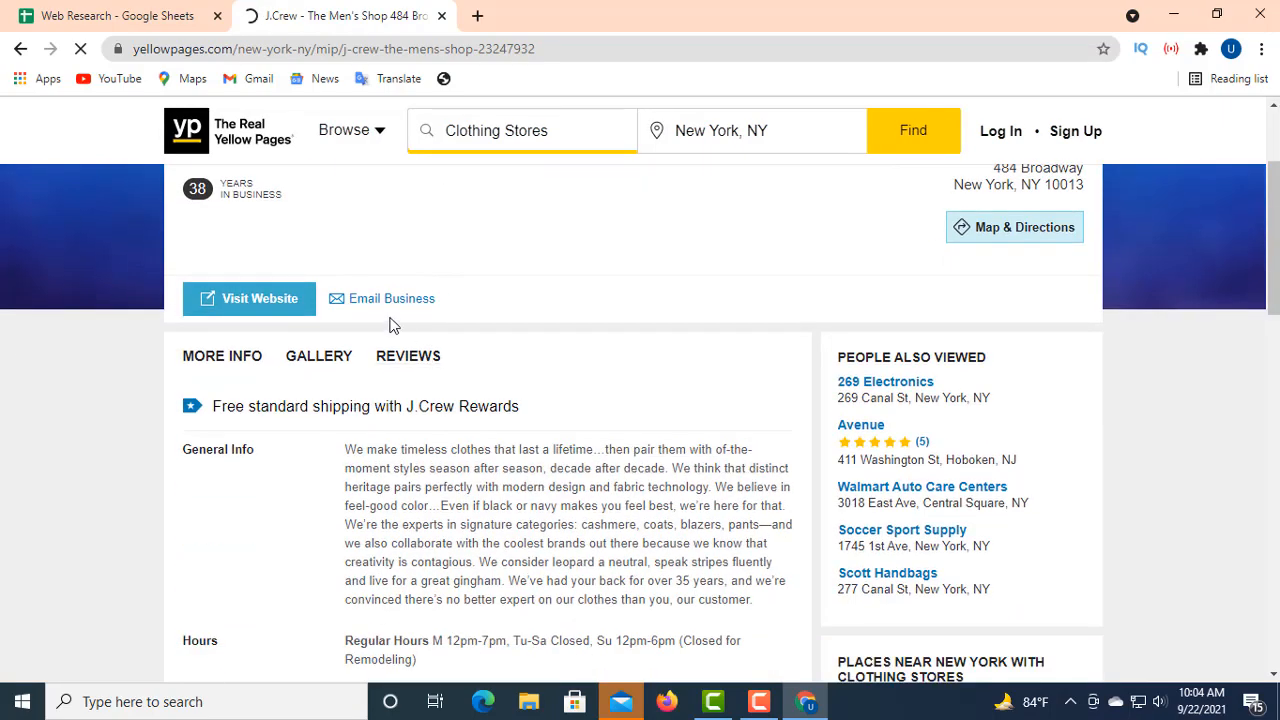
pyautogui.click(246, 312)
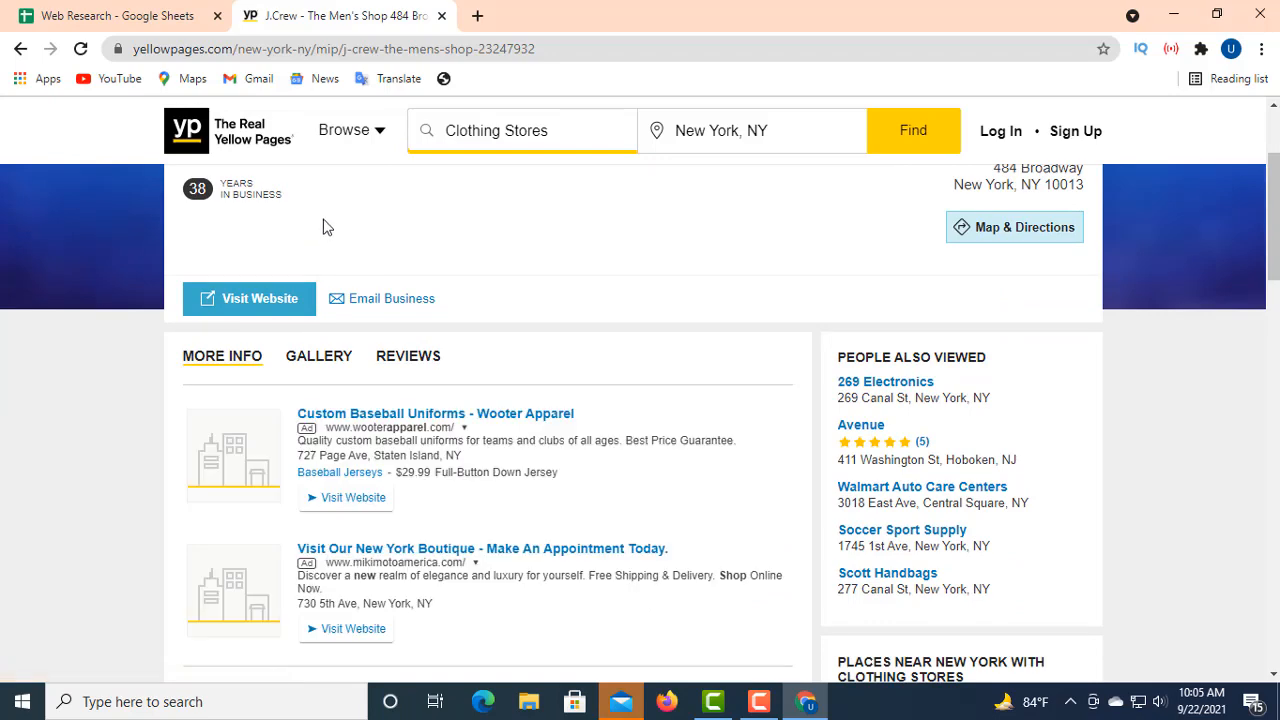
pyautogui.scroll(2, 320, 240)
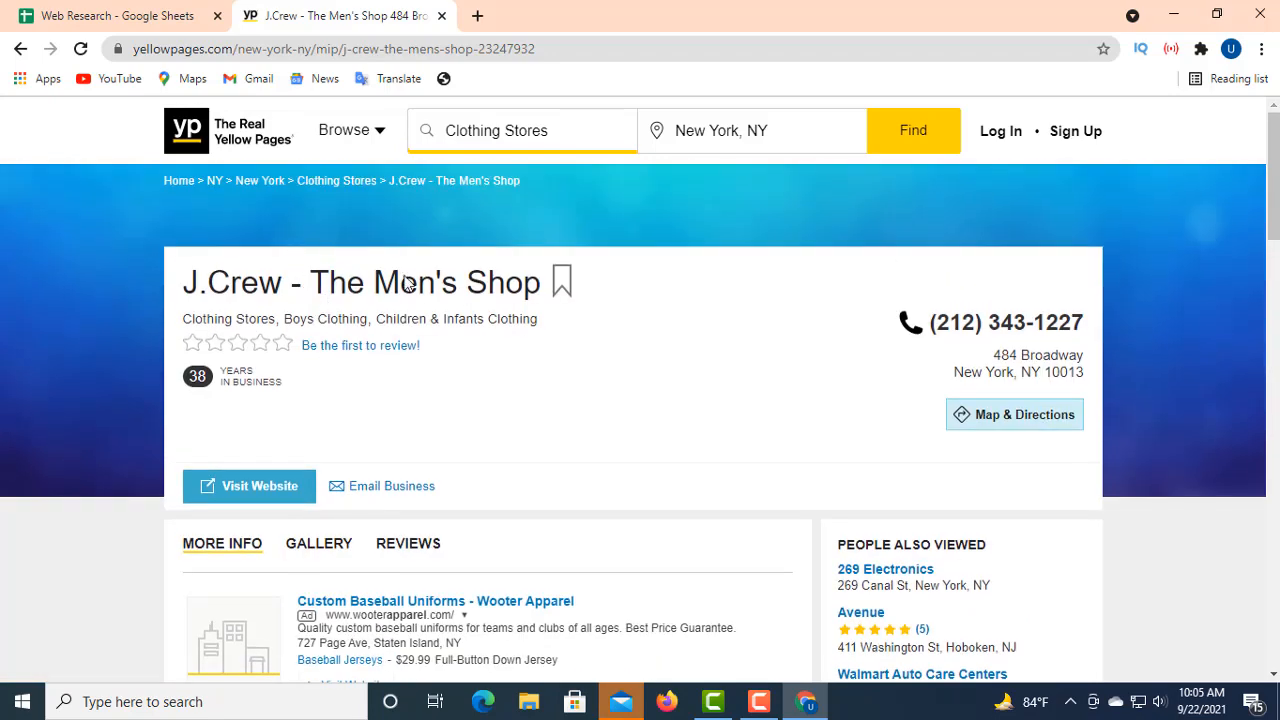
# - Copy the store name "J.Crew - The Men's Shop" from its listing heading
pyautogui.moveTo(594, 292); pyautogui.dragTo(180, 281)
pyautogui.hotkey('ctrl', 'c')
pyautogui.rightClick(275, 285)
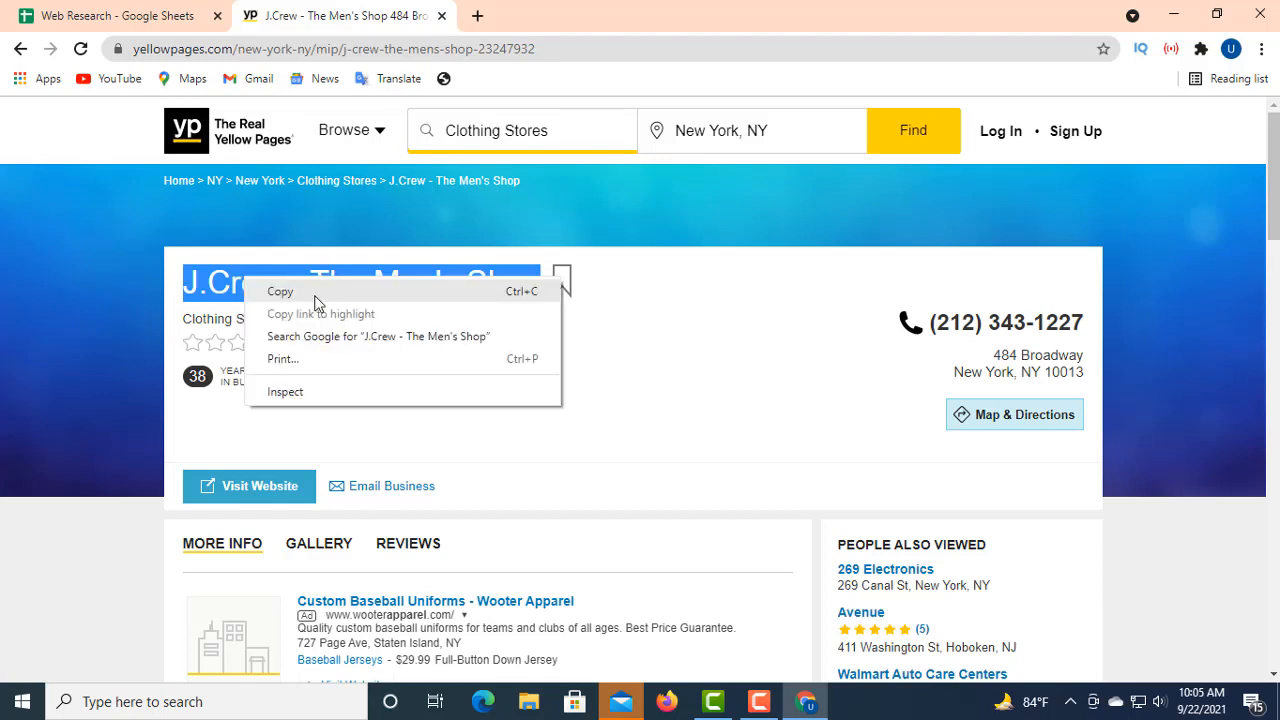
pyautogui.click(306, 292)
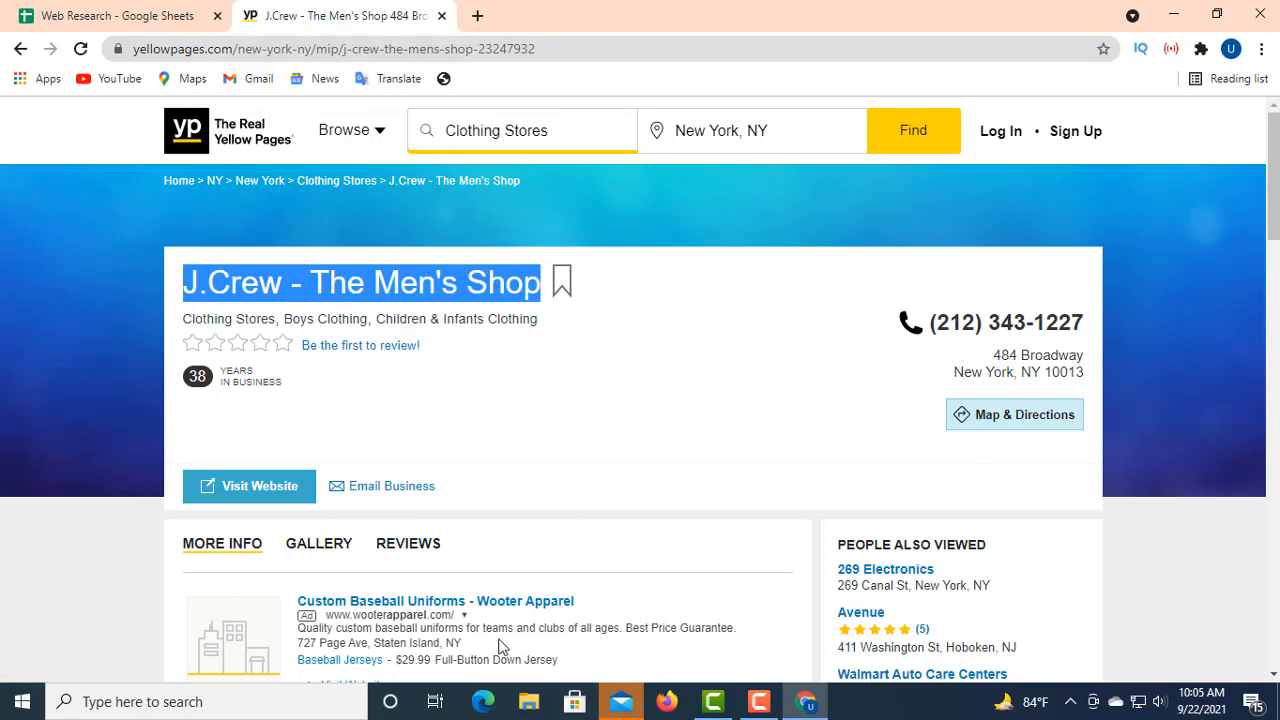
# - Paste the copied store name into cell A20 of the Web Research sheet
pyautogui.click(152, 18)
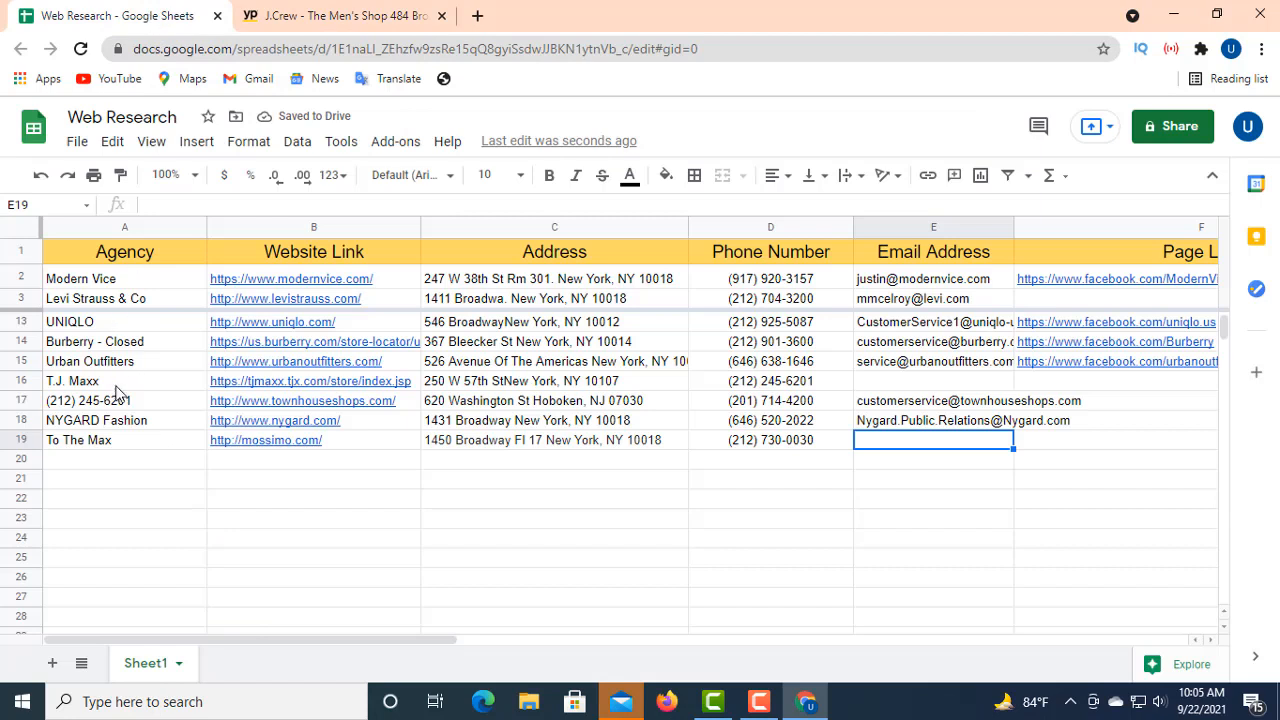
pyautogui.click(100, 462)
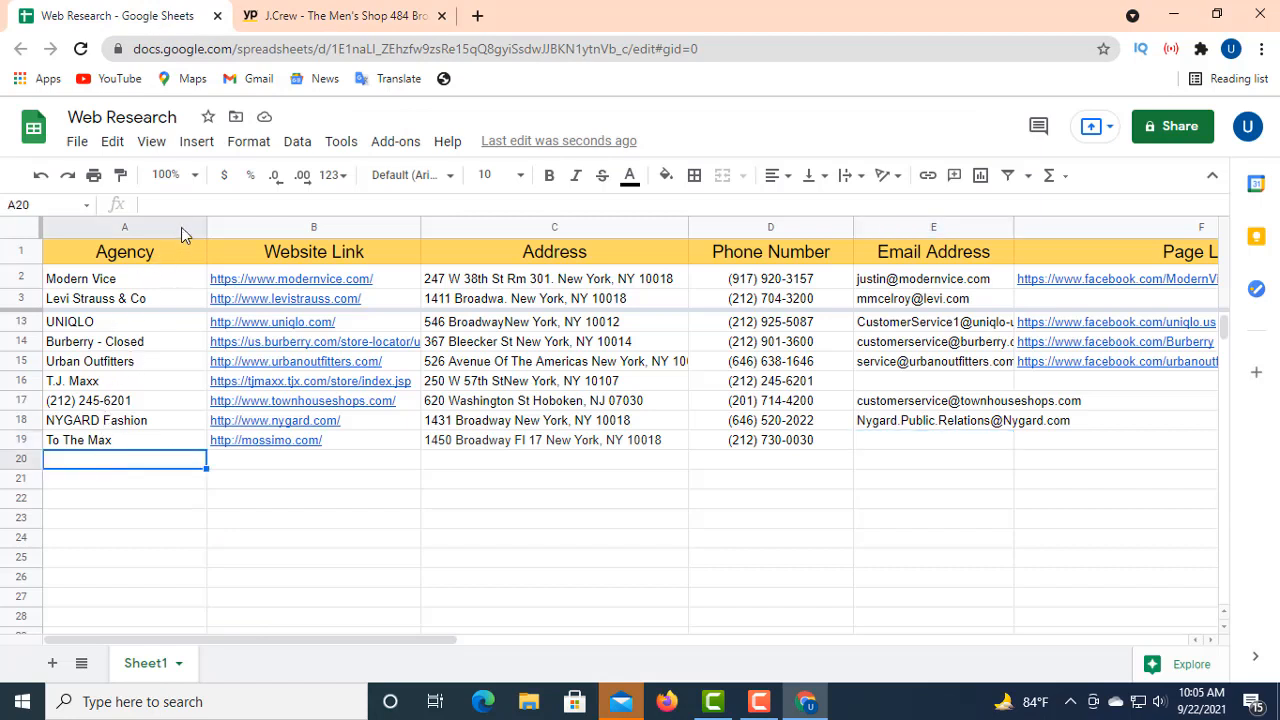
pyautogui.rightClick(156, 206)
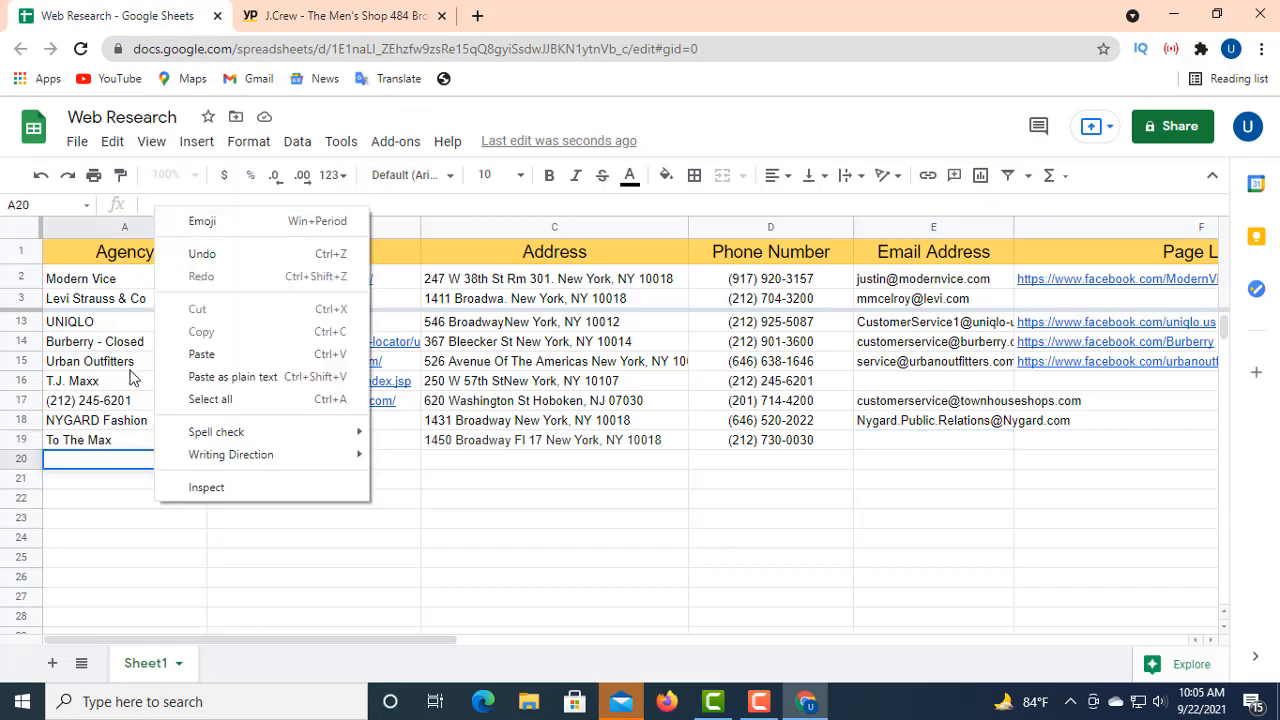
pyautogui.doubleClick(80, 462)
pyautogui.rightClick(80, 460)
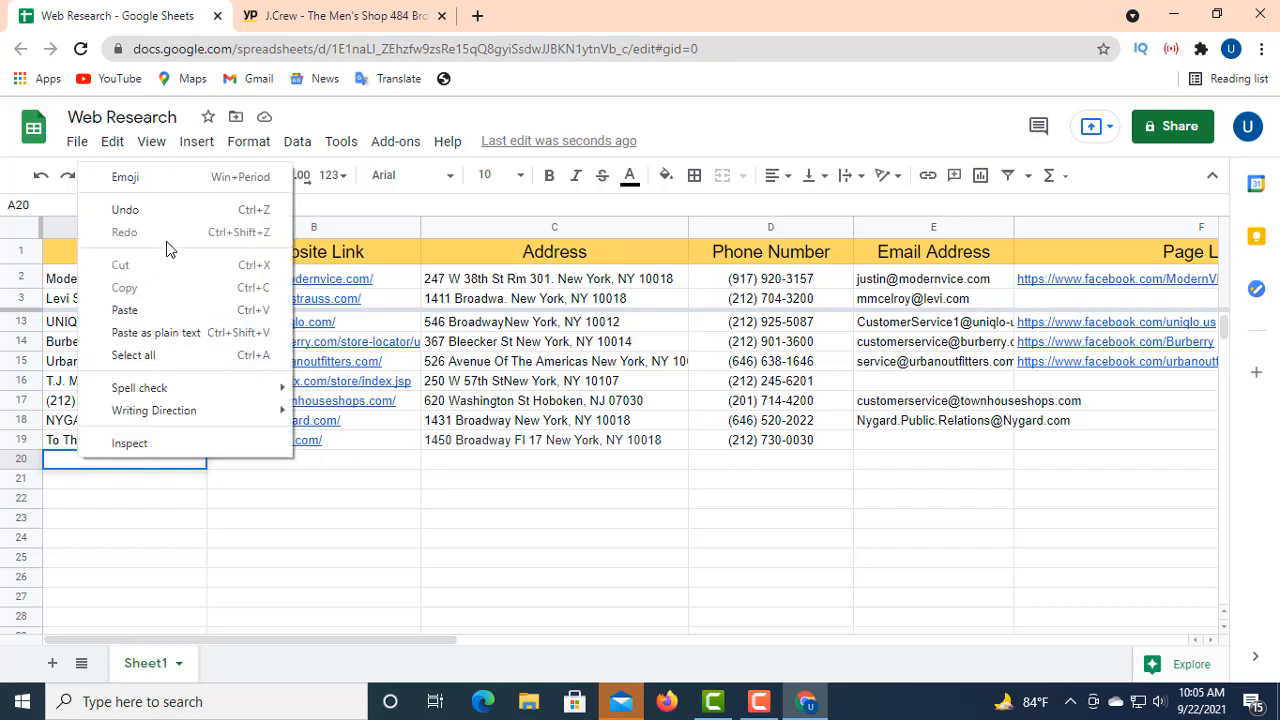
pyautogui.click(160, 322)
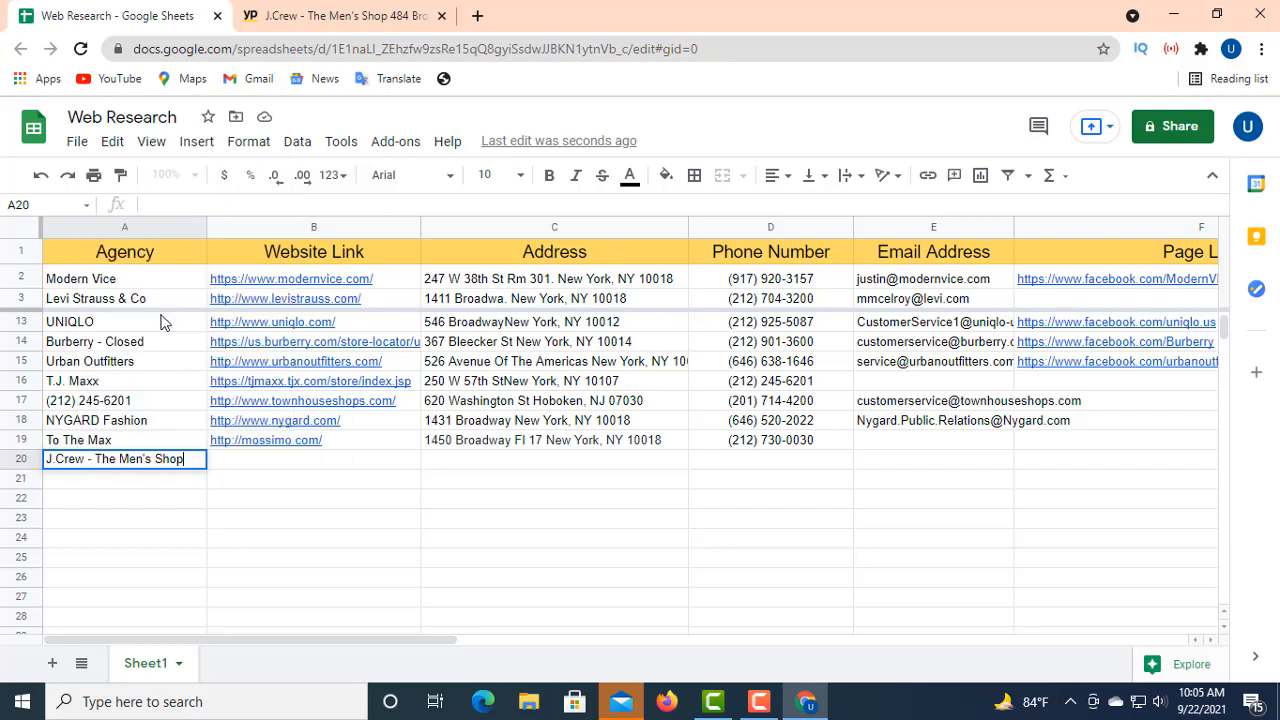
# - Select cell B20, then copy the address of the website link on the J.Crew listing
pyautogui.click(262, 456)
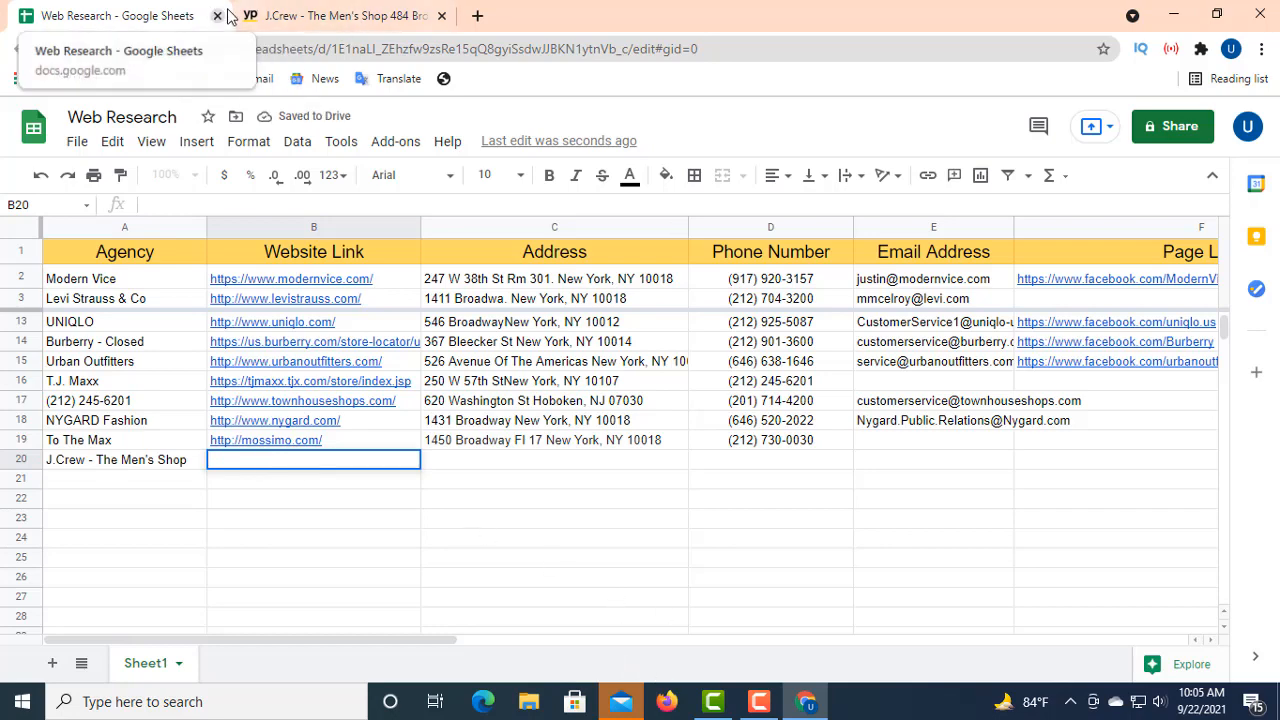
pyautogui.click(305, 18)
pyautogui.click(683, 274)
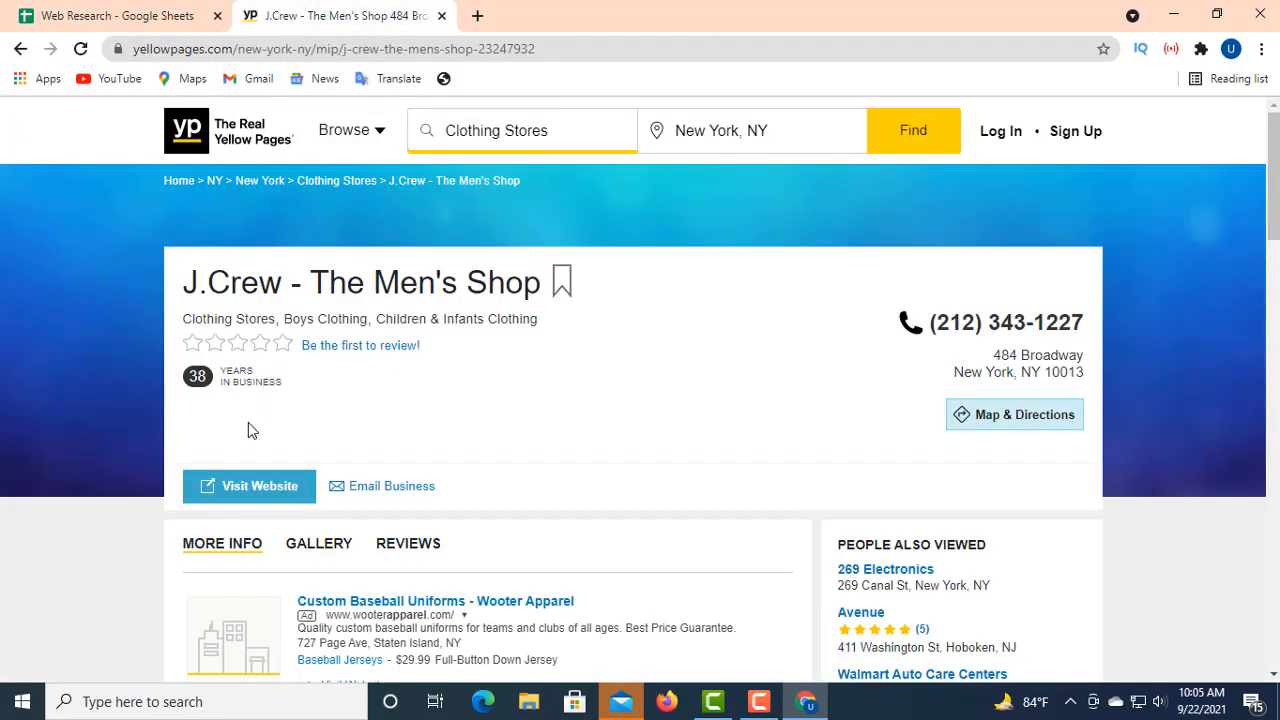
pyautogui.rightClick(260, 481)
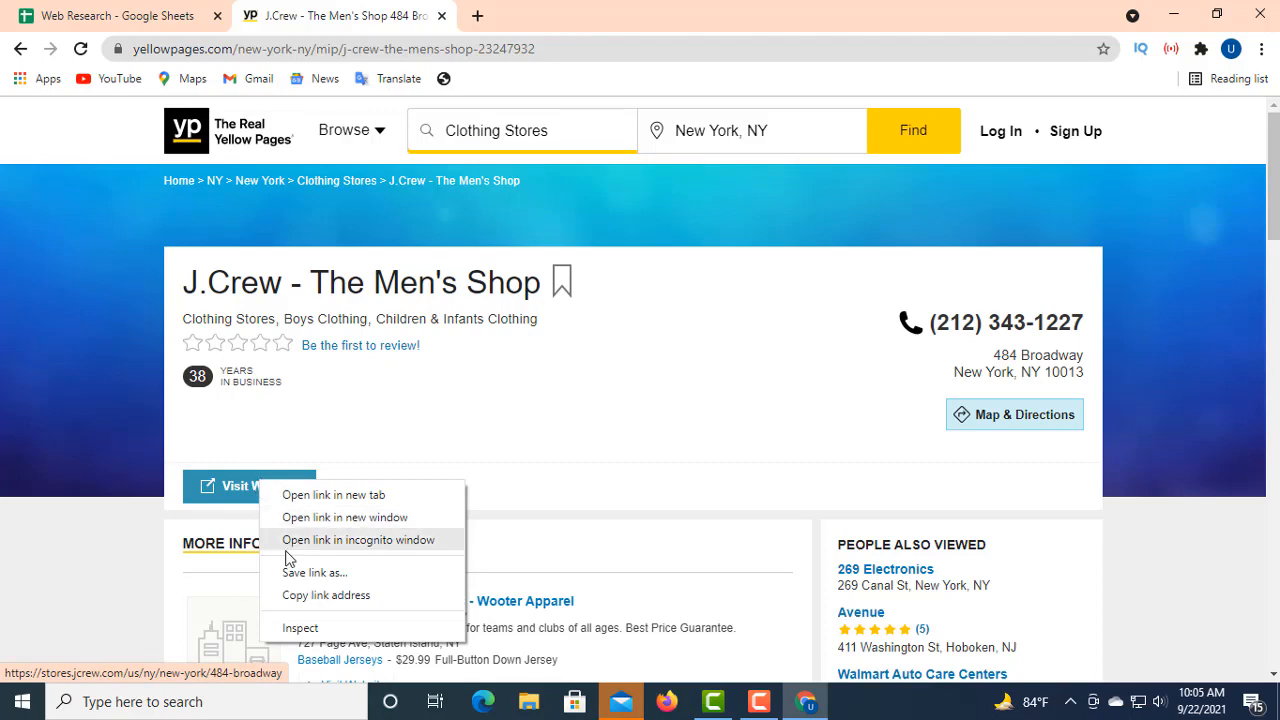
pyautogui.click(336, 596)
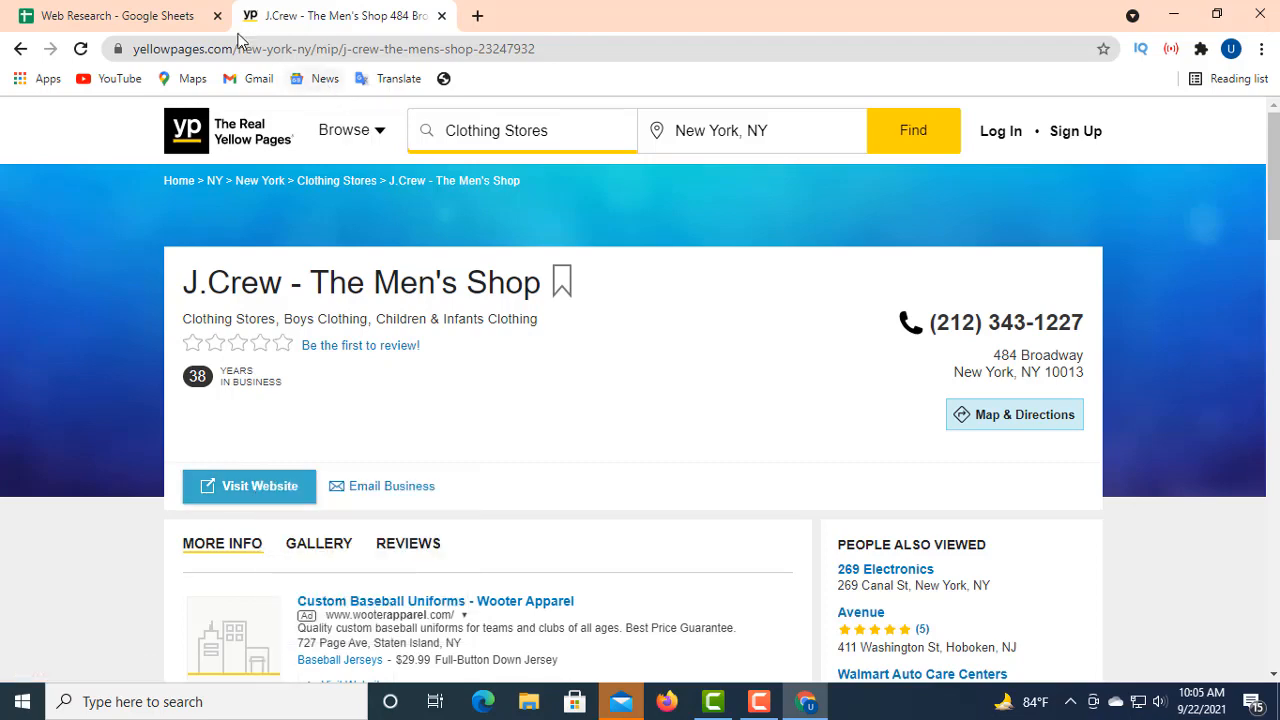
# - Paste the copied J.Crew website link into cell B20 of the Web Research sheet
pyautogui.click(177, 15)
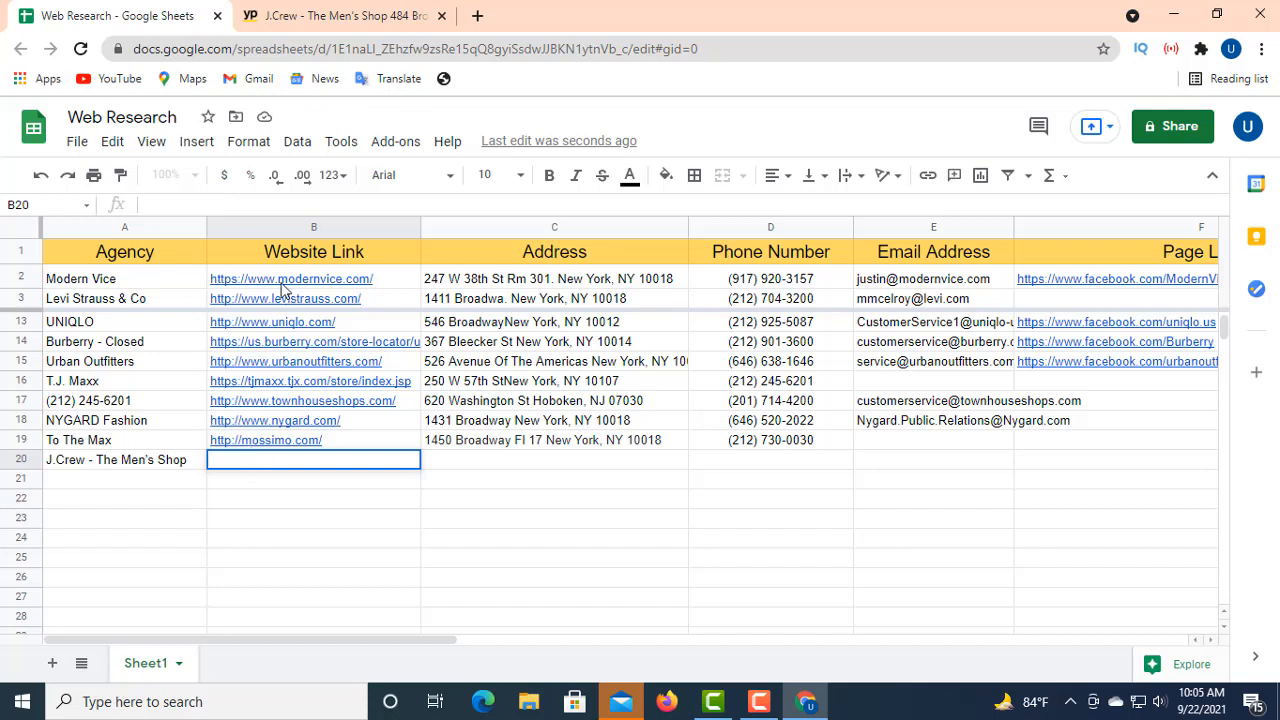
pyautogui.rightClick(222, 460)
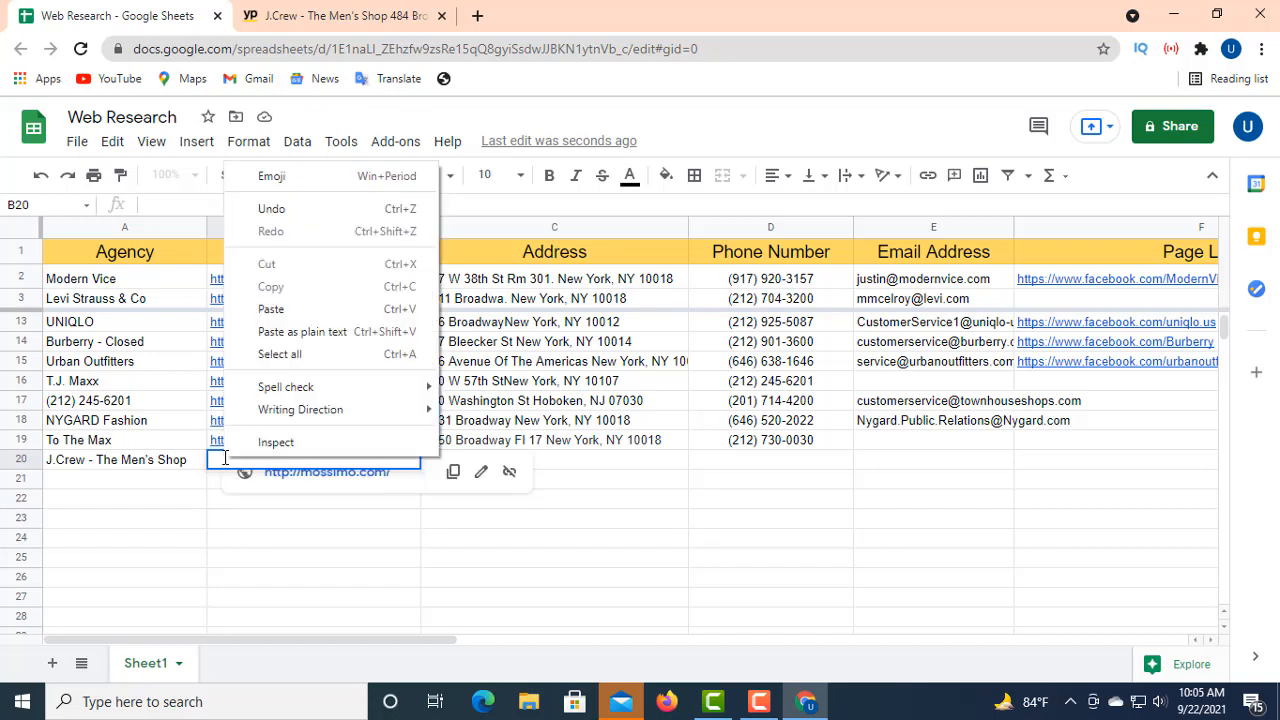
pyautogui.click(286, 309)
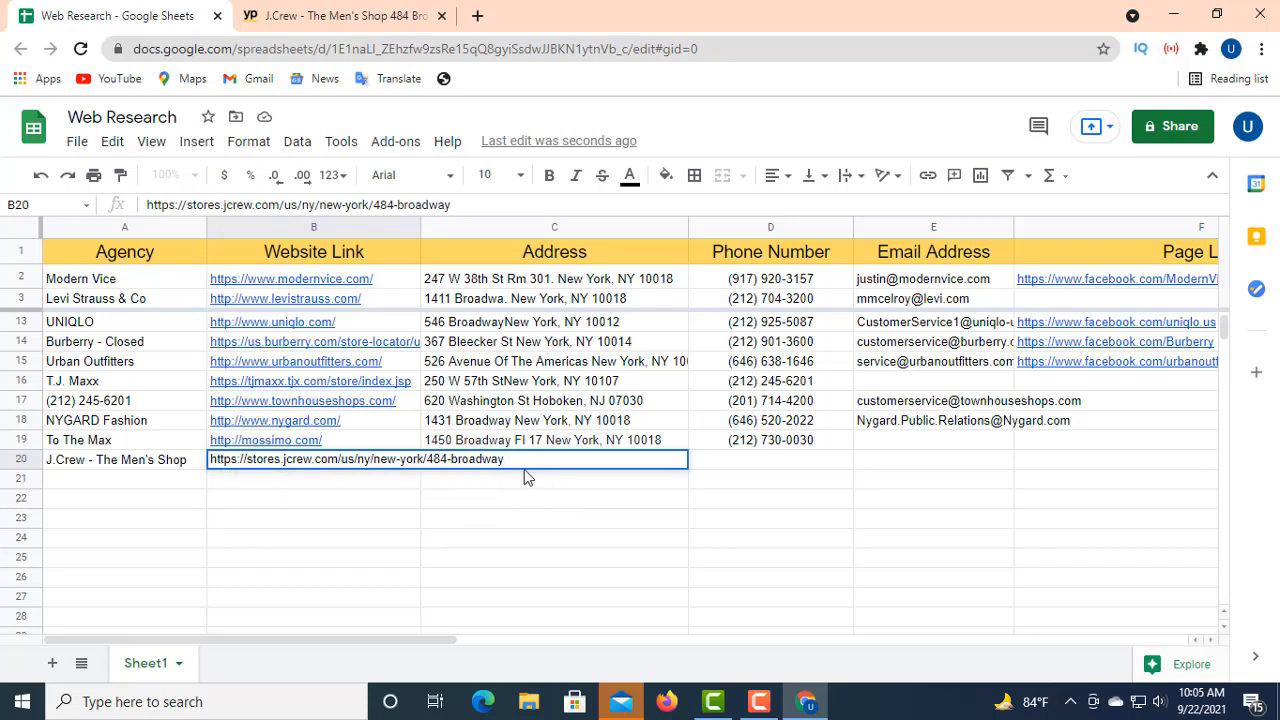
pyautogui.click(548, 496)
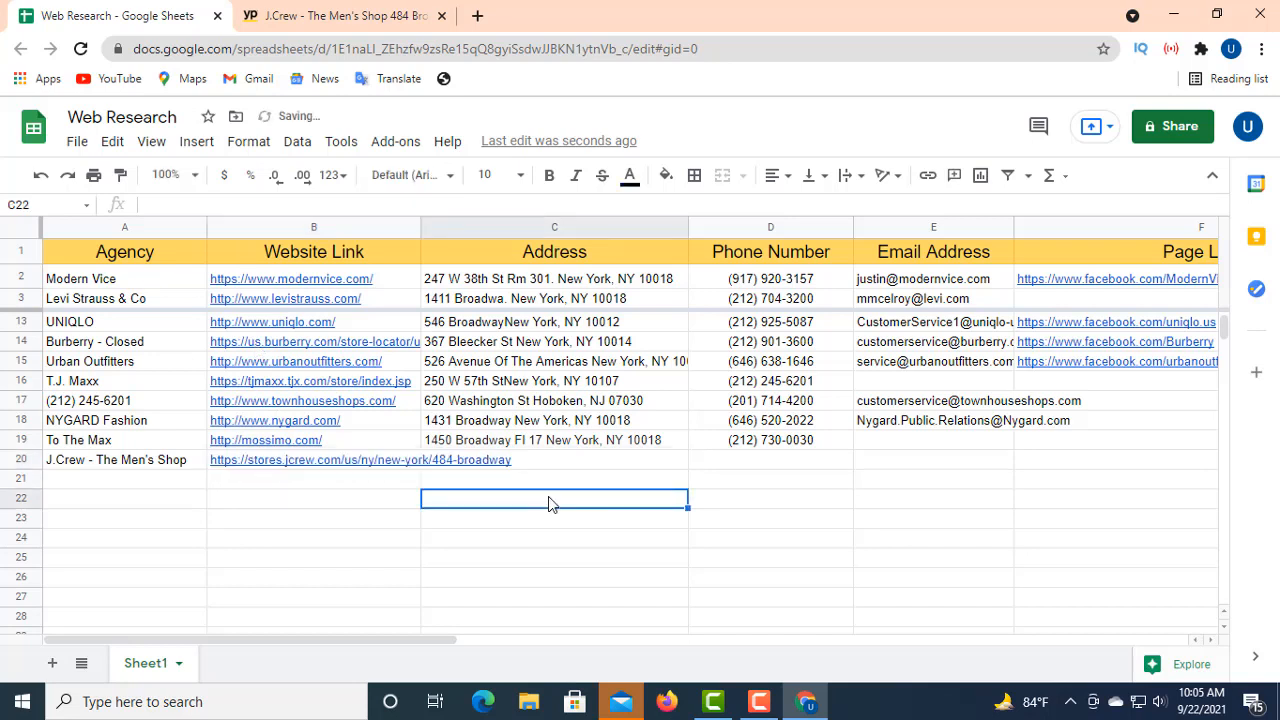
# - Activate cell C20 for entry, then copy the store's street address from the J.Crew listing
pyautogui.doubleClick(543, 461)
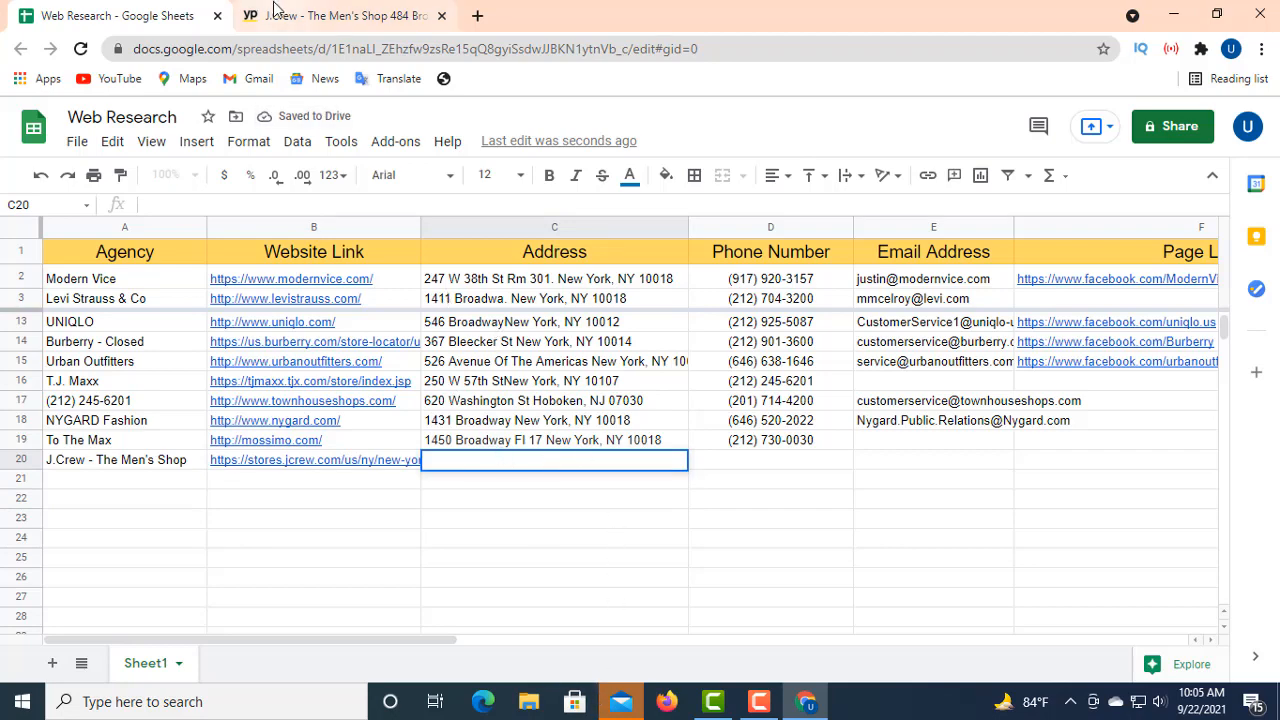
pyautogui.click(318, 14)
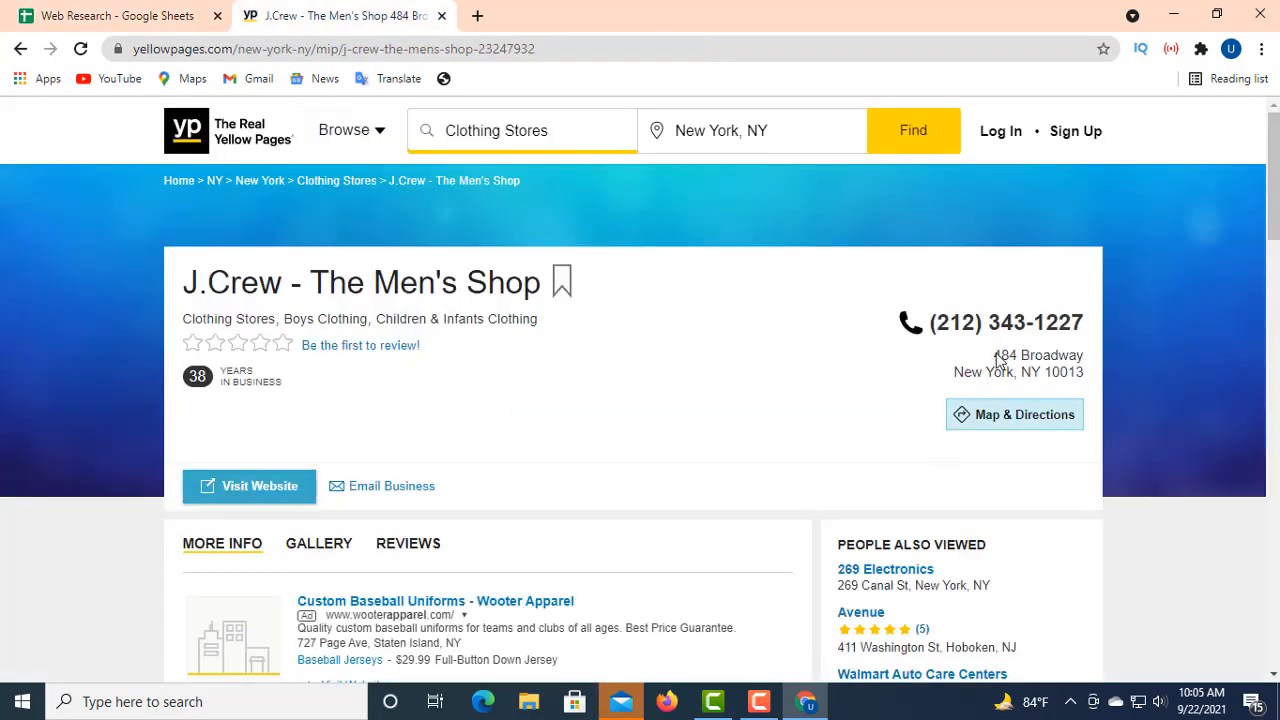
pyautogui.moveTo(995, 356); pyautogui.dragTo(1084, 373)
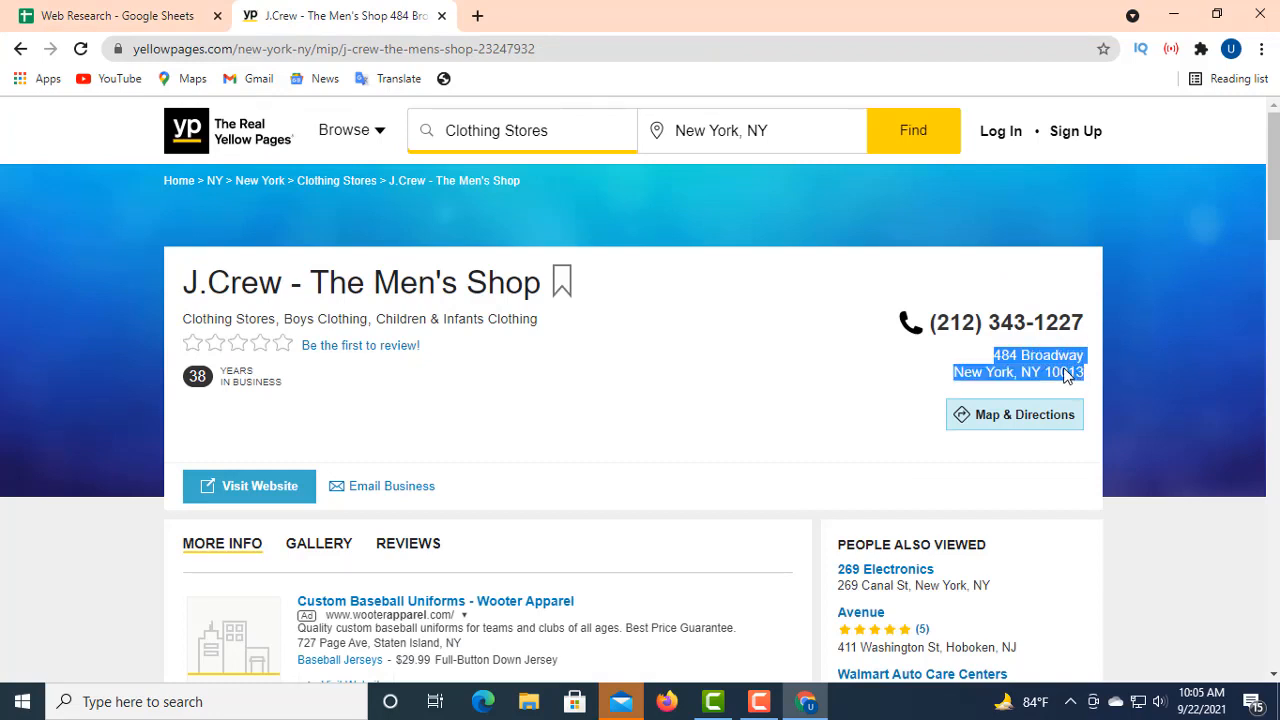
pyautogui.rightClick(1067, 373)
pyautogui.click(974, 398)
# - Paste the copied store address into cell C20 of the Web Research sheet and join its two lines into one
pyautogui.click(120, 16)
pyautogui.doubleClick(512, 462)
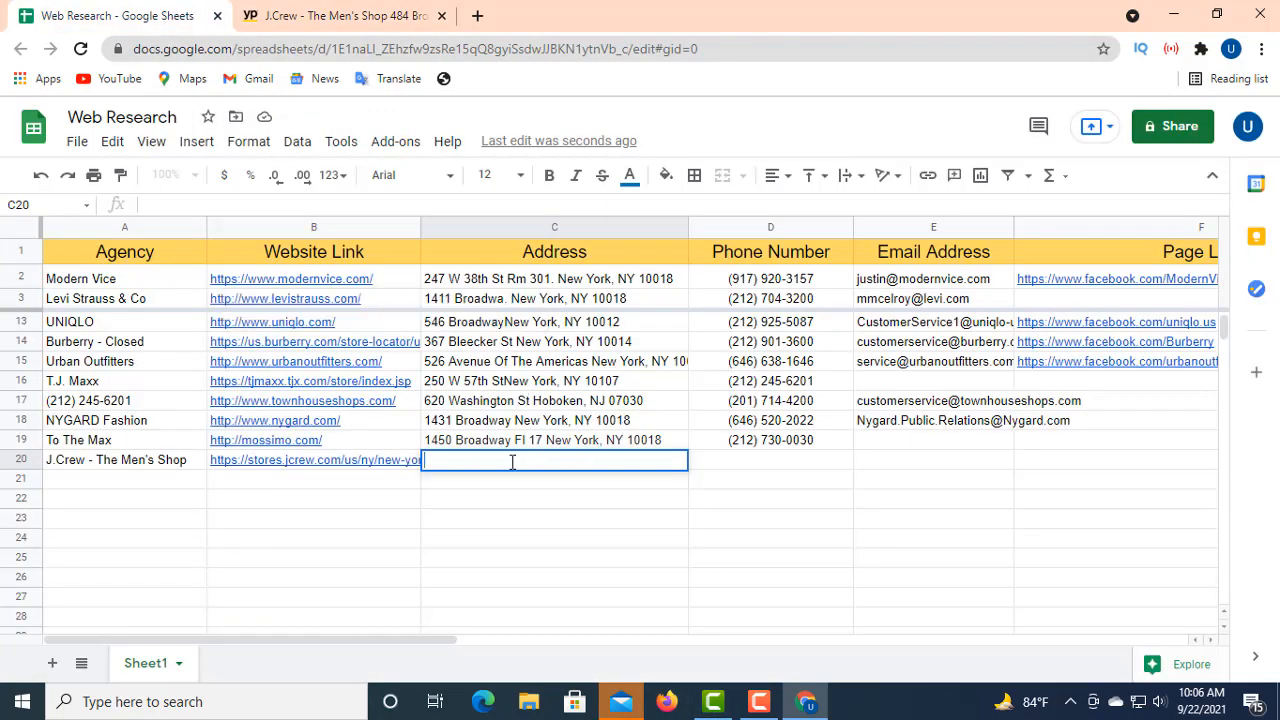
pyautogui.rightClick(456, 462)
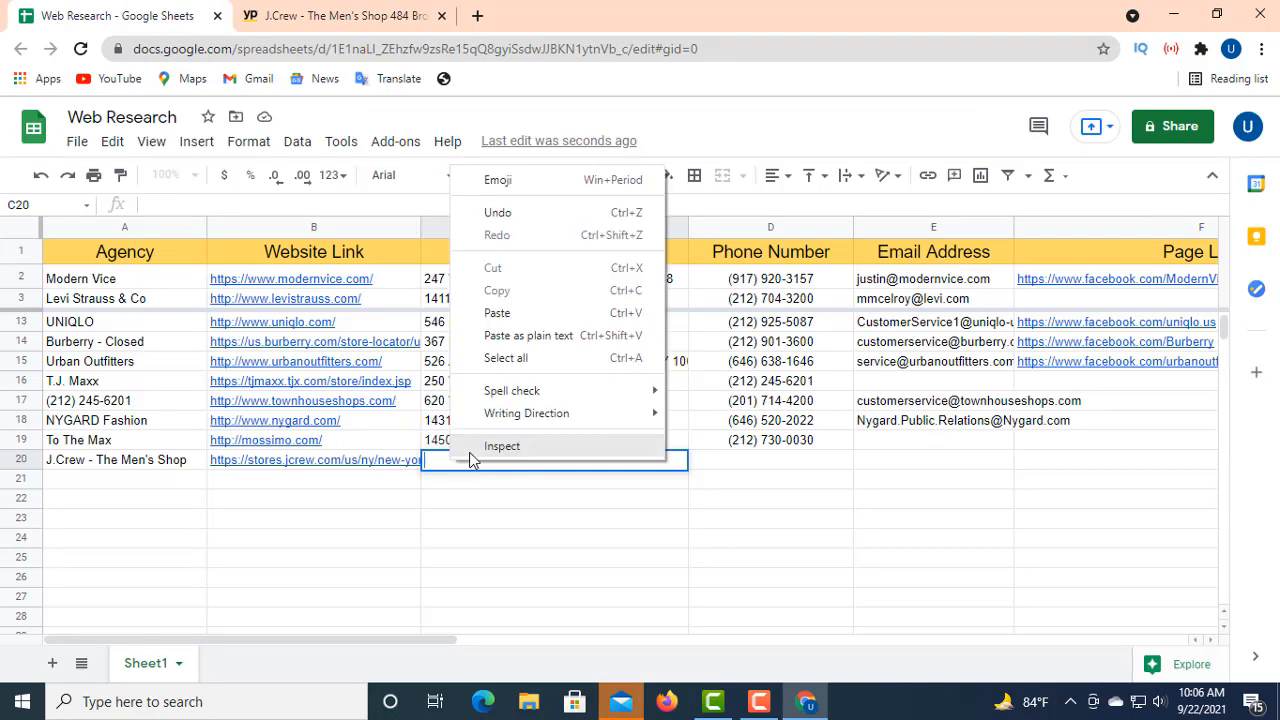
pyautogui.click(514, 318)
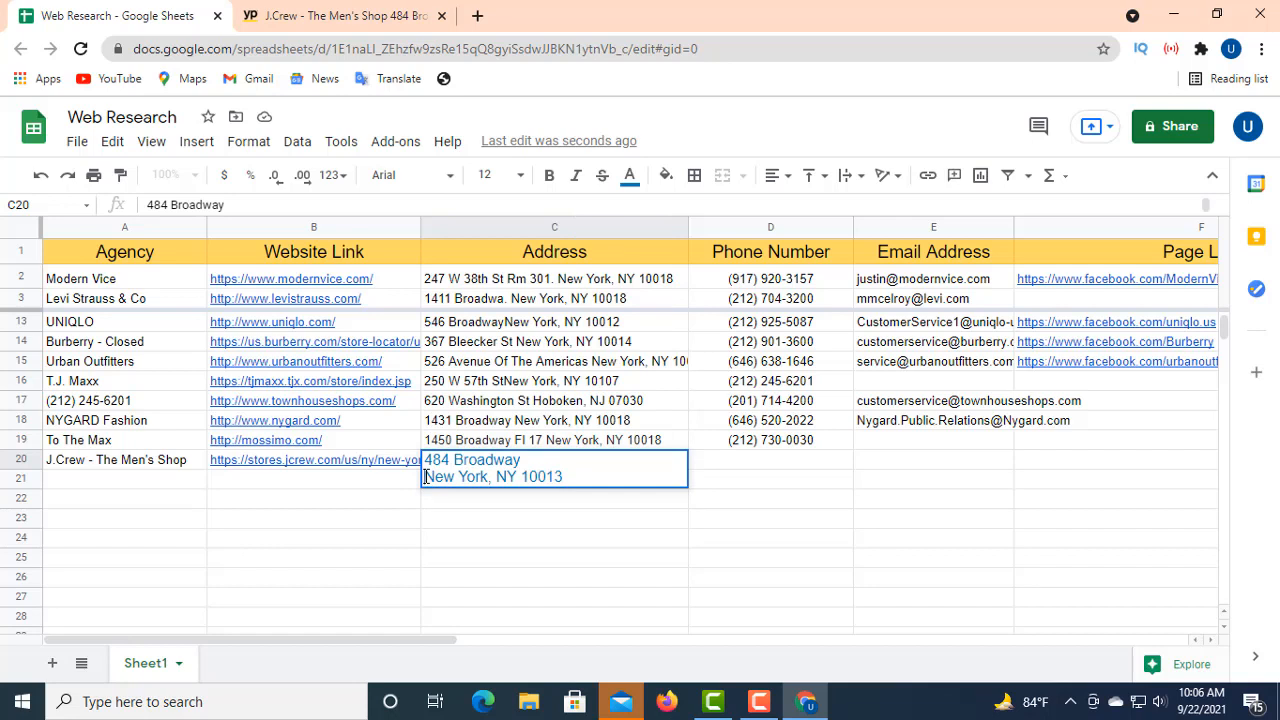
pyautogui.press('BackSpace')
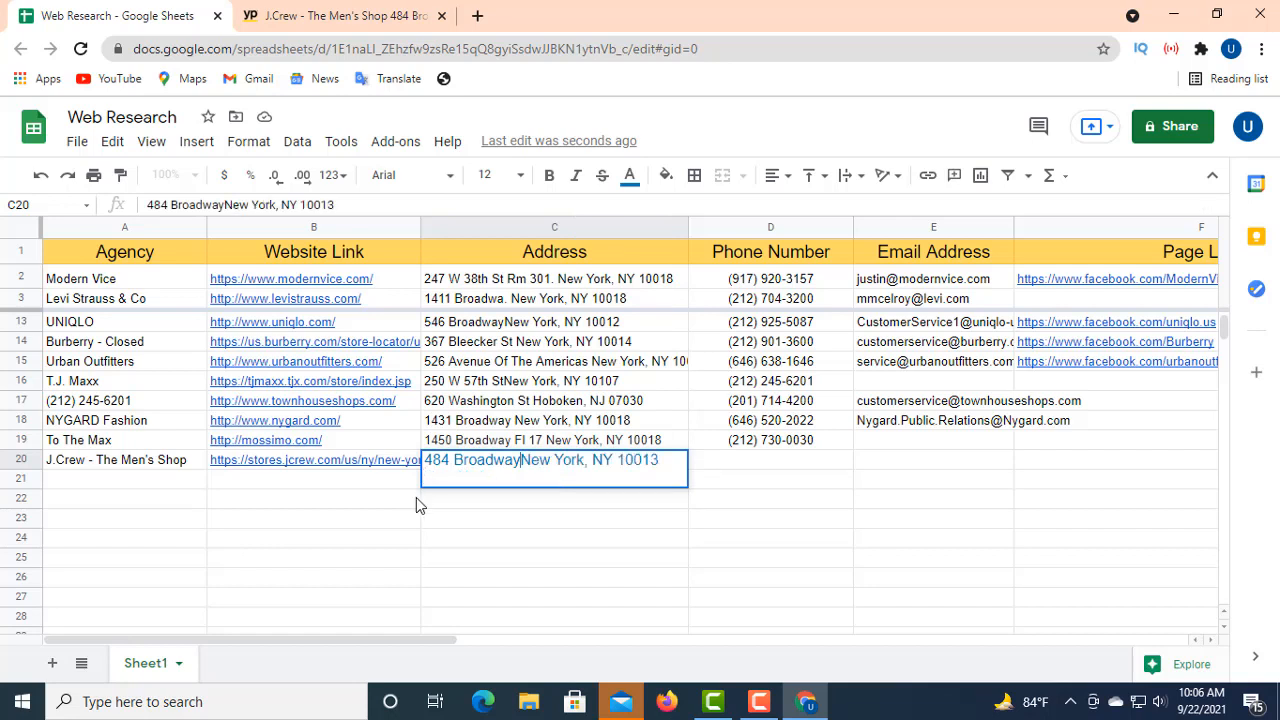
# - Select cell D20, then copy the store's phone number from the J.Crew listing
pyautogui.click(715, 462)
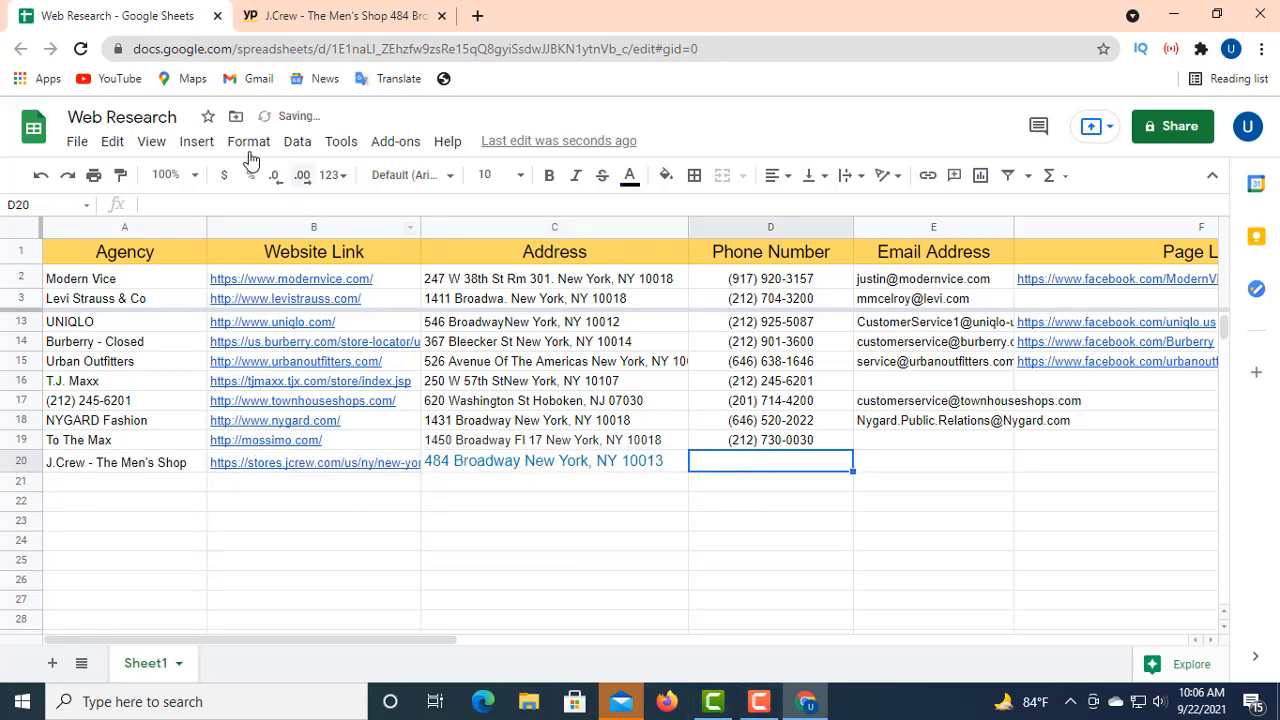
pyautogui.click(295, 12)
pyautogui.click(885, 398)
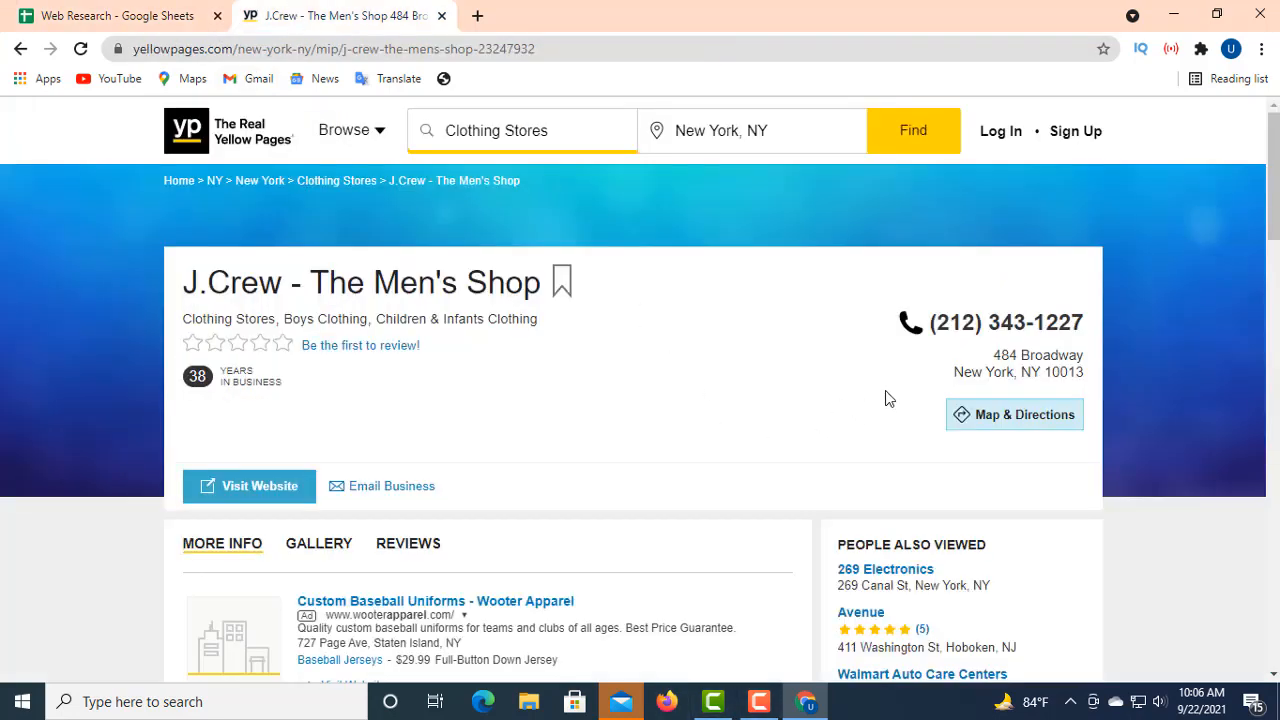
pyautogui.moveTo(924, 330); pyautogui.dragTo(1079, 314)
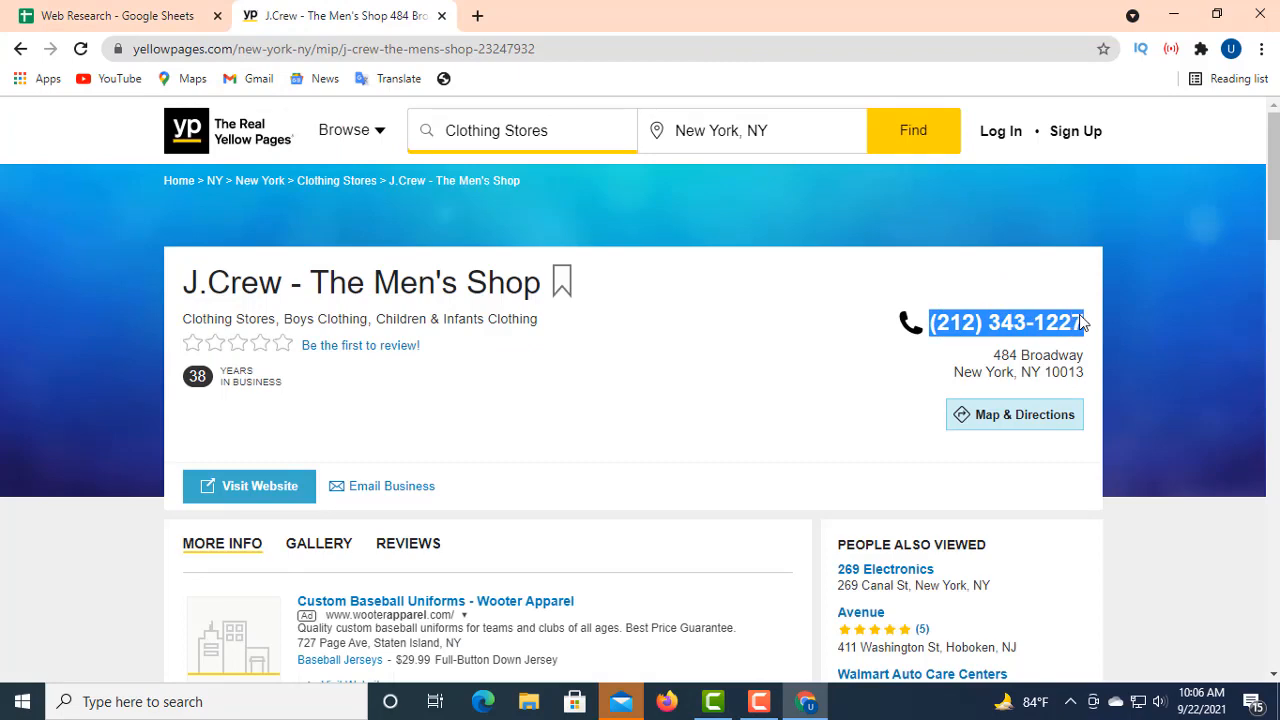
pyautogui.rightClick(1012, 314)
pyautogui.click(1040, 326)
# - Paste the copied store phone number into cell D20 of the Web Research sheet and centre it
pyautogui.click(117, 16)
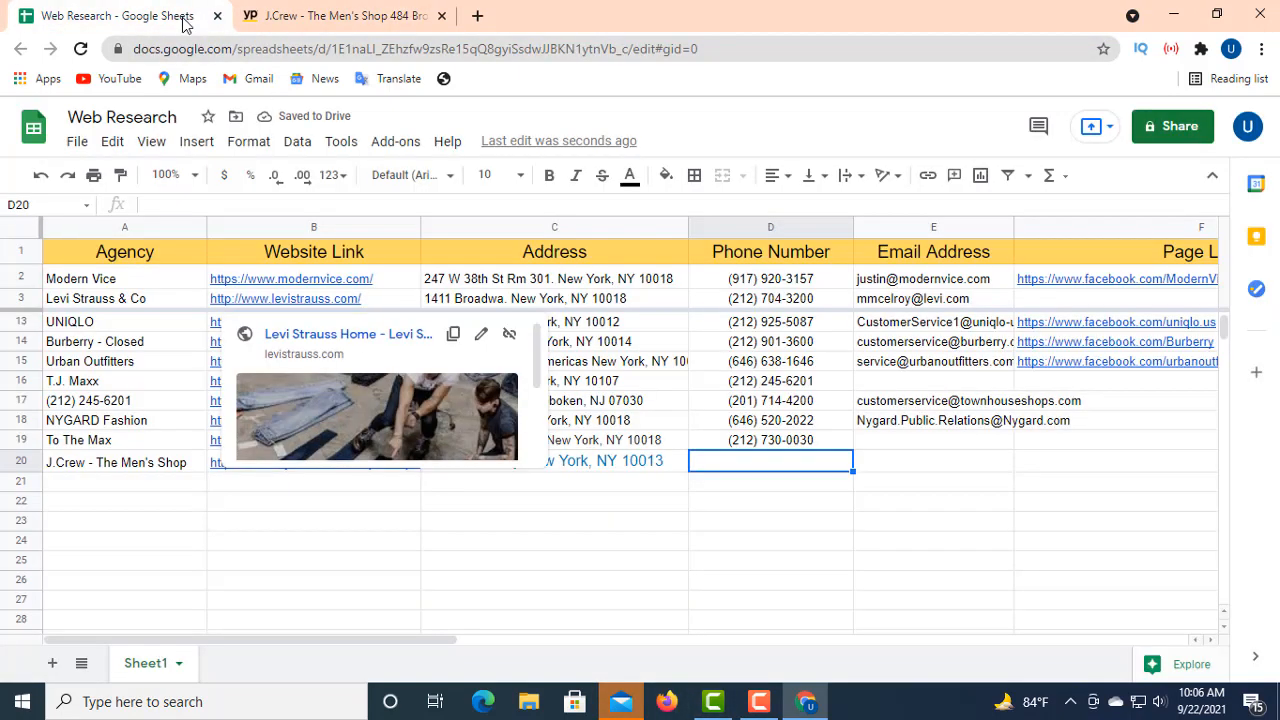
pyautogui.doubleClick(718, 464)
pyautogui.rightClick(715, 466)
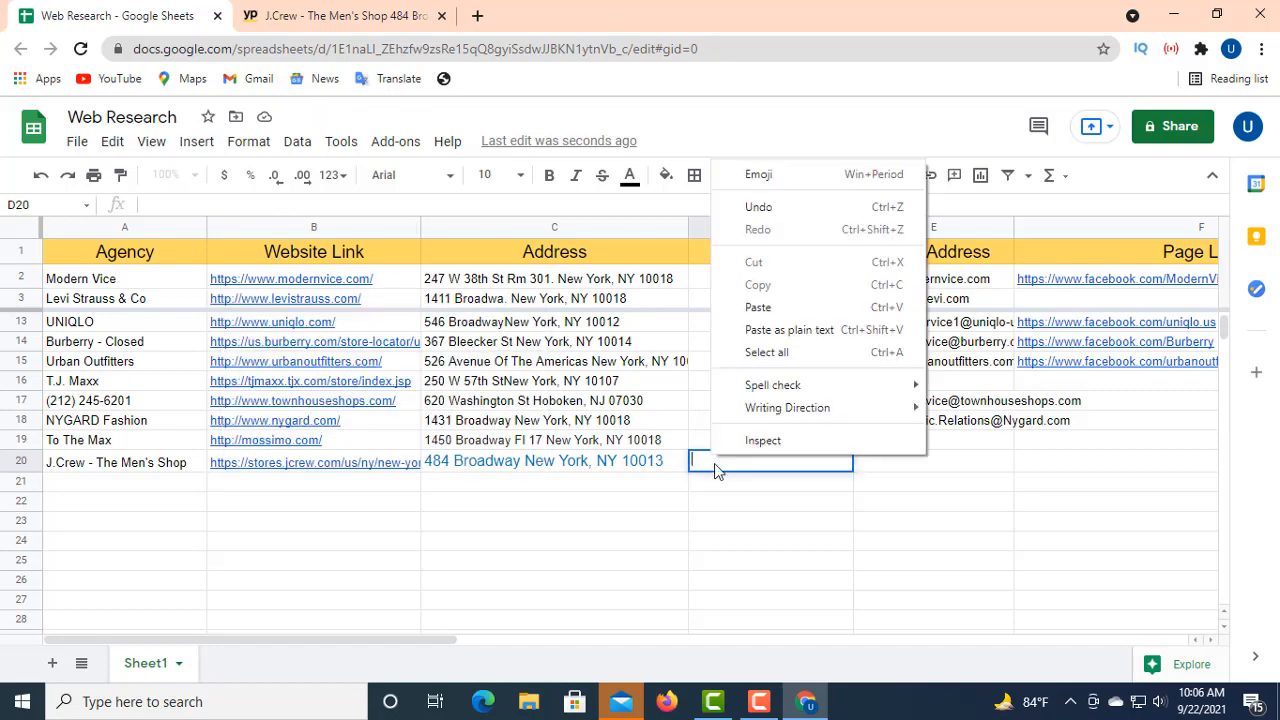
pyautogui.click(780, 307)
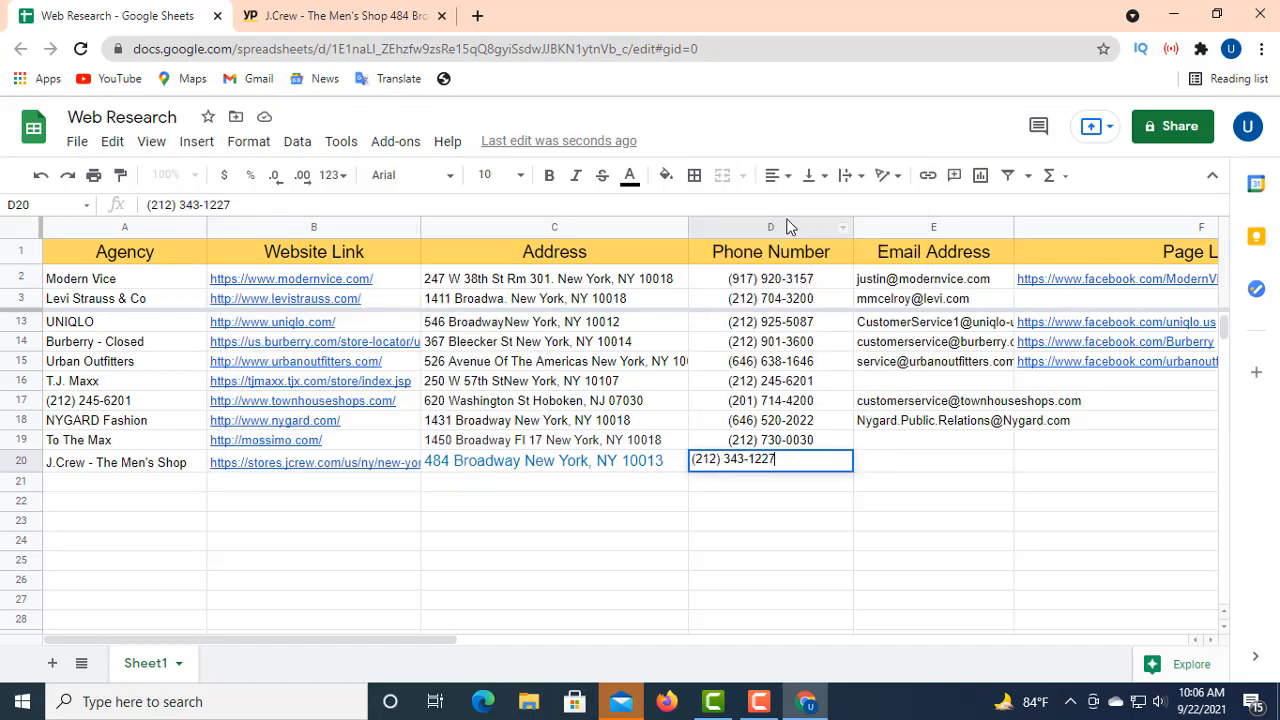
pyautogui.click(775, 178)
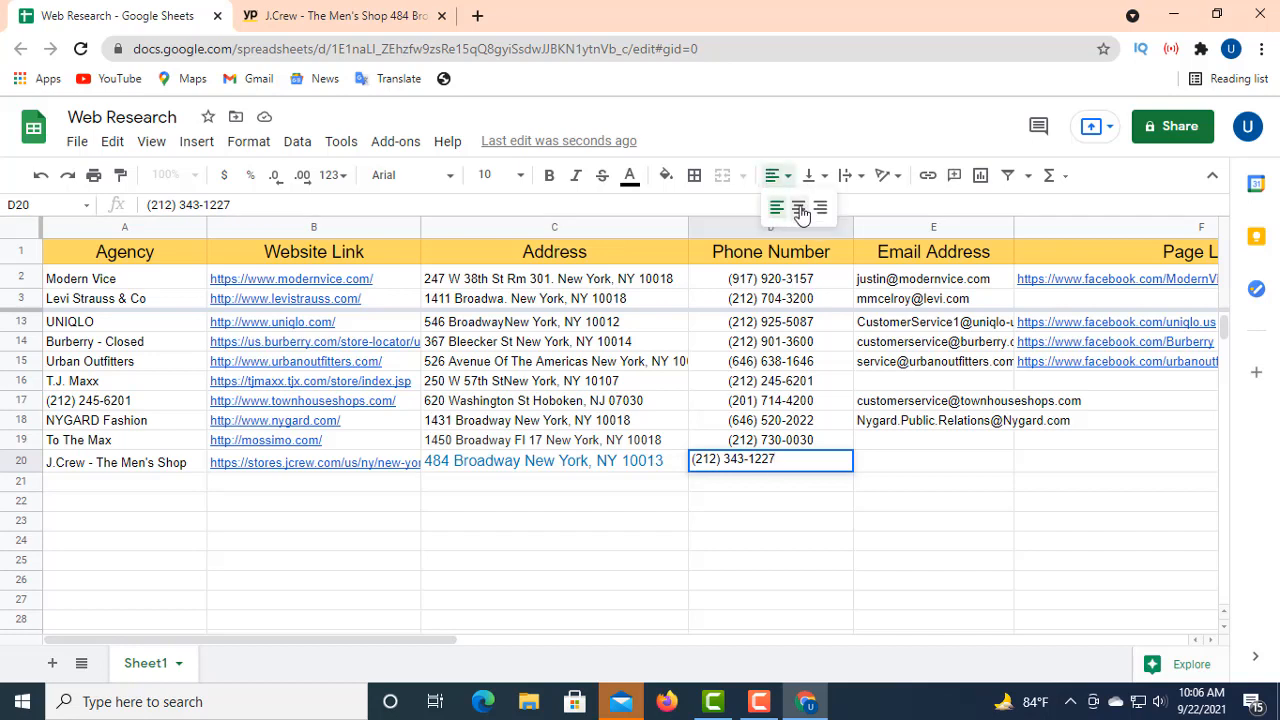
pyautogui.click(800, 210)
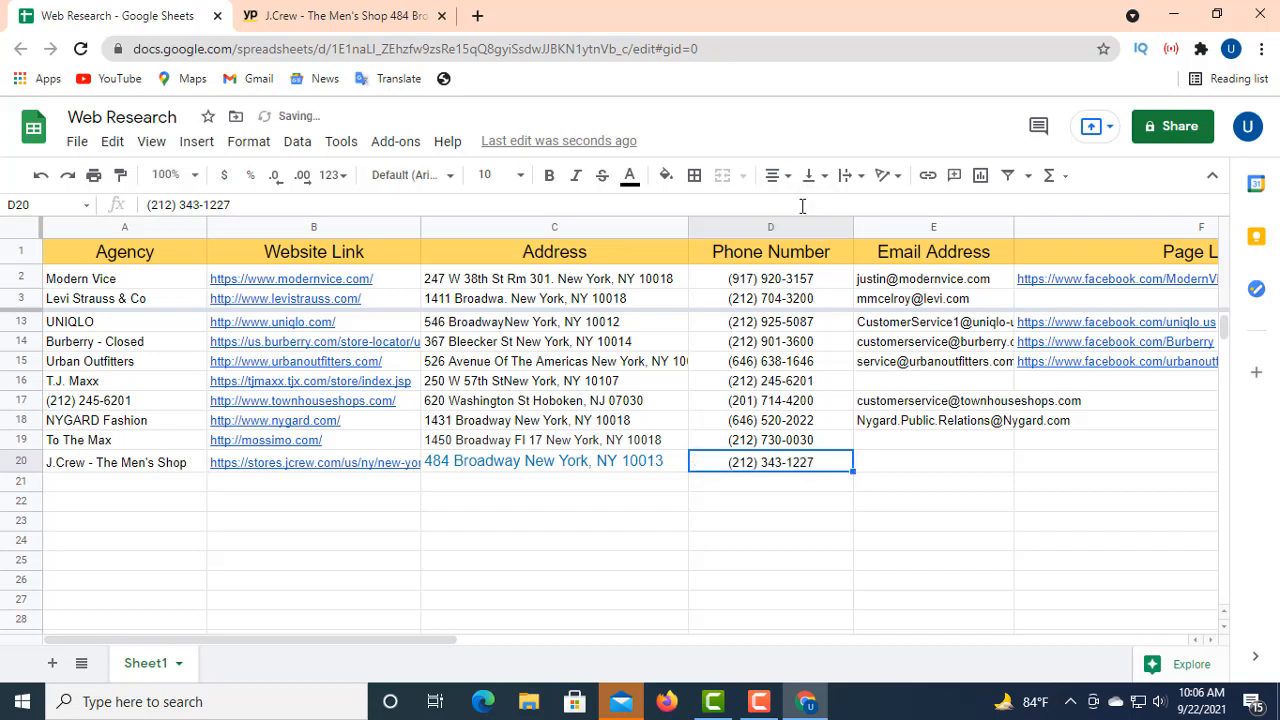
# - Select cell E20, then copy the store's e-mail address from the J.Crew listing on Yellow Pages
pyautogui.click(900, 454)
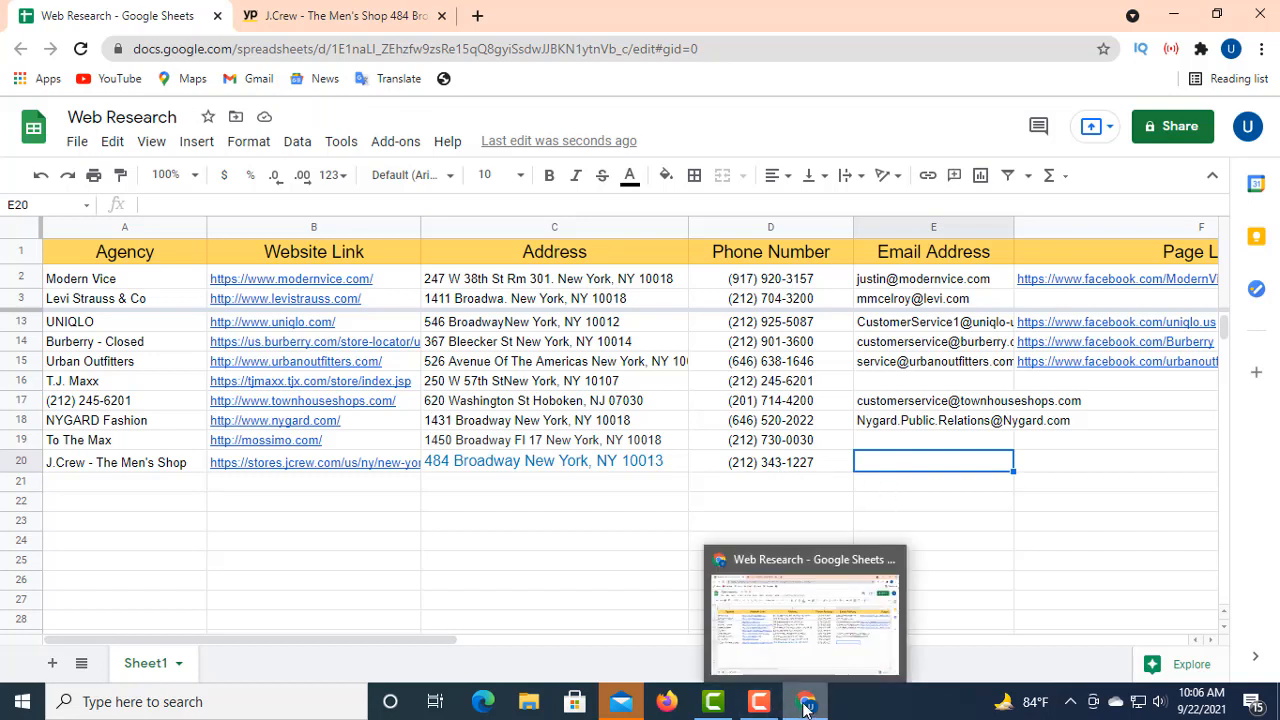
pyautogui.click(298, 16)
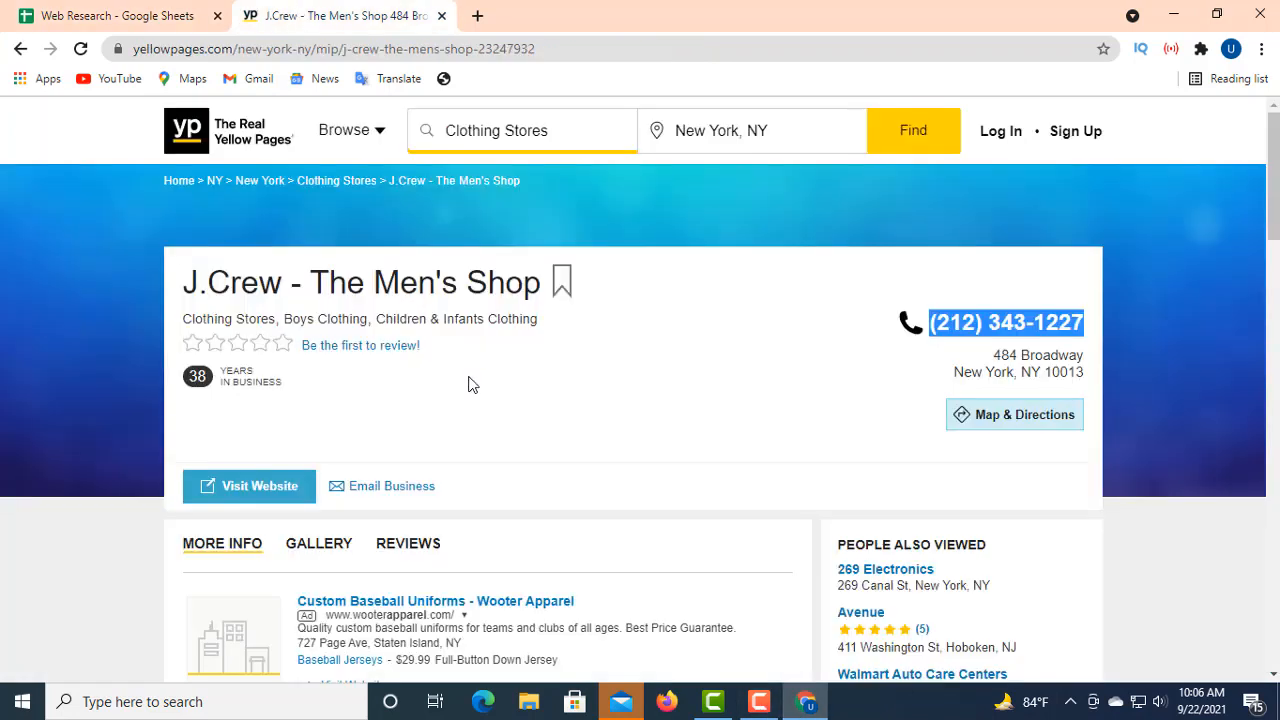
pyautogui.rightClick(366, 494)
pyautogui.click(436, 601)
# - Paste the copied store e-mail into cell E20 of the Web Research sheet, then select the empty cell A4
pyautogui.click(191, 17)
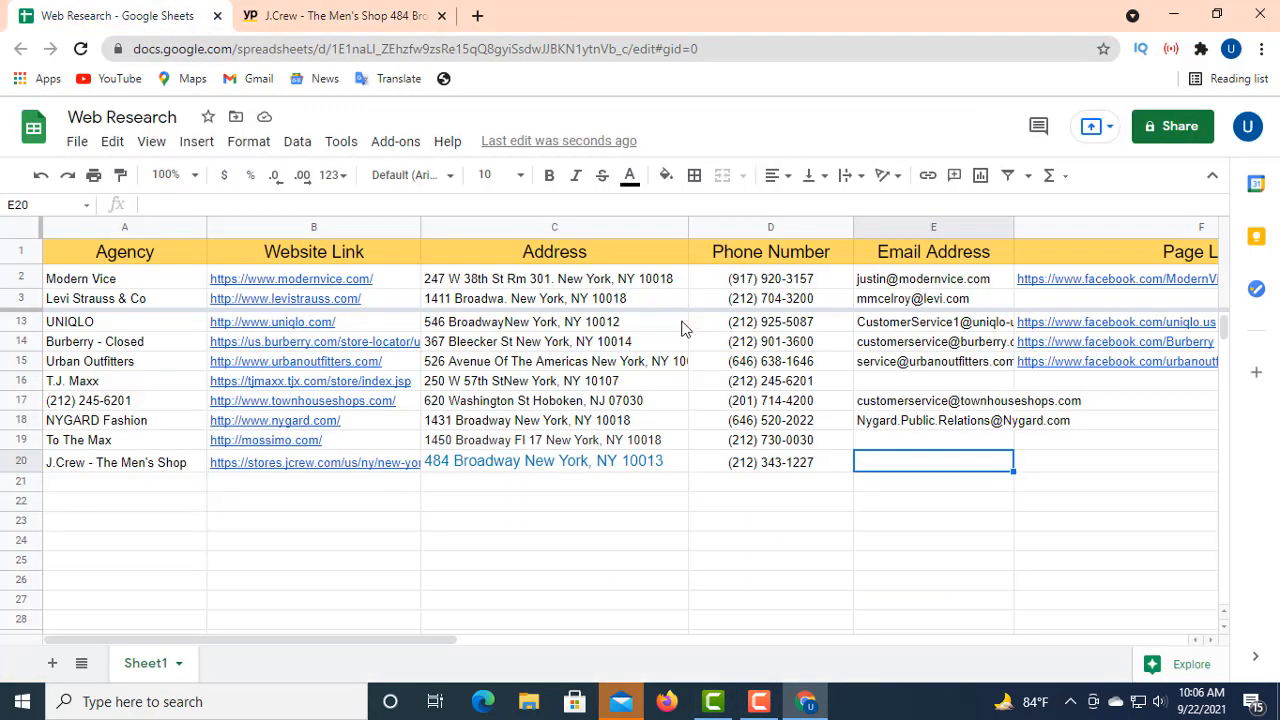
pyautogui.doubleClick(886, 460)
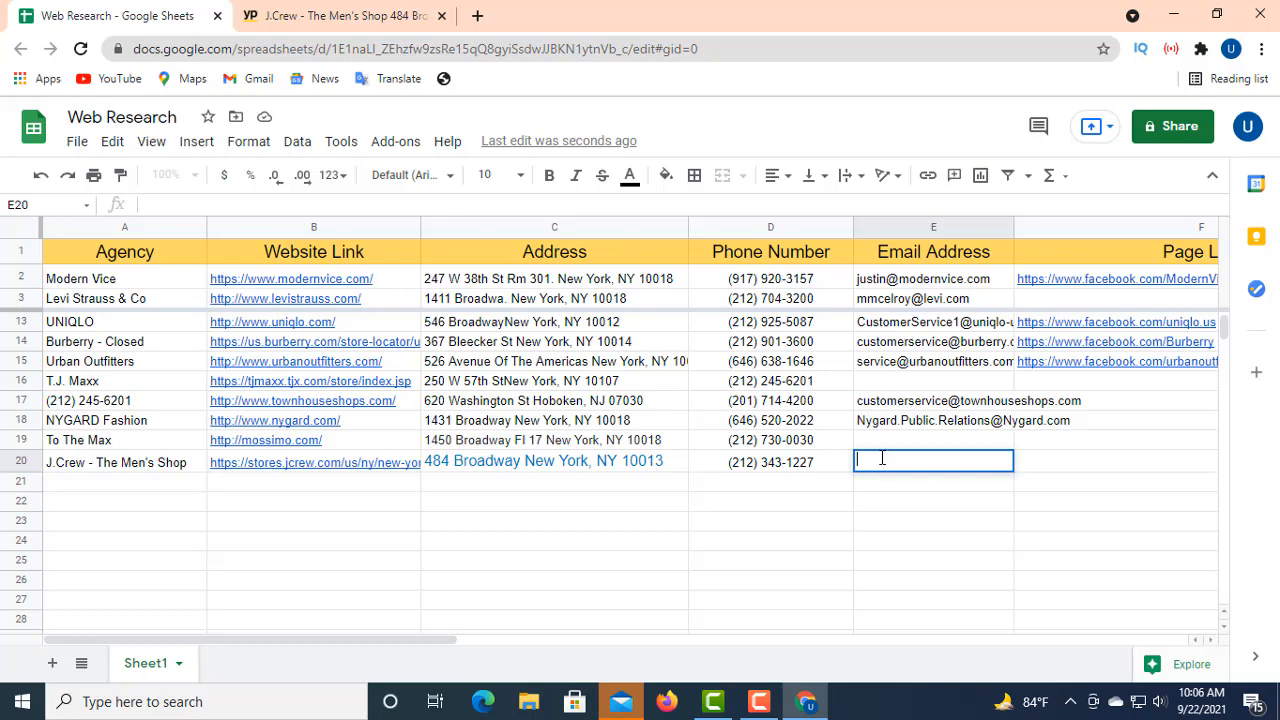
pyautogui.rightClick(882, 458)
pyautogui.click(957, 282)
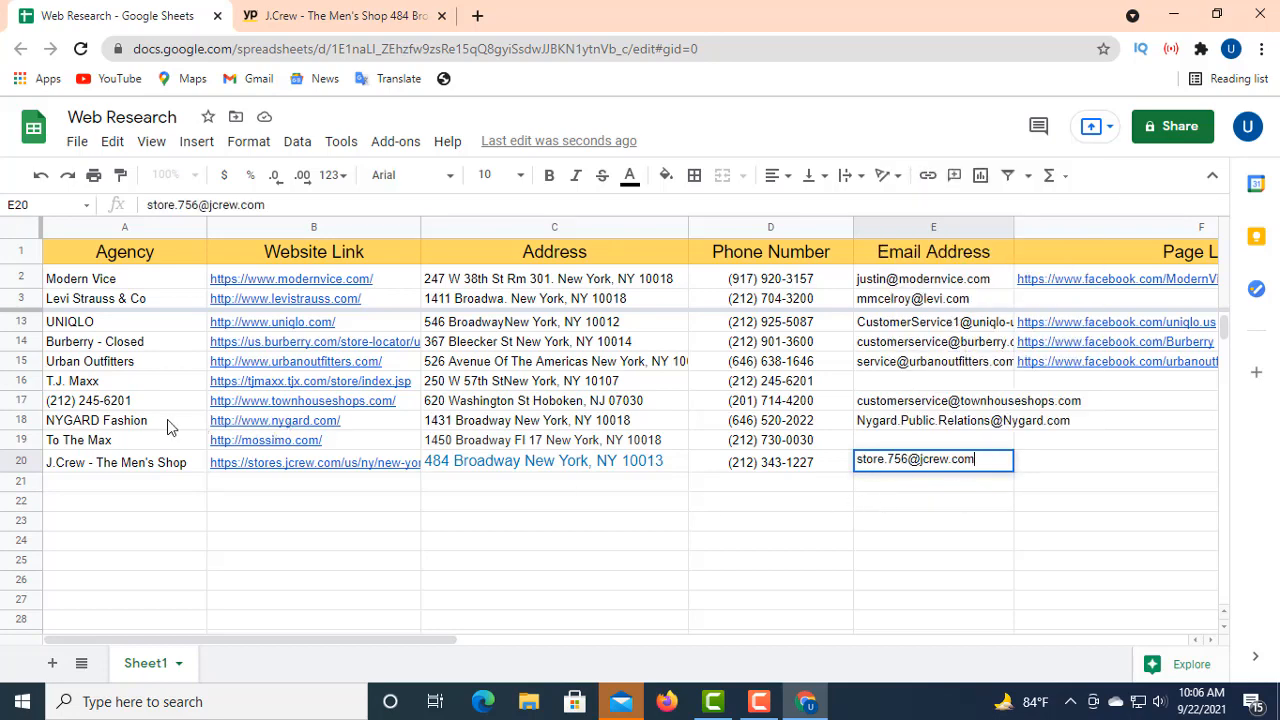
pyautogui.scroll(3, 96, 472)
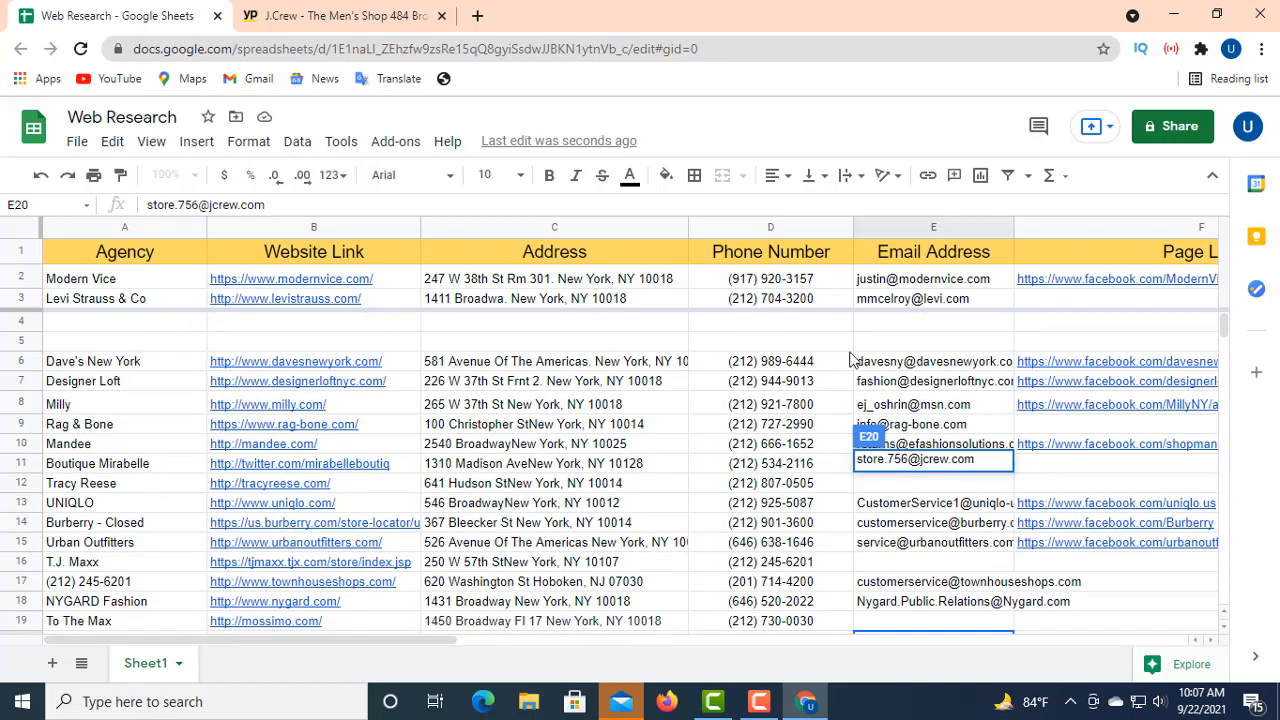
pyautogui.click(57, 328)
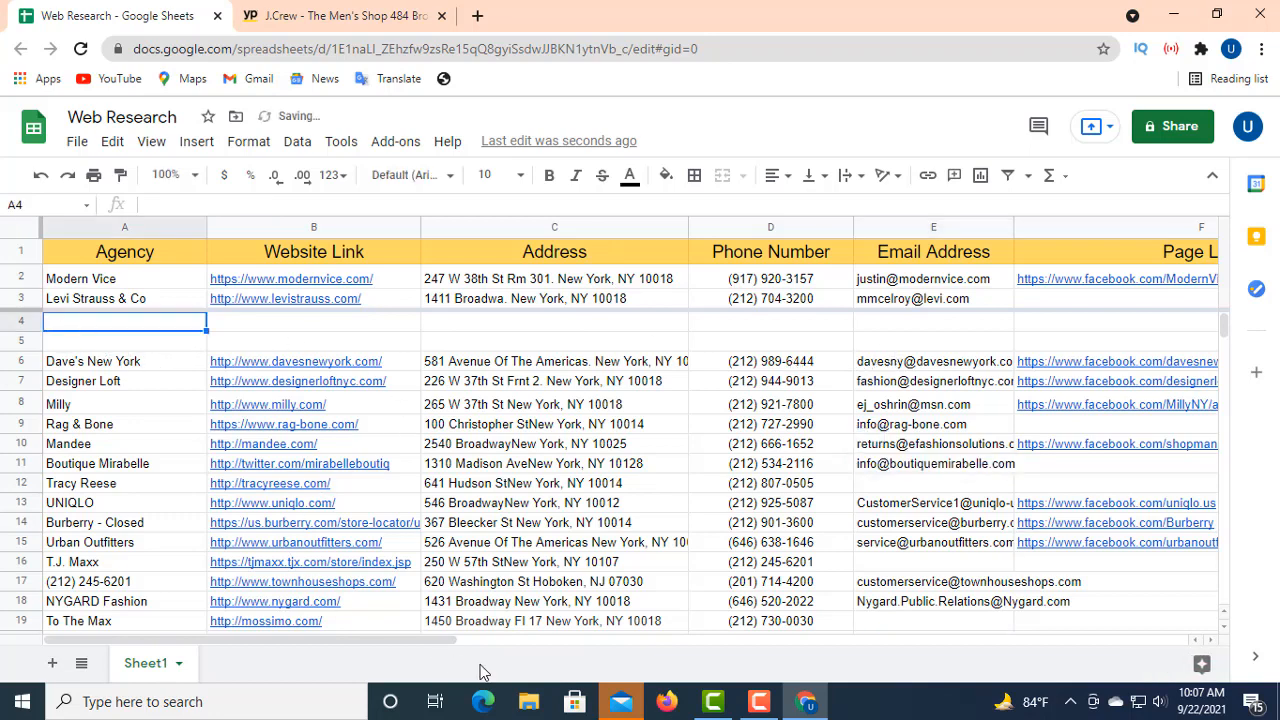
# - Return from the J.Crew listing to the Yellow Pages clothing store results and open the Alpha Garment Inc. listing
pyautogui.click(298, 14)
pyautogui.scroll(-3, 330, 320)
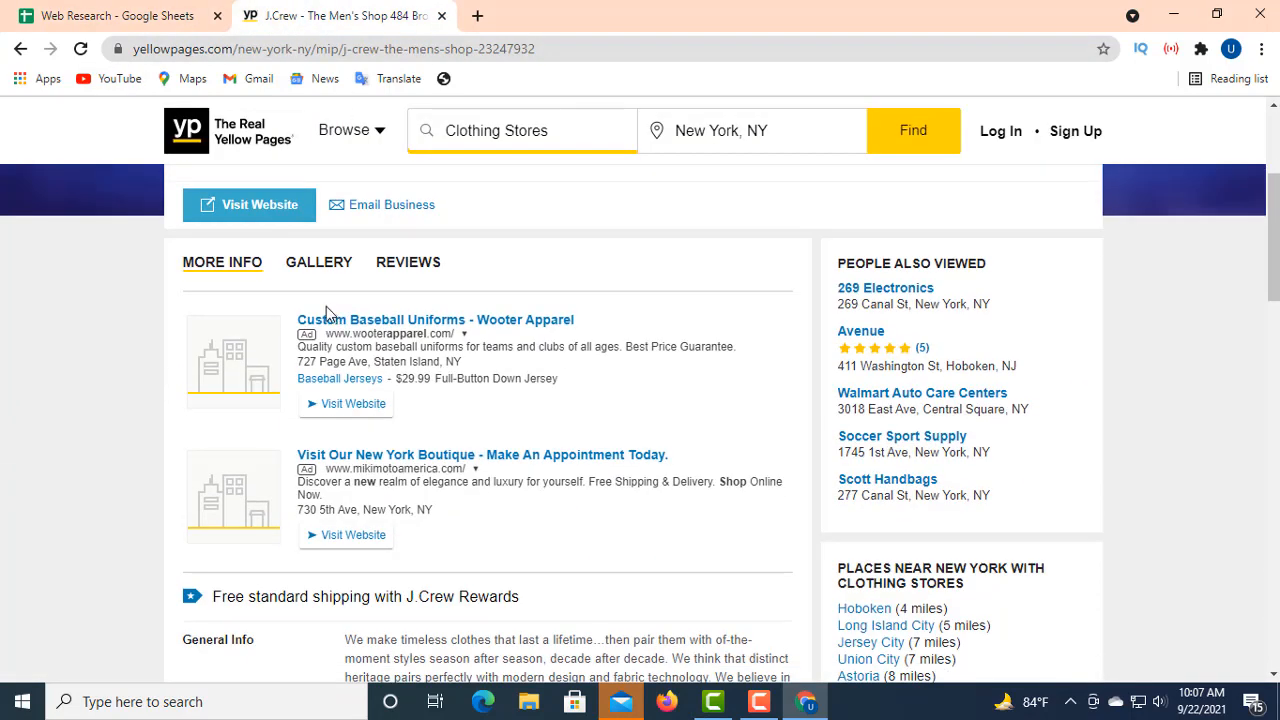
pyautogui.click(20, 49)
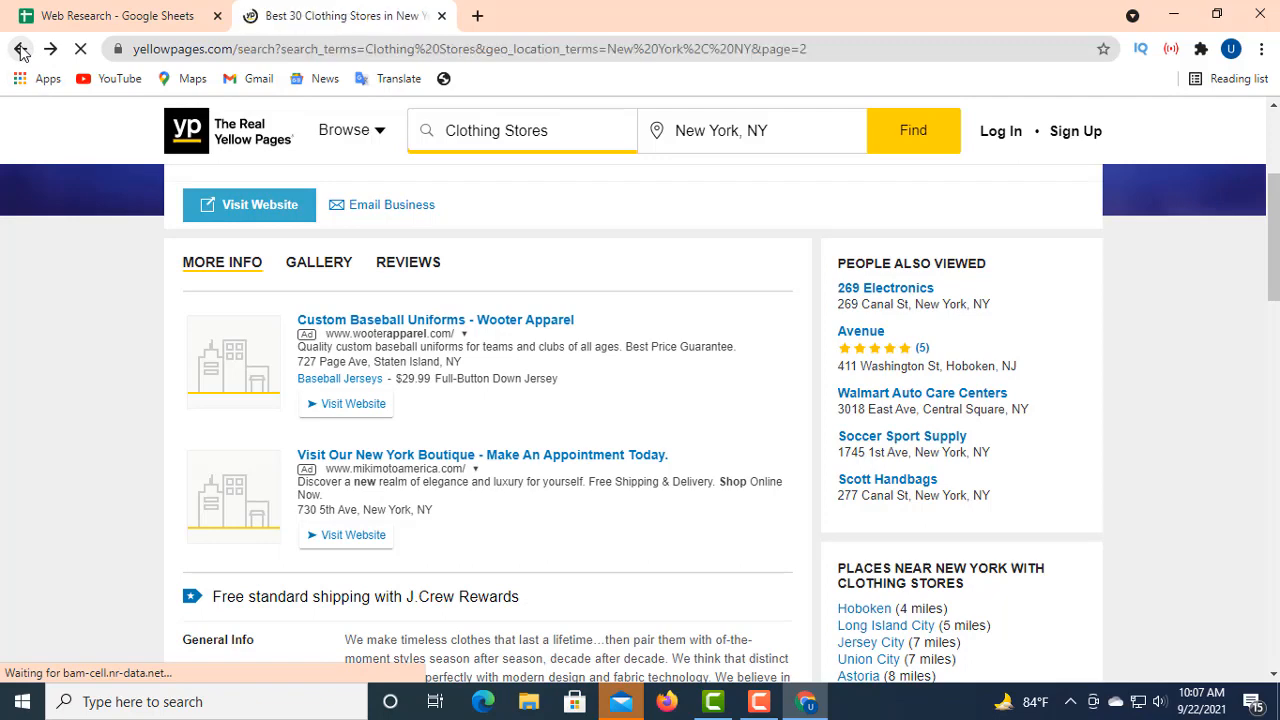
pyautogui.scroll(-8, 371, 400)
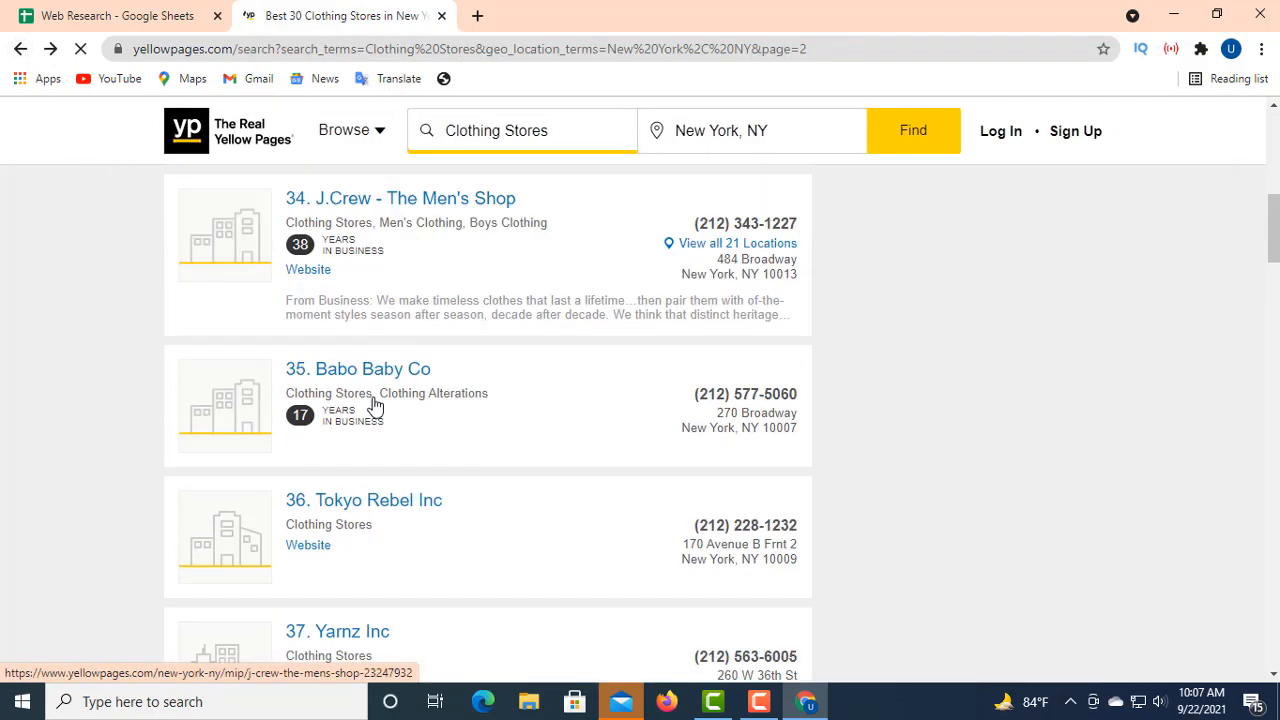
pyautogui.scroll(-3, 375, 385)
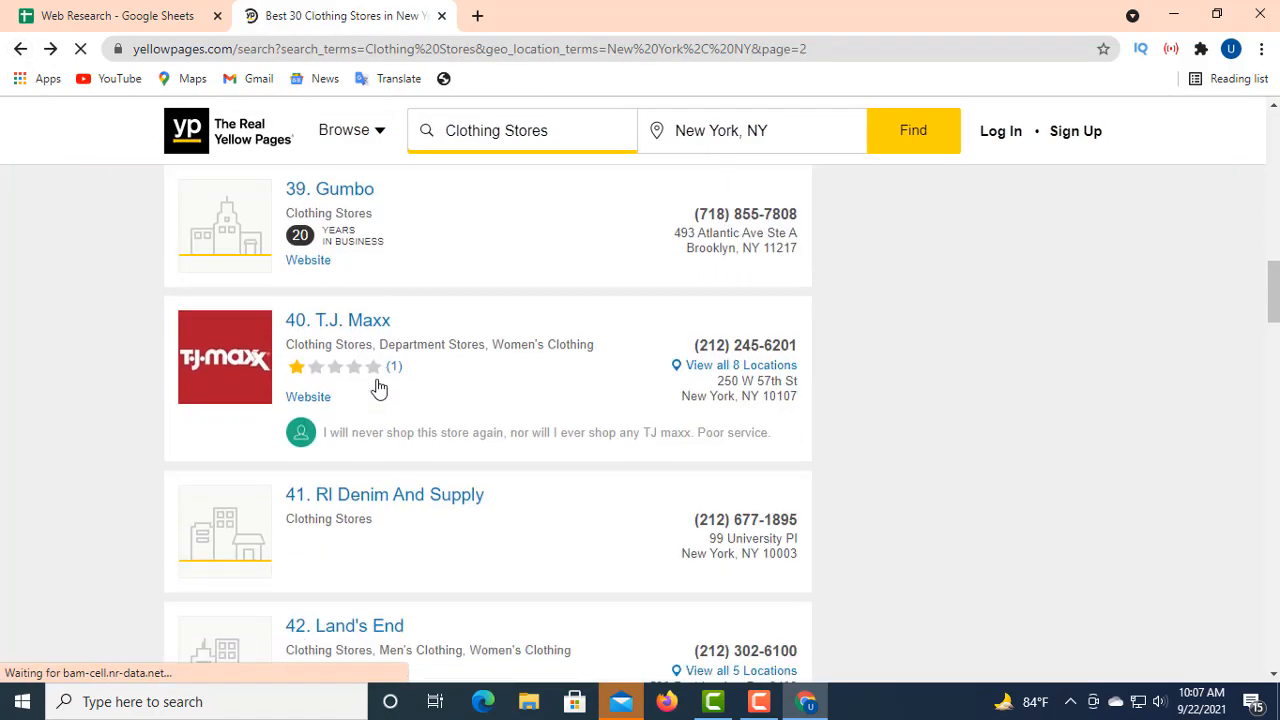
pyautogui.scroll(-5, 371, 380)
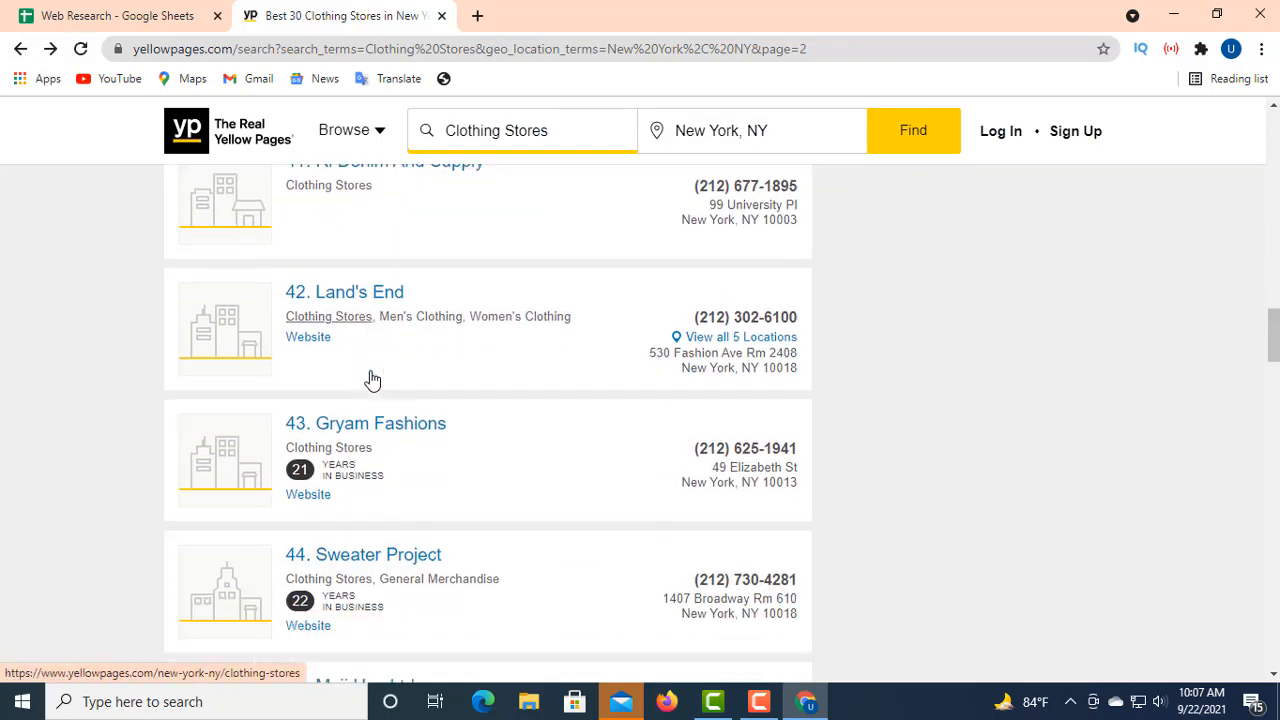
pyautogui.scroll(-1, 338, 388)
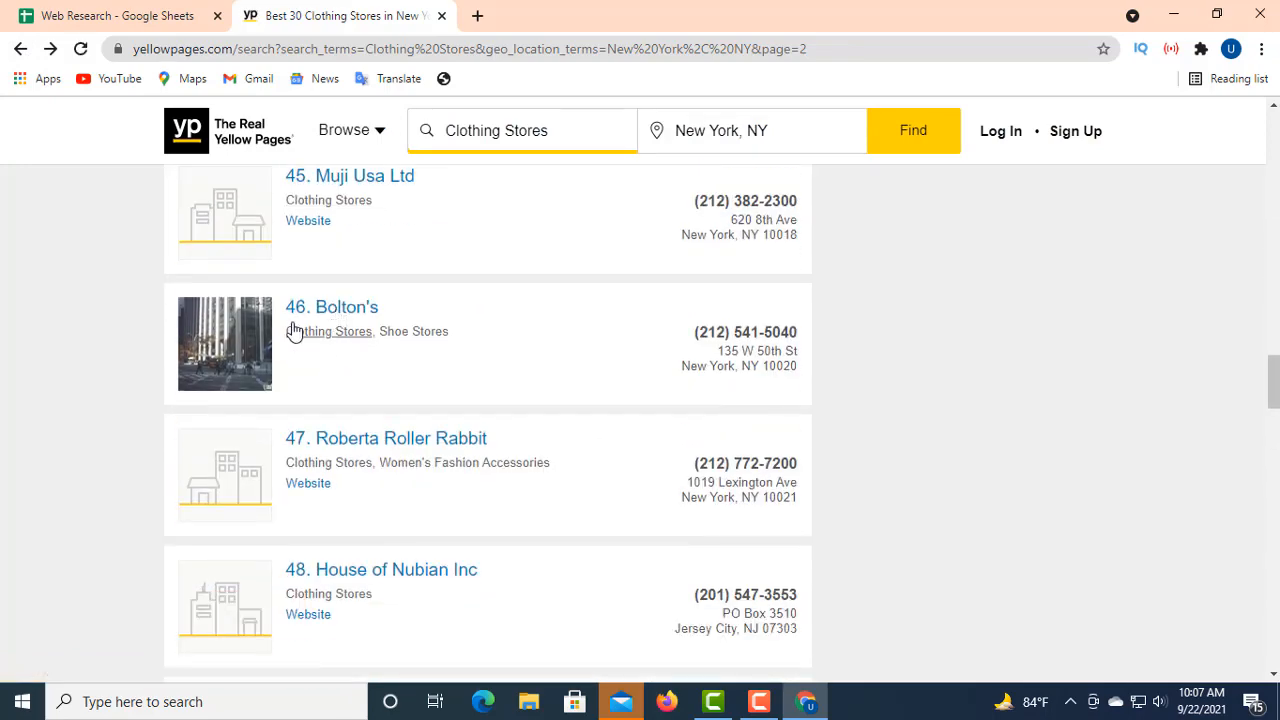
pyautogui.scroll(-2, 362, 352)
pyautogui.scroll(-2, 418, 392)
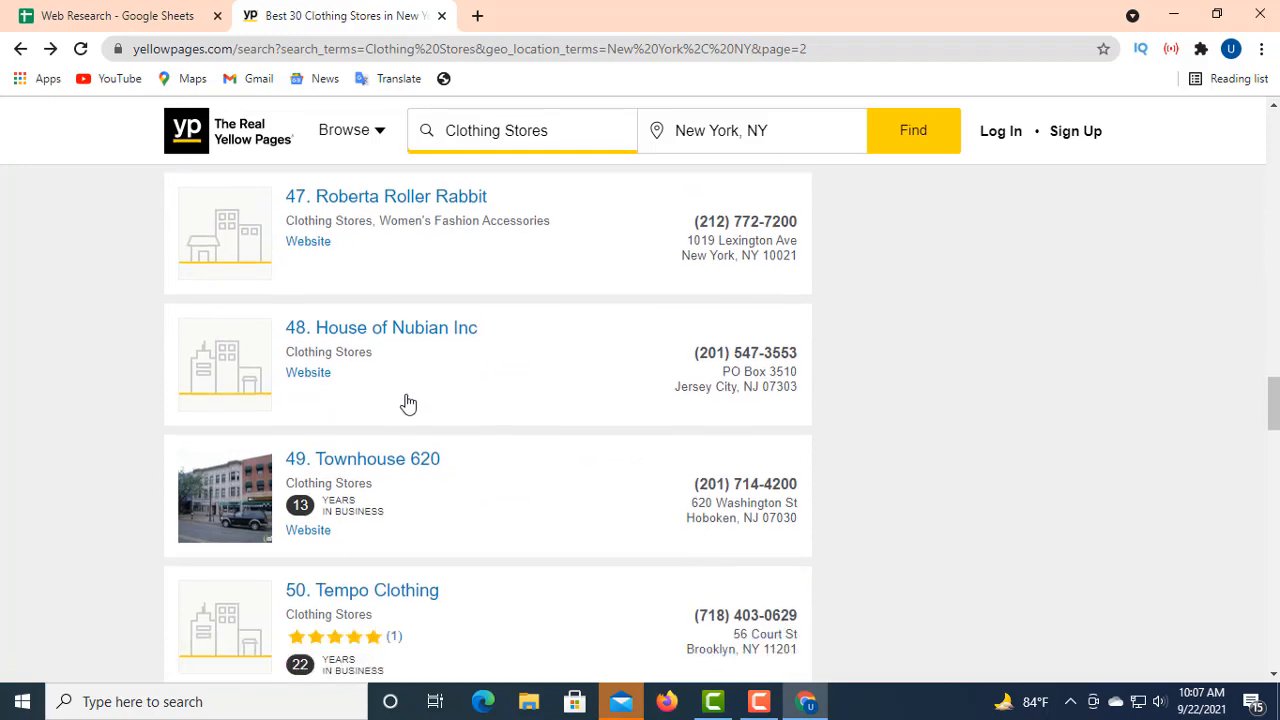
pyautogui.scroll(-2, 369, 377)
pyautogui.scroll(-7, 375, 374)
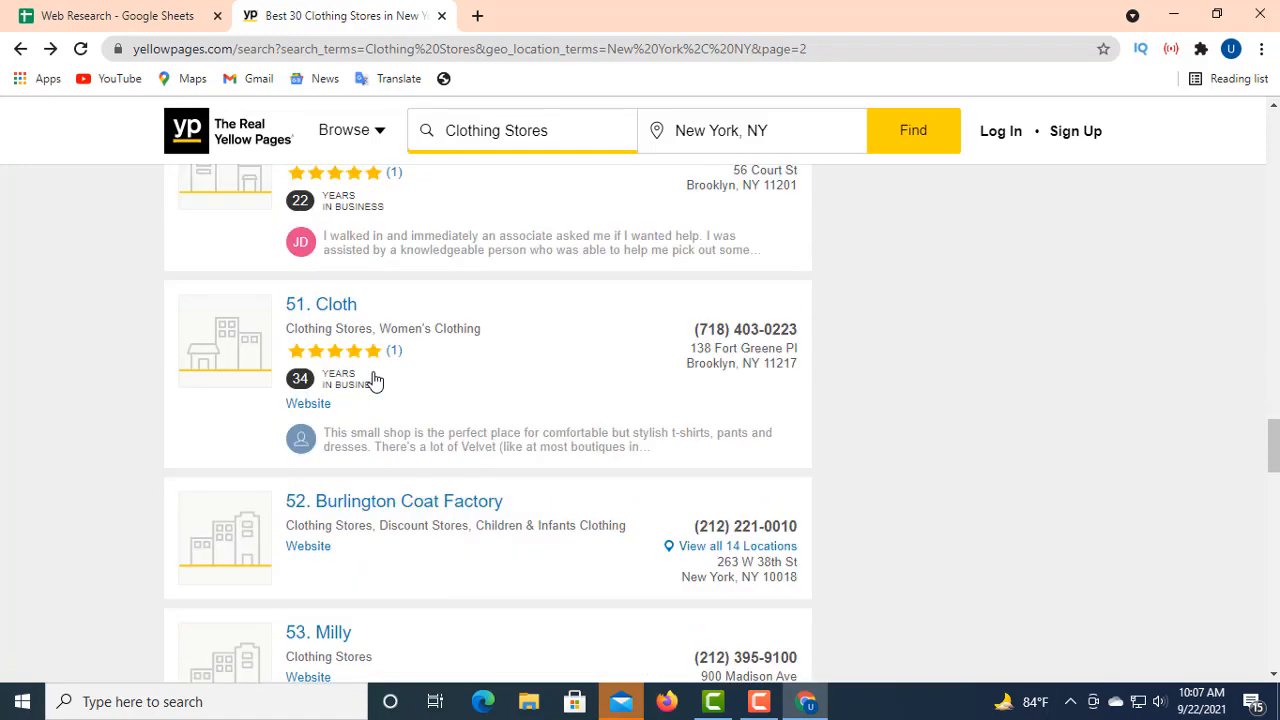
pyautogui.scroll(-3, 376, 368)
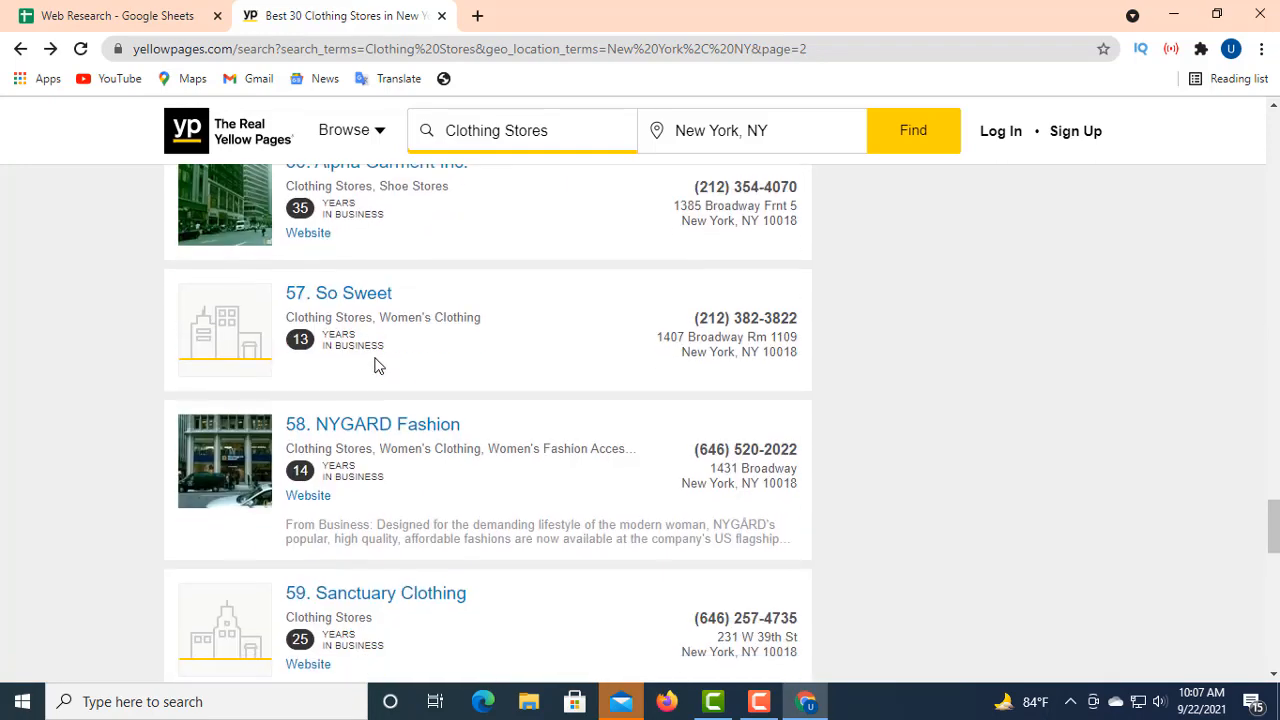
pyautogui.scroll(2, 354, 330)
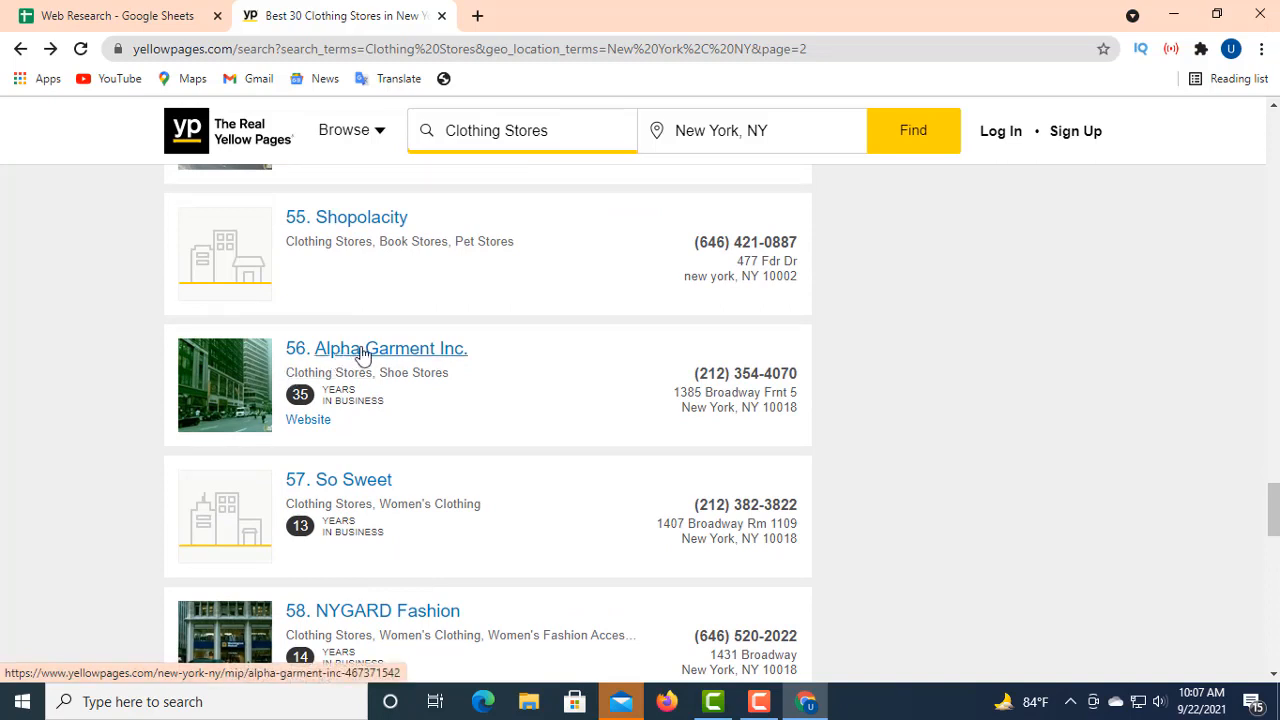
pyautogui.click(363, 352)
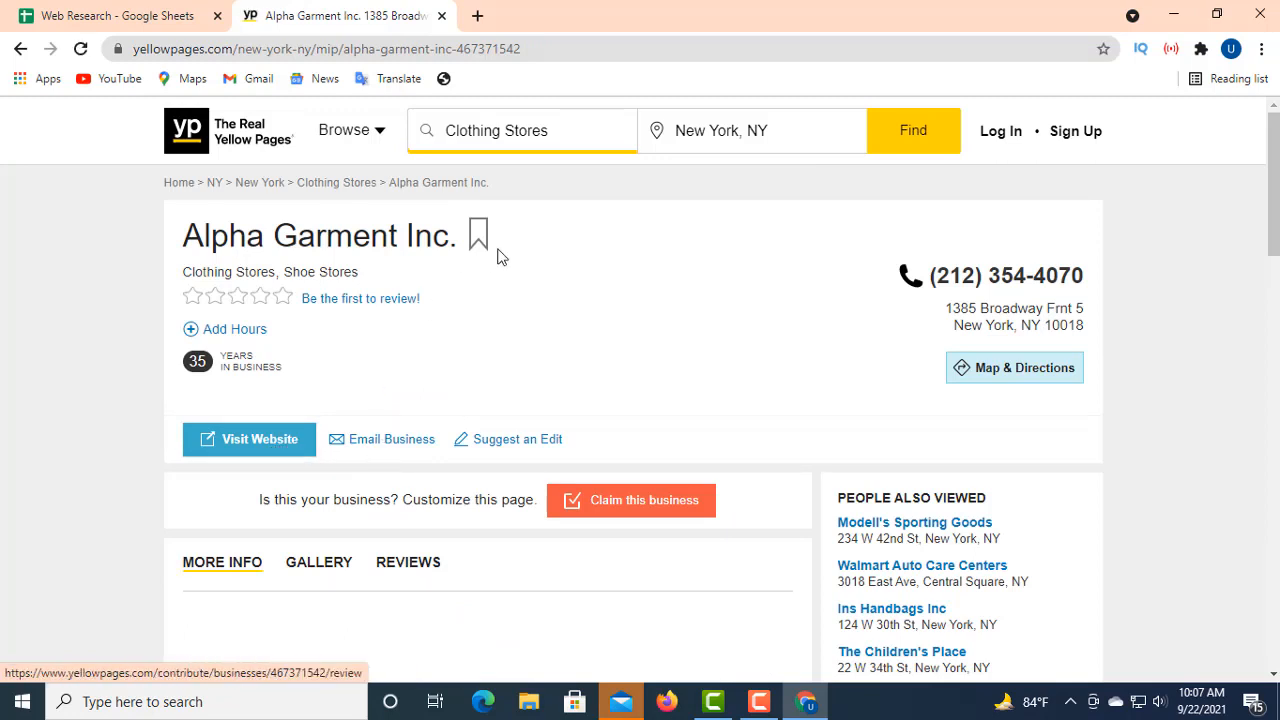
# - Copy the business name Alpha Garment Inc. from its Yellow Pages listing
pyautogui.moveTo(465, 240); pyautogui.dragTo(224, 258)
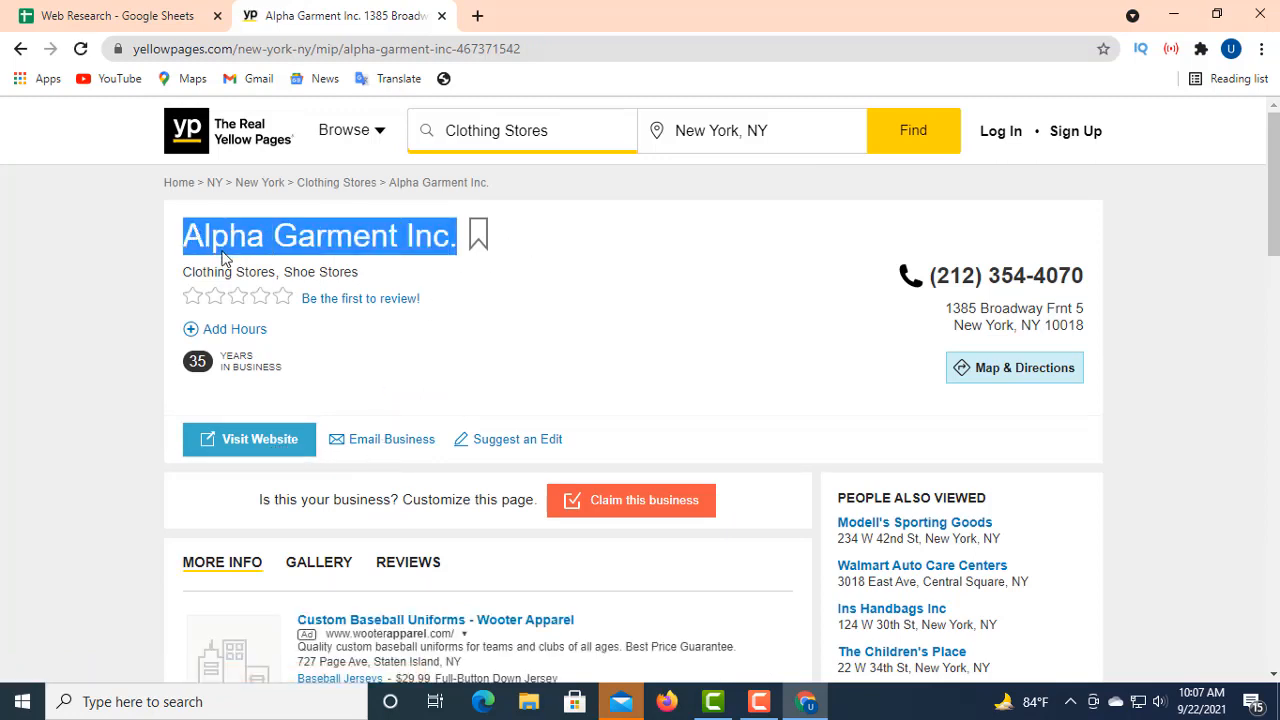
pyautogui.rightClick(224, 258)
pyautogui.click(335, 261)
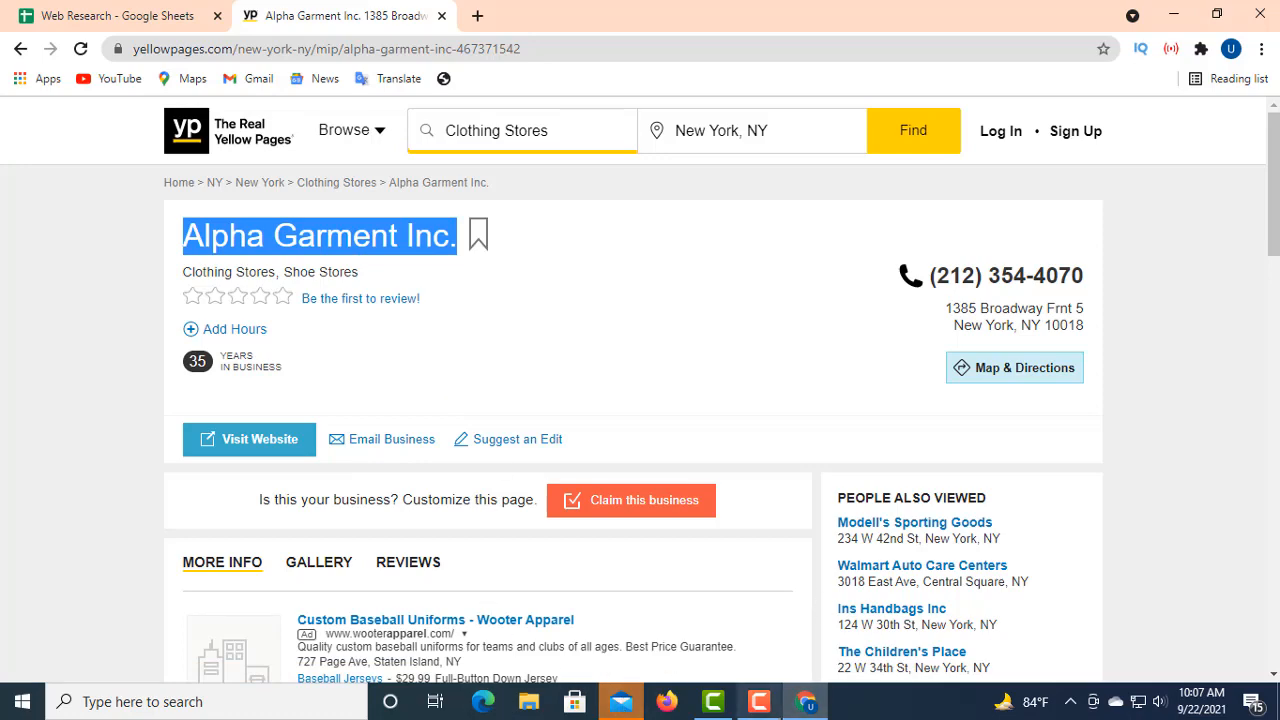
# - Paste the copied name Alpha Garment Inc. into cell A4 of the Web Research sheet
pyautogui.click(188, 17)
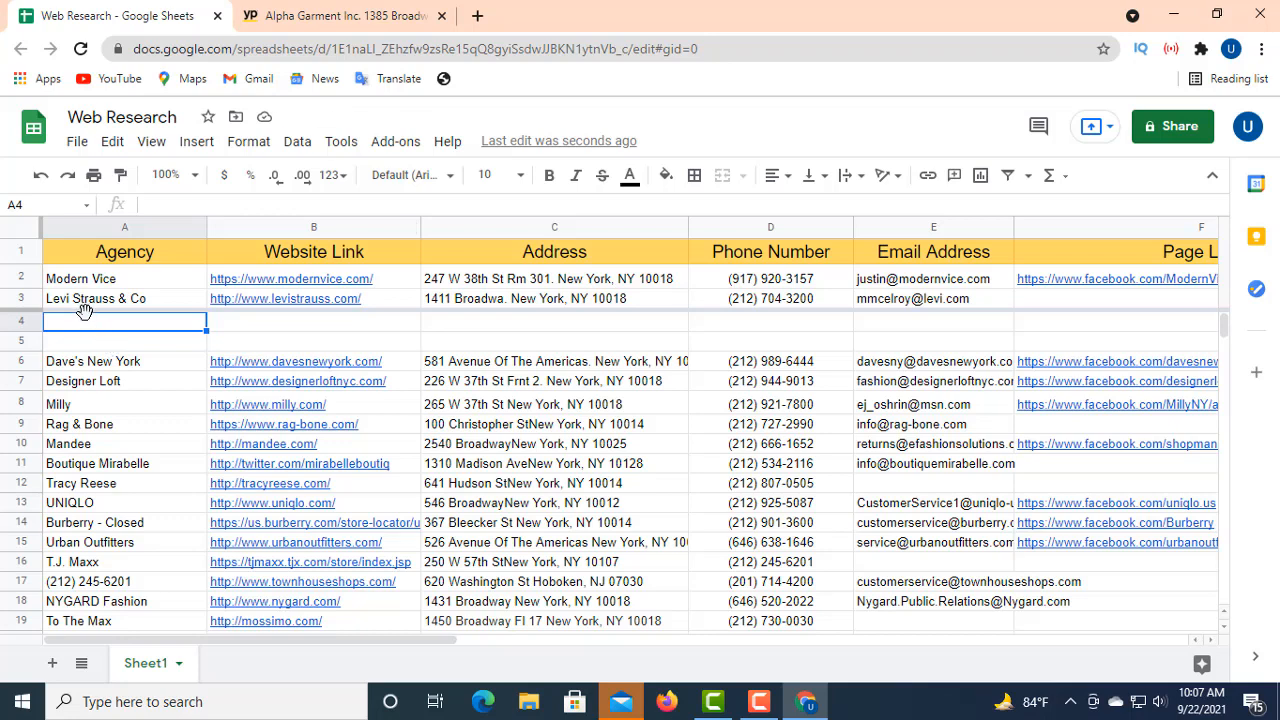
pyautogui.click(152, 206)
pyautogui.rightClick(152, 206)
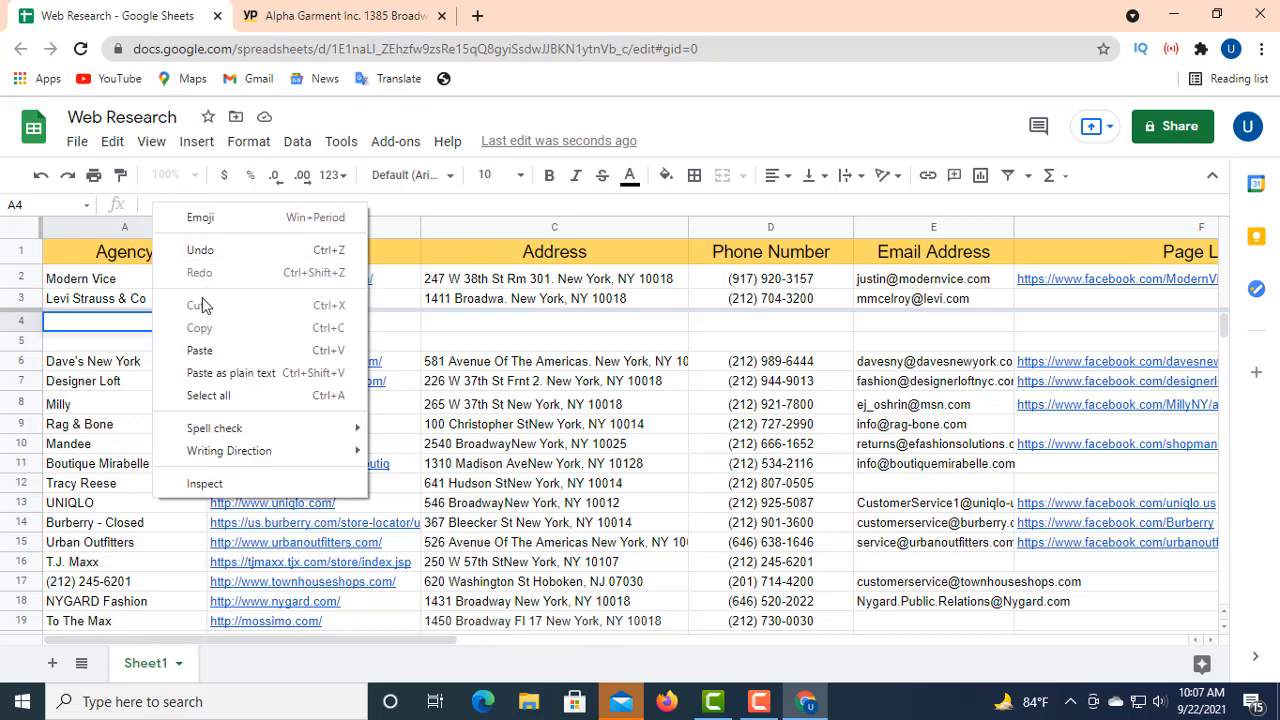
pyautogui.click(203, 349)
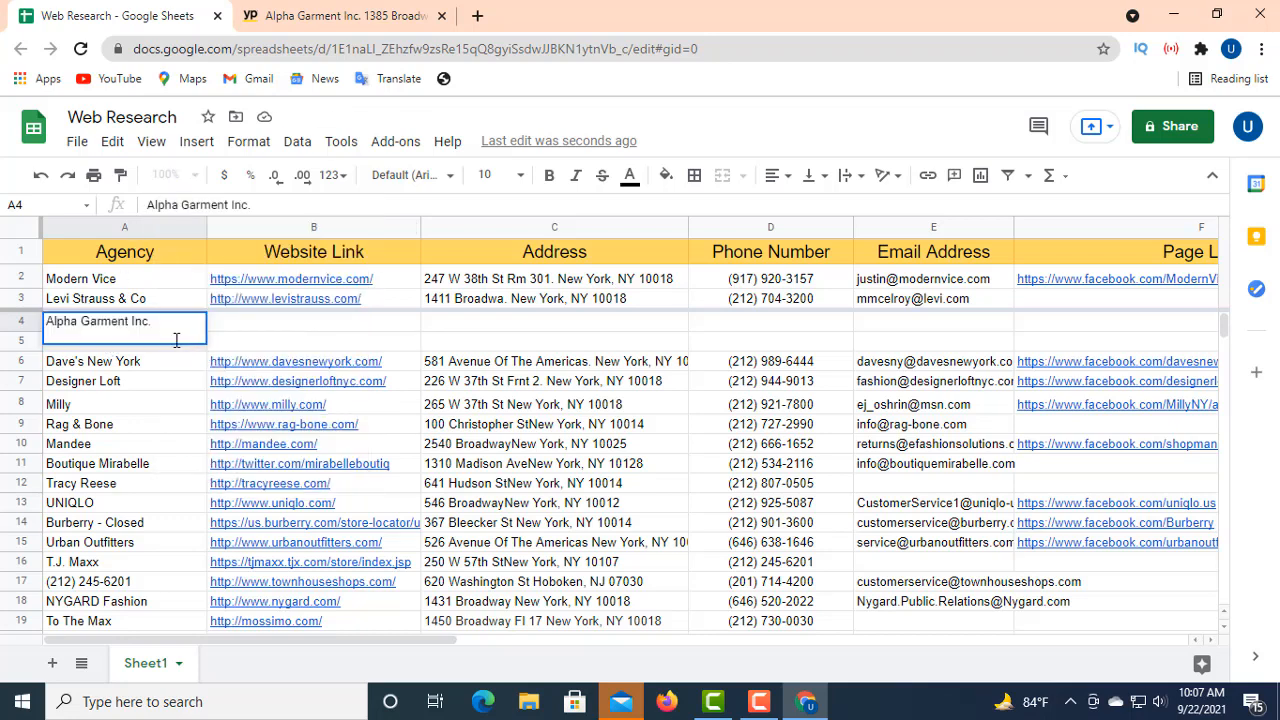
pyautogui.click(124, 331)
# - Activate cell B4 for entry, then copy the website link address from the Alpha Garment Inc. listing
pyautogui.click(252, 333)
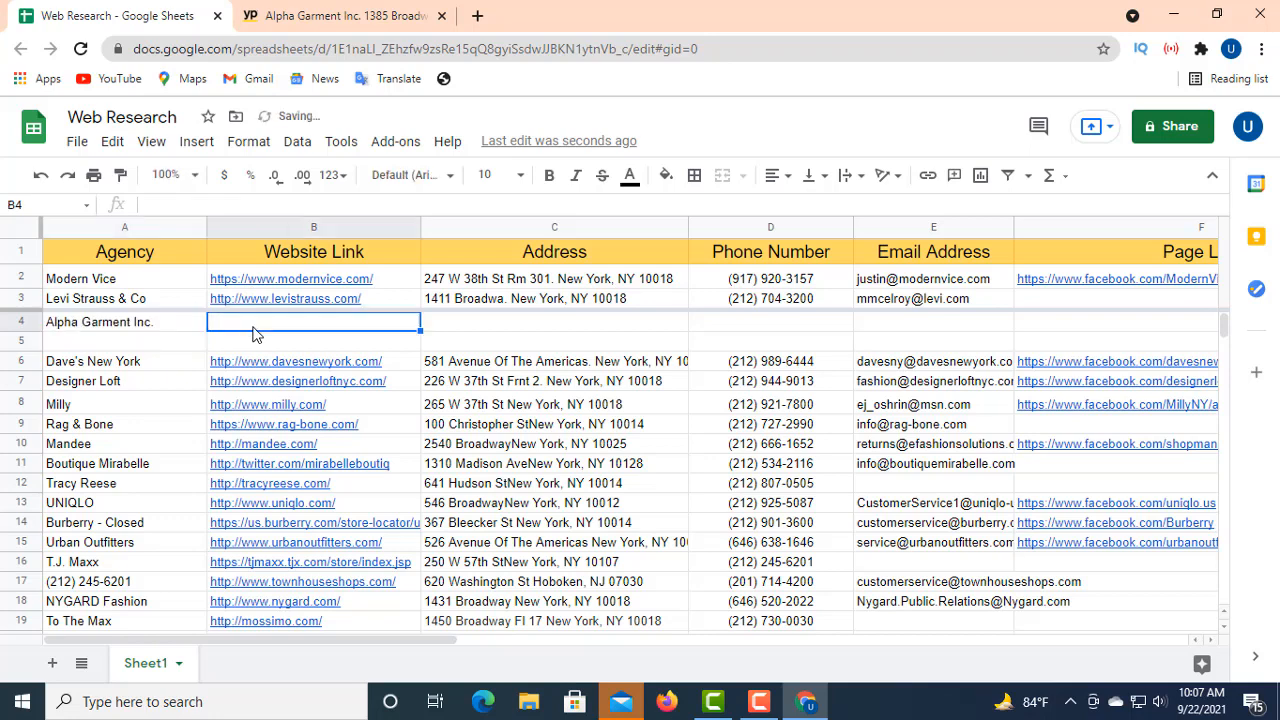
pyautogui.click(197, 205)
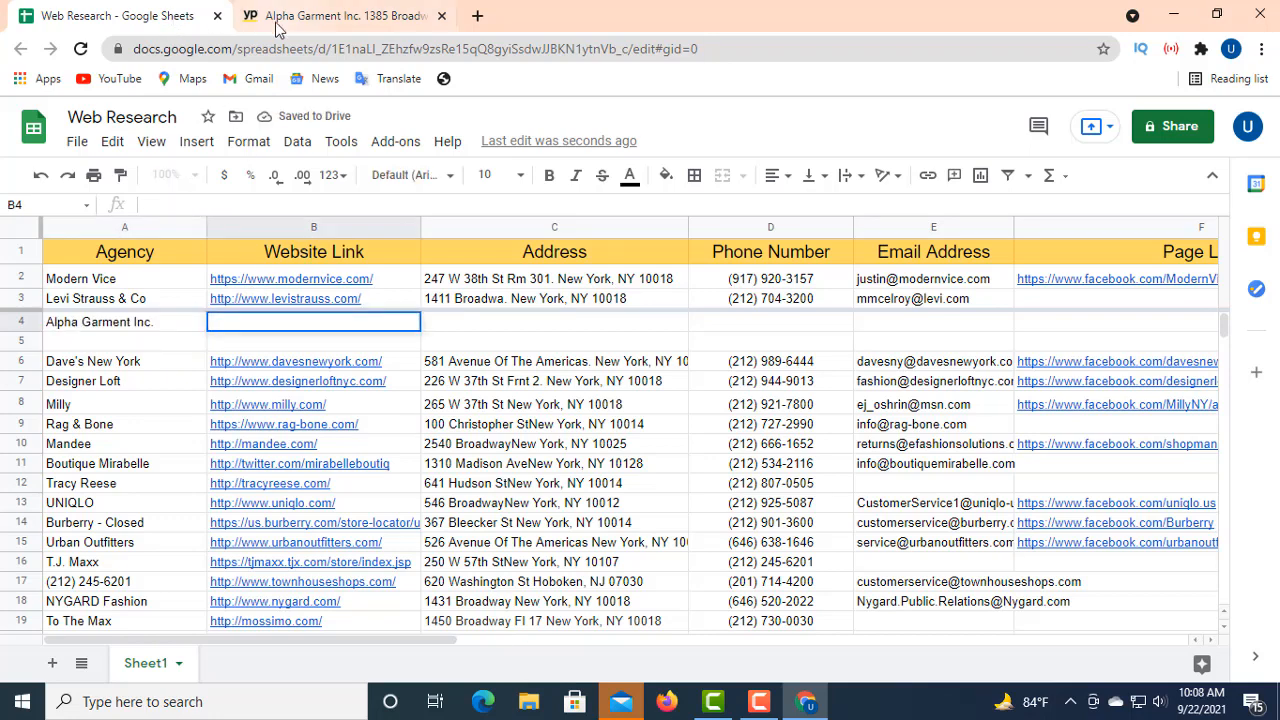
pyautogui.click(305, 18)
pyautogui.click(354, 350)
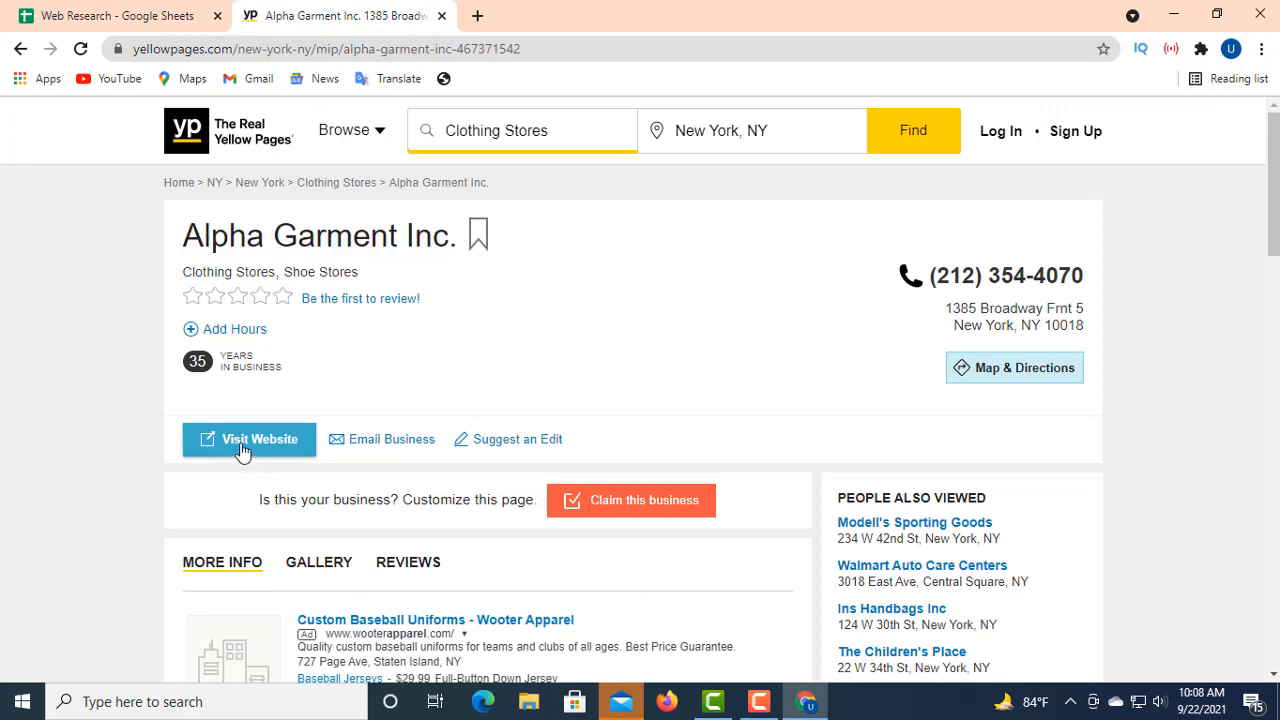
pyautogui.rightClick(244, 440)
pyautogui.click(297, 553)
pyautogui.click(165, 15)
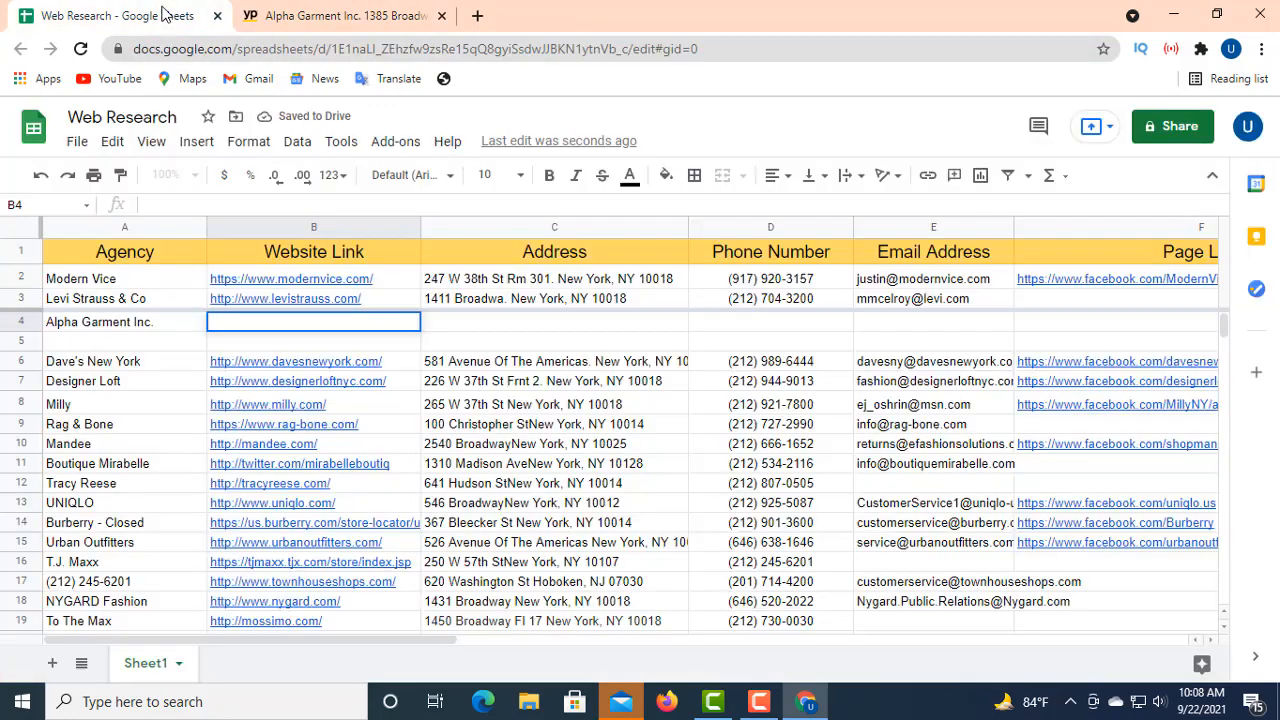
pyautogui.doubleClick(242, 322)
pyautogui.rightClick(246, 322)
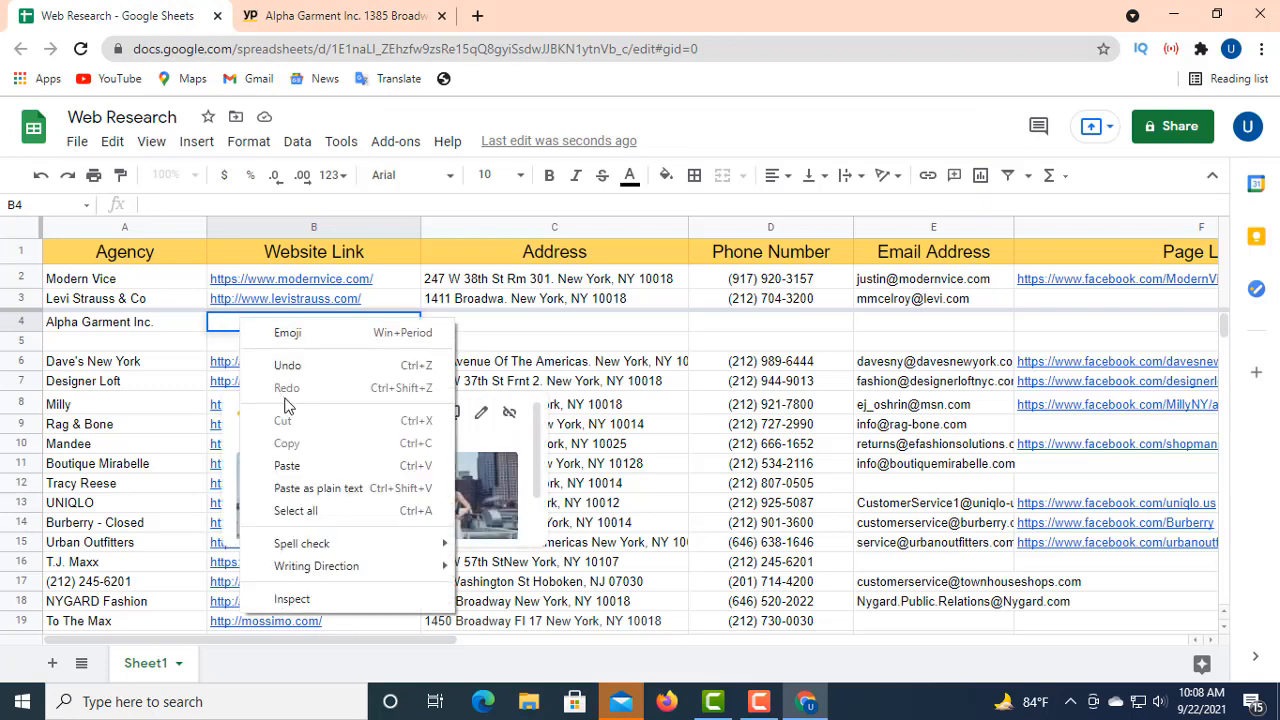
pyautogui.click(286, 466)
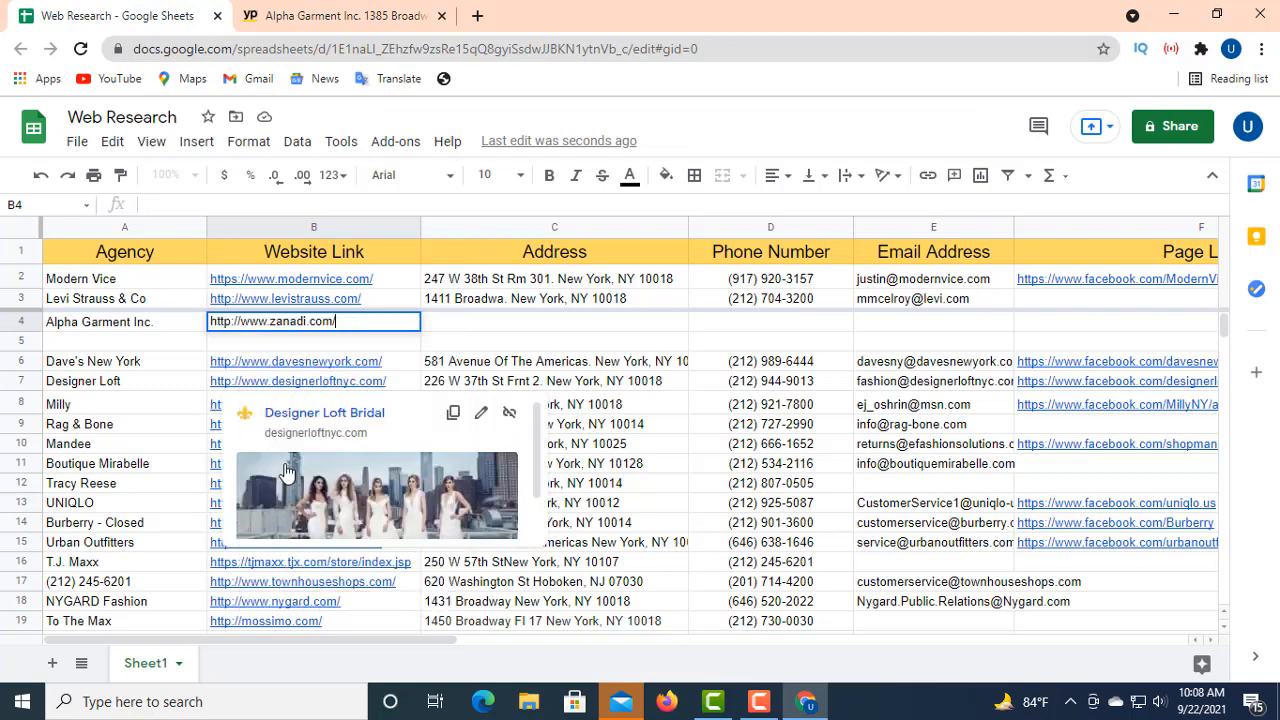
pyautogui.click(456, 322)
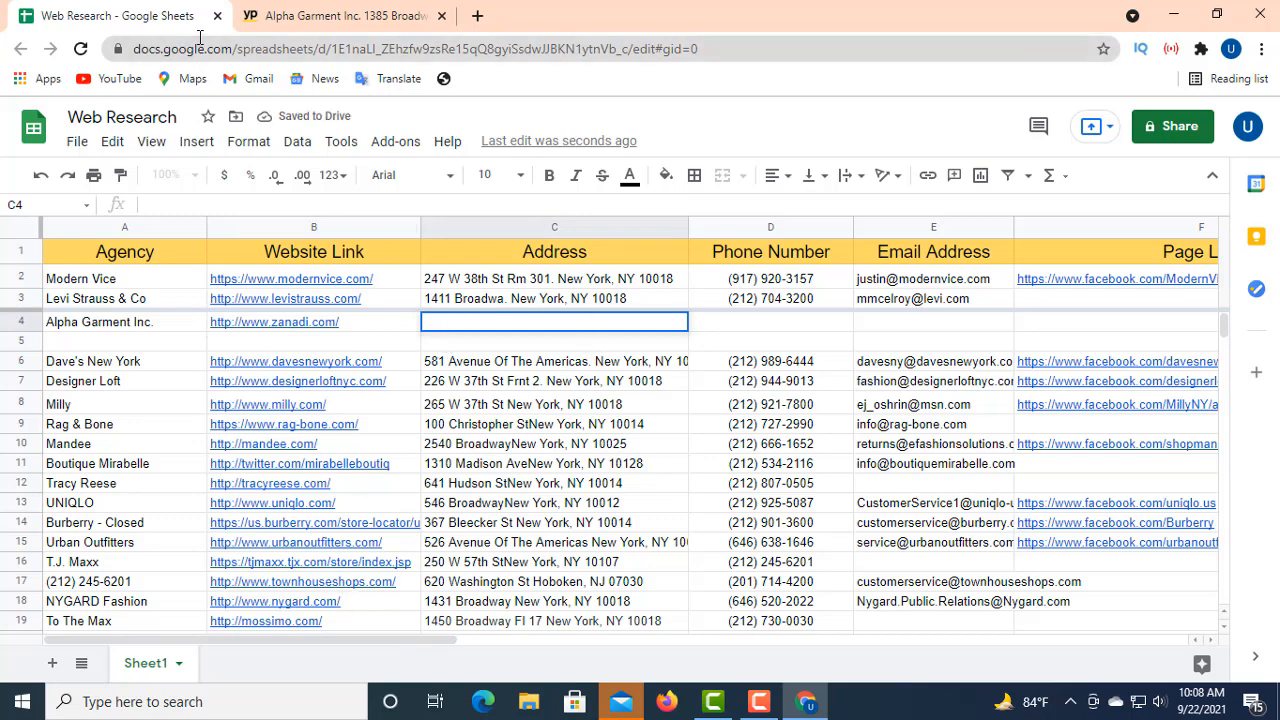
# - Copy the full street address from the Alpha Garment Inc. listing on Yellow Pages
pyautogui.click(330, 15)
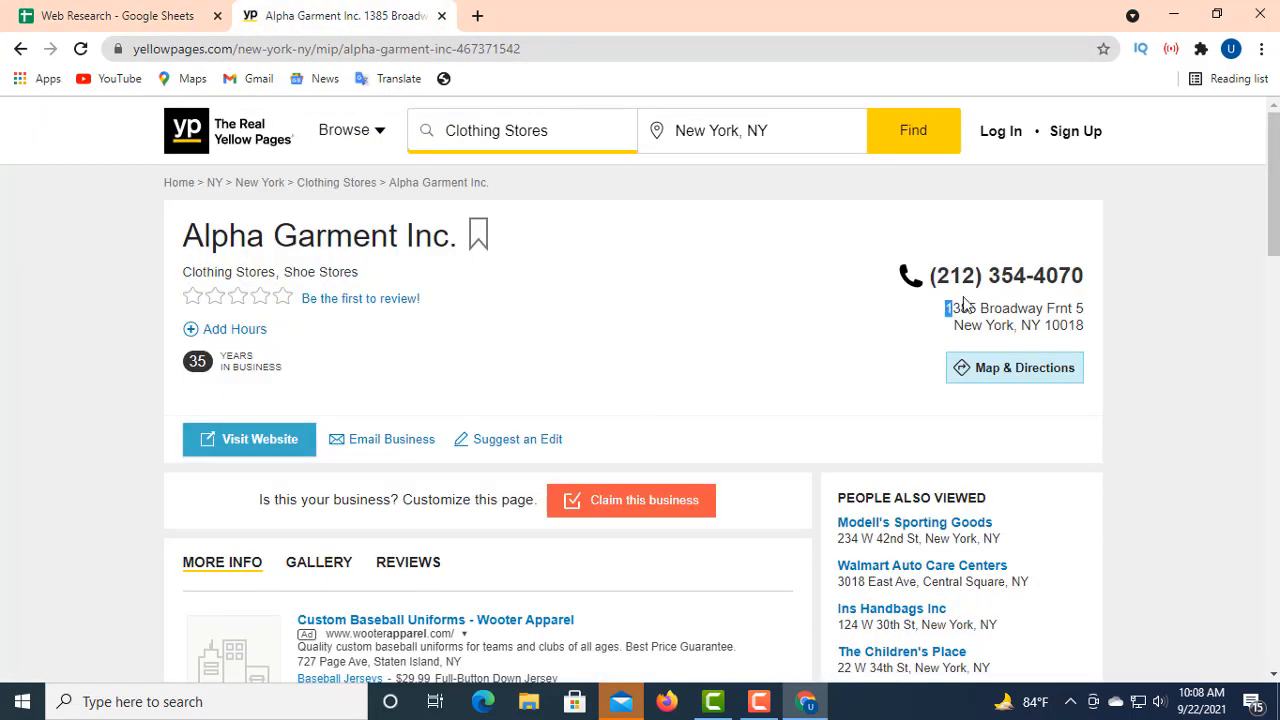
pyautogui.moveTo(1083, 309); pyautogui.dragTo(1077, 324)
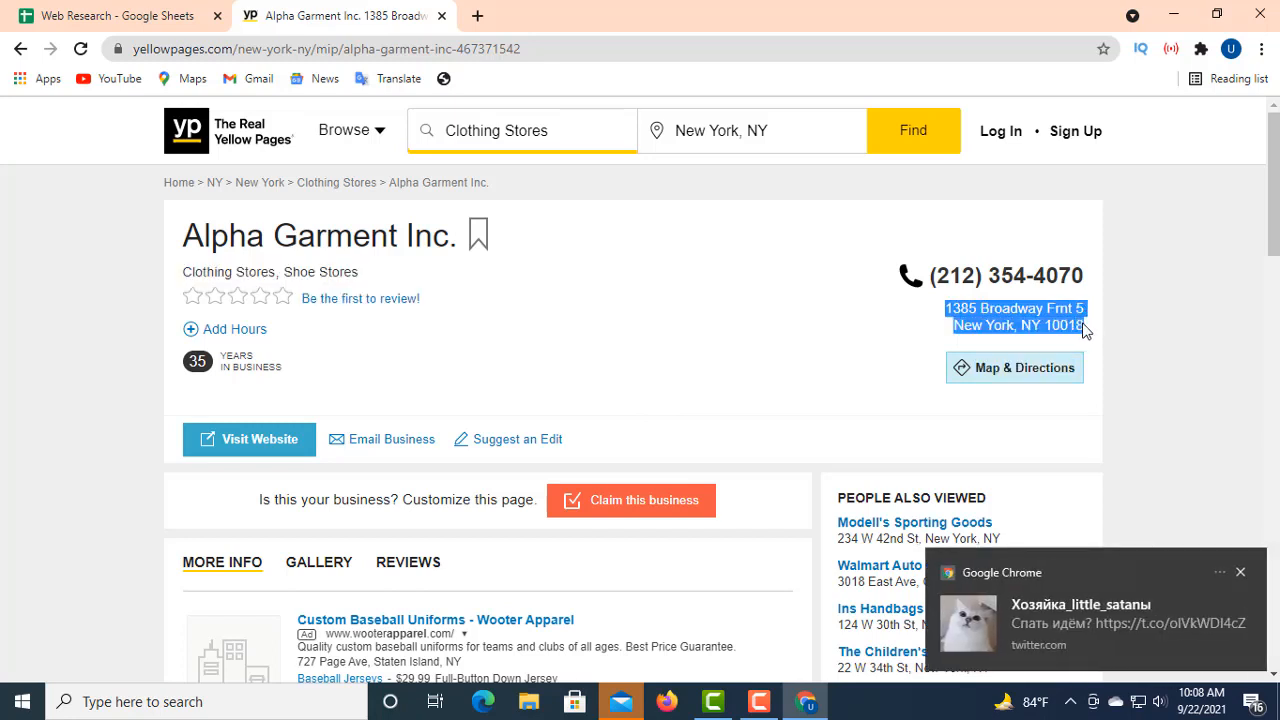
pyautogui.rightClick(1052, 316)
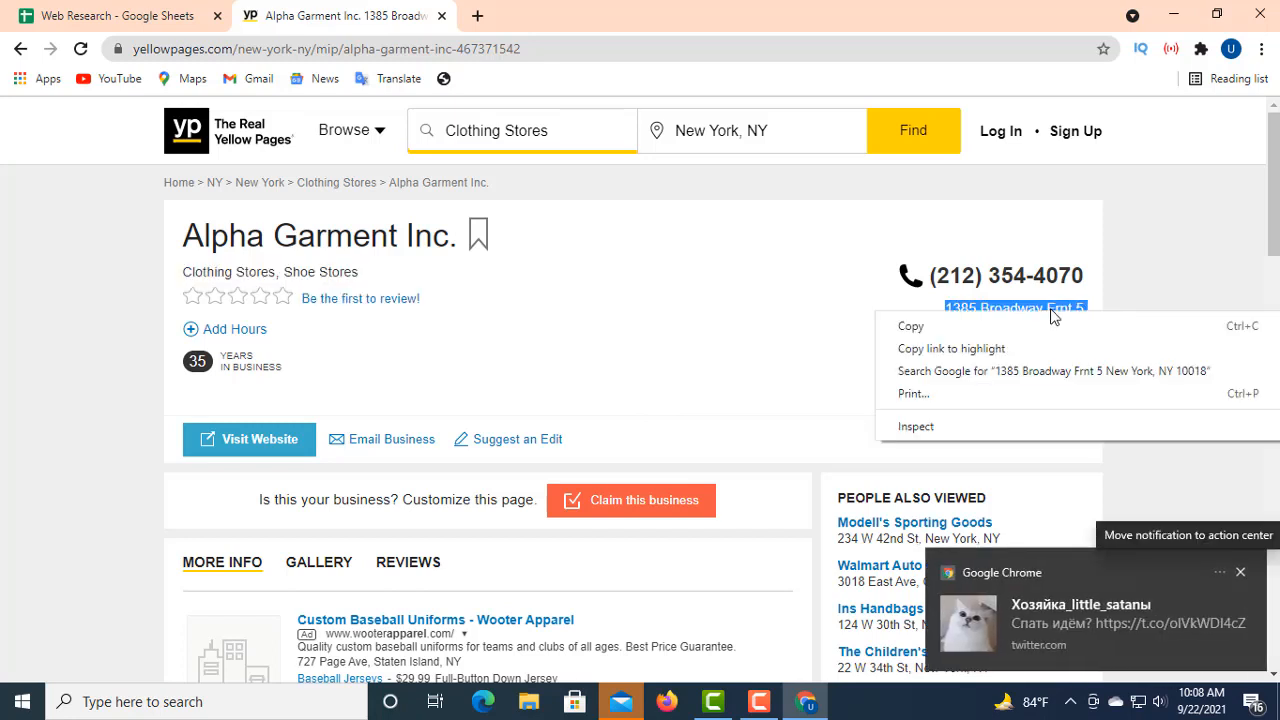
pyautogui.click(935, 327)
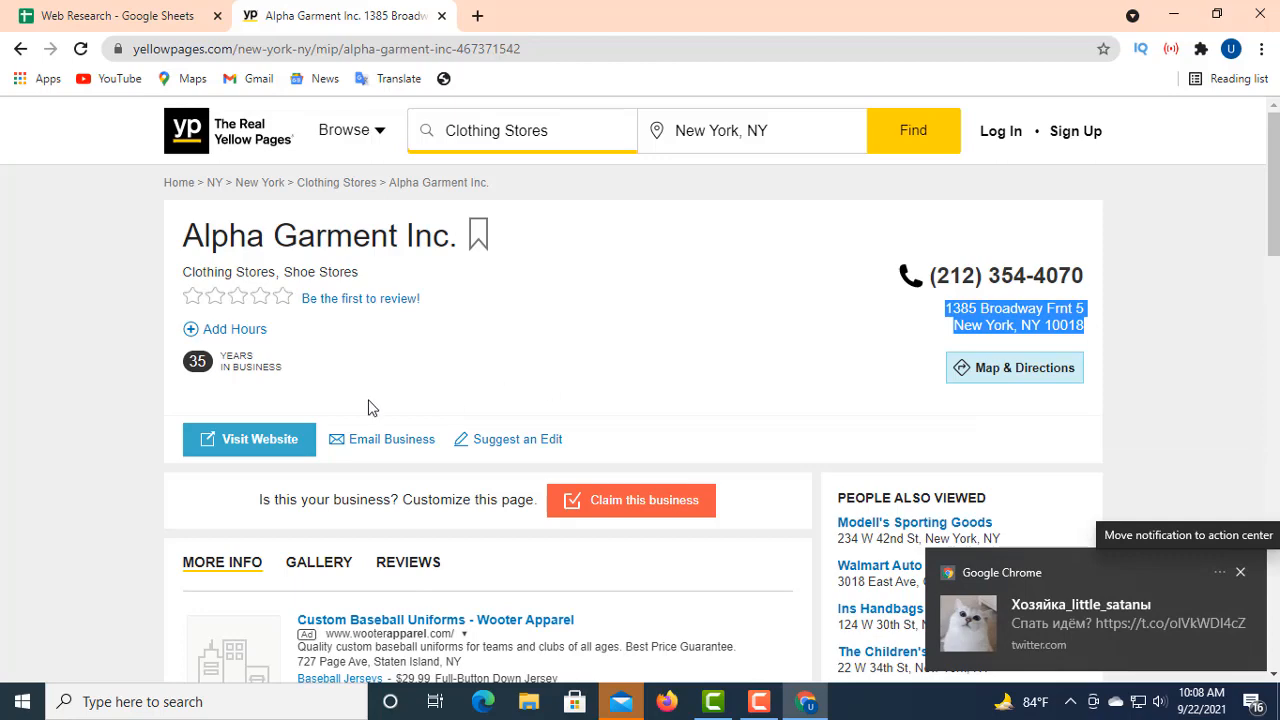
# - Paste the copied address into cell C4 of the Web Research sheet and join its two lines into one, inserting "b" before the city
pyautogui.click(118, 15)
pyautogui.doubleClick(477, 320)
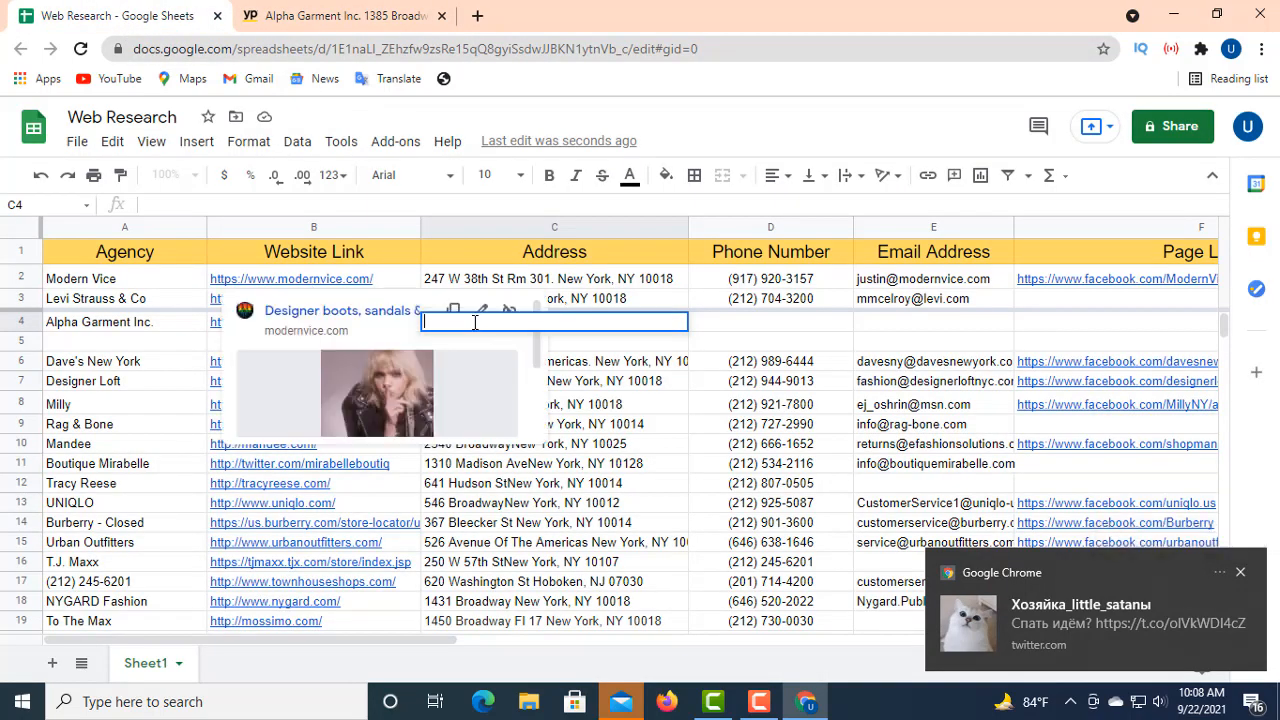
pyautogui.rightClick(473, 323)
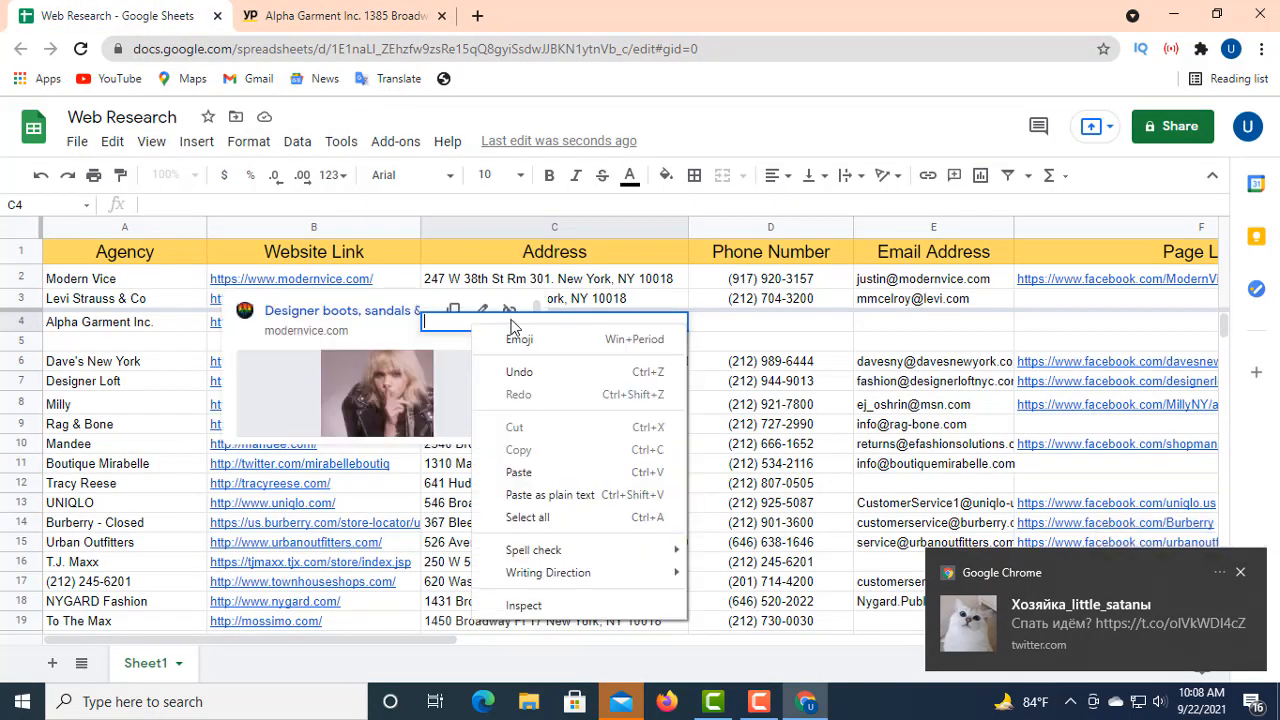
pyautogui.click(519, 471)
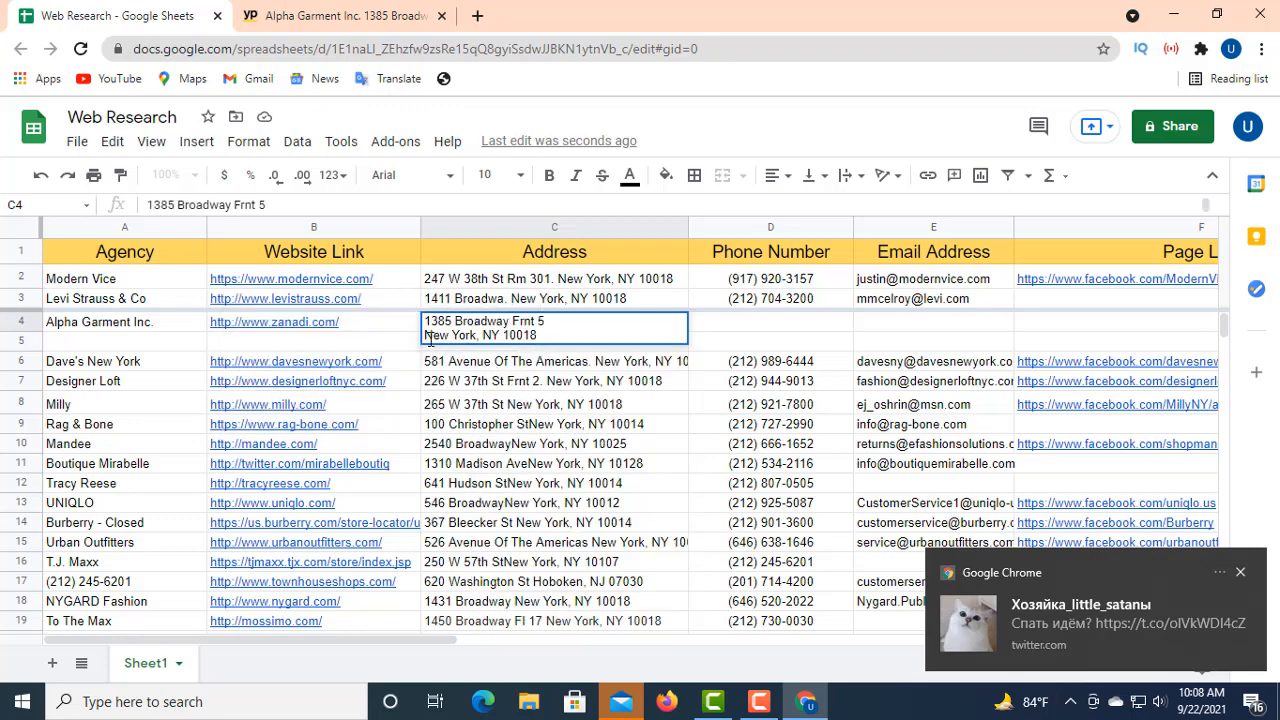
pyautogui.press('BackSpace')
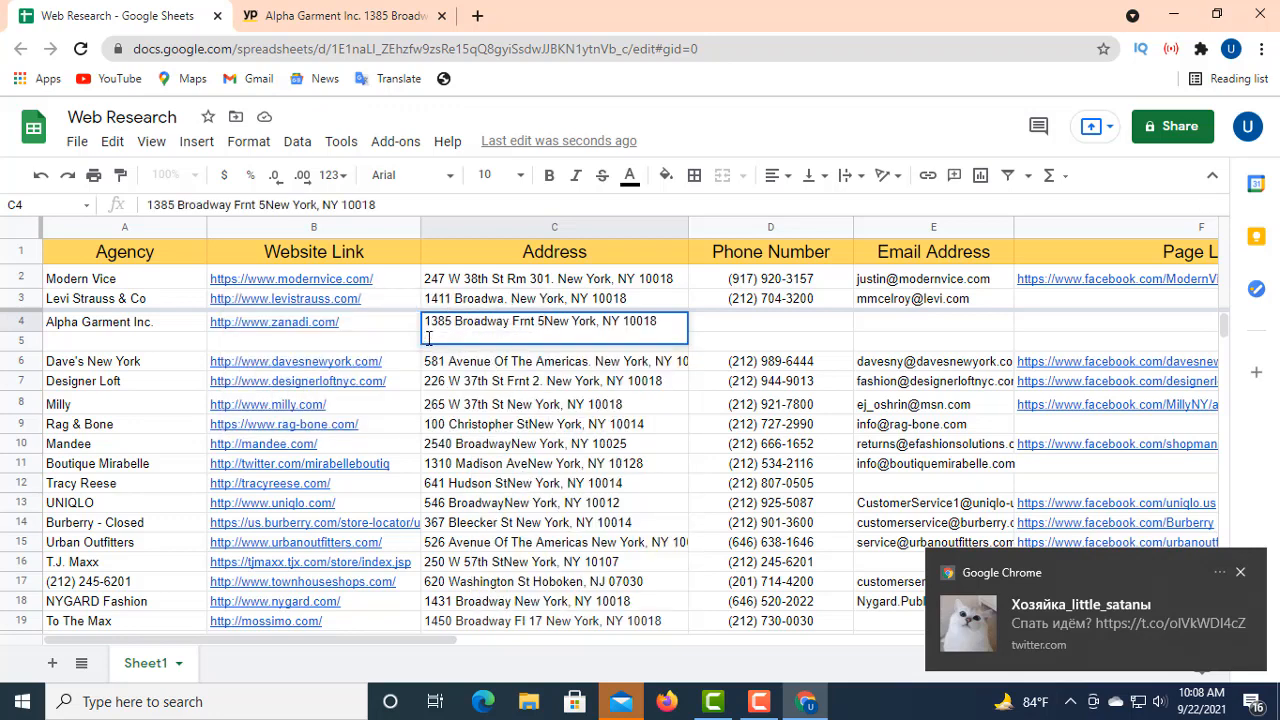
pyautogui.write('b')
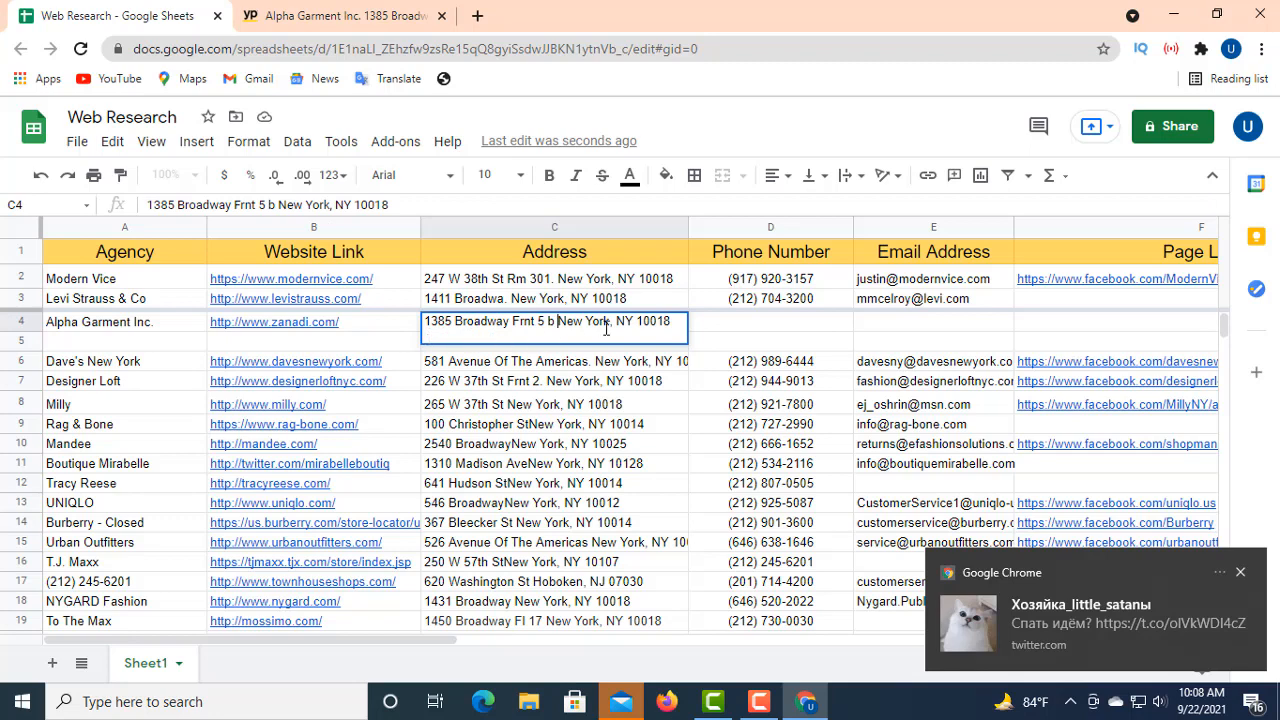
pyautogui.click(745, 324)
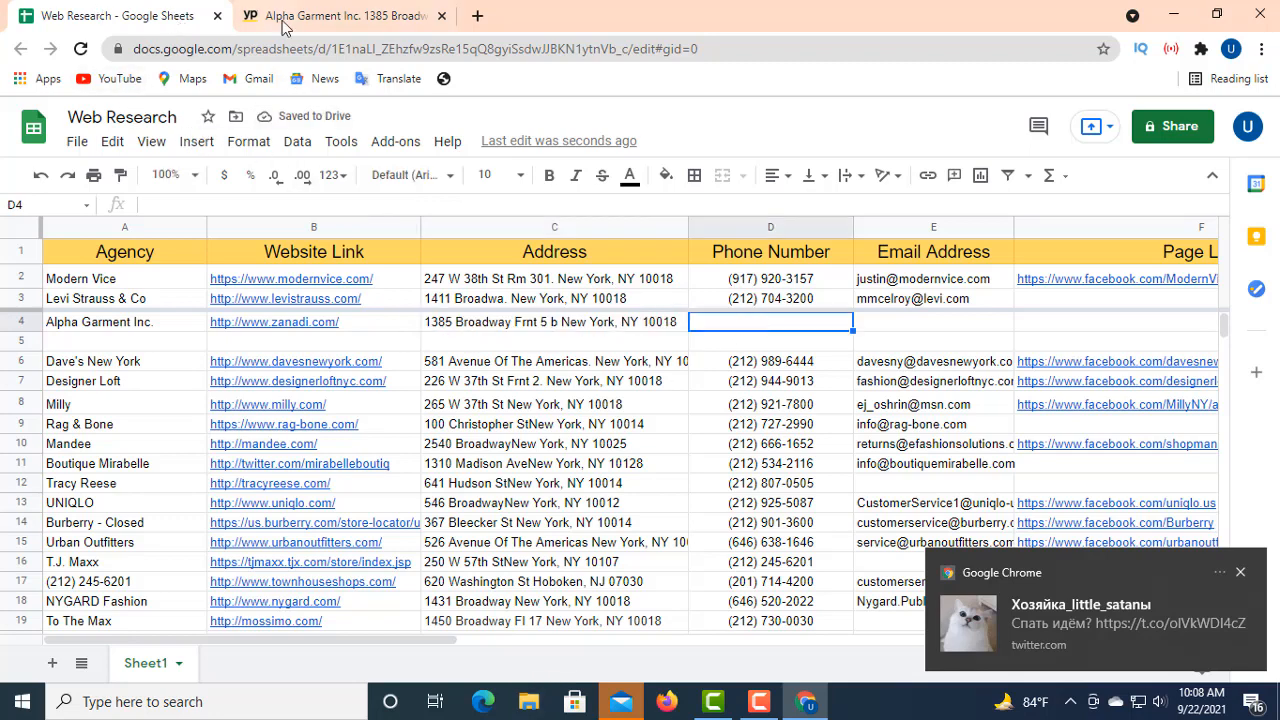
# - Copy the phone number from the Alpha Garment Inc. listing
pyautogui.click(323, 16)
pyautogui.moveTo(926, 278); pyautogui.dragTo(1085, 283)
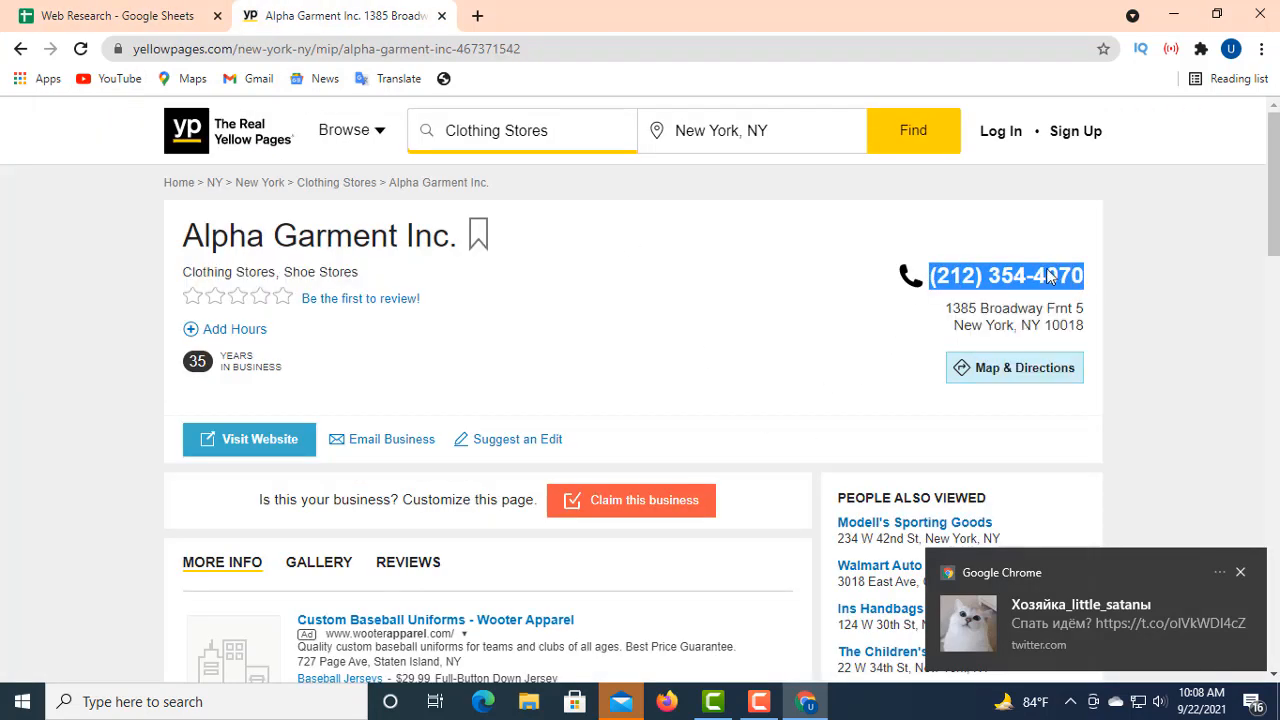
pyautogui.rightClick(1048, 278)
pyautogui.click(1052, 283)
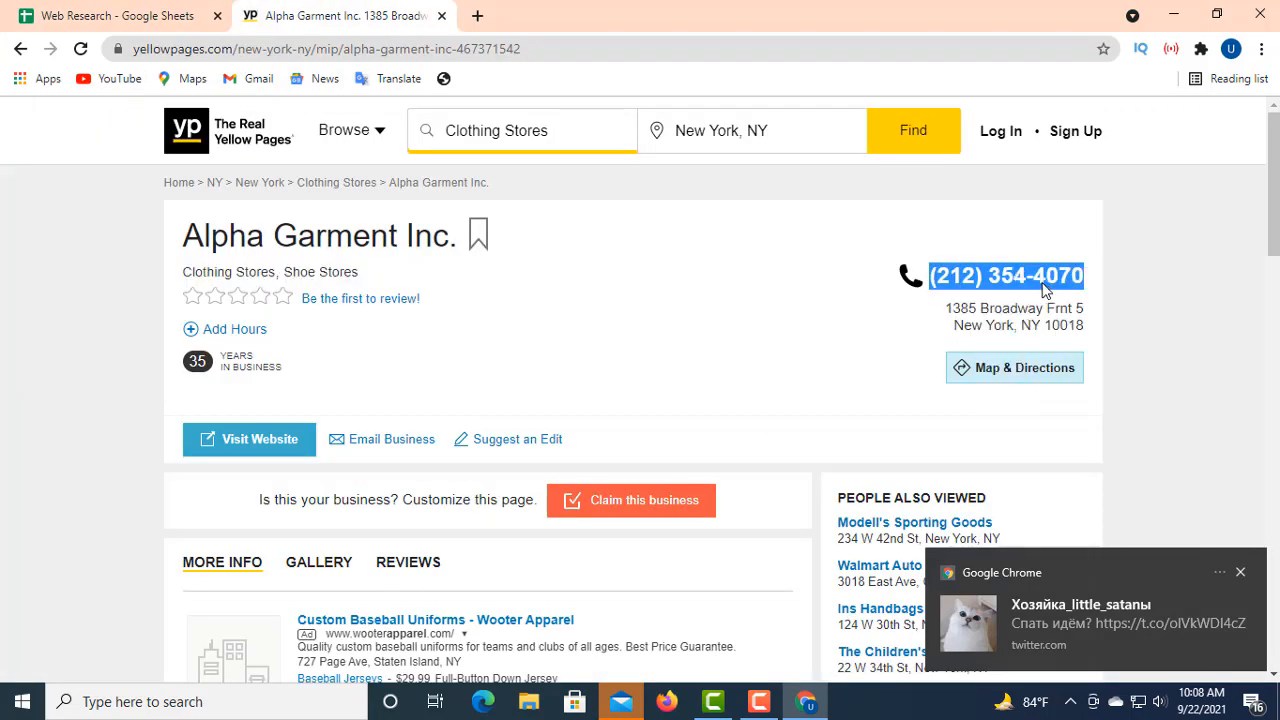
# - Paste the copied phone number into cell D4 of the Web Research sheet and center it horizontally
pyautogui.click(163, 18)
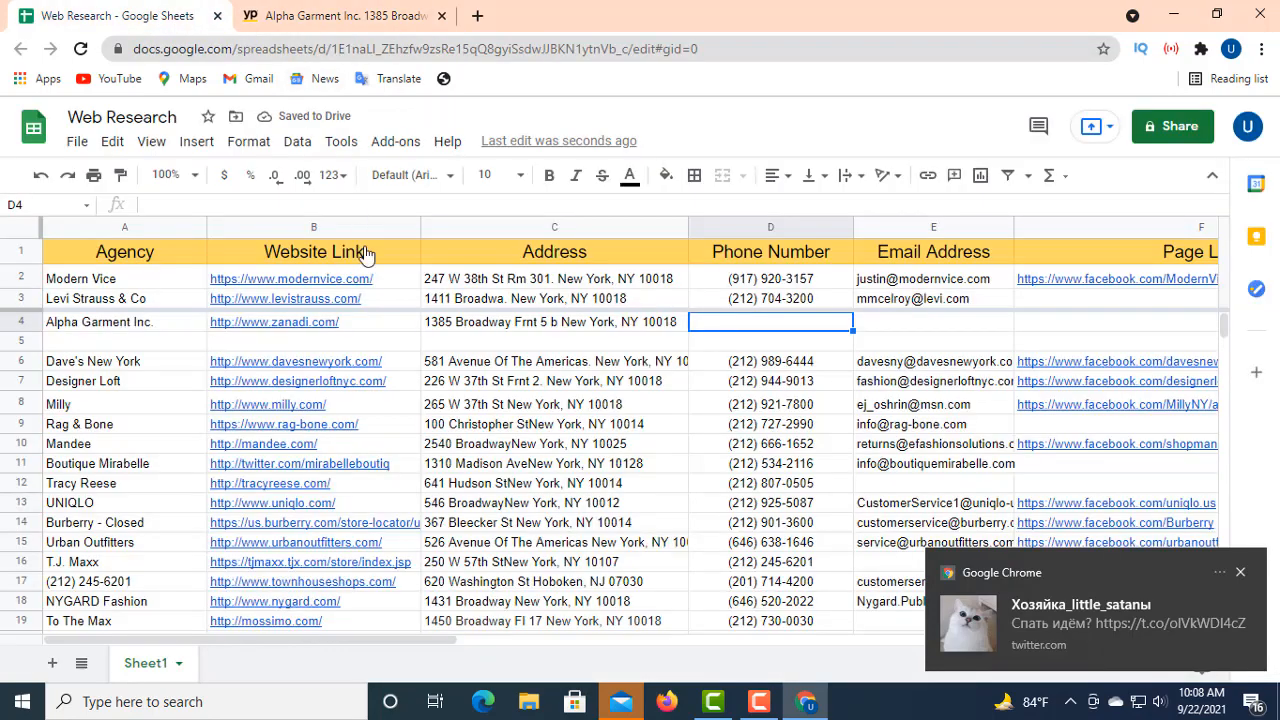
pyautogui.click(183, 206)
pyautogui.rightClick(167, 202)
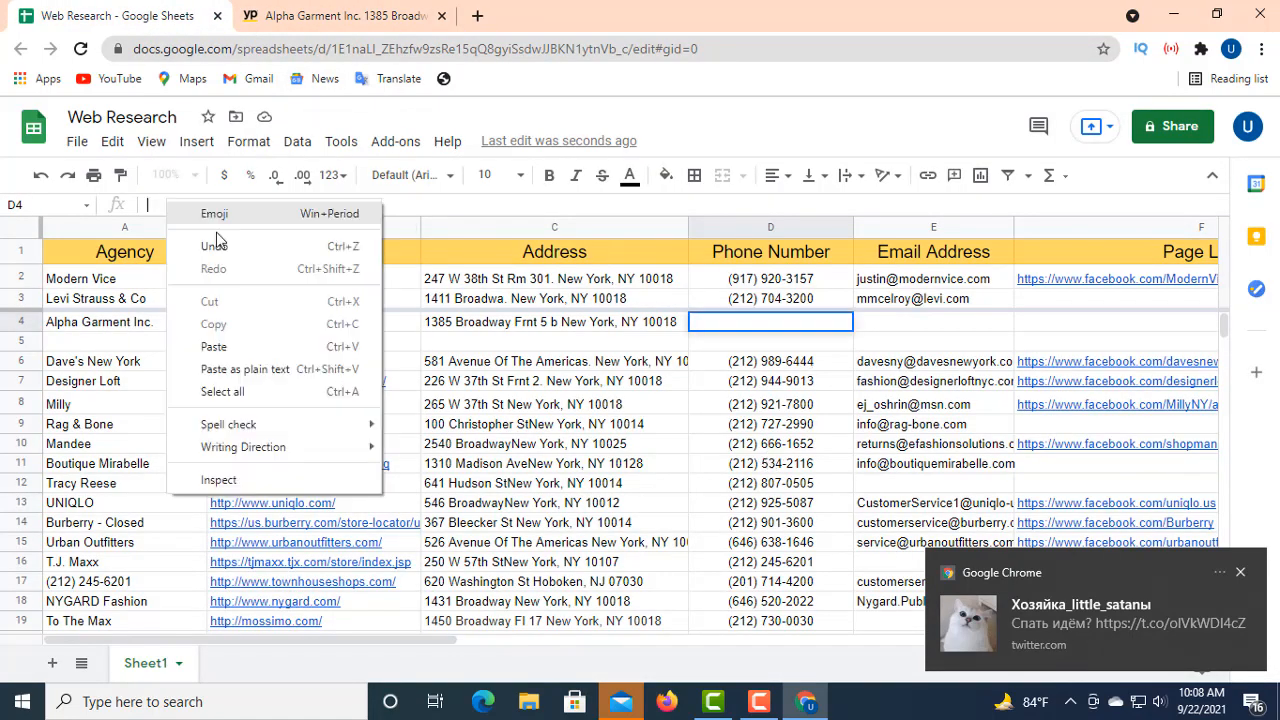
pyautogui.click(213, 347)
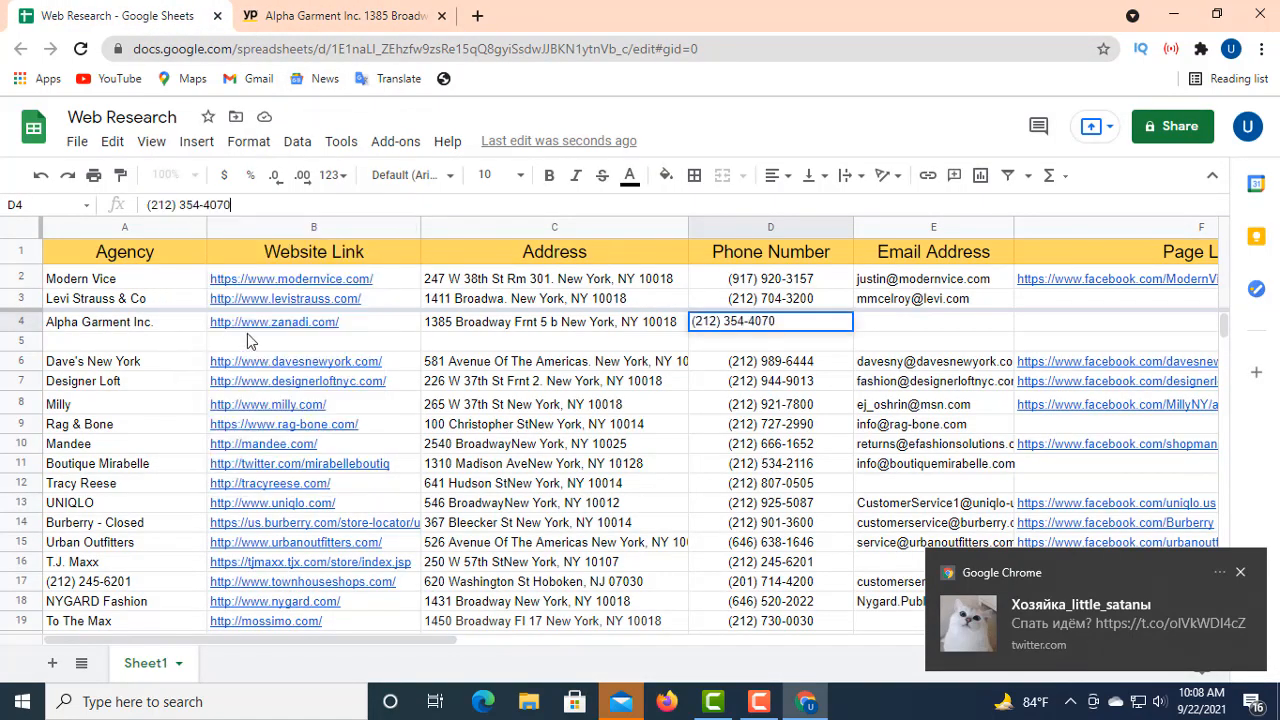
pyautogui.click(773, 175)
pyautogui.click(797, 208)
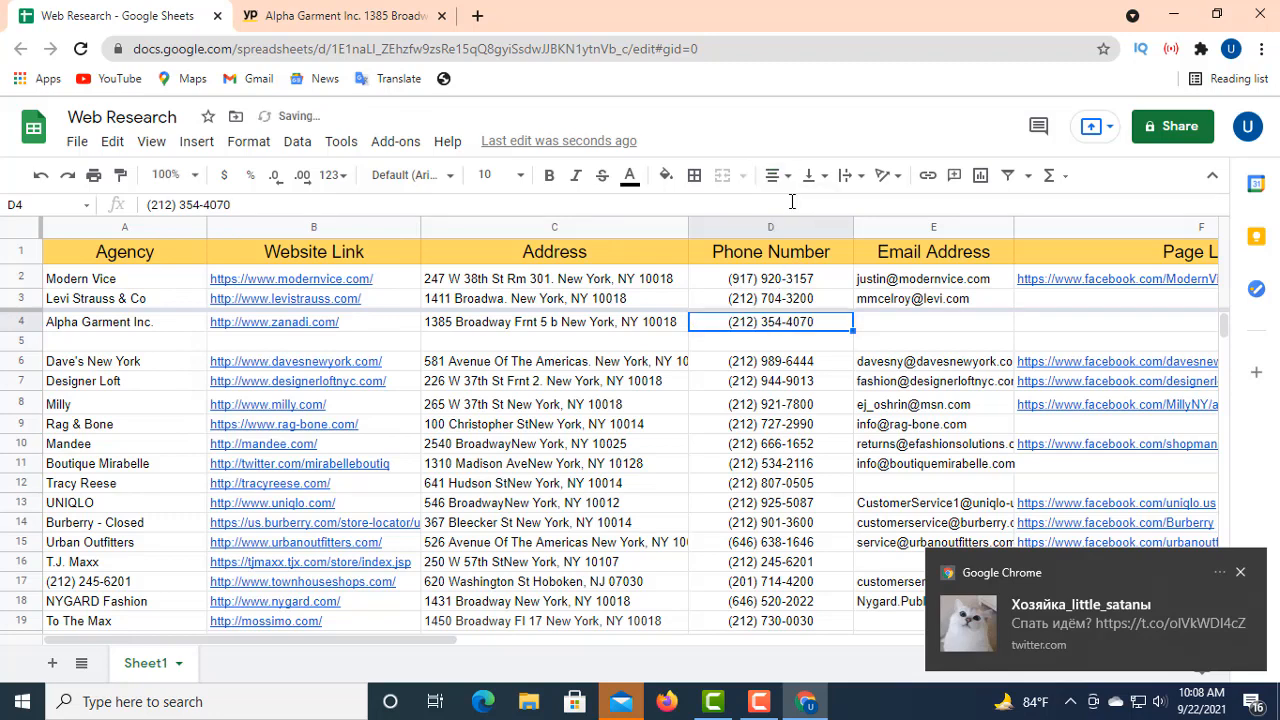
# - Select cell E4 as the target, then copy the business e-mail address from the Alpha Garment Inc. listing
pyautogui.click(866, 329)
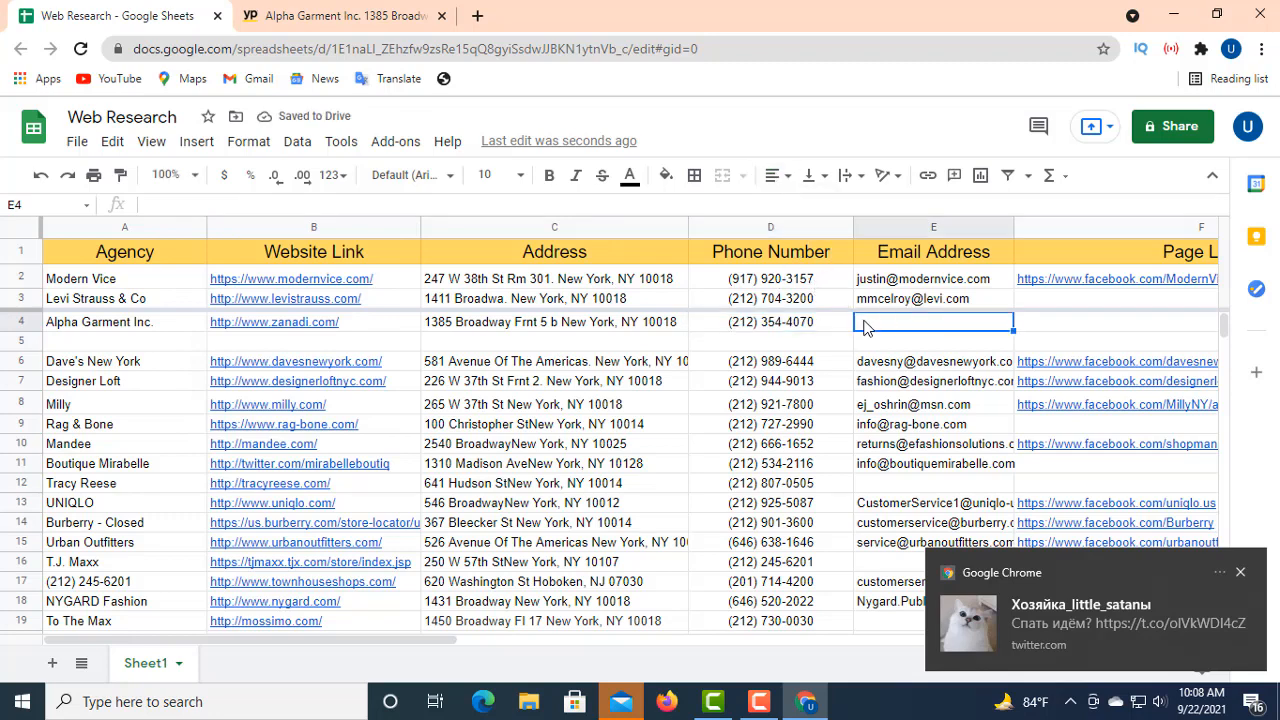
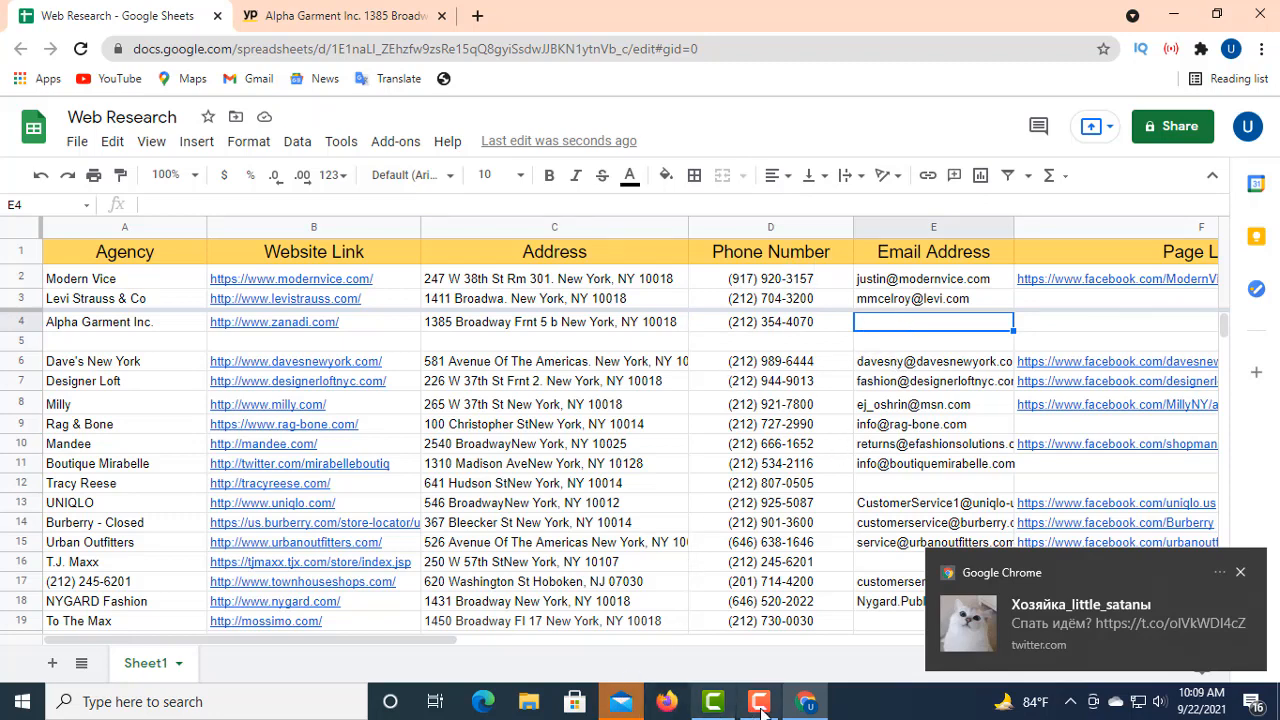
pyautogui.click(297, 17)
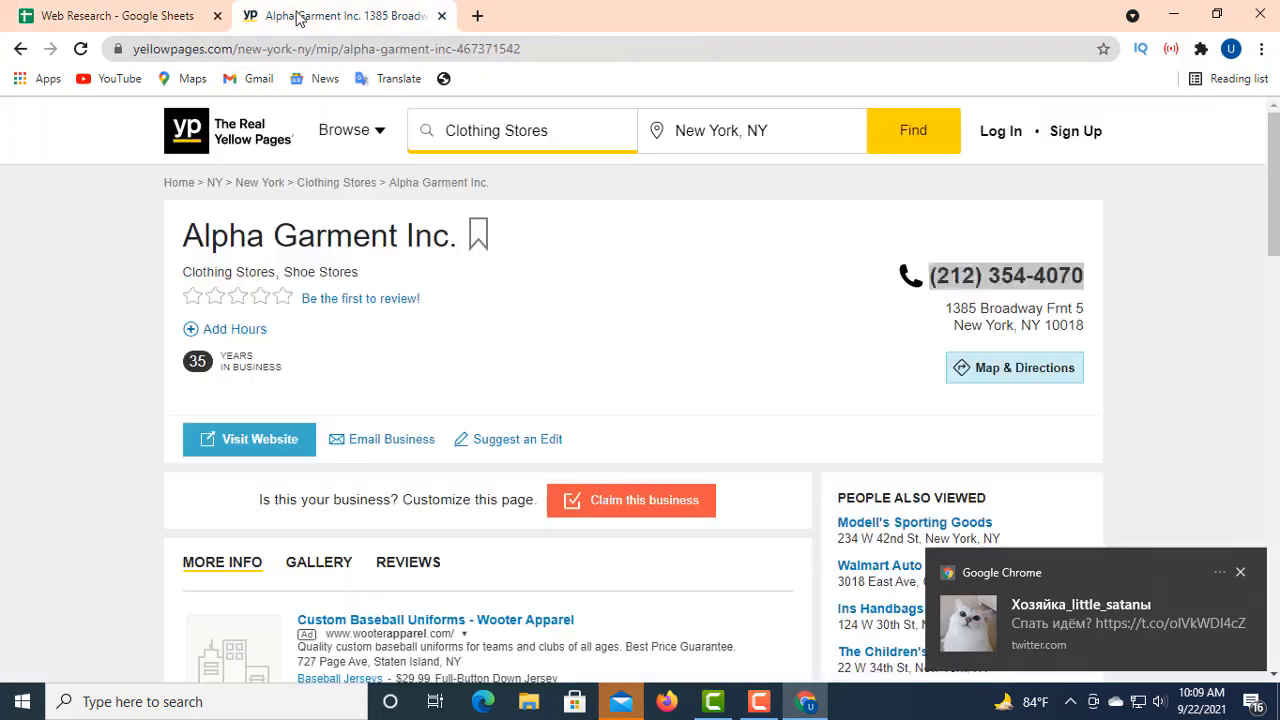
pyautogui.click(446, 394)
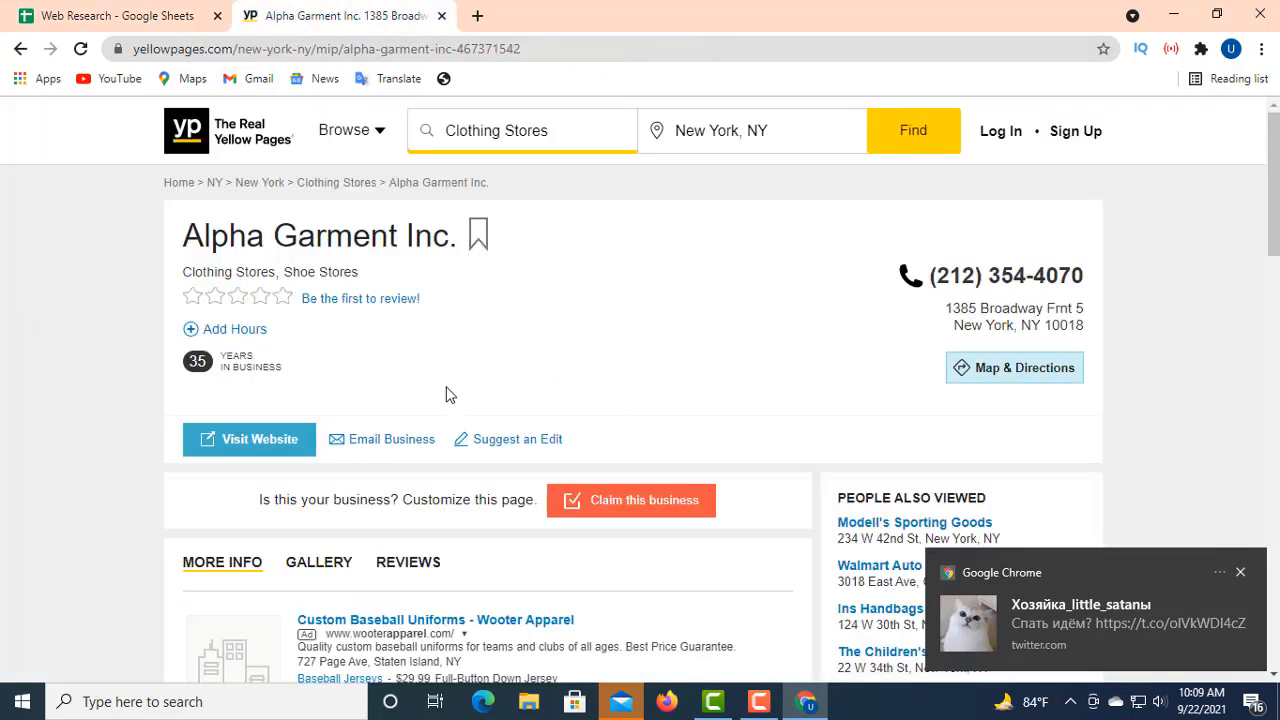
pyautogui.rightClick(403, 440)
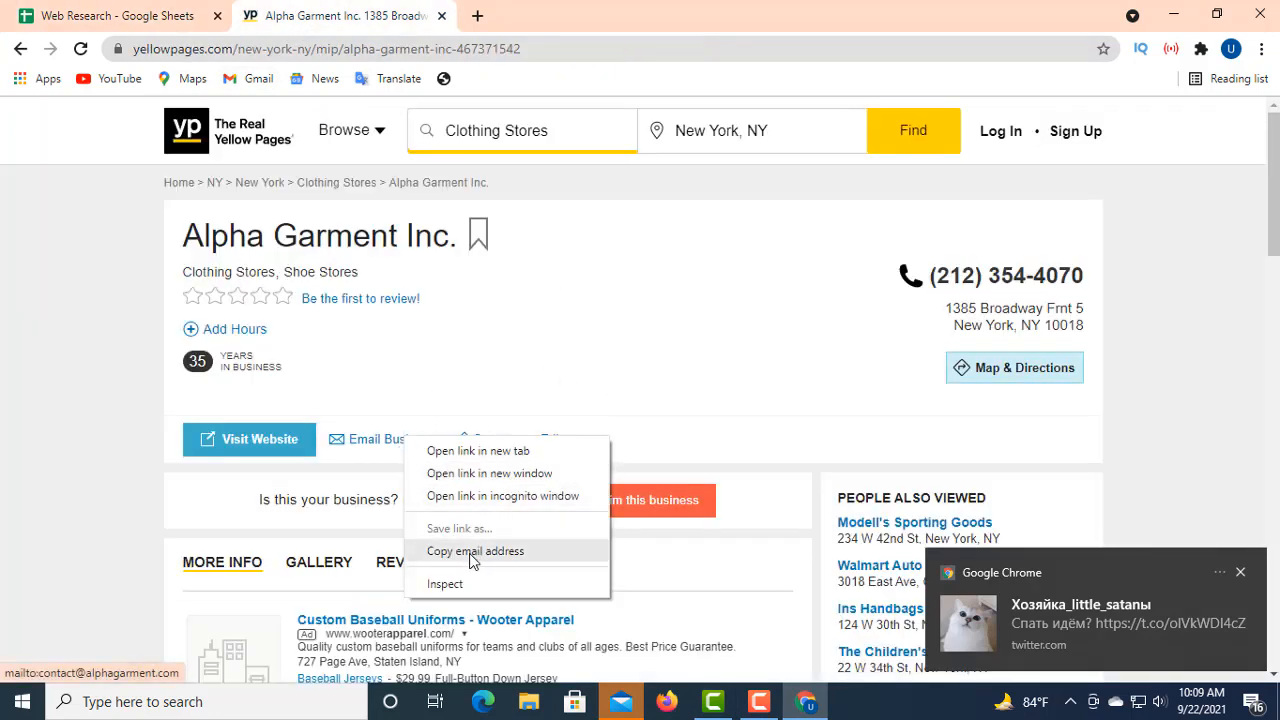
pyautogui.click(472, 556)
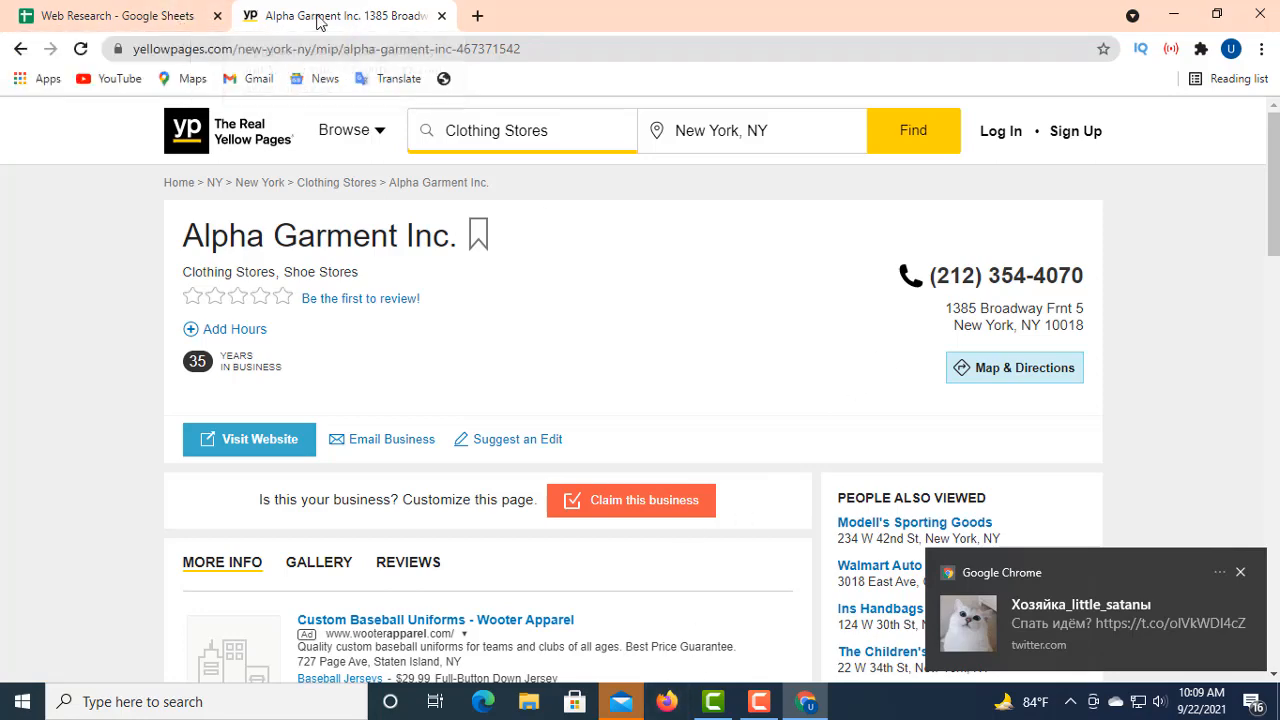
# - Paste the copied e-mail address into cell E4 of the Web Research sheet and move on to cell A5
pyautogui.click(204, 16)
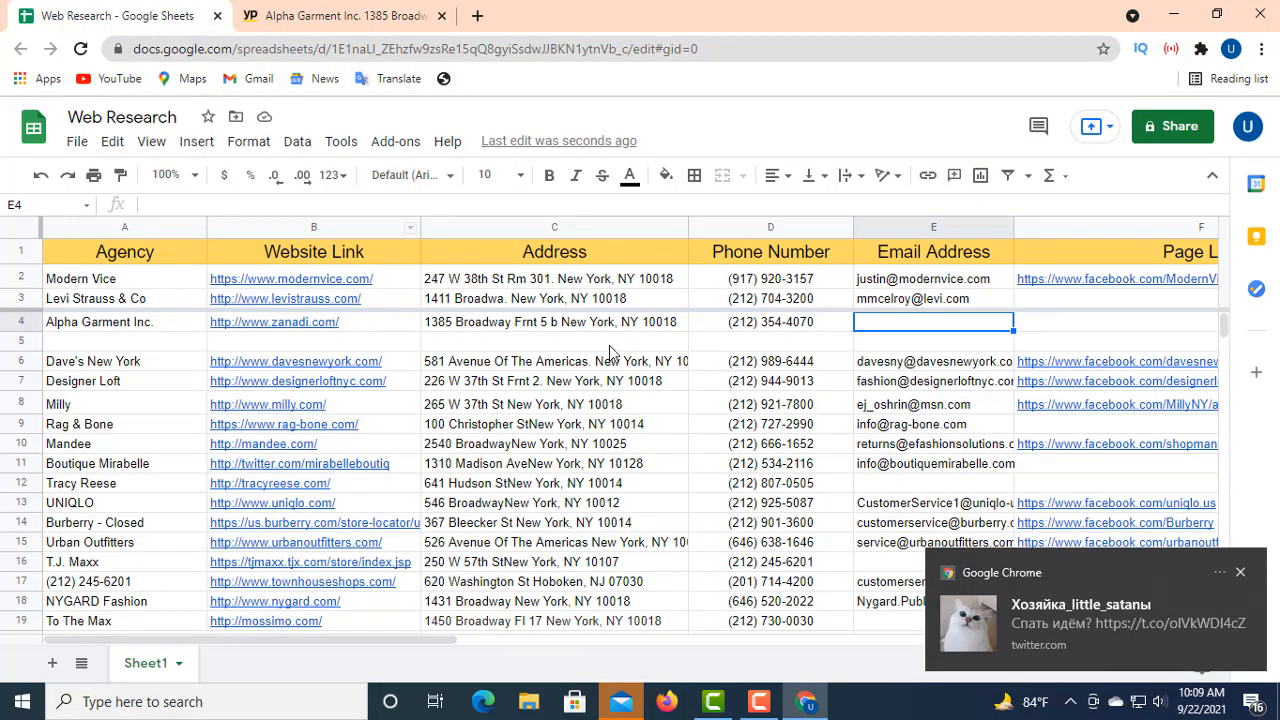
pyautogui.click(205, 200)
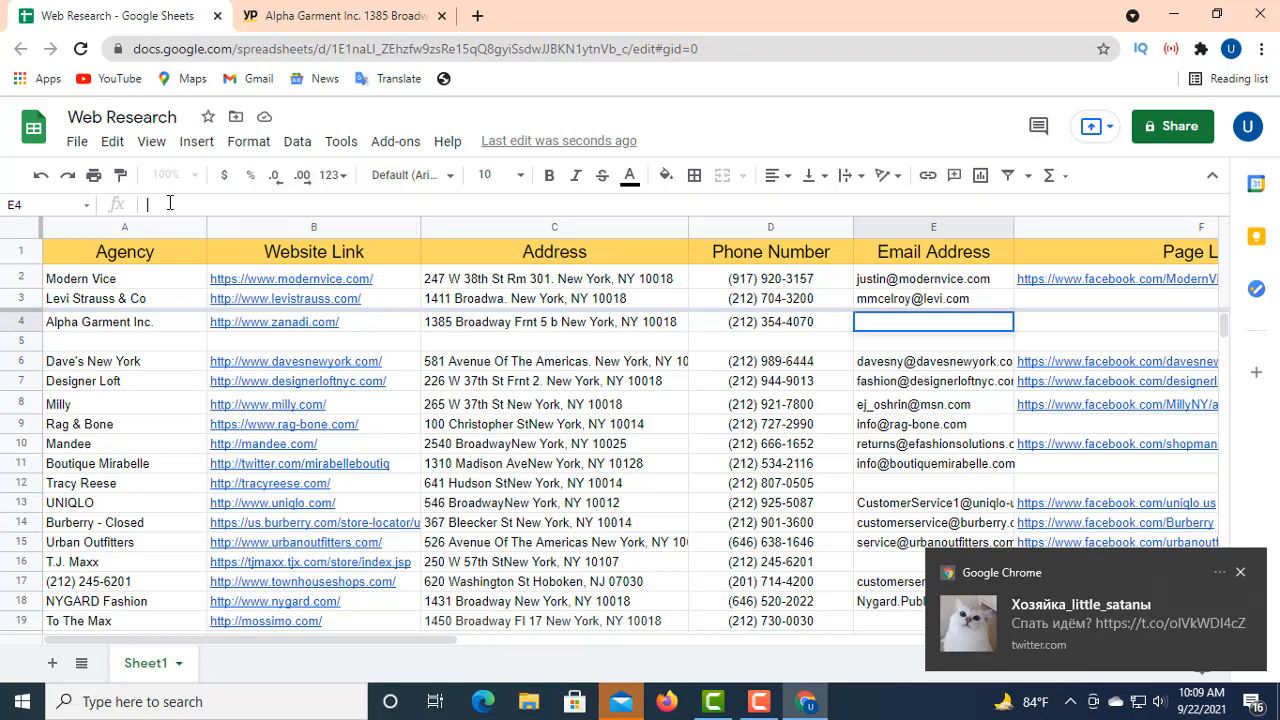
pyautogui.rightClick(170, 203)
pyautogui.click(230, 349)
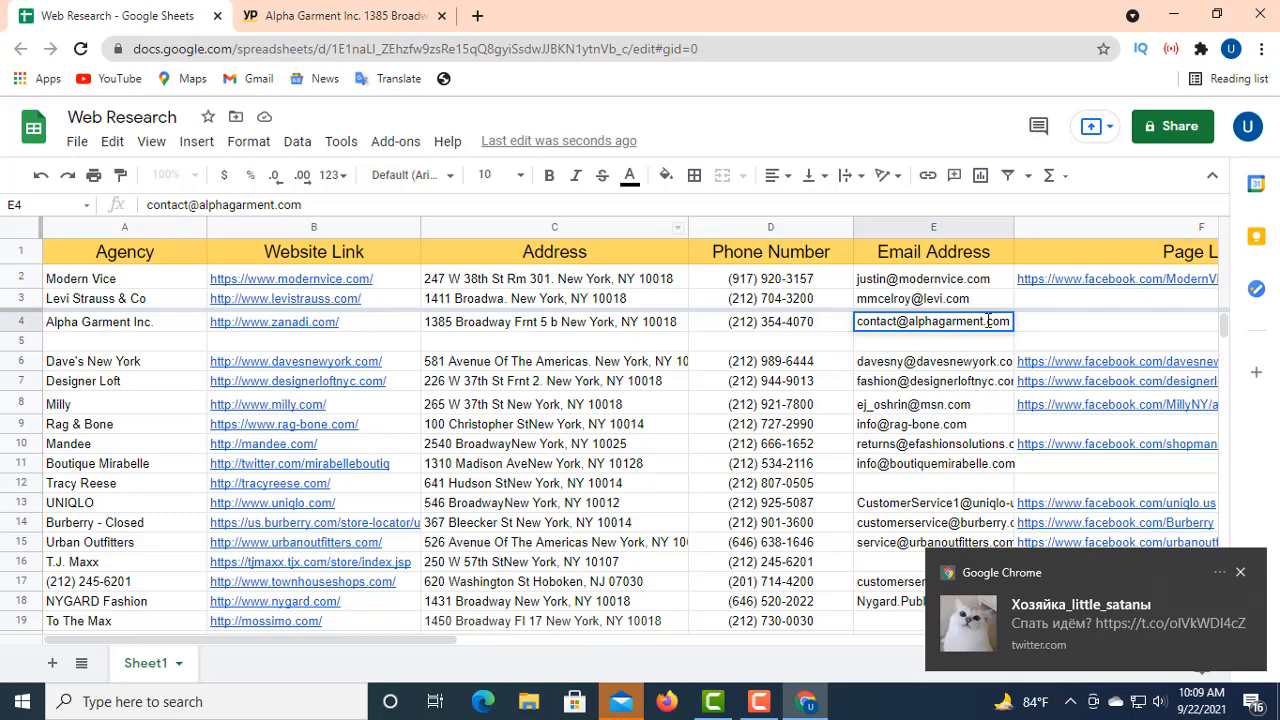
pyautogui.click(1047, 328)
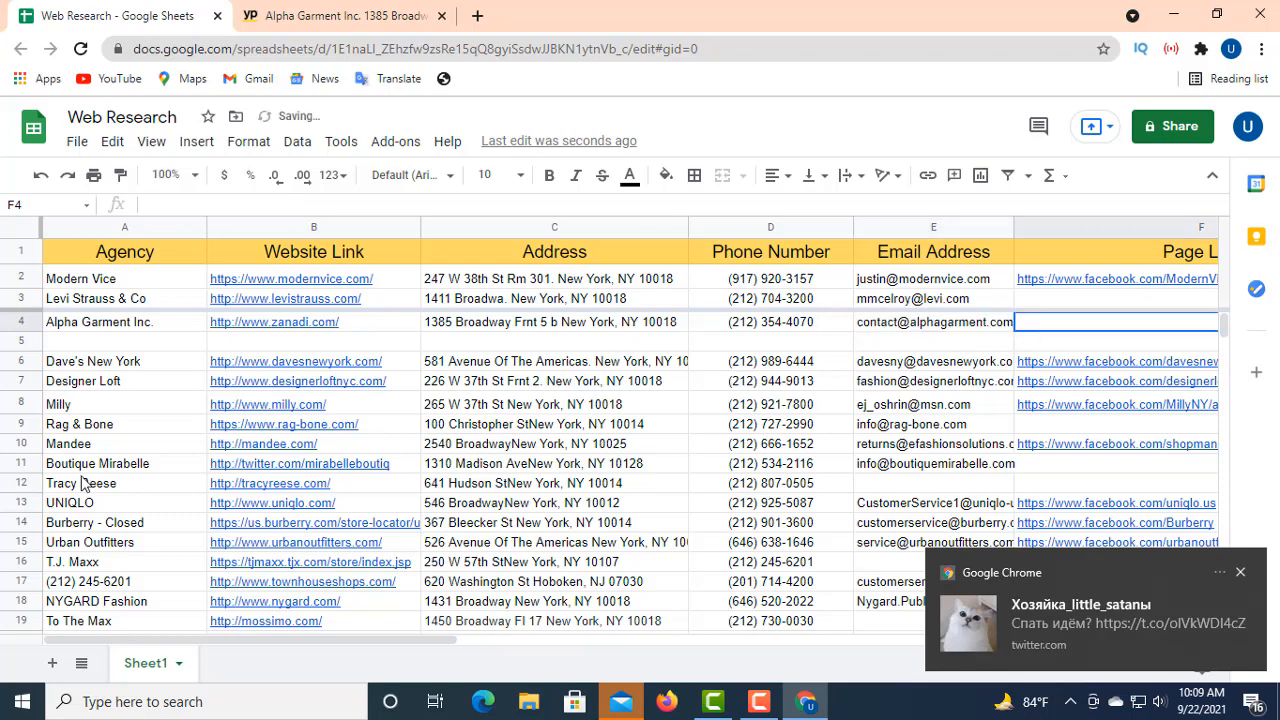
pyautogui.click(90, 344)
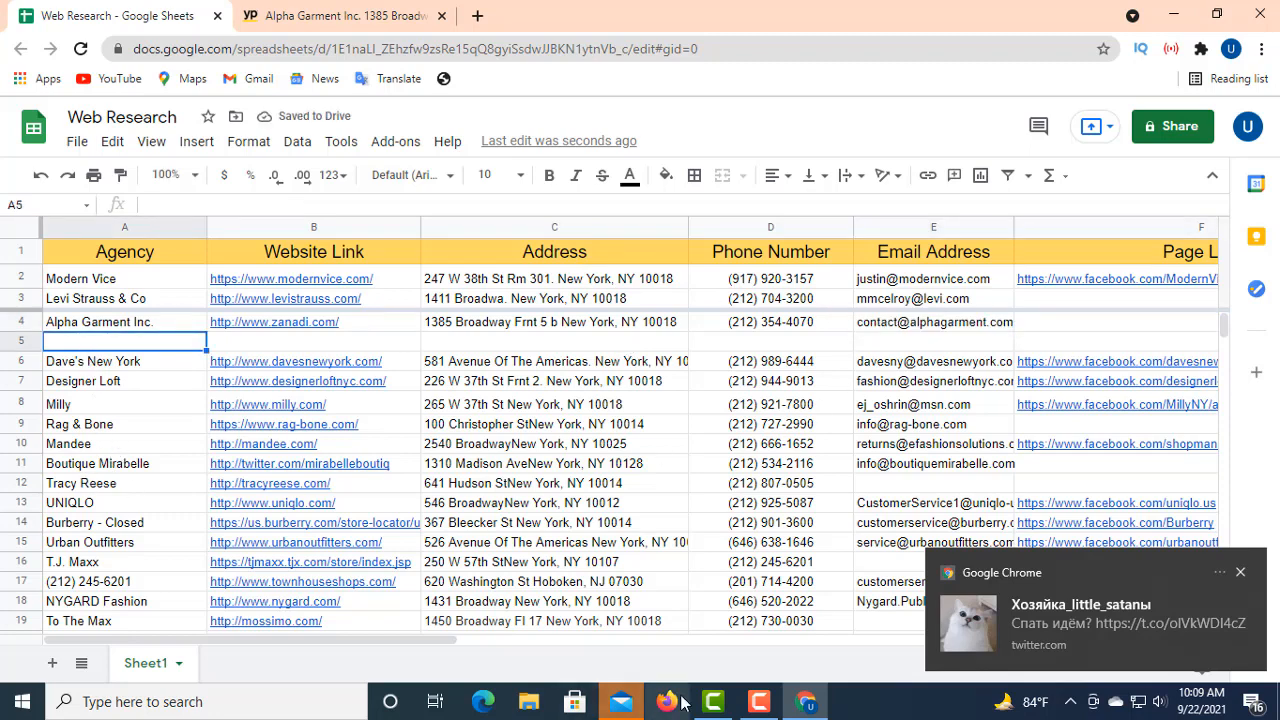
pyautogui.click(1063, 328)
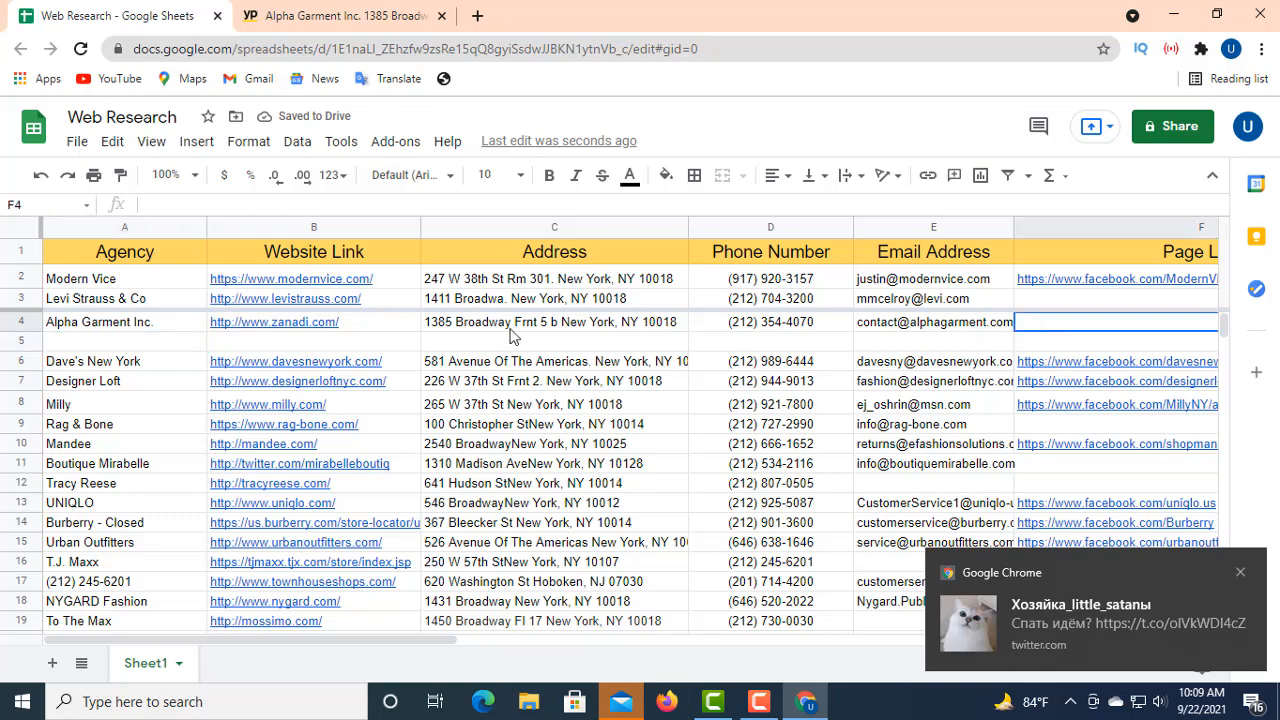
pyautogui.click(119, 346)
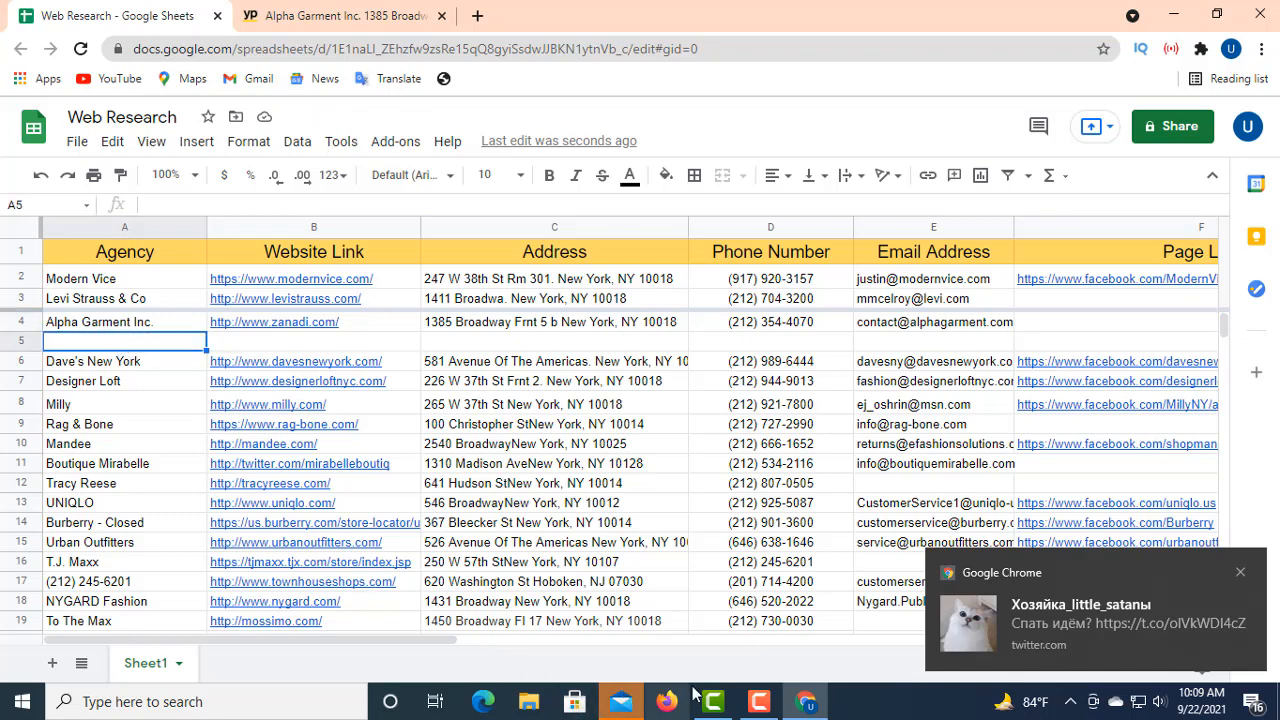
# - Go back from the Alpha Garment Inc. listing to the New York clothing store results and open results page 3
pyautogui.click(287, 17)
pyautogui.click(21, 49)
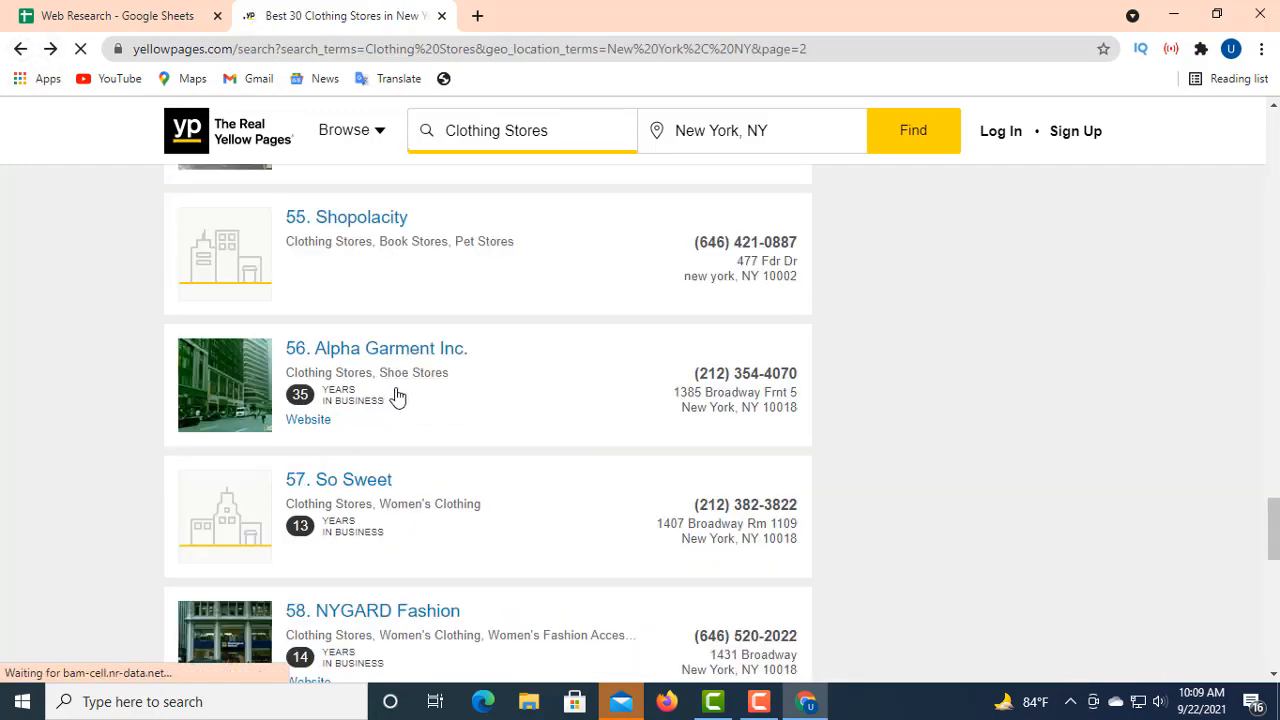
pyautogui.scroll(-10, 405, 380)
pyautogui.scroll(4, 405, 385)
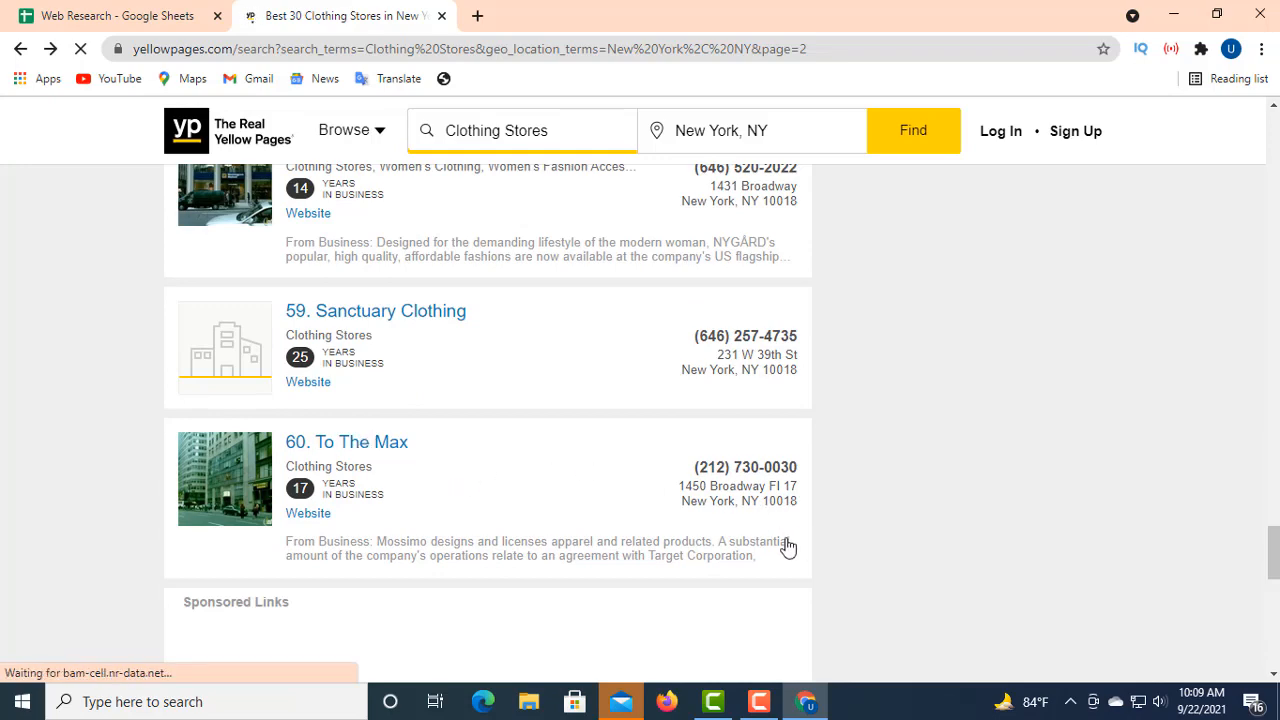
pyautogui.scroll(-6, 497, 451)
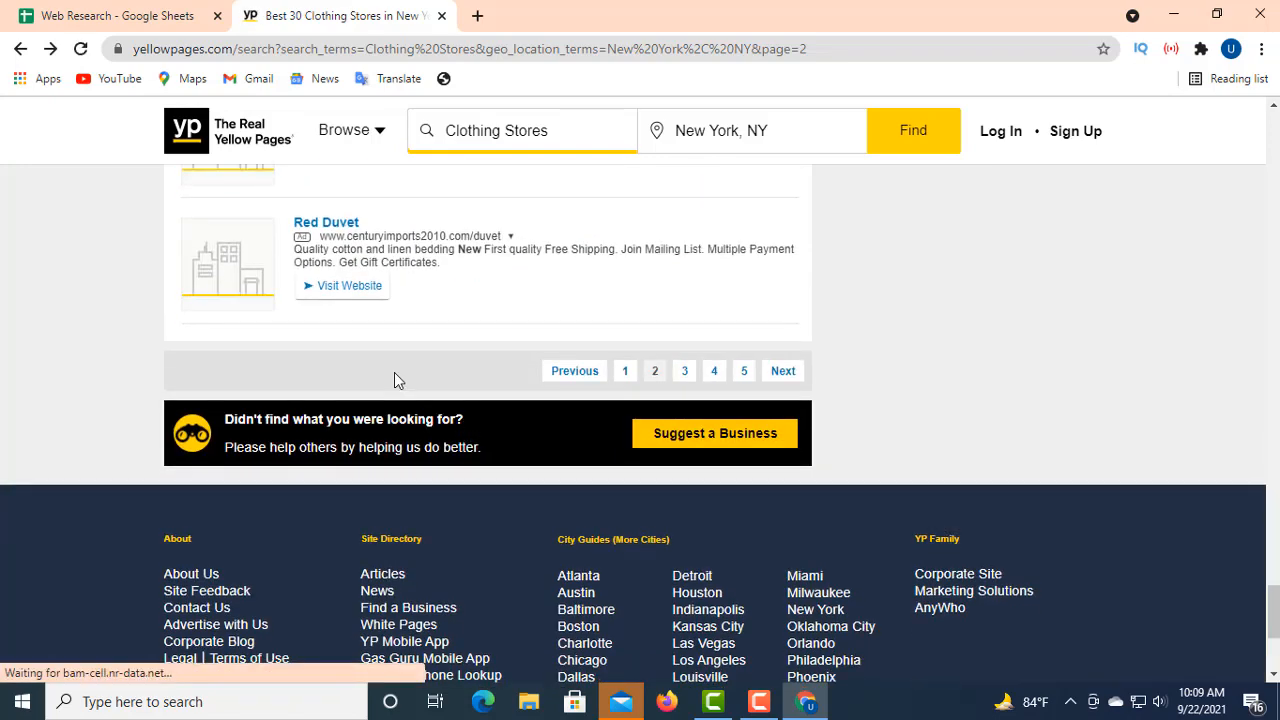
pyautogui.click(782, 371)
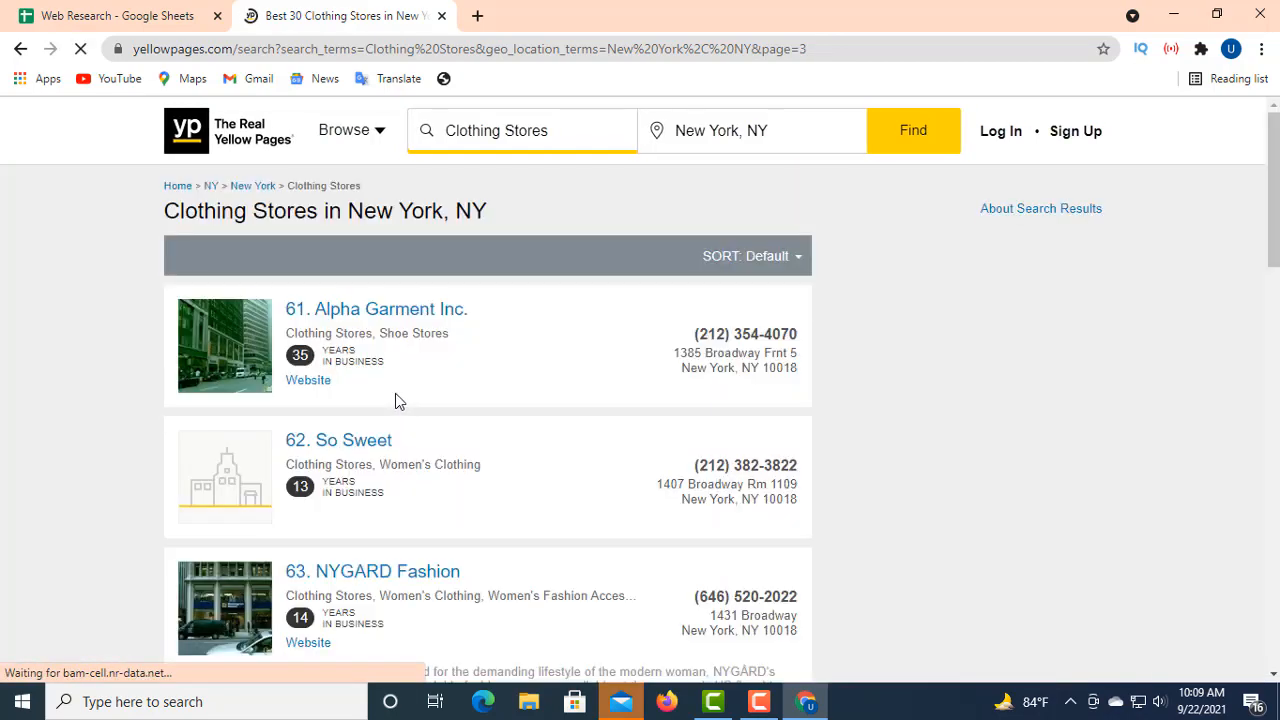
# - Find the K & G Fashion Superstore entry on results page 3 and open its listing
pyautogui.scroll(-3, 396, 393)
pyautogui.scroll(2, 394, 389)
pyautogui.scroll(-2, 390, 390)
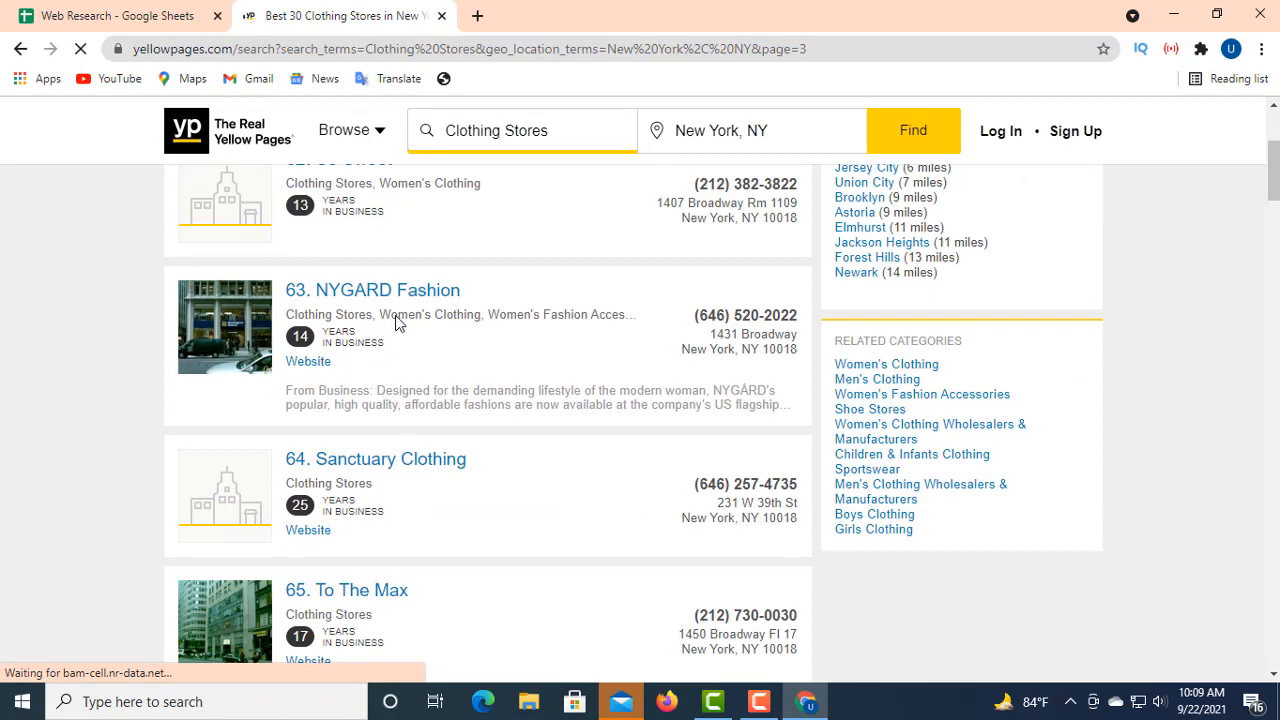
pyautogui.scroll(-2, 370, 305)
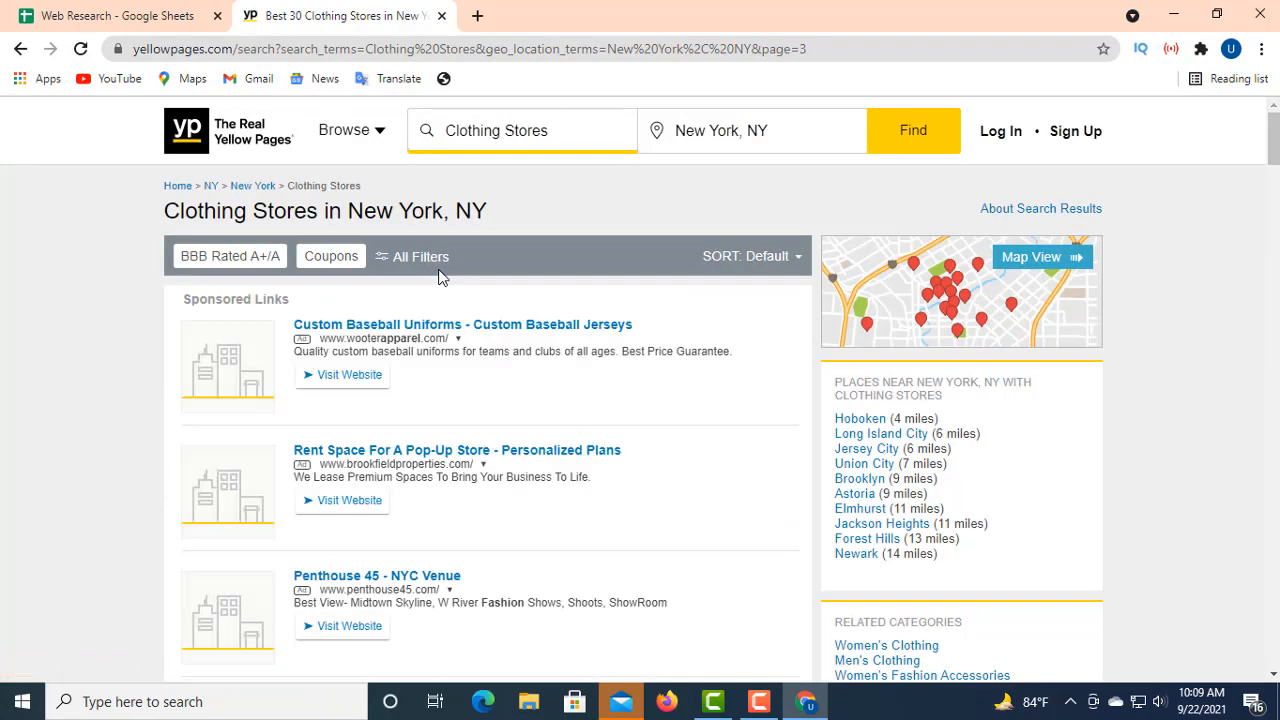
pyautogui.scroll(-6, 422, 288)
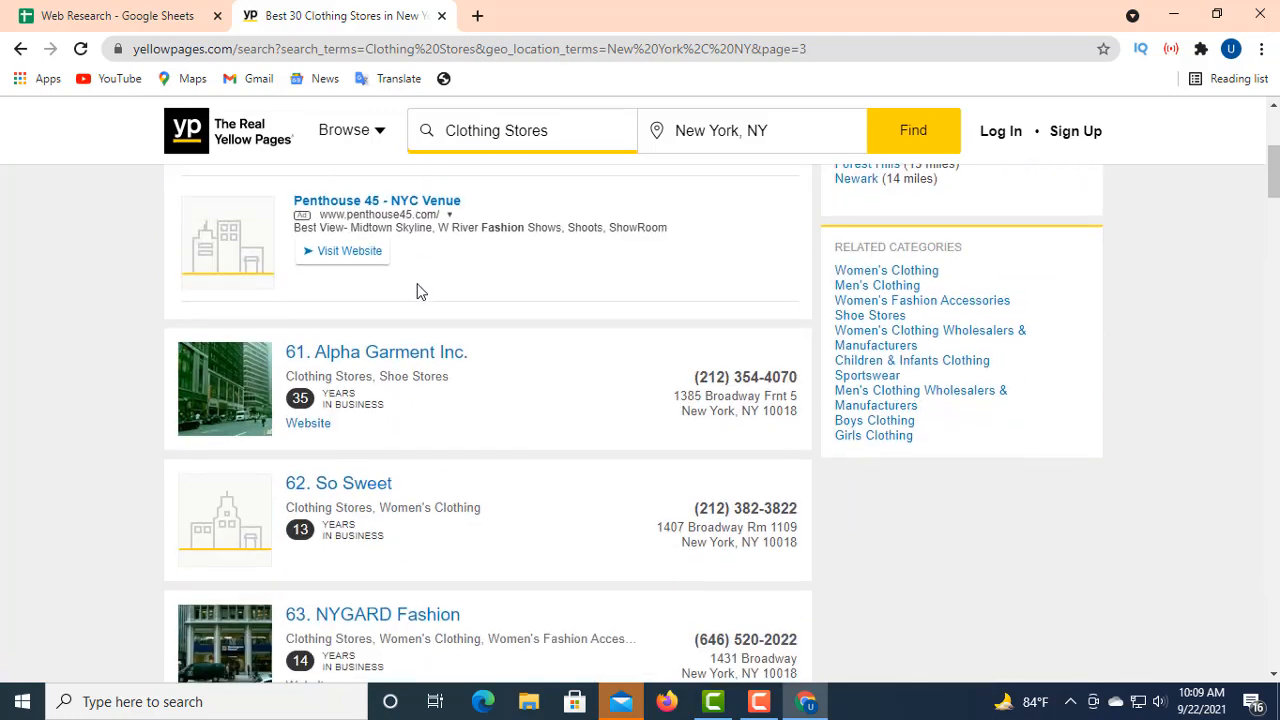
pyautogui.scroll(-2, 410, 285)
pyautogui.scroll(2, 397, 262)
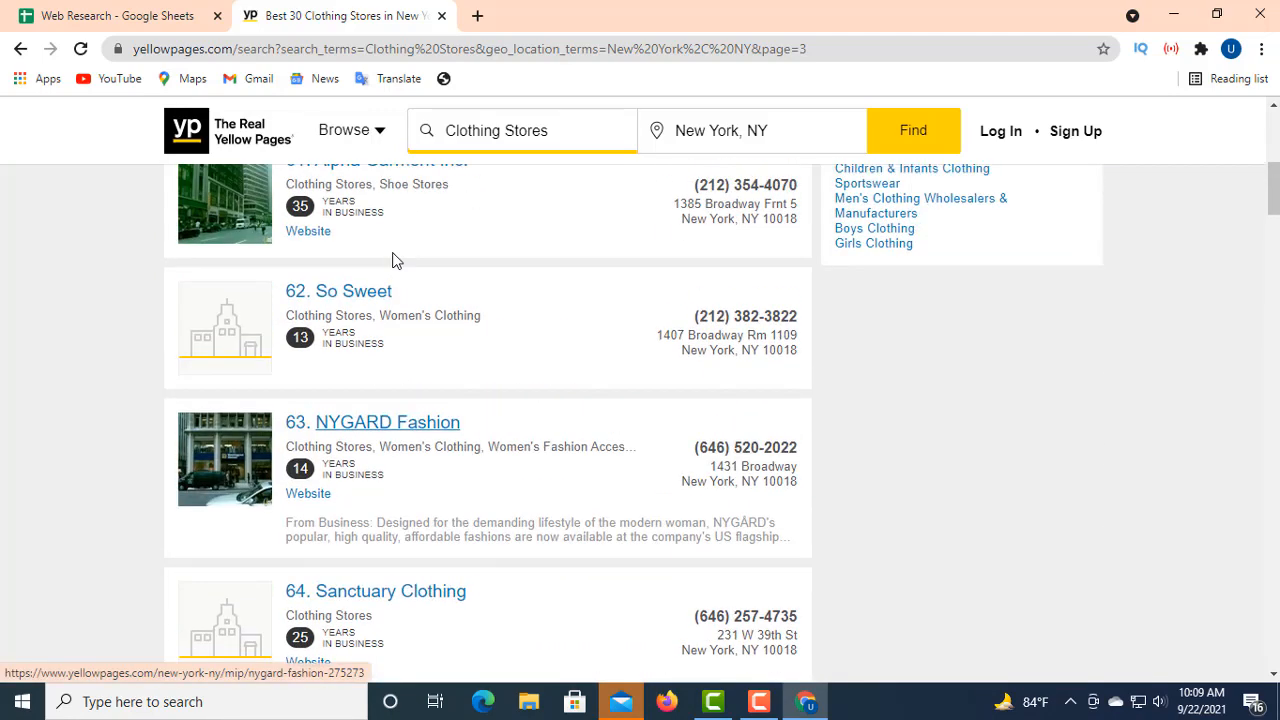
pyautogui.scroll(-3, 385, 370)
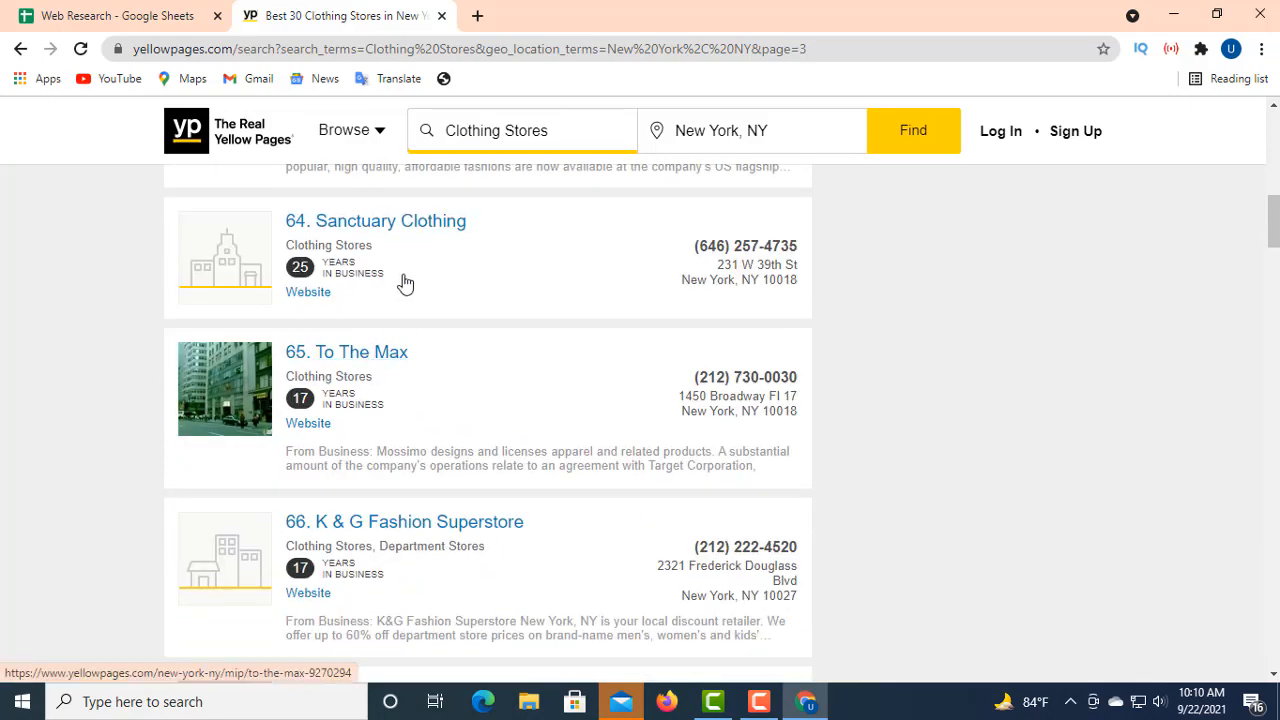
pyautogui.scroll(-4, 370, 378)
pyautogui.scroll(2, 378, 383)
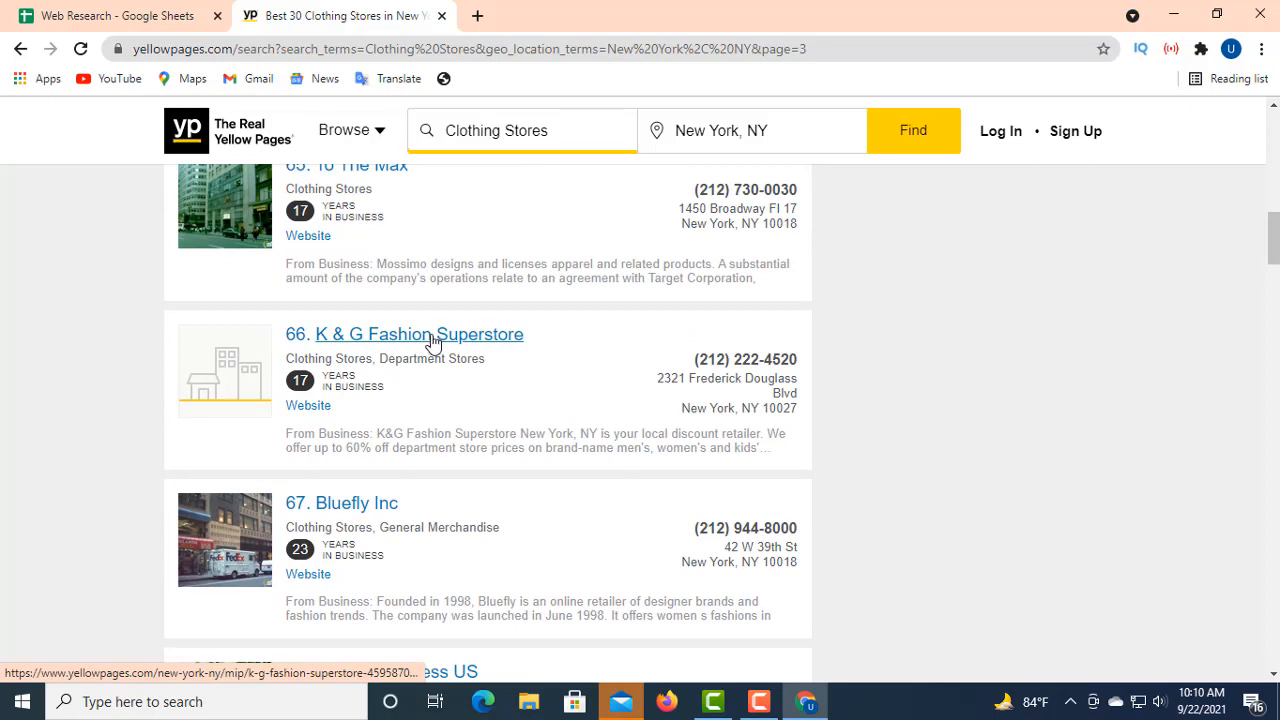
pyautogui.click(432, 341)
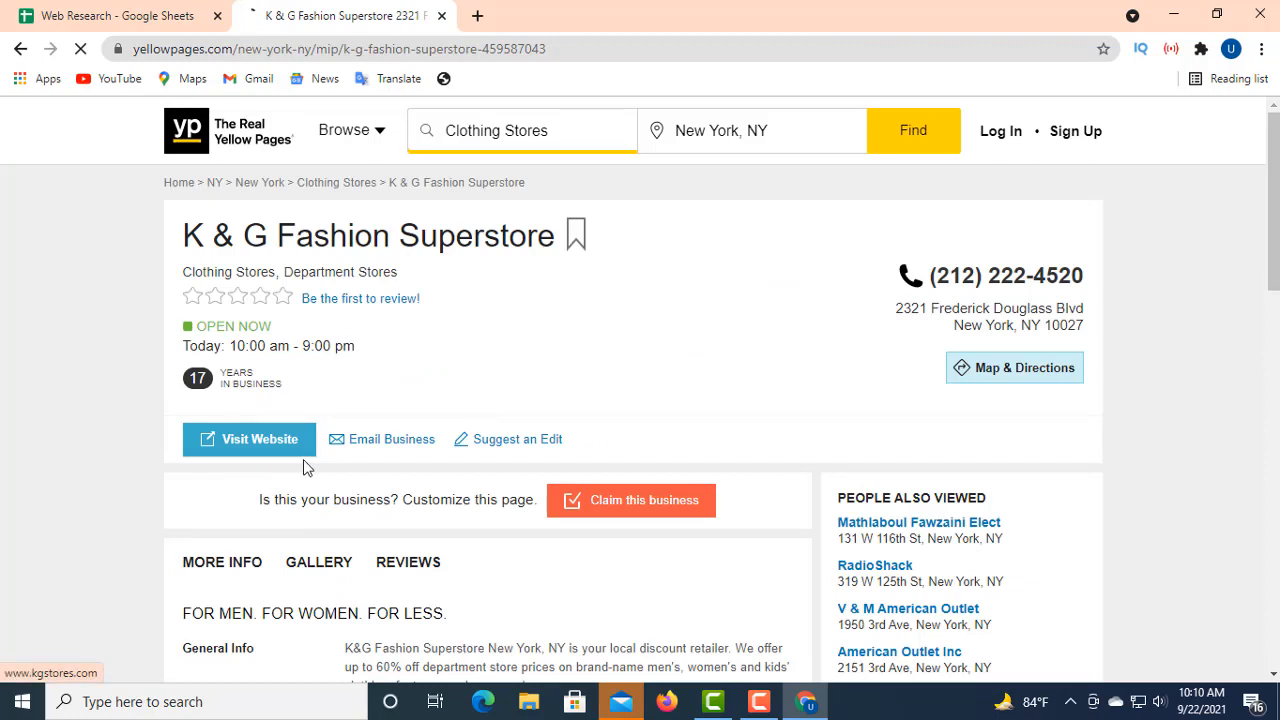
# - Copy the business name from the K & G Fashion Superstore listing into cell A5 of the Web Research sheet
pyautogui.moveTo(632, 245); pyautogui.dragTo(185, 230)
pyautogui.rightClick(250, 229)
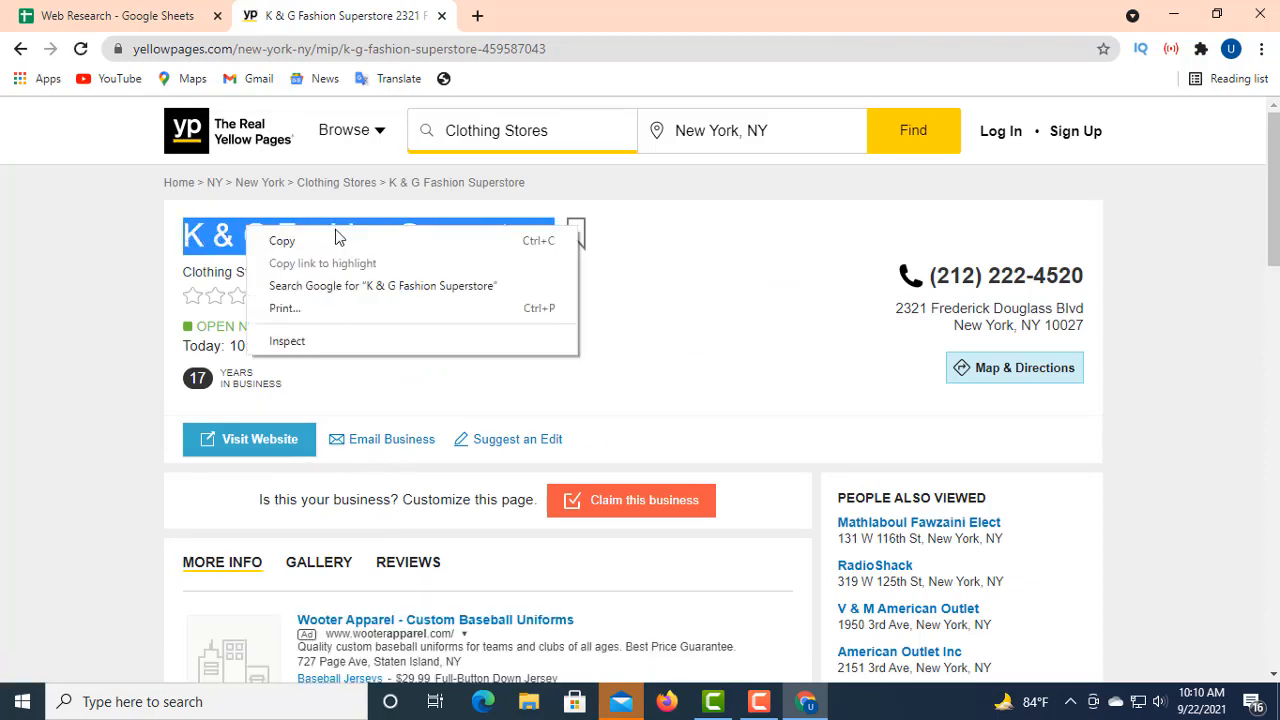
pyautogui.click(318, 243)
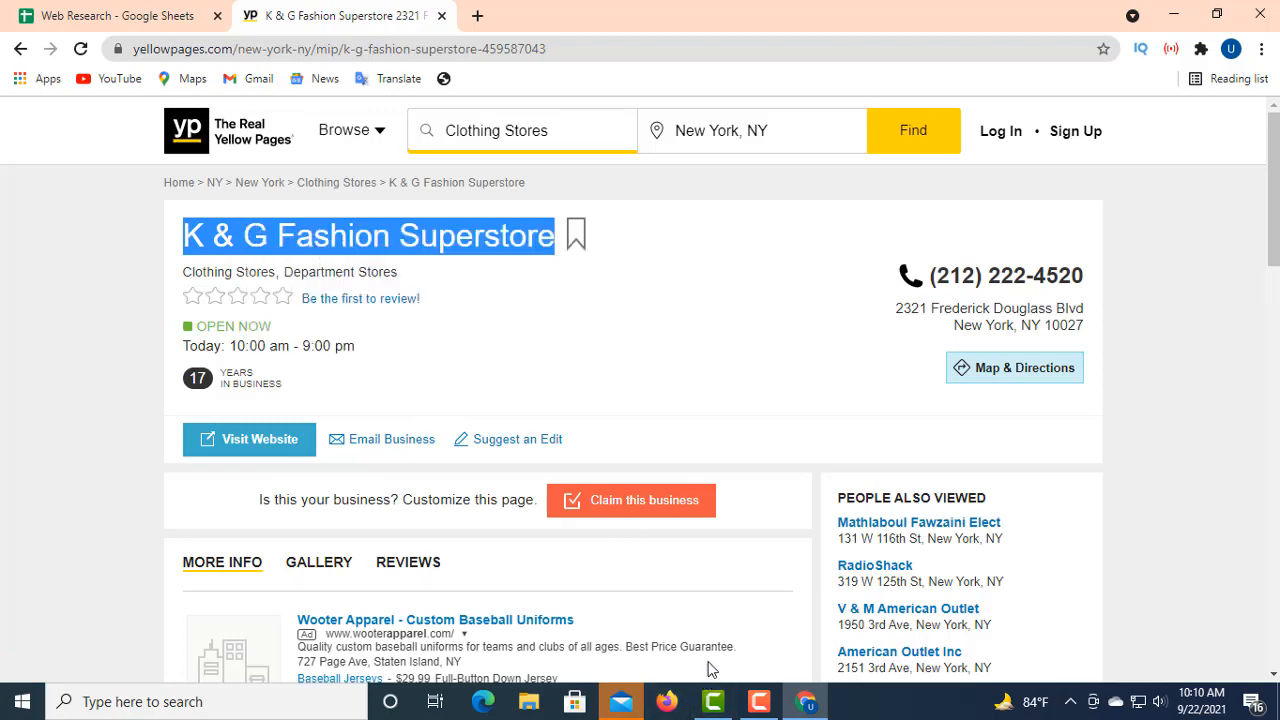
pyautogui.click(200, 20)
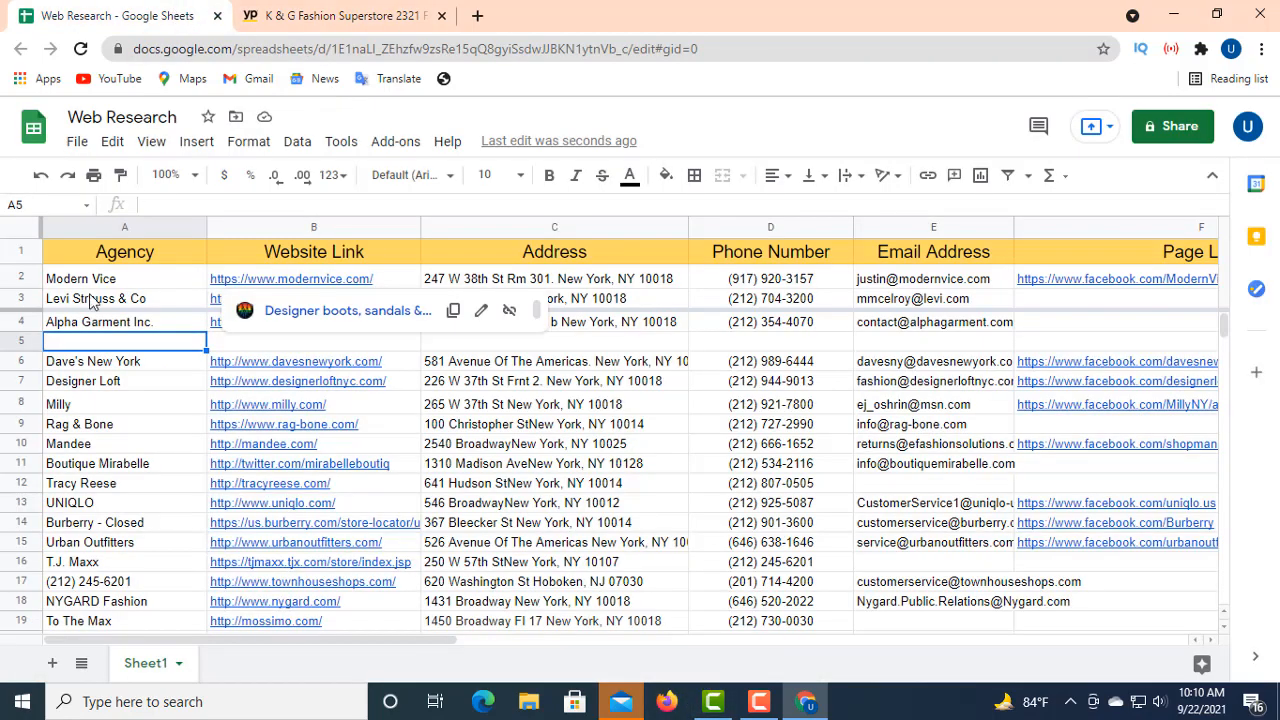
pyautogui.click(108, 348)
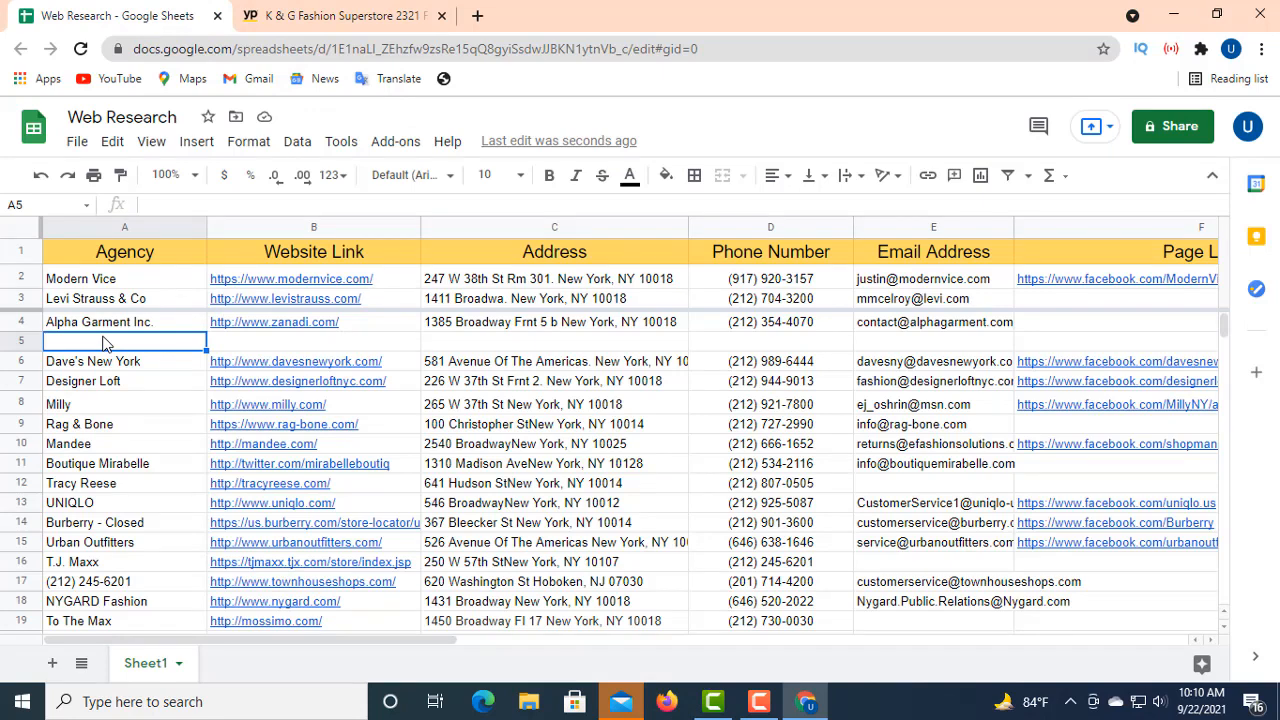
pyautogui.doubleClick(105, 343)
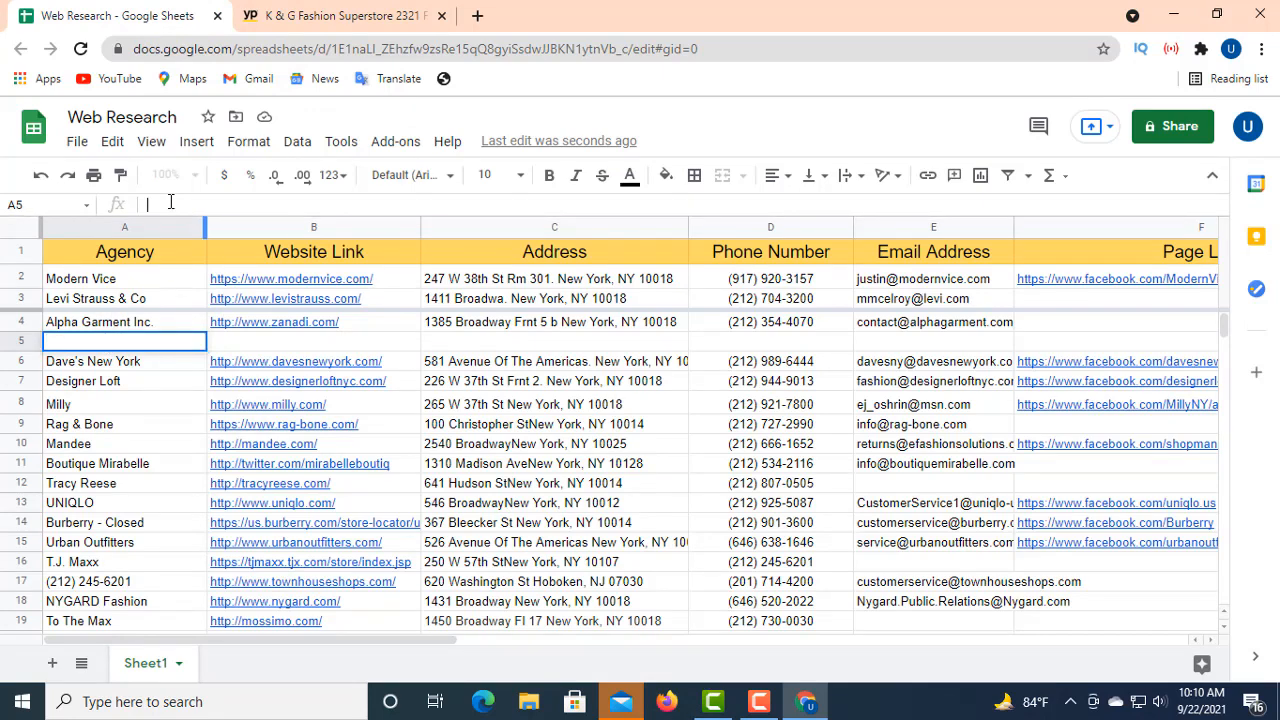
pyautogui.rightClick(170, 202)
pyautogui.click(226, 348)
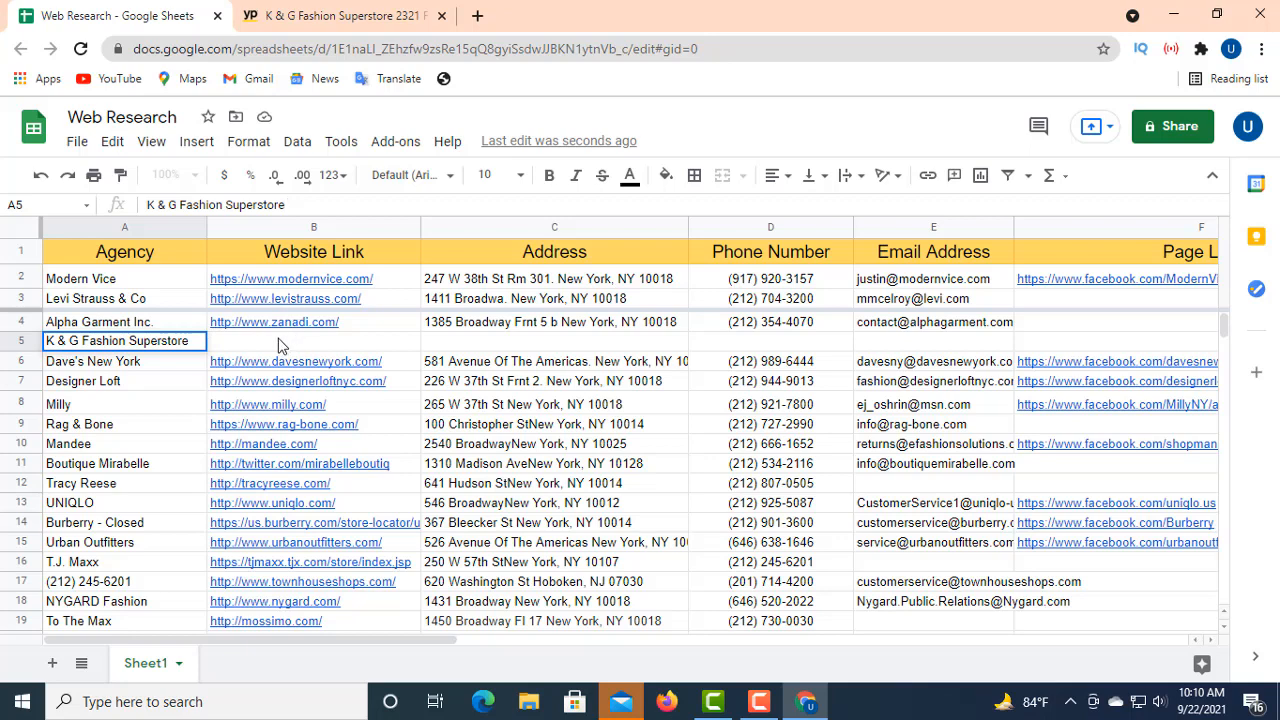
# - Copy the website link address from the K & G Fashion Superstore listing into cell B5 of the Web Research sheet
pyautogui.click(280, 345)
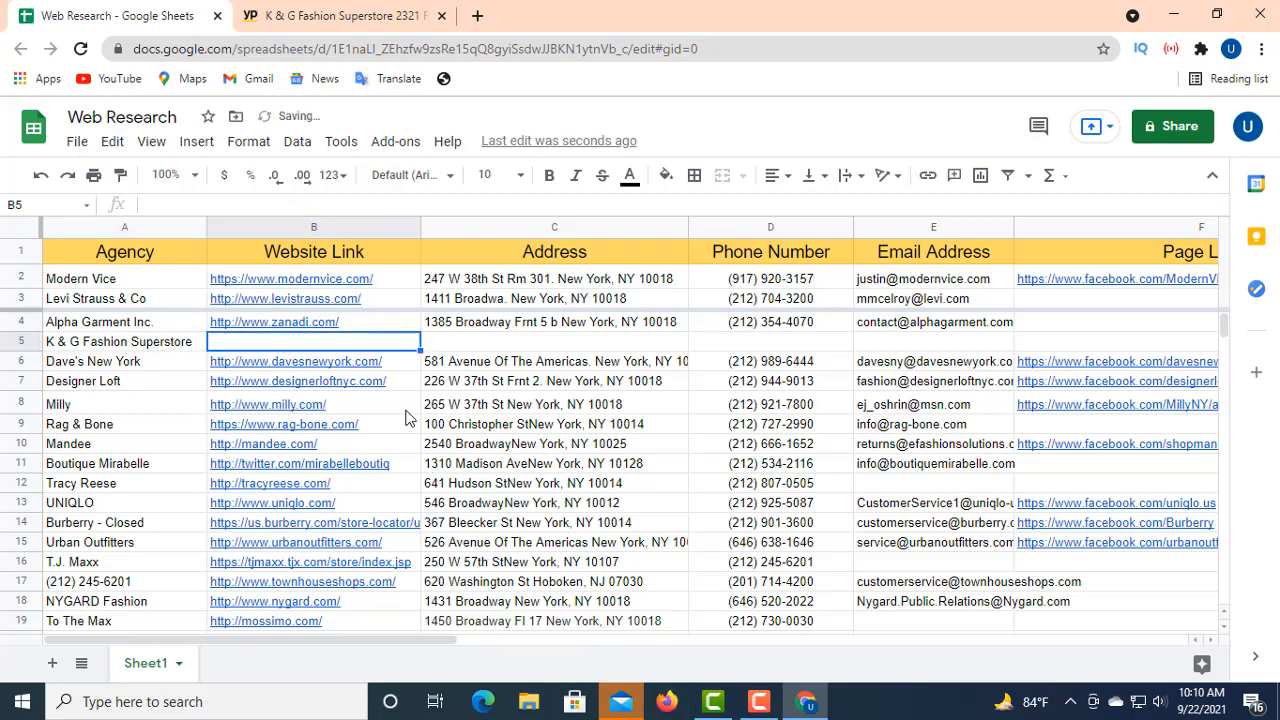
pyautogui.click(308, 16)
pyautogui.click(394, 360)
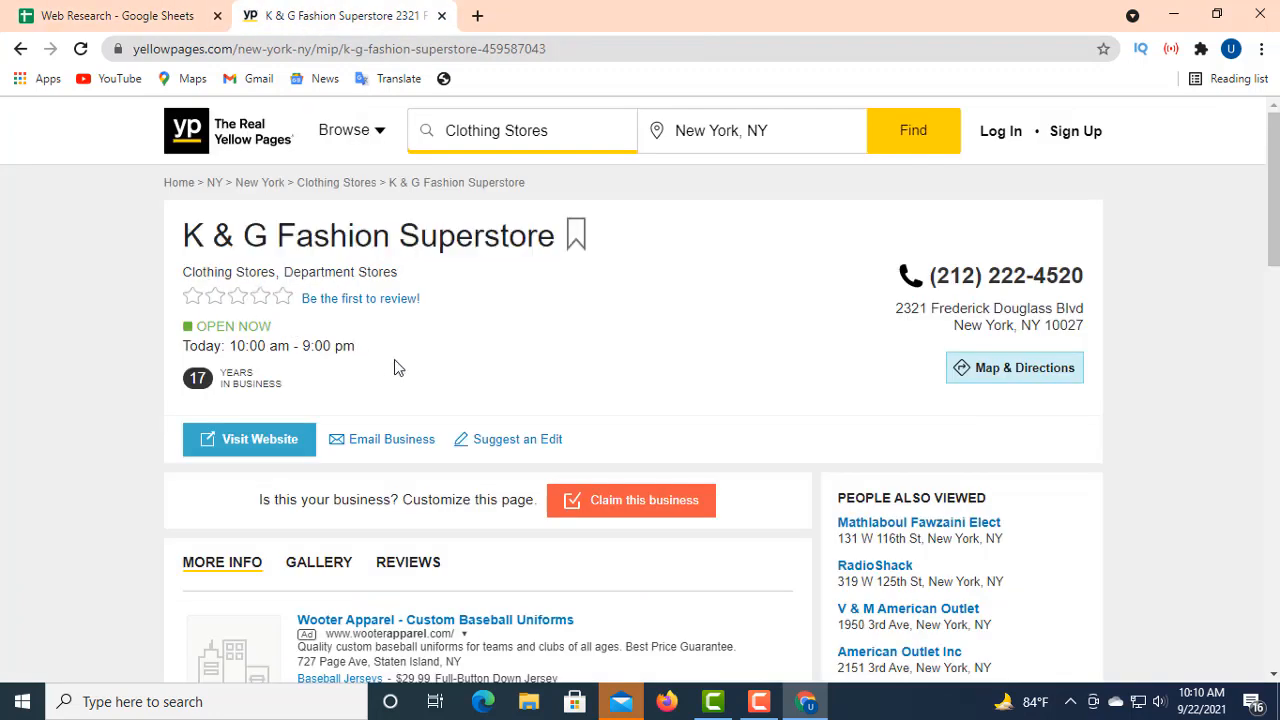
pyautogui.rightClick(260, 438)
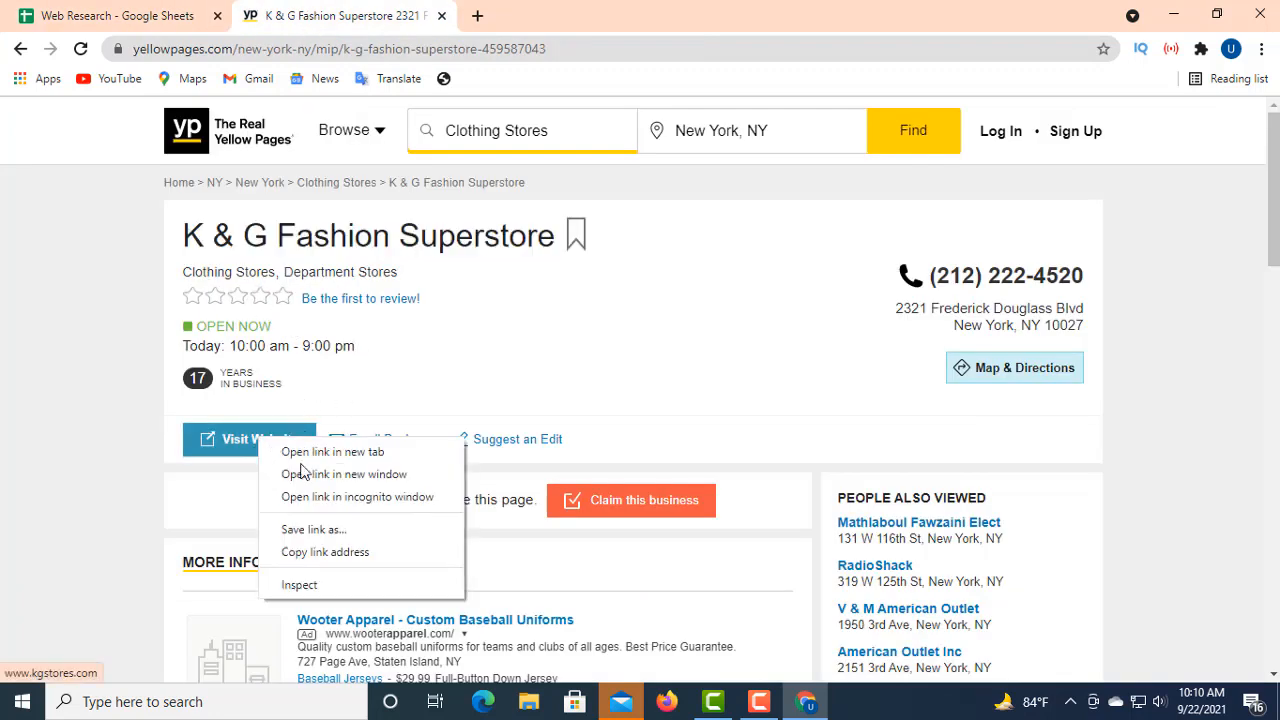
pyautogui.click(332, 554)
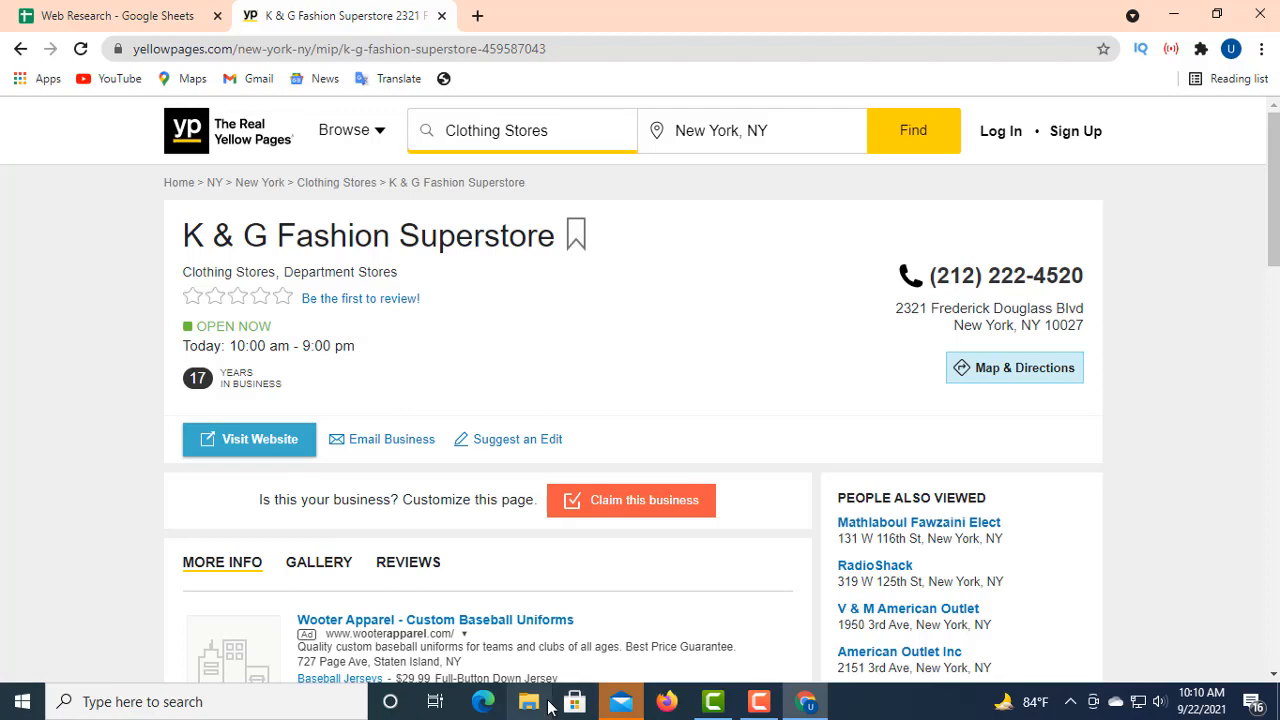
pyautogui.click(120, 16)
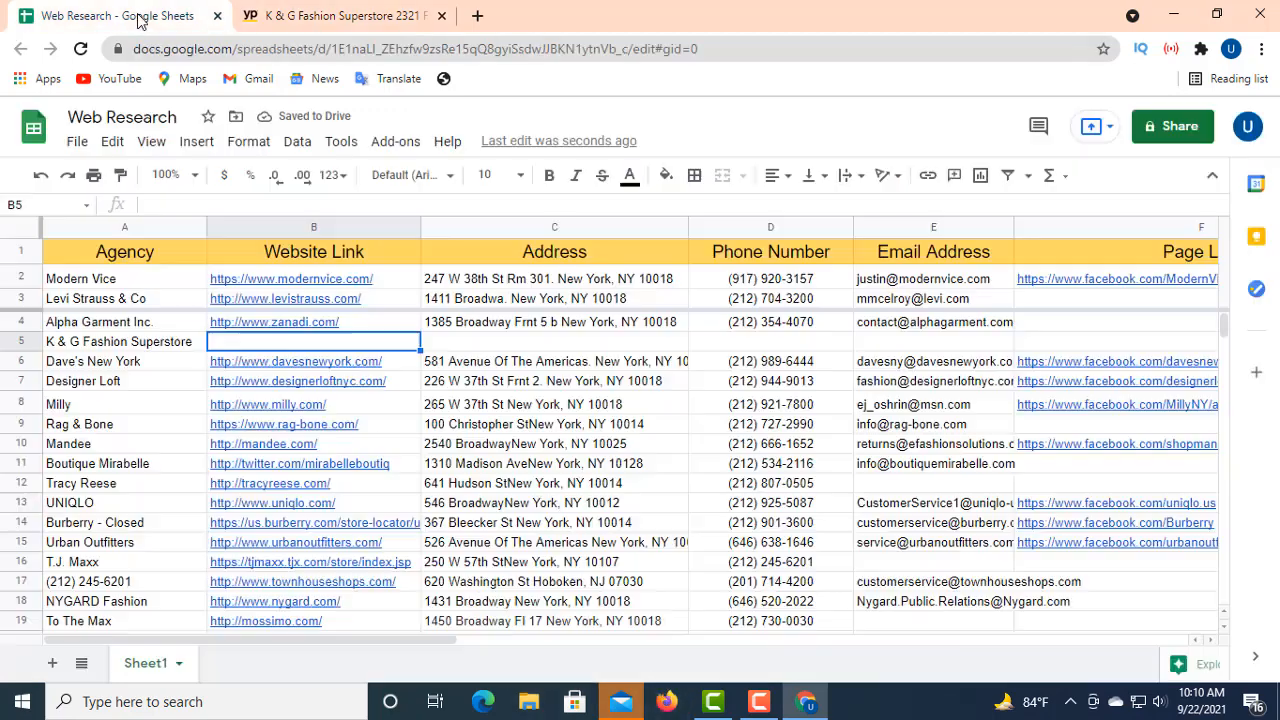
pyautogui.click(158, 204)
pyautogui.rightClick(153, 205)
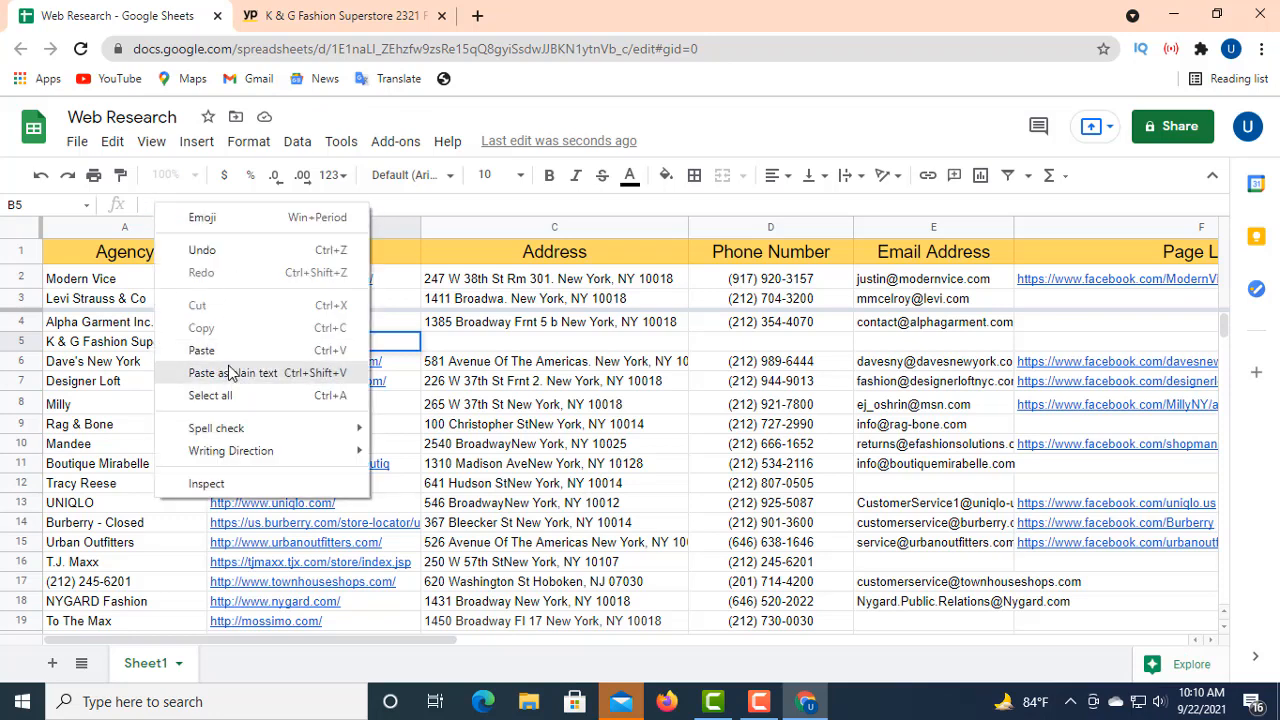
pyautogui.click(202, 350)
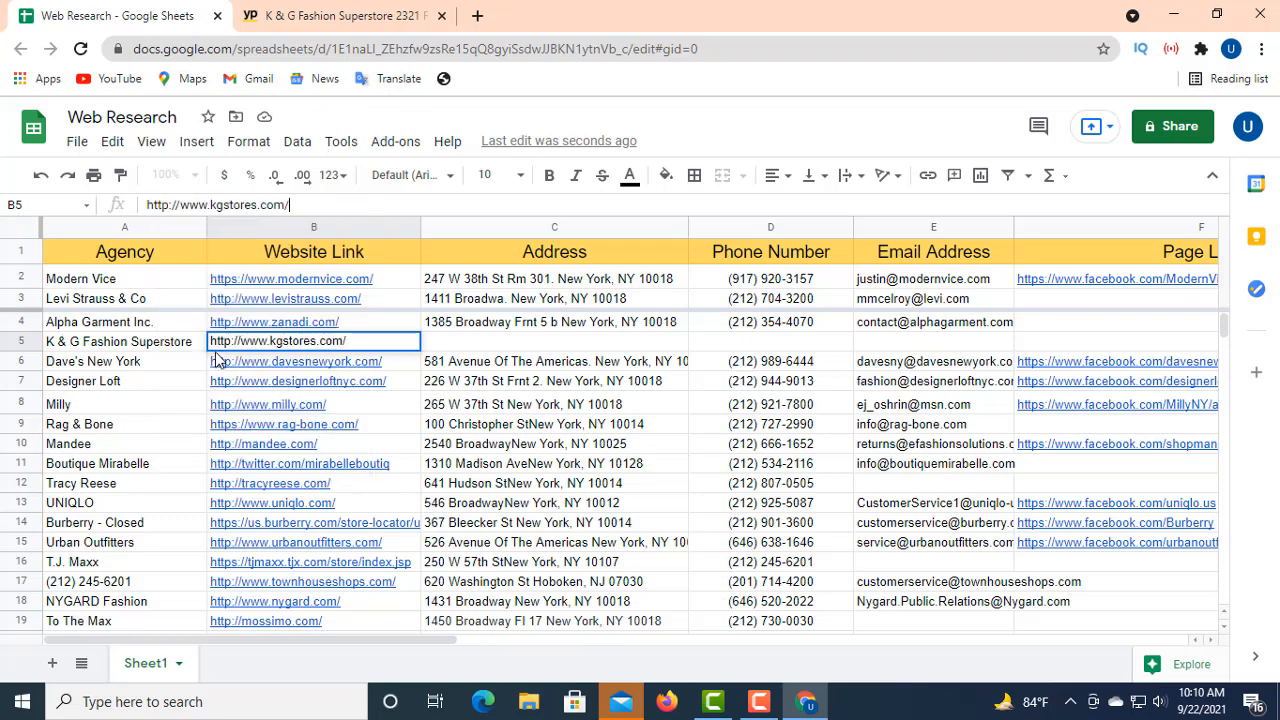
# - Select cell C5 as the target, then copy the full street address from the K & G Fashion Superstore listing
pyautogui.click(480, 345)
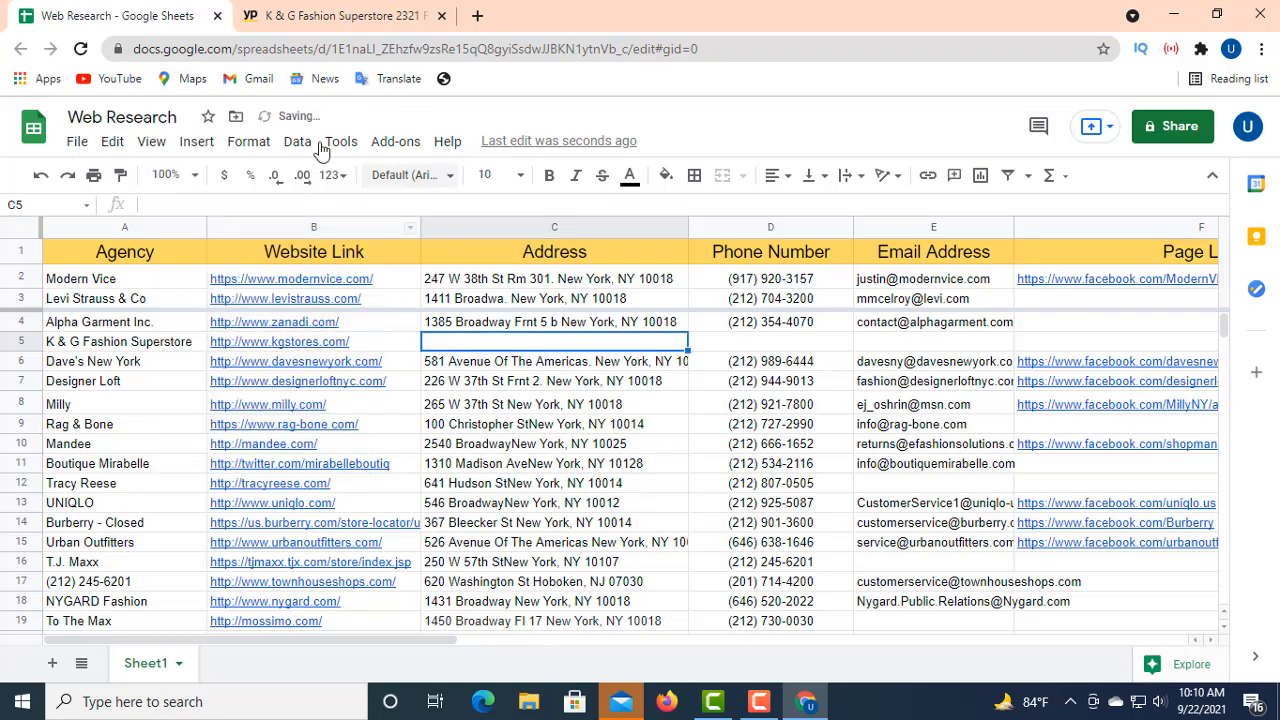
pyautogui.click(340, 16)
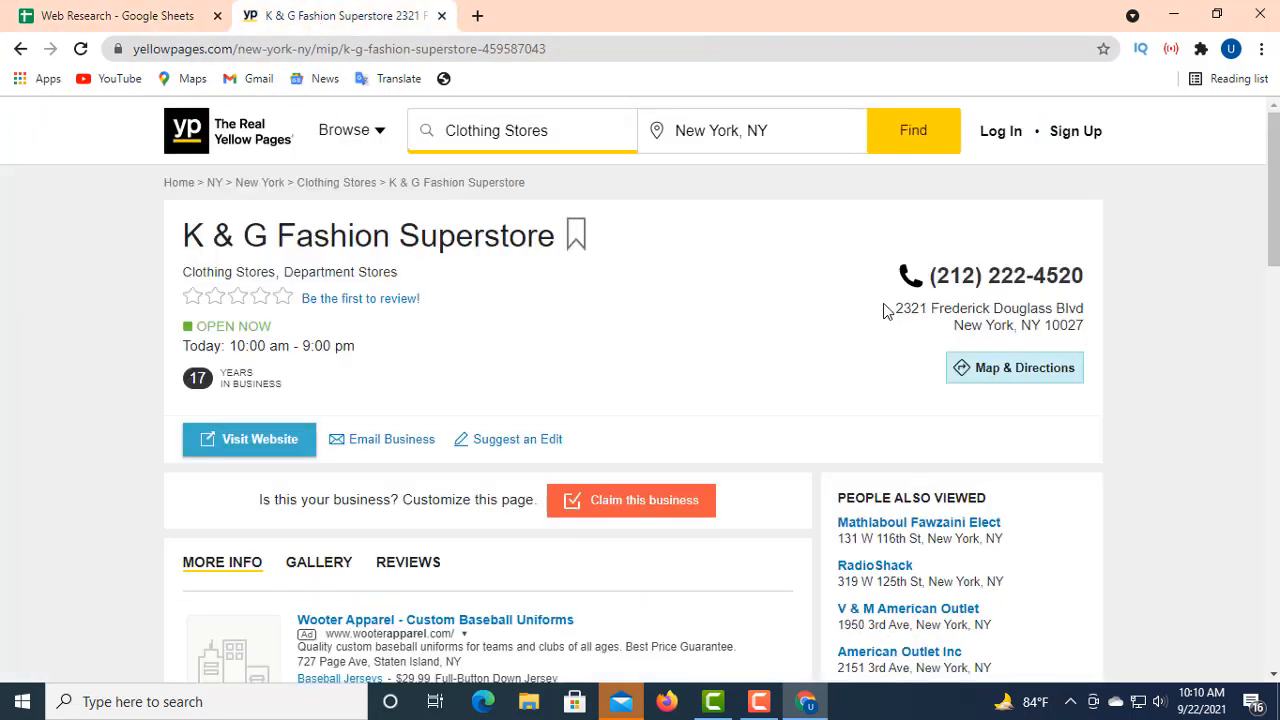
pyautogui.moveTo(883, 311); pyautogui.dragTo(1084, 322)
pyautogui.rightClick(1064, 316)
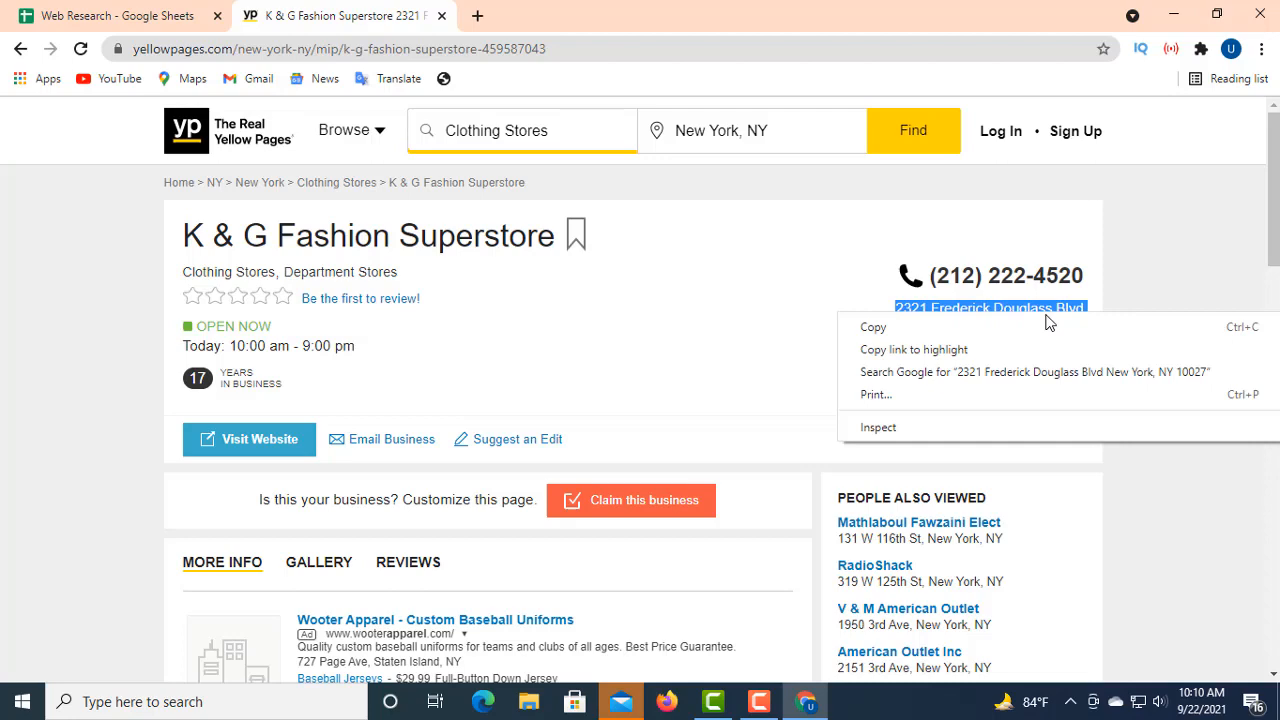
pyautogui.click(870, 331)
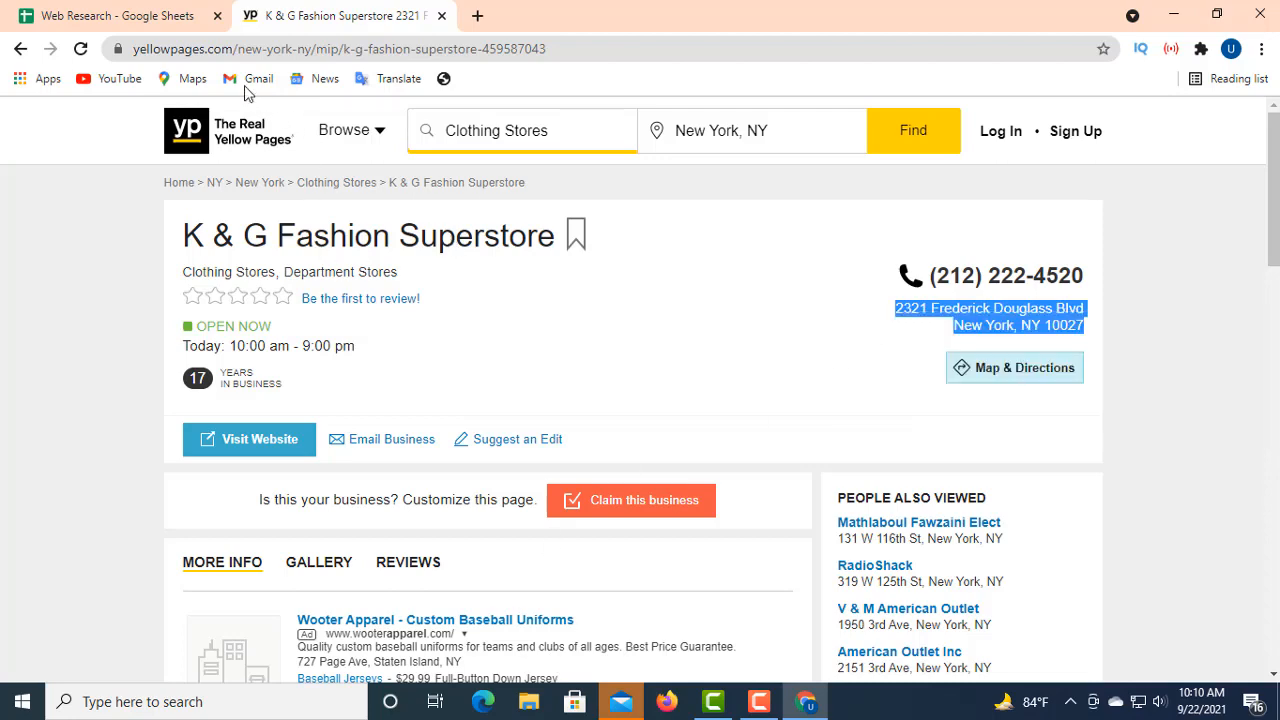
# - Paste the copied address into cell C5 of the Web Research sheet and join its two lines into one
pyautogui.click(120, 15)
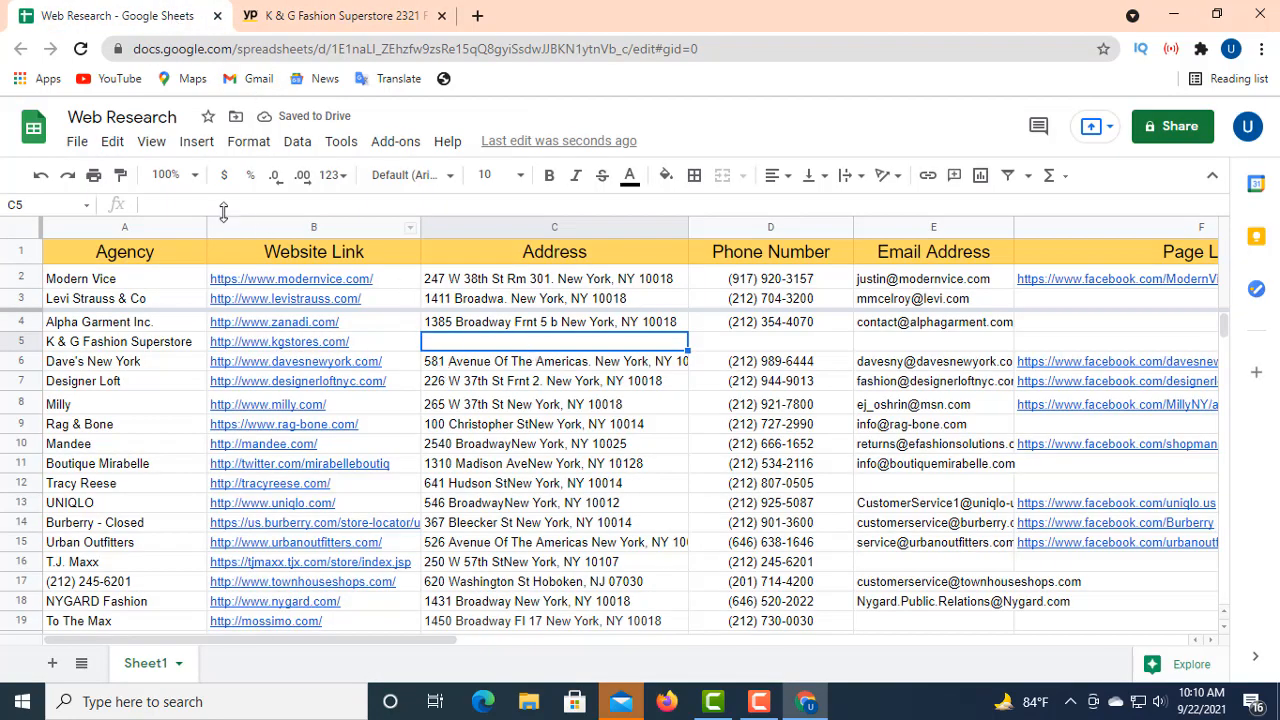
pyautogui.rightClick(175, 203)
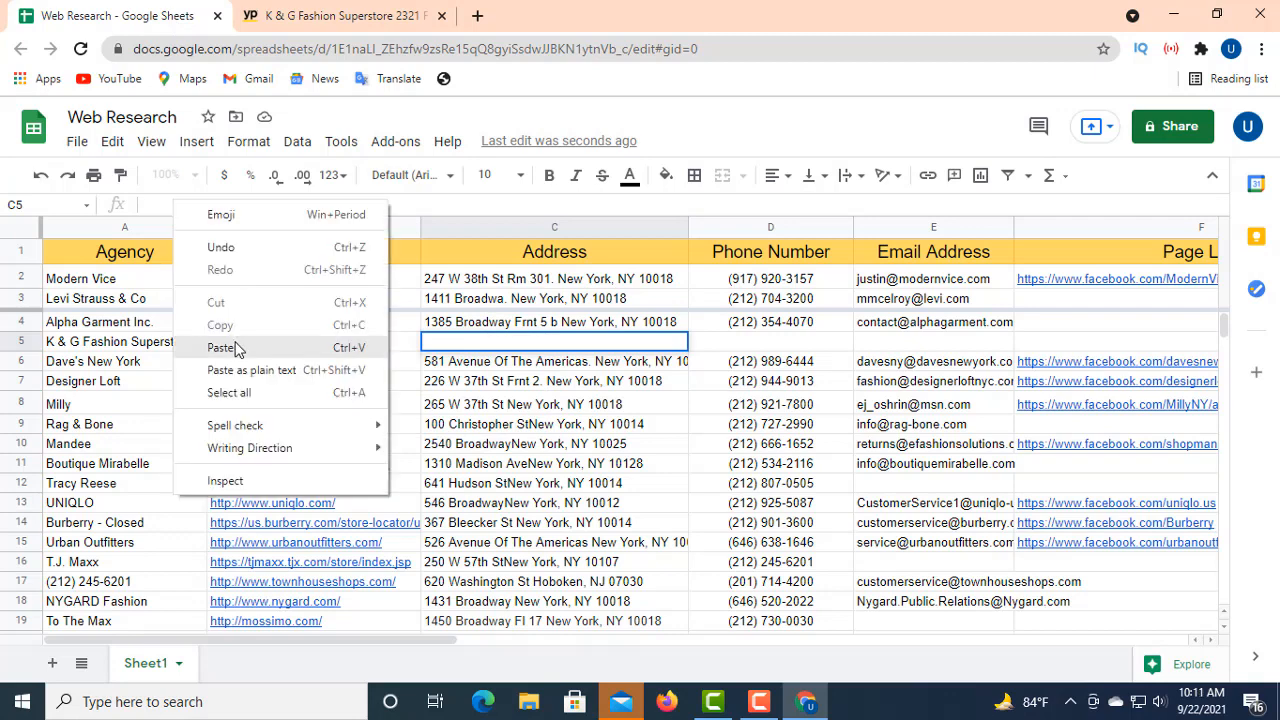
pyautogui.click(237, 347)
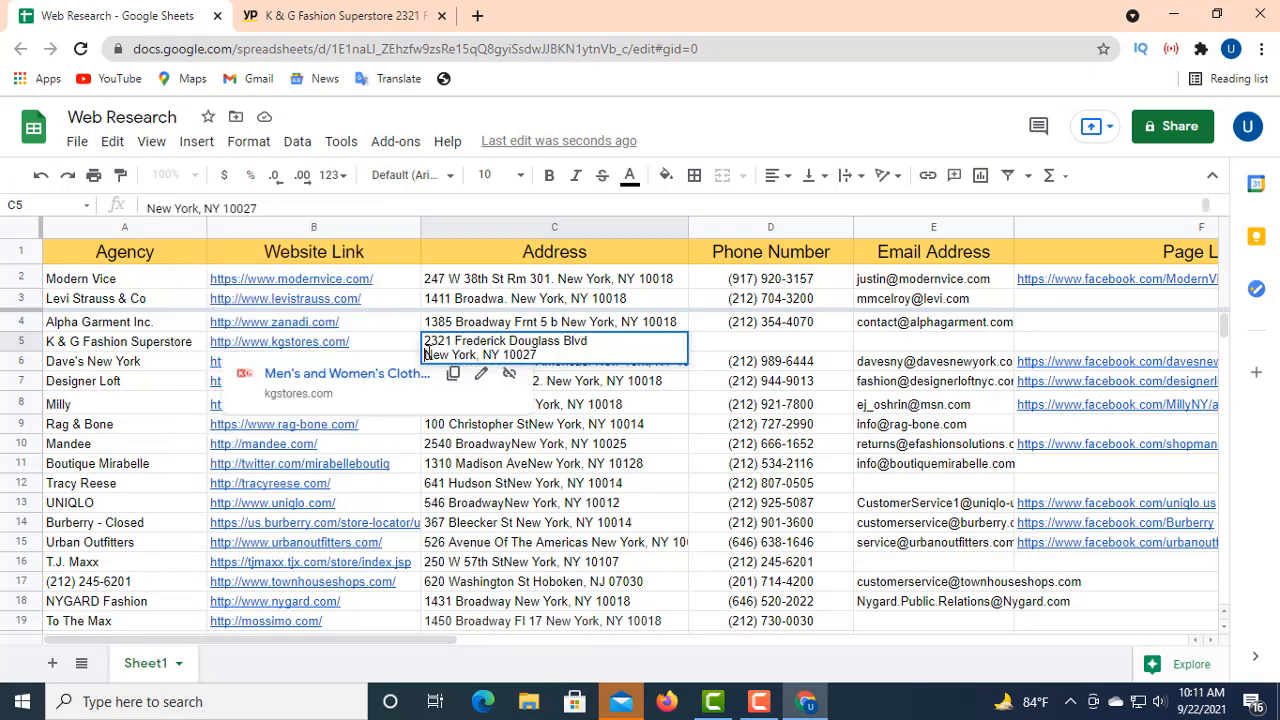
pyautogui.press('BackSpace')
pyautogui.press('BackSpace')
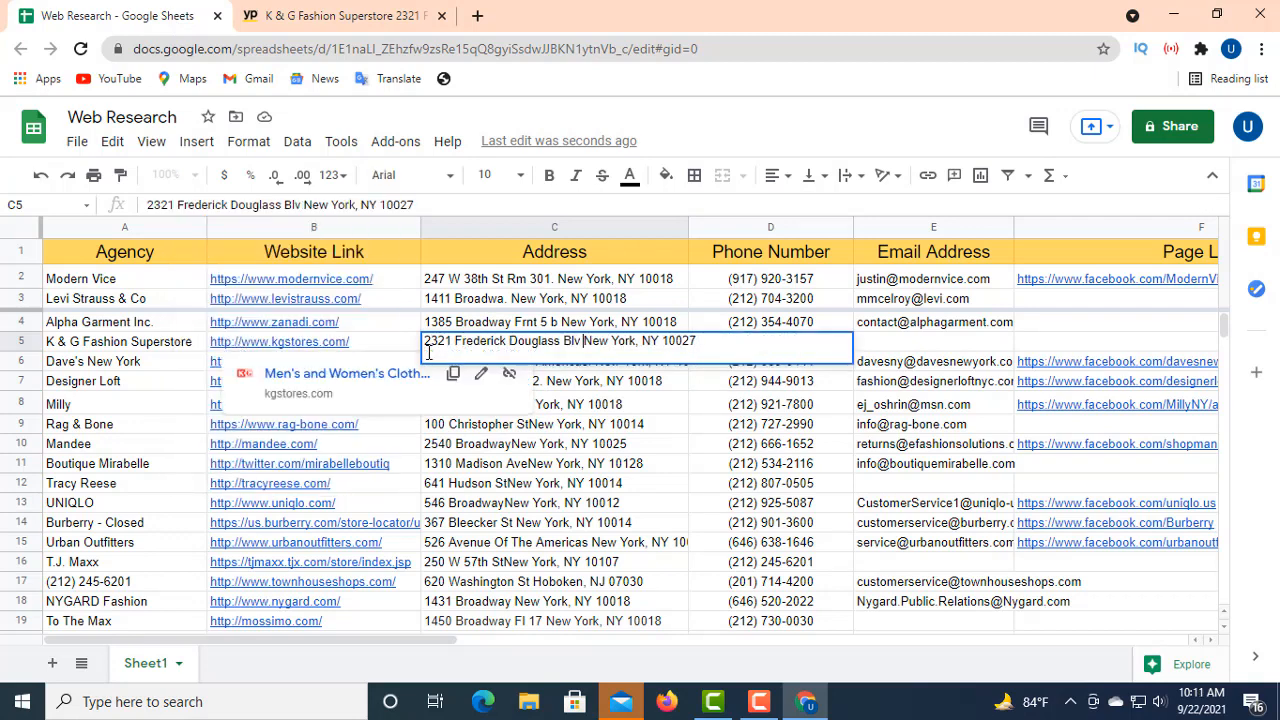
pyautogui.click(840, 414)
# - Open cell D5 for entry, then copy the phone number from the K & G Fashion Superstore listing
pyautogui.doubleClick(785, 345)
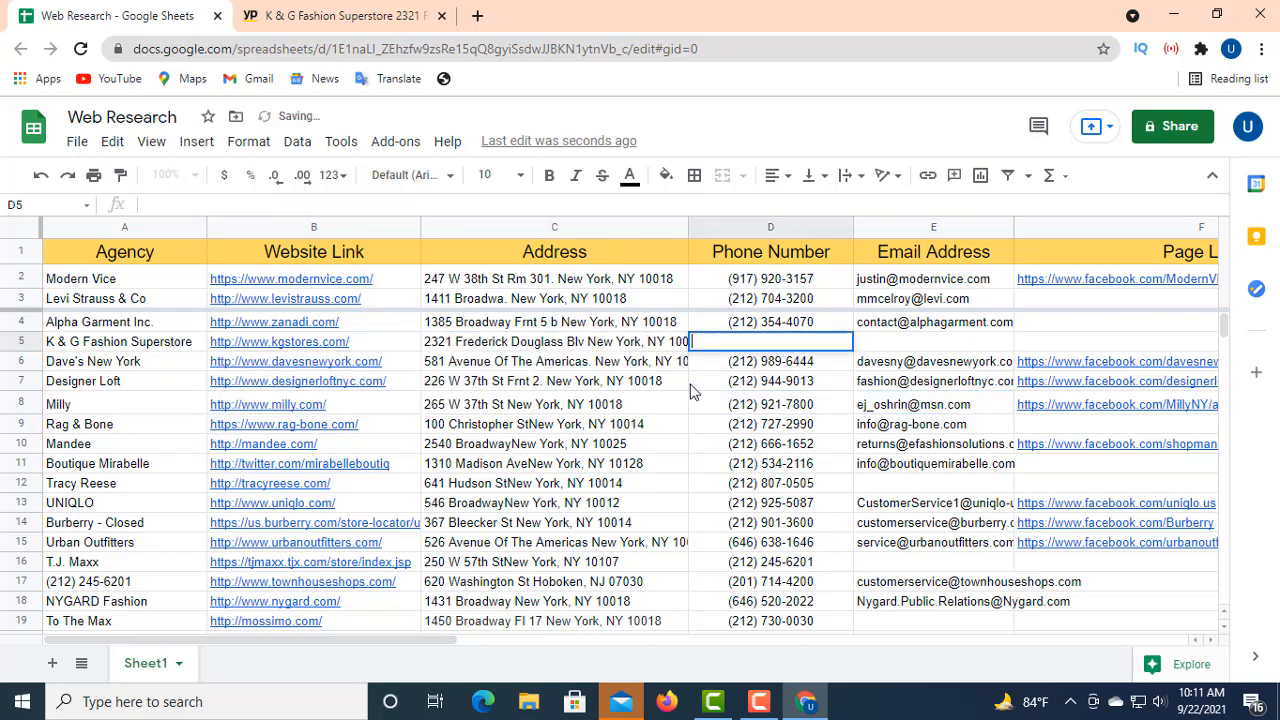
pyautogui.click(293, 14)
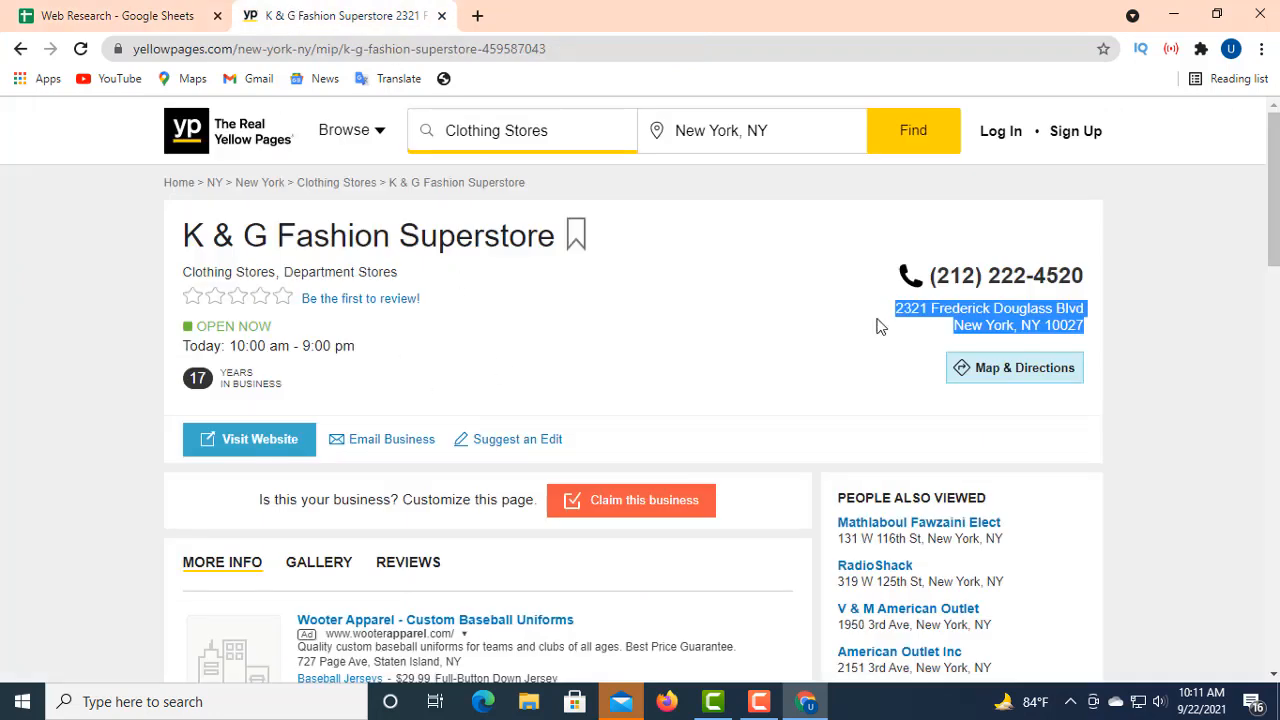
pyautogui.moveTo(932, 274); pyautogui.dragTo(1083, 276)
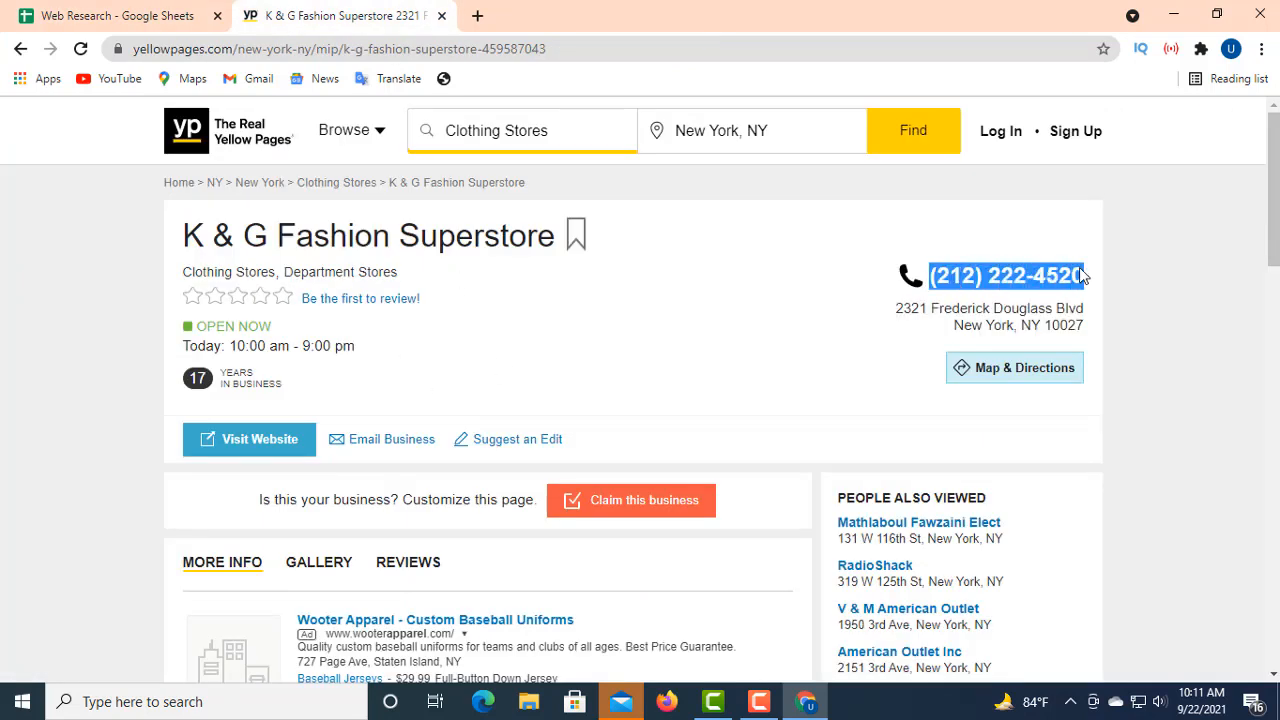
pyautogui.rightClick(1014, 276)
pyautogui.click(1044, 286)
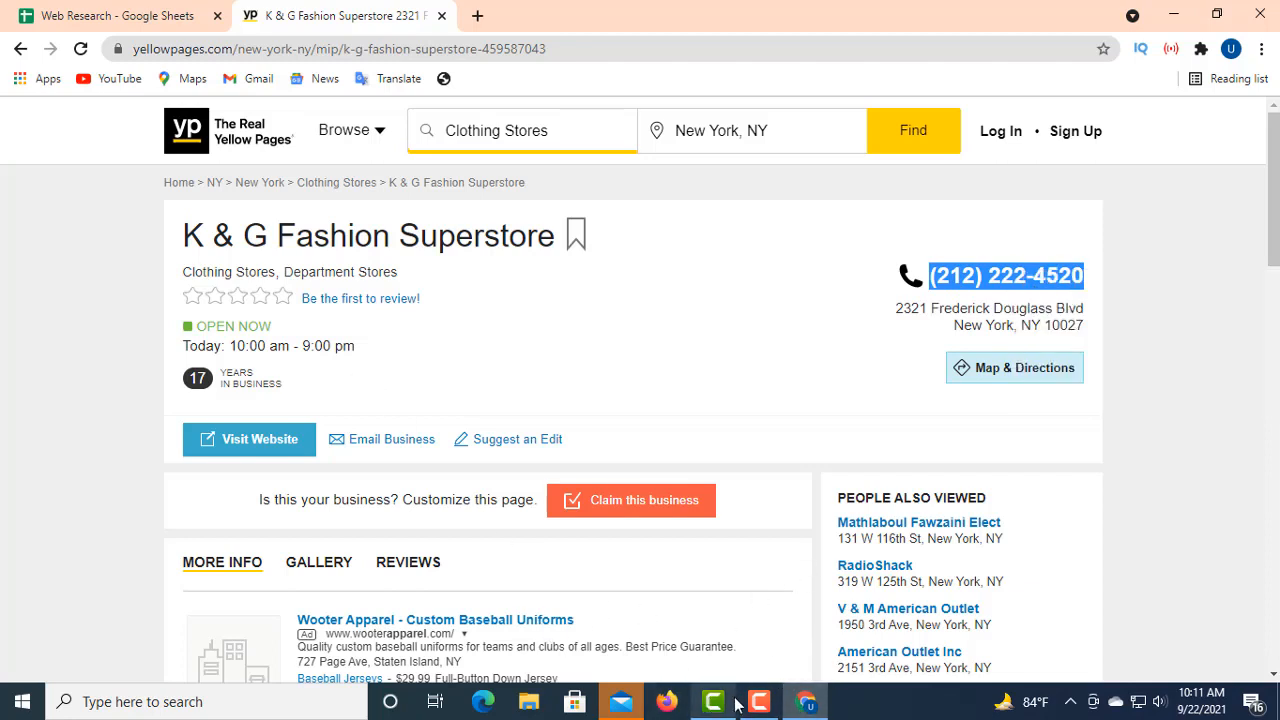
# - Paste the copied phone number into cell D5 of the Web Research sheet and center it horizontally
pyautogui.click(162, 18)
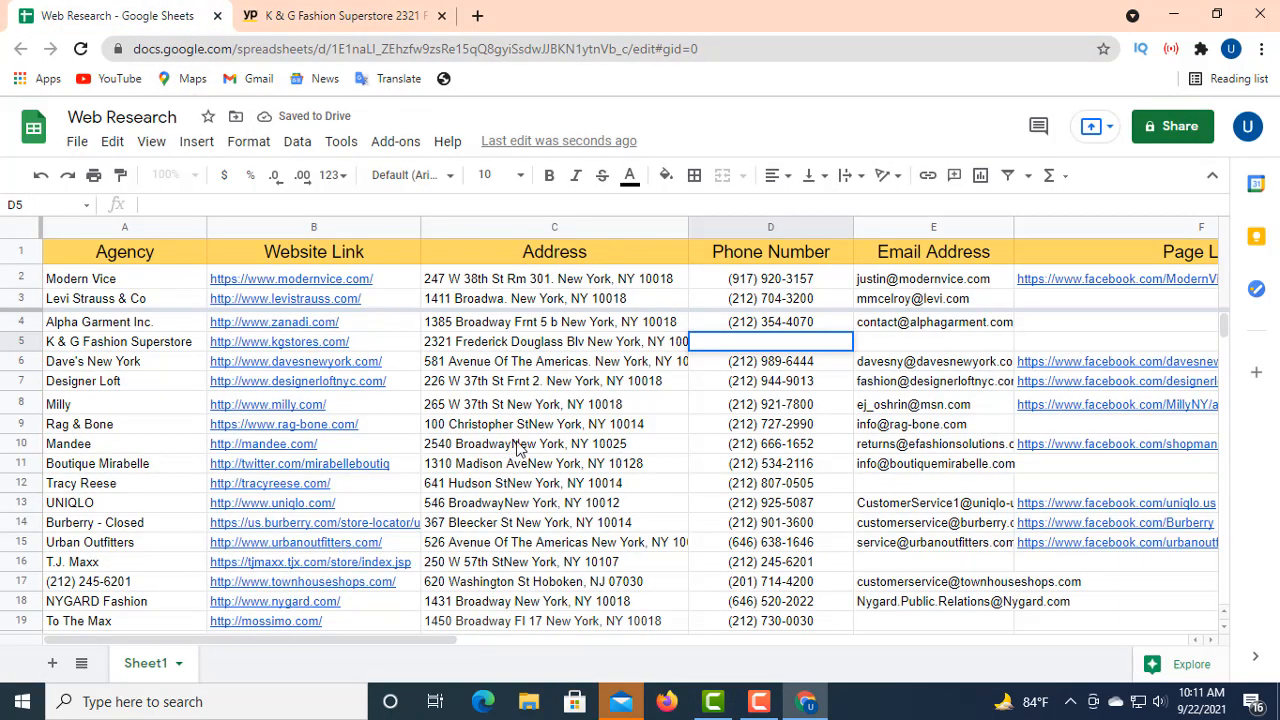
pyautogui.rightClick(180, 204)
pyautogui.click(236, 348)
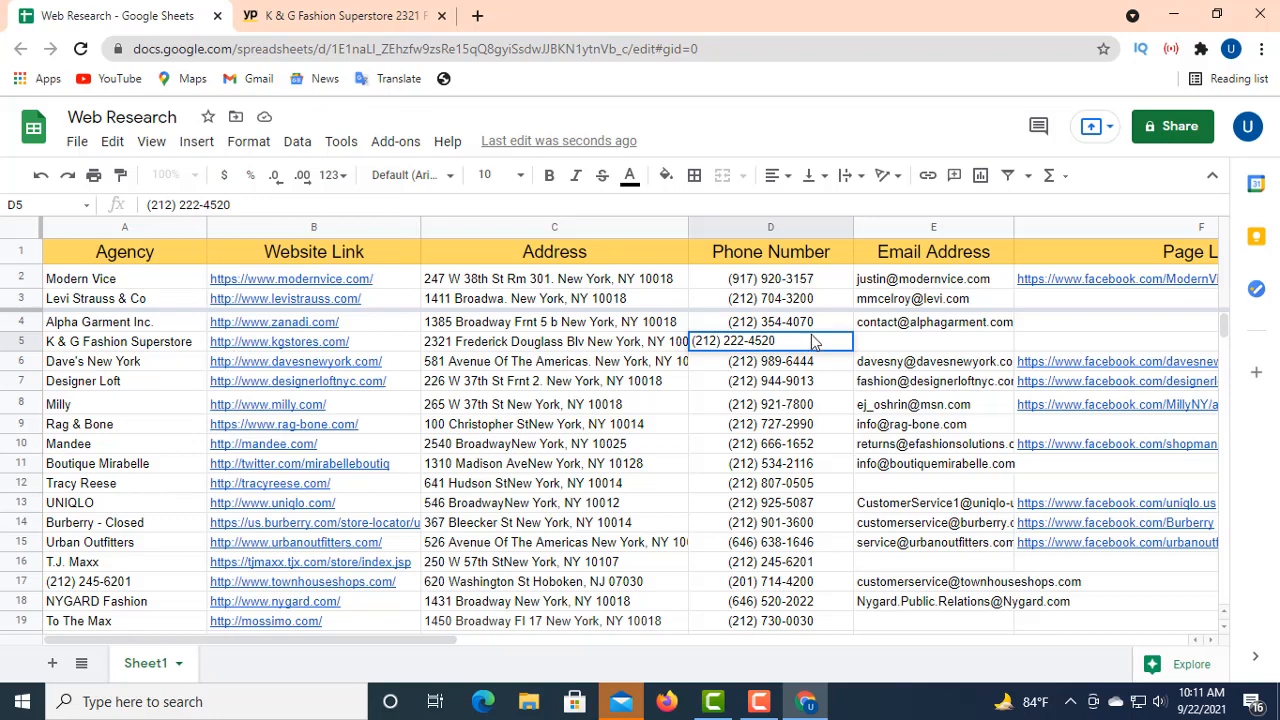
pyautogui.click(776, 178)
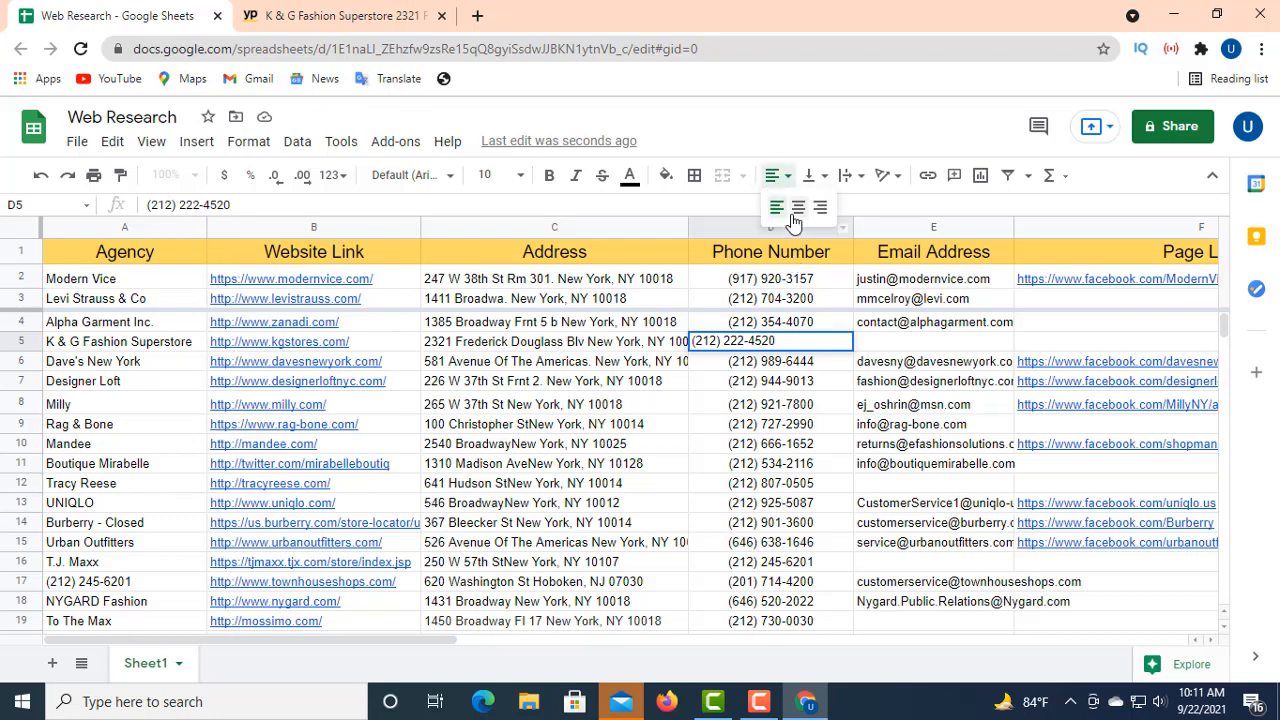
pyautogui.click(798, 208)
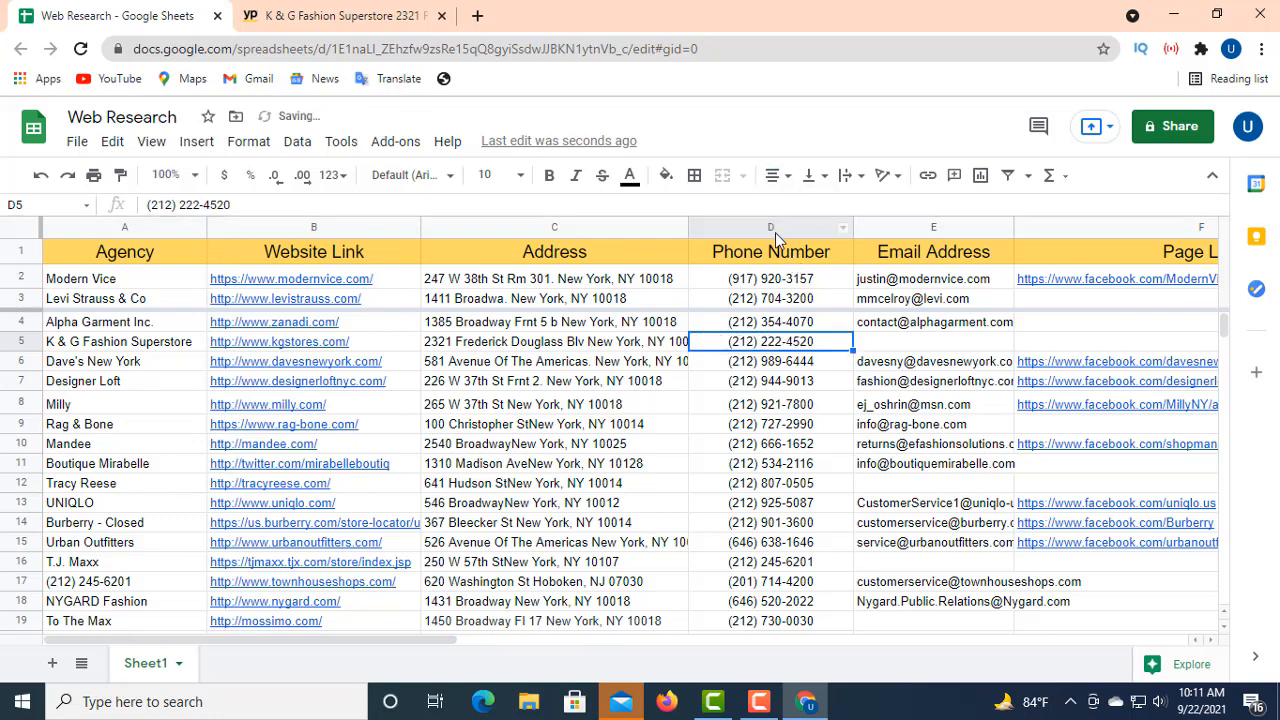
# - Widen the Agency, Website Link and Address columns so their longer entries have more room
pyautogui.click(921, 344)
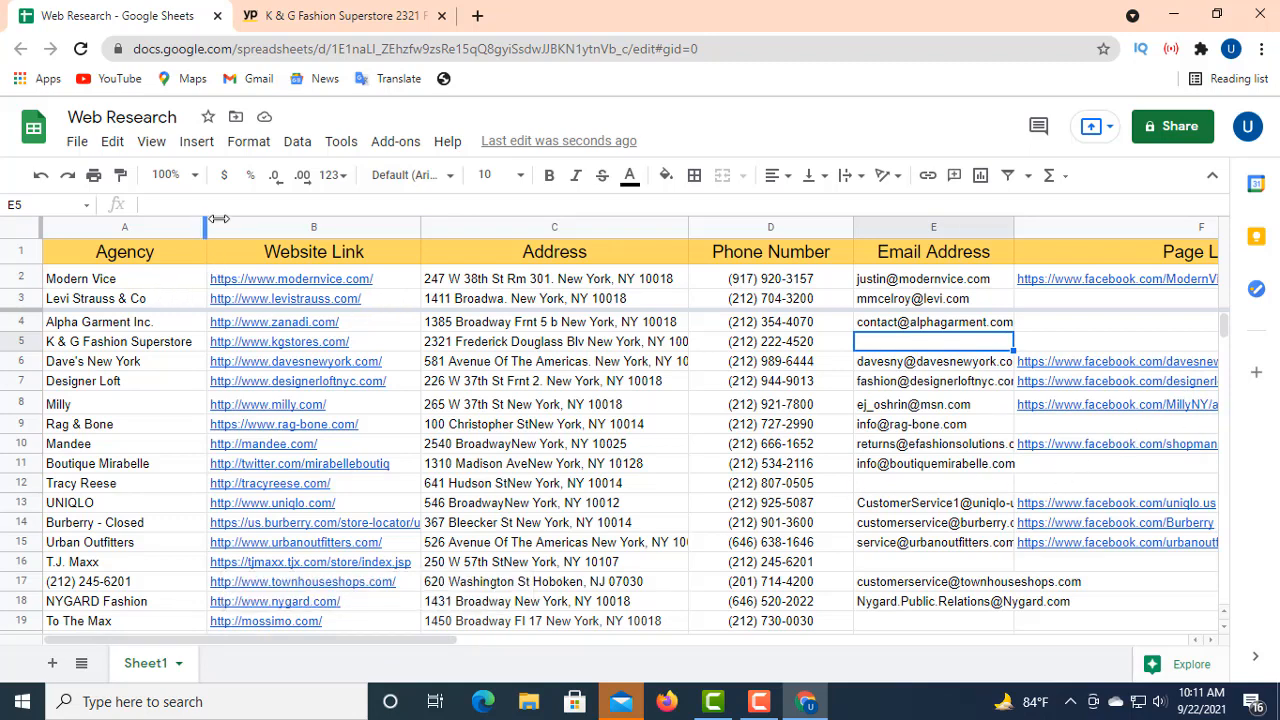
pyautogui.moveTo(218, 218); pyautogui.dragTo(292, 214)
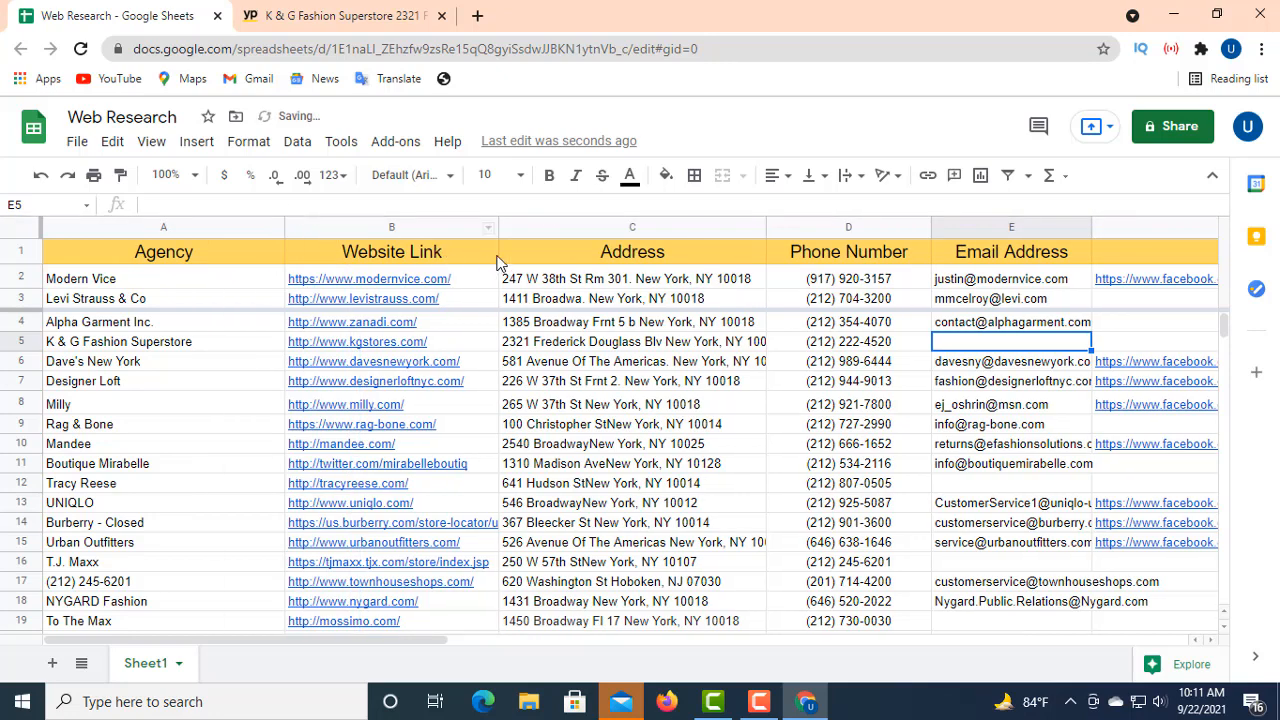
pyautogui.moveTo(499, 227); pyautogui.dragTo(566, 227)
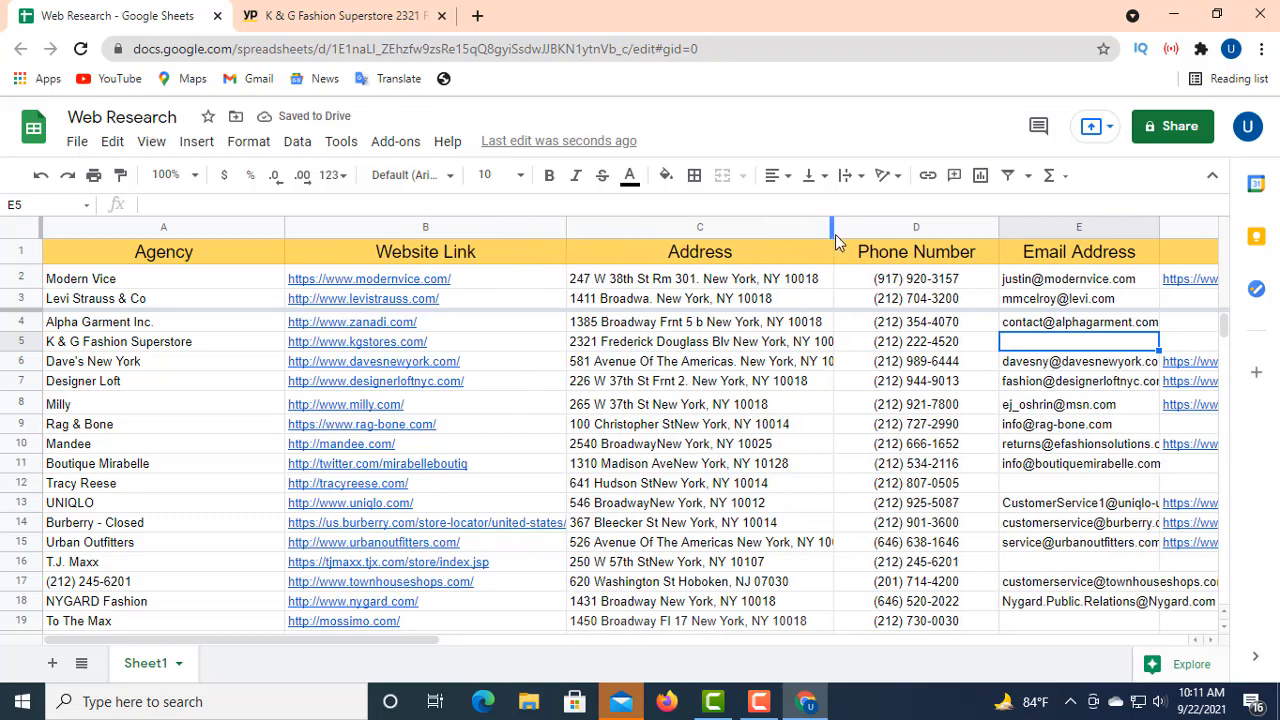
pyautogui.moveTo(831, 227); pyautogui.dragTo(886, 222)
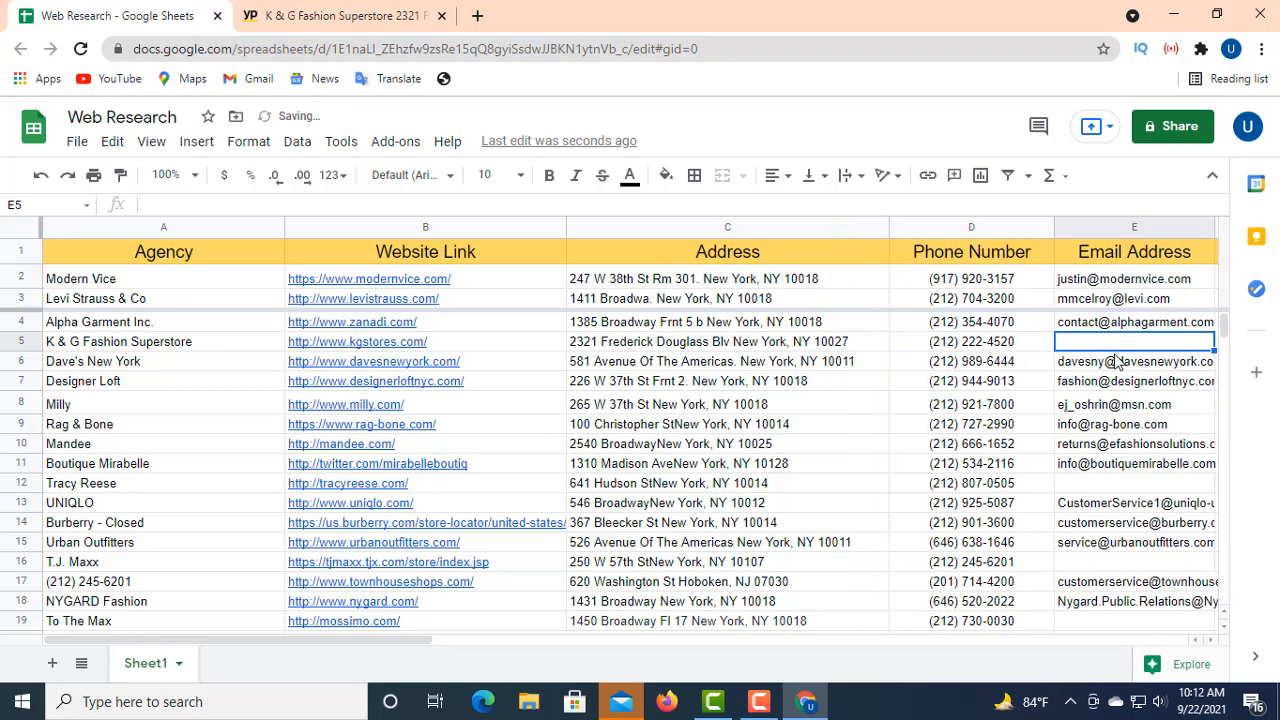
# - Copy the Designer Loft e-mail address from cell E7 into the empty K & G Fashion Superstore e-mail cell E5
pyautogui.moveTo(1117, 362)
pyautogui.click(1090, 387)
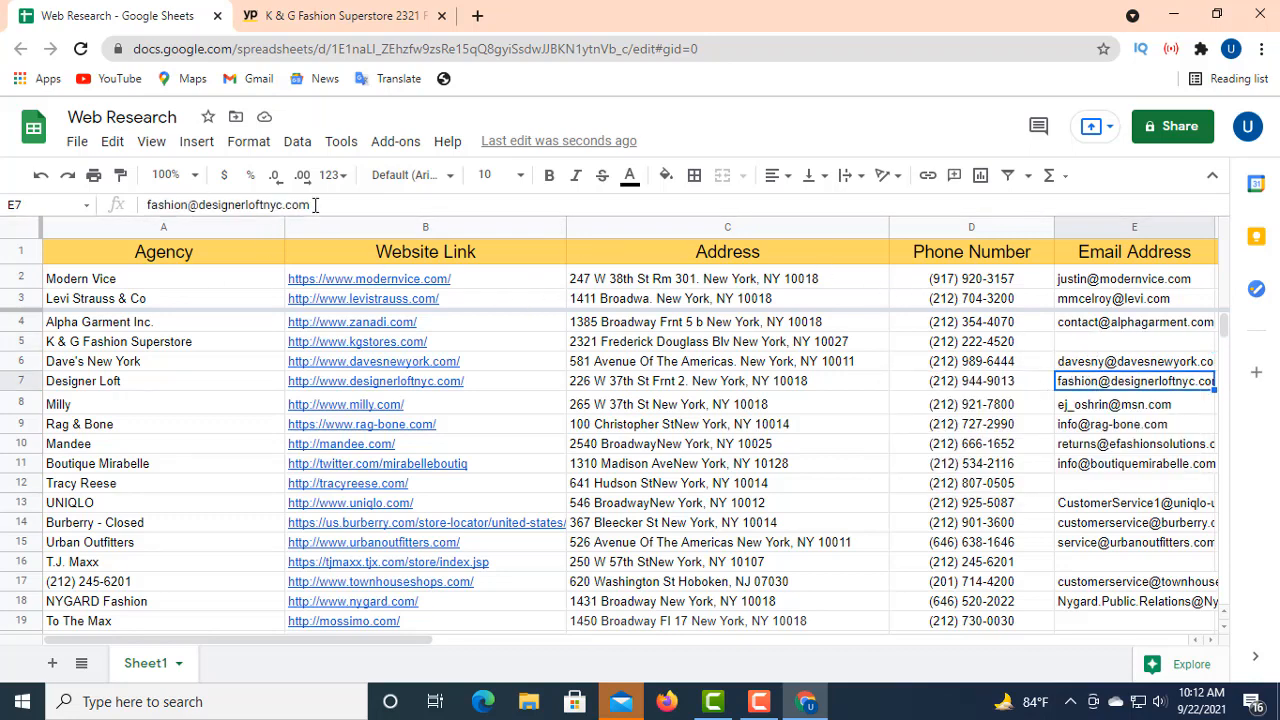
pyautogui.moveTo(311, 205); pyautogui.dragTo(146, 205)
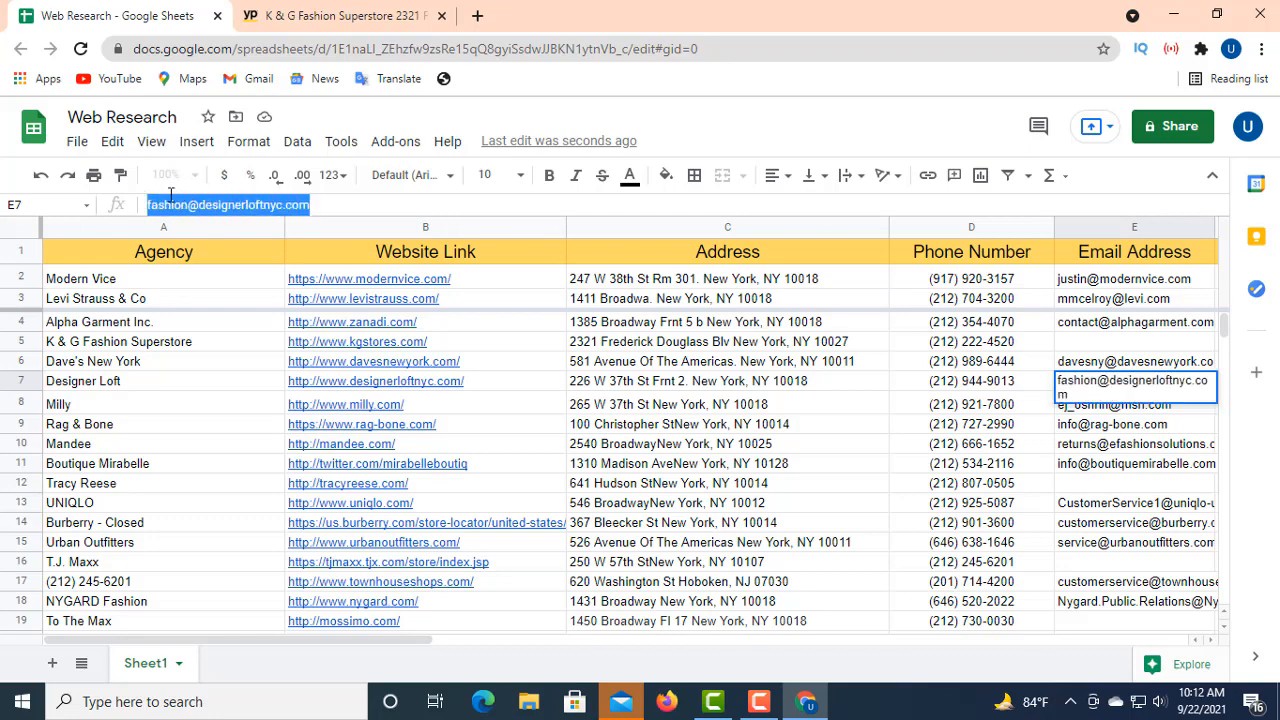
pyautogui.rightClick(170, 198)
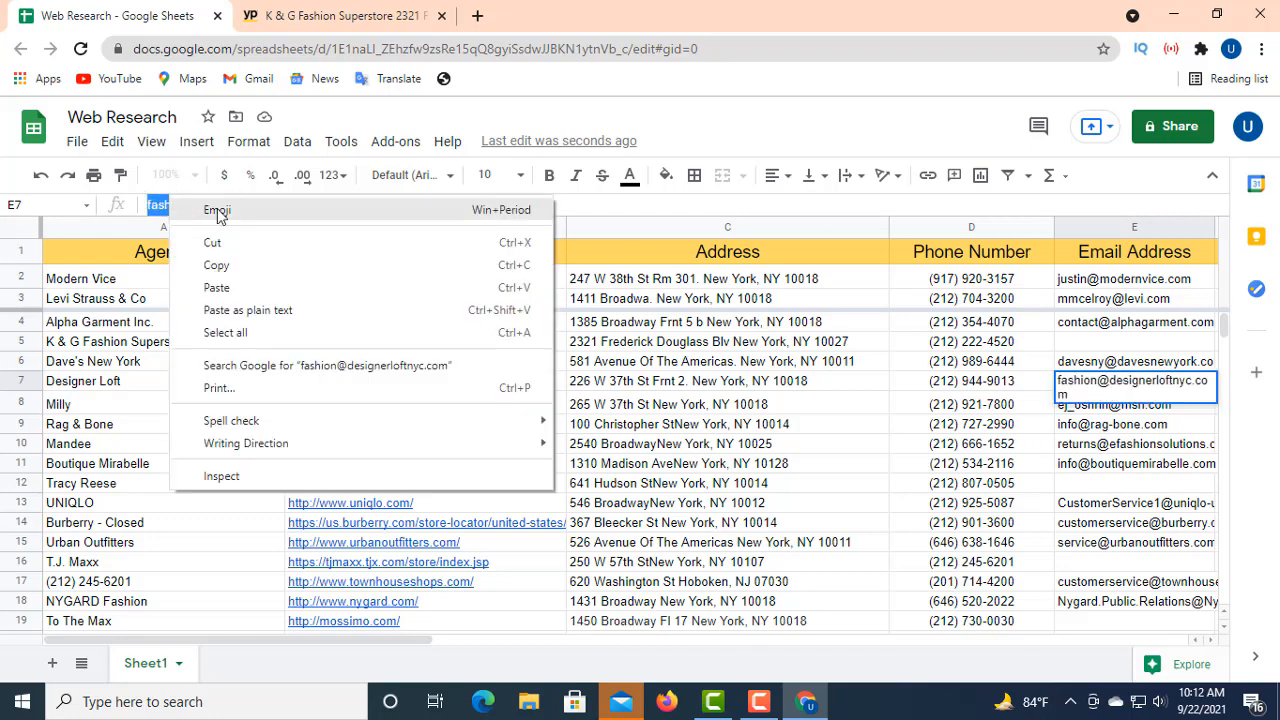
pyautogui.click(220, 265)
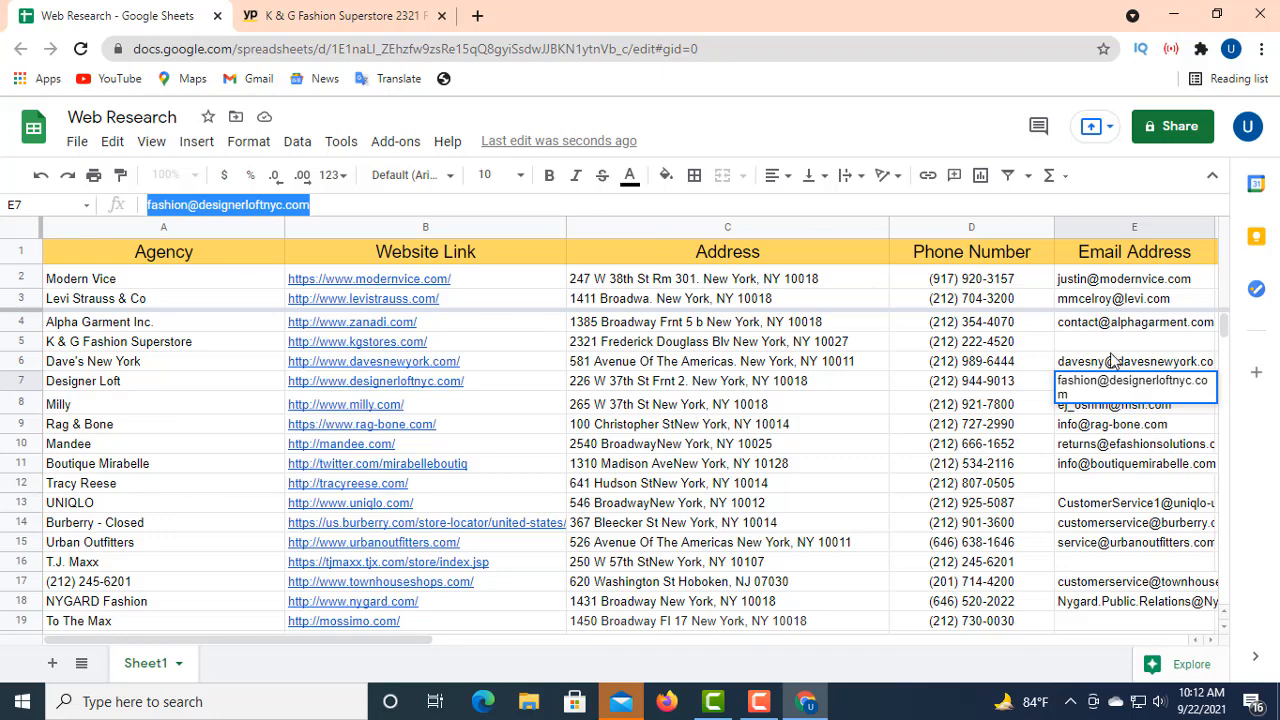
pyautogui.click(1093, 345)
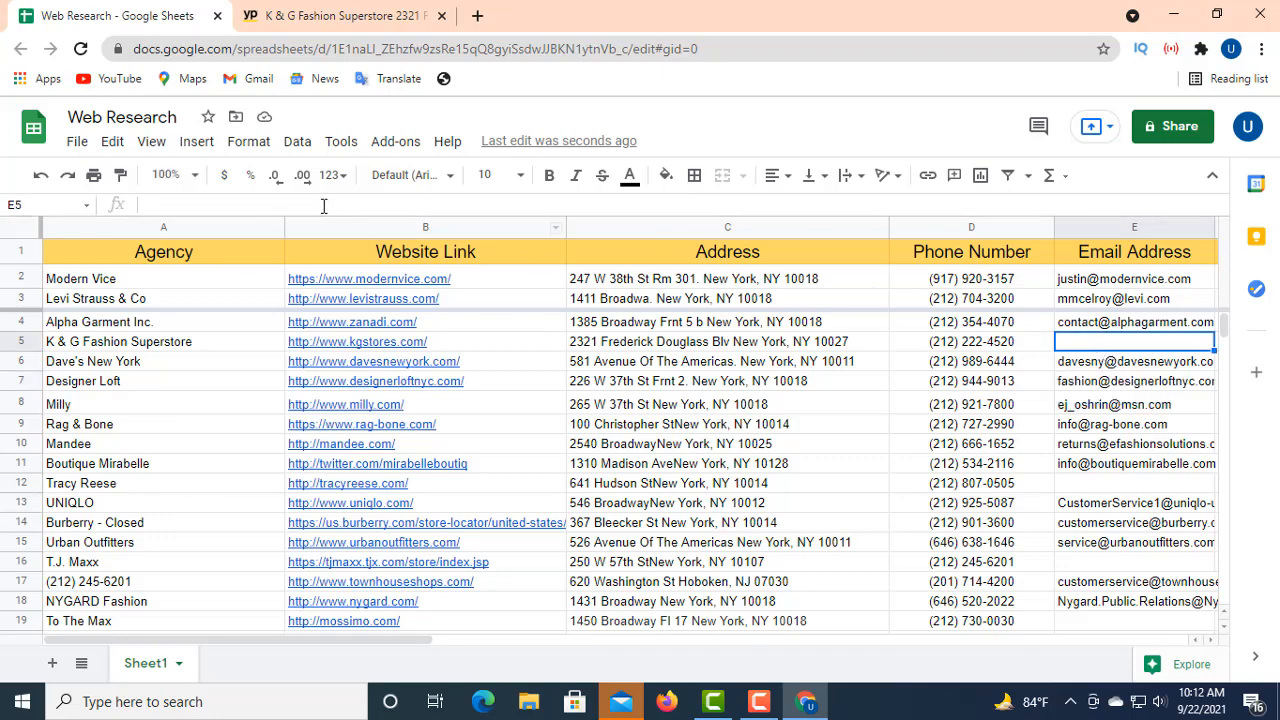
pyautogui.rightClick(171, 206)
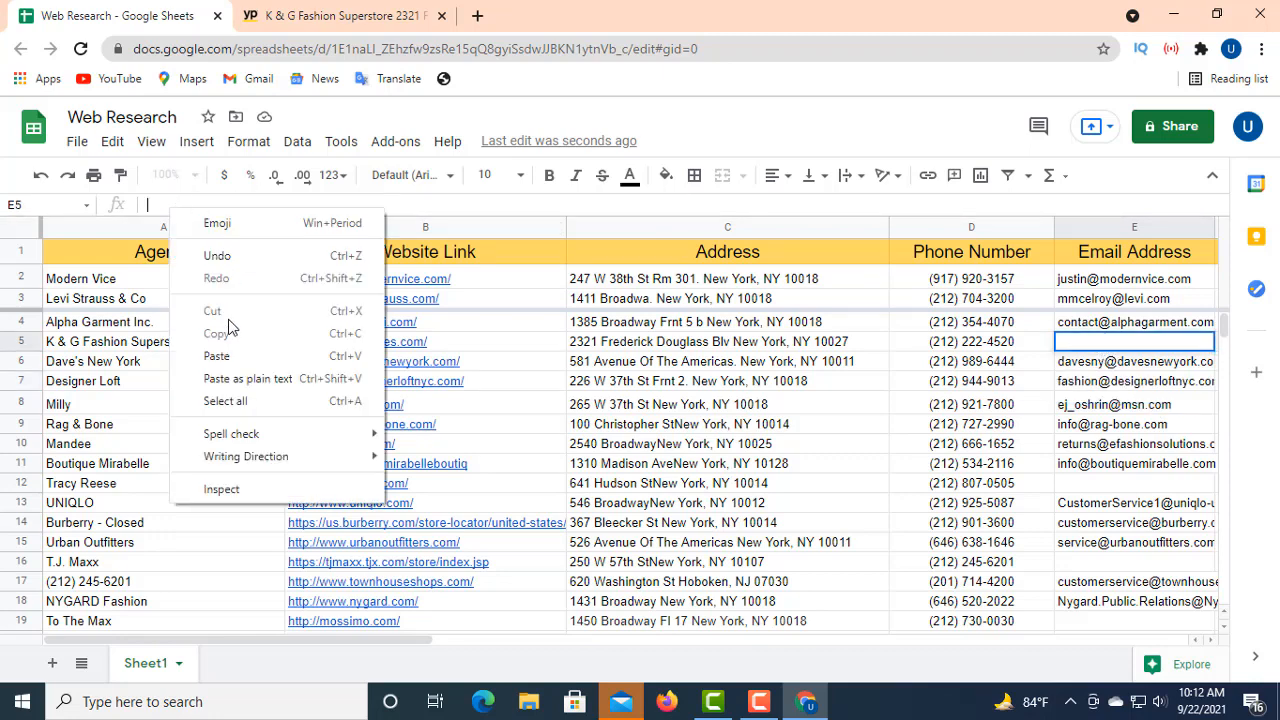
pyautogui.click(222, 357)
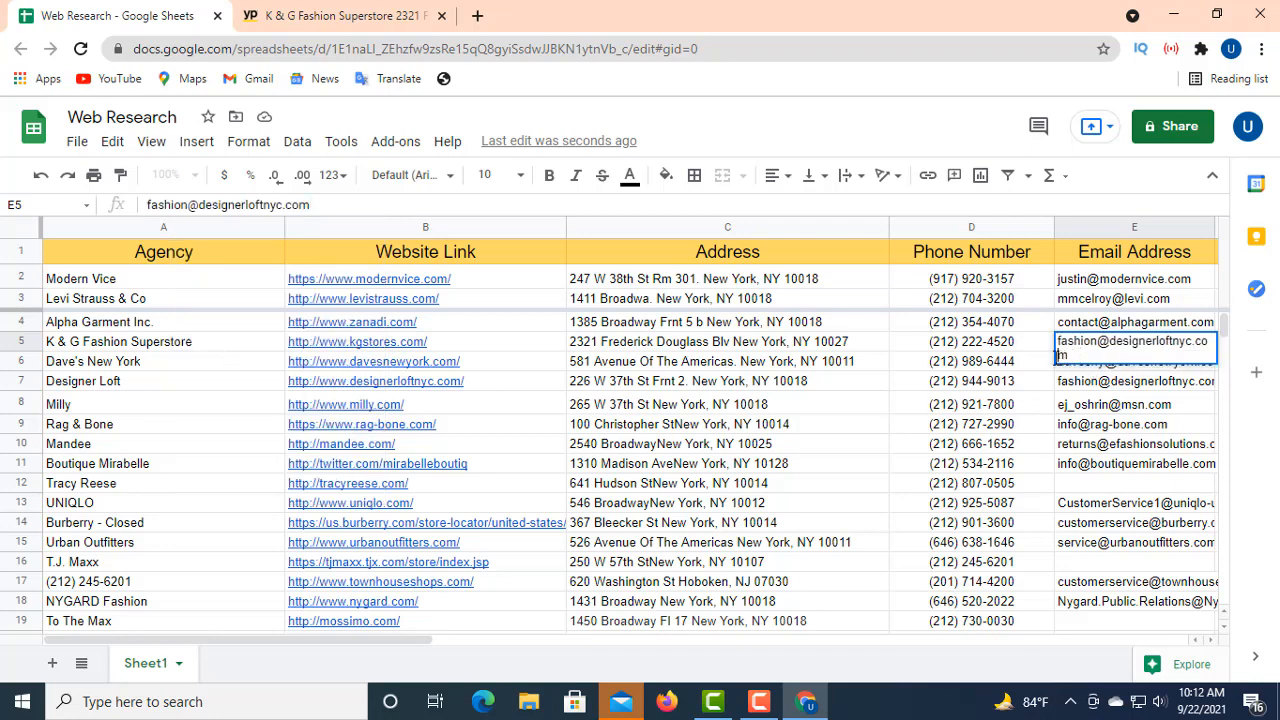
pyautogui.press('BackSpace')
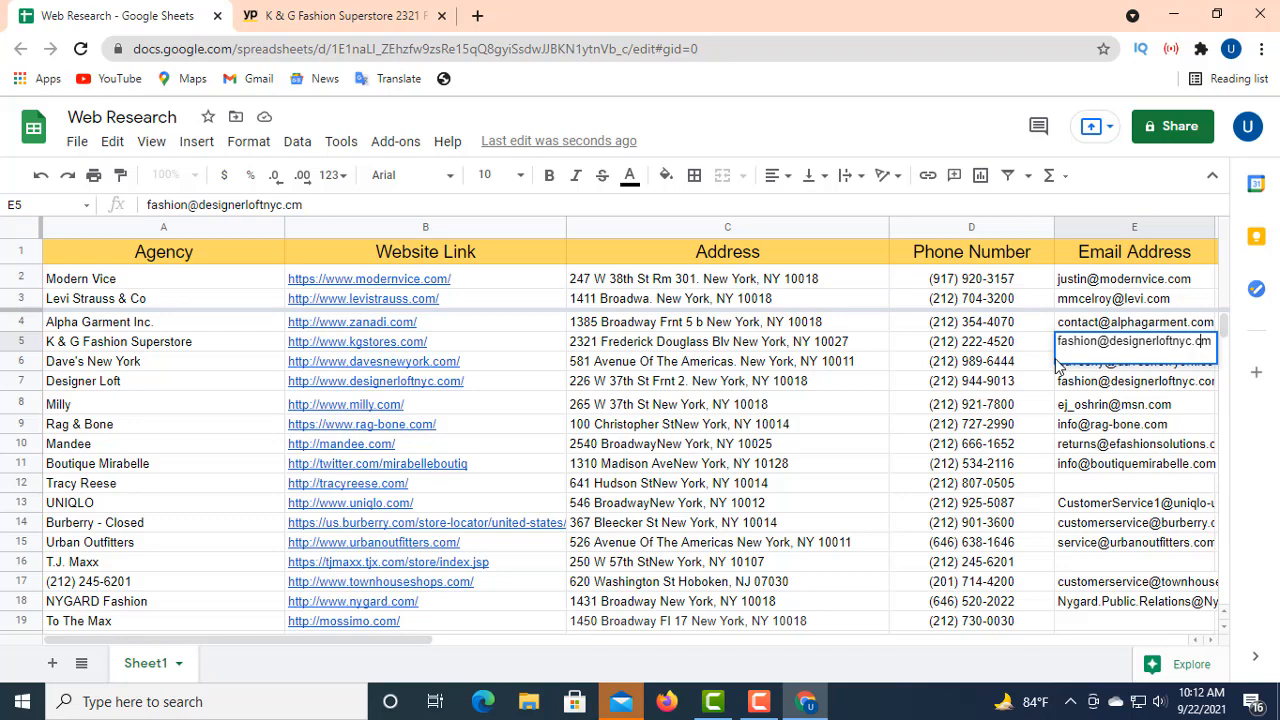
pyautogui.write('o')
pyautogui.click(846, 390)
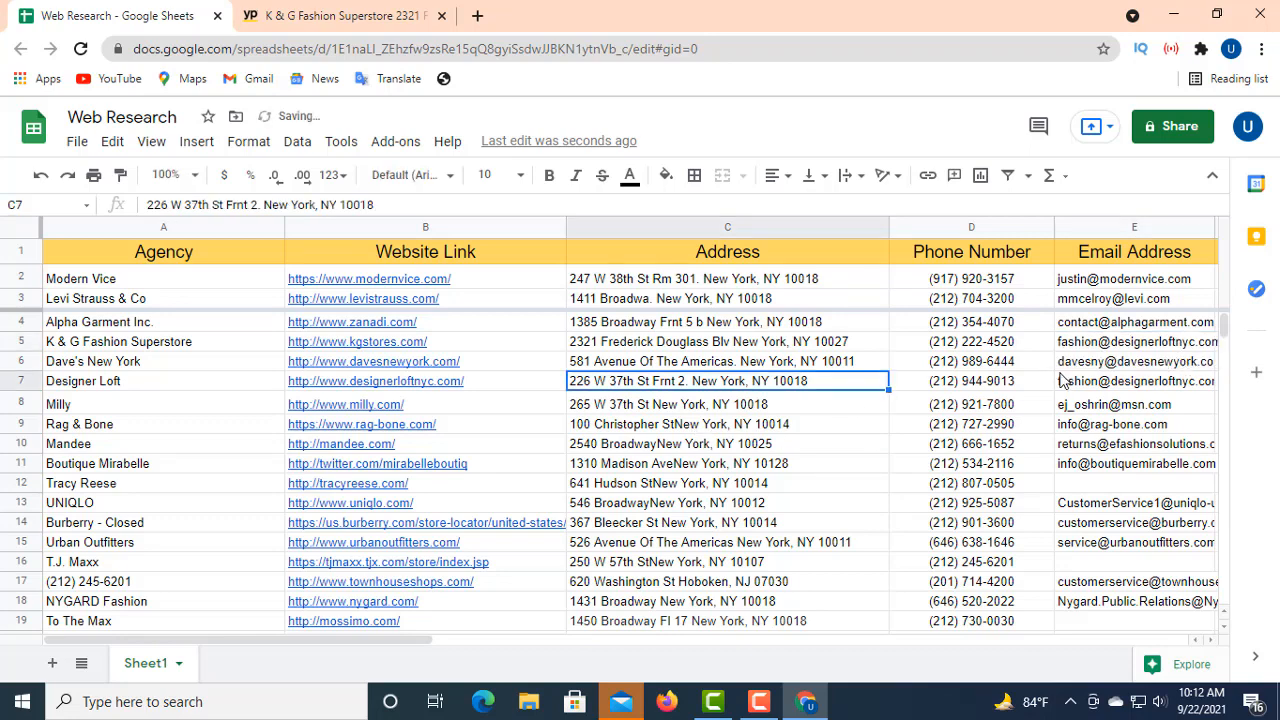
# - Fill the entire Agency column, including its header, with a light salmon-pink background
pyautogui.moveTo(1097, 342)
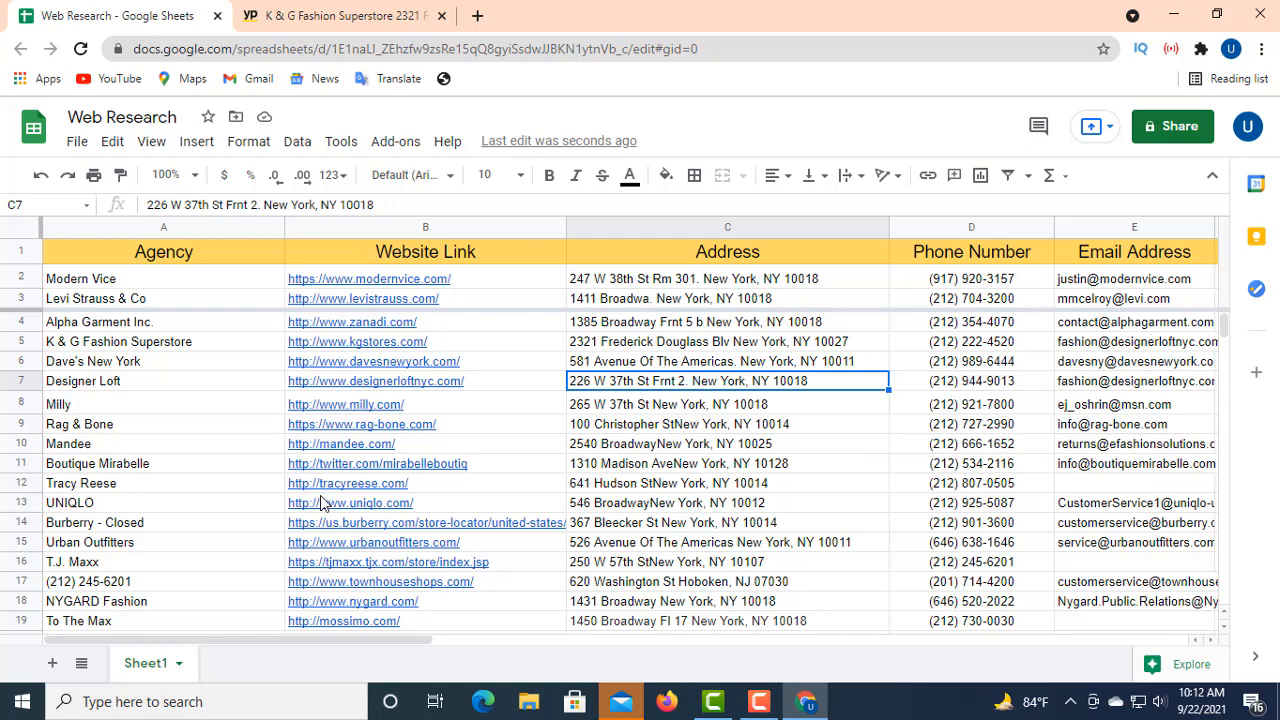
pyautogui.scroll(-1, 322, 503)
pyautogui.scroll(1, 330, 484)
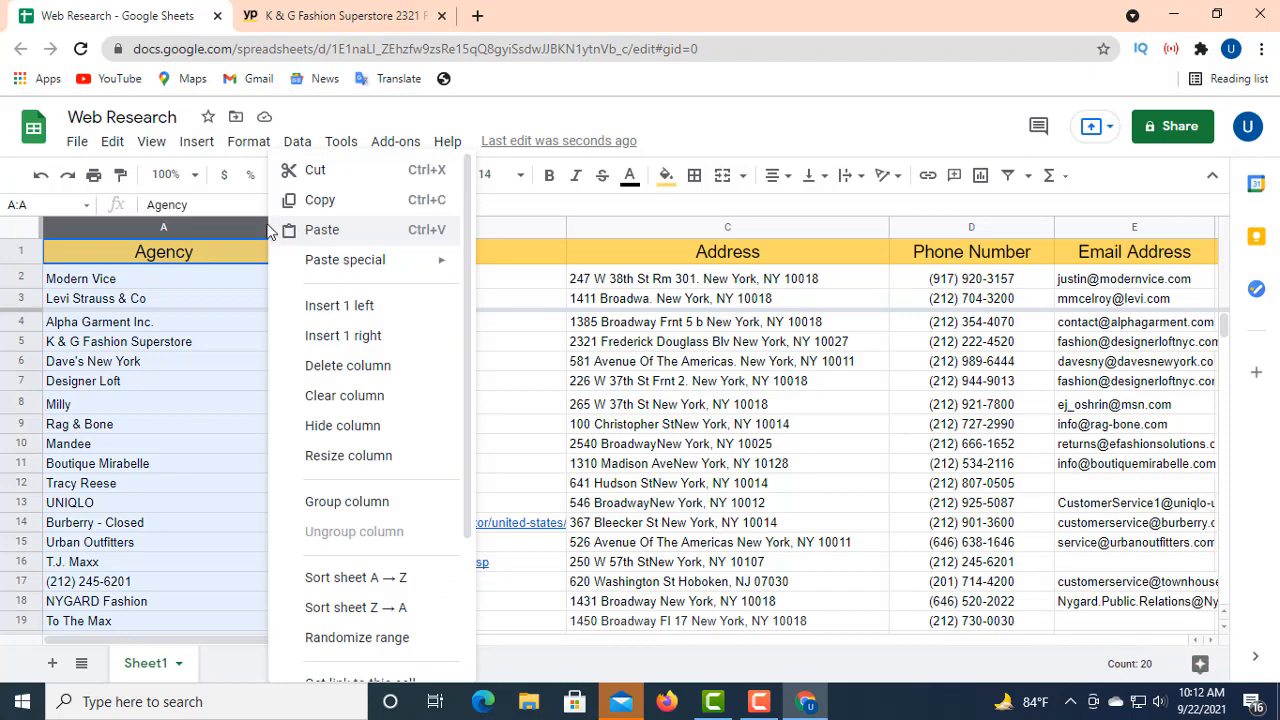
pyautogui.click(665, 177)
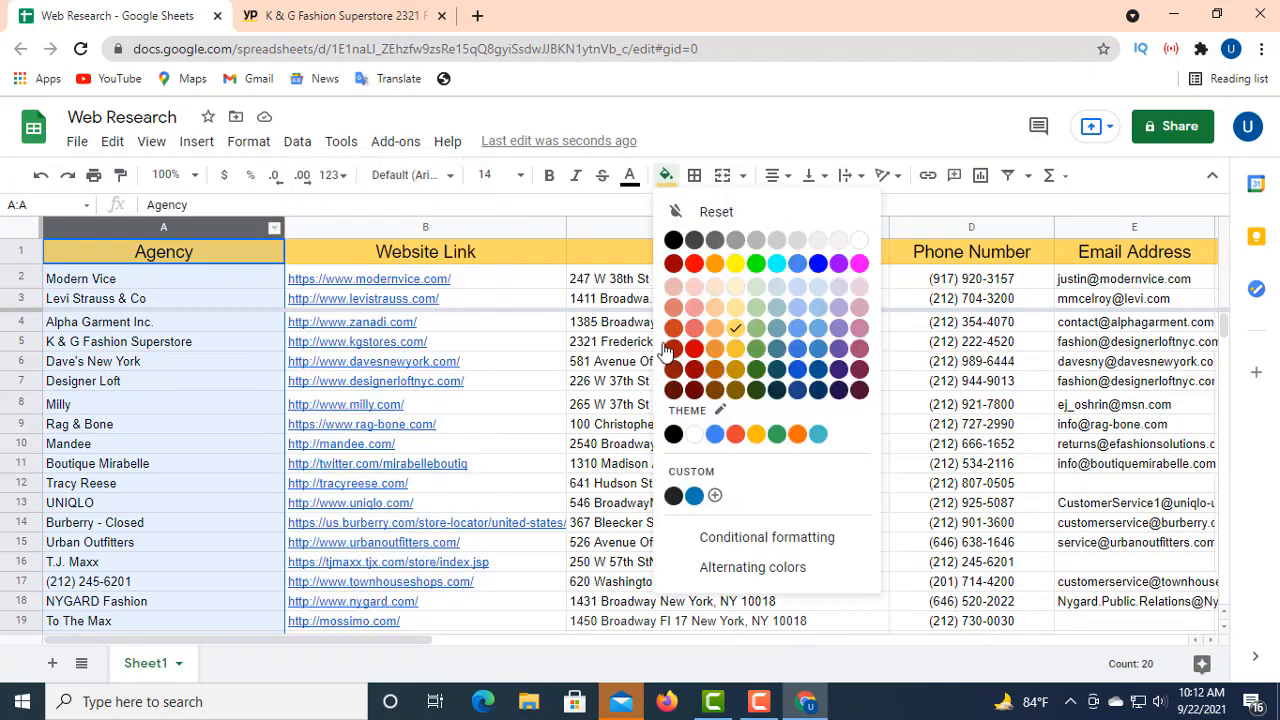
pyautogui.click(674, 288)
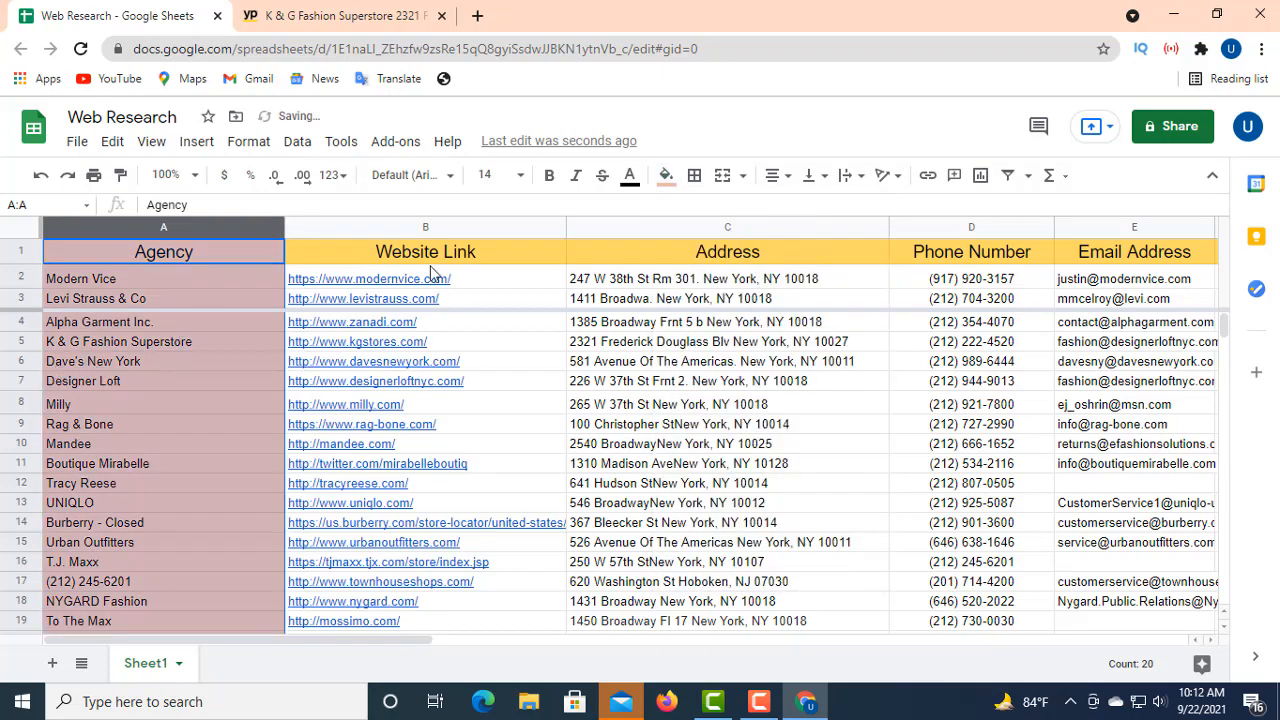
# - Fill the entire Website Link column, including its header, with a medium green background
pyautogui.click(555, 231)
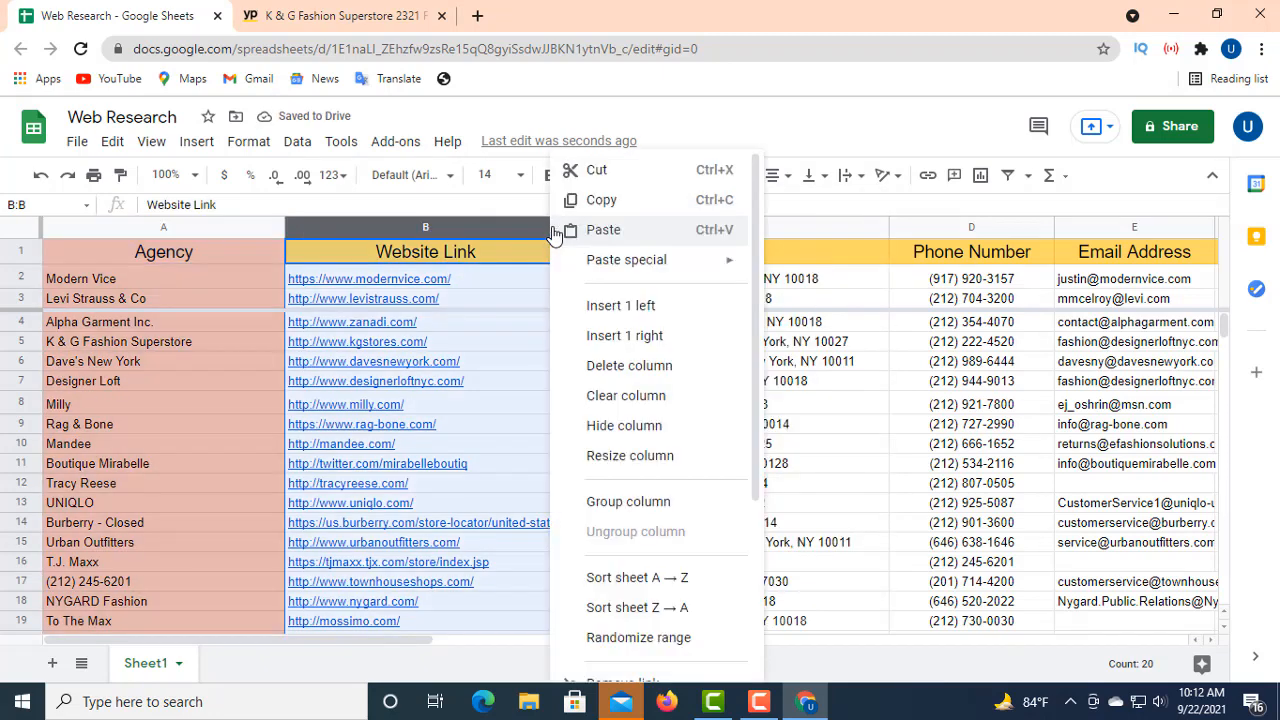
pyautogui.click(791, 214)
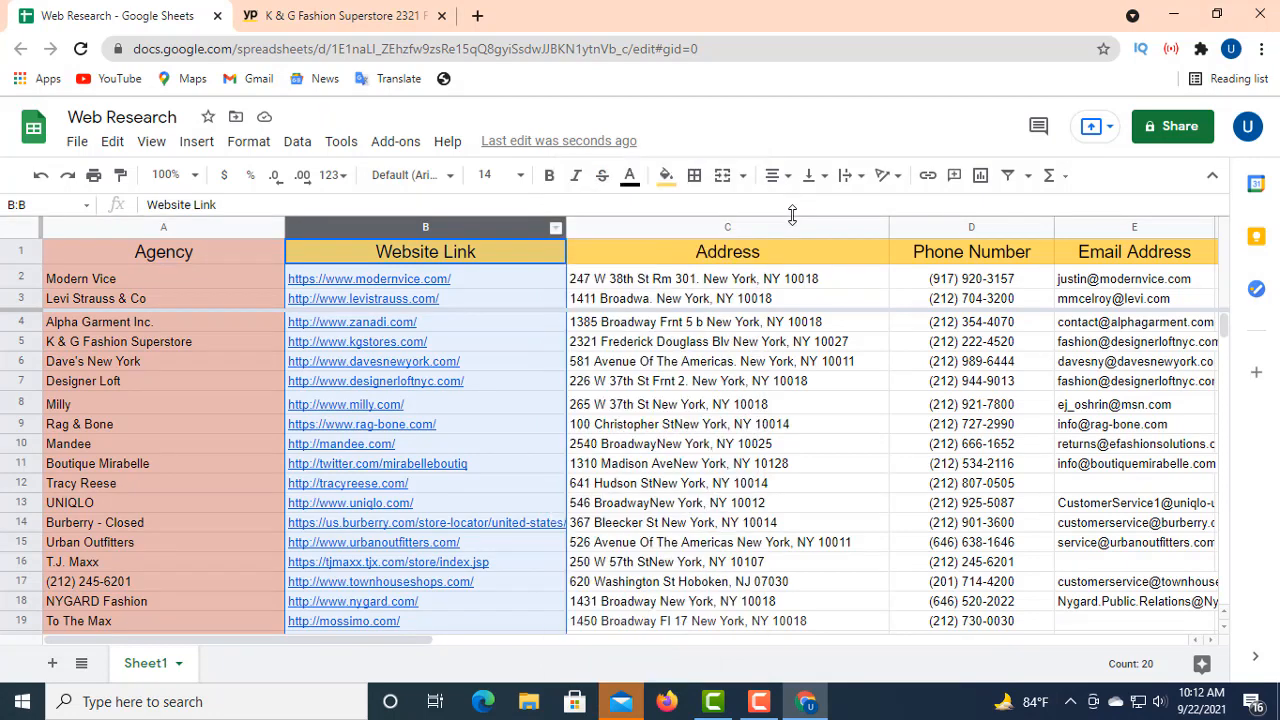
pyautogui.click(672, 182)
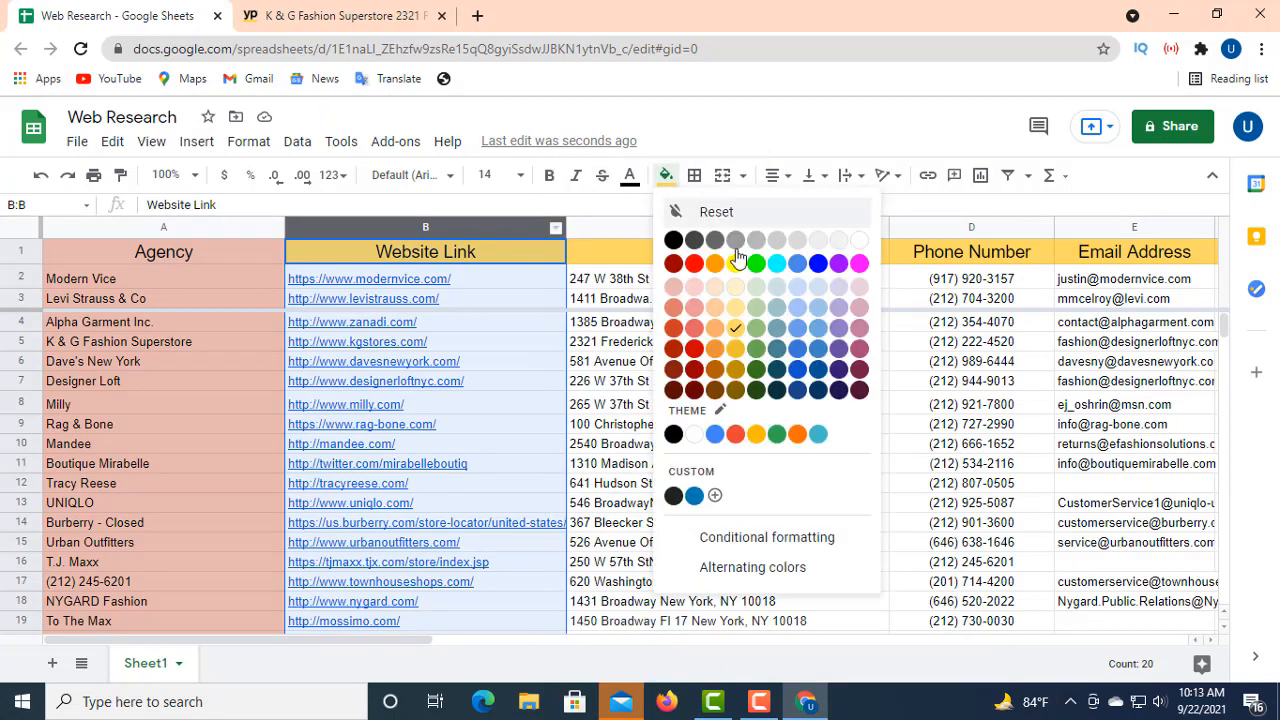
pyautogui.click(756, 329)
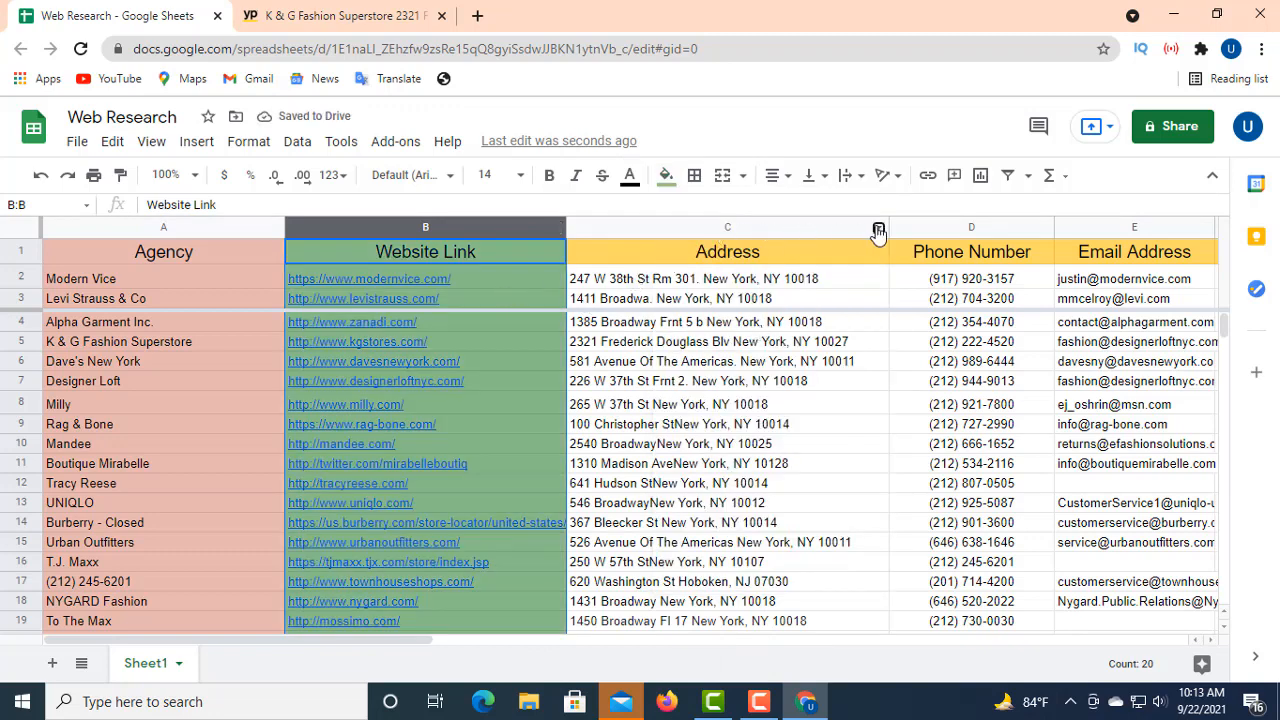
# - Paste the copied e-mail address into cell C1, replacing the Address header
pyautogui.rightClick(880, 228)
pyautogui.click(891, 149)
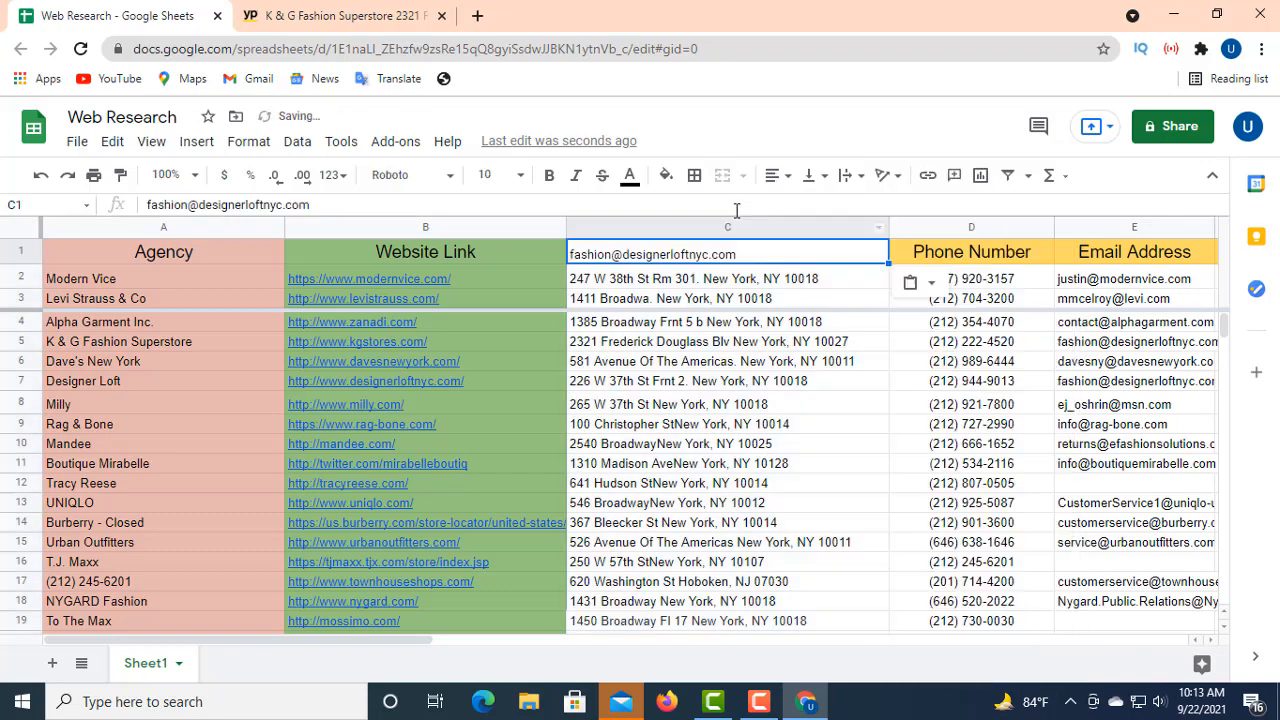
# - Fill only header cell C1 with a blue background
pyautogui.click(666, 176)
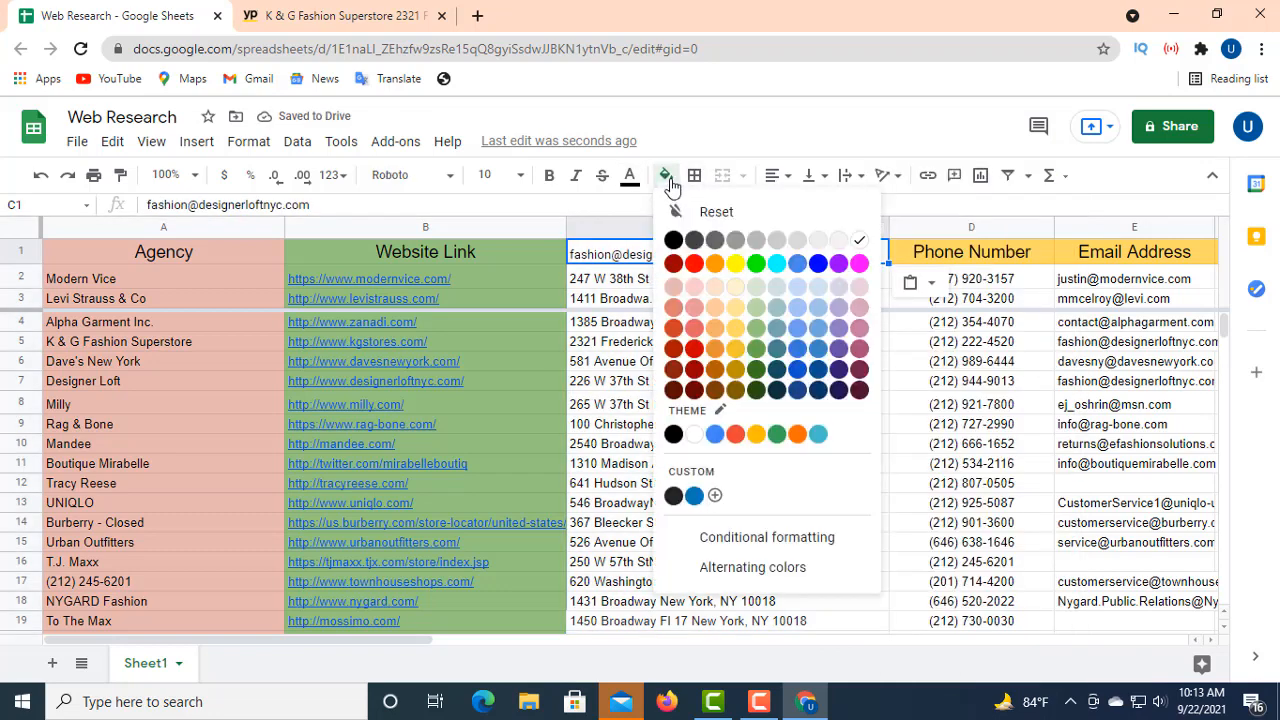
pyautogui.click(798, 352)
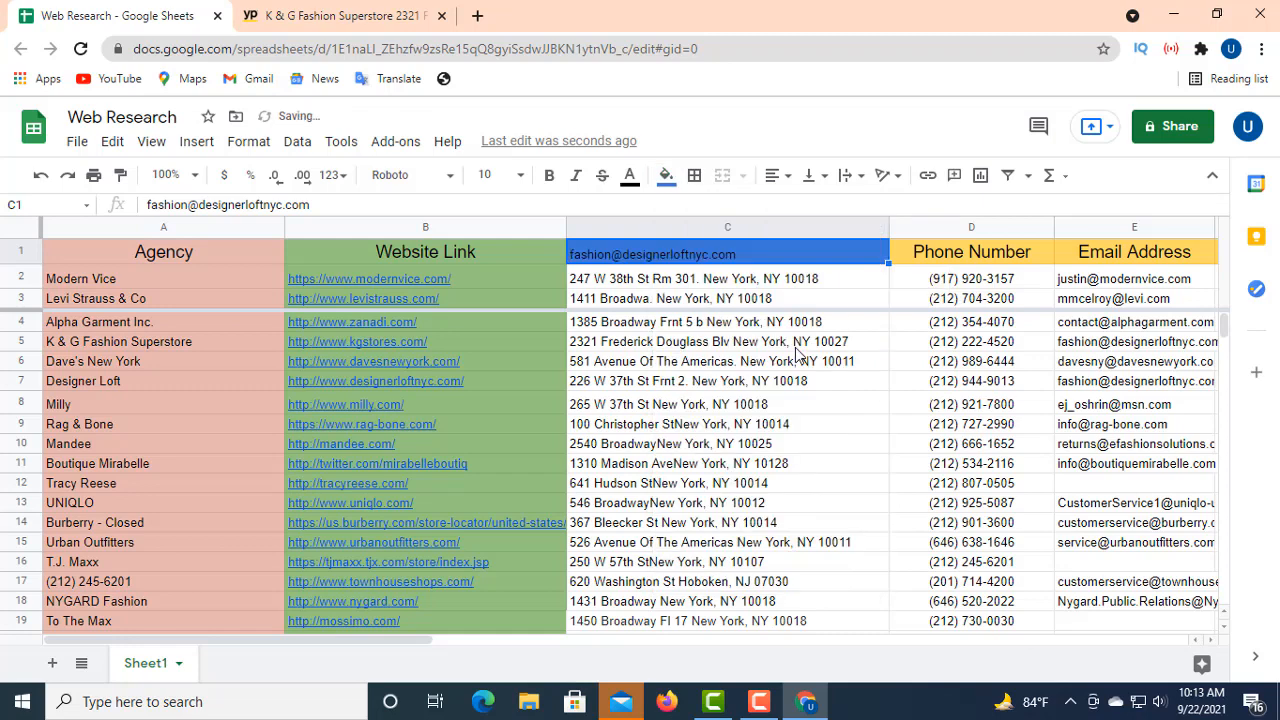
pyautogui.click(846, 300)
pyautogui.click(849, 257)
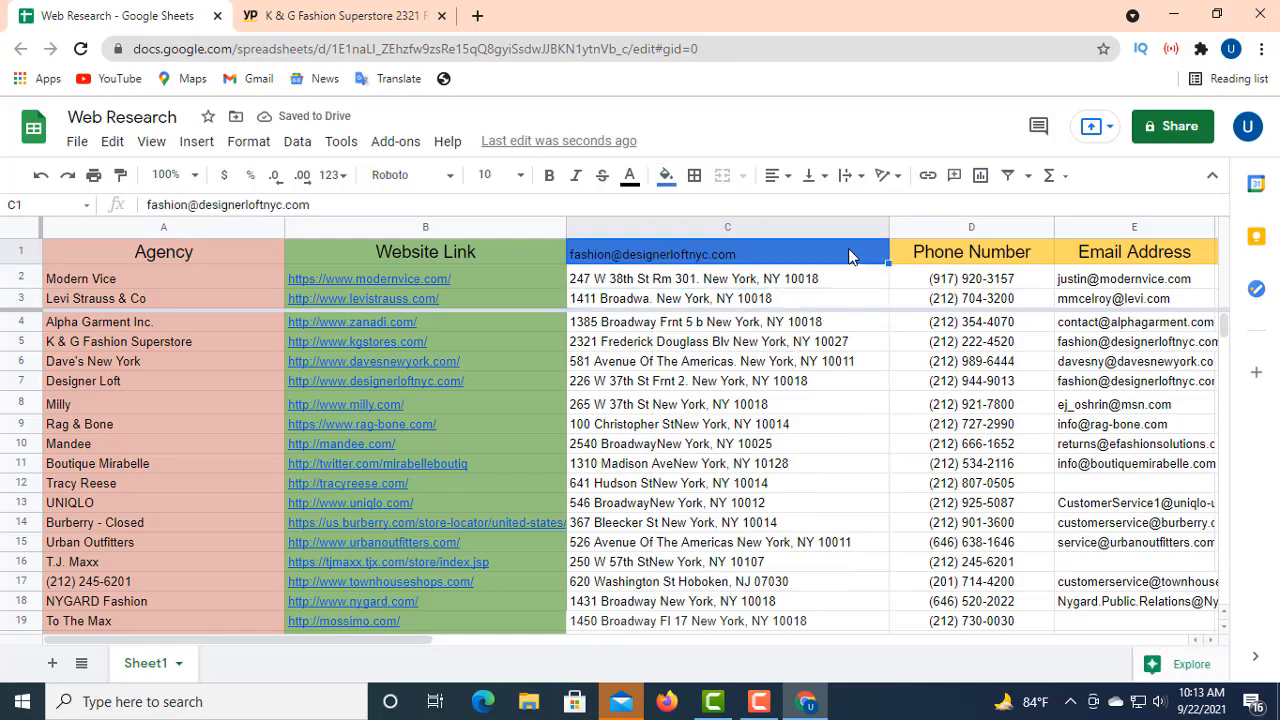
pyautogui.click(667, 177)
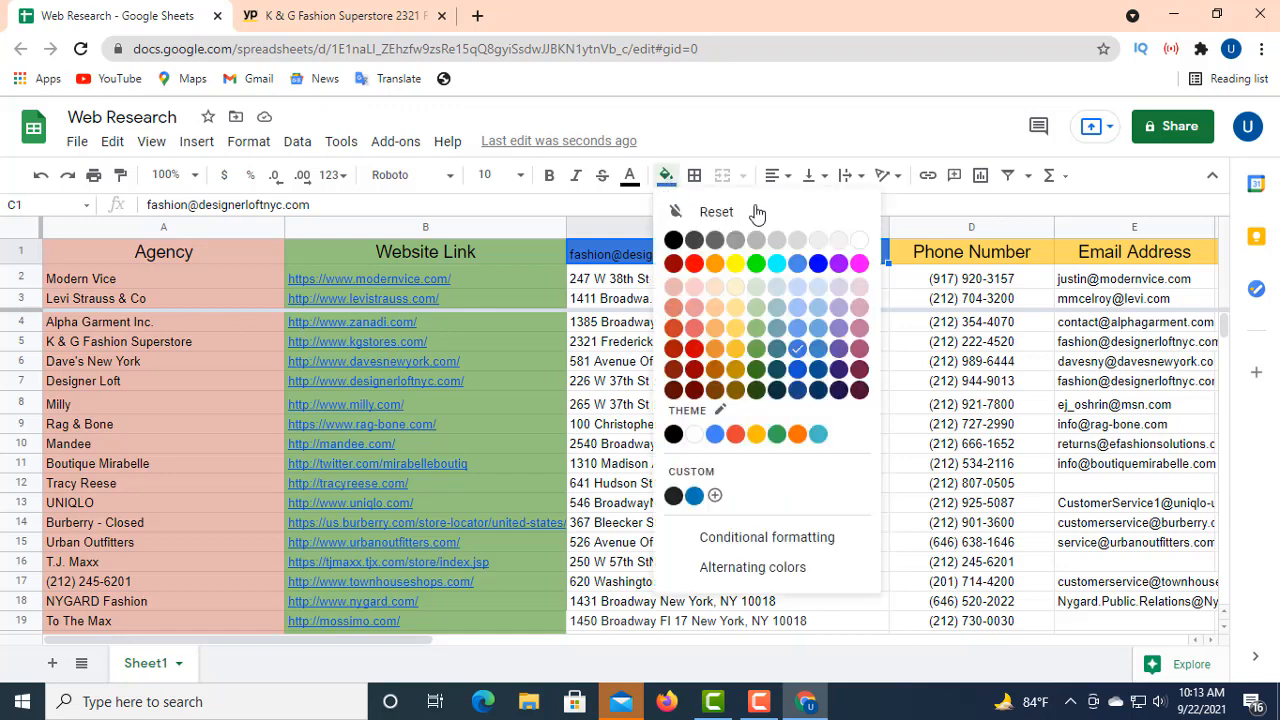
# - Fill the whole of column C, including its header cell, with a light orange background
pyautogui.click(907, 229)
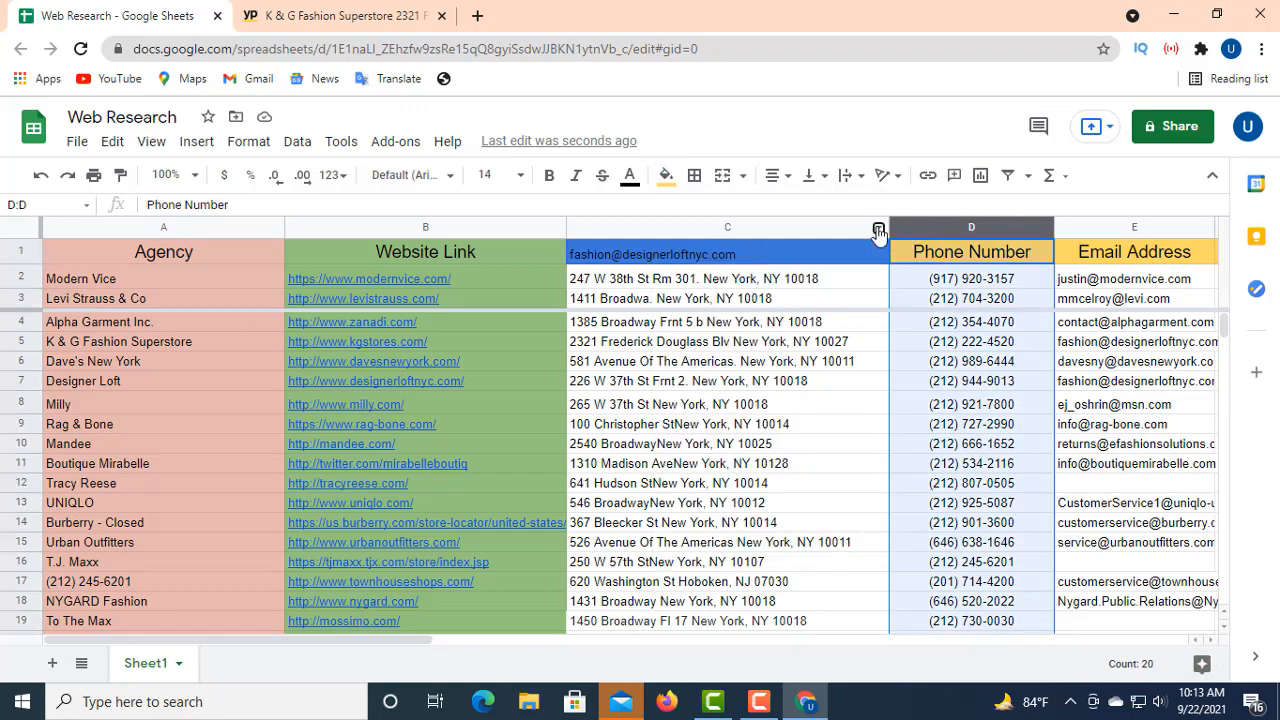
pyautogui.click(878, 231)
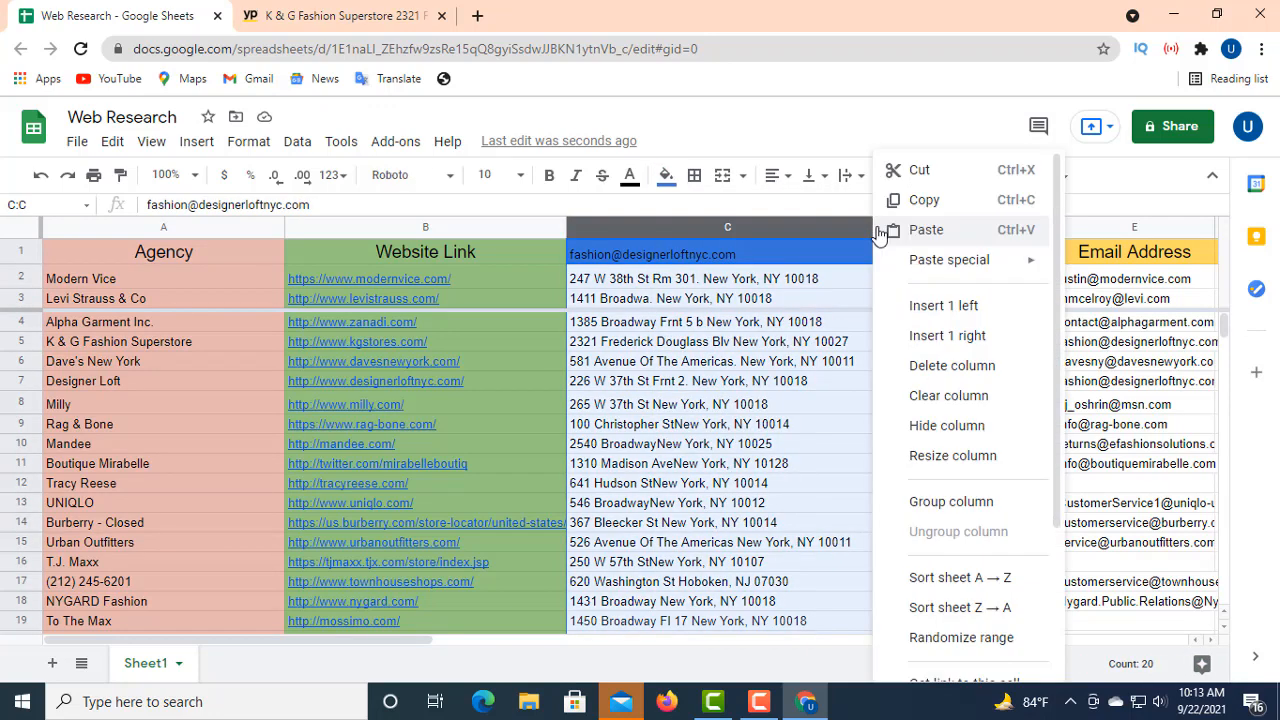
pyautogui.click(666, 177)
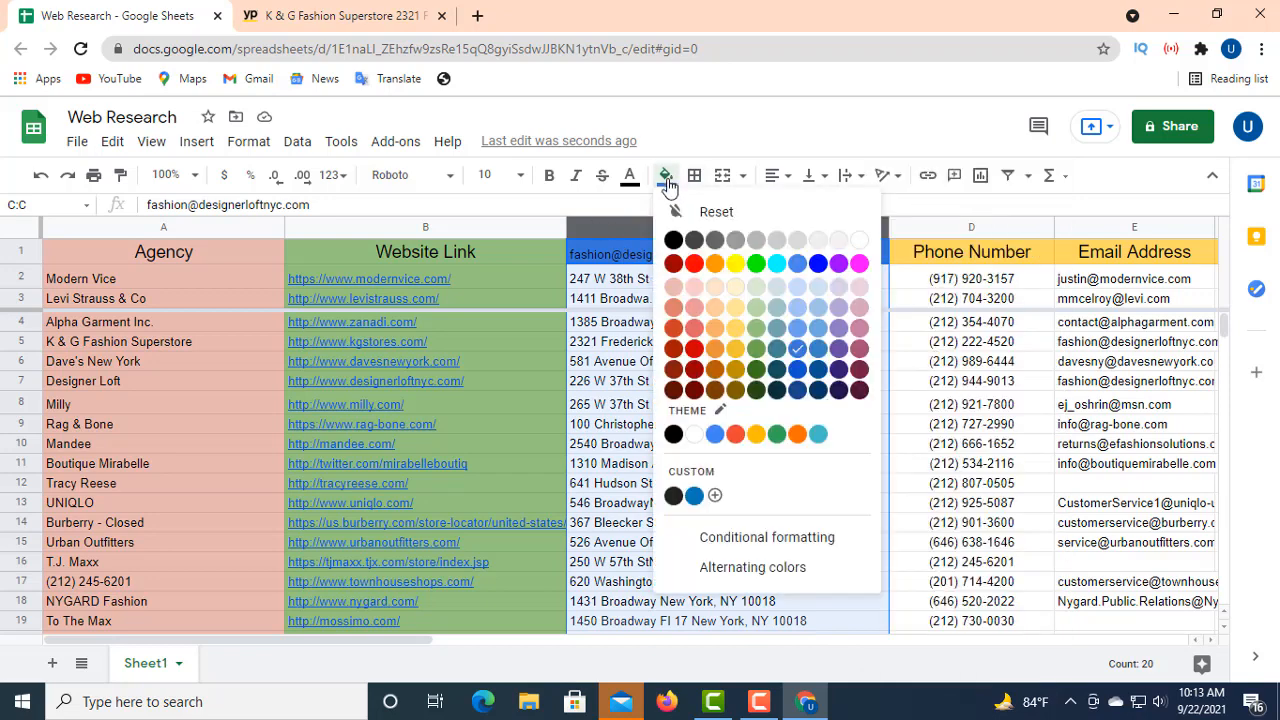
pyautogui.click(716, 287)
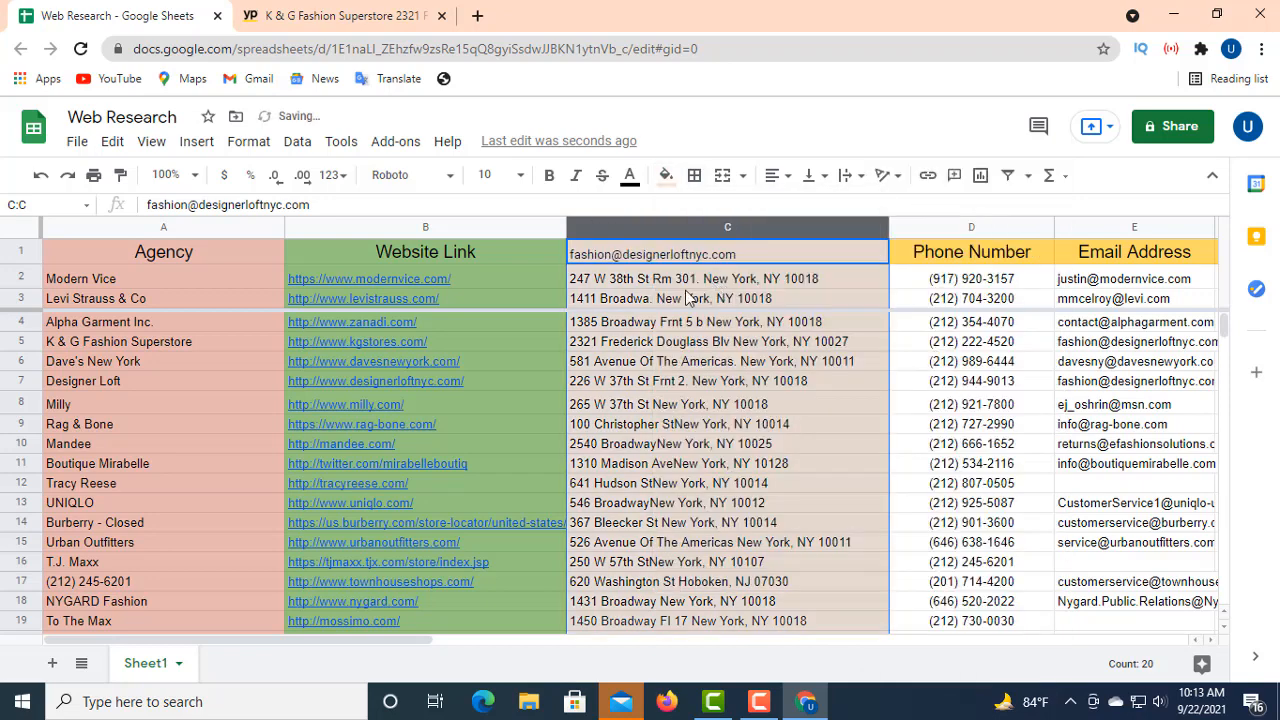
# - Fill the entire Phone Number column, including its header, with a bright green background
pyautogui.click(1045, 231)
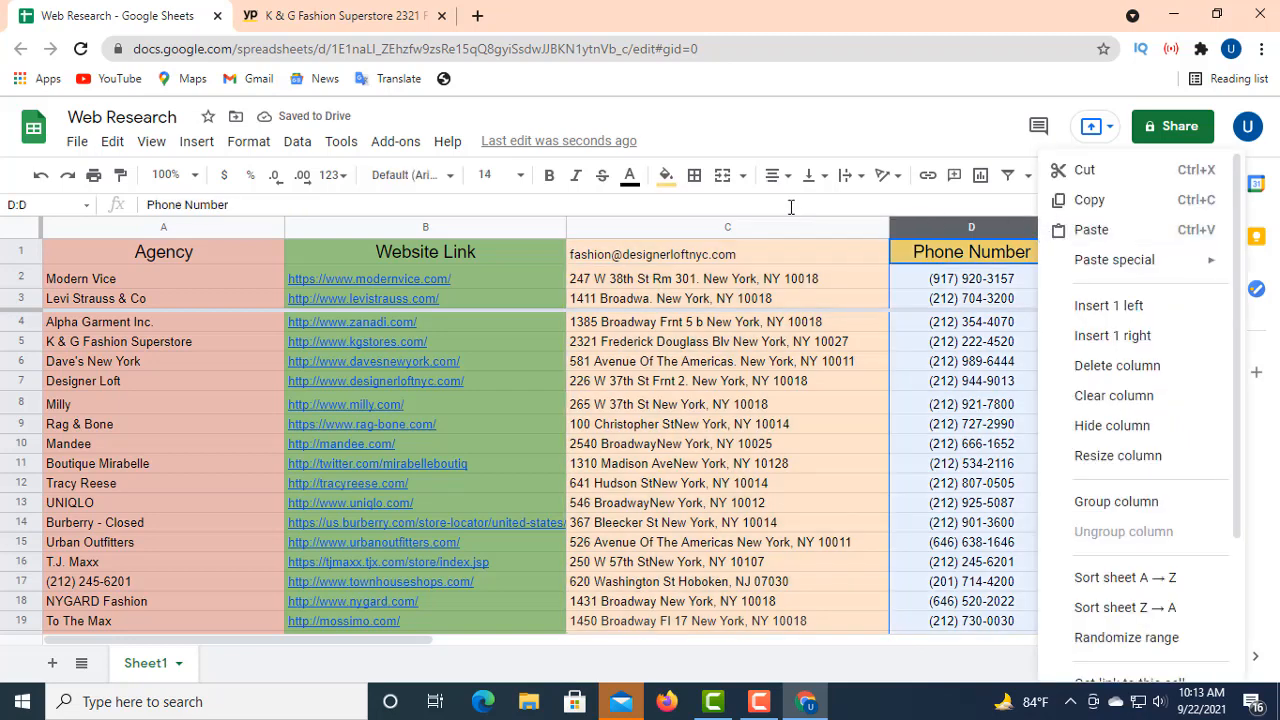
pyautogui.click(666, 176)
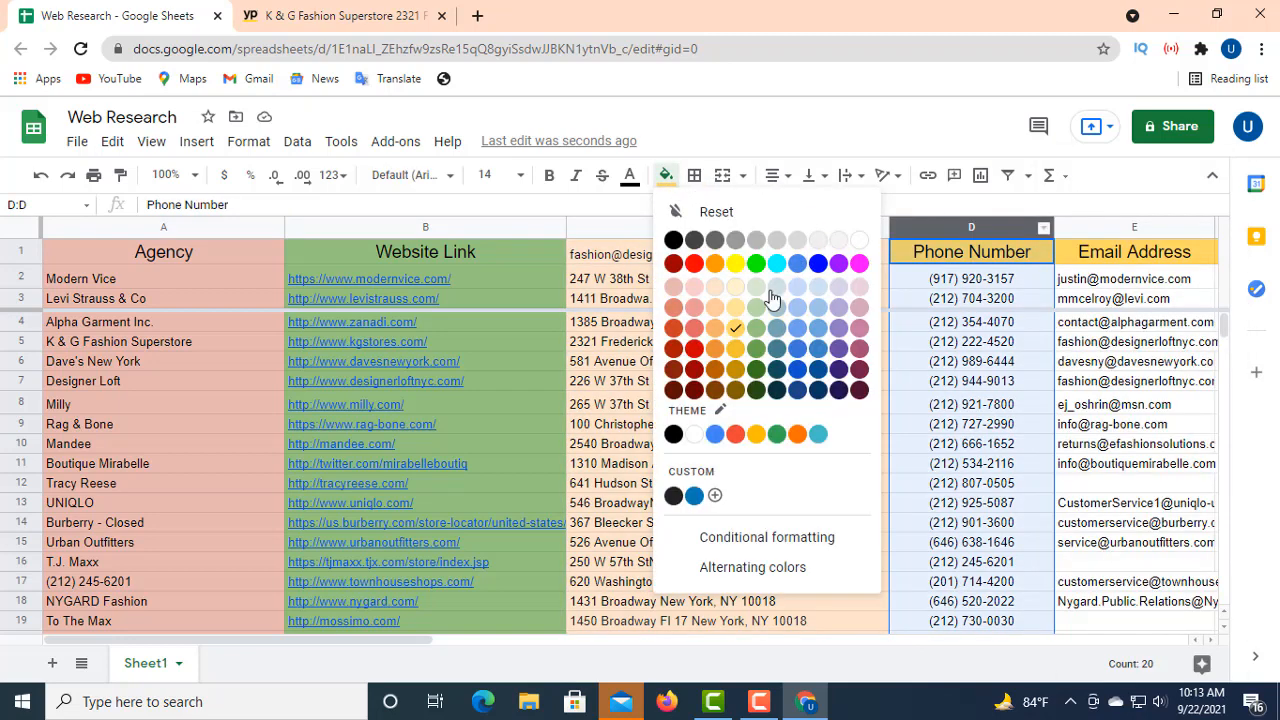
pyautogui.click(756, 264)
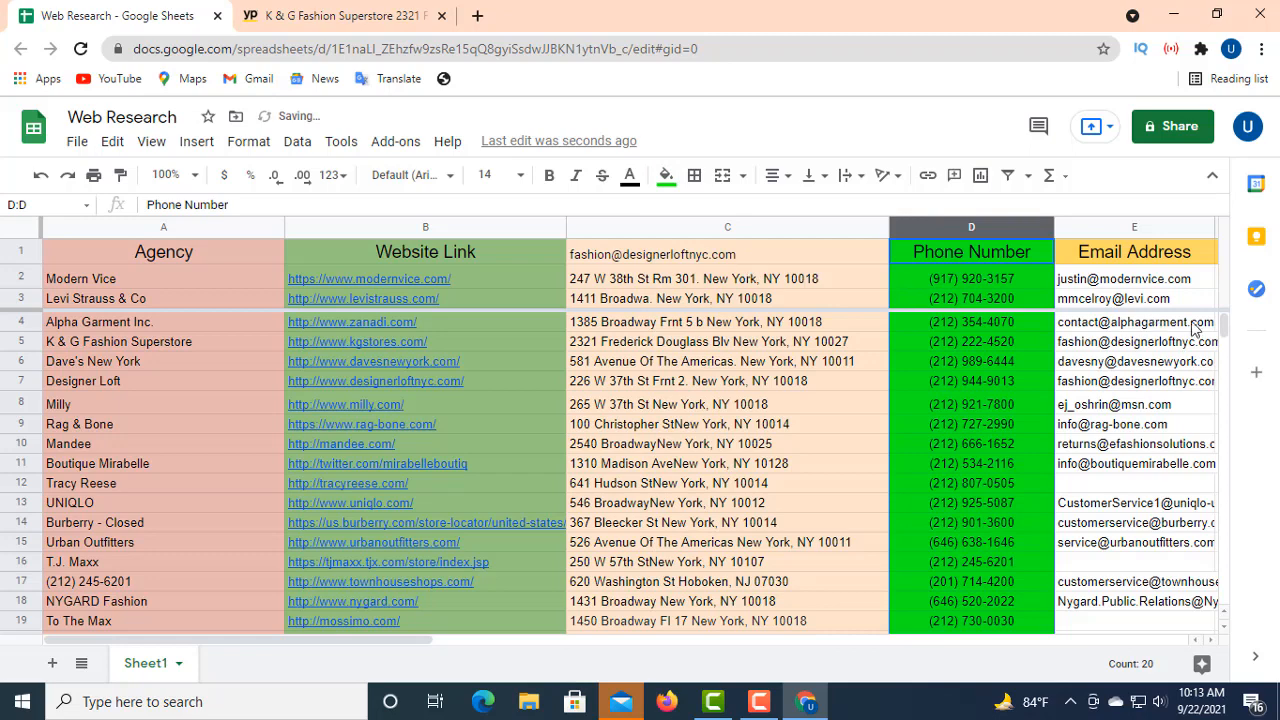
# - Fill the entire Email Address column, including its header, with a light cornflower blue background
pyautogui.click(1200, 231)
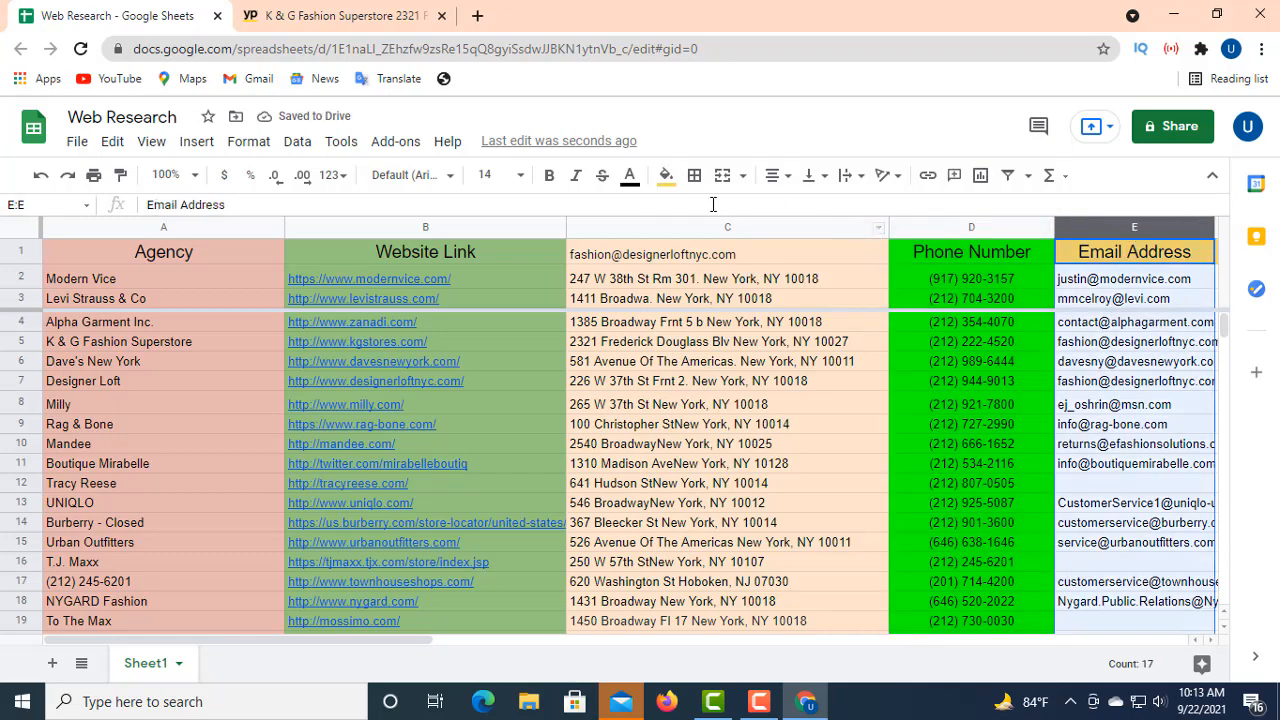
pyautogui.click(666, 176)
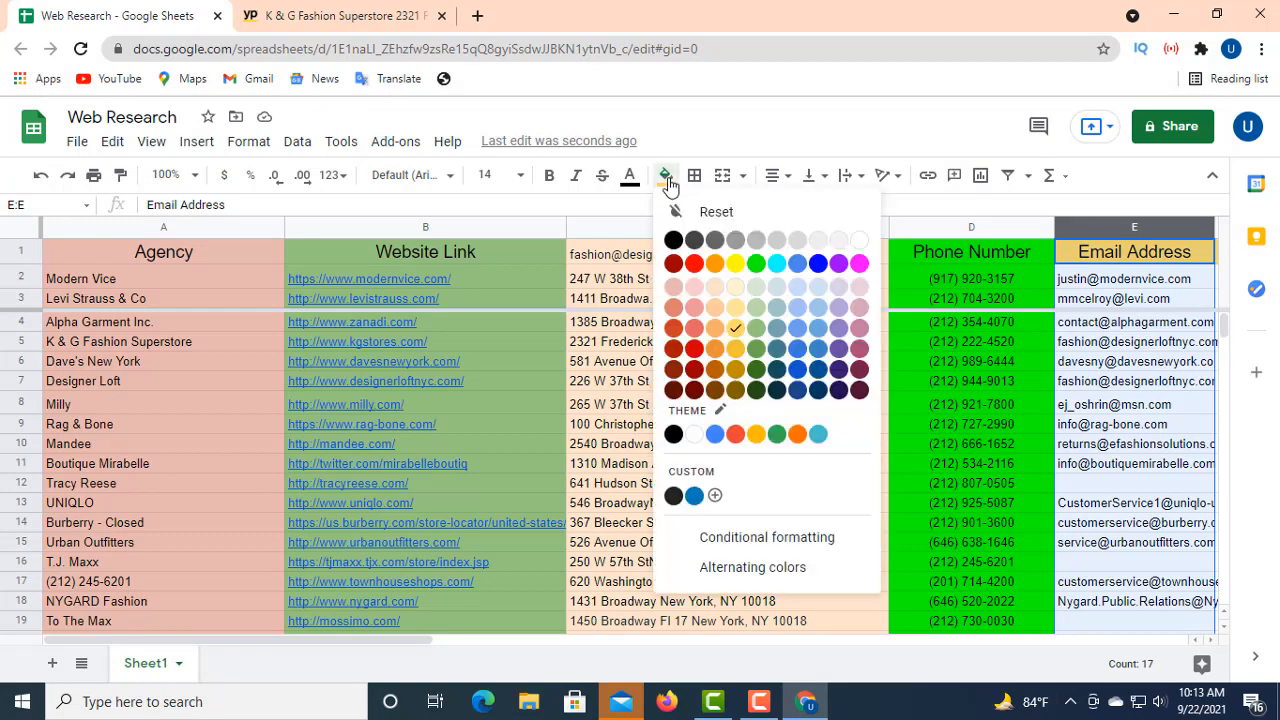
pyautogui.click(802, 287)
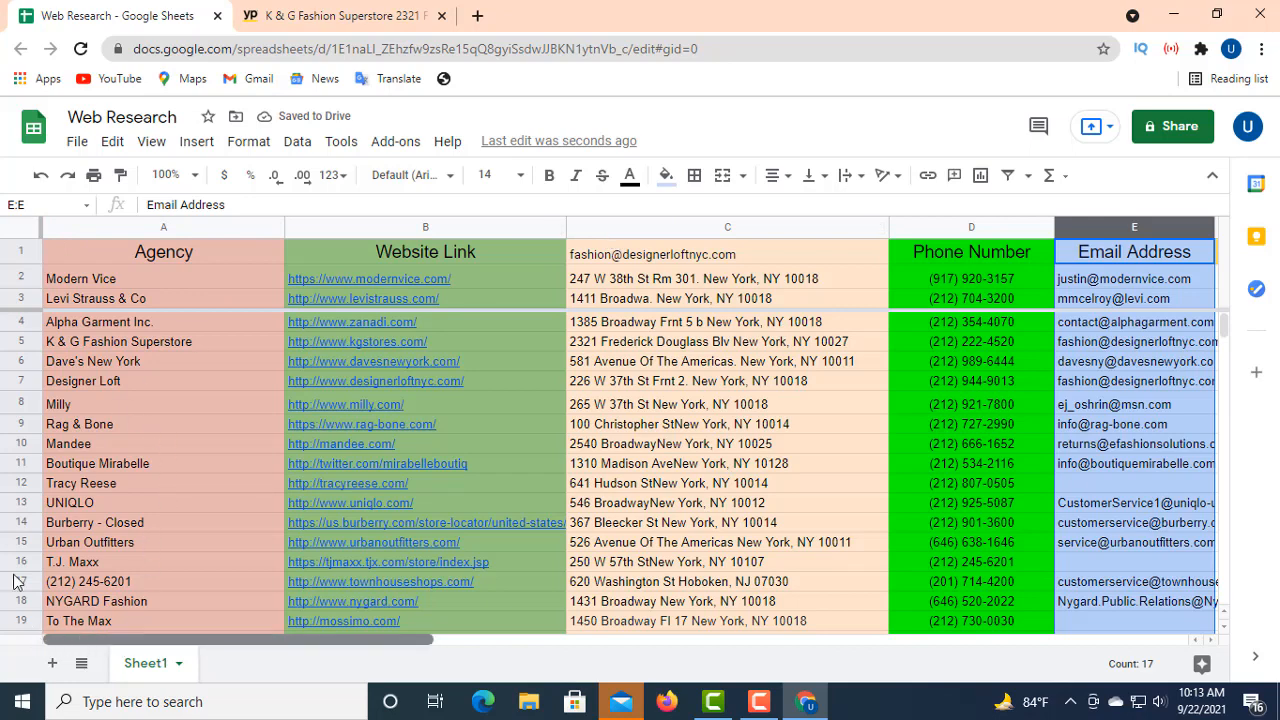
# - Fill the whole header row 1 with a magenta background
pyautogui.click(24, 252)
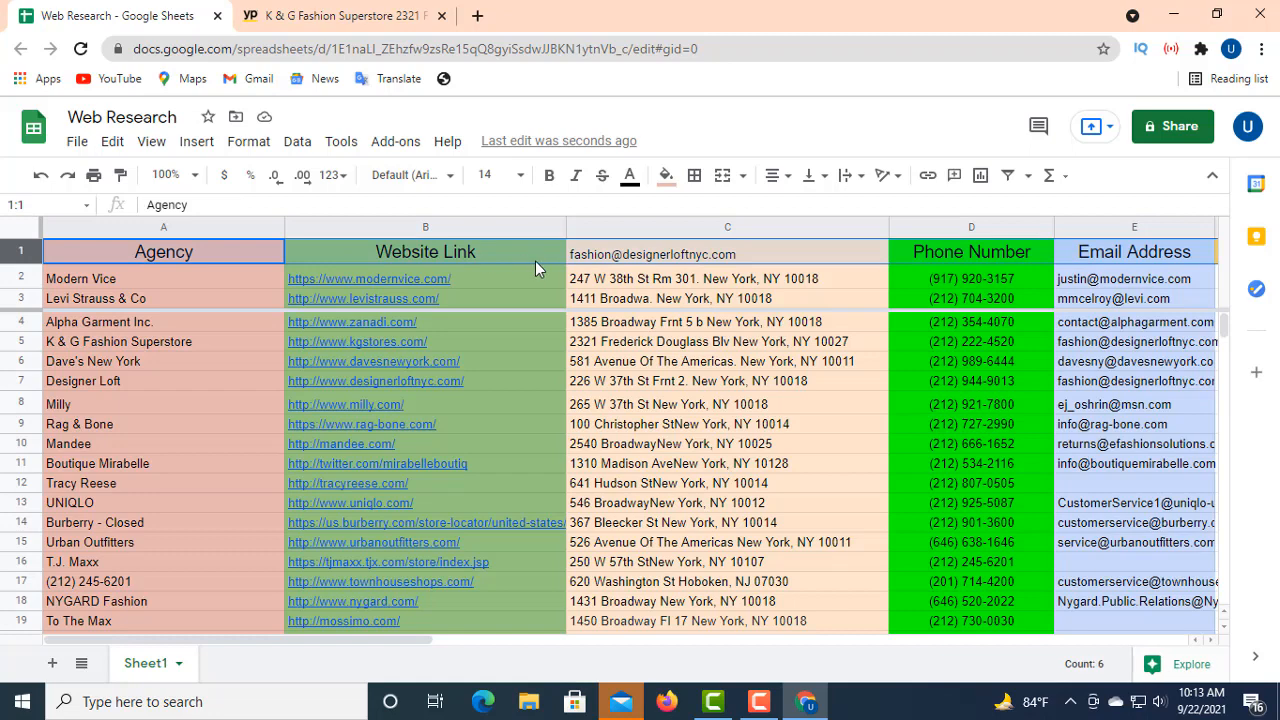
pyautogui.click(665, 176)
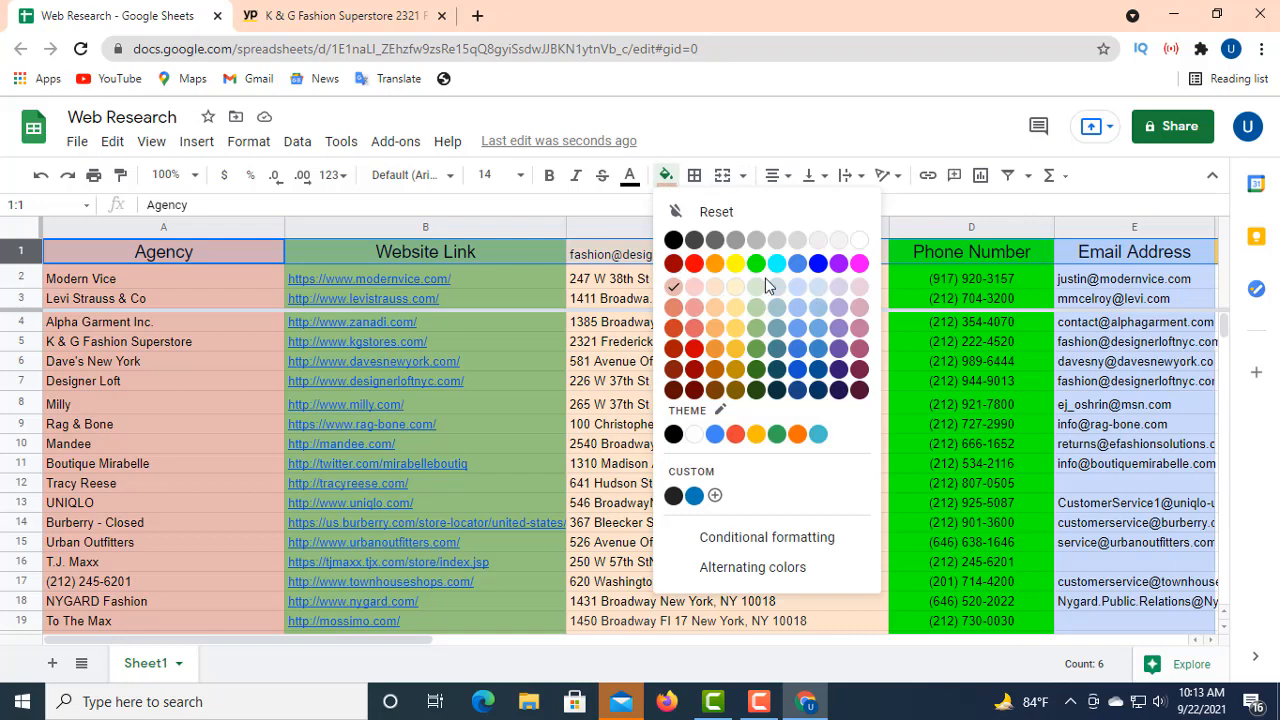
pyautogui.click(859, 264)
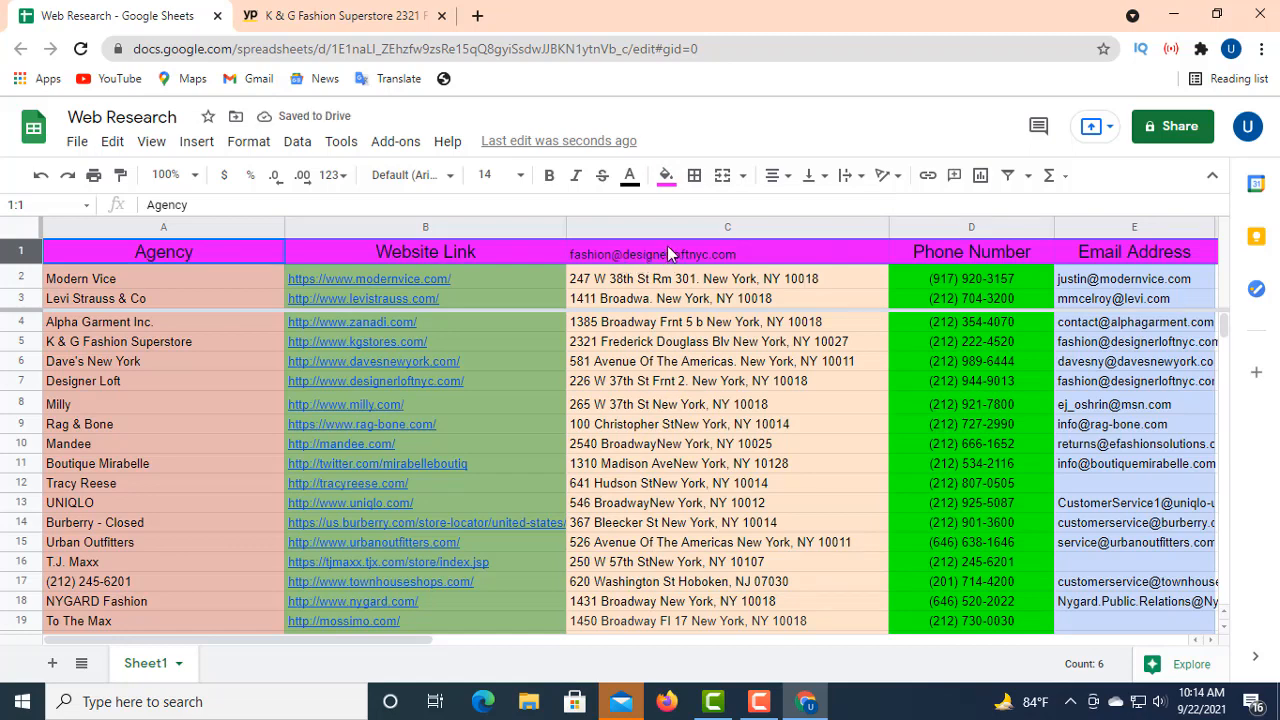
# - Center the text in header cell C1 horizontally and set its font size to 18
pyautogui.click(670, 254)
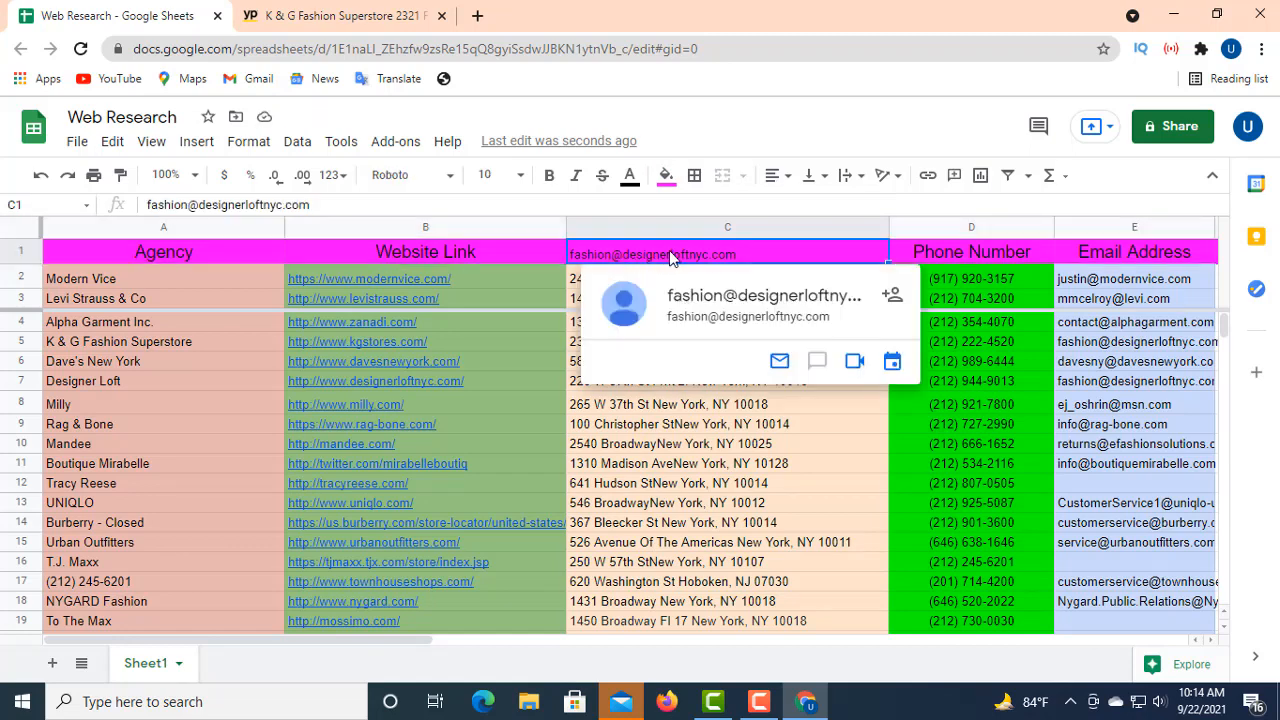
pyautogui.click(778, 176)
pyautogui.click(804, 206)
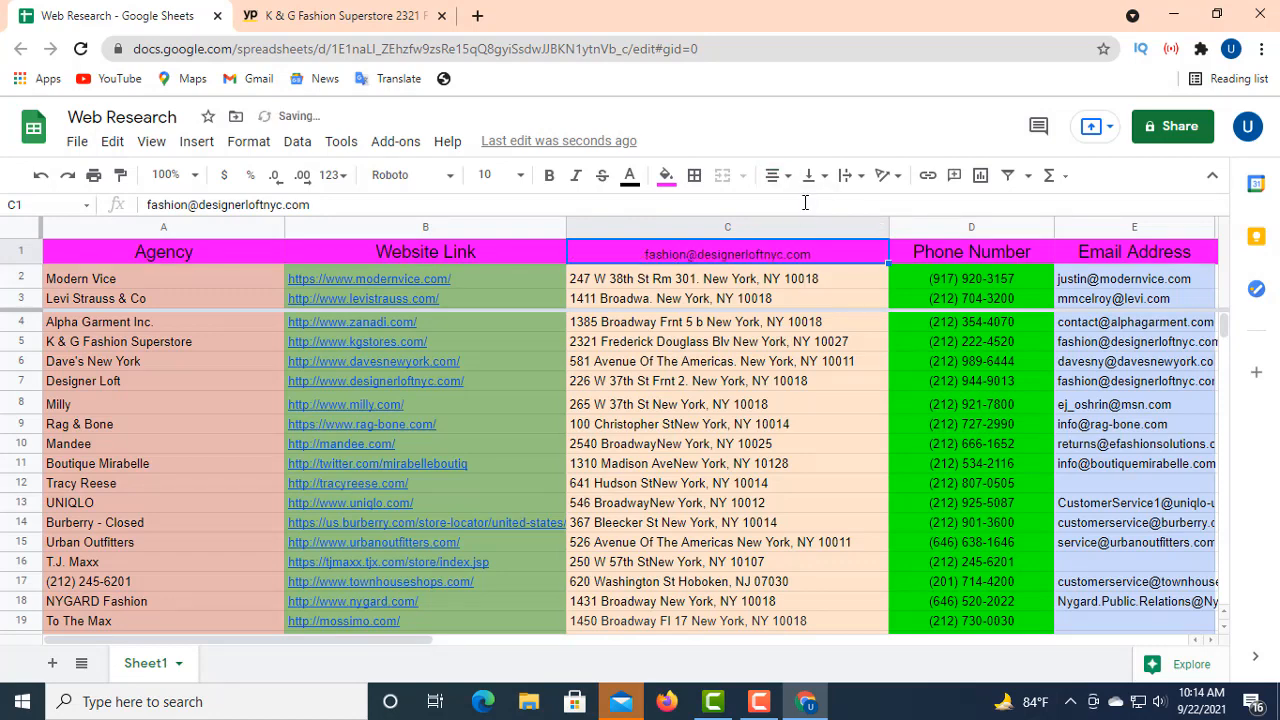
pyautogui.click(514, 177)
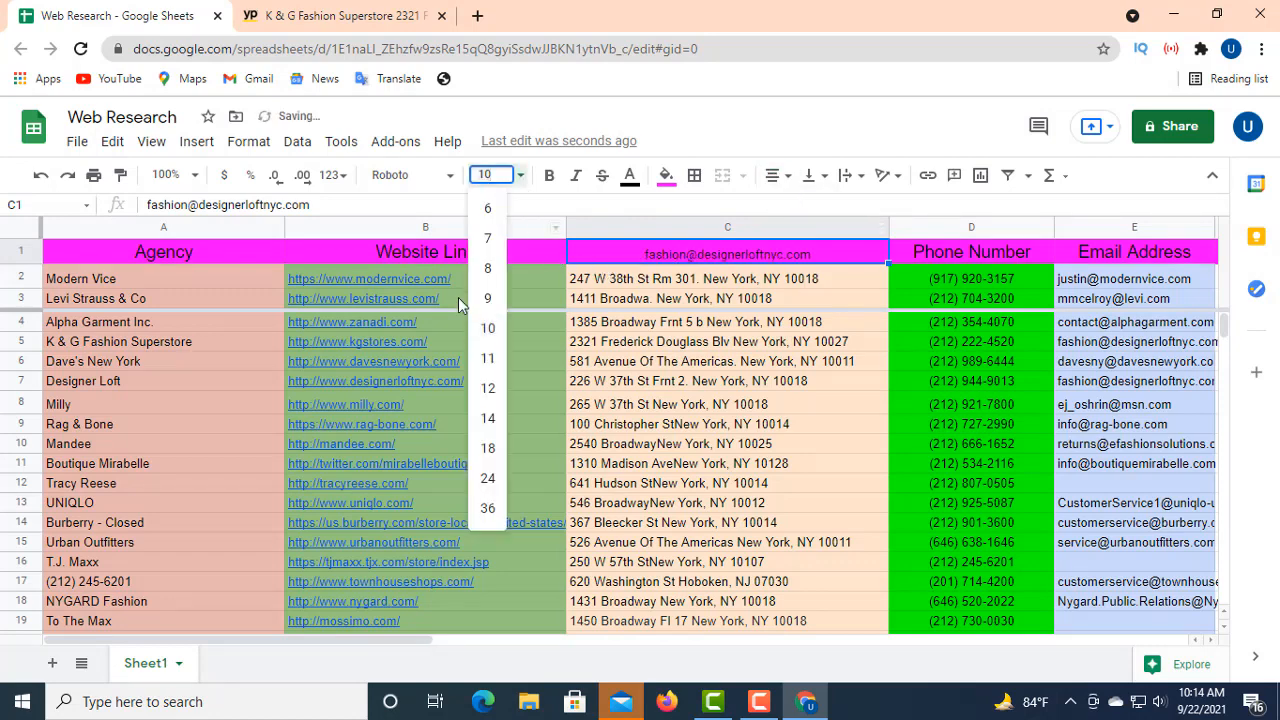
pyautogui.click(488, 447)
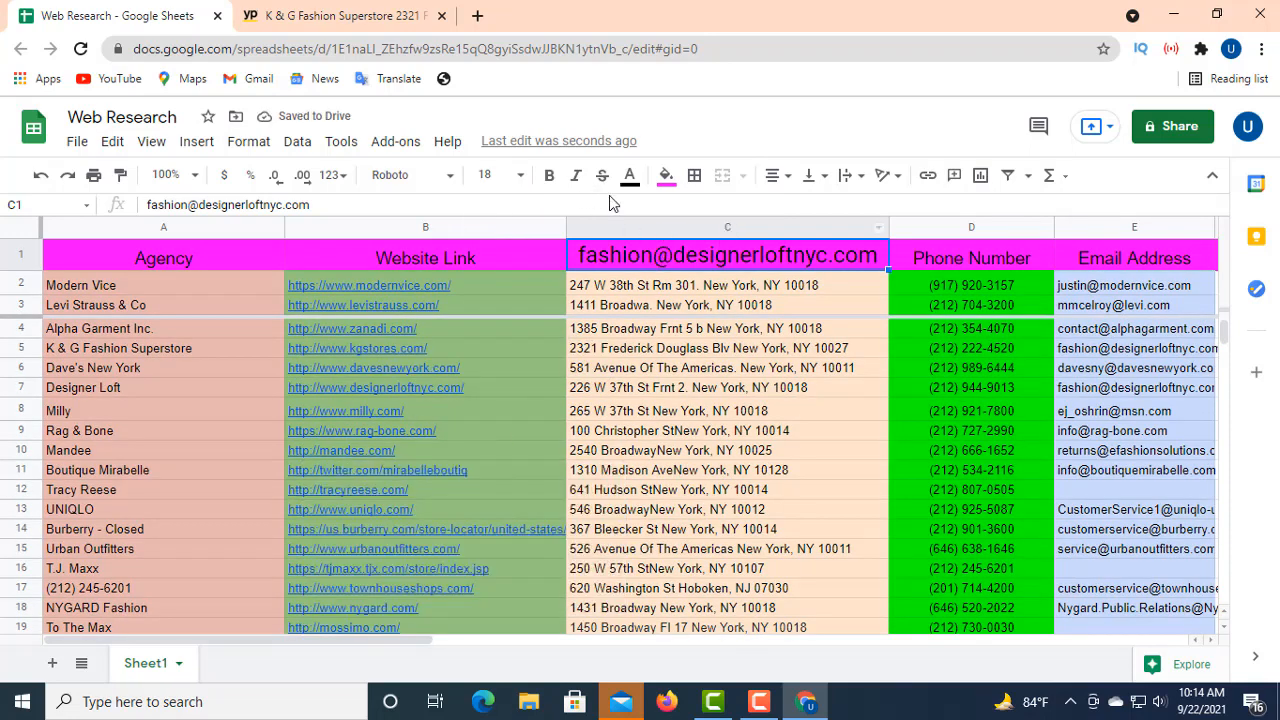
# - Fill only header cell C1 with a muted pink background
pyautogui.click(666, 180)
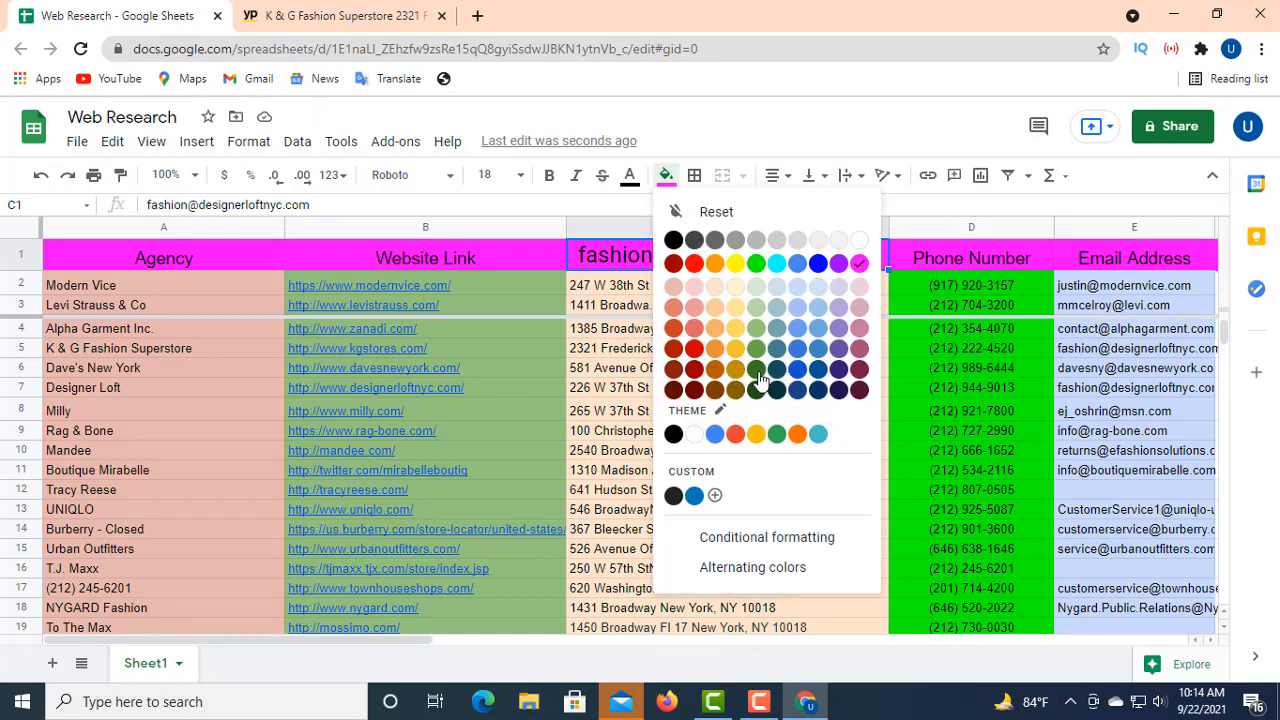
pyautogui.click(862, 331)
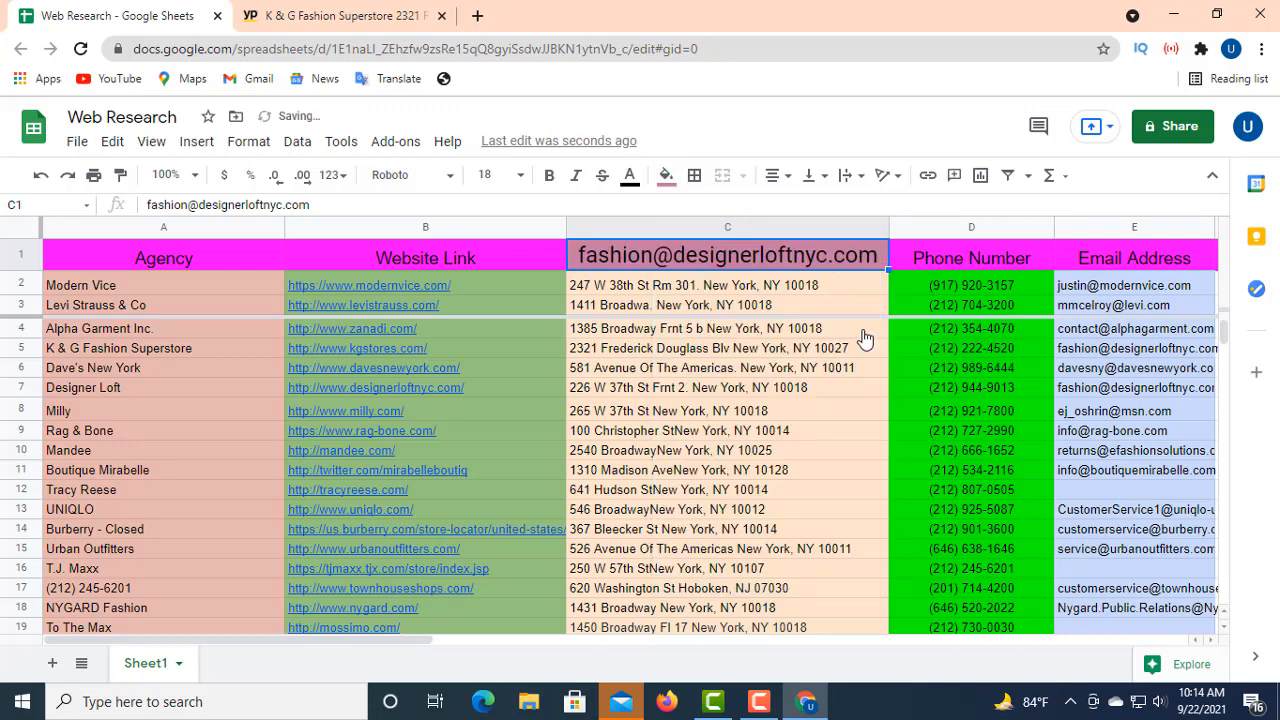
pyautogui.click(410, 252)
# - Fill the whole header row 1, including cell C1, with a pale cyan background
pyautogui.click(21, 254)
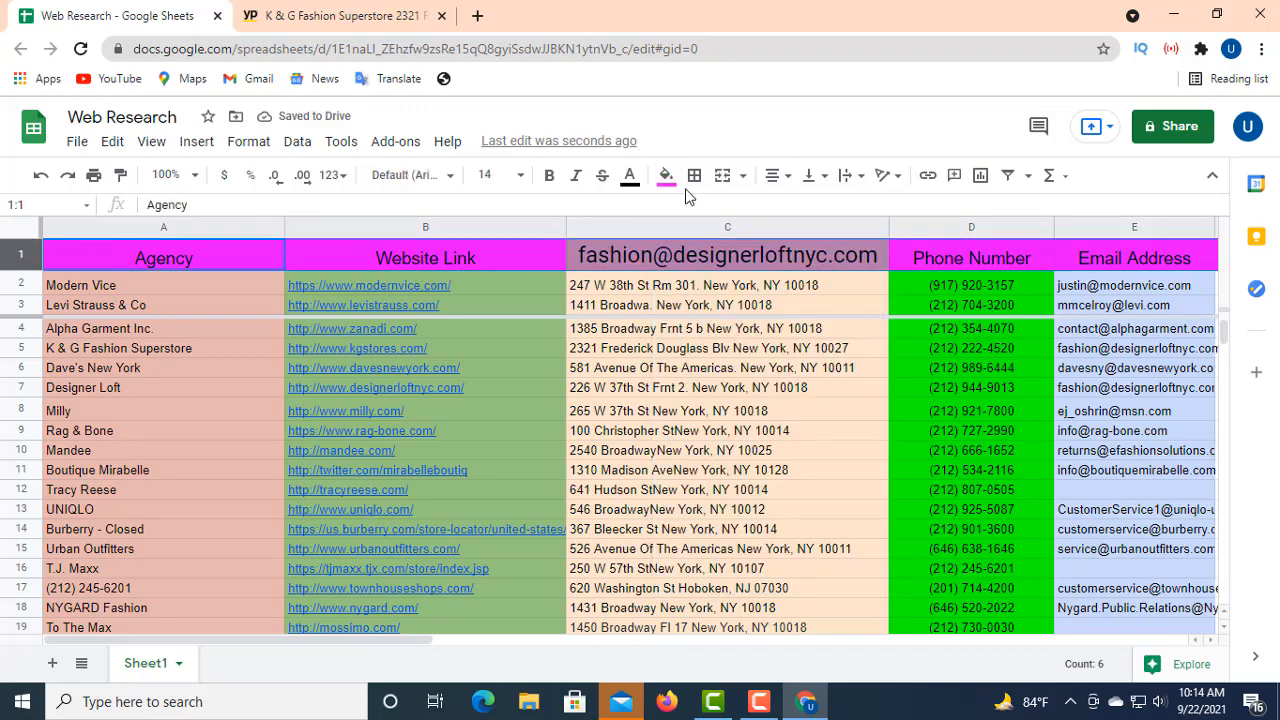
pyautogui.click(666, 176)
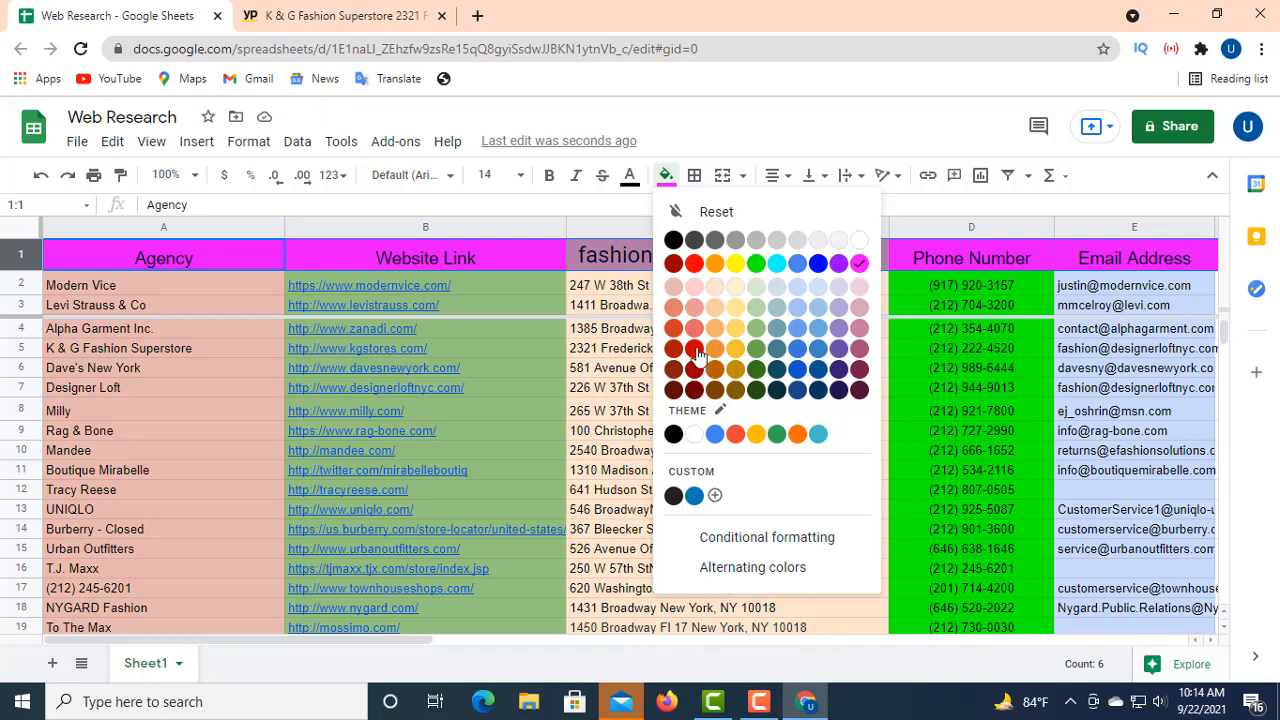
pyautogui.click(766, 286)
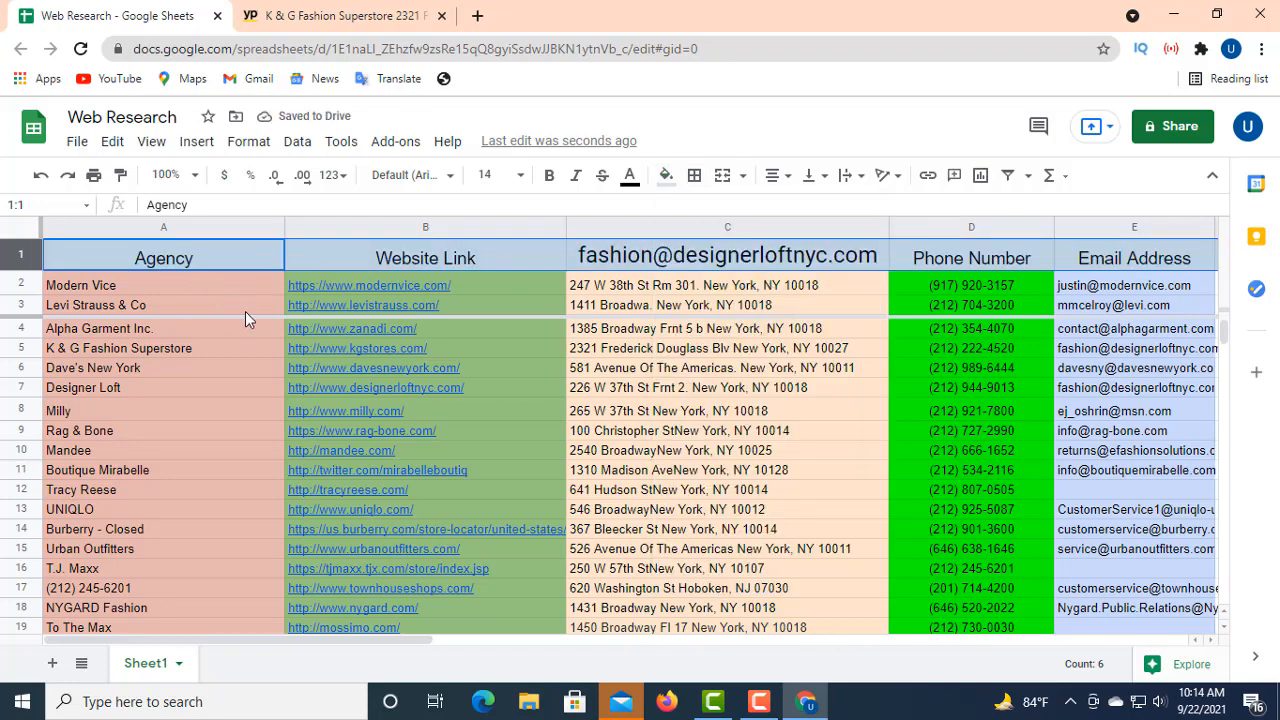
pyautogui.scroll(-1, 247, 311)
pyautogui.scroll(1, 727, 316)
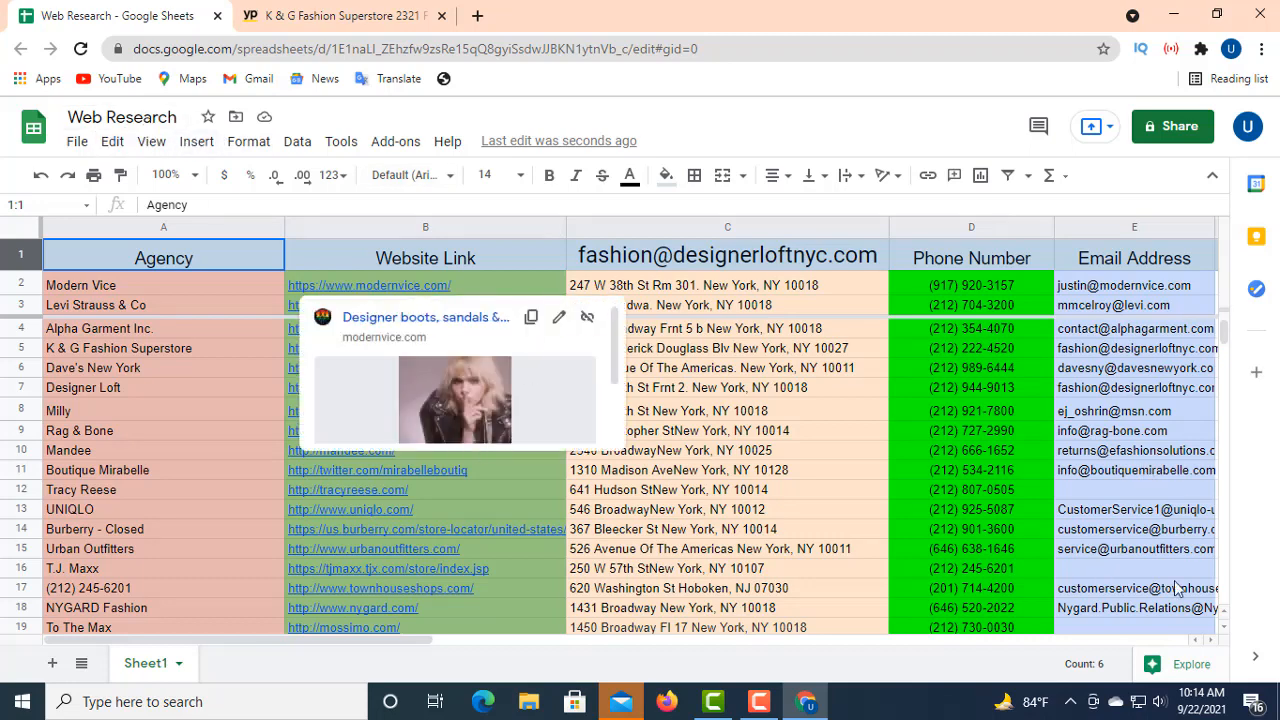
# - Start a Lightshot screen capture and extend its capture area to cover the entire screen
pyautogui.click(1070, 701)
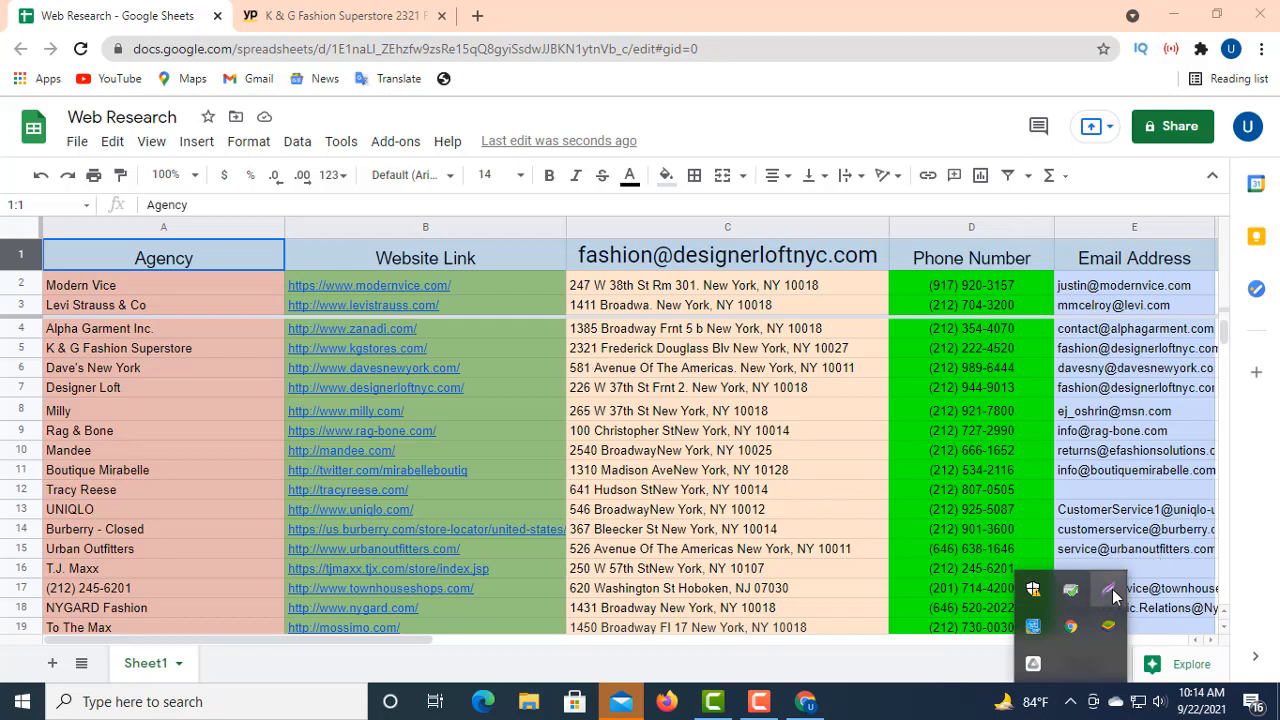
pyautogui.click(1113, 596)
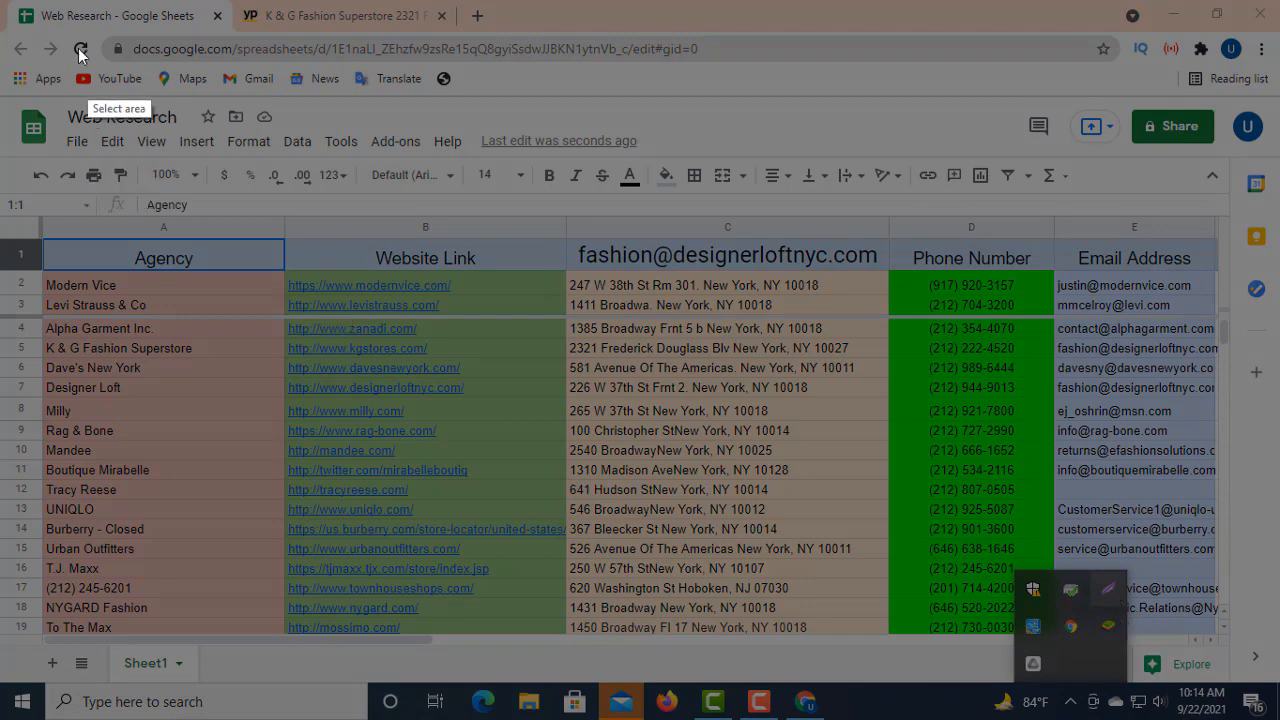
pyautogui.moveTo(2, 2); pyautogui.dragTo(1188, 541)
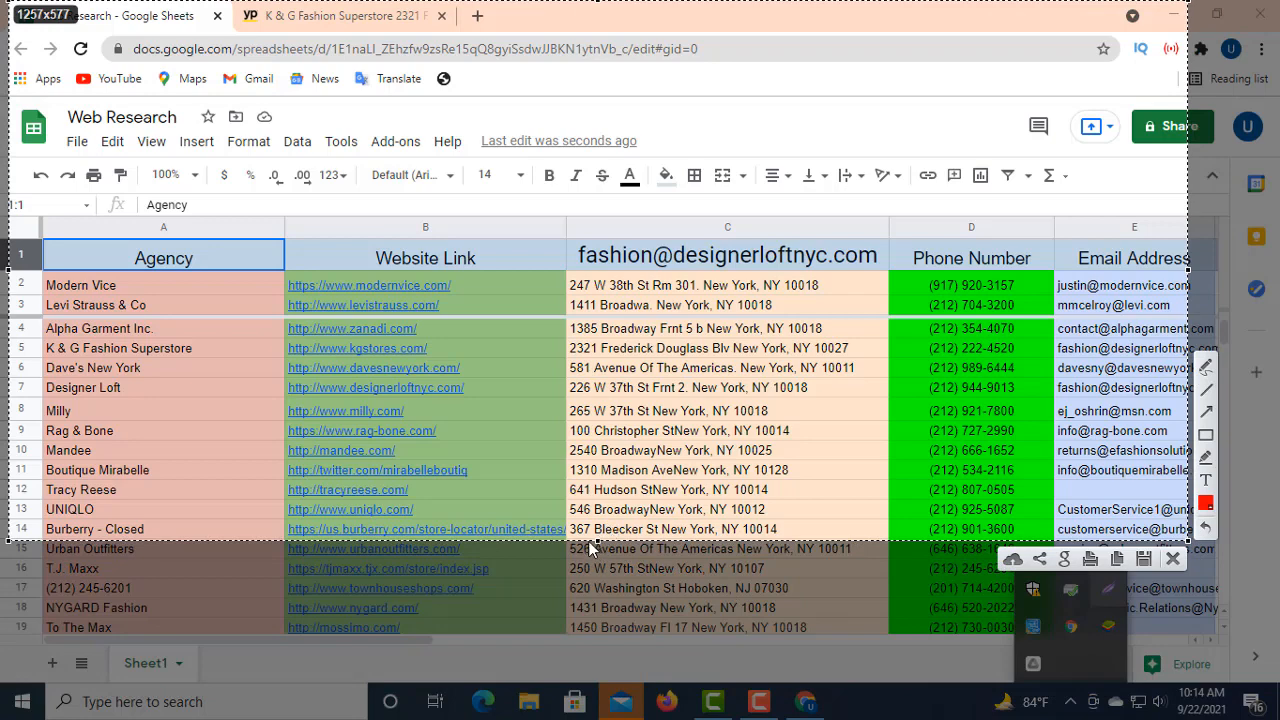
pyautogui.moveTo(592, 541); pyautogui.dragTo(597, 716)
pyautogui.moveTo(1184, 357); pyautogui.dragTo(1274, 416)
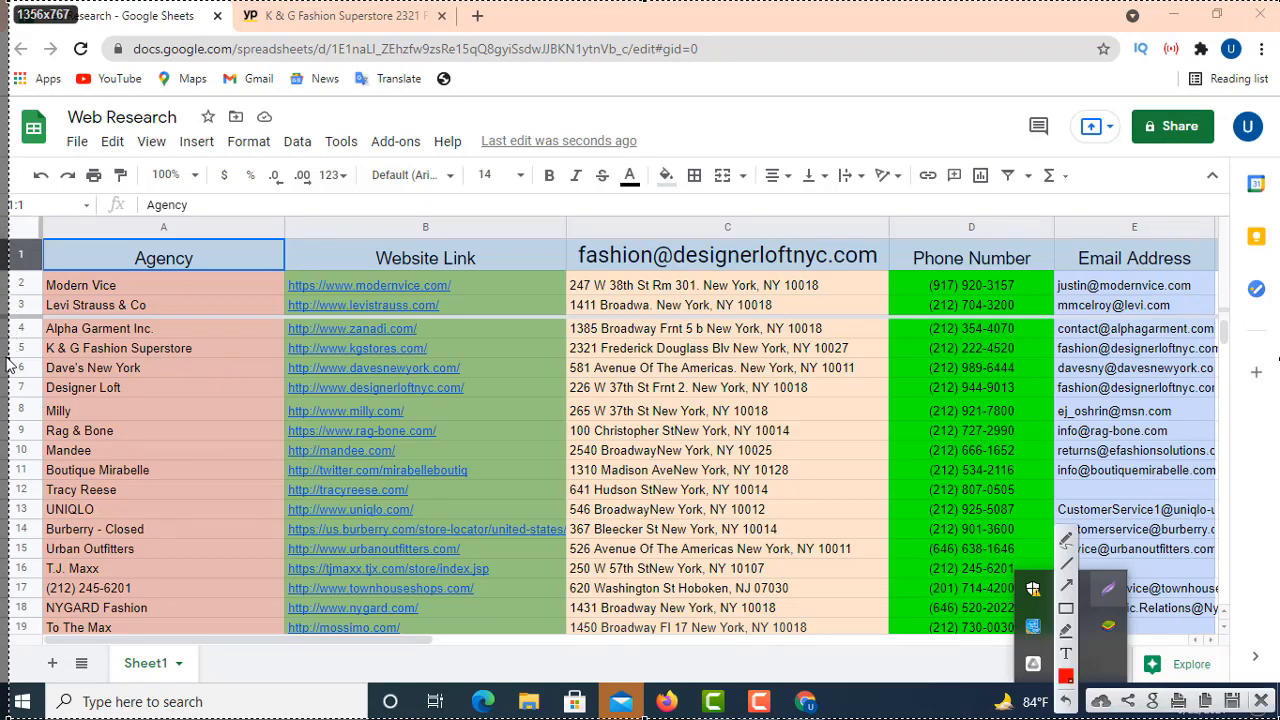
pyautogui.moveTo(10, 365); pyautogui.dragTo(1, 366)
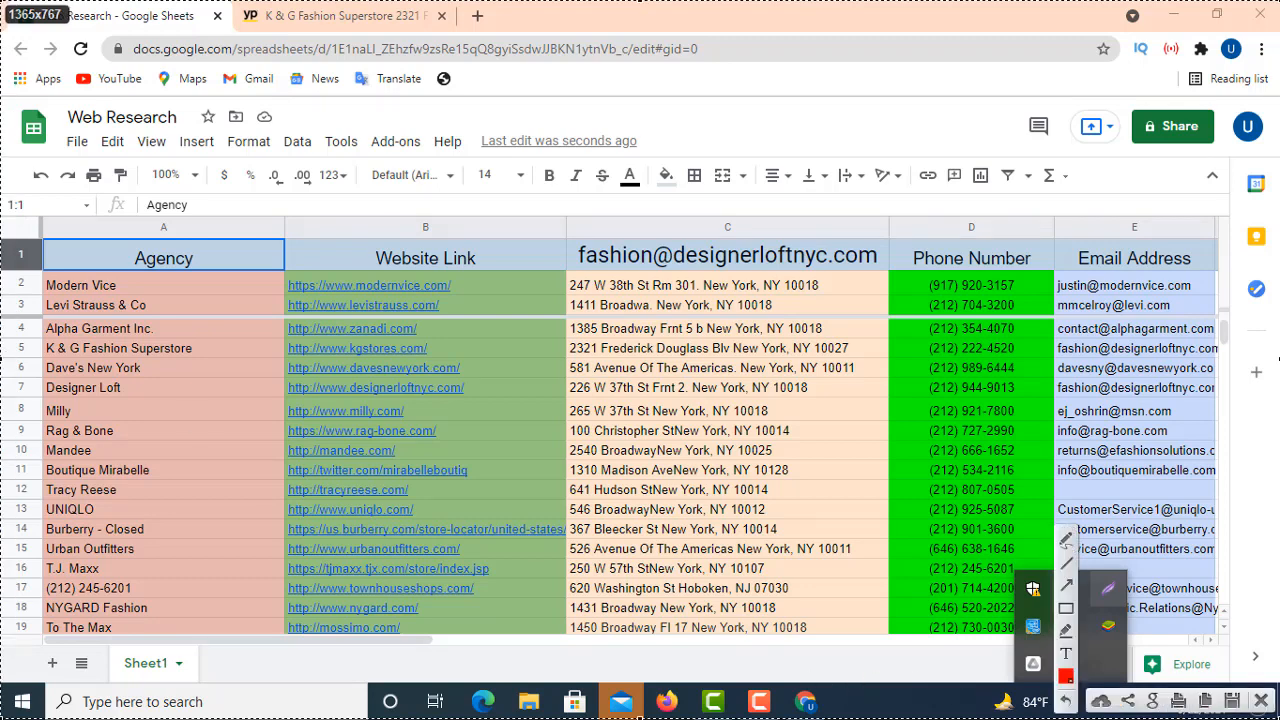
# - Save the captured screenshot as a JPEG named "le" in the Lightshot folder
pyautogui.click(1238, 706)
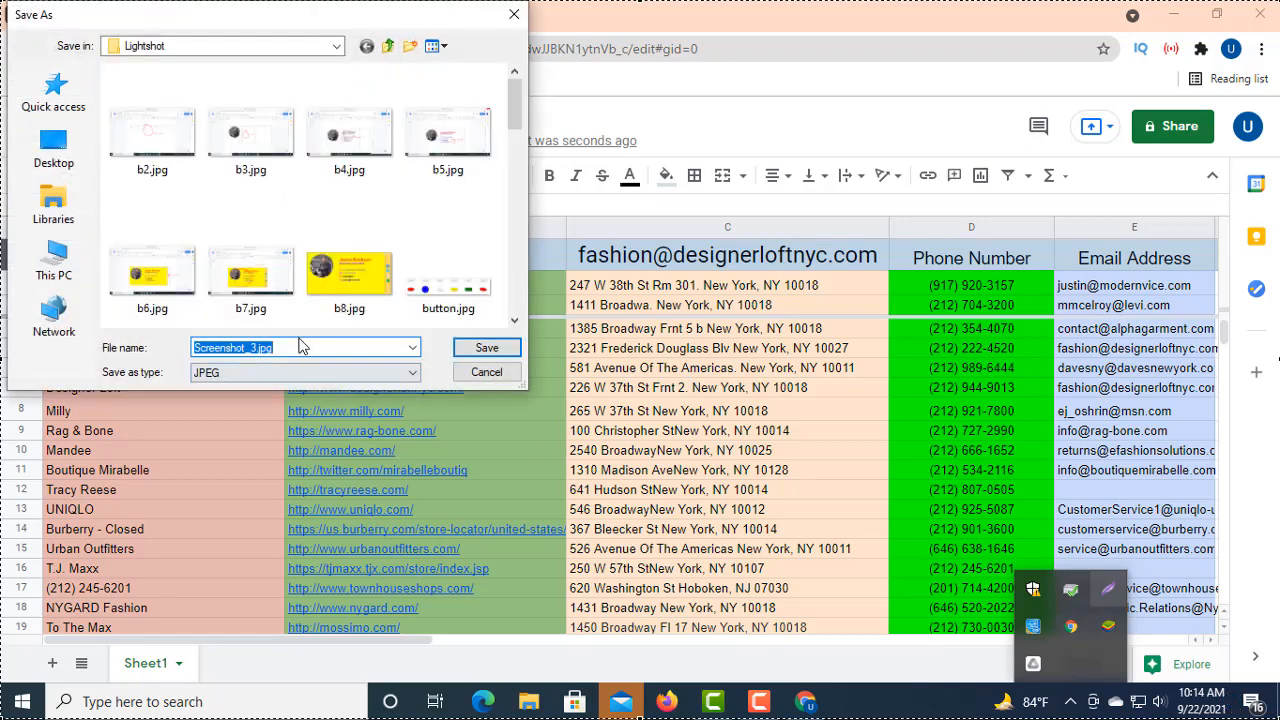
pyautogui.press('BackSpace')
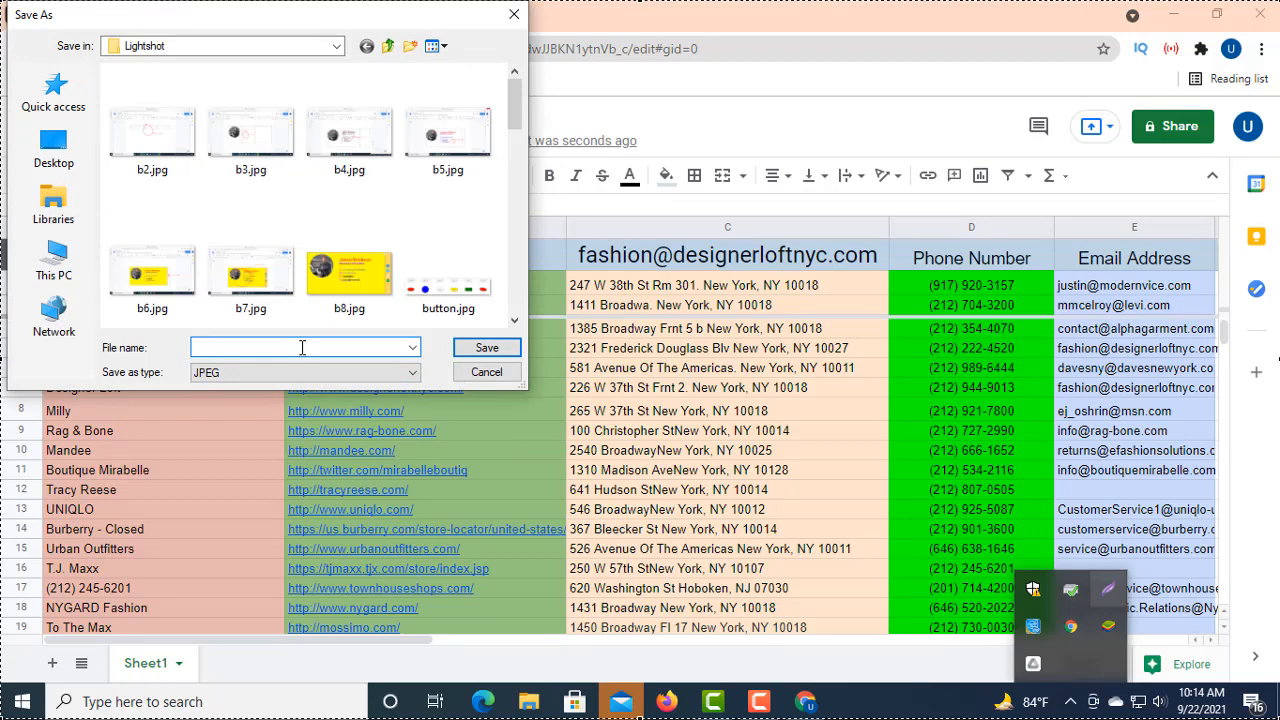
pyautogui.write('le')
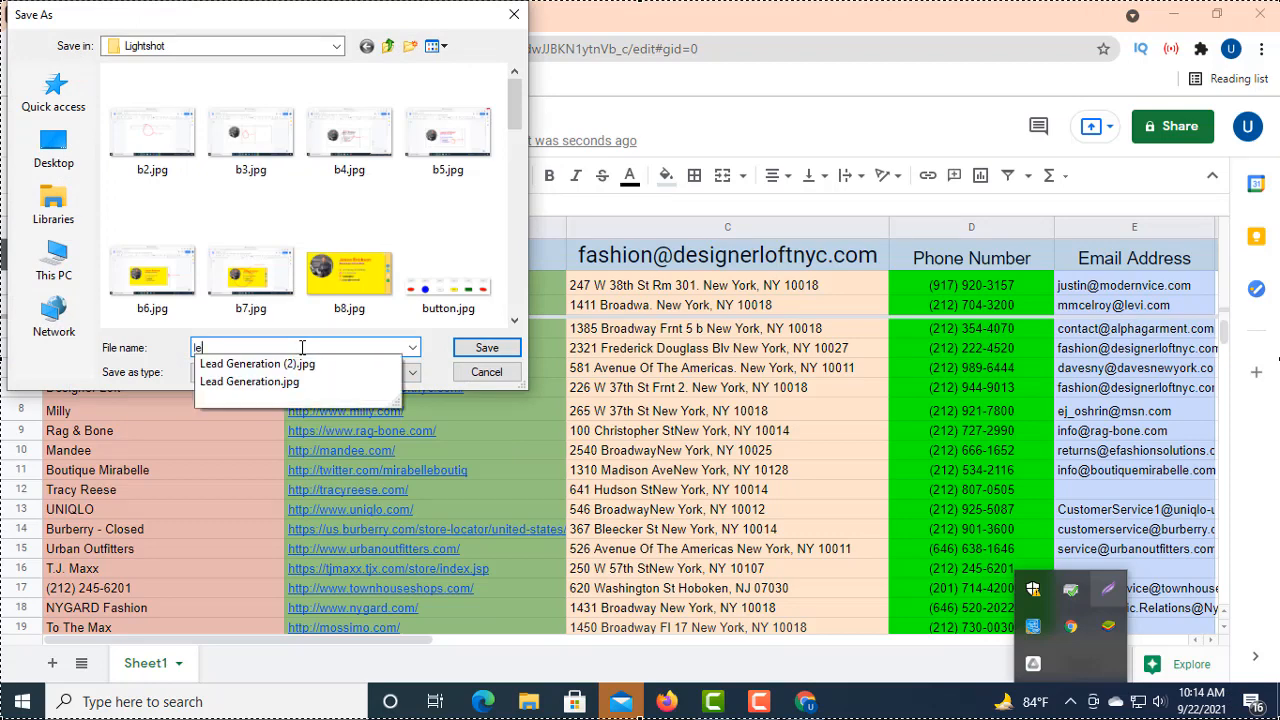
pyautogui.click(485, 348)
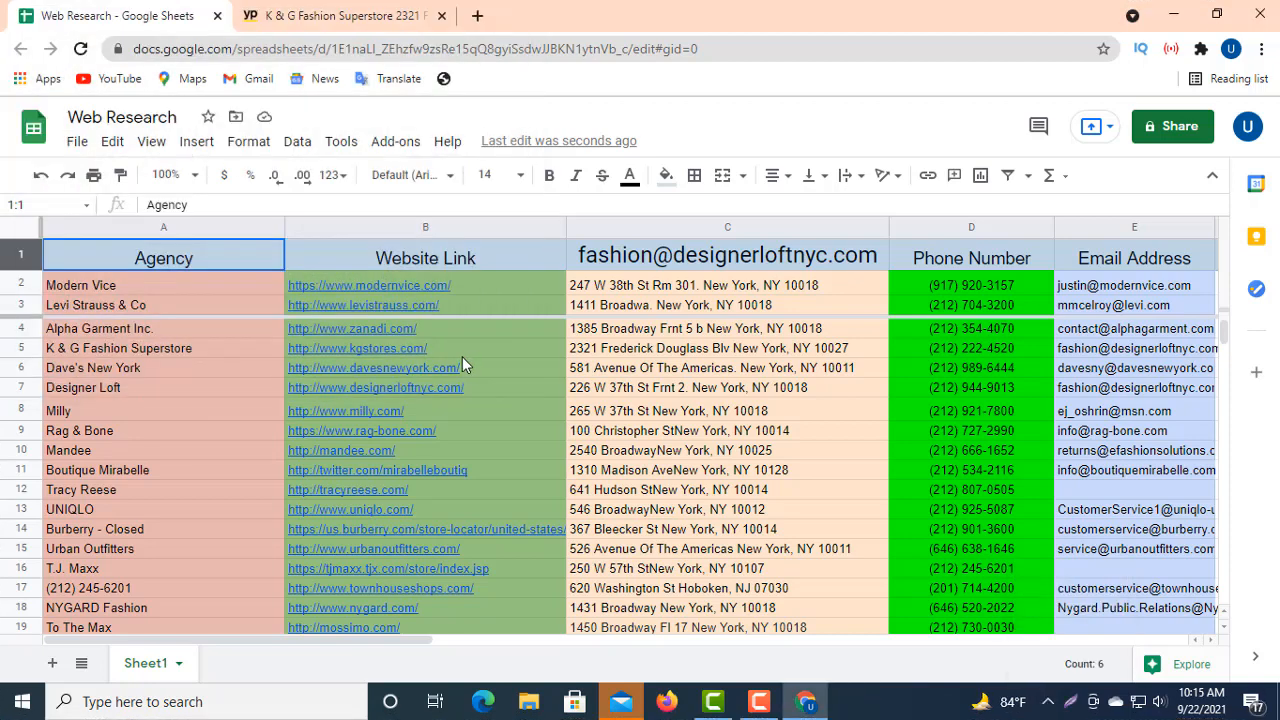